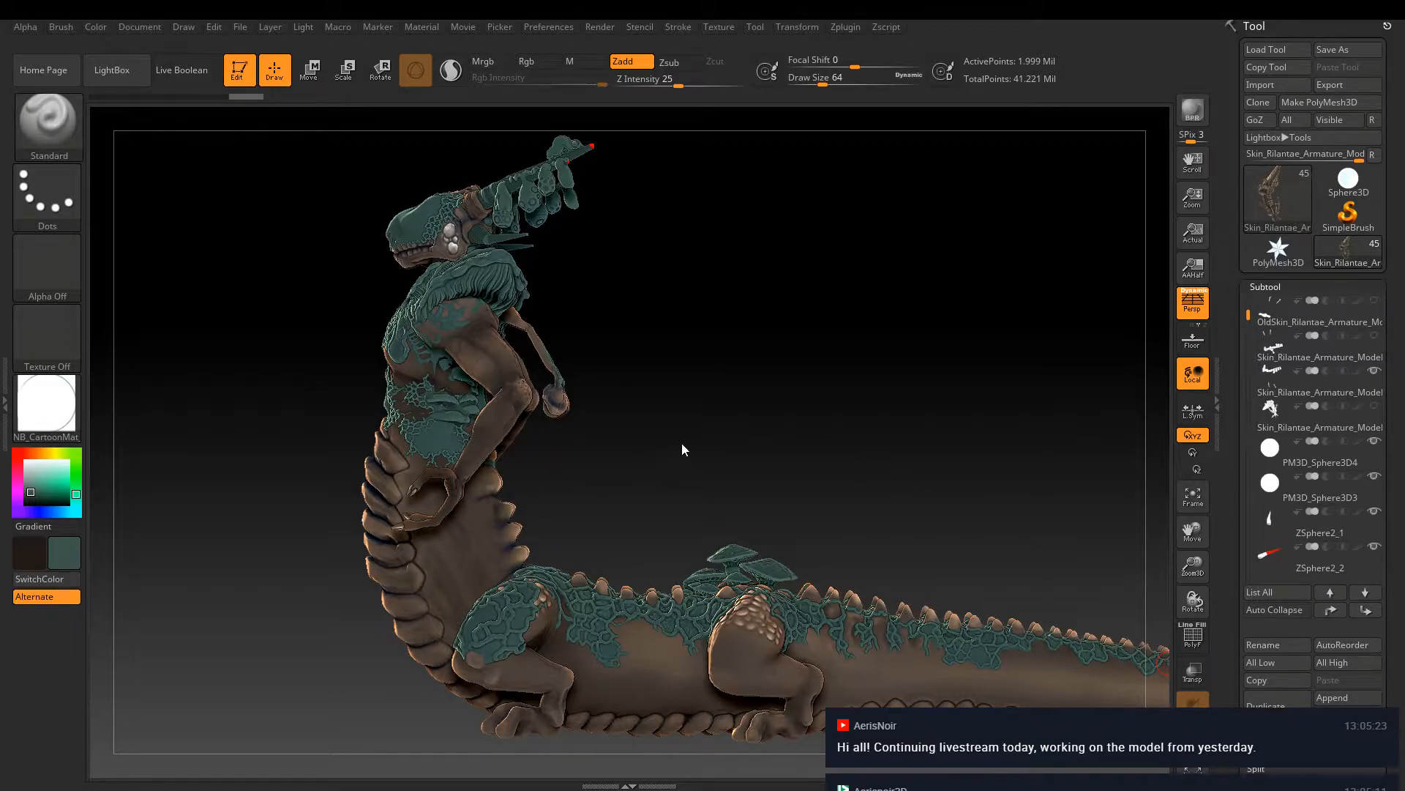
Make the moss-covered tail piece the active subtool and frame the moss near the tail tip
left_click_drag(668, 417, 784, 372)
left_click_drag(904, 467, 925, 301)
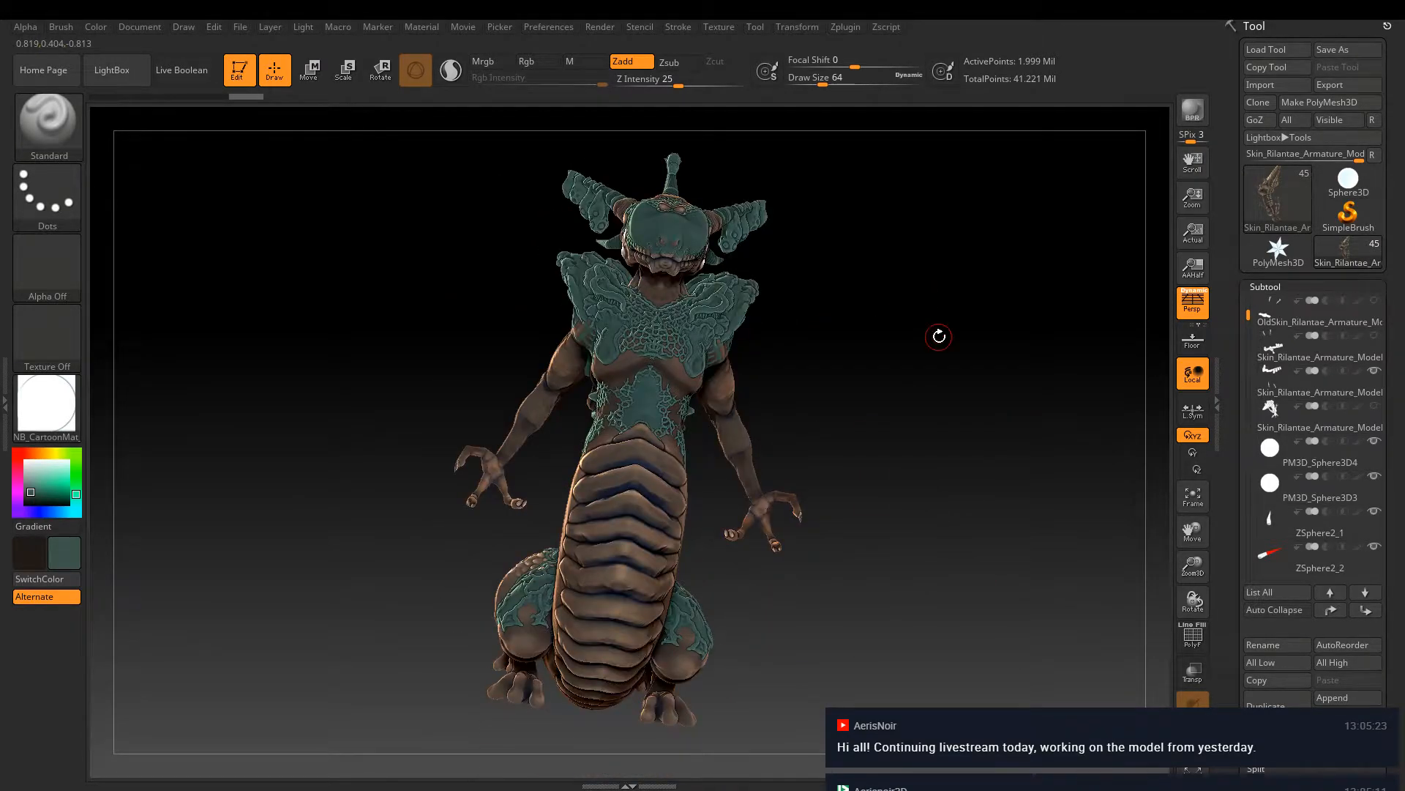
left_click_drag(844, 380, 810, 370)
left_click_drag(825, 298, 757, 315)
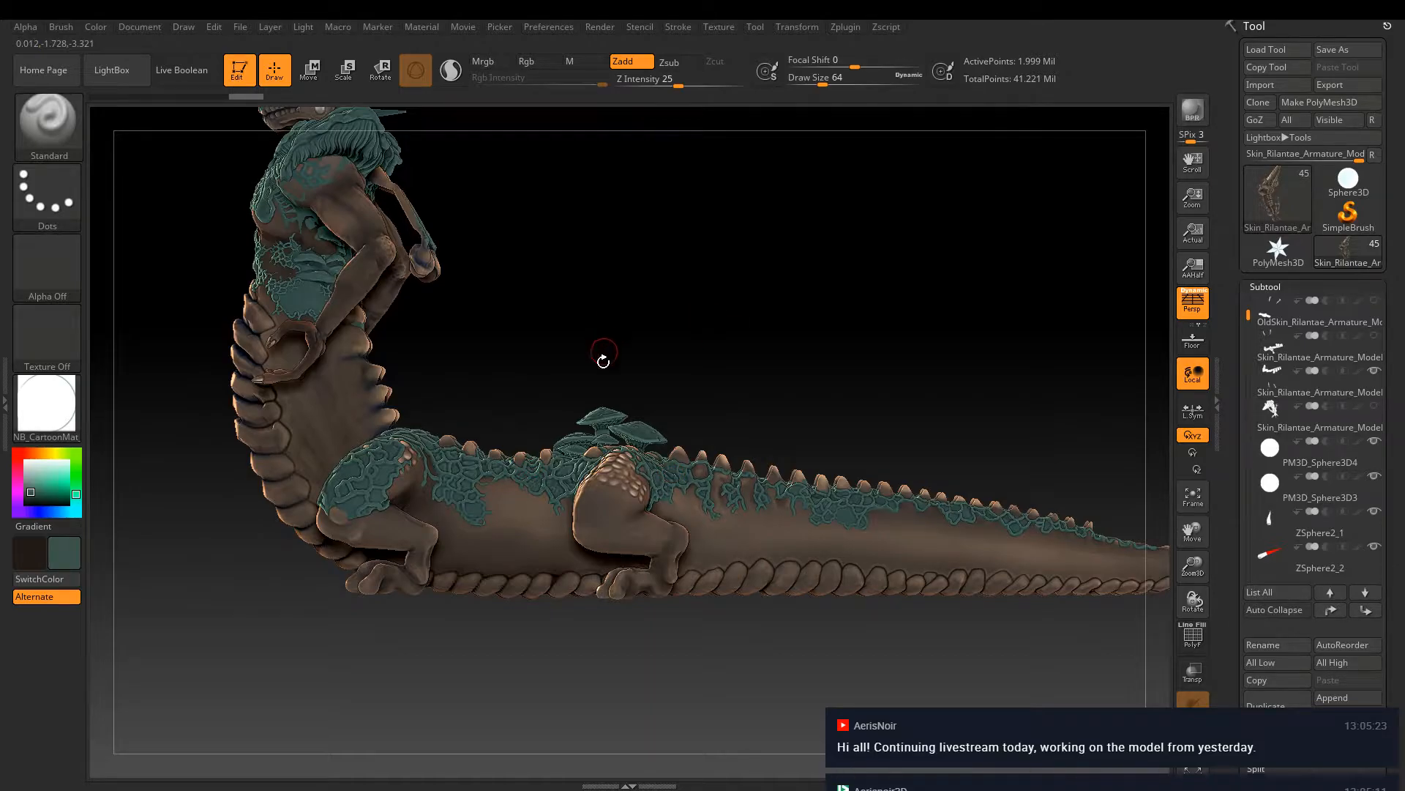
left_click_drag(634, 323, 307, 508)
left_click(218, 535, "alt")
right_click_drag(401, 479, 480, 534, "ctrl")
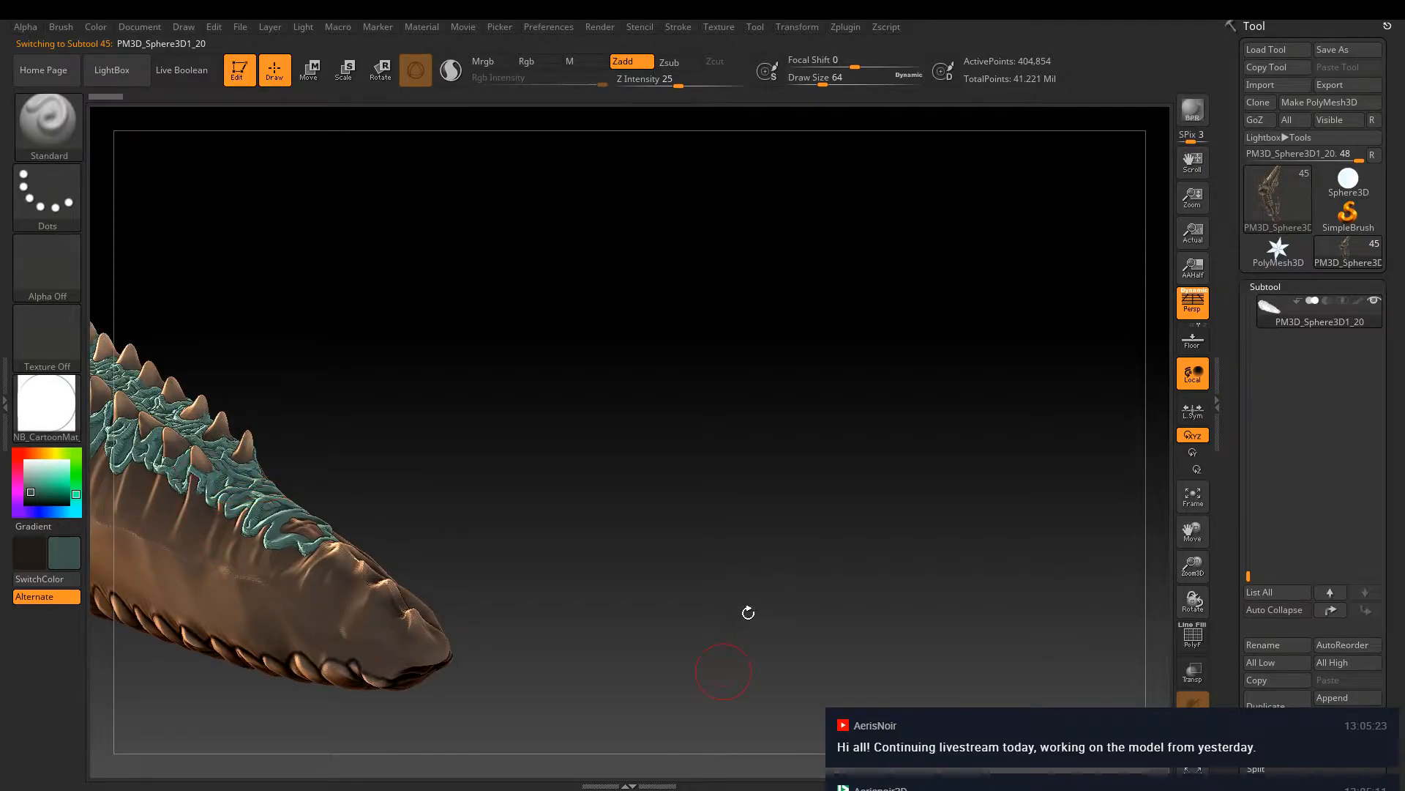
left_click_drag(746, 614, 595, 481)
mouse_move(814, 500)
right_mouse_down("ctrl")
mouse_move(707, 424)
mouse_move(745, 470)
mouse_move(716, 454)
mouse_move(775, 427)
mouse_move(775, 411)
right_mouse_up("ctrl")
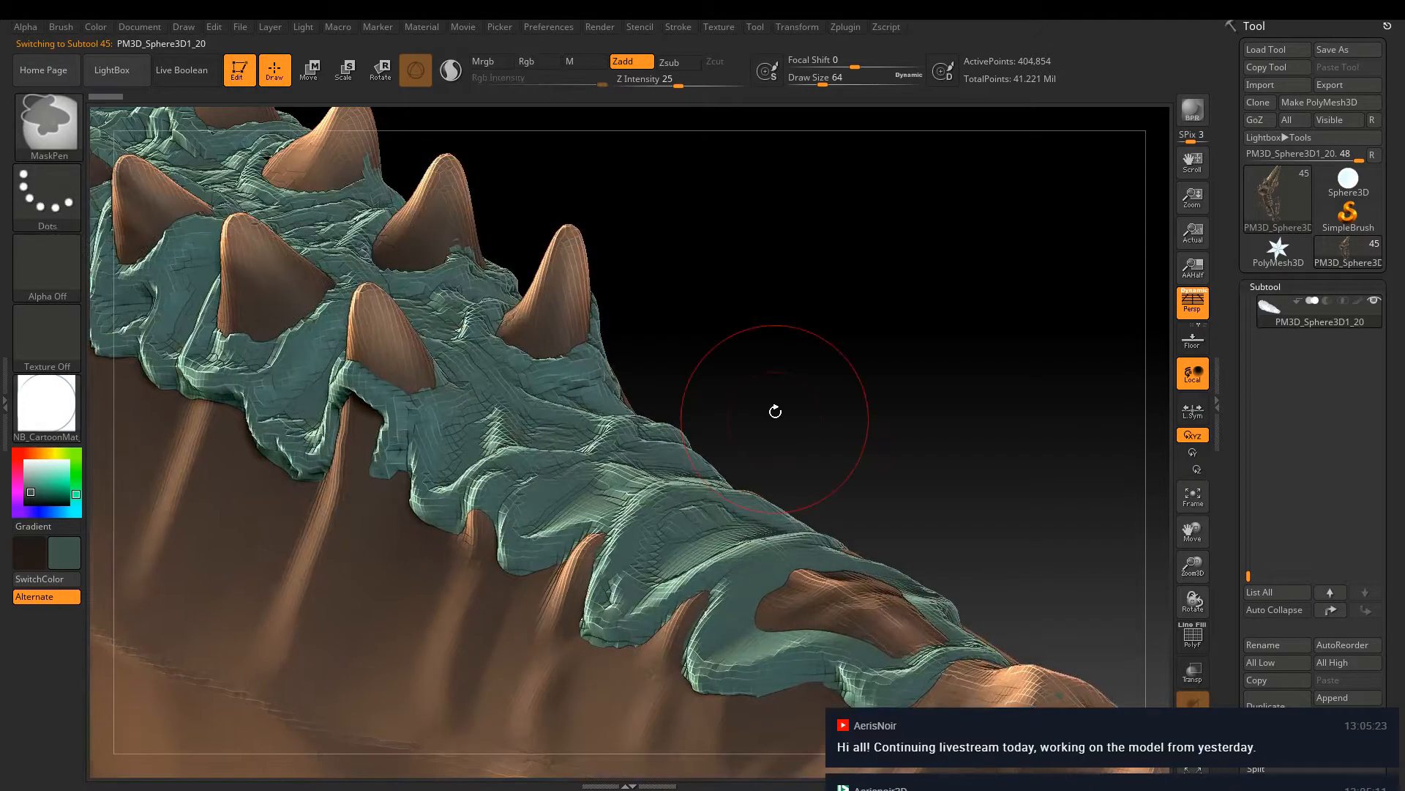
left_click_drag(775, 411, 780, 487)
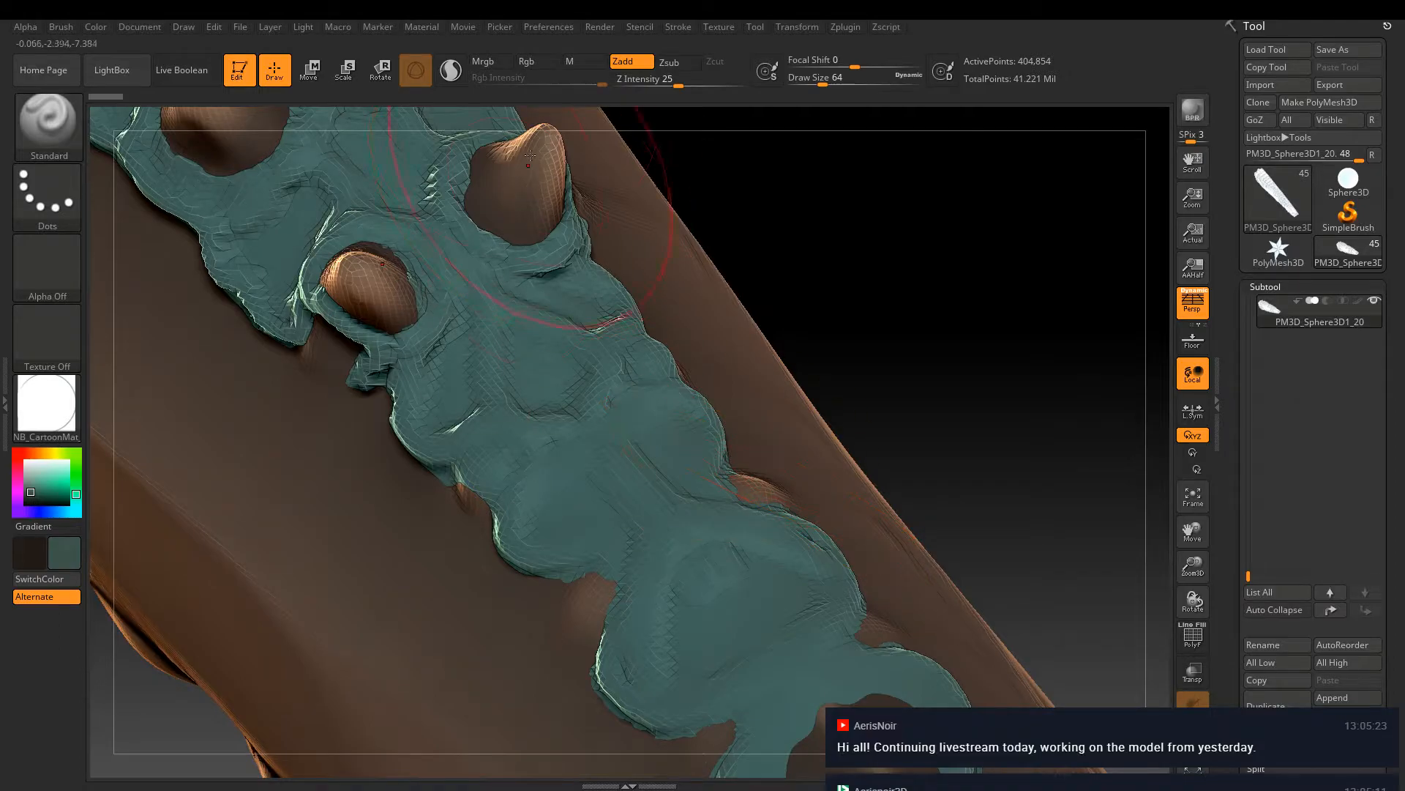
left_click(676, 27)
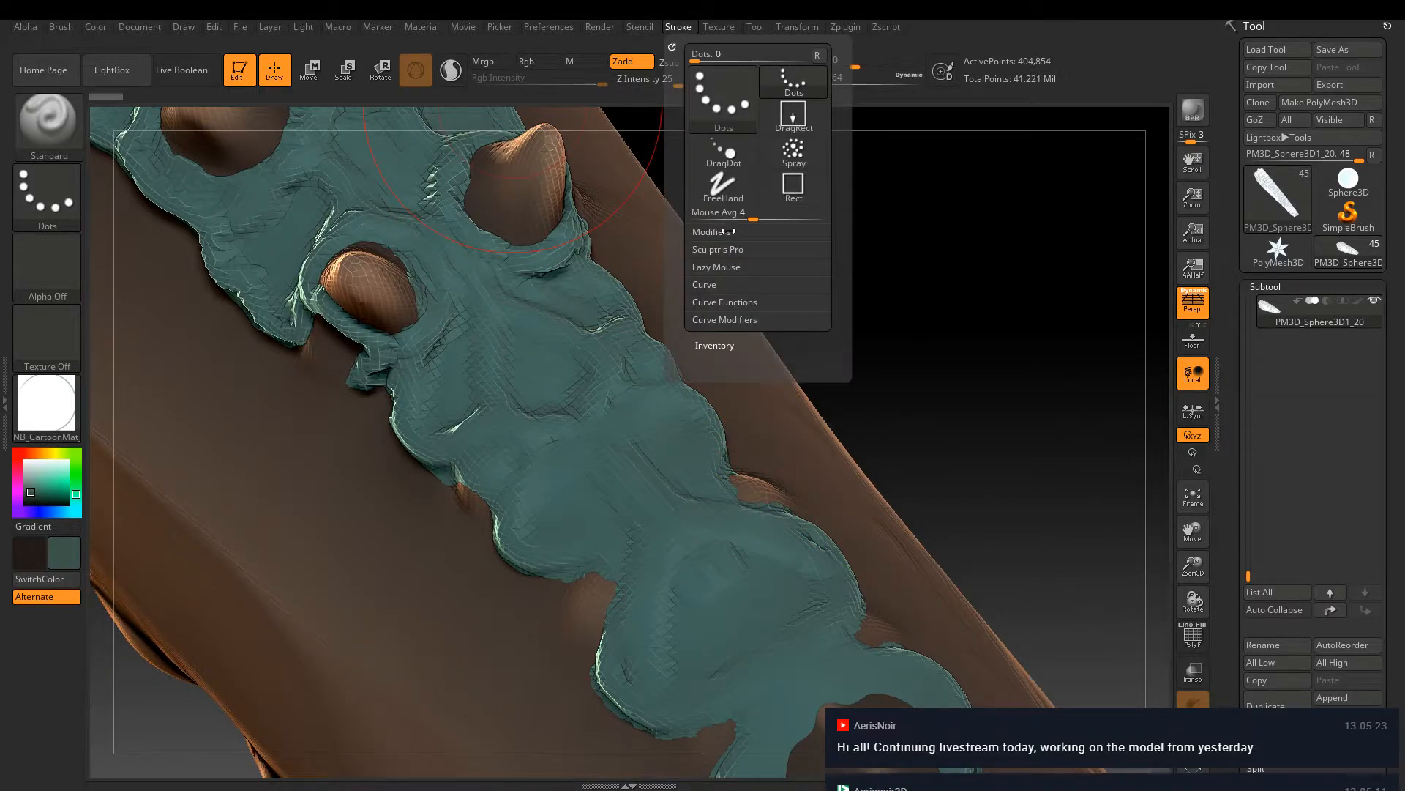
left_click(724, 267)
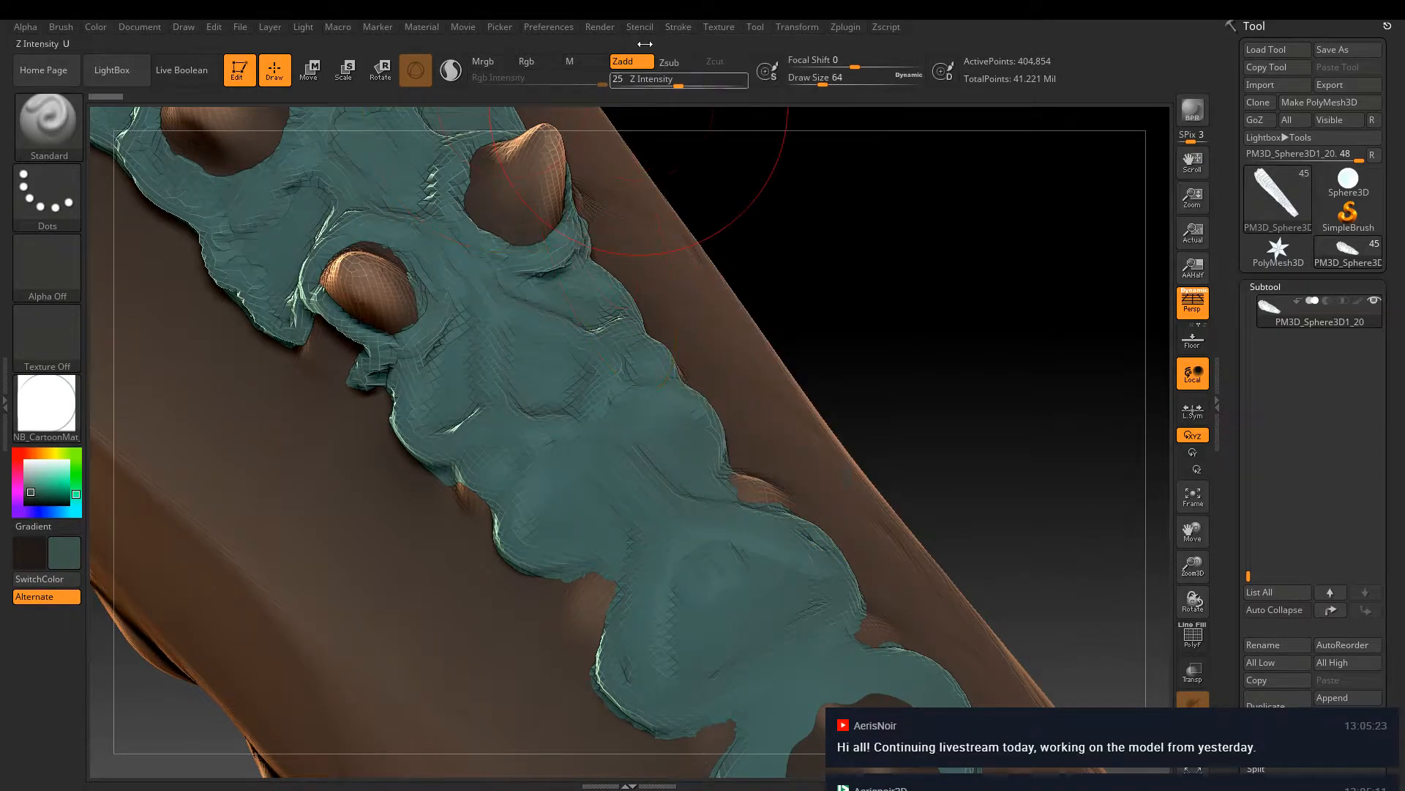
left_click(63, 27)
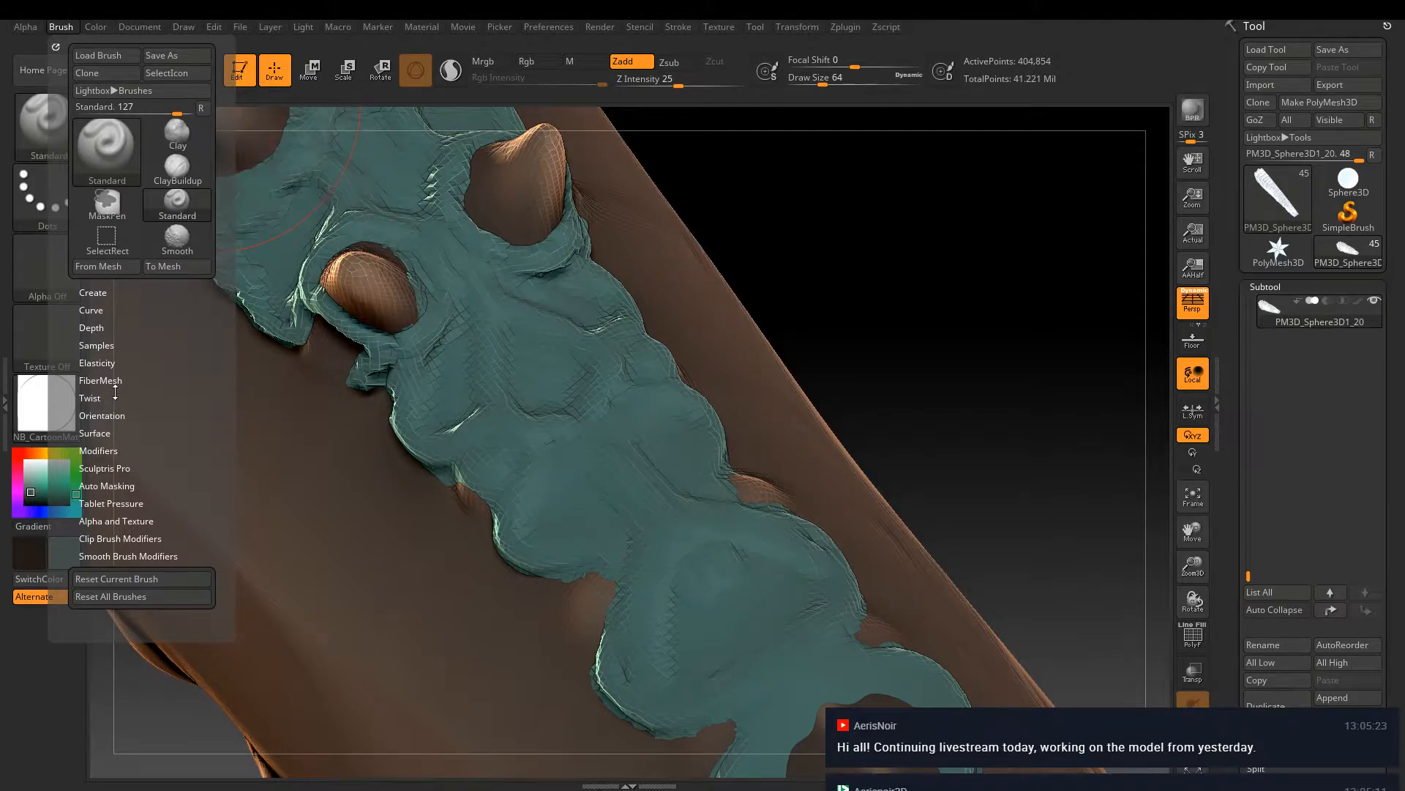
left_click(134, 501)
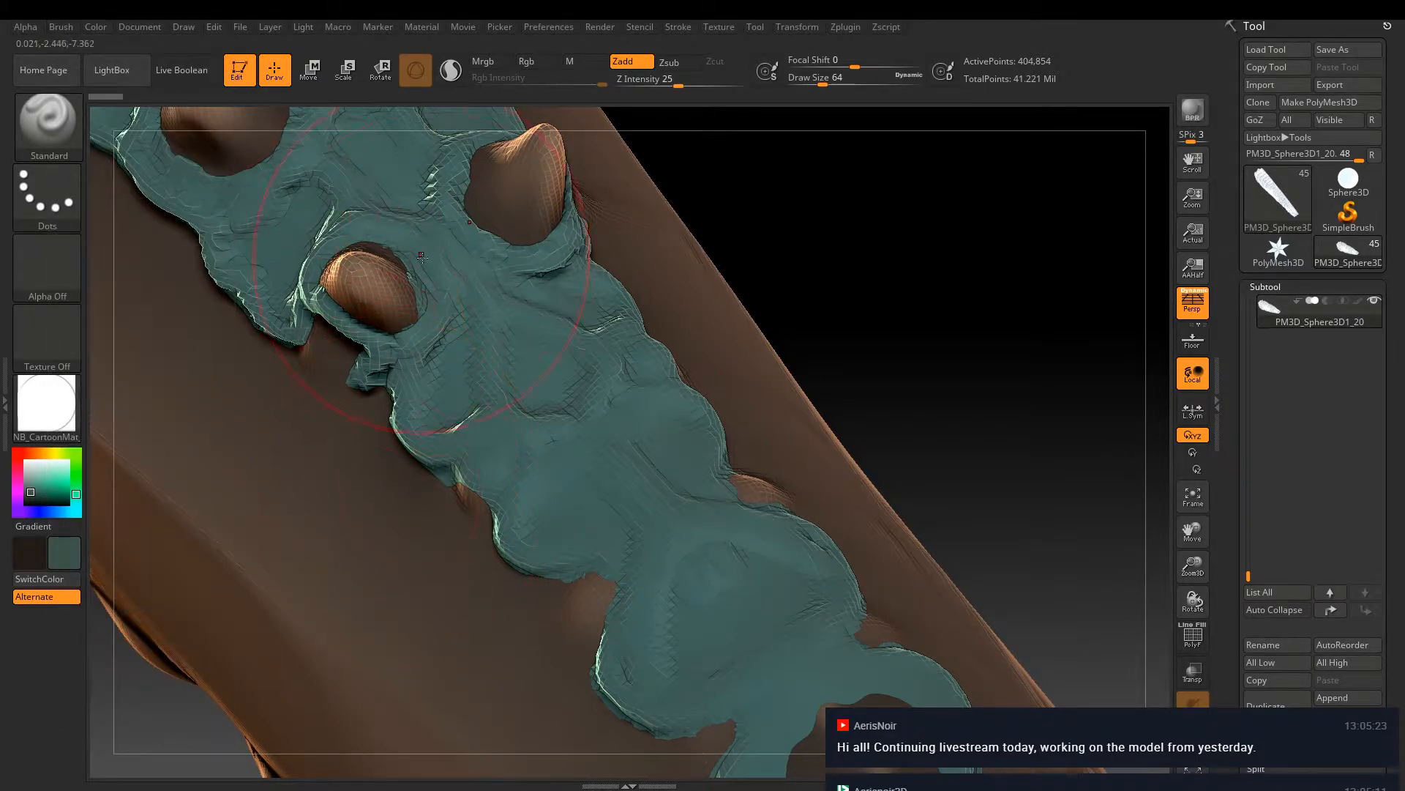
Try a Standard brush stroke at draw size 32 on the moss bulge near the tail tip
left_click_drag(831, 408, 835, 335)
key("bracketleft")
key("bracketleft")
key("bracketleft")
key("bracketleft")
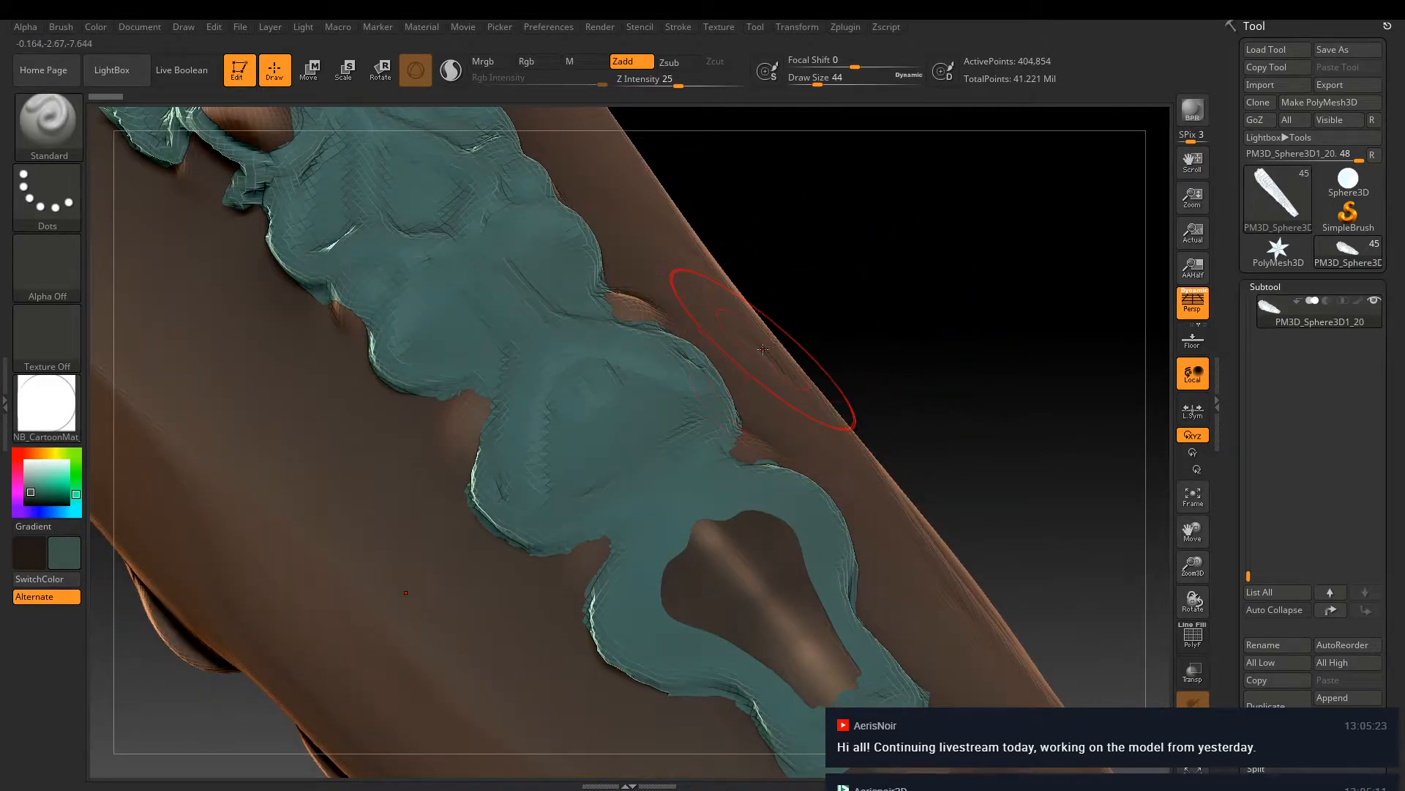
left_click_drag(762, 341, 748, 316)
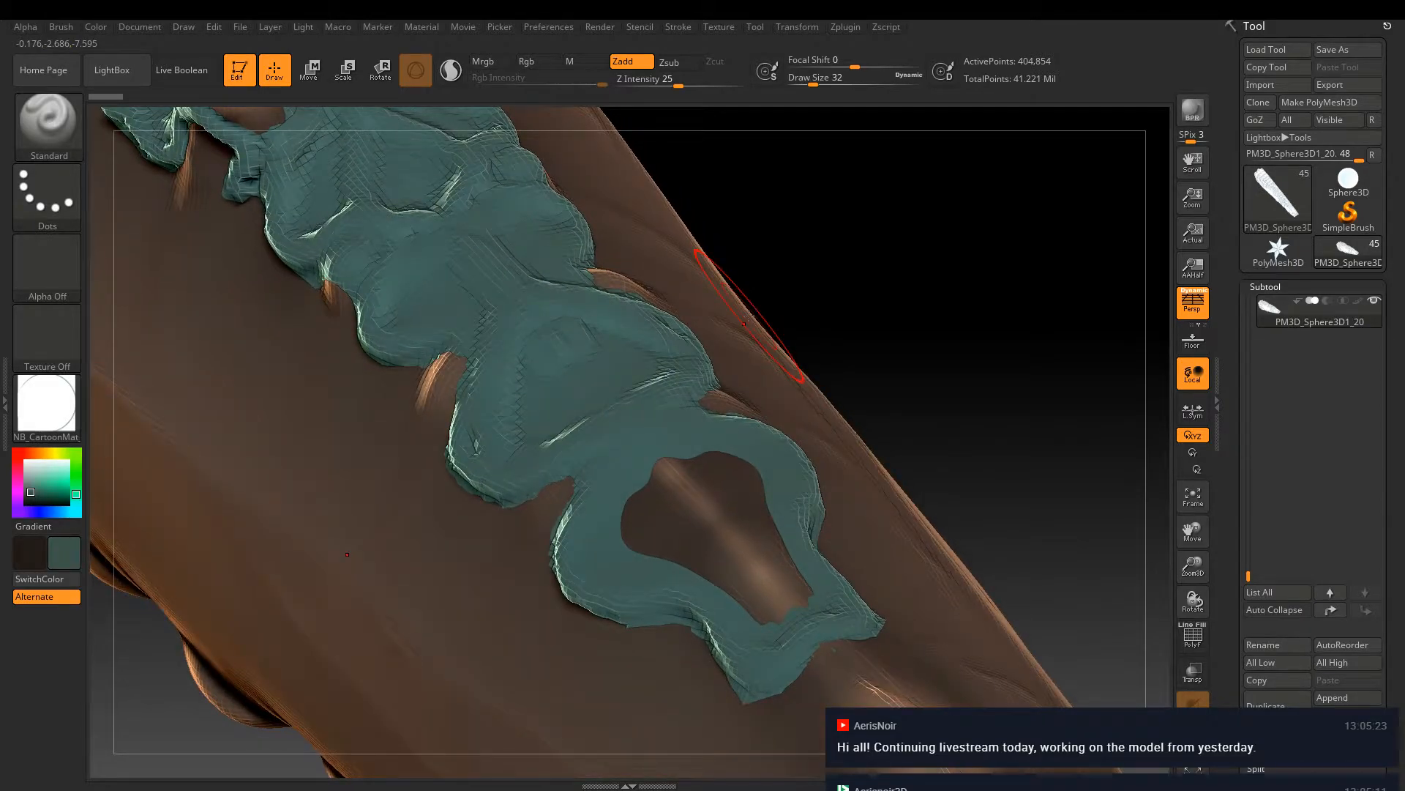
mouse_move(523, 299)
left_mouse_down()
mouse_move(539, 310)
mouse_move(575, 294)
left_mouse_up()
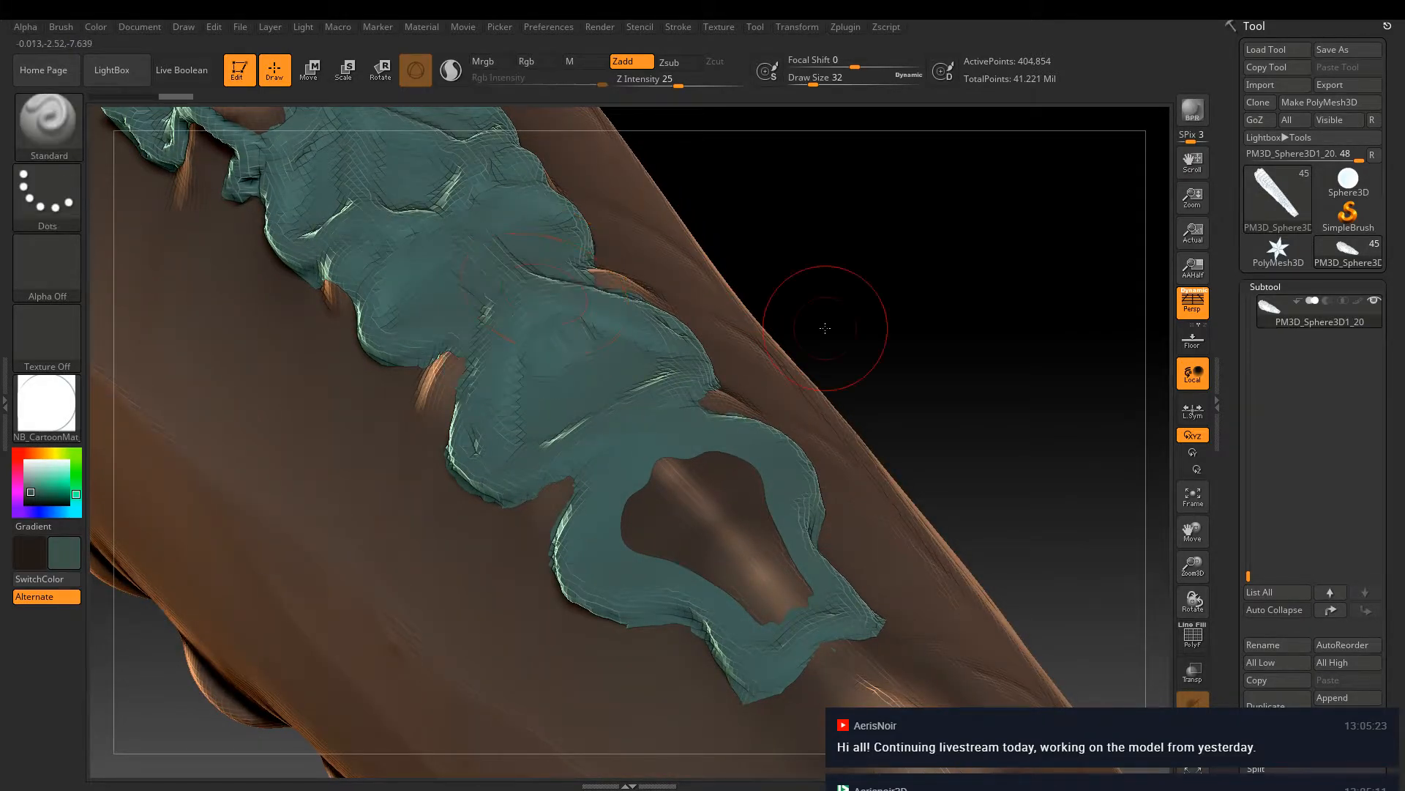
Try Sculptris Pro strokes at Z Intensity 2 on the moss bulge above the tail-tip opening
left_click_drag(655, 82, 633, 84)
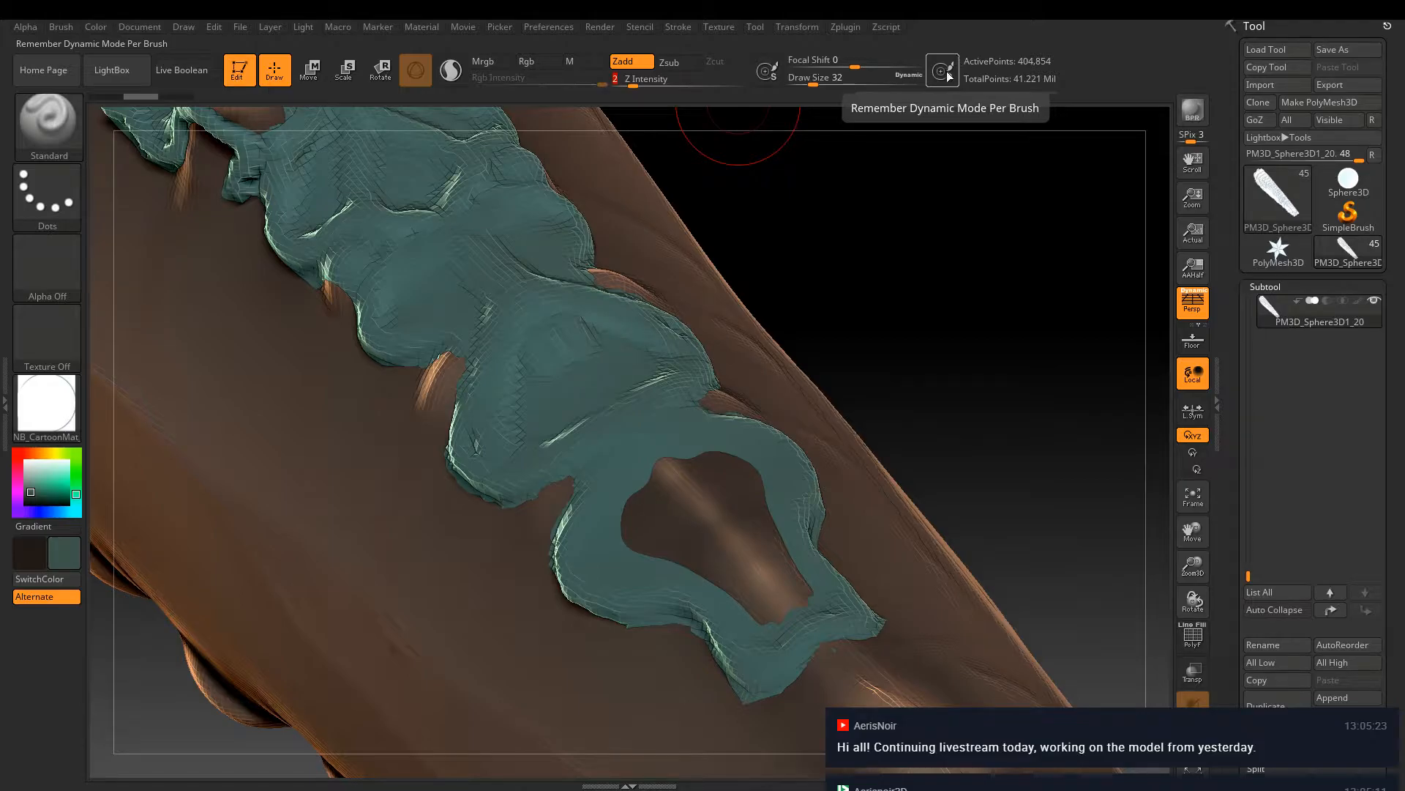
left_click(457, 70)
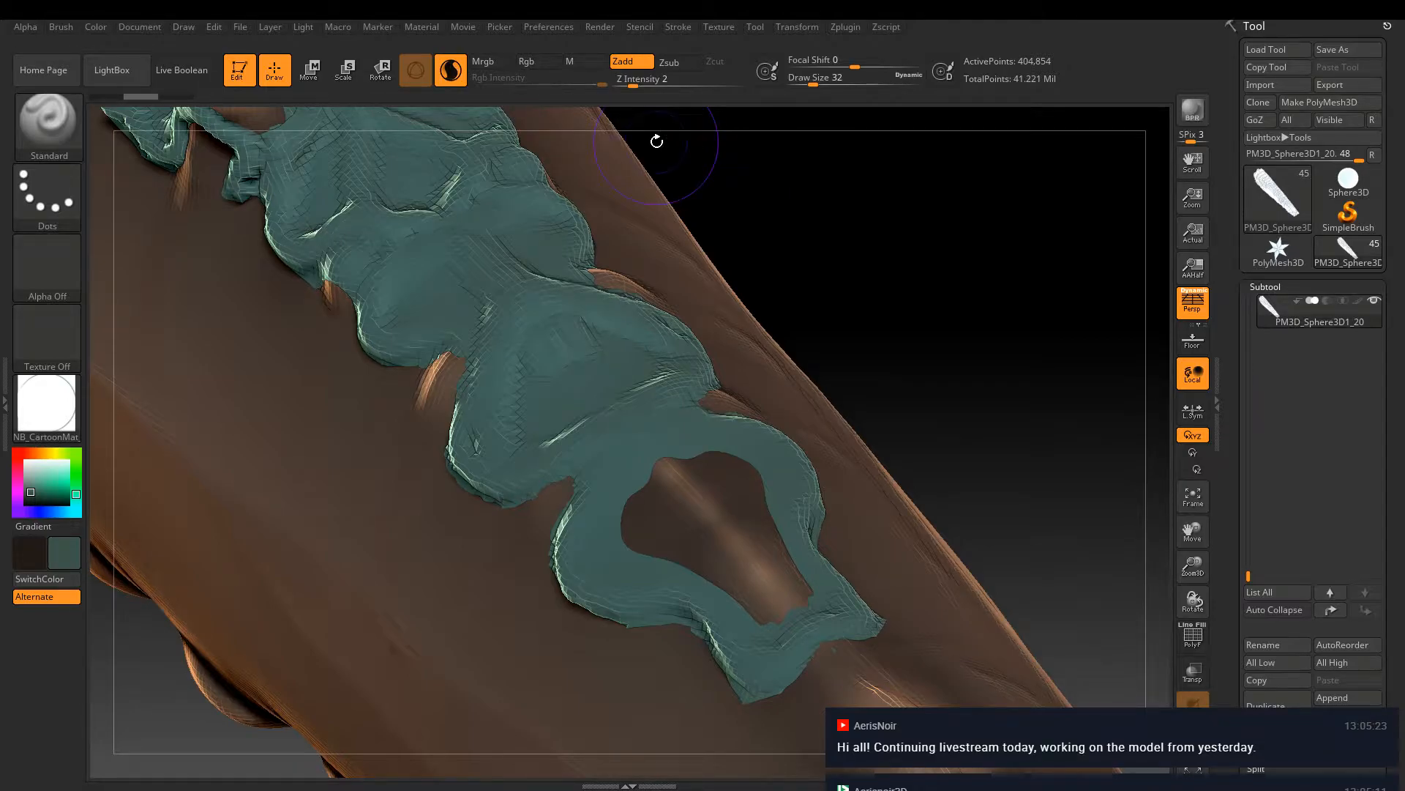
left_click_drag(527, 305, 483, 325)
left_click_drag(457, 410, 514, 401)
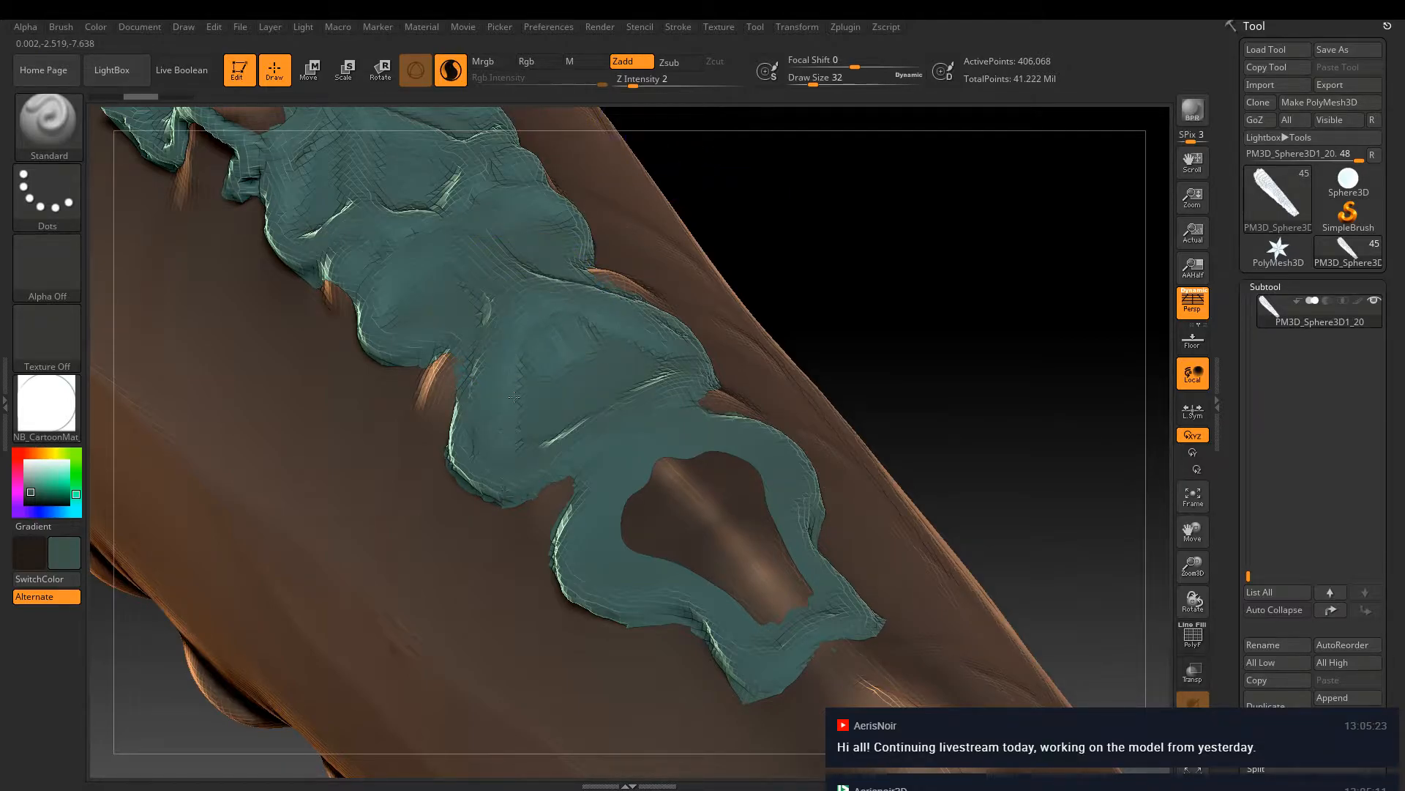
key("ctrl+z")
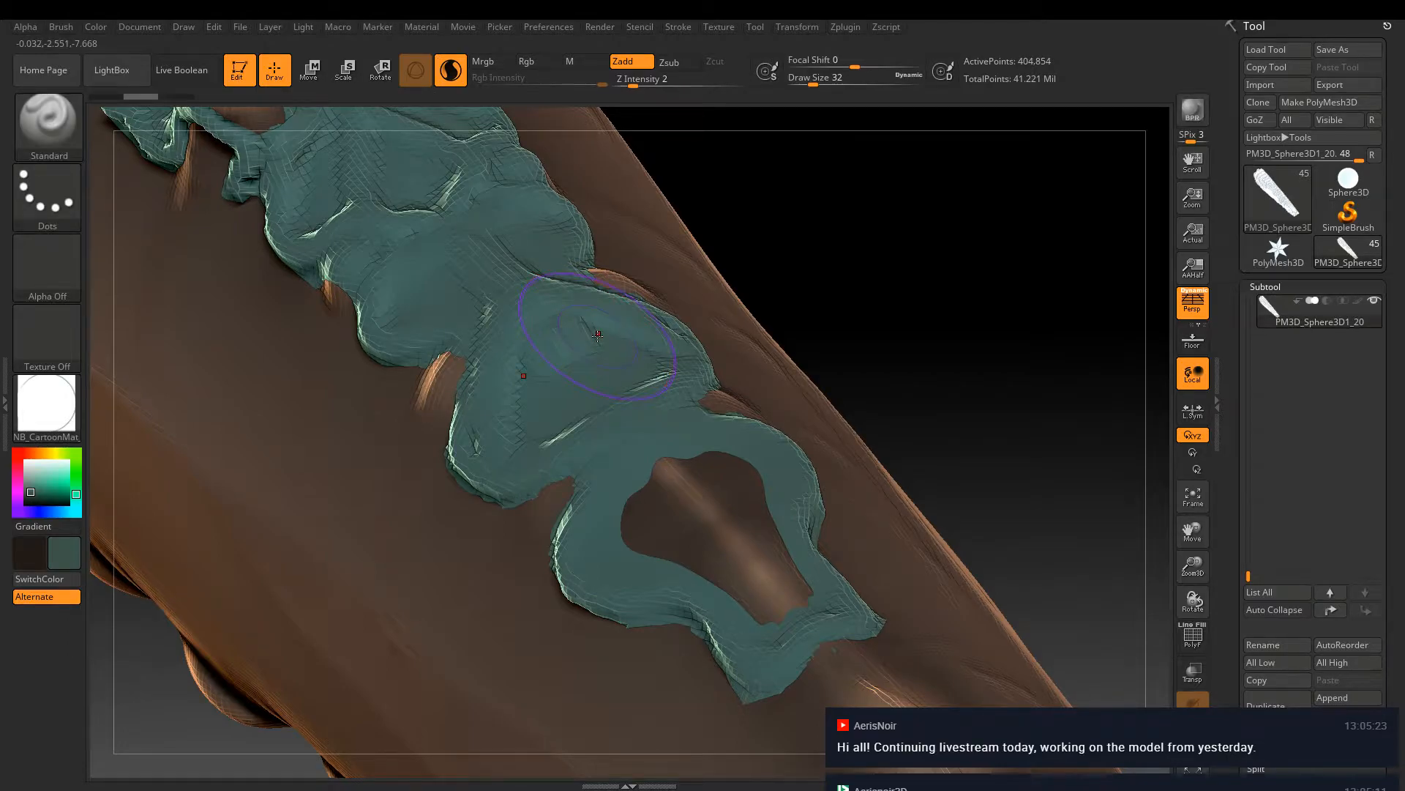
Try smoothing and resculpting the middle of the moss bulge, undoing each attempt
mouse_move(594, 358)
left_mouse_down("shift")
mouse_move(576, 362)
mouse_move(611, 339)
left_mouse_up("shift")
key("ctrl+z")
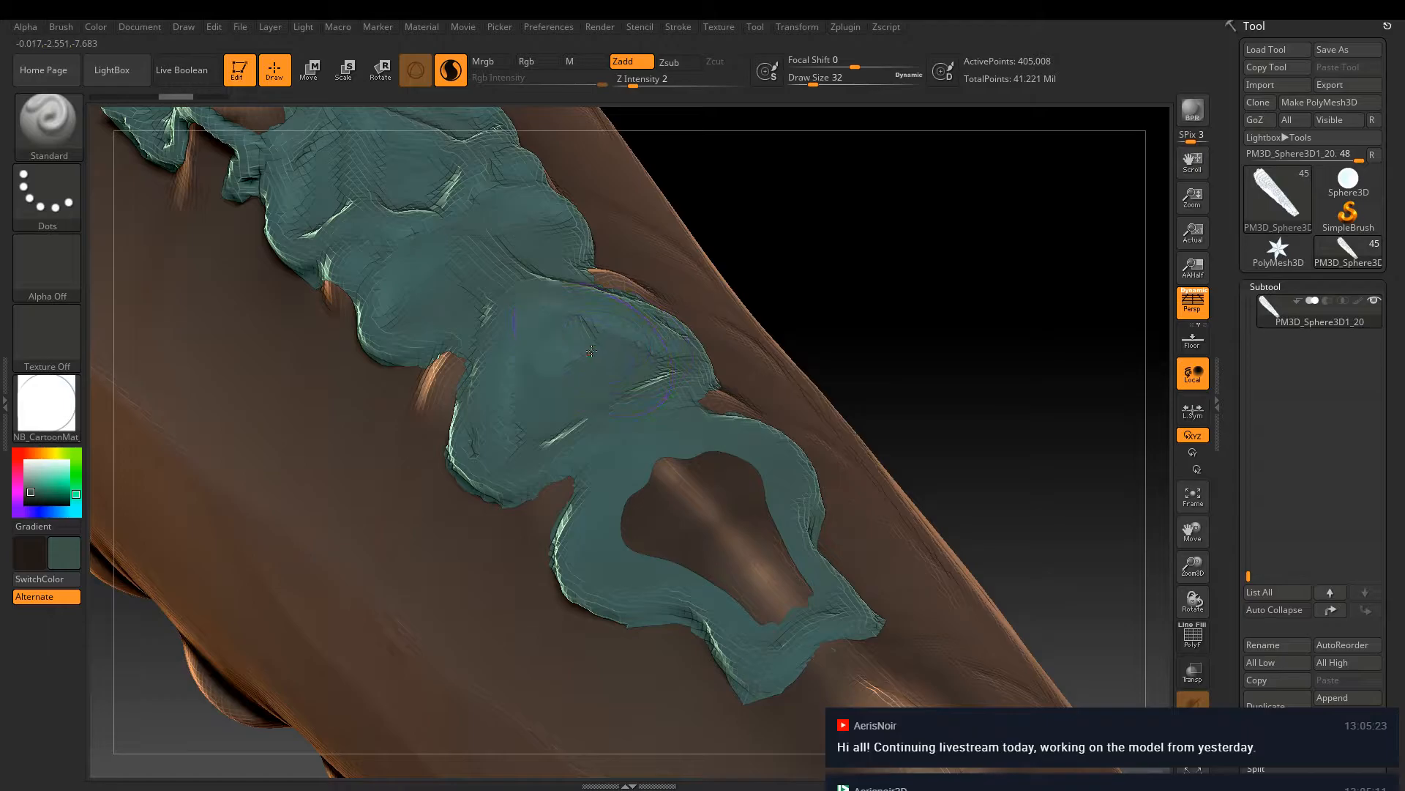
left_click_drag(582, 388, 620, 369)
key("ctrl+z")
Set the draw size to 16 and try a stroke down the moss bulge at Z Intensity 30
key("bracketleft")
left_click_drag(634, 80, 686, 82)
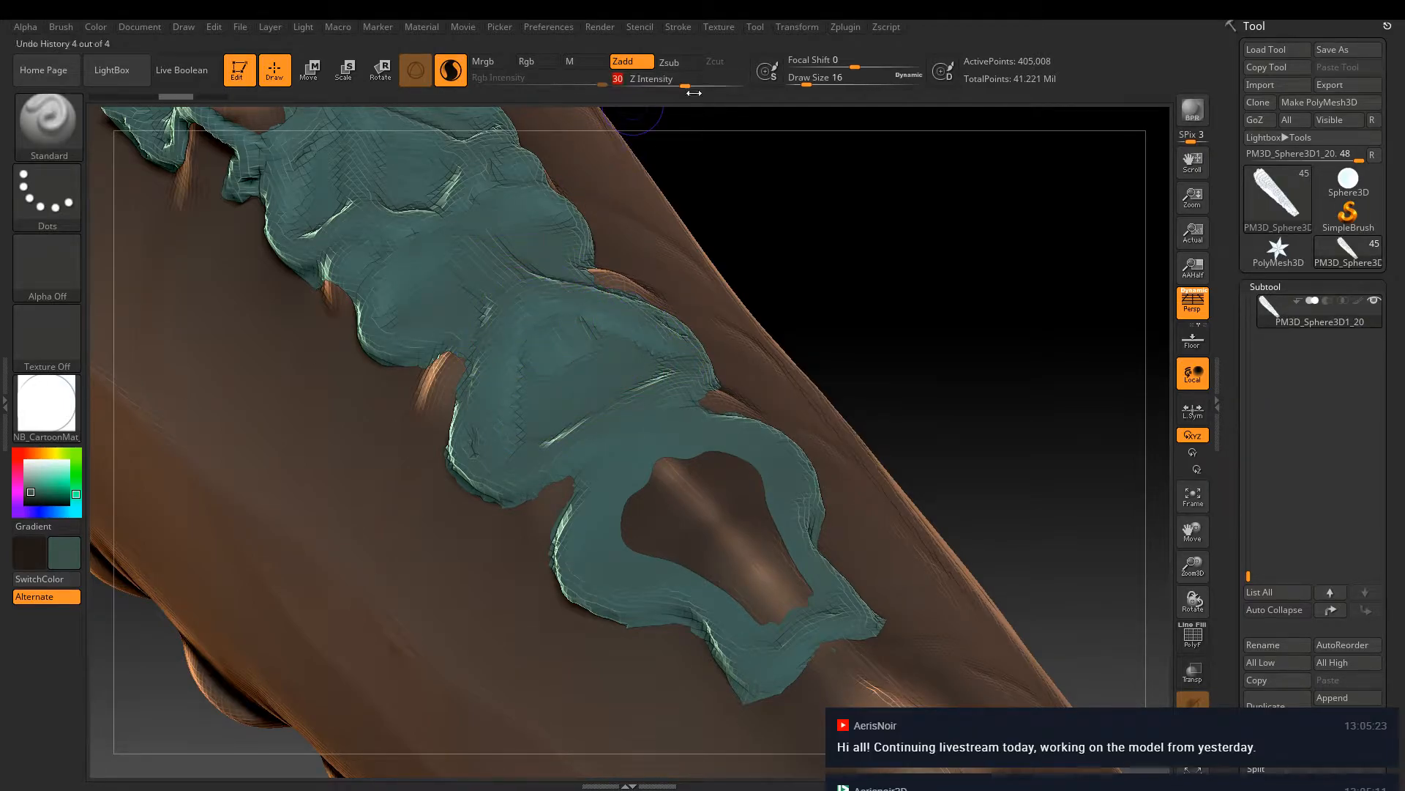
mouse_move(527, 302)
left_mouse_down()
mouse_move(487, 359)
mouse_move(476, 418)
mouse_move(598, 433)
left_mouse_up()
key("ctrl+z")
Raise narrow ridges around the moss bulge with Sculptris Pro, setting Z Intensity to 3 and finally 7
left_click_drag(685, 82, 637, 88)
left_click(503, 343)
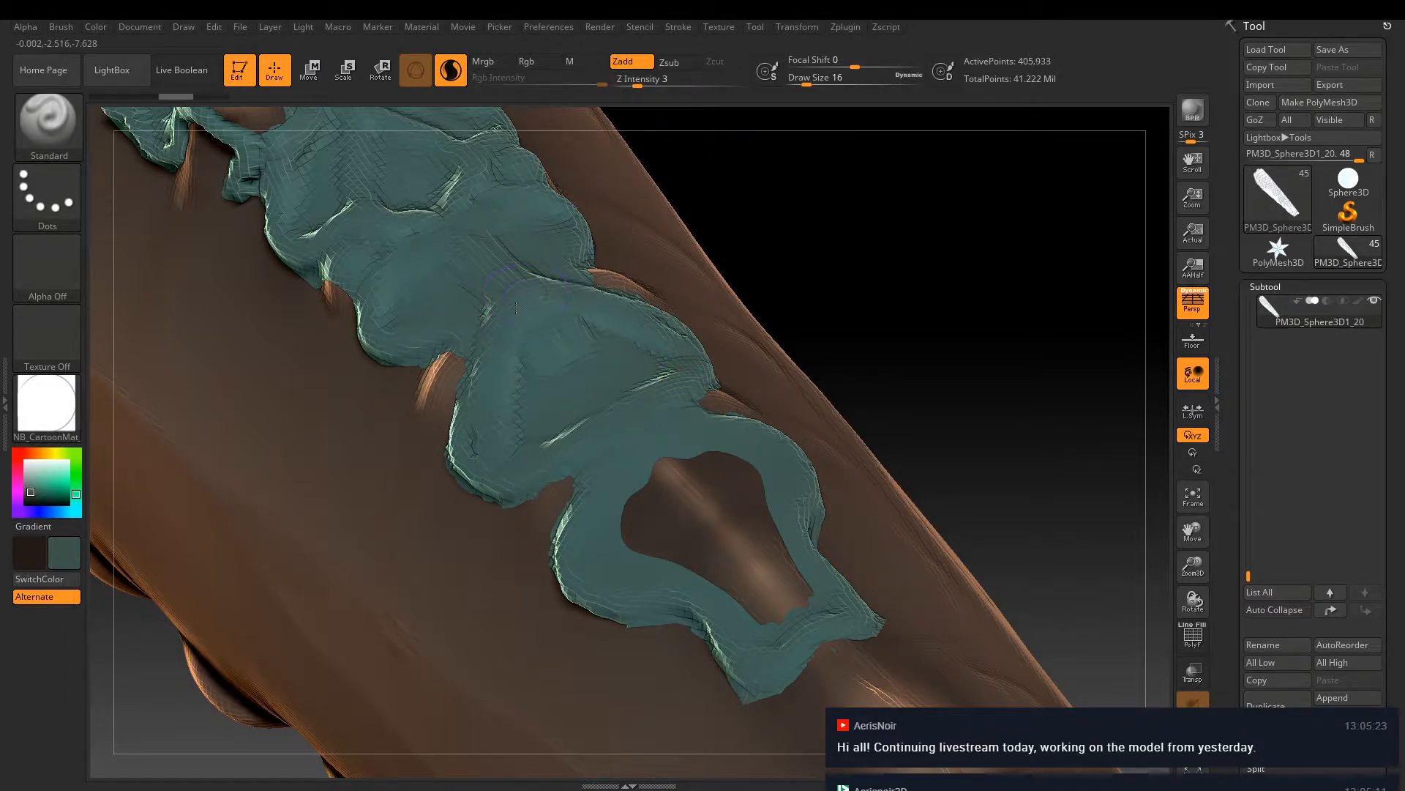
left_click_drag(638, 86, 649, 84)
left_click_drag(526, 282, 498, 400)
left_click_drag(540, 444, 674, 392)
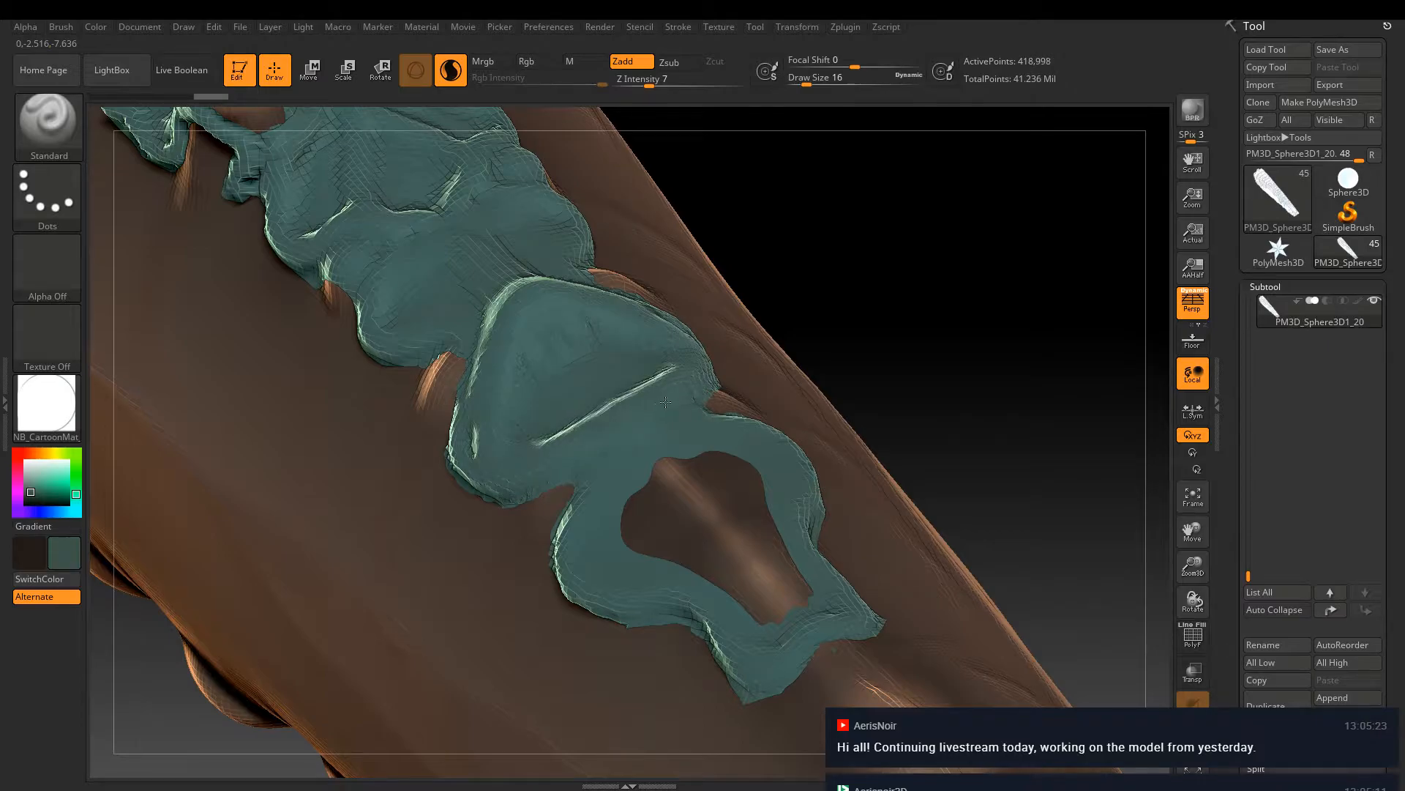
Inspect the moss bulge's mesh density with the polyframe, undo the test strokes and turn off Sculptris Pro
left_click(1193, 635)
mouse_move(570, 405)
right_mouse_down()
mouse_move(560, 410)
mouse_move(568, 396)
mouse_move(658, 384)
mouse_move(619, 508)
right_mouse_up()
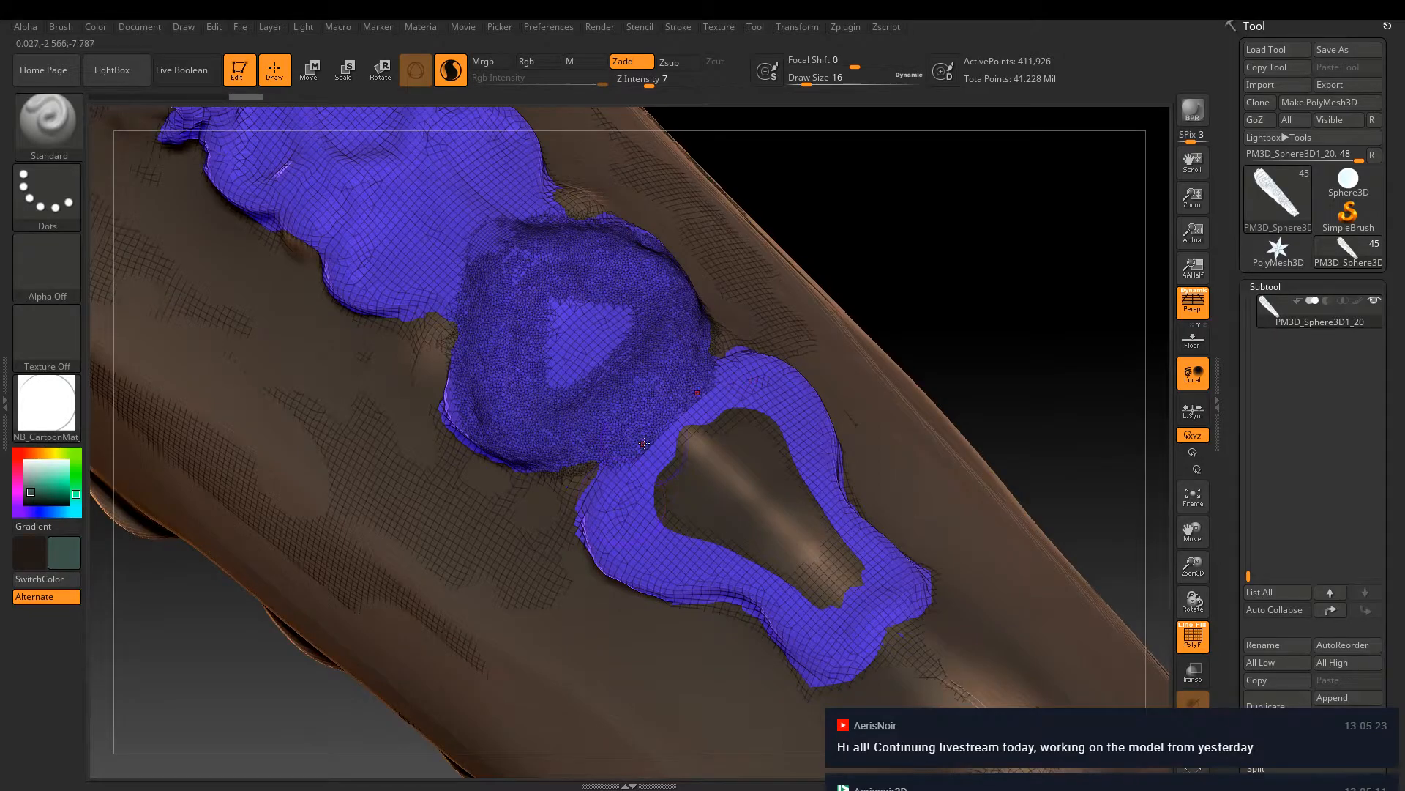
key("ctrl+z")
key("ctrl+z")
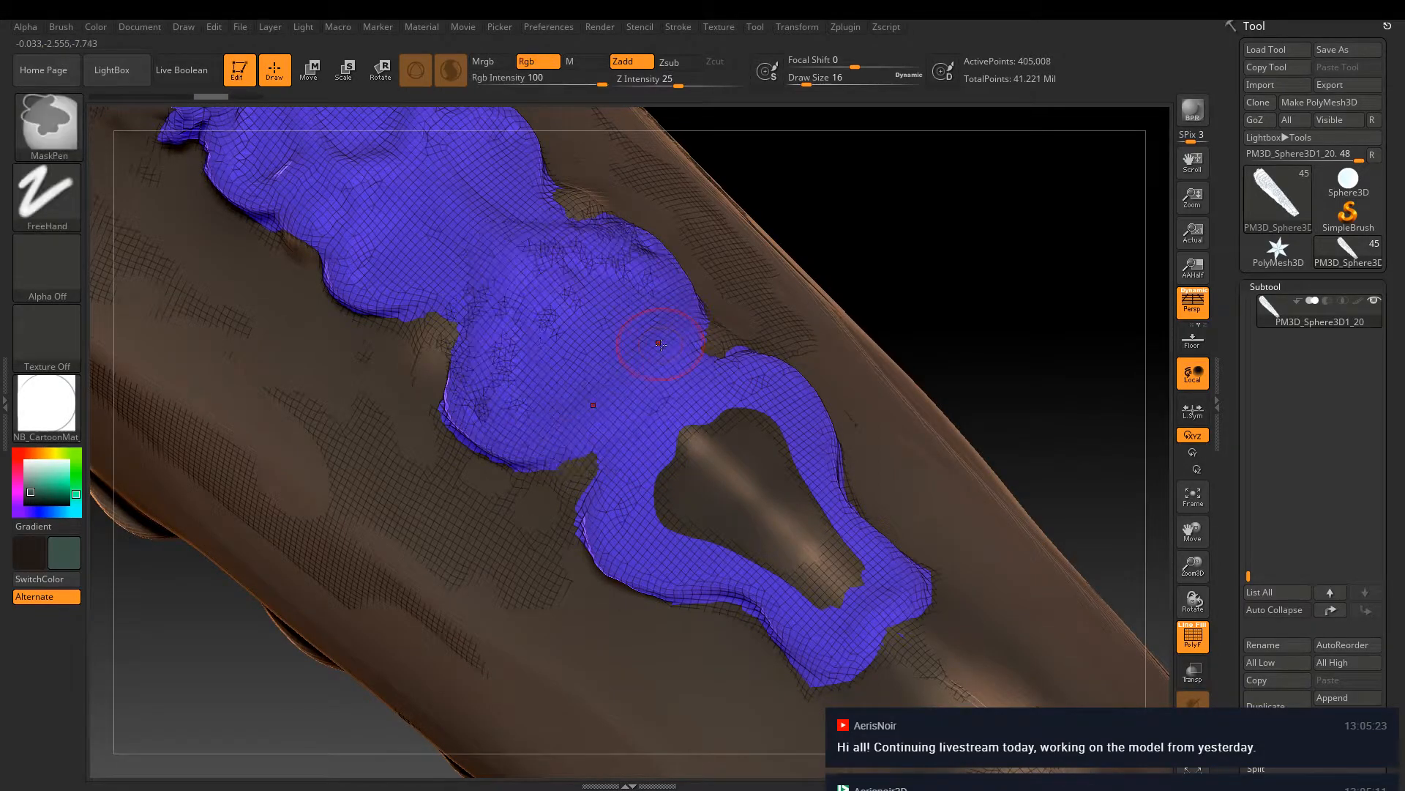
key("ctrl+z")
key("ctrl+z")
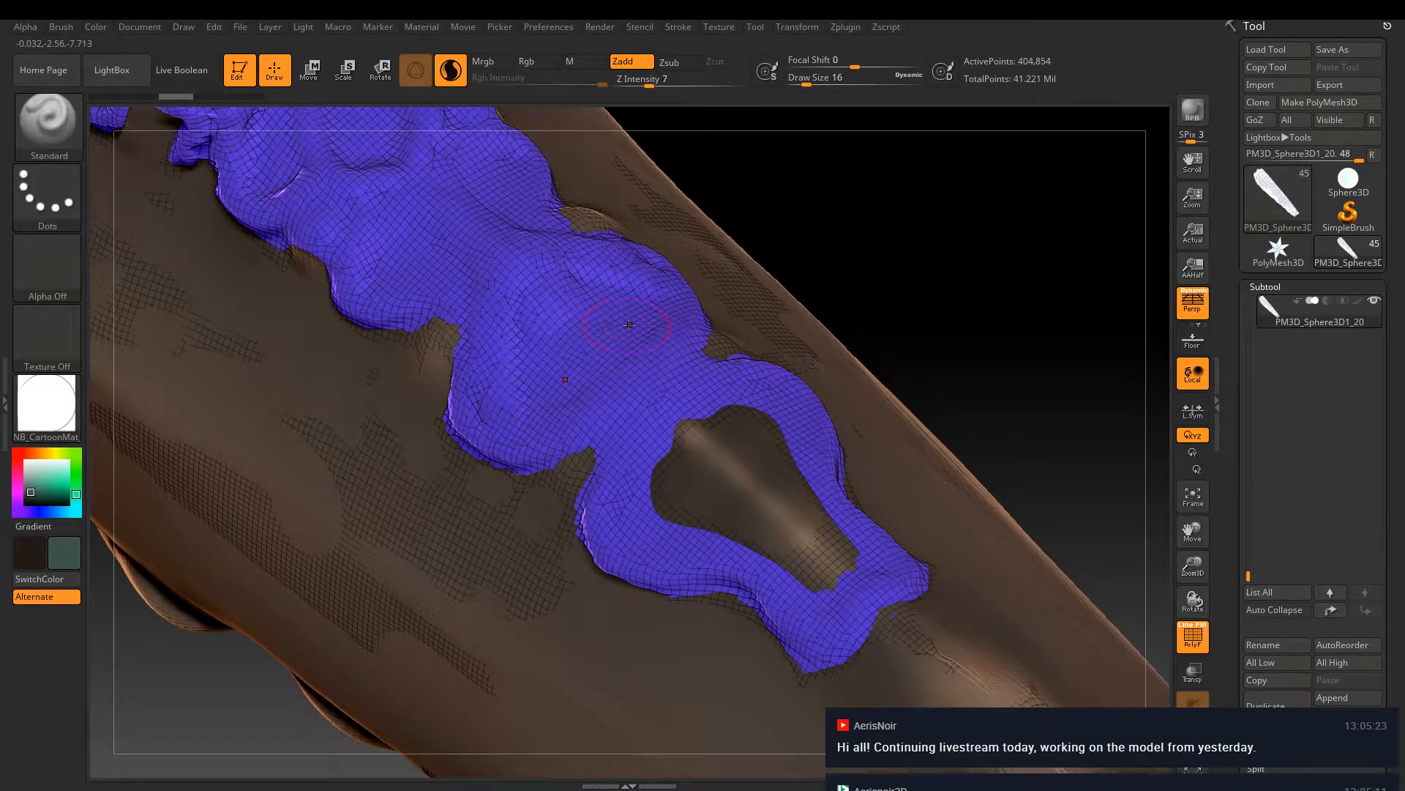
key("ctrl+z")
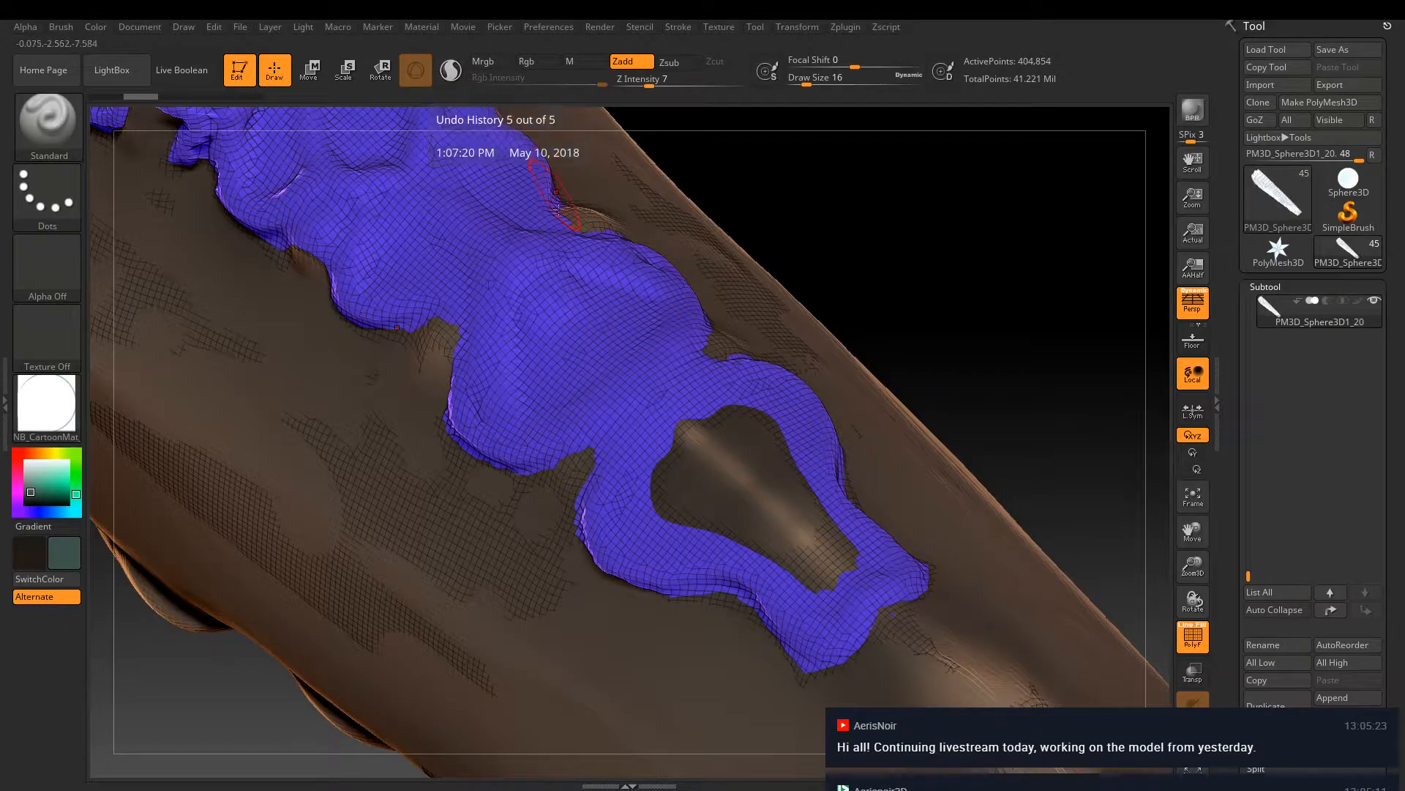
key("ctrl+z")
key("ctrl+z")
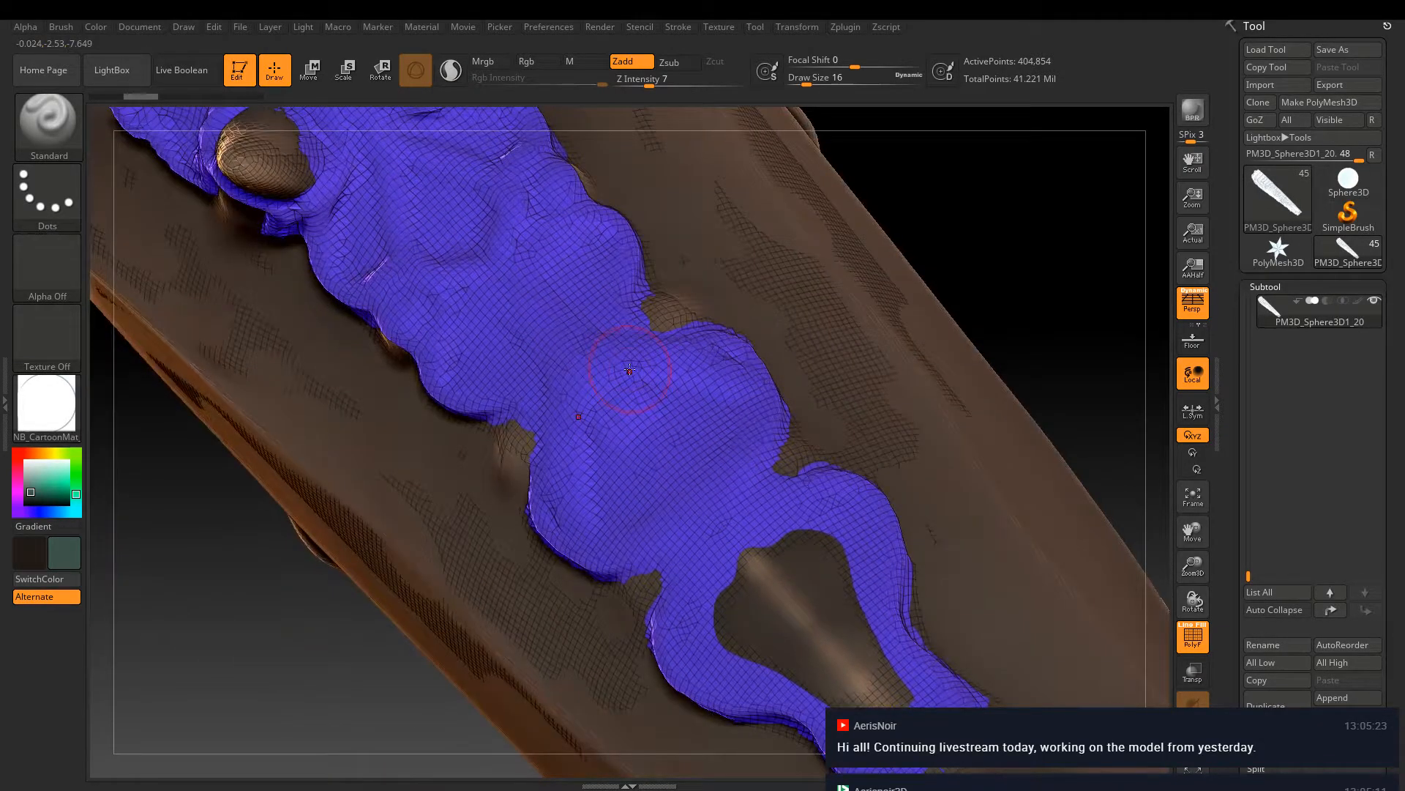
Hide the polyframe and sculpt the edge of the moss bulge with the Standard brush at Z Intensity 13
key("ctrl+shift+z")
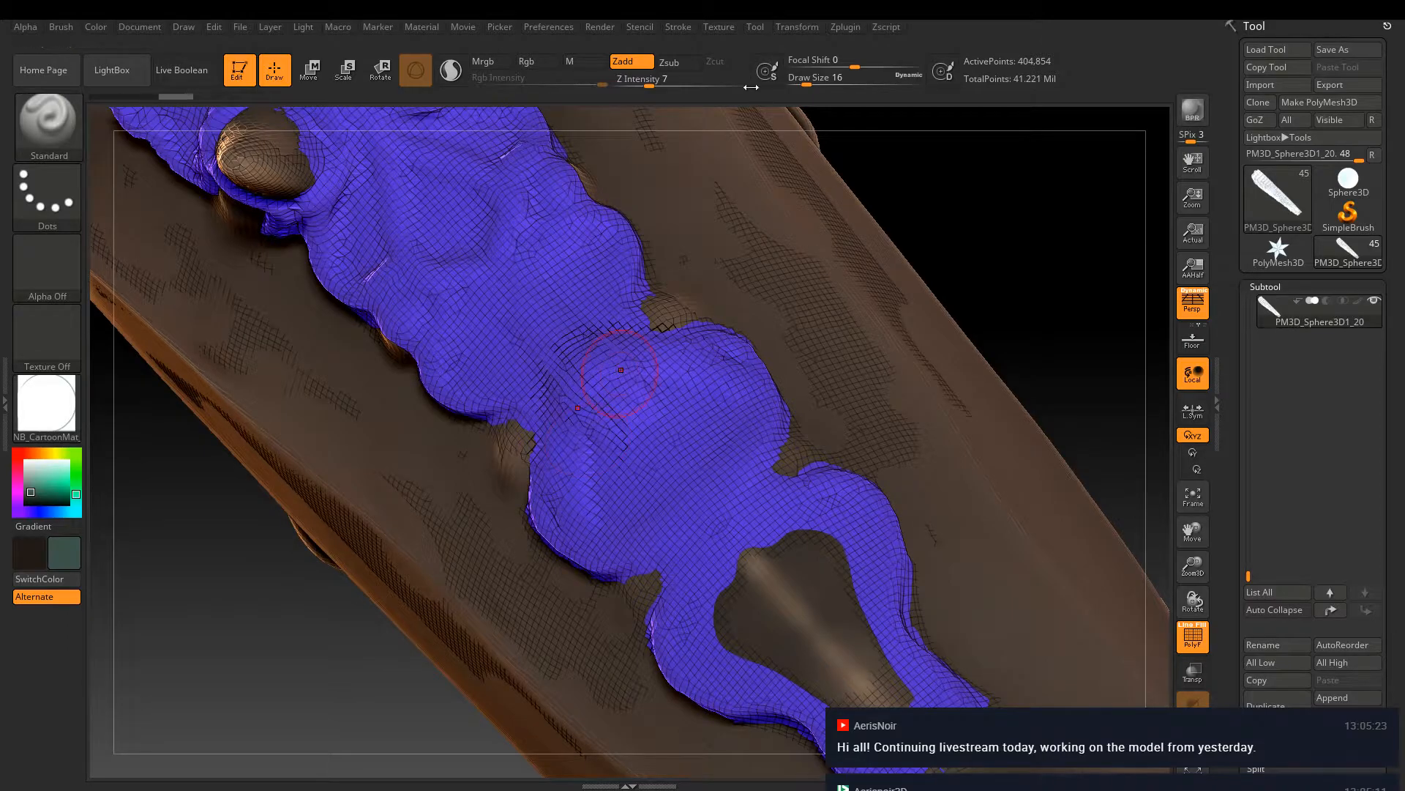
left_click_drag(649, 85, 661, 86)
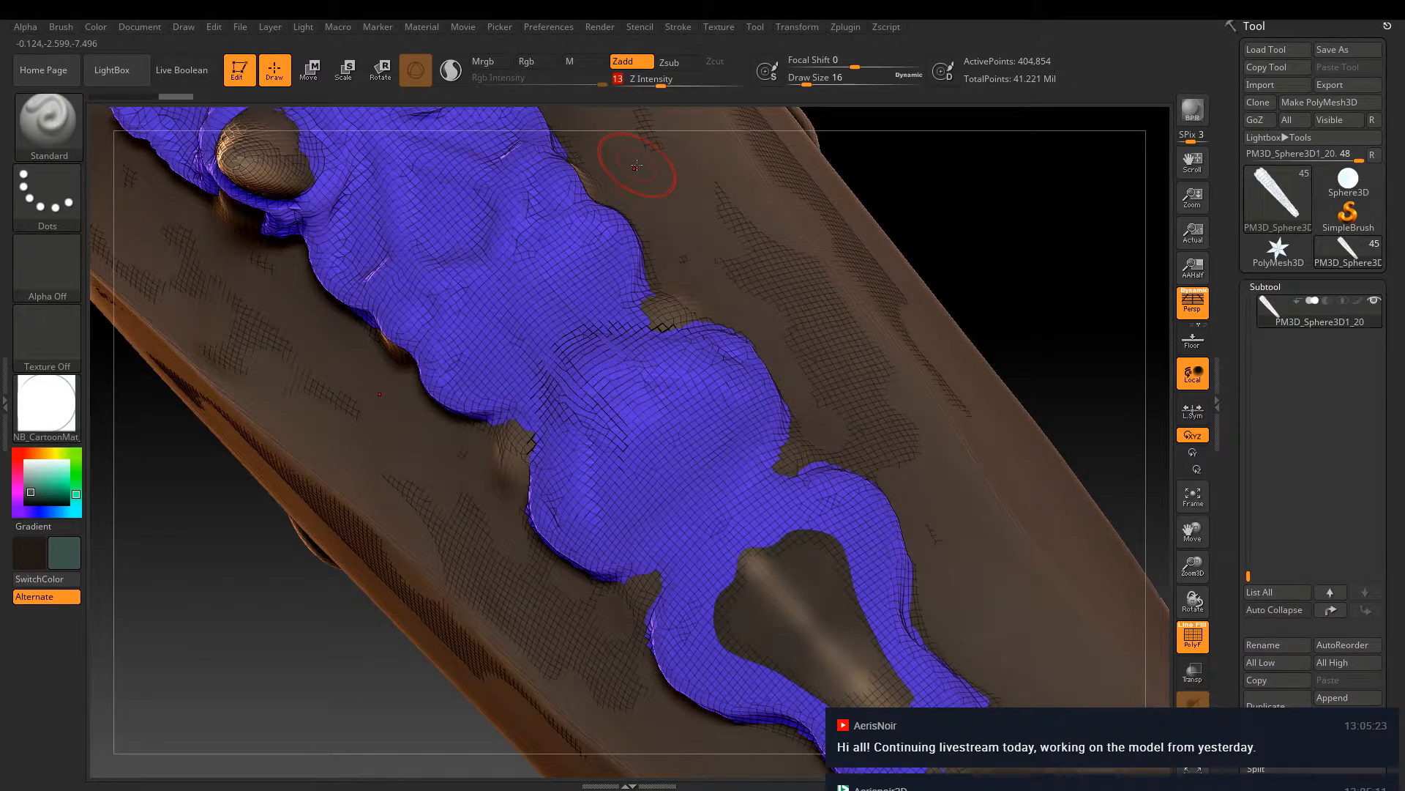
left_click(1193, 634)
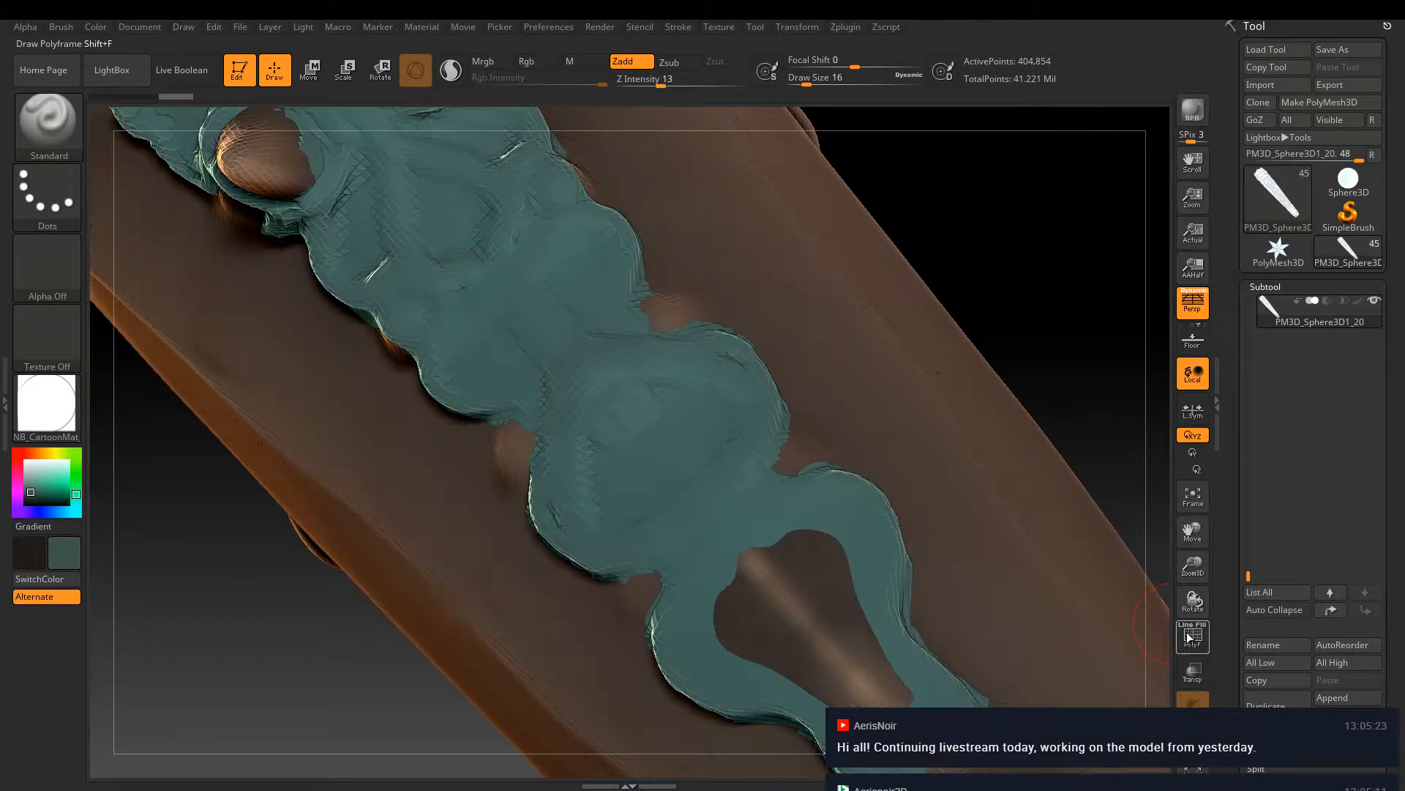
left_click_drag(951, 190, 745, 317)
mouse_move(622, 341)
left_mouse_down()
mouse_move(736, 395)
mouse_move(783, 455)
mouse_move(835, 448)
mouse_move(723, 522)
left_mouse_up()
Give the brush Alpha 06 and a Focal Shift of -34, and raise ridges along the moss towards the tail tip
left_click(41, 275)
left_click(48, 266)
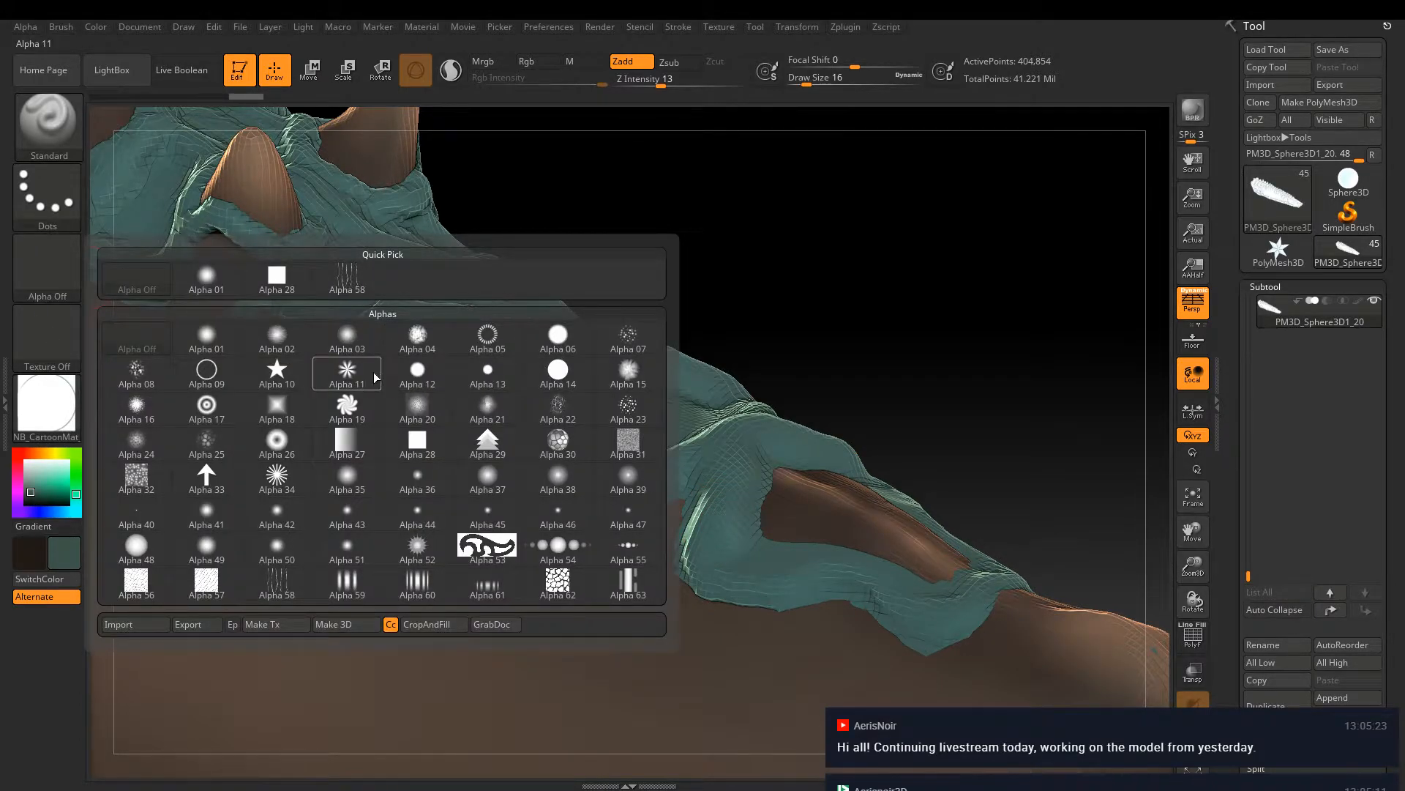
left_click(563, 341)
left_click_drag(855, 66, 832, 66)
mouse_move(744, 448)
left_mouse_down()
mouse_move(857, 469)
mouse_move(1003, 557)
left_mouse_up()
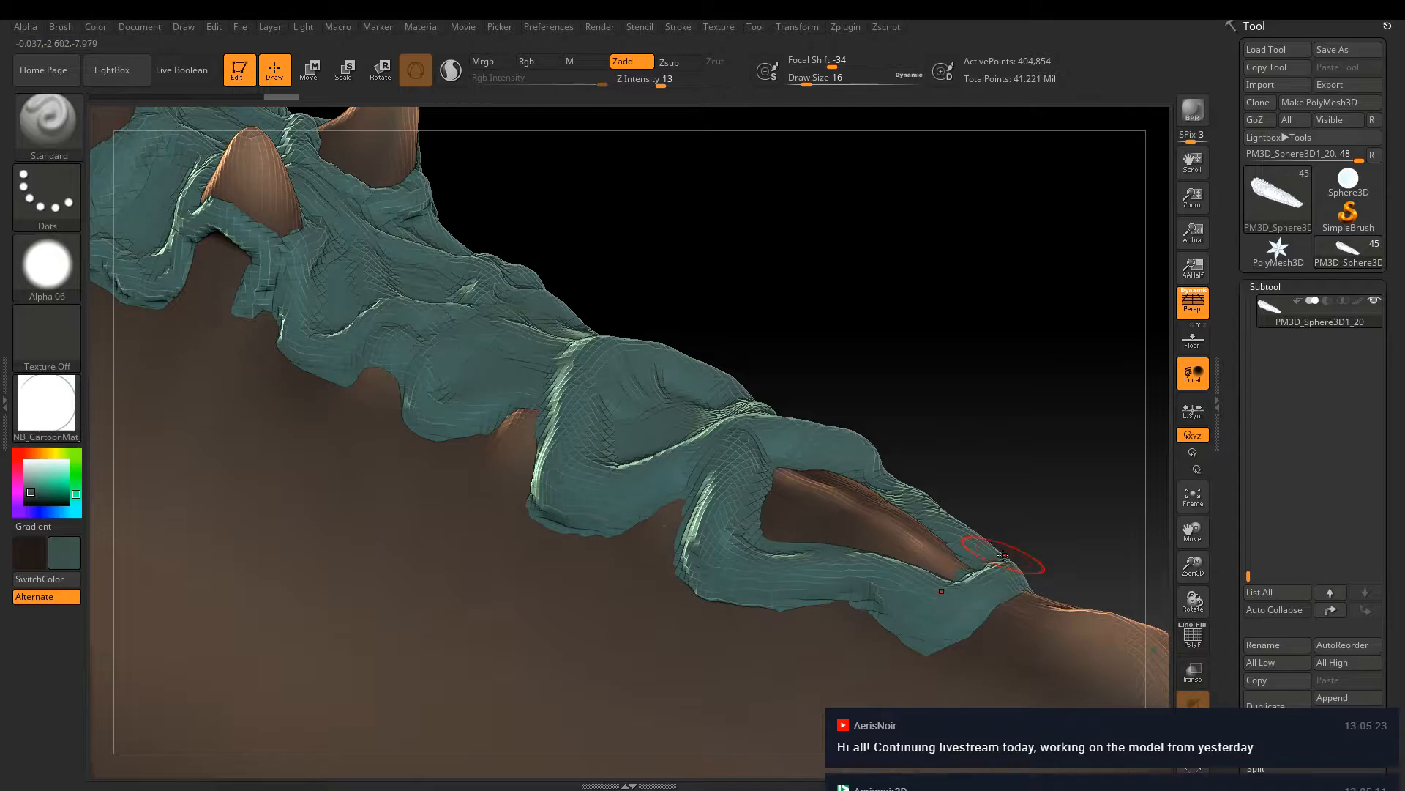
Sculpt raised folds in the moss between the last spikes and the bulge near the tail tip
right_click_drag(768, 442, 869, 419)
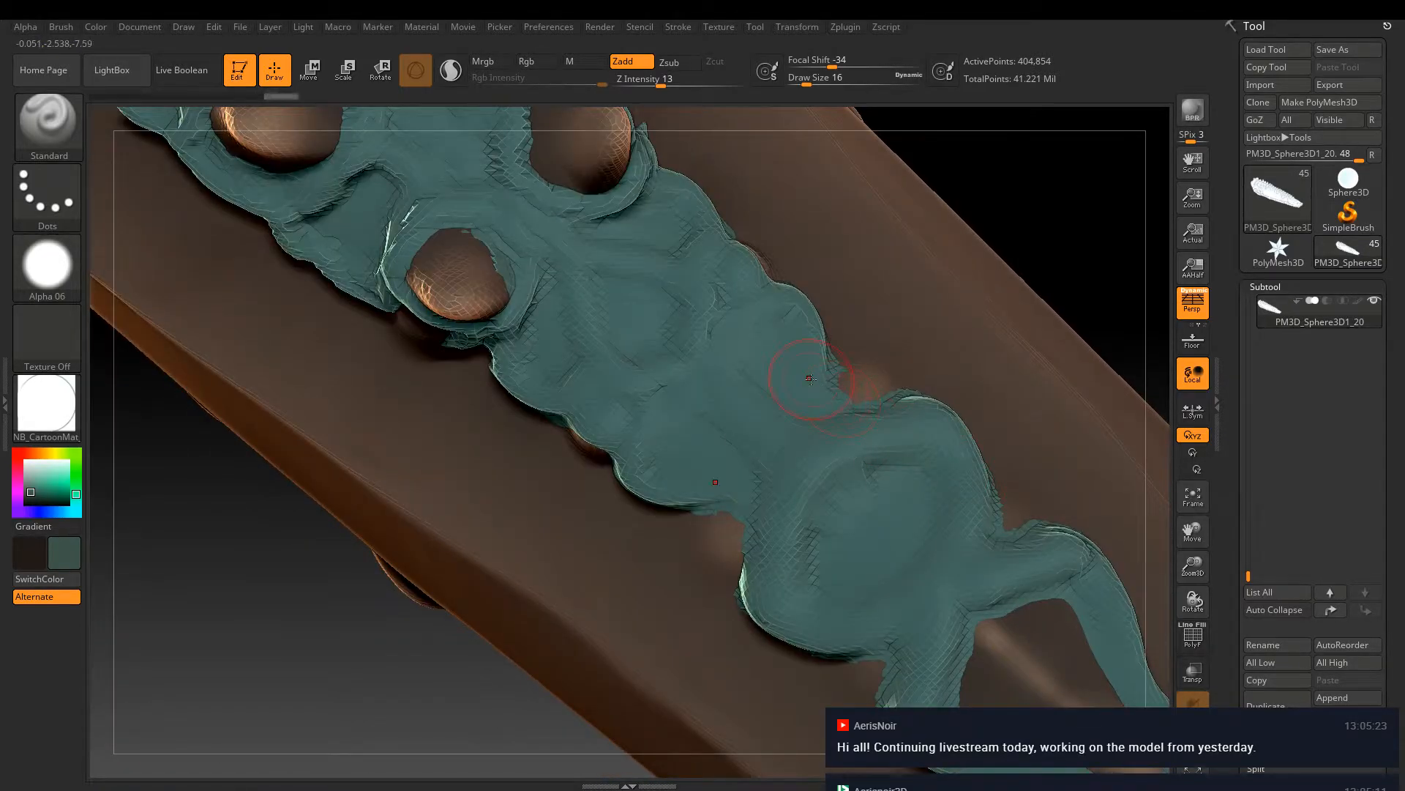
left_click_drag(521, 208, 535, 232)
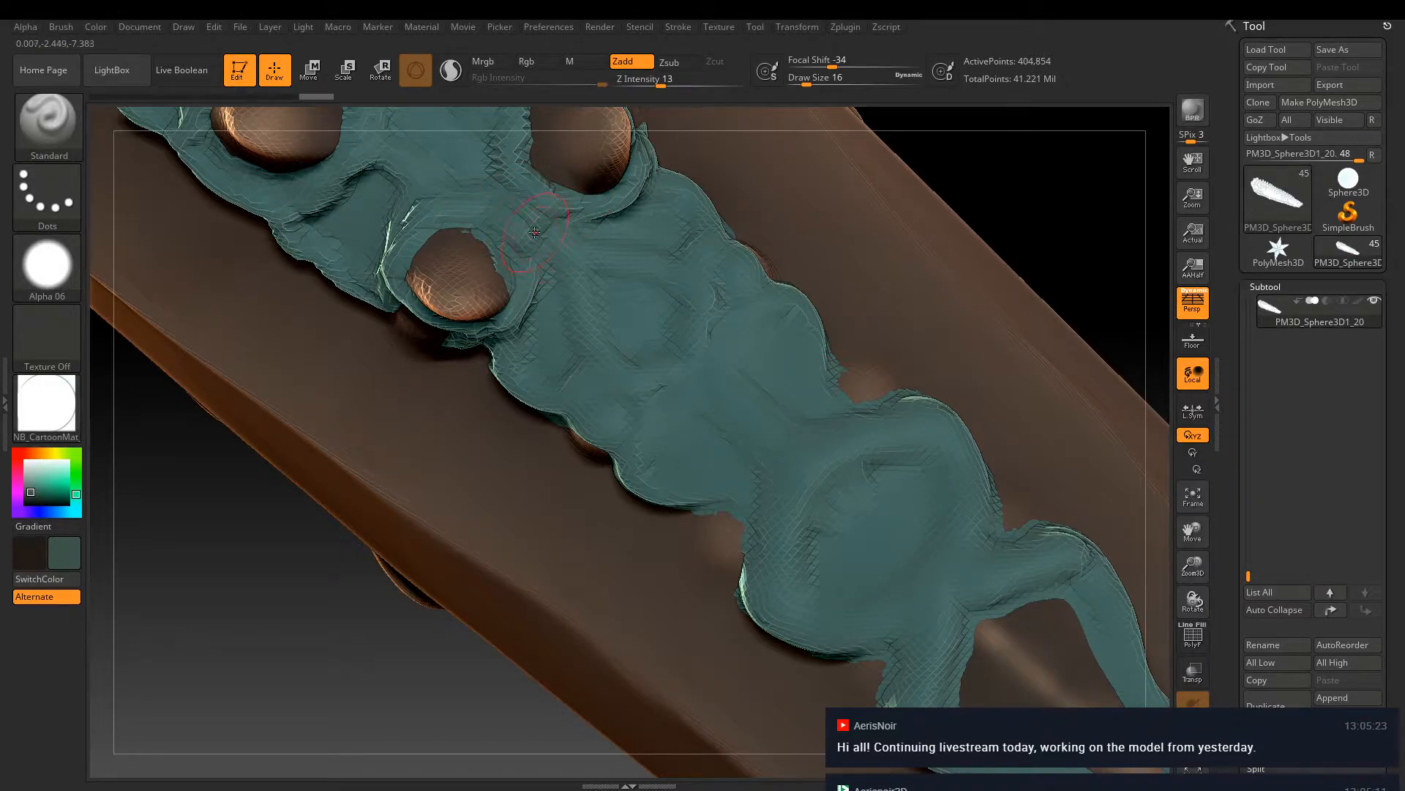
left_click_drag(622, 370, 600, 358)
mouse_move(714, 335)
left_mouse_down()
mouse_move(593, 345)
mouse_move(707, 359)
mouse_move(620, 413)
left_mouse_up()
left_click_drag(641, 464, 698, 476)
Sculpt a small hole through the moss strip between the last spikes and the tail-tip bulge
mouse_move(699, 473)
right_mouse_down()
mouse_move(693, 327)
mouse_move(743, 429)
mouse_move(693, 375)
right_mouse_up()
left_click_drag(670, 413, 660, 381)
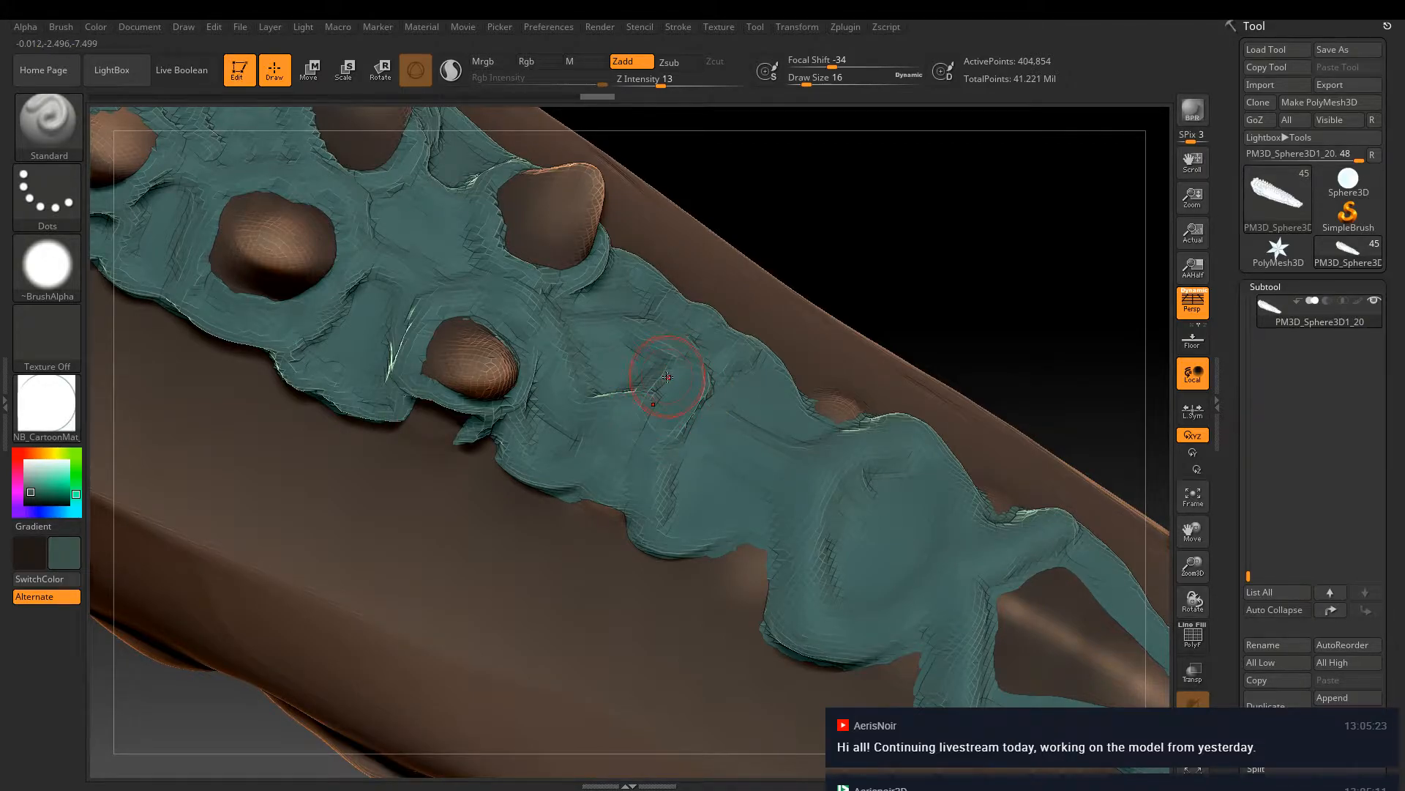
left_click_drag(666, 366, 663, 395)
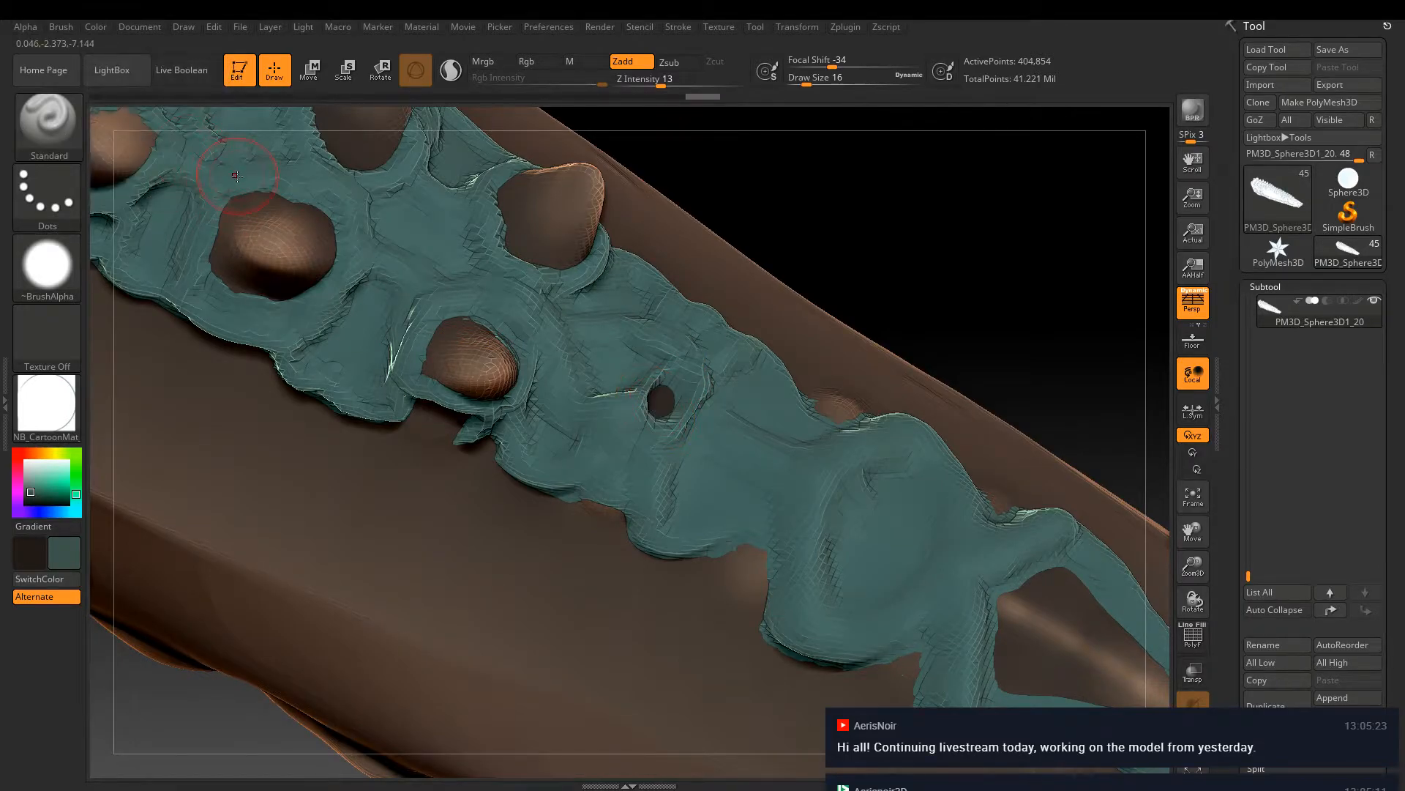
key("ctrl+shift+z")
right_click_drag(732, 322, 660, 296)
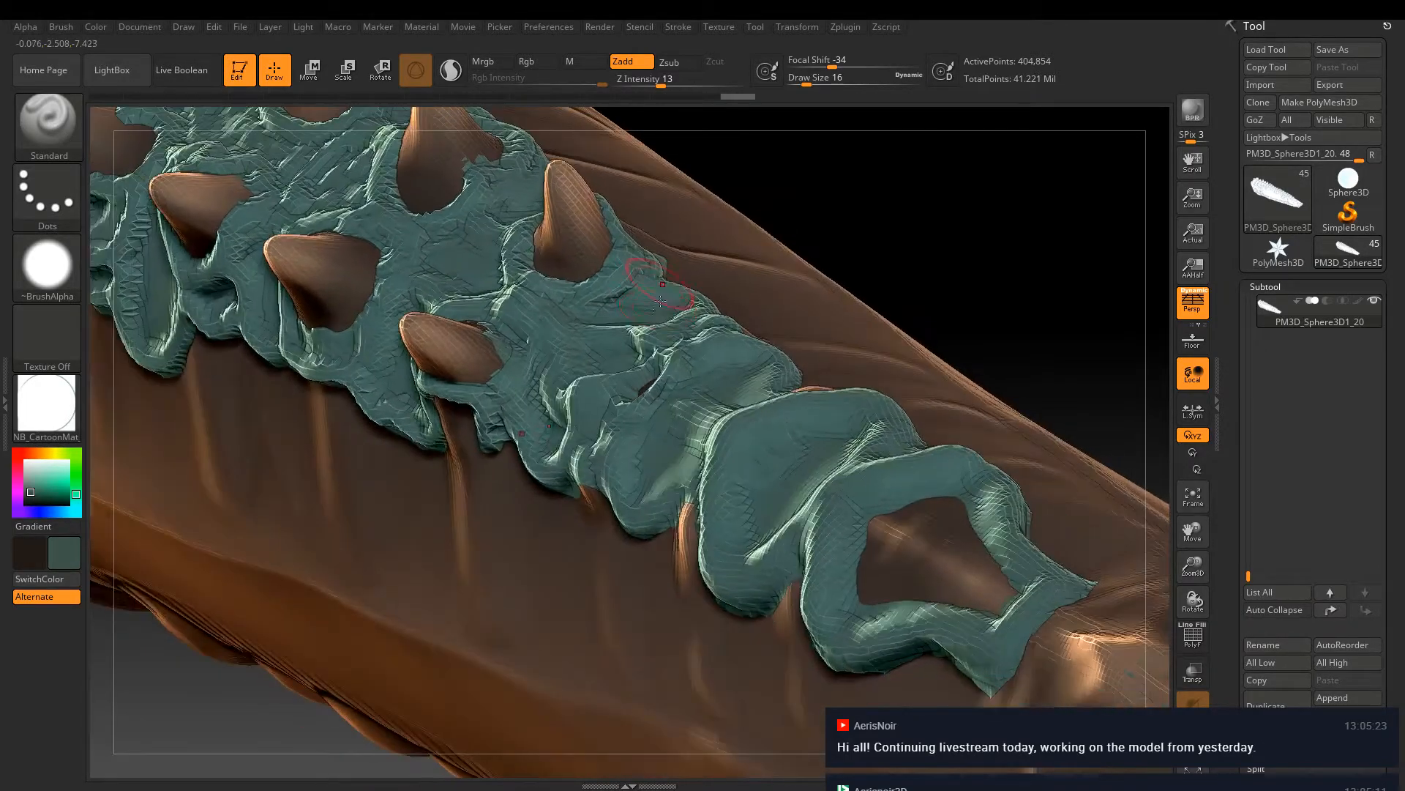
Undo the recent ridge, fold and hole strokes on the moss between the last spikes and the tail-tip bulge
key("ctrl+z")
key("ctrl+z")
key("ctrl+z")
key("ctrl+z")
key("ctrl+z")
key("ctrl+z")
key("ctrl+z")
key("ctrl+z")
key("ctrl+z")
mouse_move(867, 331)
right_mouse_down()
mouse_move(754, 285)
mouse_move(715, 251)
right_mouse_up()
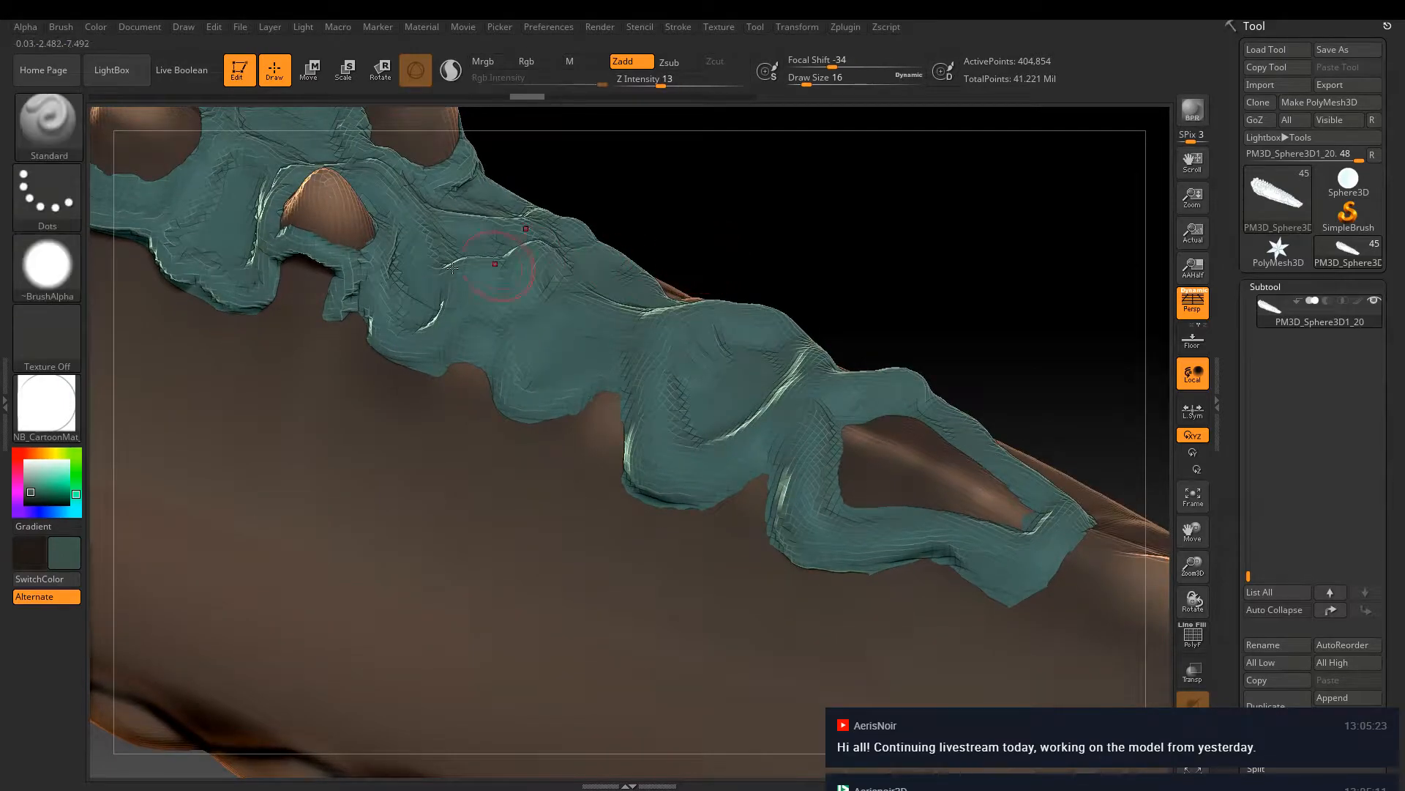
Assign hotkey 1 to the ClayBuildup brush, 2 to Move Topological and 3 to DamStandard
left_click(48, 121)
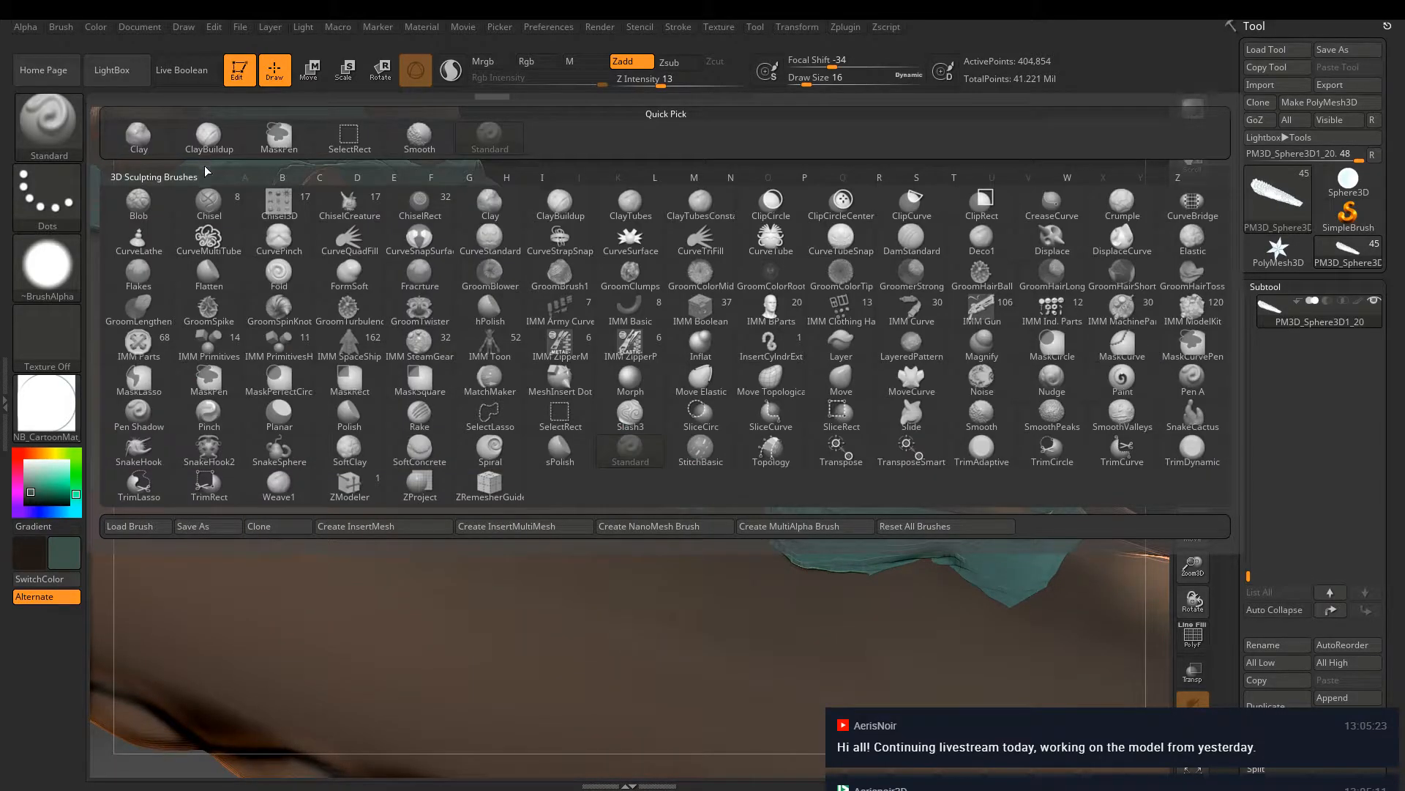
left_click(208, 135, "ctrl+alt")
key("1")
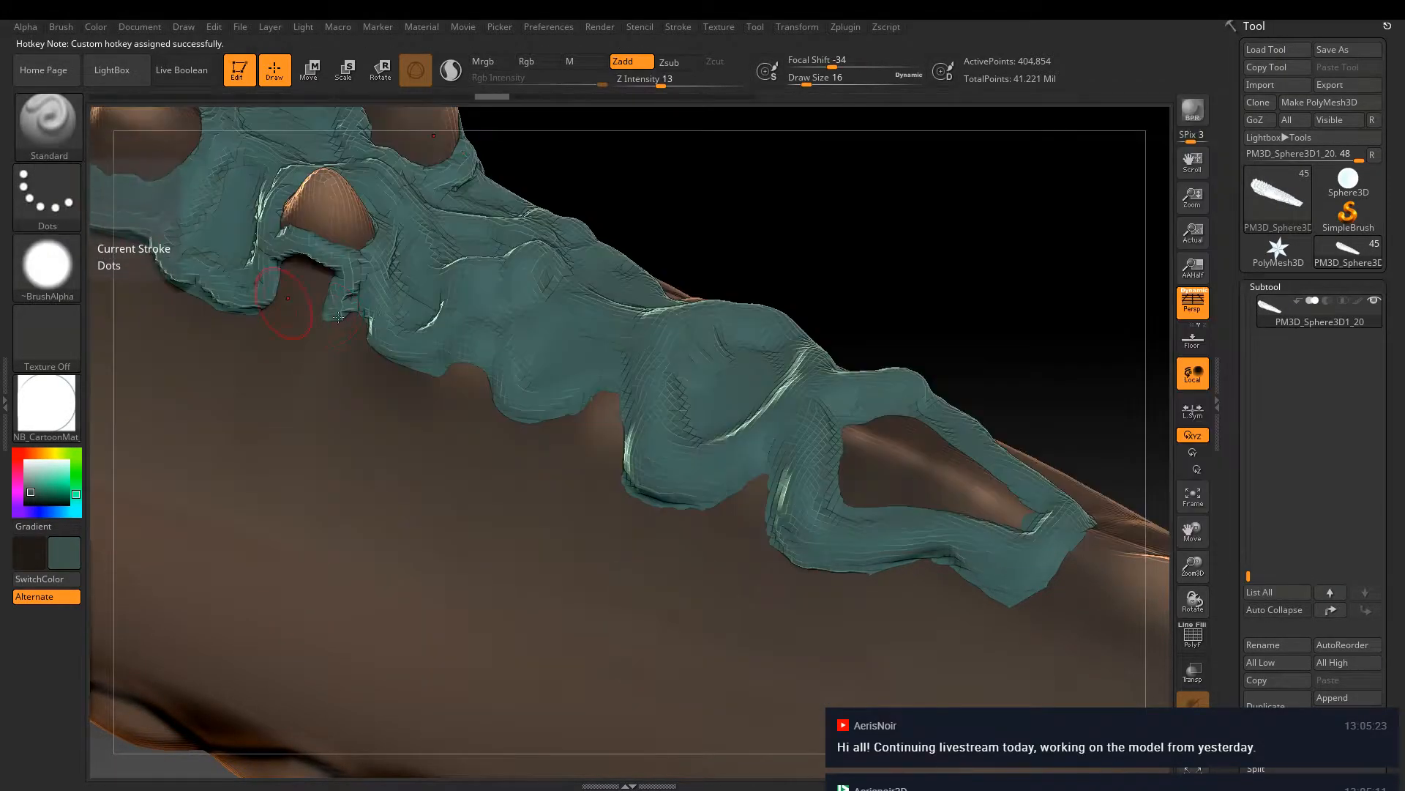
left_click(48, 120)
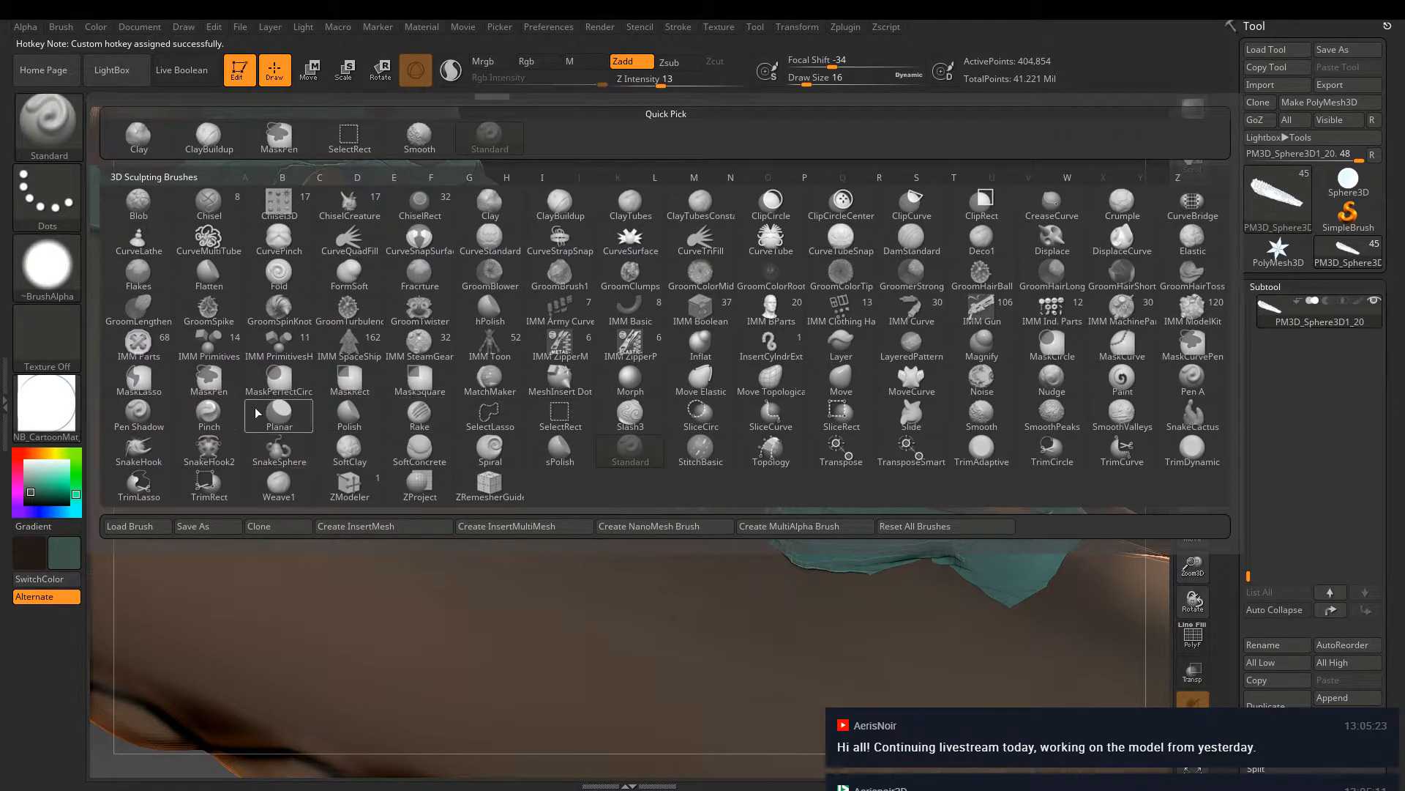
left_click(772, 388, "ctrl+alt")
key("2")
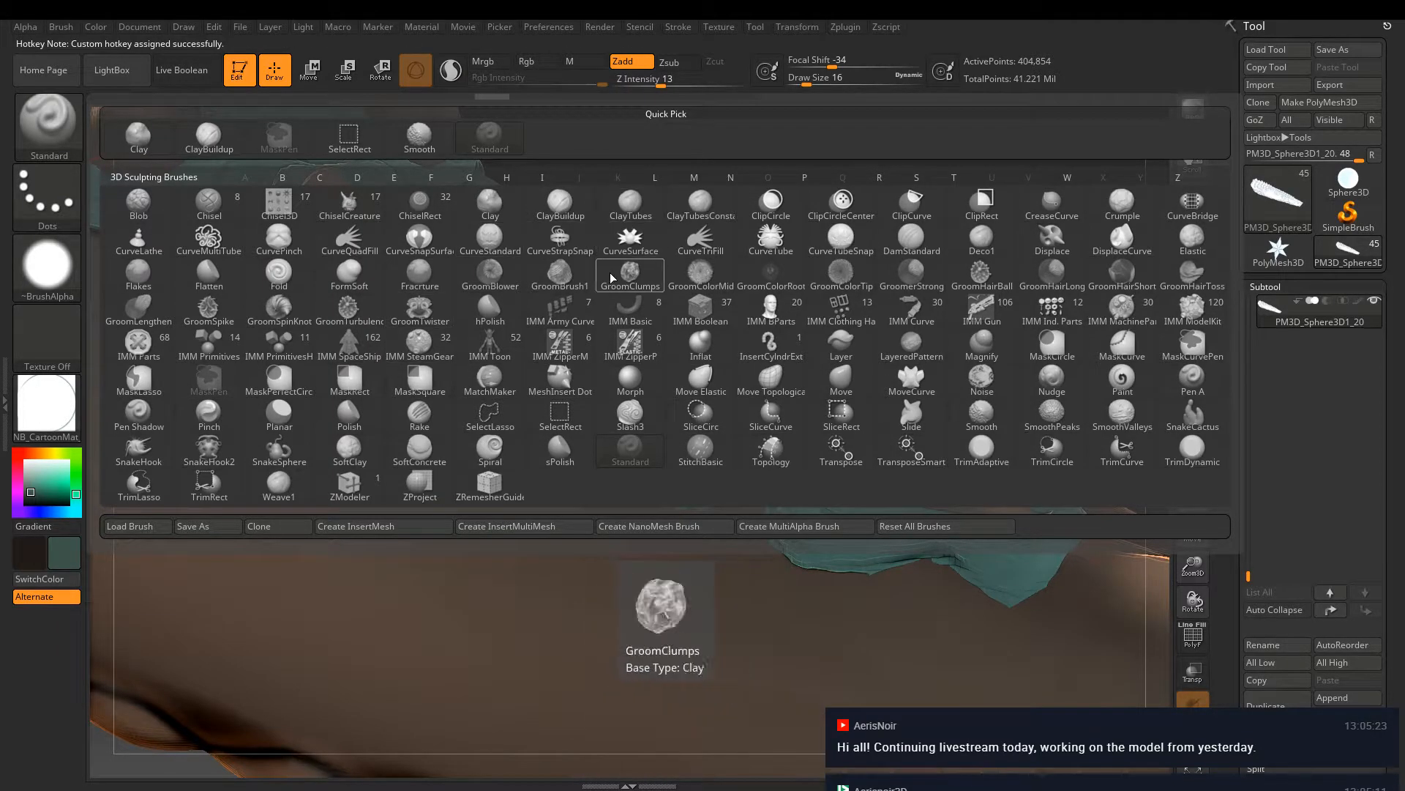
key("ctrl")
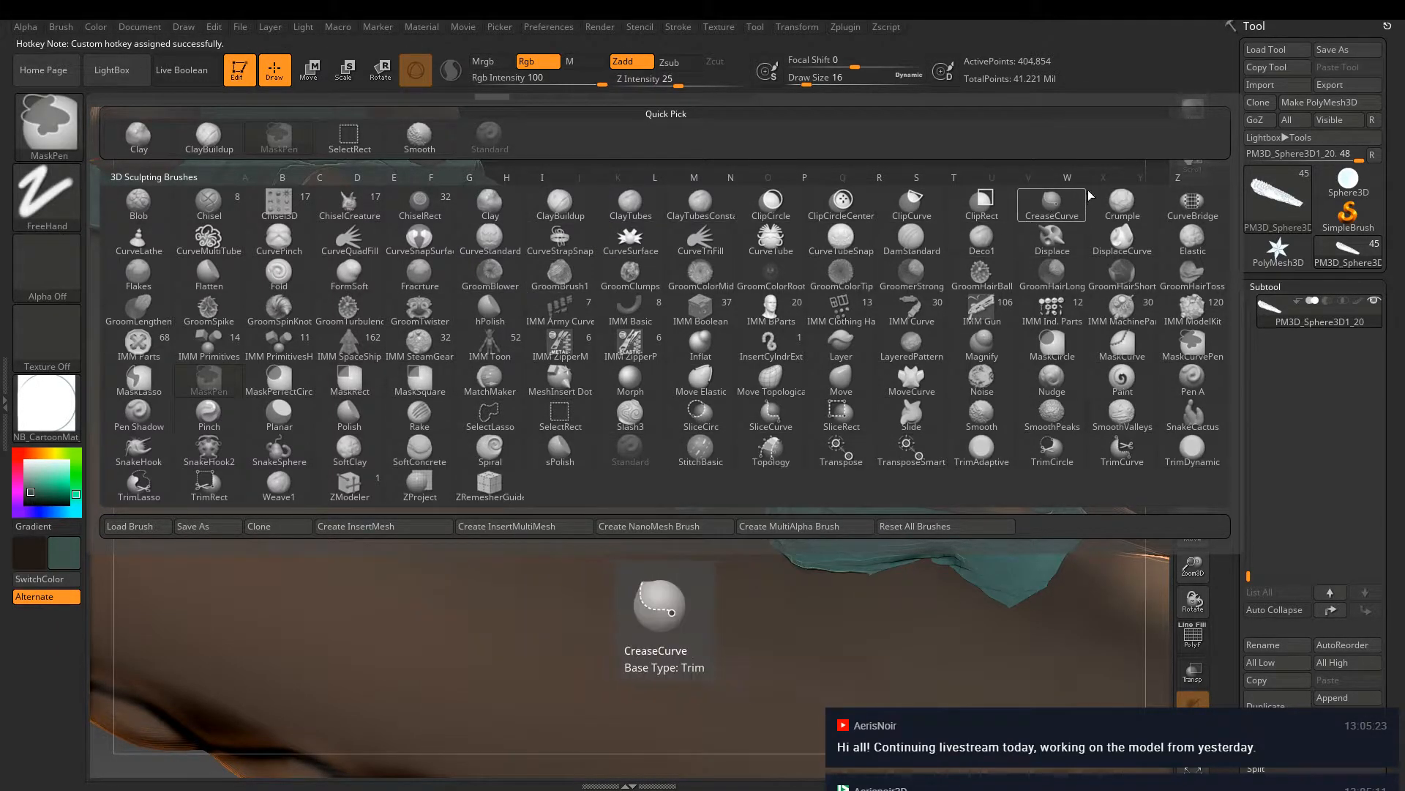
left_click(925, 249, "ctrl+alt")
key("3")
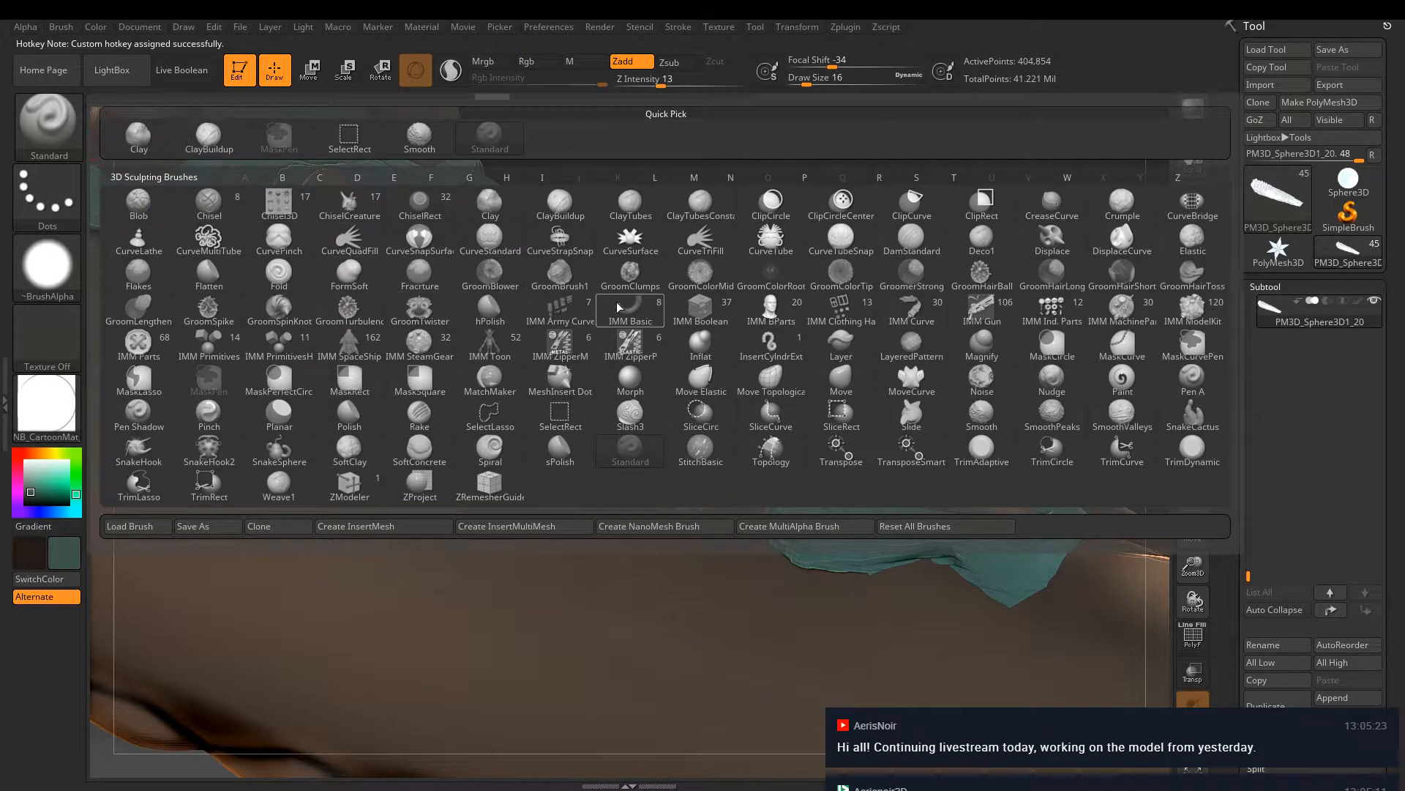
Load the TrimSmoothBorder brush from the LightBox brush library and assign it hotkey 4
key("comma")
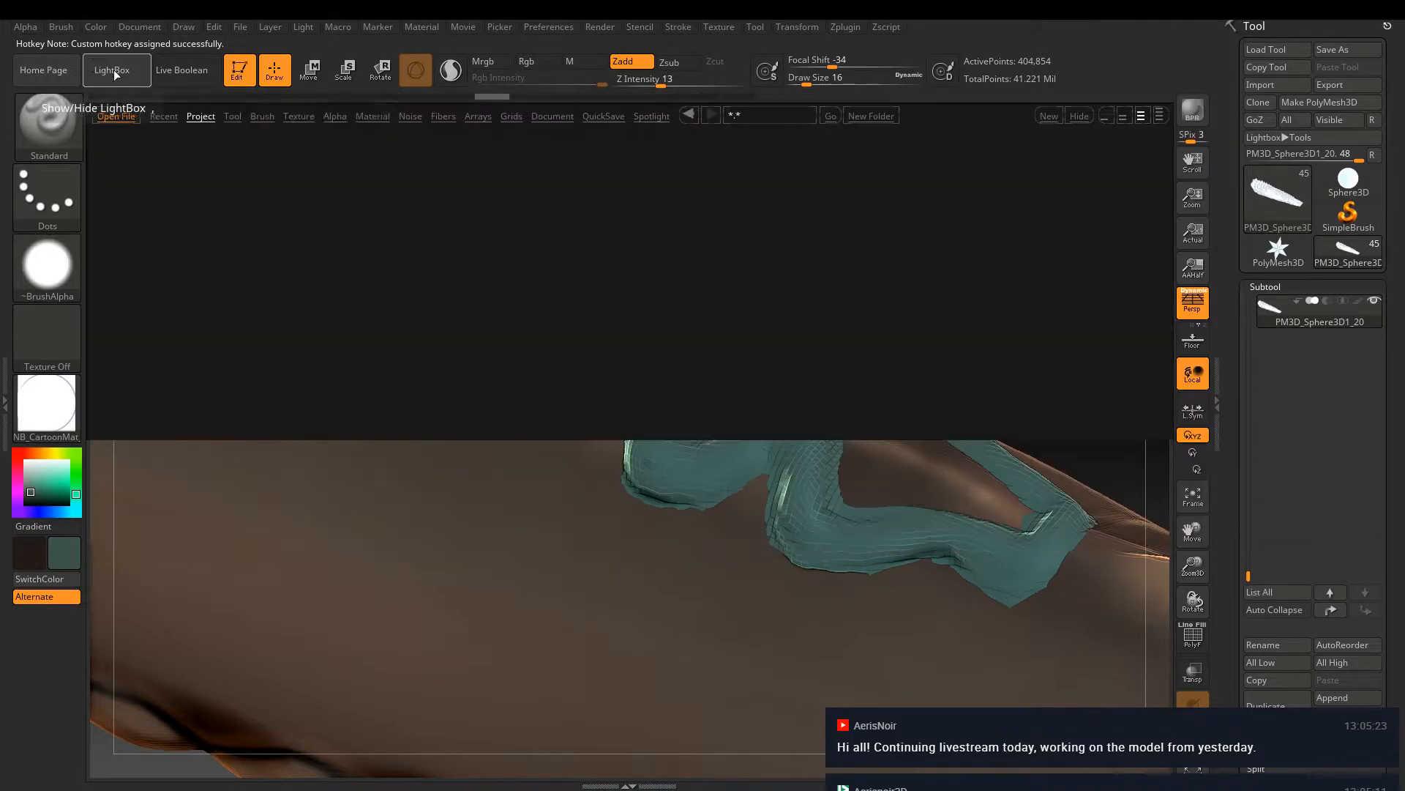
left_click(262, 116)
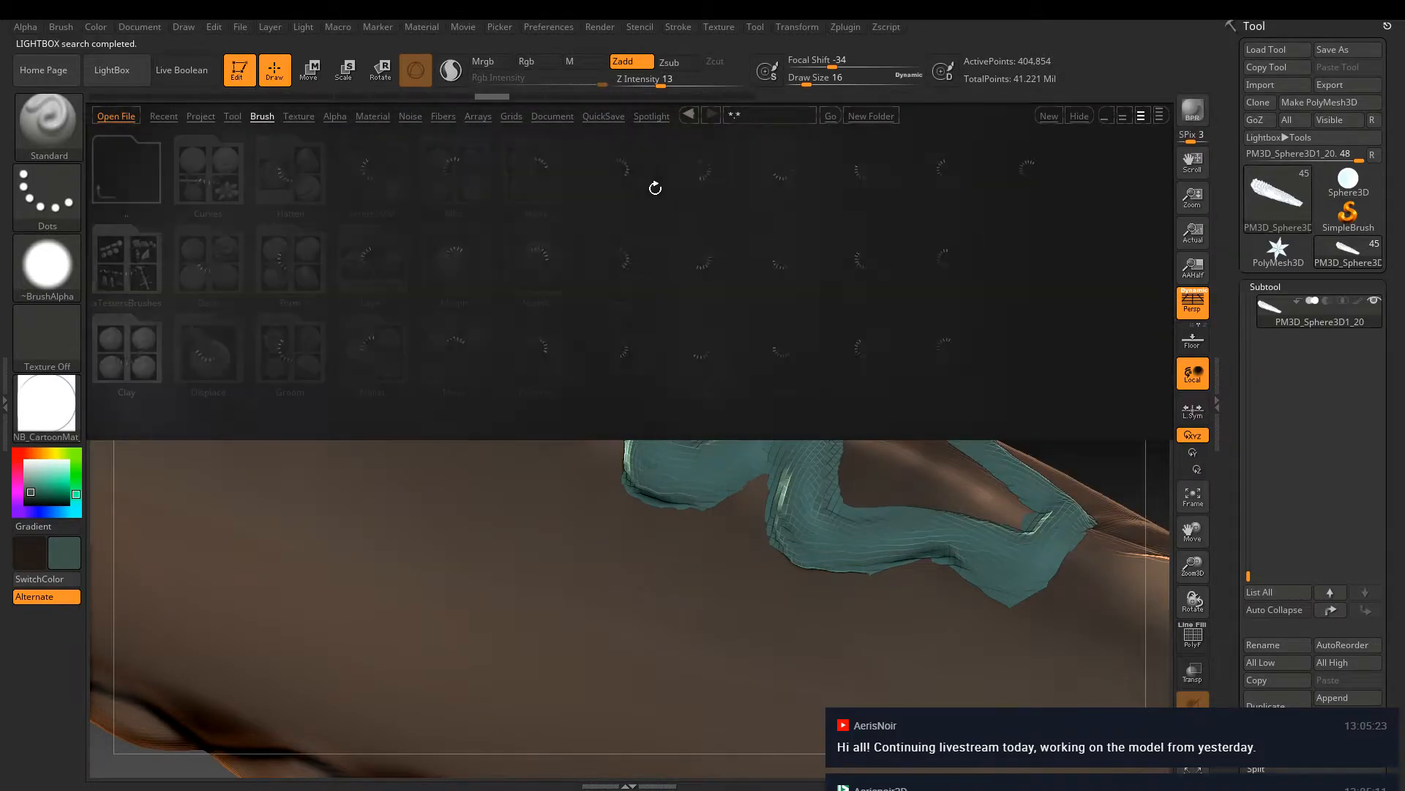
double_click(966, 169)
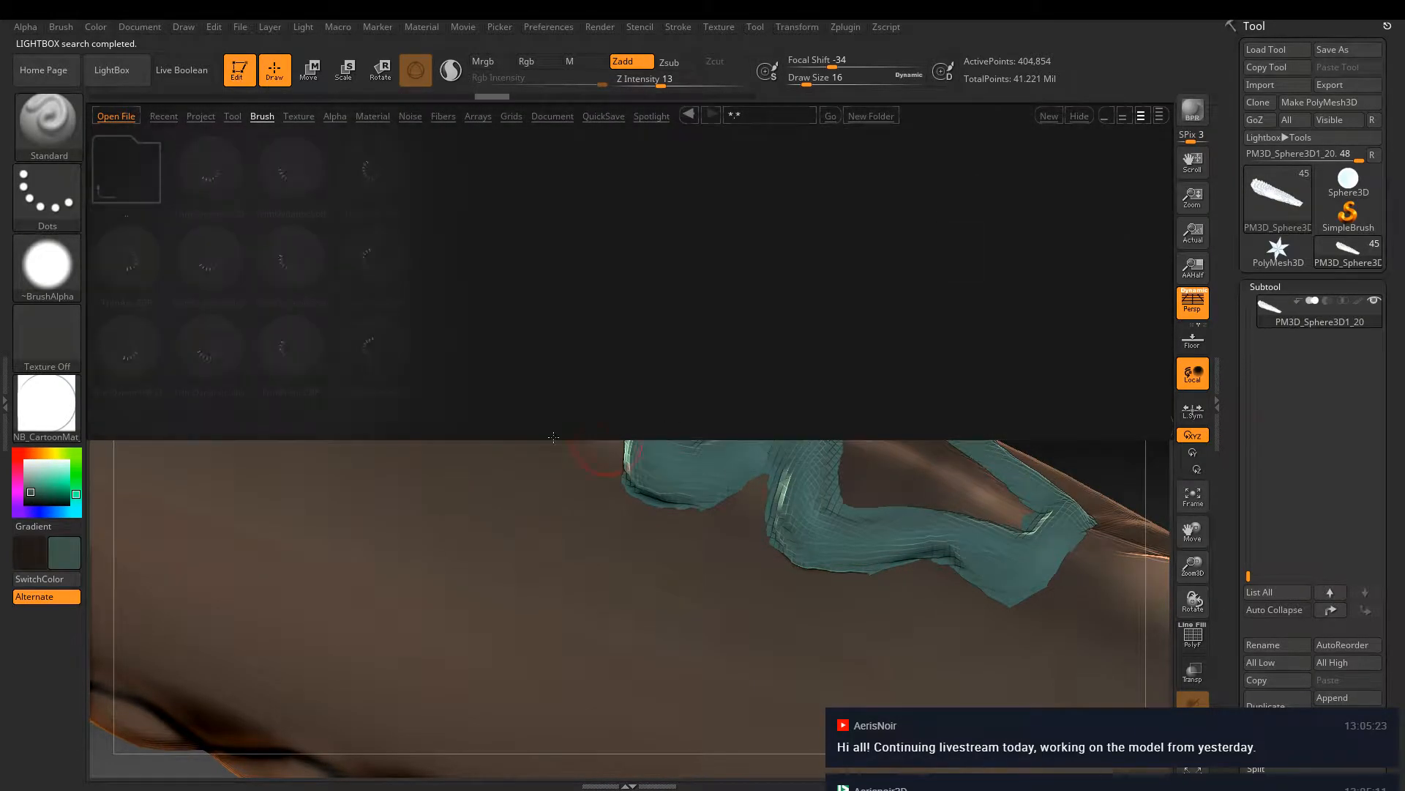
double_click(372, 351)
key("b")
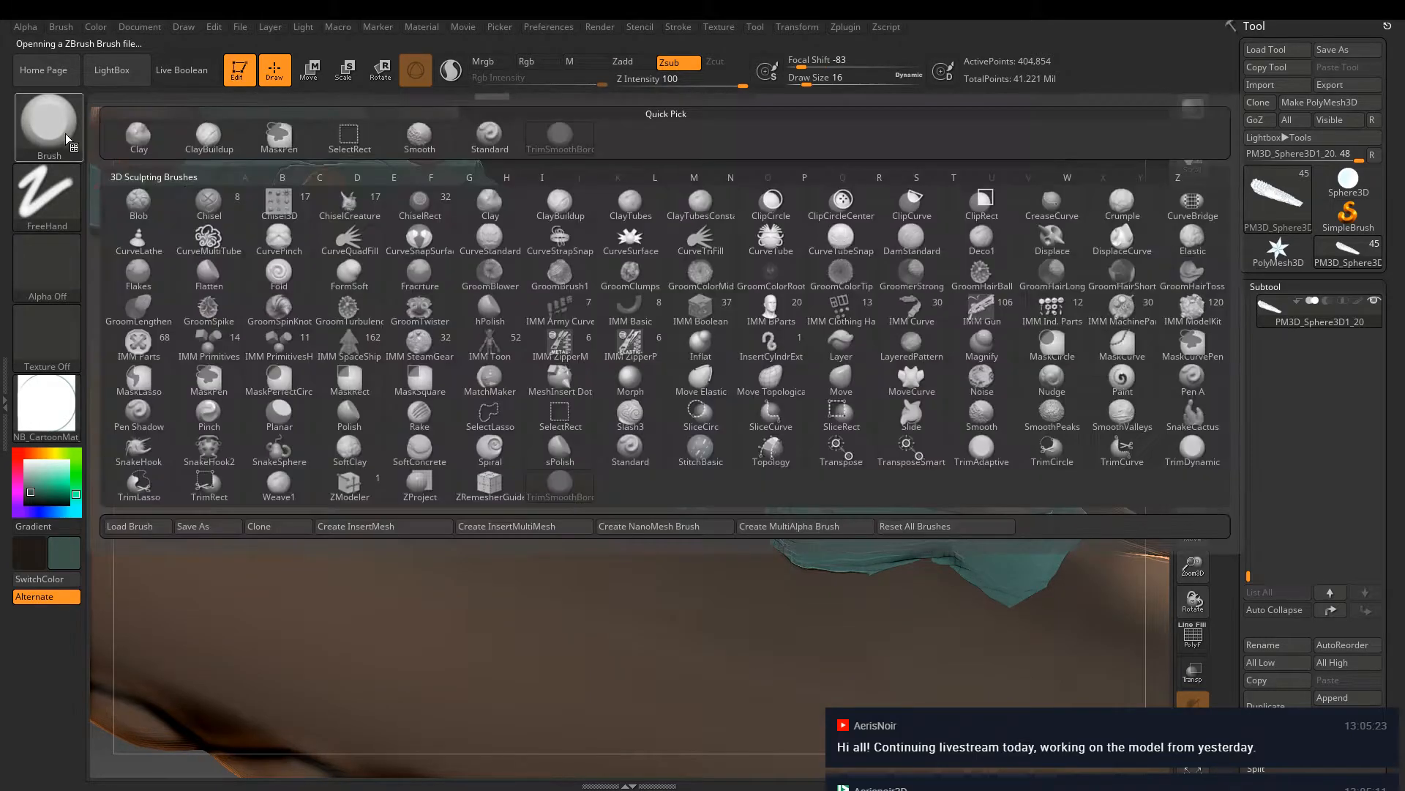
left_click(561, 136, "ctrl+alt")
key("4")
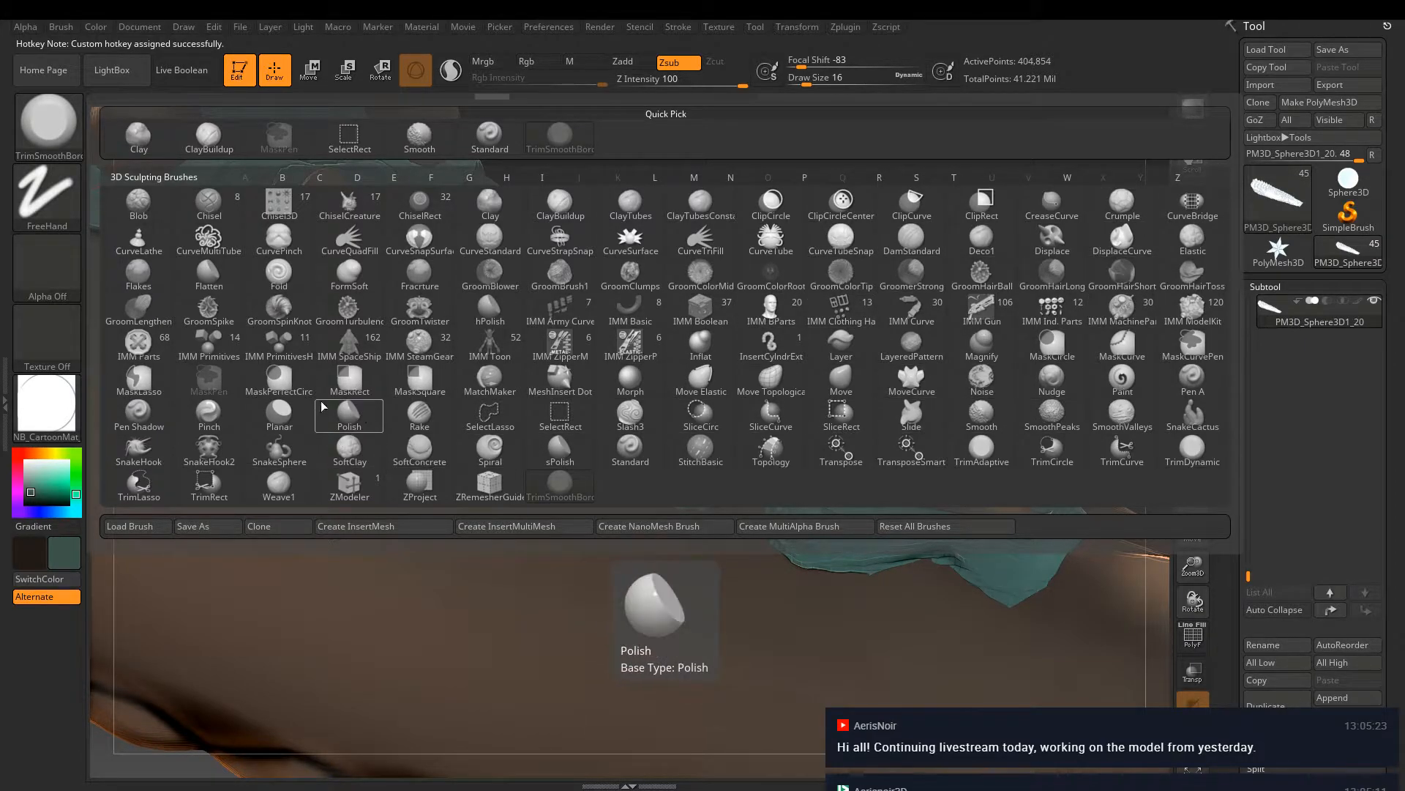
Assign hotkey 5 to the Planar brush and test hotkeys 1 to 5
left_click(278, 412, "ctrl+alt")
key("5")
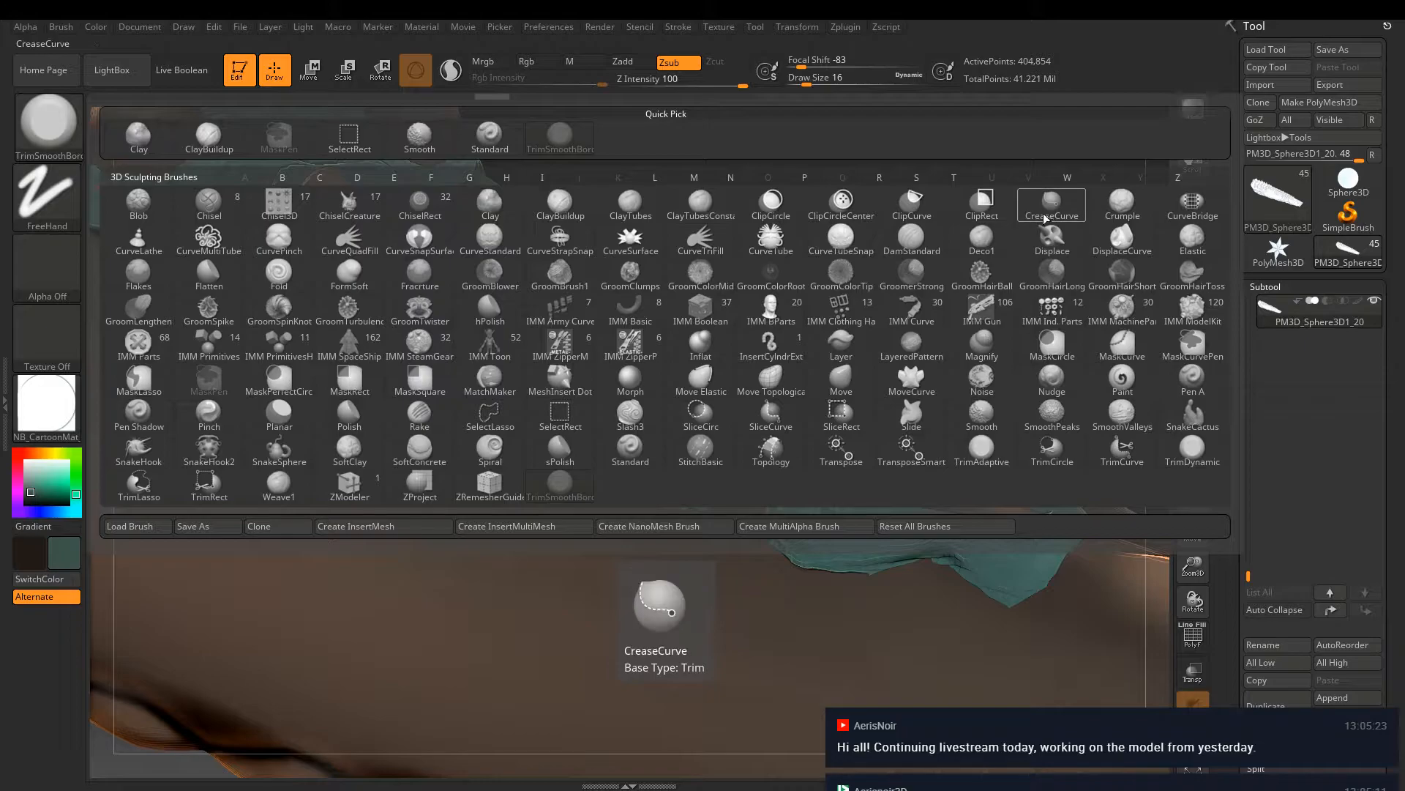
key("ctrl")
left_click(1120, 200, "ctrl+alt")
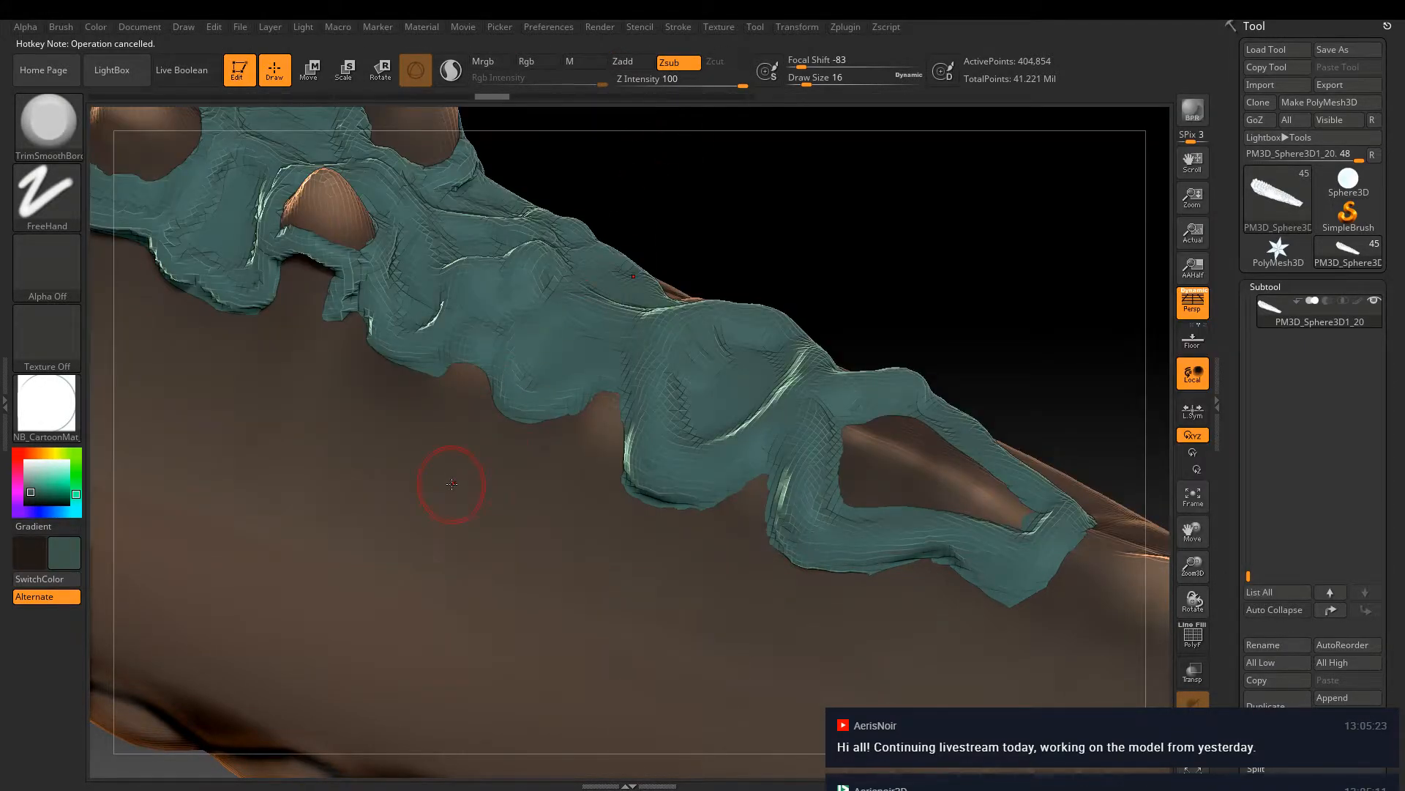
key("1")
key("2")
key("3")
key("4")
key("5")
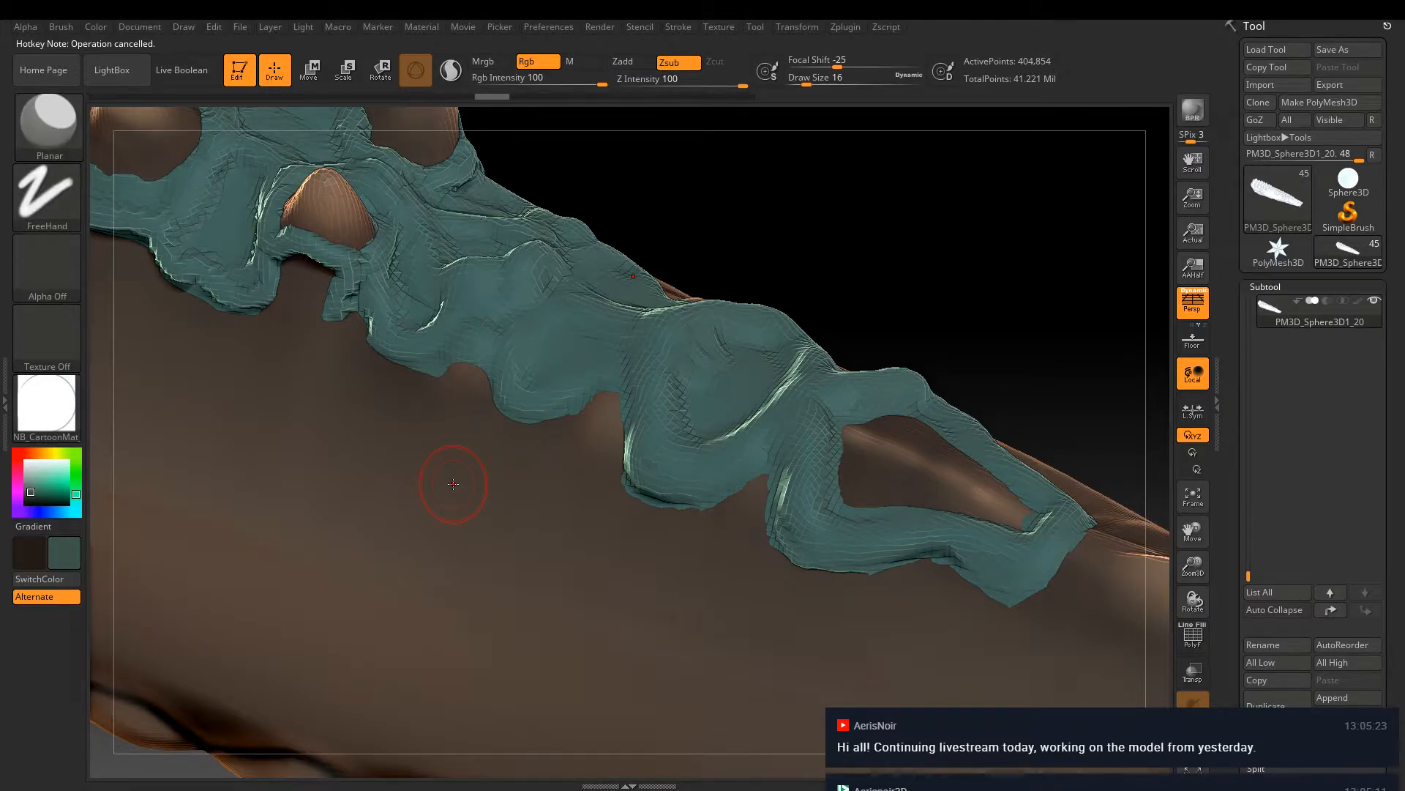
Assign hotkey 6 to the Crumple brush and test it
left_click(41, 113)
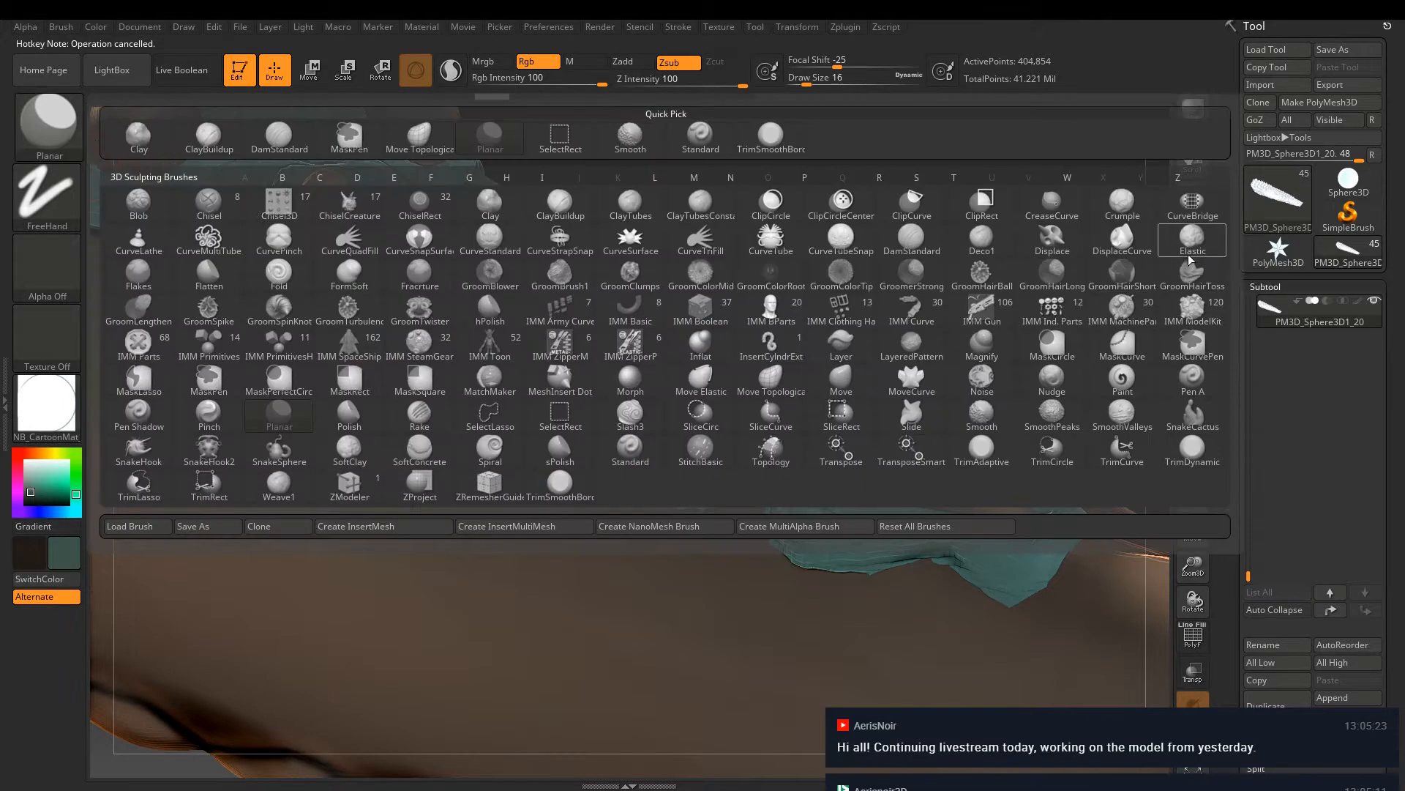
left_click(1127, 207, "ctrl+alt")
key("6")
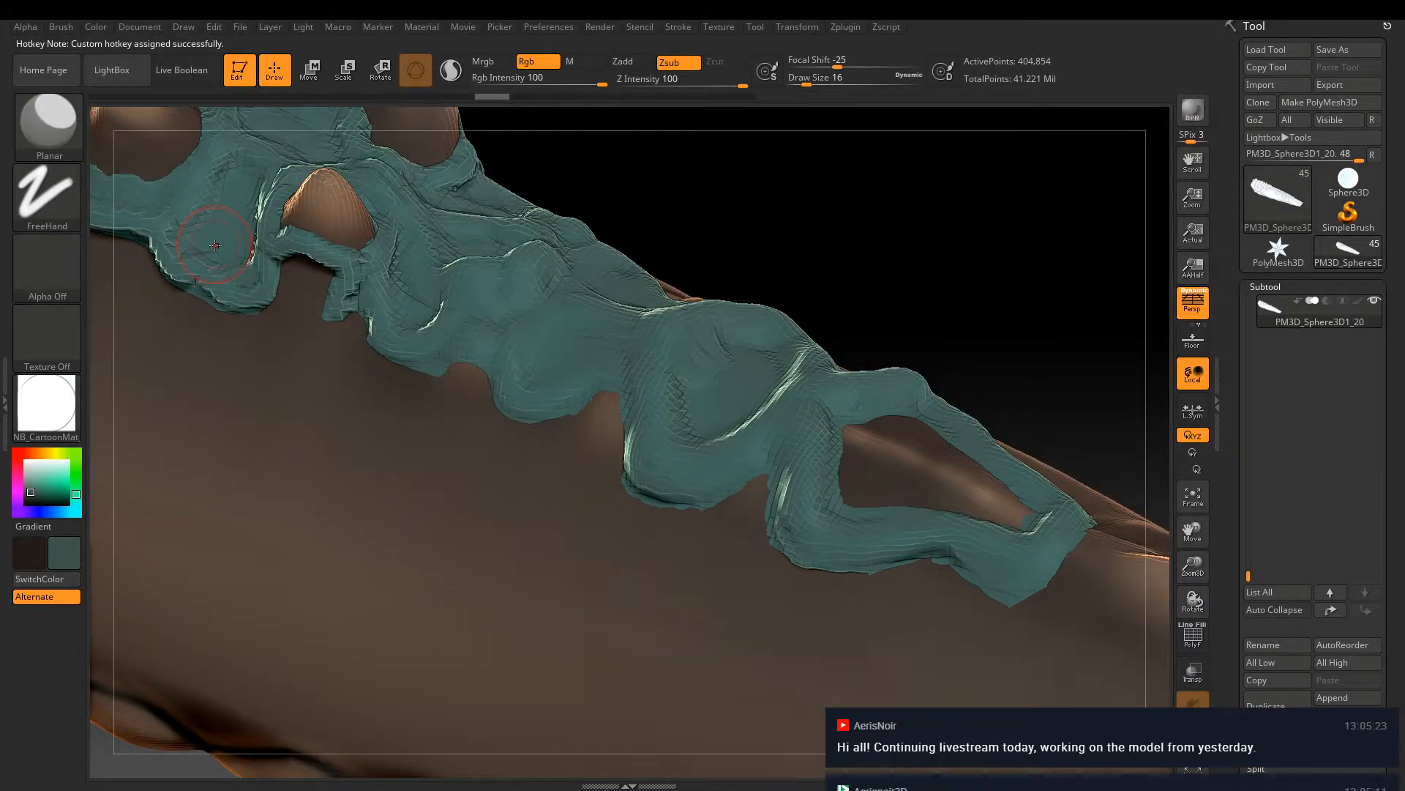
key("6")
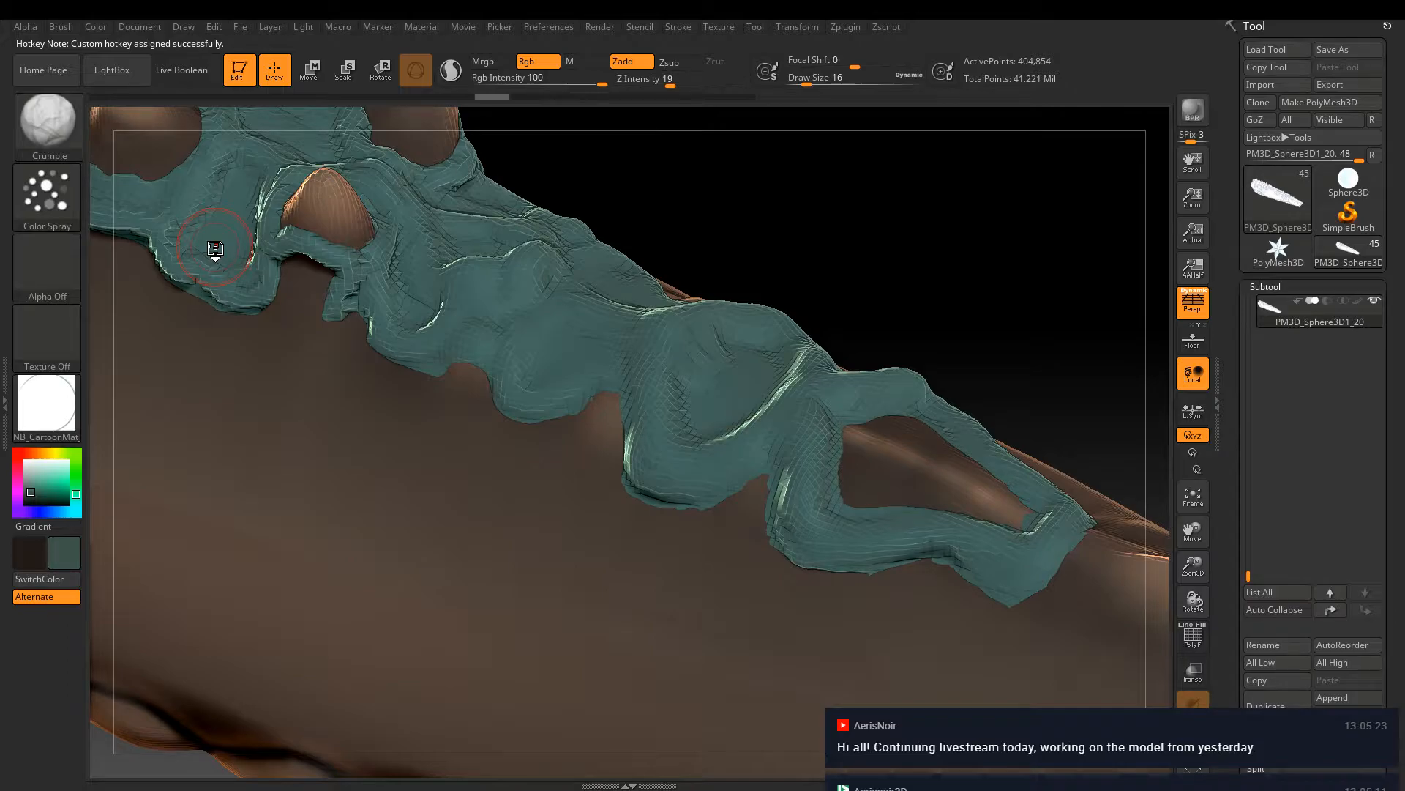
Try ClayBuildup ridges around the tail-tip bulge, lower the Z Intensity to 3, and undo the trial strokes
key("1")
right_click_drag(654, 311, 624, 369)
mouse_move(672, 343)
left_mouse_down()
mouse_move(659, 410)
mouse_move(674, 498)
mouse_move(775, 352)
mouse_move(611, 331)
mouse_move(542, 293)
mouse_move(512, 241)
mouse_move(439, 176)
mouse_move(399, 194)
left_mouse_up()
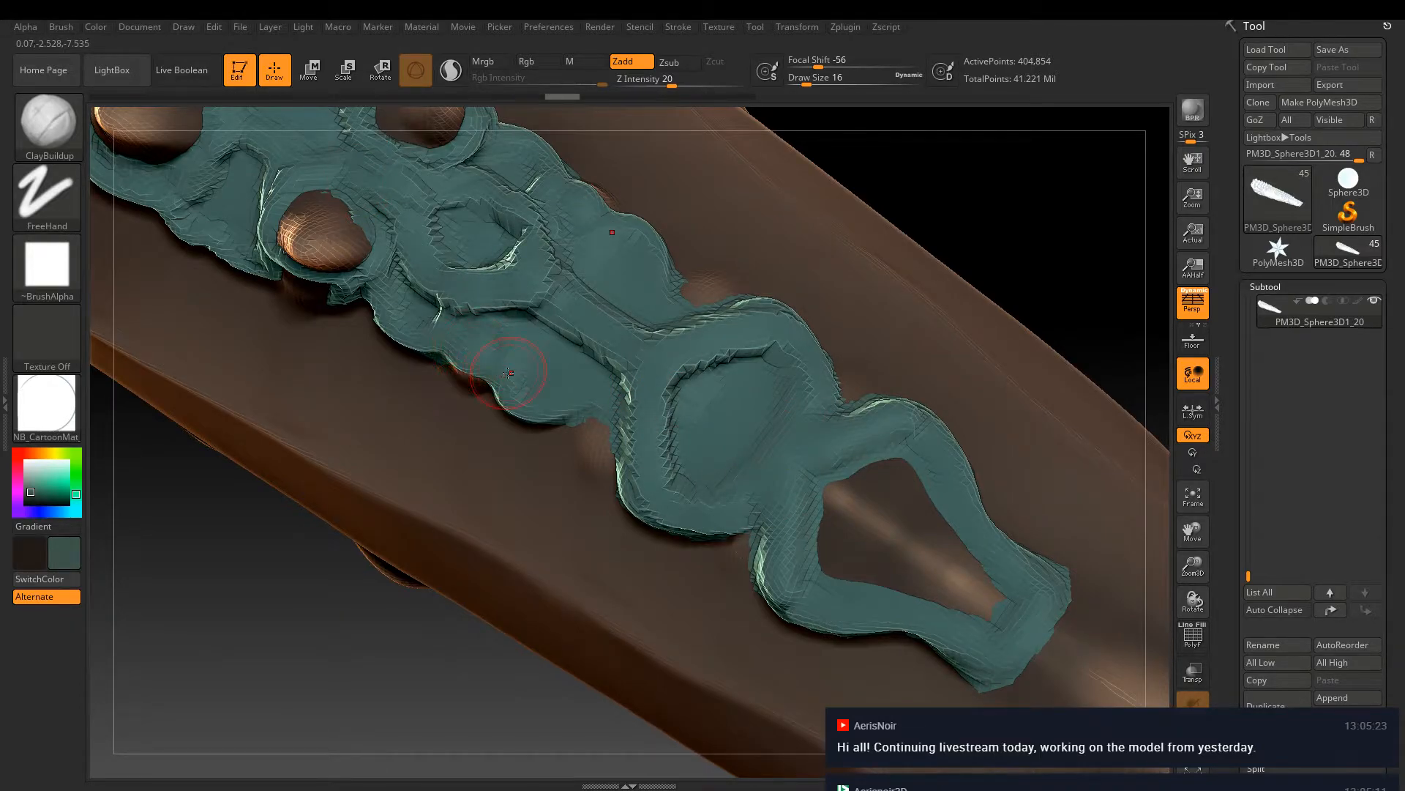
left_click_drag(670, 81, 638, 81)
mouse_move(805, 146)
left_mouse_down()
mouse_move(661, 154)
mouse_move(662, 107)
left_mouse_up()
key("ctrl+z")
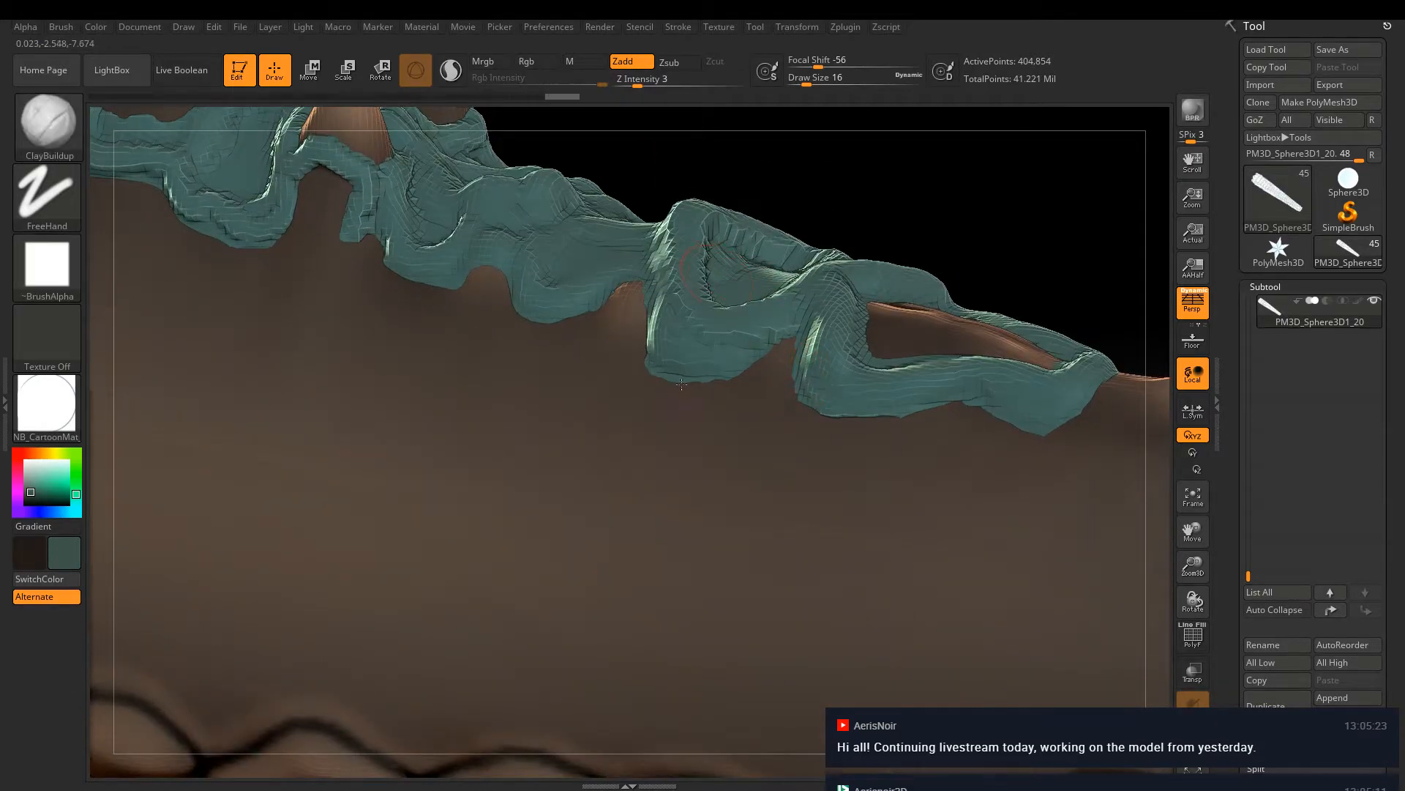
right_click_drag(712, 270, 683, 443, "alt")
key("ctrl+z")
Sculpt faint ridges with ClayBuildup in the moss between the last spikes and the tail-tip bulge
mouse_move(686, 366)
left_mouse_down()
mouse_move(687, 430)
mouse_move(578, 416)
mouse_move(549, 462)
mouse_move(615, 432)
mouse_move(515, 479)
left_mouse_up()
mouse_move(478, 405)
left_mouse_down()
mouse_move(468, 269)
mouse_move(424, 241)
mouse_move(345, 322)
mouse_move(439, 284)
left_mouse_up()
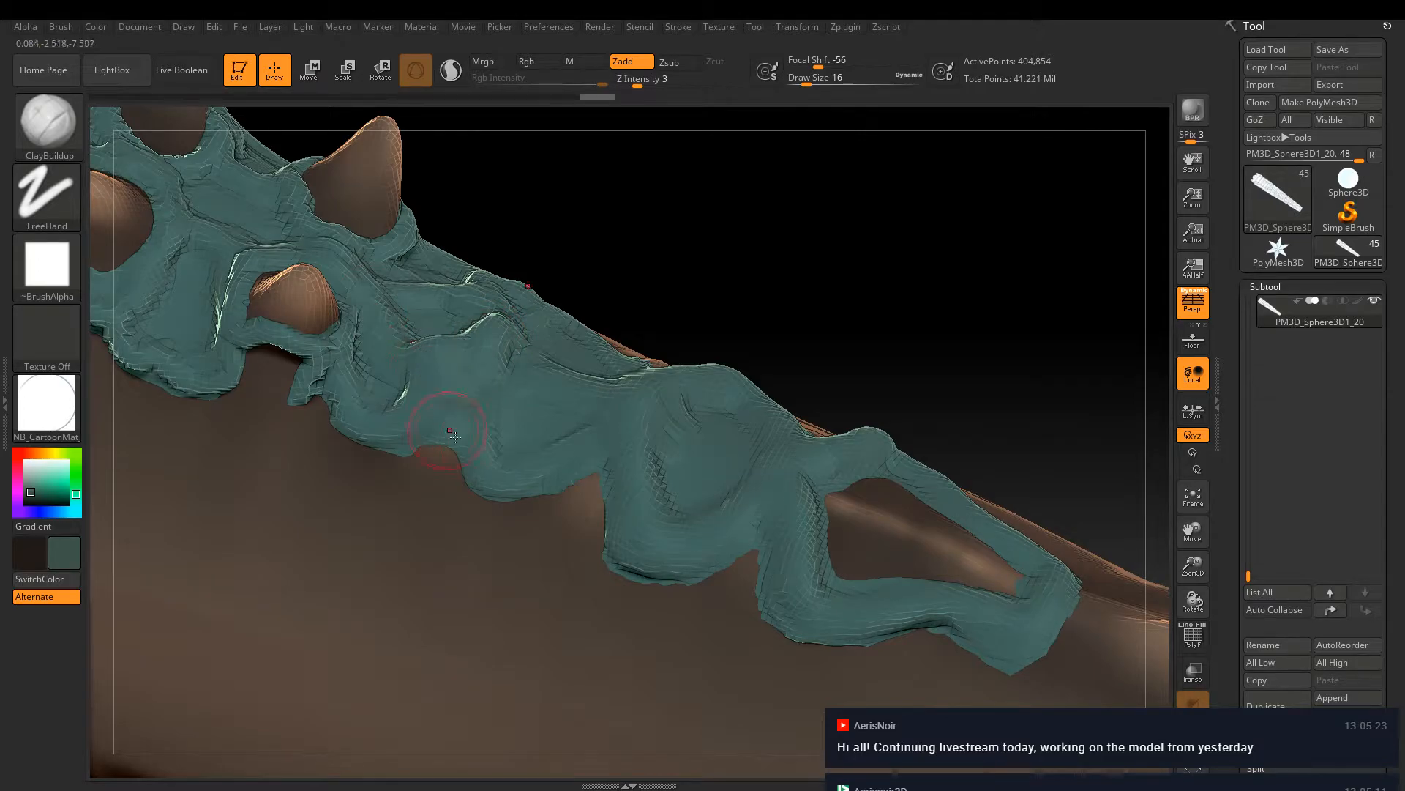
left_click_drag(541, 440, 564, 454)
right_click_drag(564, 453, 562, 454)
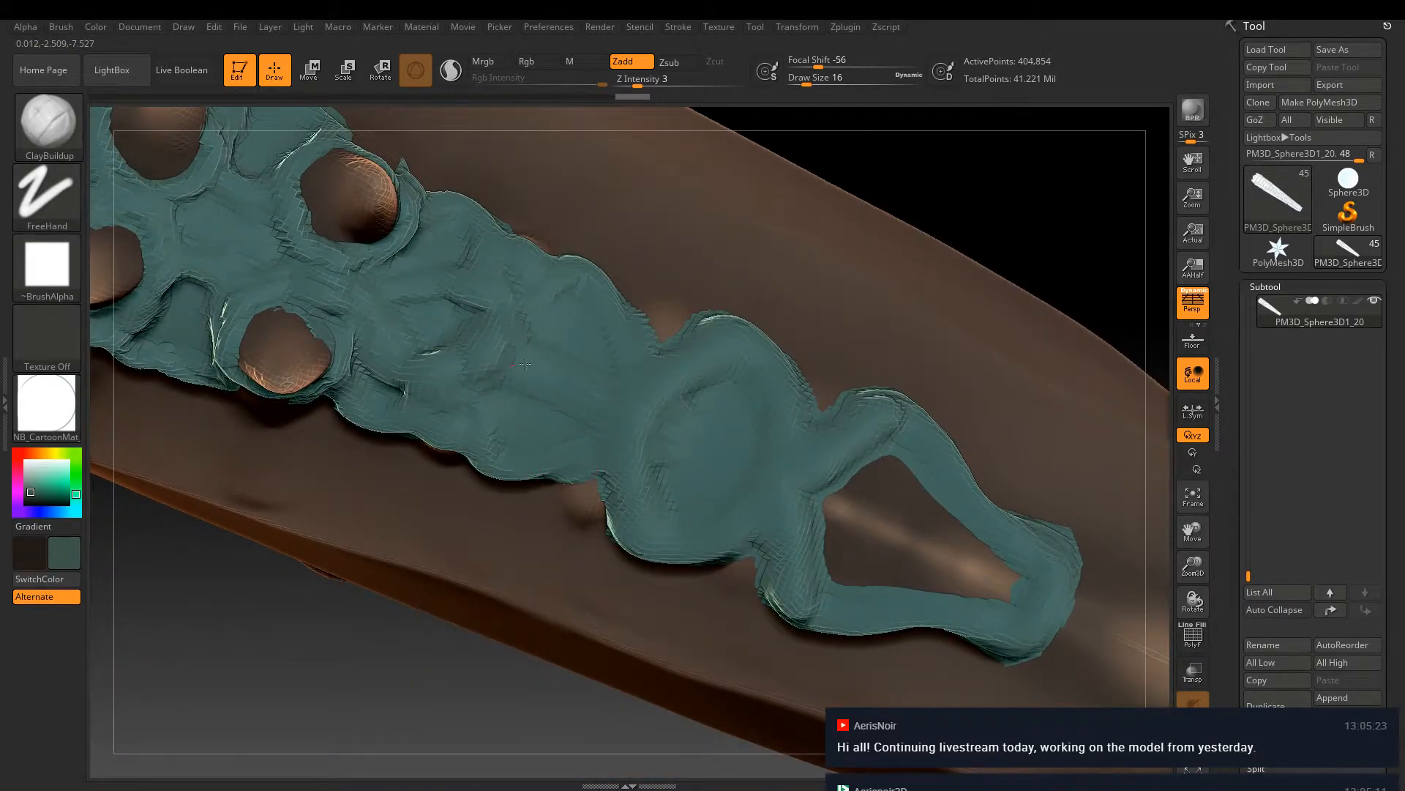
Set the Z Intensity to 8 and build up ridges from the last spikes across the tail-tip bulge
left_click(650, 81)
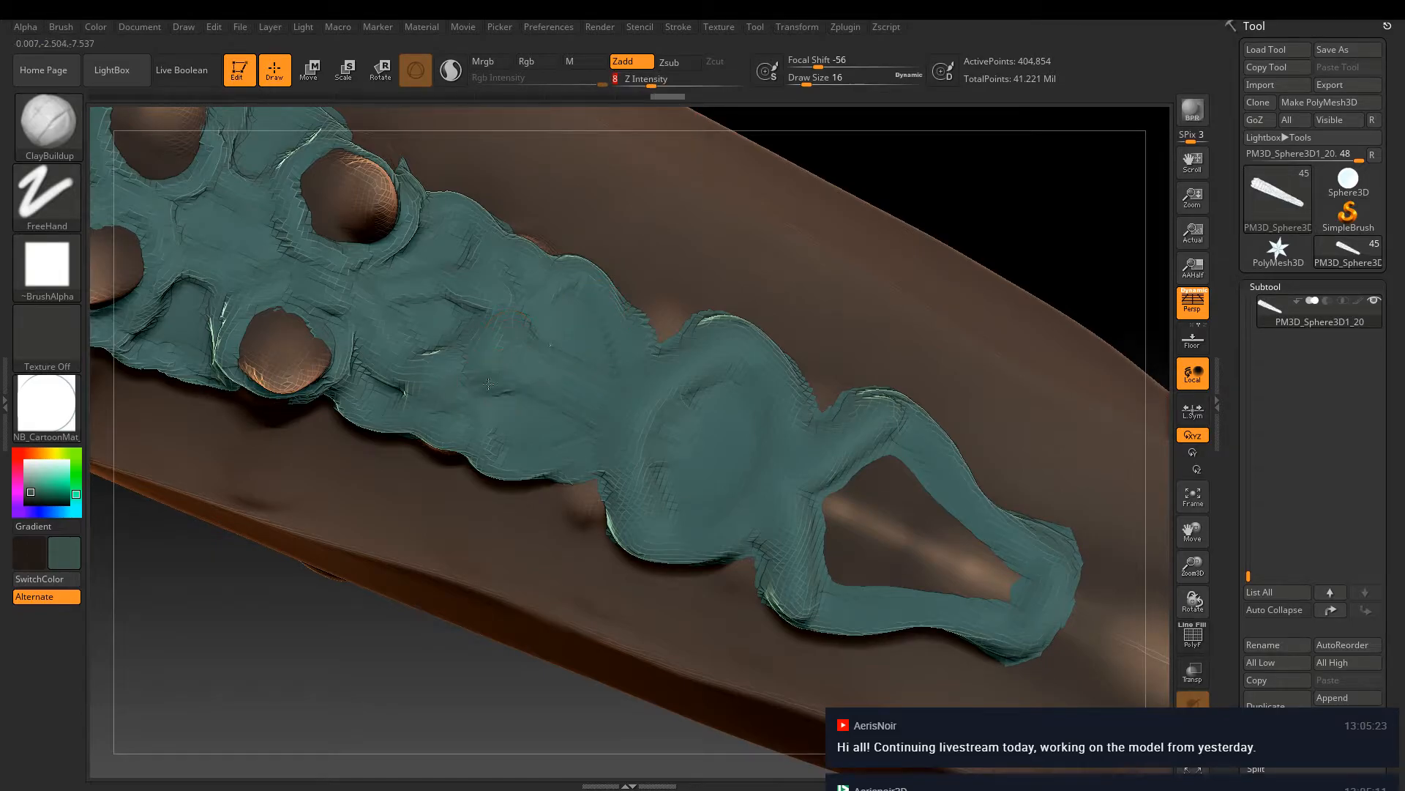
mouse_move(376, 324)
left_mouse_down()
mouse_move(345, 294)
mouse_move(436, 313)
left_mouse_up()
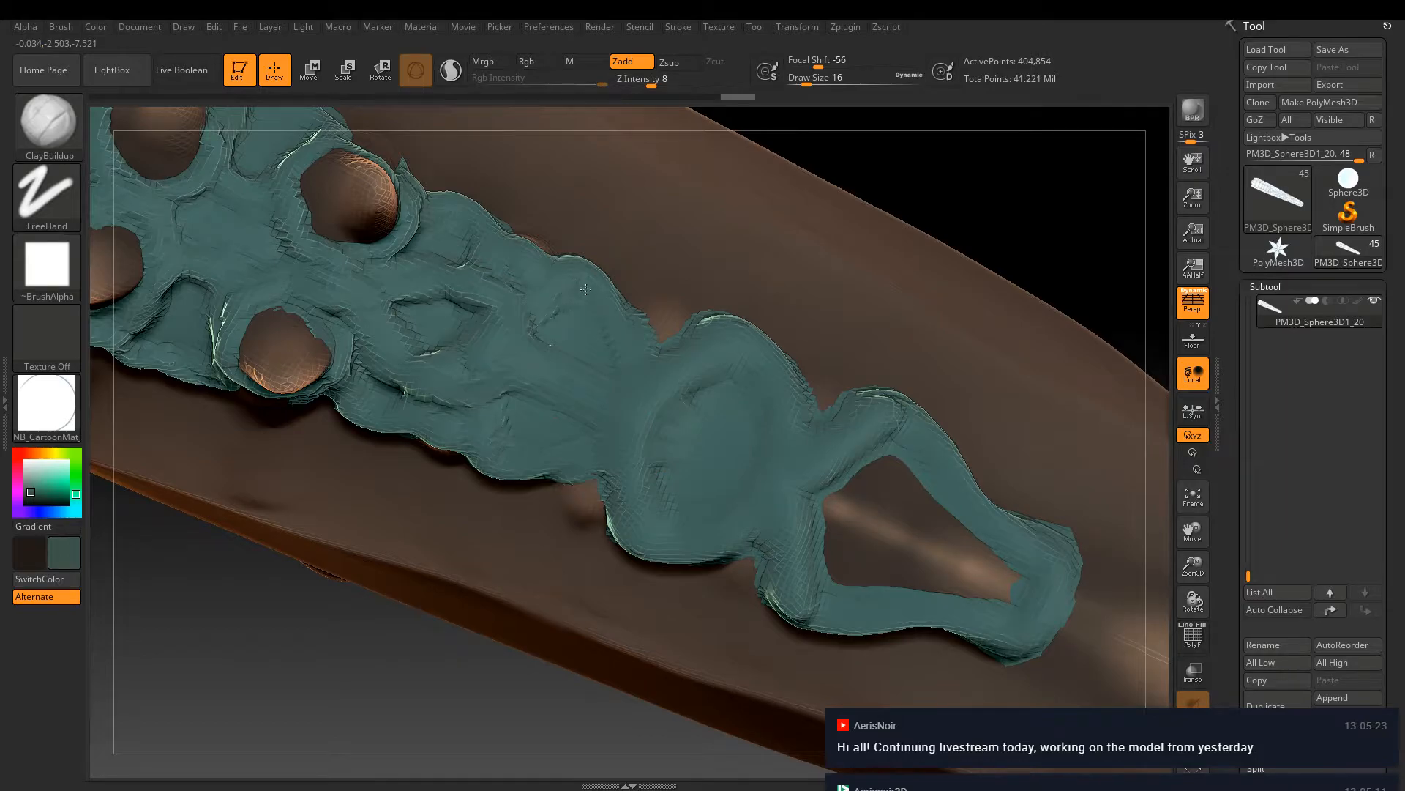
left_click_drag(714, 324, 644, 360)
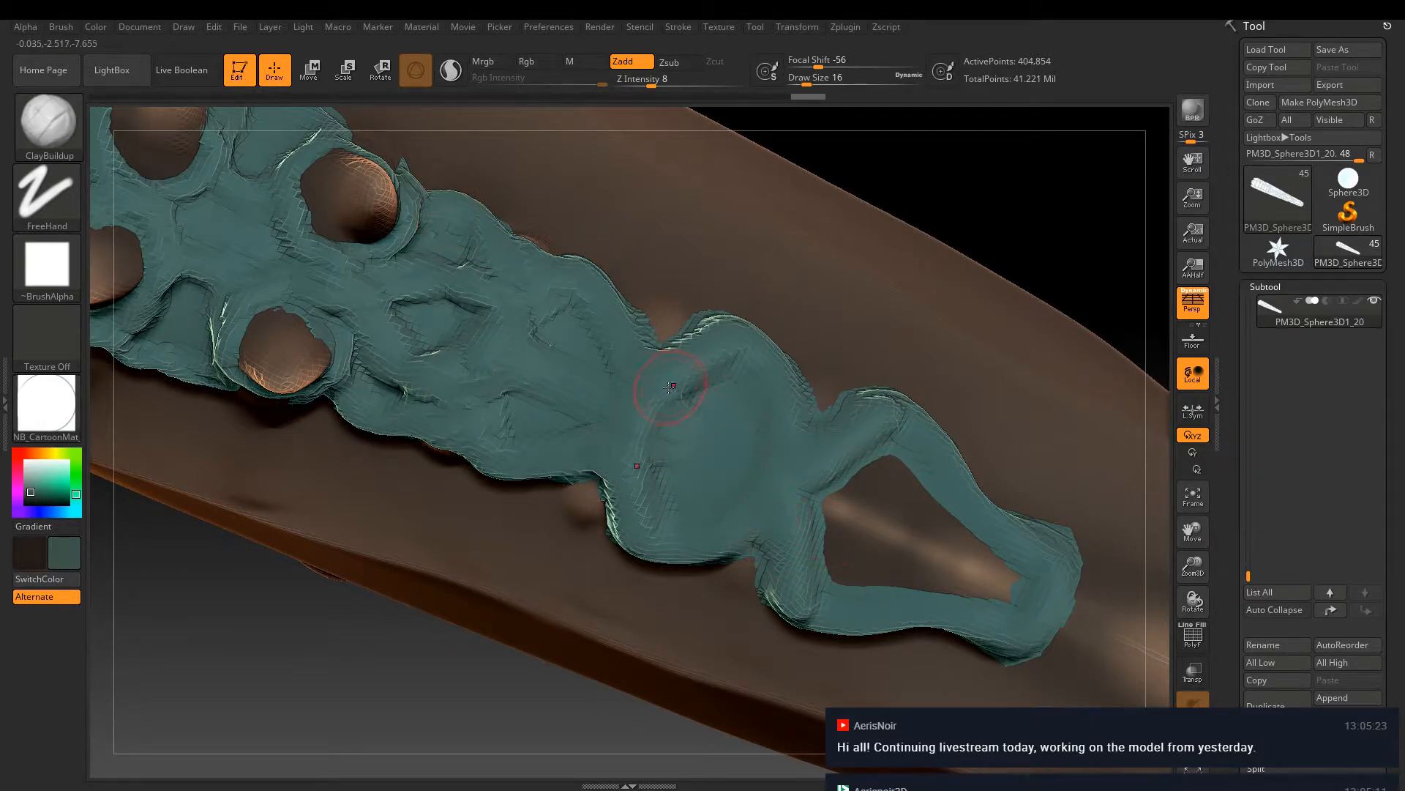
left_click_drag(722, 450, 699, 378)
left_click_drag(823, 267, 810, 241)
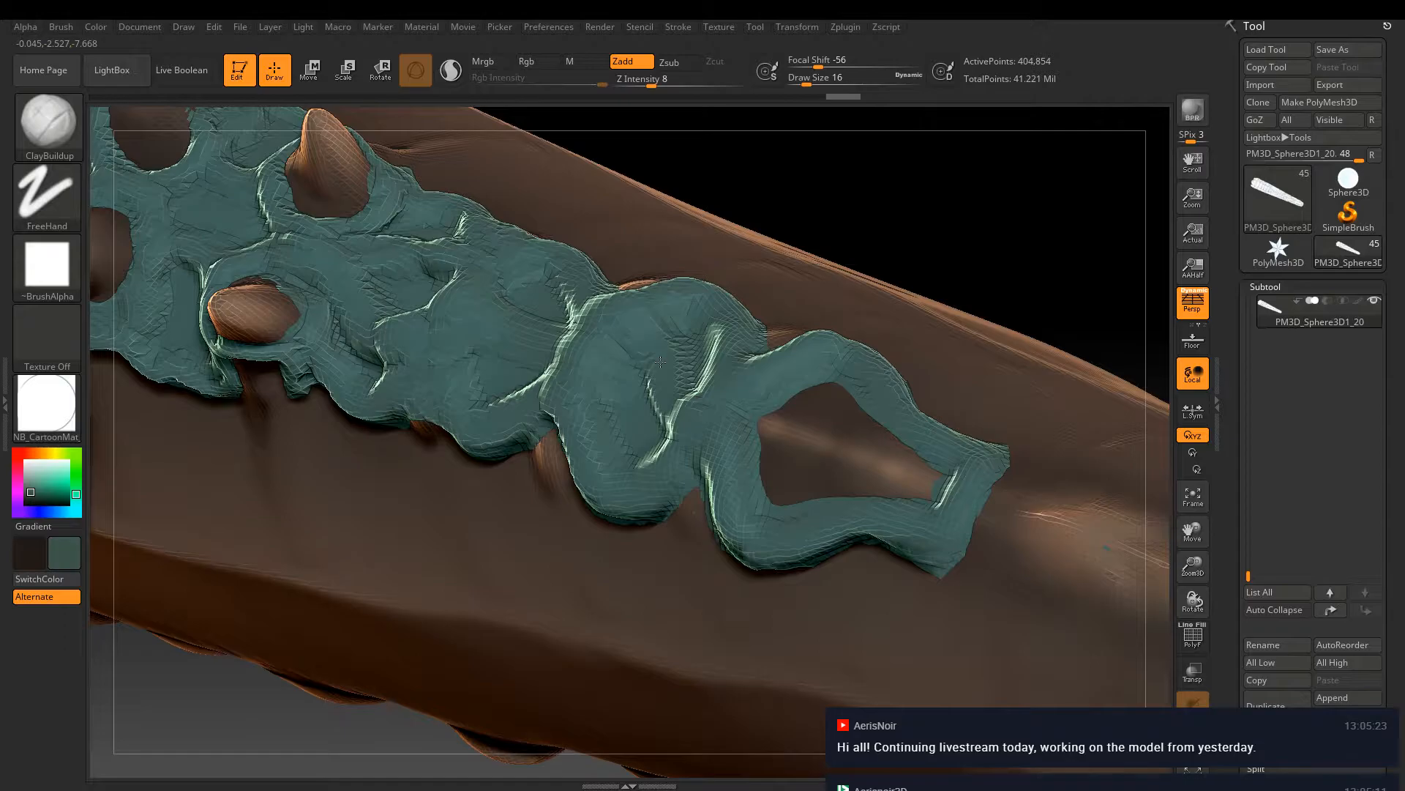
Set the Z Intensity to 14 and sculpt raised ridges around a hollow in the tail-tip bulge
left_click(663, 82)
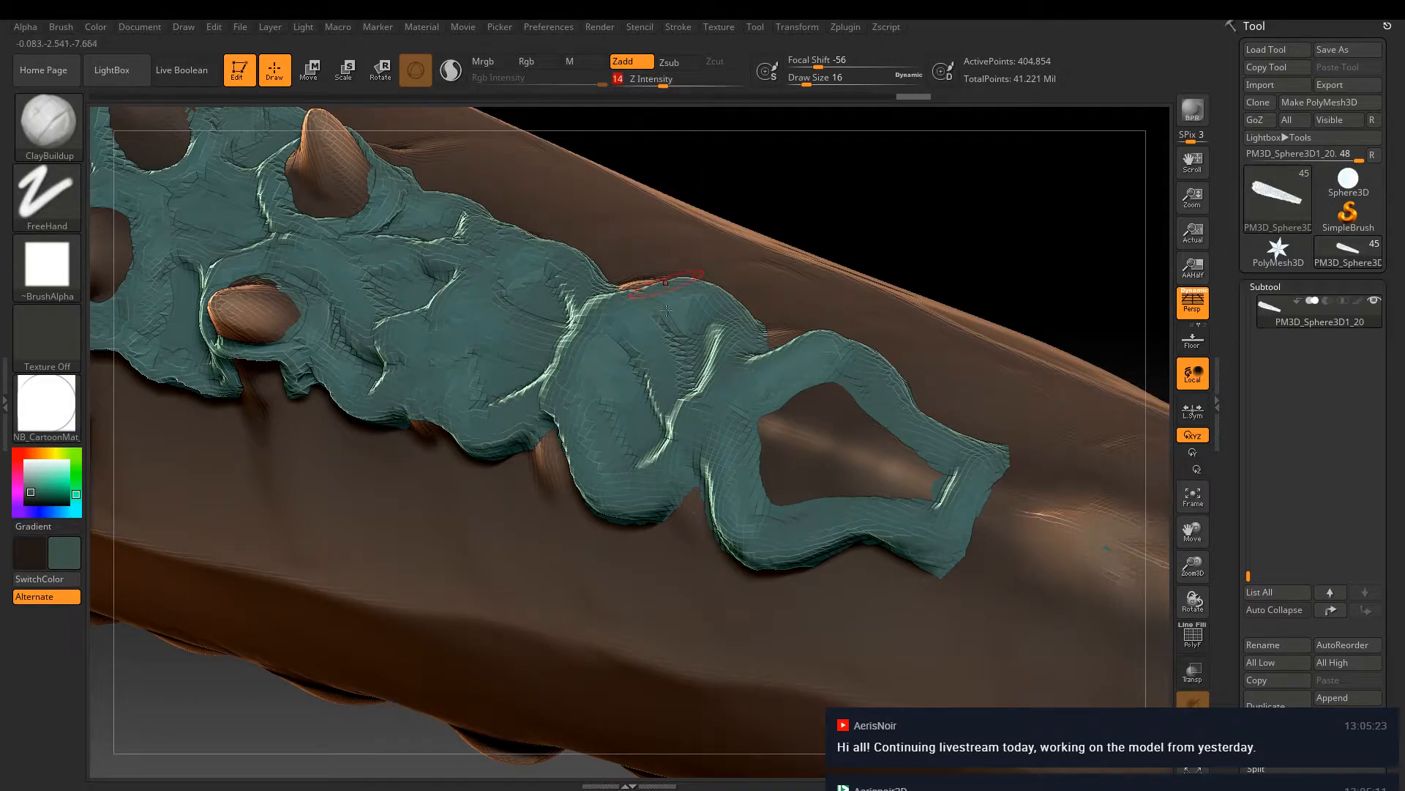
left_click_drag(652, 339, 672, 489)
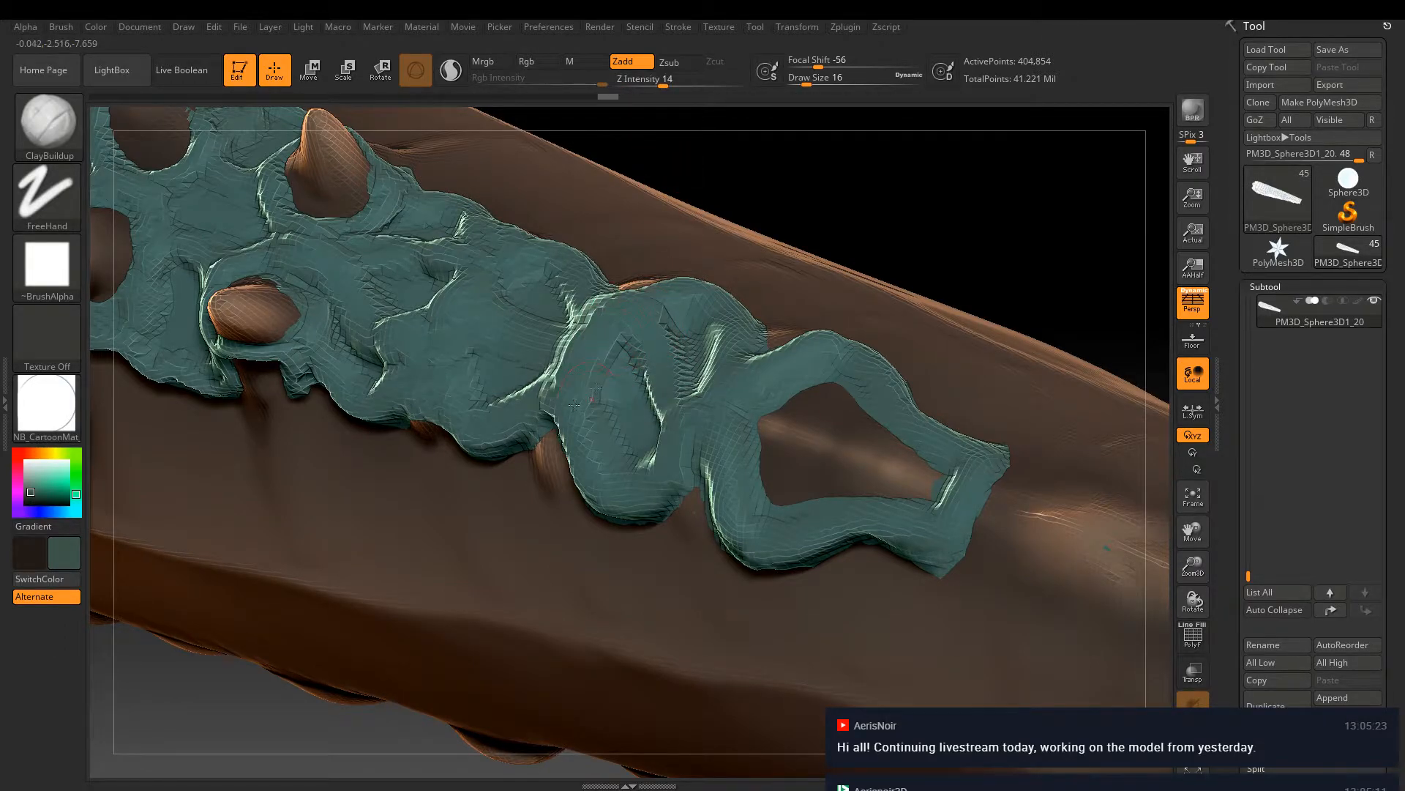
left_click_drag(621, 358, 633, 435)
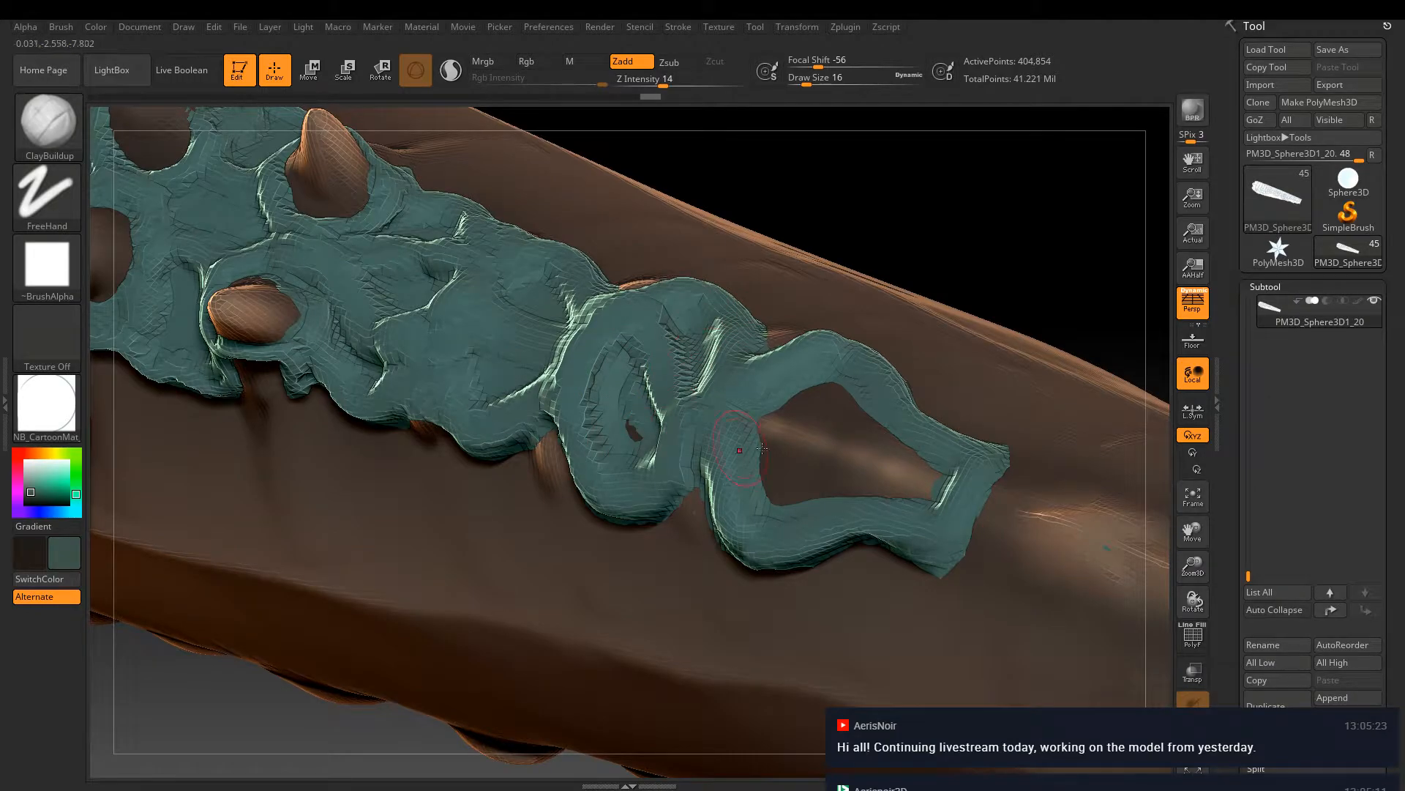
right_click_drag(882, 396, 907, 458)
right_click_drag(907, 469, 895, 429)
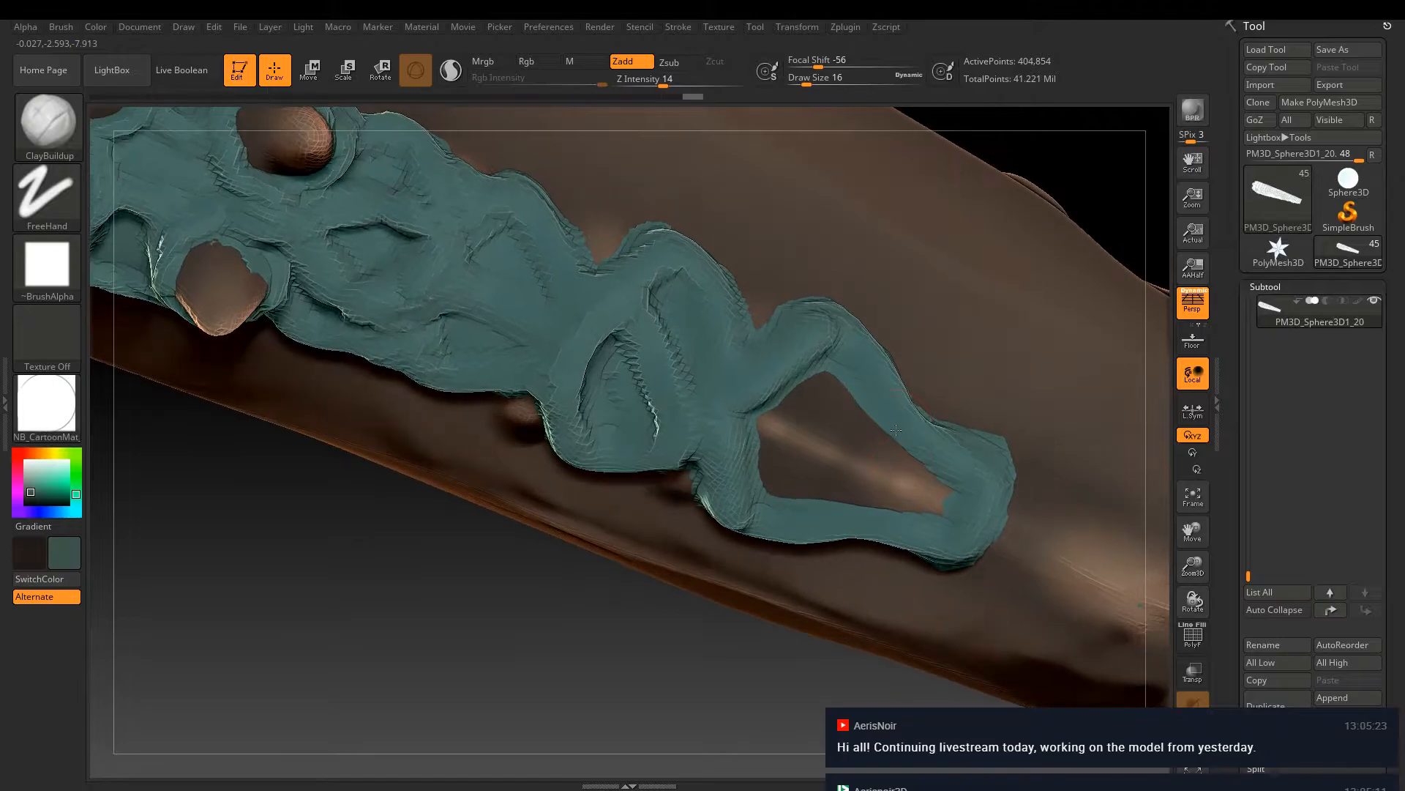
Fill the open loop at the moss tip with clay strokes and build up ridges across the neighbouring bulge
mouse_move(831, 374)
left_mouse_down()
mouse_move(774, 439)
mouse_move(857, 417)
mouse_move(842, 446)
mouse_move(782, 443)
mouse_move(915, 478)
mouse_move(944, 505)
mouse_move(937, 520)
mouse_move(835, 495)
mouse_move(815, 512)
left_mouse_up()
right_click_drag(815, 512, 628, 356)
mouse_move(629, 356)
left_mouse_down()
mouse_move(619, 350)
mouse_move(635, 363)
left_mouse_up()
key("ctrl+z")
mouse_move(639, 310)
left_mouse_down()
mouse_move(611, 344)
mouse_move(527, 369)
mouse_move(465, 359)
left_mouse_up()
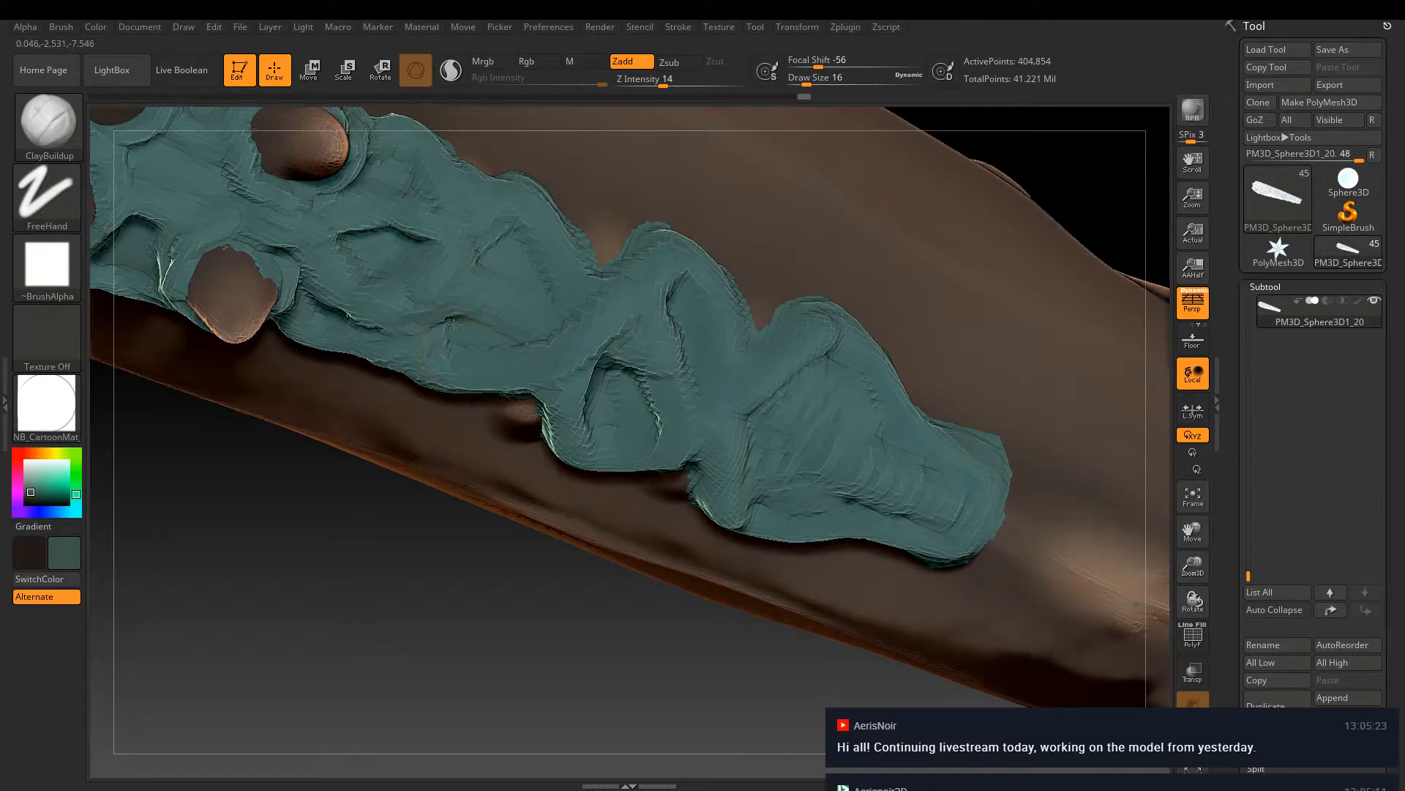
Sculpt more raised ridges across the moss around the last spikes and the tail tip, and save the project
right_click_drag(464, 358, 547, 341)
key("ctrl+z")
left_click_drag(547, 341, 545, 345)
left_click_drag(551, 289, 547, 314)
right_click_drag(547, 314, 671, 393)
mouse_move(671, 393)
left_mouse_down()
mouse_move(695, 399)
mouse_move(669, 425)
mouse_move(563, 463)
left_mouse_up()
mouse_move(527, 372)
left_mouse_down()
mouse_move(508, 373)
mouse_move(534, 366)
mouse_move(550, 415)
left_mouse_up()
mouse_move(401, 378)
left_mouse_down()
mouse_move(366, 355)
mouse_move(333, 362)
left_mouse_up()
mouse_move(877, 454)
left_mouse_down()
mouse_move(984, 462)
mouse_move(875, 454)
mouse_move(758, 468)
mouse_move(709, 407)
left_mouse_up()
right_click_drag(709, 408, 579, 361)
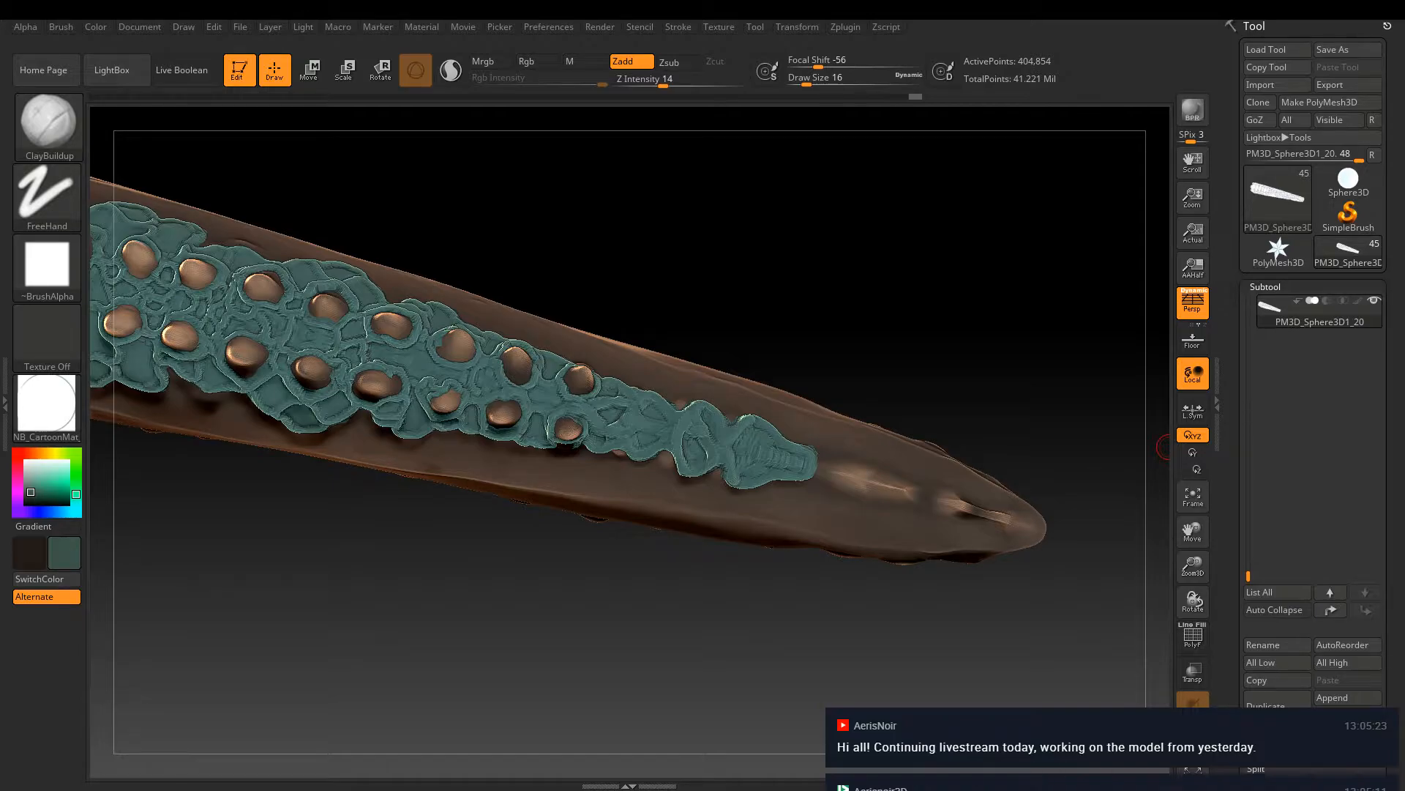
key("ctrl+s")
Build up raised ridges with ClayBuildup between the spikes along the scalloped side edge of the tail moss
mouse_move(587, 464)
right_mouse_down()
mouse_move(524, 461)
mouse_move(1052, 491)
mouse_move(866, 349)
mouse_move(715, 541)
mouse_move(920, 533)
mouse_move(830, 526)
mouse_move(798, 505)
right_mouse_up()
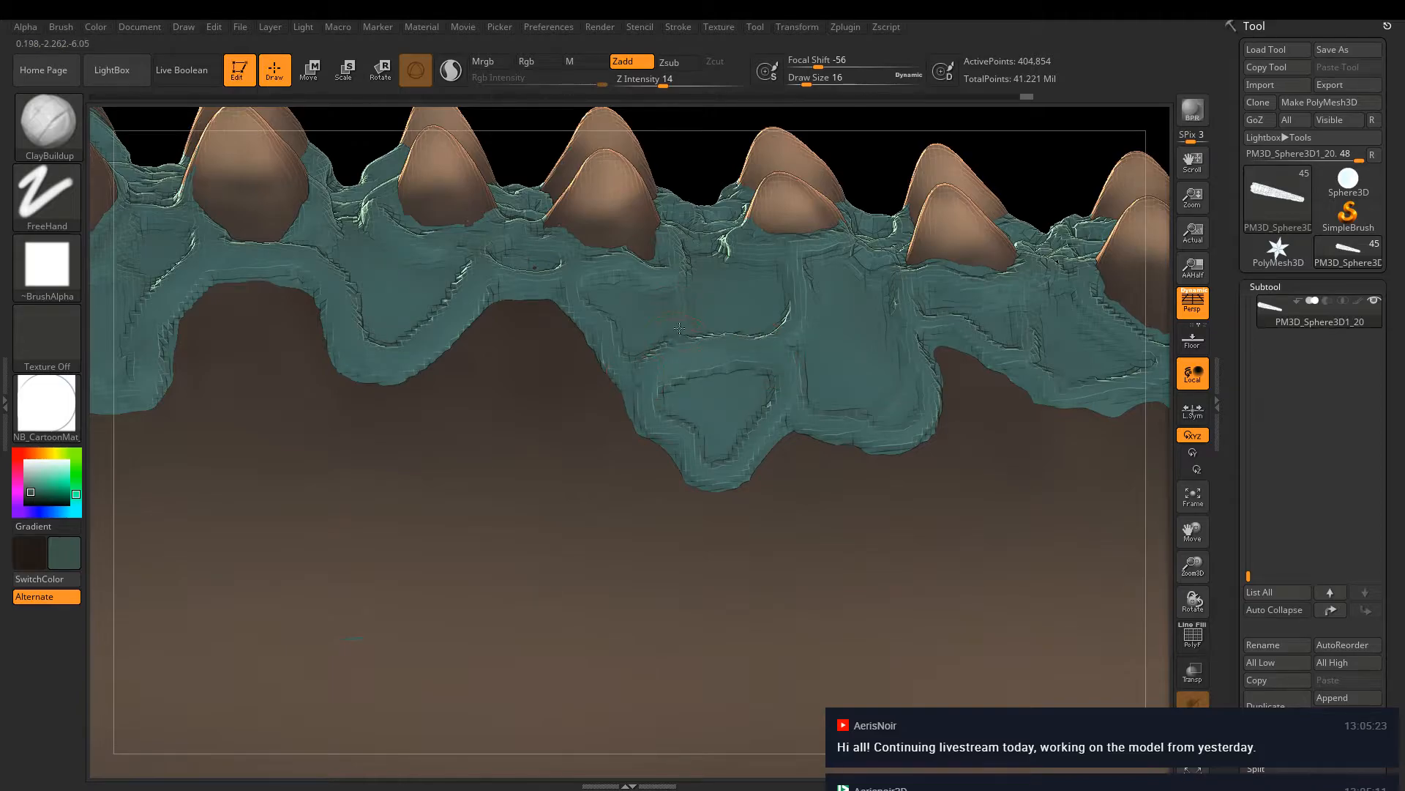
right_click_drag(653, 300, 662, 362)
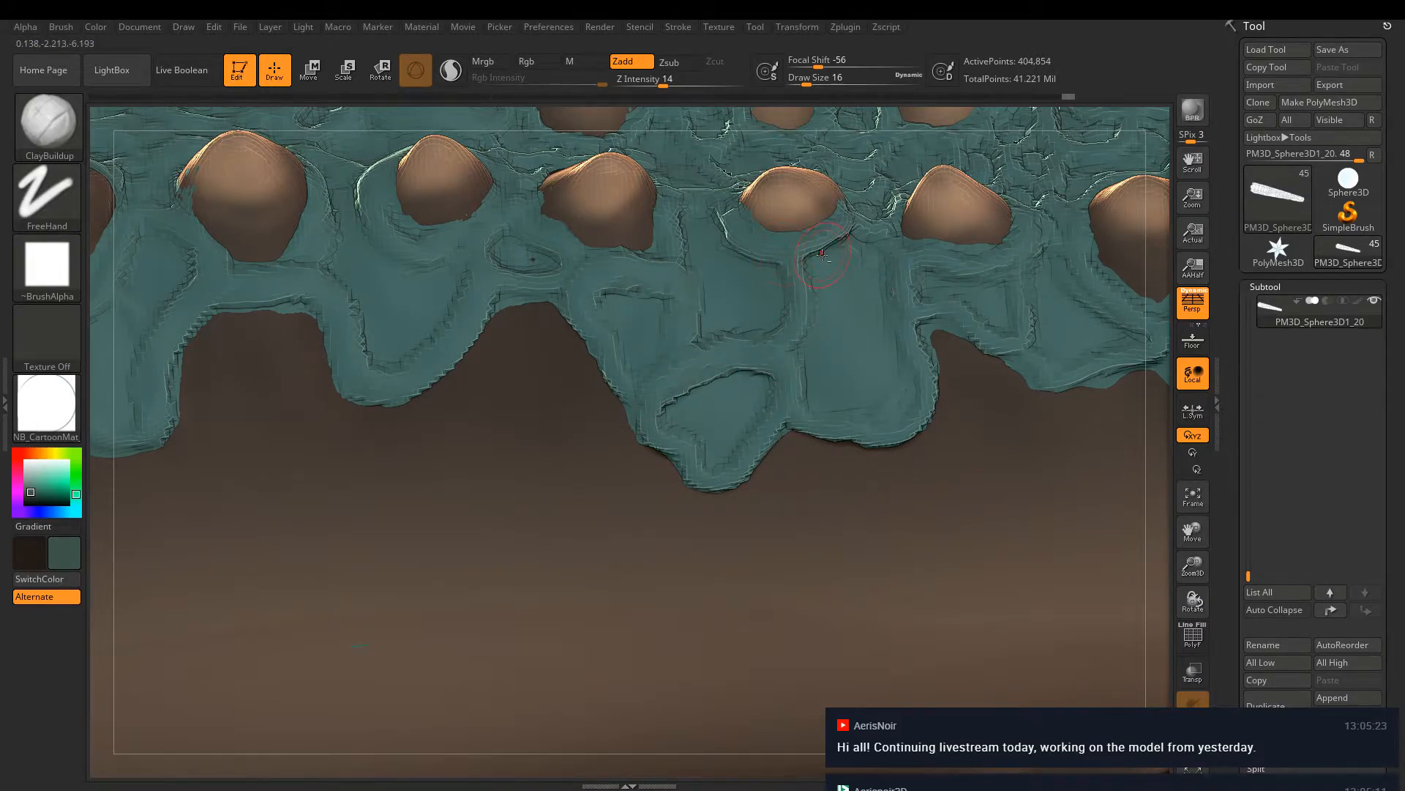
right_click_drag(597, 408, 744, 465)
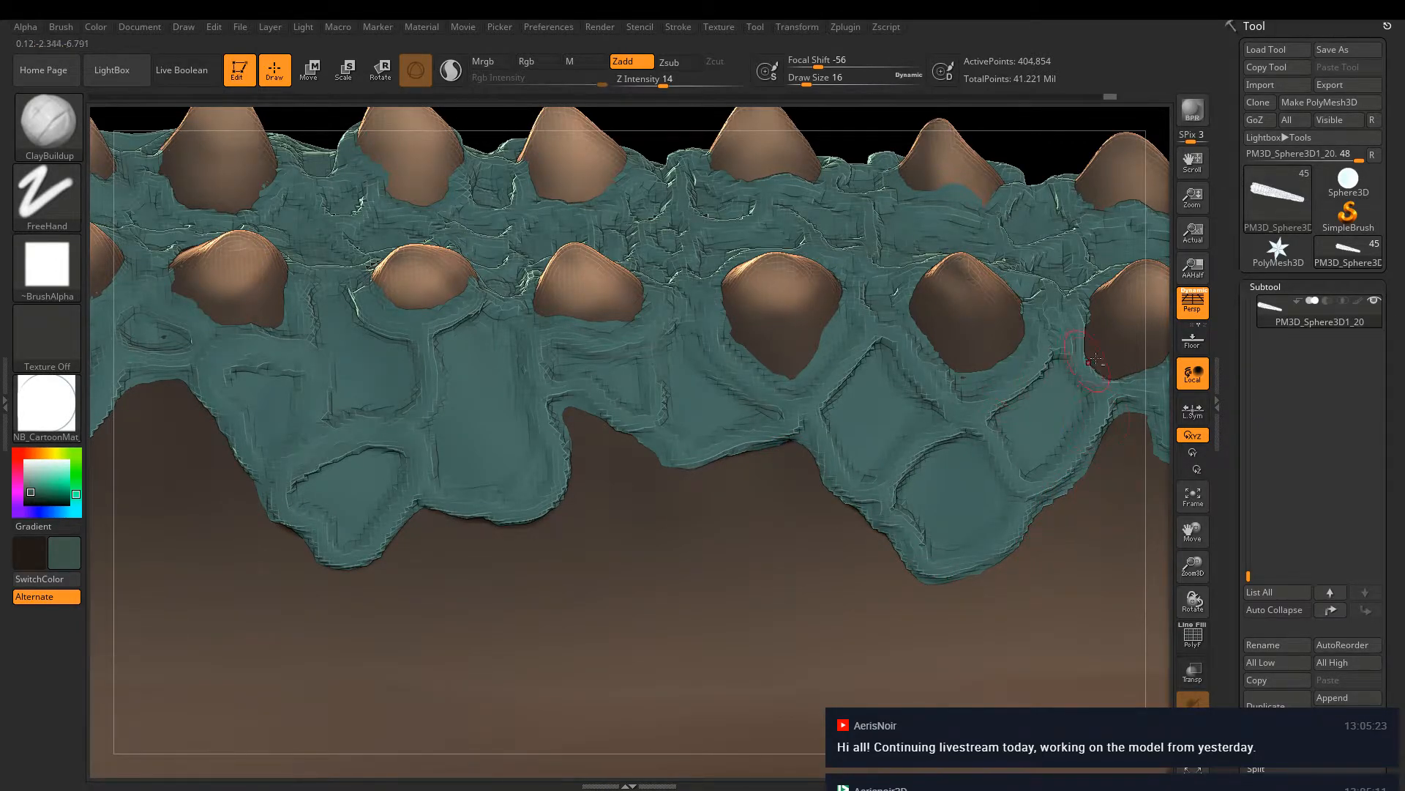
mouse_move(871, 308)
left_mouse_down()
mouse_move(856, 363)
mouse_move(827, 340)
mouse_move(787, 377)
mouse_move(747, 312)
left_mouse_up()
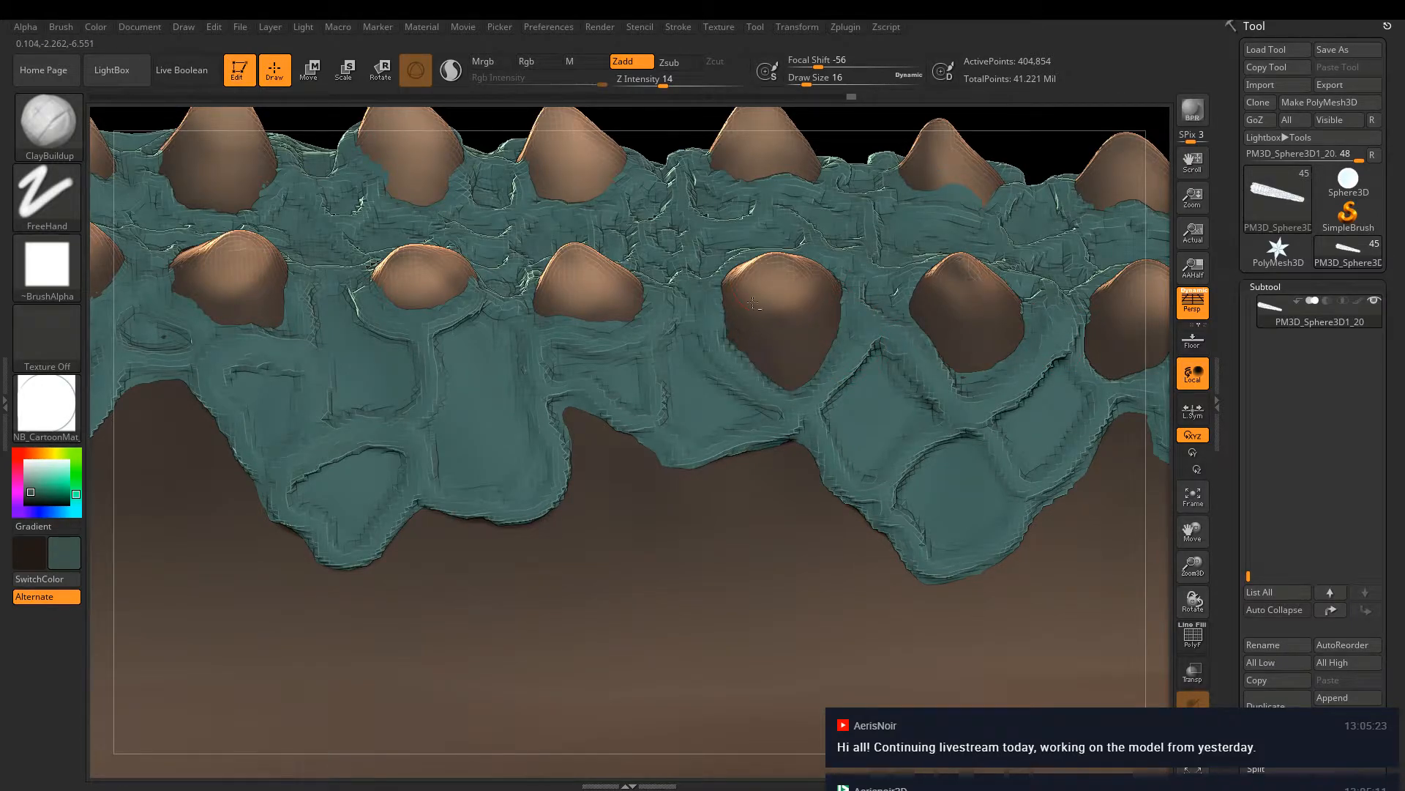
left_click_drag(597, 277, 619, 303)
mouse_move(470, 277)
left_mouse_down()
mouse_move(463, 297)
mouse_move(414, 313)
mouse_move(385, 302)
left_mouse_up()
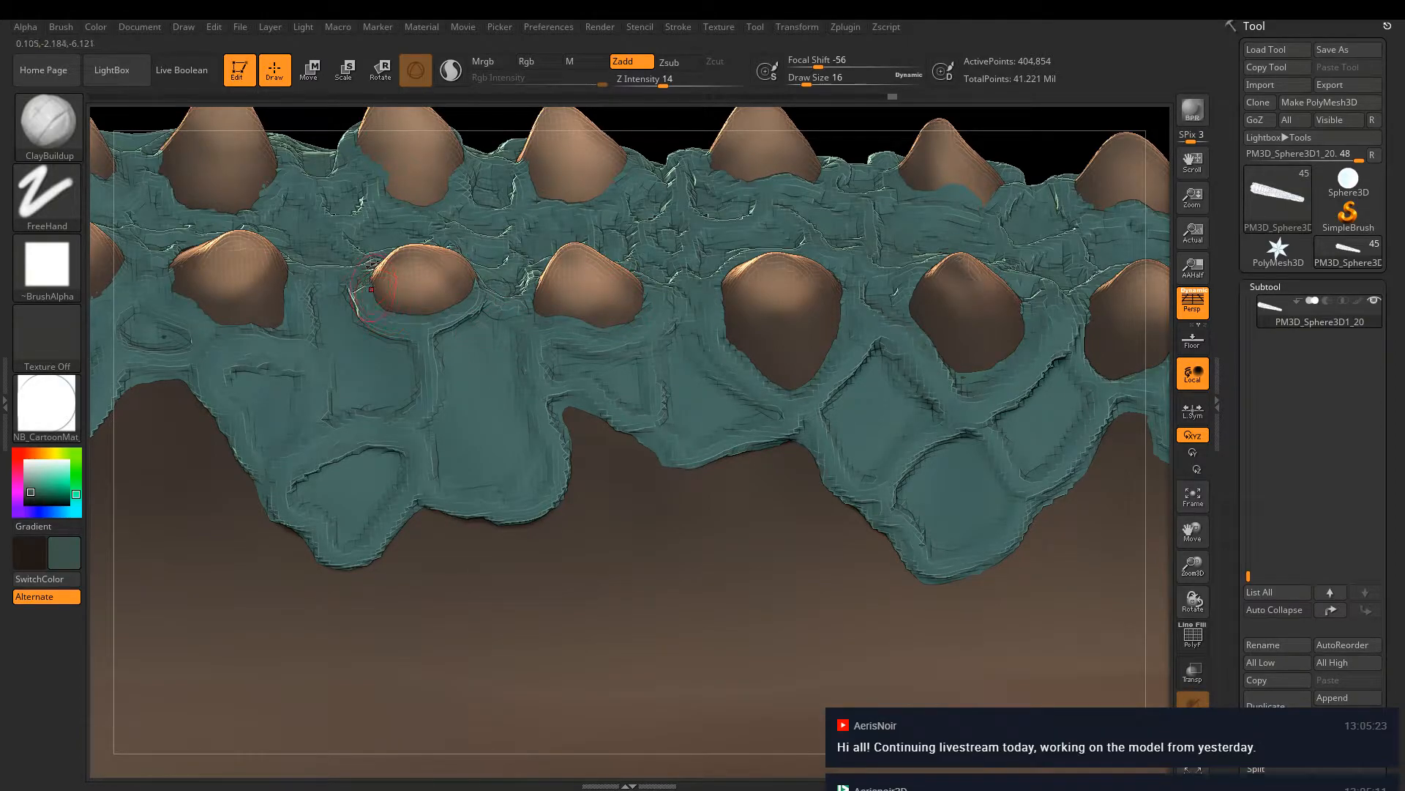
Add clay strokes around the spike bases and onto the moss beside them on the other side of the tail
right_click_drag(373, 288, 847, 331, "alt")
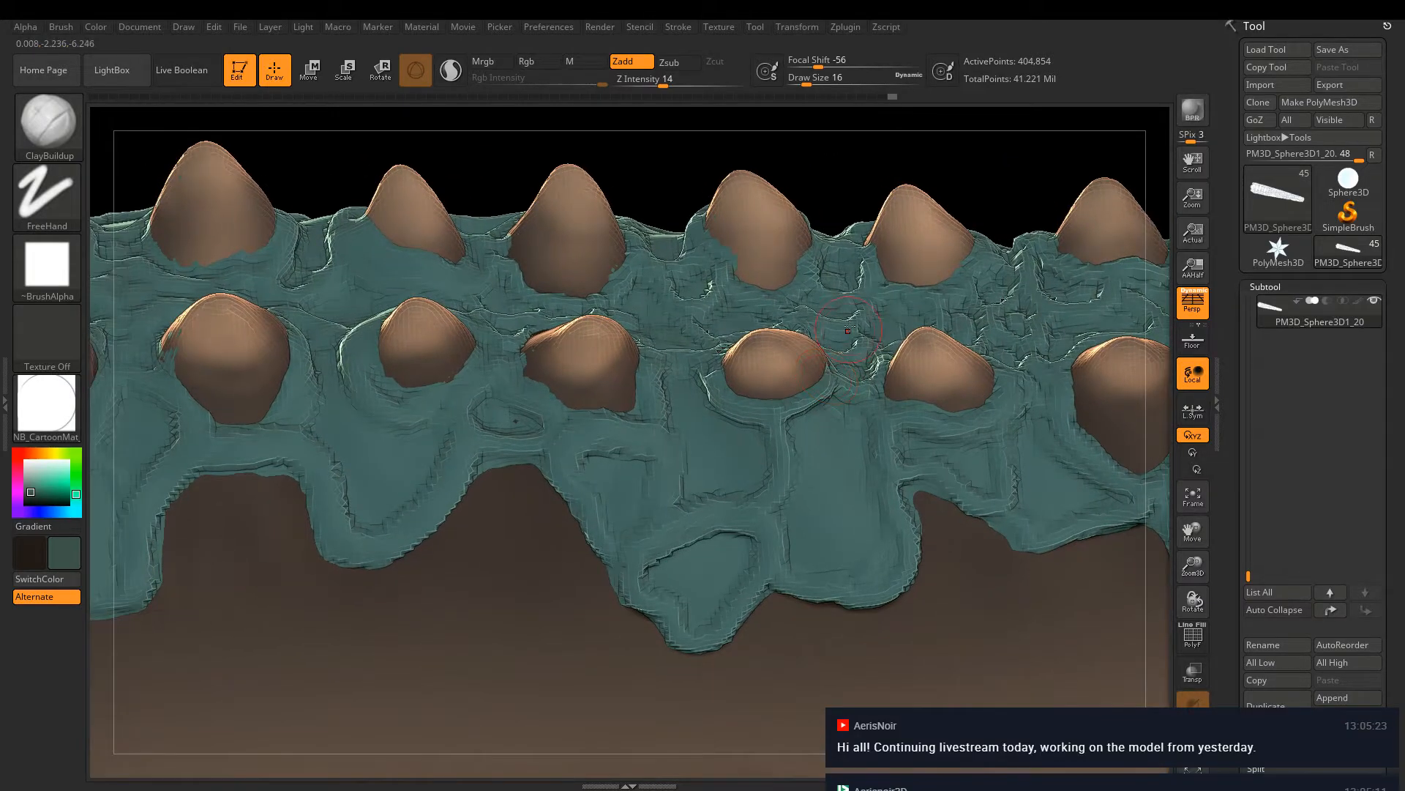
right_click_drag(746, 319, 746, 225)
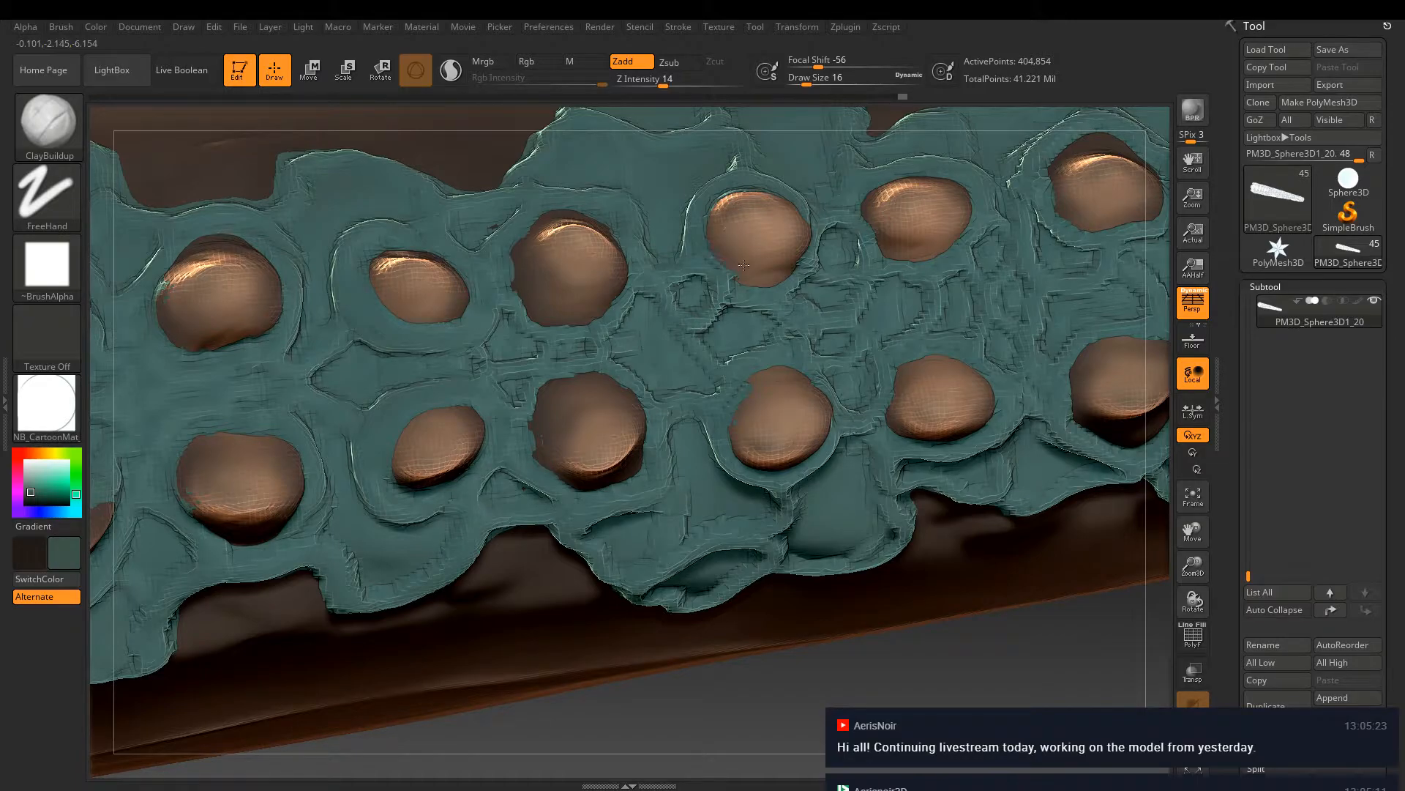
right_click_drag(782, 262, 818, 339)
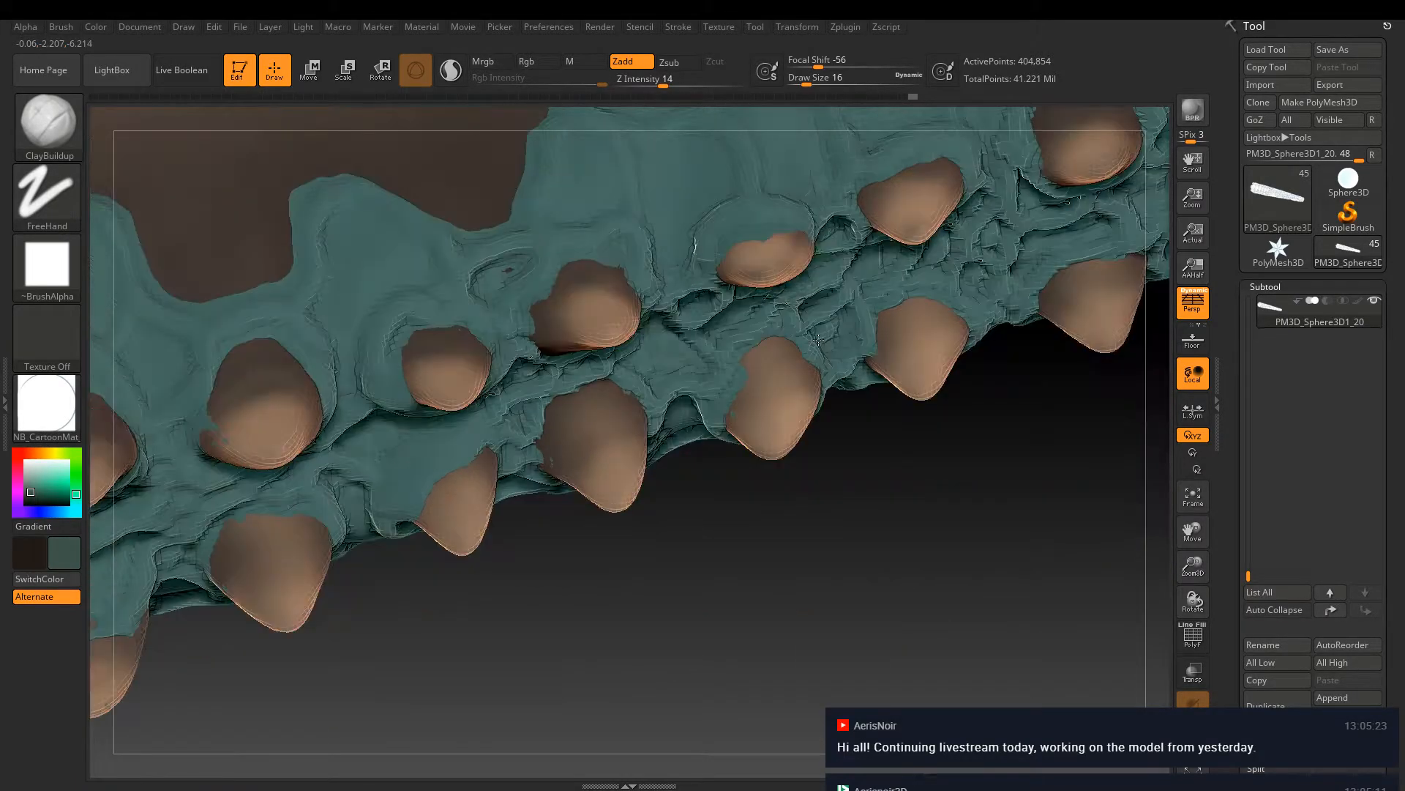
mouse_move(762, 235)
left_mouse_down()
mouse_move(736, 251)
mouse_move(764, 191)
left_mouse_up()
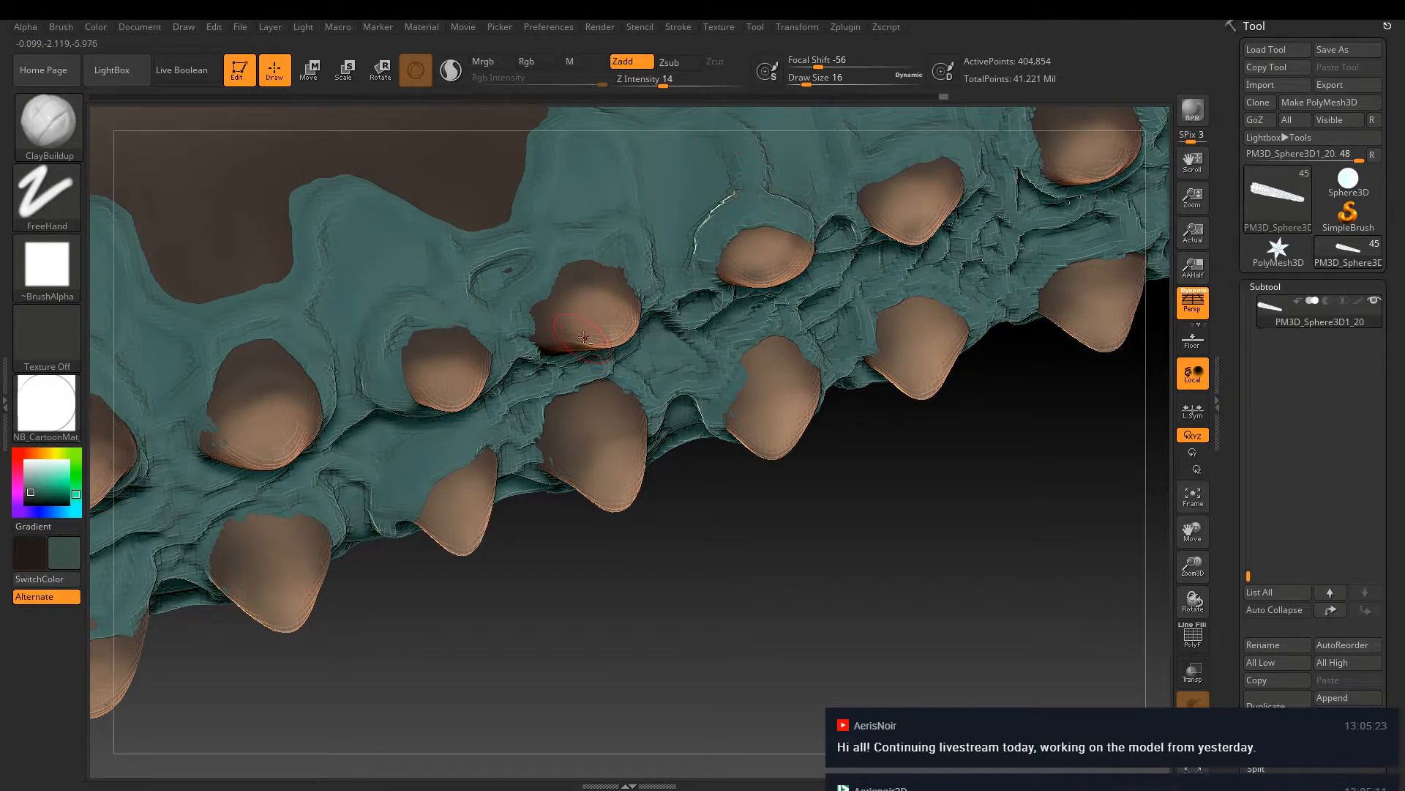
mouse_move(600, 519)
left_mouse_down()
mouse_move(628, 388)
mouse_move(640, 408)
mouse_move(549, 412)
left_mouse_up()
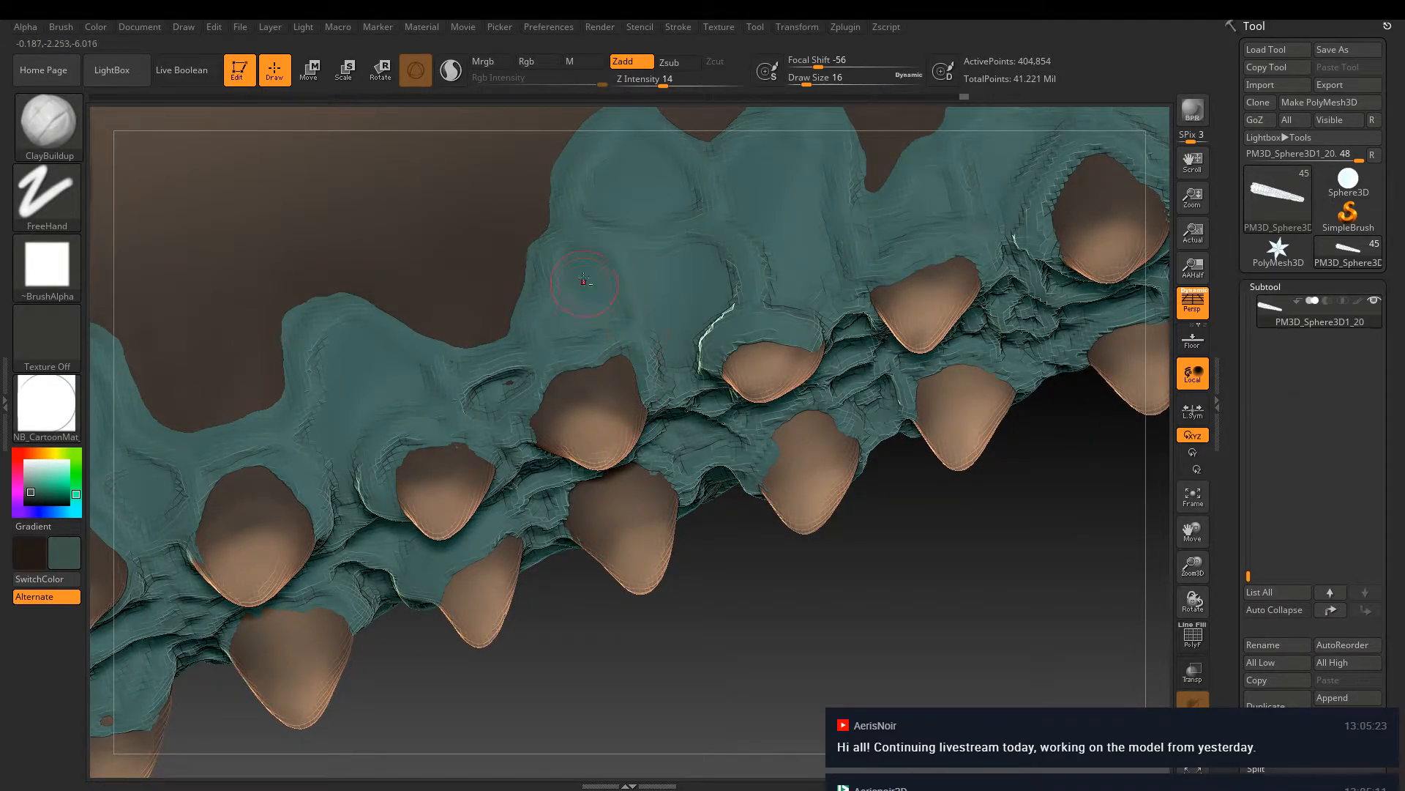
Sculpt ridges outlining the cells of the double-lobed moss edge, reducing the Draw Size to 10
mouse_move(534, 325)
left_mouse_down()
mouse_move(556, 245)
mouse_move(631, 304)
mouse_move(598, 349)
left_mouse_up()
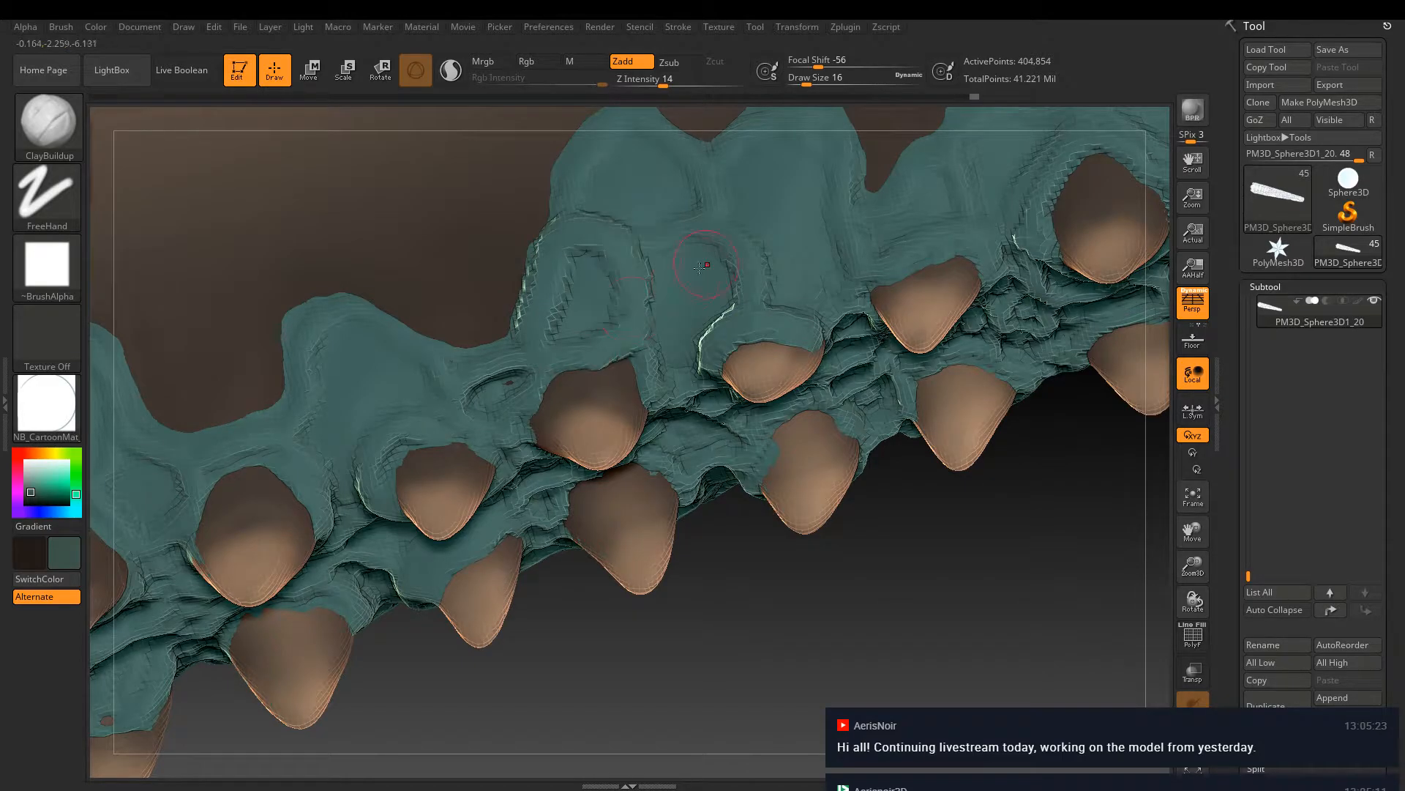
mouse_move(693, 280)
left_mouse_down()
mouse_move(648, 243)
mouse_move(701, 238)
left_mouse_up()
left_click_drag(608, 137, 574, 206)
mouse_move(707, 158)
left_mouse_down()
mouse_move(754, 116)
mouse_move(824, 129)
left_mouse_up()
left_click_drag(826, 323, 734, 305)
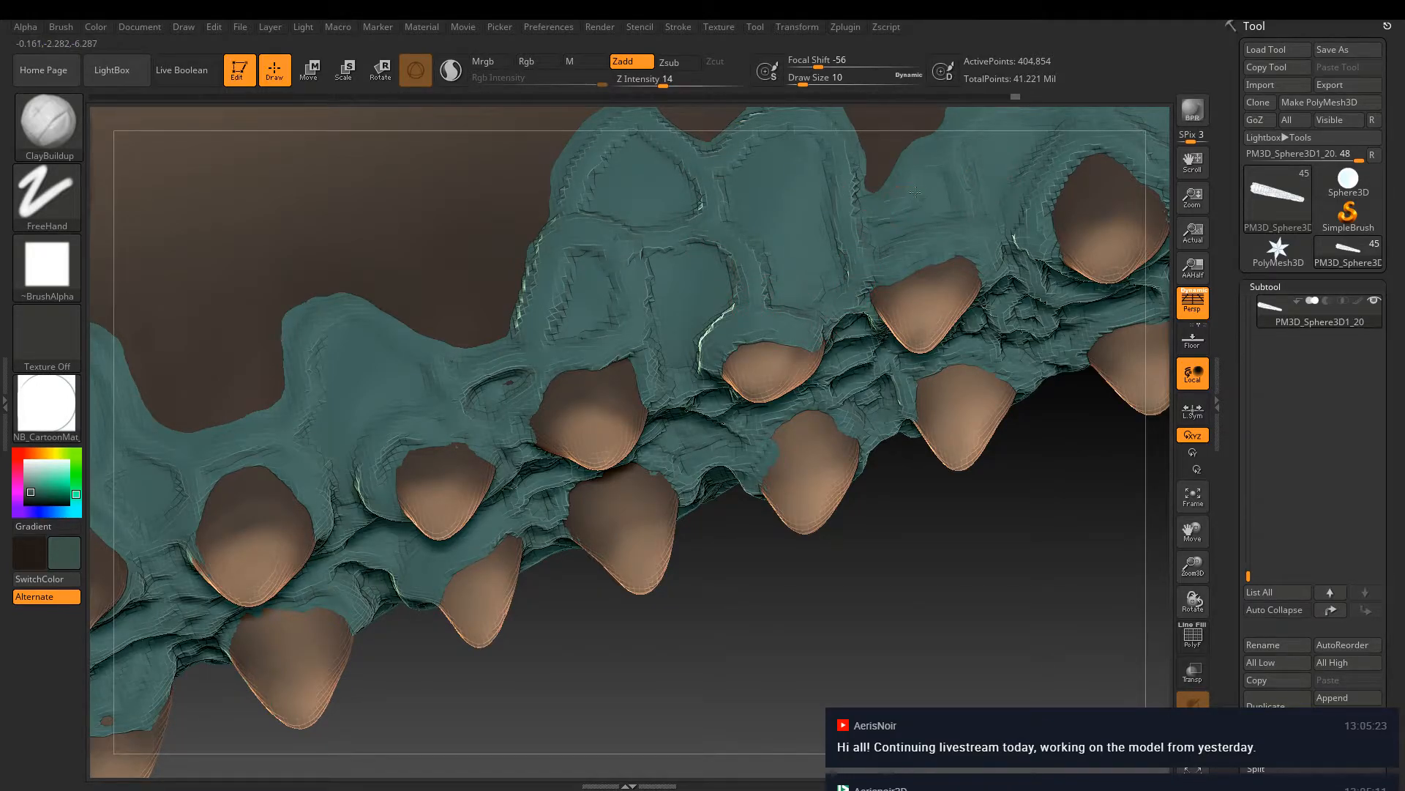
left_click_drag(891, 271, 901, 282)
Build up cell ridges across the neighbouring large moss lobe and tighten the moss outline along both lobes
right_click_drag(591, 465, 317, 672, "alt")
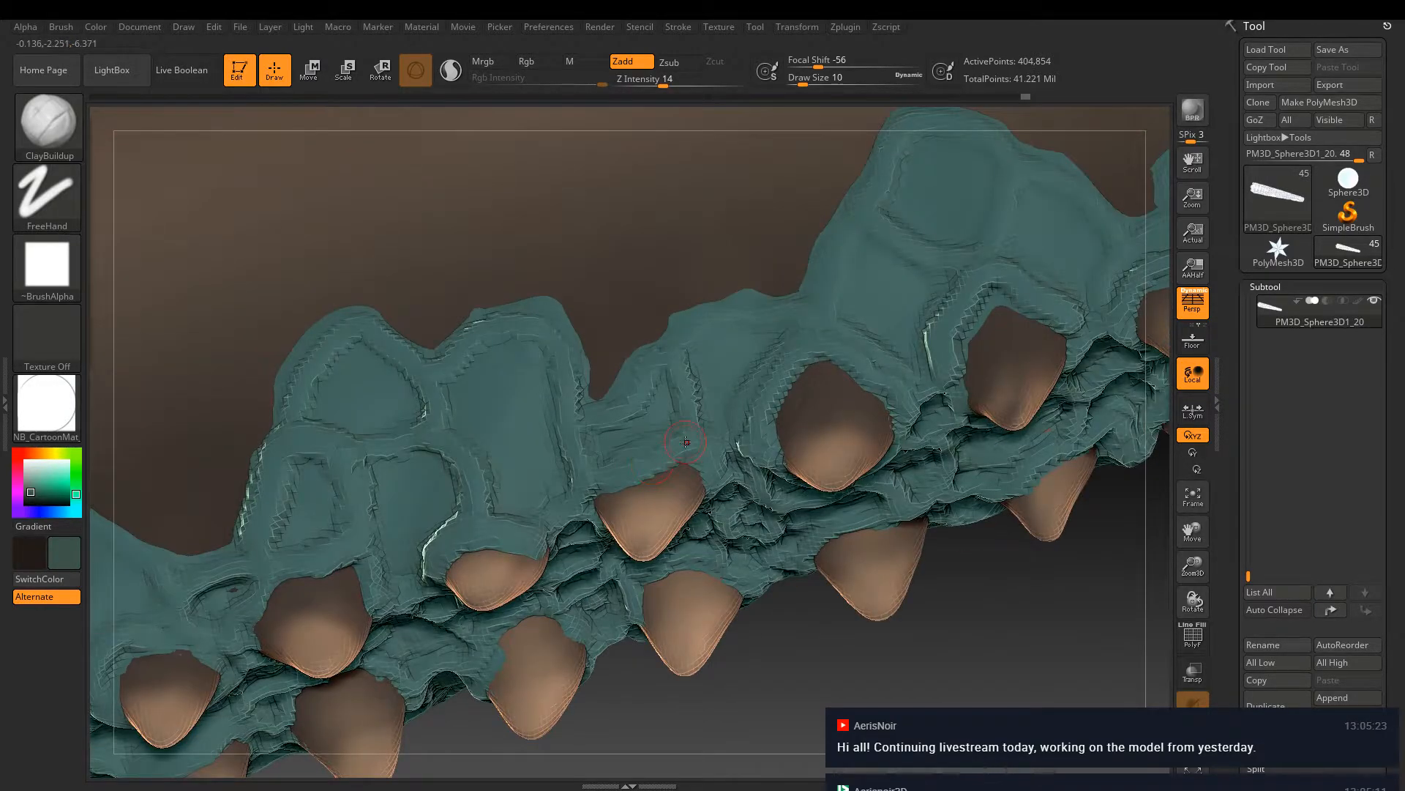
left_click_drag(720, 318, 806, 311)
left_click_drag(874, 229, 893, 155)
left_click_drag(976, 135, 990, 132)
mouse_move(942, 273)
left_mouse_down()
mouse_move(914, 235)
mouse_move(917, 189)
left_mouse_up()
left_click_drag(1028, 201, 1038, 175)
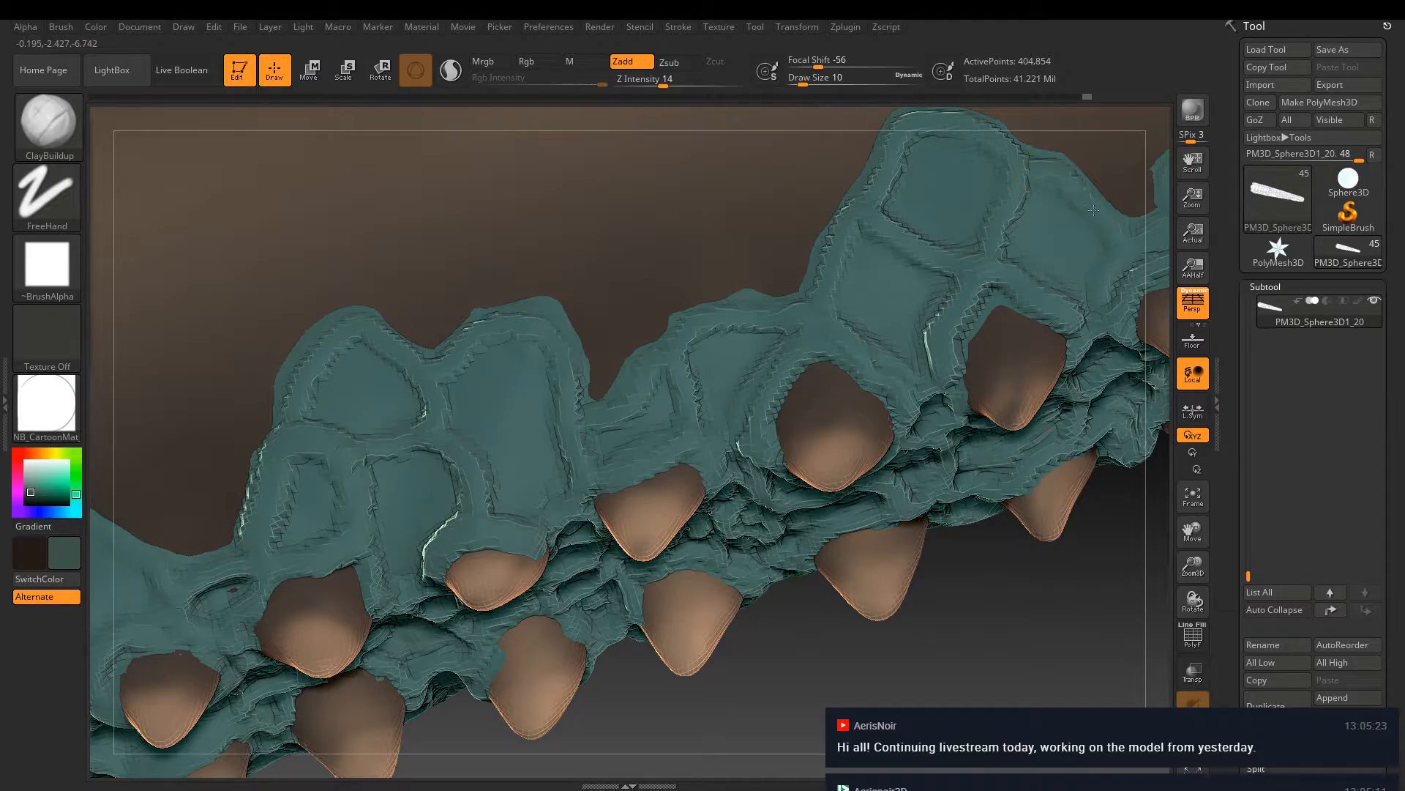
left_click_drag(1118, 269, 1102, 292)
mouse_move(591, 370)
left_mouse_down()
mouse_move(553, 304)
mouse_move(505, 307)
mouse_move(421, 351)
mouse_move(338, 316)
mouse_move(271, 392)
mouse_move(242, 509)
left_mouse_up()
mouse_move(792, 284)
left_mouse_down()
mouse_move(713, 301)
mouse_move(609, 386)
left_mouse_up()
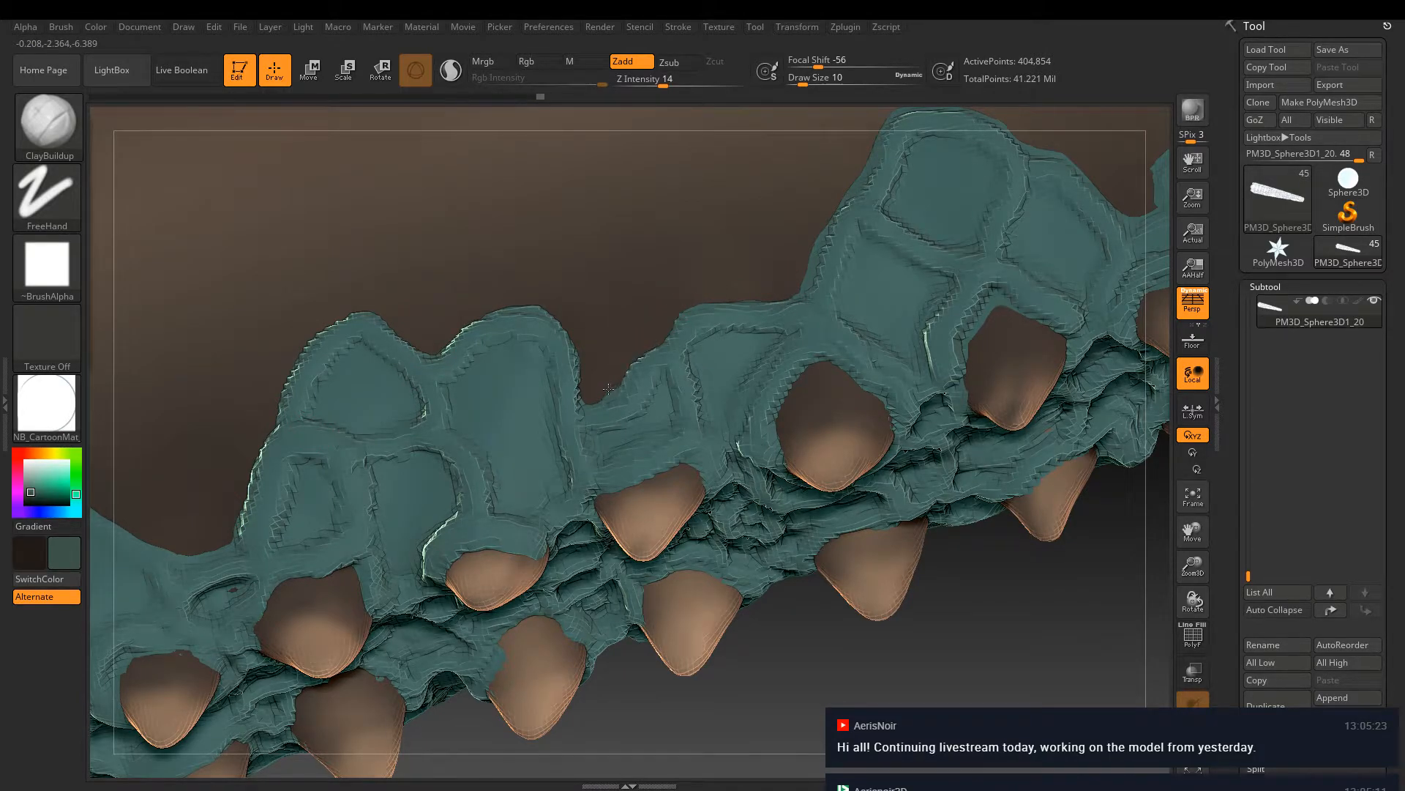
Outline the cells of the next moss lobe with ridges and carve back its outer edge
right_click_drag(556, 336, 841, 362)
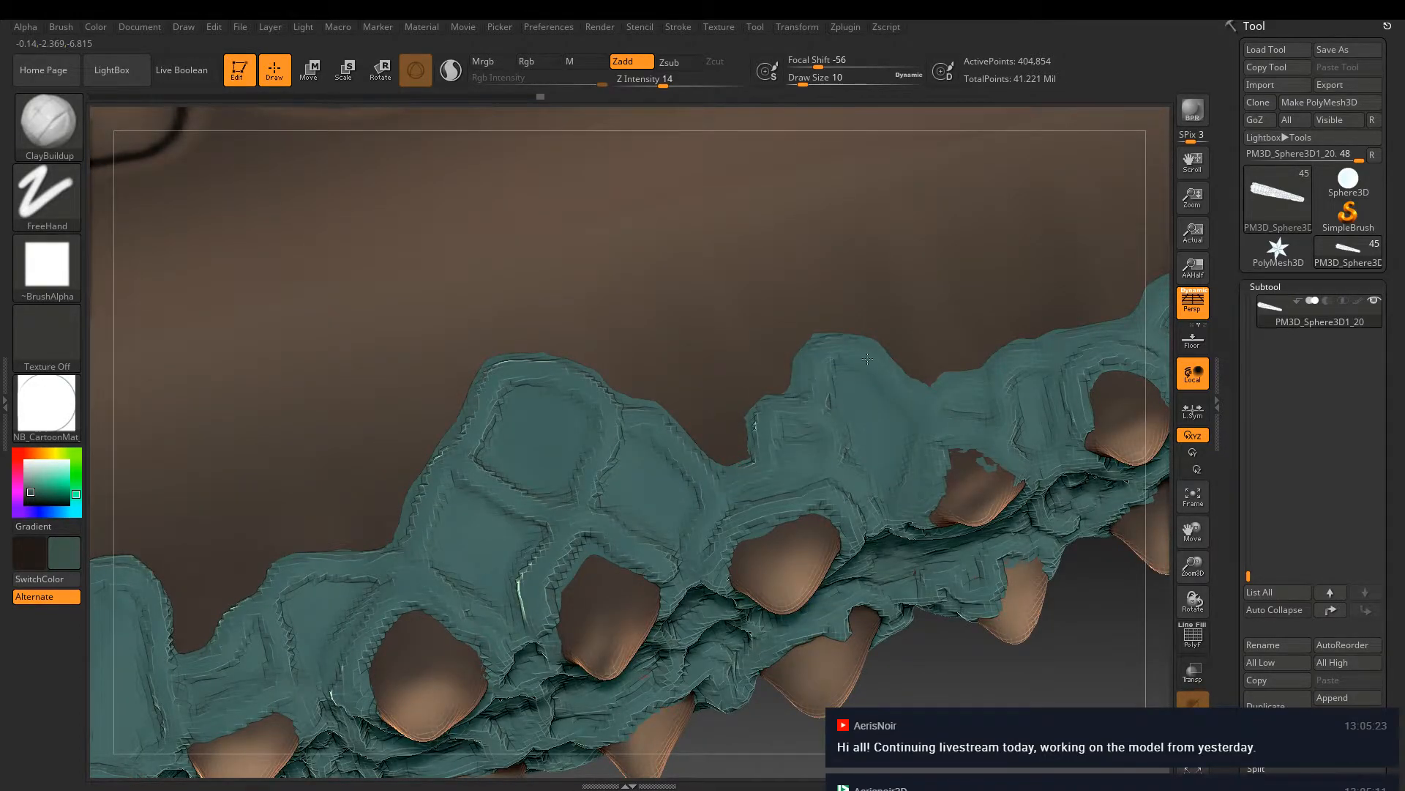
left_click_drag(819, 406, 810, 477)
mouse_move(915, 372)
left_mouse_down("alt")
mouse_move(973, 383)
mouse_move(947, 423)
left_mouse_up("alt")
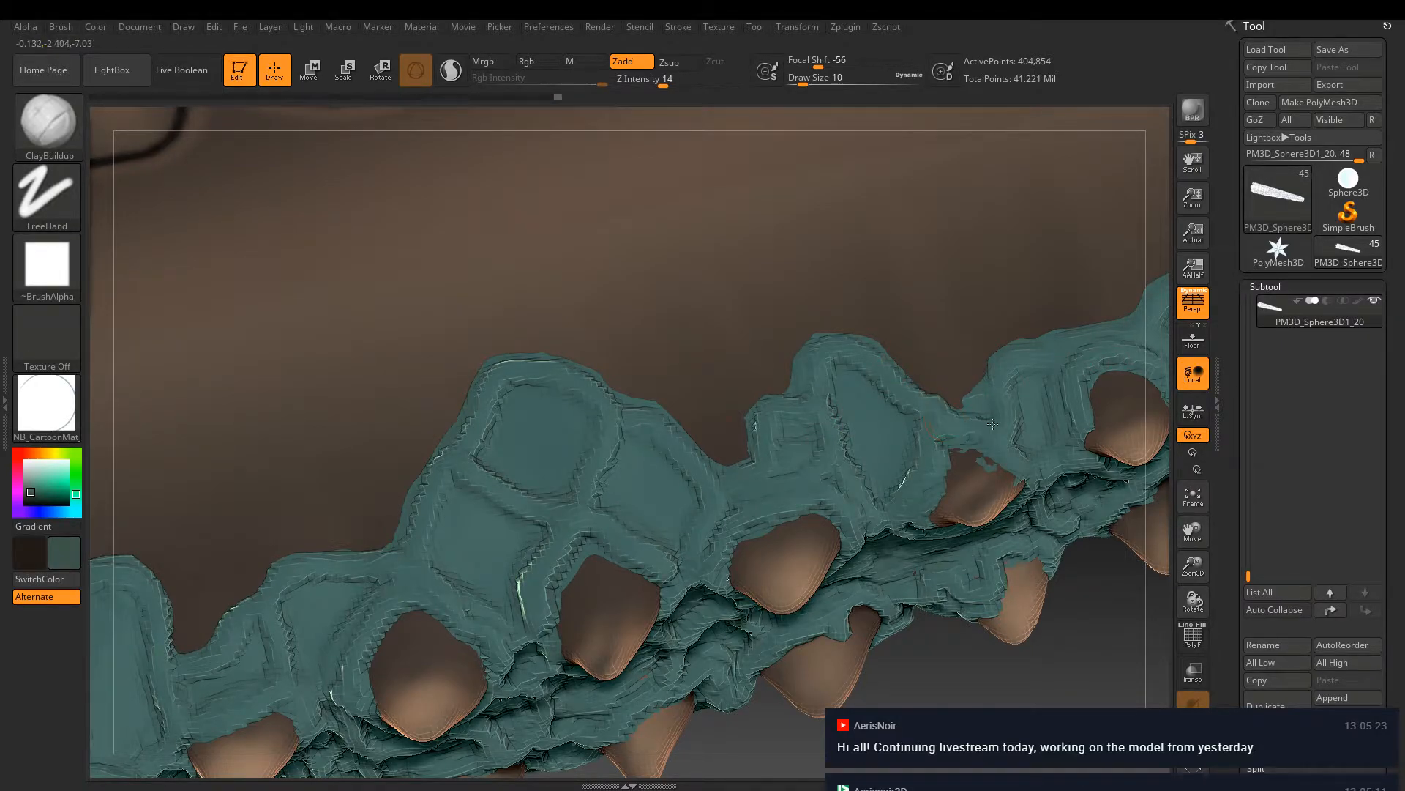
left_click_drag(1056, 336, 1098, 325, "alt")
Sculpt ridges through the moss cells below the spikes on the opposite side and carve the border inward
right_click_drag(741, 387, 690, 264, "ctrl")
mouse_move(890, 428)
right_mouse_down()
mouse_move(871, 363)
mouse_move(847, 364)
mouse_move(819, 452)
mouse_move(939, 531)
mouse_move(683, 477)
mouse_move(926, 286)
right_mouse_up()
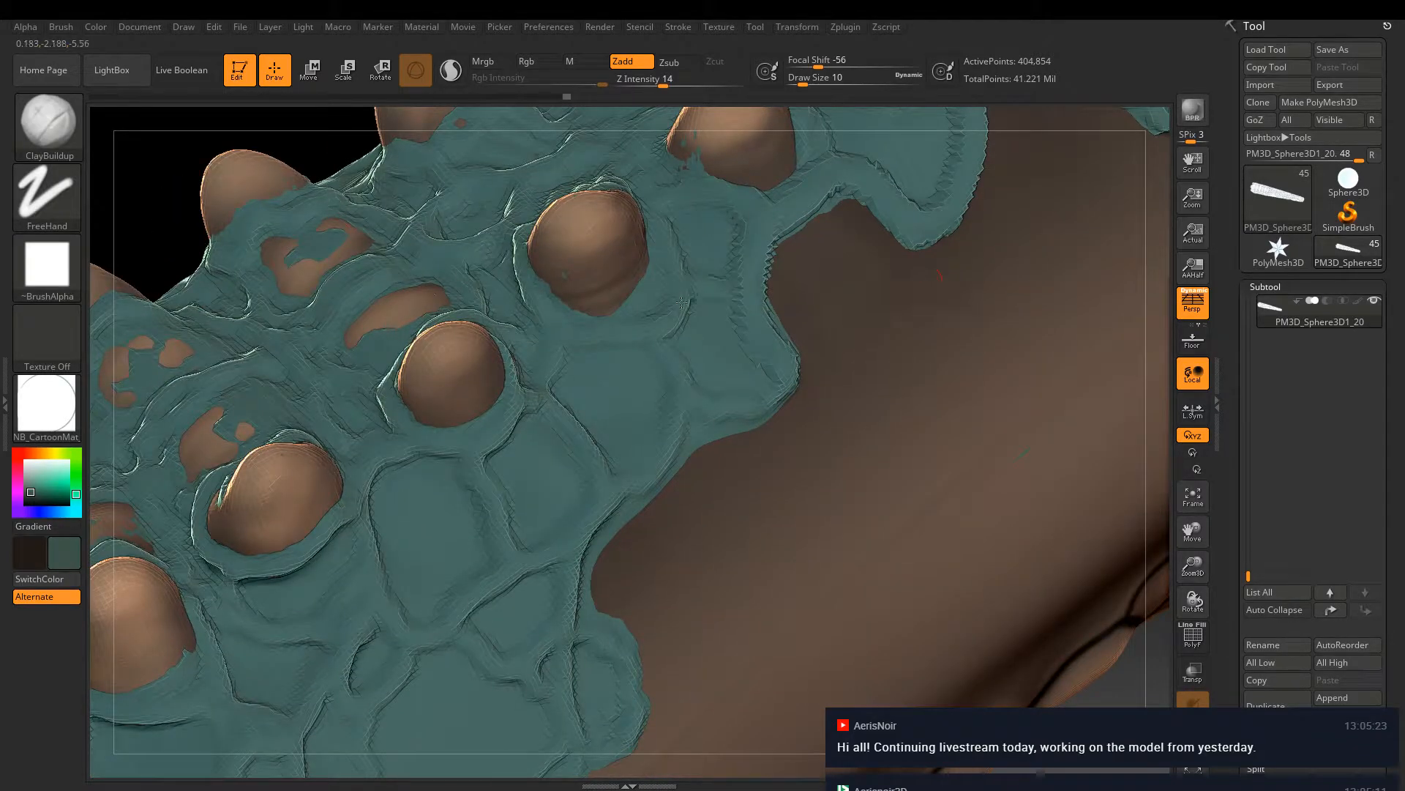
left_click_drag(690, 293, 588, 326)
left_click_drag(673, 444, 626, 497)
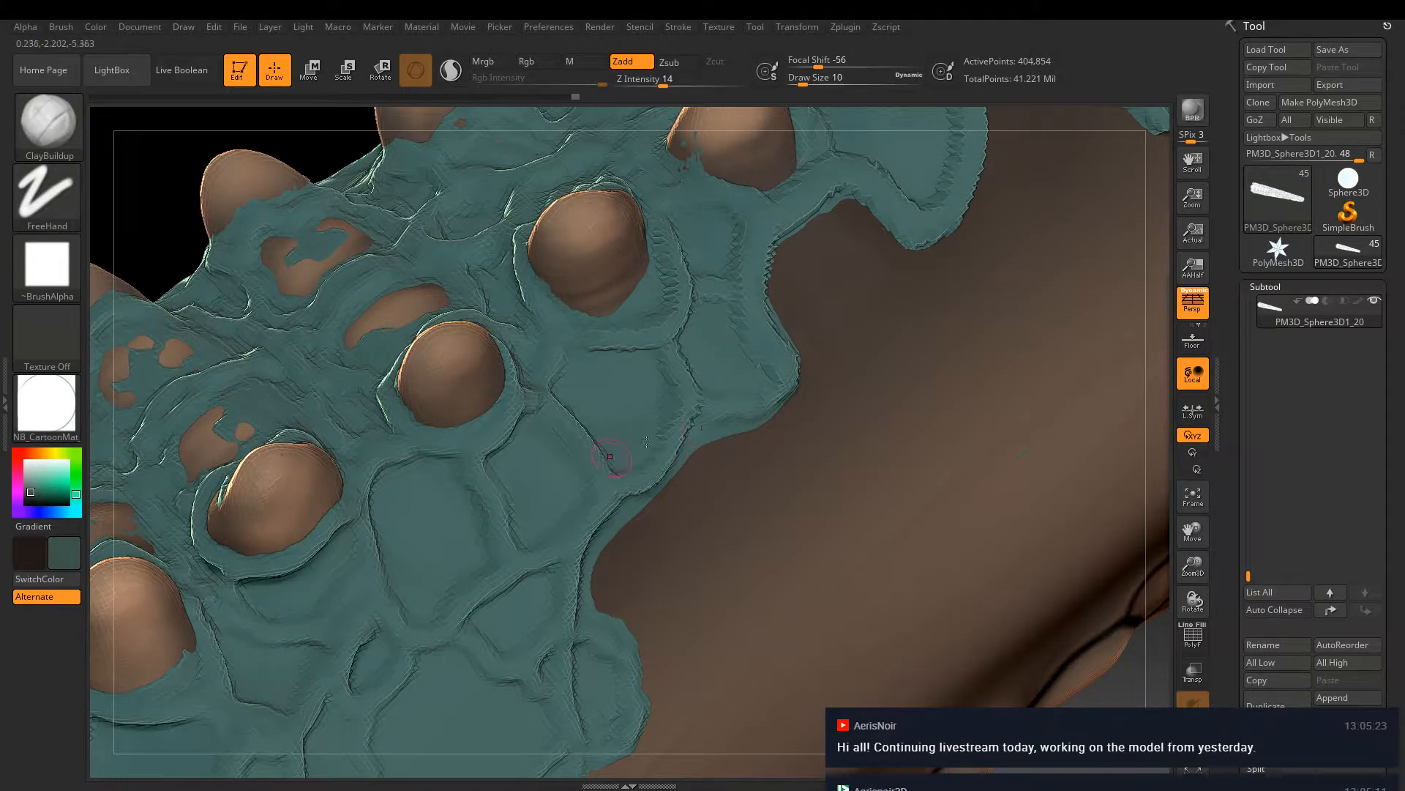
mouse_move(732, 431)
left_mouse_down("alt")
mouse_move(675, 476)
mouse_move(794, 383)
left_mouse_up("alt")
left_click_drag(736, 418, 770, 336, "alt")
mouse_move(712, 184)
left_mouse_down()
mouse_move(699, 163)
mouse_move(692, 176)
left_mouse_up()
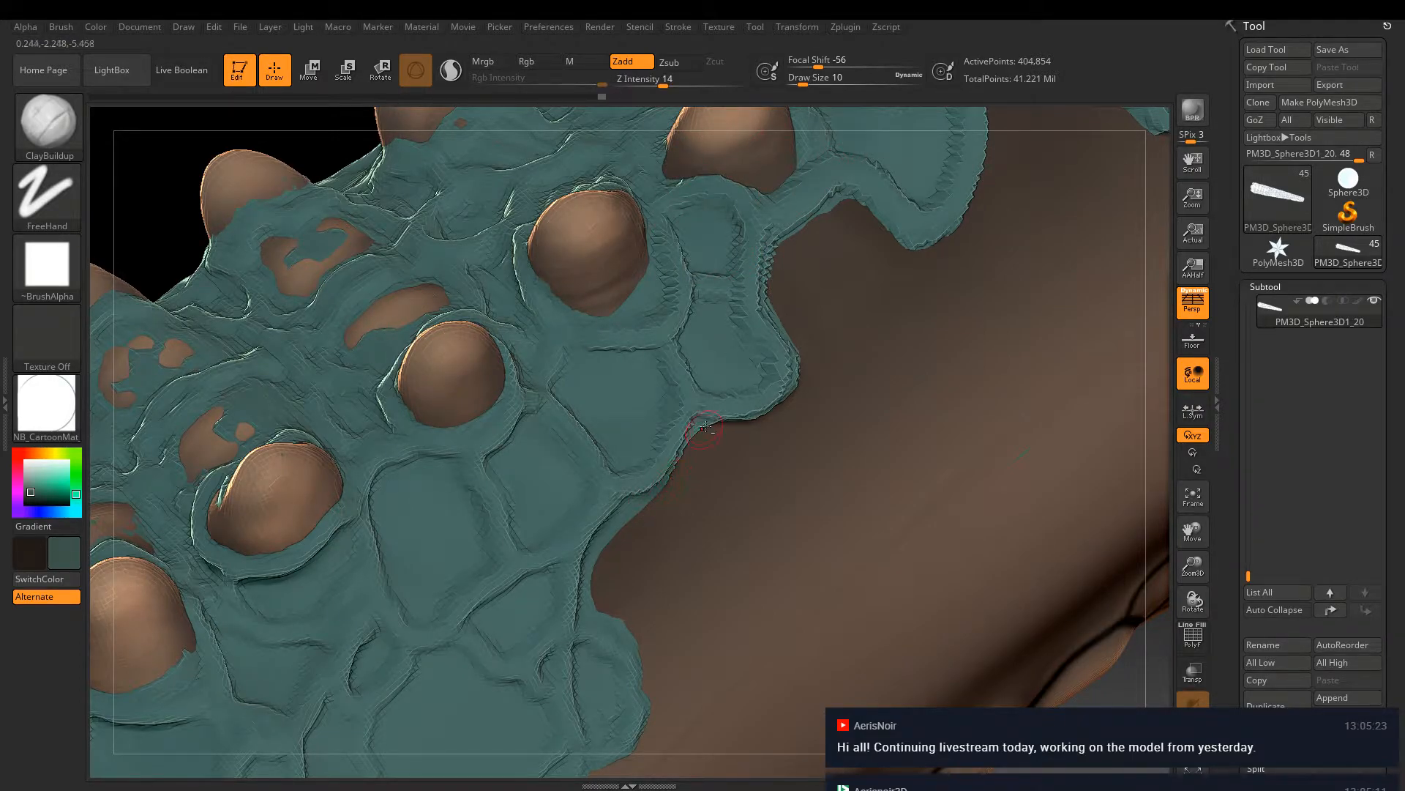
mouse_move(695, 433)
left_mouse_down()
mouse_move(611, 535)
mouse_move(586, 622)
left_mouse_up()
Define the ridges around the large central cell and the smaller cells in the moss lobes beside it
mouse_move(604, 582)
right_mouse_down()
mouse_move(625, 398)
mouse_move(762, 146)
right_mouse_up()
mouse_move(732, 296)
left_mouse_down()
mouse_move(778, 370)
mouse_move(791, 439)
mouse_move(744, 487)
mouse_move(706, 489)
mouse_move(663, 531)
mouse_move(659, 558)
left_mouse_up()
left_click_drag(703, 368, 706, 435)
mouse_move(708, 344)
left_mouse_down()
mouse_move(732, 362)
mouse_move(773, 452)
left_mouse_up()
left_click_drag(720, 209, 754, 196)
mouse_move(687, 241)
left_mouse_down()
mouse_move(589, 292)
mouse_move(622, 344)
mouse_move(679, 333)
mouse_move(704, 417)
mouse_move(704, 440)
mouse_move(627, 535)
left_mouse_up()
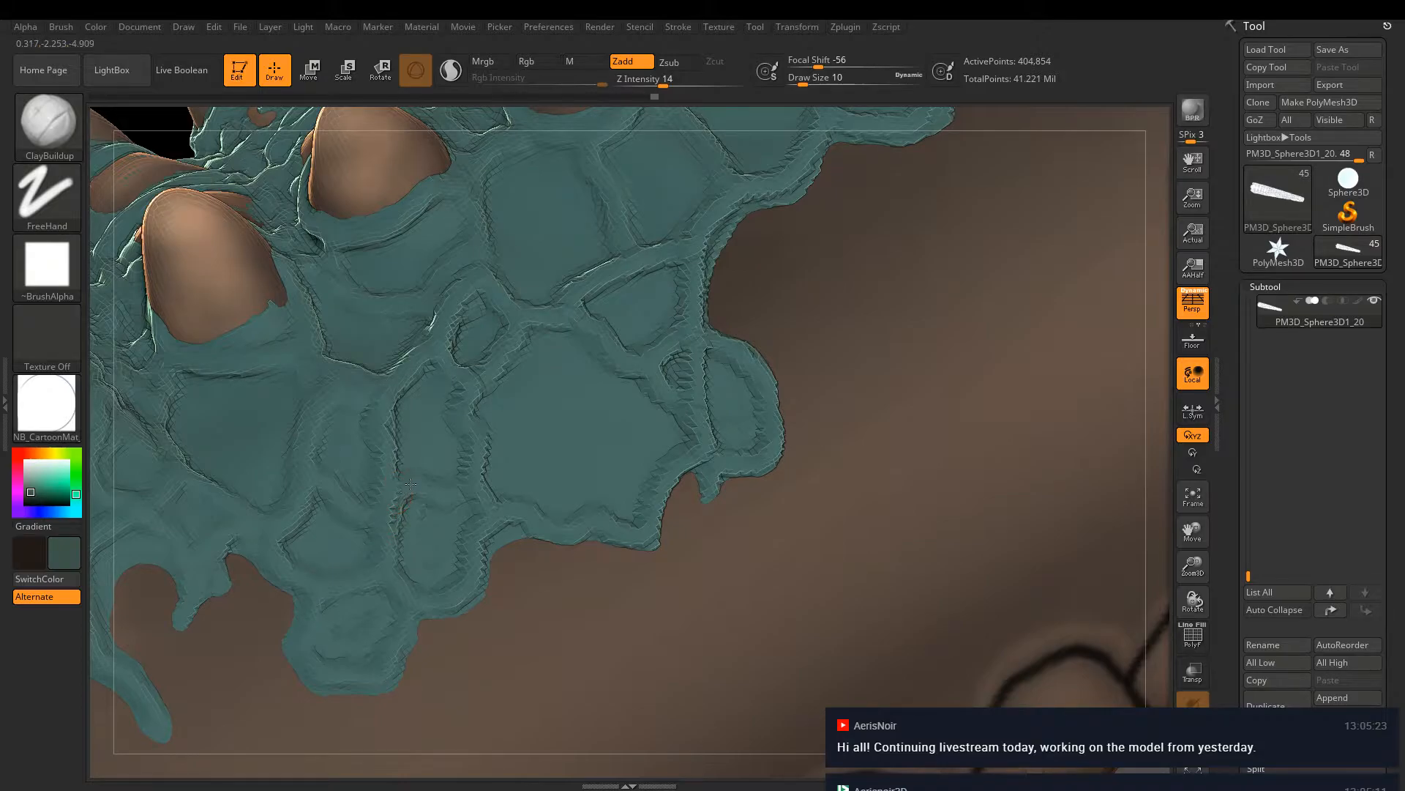
left_click_drag(384, 670, 309, 656)
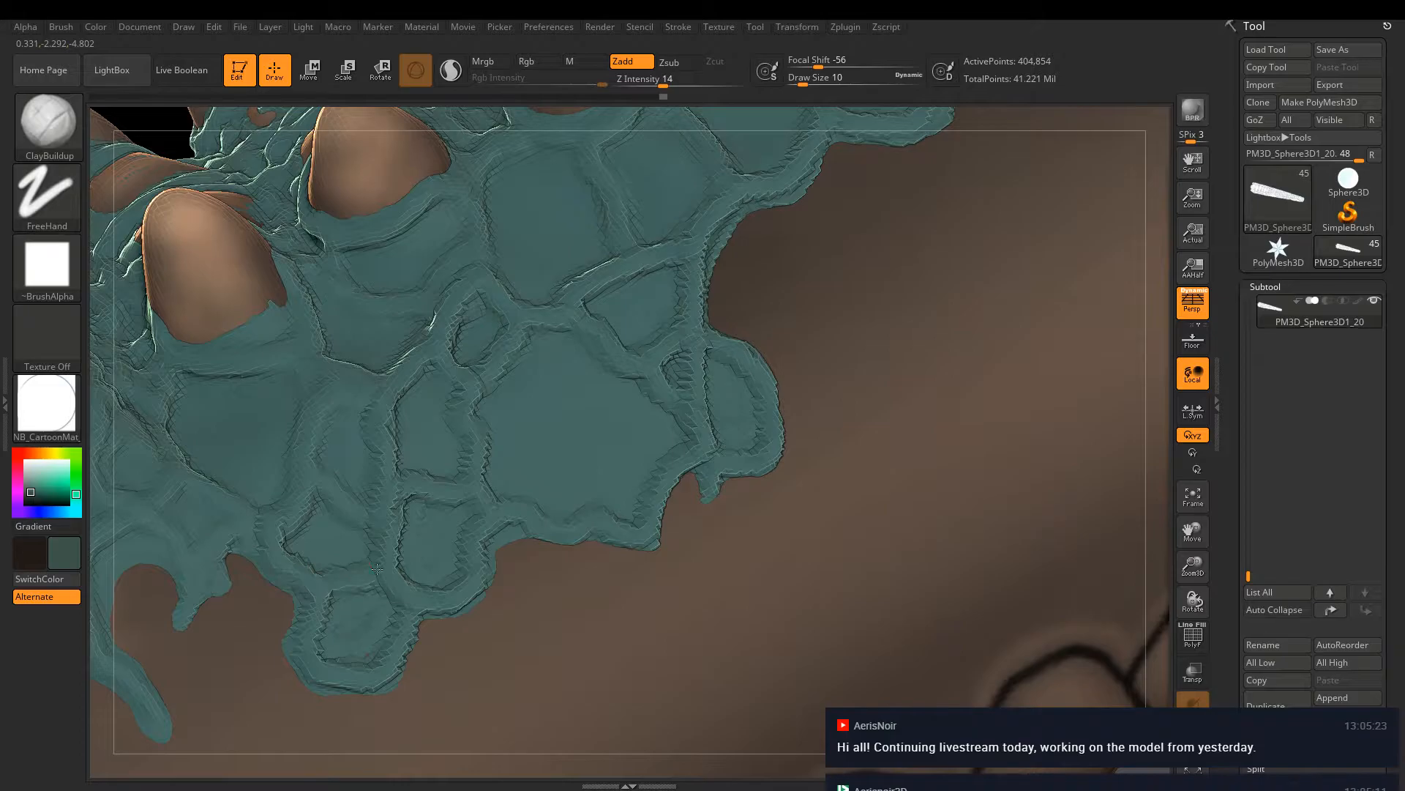
Build up ridges directly beneath the row of spikes and around the moss cells under their bases
mouse_move(308, 314)
right_mouse_down("alt")
mouse_move(688, 351)
mouse_move(742, 407)
mouse_move(652, 420)
mouse_move(692, 357)
right_mouse_up("alt")
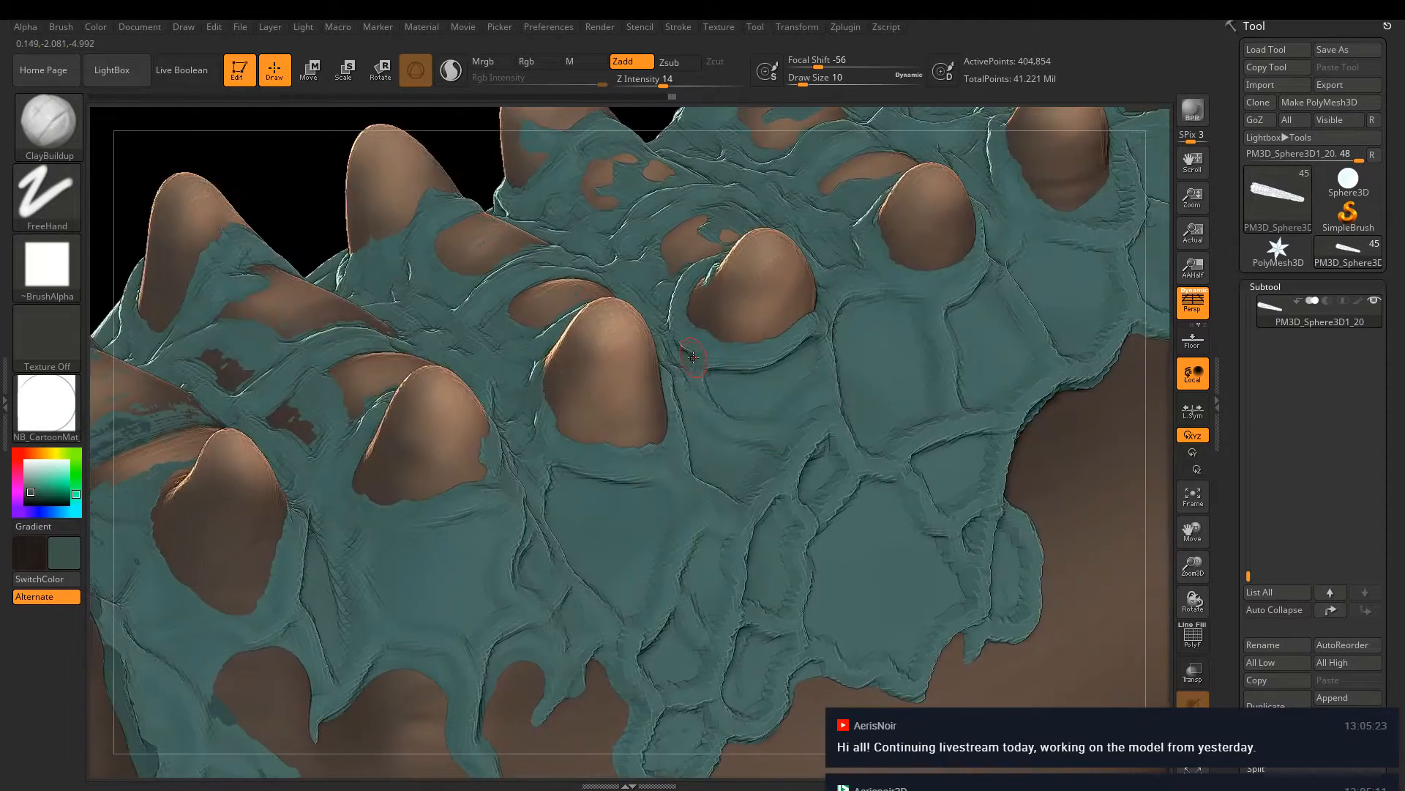
mouse_move(679, 473)
left_mouse_down()
mouse_move(630, 462)
mouse_move(590, 477)
left_mouse_up()
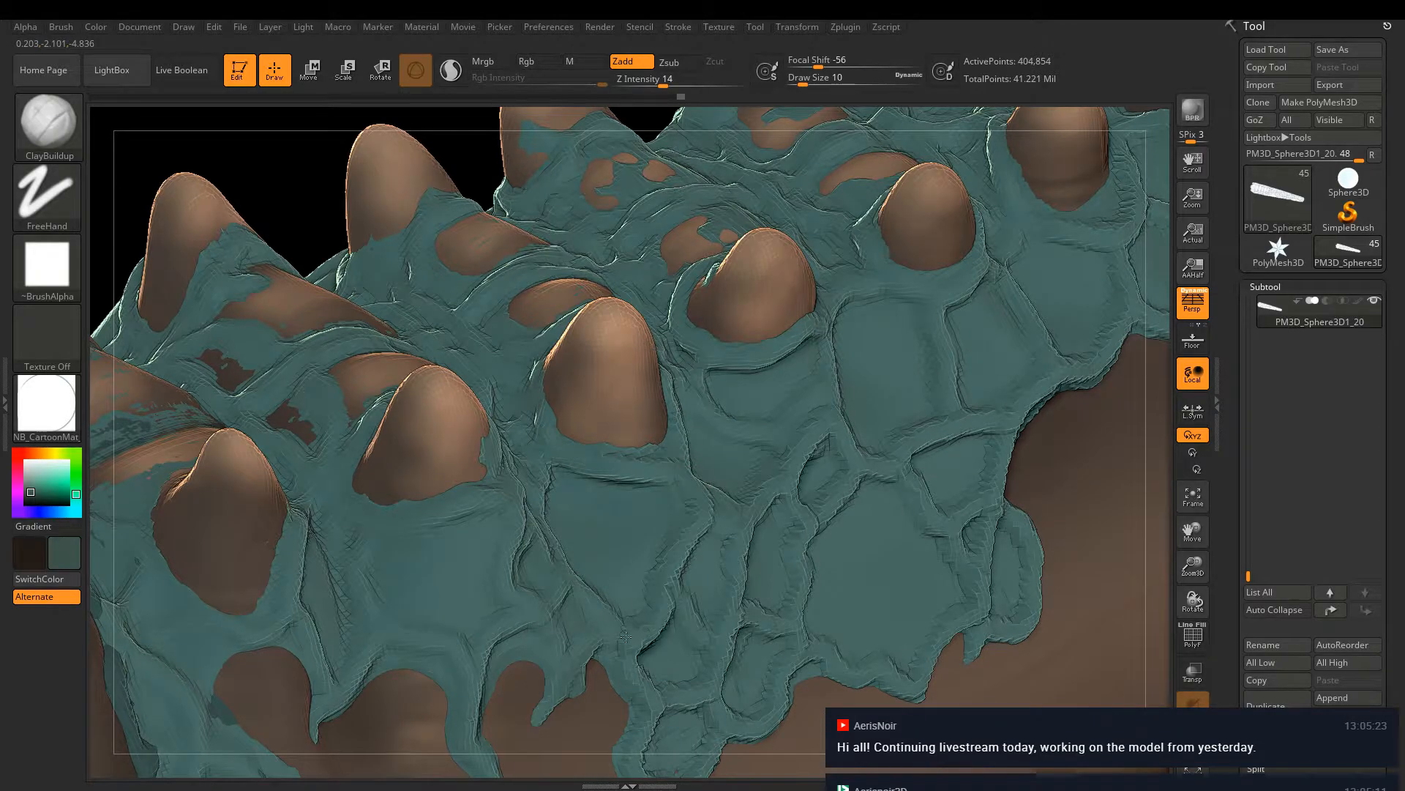
left_click_drag(699, 384, 708, 375)
left_click_drag(833, 364, 829, 322)
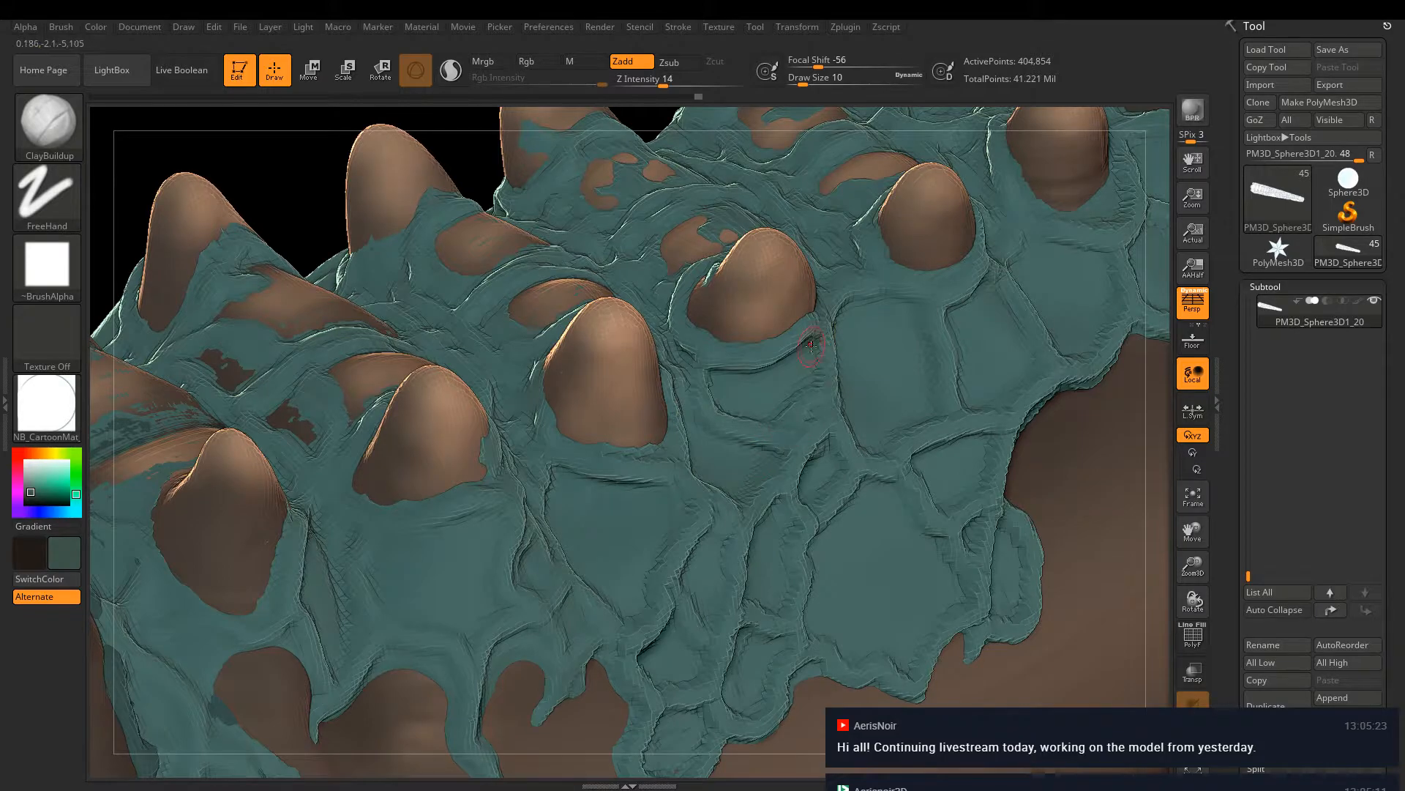
mouse_move(478, 435)
left_mouse_down()
mouse_move(492, 450)
mouse_move(457, 489)
mouse_move(362, 483)
left_mouse_up()
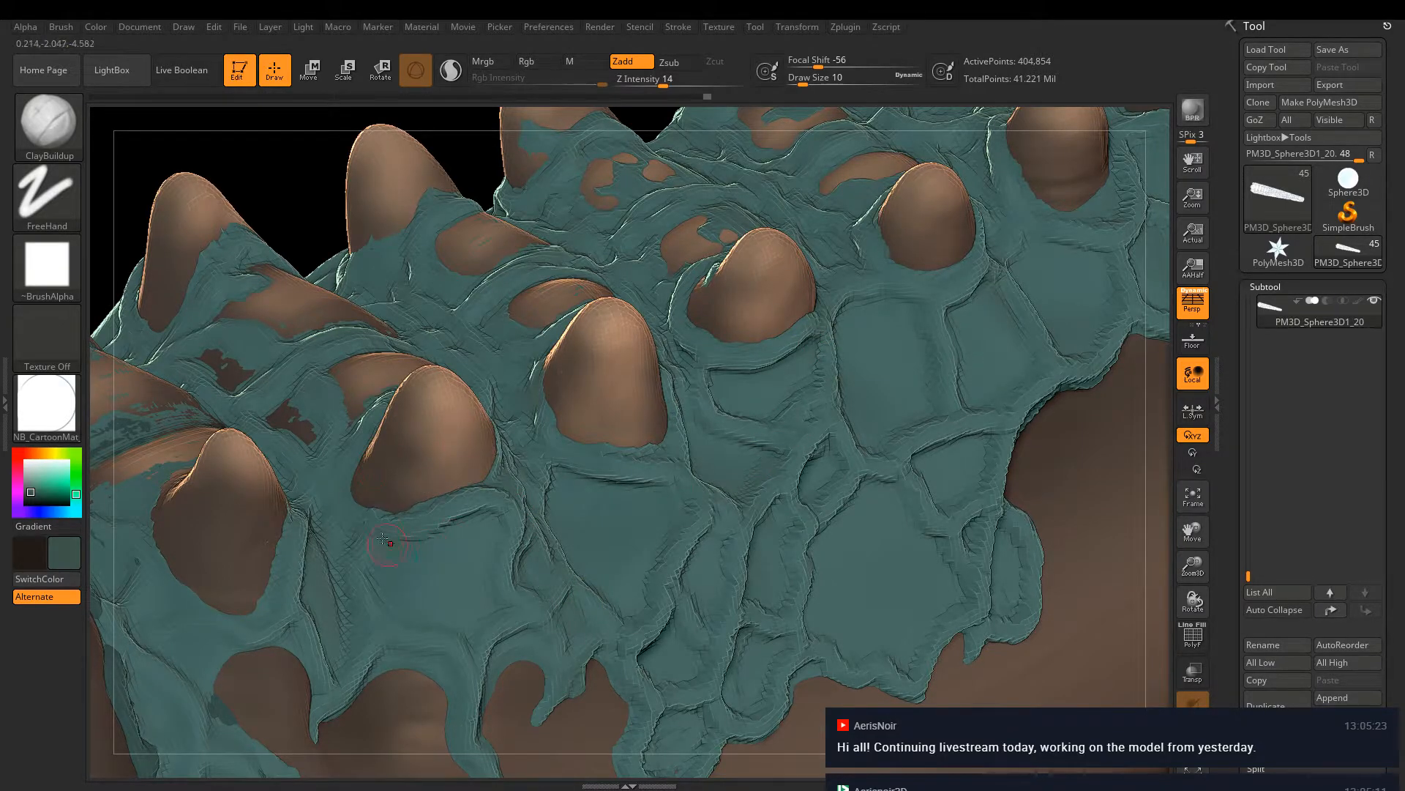
mouse_move(383, 609)
left_mouse_down()
mouse_move(446, 649)
mouse_move(518, 629)
mouse_move(420, 633)
mouse_move(444, 689)
left_mouse_up()
Sculpt ridges along the hanging moss strands and around the cells between them and the spikes
mouse_move(446, 677)
right_mouse_down()
mouse_move(663, 358)
mouse_move(601, 476)
right_mouse_up()
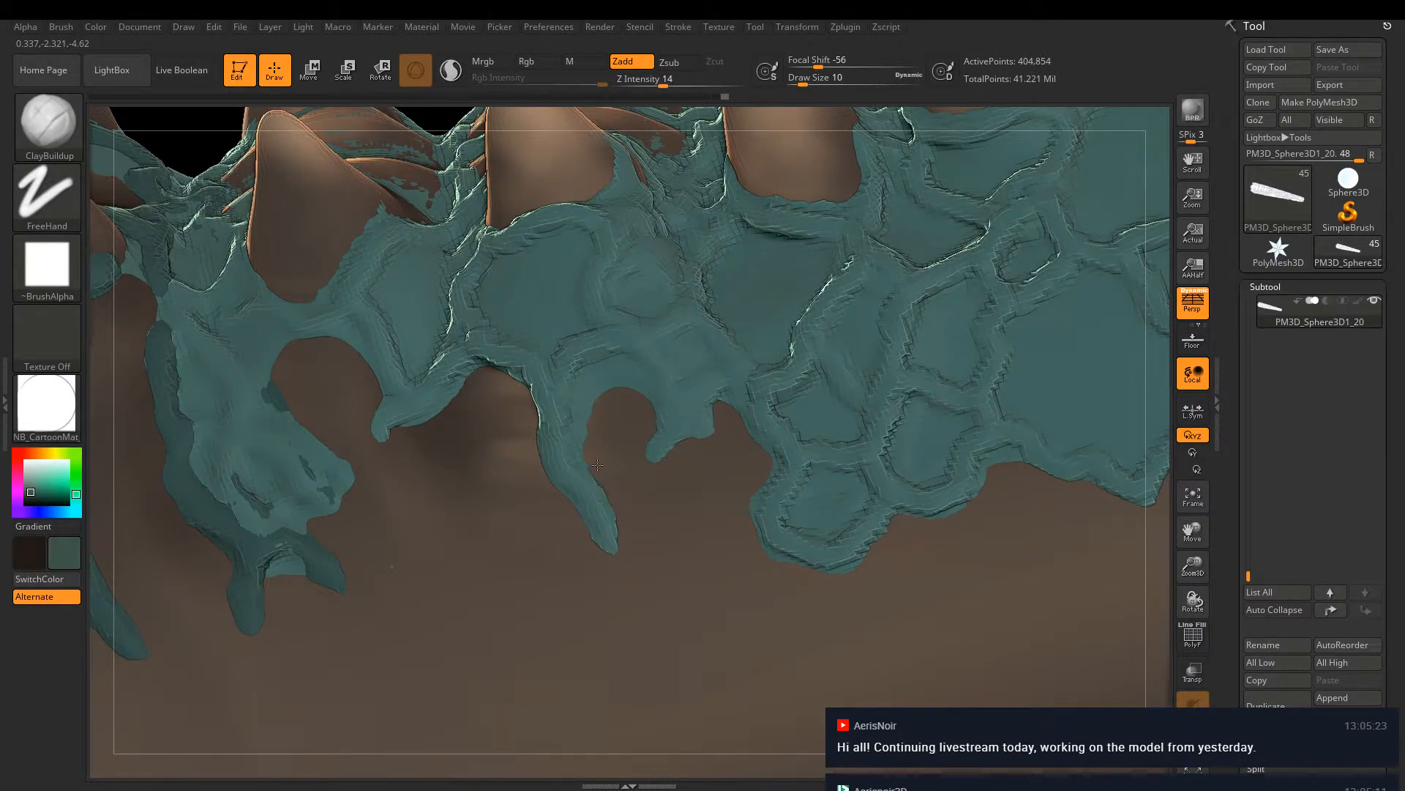
mouse_move(615, 364)
left_mouse_down()
mouse_move(642, 388)
mouse_move(605, 375)
left_mouse_up()
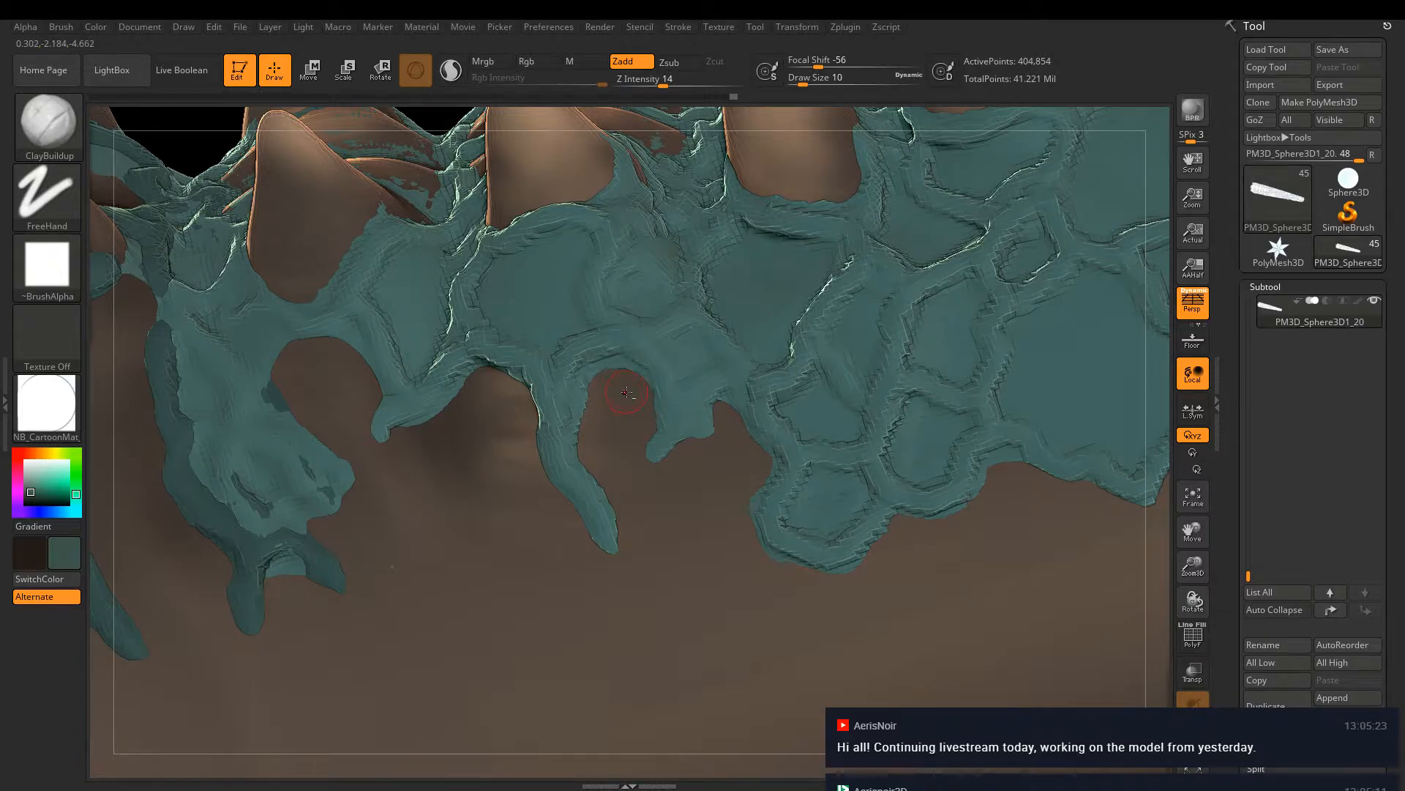
left_click_drag(725, 416, 711, 407)
left_click_drag(631, 345, 612, 307)
left_click_drag(602, 213, 595, 220)
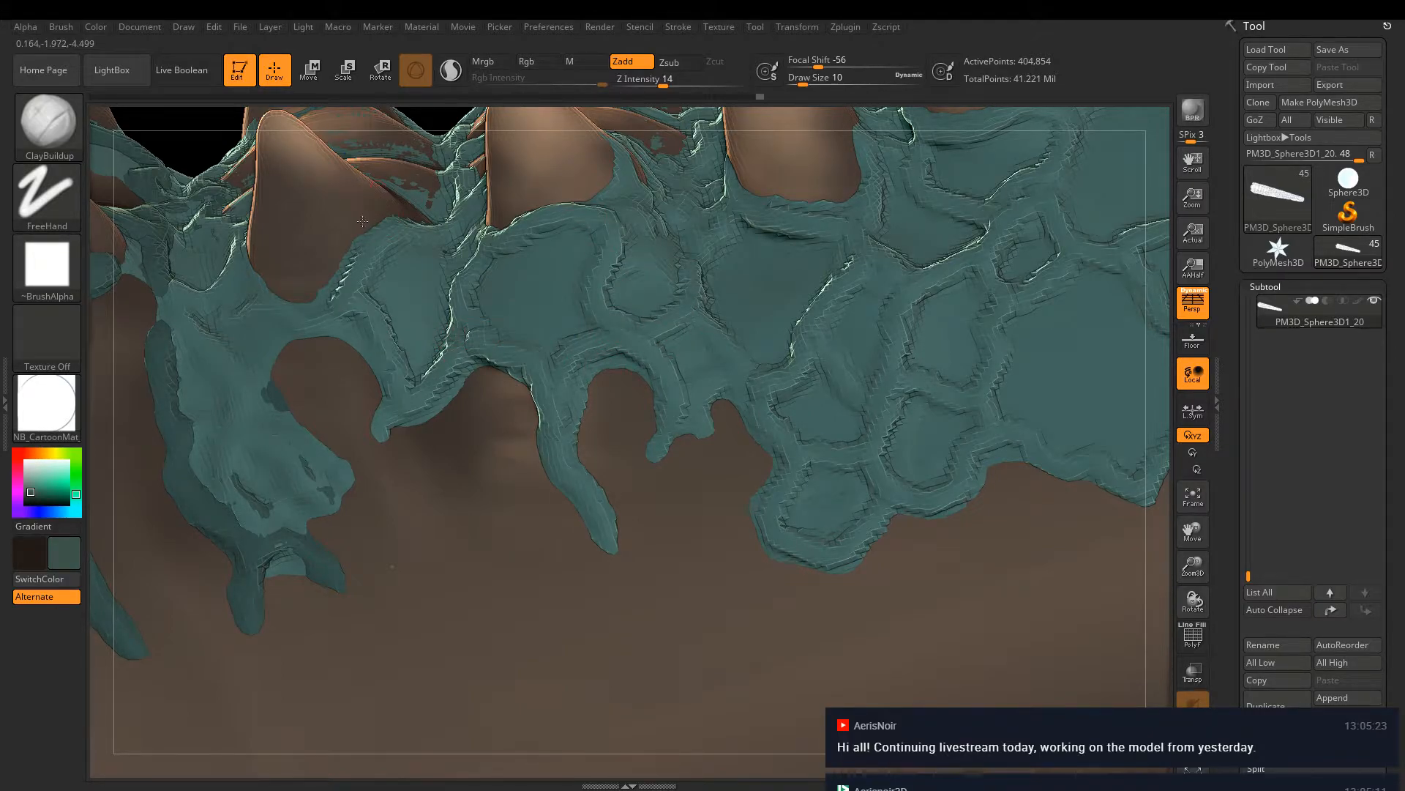
left_click_drag(344, 256, 383, 228)
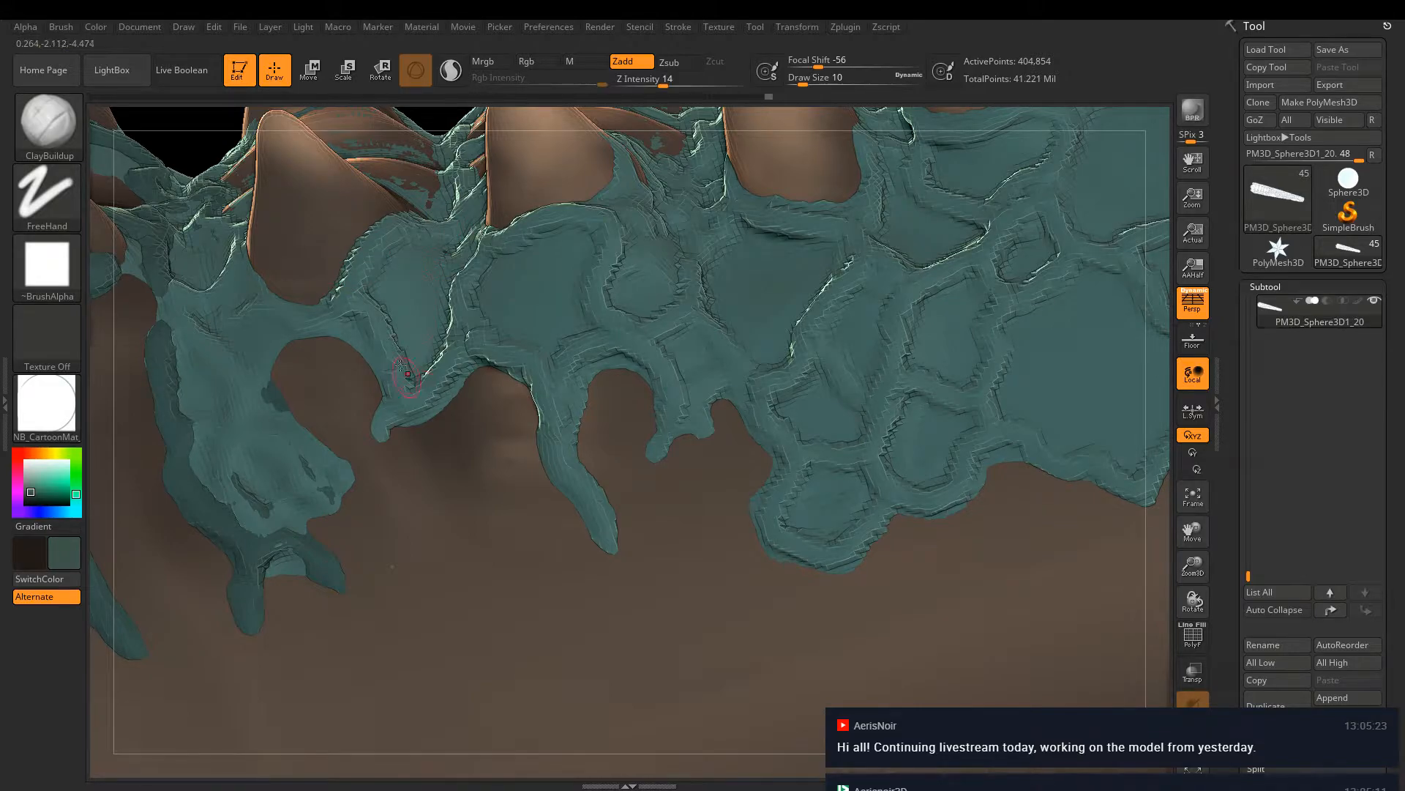
left_click_drag(249, 306, 244, 302)
Smooth the moss edge lobes where skin patches show through on the opposite side of the tail
scroll(703, 327, "down", 5)
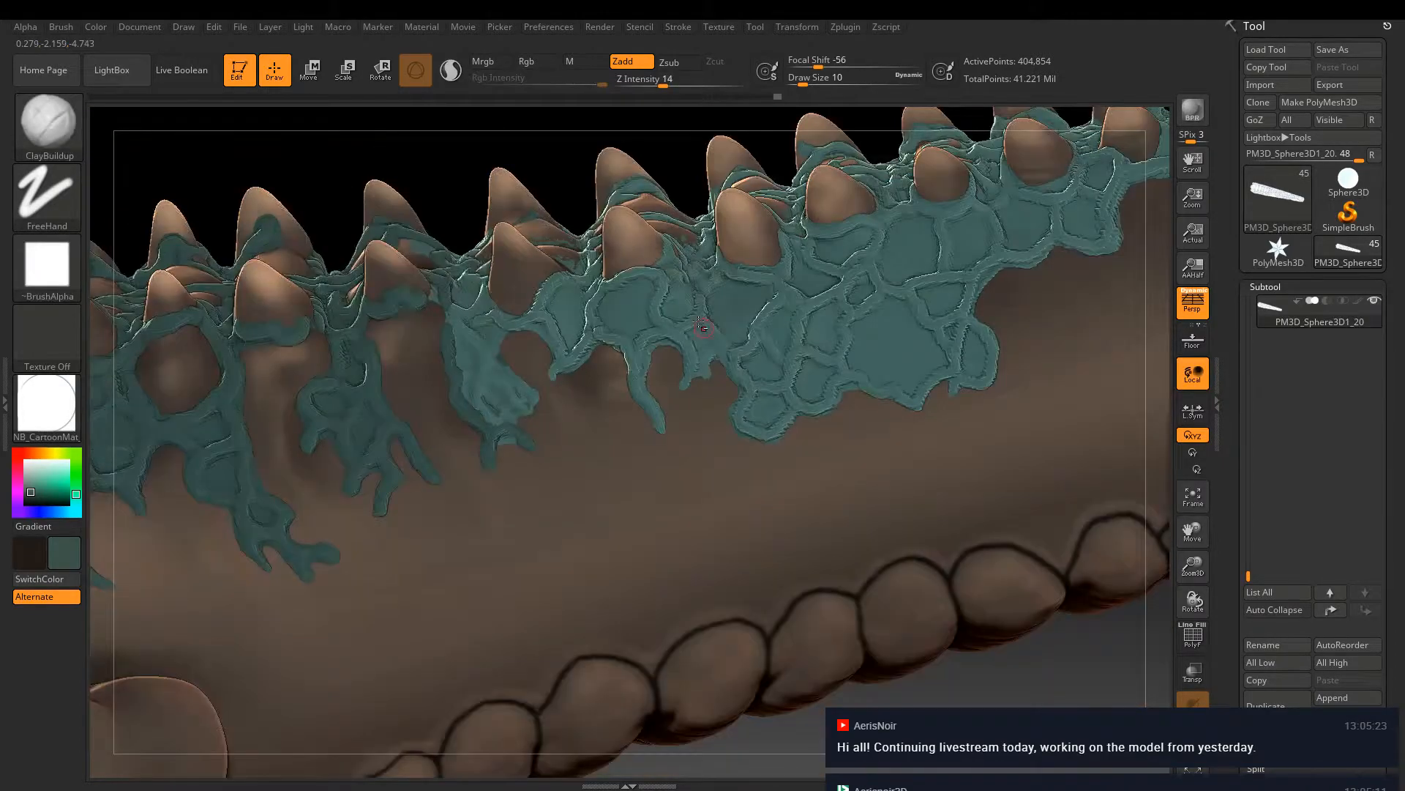
mouse_move(702, 327)
right_mouse_down()
mouse_move(756, 407)
mouse_move(772, 523)
mouse_move(761, 492)
mouse_move(782, 456)
right_mouse_up()
scroll(760, 489, "up", 3)
scroll(760, 489, "up", 2)
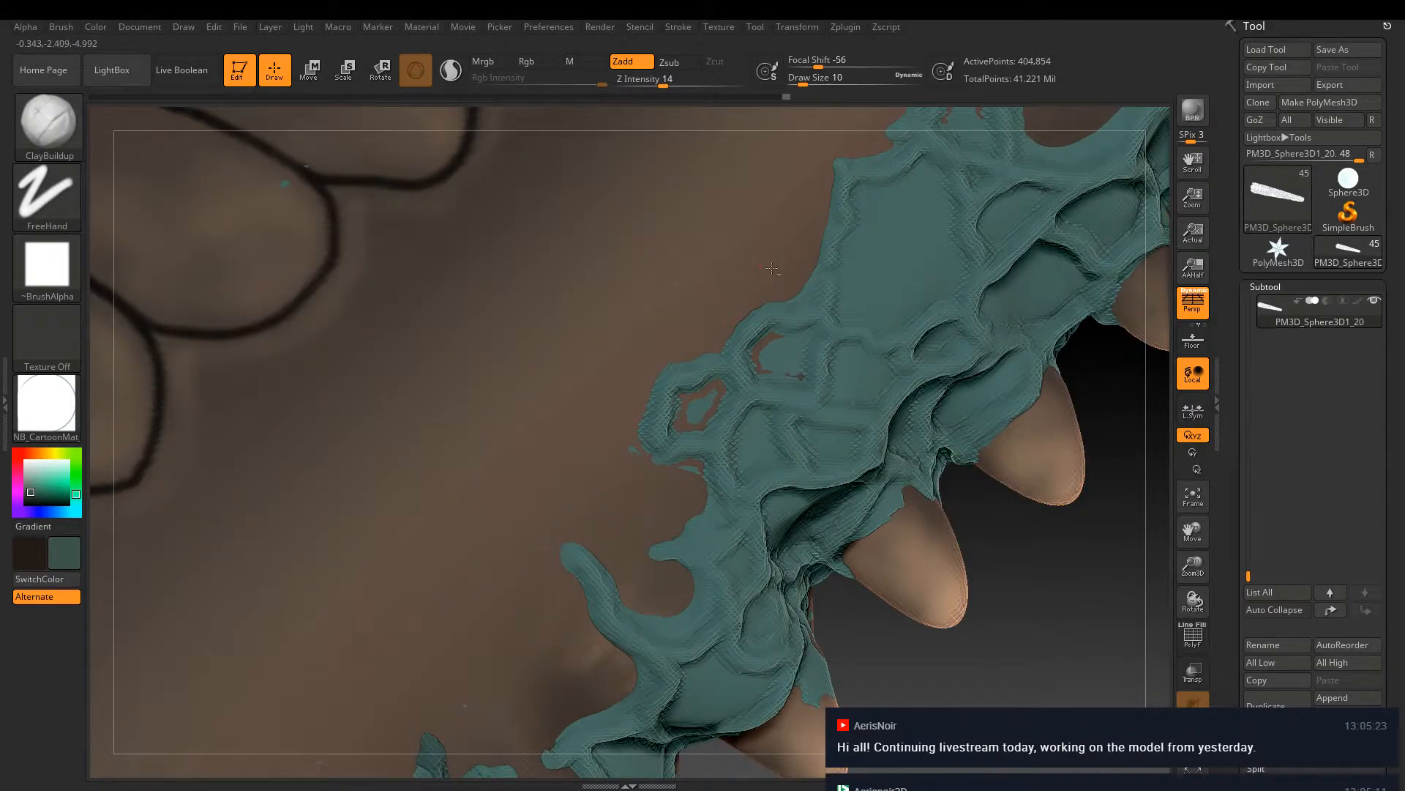
key("shift")
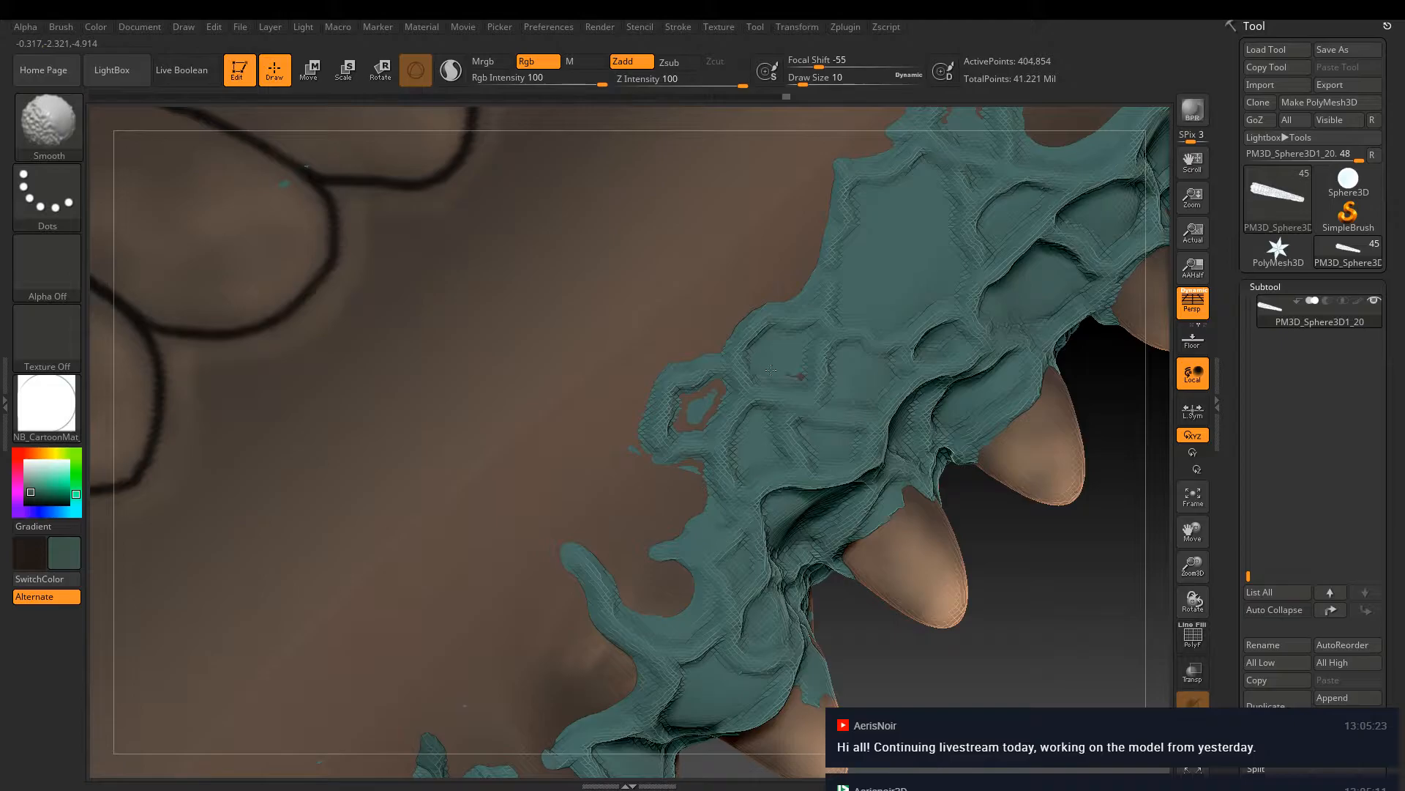
mouse_move(702, 395)
left_mouse_down("shift")
mouse_move(699, 420)
mouse_move(684, 403)
left_mouse_up("shift")
Make the creature's skin subtool Skin_Rilantae_Armature_Model13 active
left_click(629, 439, "alt")
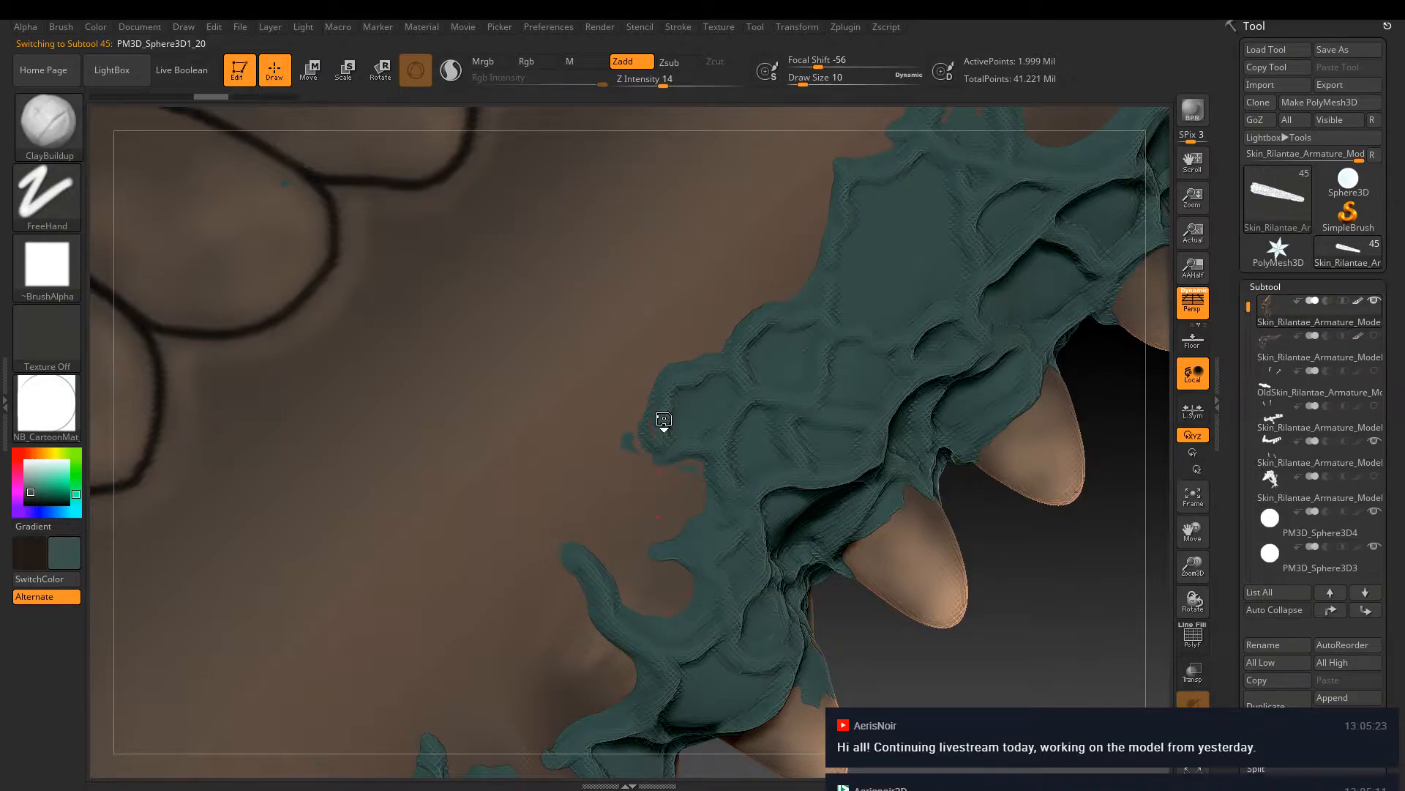
left_click(704, 474, "alt")
left_click(732, 161, "alt")
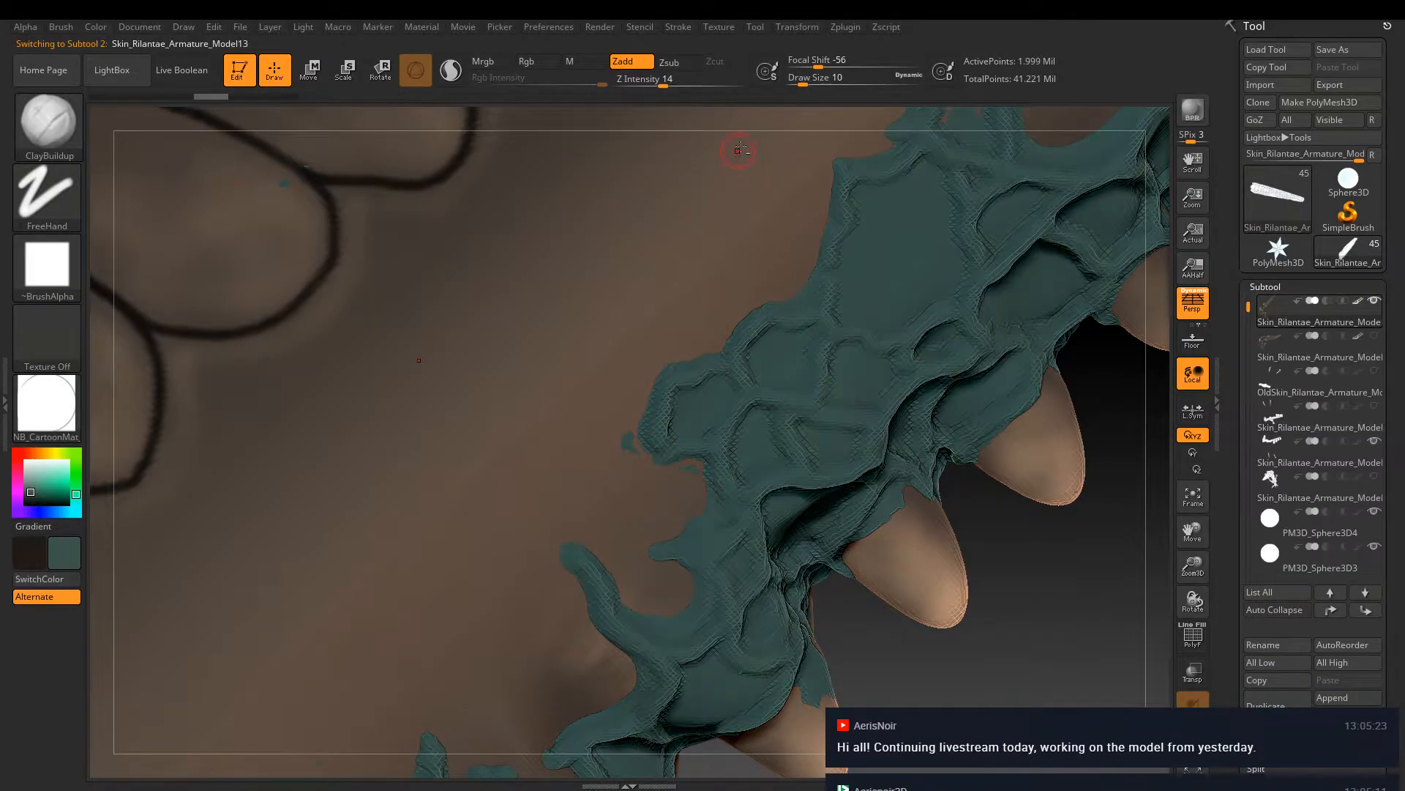
Restore the creature's skin subtool to state 5 of 6 in its undo history
left_click(243, 94)
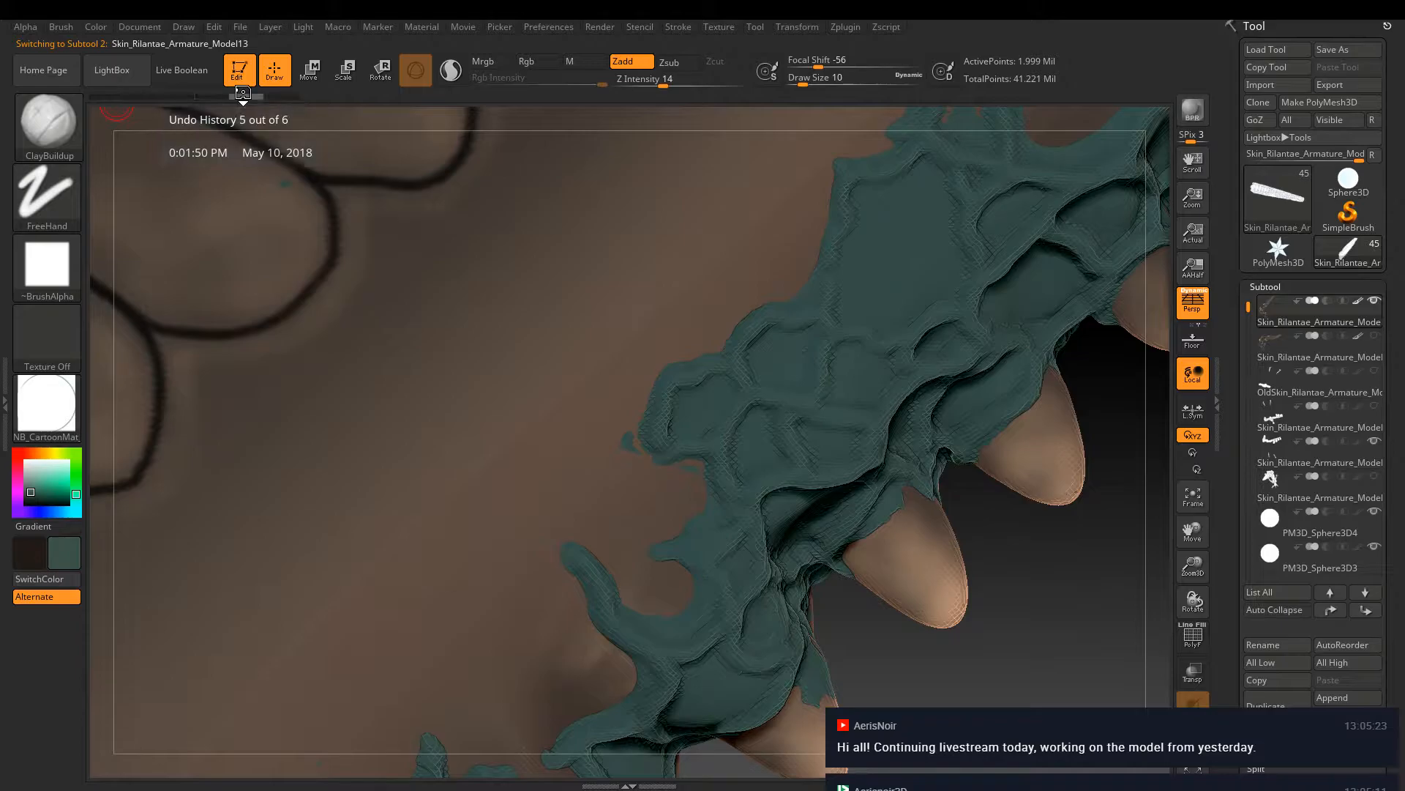
left_click(216, 94)
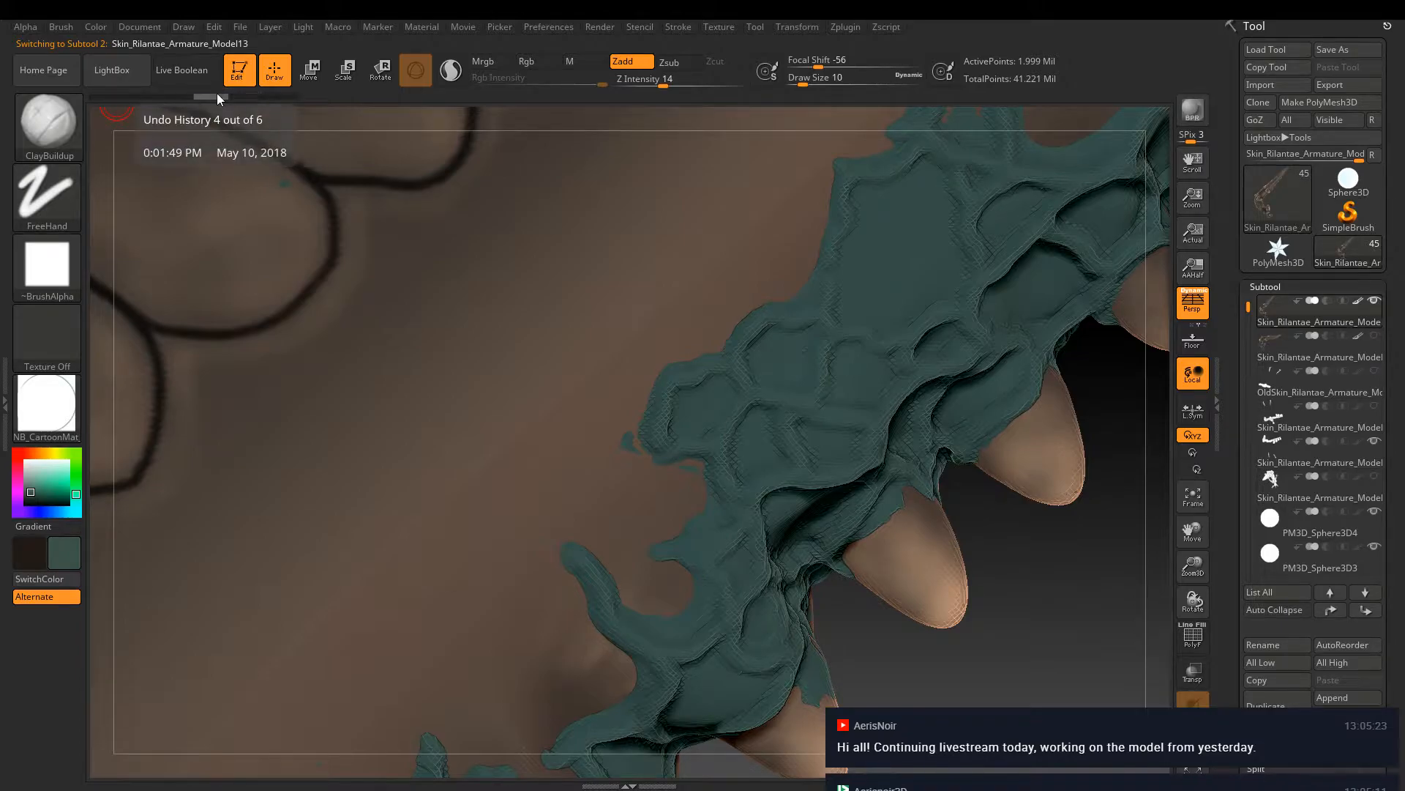
left_click(237, 96)
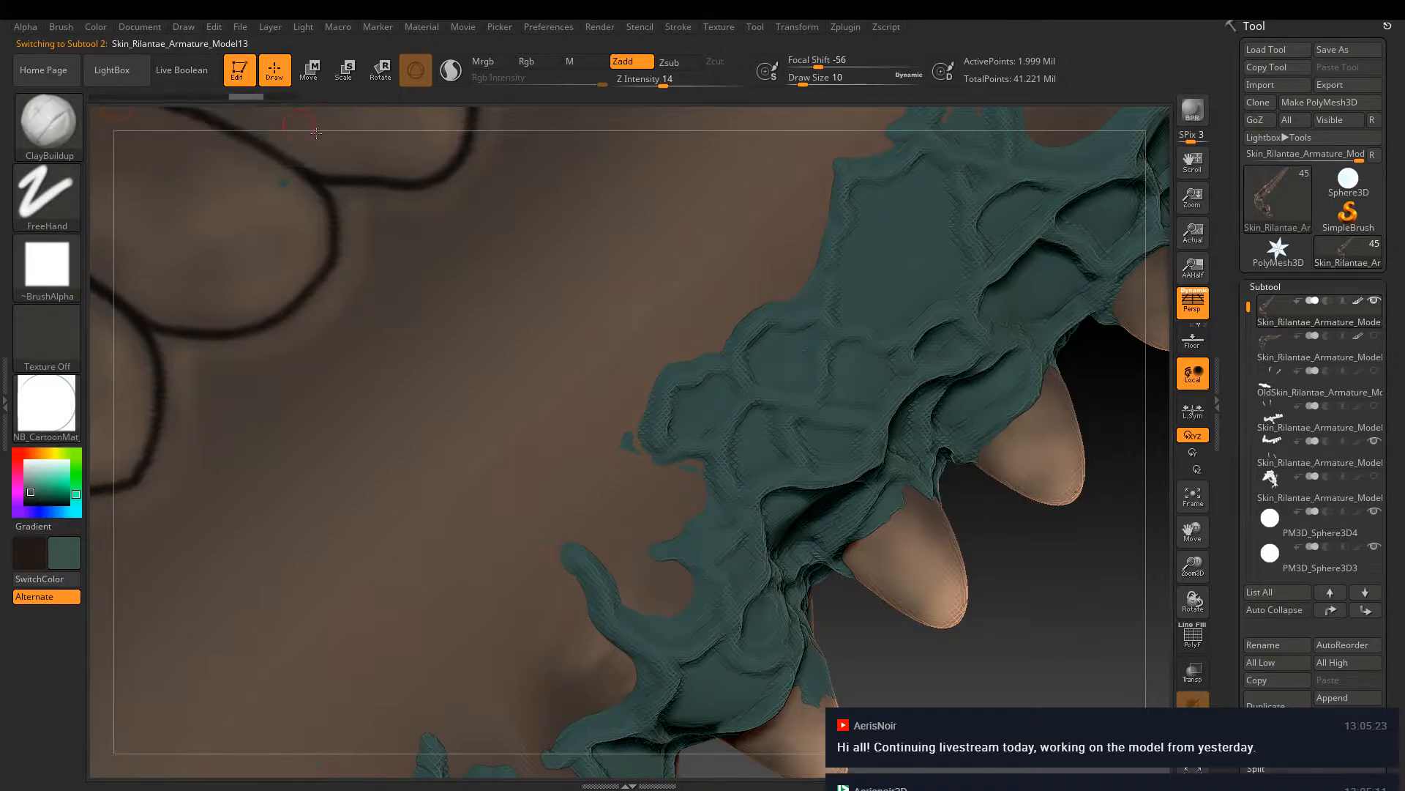
Make moss subtool PM3D_Sphere3D1_20 active and build up ridges around the tail's moss cells between the open skin and the spikes
left_click(757, 410, "alt")
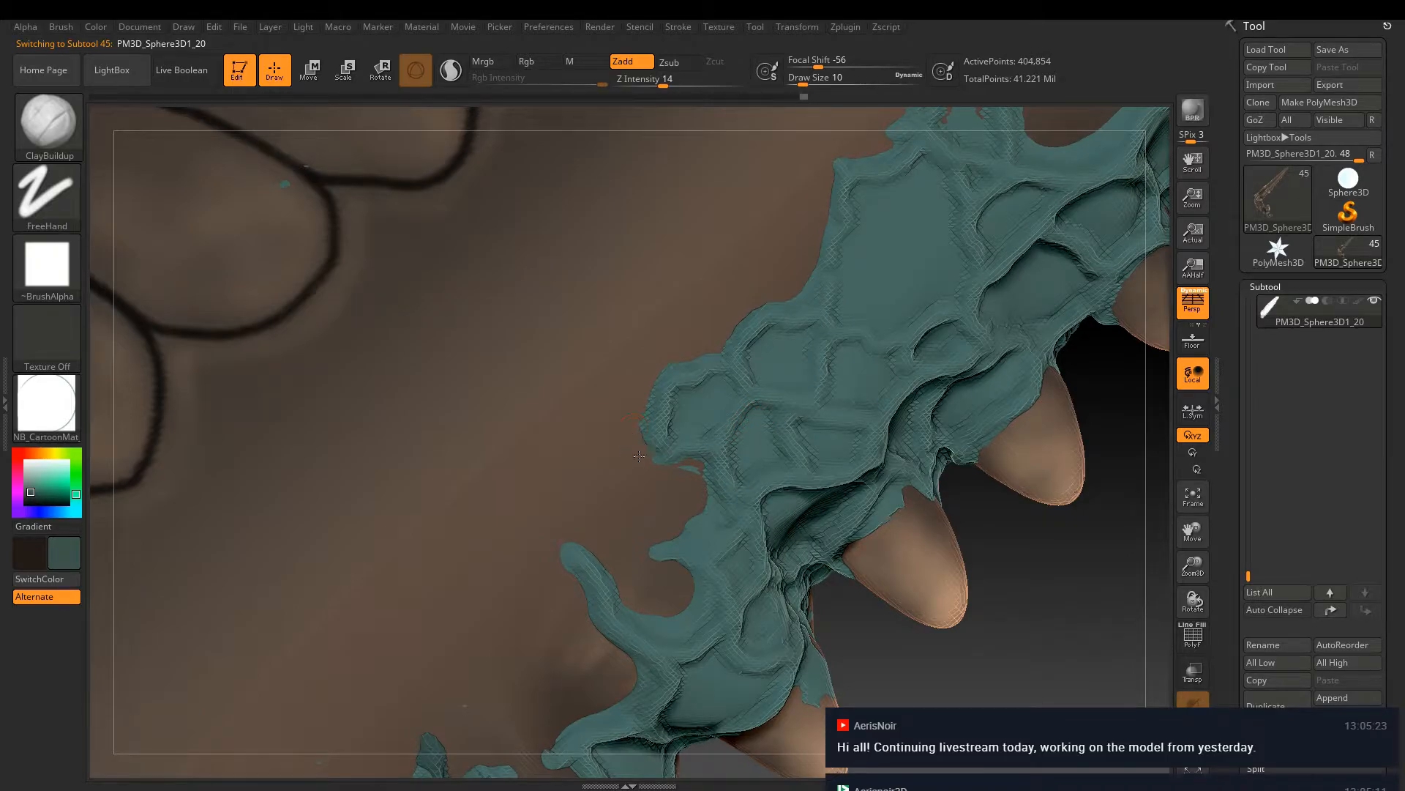
right_click_drag(724, 514, 695, 482)
mouse_move(800, 282)
left_mouse_down()
mouse_move(805, 322)
mouse_move(746, 316)
mouse_move(726, 359)
mouse_move(929, 304)
left_mouse_up()
mouse_move(938, 180)
left_mouse_down()
mouse_move(901, 150)
mouse_move(816, 172)
left_mouse_up()
mouse_move(657, 369)
left_mouse_down()
mouse_move(630, 419)
mouse_move(699, 440)
mouse_move(720, 486)
left_mouse_up()
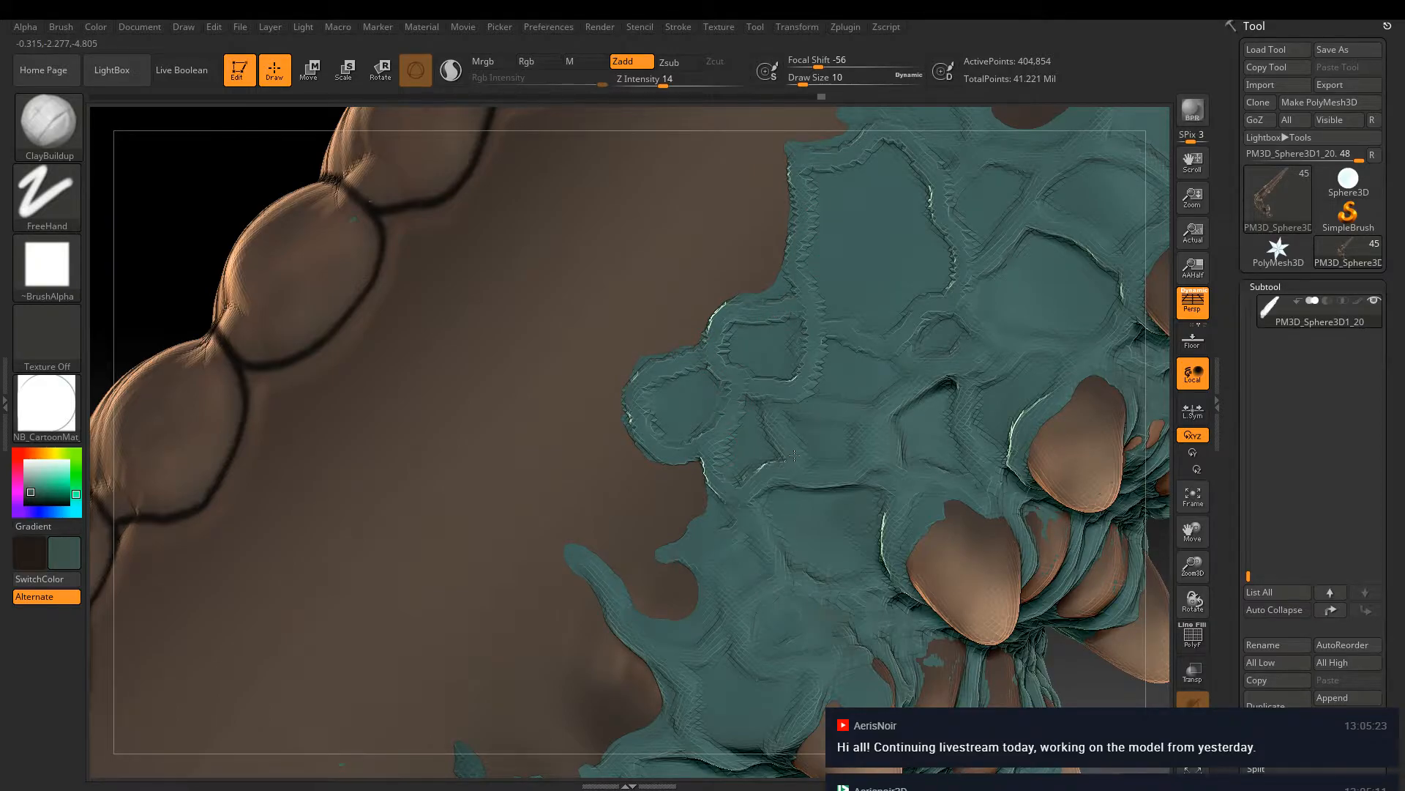
left_click_drag(919, 353, 973, 348)
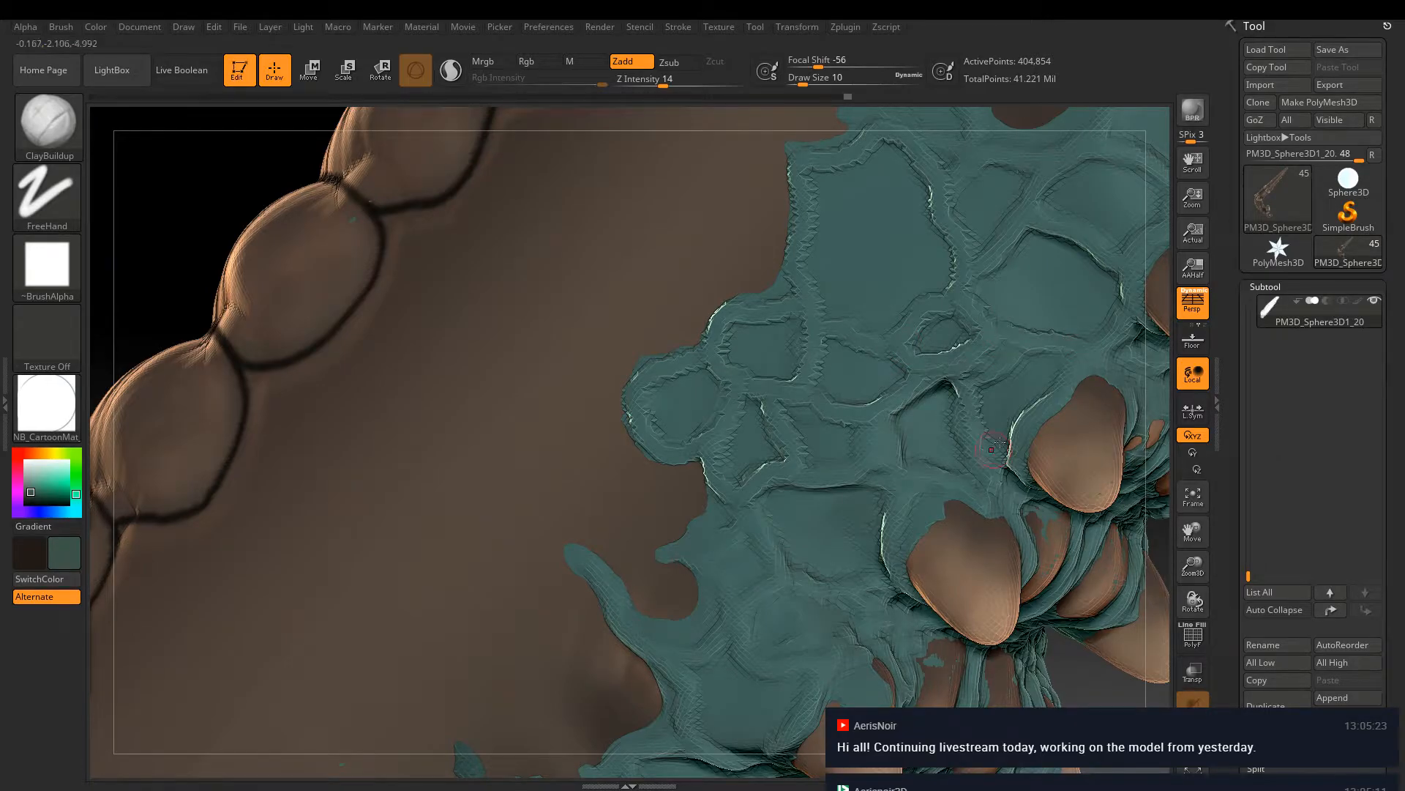
left_click_drag(886, 476, 741, 484)
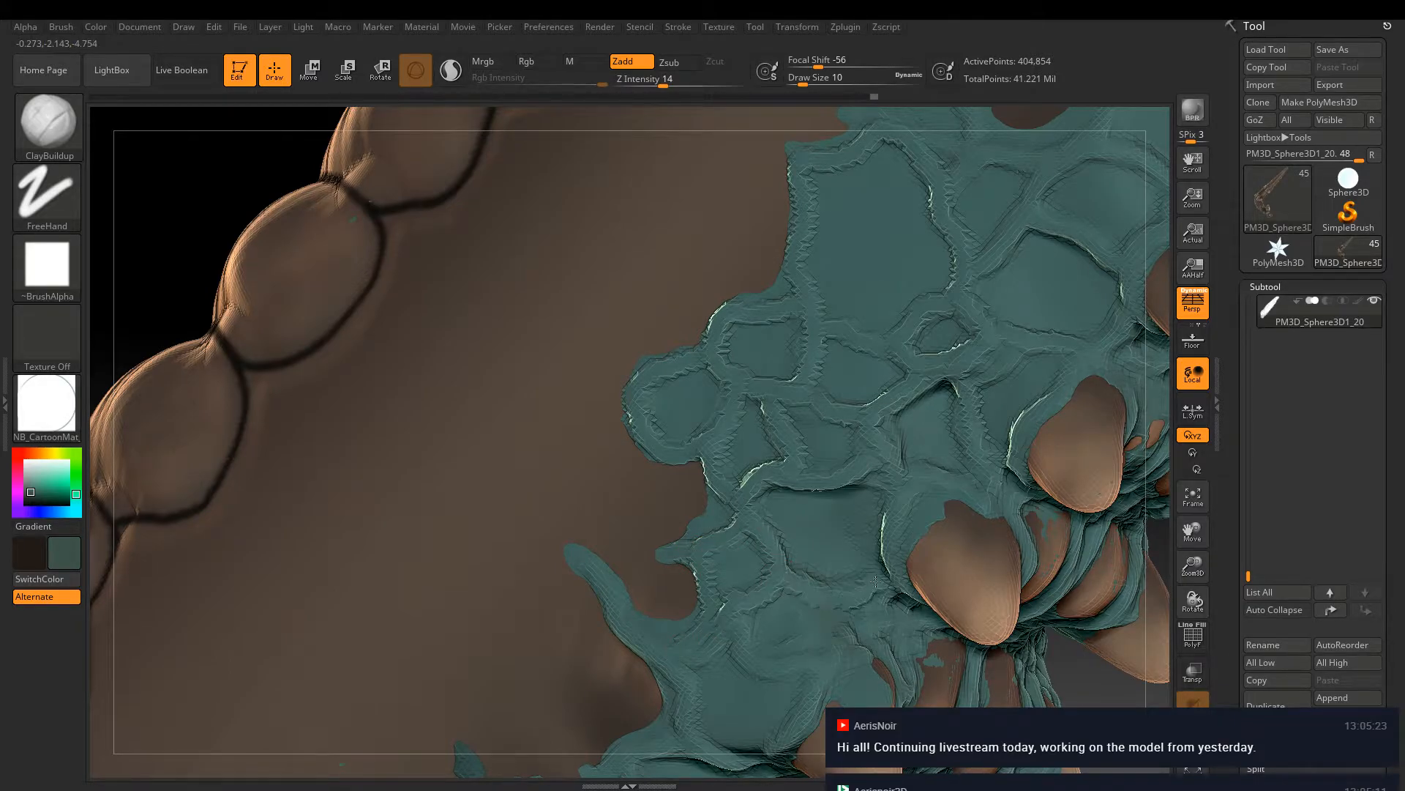
Make moss subtool PM3D_Sphere3D1_15 active and sculpt ridges around the cells on the front-leg side of the hanging flank patch
mouse_move(914, 528)
right_mouse_down()
mouse_move(754, 509)
mouse_move(747, 411)
mouse_move(877, 518)
mouse_move(583, 484)
mouse_move(751, 397)
mouse_move(754, 439)
mouse_move(776, 453)
mouse_move(764, 386)
mouse_move(933, 439)
right_mouse_up()
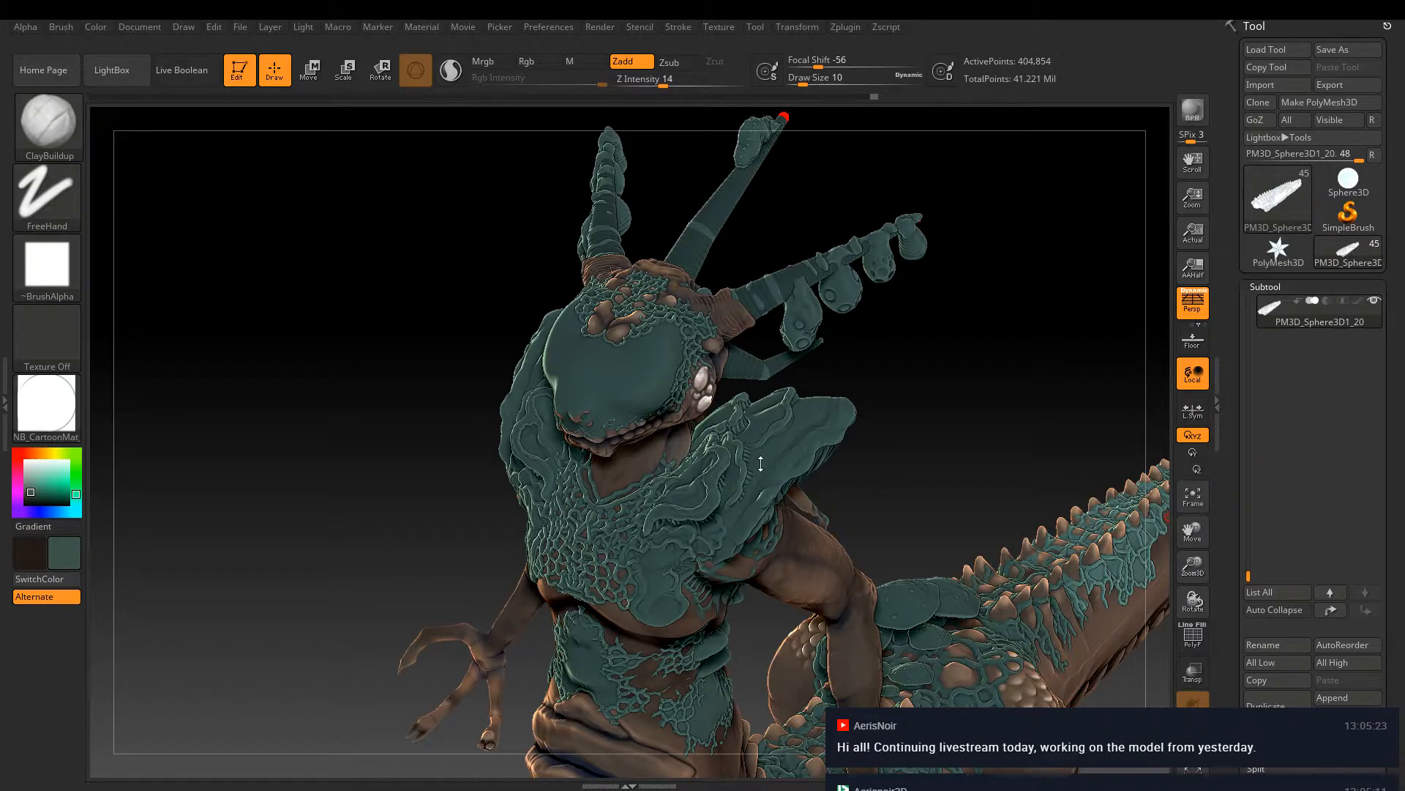
left_click_drag(753, 378, 721, 446)
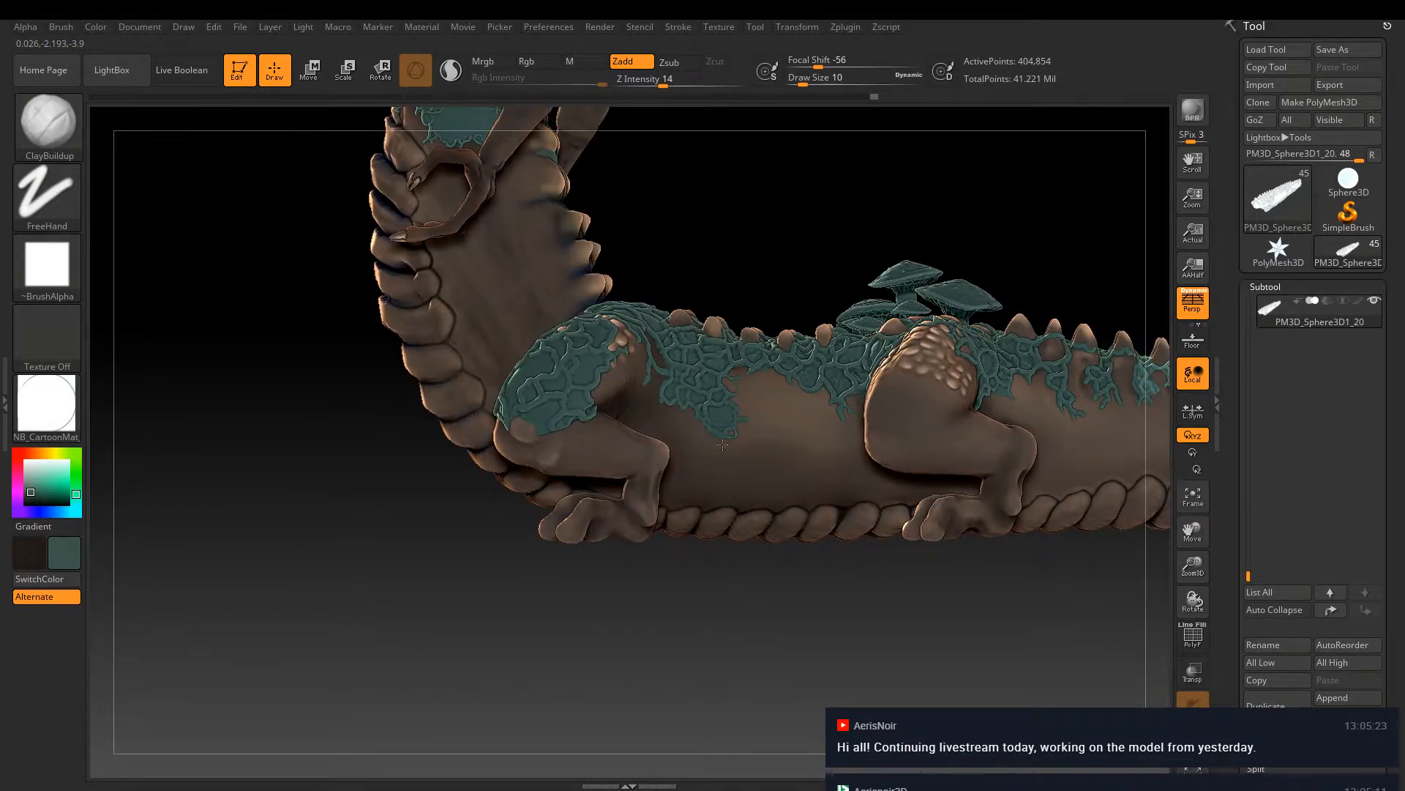
right_click_drag(722, 445, 1069, 473, "ctrl")
left_click(937, 494, "alt")
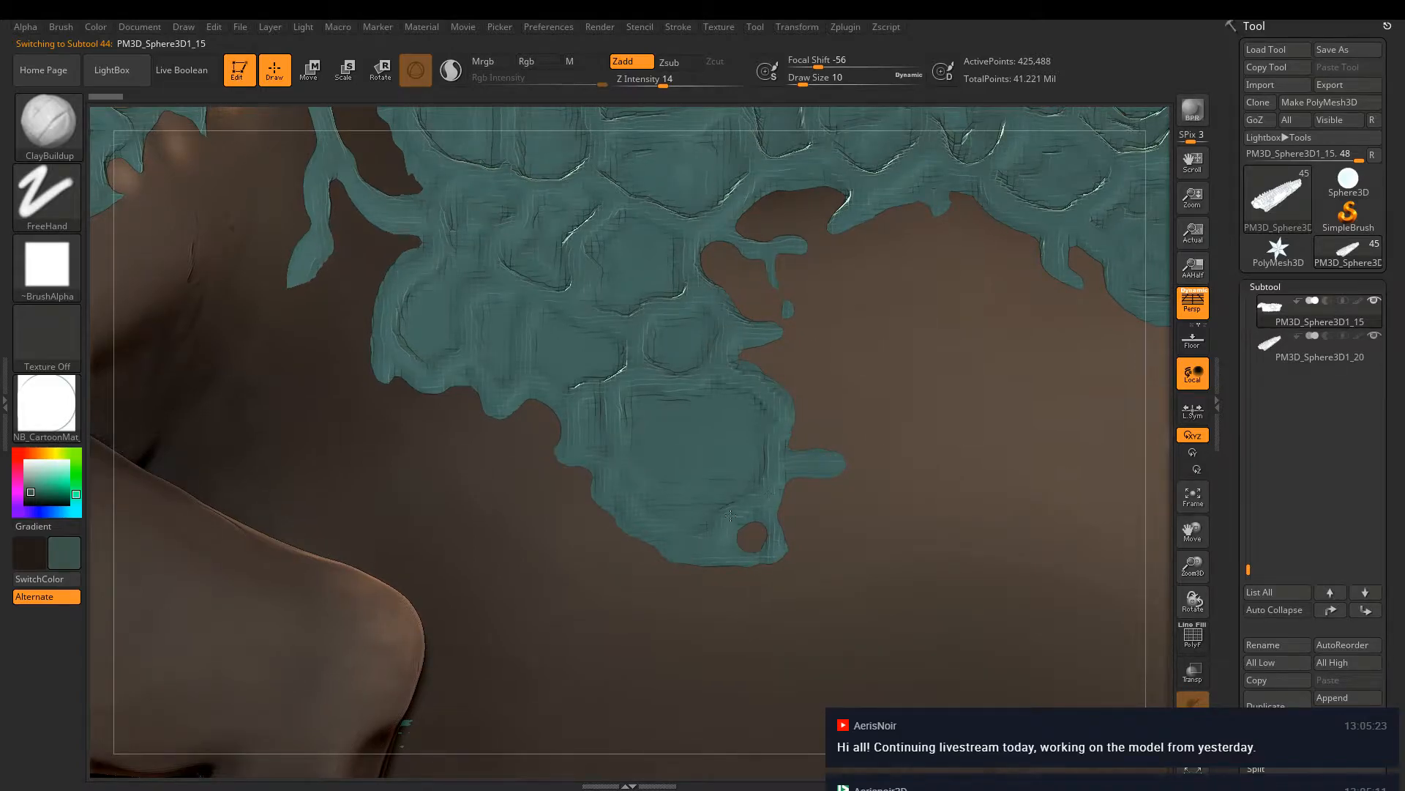
left_click_drag(610, 481, 591, 384)
mouse_move(580, 438)
left_mouse_down()
mouse_move(554, 394)
mouse_move(463, 359)
mouse_move(401, 260)
left_mouse_up()
left_click_drag(529, 217, 485, 186)
left_click_drag(568, 303, 581, 310)
Build up ridges around the flank patch's remaining cells, its lower tip and the edge beside the open skin
mouse_move(684, 234)
left_mouse_down()
mouse_move(642, 206)
mouse_move(745, 175)
left_mouse_up()
left_click_drag(697, 257, 684, 293)
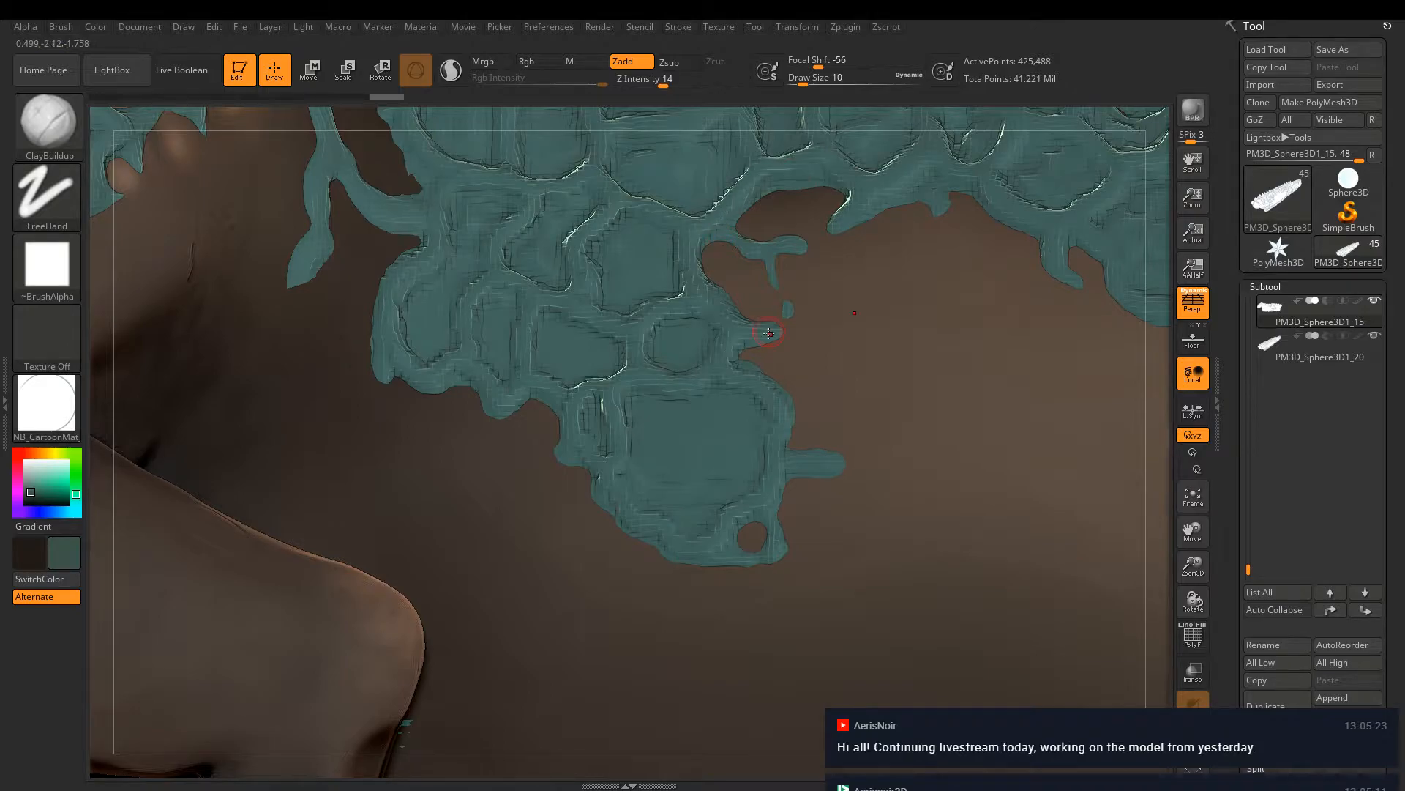
left_click_drag(712, 363, 755, 364)
mouse_move(722, 503)
left_mouse_down()
mouse_move(732, 492)
mouse_move(619, 477)
mouse_move(754, 492)
left_mouse_up()
left_click_drag(901, 218, 831, 224)
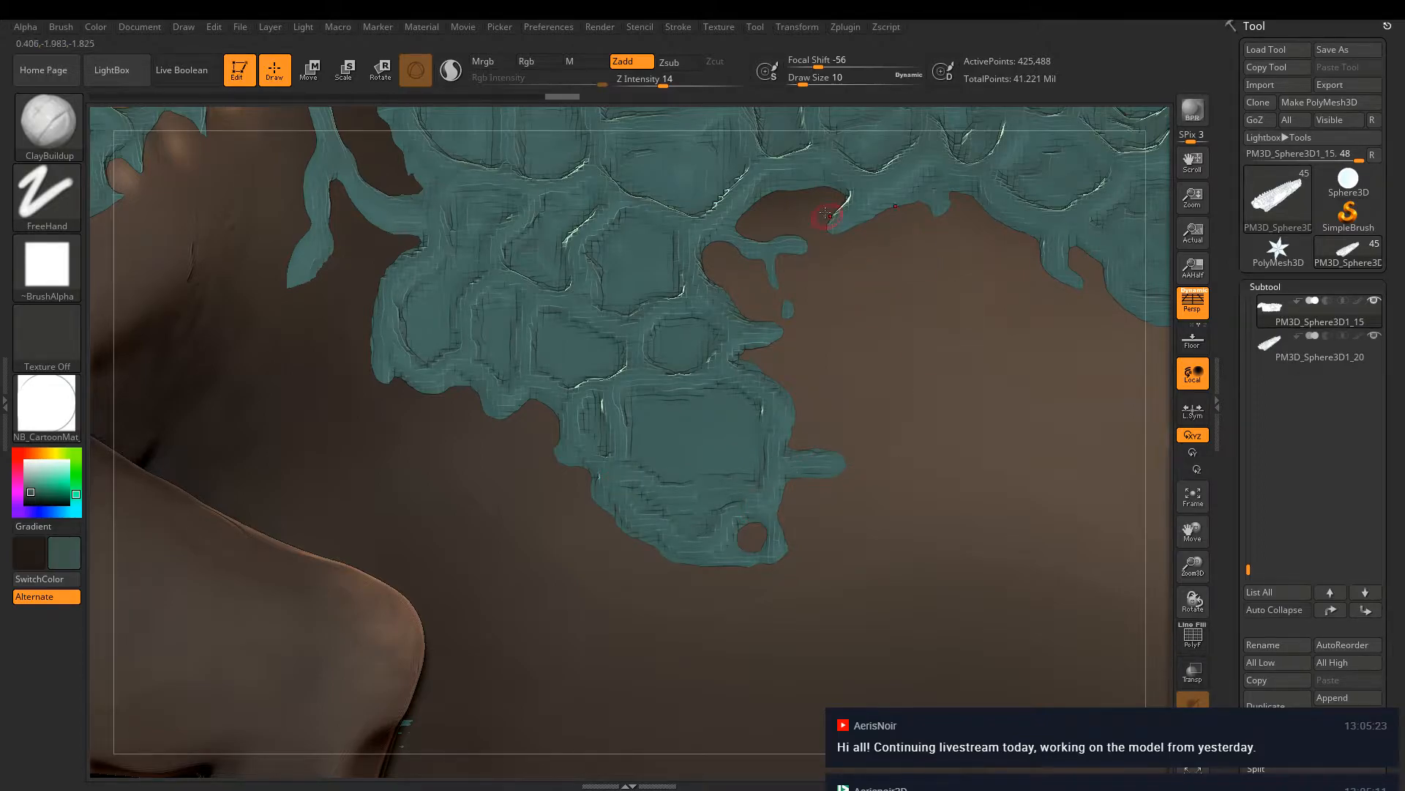
Save the project as QS_3248 in the Z-Brush - 2018 - Rilantae Revamp folder
right_click_drag(842, 347, 741, 315, "ctrl")
right_click_drag(961, 357, 942, 391)
key("ctrl+s")
left_click(322, 35)
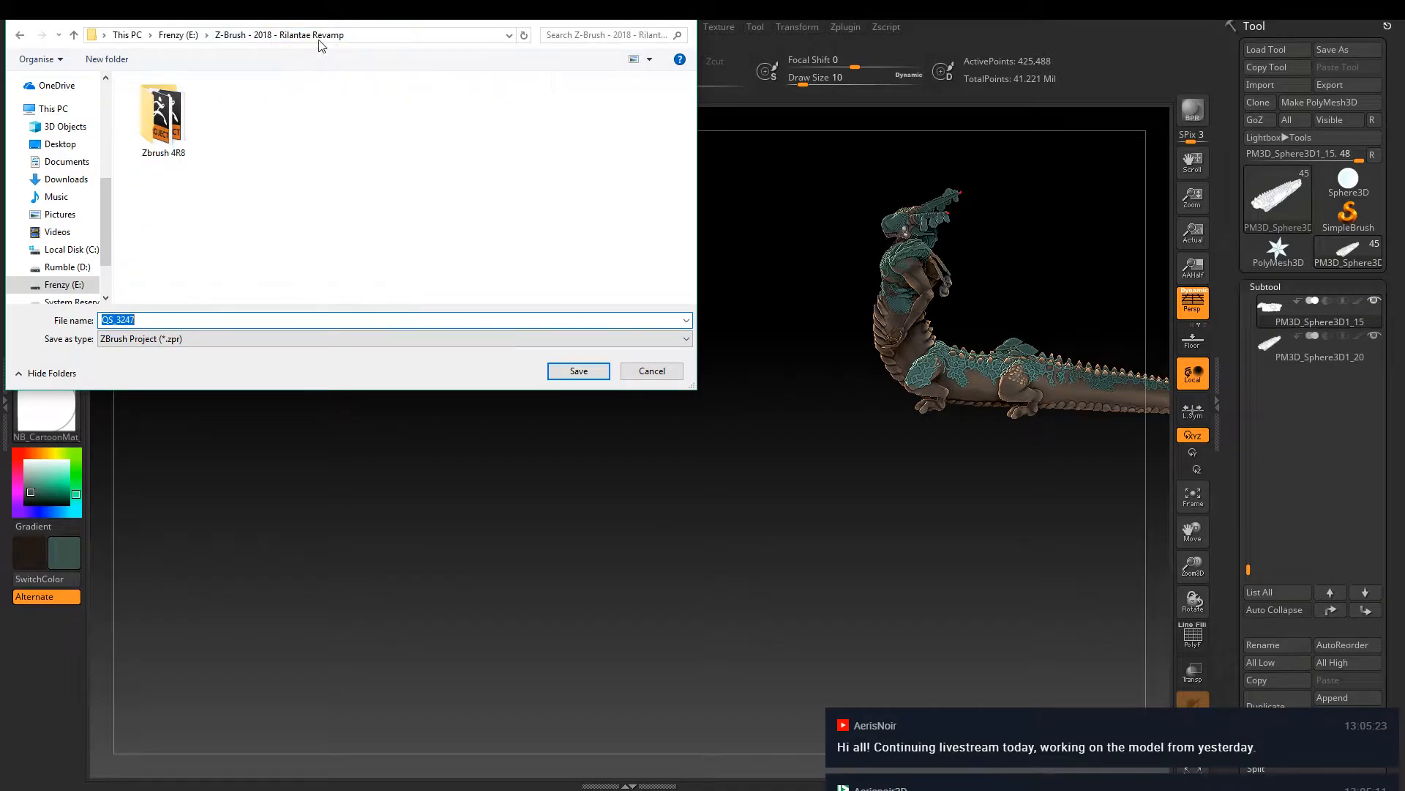
left_click(163, 320)
key("BackSpace")
type("8")
left_click(606, 374)
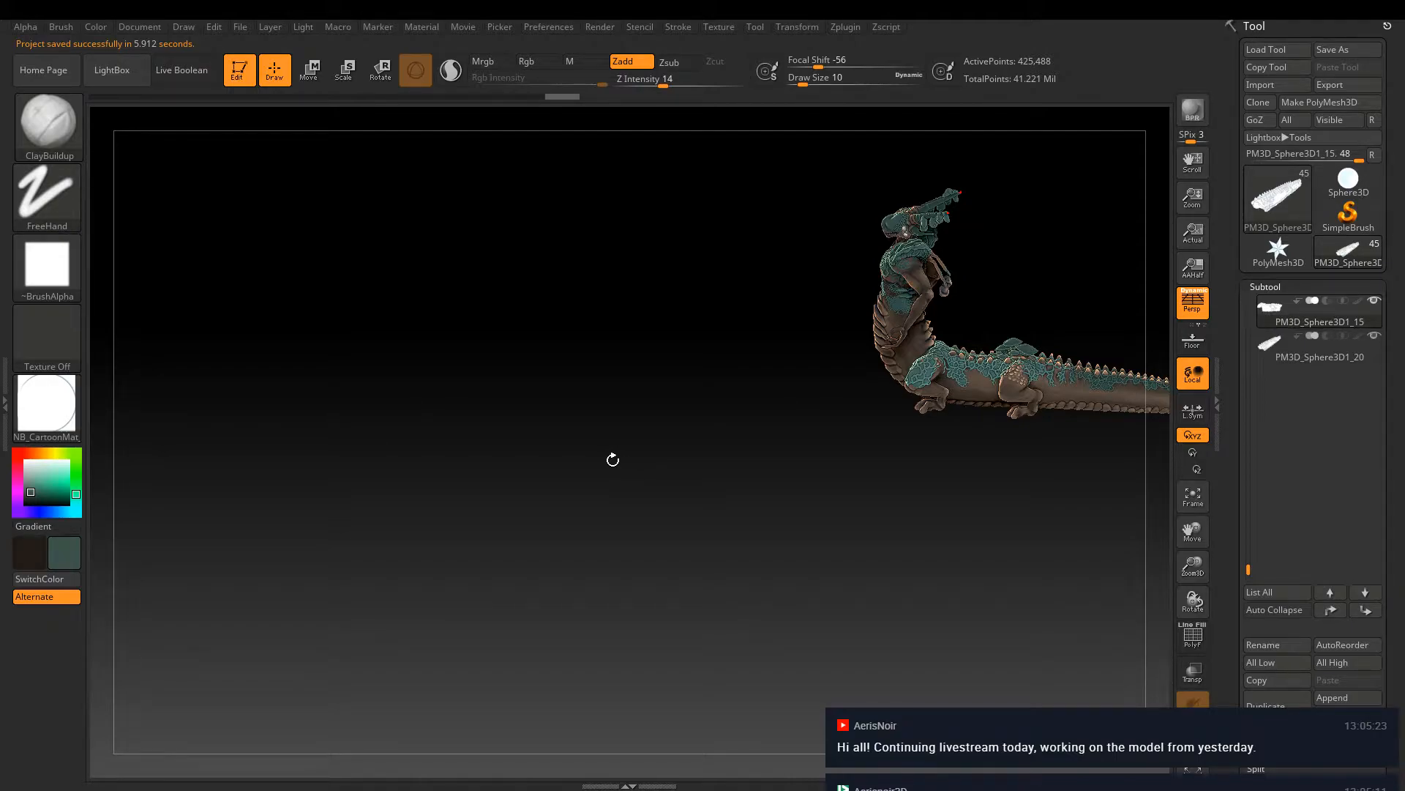
Carve away the stray flap beside the long moss strand near the hind leg and sink the strand's thin end beneath the skin
left_click_drag(956, 281, 965, 278)
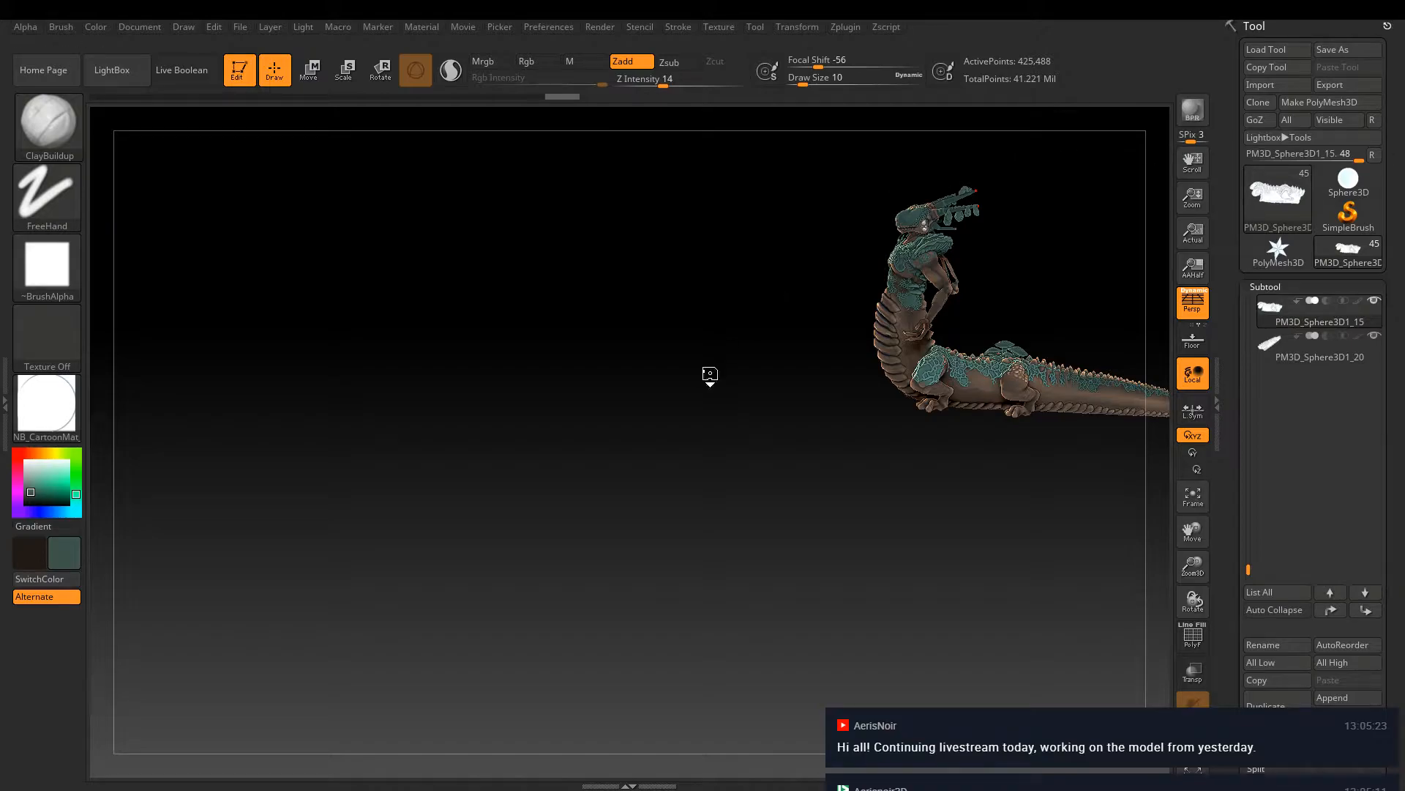
left_click_drag(709, 372, 731, 339)
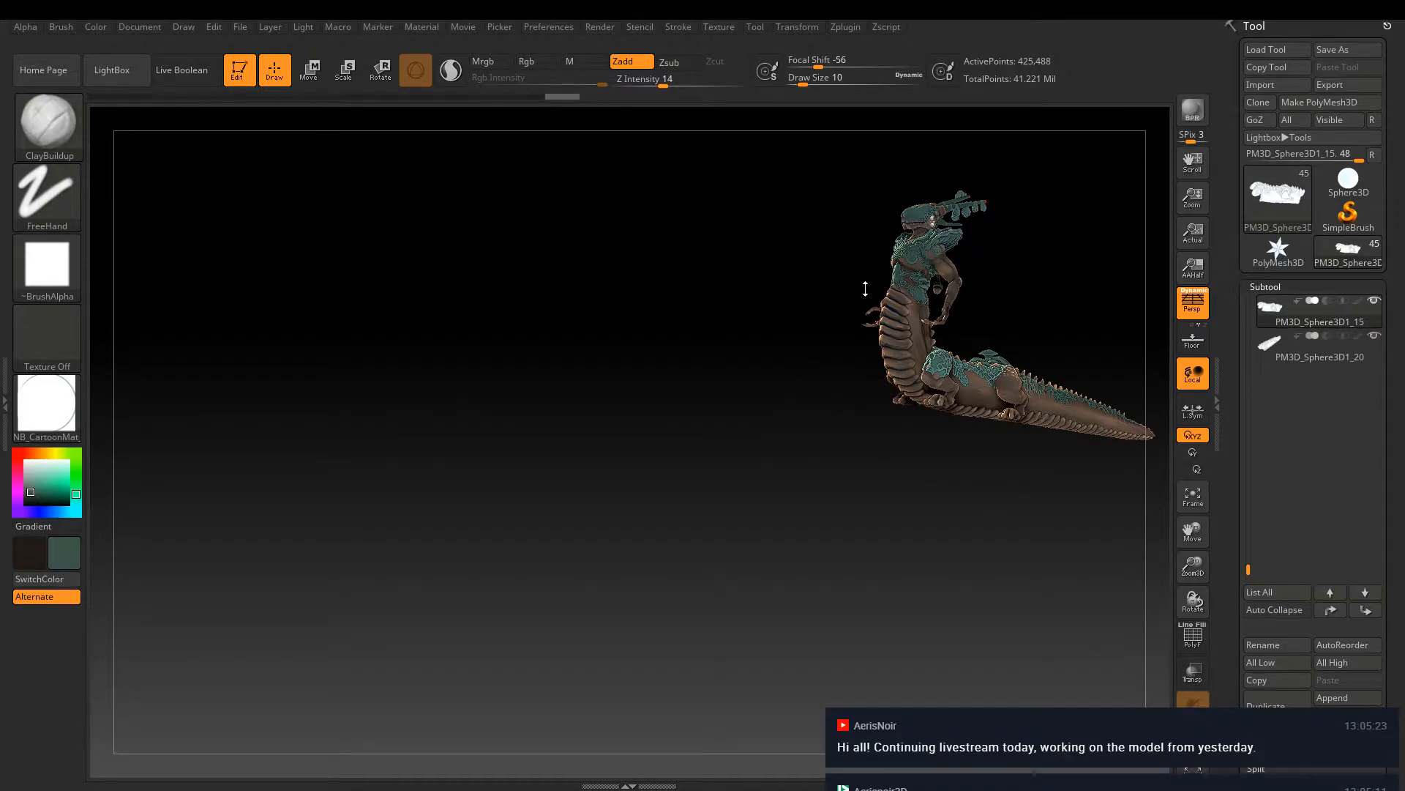
left_click_drag(847, 292, 917, 377)
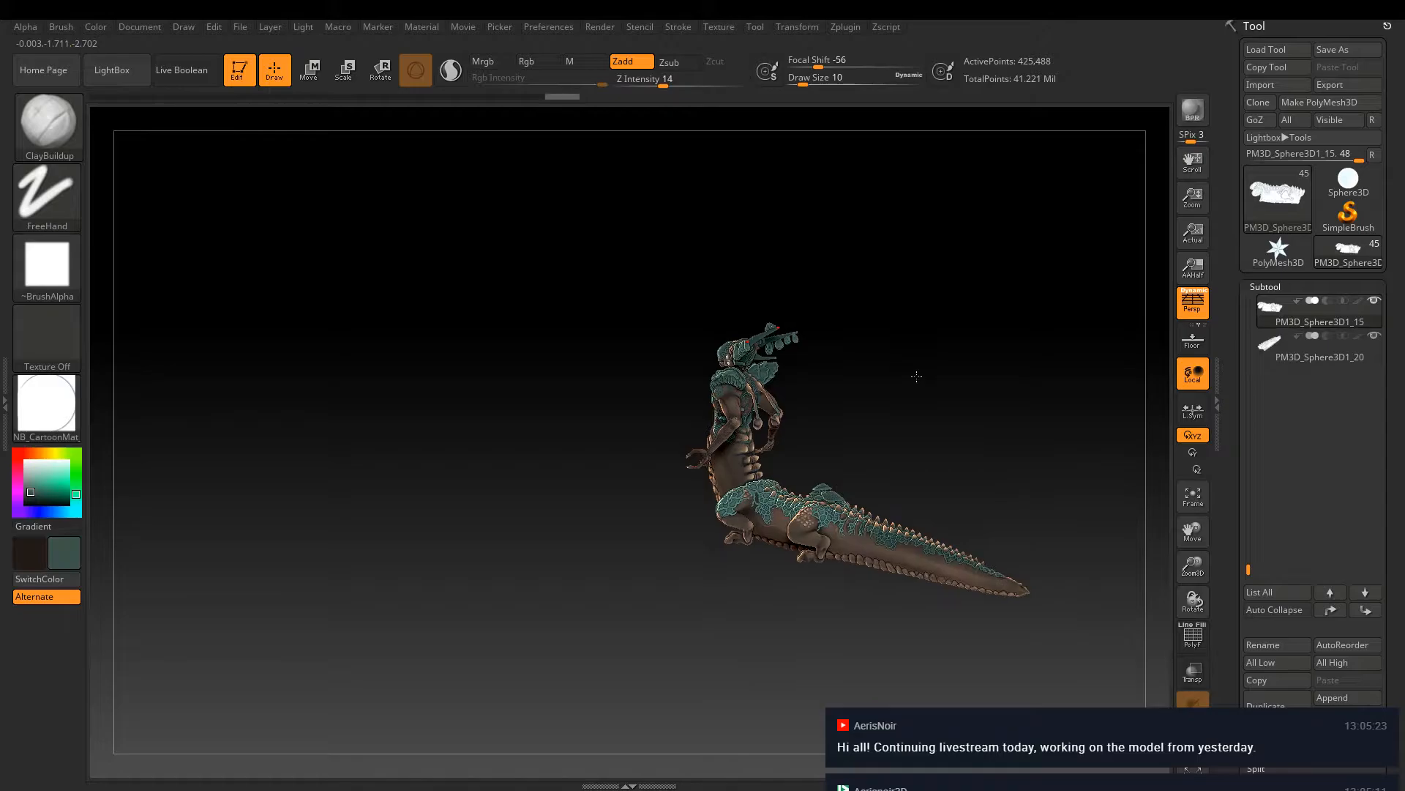
scroll(917, 377, "up", 10)
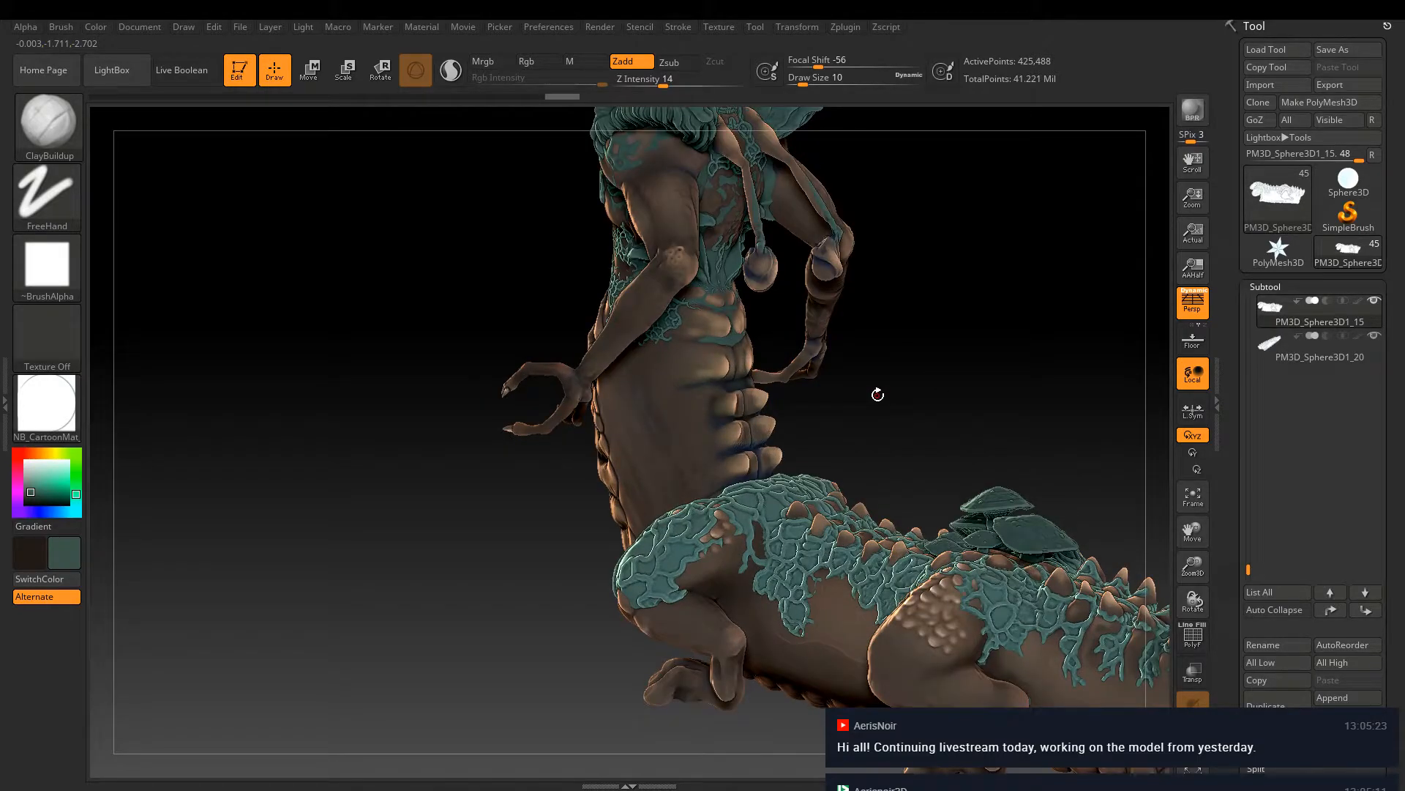
left_click_drag(877, 394, 793, 459)
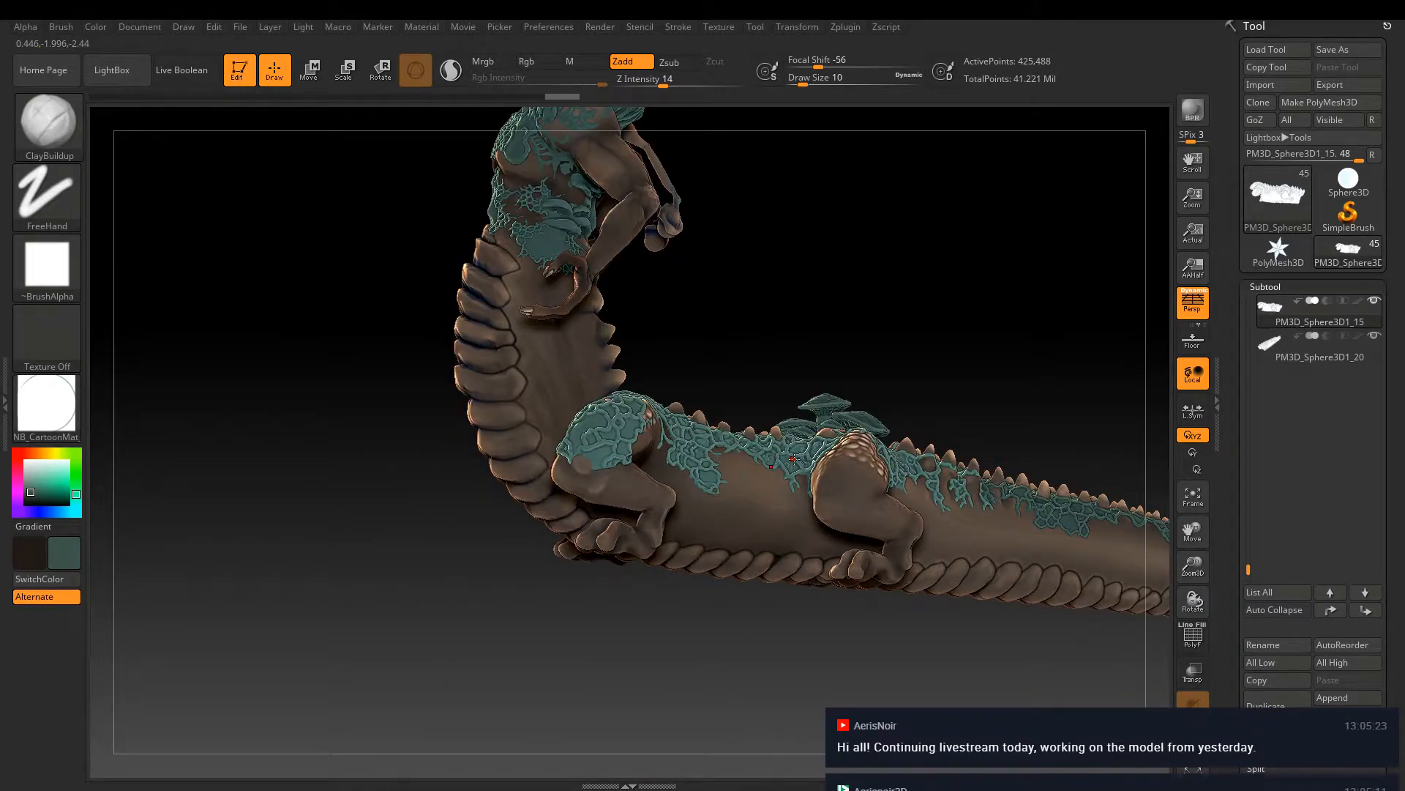
right_click_drag(793, 459, 781, 494, "ctrl")
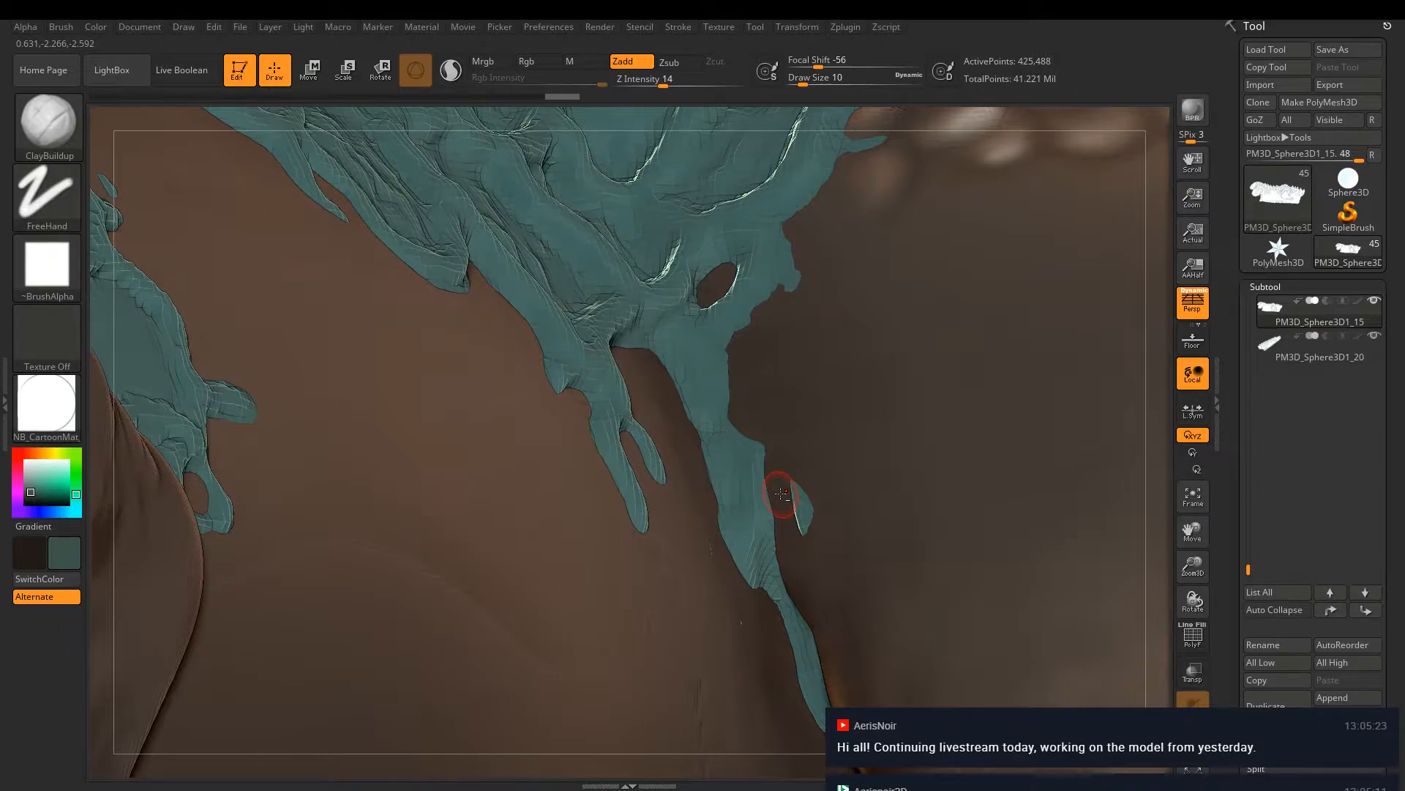
left_click_drag(783, 499, 767, 546, "alt")
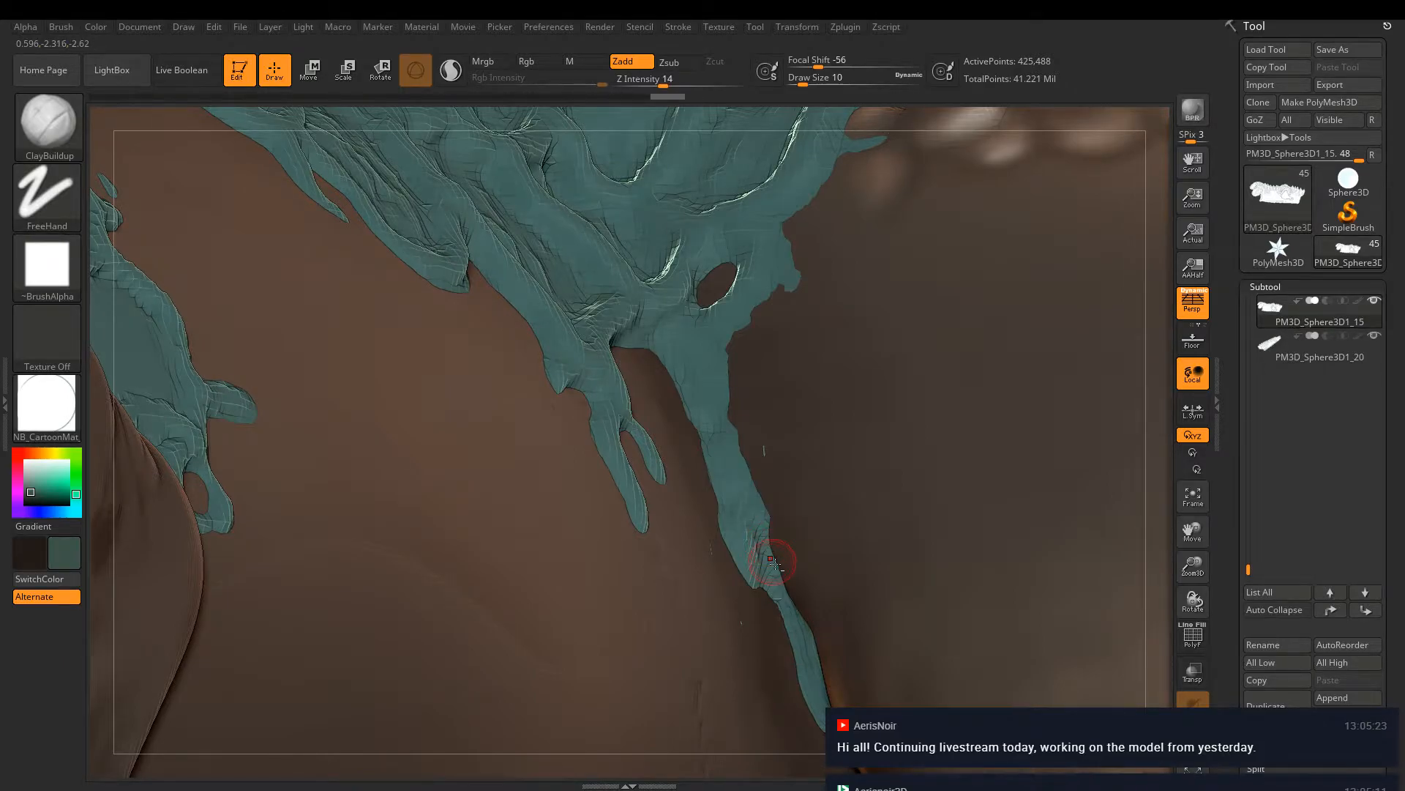
mouse_move(773, 561)
left_mouse_down("alt")
mouse_move(716, 511)
mouse_move(789, 593)
mouse_move(827, 714)
left_mouse_up("alt")
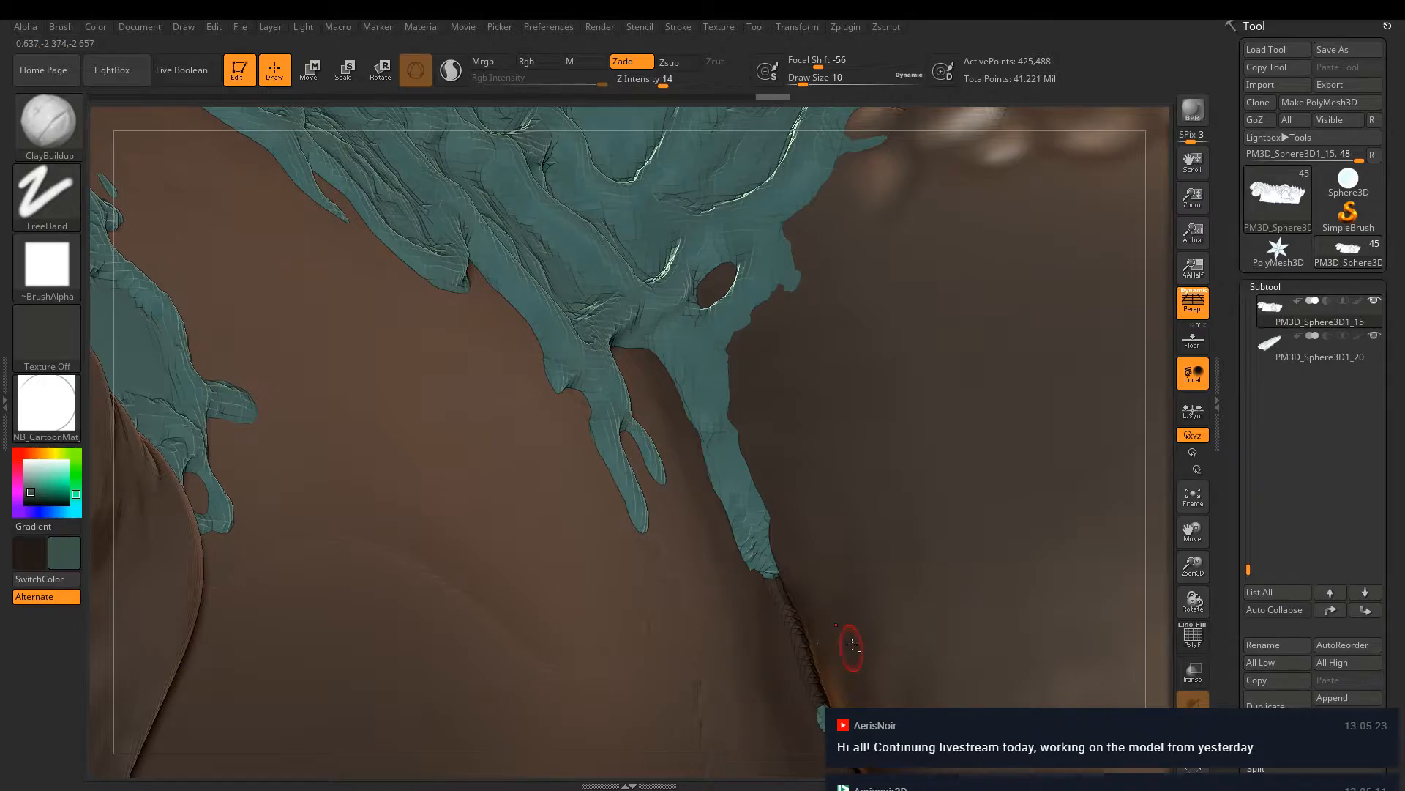
Carve the leftover moss fragments below the skin along the crease running down to the hind foot
right_click_drag(852, 644, 750, 422, "alt")
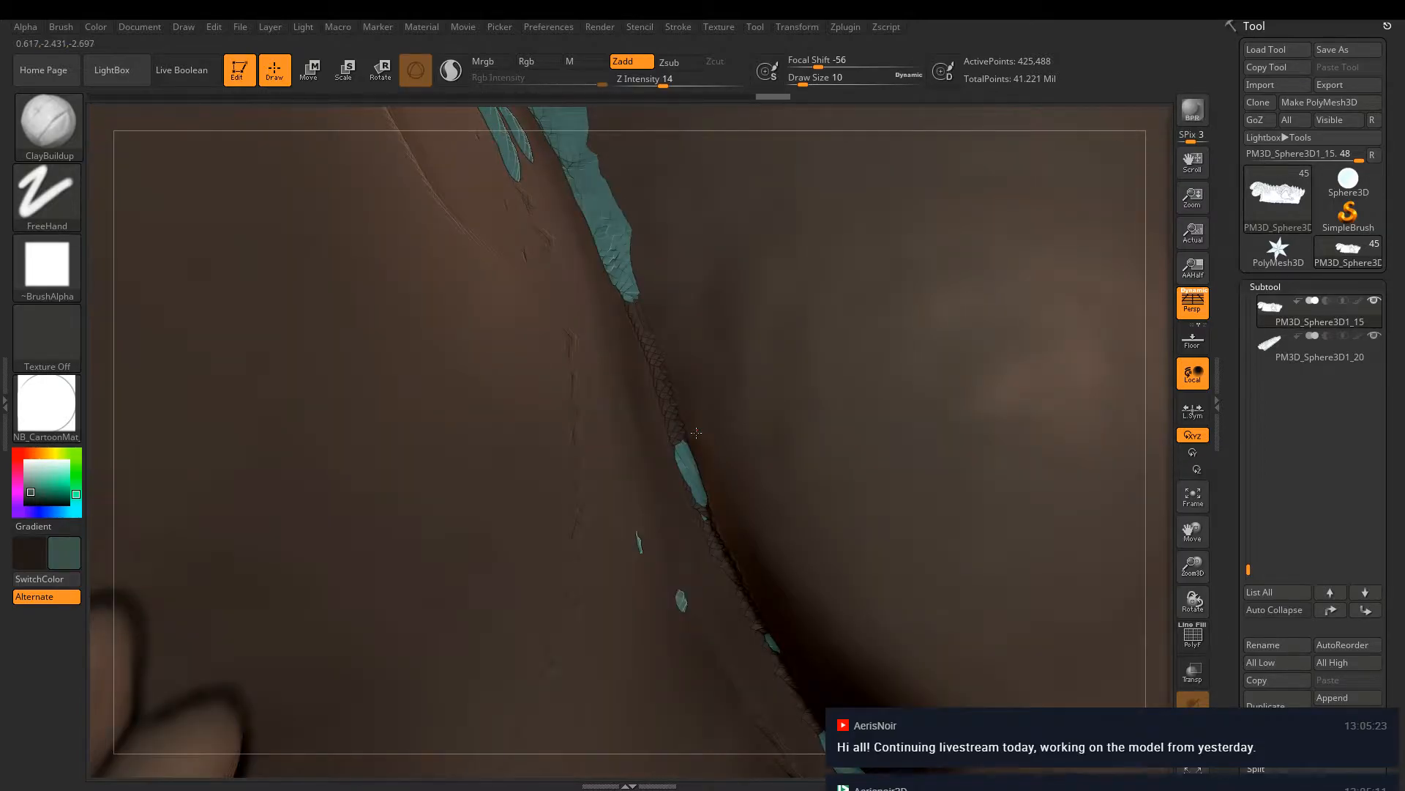
mouse_move(696, 433)
left_mouse_down("alt")
mouse_move(662, 562)
mouse_move(774, 646)
left_mouse_up("alt")
right_click_drag(806, 564, 707, 476, "alt")
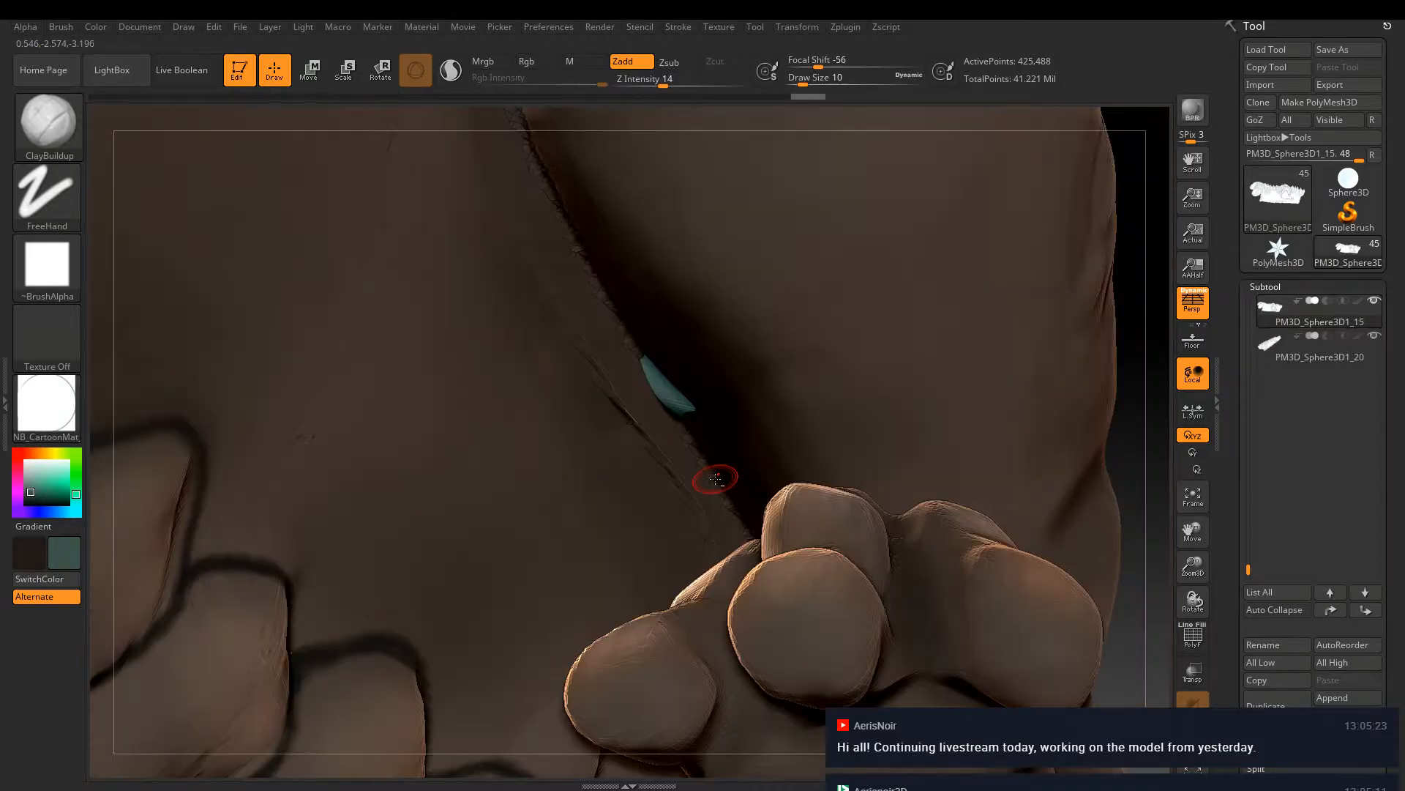
mouse_move(681, 410)
left_mouse_down("alt")
mouse_move(669, 380)
mouse_move(656, 404)
left_mouse_up("alt")
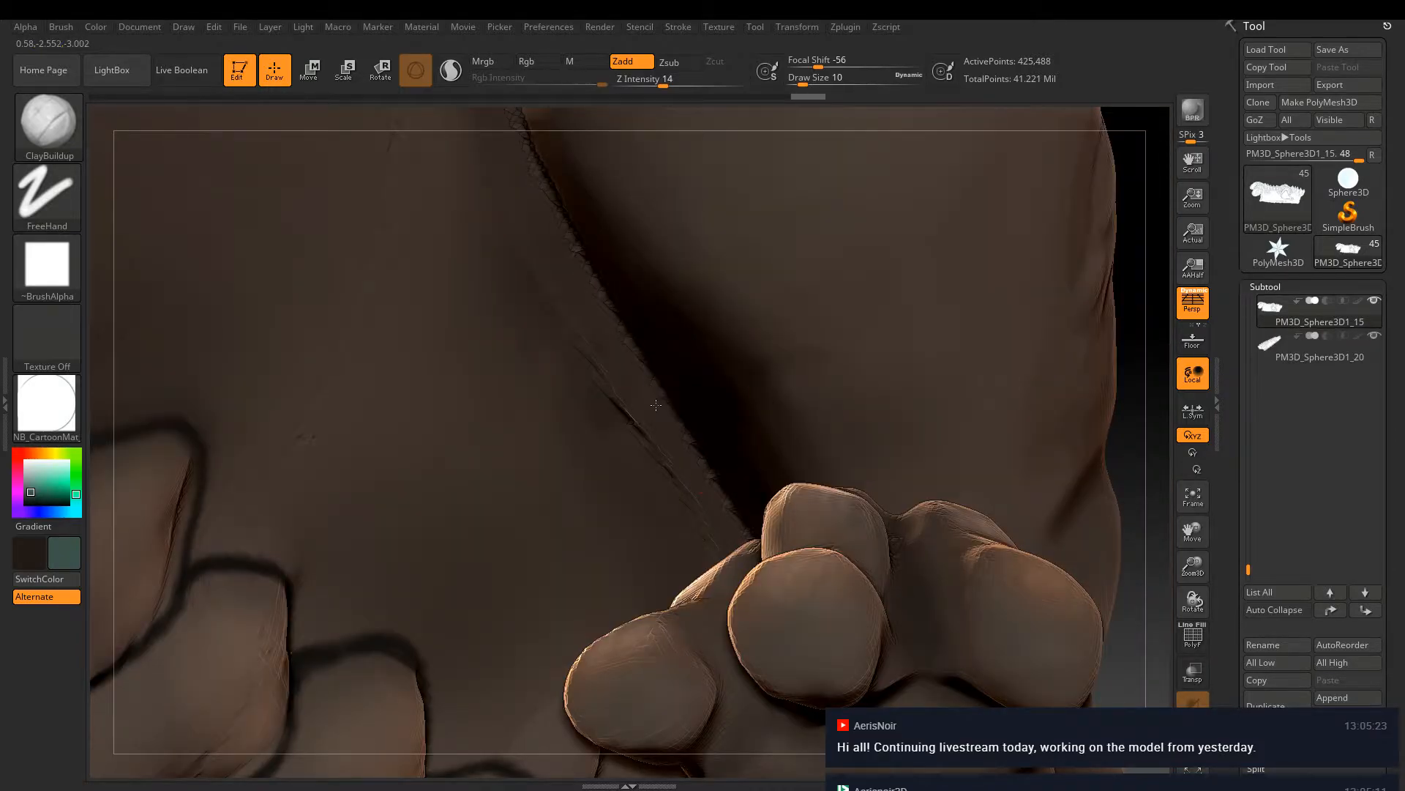
Set the DynaMesh resolution to 504 and remesh the flank moss subtool PM3D_Sphere3D1_15
right_click_drag(789, 498, 820, 446, "ctrl")
left_click_drag(601, 548, 688, 611, "ctrl")
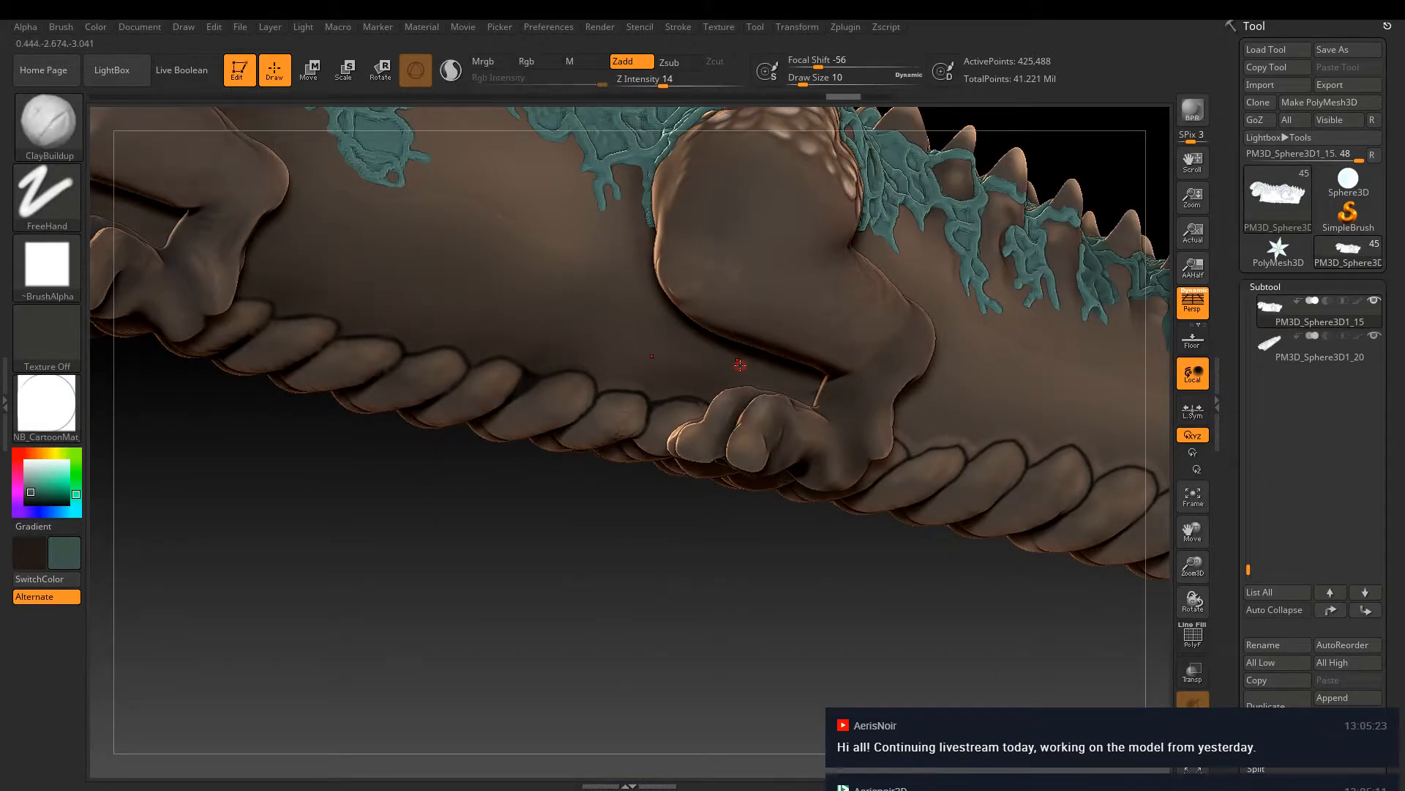
right_click_drag(740, 365, 868, 651, "alt")
left_click_drag(1215, 749, 1215, 159)
left_click(1271, 291, "shift")
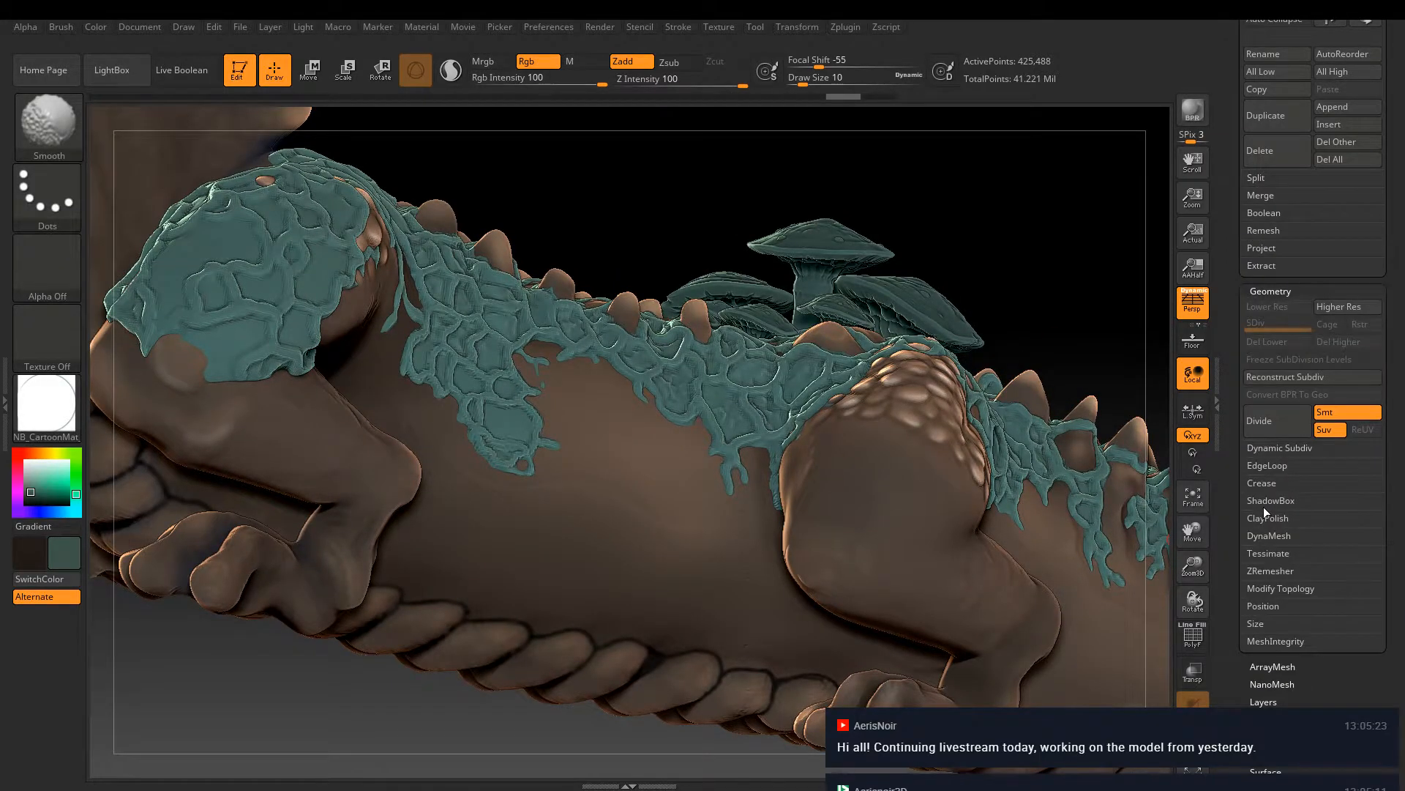
left_click(1275, 533)
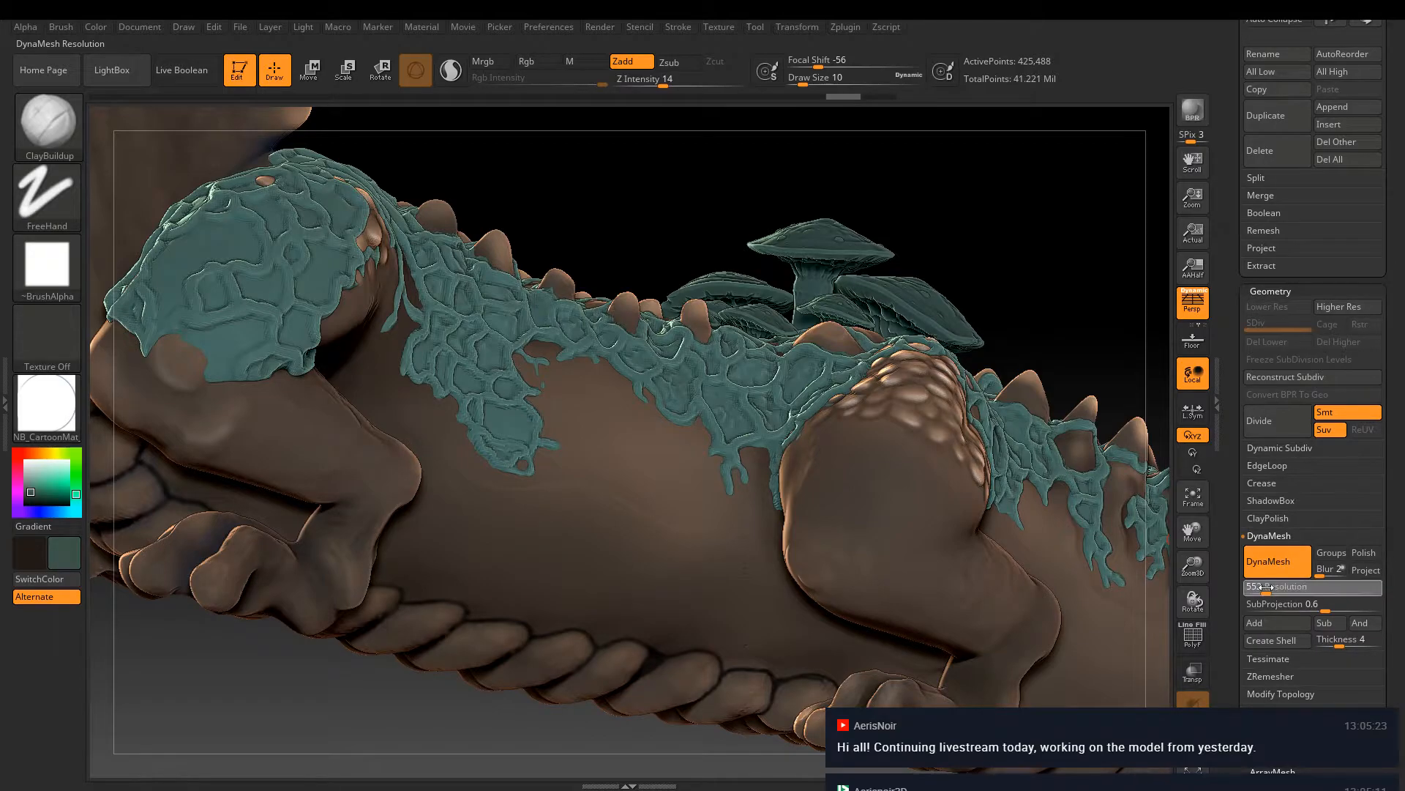
left_click_drag(1265, 586, 1264, 586)
key("ctrl")
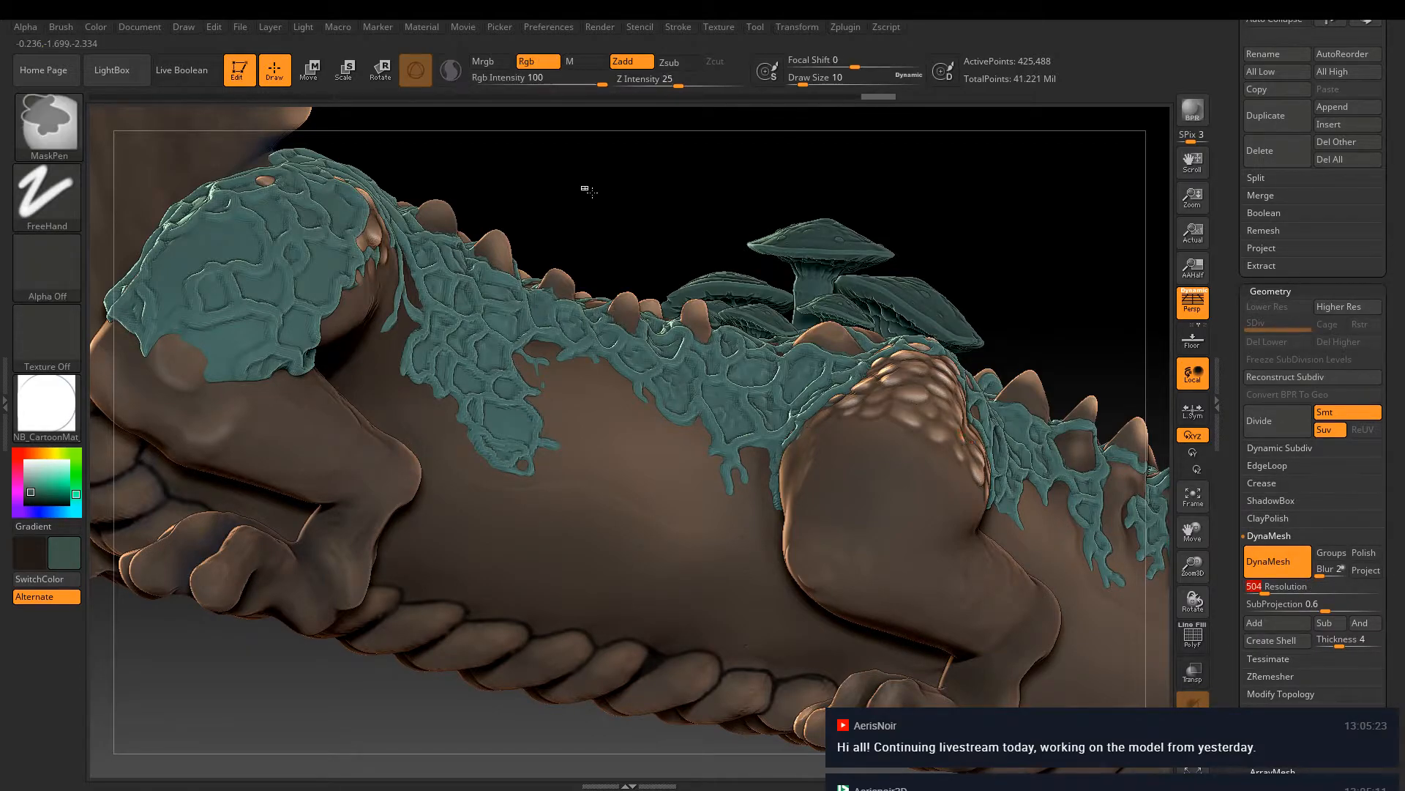
left_click_drag(589, 192, 655, 234, "ctrl")
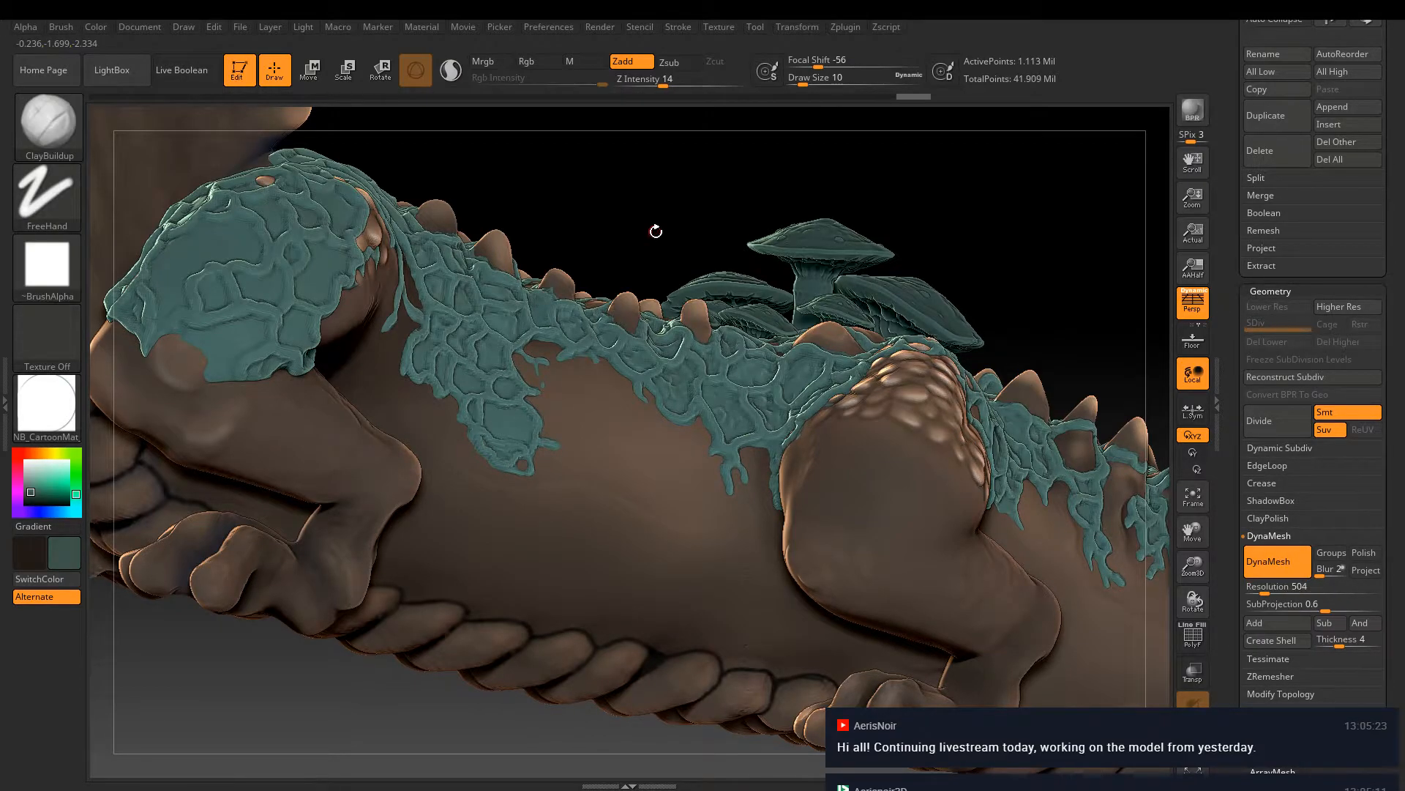
Append a Sphere3D as a new subtool to the creature
right_click_drag(636, 272, 837, 283)
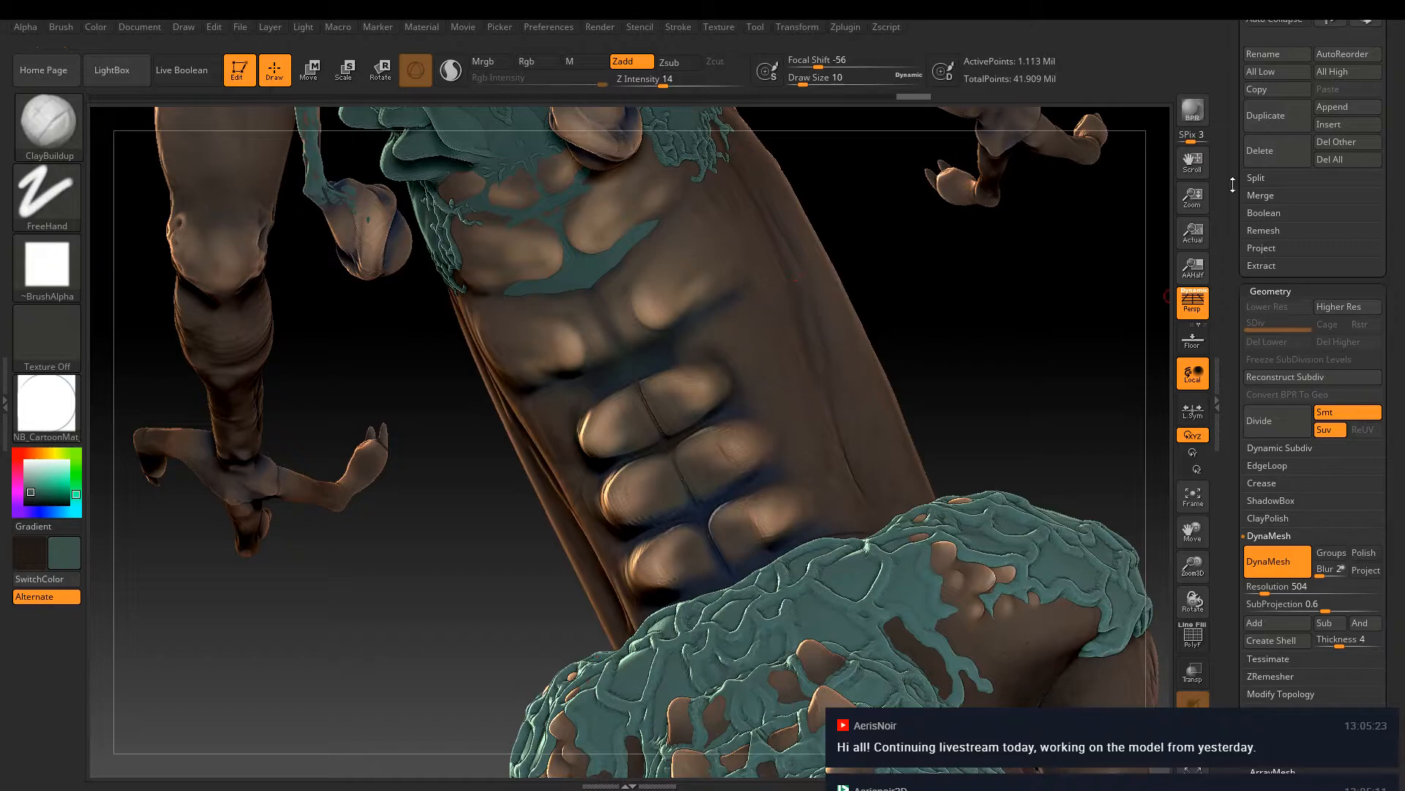
scroll(1242, 176, "up", 5)
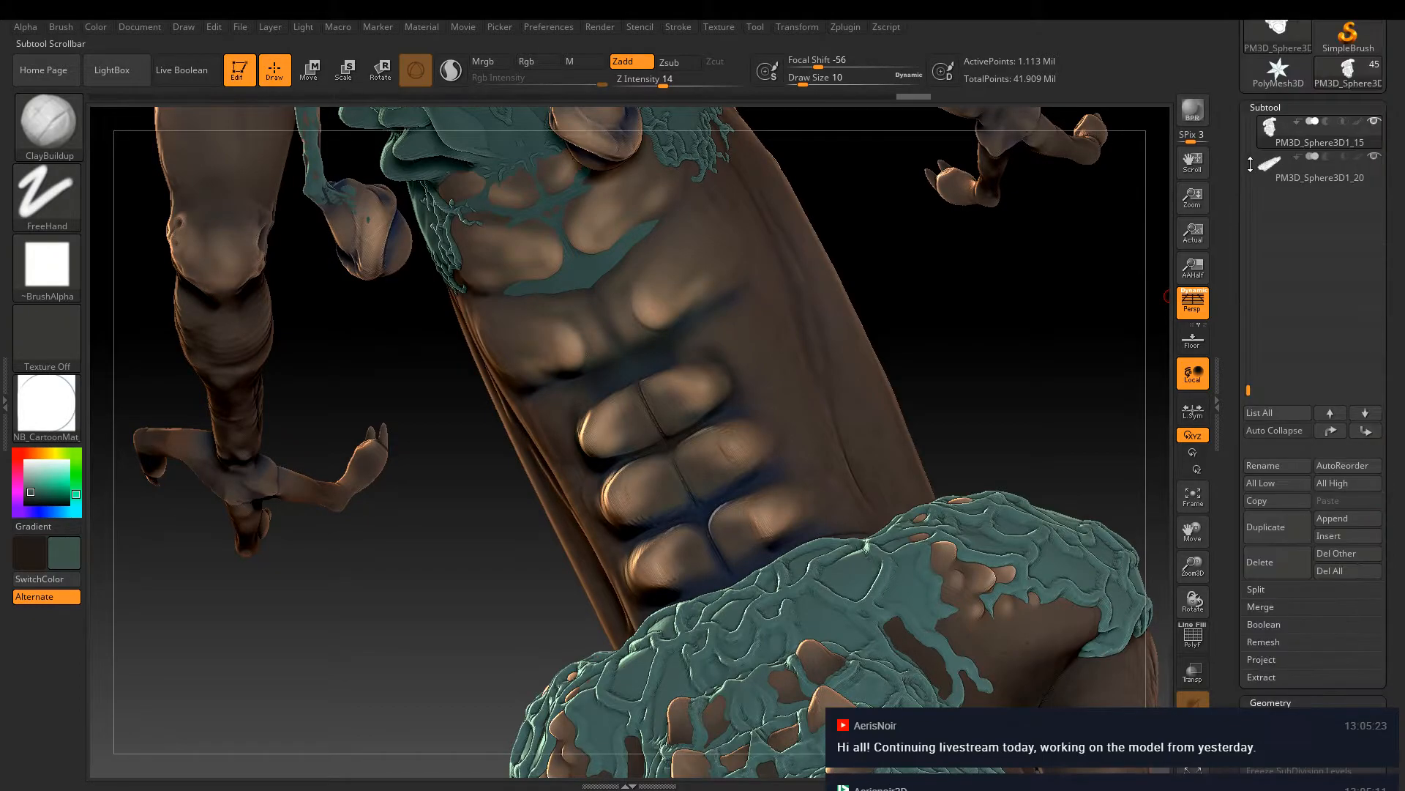
left_click(1346, 517)
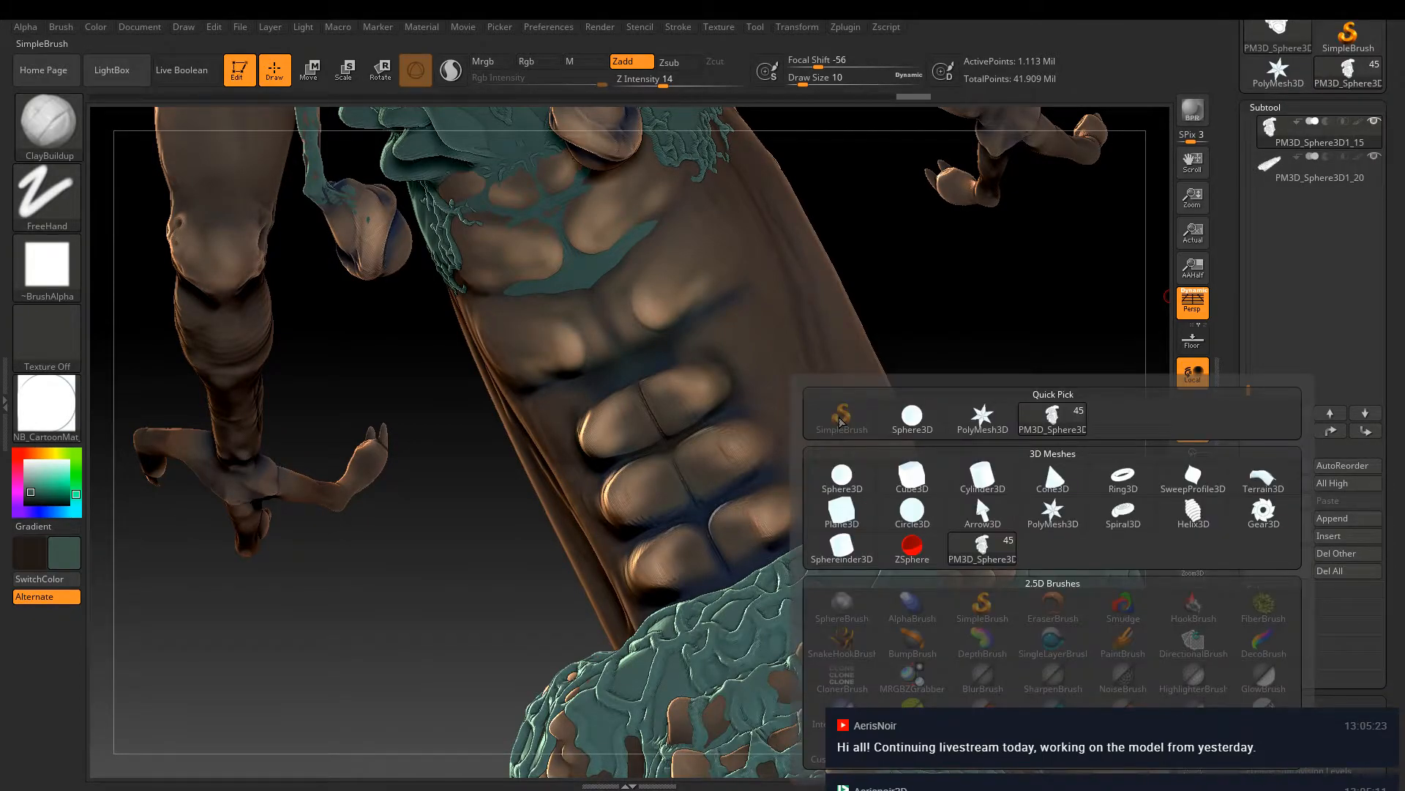
left_click(842, 476)
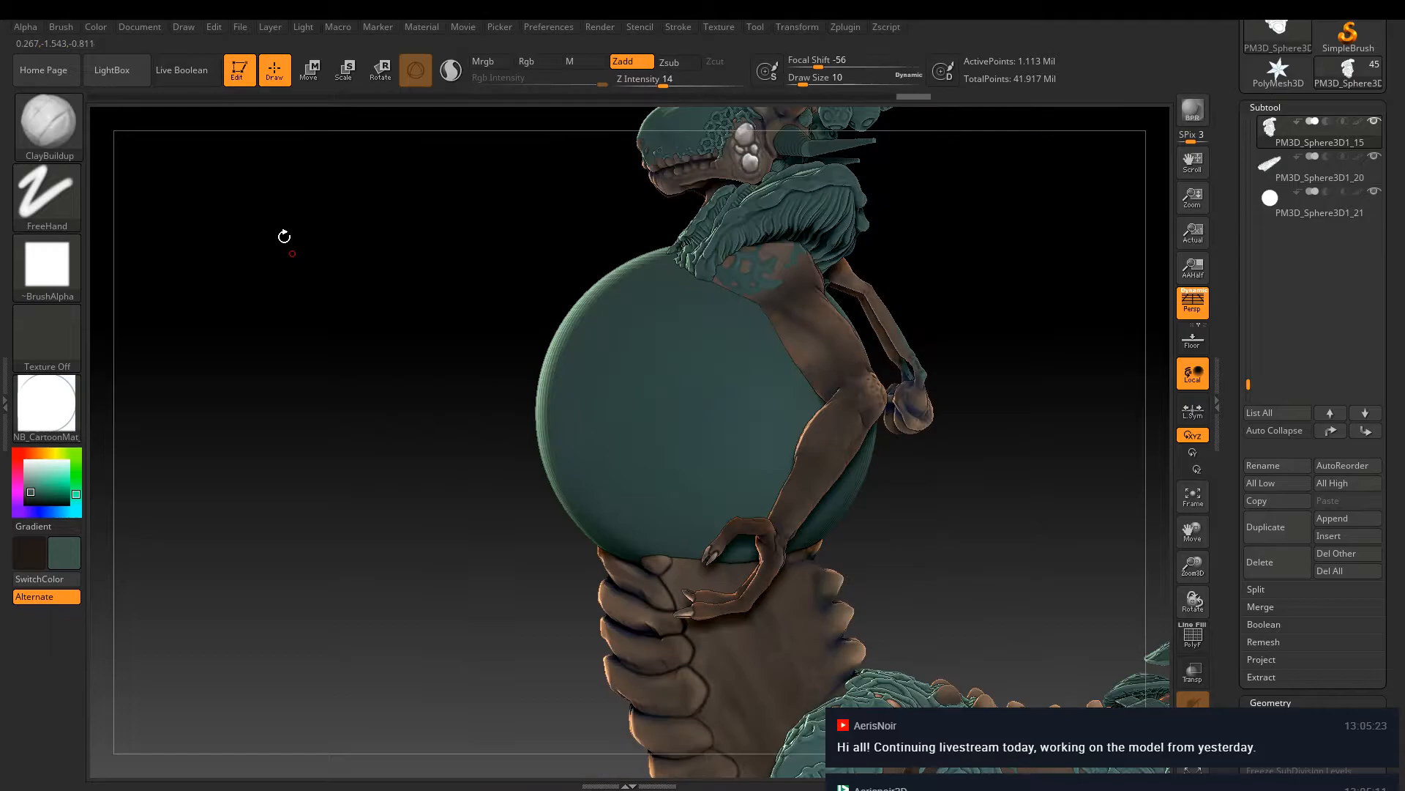
Select the new sphere and move it down and back along the torso to surround the creature's lower trunk
key("w")
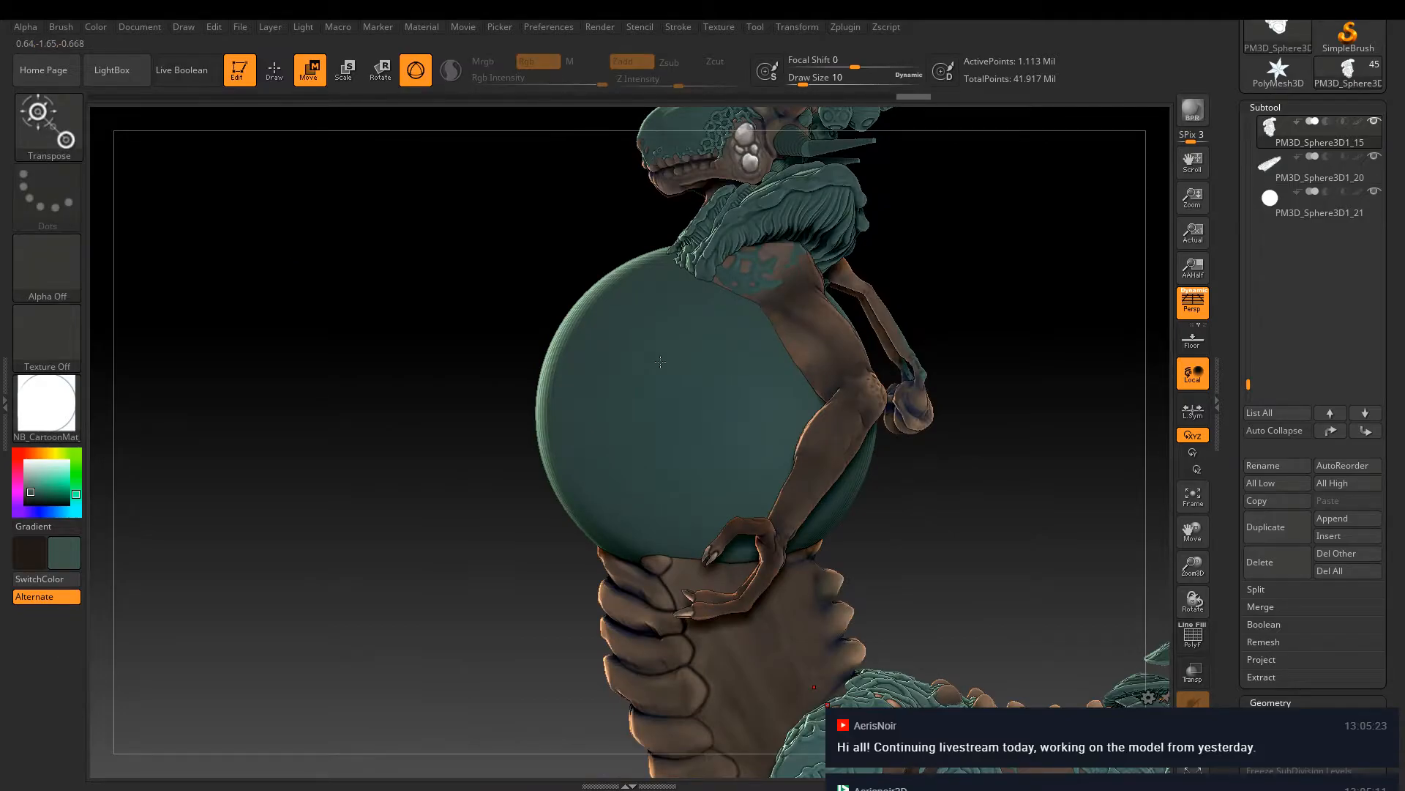
left_click(660, 361)
left_click_drag(705, 517, 708, 701)
left_click_drag(805, 597, 865, 591)
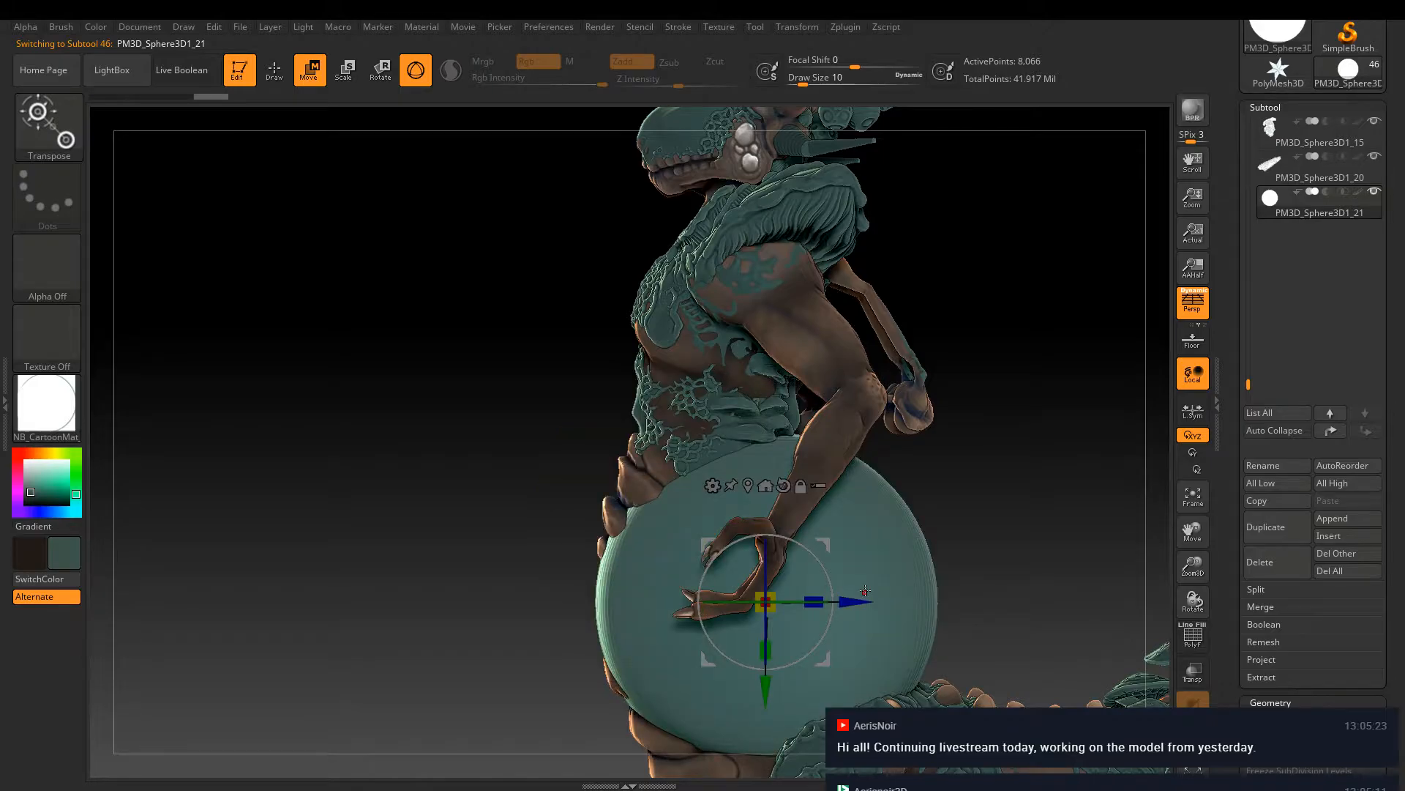
Using Move Topological at draw size 620 and Z intensity 60, push the sphere's back side in toward the creature's spine
key("q")
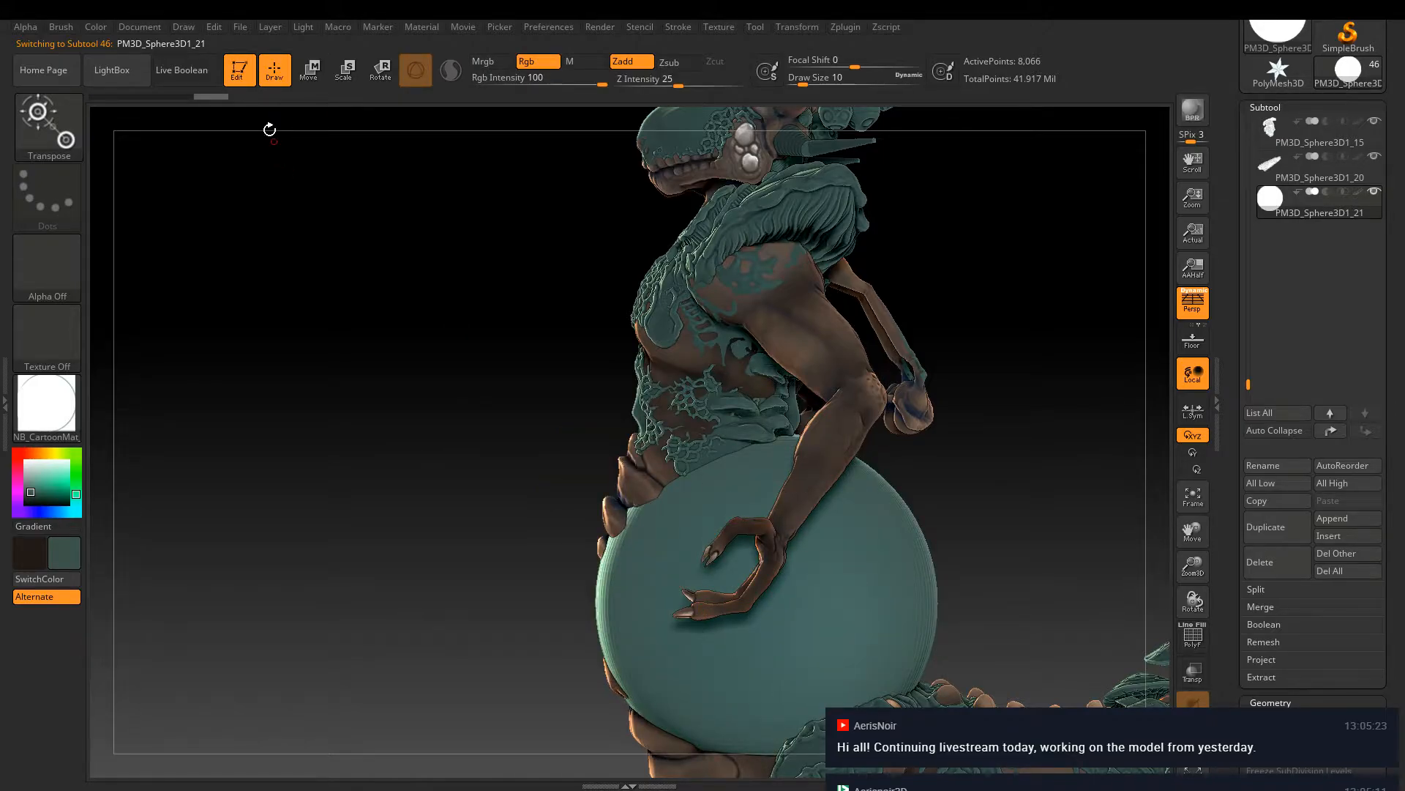
key("b")
key("m")
key("t")
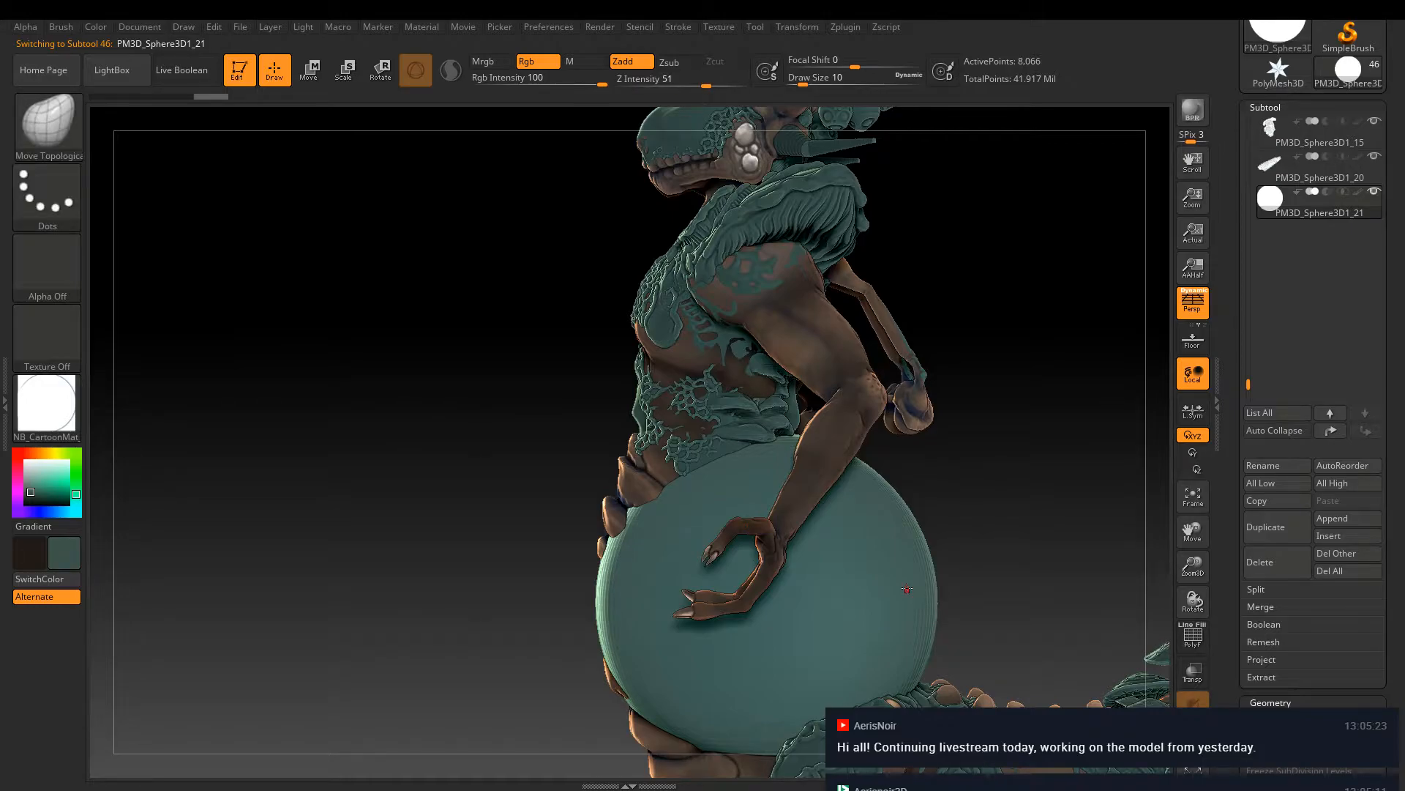
key("bracketright")
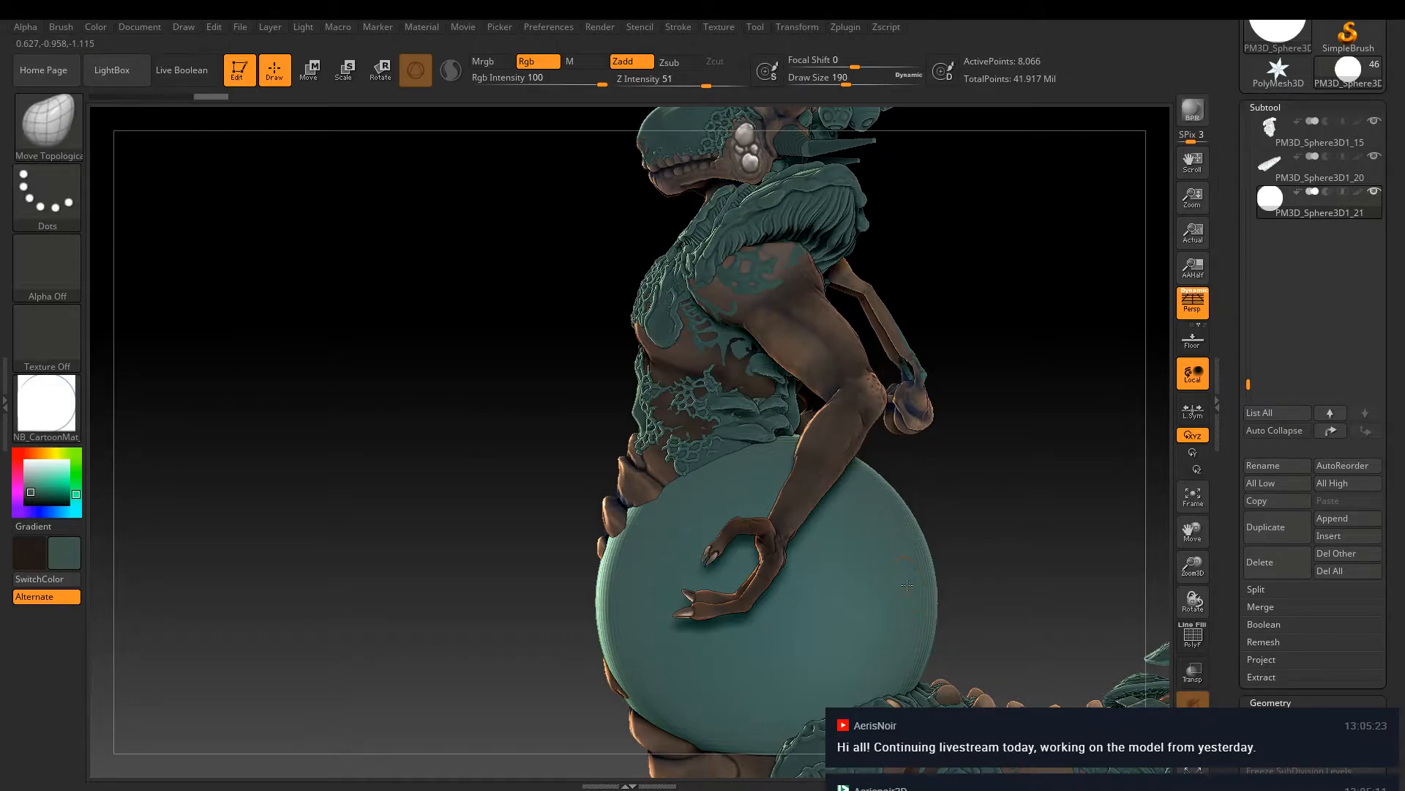
mouse_move(907, 584)
right_mouse_down()
mouse_move(821, 581)
mouse_move(904, 556)
right_mouse_up()
key("bracketright")
key("bracketright")
key("bracketright")
key("bracketright")
key("bracketright")
key("bracketright")
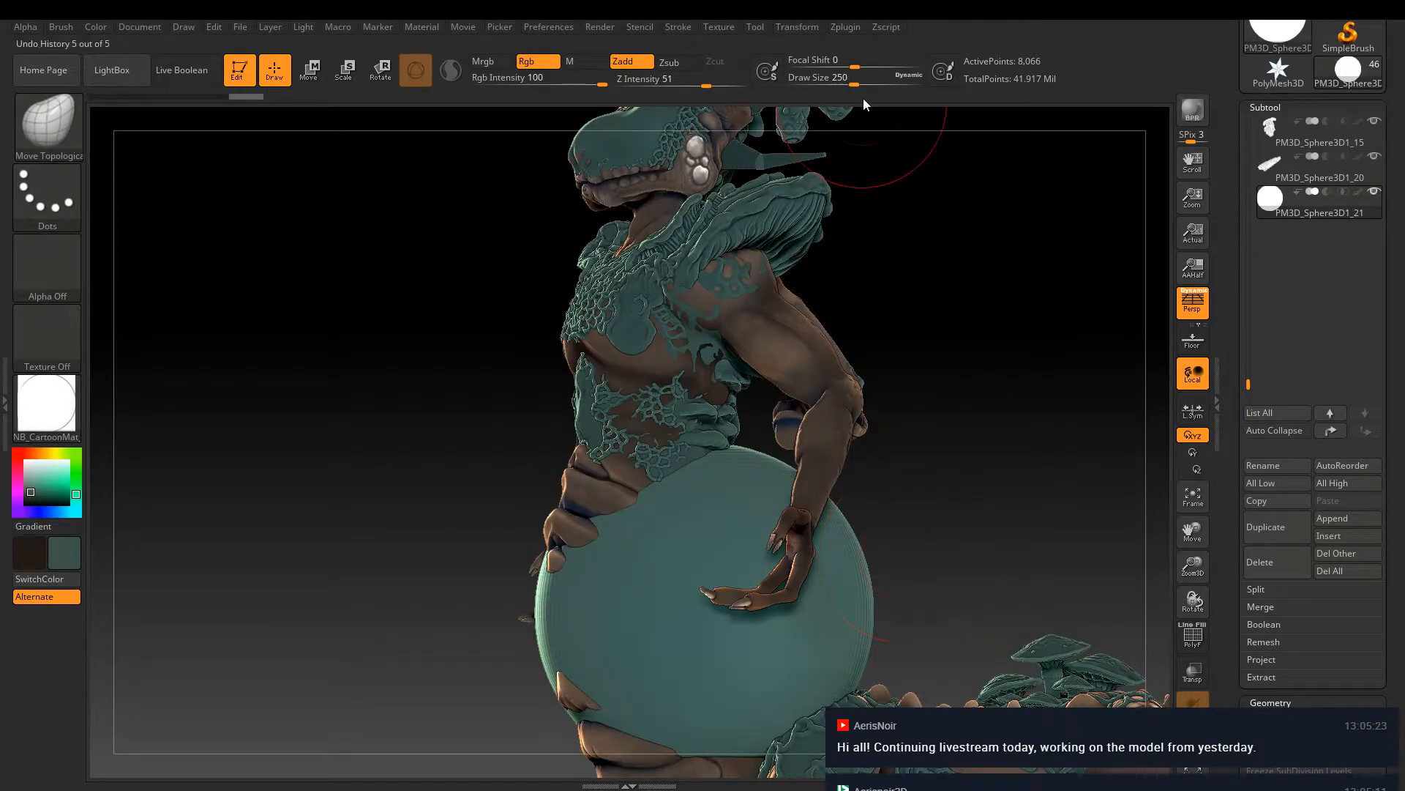
left_click_drag(860, 84, 893, 84)
left_click_drag(707, 85, 718, 87)
right_click_drag(892, 317, 892, 337)
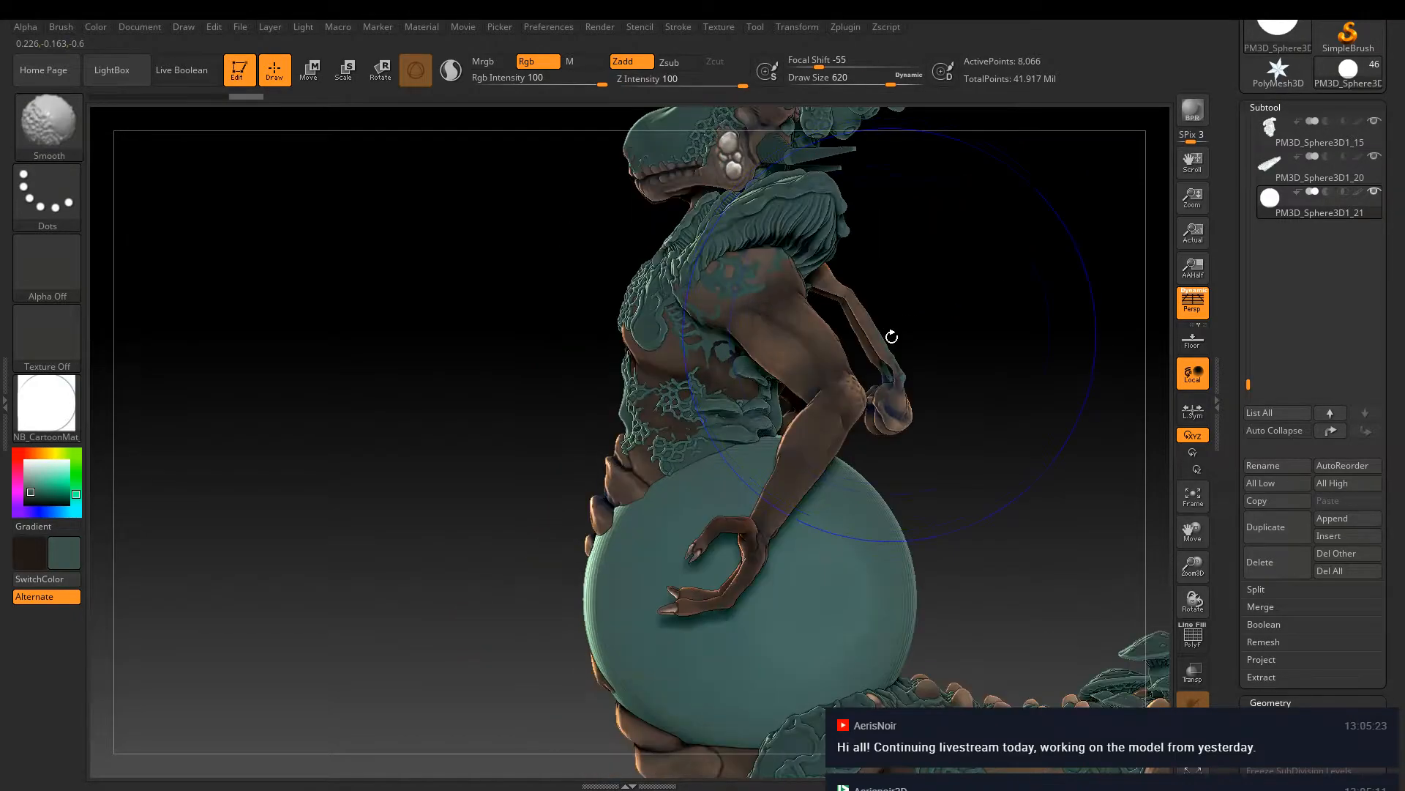
left_click_drag(739, 648, 707, 659)
left_click_drag(858, 537, 783, 618)
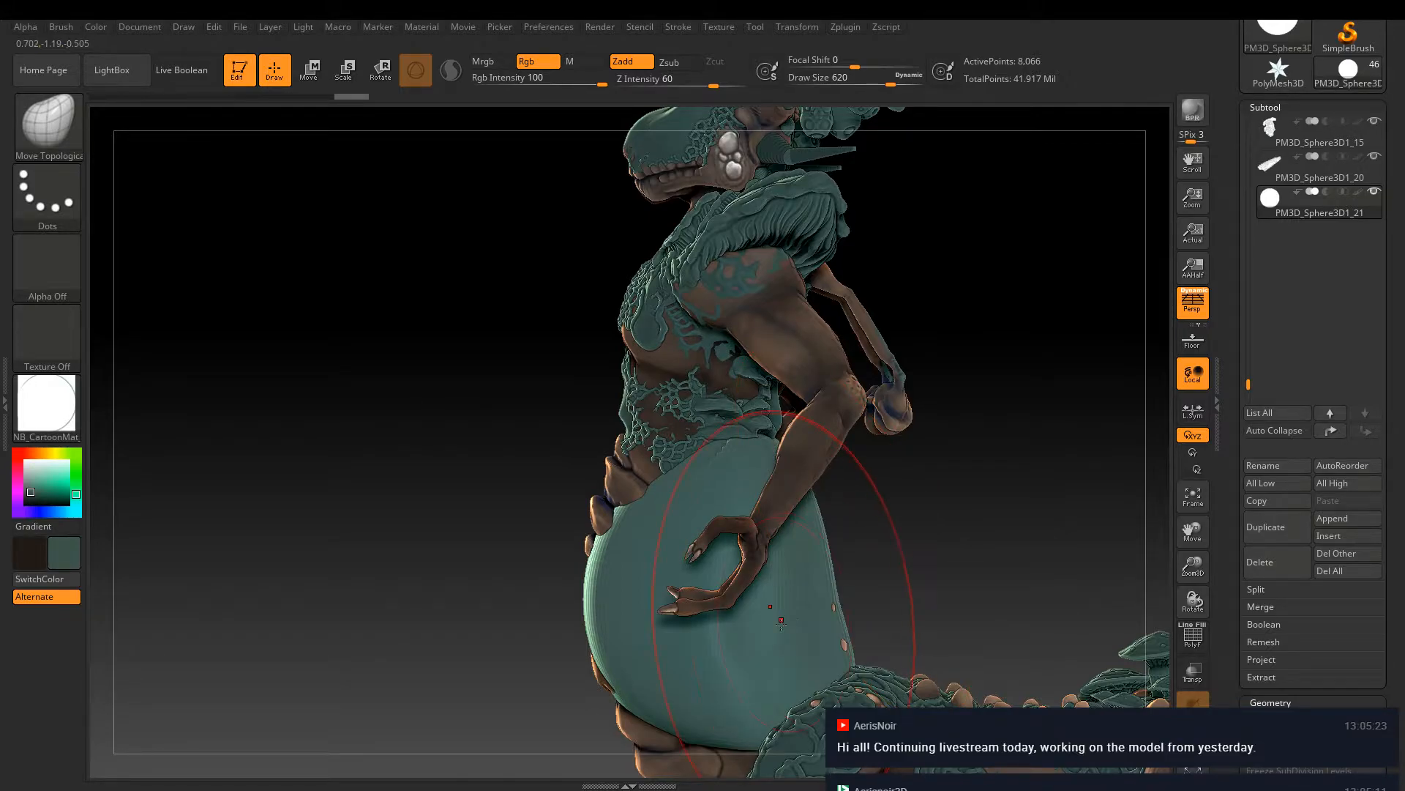
Turn on transparency for the other subtools and narrow the sphere's sides from the back view toward the trunk's width
right_click_drag(778, 633, 711, 624, "shift")
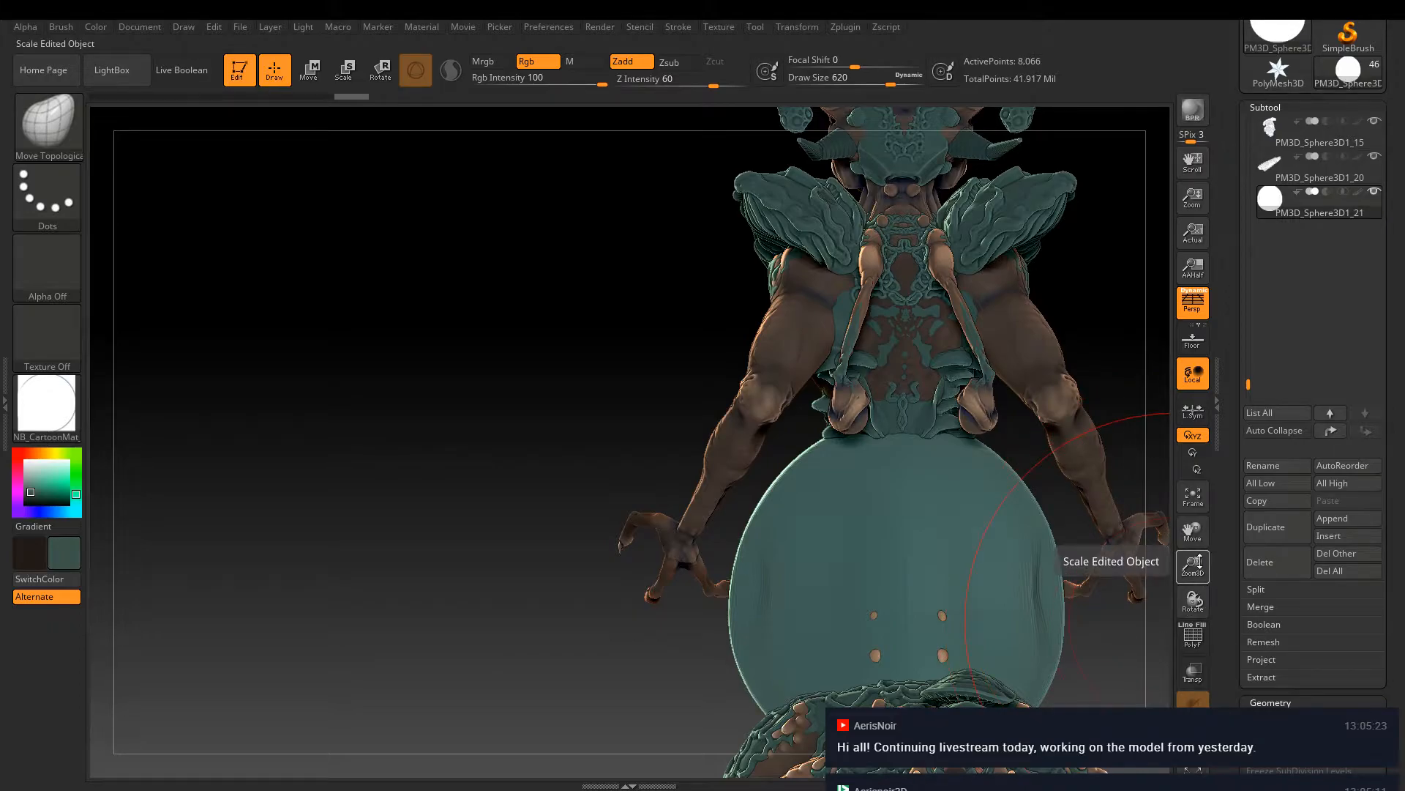
key("f")
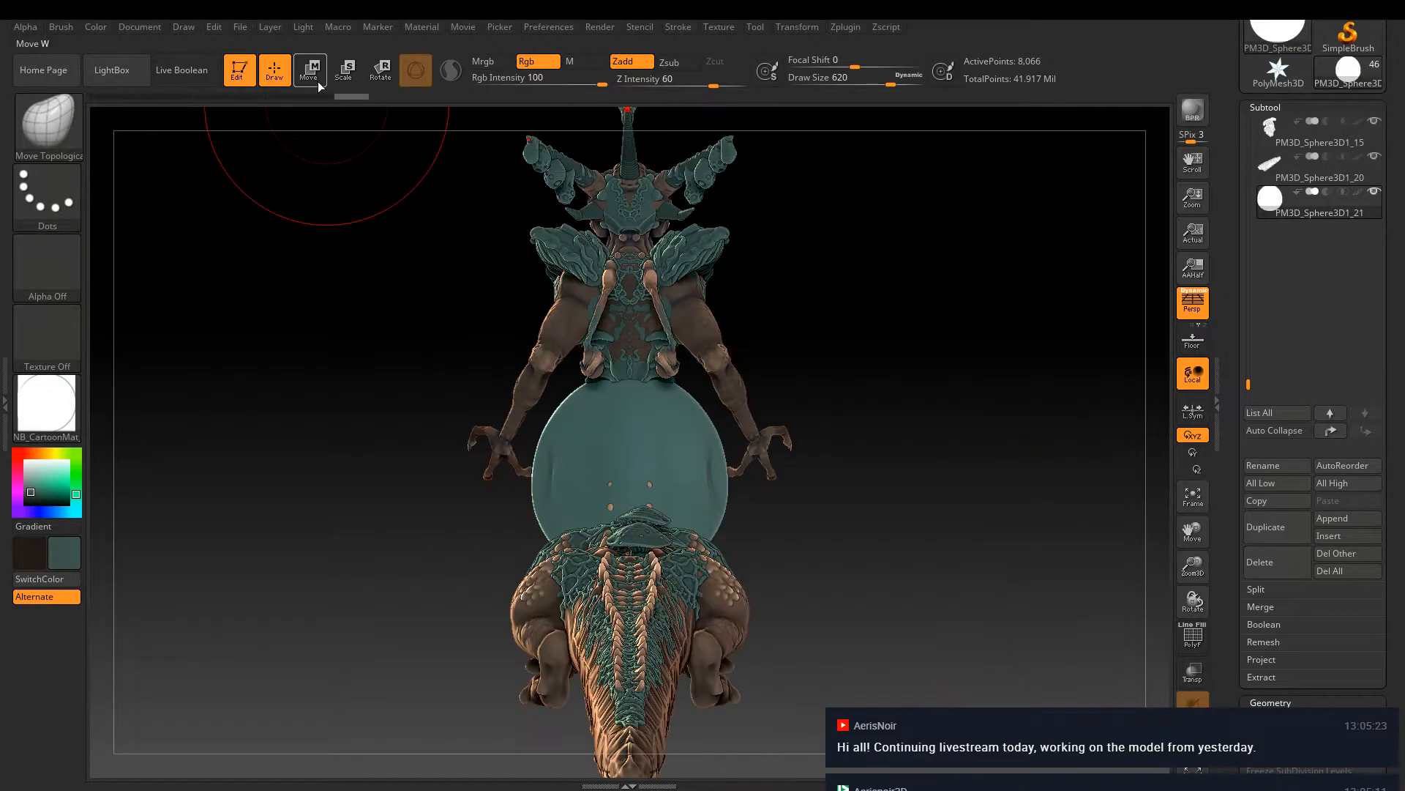
left_click(310, 71)
key("ctrl")
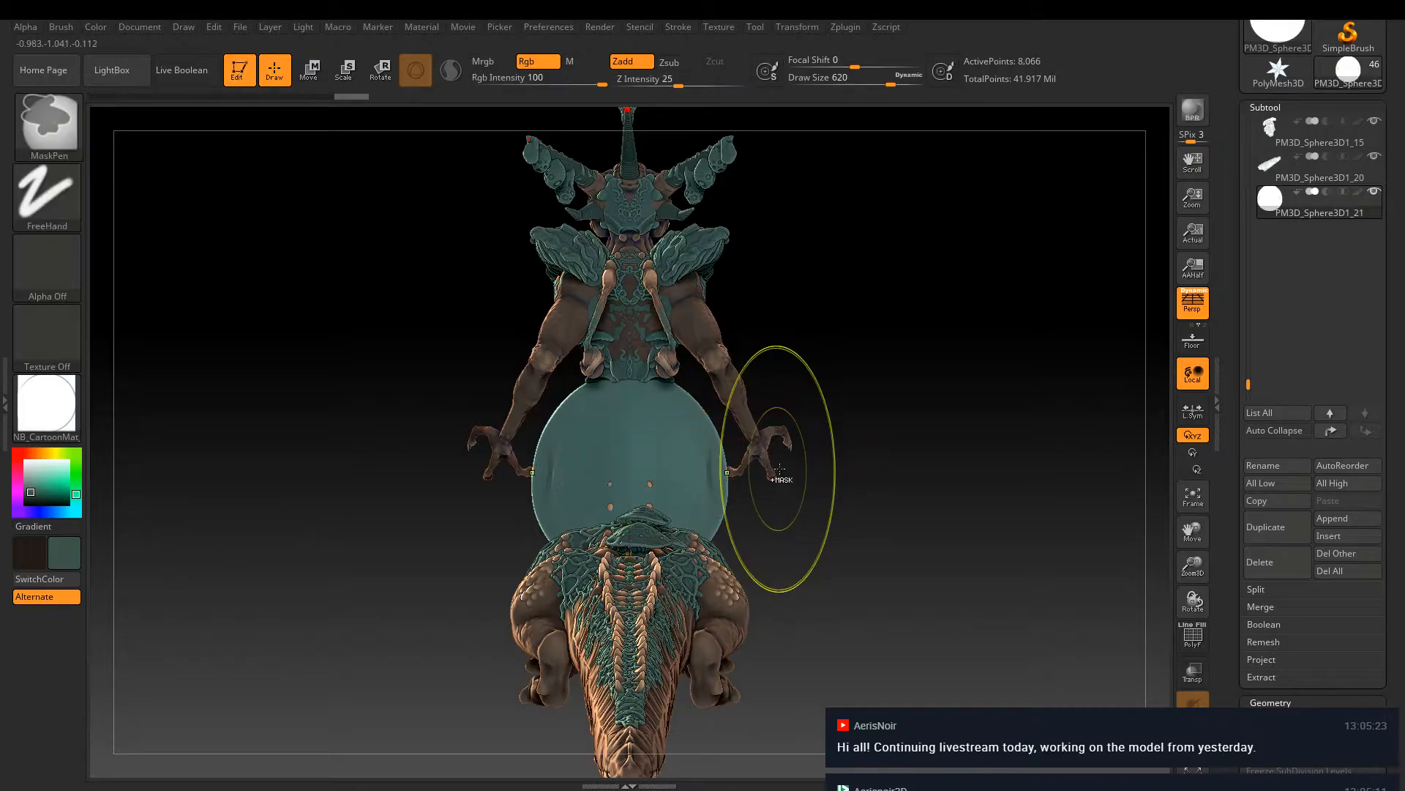
scroll(780, 469, "up", 5)
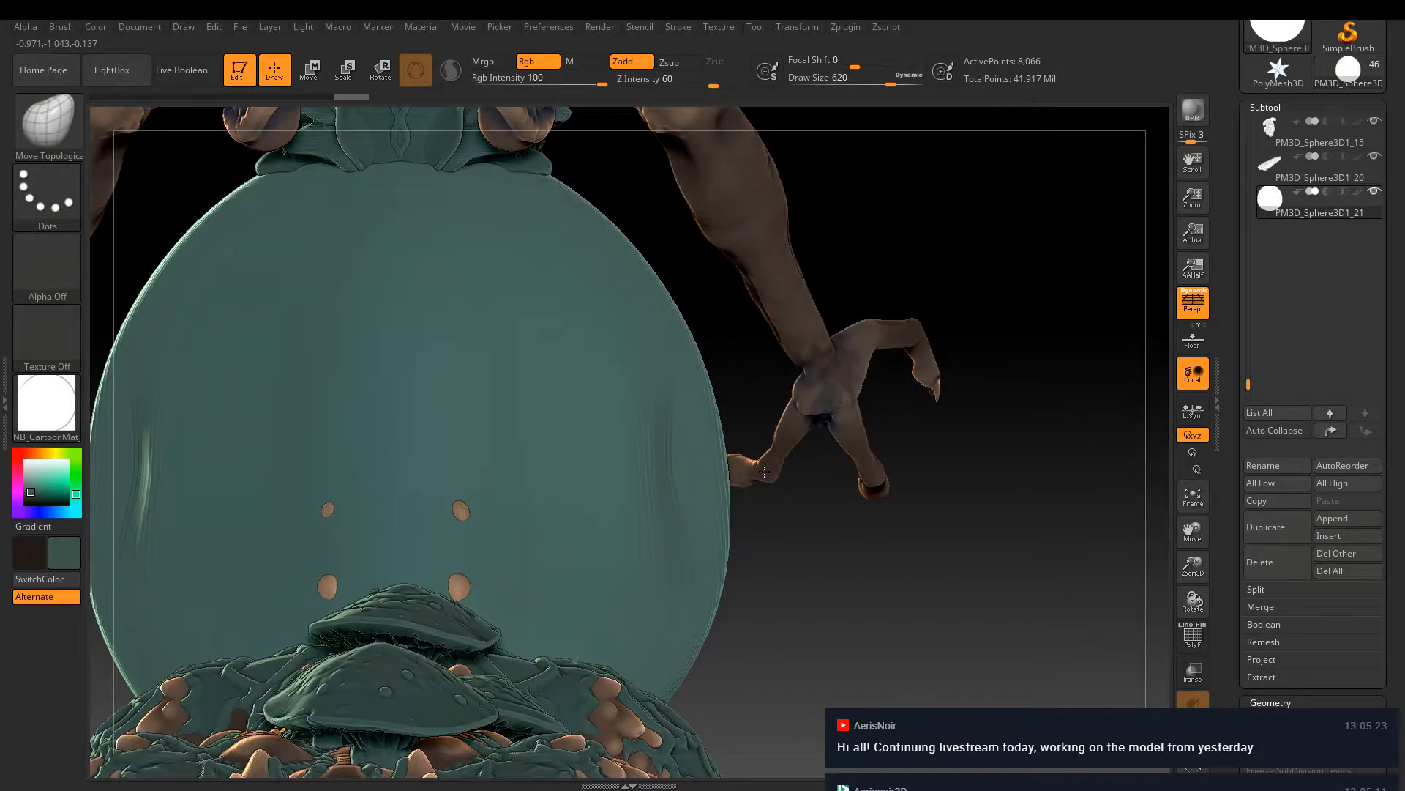
right_click_drag(764, 471, 1013, 469, "alt")
left_click_drag(1012, 469, 987, 470)
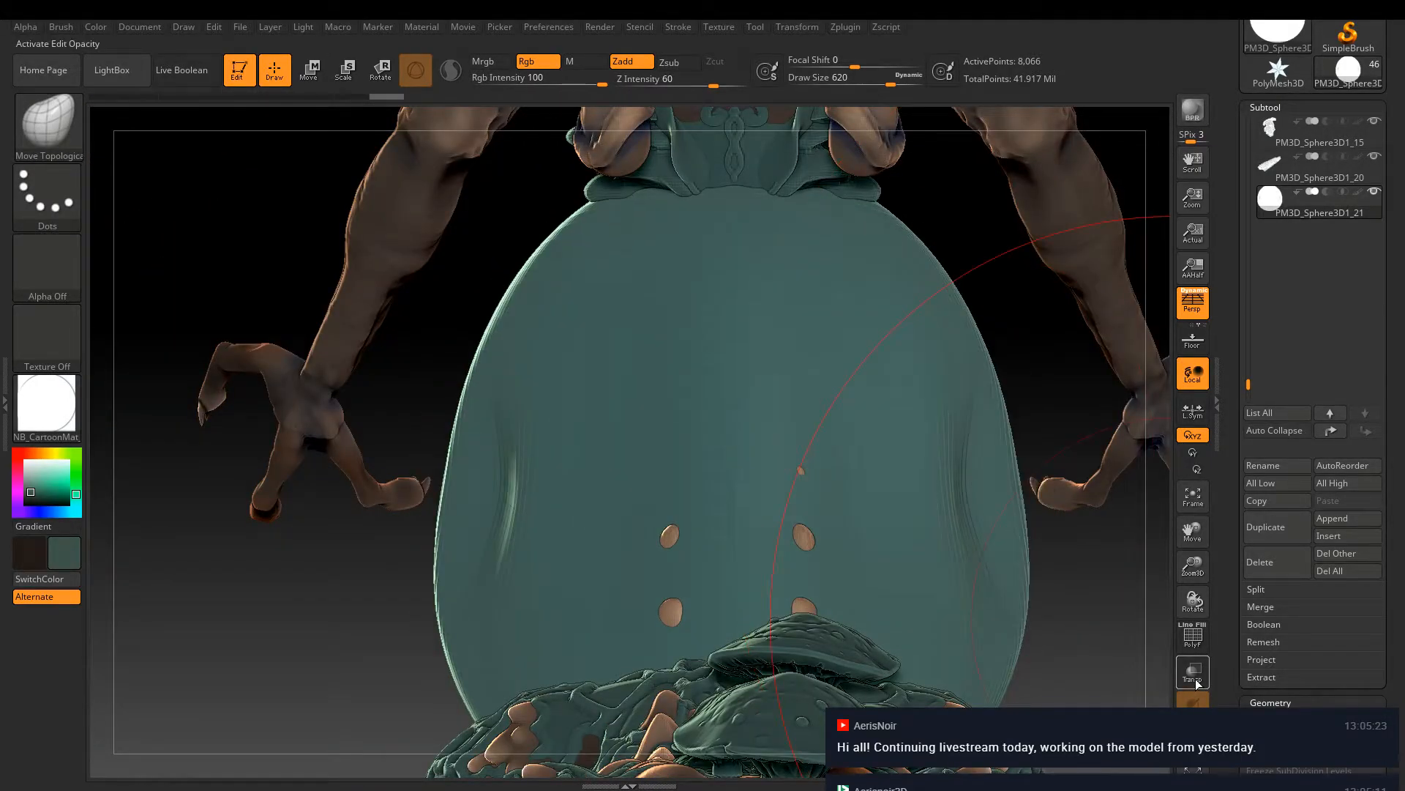
left_click(1196, 681)
left_click_drag(921, 619, 848, 279)
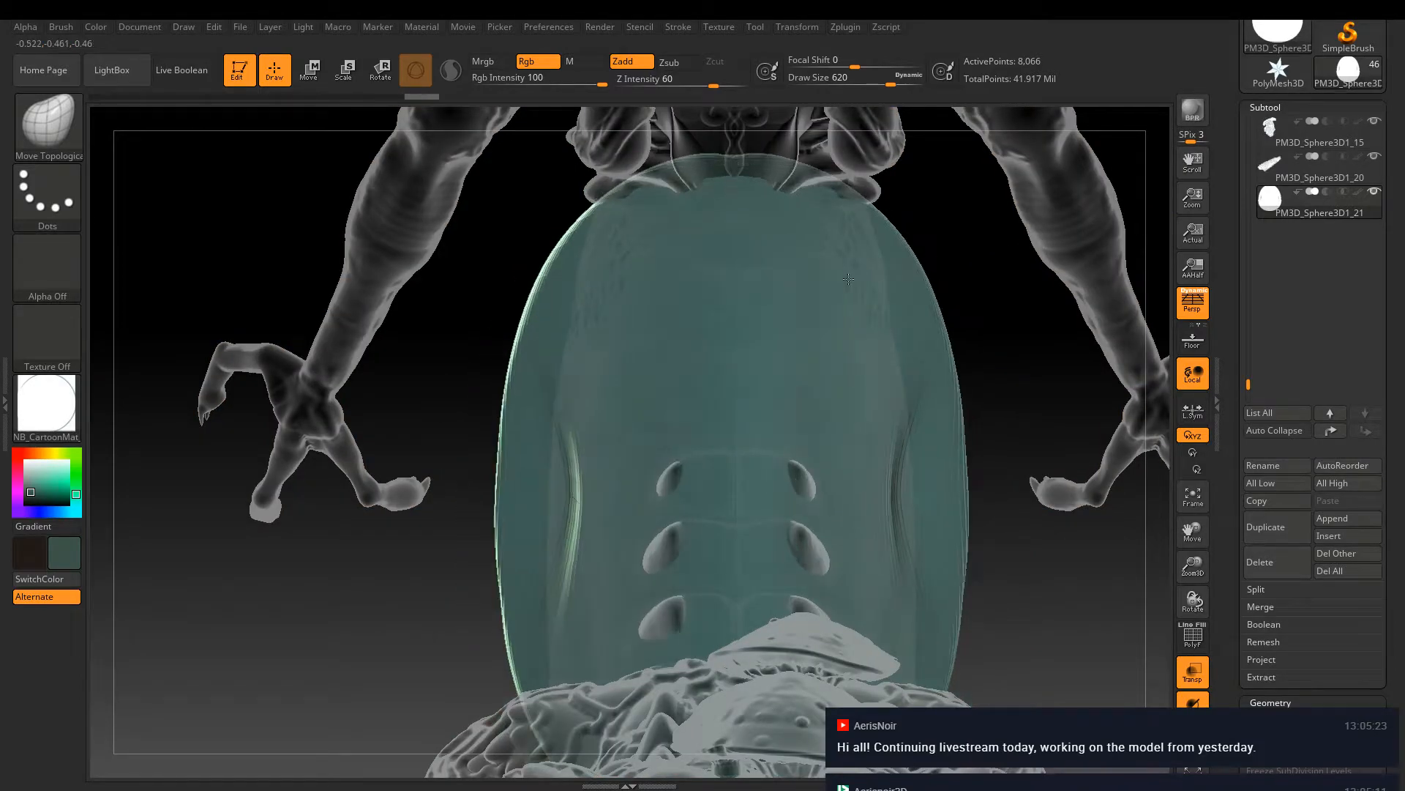
mouse_move(944, 633)
left_mouse_down()
mouse_move(898, 637)
mouse_move(867, 513)
left_mouse_up()
mouse_move(866, 513)
right_mouse_down()
mouse_move(705, 472)
mouse_move(837, 452)
right_mouse_up()
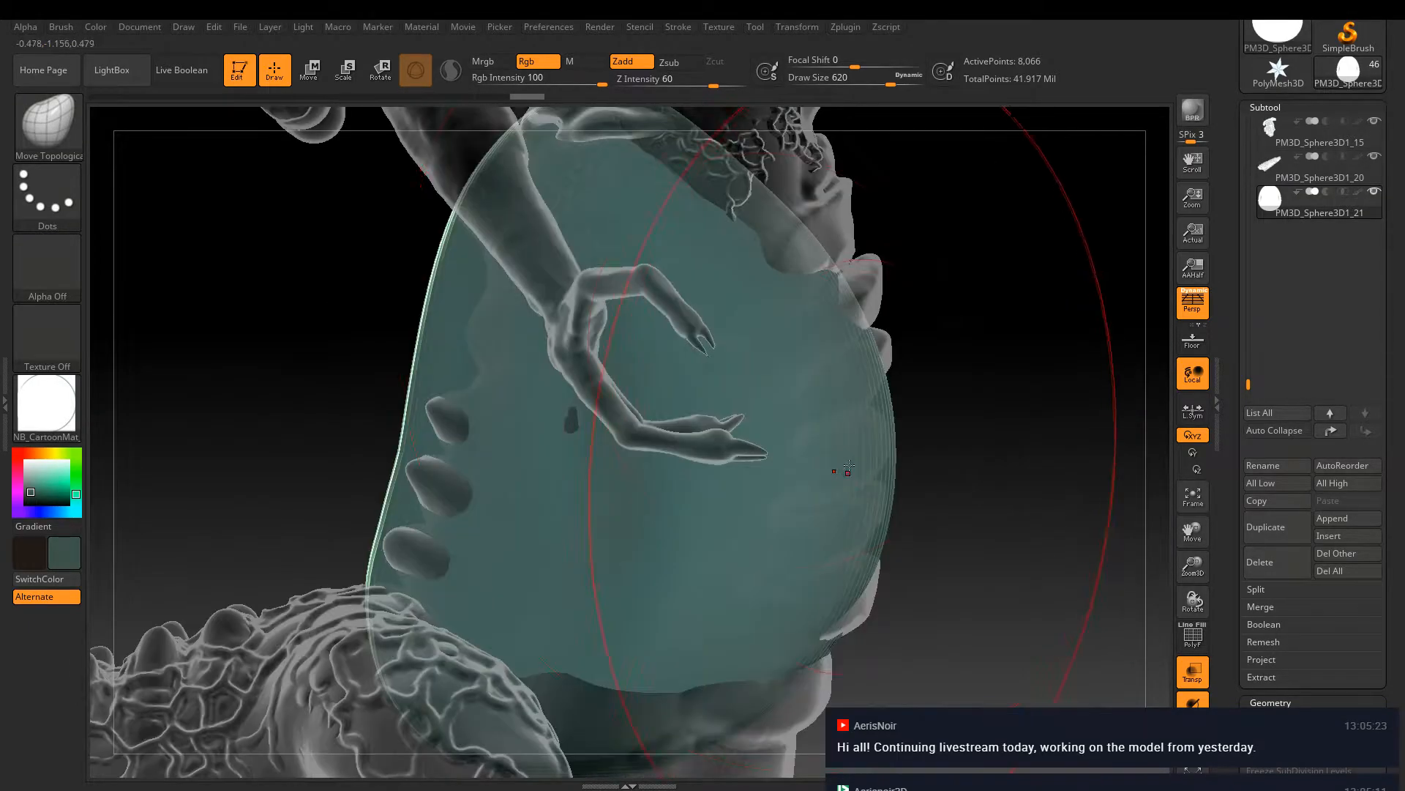
Reduce the Move Topological draw size to 364 and stretch the sphere's lower edge down over the belly and hips
key("bracketleft")
key("bracketleft")
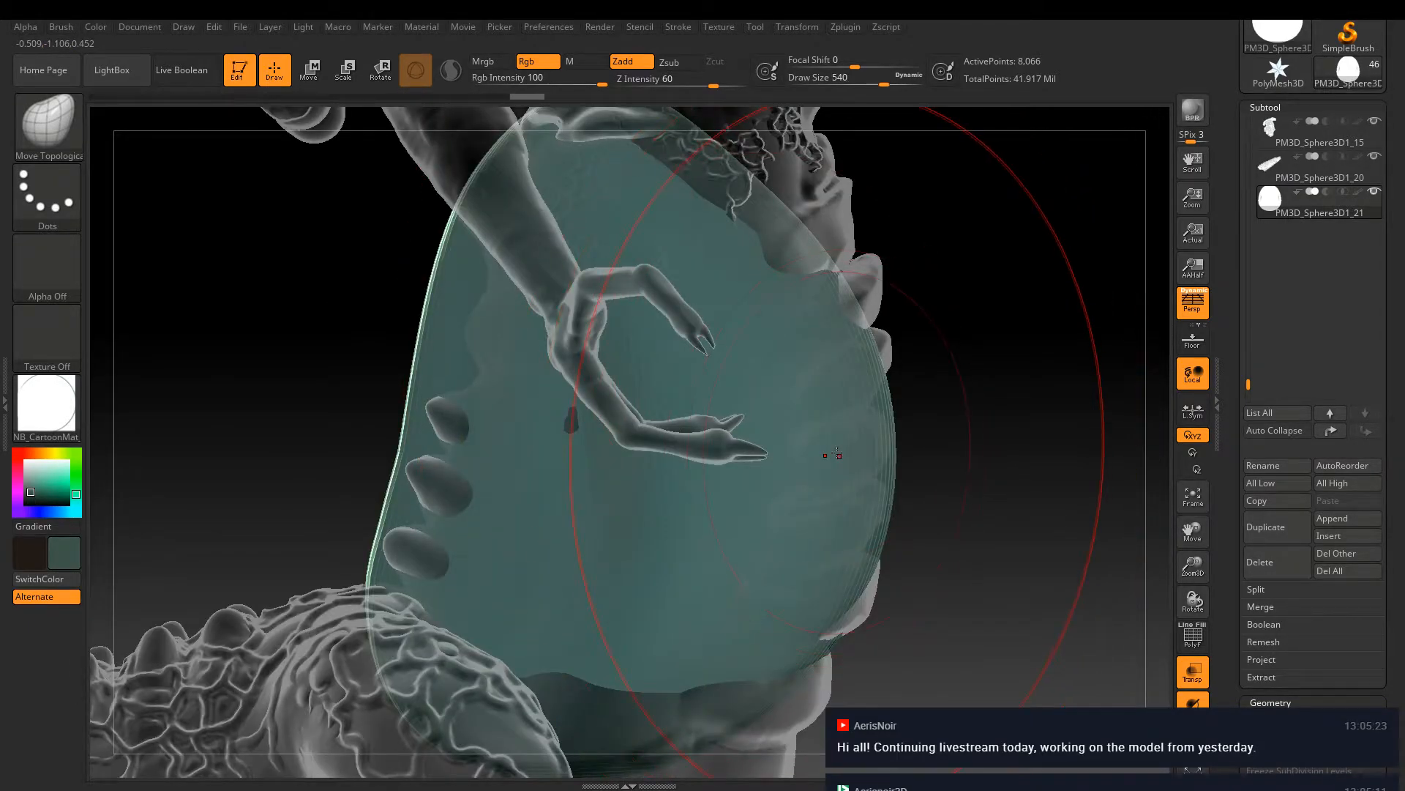
key("bracketleft")
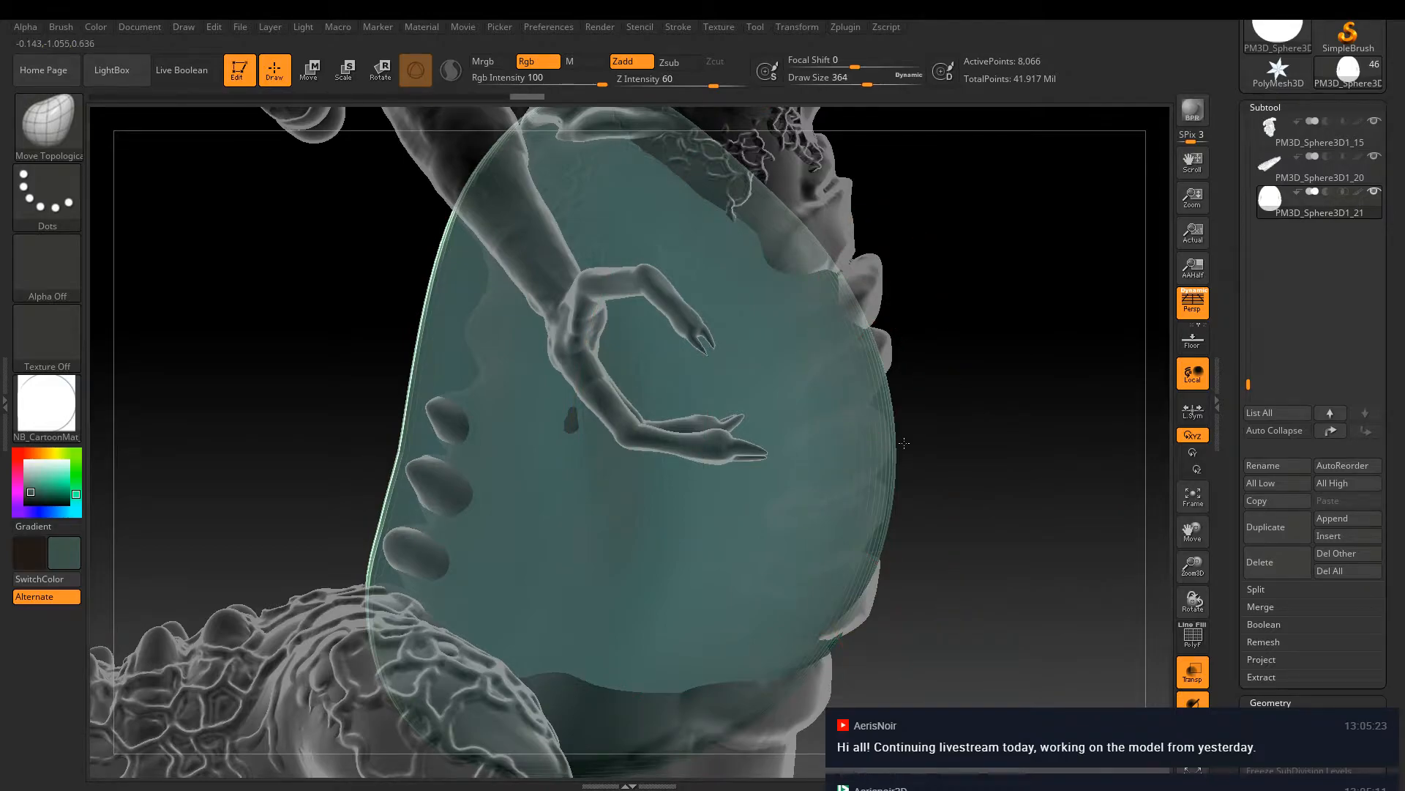
right_click_drag(882, 443, 675, 416)
mouse_move(699, 410)
left_mouse_down()
mouse_move(759, 225)
mouse_move(776, 285)
mouse_move(782, 648)
mouse_move(703, 513)
left_mouse_up()
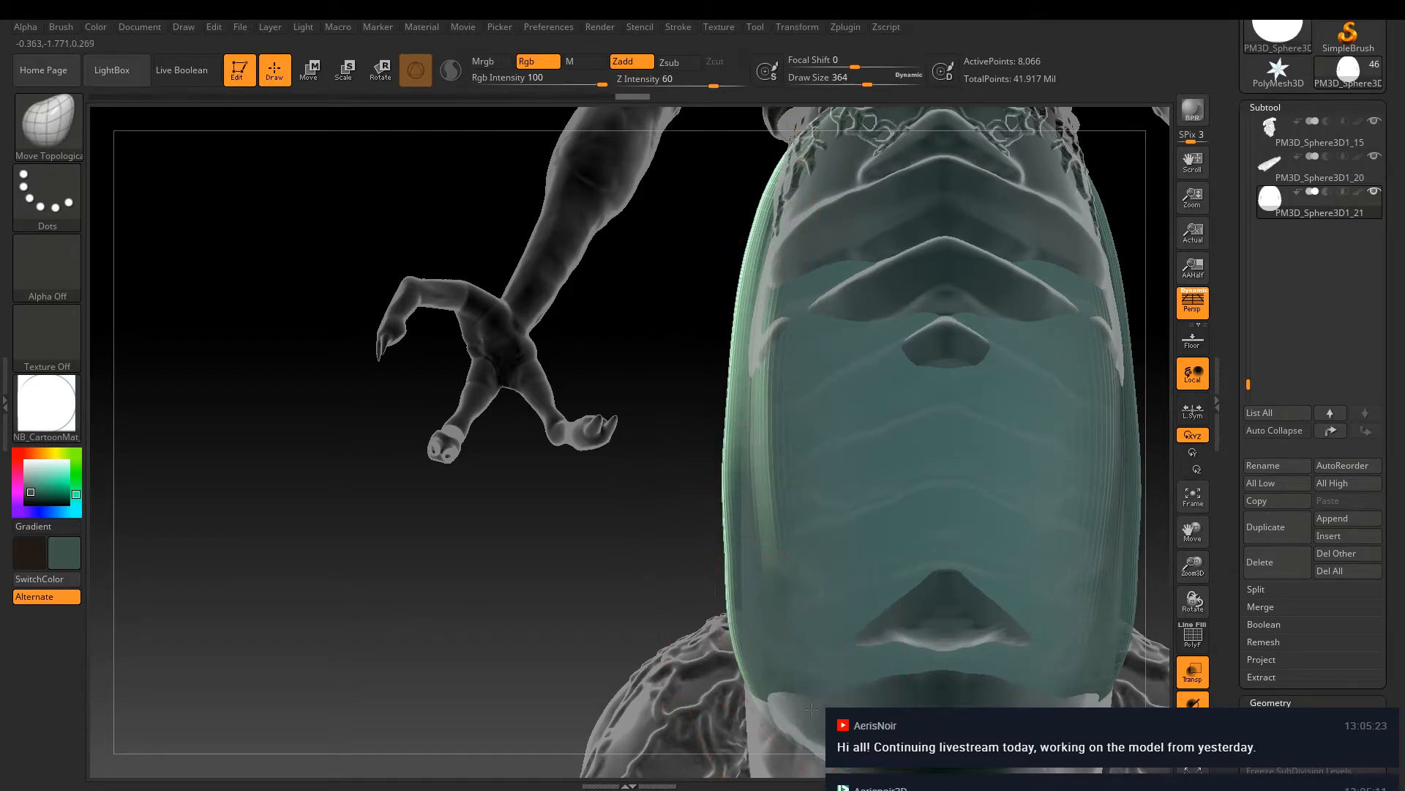
mouse_move(681, 600)
right_mouse_down()
mouse_move(823, 548)
mouse_move(714, 651)
right_mouse_up()
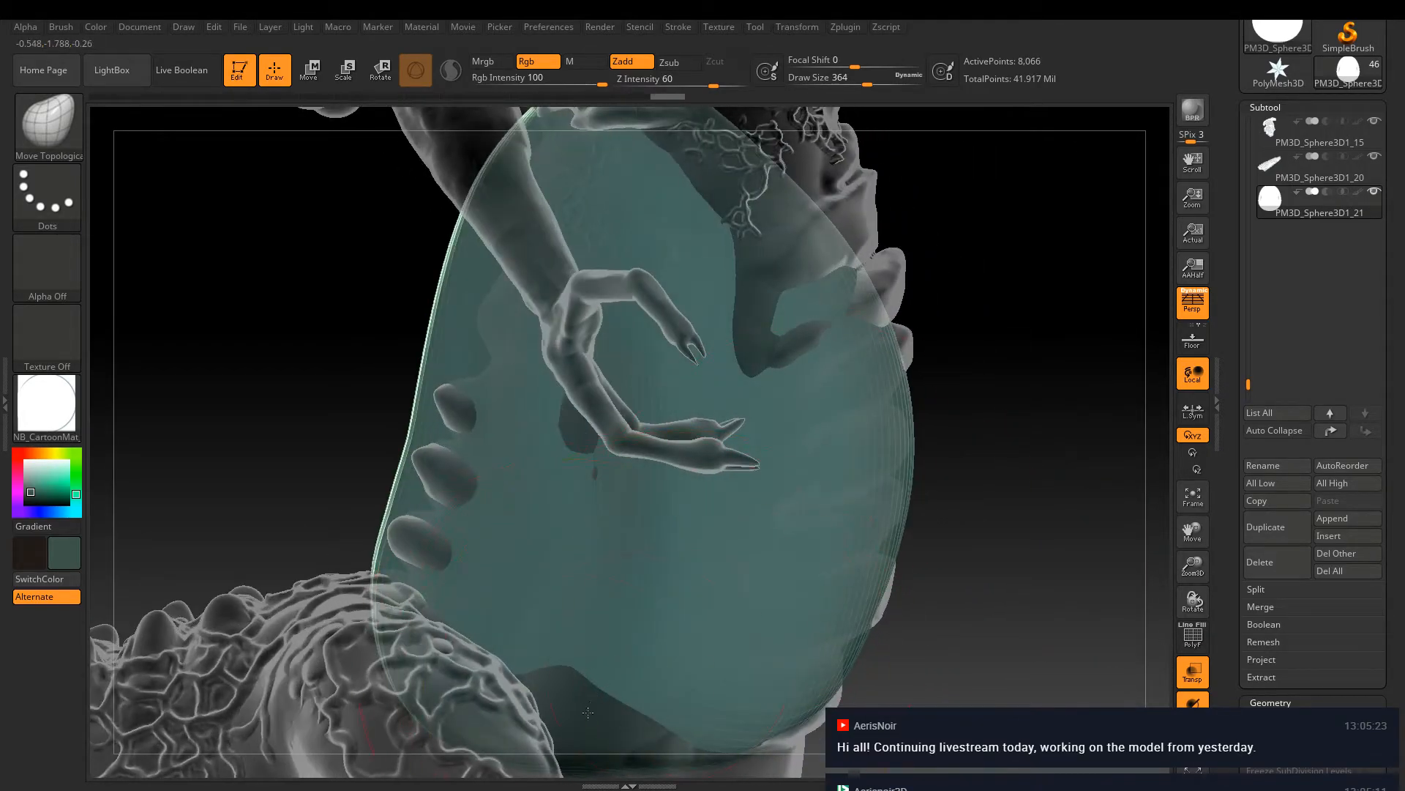
left_click_drag(591, 706, 607, 768)
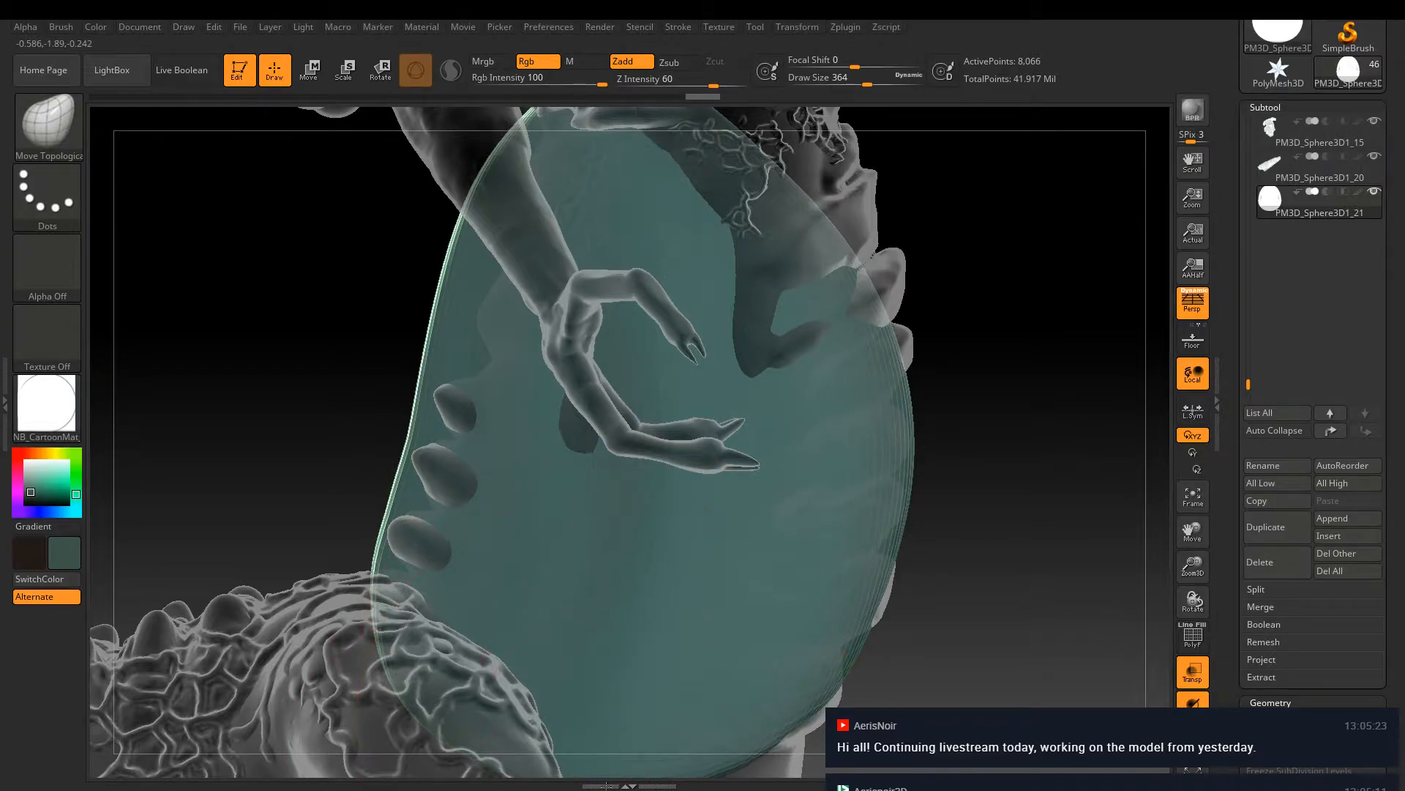
right_click_drag(618, 489, 629, 456)
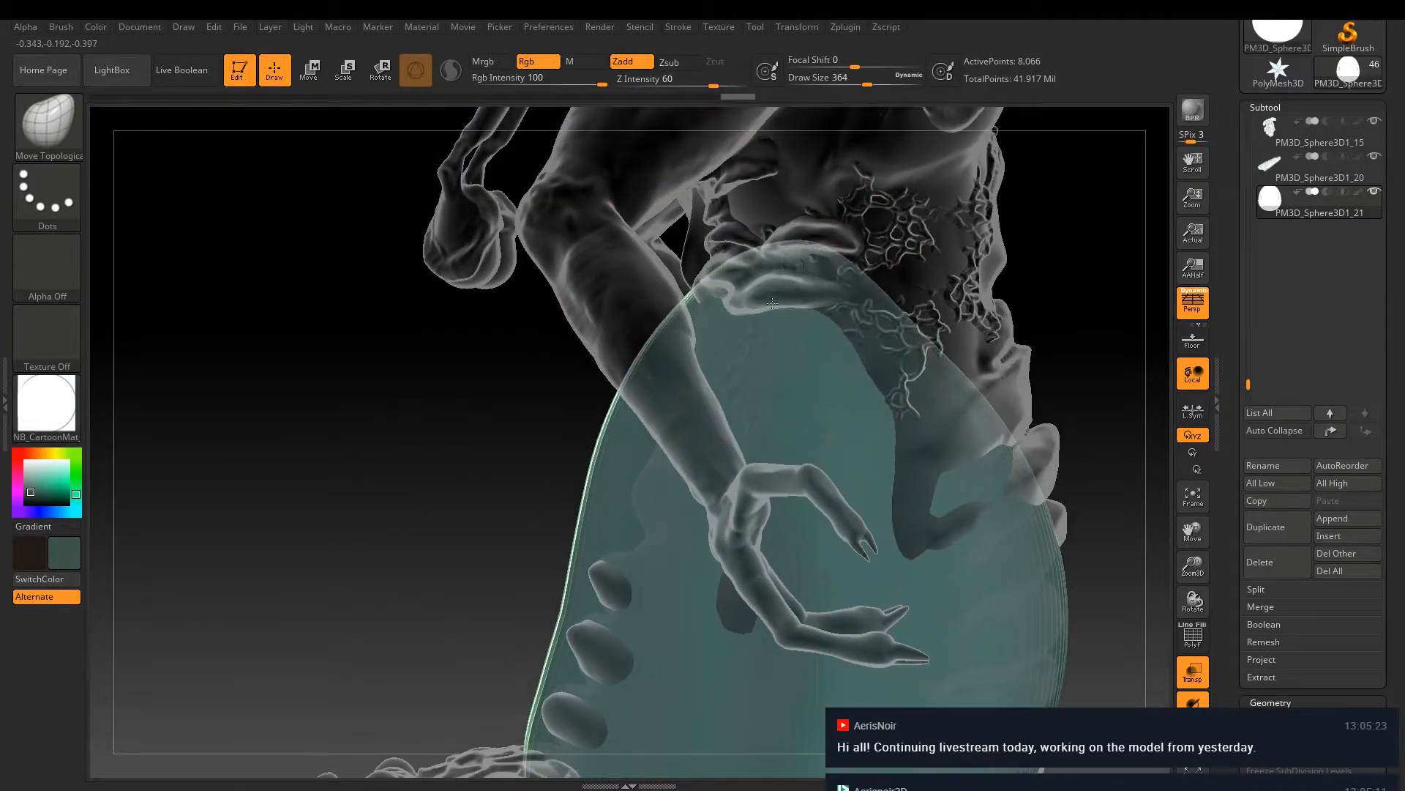
left_click_drag(628, 456, 800, 397)
Mask the back strip of the sphere along the spine and reduce the Move Topological draw size to 216
mouse_move(850, 469)
right_mouse_down()
mouse_move(894, 538)
mouse_move(779, 532)
right_mouse_up()
right_click_drag(749, 440, 746, 444)
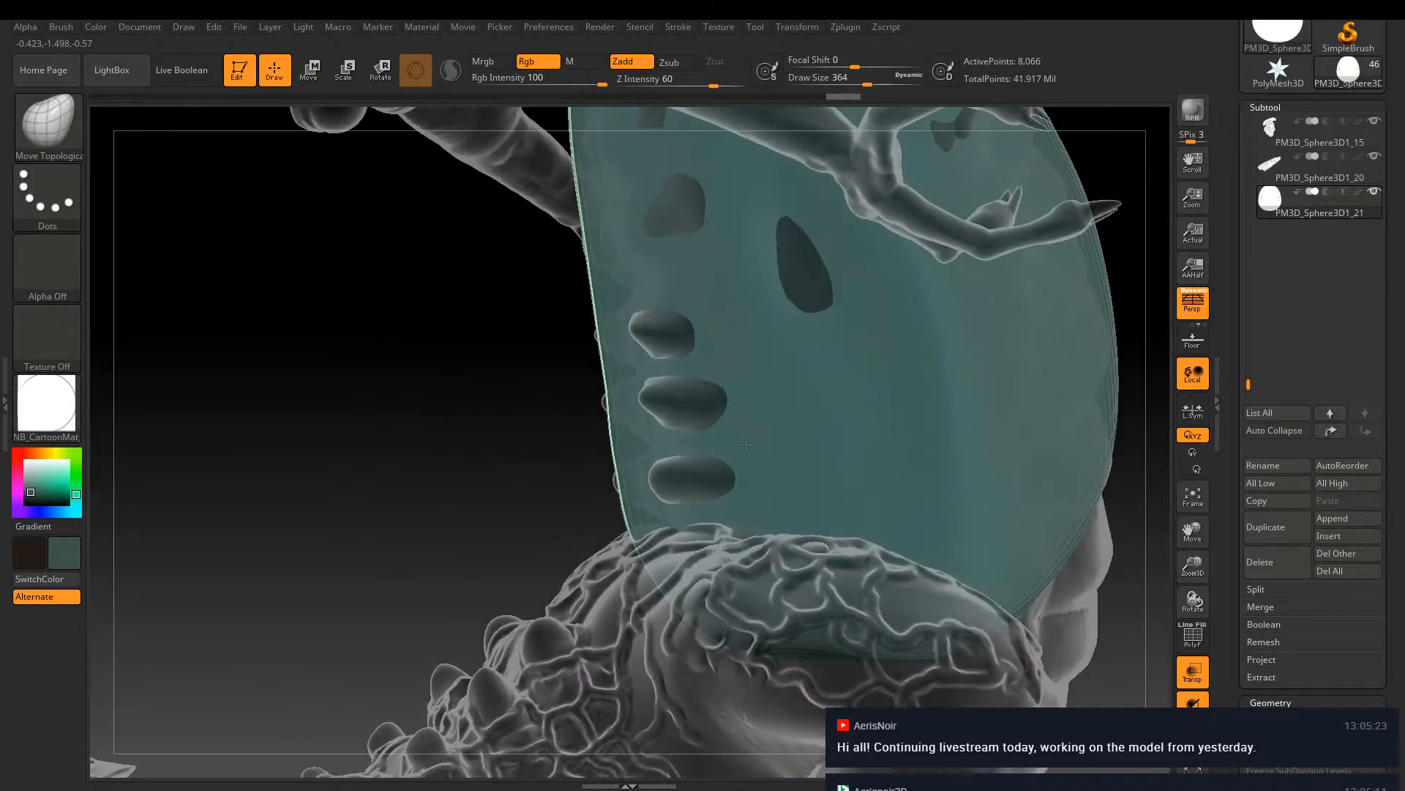
right_click_drag(901, 474, 756, 636)
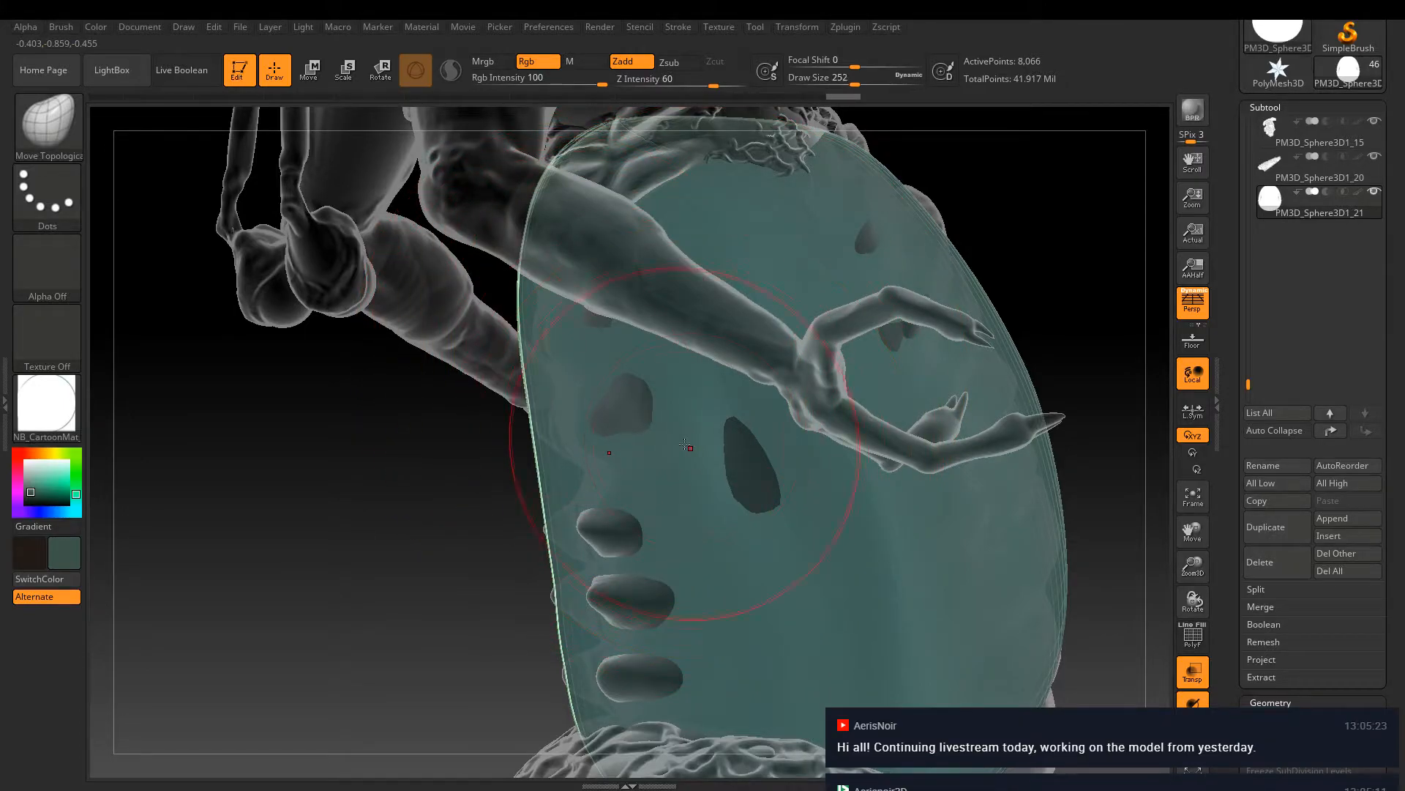
right_click_drag(685, 445, 600, 257)
mouse_move(599, 257)
left_mouse_down("ctrl")
mouse_move(597, 417)
mouse_move(634, 648)
mouse_move(655, 523)
mouse_move(648, 447)
left_mouse_up("ctrl")
right_click_drag(653, 472, 680, 471)
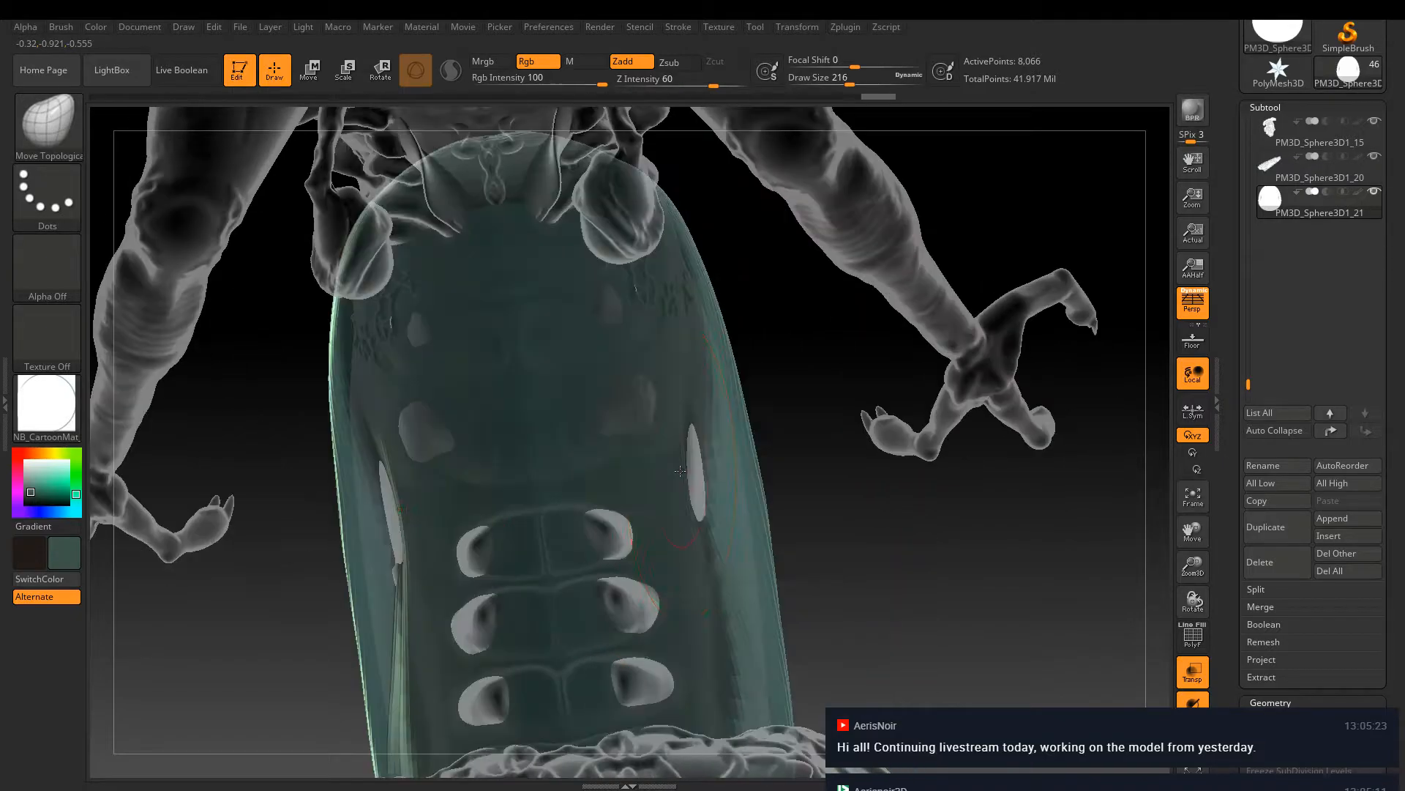
right_click_drag(625, 569, 671, 336)
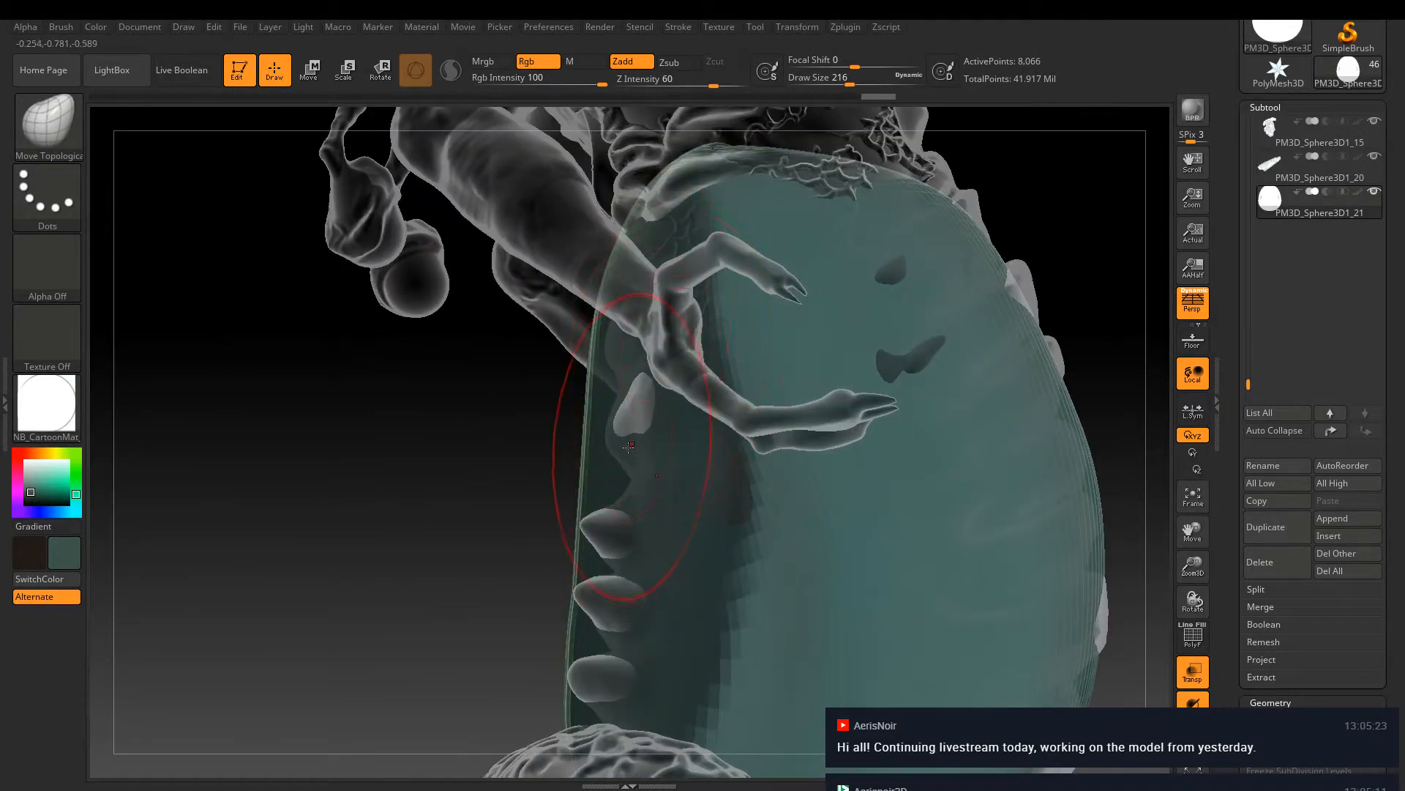
Fit the sphere's unmasked sides closer to the creature's trunk and clear the mask
right_click_drag(638, 572, 913, 313)
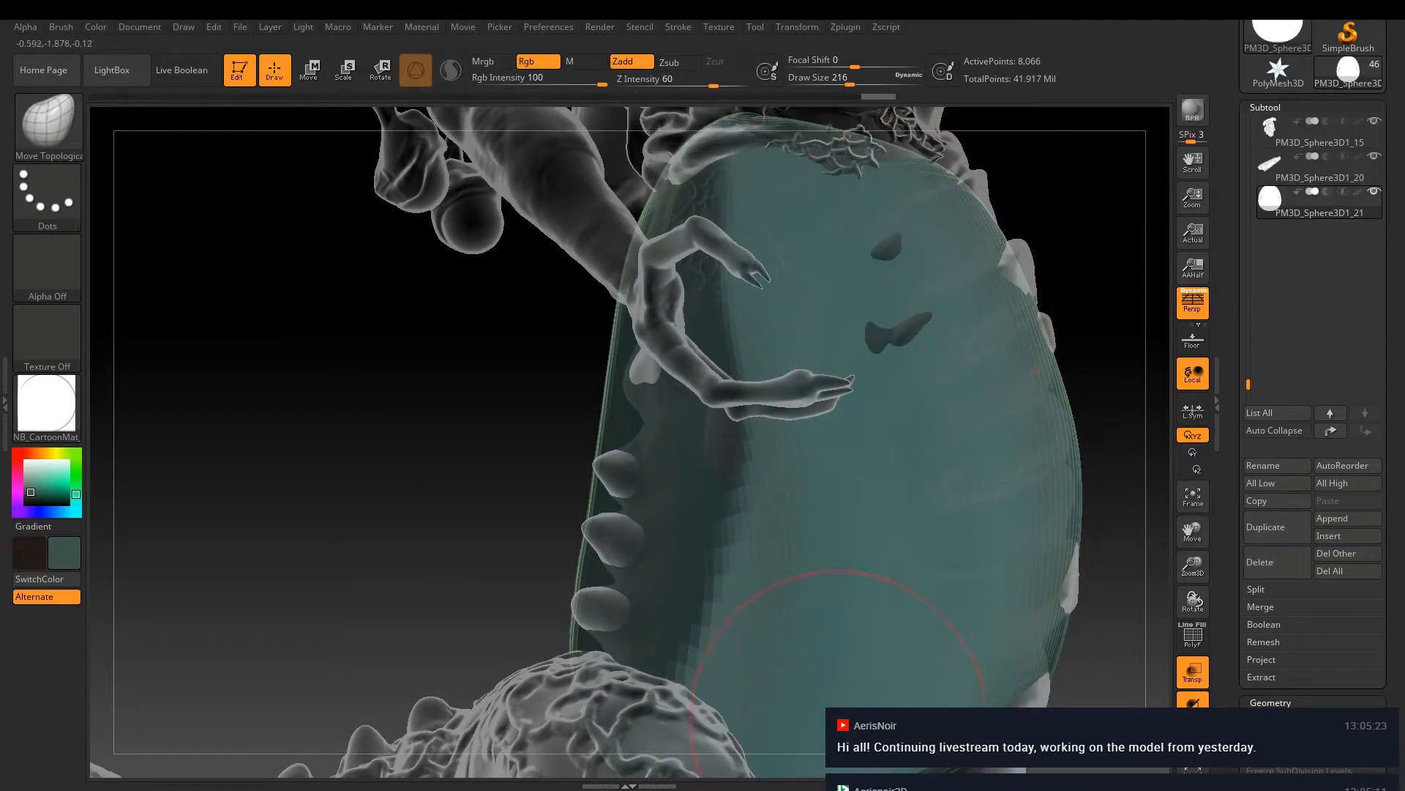
right_click_drag(910, 399, 625, 503)
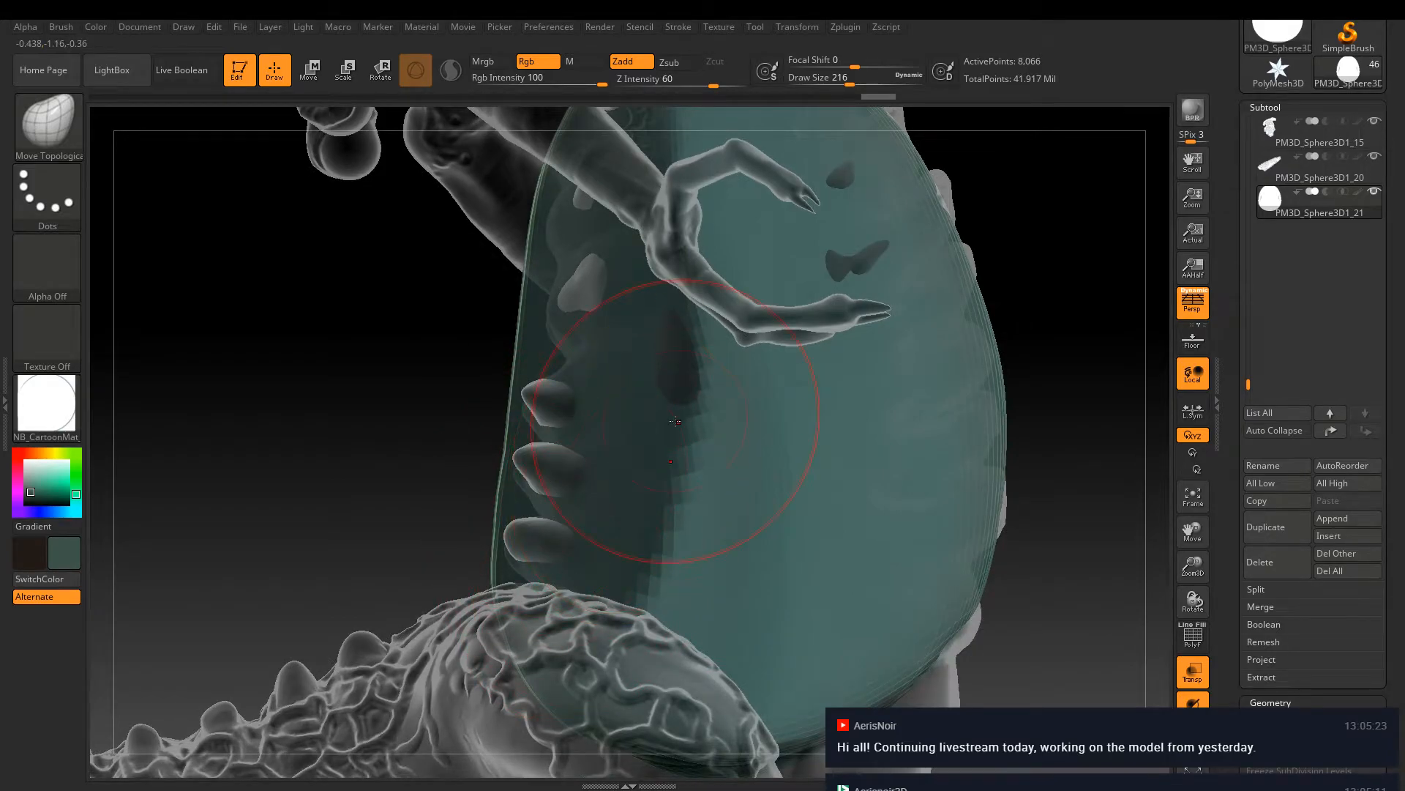
right_click_drag(710, 414, 686, 500)
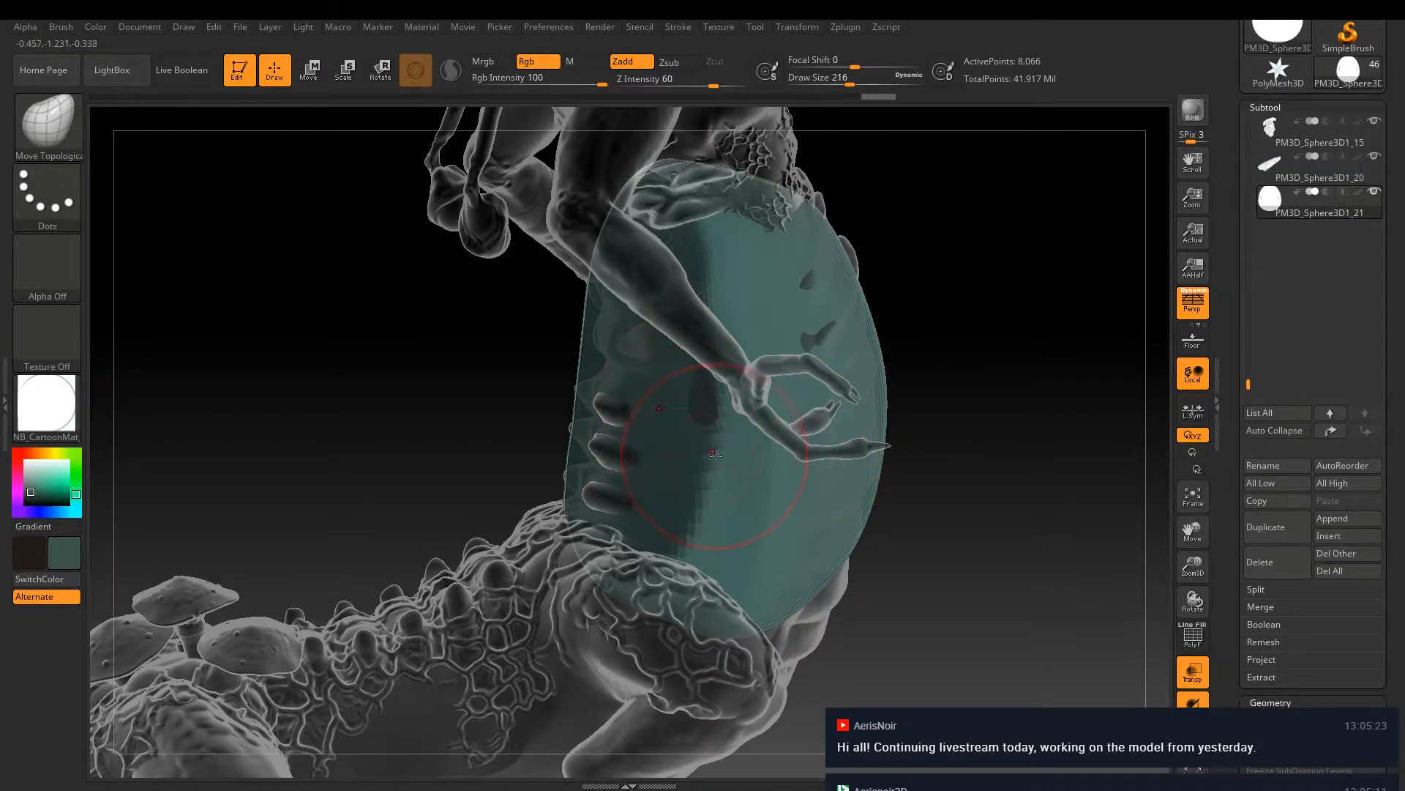
right_click_drag(713, 454, 705, 399)
mouse_move(1070, 452)
right_mouse_down()
mouse_move(1032, 426)
mouse_move(984, 457)
right_mouse_up()
left_click(985, 457, "ctrl")
key("F1")
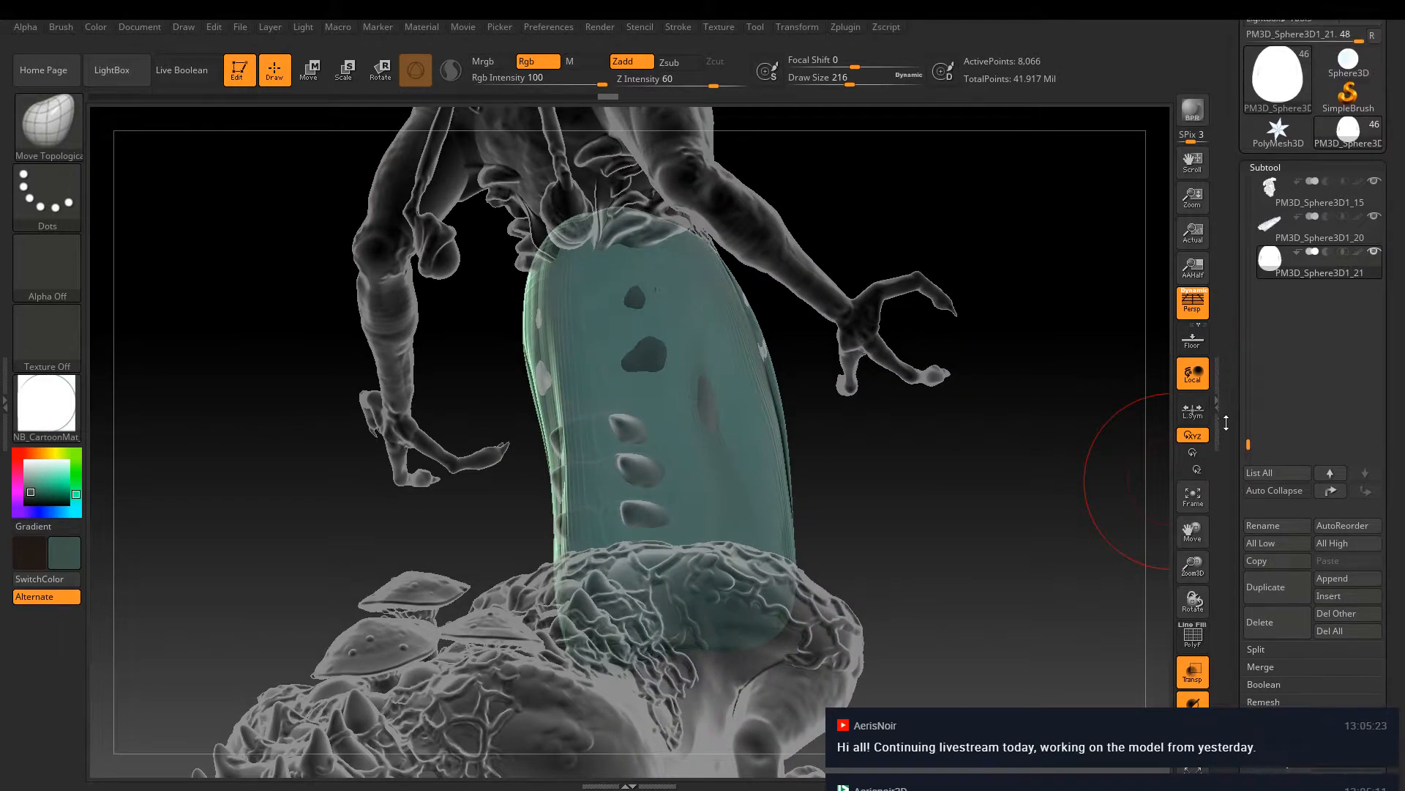
Set the projection distance to 0.04537 and project the fitted sphere onto the creature's trunk with ProjectAll
left_click_drag(1238, 446, 1231, 299)
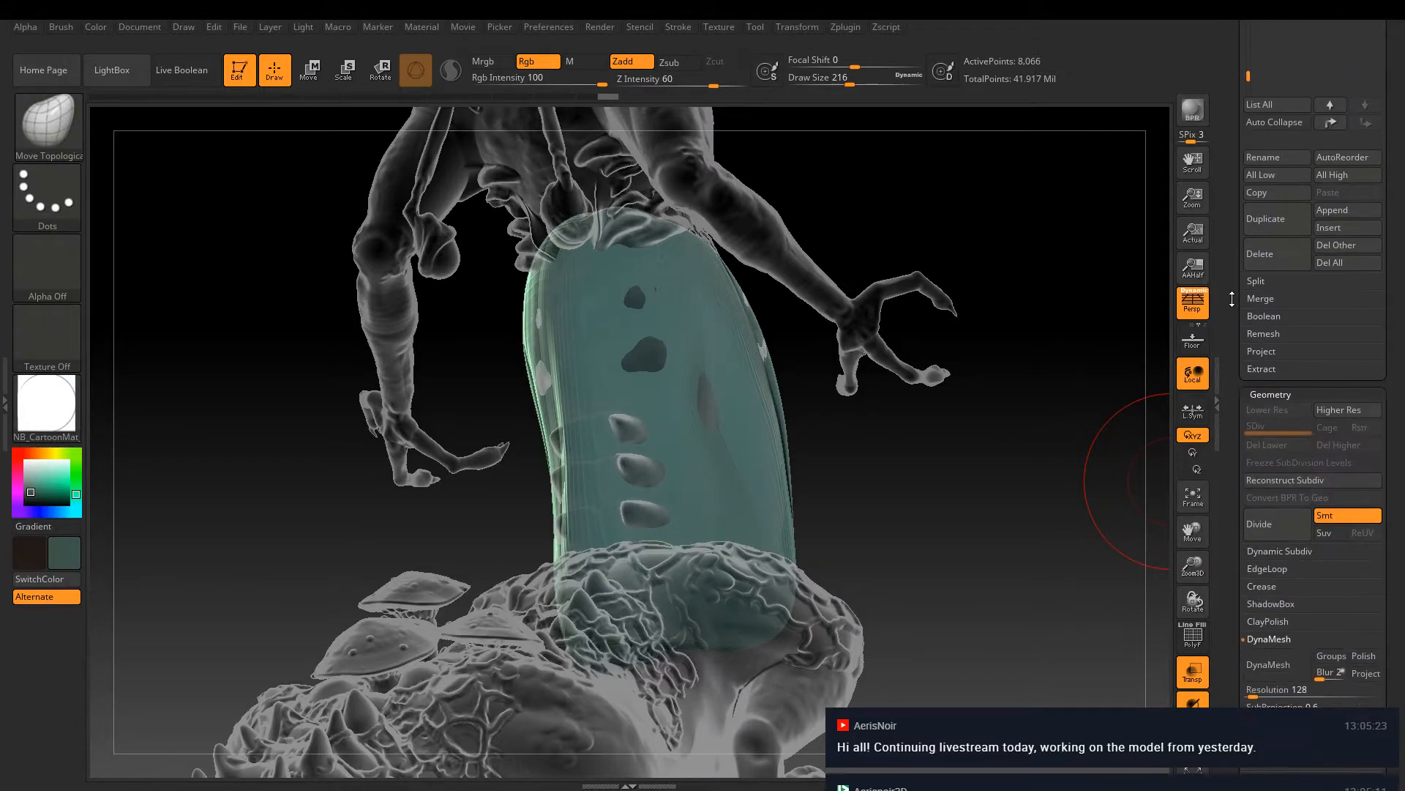
left_click(1283, 352)
right_click_drag(909, 474, 1061, 410)
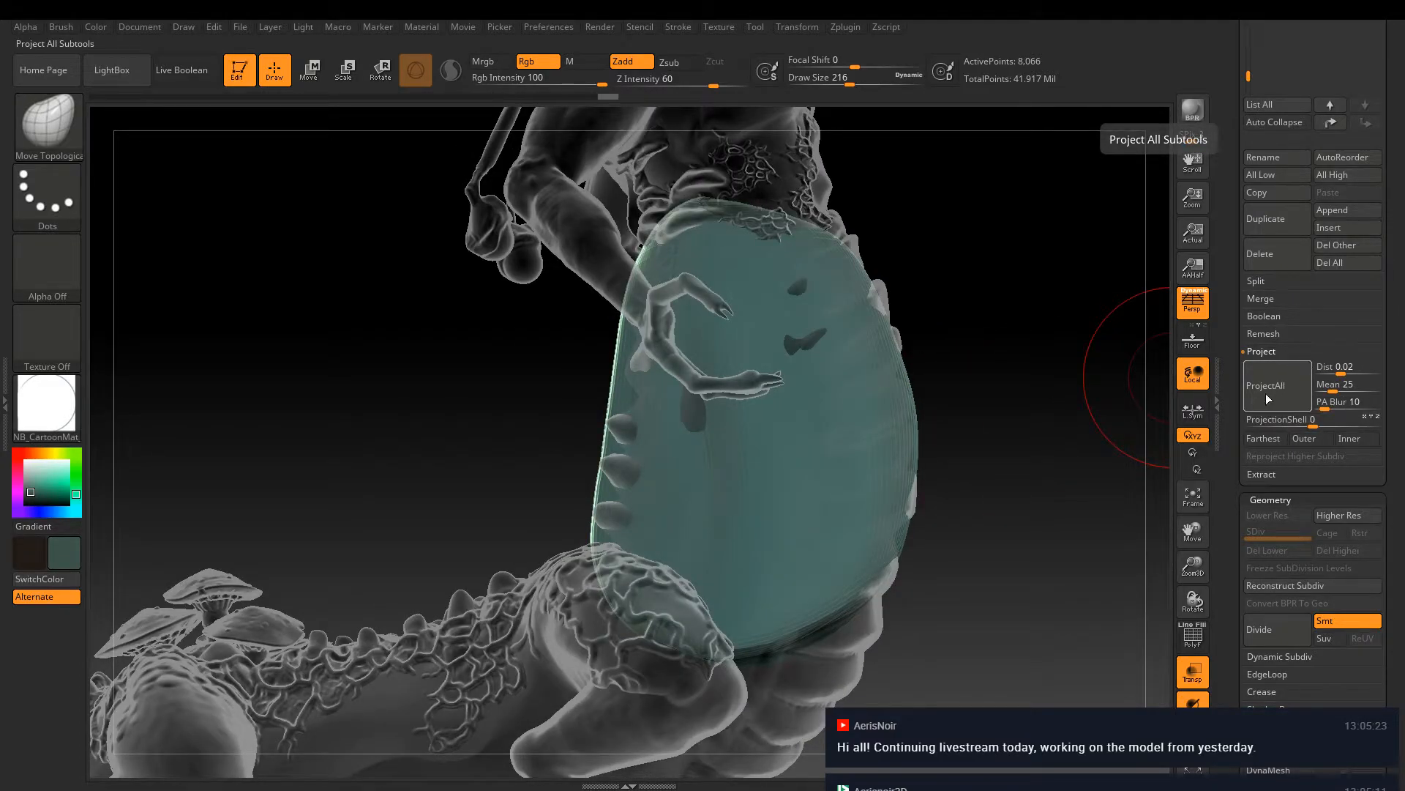
left_click_drag(1340, 370, 1345, 371)
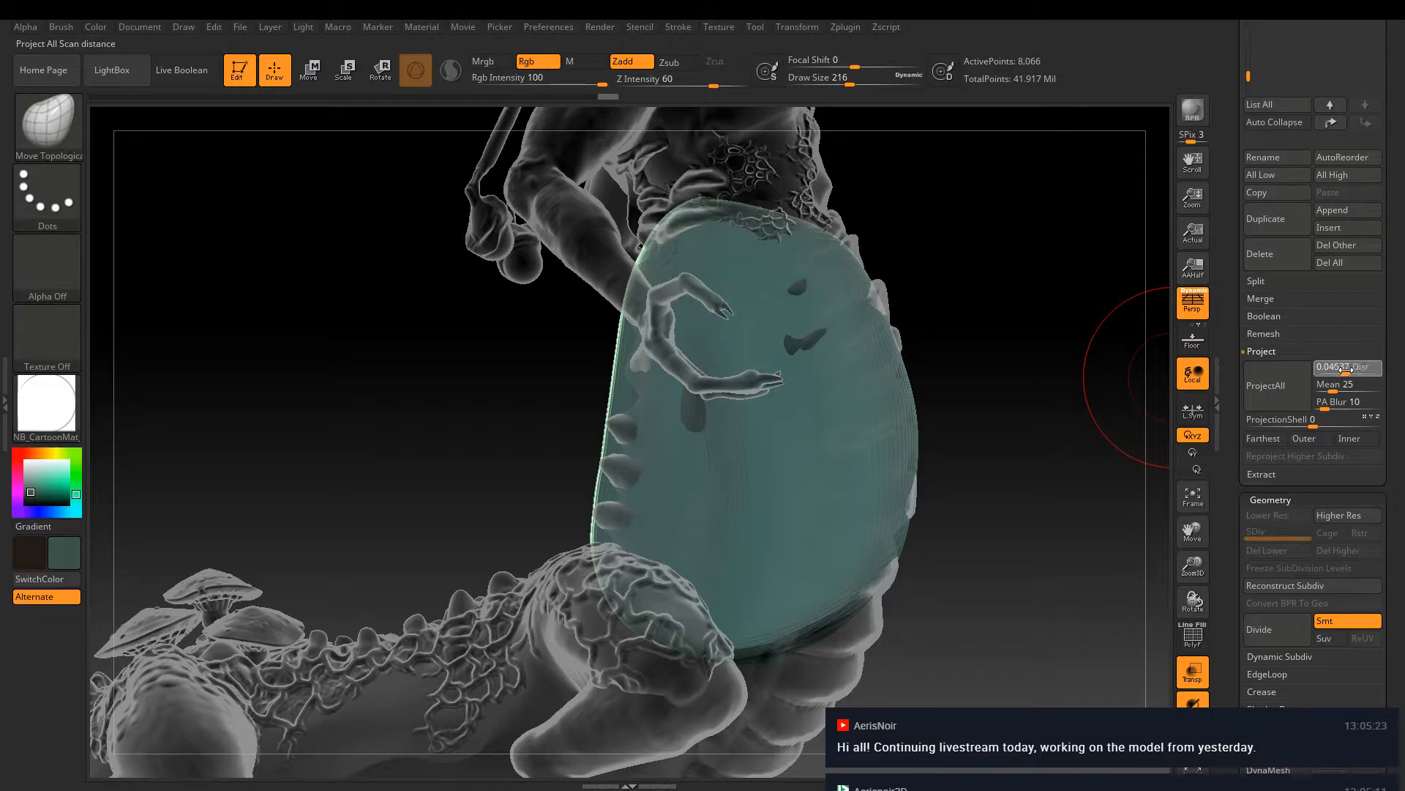
left_click(1285, 386)
left_click(1096, 414)
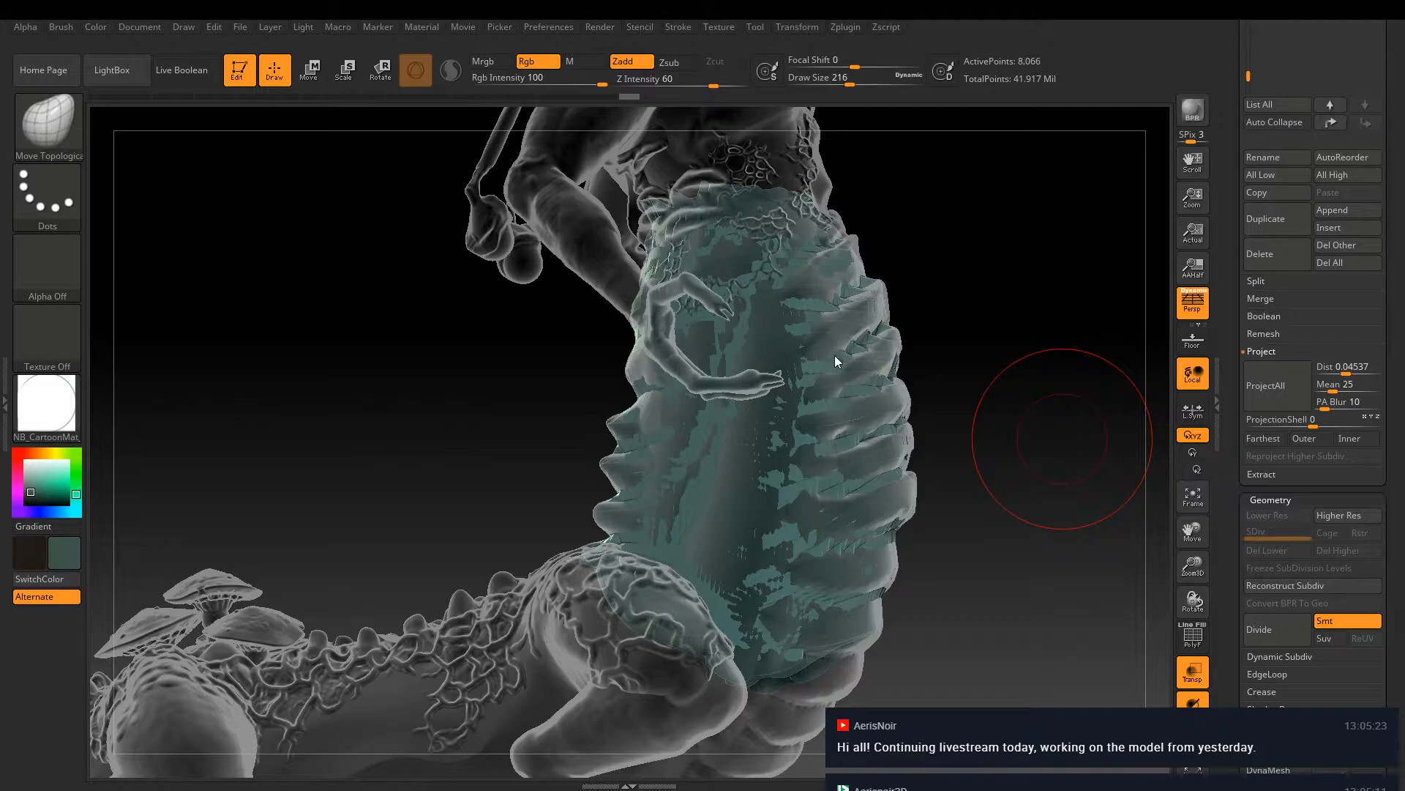
left_click_drag(842, 366, 1025, 410)
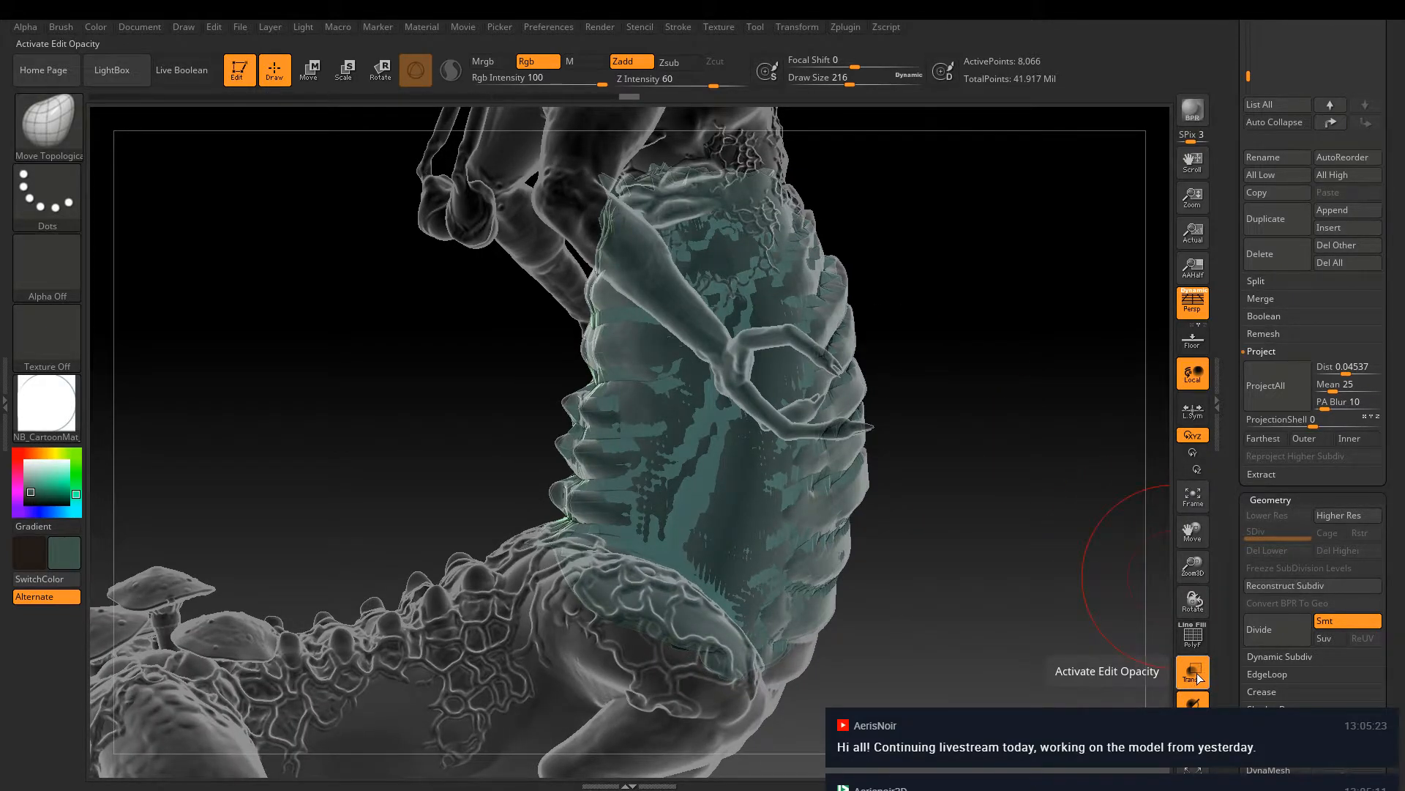
Turn off transparency for the other subtools and examine the projected moss around the trunk's ribs, side and belly
left_click(1196, 674)
left_click_drag(901, 476, 940, 429)
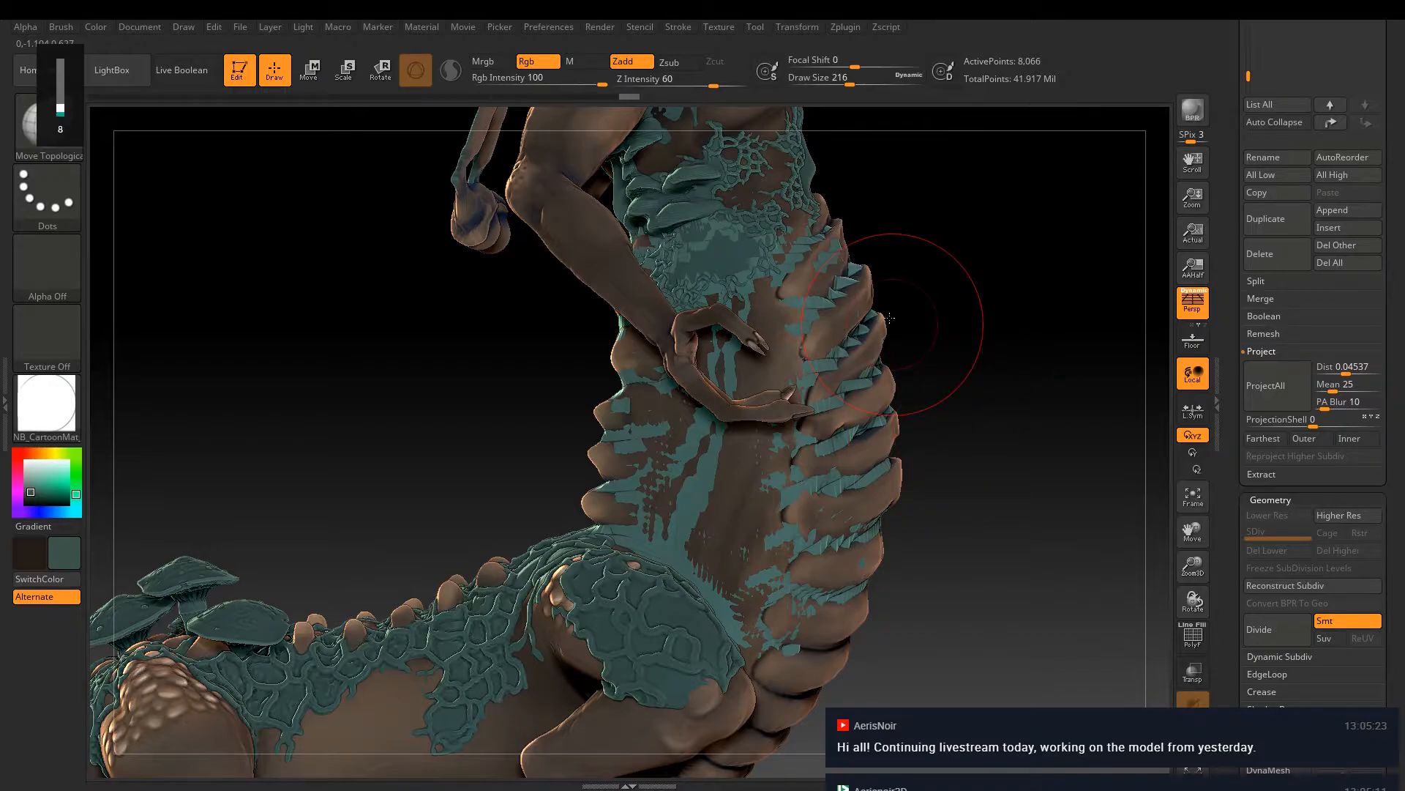
left_click_drag(890, 318, 941, 376)
key("ctrl")
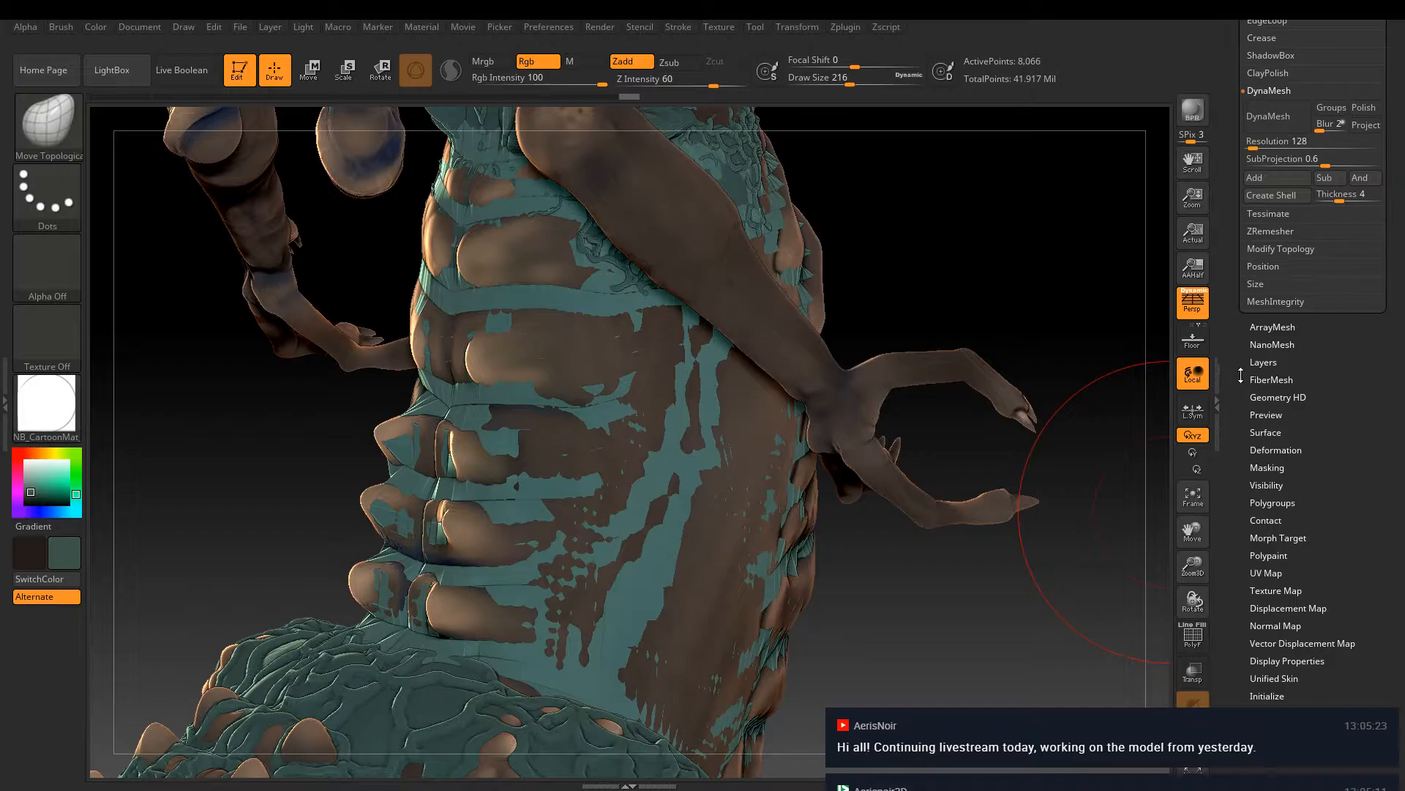
key("shift")
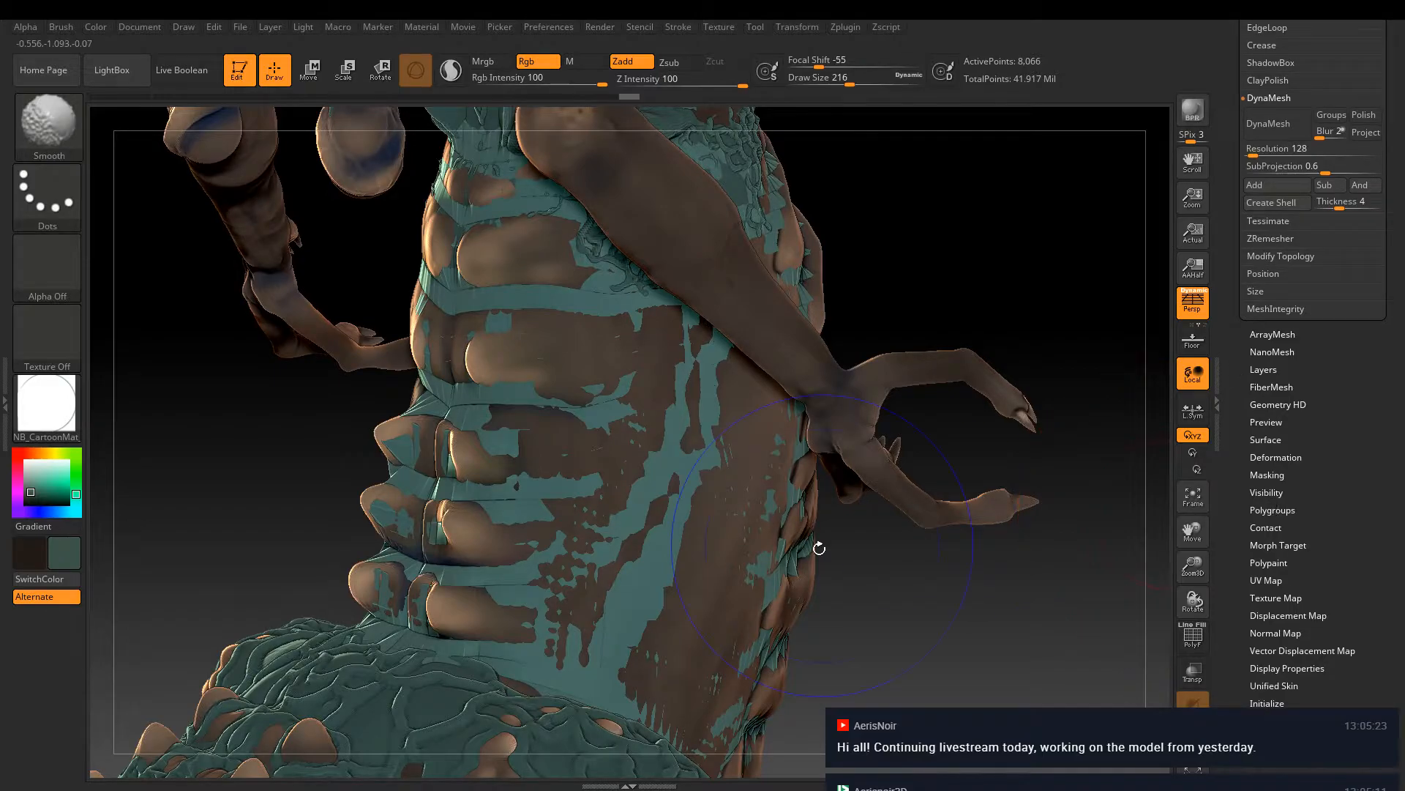
mouse_move(819, 547)
left_mouse_down()
mouse_move(759, 436)
mouse_move(741, 436)
left_mouse_up()
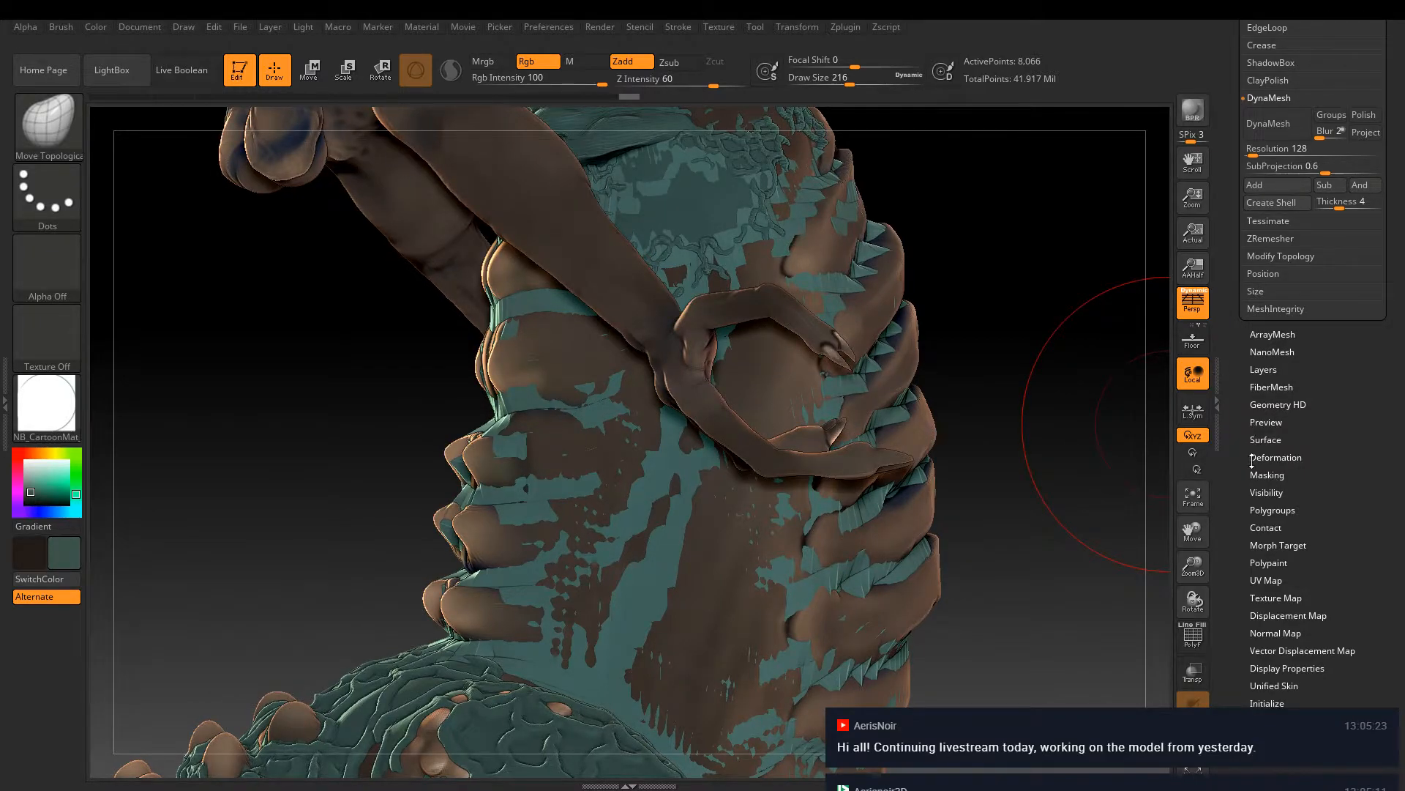
key("shift")
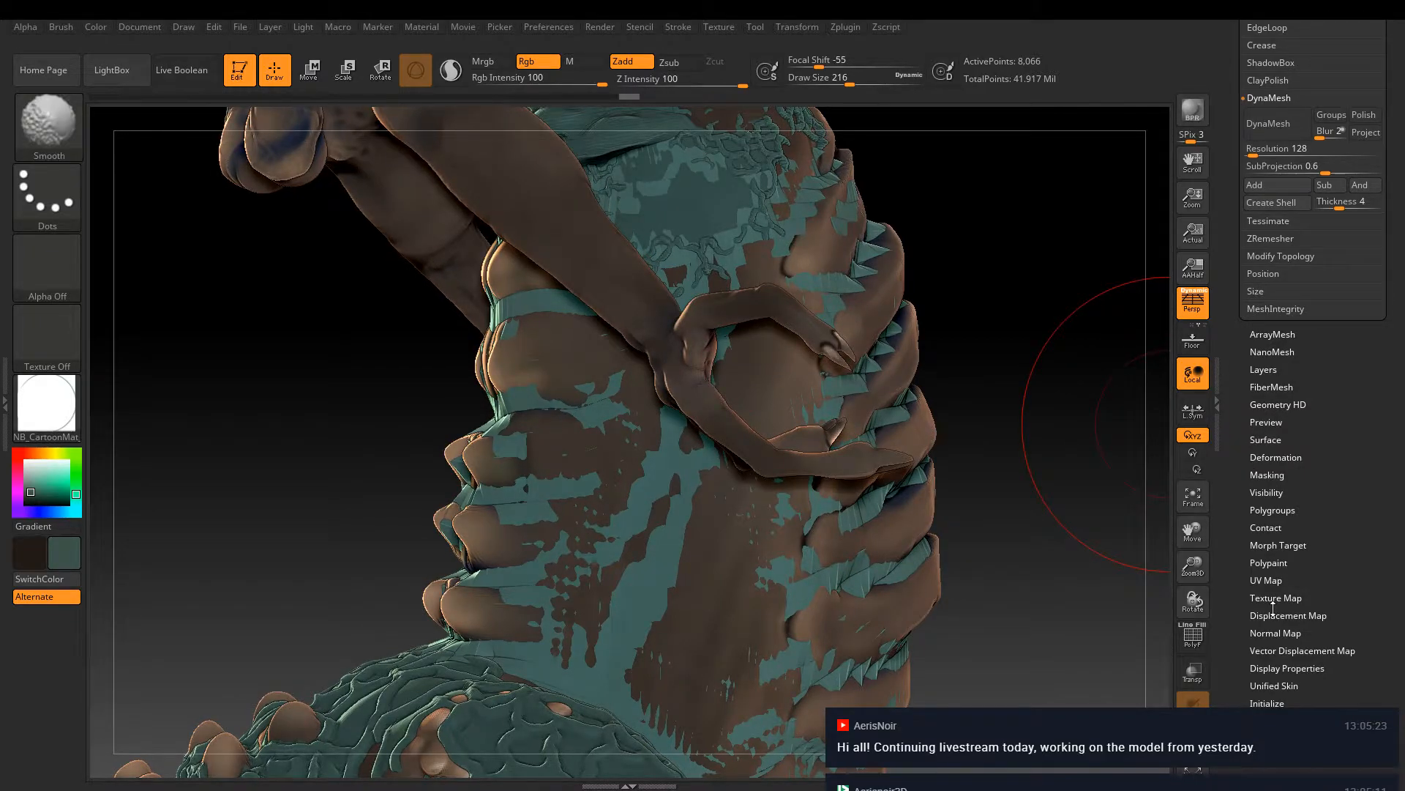
Remesh the projected moss with DynaMesh and raise the DynaMesh resolution to 504
left_click_drag(1250, 431, 1242, 463)
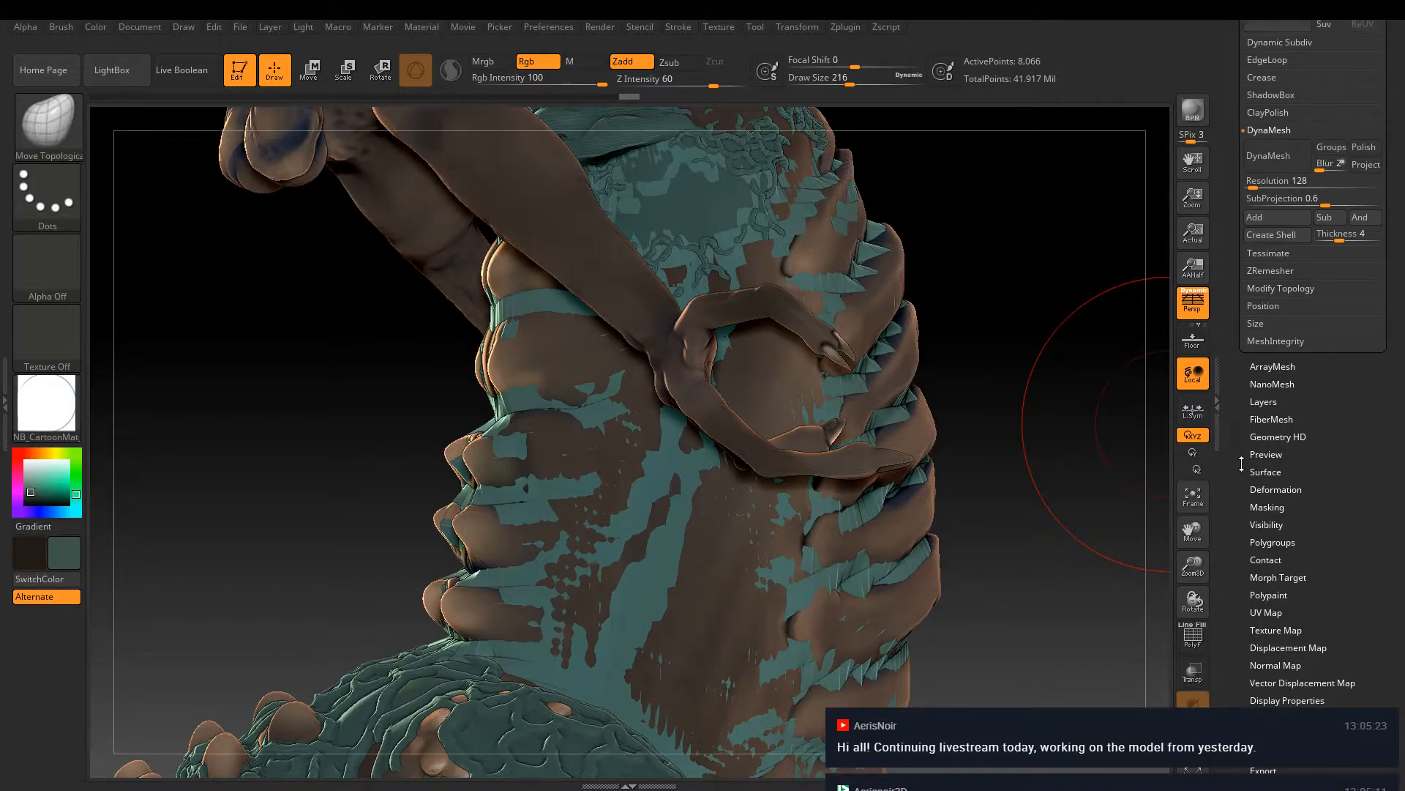
scroll(1242, 463, "up", 5)
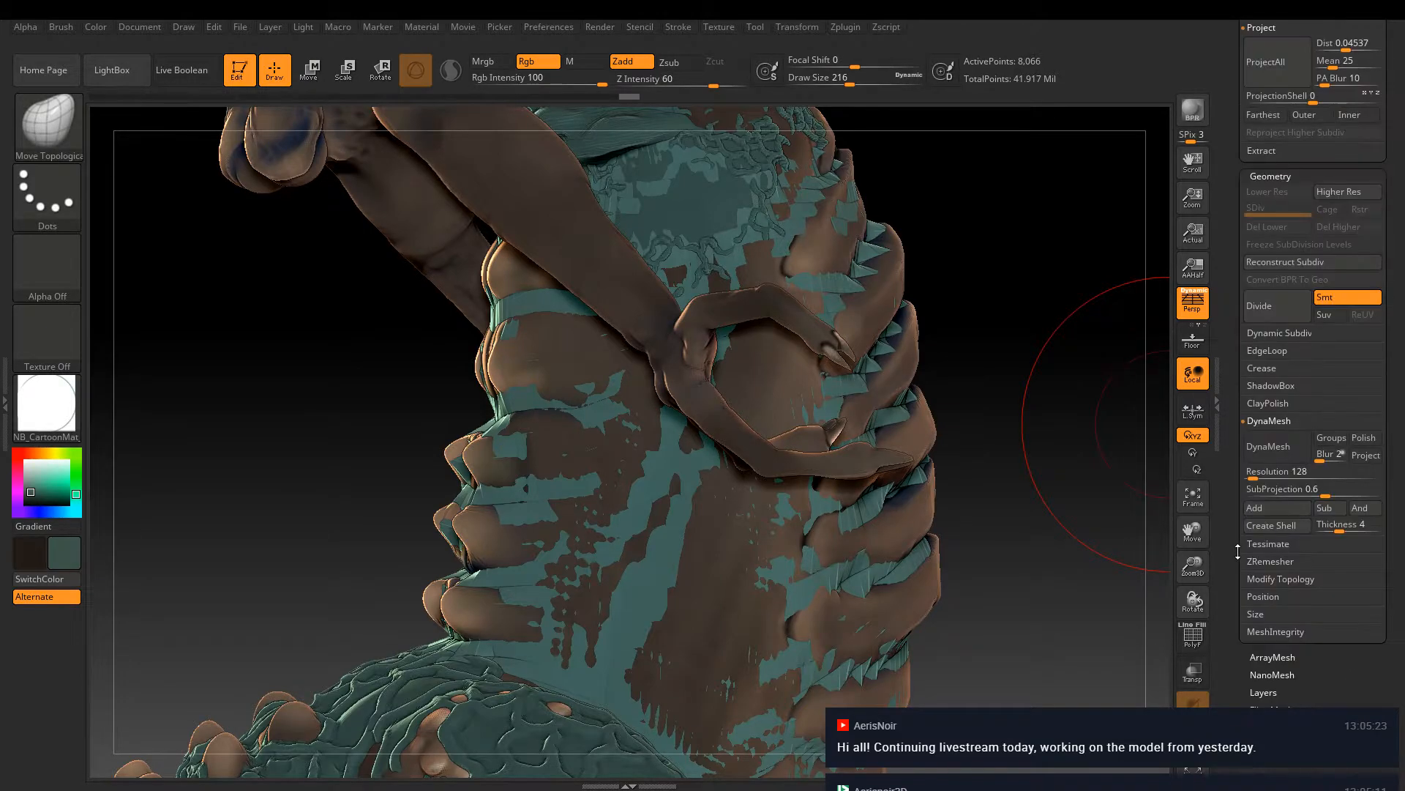
left_click(1256, 474)
type("216")
left_click(1268, 455)
left_click(1261, 477)
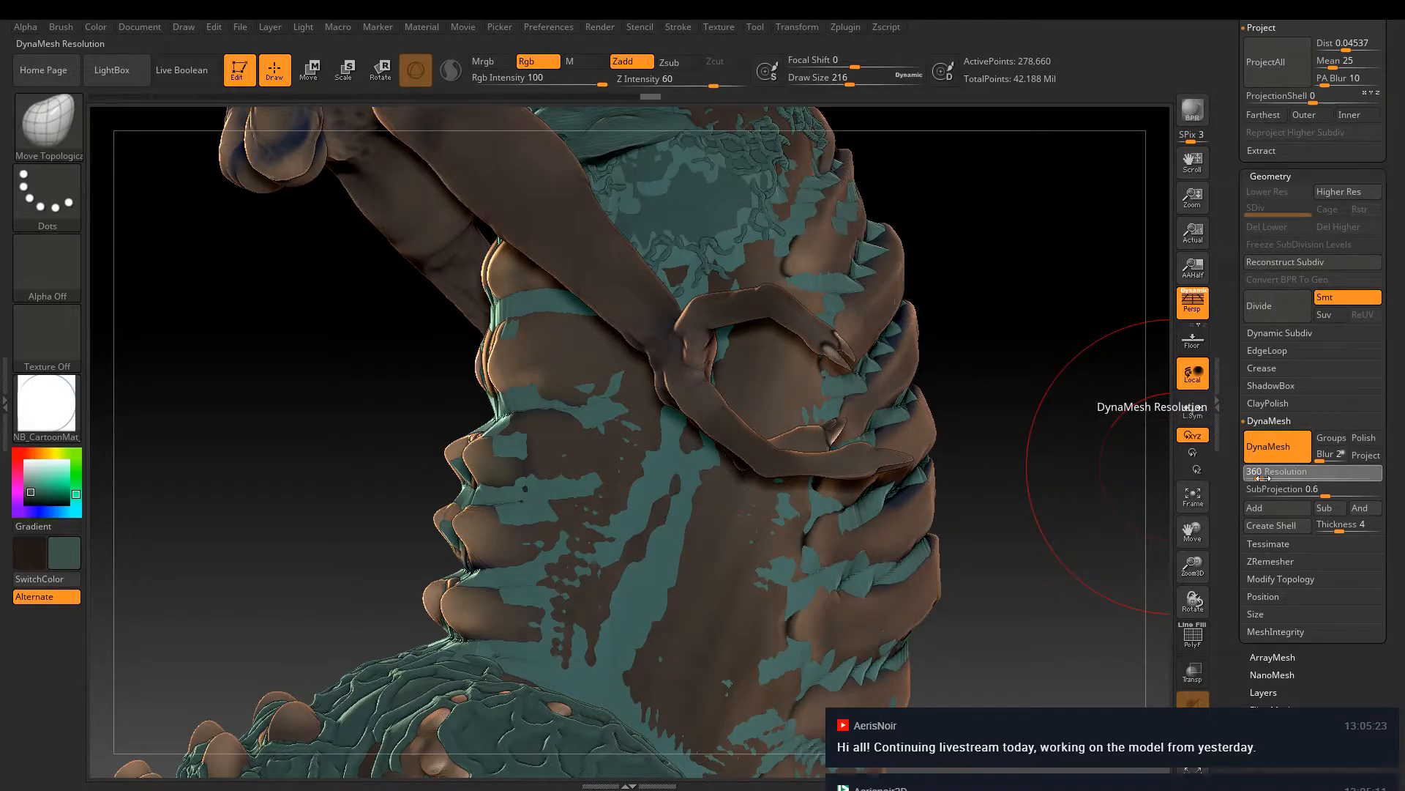
left_click_drag(1262, 477, 1266, 477)
left_click(1274, 446)
right_click_drag(564, 436, 626, 430)
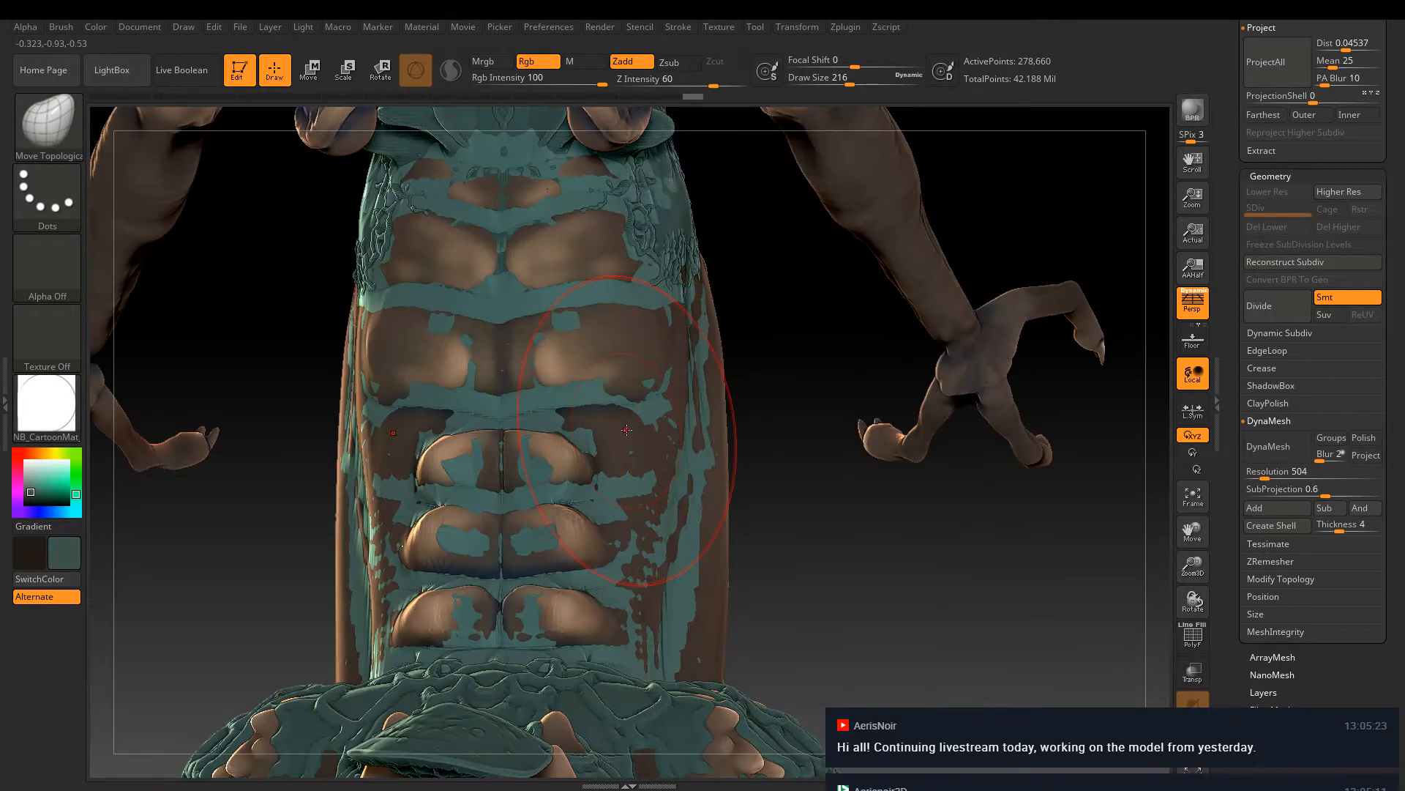
left_click(1293, 422)
left_click(1256, 424)
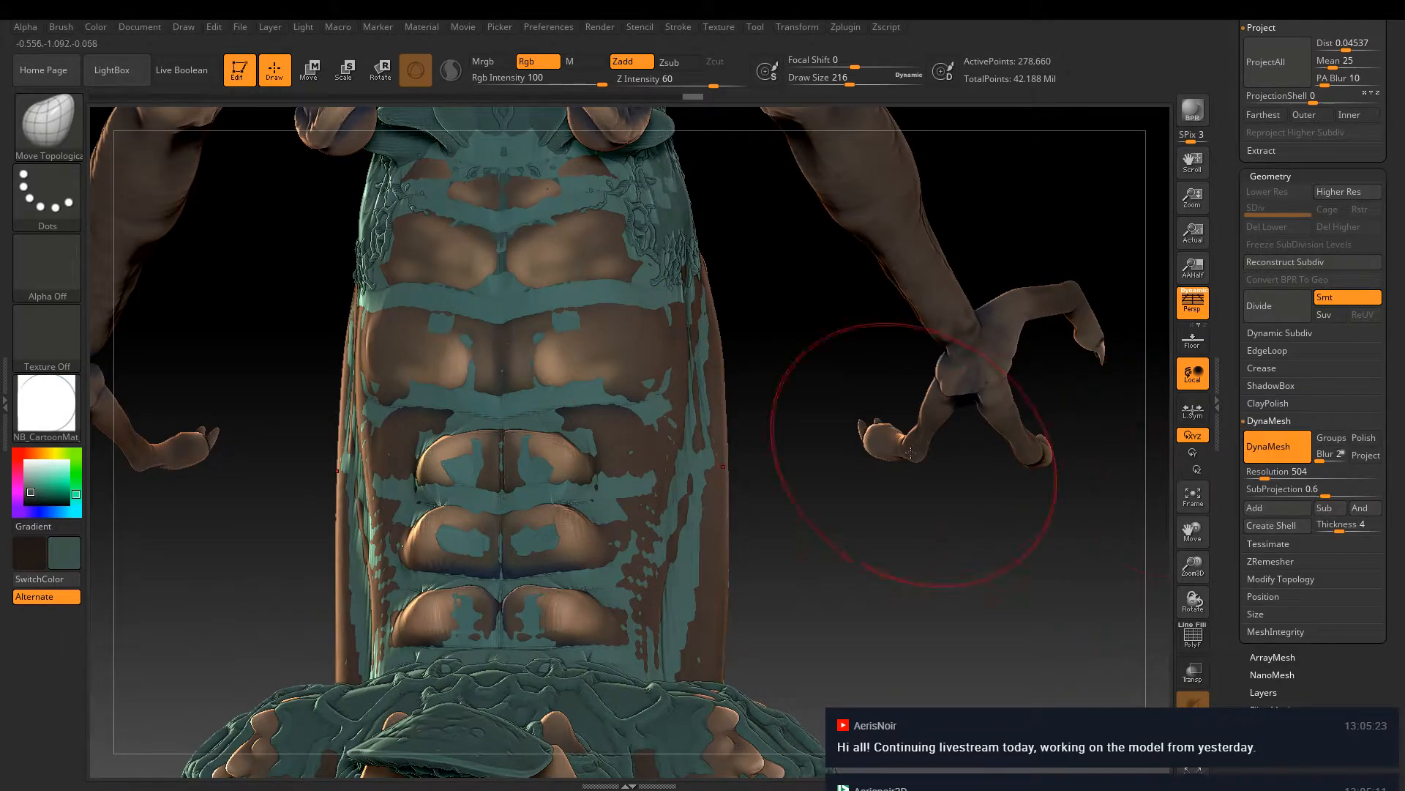
Smooth the projected moss over the belly plates at the front of the trunk and reduce the draw size to 184
right_click_drag(721, 300, 665, 302, "alt")
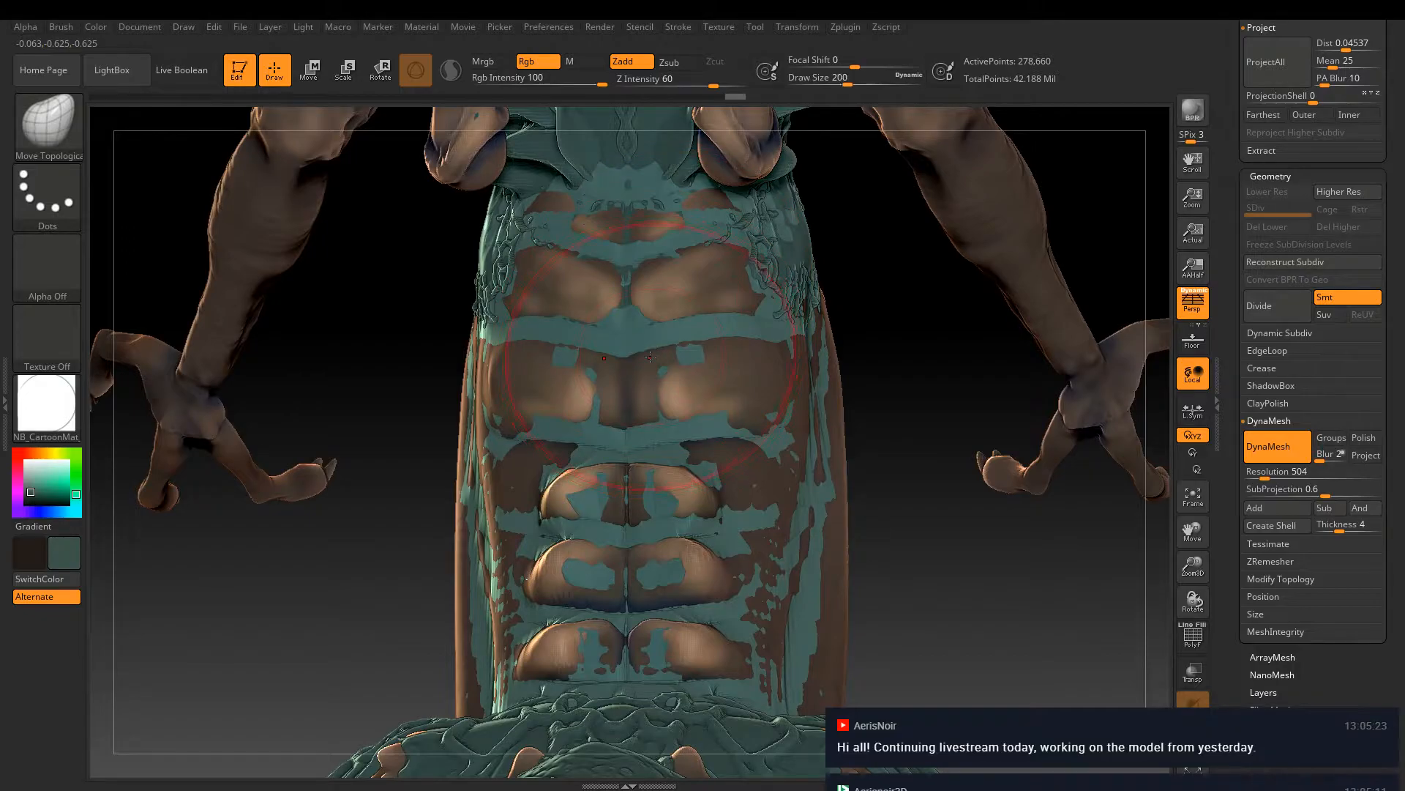
mouse_move(583, 370)
left_mouse_down("shift")
mouse_move(571, 348)
mouse_move(609, 278)
left_mouse_up("shift")
left_click_drag(545, 445, 607, 644, "shift")
right_click_drag(783, 439, 614, 428)
mouse_move(859, 424)
right_mouse_down()
mouse_move(790, 314)
mouse_move(826, 249)
right_mouse_up()
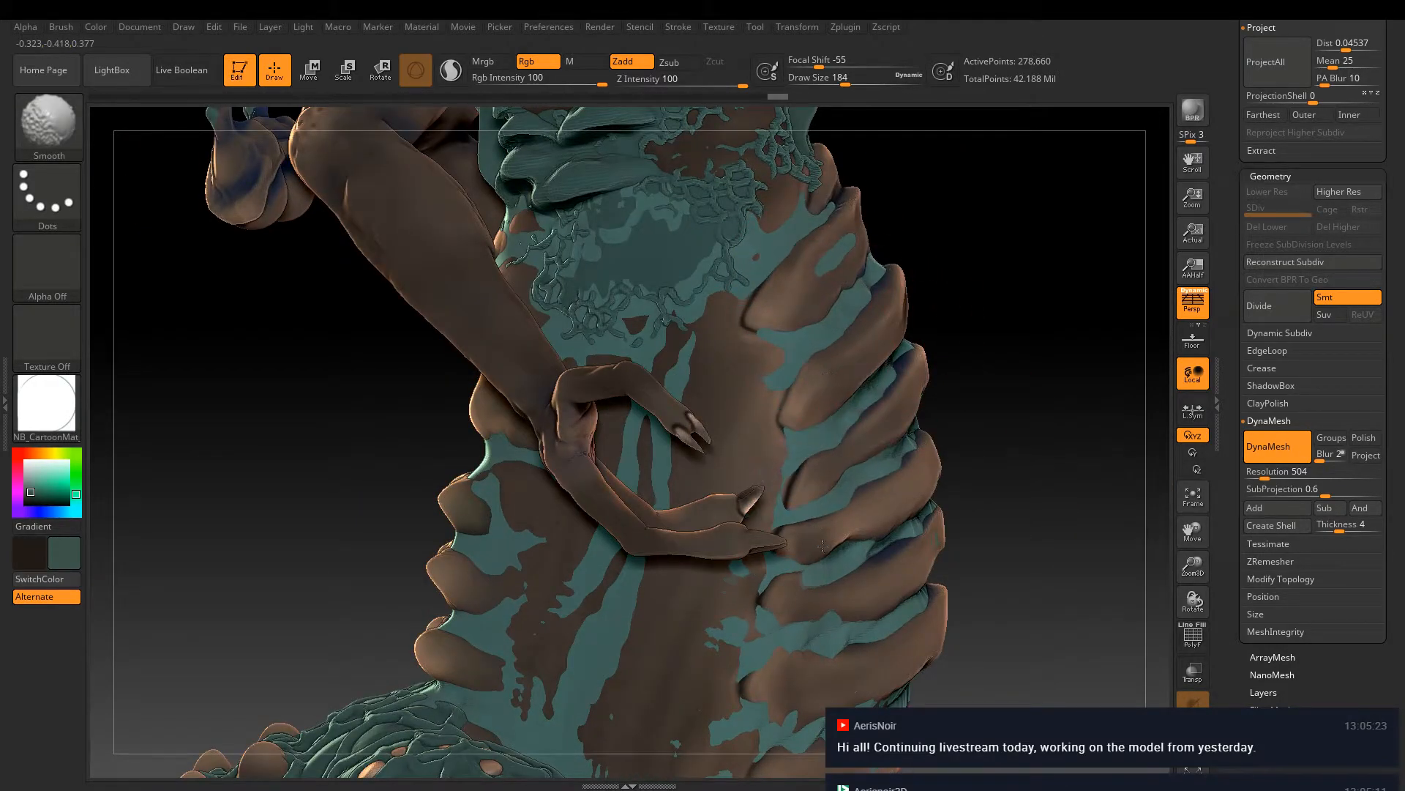
Smooth the jagged moss edges between the back ribs, along the trunk's side and around the belly plates
key("b")
key("m")
key("t")
mouse_move(1003, 484)
right_mouse_down()
mouse_move(830, 521)
mouse_move(956, 344)
right_mouse_up()
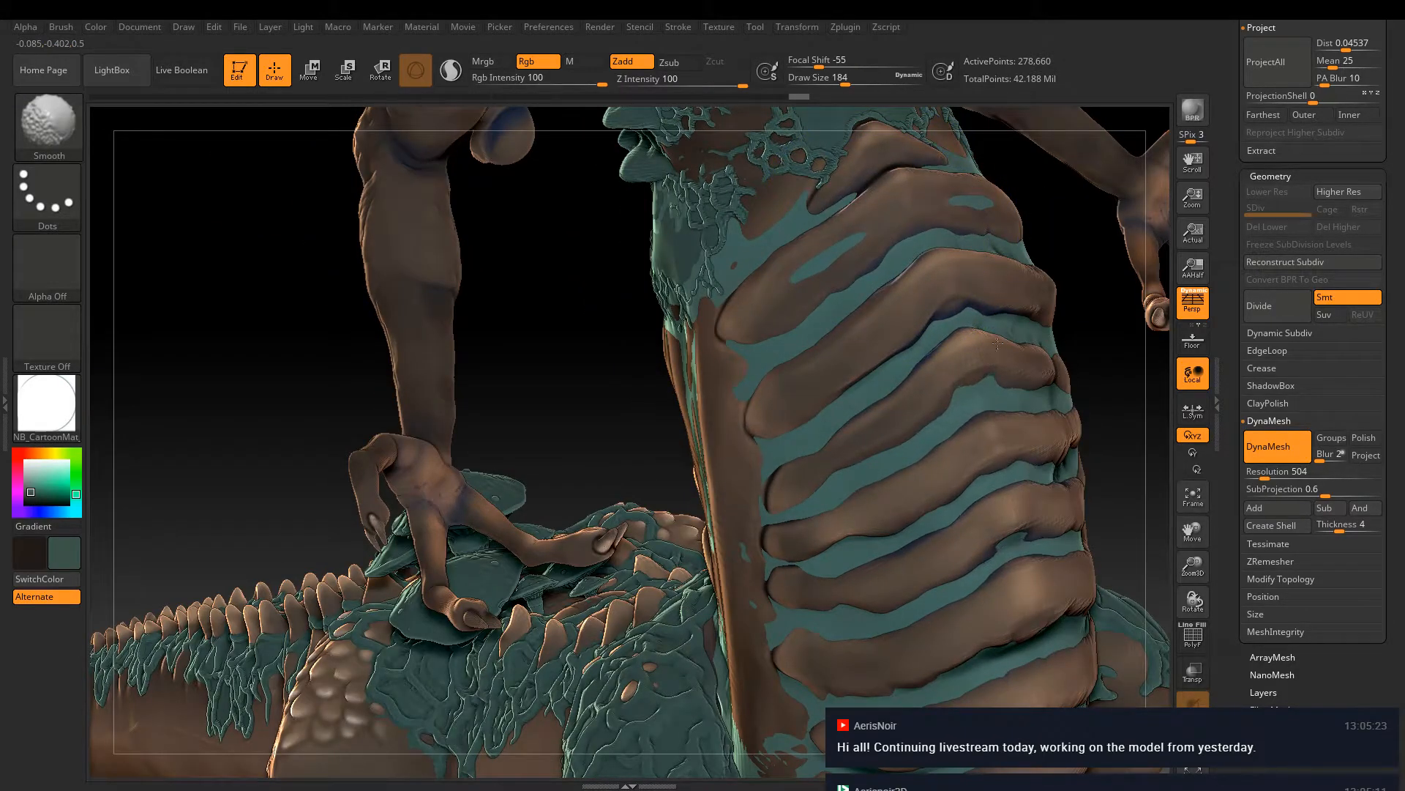
right_click_drag(874, 323, 864, 554)
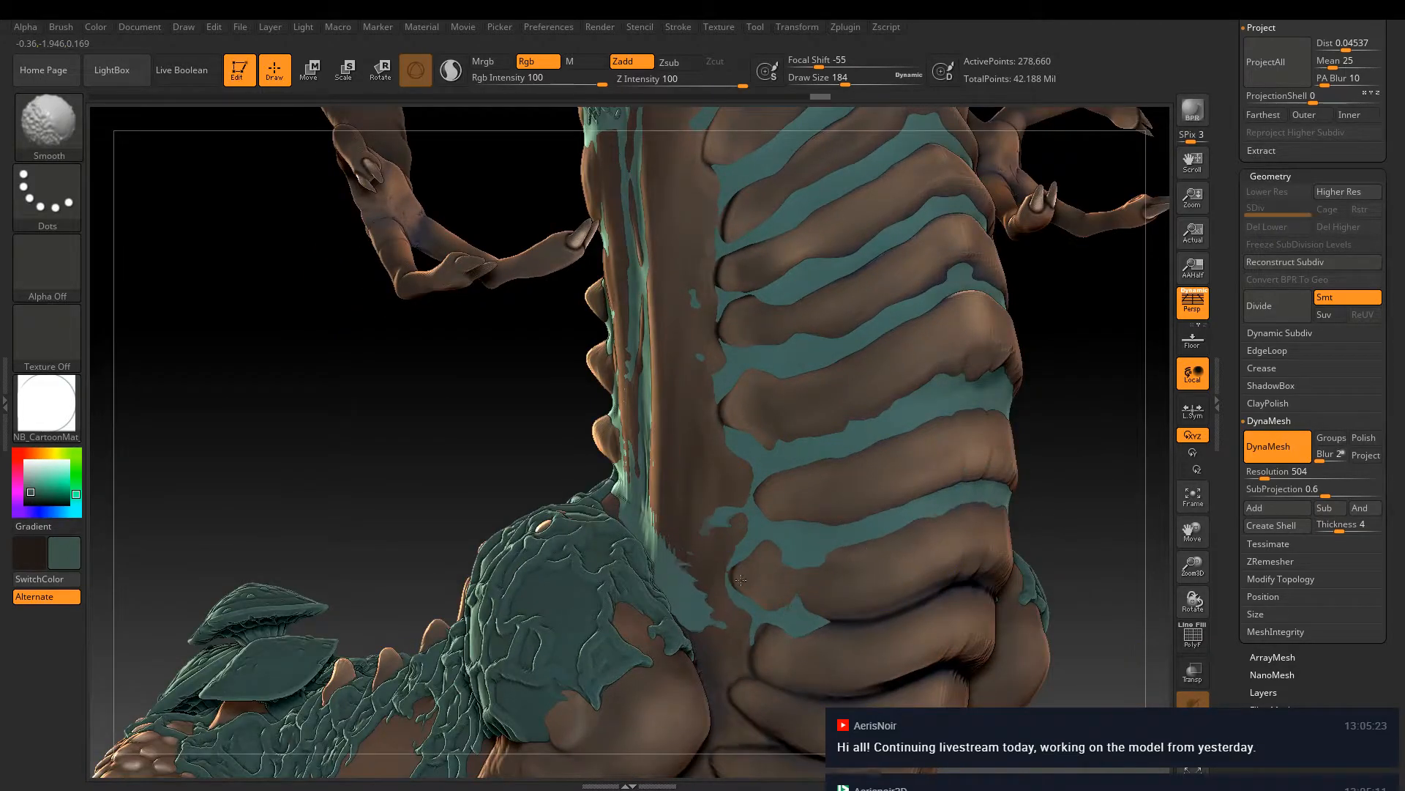
mouse_move(740, 590)
right_mouse_down()
mouse_move(917, 504)
mouse_move(810, 480)
right_mouse_up()
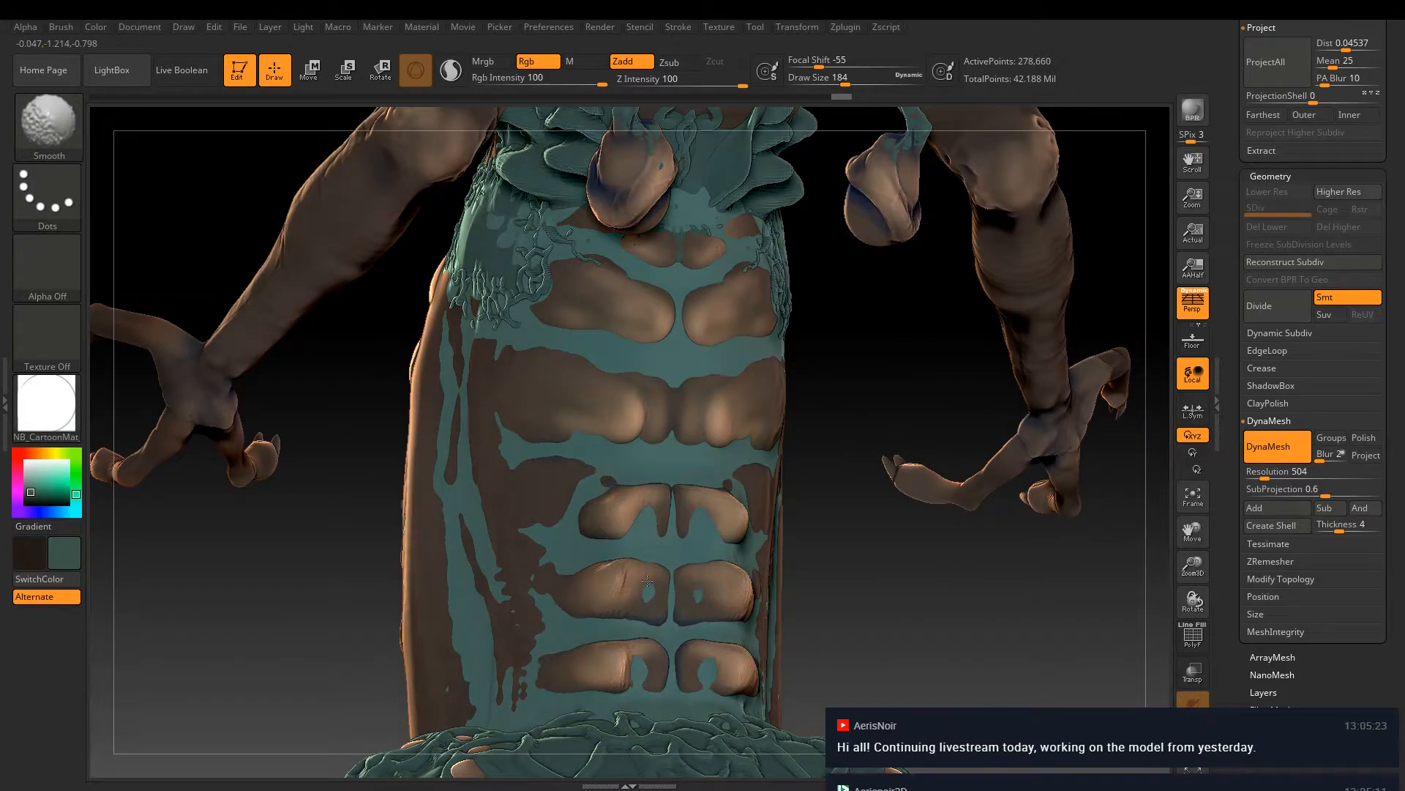
mouse_move(636, 500)
right_mouse_down()
mouse_move(875, 326)
mouse_move(592, 336)
mouse_move(882, 372)
right_mouse_up()
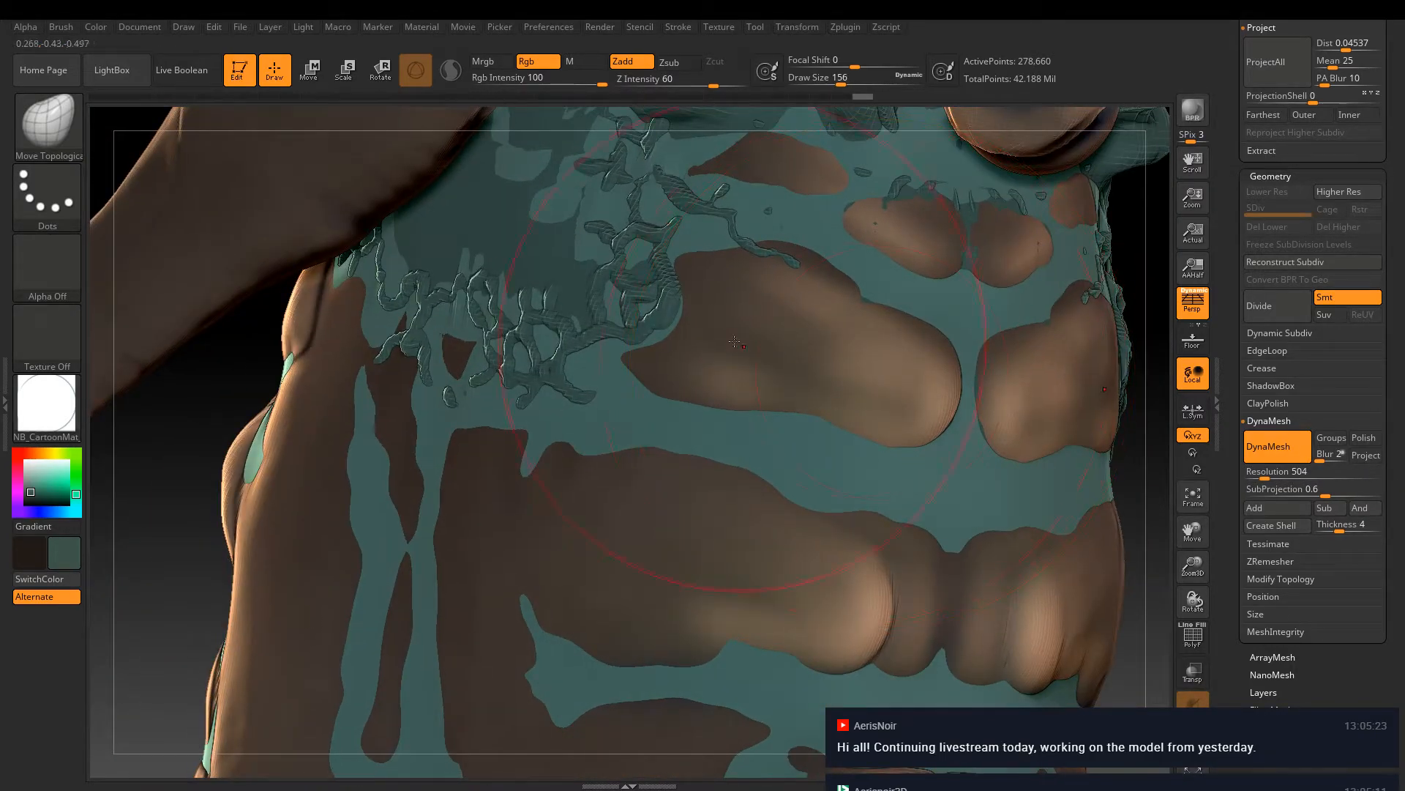
Switch to the ClayBuildup brush at draw size 8 and sculpt thin moss strands beneath the upper belly plates
key("b")
key("c")
key("b")
right_click_drag(892, 388, 762, 475)
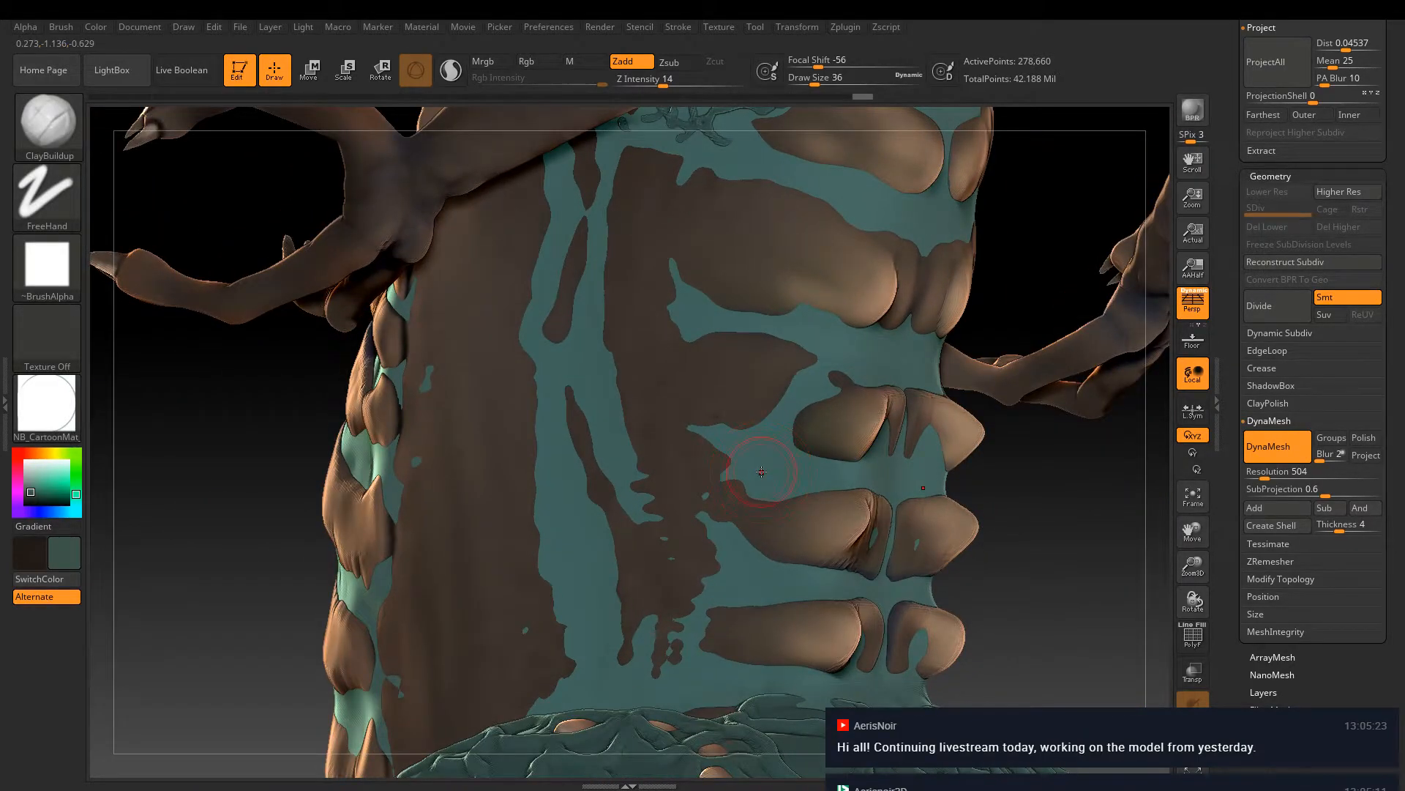
right_click_drag(762, 472, 746, 588)
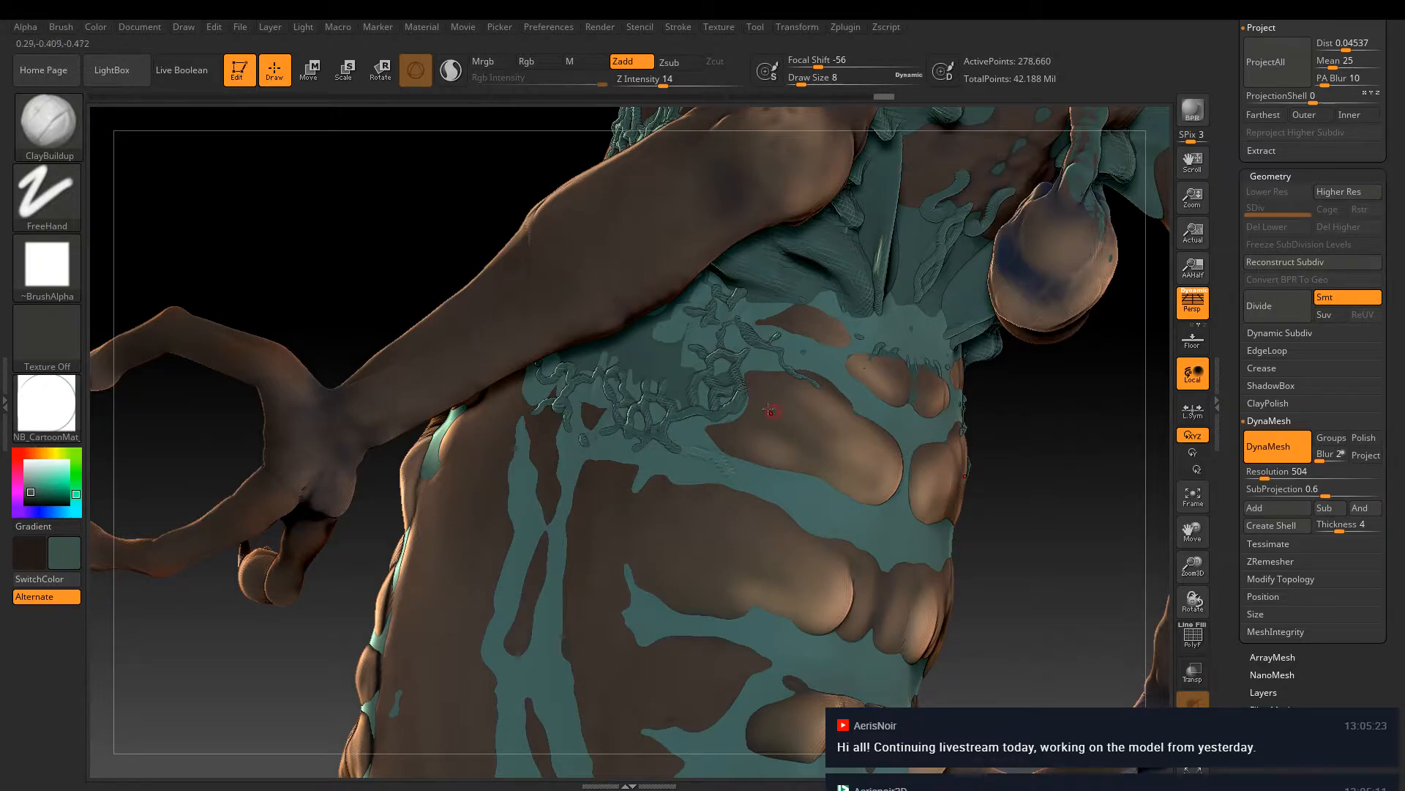
right_click_drag(781, 400, 887, 407)
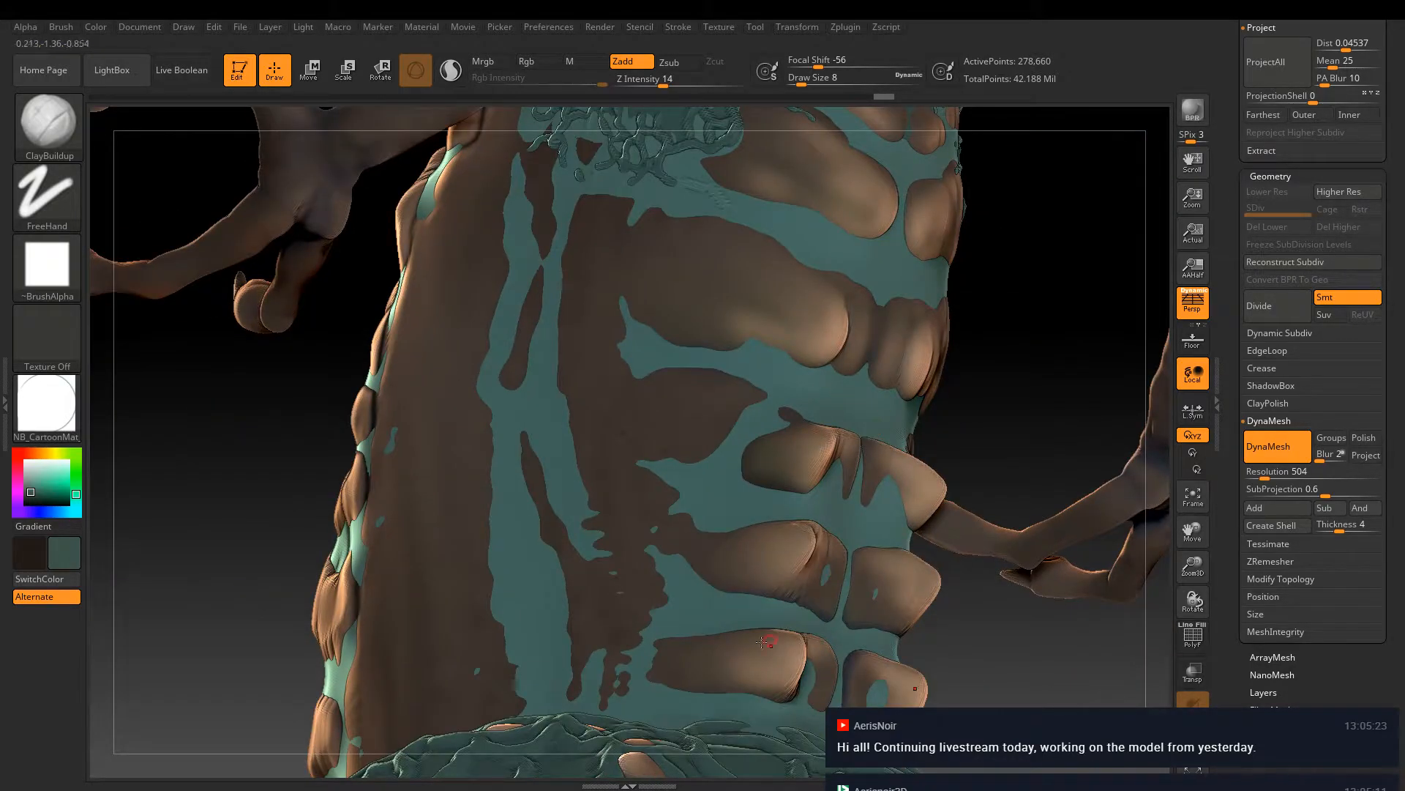
right_click_drag(732, 650, 731, 683)
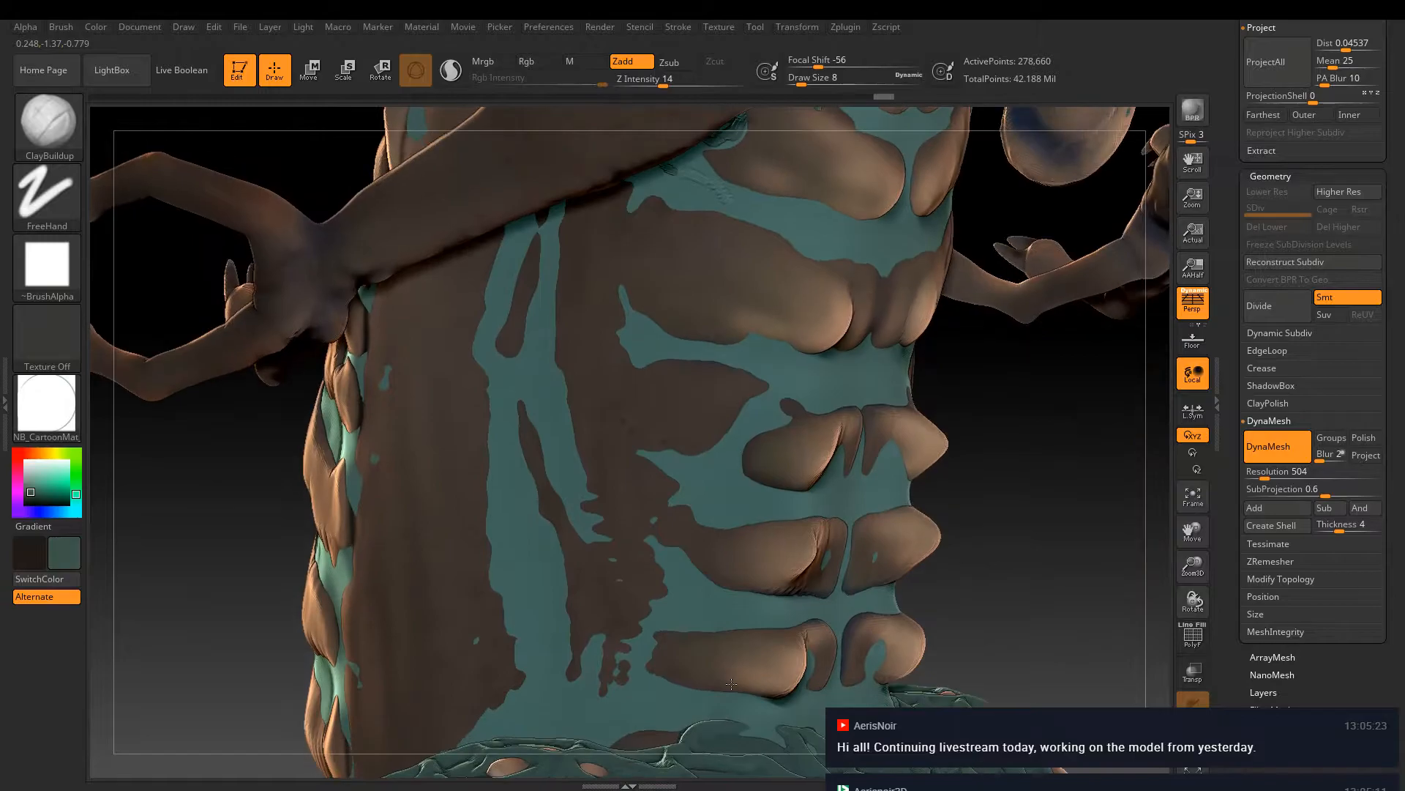
right_click_drag(745, 559, 741, 502)
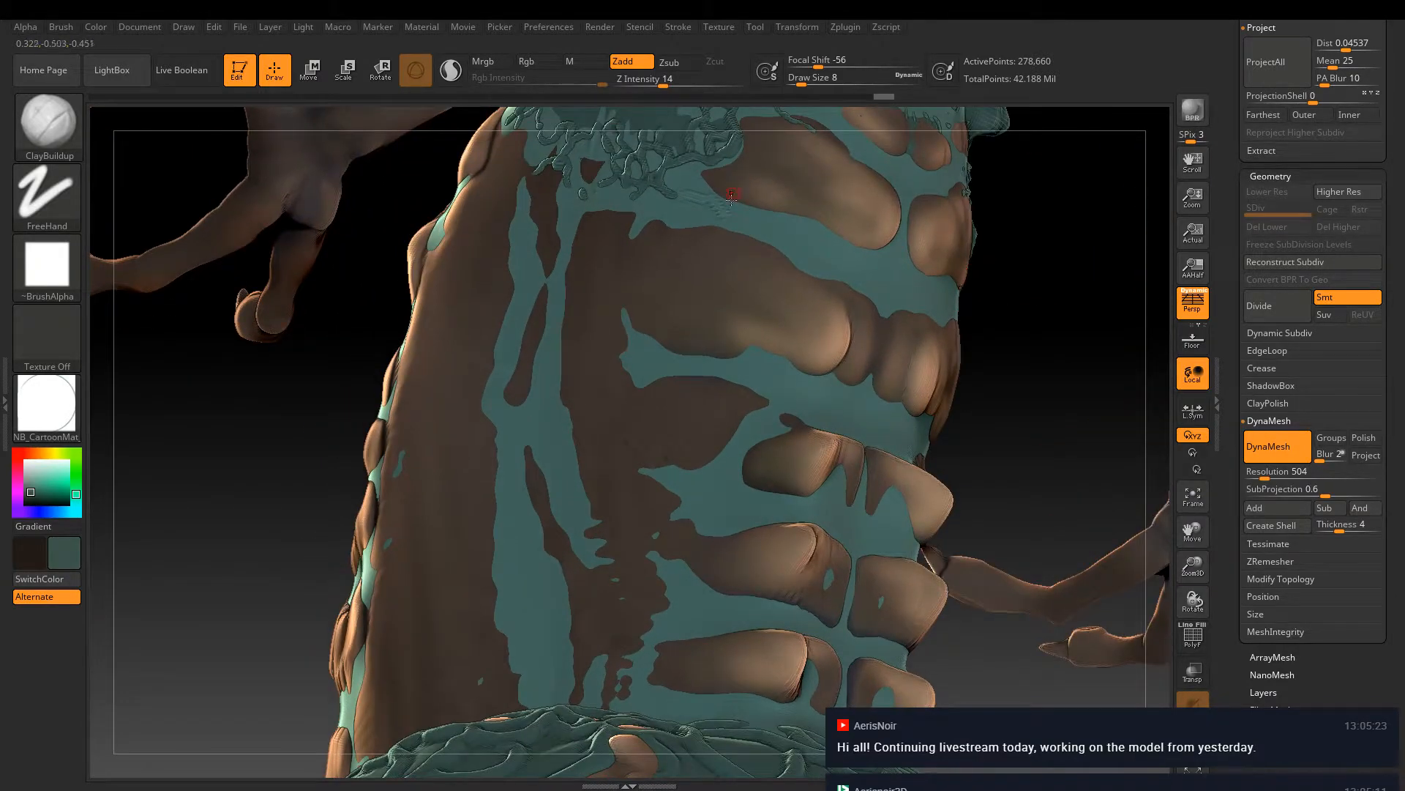
right_click_drag(836, 344, 797, 342)
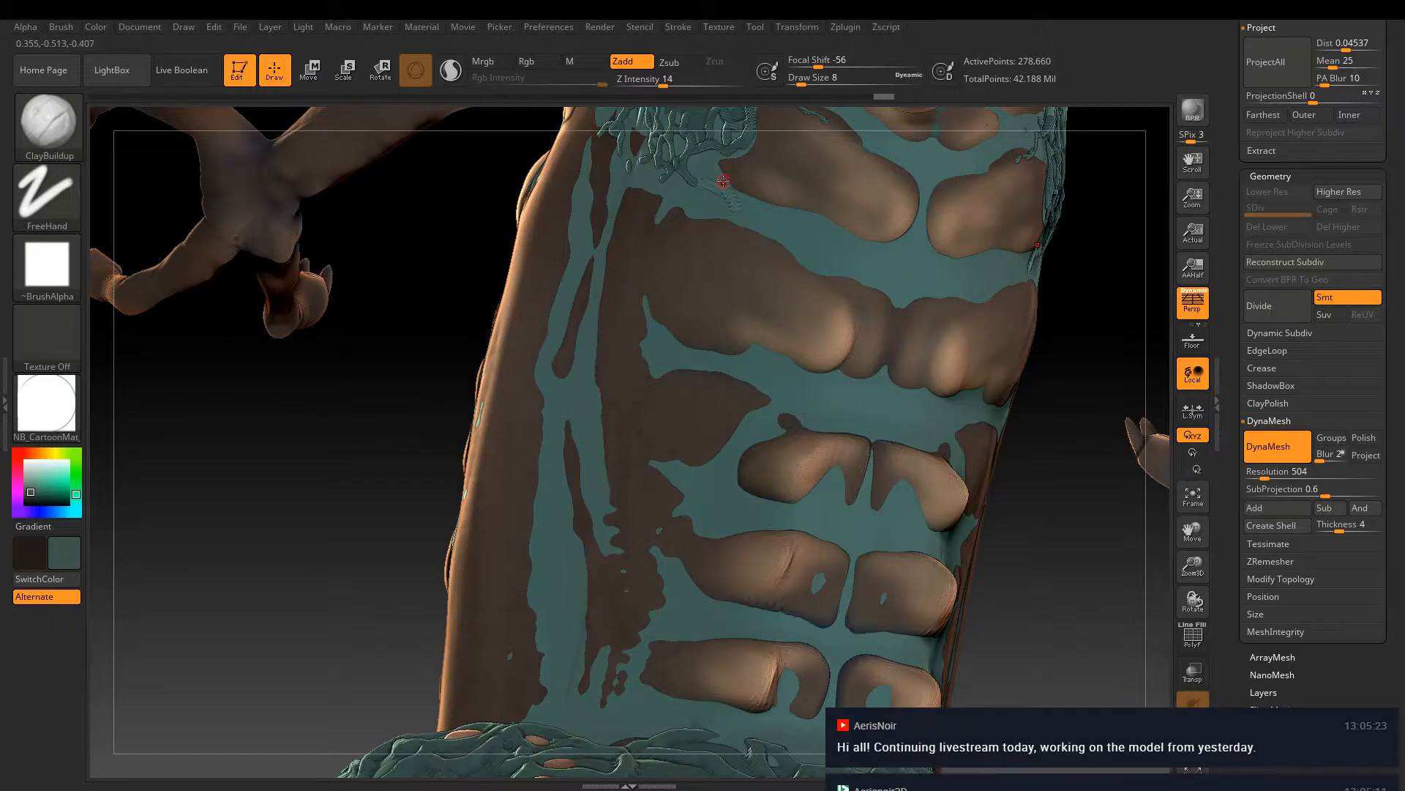
mouse_move(723, 184)
right_mouse_down()
mouse_move(728, 327)
mouse_move(711, 314)
right_mouse_up()
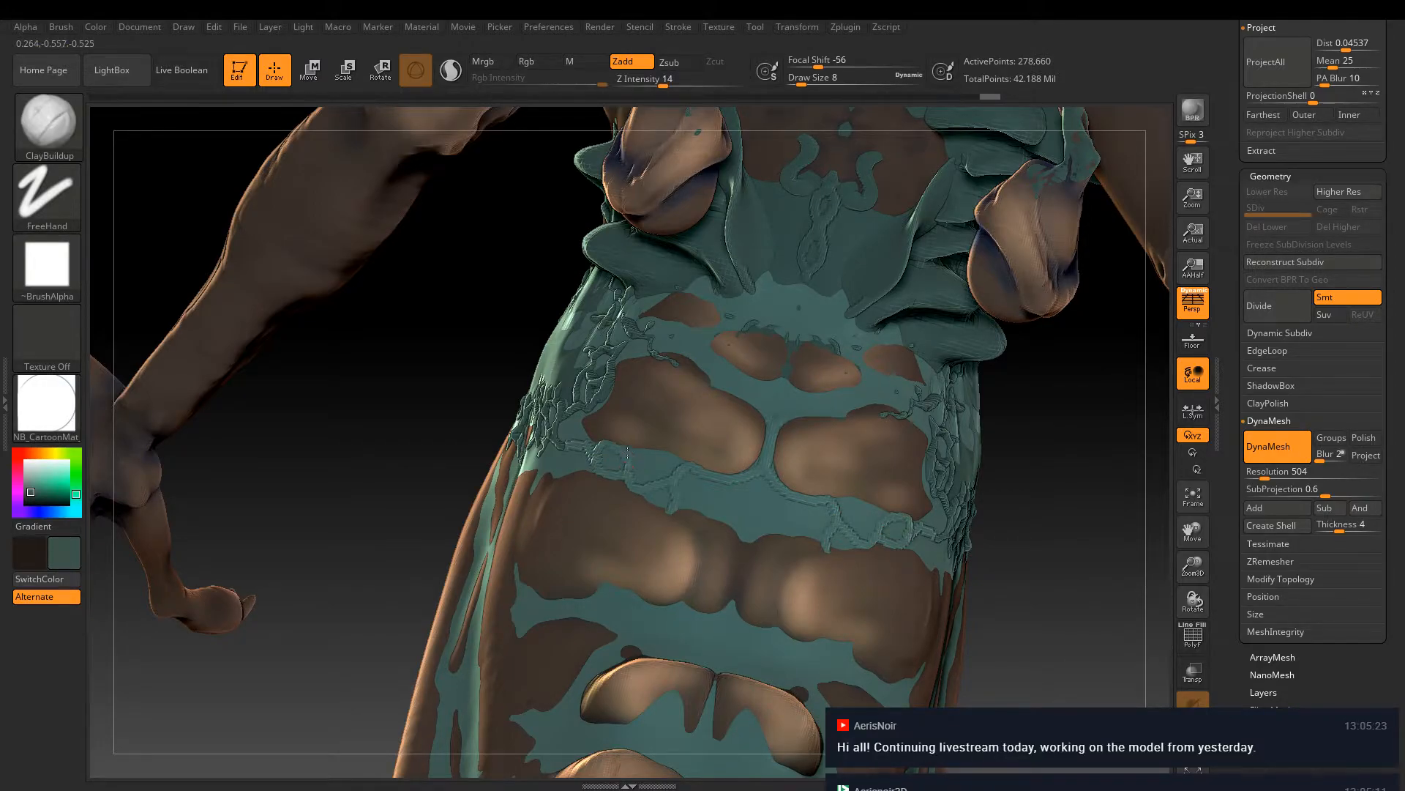
Raise the ClayBuildup intensity to 29 and build up looping moss strands around the wide middle belly plate
left_click_drag(663, 85, 696, 97)
mouse_move(661, 483)
left_mouse_down()
mouse_move(602, 445)
mouse_move(603, 465)
mouse_move(671, 495)
mouse_move(669, 512)
mouse_move(560, 469)
mouse_move(554, 450)
left_mouse_up()
mouse_move(556, 429)
right_mouse_down()
mouse_move(652, 331)
mouse_move(672, 376)
right_mouse_up()
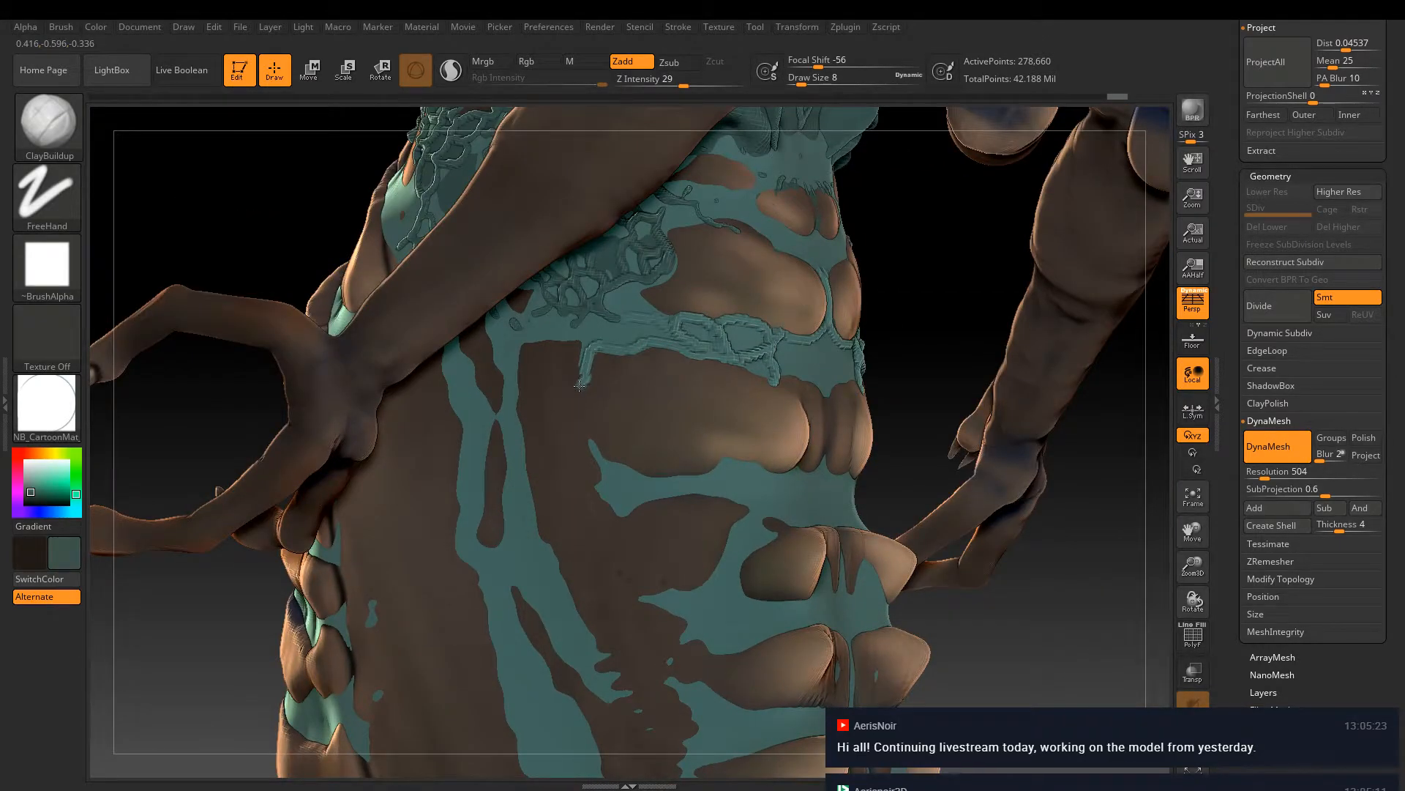
mouse_move(582, 402)
left_mouse_down()
mouse_move(607, 483)
mouse_move(618, 470)
mouse_move(650, 483)
mouse_move(650, 508)
mouse_move(720, 492)
mouse_move(729, 461)
mouse_move(770, 499)
mouse_move(754, 507)
left_mouse_up()
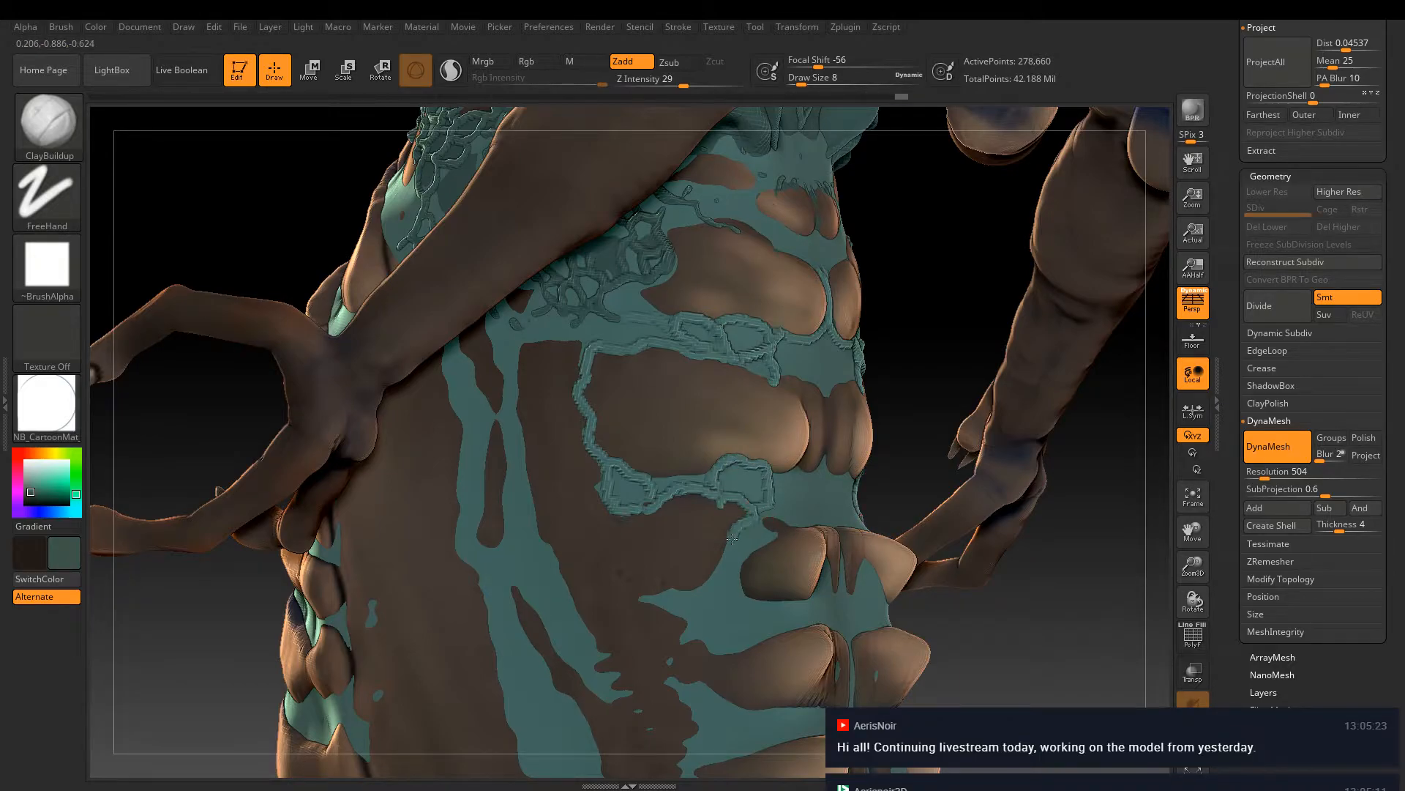
Trace raised moss edges around the three lower belly plates and the patches beside them
mouse_move(702, 583)
left_mouse_down()
mouse_move(643, 602)
mouse_move(724, 649)
mouse_move(757, 648)
mouse_move(740, 685)
mouse_move(755, 697)
left_mouse_up()
mouse_move(761, 542)
left_mouse_down()
mouse_move(741, 578)
mouse_move(769, 587)
left_mouse_up()
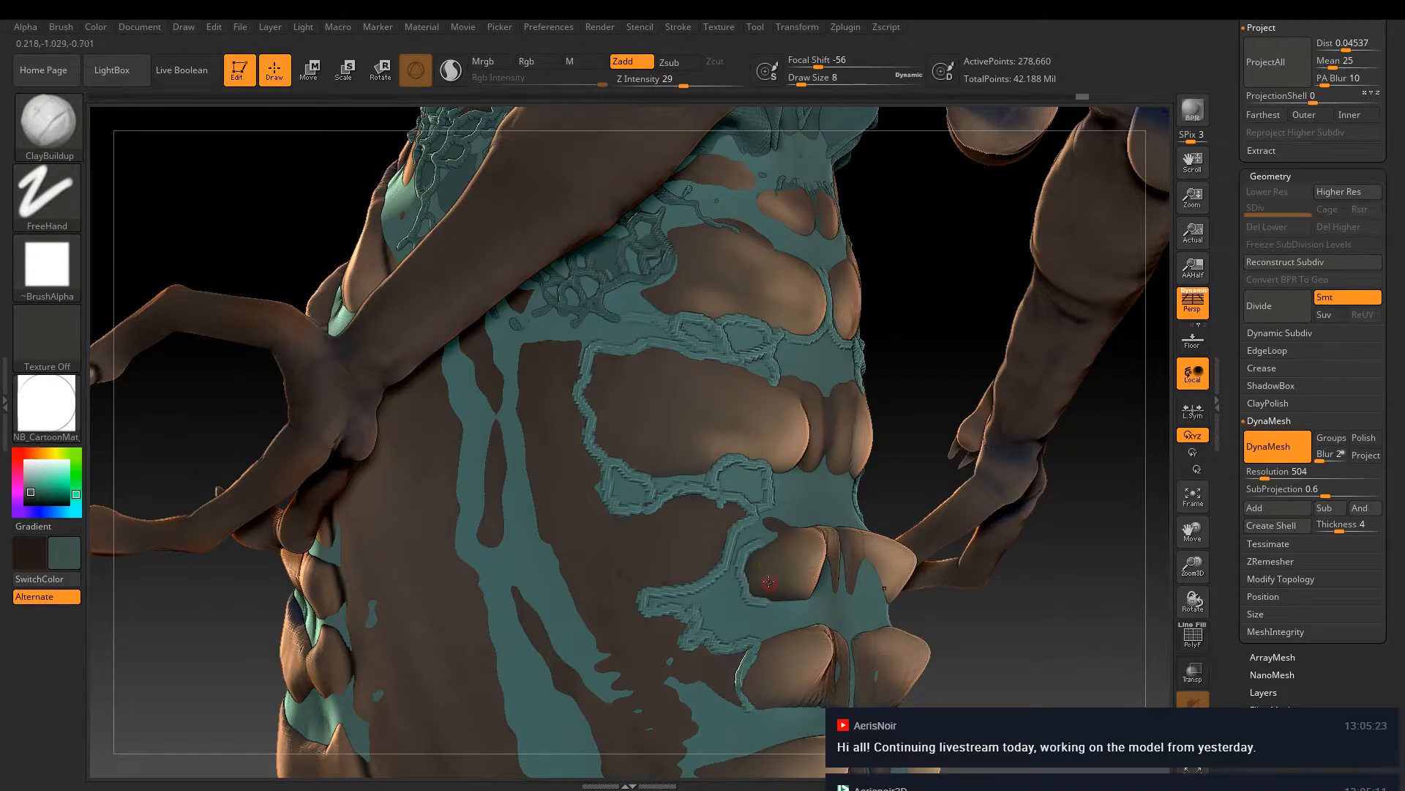
mouse_move(833, 524)
right_mouse_down()
mouse_move(759, 364)
mouse_move(782, 384)
right_mouse_up()
left_click_drag(700, 413, 751, 412)
mouse_move(716, 512)
left_mouse_down()
mouse_move(748, 518)
mouse_move(652, 555)
mouse_move(648, 599)
mouse_move(662, 608)
left_mouse_up()
Thicken the moss rims around the lower belly plates with ClayBuildup and set the draw size to 14
key("bracketright")
key("bracketright")
key("bracketright")
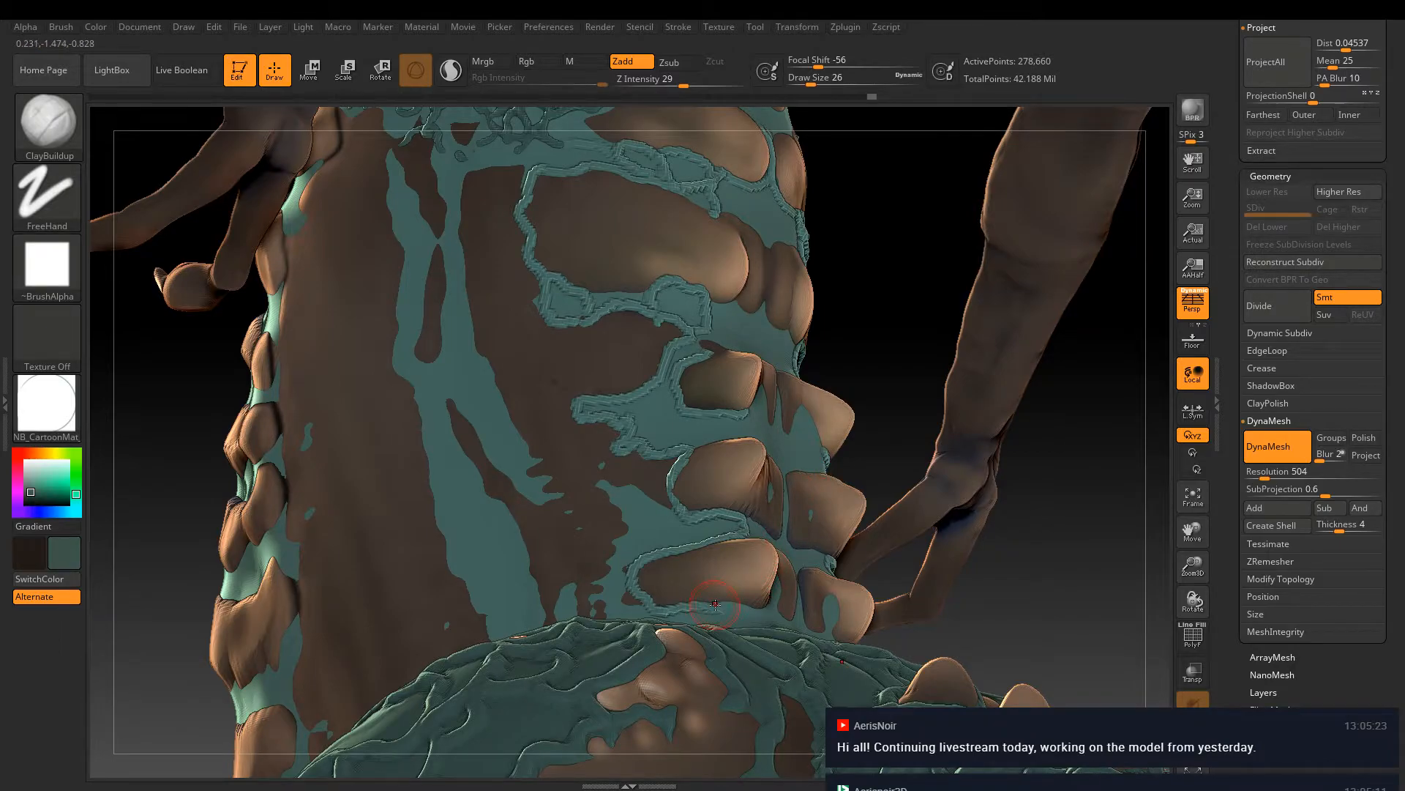
mouse_move(715, 612)
left_mouse_down()
mouse_move(631, 594)
mouse_move(644, 557)
mouse_move(741, 537)
left_mouse_up()
key("bracketleft")
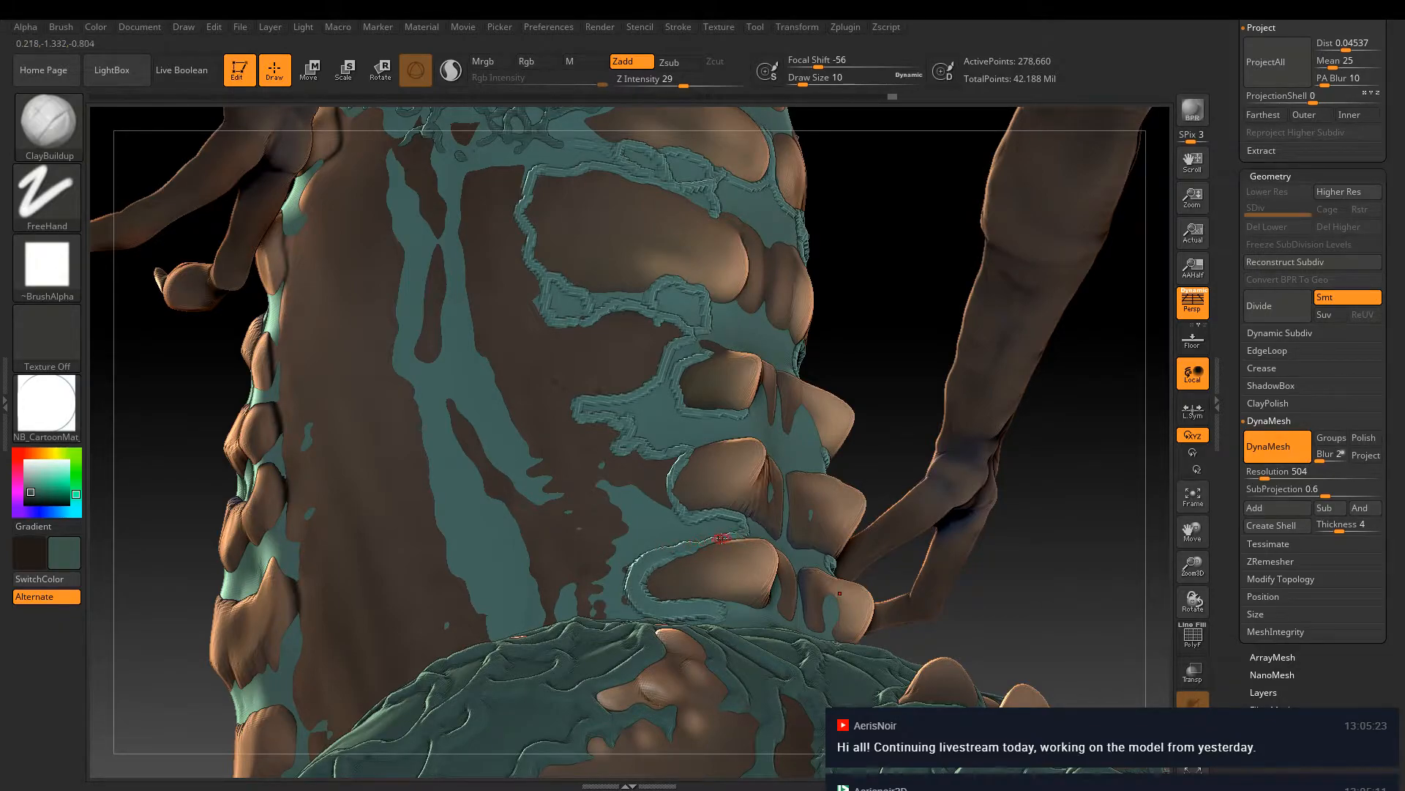
mouse_move(714, 539)
left_mouse_down()
mouse_move(736, 530)
mouse_move(669, 505)
mouse_move(680, 454)
mouse_move(702, 441)
left_mouse_up()
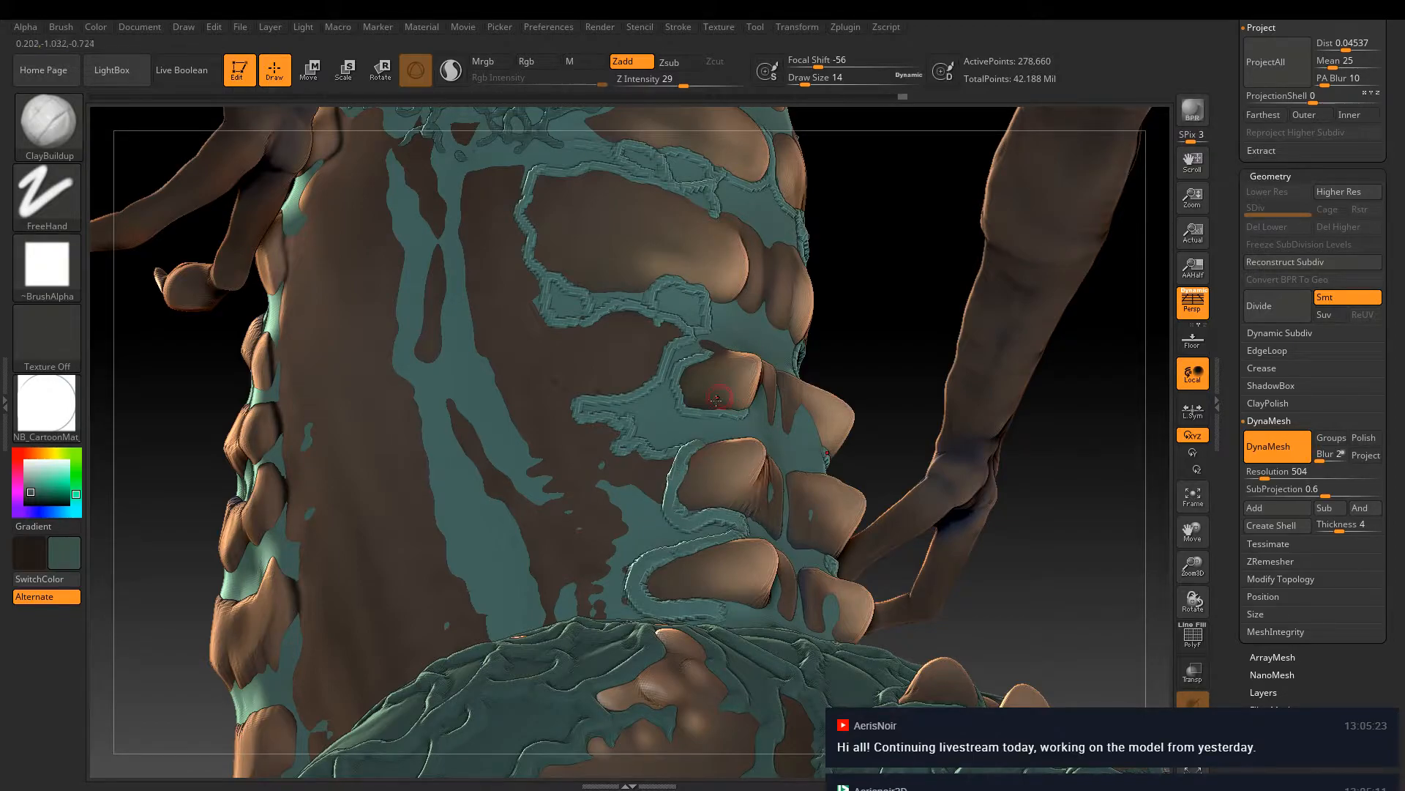
right_click_drag(699, 459, 678, 521)
mouse_move(789, 452)
right_mouse_down()
mouse_move(857, 443)
mouse_move(754, 440)
mouse_move(796, 439)
right_mouse_up()
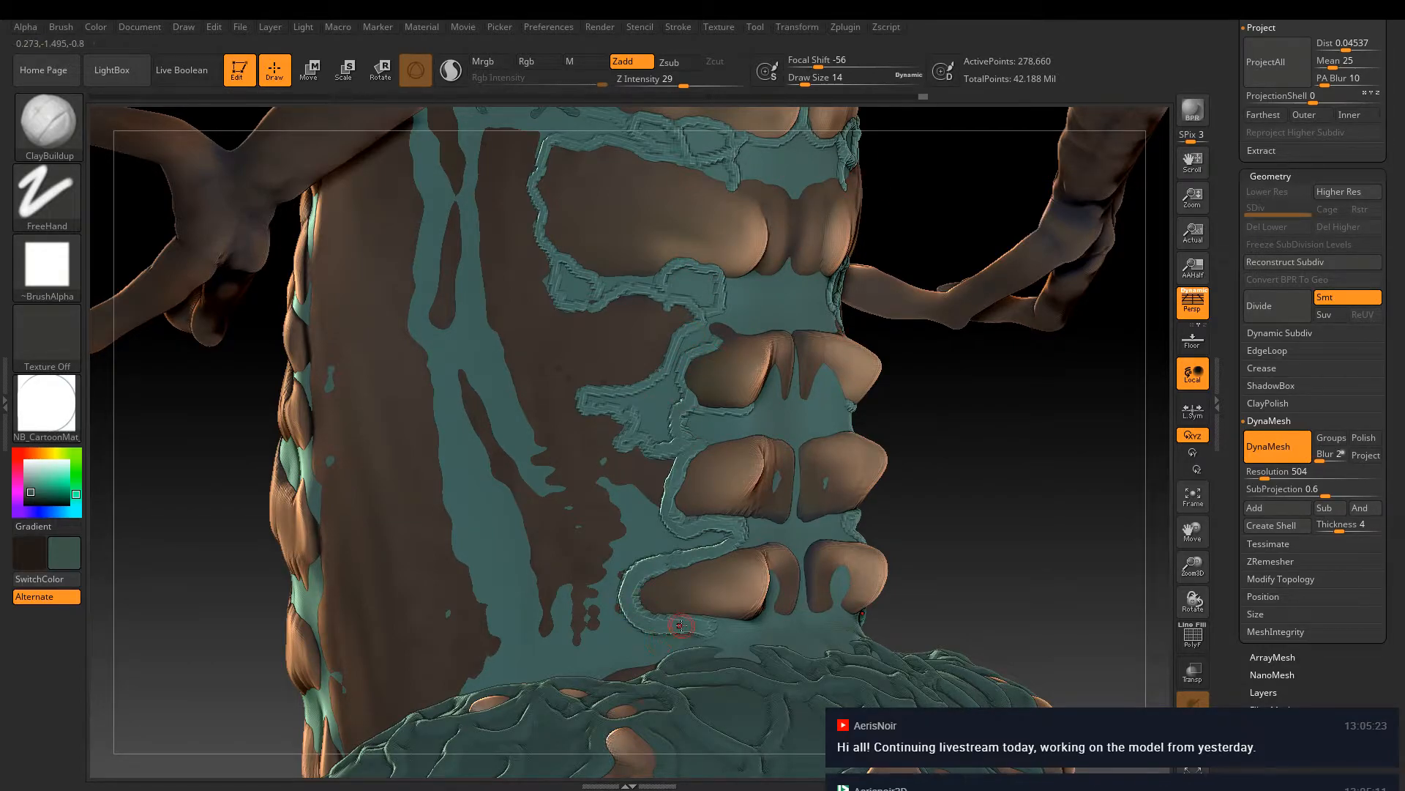
Extend the raised ClayBuildup moss strands from under the lowest belly plate around the adjoining patch above the mossy base
right_click_drag(680, 625, 708, 491)
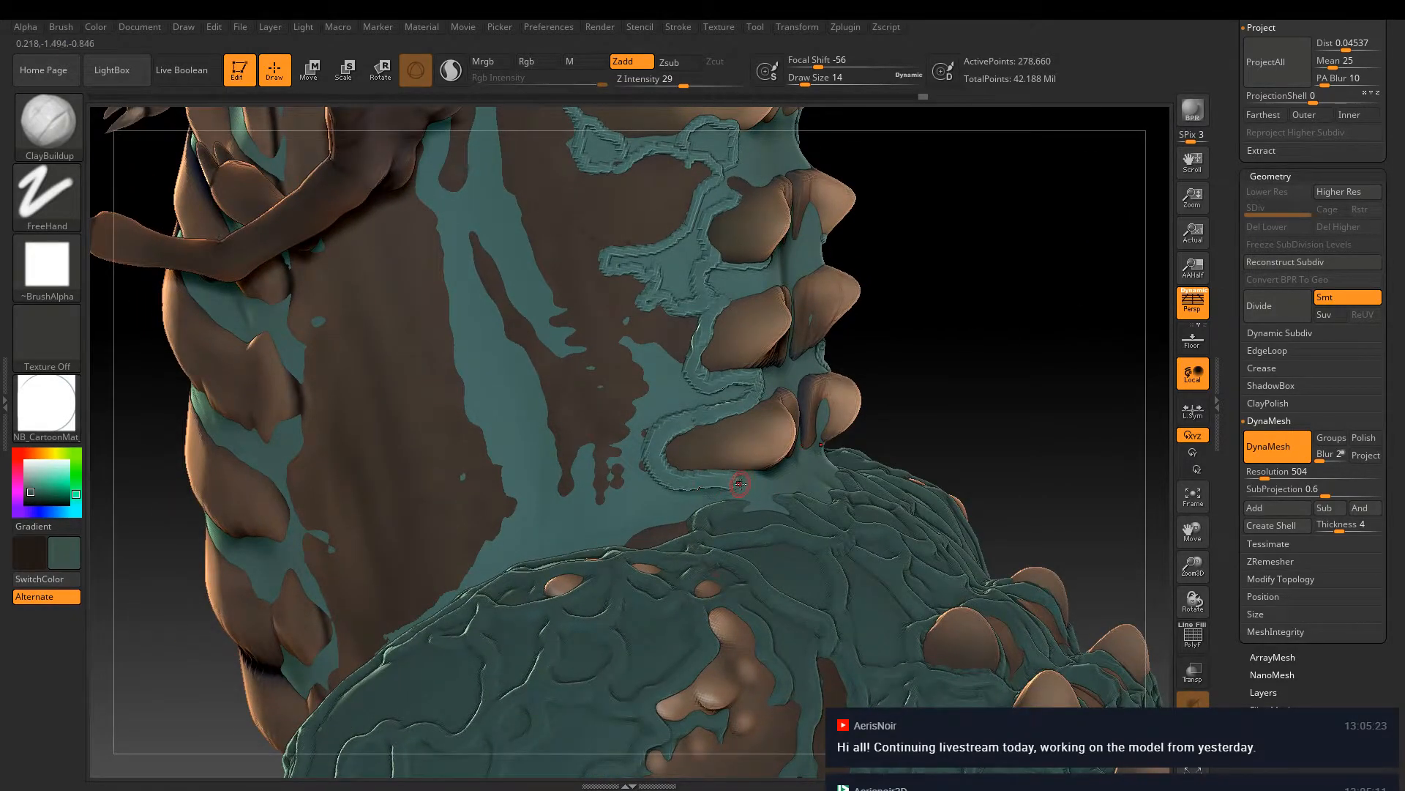
left_click_drag(746, 484, 724, 495)
left_click_drag(649, 471, 616, 495)
right_click_drag(618, 497, 692, 516)
mouse_move(692, 517)
left_mouse_down()
mouse_move(640, 523)
mouse_move(599, 555)
left_mouse_up()
mouse_move(600, 556)
right_mouse_down()
mouse_move(608, 603)
mouse_move(613, 584)
right_mouse_up()
mouse_move(598, 544)
left_mouse_down()
mouse_move(520, 490)
mouse_move(534, 460)
mouse_move(580, 487)
mouse_move(589, 456)
mouse_move(611, 511)
left_mouse_up()
mouse_move(688, 493)
right_mouse_down()
mouse_move(571, 469)
mouse_move(691, 390)
mouse_move(673, 404)
right_mouse_up()
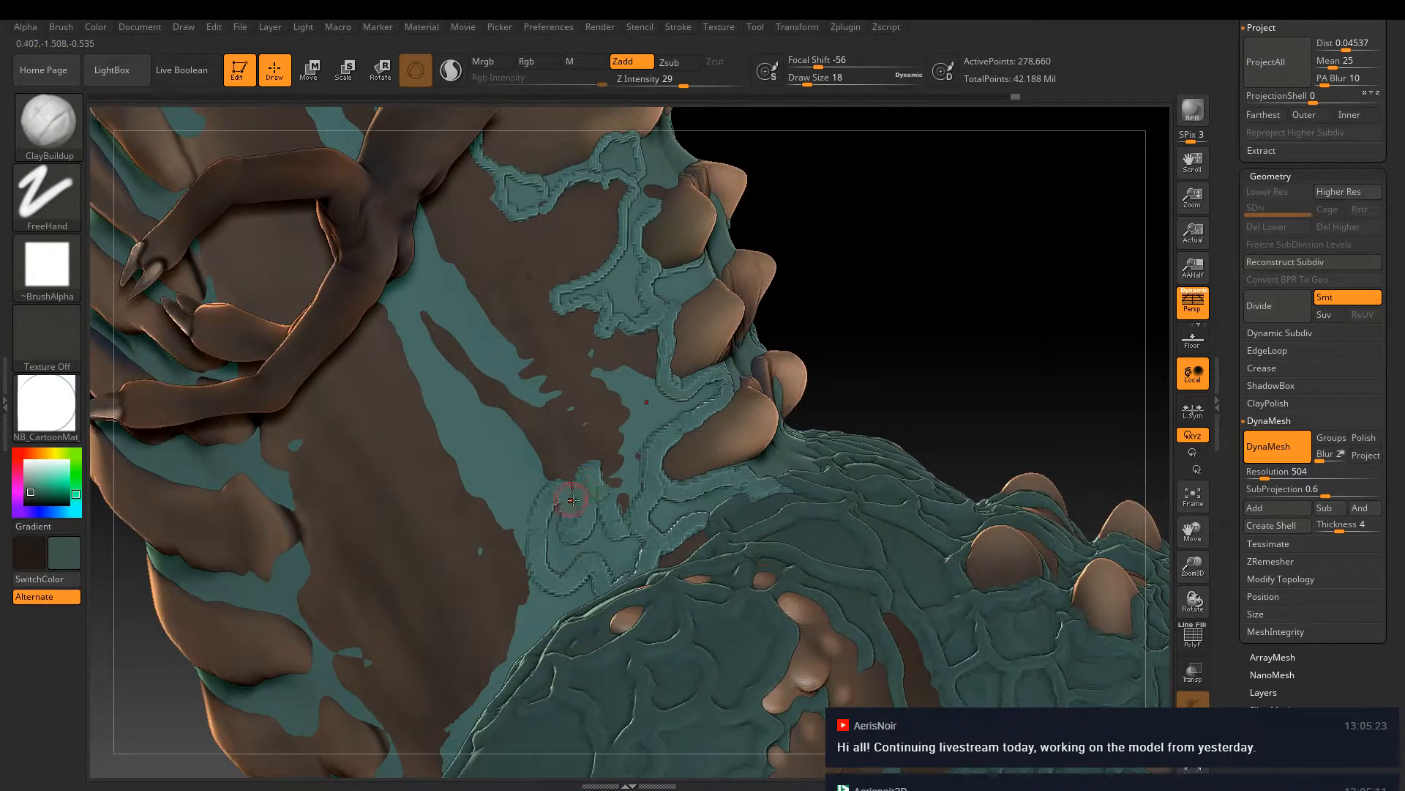
Build up a moss strand along the patch above the base and up the trunk's flank, using draw sizes 18 and 14
mouse_move(572, 498)
left_mouse_down()
mouse_move(593, 513)
mouse_move(576, 528)
left_mouse_up()
key("shift")
key("shift")
mouse_move(567, 496)
left_mouse_down()
mouse_move(546, 484)
mouse_move(599, 476)
mouse_move(624, 504)
left_mouse_up()
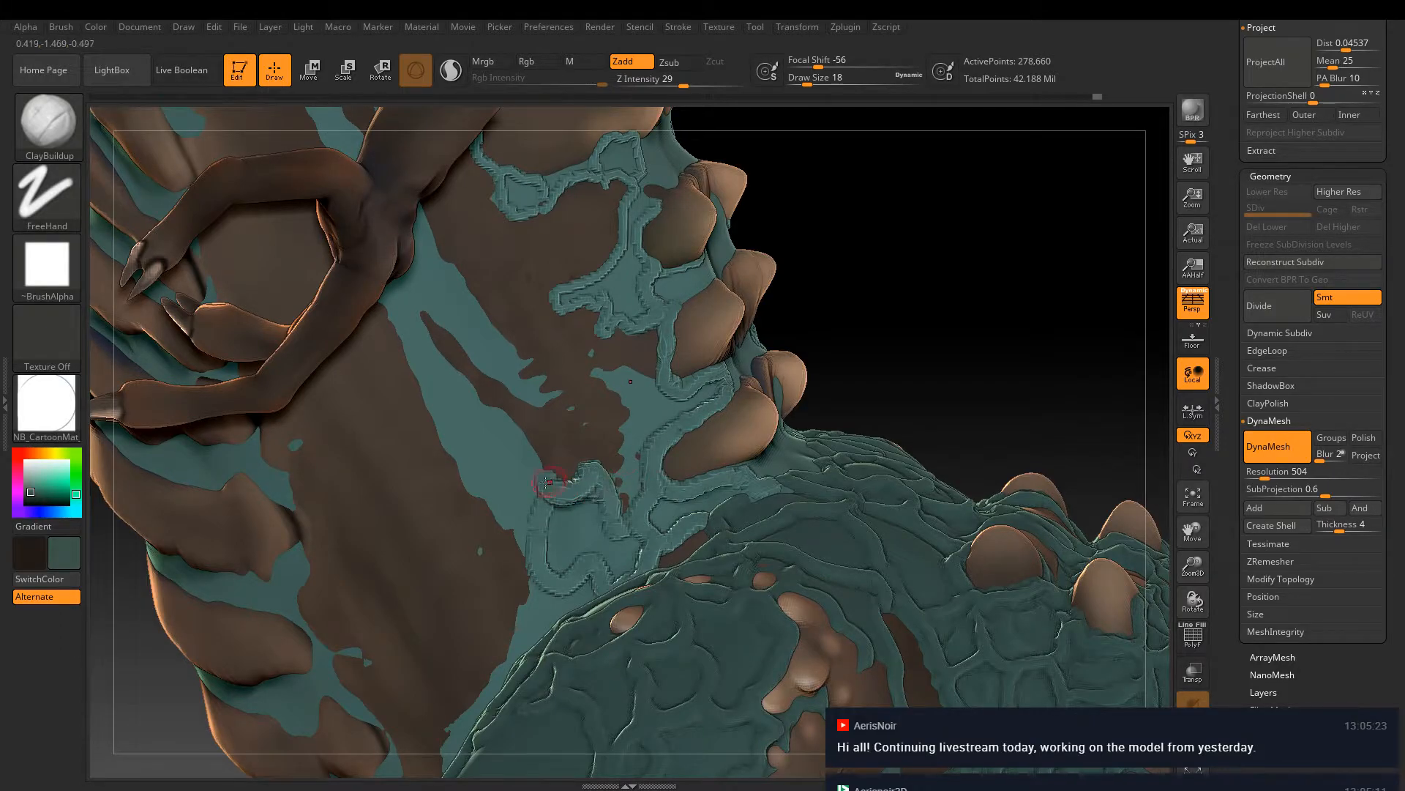
mouse_move(541, 485)
left_mouse_down()
mouse_move(536, 448)
mouse_move(497, 428)
left_mouse_up()
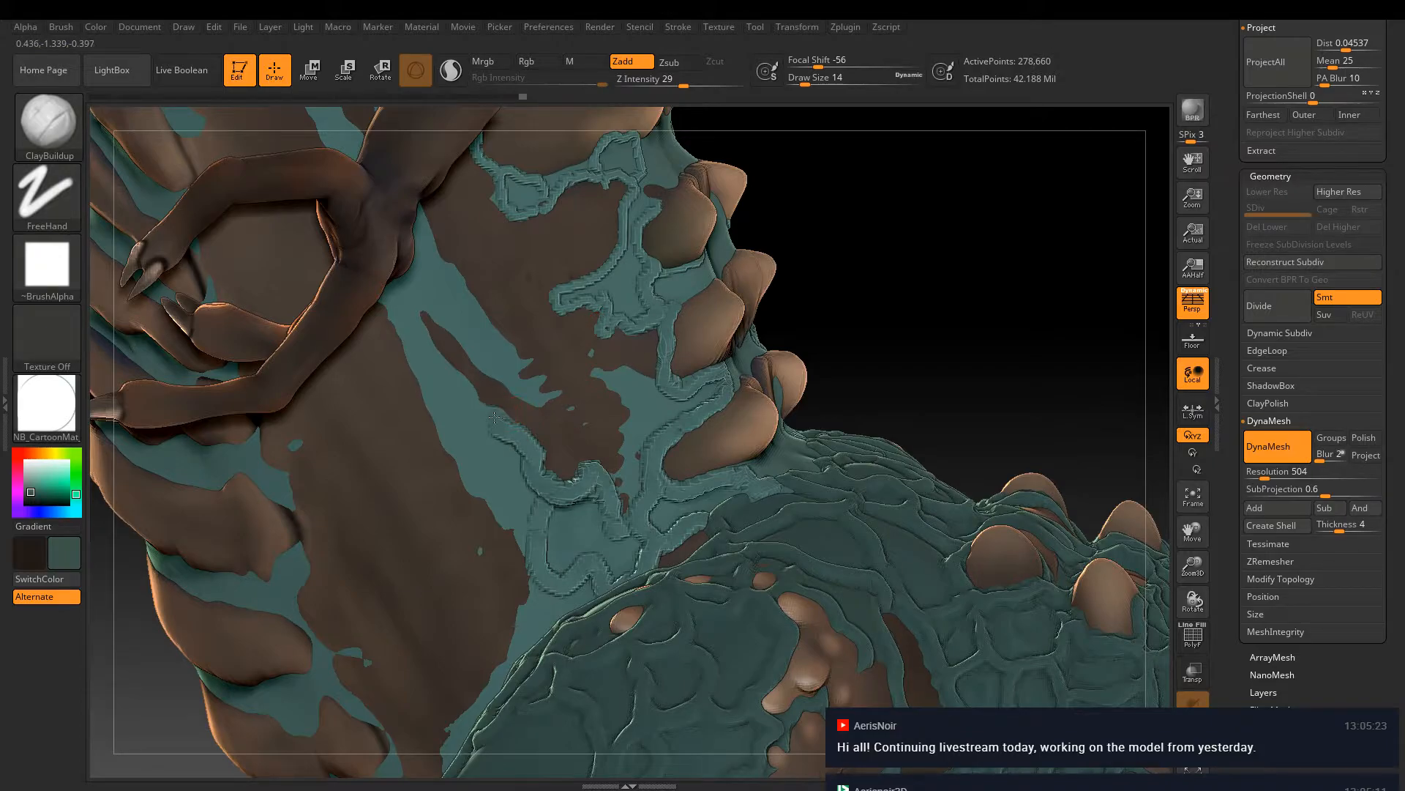
left_click_drag(431, 340, 408, 304)
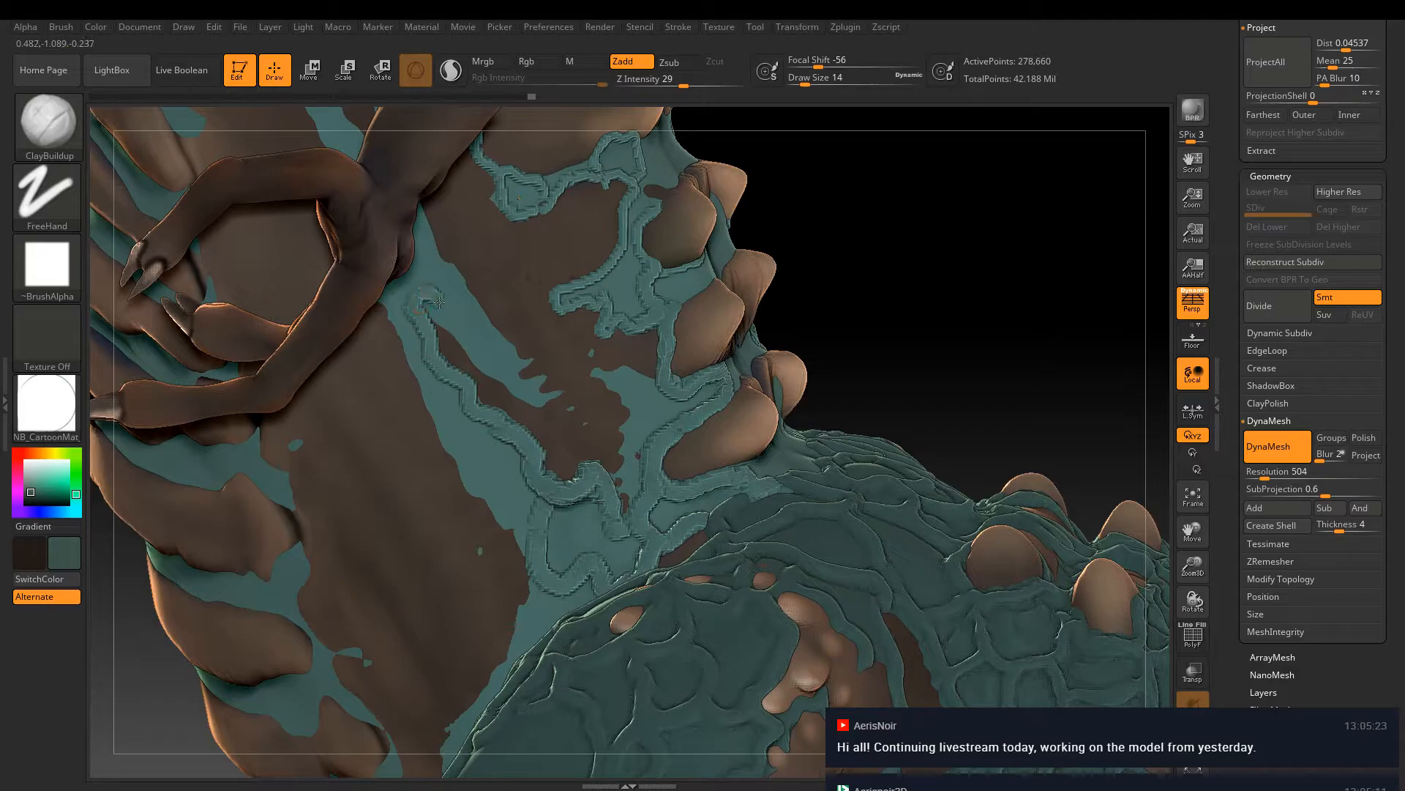
Add a looped second strand at the upper end of the flank moss, branch it toward the belly, and smooth the rough spots
left_click_drag(459, 328, 481, 386)
key("shift")
mouse_move(444, 336)
left_mouse_down("shift")
mouse_move(464, 382)
mouse_move(471, 351)
mouse_move(462, 375)
mouse_move(442, 324)
left_mouse_up("shift")
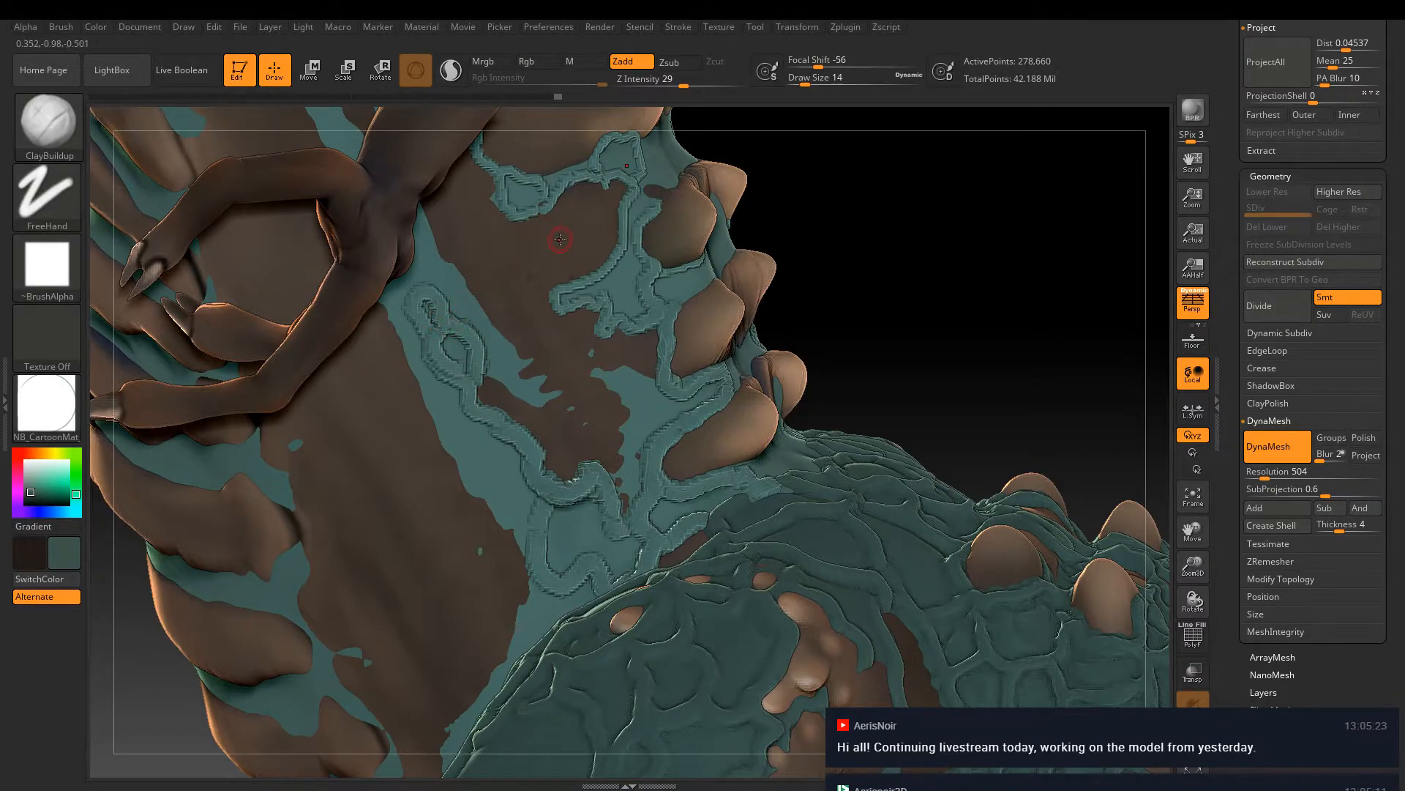
mouse_move(560, 239)
right_mouse_down()
mouse_move(731, 370)
mouse_move(786, 364)
mouse_move(654, 419)
right_mouse_up()
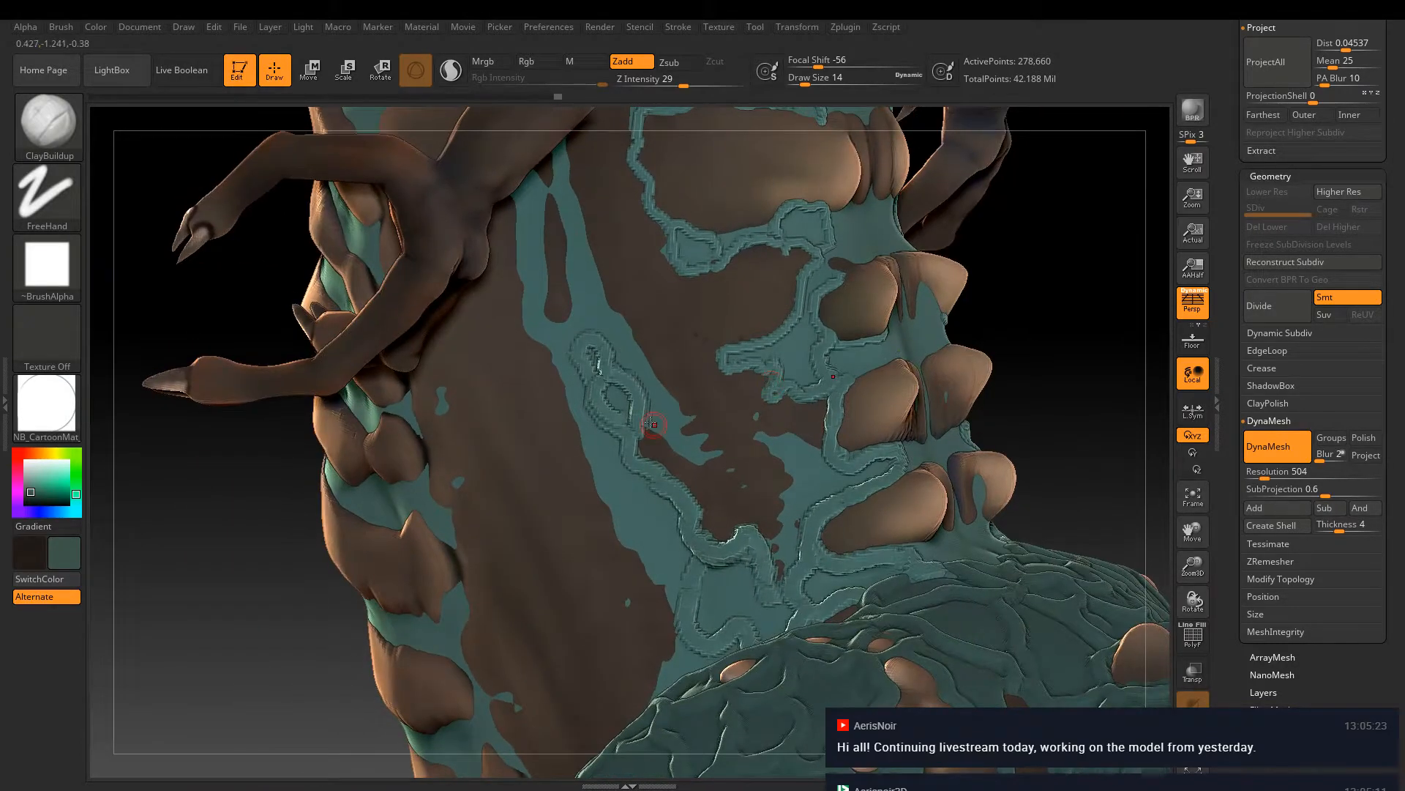
mouse_move(653, 419)
left_mouse_down()
mouse_move(701, 460)
mouse_move(699, 437)
mouse_move(644, 434)
left_mouse_up()
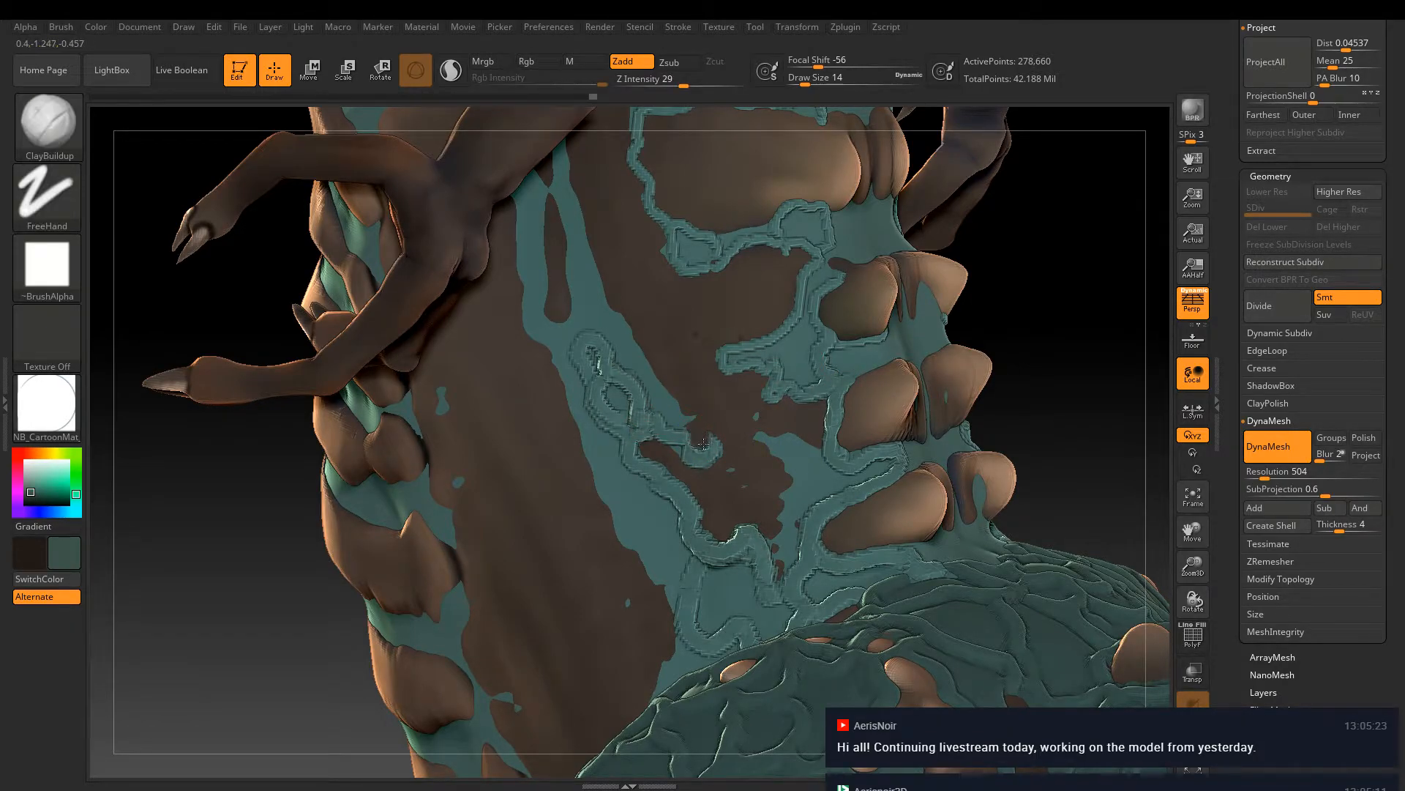
mouse_move(692, 438)
left_mouse_down("shift")
mouse_move(705, 446)
mouse_move(672, 446)
mouse_move(707, 458)
mouse_move(646, 436)
mouse_move(676, 466)
left_mouse_up("shift")
Join the flank strand to the patch beside the belly plates and build a moss ring near it at draw size 18
mouse_move(676, 466)
right_mouse_down()
mouse_move(486, 533)
mouse_move(578, 481)
mouse_move(674, 515)
mouse_move(732, 505)
mouse_move(715, 530)
mouse_move(468, 416)
mouse_move(495, 527)
mouse_move(526, 549)
mouse_move(549, 468)
right_mouse_up()
mouse_move(724, 556)
right_mouse_down("ctrl")
mouse_move(735, 475)
mouse_move(683, 407)
right_mouse_up("ctrl")
mouse_move(683, 406)
left_mouse_down("ctrl")
mouse_move(680, 439)
mouse_move(627, 459)
mouse_move(615, 484)
left_mouse_up("ctrl")
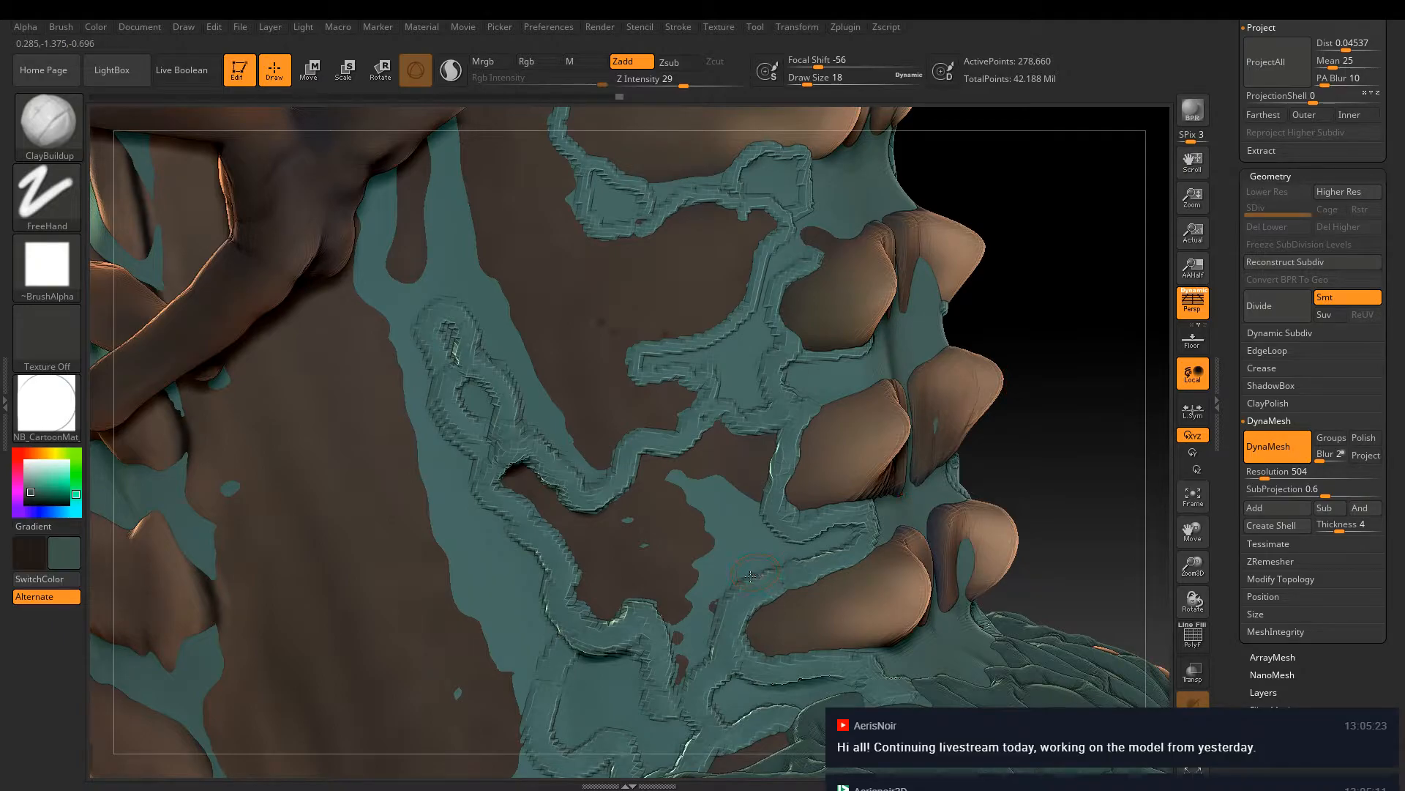
mouse_move(787, 559)
left_mouse_down()
mouse_move(774, 476)
mouse_move(773, 578)
mouse_move(716, 595)
mouse_move(691, 506)
mouse_move(769, 506)
left_mouse_up()
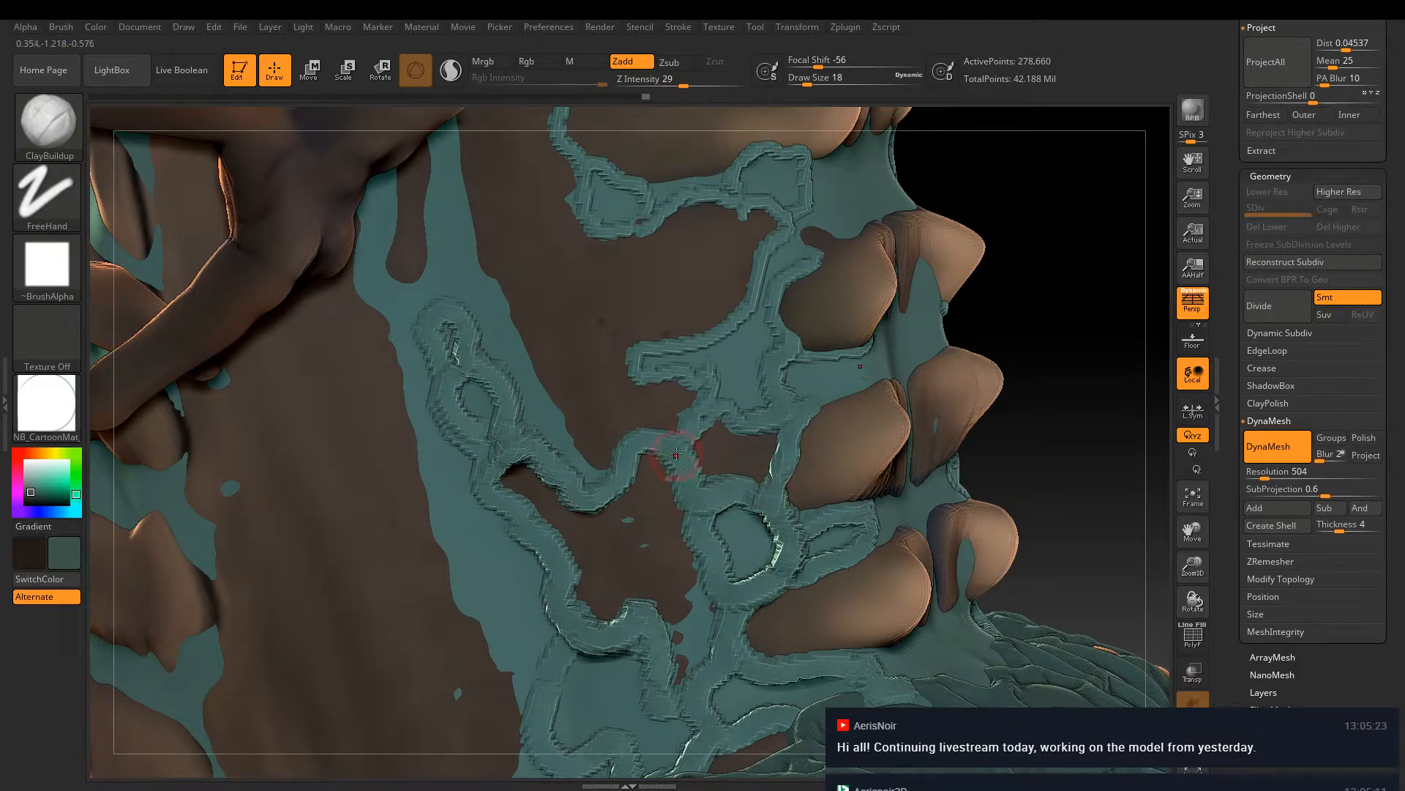
mouse_move(716, 448)
left_mouse_down("shift")
mouse_move(761, 461)
mouse_move(692, 437)
left_mouse_up("shift")
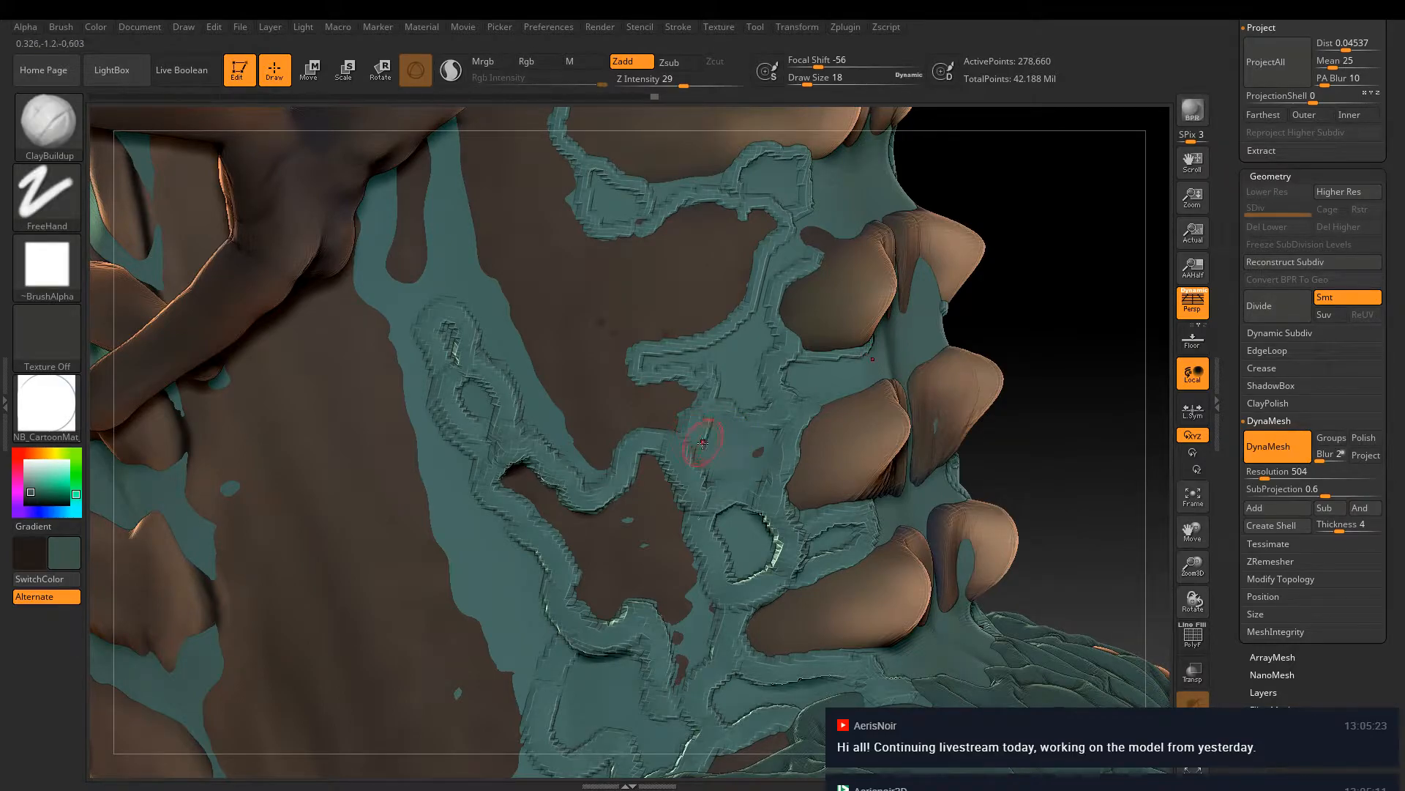
Fill the bare gap between the flank and belly moss with interlocking loops, then refine the patch at draw size 9
mouse_move(735, 494)
left_mouse_down()
mouse_move(746, 521)
mouse_move(695, 545)
mouse_move(713, 596)
mouse_move(680, 532)
mouse_move(644, 564)
mouse_move(630, 608)
mouse_move(675, 590)
mouse_move(685, 556)
mouse_move(670, 681)
left_mouse_up()
key("shift")
mouse_move(667, 583)
left_mouse_down()
mouse_move(689, 552)
mouse_move(633, 578)
mouse_move(648, 659)
mouse_move(693, 680)
mouse_move(726, 615)
left_mouse_up()
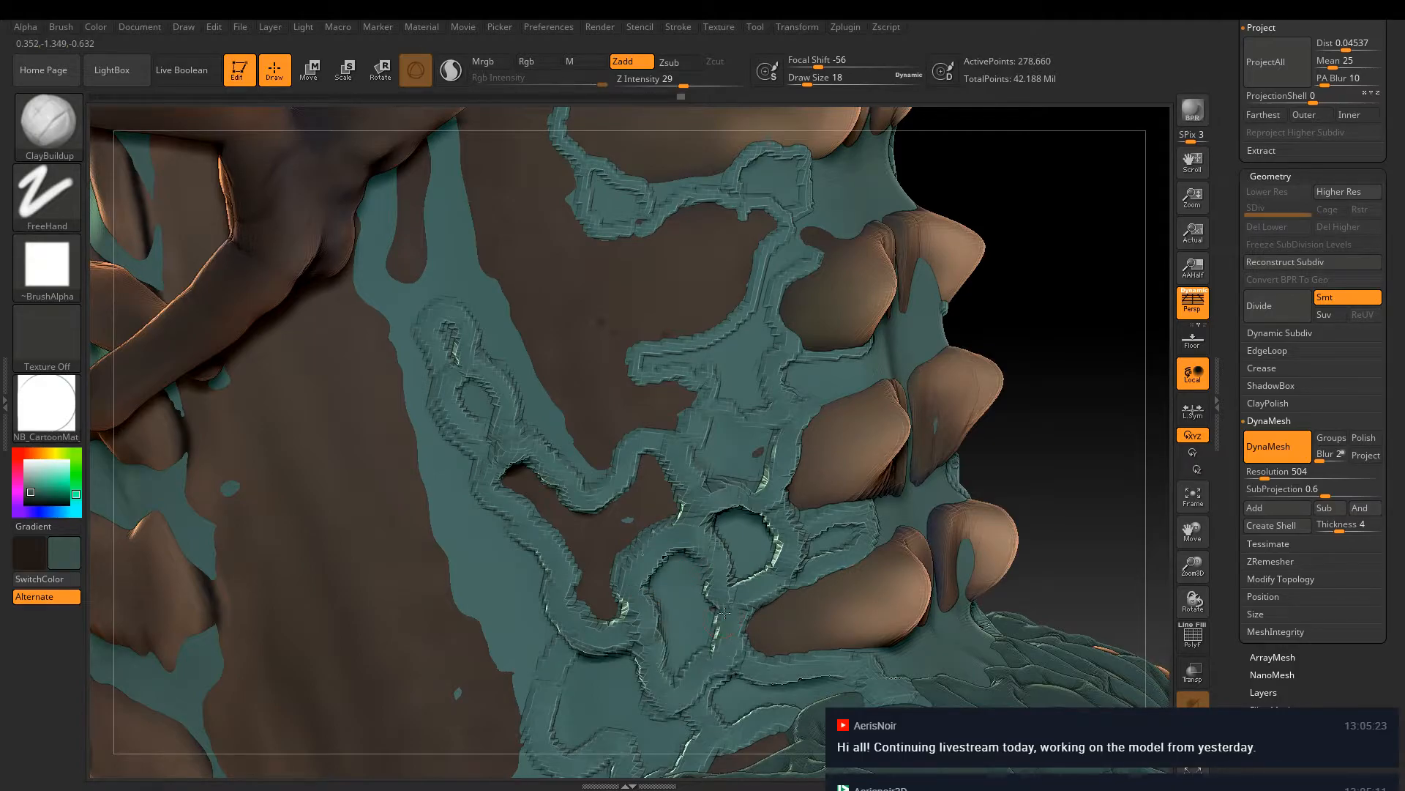
mouse_move(593, 505)
left_mouse_down()
mouse_move(626, 552)
mouse_move(608, 516)
mouse_move(624, 492)
mouse_move(612, 585)
mouse_move(594, 575)
mouse_move(586, 602)
mouse_move(605, 611)
mouse_move(615, 601)
mouse_move(593, 538)
mouse_move(590, 571)
mouse_move(558, 504)
mouse_move(521, 474)
mouse_move(551, 508)
left_mouse_up()
mouse_move(665, 460)
left_mouse_down("shift")
mouse_move(578, 527)
mouse_move(669, 486)
left_mouse_up("shift")
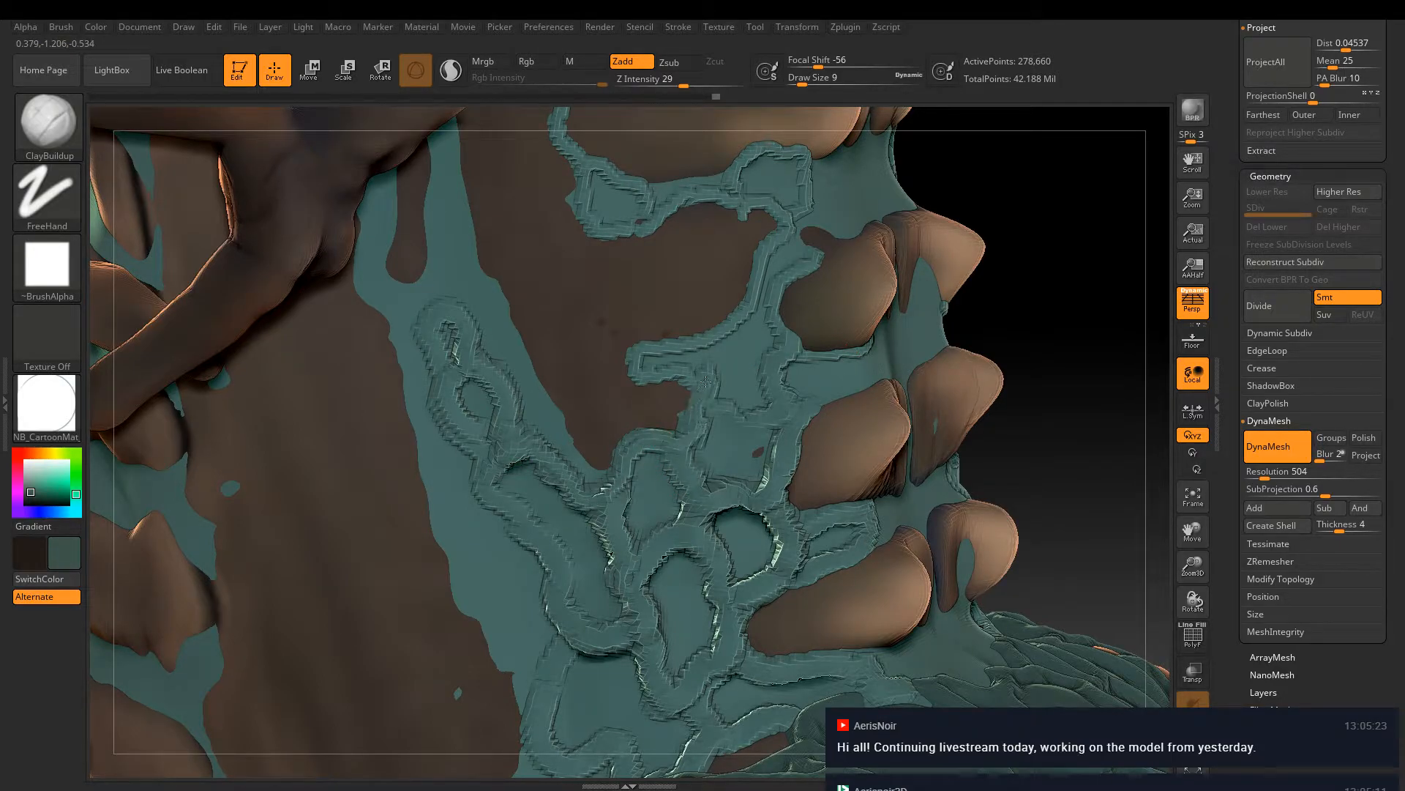
right_click_drag(686, 345, 735, 453)
key("shift")
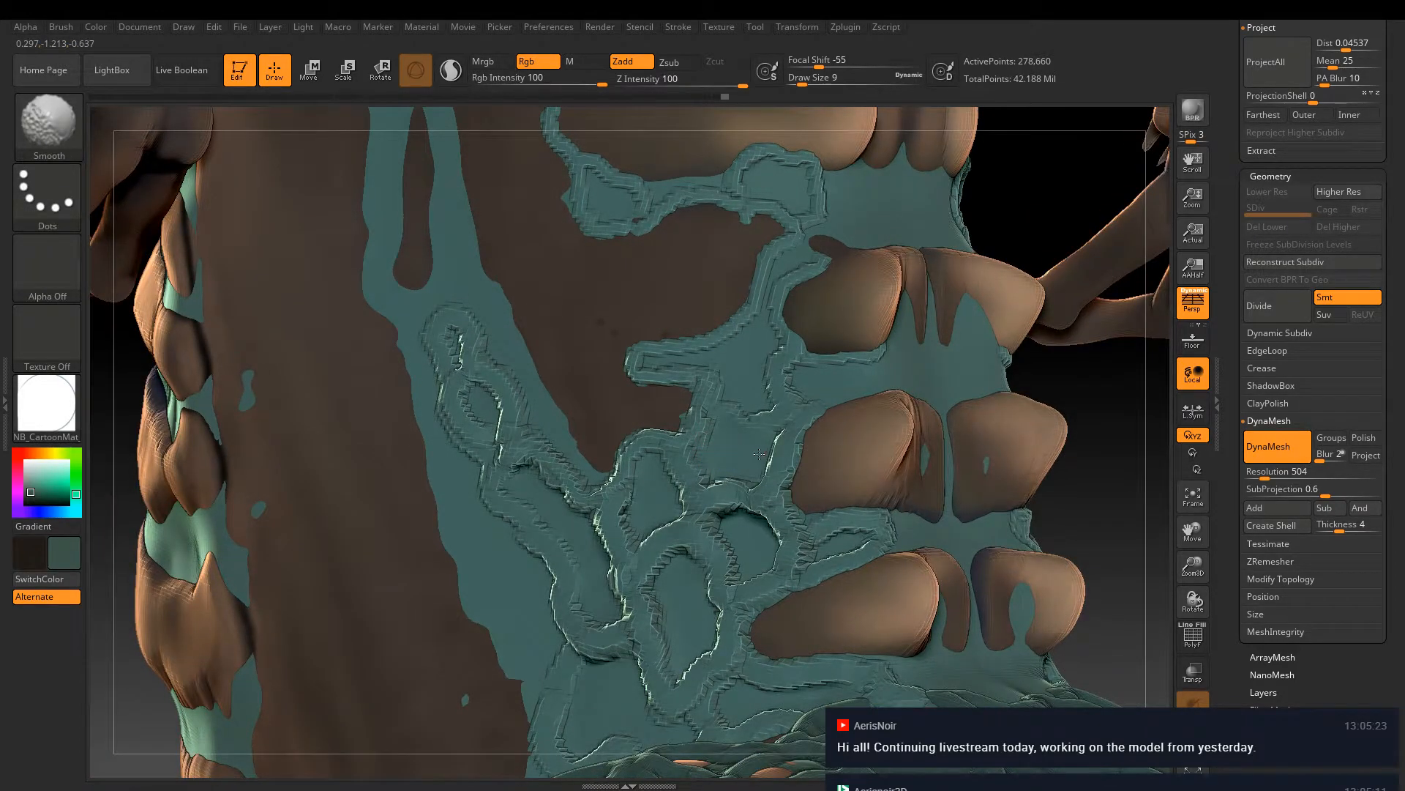
left_click_drag(702, 407, 690, 367)
Sculpt moss strands around and across one of the lowest front belly plates and beneath it, raising the draw size to 18
mouse_move(658, 404)
right_mouse_down("ctrl")
mouse_move(343, 256)
mouse_move(762, 498)
right_mouse_up("ctrl")
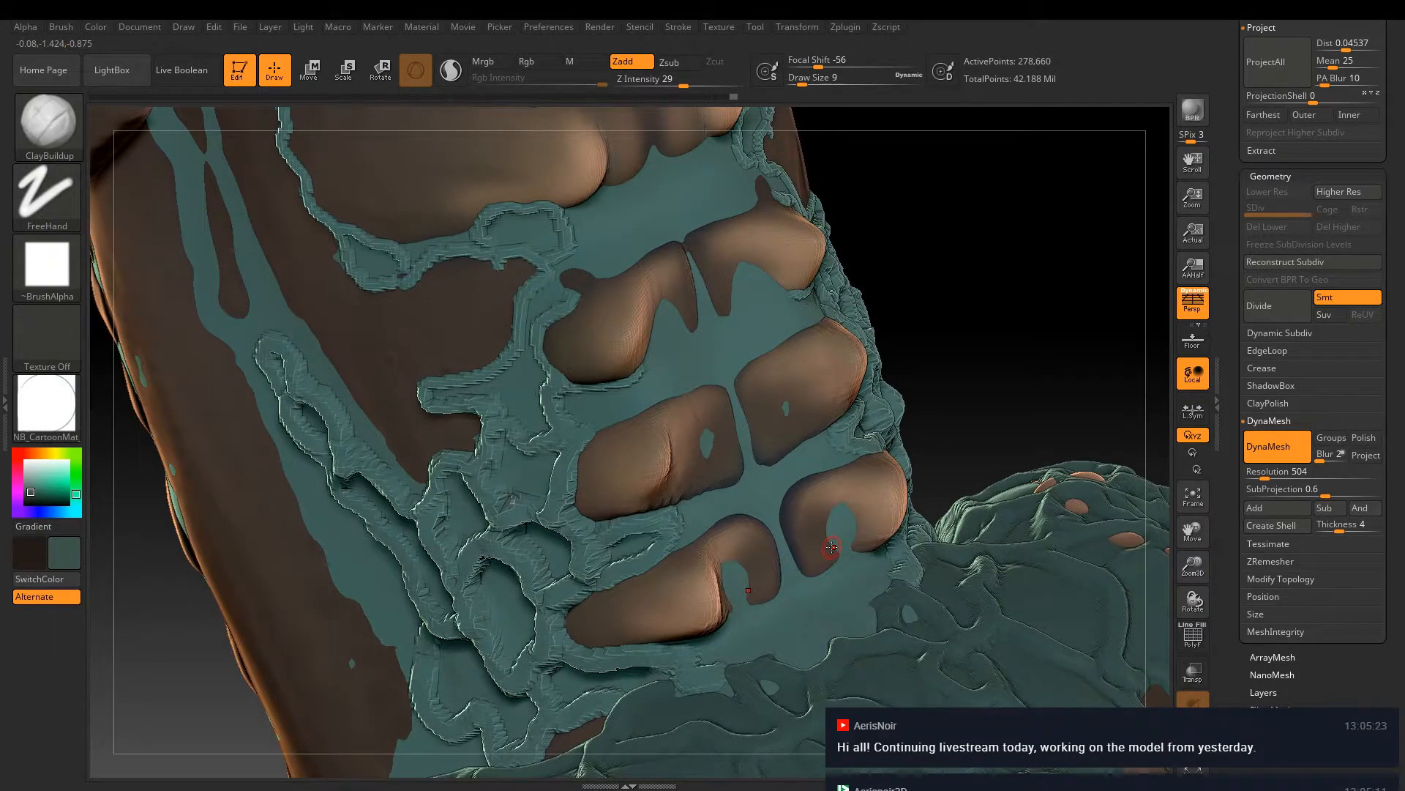
key("]")
right_click_drag(832, 546, 791, 533)
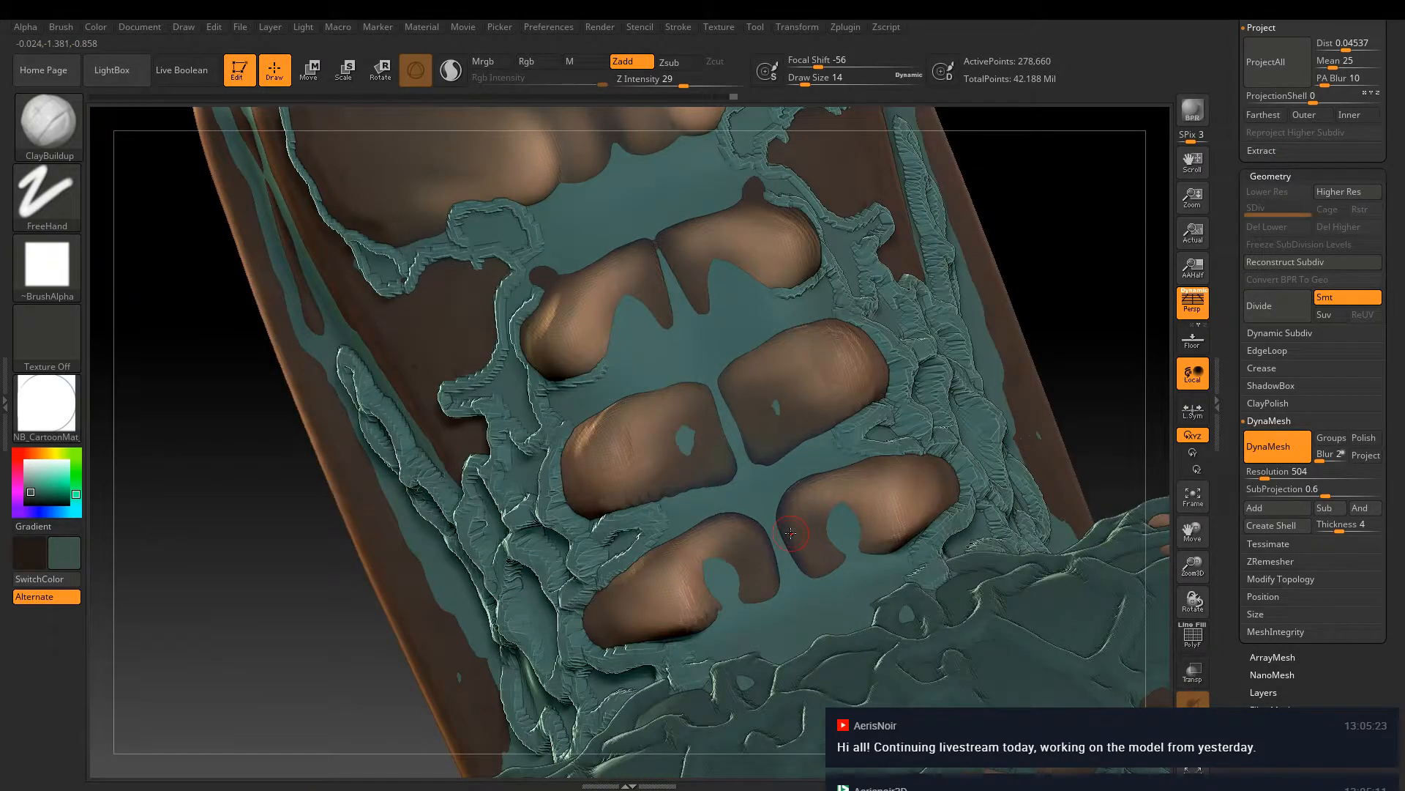
left_click_drag(767, 499, 795, 578)
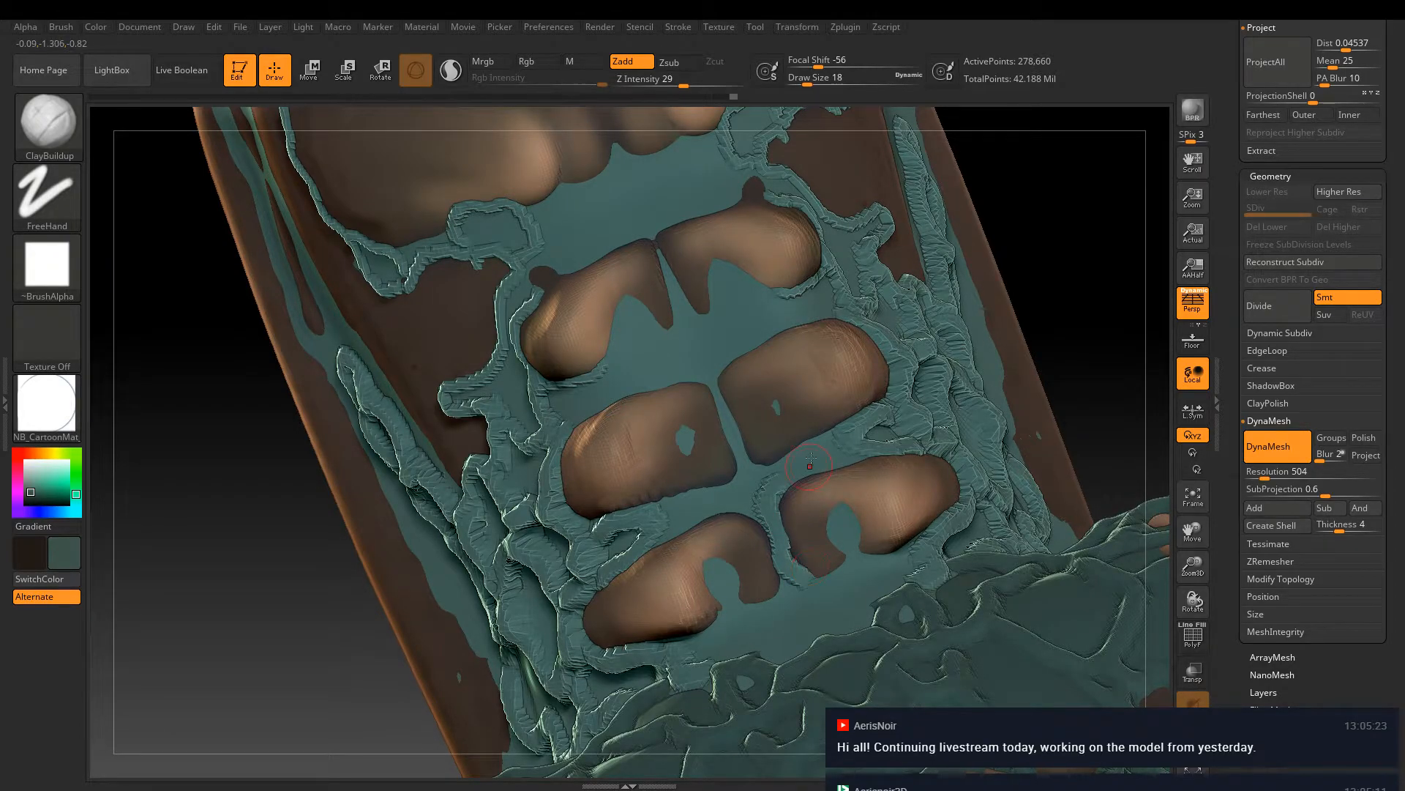
mouse_move(772, 492)
left_mouse_down()
mouse_move(811, 590)
mouse_move(850, 554)
mouse_move(861, 505)
mouse_move(901, 576)
mouse_move(928, 556)
mouse_move(810, 612)
left_mouse_up()
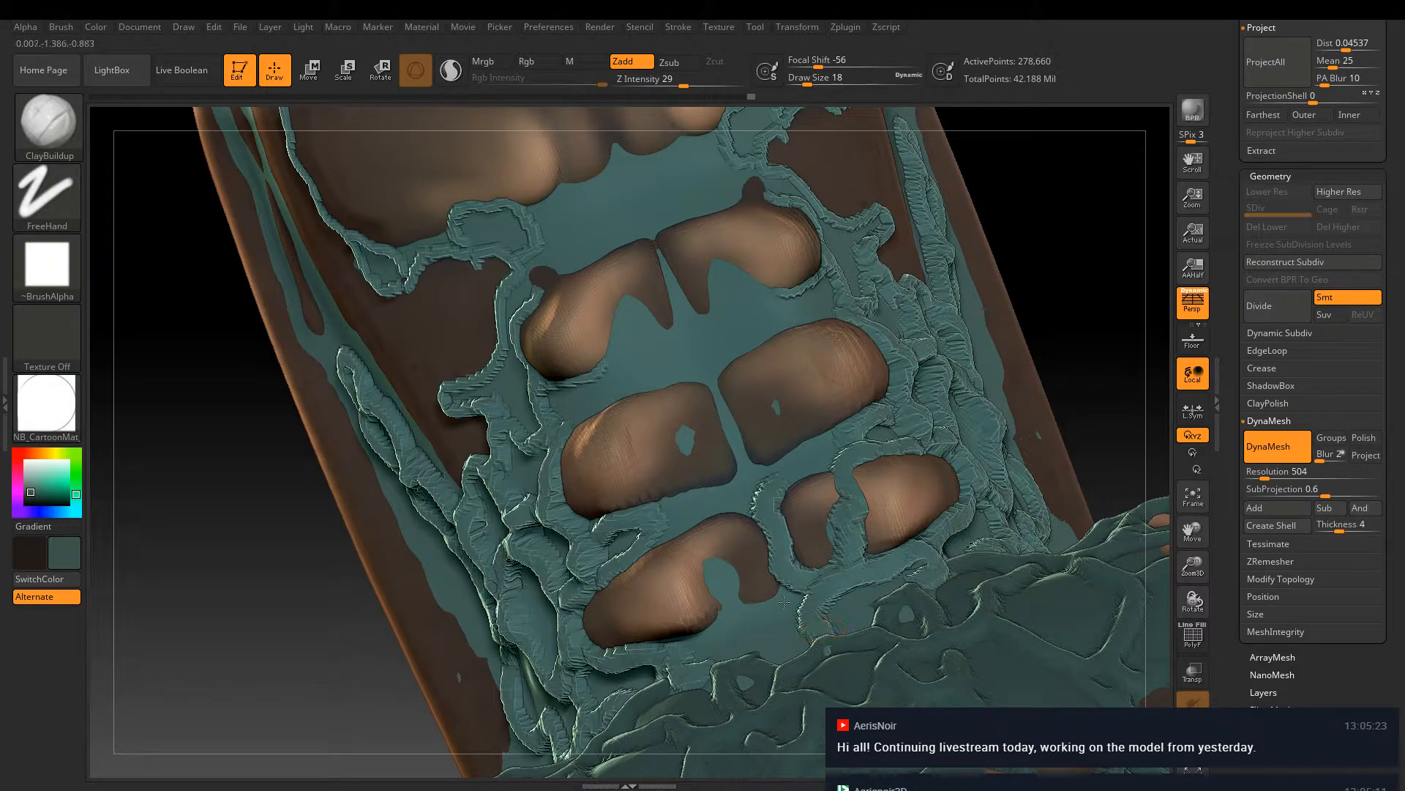
right_click_drag(820, 629, 785, 637)
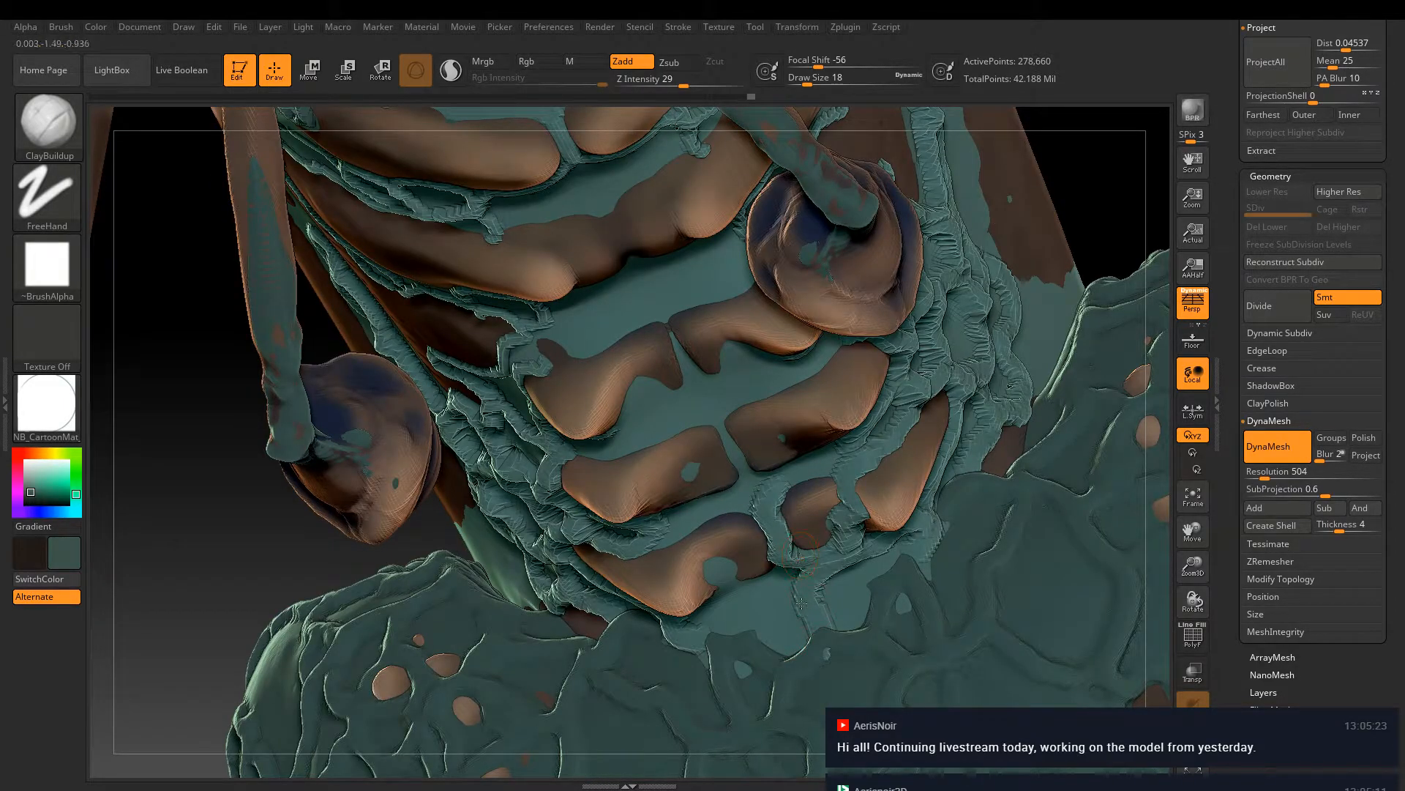
mouse_move(811, 599)
left_mouse_down()
mouse_move(866, 561)
mouse_move(872, 577)
left_mouse_up()
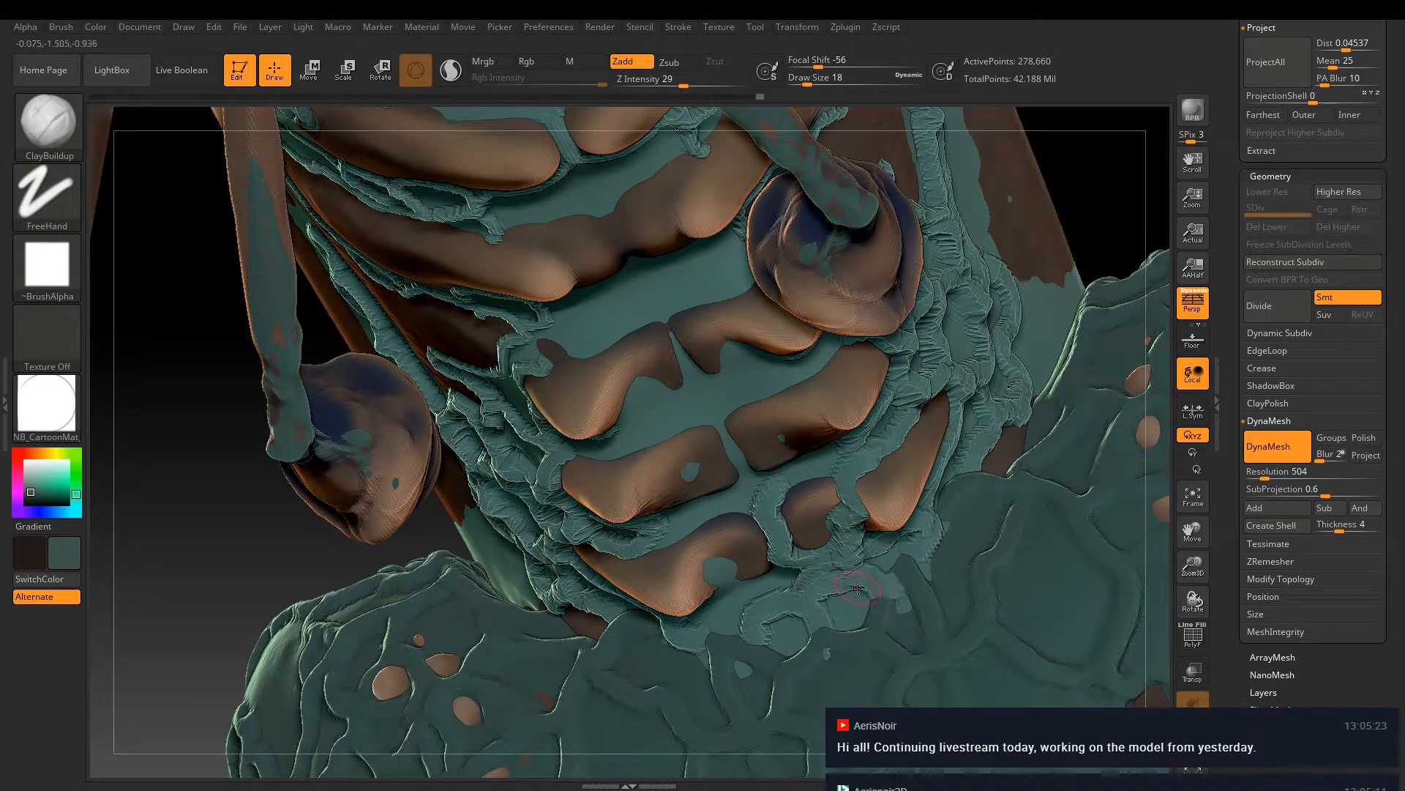
mouse_move(760, 603)
left_mouse_down()
mouse_move(732, 562)
mouse_move(704, 611)
left_mouse_up()
Build moss strands around the other lowest front plate and up across the plate above it, reducing the draw size to 14
right_click_drag(768, 633, 688, 619)
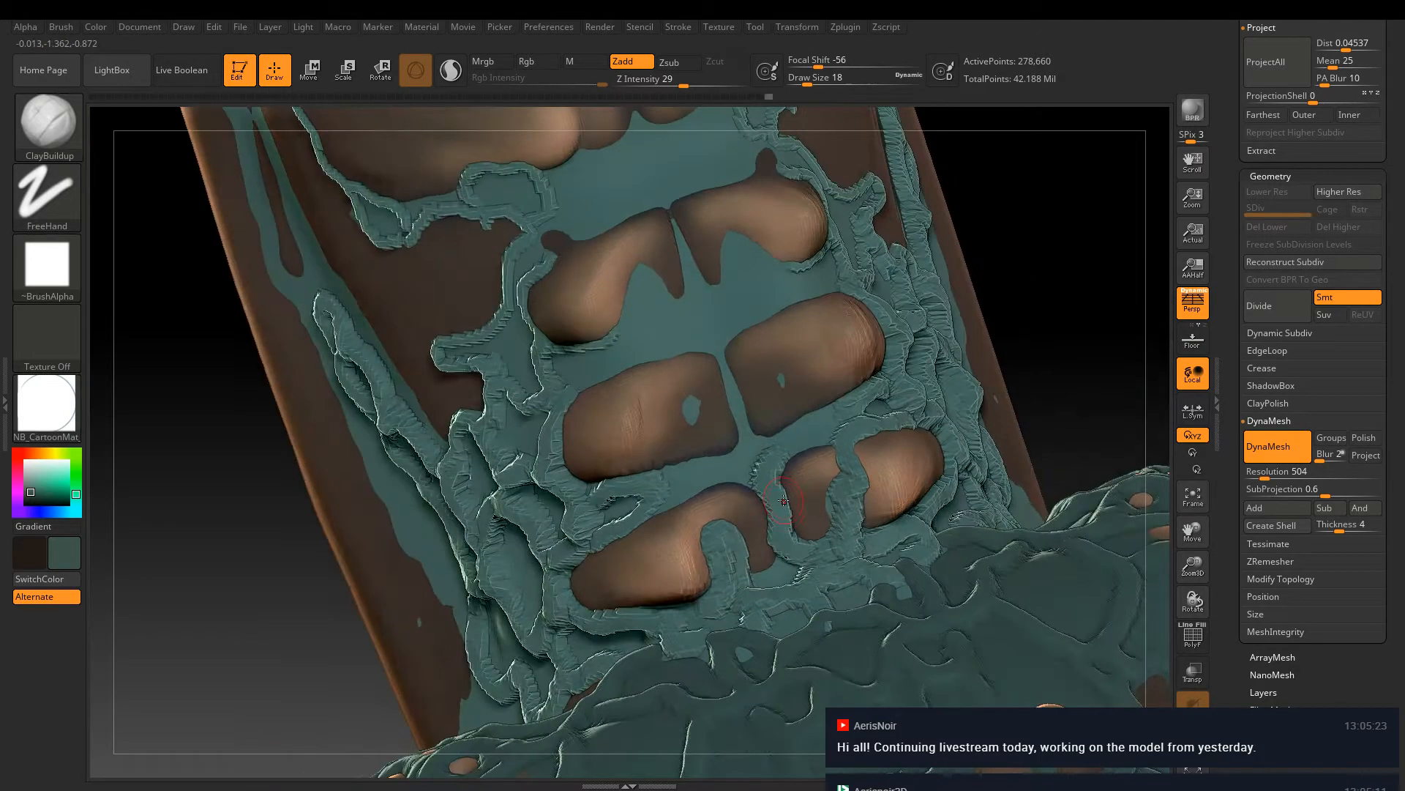
mouse_move(728, 535)
left_mouse_down()
mouse_move(744, 588)
mouse_move(770, 594)
mouse_move(756, 578)
mouse_move(787, 553)
mouse_move(676, 617)
mouse_move(685, 633)
left_mouse_up()
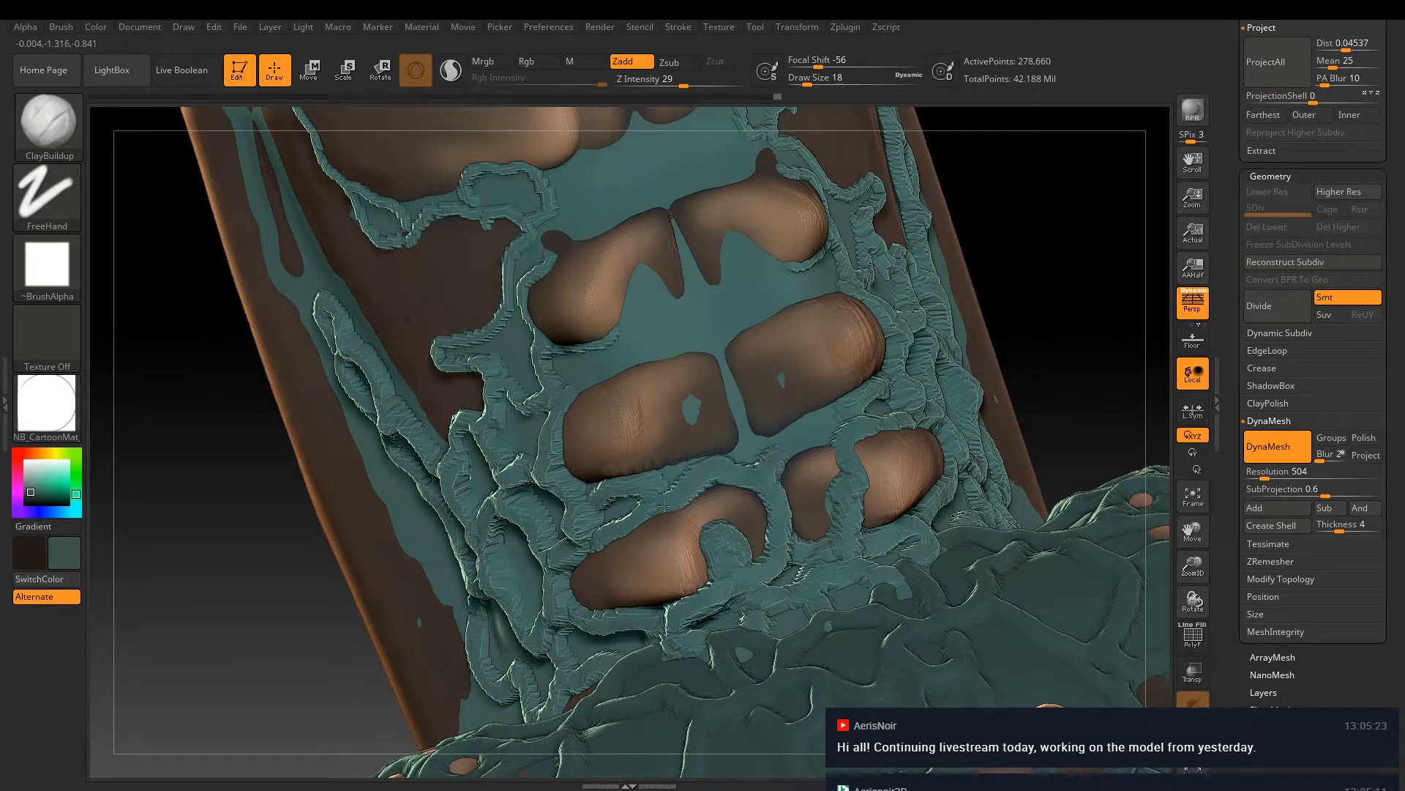
mouse_move(724, 458)
left_mouse_down()
mouse_move(694, 395)
mouse_move(642, 364)
mouse_move(664, 370)
left_mouse_up()
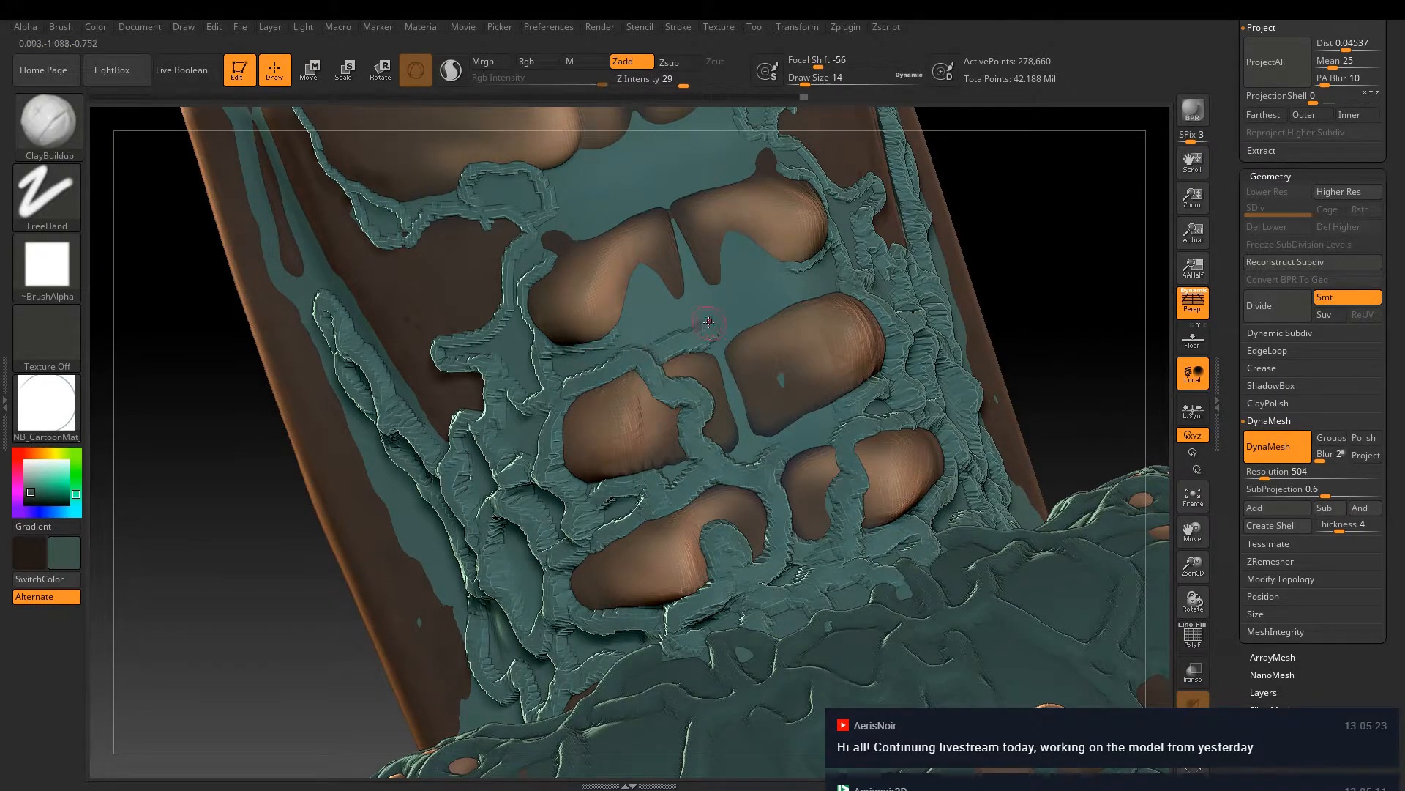
Web the gaps between the two upper pairs of small belly plates with raised moss strands at draw size 14
mouse_move(649, 354)
left_mouse_down()
mouse_move(631, 330)
mouse_move(637, 275)
mouse_move(688, 296)
mouse_move(706, 326)
mouse_move(659, 199)
left_mouse_up()
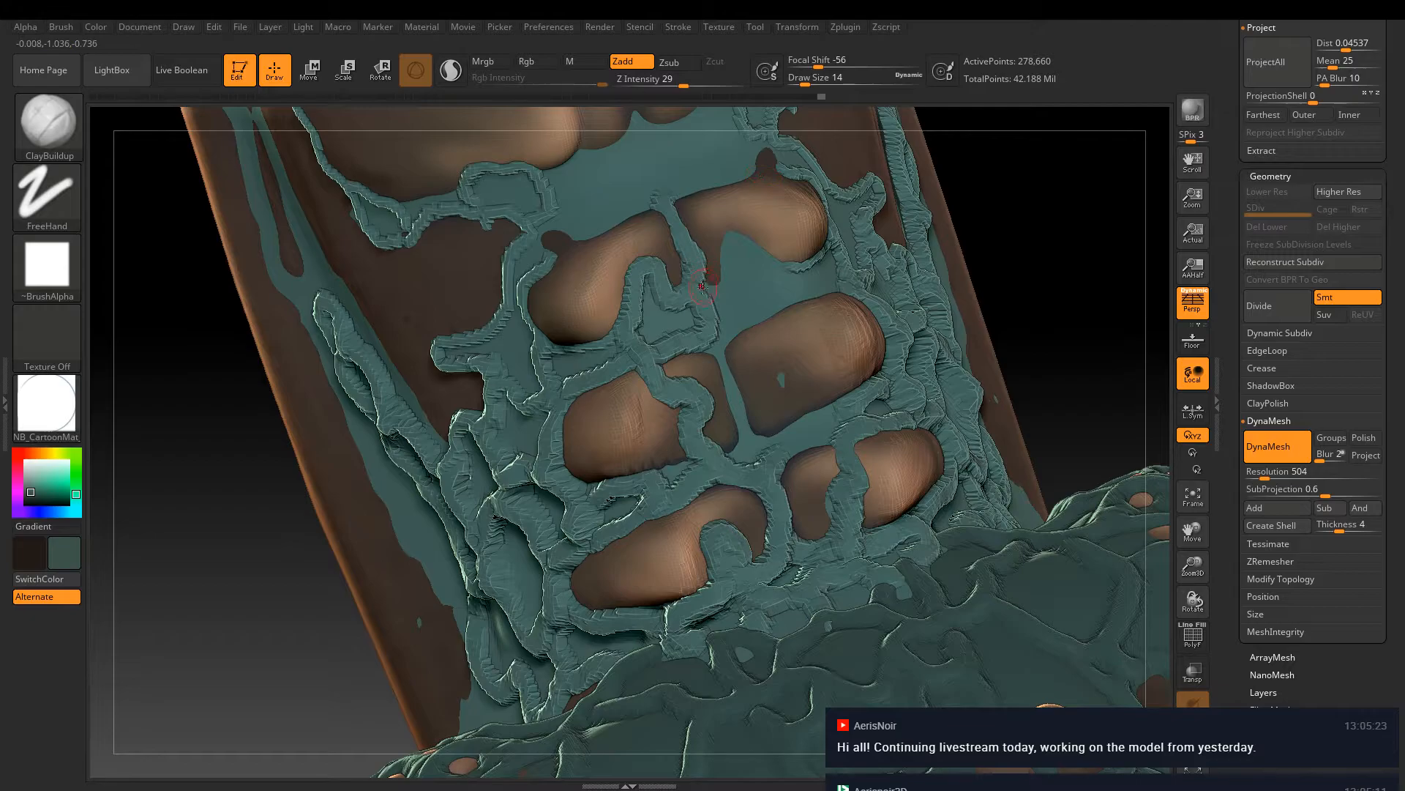
mouse_move(754, 266)
left_mouse_down()
mouse_move(777, 273)
mouse_move(736, 241)
mouse_move(728, 272)
mouse_move(806, 282)
mouse_move(738, 337)
mouse_move(725, 370)
mouse_move(738, 410)
mouse_move(767, 432)
mouse_move(791, 418)
mouse_move(773, 402)
mouse_move(804, 424)
mouse_move(853, 406)
mouse_move(769, 458)
left_mouse_up()
mouse_move(848, 418)
right_mouse_down()
mouse_move(700, 354)
mouse_move(716, 434)
right_mouse_up()
left_click_drag(646, 395, 742, 357)
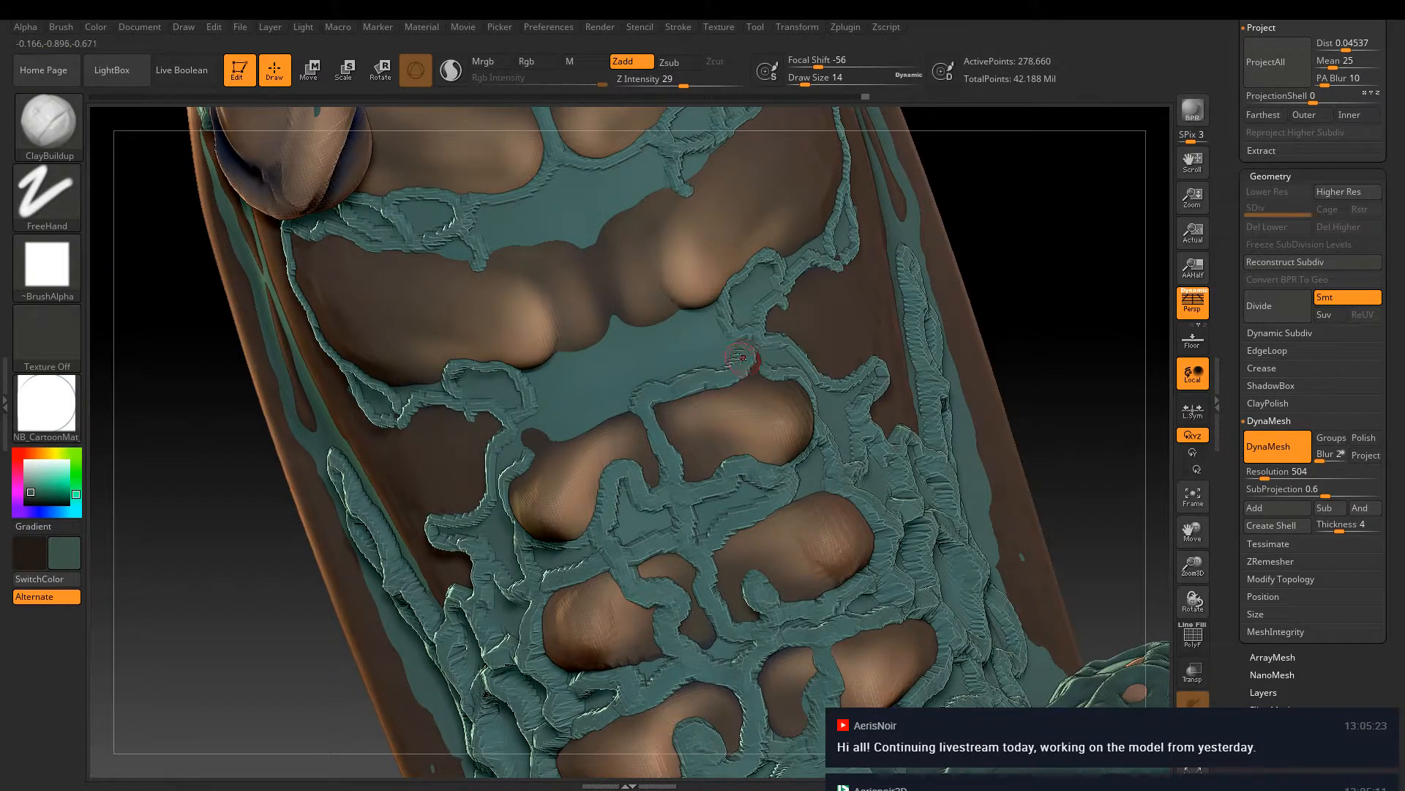
Divide the flat moss below the wide belly plate into cells with thin strands at draw size 9, splitting that plate down its centre
key("bracketleft")
mouse_move(687, 188)
left_mouse_down()
mouse_move(607, 220)
mouse_move(614, 301)
left_mouse_up()
left_click_drag(706, 309, 748, 280)
mouse_move(680, 320)
left_mouse_down()
mouse_move(688, 354)
mouse_move(680, 327)
mouse_move(634, 390)
left_mouse_up()
mouse_move(612, 344)
left_mouse_down()
mouse_move(575, 350)
mouse_move(529, 395)
mouse_move(532, 418)
mouse_move(590, 426)
mouse_move(537, 429)
left_mouse_up()
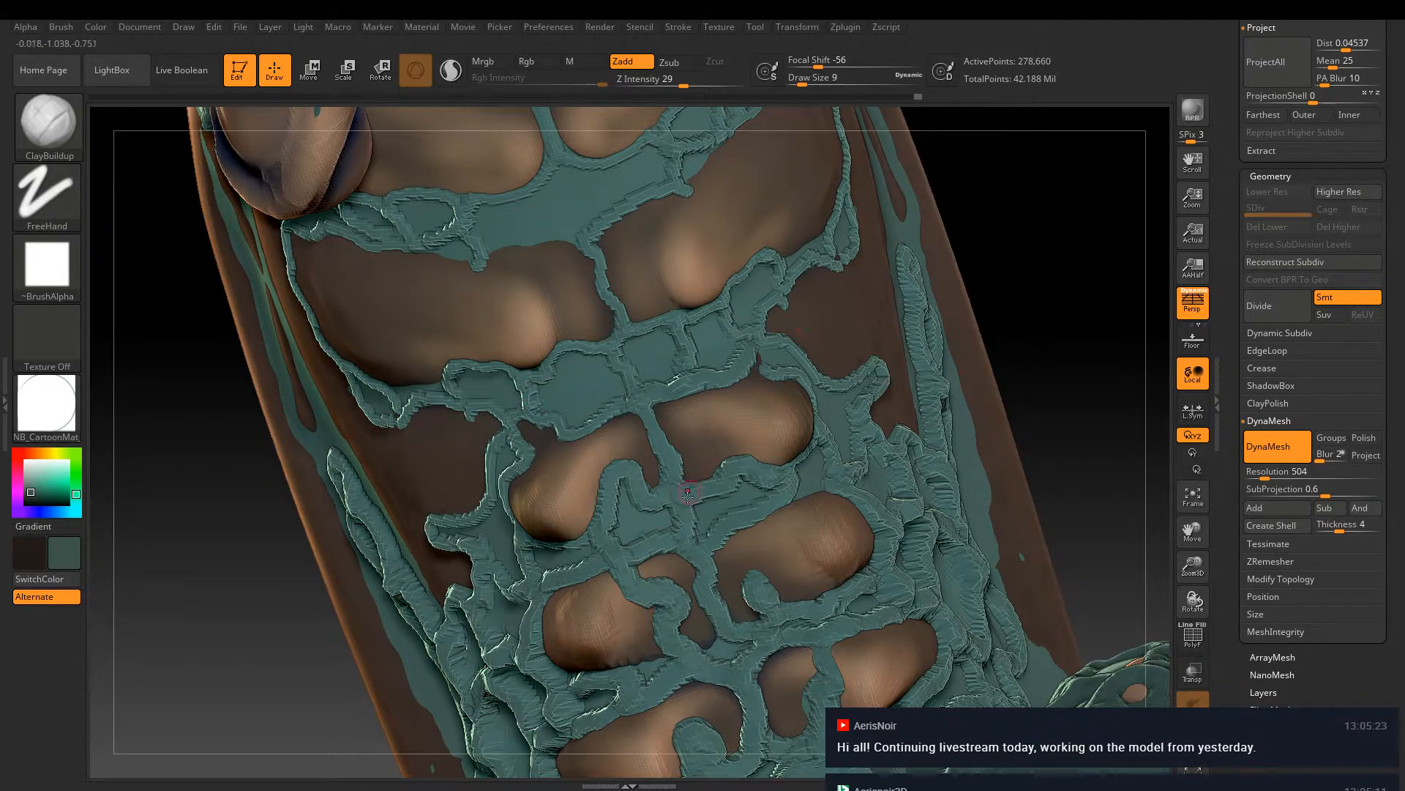
Cover the bare inner part of the middle belly plate with moss, smooth the fill, and outline it with thin raised edges
right_click_drag(794, 501, 730, 486, "ctrl")
key("shift")
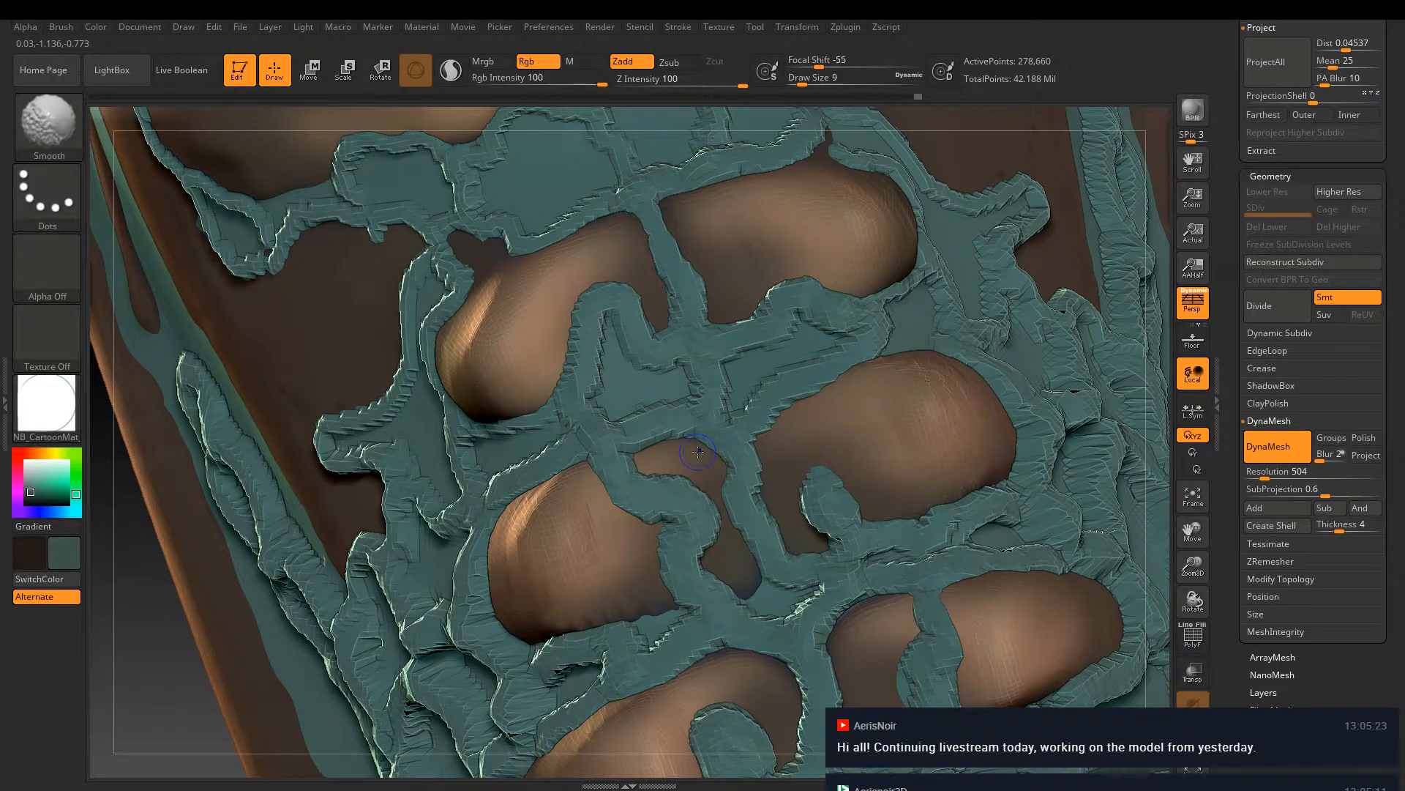
left_click_drag(661, 455, 693, 454, "shift")
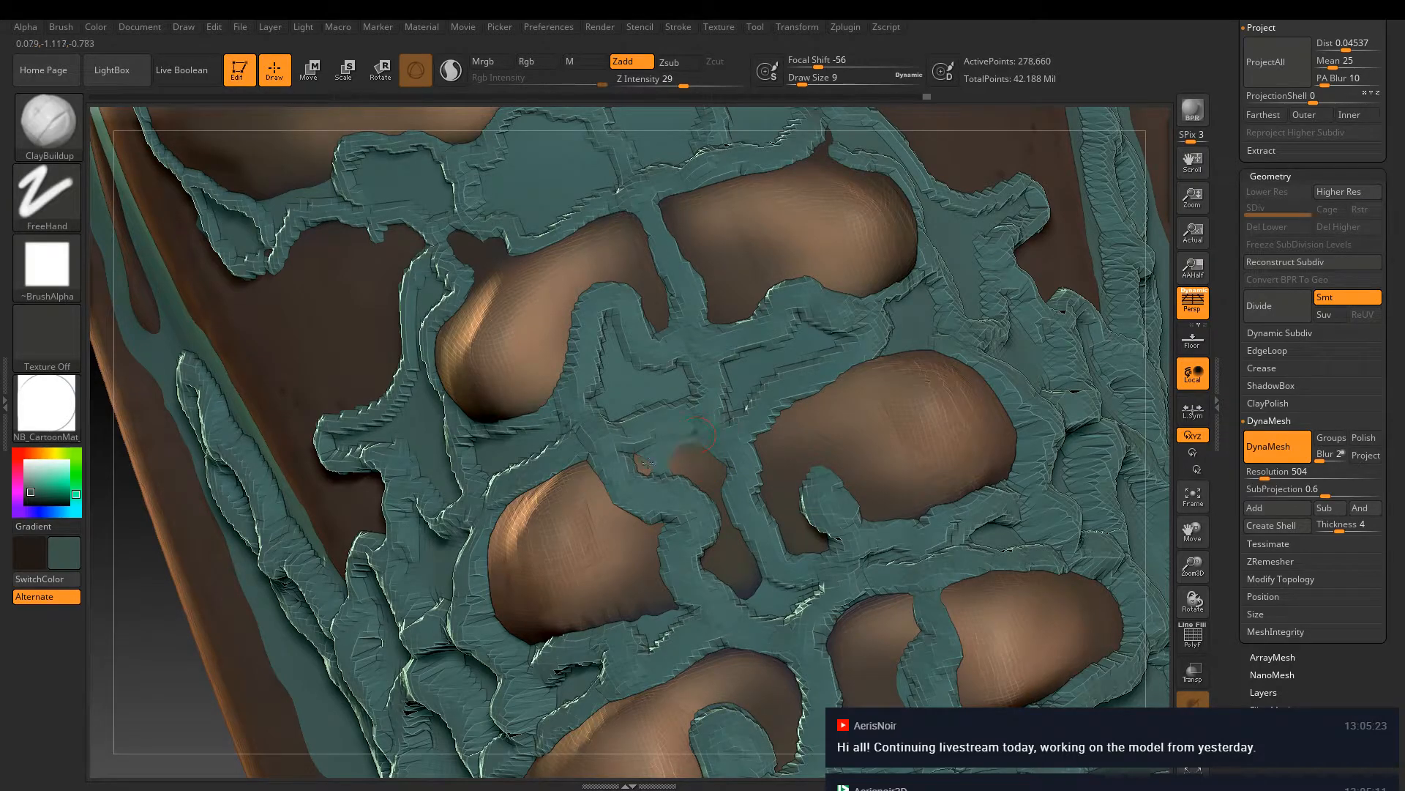
mouse_move(692, 459)
left_mouse_down()
mouse_move(719, 464)
mouse_move(723, 552)
mouse_move(748, 593)
mouse_move(750, 554)
left_mouse_up()
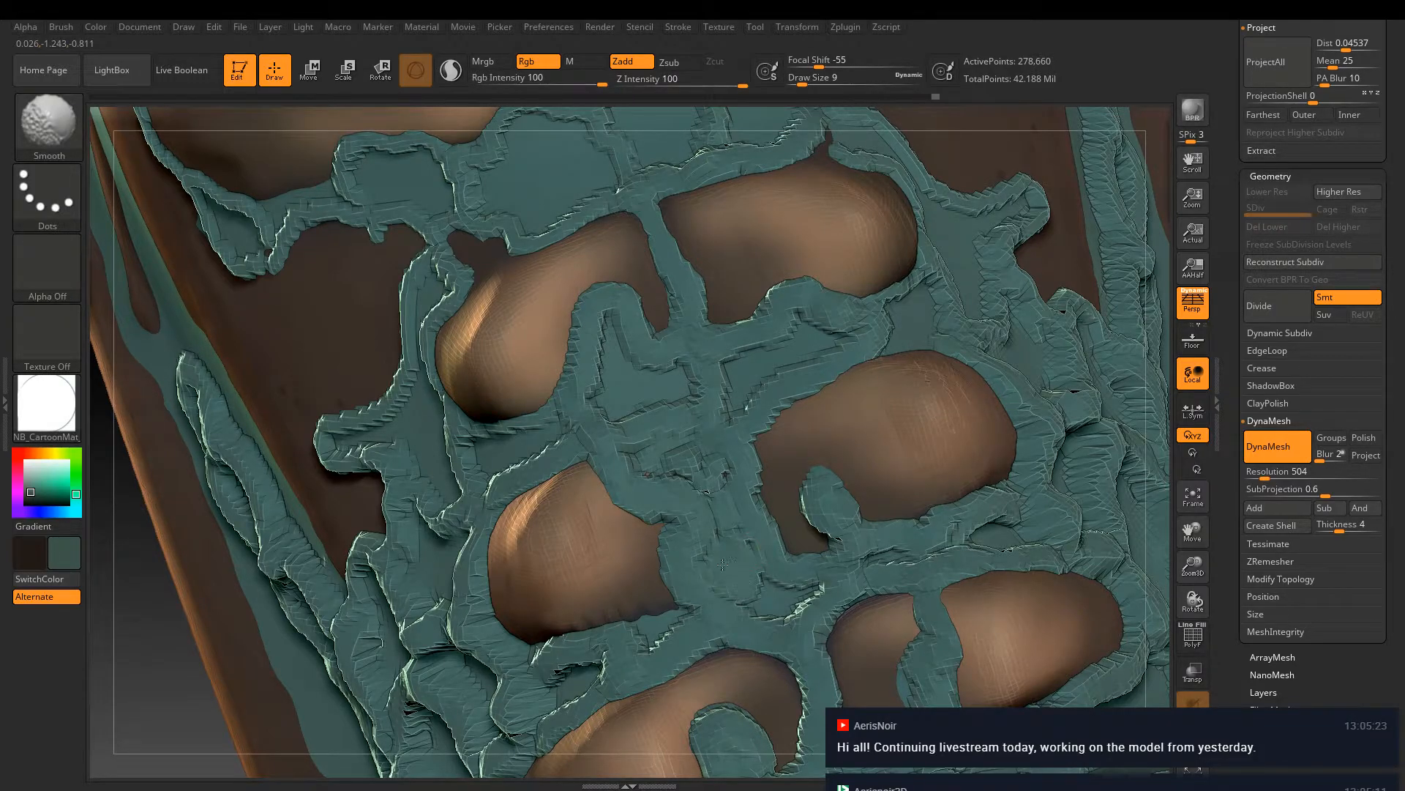
left_click_drag(721, 487, 672, 456, "shift")
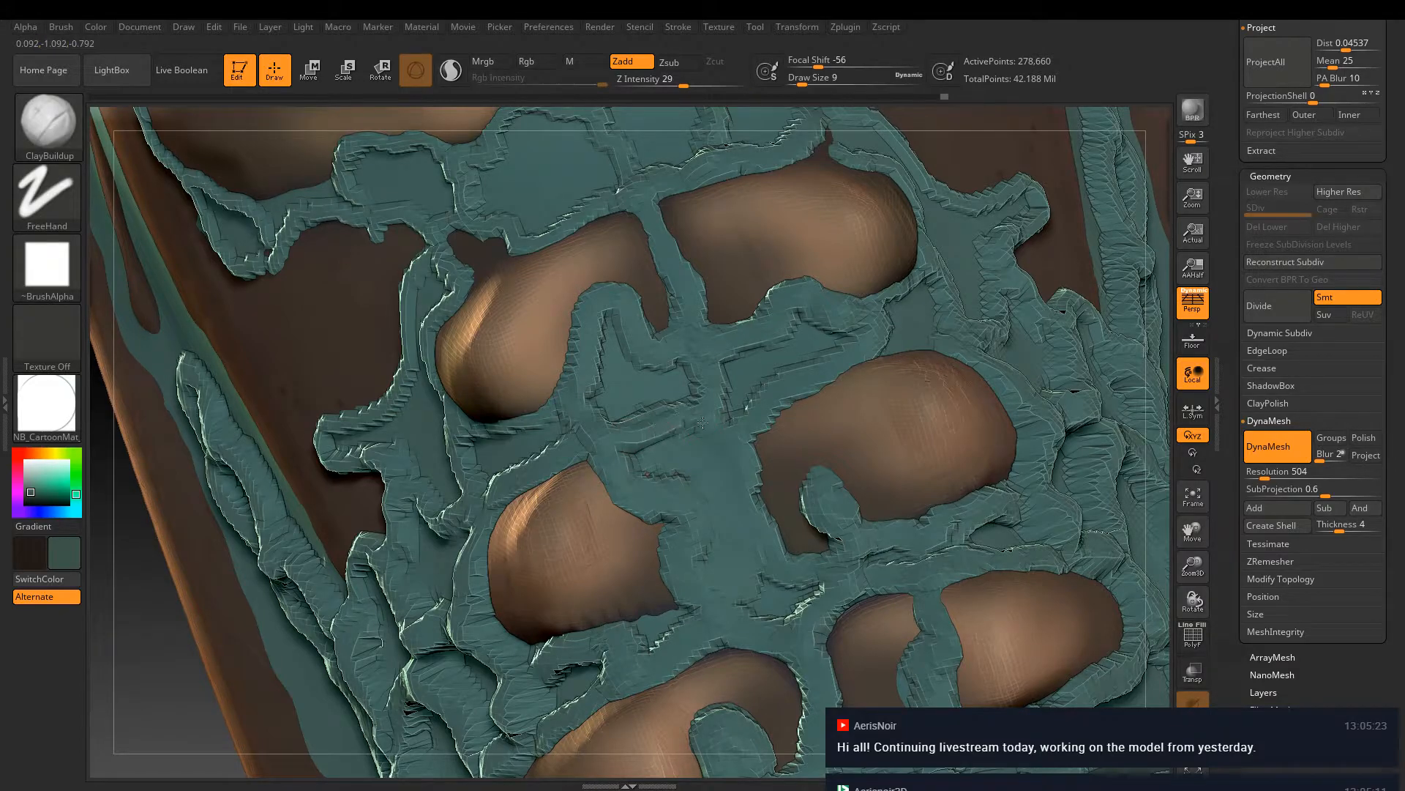
mouse_move(777, 565)
left_mouse_down()
mouse_move(754, 593)
mouse_move(701, 568)
left_mouse_up()
mouse_move(694, 503)
left_mouse_down()
mouse_move(623, 457)
mouse_move(683, 519)
left_mouse_up()
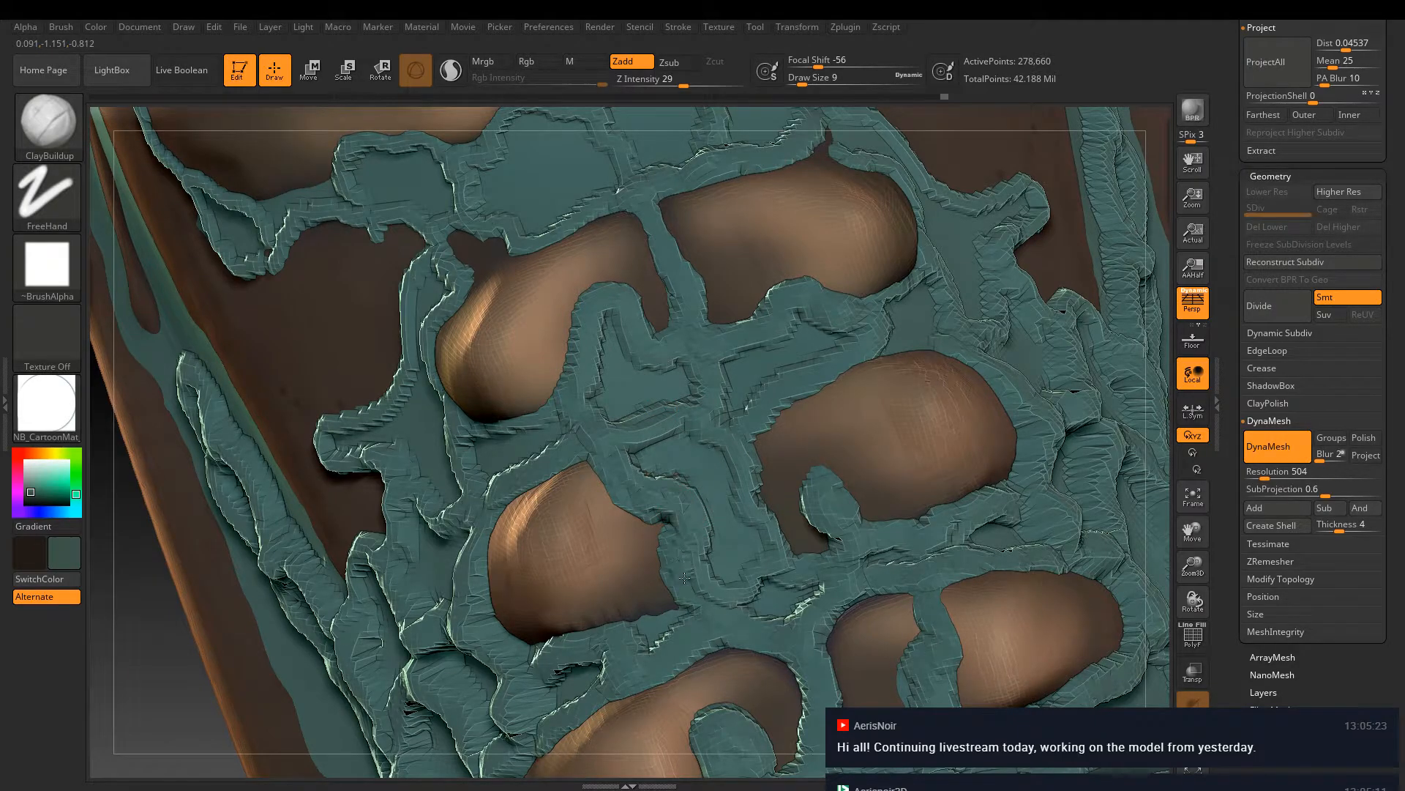
left_click_drag(738, 611, 688, 642, "shift")
Sink the flat moss around the upper flank strand into the trunk using ClayBuildup at draw size 18 and intensity 16
right_click_drag(849, 629, 622, 417, "ctrl")
mouse_move(937, 583)
right_mouse_down("ctrl")
mouse_move(919, 558)
mouse_move(884, 179)
mouse_move(1049, 350)
mouse_move(974, 476)
mouse_move(874, 597)
mouse_move(760, 557)
mouse_move(828, 542)
mouse_move(738, 564)
right_mouse_up("ctrl")
left_click_drag(737, 564, 687, 504)
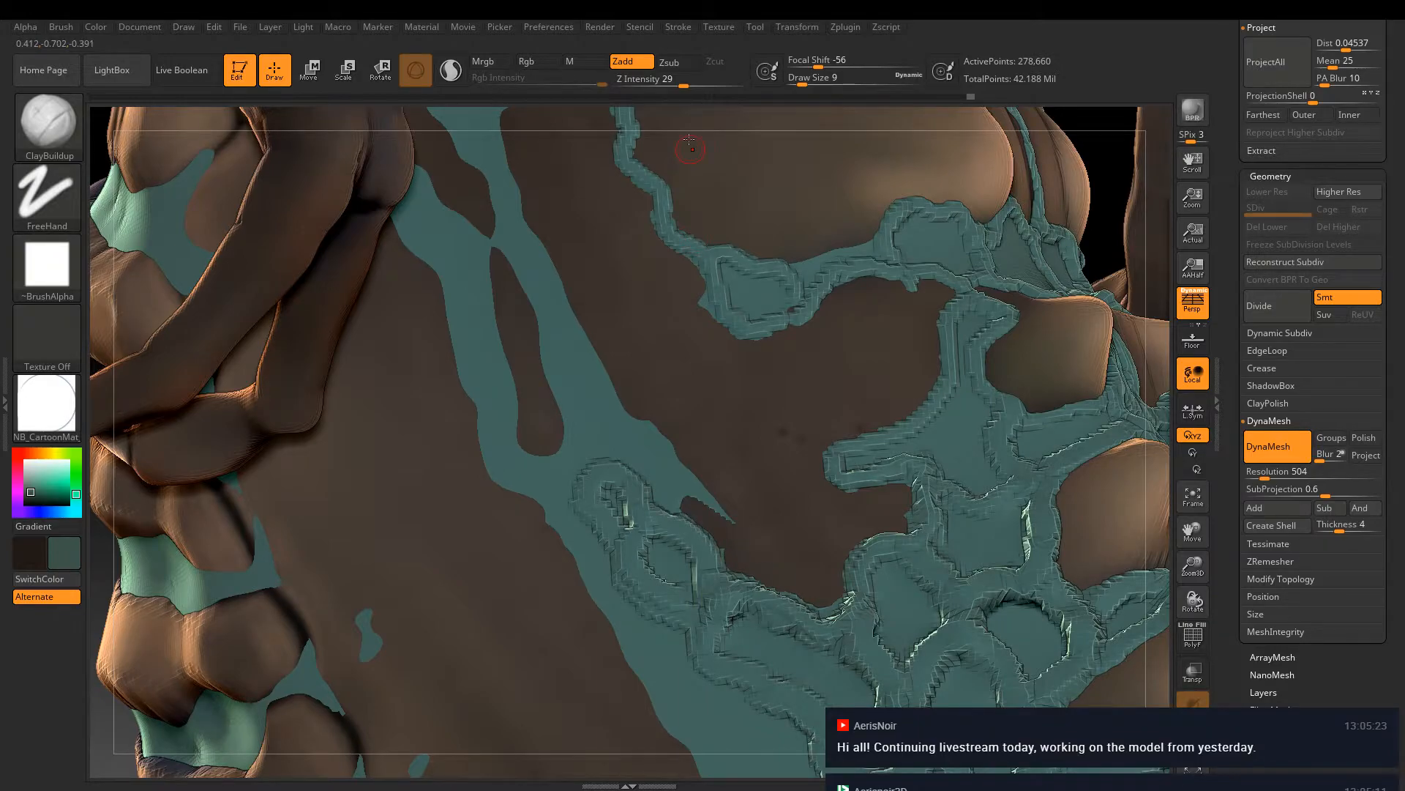
mouse_move(732, 516)
left_mouse_down()
mouse_move(655, 461)
mouse_move(567, 450)
mouse_move(549, 523)
mouse_move(621, 621)
mouse_move(684, 662)
left_mouse_up()
mouse_move(641, 421)
left_mouse_down()
mouse_move(535, 287)
mouse_move(547, 253)
mouse_move(521, 469)
mouse_move(479, 414)
mouse_move(496, 240)
left_mouse_up()
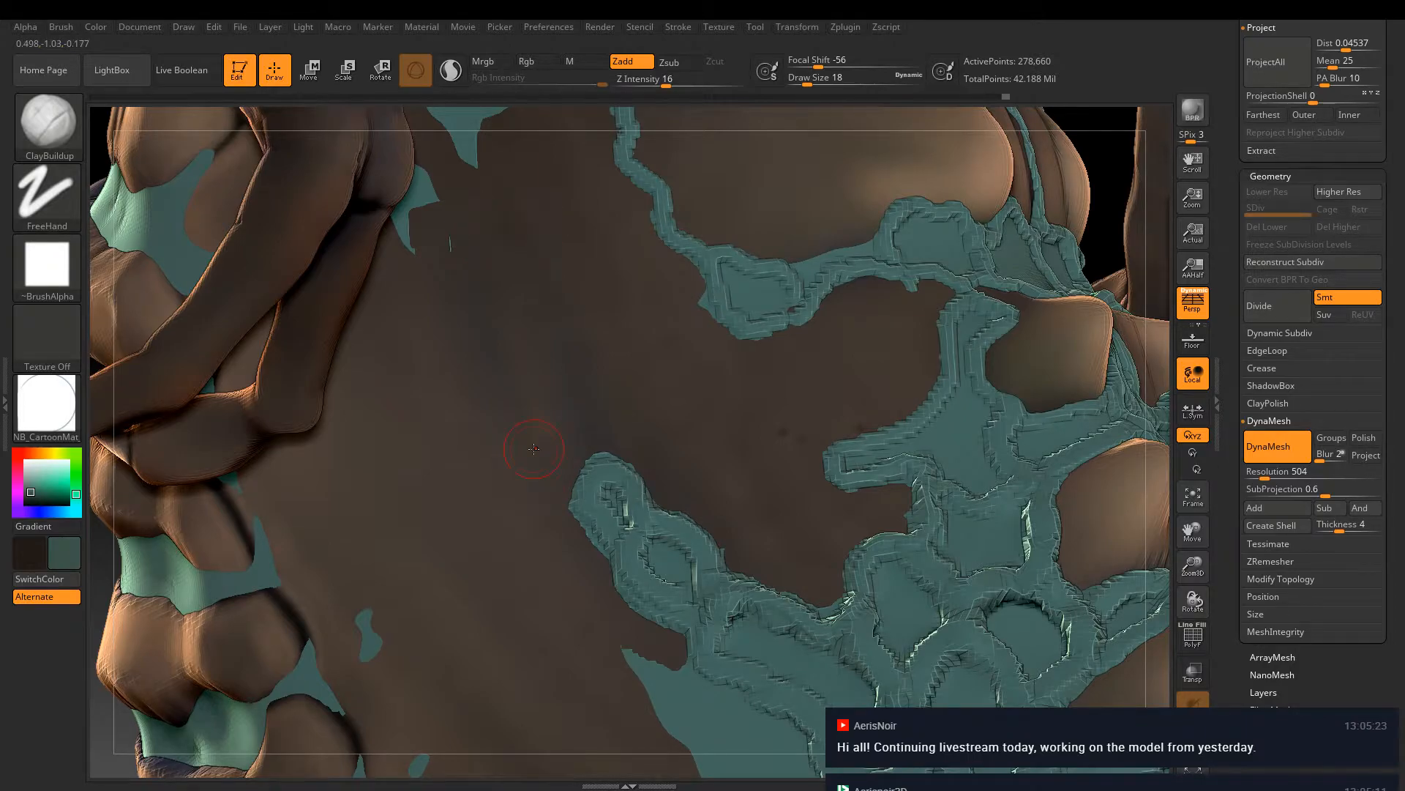
Push the remaining flat moss below the flank strand into the trunk down to the mossy base
left_click_drag(805, 263, 860, 238)
mouse_move(836, 513)
left_mouse_down("alt")
mouse_move(463, 411)
mouse_move(630, 508)
left_mouse_up("alt")
left_click_drag(487, 447, 648, 527)
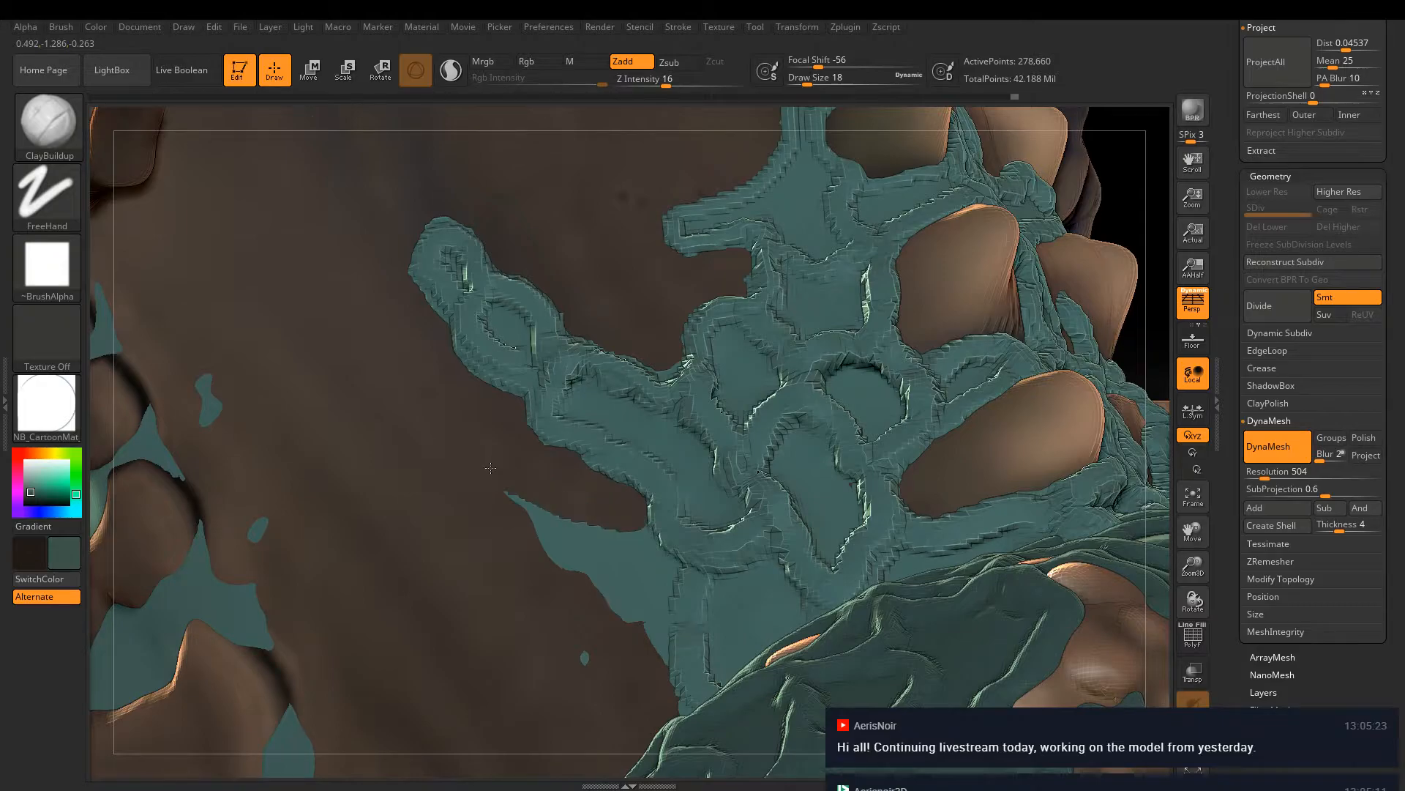
mouse_move(505, 491)
left_mouse_down()
mouse_move(637, 557)
mouse_move(630, 614)
mouse_move(663, 579)
mouse_move(646, 666)
mouse_move(668, 637)
mouse_move(585, 657)
mouse_move(584, 699)
left_mouse_up()
right_click_drag(503, 494, 608, 307)
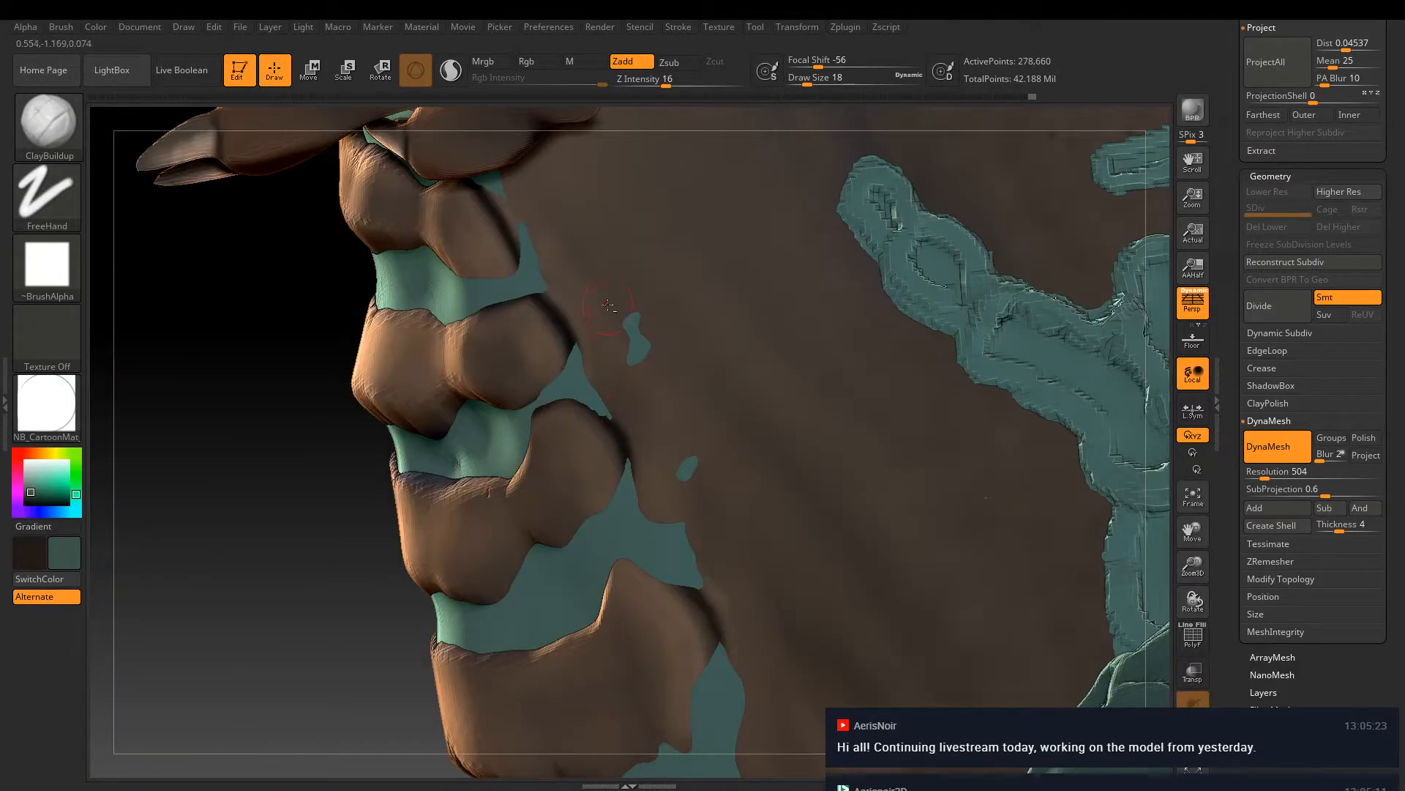
Sink the small patches beside the back plates and the flat moss outside the flank strand into the trunk, and save the project
left_click_drag(680, 444, 683, 454)
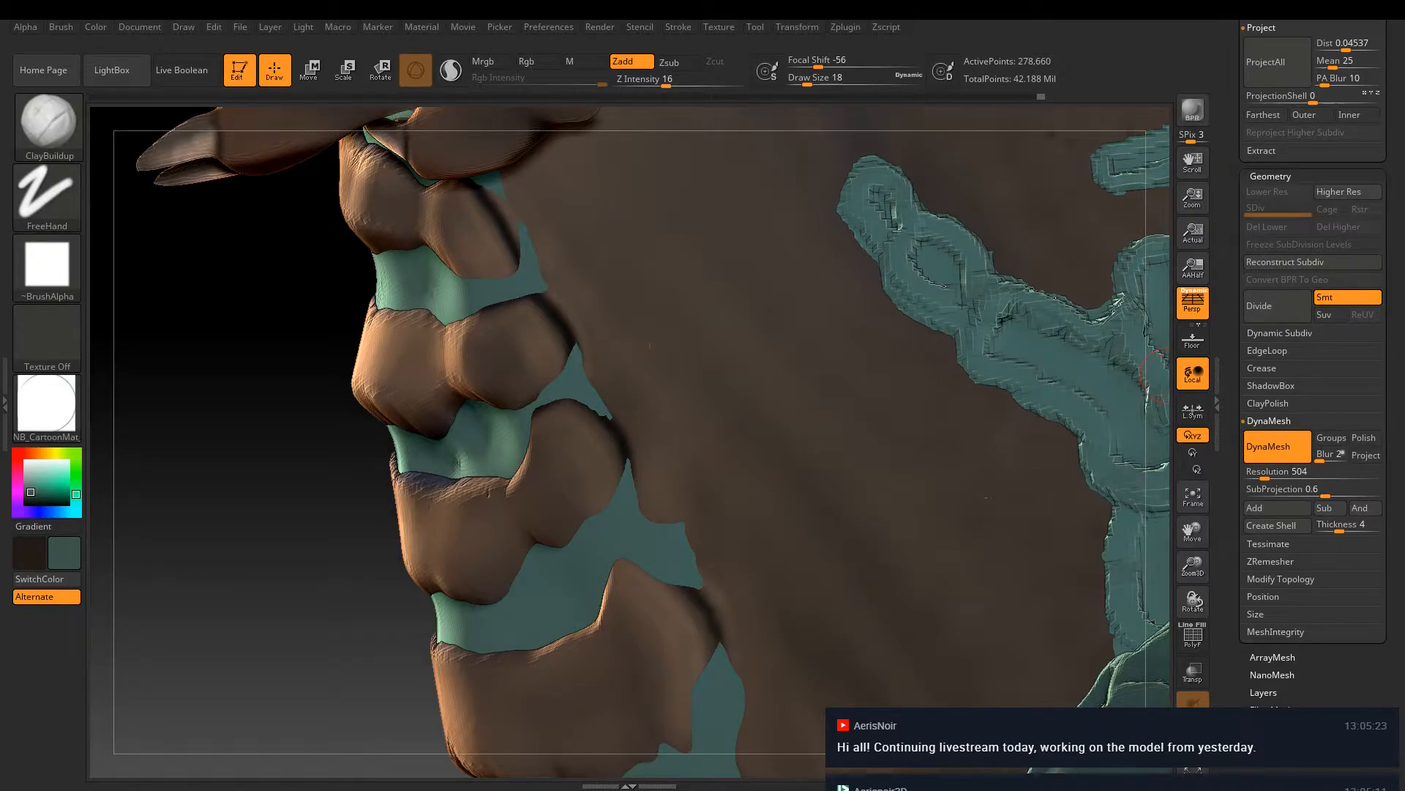
mouse_move(1007, 450)
right_mouse_down()
mouse_move(1036, 436)
mouse_move(869, 359)
mouse_move(983, 354)
mouse_move(897, 434)
mouse_move(1021, 425)
mouse_move(1172, 496)
mouse_move(832, 396)
mouse_move(873, 389)
mouse_move(695, 534)
right_mouse_up()
key("ctrl")
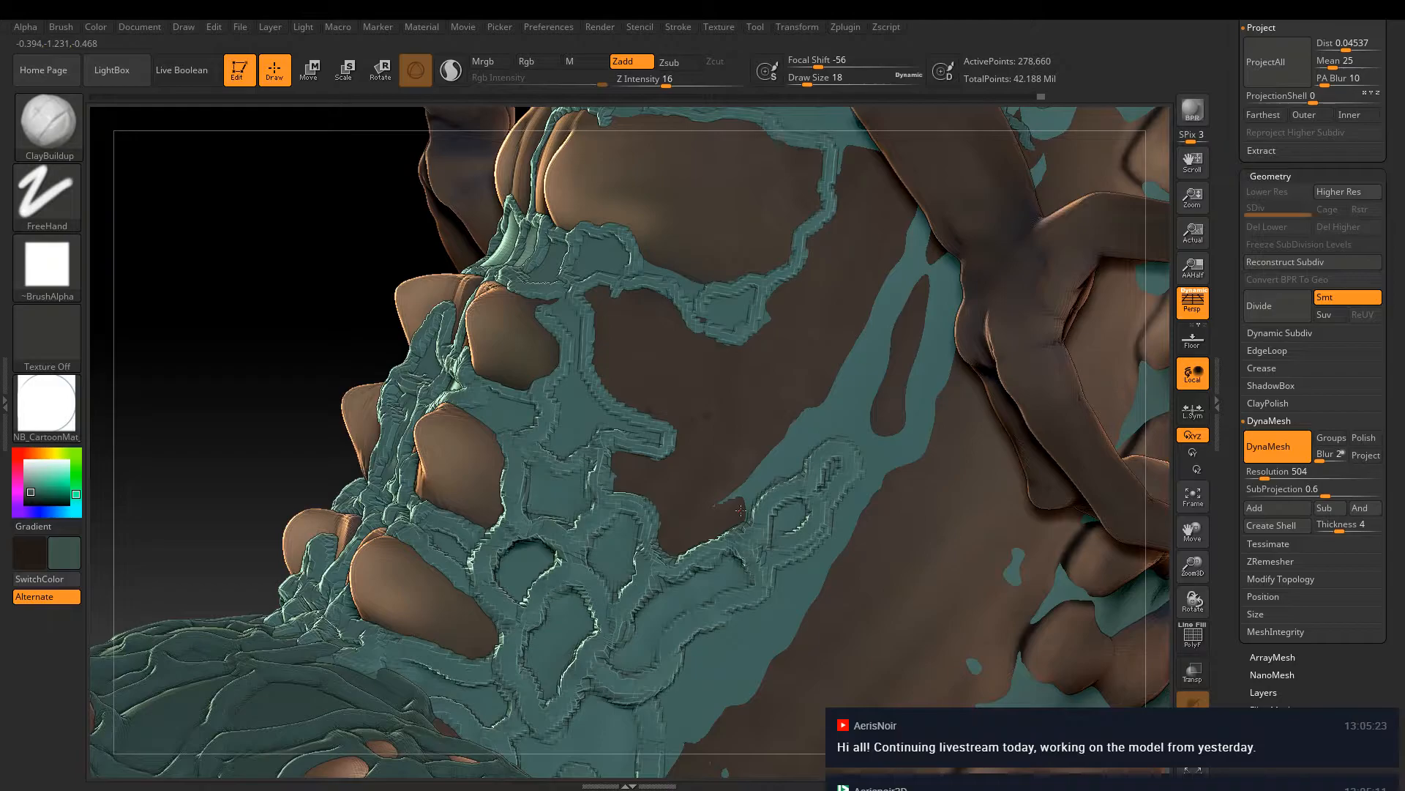
mouse_move(741, 510)
left_mouse_down("ctrl")
mouse_move(842, 417)
mouse_move(874, 443)
mouse_move(784, 600)
mouse_move(744, 618)
mouse_move(666, 754)
mouse_move(695, 708)
left_mouse_up("ctrl")
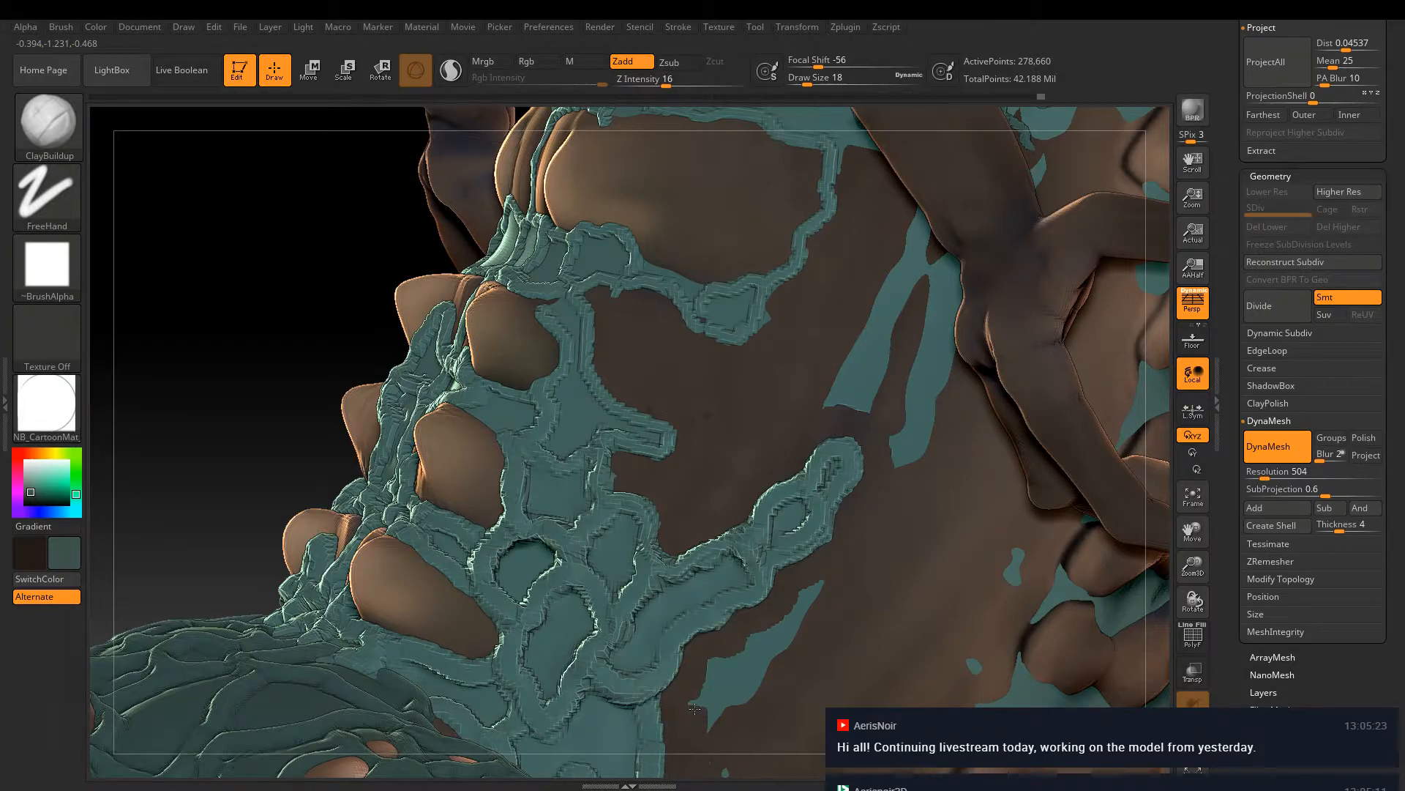
key("ctrl+s")
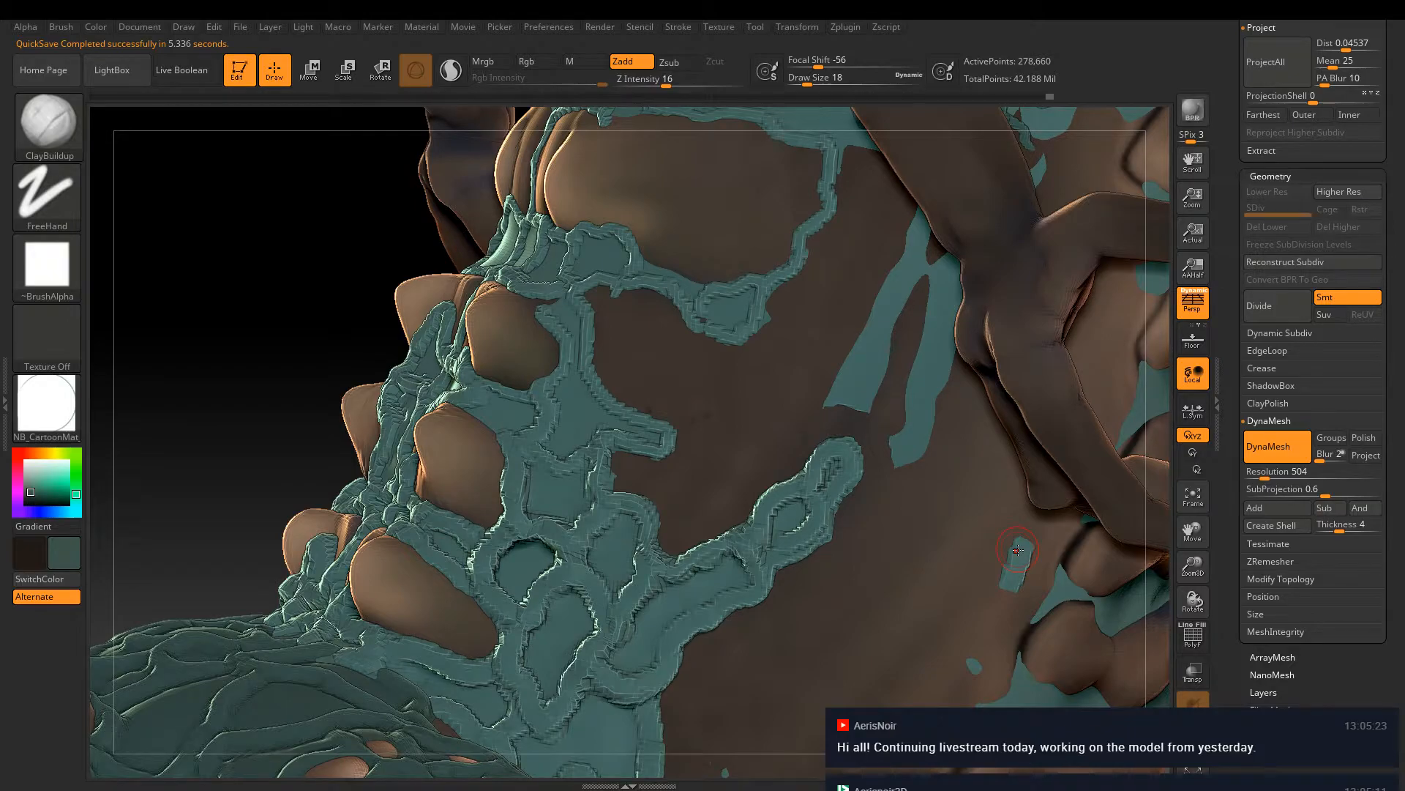
Push the remaining flank patches and the flat moss strips under the forearm and upper flank moss into the trunk with ClayBuildup
left_click_drag(1017, 551, 999, 587)
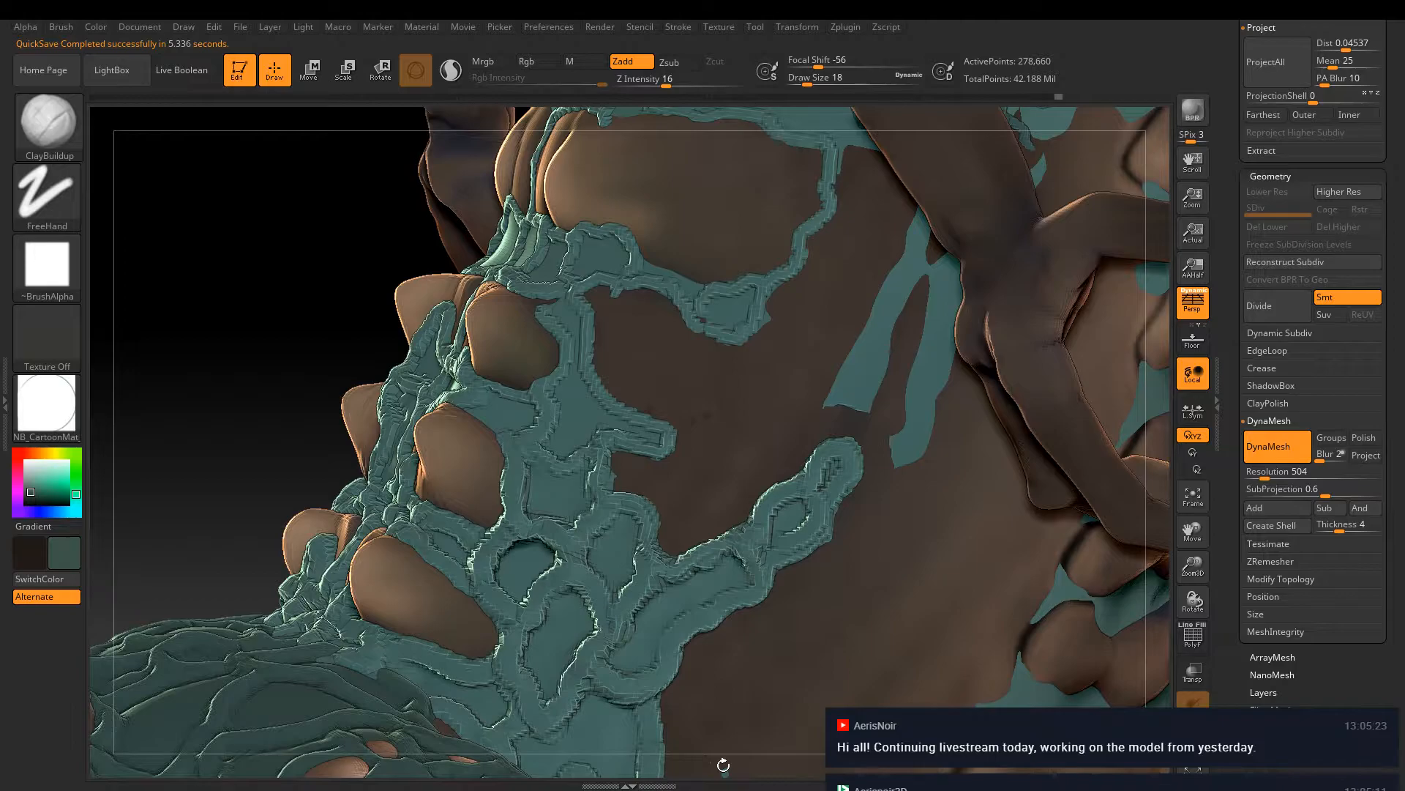
right_click_drag(952, 483, 915, 434)
mouse_move(915, 434)
left_mouse_down()
mouse_move(908, 278)
mouse_move(856, 344)
mouse_move(864, 410)
mouse_move(921, 309)
mouse_move(829, 408)
left_mouse_up()
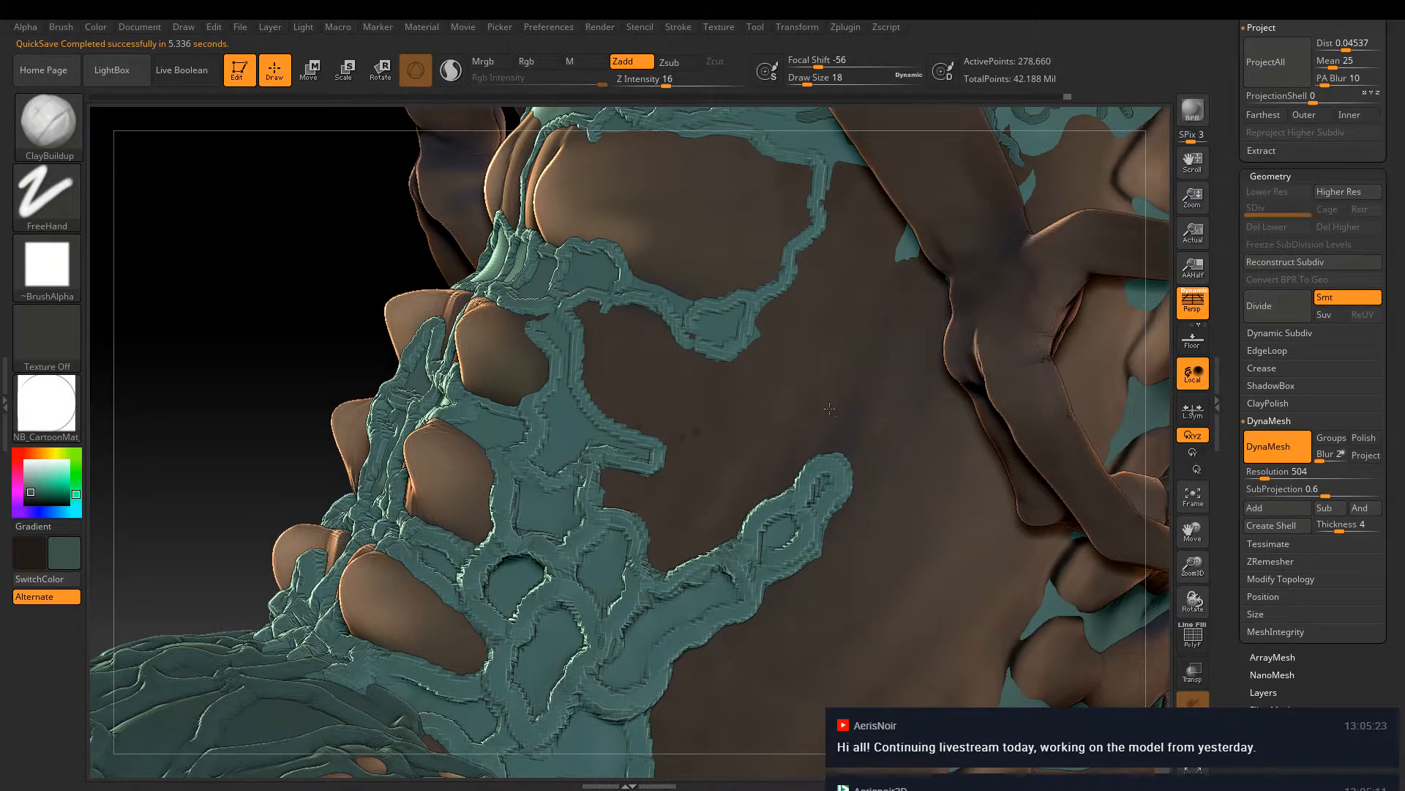
right_click_drag(825, 347, 832, 324)
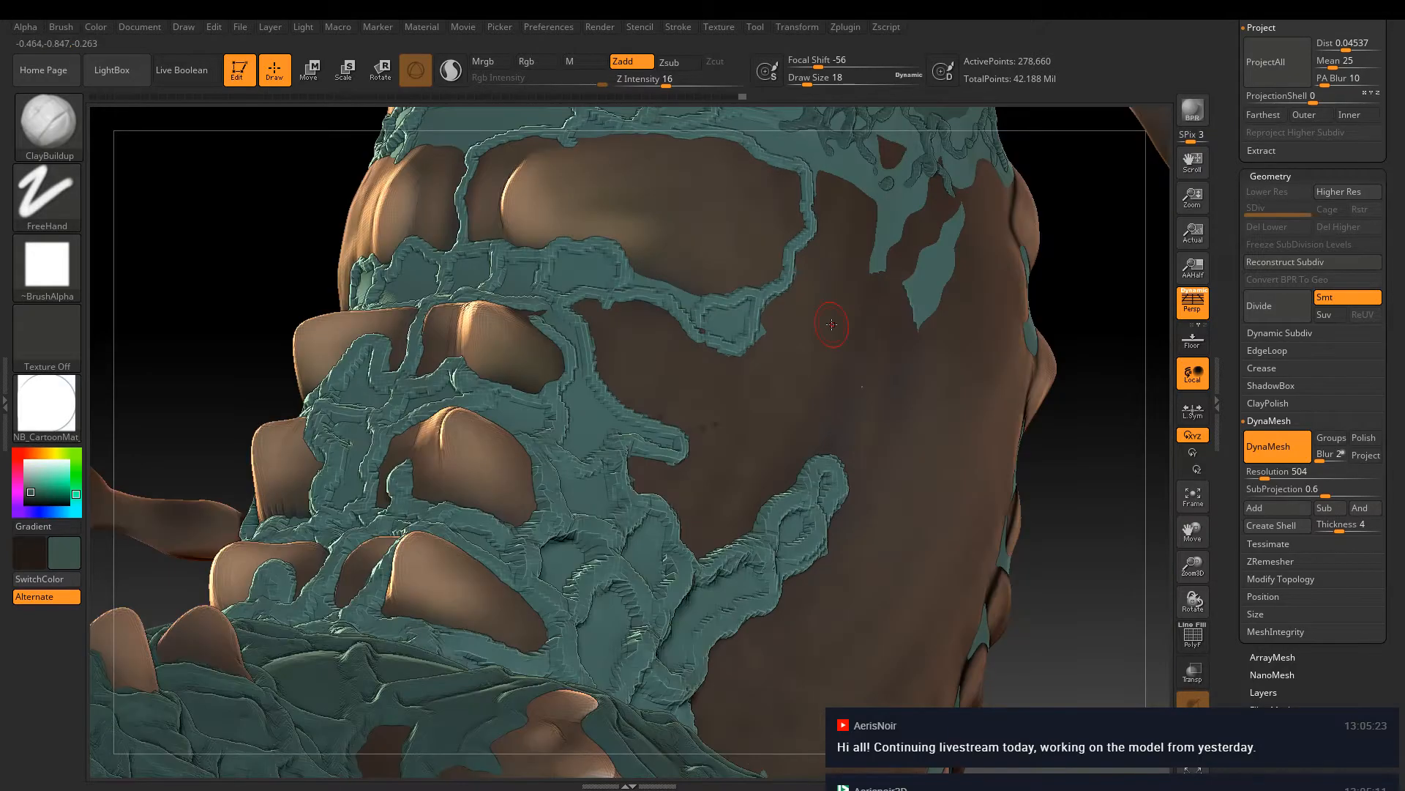
mouse_move(953, 209)
left_mouse_down()
mouse_move(921, 316)
mouse_move(949, 268)
mouse_move(921, 191)
mouse_move(879, 220)
mouse_move(882, 202)
mouse_move(853, 172)
left_mouse_up()
left_click(897, 238)
left_click(919, 327)
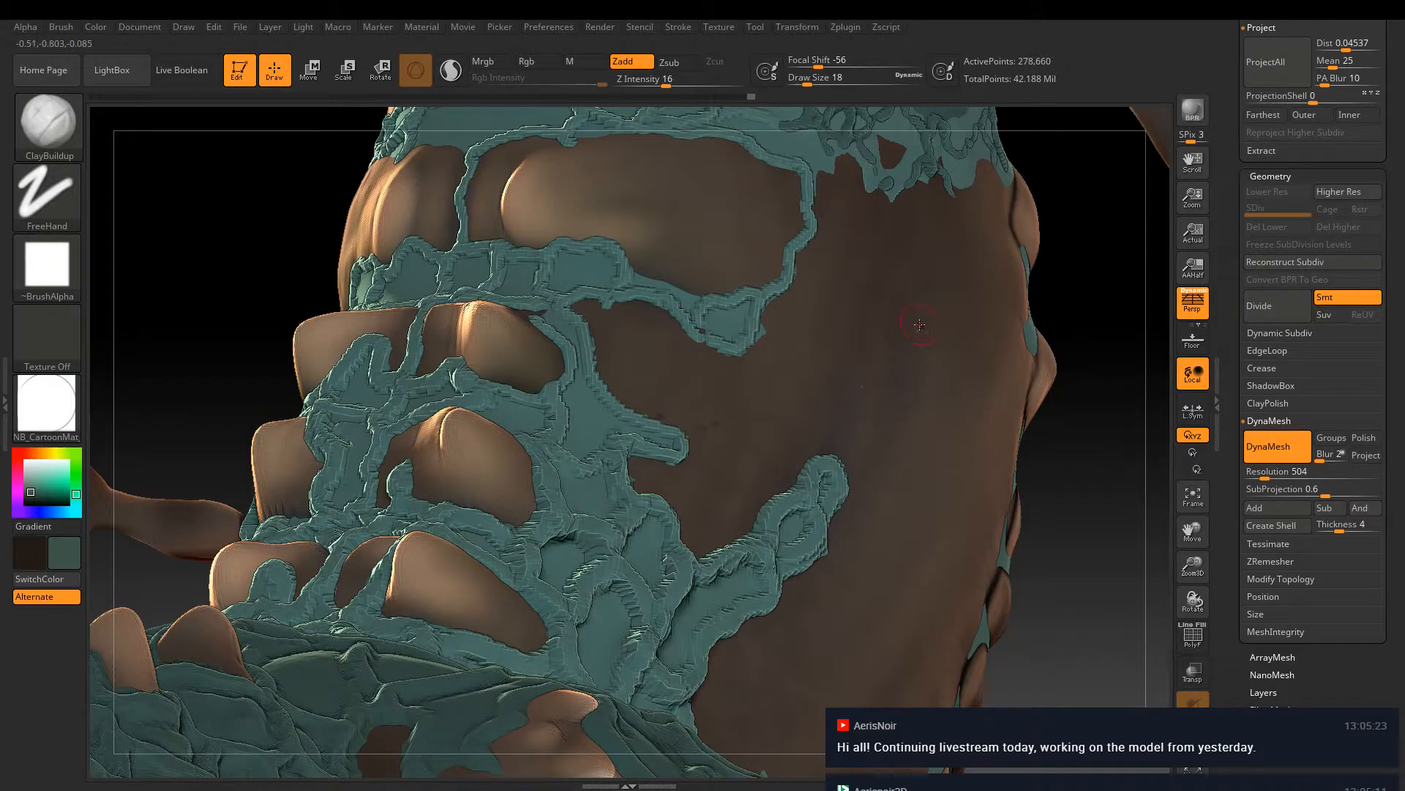
Sink the stray moss beside the lower back plates and the flat edge between the flank strands and the thigh's moss
mouse_move(899, 320)
right_mouse_down()
mouse_move(869, 439)
mouse_move(755, 358)
mouse_move(790, 497)
mouse_move(666, 286)
right_mouse_up()
key("ctrl")
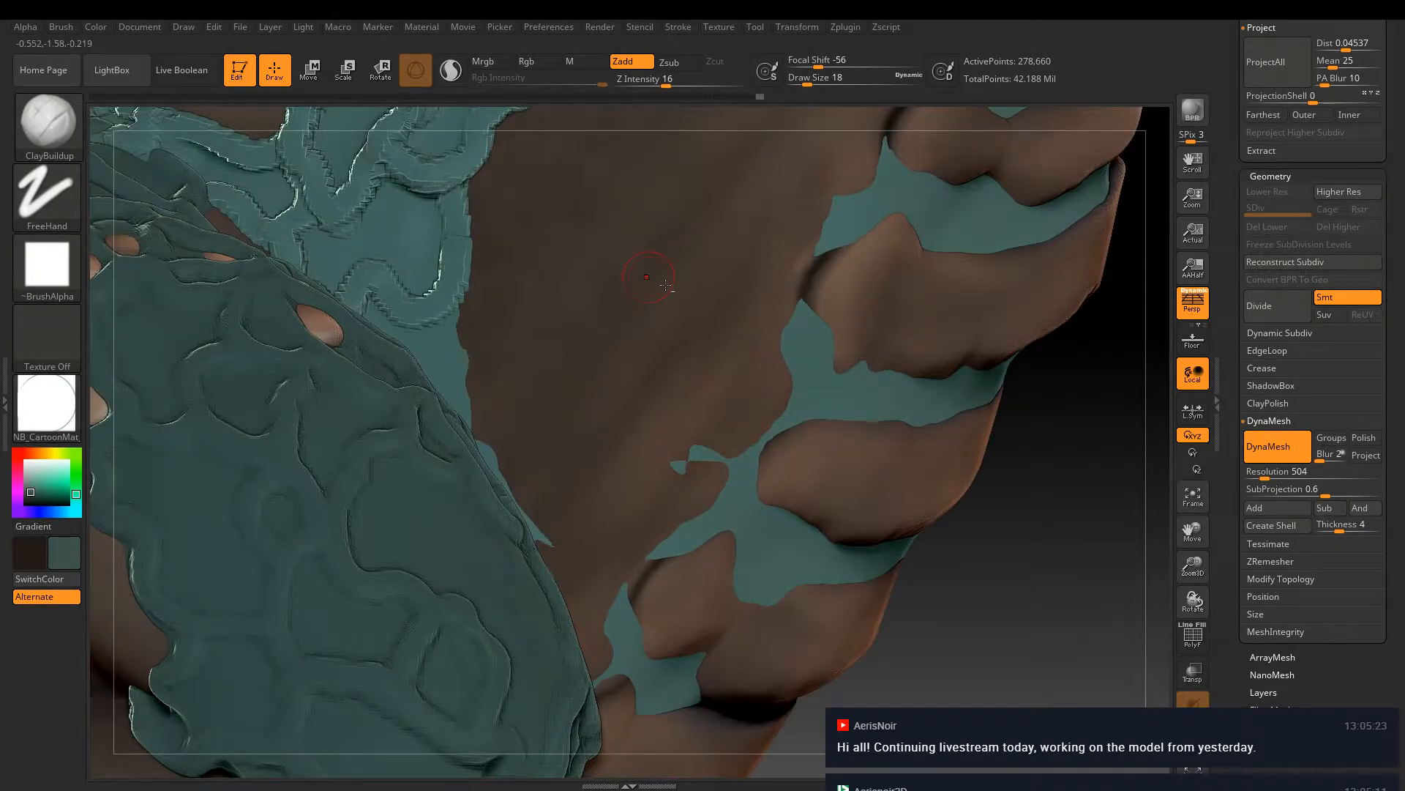
left_click_drag(678, 463, 721, 472)
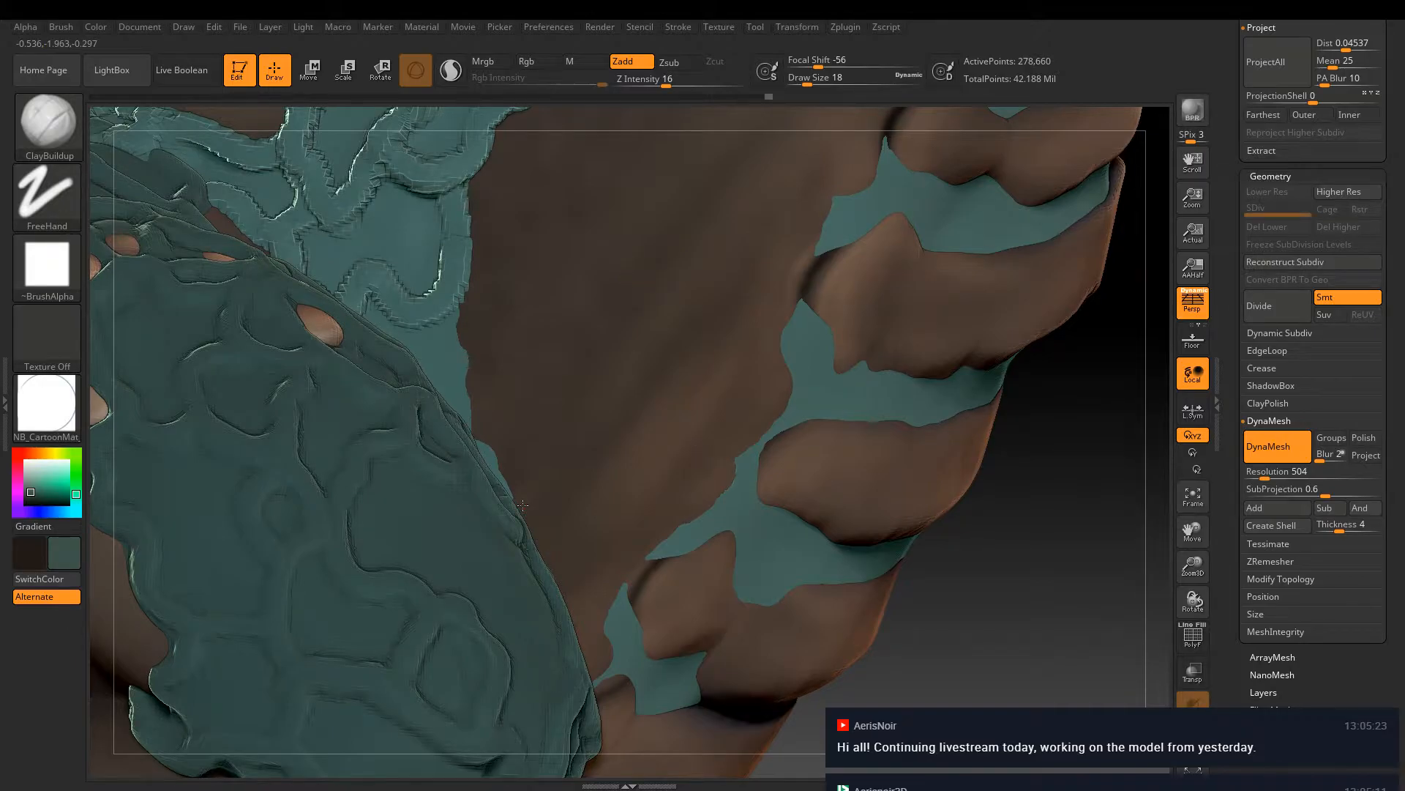
mouse_move(522, 505)
left_mouse_down()
mouse_move(430, 329)
mouse_move(447, 388)
left_mouse_up()
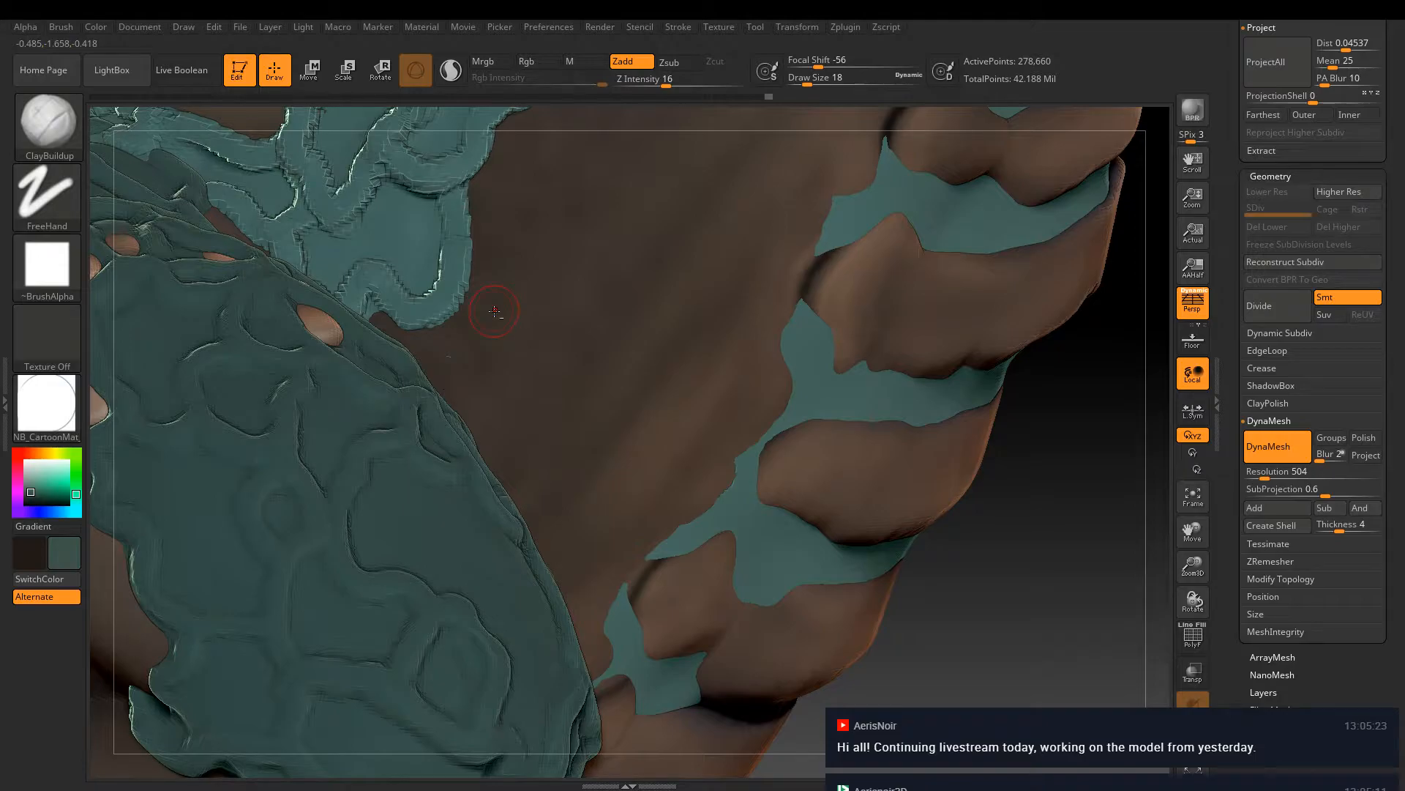
left_click_drag(634, 586, 659, 689)
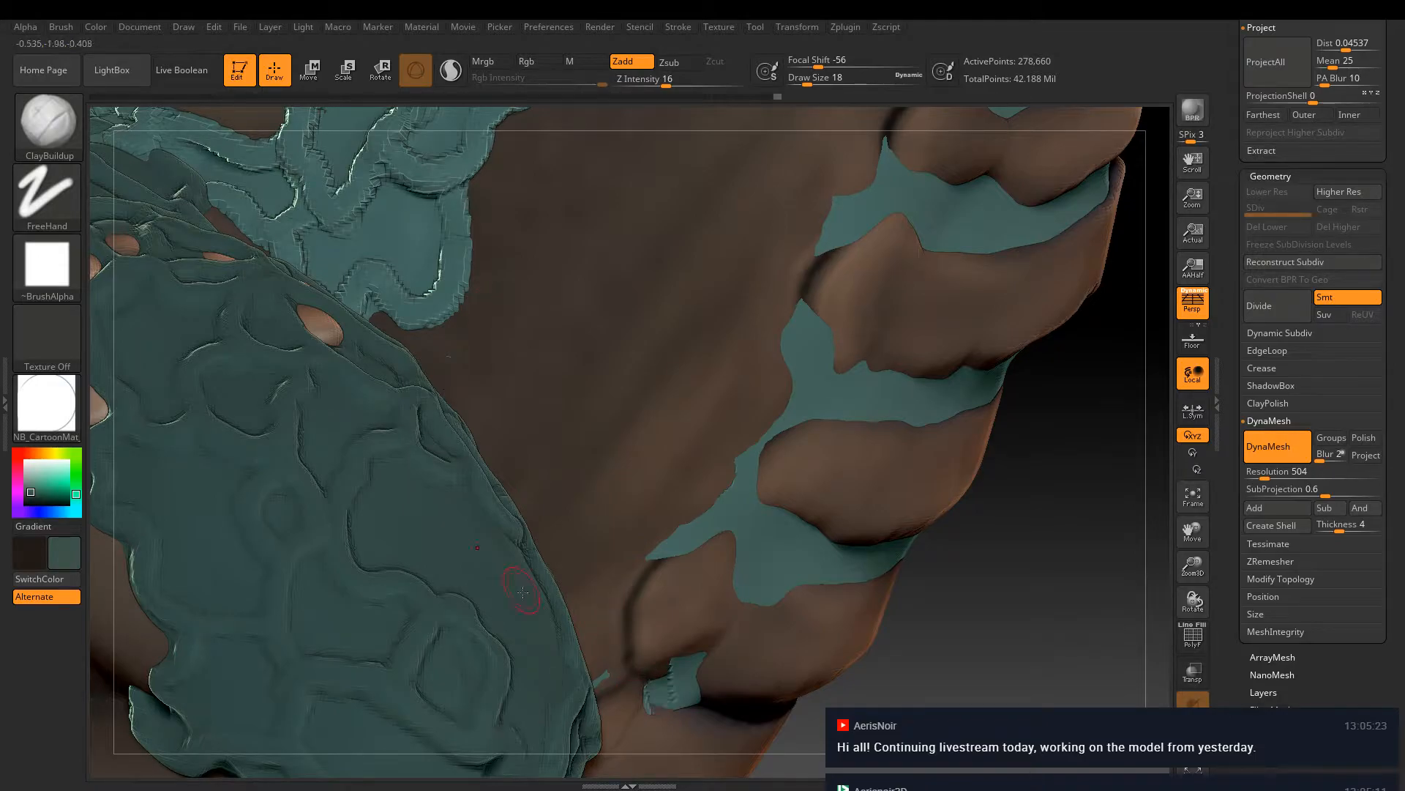
Adjust the moss edge between the lower back plates using Move Topological at draw size 110
left_click_drag(911, 560, 773, 453, "alt")
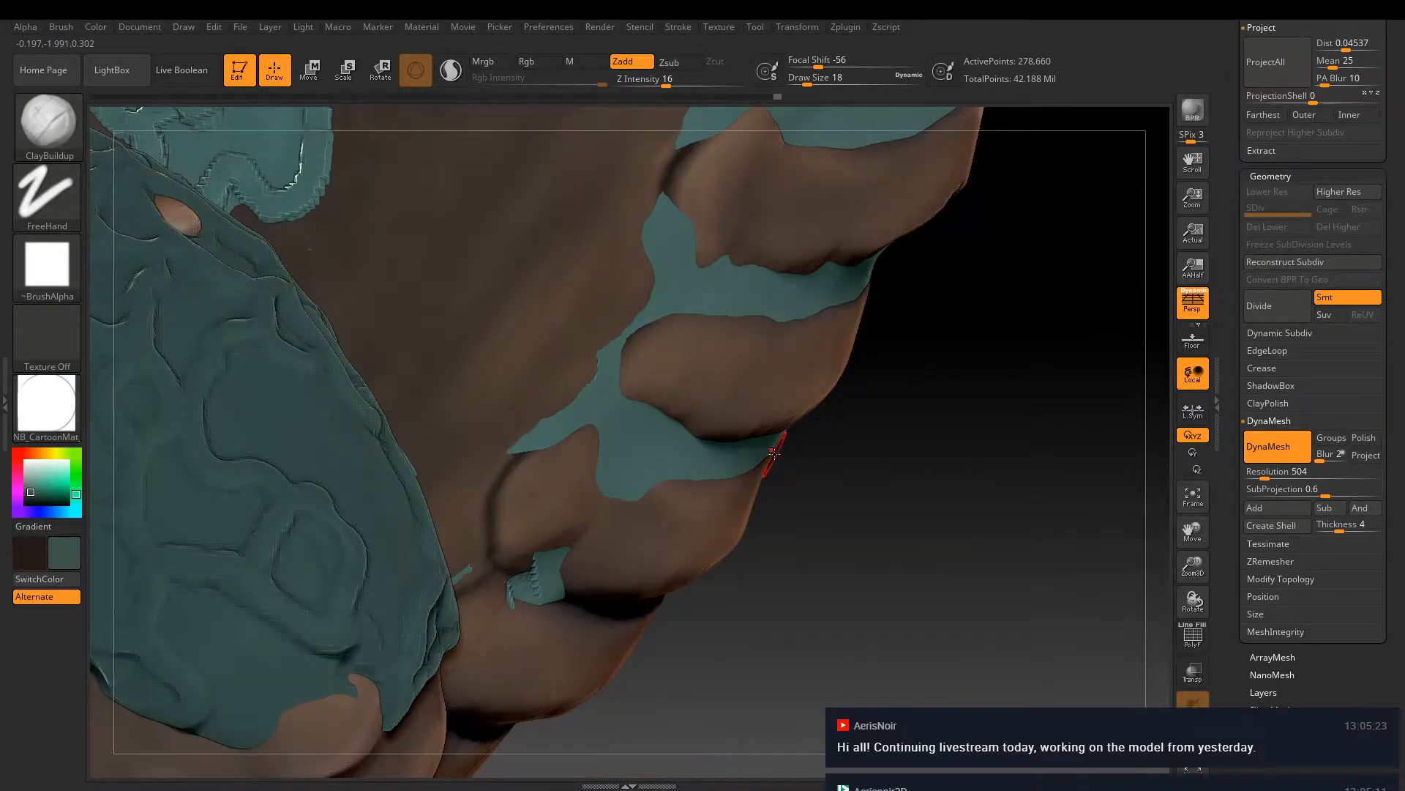
key("b")
key("m")
key("t")
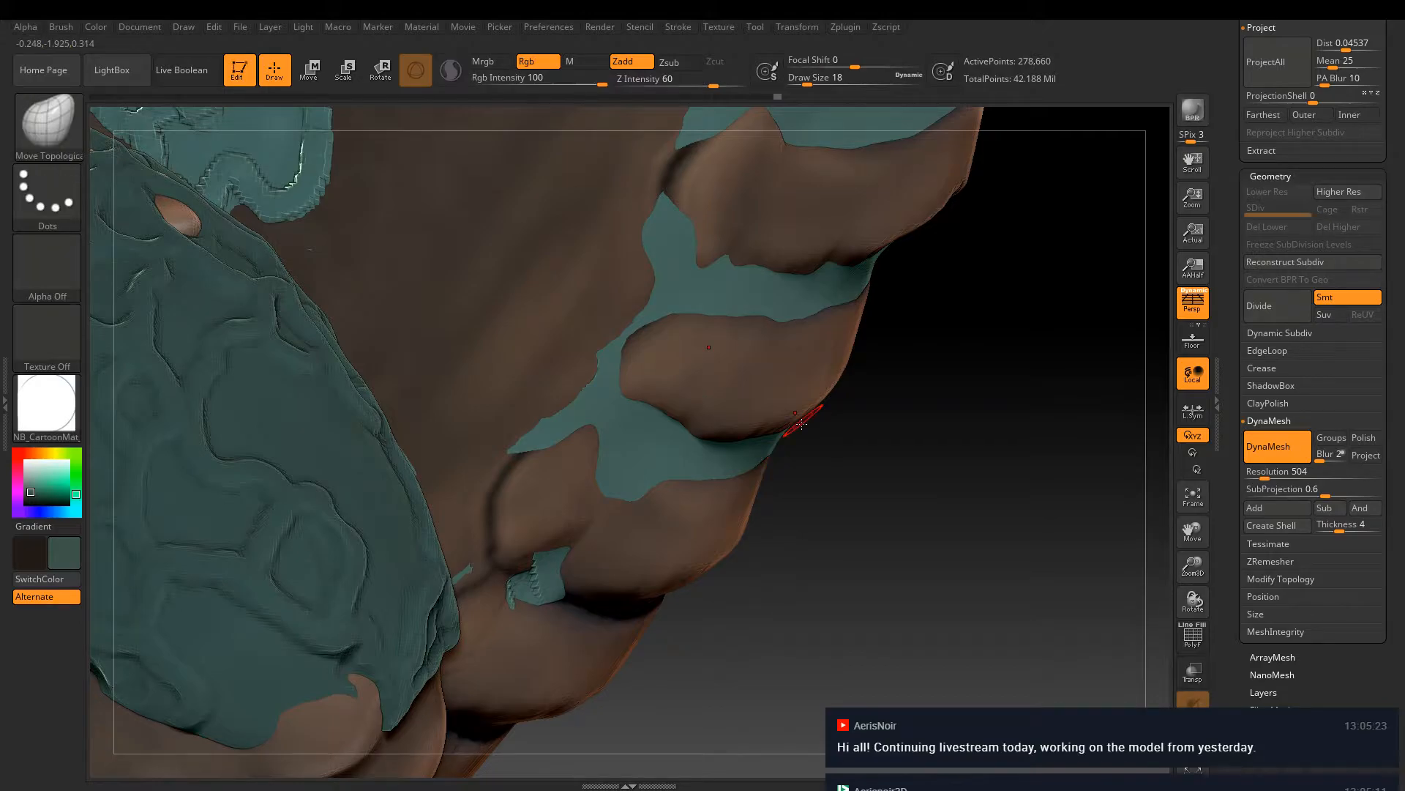
key("bracketright")
key("bracketright")
key("bracketright")
key("bracketright")
key("bracketright")
key("bracketright")
key("bracketright")
key("bracketright")
mouse_move(855, 450)
left_mouse_down()
mouse_move(845, 406)
mouse_move(902, 404)
mouse_move(761, 432)
left_mouse_up()
Inspect the moss distribution around the trunk from the flank, back and belly sides
right_click_drag(761, 432, 755, 389, "ctrl")
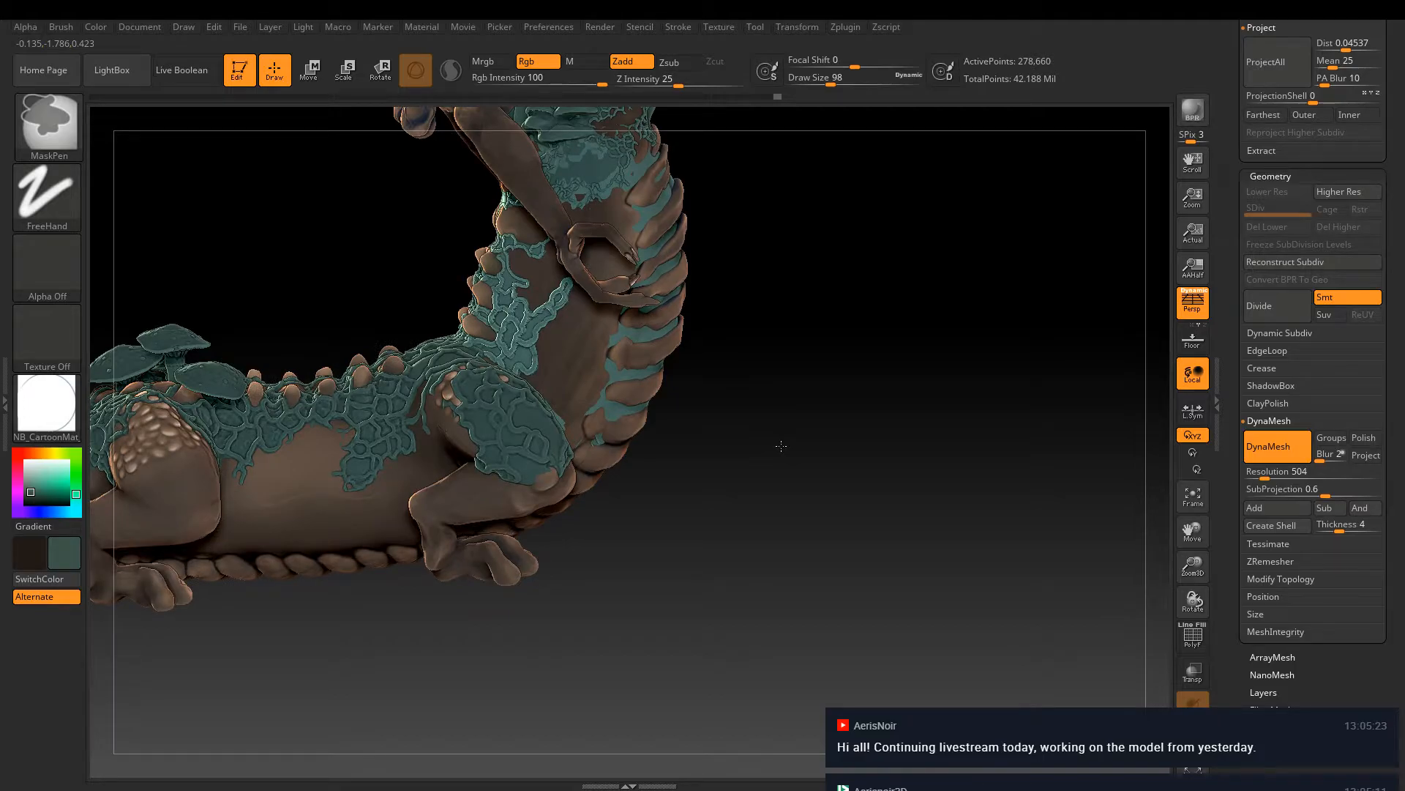
left_click_drag(781, 446, 823, 361)
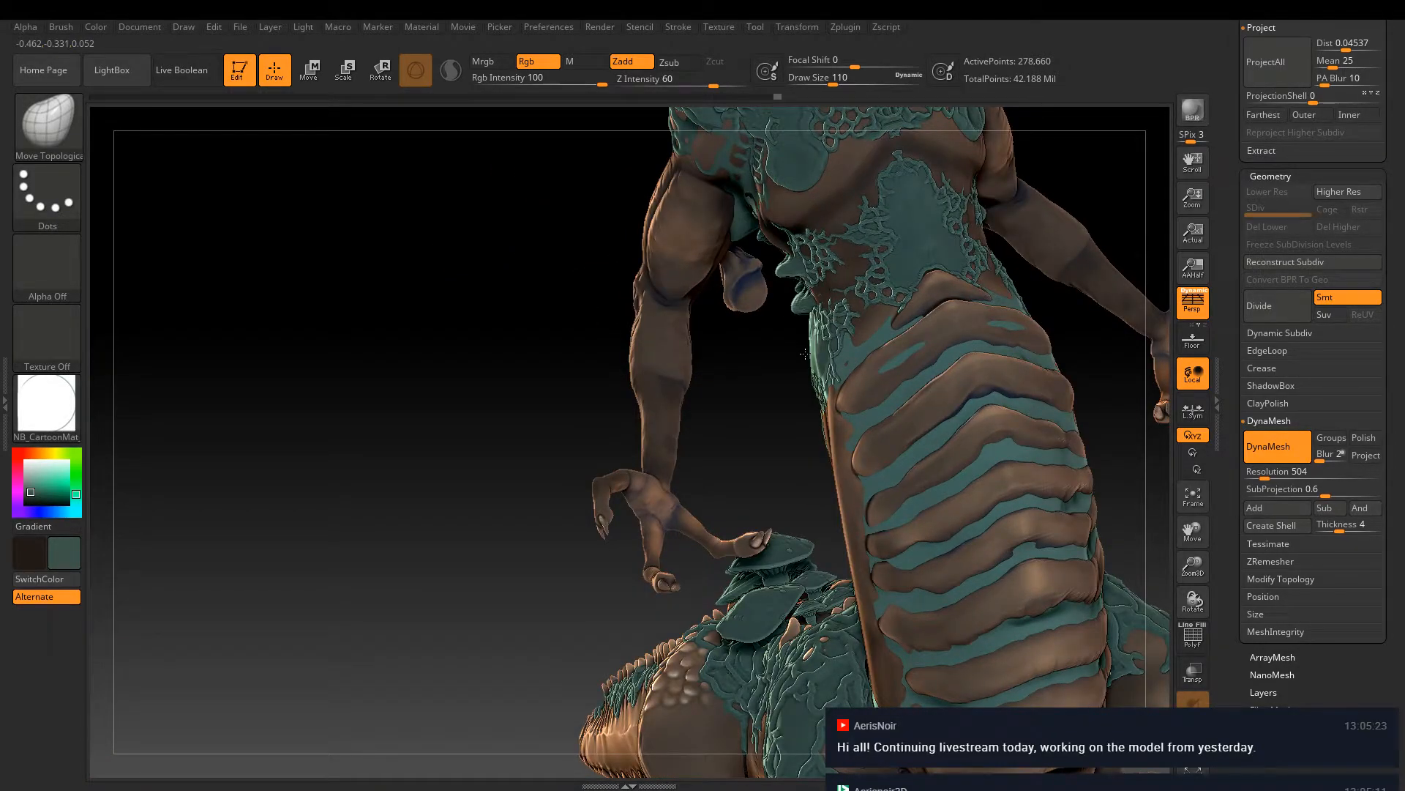
left_click_drag(805, 353, 795, 377)
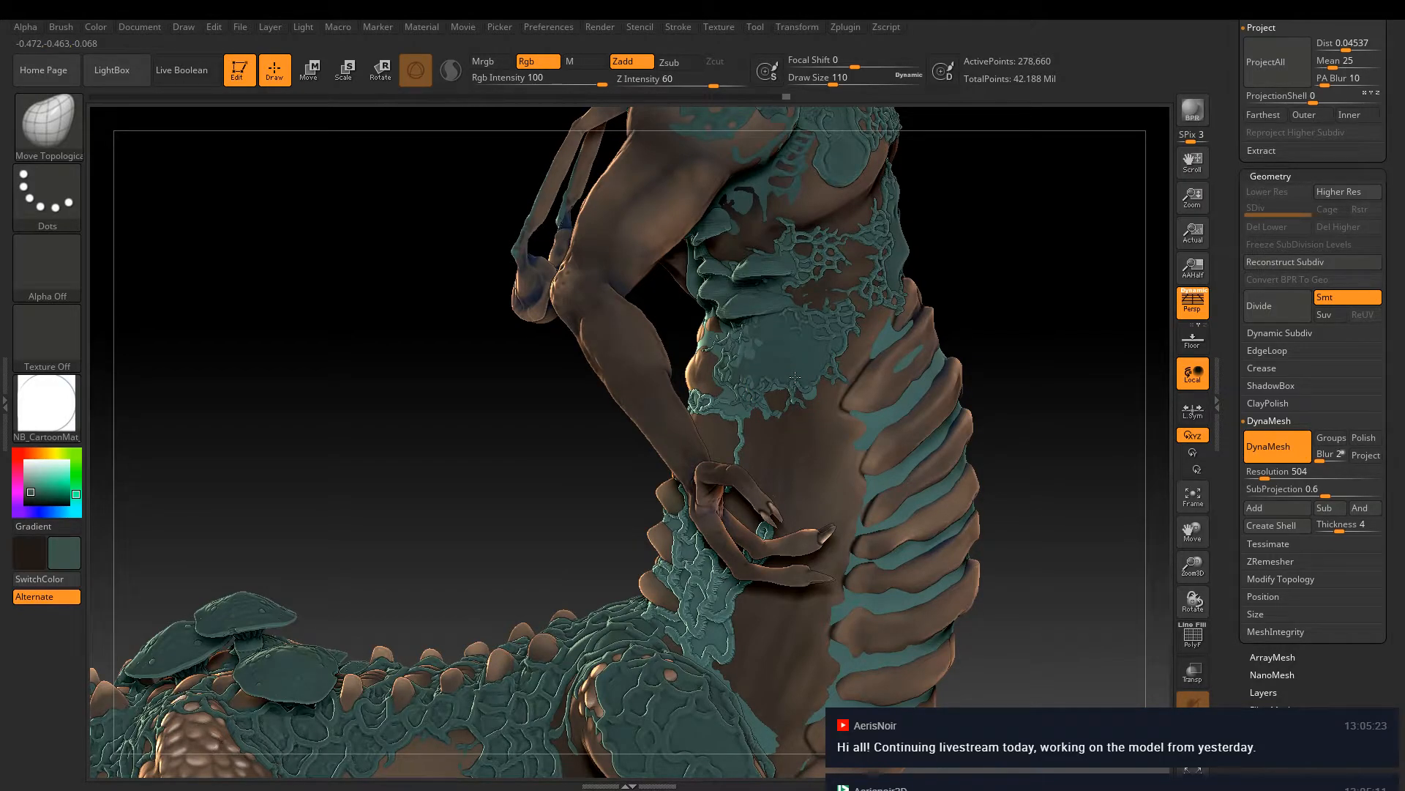
right_click_drag(795, 377, 748, 347)
left_click_drag(748, 347, 740, 344)
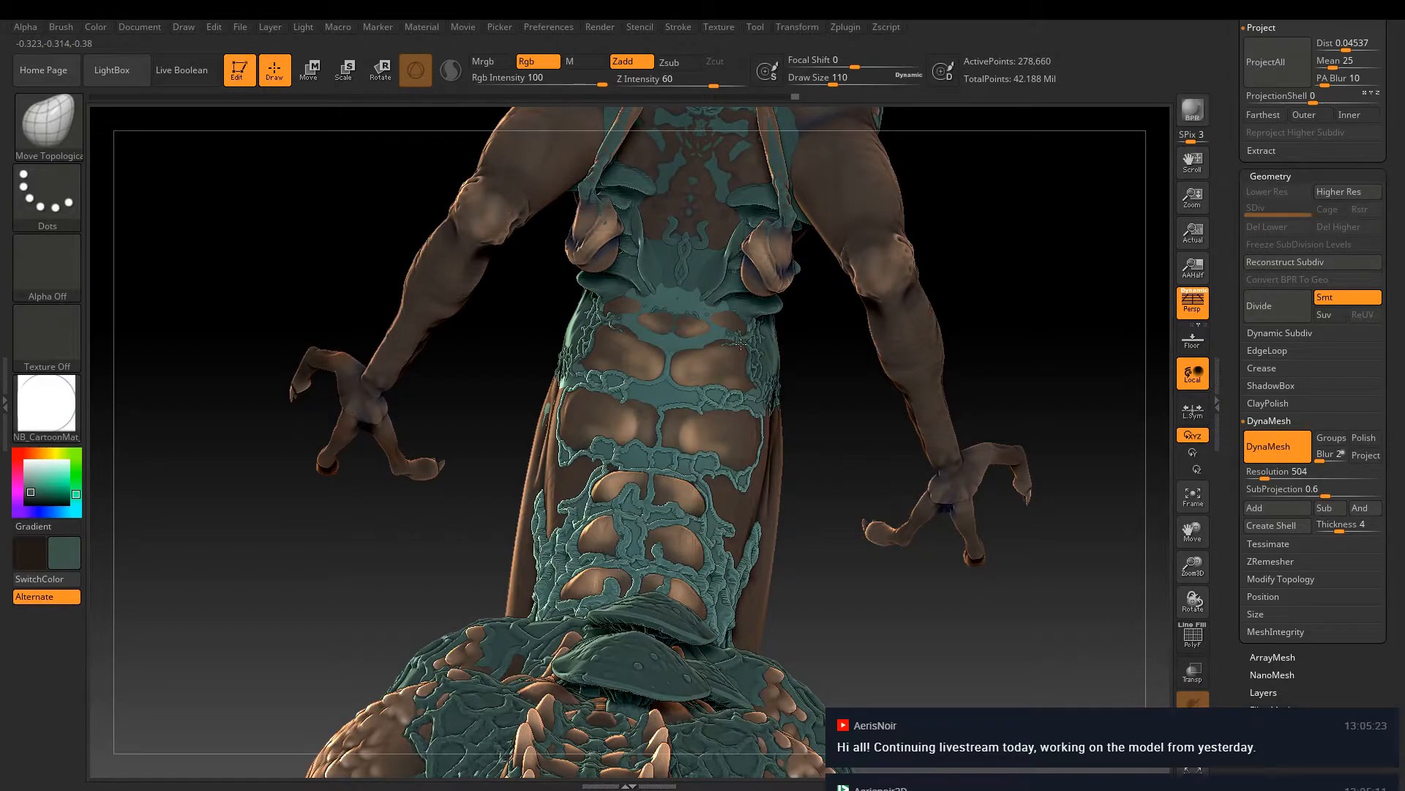
right_click_drag(740, 343, 700, 329)
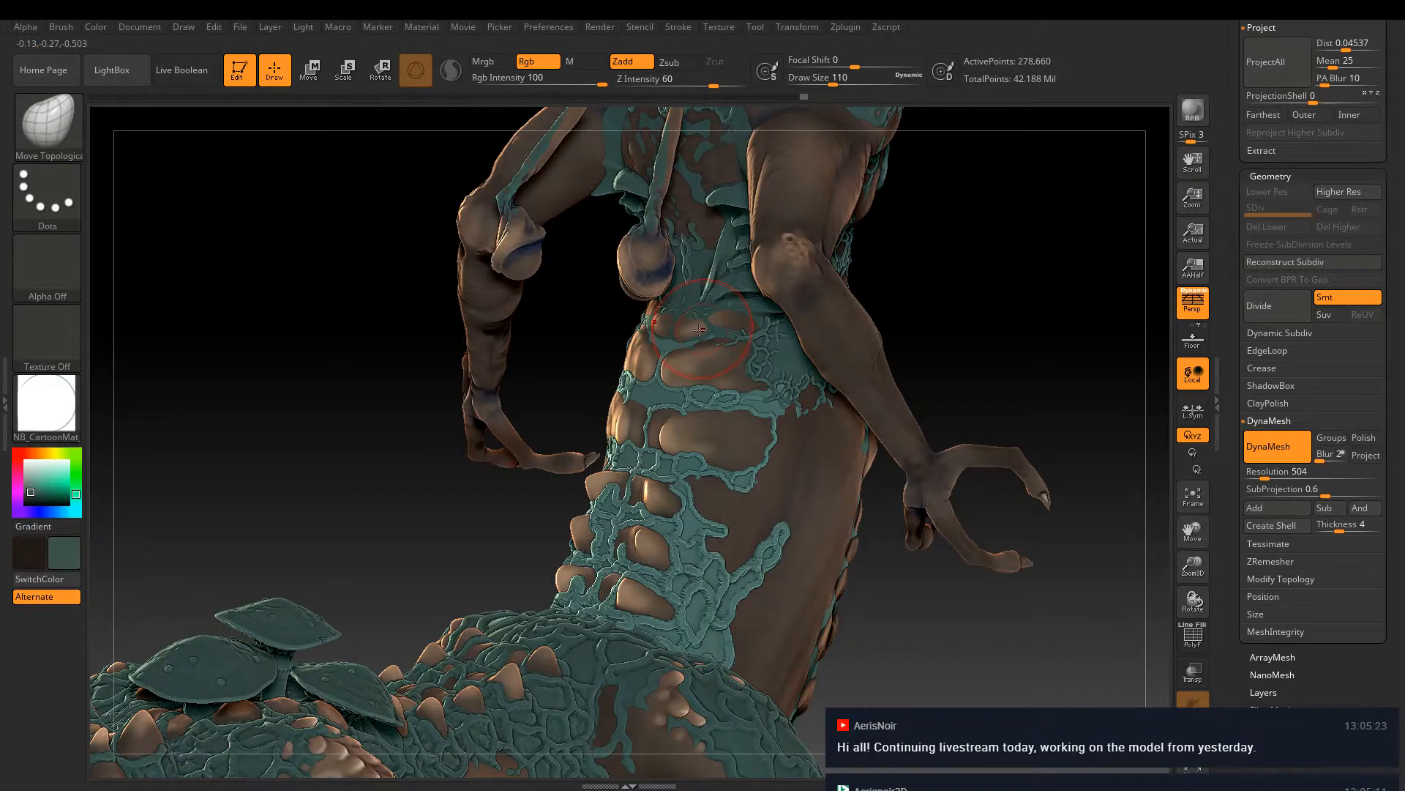
right_click_drag(700, 329, 726, 351)
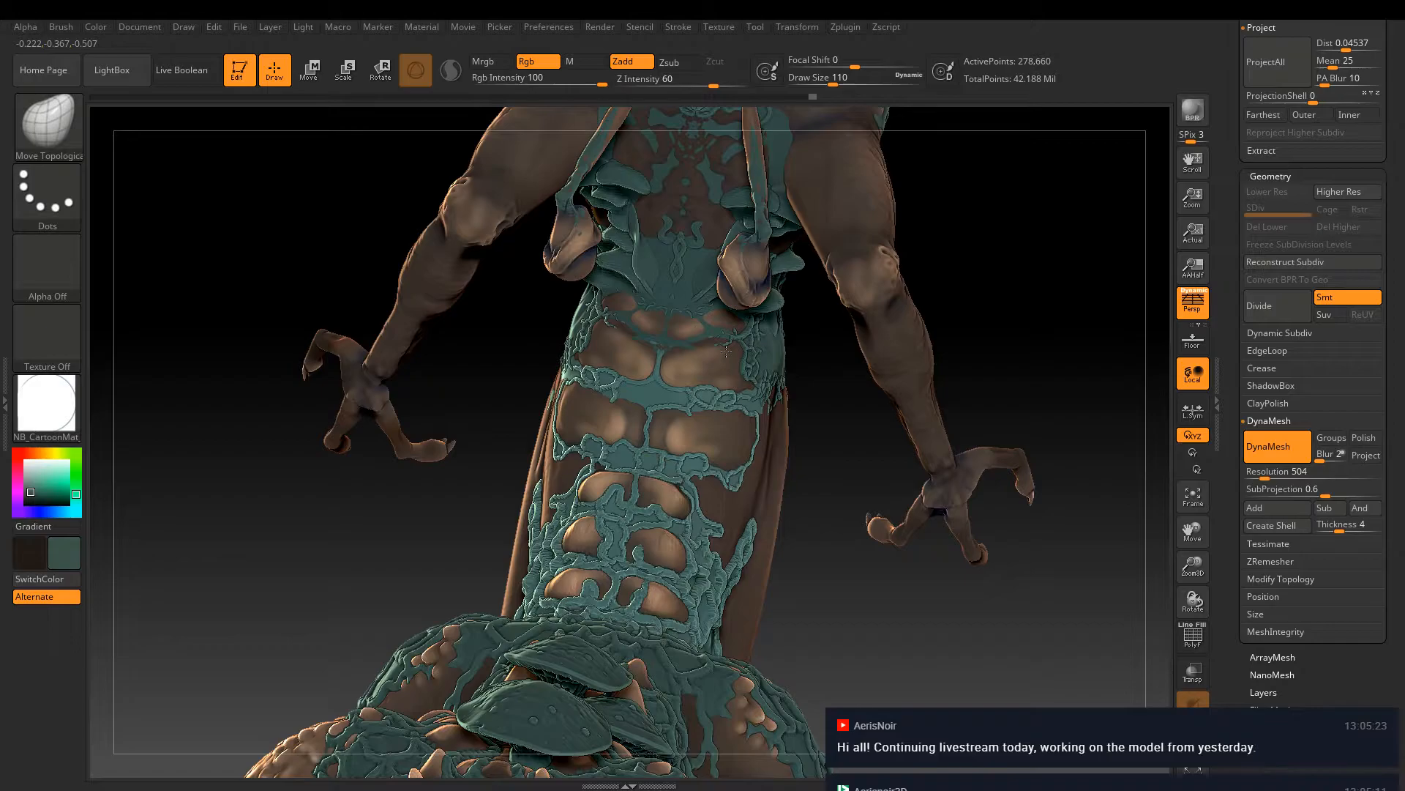
right_click_drag(726, 352, 743, 428)
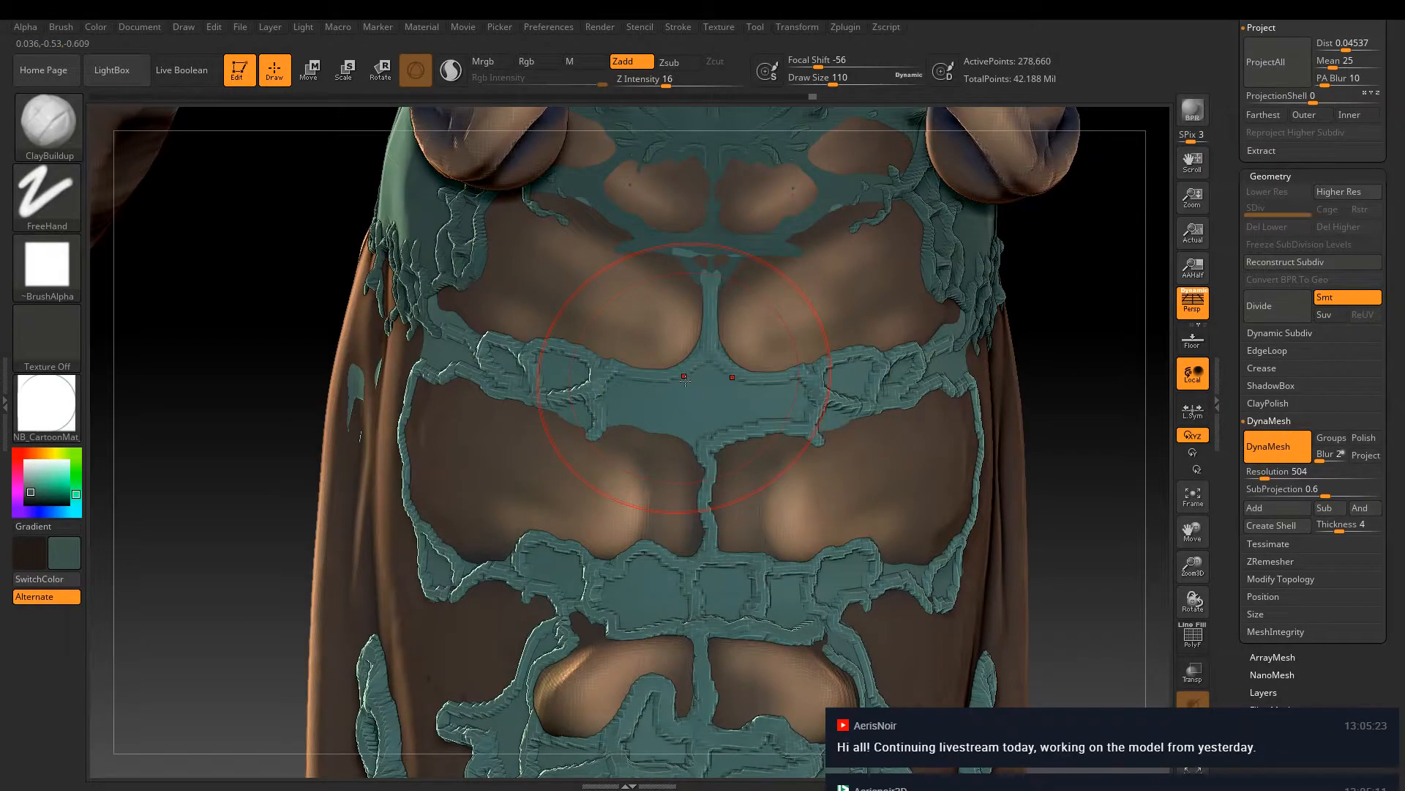
Divide the moss band above the wide belly plates into cells using ClayBuildup at draw size 8, forking the central strand above it
key("bracketleft")
key("bracketleft")
key("bracketleft")
key("bracketleft")
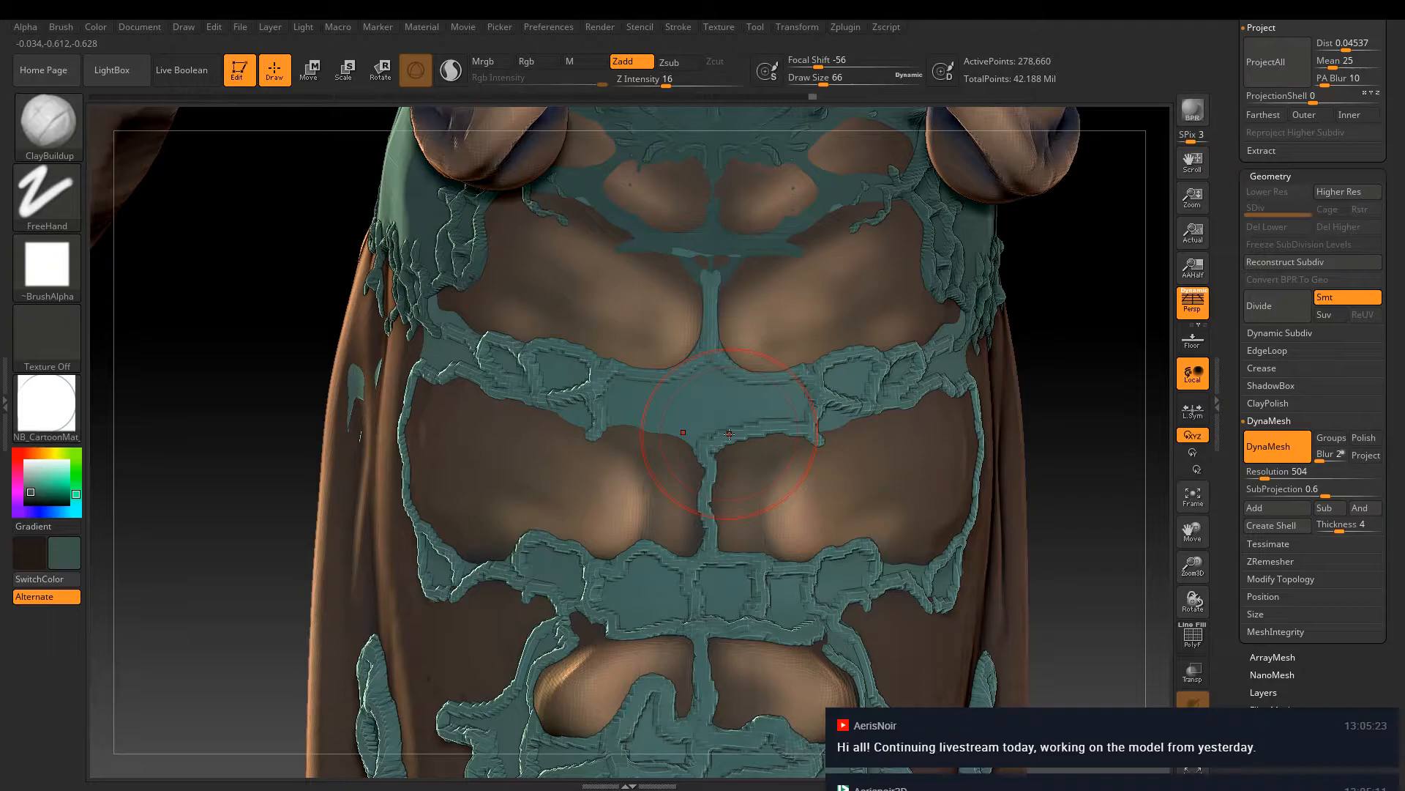
key("bracketleft")
key("bracketleft")
key("bracketleft")
key("bracketleft")
key("bracketleft")
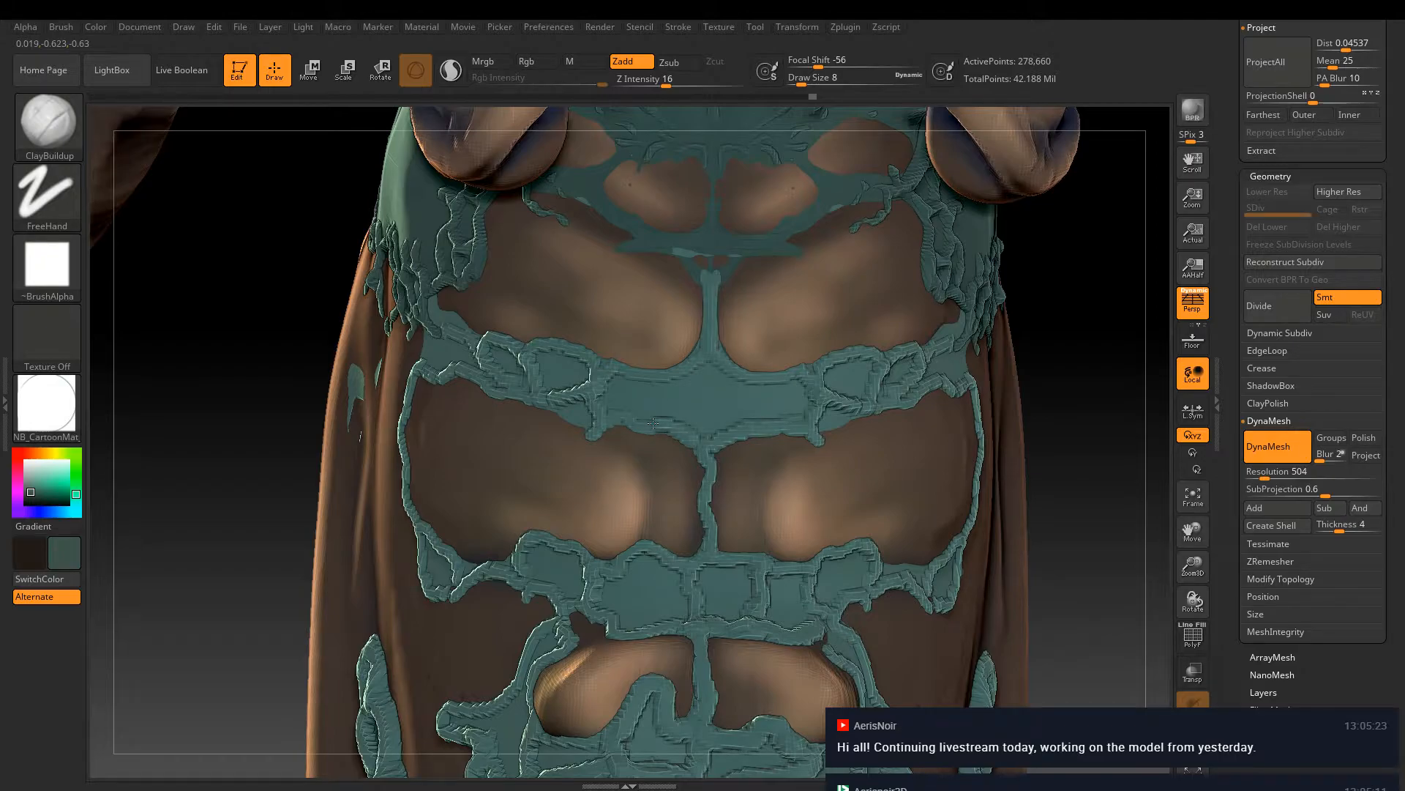
left_click_drag(585, 424, 568, 434)
left_click_drag(672, 383, 669, 416)
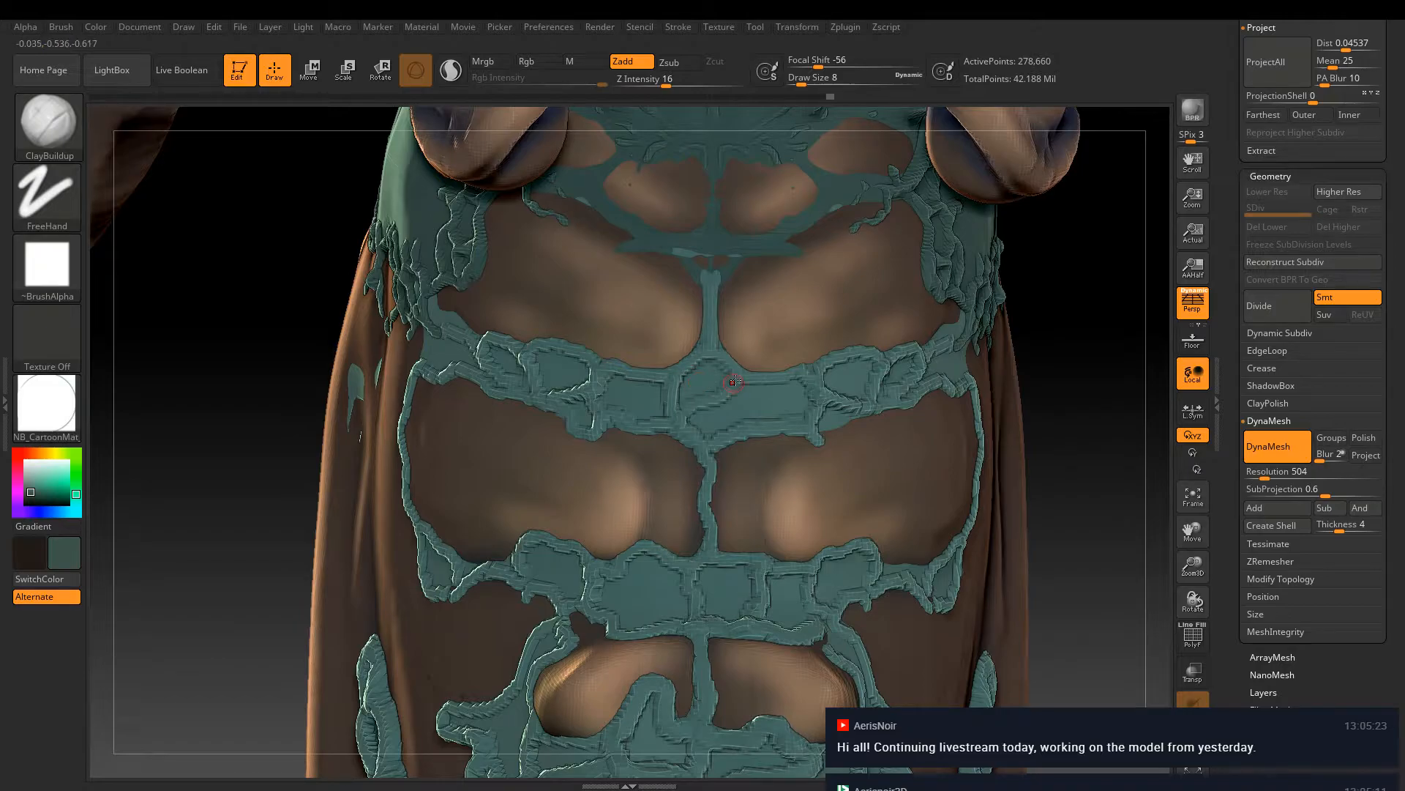
mouse_move(704, 308)
left_mouse_down()
mouse_move(684, 255)
mouse_move(744, 253)
left_mouse_up()
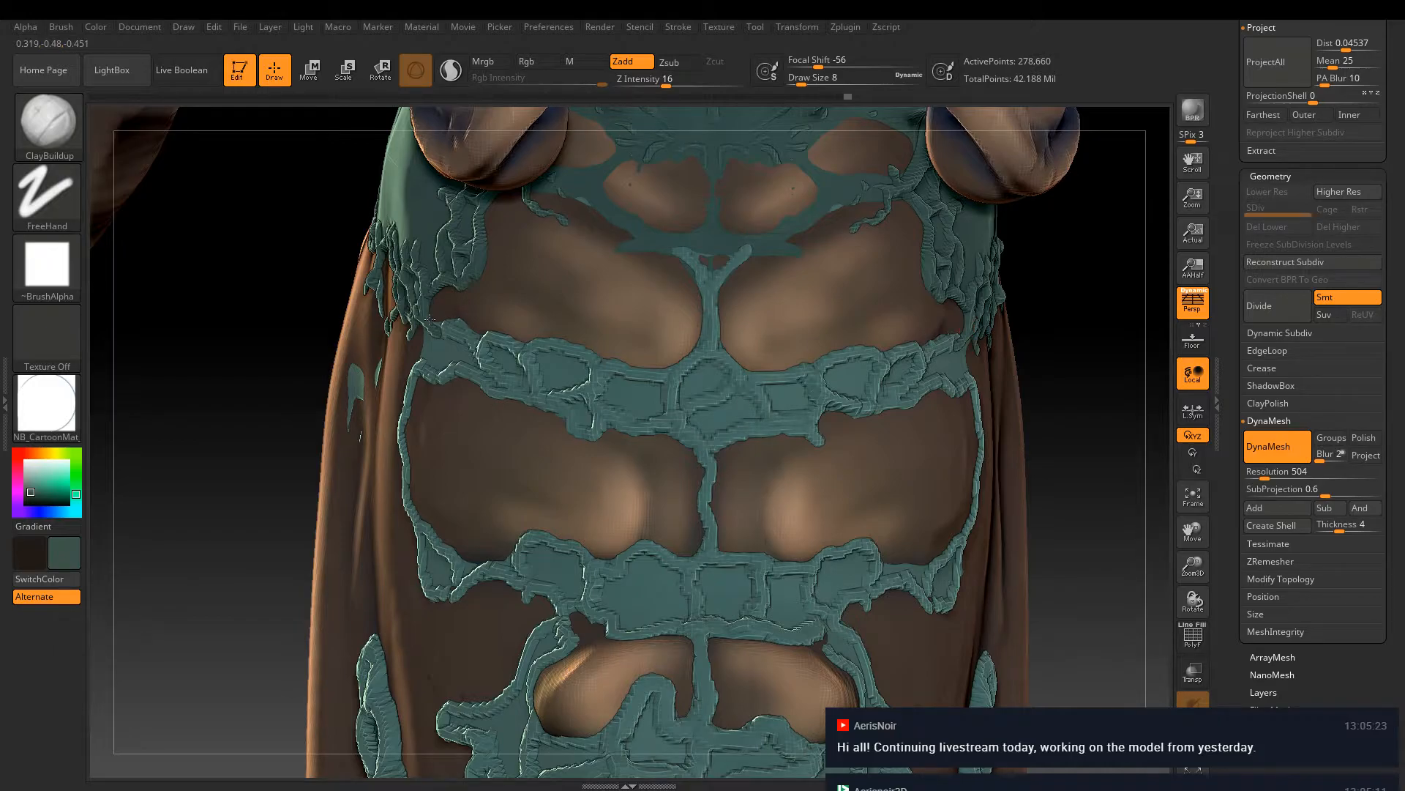
left_click_drag(446, 348, 442, 358)
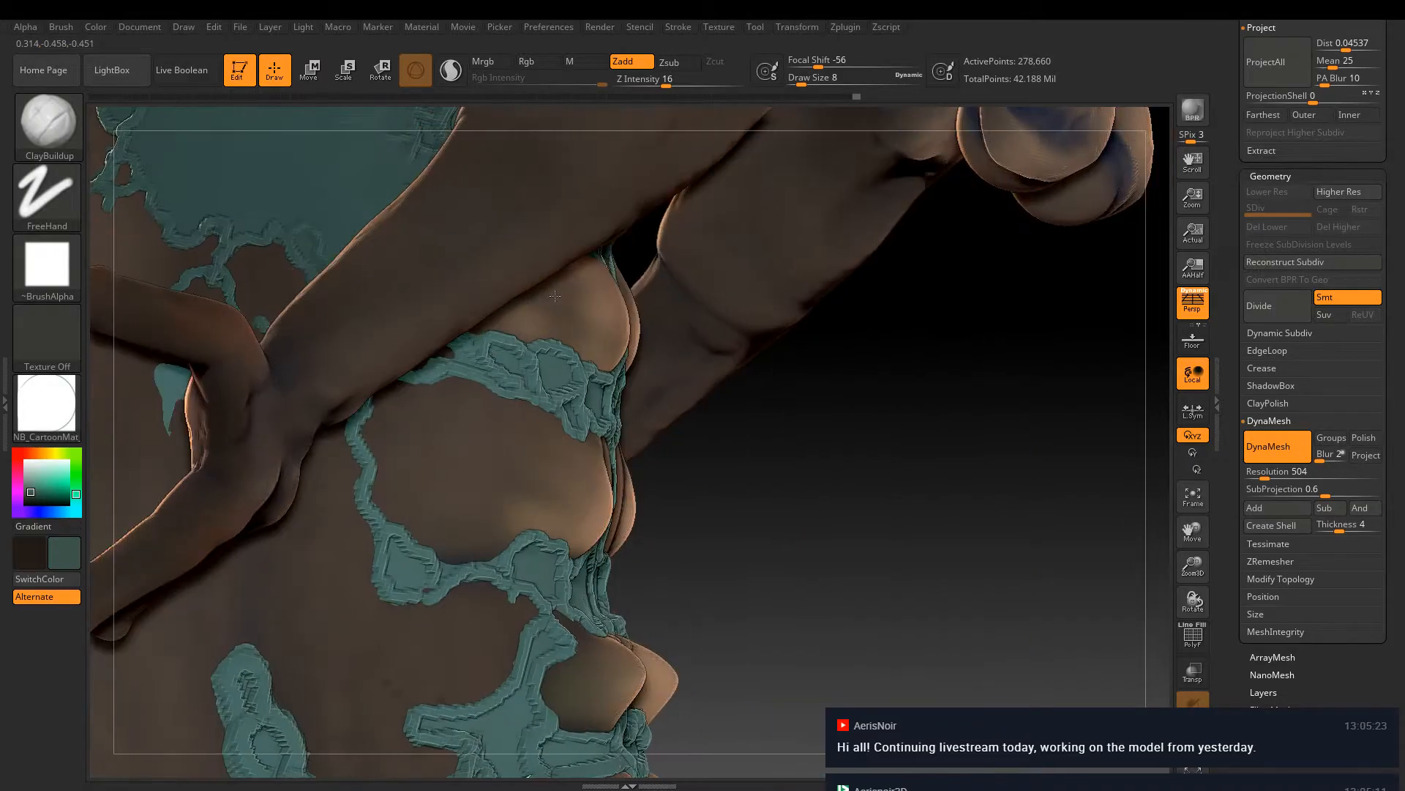
Extend a thin curved moss strand from the wide belly plate's lower outer corner across the bare flank
key("ctrl")
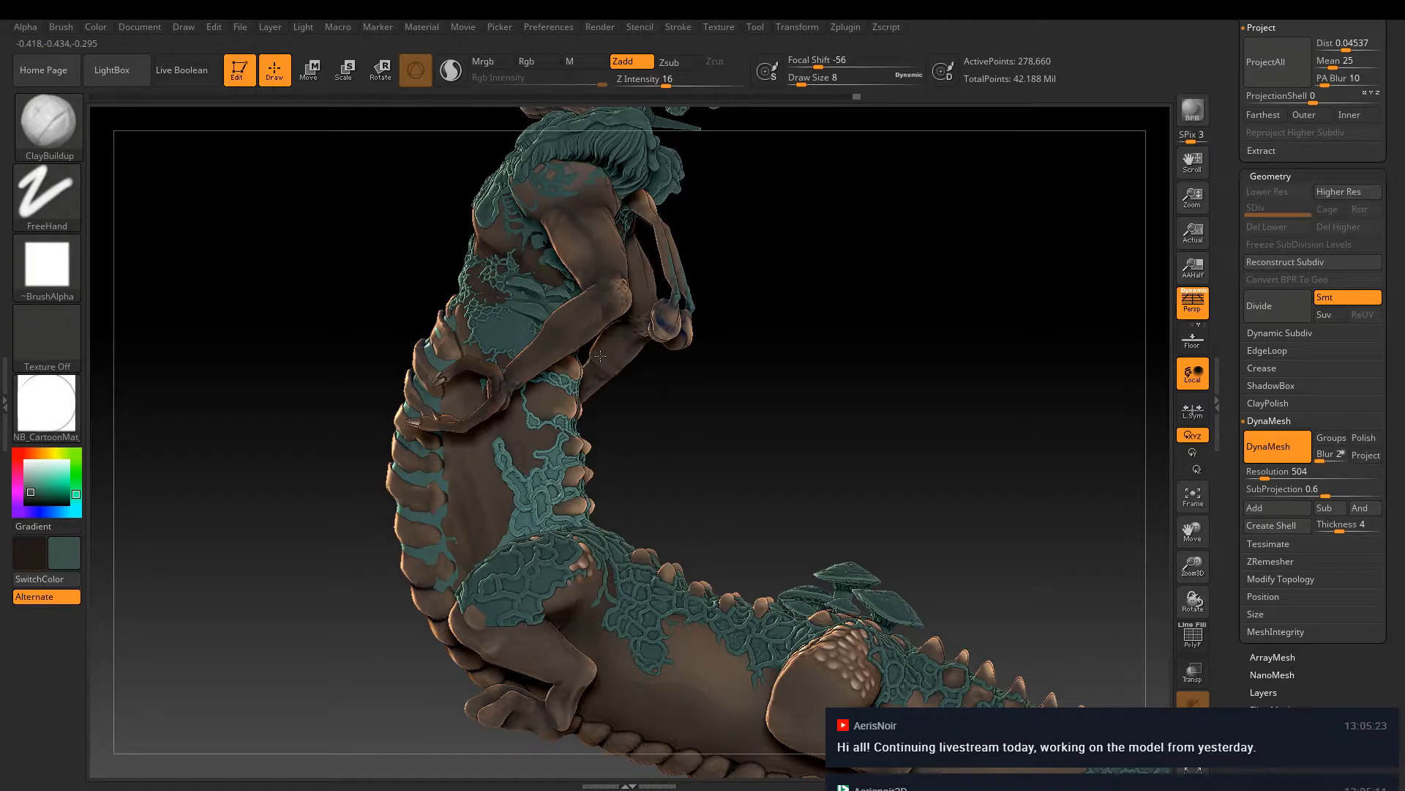
right_click_drag(600, 355, 529, 397)
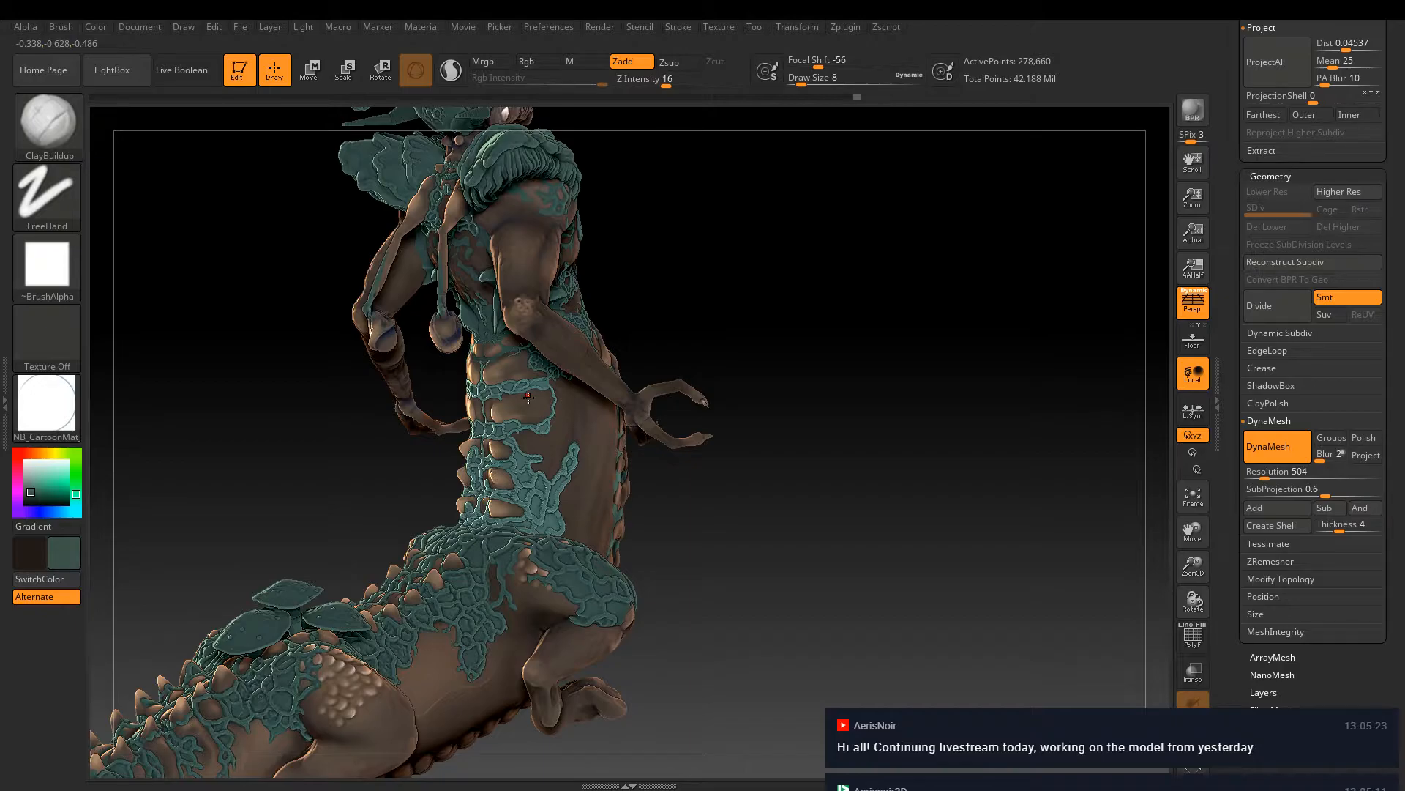
right_click_drag(529, 397, 492, 399)
right_click_drag(492, 399, 604, 409, "ctrl")
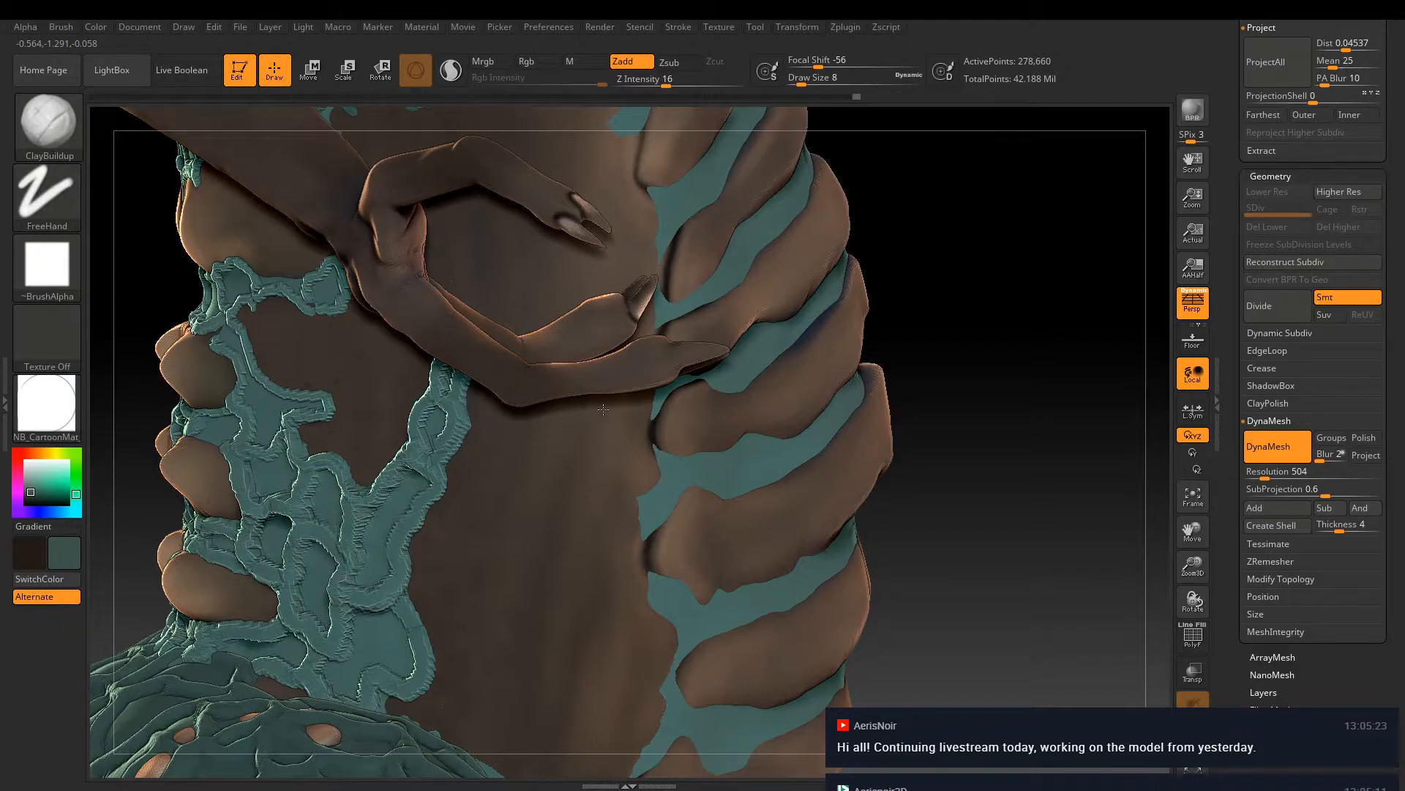
right_click_drag(603, 409, 646, 427)
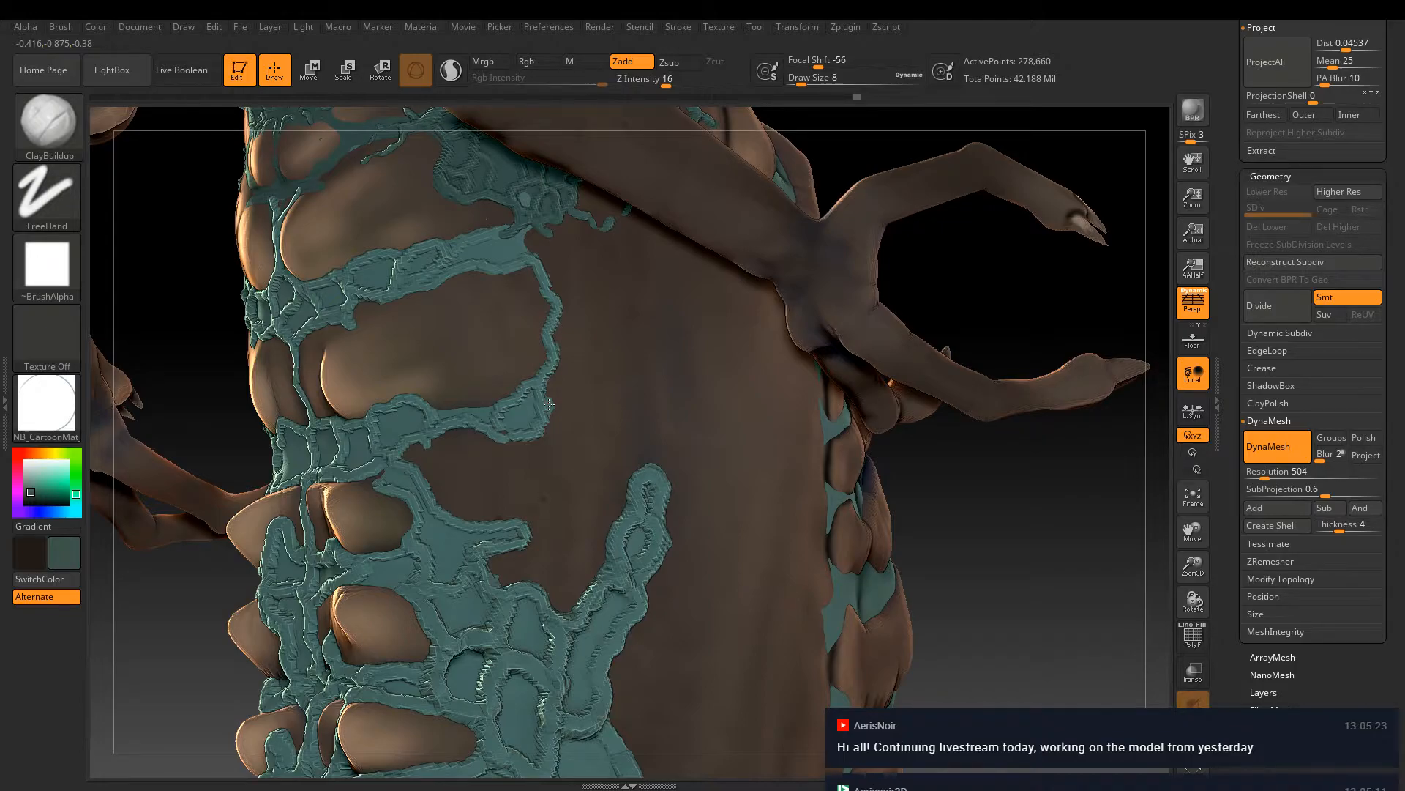
left_click_drag(549, 404, 613, 446)
Pull the moss over the bare flank between the belly plates and the flank strand using Move Topological at draw size 197
key("b")
key("m")
key("t")
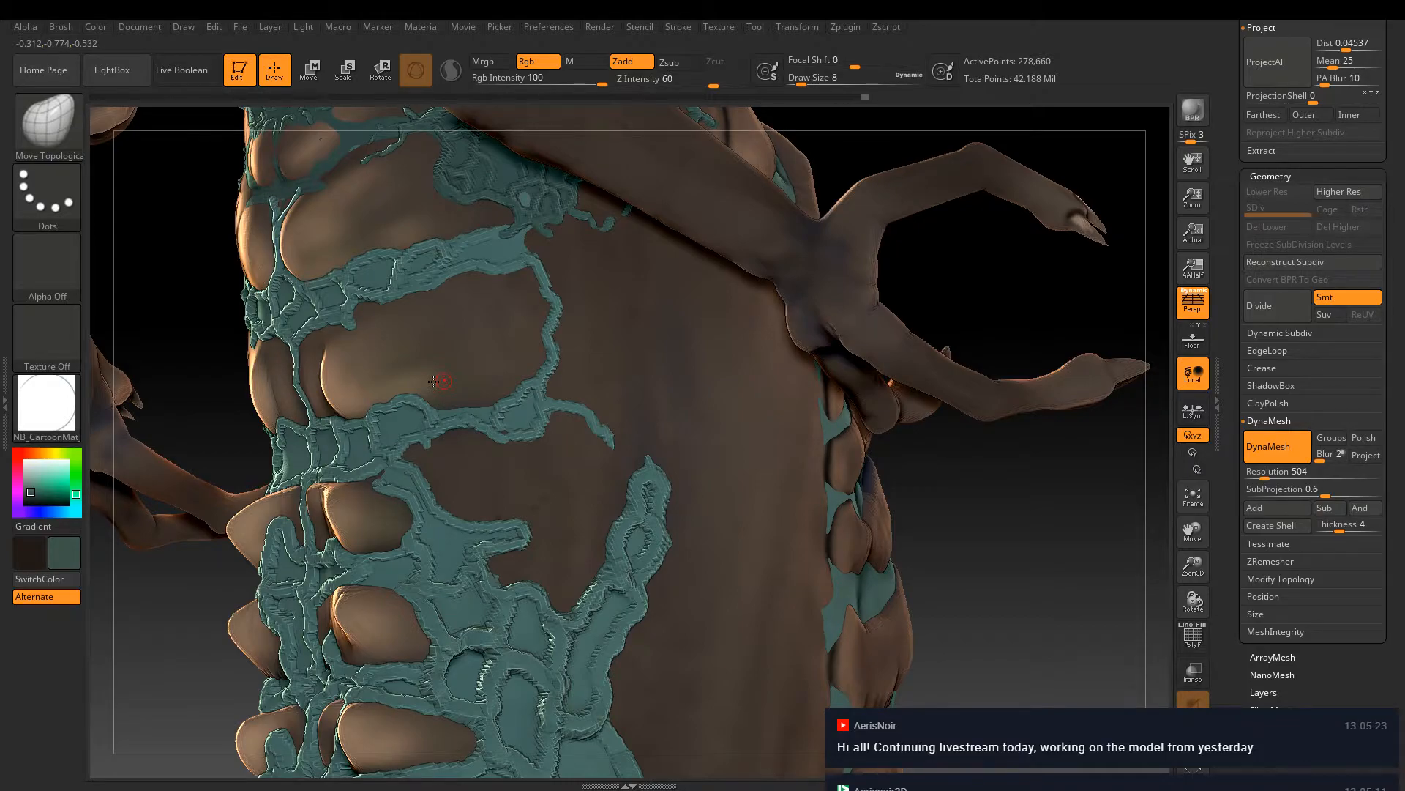
right_click_drag(439, 381, 586, 462)
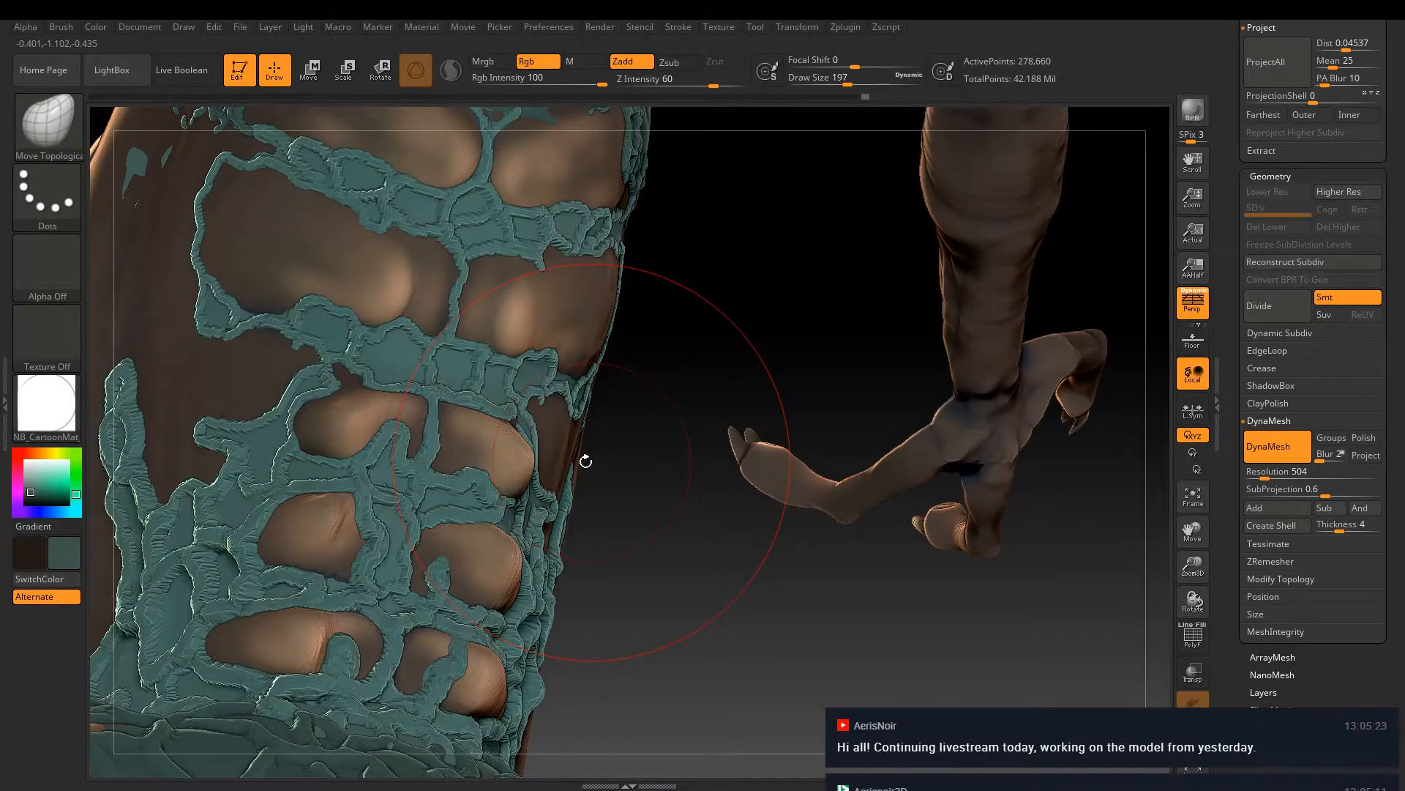
left_click_drag(585, 461, 568, 451)
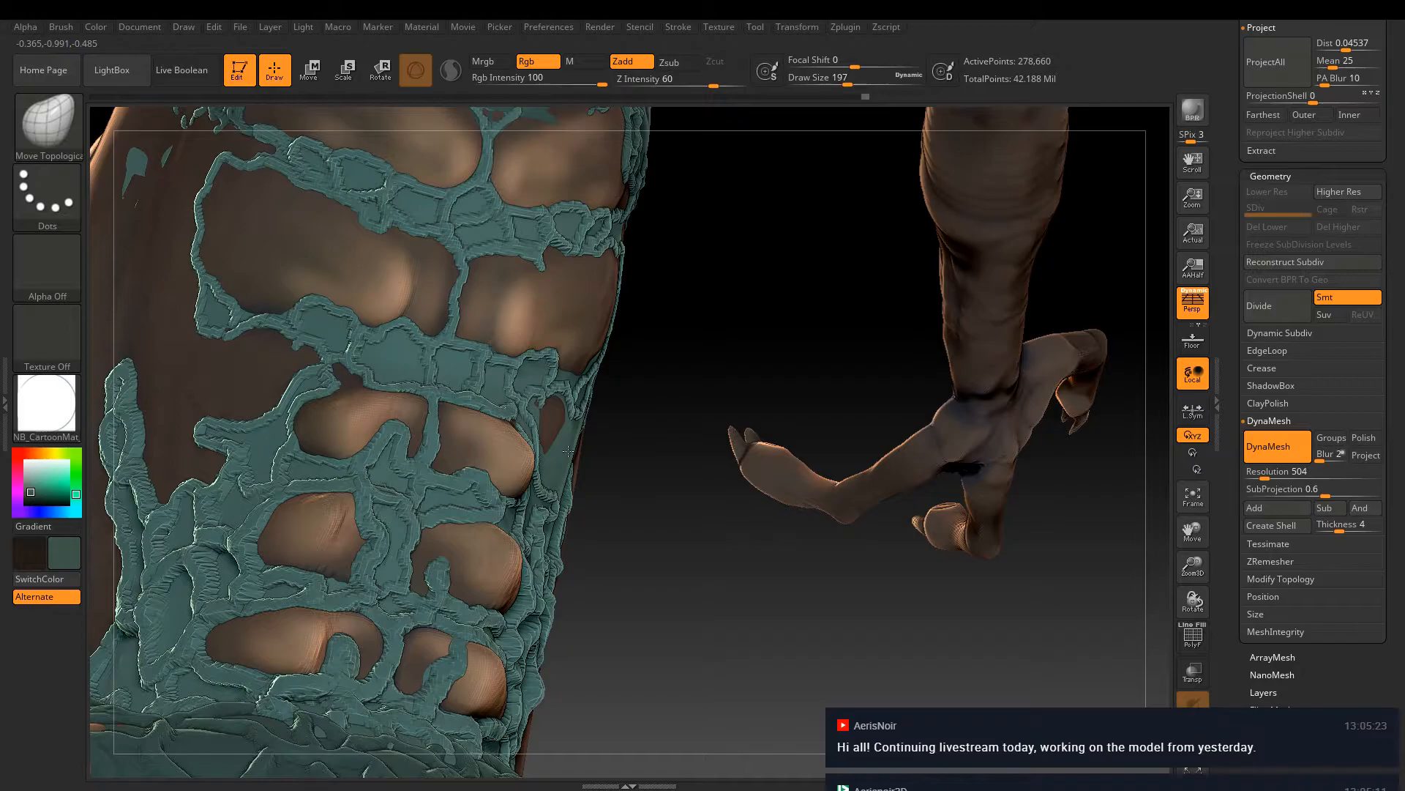
right_click_drag(568, 450, 669, 478)
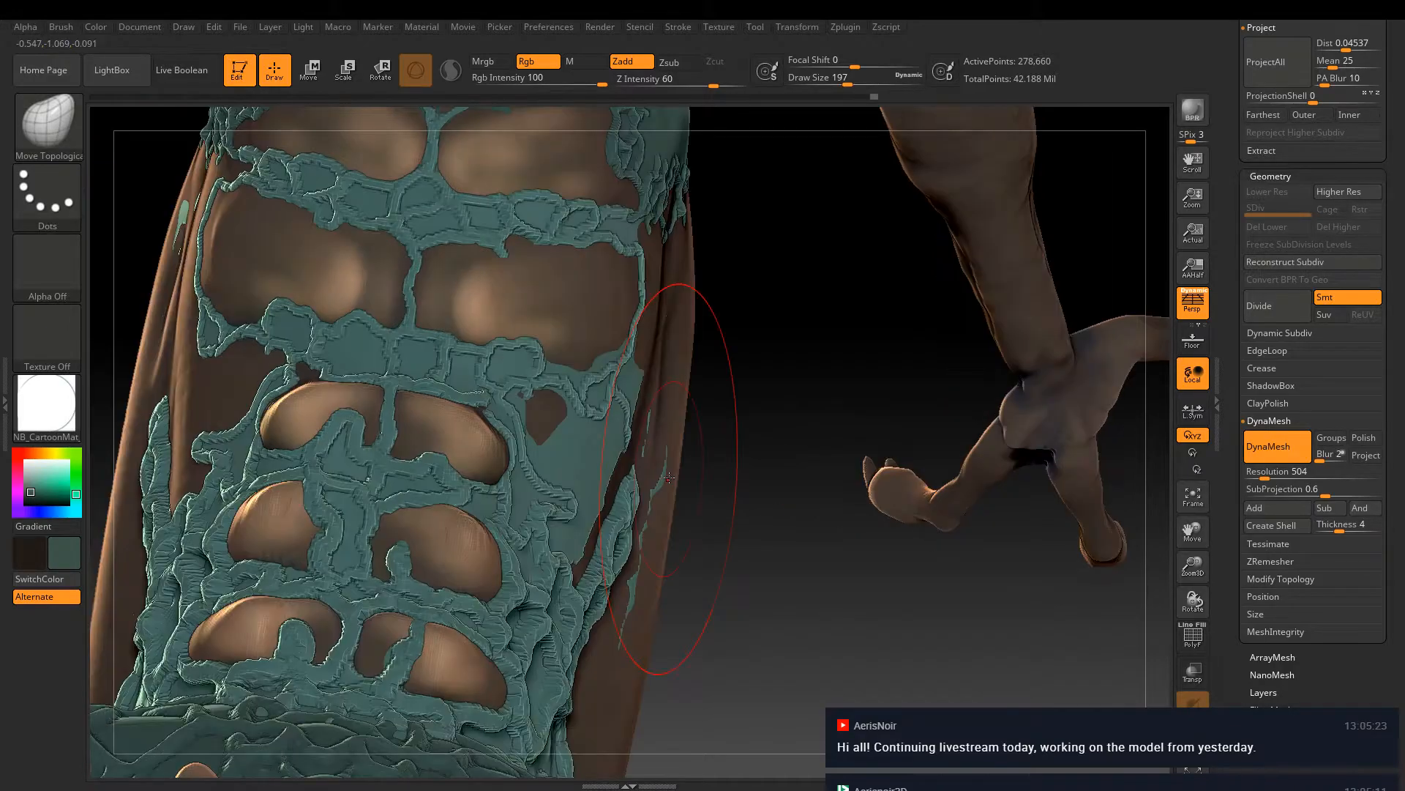
left_click(669, 477)
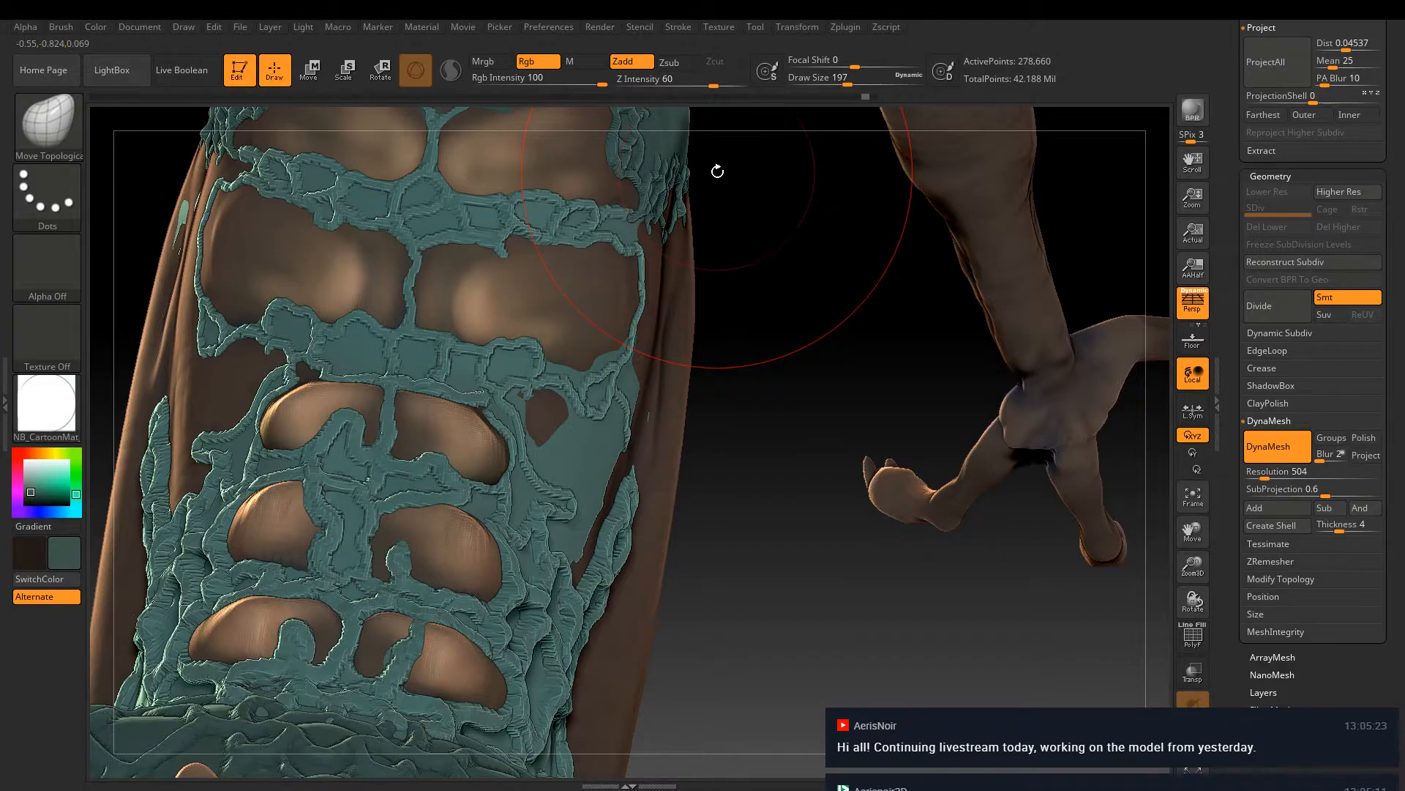
Fill the bare hole in the flank moss below the wide belly plate using ClayBuildup at draw size 8, smoothing the patch flat
key("b")
key("c")
key("b")
left_click_drag(820, 86, 801, 87)
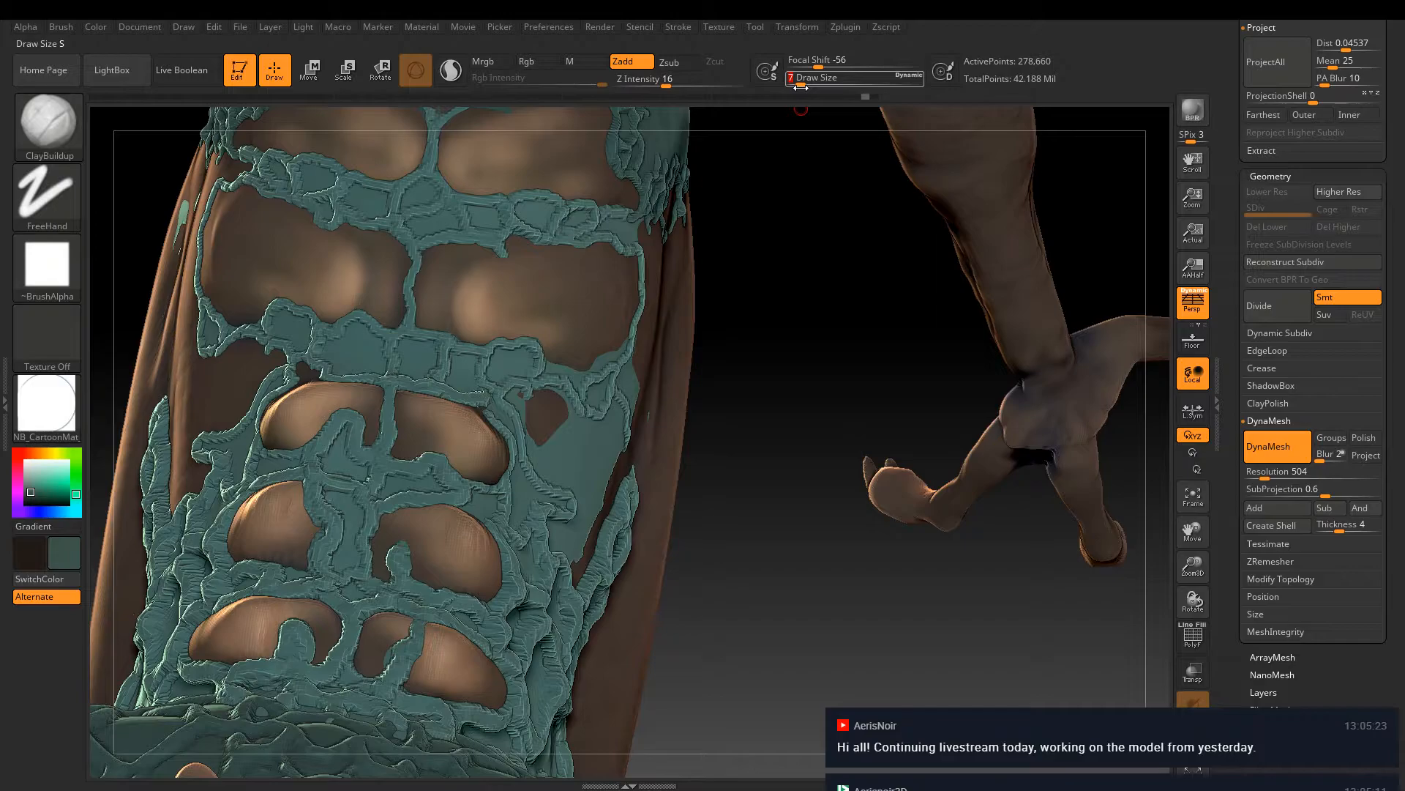
scroll(505, 394, "up", 3)
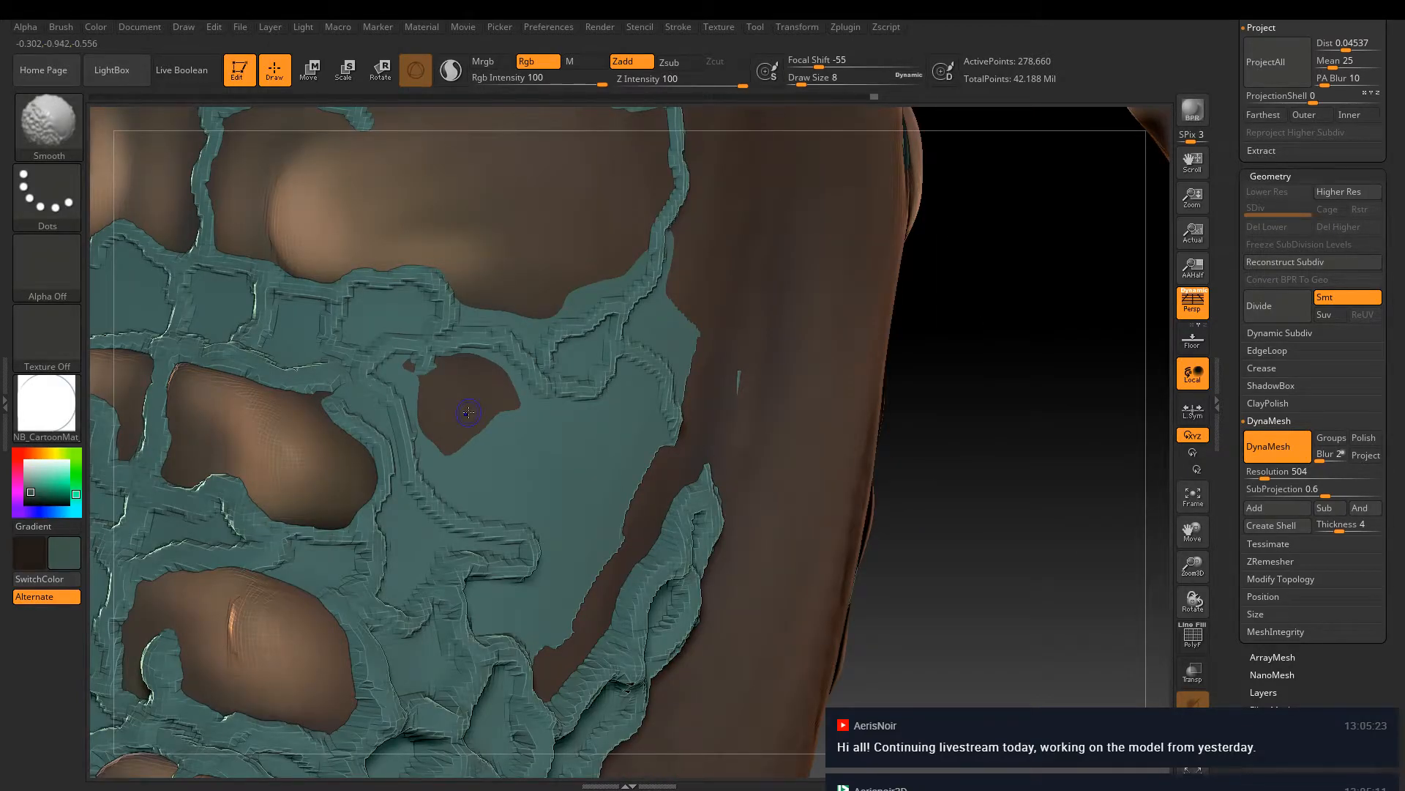
left_click_drag(469, 412, 505, 403, "shift")
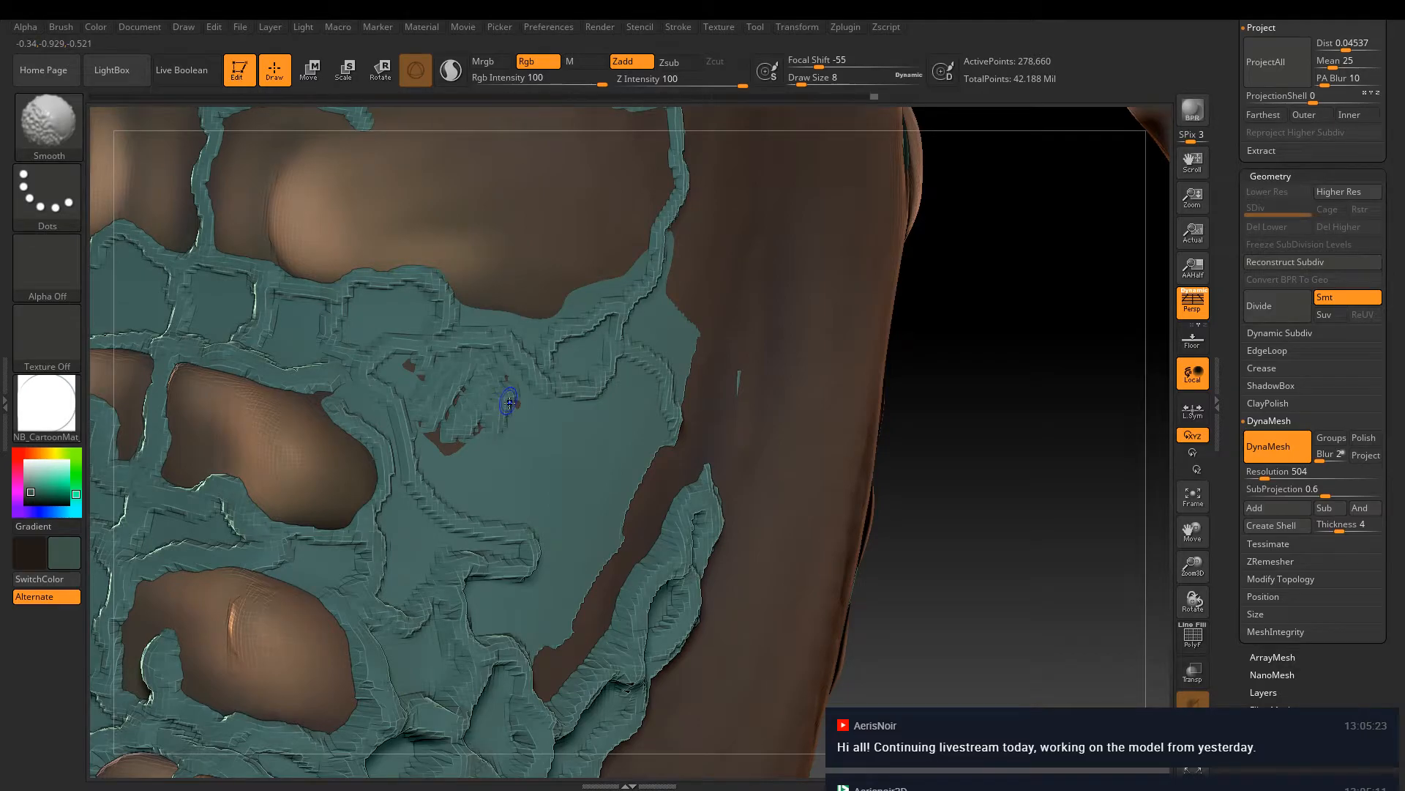
left_click_drag(509, 402, 413, 366, "shift")
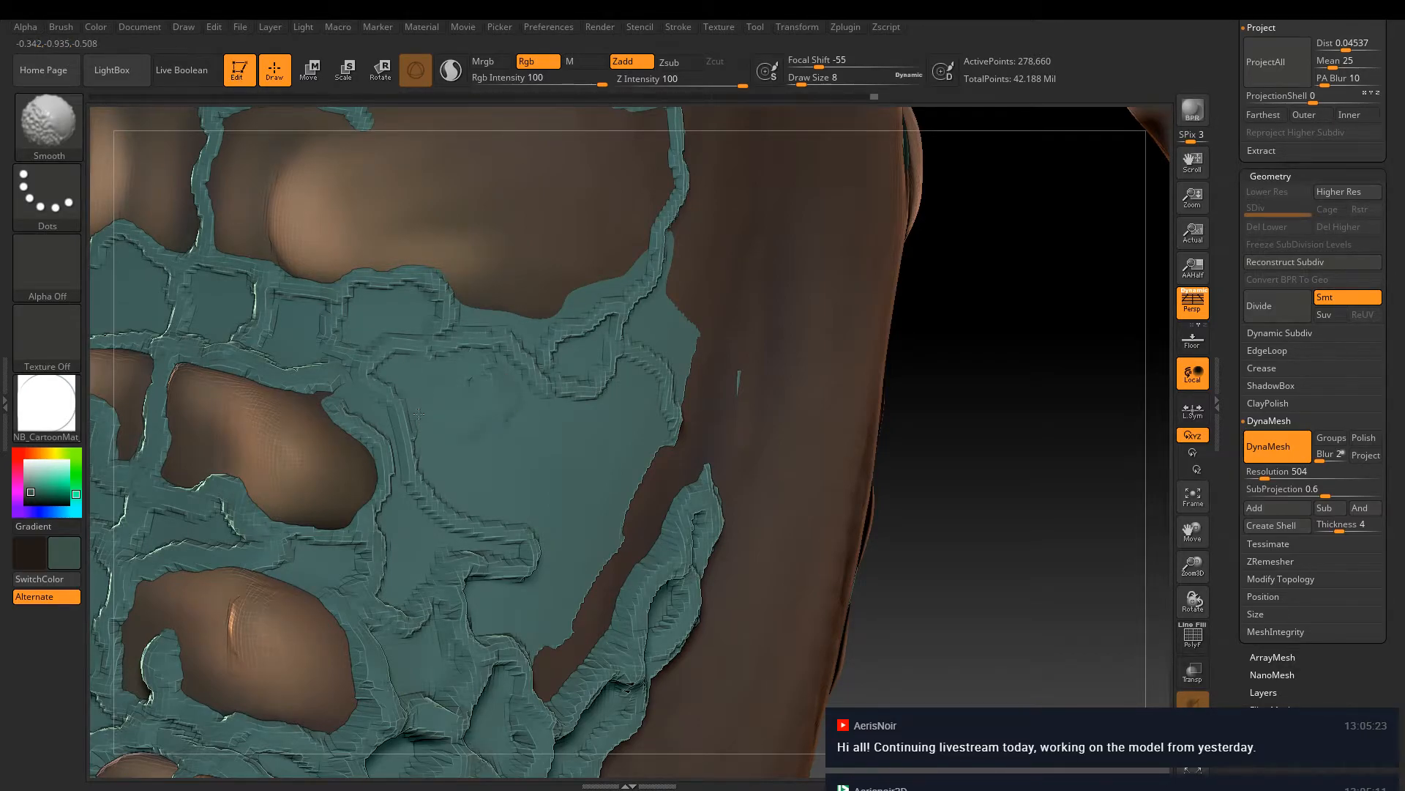
Sink the flat moss outside the curved flank strand and bridge that strand to the tip of the flank strand at draw size 9
right_click_drag(418, 414, 724, 242)
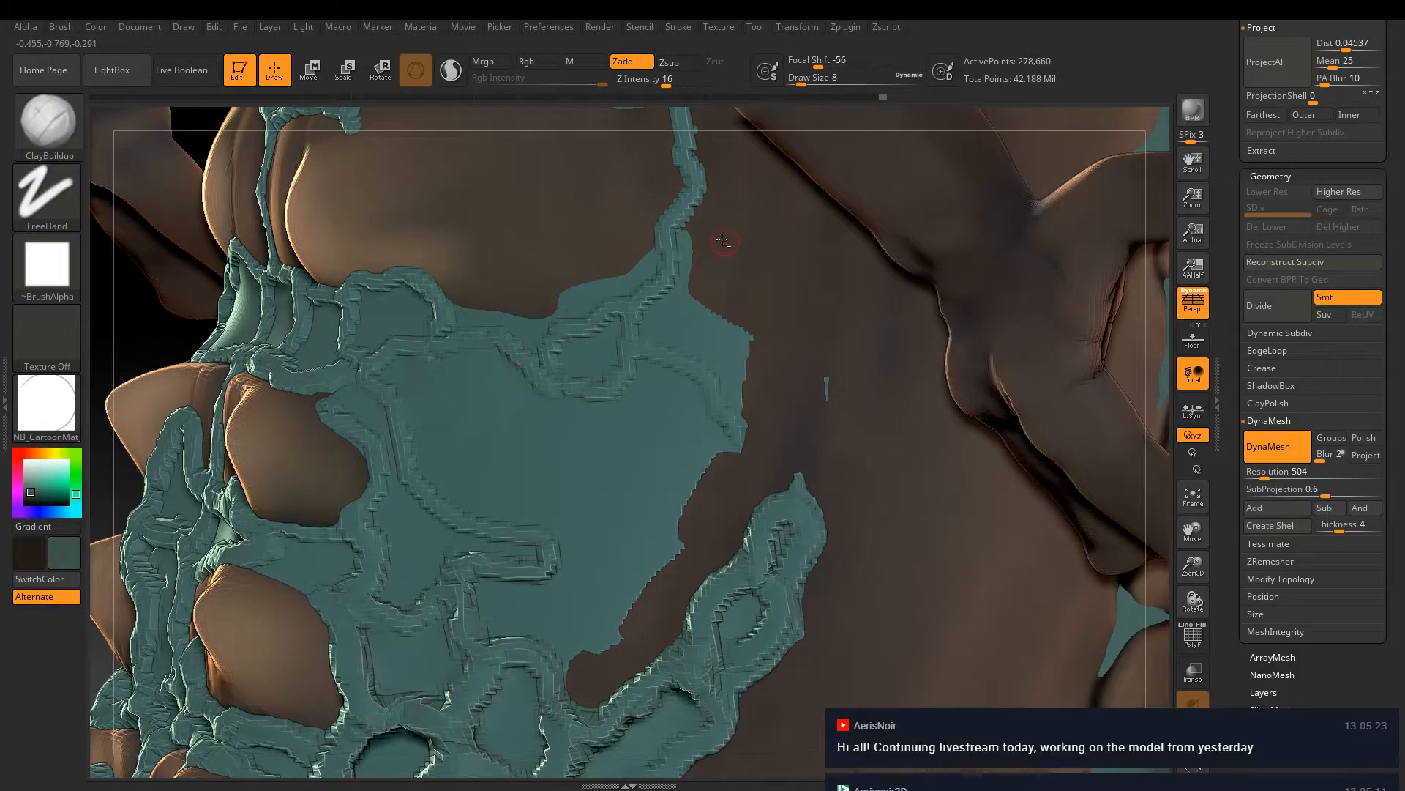
mouse_move(723, 241)
left_mouse_down()
mouse_move(739, 352)
mouse_move(736, 331)
mouse_move(721, 396)
left_mouse_up()
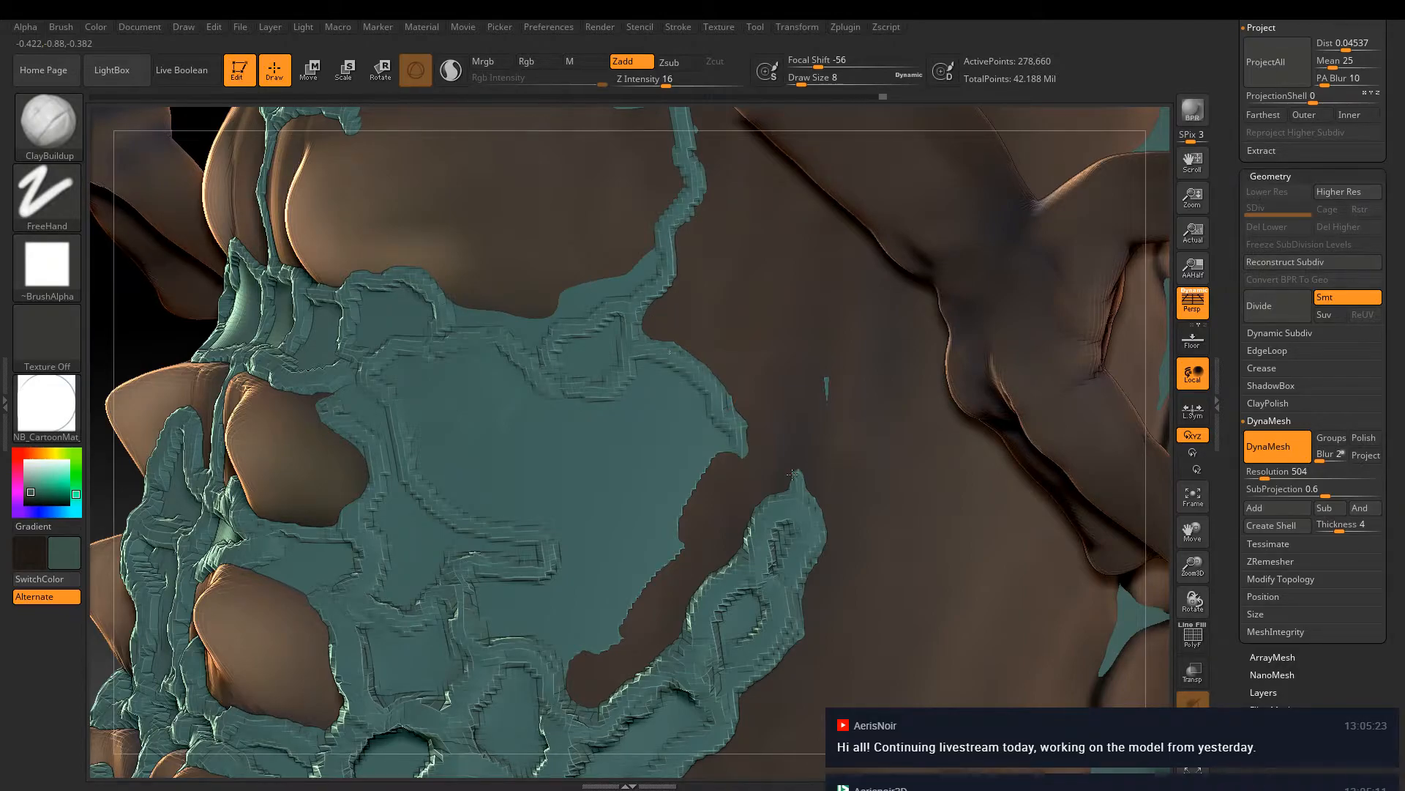
left_click_drag(792, 474, 798, 459)
key("]")
left_click_drag(766, 459, 780, 461)
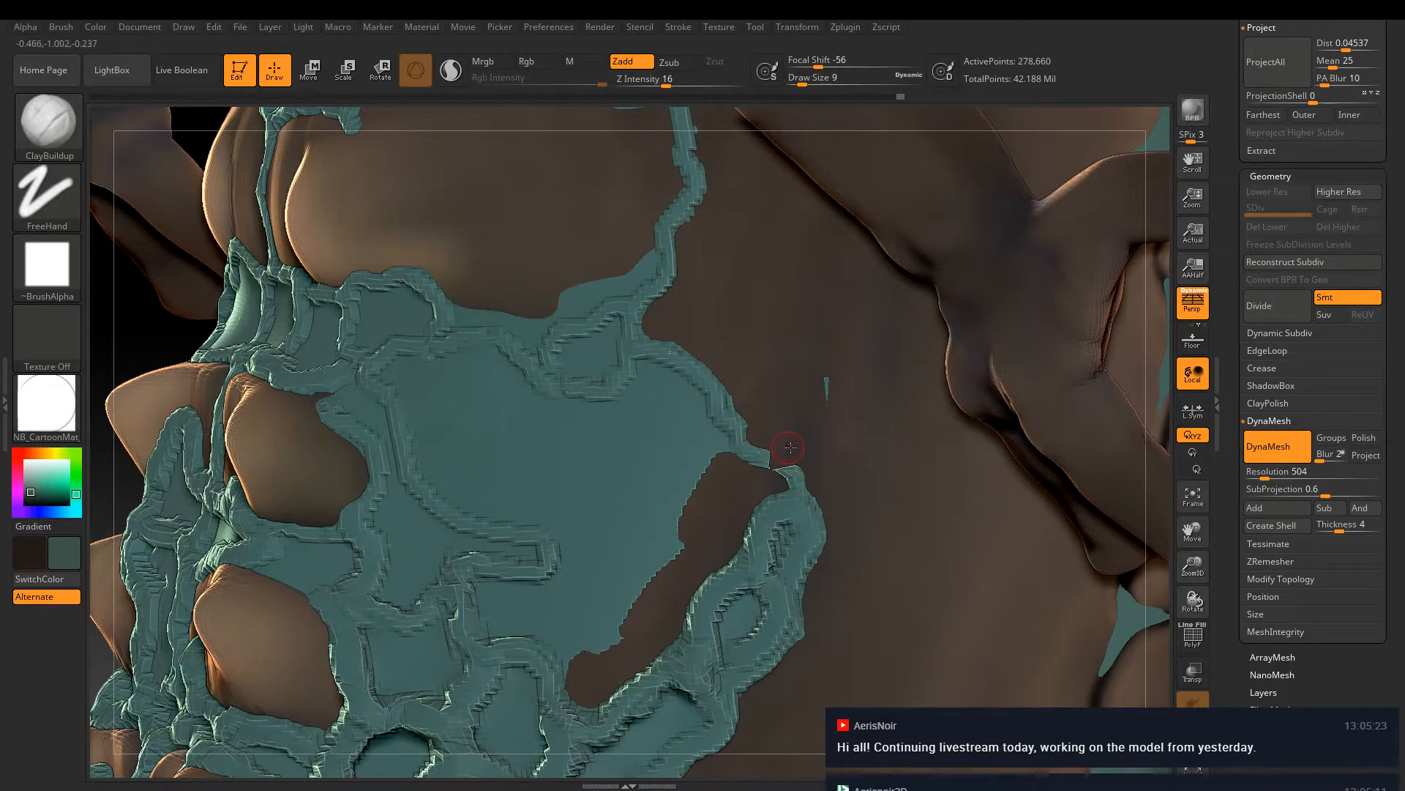
Turn on transparency and examine the new strand bridge from the flank and back sides
right_click_drag(794, 446, 1196, 604)
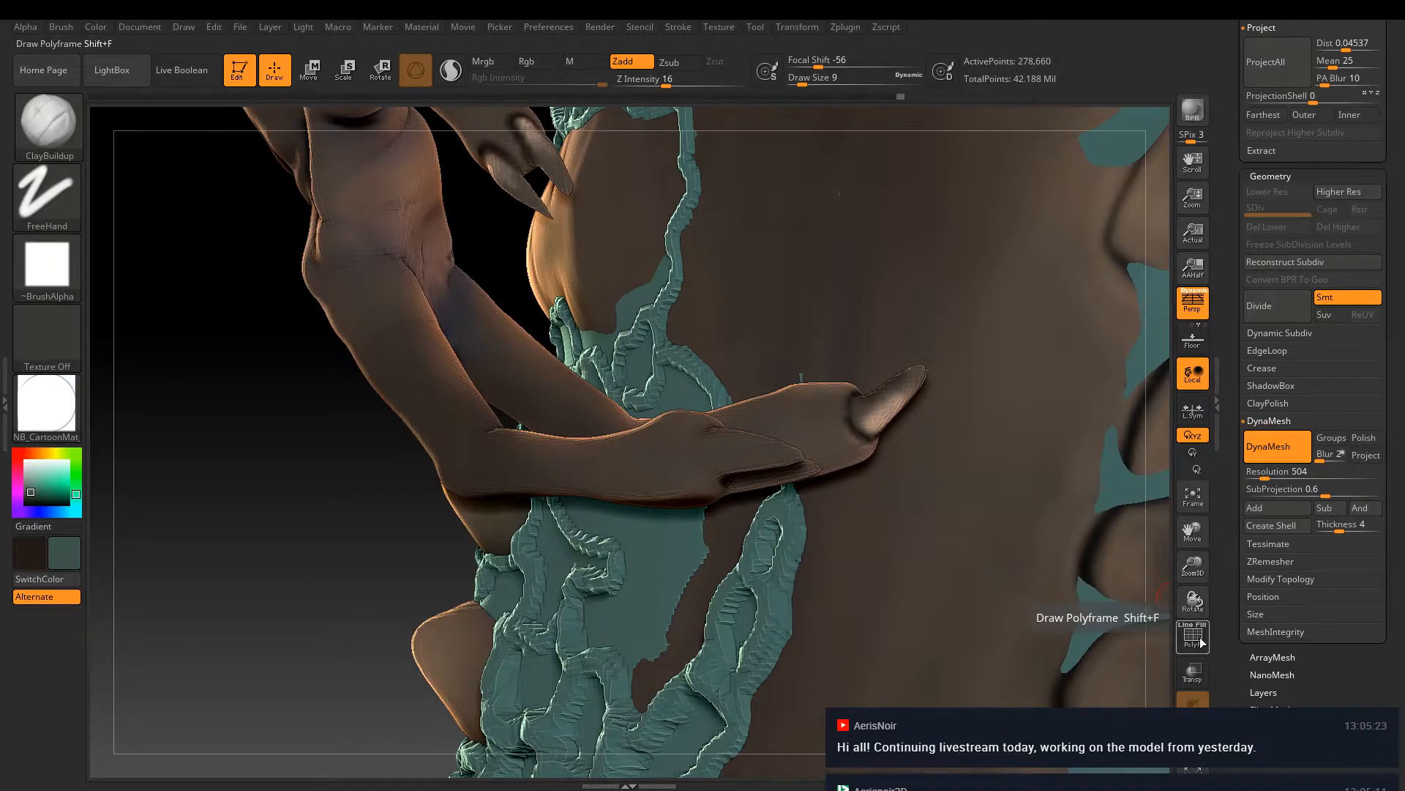
left_click(1193, 671)
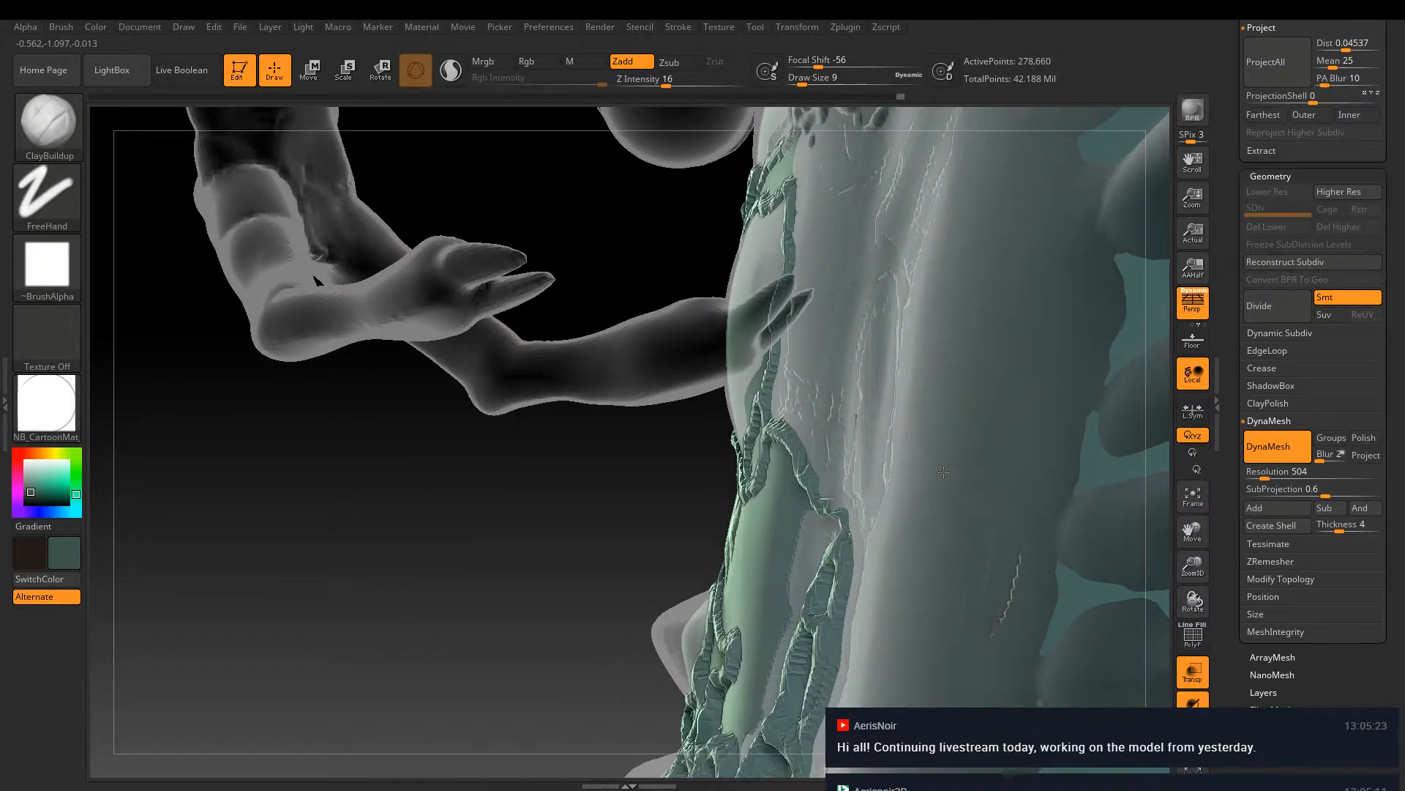
right_click_drag(944, 472, 705, 516)
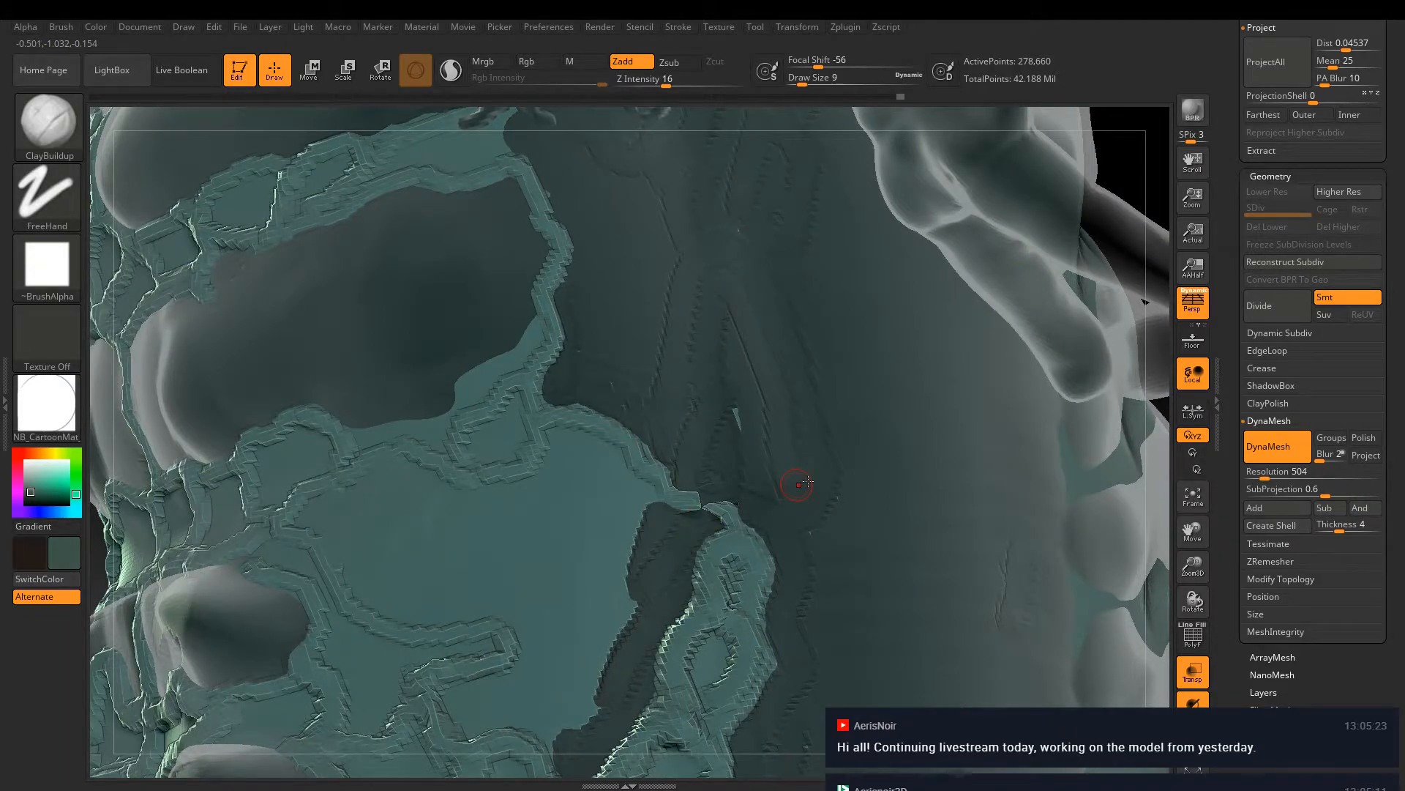
right_click_drag(803, 483, 1164, 443)
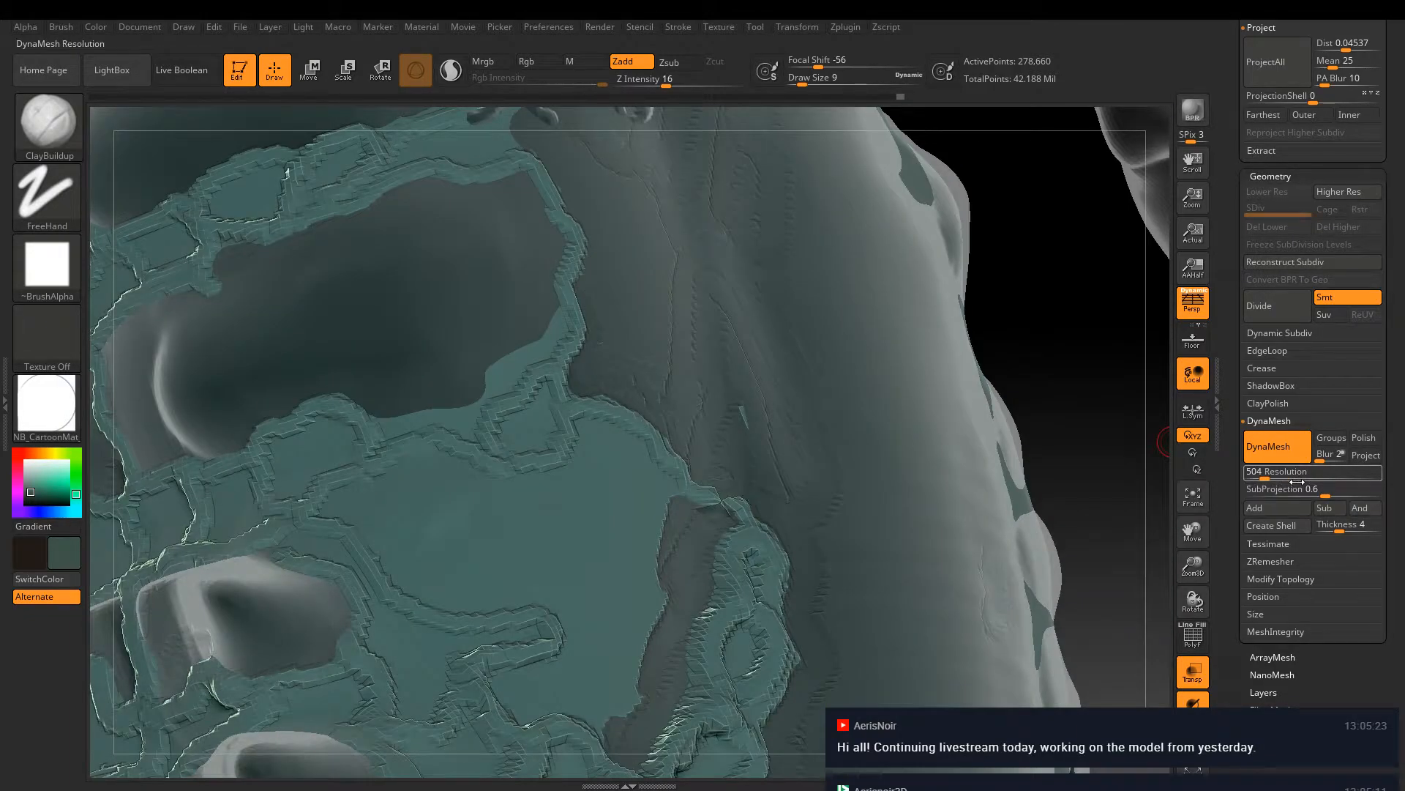
key("ctrl")
left_click_drag(1082, 478, 1076, 486, "ctrl")
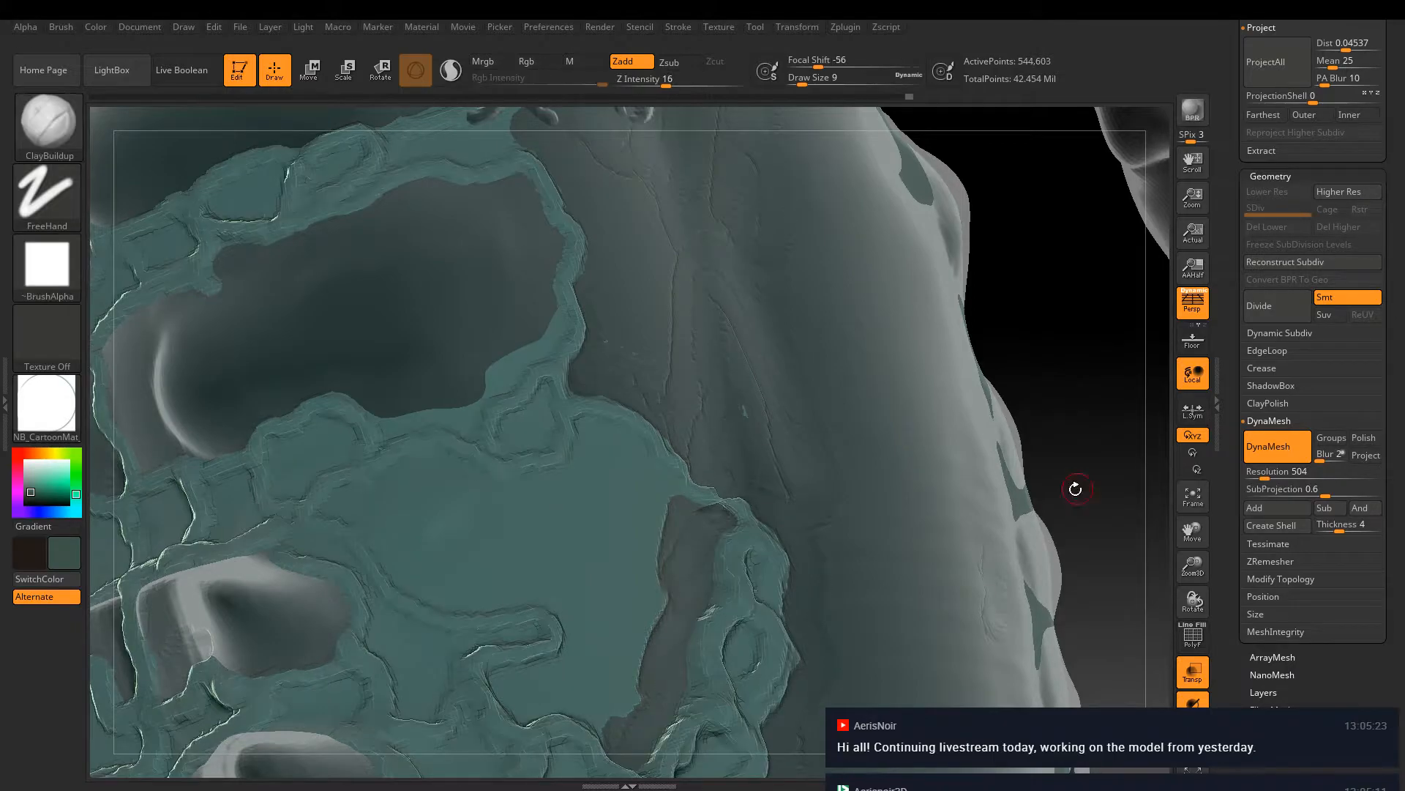
key("ctrl+z")
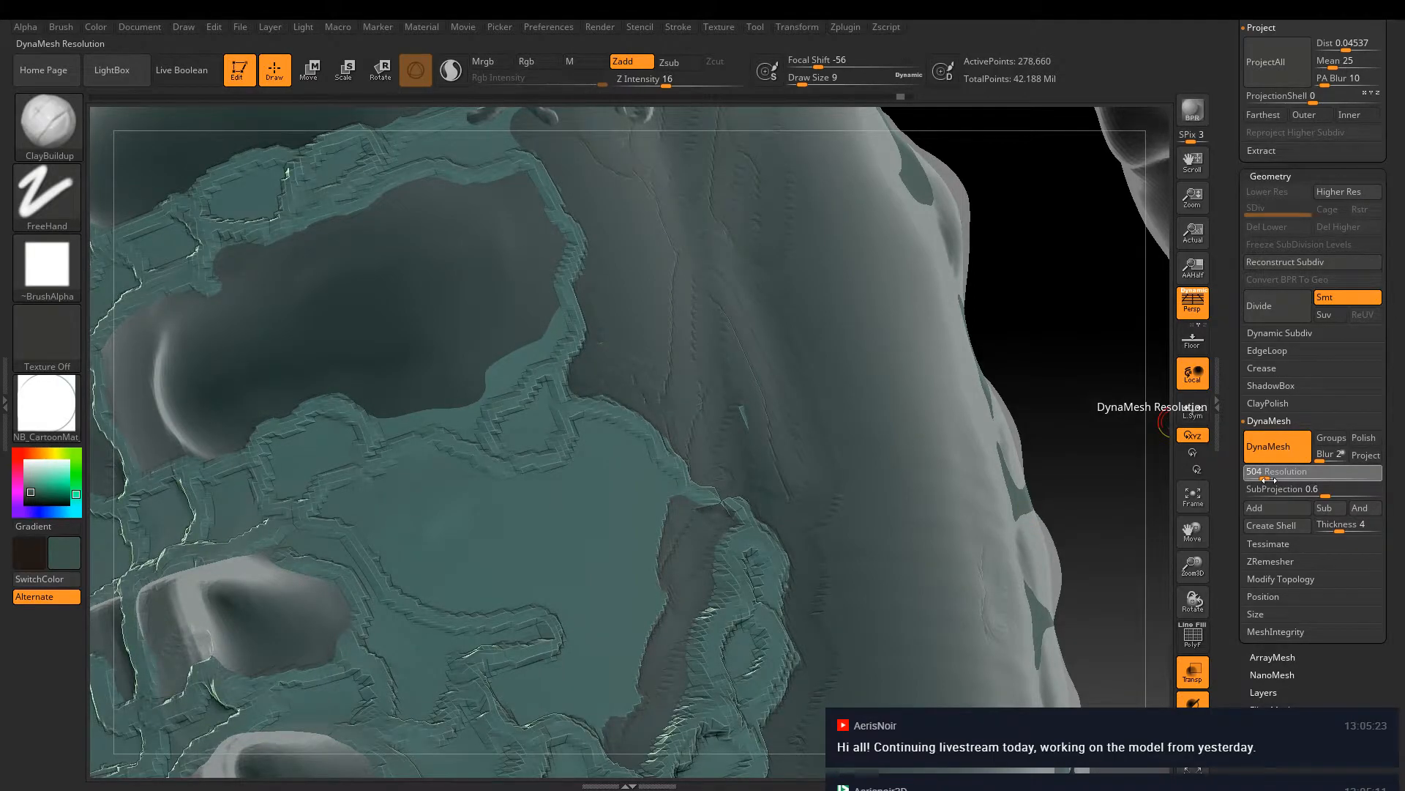
Remesh the moss with DynaMesh at resolution 640, smooth the thin bridge to the flank strand and turn off transparency
left_click_drag(1268, 478, 1270, 478)
left_click_drag(1079, 455, 1038, 504, "ctrl")
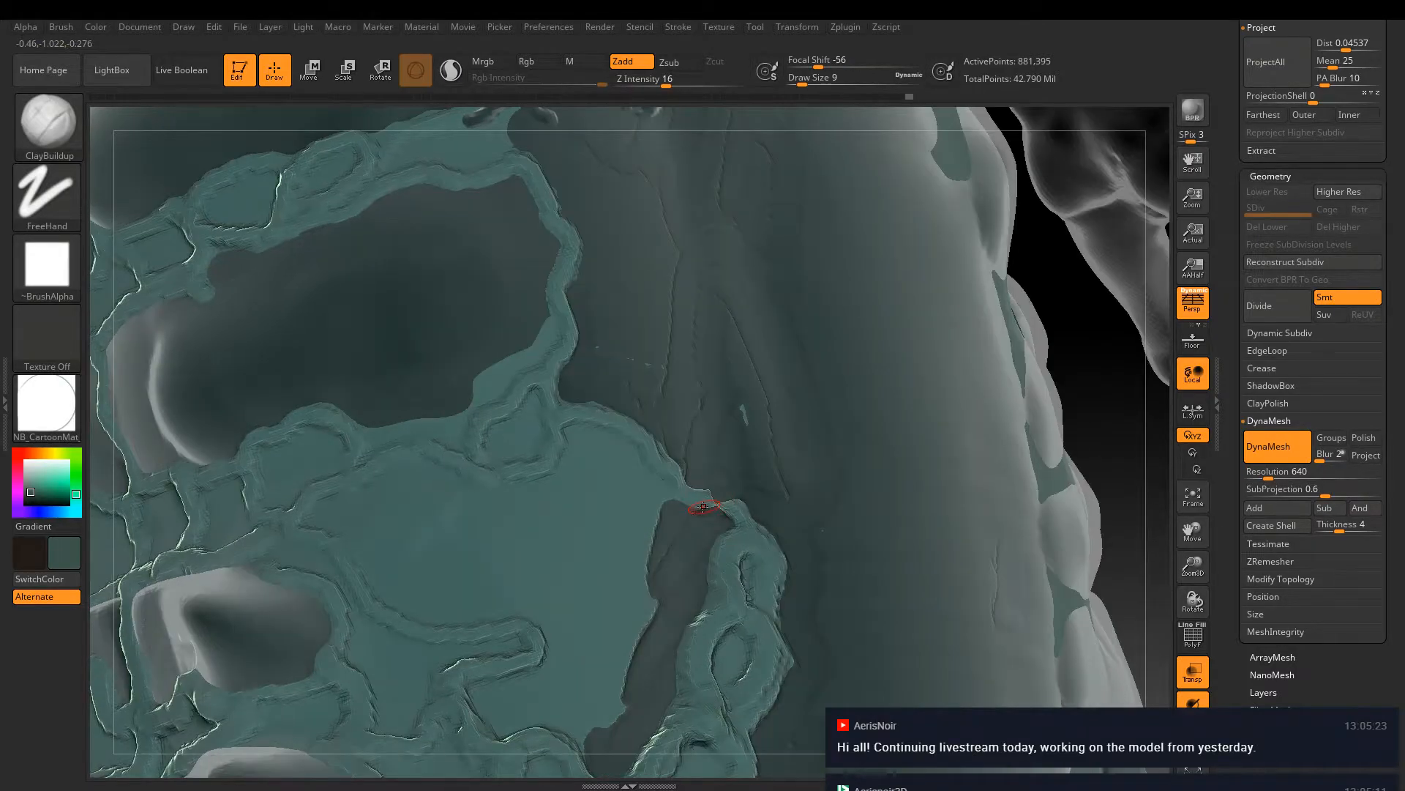
key("shift")
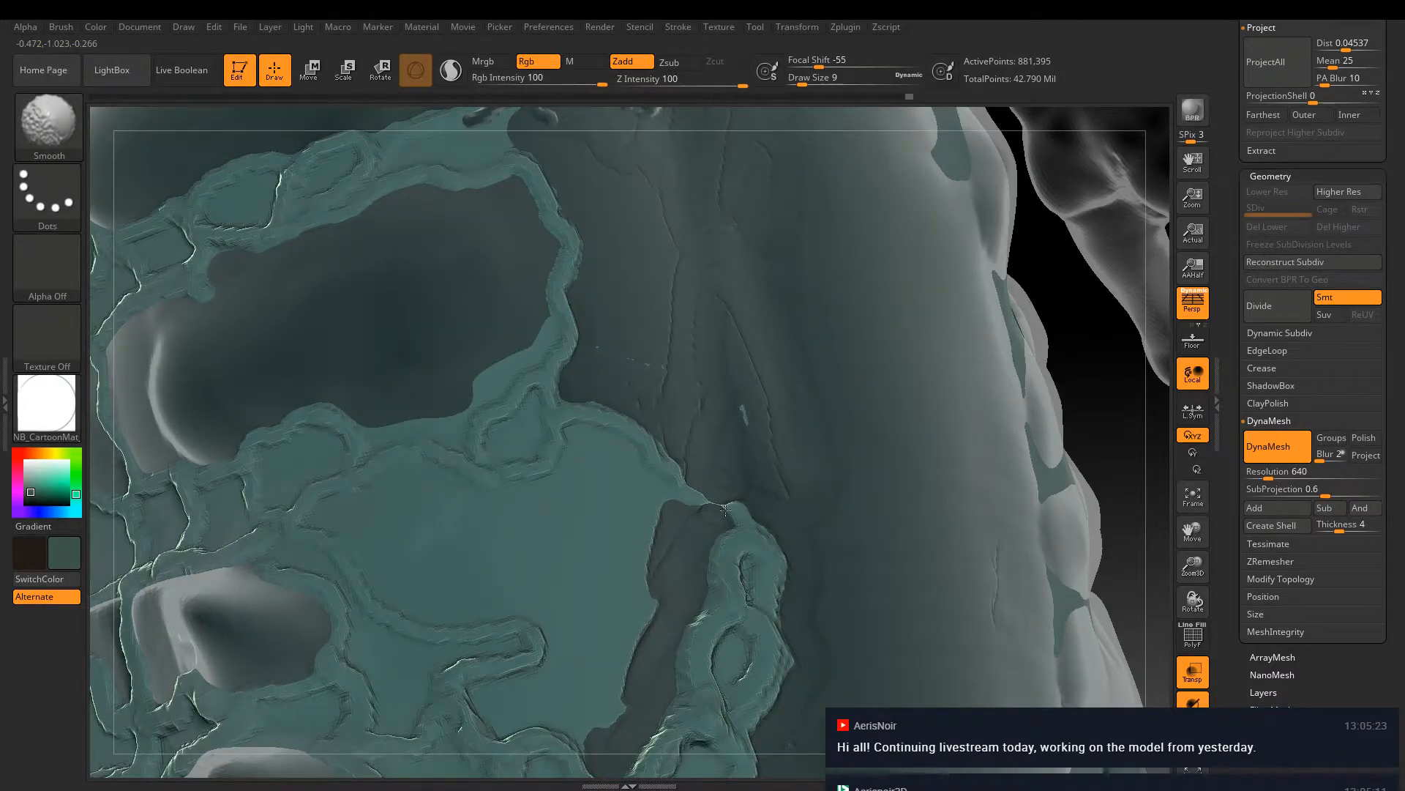
left_click_drag(702, 507, 737, 503)
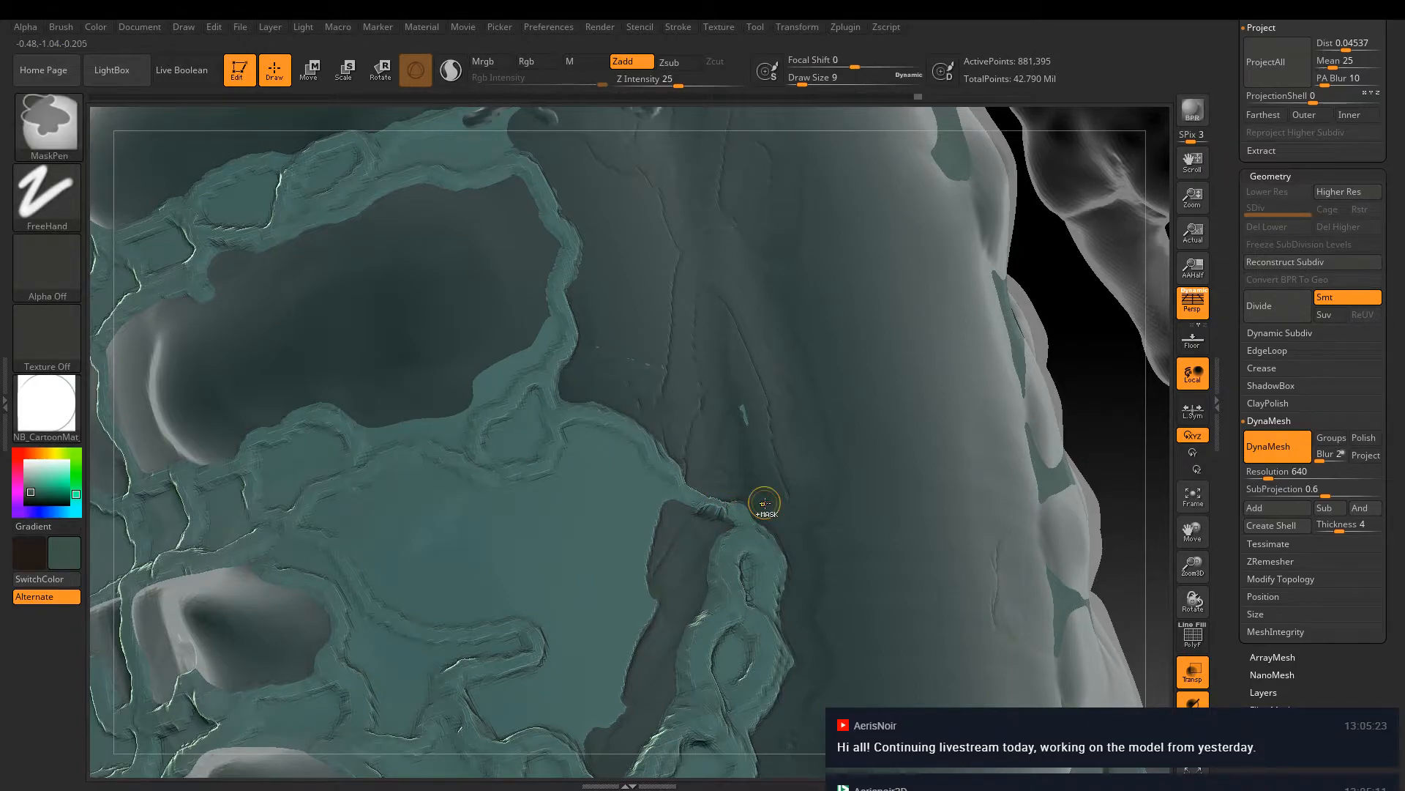
left_click(1193, 674)
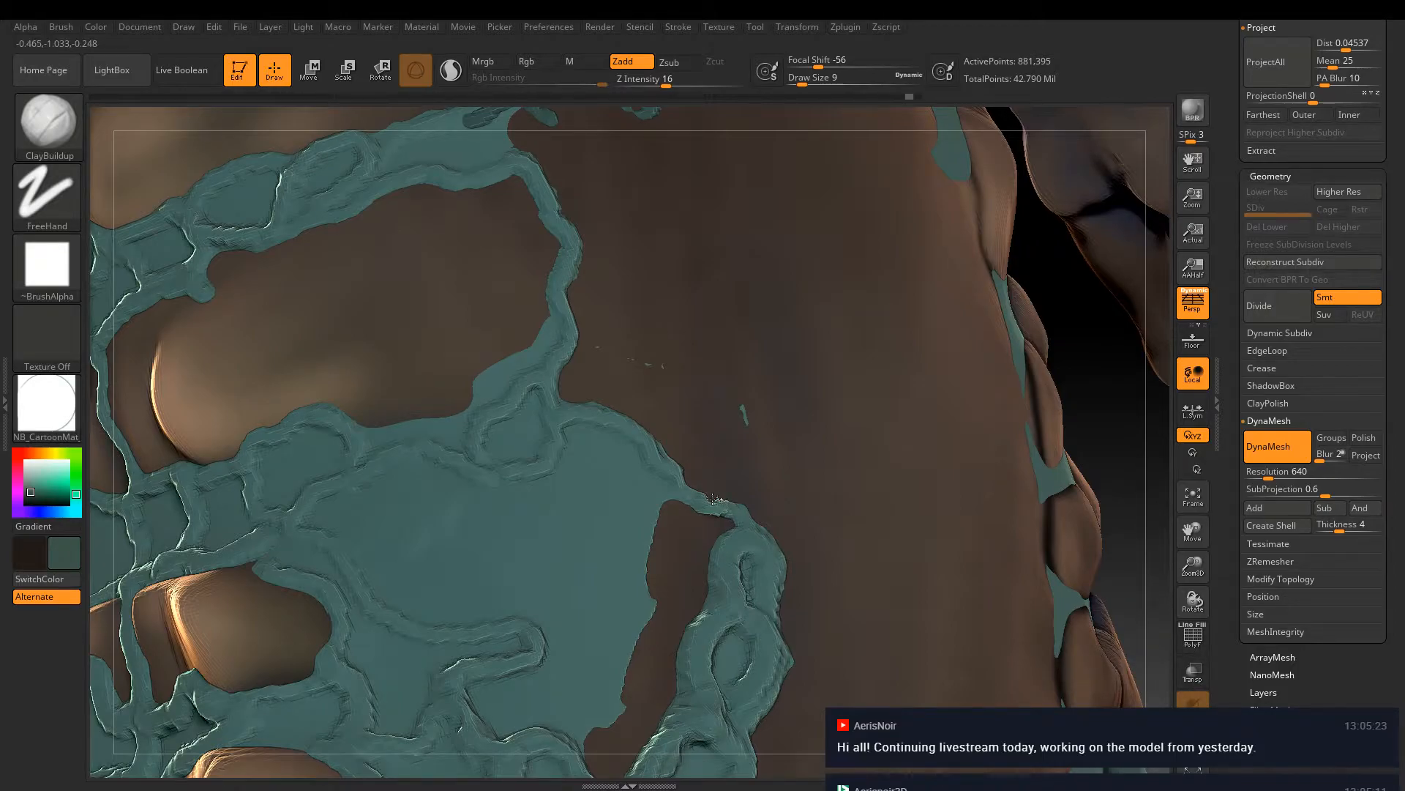
key("ctrl")
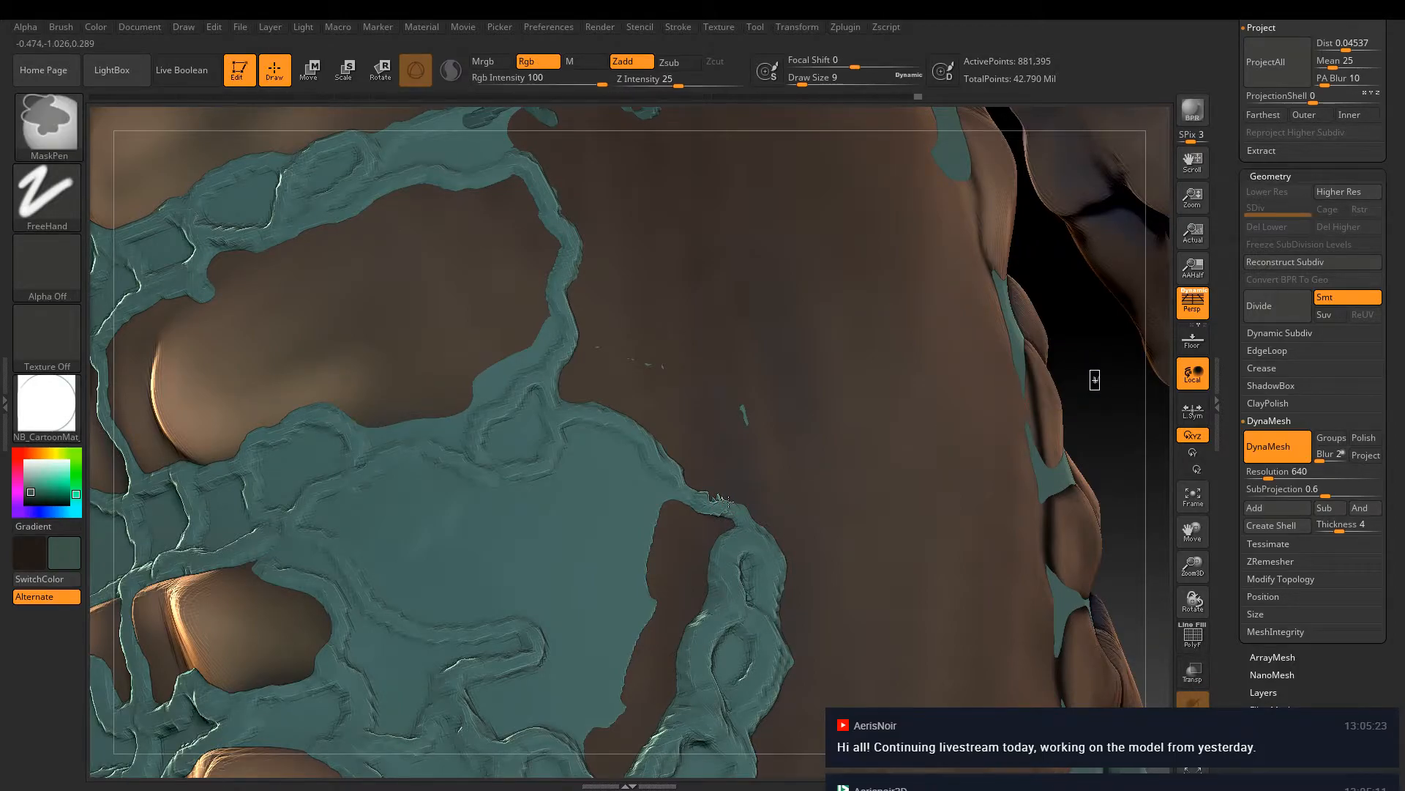
key("shift")
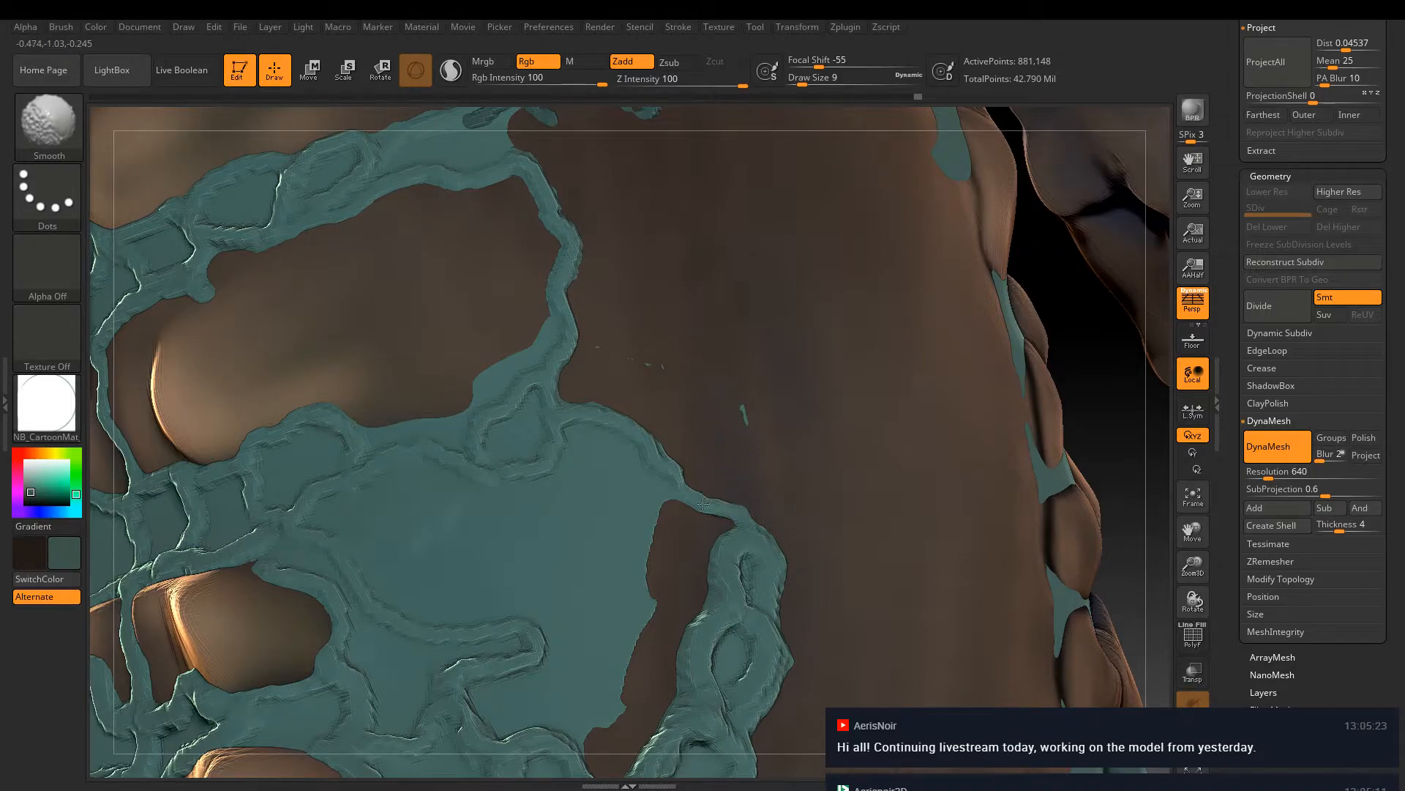
Fill the bare gap between the flat flank moss and the flank strand using ClayBuildup at draw size 22 and Z intensity 5
right_click_drag(702, 503, 693, 329)
key("shift")
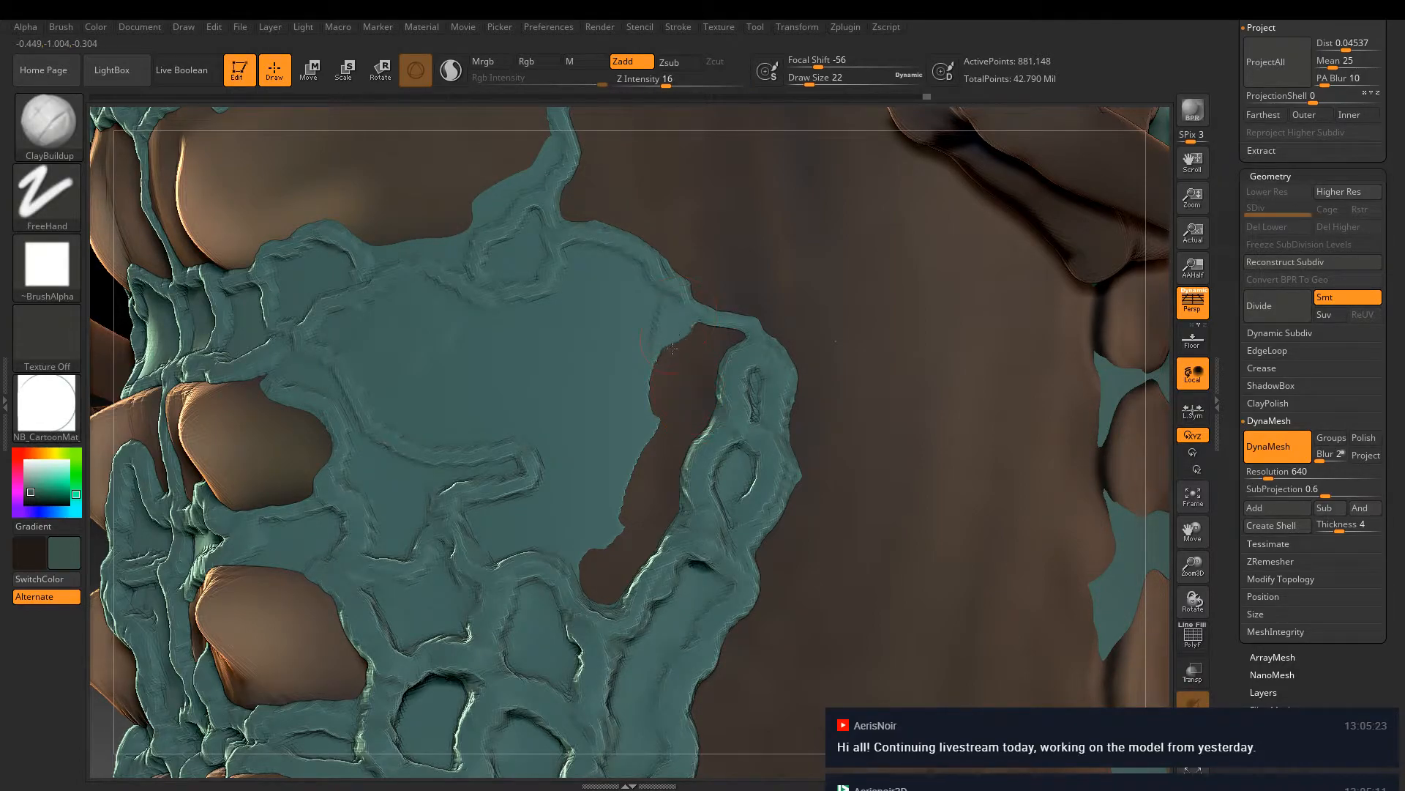
type("9")
left_click_drag(652, 83, 643, 83)
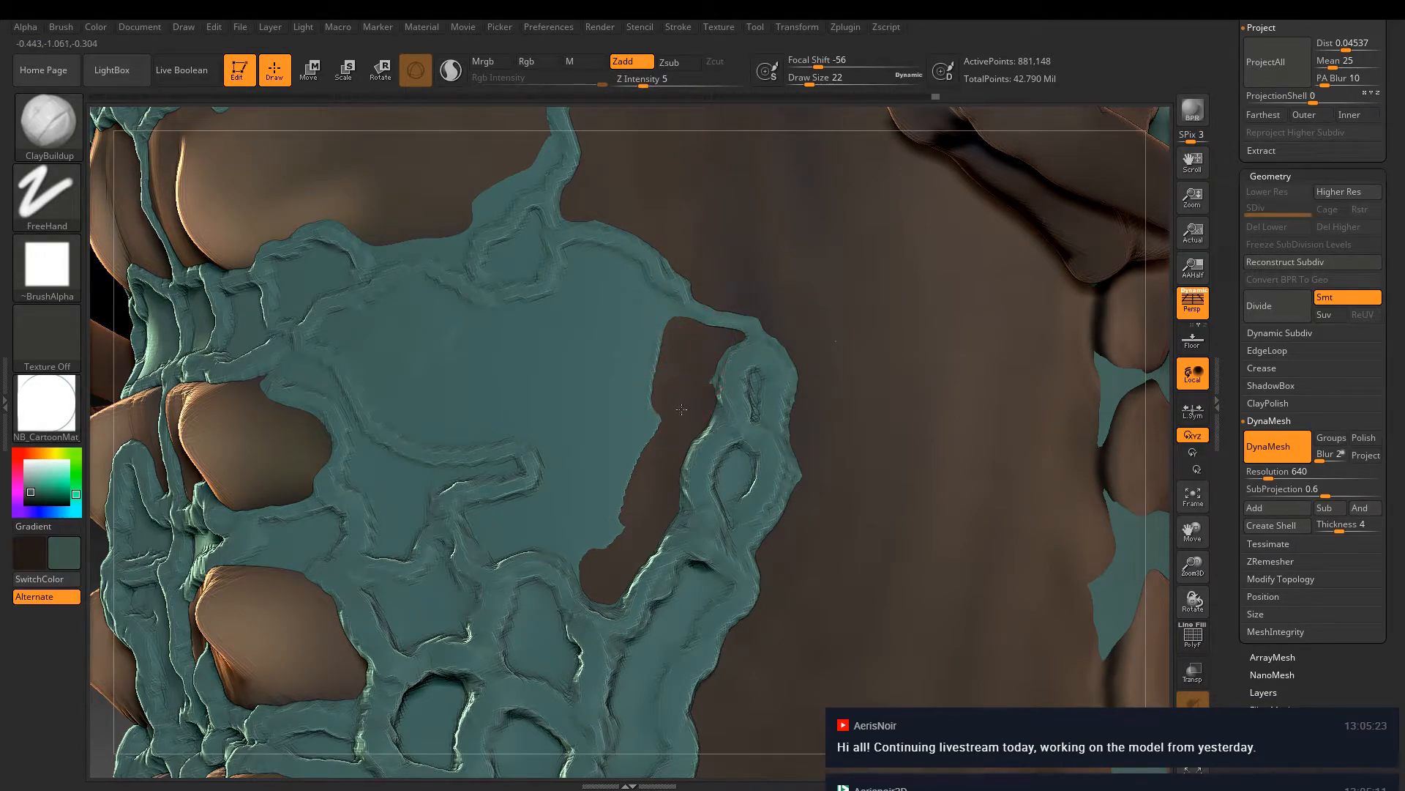
mouse_move(599, 583)
left_mouse_down()
mouse_move(667, 505)
mouse_move(684, 333)
mouse_move(713, 348)
mouse_move(642, 523)
mouse_move(599, 571)
mouse_move(644, 495)
mouse_move(645, 512)
mouse_move(663, 369)
mouse_move(717, 338)
left_mouse_up()
left_click_drag(708, 406, 708, 345)
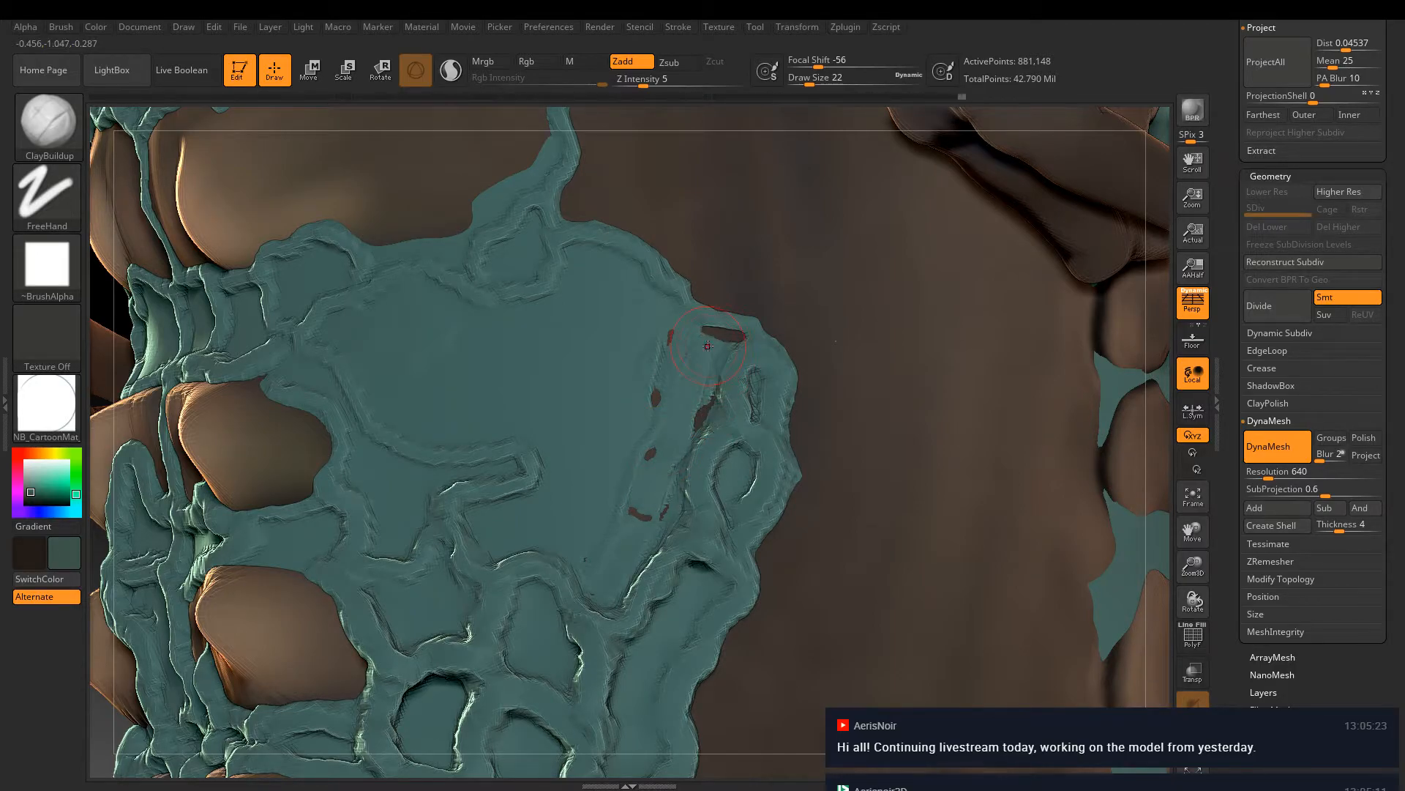
Remesh the moss to close the leftover slits in the filled gap and smooth the seam beside the flank strand
right_click_drag(707, 345, 842, 314)
left_click_drag(1003, 269, 1040, 344, "ctrl")
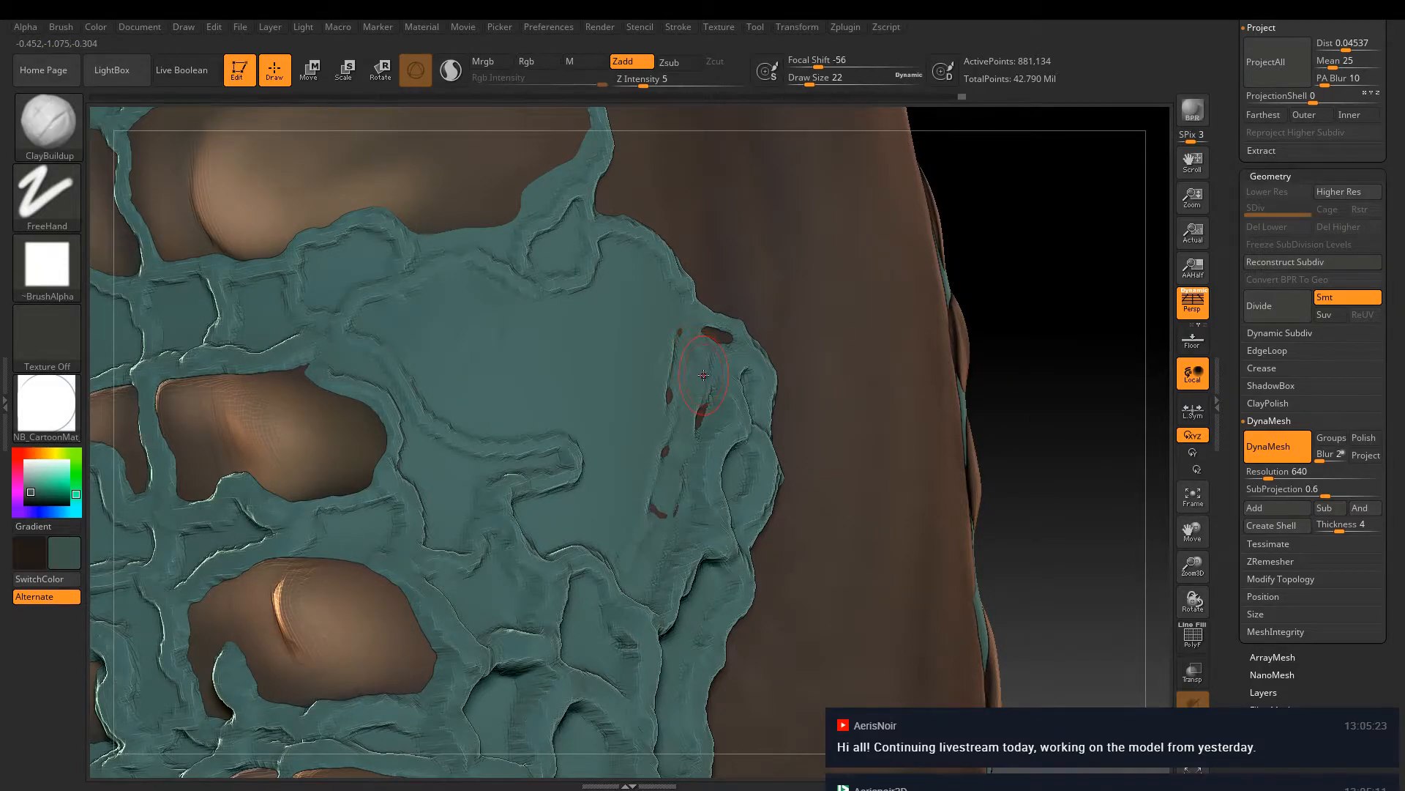
mouse_move(745, 382)
right_mouse_down()
mouse_move(695, 406)
mouse_move(721, 382)
right_mouse_up()
left_click_drag(663, 333, 640, 503, "shift")
left_click_drag(709, 334, 713, 338, "shift")
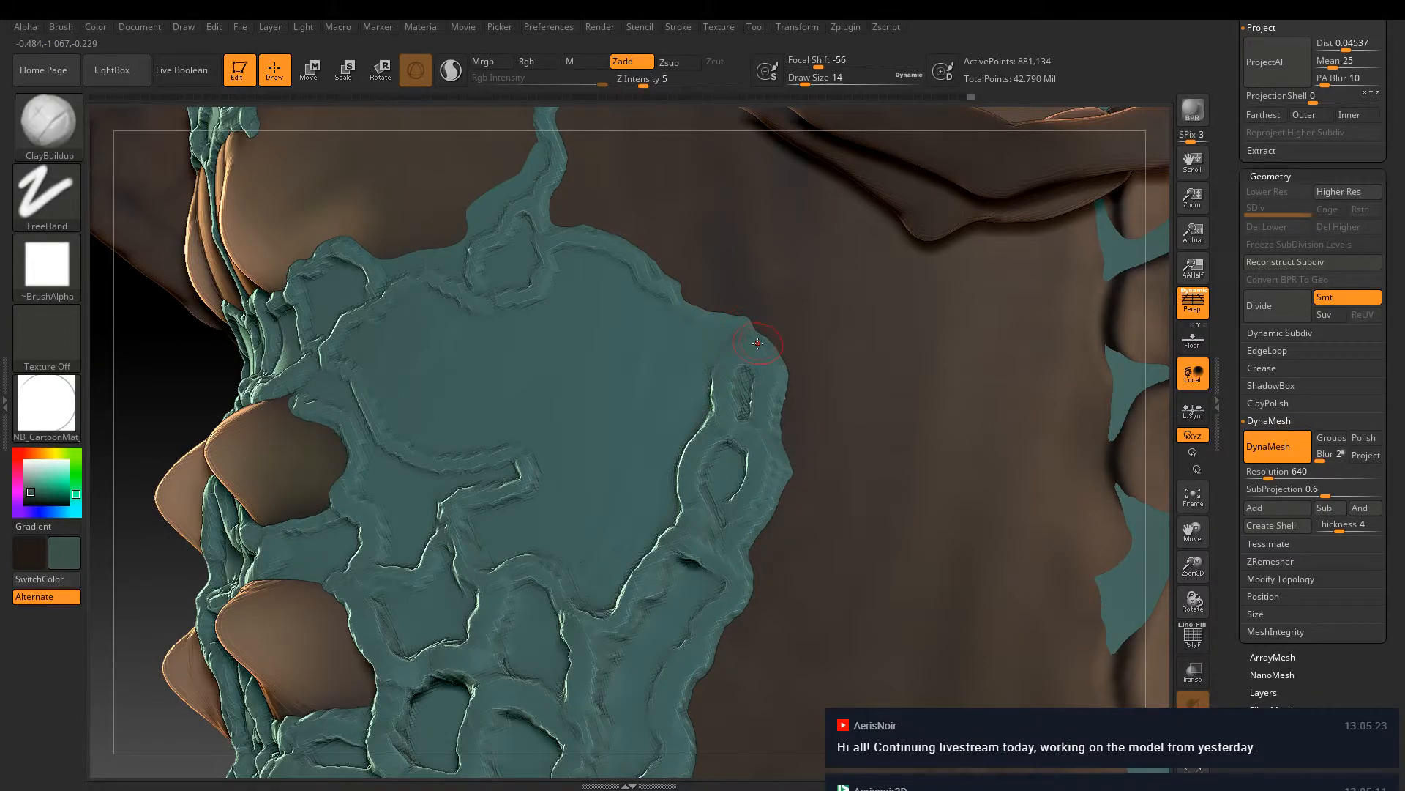
Build up raised edges along the bridge and around the flank strand's loops using ClayBuildup at draw size 8 and Z intensity 24
key("bracketleft")
left_click_drag(661, 87, 678, 87)
key("bracketleft")
mouse_move(682, 320)
left_mouse_down()
mouse_move(738, 324)
mouse_move(707, 412)
left_mouse_up()
left_click(1360, 13)
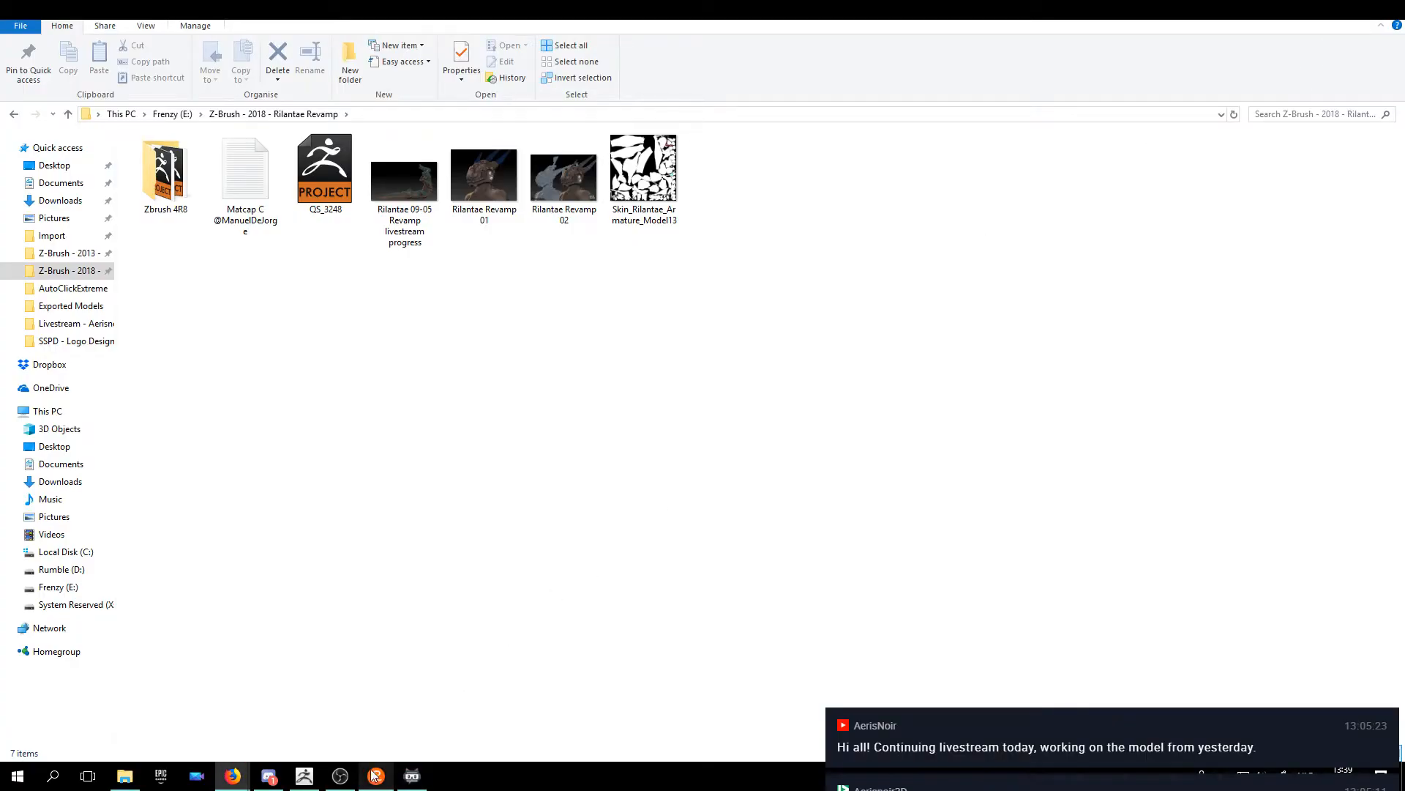
left_click(302, 776)
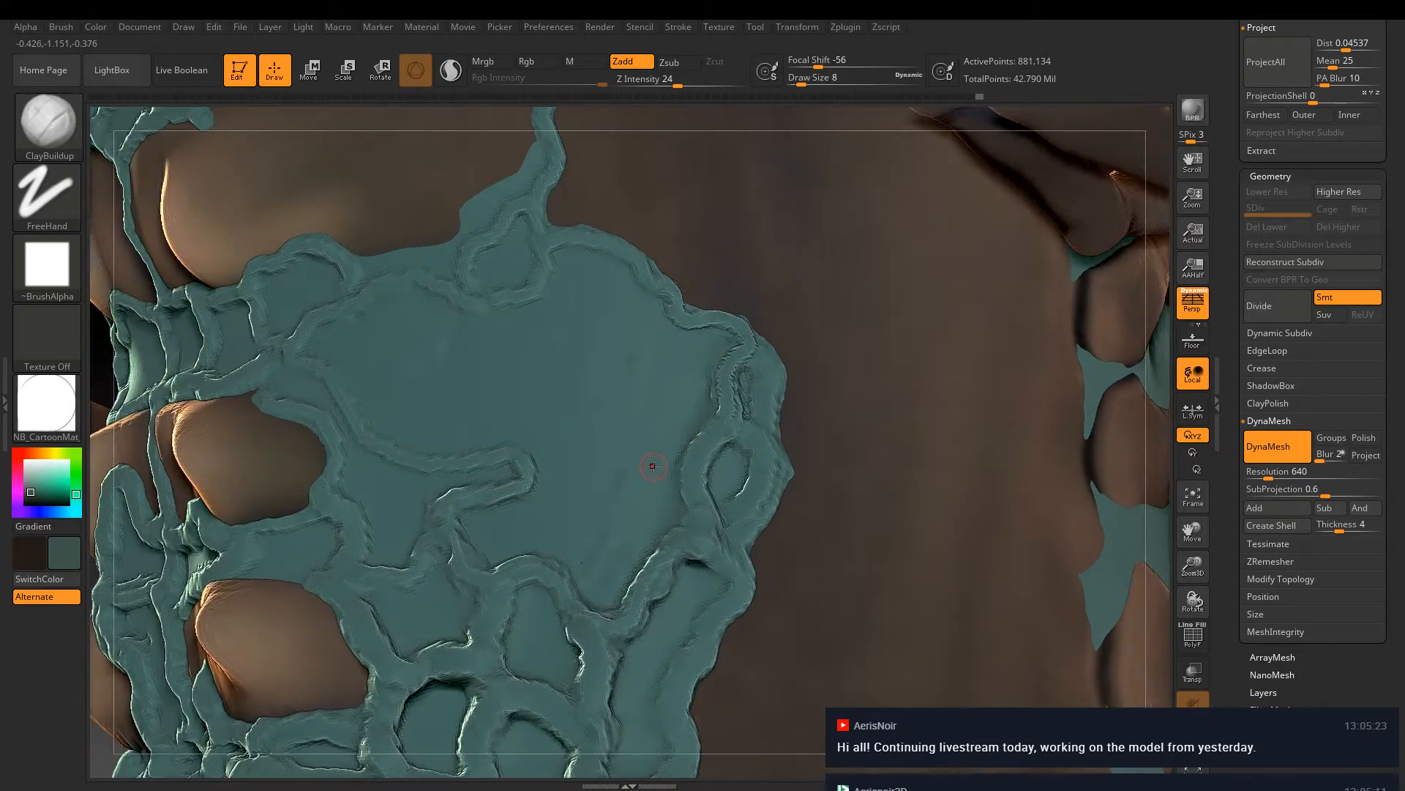
mouse_move(759, 356)
left_mouse_down()
mouse_move(777, 370)
mouse_move(767, 478)
mouse_move(716, 542)
left_mouse_up()
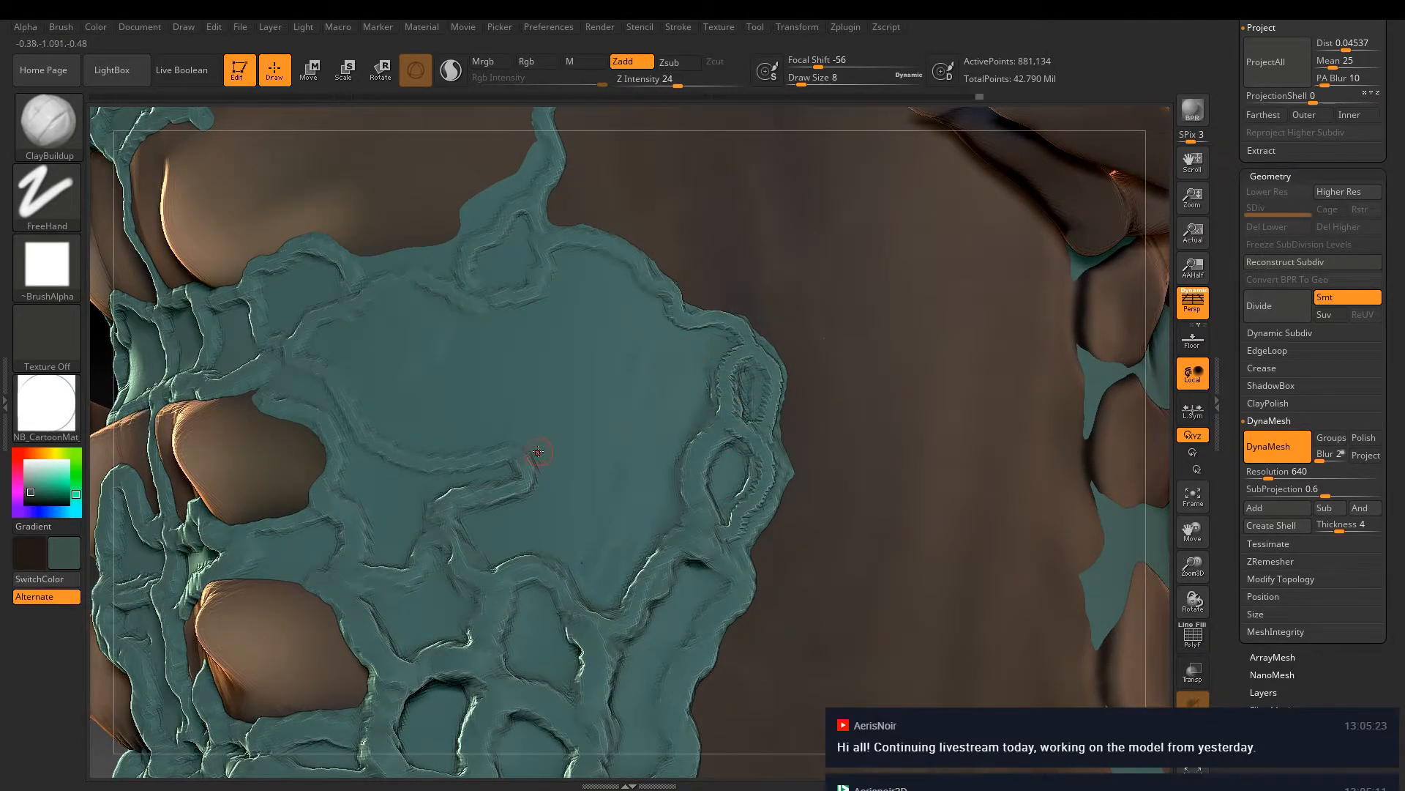
Divide the flat flank moss into cells with raised strands and sink the excess moss at the wide belly plate's lower outer corner
mouse_move(555, 437)
left_mouse_down()
mouse_move(620, 381)
mouse_move(666, 307)
mouse_move(637, 289)
mouse_move(599, 308)
mouse_move(543, 280)
mouse_move(533, 328)
mouse_move(561, 340)
mouse_move(568, 399)
left_mouse_up()
mouse_move(517, 315)
left_mouse_down()
mouse_move(366, 275)
mouse_move(304, 330)
mouse_move(379, 435)
mouse_move(474, 456)
left_mouse_up()
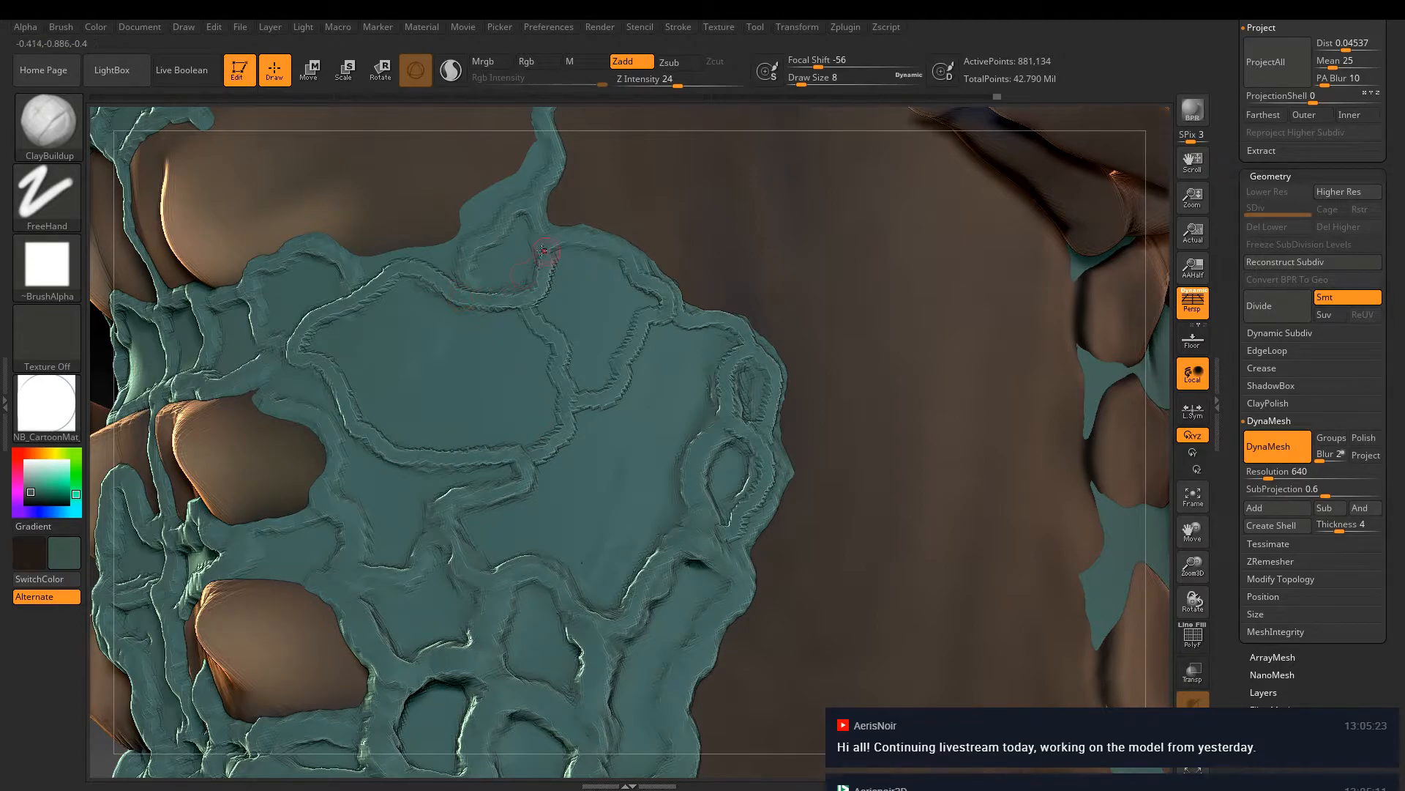
mouse_move(464, 280)
left_mouse_down()
mouse_move(500, 227)
mouse_move(538, 208)
mouse_move(535, 183)
mouse_move(498, 190)
mouse_move(439, 253)
mouse_move(372, 261)
left_mouse_up()
left_click_drag(461, 213, 476, 192, "alt")
Draw a thin connecting strand on the opposite flank from the wide belly plate's lower outer corner to the flank strand's tip
mouse_move(560, 156)
right_mouse_down()
mouse_move(590, 345)
mouse_move(363, 209)
mouse_move(329, 161)
mouse_move(659, 469)
mouse_move(718, 446)
mouse_move(528, 301)
mouse_move(635, 388)
right_mouse_up()
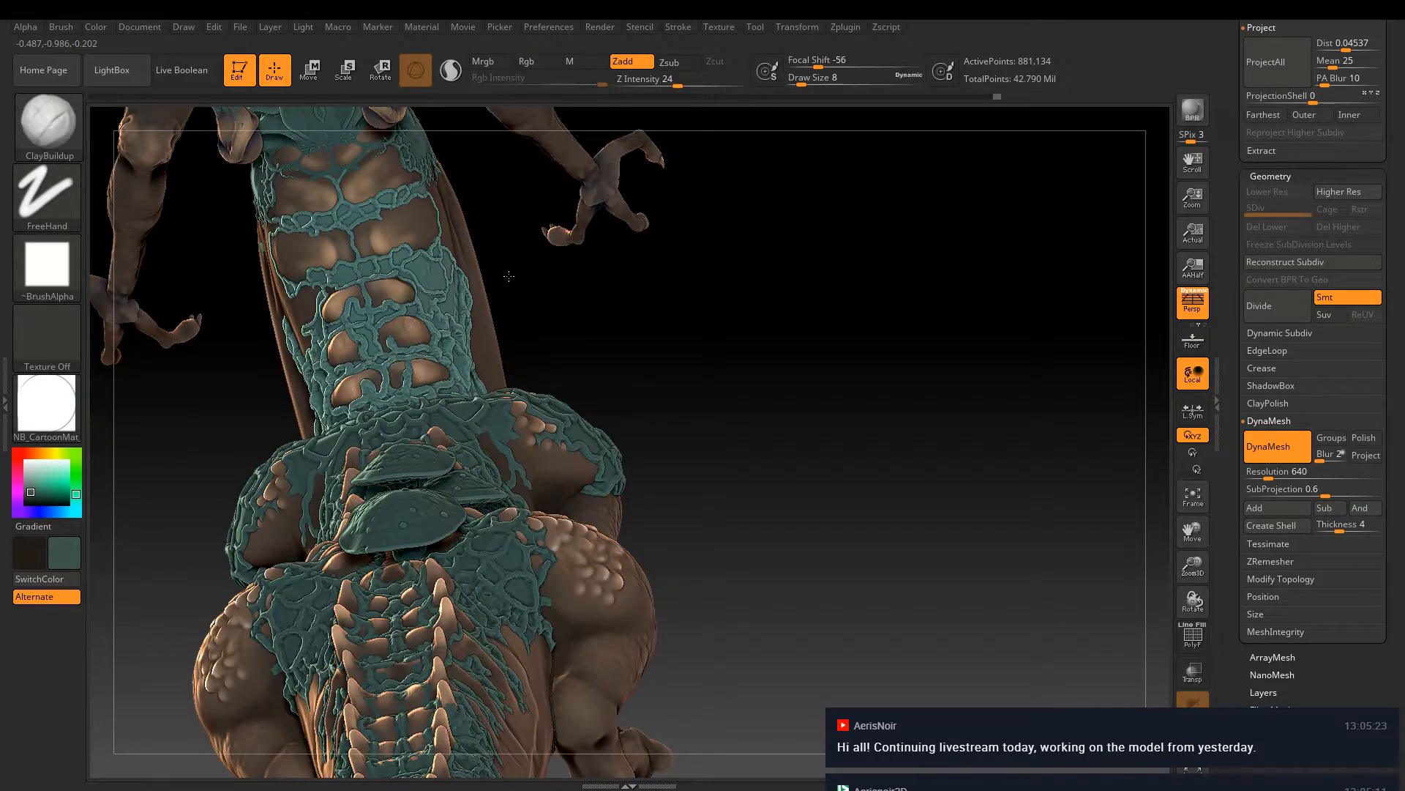
right_click_drag(509, 276, 738, 483)
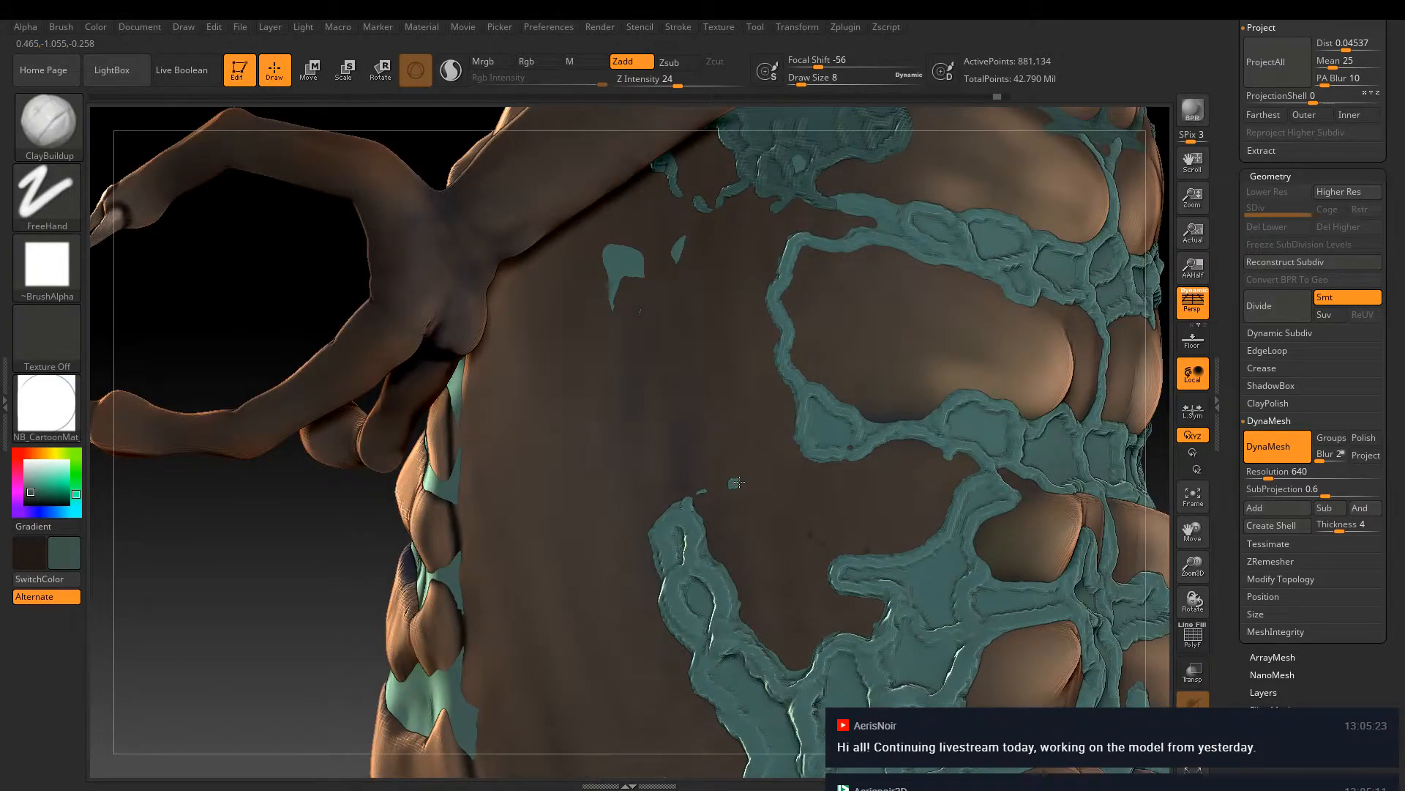
left_click_drag(799, 433, 725, 490)
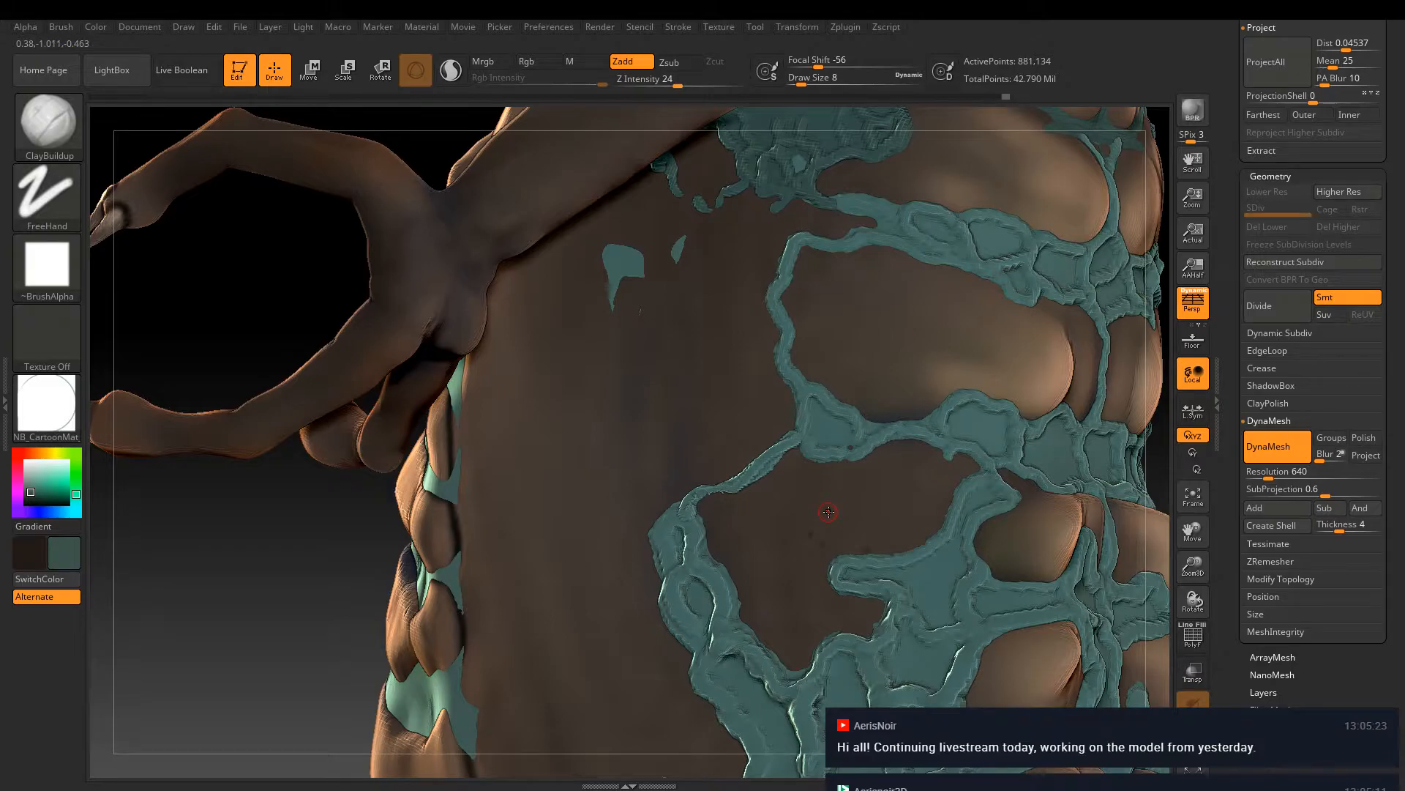
Pull the moss over the opposite bare flank between belly plates and flank strand using Move Topological at draw sizes 50 and 42
key("b")
key("m")
key("t")
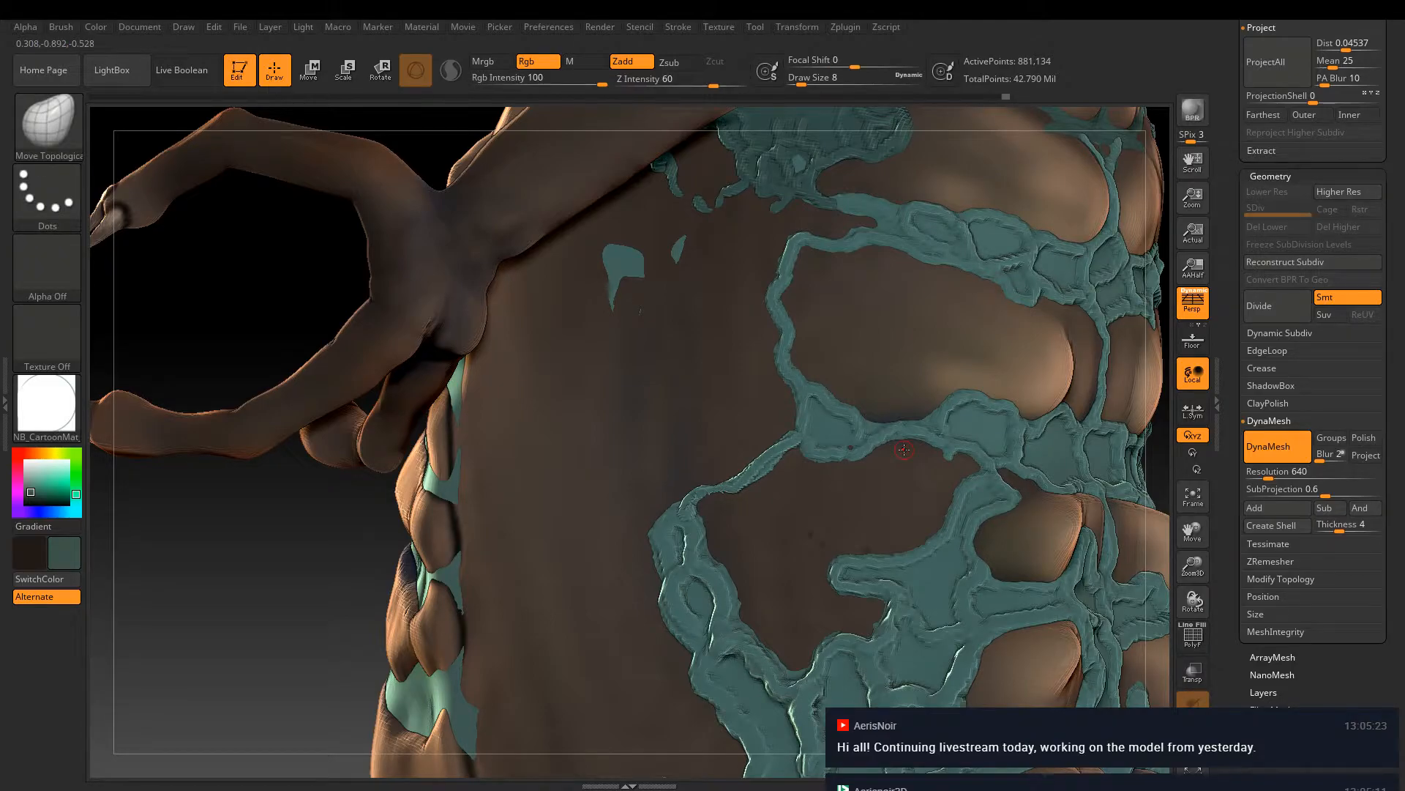
mouse_move(904, 449)
right_mouse_down()
mouse_move(832, 522)
mouse_move(887, 485)
mouse_move(877, 506)
mouse_move(906, 498)
mouse_move(846, 528)
right_mouse_up()
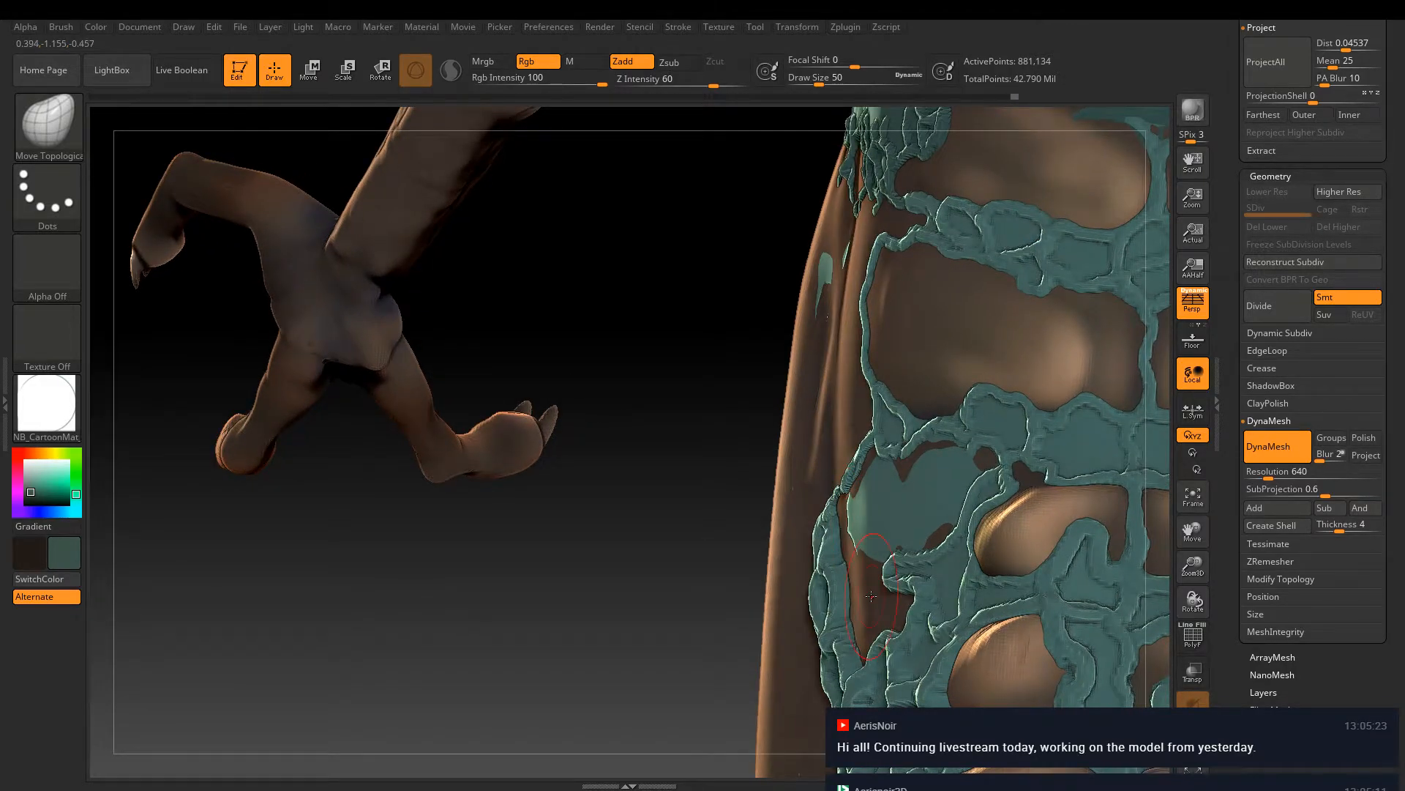
left_click_drag(870, 597, 852, 572)
right_click_drag(850, 546, 849, 550)
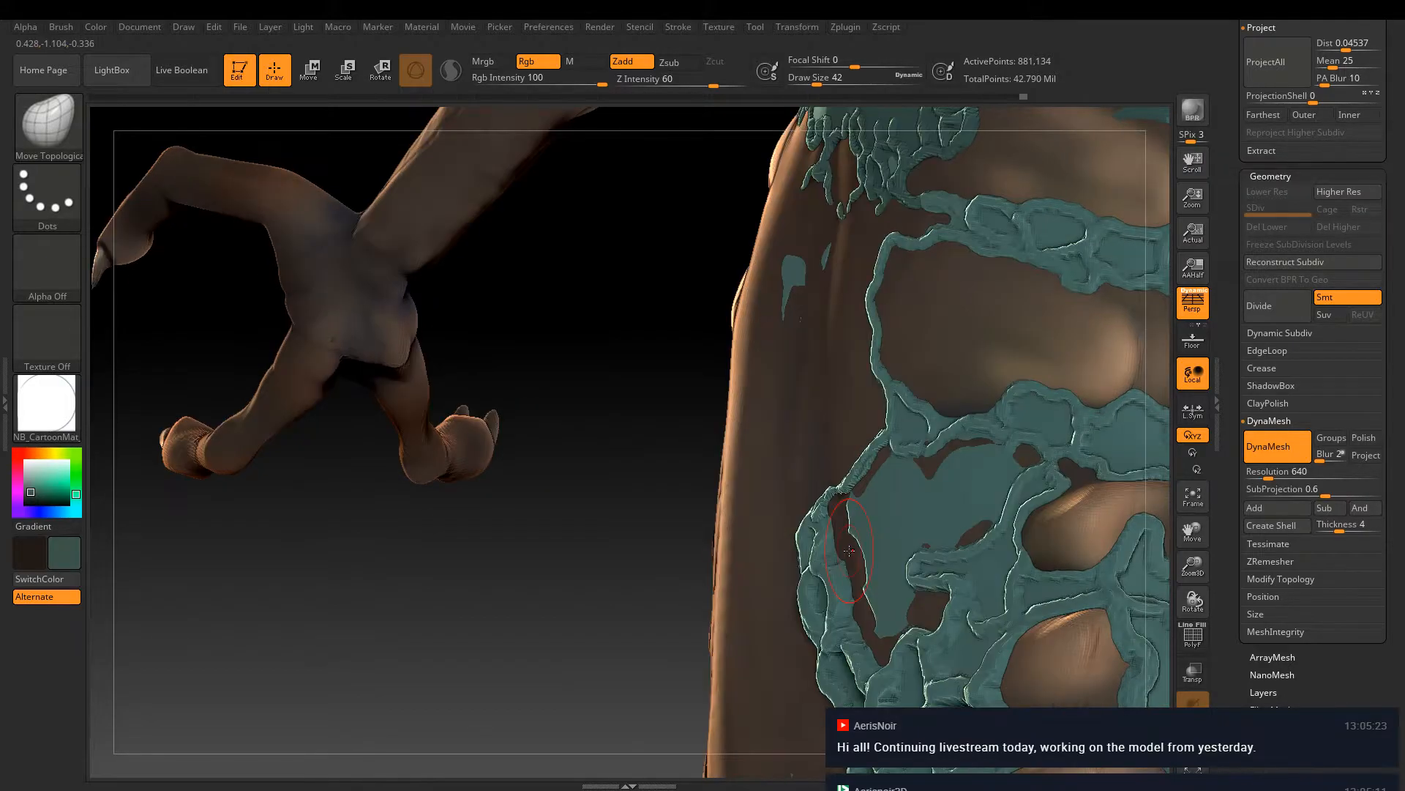
mouse_move(849, 551)
left_mouse_down()
mouse_move(842, 527)
mouse_move(877, 639)
mouse_move(924, 601)
left_mouse_up()
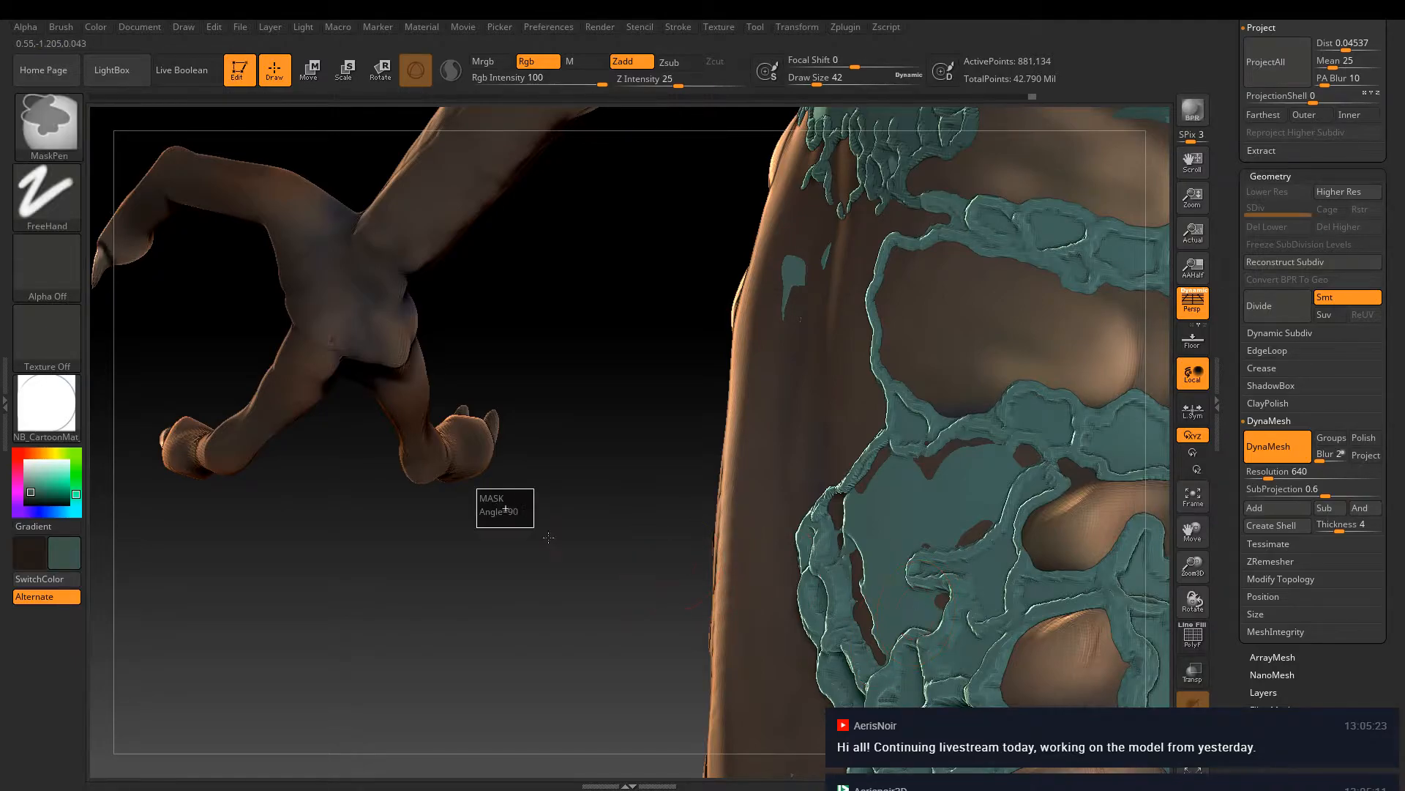
Close the gaps in the flank moss using Move Topological and Smooth at draw sizes between 7 and 34
left_click_drag(967, 518, 977, 528, "shift")
left_click_drag(1039, 483, 1013, 503)
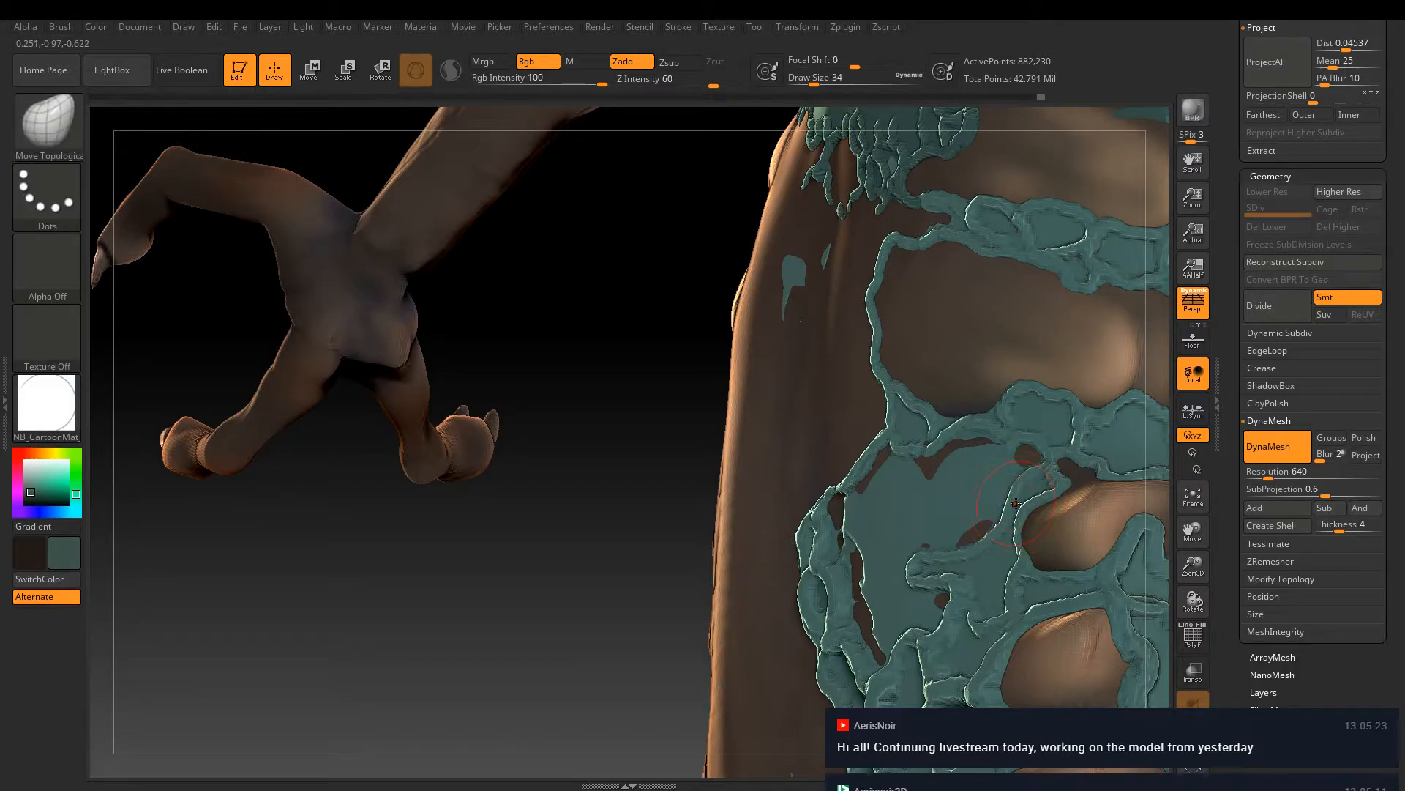
key("bracketleft")
key("shift")
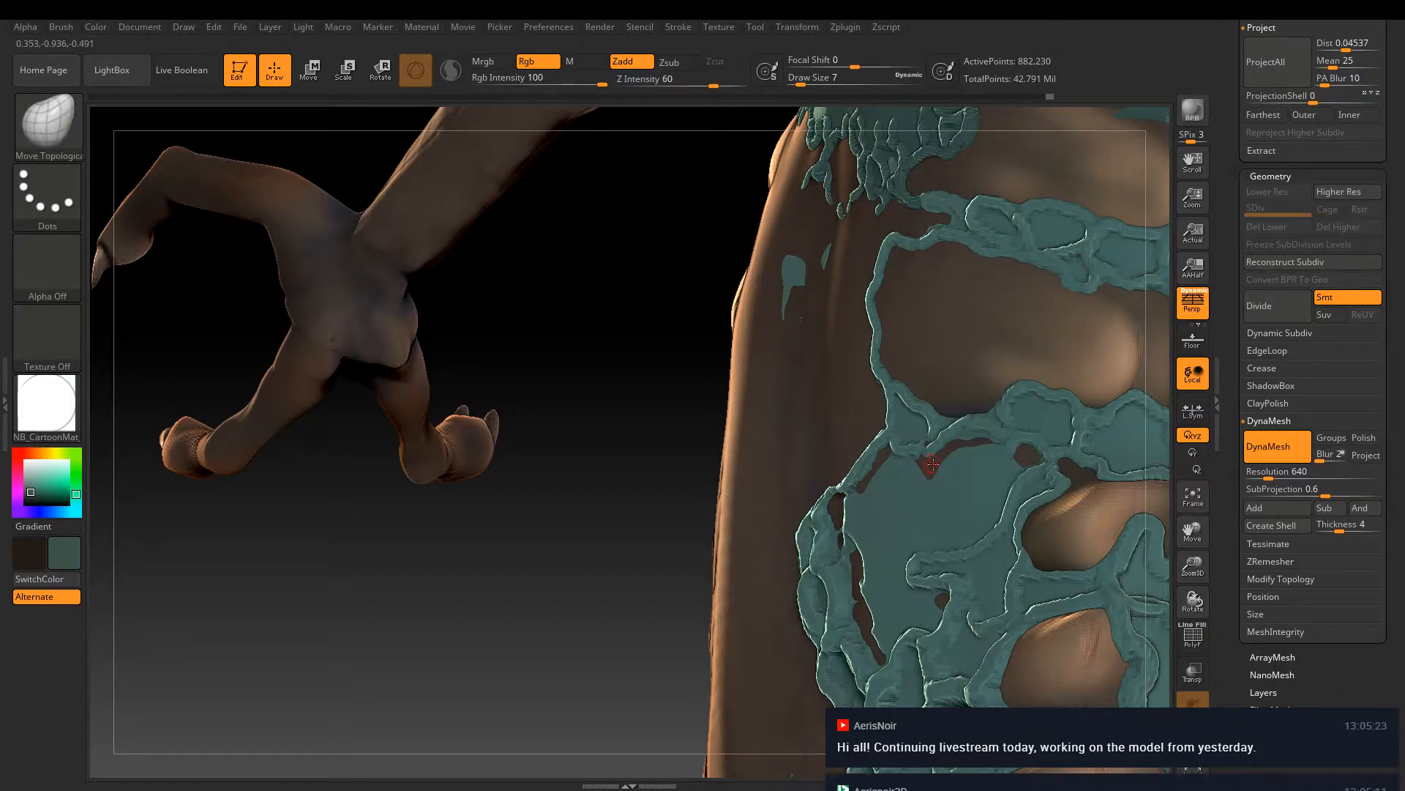
key("shift")
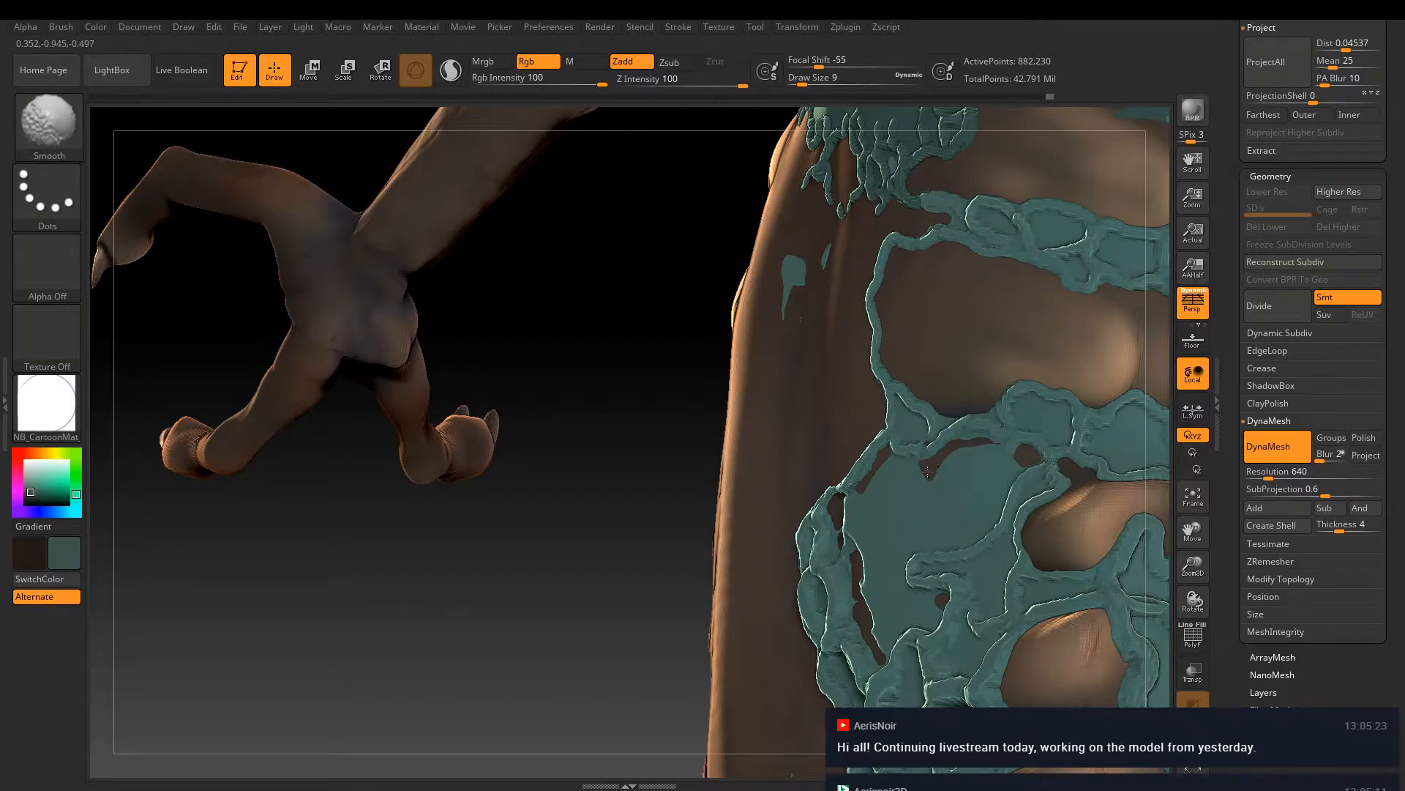
key("bracketright")
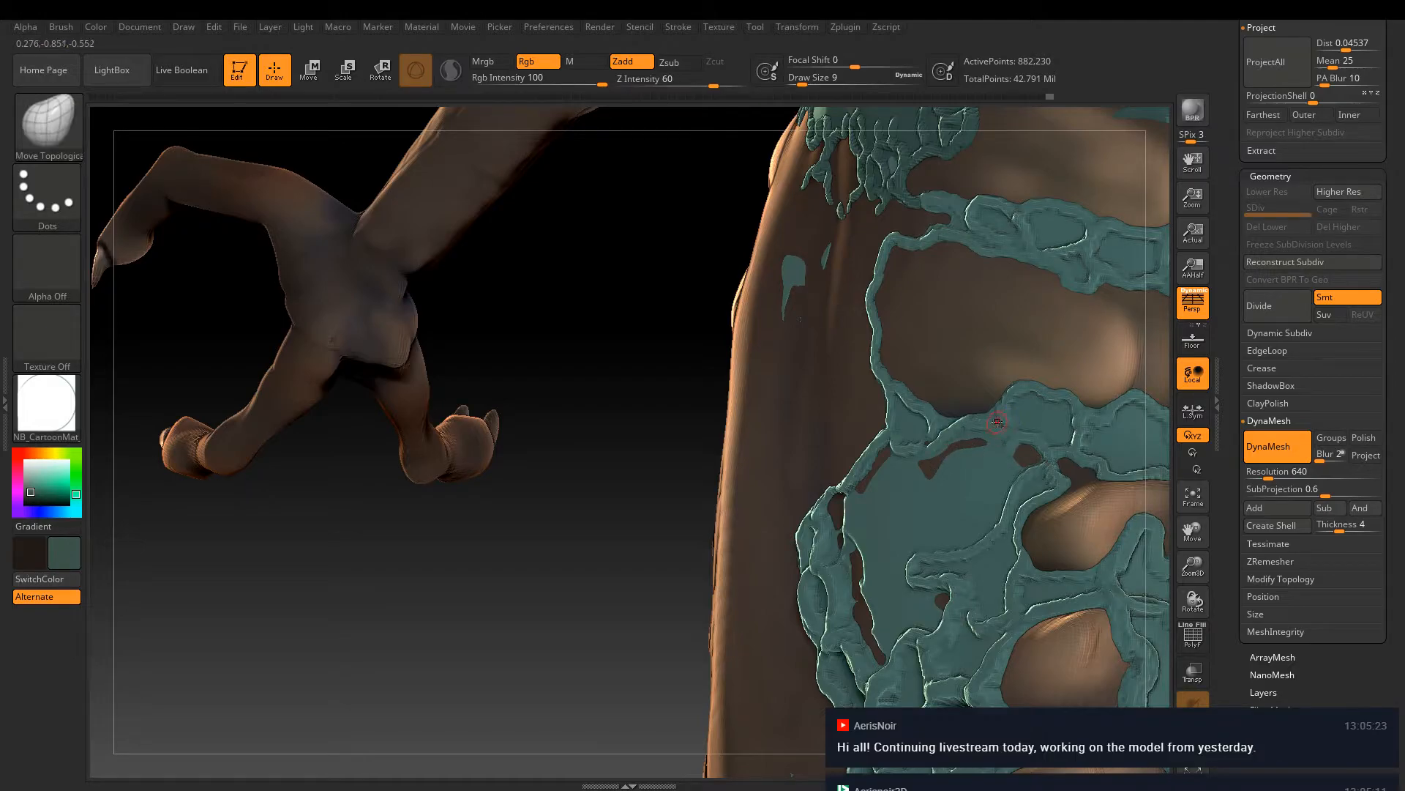
left_click_drag(1025, 458, 968, 452, "shift")
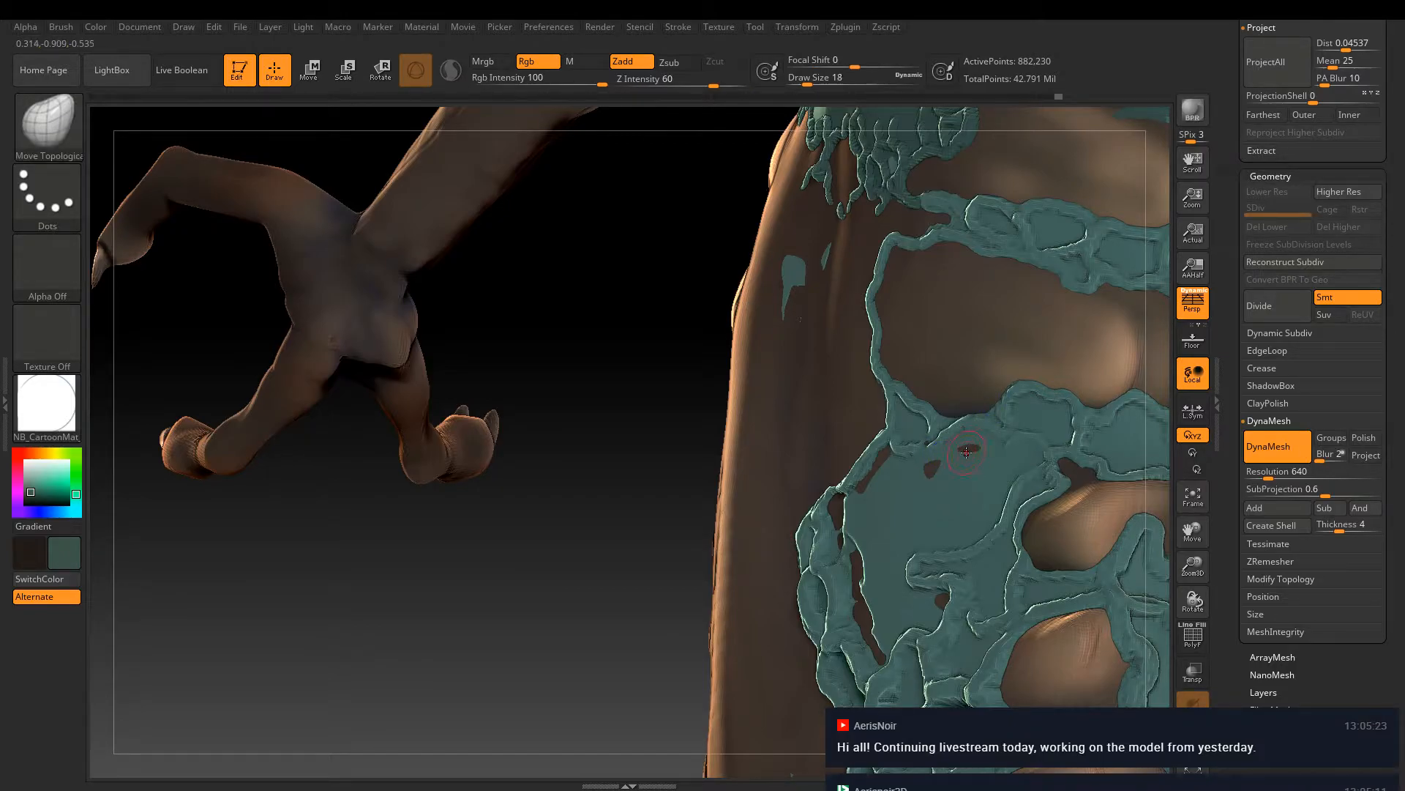
left_click_drag(967, 451, 930, 469, "shift")
right_click_drag(882, 431, 820, 527)
mouse_move(827, 527)
left_mouse_down("shift")
mouse_move(816, 542)
mouse_move(808, 514)
mouse_move(856, 497)
mouse_move(864, 593)
mouse_move(853, 579)
mouse_move(904, 650)
mouse_move(853, 571)
mouse_move(903, 593)
mouse_move(880, 618)
mouse_move(979, 589)
left_mouse_up("shift")
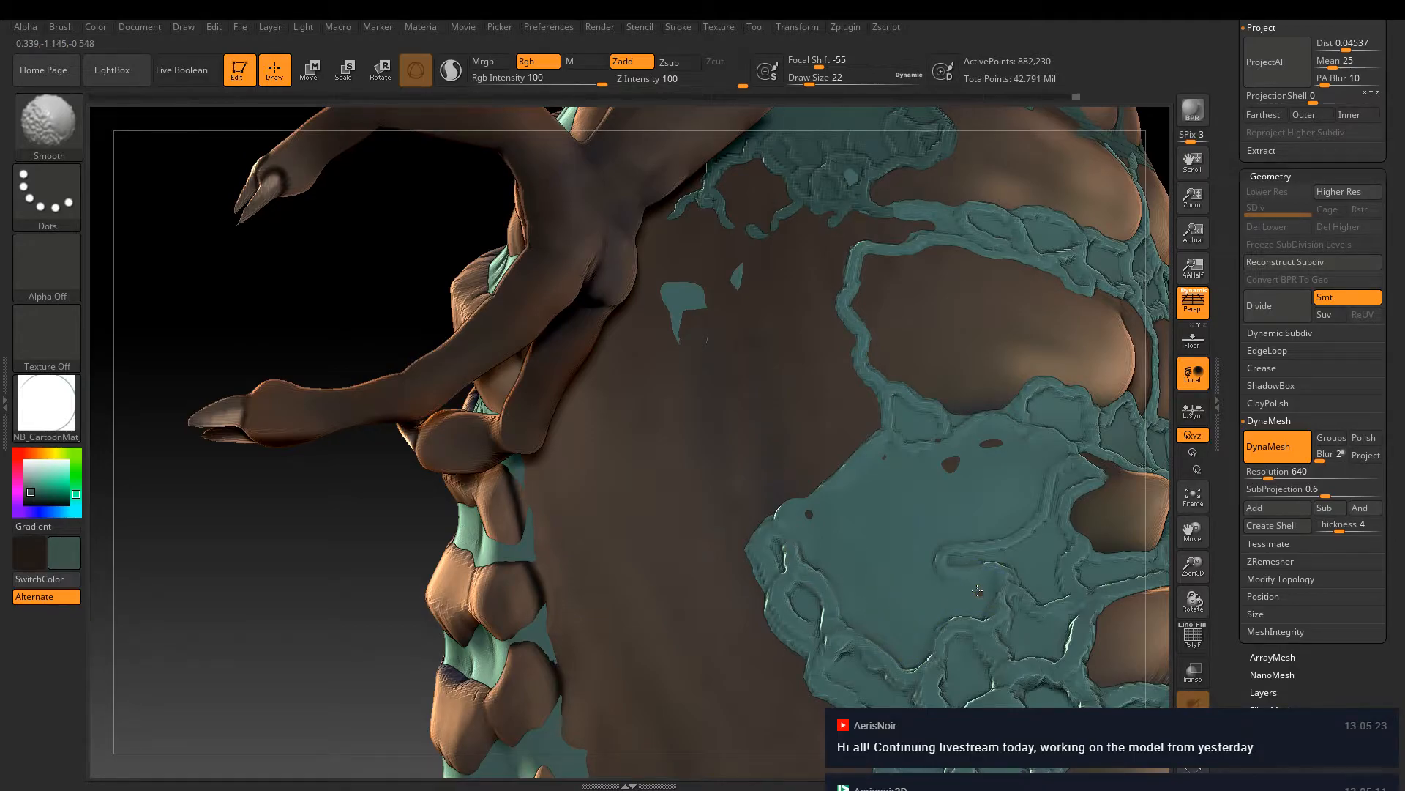
Fill the remaining small holes in the flank moss with ClayBuildup at draw size 22 and Z intensity 24, and smooth them flush
key("b")
key("c")
key("b")
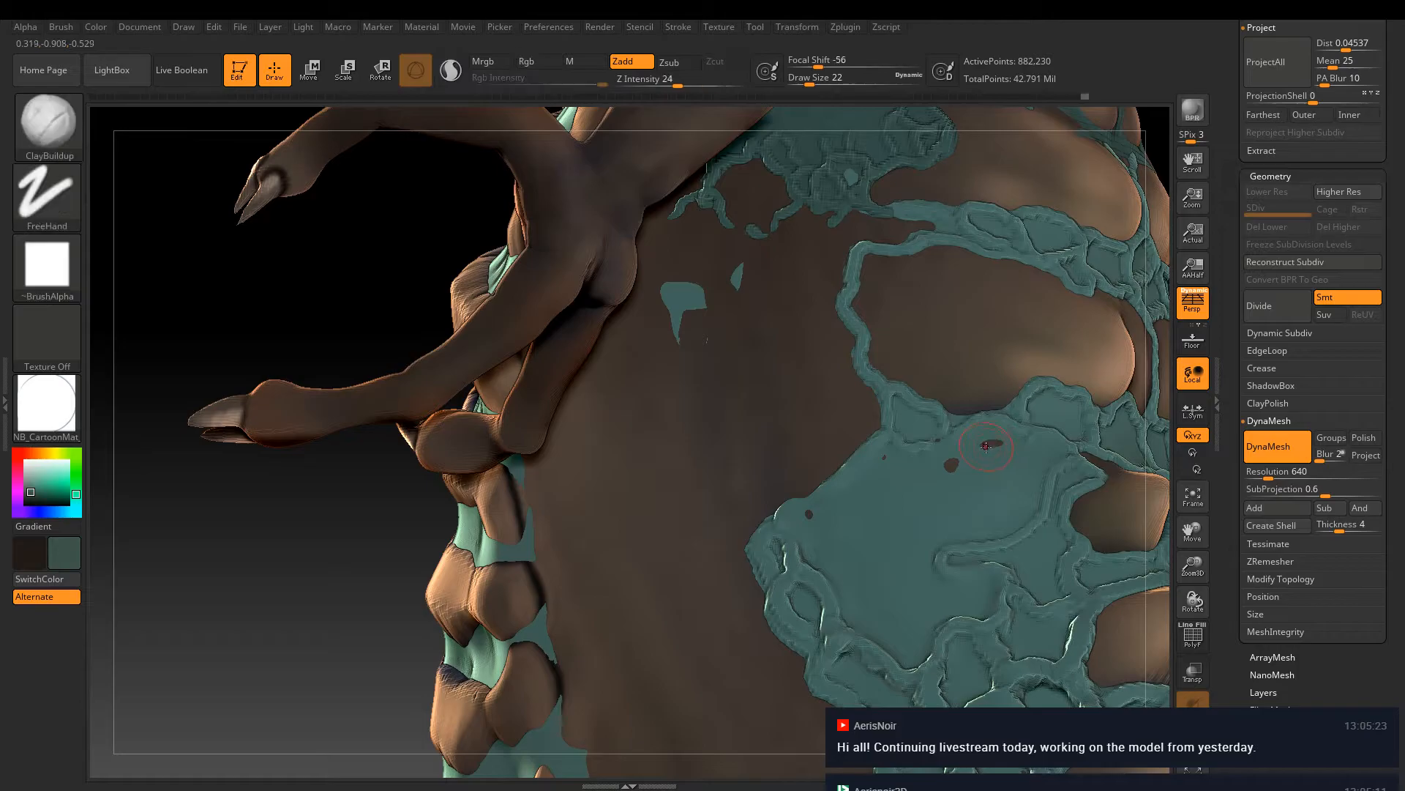
left_click_drag(951, 472, 986, 463)
key("shift")
left_click(884, 460)
left_click(809, 513)
left_click_drag(849, 505, 885, 464, "shift")
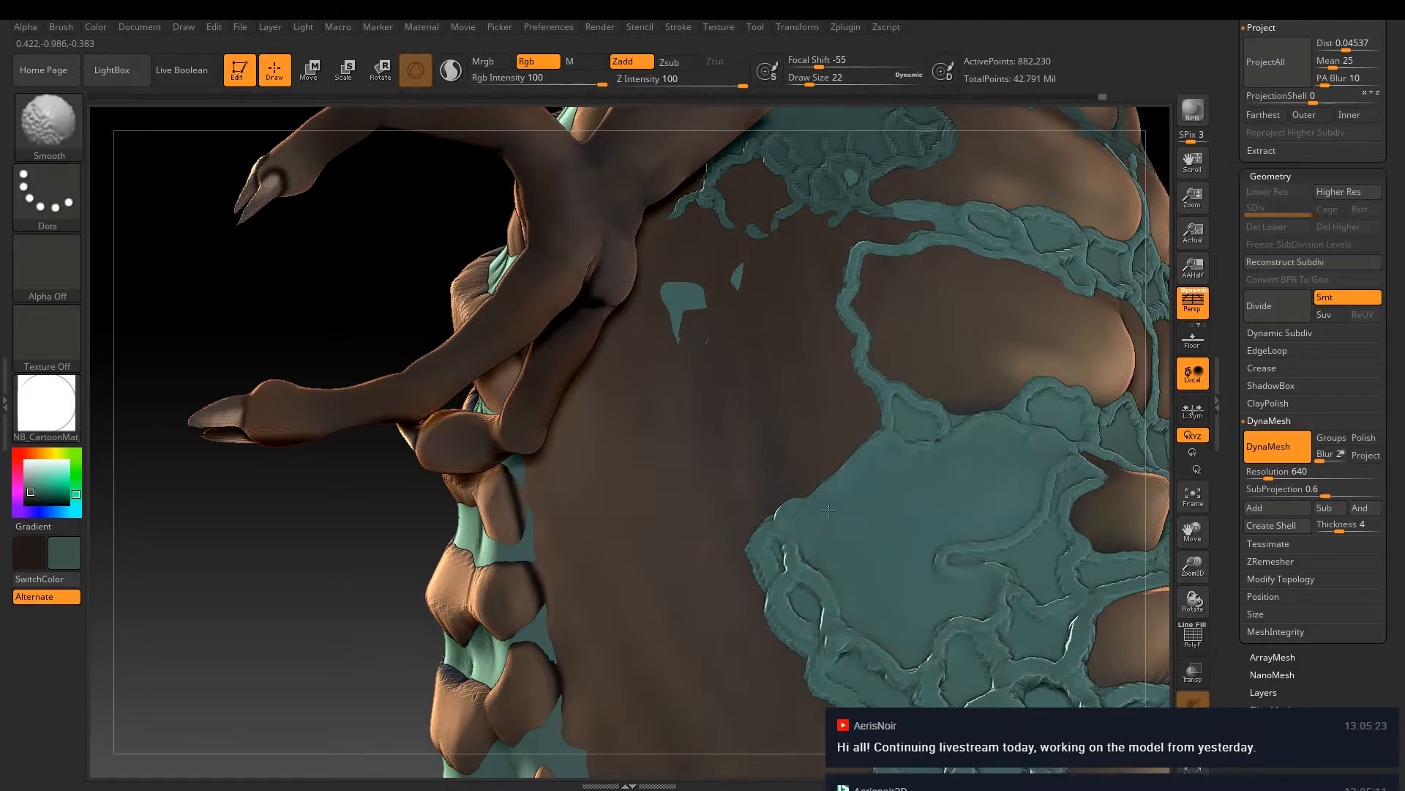
Outline the filled flank moss and draw its first inner cell strands using ClayBuildup with Alpha 06 at draw size 8
left_click(64, 268)
left_click(277, 275)
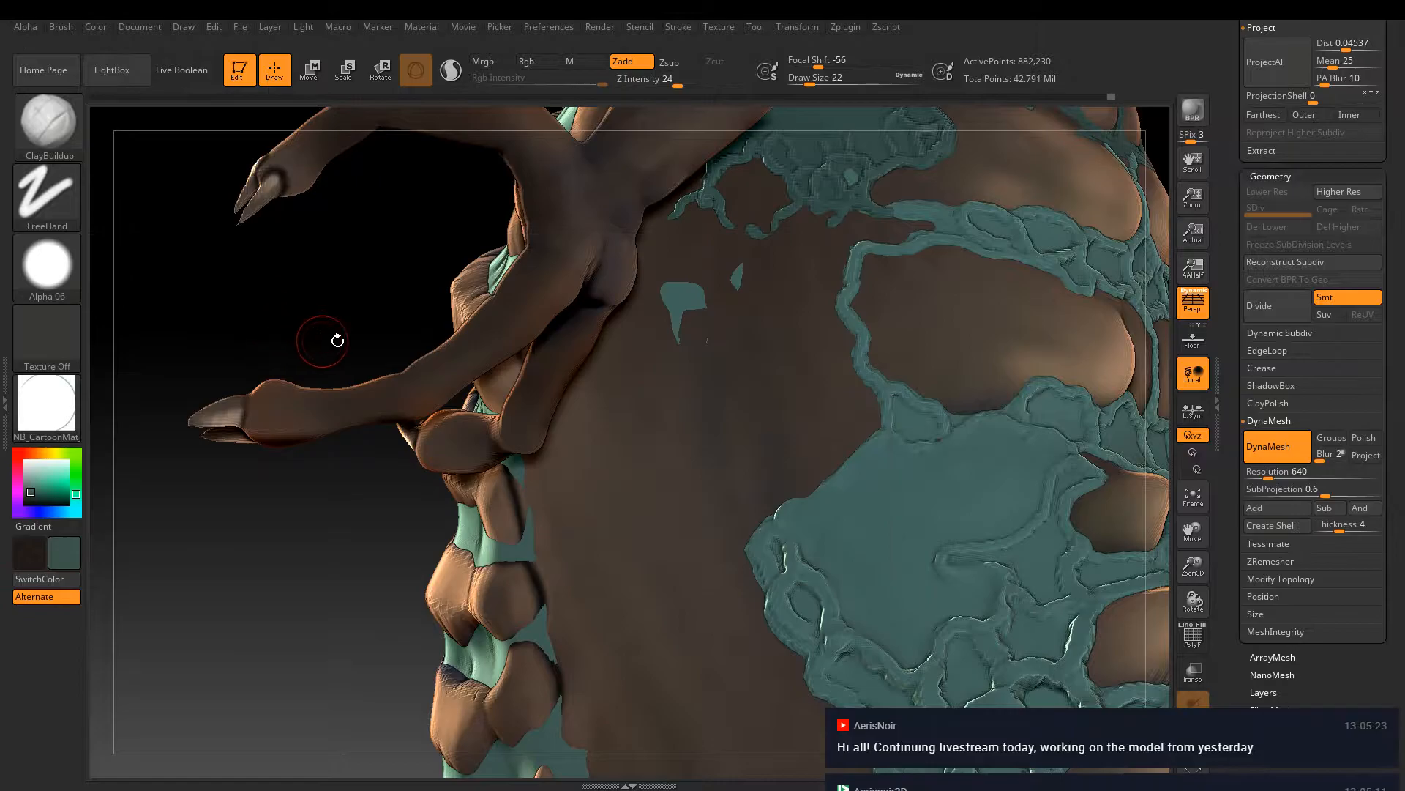
left_click_drag(813, 79, 801, 84)
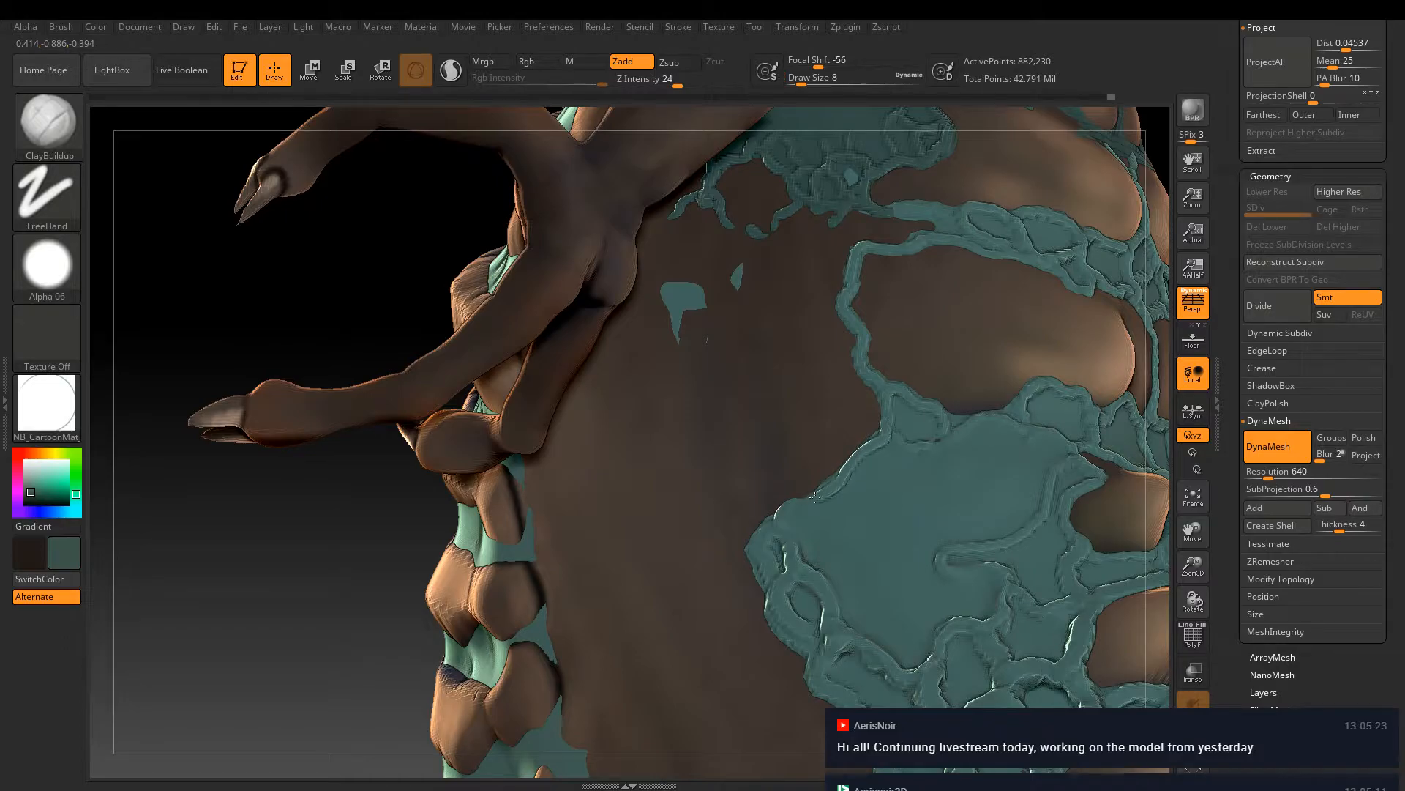
key("ctrl+z")
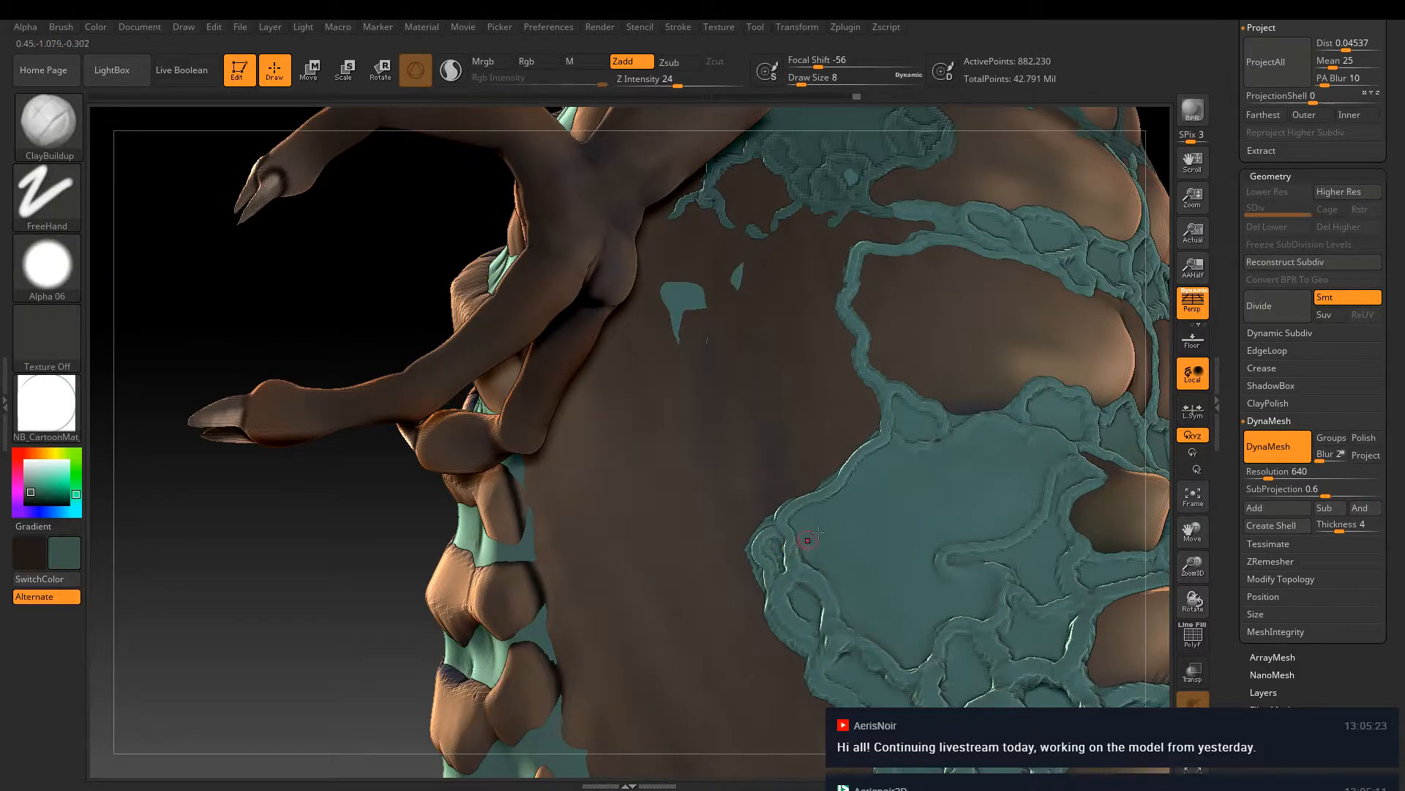
mouse_move(890, 437)
left_mouse_down()
mouse_move(908, 402)
mouse_move(947, 435)
mouse_move(936, 459)
mouse_move(957, 488)
left_mouse_up()
mouse_move(1007, 528)
left_mouse_down()
mouse_move(956, 553)
mouse_move(936, 527)
mouse_move(946, 573)
mouse_move(992, 569)
left_mouse_up()
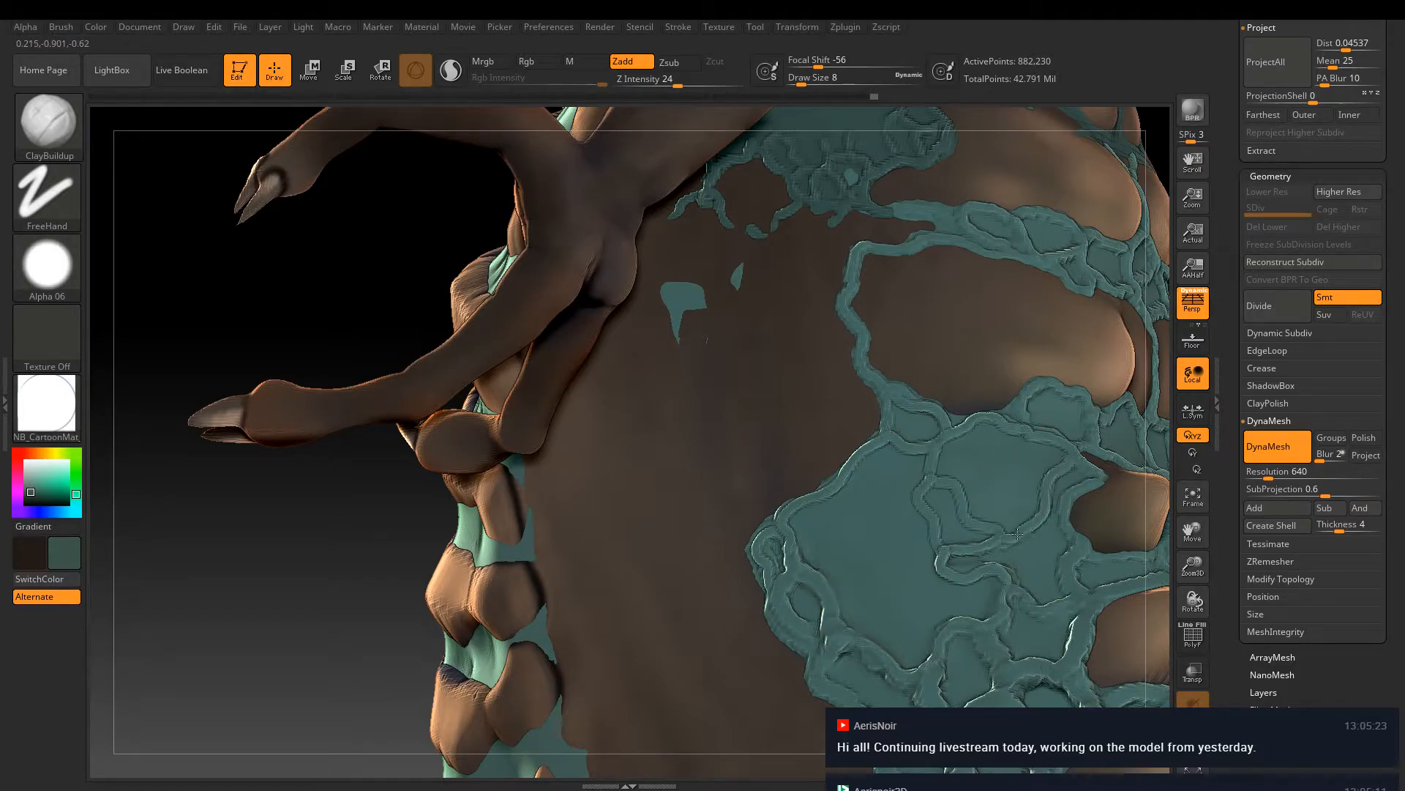
Divide the rest of the flat flank moss into cells with branching raised strands running toward its outer and lower edges
left_click_drag(942, 549, 1005, 539)
key("shift")
mouse_move(954, 562)
left_mouse_down()
mouse_move(915, 578)
mouse_move(878, 643)
left_mouse_up()
left_click_drag(950, 558, 887, 630)
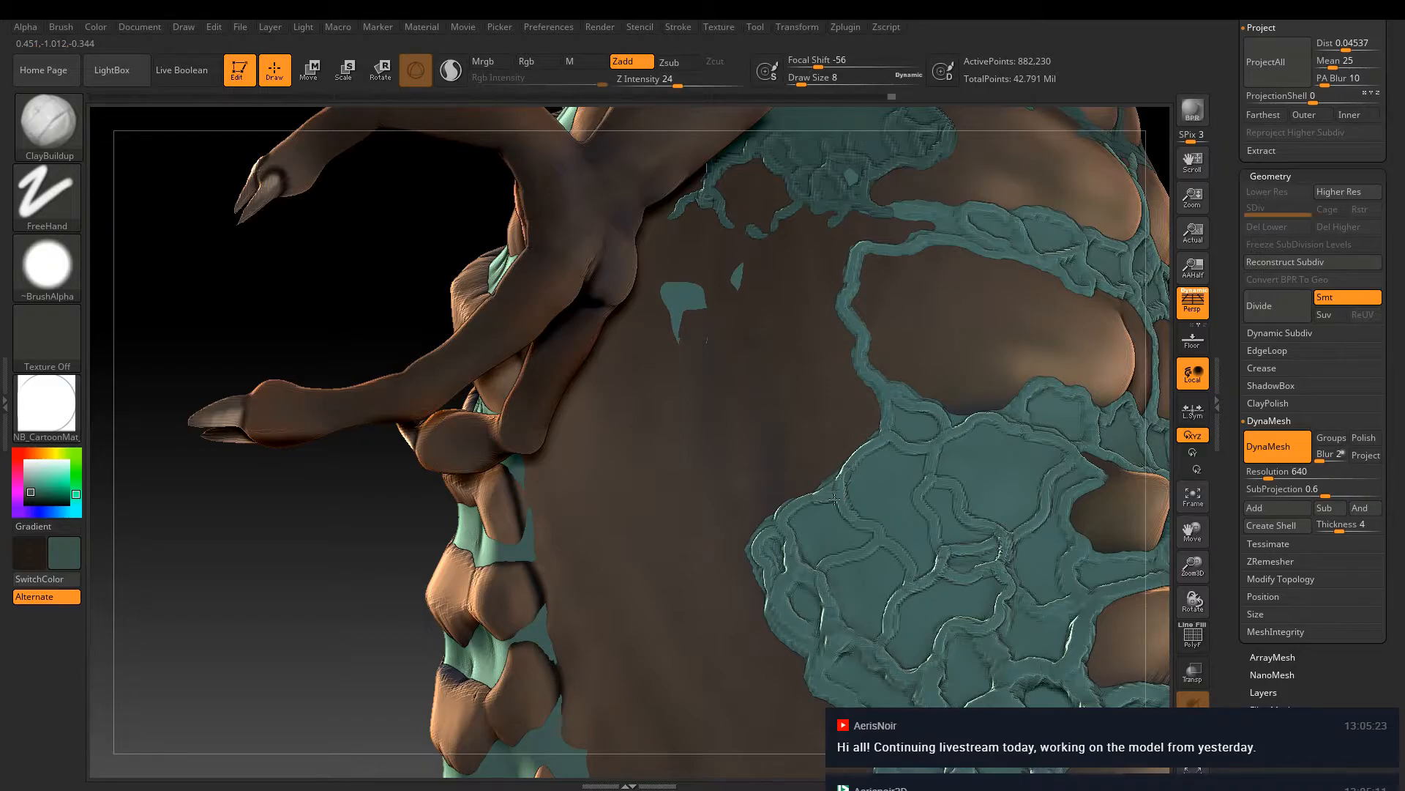
Smooth away the isolated moss patch on the bare flank below the waist moss at draw size 42
mouse_move(1035, 544)
right_mouse_down("ctrl")
mouse_move(774, 388)
mouse_move(825, 452)
mouse_move(803, 452)
mouse_move(858, 443)
mouse_move(852, 496)
mouse_move(753, 524)
mouse_move(828, 370)
mouse_move(815, 472)
right_mouse_up("ctrl")
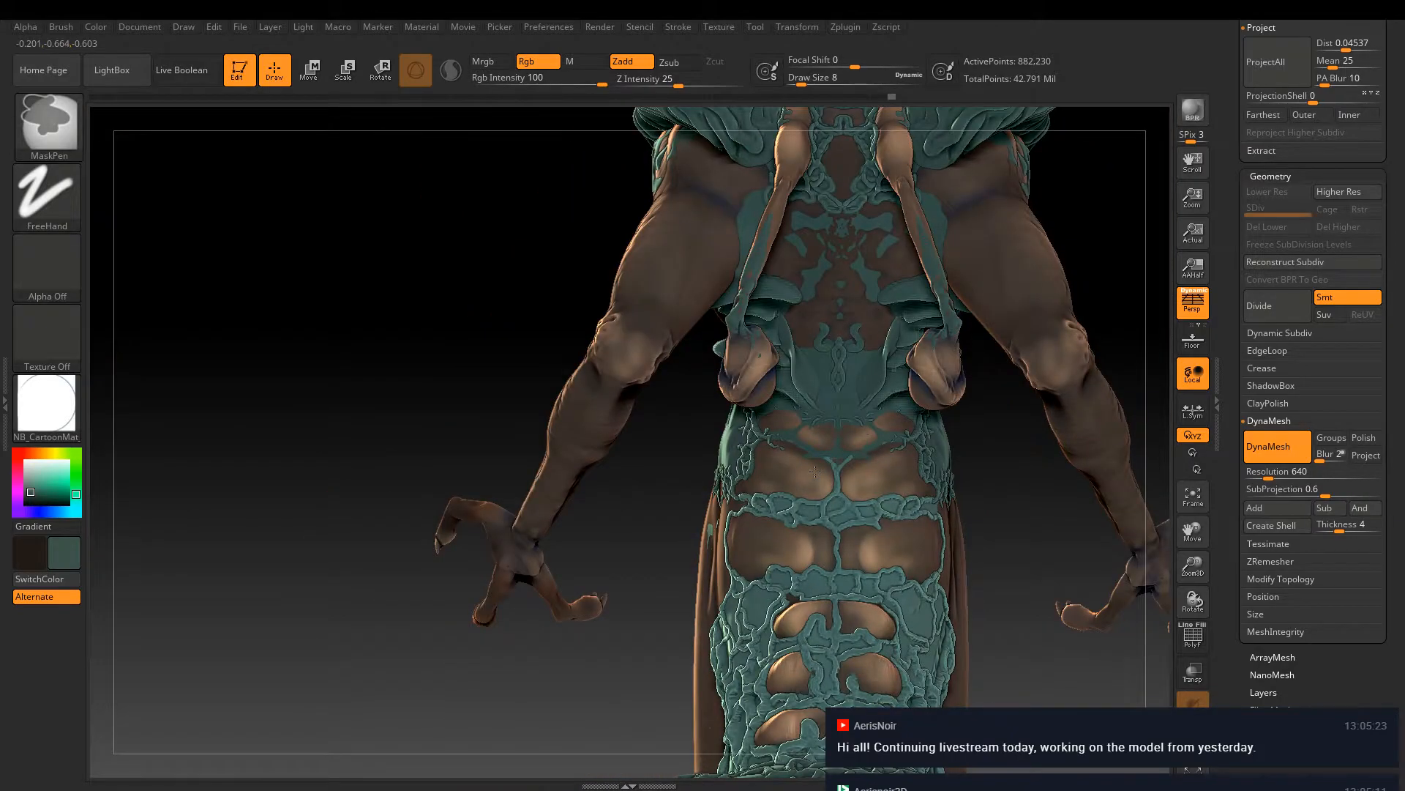
right_click_drag(815, 473, 962, 573, "ctrl")
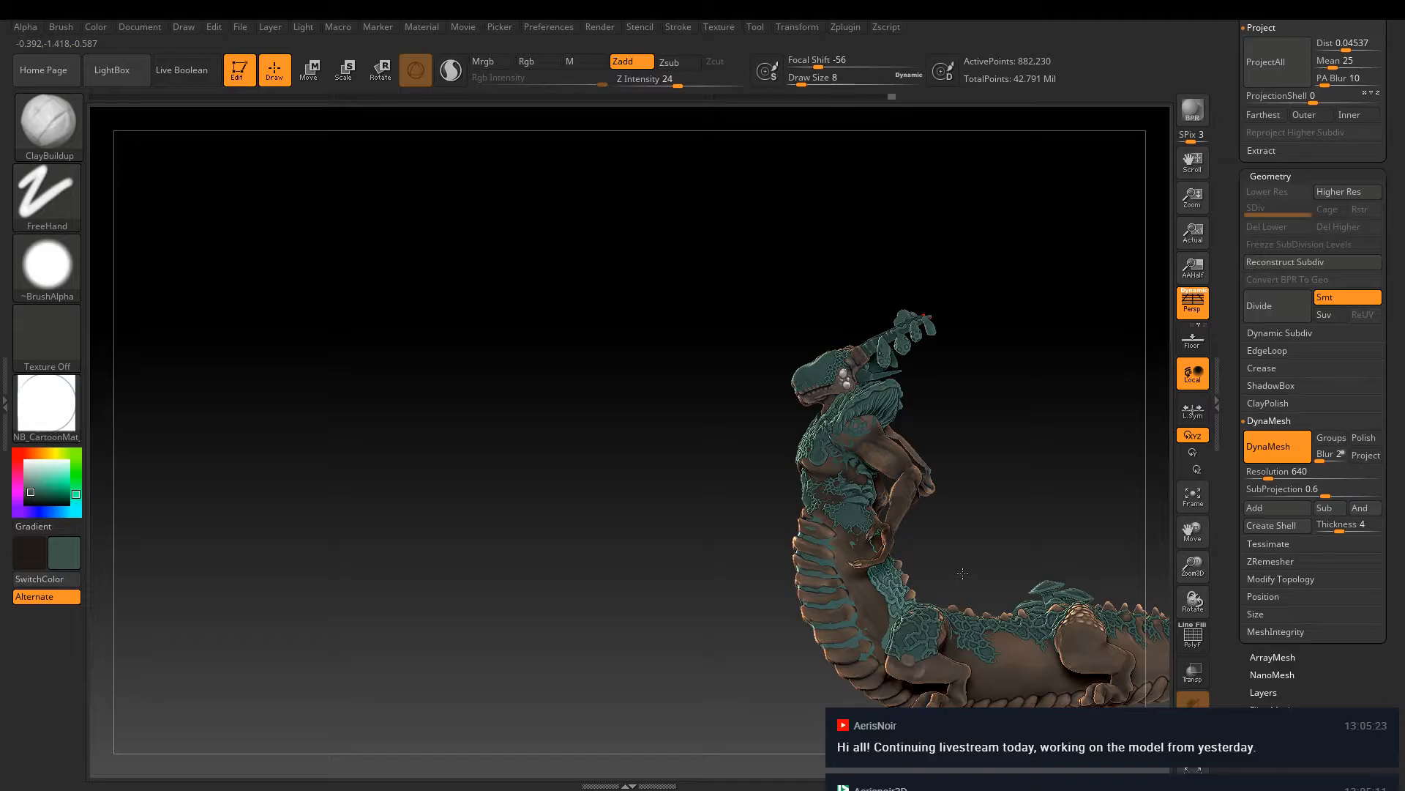
right_click_drag(962, 573, 765, 355, "ctrl")
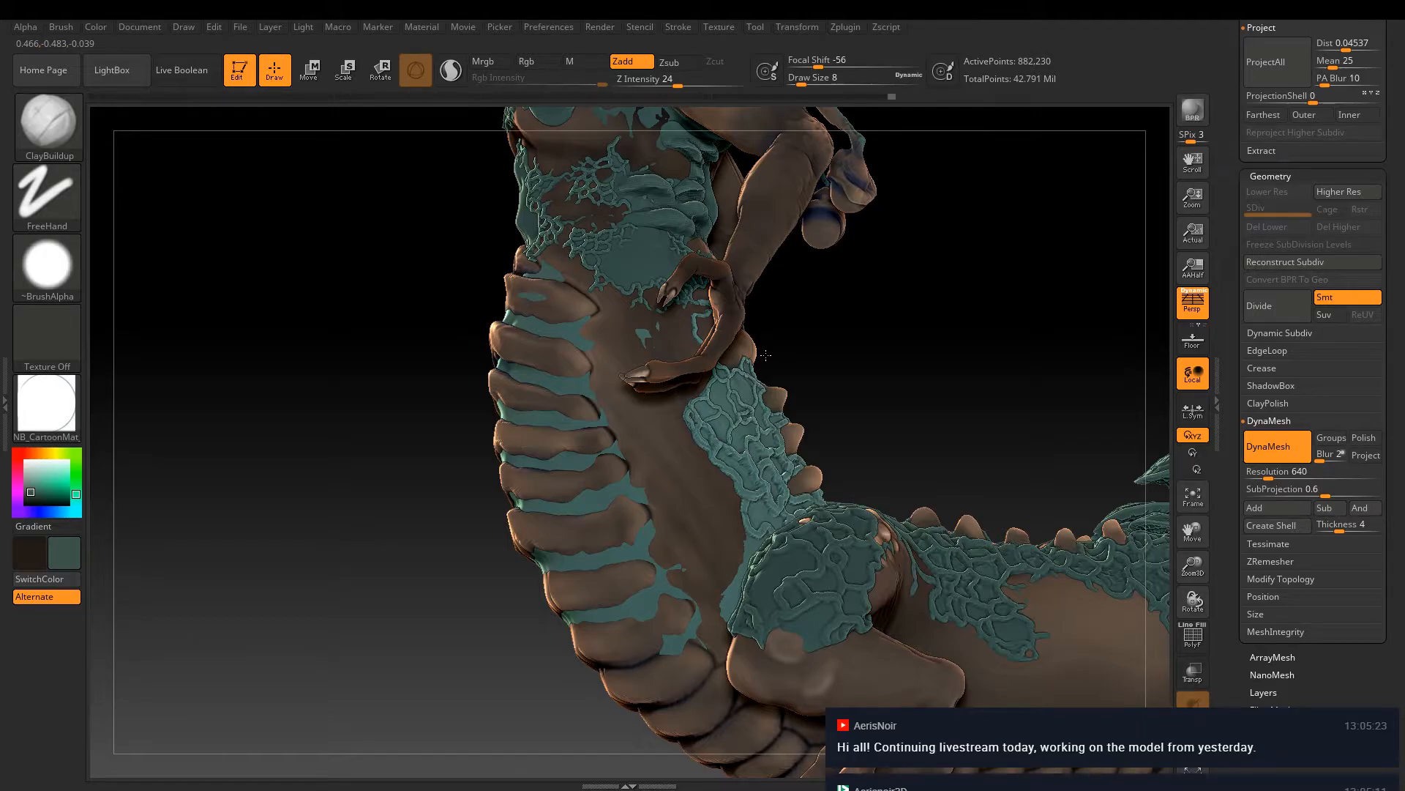
right_click_drag(765, 355, 806, 415, "alt")
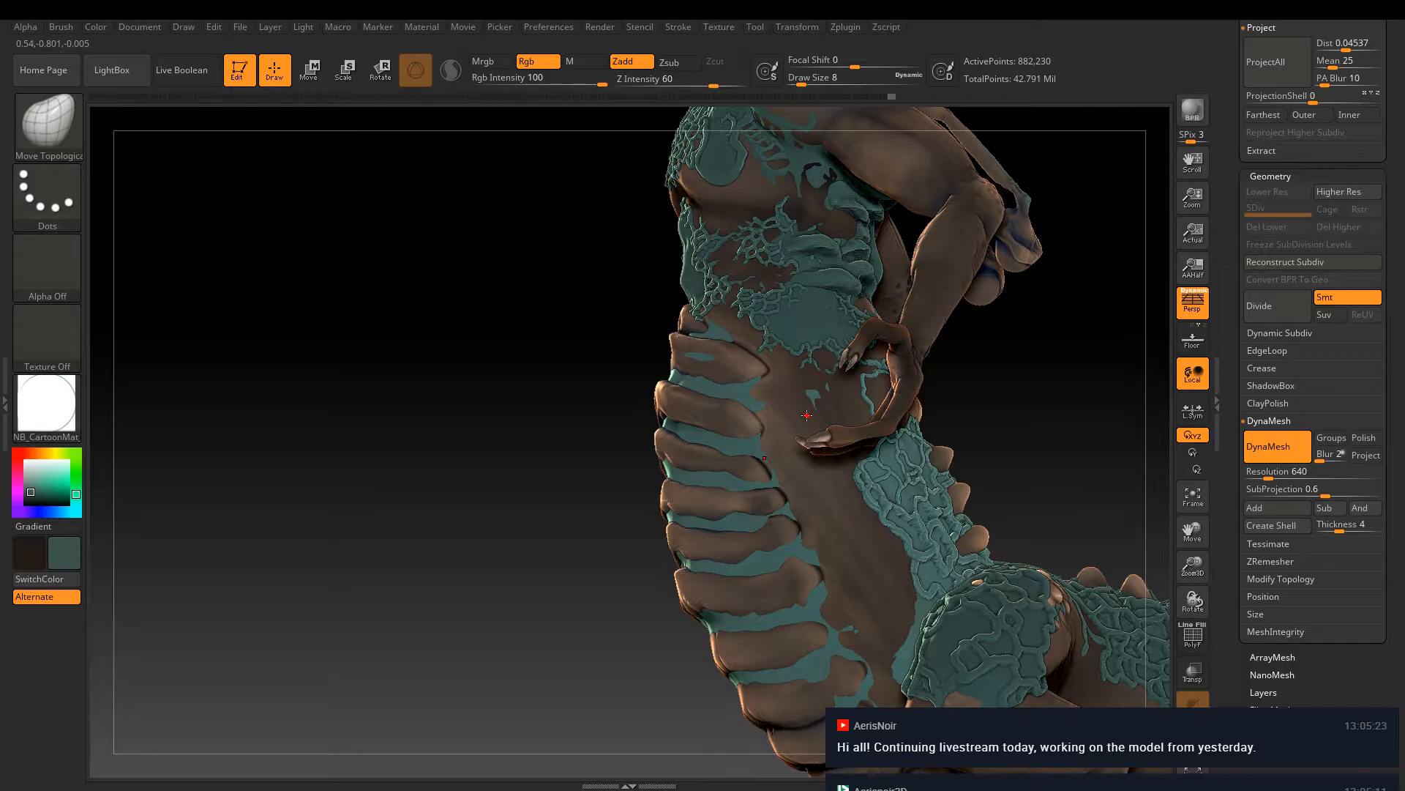
right_click_drag(806, 415, 798, 411)
key("shift")
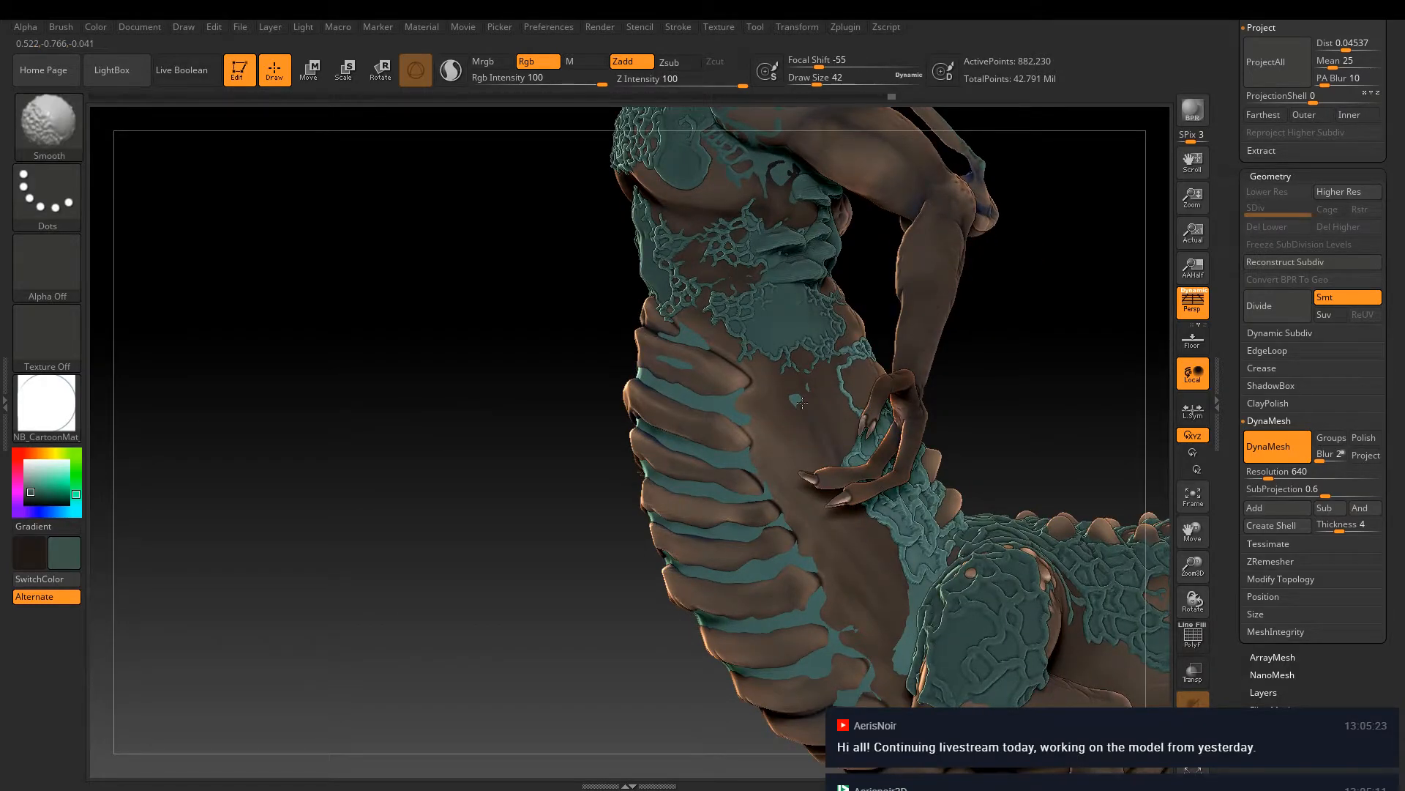
left_click_drag(802, 402, 795, 398, "shift")
right_click_drag(803, 402, 793, 402)
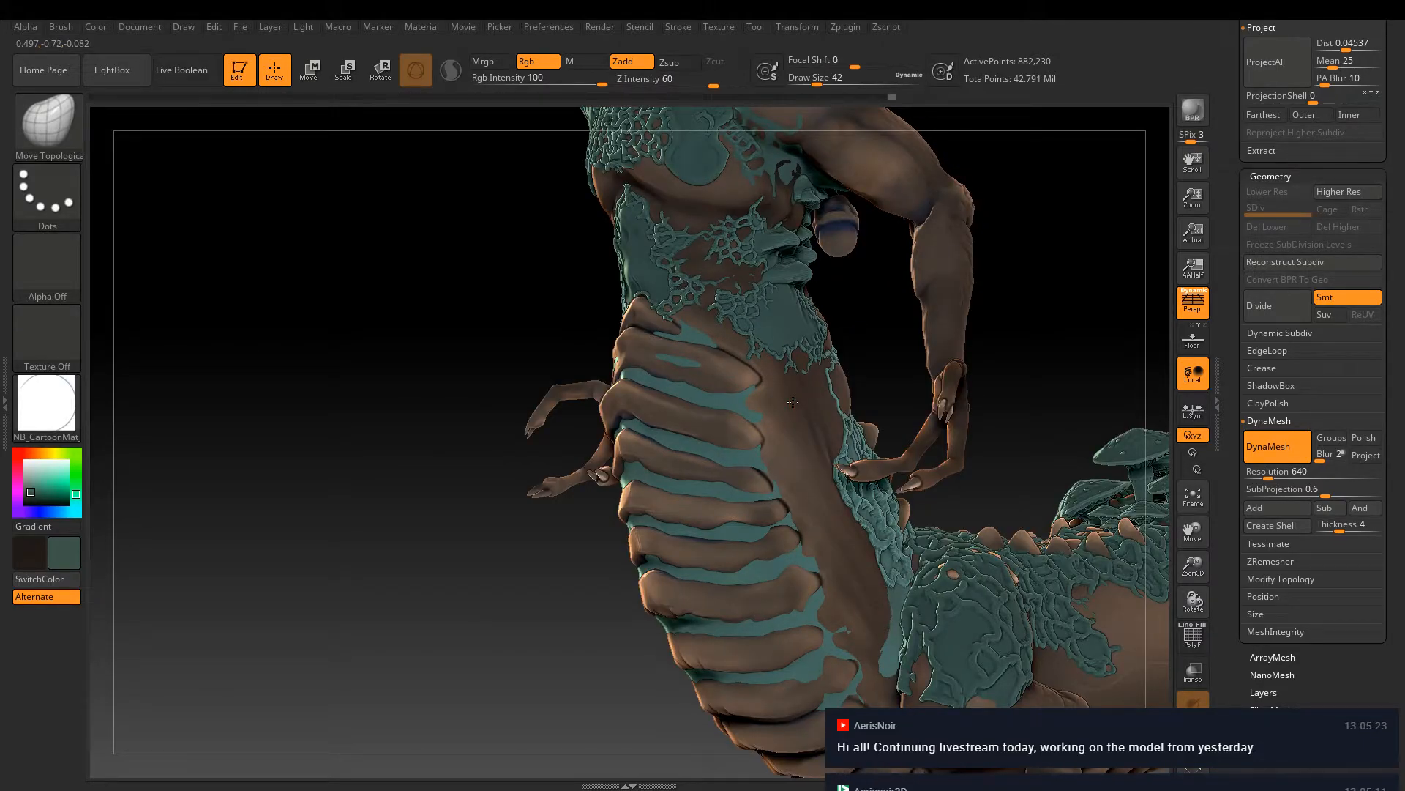
Sink the flat moss between the front belly plates into the body using Move Topological at draw sizes up to 187
right_click_drag(793, 402, 733, 374)
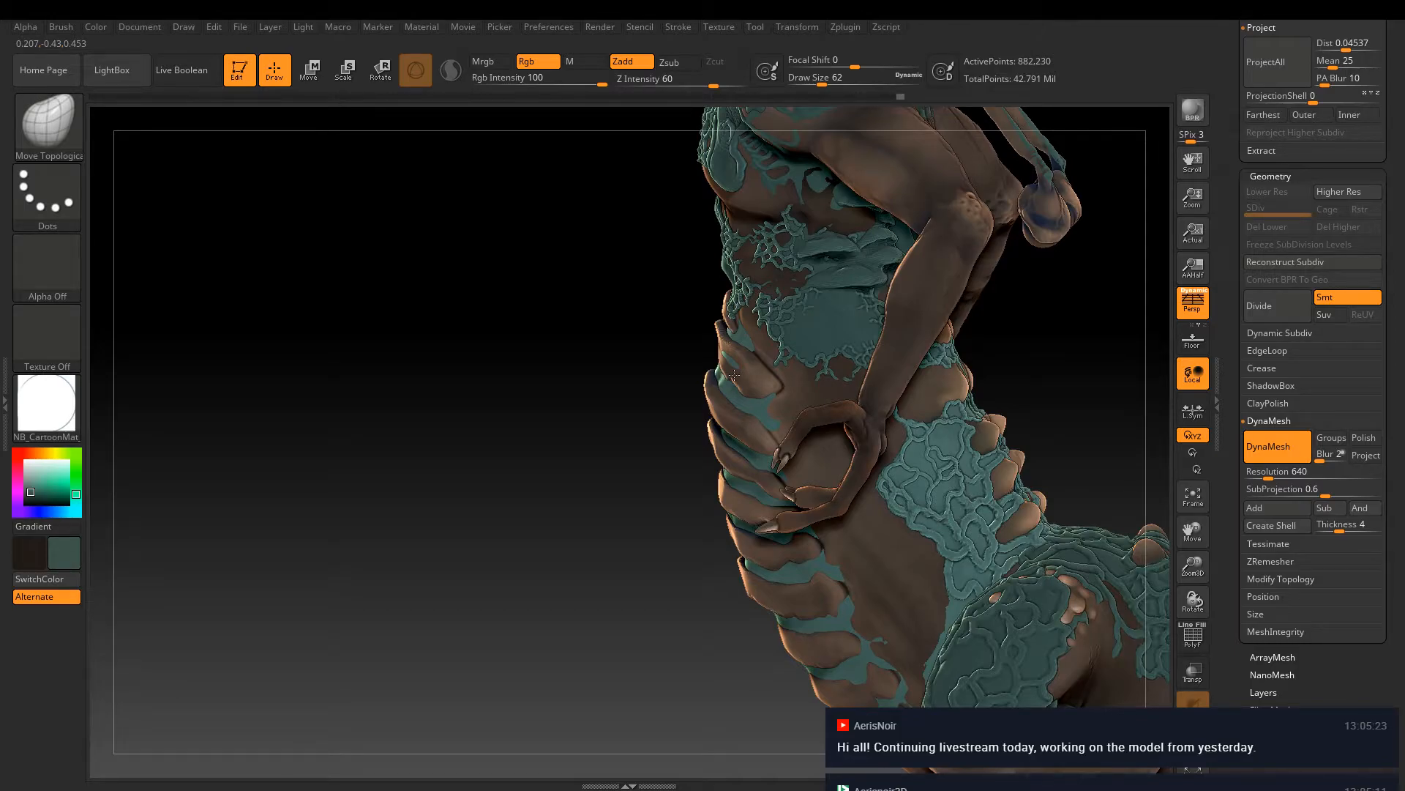
right_click_drag(734, 375, 745, 336)
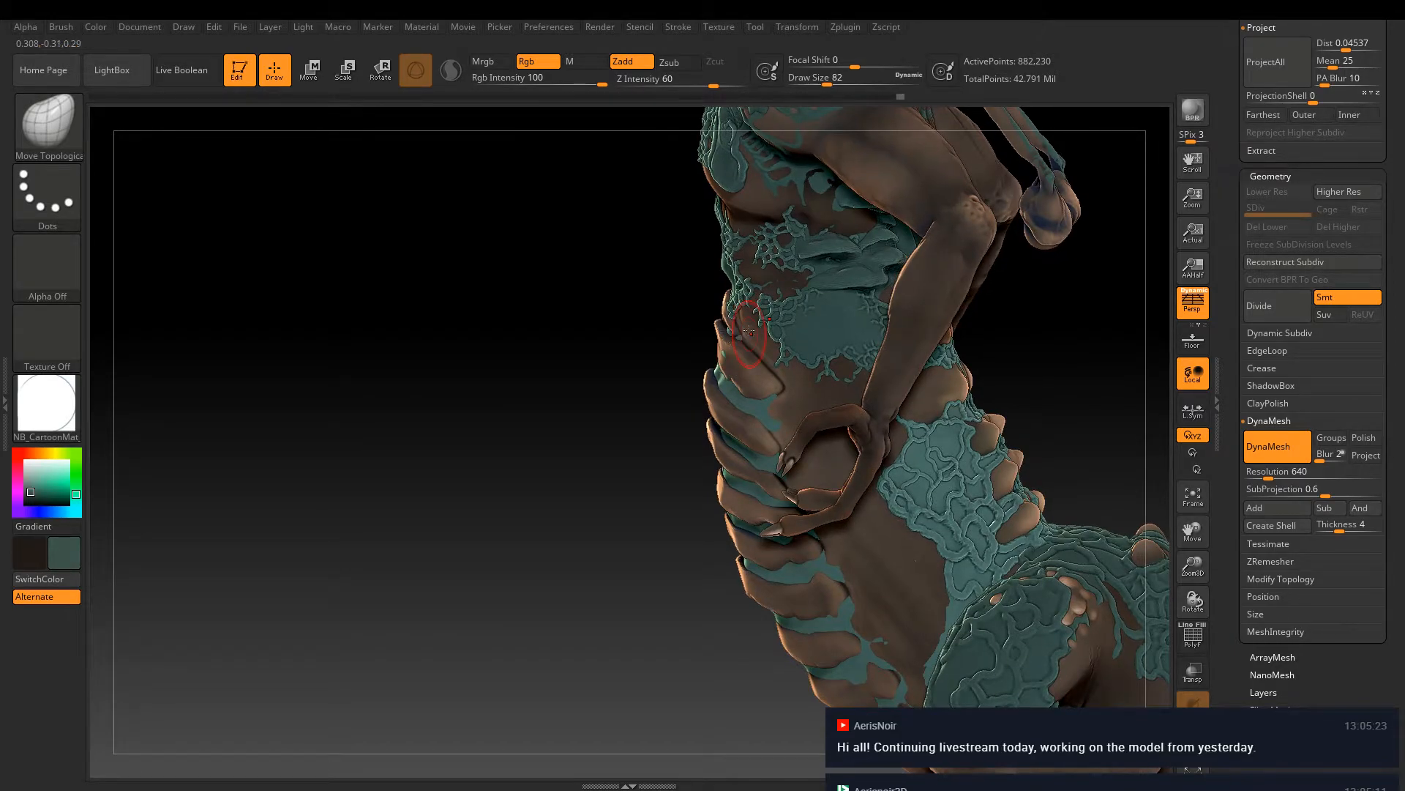
key("bracketright")
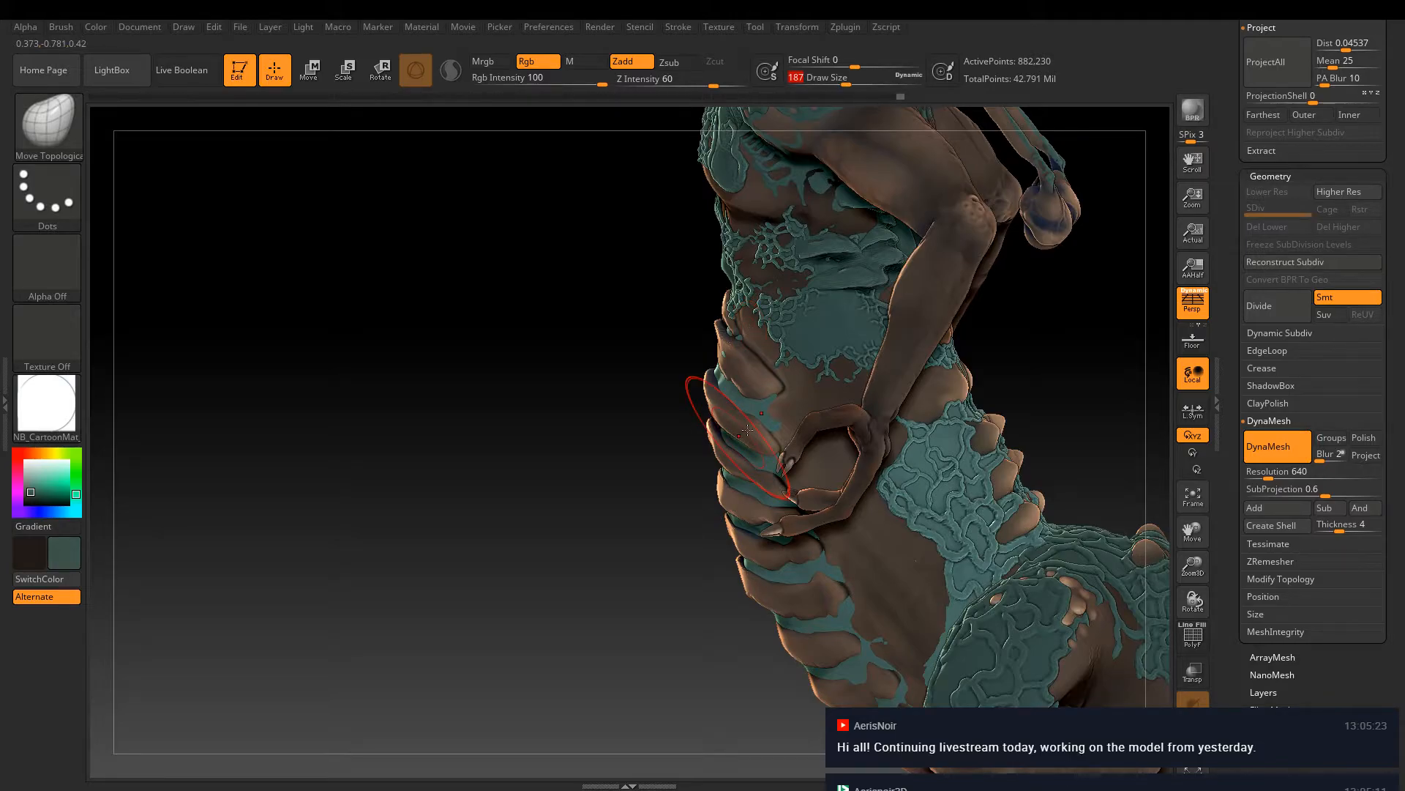
left_click_drag(746, 430, 754, 475)
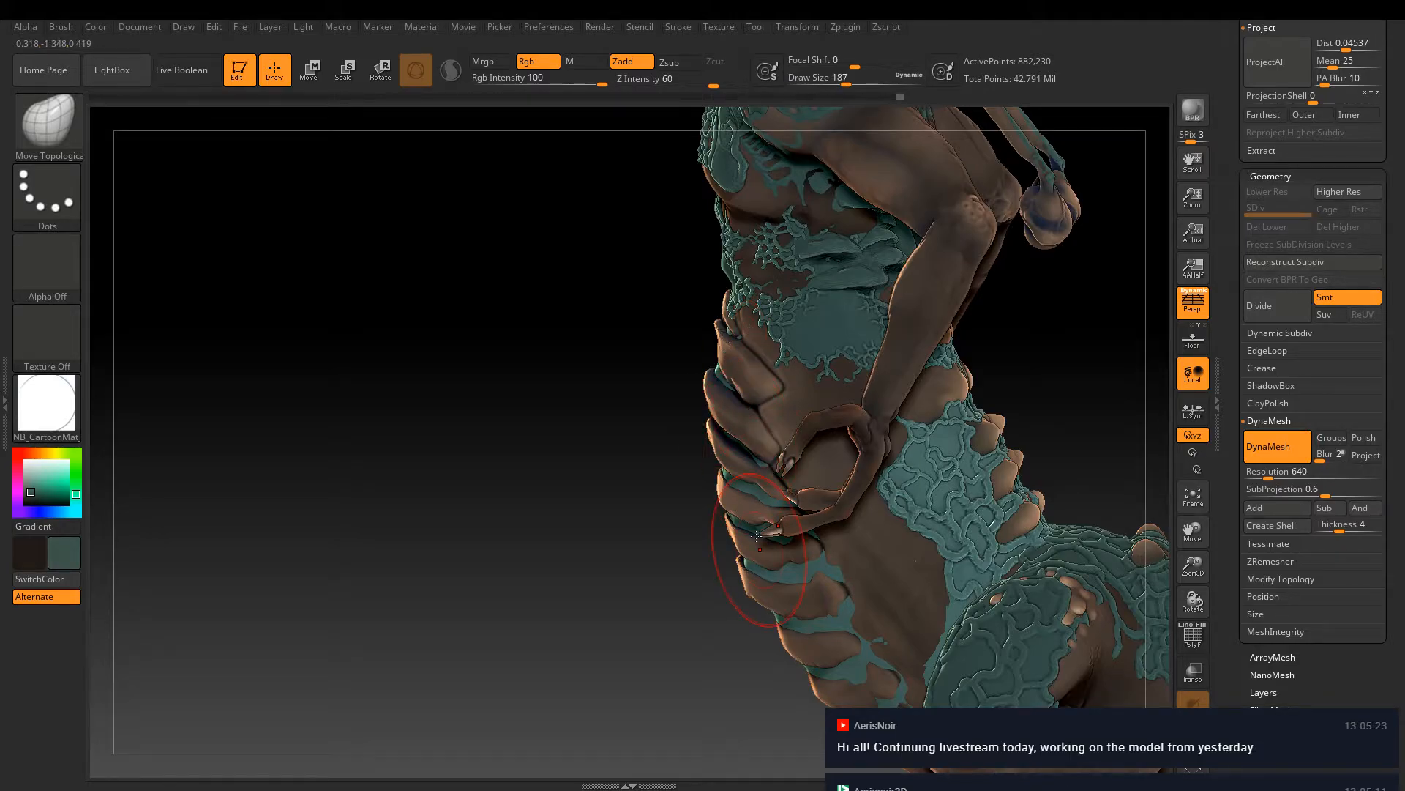
right_click_drag(758, 536, 734, 498)
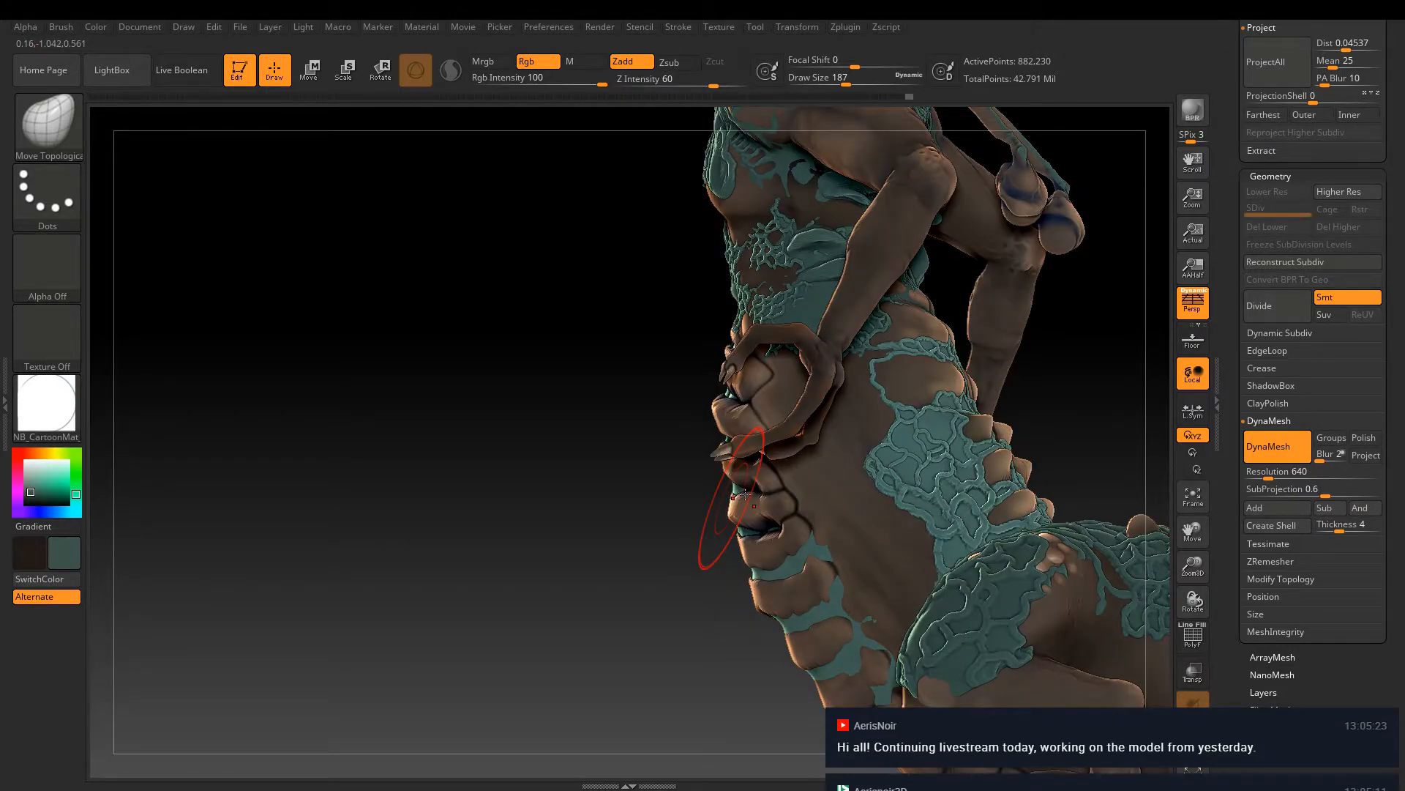
left_click_drag(745, 494, 809, 600)
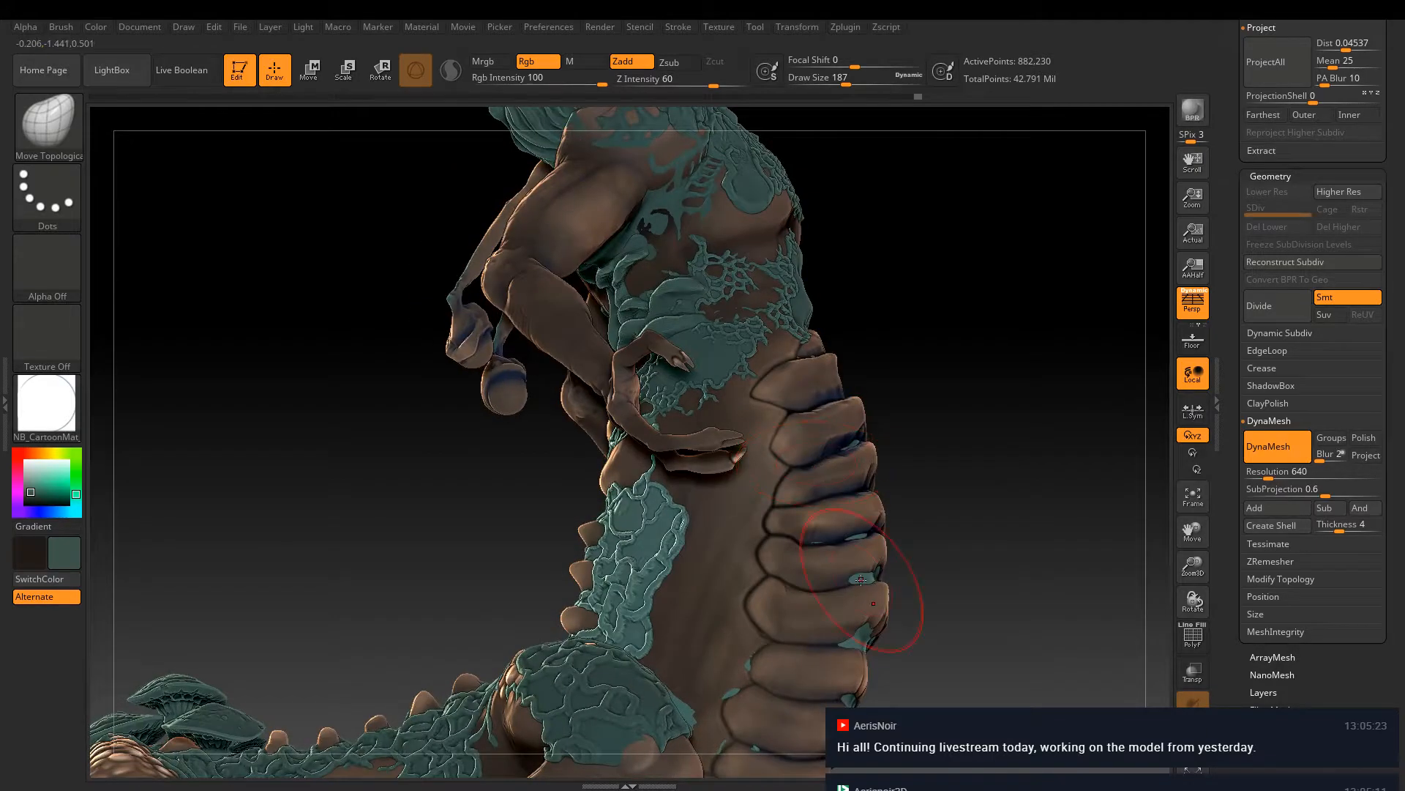
mouse_move(861, 579)
left_mouse_down()
mouse_move(857, 637)
mouse_move(842, 645)
left_mouse_up()
Sink the leftover moss around the lower belly plates at draw size 163 and remesh the moss with DynaMesh
mouse_move(858, 648)
right_mouse_down()
mouse_move(754, 699)
mouse_move(767, 688)
right_mouse_up()
key("shift")
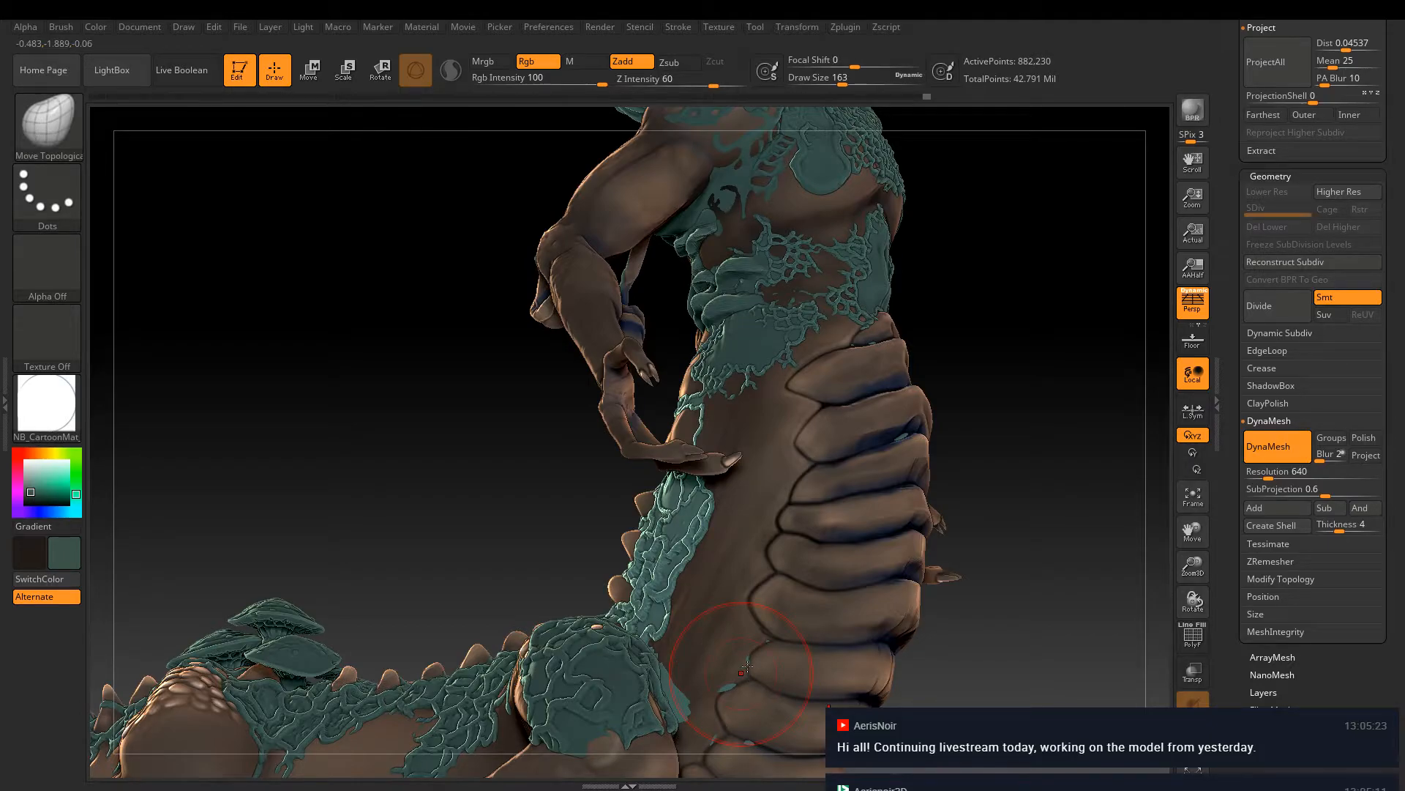
right_click_drag(744, 668, 760, 675)
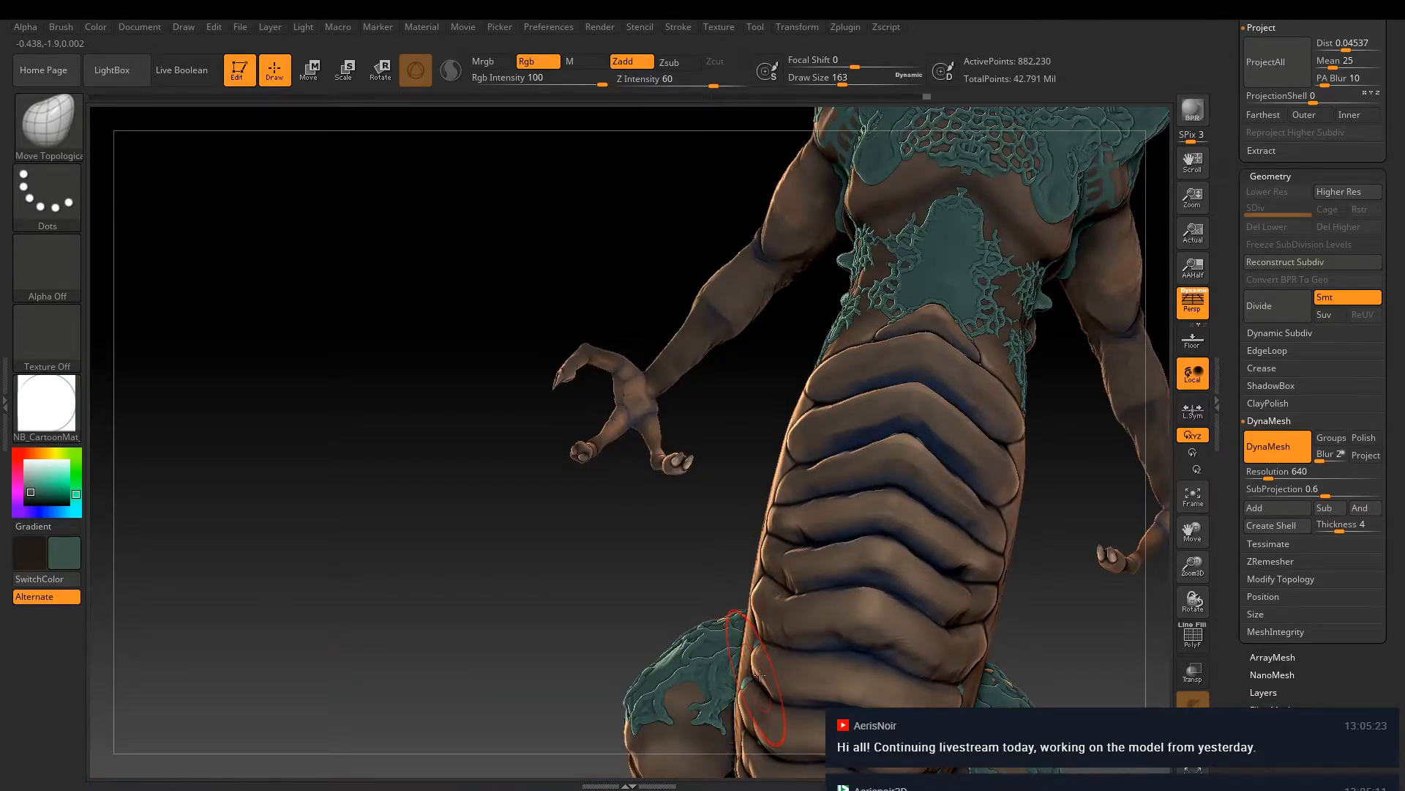
mouse_move(759, 675)
right_mouse_down("ctrl")
mouse_move(973, 580)
mouse_move(885, 486)
right_mouse_up("ctrl")
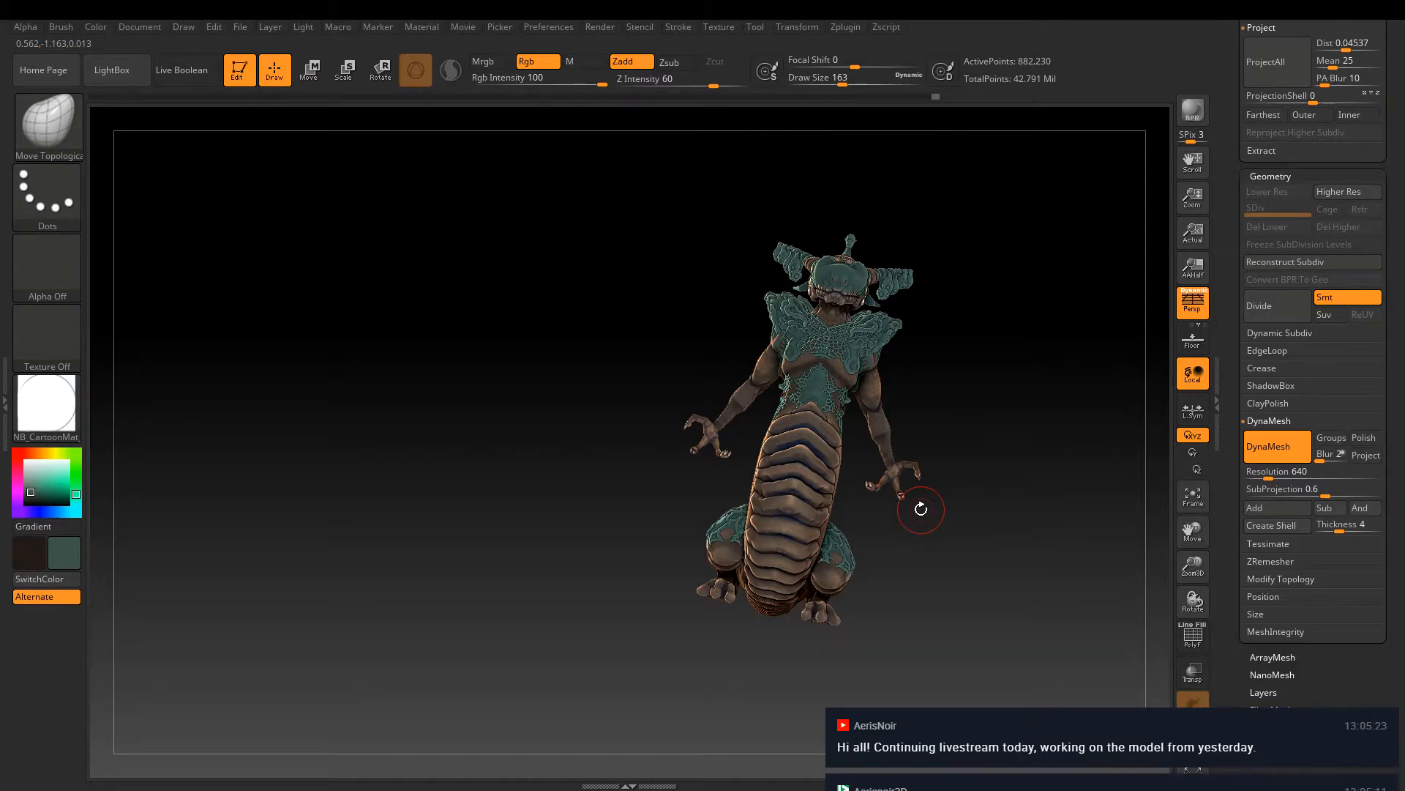
right_click_drag(921, 509, 907, 549)
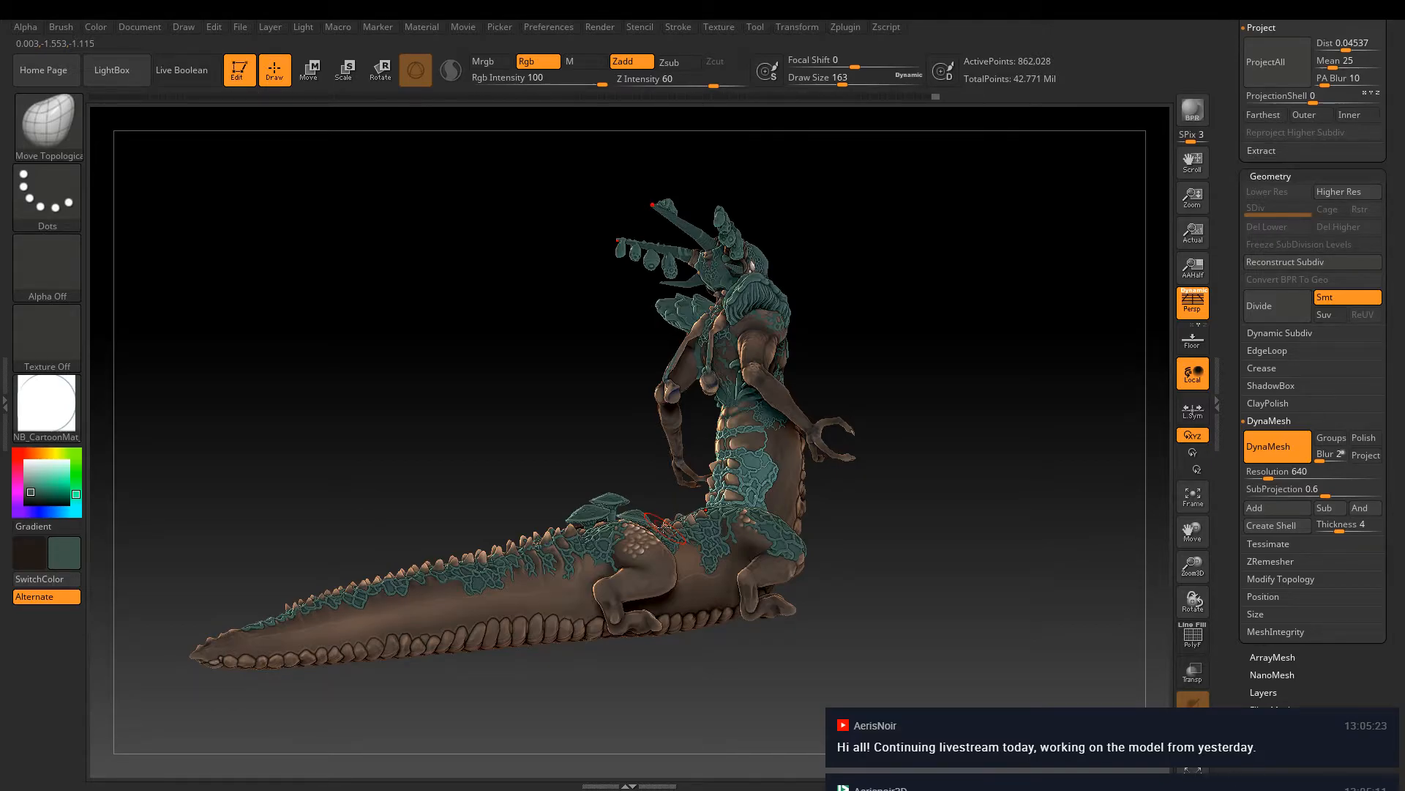
Push in the remaining moss around the upper front belly plates using Move Topological at draw size 115
right_click_drag(663, 527, 790, 474)
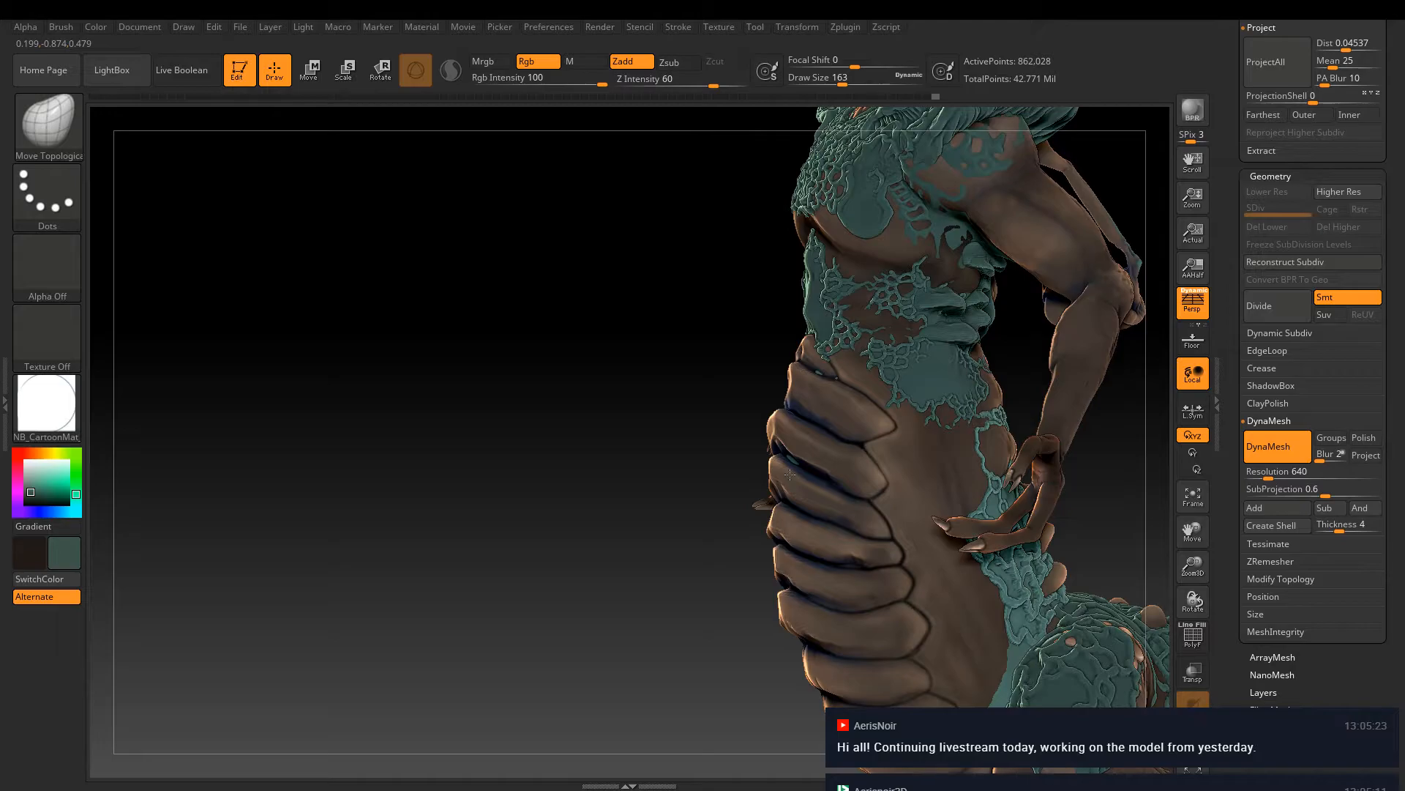
right_click_drag(790, 475, 761, 472)
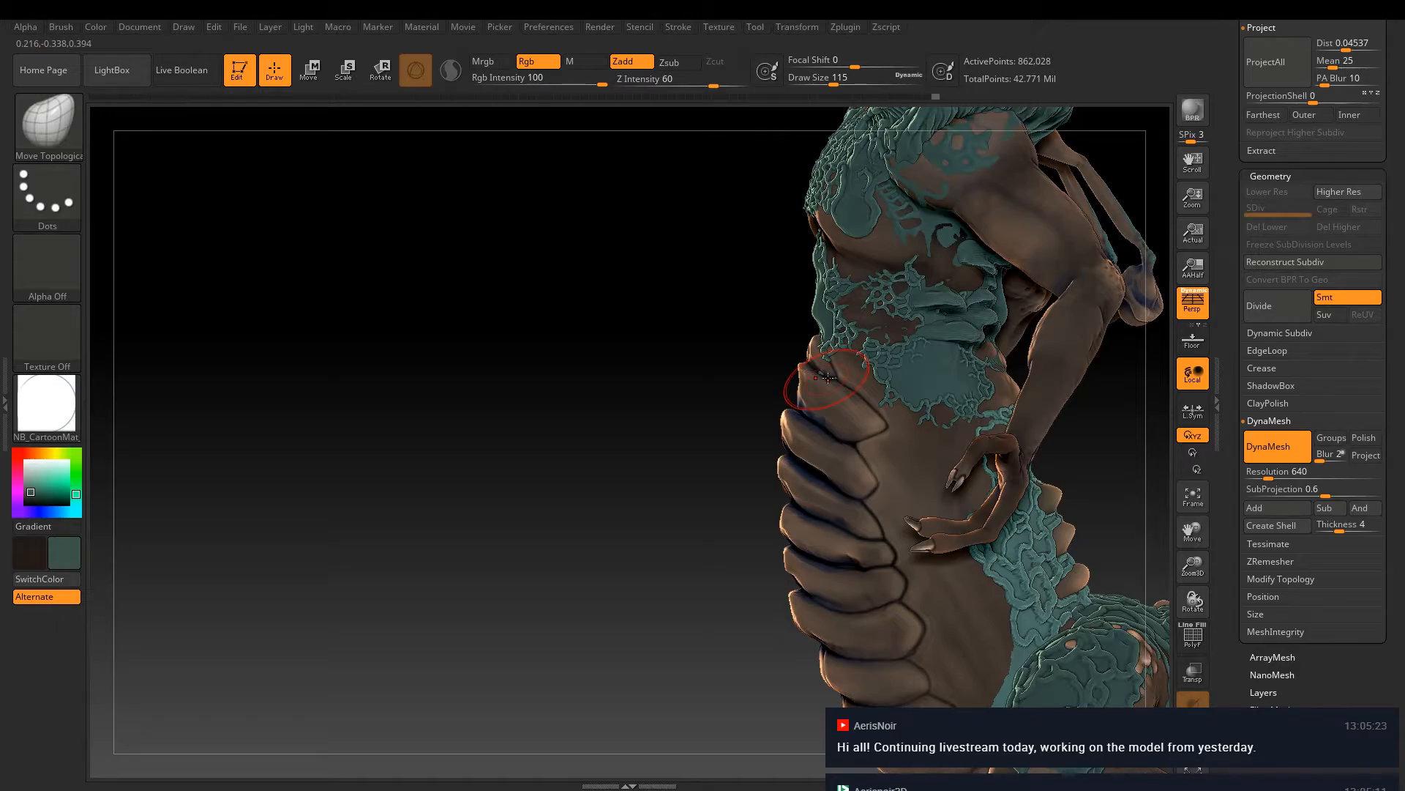
right_click_drag(828, 377, 704, 549)
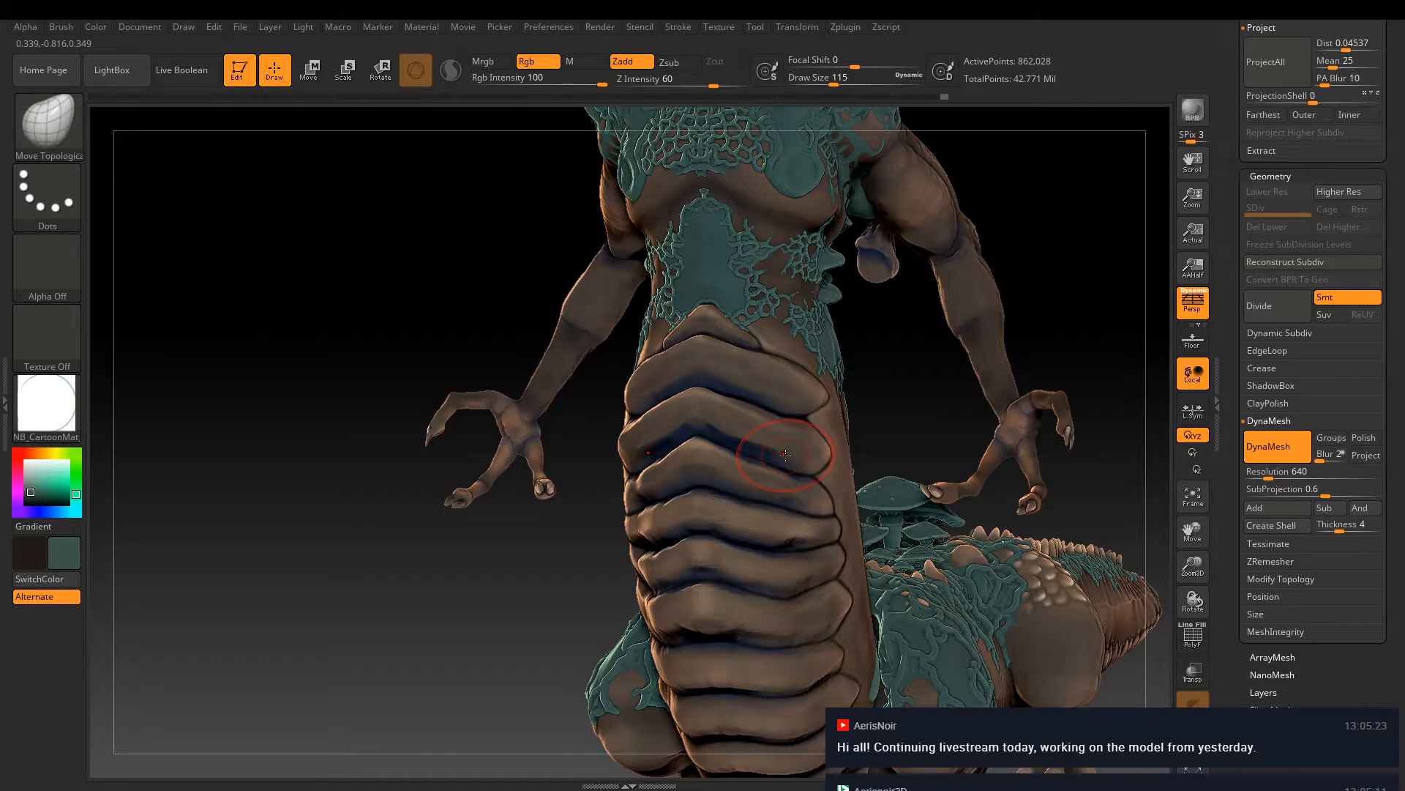
Save the project as a ZBrush project file named QS_3248
left_click_drag(1098, 469, 1173, 532)
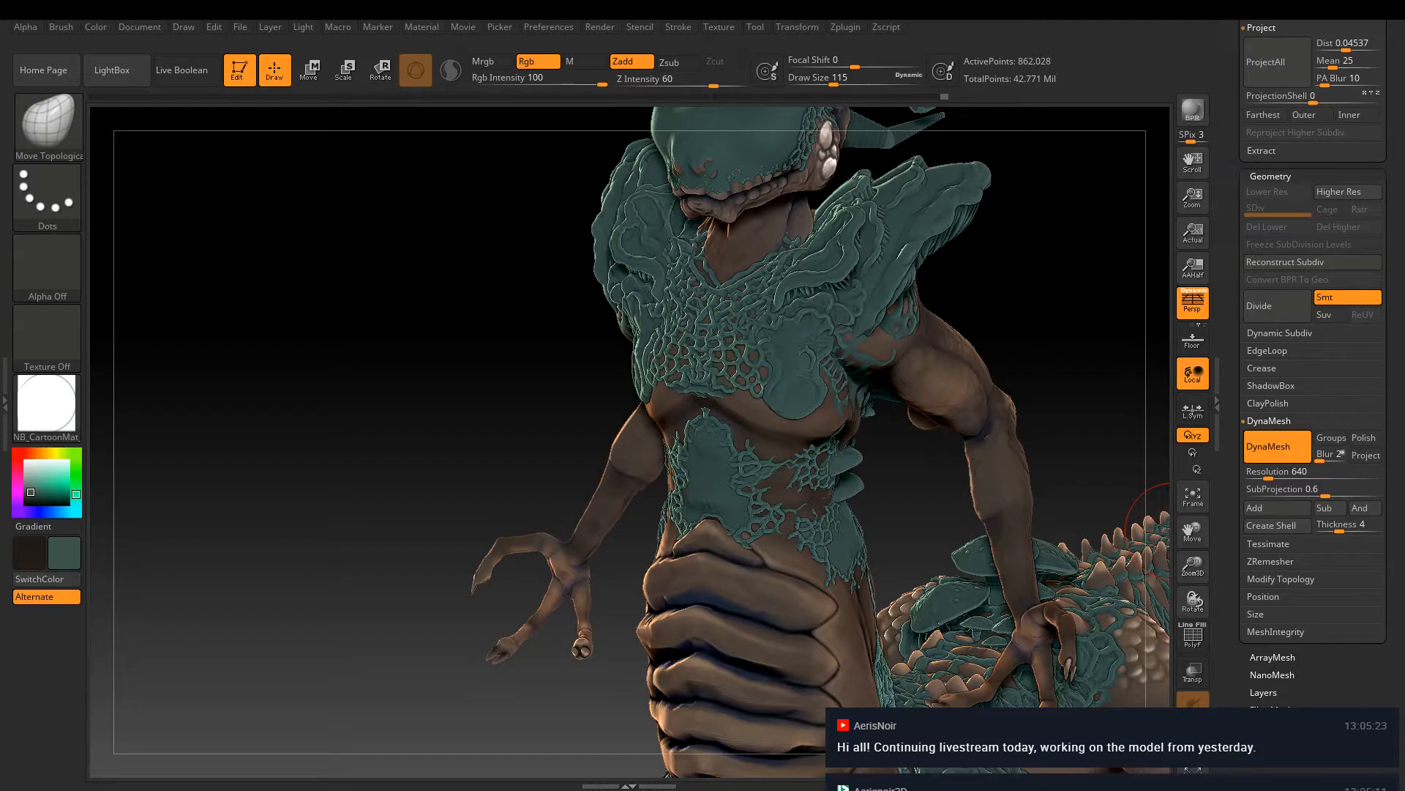
left_click_drag(1171, 530, 819, 399)
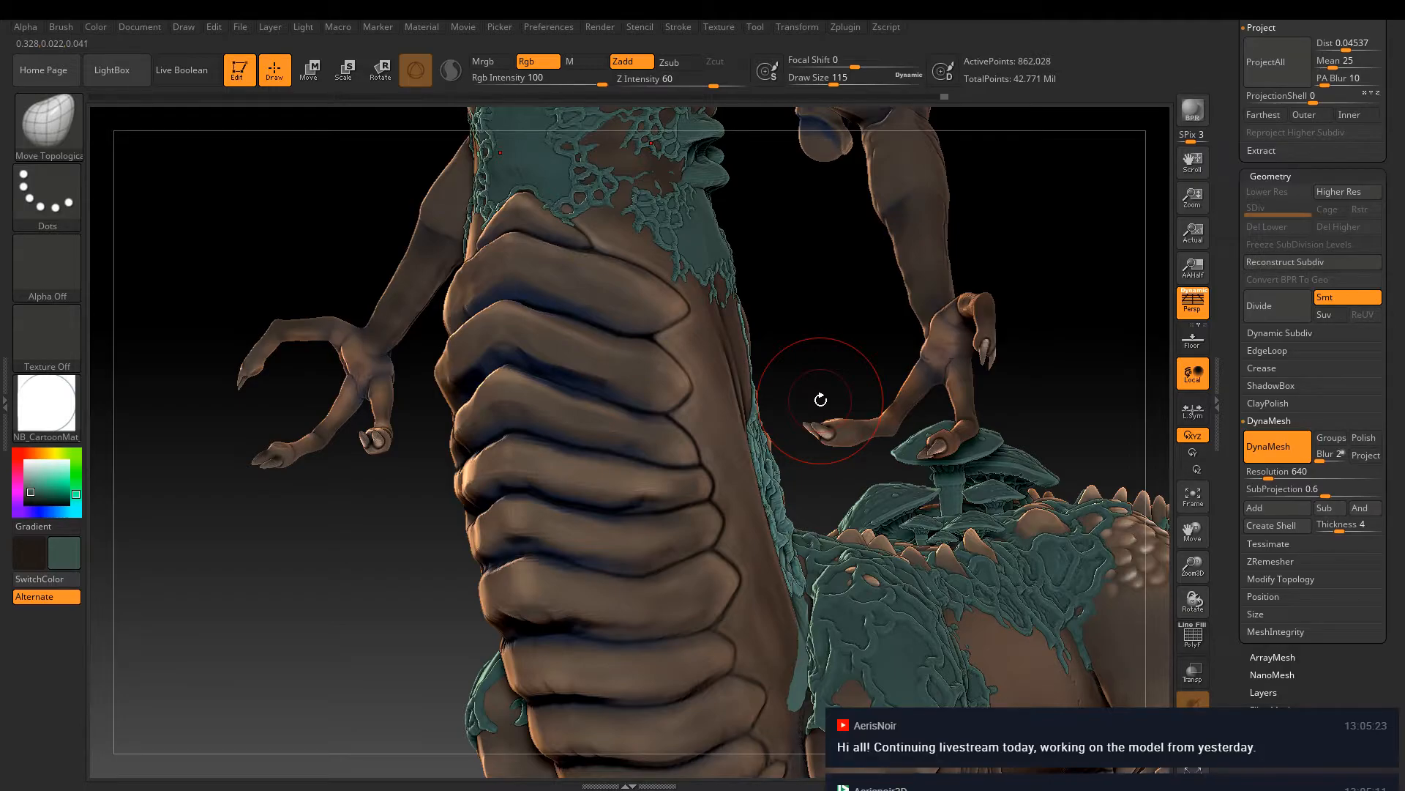
key("ctrl+s")
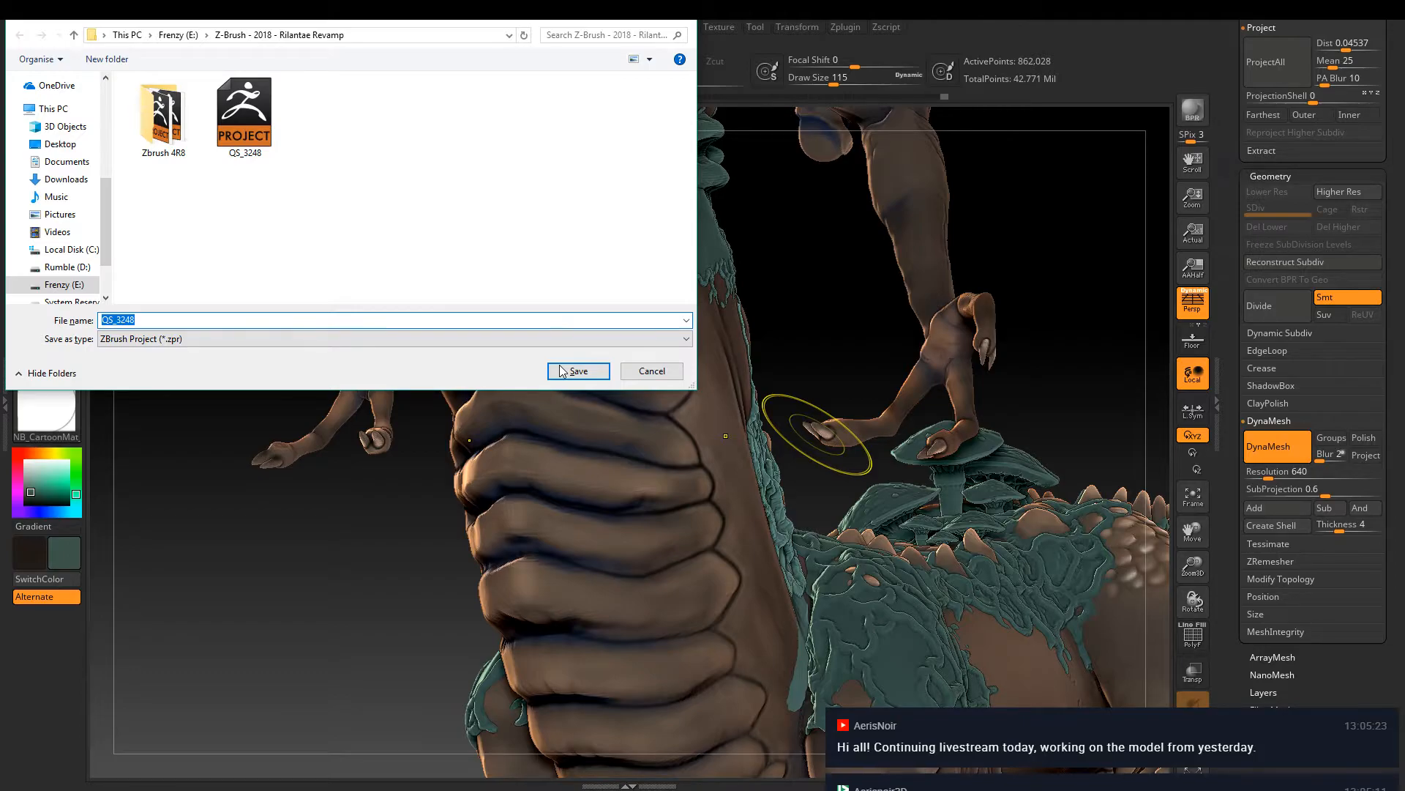
left_click(576, 371)
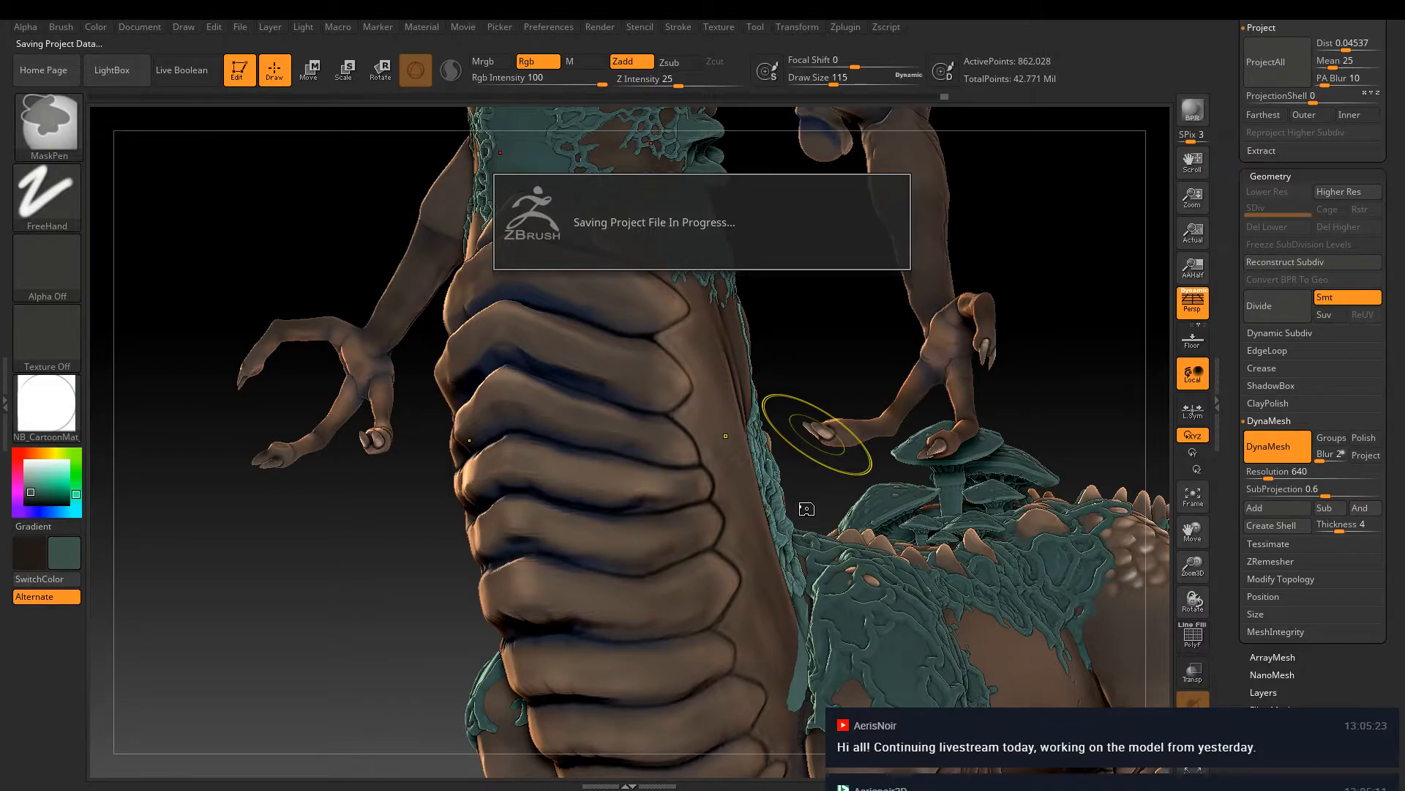
Select the ZSphere side horn behind the jaw and convert it into an adaptive-skin mesh with DynaMesh at resolution 256
right_click_drag(807, 509, 876, 654, "ctrl")
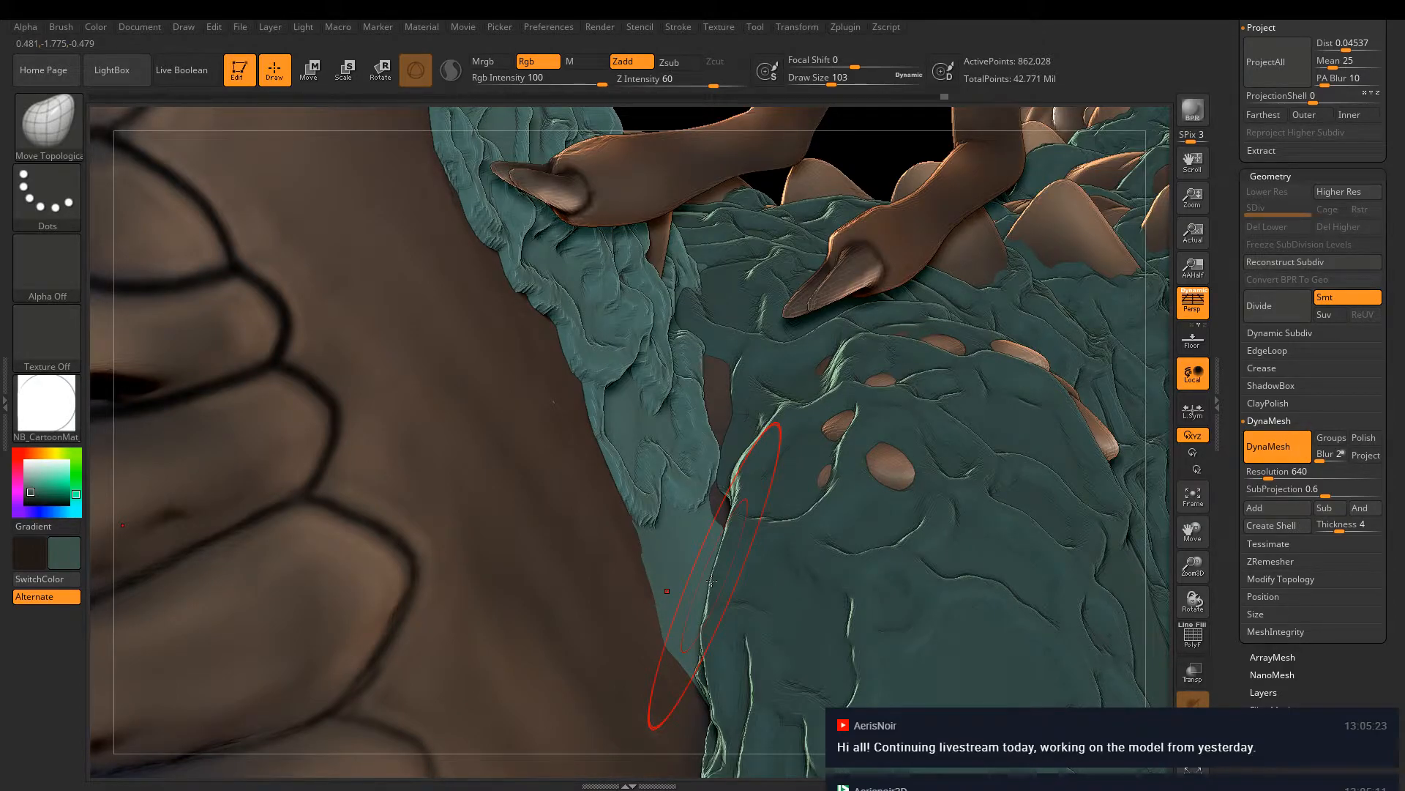
mouse_move(712, 580)
right_mouse_down()
mouse_move(718, 454)
mouse_move(628, 444)
right_mouse_up()
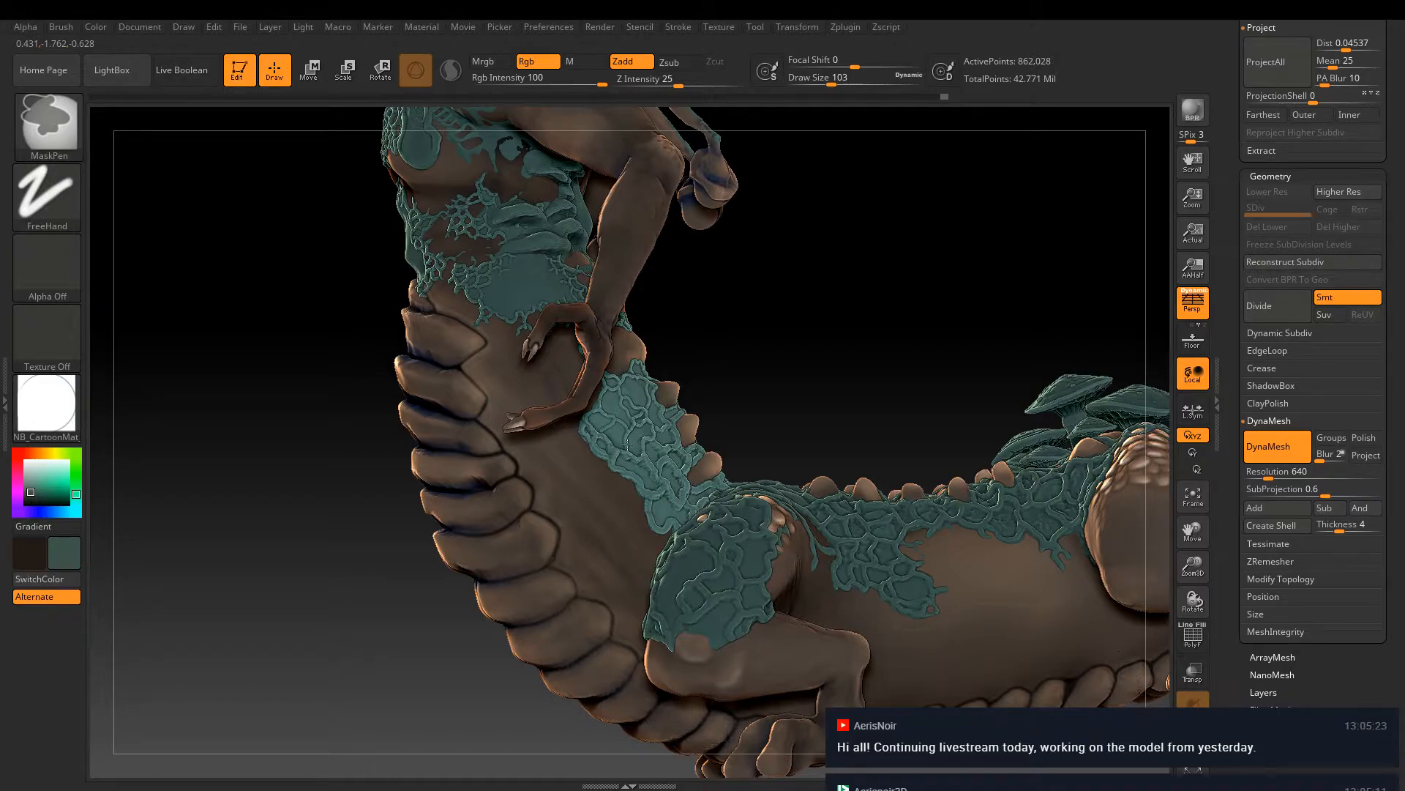
left_click(627, 444, "alt")
key("f")
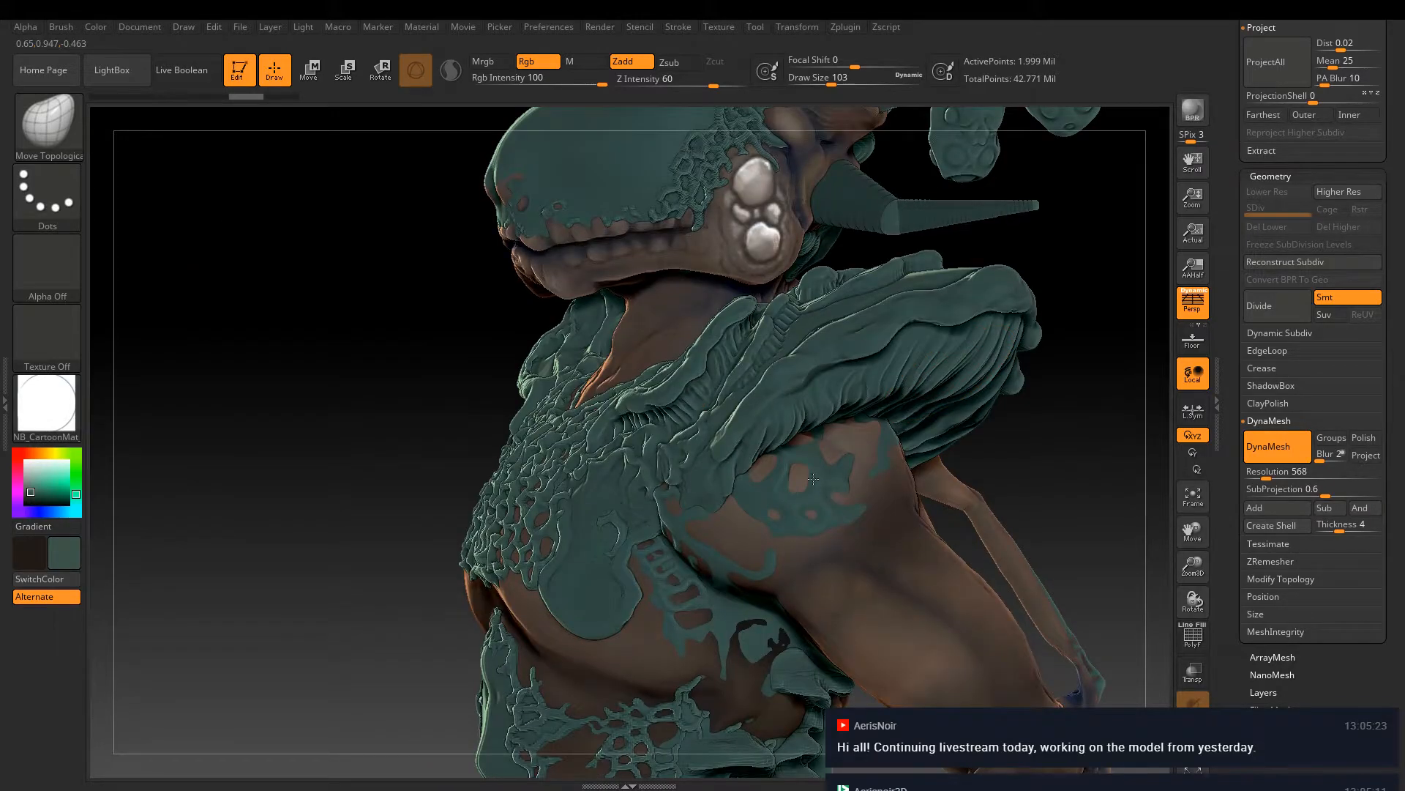
right_click_drag(813, 479, 862, 381)
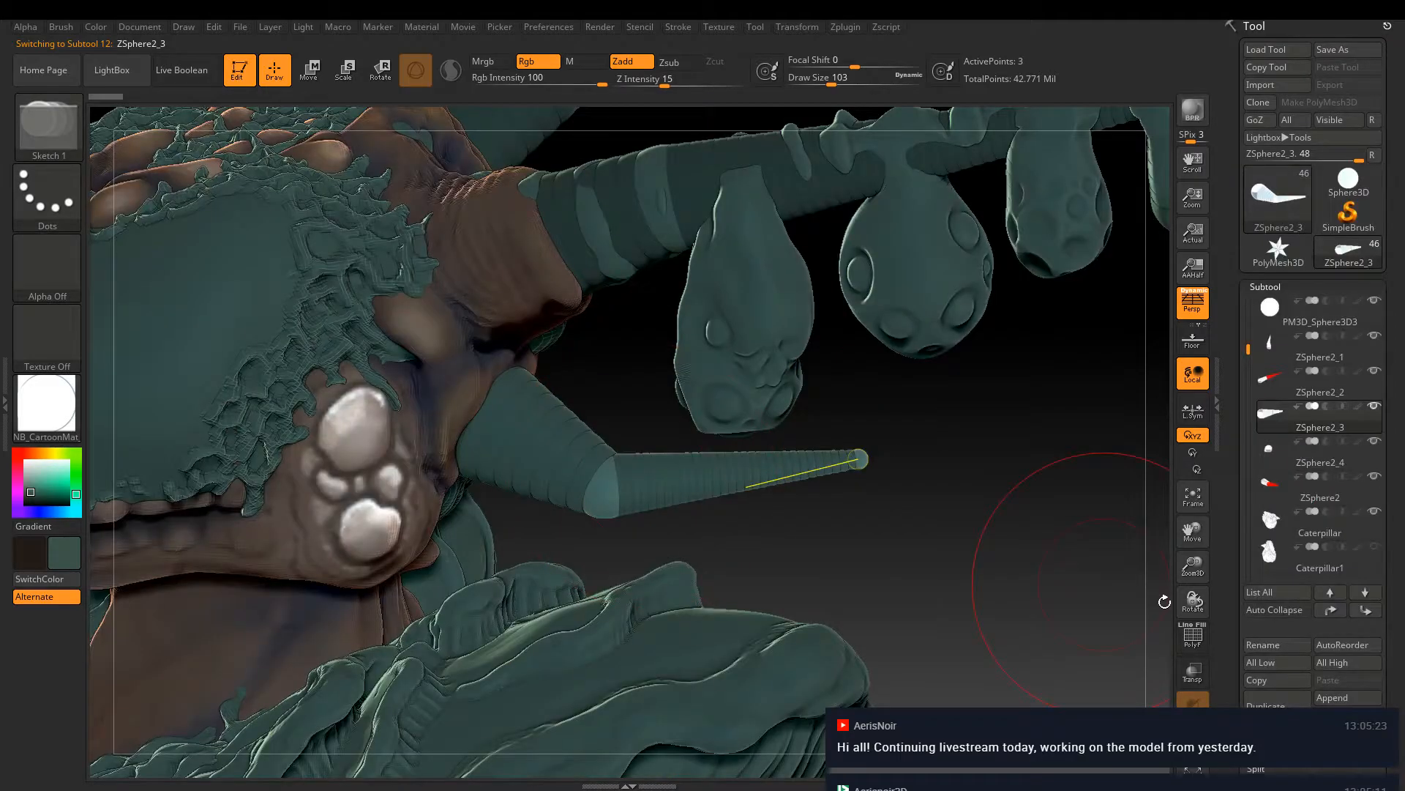
left_click_drag(1235, 219, 1234, 449)
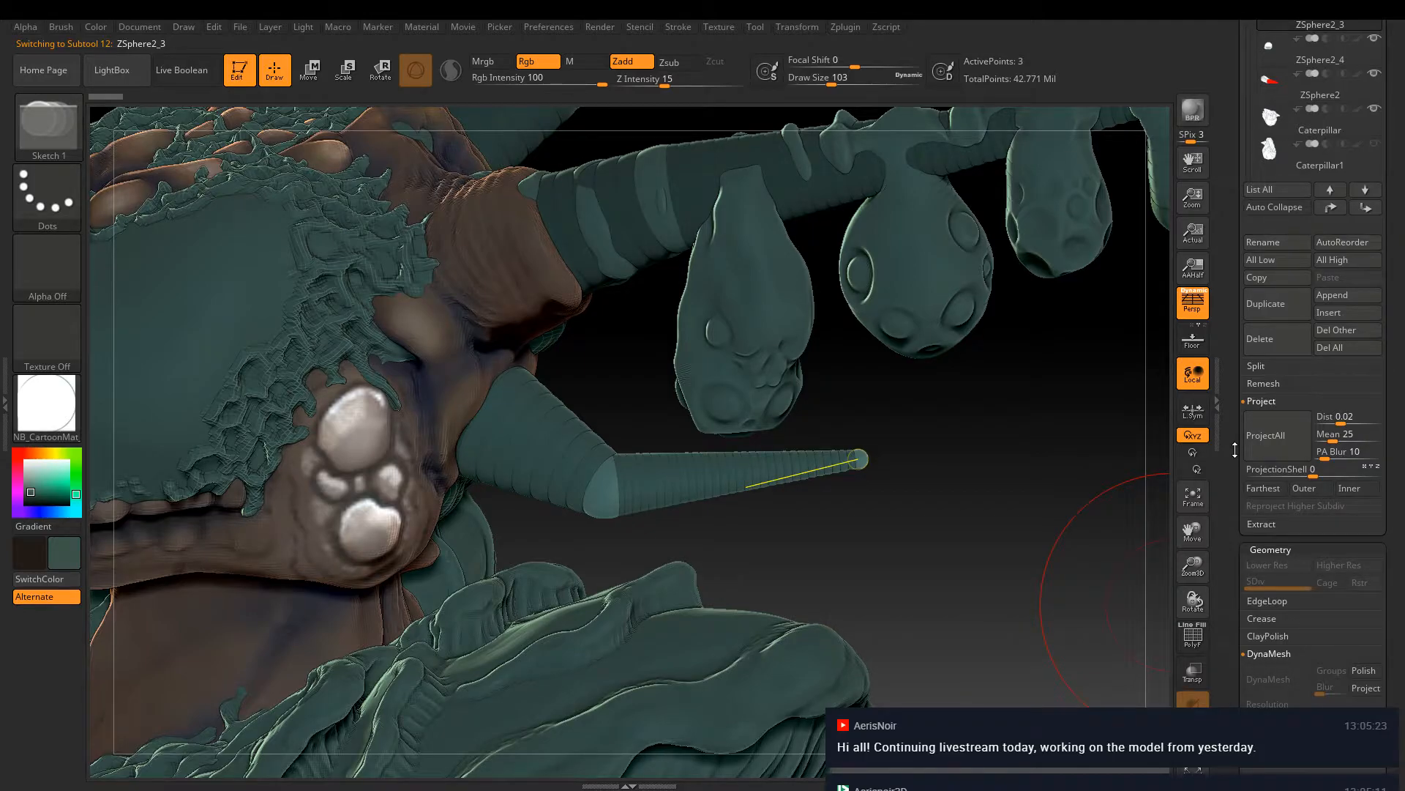
scroll(1235, 450, "down", 3)
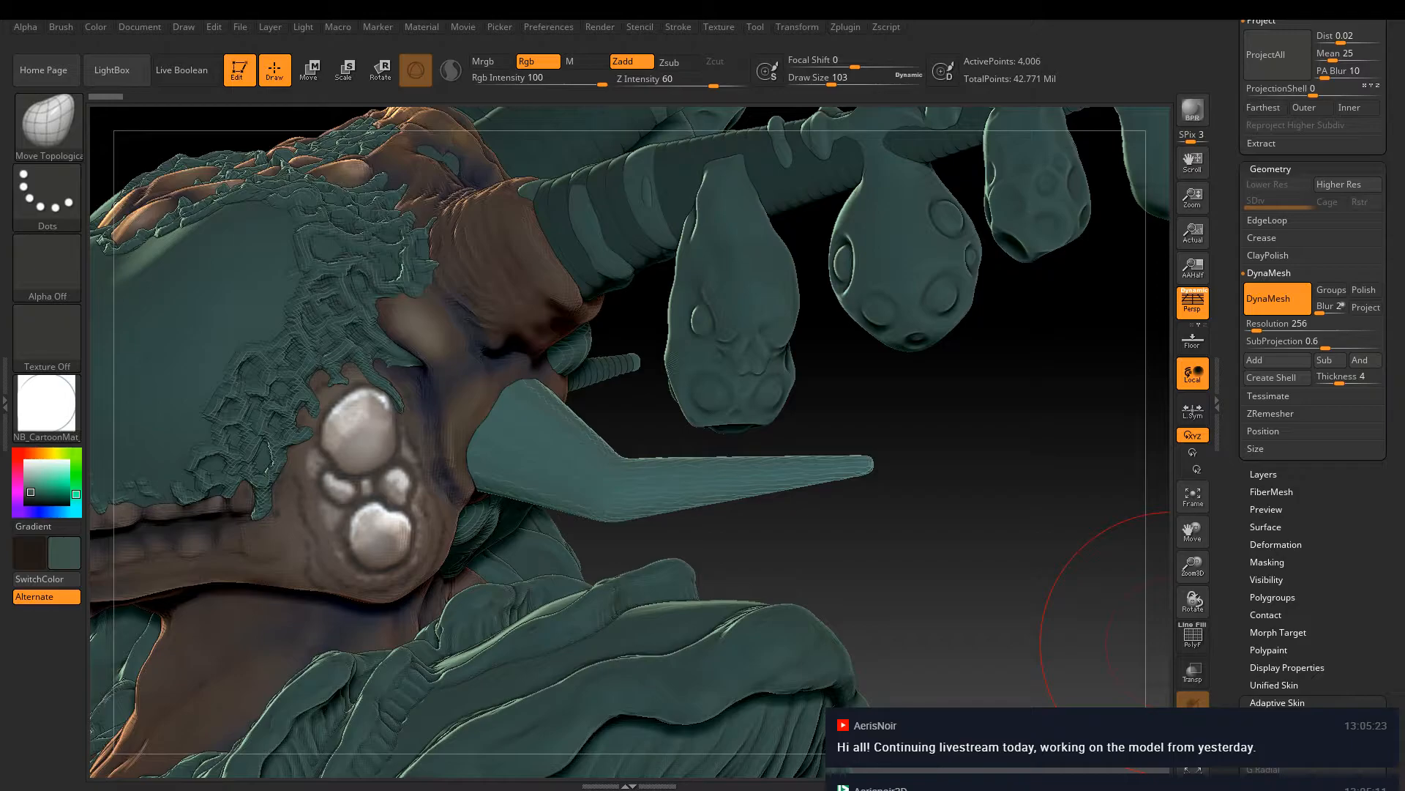
left_click_drag(1243, 482, 1243, 554)
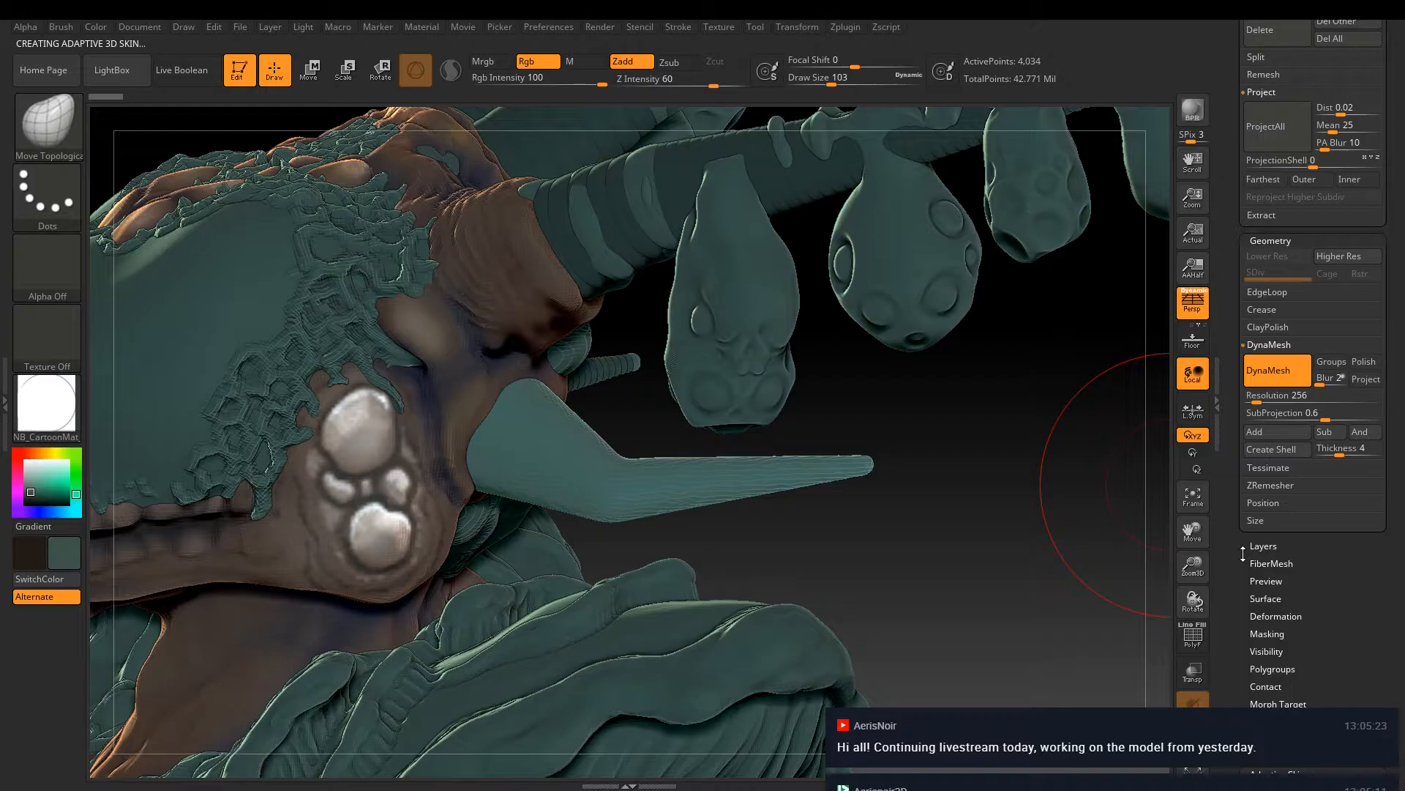
left_click_drag(1243, 554, 1243, 790)
Sculpt twisting, bark-like ridges along the side horn using ClayBuildup at draw size 31
left_click_drag(731, 448, 636, 439)
key("[")
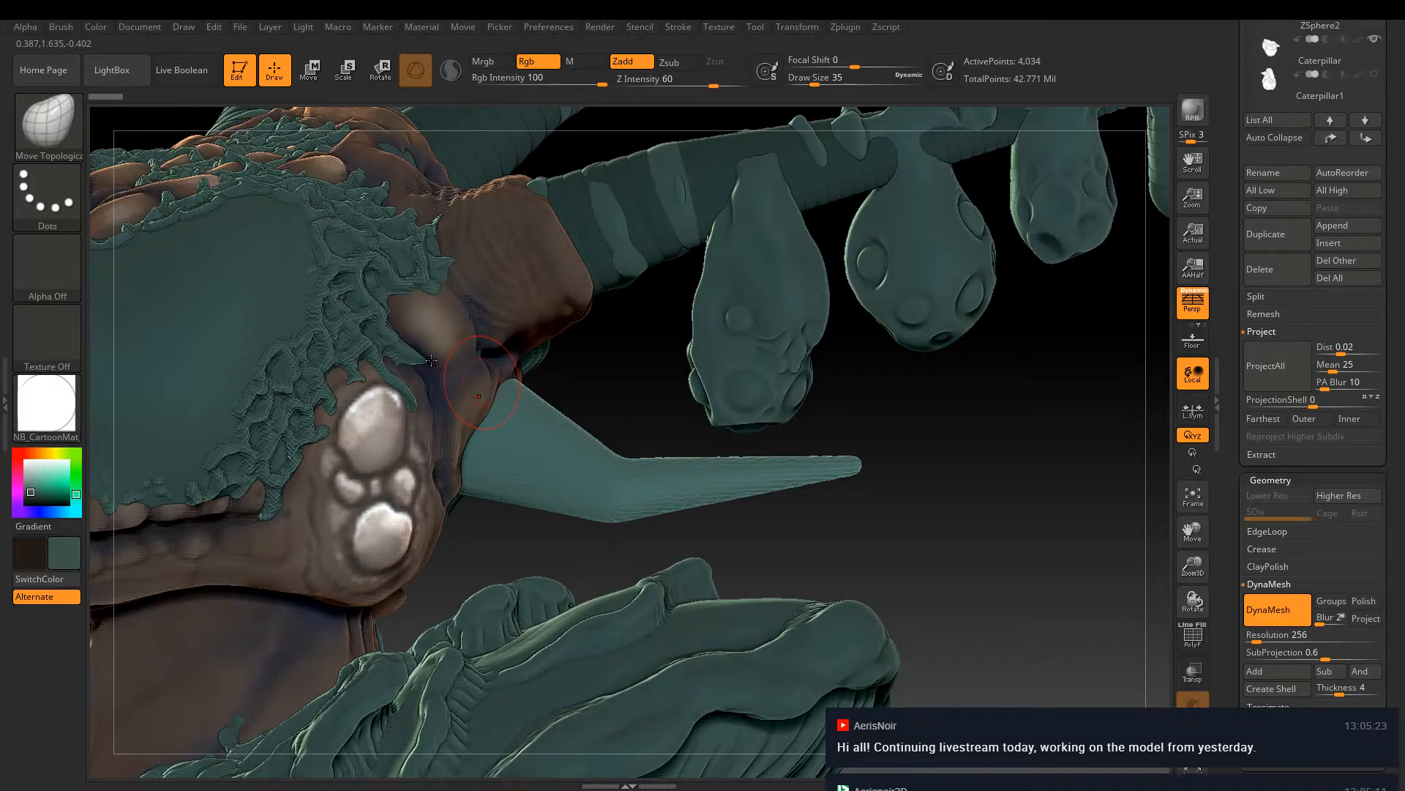
right_click_drag(432, 361, 832, 435, "ctrl")
key("]")
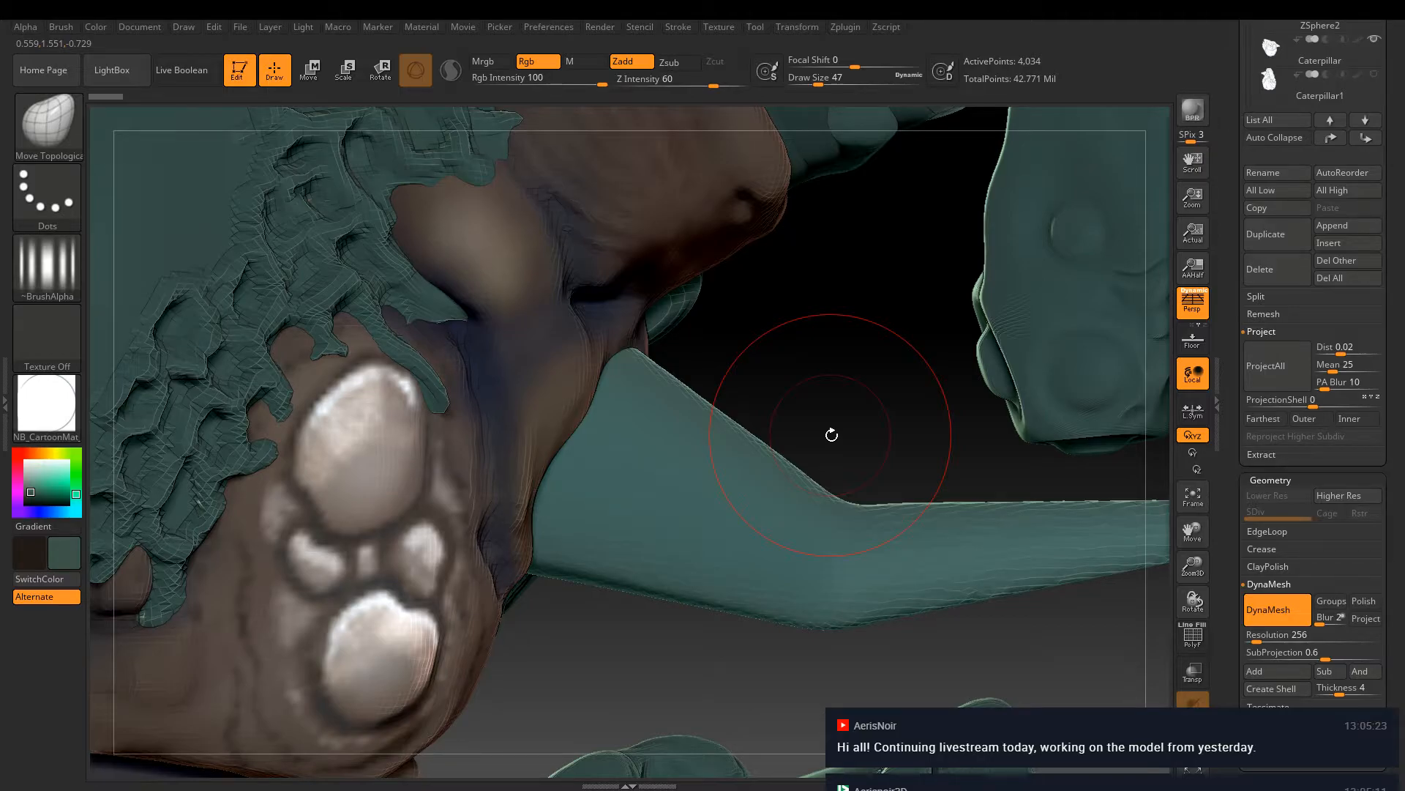
key("b")
key("c")
key("b")
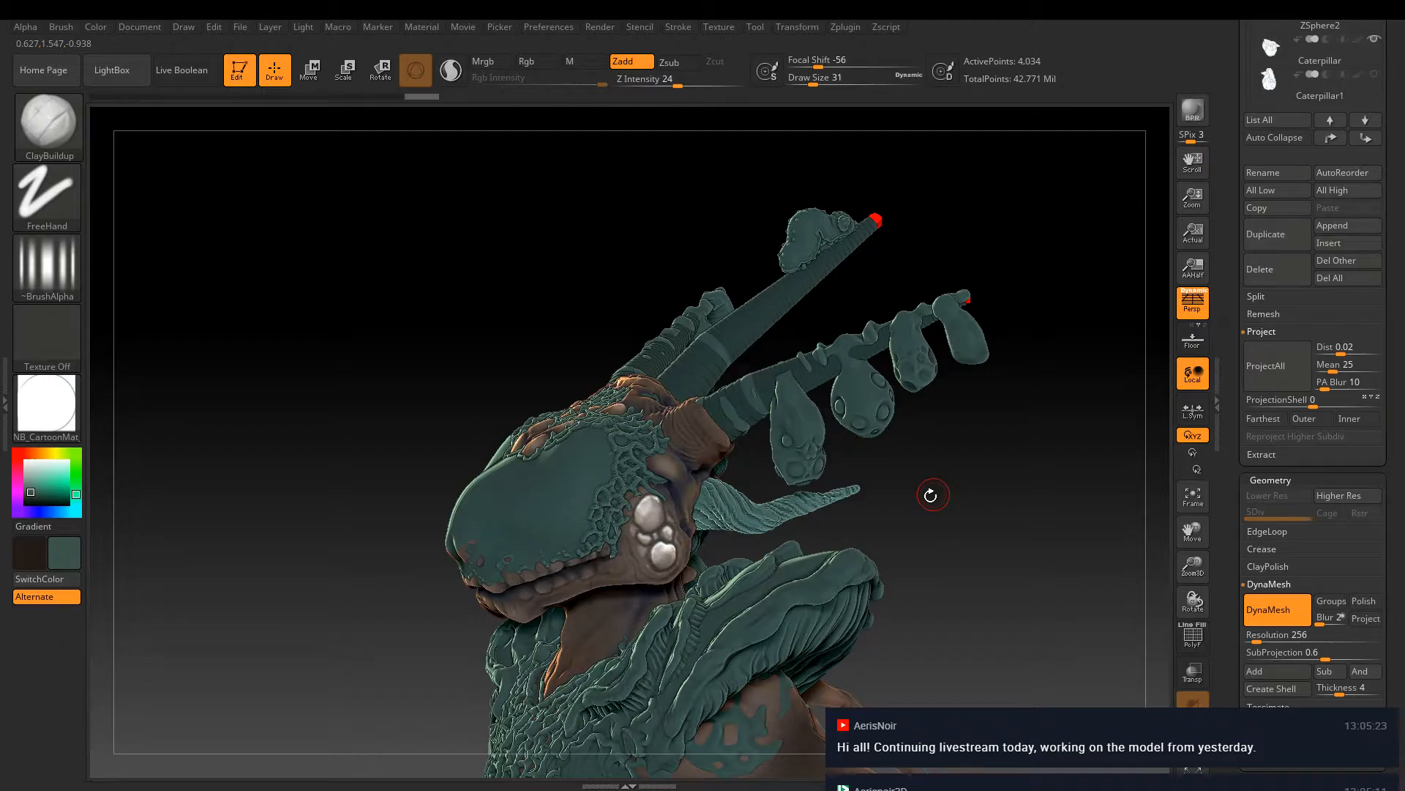
Remesh the side horn with DynaMesh at resolution 432 and refine its ridges and tip using ClayBuildup at draw sizes 47 and 15
key("ctrl+z")
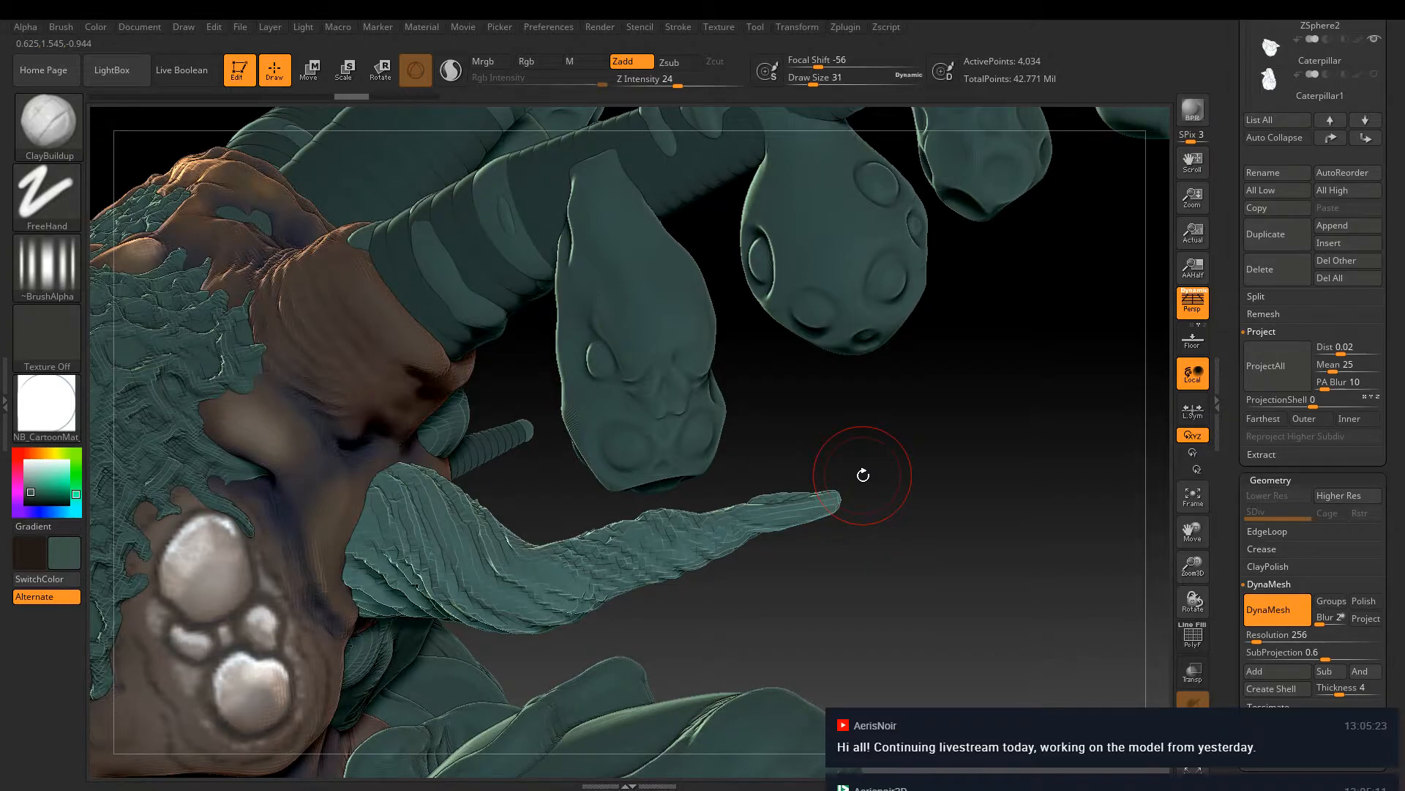
key("ctrl+shift+z")
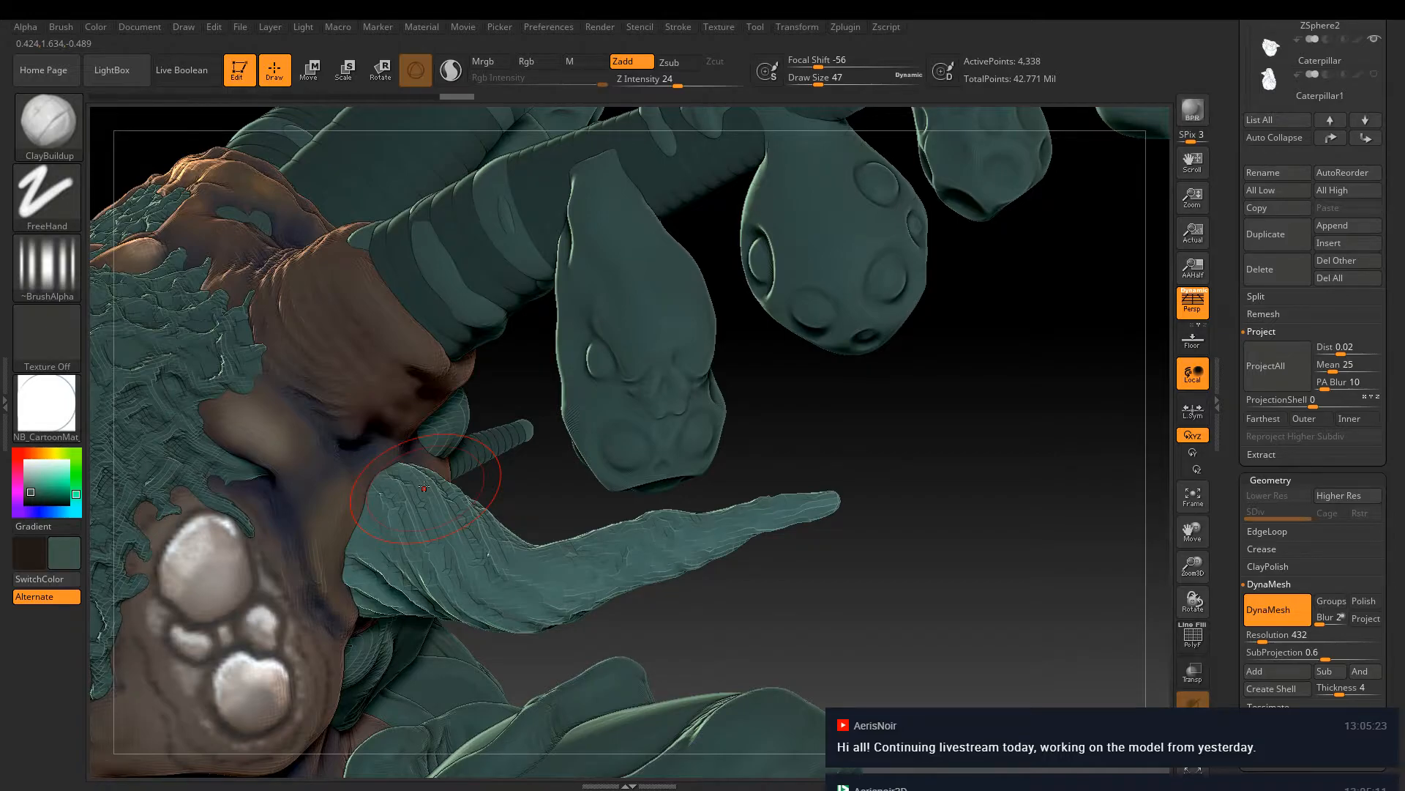
left_click_drag(424, 487, 643, 528)
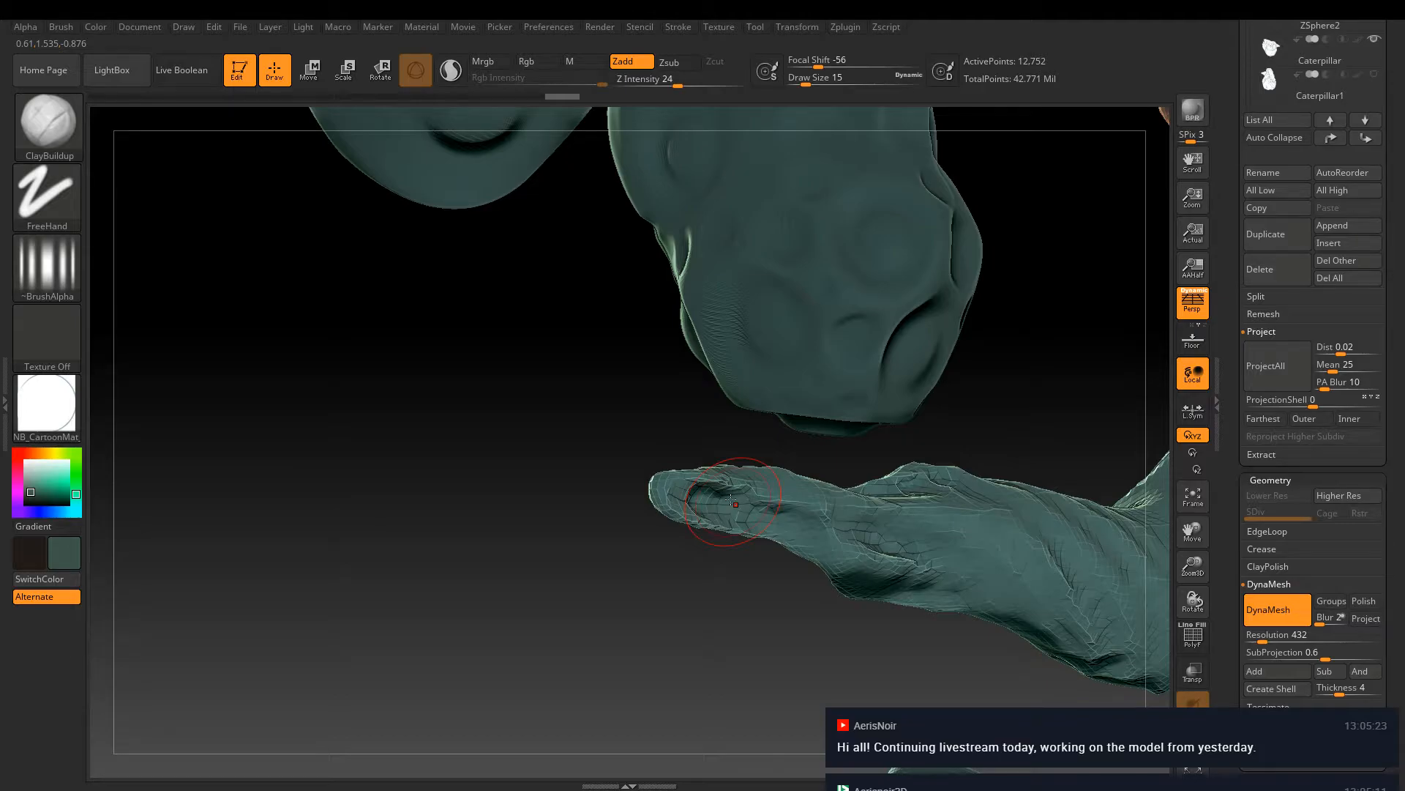
left_click_drag(732, 500, 816, 543, "shift")
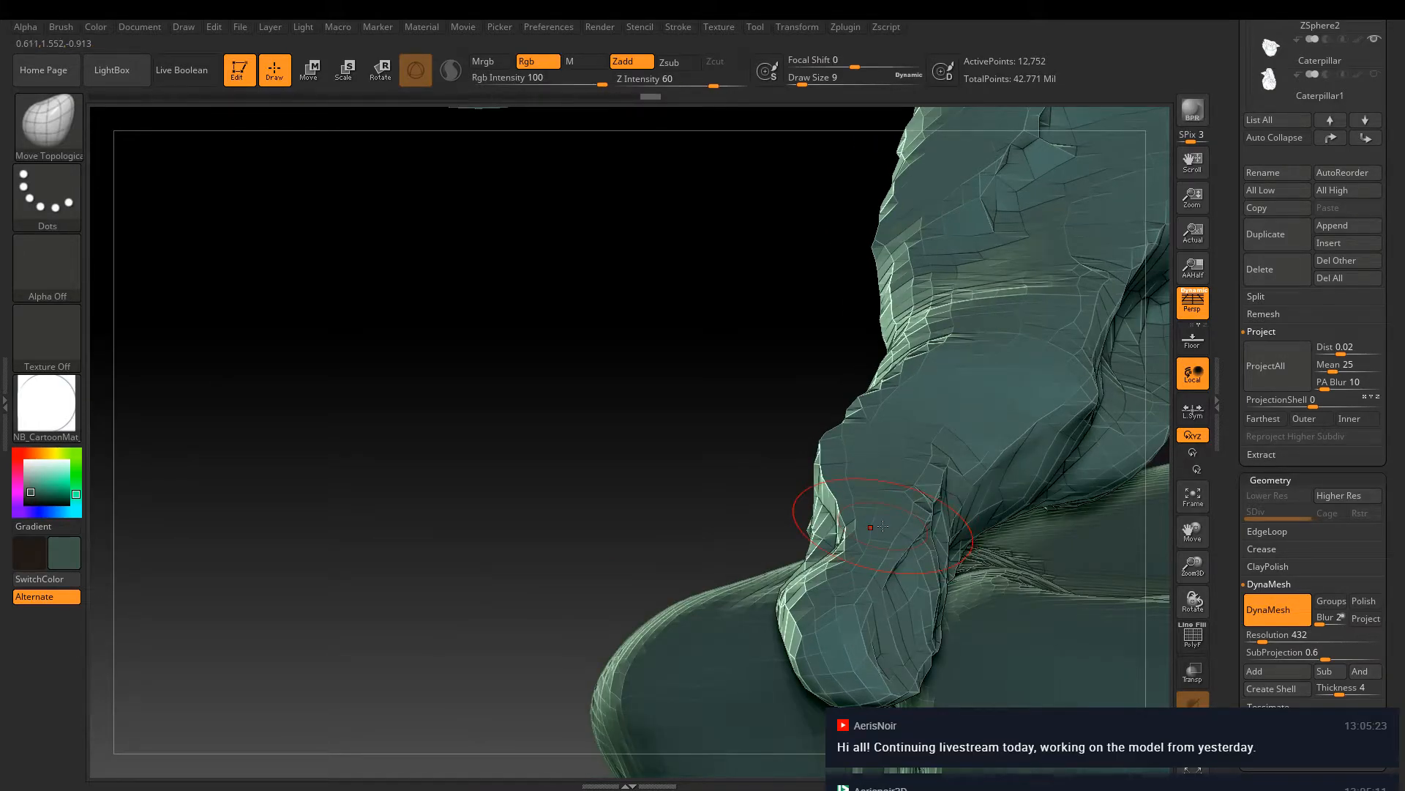
Even out the jagged folds near the horn's tip using Move Topological at draw sizes 18 and 7
left_click_drag(882, 525, 892, 627)
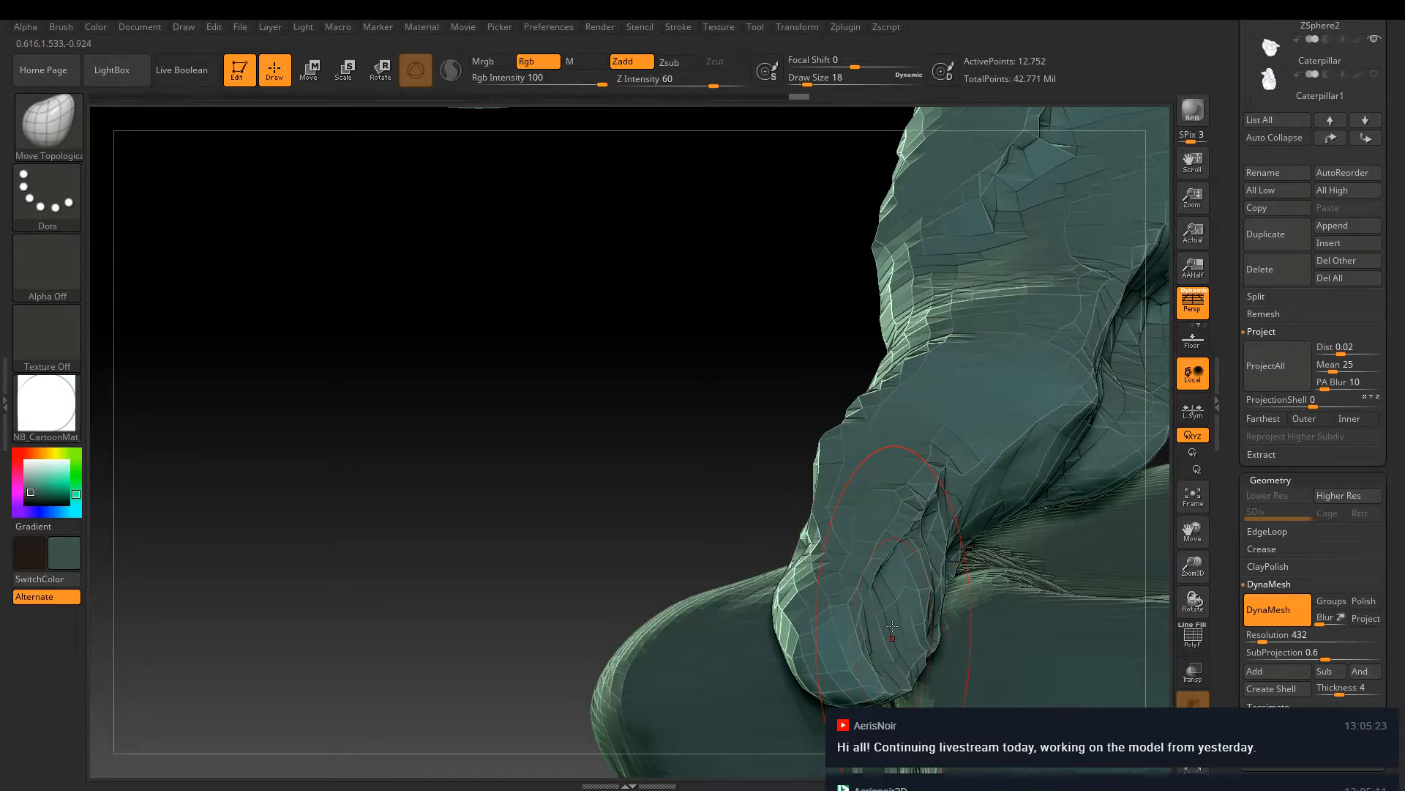
key("ctrl+shift+z")
key("ctrl+shift+z")
key("ctrl+shift+z")
key("ctrl+shift+z")
key("ctrl+shift+z")
key("ctrl+shift+z")
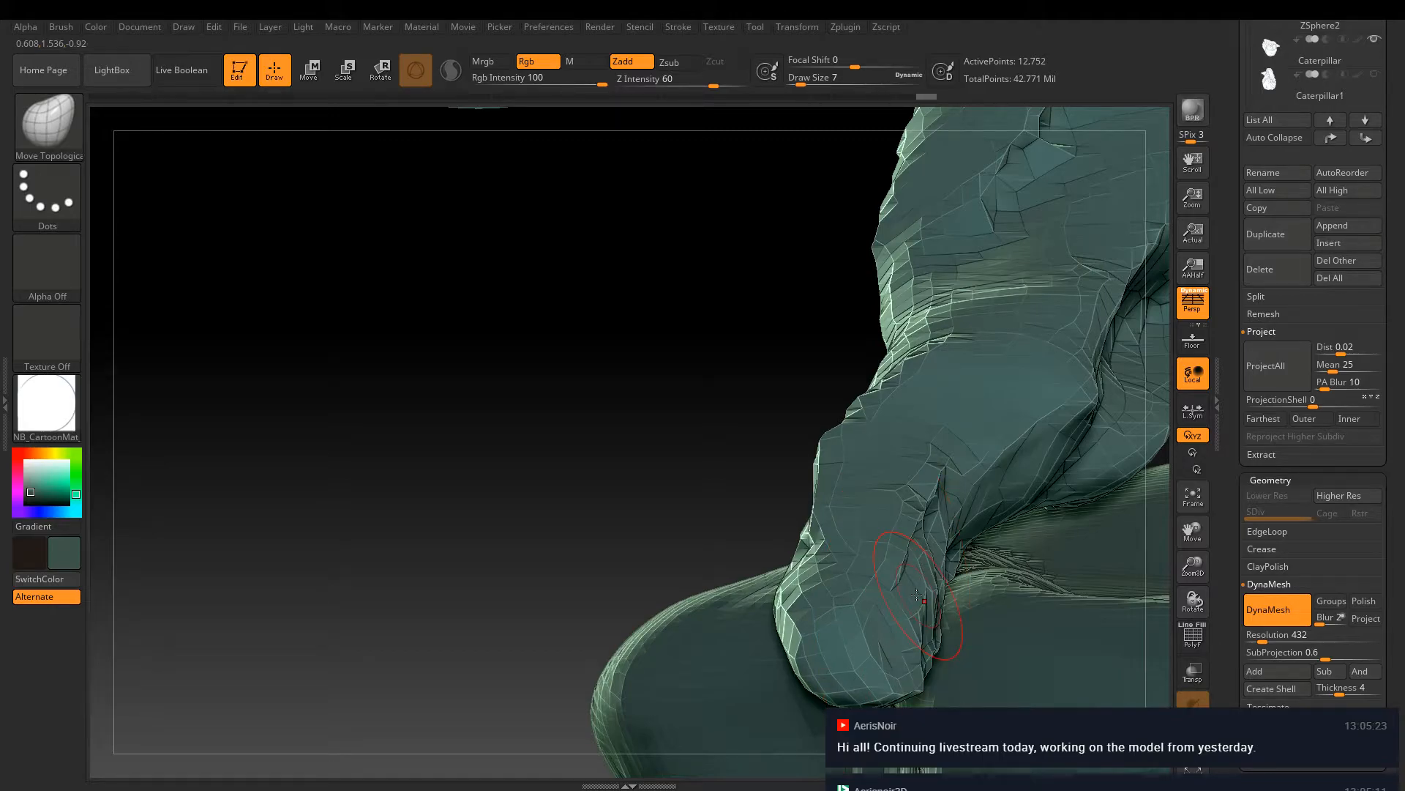
key("ctrl+shift+z")
key("ctrl+shift+z")
key("ctrl+shift+z")
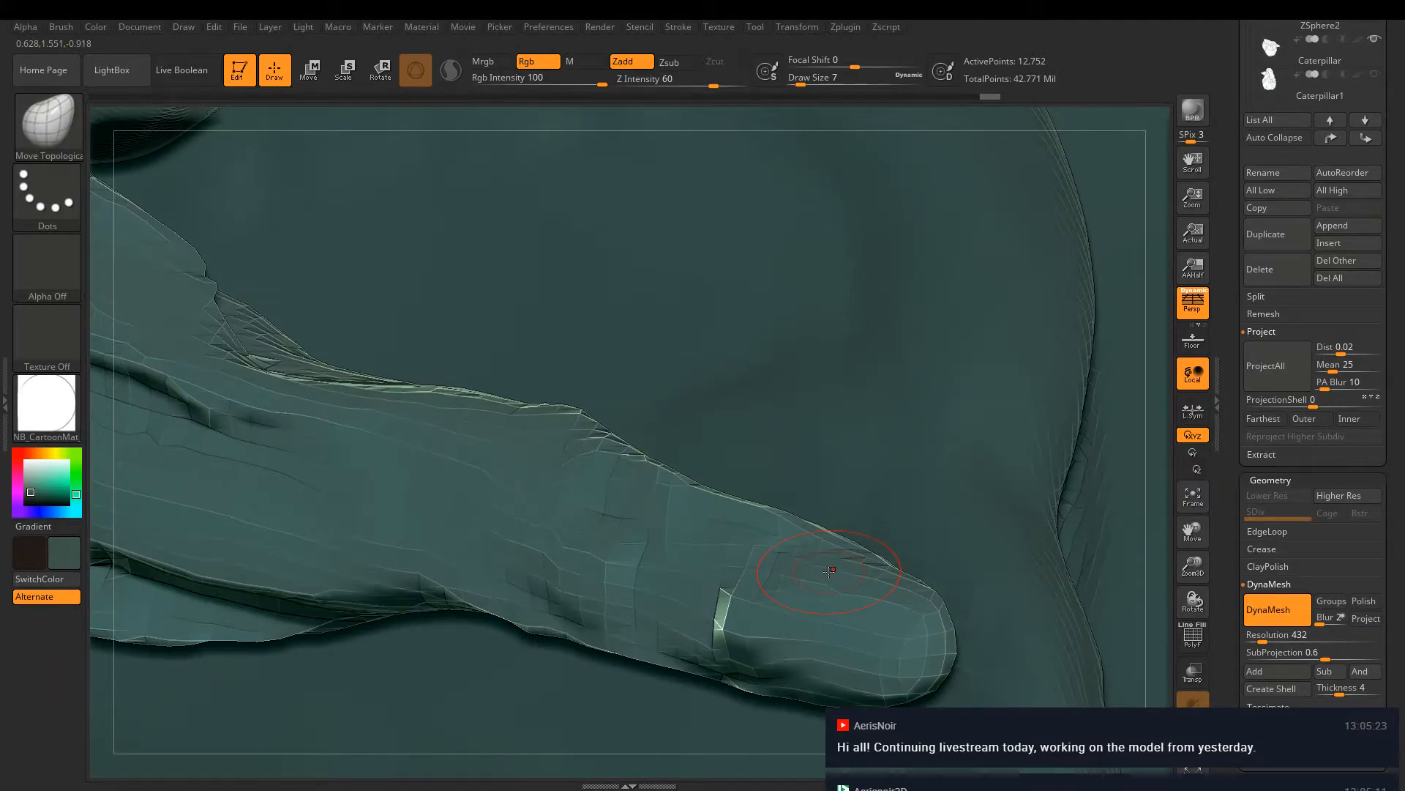
Pull the end of the side horn into a narrower, tapered tip using Move Topological at draw size 18
right_click_drag(830, 570, 916, 528, "alt")
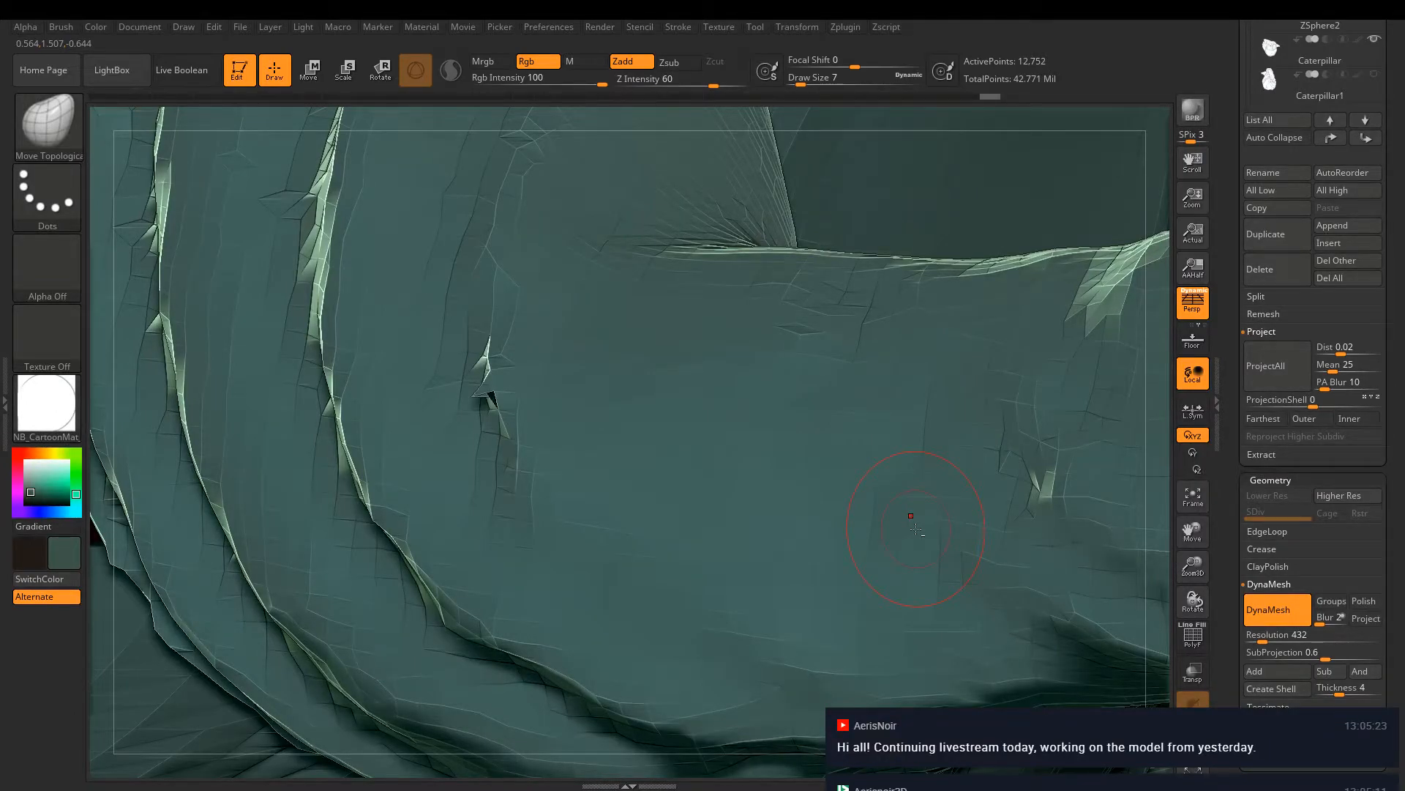
right_click_drag(915, 529, 898, 489, "ctrl")
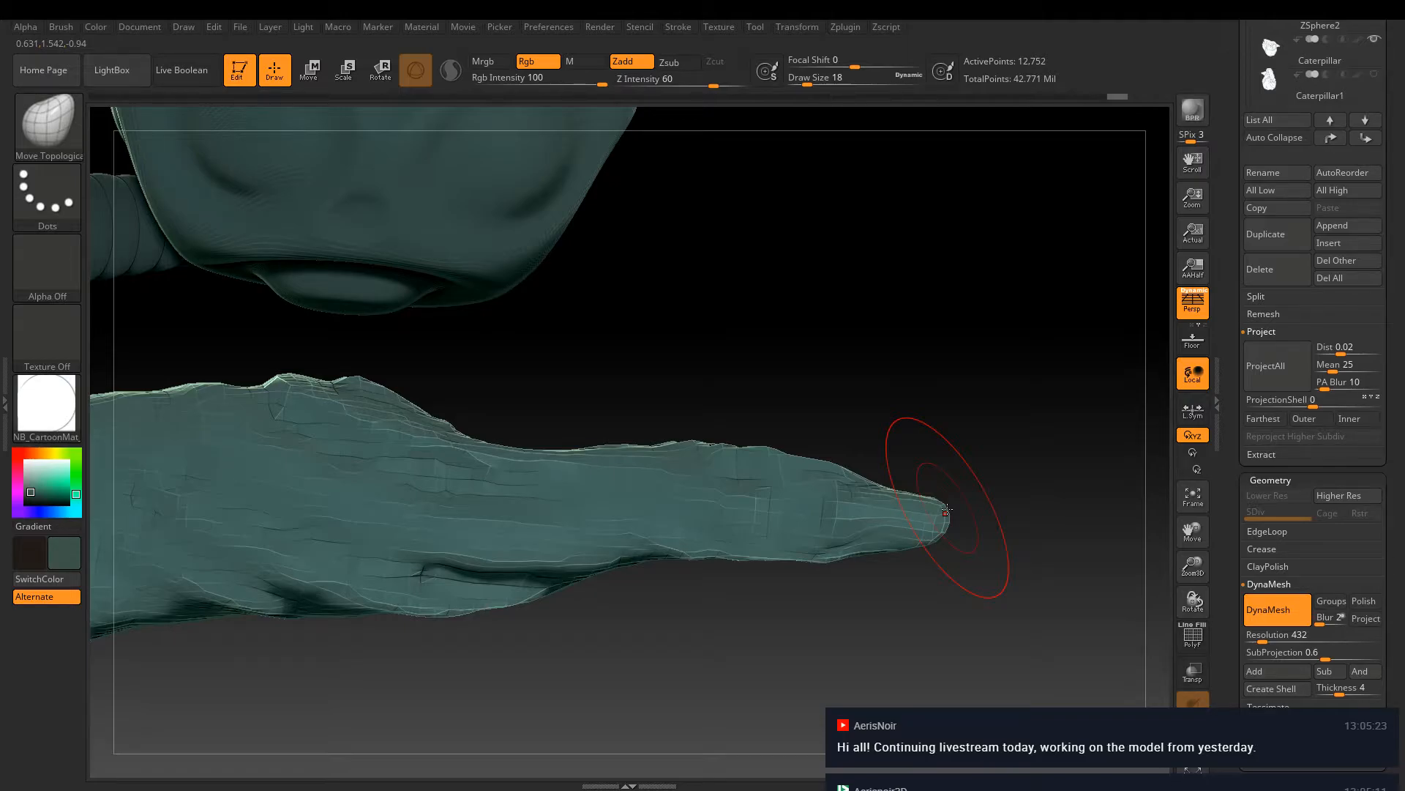
key("ctrl+z")
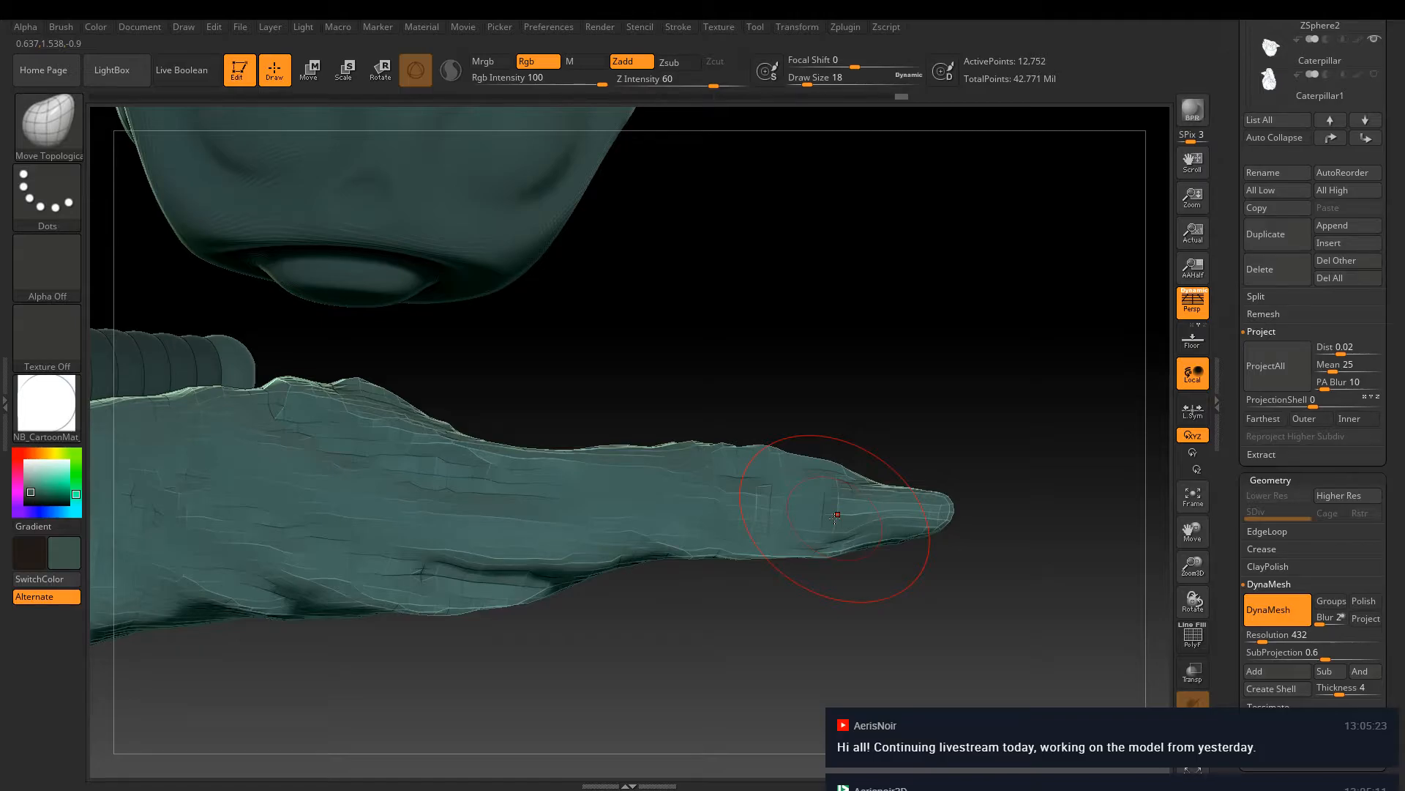
key("ctrl+shift+z")
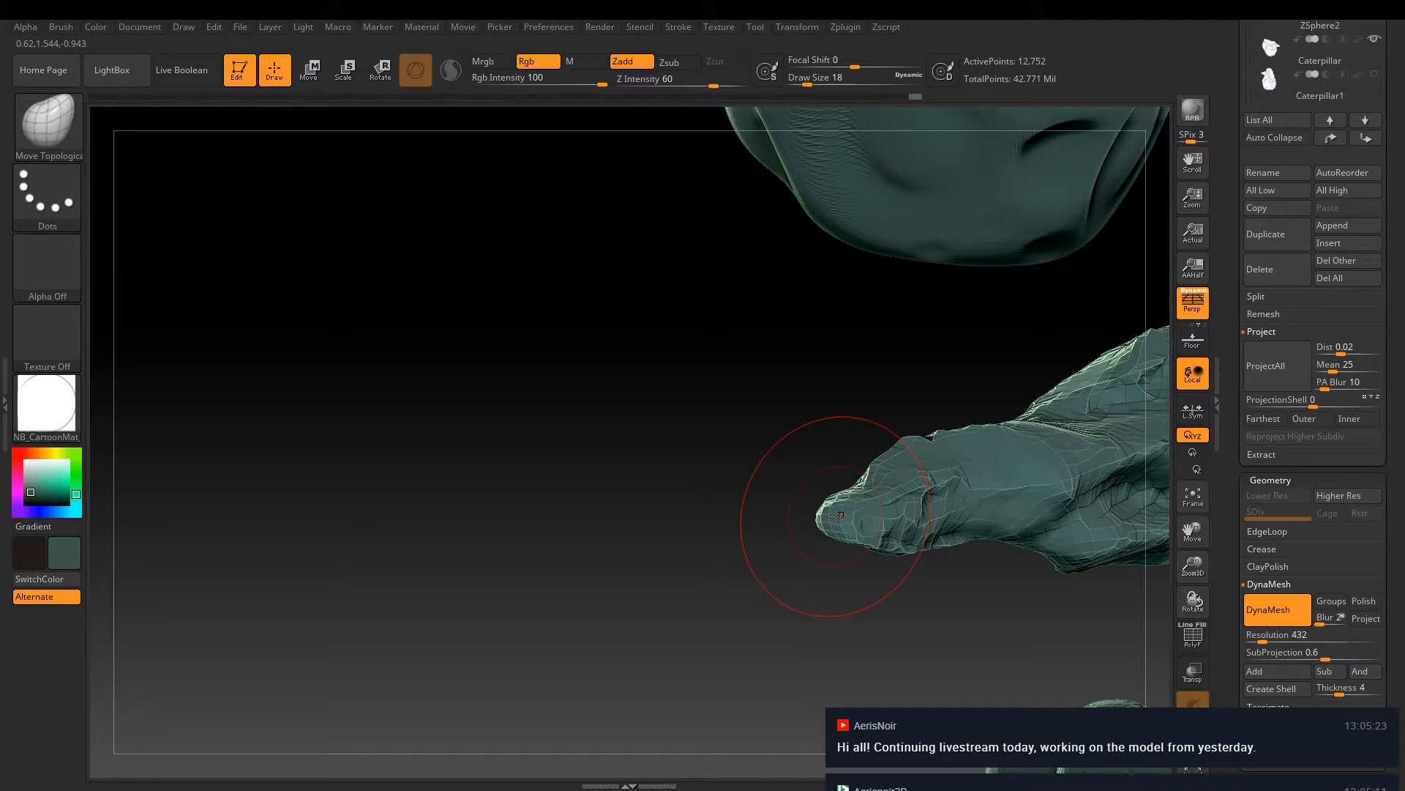
Adjust the shape of the horn's tip using Move Elastic at draw size 18
key("b")
key("m")
key("e")
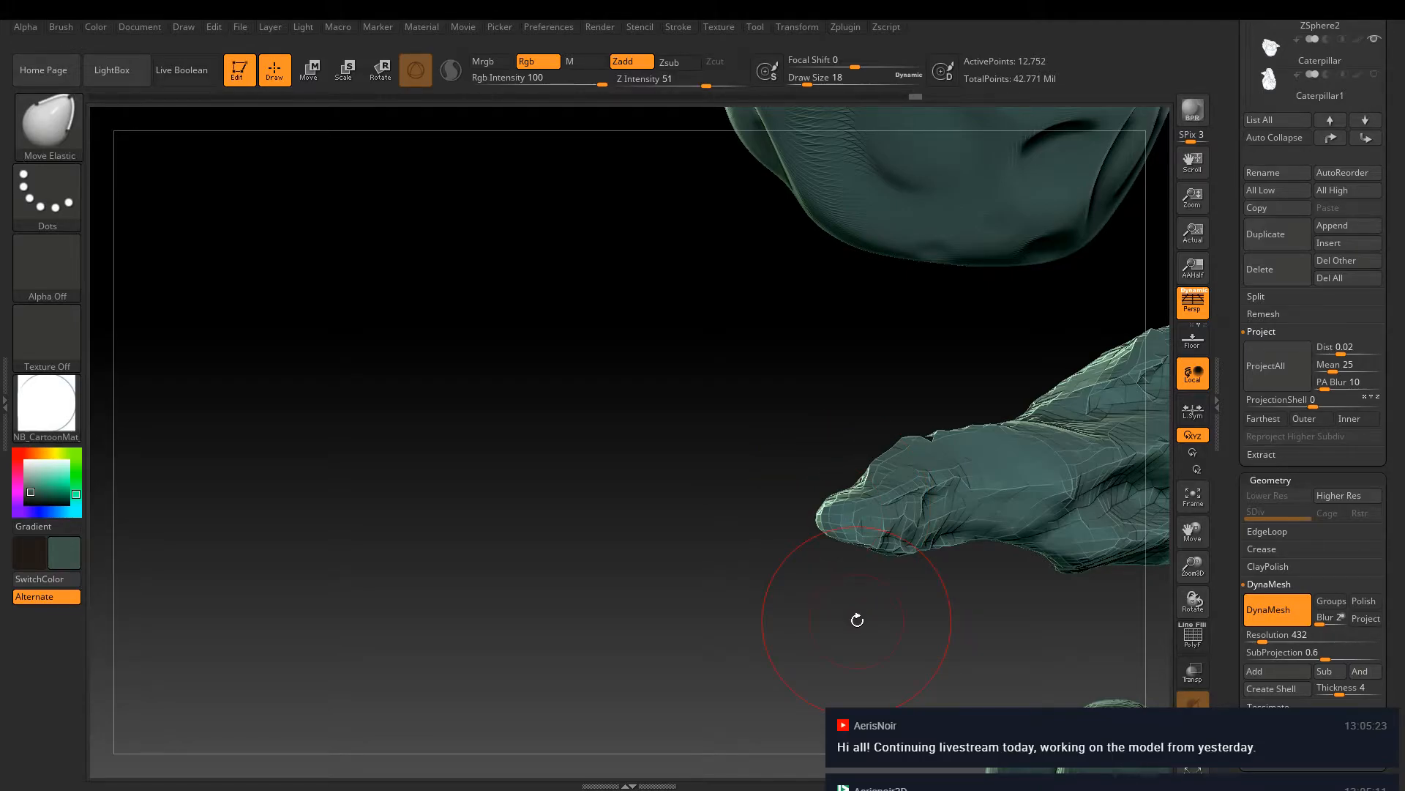
left_click_drag(857, 620, 852, 523)
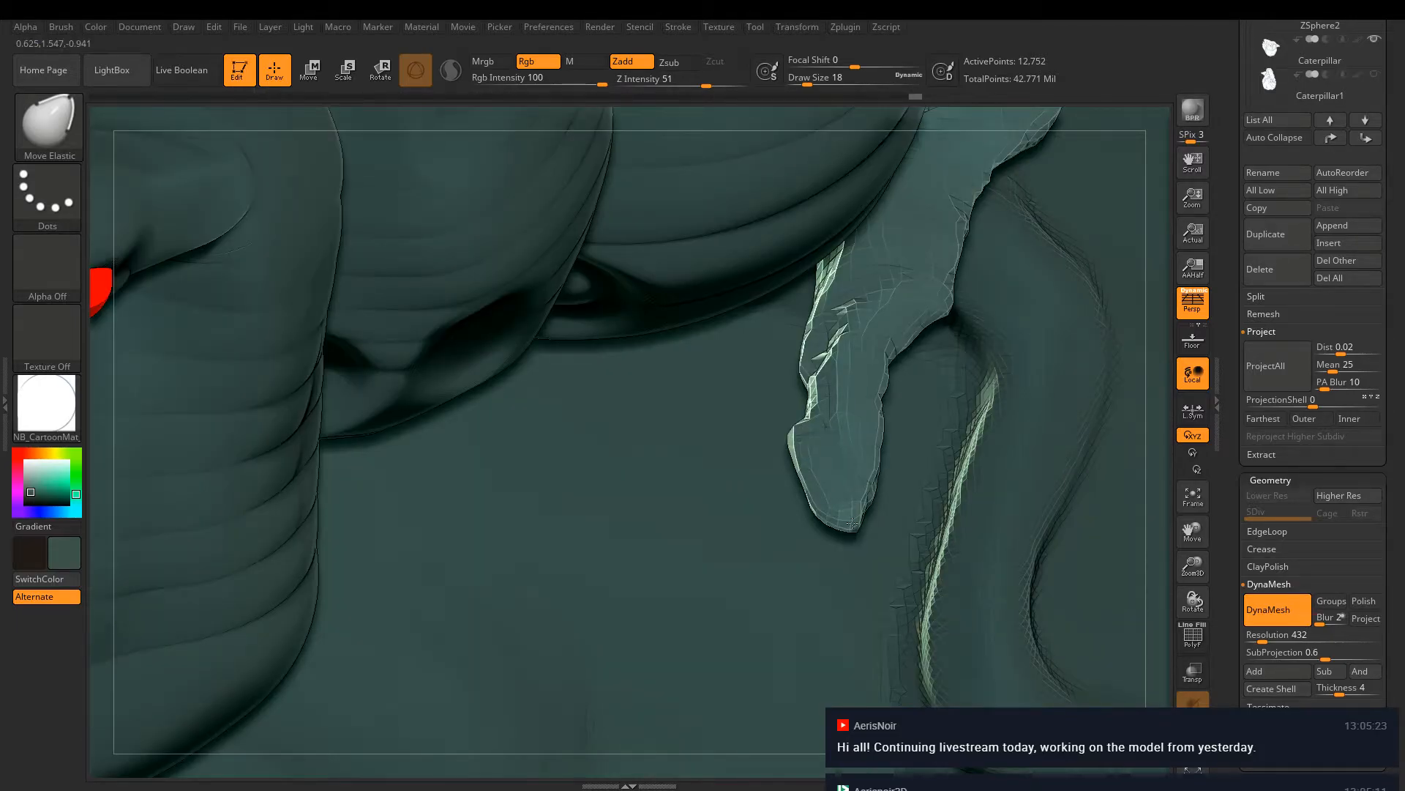
left_click_drag(852, 523, 849, 528)
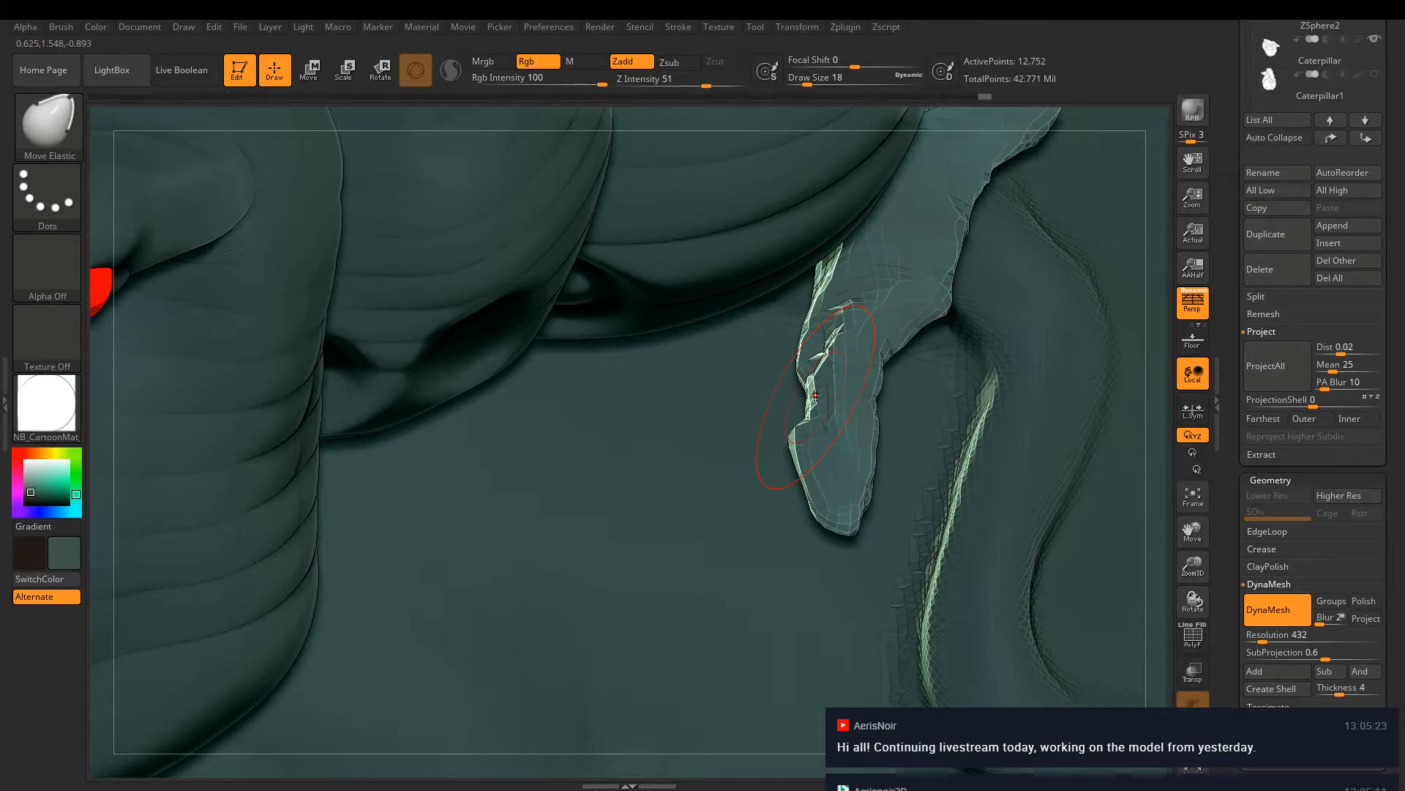
right_click_drag(815, 395, 825, 383)
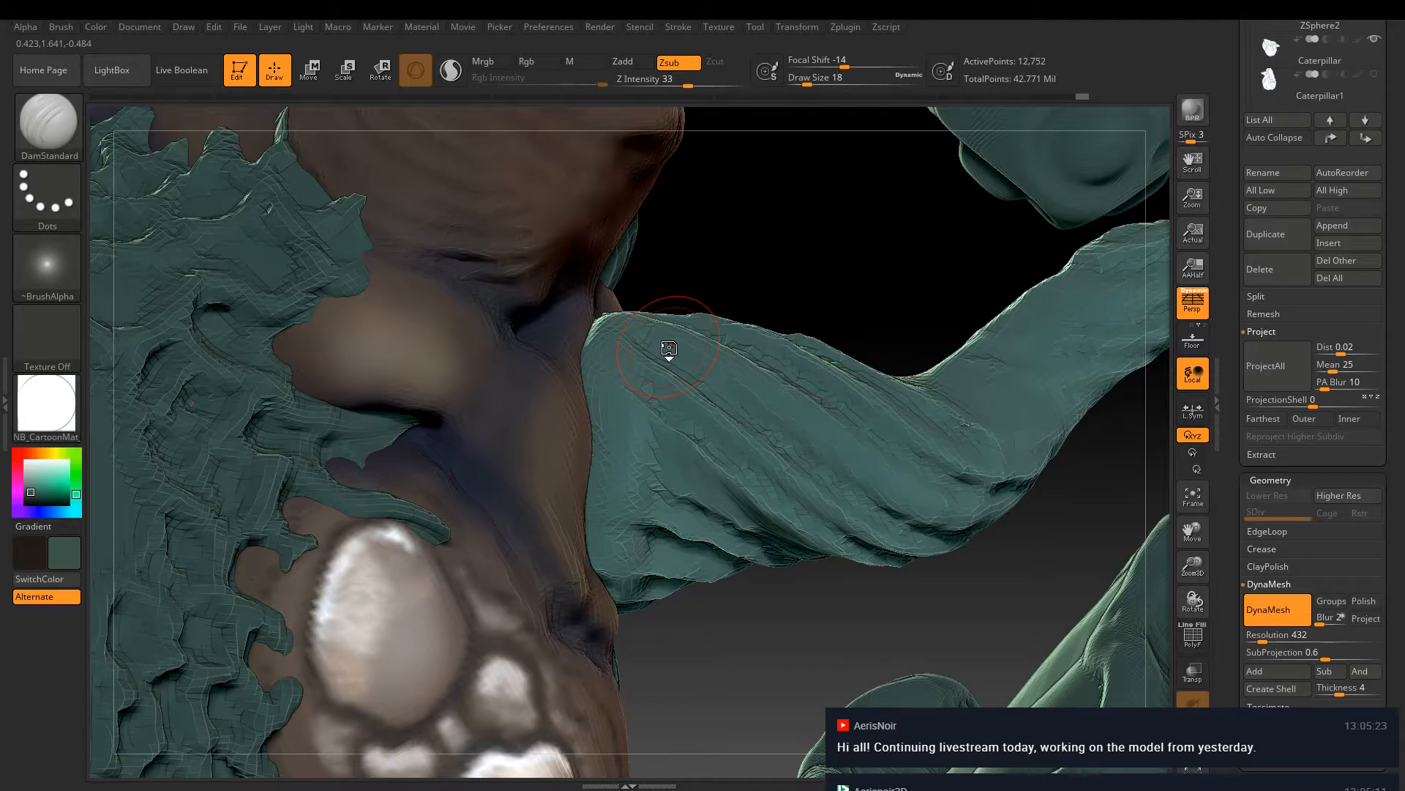
Carve creases into the folds and around the rear base of the side horn using DamStandard at draw size 18
left_click_drag(668, 512, 639, 574)
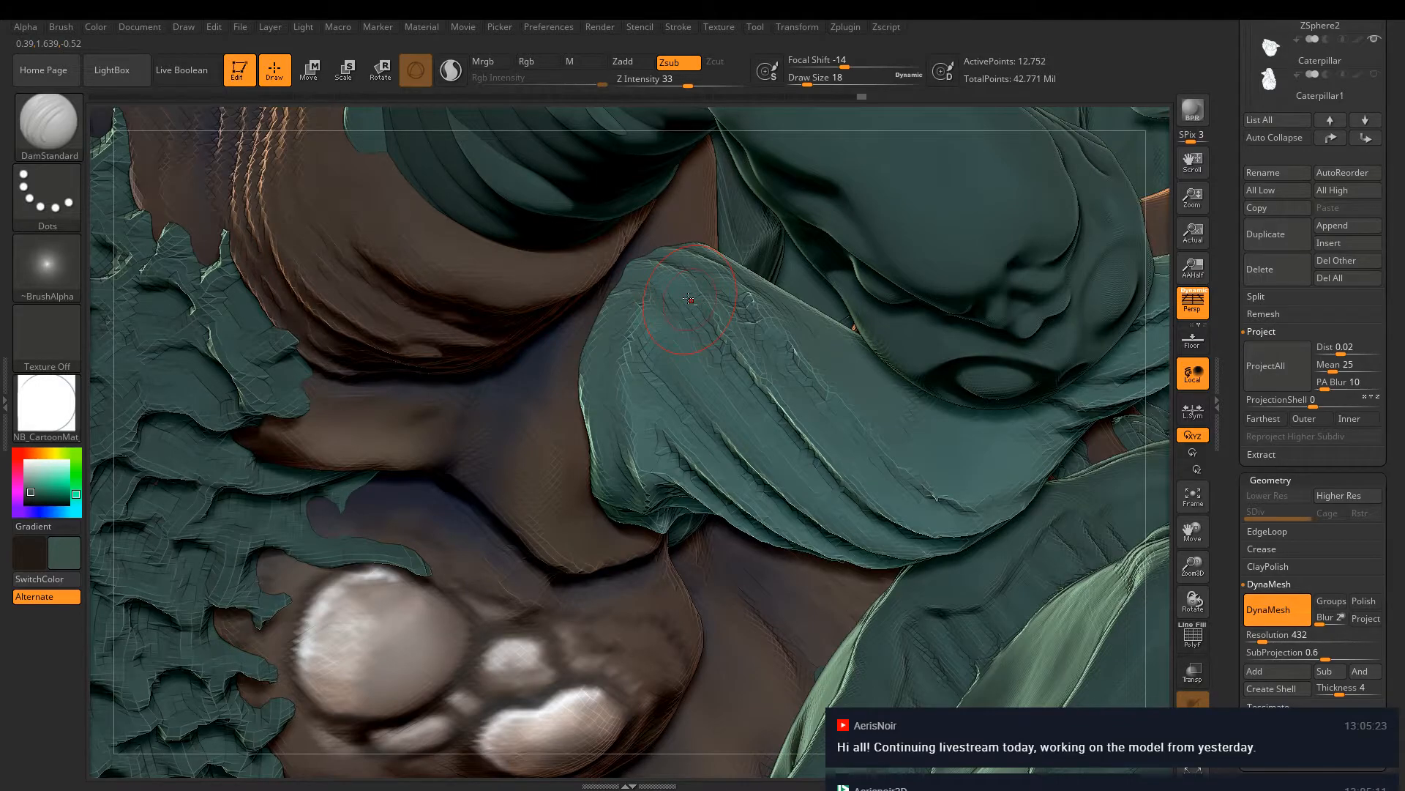
right_click_drag(688, 298, 691, 372)
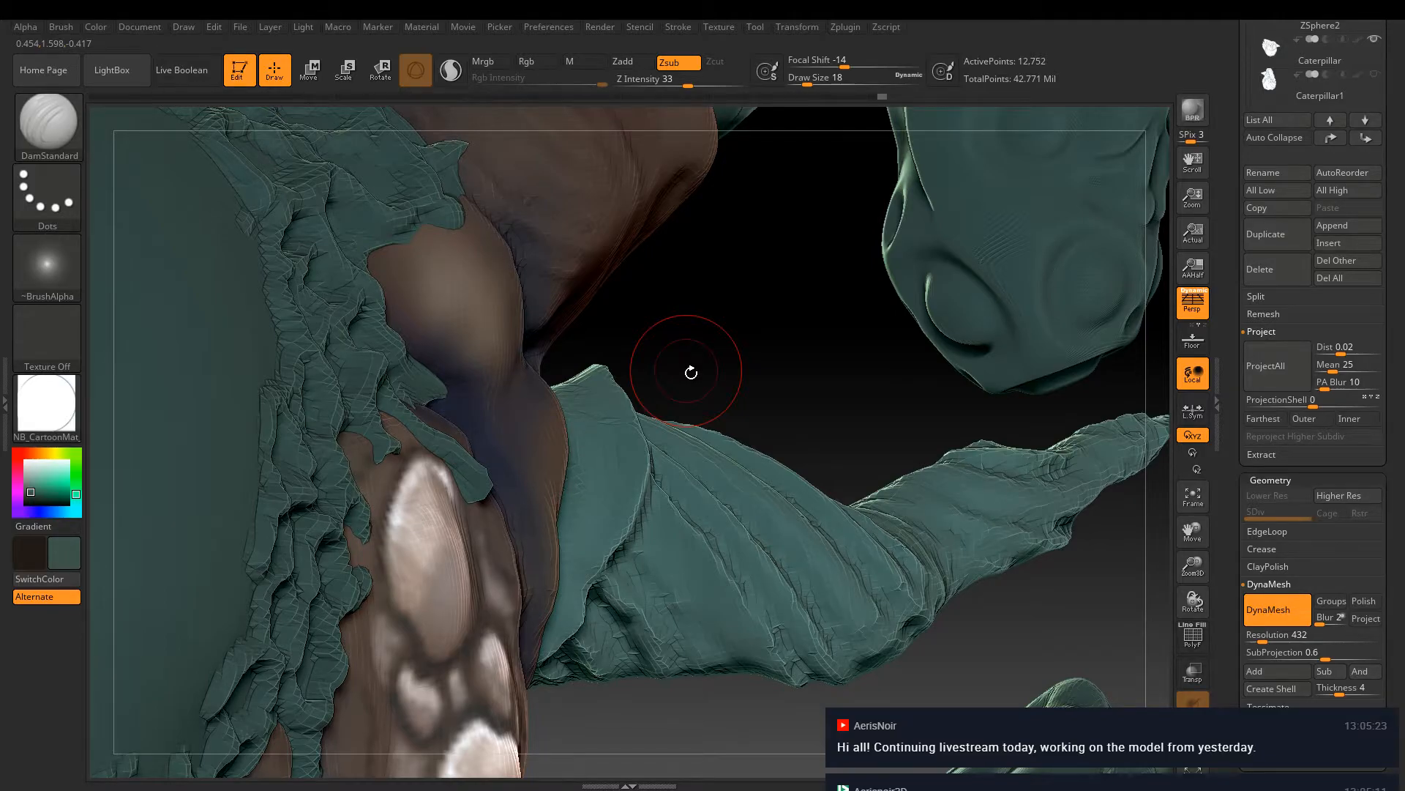
left_click_drag(691, 372, 891, 563)
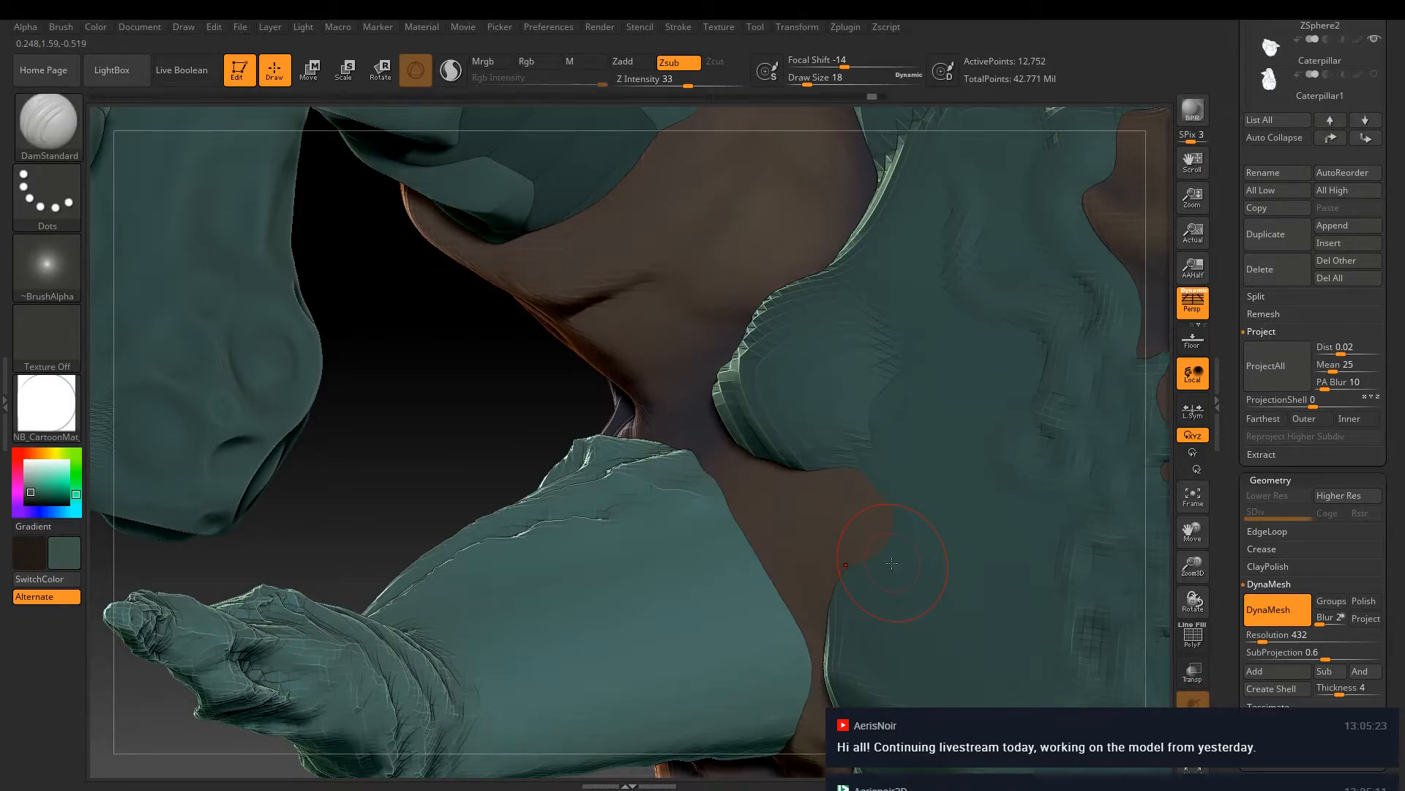
right_click_drag(892, 563, 843, 532)
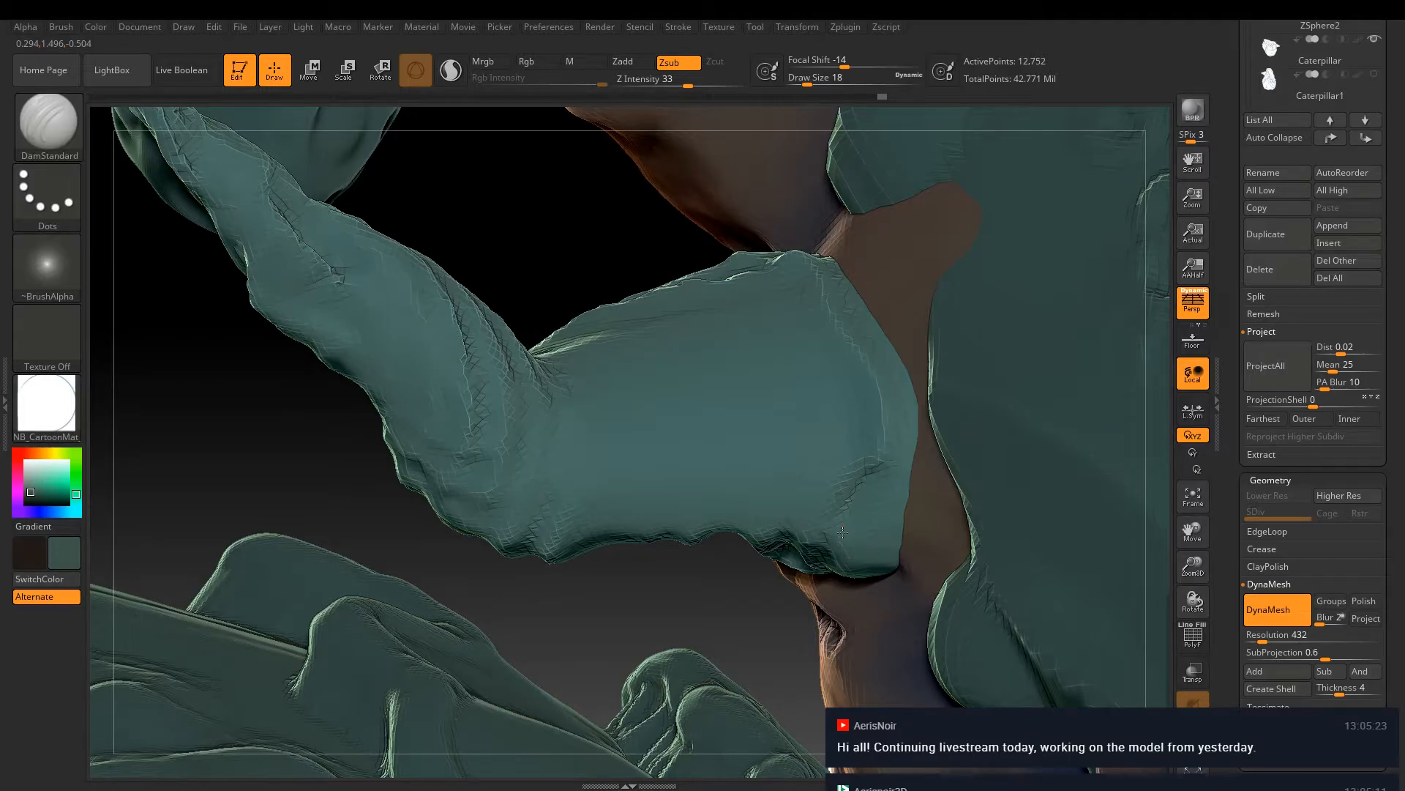
right_click_drag(843, 532, 751, 331)
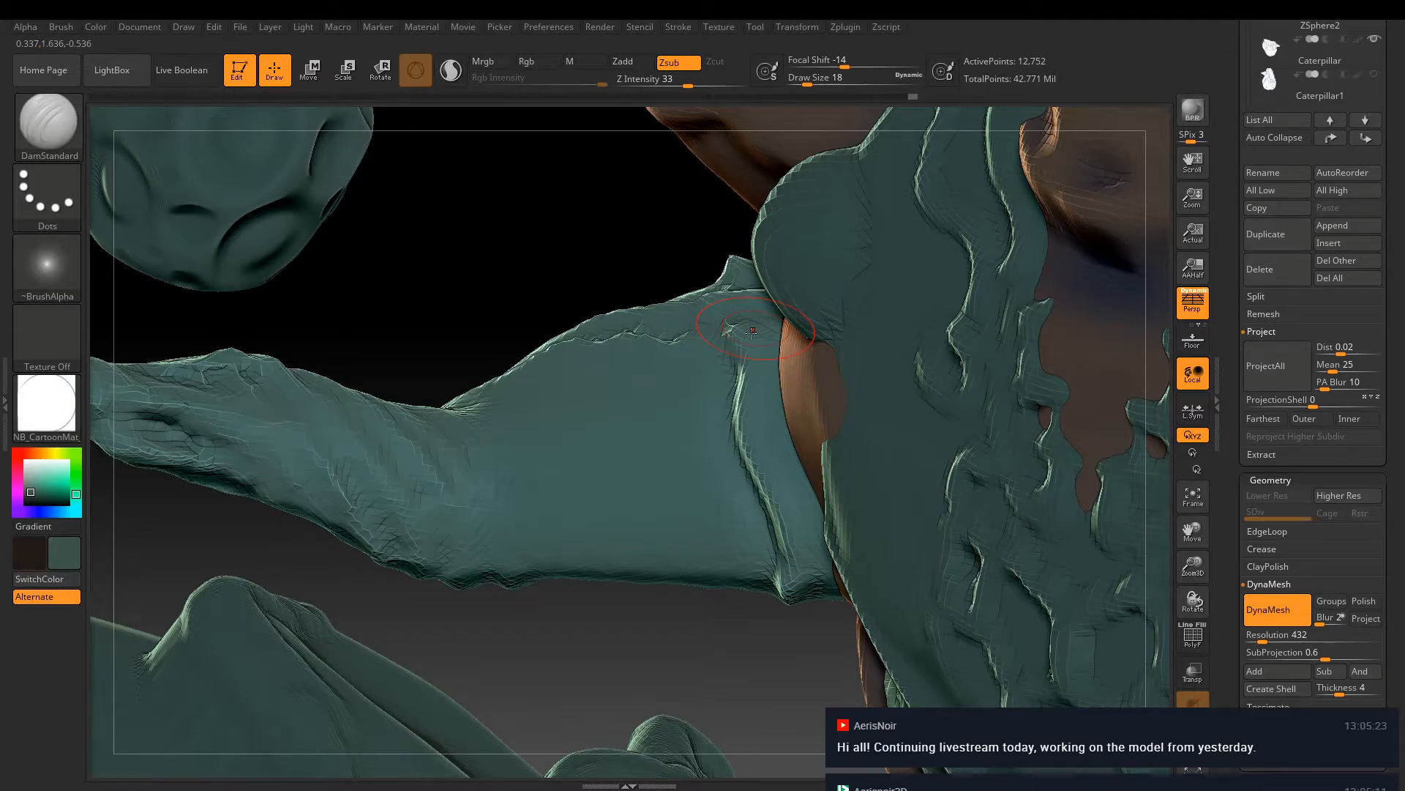
Build up curved ridges across the rear and upper base of the side horn using ClayBuildup at draw size 38
key("bracketright")
key("bracketright")
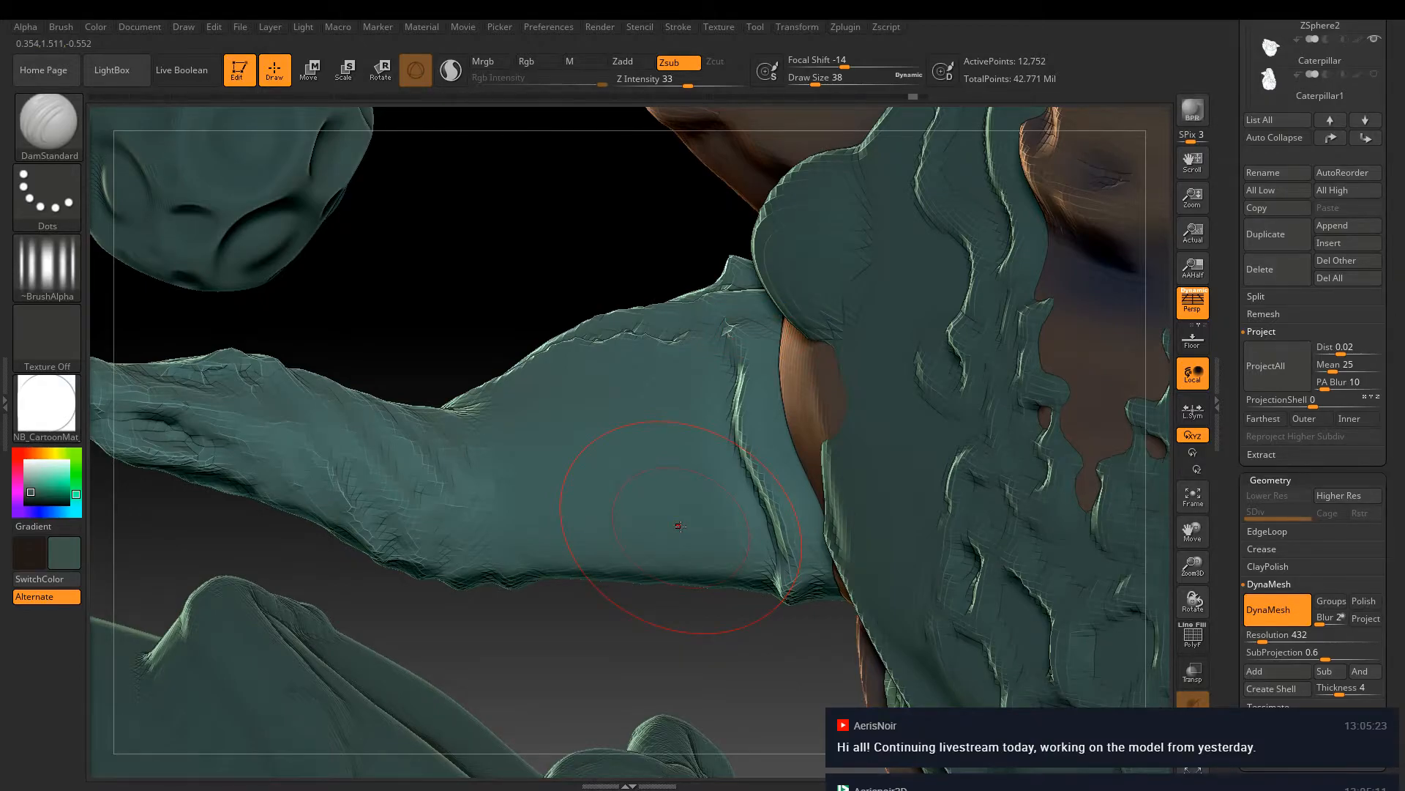
key("b")
key("c")
key("b")
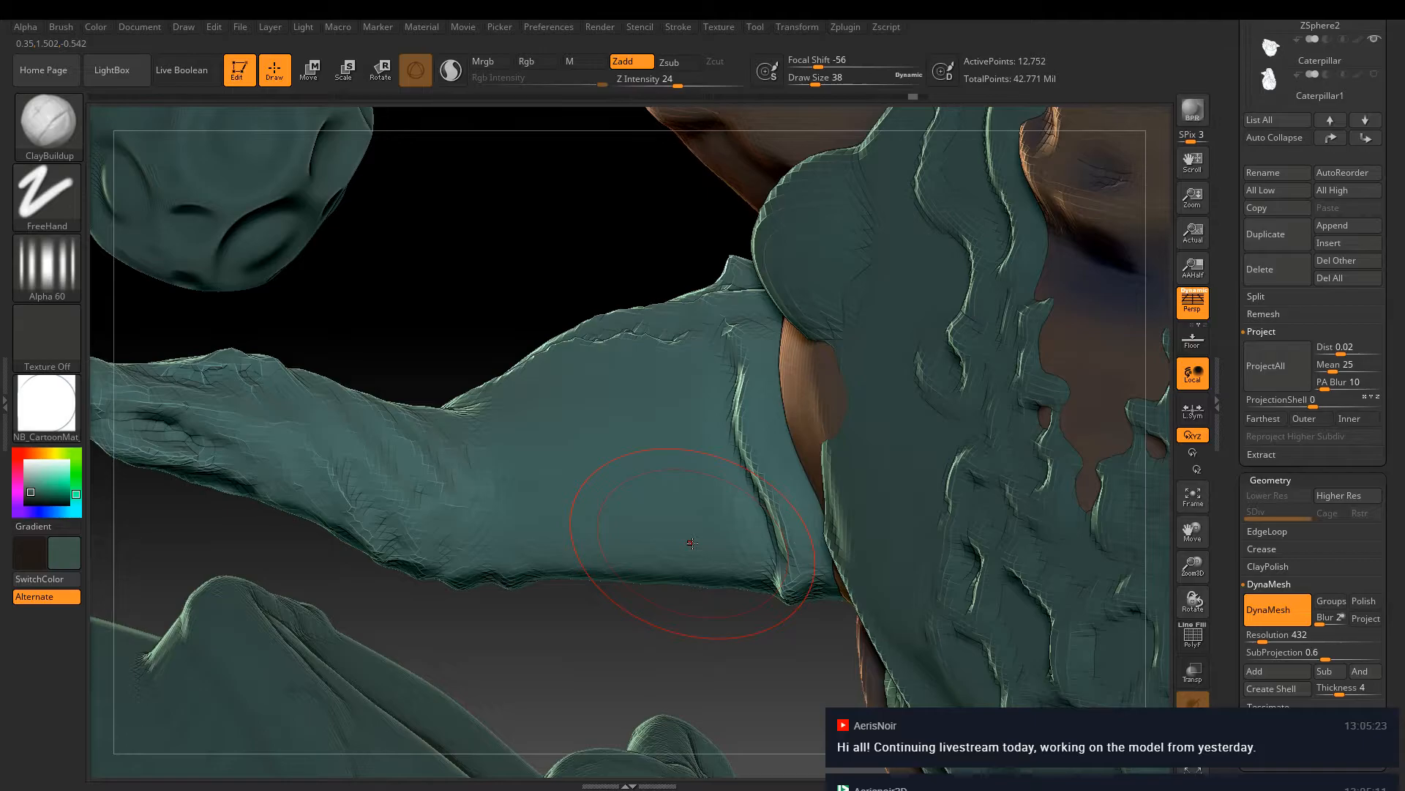
left_click_drag(516, 307, 447, 354)
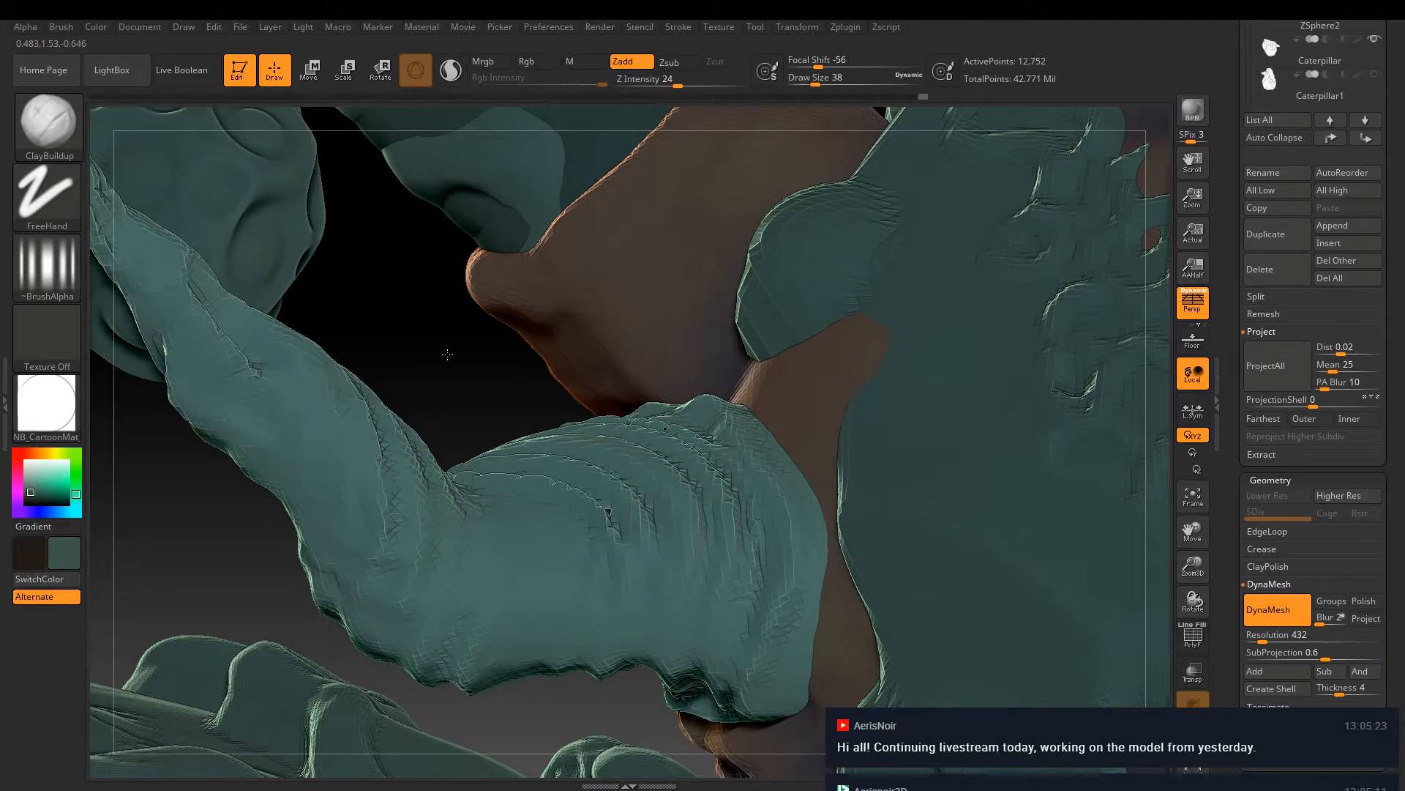
left_click_drag(447, 354, 722, 384)
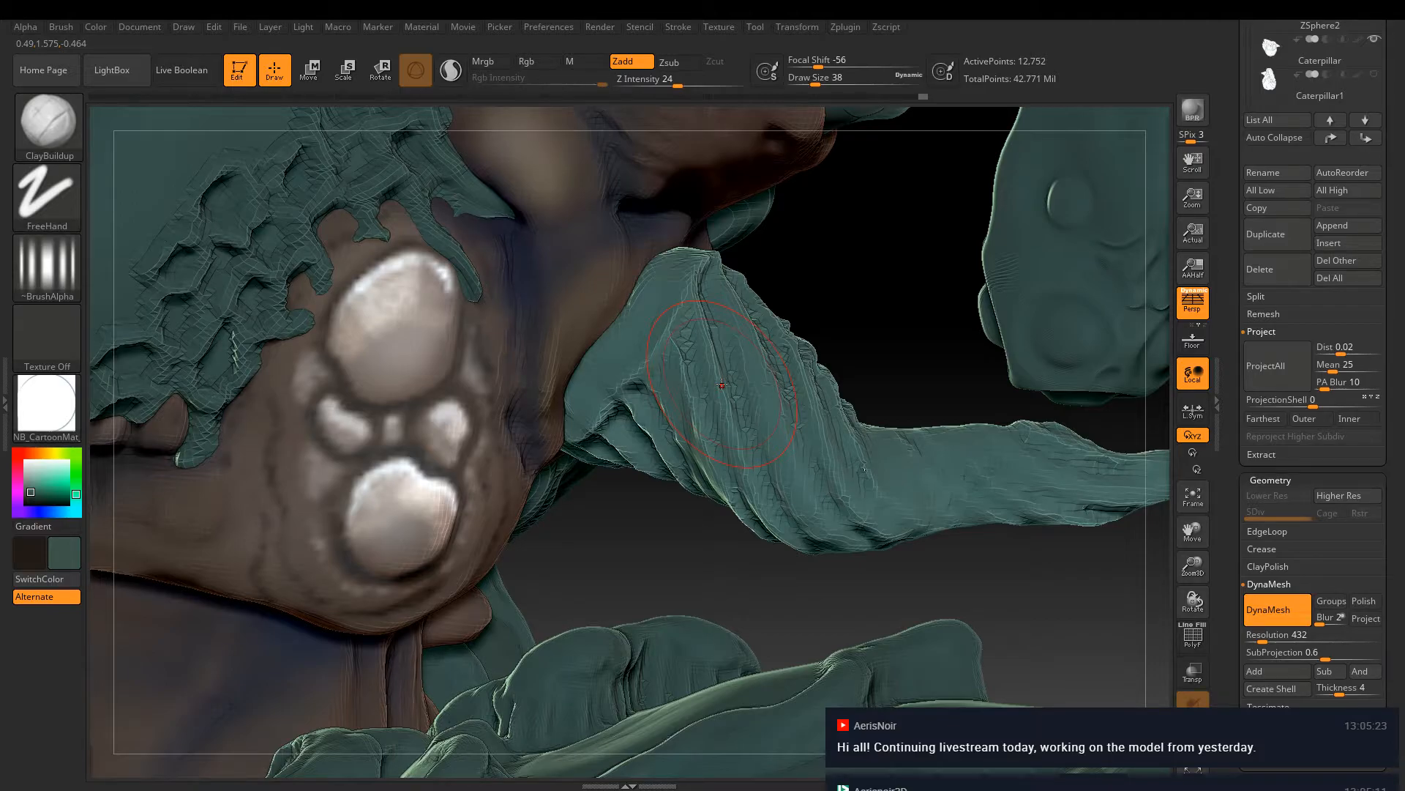
Remesh the side horn with DynaMesh at resolution 432 and reshape its upper base using TrimSmoothBorder and ClayBuildup at draw size 18
key("ctrl")
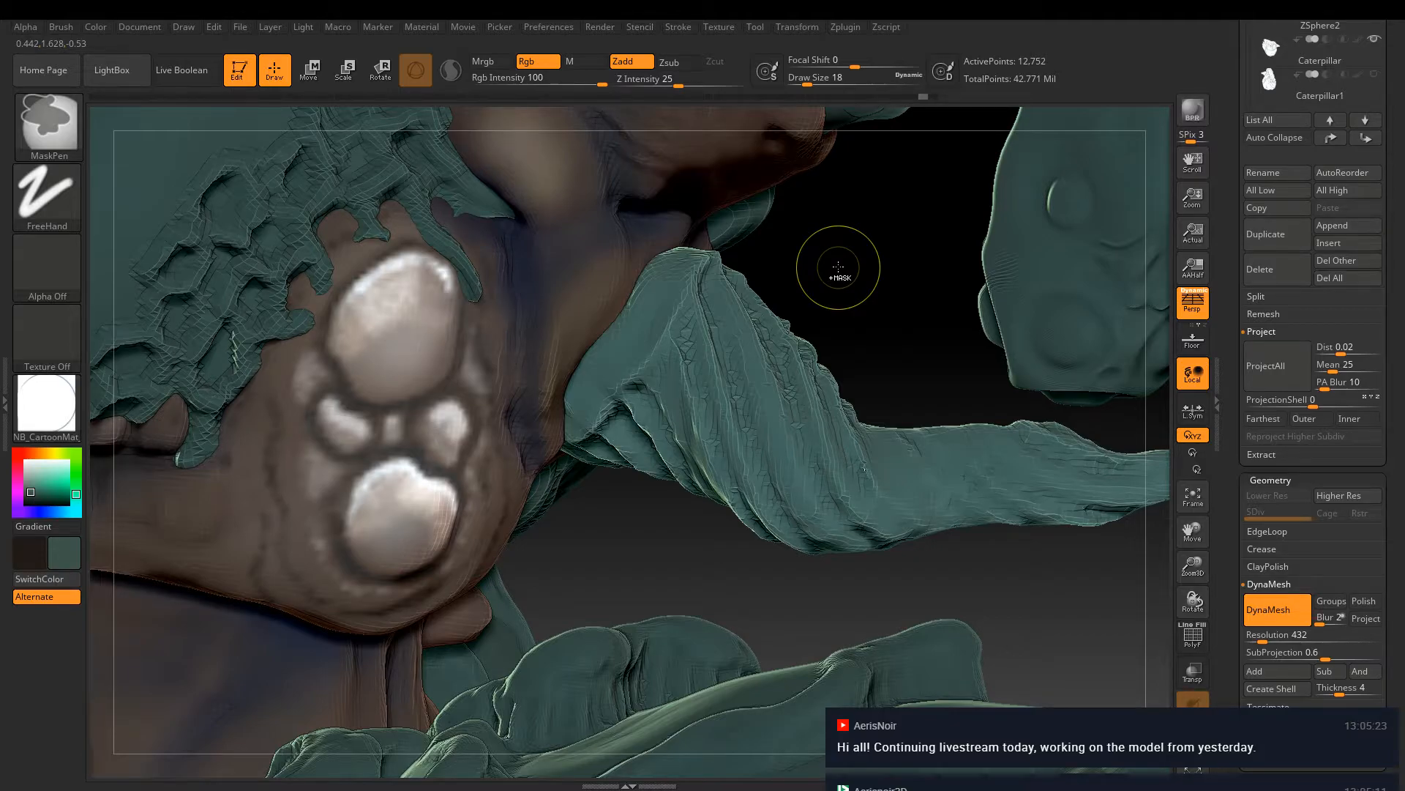
key("shift")
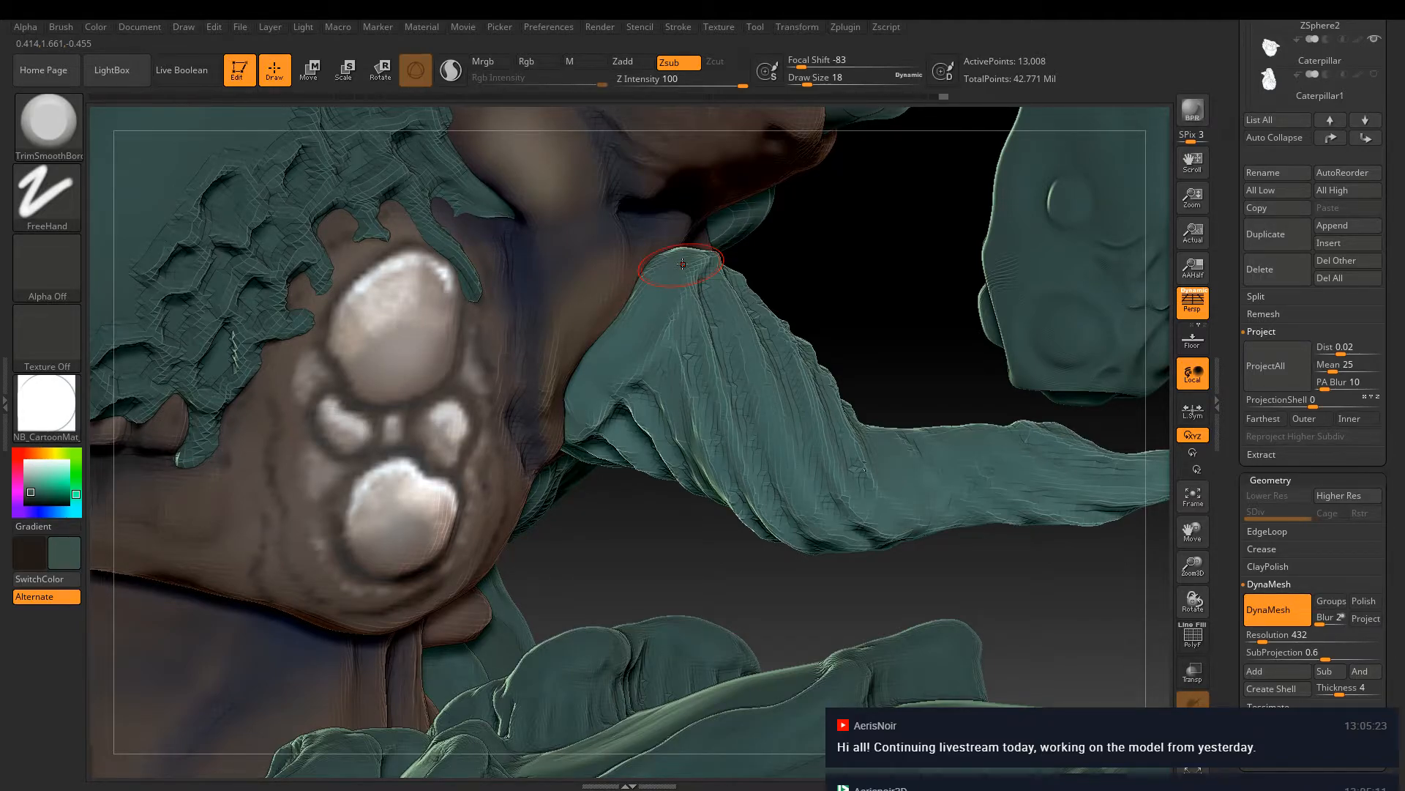
key("ctrl+shift+z")
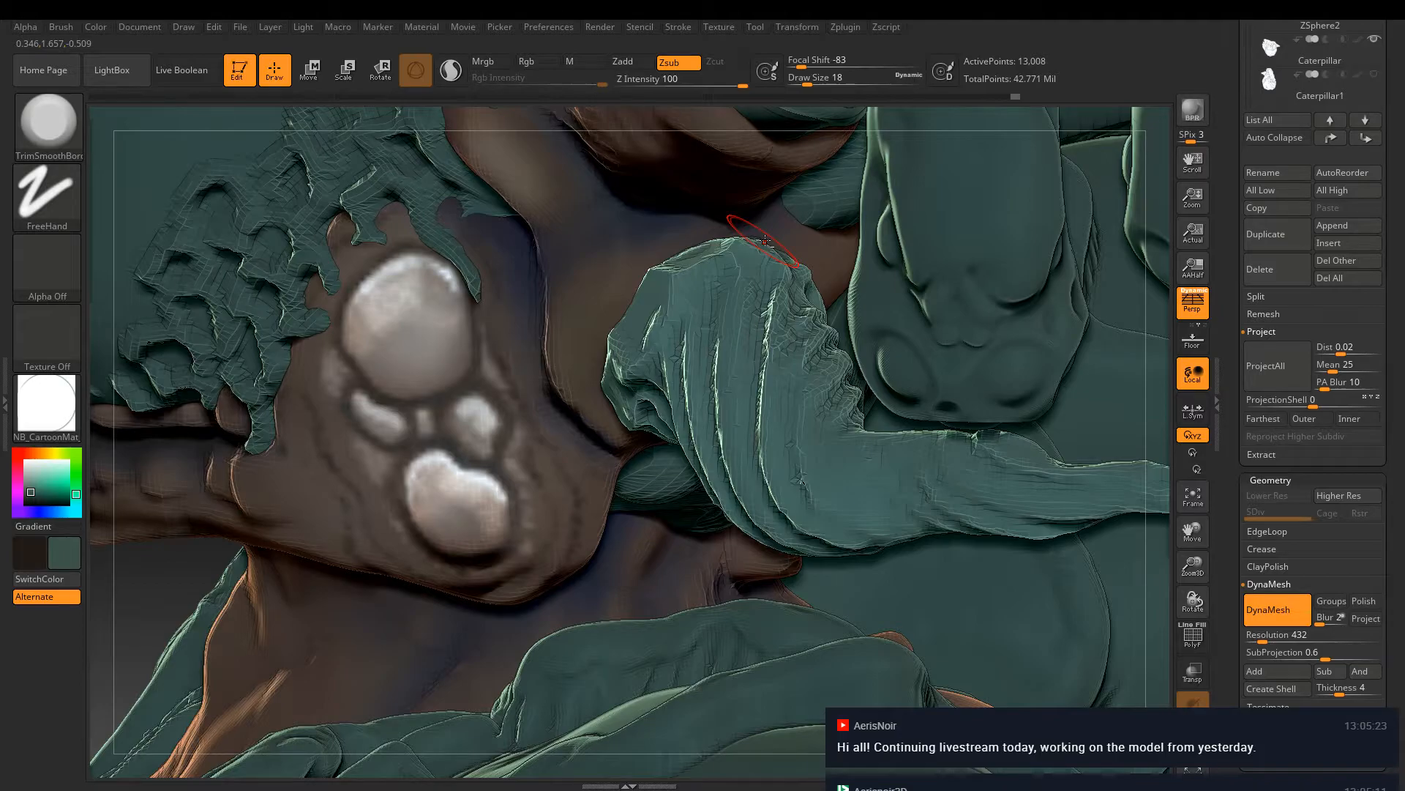
key("ctrl+shift+z")
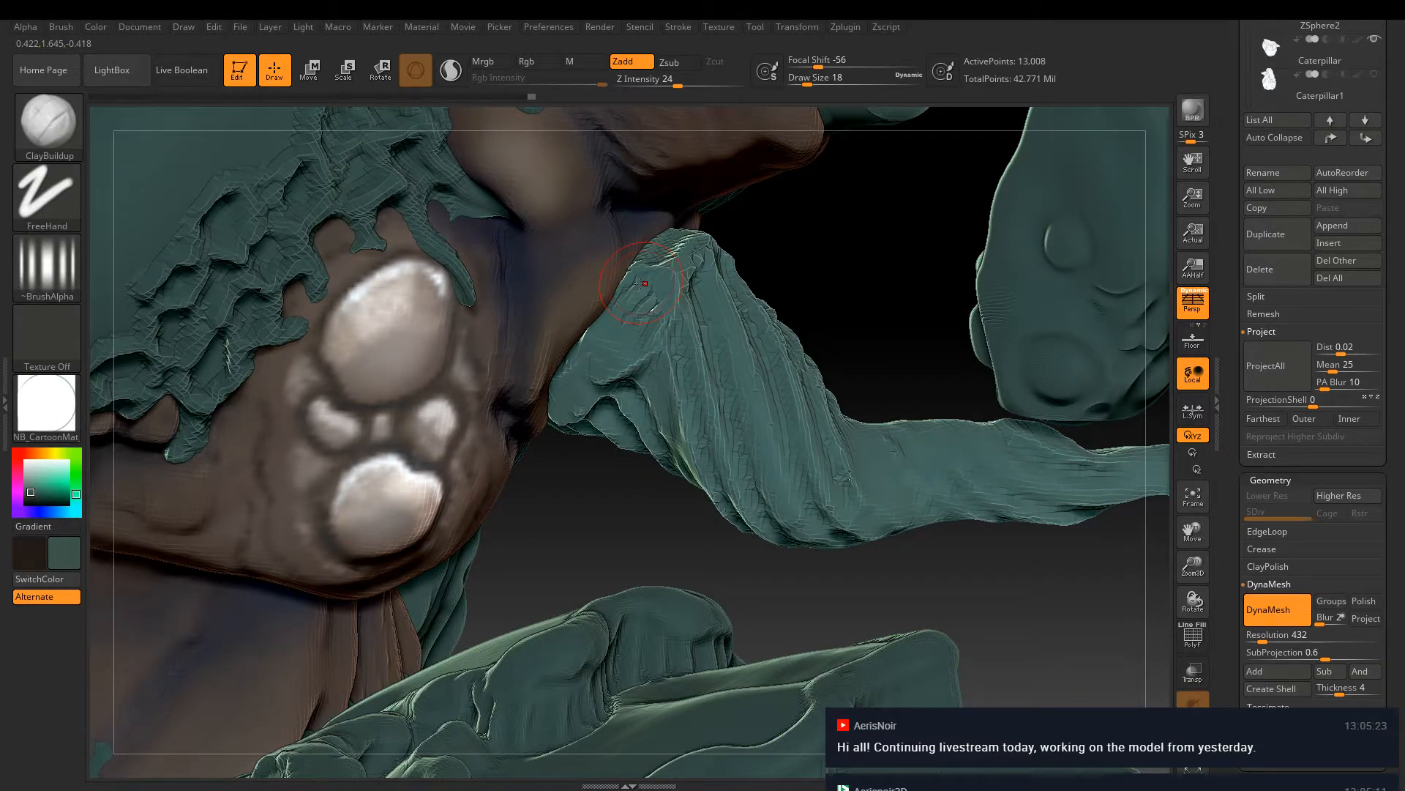
left_click_drag(639, 283, 586, 360)
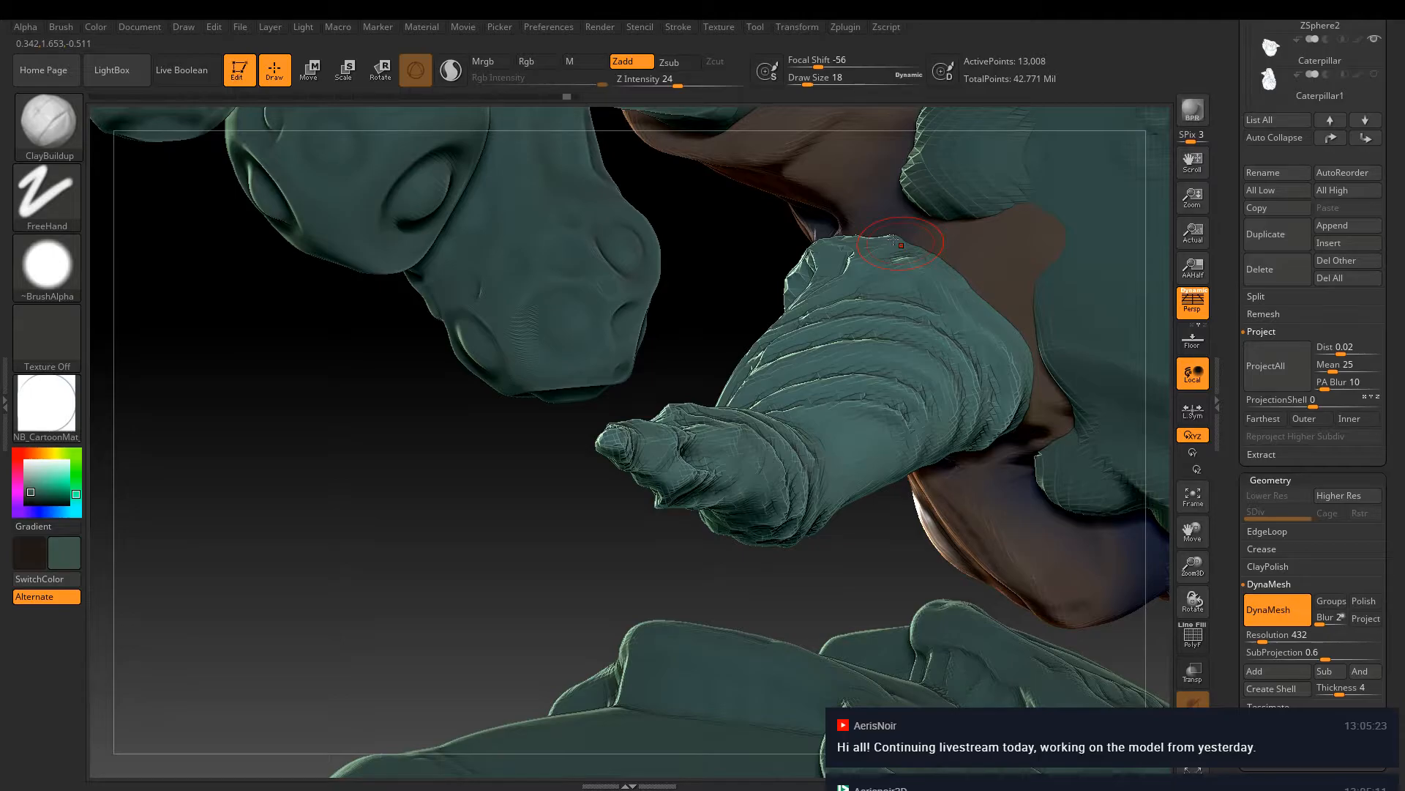
Sharpen the fold edges at the side horn's base using Pinch at draw size 9 and Z intensity 15
key("b")
key("p")
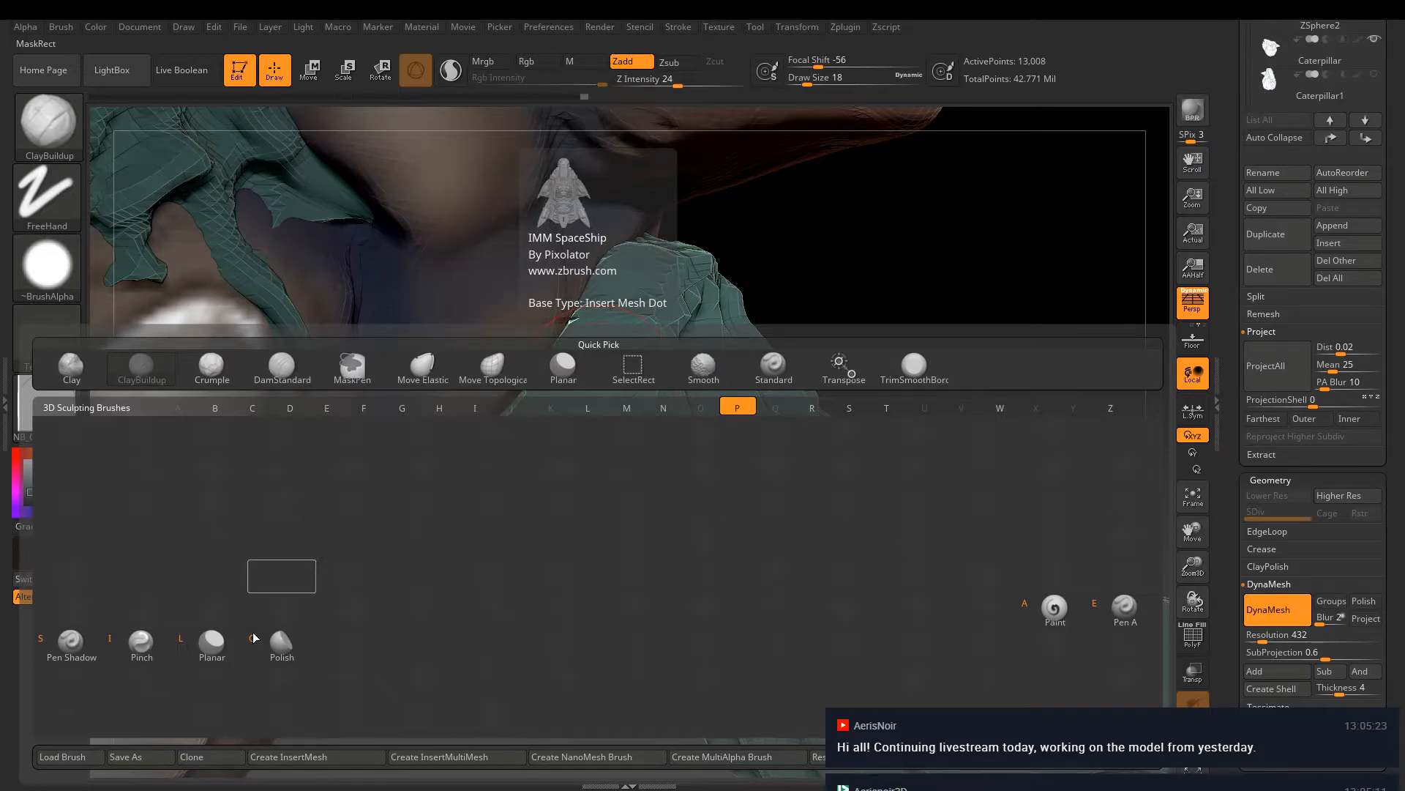
key("i")
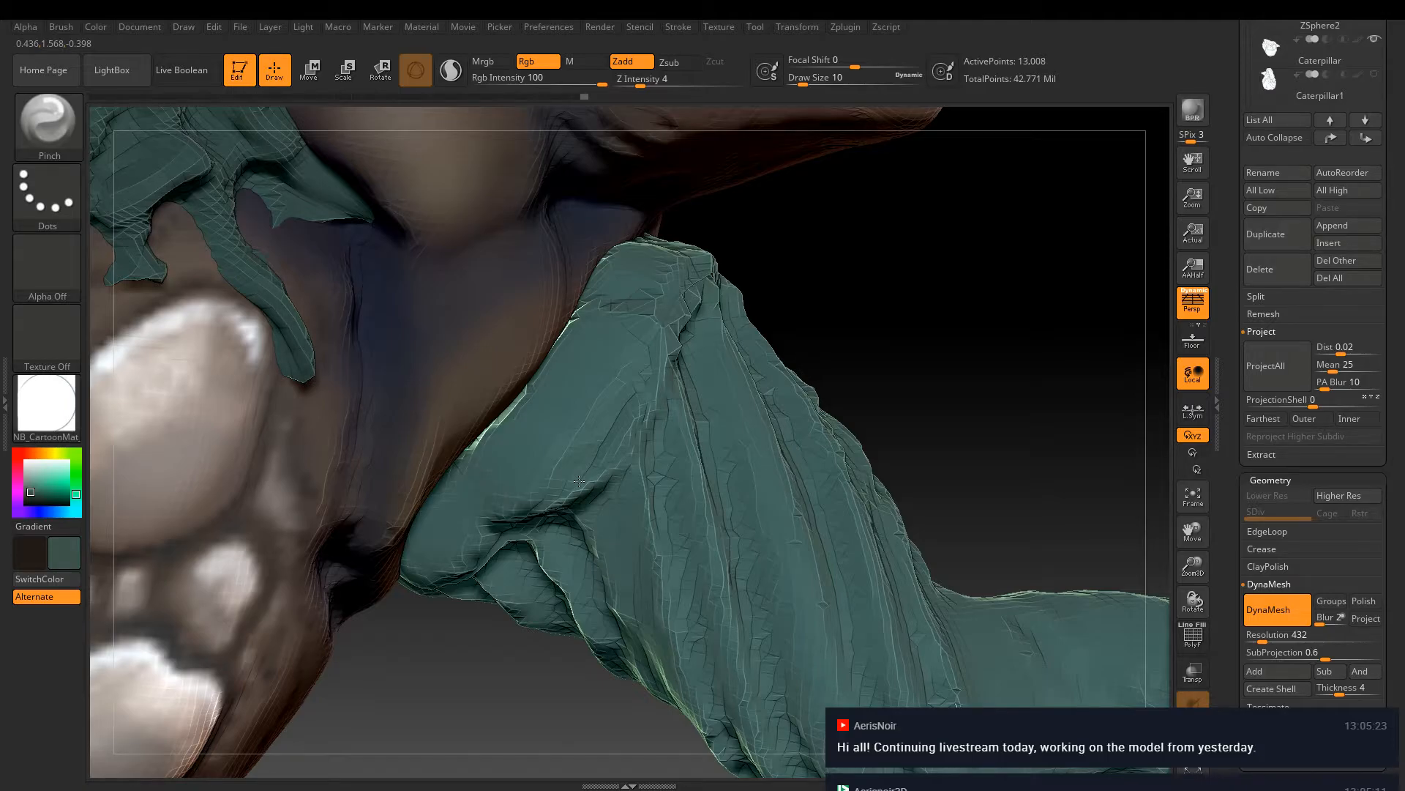
left_click_drag(580, 481, 576, 487)
left_click_drag(653, 371, 609, 476)
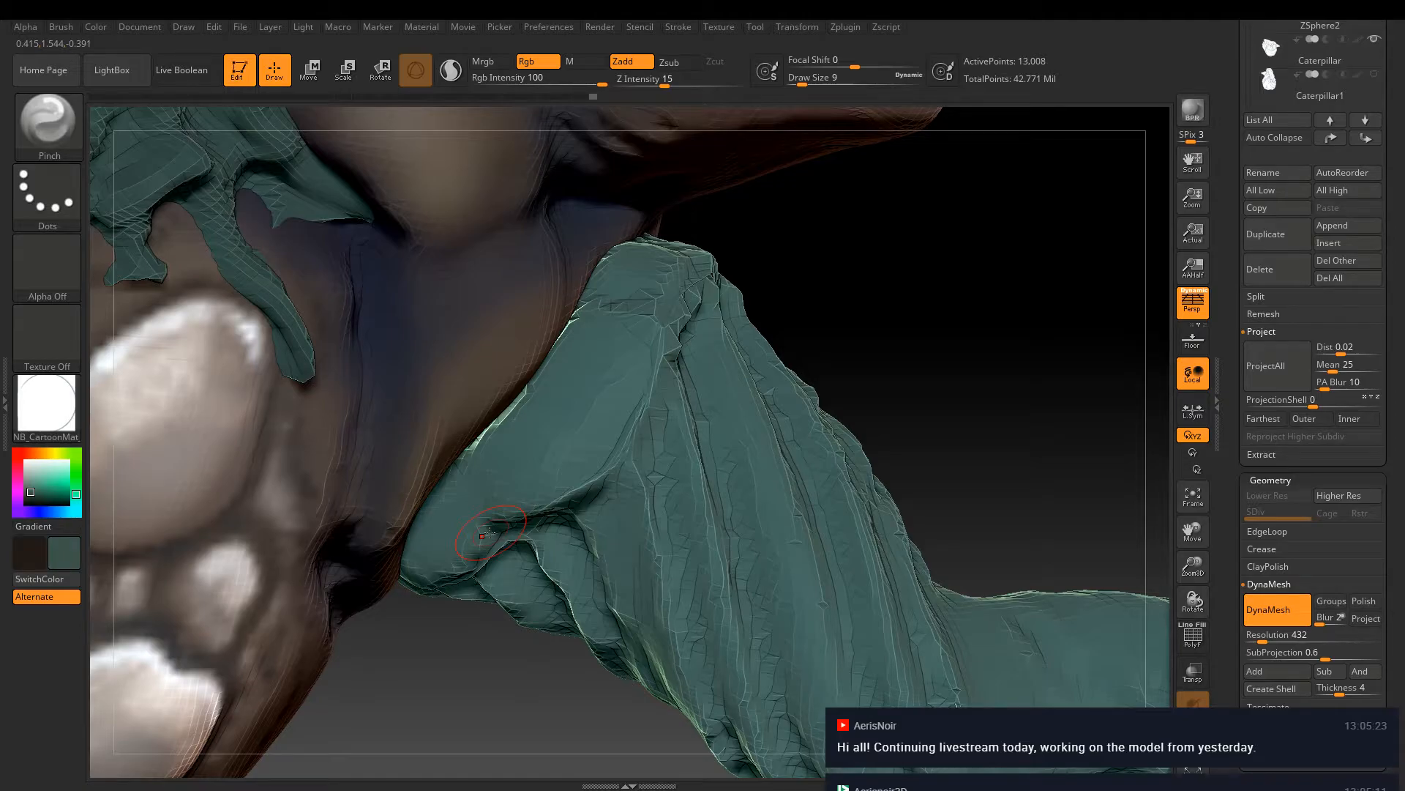
left_click_drag(481, 536, 638, 426)
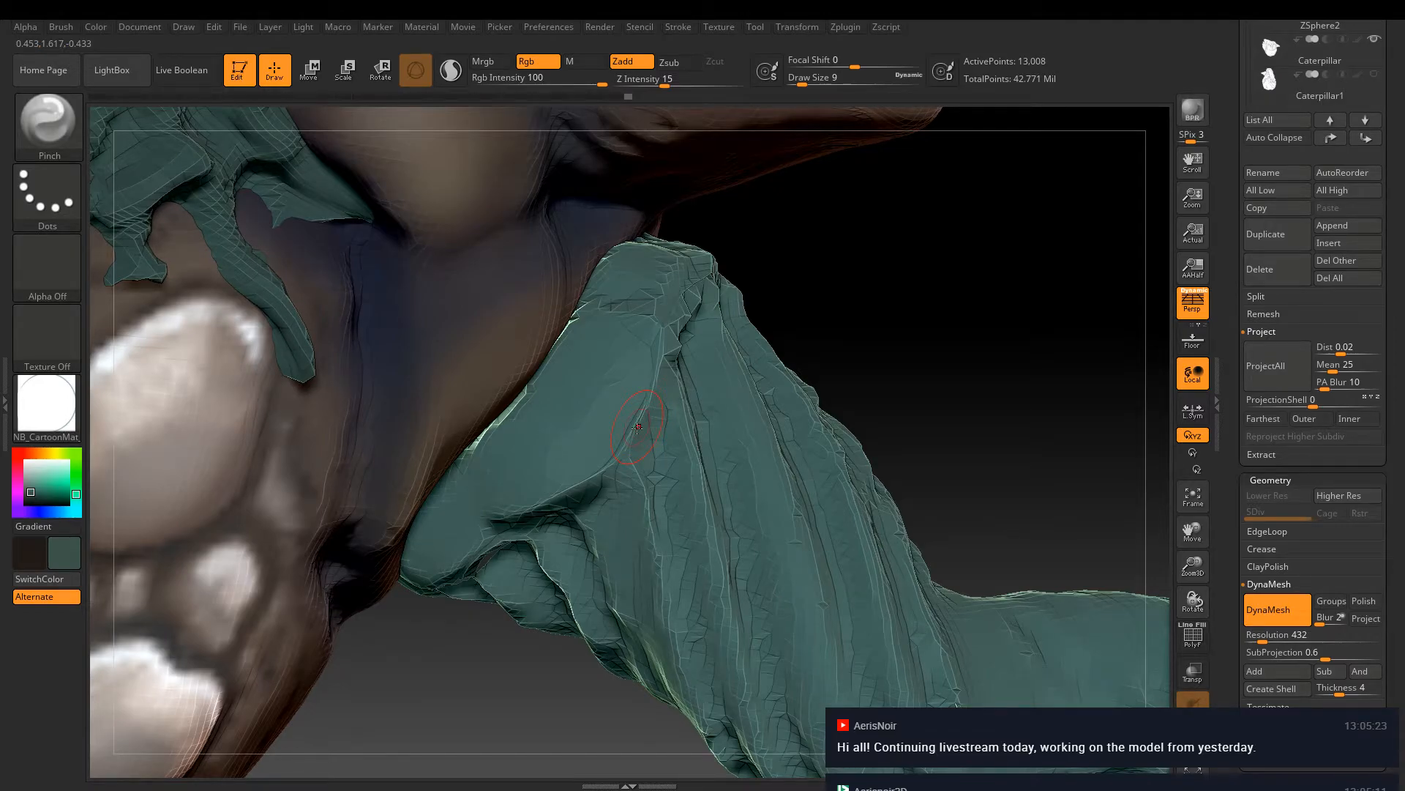
Remesh the side horn again with DynaMesh at resolution 432 and refine the rim and ridges around its base
right_click_drag(637, 427, 740, 266)
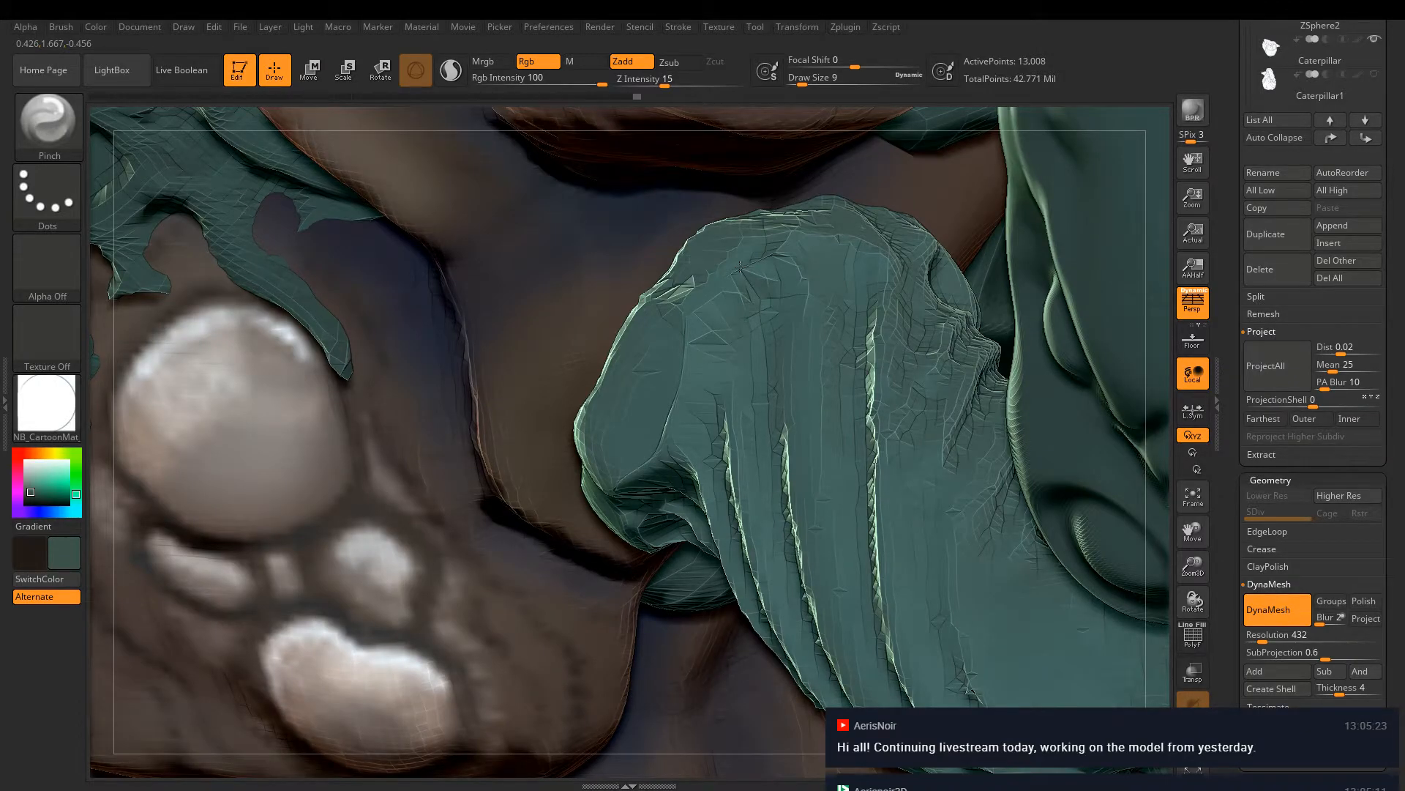
right_click_drag(739, 267, 820, 428)
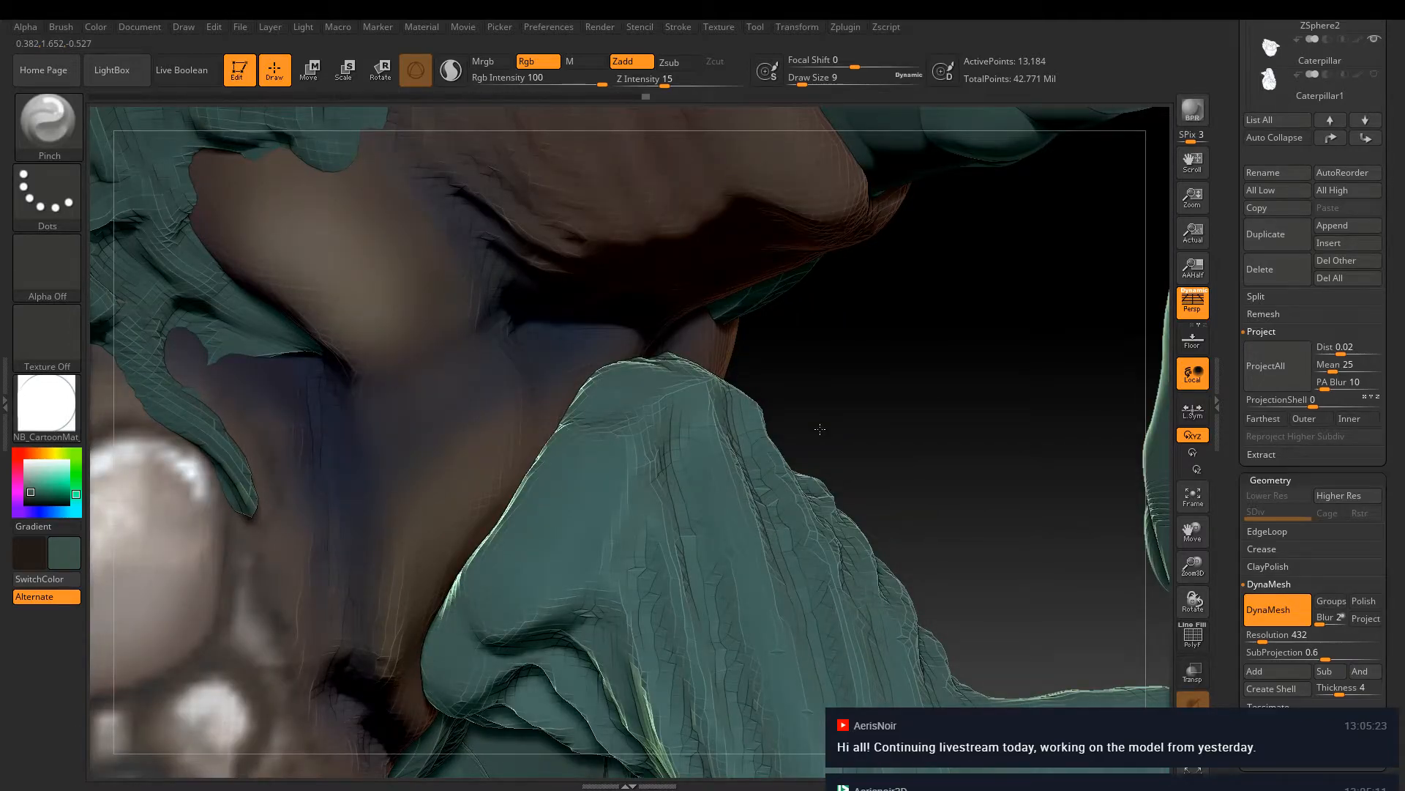
right_click_drag(820, 429, 691, 418)
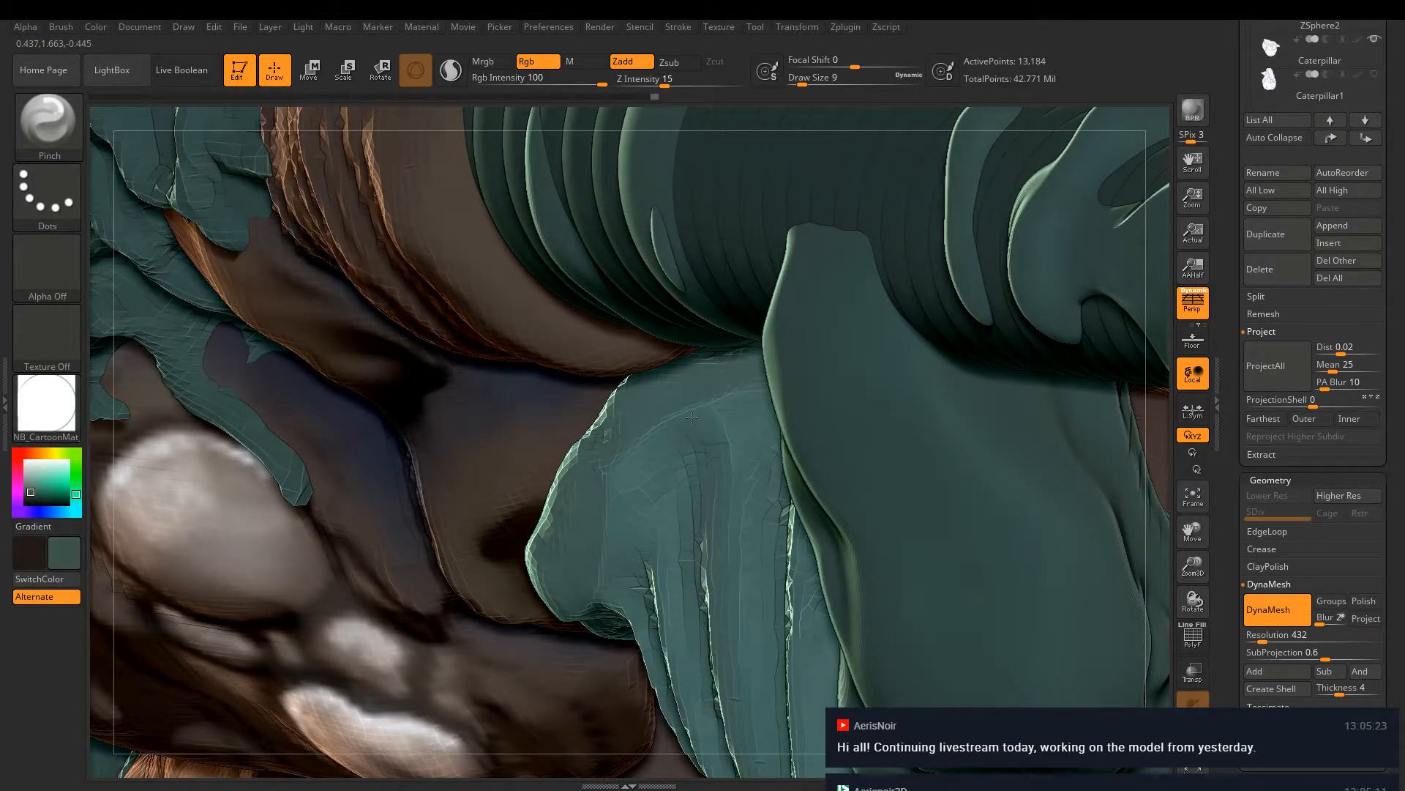
right_click_drag(692, 418, 747, 385)
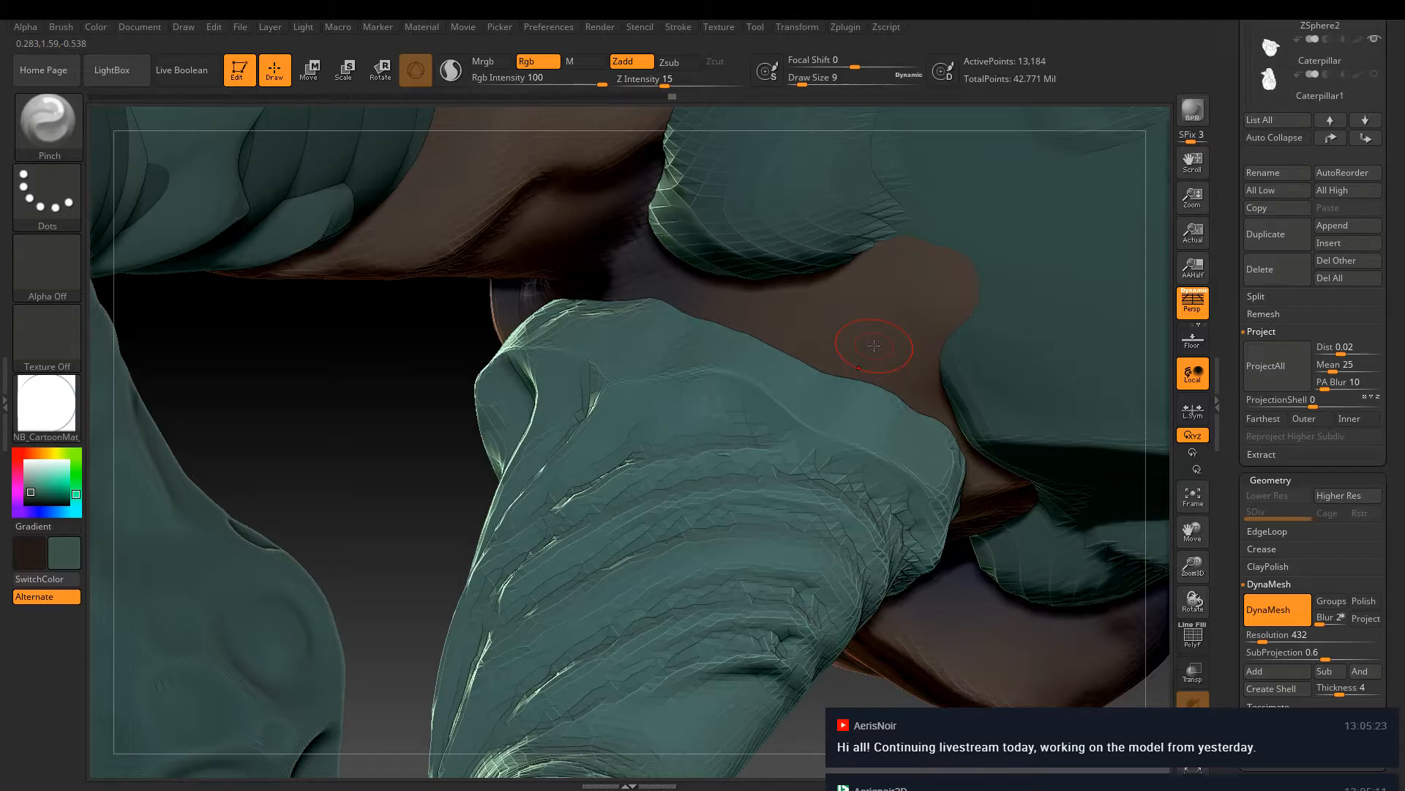
right_click_drag(874, 346, 762, 432)
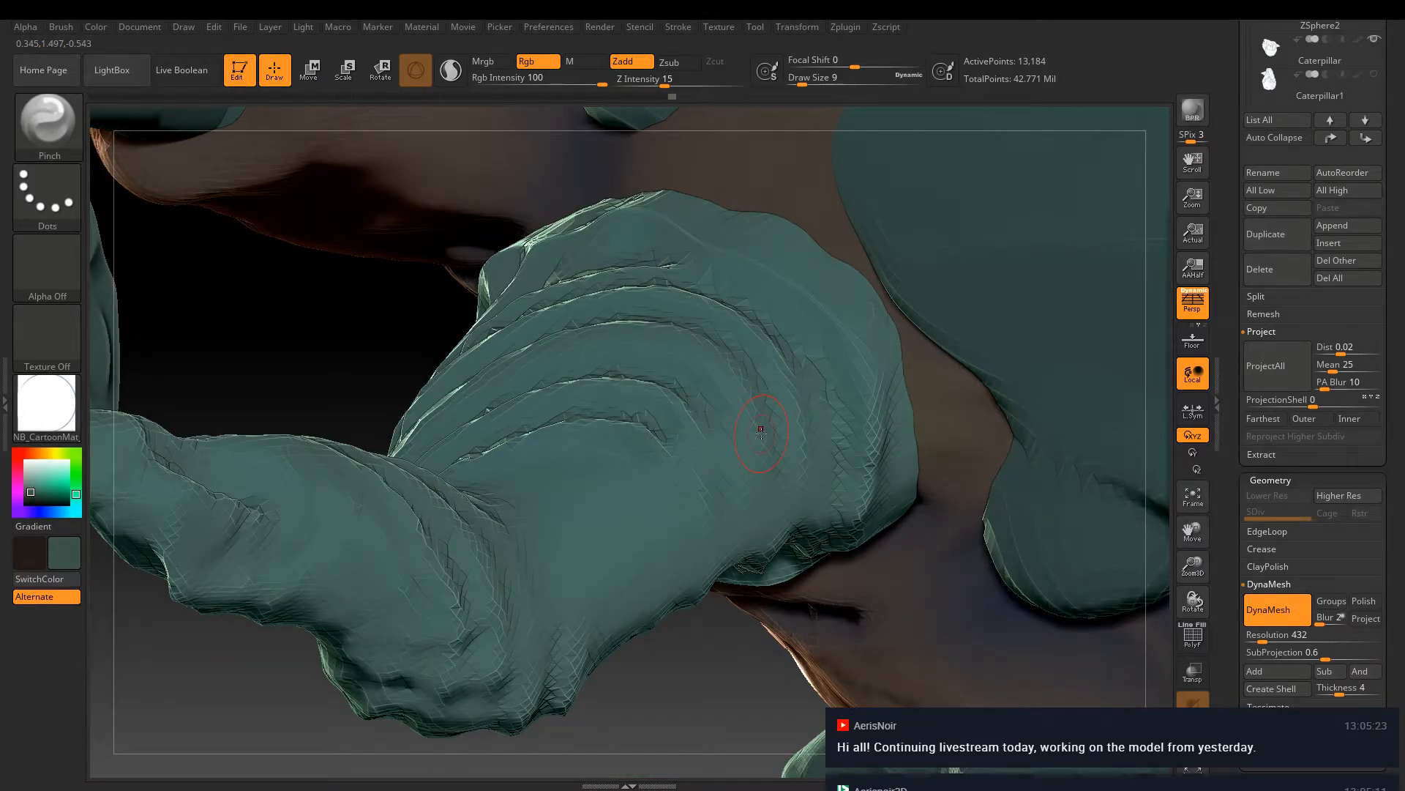
right_click_drag(761, 432, 797, 149)
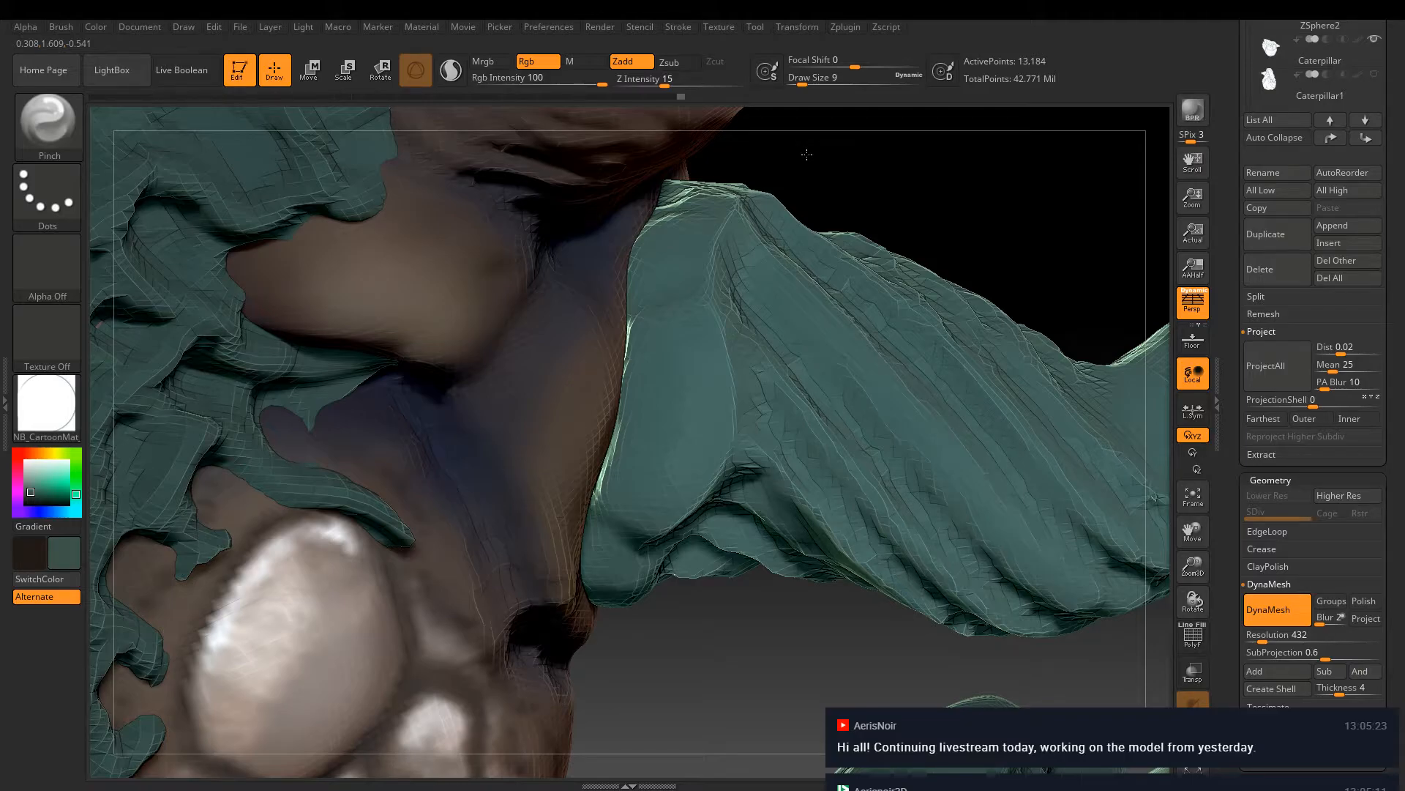
Remesh the small side horn with DynaMesh at resolution 568
right_click_drag(807, 154, 812, 117)
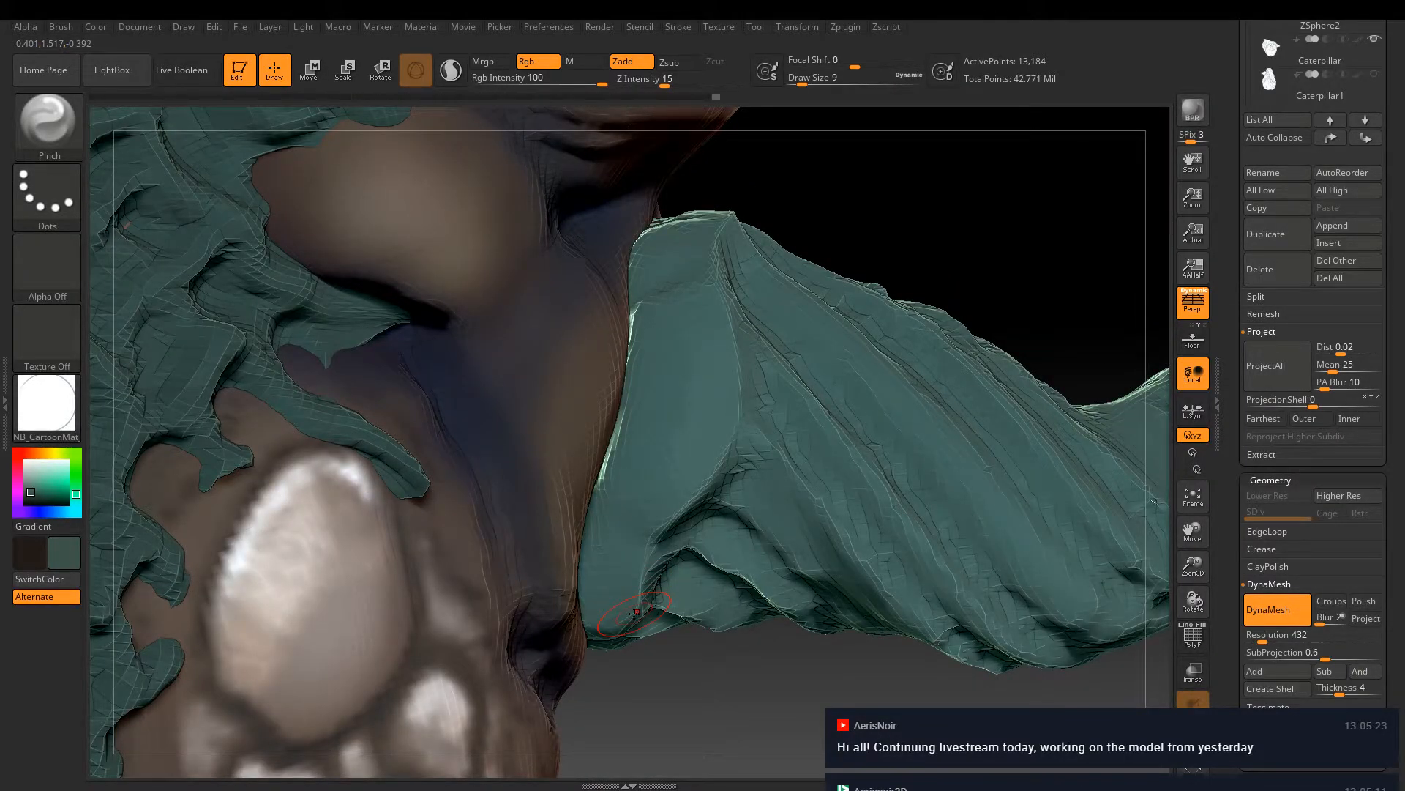
right_click_drag(636, 611, 941, 377)
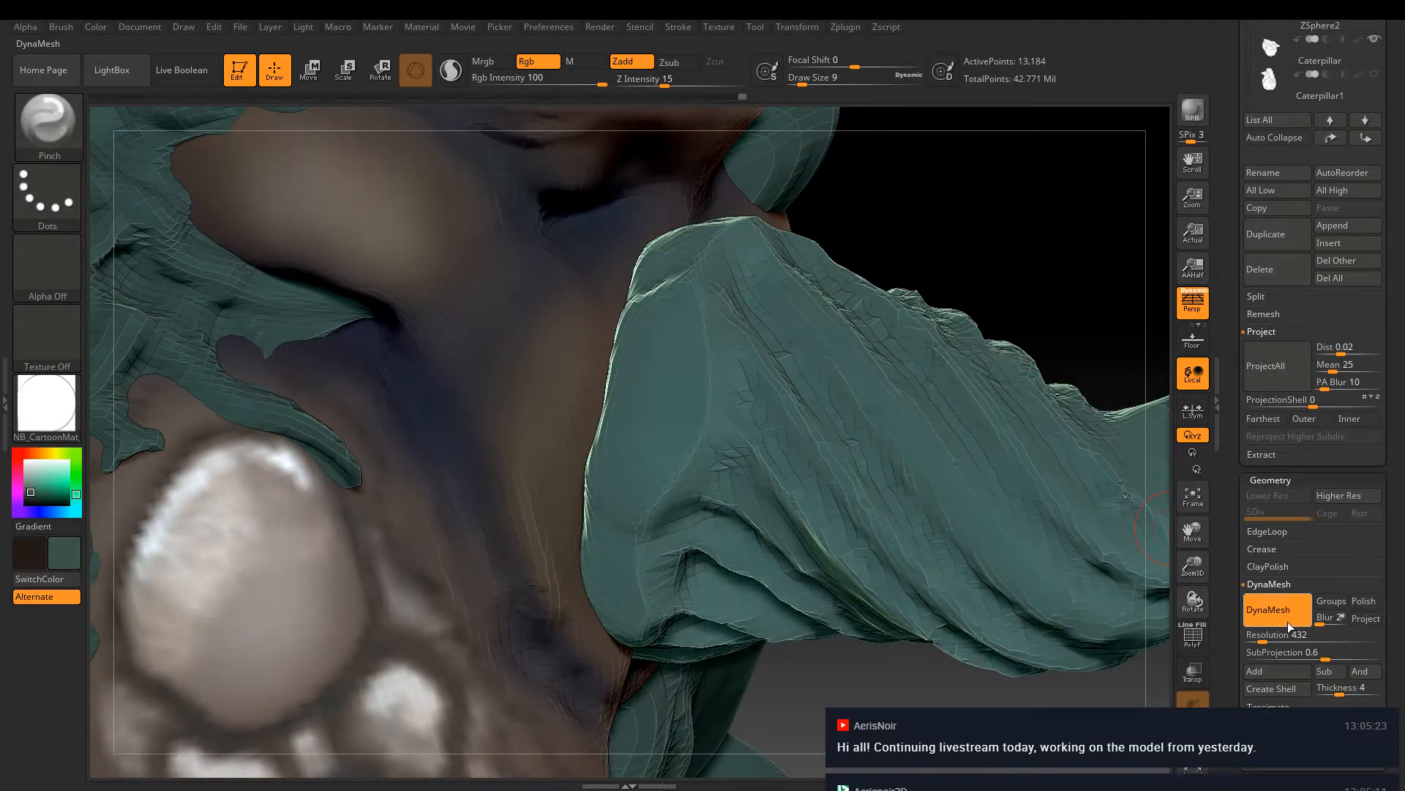
key("ctrl+z")
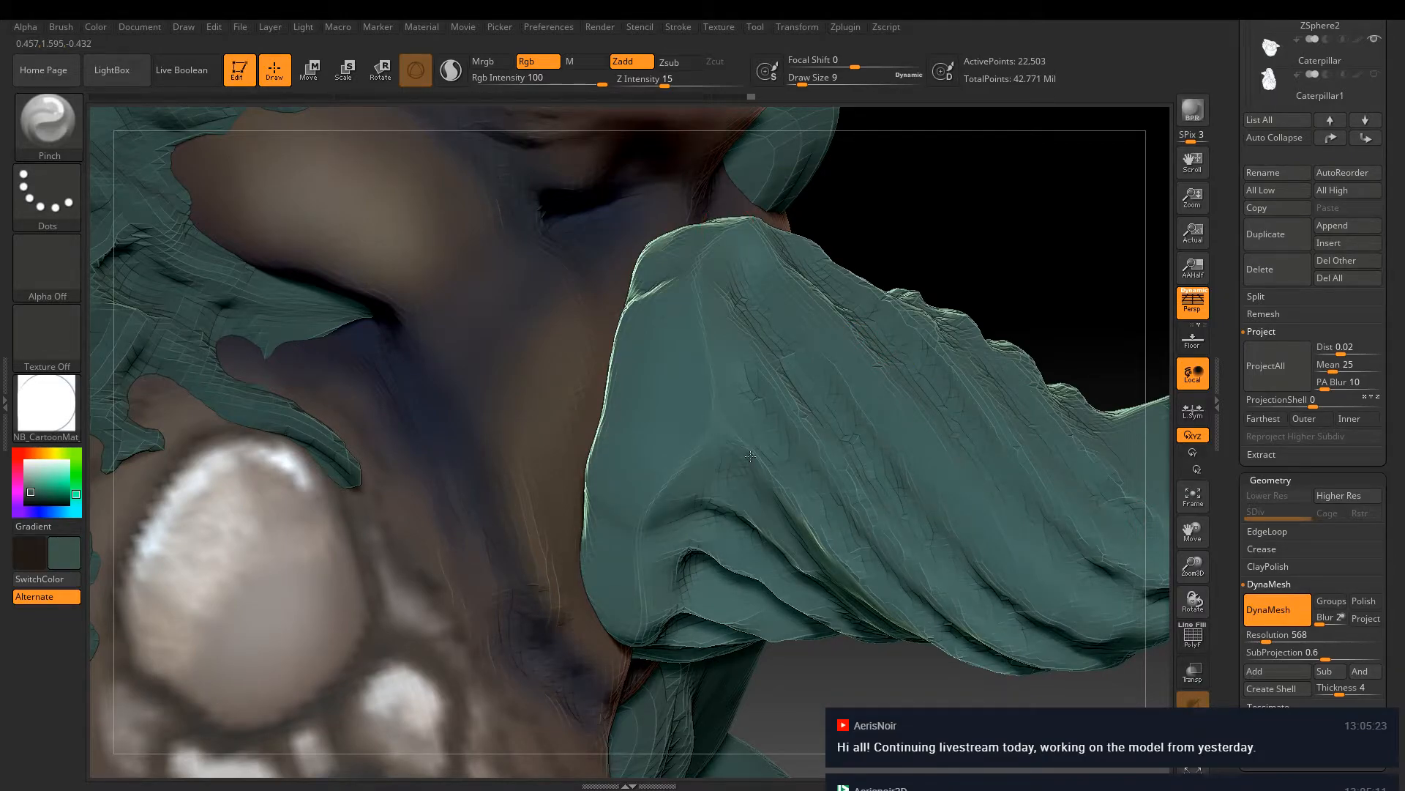
left_click_drag(750, 456, 767, 474)
left_click_drag(839, 217, 675, 319)
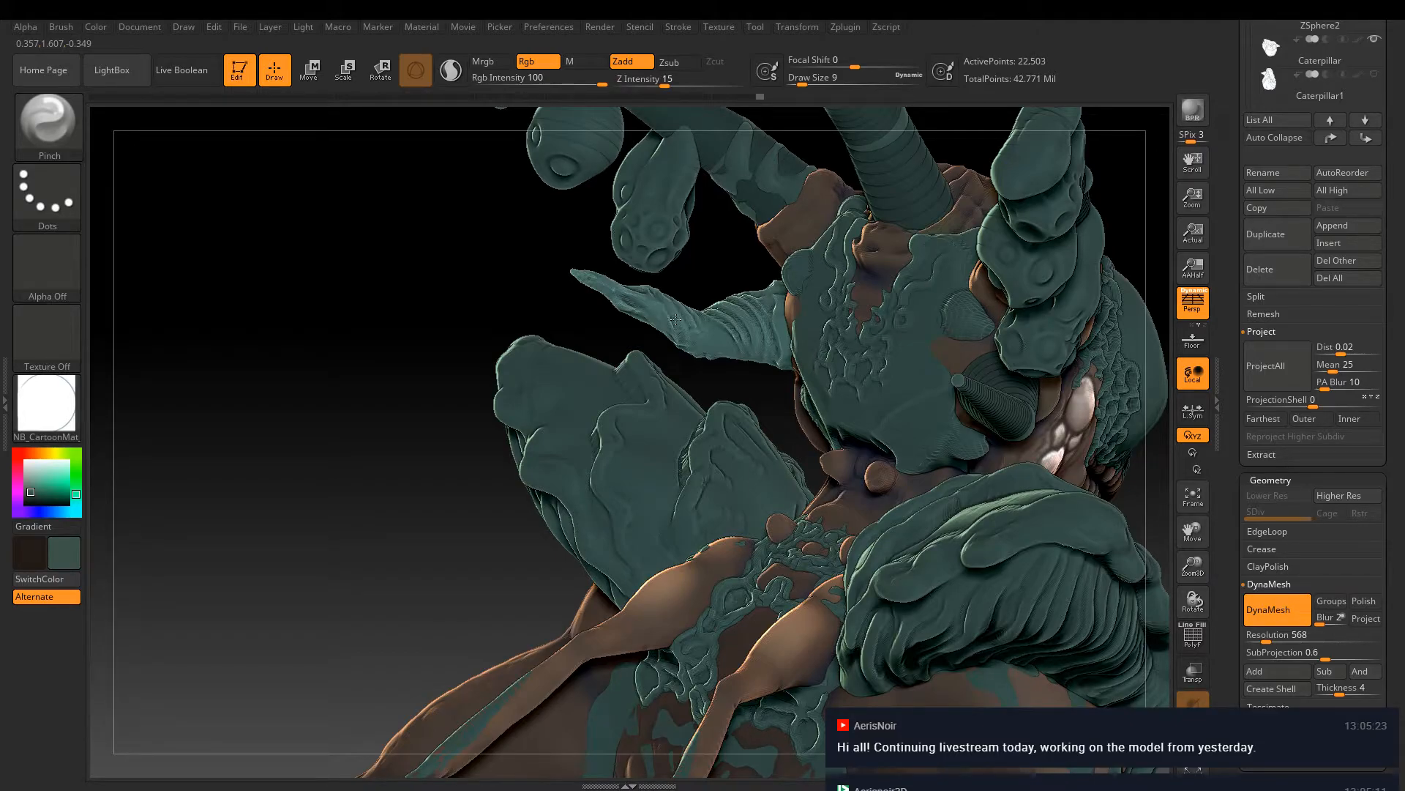
Carve a crease across the middle of the small side horn, from its upper edge to its underside, with the DamStandard brush
right_click_drag(675, 319, 750, 338, "ctrl")
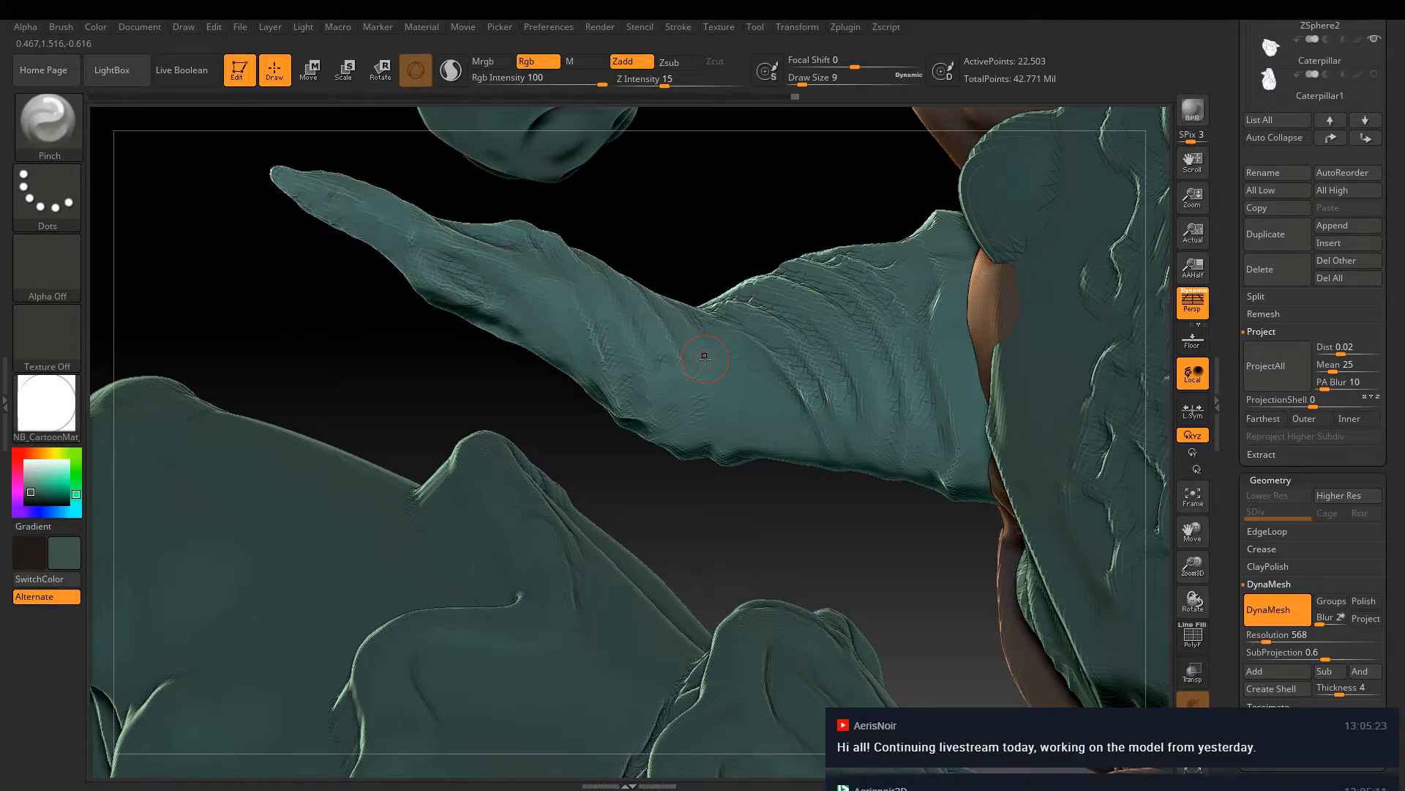
key("b")
key("d")
key("s")
left_click_drag(700, 324, 693, 453)
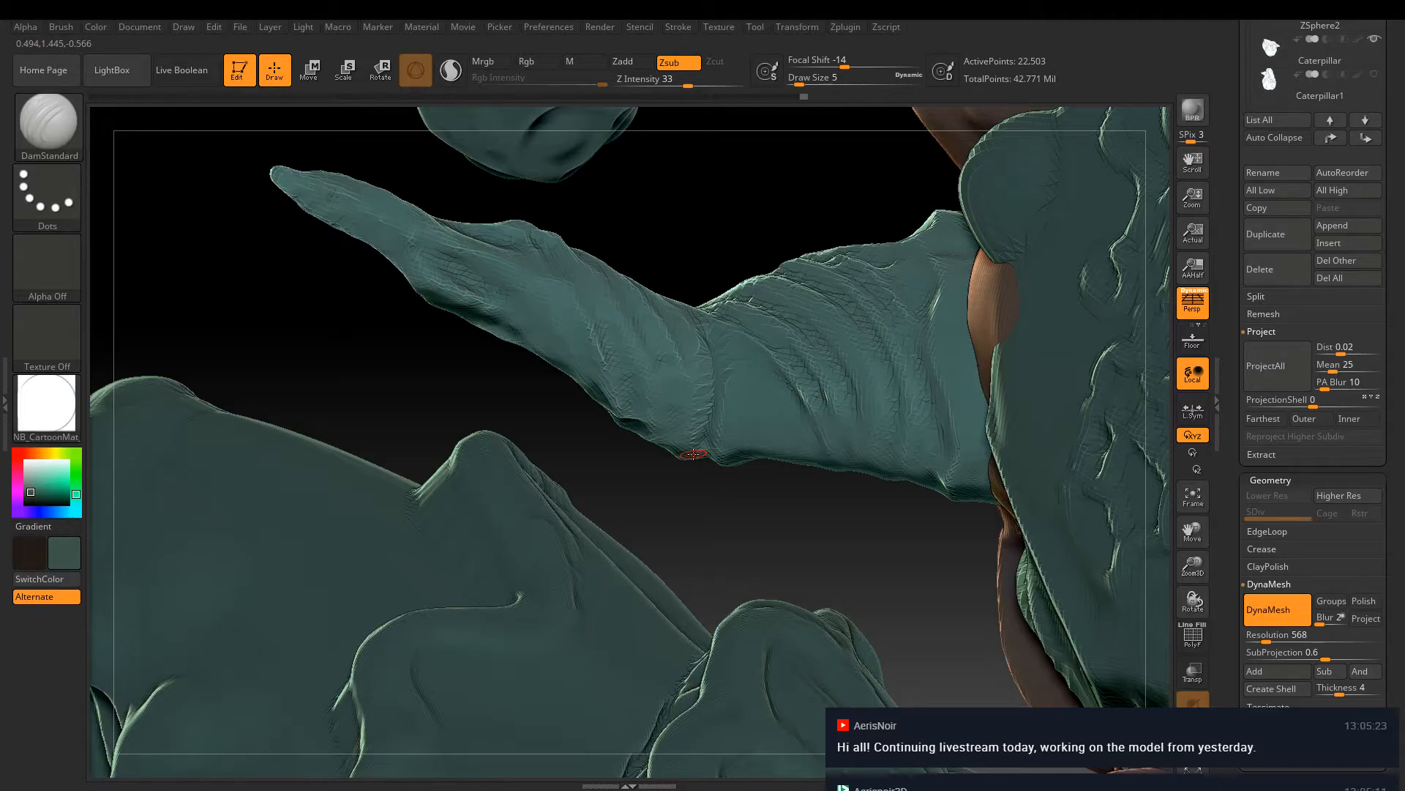
left_click_drag(693, 454, 784, 476)
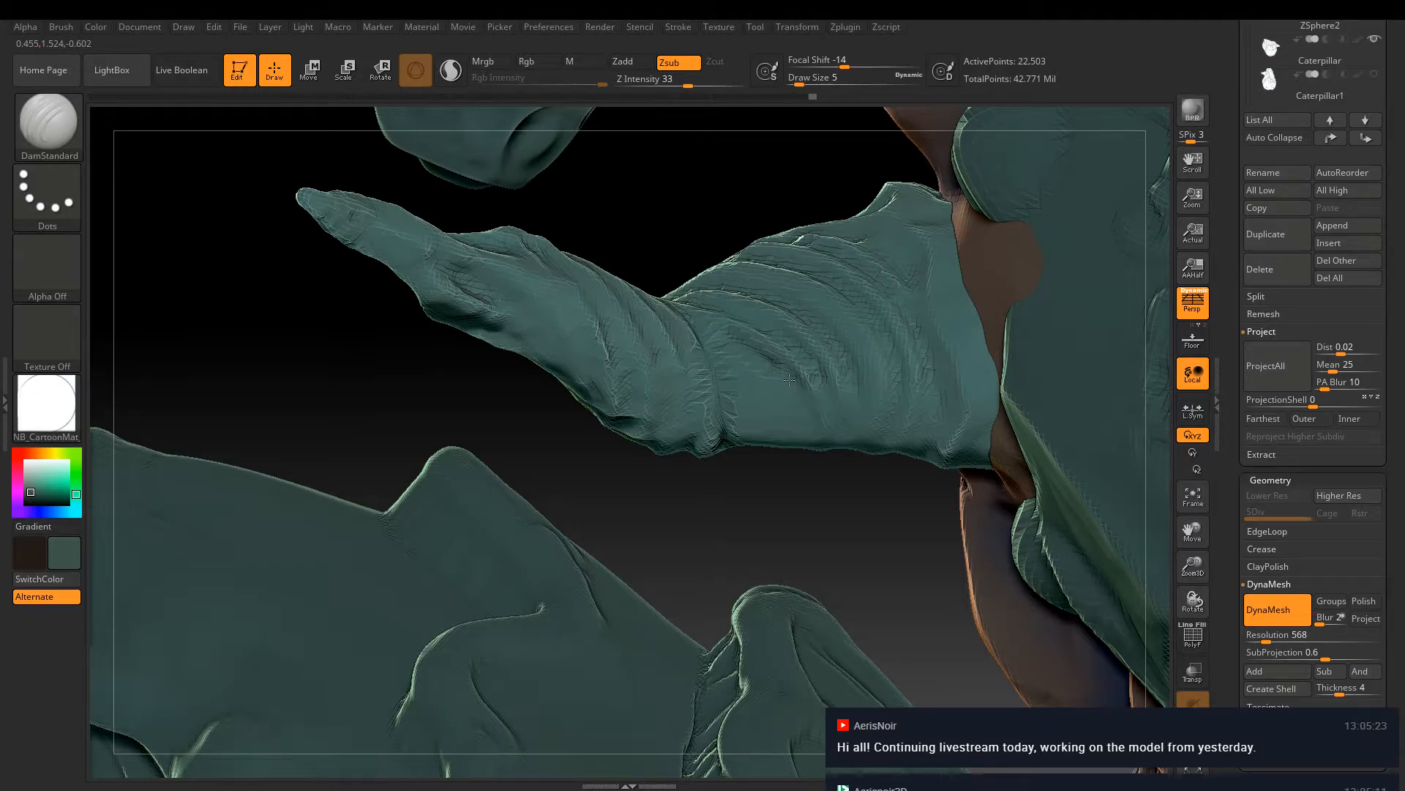
mouse_move(789, 380)
right_mouse_down()
mouse_move(818, 464)
mouse_move(612, 380)
right_mouse_up()
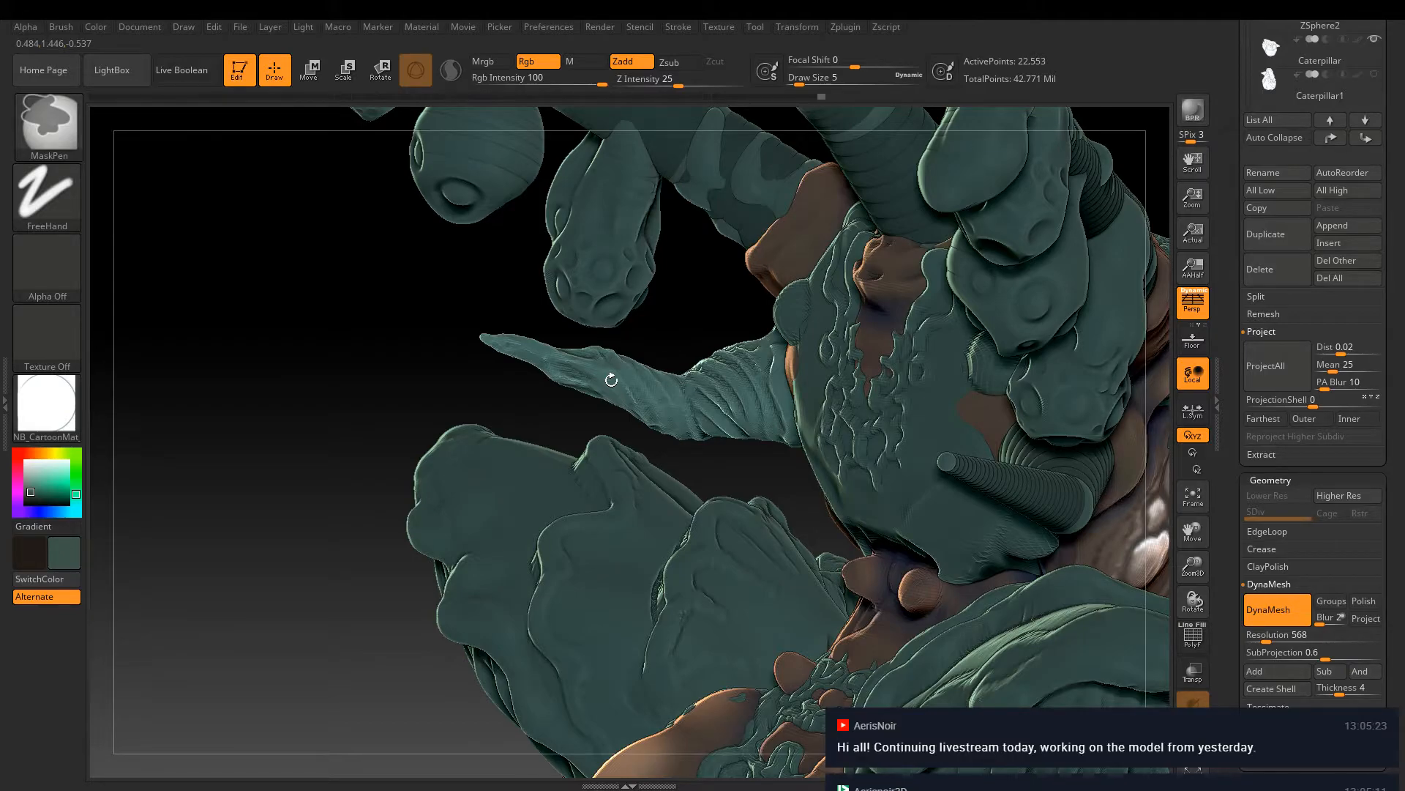
right_click_drag(611, 379, 1235, 469)
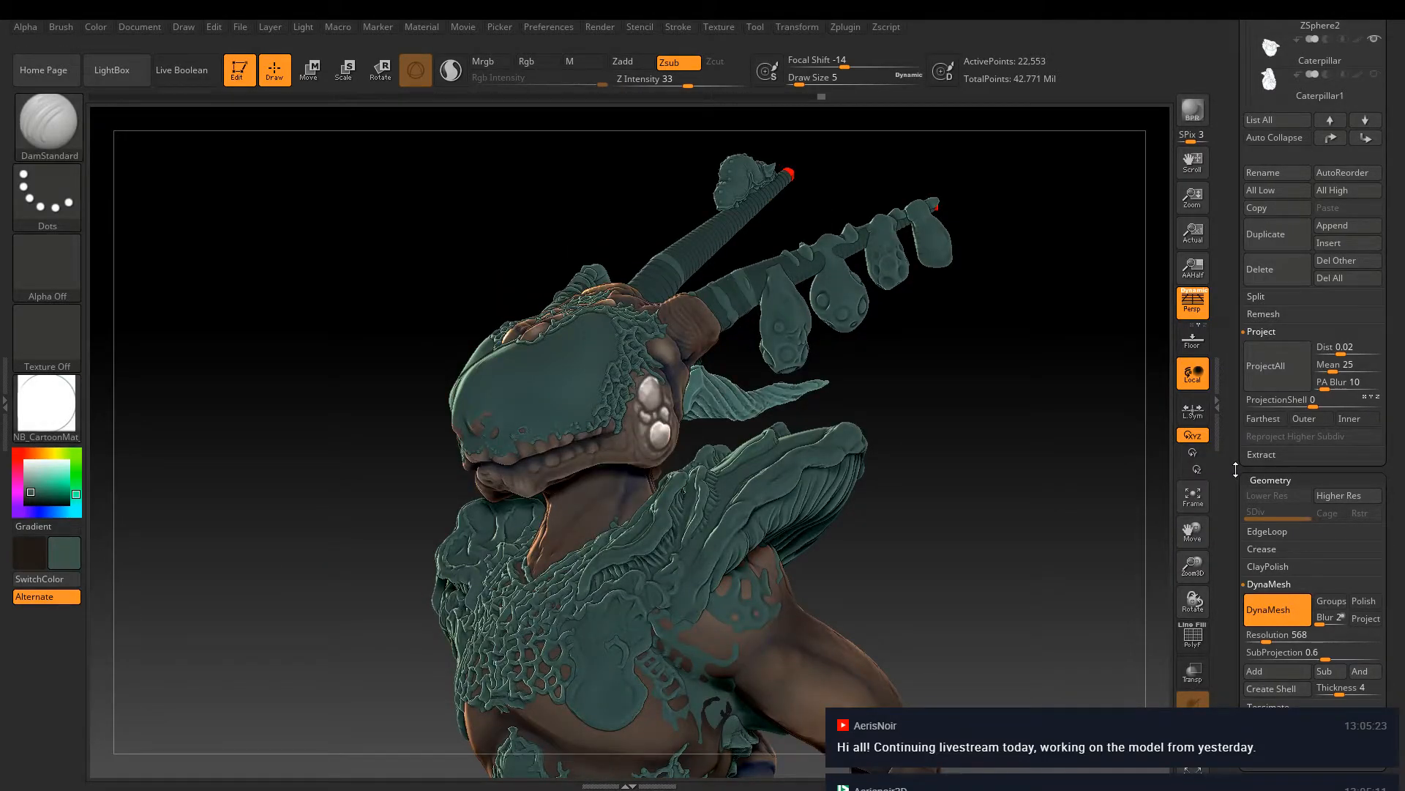
Switch to the ZSphere2_5 subtool and save the project
left_click_drag(1236, 469, 1231, 261)
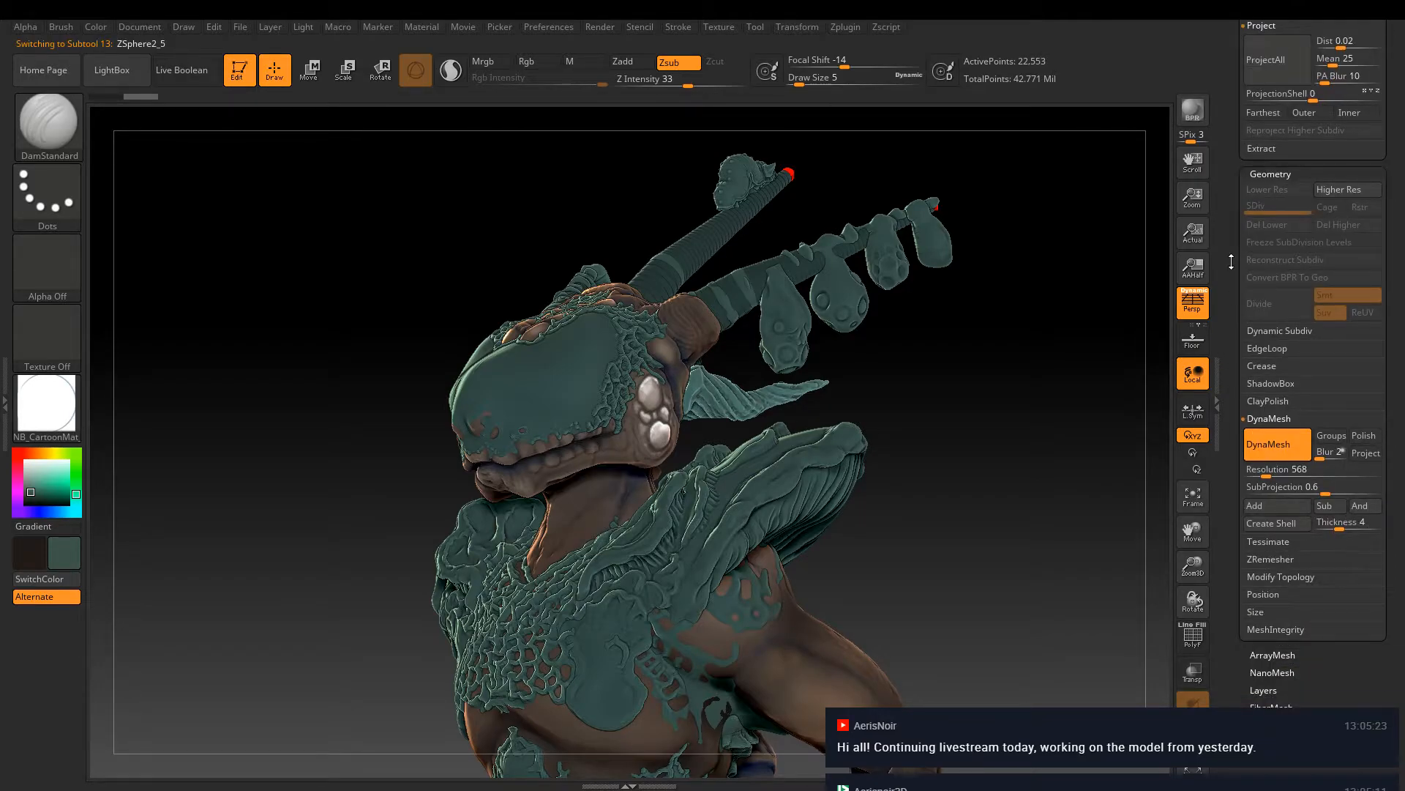
left_click_drag(1061, 330, 1054, 373, "shift")
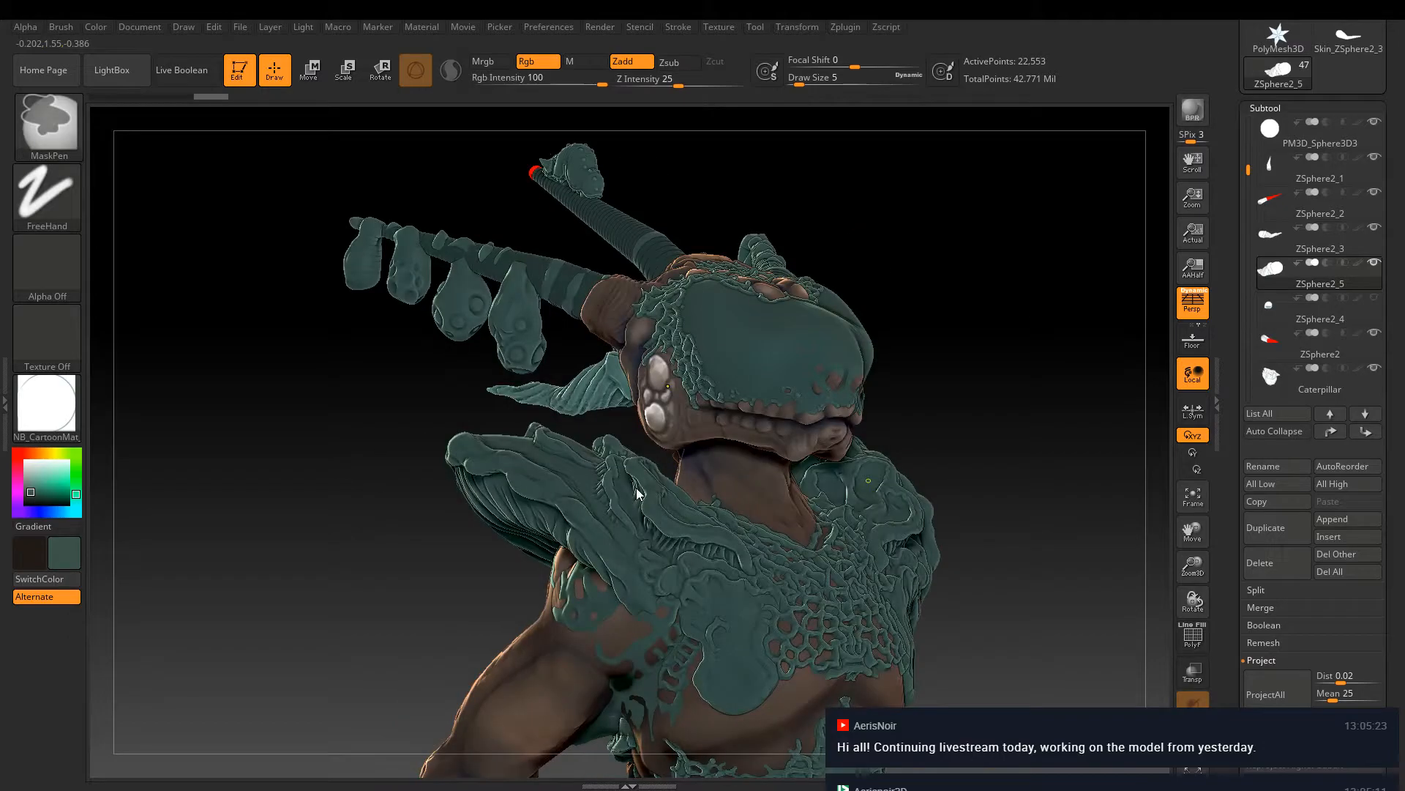
key("ctrl+s")
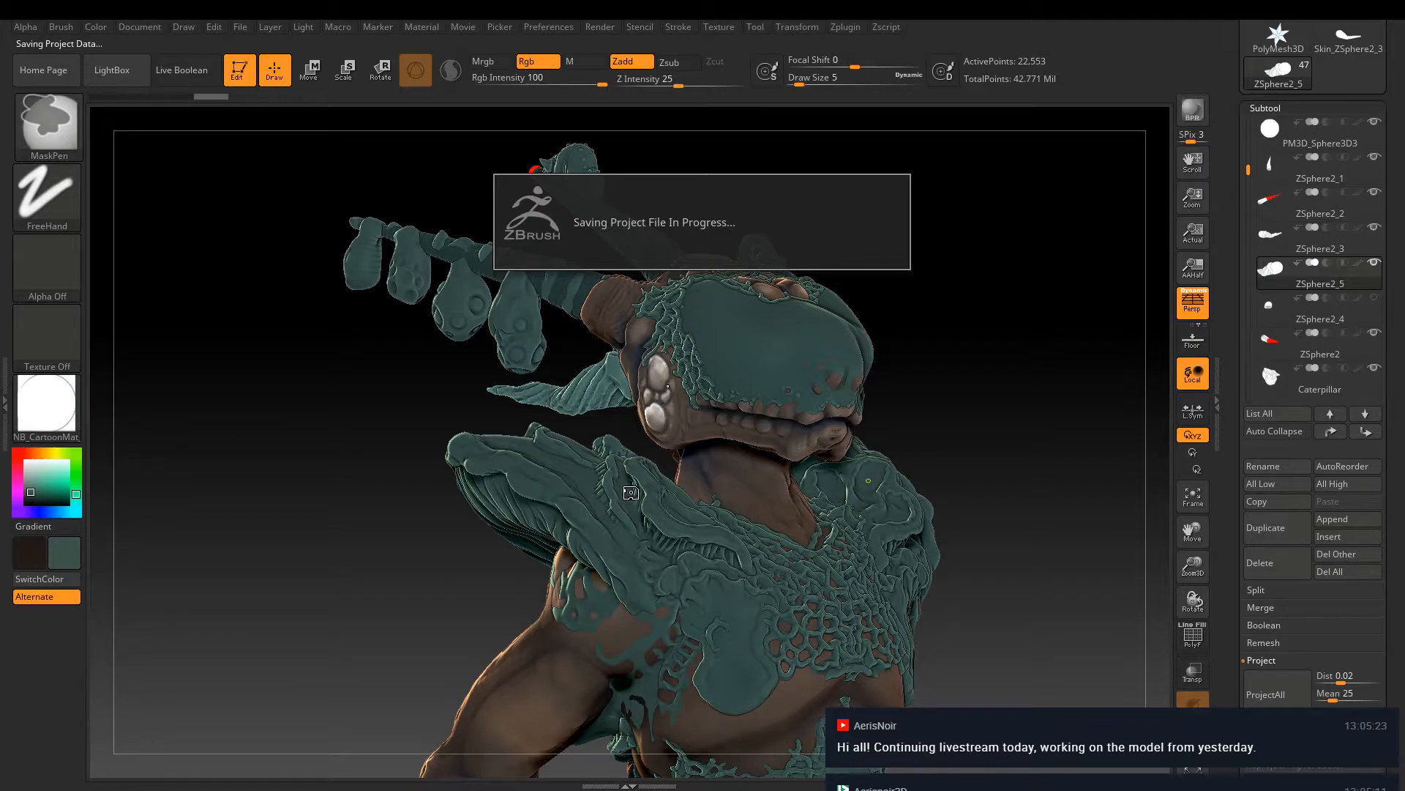
Rename the ZSphere2_5 subtool as Horn_small_Right and save the project again
left_click(1262, 466)
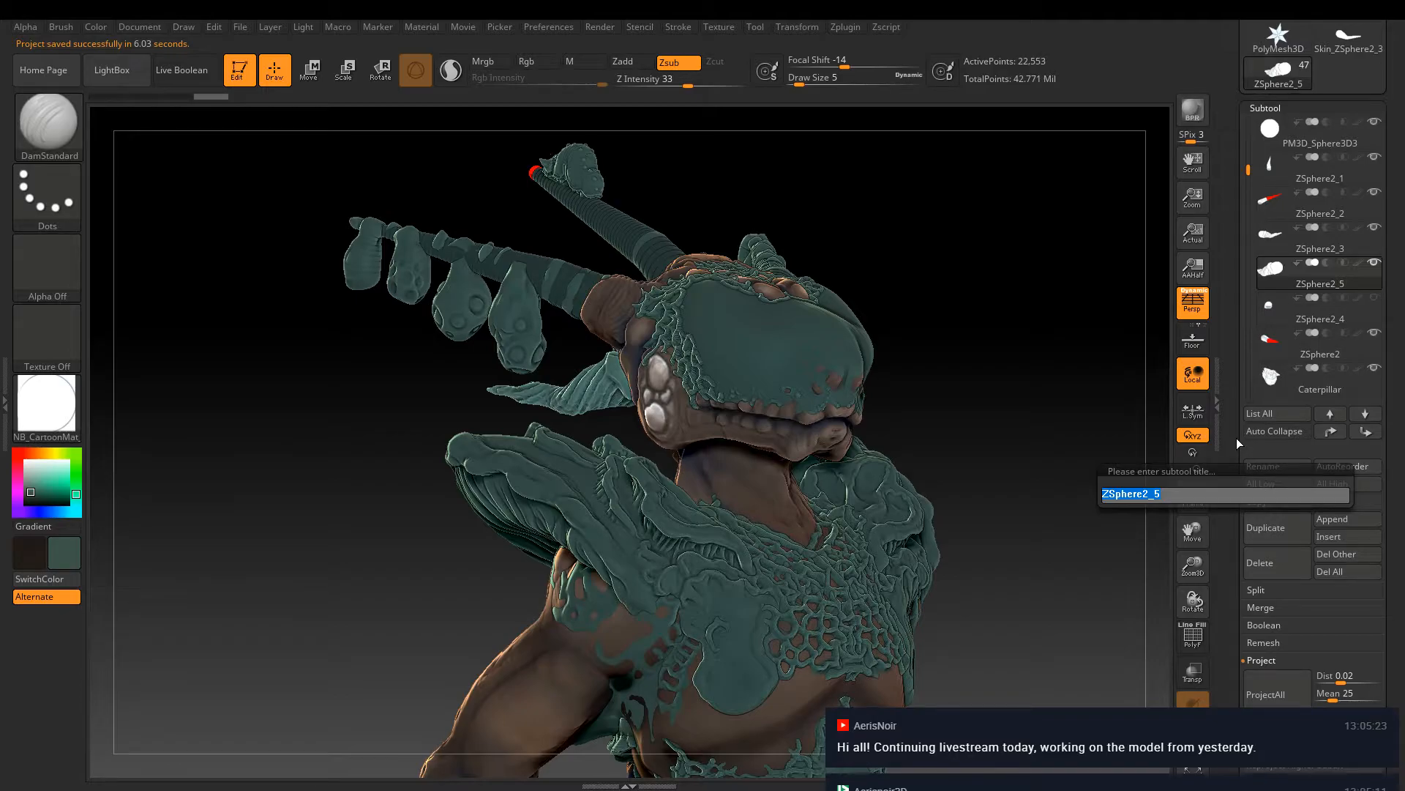
type("Horn_small_")
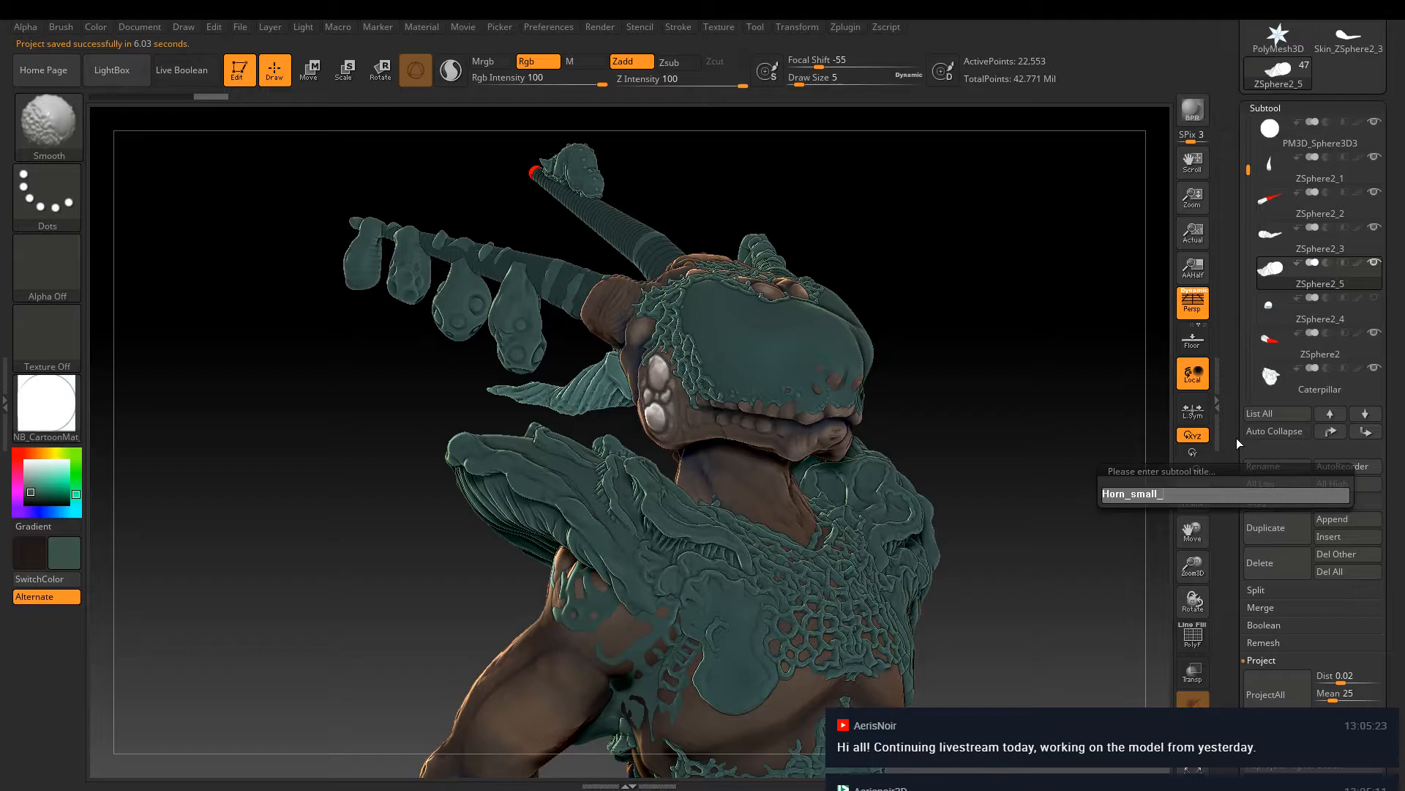
type("low_")
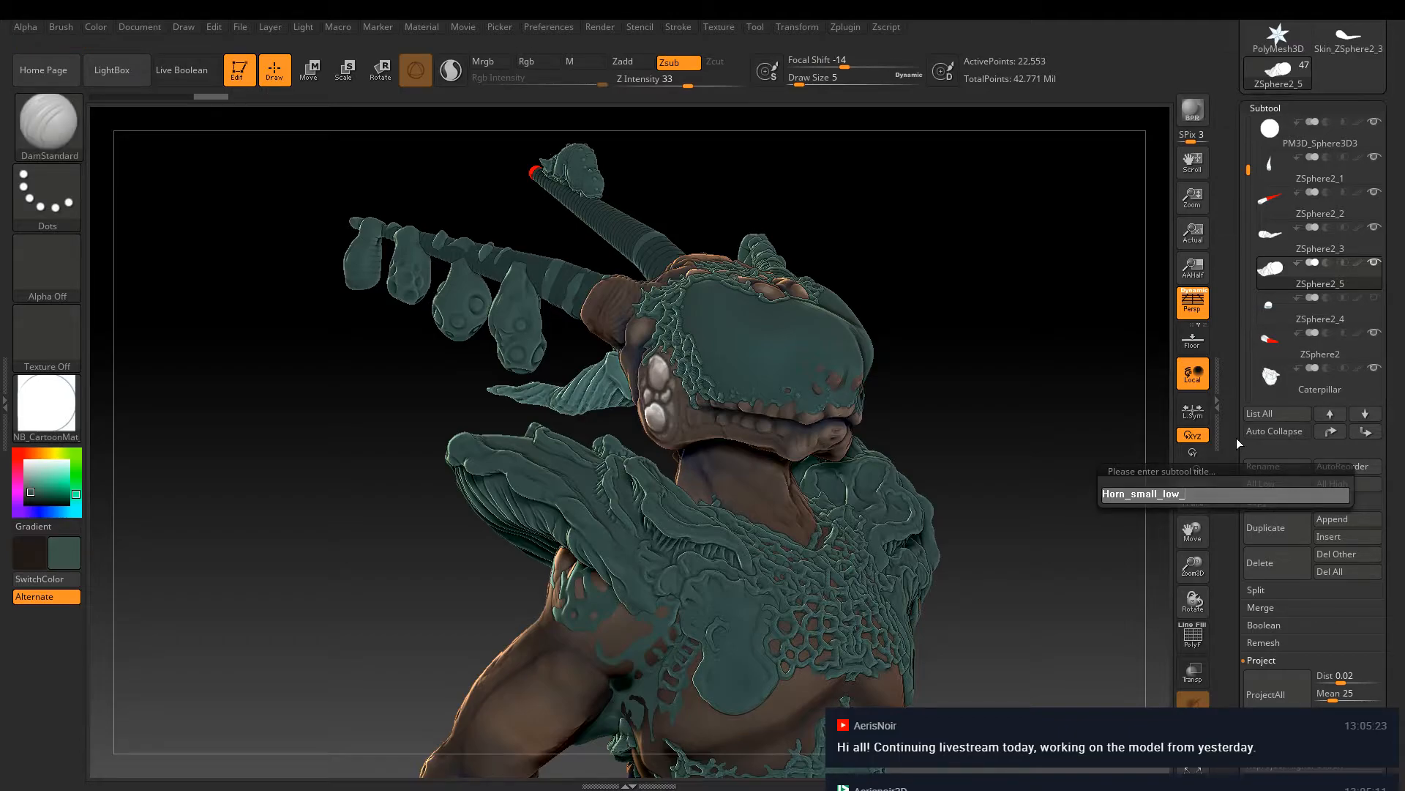
key("BackSpace")
key("BackSpace")
key("BackSpace")
key("BackSpace")
key("ctrl+s")
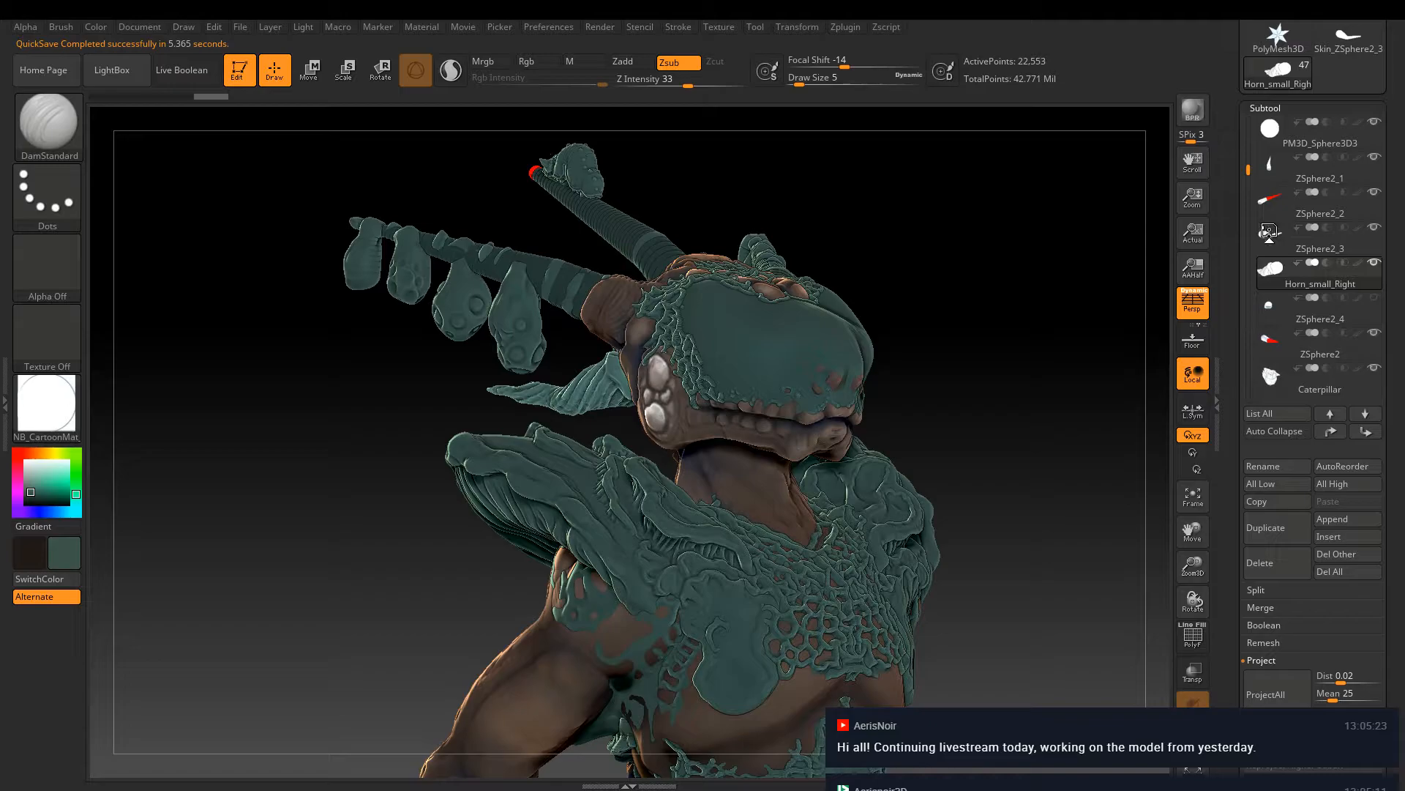
Rename the ZSphere2_3 subtool as Horn_Small_Left
left_click(1271, 234)
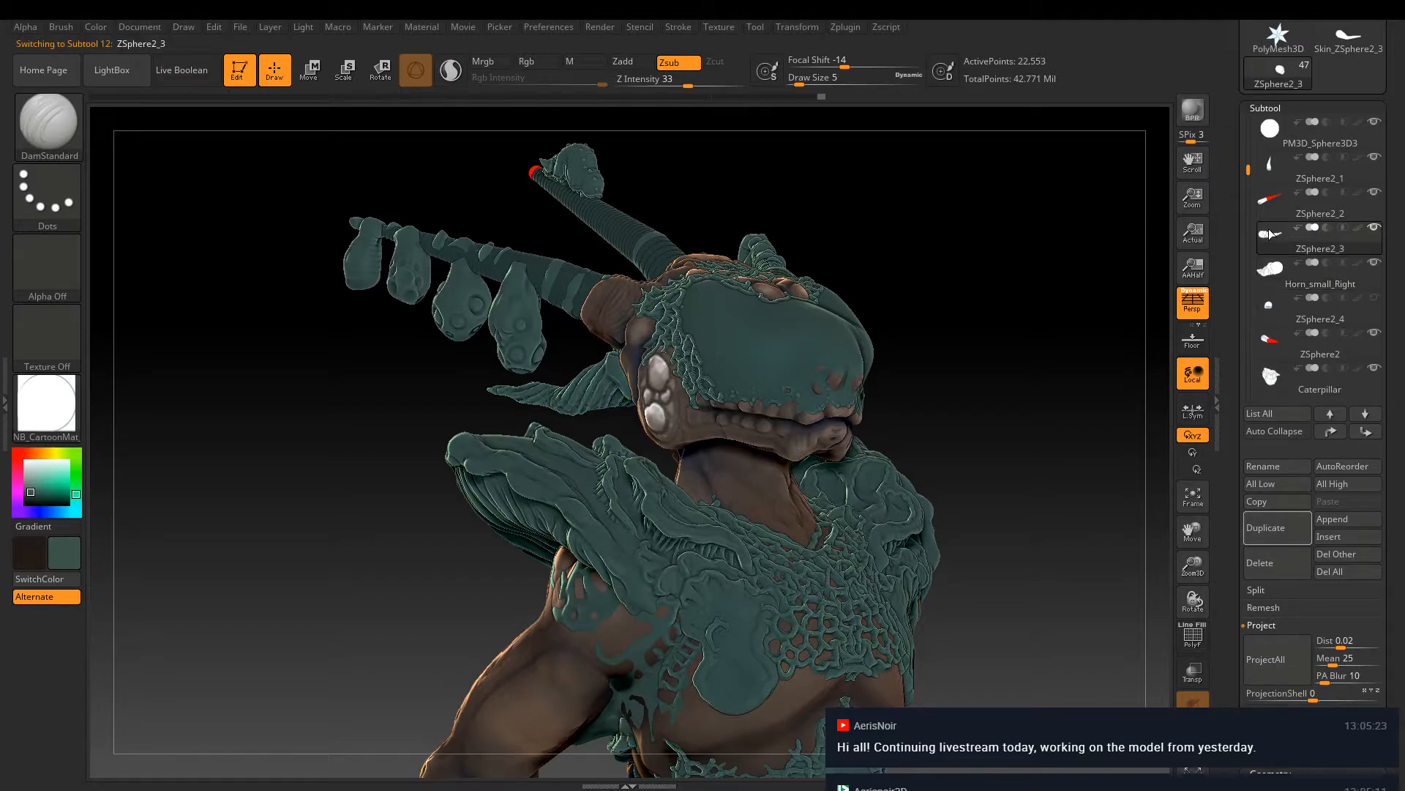
left_click(1264, 465)
type("Horn_Sm")
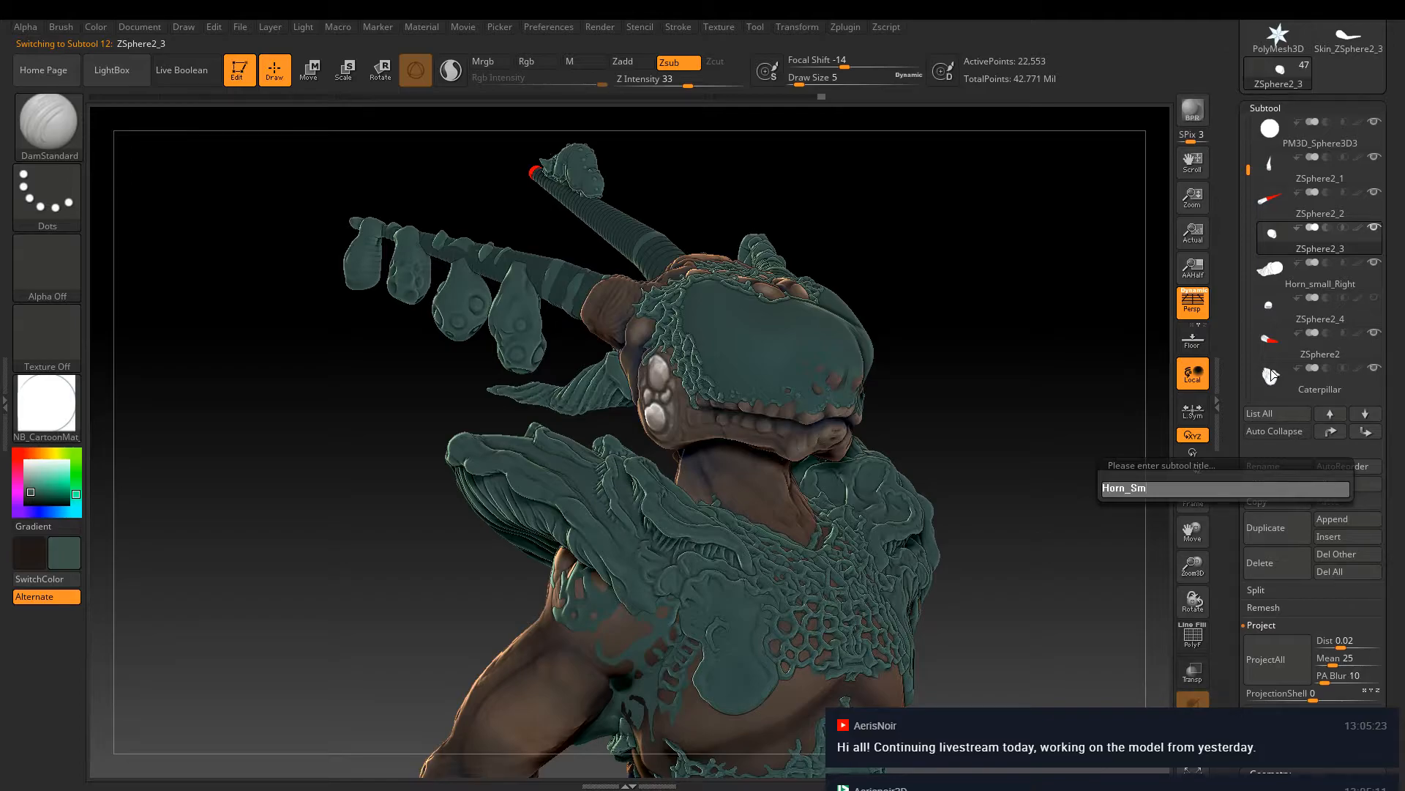
type("all_Left")
key("Return")
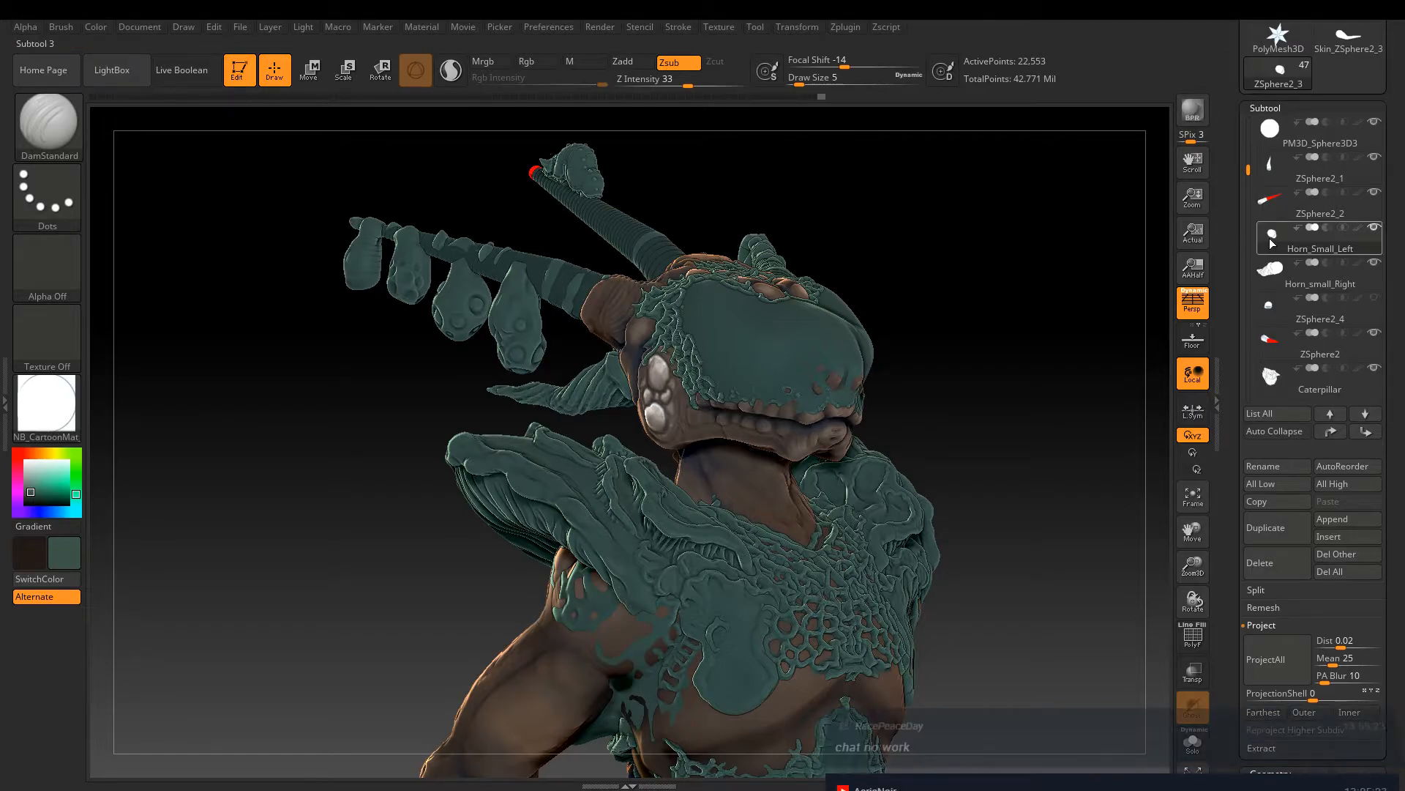
mouse_move(1306, 256)
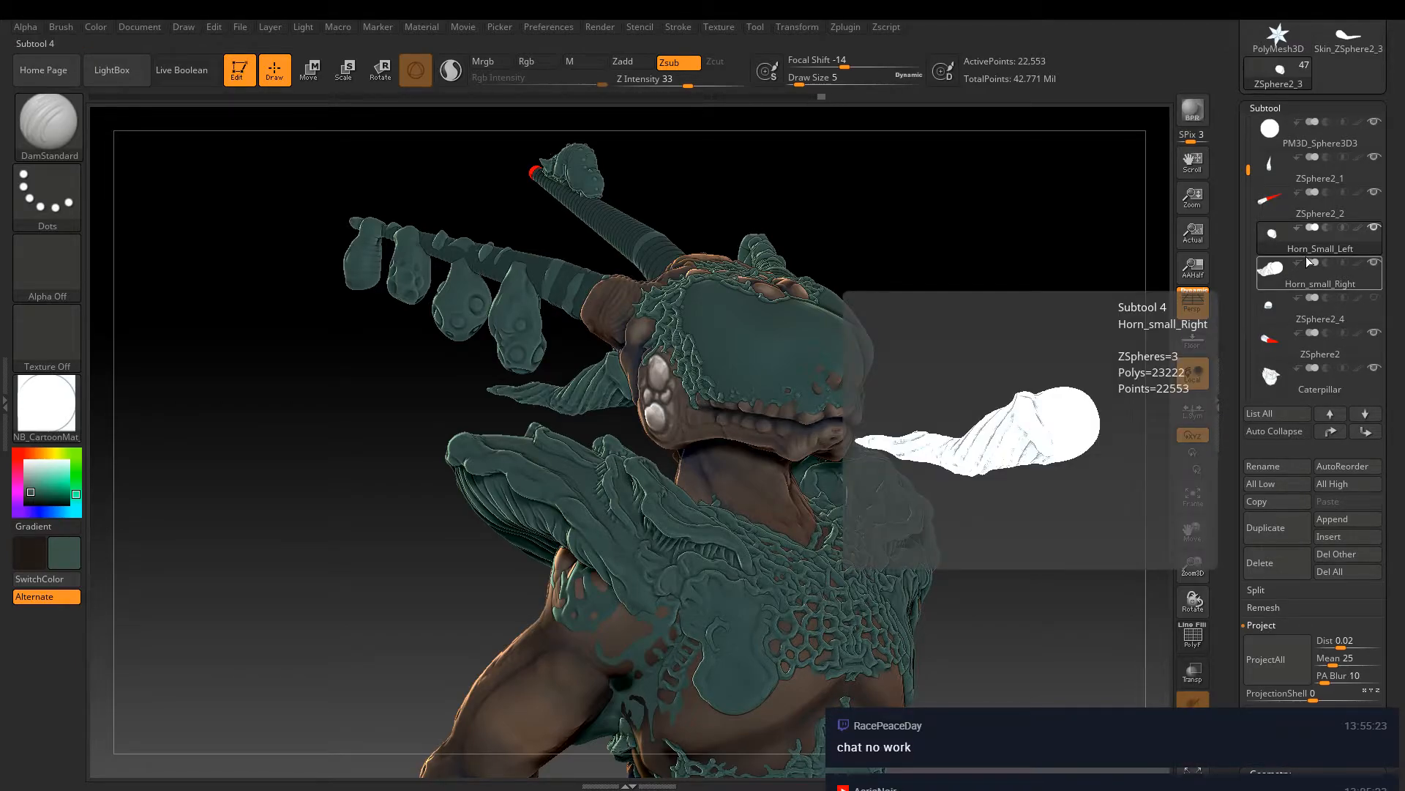
mouse_move(1330, 228)
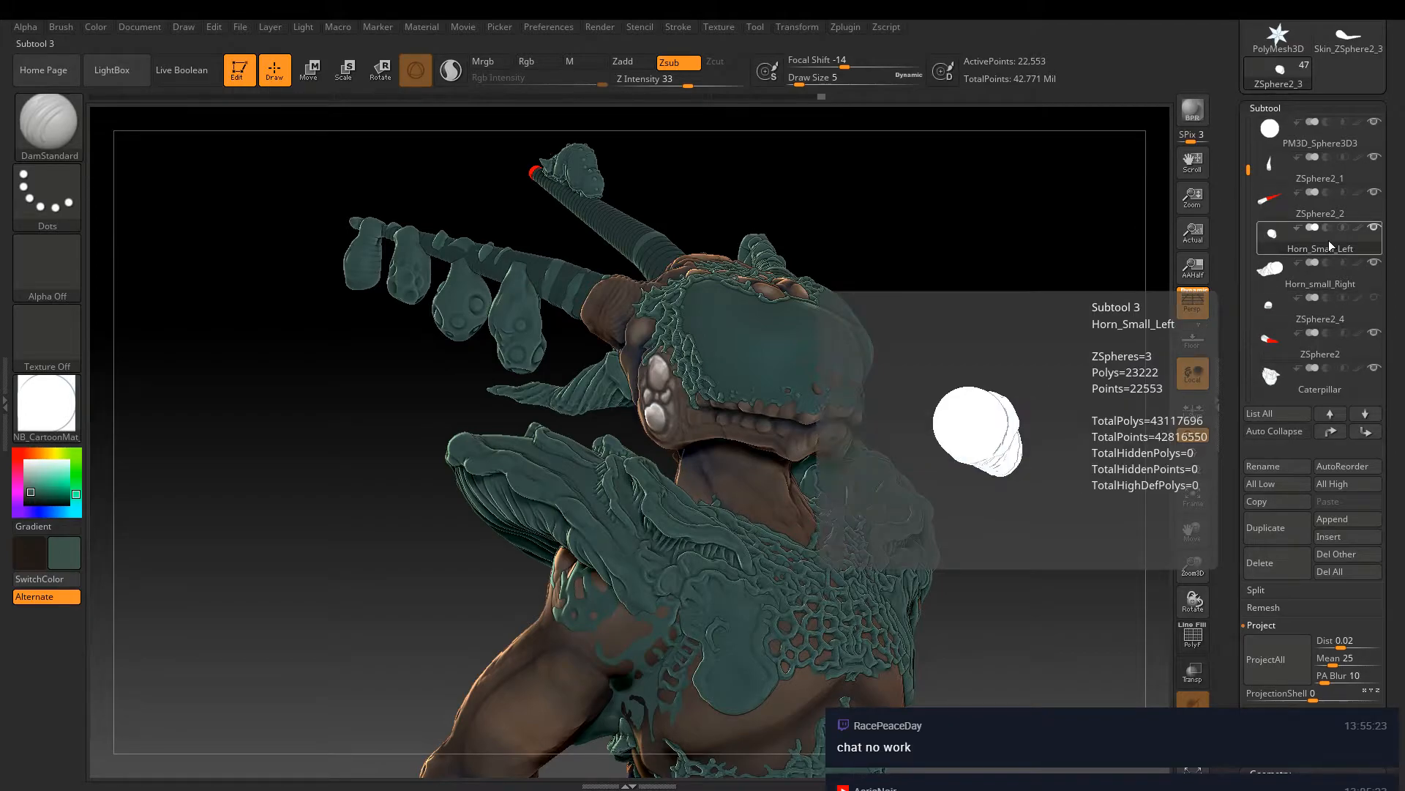
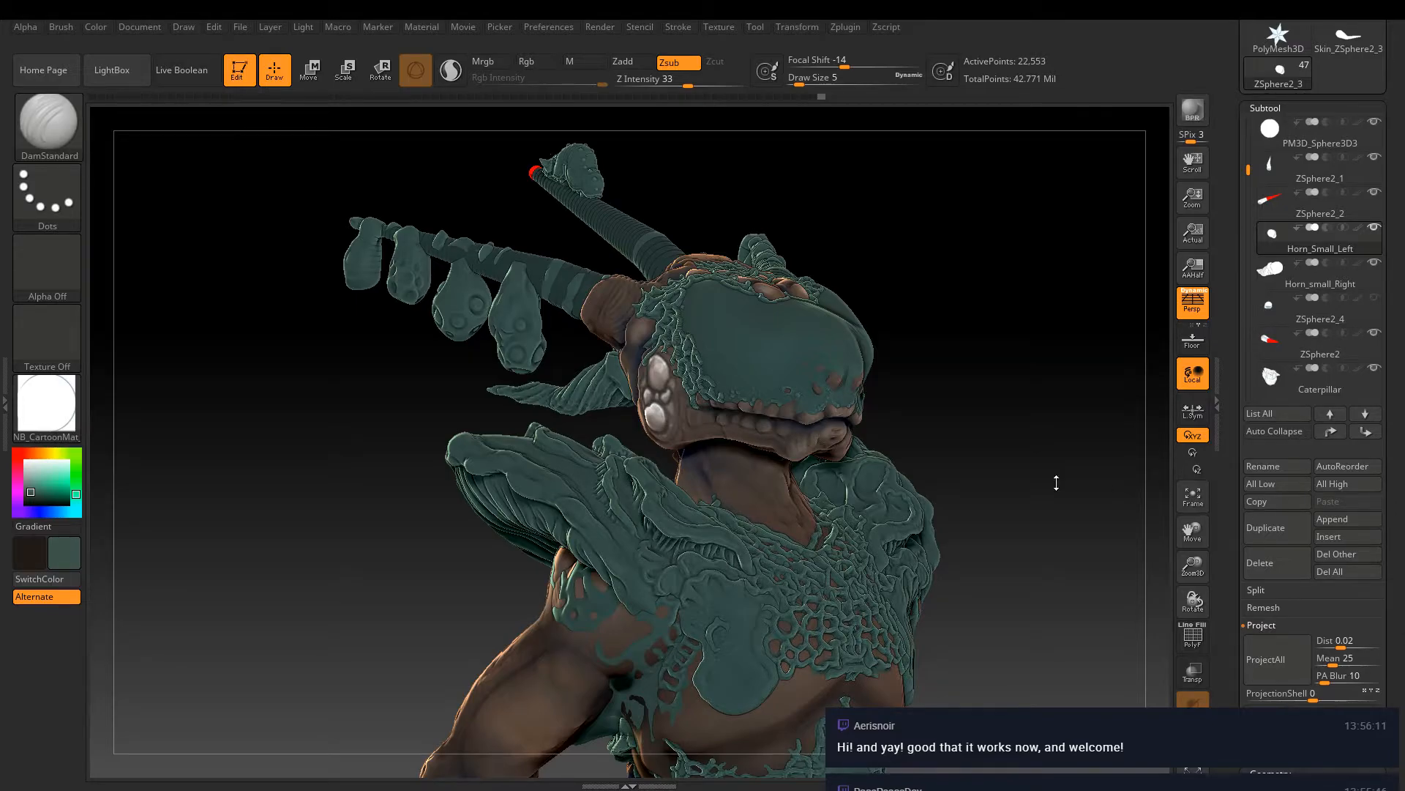
Select the ZSphere2_2 horn subtool and hide the subtool with the pods hanging from the two large side horns
left_click_drag(894, 267, 1002, 425)
left_click(1311, 208)
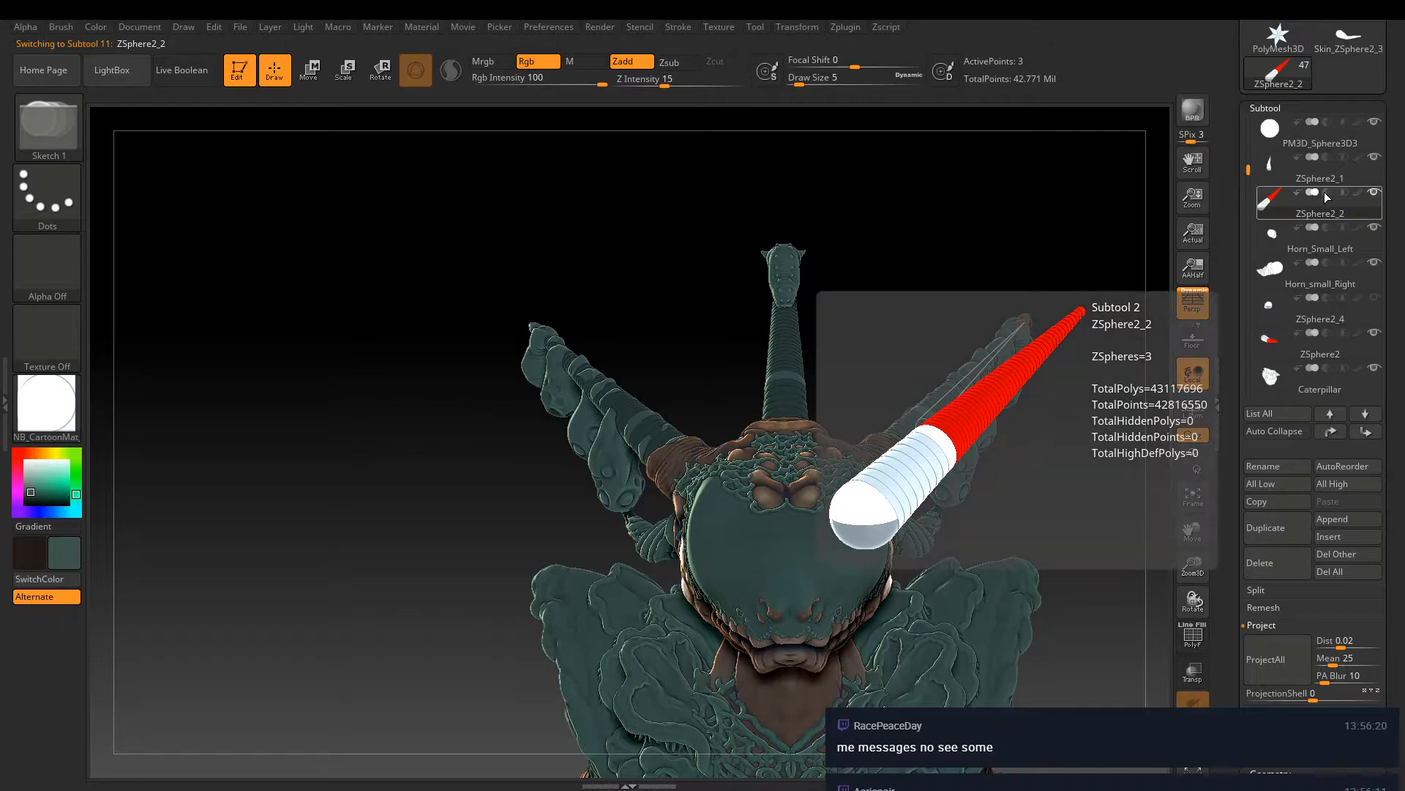
left_click_drag(1250, 167, 1250, 197)
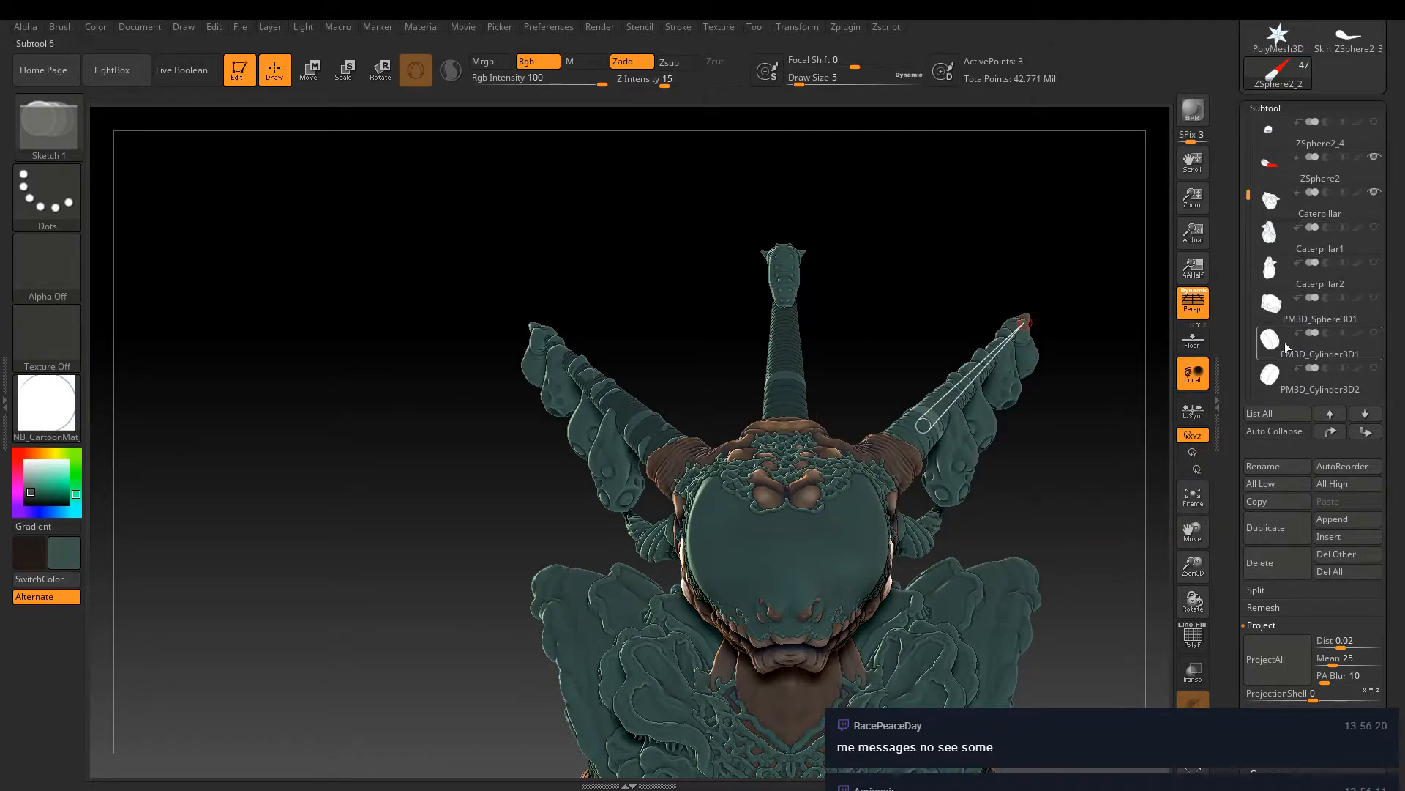
left_click_drag(1249, 196, 1248, 138)
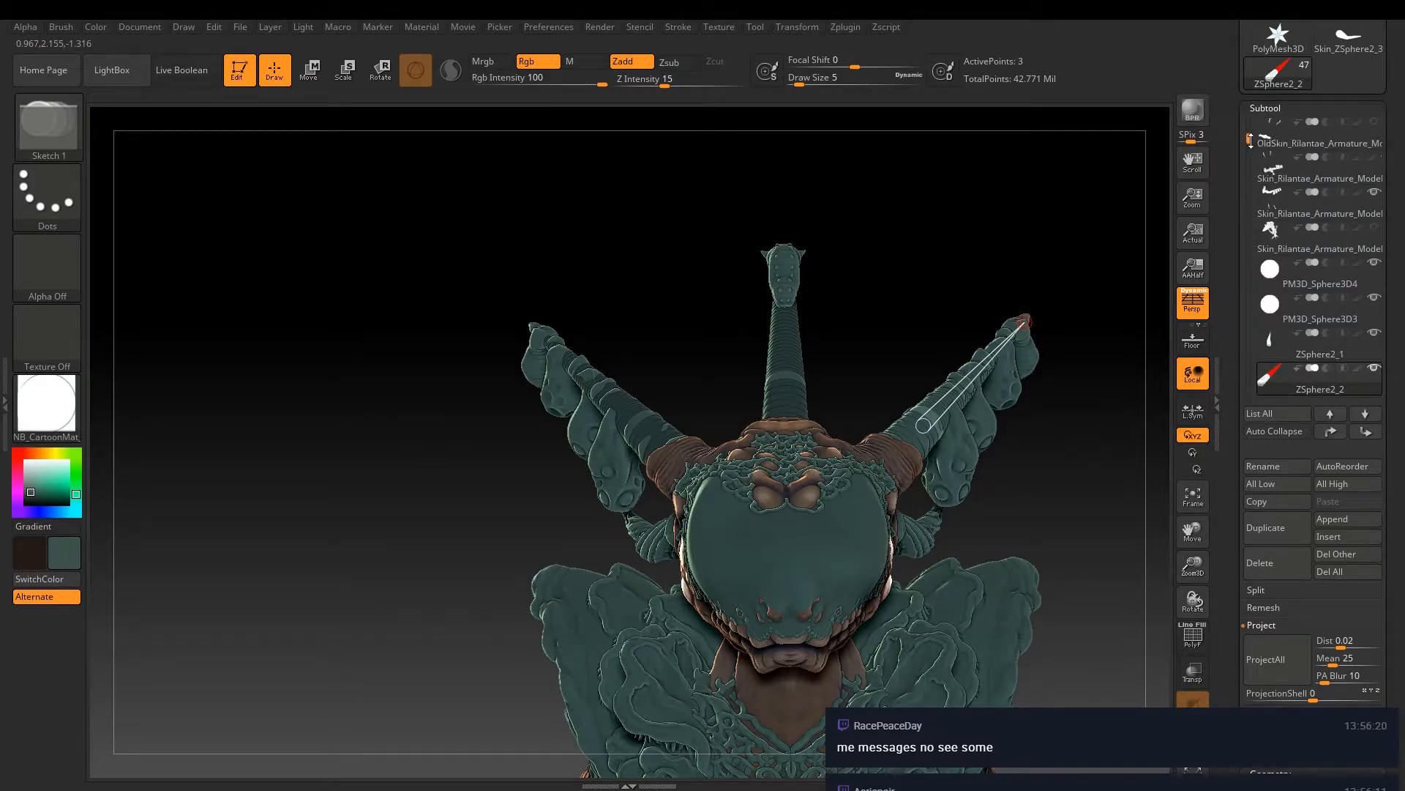
left_click(1375, 192)
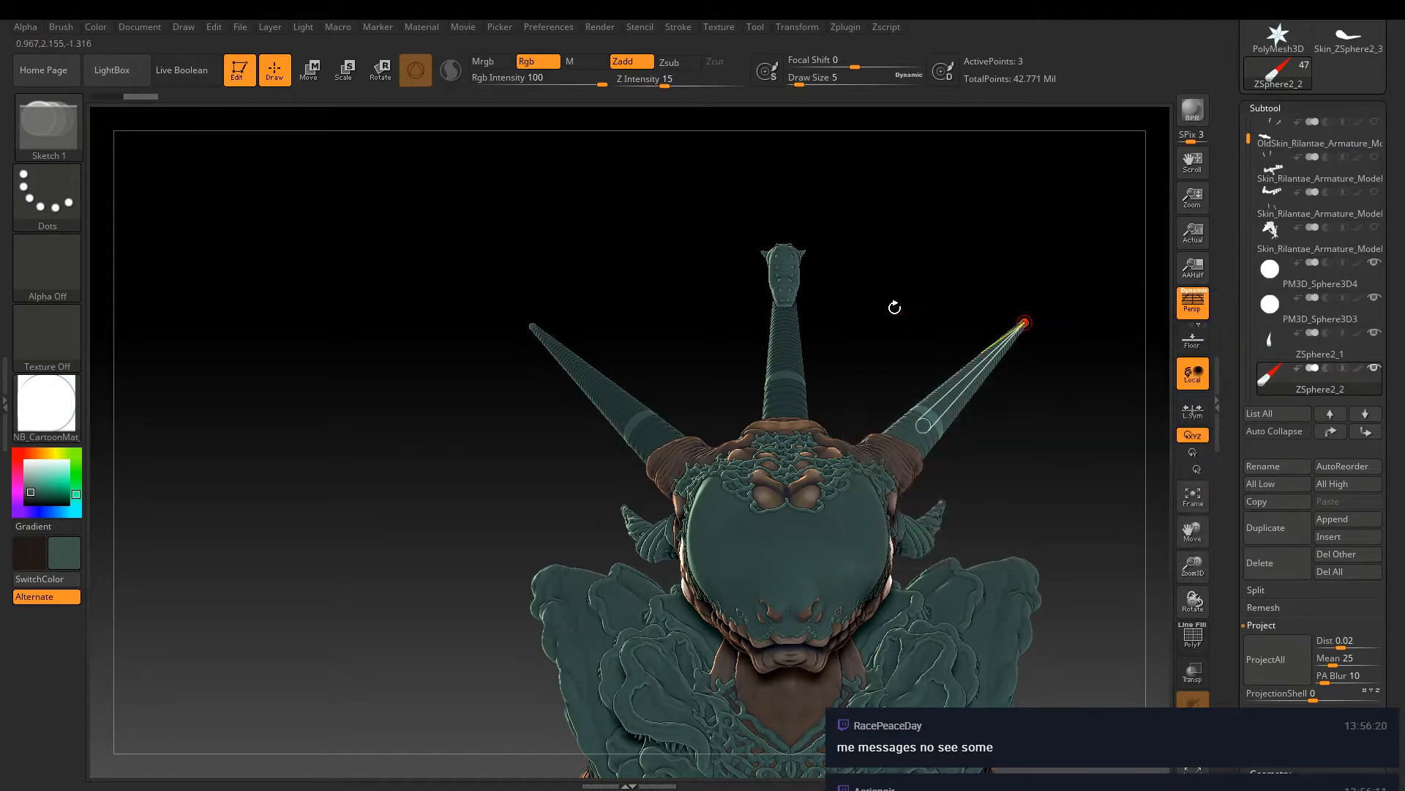
left_click_drag(1248, 138, 1395, 176)
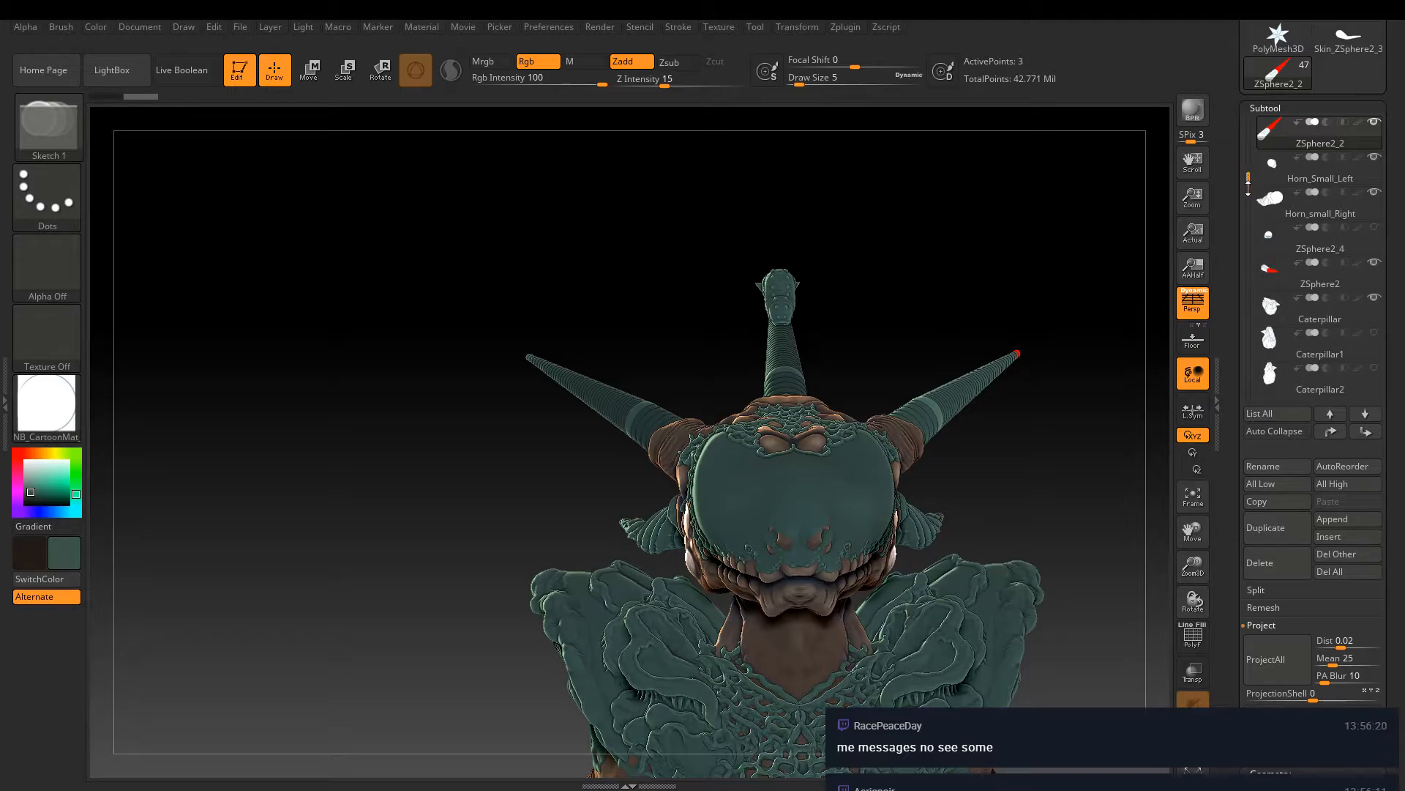
Preview the adaptive skin of the ZSphere2_2 horn, set its DynaMesh Resolution to 512 and make the adaptive skin
left_click_drag(989, 336, 904, 304)
scroll(1228, 541, "down", 10)
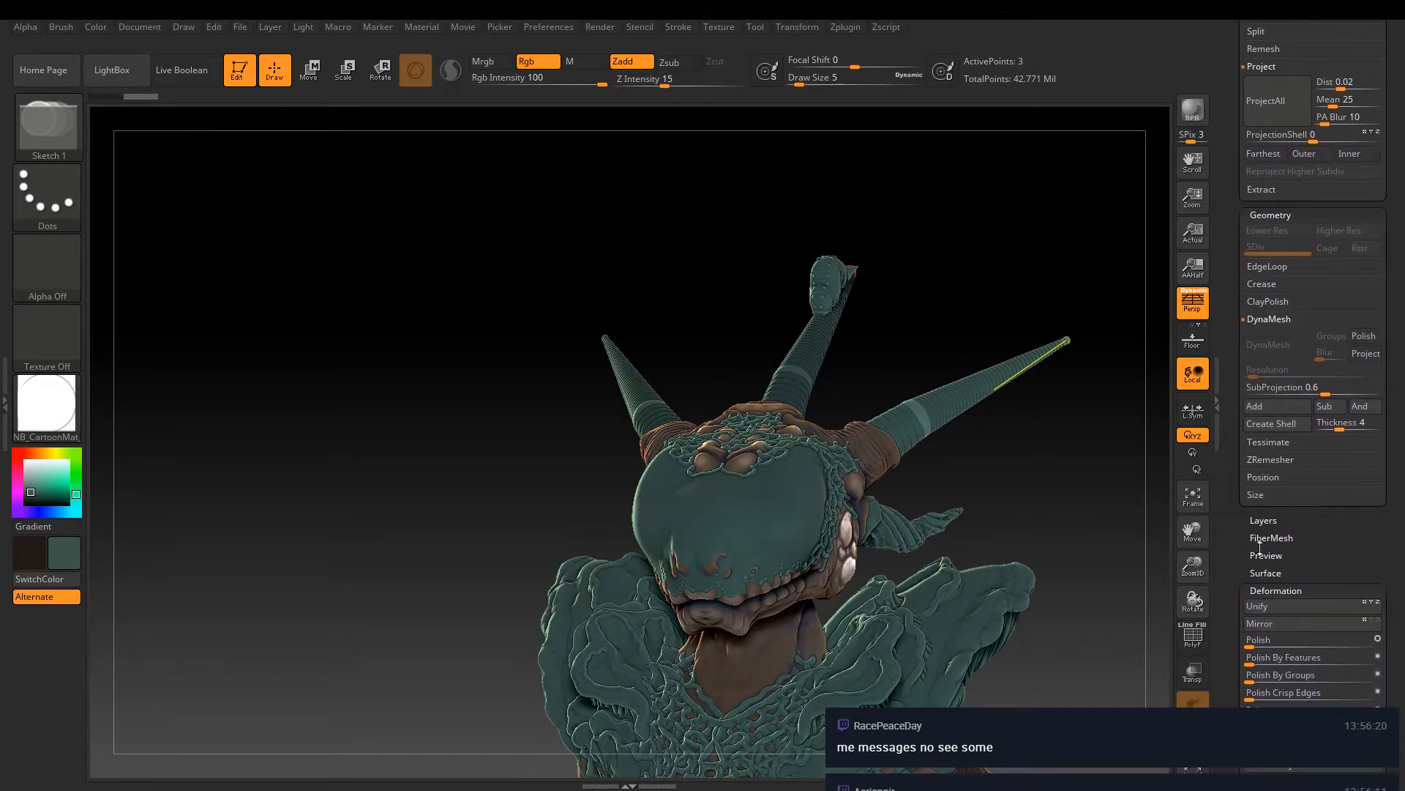
left_click(1270, 590)
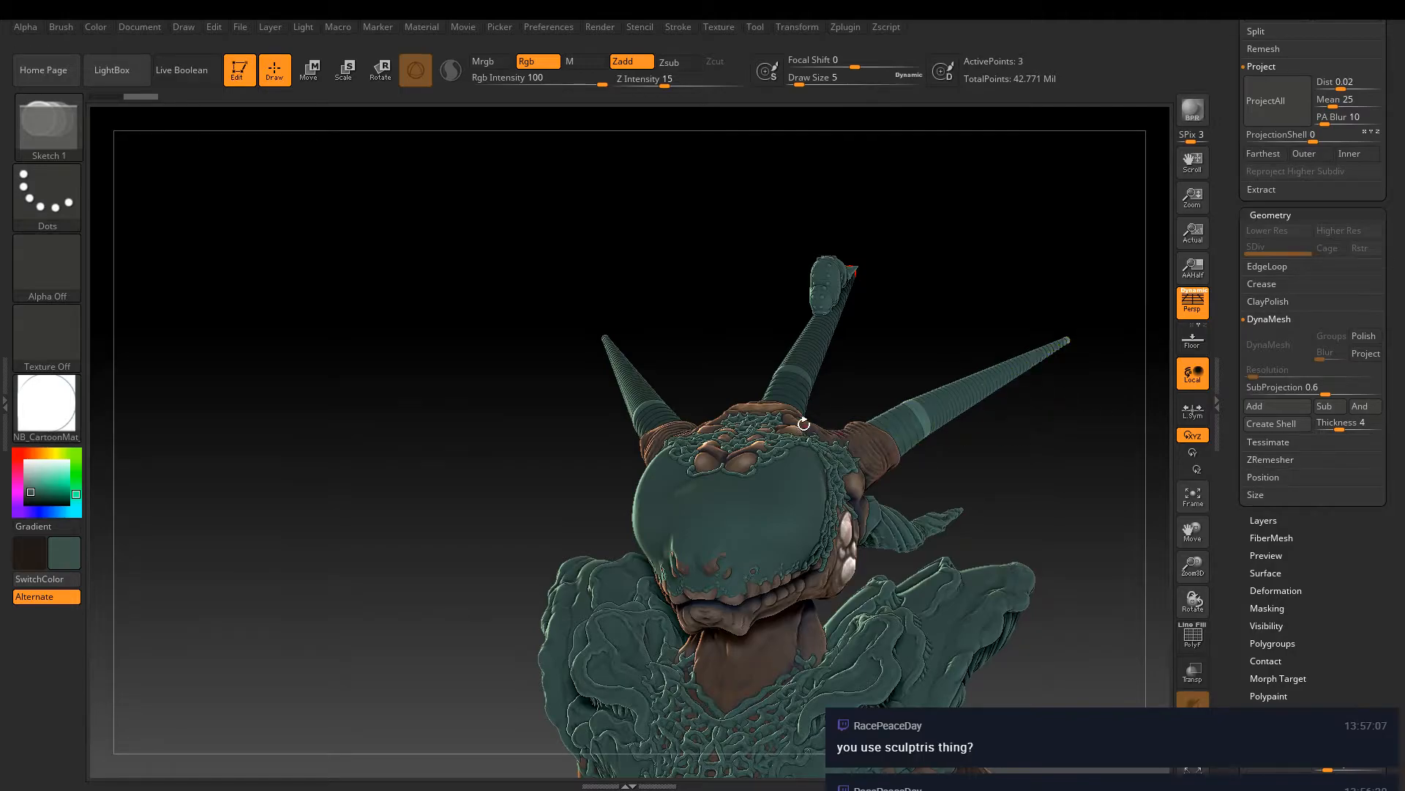
left_click_drag(1023, 474, 856, 412, "alt")
left_click_drag(1045, 448, 1064, 498)
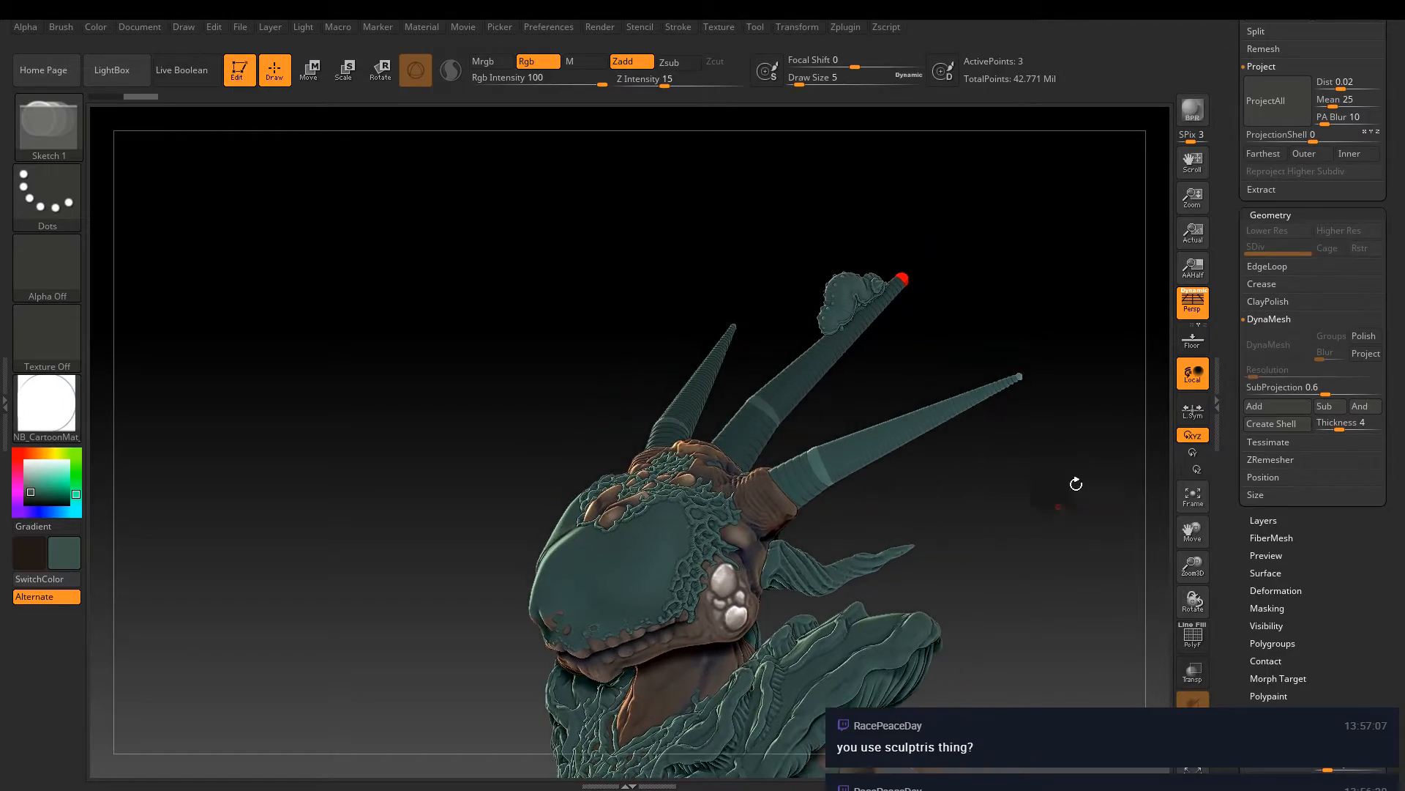
left_click_drag(1052, 436, 1047, 511, "alt")
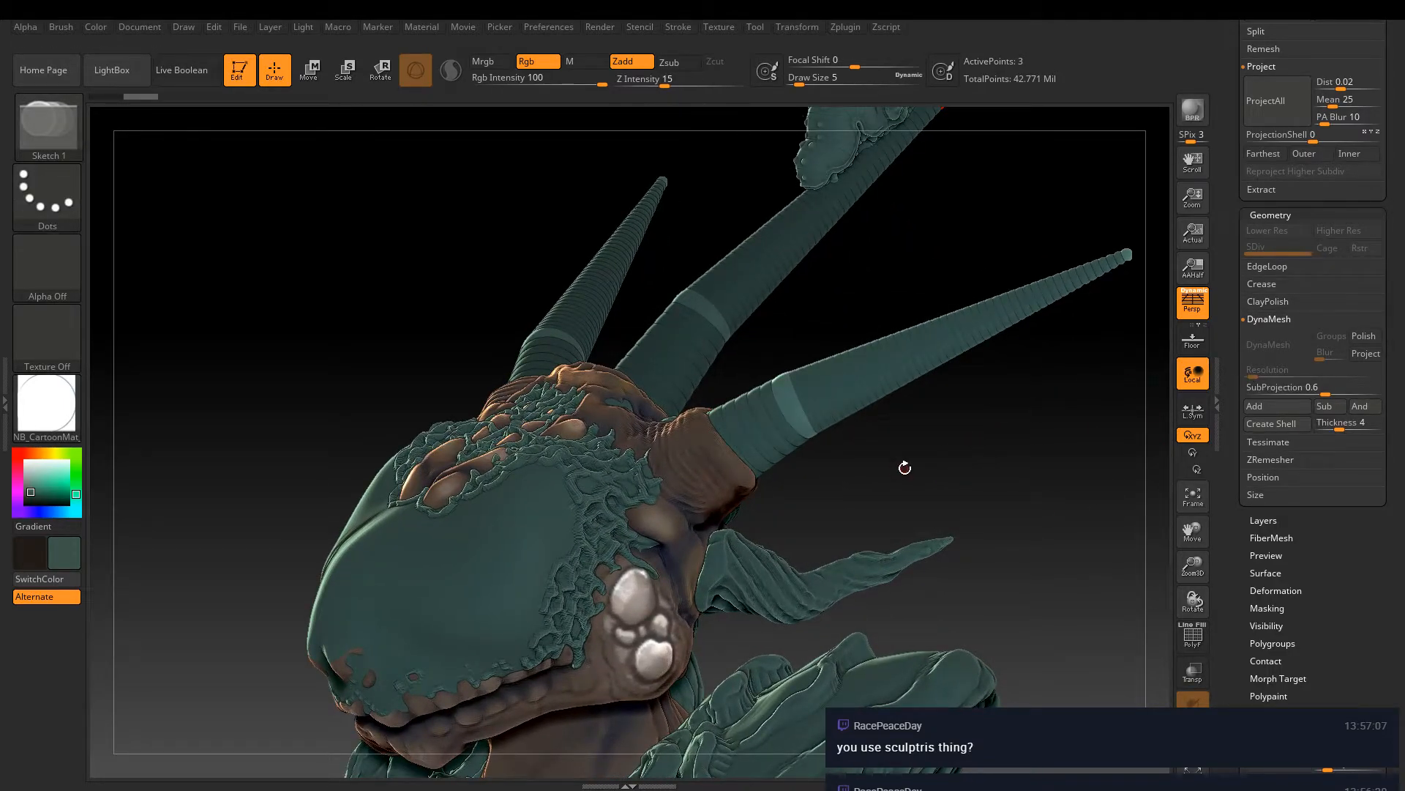
scroll(1220, 329, "down", 5)
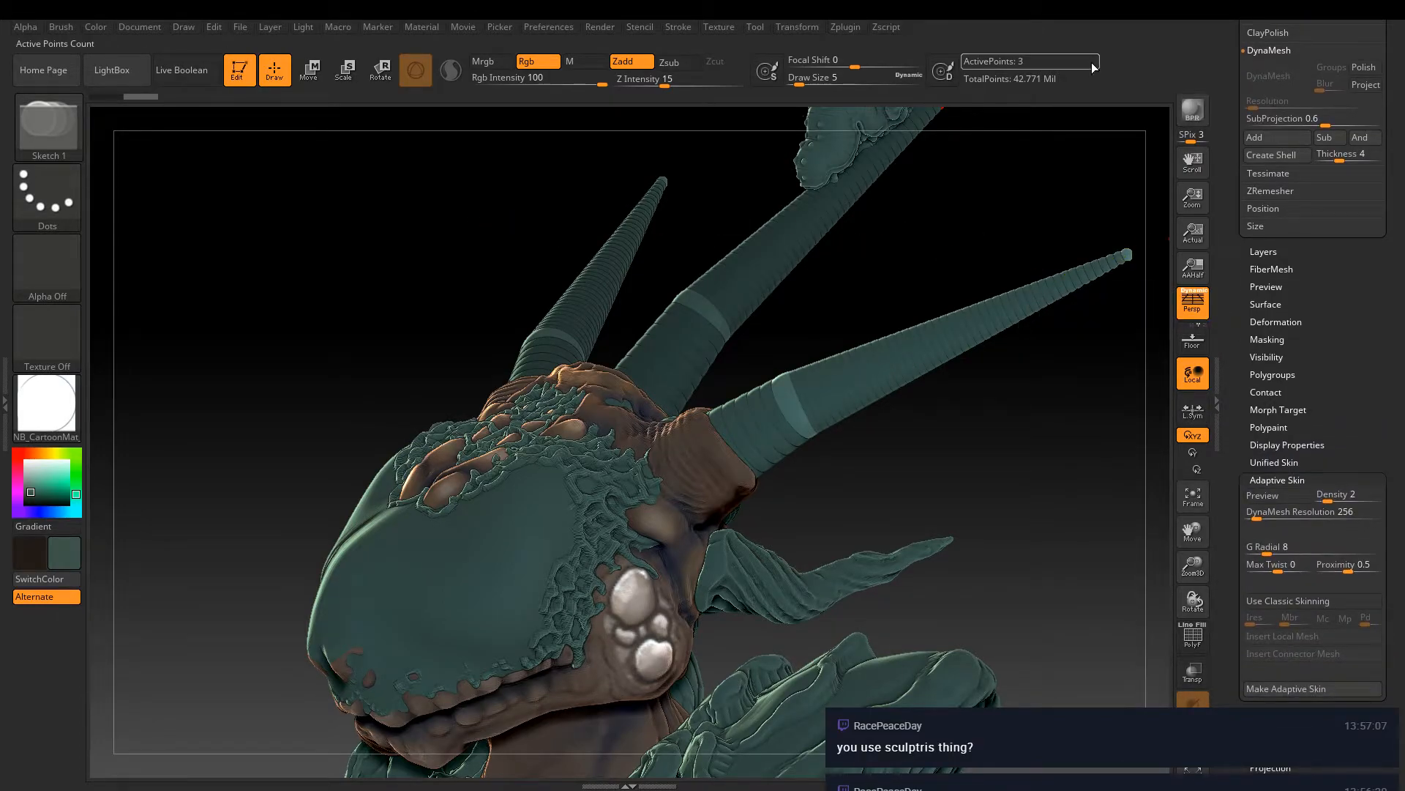
left_click_drag(1228, 406, 1229, 354)
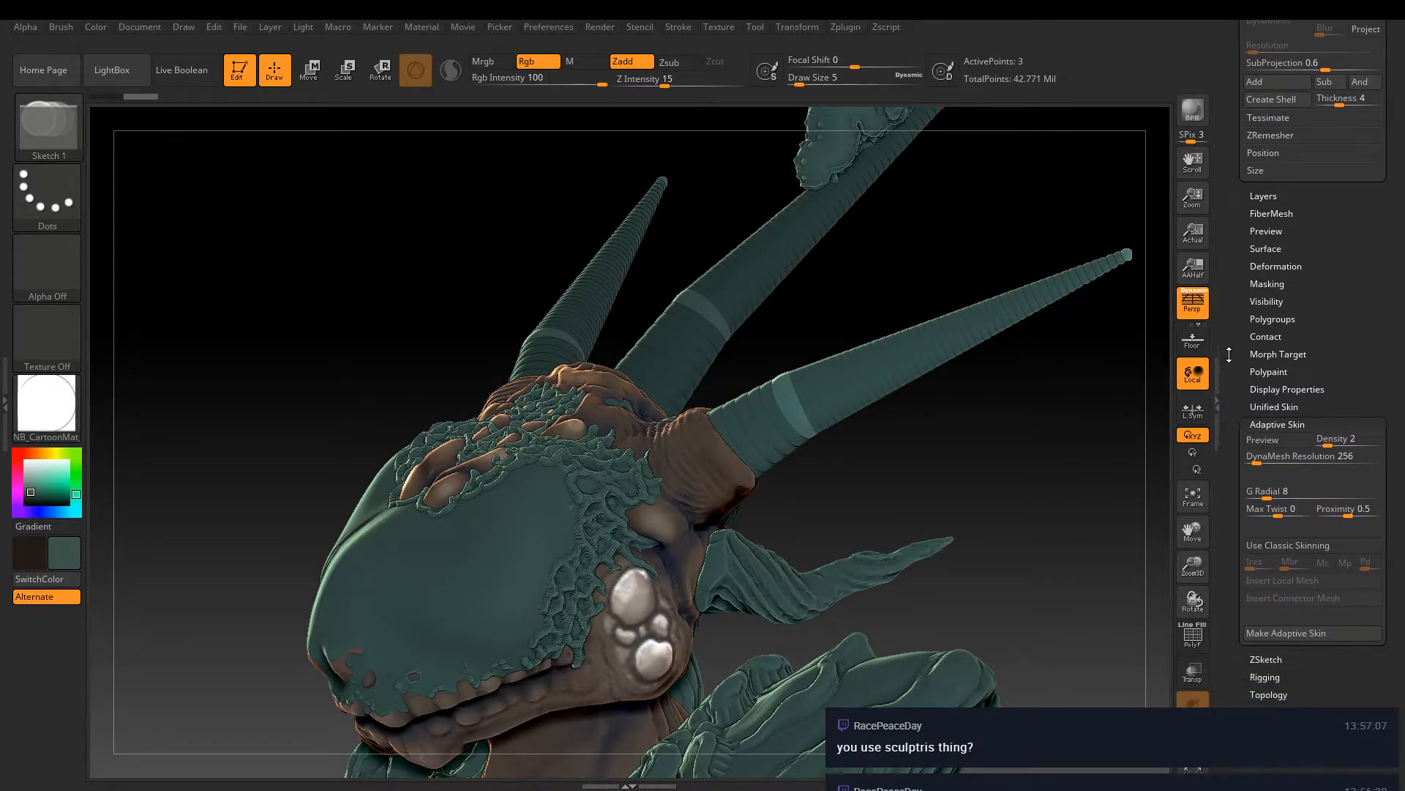
left_click(1263, 439)
left_click(1259, 457)
type("416")
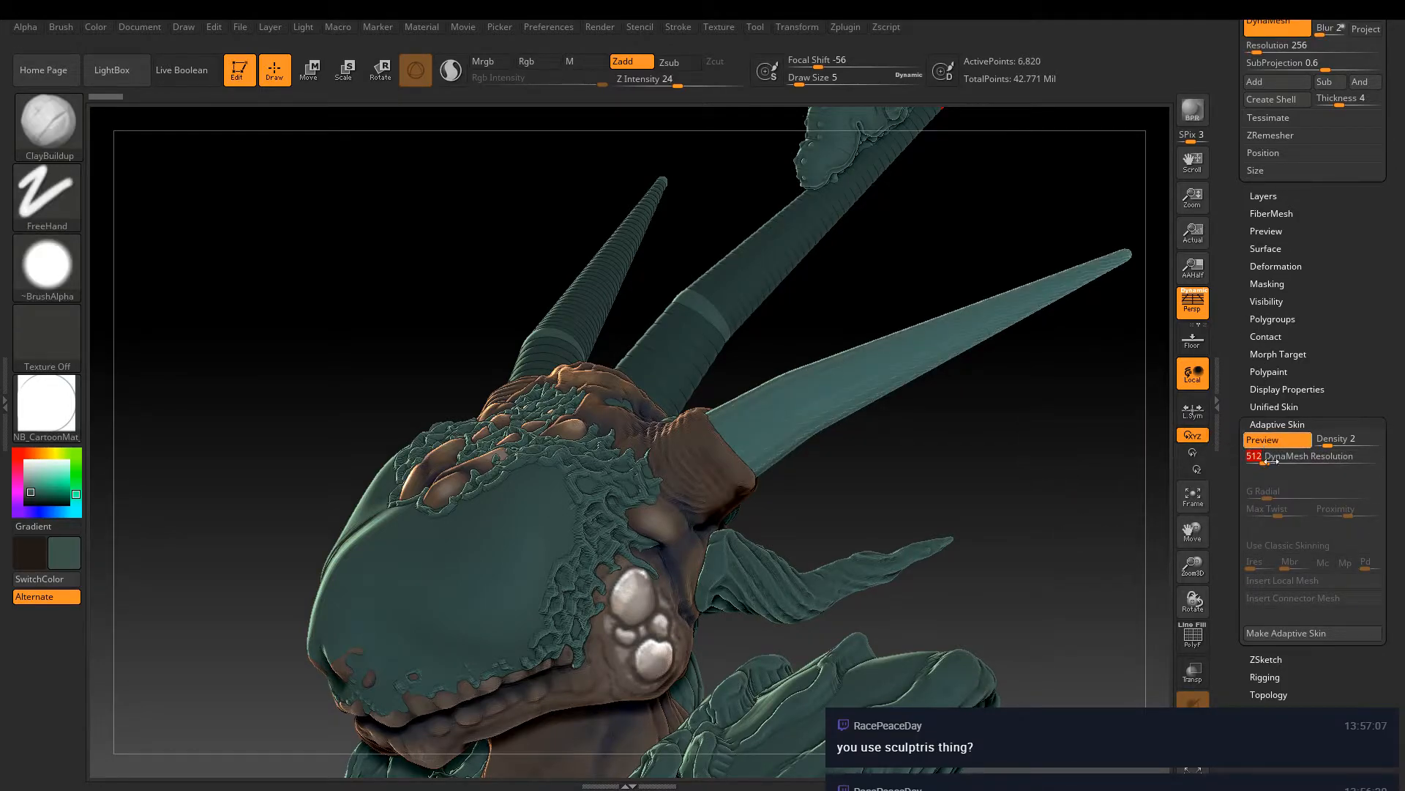
left_click(1265, 631)
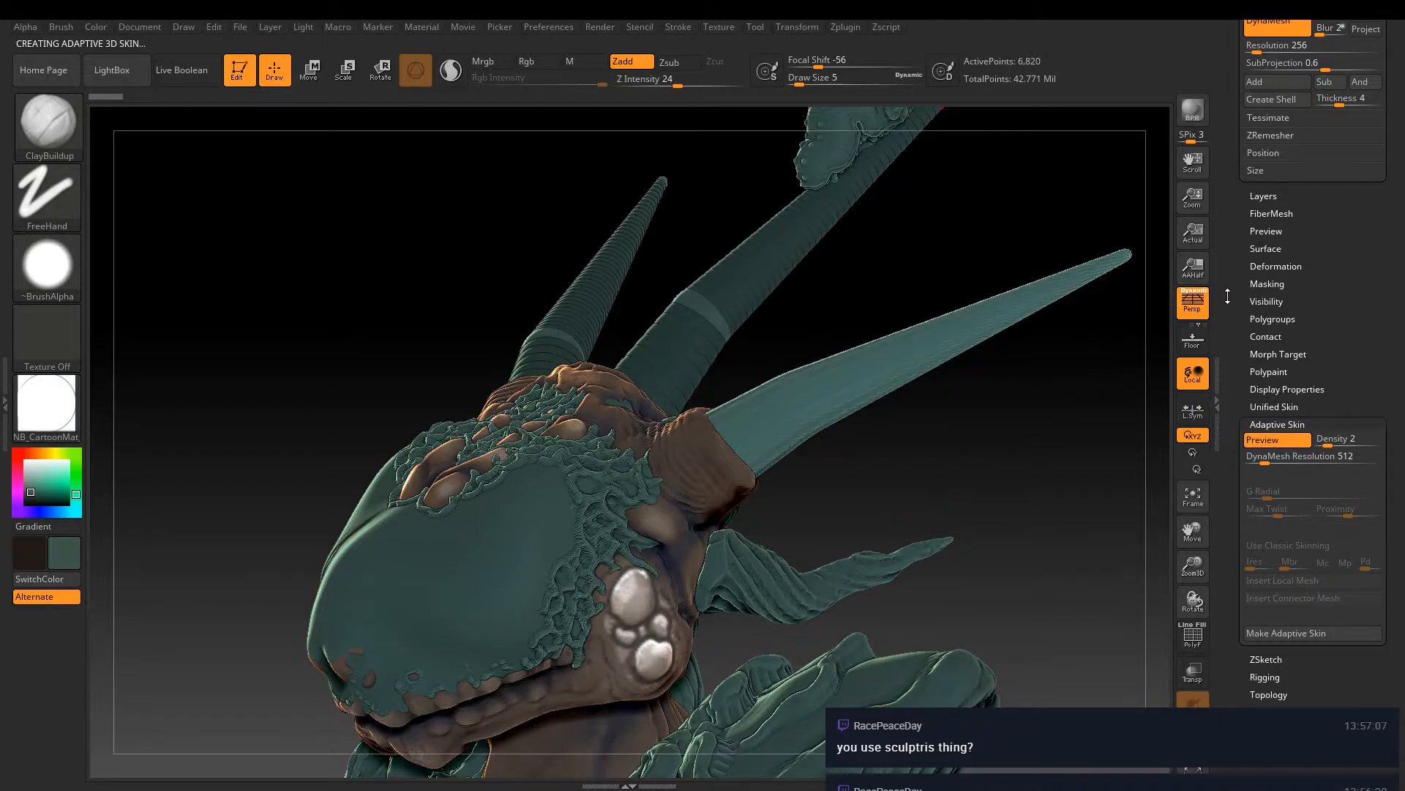
Set the DynaMesh resolution of the ZSphere2_2 horn to 552
scroll(1227, 295, "up", 3)
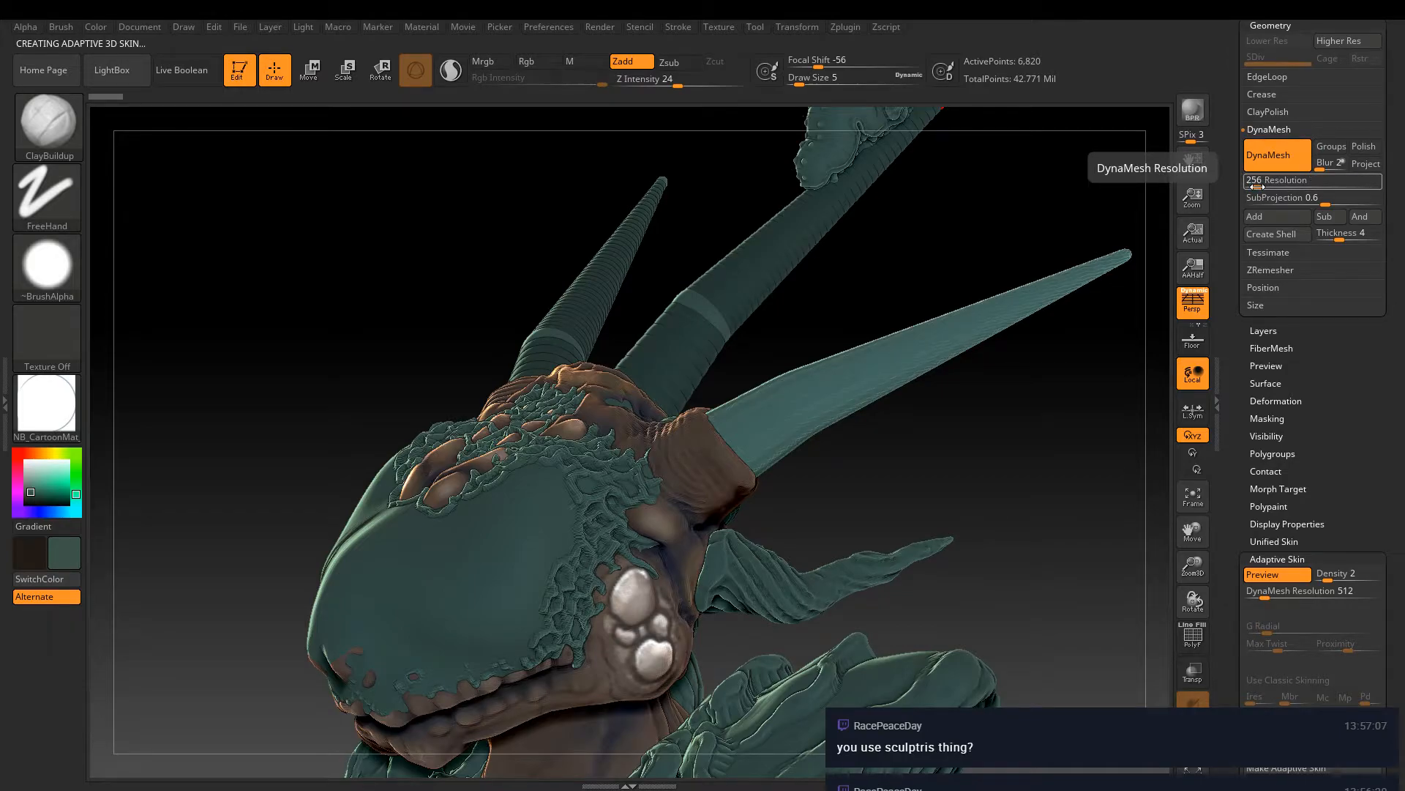
left_click_drag(1256, 183, 1267, 184)
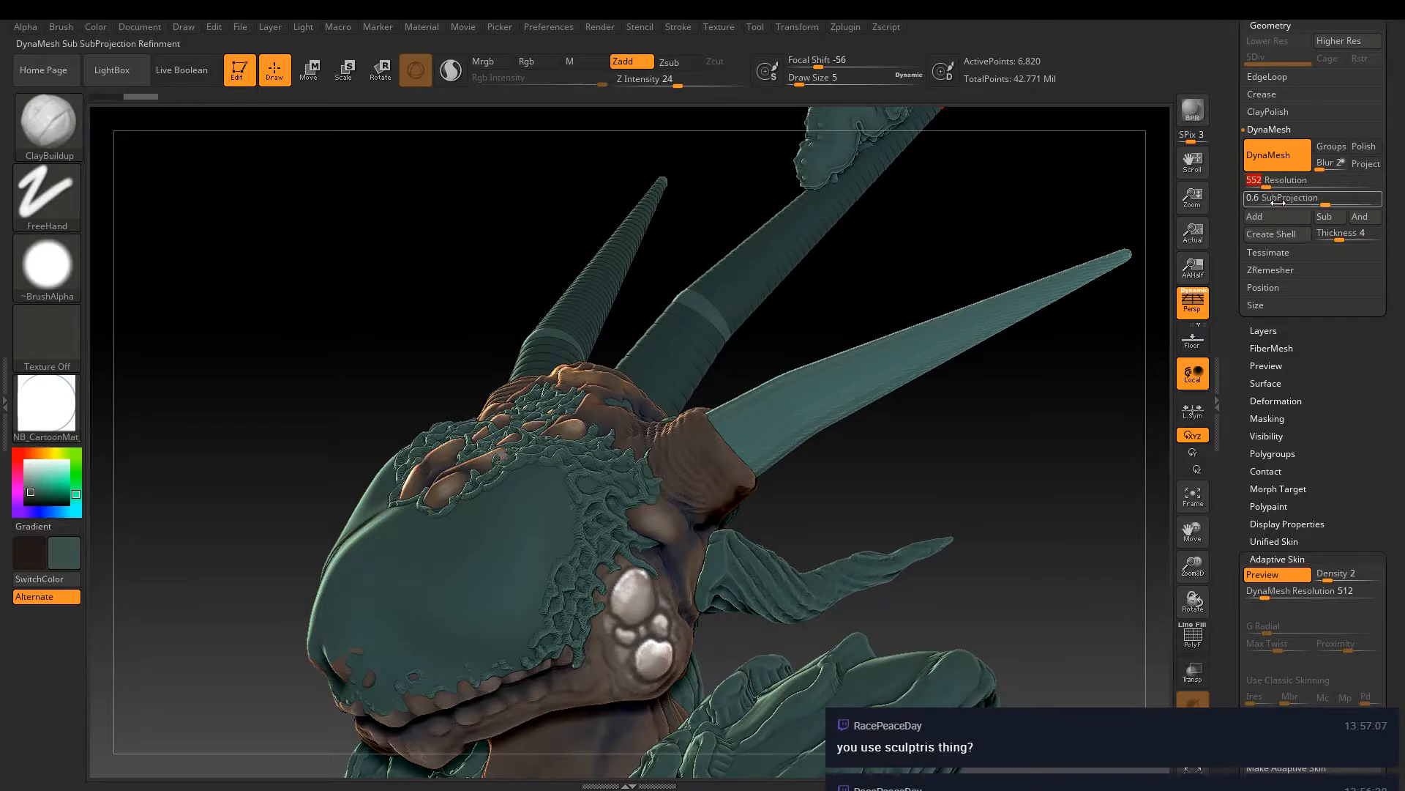
scroll(1318, 293, "up", 10)
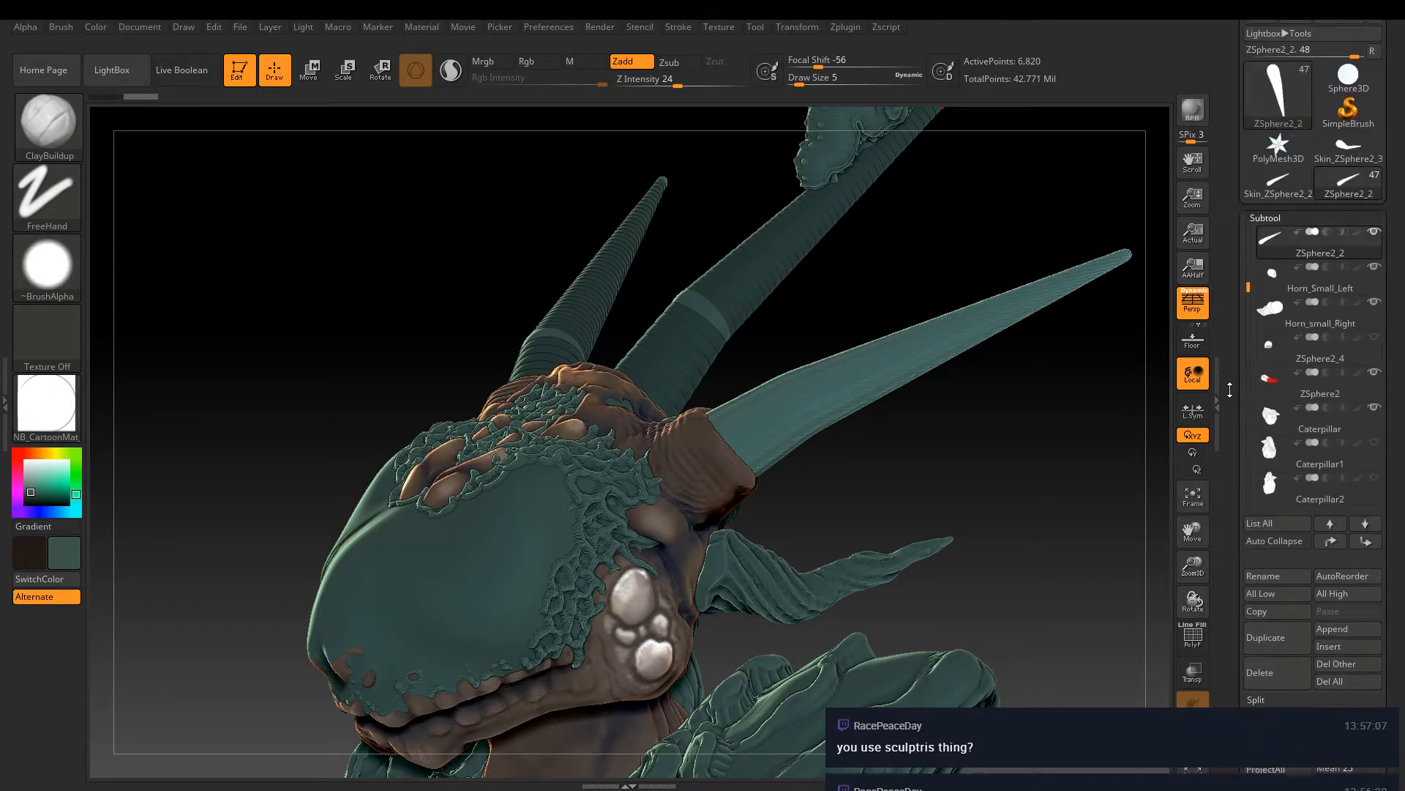
Assign Alpha 60 to the ClayBuildup brush
left_click_drag(842, 512, 723, 485)
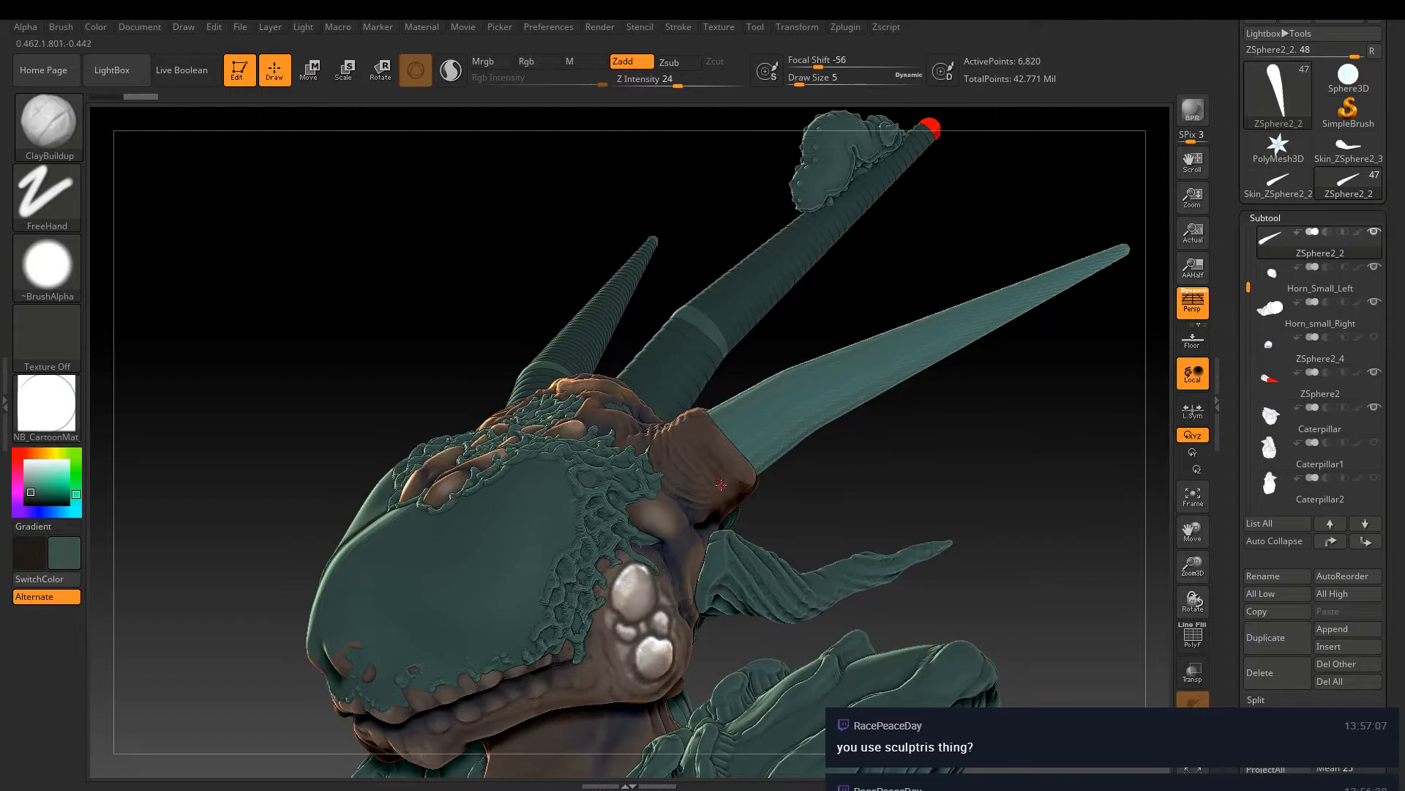
left_click(47, 265)
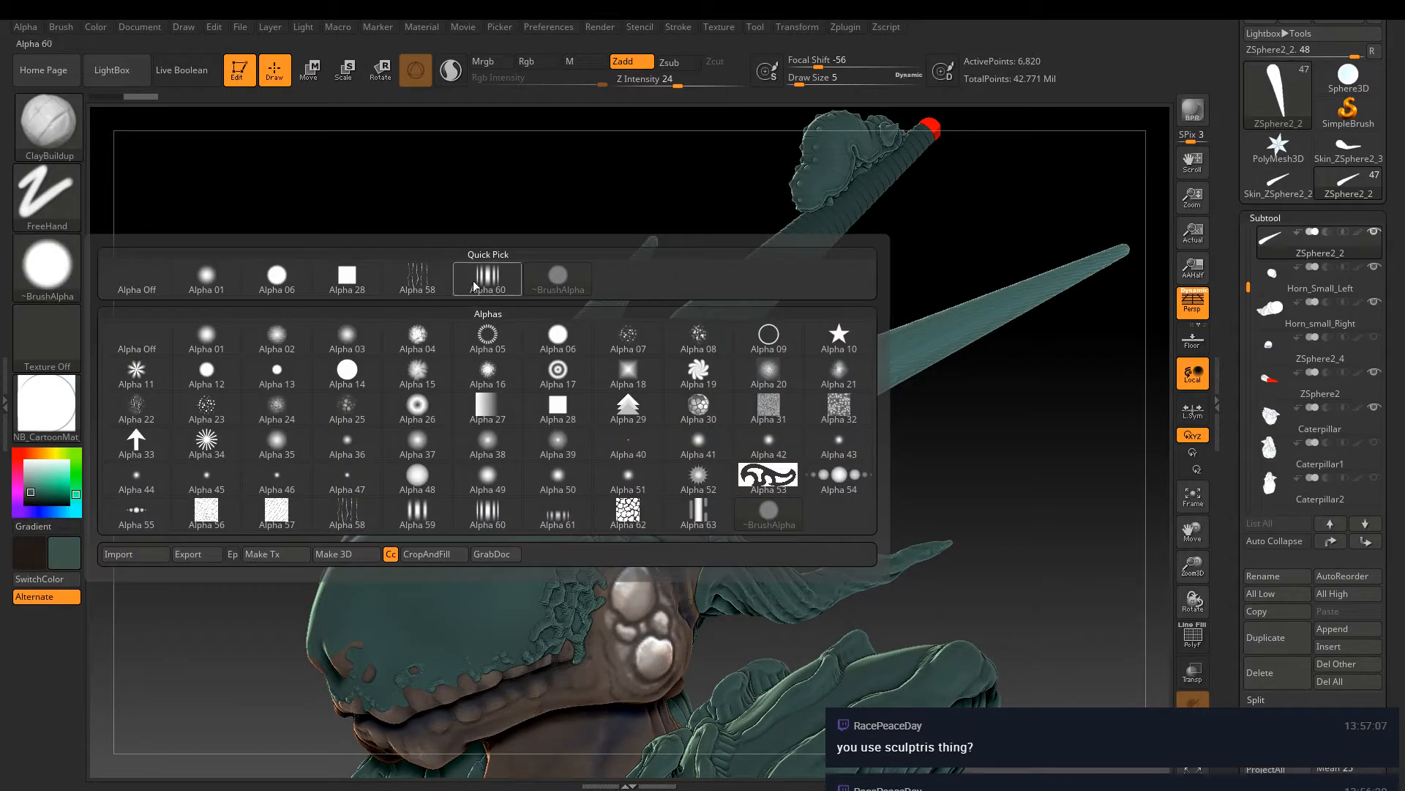
left_click(487, 278)
Try ClayBuildup strokes with a large brush around the base of the side horn and undo them
mouse_move(819, 410)
left_mouse_down()
mouse_move(684, 402)
mouse_move(778, 492)
mouse_move(713, 528)
left_mouse_up()
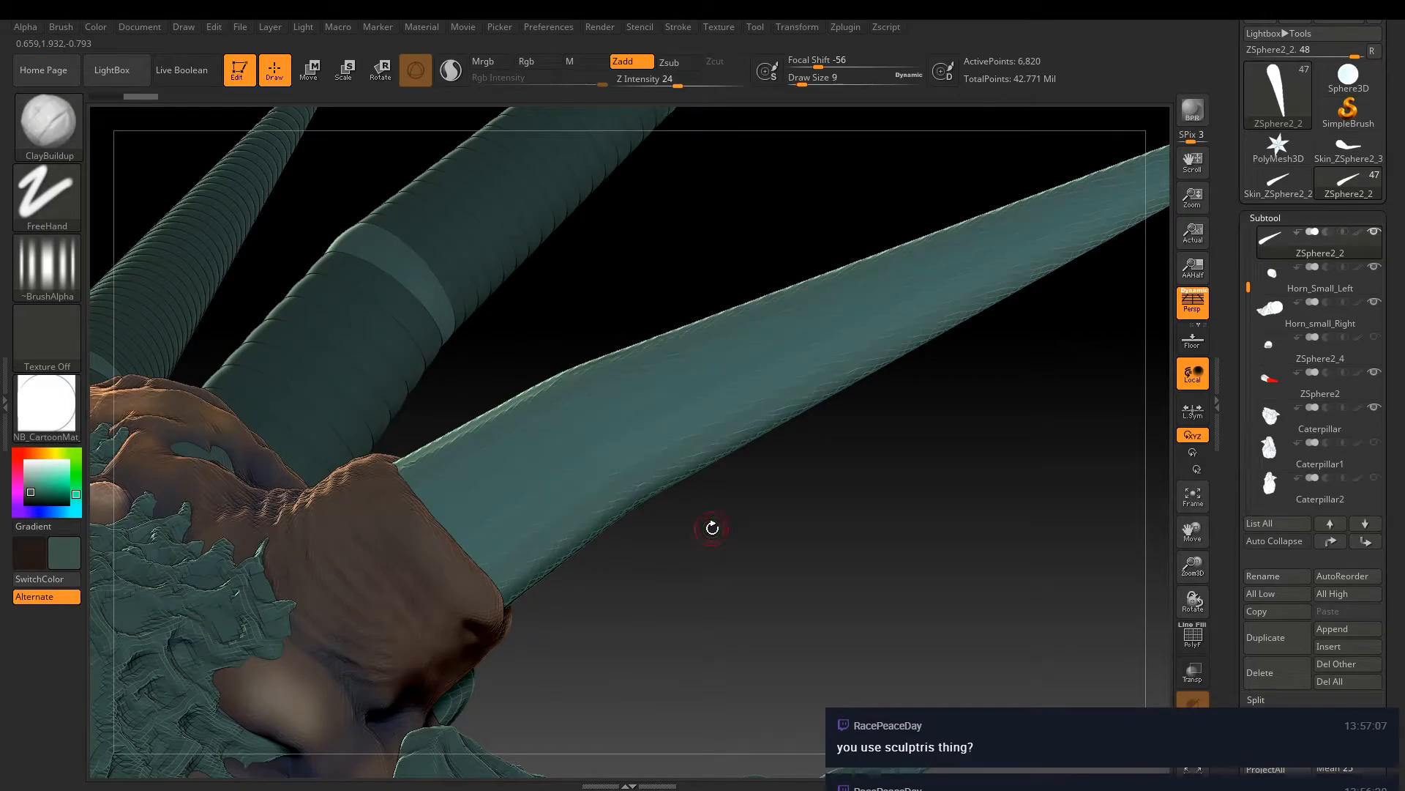
left_click_drag(499, 422, 579, 395)
key("ctrl+z")
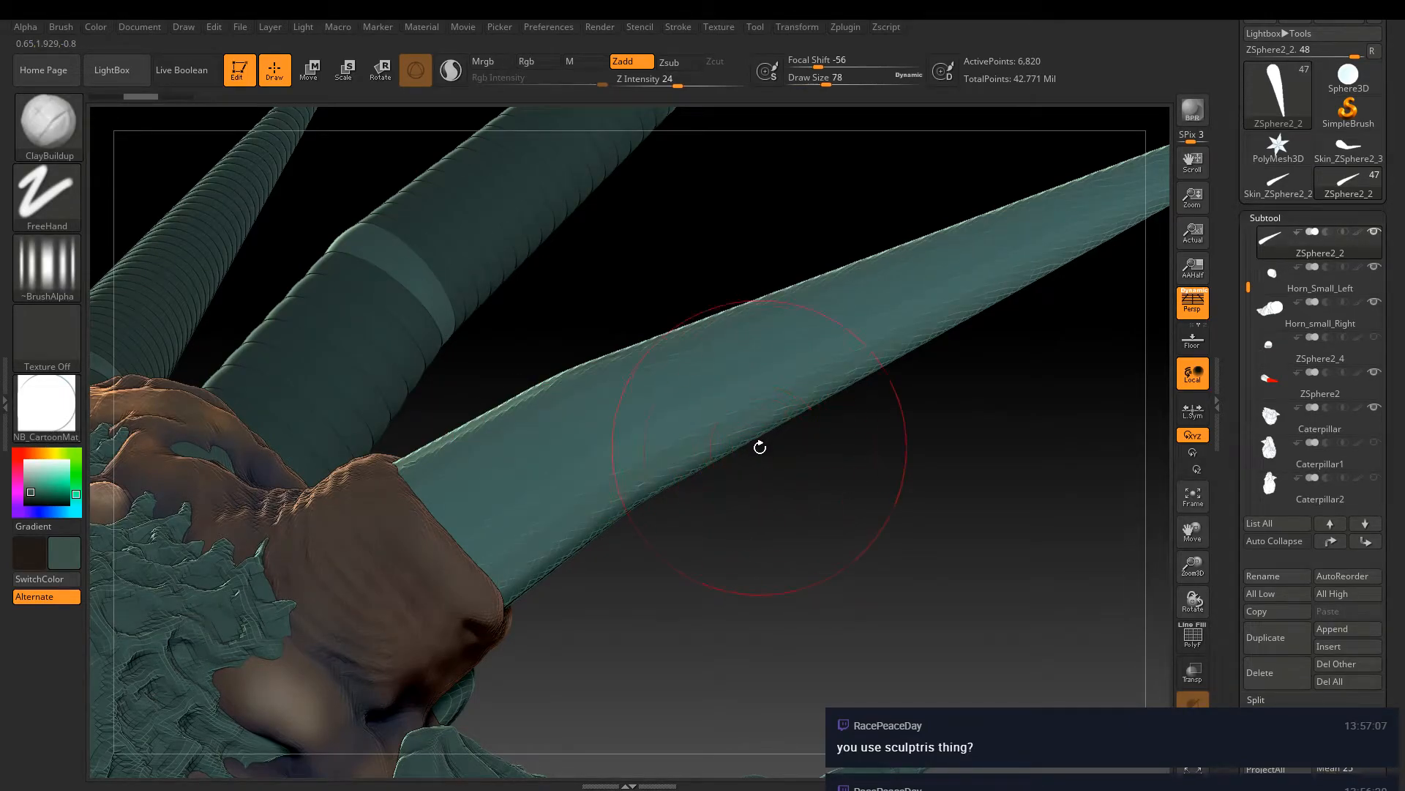
left_click_drag(741, 460, 524, 358)
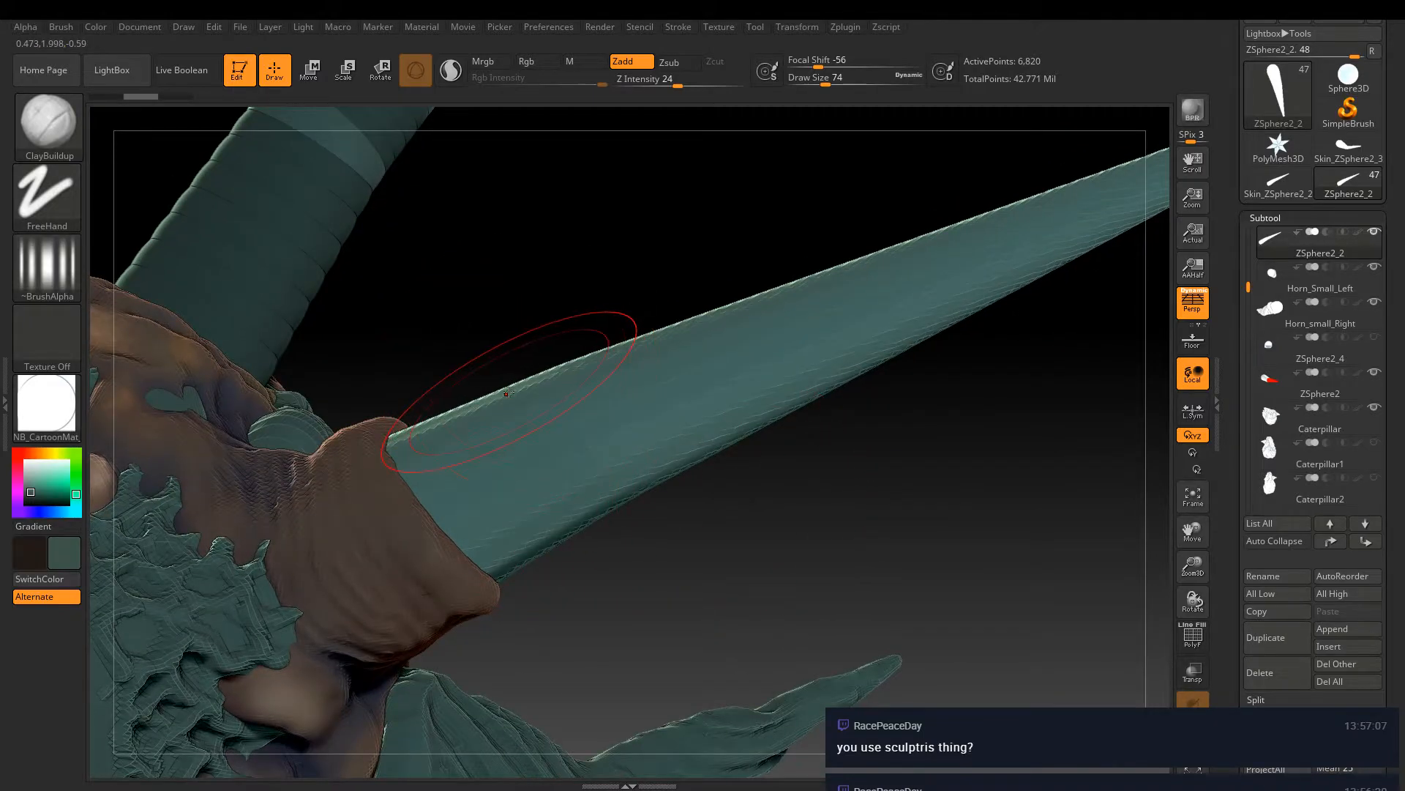
left_click_drag(439, 428, 869, 389)
right_click_drag(869, 389, 768, 298)
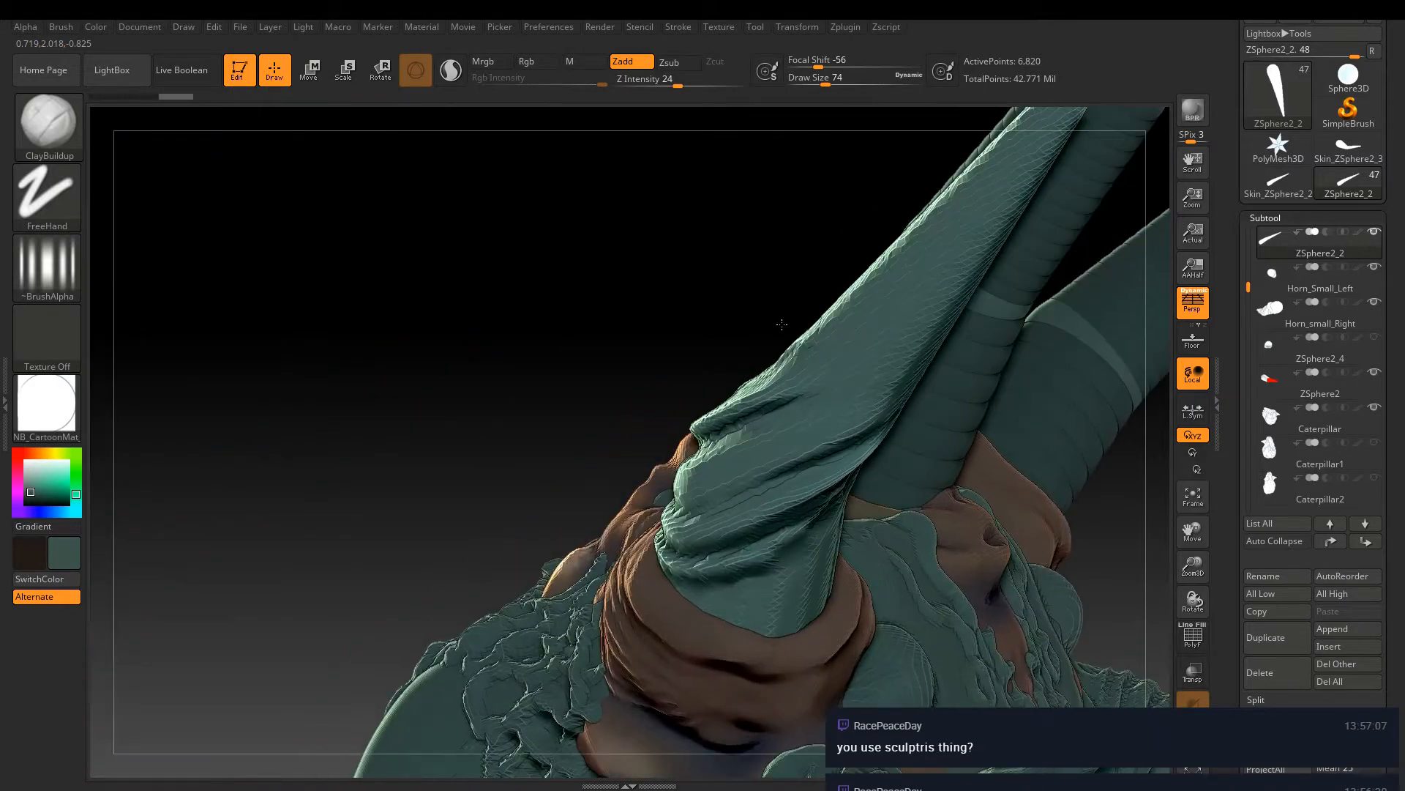
right_click_drag(807, 445, 900, 358)
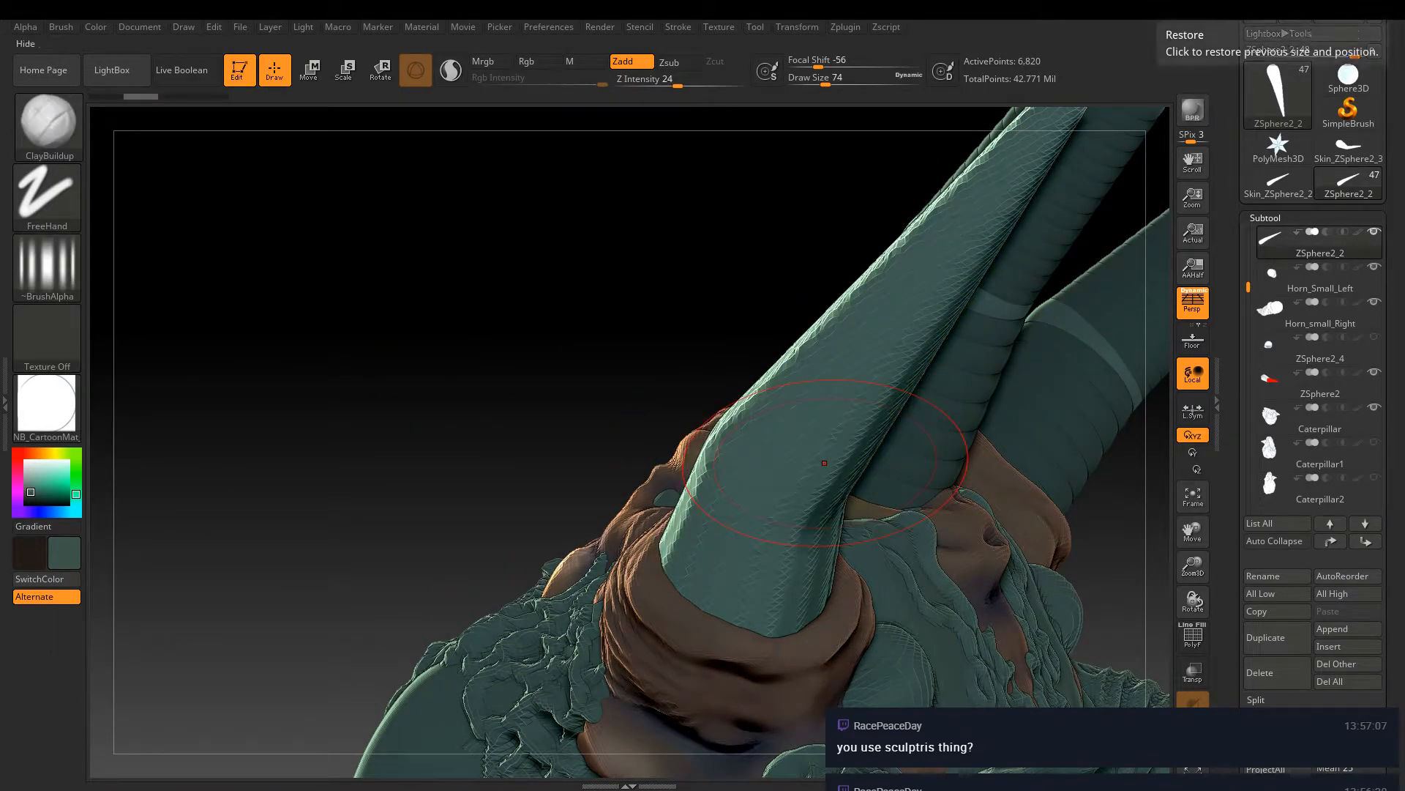
Sculpt diagonal twisting folds around the base of the side horn with ClayBuildup at draw size 66
mouse_move(915, 292)
right_mouse_down()
mouse_move(878, 330)
mouse_move(878, 381)
right_mouse_up()
mouse_move(732, 439)
right_mouse_down()
mouse_move(696, 401)
mouse_move(769, 424)
mouse_move(681, 399)
mouse_move(734, 426)
right_mouse_up()
mouse_move(524, 439)
left_mouse_down()
mouse_move(651, 421)
mouse_move(717, 469)
mouse_move(902, 456)
left_mouse_up()
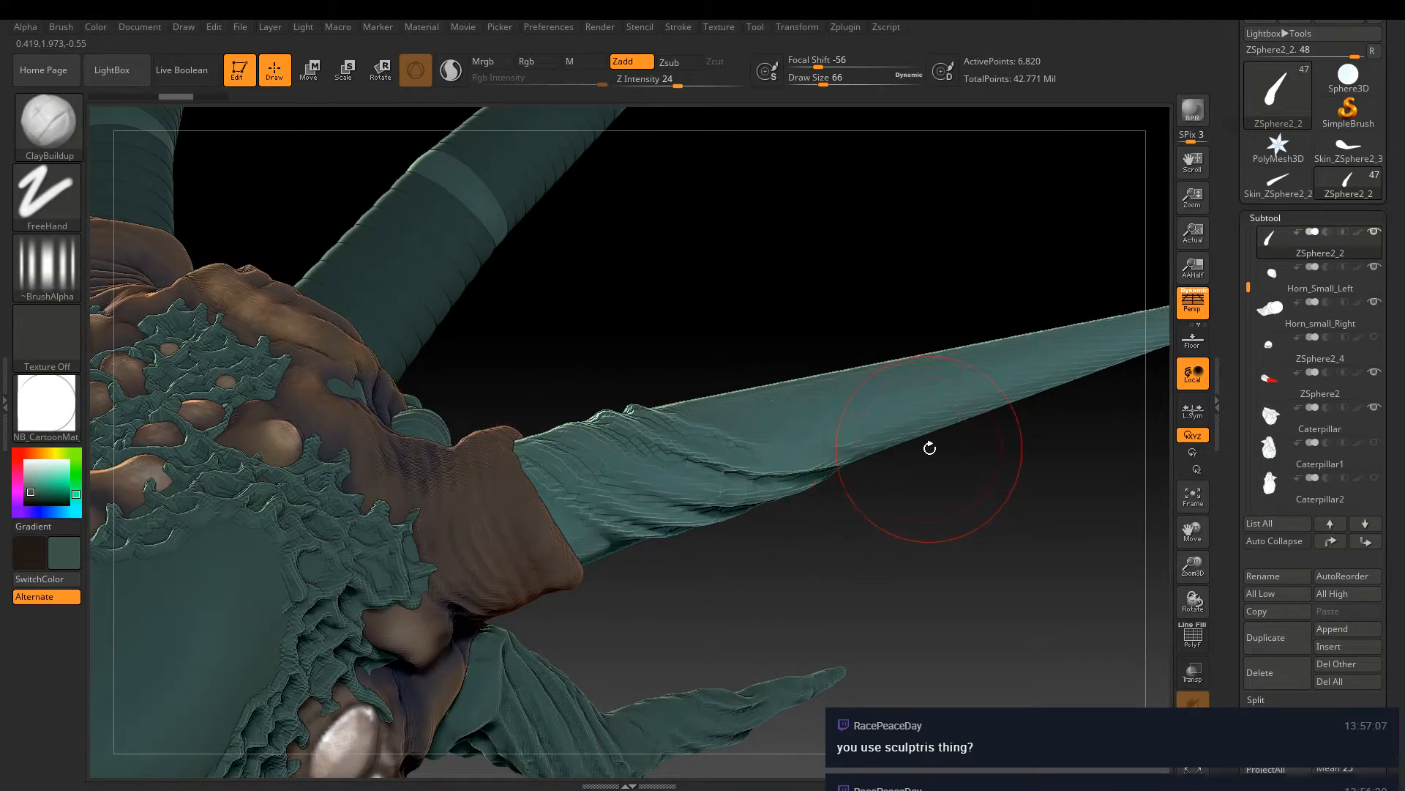
mouse_move(847, 351)
left_mouse_down()
mouse_move(753, 383)
mouse_move(1022, 405)
mouse_move(942, 366)
mouse_move(831, 370)
mouse_move(847, 351)
mouse_move(855, 368)
left_mouse_up()
mouse_move(855, 368)
right_mouse_down()
mouse_move(822, 323)
mouse_move(785, 415)
right_mouse_up()
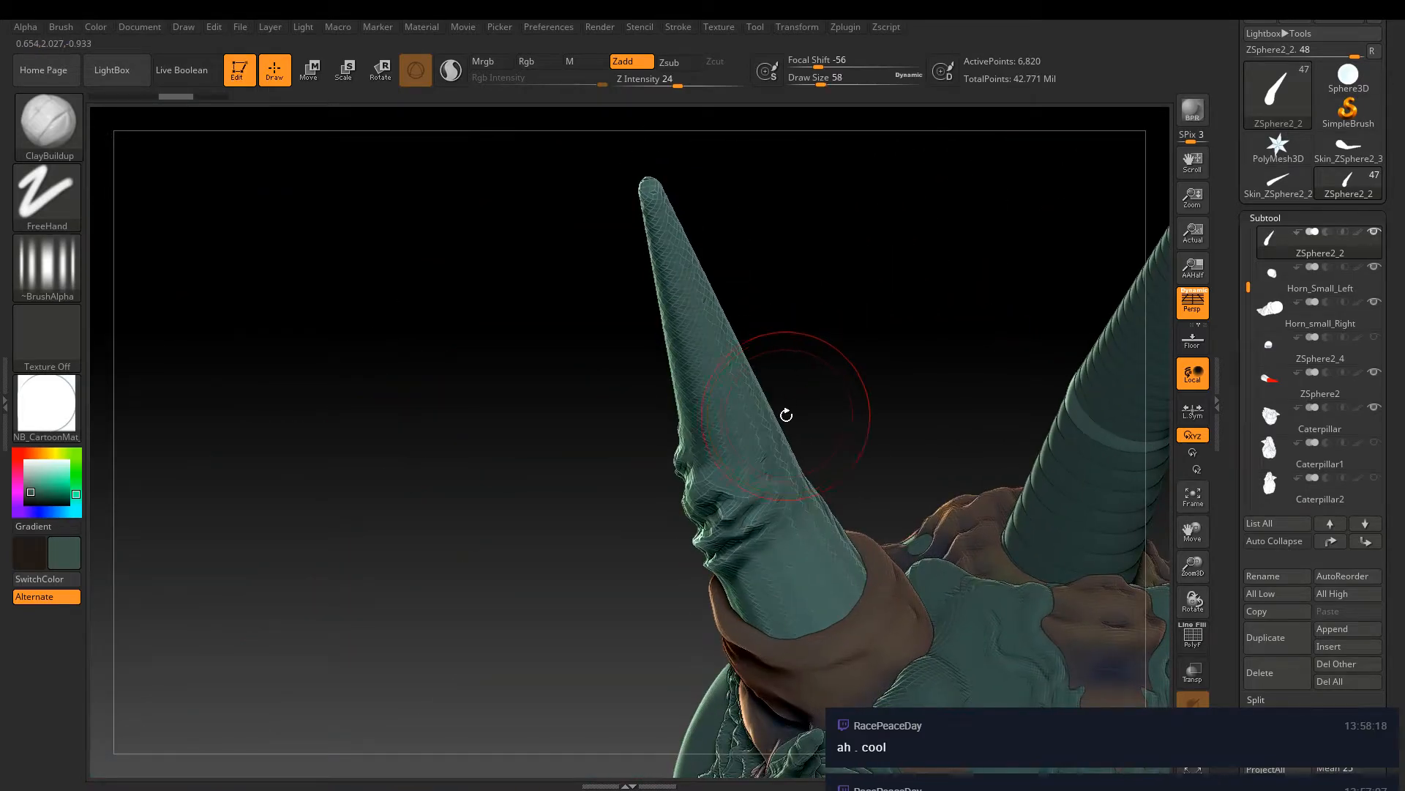
Extend the folds around the back and middle of the side horn with ClayBuildup at draw size 54
left_click_drag(725, 512, 757, 432)
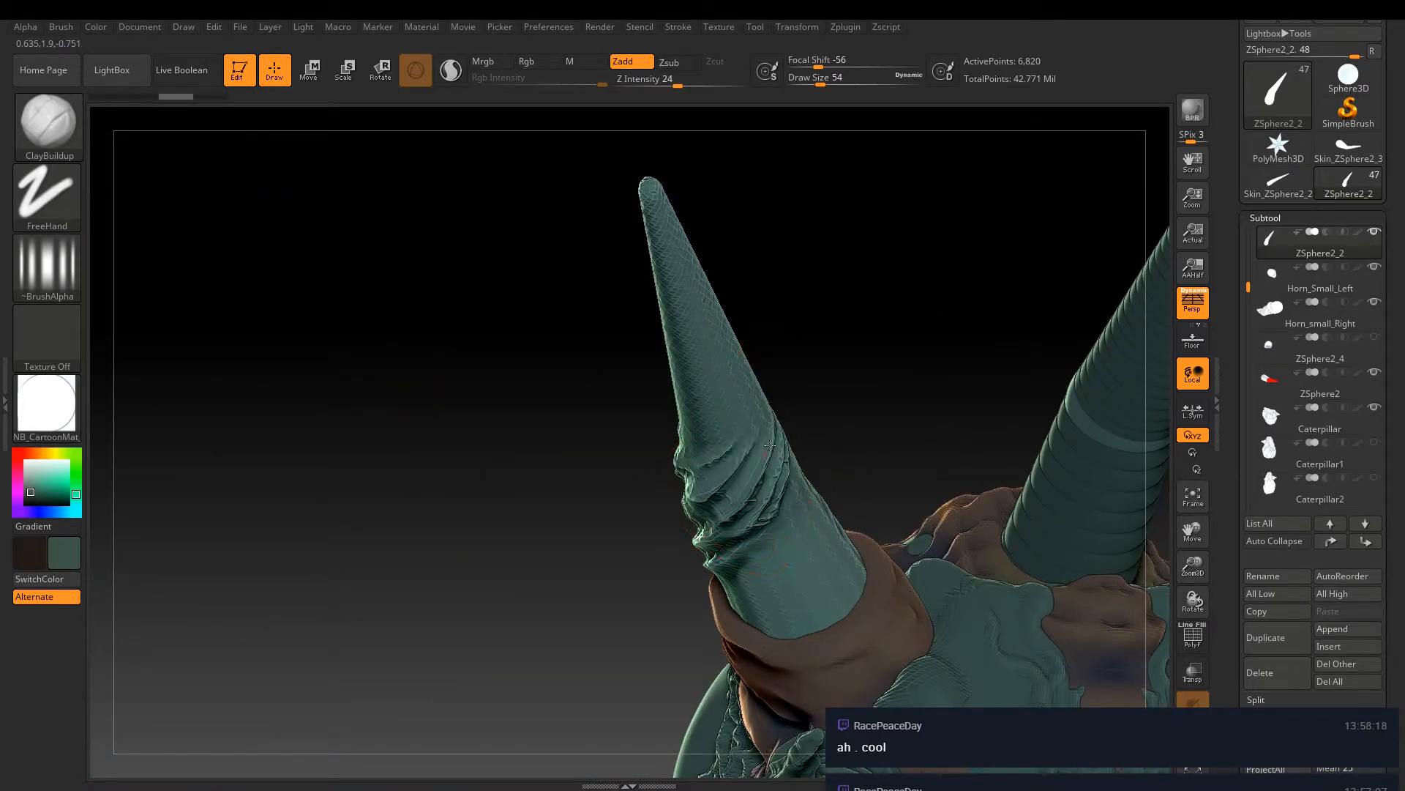
mouse_move(794, 339)
right_mouse_down()
mouse_move(759, 421)
mouse_move(776, 454)
right_mouse_up()
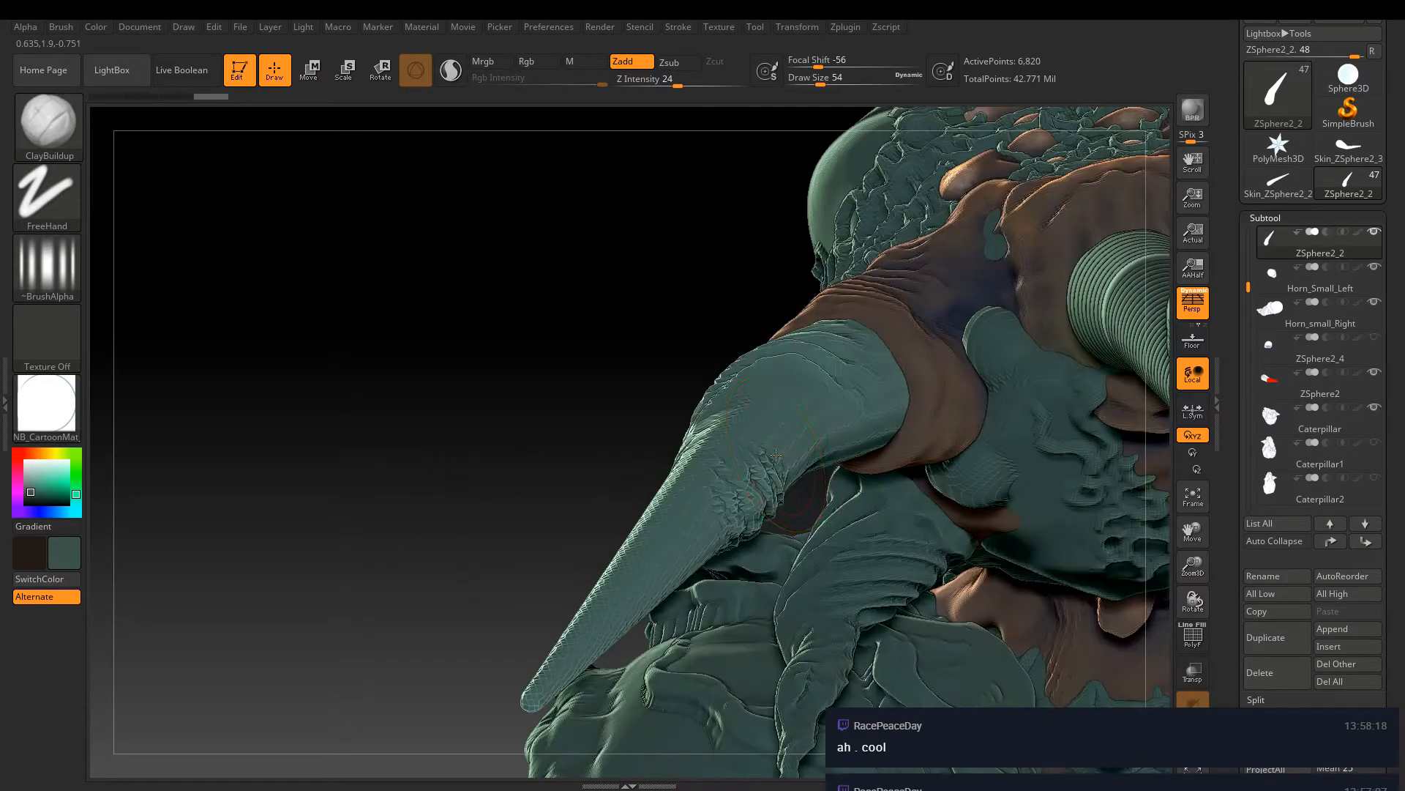
left_click_drag(765, 443, 606, 573)
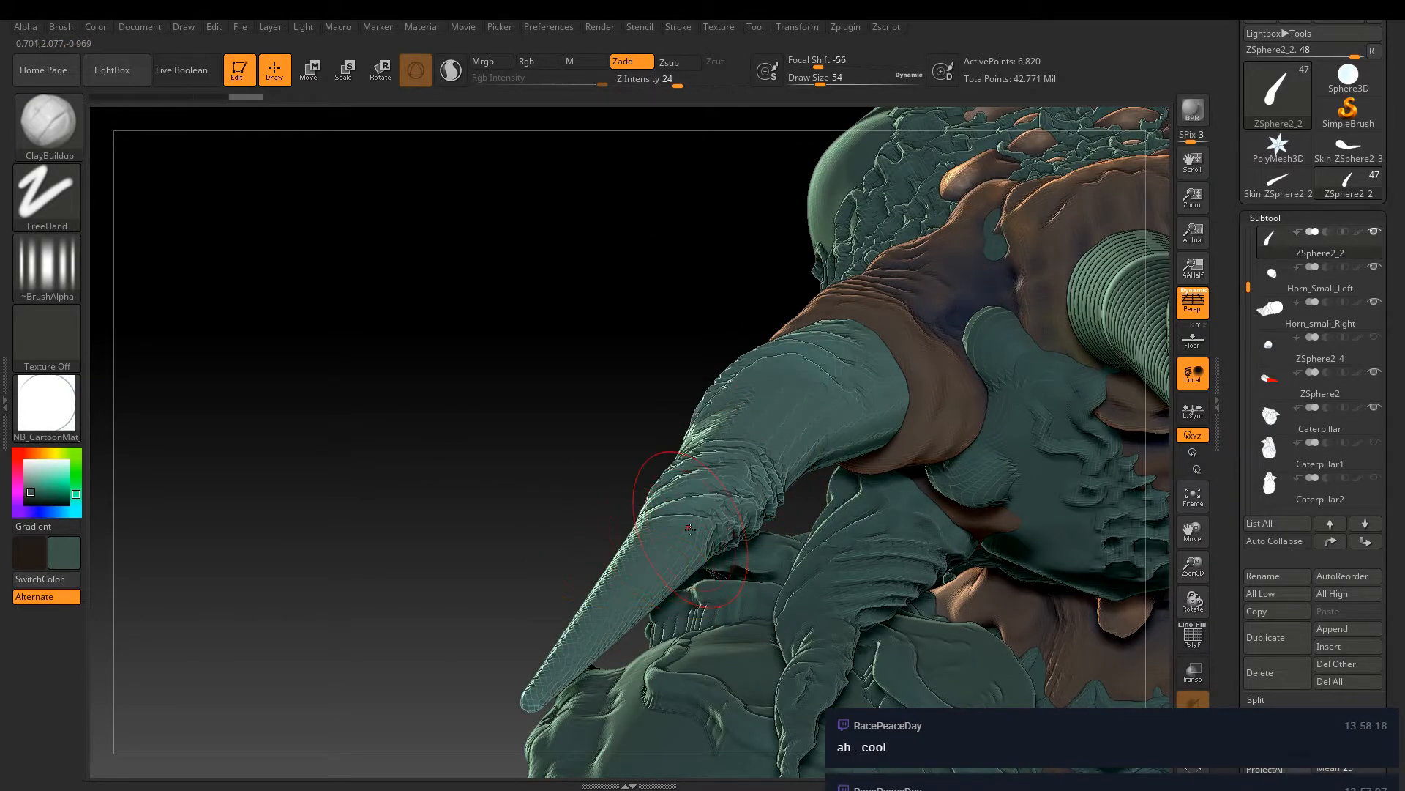
right_click_drag(626, 515, 717, 483)
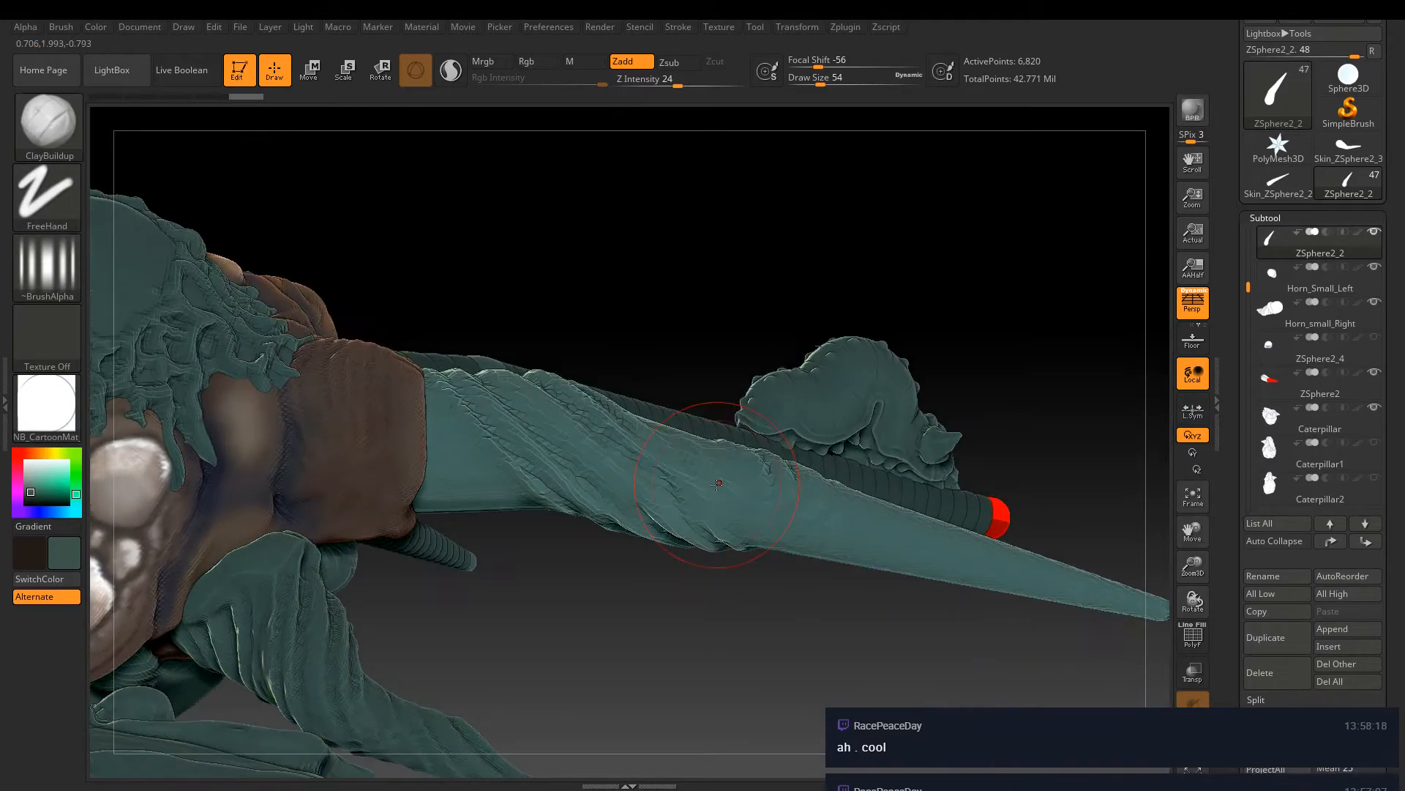
Continue the twisted ClayBuildup folds along the outer half of the horn toward its tip
left_click_drag(805, 464, 896, 575)
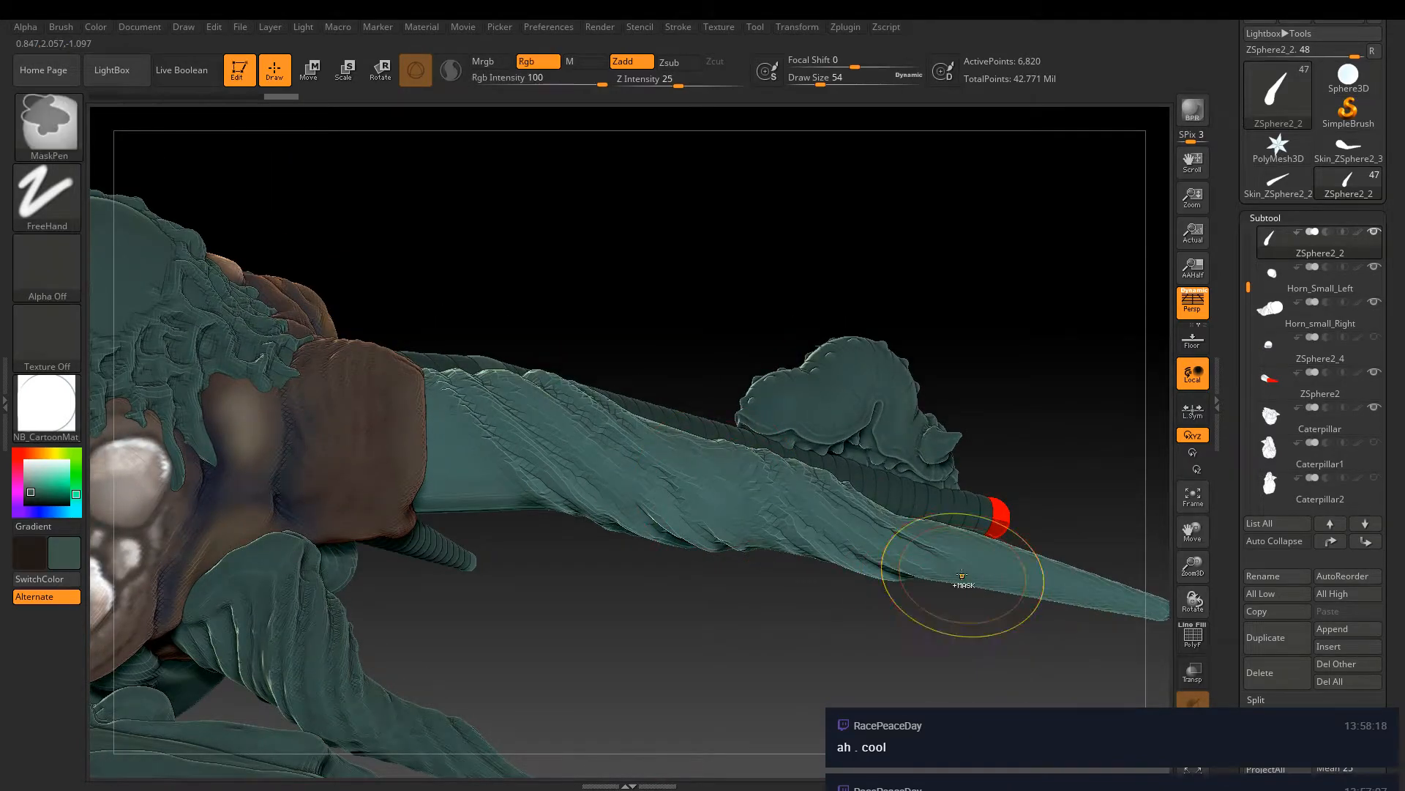
key("ctrl+z")
left_click_drag(821, 506, 1059, 579)
left_click_drag(910, 495, 952, 579)
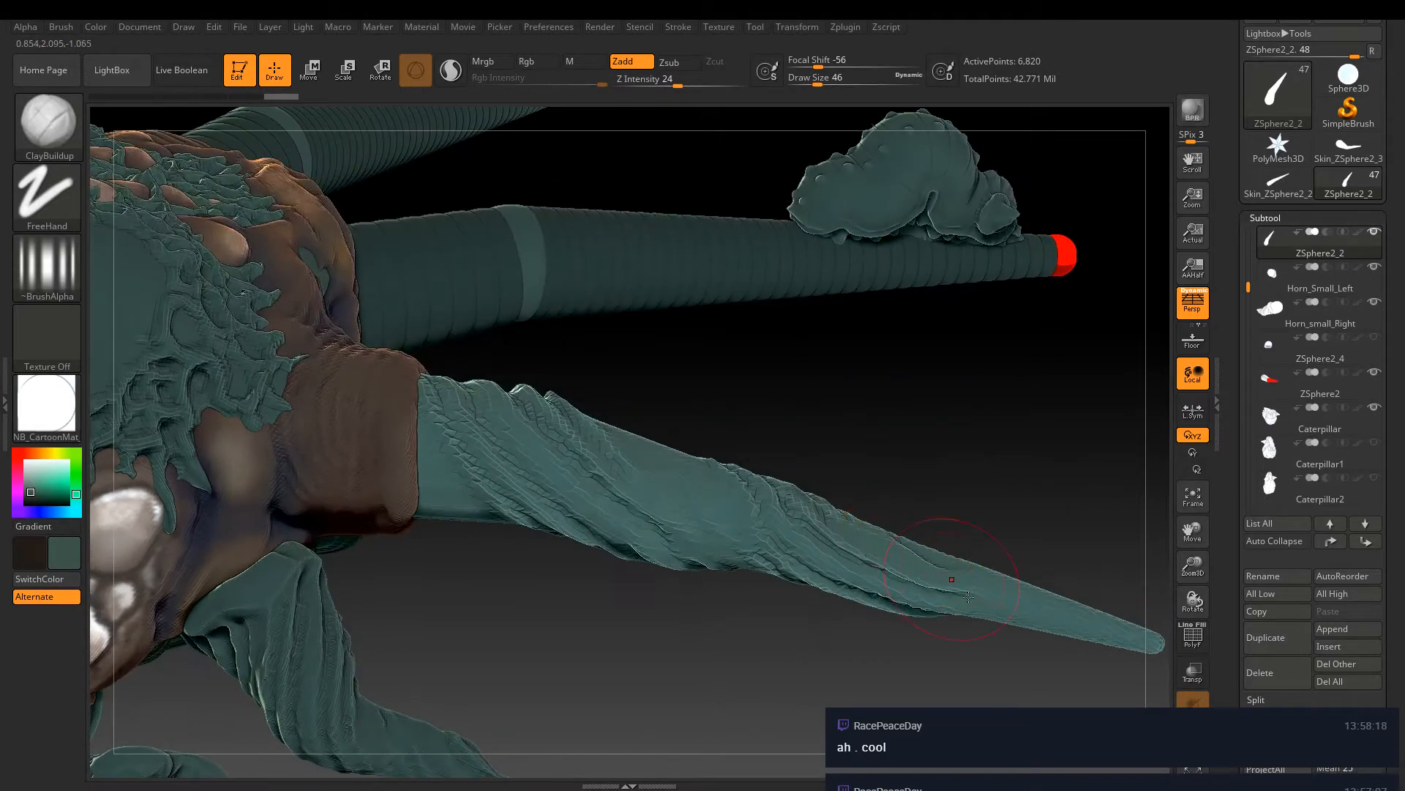
Roughen the horn's surface toward the tip with the Crumple brush and remesh the horn with DynaMesh
key("b")
key("c")
key("r")
left_click_drag(896, 497, 928, 537)
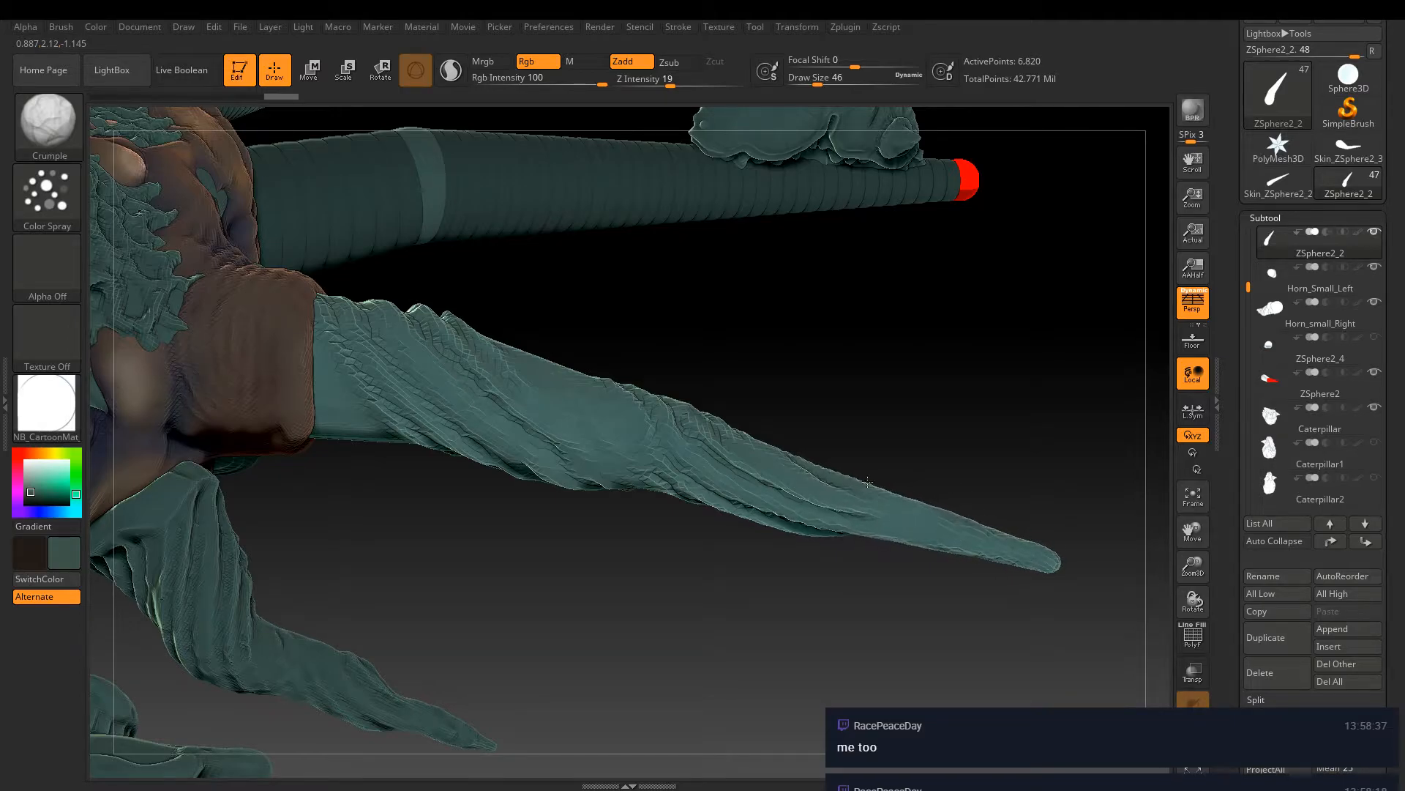
mouse_move(870, 486)
left_mouse_down()
mouse_move(674, 408)
mouse_move(804, 454)
left_mouse_up()
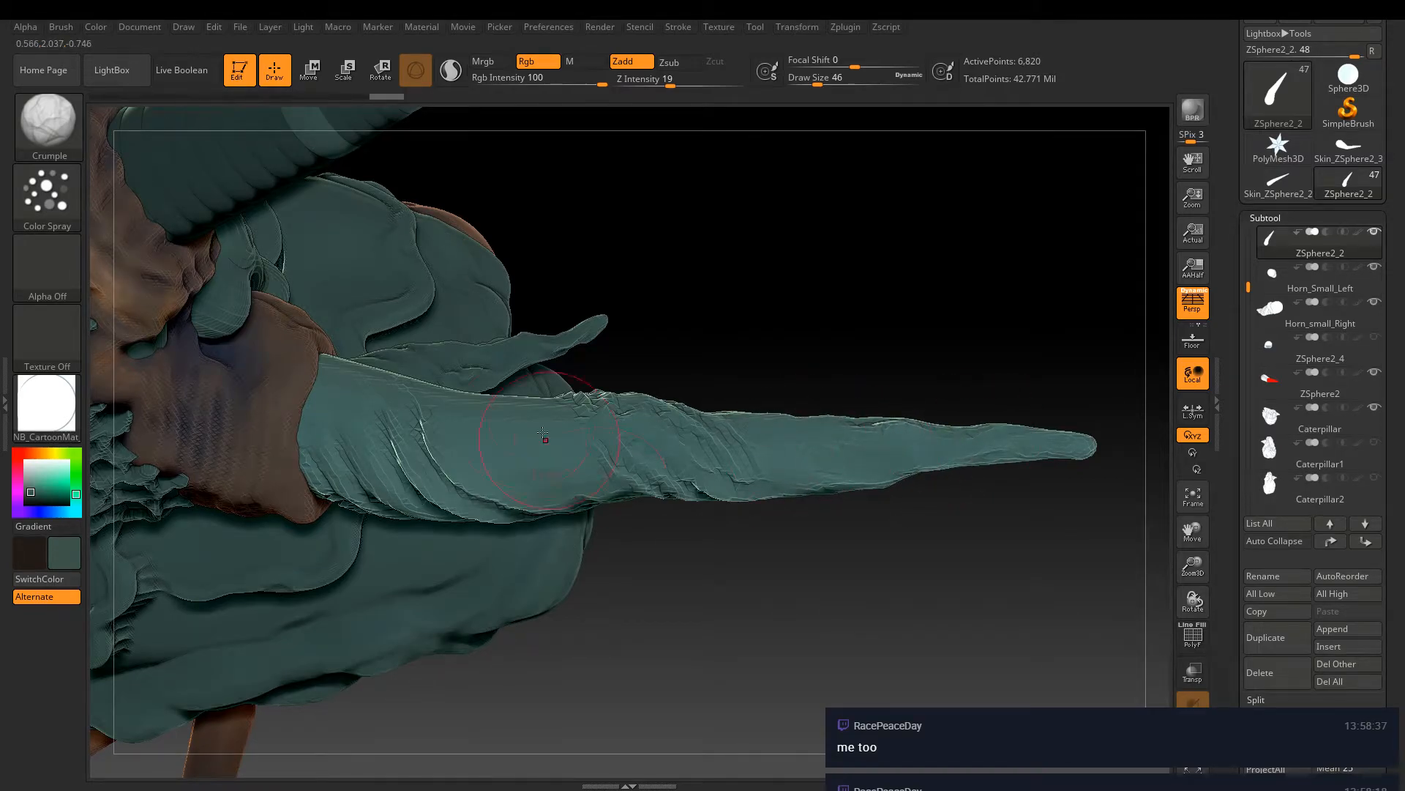
key("ctrl")
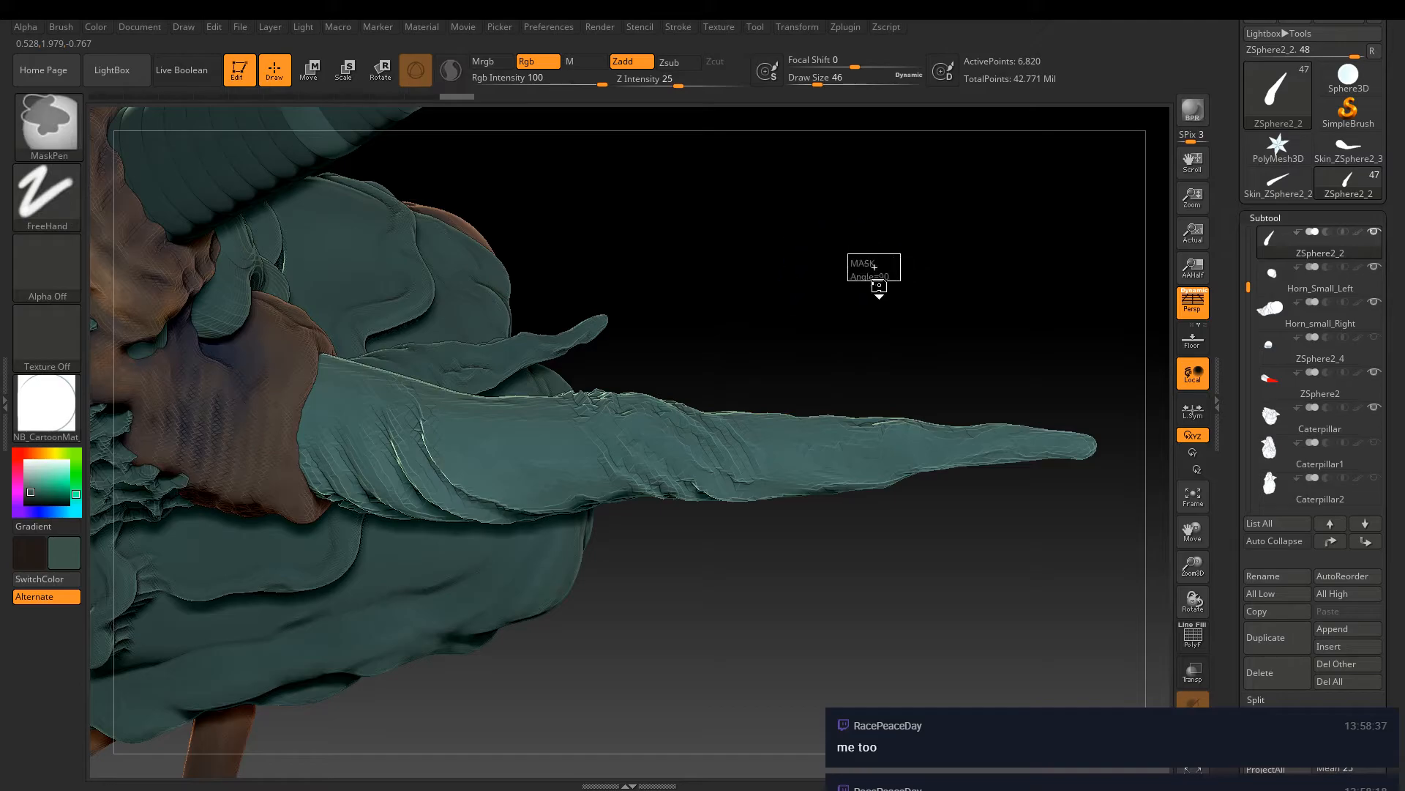
mouse_move(778, 336)
left_mouse_down()
mouse_move(775, 286)
mouse_move(781, 408)
left_mouse_up()
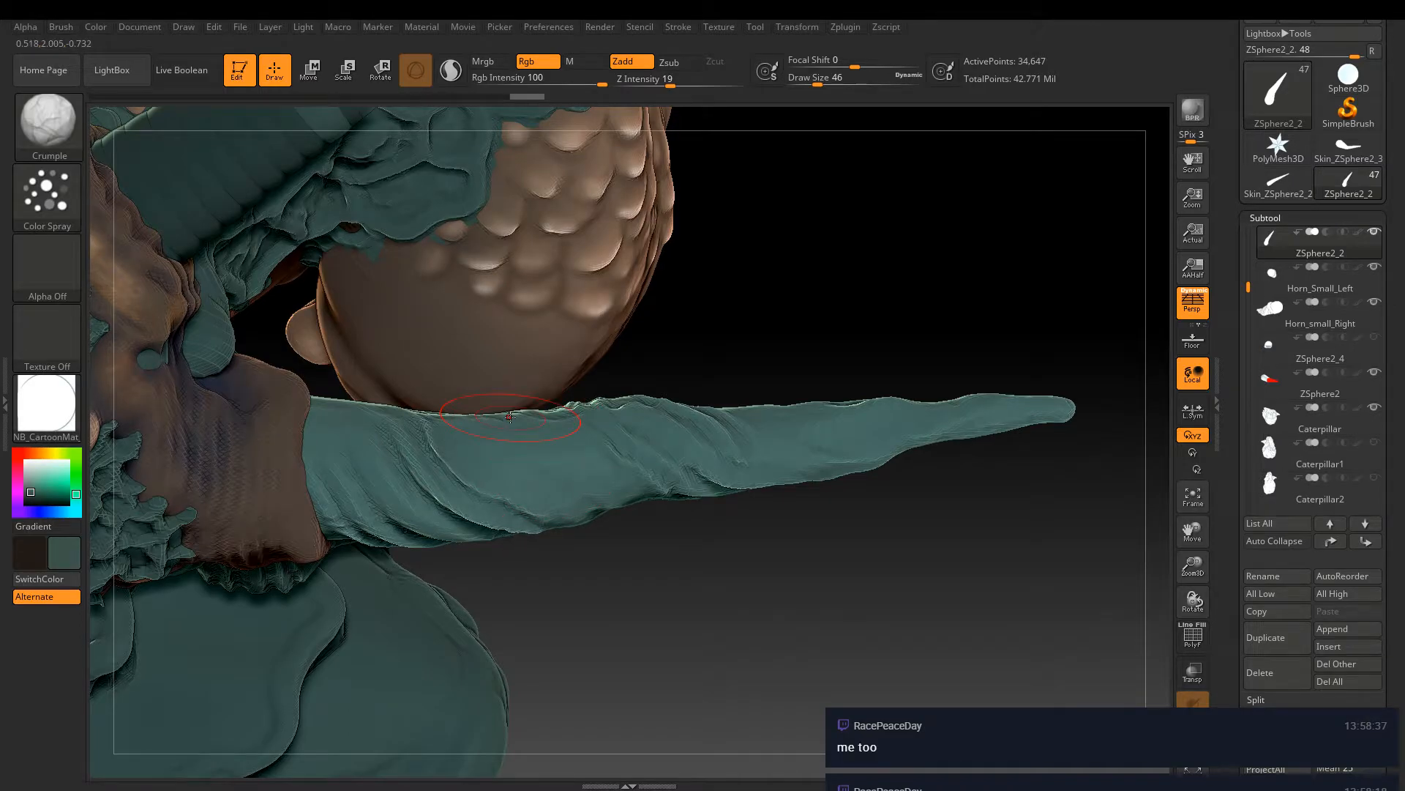
Build fine twisted ridges from the base across the middle of the horn with ClayBuildup at draw size 62
key("b")
key("c")
key("b")
mouse_move(458, 407)
left_mouse_down()
mouse_move(561, 314)
mouse_move(596, 314)
left_mouse_up()
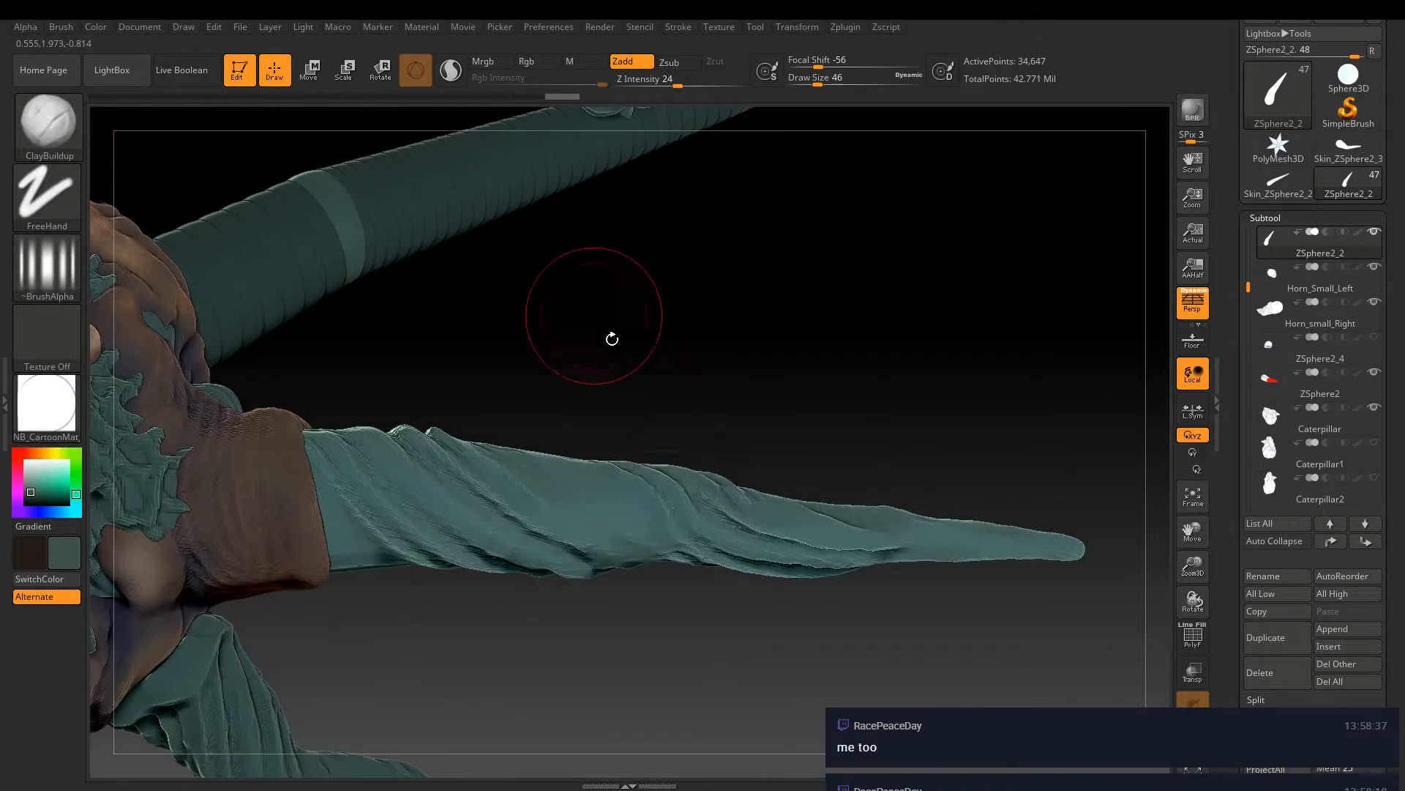
key("bracketright")
key("bracketright")
key("bracketright")
key("bracketright")
mouse_move(424, 435)
left_mouse_down()
mouse_move(542, 497)
mouse_move(685, 534)
left_mouse_up()
mouse_move(451, 452)
left_mouse_down()
mouse_move(506, 499)
mouse_move(688, 553)
left_mouse_up()
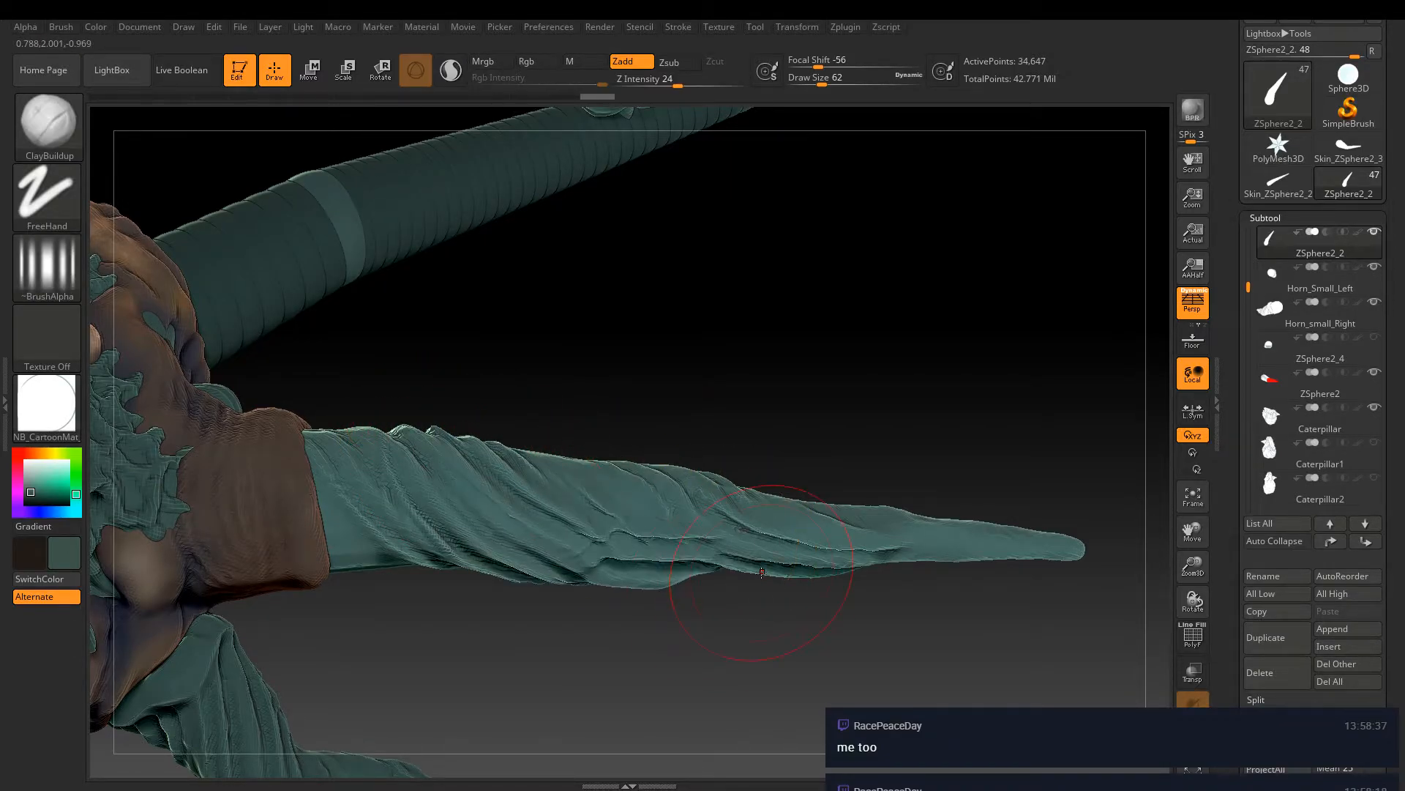
mouse_move(446, 439)
left_mouse_down()
mouse_move(487, 491)
mouse_move(744, 590)
left_mouse_up()
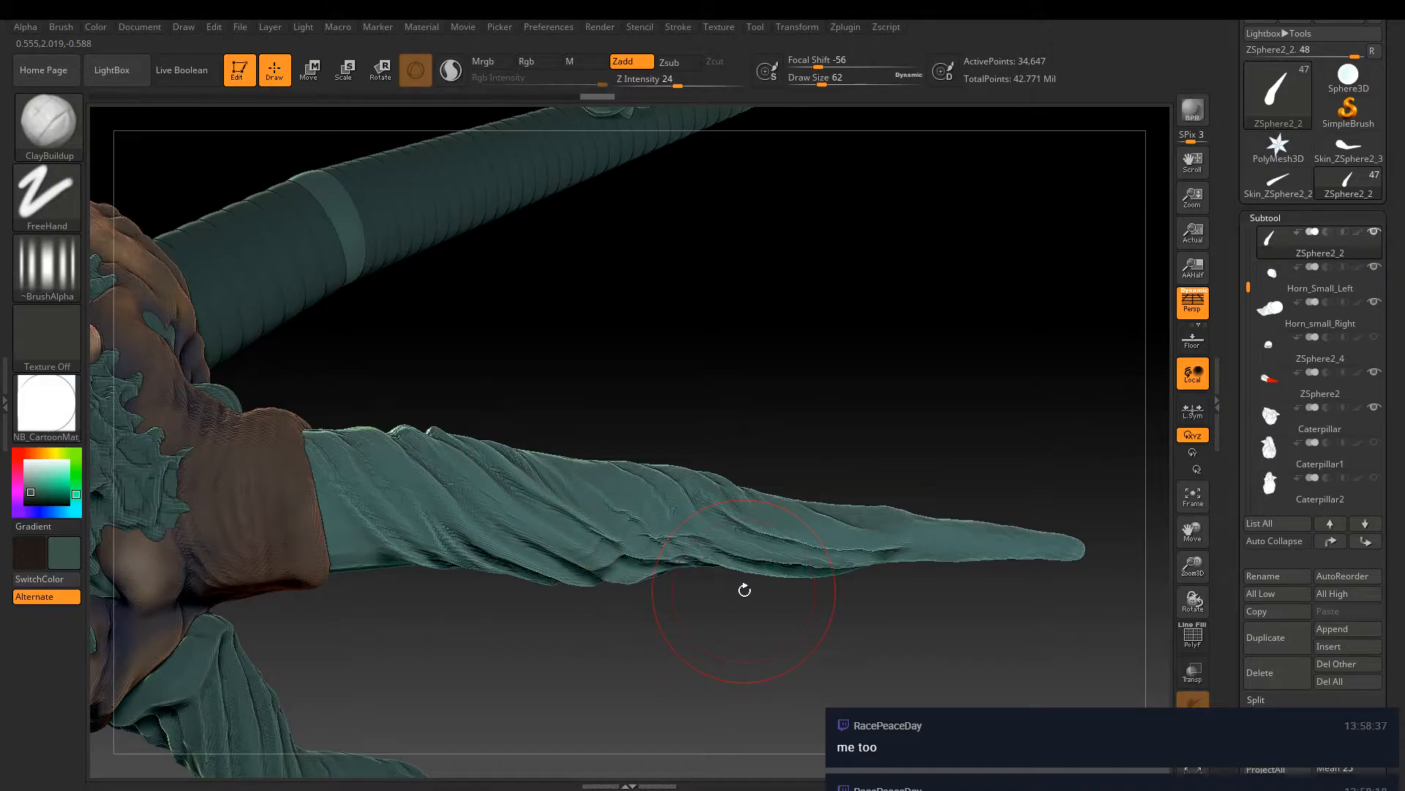
Add matching ClayBuildup ridges across the smooth area on the other side of the horn
left_click_drag(1014, 478, 865, 613)
left_click_drag(510, 383, 550, 313)
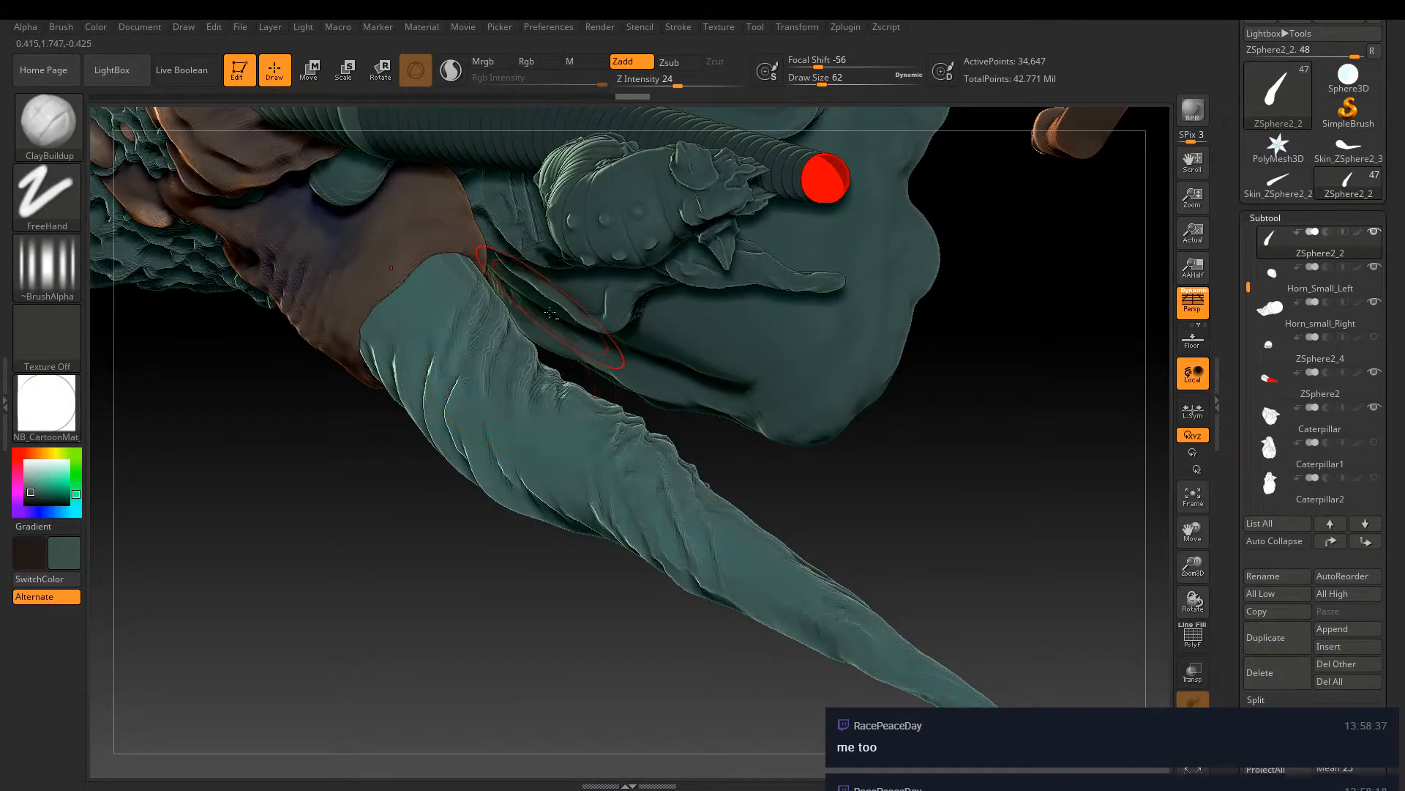
left_click_drag(574, 390, 538, 340)
left_click_drag(476, 396, 534, 468)
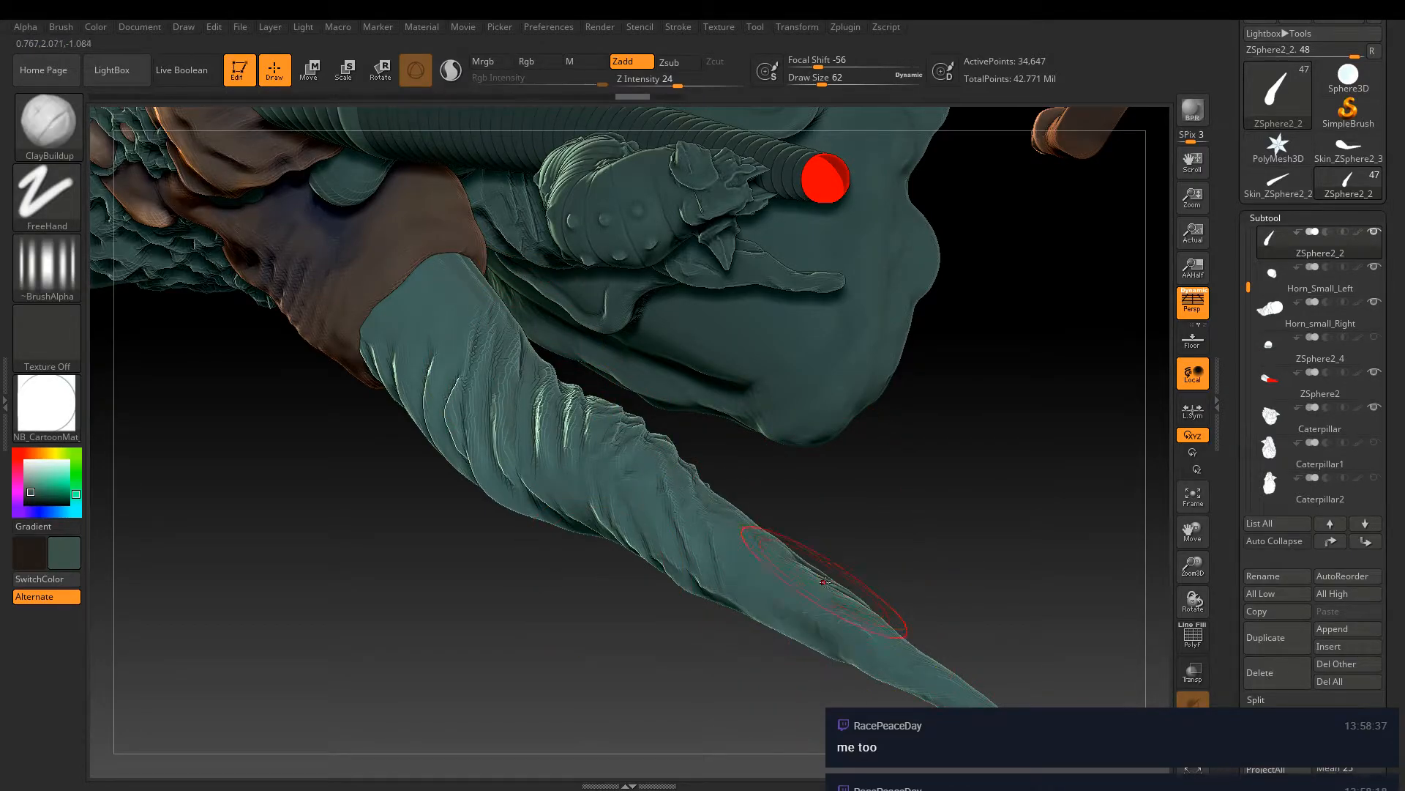
Lower the ClayBuildup Z Intensity to 7 and sculpt subtle ridges on the horn near its tip
left_click(649, 80)
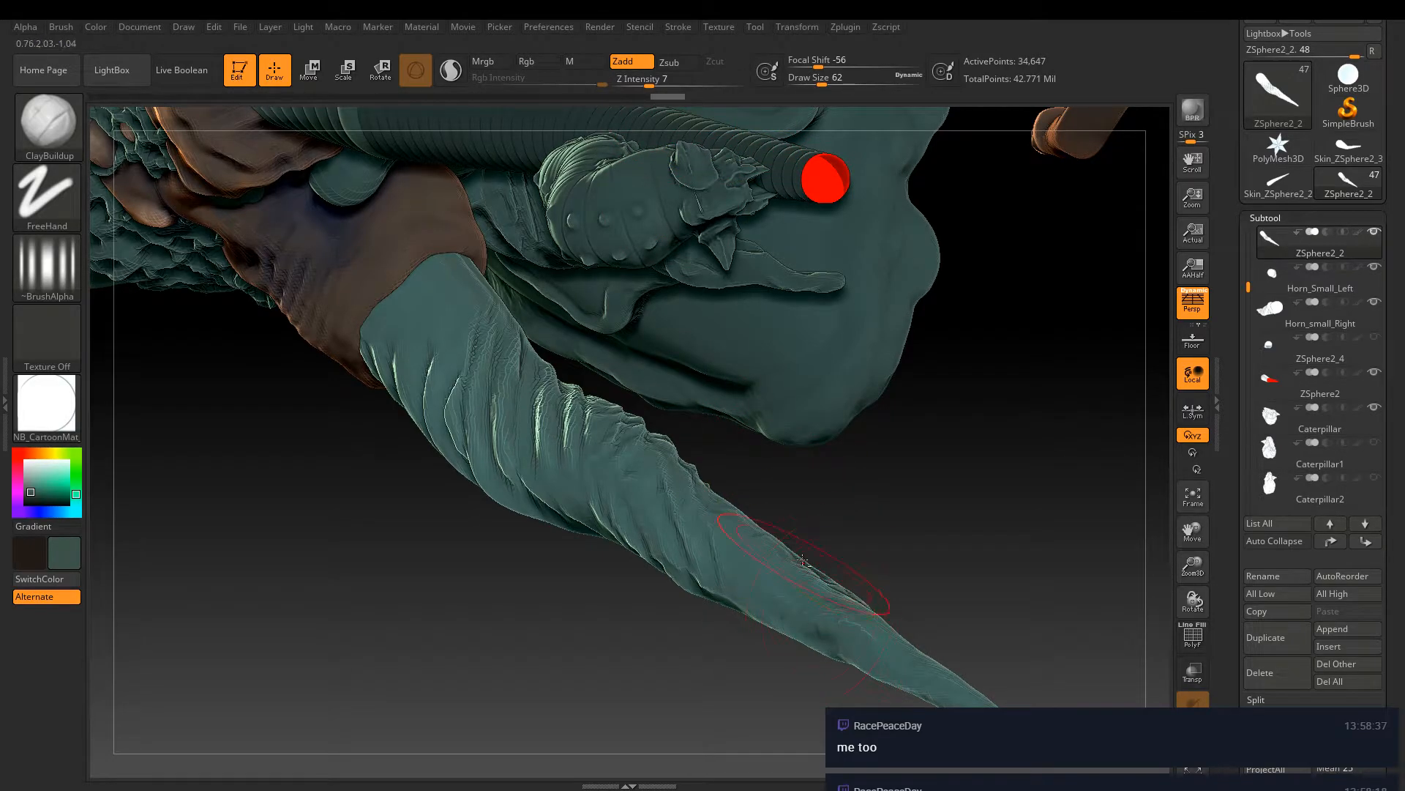
mouse_move(816, 617)
left_mouse_down()
mouse_move(834, 633)
mouse_move(863, 471)
left_mouse_up()
left_click_drag(904, 580, 692, 455)
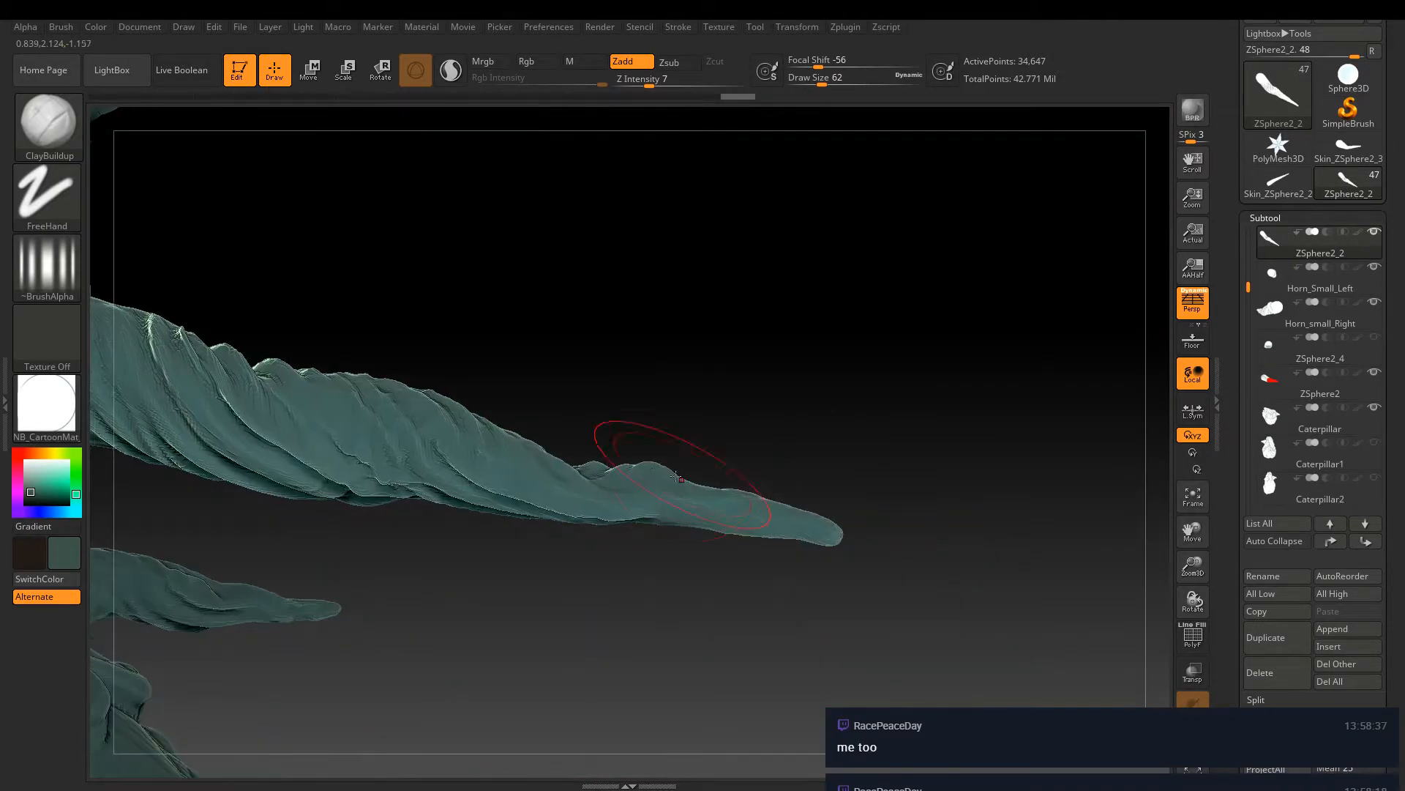
Stretch the horn's tip outward with the Move Elastic brush at draw size 38 and remesh it with DynaMesh
left_click(46, 121)
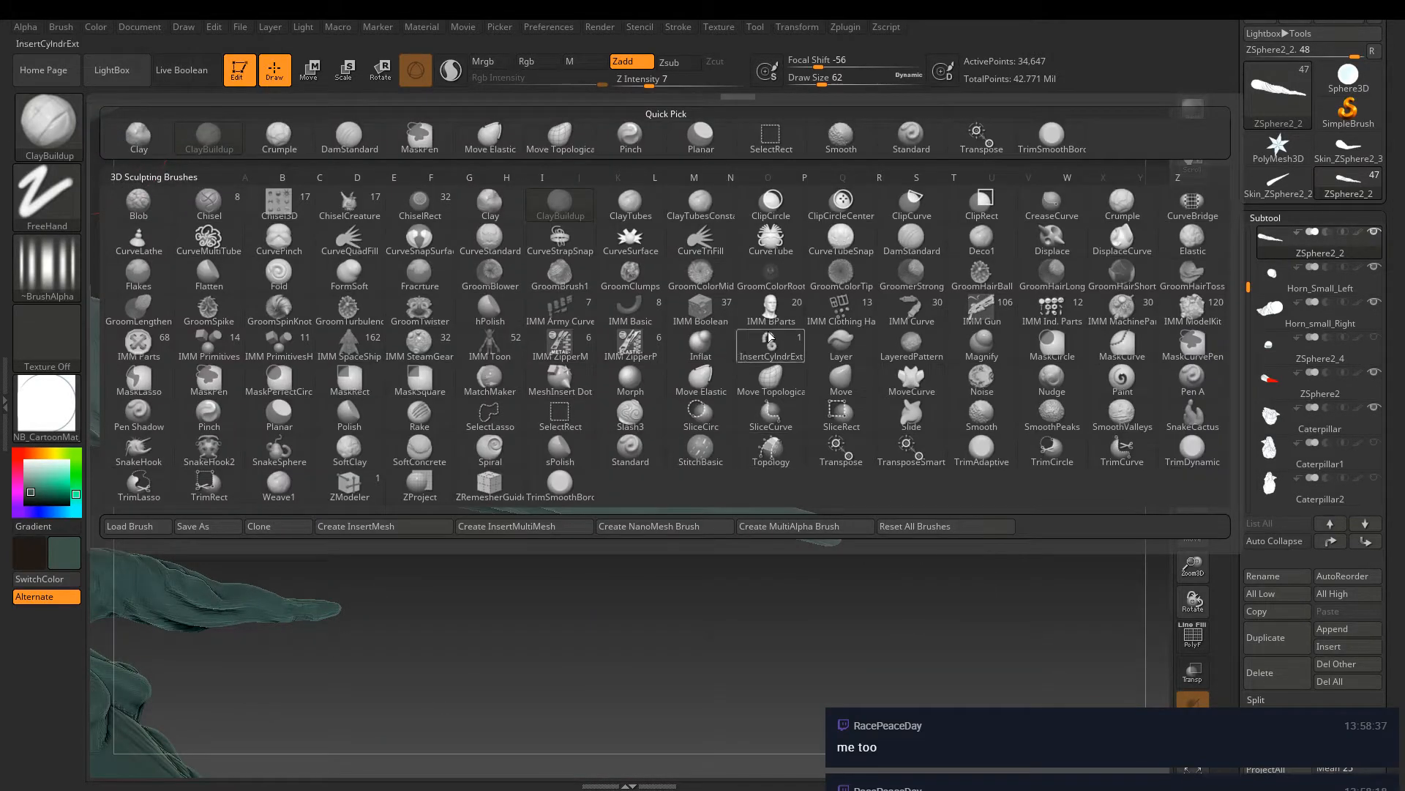
left_click(699, 379)
left_click_drag(820, 532, 909, 527)
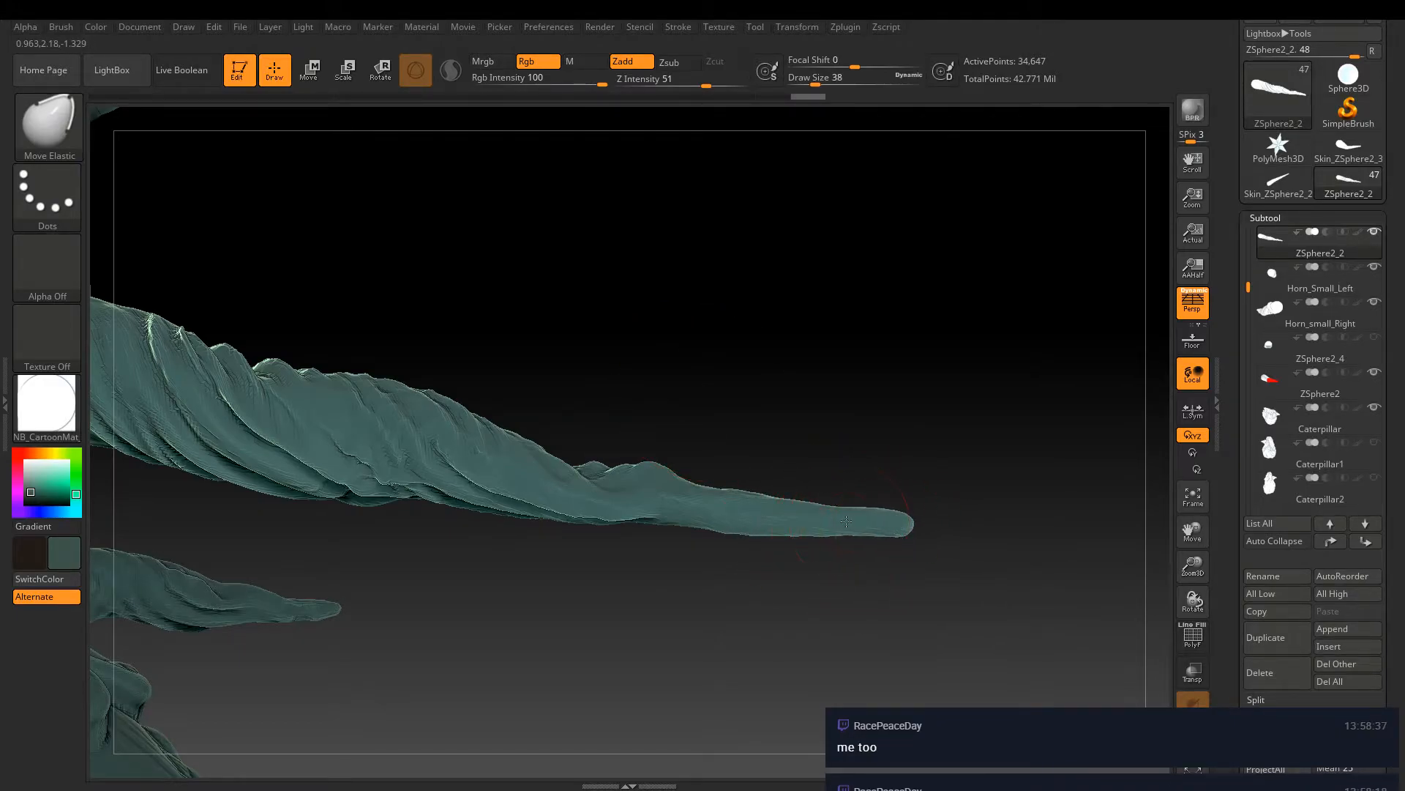
key("ctrl+z")
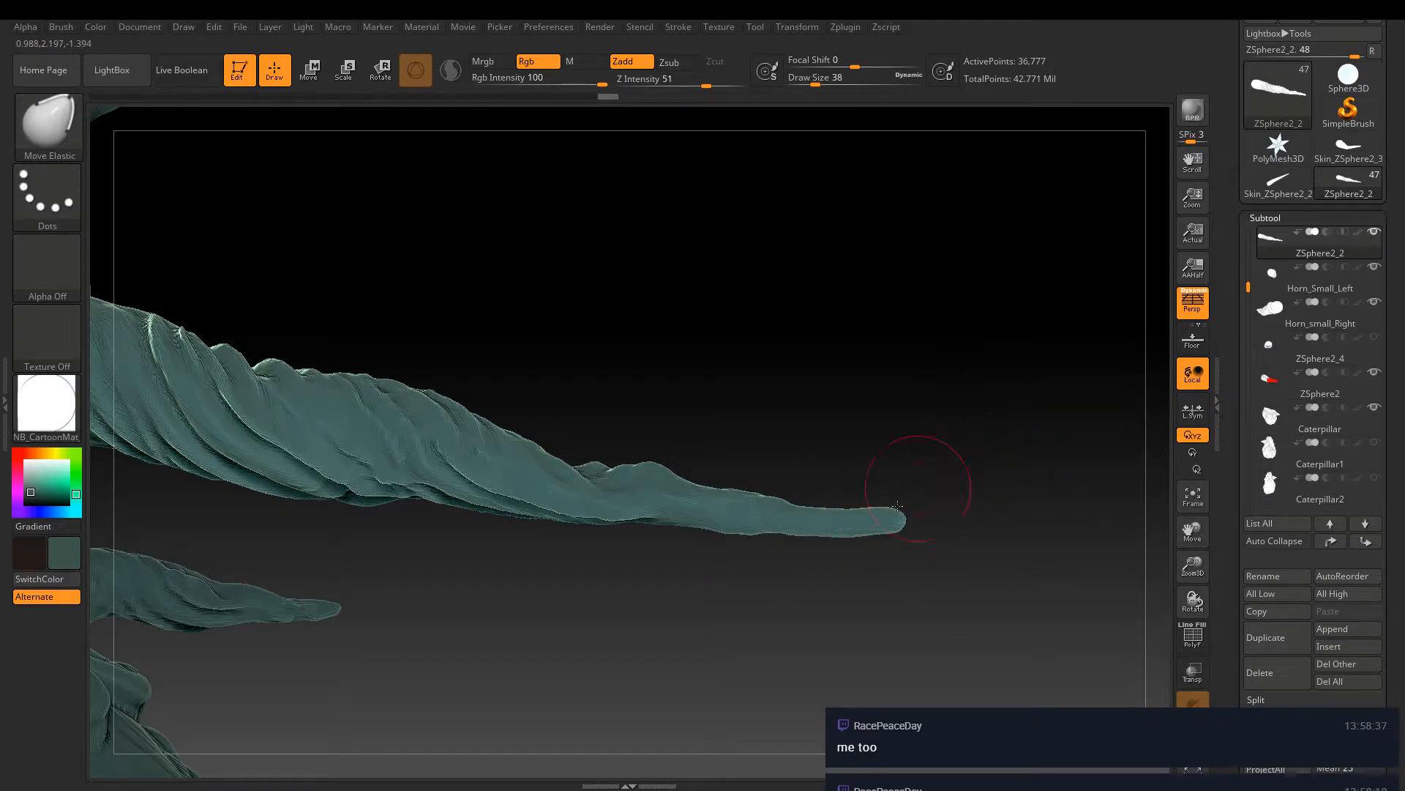
Sharpen the end of the horn into a point with the Pinch brush
left_click(56, 139)
left_click(62, 139)
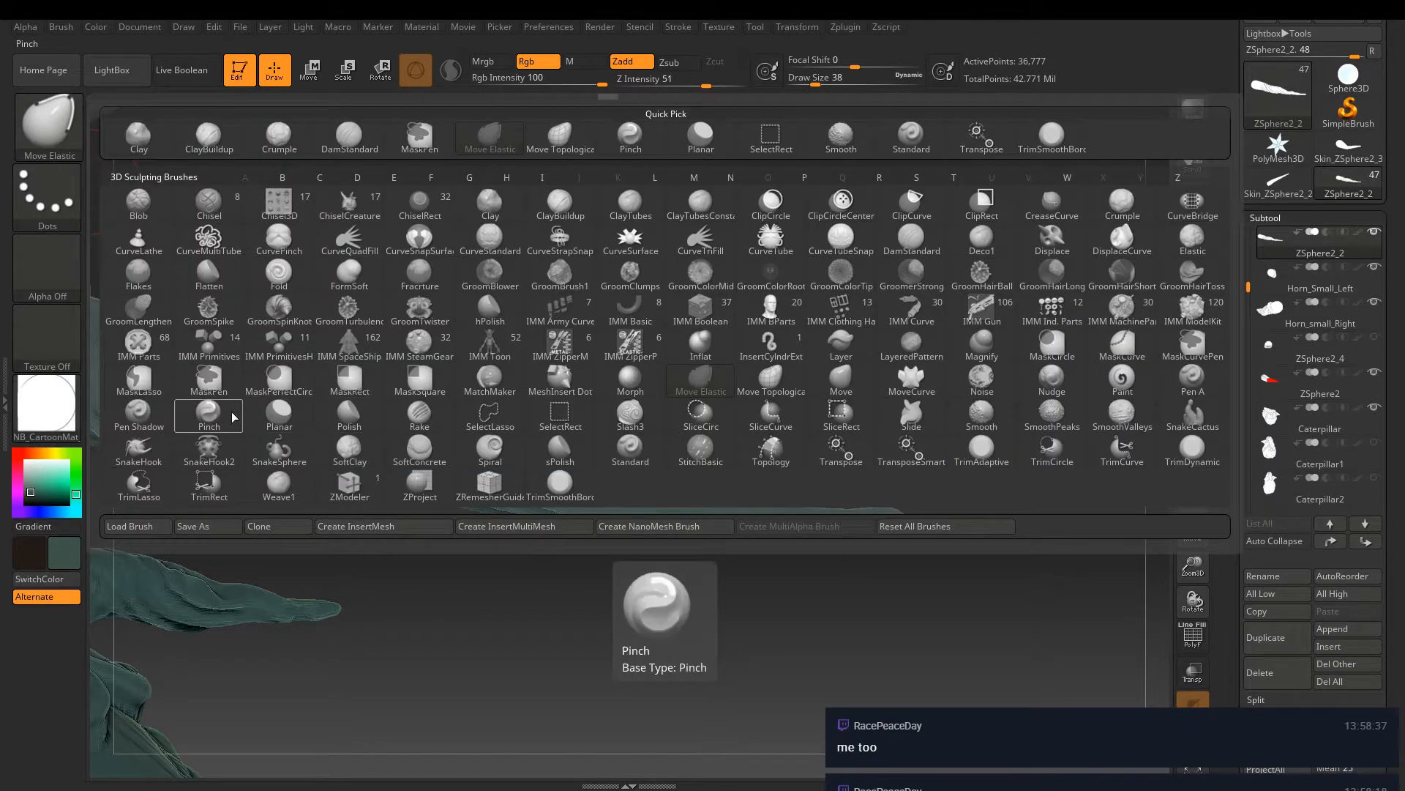
left_click(209, 414)
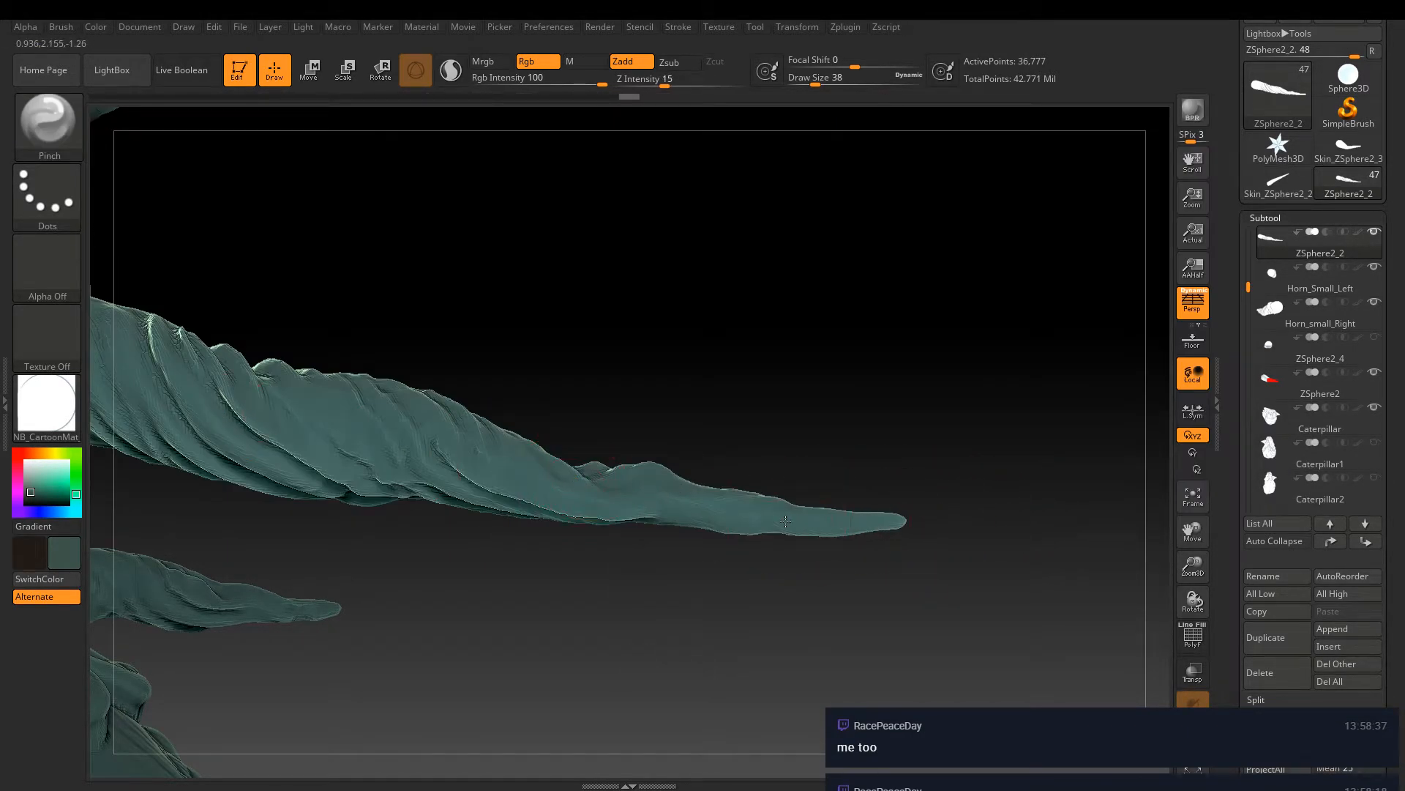
left_click_drag(919, 454, 842, 586)
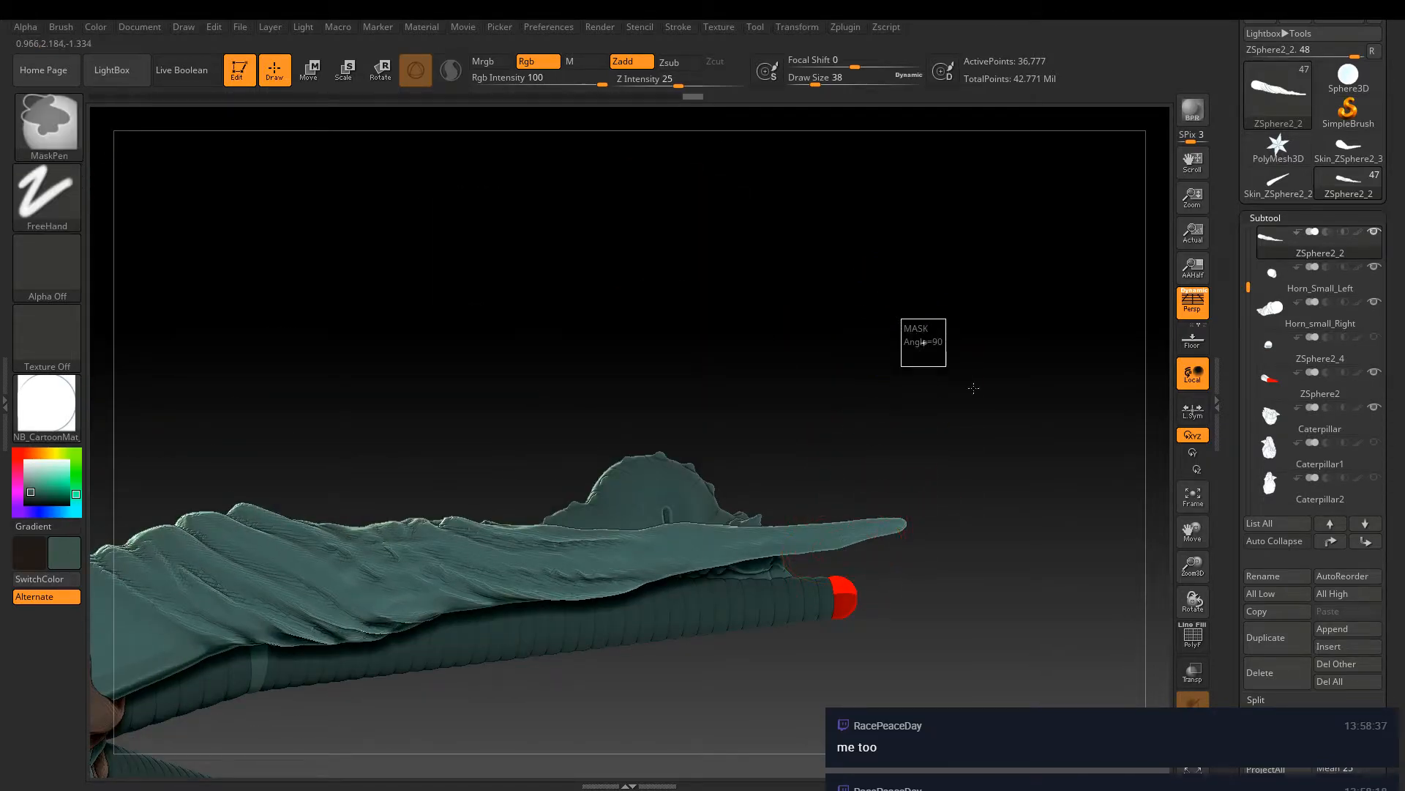
Build up the base of the large side horn with ClayBuildup using Alpha 01, Draw Size 26 and Z Intensity 21
left_click_drag(1010, 540, 883, 456)
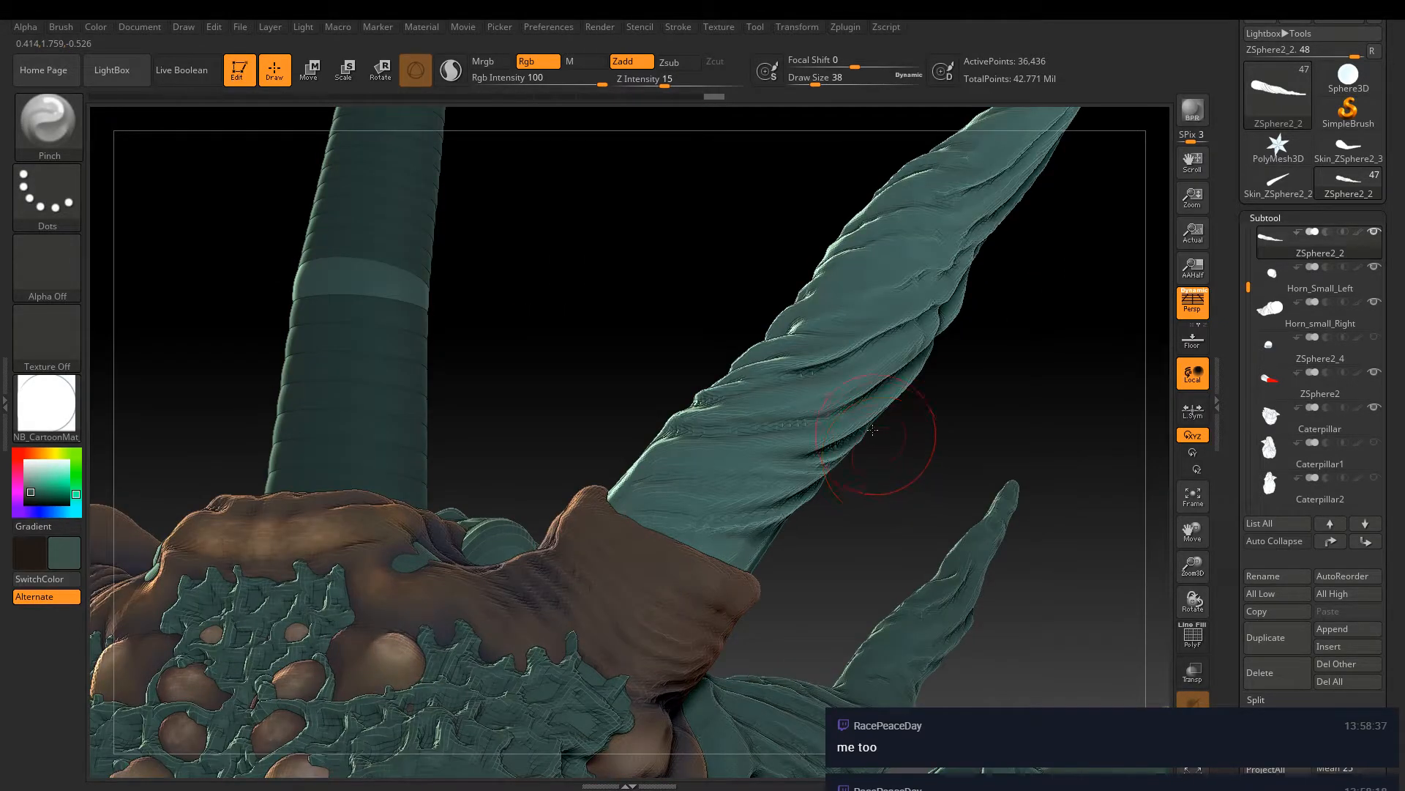
key("1")
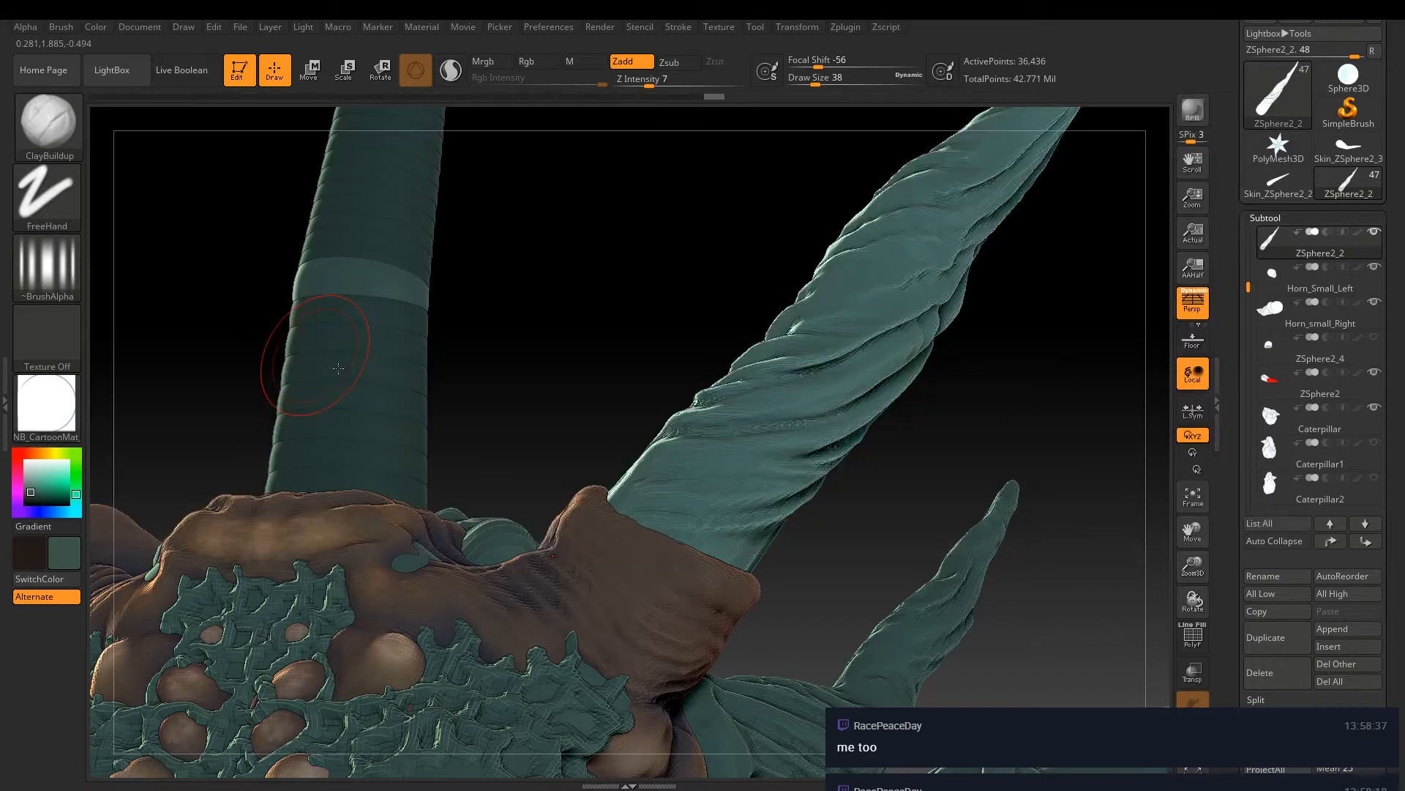
left_click(41, 333)
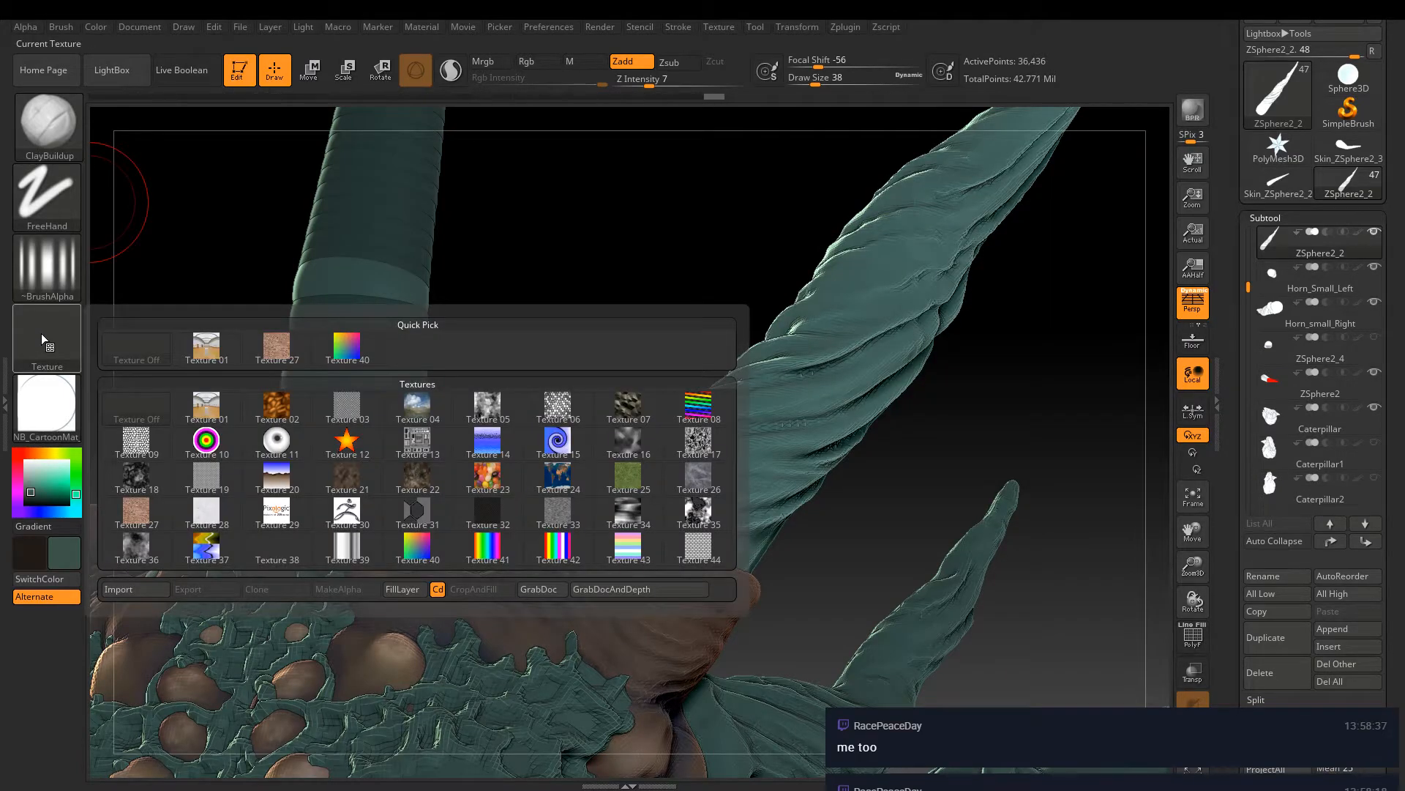
left_click(47, 264)
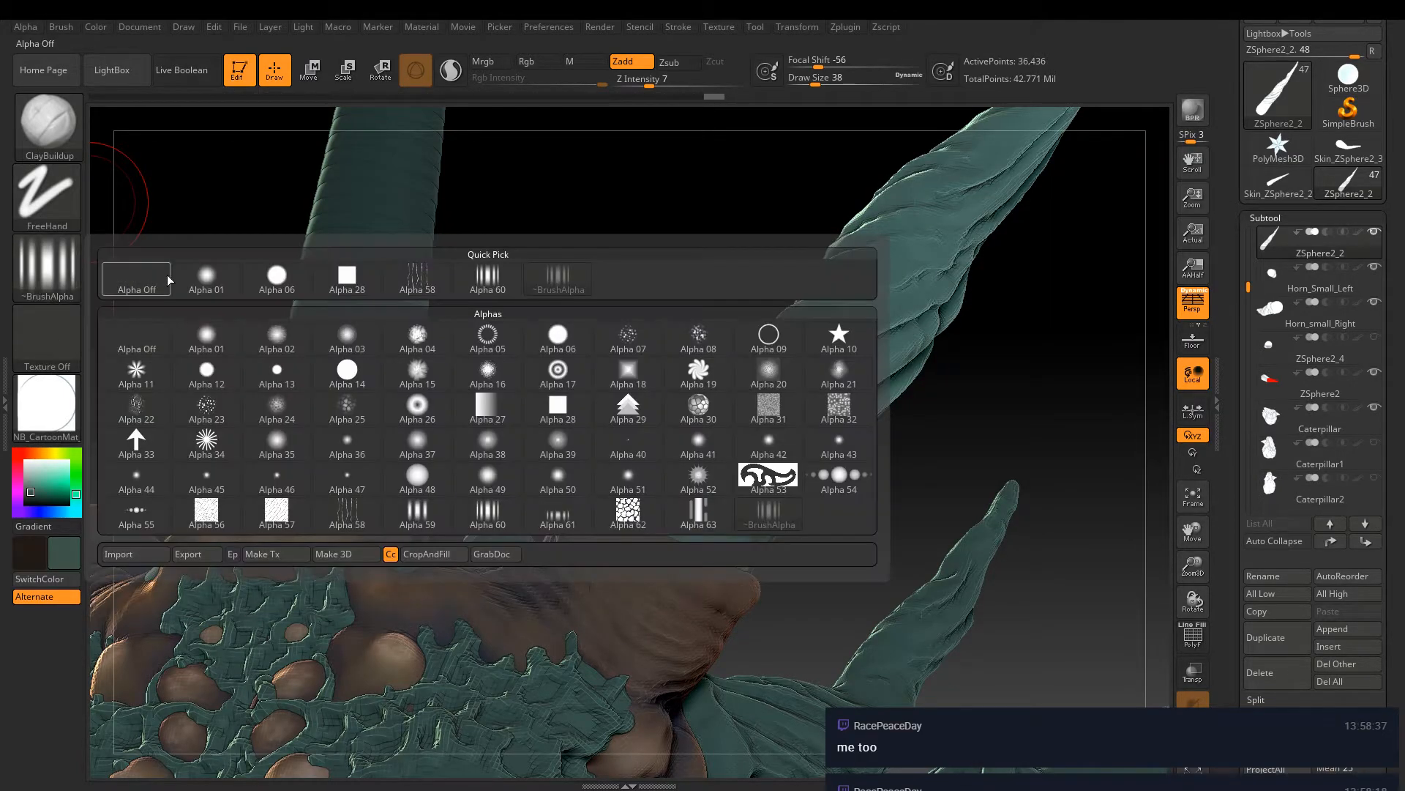
left_click(188, 280)
key("bracketleft")
key("bracketleft")
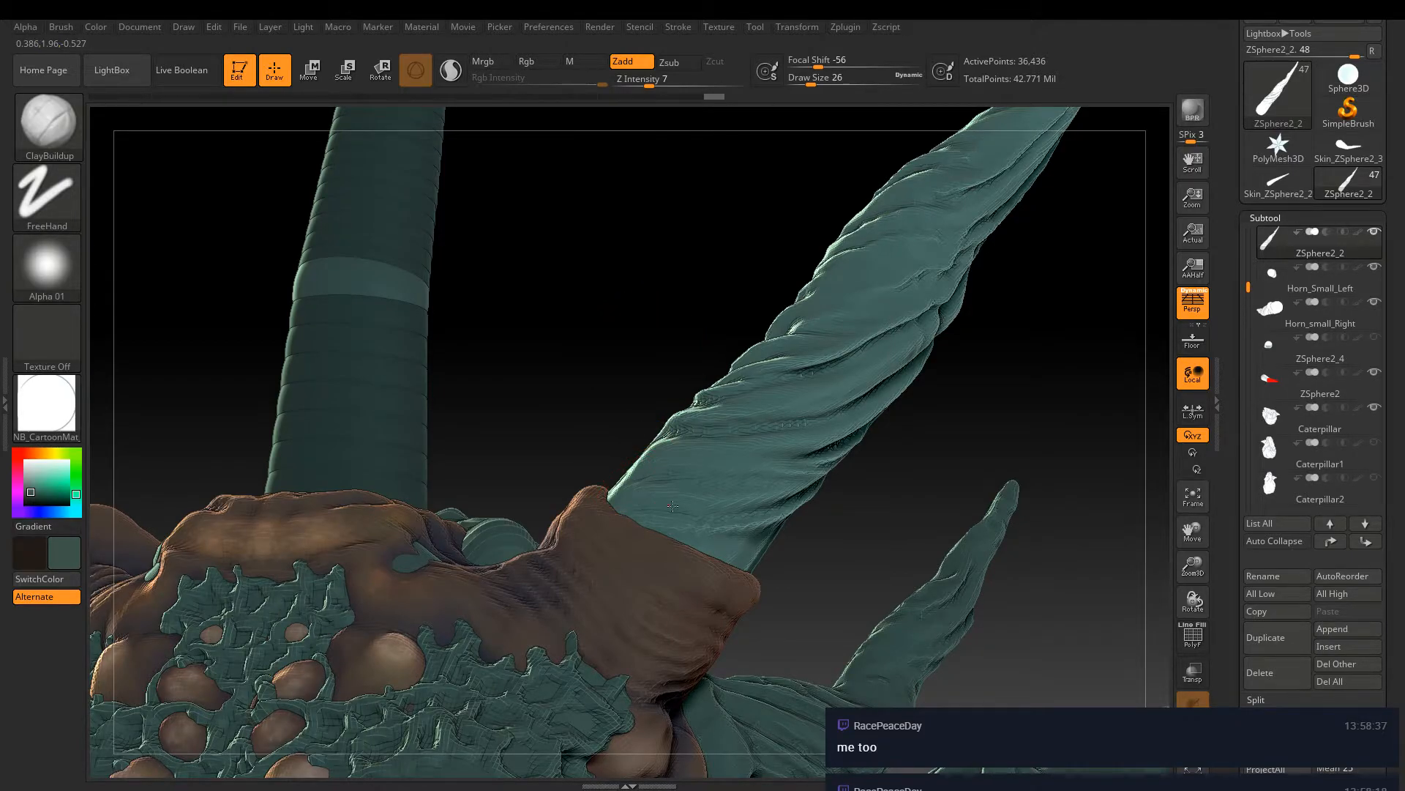
left_click(673, 81)
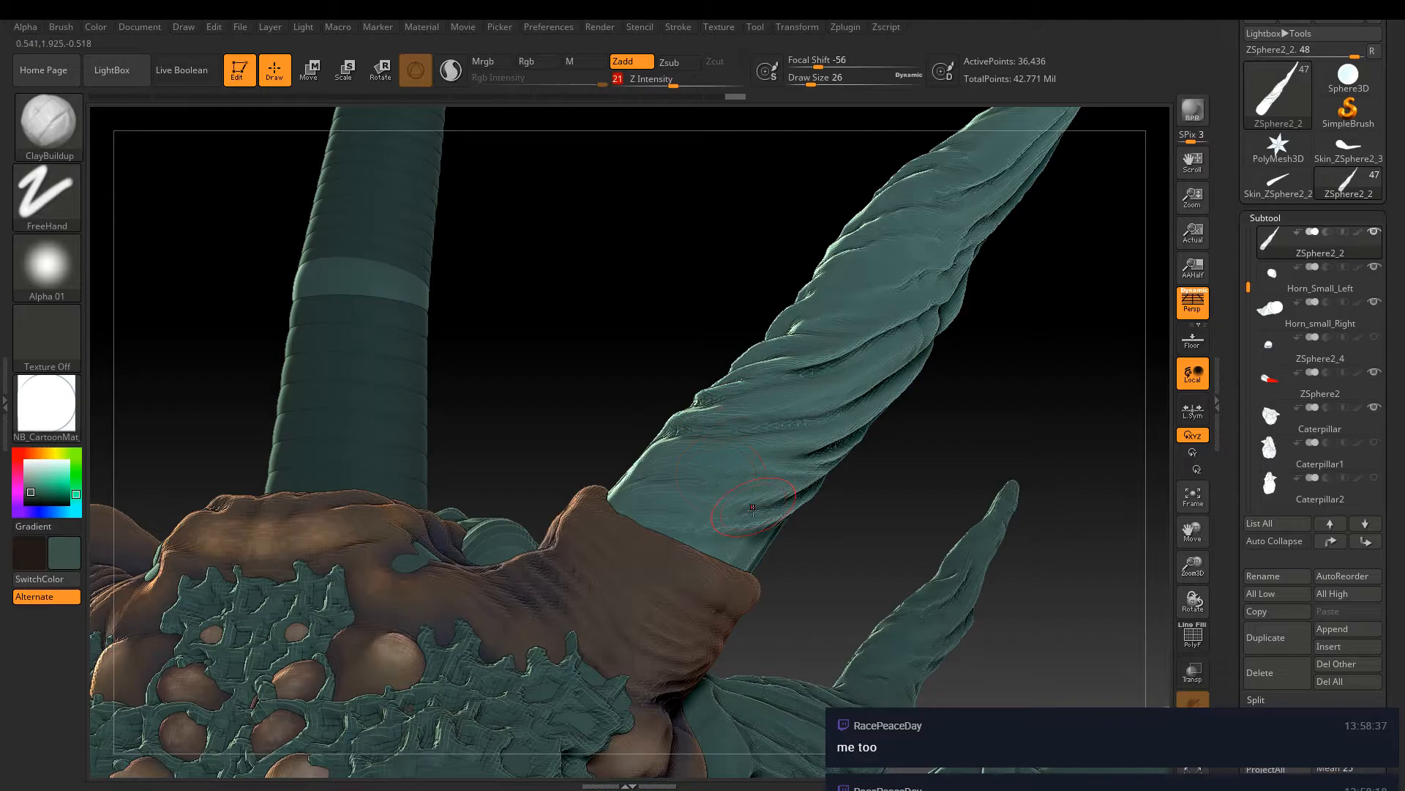
mouse_move(667, 498)
left_mouse_down()
mouse_move(739, 538)
mouse_move(713, 520)
left_mouse_up()
right_click_drag(715, 420, 730, 507)
left_click_drag(597, 382, 631, 463)
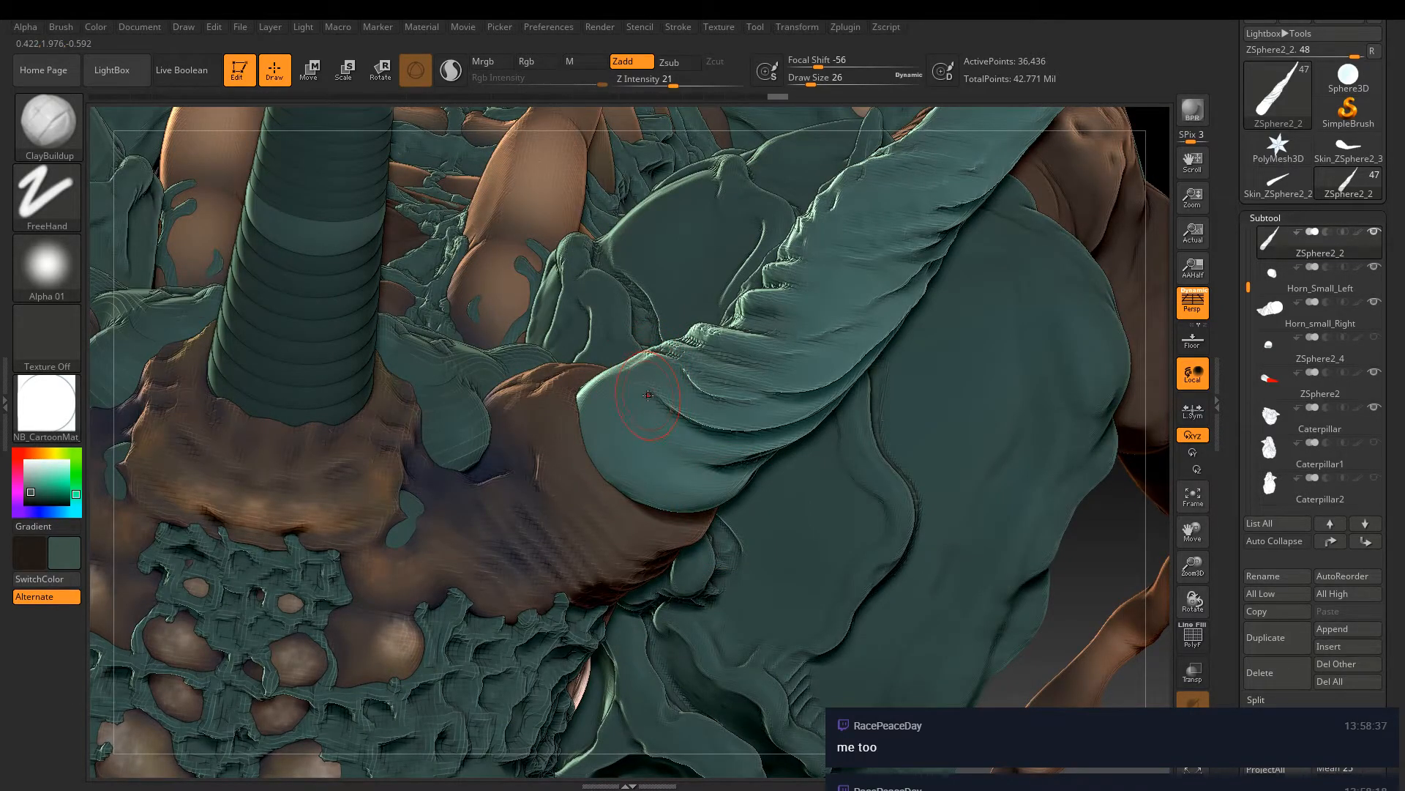
Carve a groove around the horn just above its base with DamStandard at Draw Size 10 and remesh it with DynaMesh
key("b")
key("d")
key("s")
mouse_move(629, 369)
left_mouse_down()
mouse_move(703, 448)
mouse_move(703, 480)
left_mouse_up()
right_click_drag(767, 480, 786, 363)
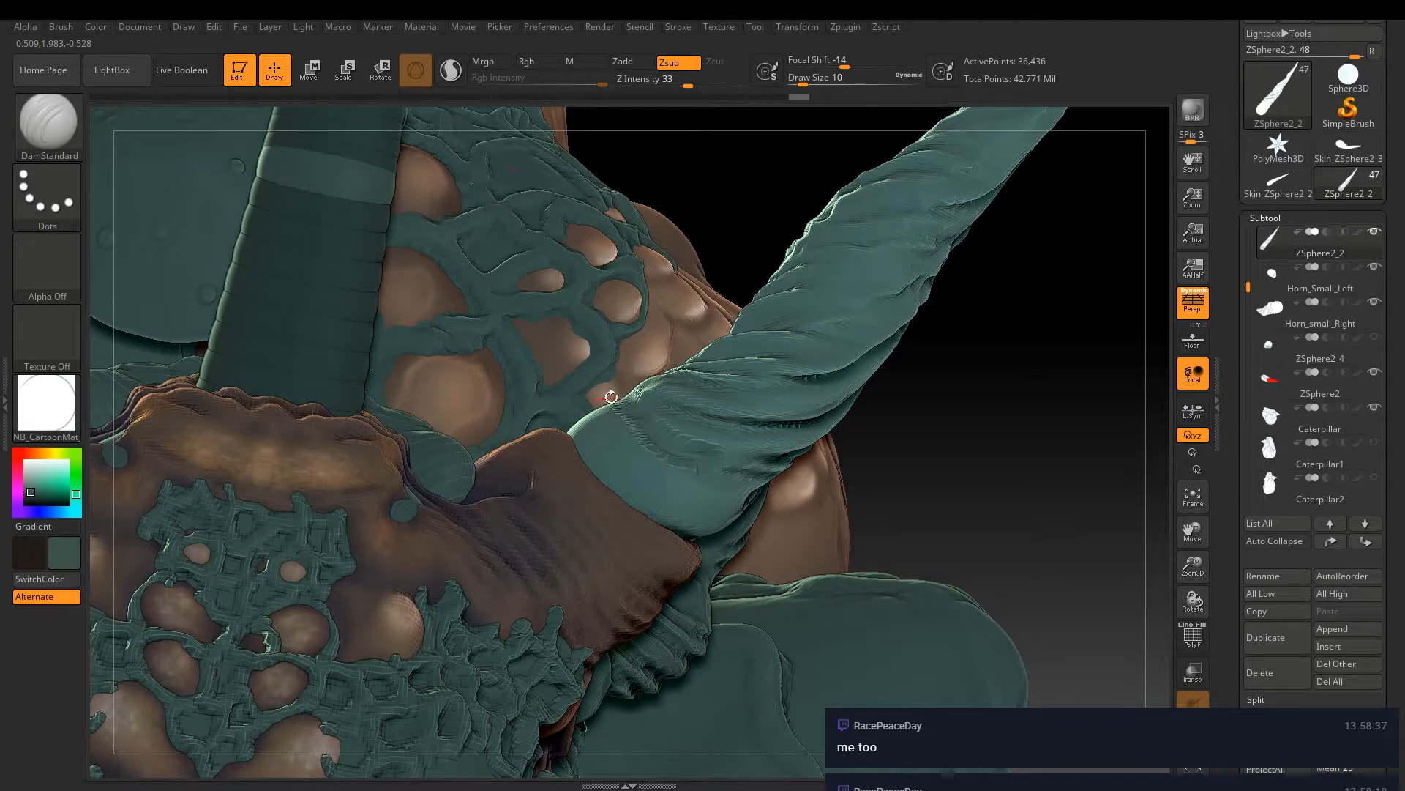
right_click_drag(612, 396, 602, 349)
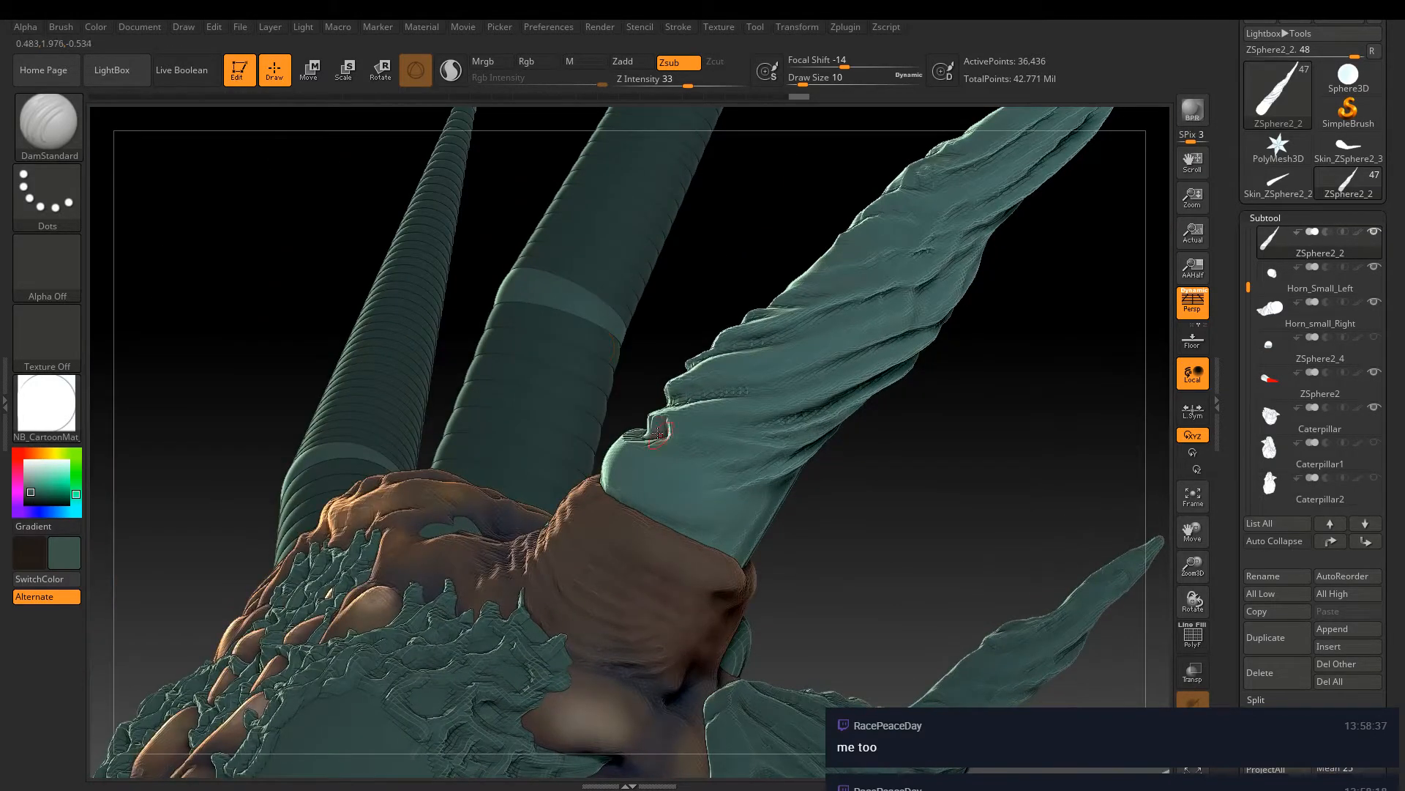
left_click_drag(745, 481, 772, 519)
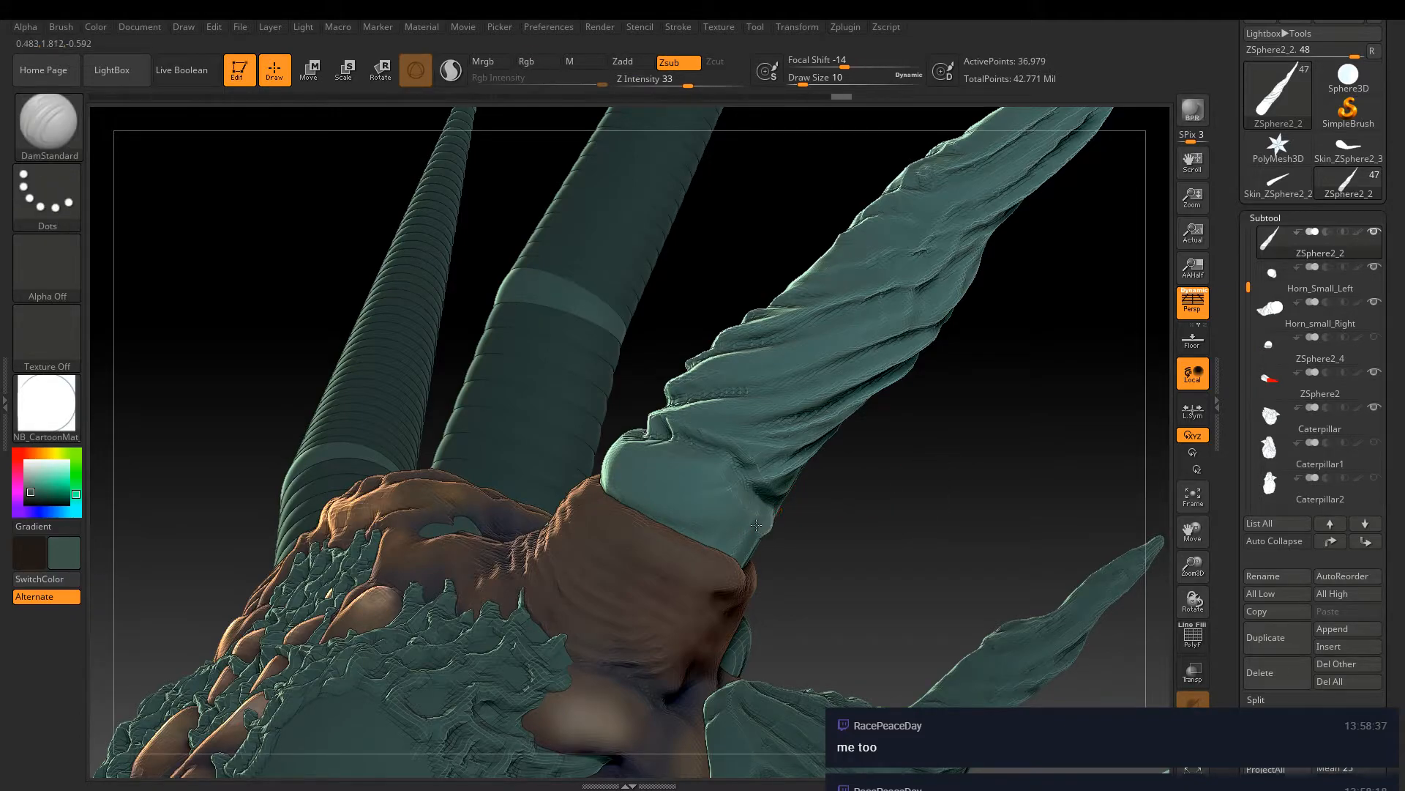
left_click_drag(645, 454, 643, 438)
left_click_drag(645, 384, 780, 553)
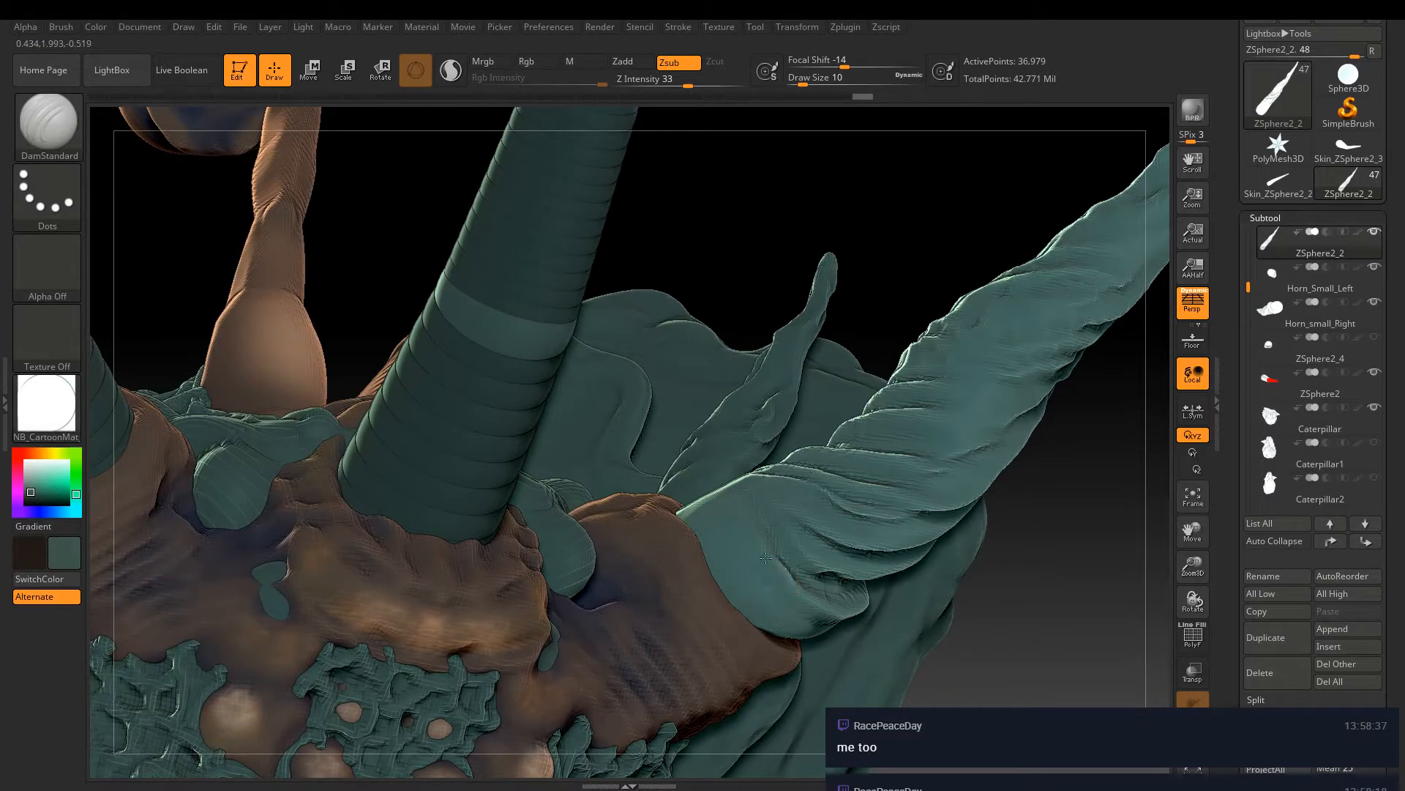
mouse_move(738, 490)
left_mouse_down()
mouse_move(727, 458)
mouse_move(618, 379)
left_mouse_up()
key("b")
key("c")
key("b")
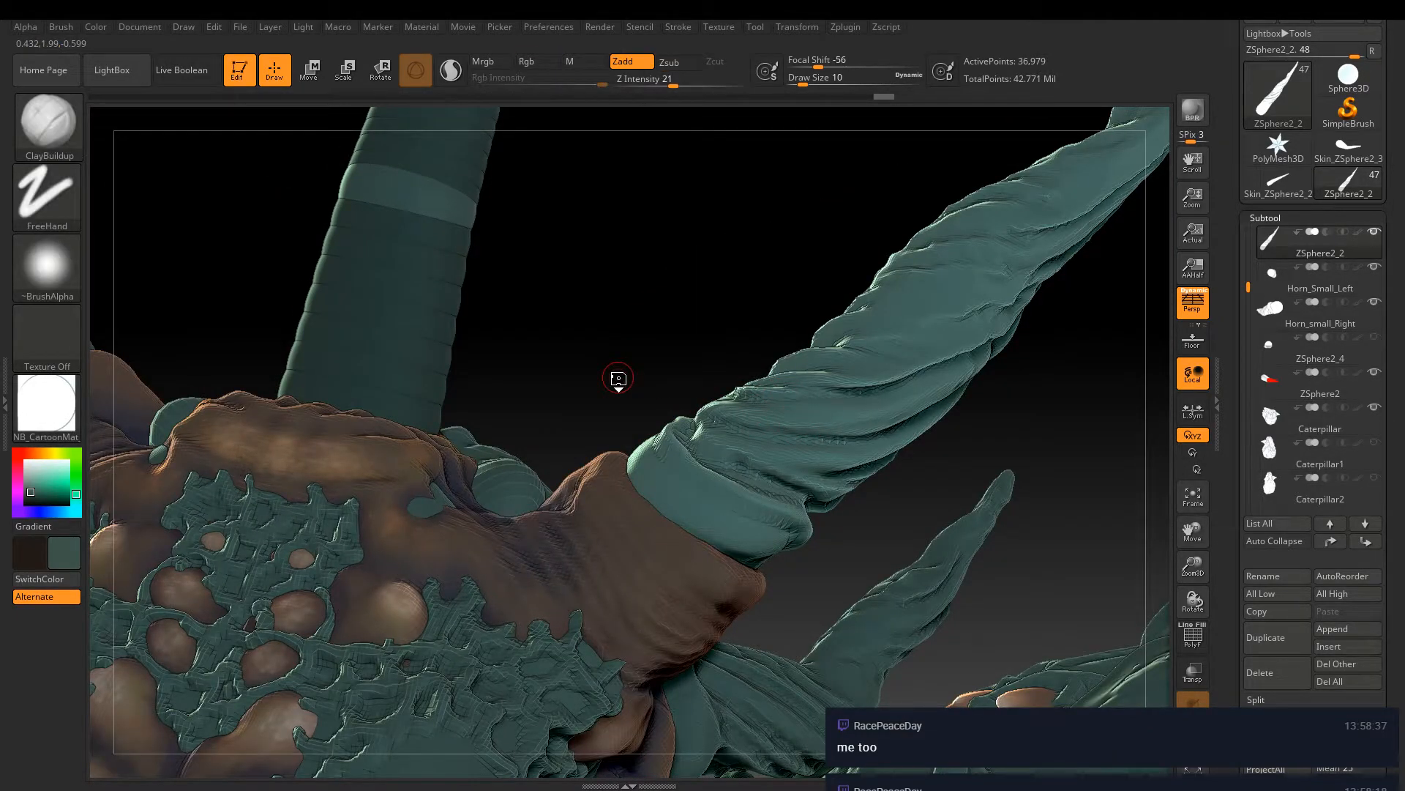
key("b")
key("d")
key("s")
key("b")
key("m")
key("t")
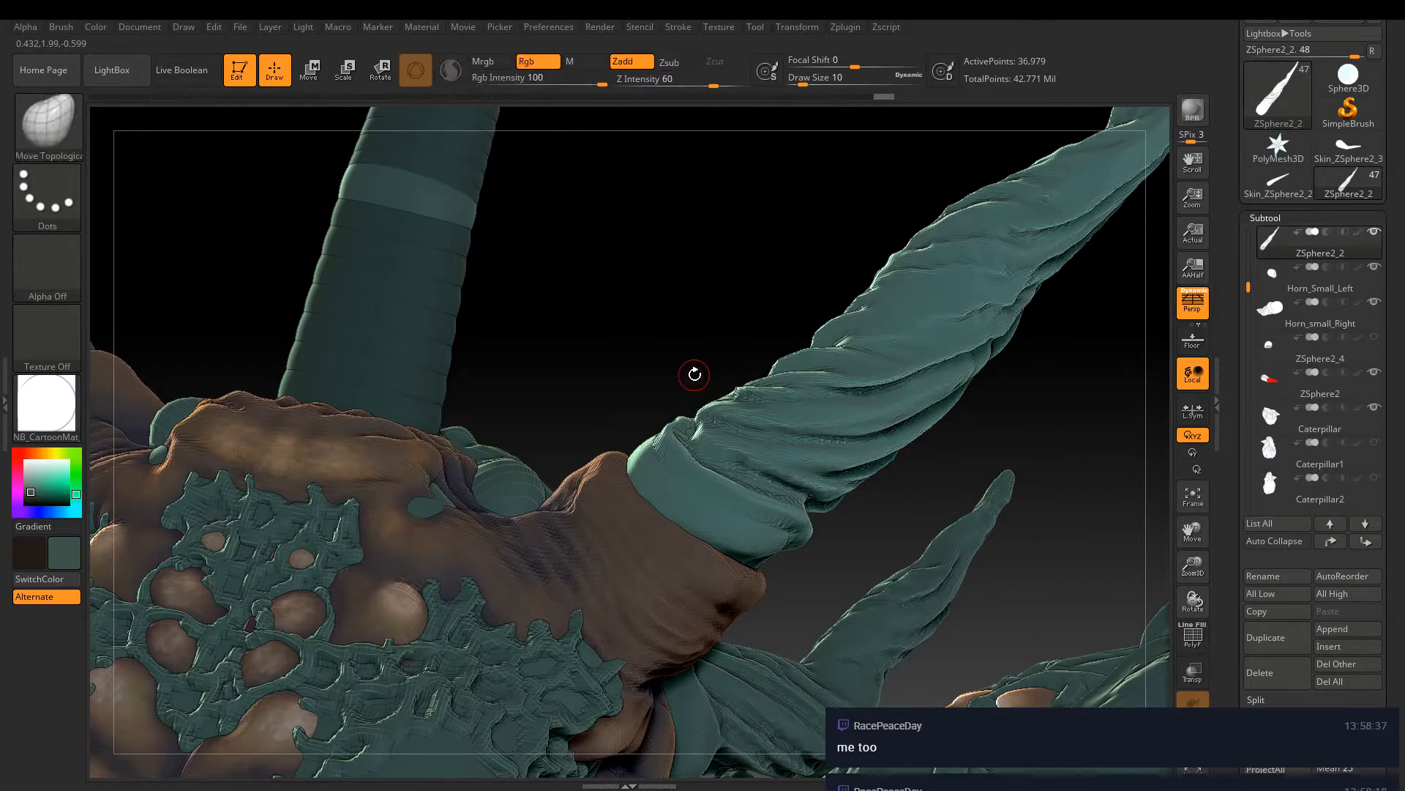
Flatten the band at the horn's base with the TrimSmoothBorder brush at Draw Size 14
key("b")
key("t")
key("s")
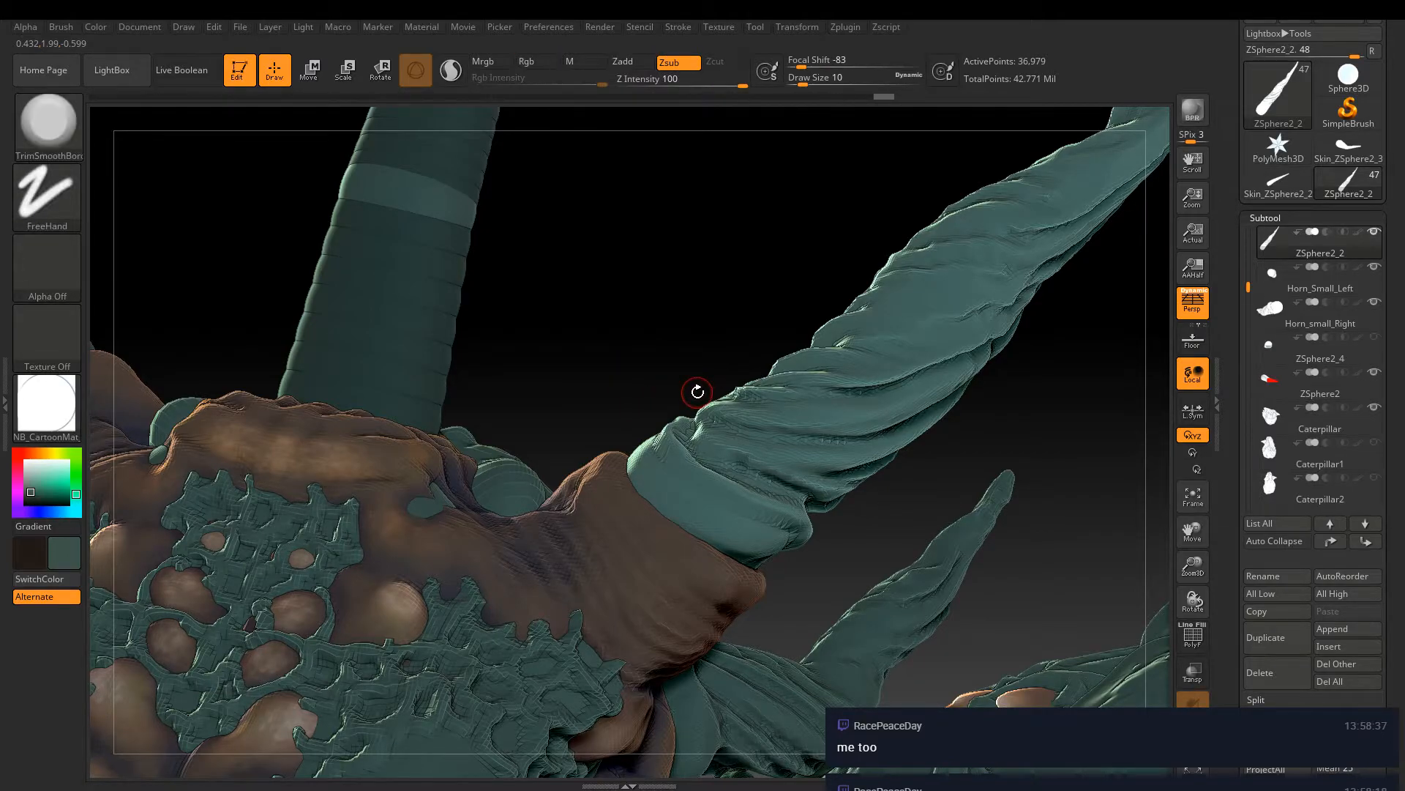
key("bracketright")
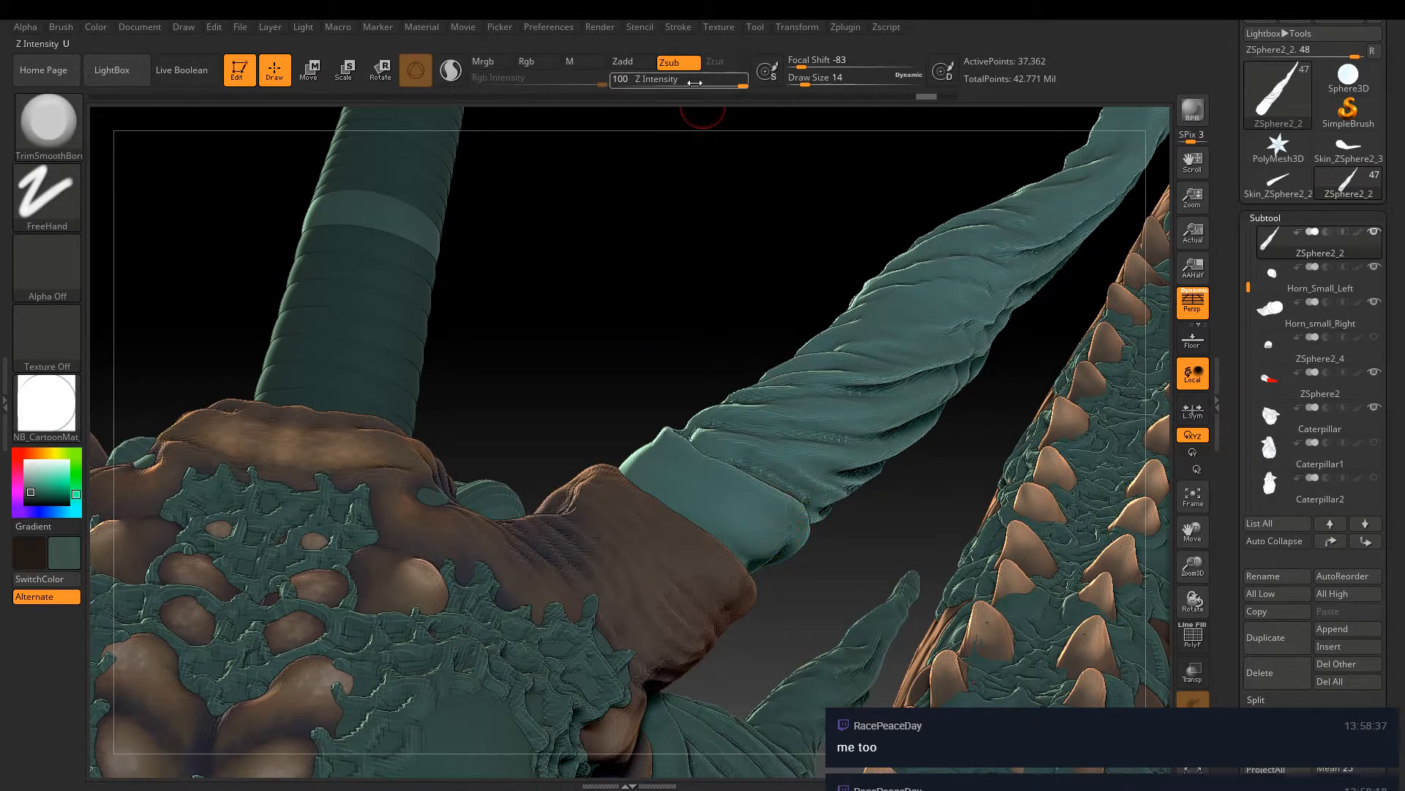
Soften TrimSmoothBorder to Z Intensity 9 and Focal Shift -29, and trim around the base band at Draw Size 38
left_click(653, 81)
left_click_drag(813, 65, 836, 65)
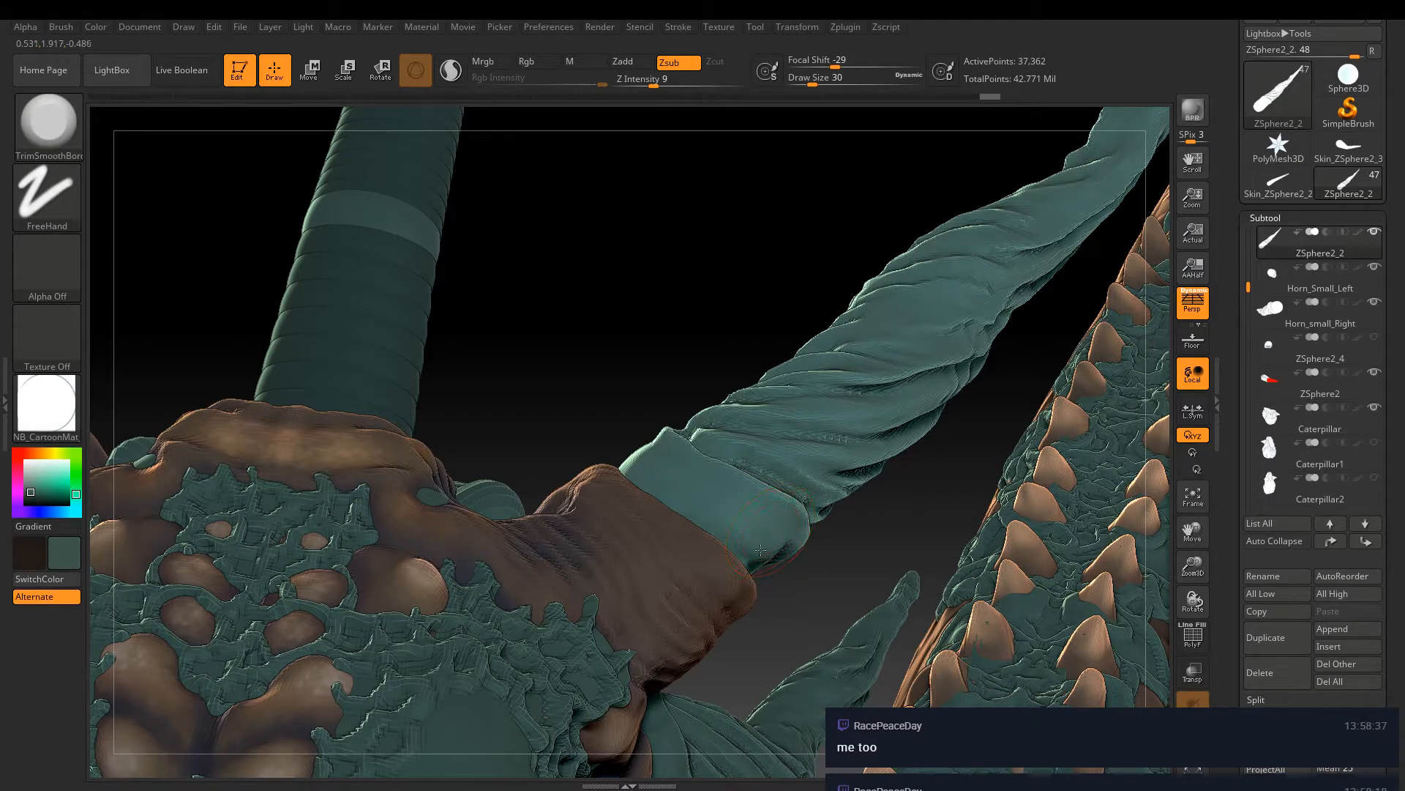
mouse_move(714, 366)
left_mouse_down()
mouse_move(700, 323)
mouse_move(703, 380)
left_mouse_up()
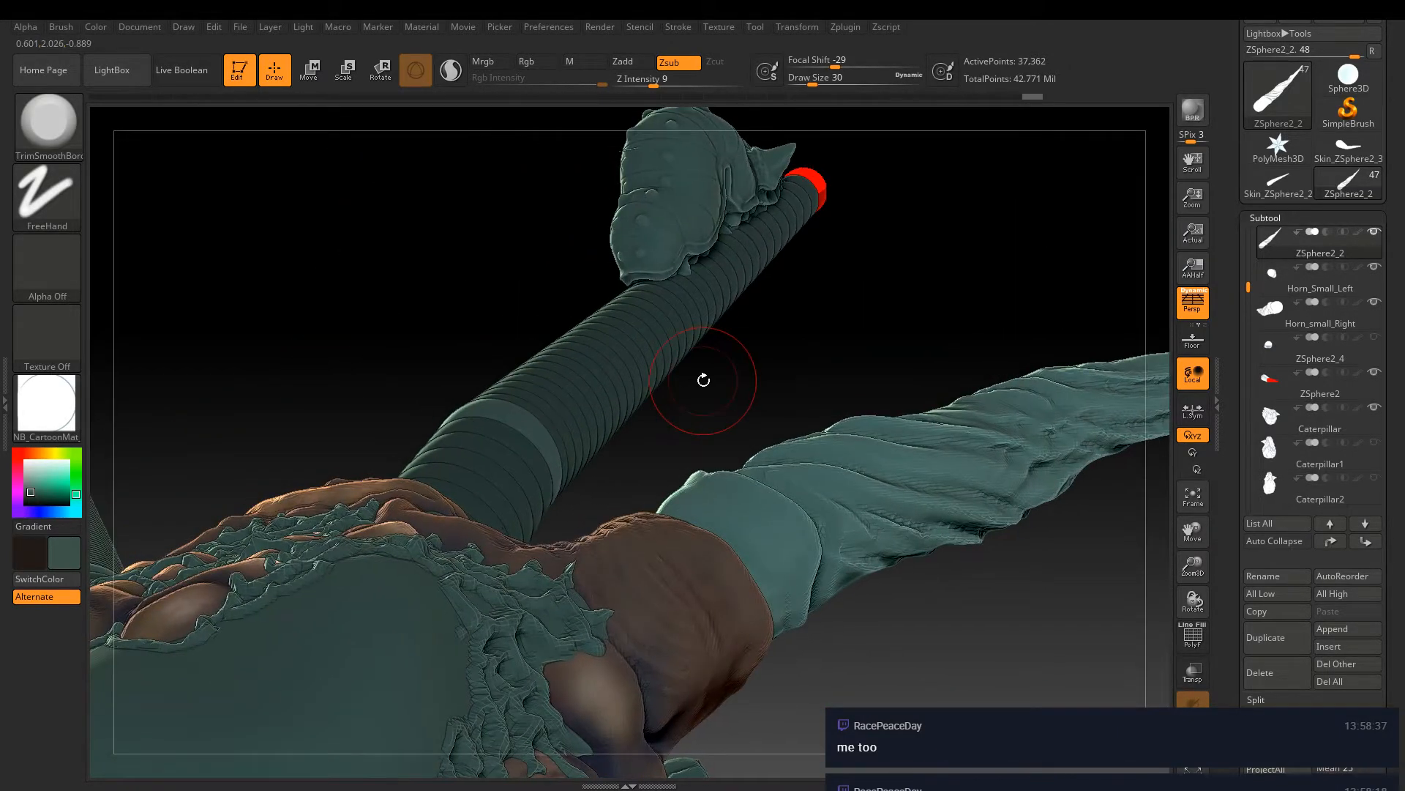
key("bracketright")
left_click_drag(744, 402, 760, 130)
left_click_drag(735, 248, 734, 263)
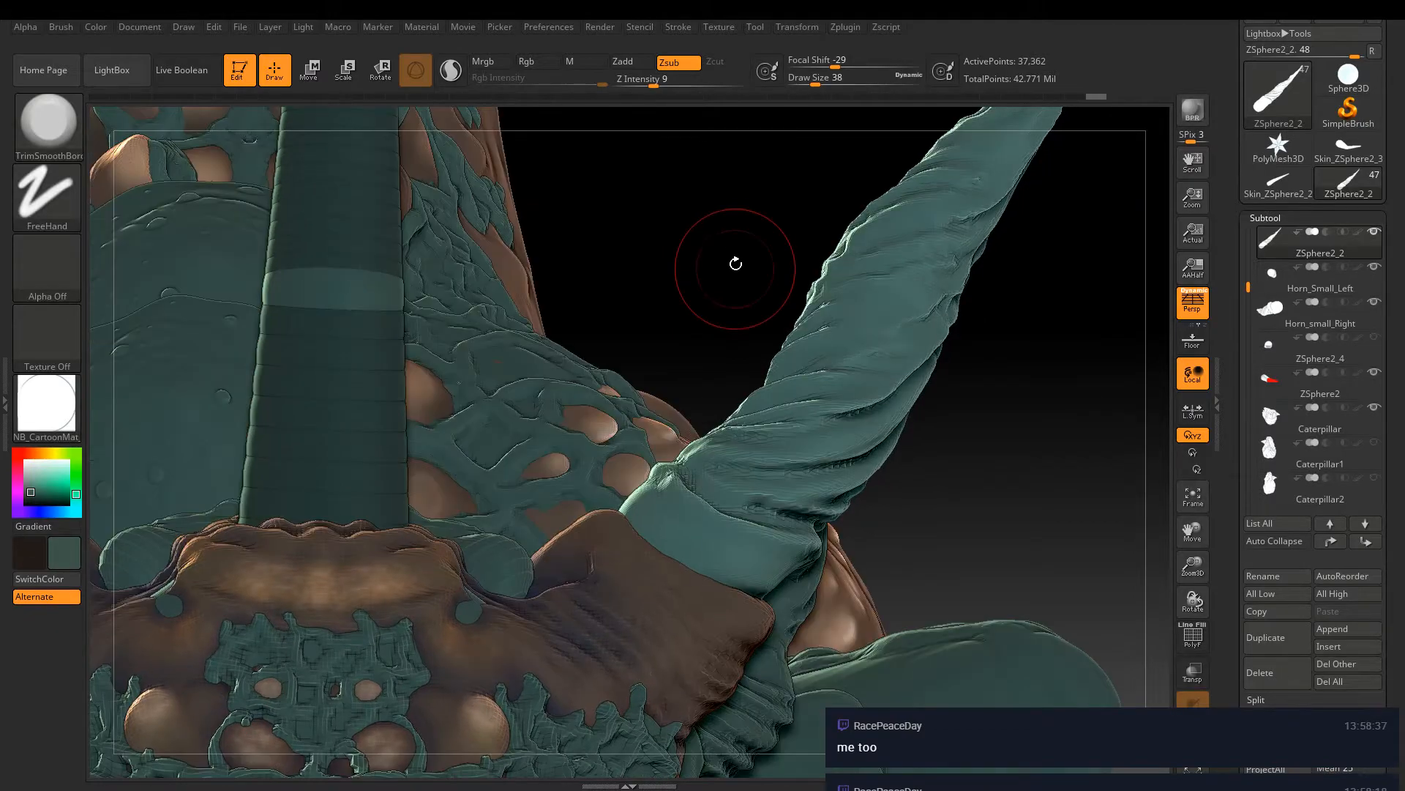
left_click_drag(644, 495, 673, 474)
mouse_move(732, 399)
left_mouse_down()
mouse_move(783, 517)
mouse_move(599, 416)
left_mouse_up()
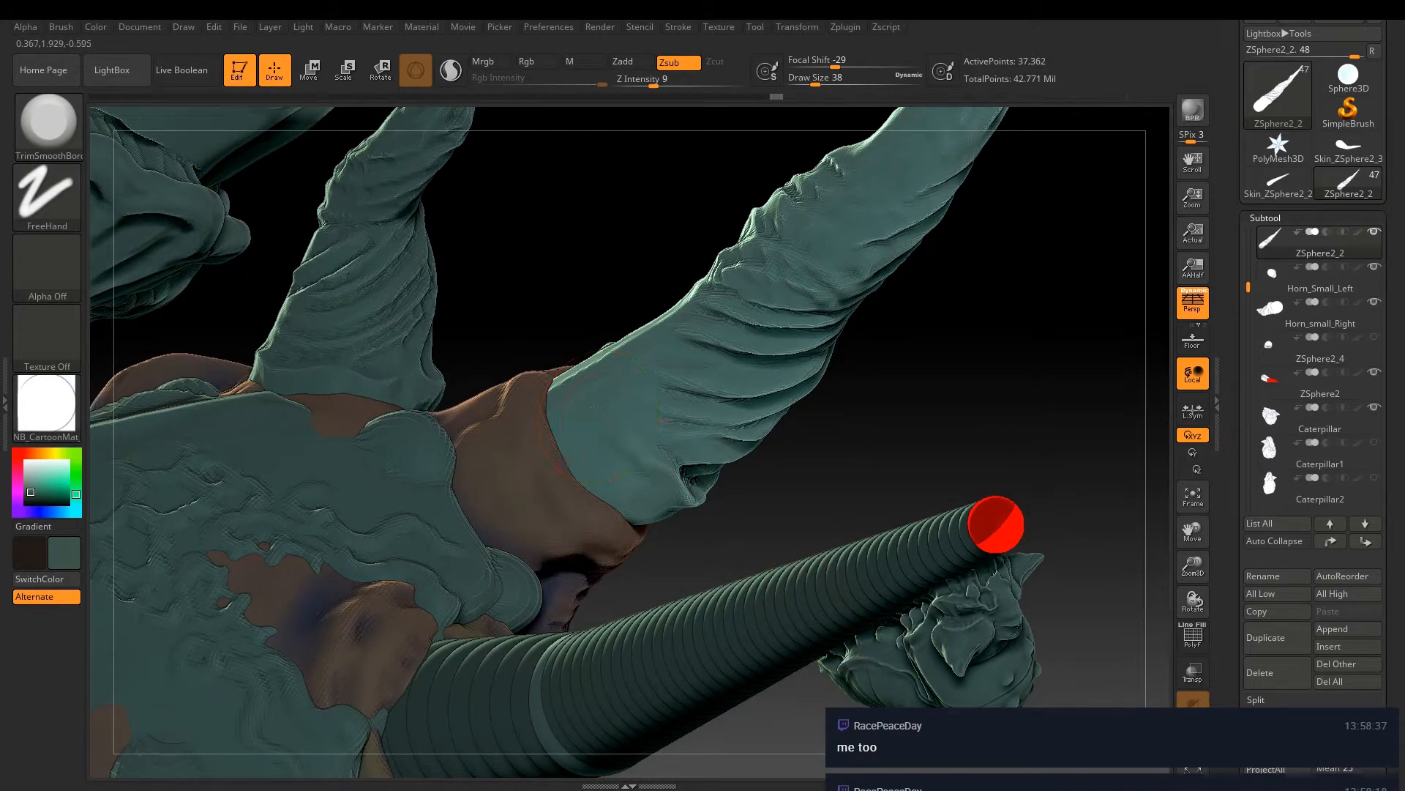
Raise the TrimSmoothBorder Z Intensity to 17 and continue trimming the base band, reducing the Draw Size to 26
left_click_drag(653, 85, 667, 84)
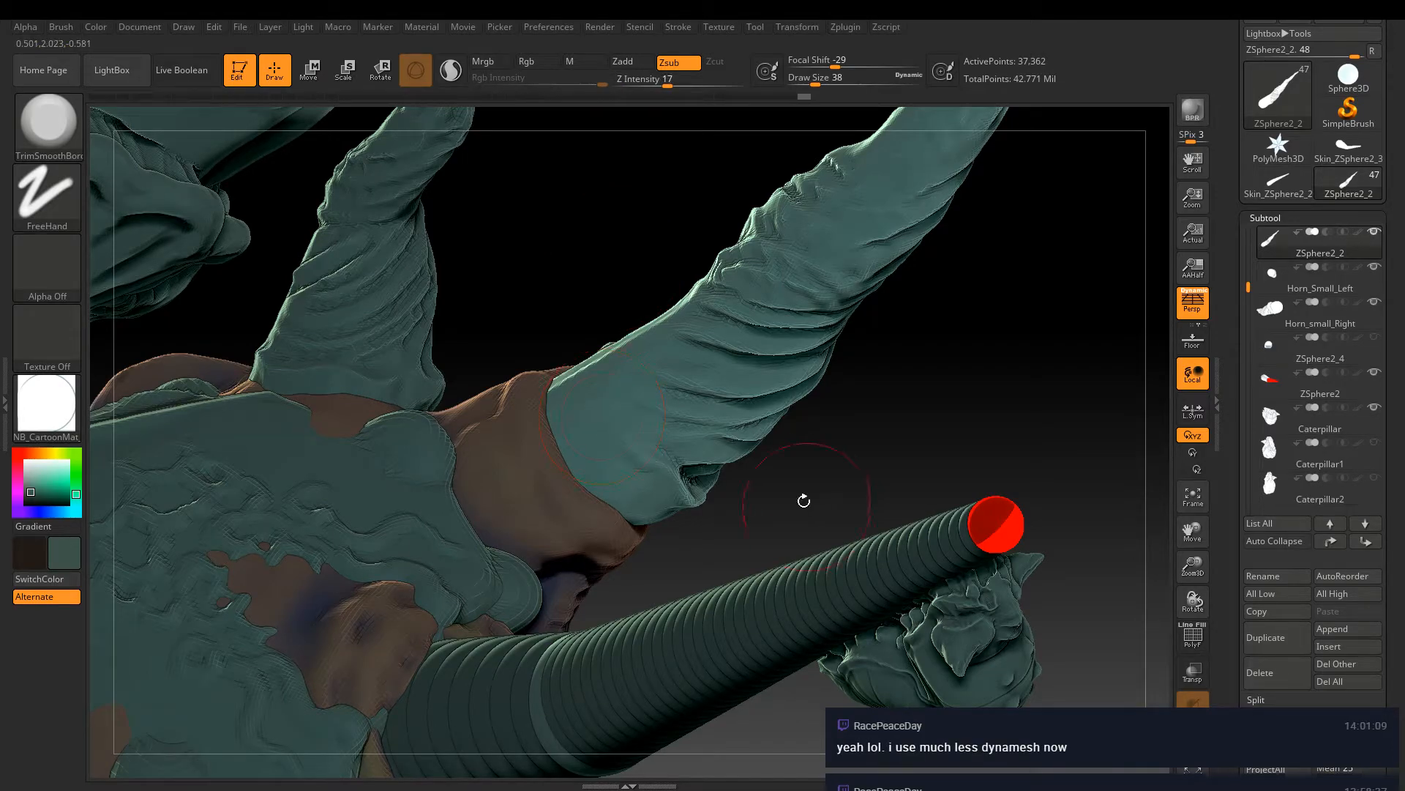
mouse_move(797, 480)
left_mouse_down()
mouse_move(769, 448)
mouse_move(980, 540)
mouse_move(882, 544)
mouse_move(830, 495)
mouse_move(841, 472)
mouse_move(737, 406)
left_mouse_up()
mouse_move(502, 292)
left_mouse_down()
mouse_move(637, 363)
mouse_move(307, 279)
left_mouse_up()
left_click(29, 148)
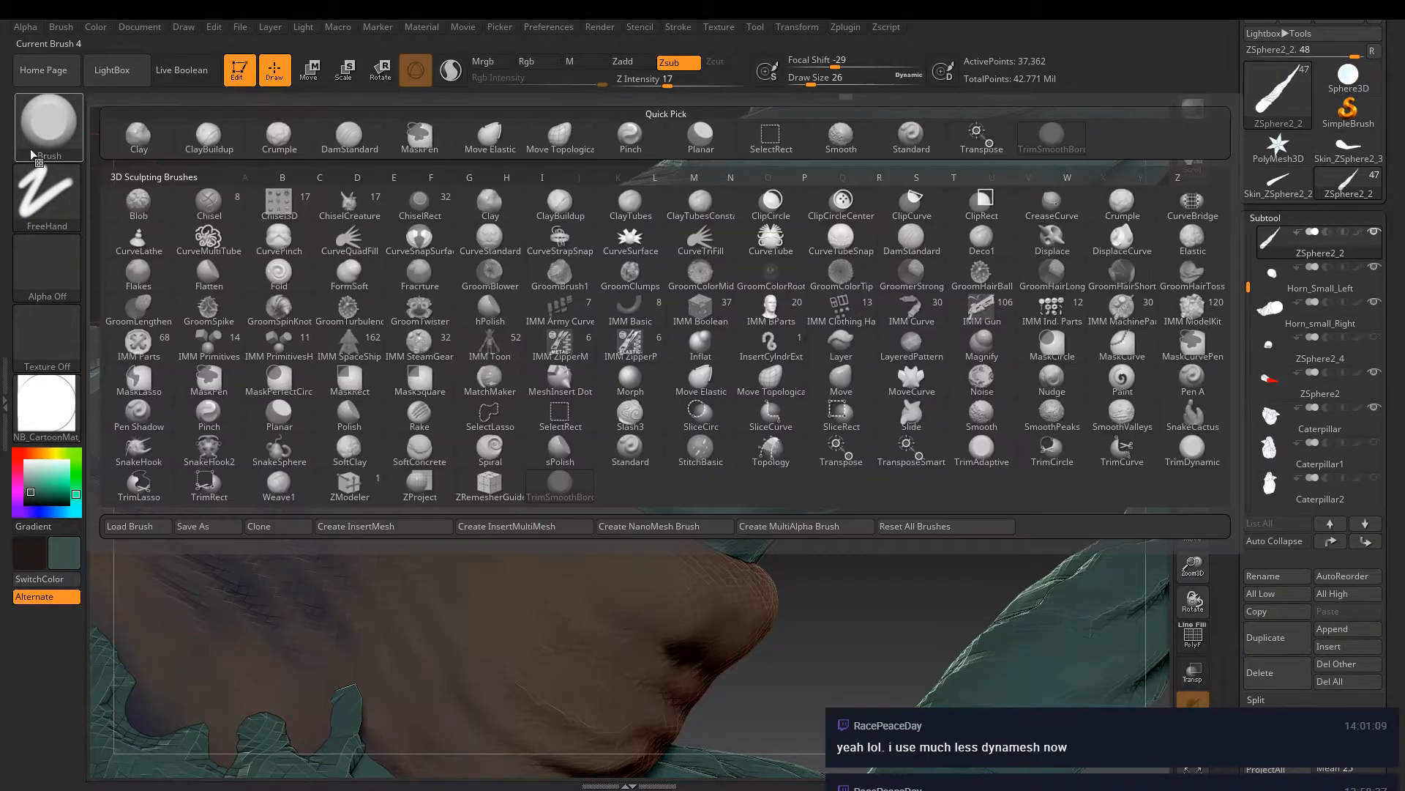
left_click(560, 483)
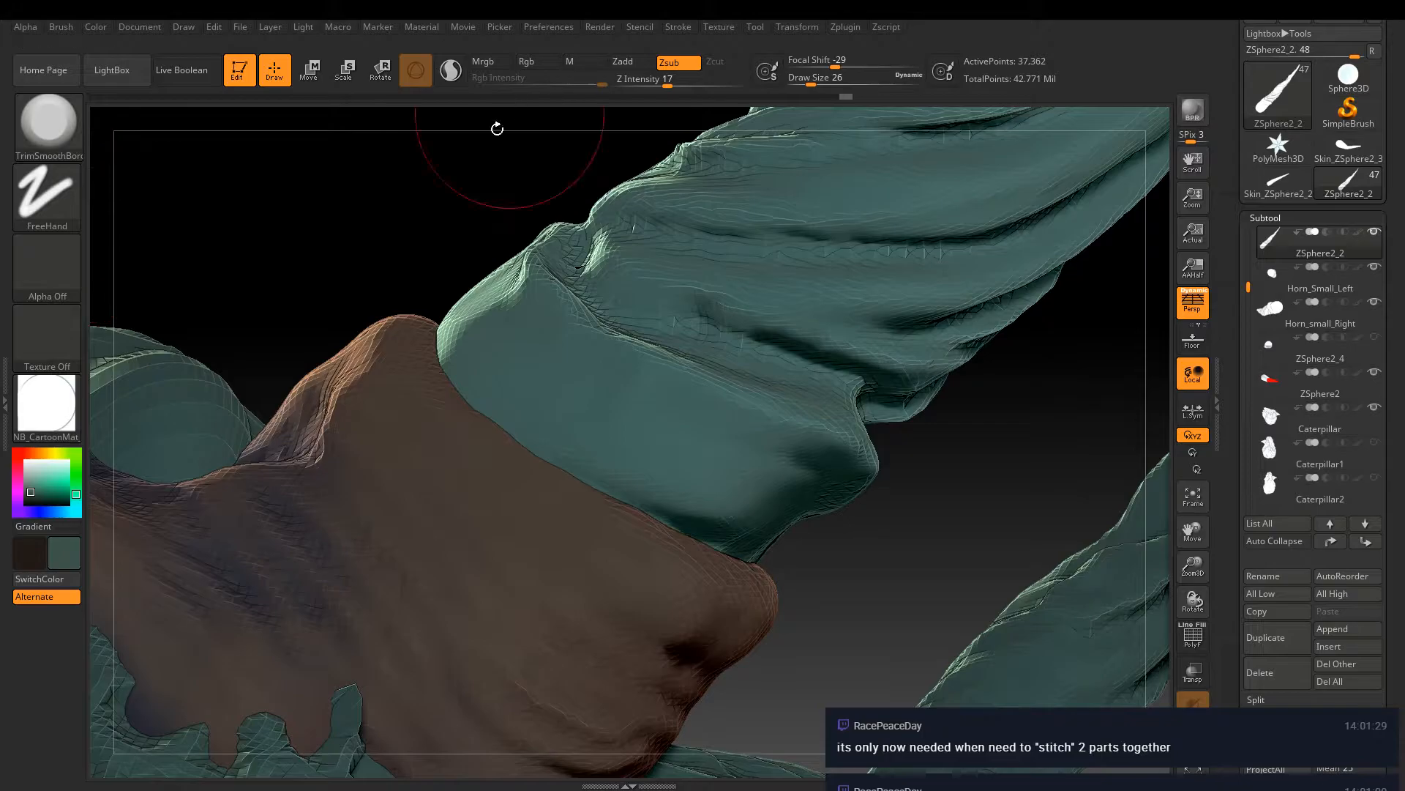
Sharpen the crease between the base band and the twisted folds with the Pinch brush at Draw Size 14
left_click(43, 143)
left_click(209, 416)
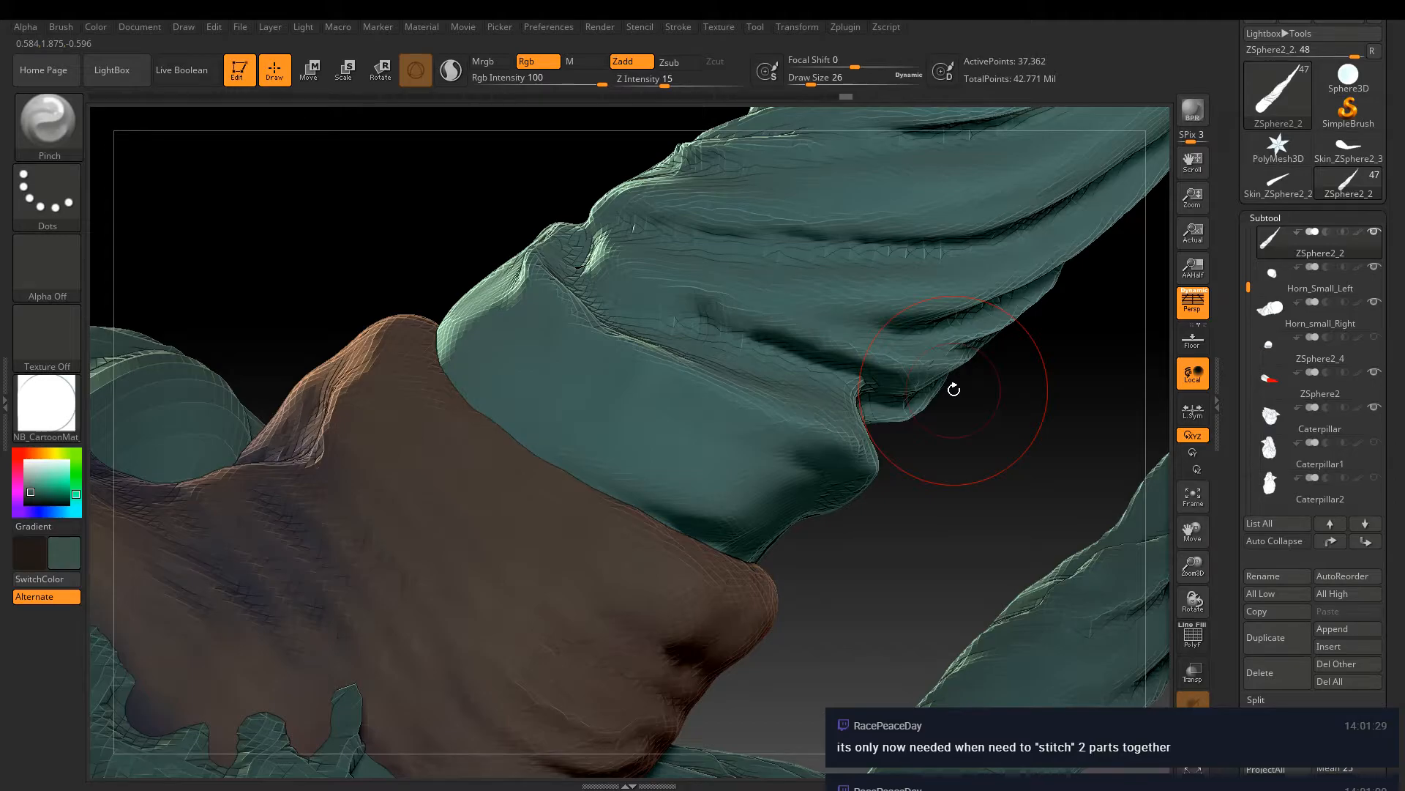
key("bracketleft")
key("bracketleft")
mouse_move(814, 360)
left_mouse_down()
mouse_move(721, 350)
mouse_move(612, 302)
mouse_move(565, 264)
mouse_move(556, 172)
left_mouse_up()
right_click_drag(807, 391, 792, 376)
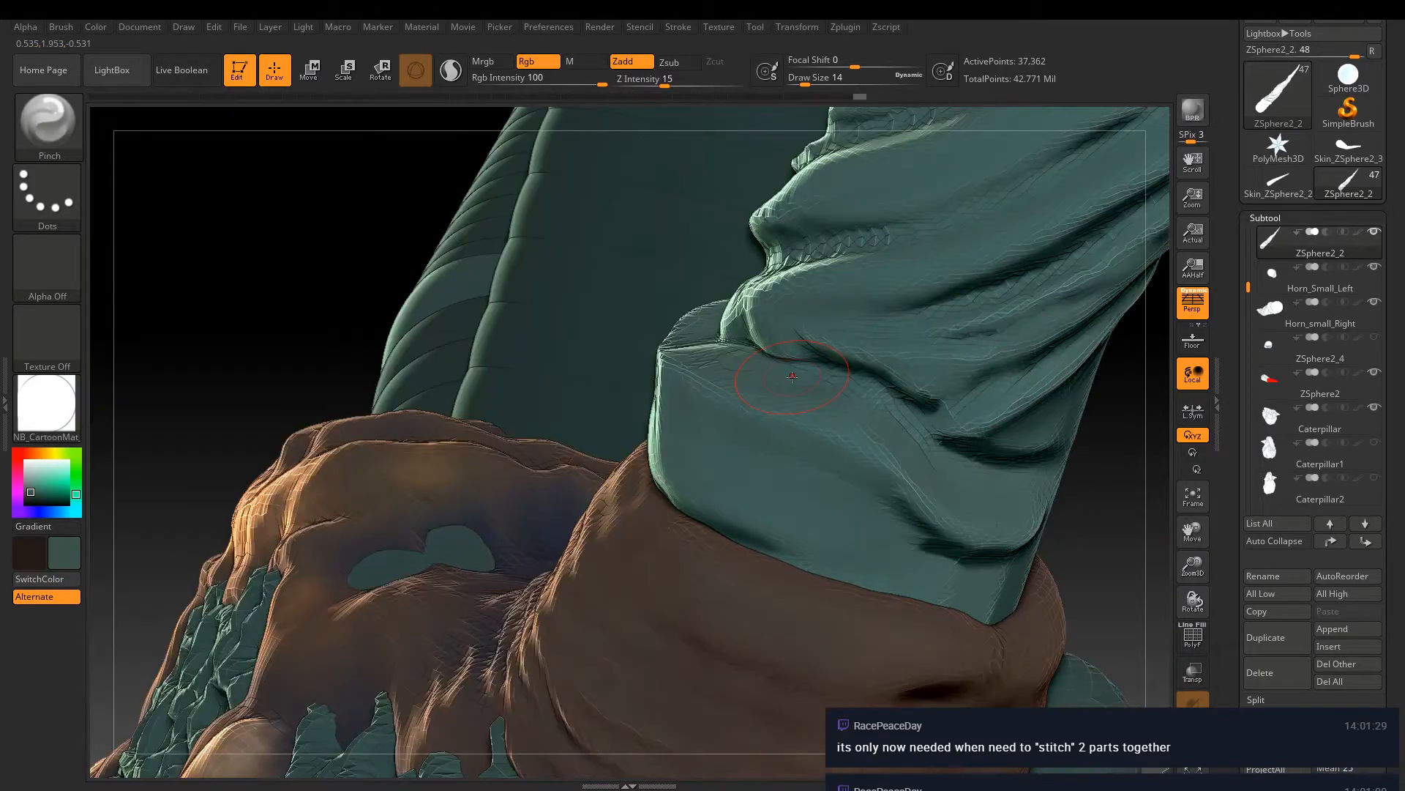
left_click_drag(834, 393, 1025, 460)
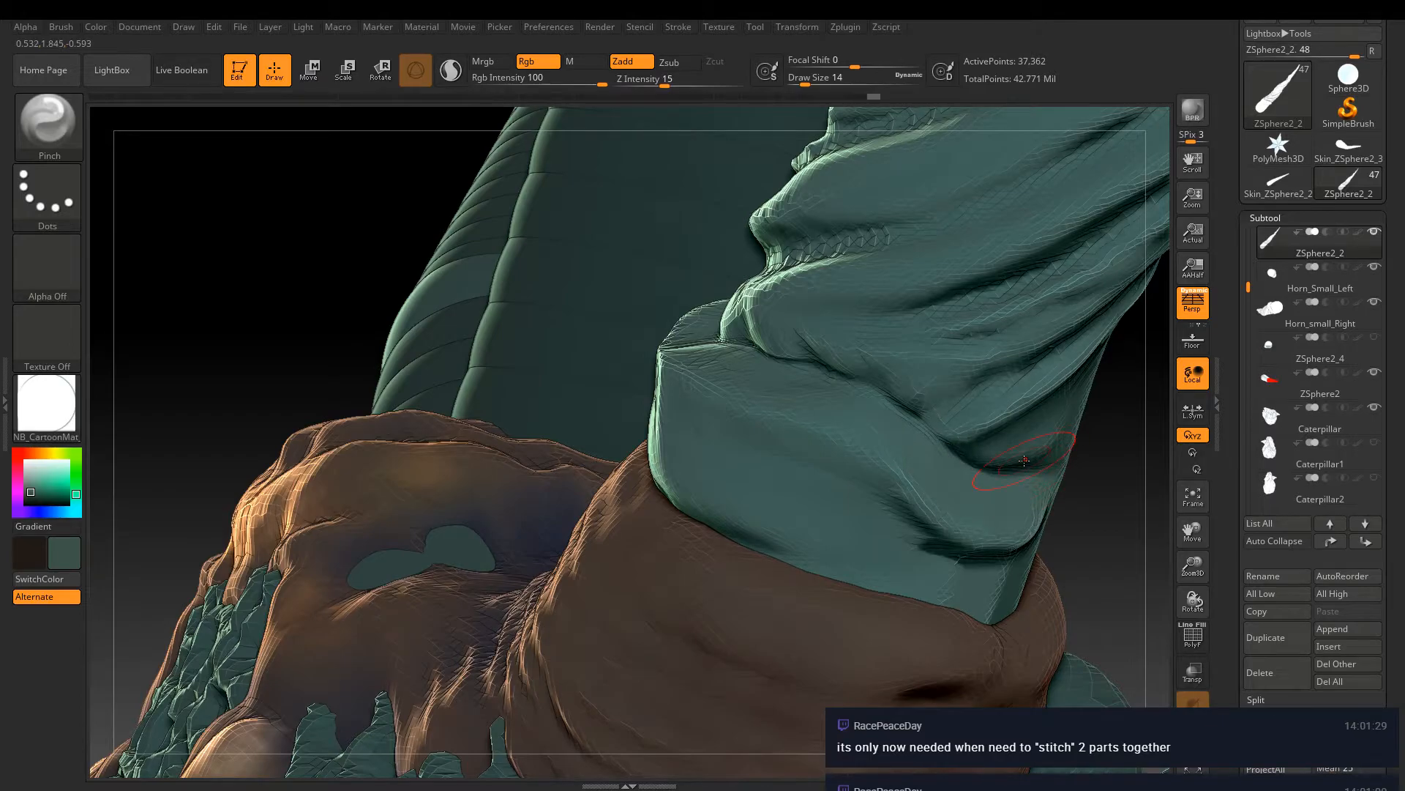
right_click_drag(717, 416, 785, 479)
left_click_drag(782, 575, 594, 441, "shift")
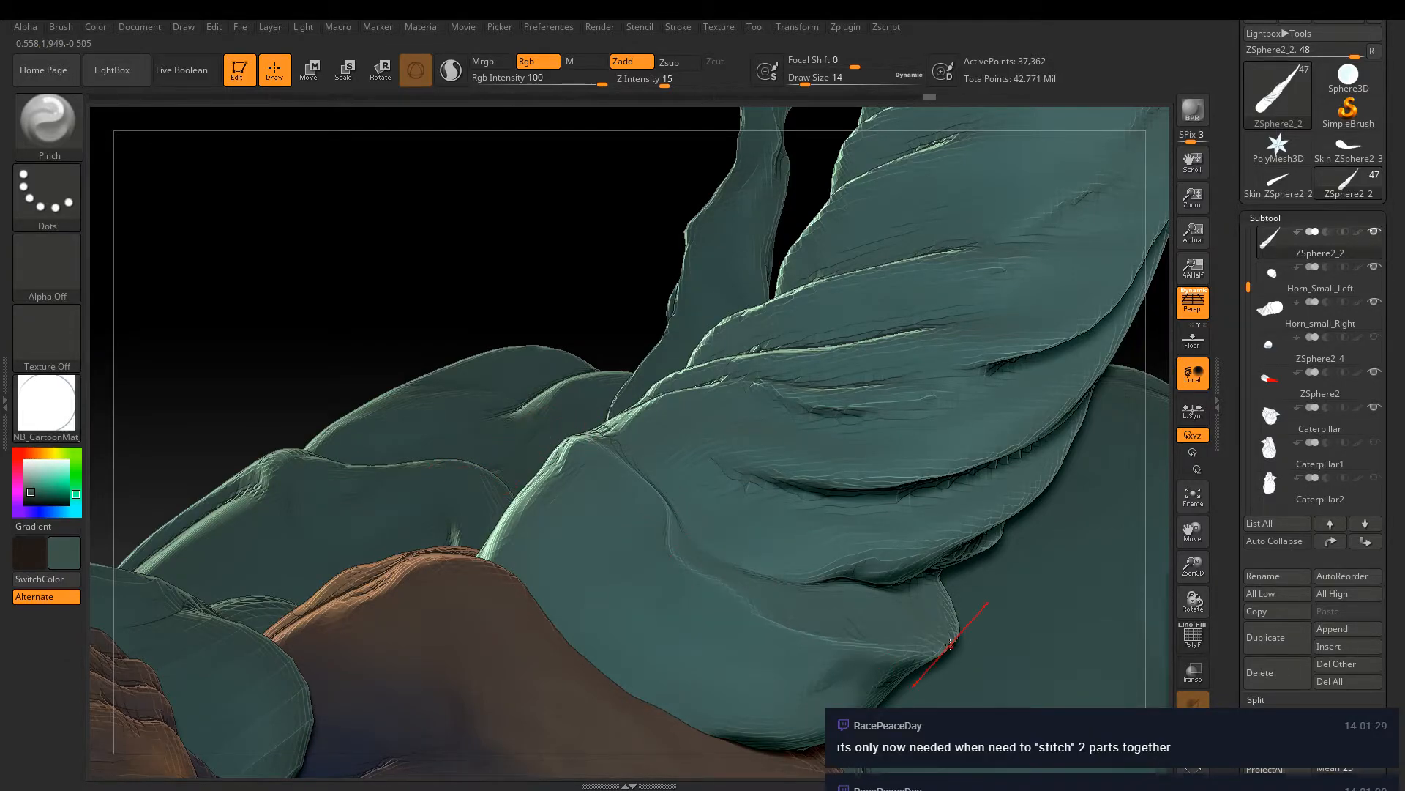
right_click_drag(911, 565, 718, 366)
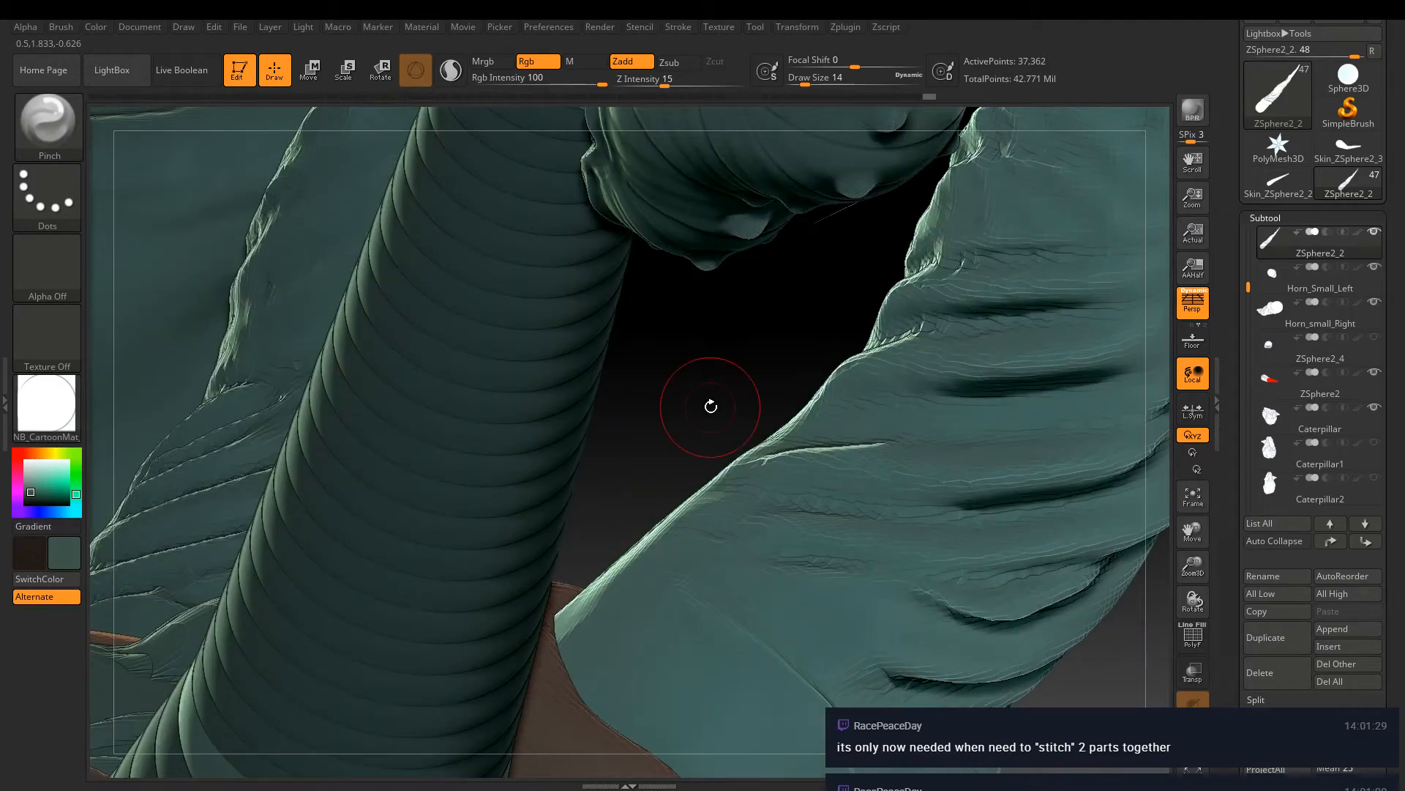
mouse_move(823, 539)
right_mouse_down()
mouse_move(742, 428)
mouse_move(536, 435)
right_mouse_up()
Rework the crease and lower folds above the base band with DamStandard at Z Intensity 19, and remesh the horn
key("b")
key("d")
key("s")
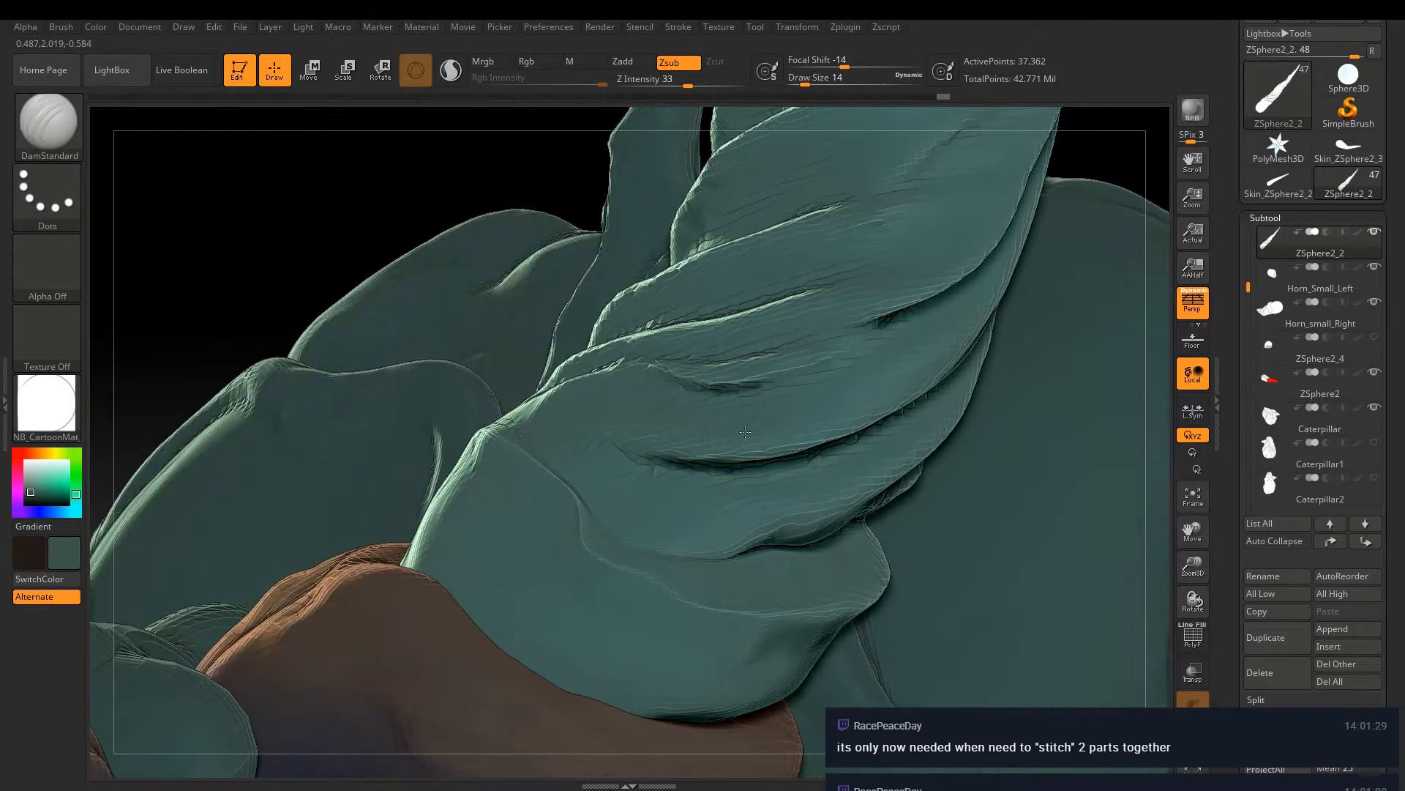
mouse_move(537, 435)
left_mouse_down()
mouse_move(560, 410)
mouse_move(645, 447)
left_mouse_up()
key("ctrl+z")
left_click_drag(688, 81, 671, 81)
mouse_move(505, 428)
left_mouse_down()
mouse_move(545, 417)
mouse_move(649, 454)
left_mouse_up()
mouse_move(641, 556)
left_mouse_down()
mouse_move(765, 542)
mouse_move(729, 589)
left_mouse_up()
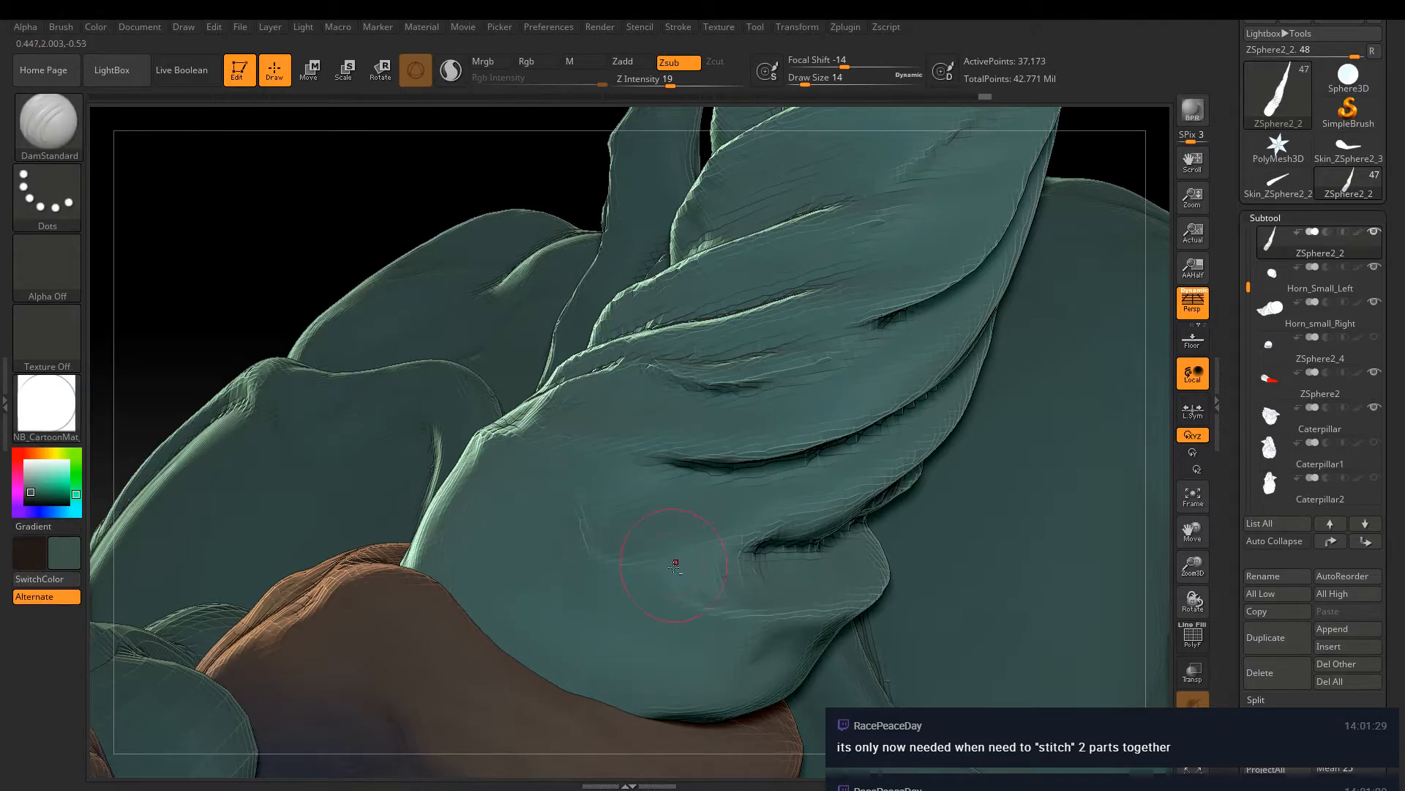
left_click_drag(739, 575, 798, 517)
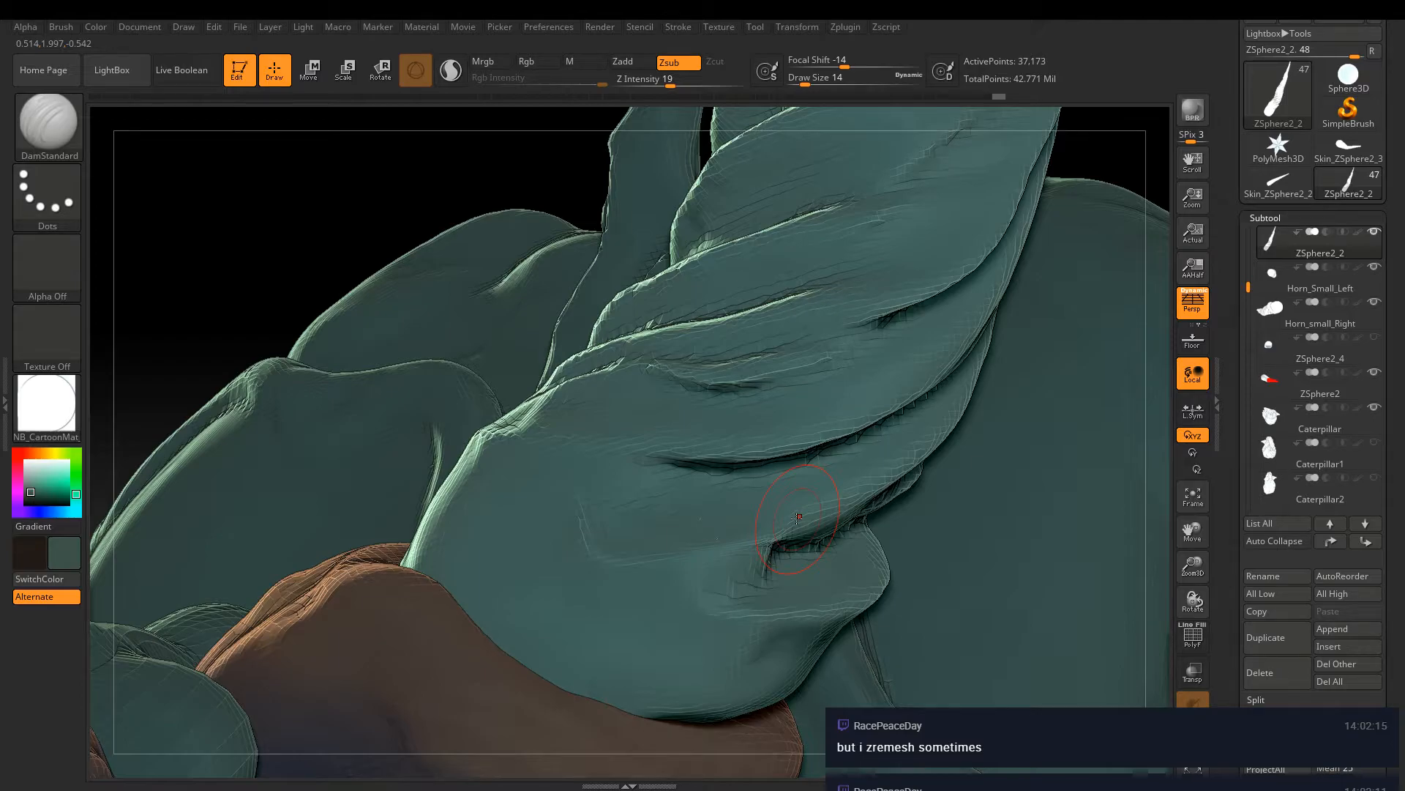
right_click_drag(795, 485, 781, 421)
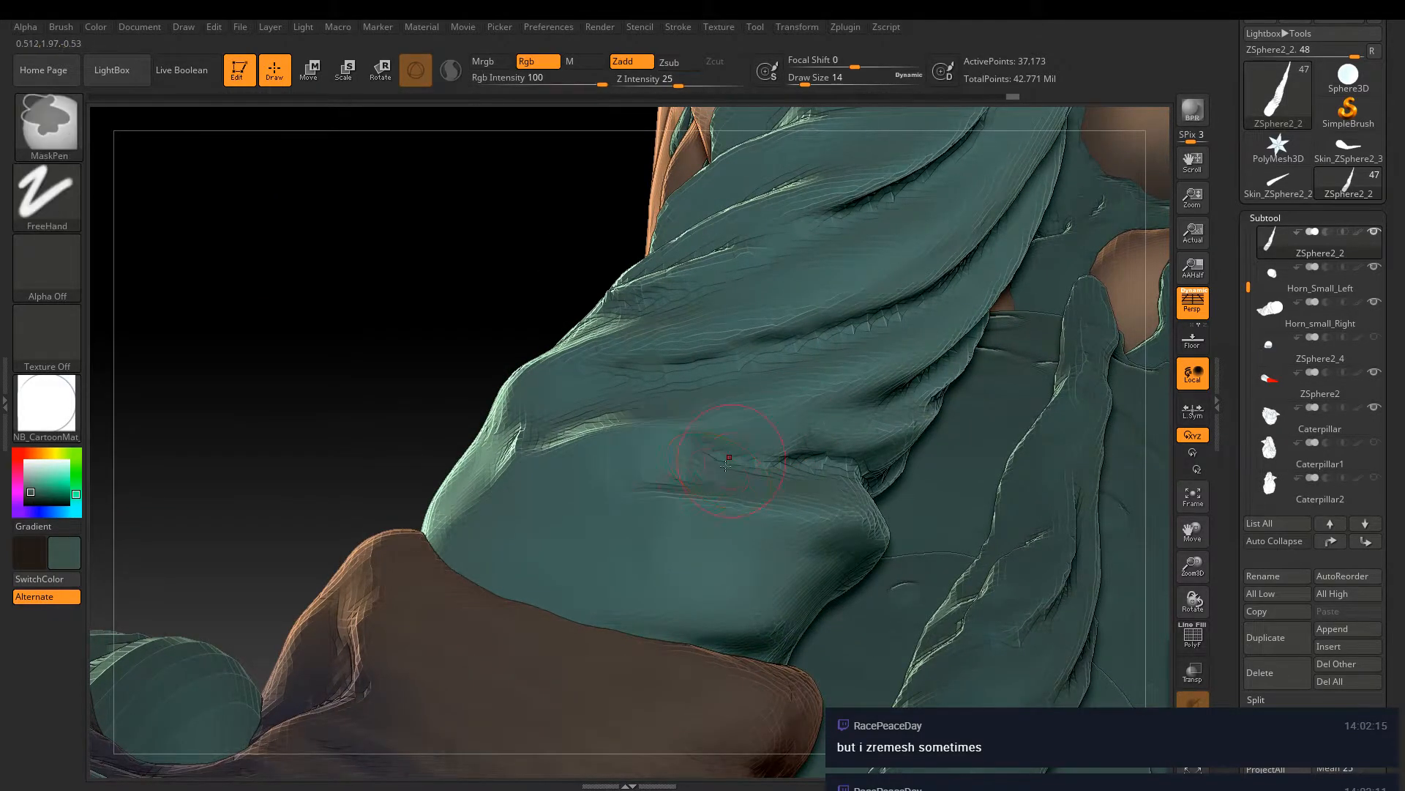
Carve the upper edge of the base band deeper with DamStandard and smooth the surface beside it
mouse_move(641, 497)
left_mouse_down()
mouse_move(745, 497)
mouse_move(813, 531)
mouse_move(751, 510)
left_mouse_up()
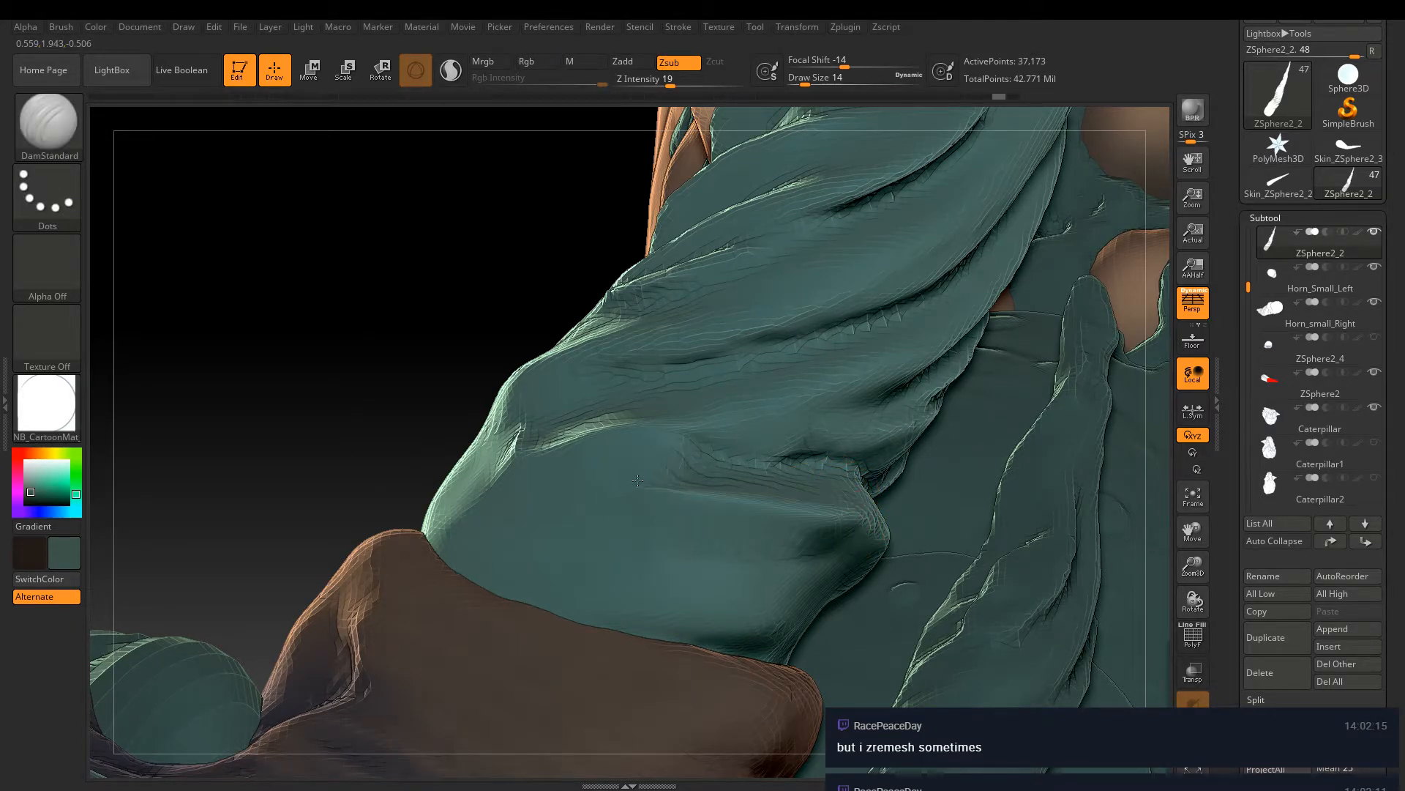
left_click_drag(601, 449, 562, 476)
mouse_move(626, 456)
right_mouse_down()
mouse_move(584, 476)
mouse_move(615, 468)
right_mouse_up()
left_click_drag(661, 466, 787, 505, "shift")
Carve diagonal grooves between the folds above the base band, smooth between them, and refine them at Draw Size 8
mouse_move(786, 483)
right_mouse_down()
mouse_move(752, 420)
mouse_move(780, 412)
right_mouse_up()
left_click_drag(707, 418, 989, 260)
left_click_drag(872, 314, 739, 344, "shift")
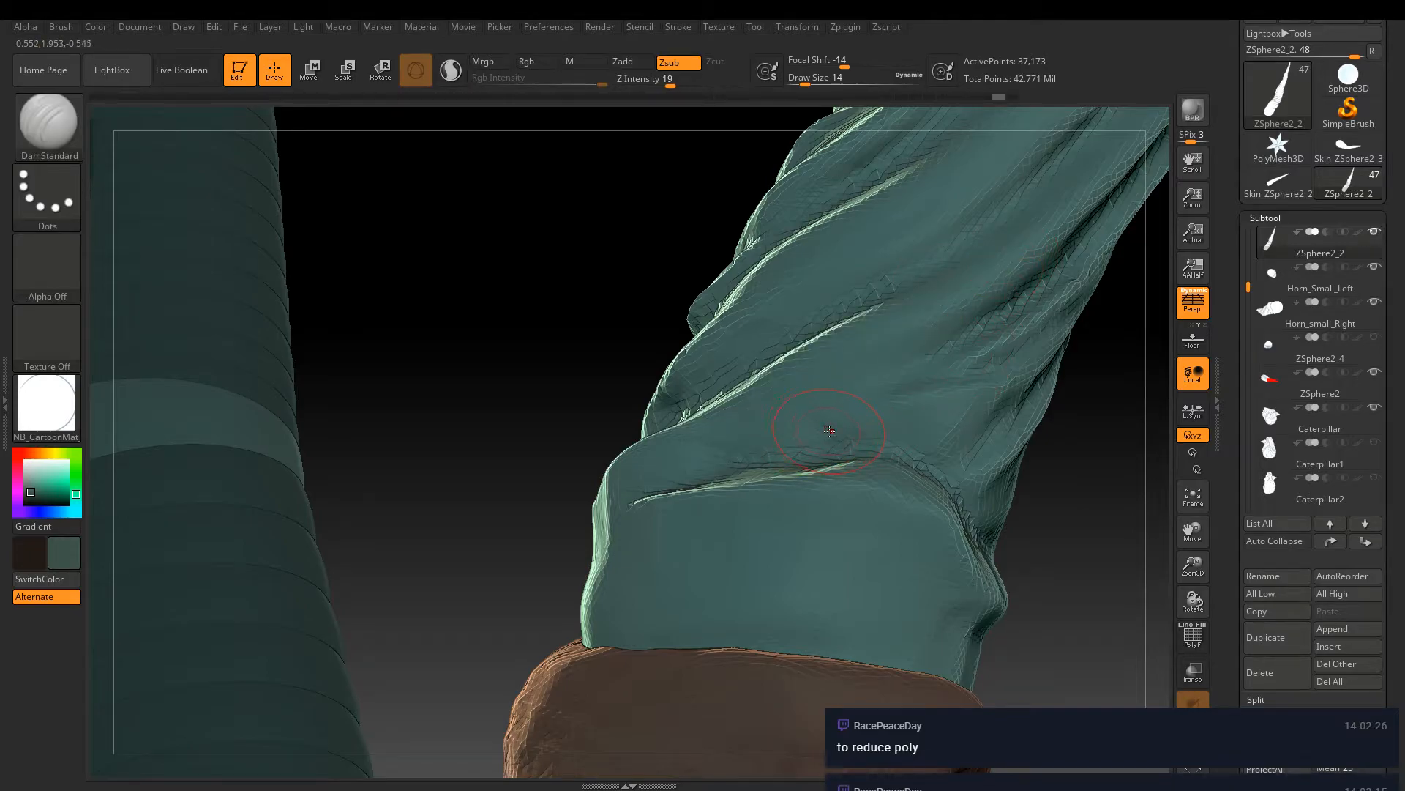
left_click_drag(699, 419, 1091, 289)
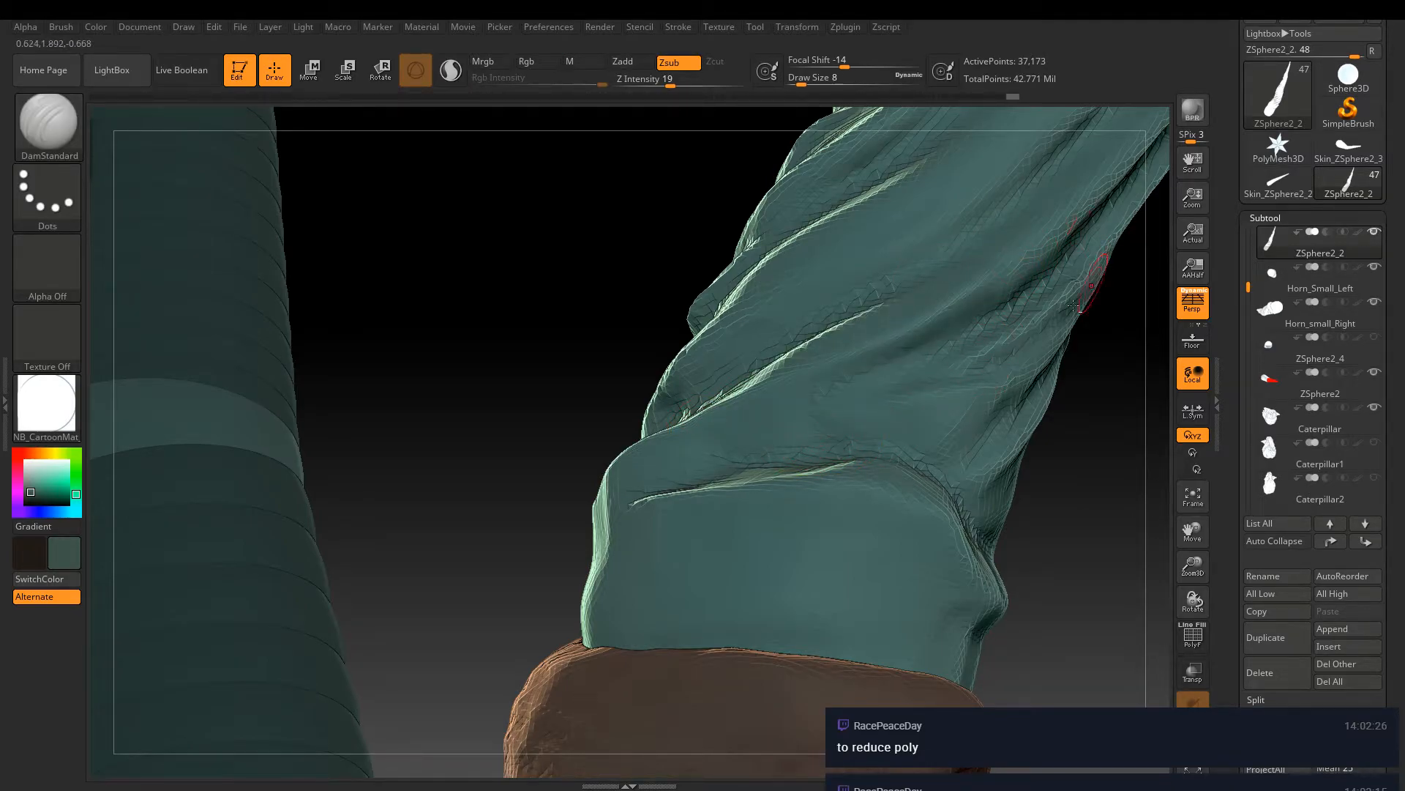
left_click_drag(699, 340, 787, 248)
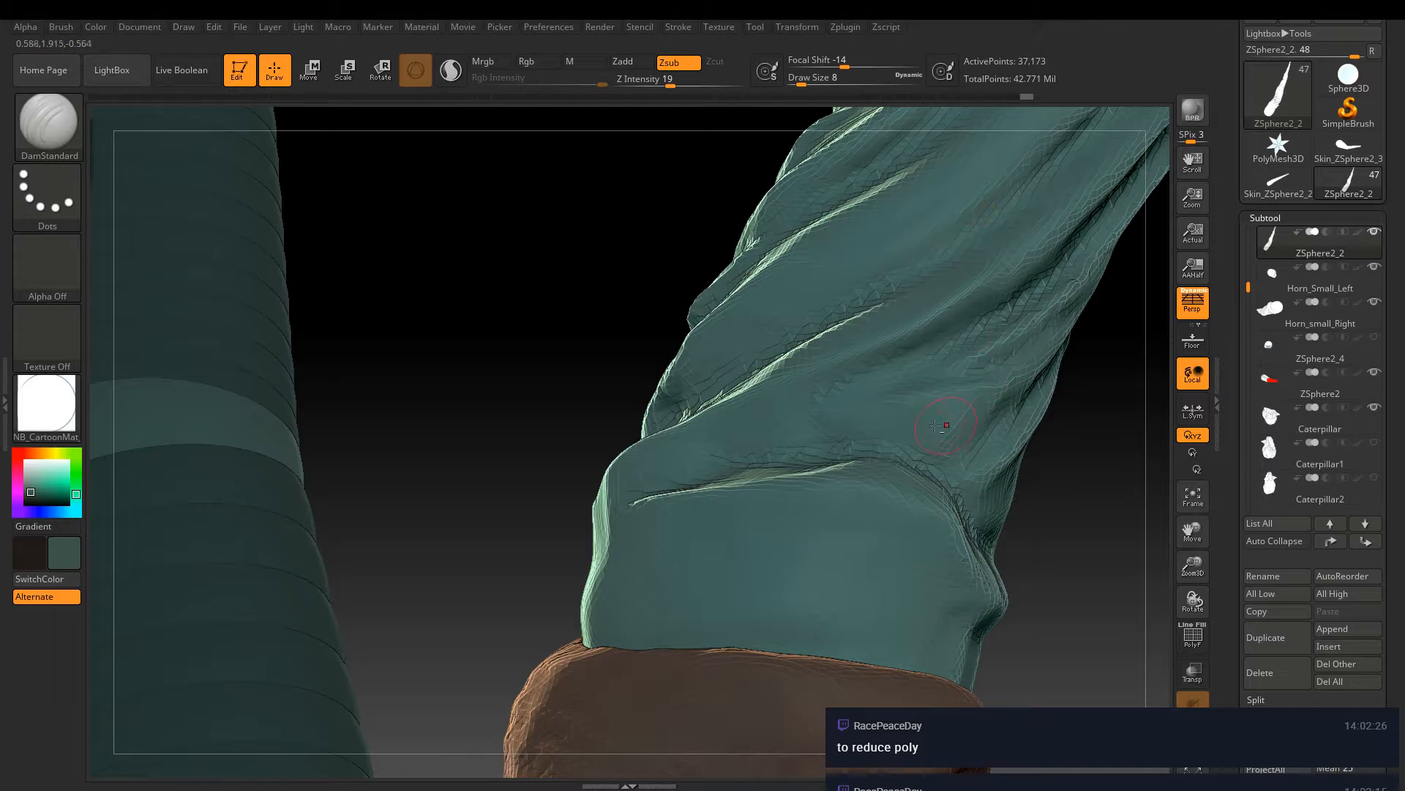
Flatten the surface along the base band's upper edge with the hPolish brush at Draw Size 14 and Z Intensity 37
left_click_drag(957, 393, 1033, 375)
right_click_drag(1023, 381, 961, 395)
mouse_move(928, 499)
left_mouse_down()
mouse_move(1006, 560)
mouse_move(1160, 580)
left_mouse_up()
right_click_drag(1161, 580, 803, 549)
right_click_drag(875, 488, 633, 472)
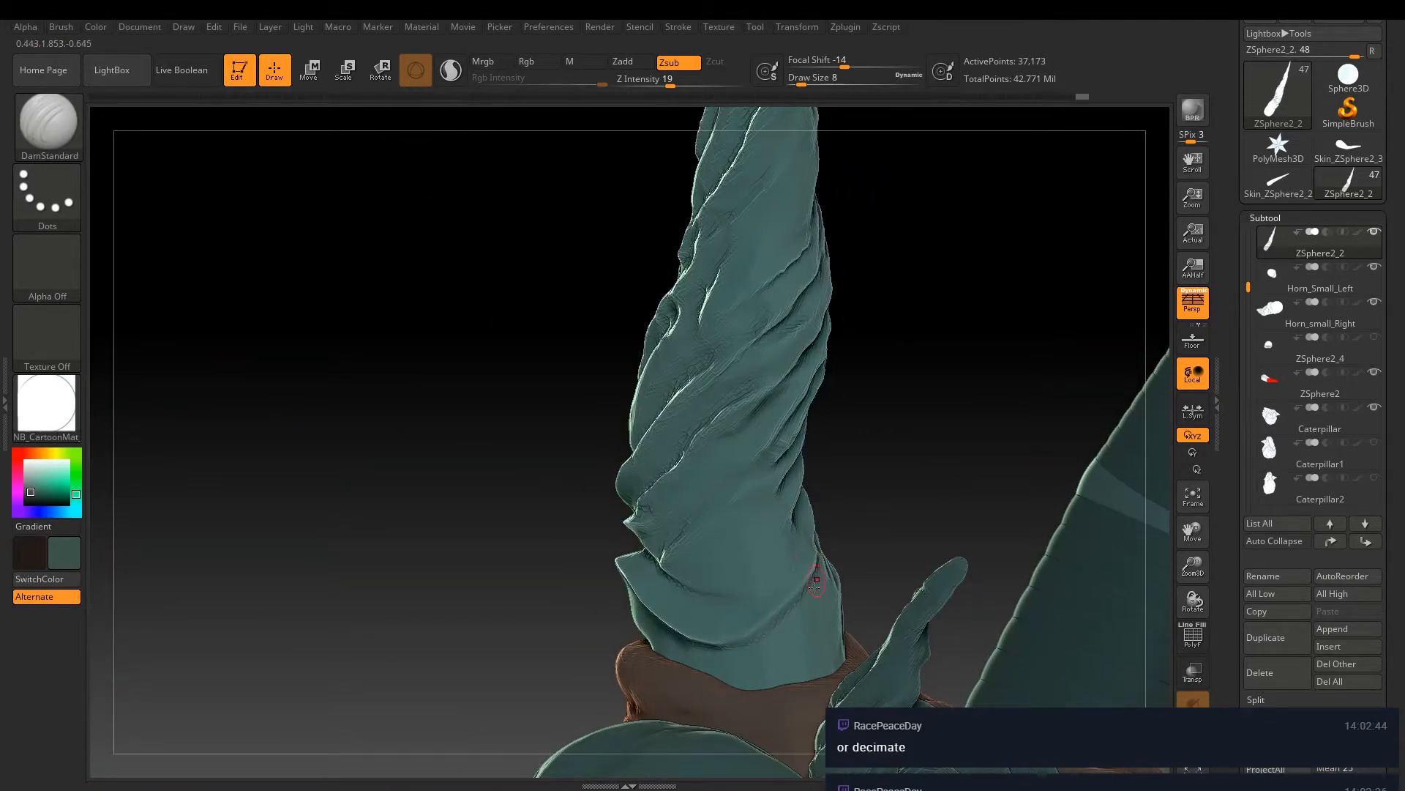
key("b")
key("h")
key("p")
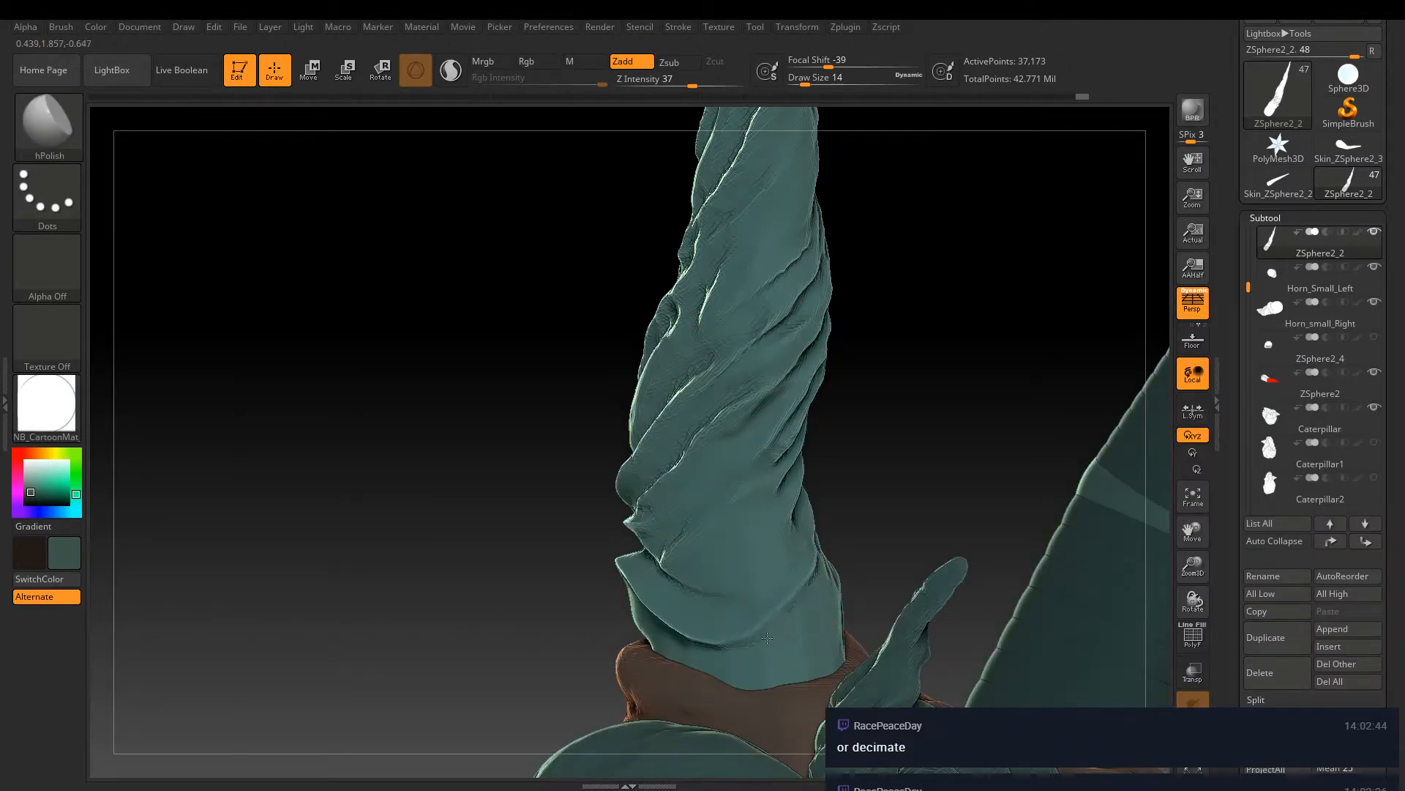
left_click_drag(802, 599, 753, 647)
right_click_drag(828, 568, 788, 472)
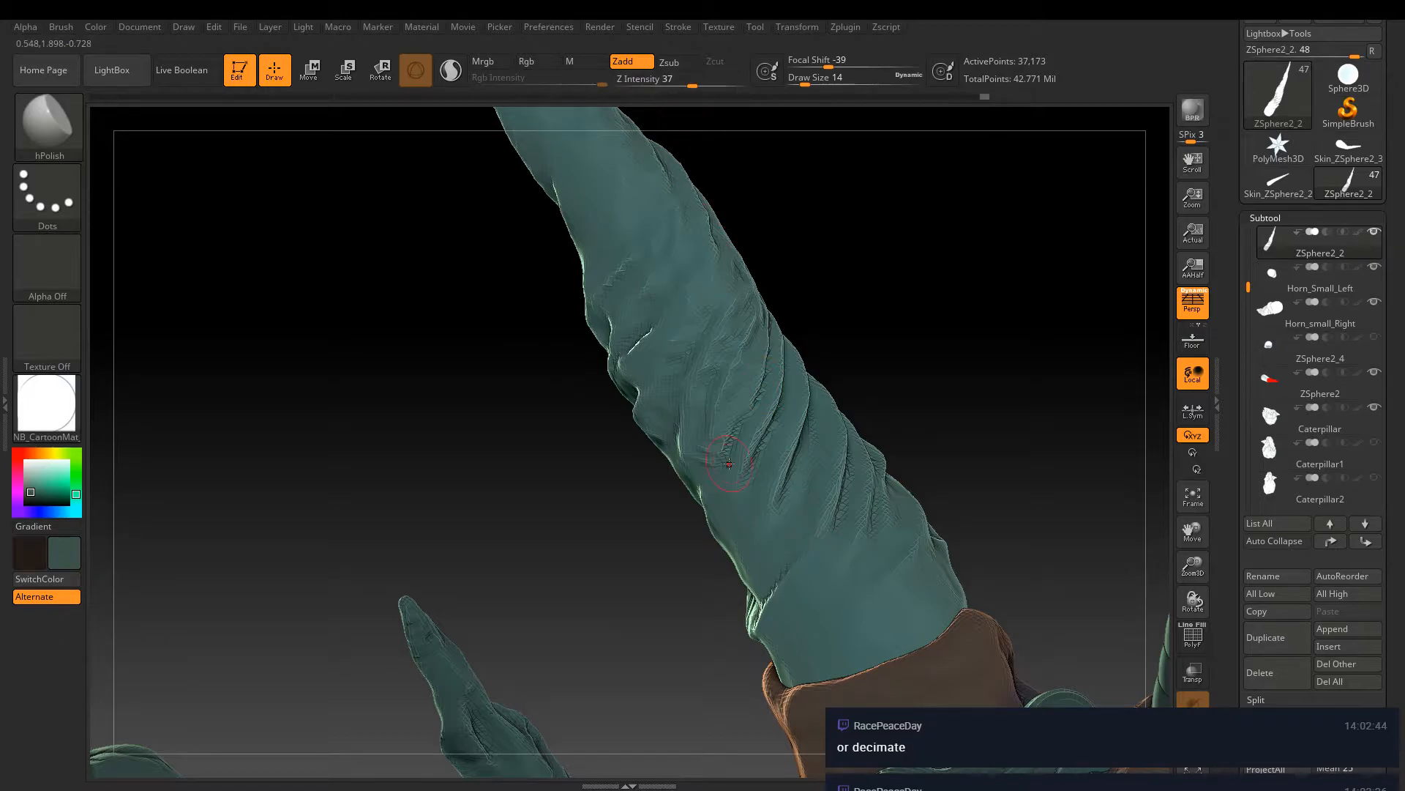
Rename the twisted large side horn's subtool as Horn_Big_Left
mouse_move(731, 429)
right_mouse_down()
mouse_move(807, 568)
mouse_move(871, 578)
mouse_move(825, 666)
mouse_move(883, 660)
mouse_move(852, 595)
mouse_move(868, 622)
right_mouse_up()
key("ctrl")
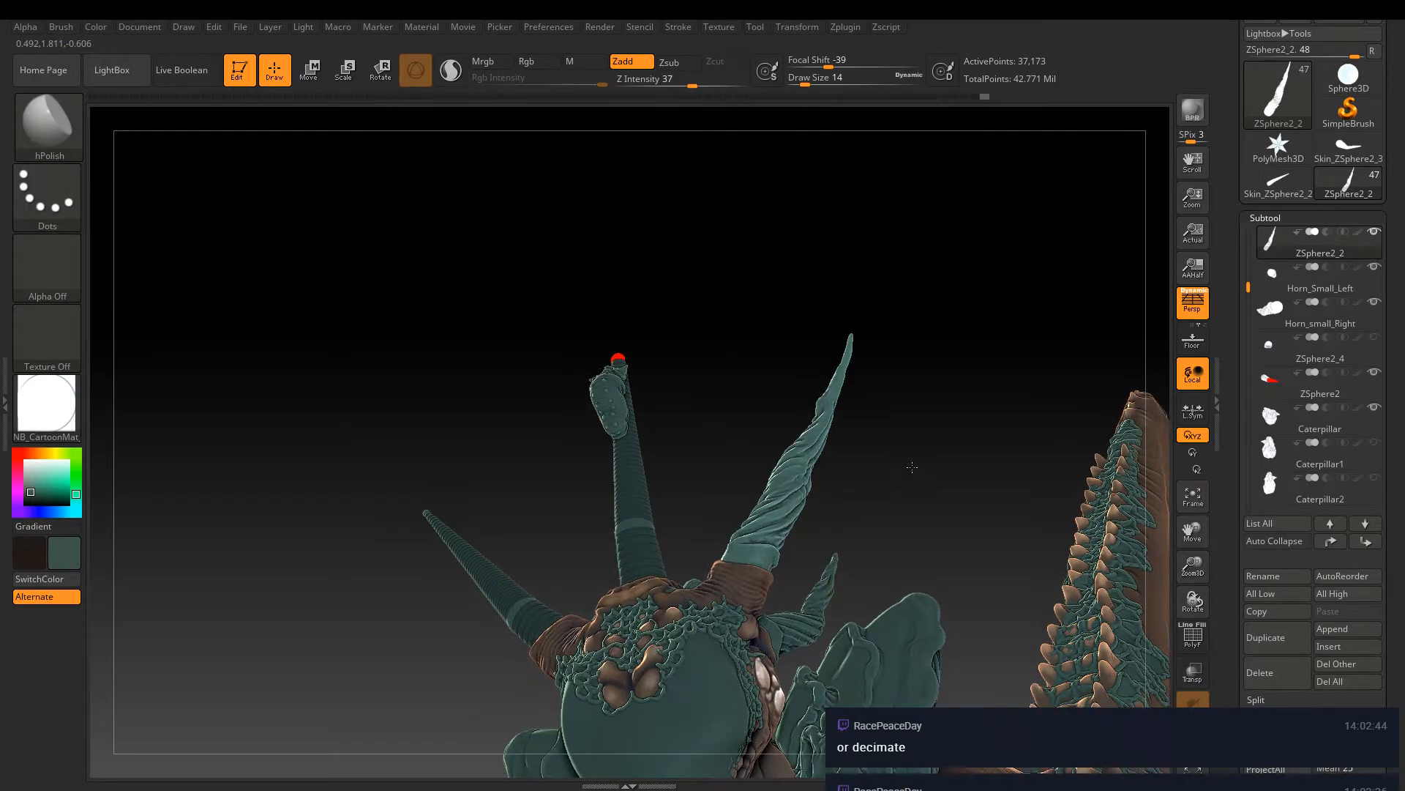
mouse_move(1273, 243)
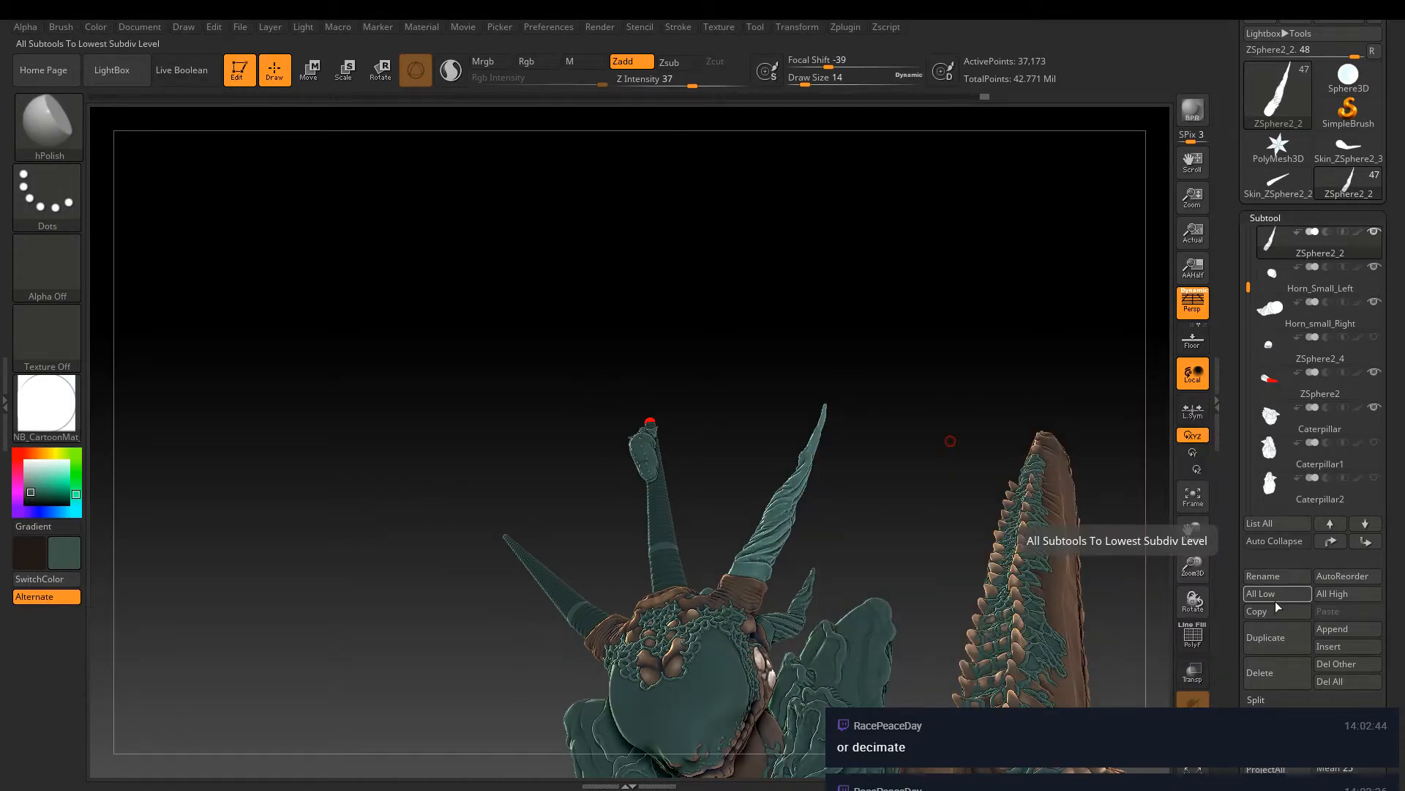
left_click(1268, 575)
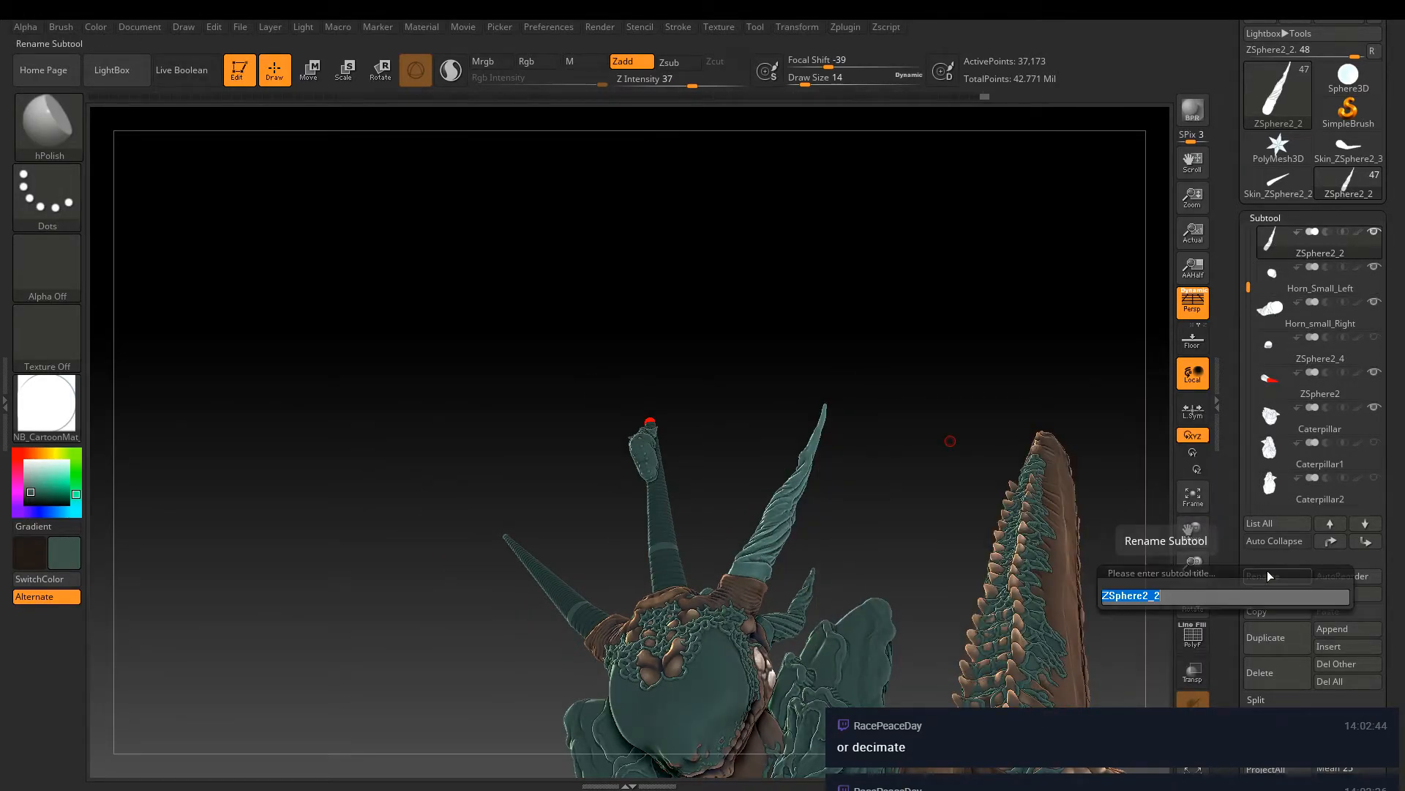
type("Horn_Big_:")
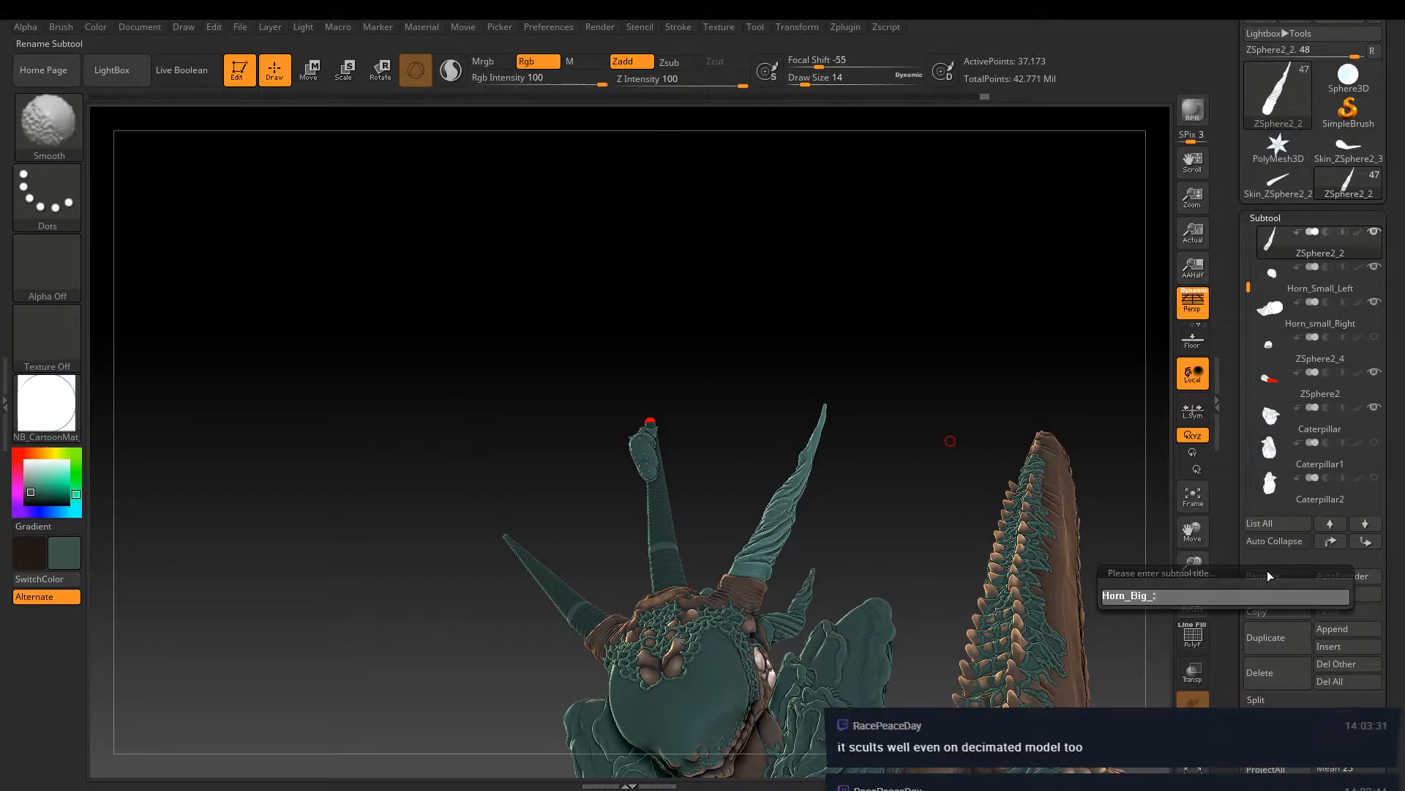
key("BackSpace")
type("Left")
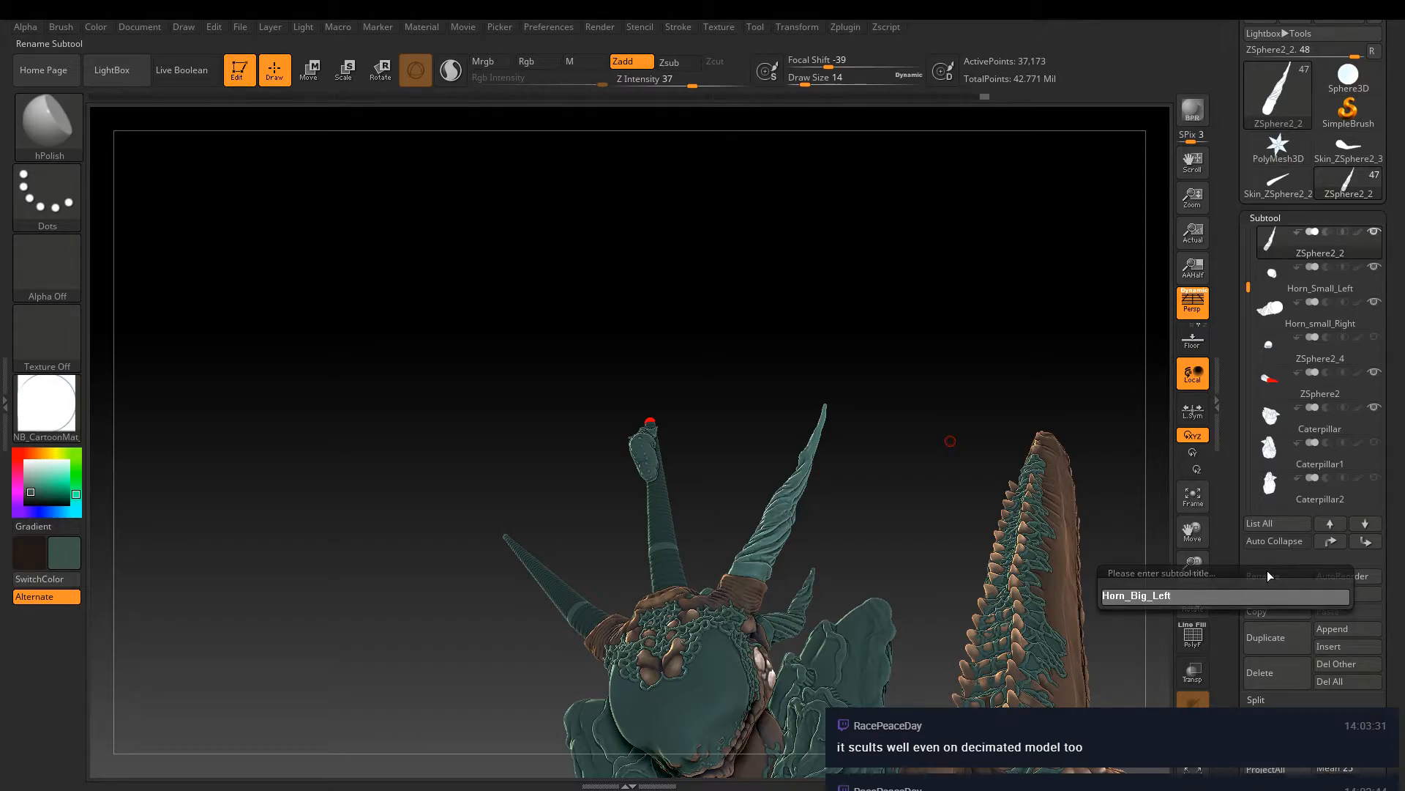
key("Return")
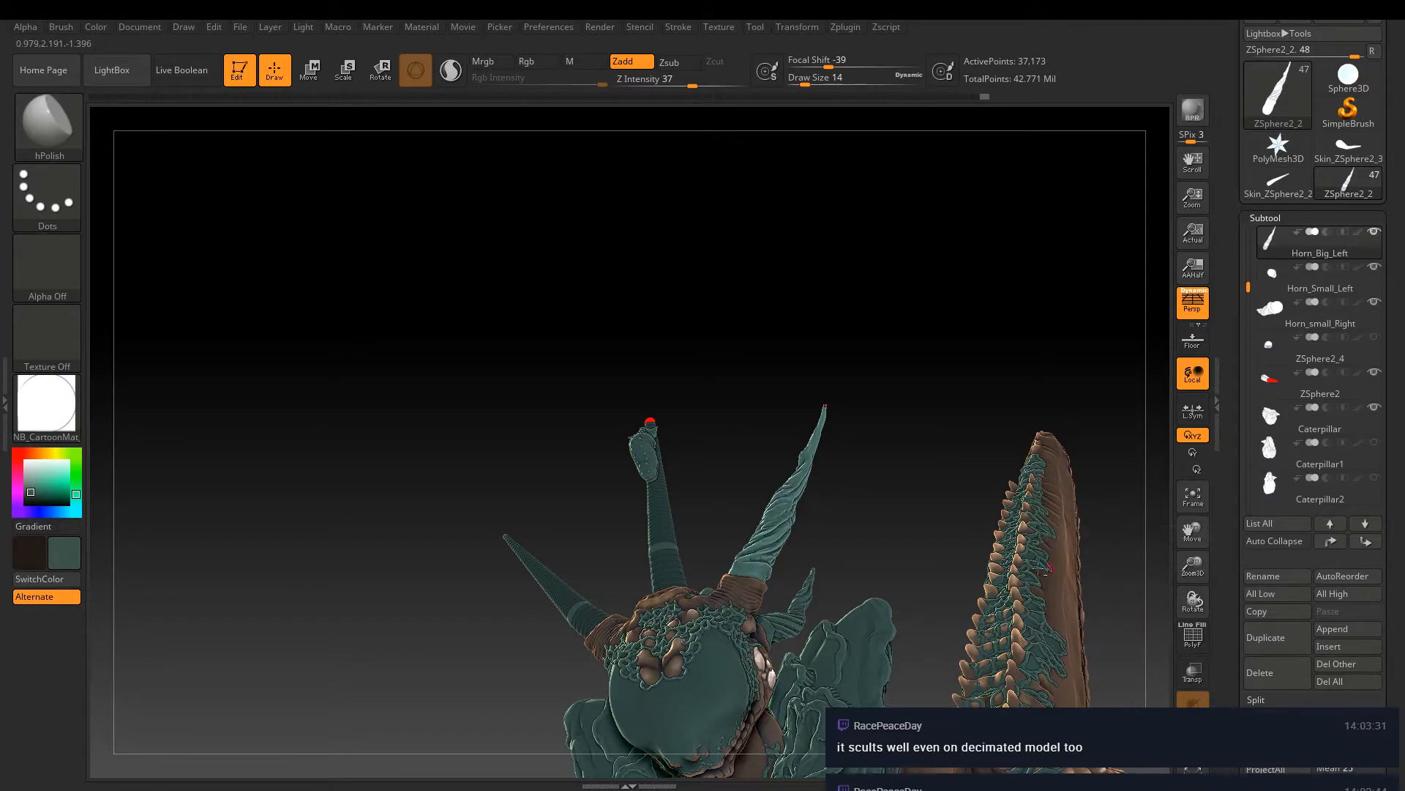
Duplicate the Horn_Big_Left subtool and rename the copy as Horn_Big_Right
left_click_drag(915, 433, 966, 527)
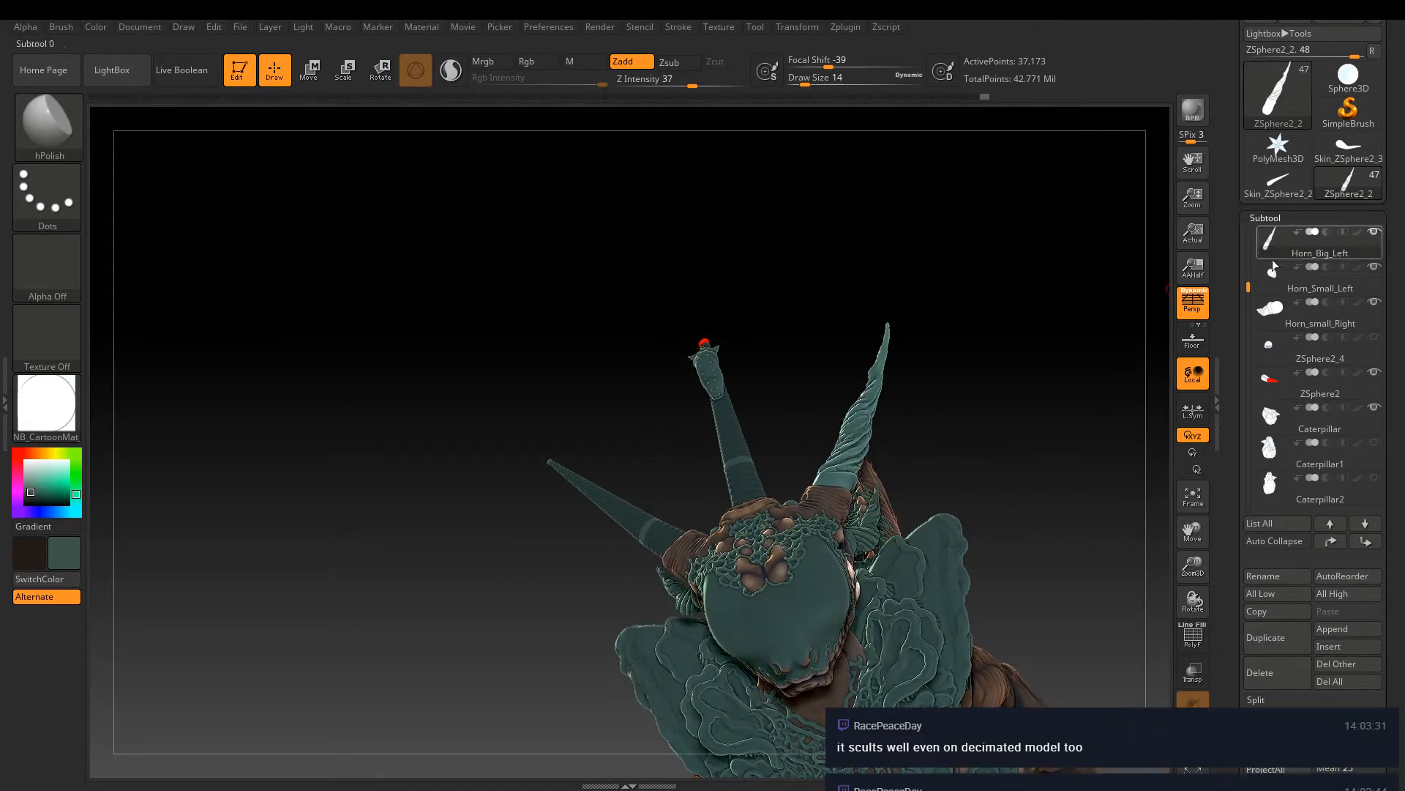
left_click(1266, 635)
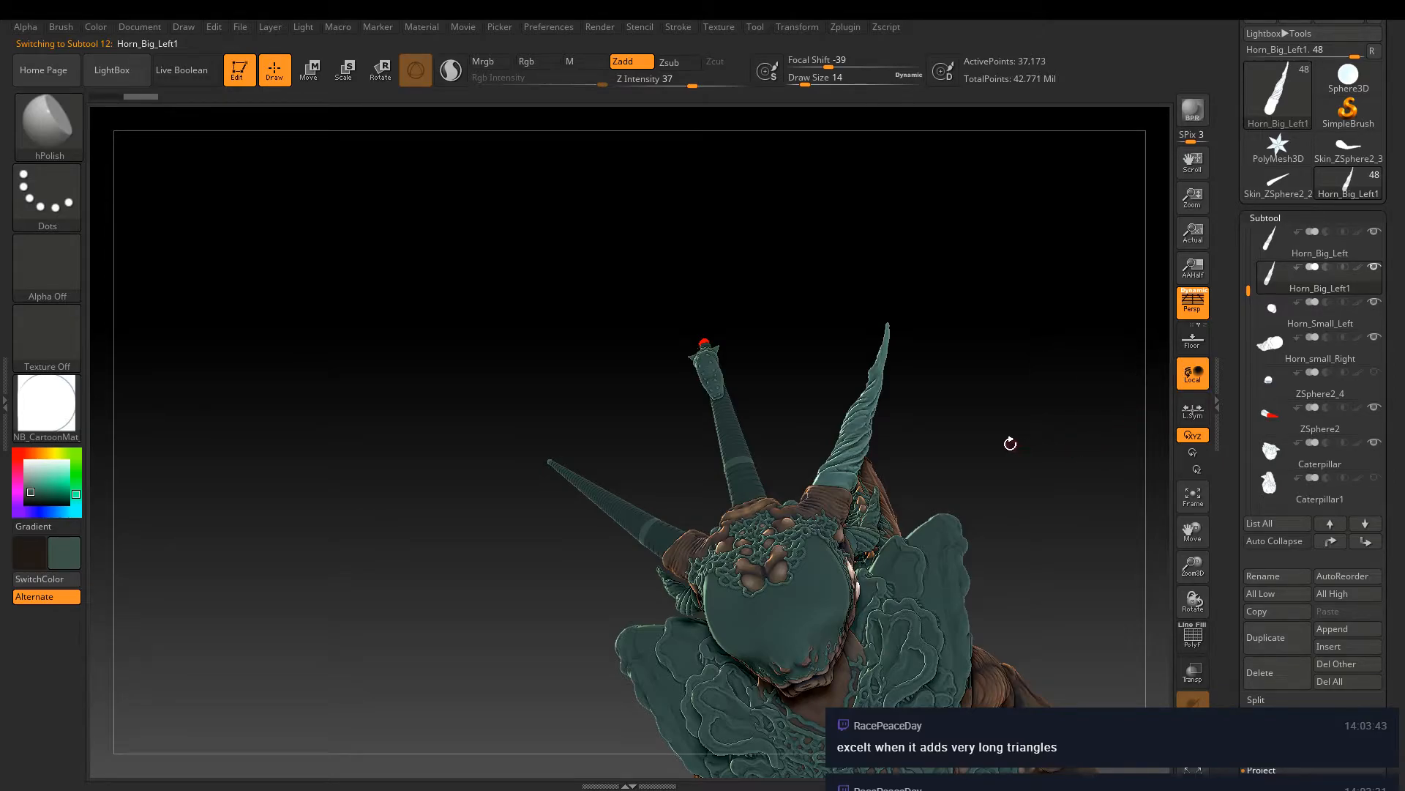
left_click_drag(1003, 438, 1035, 355)
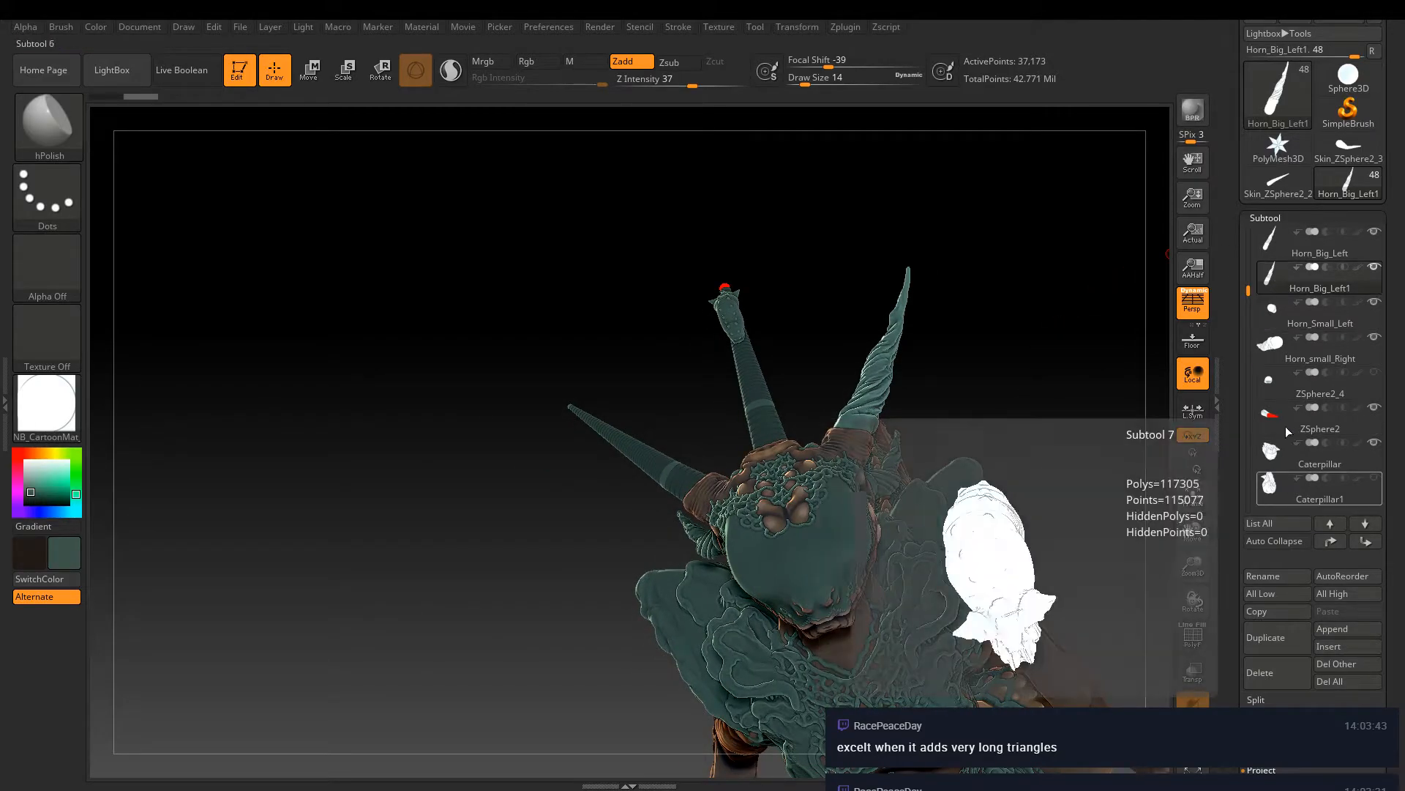
left_click(1263, 576)
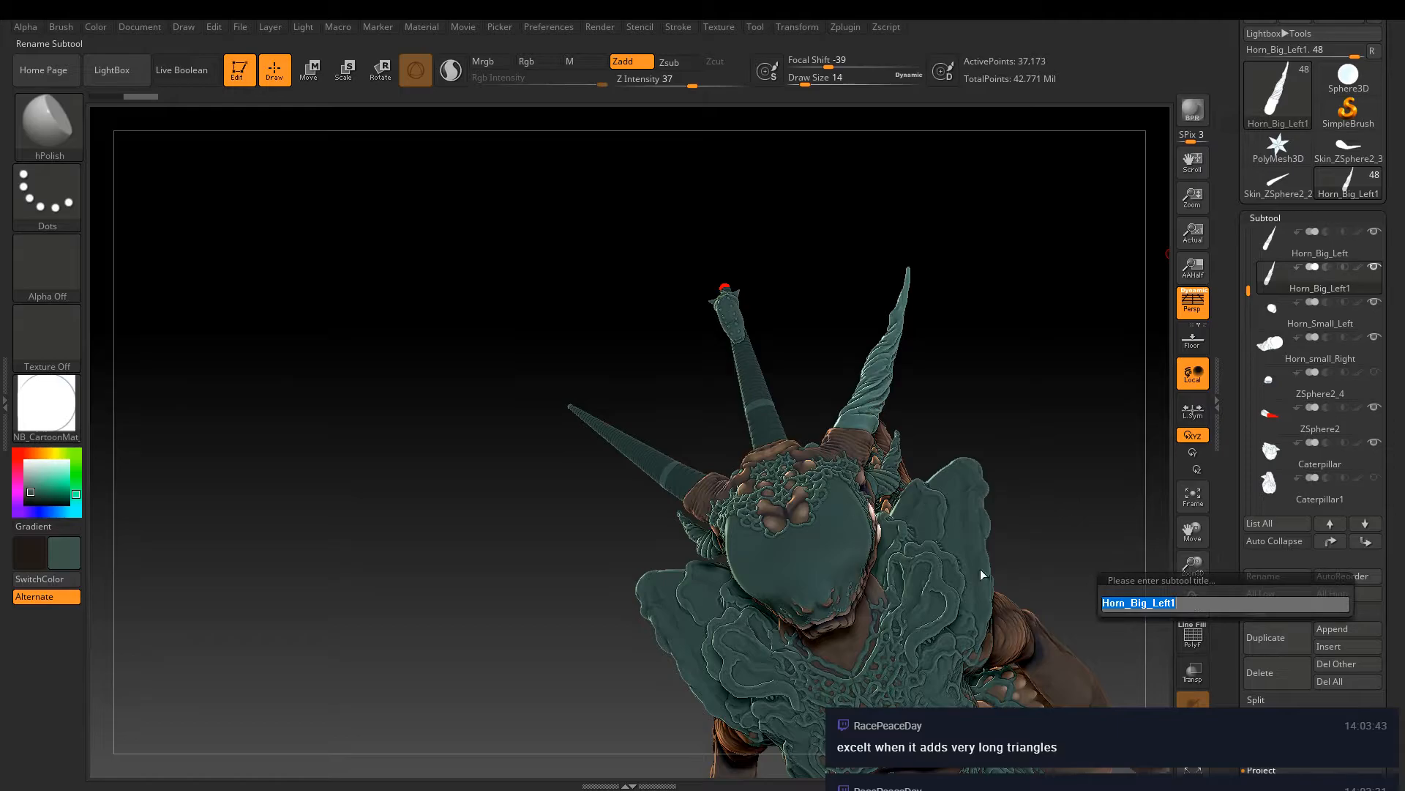
left_click(1191, 599)
left_click(1188, 600)
type("Right")
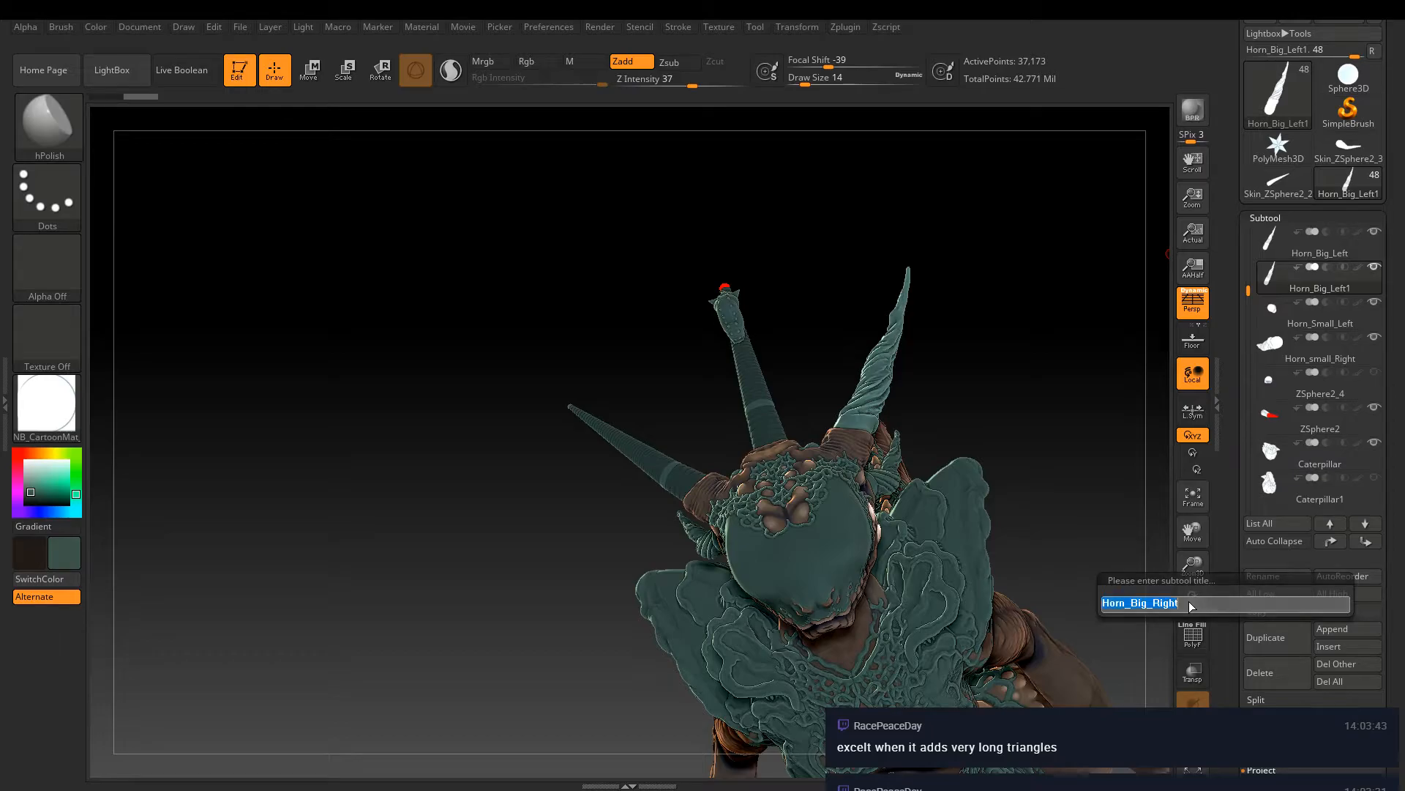
key("Return")
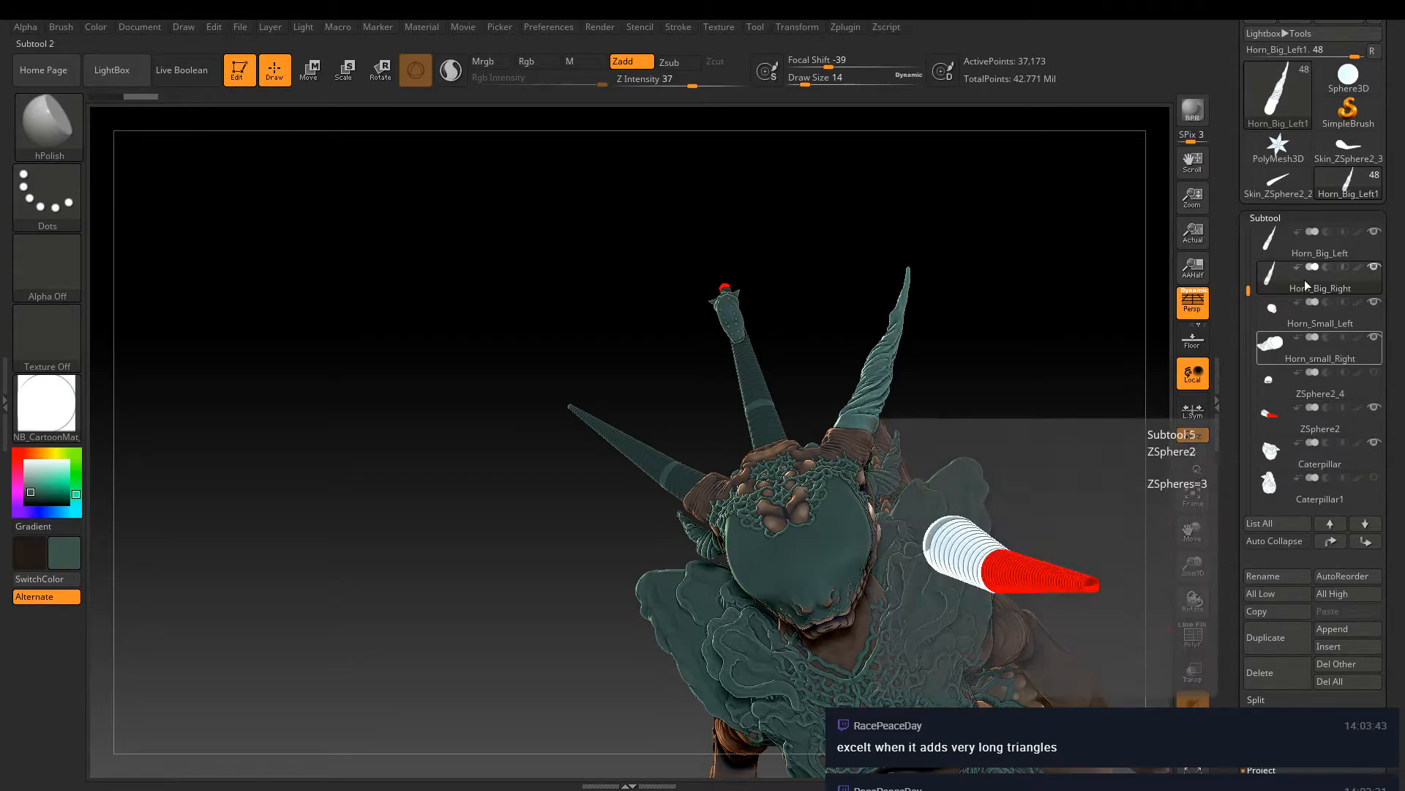
Mirror Horn_Big_Right to the opposite side of the creature's head with the Mirror deformation
scroll(1245, 298, "down", 10)
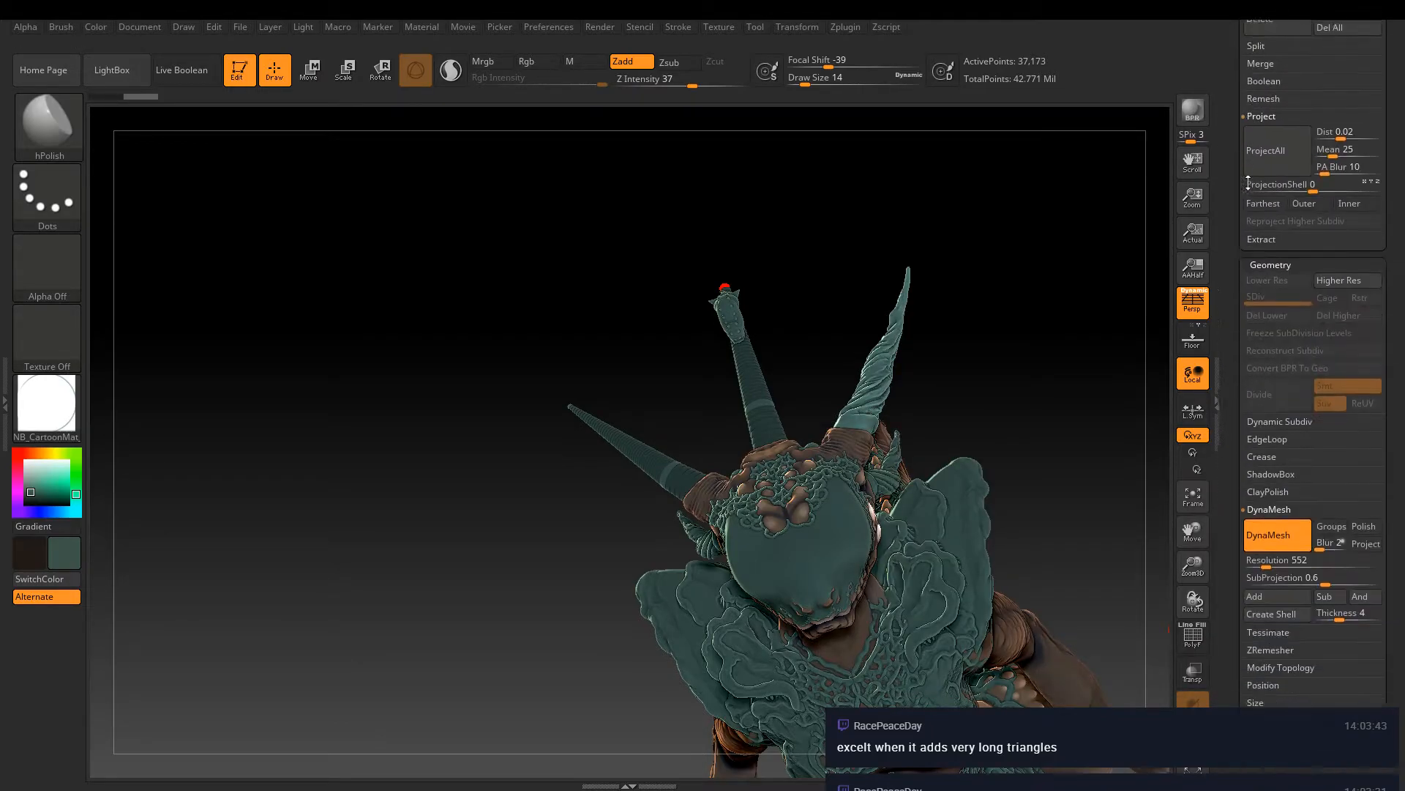
left_click(1275, 680)
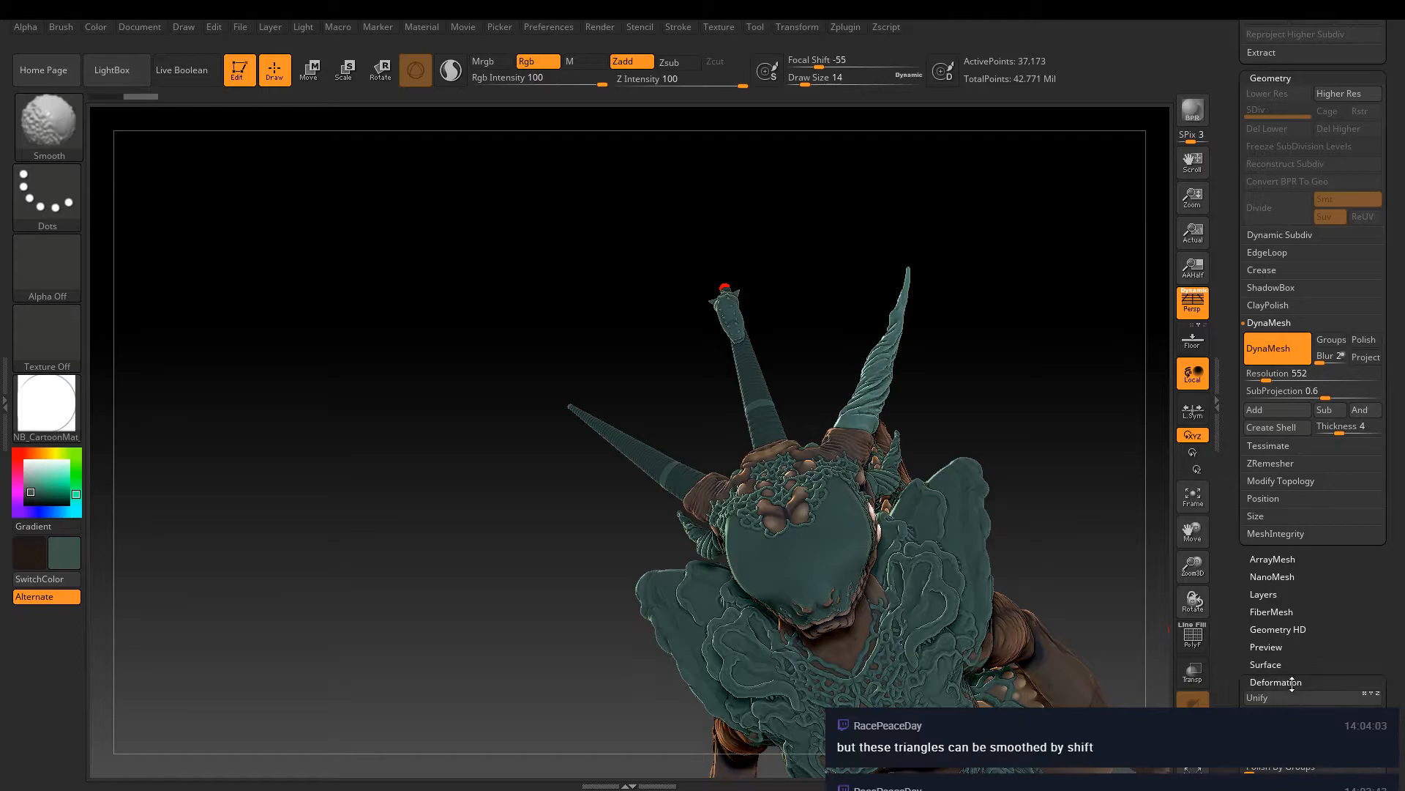
left_click_drag(961, 423, 1039, 423)
Hide the ZSphere2_1 subtool and view both large twisted horns from above the head
left_click_drag(1234, 316, 1197, 498)
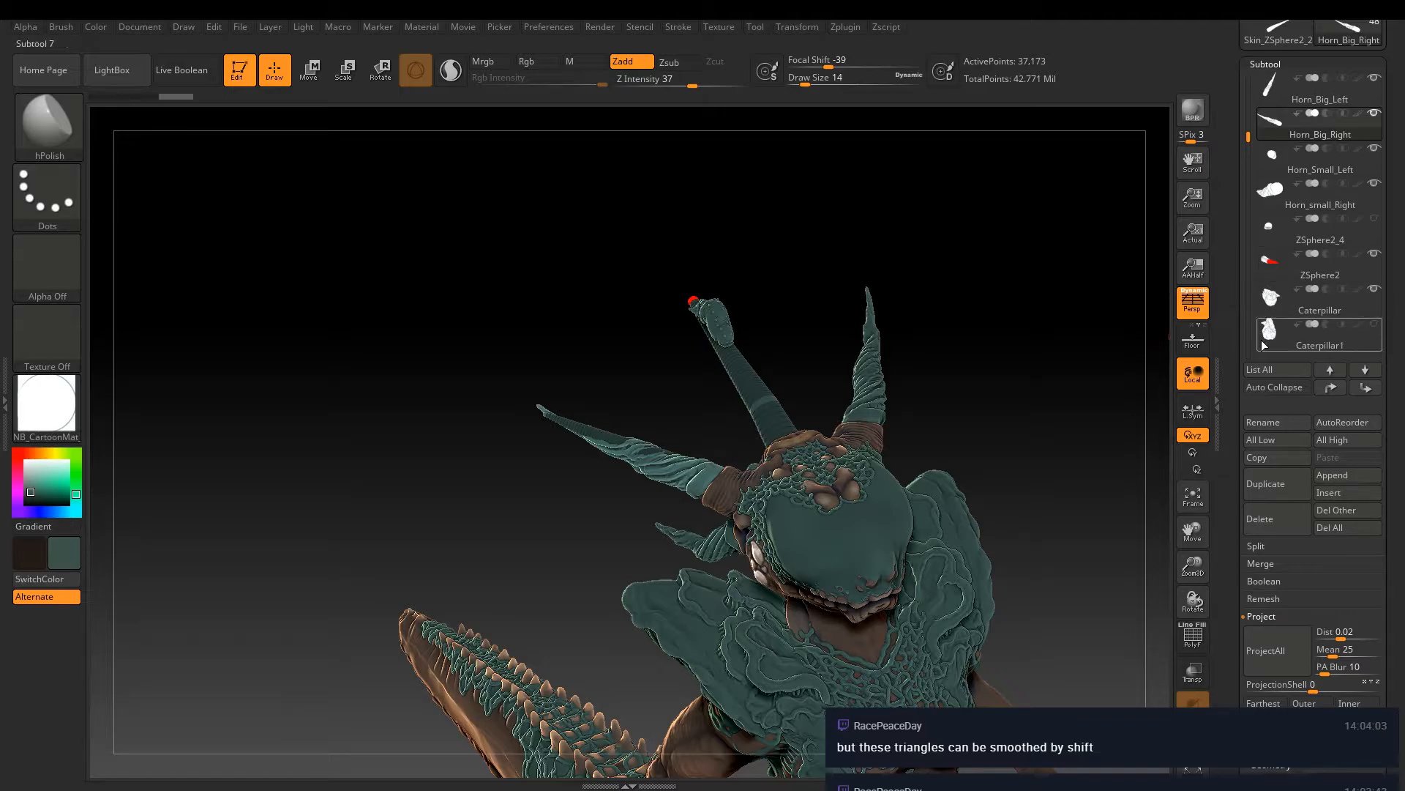
left_click_drag(1219, 336, 1217, 407)
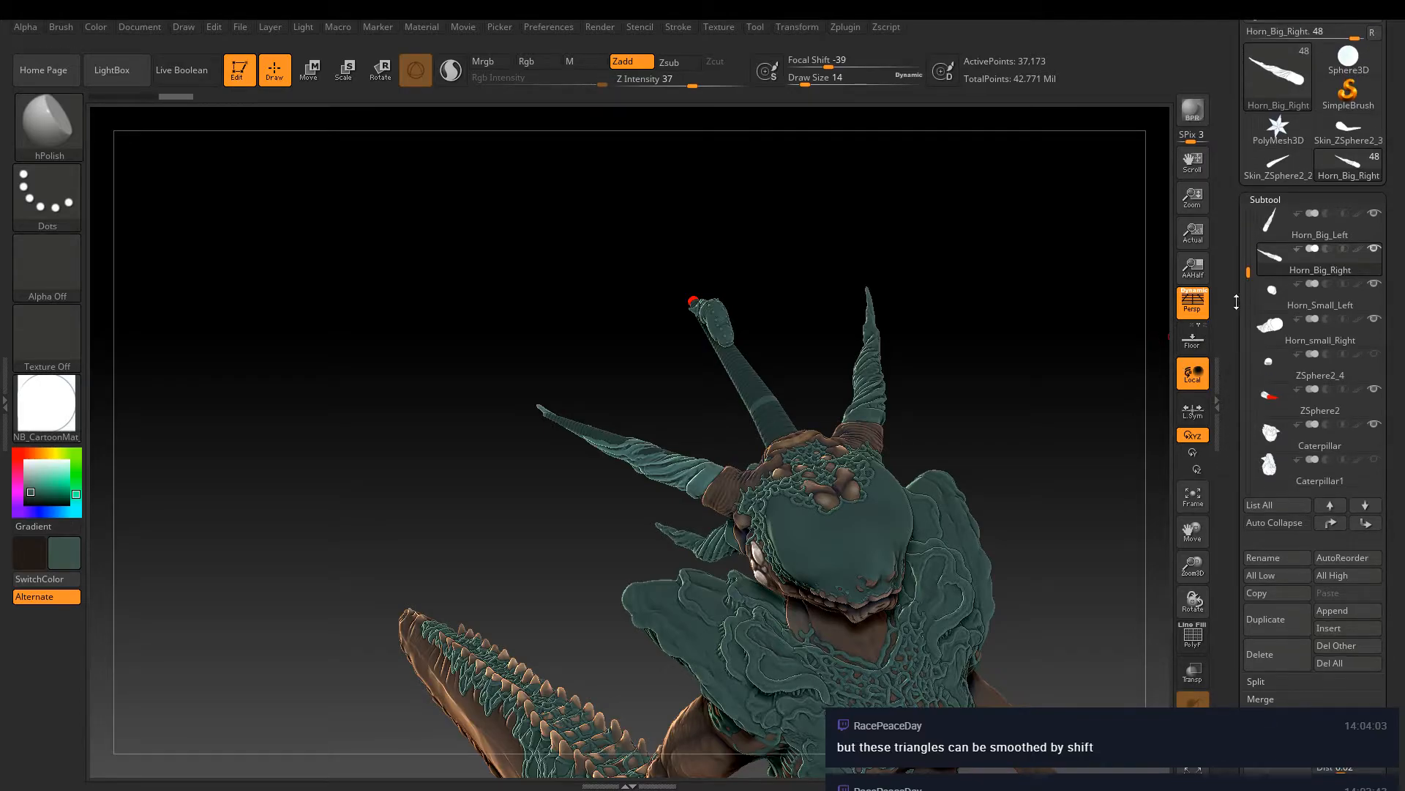
mouse_move(1284, 245)
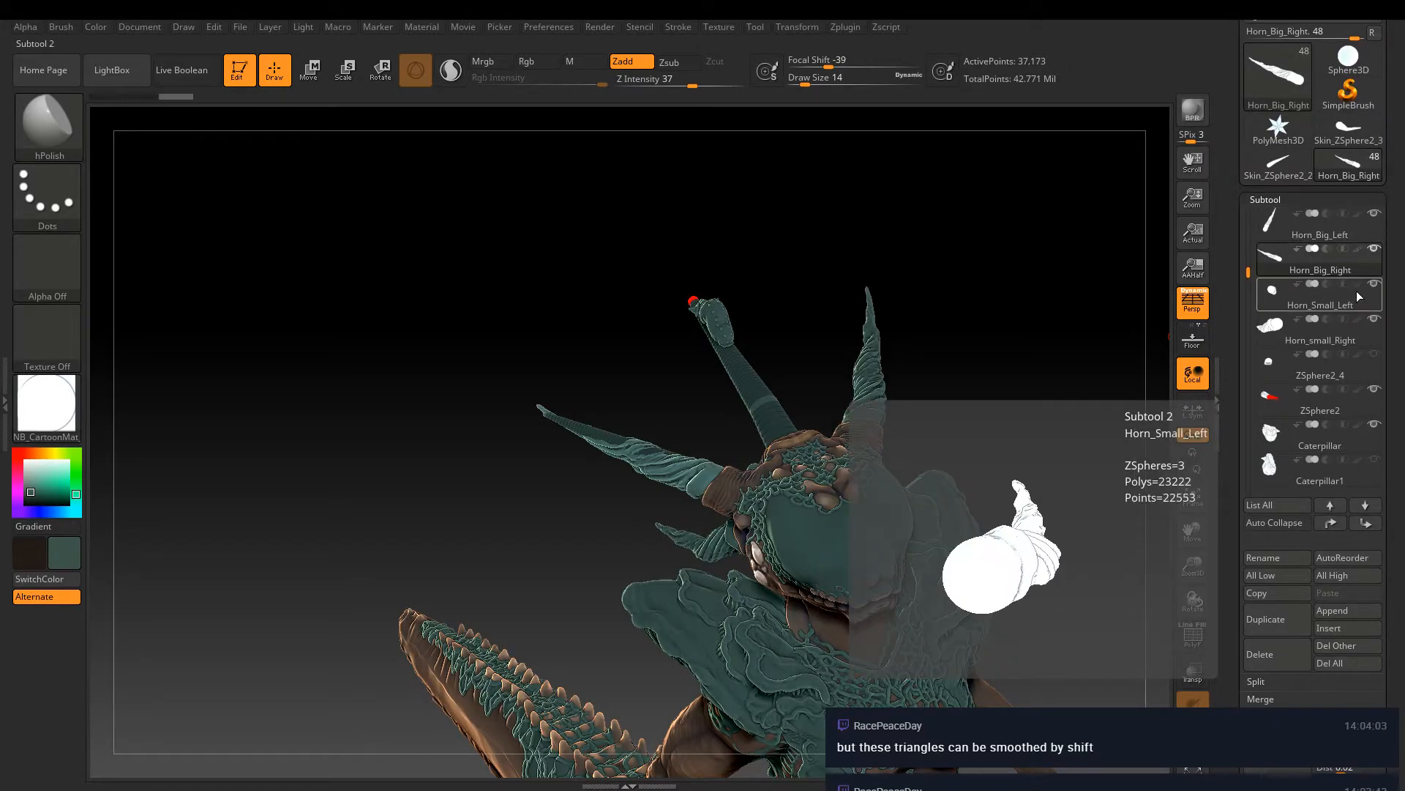
left_click_drag(1248, 273, 1250, 256)
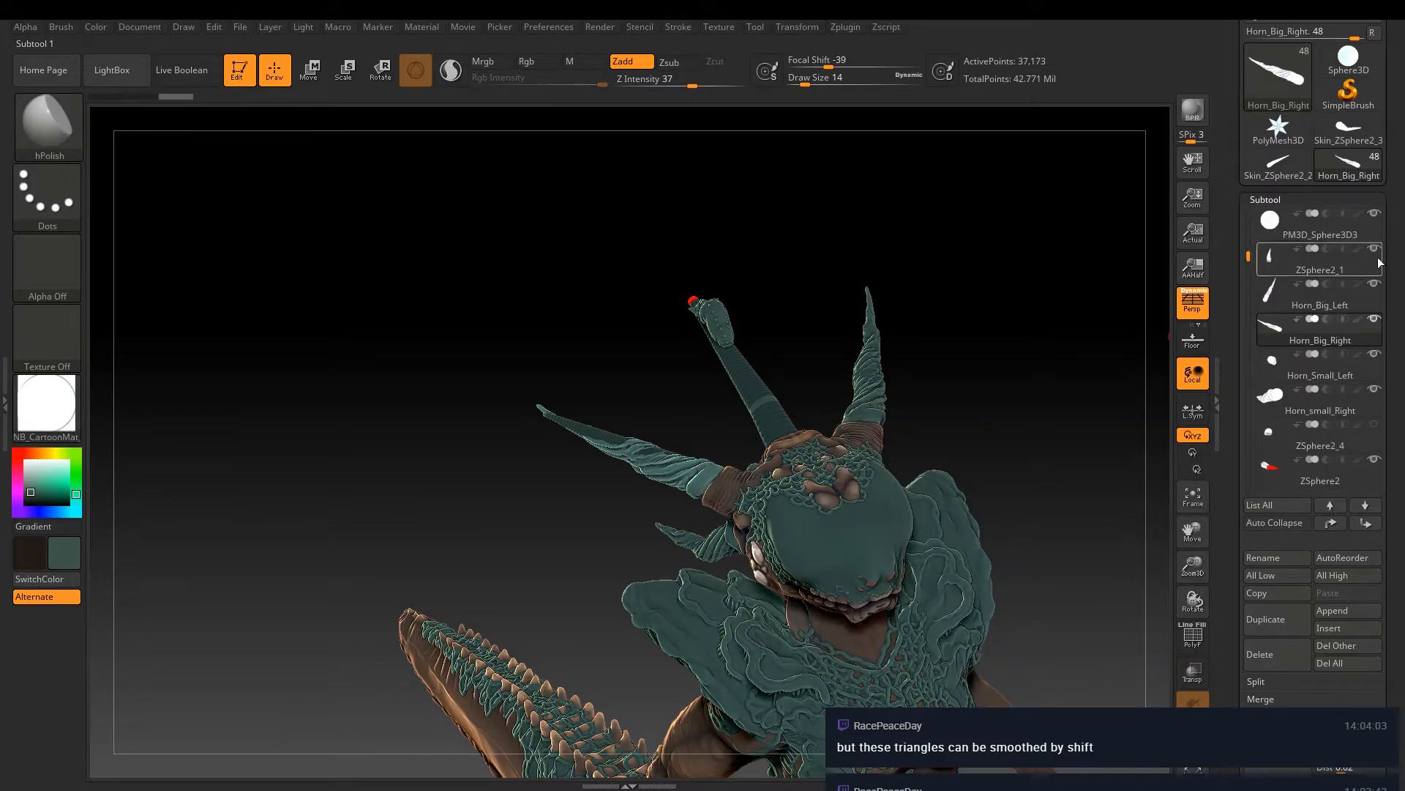
mouse_move(951, 373)
left_mouse_down()
mouse_move(1010, 354)
mouse_move(951, 395)
mouse_move(1039, 336)
mouse_move(1034, 437)
mouse_move(1016, 375)
mouse_move(992, 514)
mouse_move(1088, 502)
mouse_move(1069, 409)
mouse_move(1169, 366)
left_mouse_up()
key("ctrl")
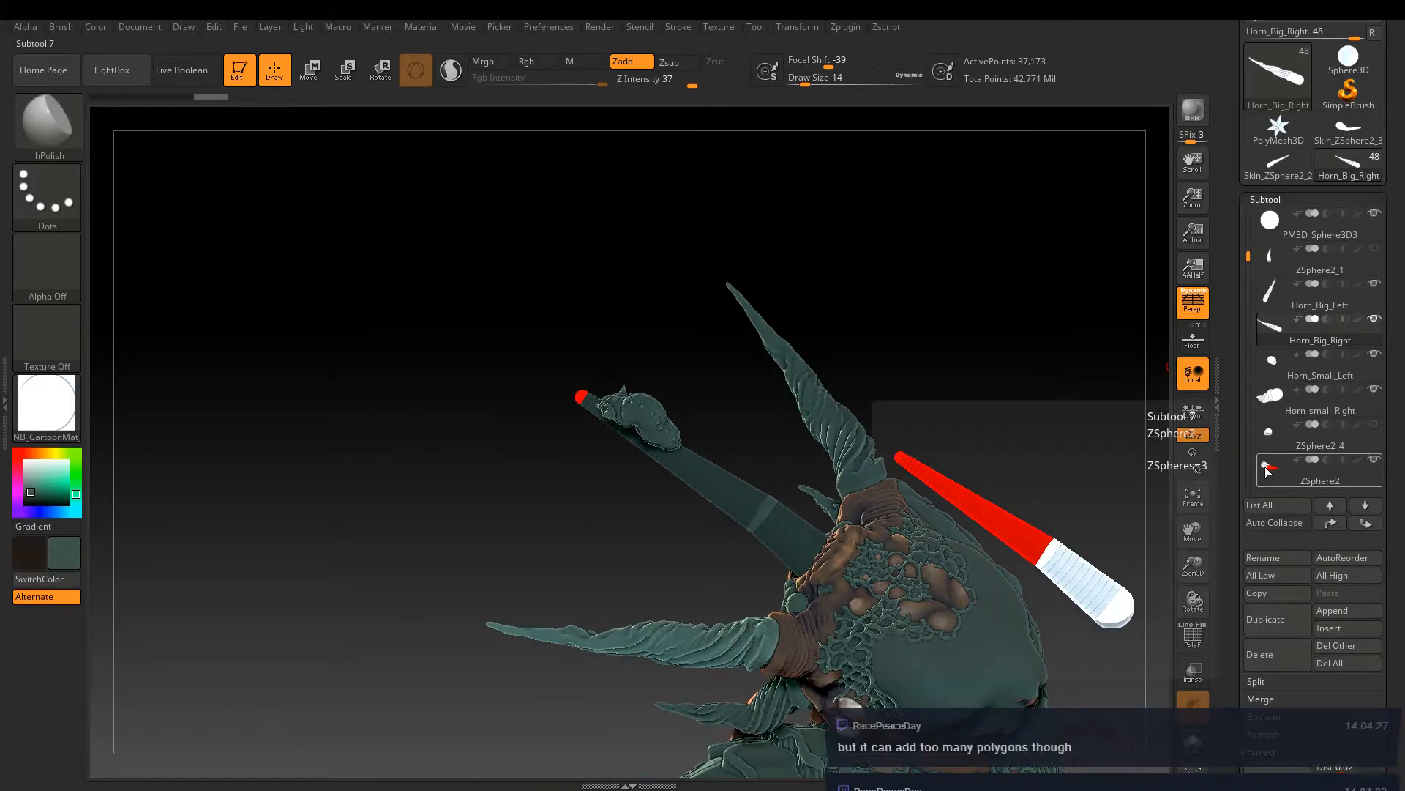
Make the middle horn's ZSphere2 subtool active and hide the Caterpillar subtool on its tip
mouse_move(1281, 373)
left_click(1300, 264)
left_click_drag(1249, 260, 1249, 273)
left_click(1283, 363)
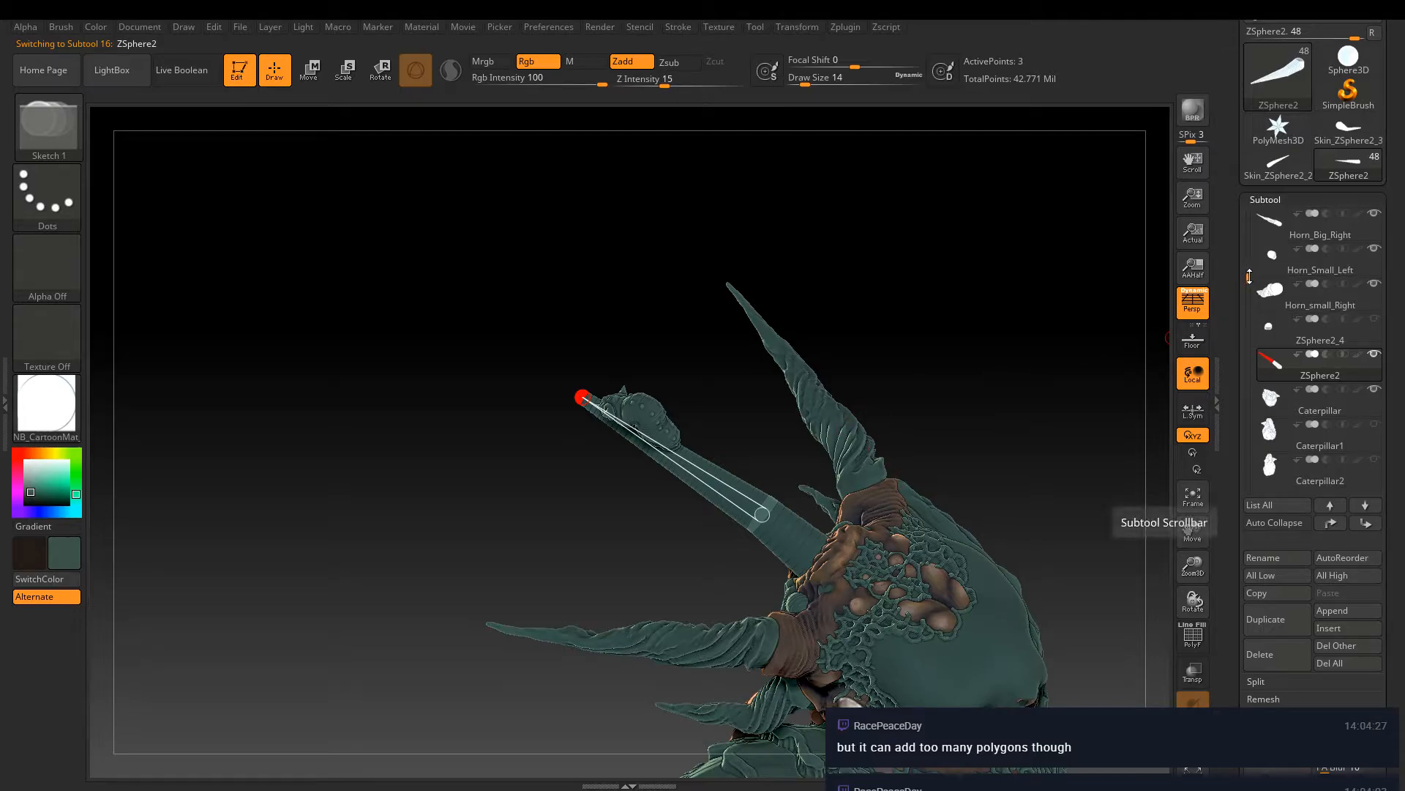
left_click_drag(1250, 279, 1243, 294)
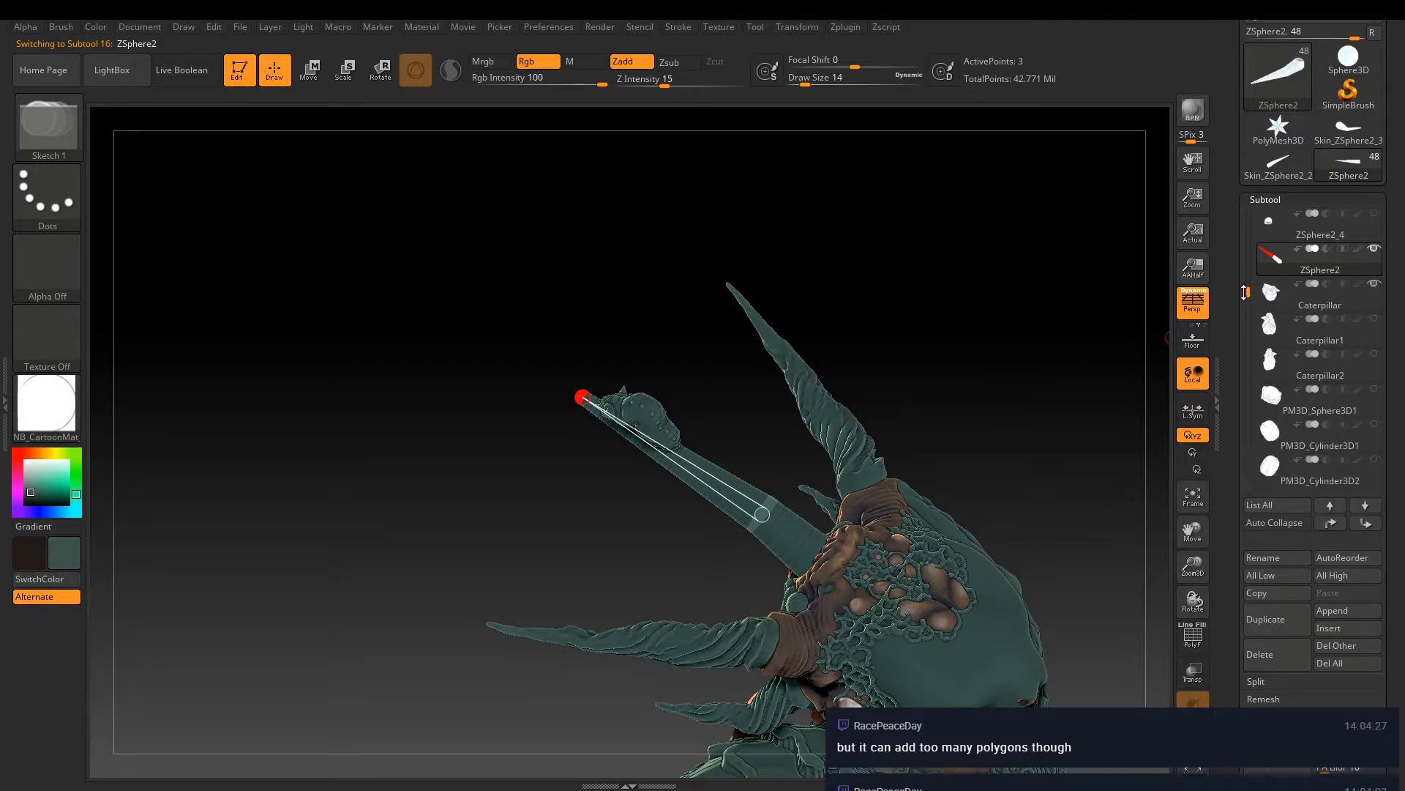
left_click(1374, 284)
mouse_move(787, 434)
left_mouse_down()
mouse_move(783, 314)
mouse_move(928, 358)
mouse_move(1035, 490)
left_mouse_up()
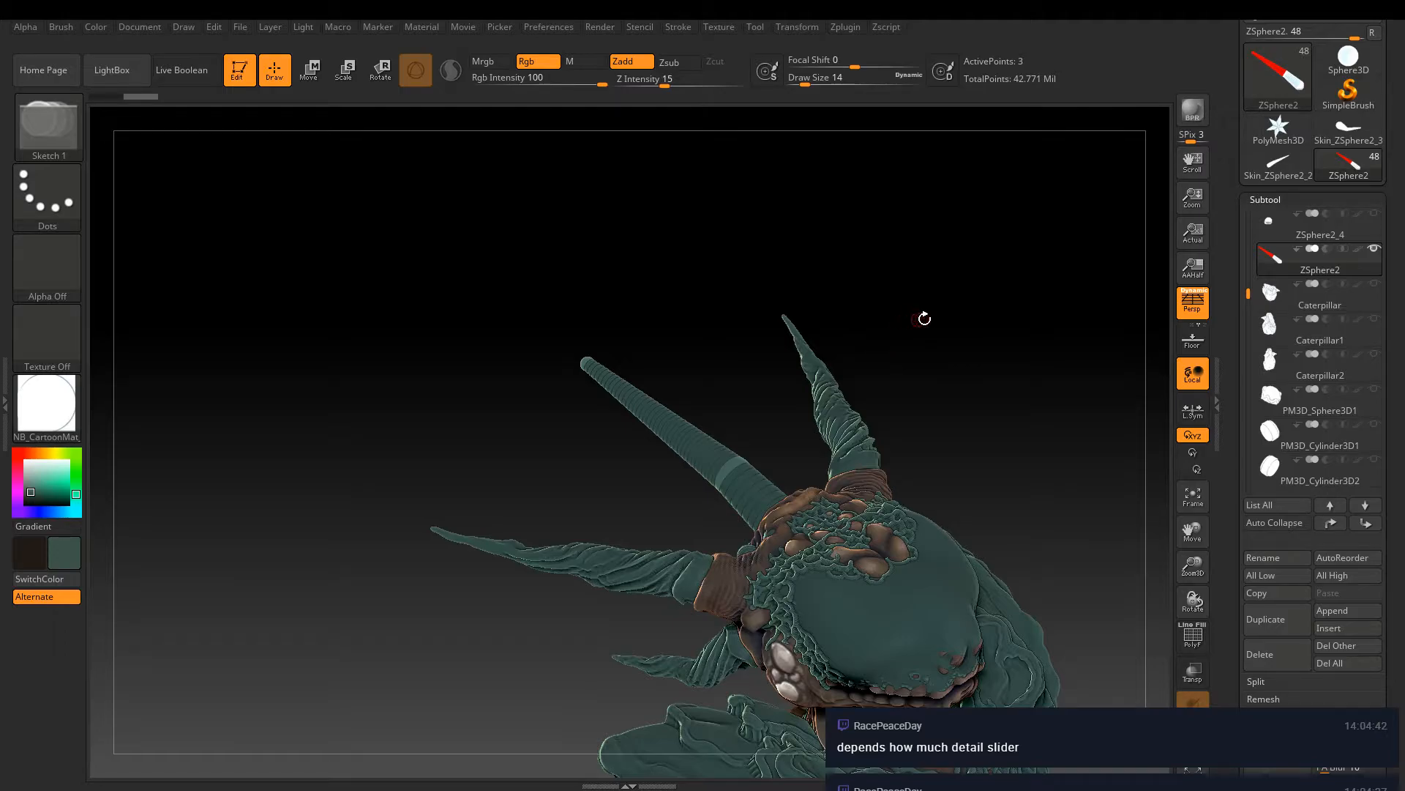
Select the Caterpillar subtool and activate Sculptris Pro mode
left_click_drag(950, 323, 933, 261, "alt")
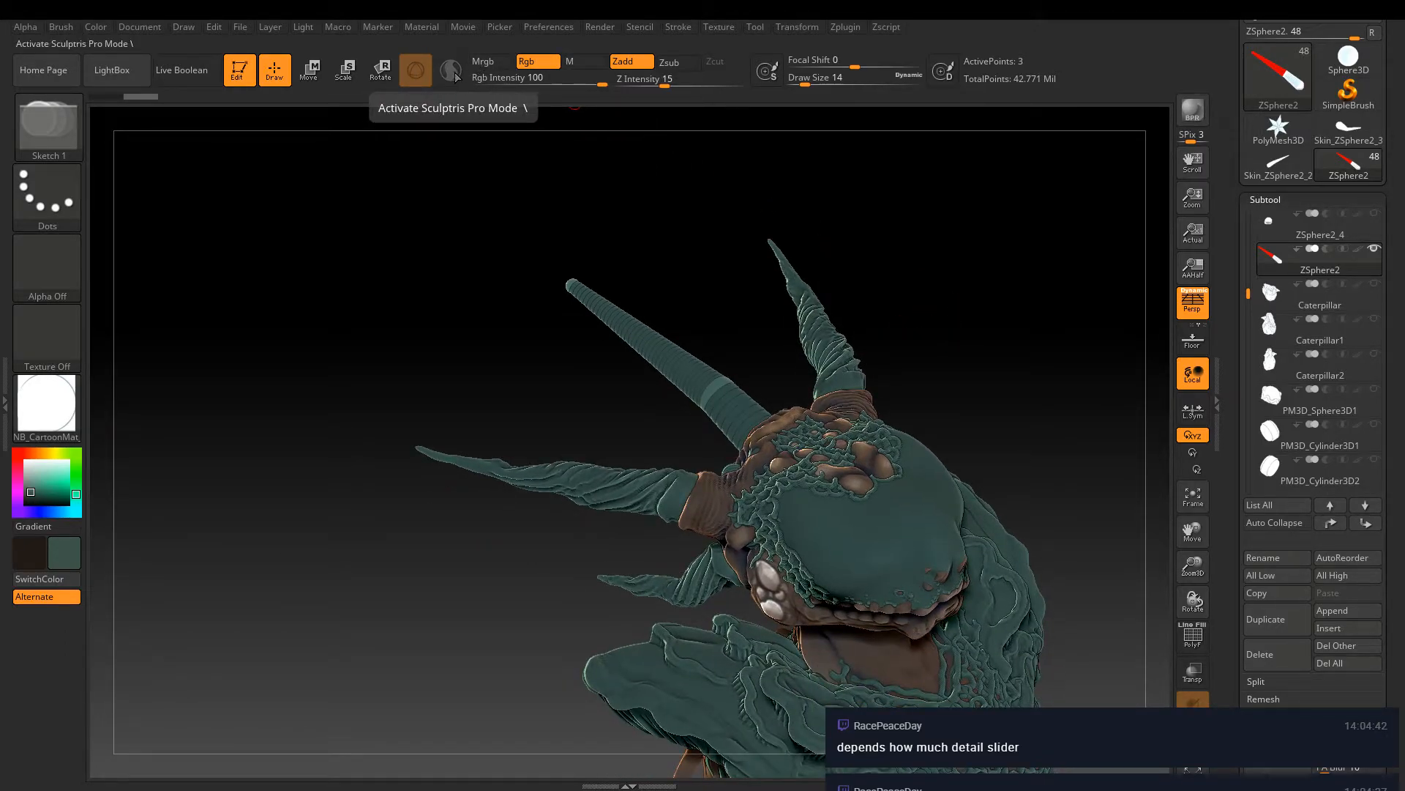
mouse_move(1279, 295)
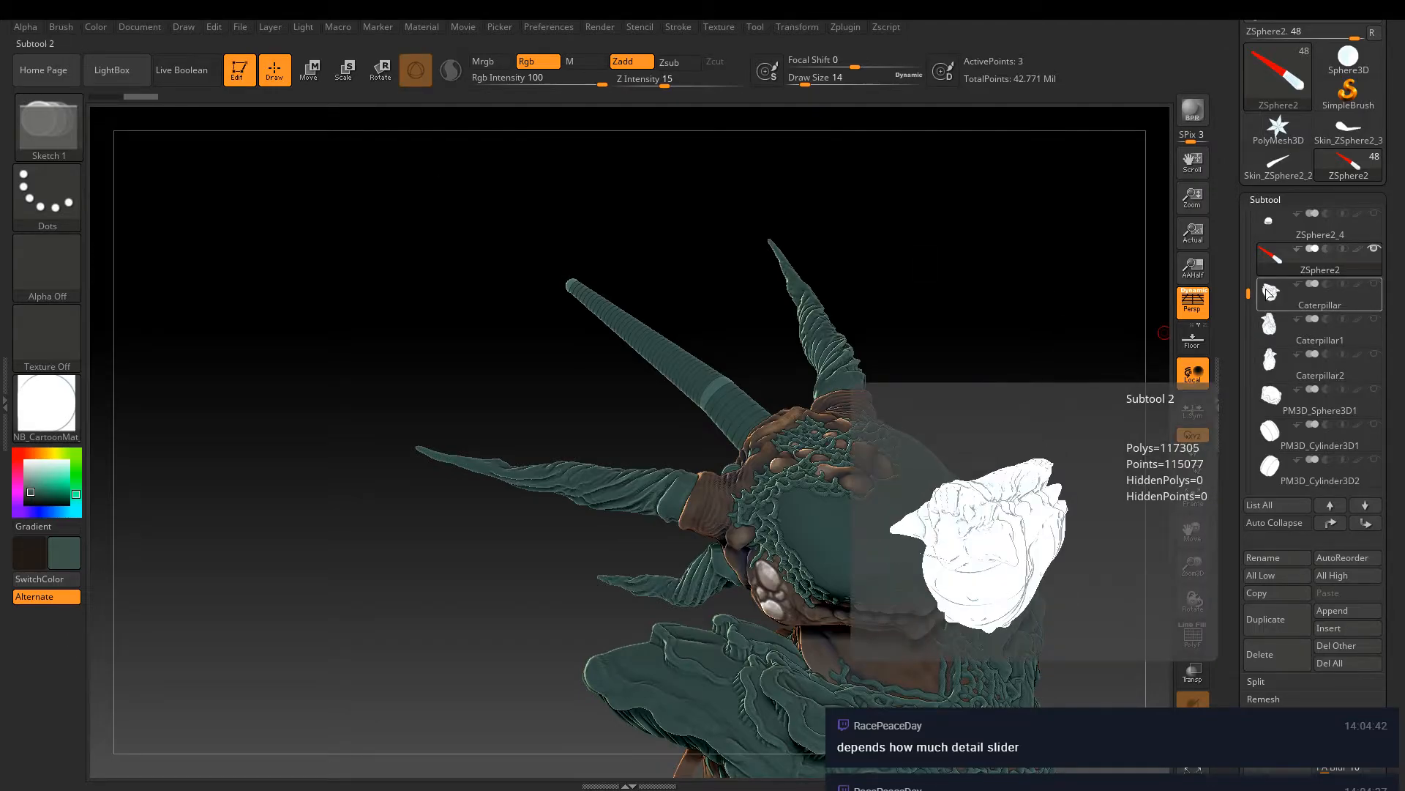
left_click(1279, 295)
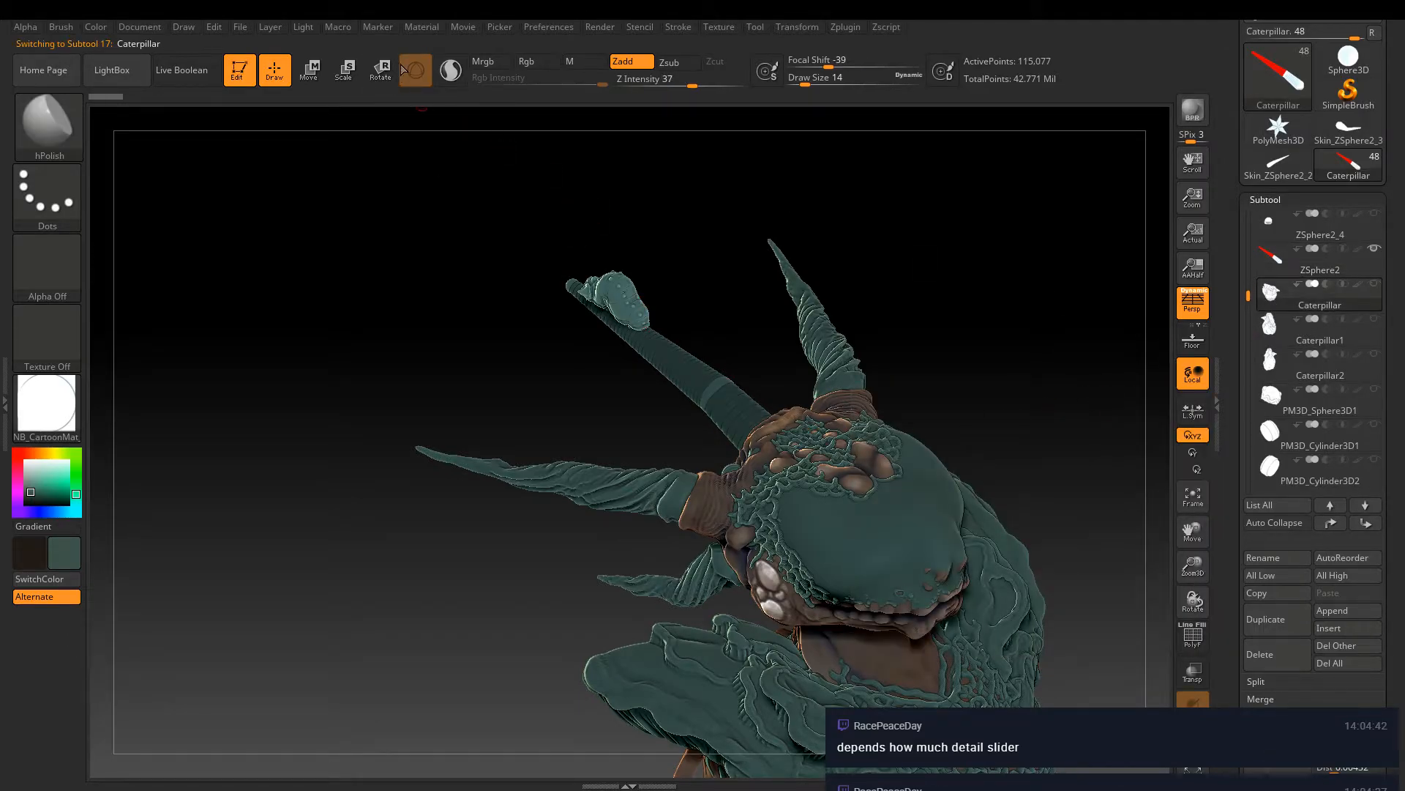
left_click(439, 73)
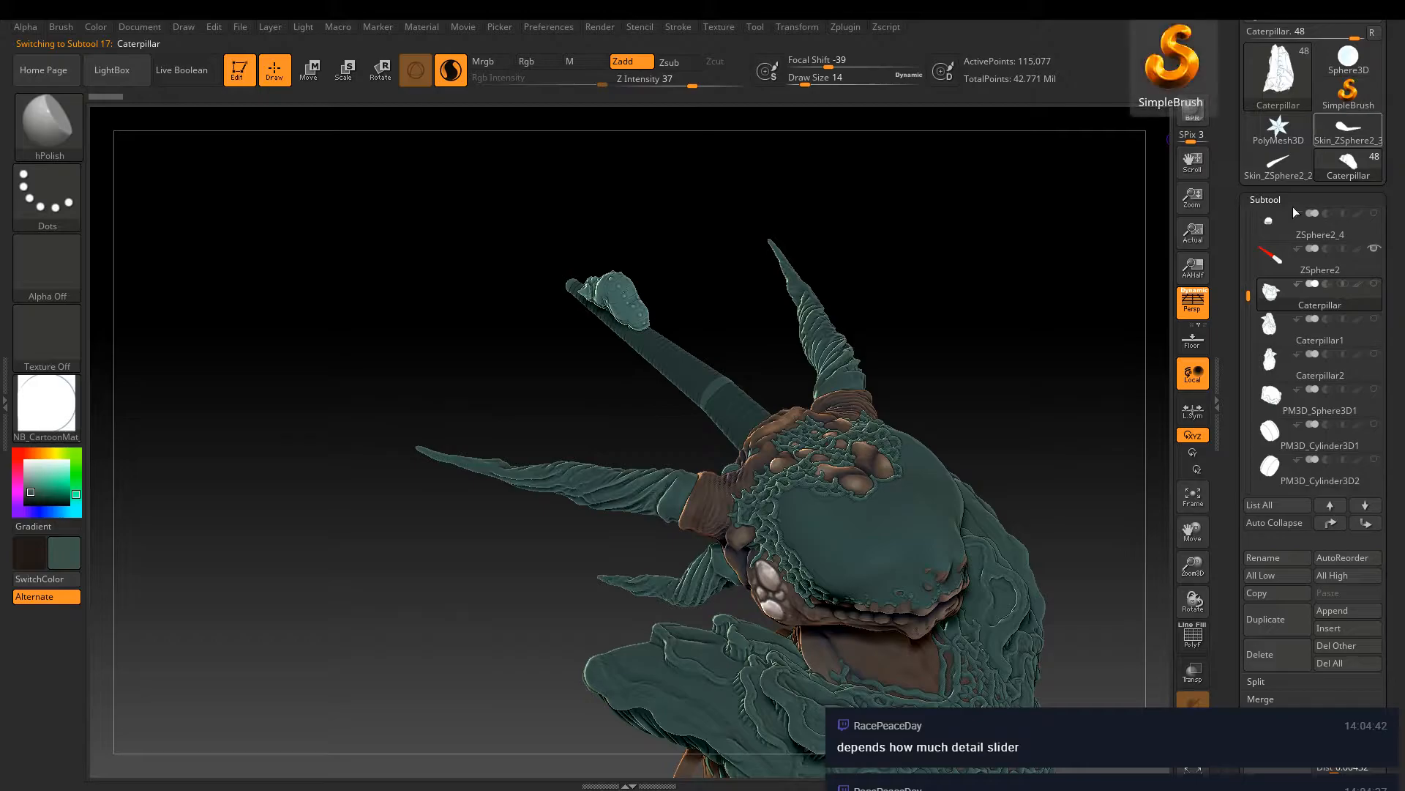
scroll(1259, 366, "down", 10)
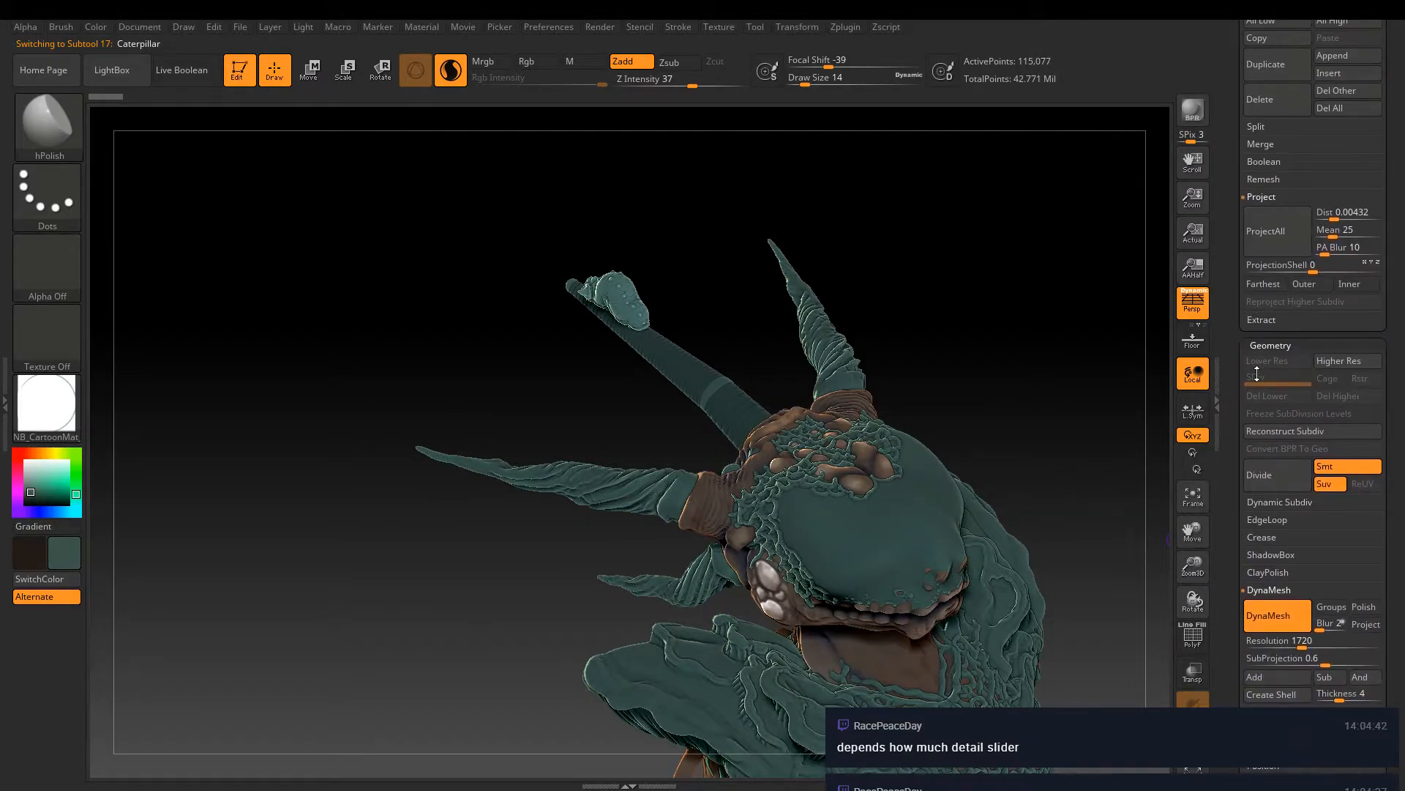
scroll(1259, 366, "down", 4)
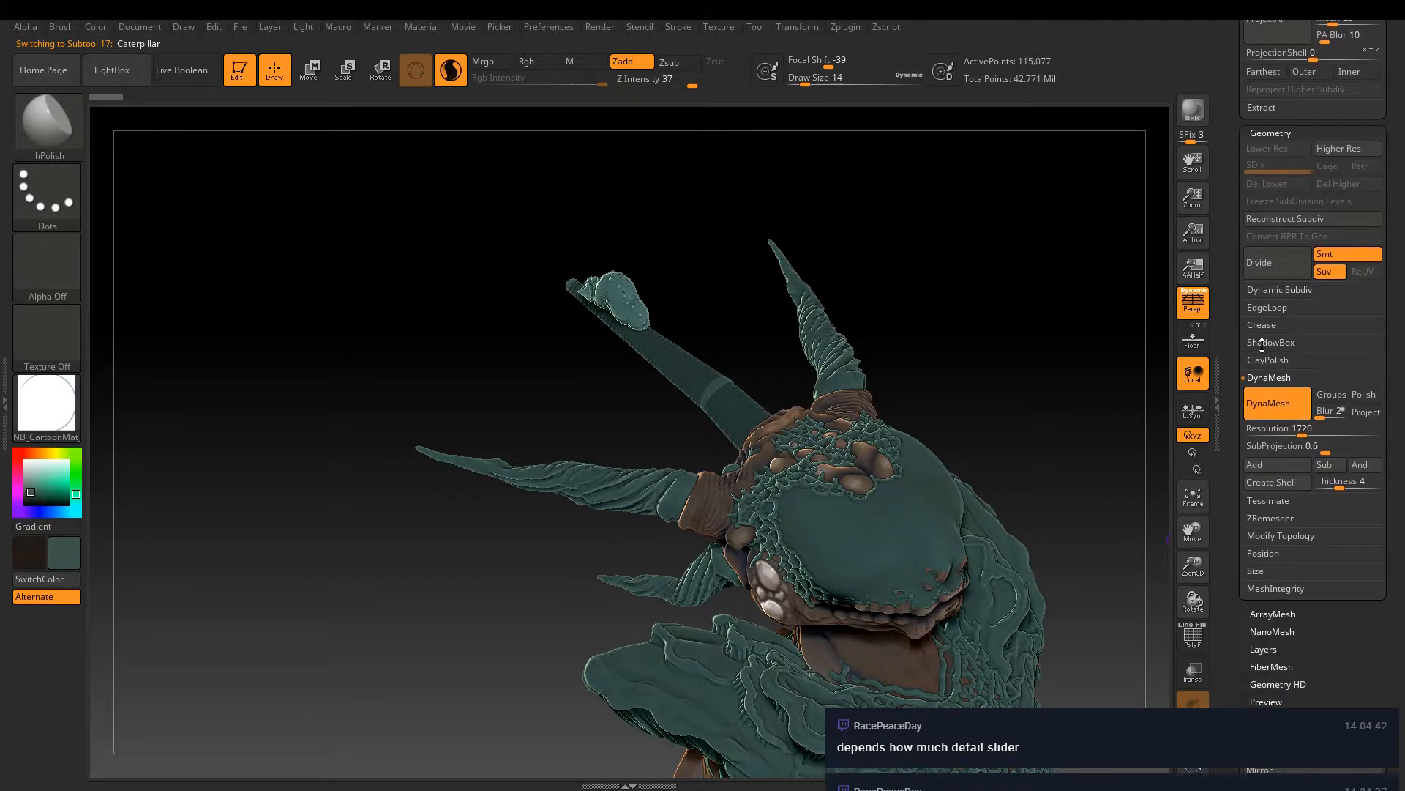
scroll(1262, 344, "down", 2)
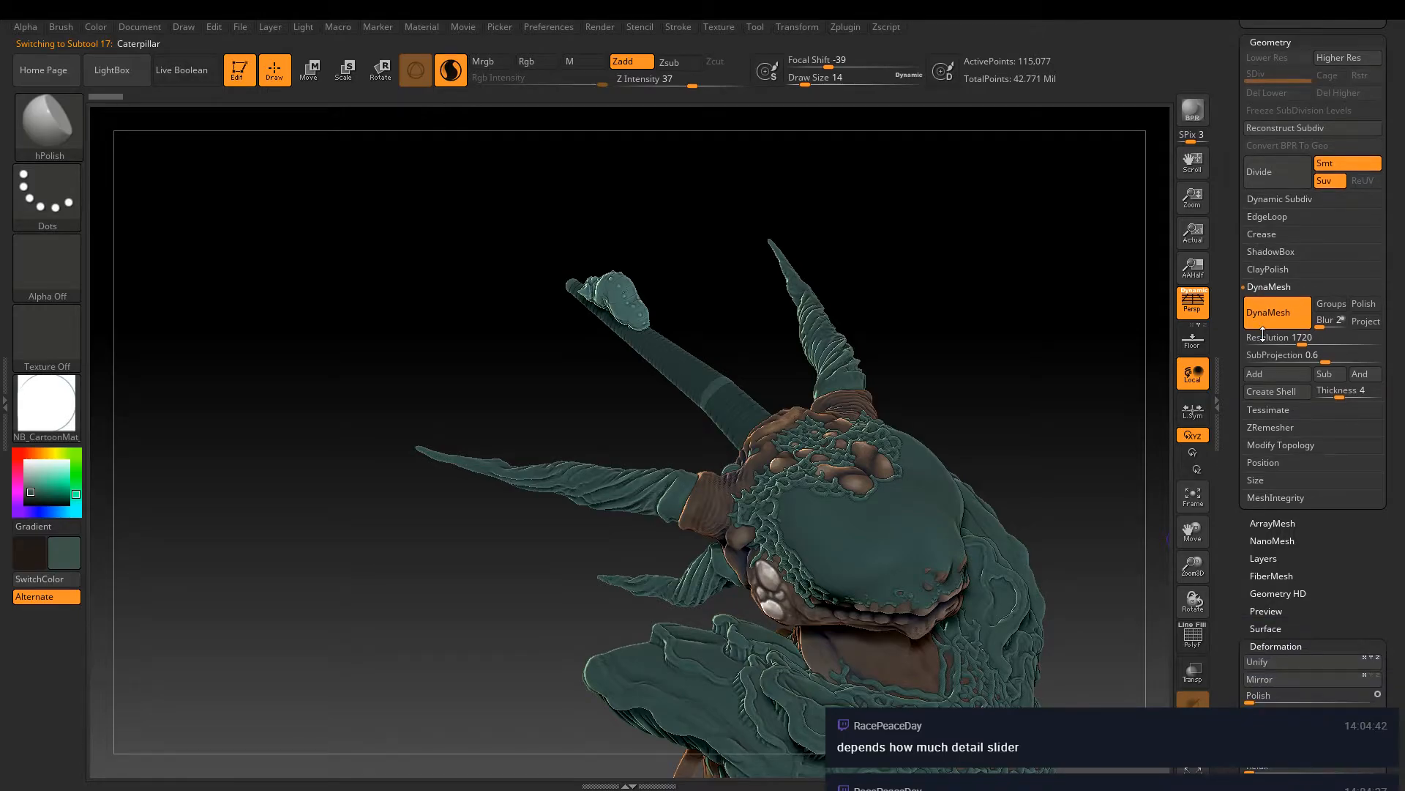
scroll(1262, 334, "down", 9)
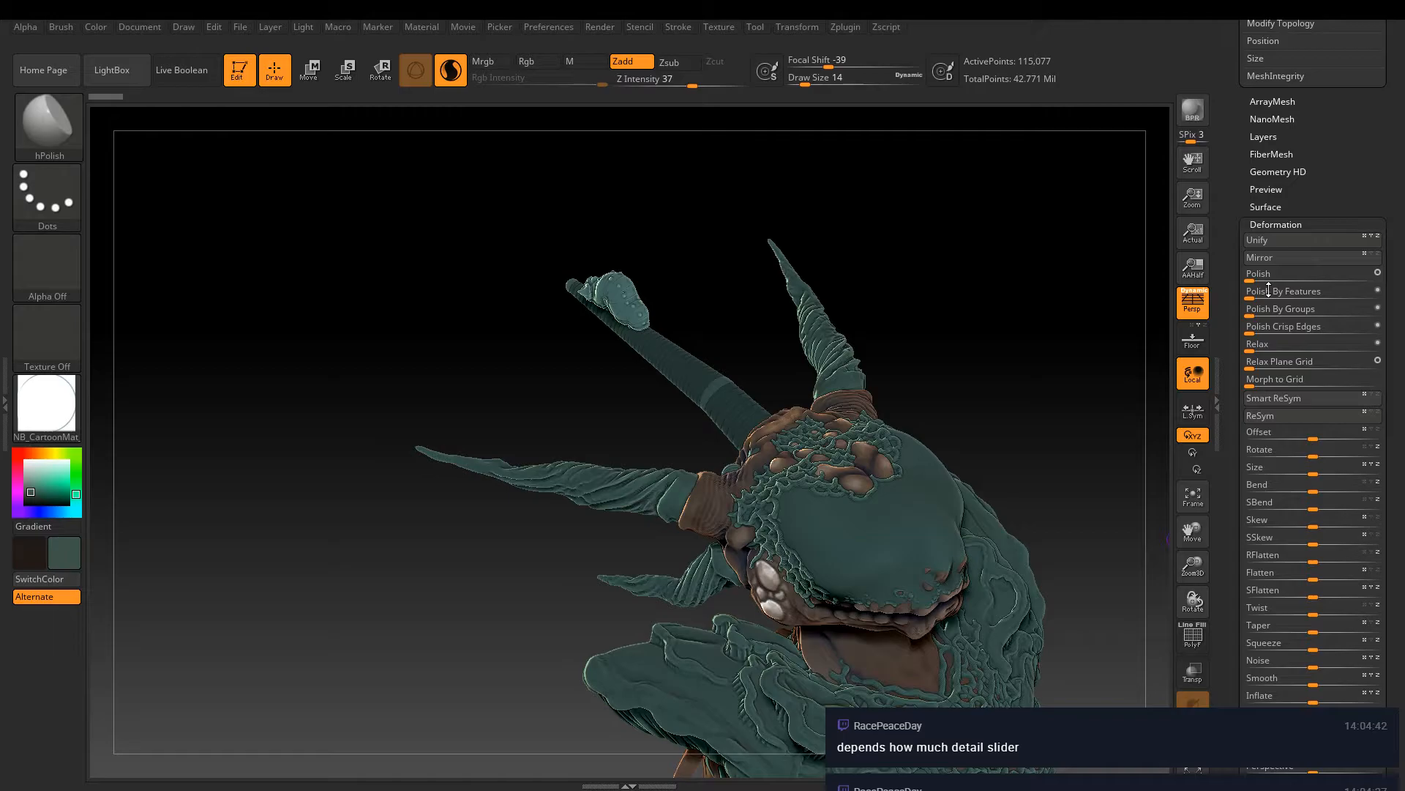
scroll(1267, 290, "down", 5)
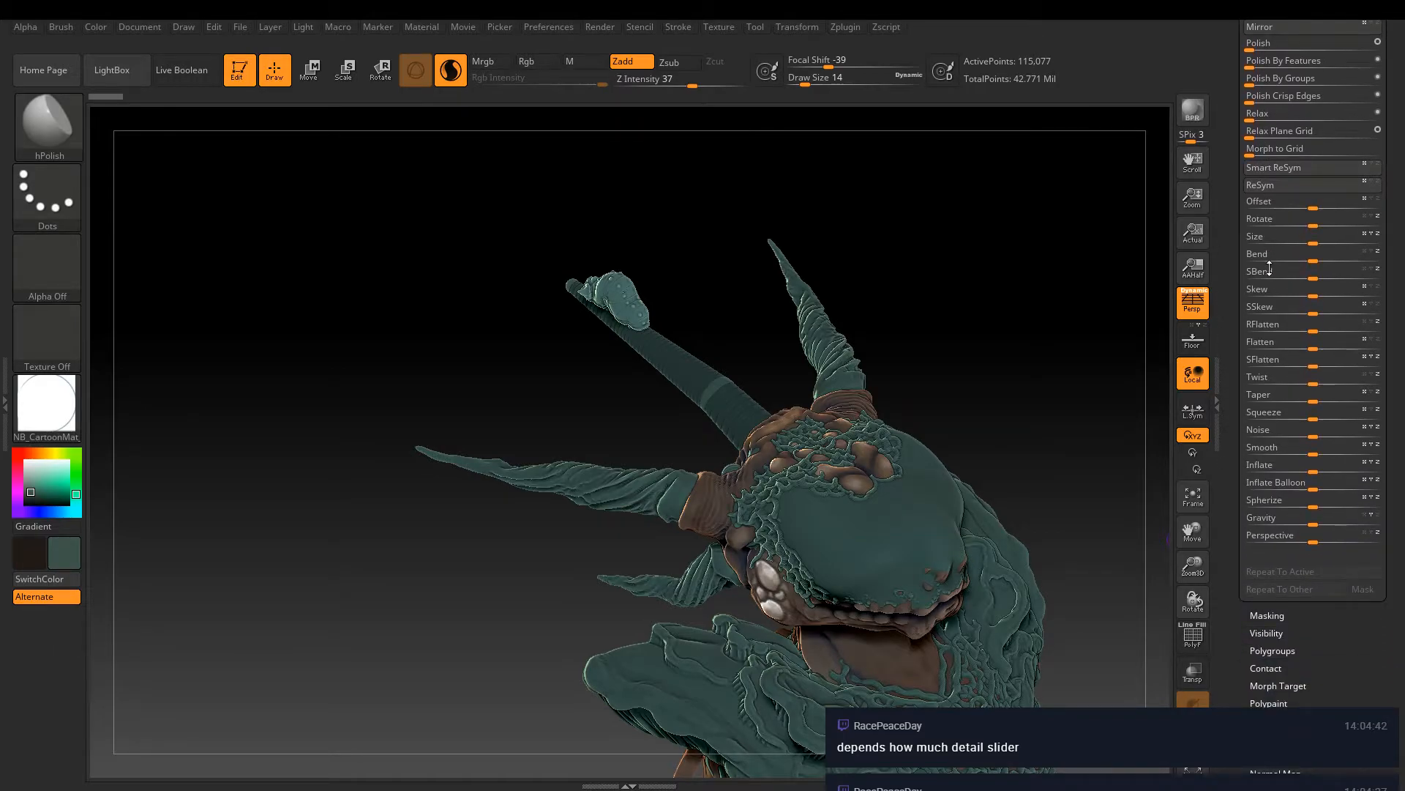
scroll(1269, 267, "down", 2)
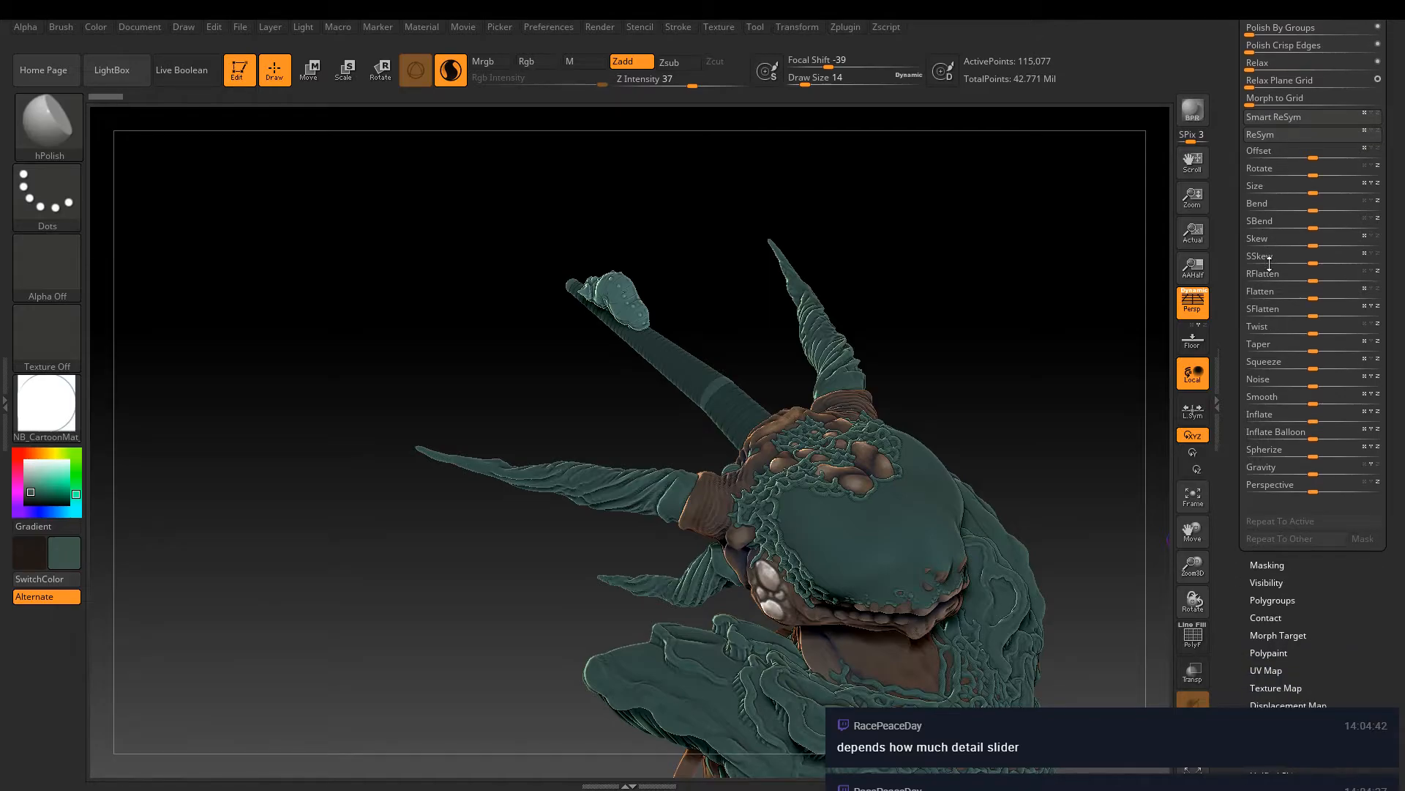
scroll(1269, 260, "down", 3)
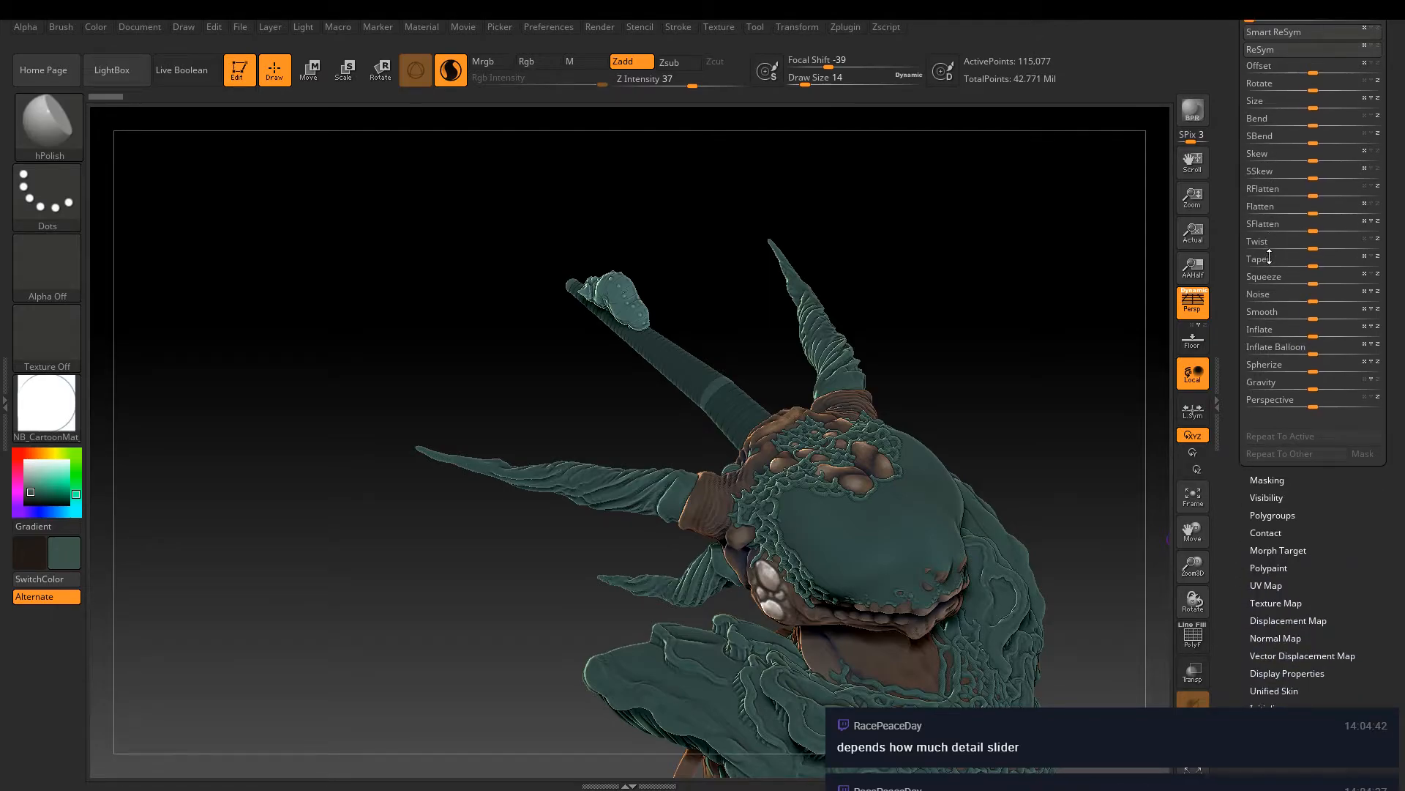
scroll(1269, 257, "down", 1)
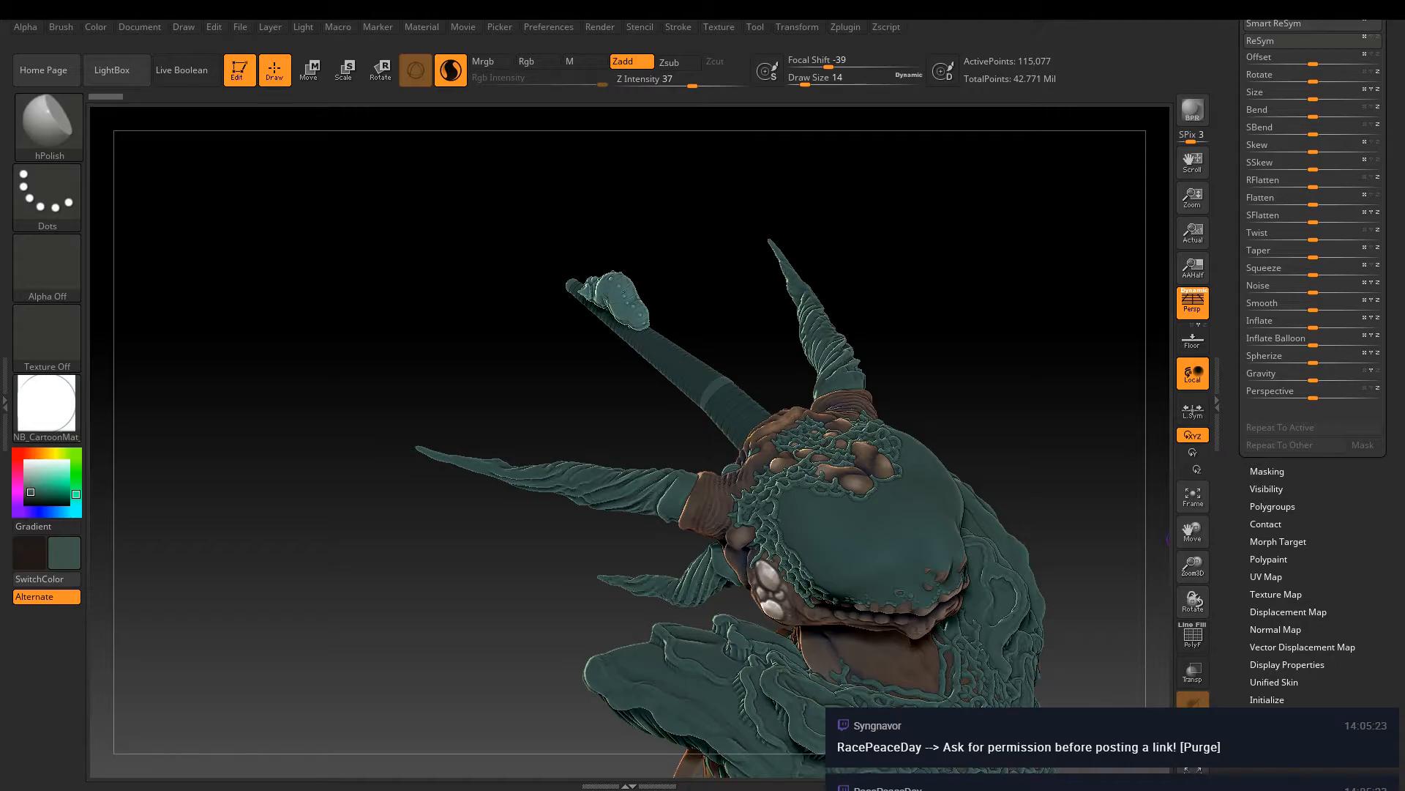
left_click_drag(1404, 476, 1404, 224)
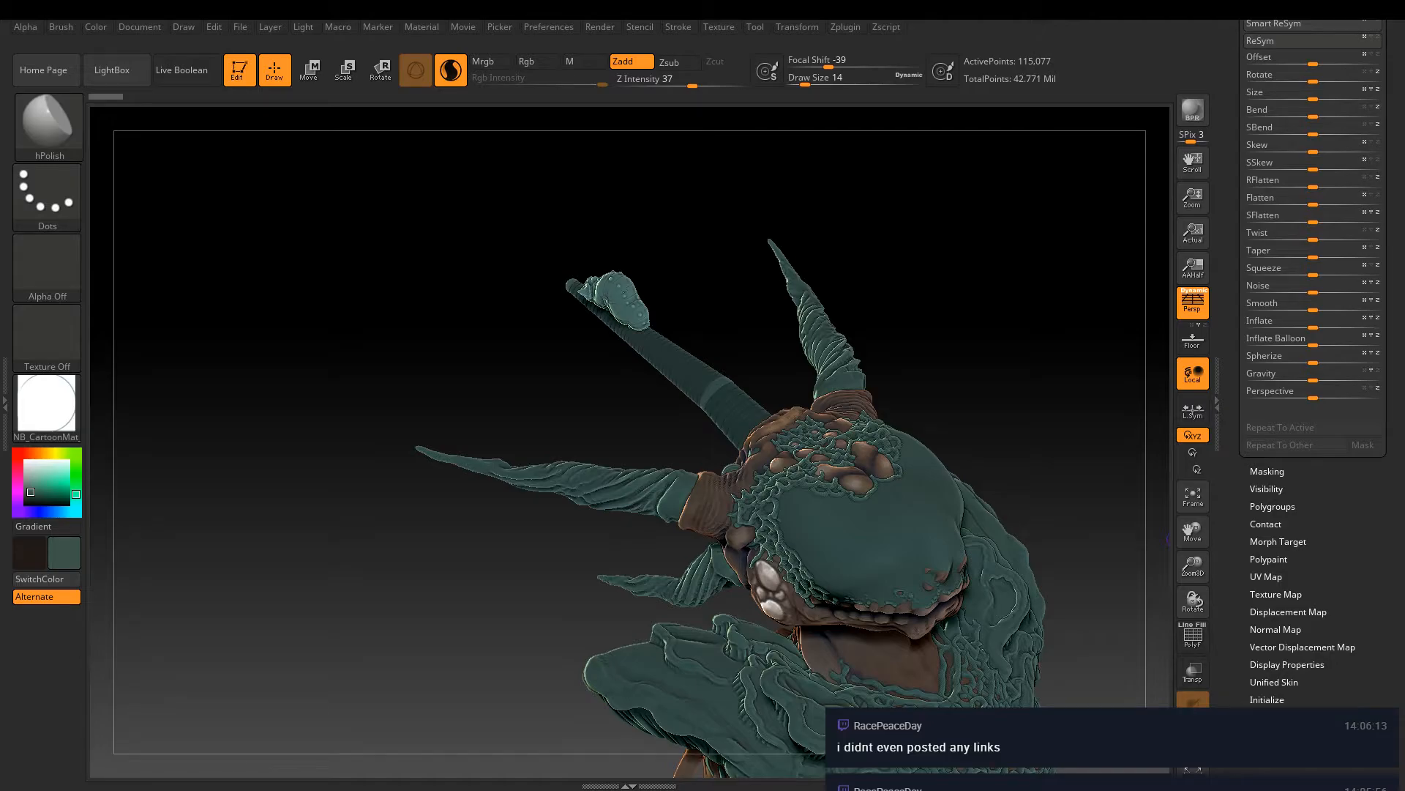
key("ctrl+s")
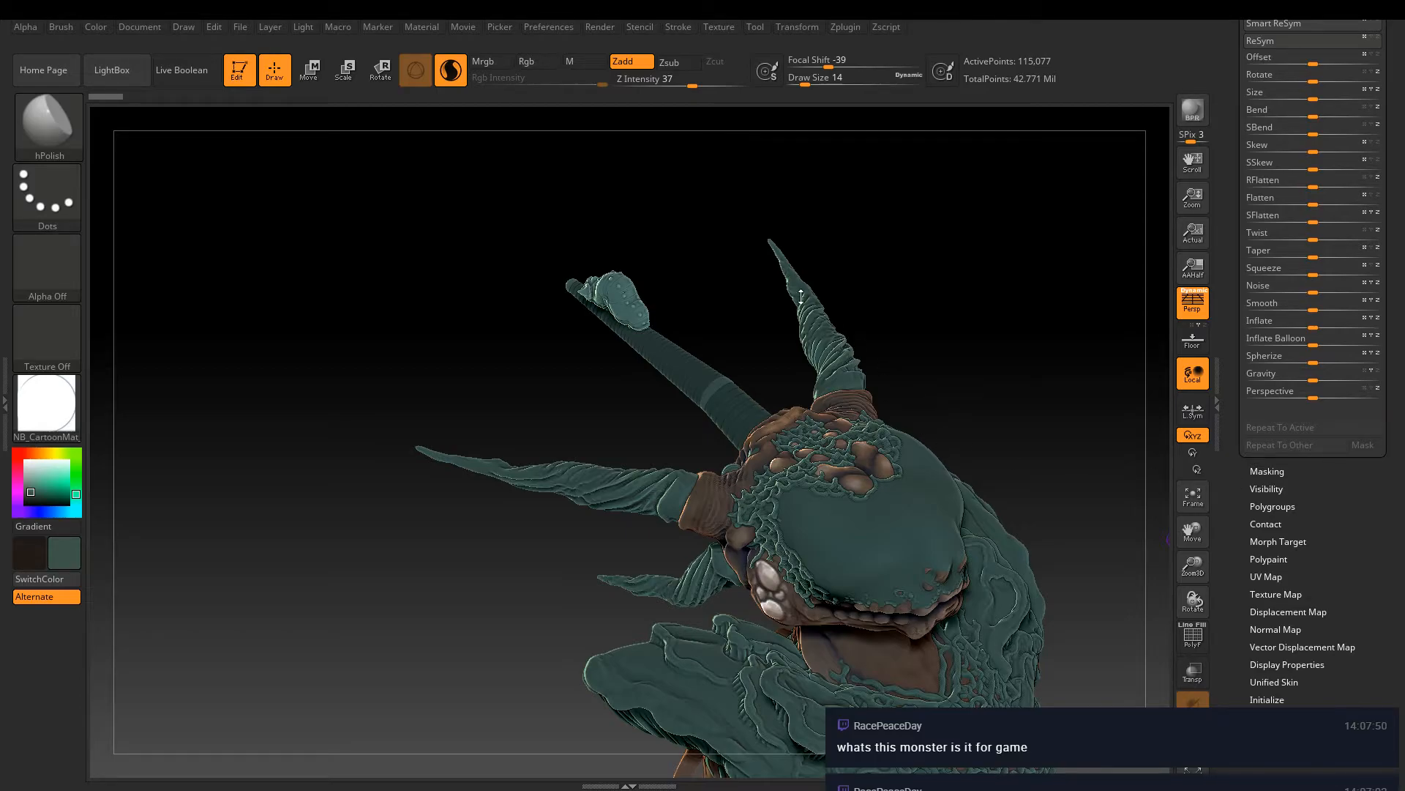
Examine the creature from several sides, from the full body to the middle horn and large twisted horns
left_click_drag(741, 305, 1069, 249)
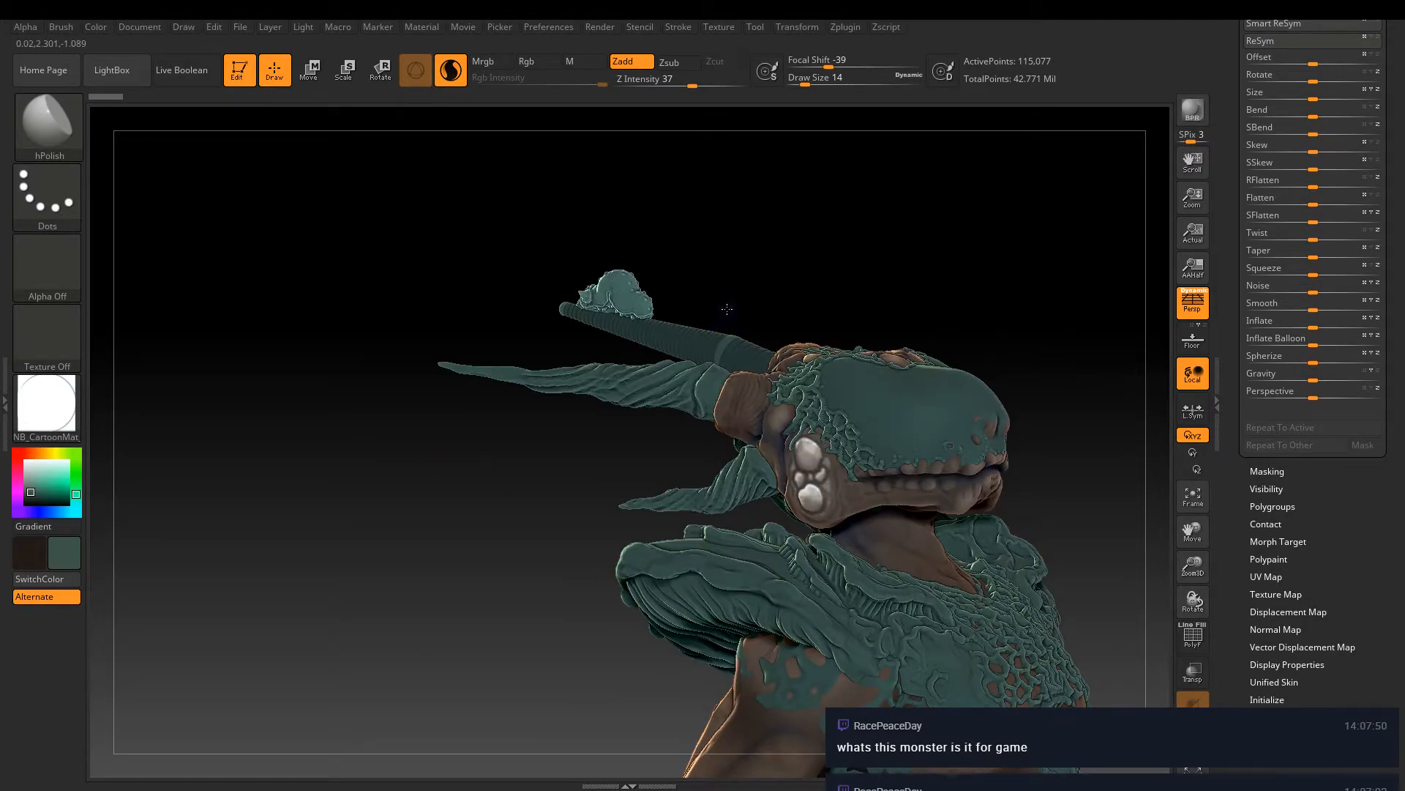
left_click_drag(728, 321, 692, 331)
mouse_move(971, 452)
left_mouse_down()
mouse_move(1026, 508)
mouse_move(907, 493)
mouse_move(881, 509)
mouse_move(934, 436)
mouse_move(903, 480)
mouse_move(883, 461)
left_mouse_up()
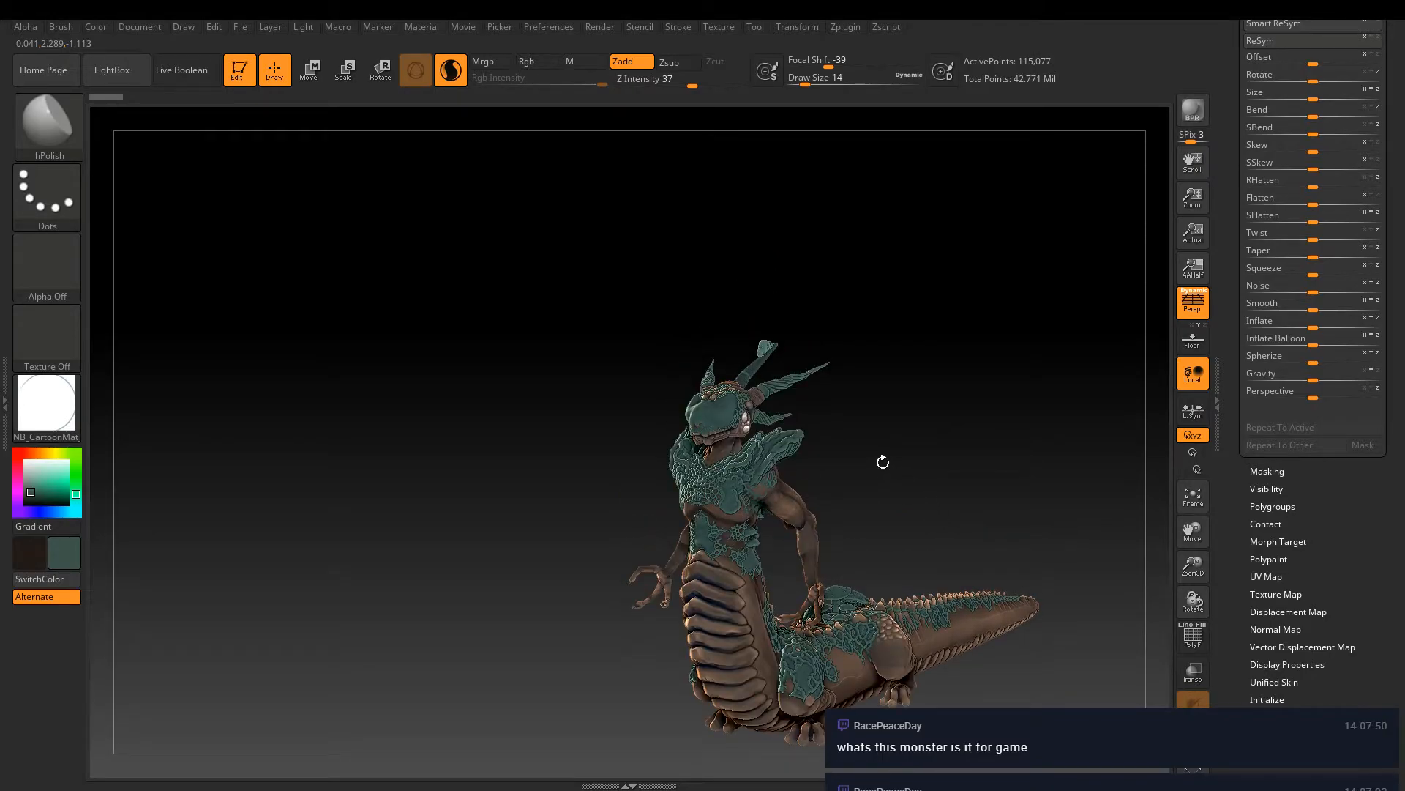
mouse_move(850, 464)
left_mouse_down()
mouse_move(834, 454)
mouse_move(841, 433)
mouse_move(873, 492)
left_mouse_up()
key("ctrl")
right_click_drag(874, 493, 926, 505, "ctrl")
mouse_move(925, 505)
left_mouse_down()
mouse_move(932, 543)
mouse_move(898, 469)
mouse_move(916, 527)
left_mouse_up()
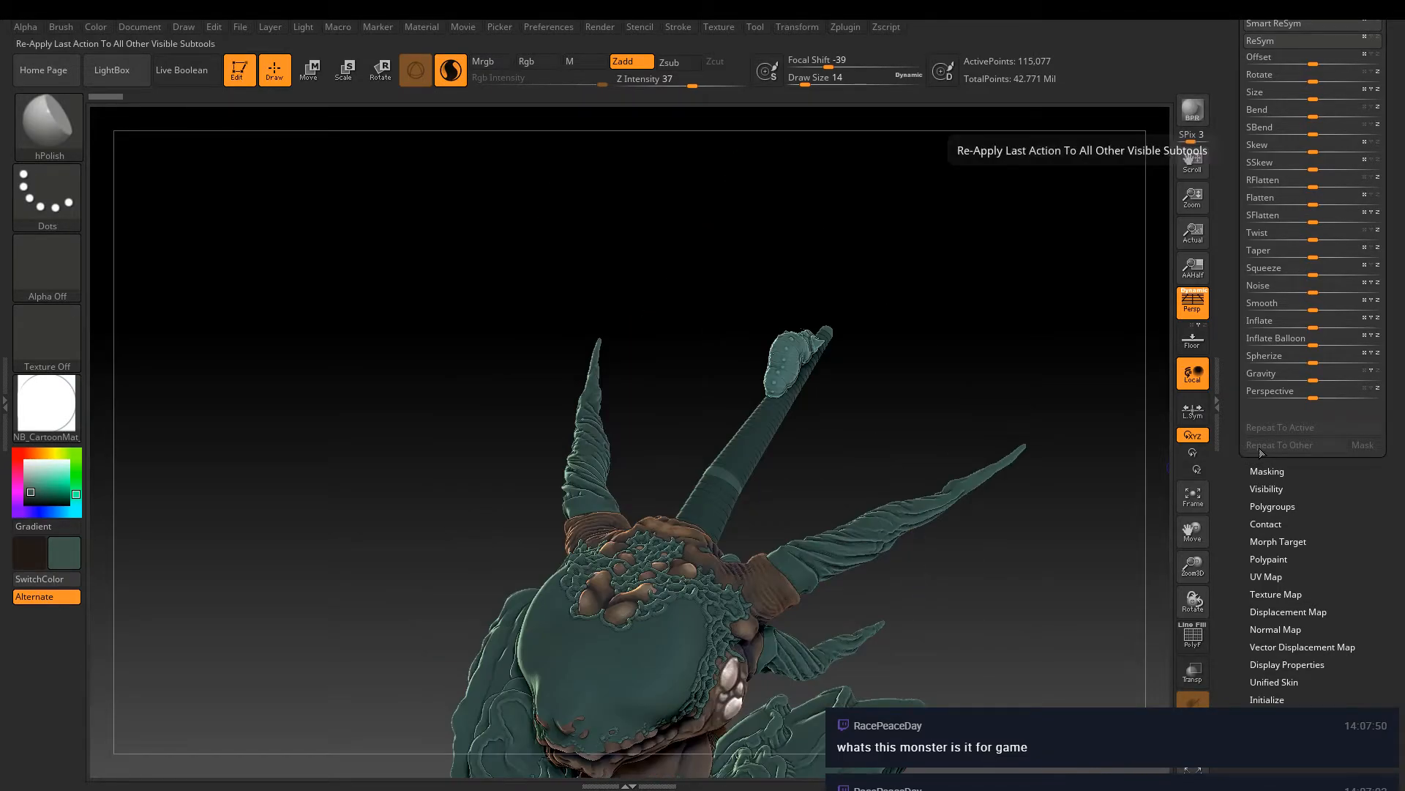
Collapse the Deformation settings and make the middle horn's ZSphere2 subtool active
left_click_drag(1230, 439, 1229, 595)
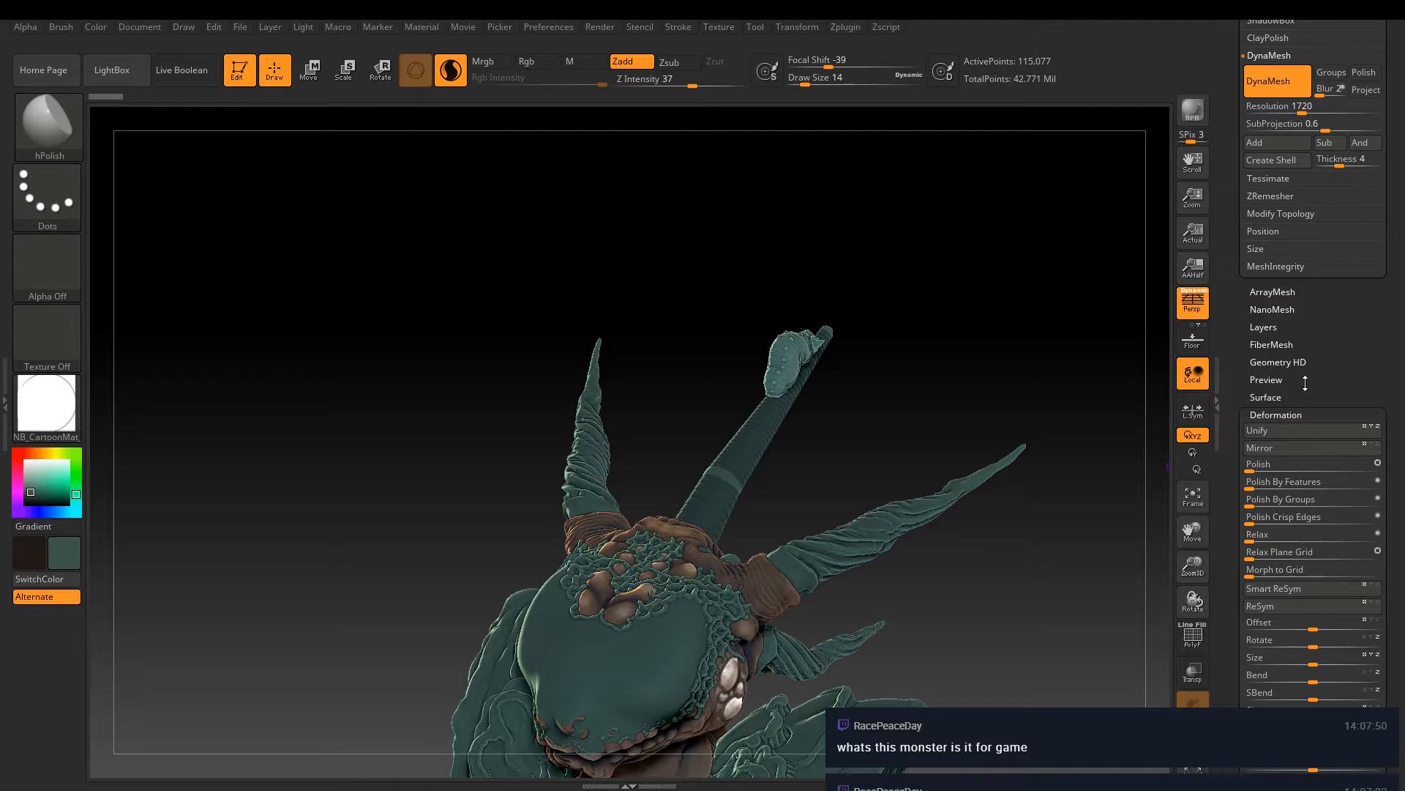
left_click(1296, 413)
left_click_drag(1224, 377, 1224, 441)
left_click_drag(885, 436, 923, 483)
left_click_drag(868, 428, 1044, 346)
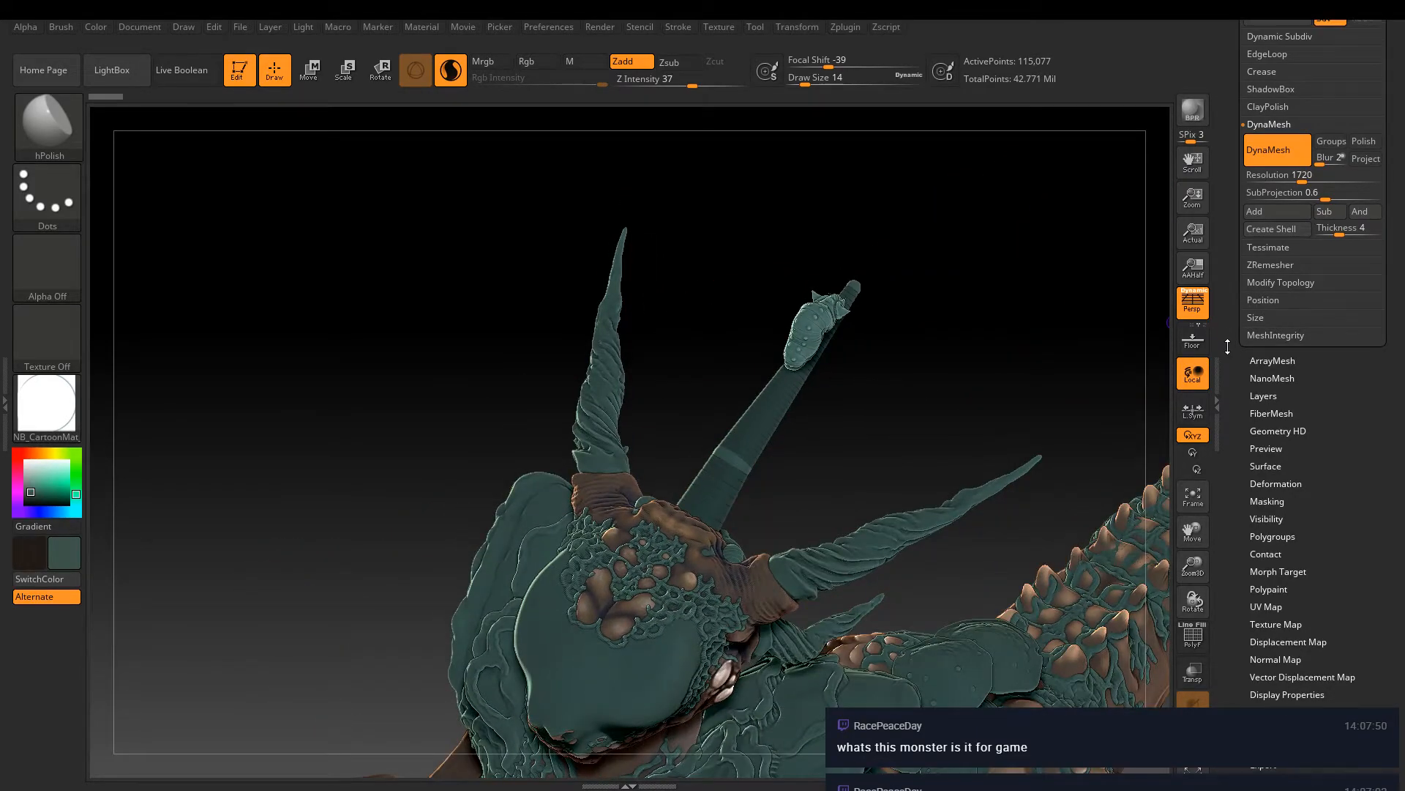
scroll(1258, 291, "up", 5)
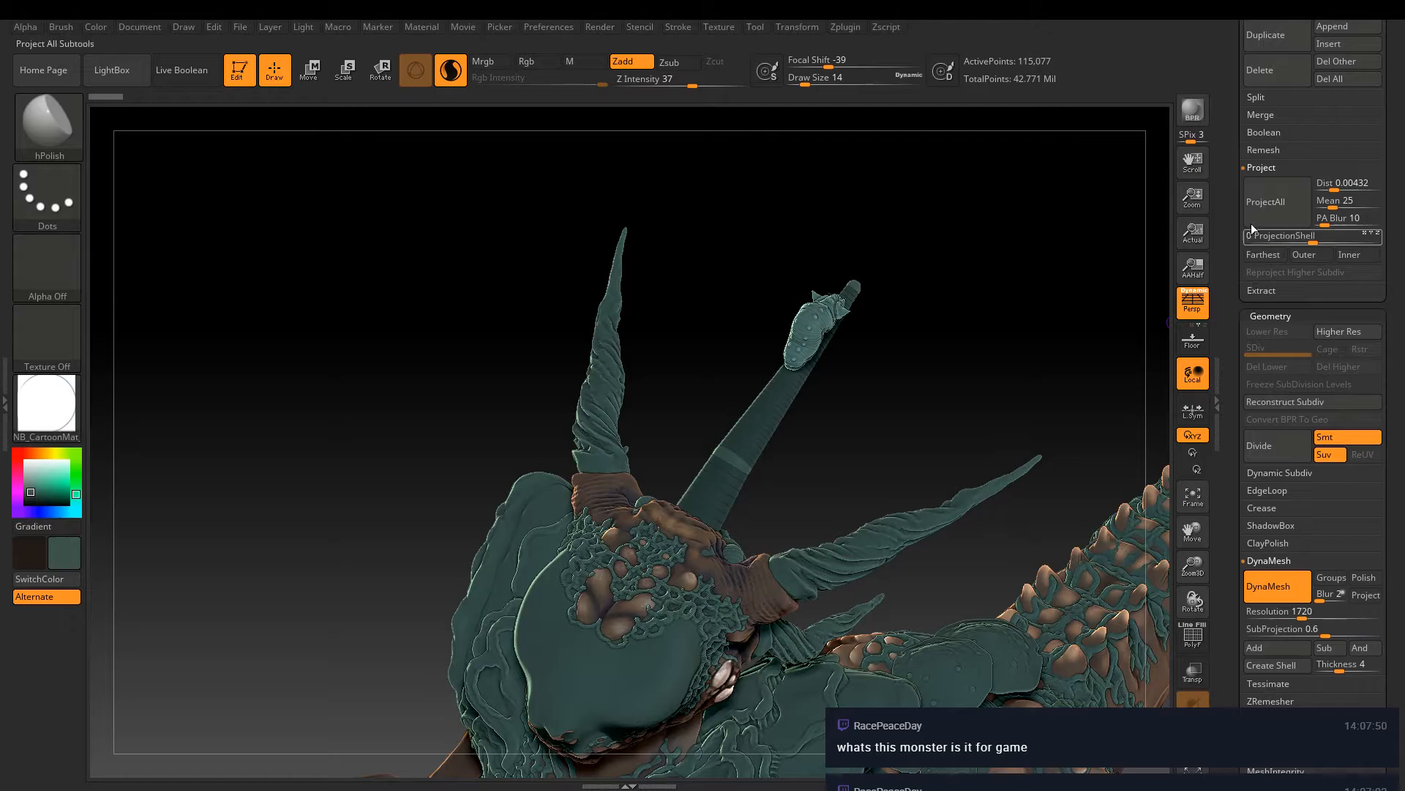
scroll(1226, 186, "up", 1)
scroll(1225, 186, "up", 8)
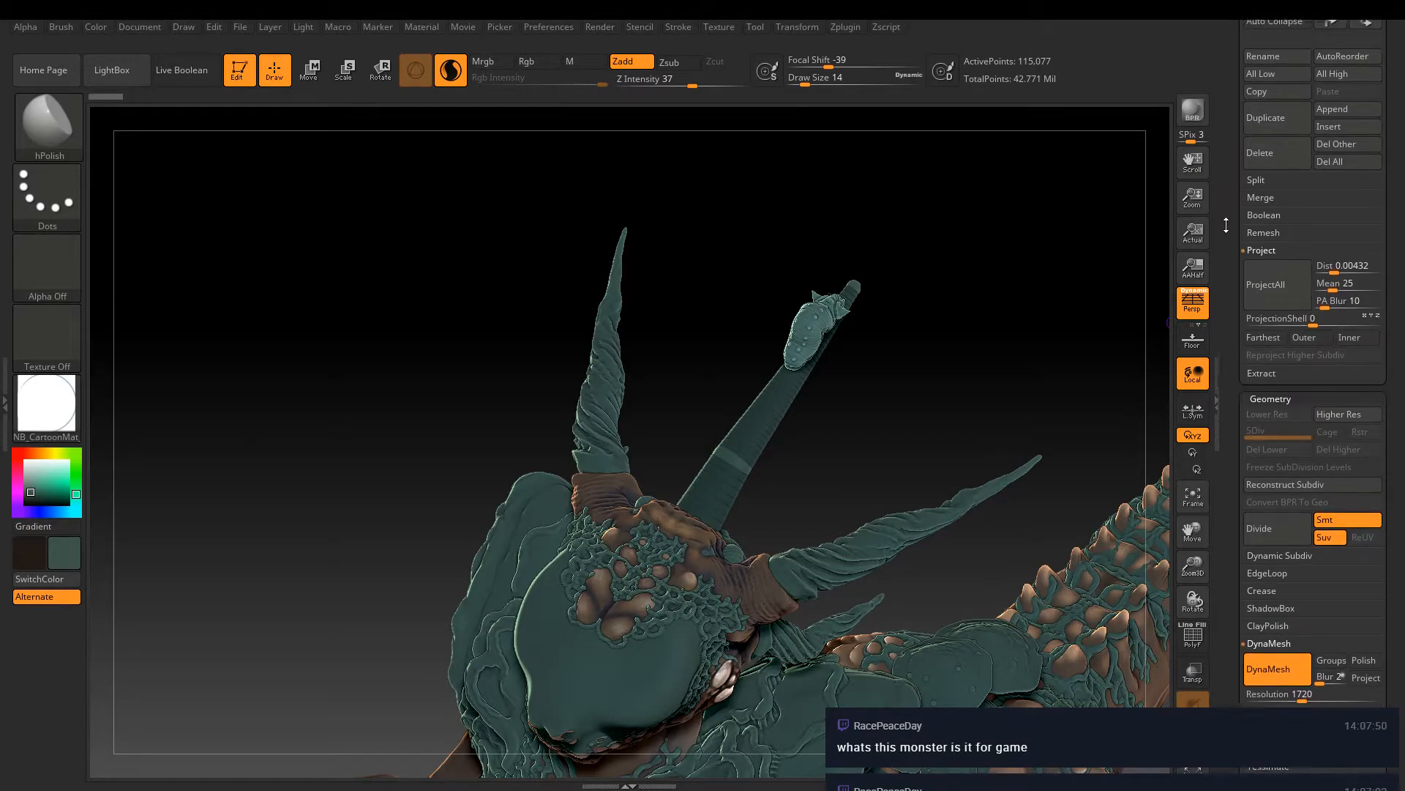
left_click(1288, 267)
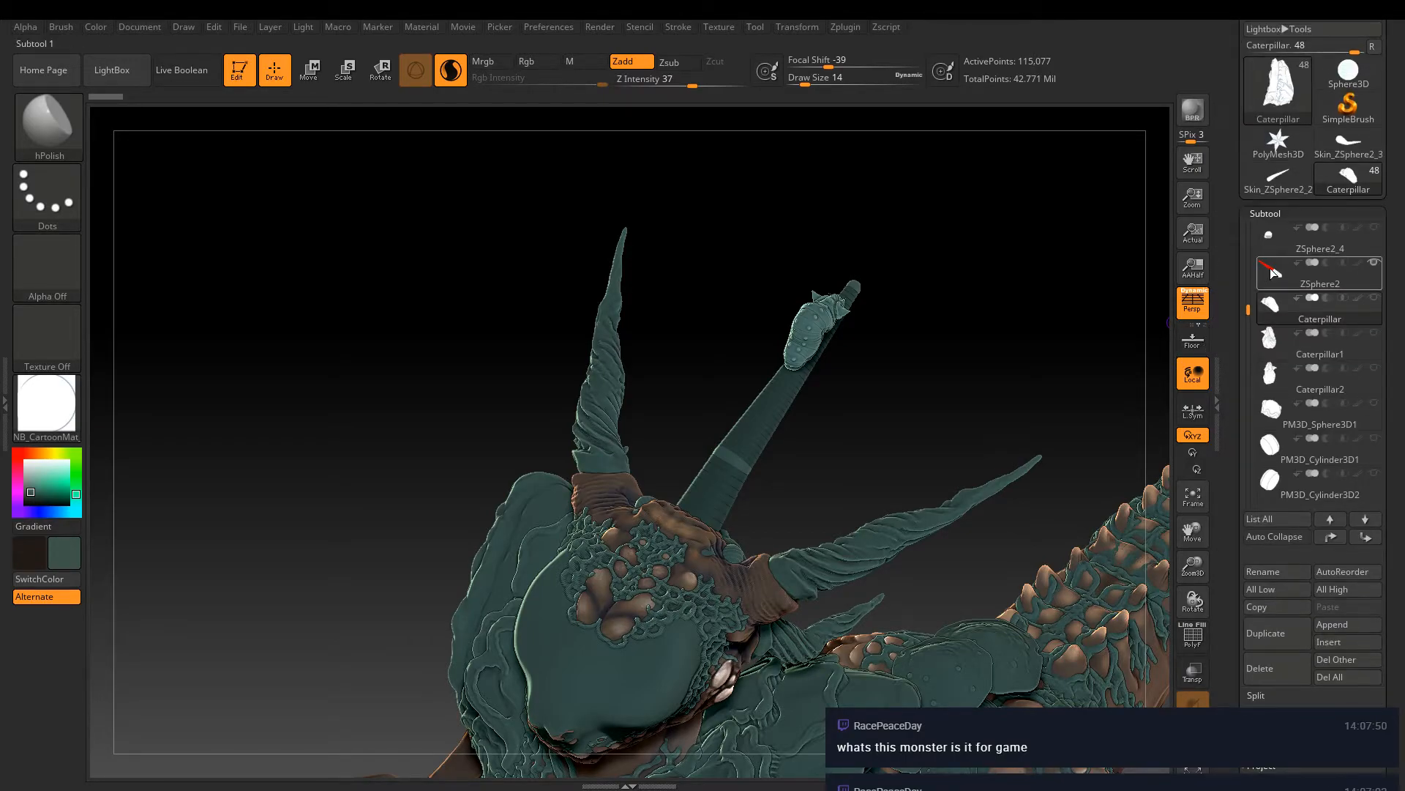
mouse_move(842, 343)
right_mouse_down("ctrl")
mouse_move(935, 436)
mouse_move(1145, 380)
right_mouse_up("ctrl")
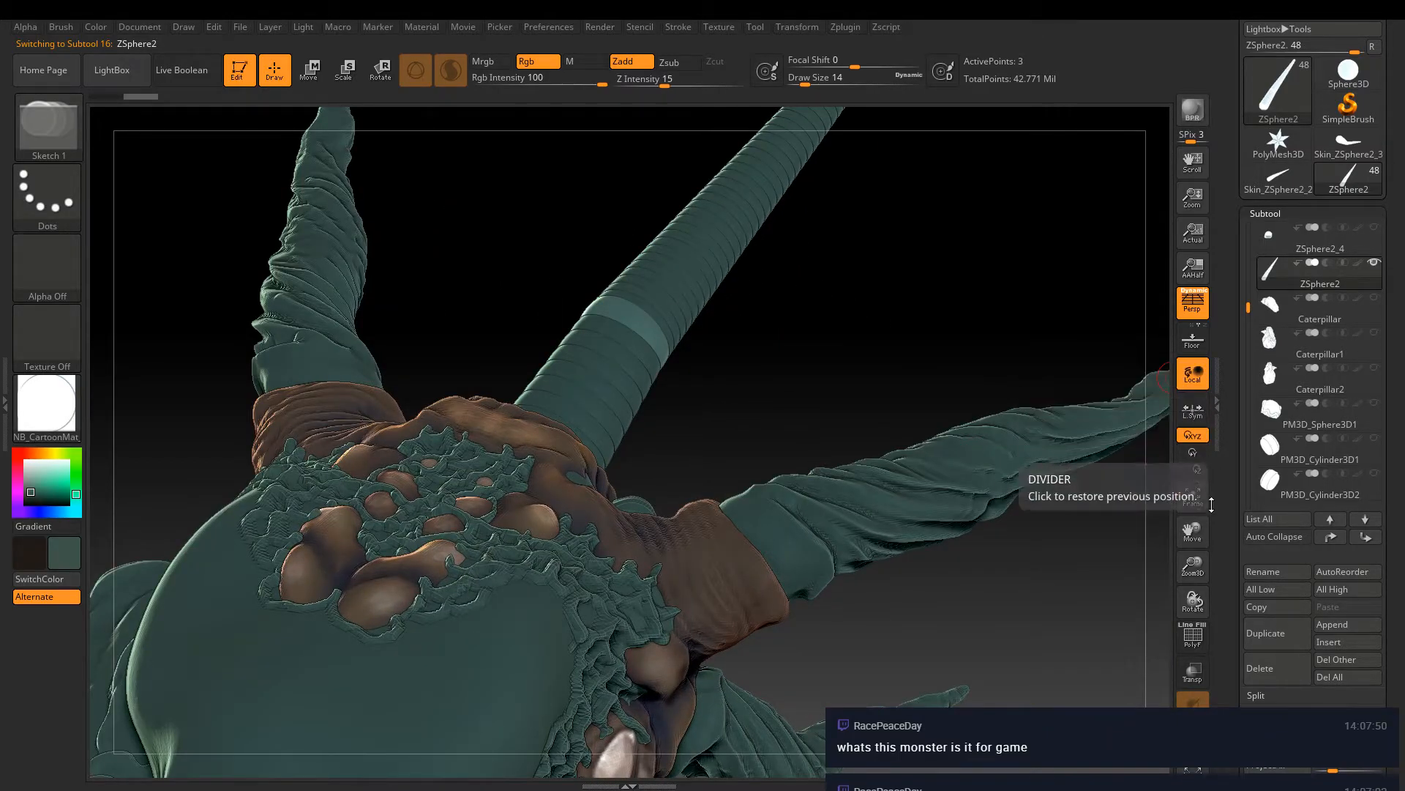
Look through the ZSphere2 tool settings and view the whole creature from the side
scroll(1233, 480, "down", 1)
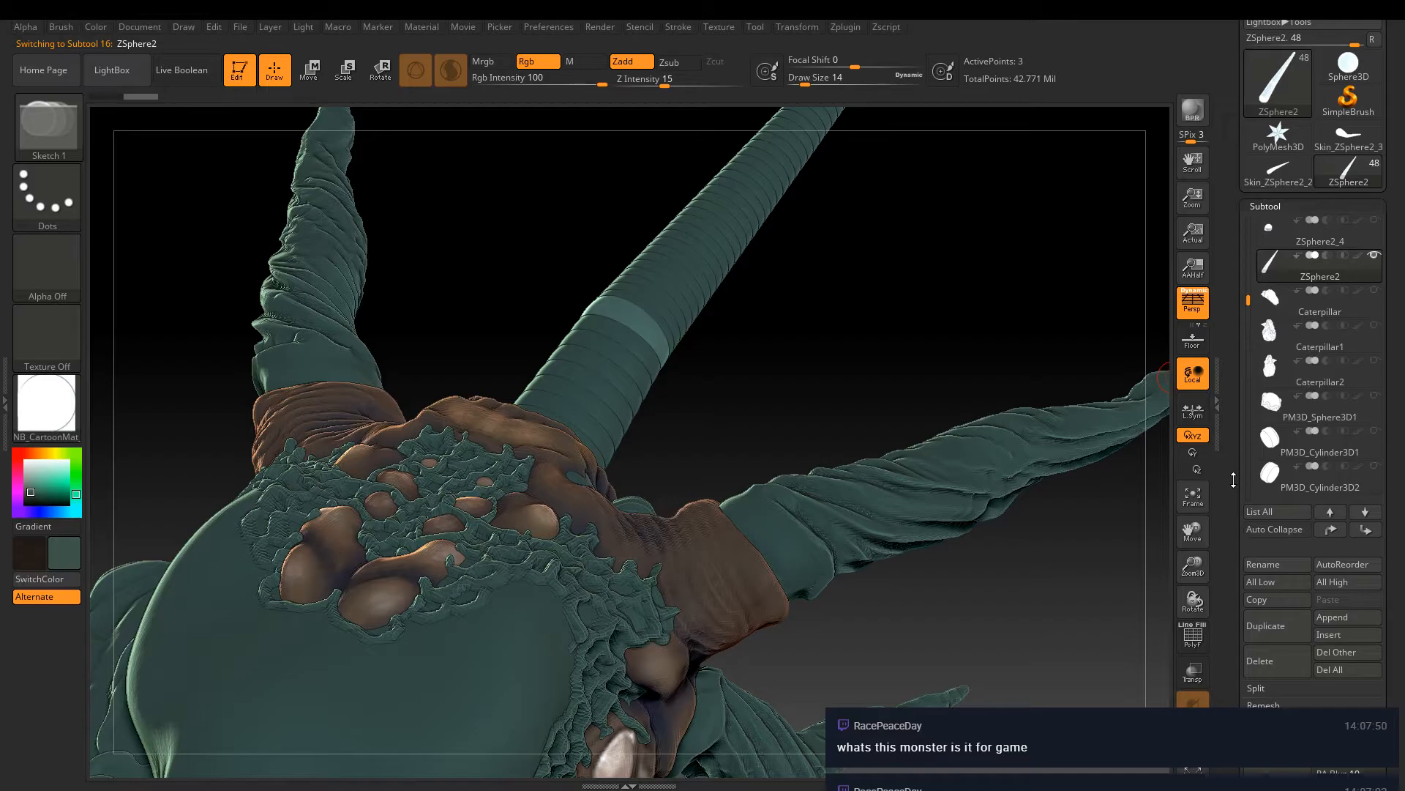
scroll(1234, 479, "down", 1)
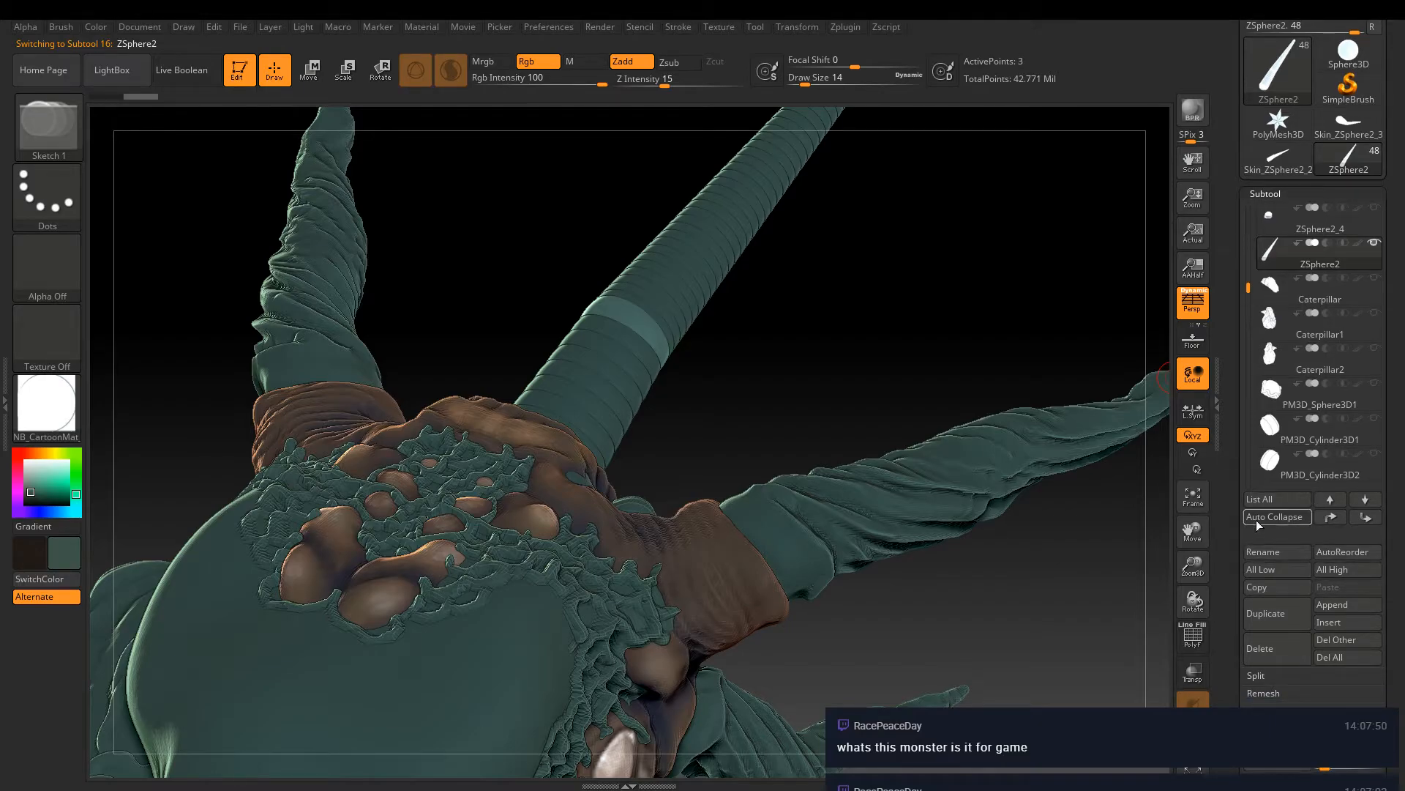
scroll(1232, 483, "down", 10)
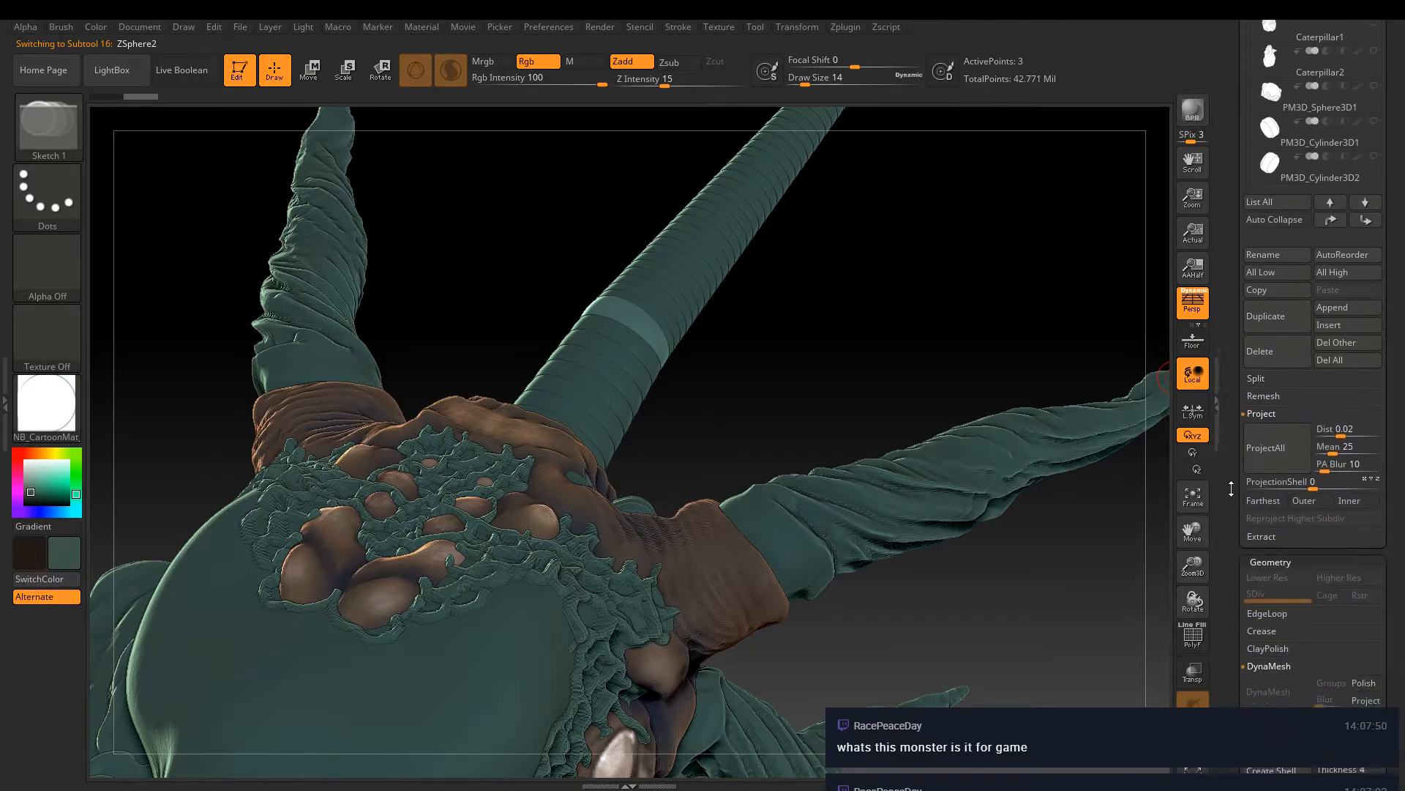
scroll(1232, 489, "down", 20)
left_click_drag(979, 549, 866, 601)
mouse_move(866, 601)
right_mouse_down("ctrl")
mouse_move(756, 464)
mouse_move(812, 392)
mouse_move(908, 478)
mouse_move(759, 463)
mouse_move(759, 382)
mouse_move(872, 462)
mouse_move(737, 250)
mouse_move(839, 409)
right_mouse_up("ctrl")
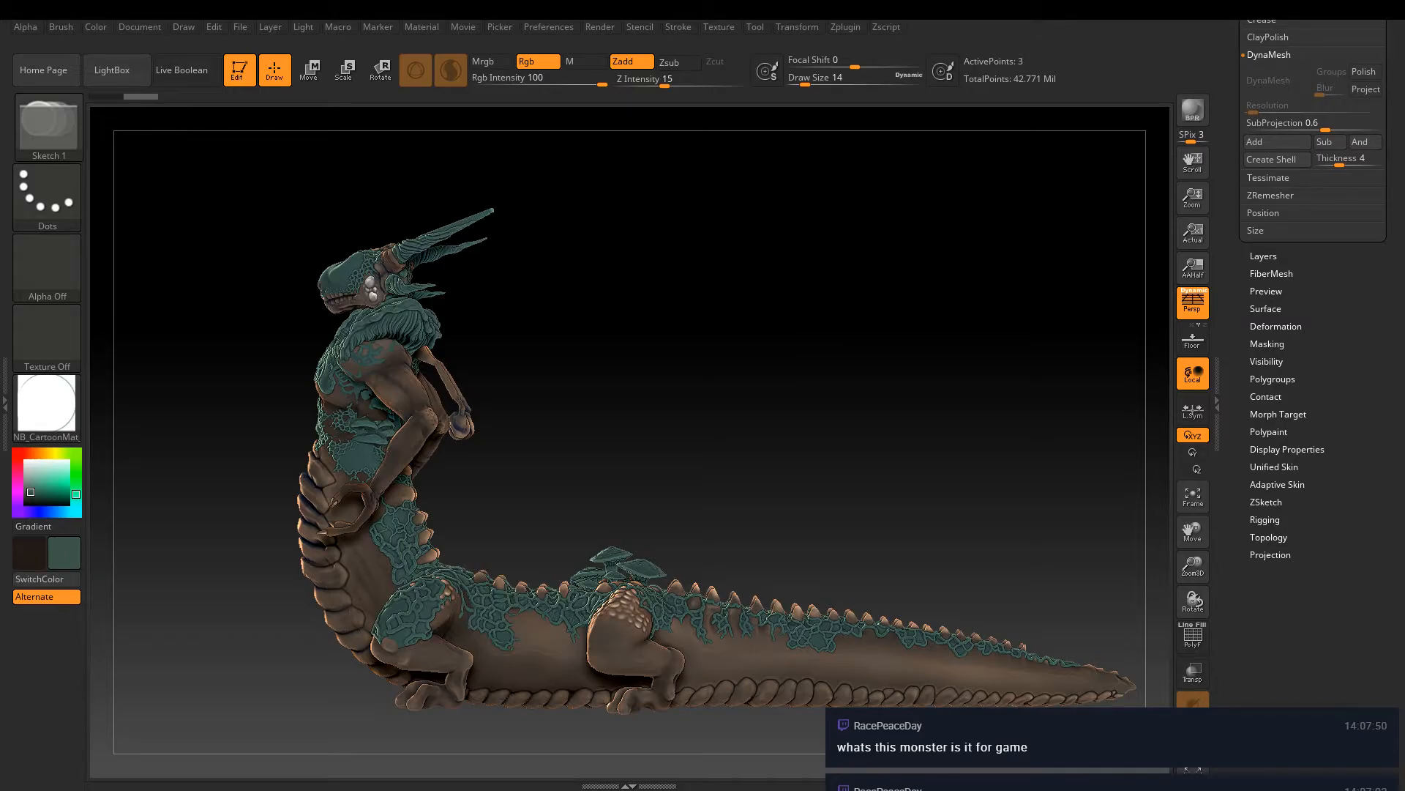
Switch to File Explorer and open the EVERFORGE_Rilantae_Color_02 image from New folder inside Z-Brush - 2013 - Rilantae Images
key("alt+Tab")
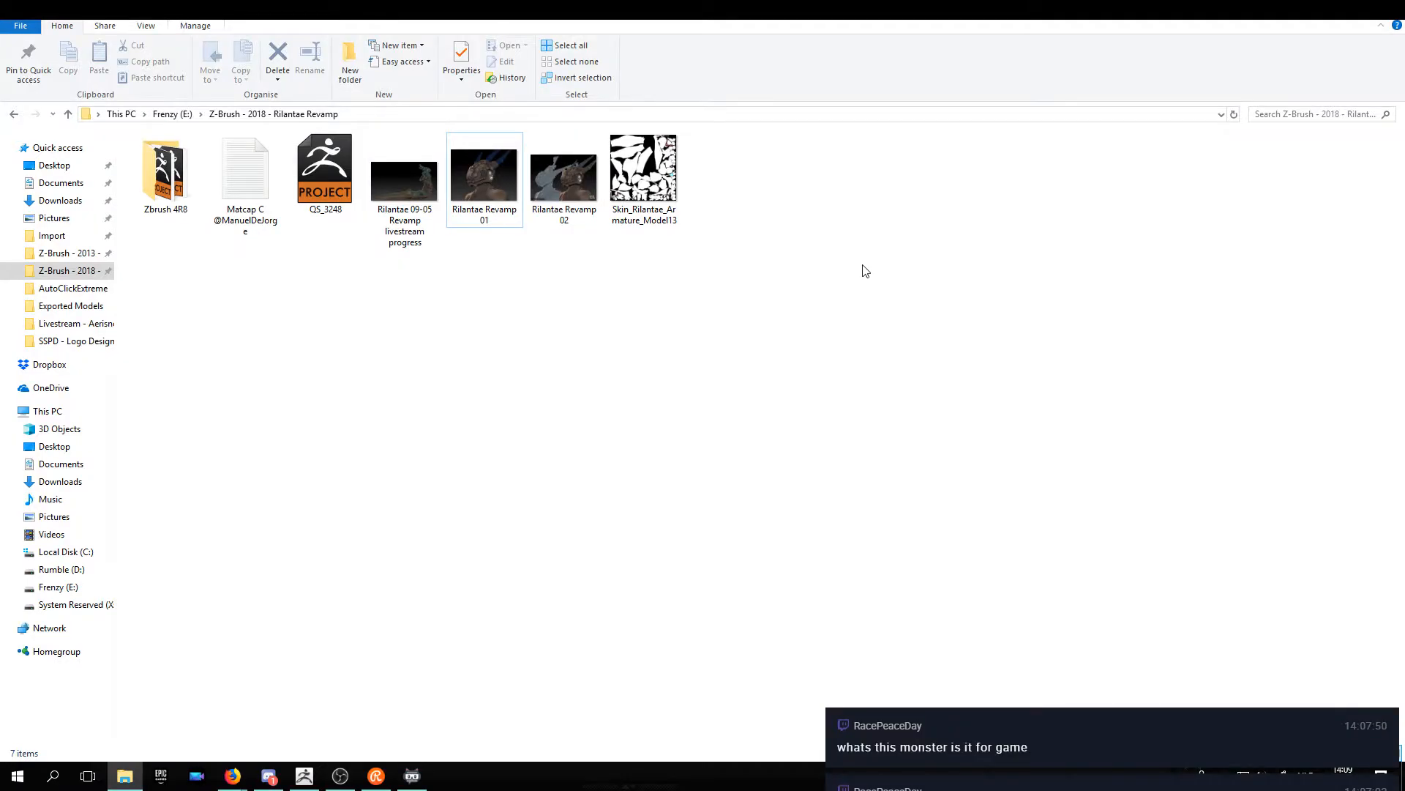
left_click(76, 257)
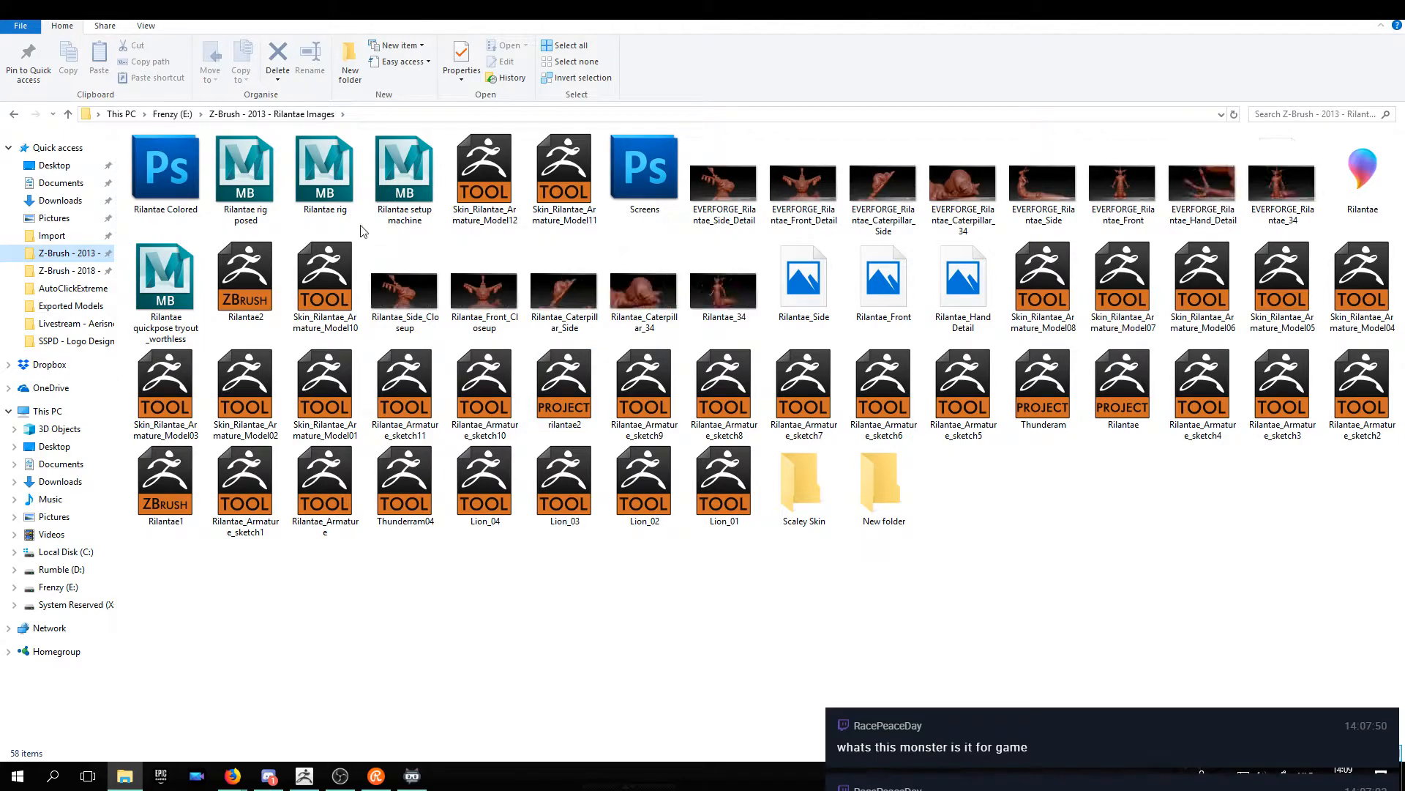
double_click(882, 487)
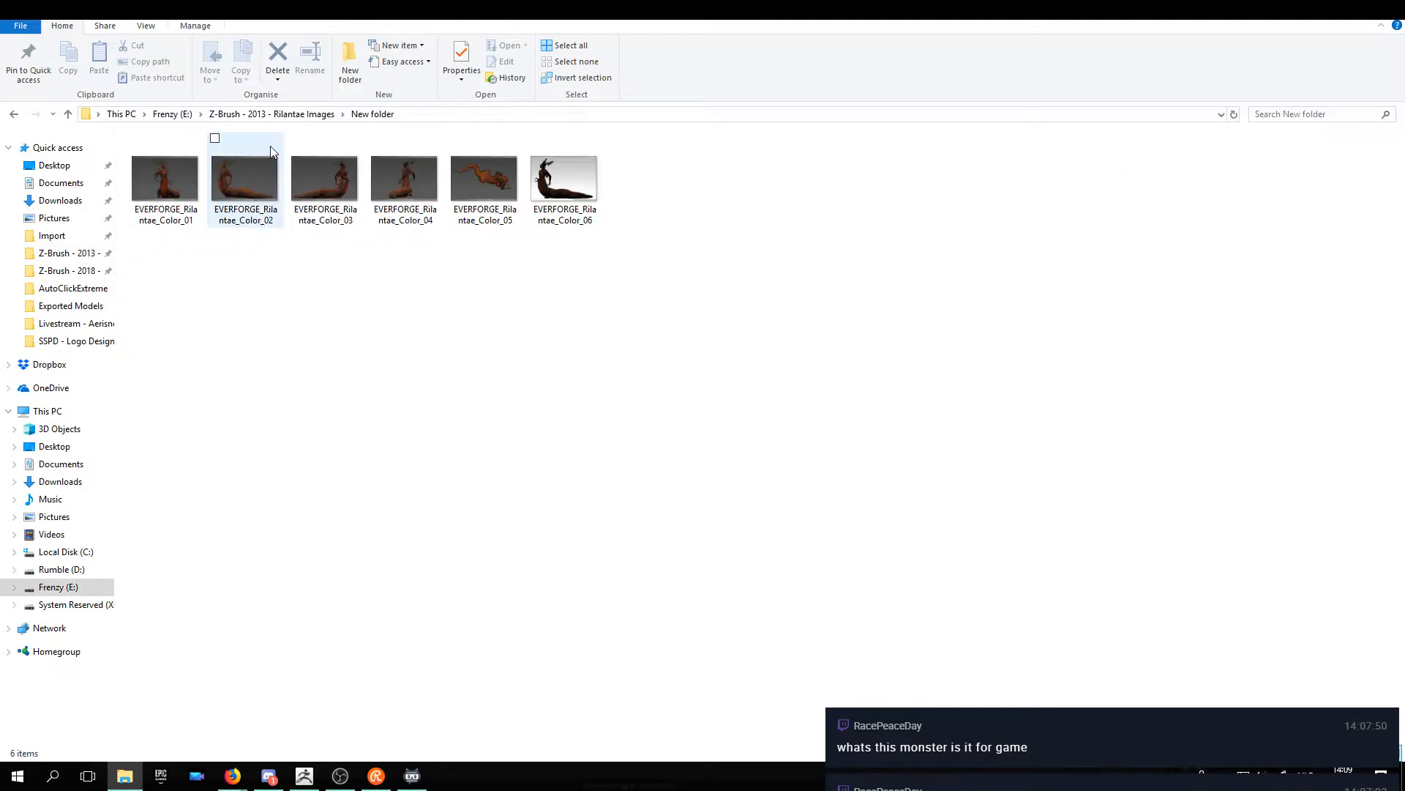
double_click(227, 187)
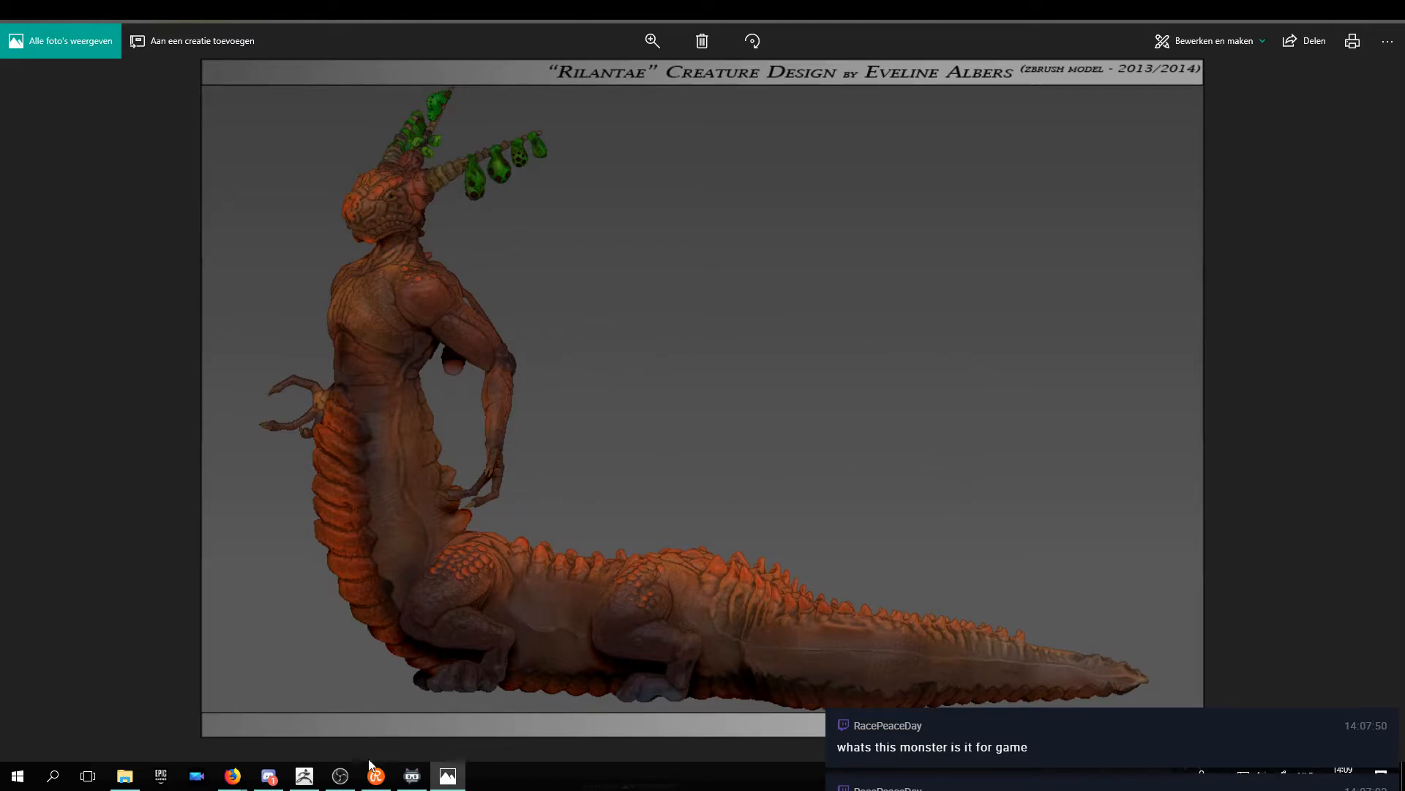
Return to ZBrush and hide the PM3D_Sphere3D1_5 shell covering the creature's head to inspect the face beneath
left_click(307, 777)
mouse_move(620, 439)
right_mouse_down()
mouse_move(627, 420)
mouse_move(607, 415)
mouse_move(787, 625)
right_mouse_up()
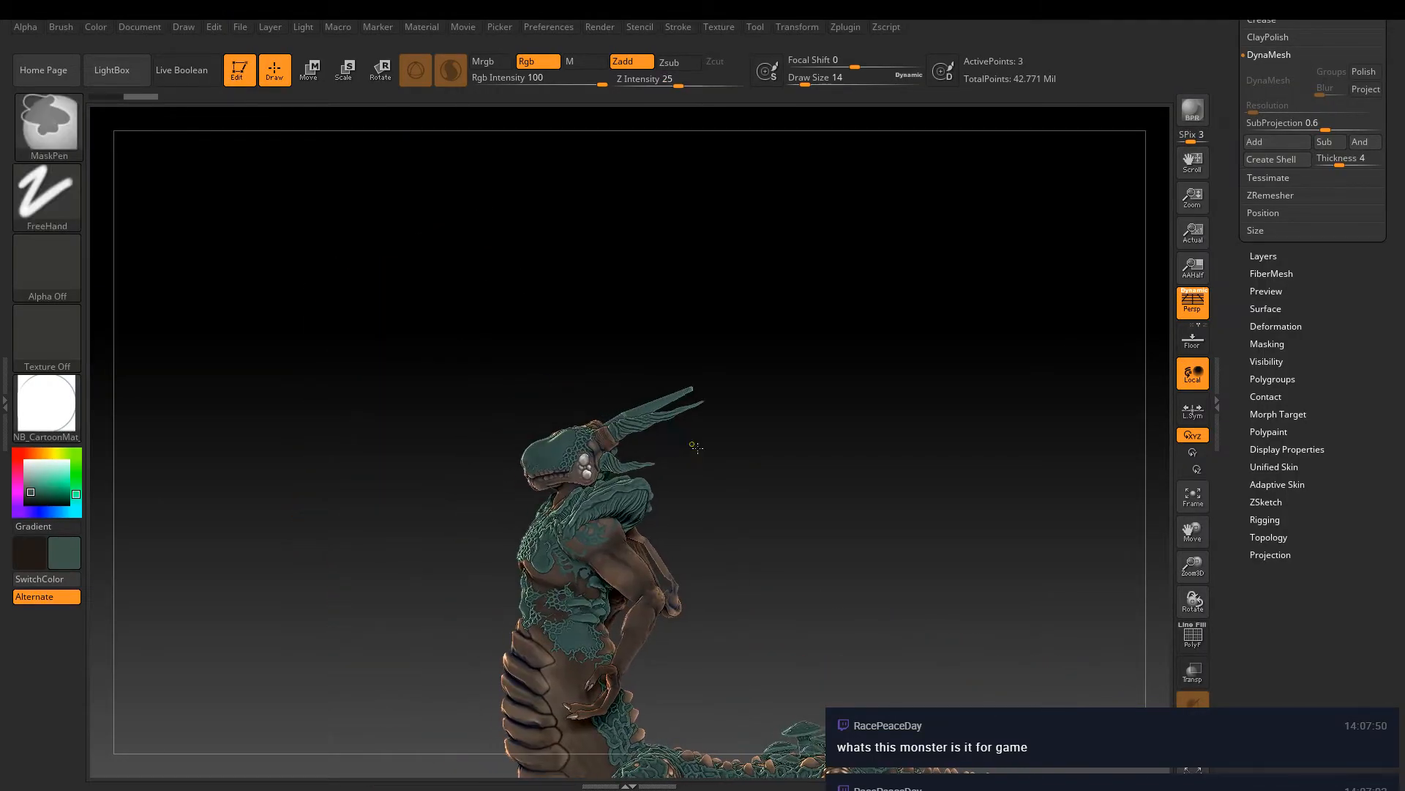
mouse_move(712, 462)
right_mouse_down("ctrl")
mouse_move(923, 555)
mouse_move(942, 448)
mouse_move(961, 477)
mouse_move(951, 468)
mouse_move(1024, 388)
right_mouse_up("ctrl")
left_click_drag(1239, 270, 1238, 499)
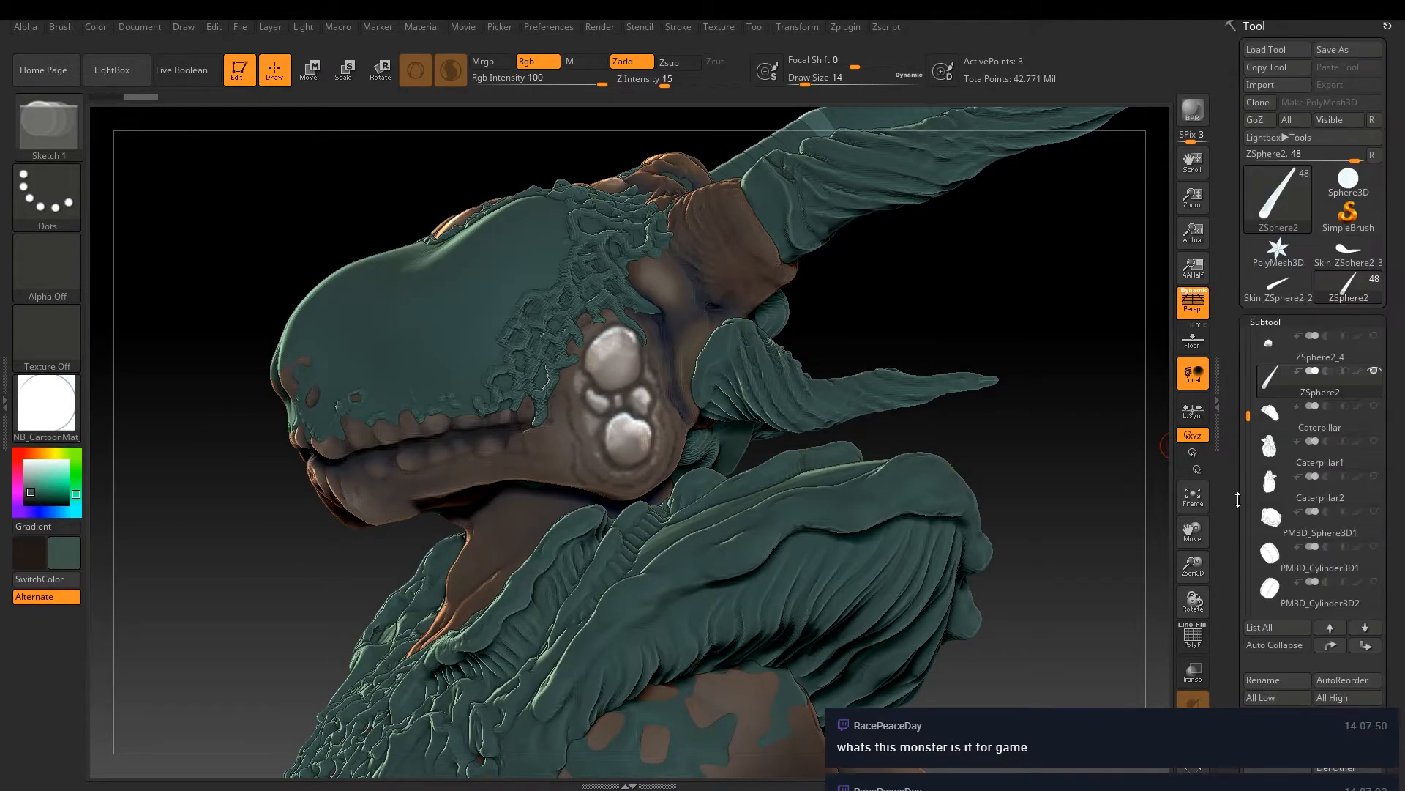
left_click_drag(1248, 417, 1248, 467)
left_click(1374, 475)
left_click_drag(973, 451, 950, 439)
Close the older reference image and make the PM3D_Sphere3D1_5 shell on the creature's head visible again
key("alt+Tab")
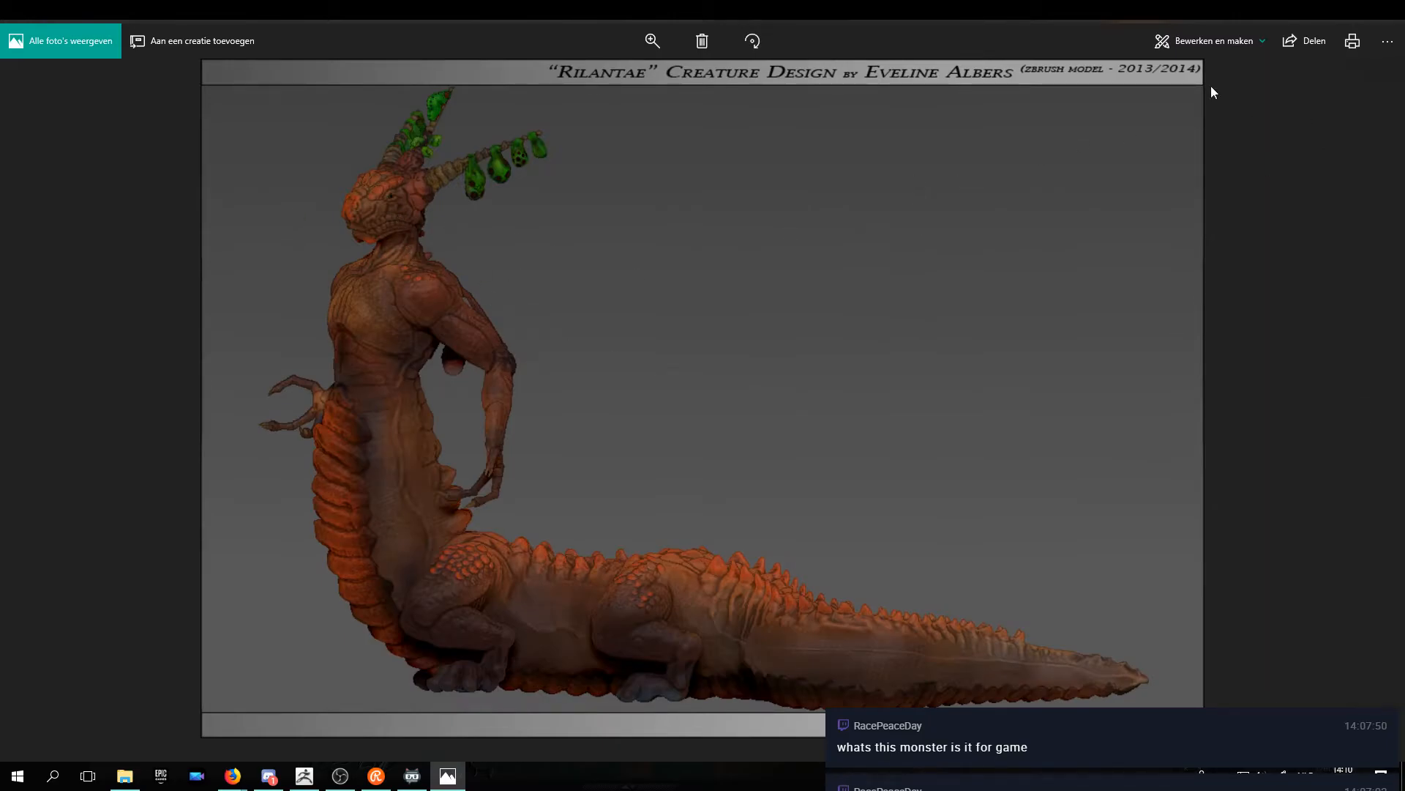
left_click(1386, 22)
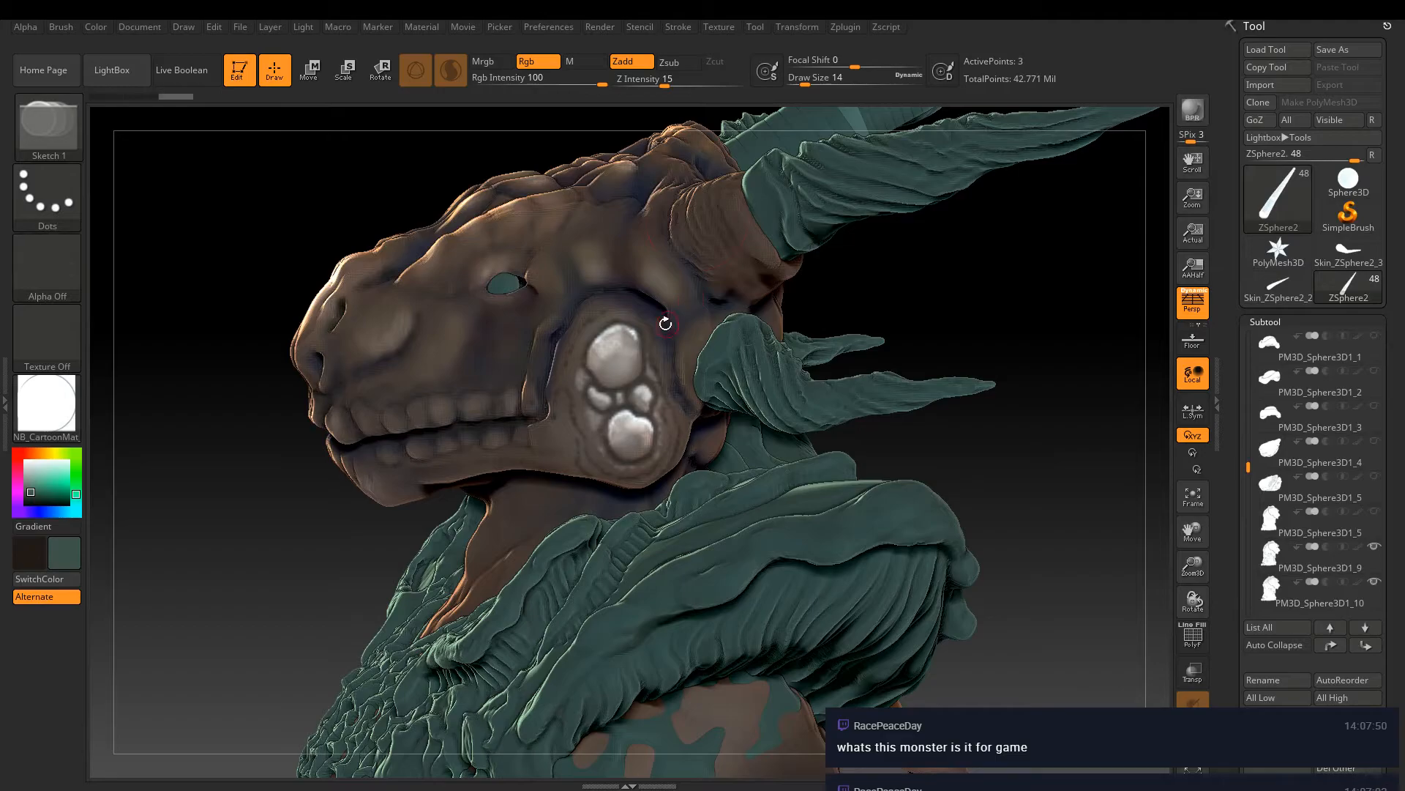
right_click_drag(998, 417, 829, 322, "ctrl")
right_click_drag(985, 508, 881, 329, "alt")
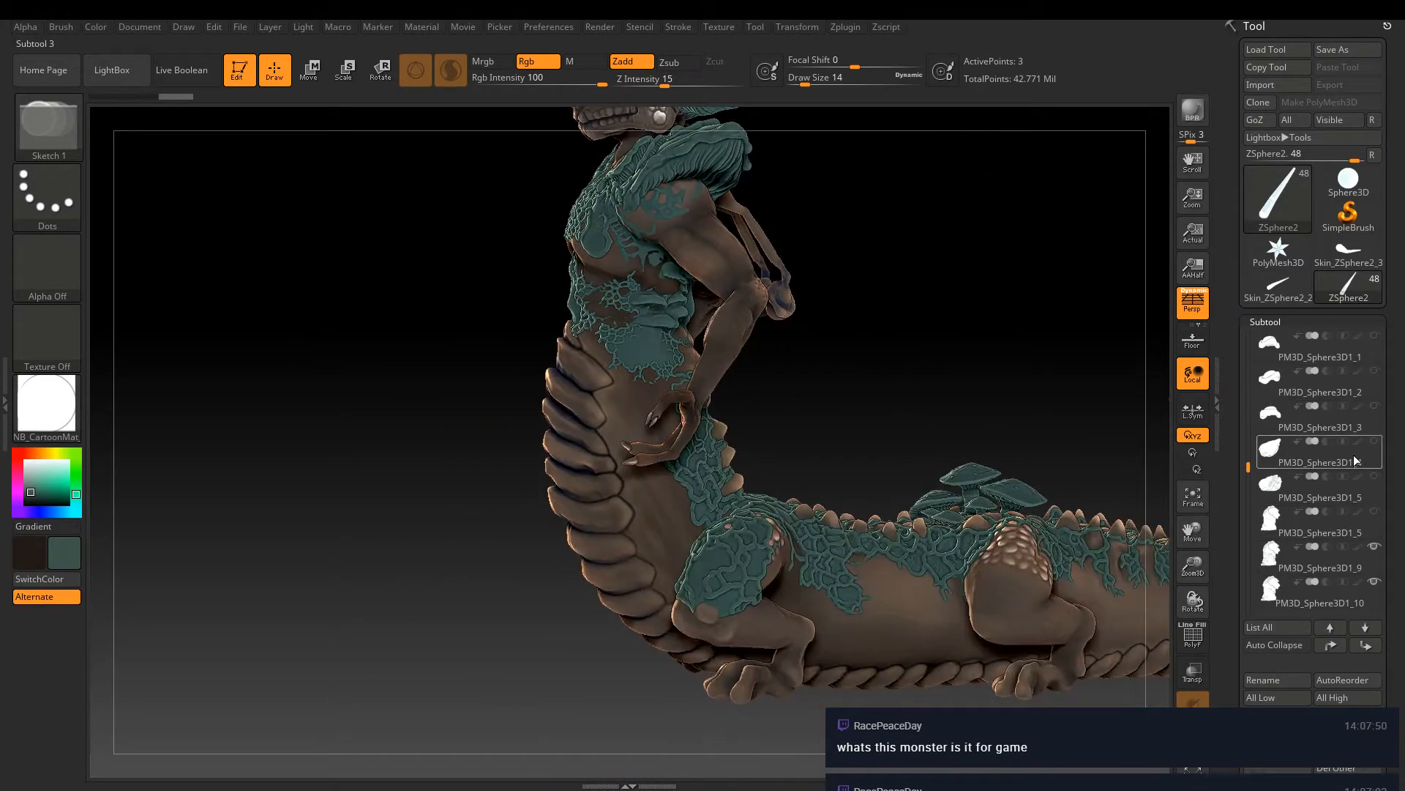
mouse_move(838, 422)
right_mouse_down("alt")
mouse_move(811, 477)
mouse_move(819, 439)
right_mouse_up("alt")
mouse_move(800, 380)
right_mouse_down()
mouse_move(807, 402)
mouse_move(862, 432)
right_mouse_up()
key("ctrl")
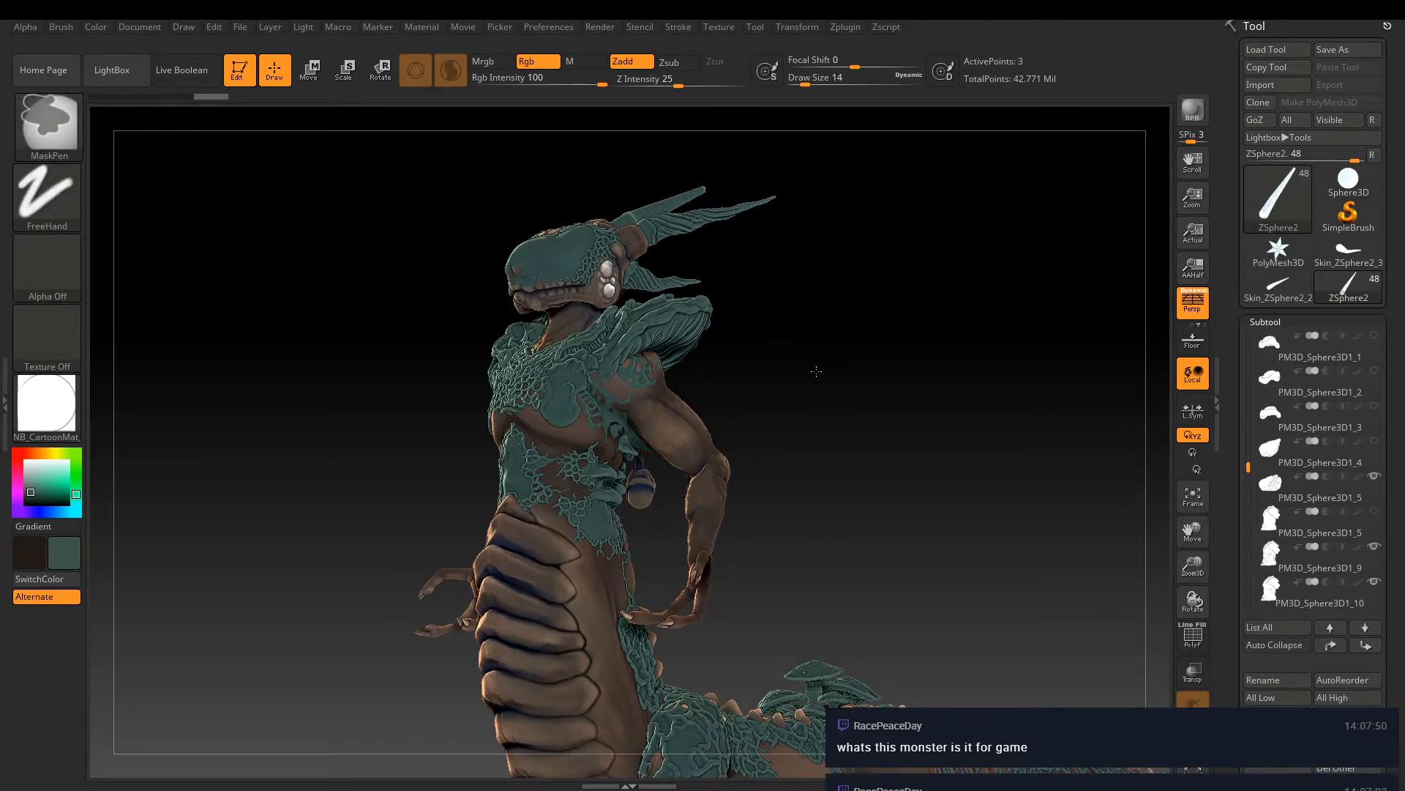
Inspect the middle horn's ZSphere2 form up close beside the large twisted side horn
right_click_drag(816, 371, 817, 469, "ctrl")
right_click_drag(817, 308, 897, 305, "alt")
right_click_drag(861, 372, 862, 510)
left_click_drag(809, 339, 819, 393)
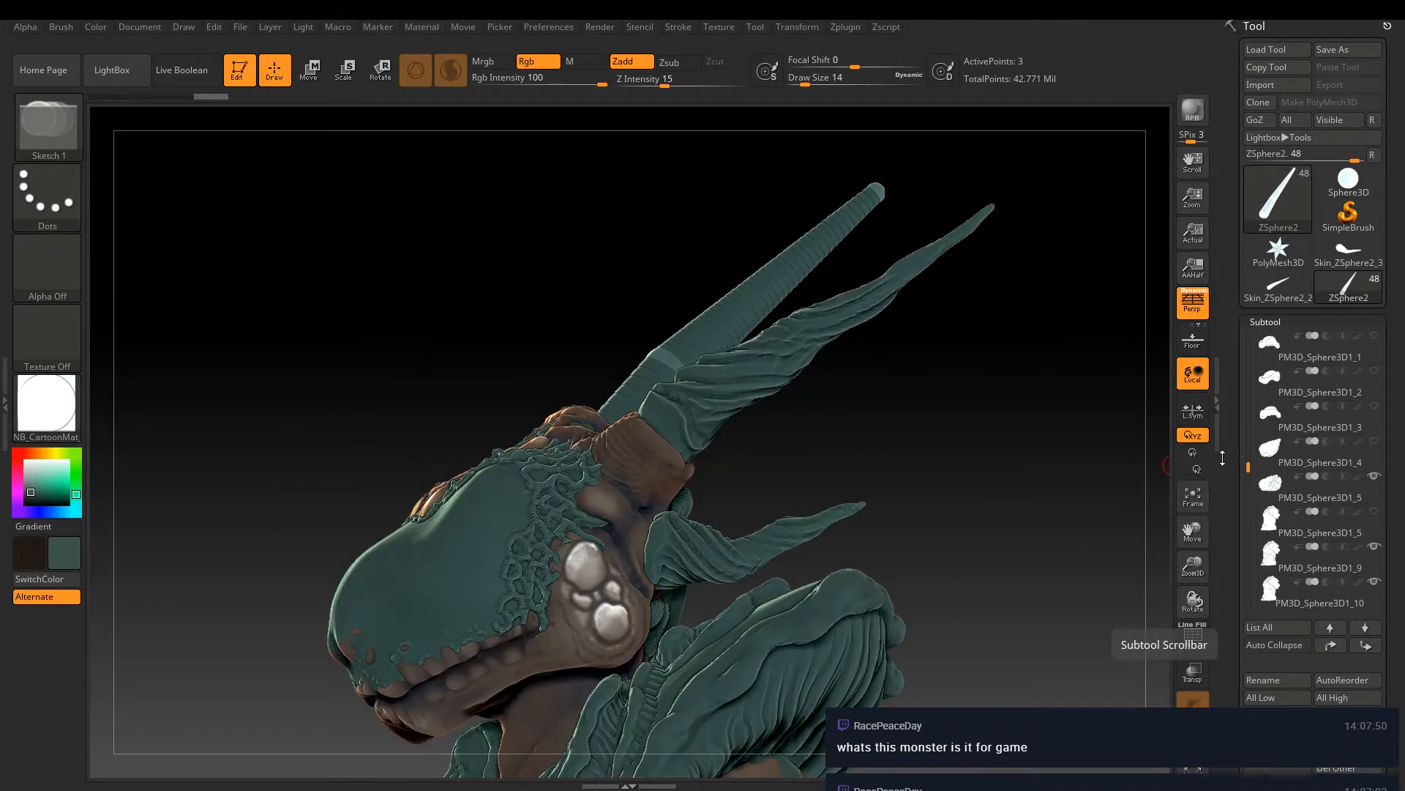
left_click_drag(941, 307, 784, 354)
scroll(784, 354, "up", 3)
scroll(772, 438, "up", 3)
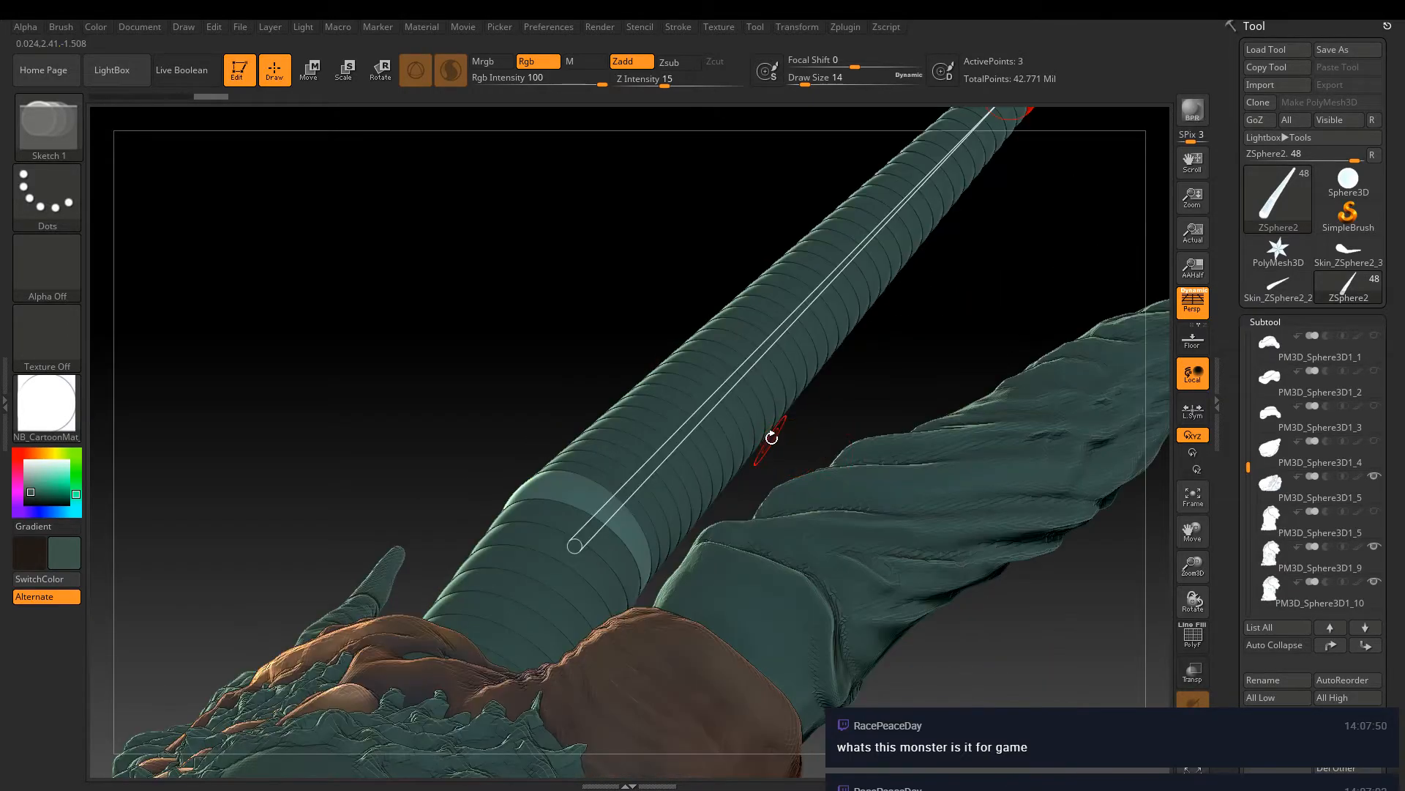
Preview the middle horn's adaptive skin with a DynaMesh resolution of 448, ready for sculpting
left_click_drag(1248, 466, 1248, 401)
left_click_drag(769, 468, 800, 587)
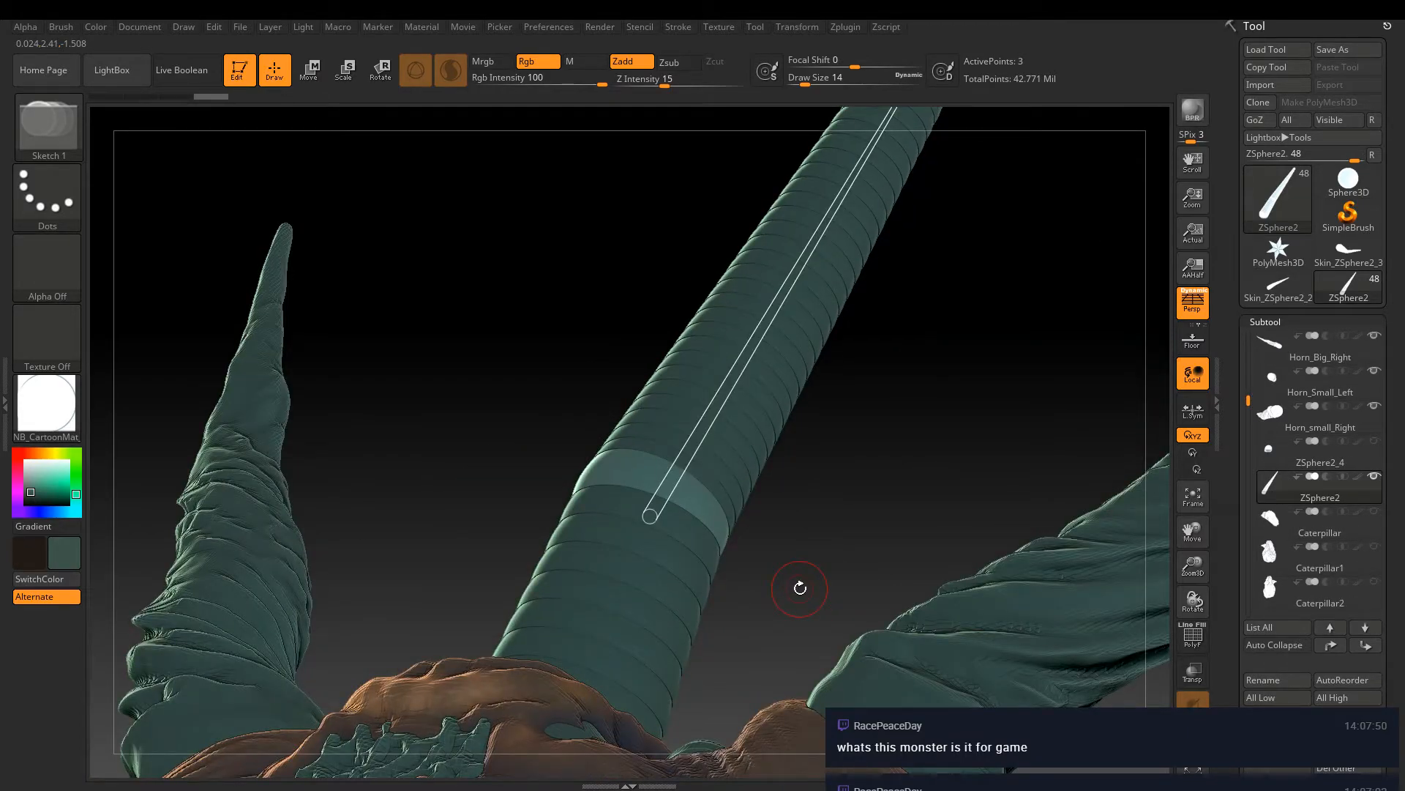
left_click(820, 510)
left_click_drag(821, 509, 822, 486)
mouse_move(668, 486)
left_mouse_down()
mouse_move(722, 502)
mouse_move(689, 553)
left_mouse_up()
mouse_move(800, 586)
left_mouse_down()
mouse_move(792, 648)
mouse_move(691, 565)
left_mouse_up()
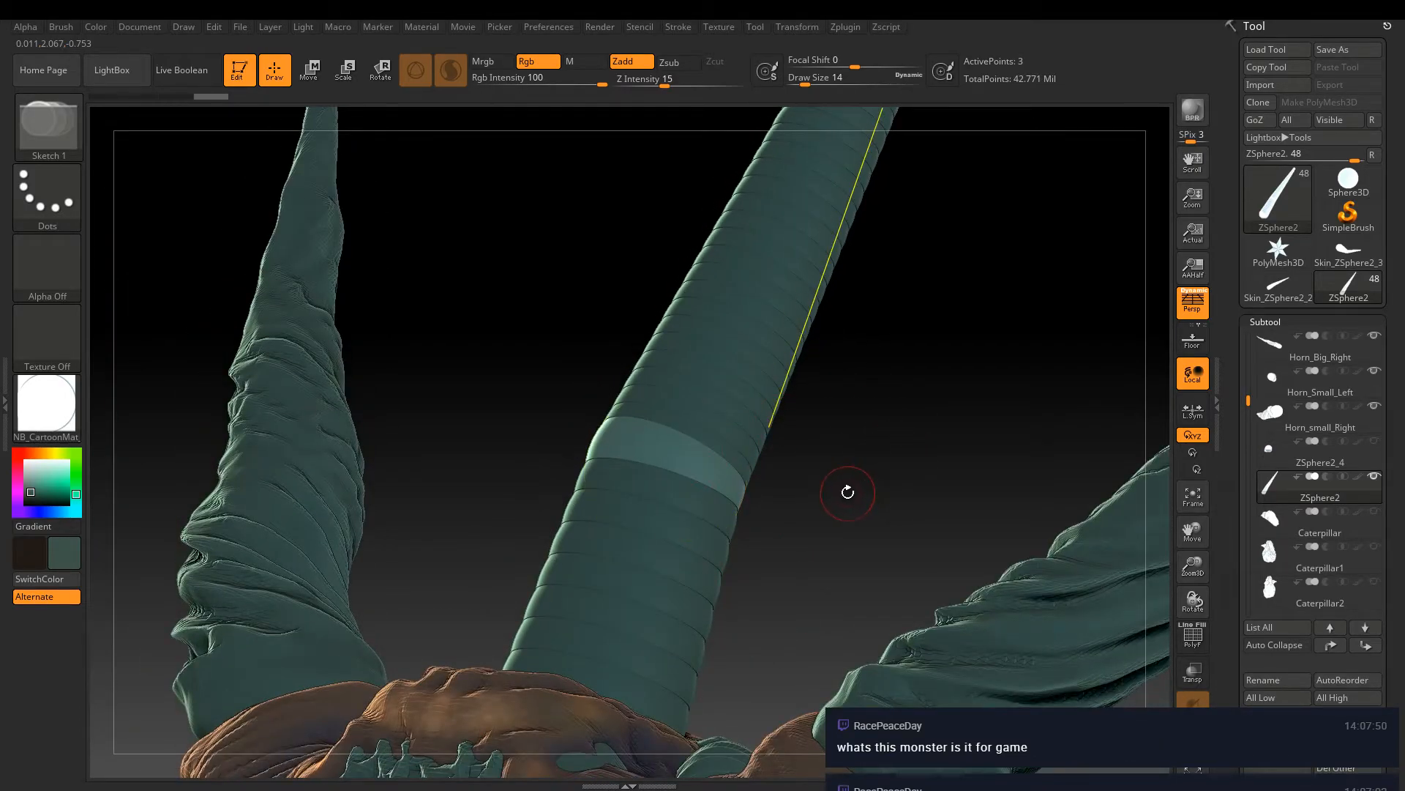
left_click_drag(1233, 617, 1255, 419)
key("shift")
left_click(1267, 445)
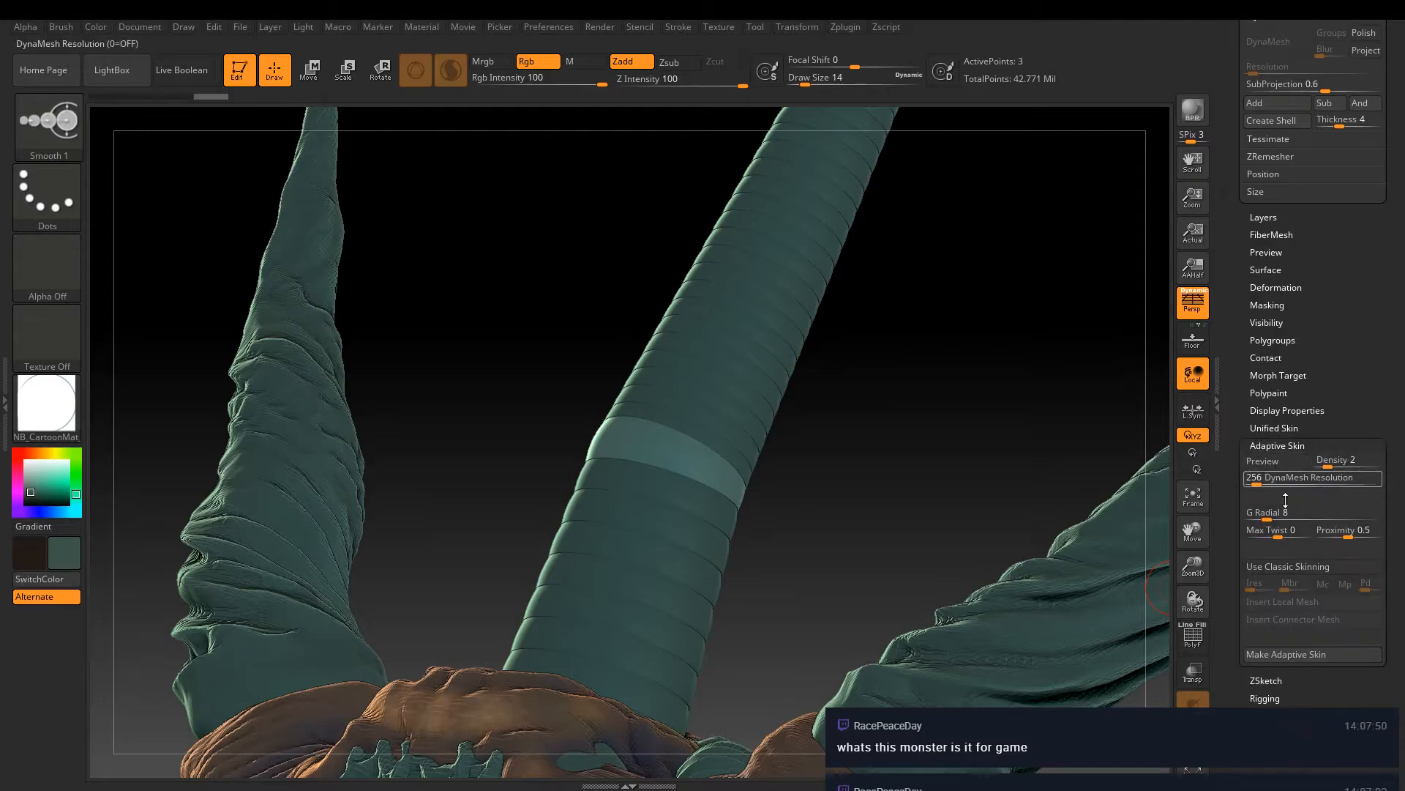
left_click(1266, 462)
left_click_drag(1256, 481, 1262, 481)
left_click_drag(884, 413, 974, 546, "ctrl")
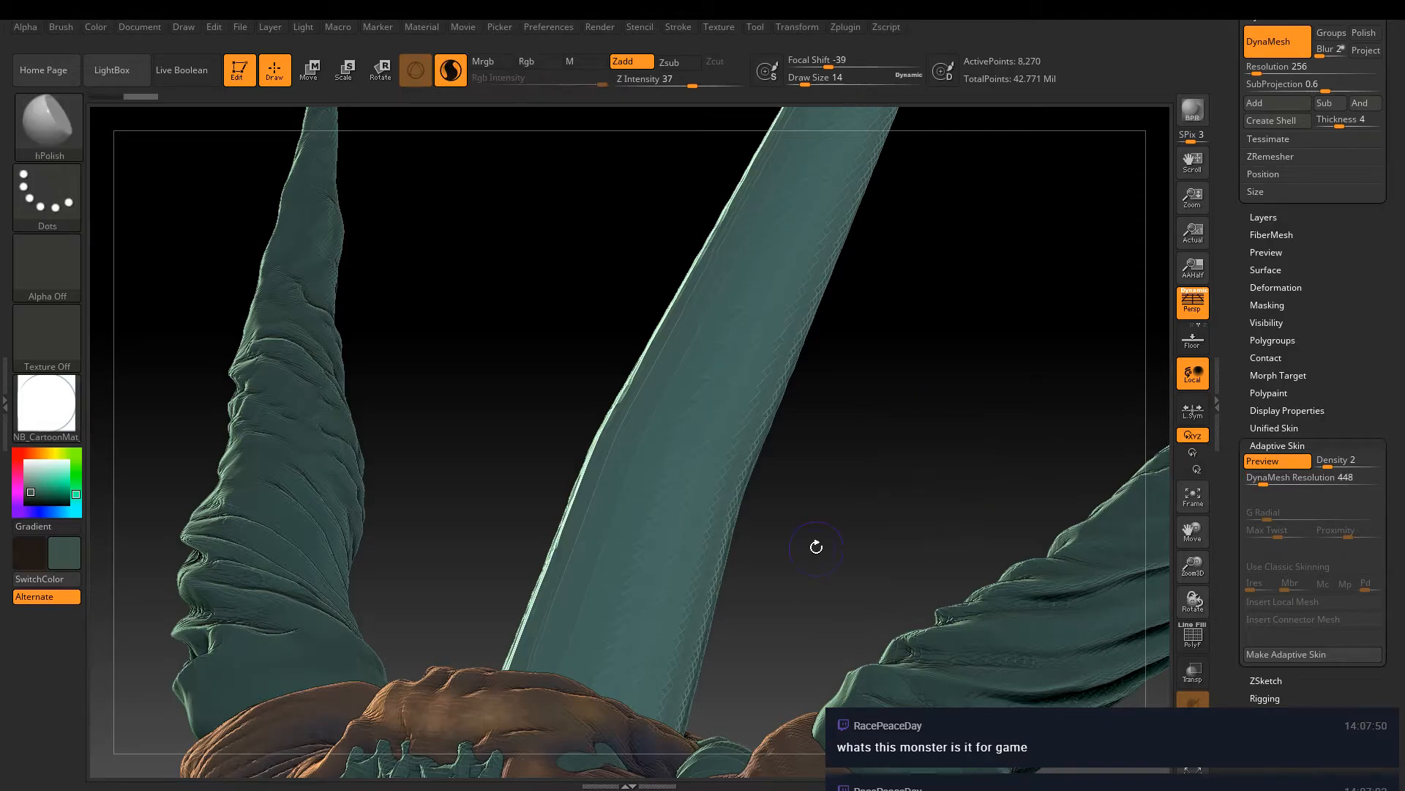
Enlarge the draw size to 50, switch to the ClayBuildup brush and give it Alpha 60
key("bracketright")
key("bracketright")
key("bracketright")
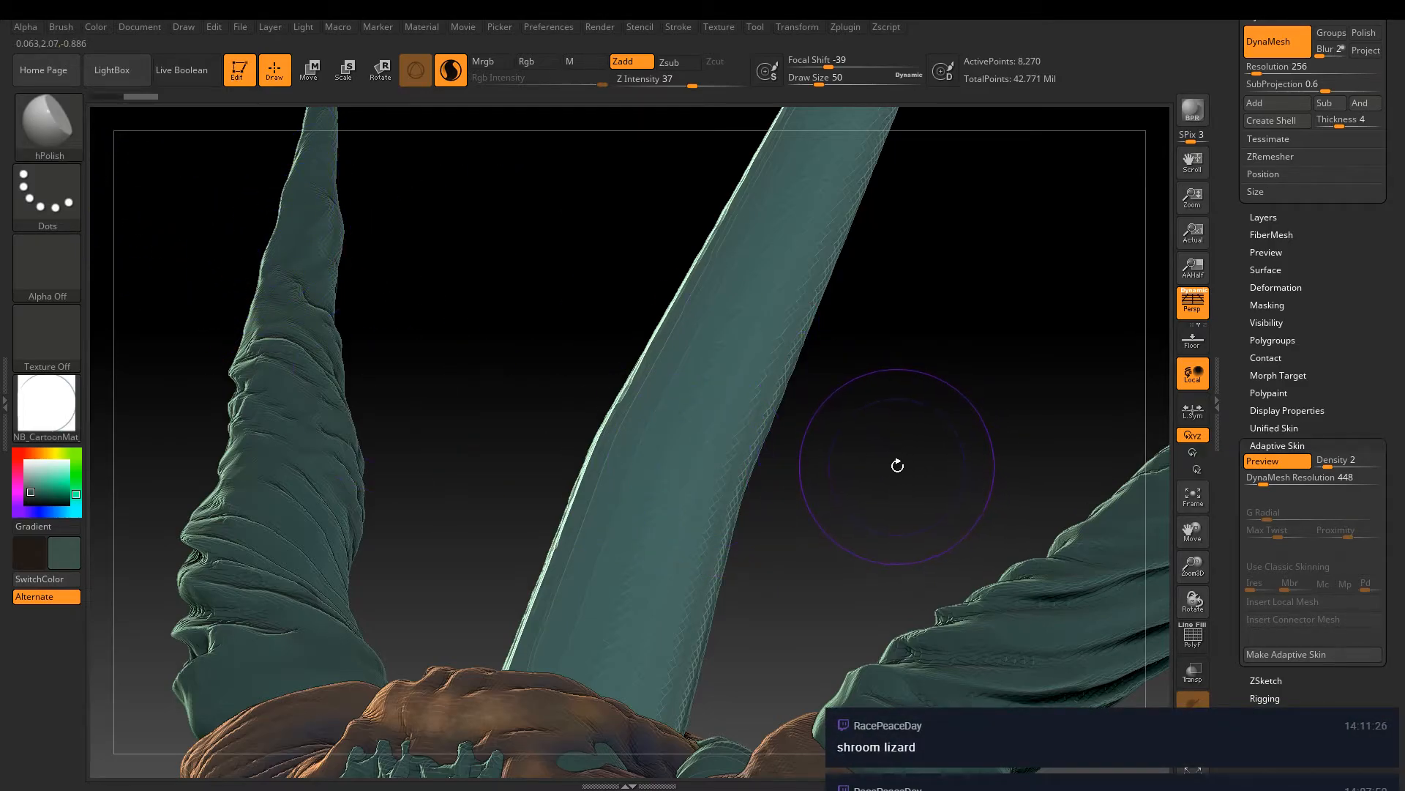
key("b")
key("c")
key("b")
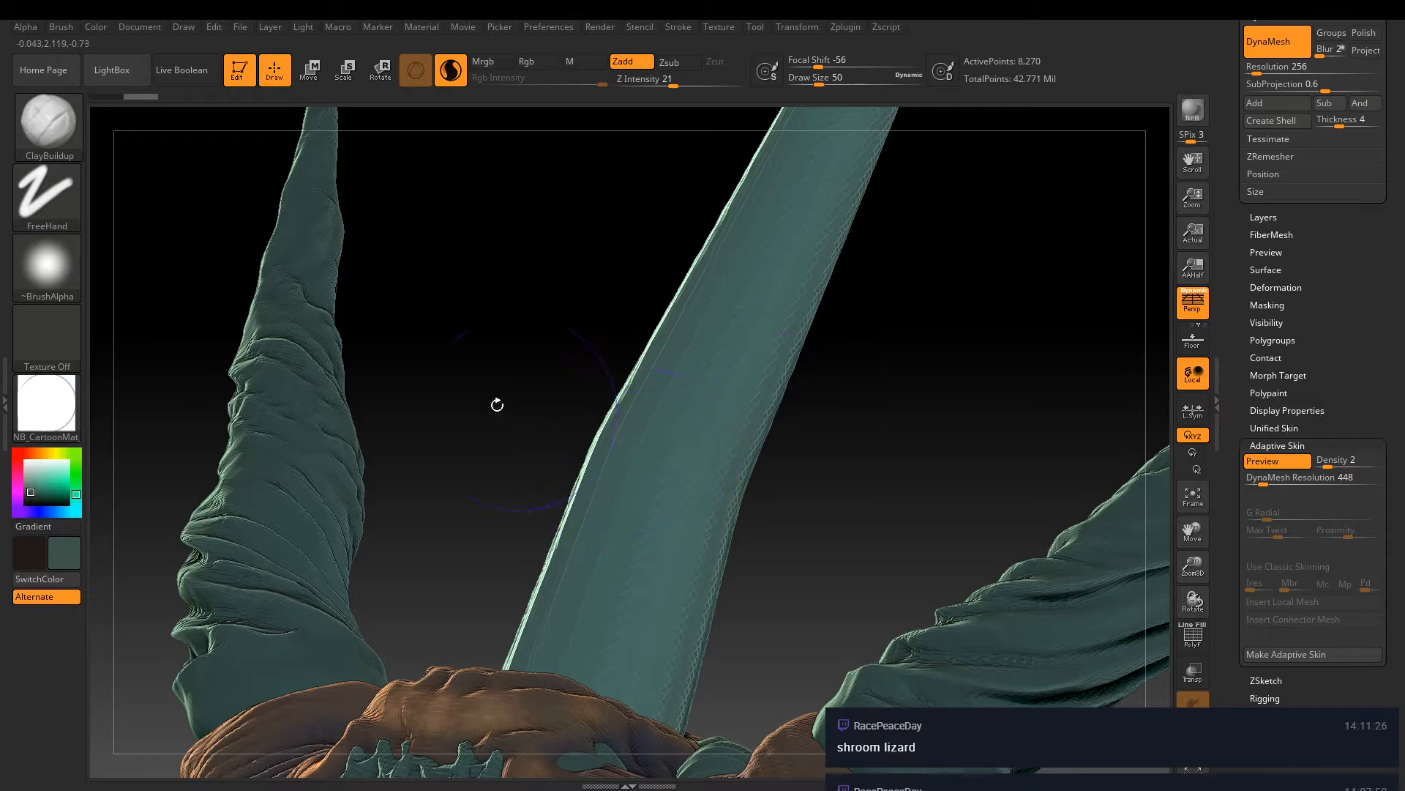
left_click(51, 279)
left_click(480, 277)
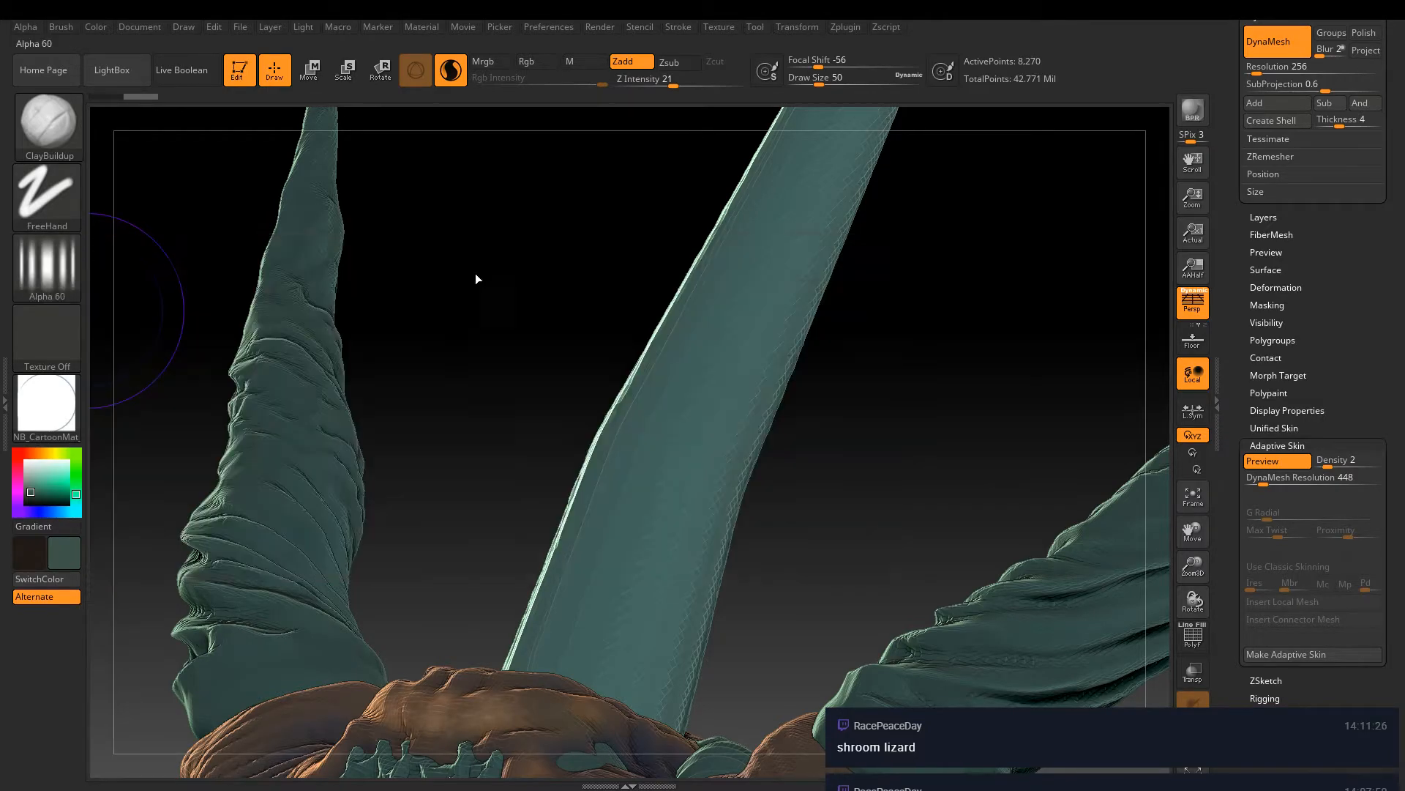
Try sculpting diagonal ridges across the lower part of the middle horn, and undo those strokes
mouse_move(839, 559)
left_mouse_down()
mouse_move(815, 524)
mouse_move(783, 527)
left_mouse_up()
mouse_move(563, 542)
left_mouse_down()
mouse_move(669, 518)
mouse_move(794, 339)
mouse_move(717, 402)
left_mouse_up()
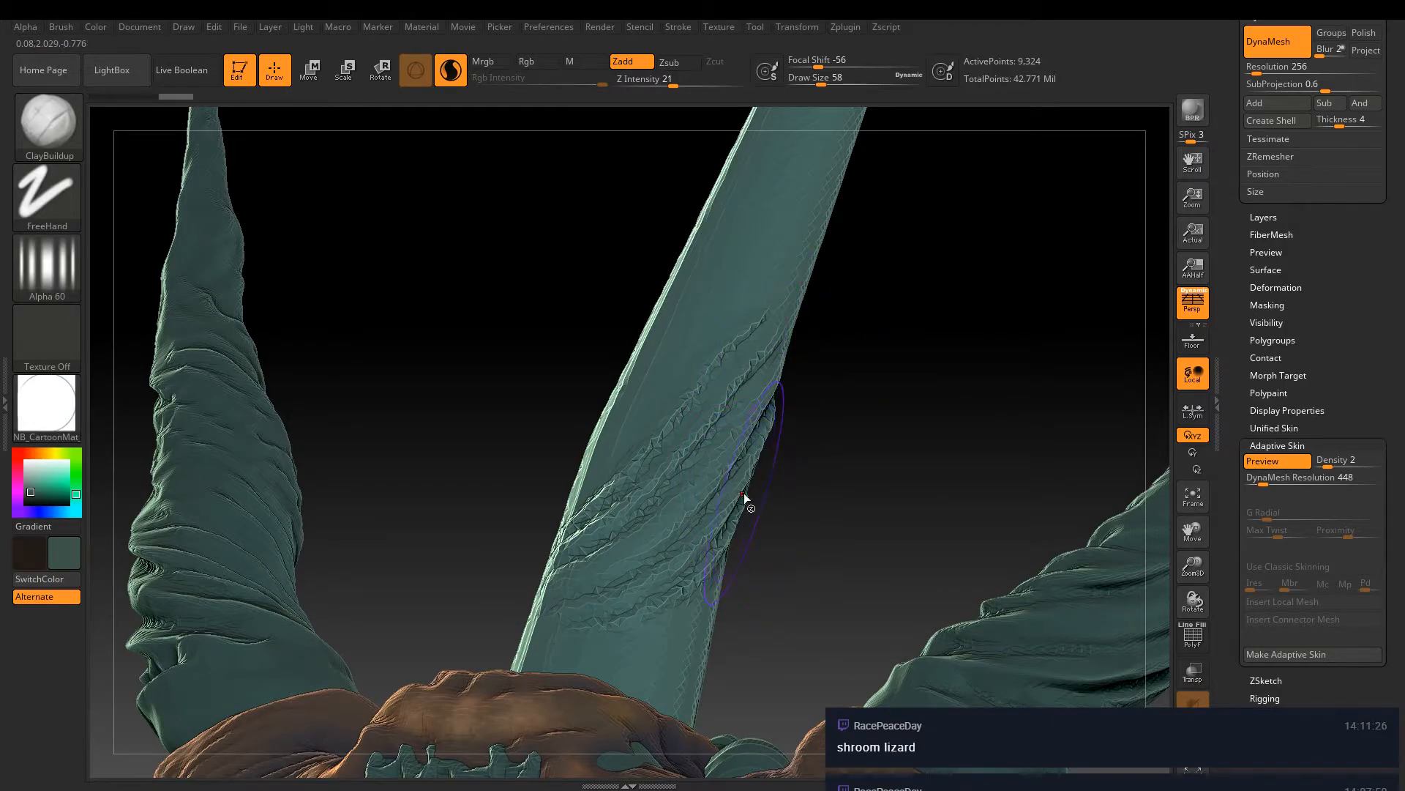
mouse_move(743, 494)
right_mouse_down()
mouse_move(765, 518)
mouse_move(607, 396)
right_mouse_up()
key("ctrl+z")
key("ctrl+z")
key("ctrl+z")
key("ctrl+z")
Examine the creature's back, waist, whole body and head to compare the middle horn with the surrounding forms
mouse_move(778, 474)
right_mouse_down()
mouse_move(800, 420)
mouse_move(774, 518)
right_mouse_up()
mouse_move(776, 637)
right_mouse_down()
mouse_move(772, 582)
mouse_move(557, 780)
mouse_move(778, 456)
mouse_move(675, 481)
mouse_move(690, 524)
mouse_move(622, 505)
mouse_move(813, 505)
mouse_move(560, 436)
mouse_move(689, 411)
mouse_move(444, 388)
mouse_move(757, 508)
right_mouse_up()
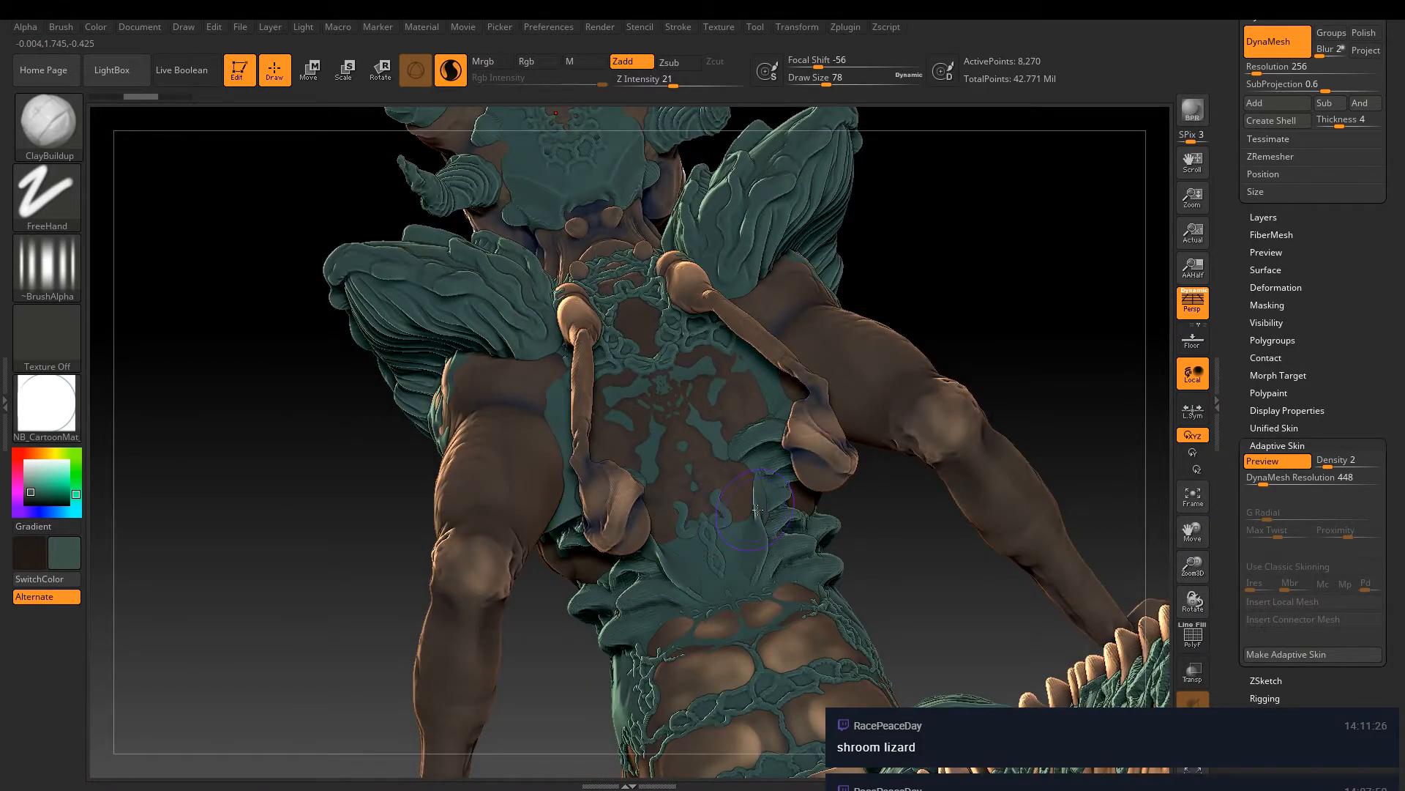
right_click_drag(758, 509, 723, 427, "ctrl")
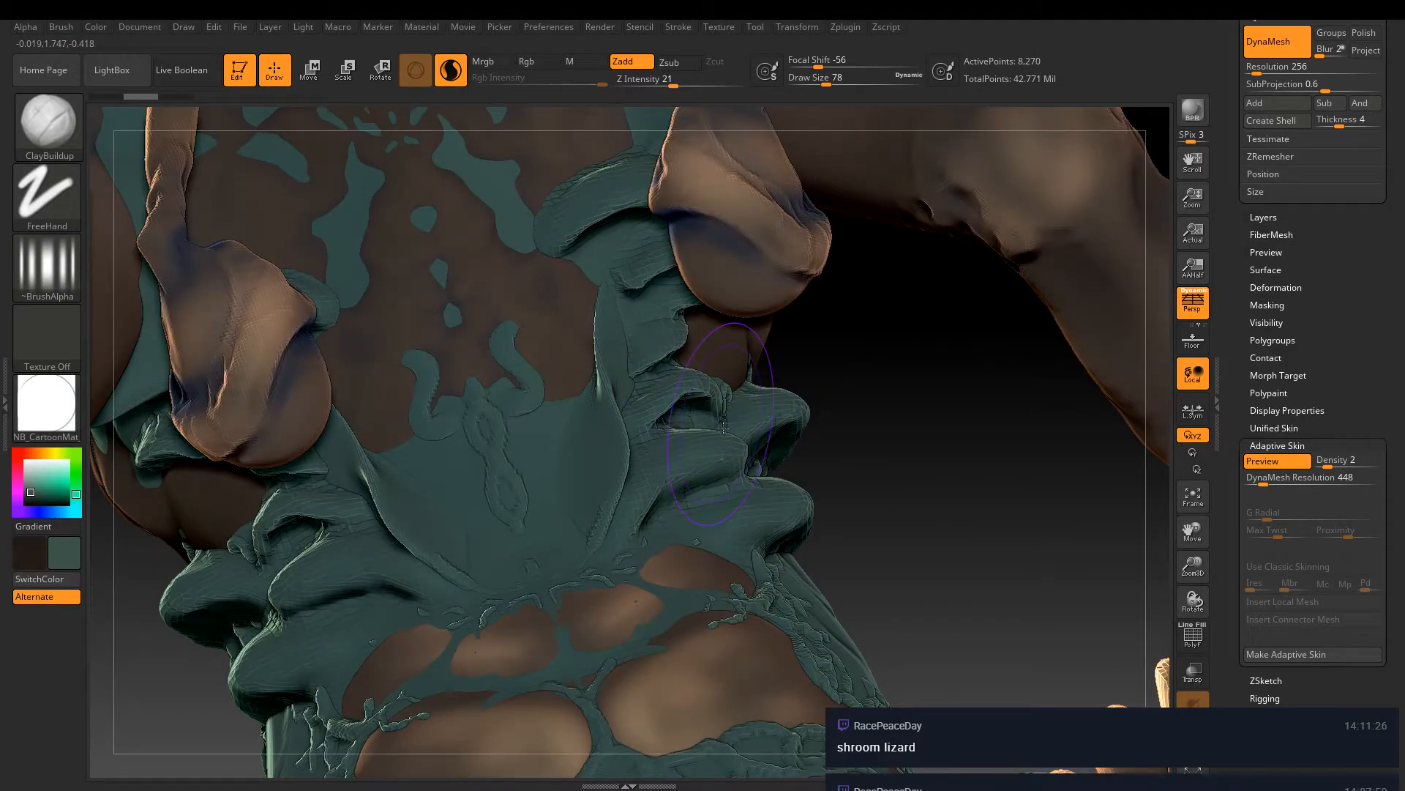
right_click_drag(724, 427, 884, 468)
mouse_move(884, 469)
right_mouse_down("ctrl")
mouse_move(677, 348)
mouse_move(443, 349)
right_mouse_up("ctrl")
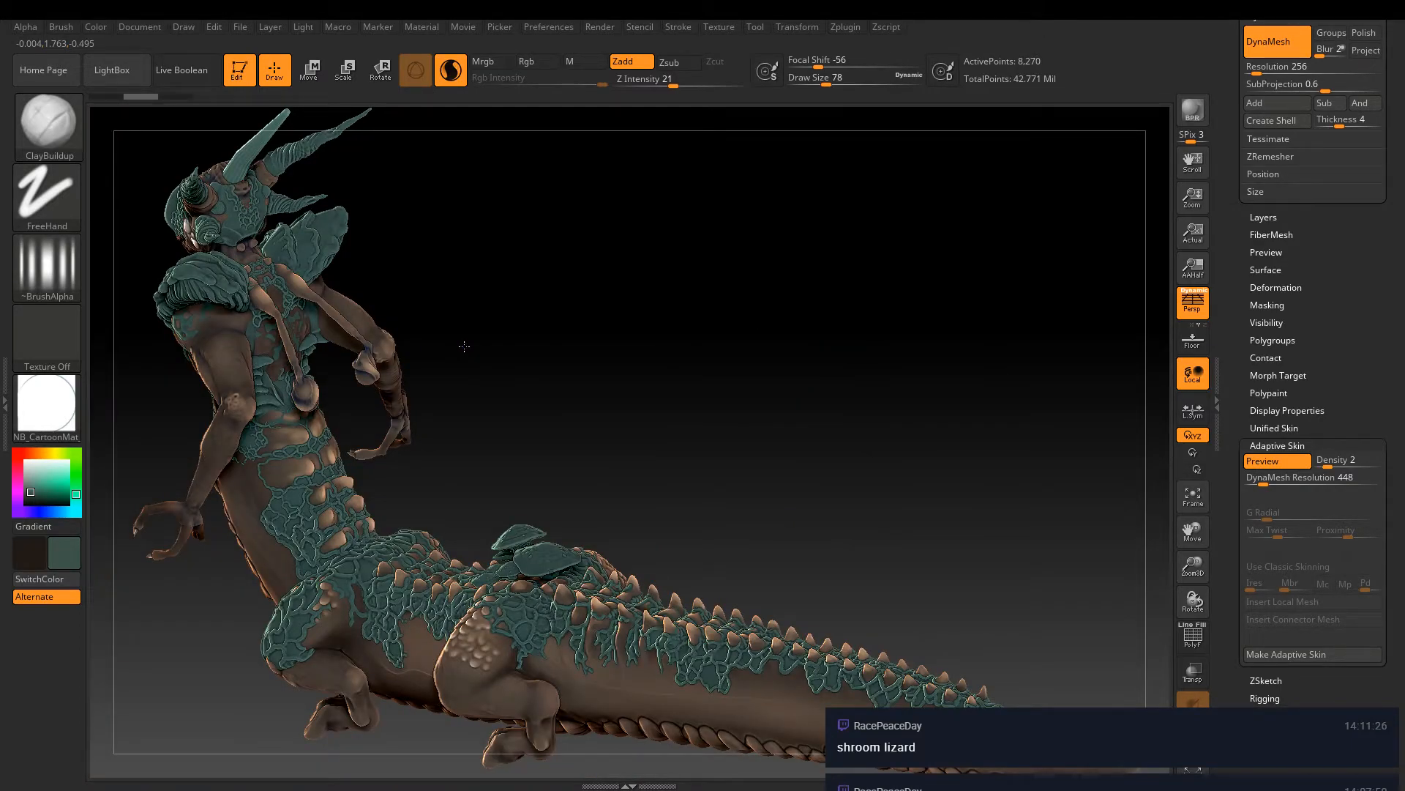
right_click_drag(464, 346, 740, 455)
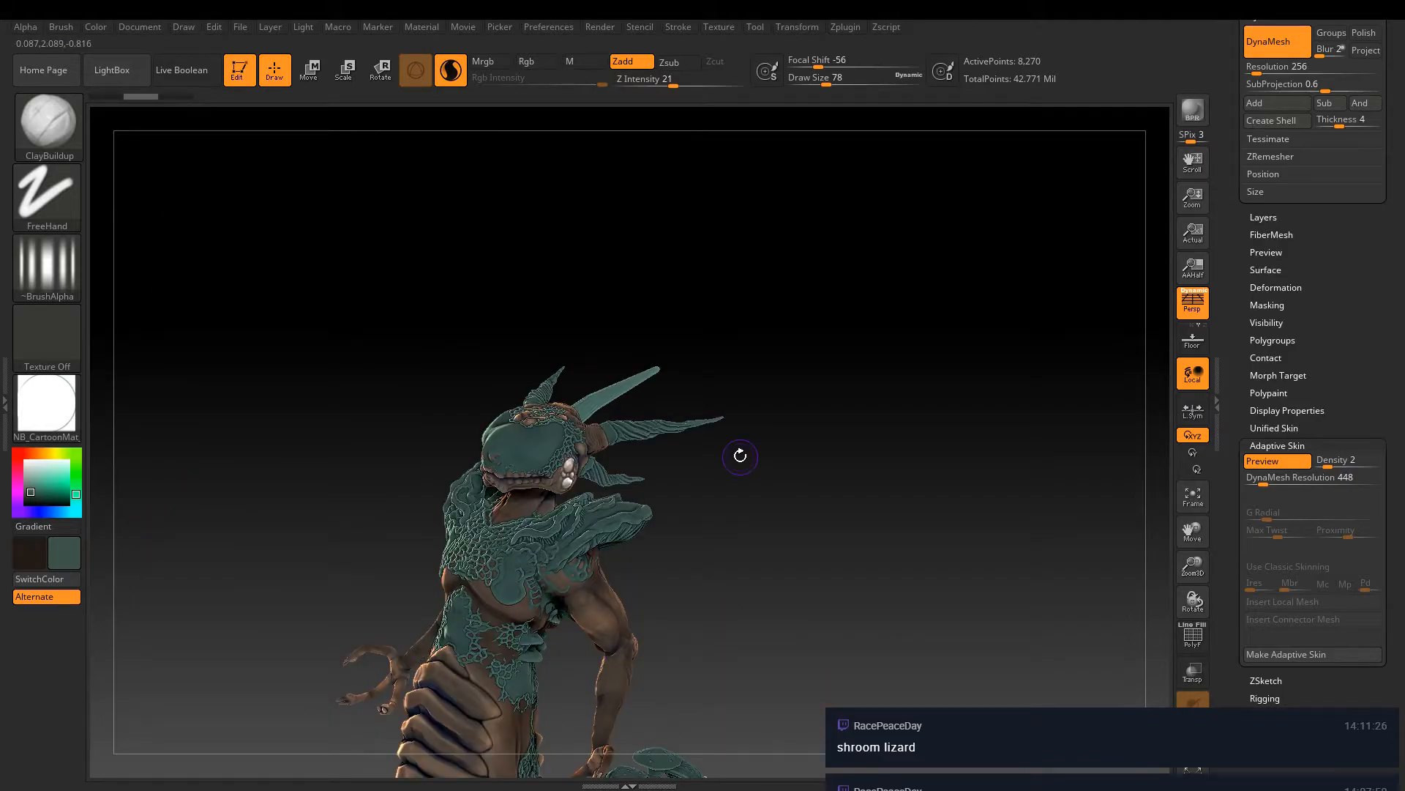
right_click_drag(740, 455, 695, 422)
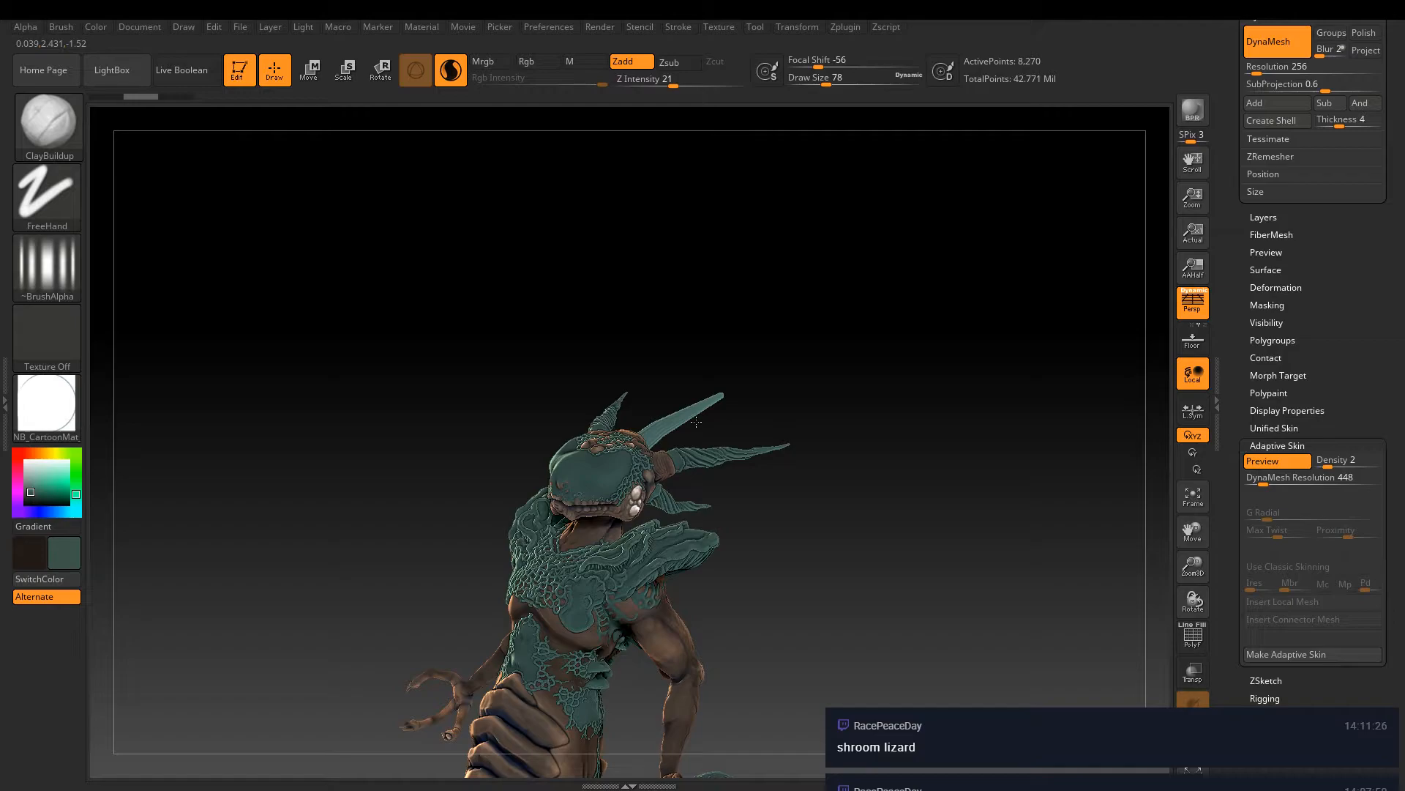
right_click_drag(696, 423, 799, 394, "ctrl")
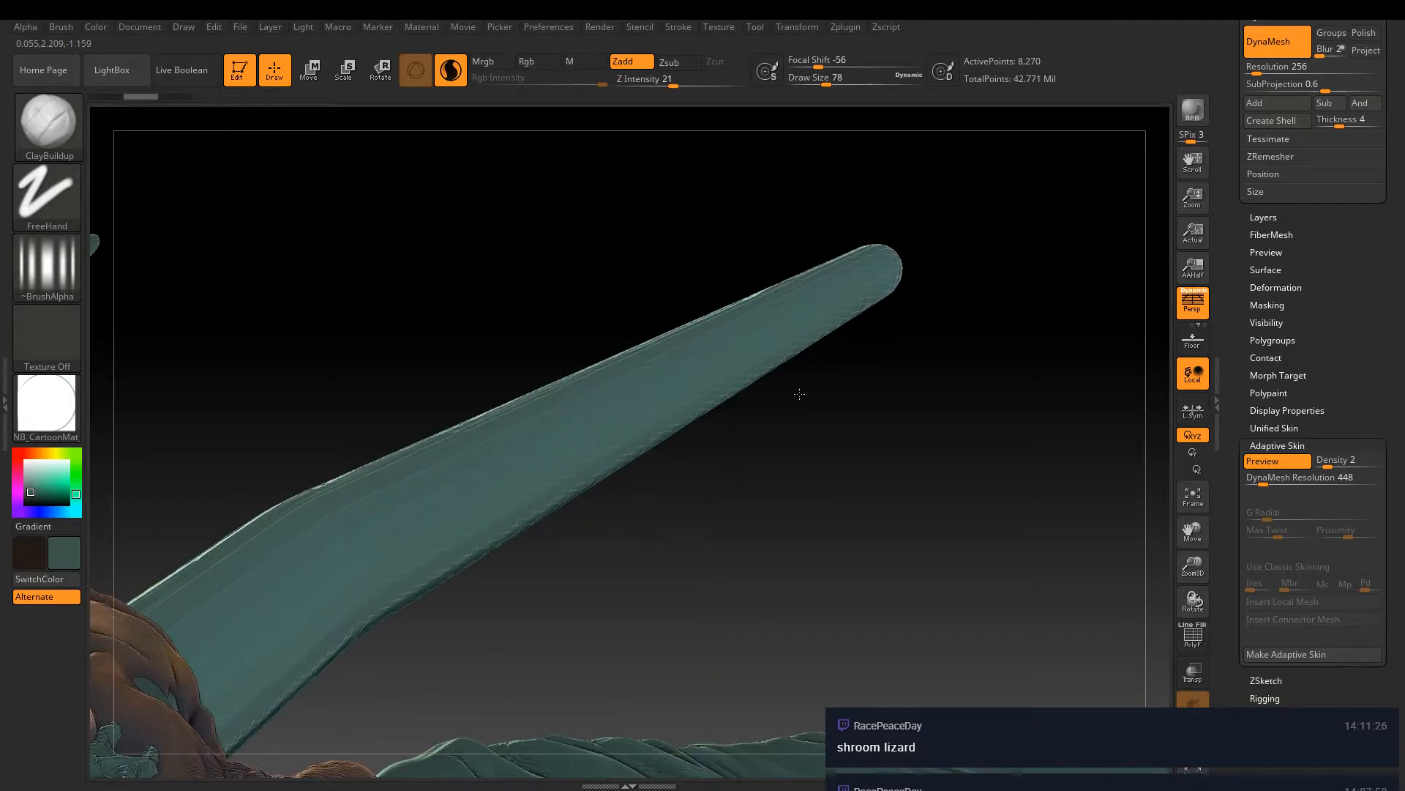
Sculpt raised, twisting folds around the lower part of the middle horn with ClayBuildup
right_click_drag(799, 394, 437, 479)
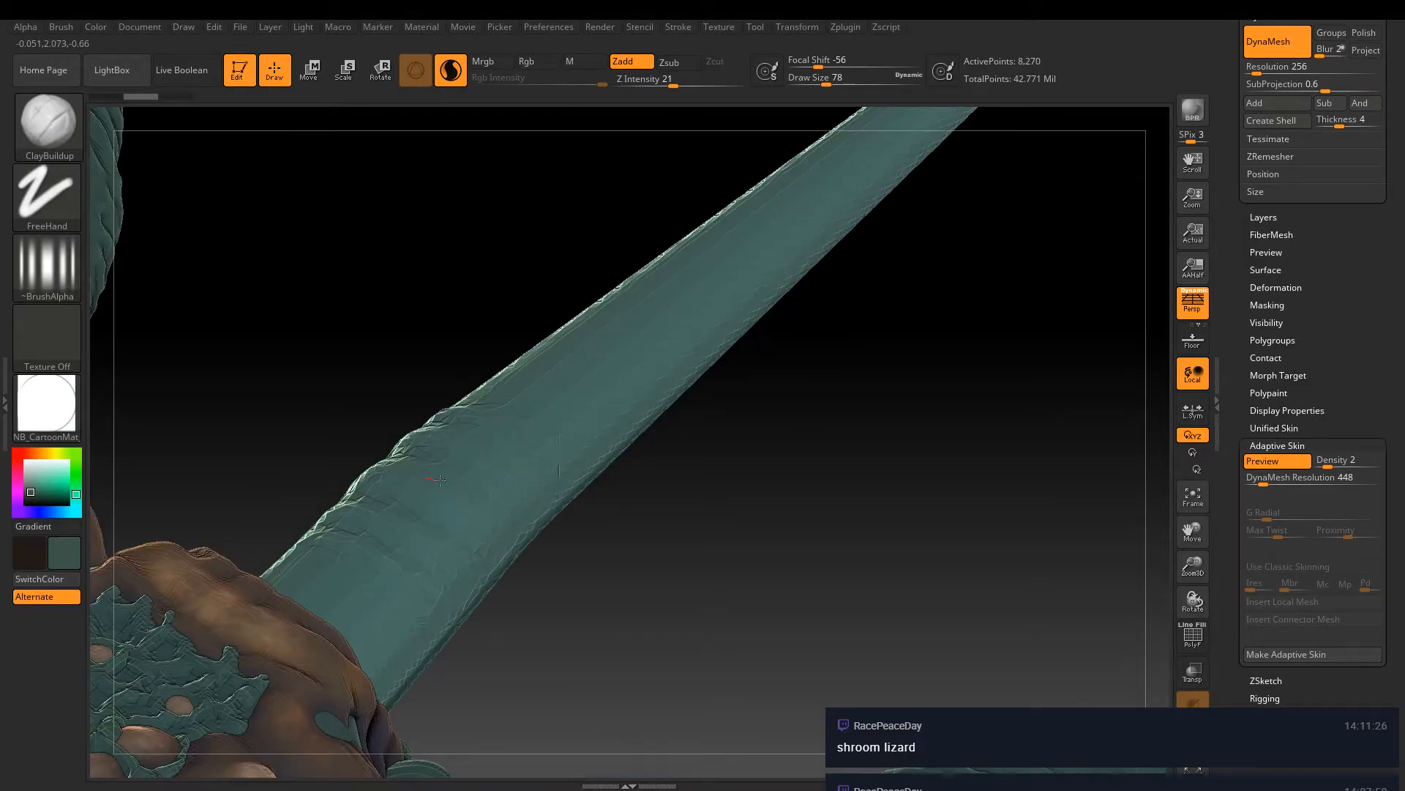
key("ctrl+shift+z")
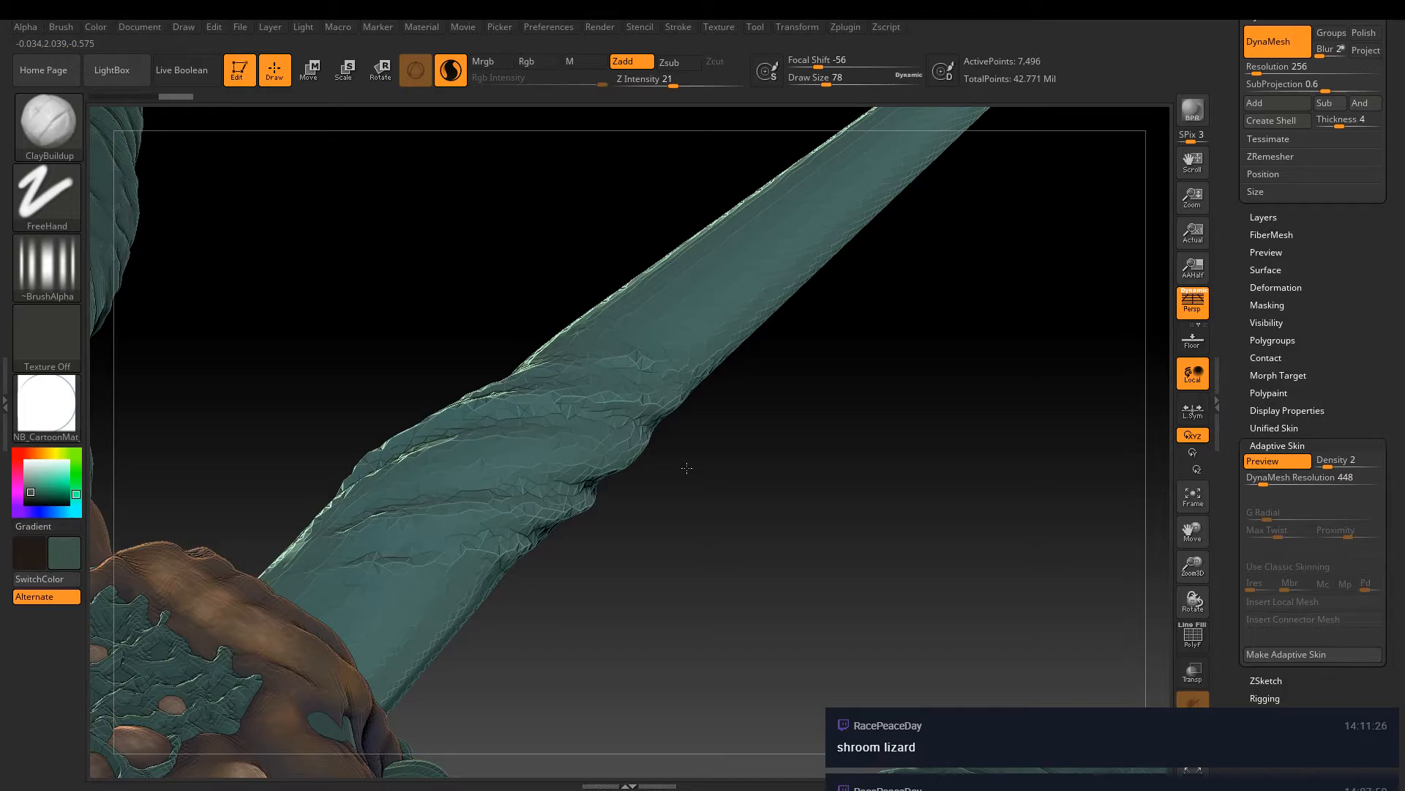
right_click_drag(687, 467, 373, 376)
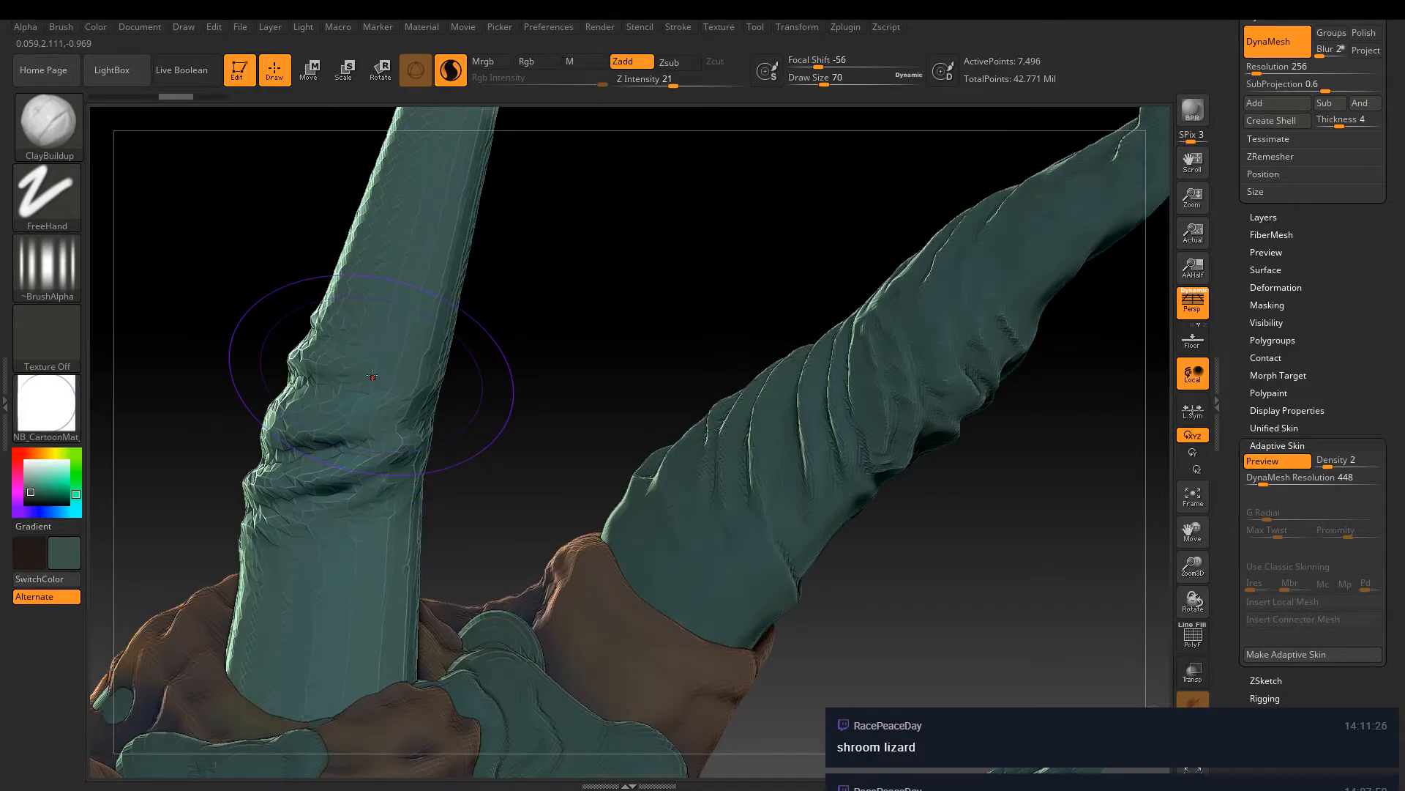
Remesh the middle horn at a DynaMesh resolution of 552 and extend the spiral ridges farther up its length
left_click_drag(1233, 262, 1234, 315)
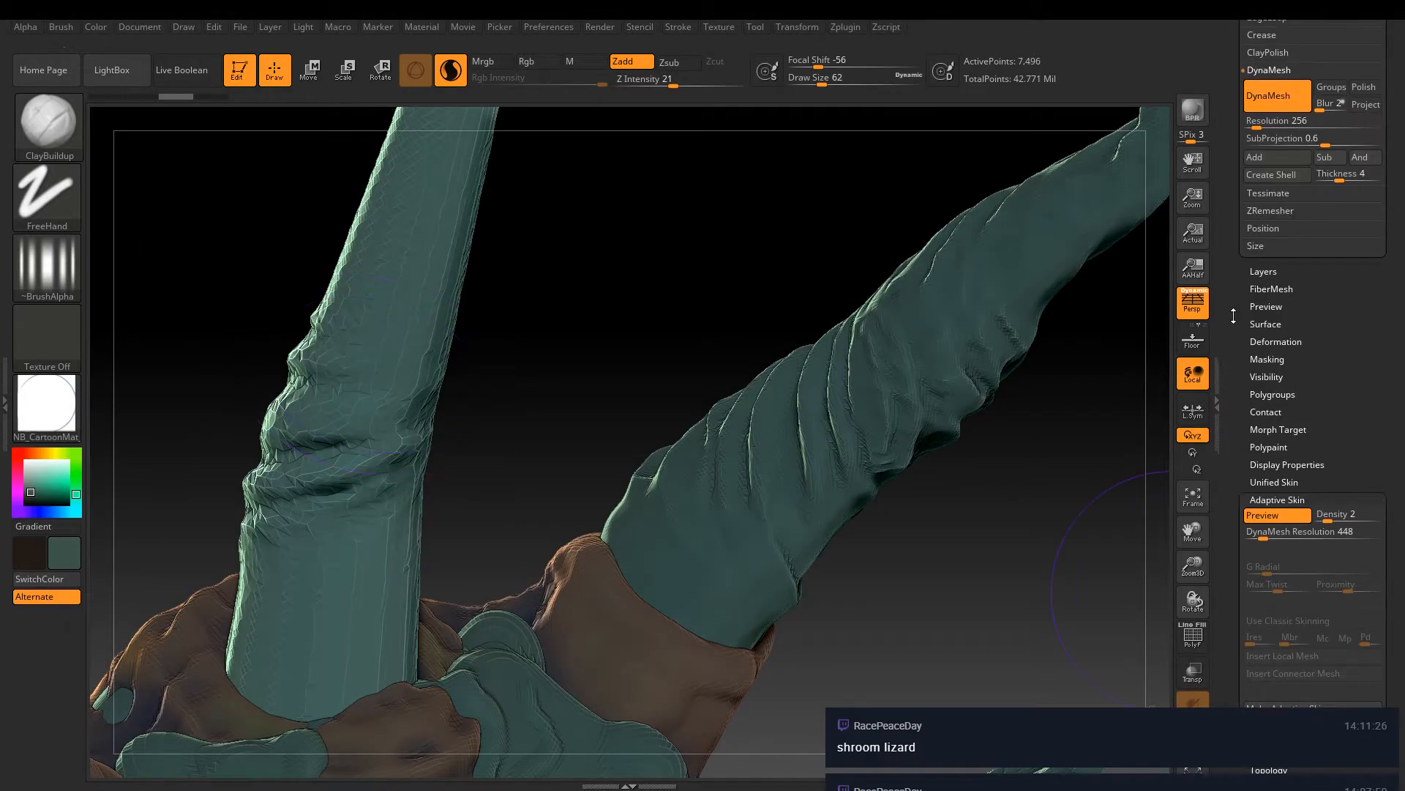
left_click_drag(1257, 120, 1266, 118)
mouse_move(644, 381)
left_mouse_down("ctrl")
mouse_move(604, 398)
mouse_move(682, 484)
mouse_move(797, 418)
mouse_move(730, 423)
left_mouse_up("ctrl")
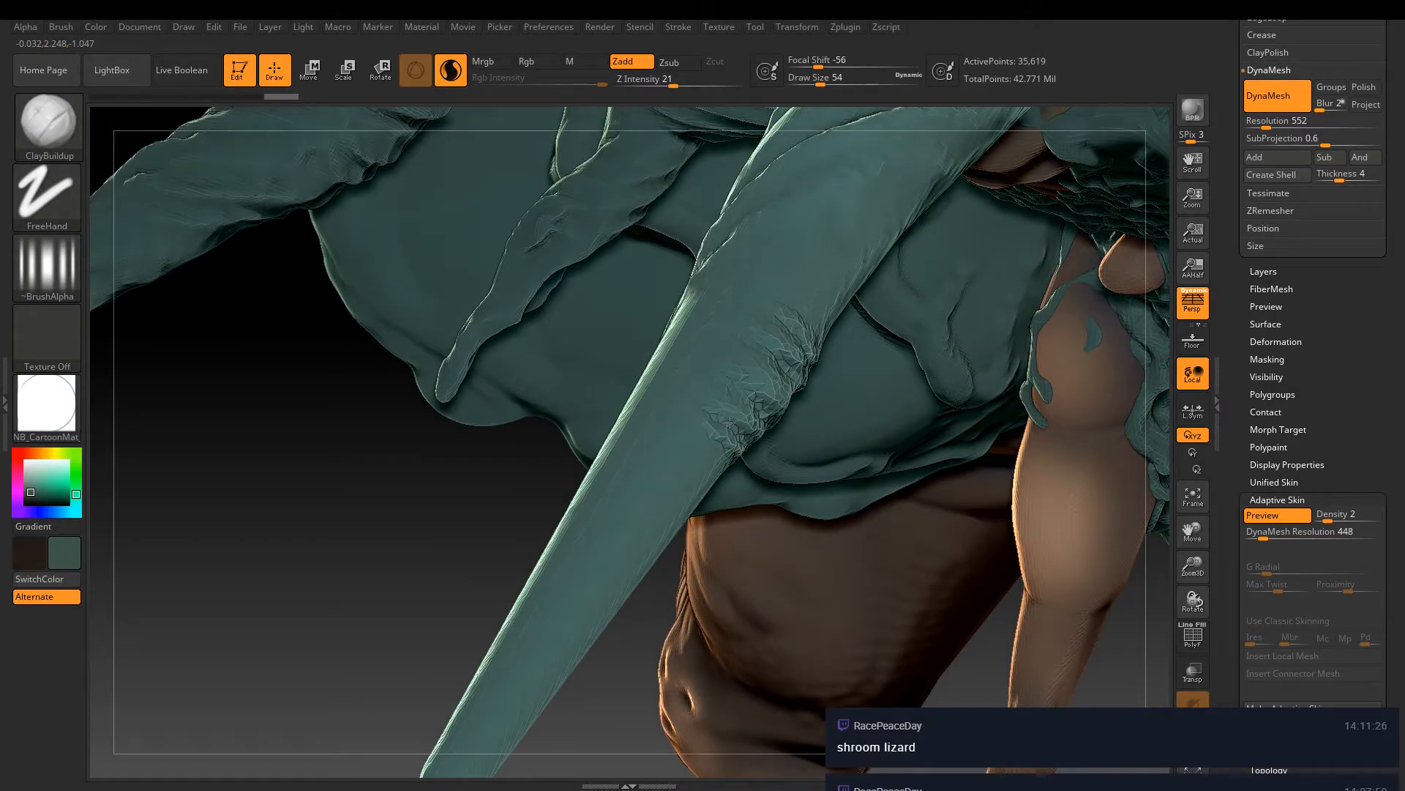
mouse_move(730, 422)
right_mouse_down()
mouse_move(746, 304)
mouse_move(727, 391)
mouse_move(656, 432)
right_mouse_up()
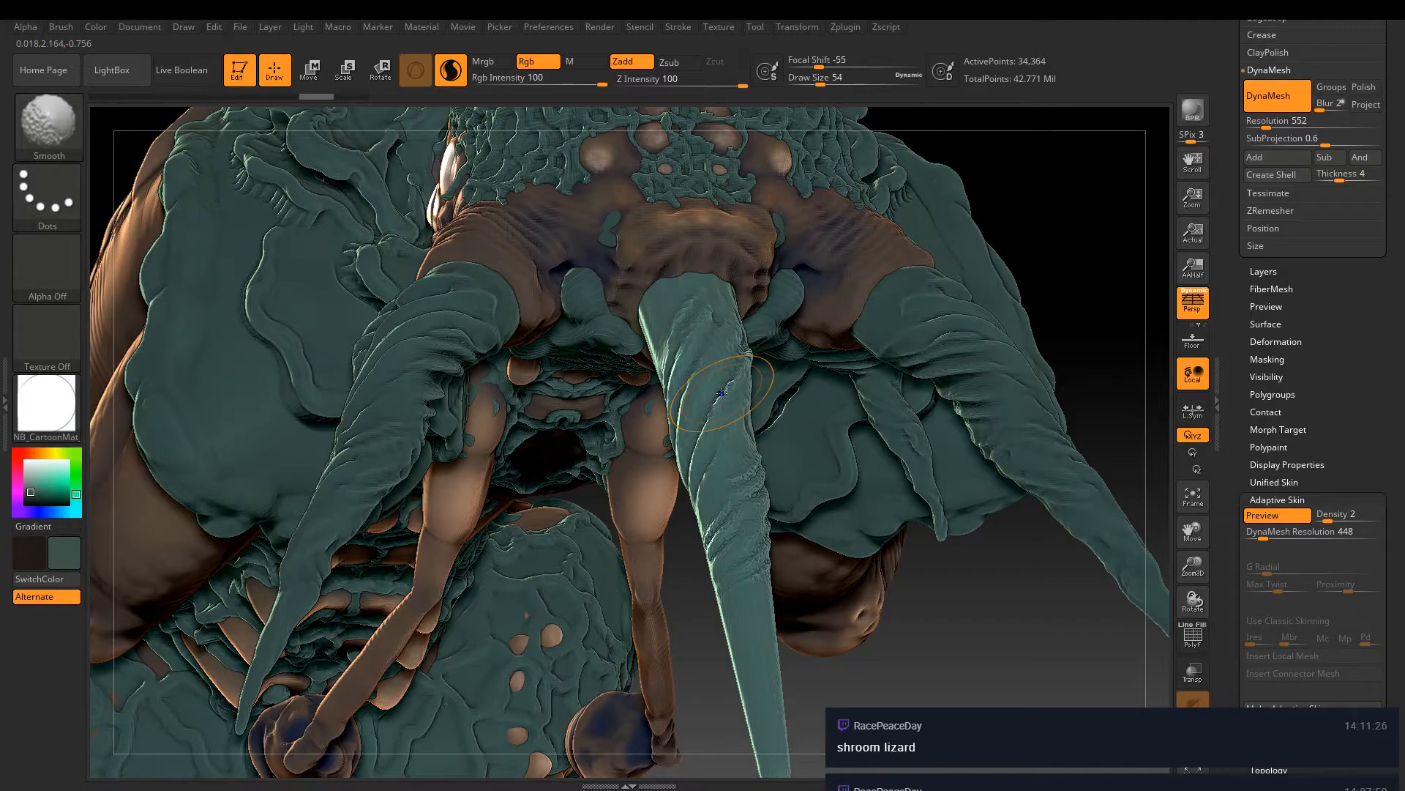
Try isolating part of the middle horn by polygroup, and restore the full horn's visibility
left_click(718, 422, "ctrl+shift")
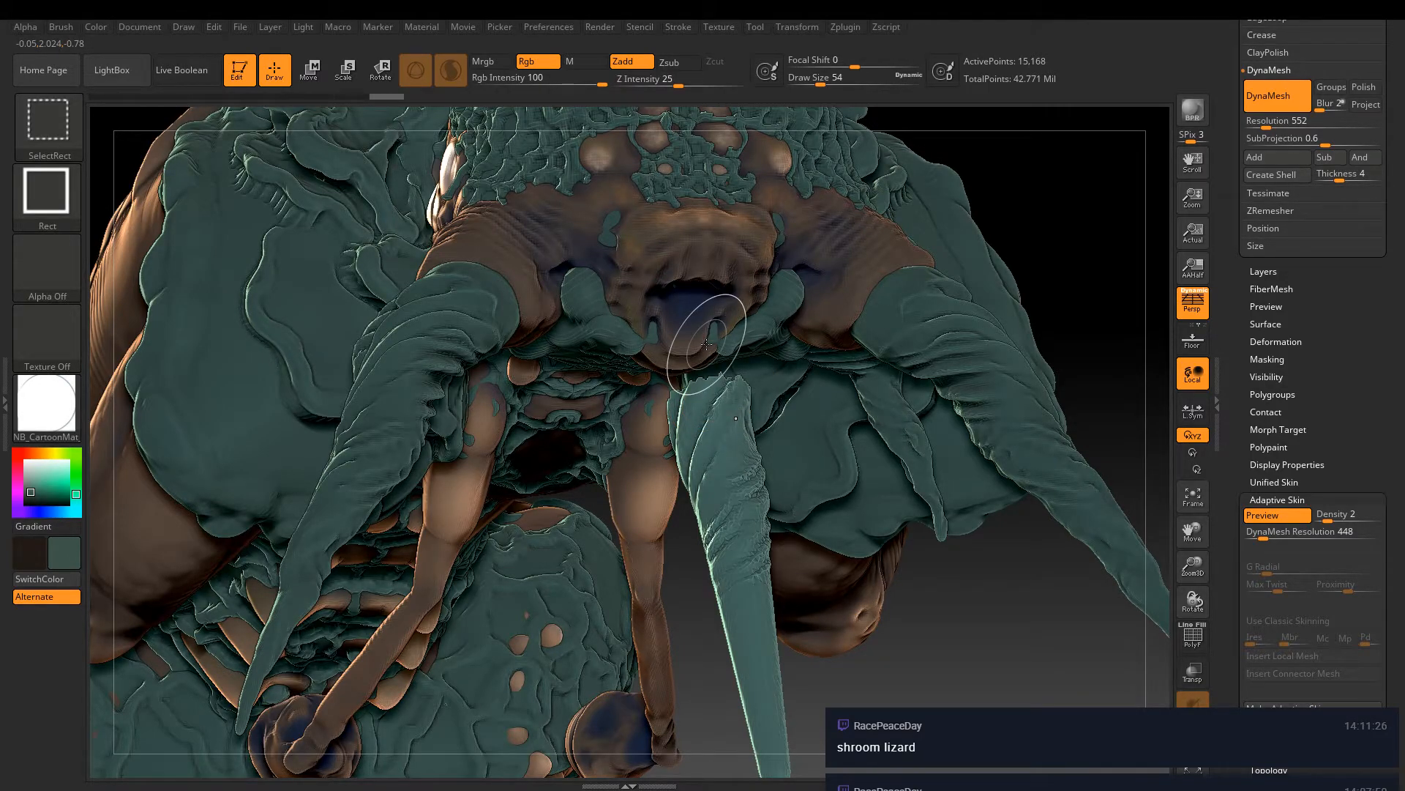
key("ctrl+z")
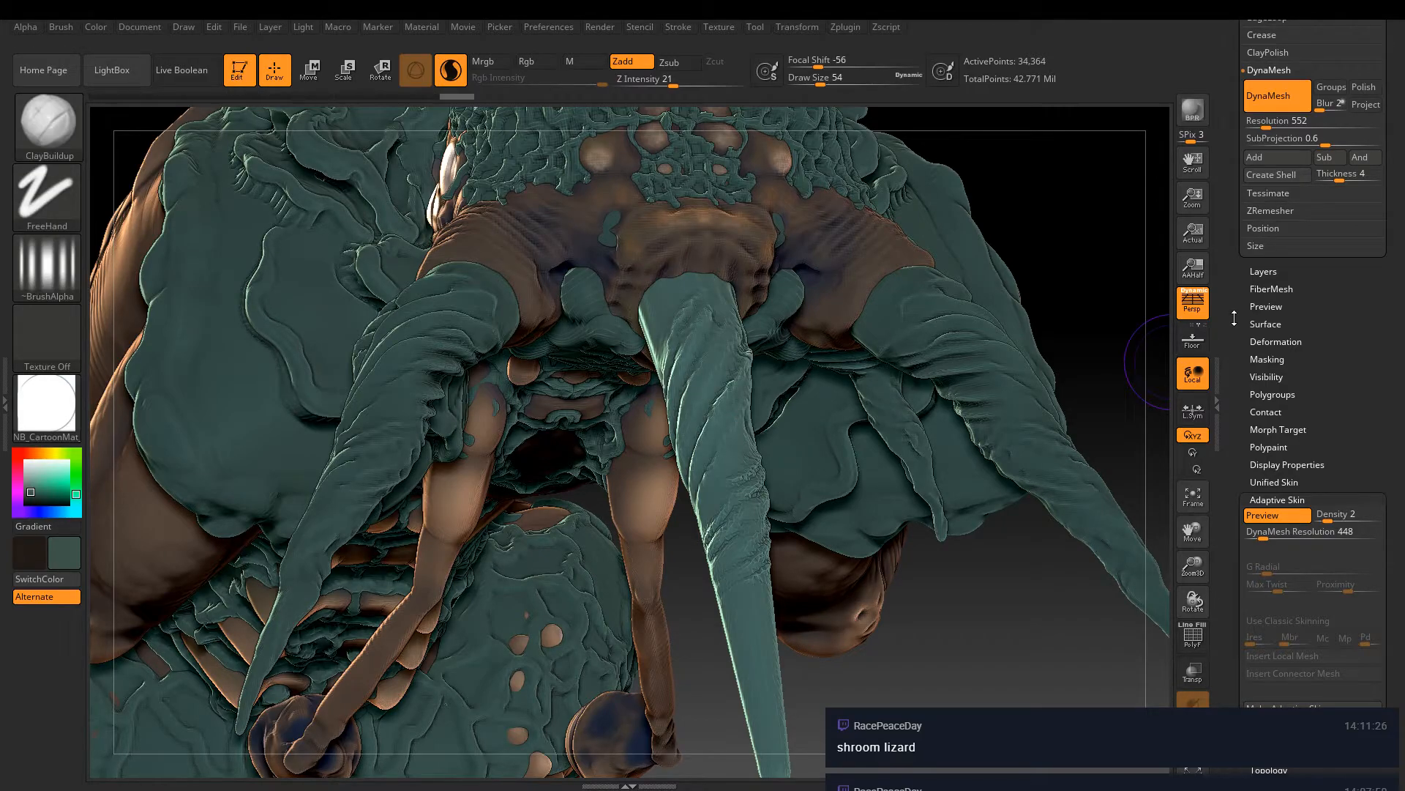
left_click_drag(1234, 317, 1234, 339)
left_click_drag(1098, 352, 842, 439)
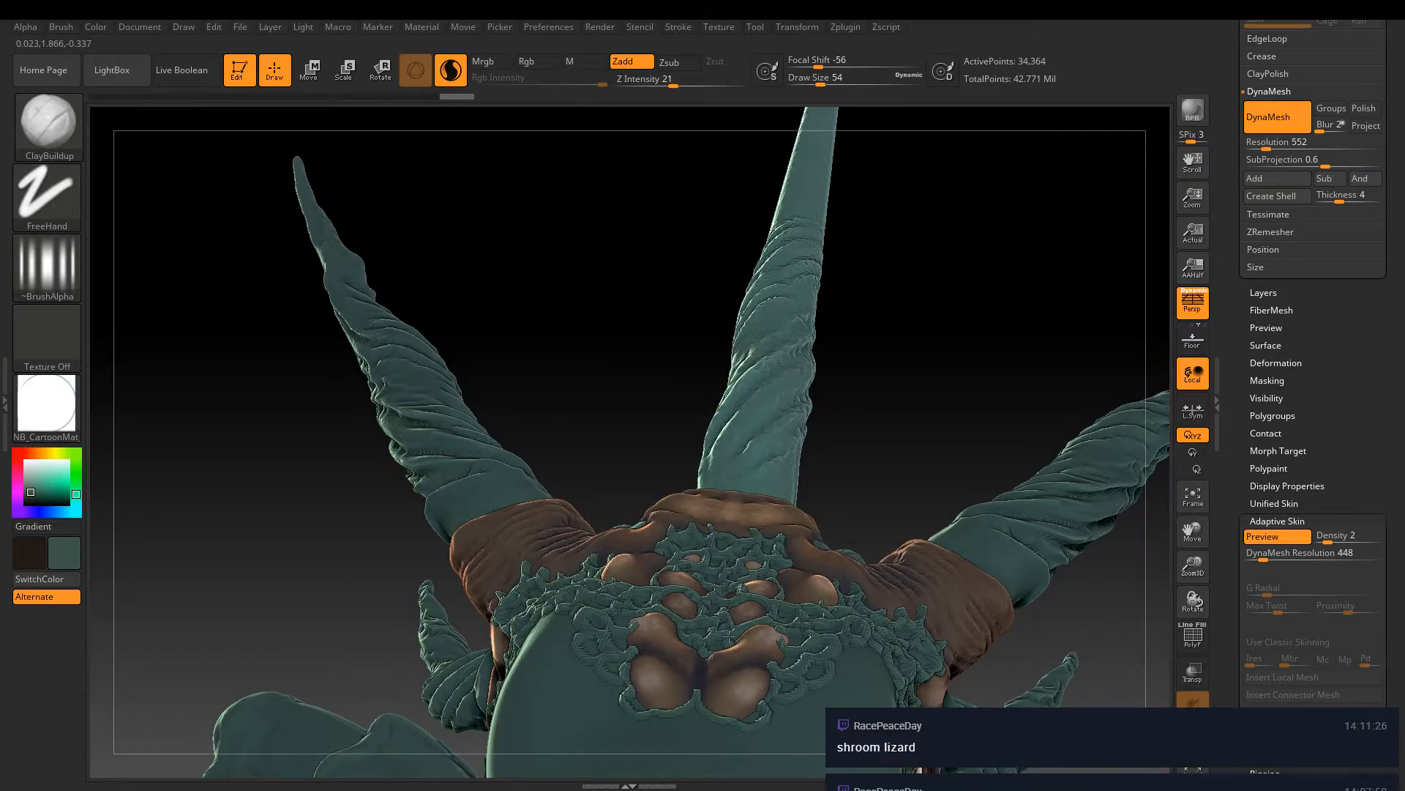
left_click_drag(729, 637, 823, 481)
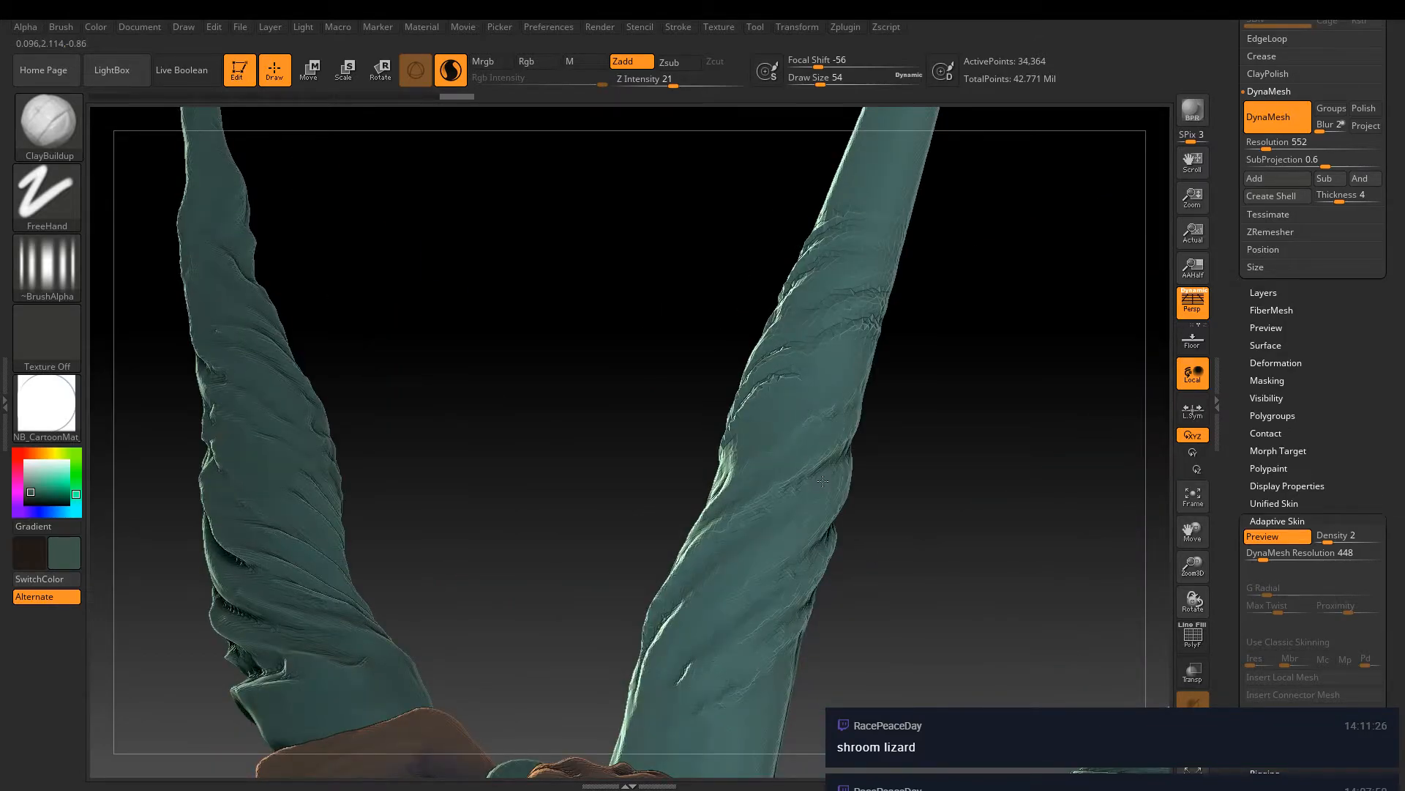
left_click(822, 481, "ctrl+shift")
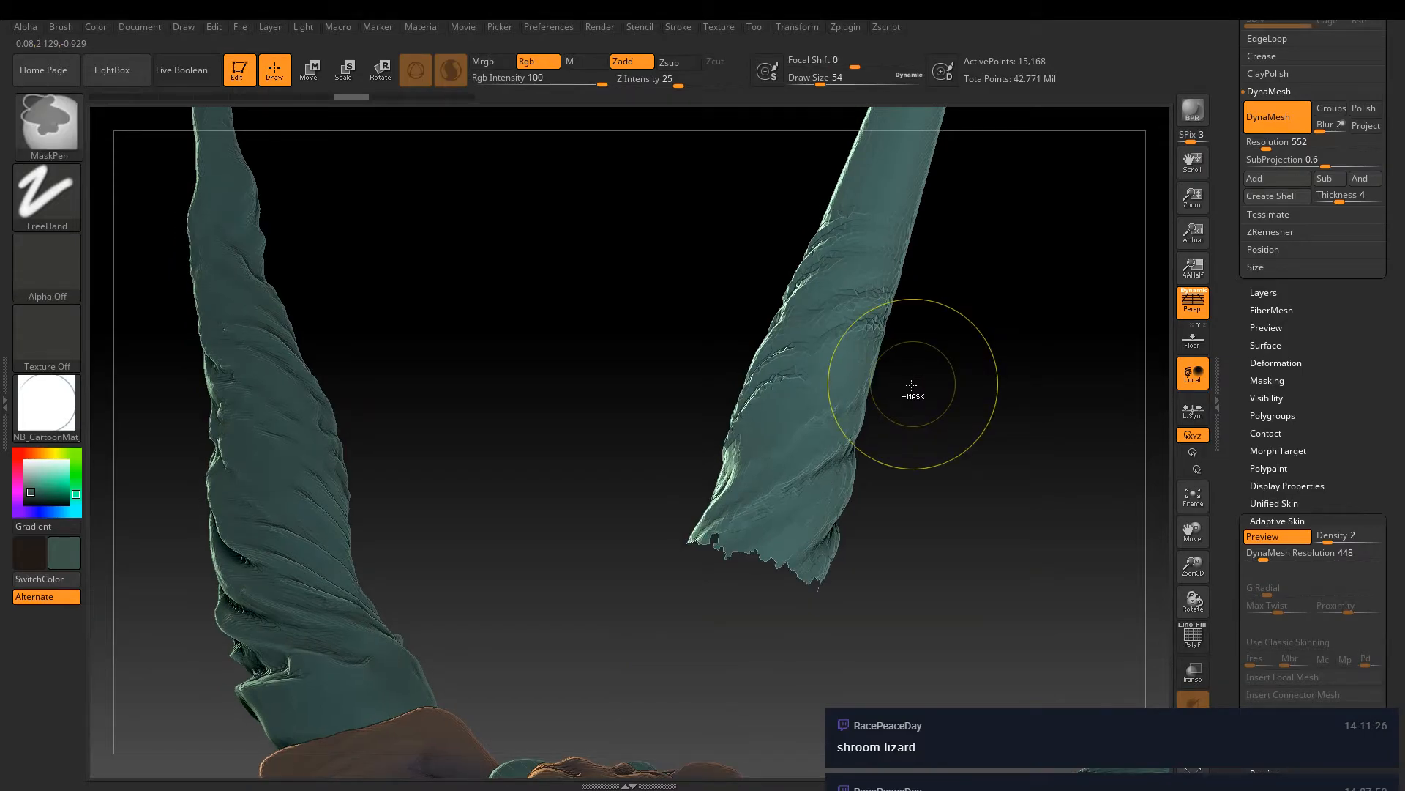
left_click(911, 384, "ctrl+shift")
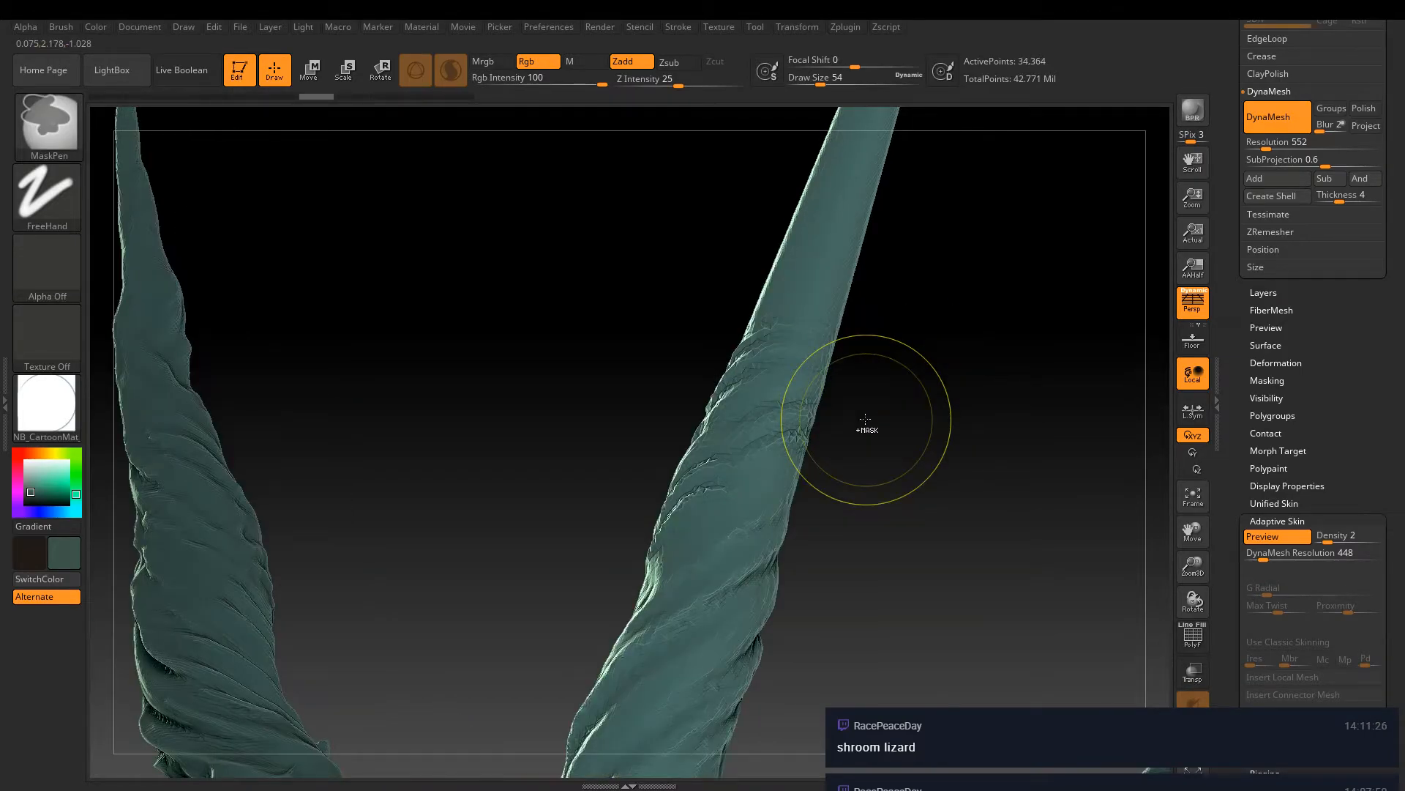
Clear the rough upper ridges and rework the twisting ridge around the middle horn's midsection with ClayBuildup
left_click_drag(866, 418, 860, 425, "ctrl")
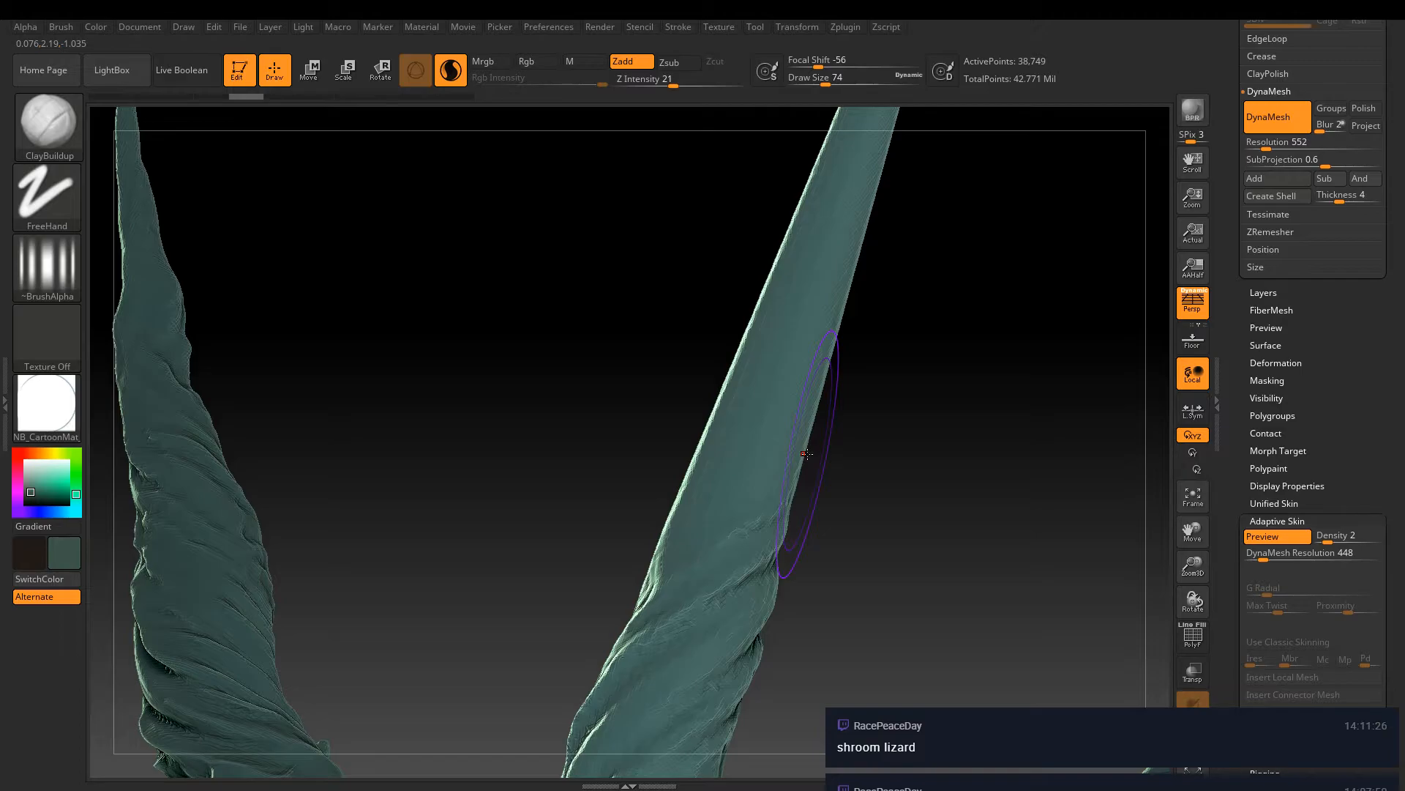
right_click_drag(806, 454, 734, 490)
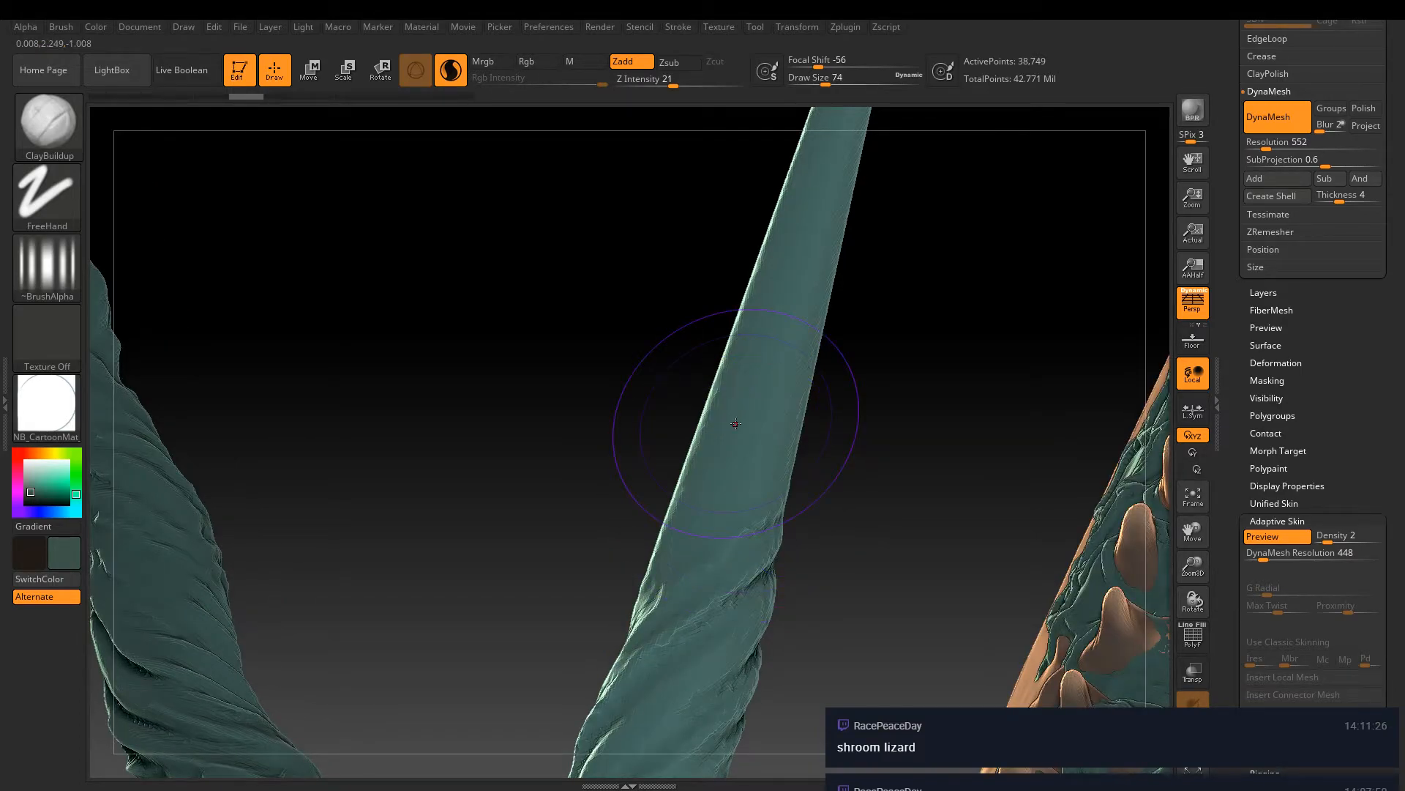
right_click_drag(736, 423, 714, 433)
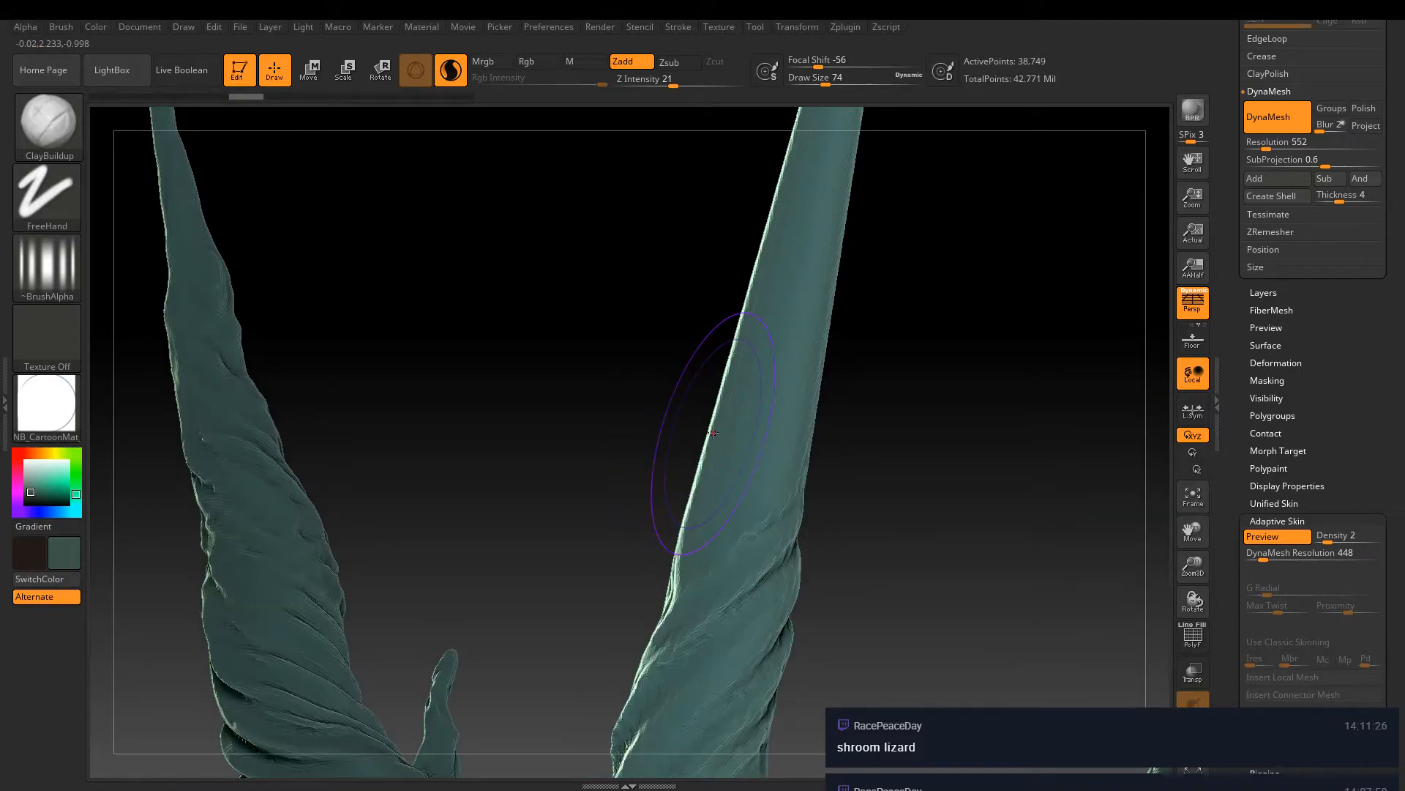
left_click_drag(712, 431, 764, 413)
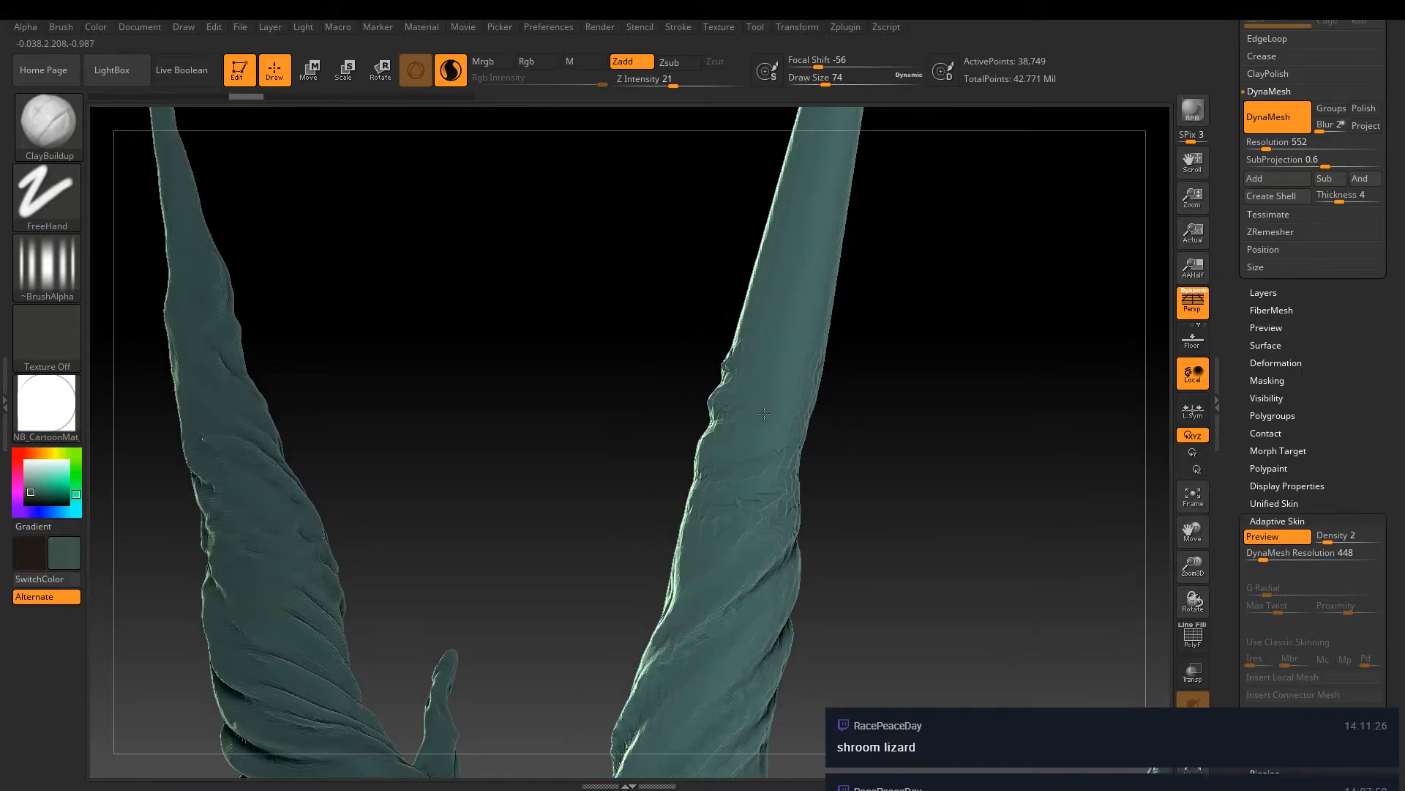
key("ctrl+z")
key("ctrl+z")
key("ctrl+shift+z")
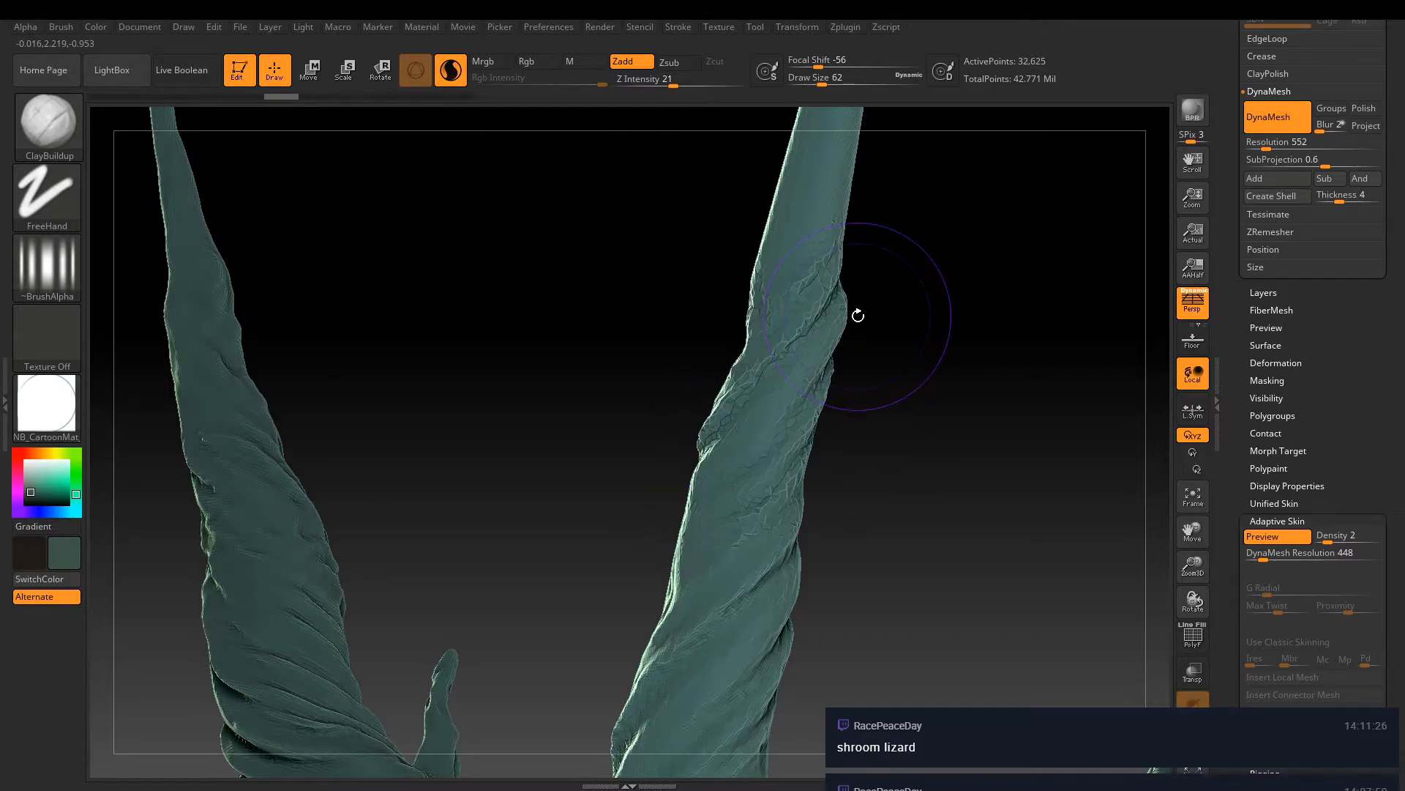
Continue the spiral ridges along the middle horn toward its tip and back down toward its base
mouse_move(858, 315)
left_mouse_down()
mouse_move(896, 382)
mouse_move(885, 498)
mouse_move(858, 516)
left_mouse_up()
left_click_drag(663, 618, 607, 498)
mouse_move(693, 505)
left_mouse_down()
mouse_move(645, 581)
mouse_move(644, 527)
mouse_move(432, 376)
mouse_move(698, 481)
mouse_move(696, 464)
left_mouse_up()
left_click_drag(556, 556, 700, 537)
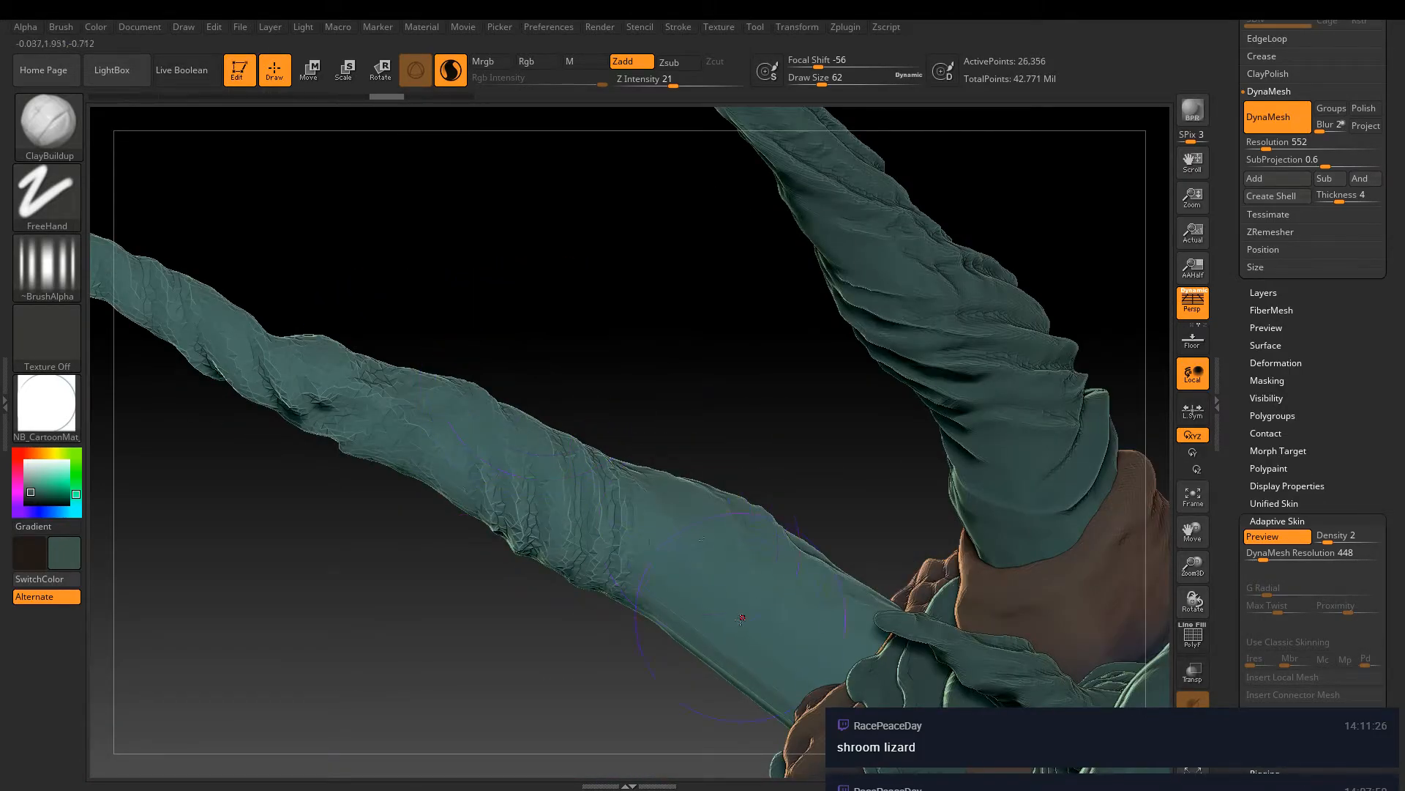
mouse_move(739, 681)
left_mouse_down()
mouse_move(805, 563)
mouse_move(790, 527)
mouse_move(873, 561)
mouse_move(997, 464)
mouse_move(926, 353)
left_mouse_up()
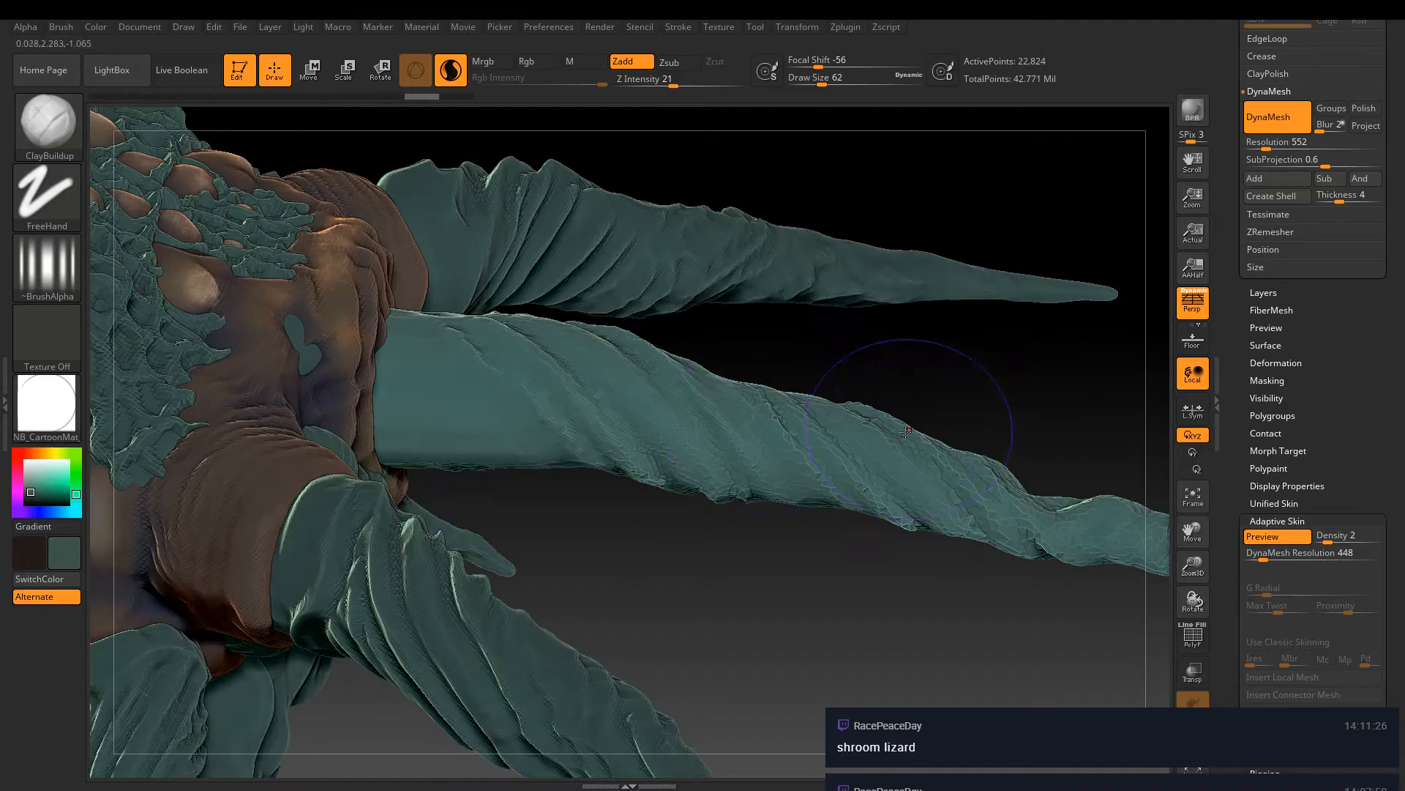
Switch ClayBuildup to Alpha 01 and sculpt softer twisting folds at the base of the middle horn
left_click_drag(740, 425, 688, 453)
left_click(47, 267)
left_click(205, 278)
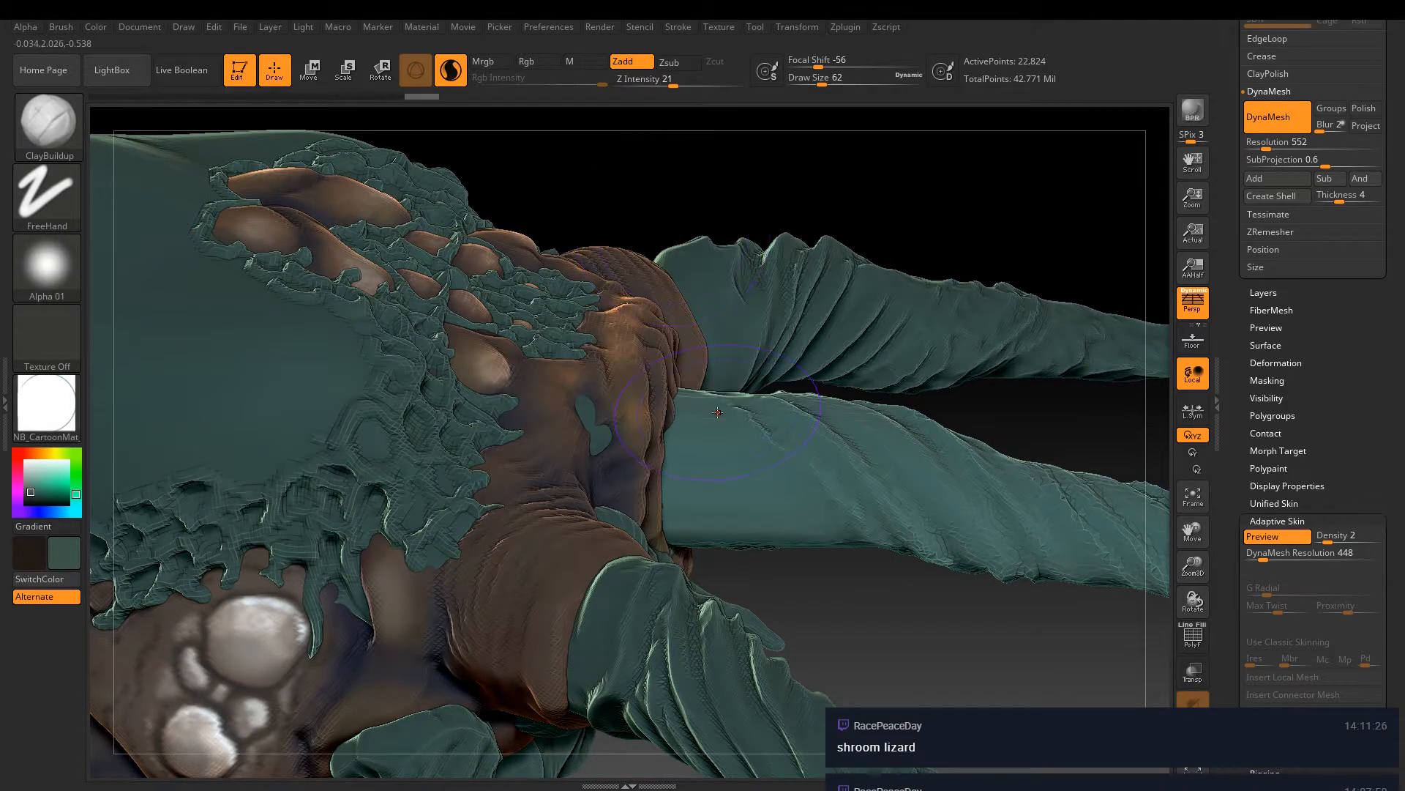
mouse_move(743, 397)
left_mouse_down()
mouse_move(701, 393)
mouse_move(750, 413)
left_mouse_up()
mouse_move(786, 480)
left_mouse_down()
mouse_move(789, 525)
mouse_move(737, 521)
mouse_move(707, 495)
left_mouse_up()
right_click_drag(849, 460, 826, 429)
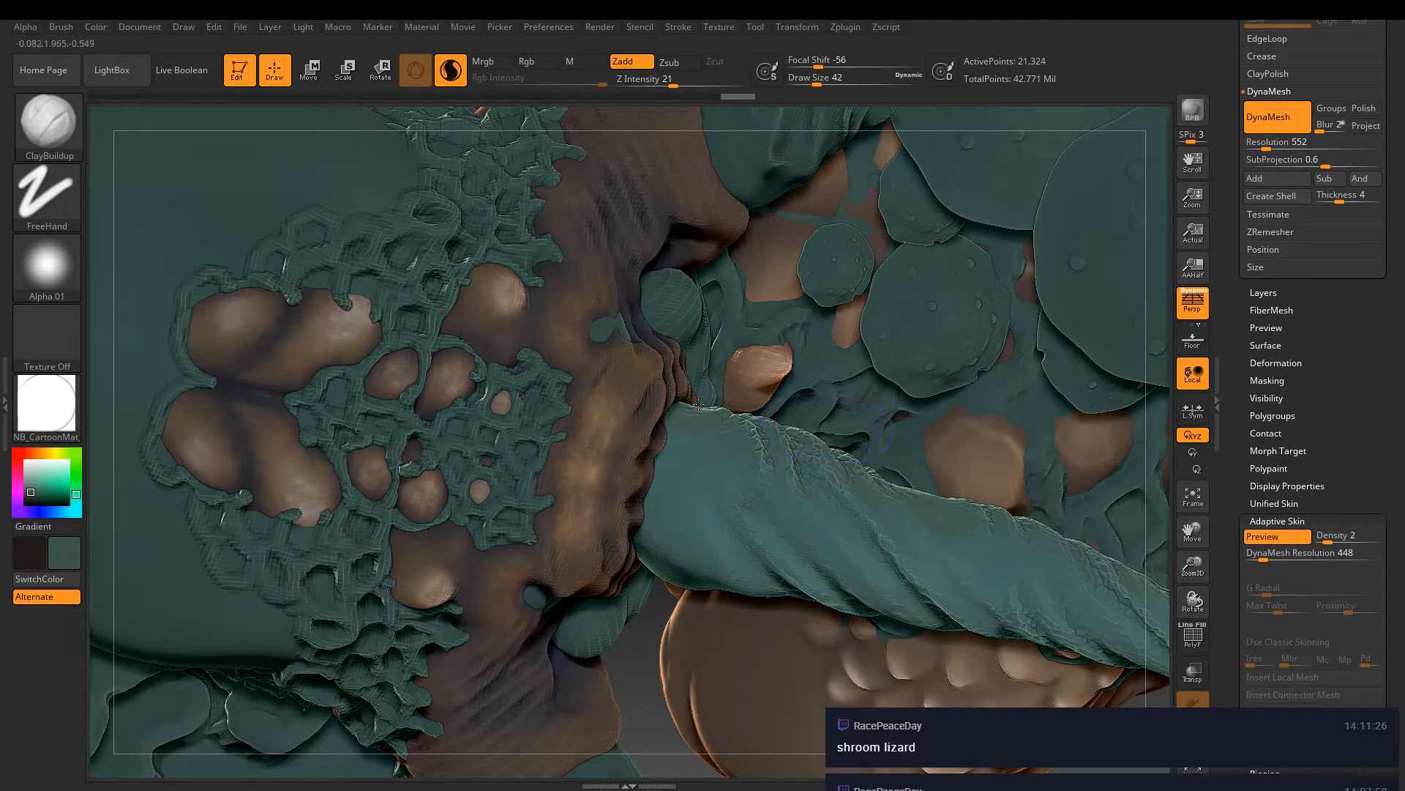
Carve creases between the twisting folds around the middle horn's base with the DamStandard brush
key("b")
key("d")
key("s")
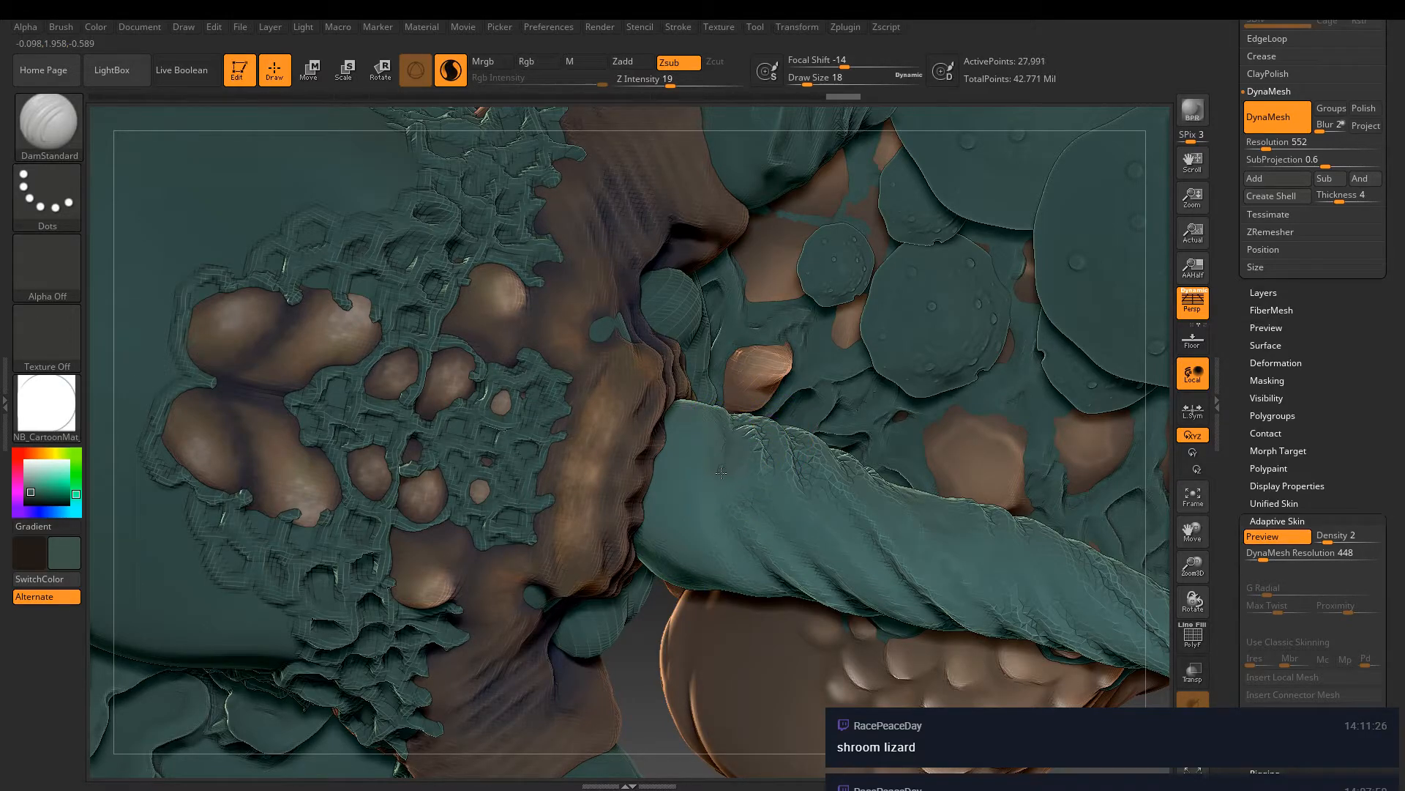
right_click_drag(733, 396, 718, 457)
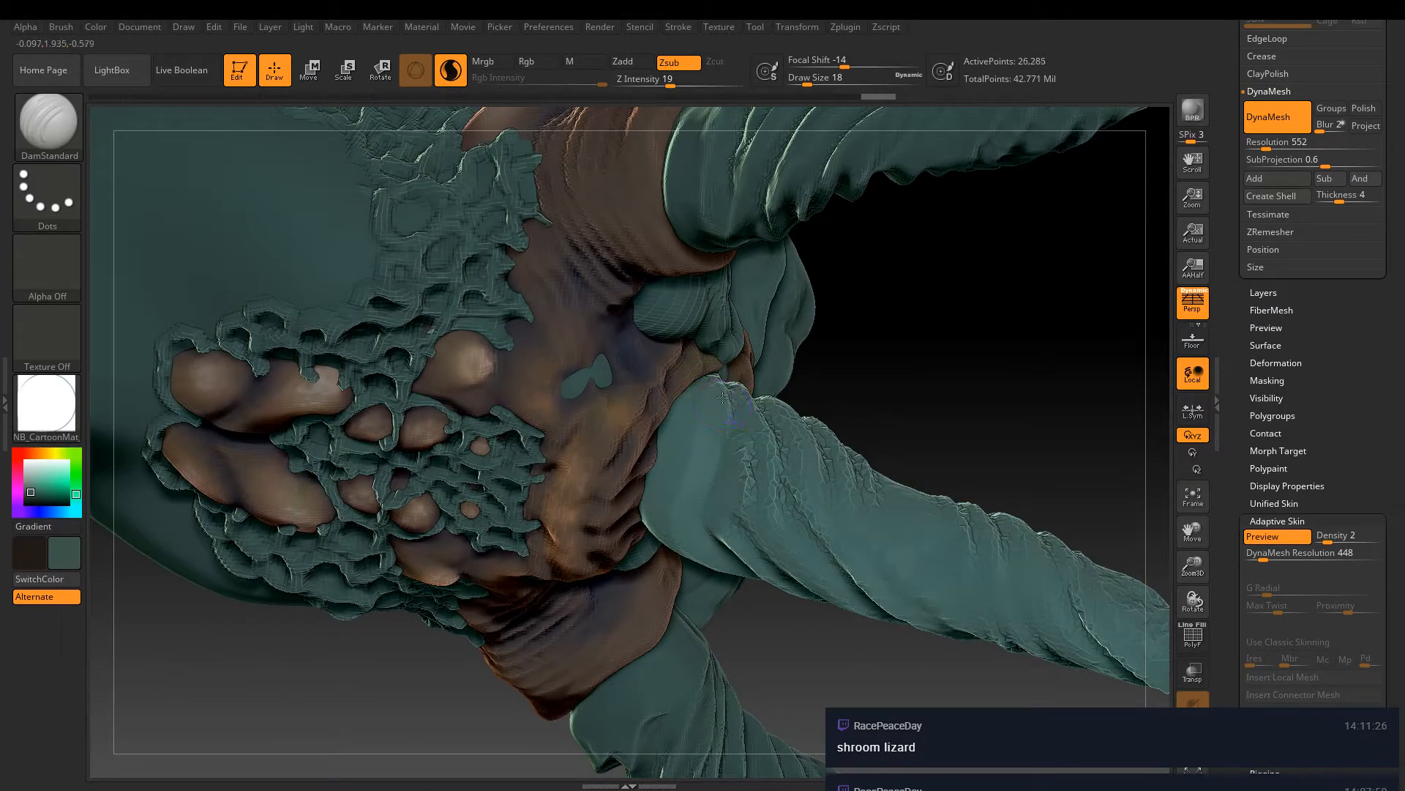
right_click_drag(690, 535, 737, 315)
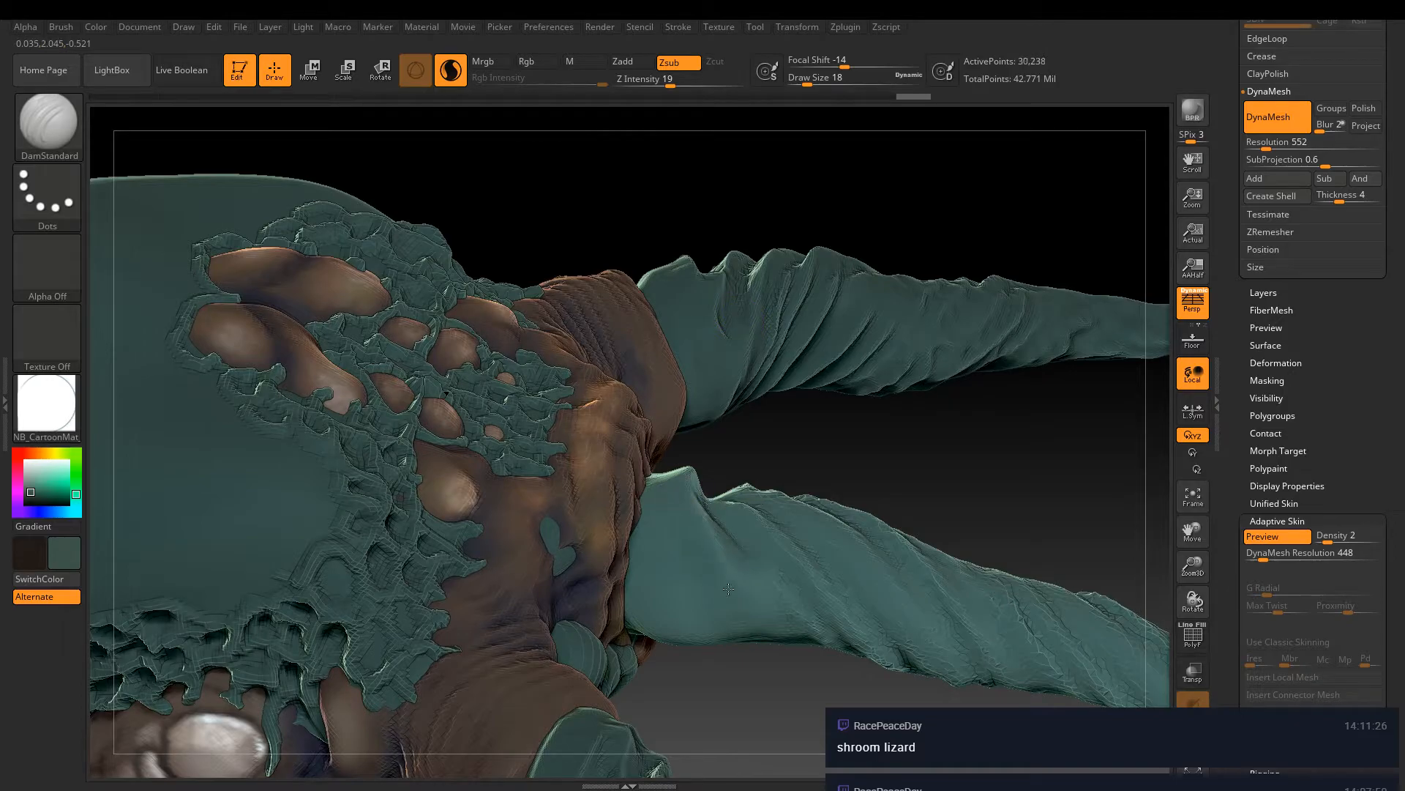
right_click_drag(719, 631, 843, 488)
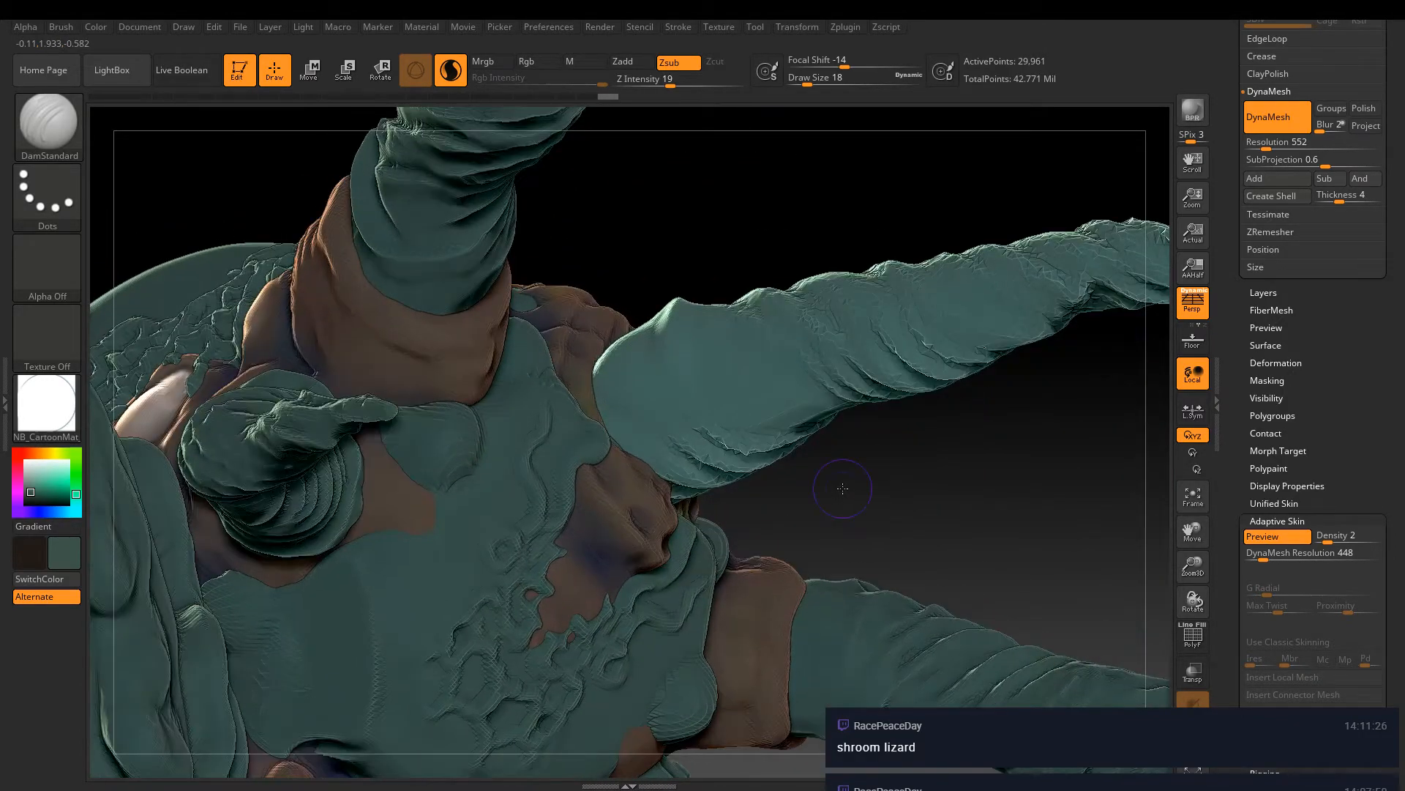
key("ctrl+shift+z")
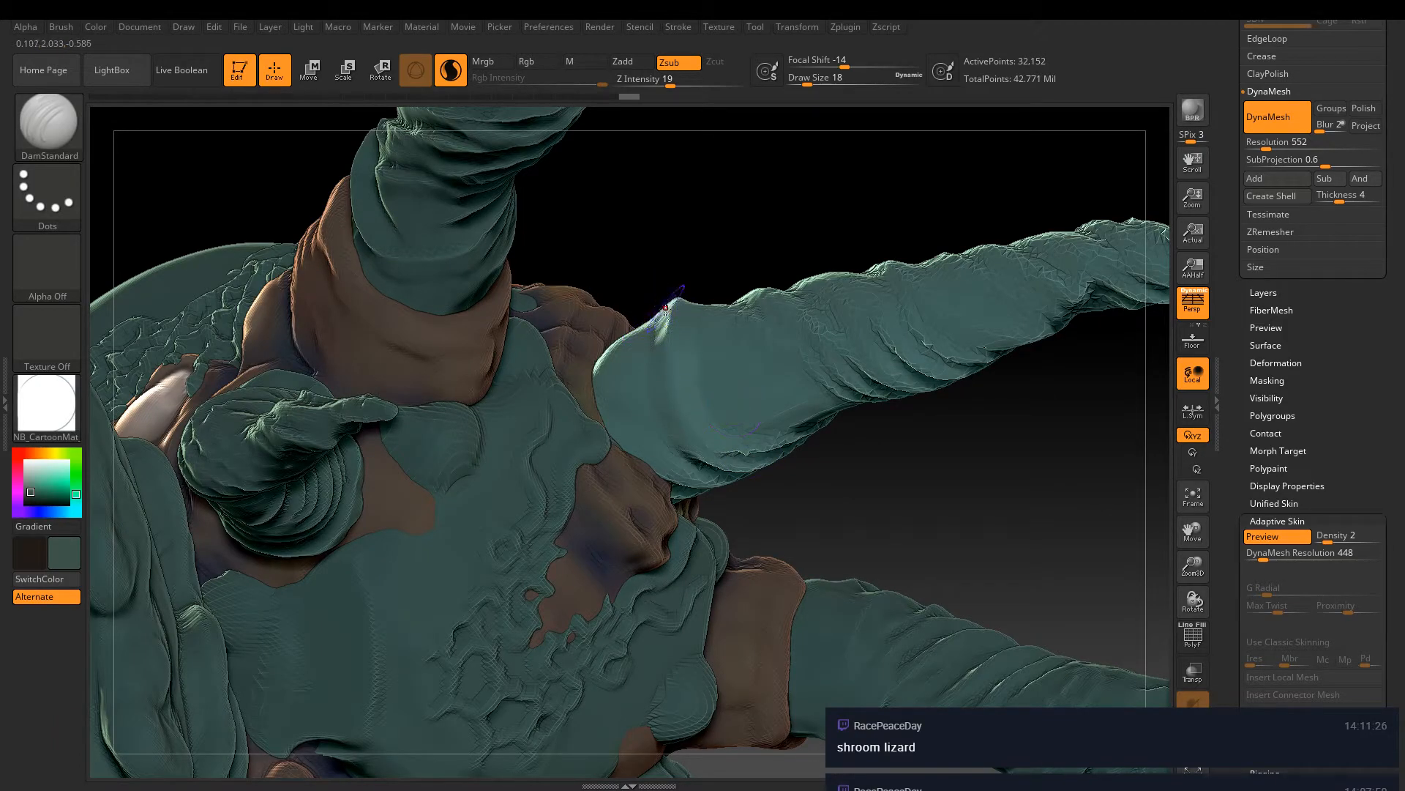
Build up the raised fold at the middle horn's base with the ClayBuildup brush at draw size 26
key("b")
key("c")
key("b")
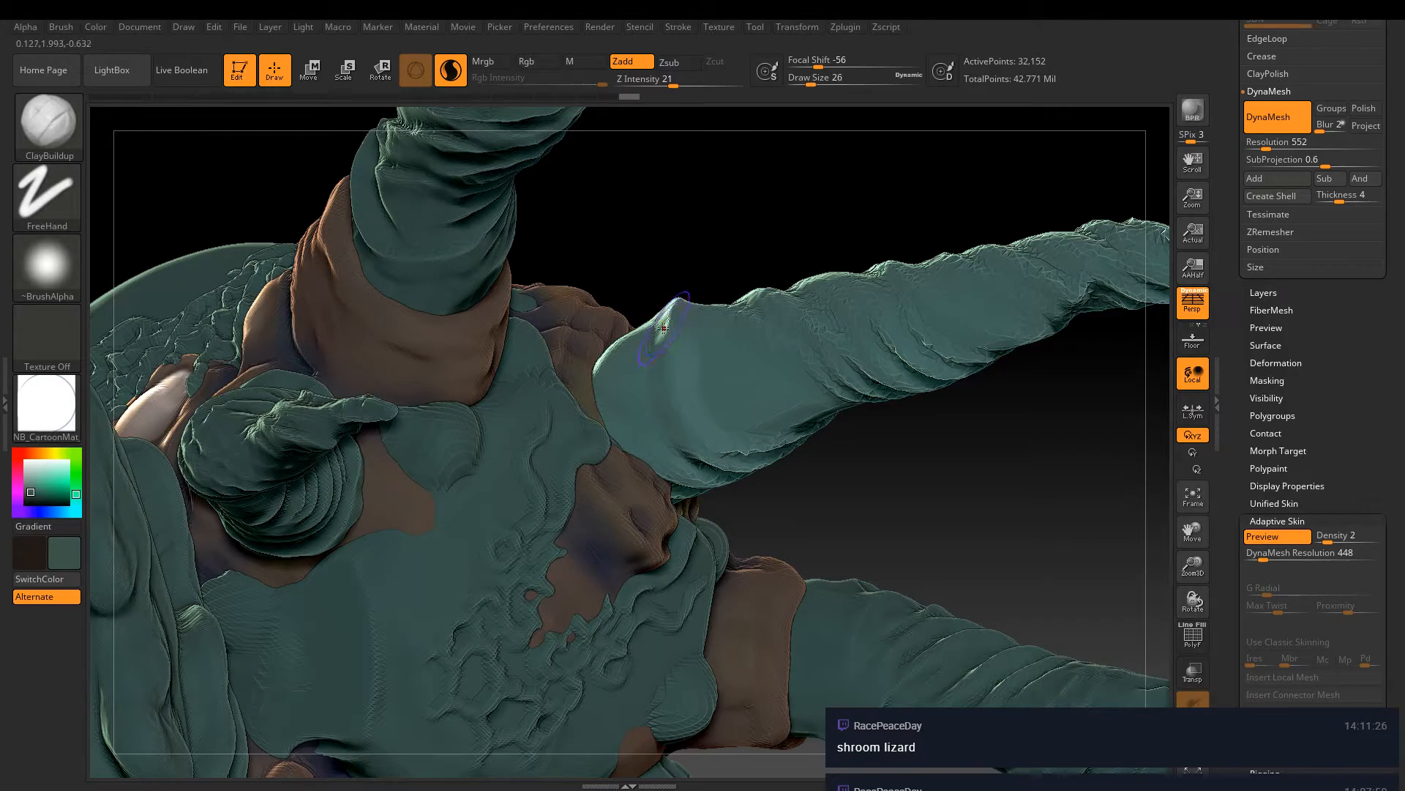
key("ctrl+shift+z")
key("ctrl+shift+z")
key("ctrl+shift+z")
Polish the spiral ridges along the lower half of the middle horn with the TrimSmoothBorder brush
key("b")
key("t")
key("s")
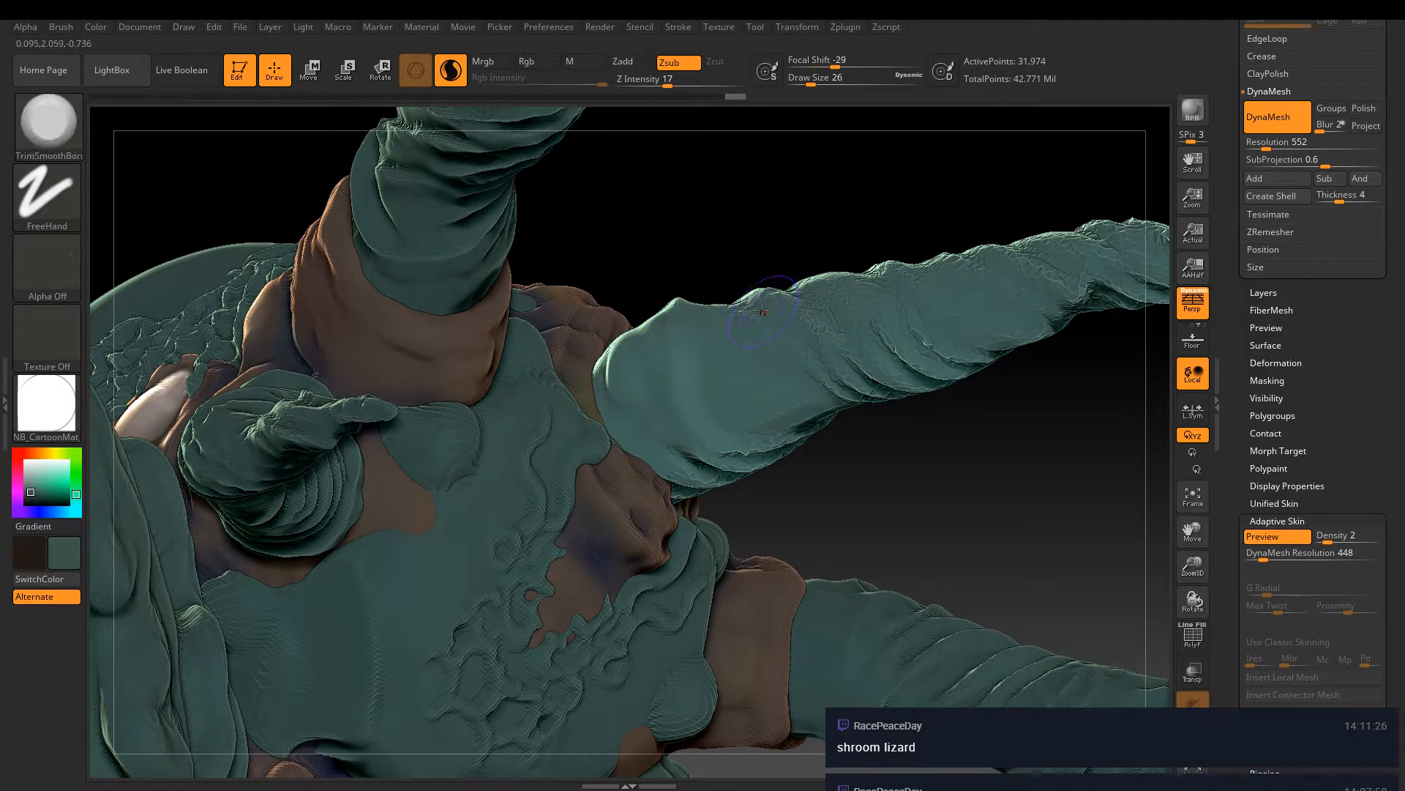
key("ctrl+shift+z")
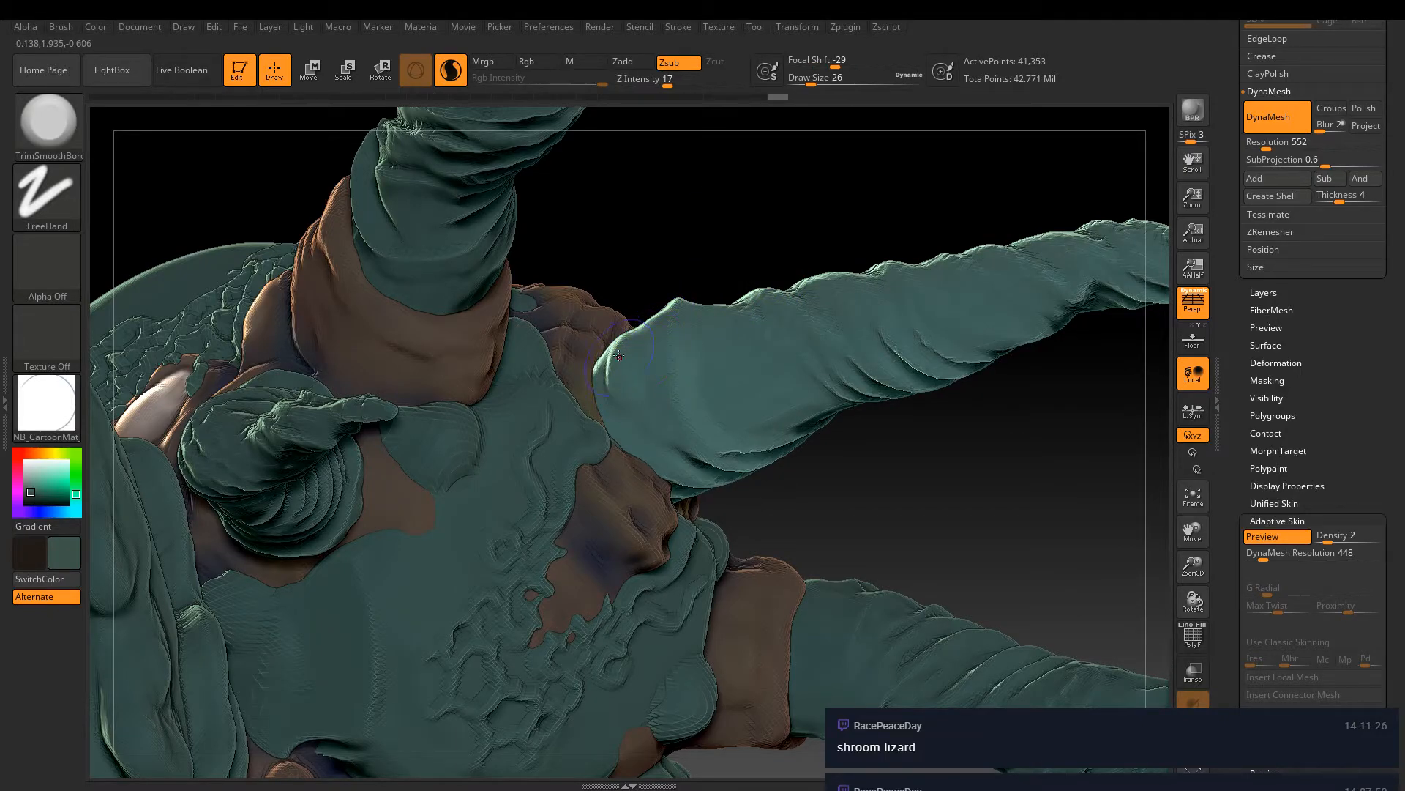
key("ctrl+shift+z")
Raise the TrimSmoothBorder intensity to 36 and draw size to 44, and flatten the folds at the middle horn's base
right_click_drag(654, 414, 709, 512)
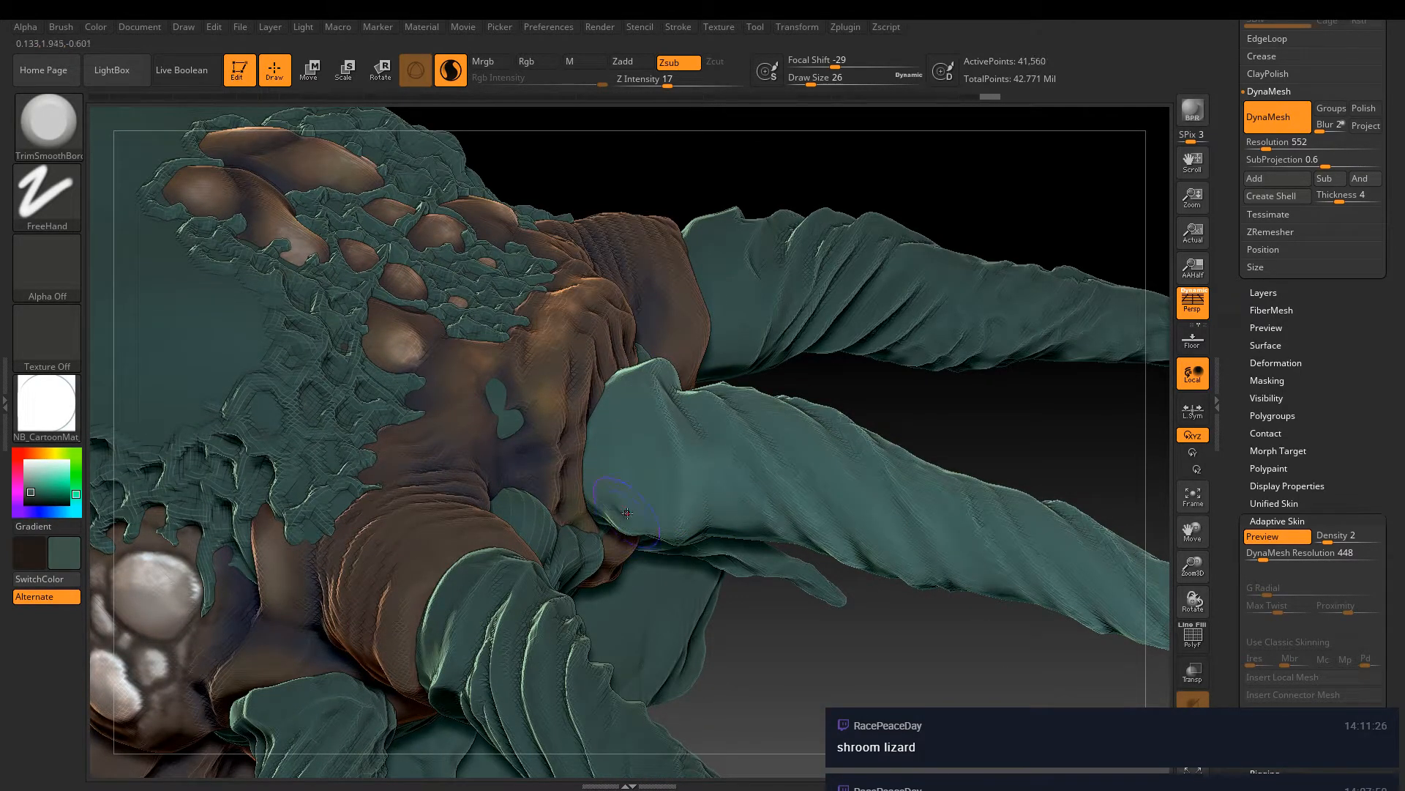
left_click_drag(645, 79, 691, 79)
left_click(816, 77)
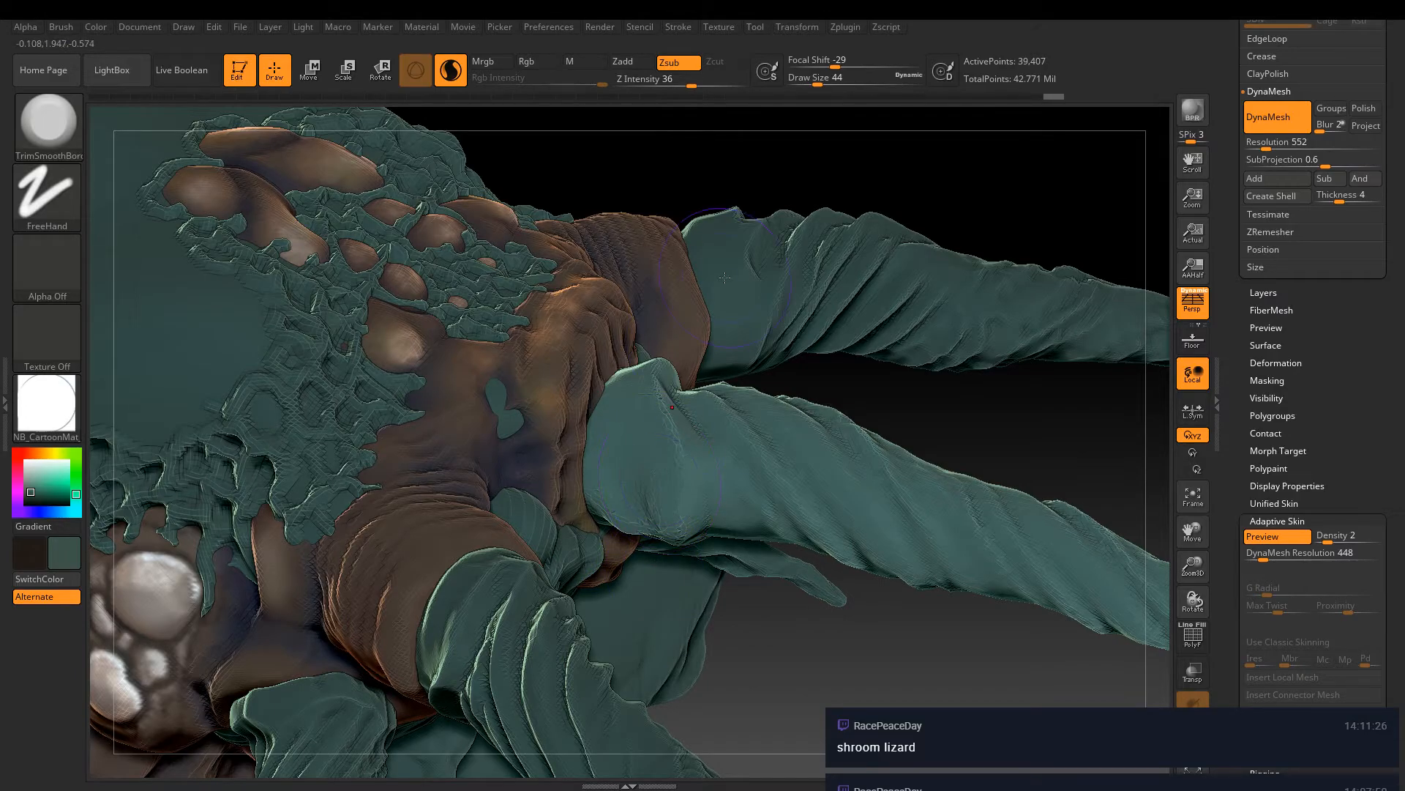
right_click_drag(718, 272, 703, 368)
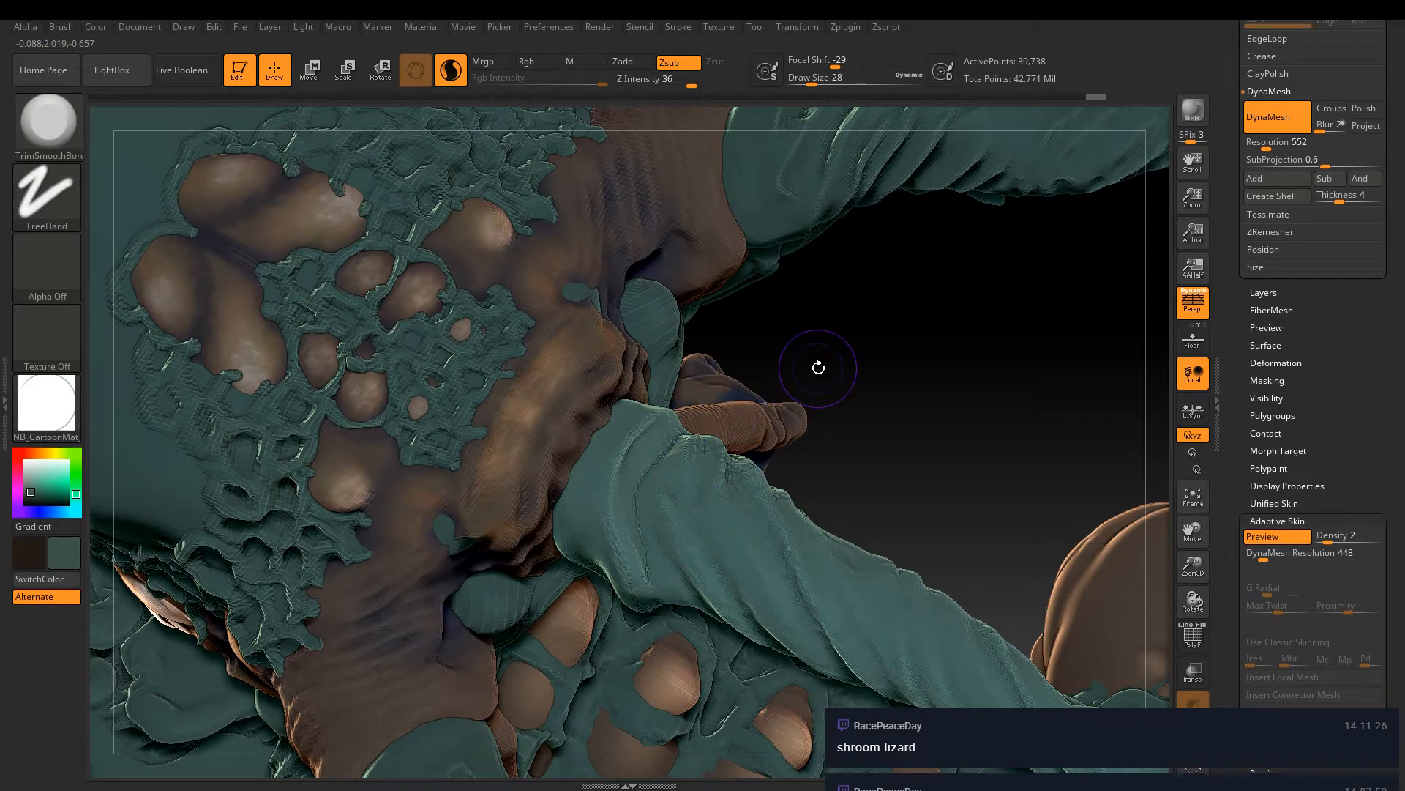
Sharpen the ridge edges around the middle horn's base with the Pinch brush
left_click(48, 120)
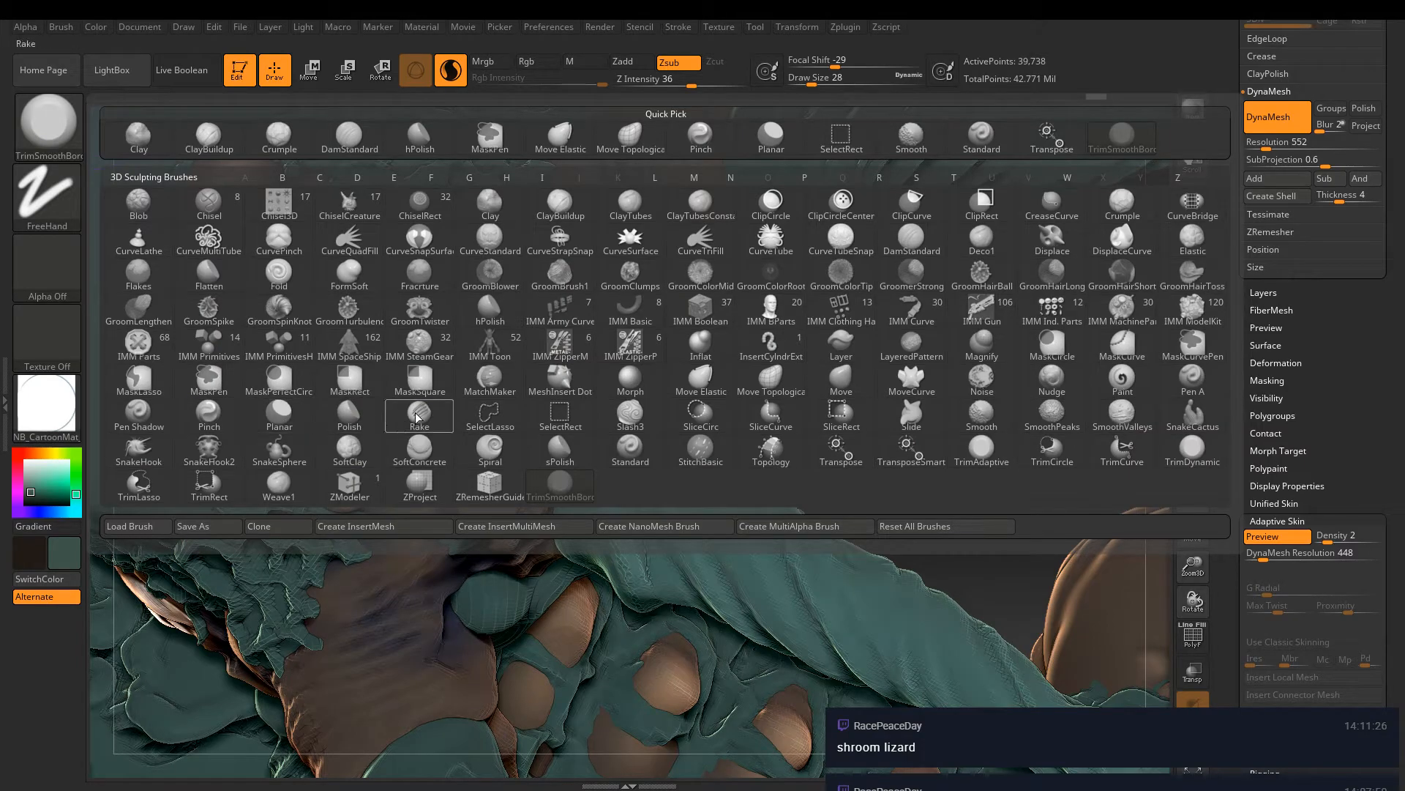
left_click(208, 416)
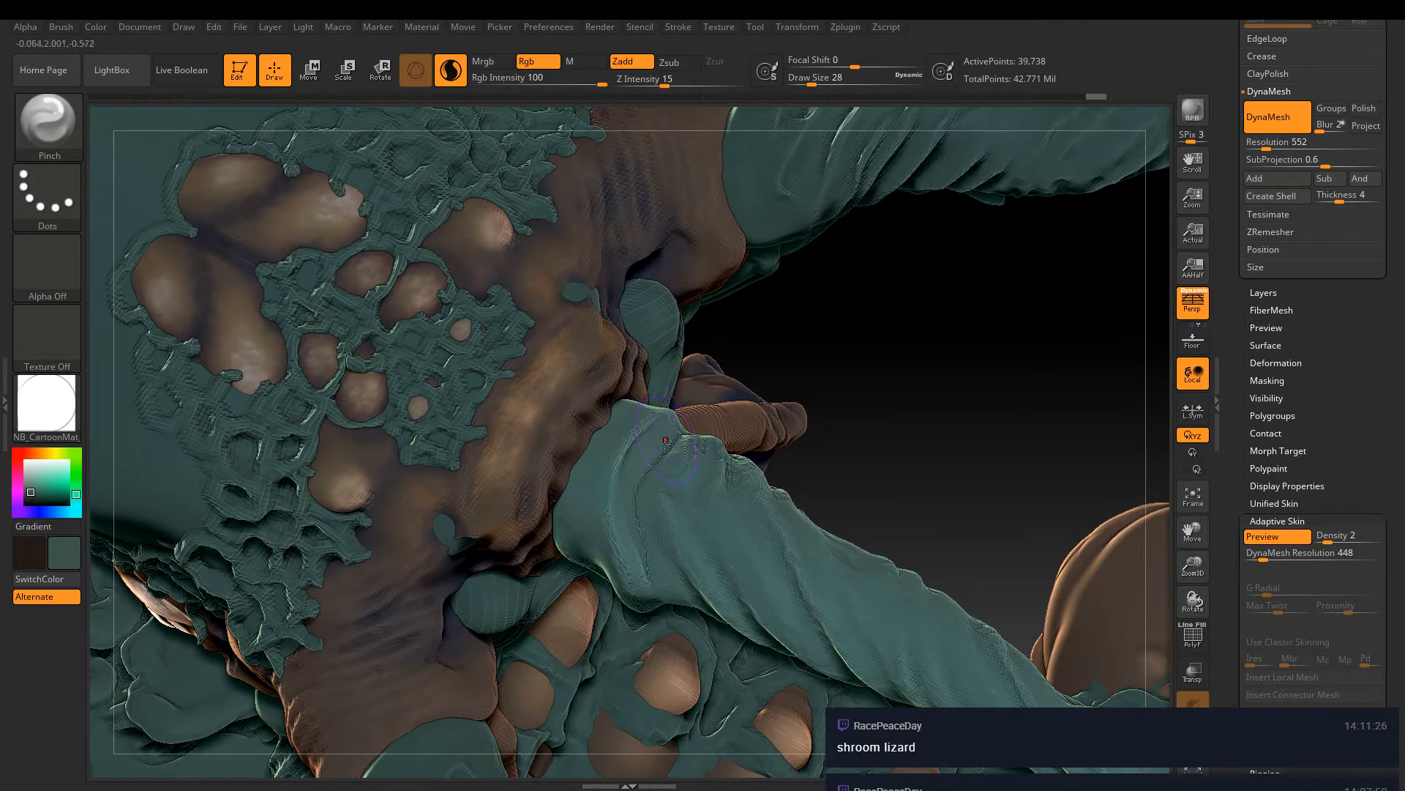
left_click_drag(673, 459, 670, 462)
left_click_drag(626, 558, 653, 591)
left_click_drag(776, 444, 736, 507)
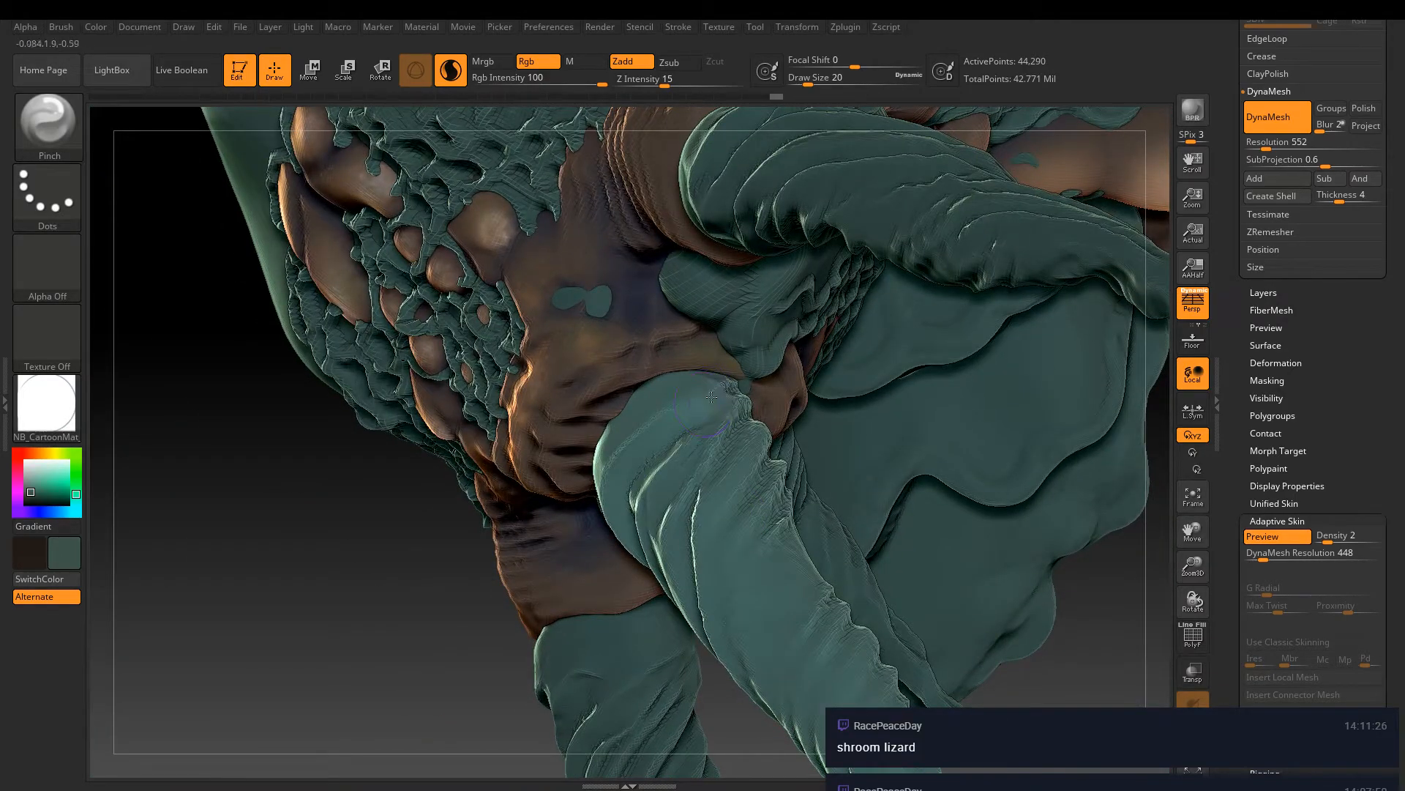
left_click_drag(694, 478, 667, 597)
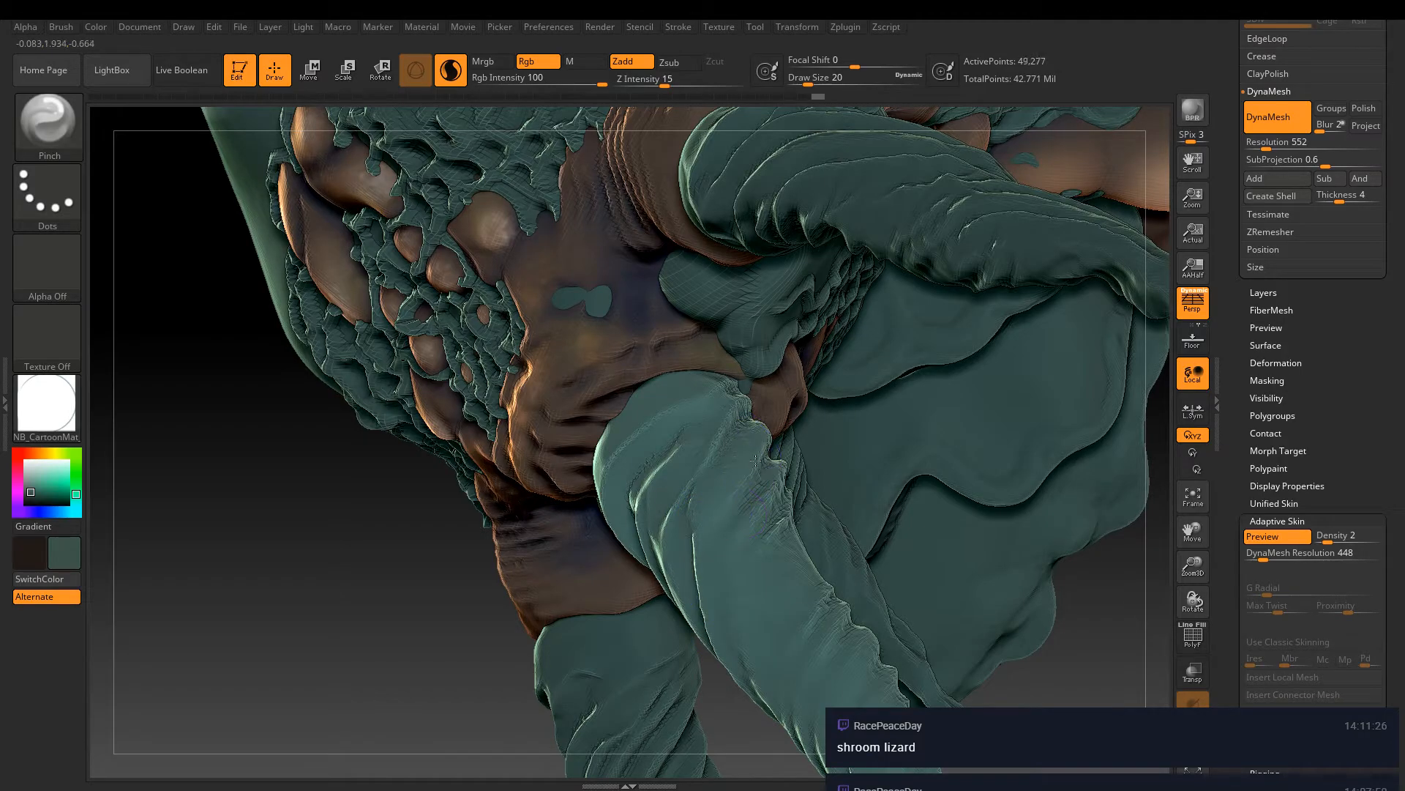
Pinch the blunt end of the middle horn into a narrower tip at draw size 48
right_click_drag(648, 582, 748, 534)
mouse_move(922, 584)
right_mouse_down("ctrl")
mouse_move(738, 488)
mouse_move(835, 517)
right_mouse_up("ctrl")
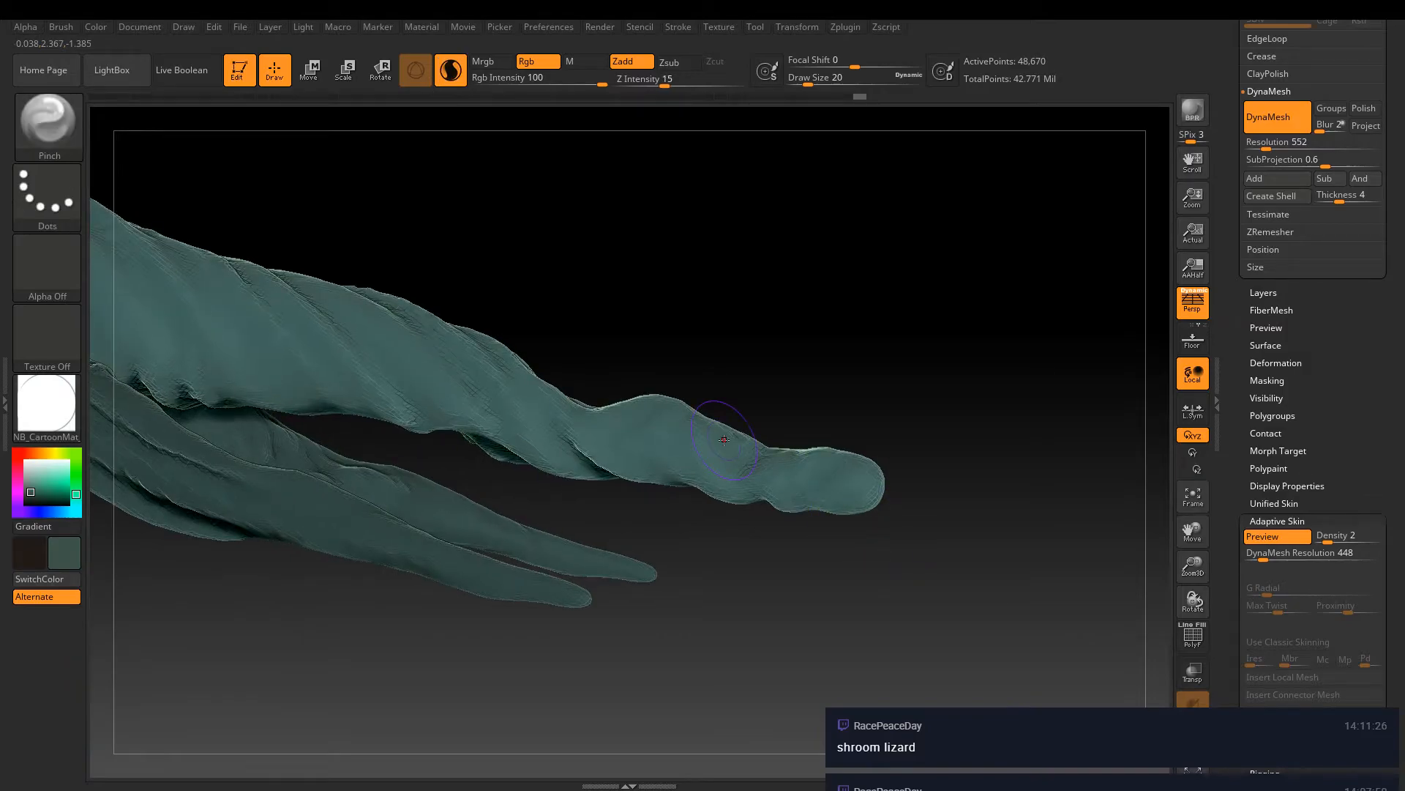
left_click_drag(858, 473, 814, 477)
left_click_drag(663, 426, 702, 432)
left_click_drag(860, 477, 819, 471)
mouse_move(676, 448)
left_mouse_down()
mouse_move(582, 406)
mouse_move(564, 380)
left_mouse_up()
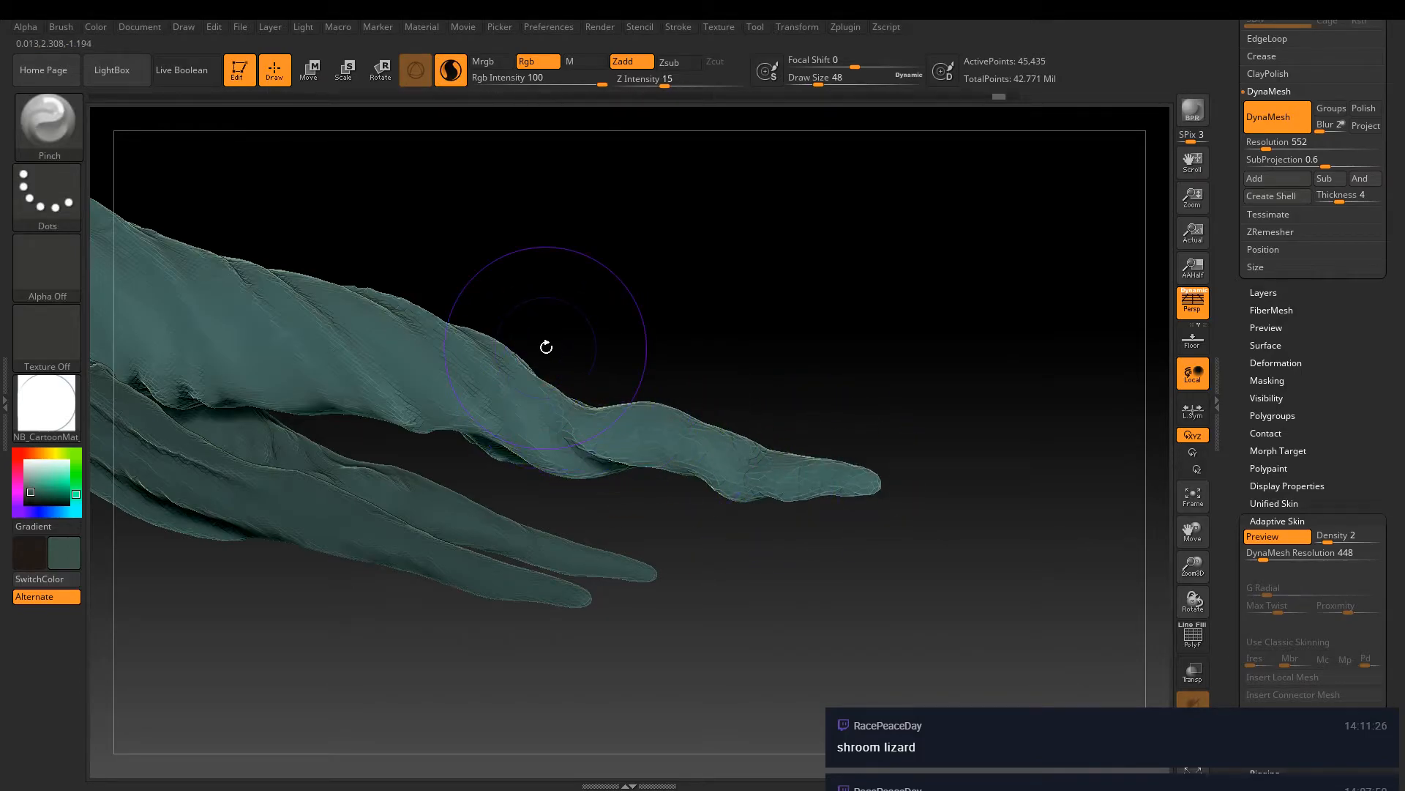
Thicken the thin section just below the middle horn's tip with the Inflat brush
left_click(48, 121)
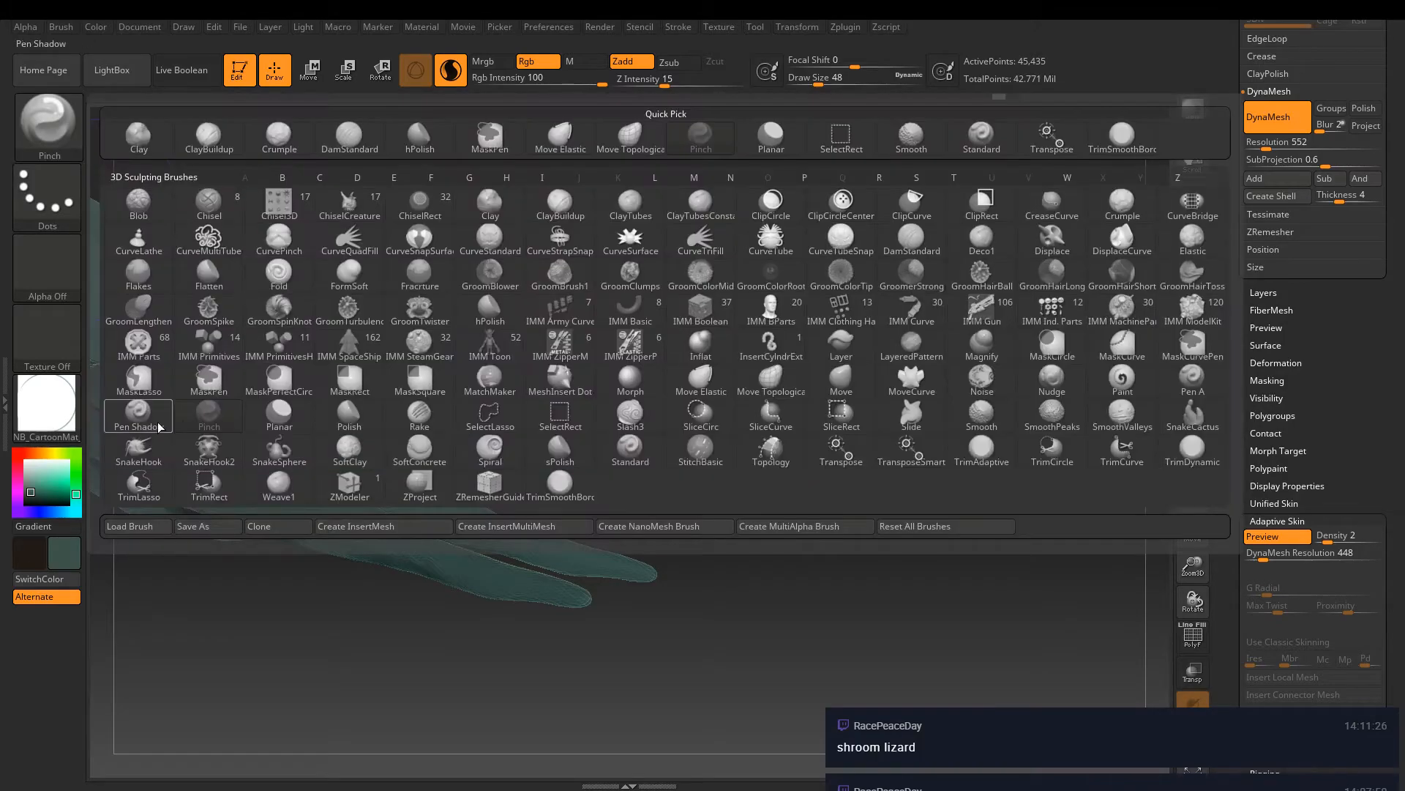
key("i")
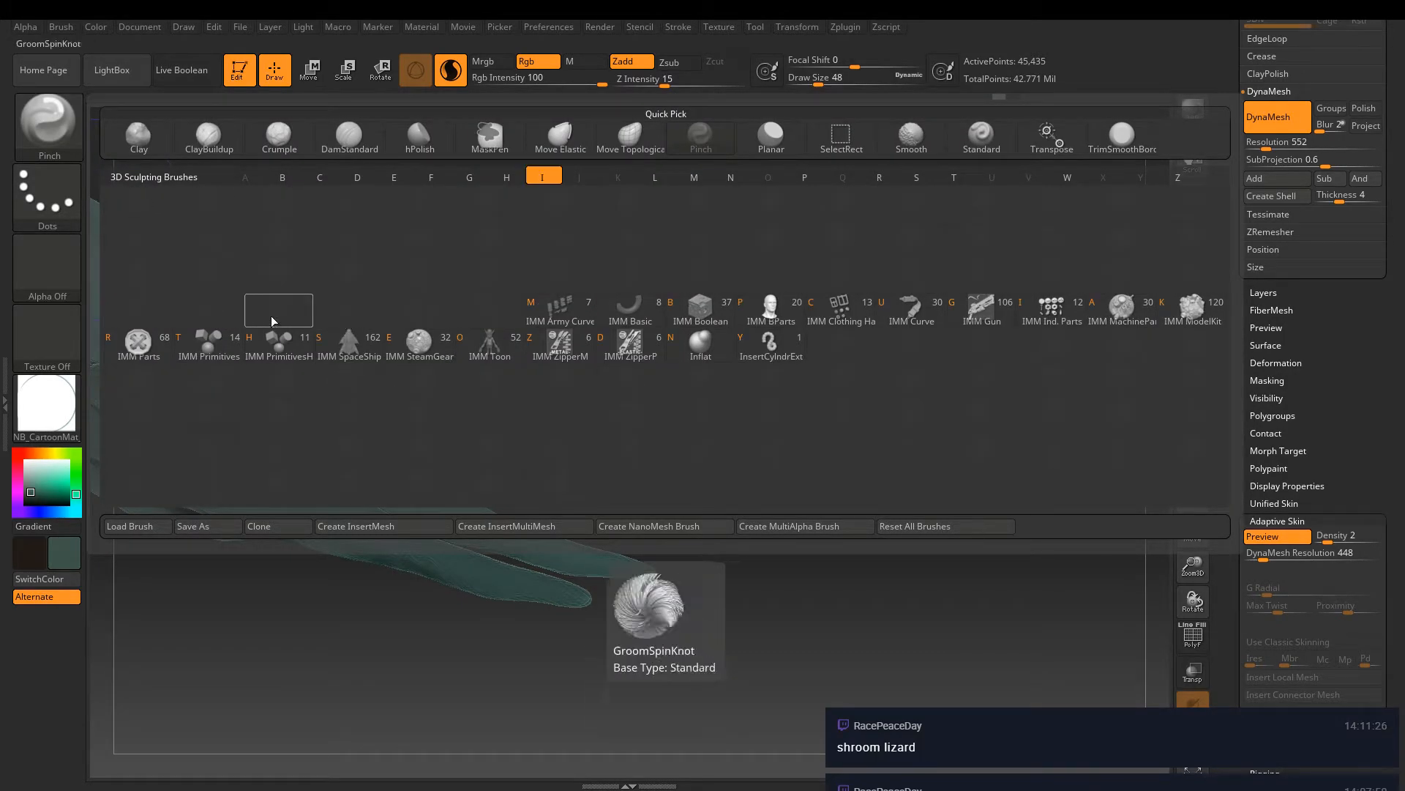
left_click(700, 344)
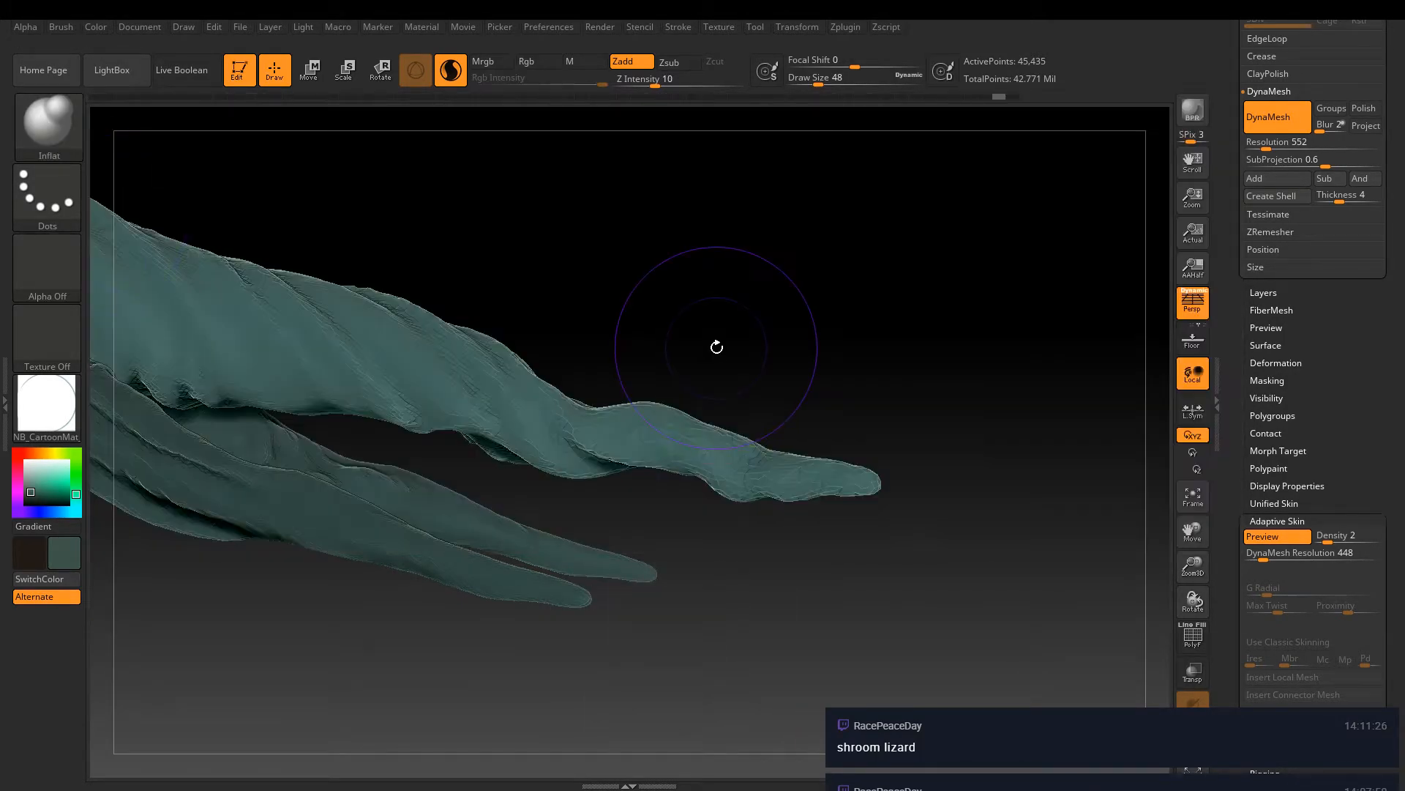
mouse_move(572, 390)
left_mouse_down()
mouse_move(571, 367)
mouse_move(591, 446)
left_mouse_up()
mouse_move(639, 496)
left_mouse_down()
mouse_move(627, 335)
mouse_move(628, 378)
mouse_move(596, 383)
left_mouse_up()
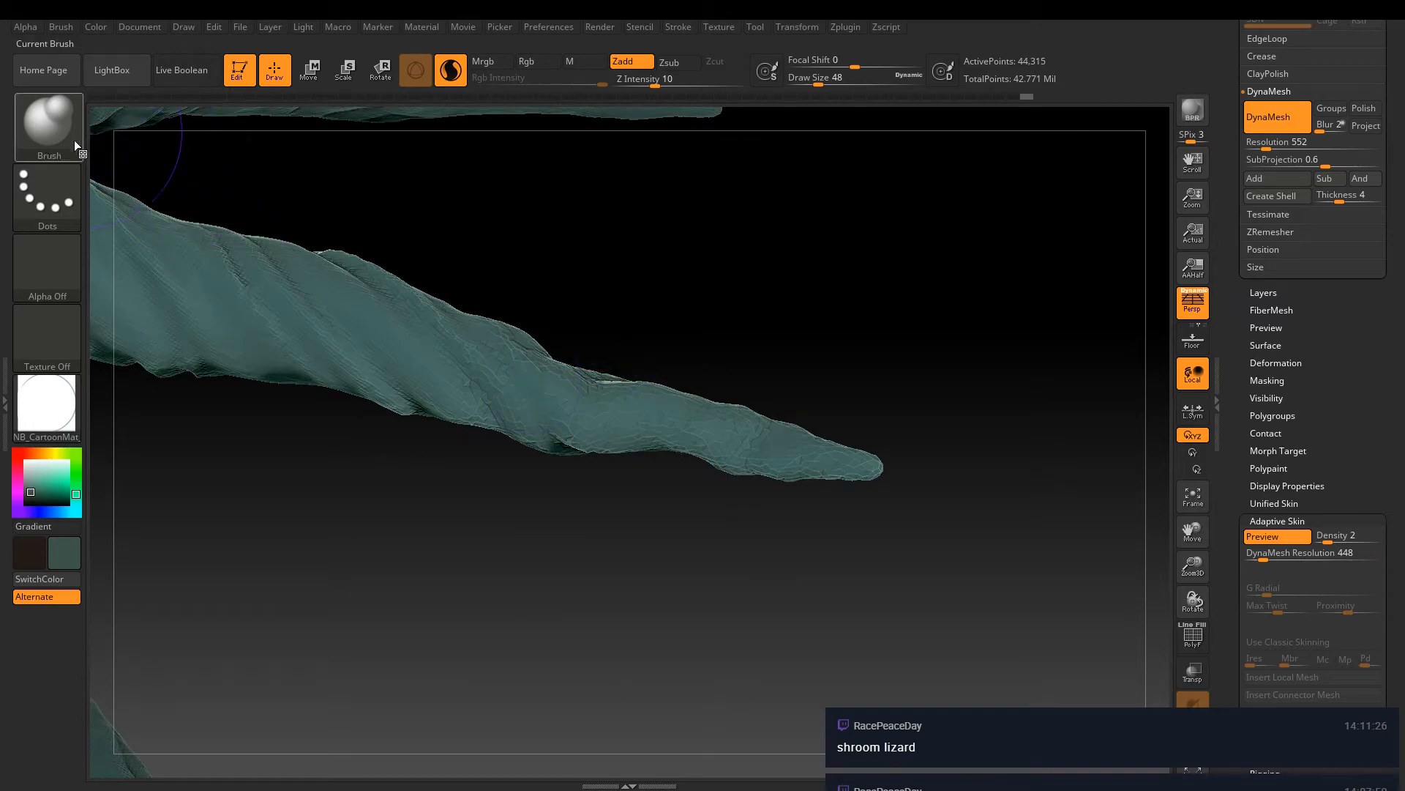
Taper the middle horn's end into a finer point with the Pinch brush
left_click(46, 143)
key("p")
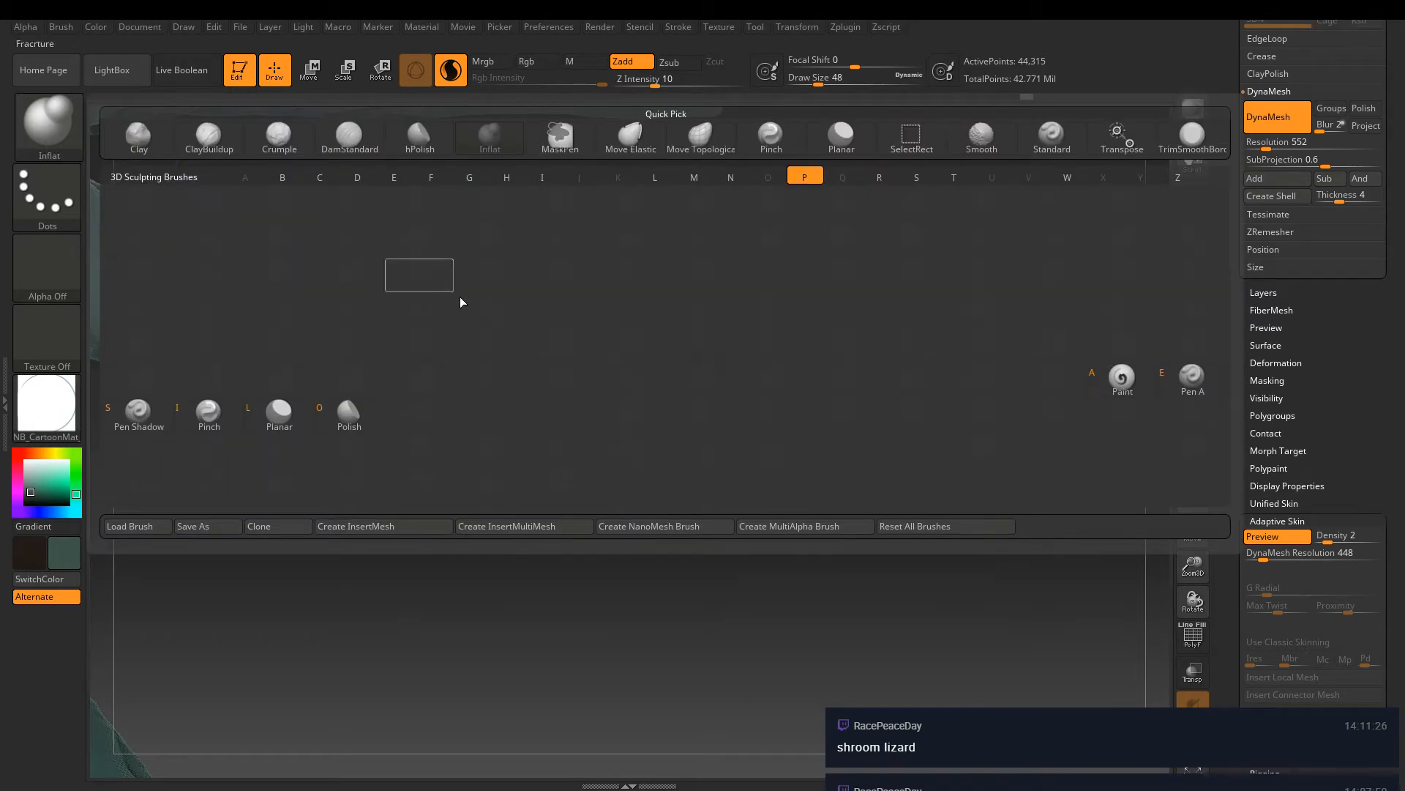
left_click(209, 412)
mouse_move(823, 449)
left_mouse_down()
mouse_move(850, 458)
mouse_move(781, 438)
mouse_move(761, 453)
mouse_move(645, 415)
left_mouse_up()
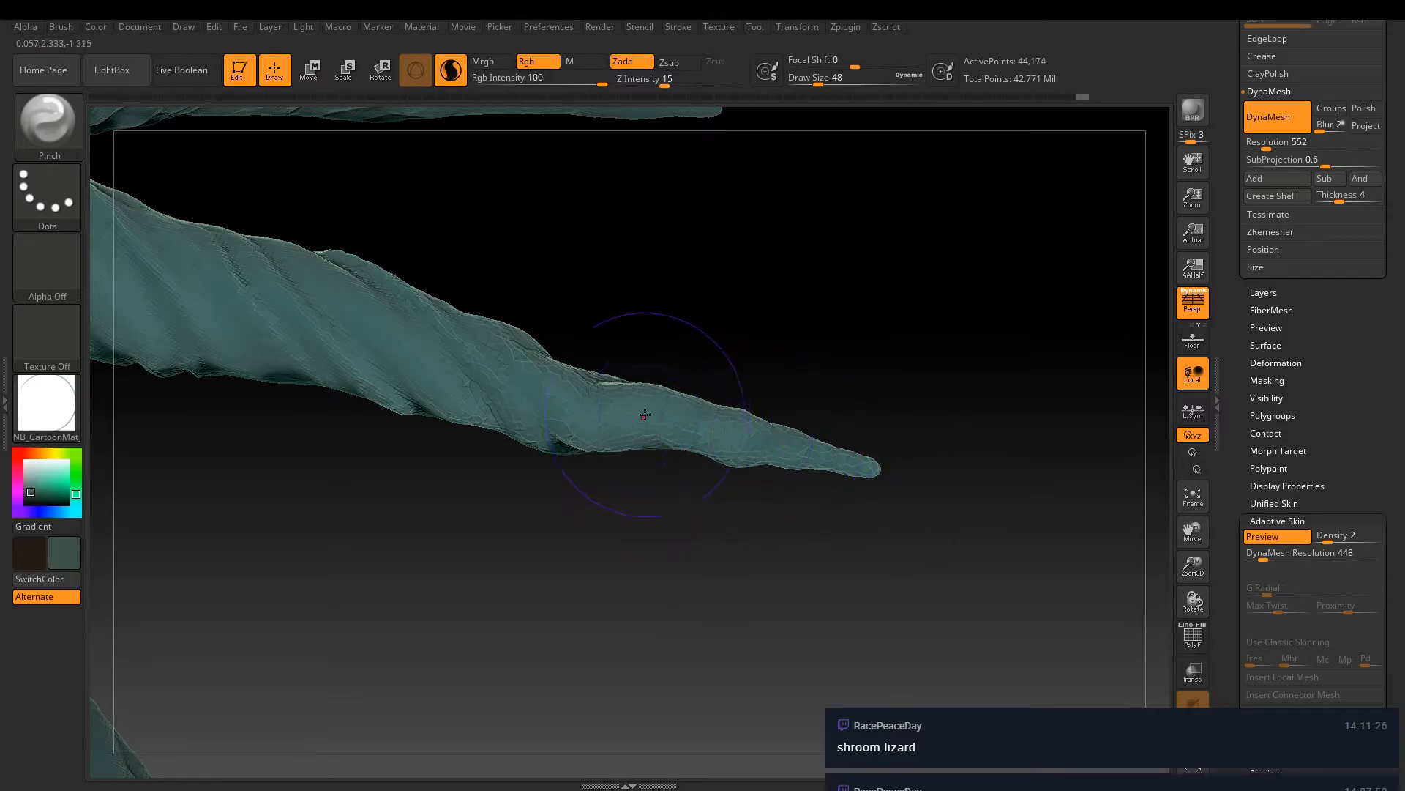
right_click_drag(645, 415, 724, 587)
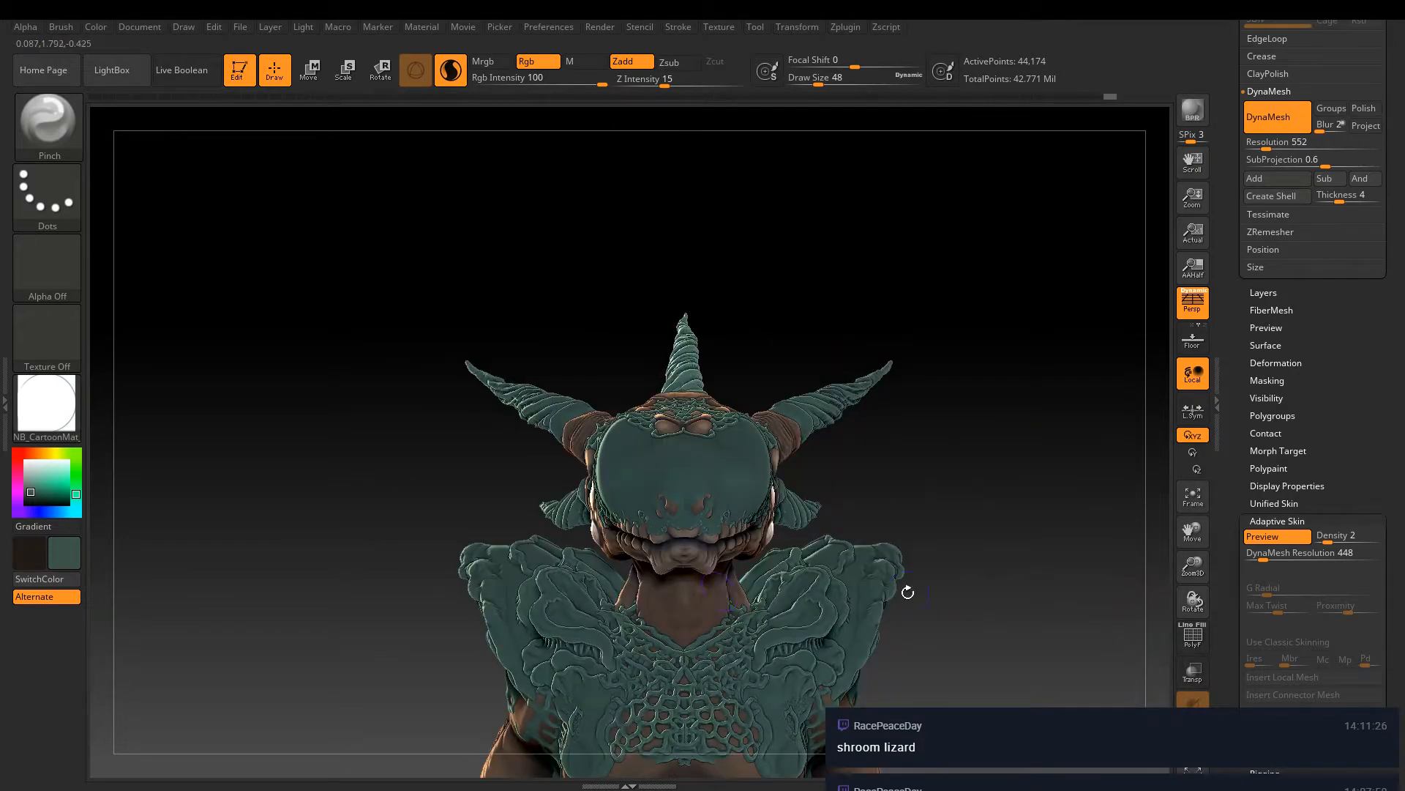
Adjust the middle horn's tip from the front with the Move Topological brush, enlarging the draw size to 148
key("b")
key("m")
key("t")
mouse_move(783, 401)
right_mouse_down("ctrl")
mouse_move(810, 320)
mouse_move(759, 381)
right_mouse_up("ctrl")
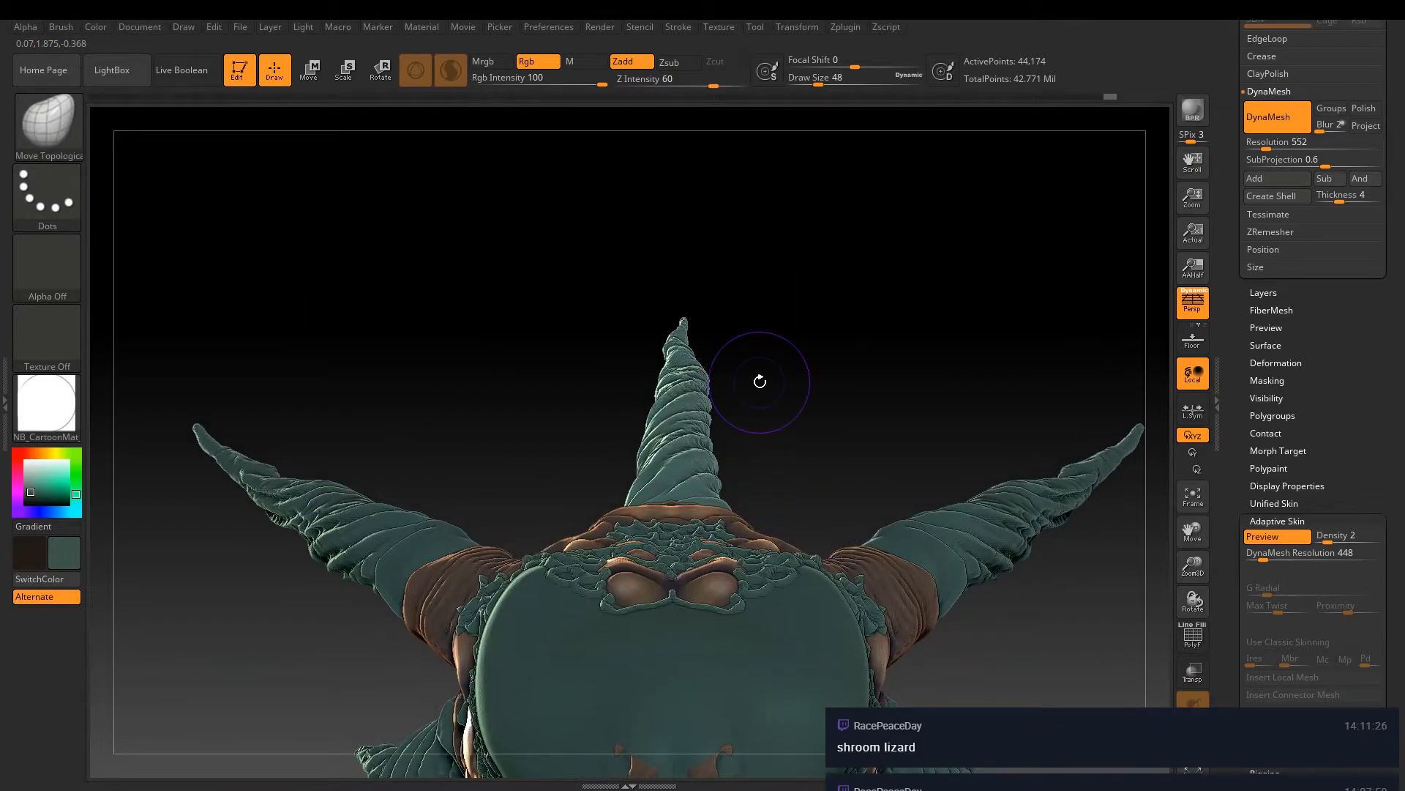
key("bracketright")
key("bracketright")
key("bracketright")
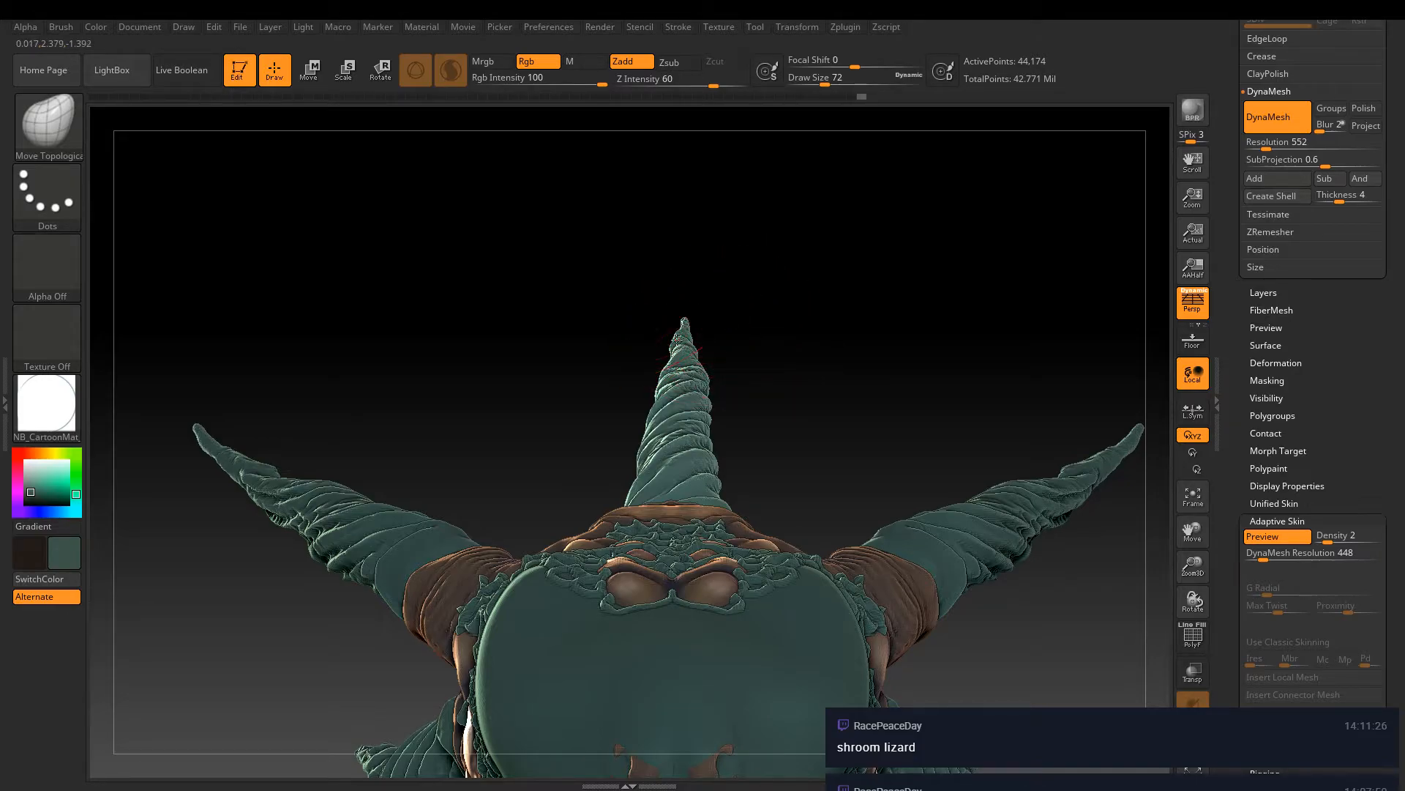
key("bracketright")
key("bracketright")
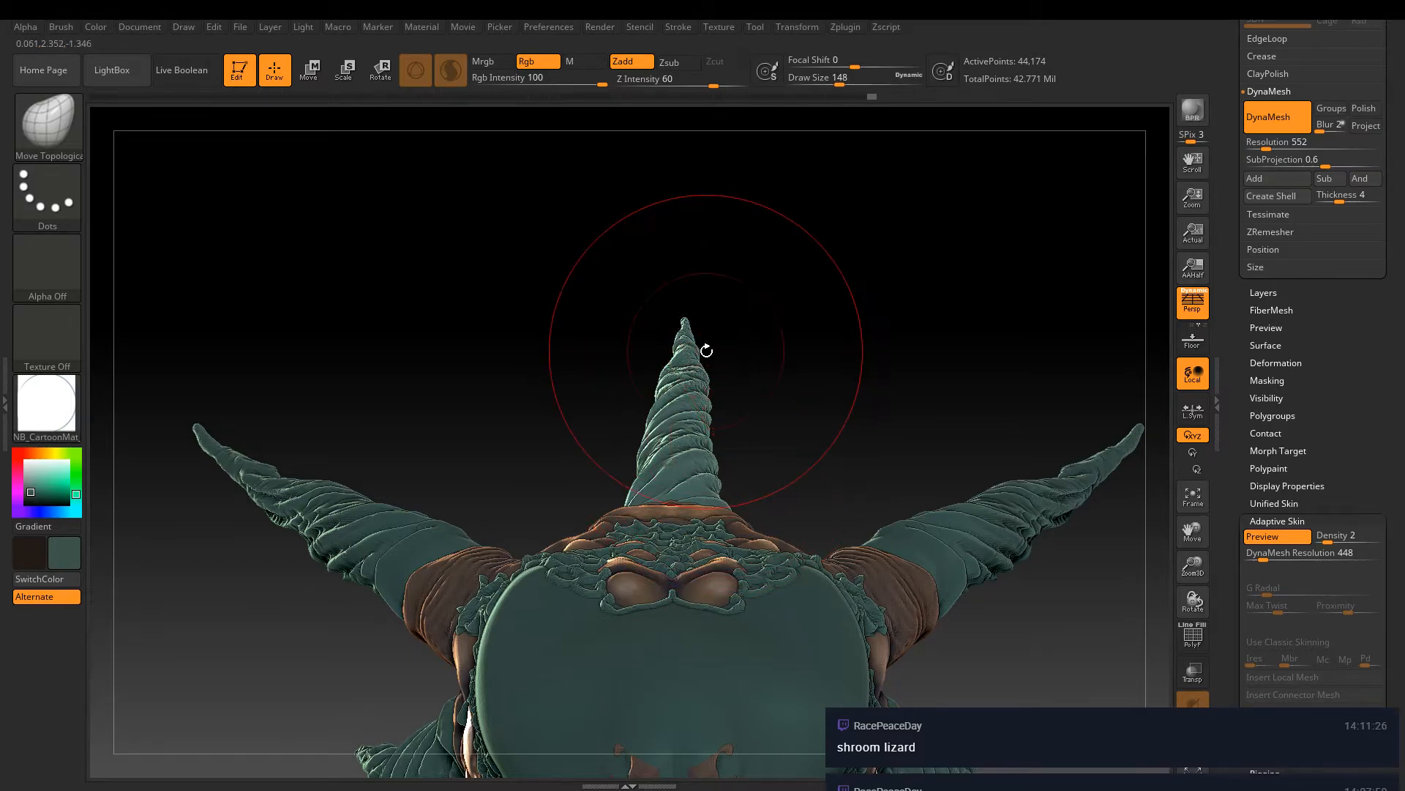
Adjust the middle horn's shape with the Move Elastic brush, and undo the last pull on its midsection
key("b")
key("m")
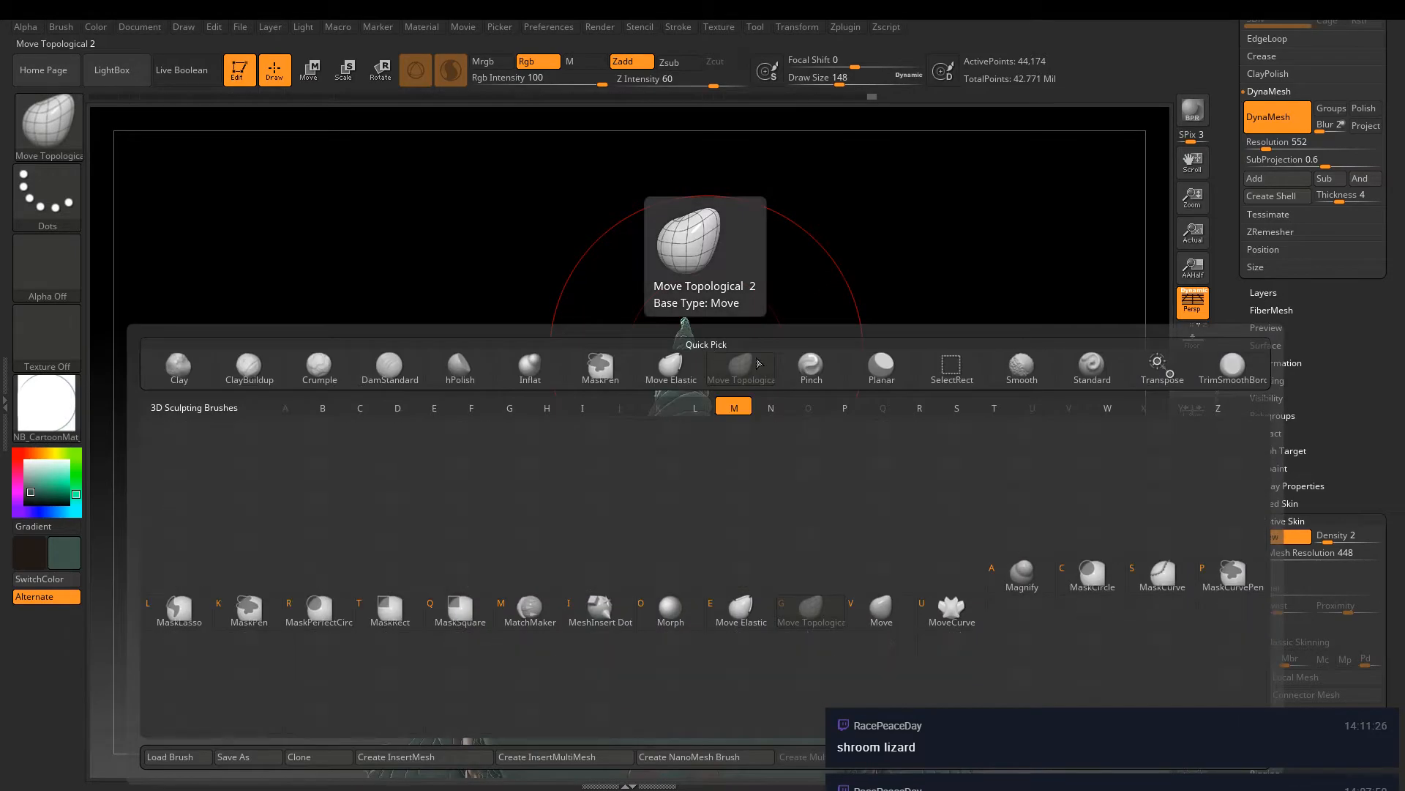
key("e")
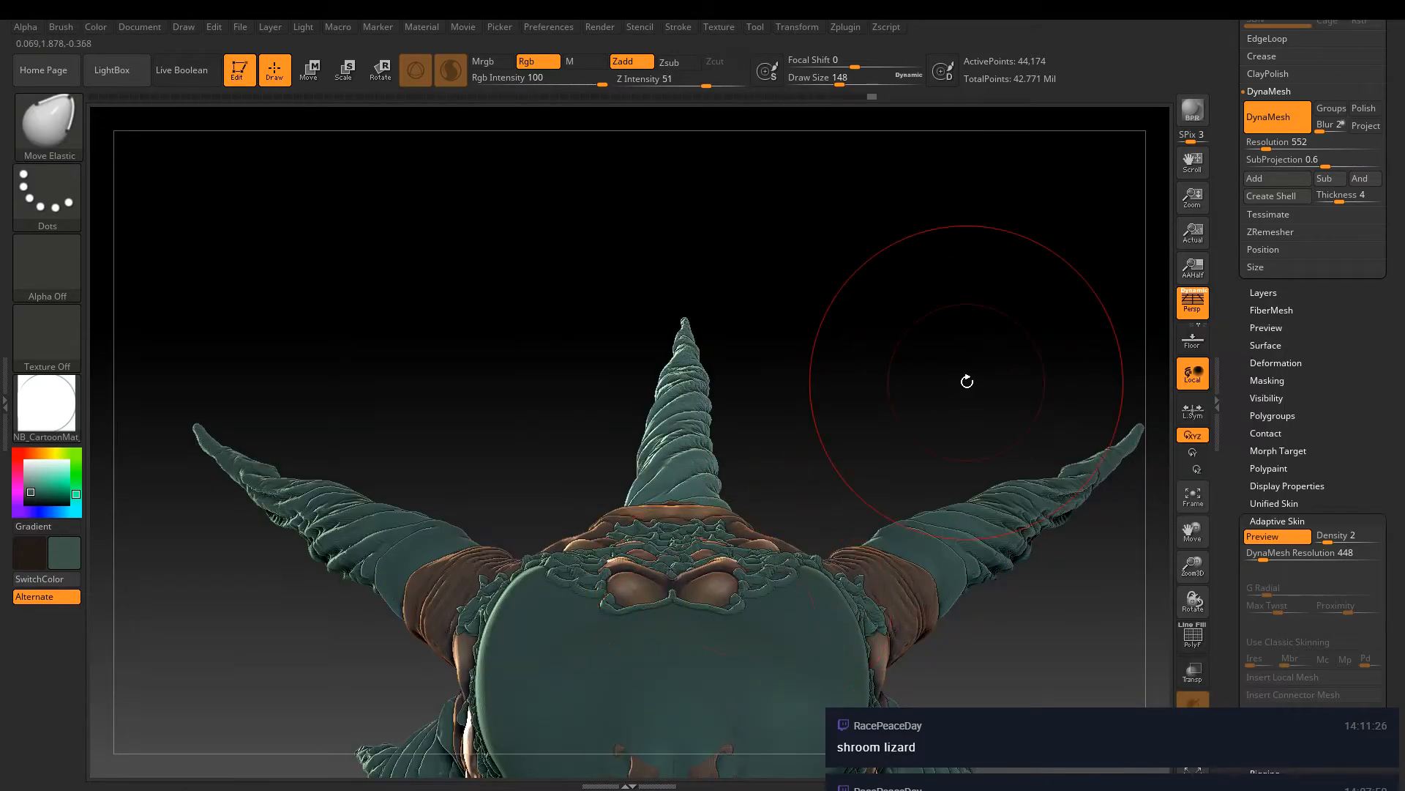
left_click_drag(701, 412, 736, 436)
left_click_drag(659, 410, 662, 375)
mouse_move(687, 367)
right_mouse_down()
mouse_move(704, 443)
mouse_move(692, 474)
mouse_move(769, 502)
mouse_move(793, 478)
mouse_move(732, 430)
right_mouse_up()
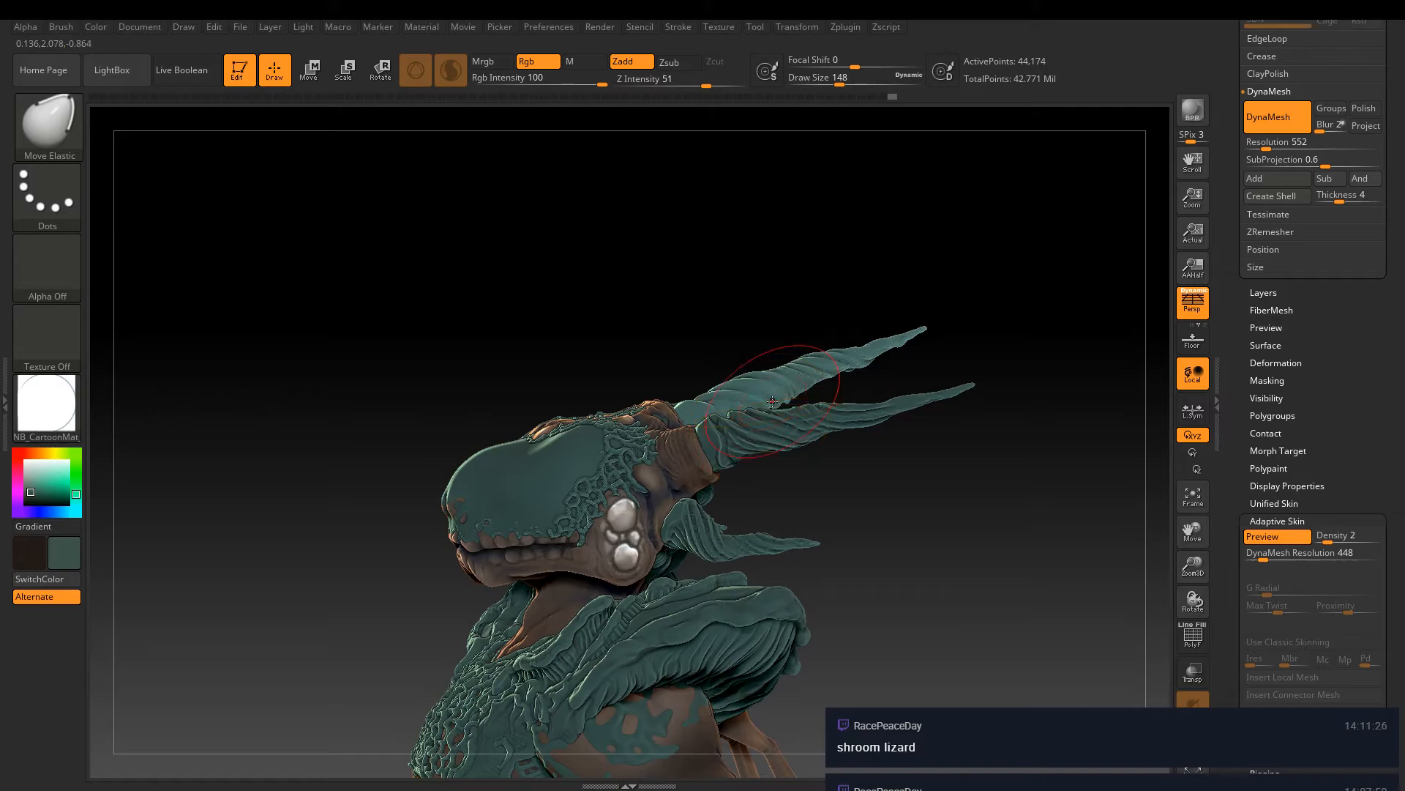
left_click_drag(756, 387, 761, 378)
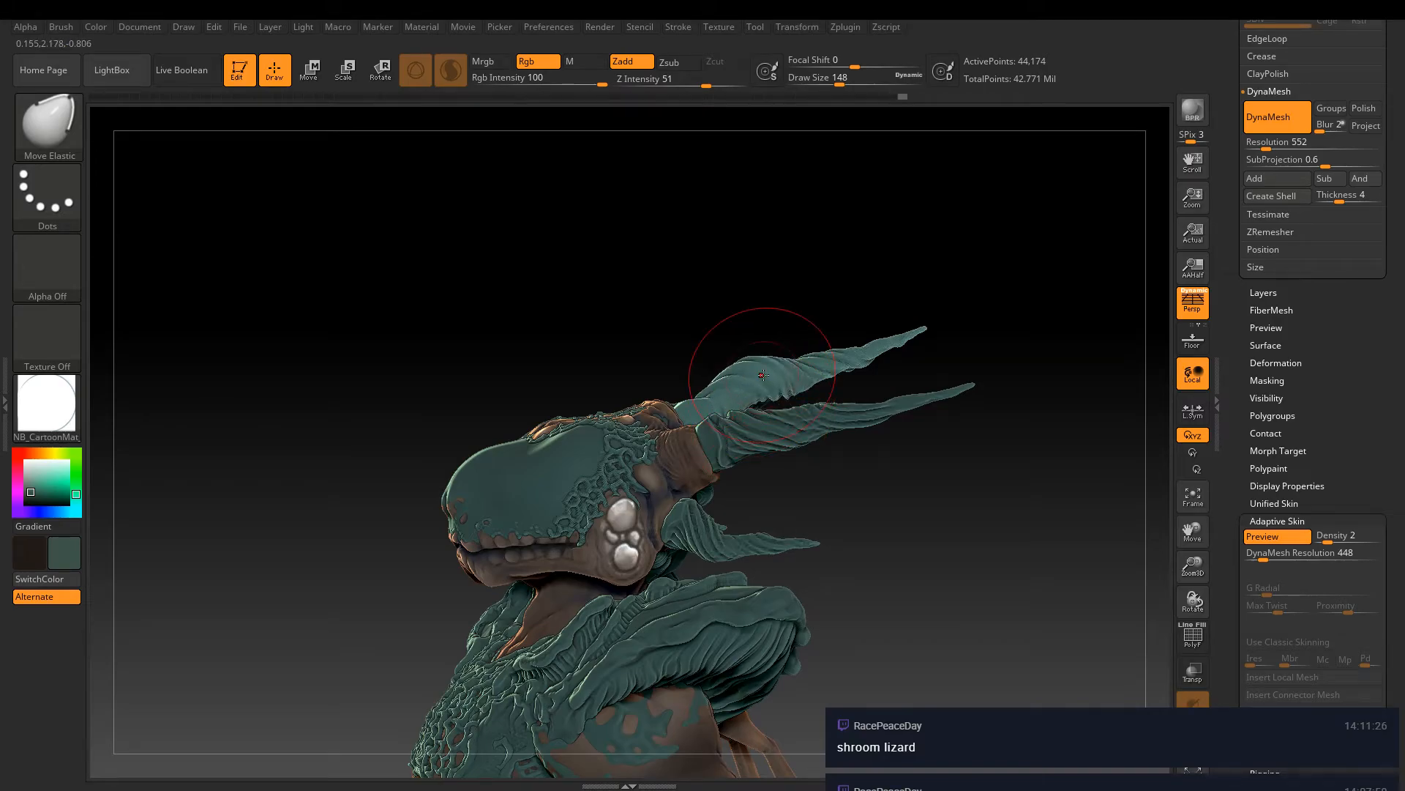
key("ctrl+z")
Save the project as QS_3248, replacing the existing file
right_click_drag(862, 344, 779, 536)
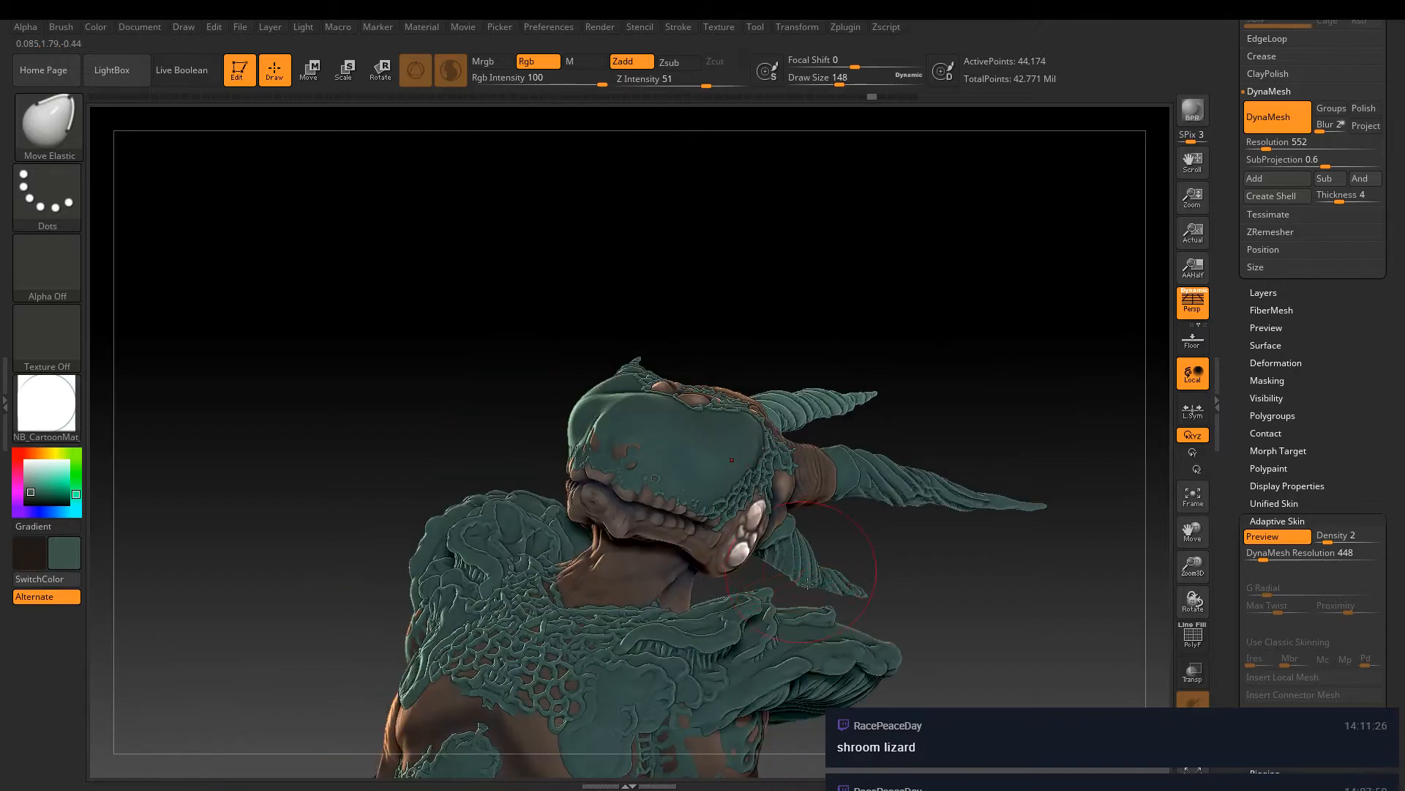
mouse_move(876, 610)
right_mouse_down("alt")
mouse_move(929, 340)
mouse_move(950, 434)
mouse_move(898, 435)
mouse_move(857, 339)
mouse_move(856, 392)
mouse_move(841, 367)
right_mouse_up("alt")
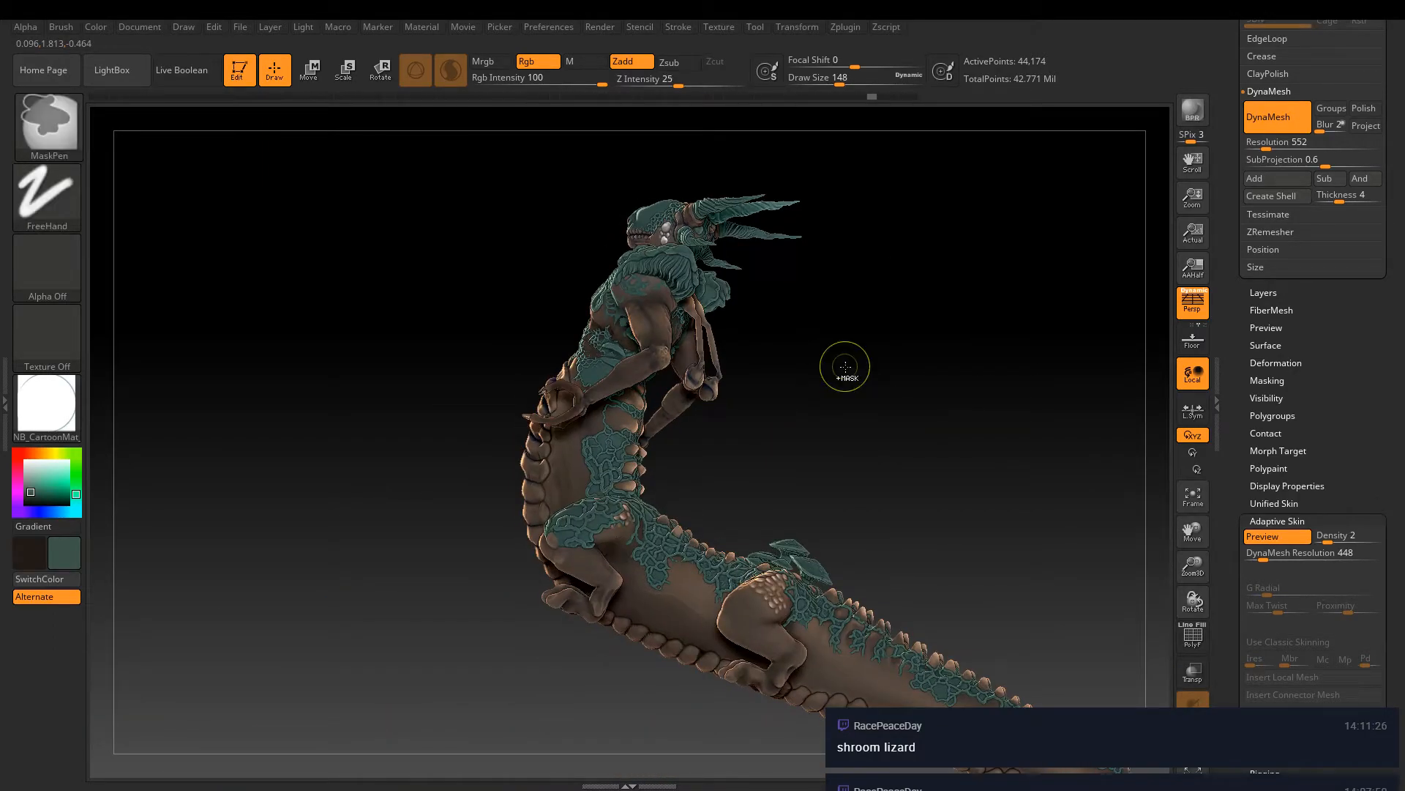
key("ctrl+s")
left_click(578, 370)
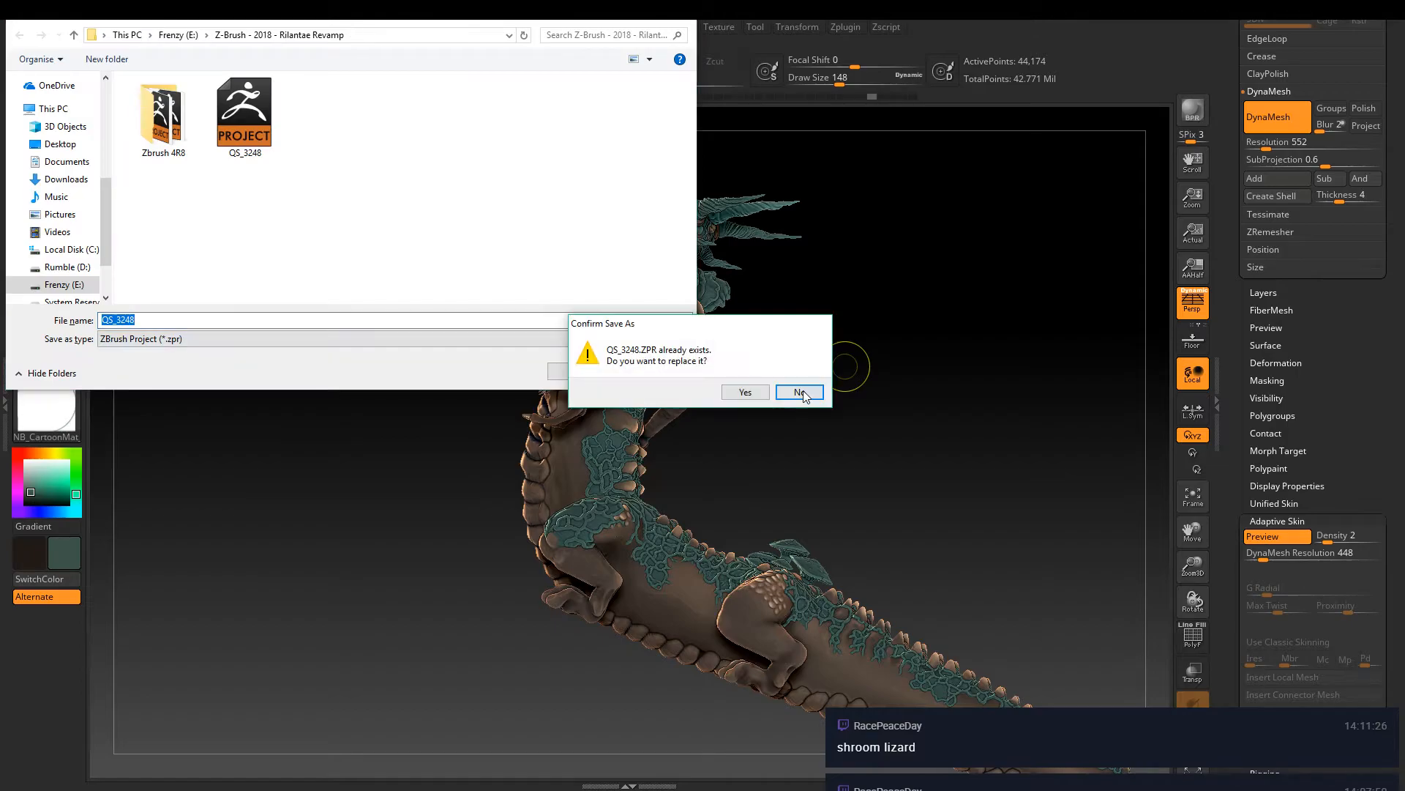
left_click(744, 392)
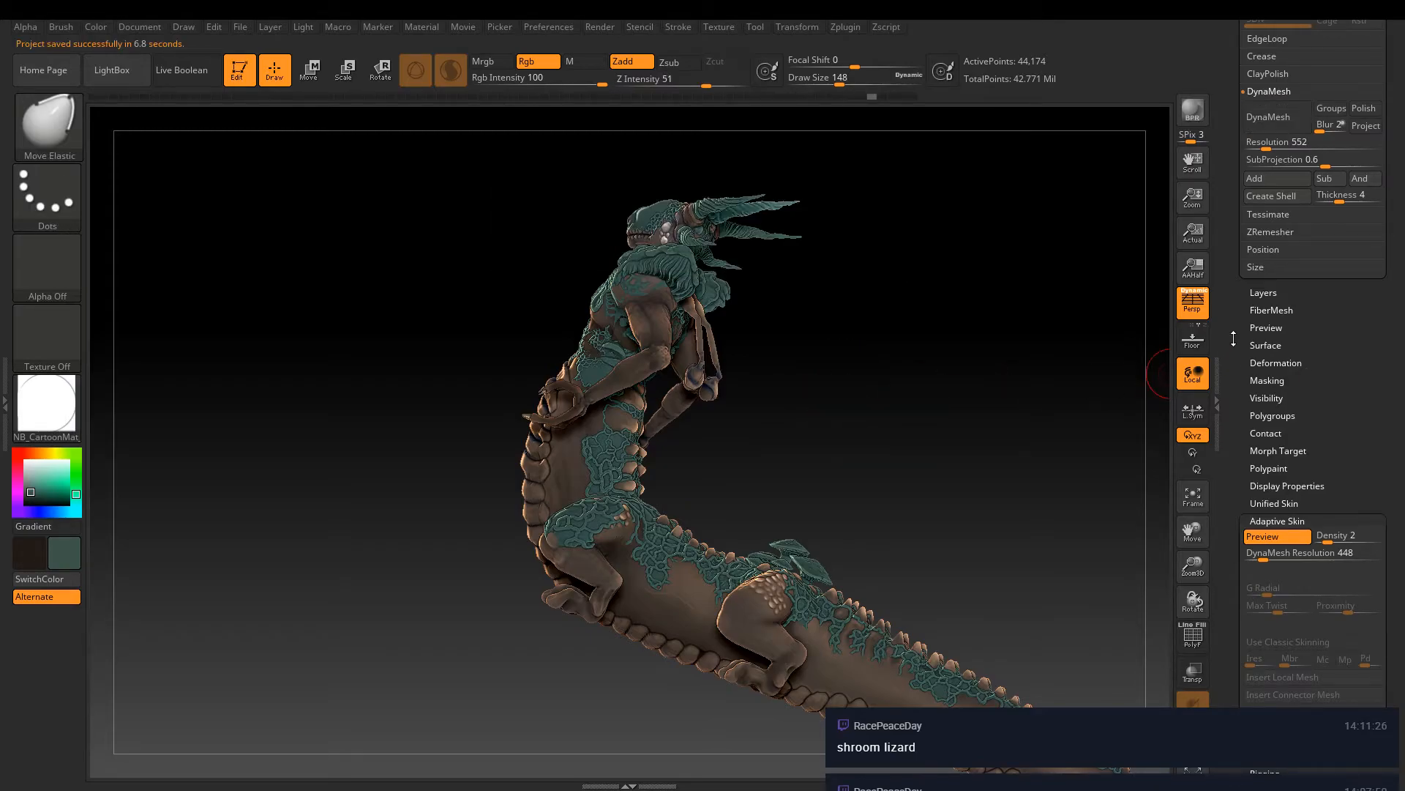
Set the draw size of the Move Elastic brush to 20 for close work on the horns
scroll(1232, 340, "up", 15)
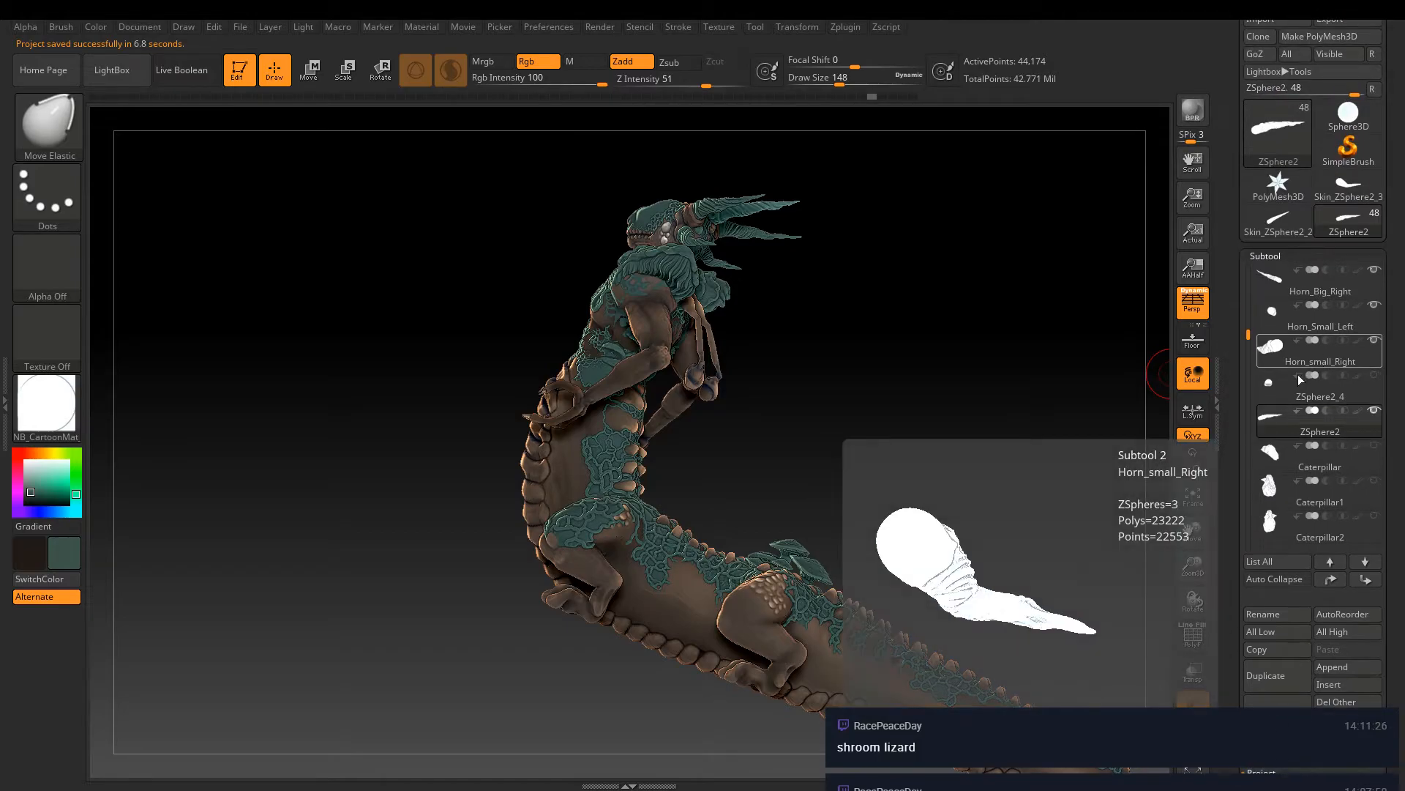
left_click_drag(1248, 335, 1248, 347)
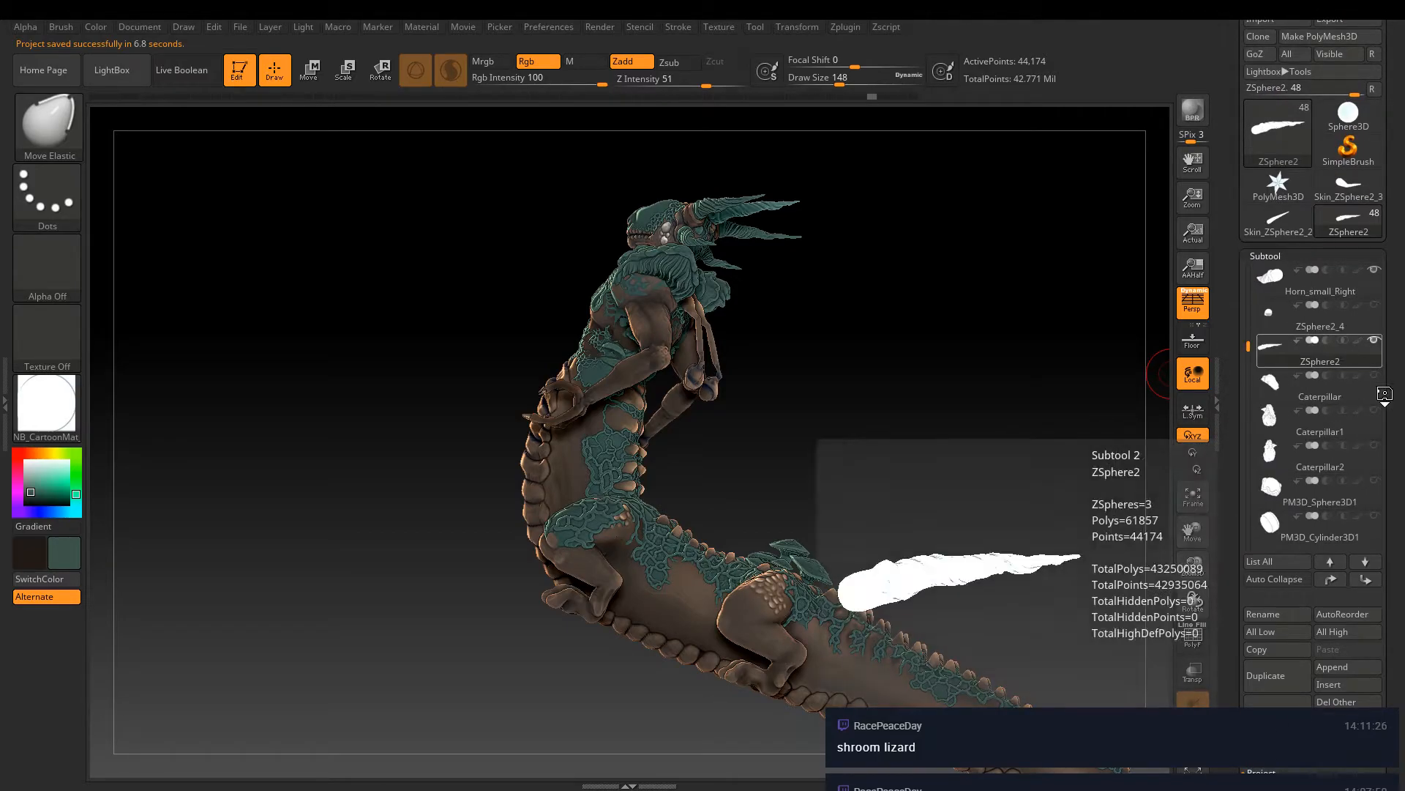
left_click_drag(893, 379, 934, 537)
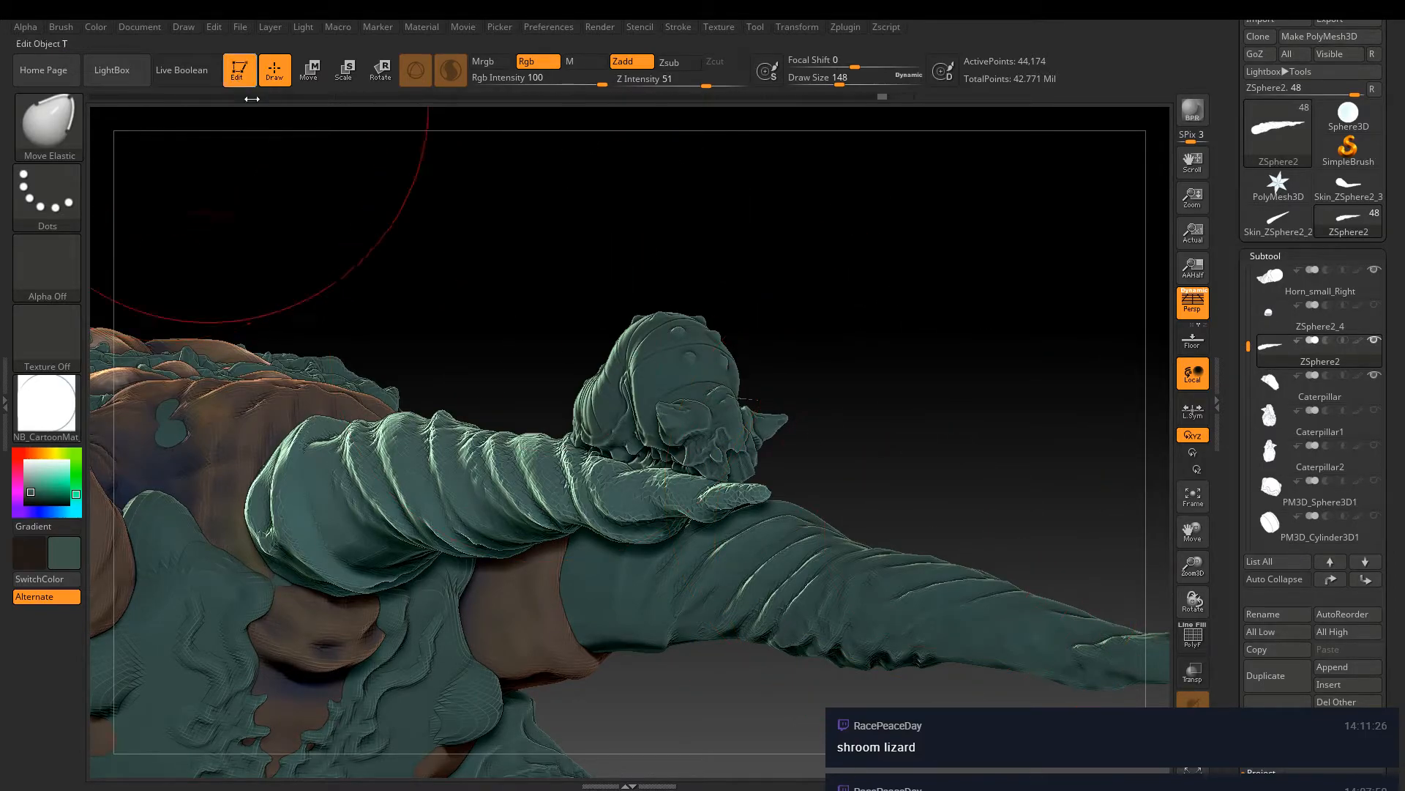
type("s20")
key("Return")
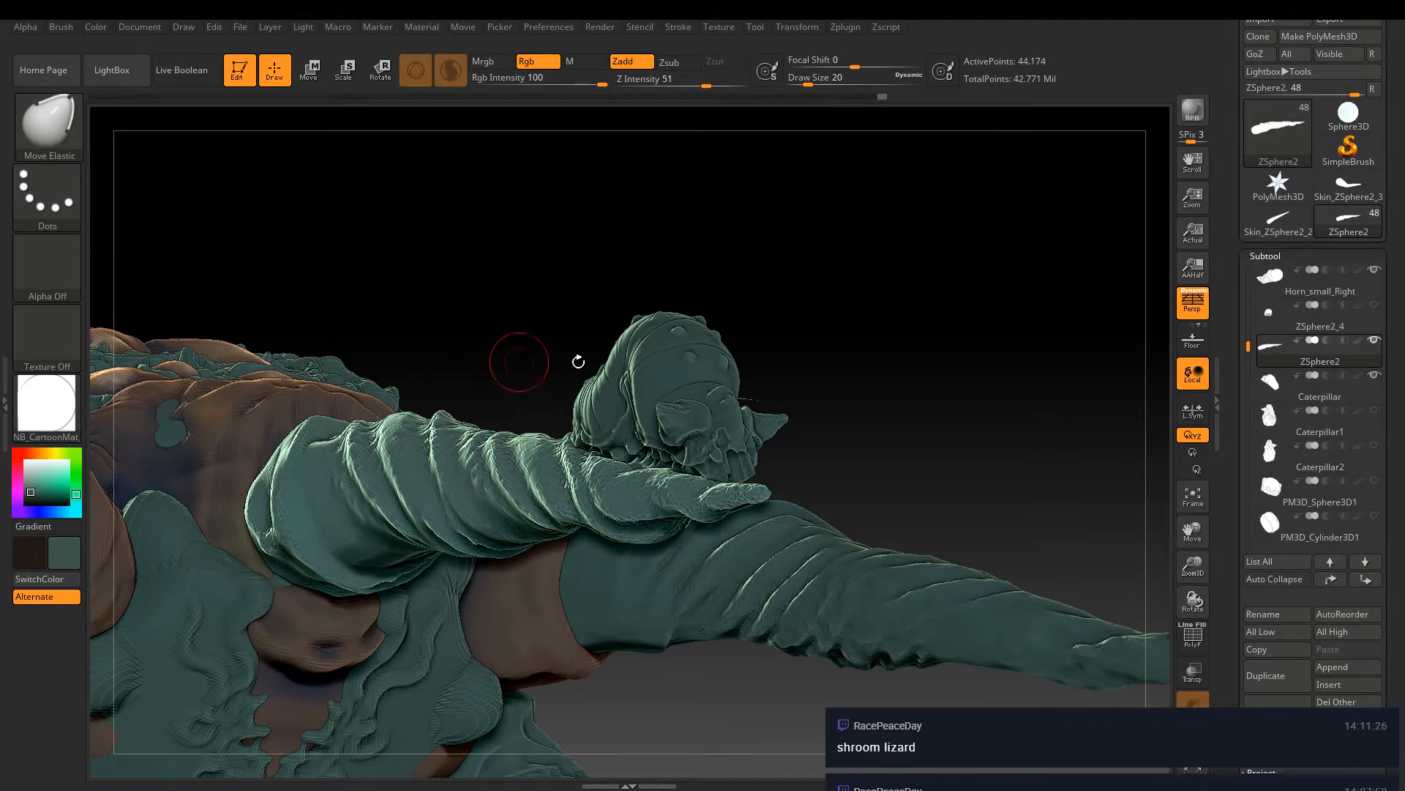
Make the hidden subtool with the pods hanging from the large horn visible and inspect it around the head
left_click_drag(816, 370, 806, 373)
mouse_move(806, 442)
left_mouse_down()
mouse_move(721, 401)
mouse_move(675, 505)
mouse_move(810, 317)
mouse_move(653, 446)
mouse_move(678, 429)
left_mouse_up()
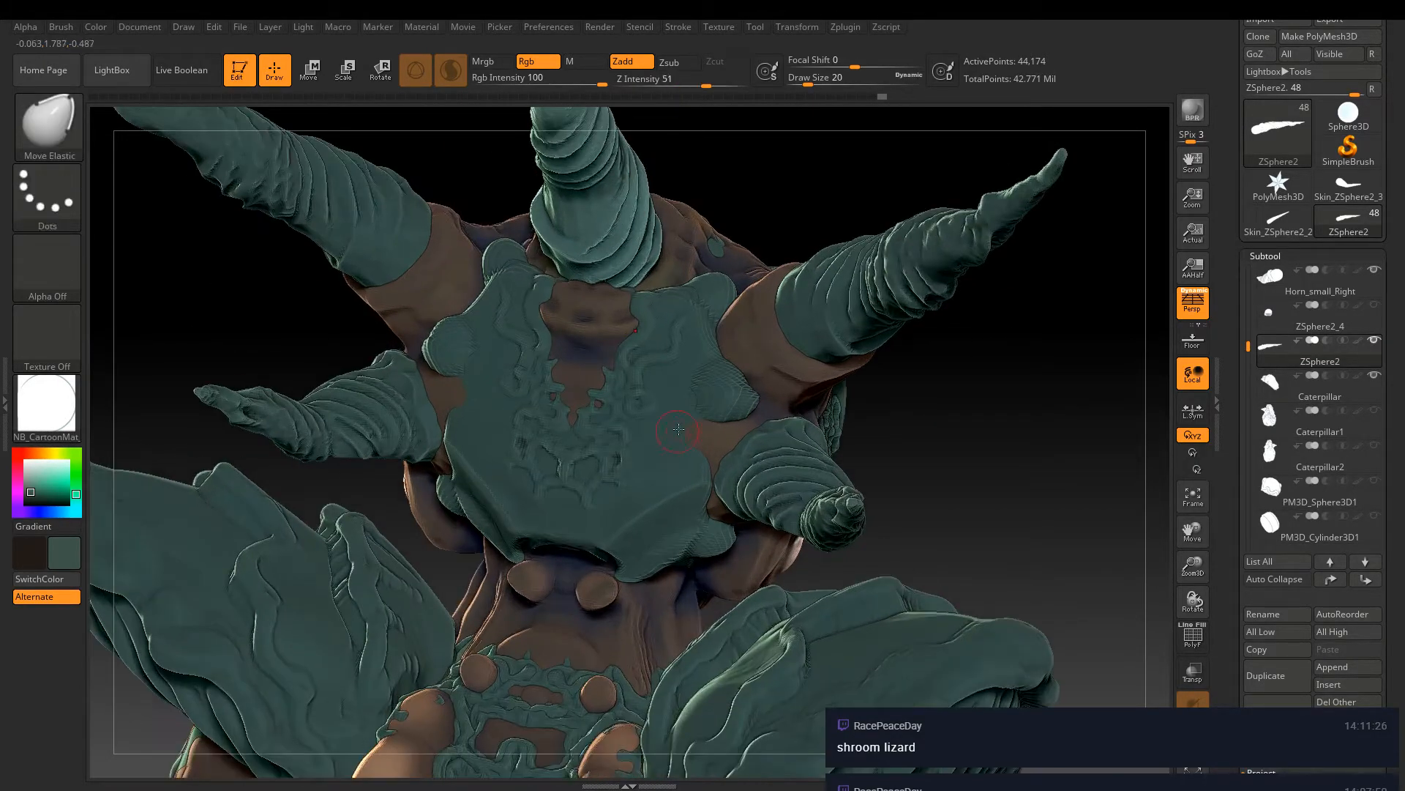
left_click_drag(715, 366, 830, 623)
left_click_drag(764, 463, 774, 443)
mouse_move(774, 443)
right_mouse_down("ctrl")
mouse_move(768, 381)
mouse_move(732, 316)
right_mouse_up("ctrl")
left_click_drag(1257, 384, 1259, 293)
left_click(1369, 305)
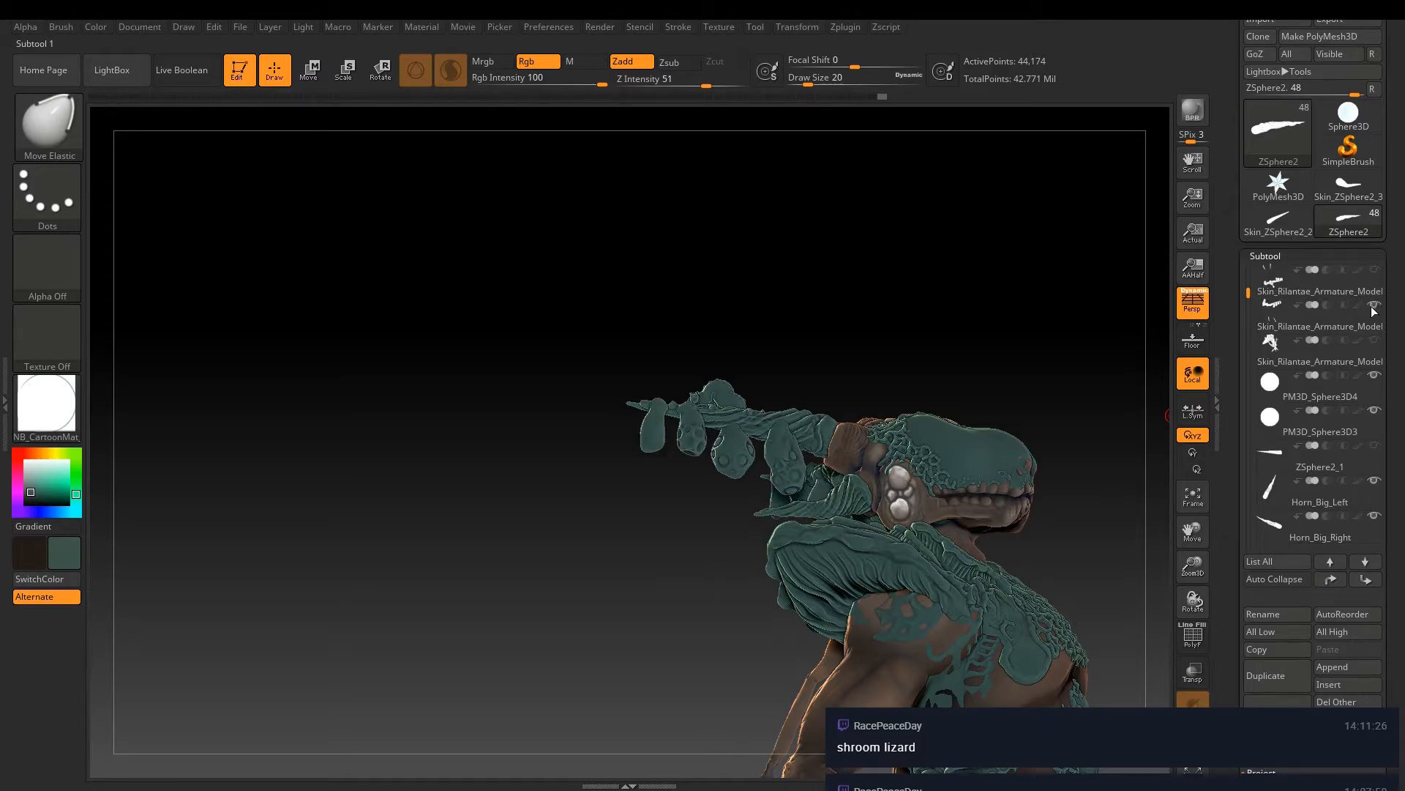
mouse_move(790, 366)
left_mouse_down()
mouse_move(796, 436)
mouse_move(839, 416)
mouse_move(903, 477)
mouse_move(877, 458)
mouse_move(957, 503)
left_mouse_up()
key("ctrl")
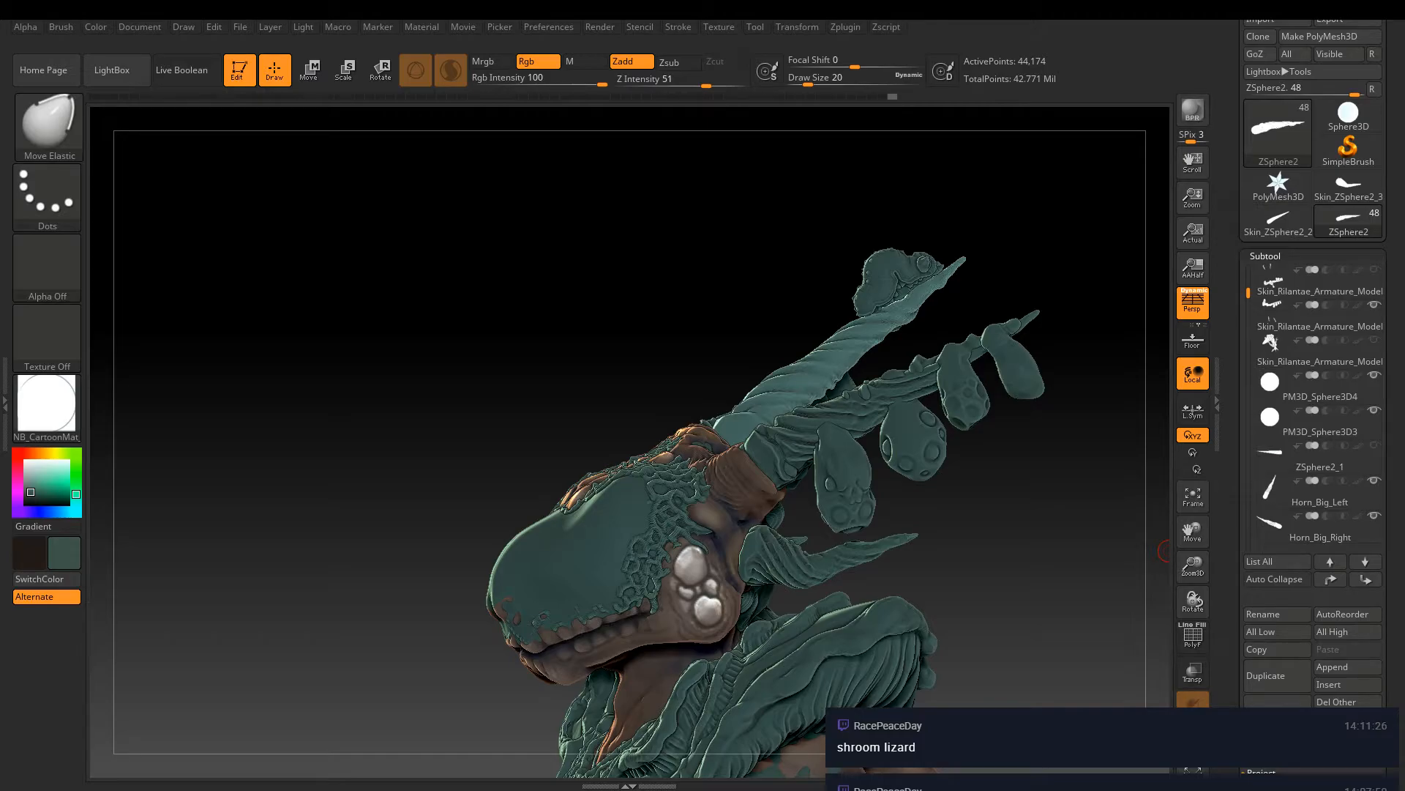
Switch to the Firefox window and look through the "caterpillar pod" image results for pod references
key("alt+Tab")
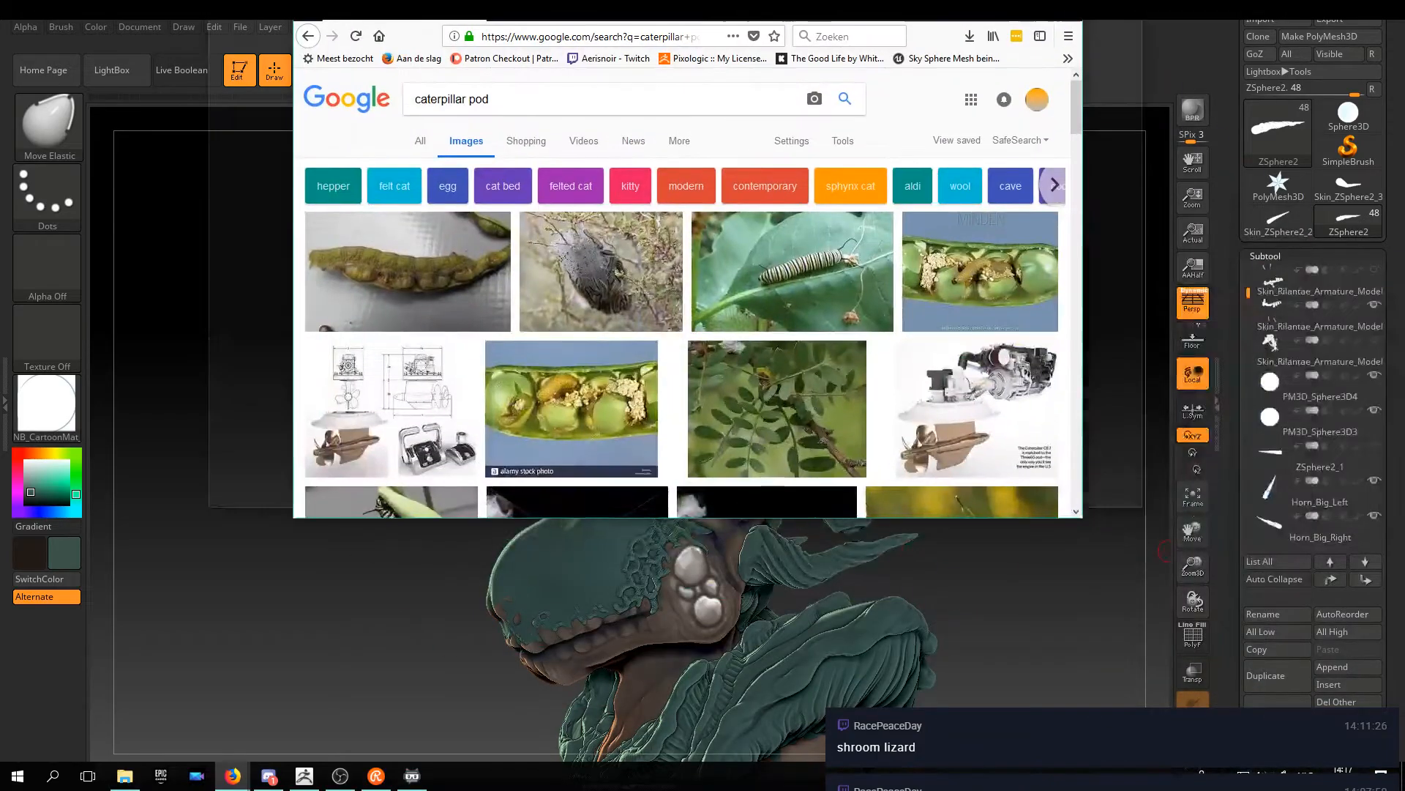
left_click_drag(592, 1, 592, 69)
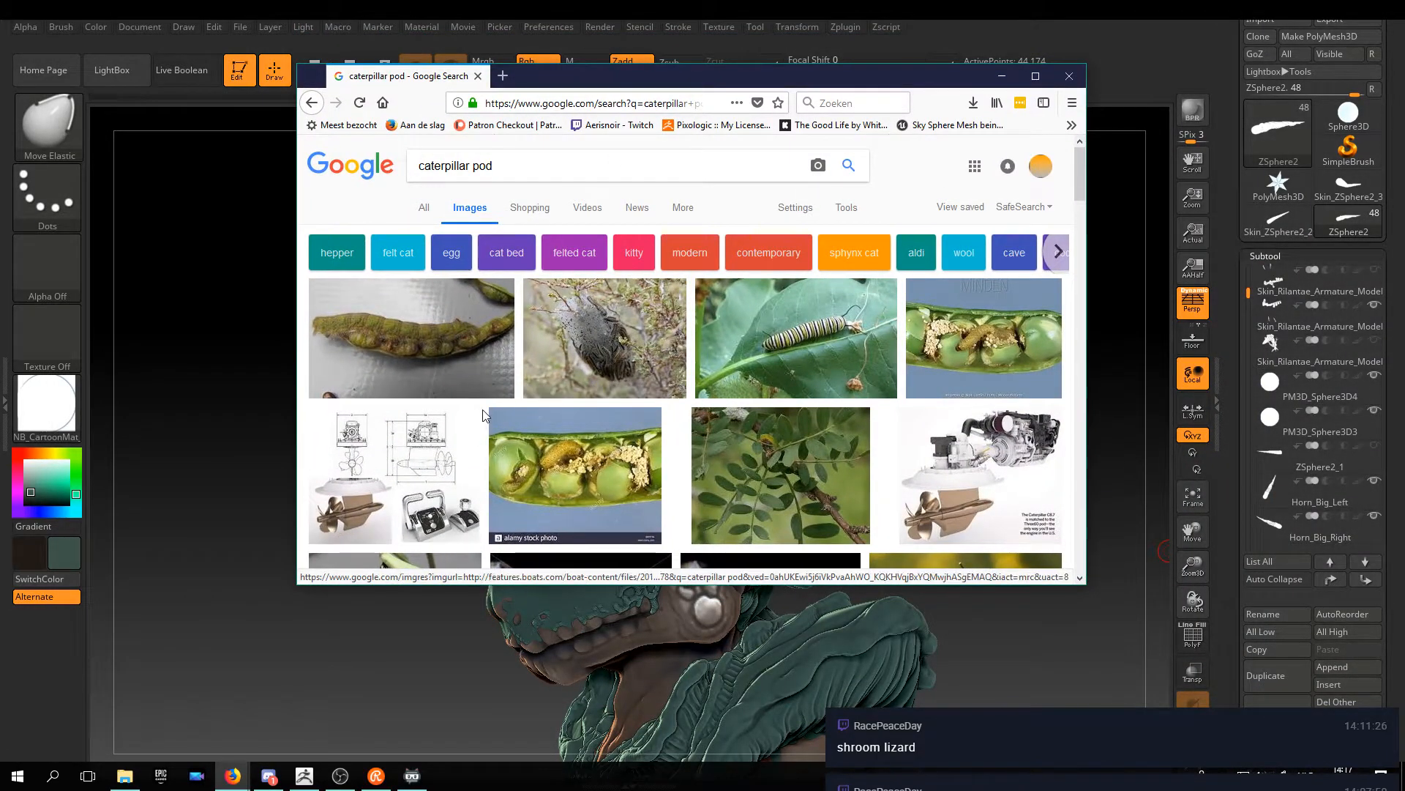
scroll(484, 414, "down", 2)
scroll(483, 414, "down", 3)
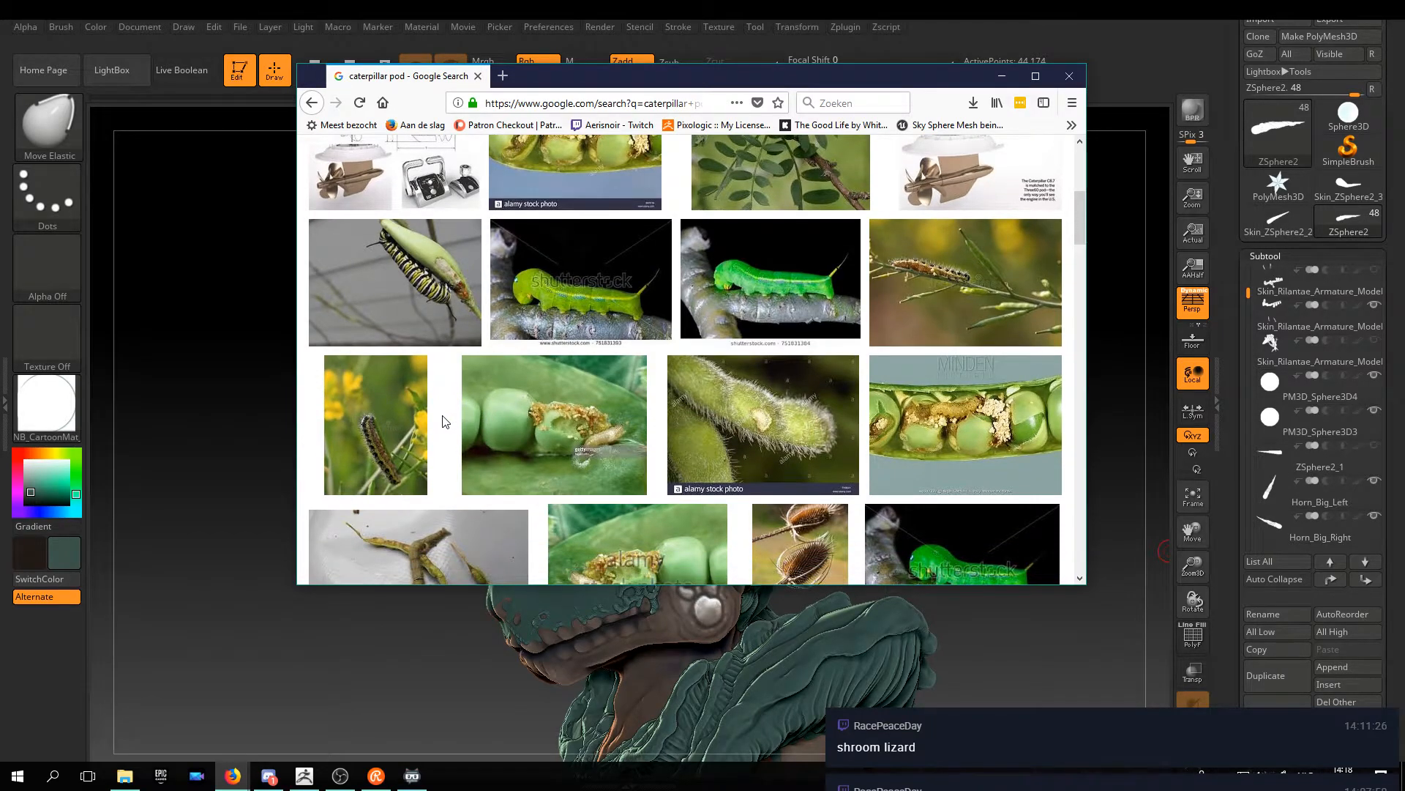
scroll(445, 420, "down", 1)
scroll(439, 421, "down", 3)
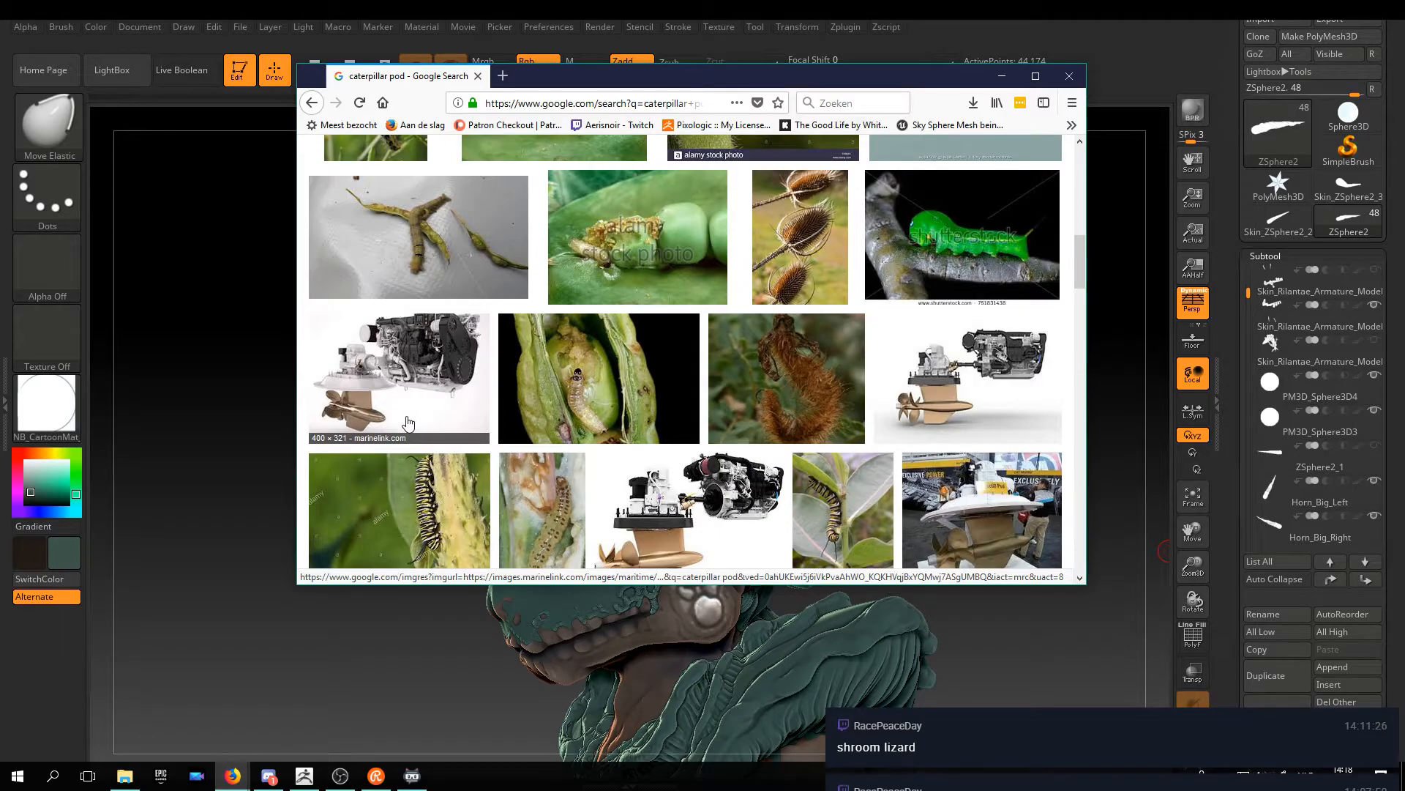
scroll(403, 423, "up", 10)
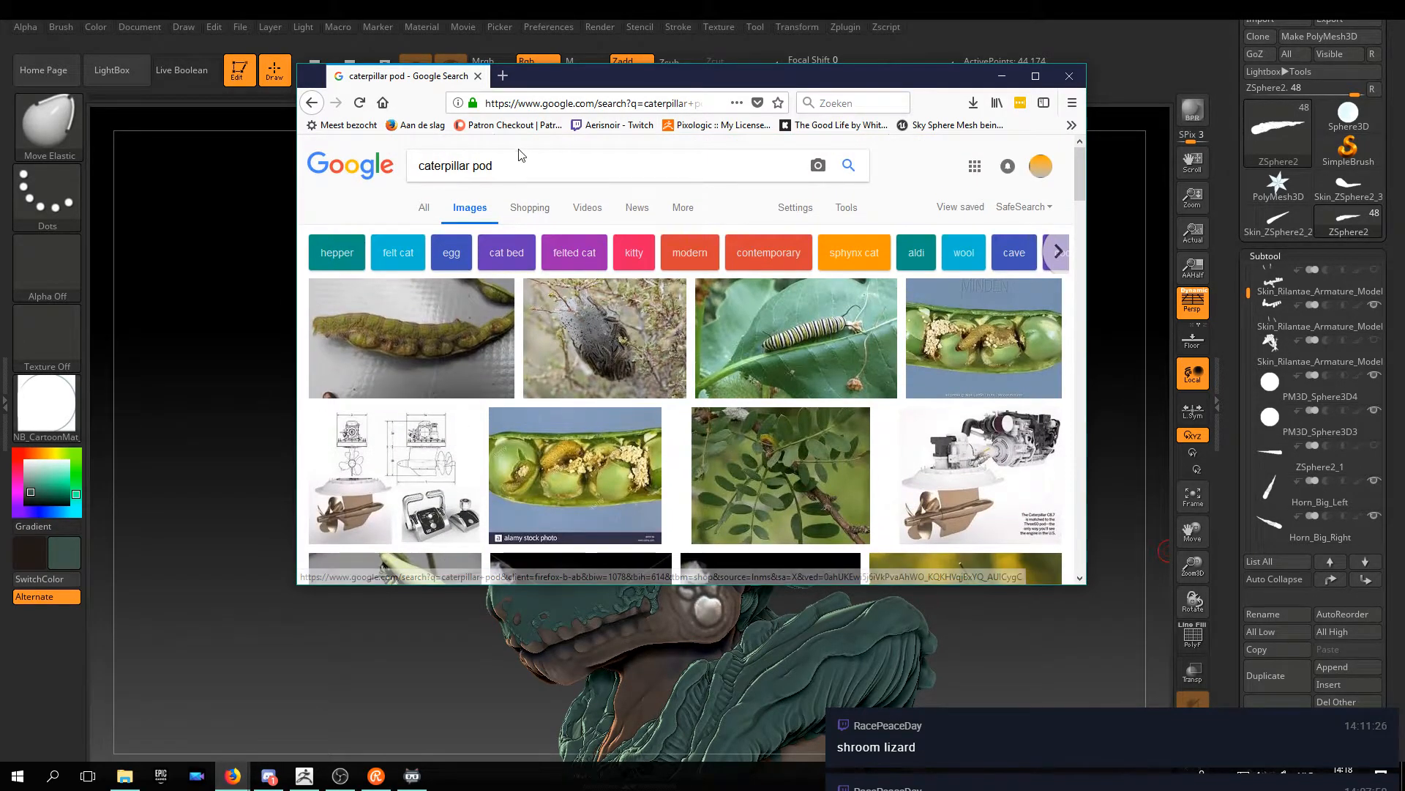
Change the image search to "caterpillar butterfly pod"
double_click(471, 160)
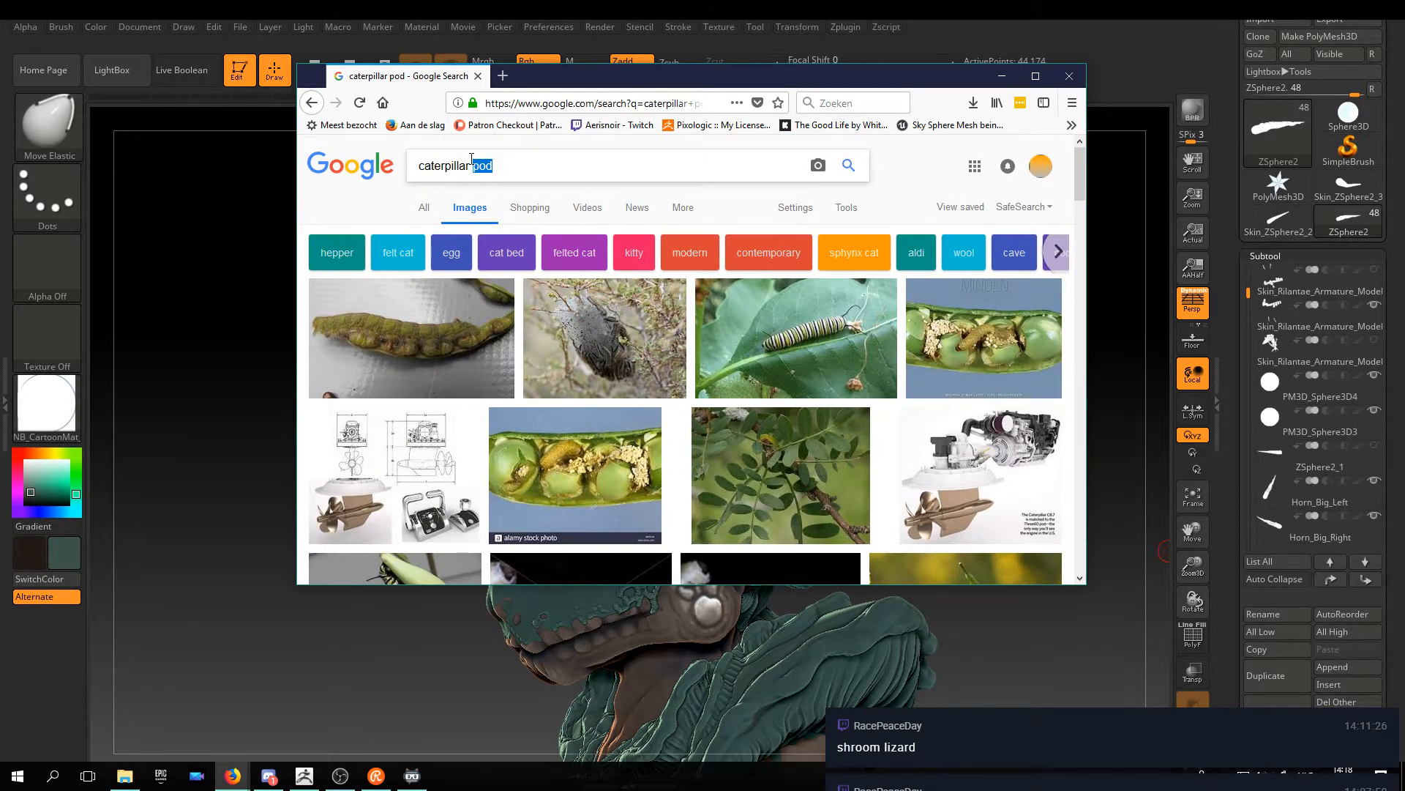
type("butterfly ")
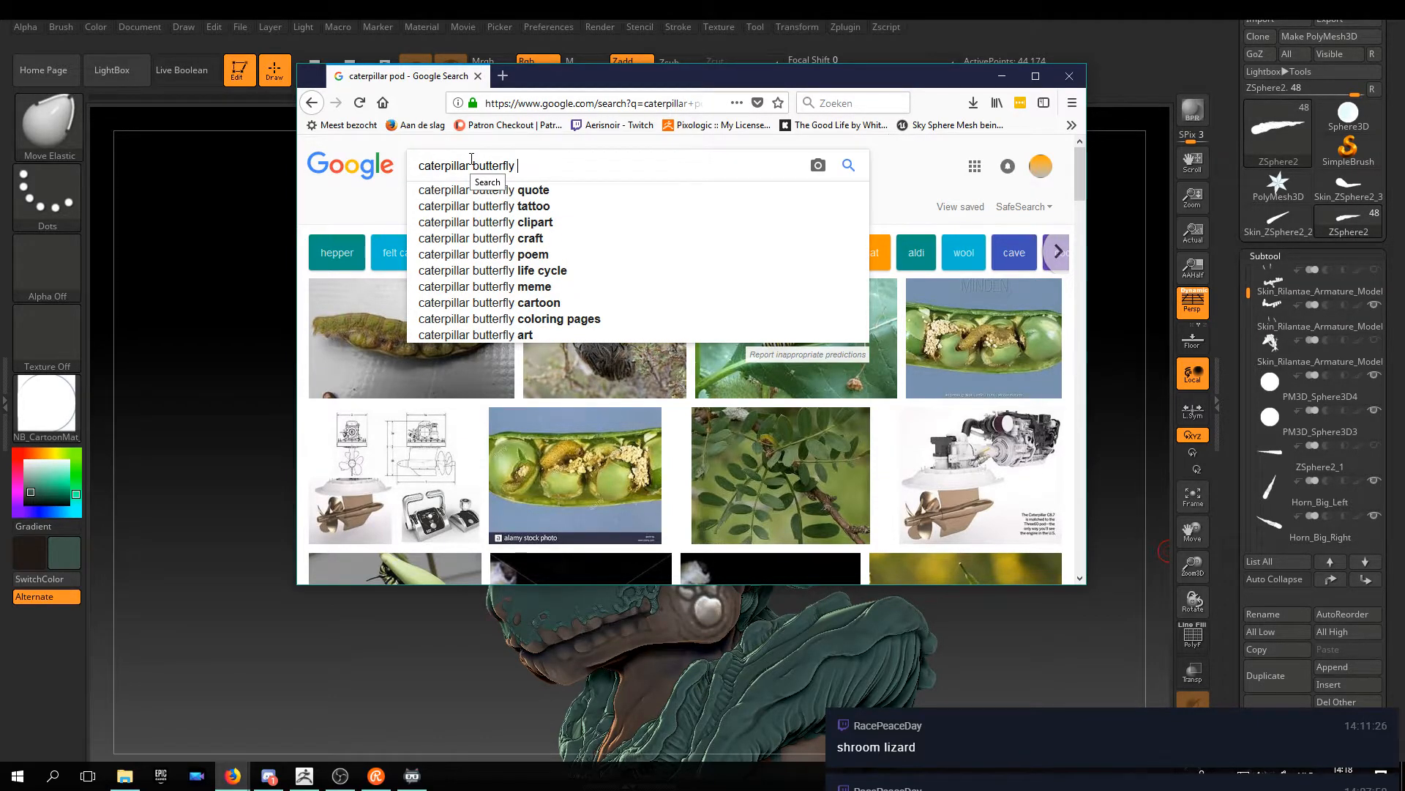
type("pod")
key("Return")
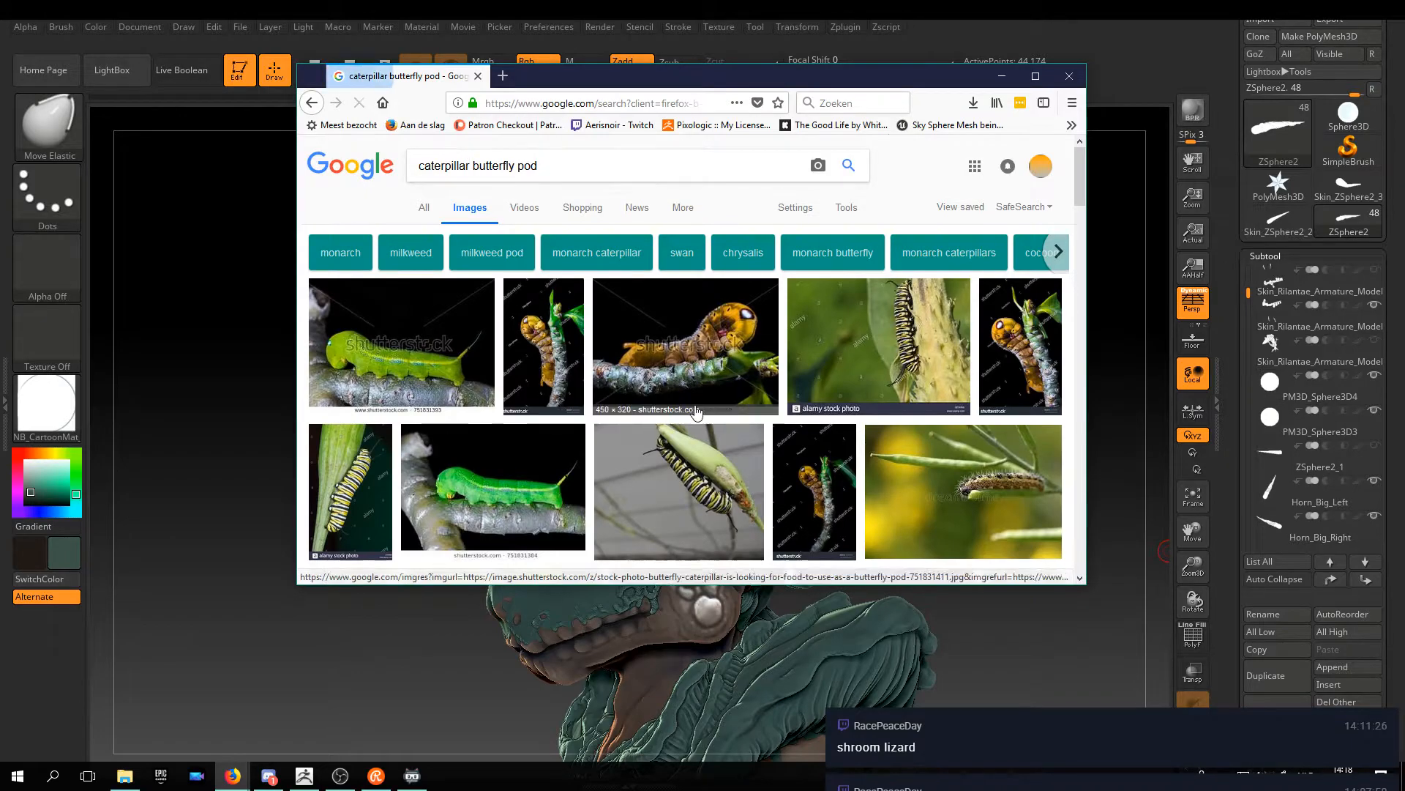
Find the green monarch chrysalis among the results and preview it and the related chrysalis image from Prairie Haven
scroll(707, 469, "down", 3)
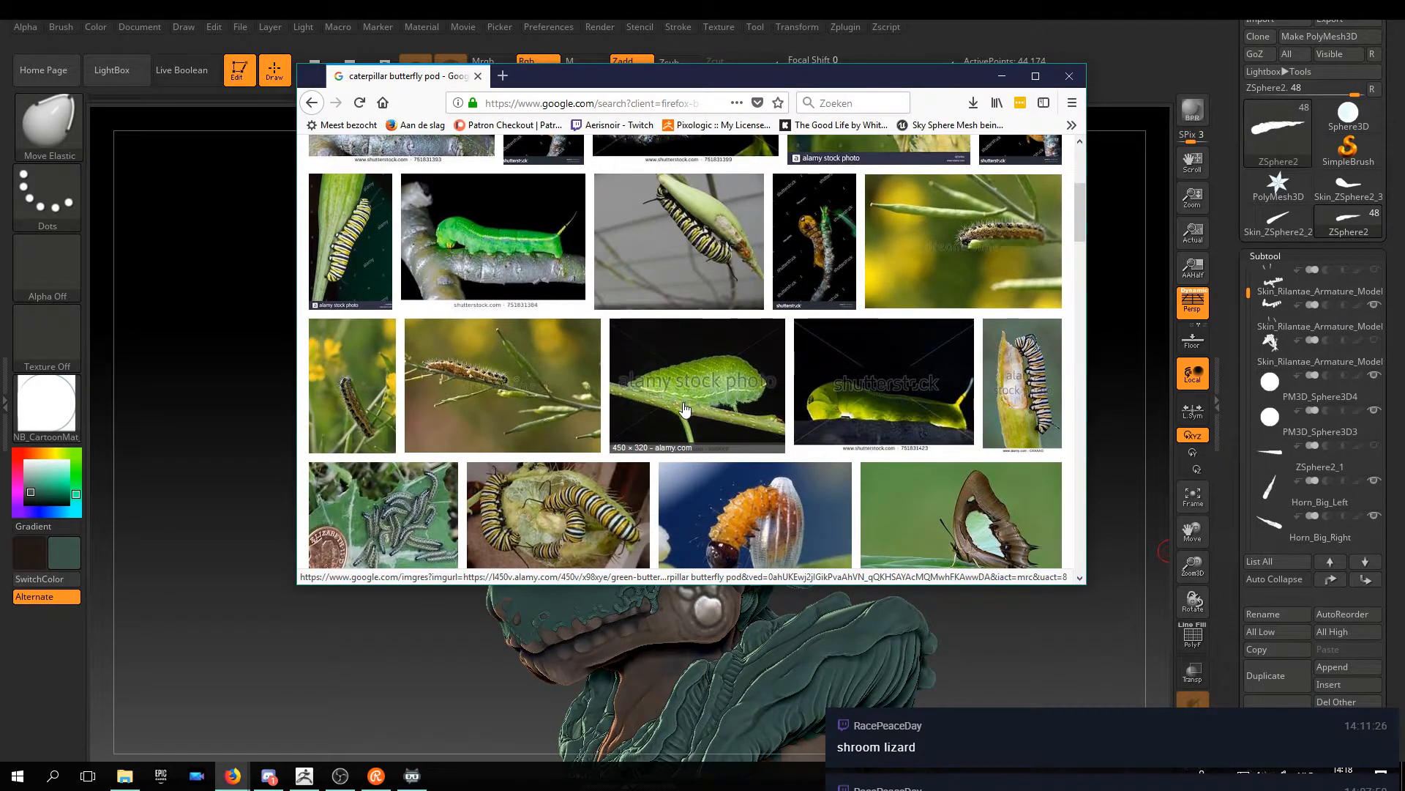
scroll(686, 410, "down", 1)
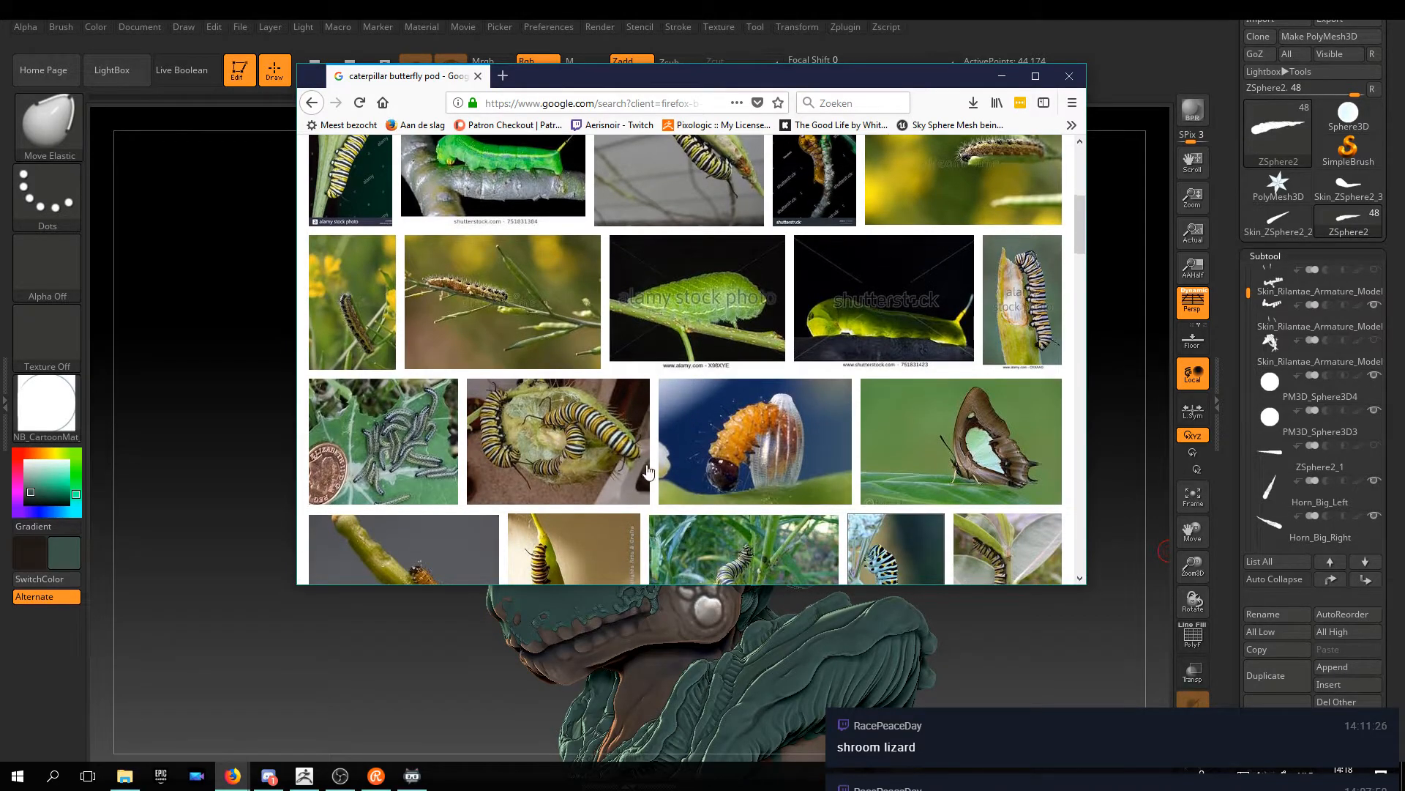
scroll(630, 454, "down", 4)
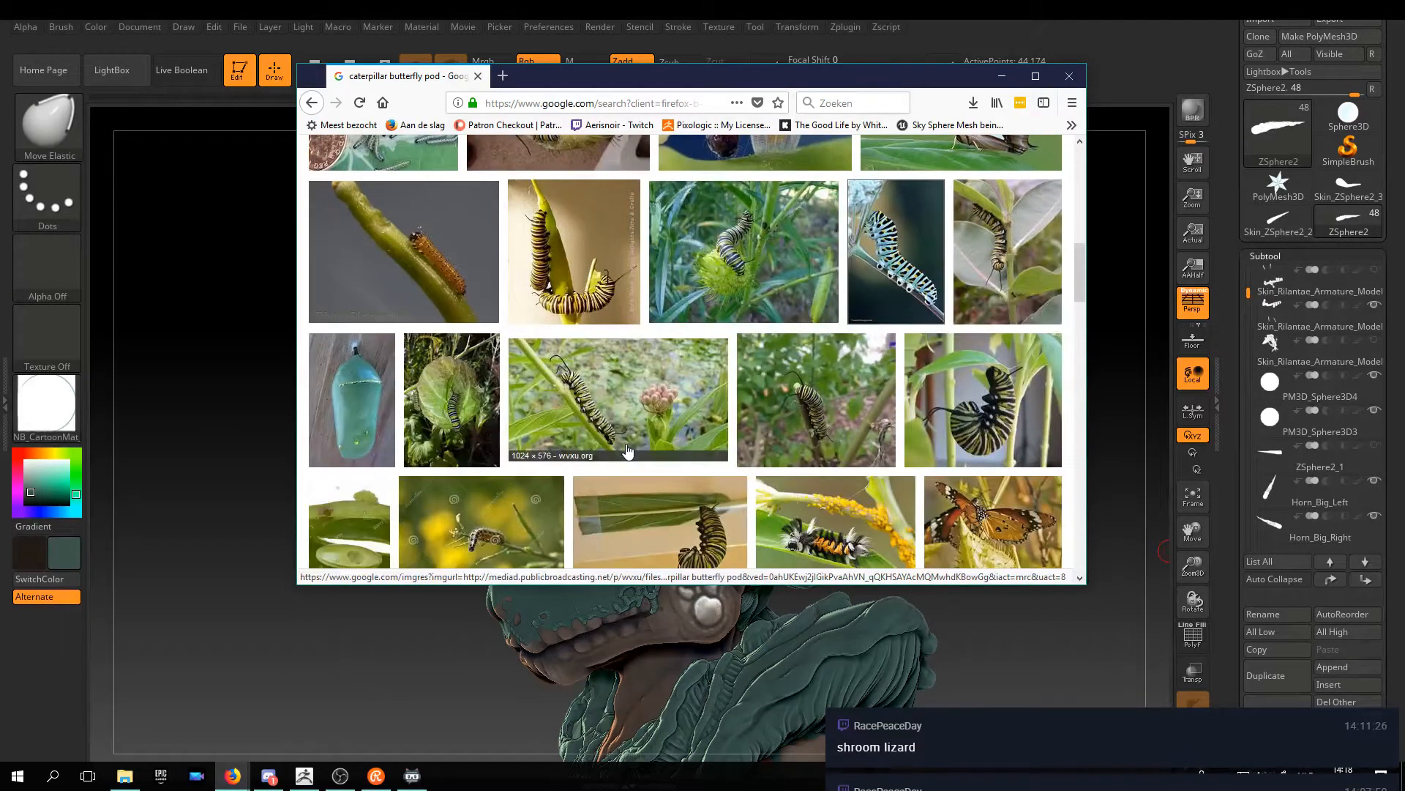
left_click(357, 400)
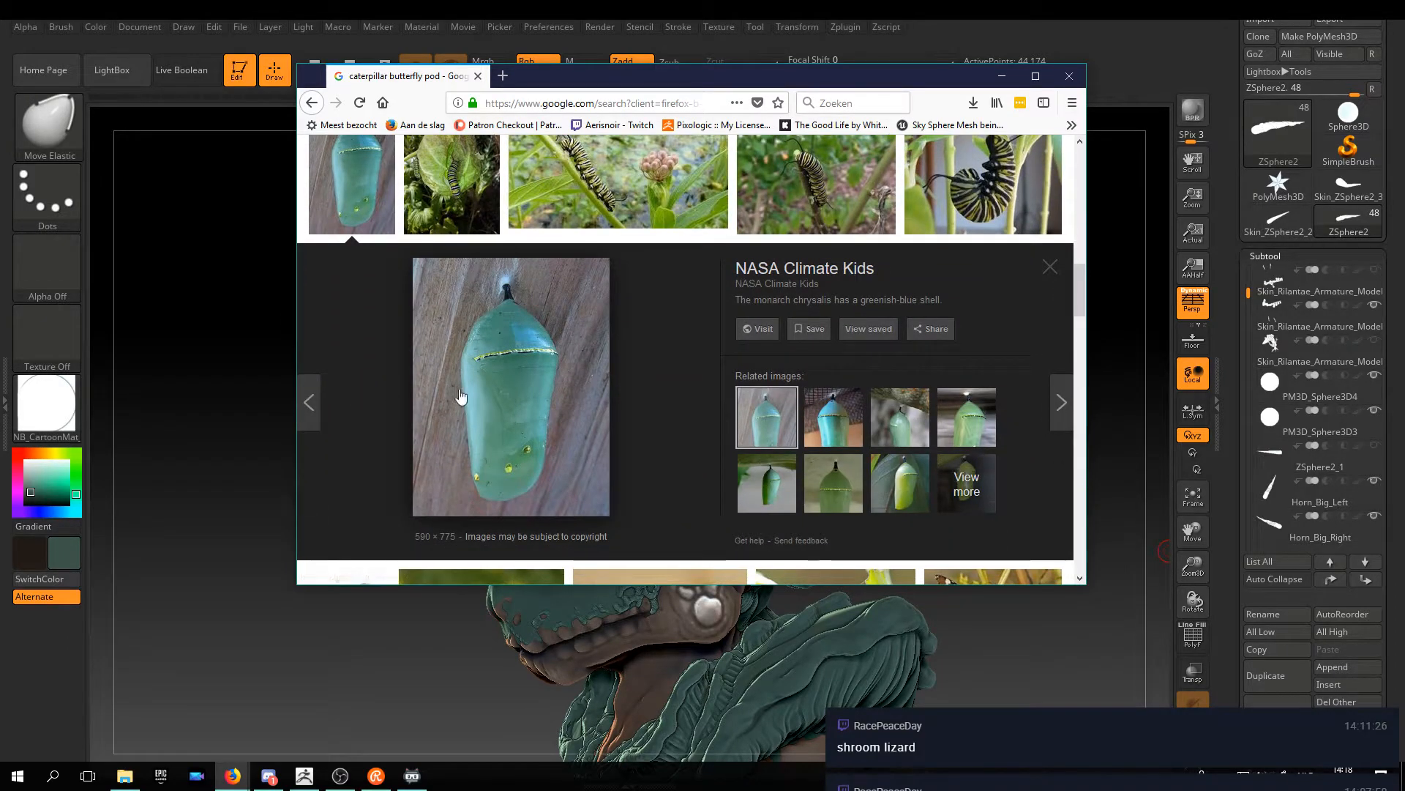
left_click(842, 432)
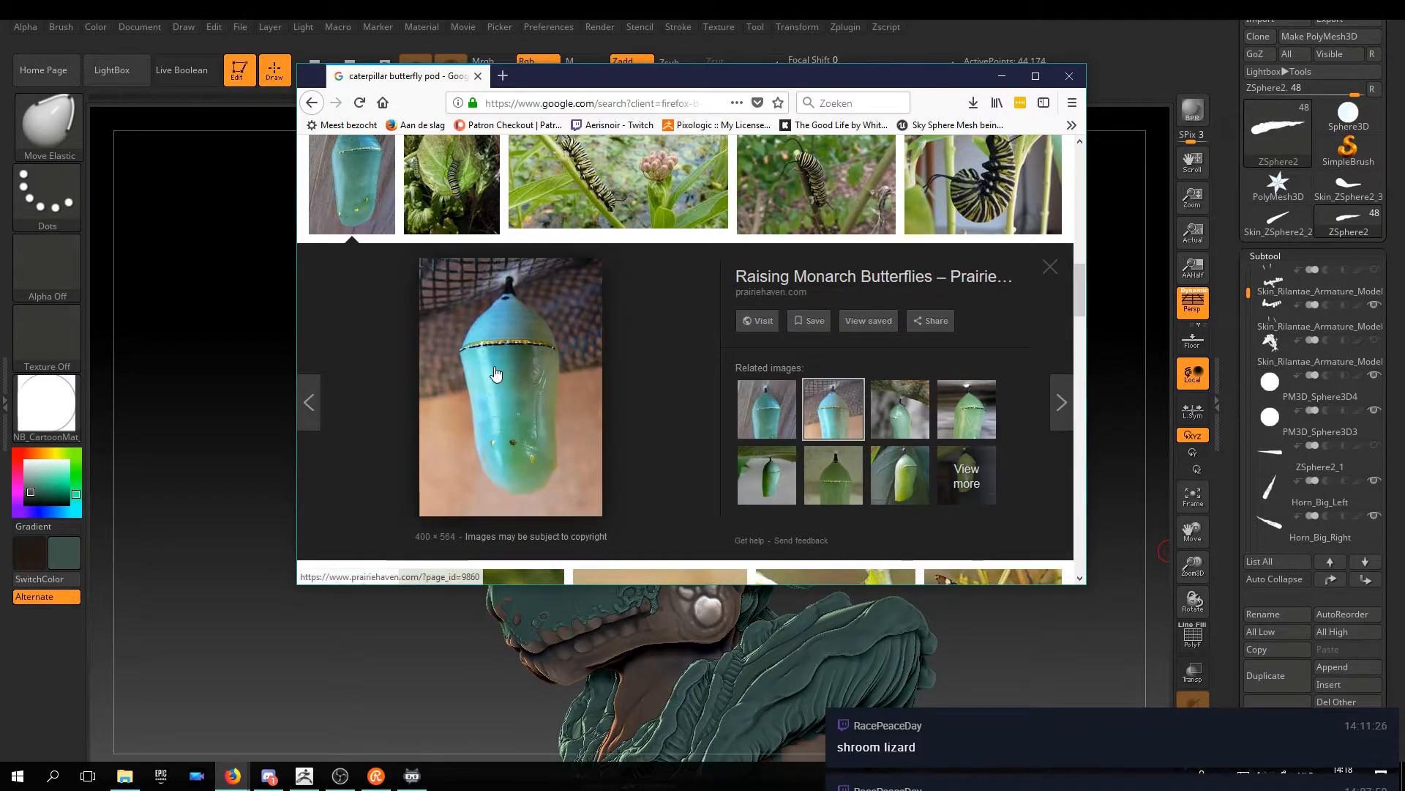
Search images for "caterpillar butterfly cocoon" and look through the results for cocoon shapes
scroll(631, 407, "up", 5)
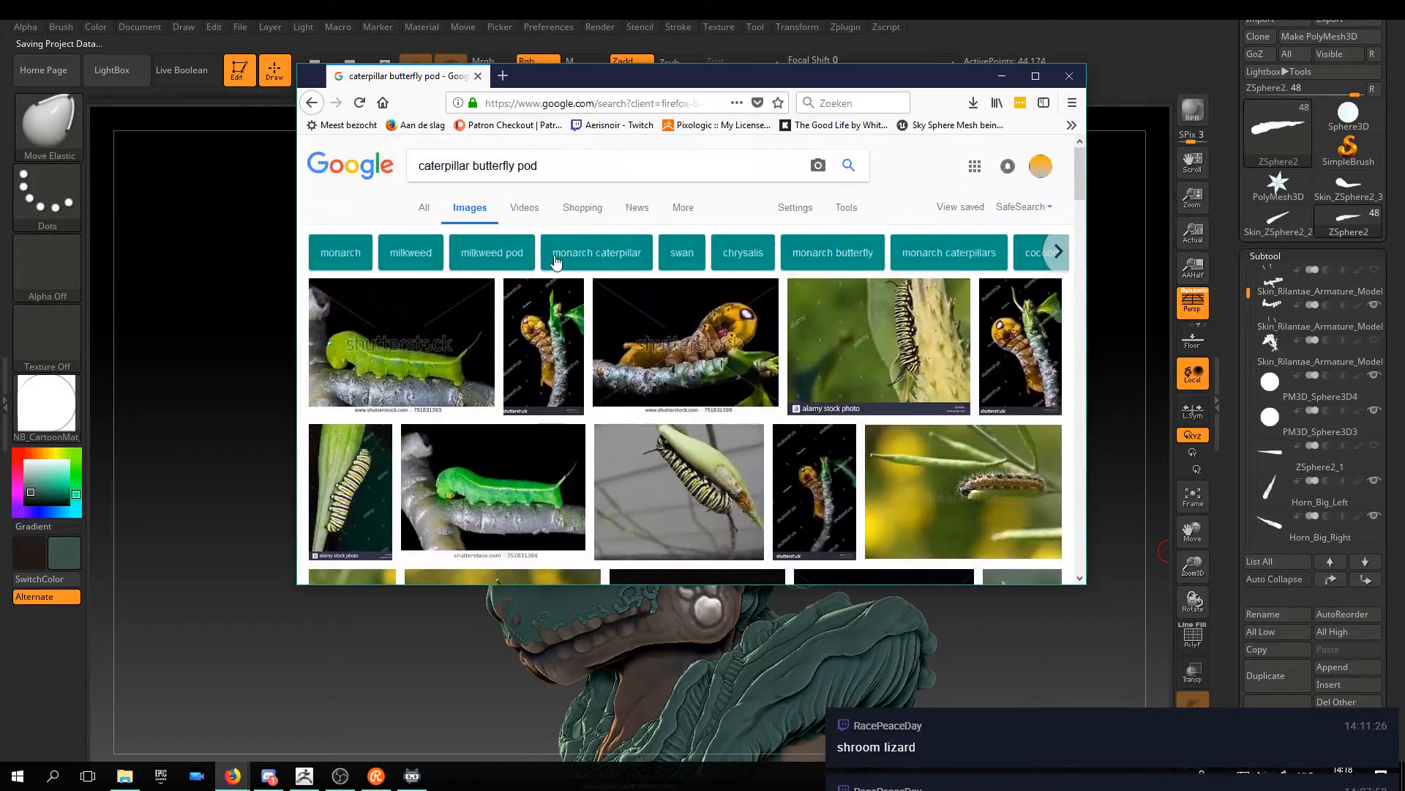
double_click(518, 165)
type("cocoon")
key("Return")
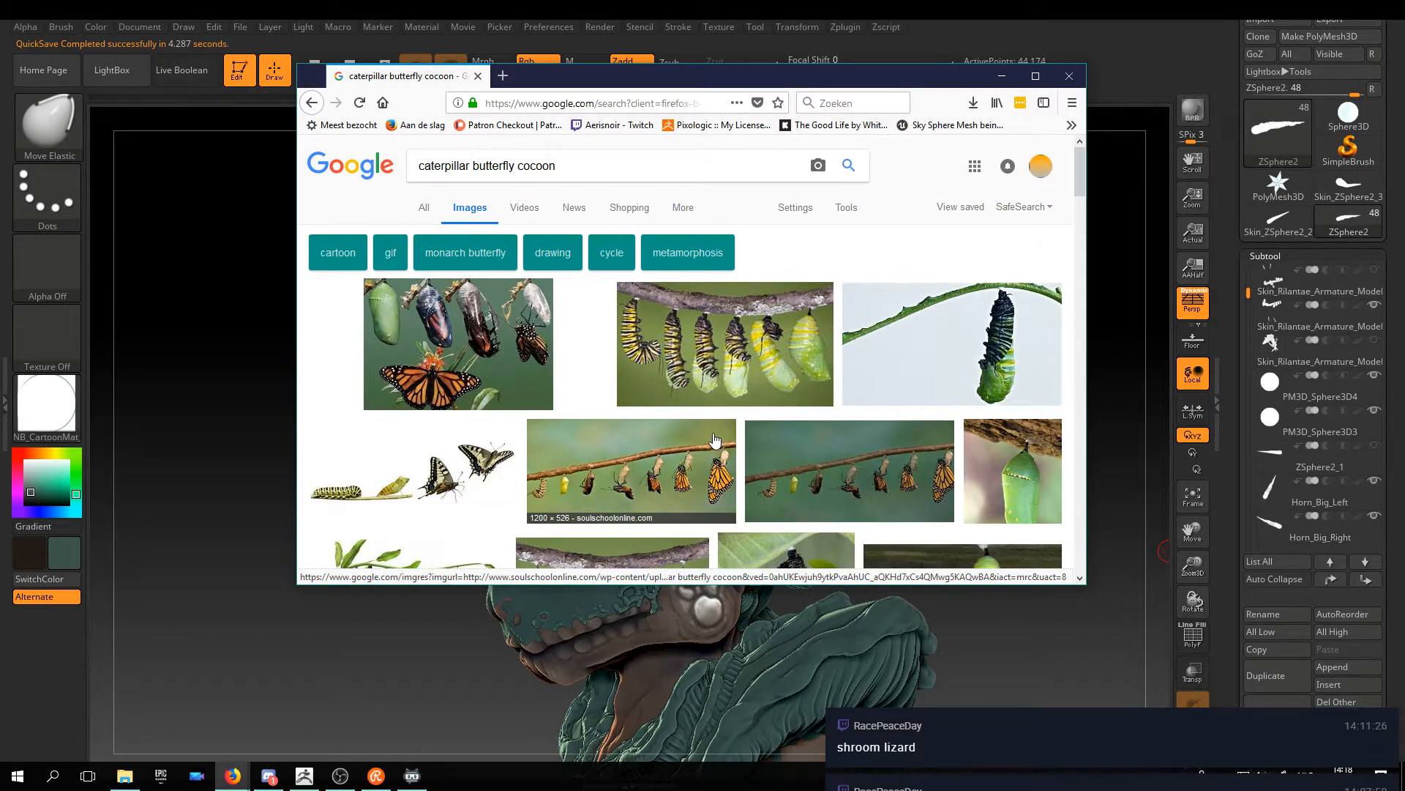
scroll(713, 439, "down", 2)
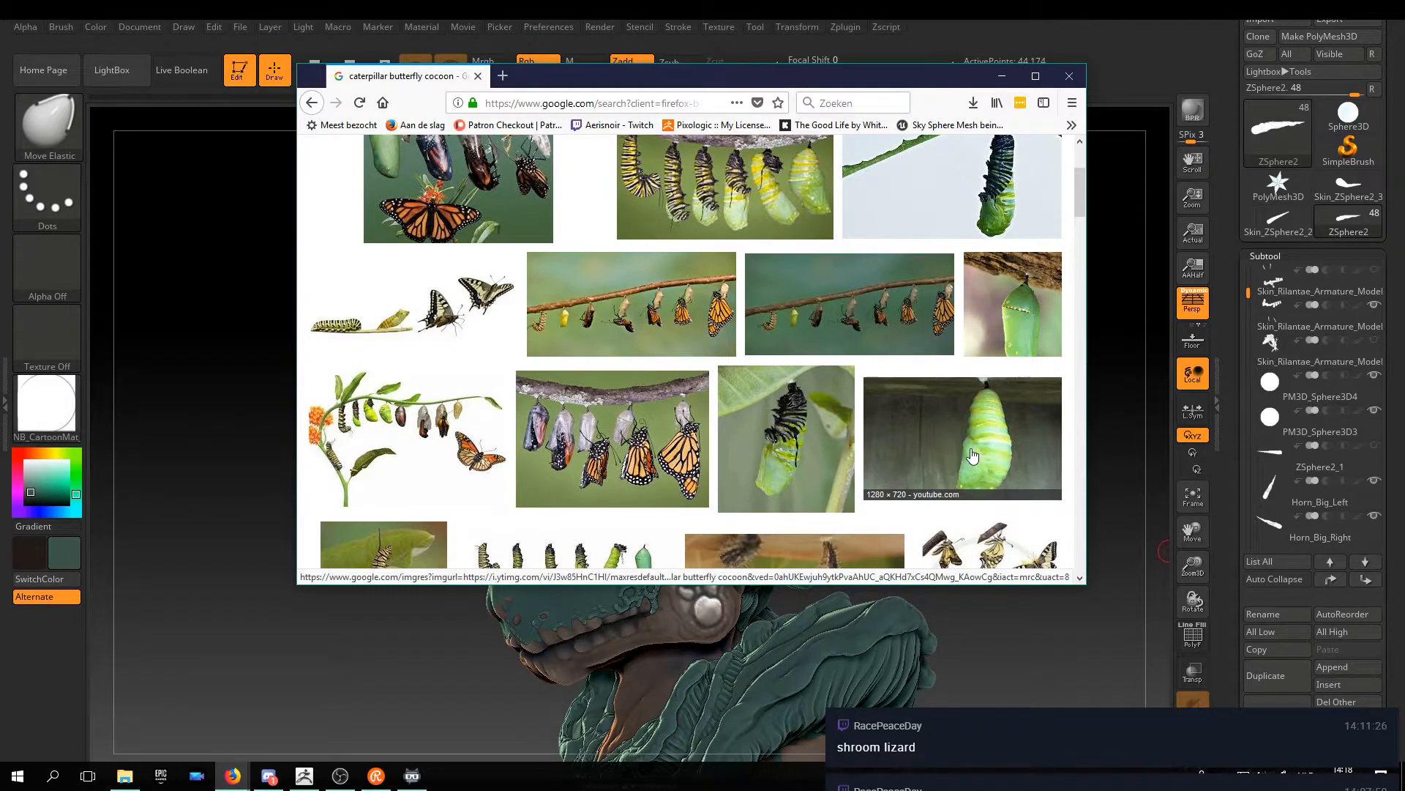
scroll(974, 454, "down", 3)
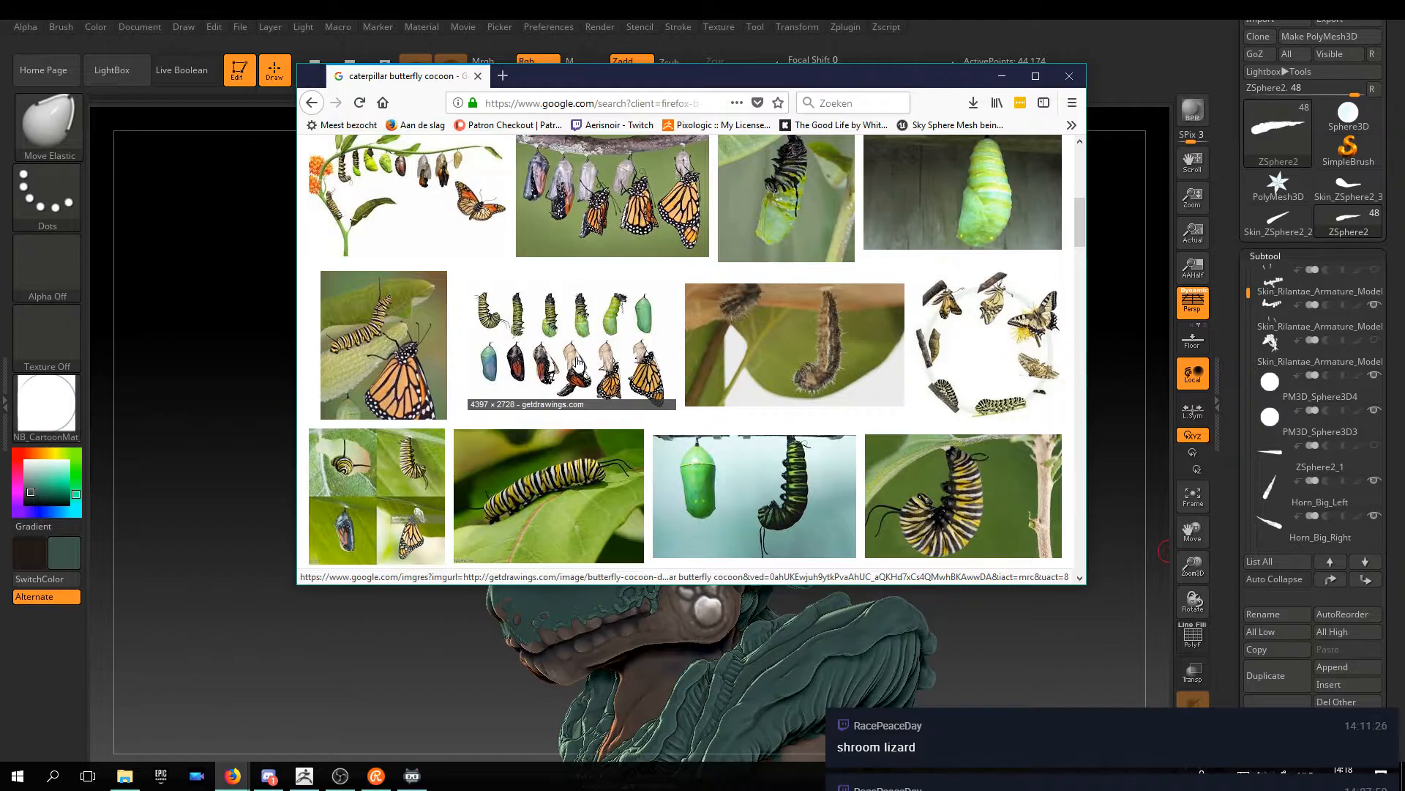
Extend the image search to "caterpillar butterfly cocoon types"
scroll(579, 361, "up", 5)
left_click(585, 165)
type("types")
key("Return")
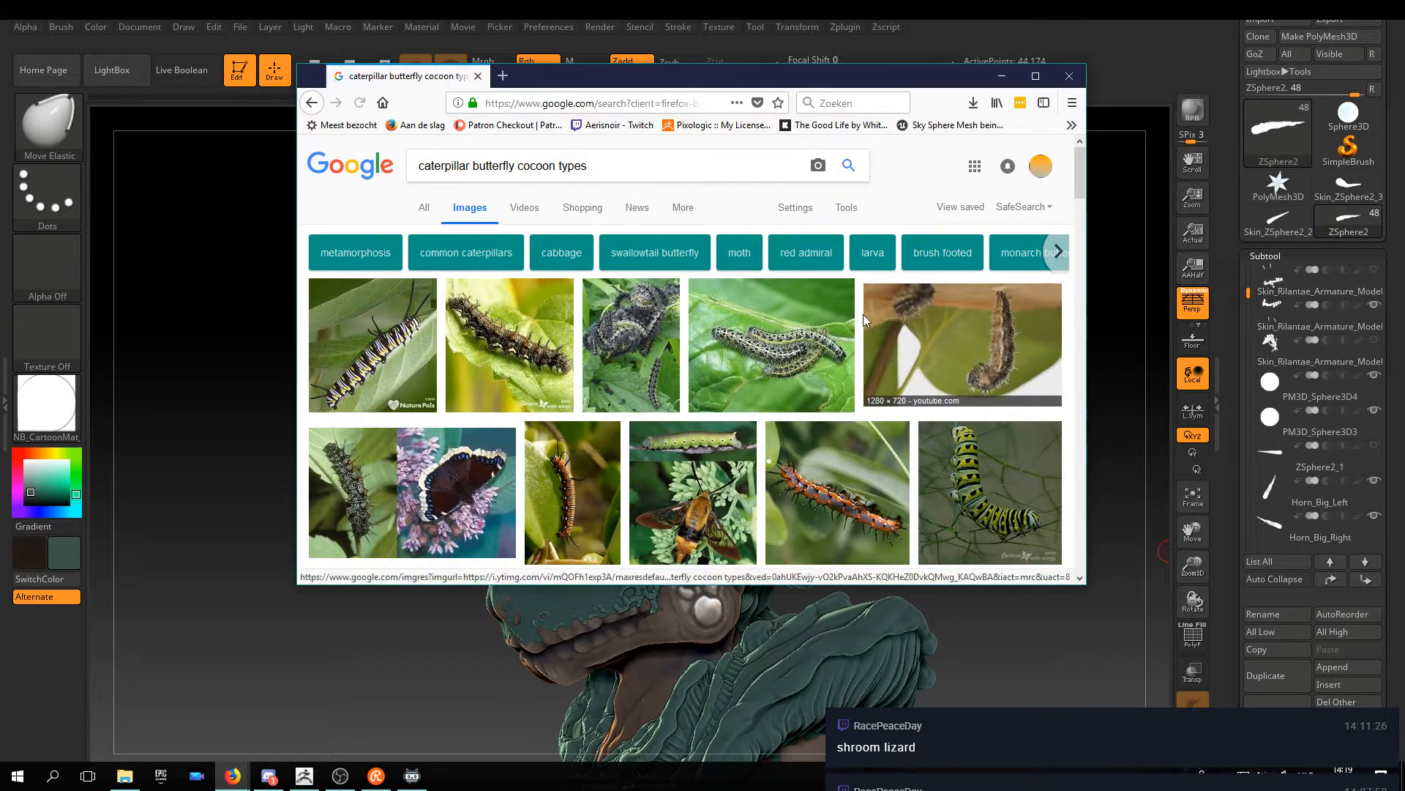
Examine the cocoon type image results for distinctive cocoon and chrysalis shapes to use as reference
scroll(866, 322, "down", 3)
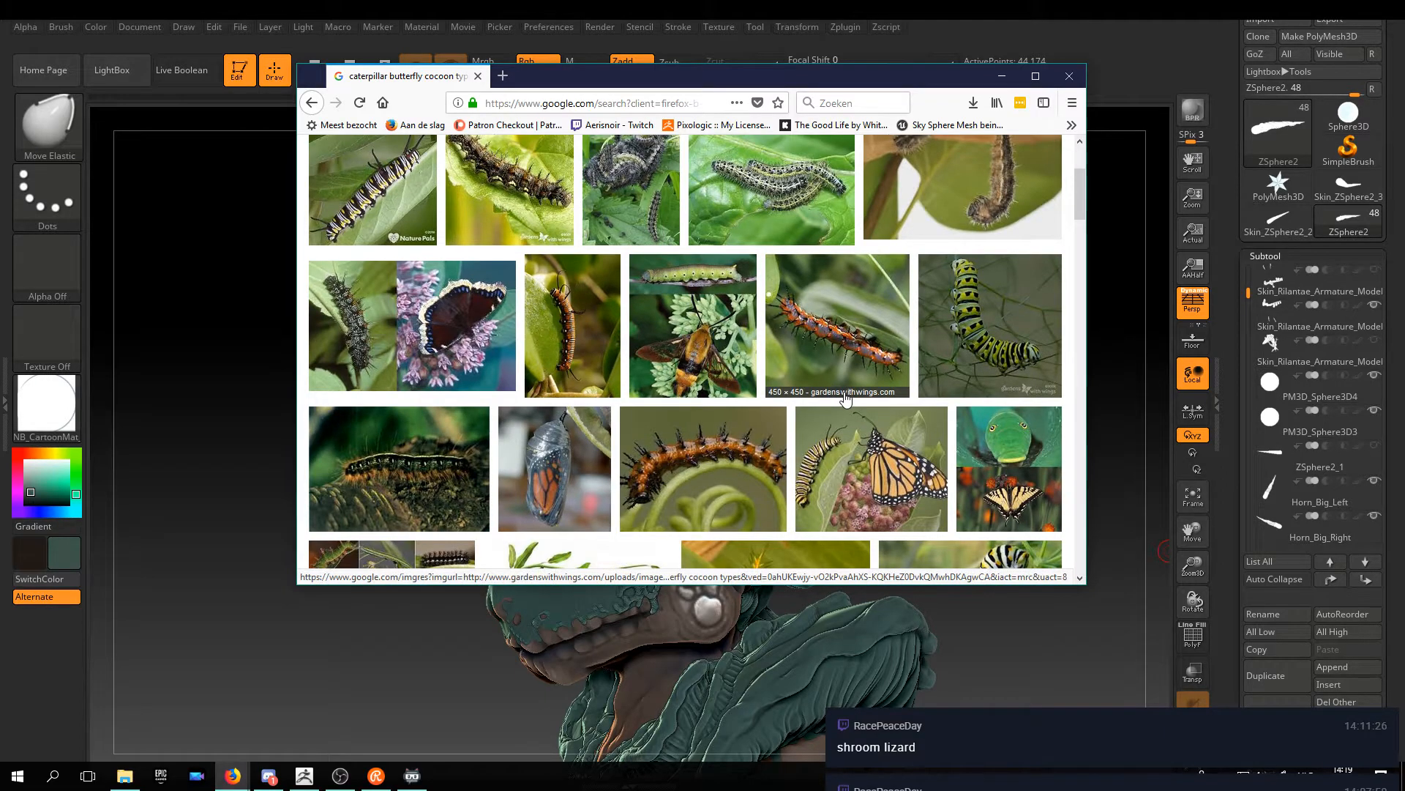
scroll(845, 398, "down", 3)
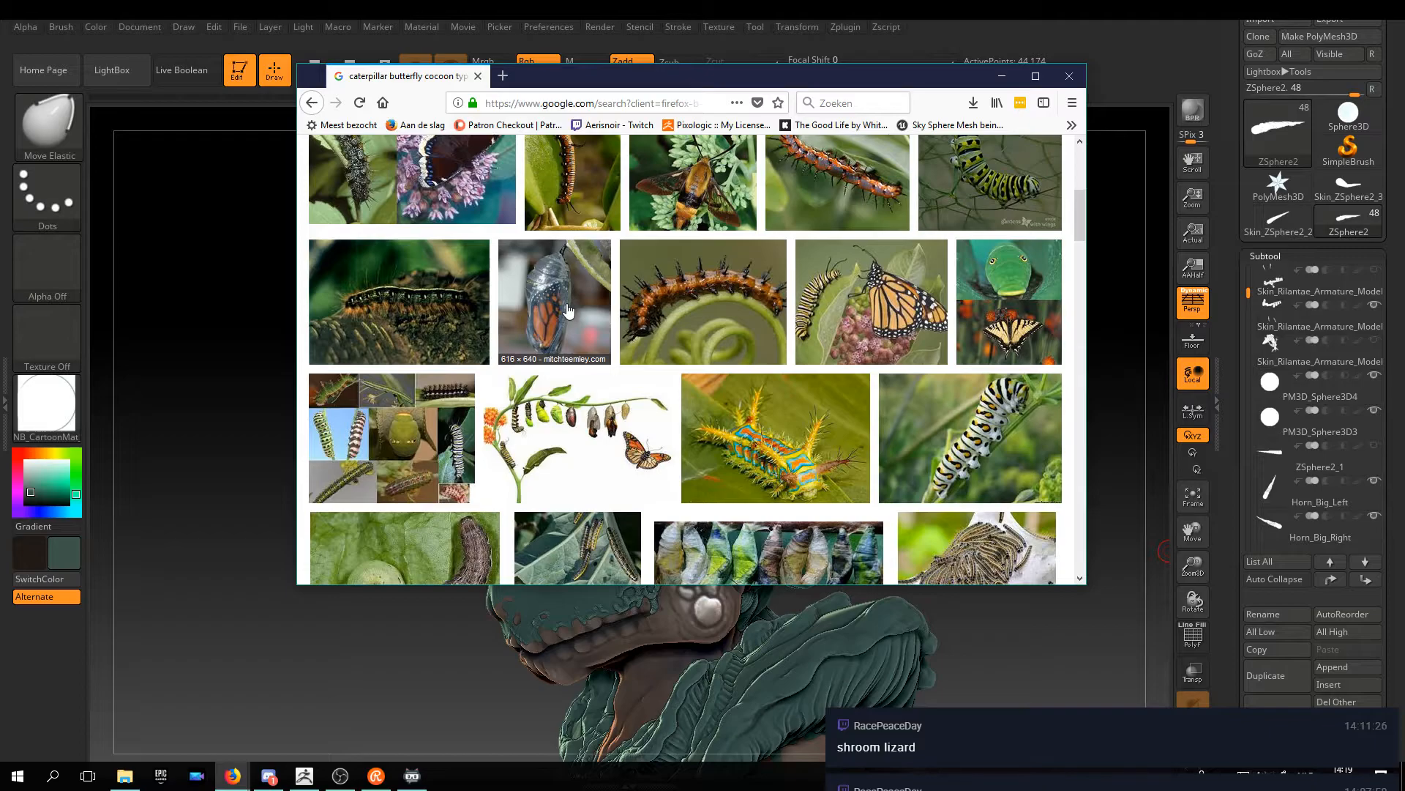
scroll(568, 314, "down", 4)
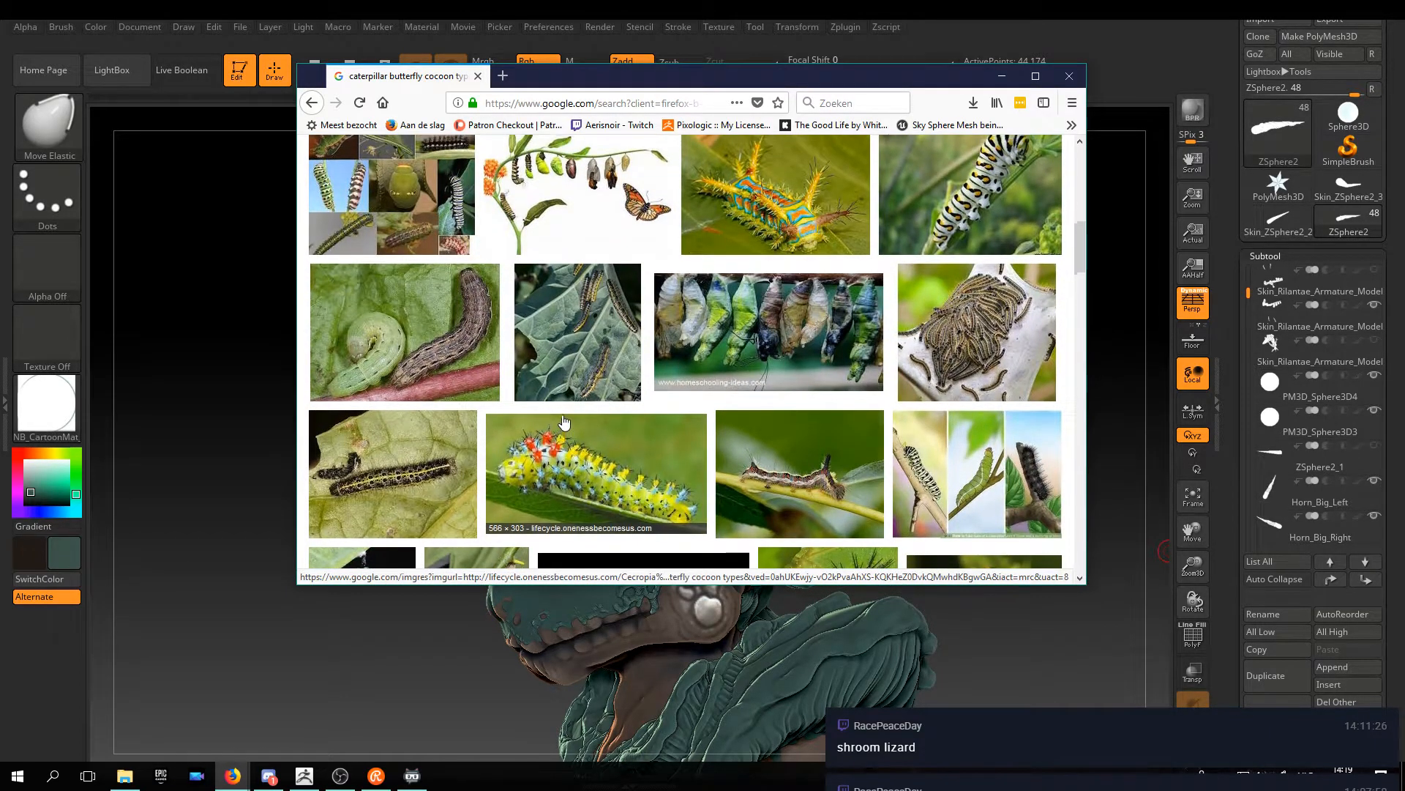
scroll(527, 351, "up", 2)
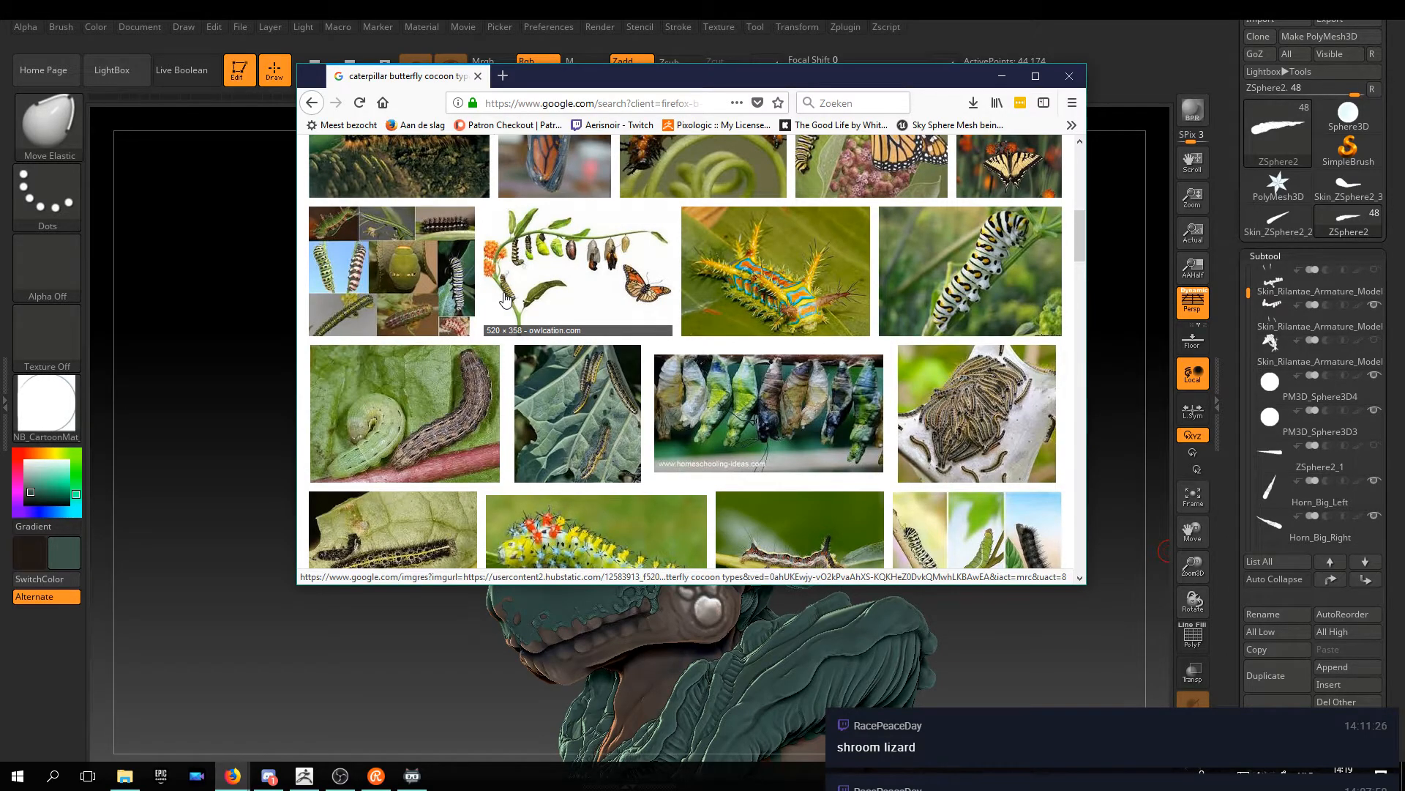
scroll(504, 298, "down", 5)
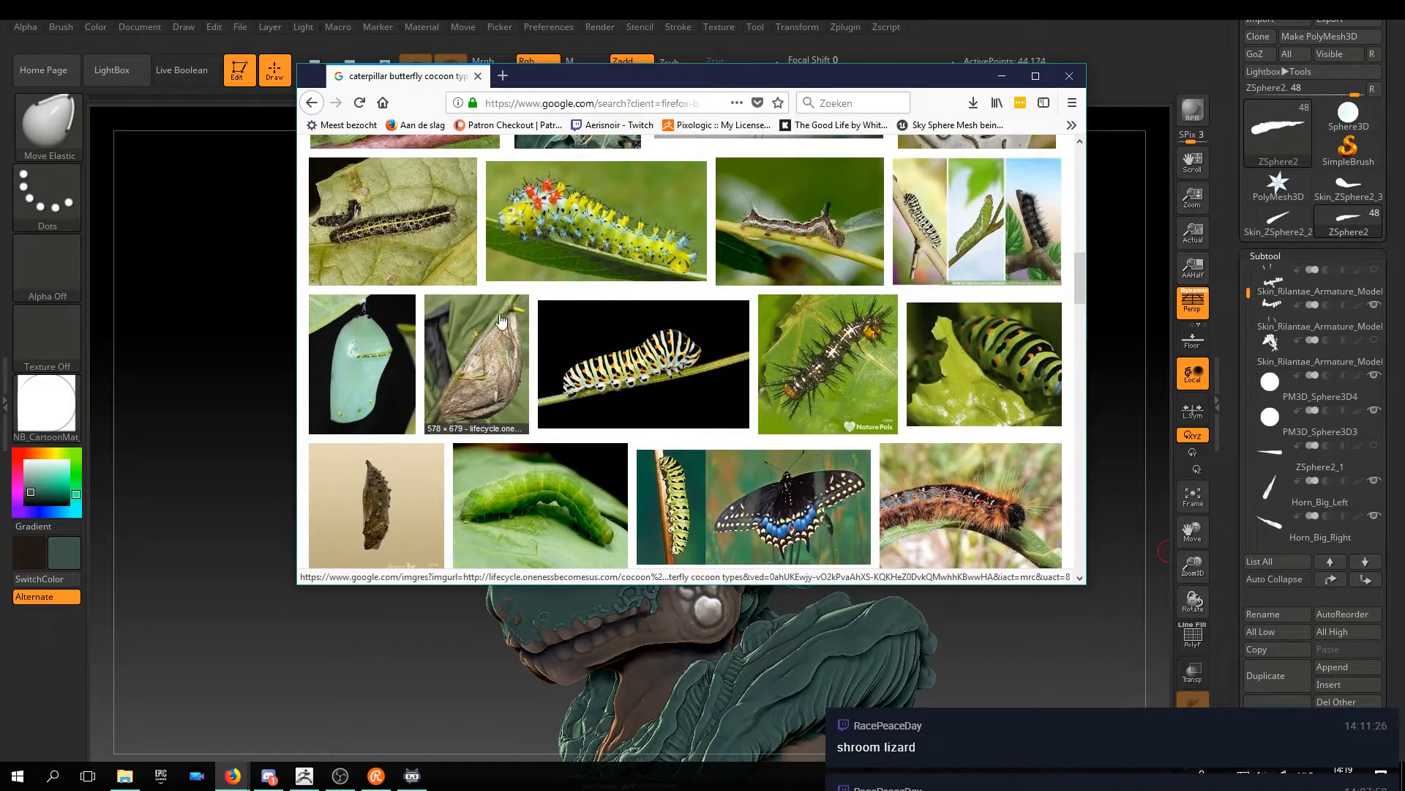
scroll(424, 394, "down", 1)
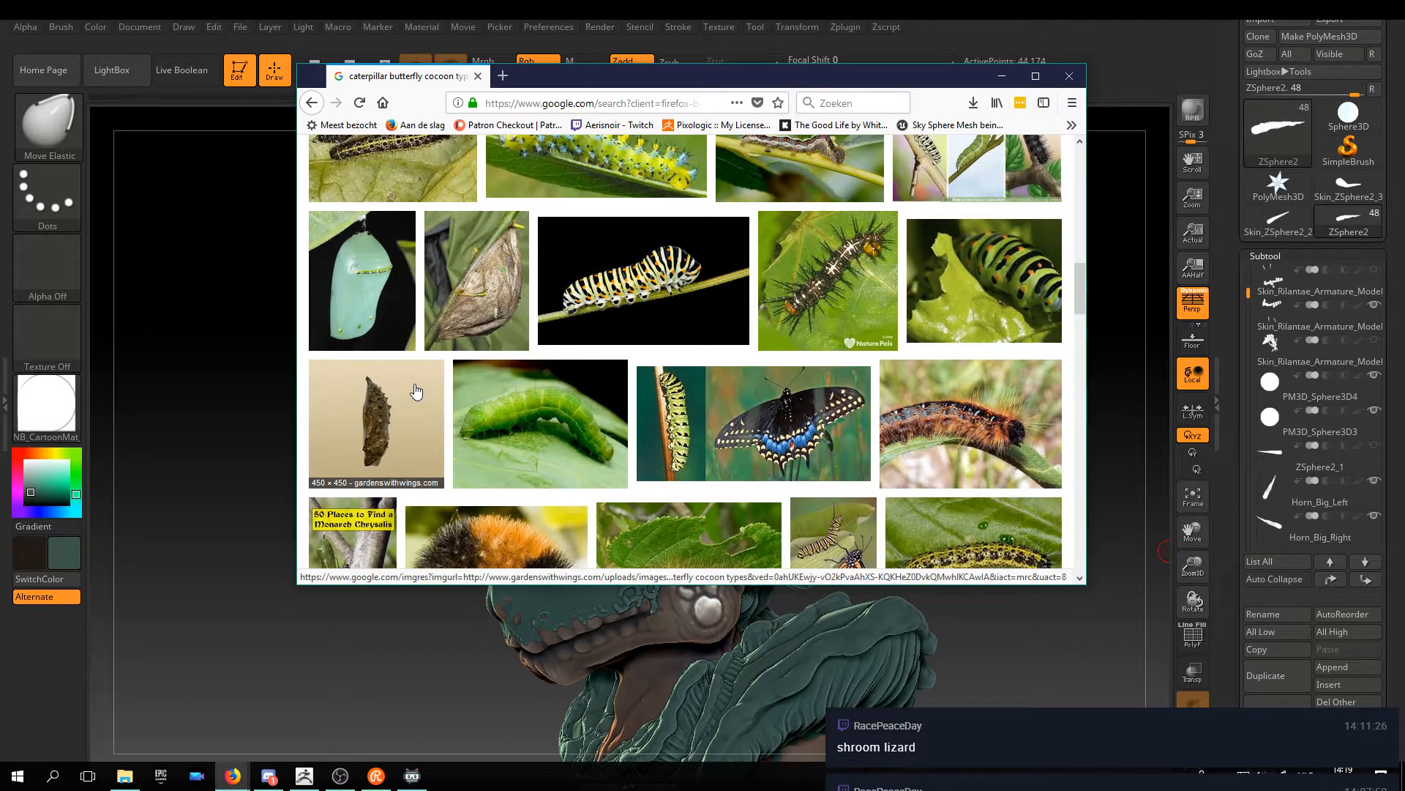
scroll(568, 422, "down", 3)
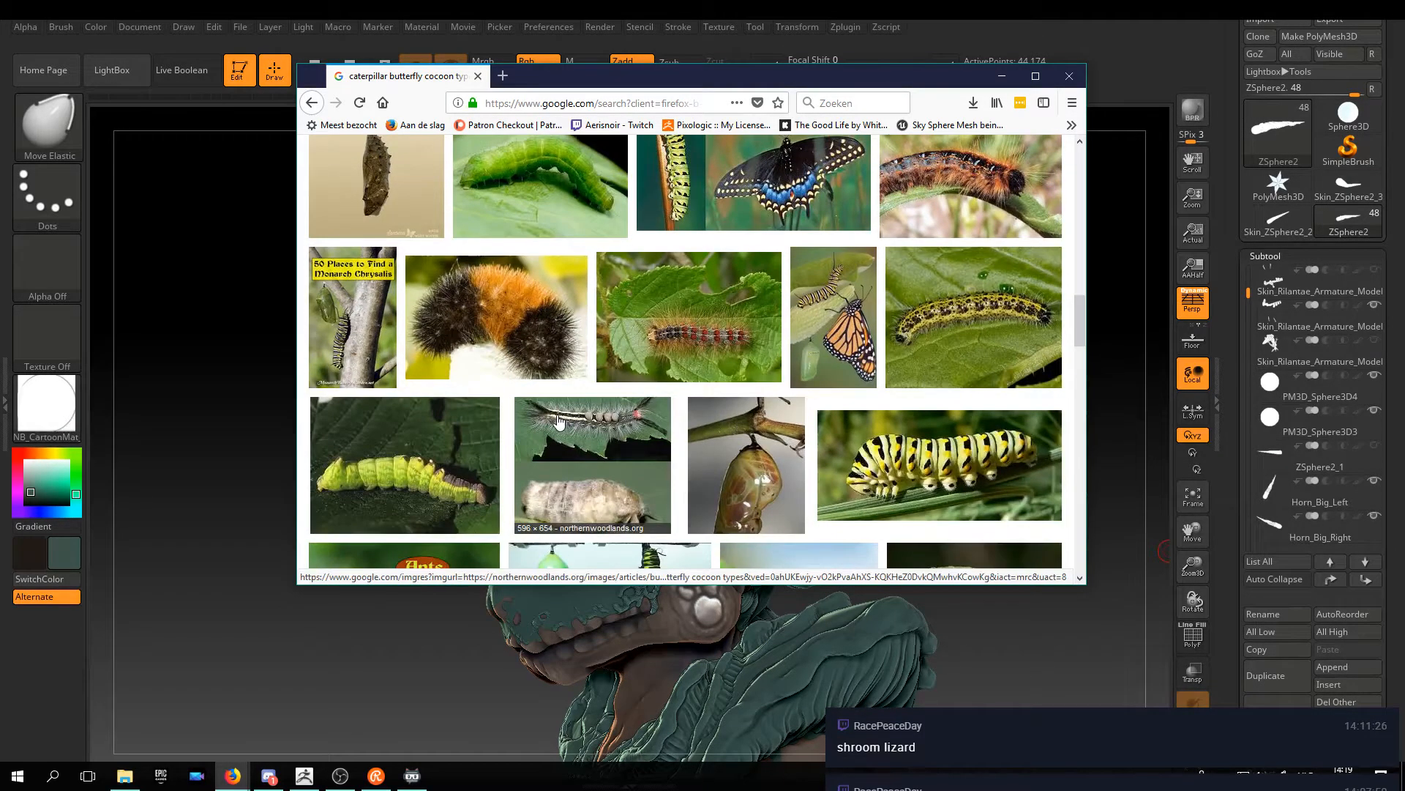
scroll(548, 421, "down", 2)
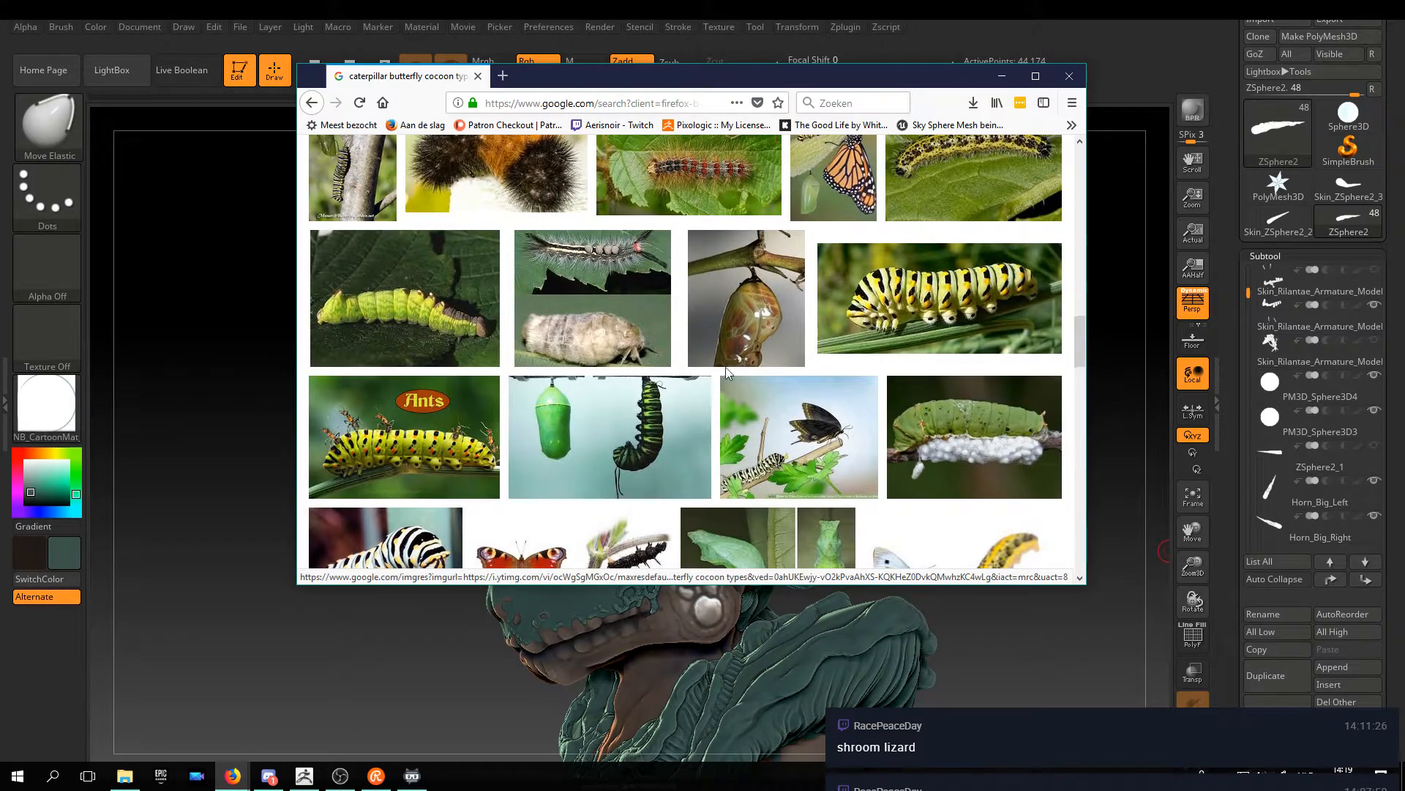
Preview the brown translucent cocoon hanging from a branch and the related metallic-looking cocoon image beside it
left_click(723, 330)
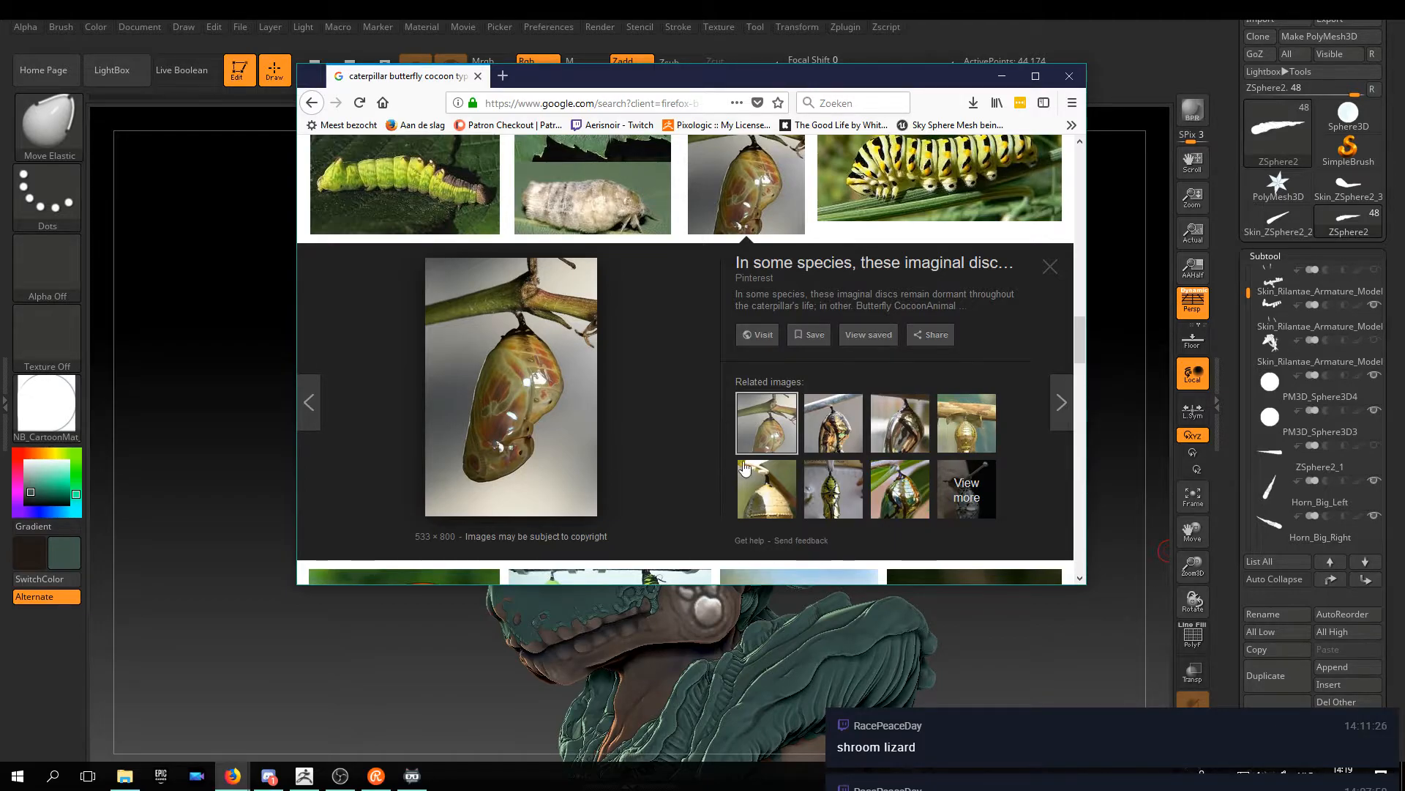
left_click(823, 433)
left_click(824, 434)
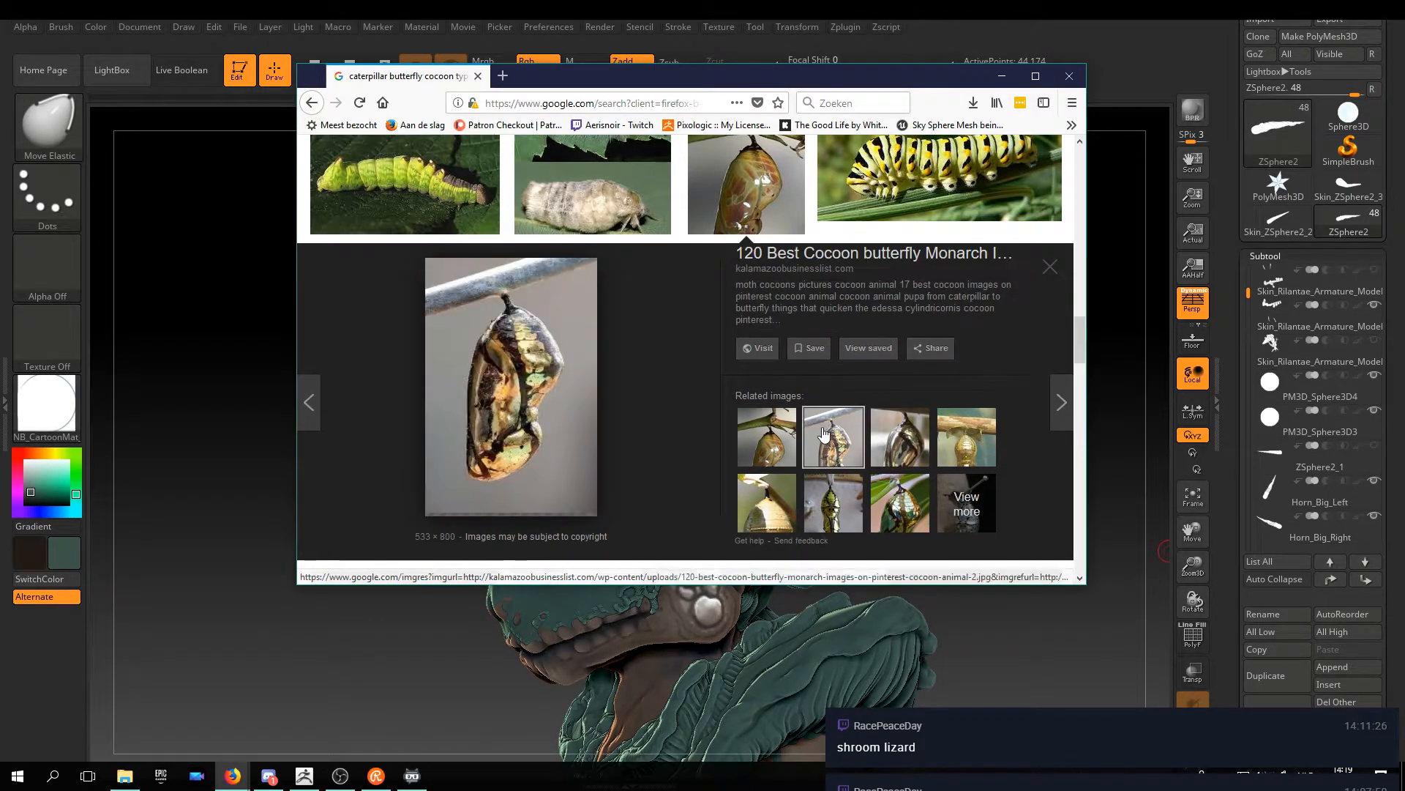
Preview the related metallic, golden, parasitized monarch and green-gold patterned chrysalis images as shape references
left_click(905, 433)
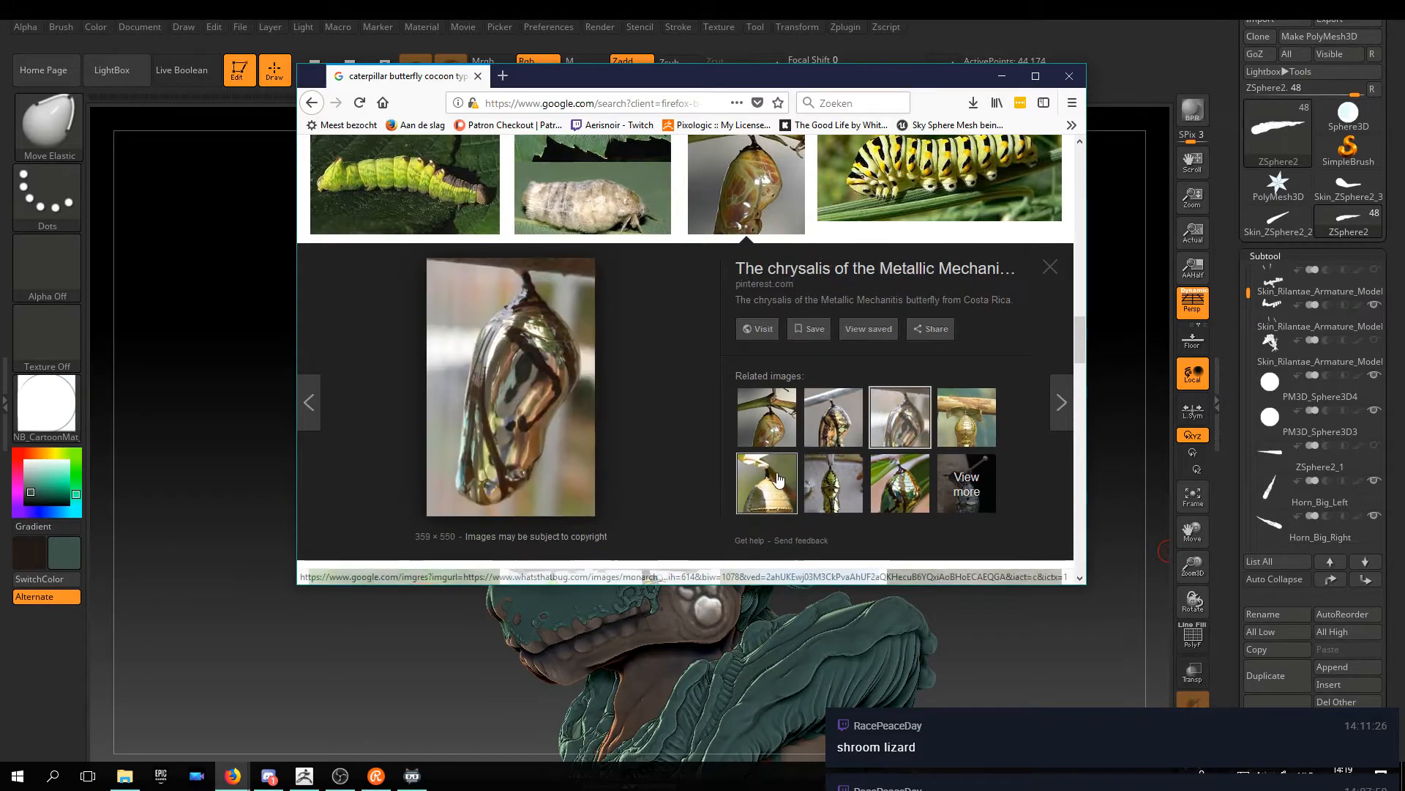
left_click(967, 418)
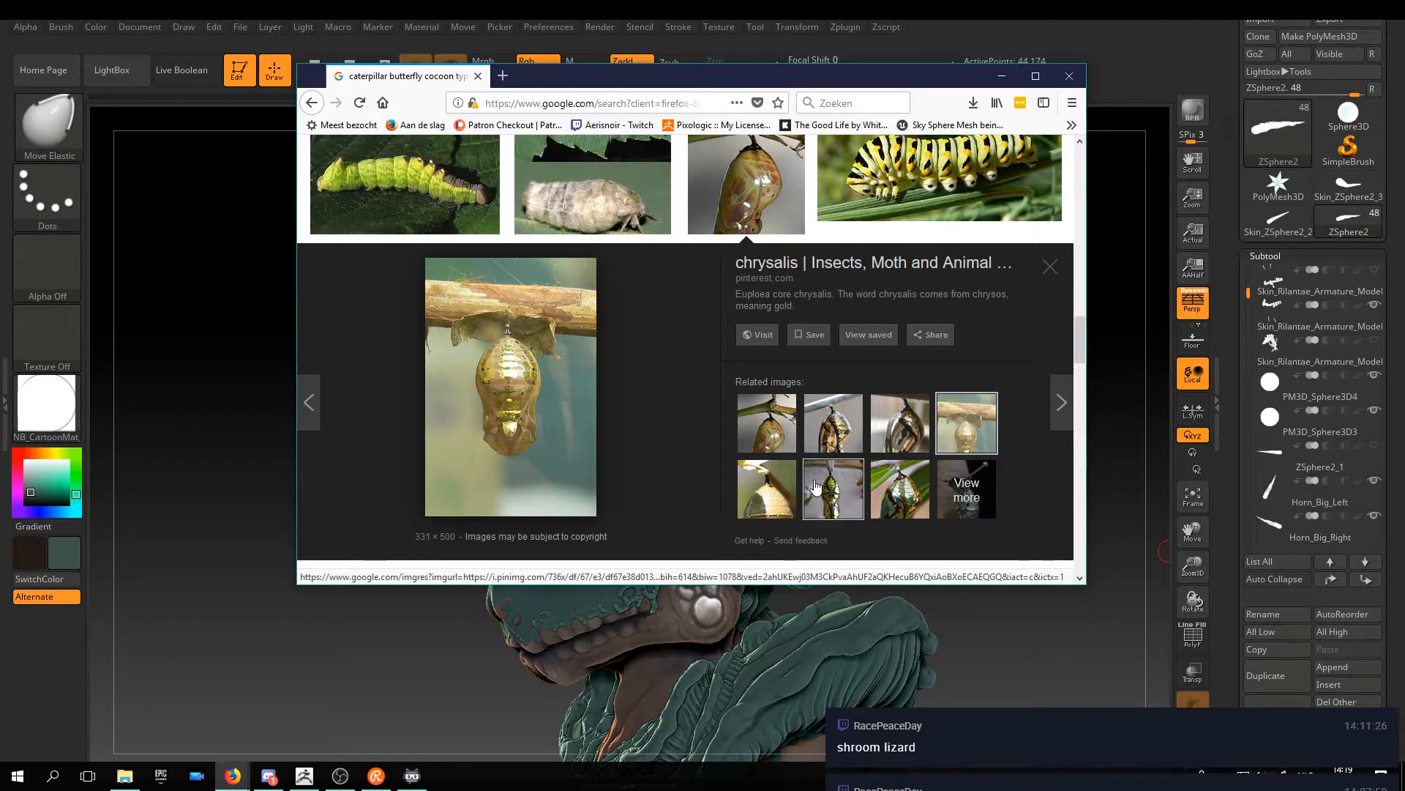
scroll(761, 330, "up", 10)
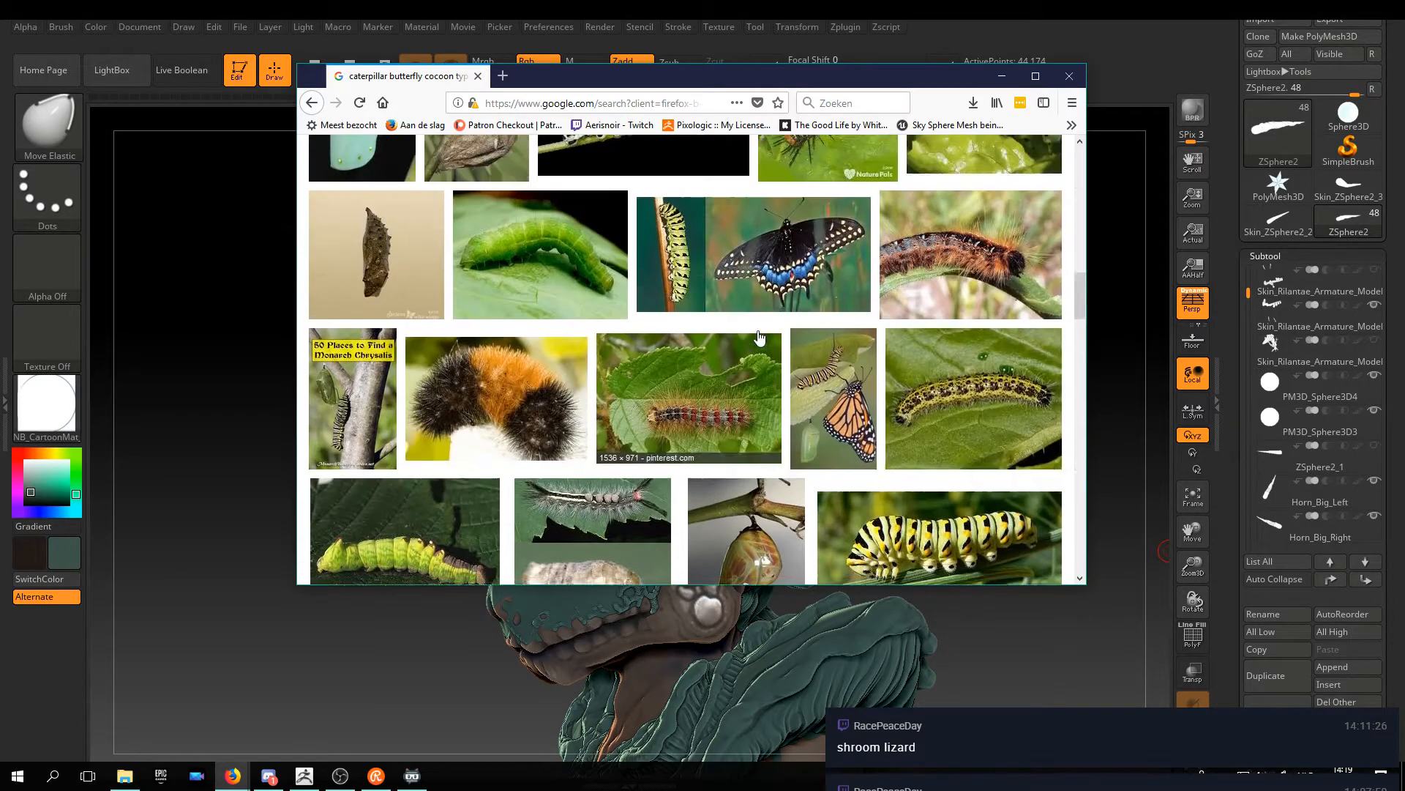
scroll(662, 284, "down", 10)
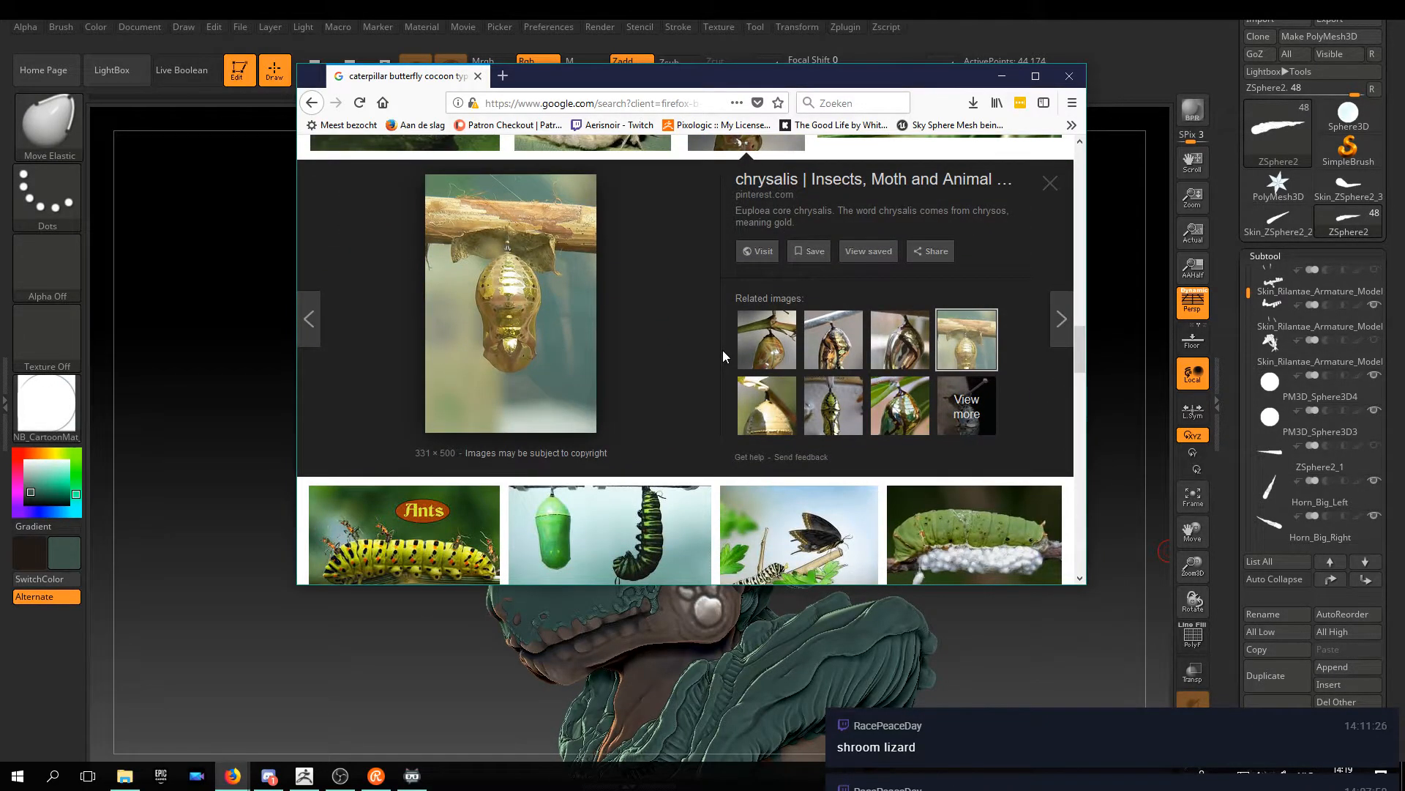
left_click(765, 404)
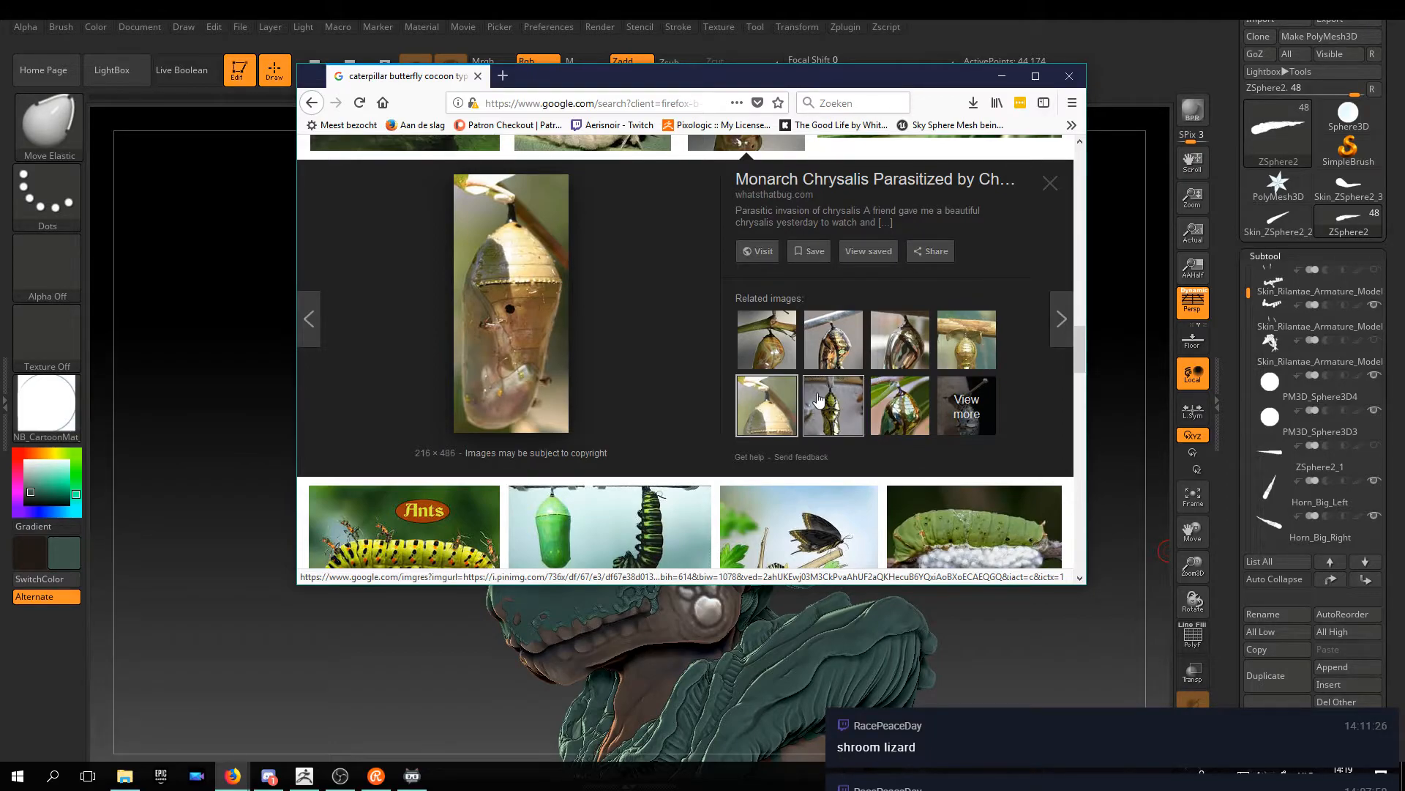
left_click(818, 399)
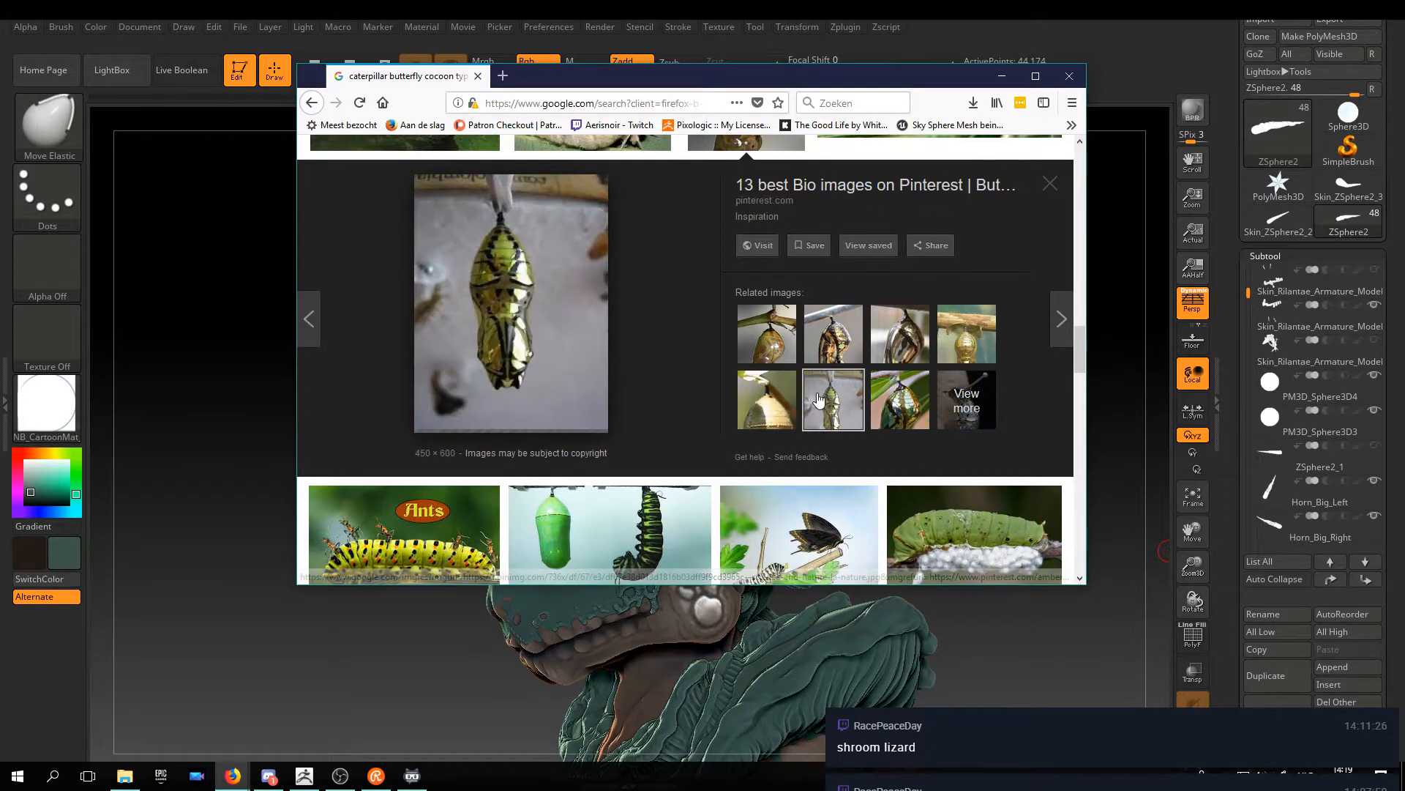
left_click(883, 396)
scroll(707, 375, "down", 3)
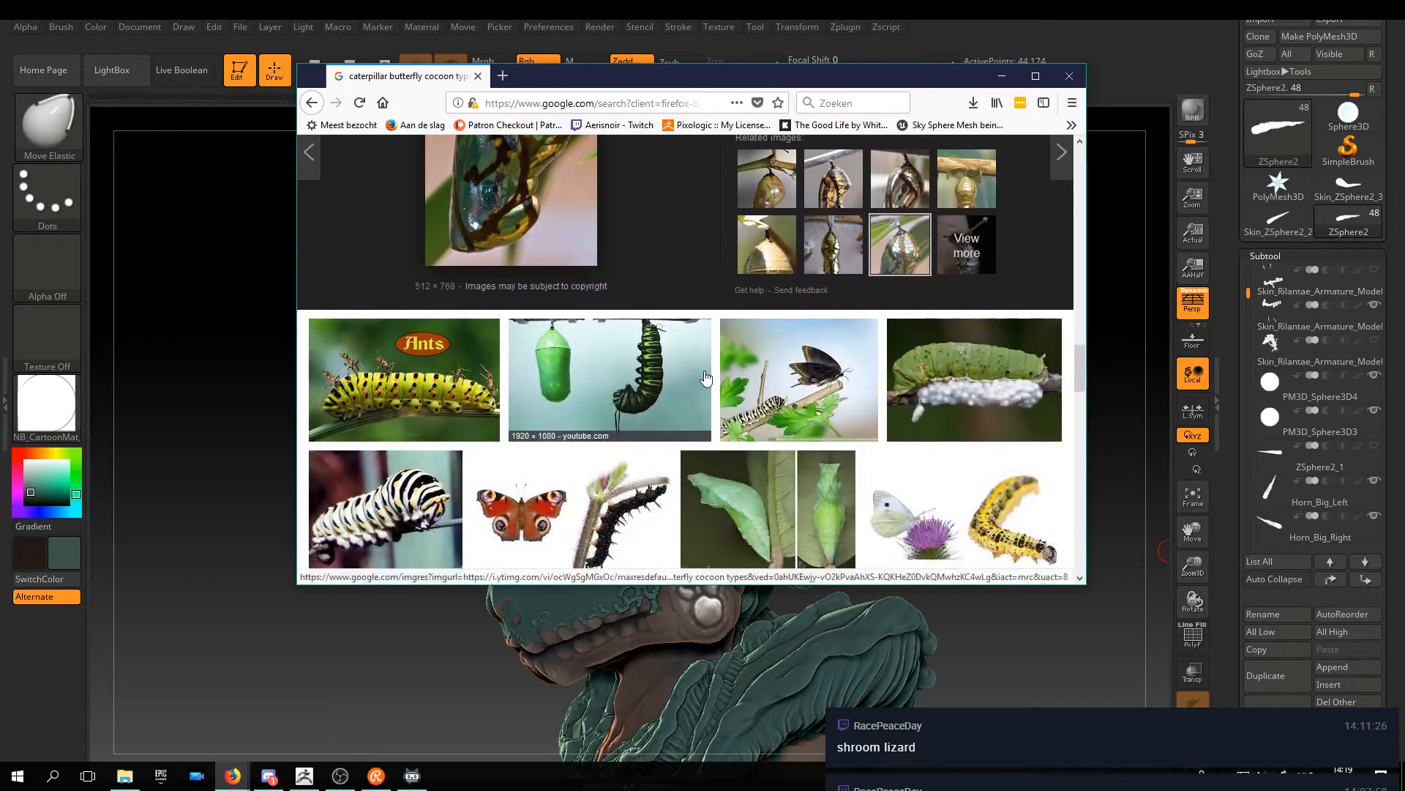
Preview the green leaf-like chrysalis pair and its related images of spiky, rounded and yellow-green chrysalises
left_click(709, 377)
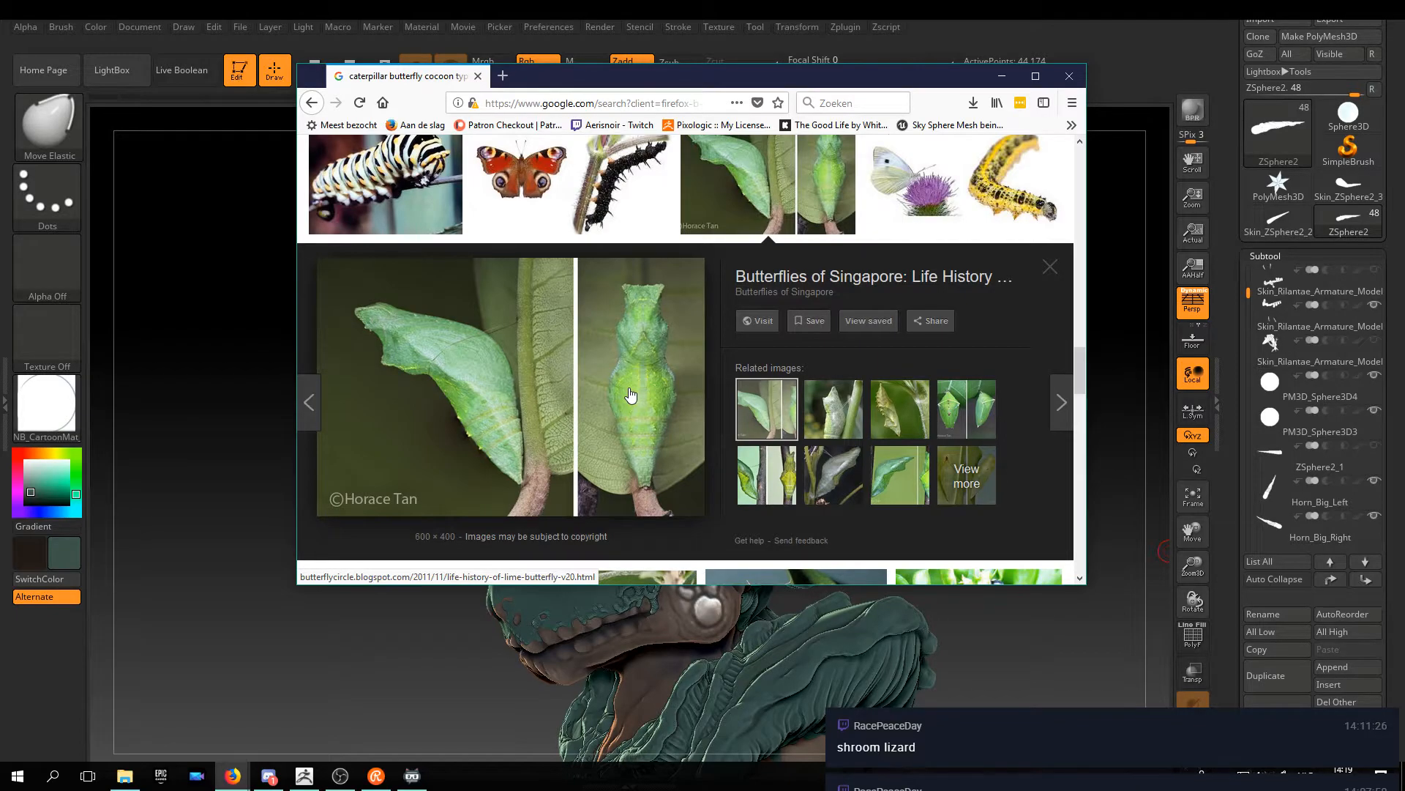
left_click(833, 408)
left_click(889, 412)
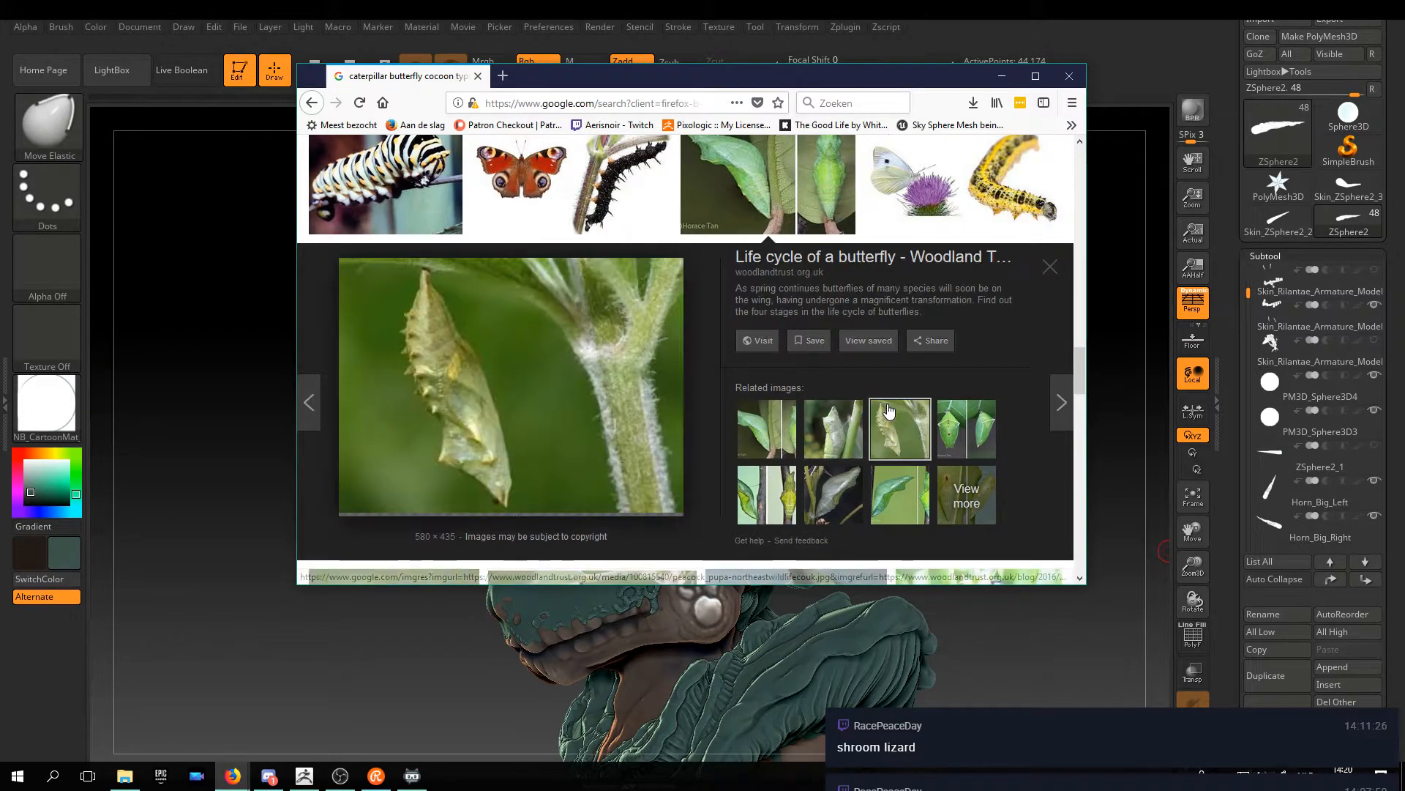
left_click(966, 428)
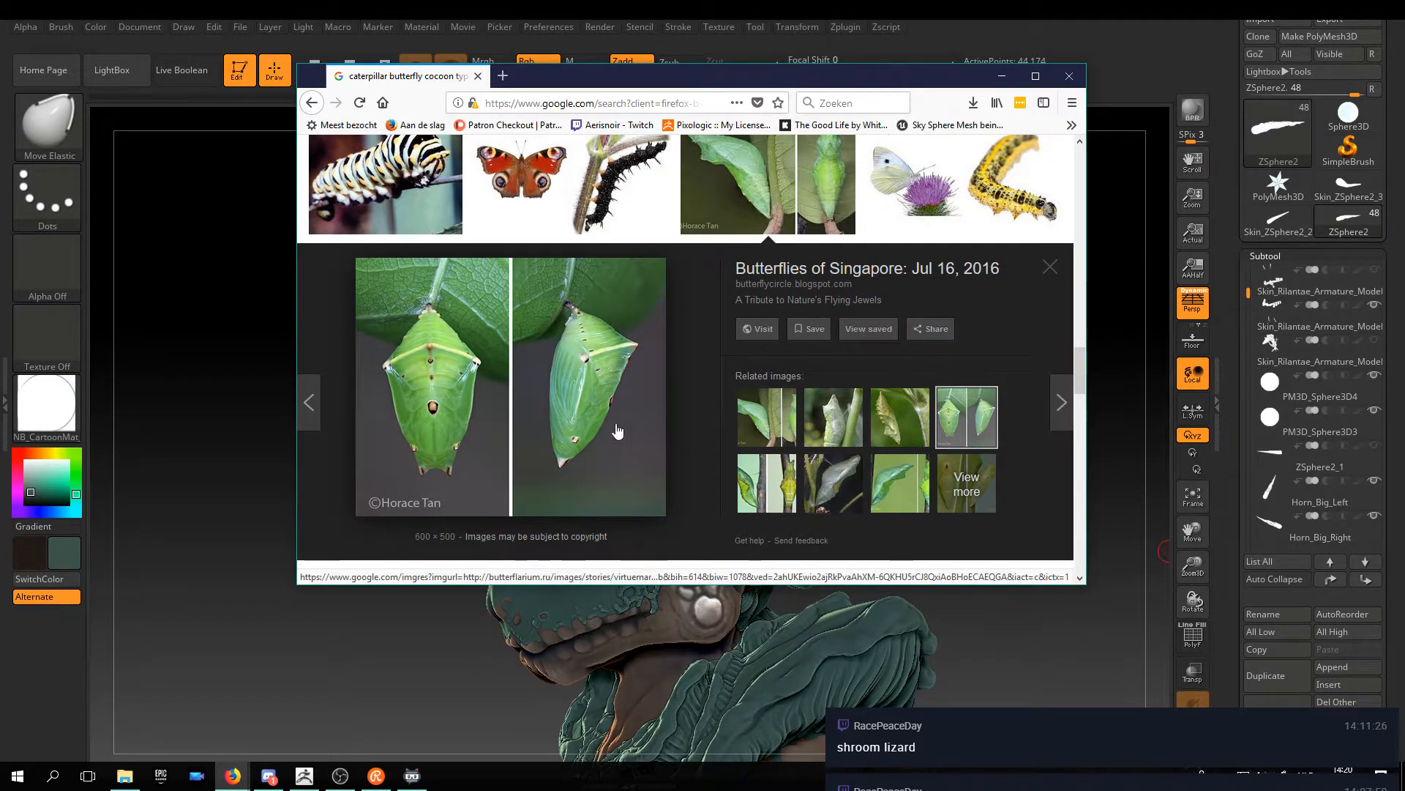
left_click(767, 483)
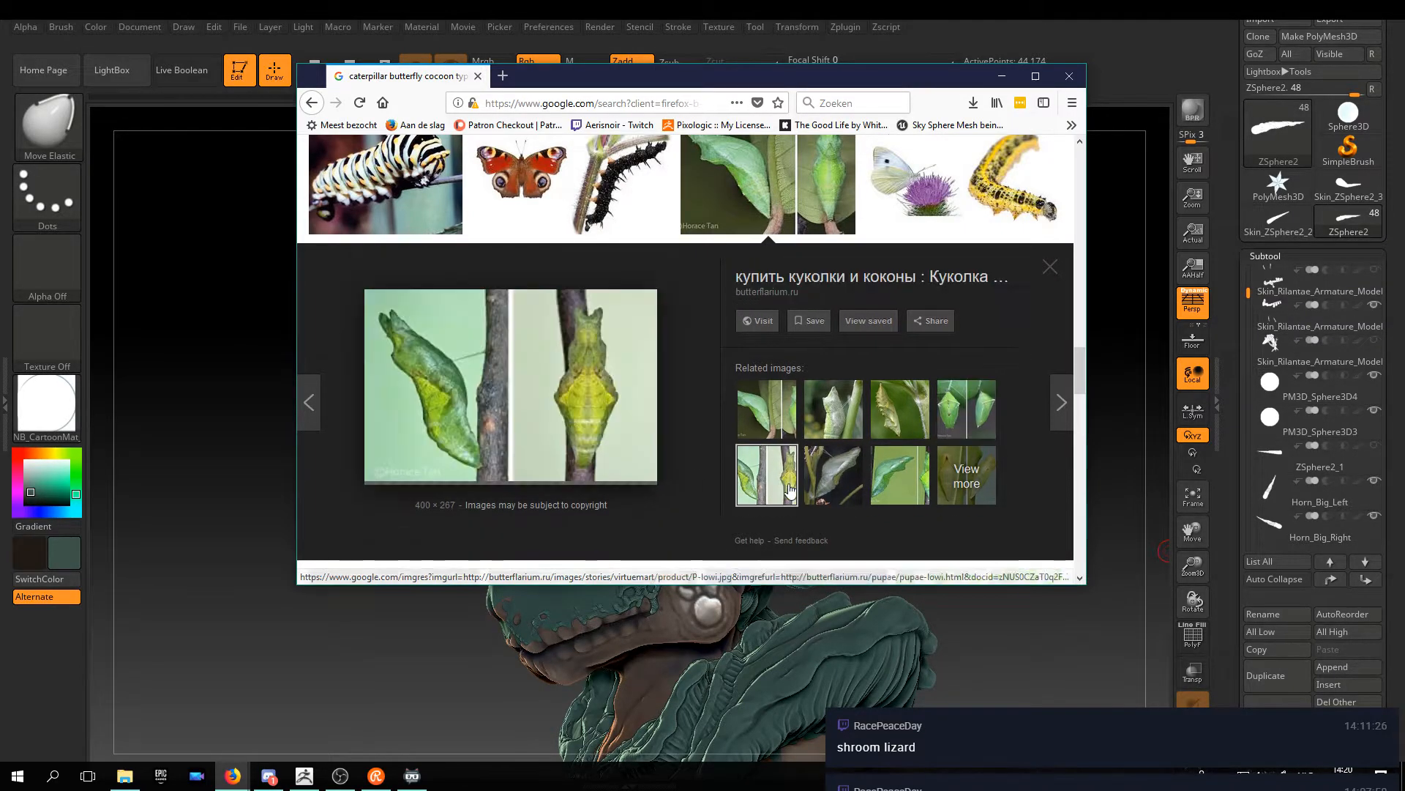
scroll(652, 423, "up", 3)
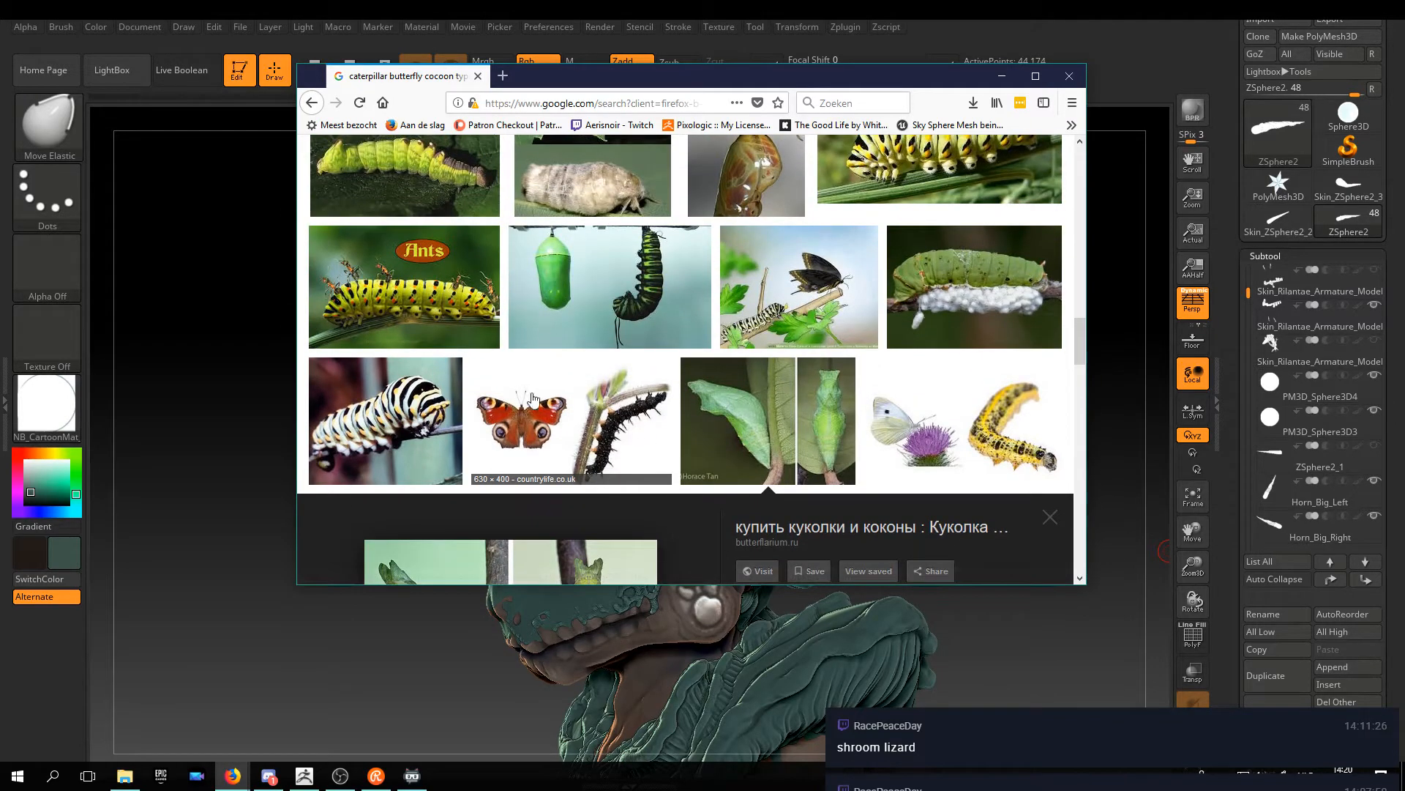
Look through further cocoon type results and preview the row of pale green monarch chrysalises and a related pupating caterpillar image
scroll(512, 393, "down", 5)
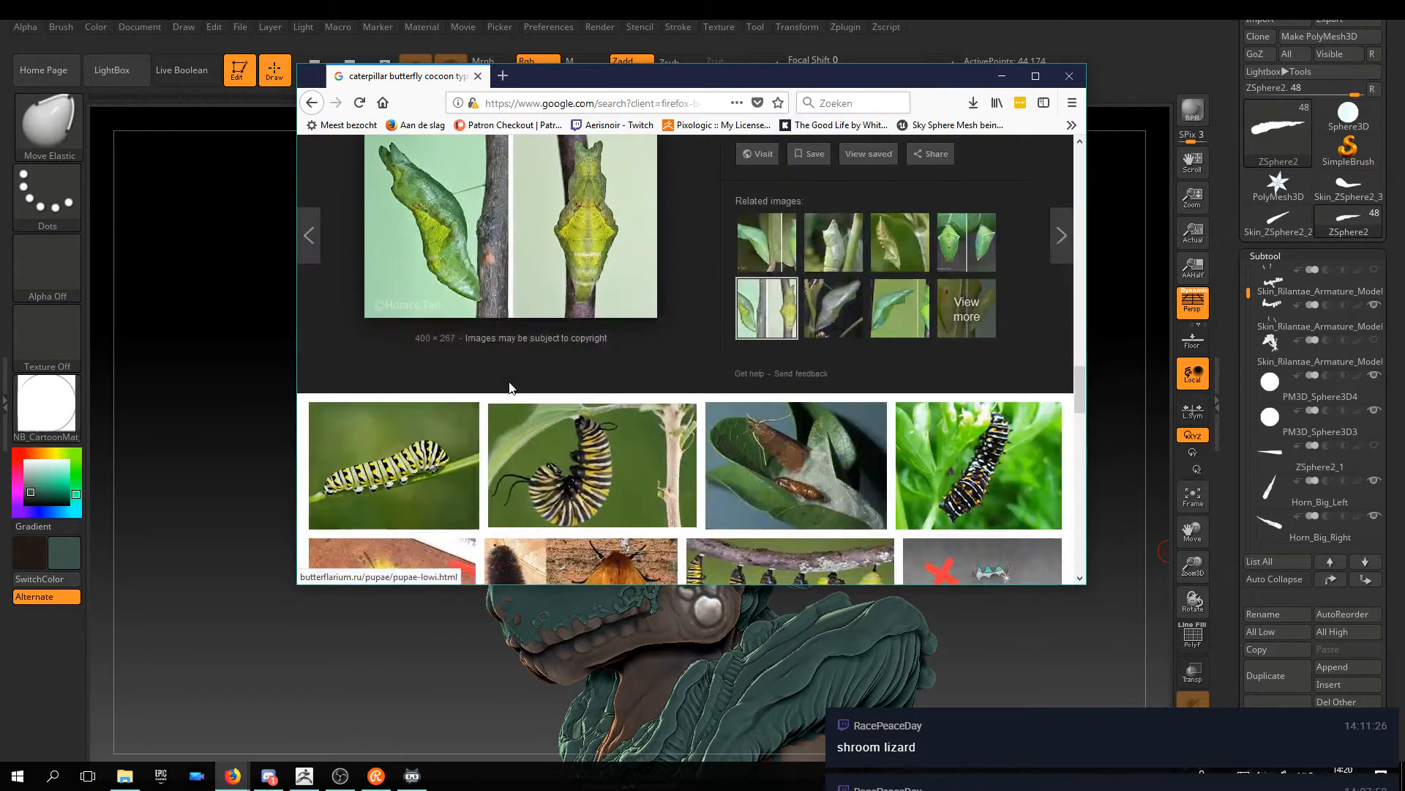
scroll(510, 388, "down", 4)
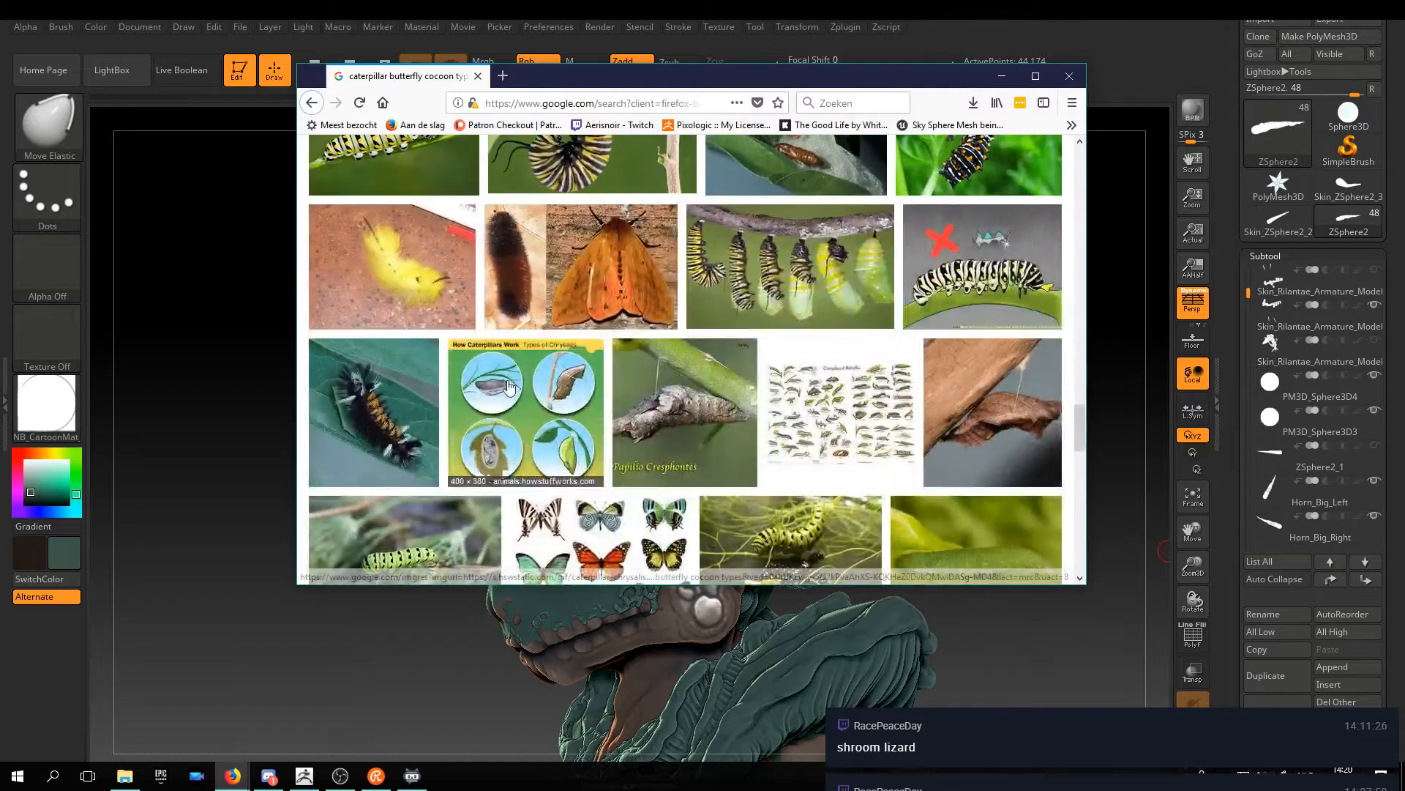
scroll(576, 483, "down", 3)
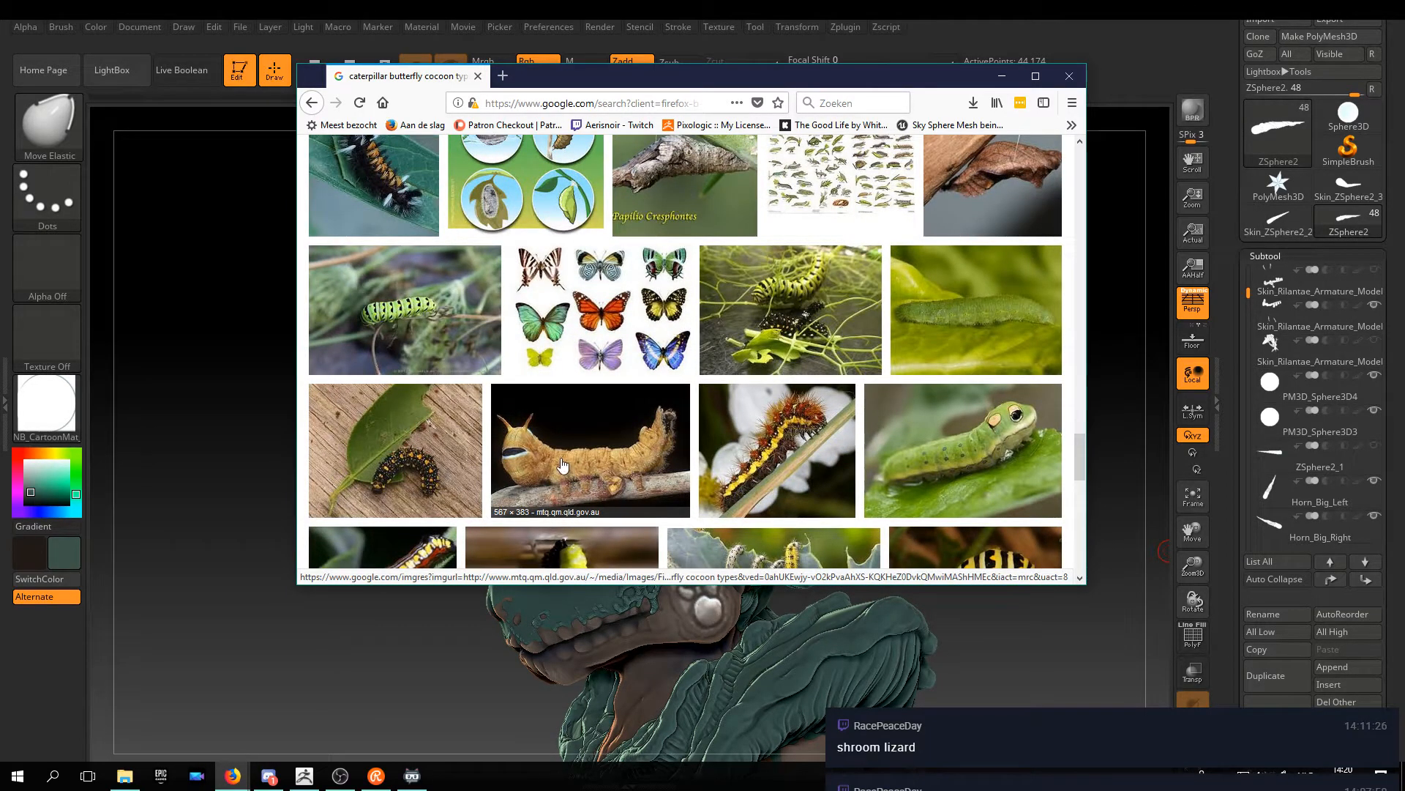
scroll(561, 464, "down", 2)
scroll(556, 462, "down", 3)
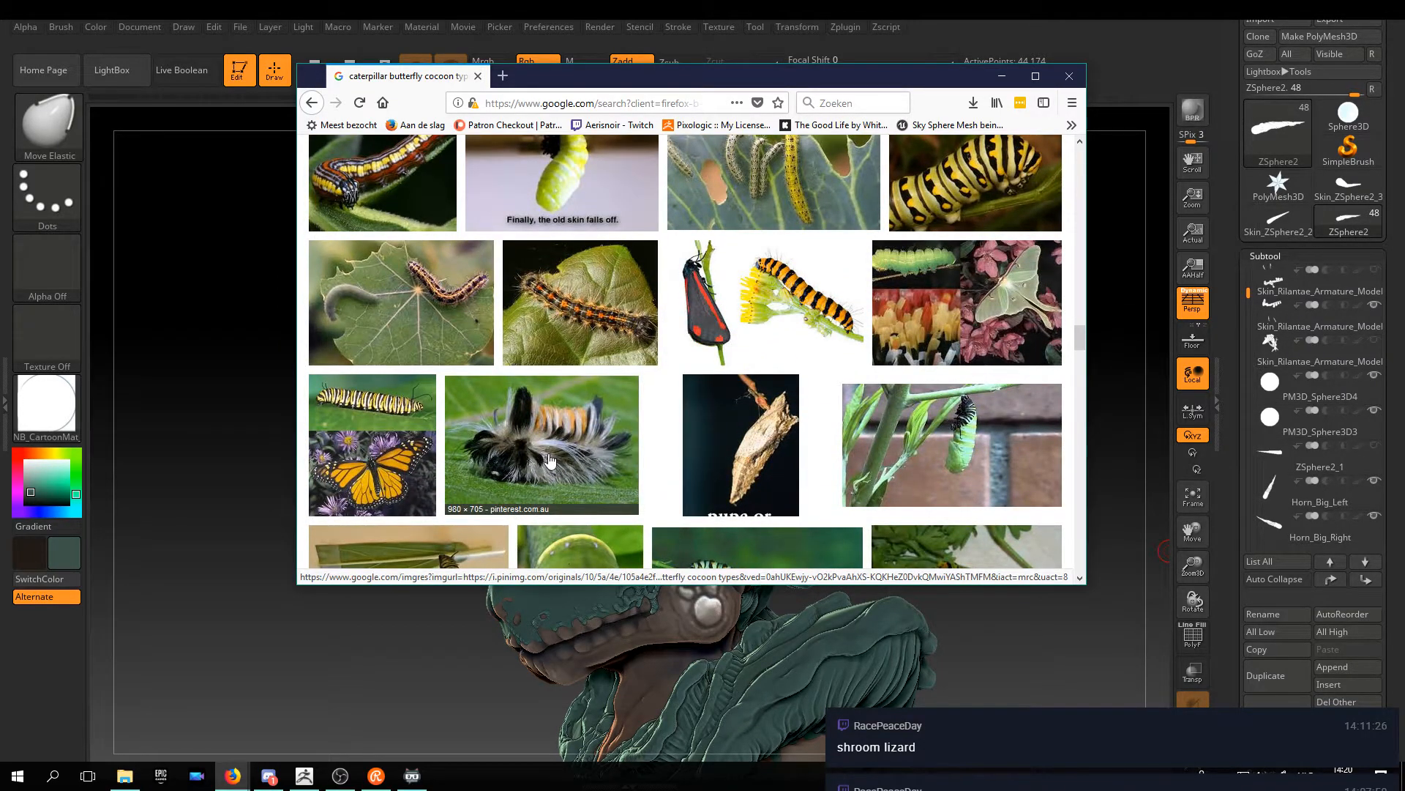
scroll(661, 504, "down", 2)
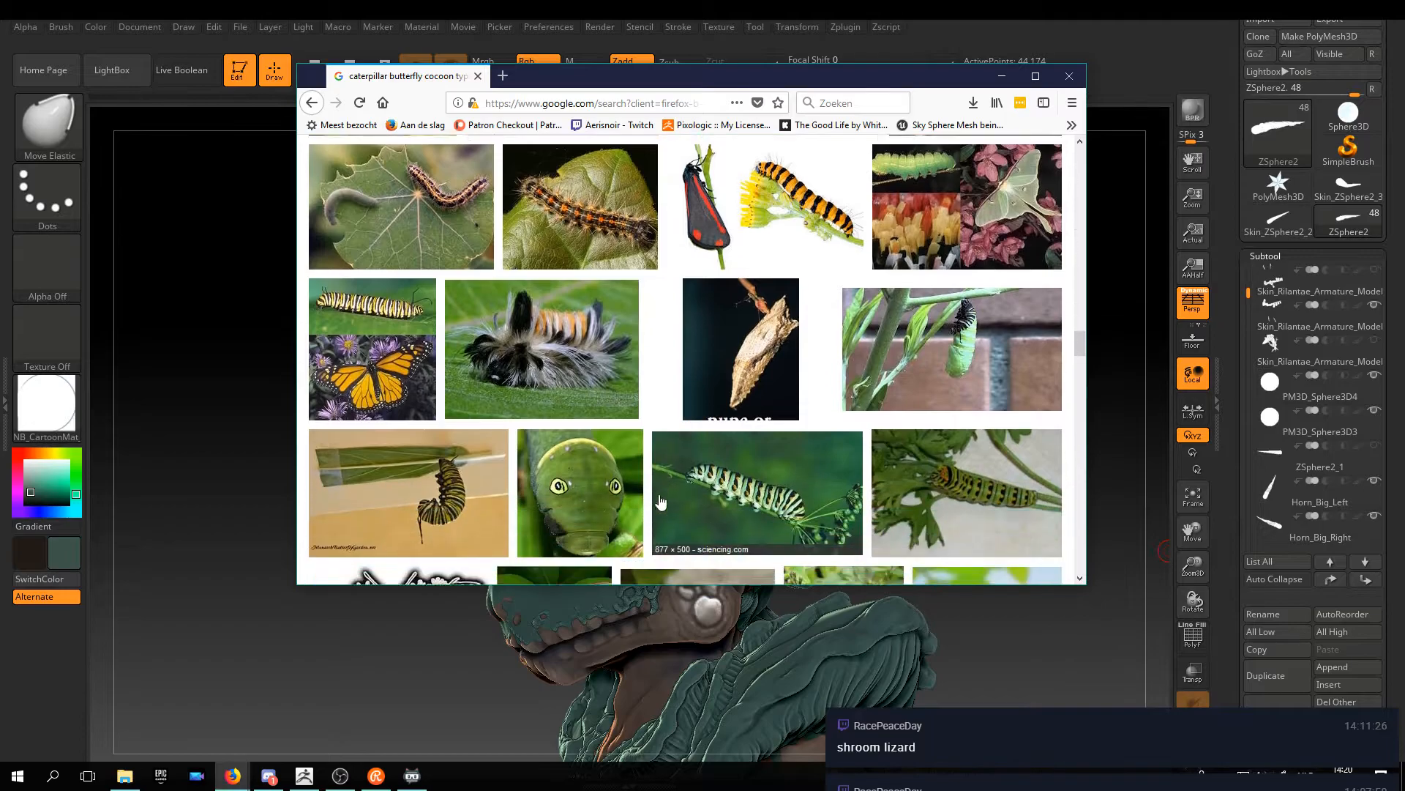
scroll(653, 497, "down", 1)
scroll(653, 497, "down", 1)
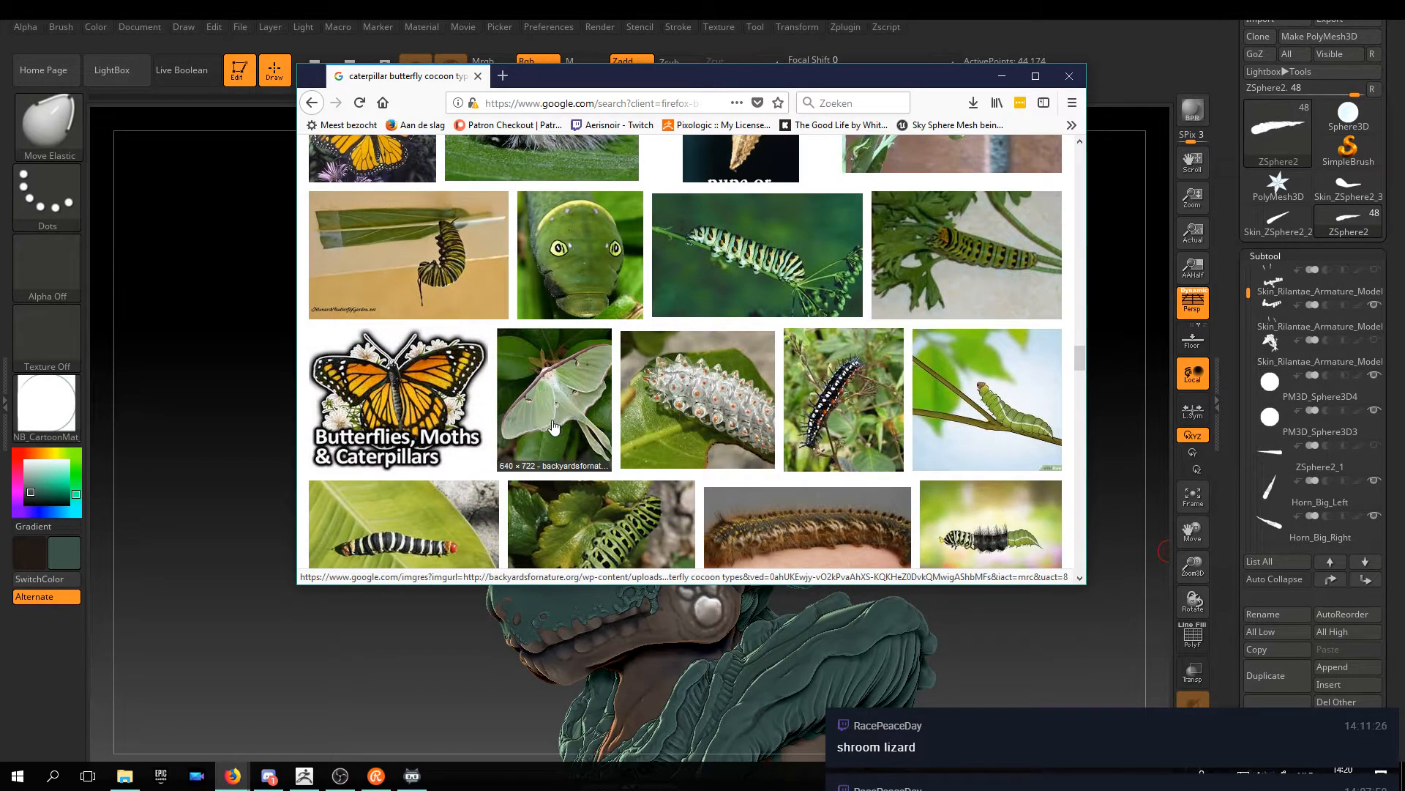
scroll(665, 425, "down", 4)
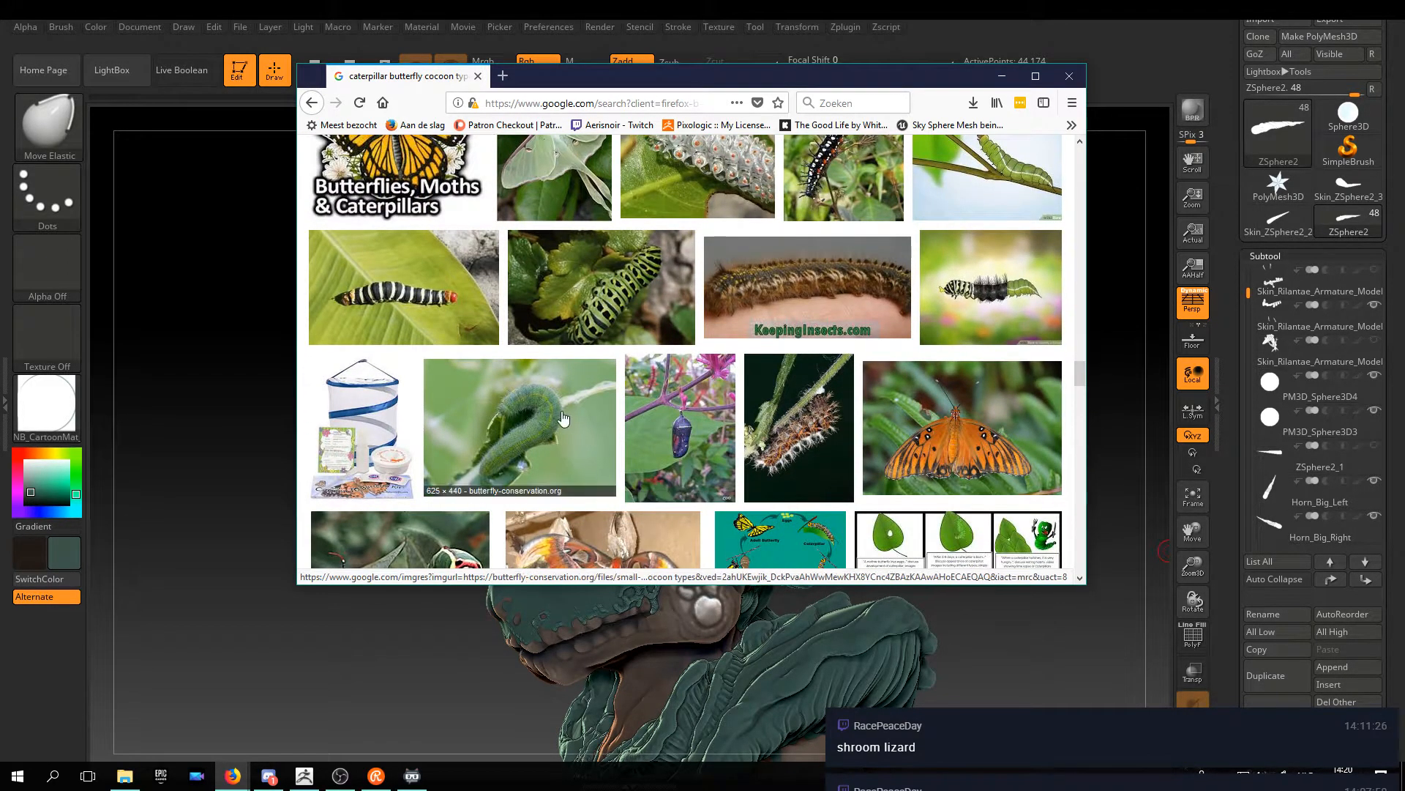
scroll(561, 419, "down", 3)
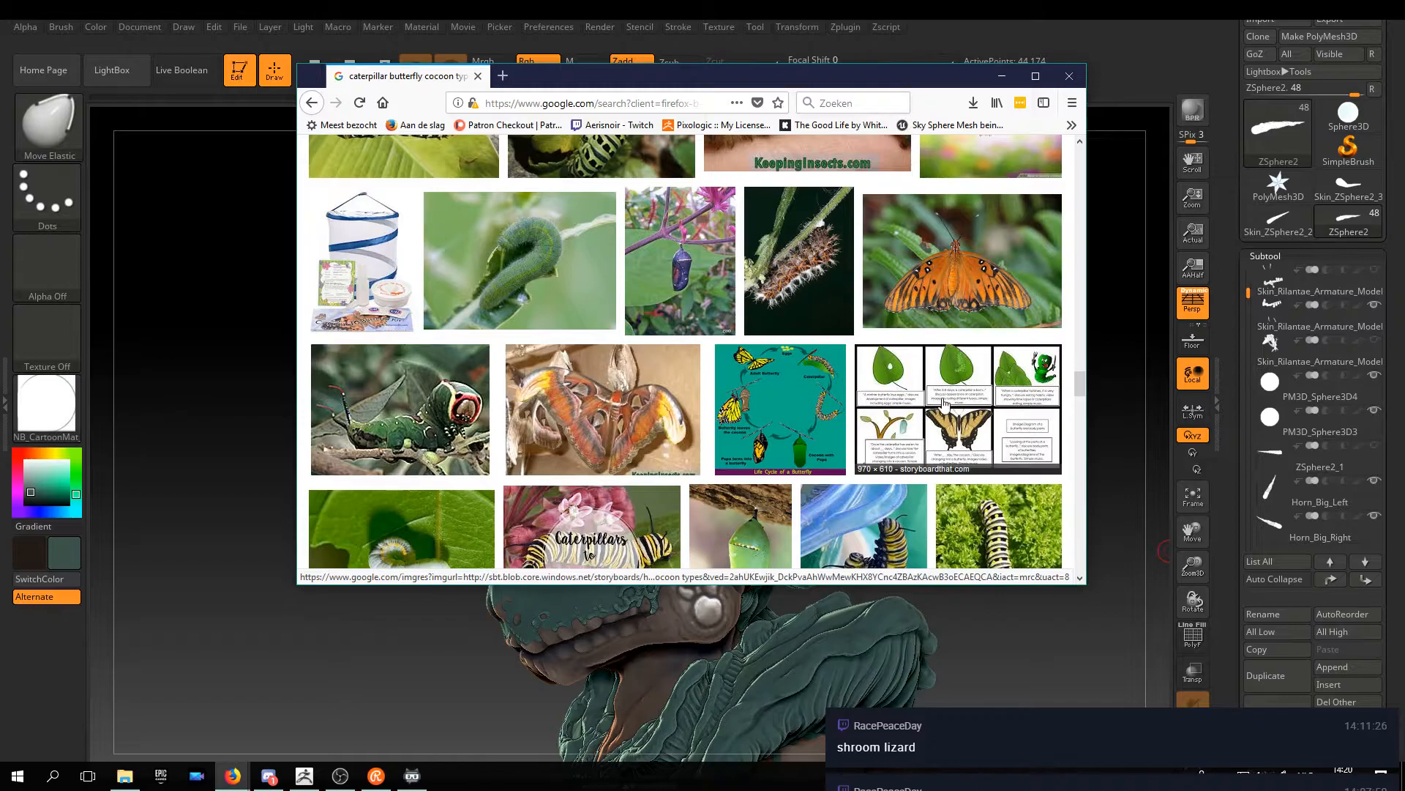
scroll(795, 401, "down", 3)
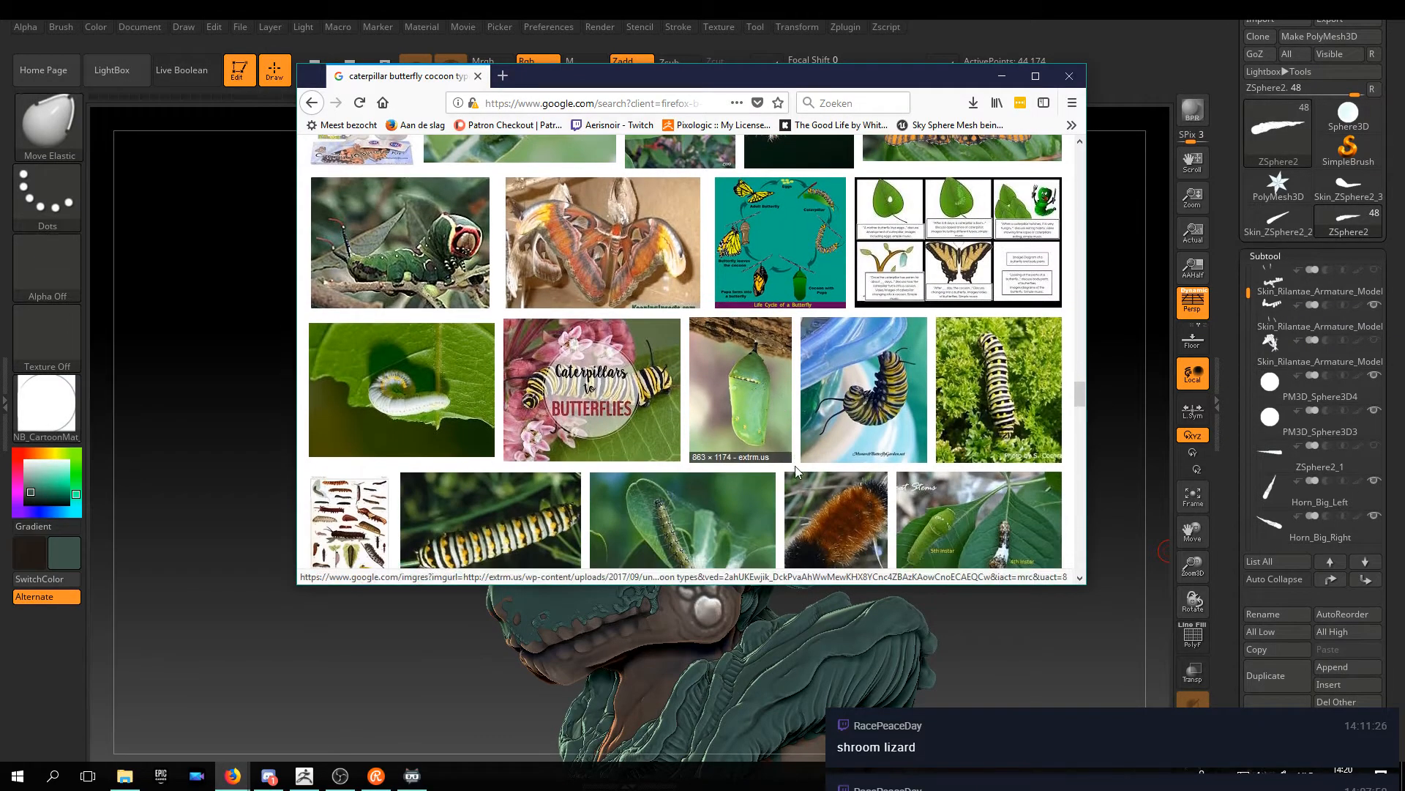
scroll(797, 467, "down", 3)
scroll(789, 464, "down", 3)
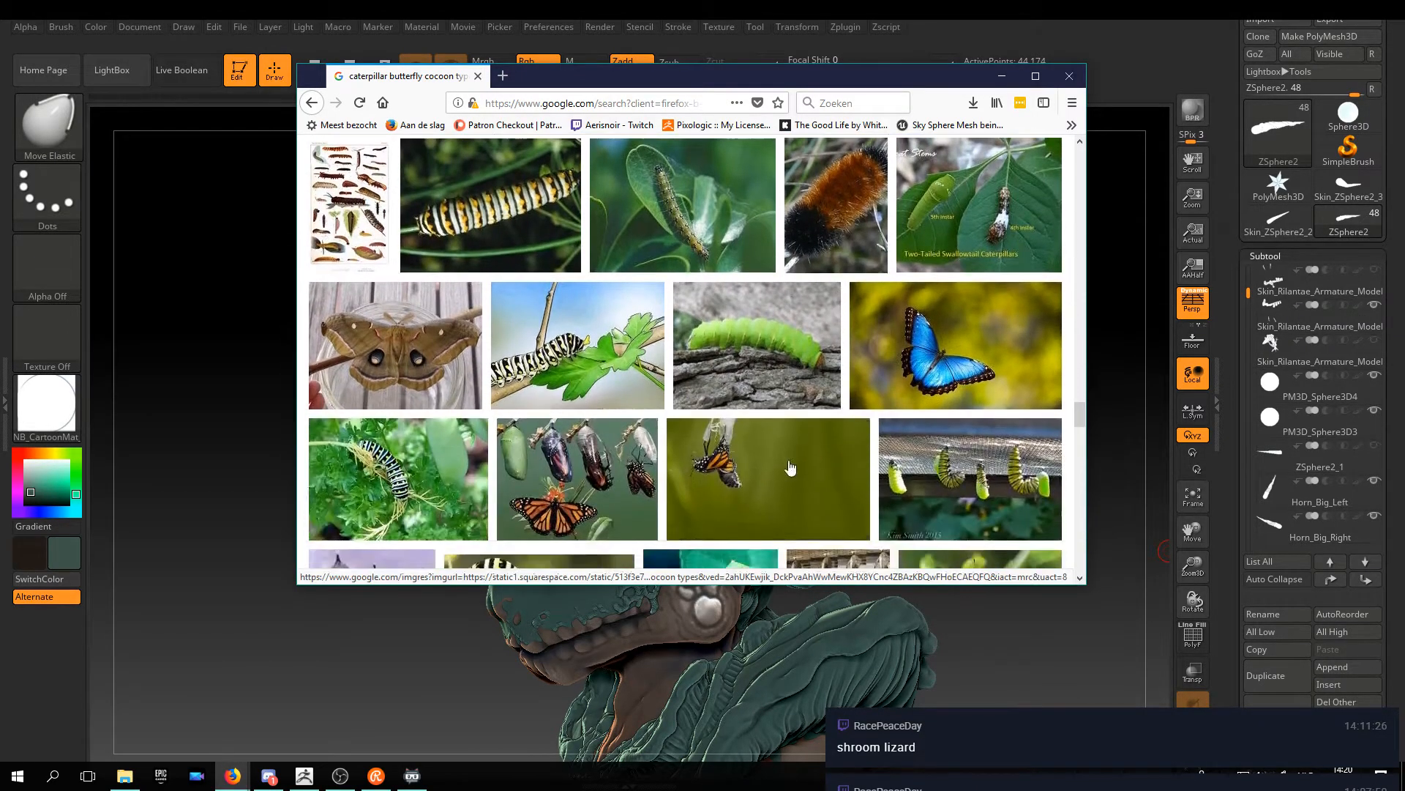
scroll(783, 464, "down", 3)
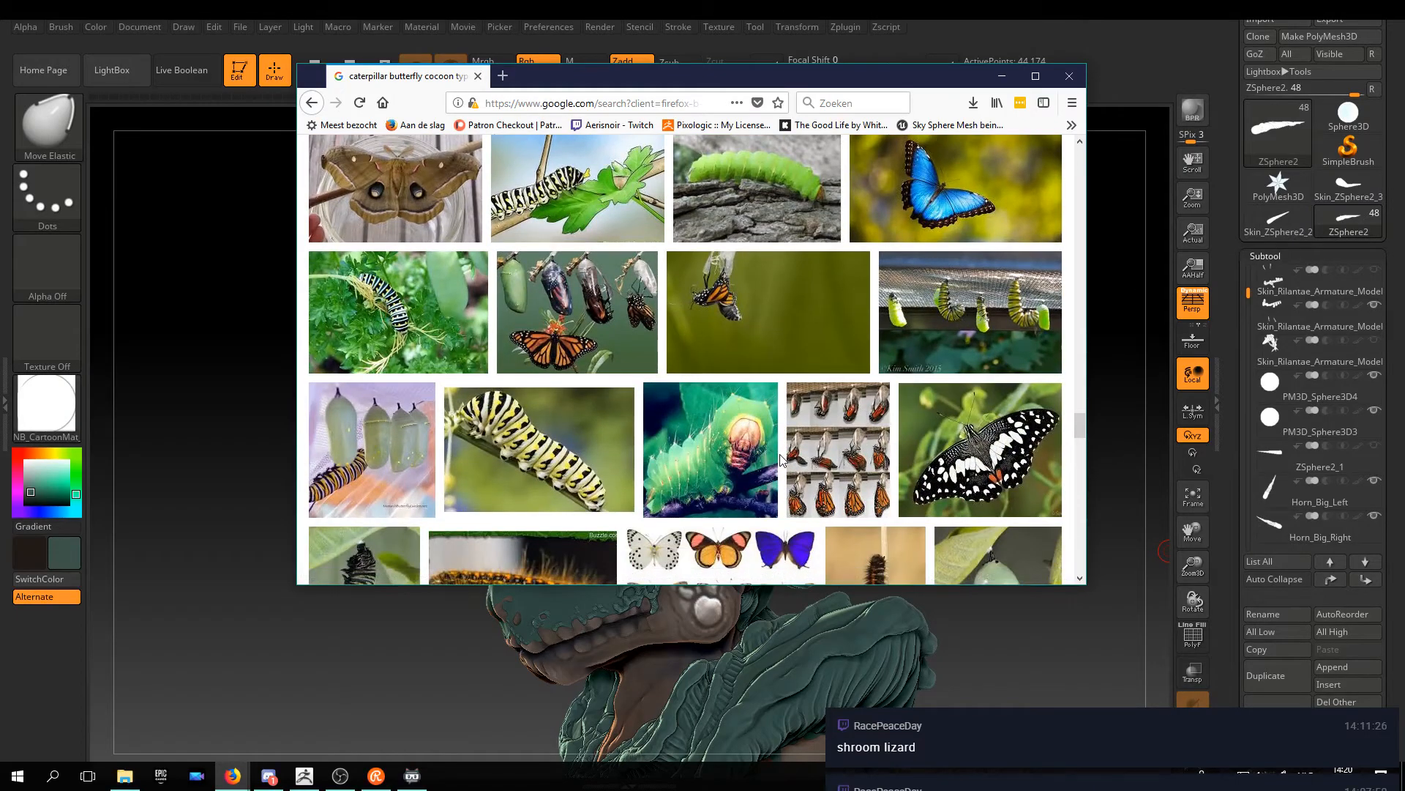
left_click(370, 448)
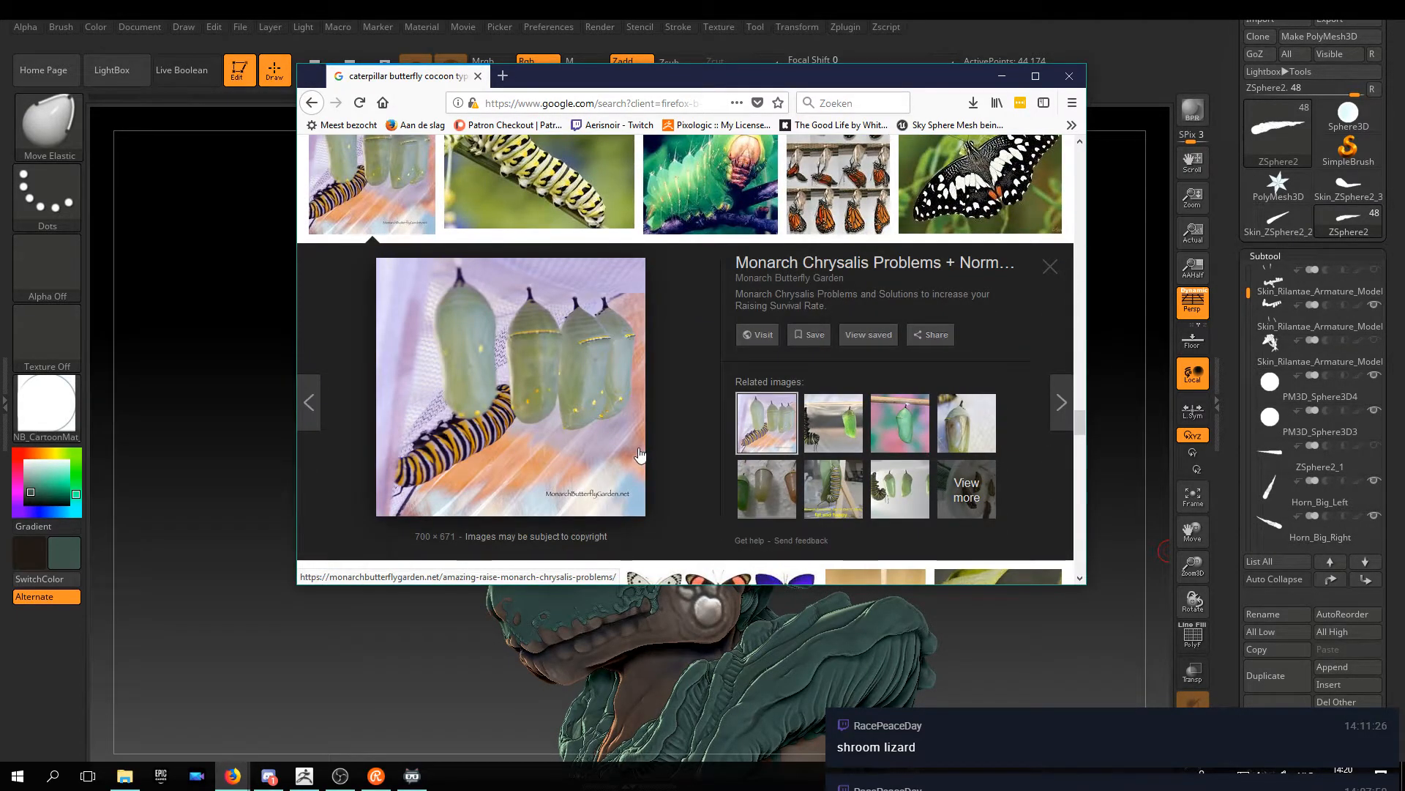
left_click(833, 423)
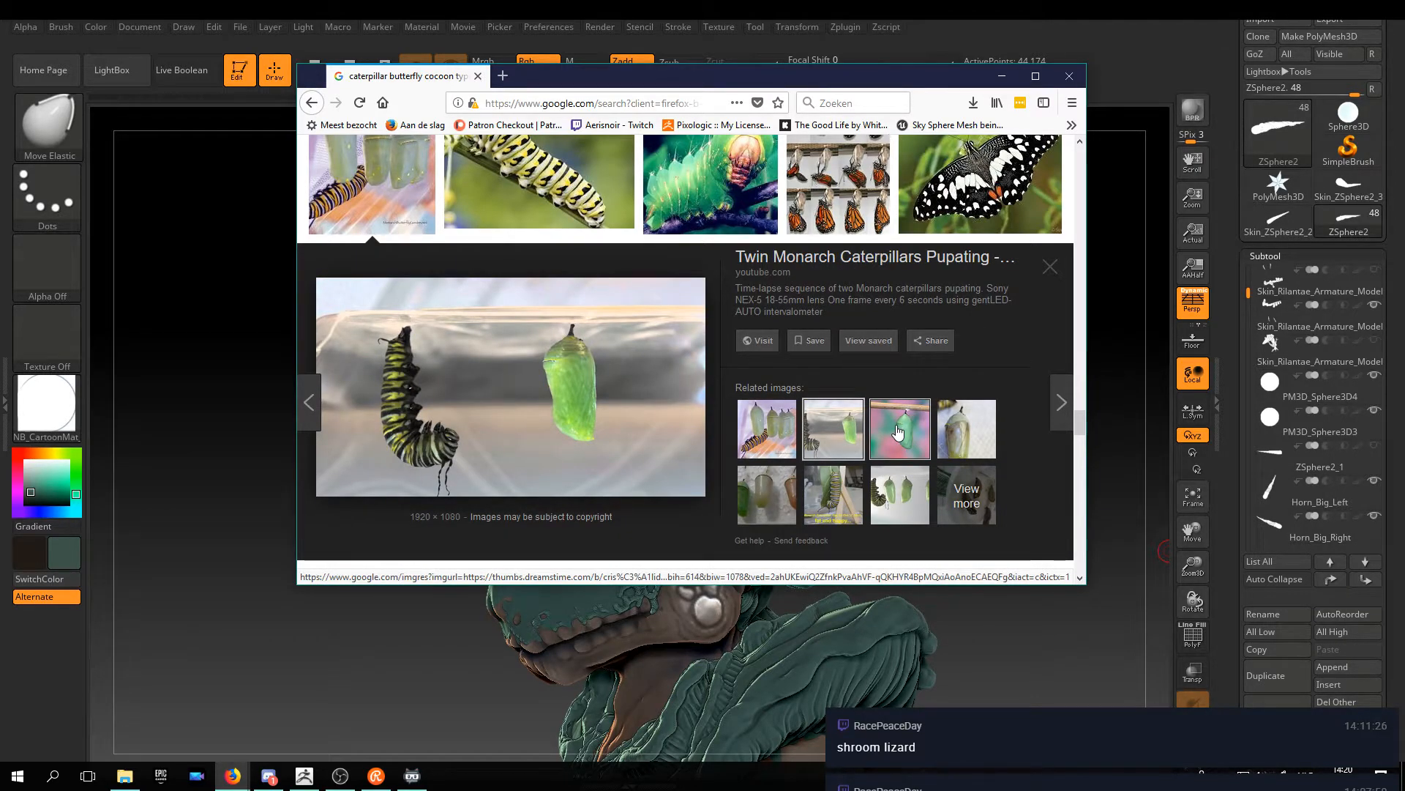
Change the image search to "caterpillar pupae cocoon types"
scroll(571, 303, "up", 8)
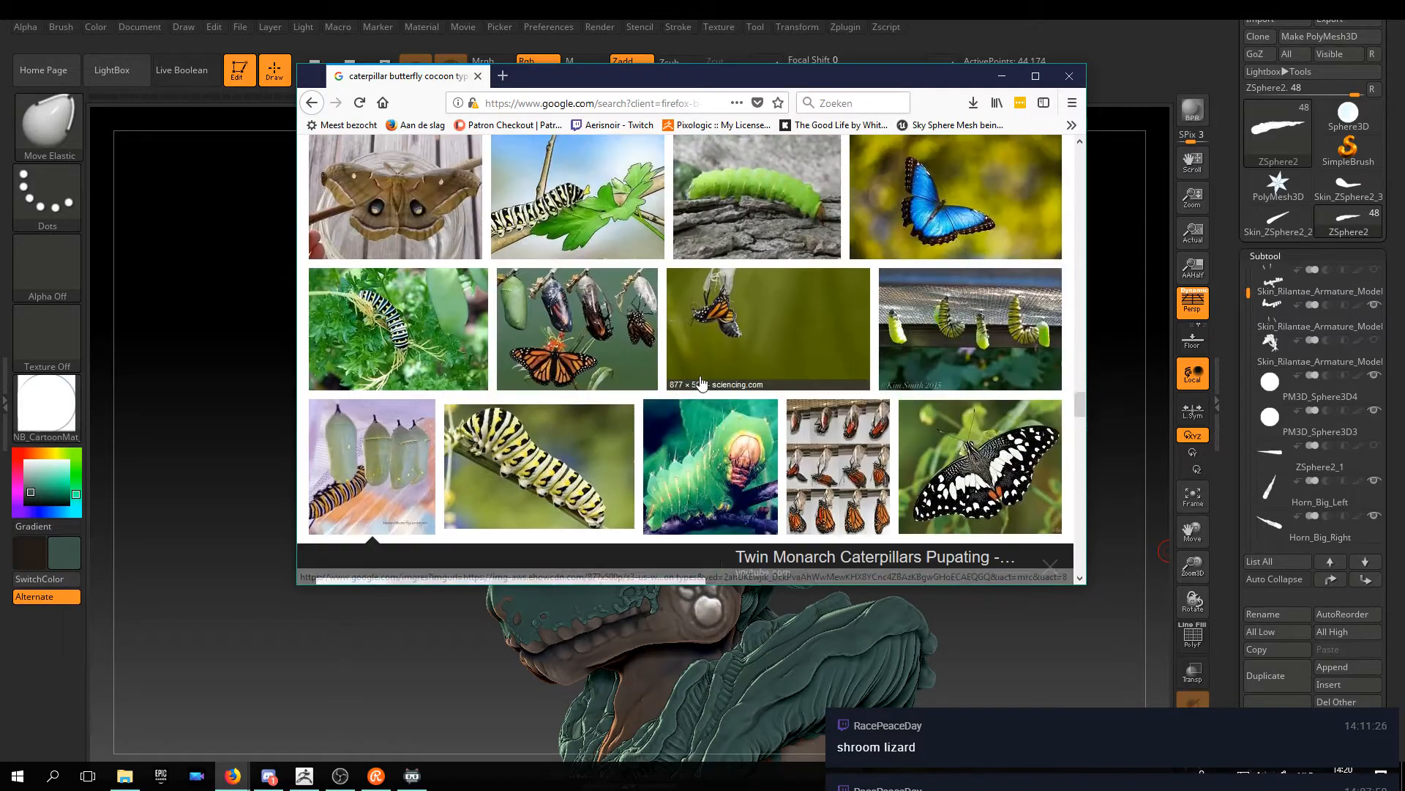
scroll(572, 303, "up", 10)
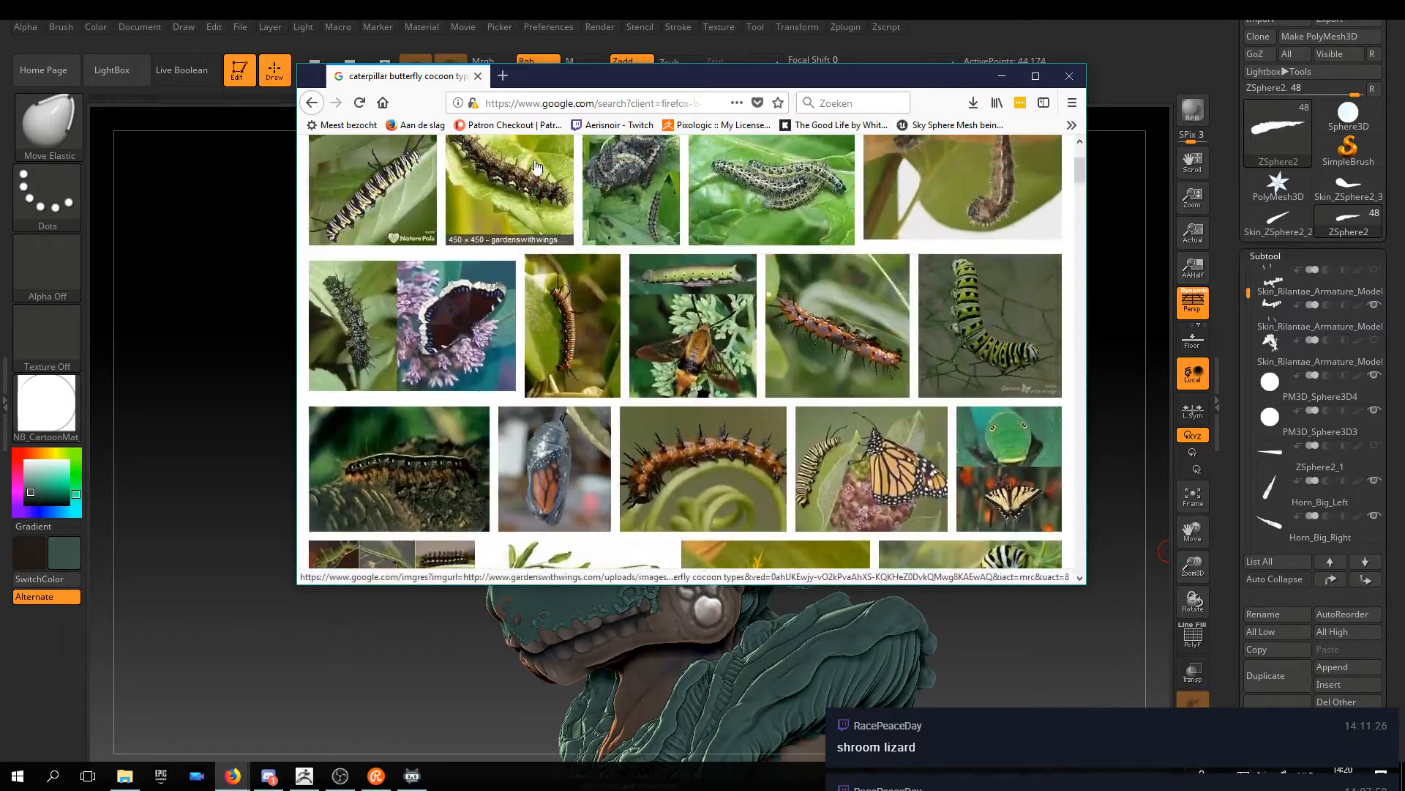
left_click_drag(516, 165, 480, 166)
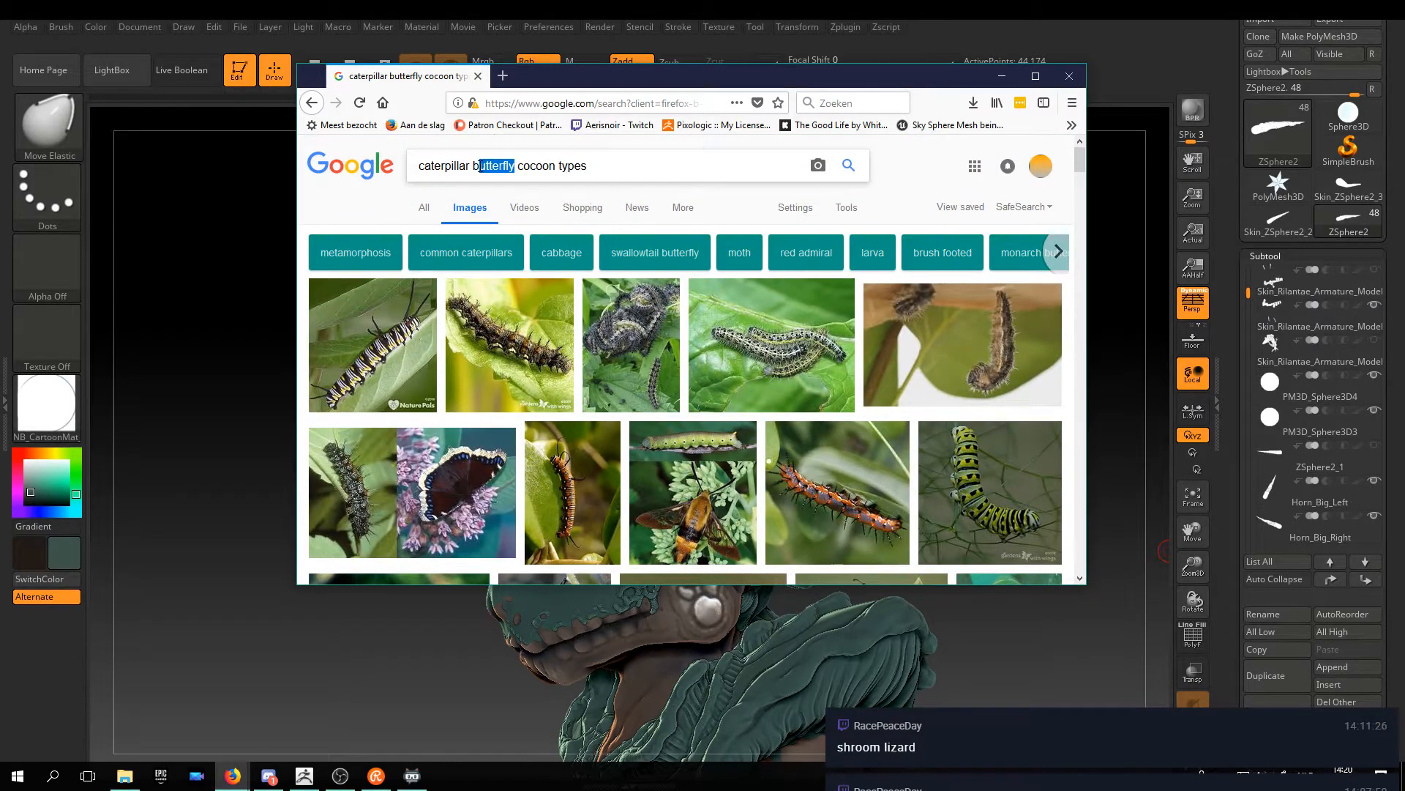
type("pupae")
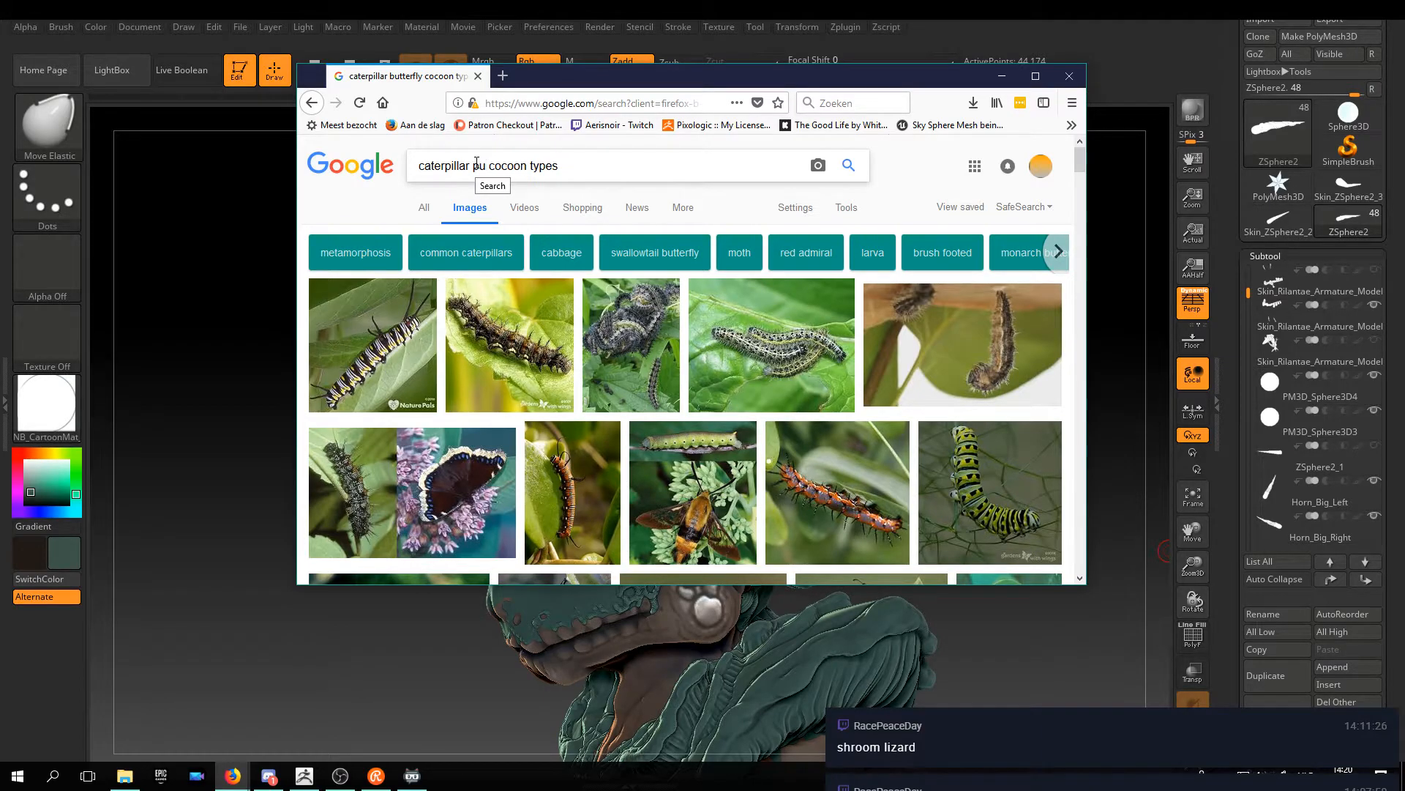
key("Return")
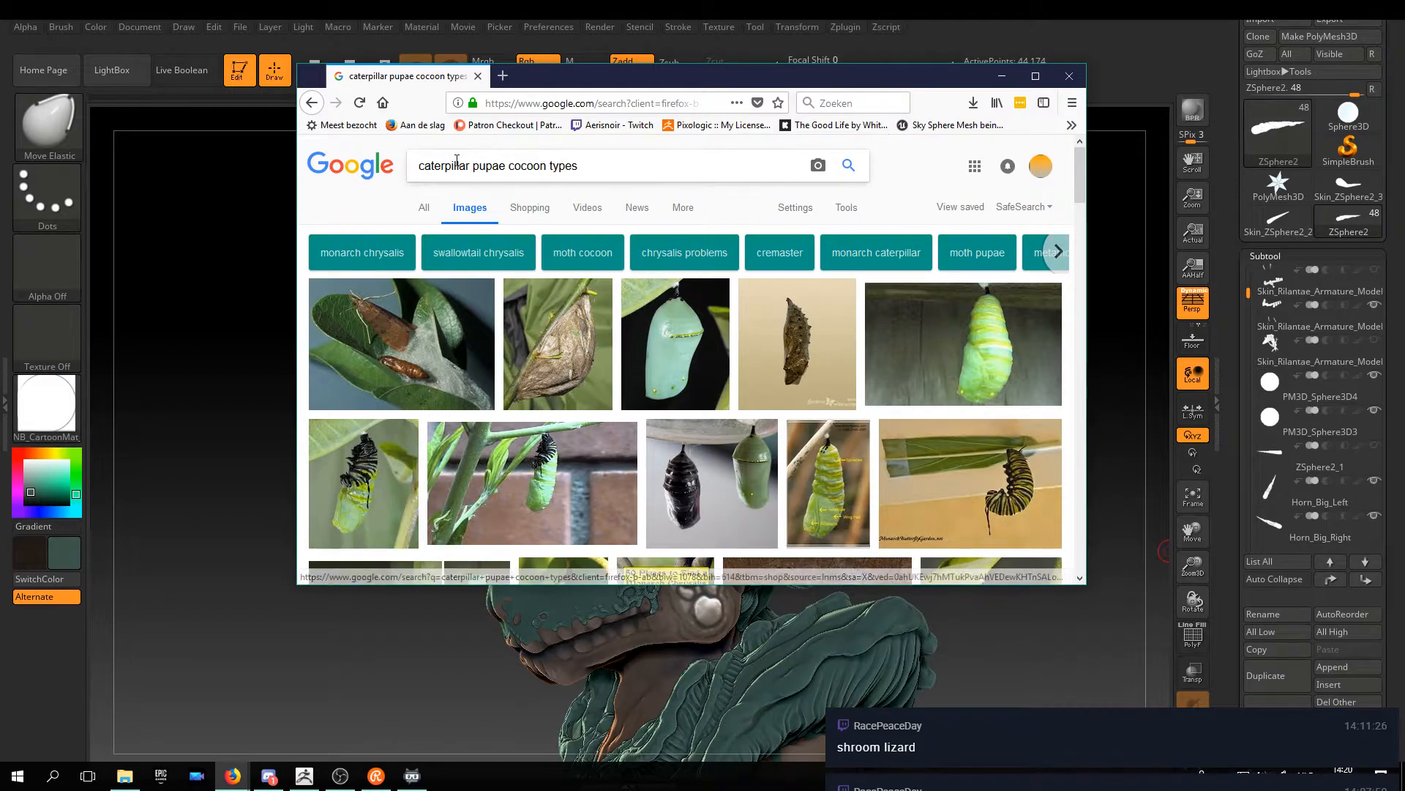
left_click_drag(466, 165, 418, 165)
Look through the pupae image results for cocoon shapes and preview the dark and green monarch chrysalises hanging side by side
scroll(697, 462, "down", 2)
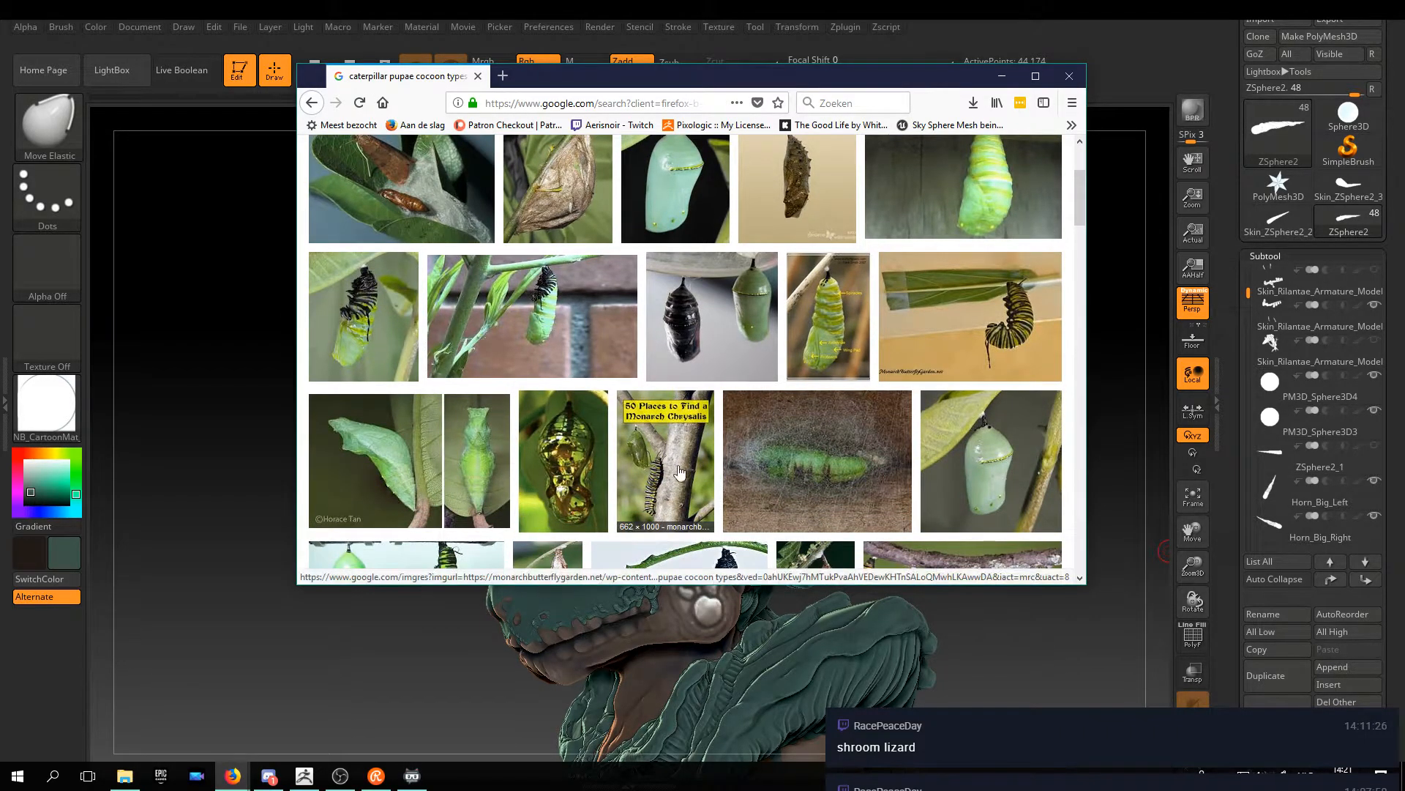
scroll(650, 382, "down", 4)
scroll(650, 382, "up", 4)
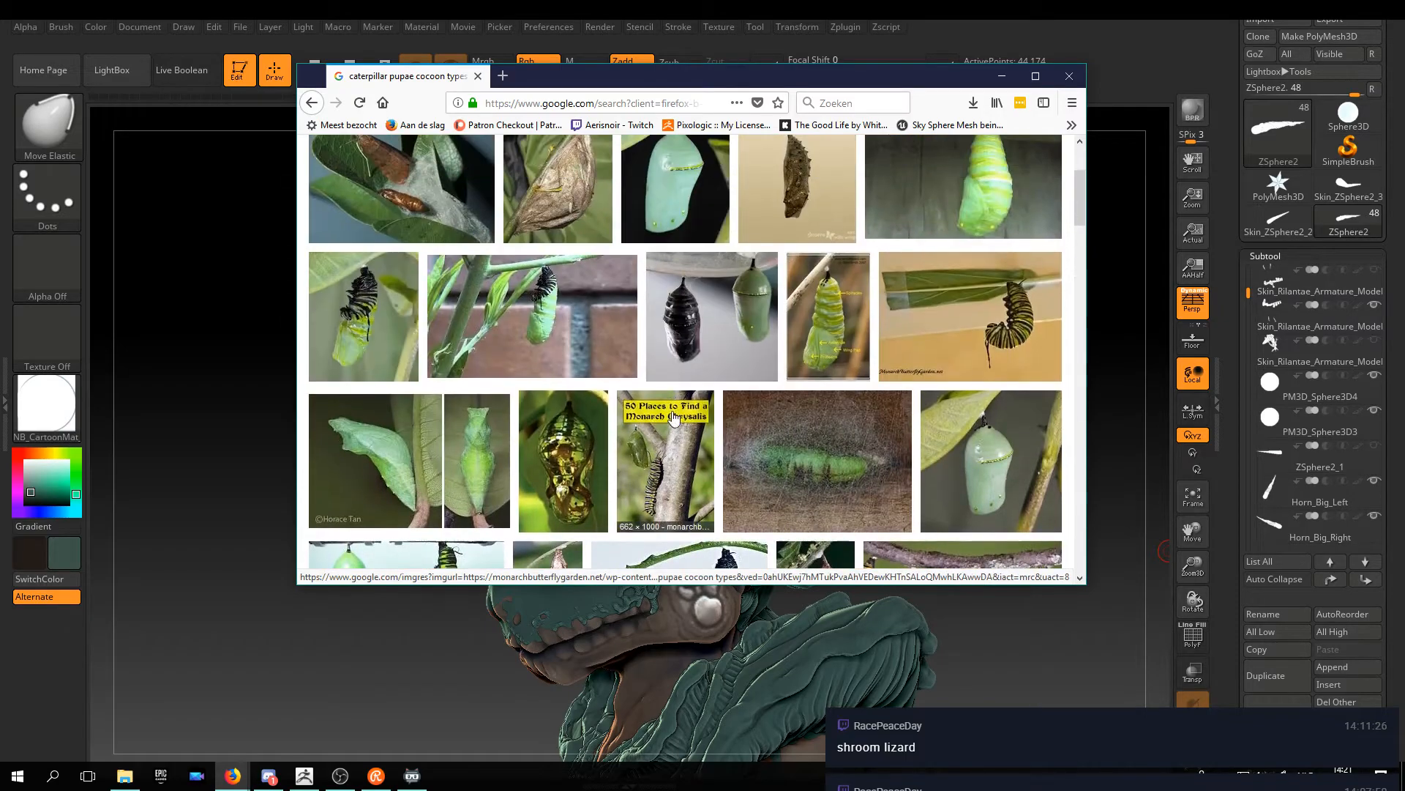
left_click(721, 341)
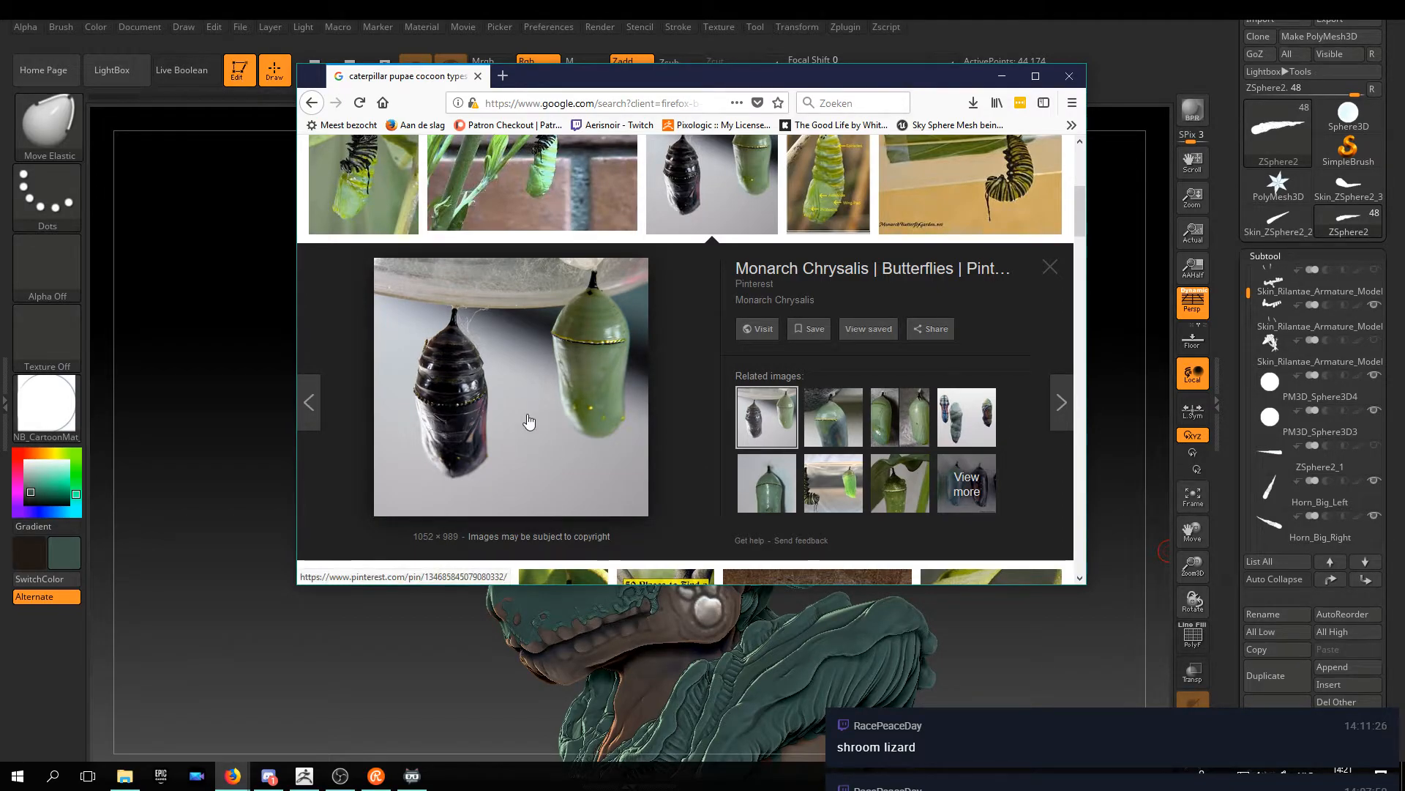
scroll(529, 422, "down", 10)
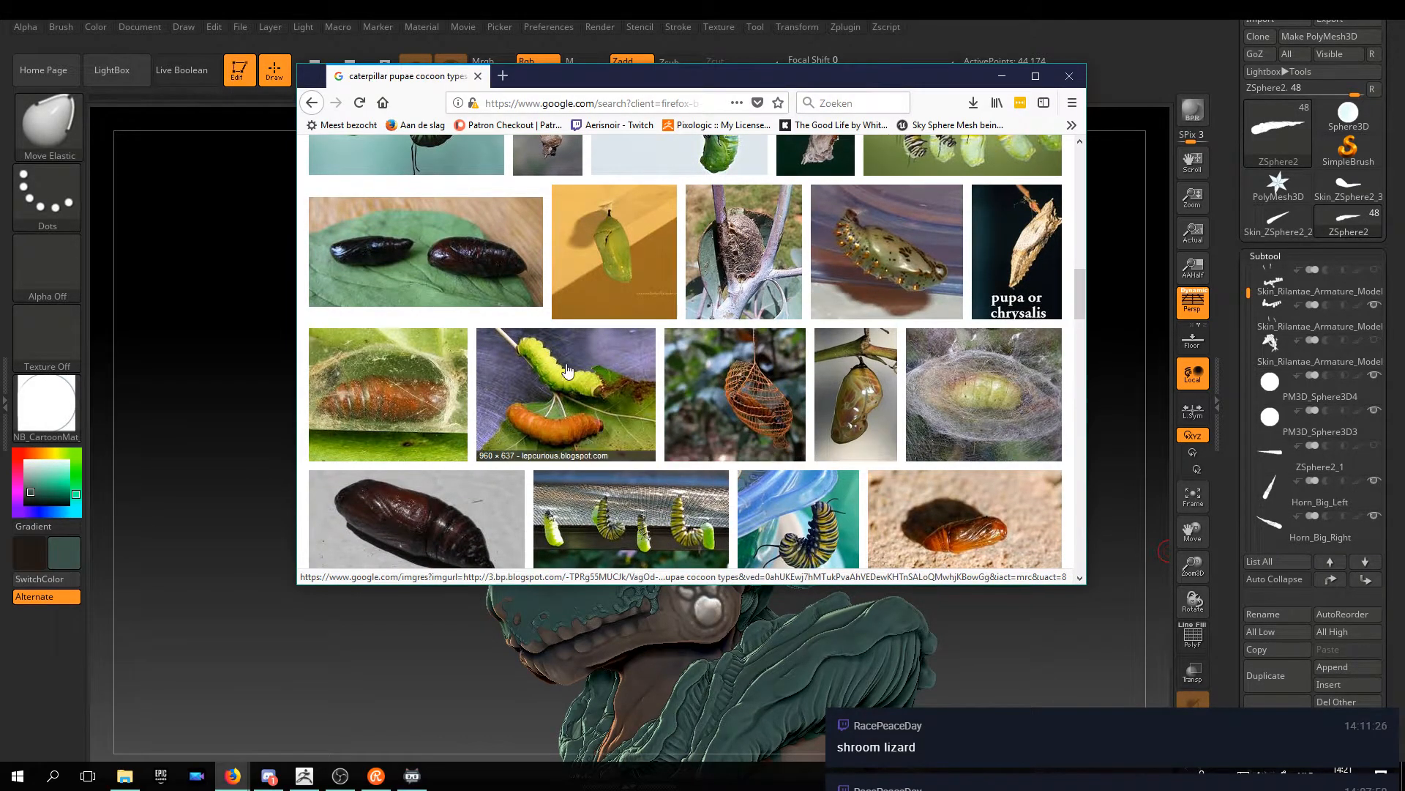
scroll(512, 293, "down", 5)
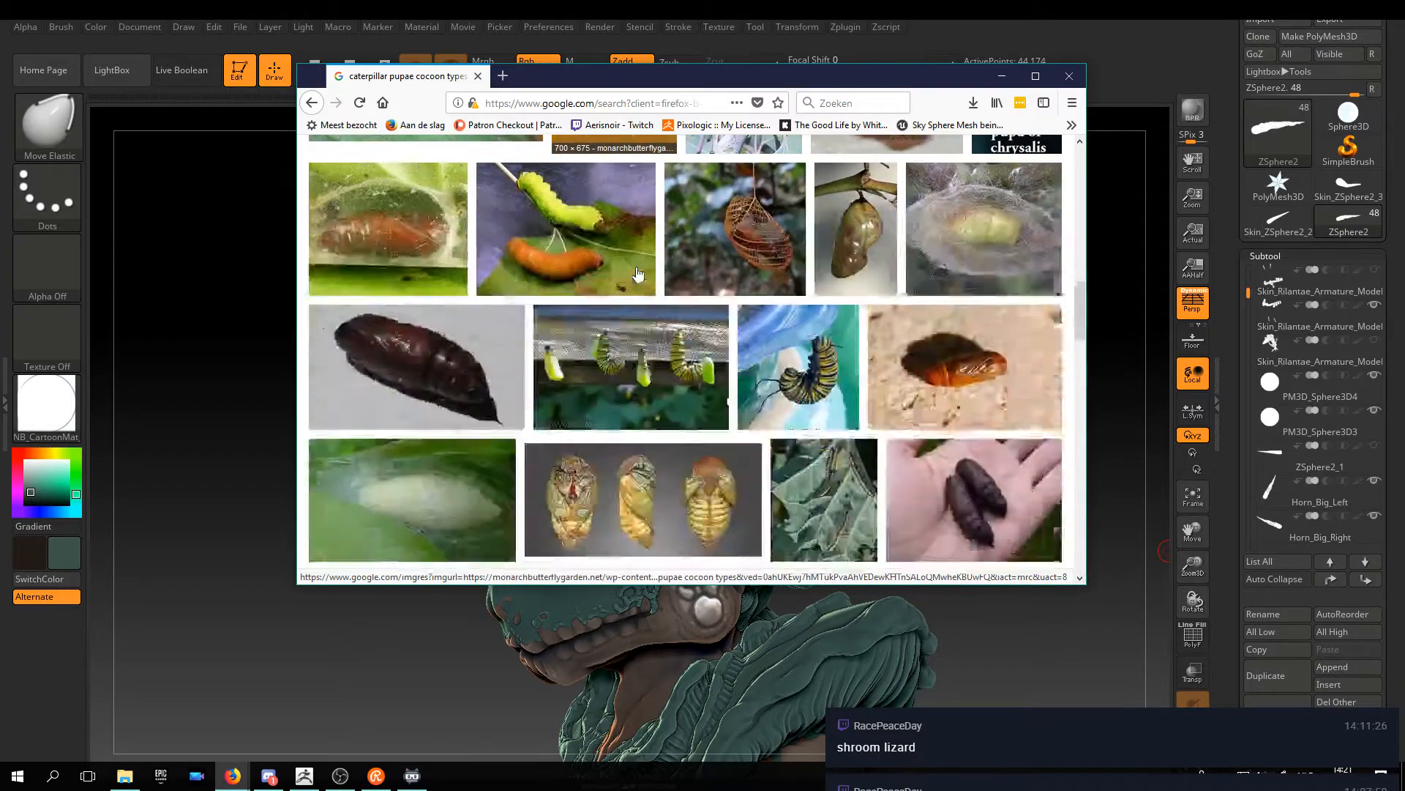
Look through further pupae image results and preview the row of mixed yellow, green and brown cocoons hanging from a bamboo stick
scroll(554, 304, "down", 3)
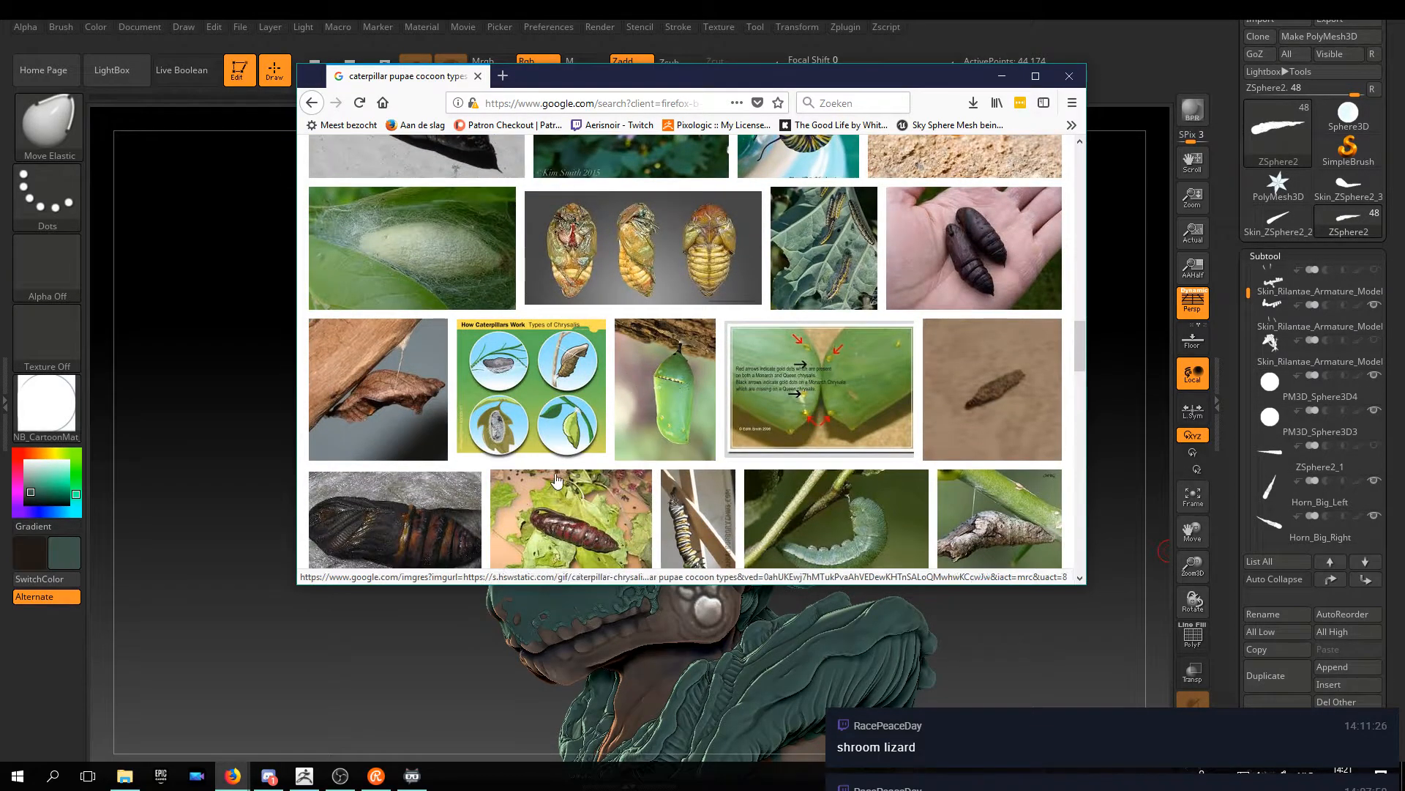
scroll(669, 418, "down", 2)
scroll(668, 417, "down", 2)
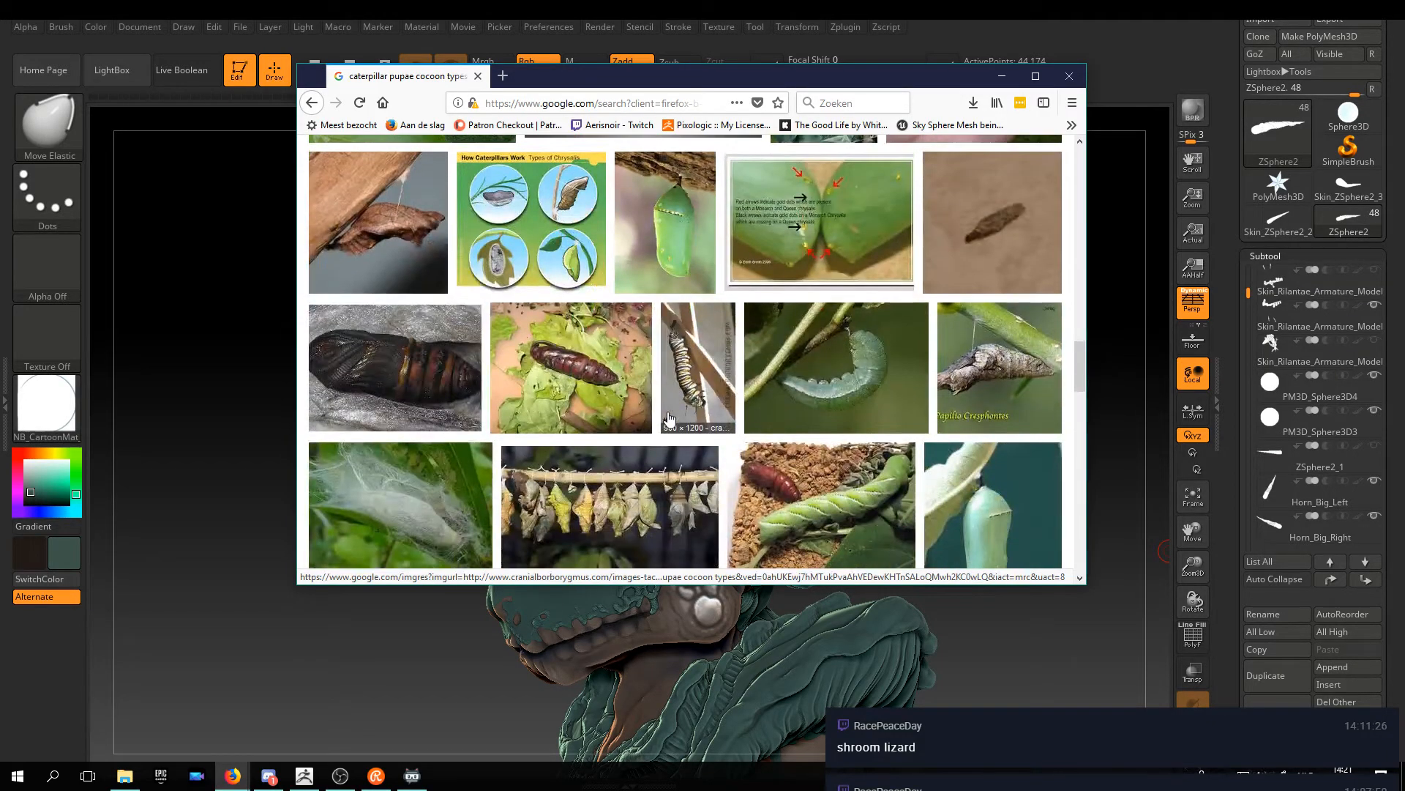
scroll(664, 417, "down", 3)
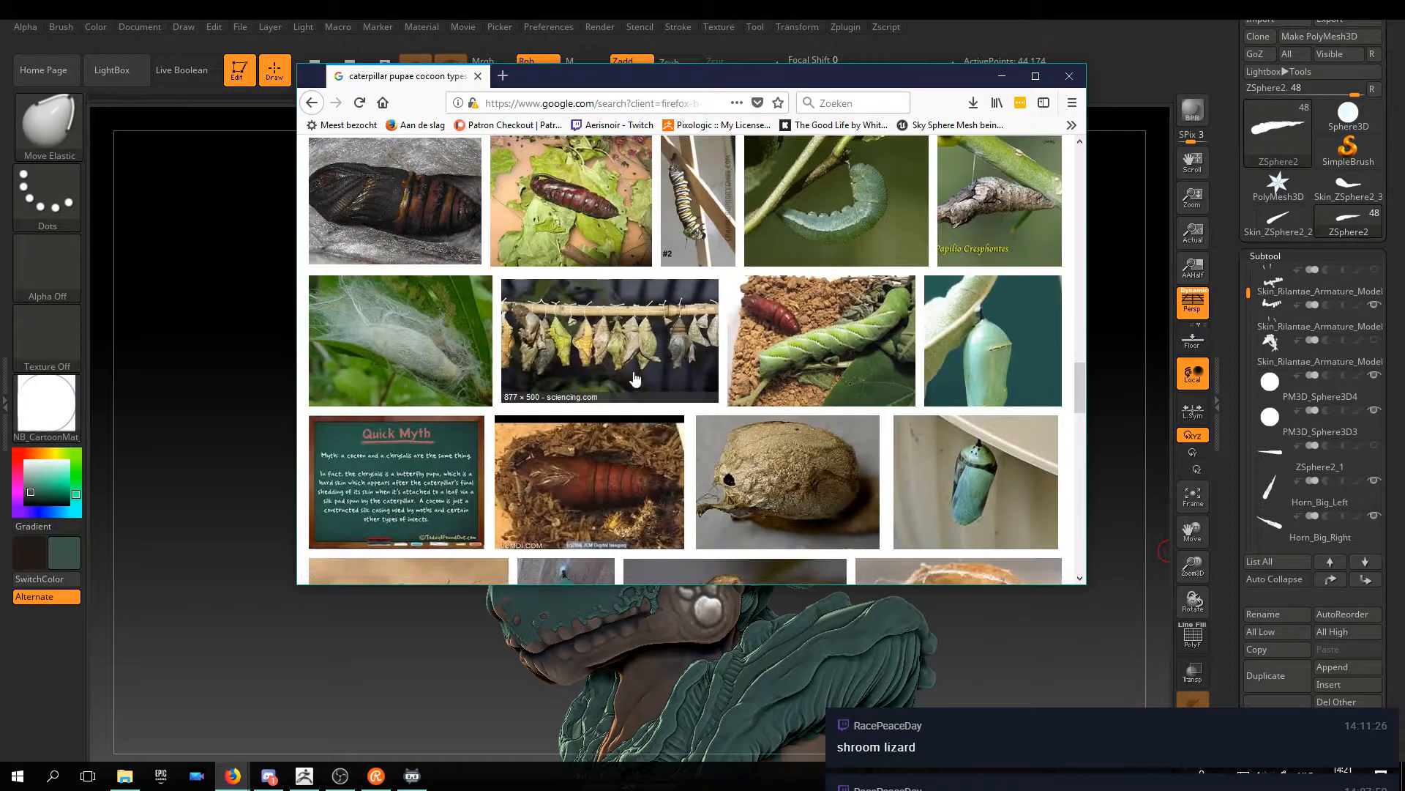
left_click(641, 388)
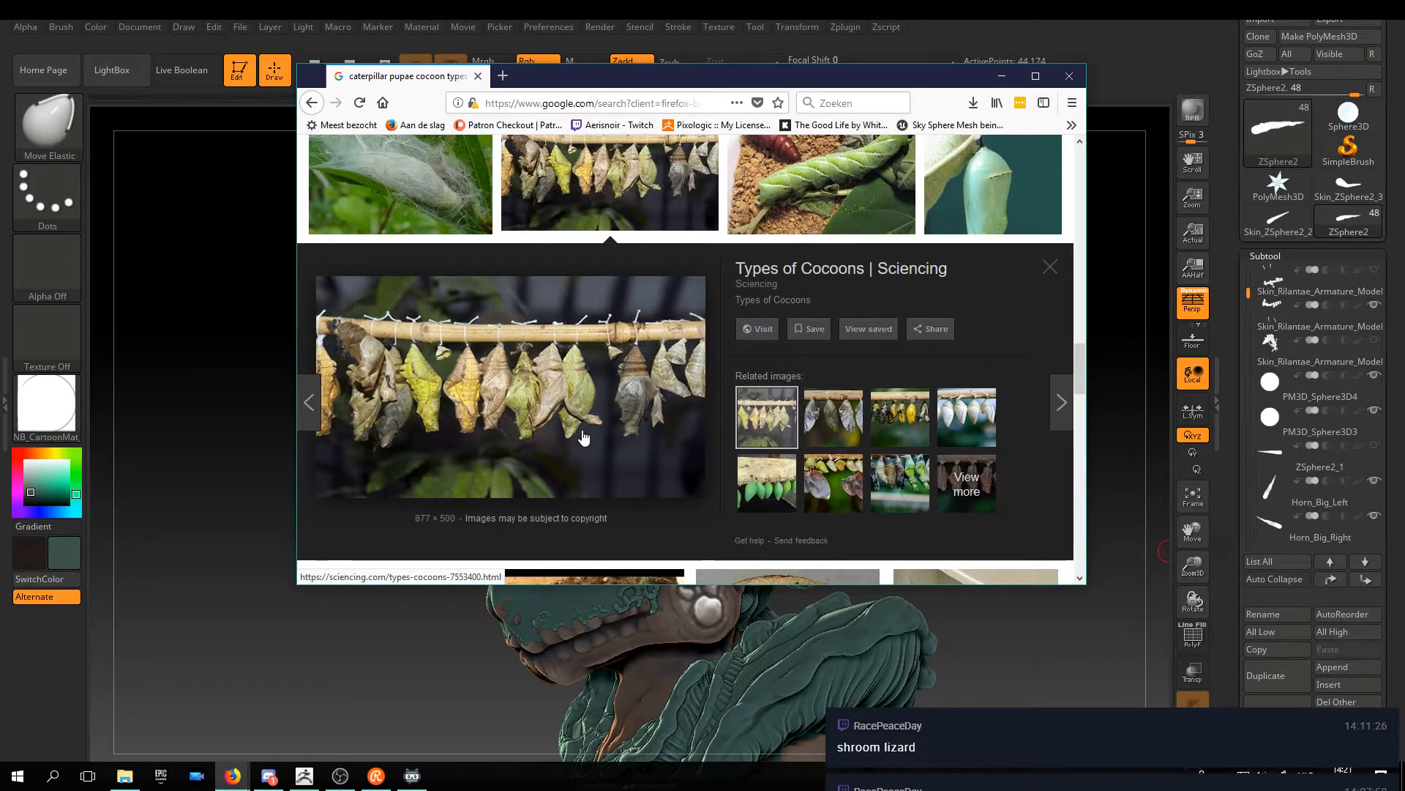
Preview the related images of hanging cocoon rows, including the yellow-black, white, green and multicoloured ones
left_click(845, 431)
left_click(895, 424)
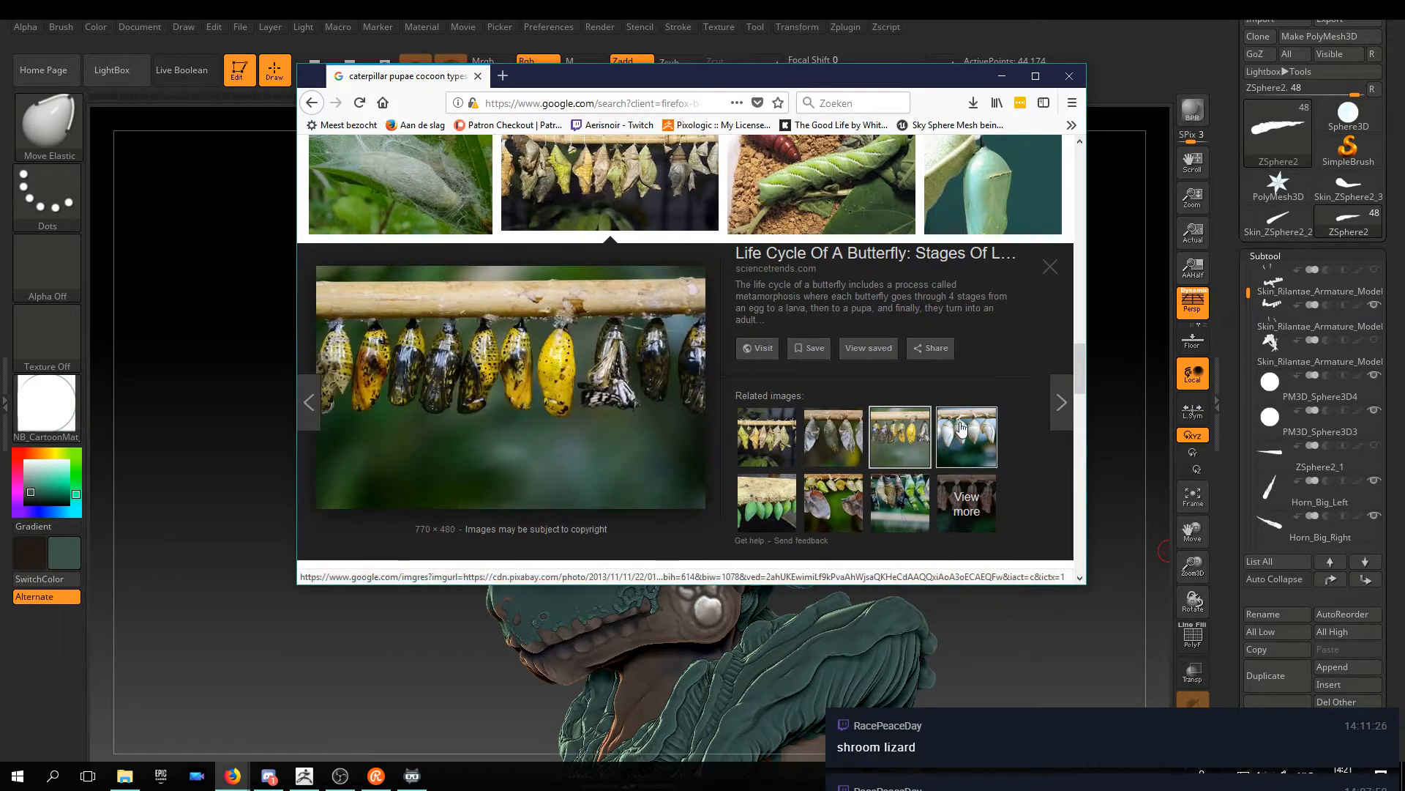
left_click(957, 432)
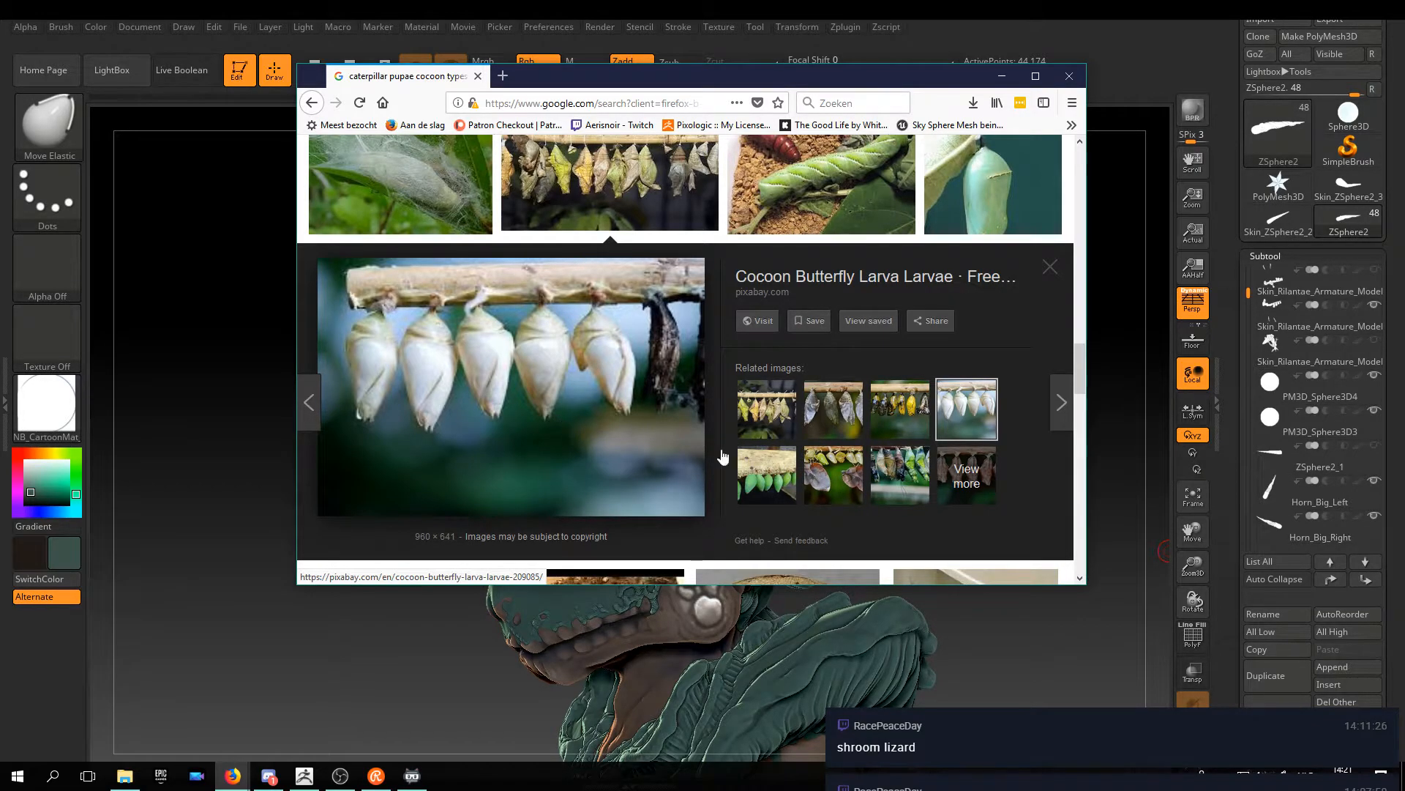
left_click(833, 474)
left_click(769, 481)
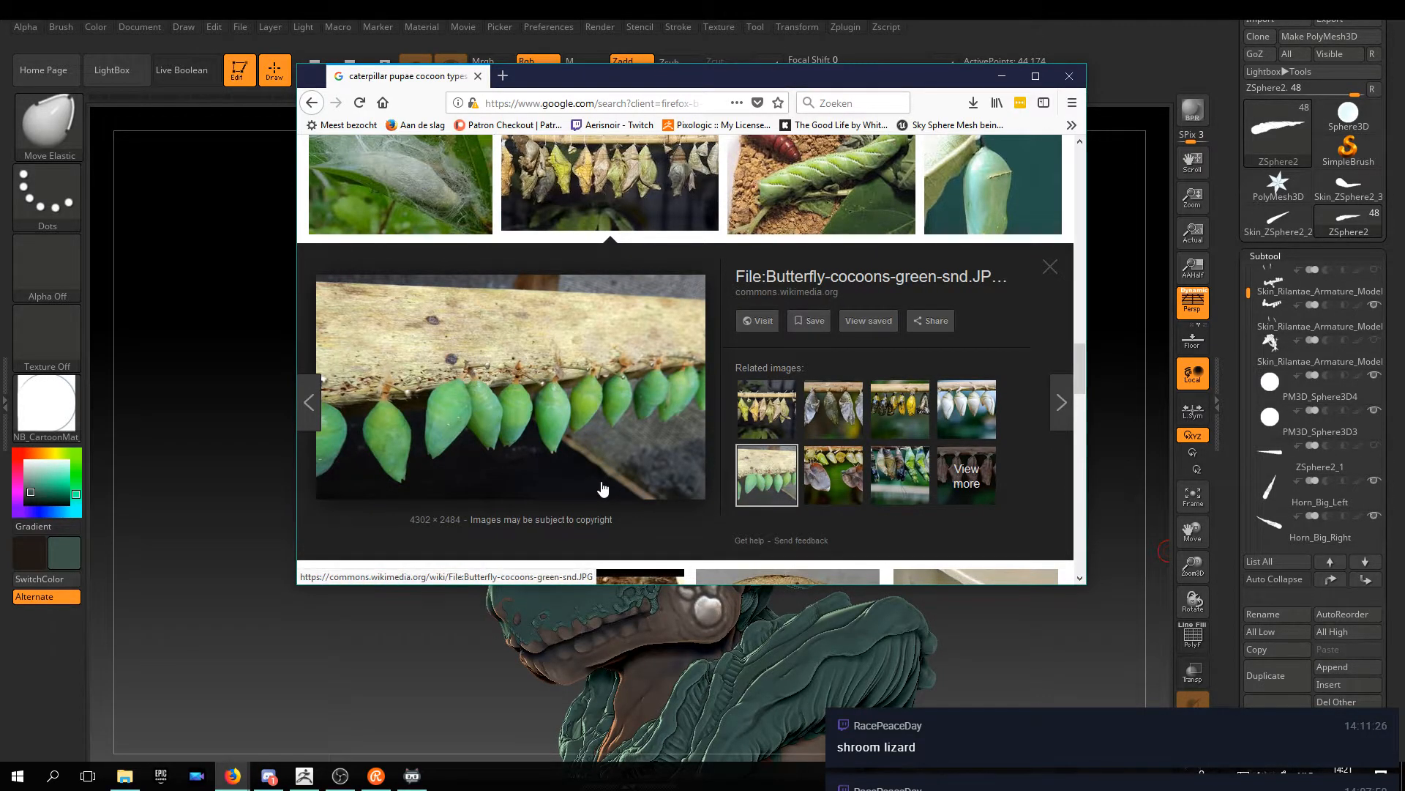
left_click(899, 474)
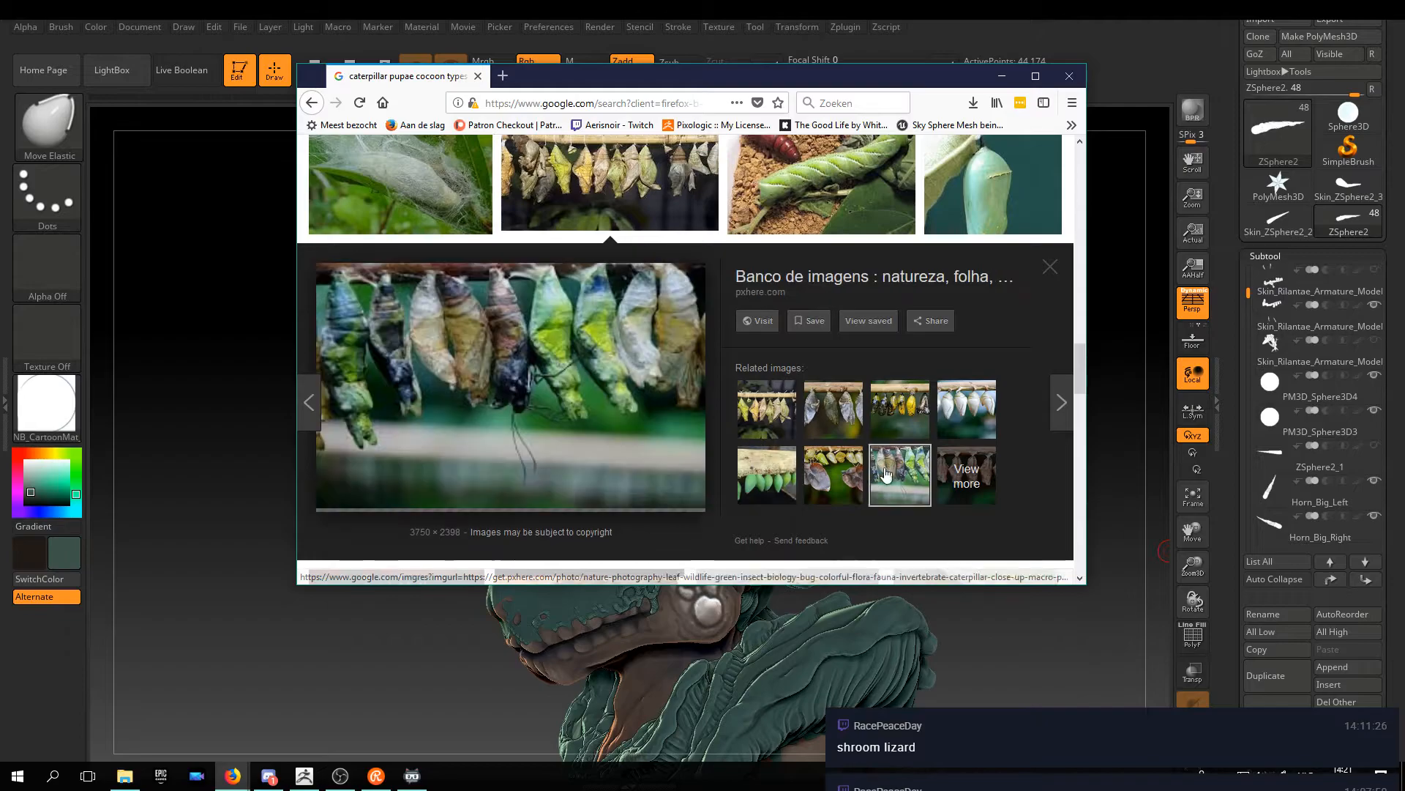
Look further down the pupae image results and preview the dark monarch chrysalis hanging from a purple garden stem
scroll(774, 396, "down", 5)
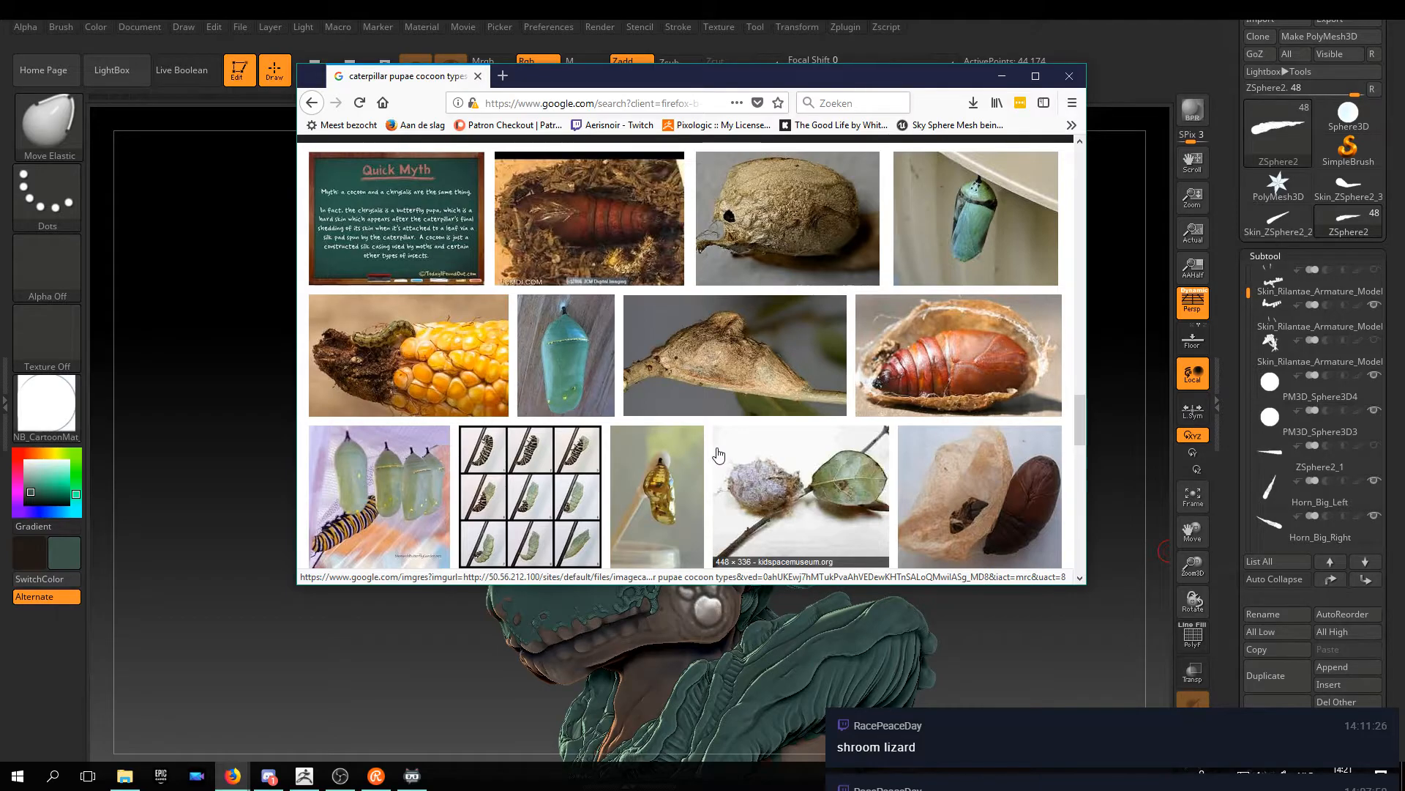
scroll(719, 454, "down", 1)
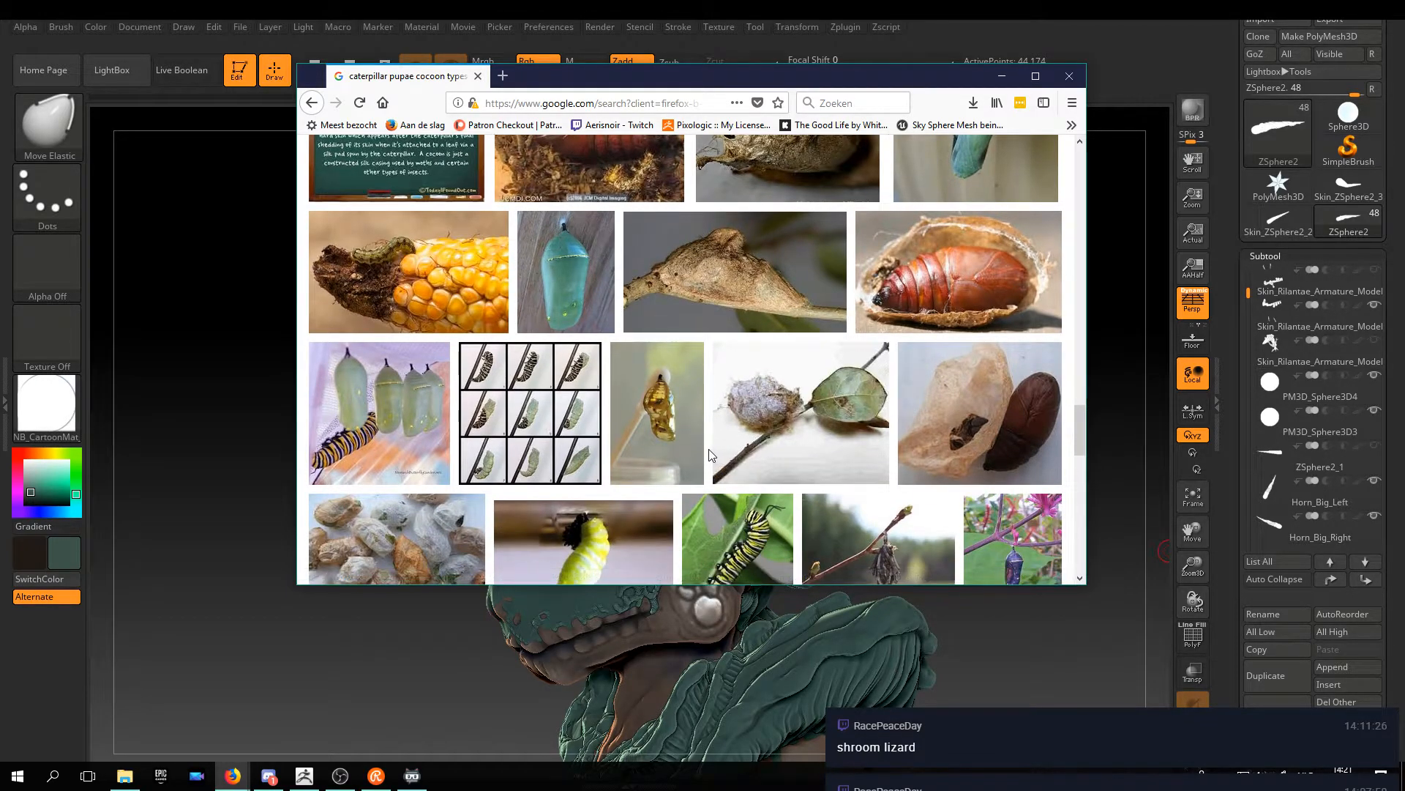
scroll(549, 486, "down", 3)
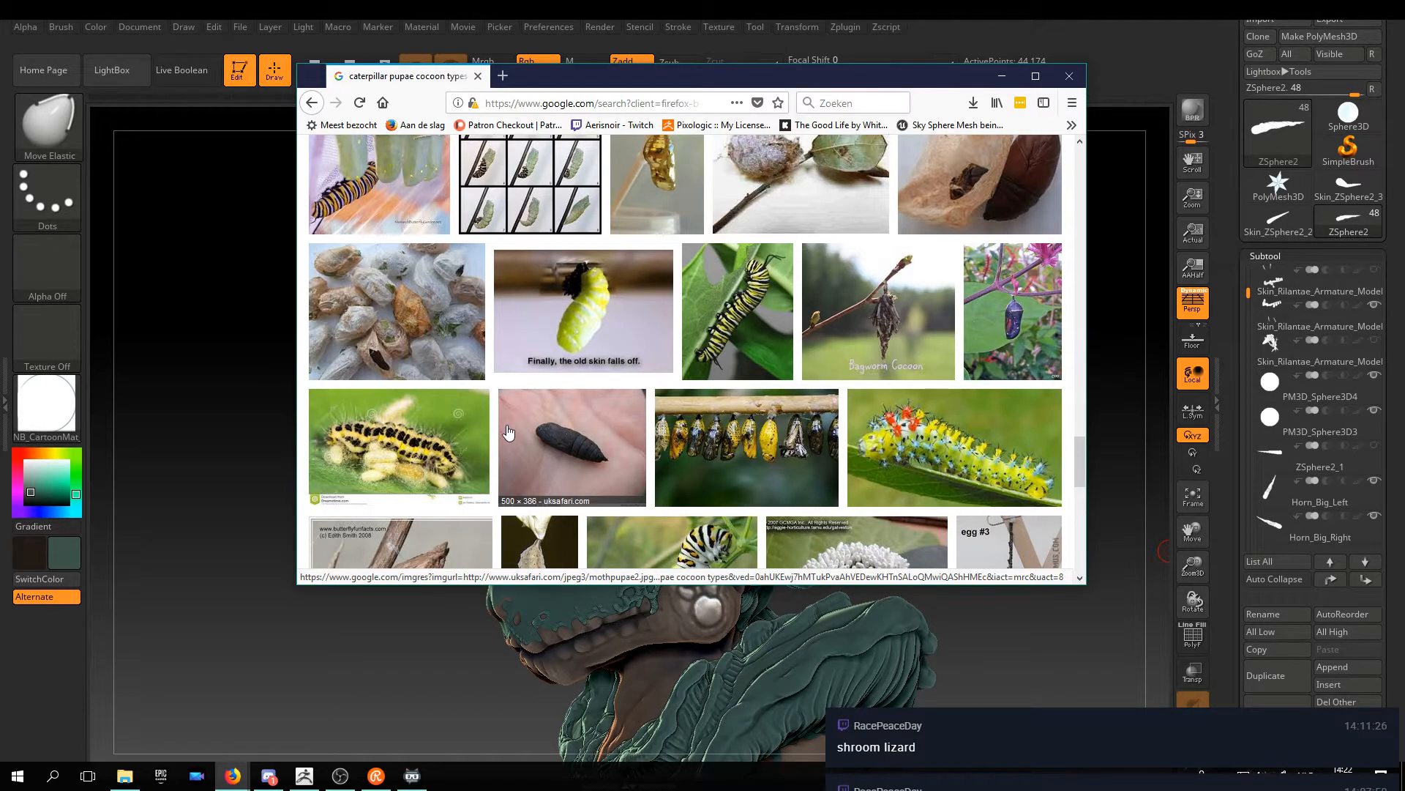
left_click(1012, 322)
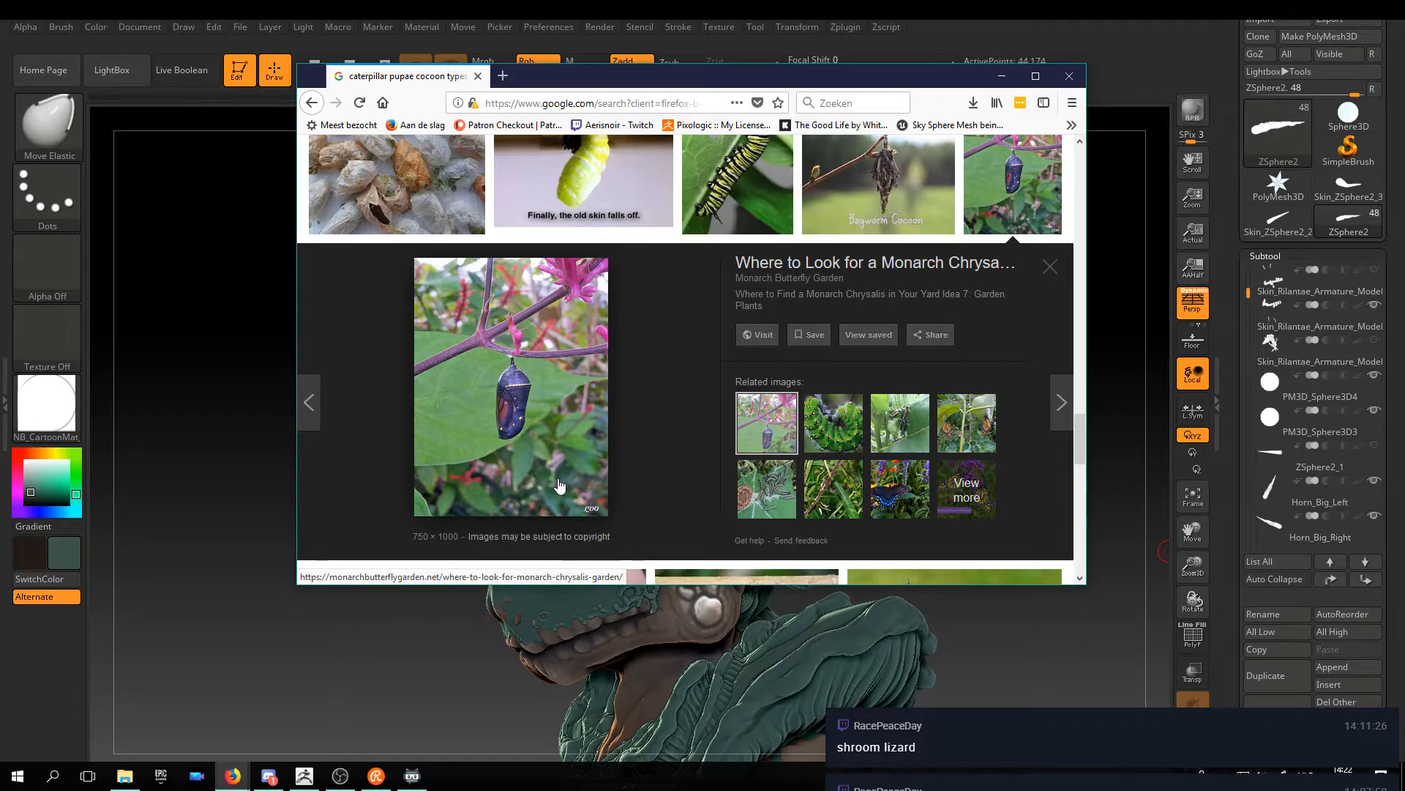
Change the image search to "pupa cocoon types chrysalis"
scroll(629, 308, "up", 10)
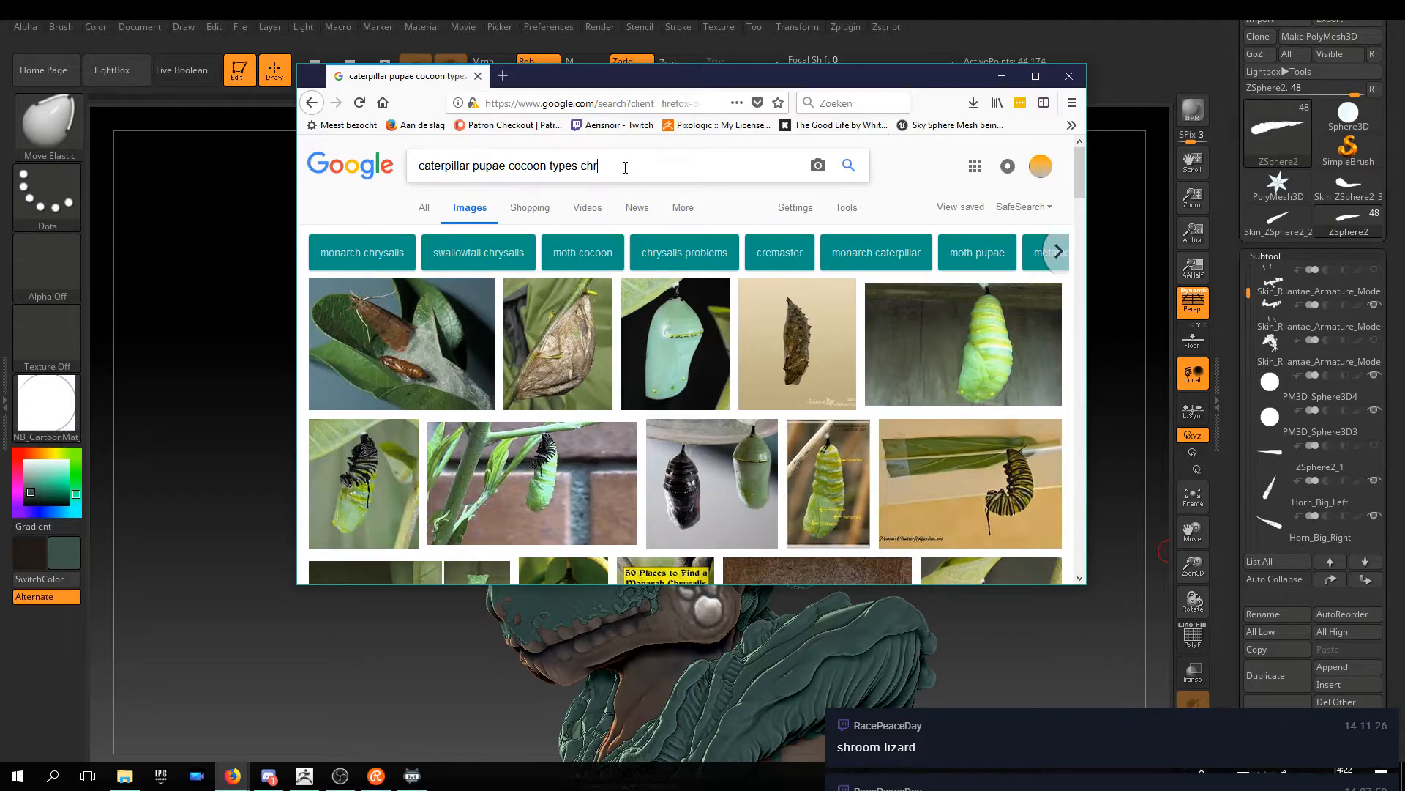
key("Return")
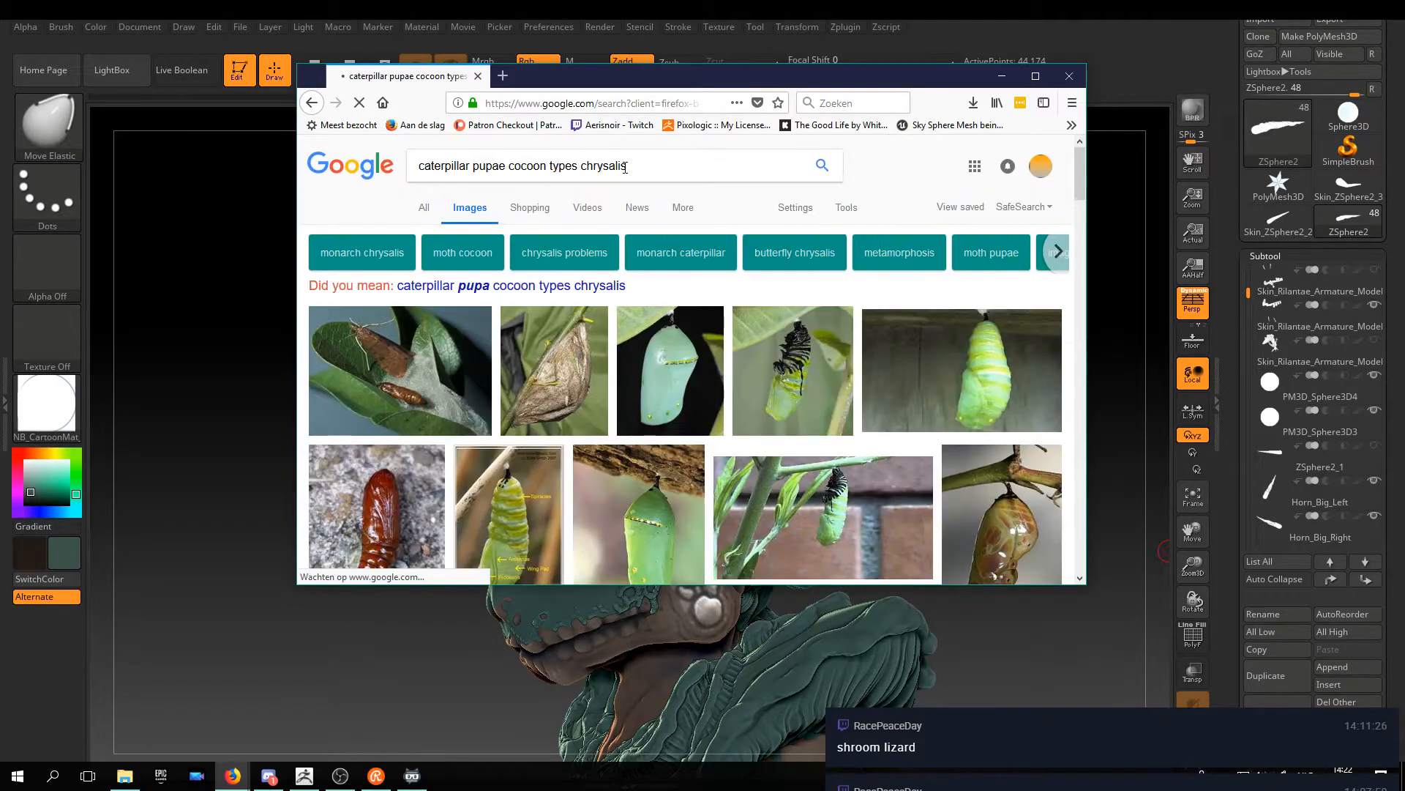
left_click_drag(470, 166, 387, 174)
key("BackSpace")
key("Return")
left_click(451, 165)
key("BackSpace")
key("Return")
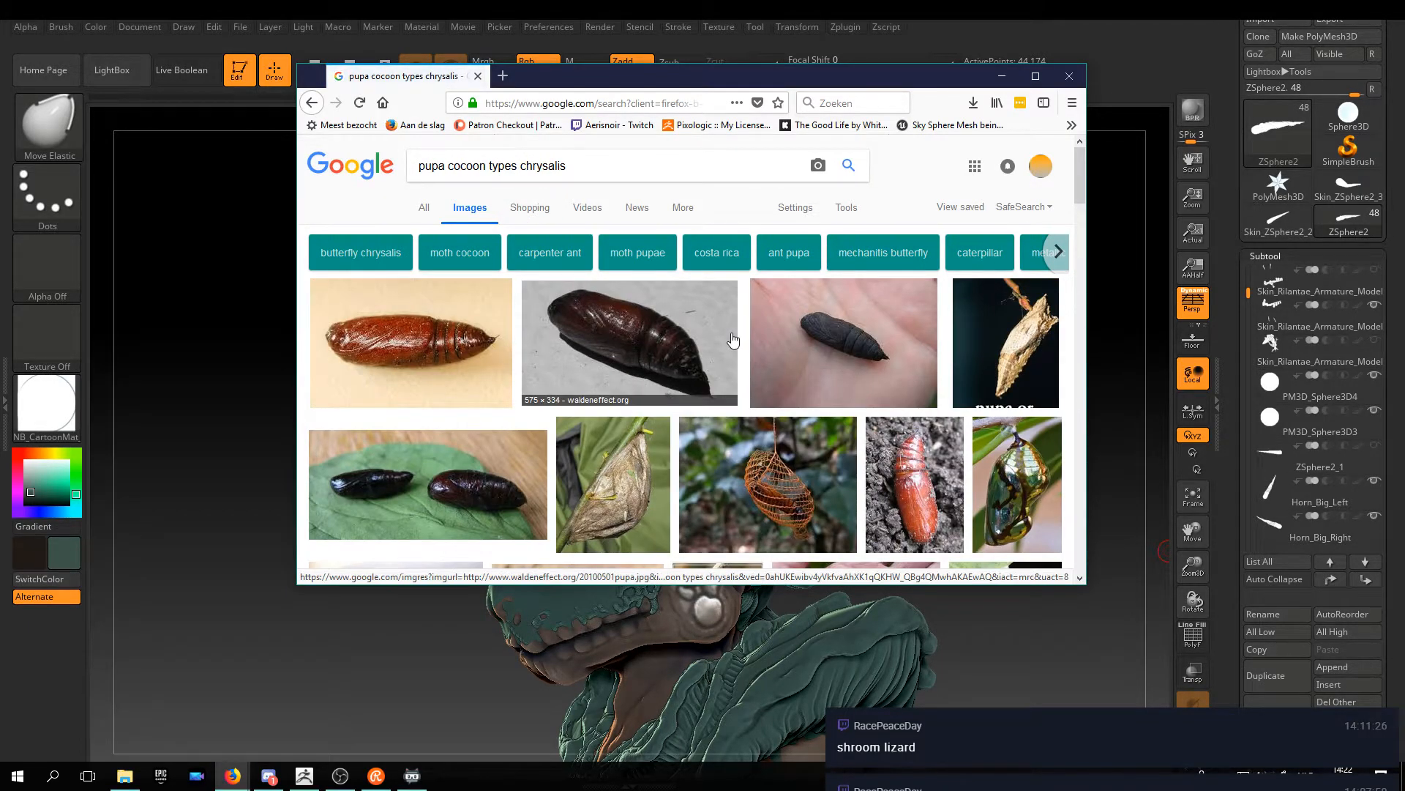
Look through the first pupa results and preview the three metallic gold chrysalises hanging from a branch
scroll(732, 340, "down", 3)
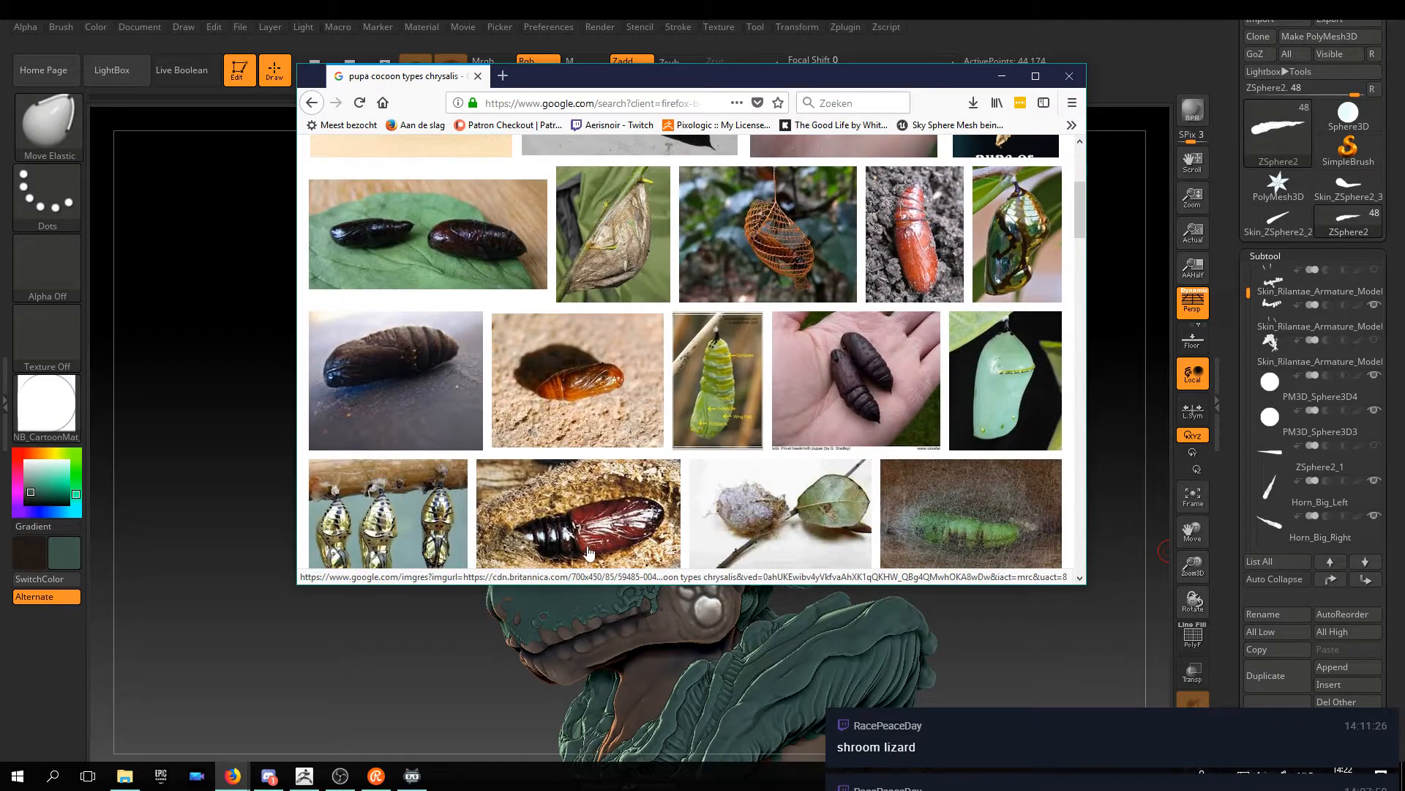
scroll(678, 505, "down", 3)
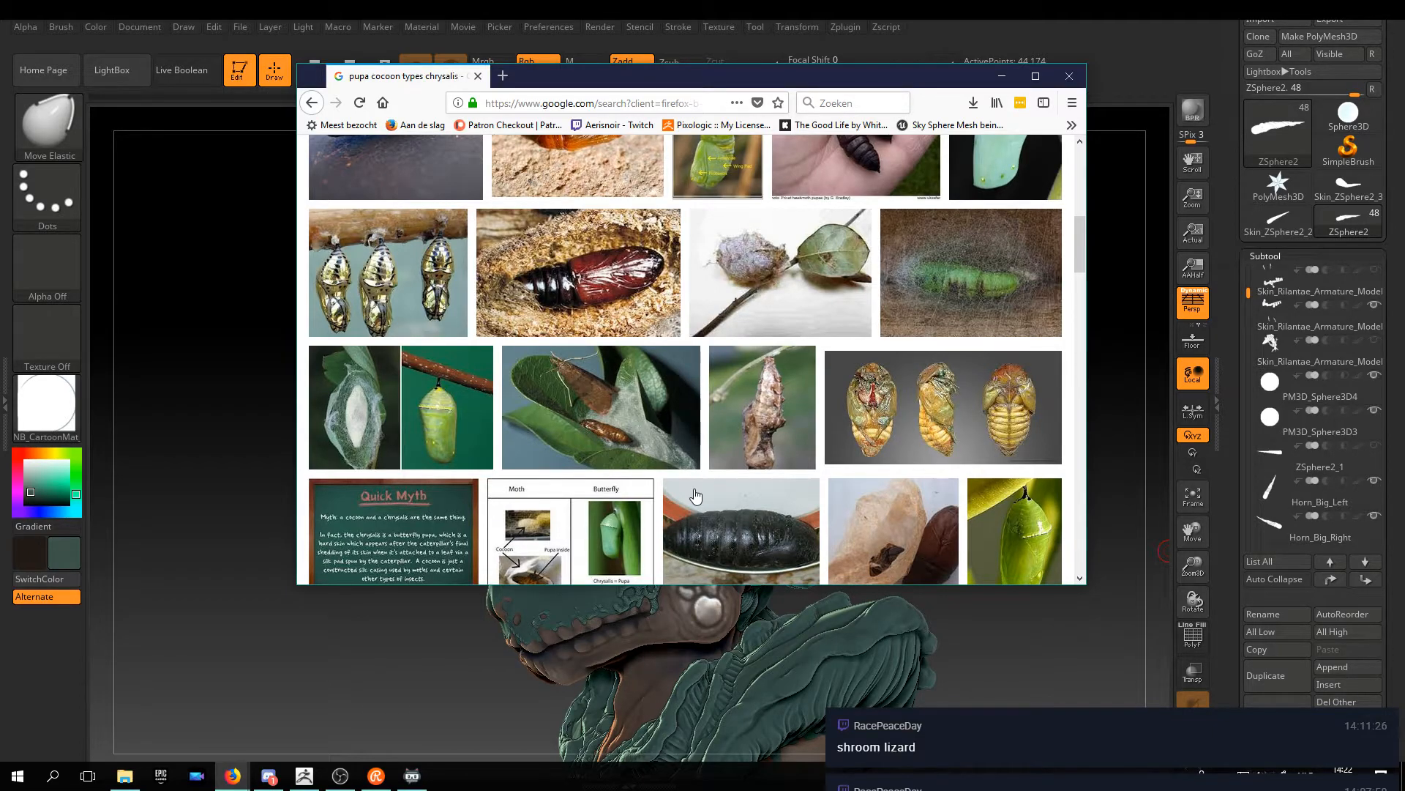
left_click(407, 252)
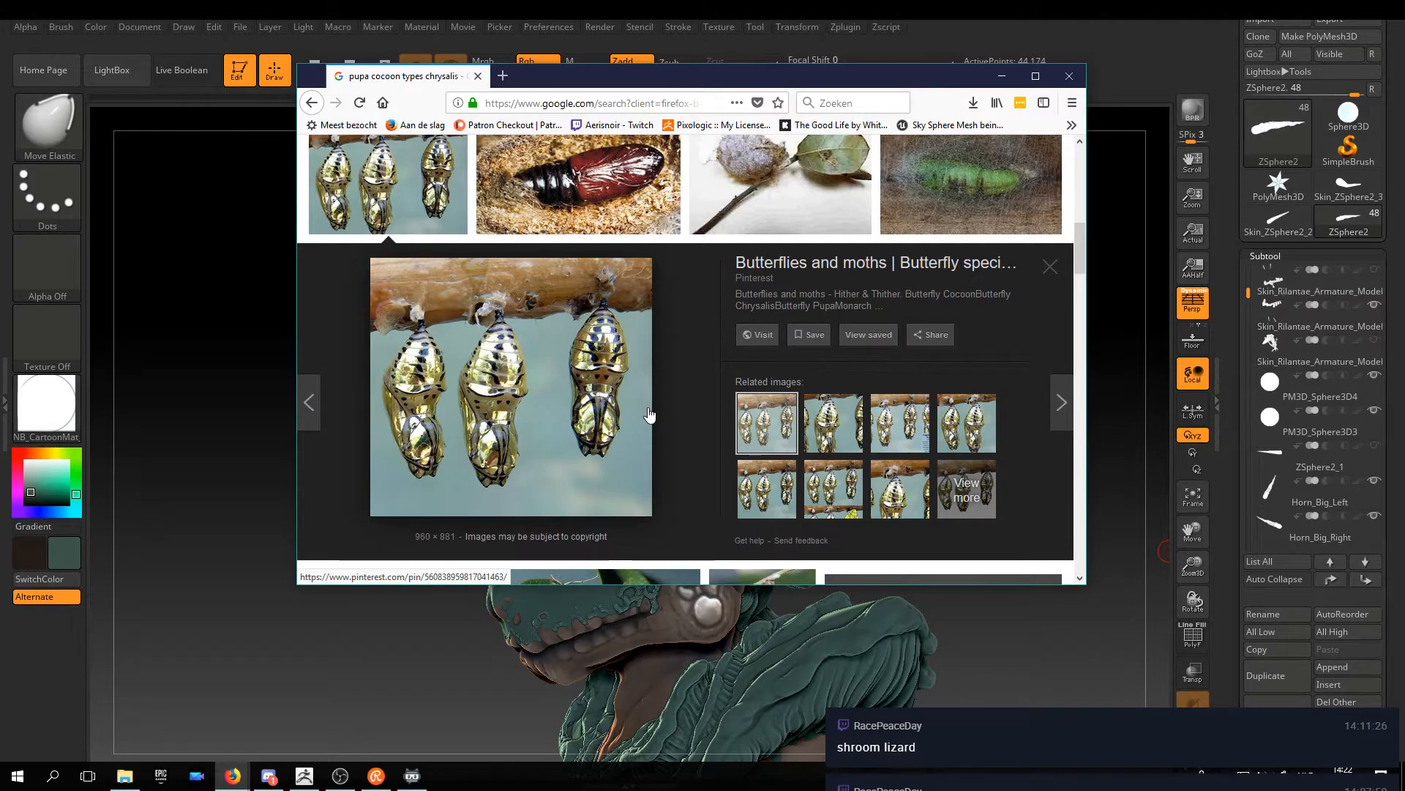
Examine more pupa and chrysalis results for cocoon shapes and preview the grey leaf-like chrysalis on a black background
scroll(688, 426, "down", 3)
scroll(685, 423, "down", 3)
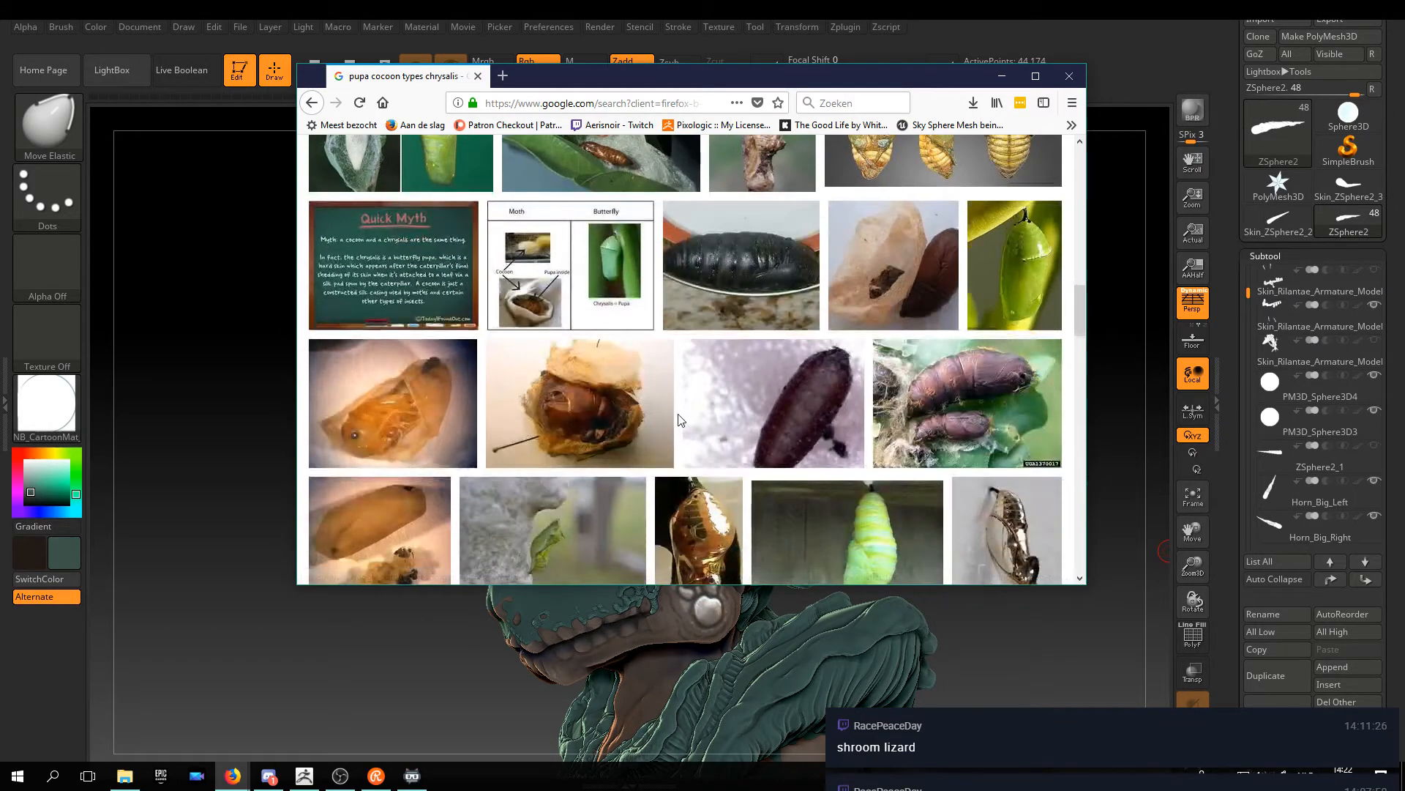
scroll(670, 419, "down", 3)
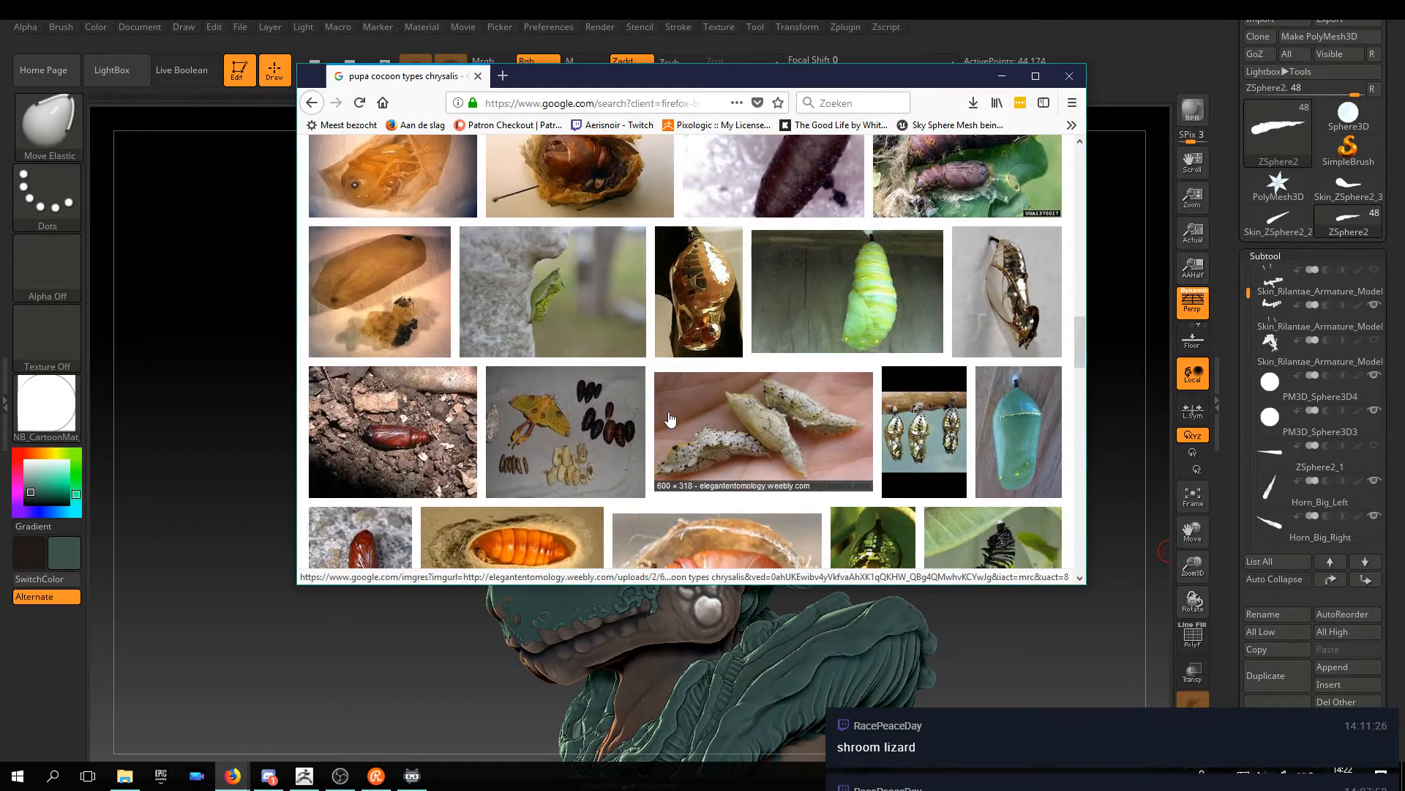
scroll(670, 419, "down", 3)
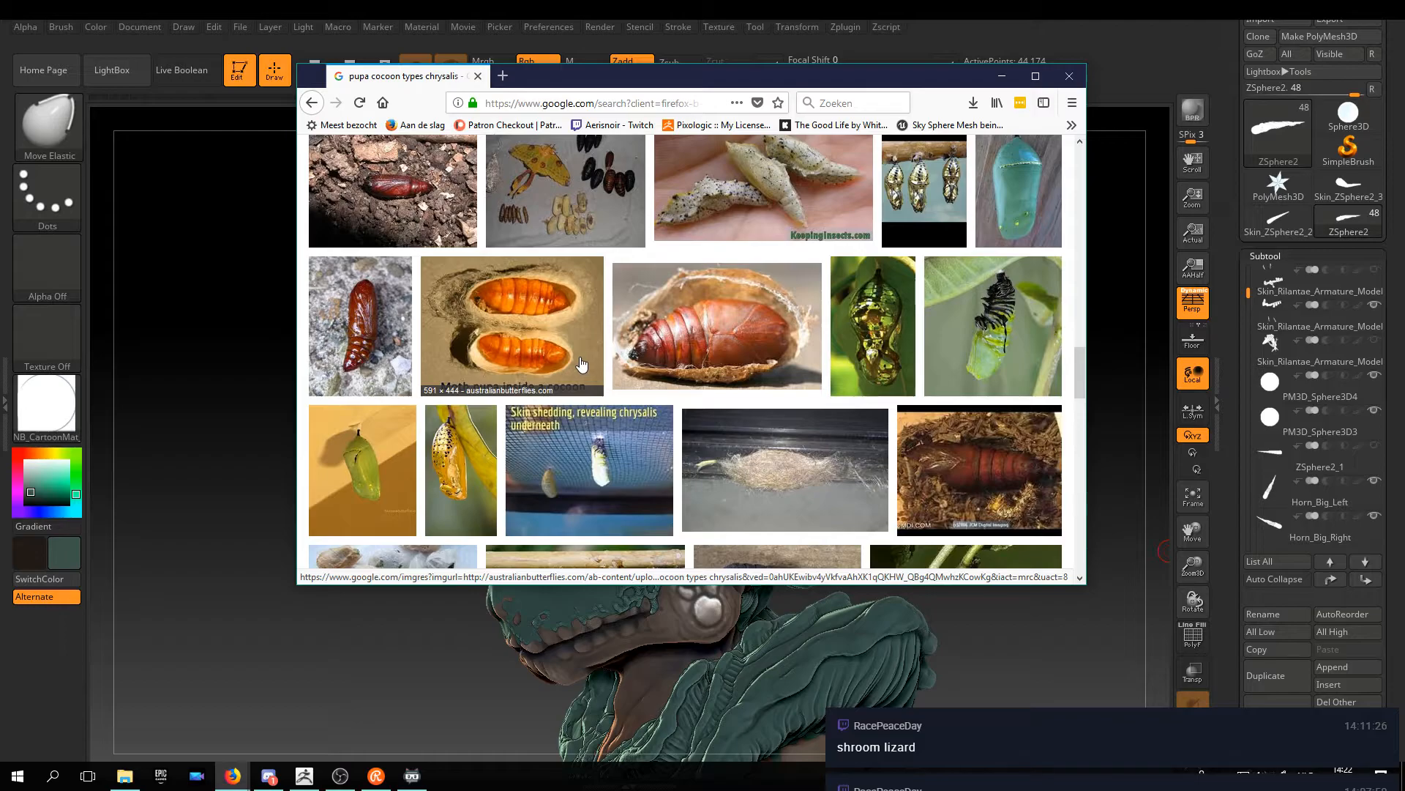
scroll(582, 364, "down", 1)
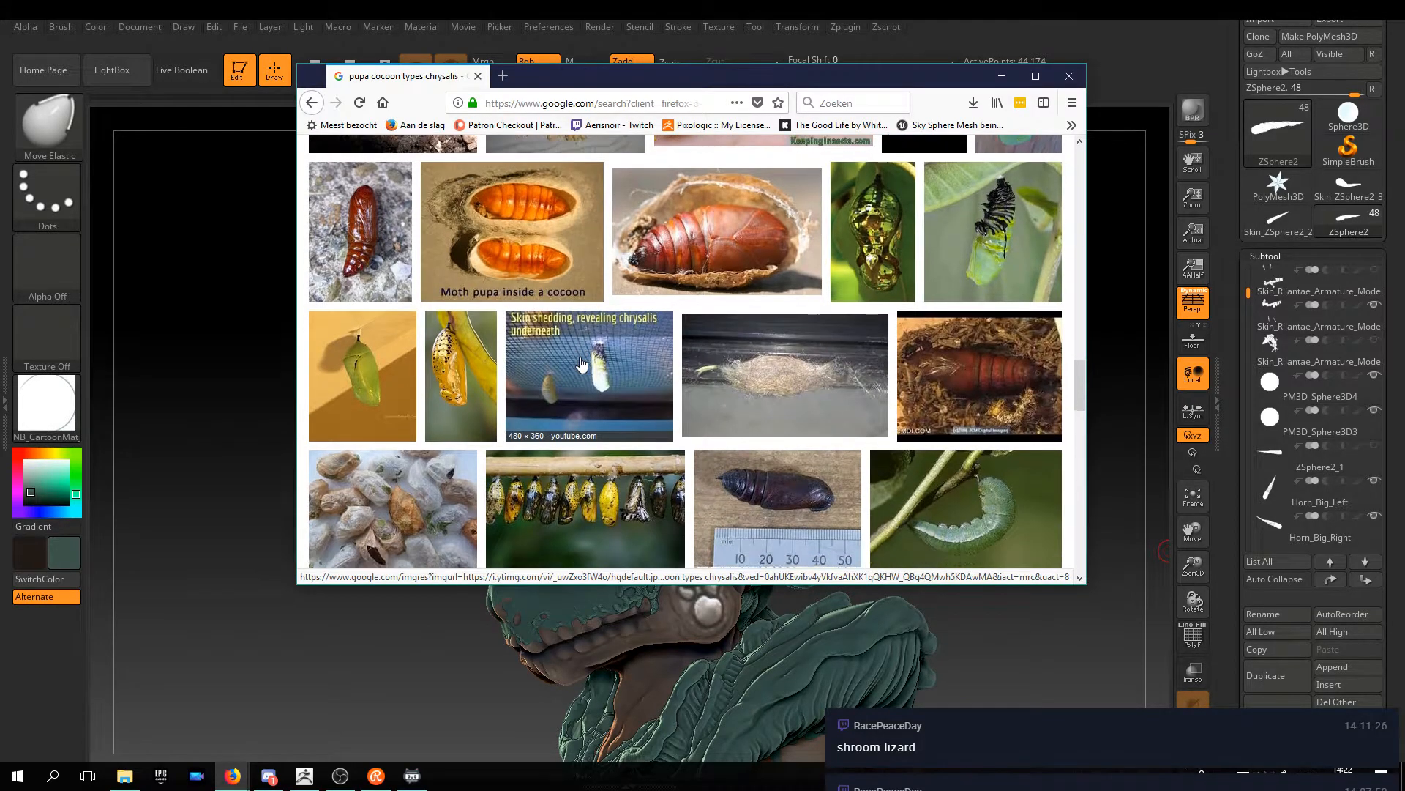
scroll(582, 363, "down", 1)
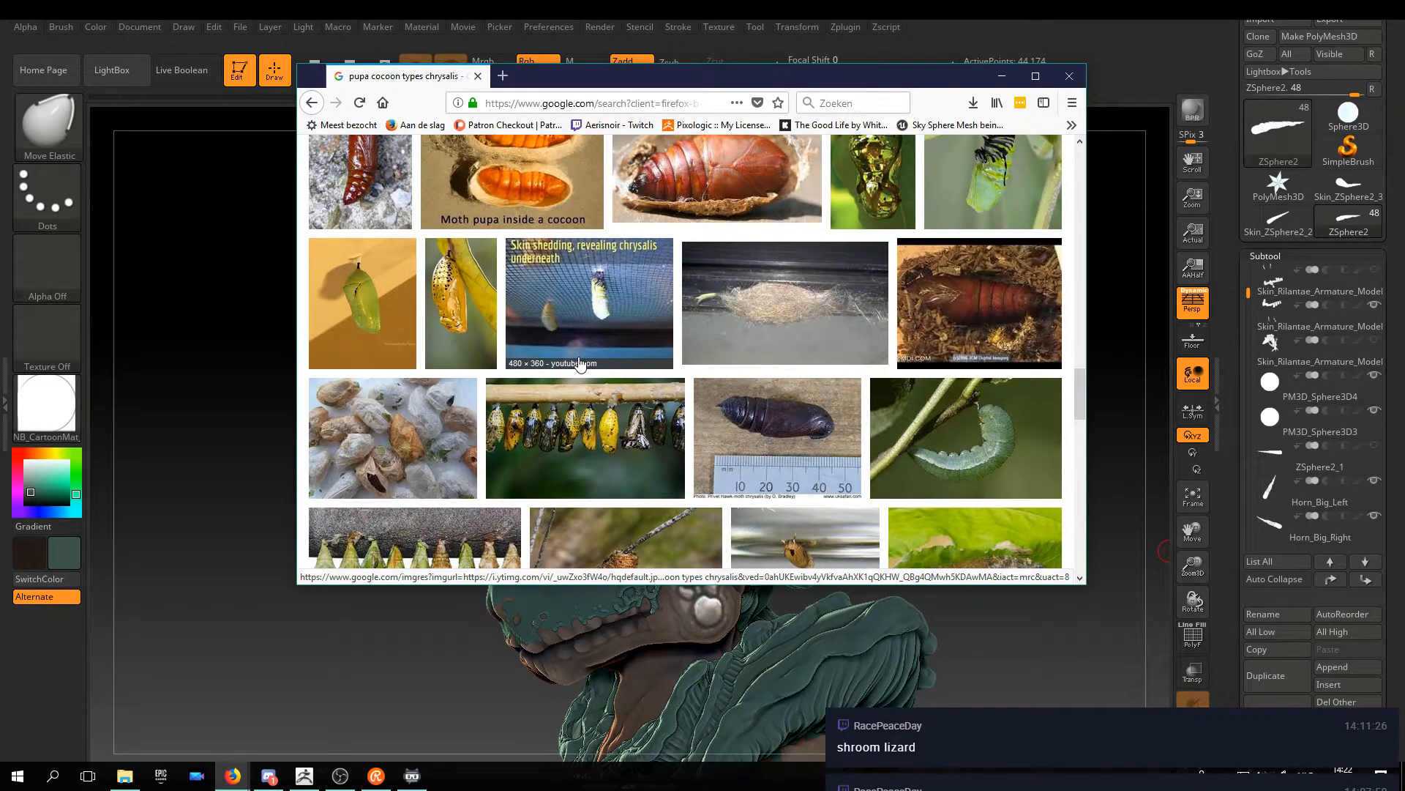
scroll(580, 364, "down", 3)
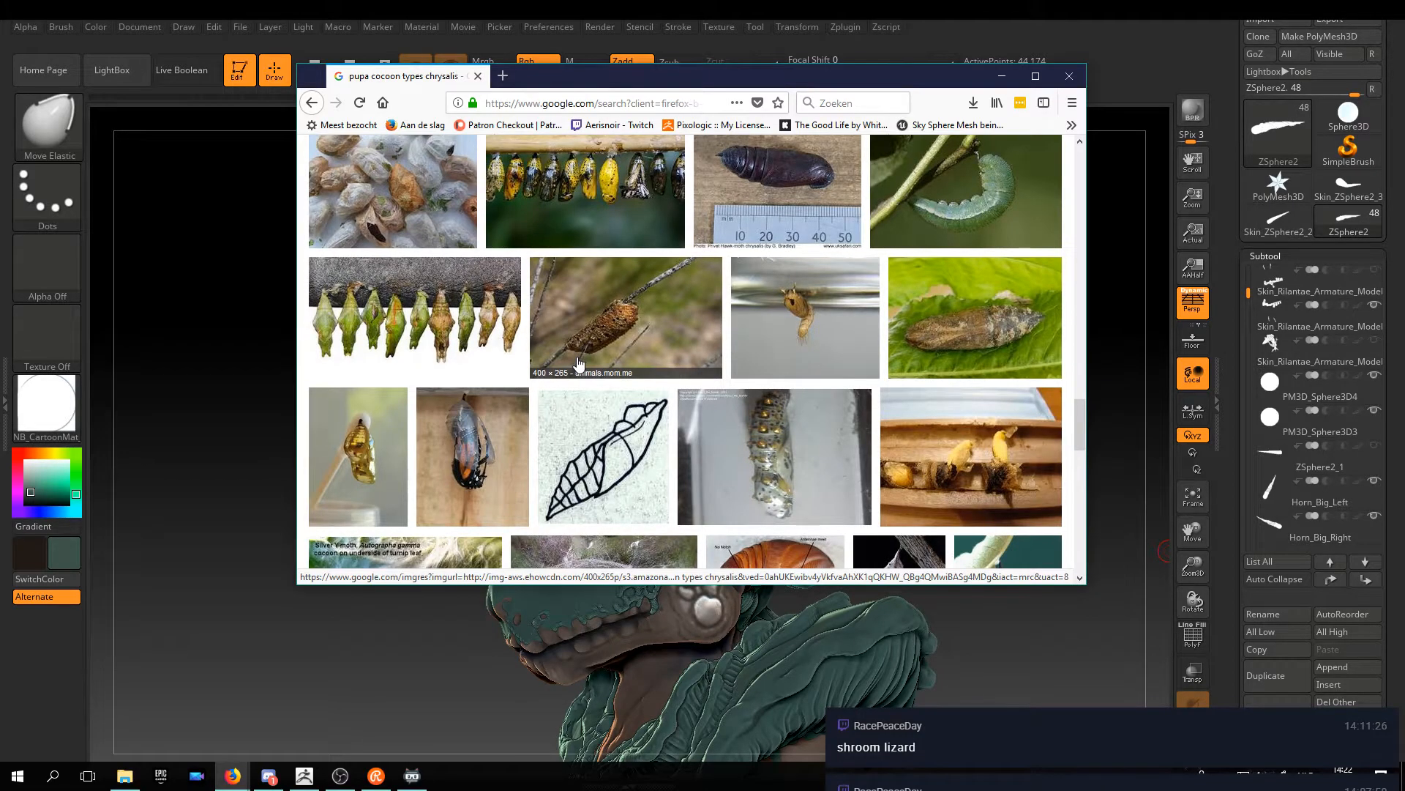
scroll(579, 364, "down", 4)
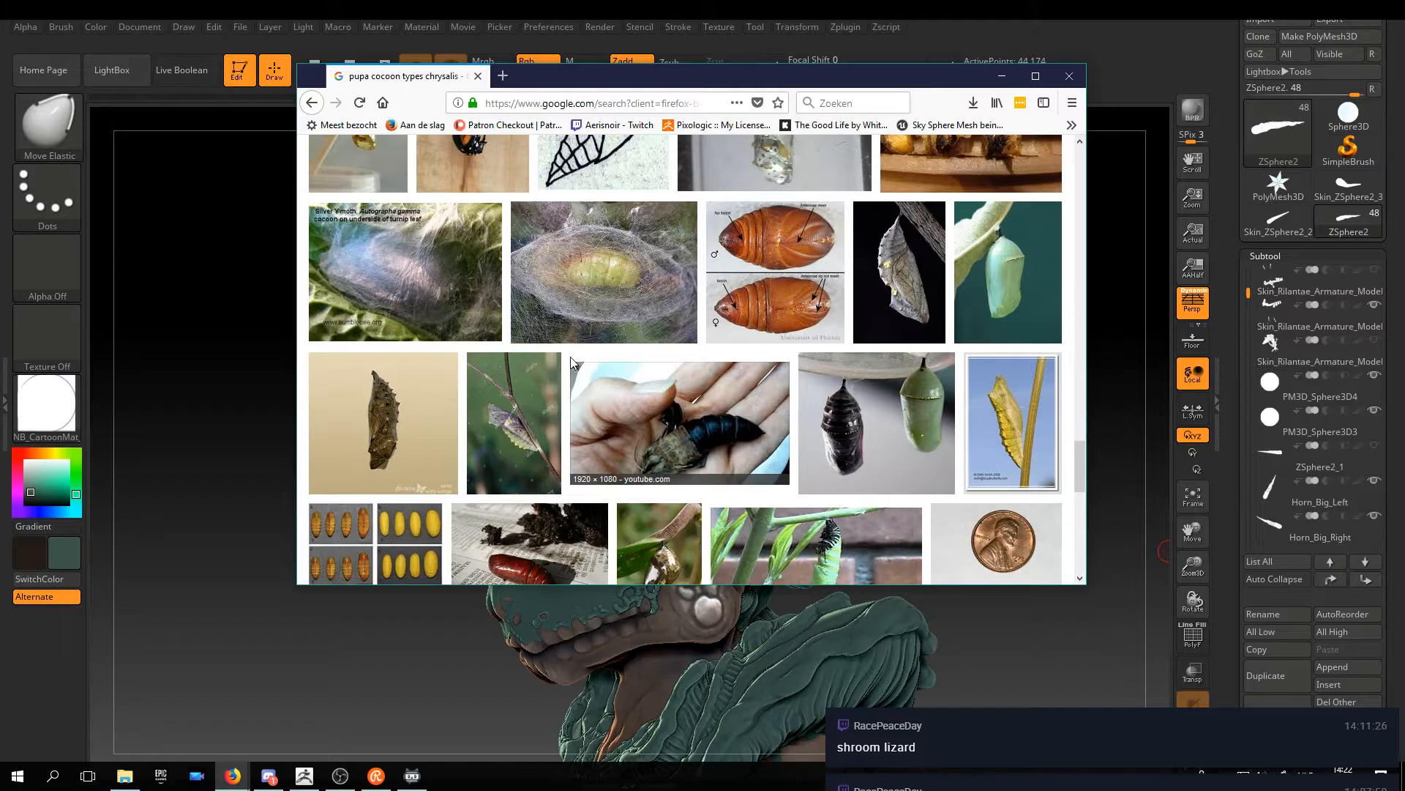
left_click(899, 285)
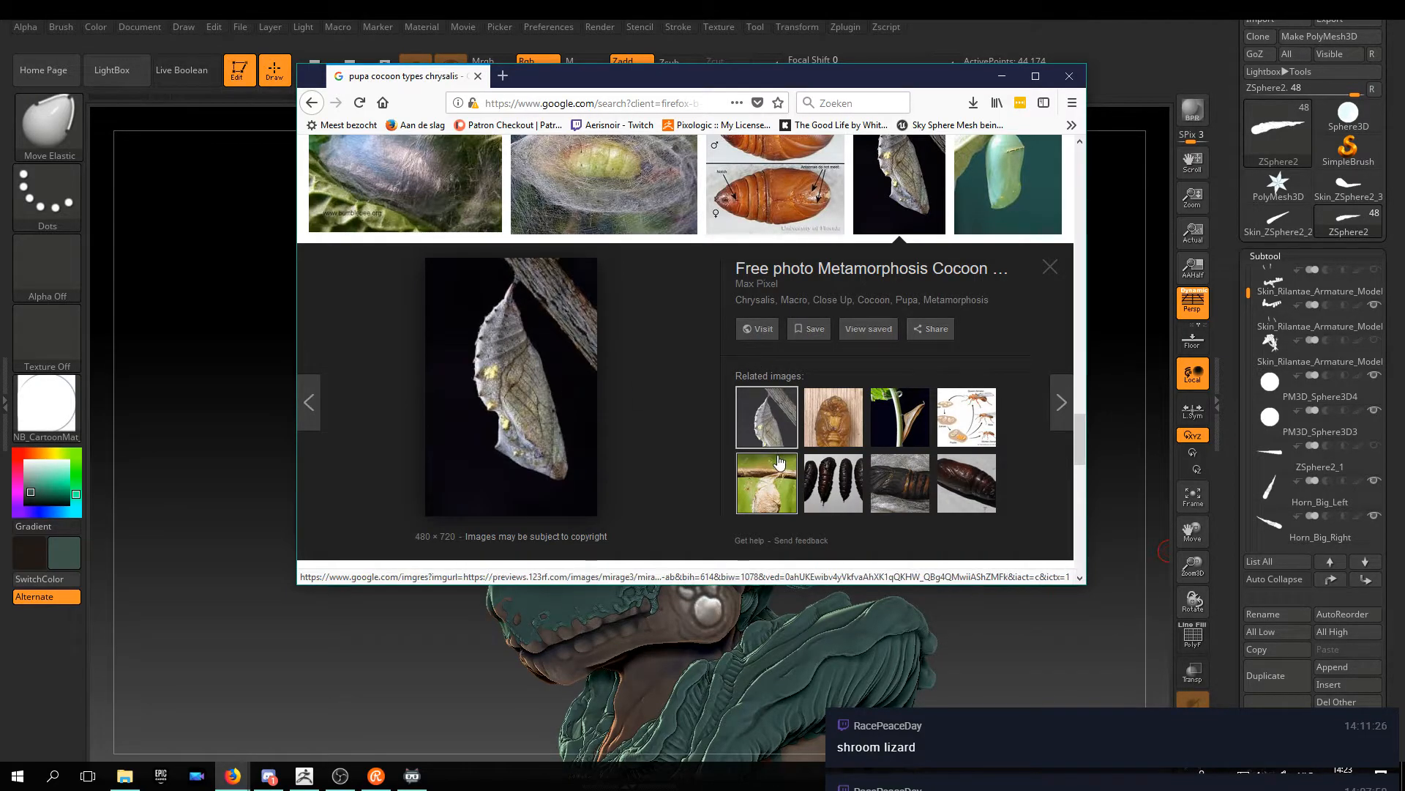
Examine the remaining pupa and chrysalis image results for shell segments, surface patterns and hanging shapes
scroll(653, 423, "down", 3)
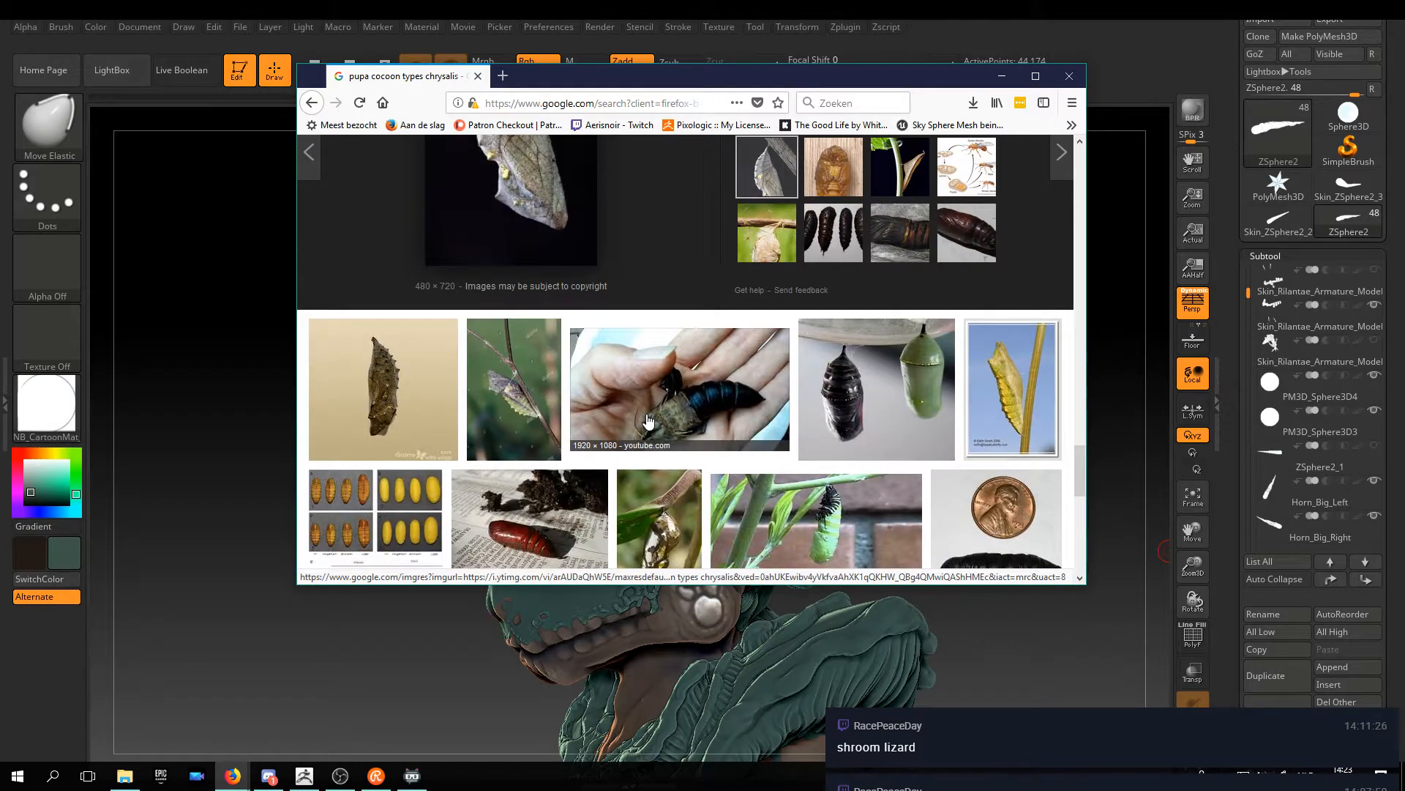
scroll(648, 421, "up", 2)
scroll(648, 421, "down", 4)
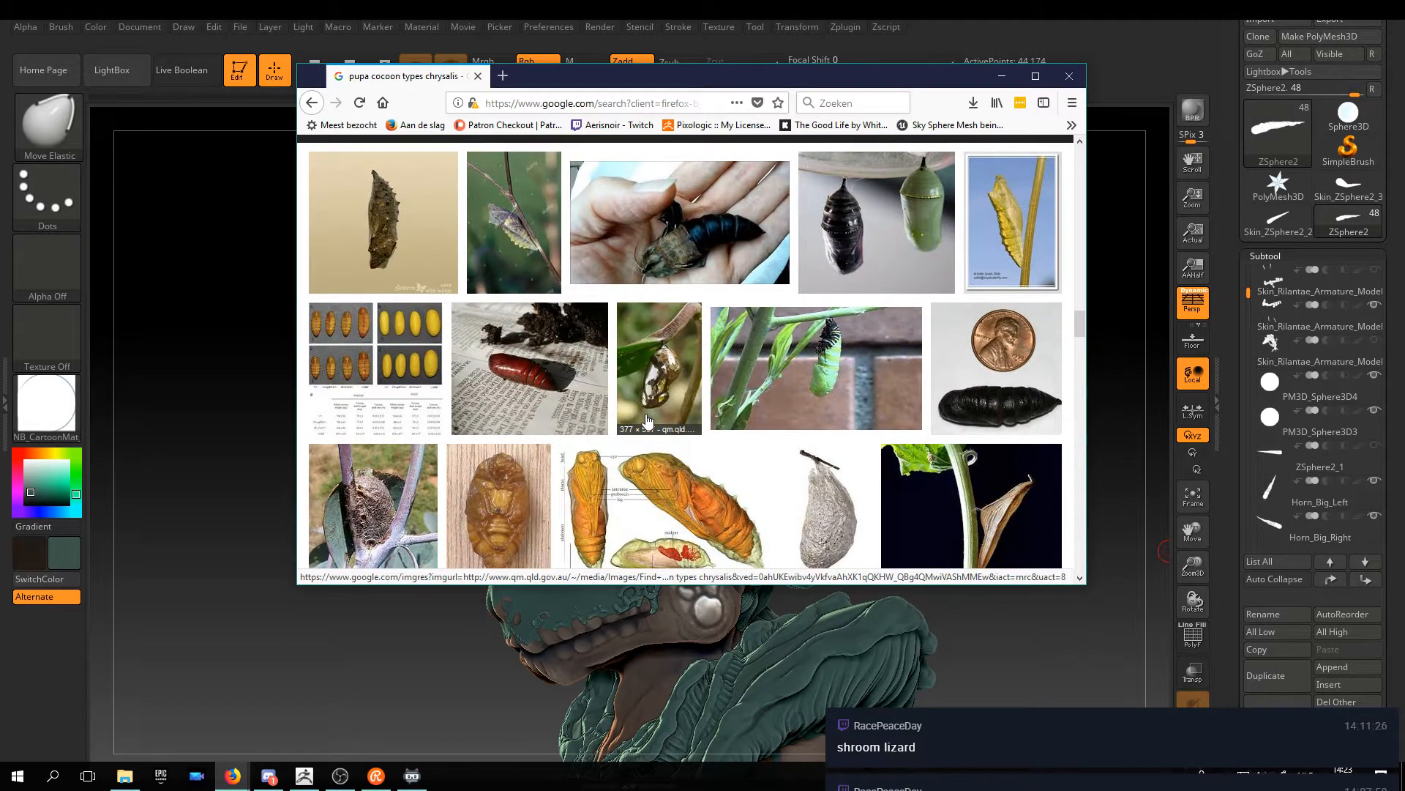
scroll(644, 421, "down", 4)
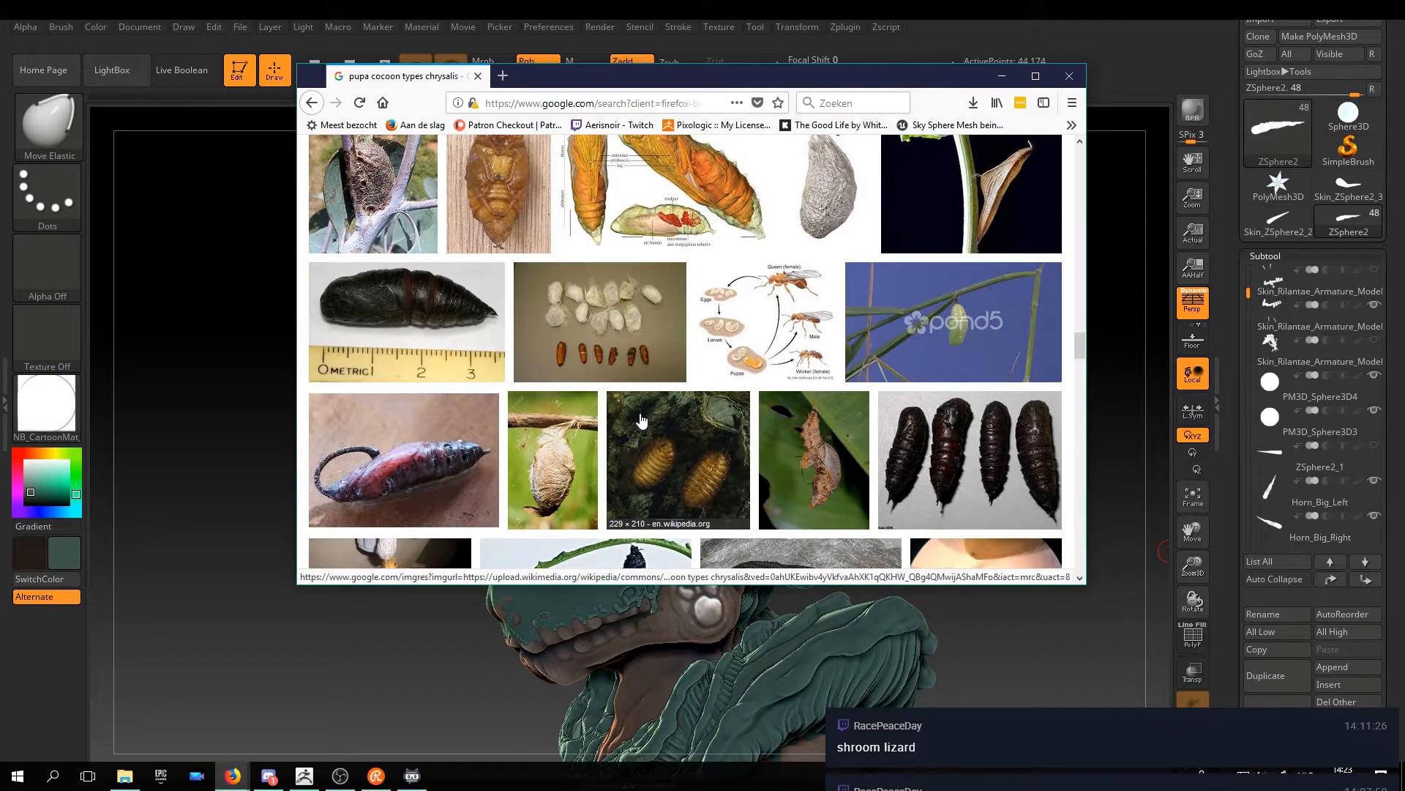
scroll(641, 419, "down", 3)
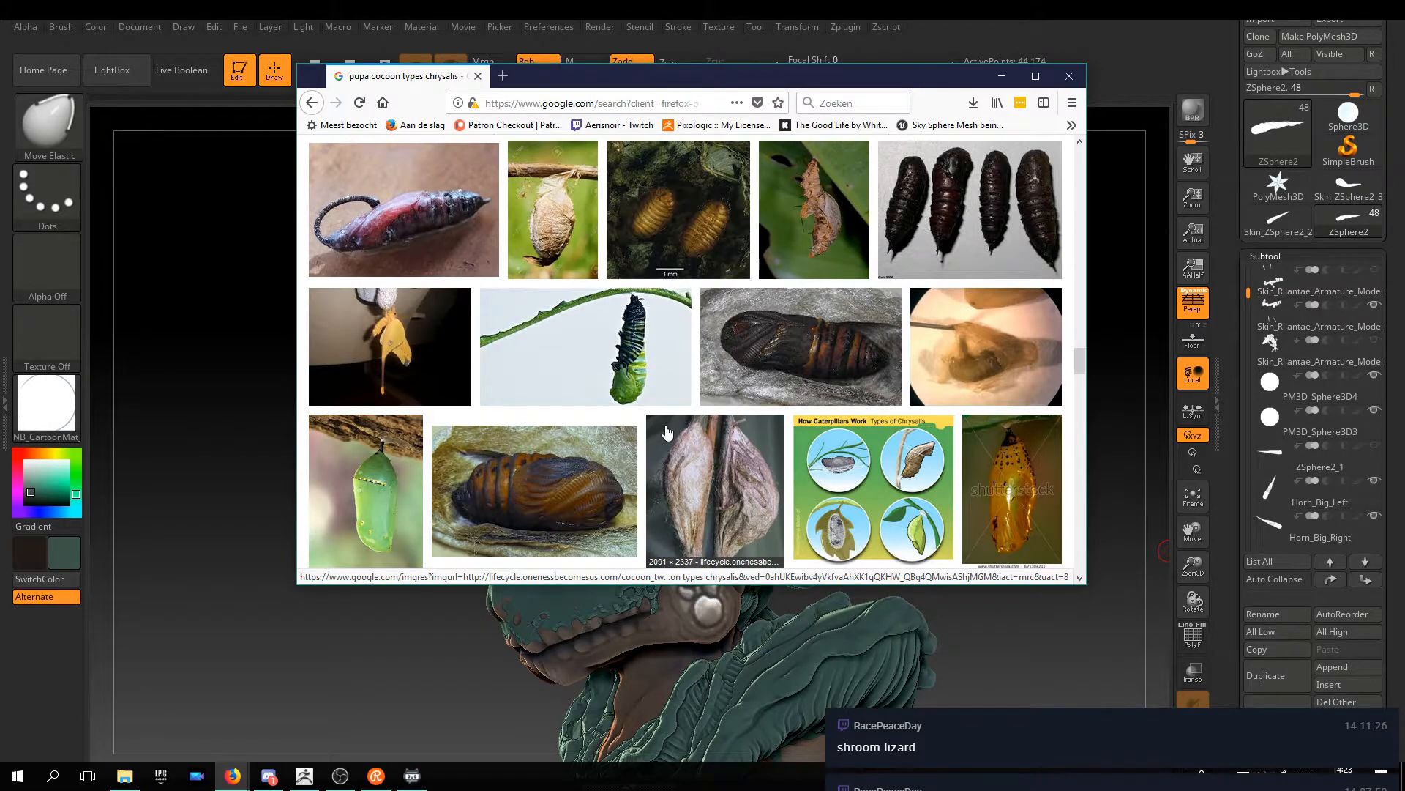
scroll(667, 433, "down", 3)
scroll(664, 431, "down", 3)
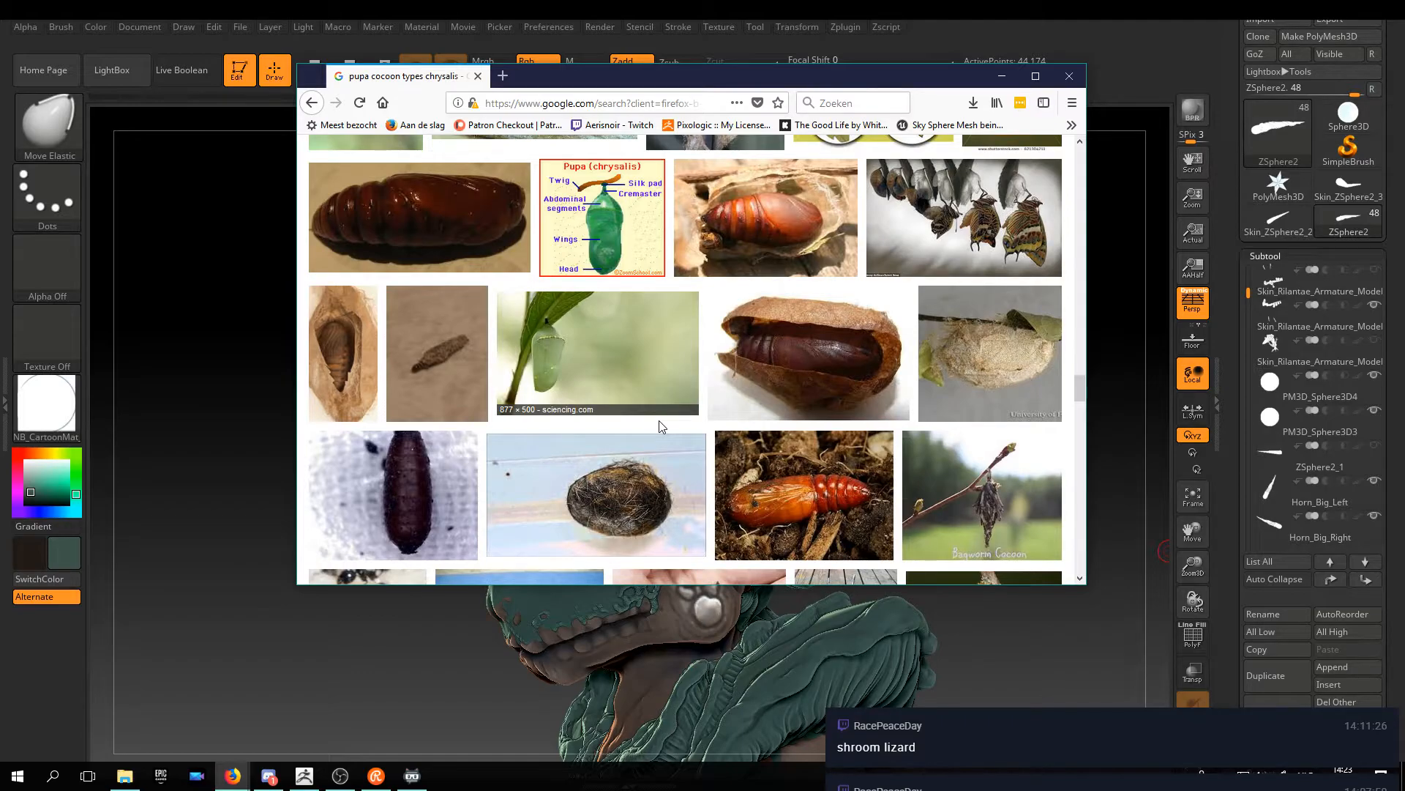
scroll(661, 426, "down", 3)
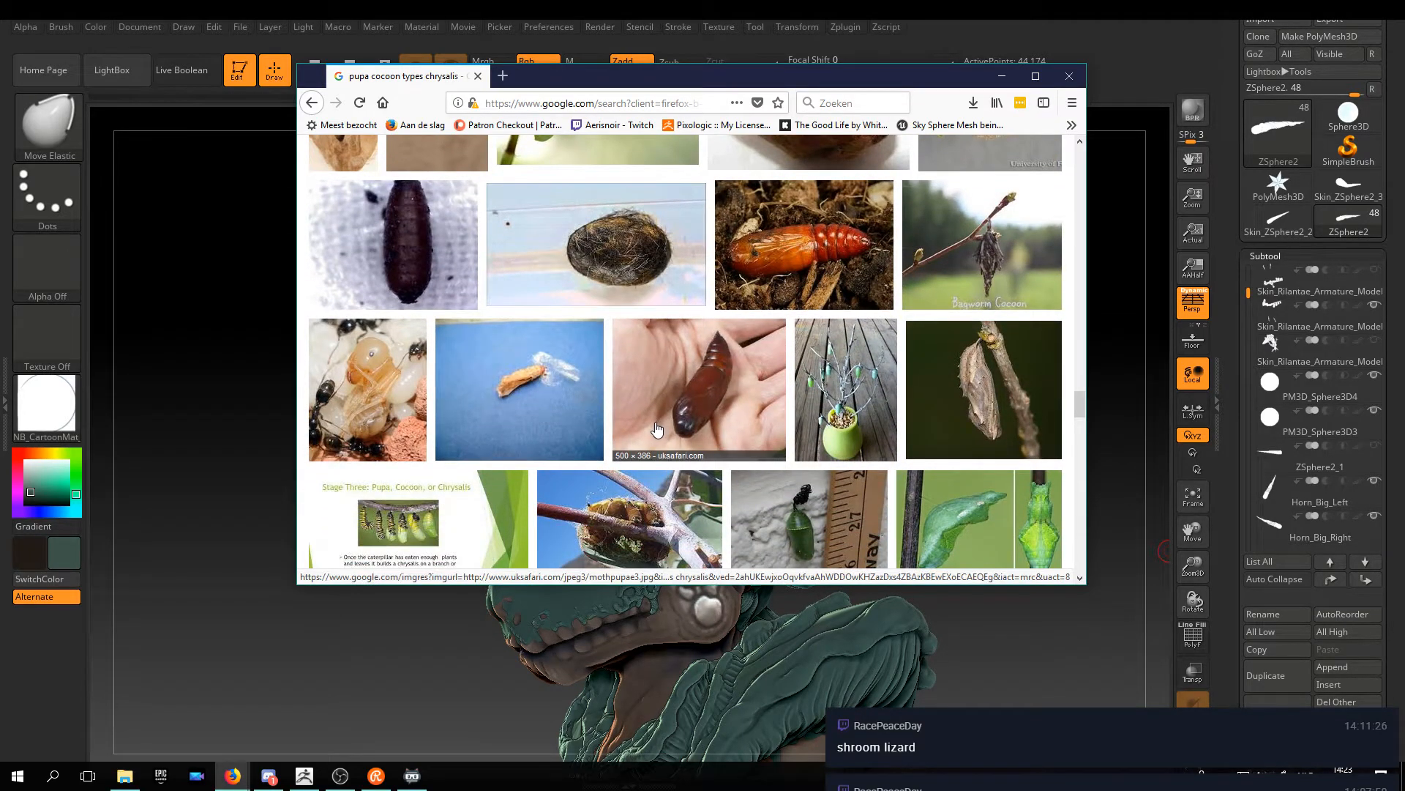
scroll(656, 432, "down", 3)
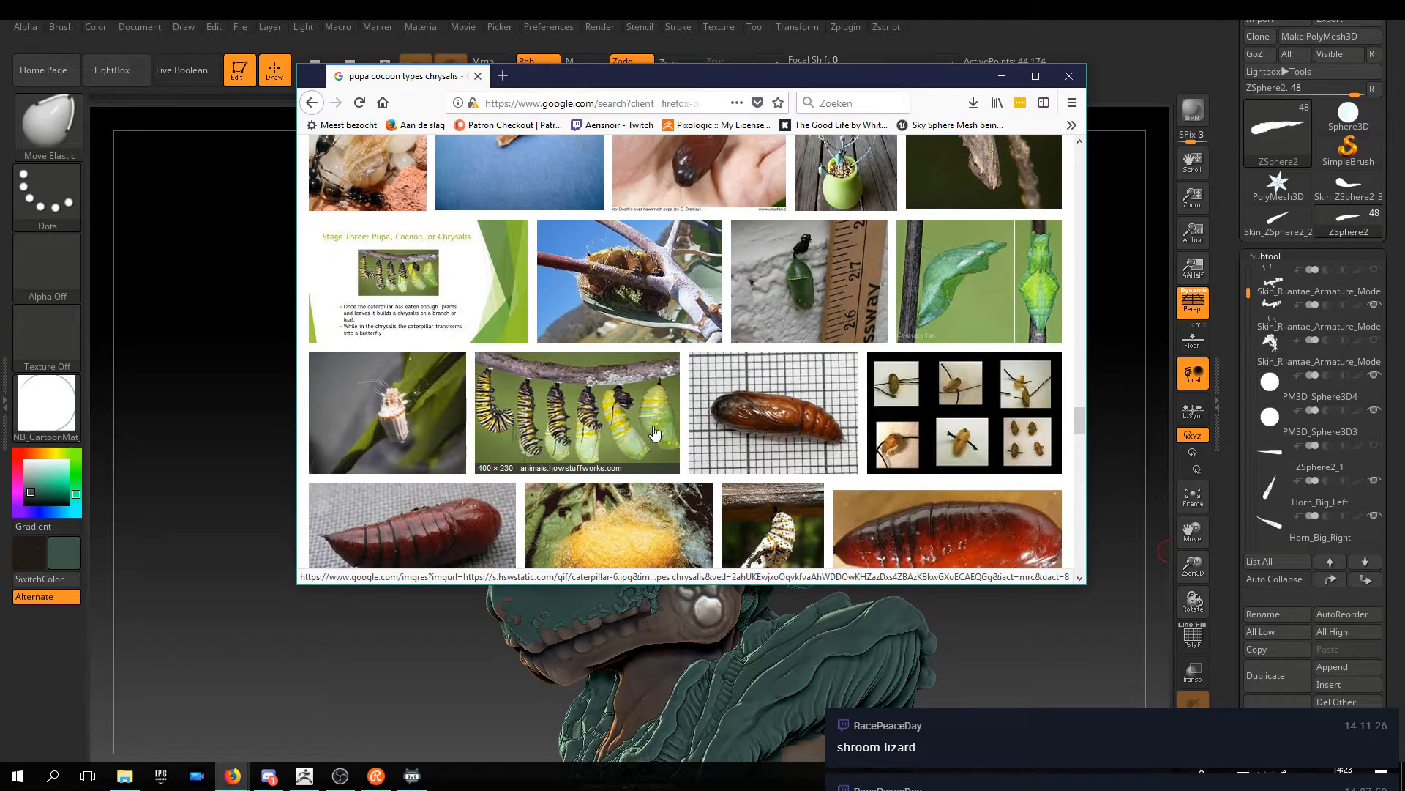
scroll(654, 433, "down", 2)
scroll(653, 432, "down", 3)
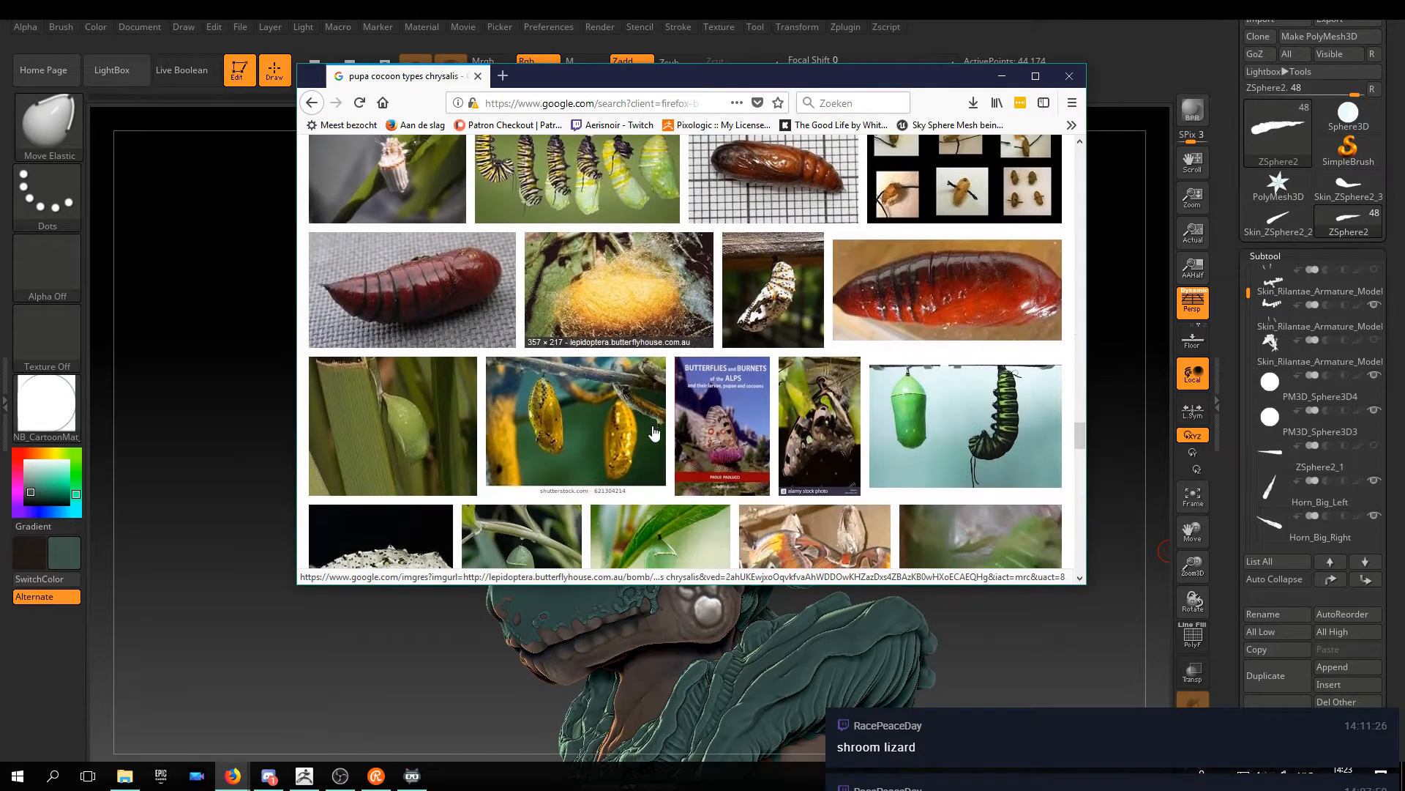
scroll(653, 432, "down", 2)
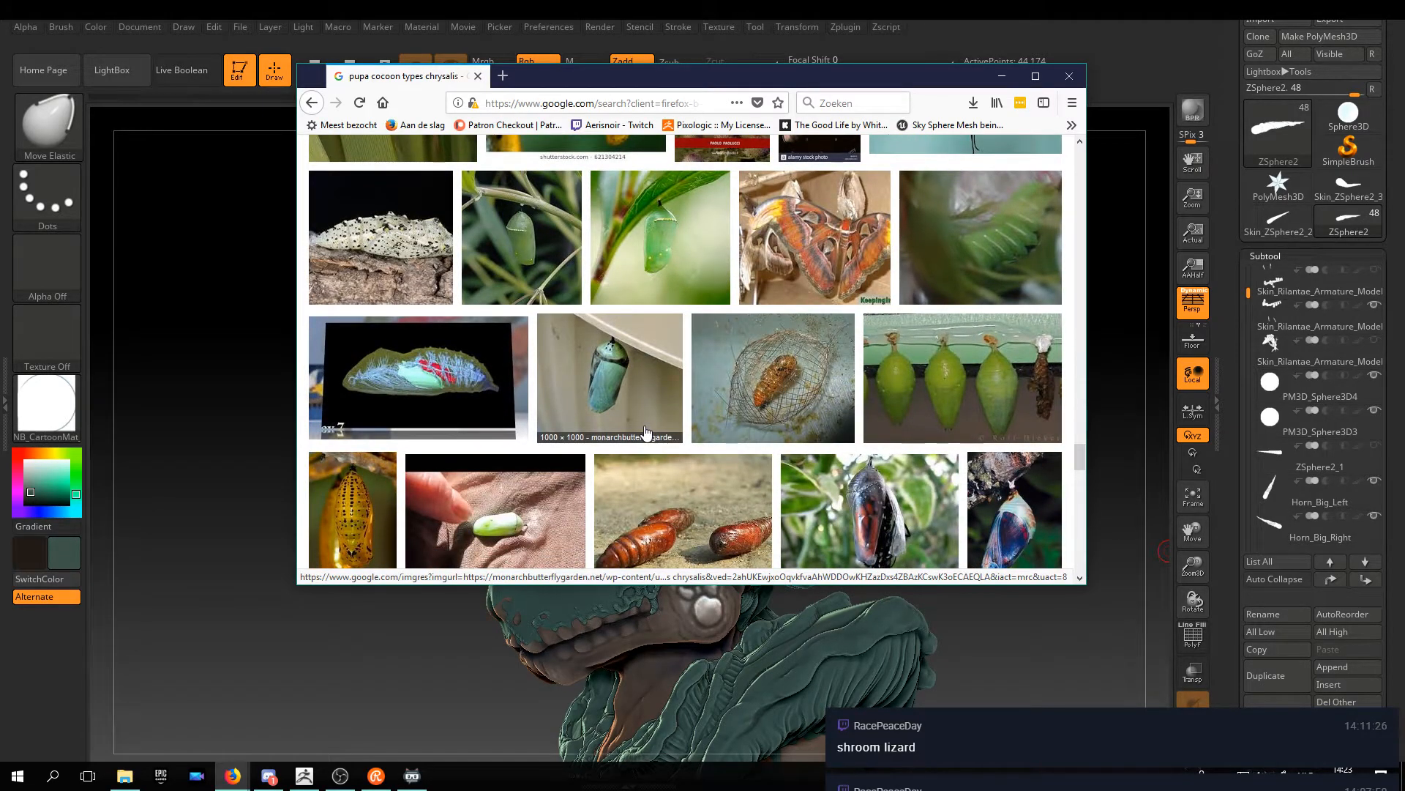
Return to the previewed Max Pixel "Metamorphosis Cocoon" chrysalis photo in the image results and switch back to ZBrush
scroll(644, 432, "down", 15)
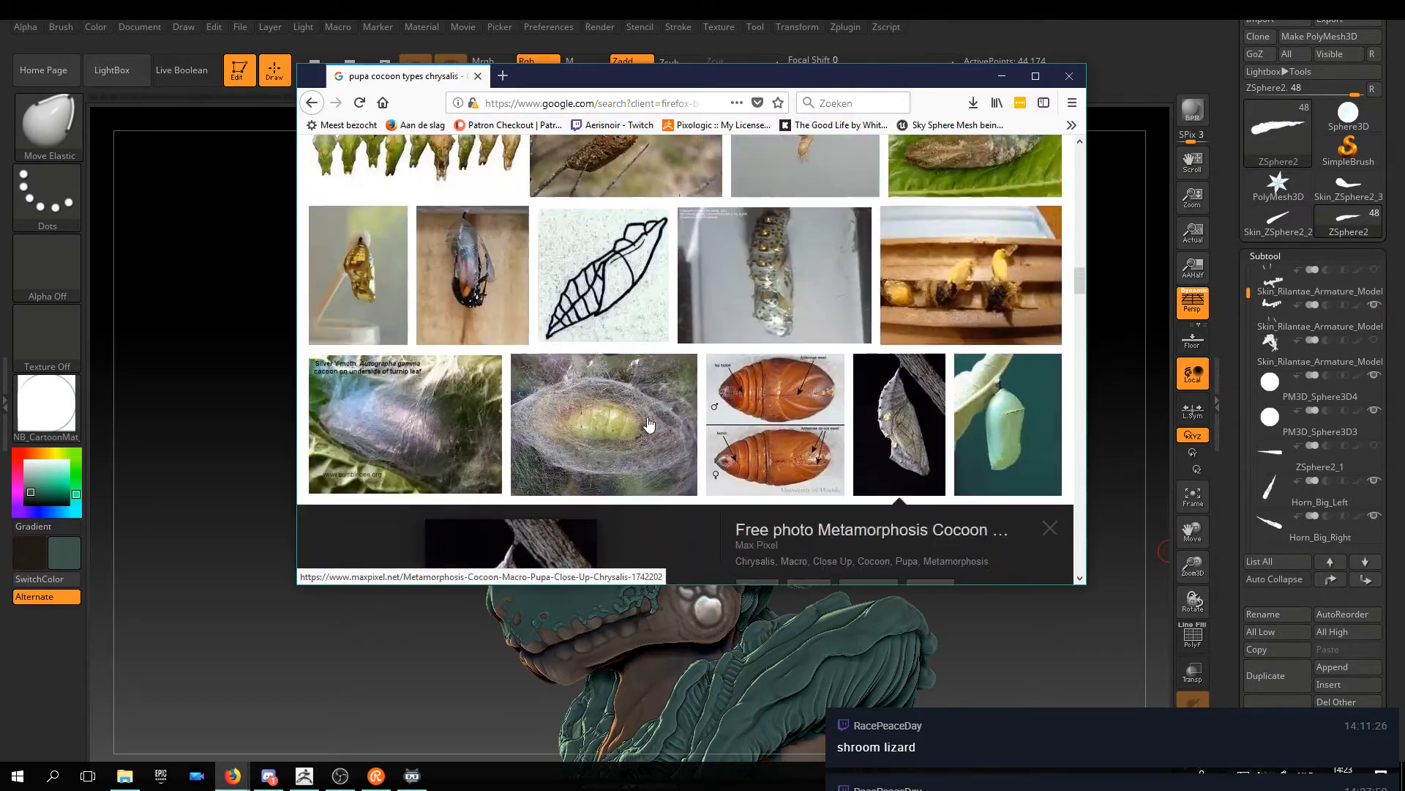
scroll(644, 428, "down", 3)
left_click(644, 429)
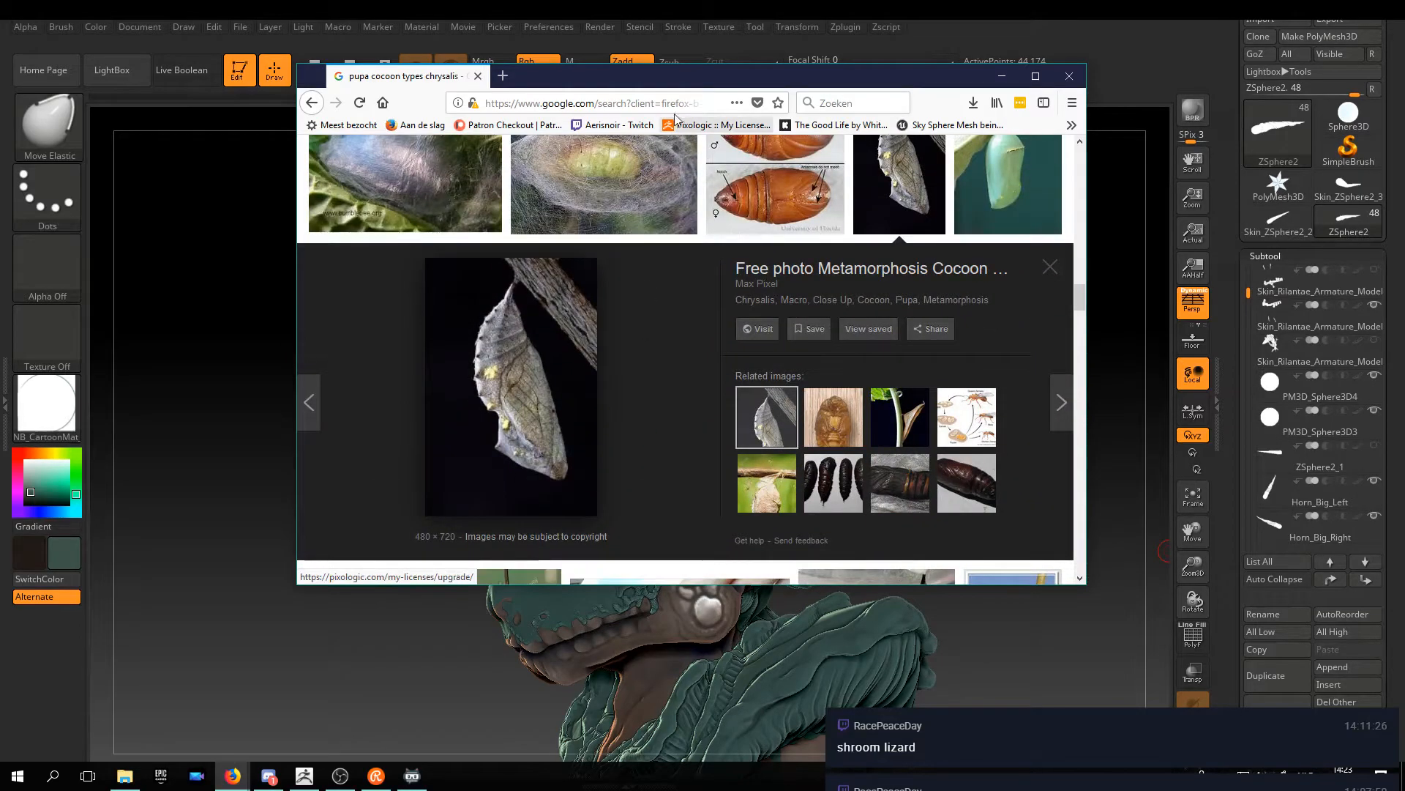
left_click_drag(673, 84, 878, 238)
key("alt+Tab")
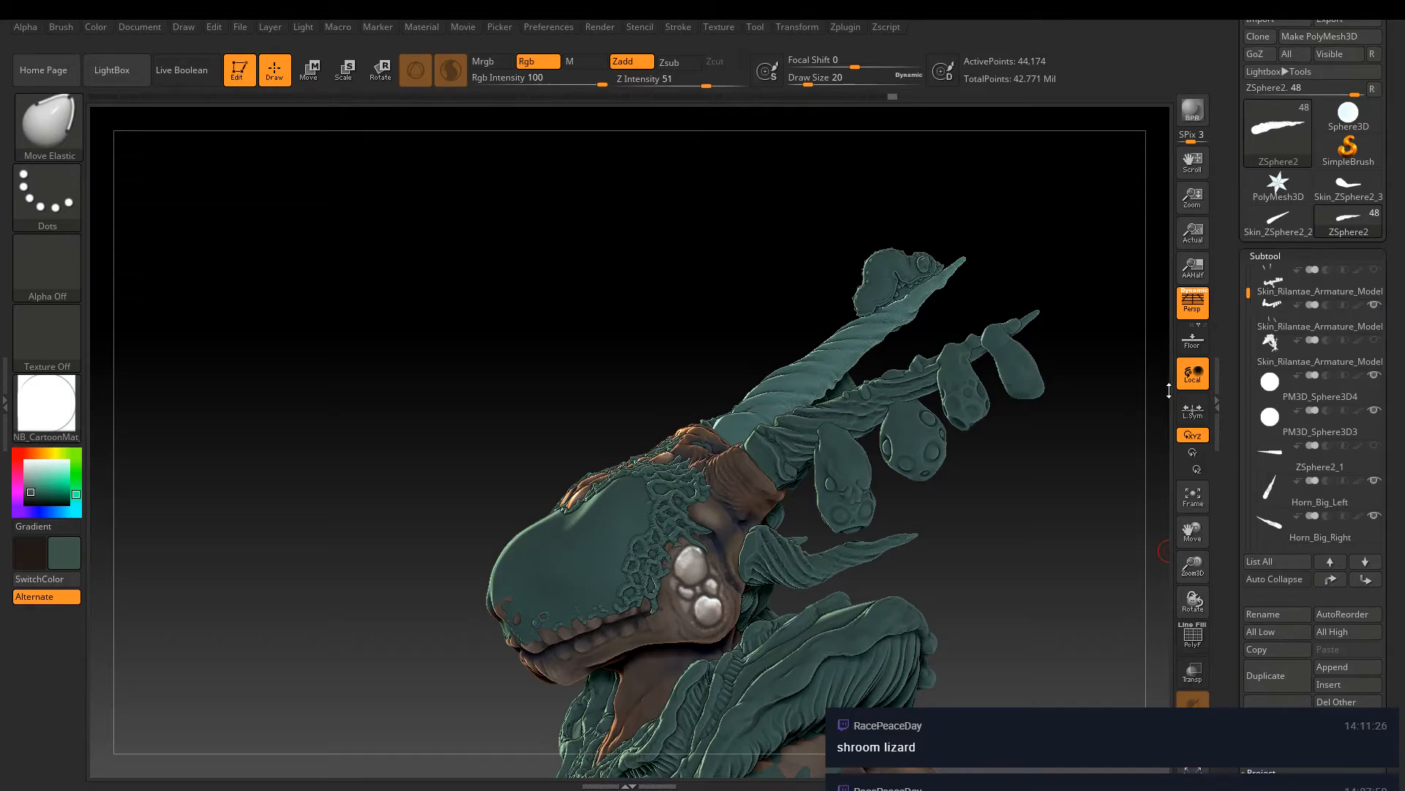
Append a Sphere3D to the creature as a new subtool and make it the active subtool
left_click(1331, 665)
left_click(1338, 667)
left_click(1336, 667)
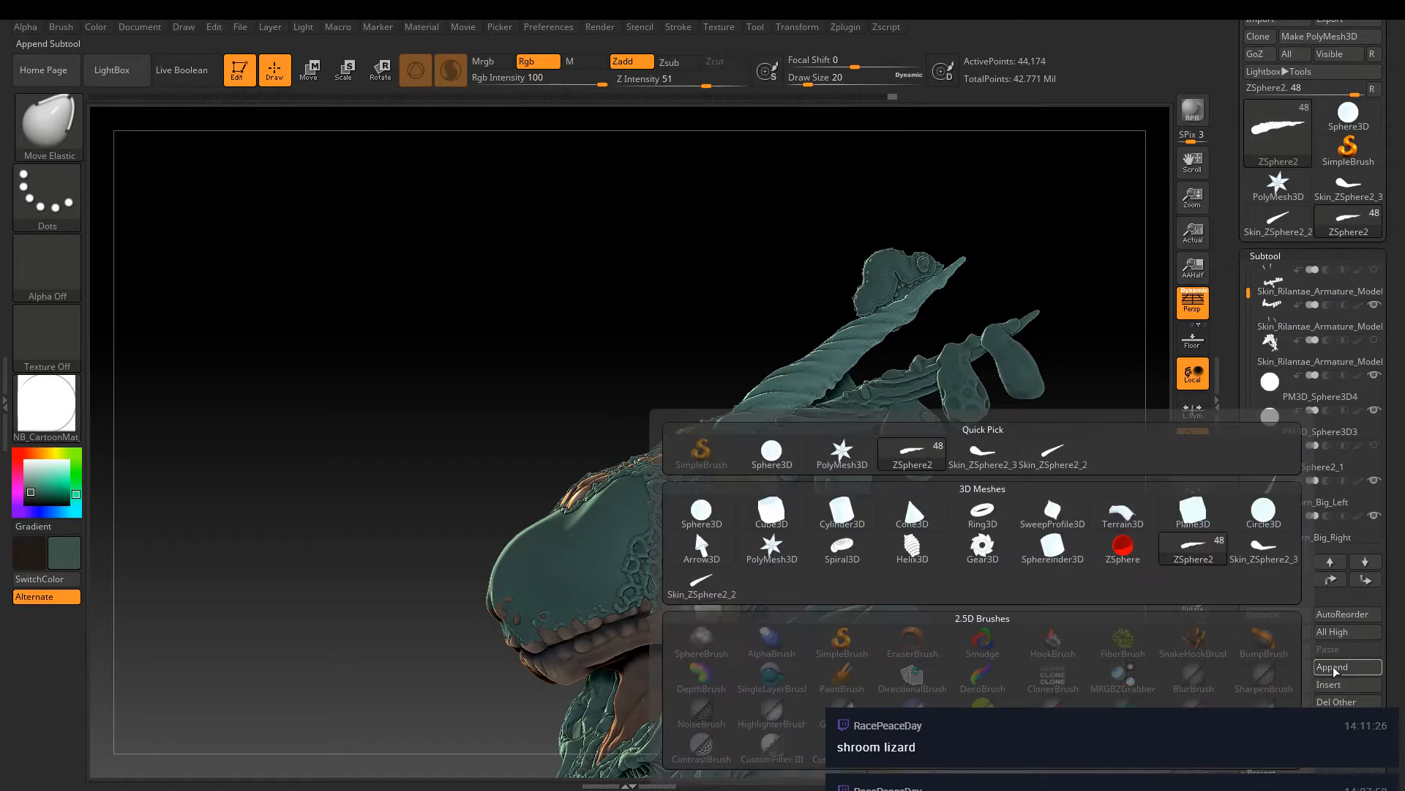
left_click(703, 516)
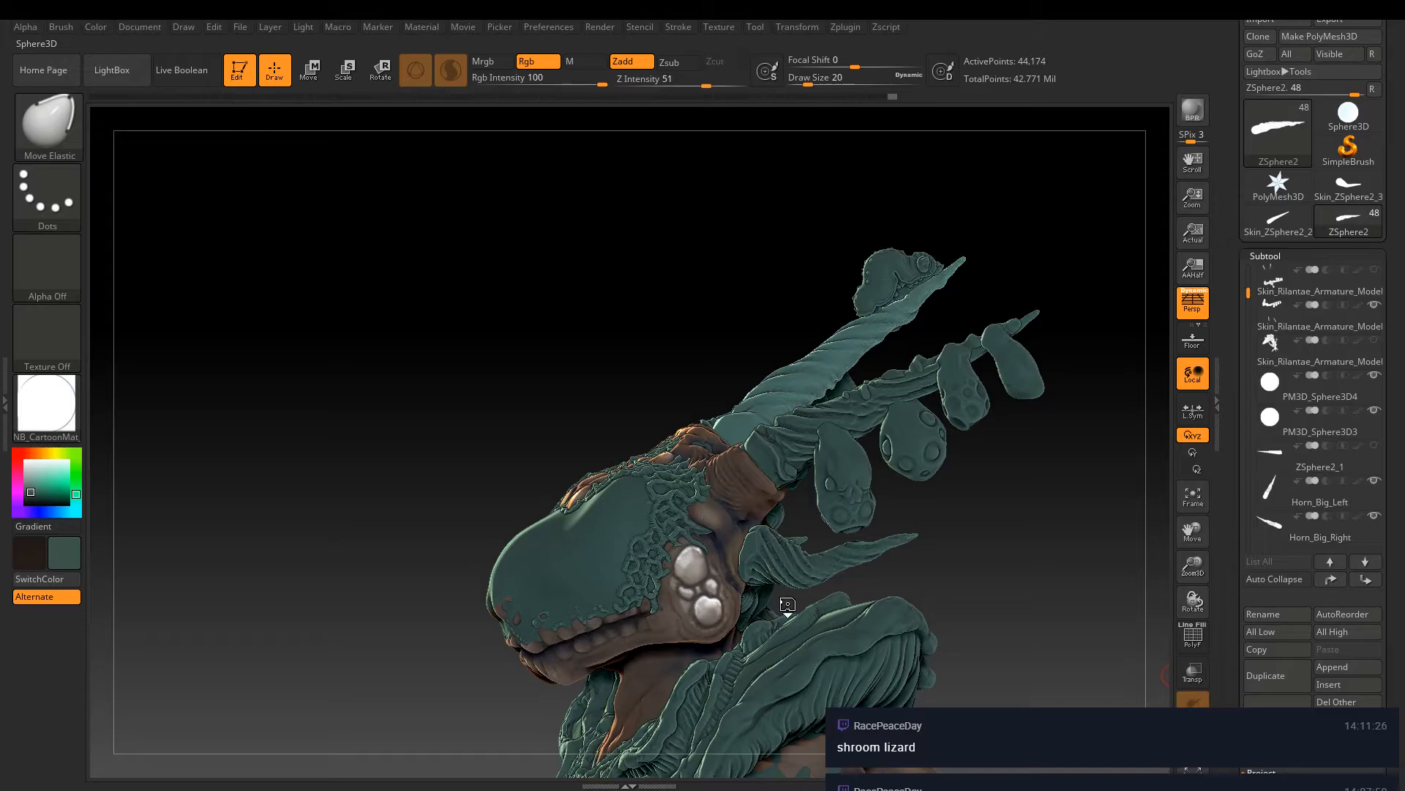
left_click_drag(1249, 296, 1249, 529)
left_click(1272, 351)
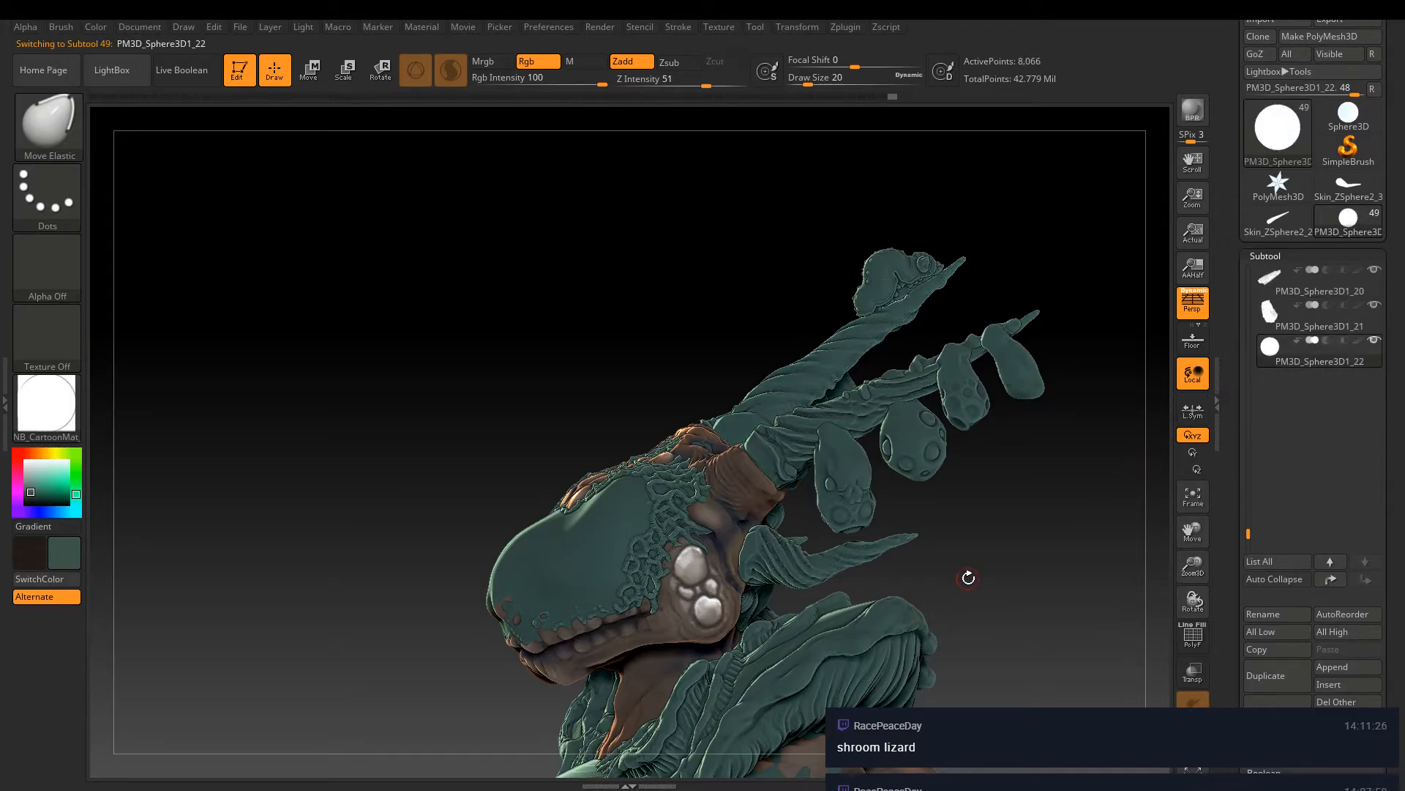
left_click_drag(966, 574, 936, 221, "alt")
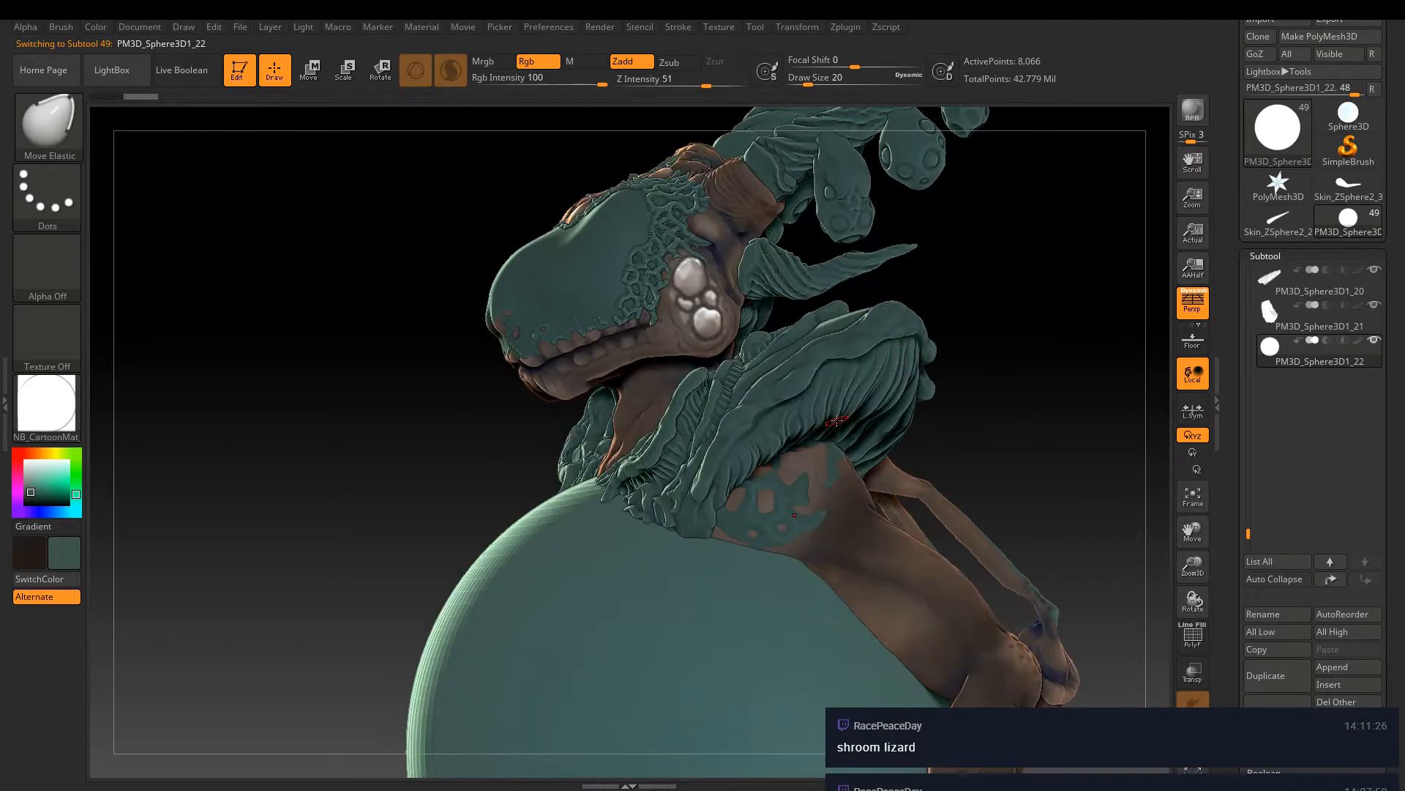
left_click_drag(1013, 495, 1024, 223, "alt")
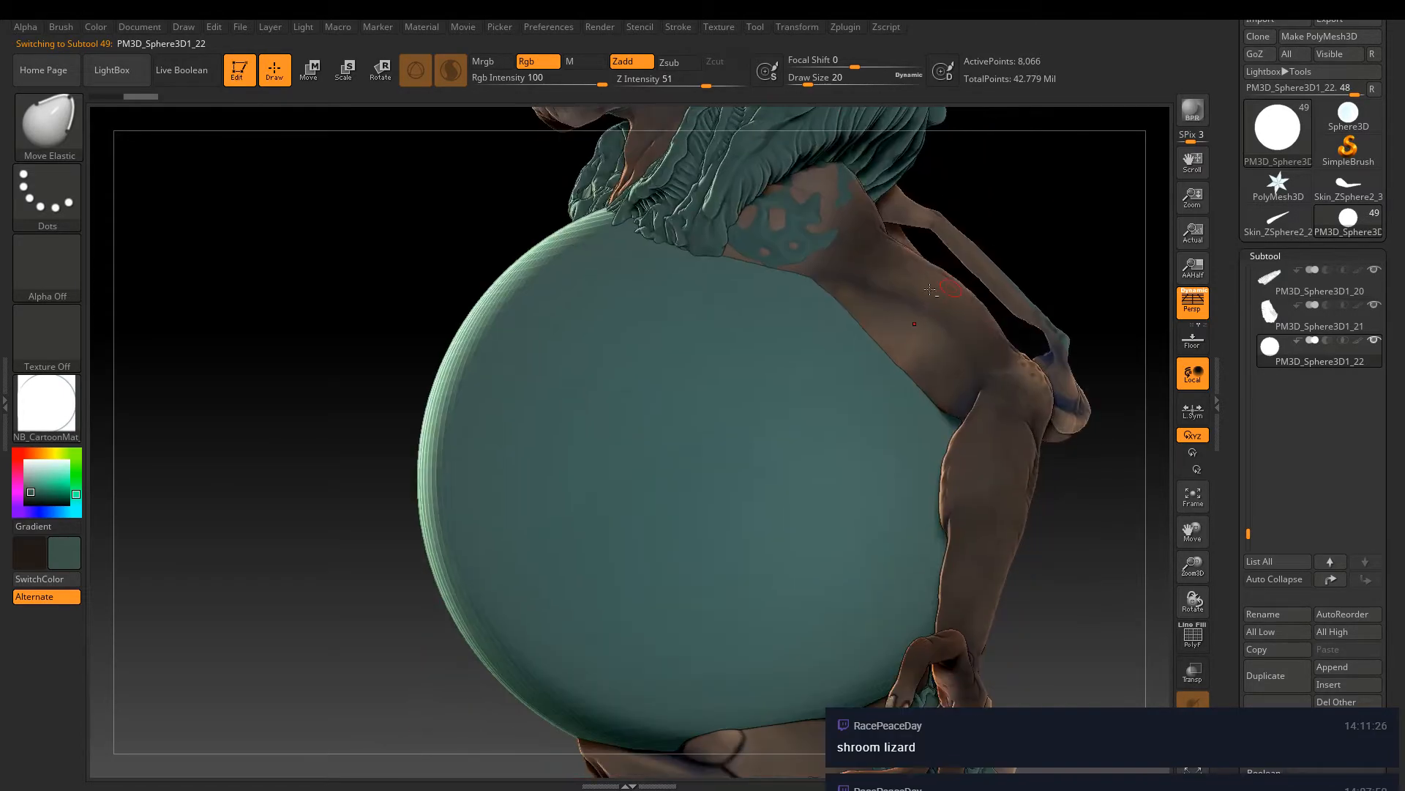
right_click_drag(744, 494, 825, 496)
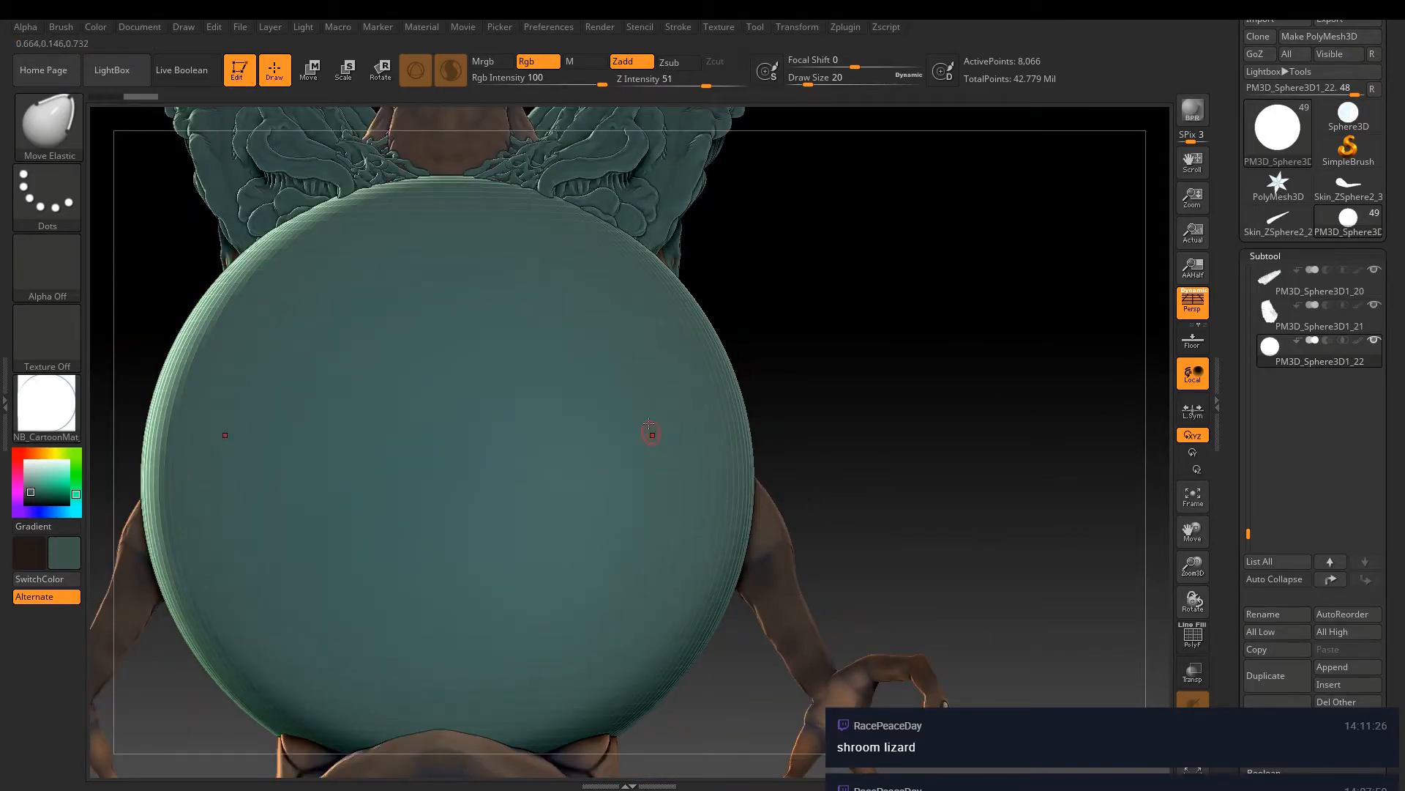
right_click_drag(650, 434, 512, 382)
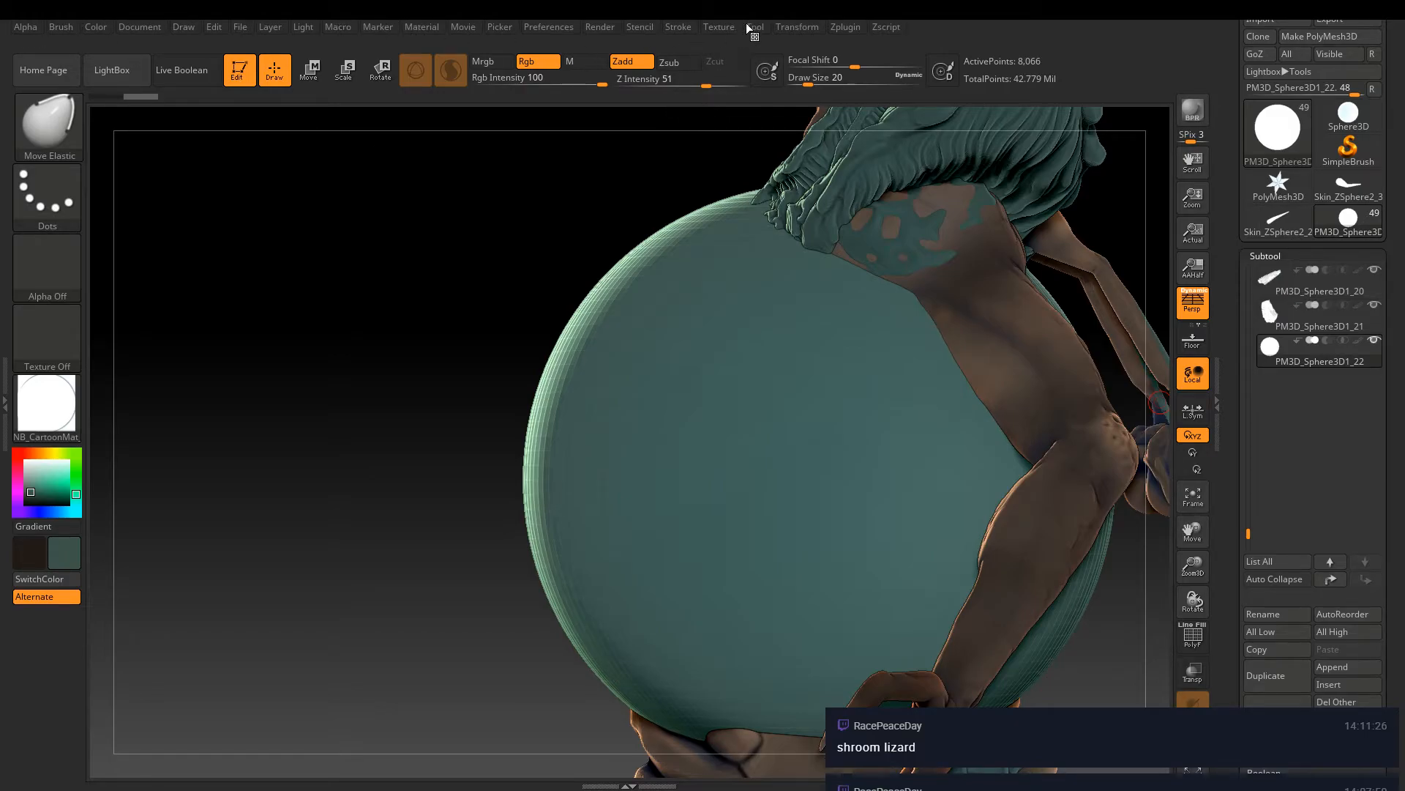
left_click(718, 27)
mouse_move(187, 30)
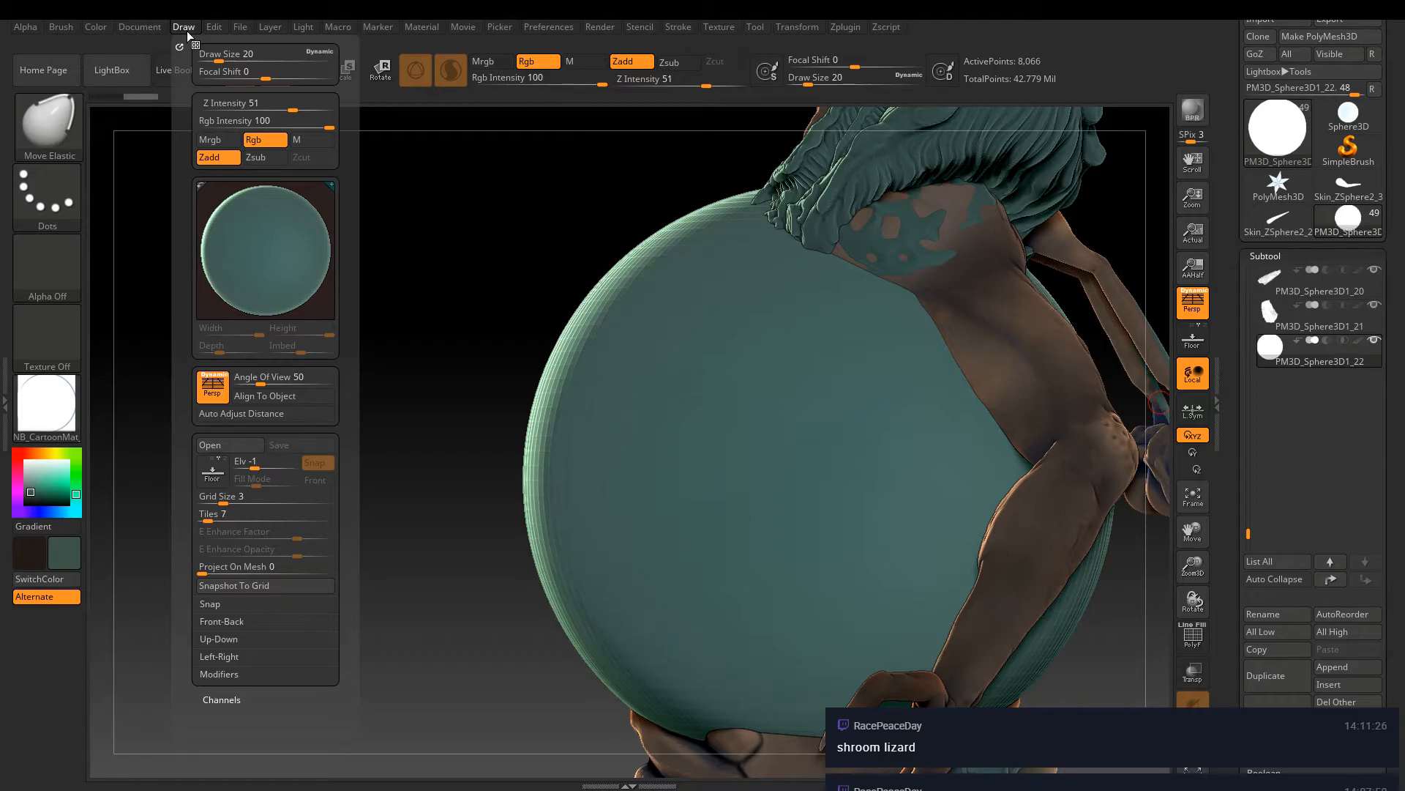
mouse_move(140, 30)
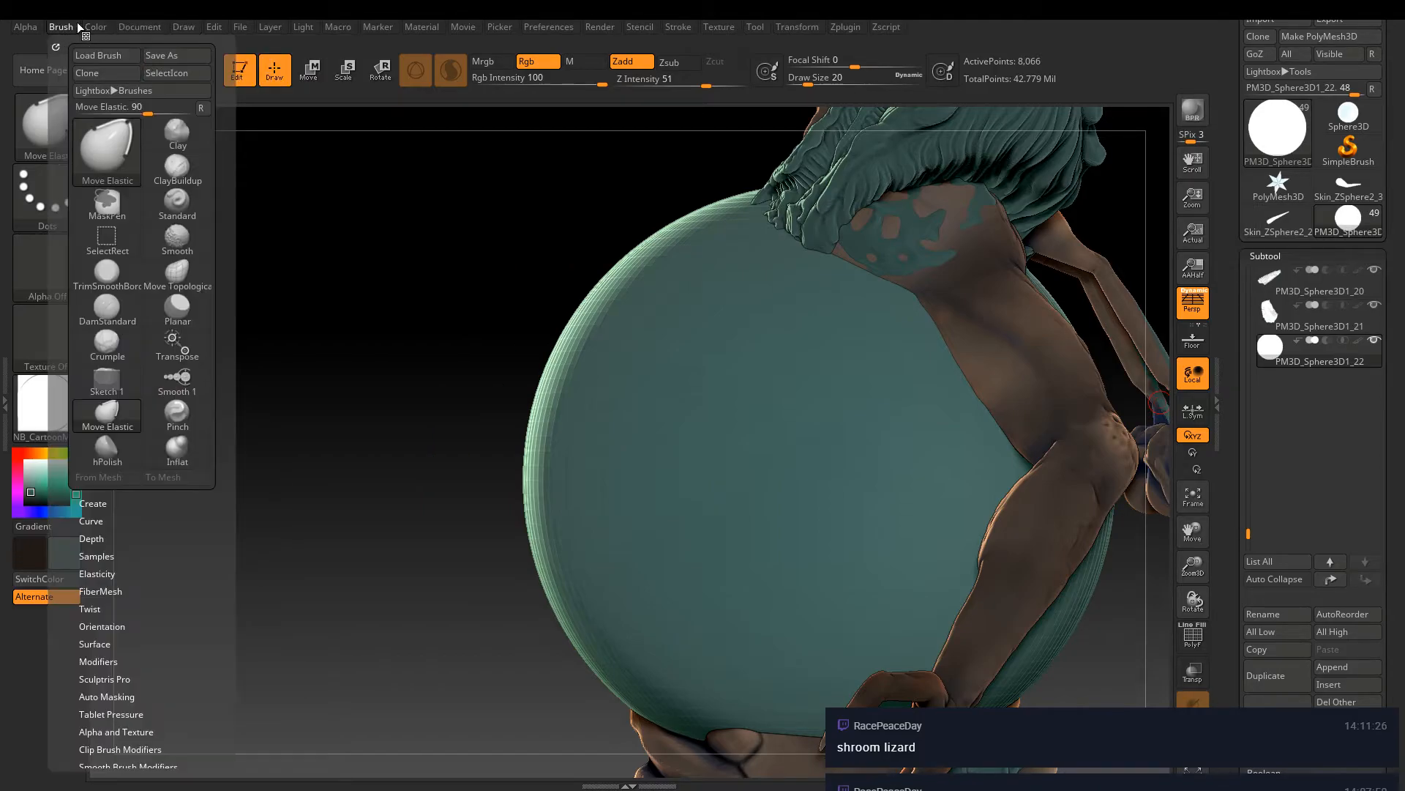
mouse_move(98, 27)
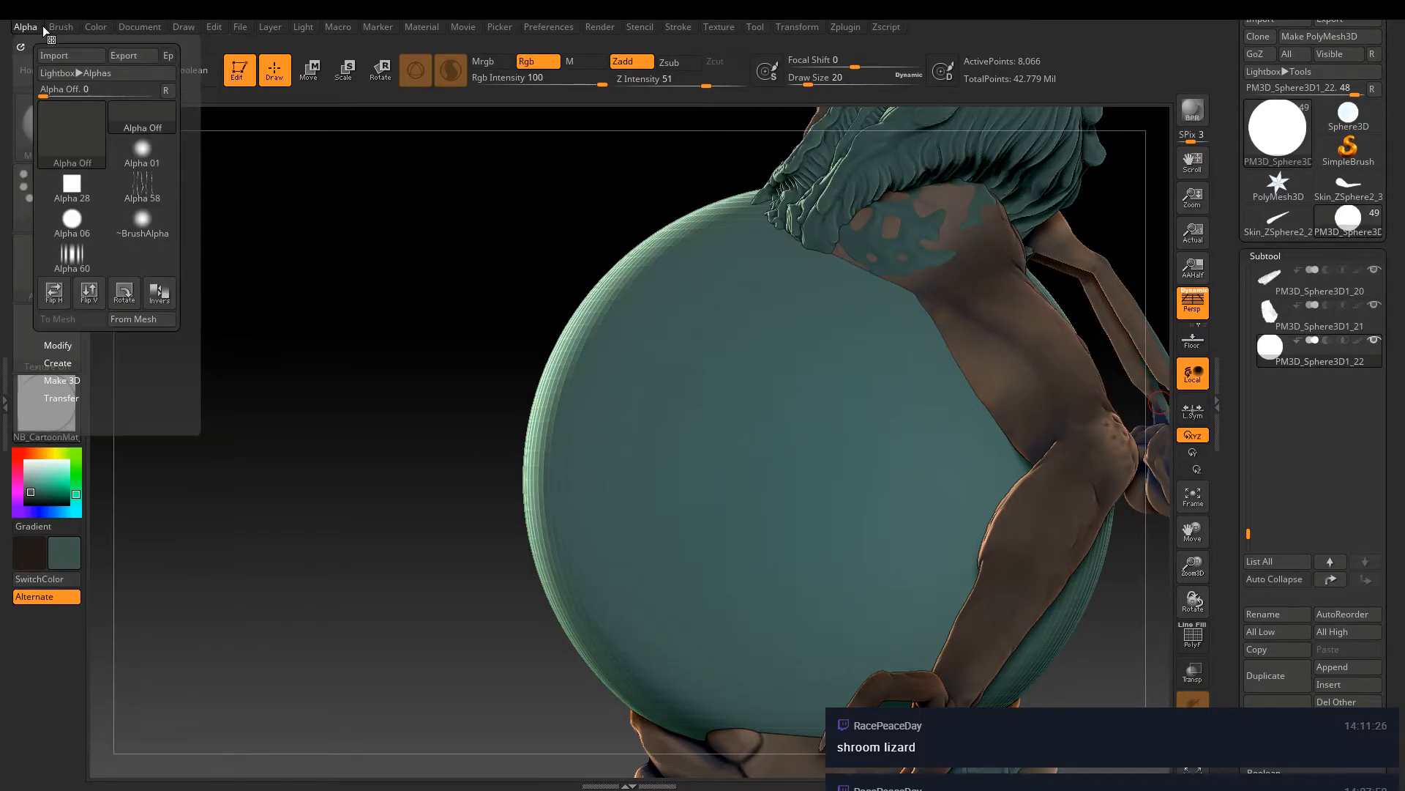
mouse_move(238, 25)
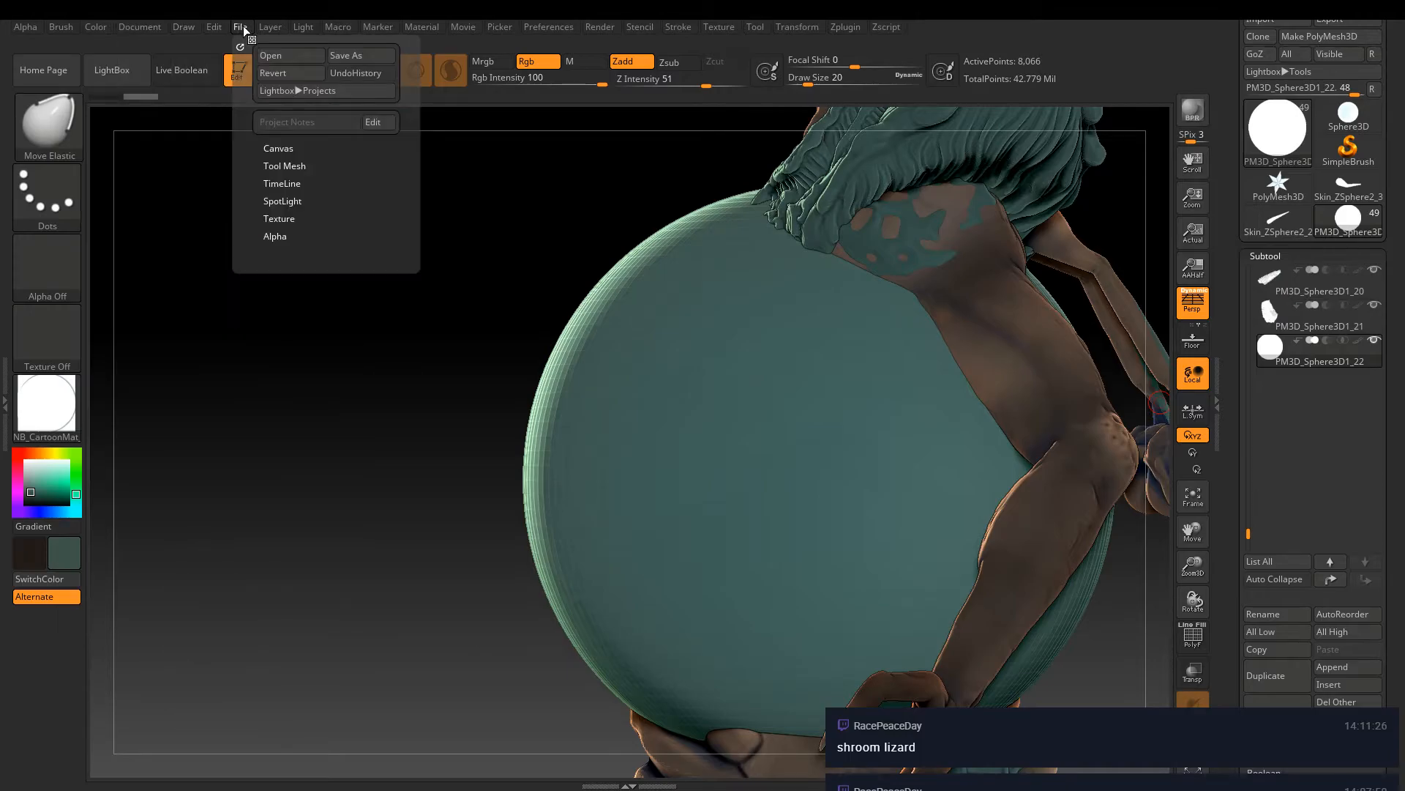
left_click(301, 202)
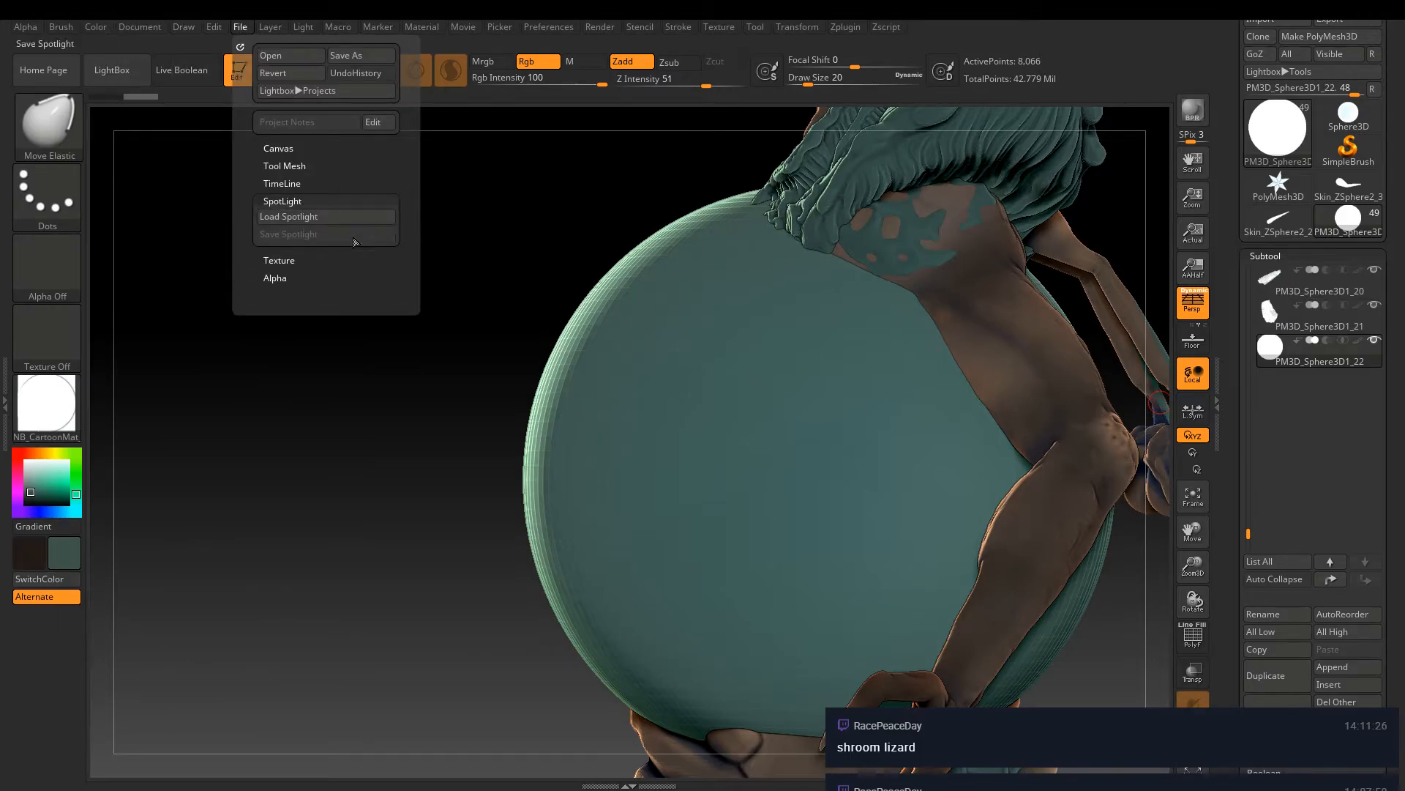
left_click(322, 217)
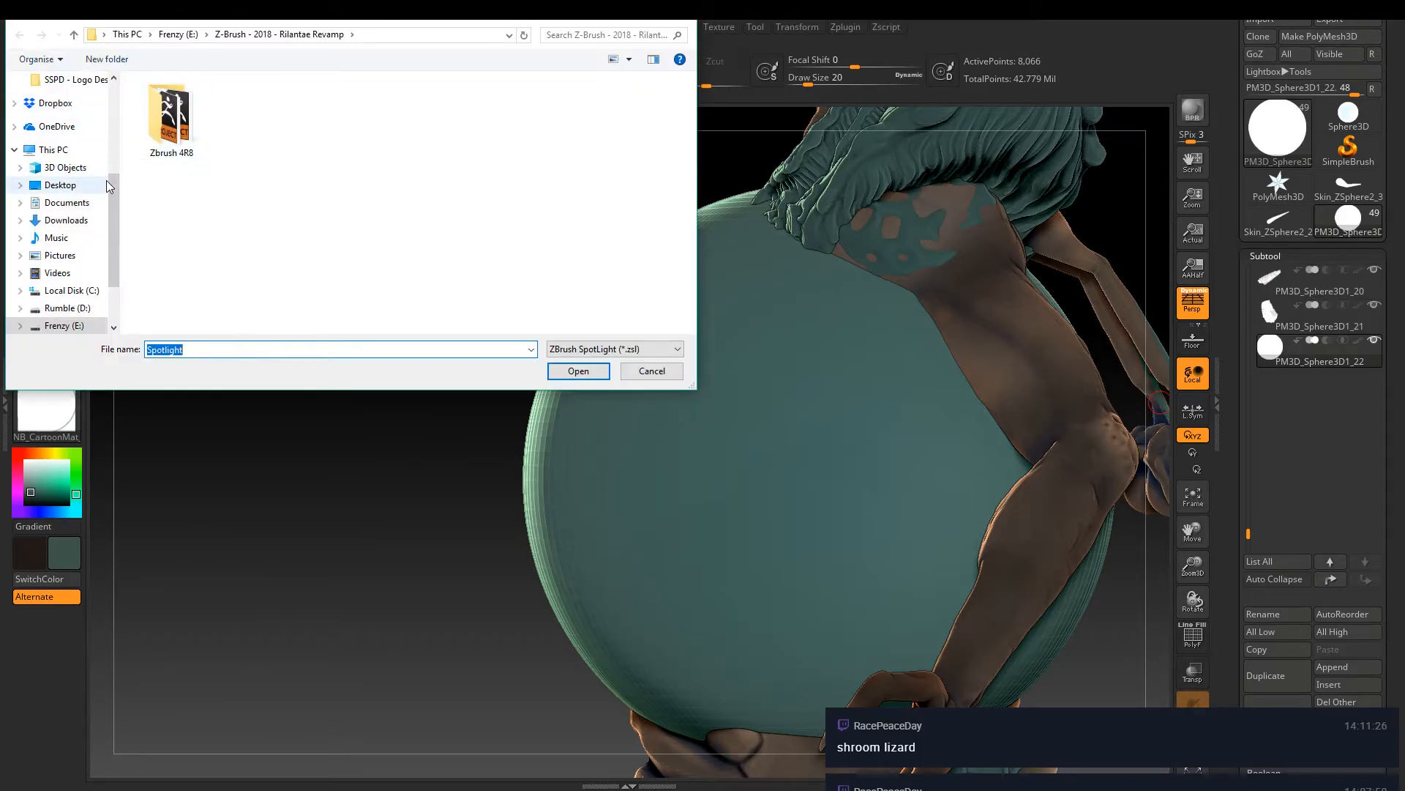
left_click(655, 371)
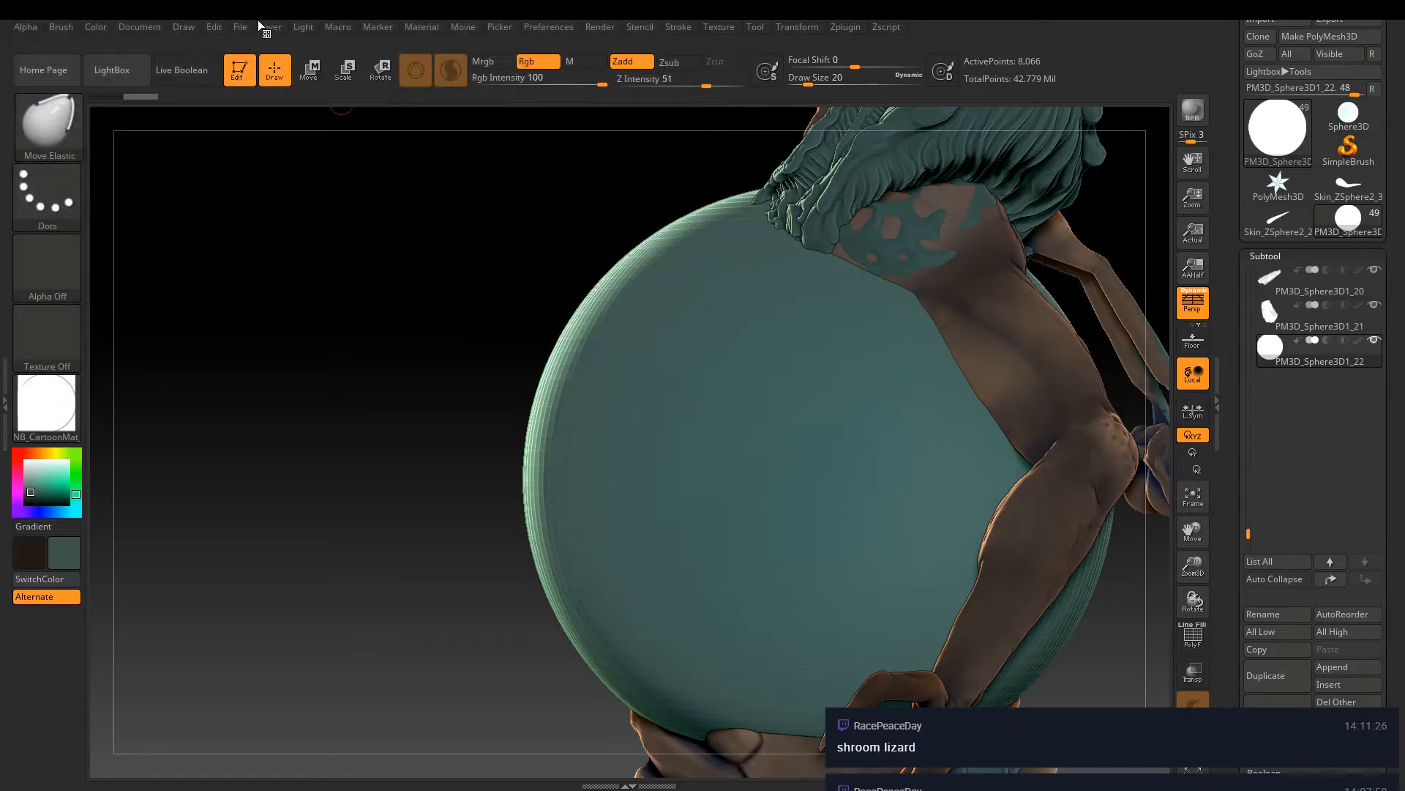
left_click(215, 29)
mouse_move(191, 30)
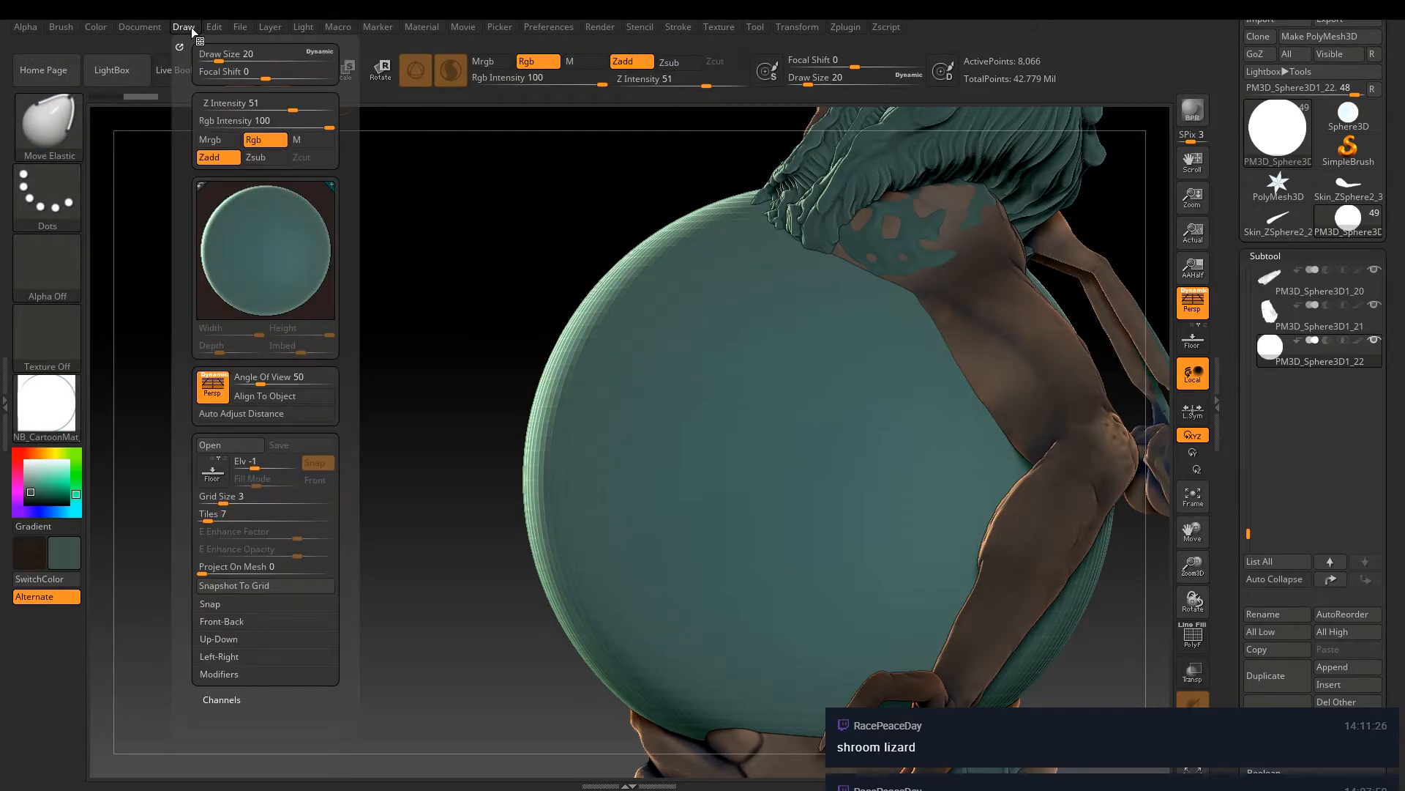
mouse_move(316, 32)
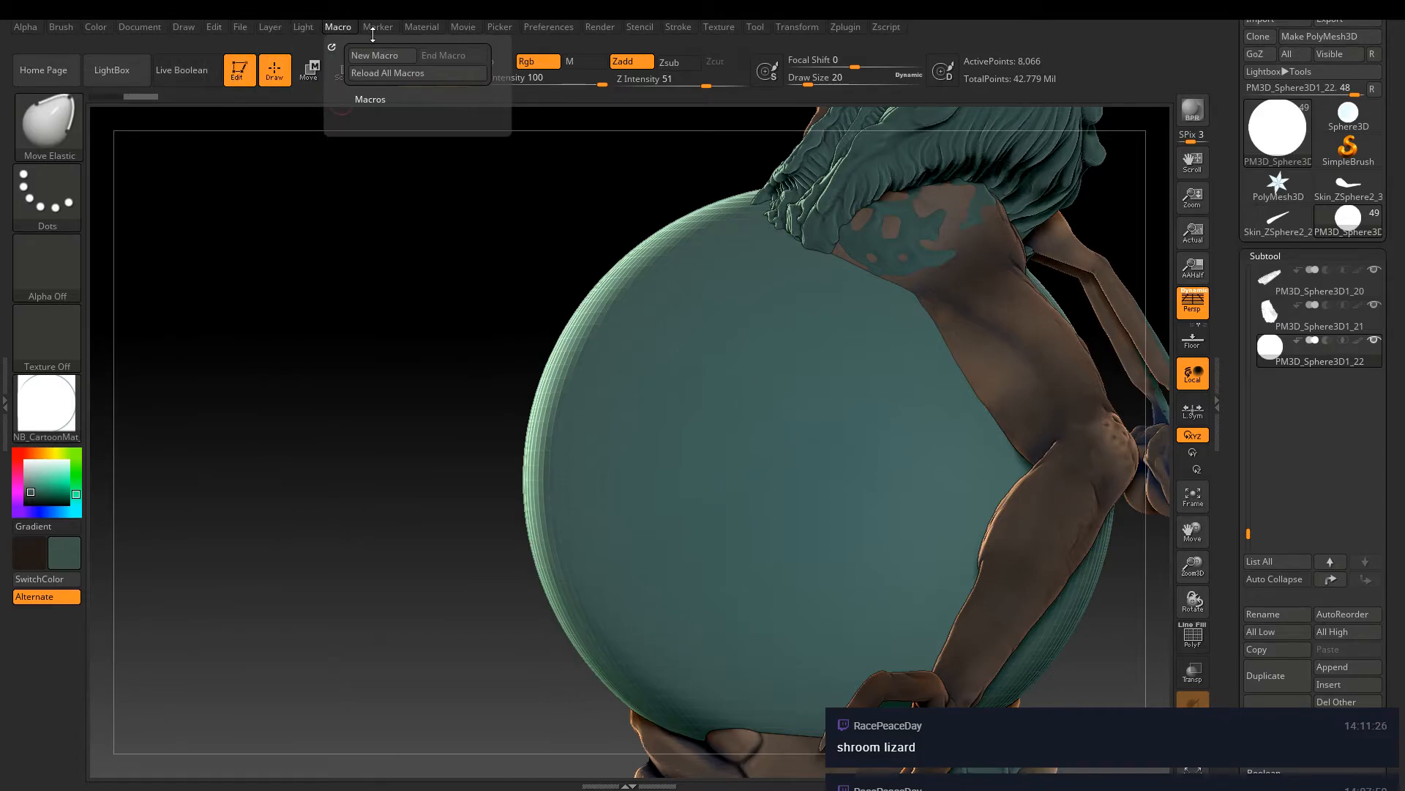
mouse_move(382, 29)
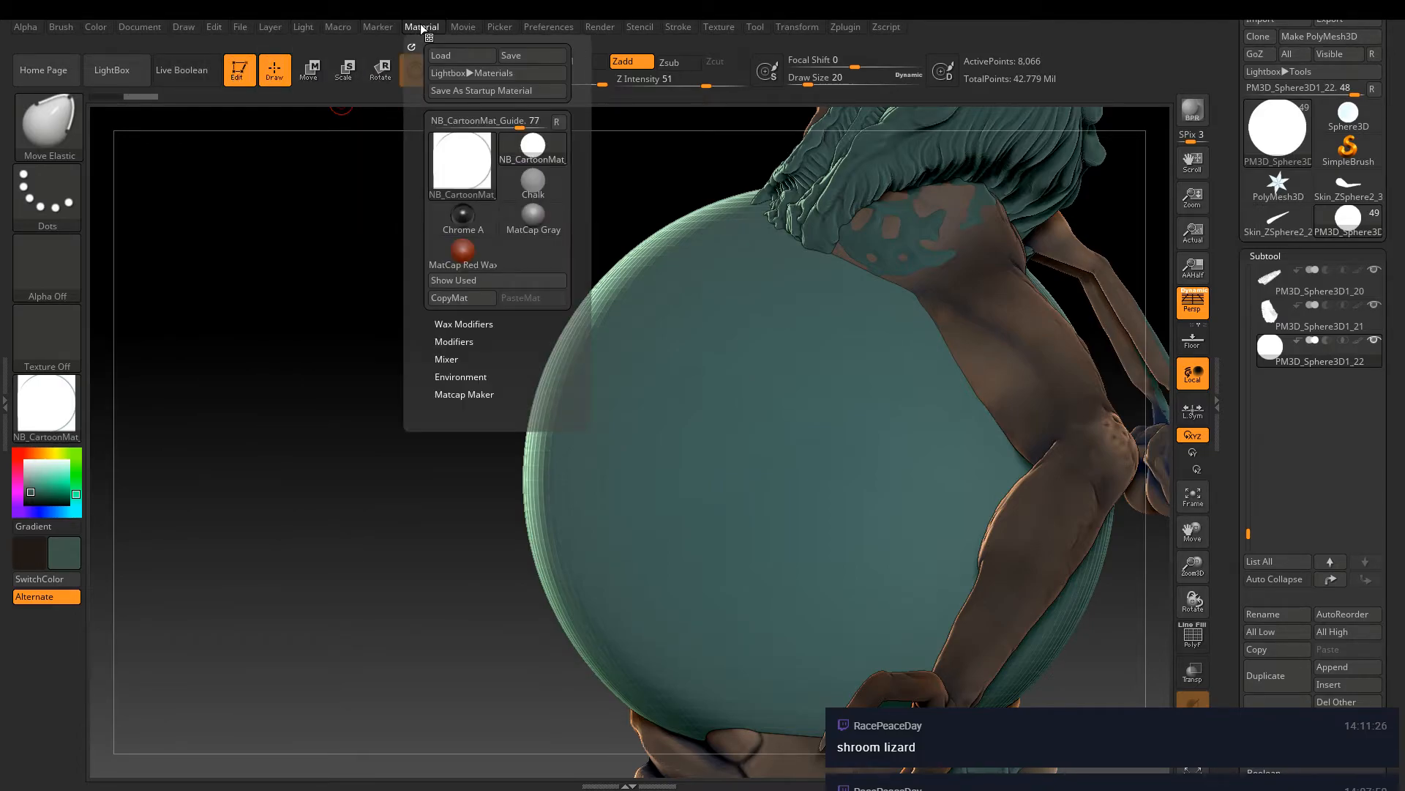
mouse_move(474, 27)
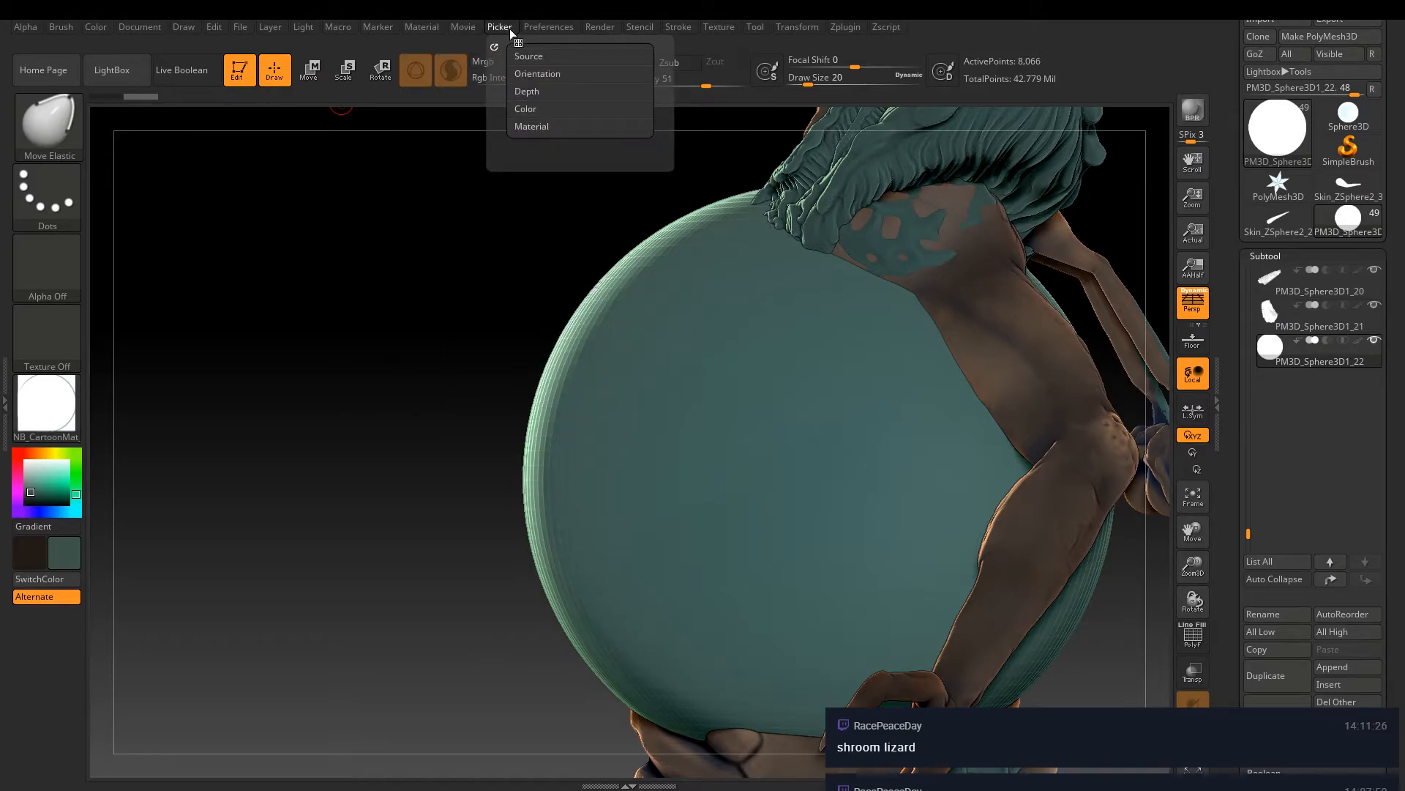
mouse_move(558, 29)
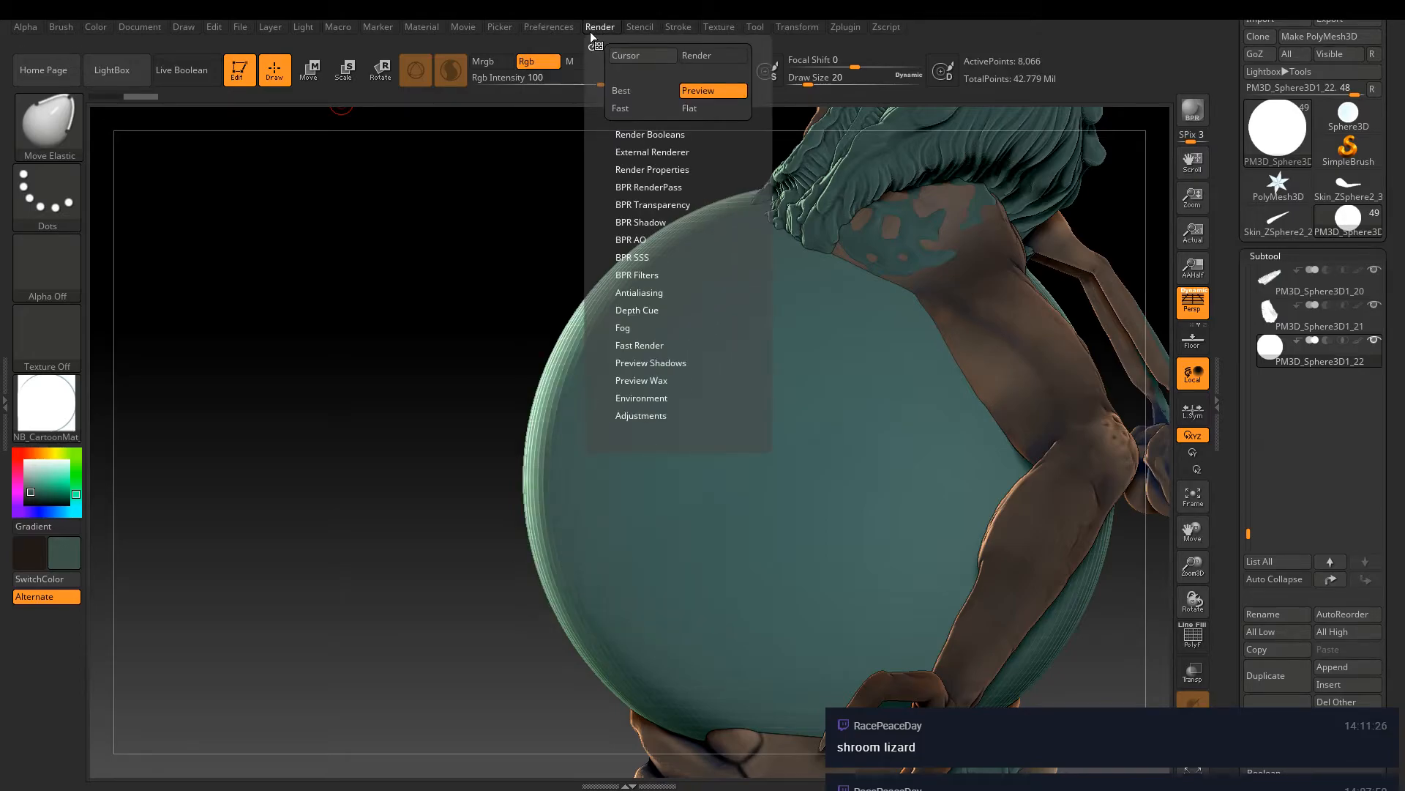
mouse_move(672, 28)
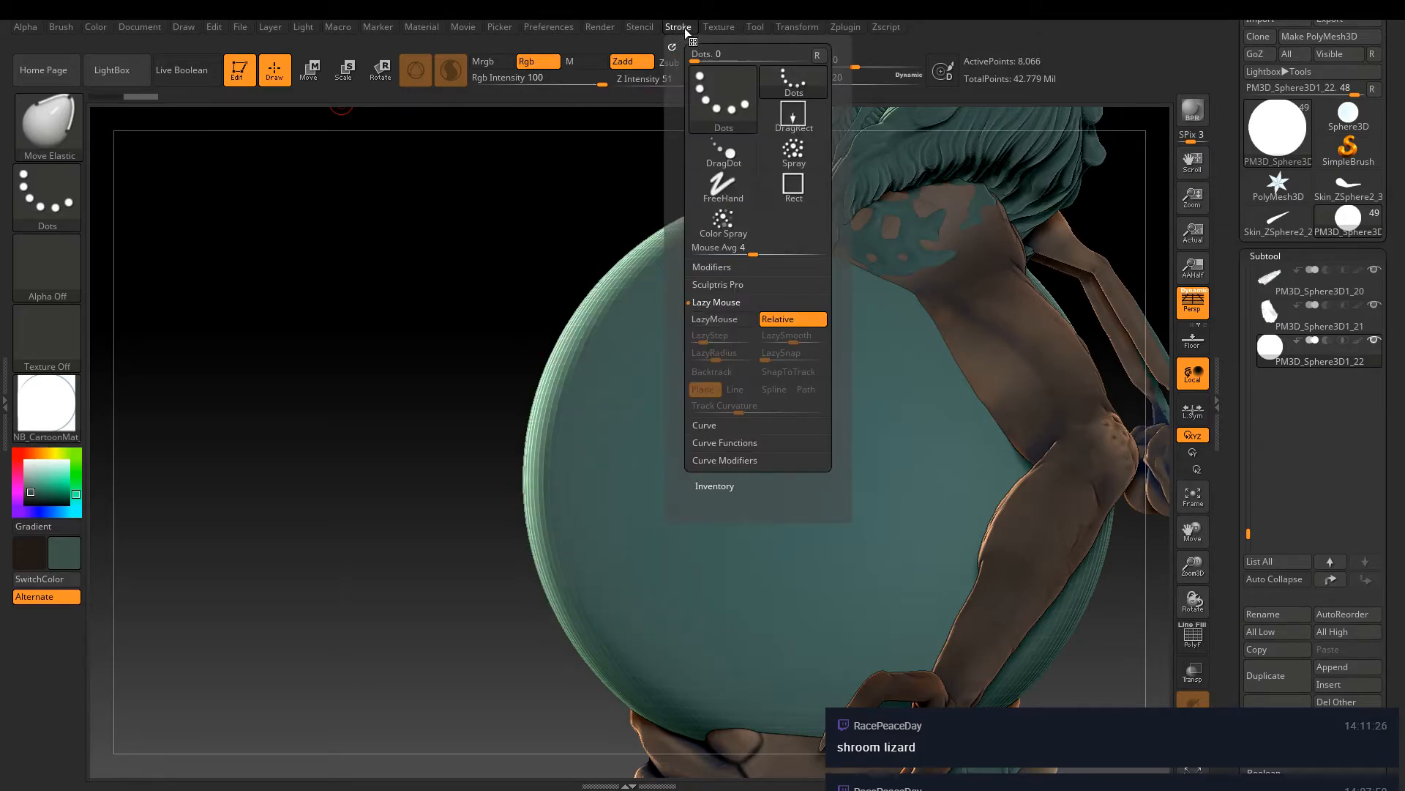
Import the Metamorphosis chrysalis photo from the Desktop folder, sorted by date, as a texture
mouse_move(717, 24)
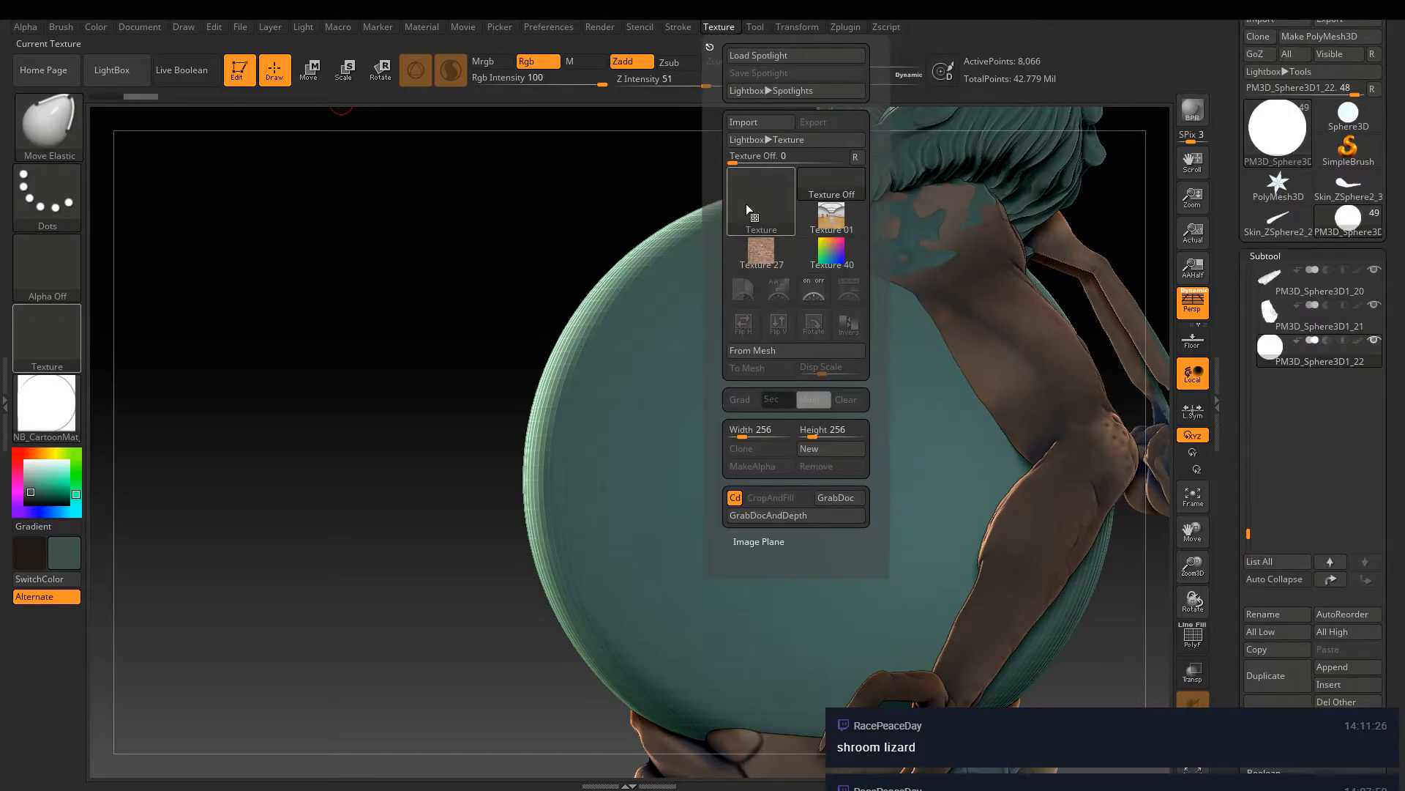
left_click(757, 126)
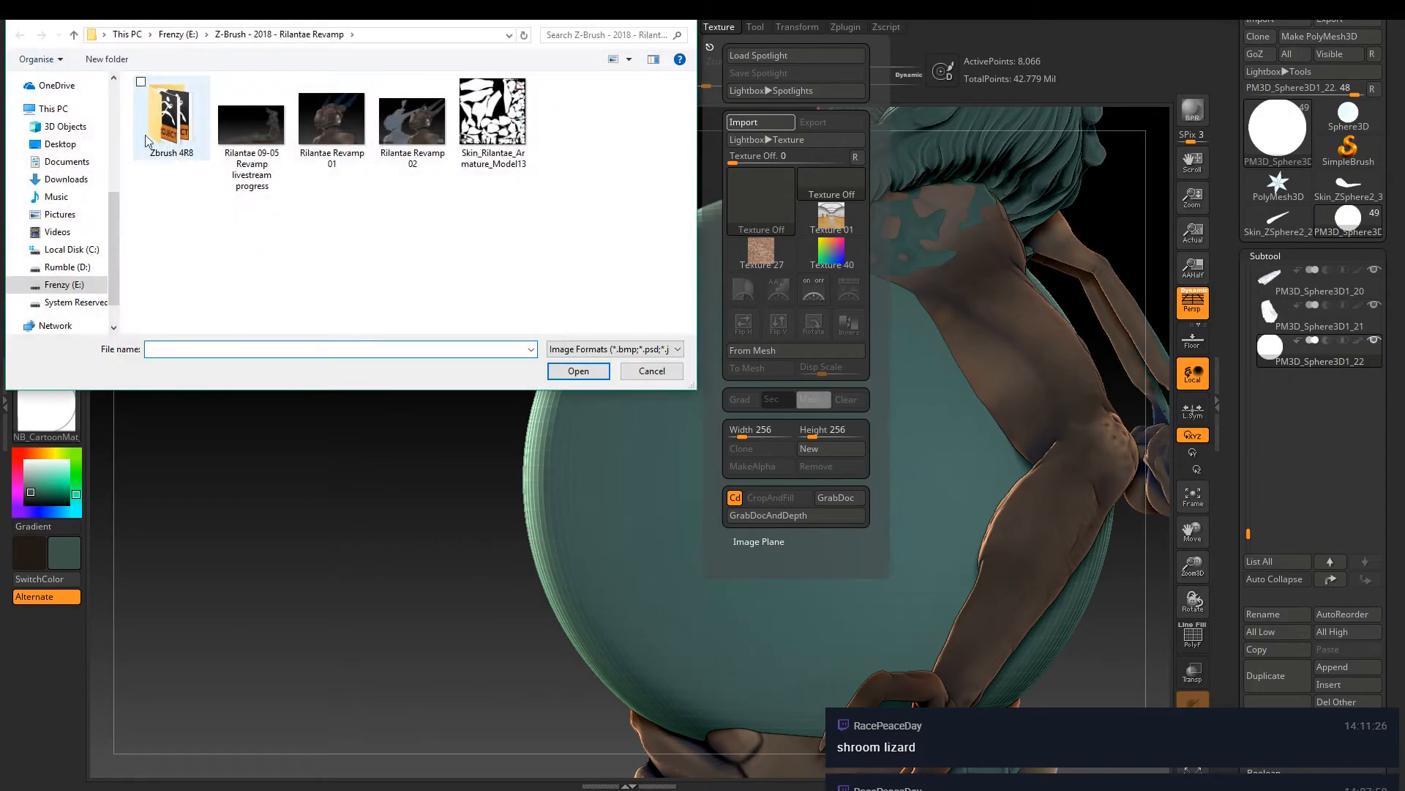
left_click(60, 144)
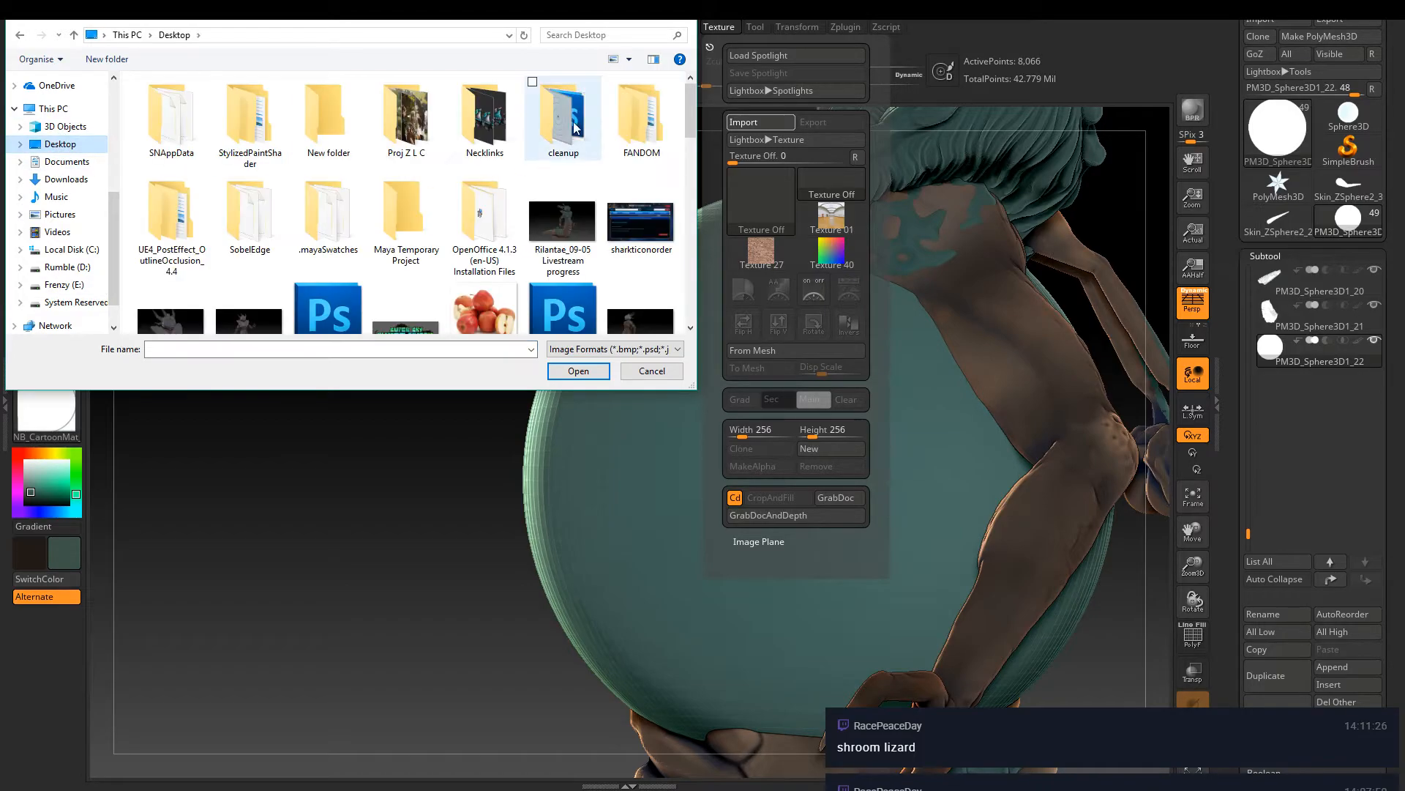
right_click(680, 169)
mouse_move(588, 195)
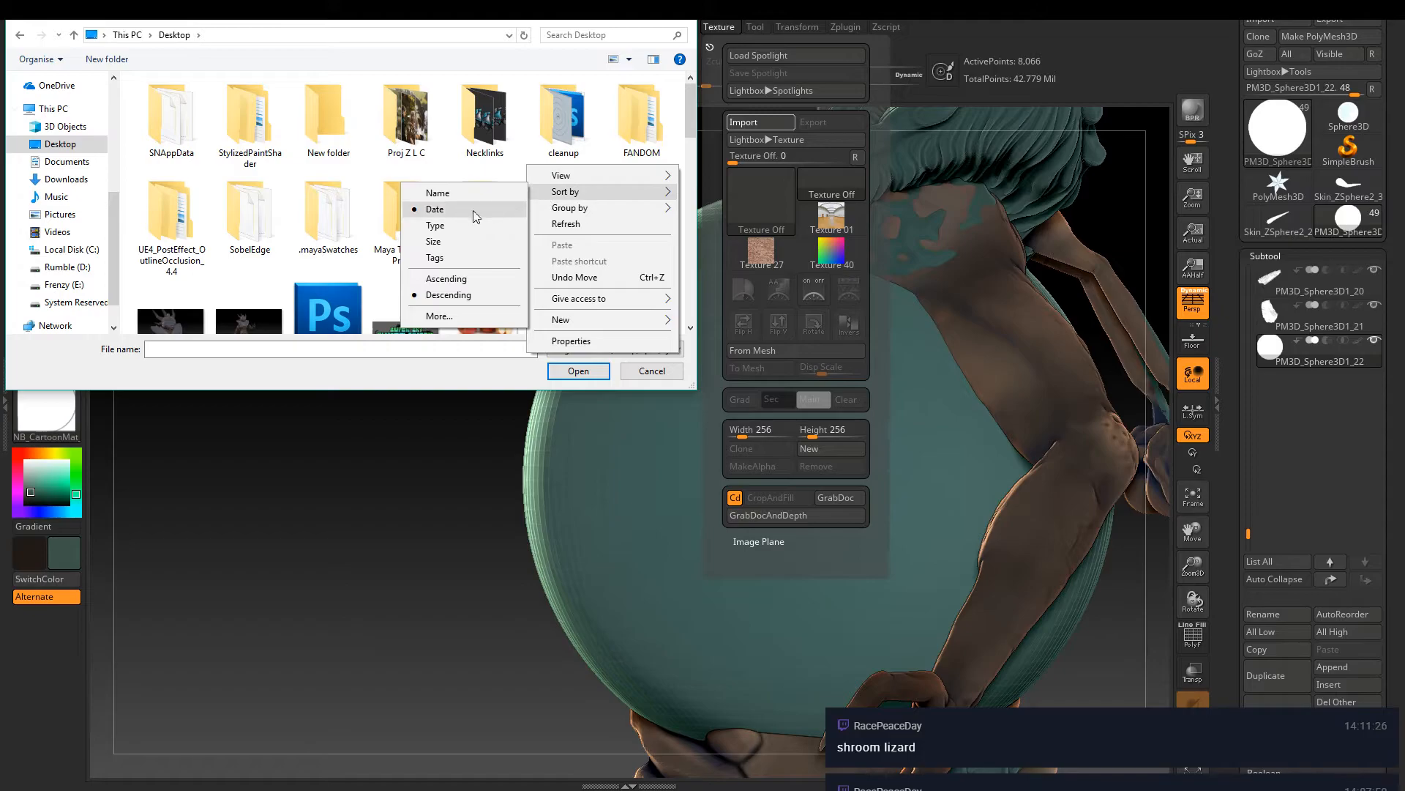
left_click(439, 215)
left_click(562, 224)
left_click(578, 370)
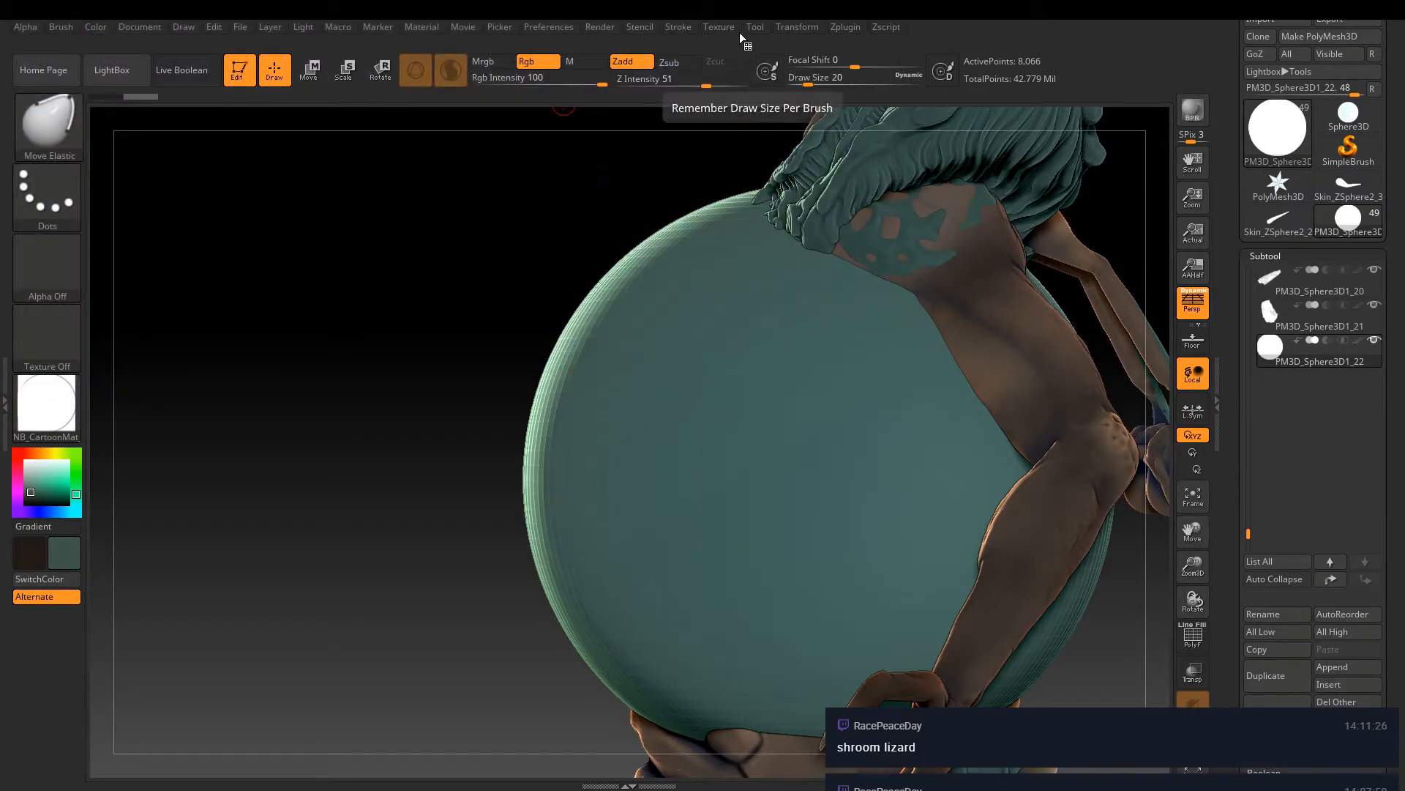
left_click(714, 29)
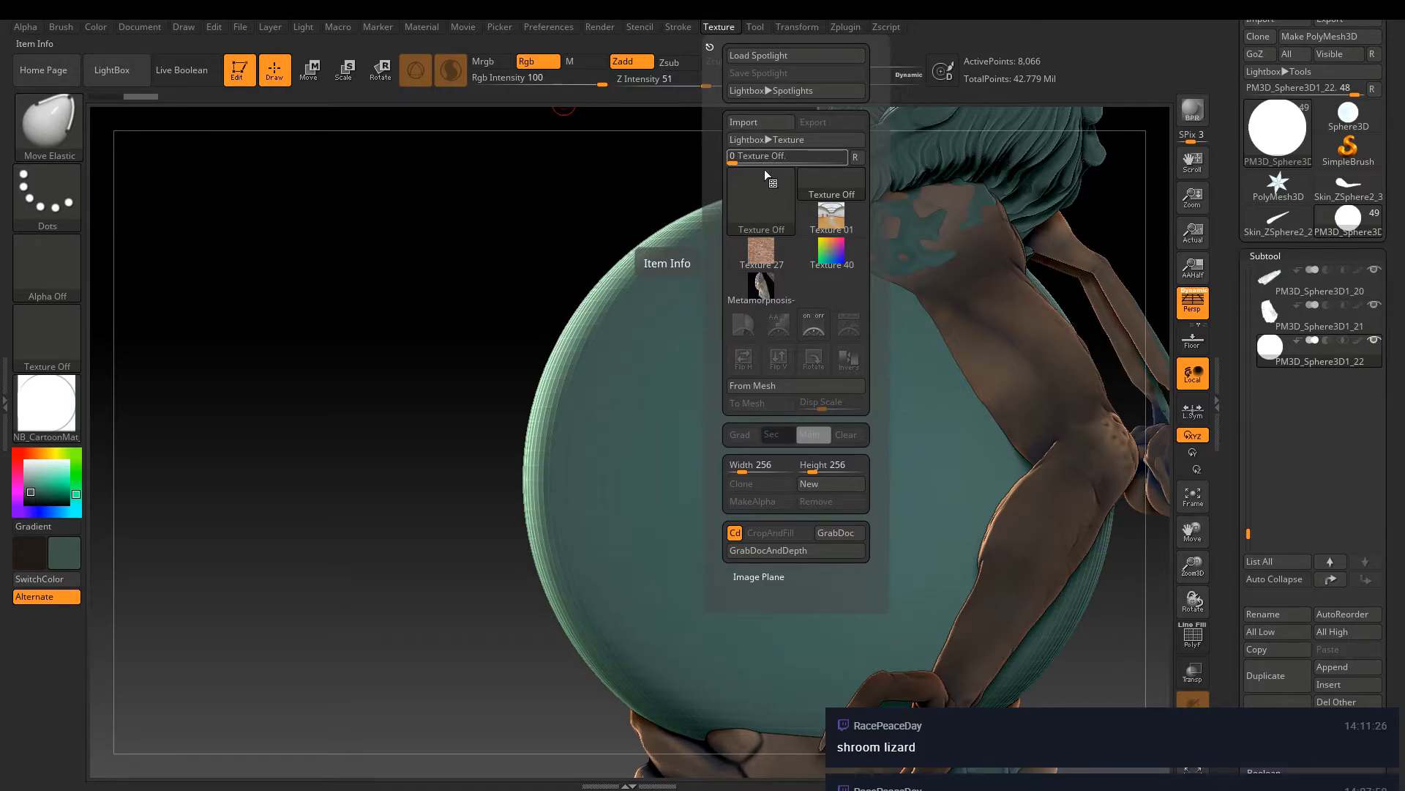
left_click(756, 57)
left_click(652, 371)
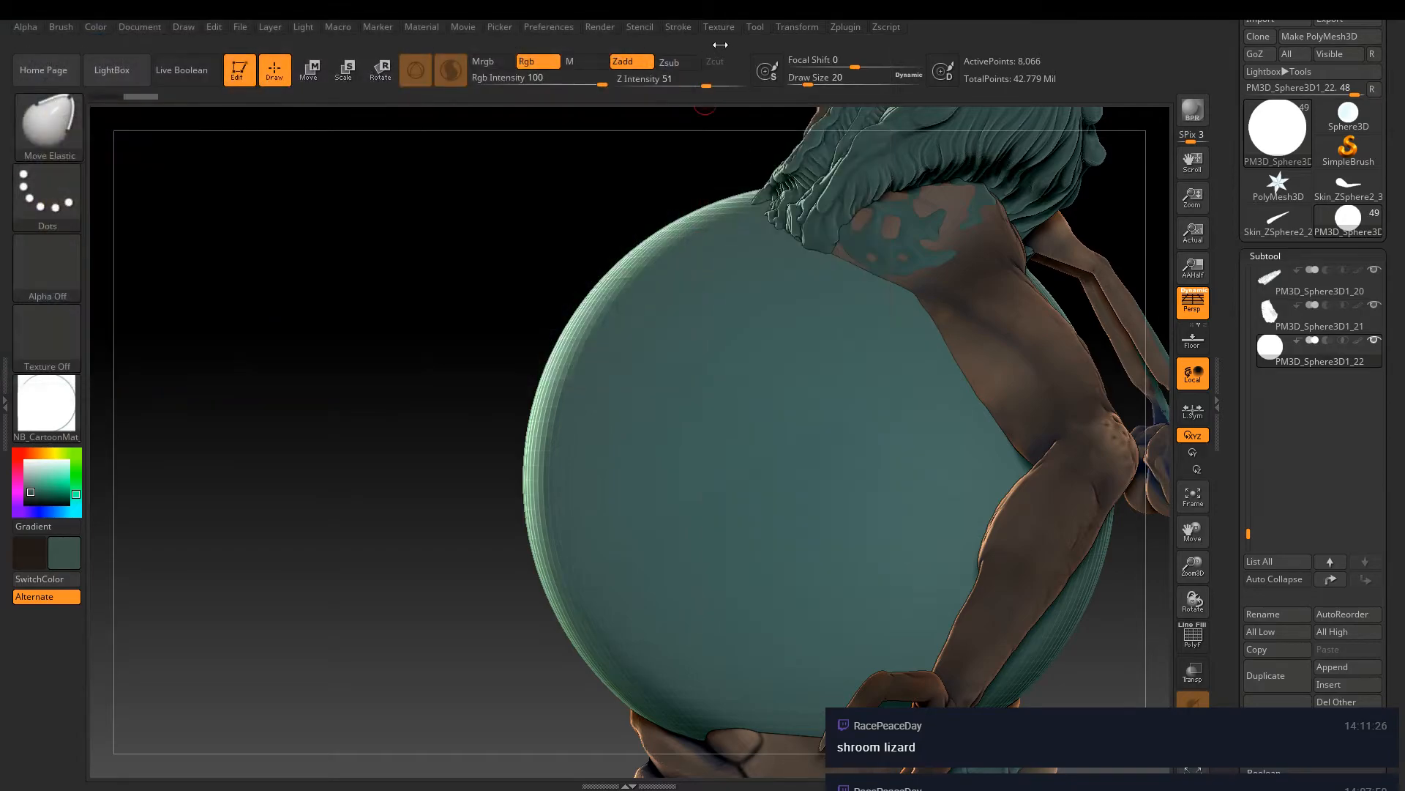
left_click(755, 27)
left_click(752, 47)
scroll(1338, 500, "down", 10)
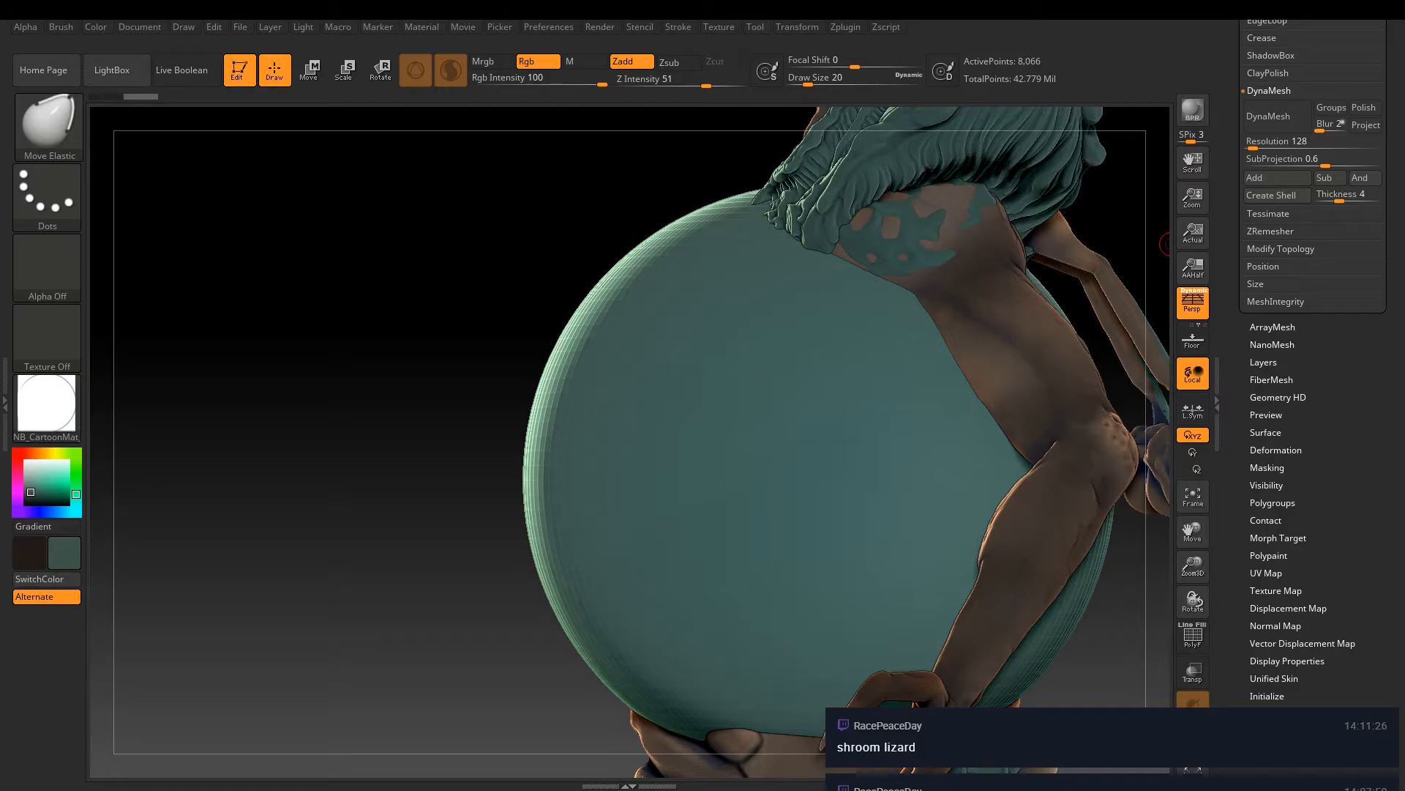
Quick-save the project and dock the Texture palette in the side tray above the Brush palette
key("ctrl+s")
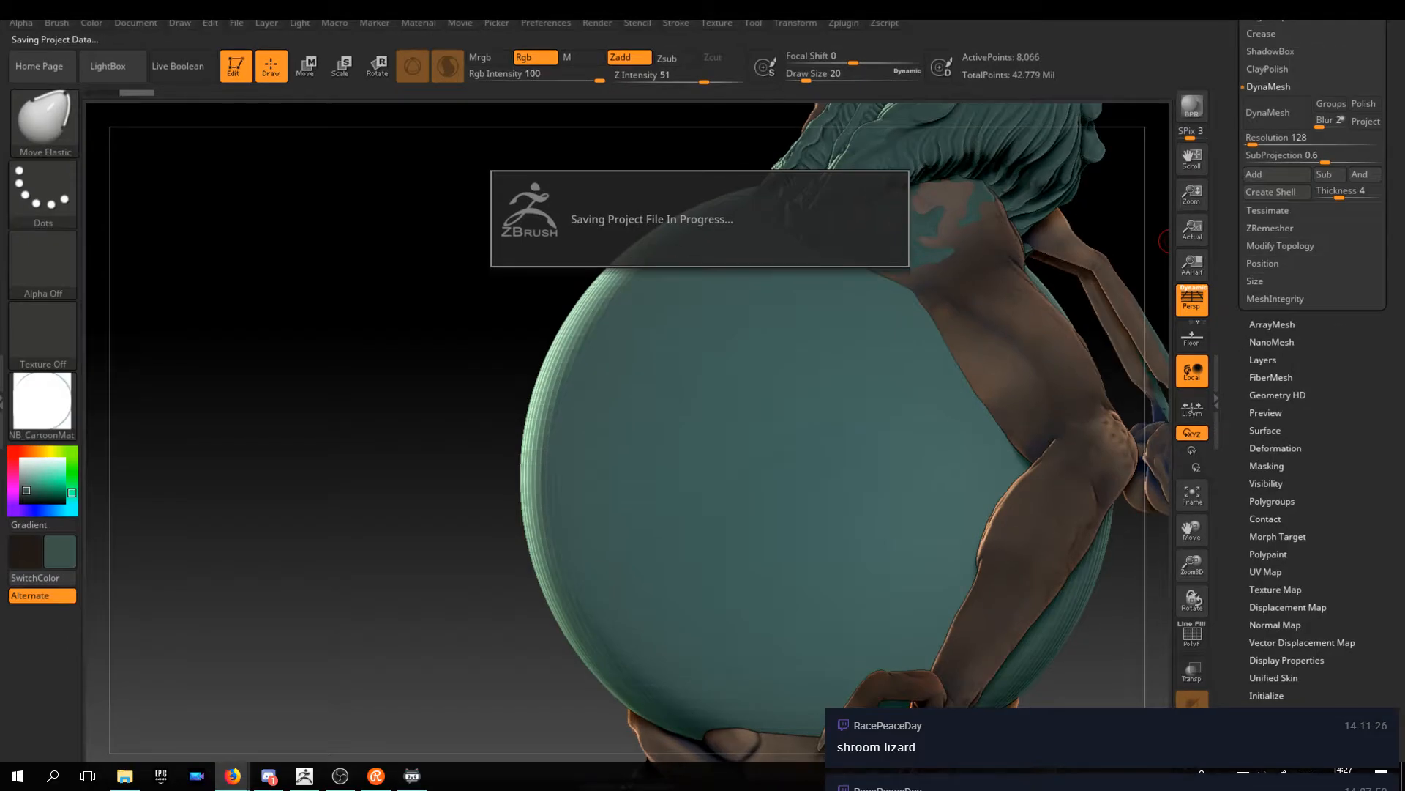
left_click(714, 24)
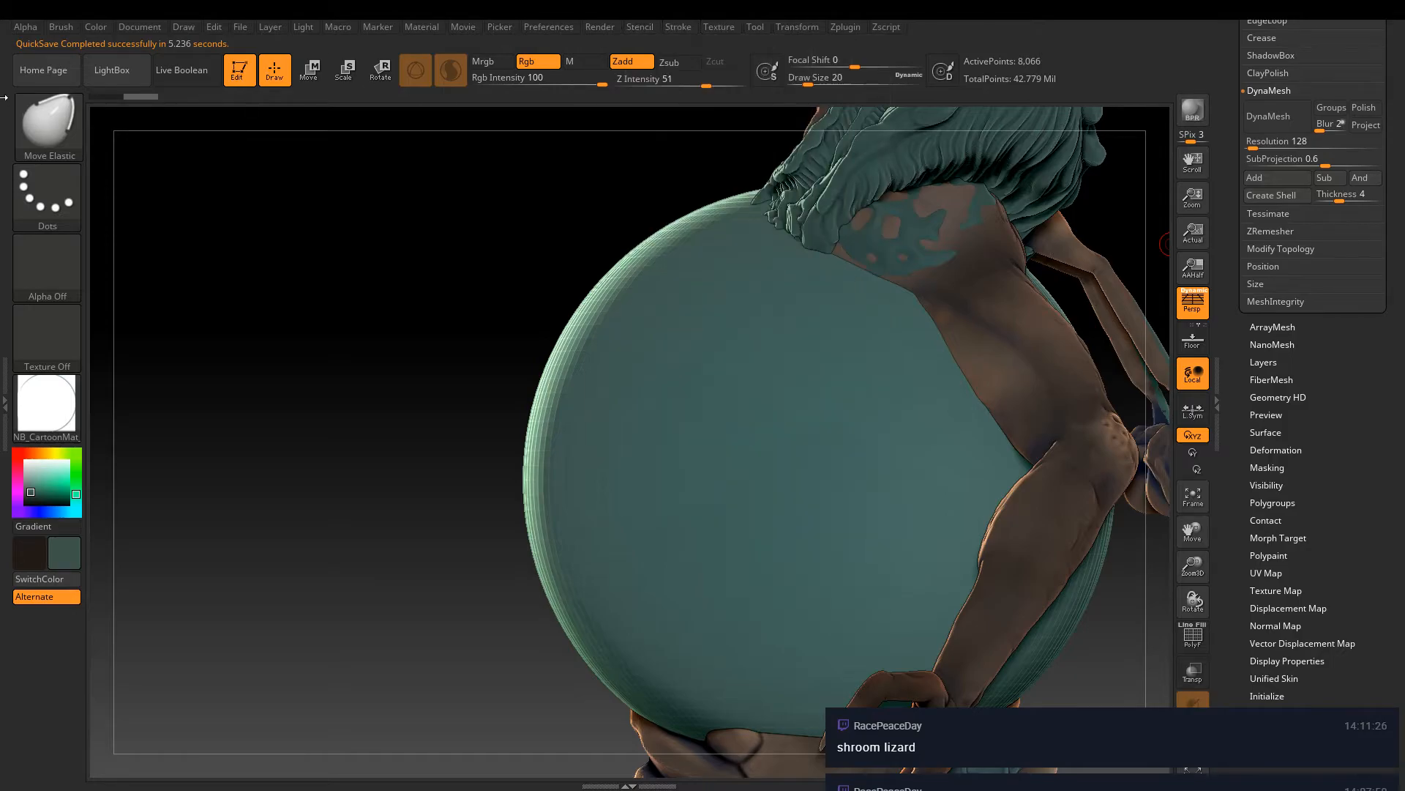
left_click(5, 410)
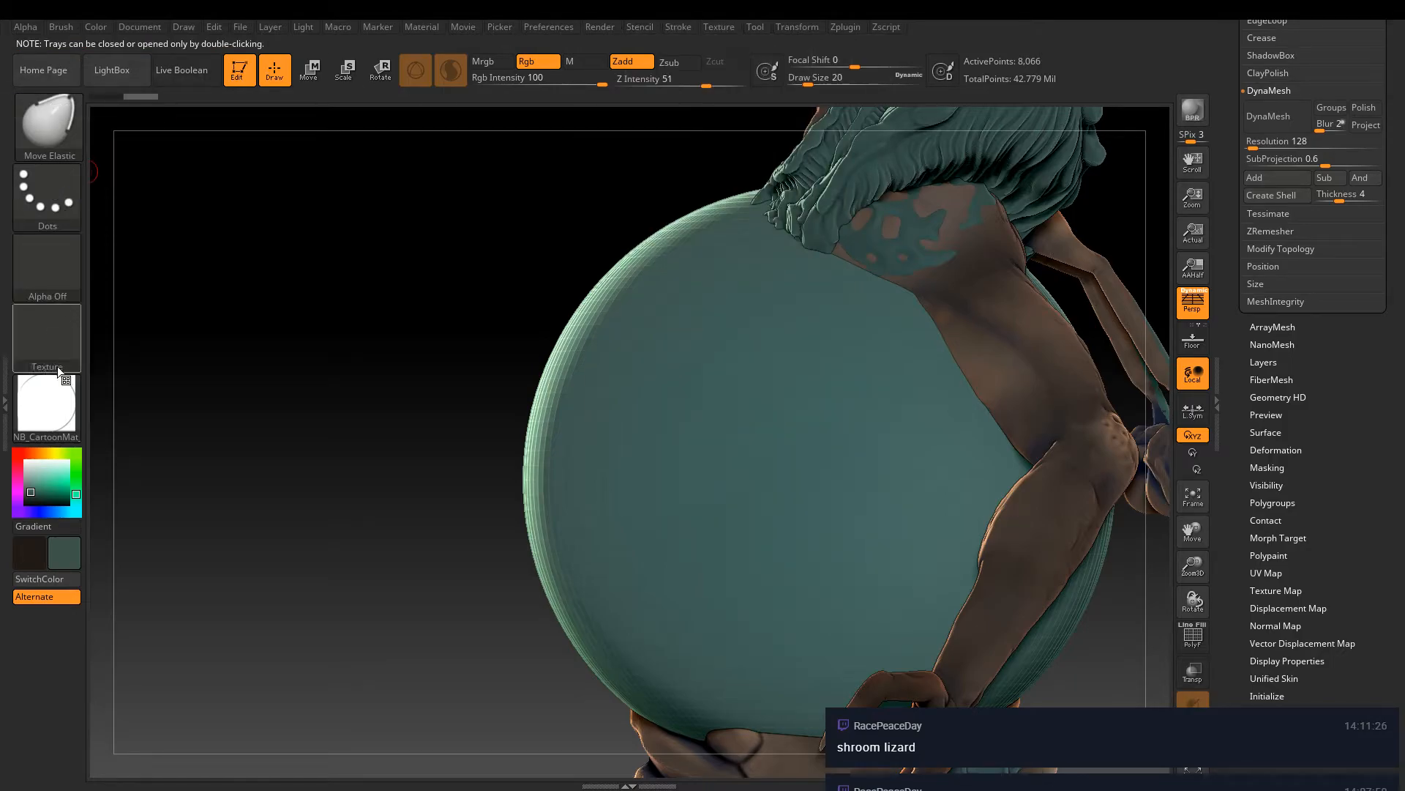
left_click(719, 25)
left_click_drag(708, 44, 10, 663)
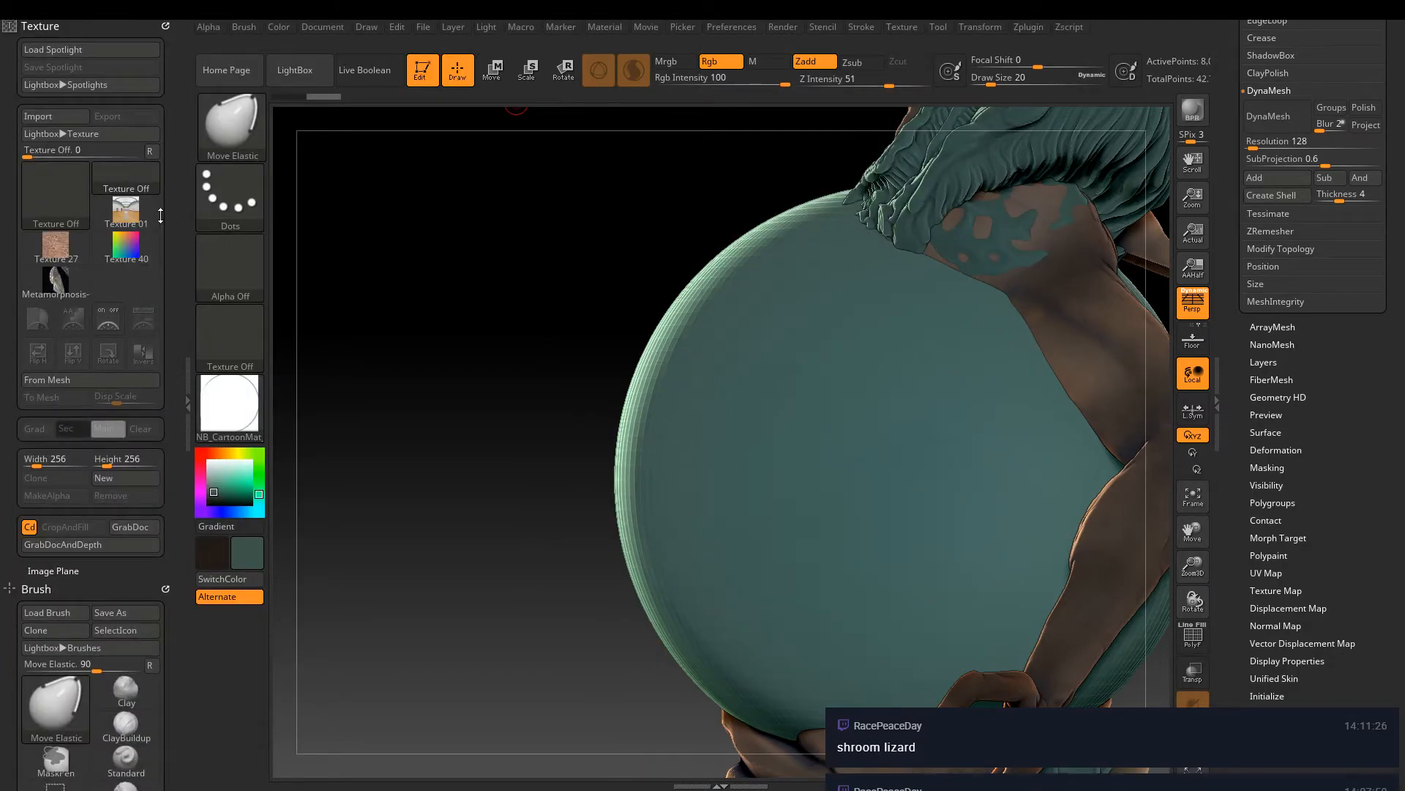
Make the imported Metamorphosis cocoon photo the current texture and collapse the Brush palette in the side tray
left_click(50, 284)
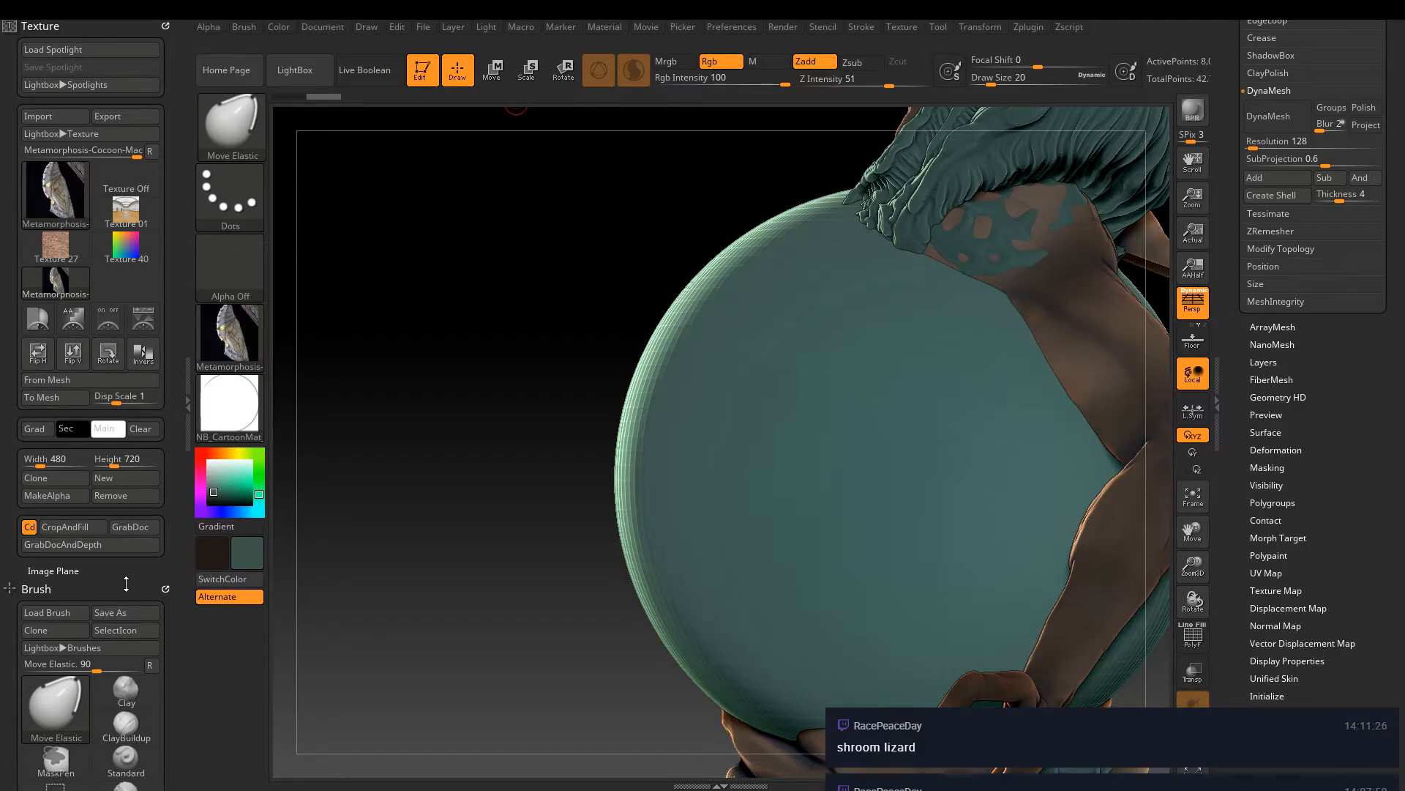
left_click_drag(126, 584, 120, 421)
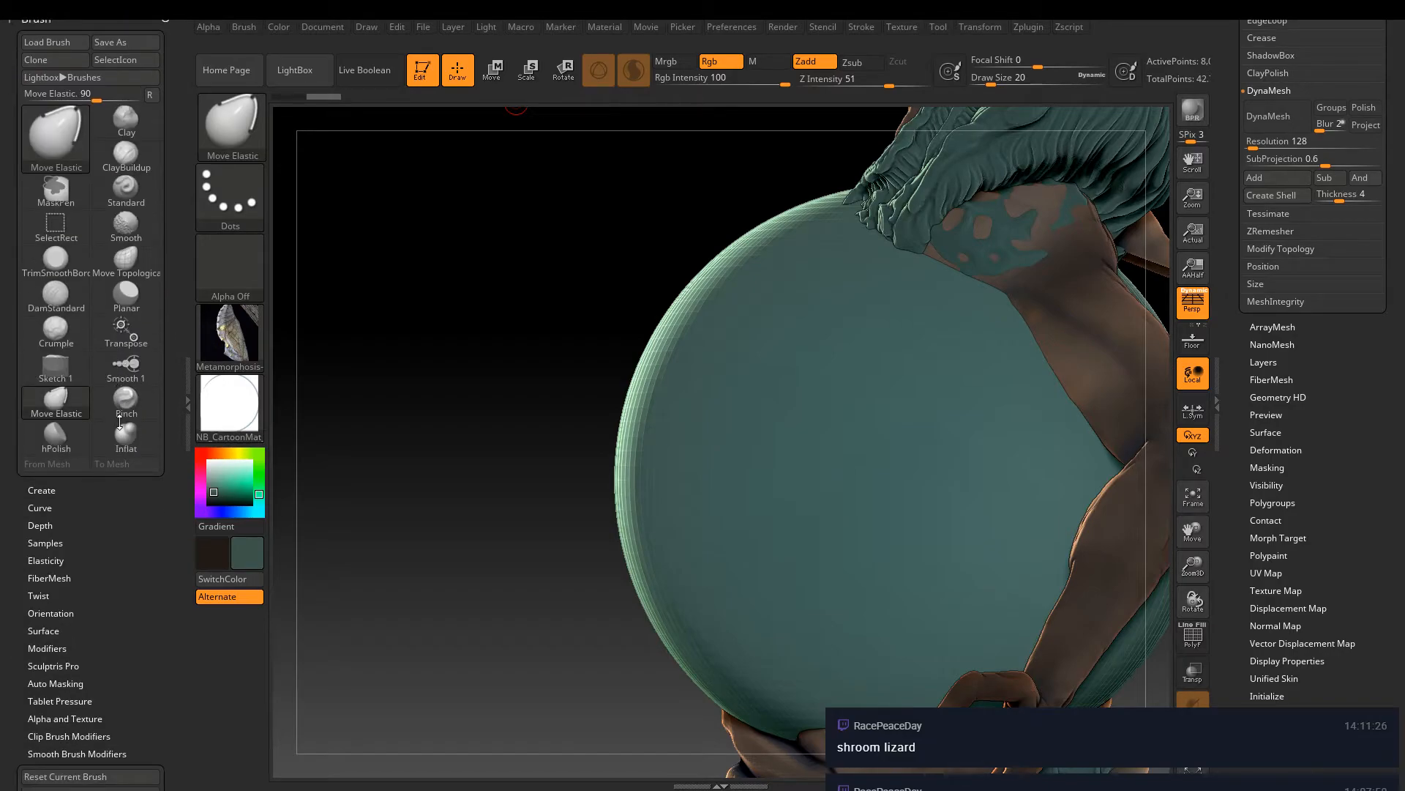
scroll(120, 421, "down", 4)
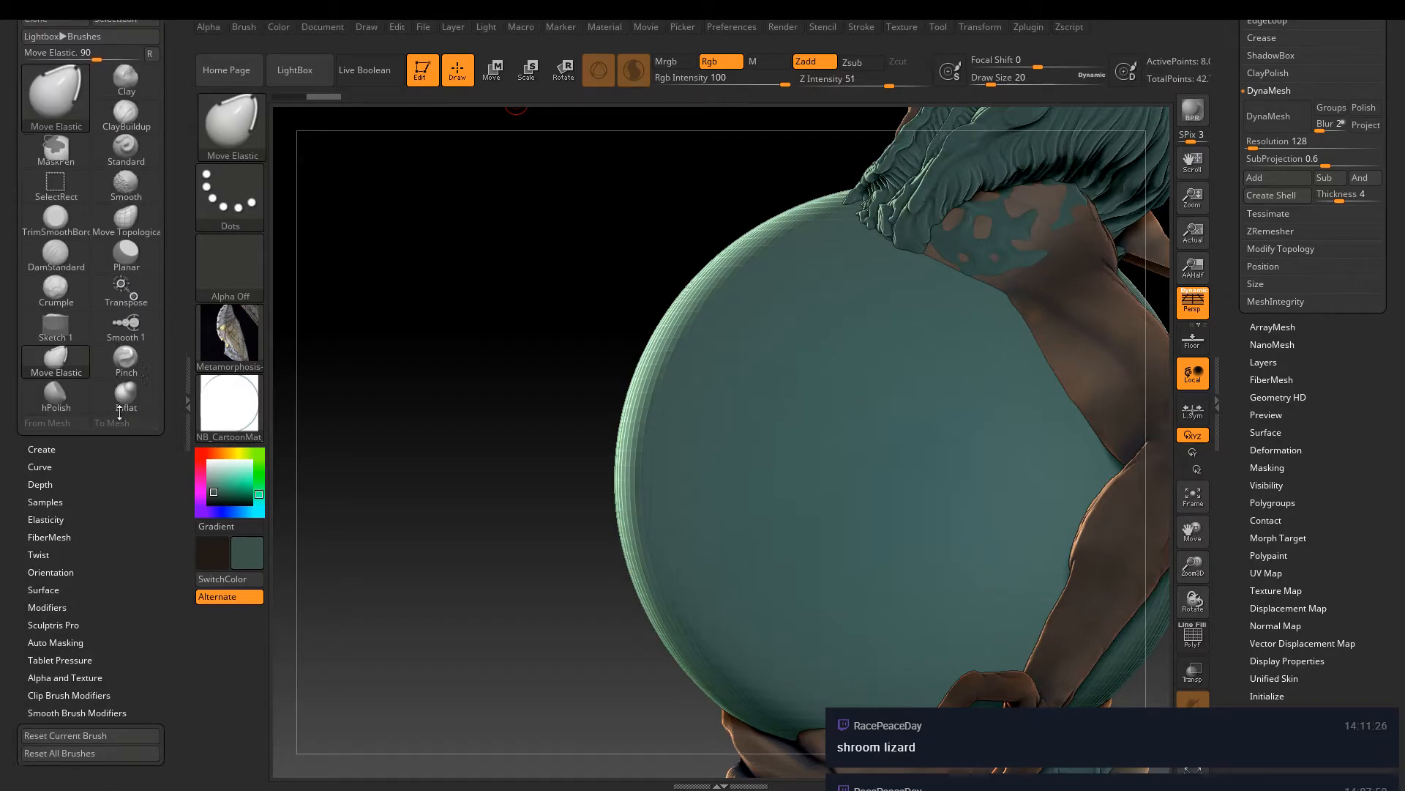
scroll(118, 404, "up", 15)
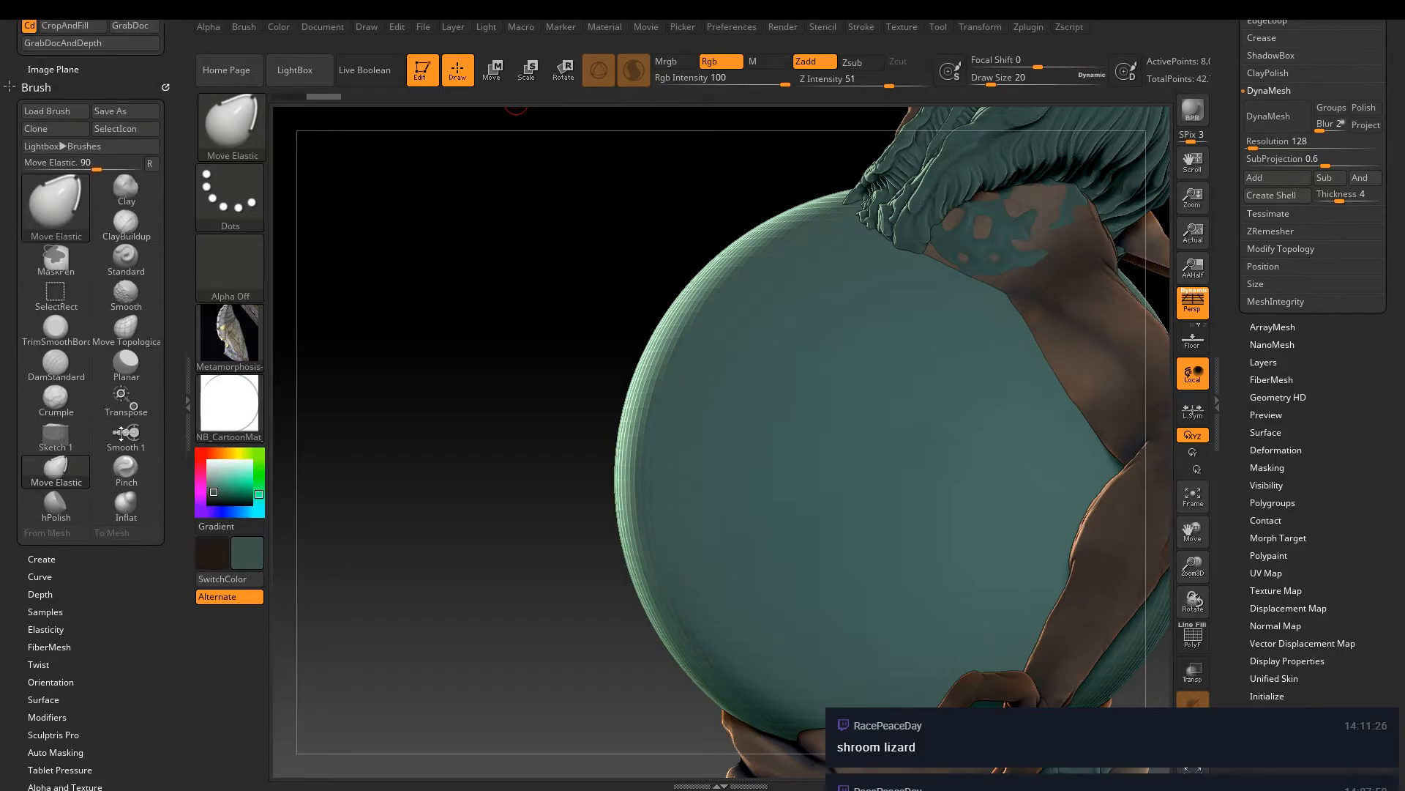
left_click(78, 380)
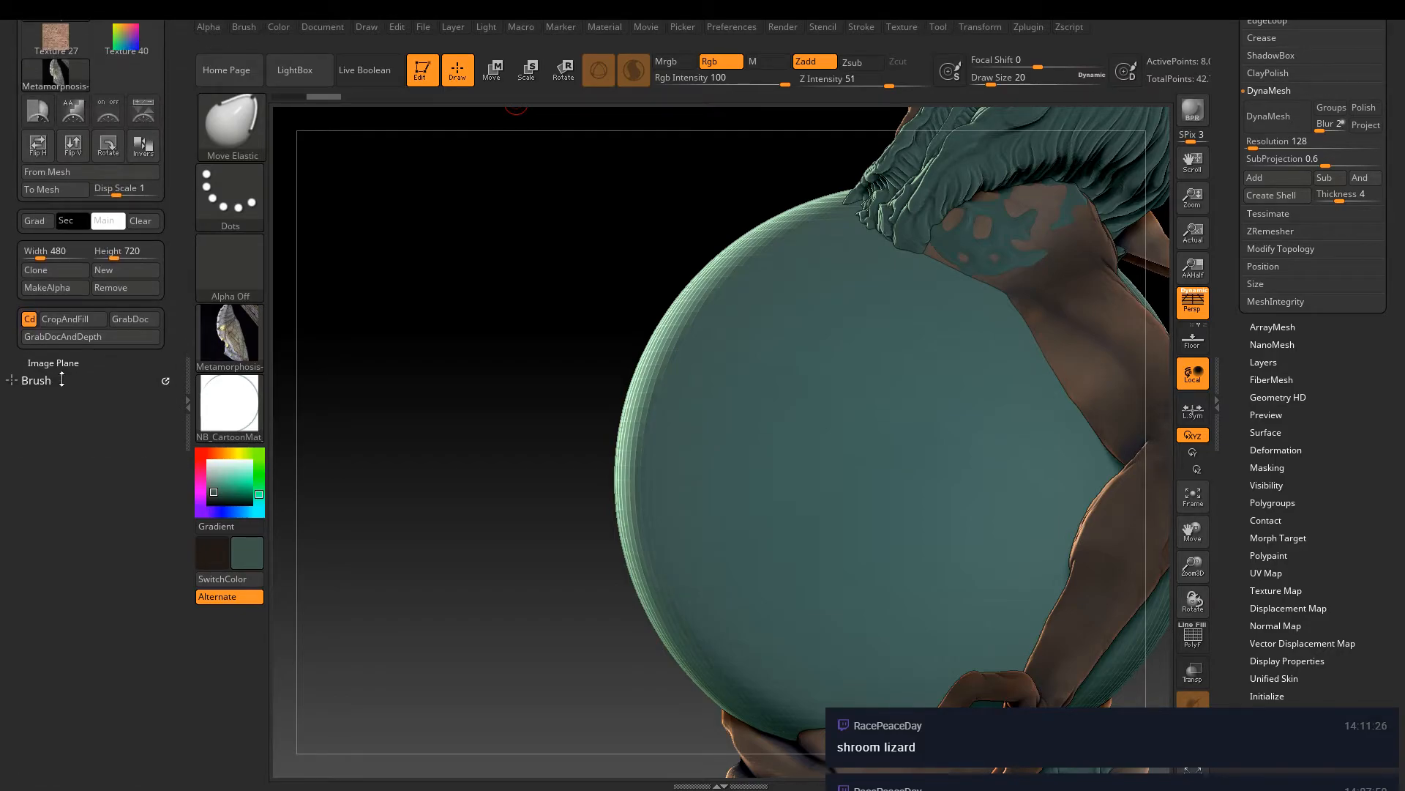
scroll(75, 429, "up", 6)
Load the Metamorphosis chrysalis texture as an image plane behind the sphere and creature
mouse_move(57, 202)
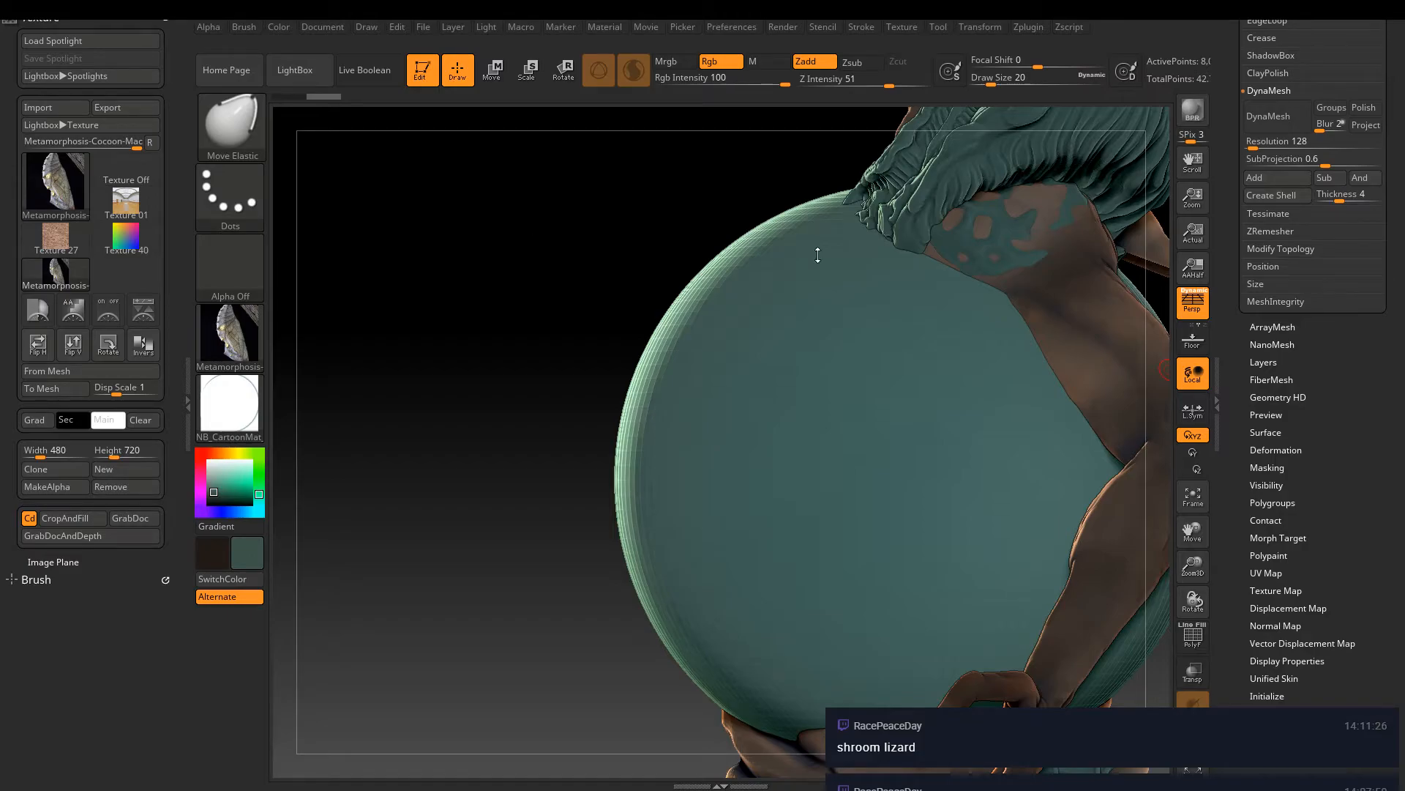
left_click(55, 183)
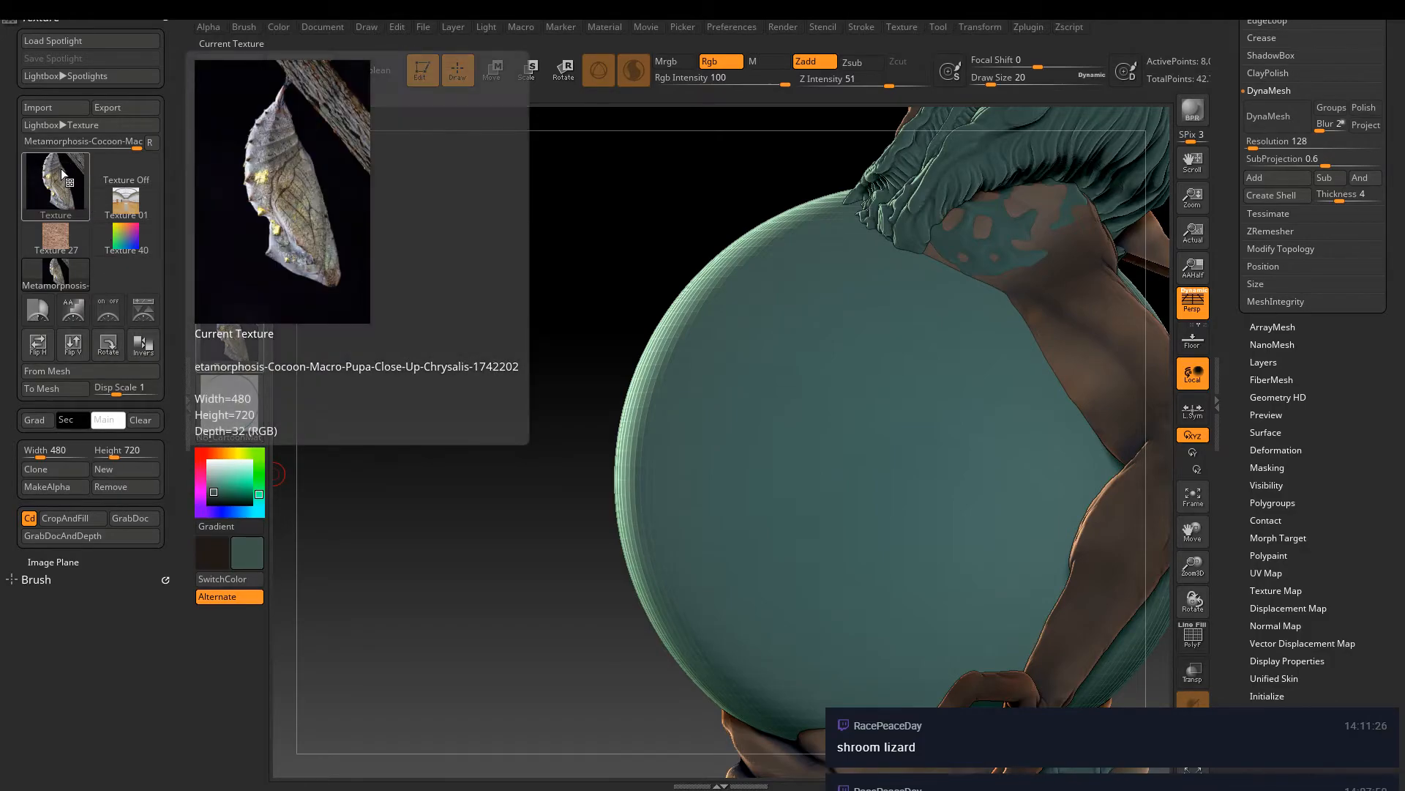
left_click(56, 176)
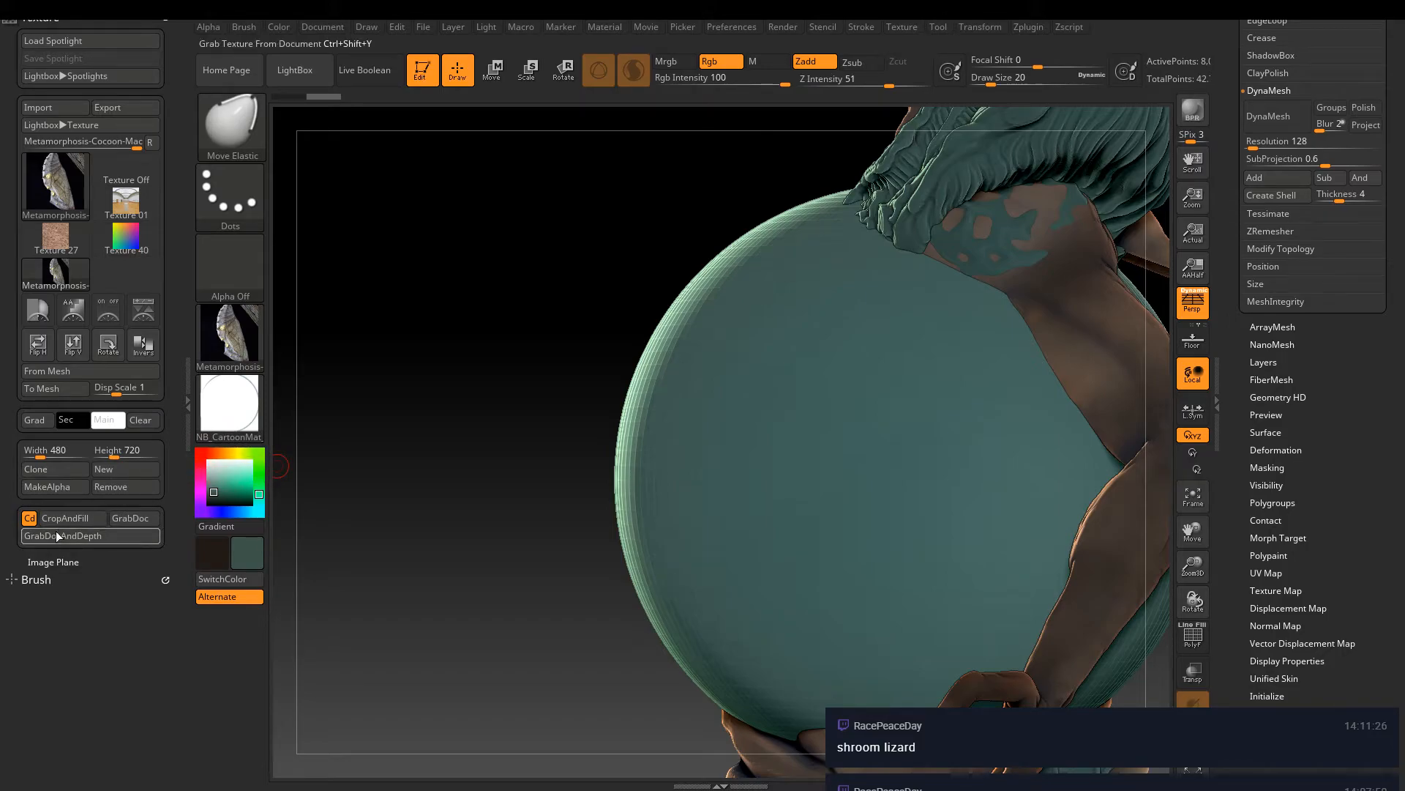
left_click(54, 562)
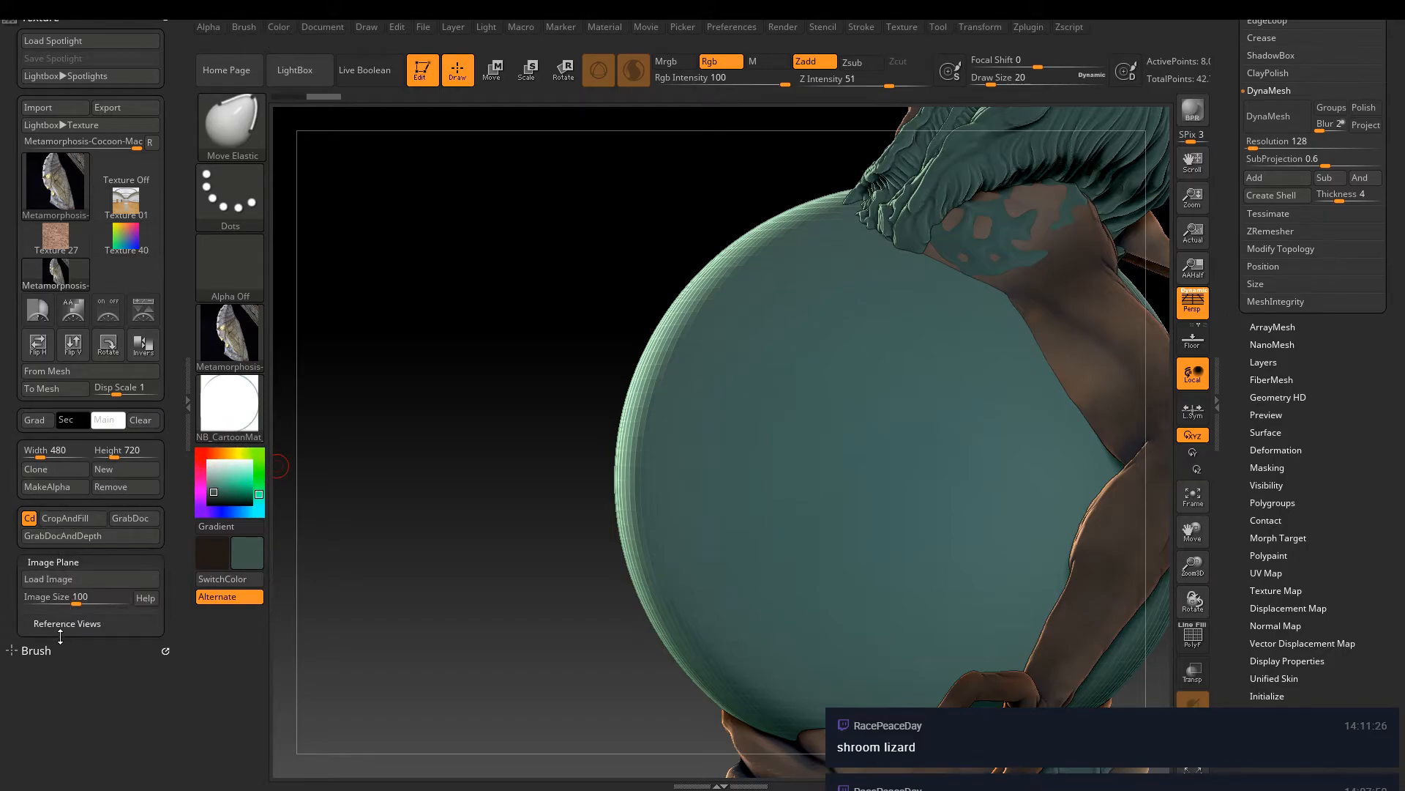
left_click(71, 585)
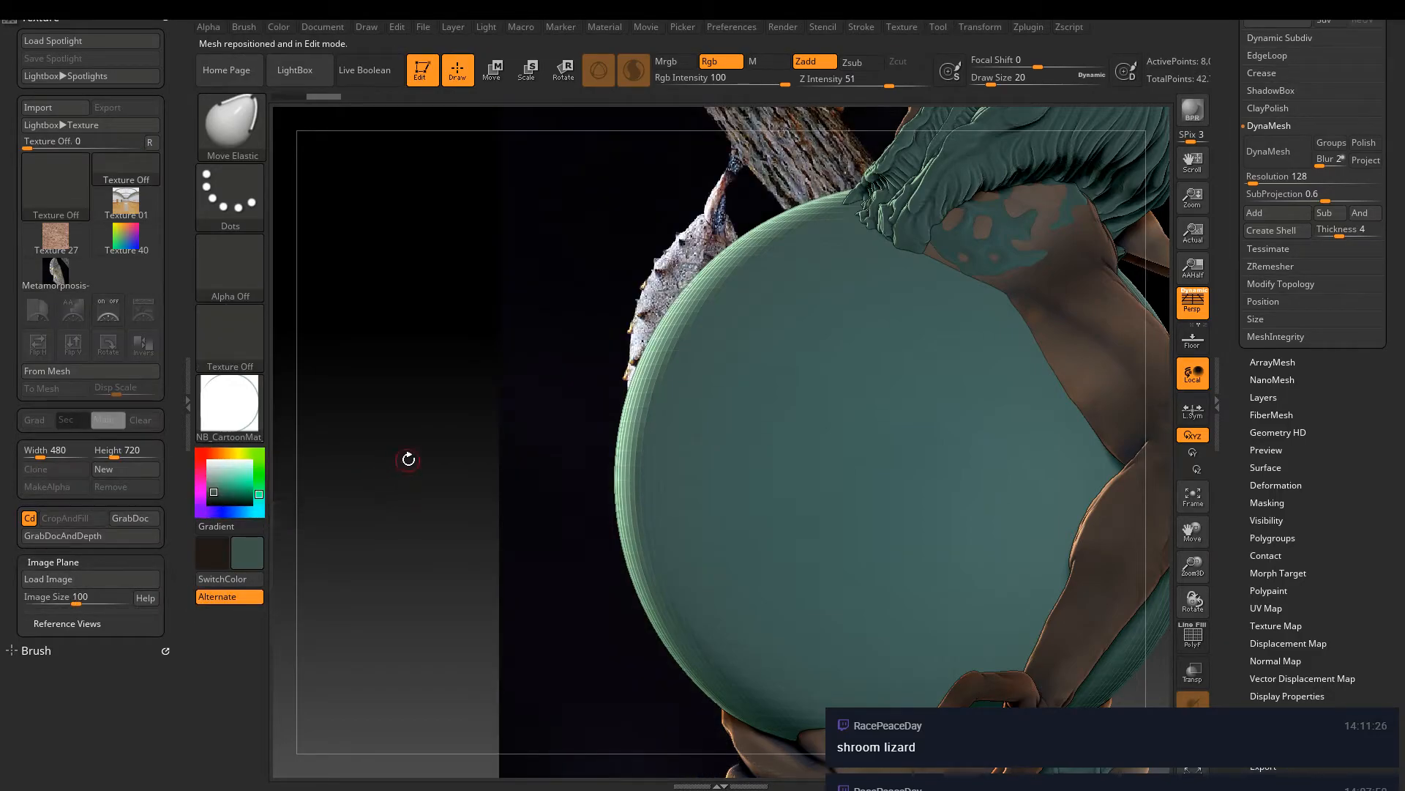
Turn on transparency and isolate the sphere PM3D_Sphere3D1_22 by hiding all other subtools
left_click(1193, 672)
left_click_drag(1139, 251, 1022, 293, "alt")
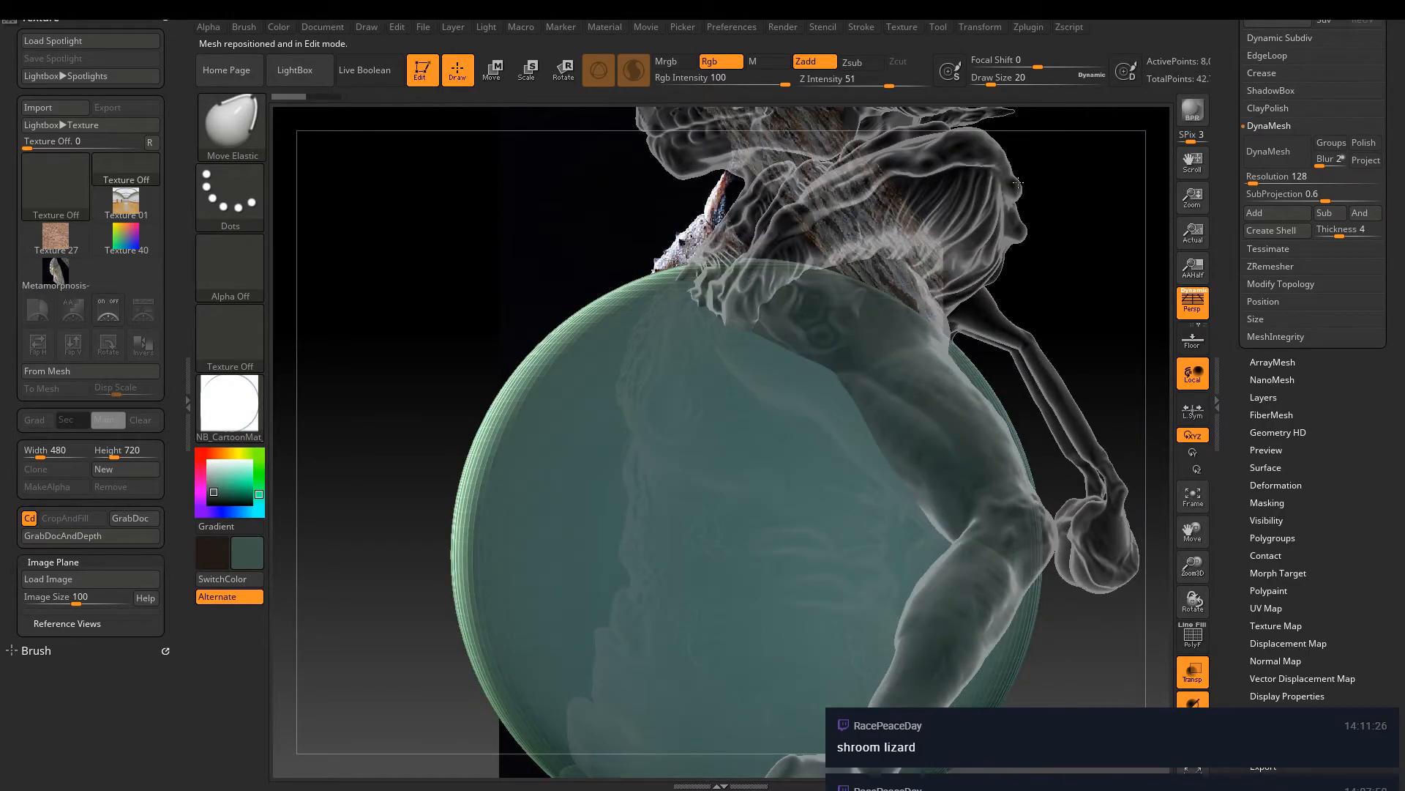
left_click_drag(1018, 183, 989, 445)
scroll(1224, 440, "up", 5)
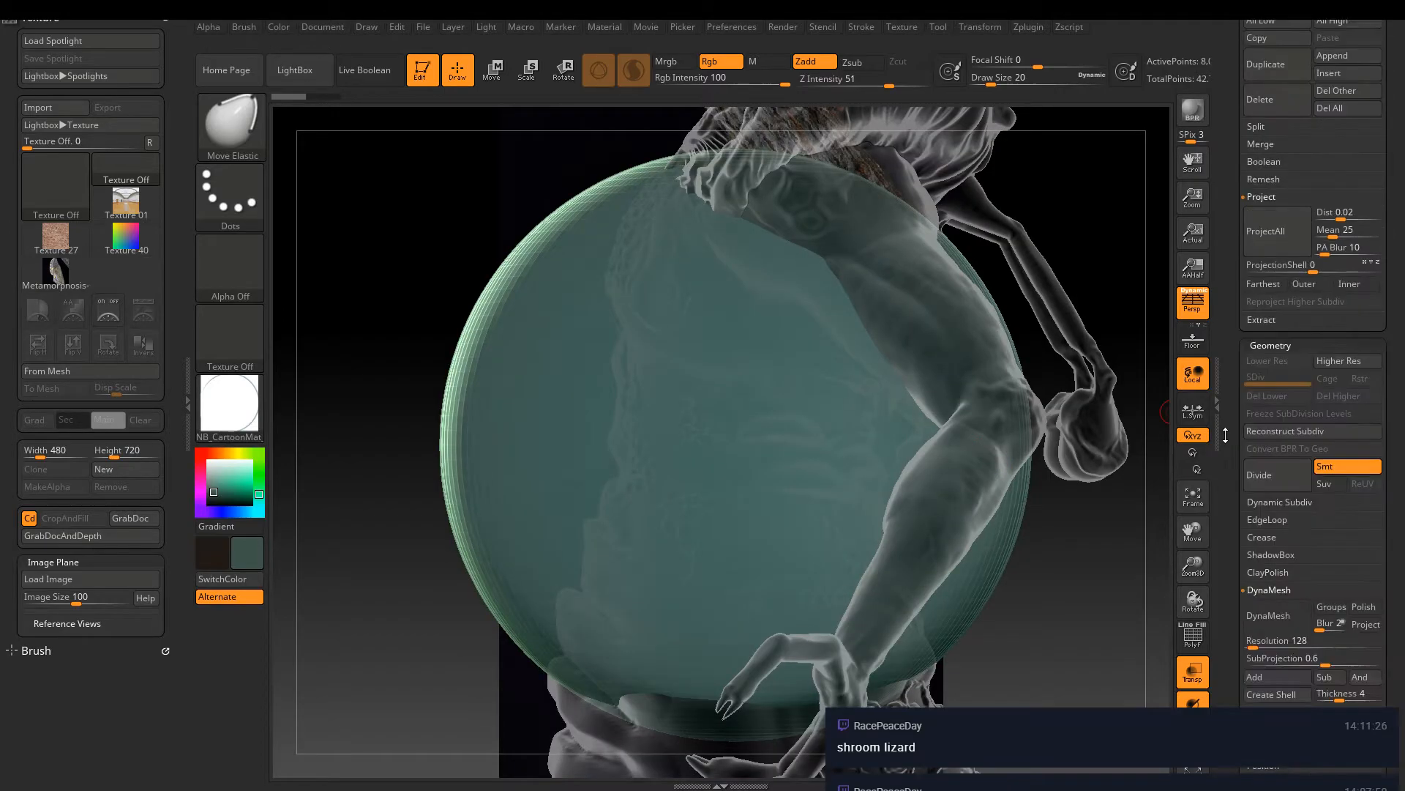
scroll(1224, 439, "up", 6)
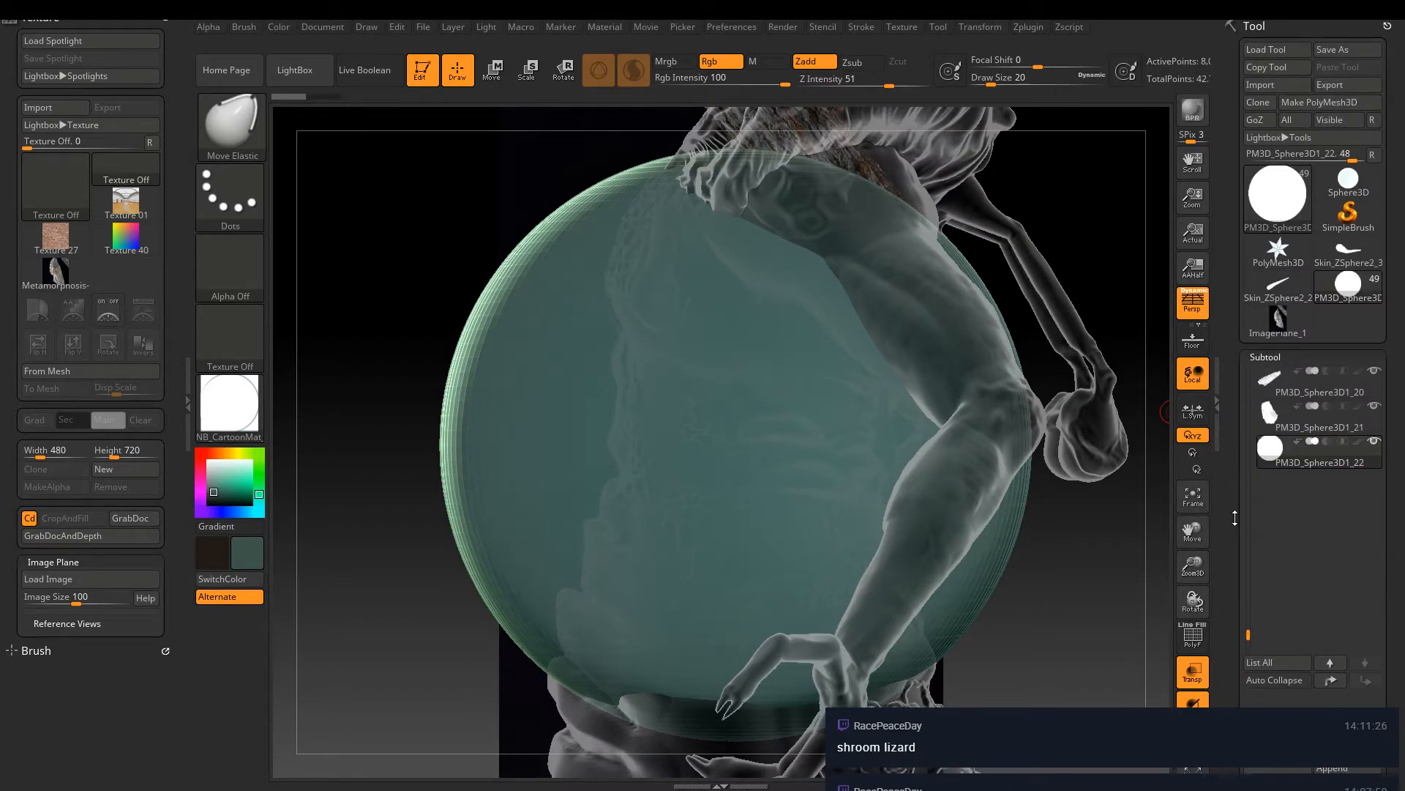
left_click(1376, 442, "shift")
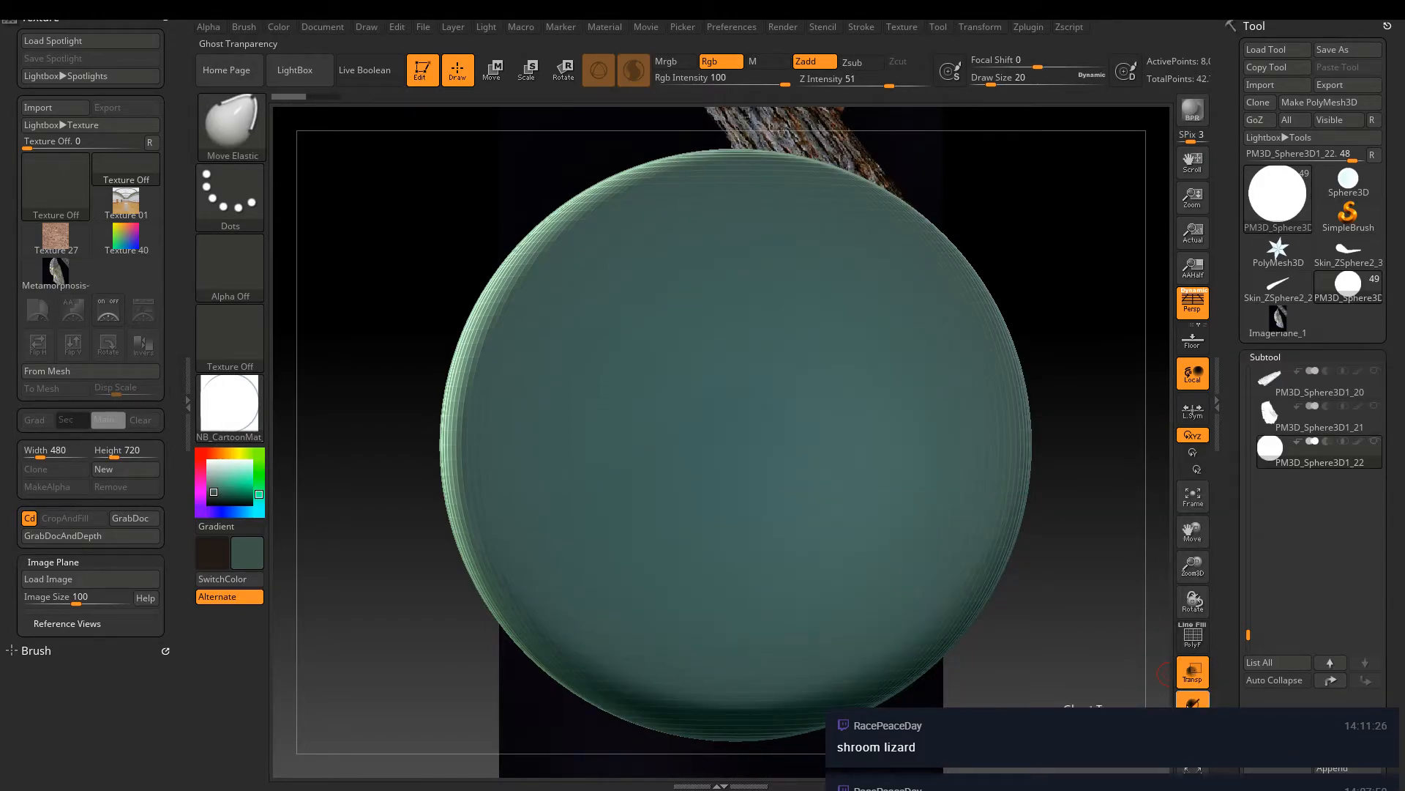
Enlarge the draw size to 348 and switch to the Move Topological brush
key("bracketright")
key("bracketright")
key("bracketright")
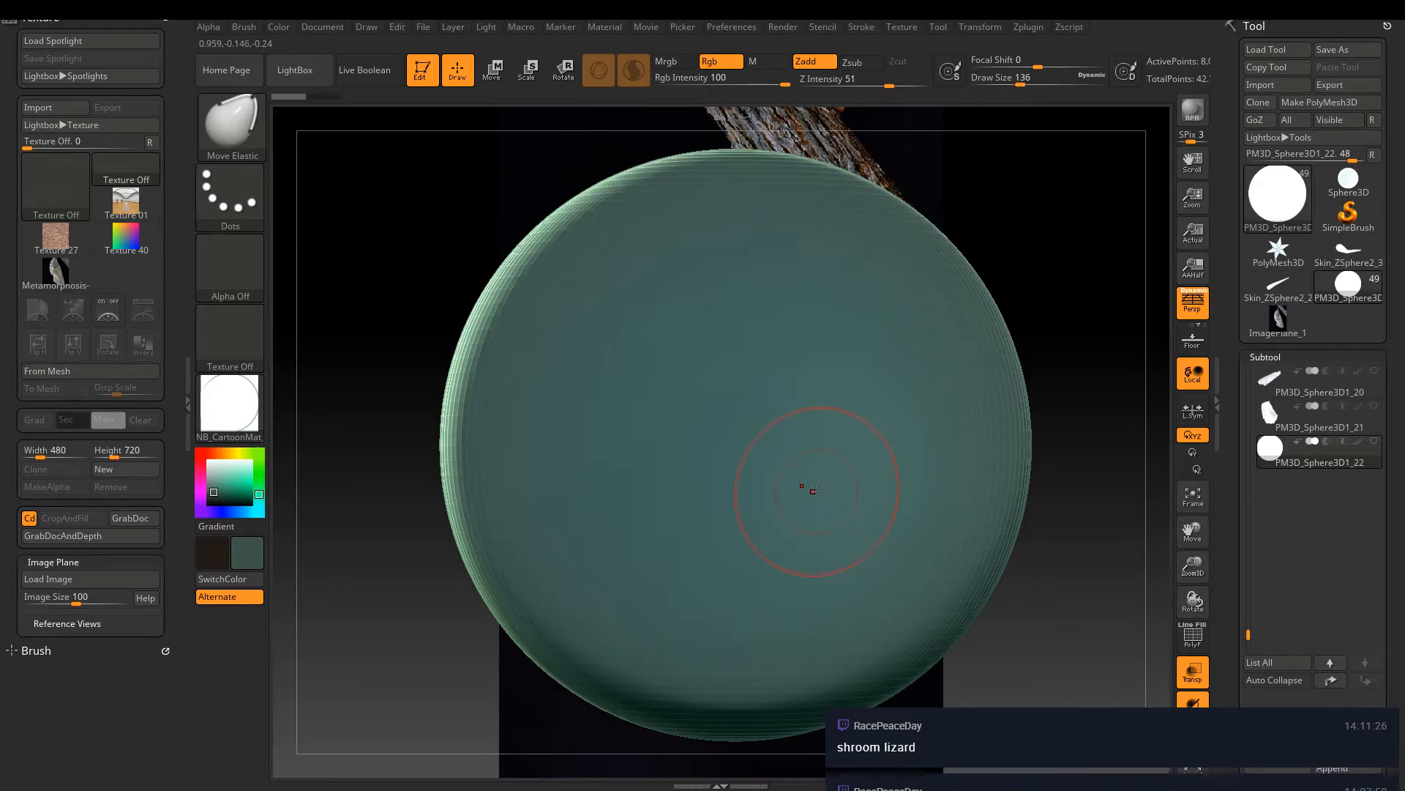
key("bracketright")
key("bracketright")
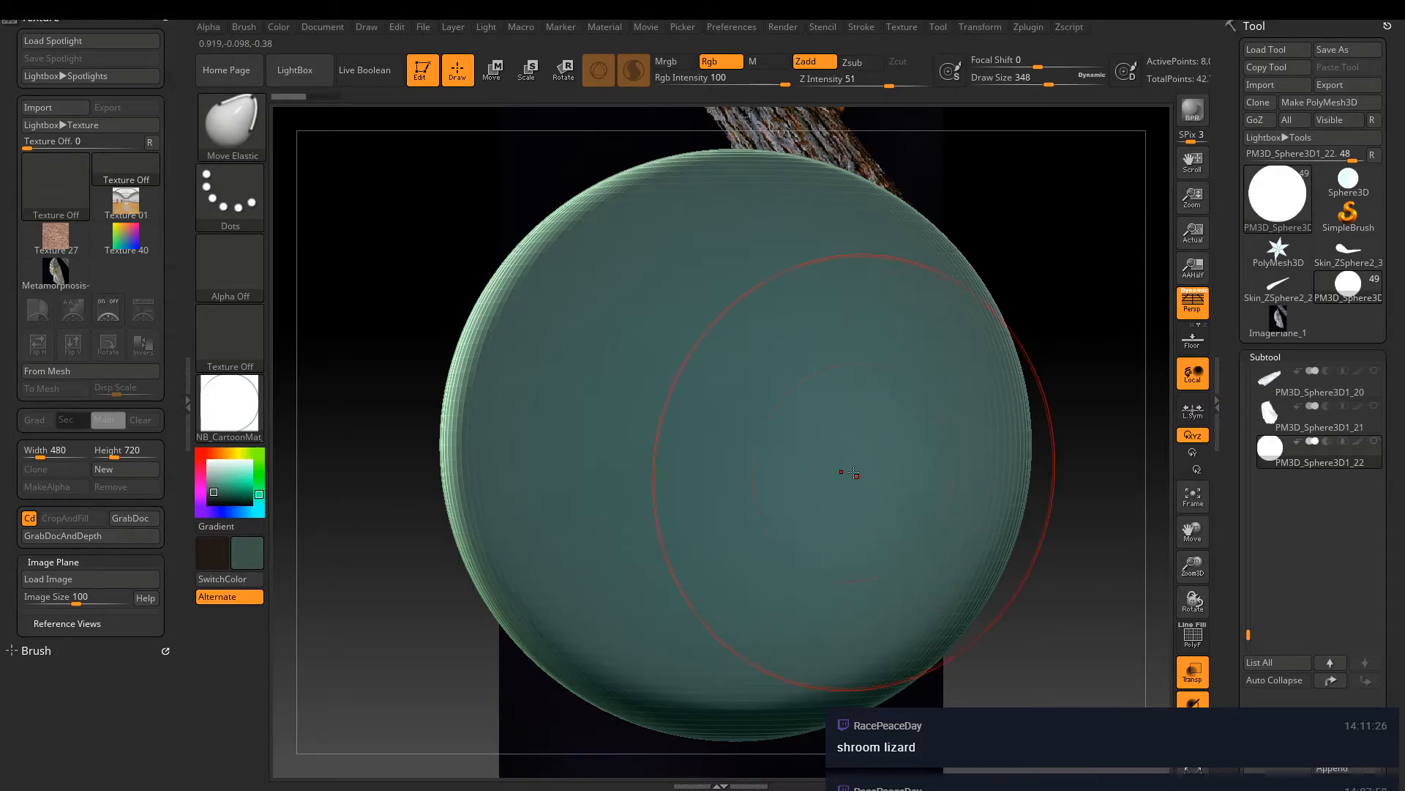
left_click(222, 120)
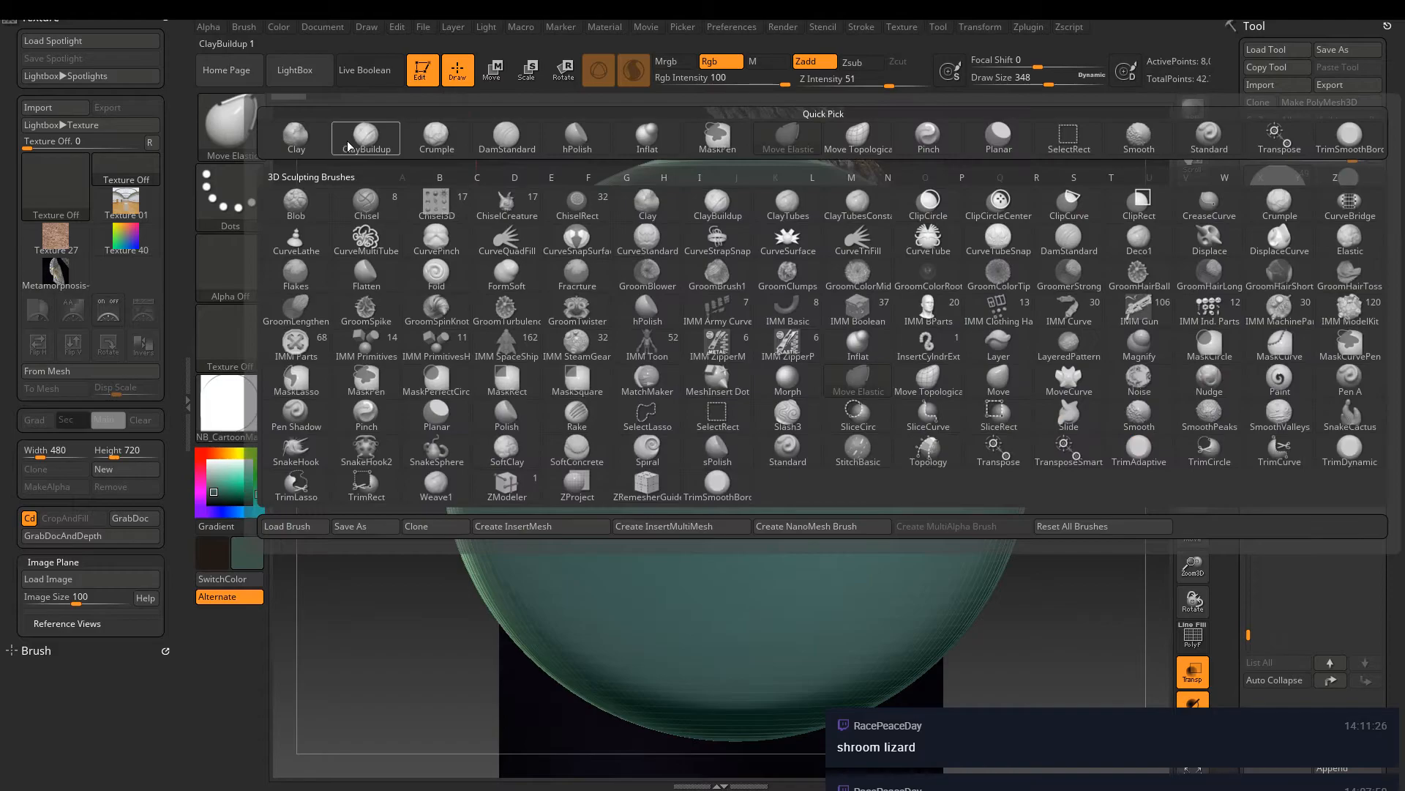
left_click(296, 137)
Push the back side of the isolated sphere inward to flatten it into a D-shaped profile, and smooth the surface
mouse_move(984, 322)
left_mouse_down()
mouse_move(948, 375)
mouse_move(936, 310)
mouse_move(842, 323)
left_mouse_up()
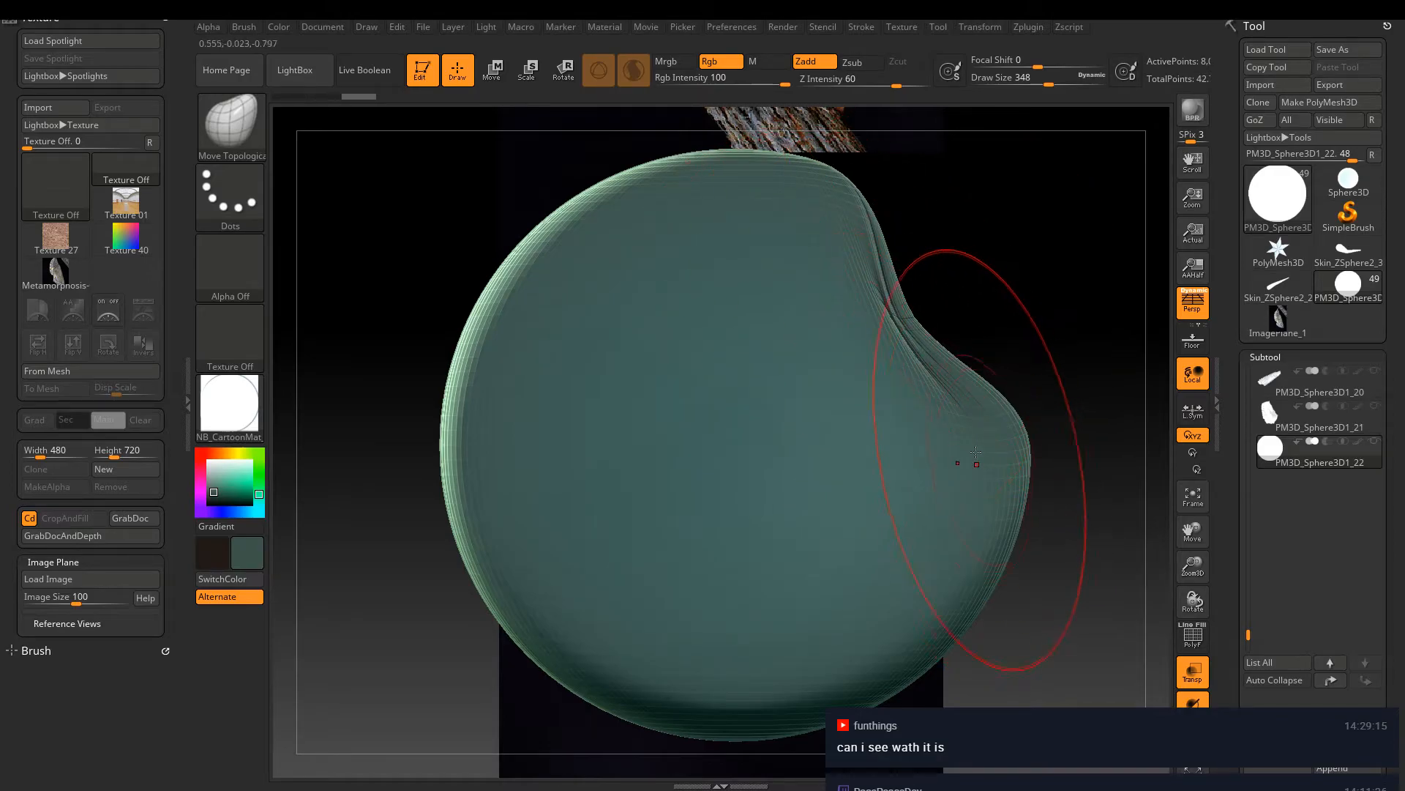
mouse_move(1031, 439)
left_mouse_down()
mouse_move(957, 545)
mouse_move(994, 486)
left_mouse_up()
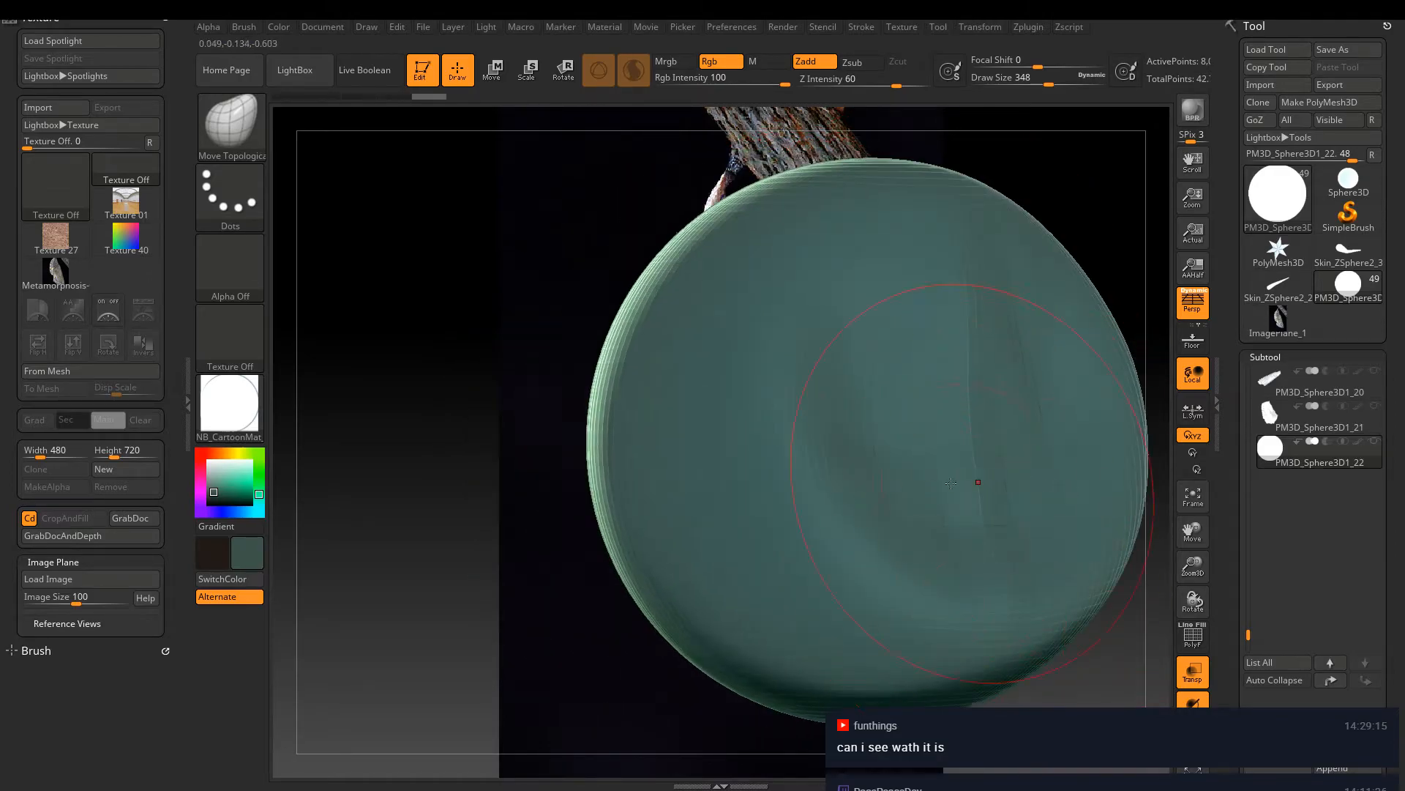
mouse_move(1018, 172)
left_mouse_down()
mouse_move(984, 257)
mouse_move(958, 263)
mouse_move(1000, 372)
left_mouse_up()
left_click_drag(1020, 438, 886, 321)
key("shift")
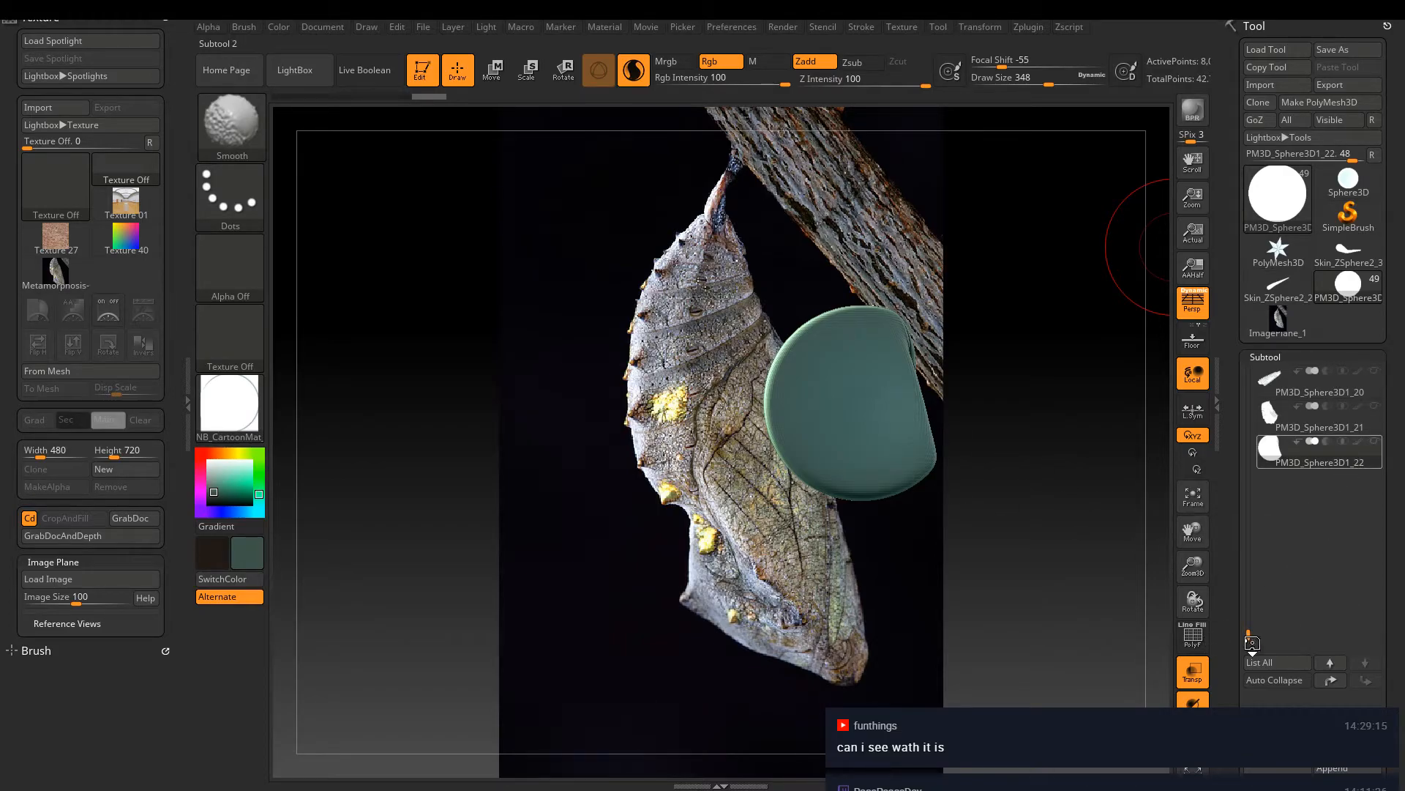
Show all subtools again without transparency, and hide both PM3D_Sphere3D1_11 subtools and PM3D_Sphere3D1_12
left_click(1193, 738)
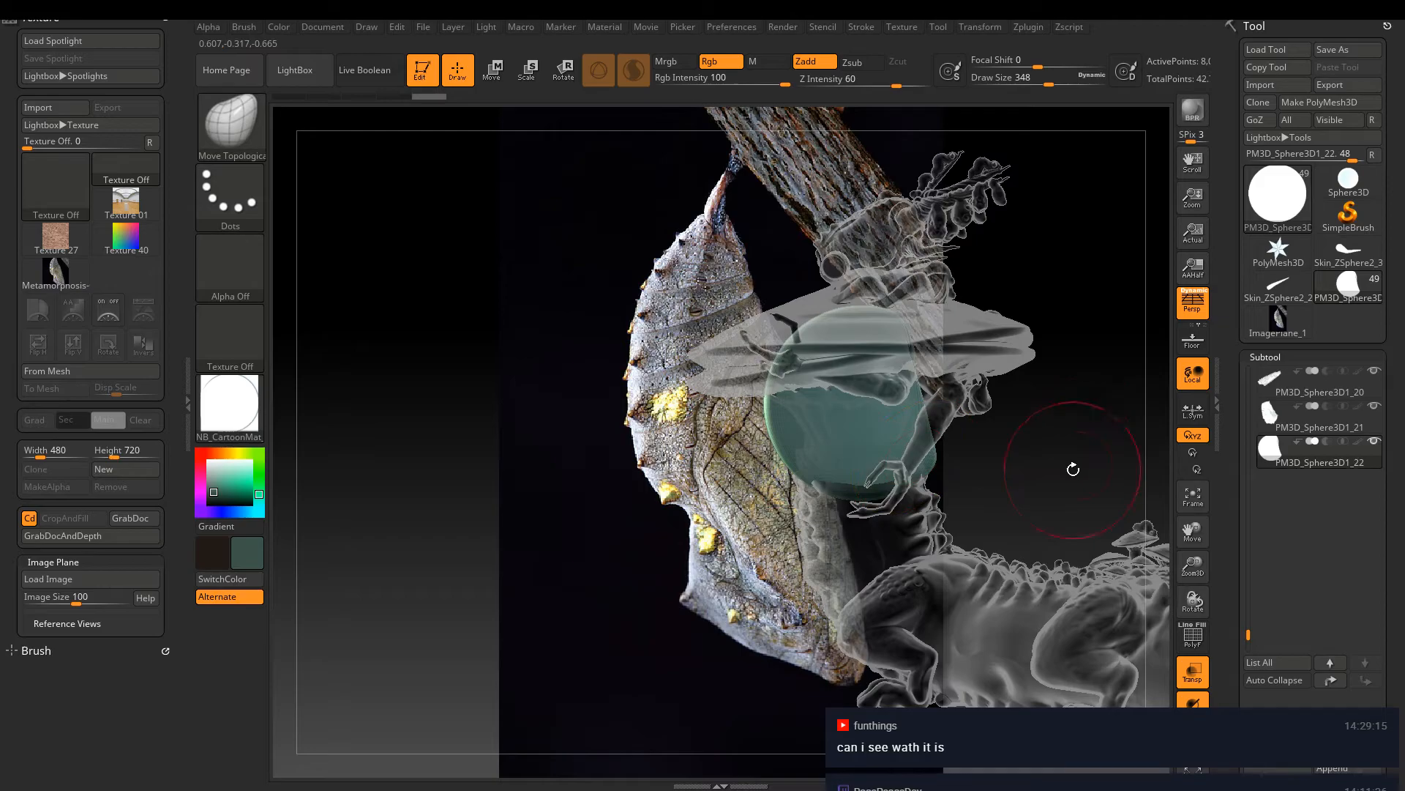
left_click_drag(1034, 486, 1010, 464)
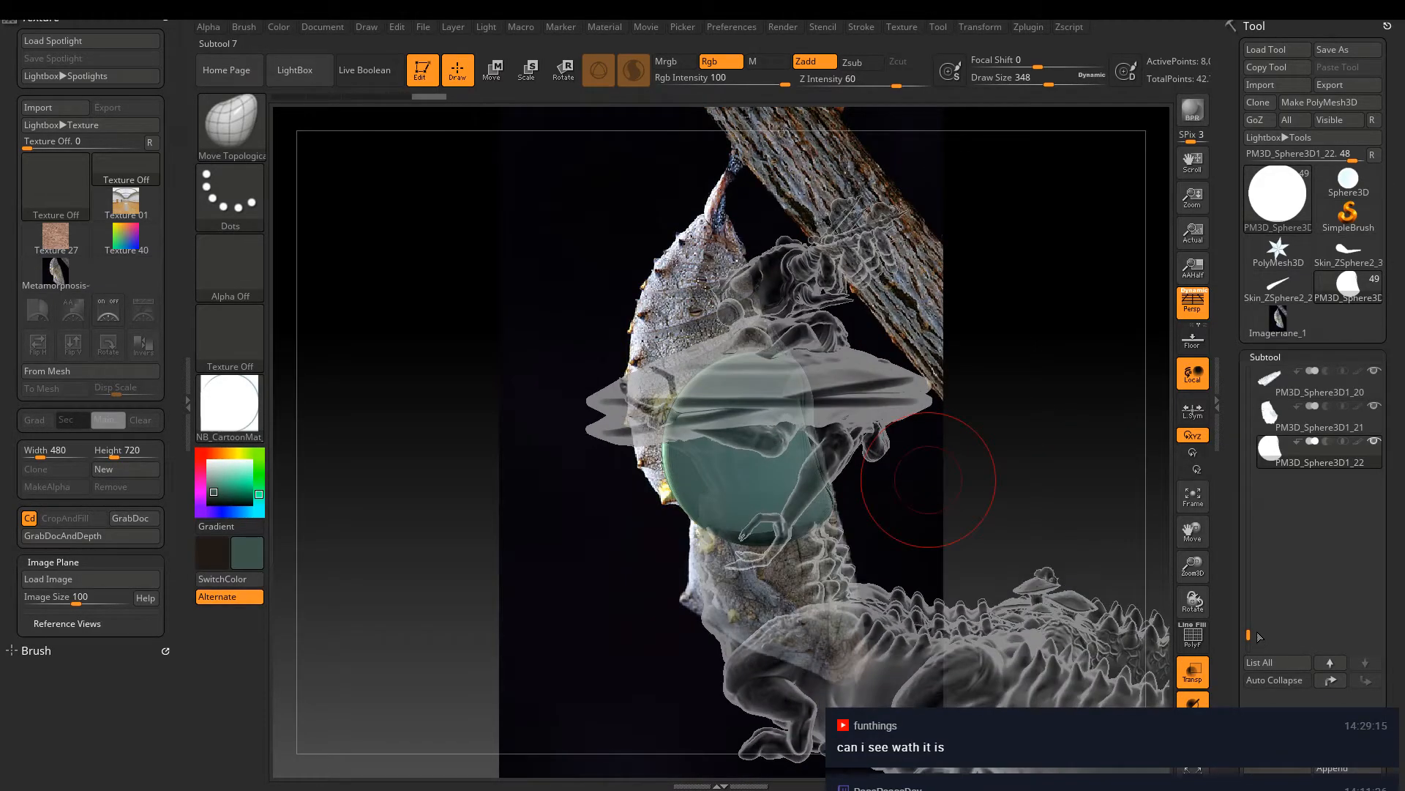
left_click_drag(1248, 631, 1246, 568)
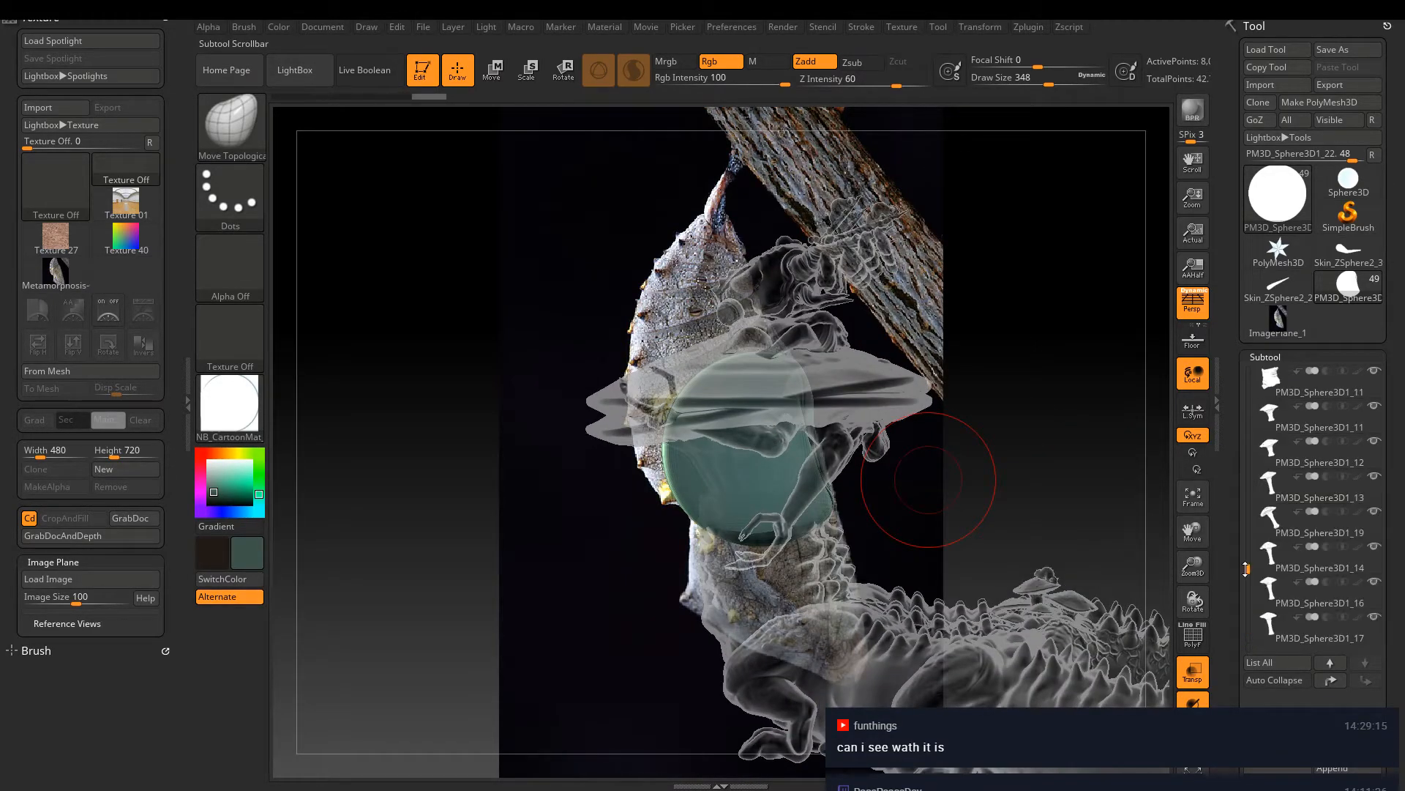
left_click(1375, 407)
left_click(1375, 442)
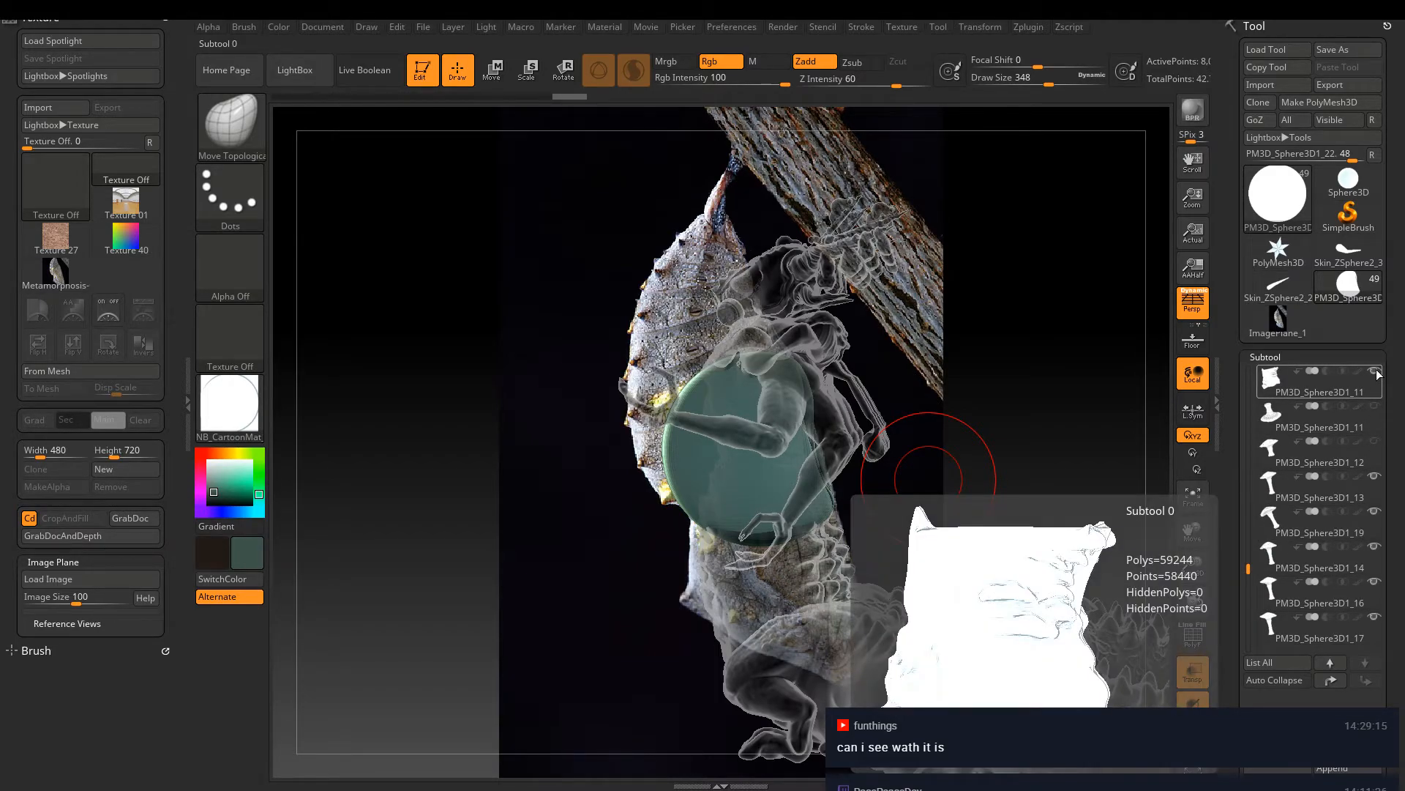
left_click(1192, 670)
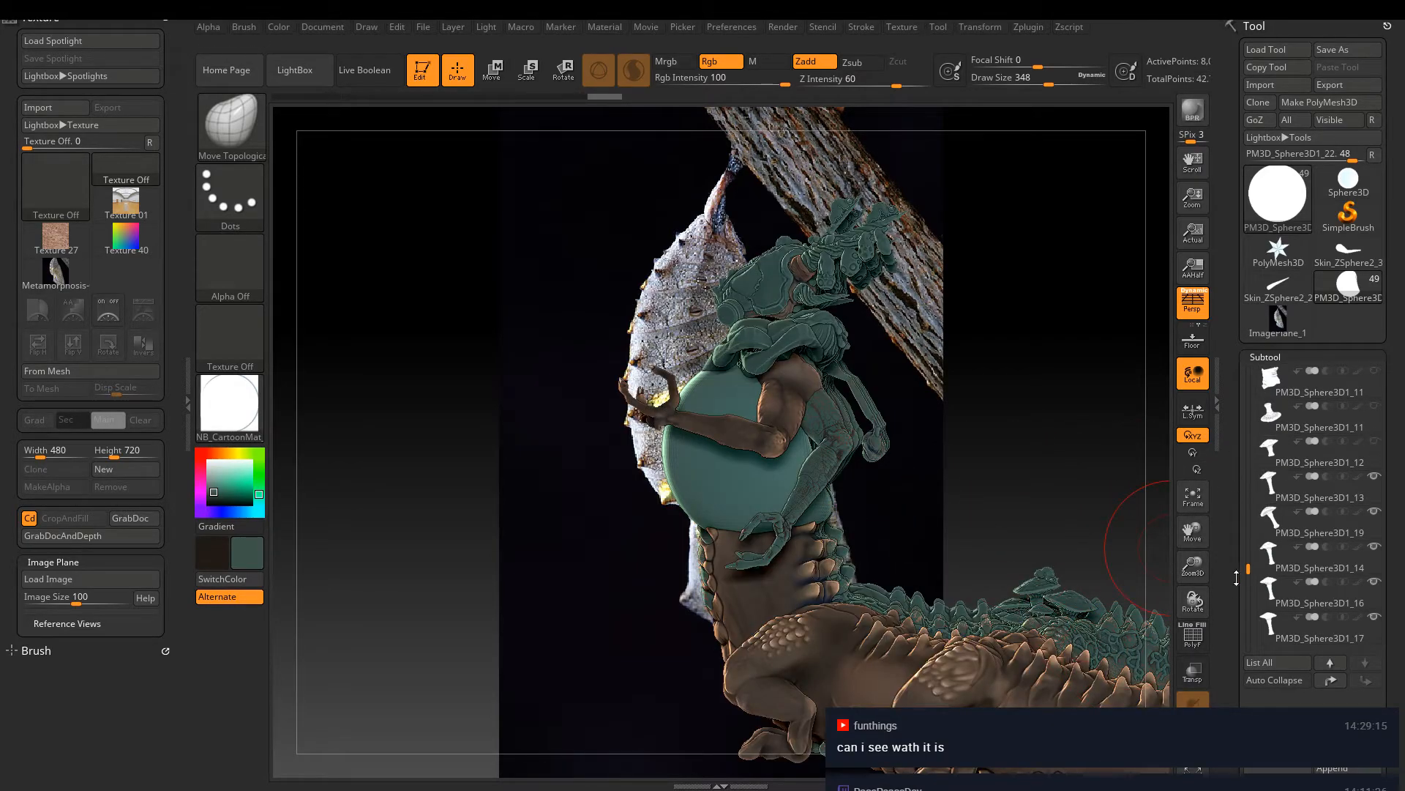
Hide the surplus Skin_Rilantae_Armature and OldSkin subtools, keeping the main brown body skin visible
left_click_drag(1245, 568, 1247, 374)
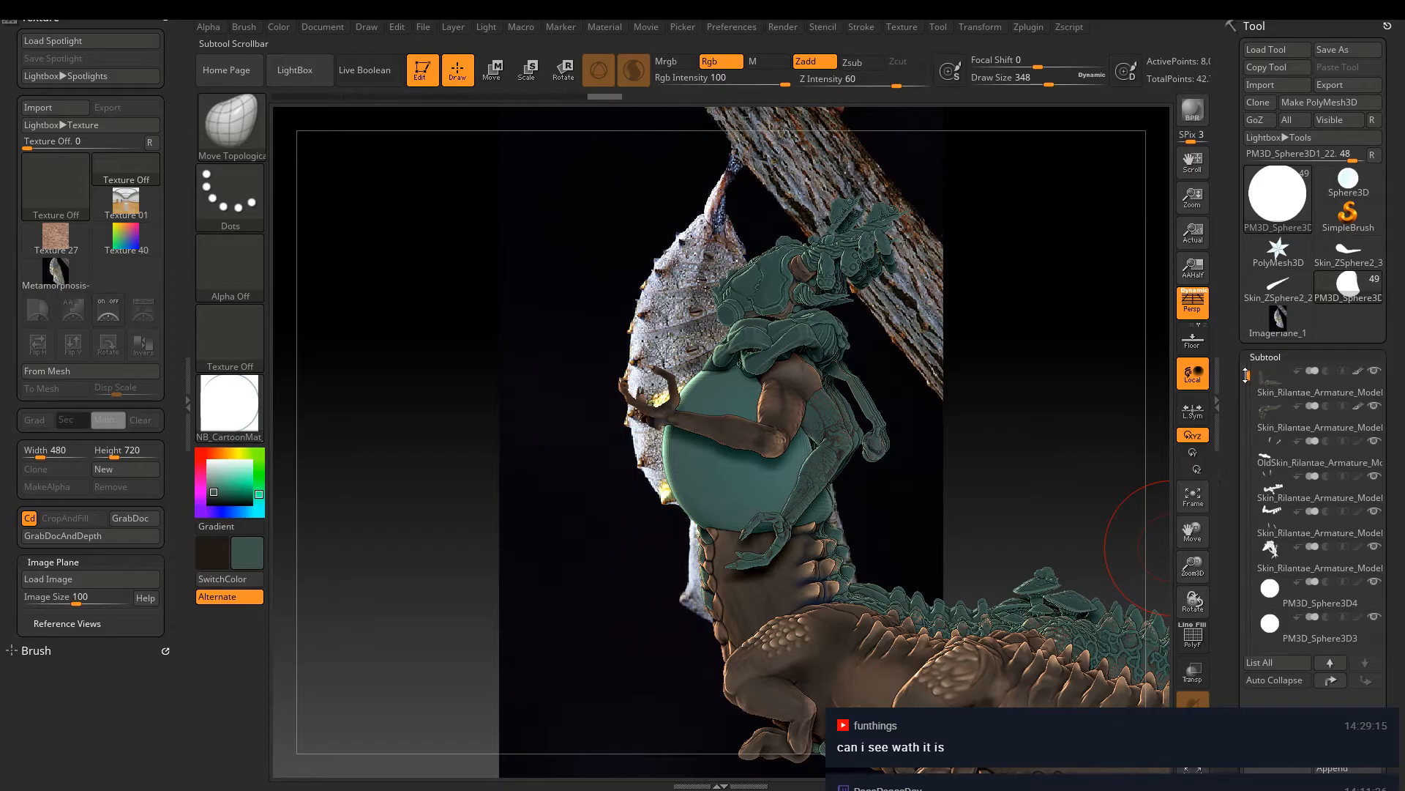
left_click(1371, 374)
left_click(1371, 408)
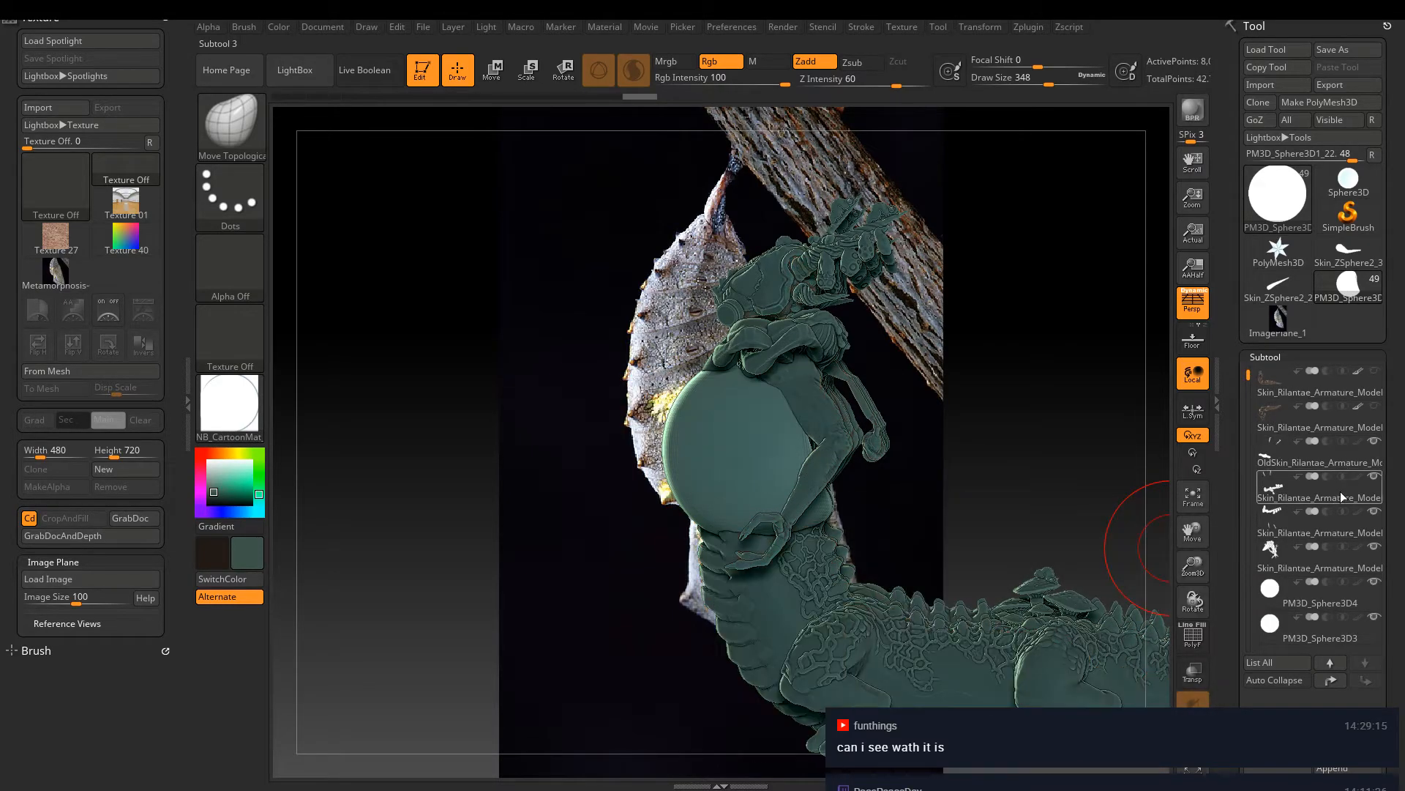
left_click(1374, 406)
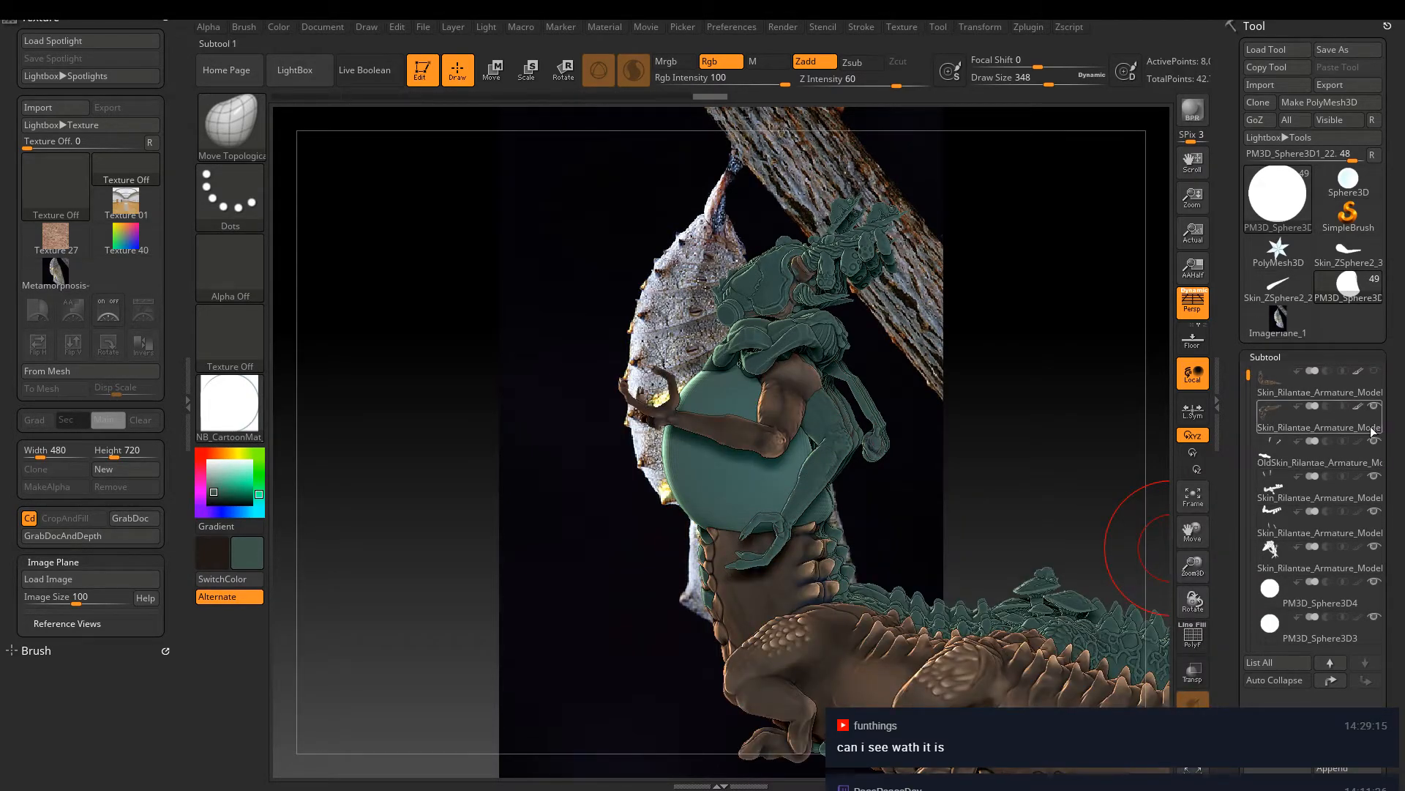
left_click_drag(1249, 381, 1249, 372)
mouse_move(1362, 504)
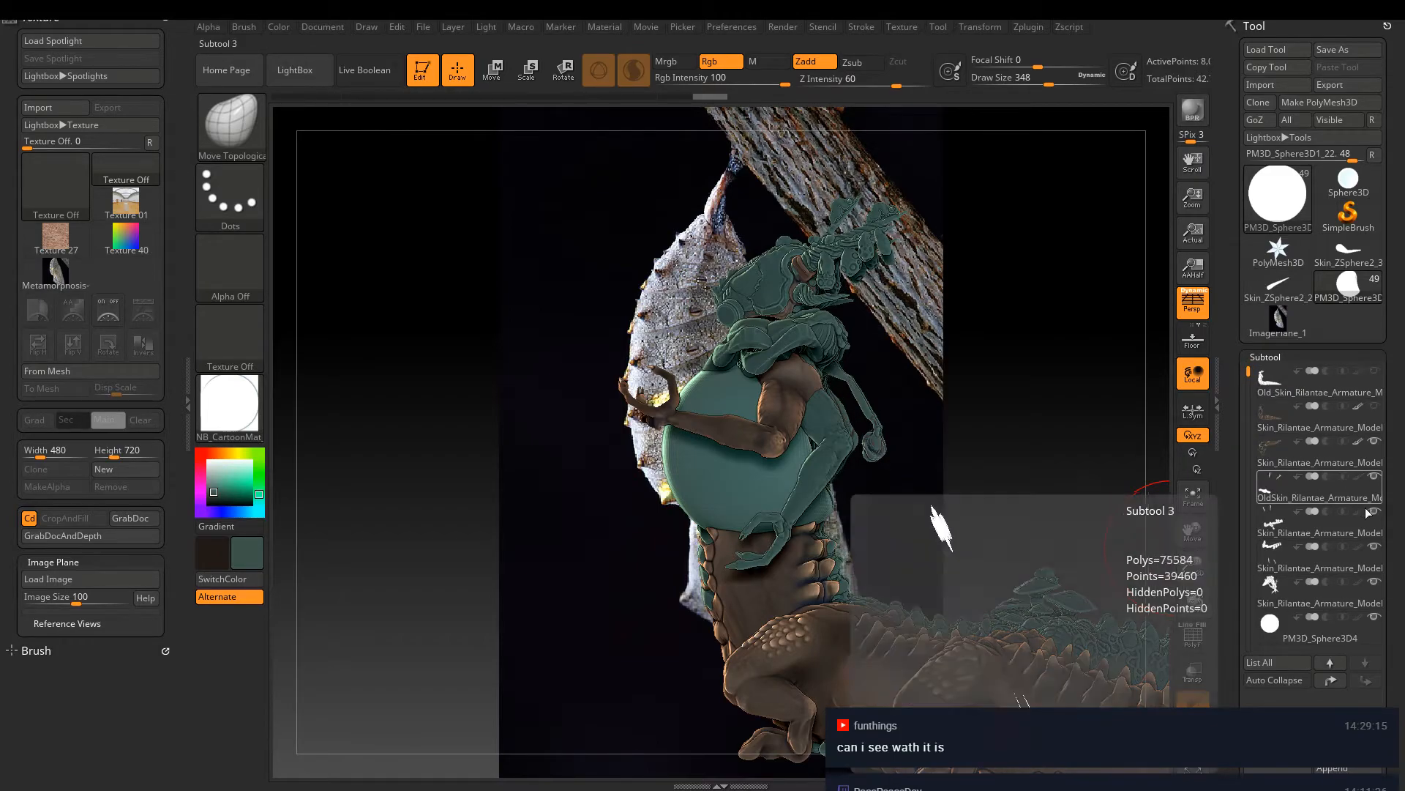
mouse_move(1378, 546)
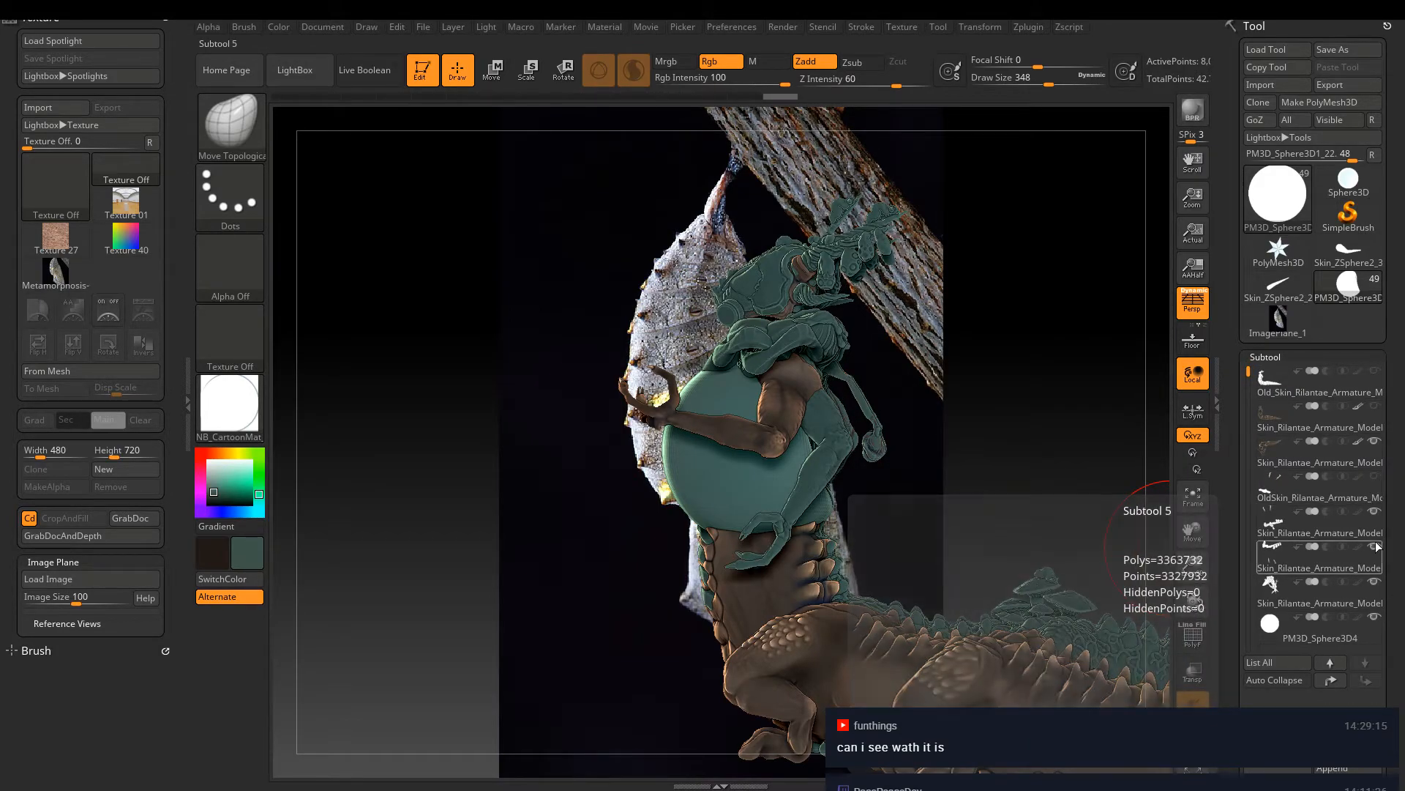
left_click(1374, 583)
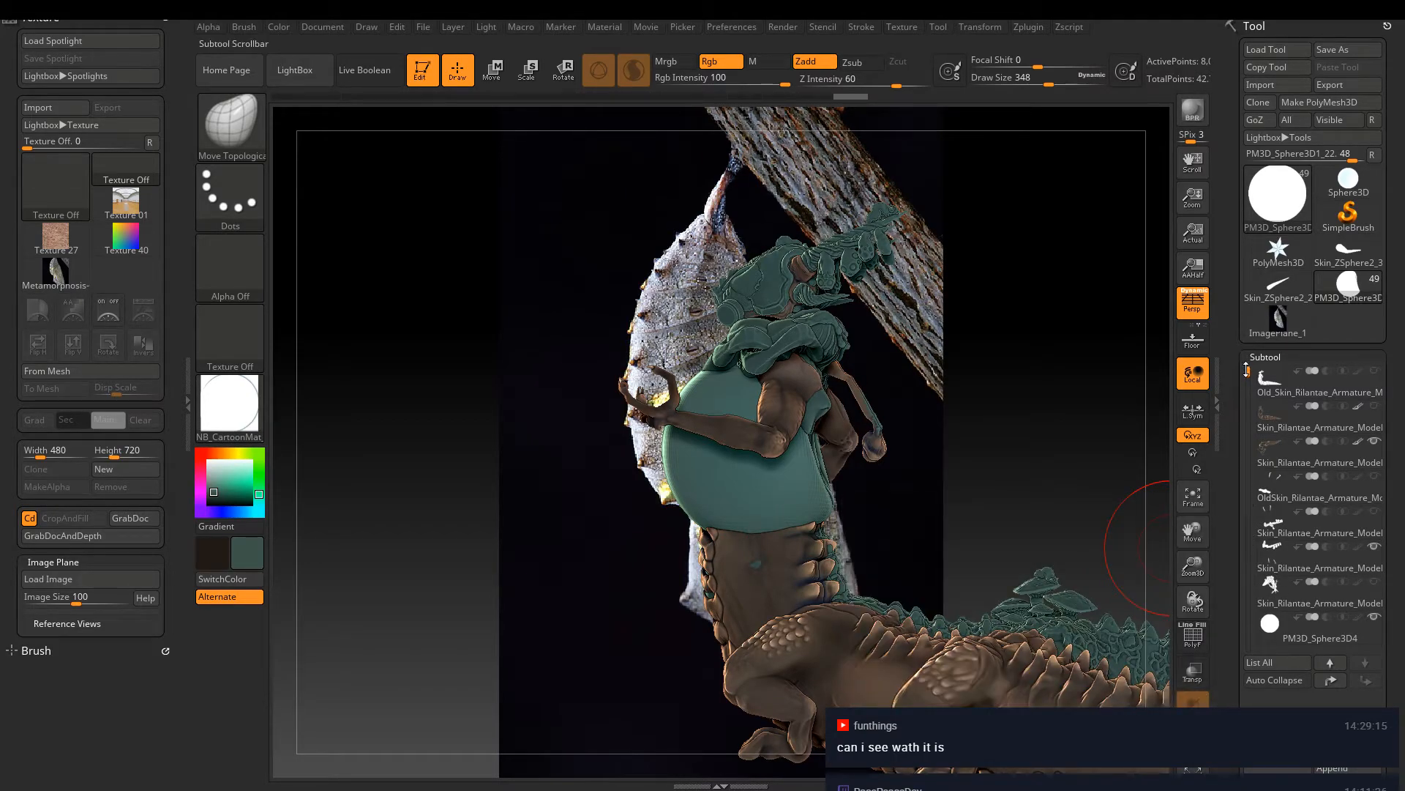
Hide the ZSphere2_4, ZSphere2, Caterpillar, Caterpillar1, Caterpillar2 and PM3D_Sphere3D1 subtools
scroll(1282, 460, "down", 2)
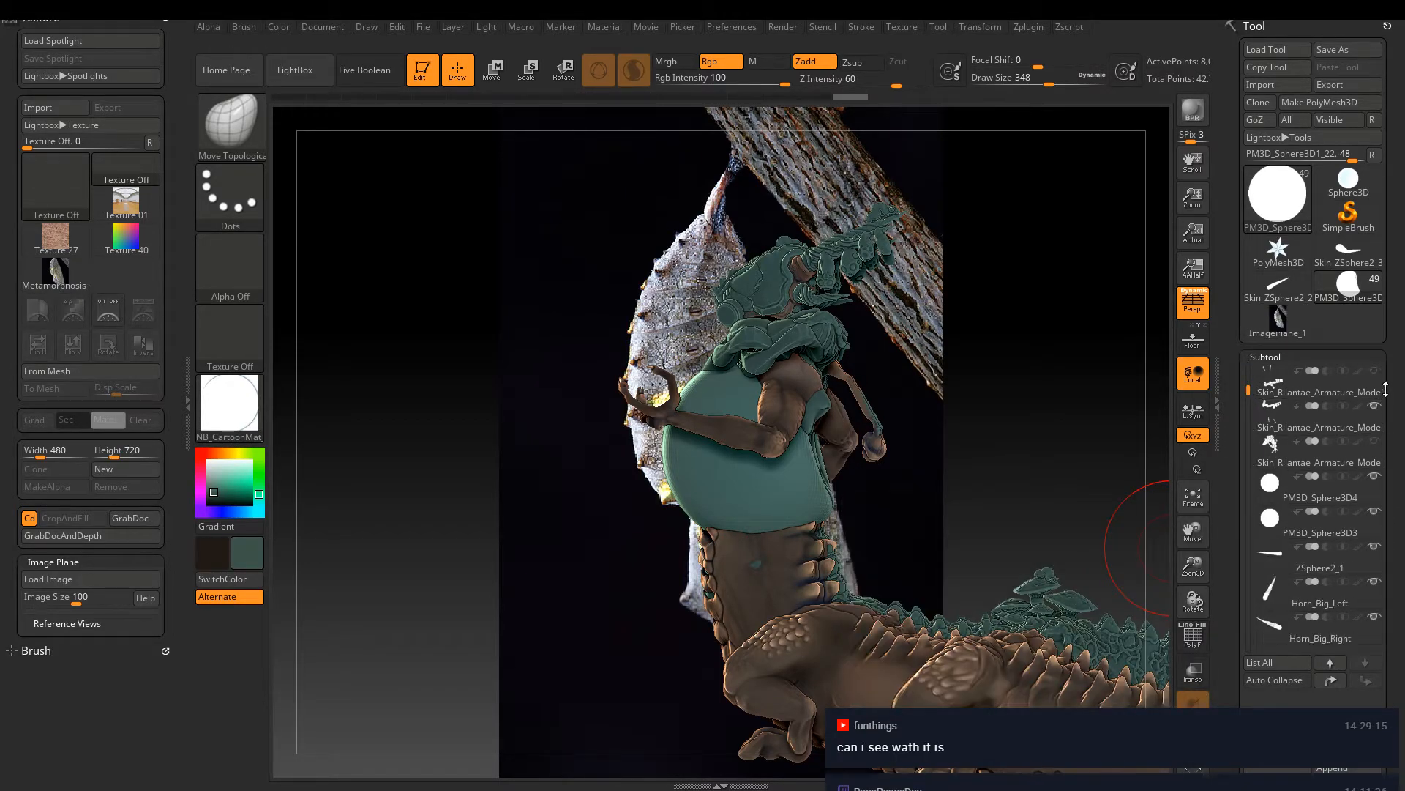
mouse_move(1245, 388)
left_mouse_down()
mouse_move(1239, 420)
mouse_move(1239, 408)
left_mouse_up()
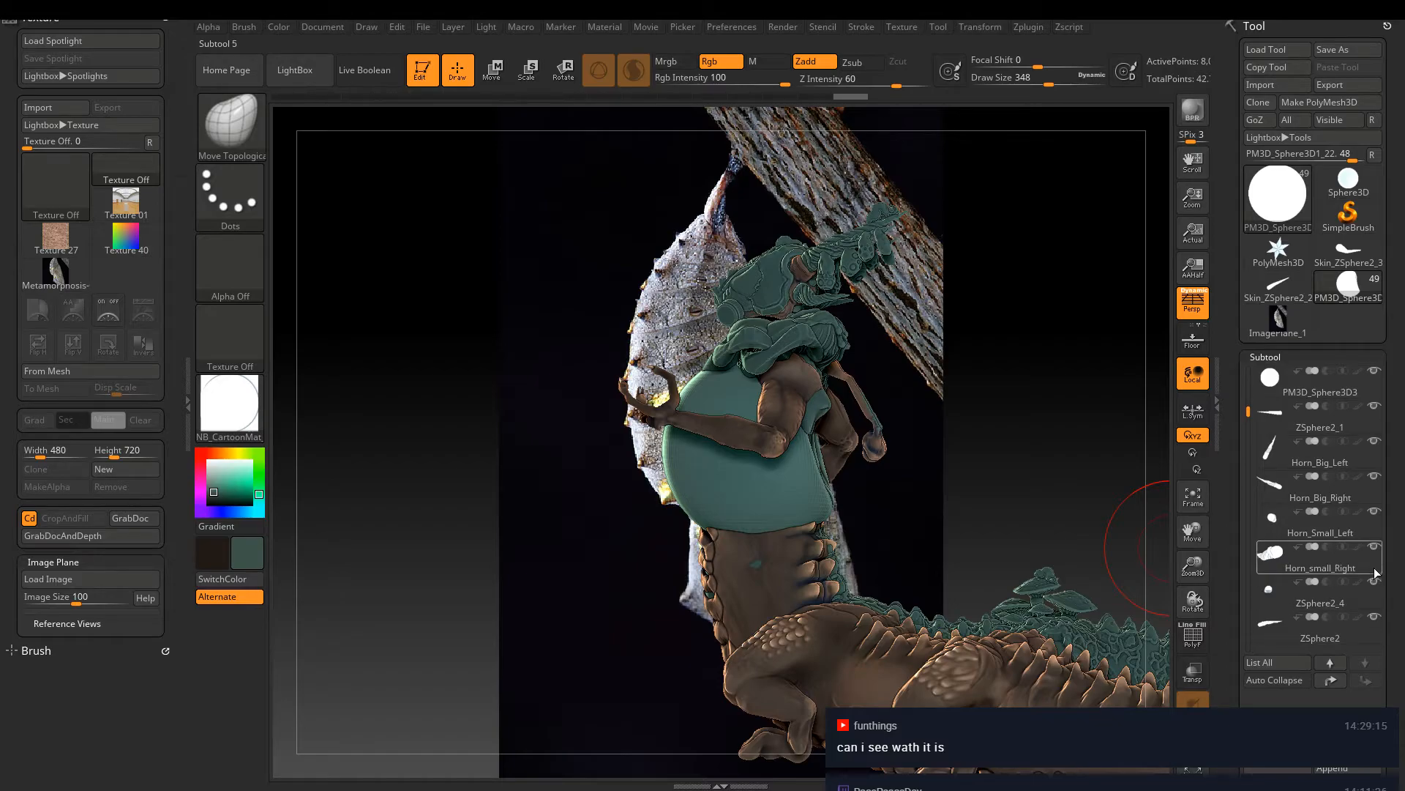
mouse_move(1369, 596)
left_click_drag(1244, 411, 1240, 435)
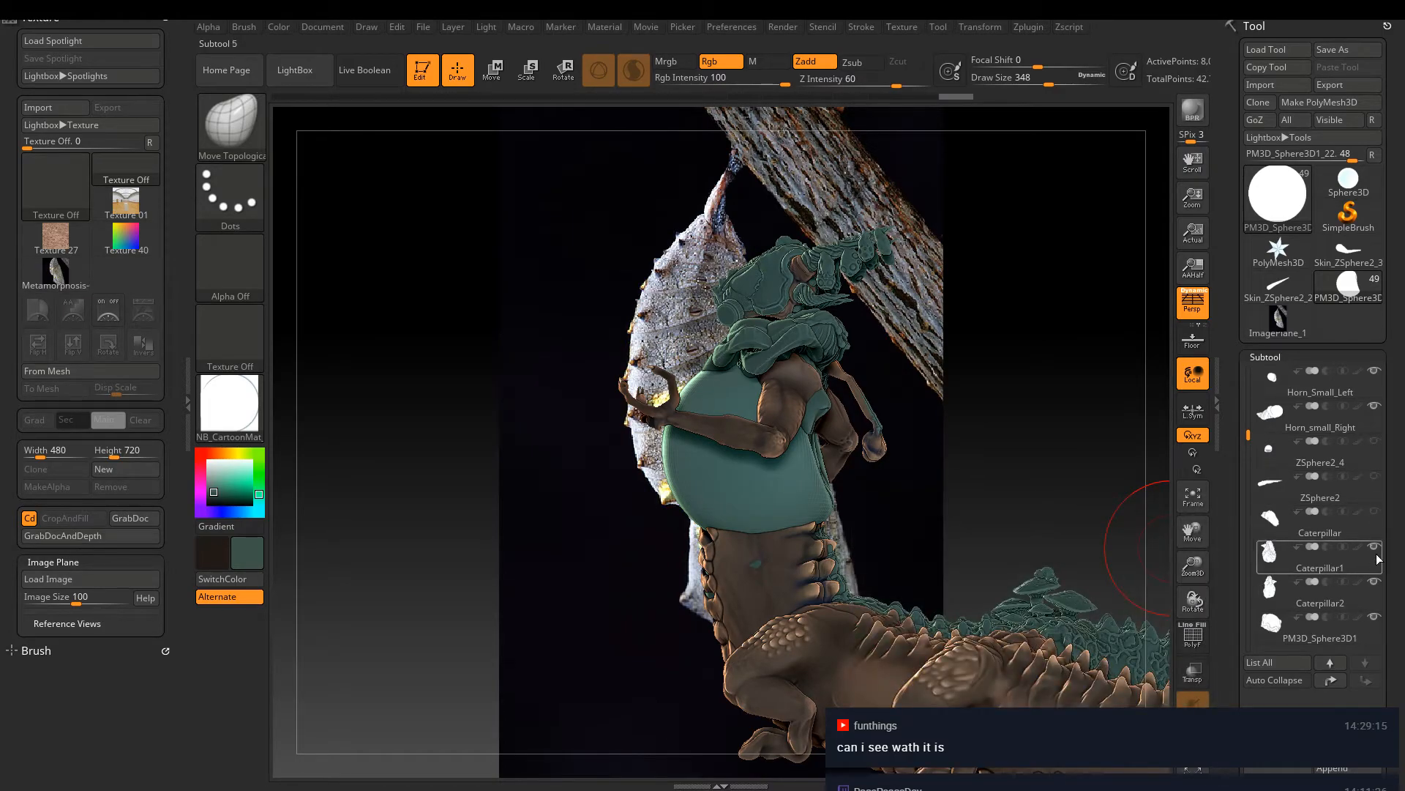
mouse_move(1378, 586)
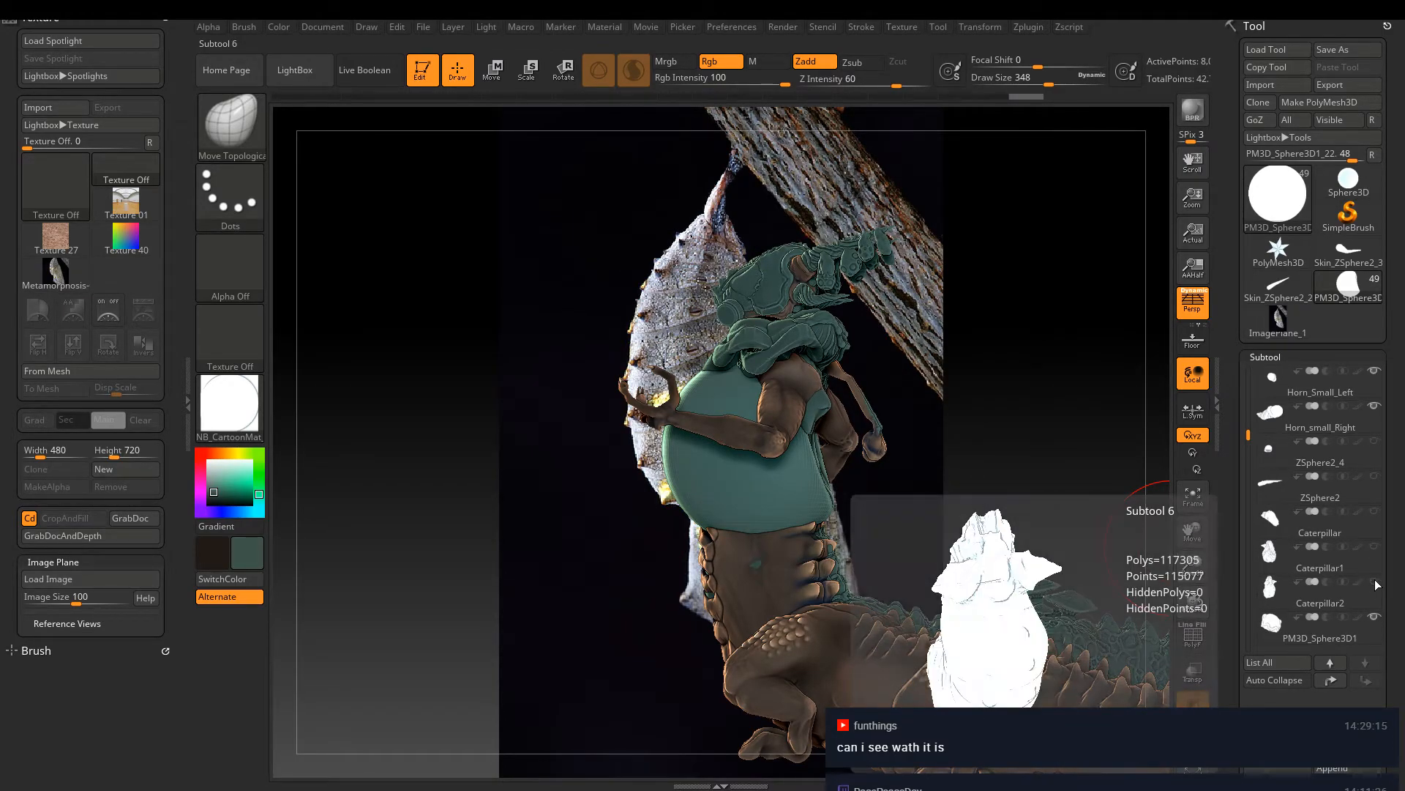
left_click(1375, 617)
Hide the subtools PM3D_Cylinder3D1 and PM3D_Cylinder3D2
left_click_drag(1242, 497, 1247, 482)
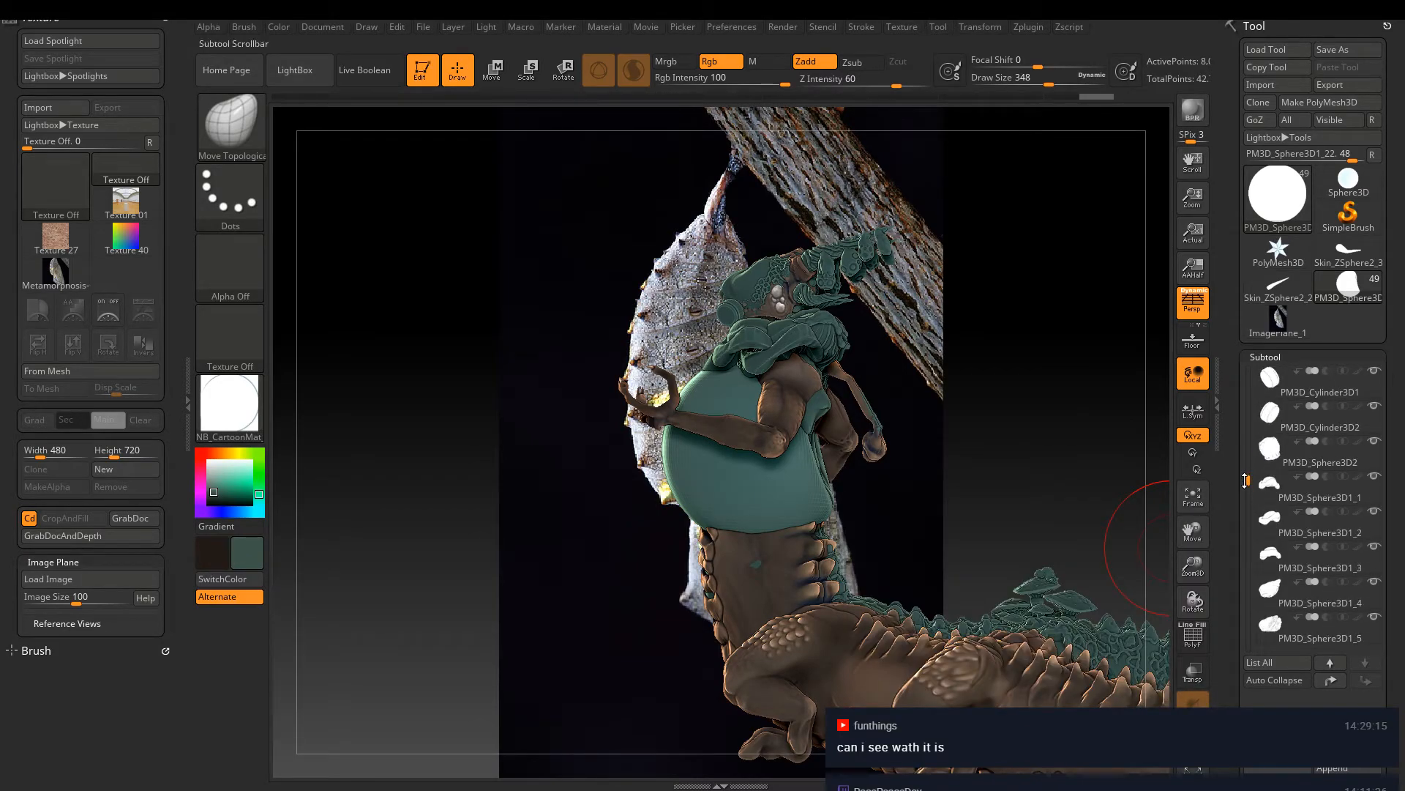
left_click(1376, 408)
left_click(1374, 373)
Select PM3D_Cylinder3D2 and move the active selection up through the subtools to Horn_Big_Left
left_click(1354, 420)
left_click(1330, 665)
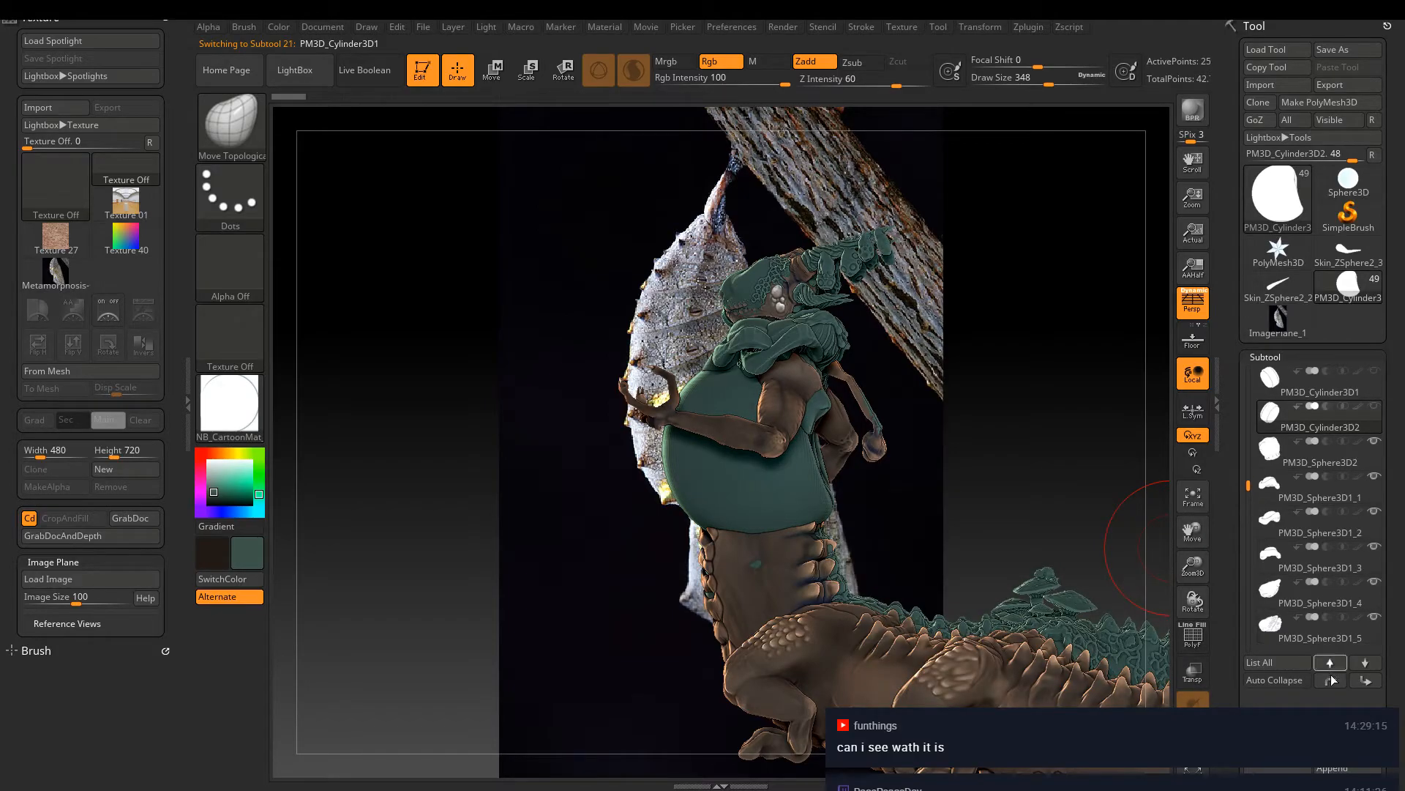
left_click(1337, 662)
left_click(1337, 662)
left_click(1337, 662)
left_click(1337, 662)
left_click(1336, 662)
left_click(1330, 662)
left_click(1330, 662)
left_click(1330, 662)
left_click(1330, 661)
left_click(1330, 662)
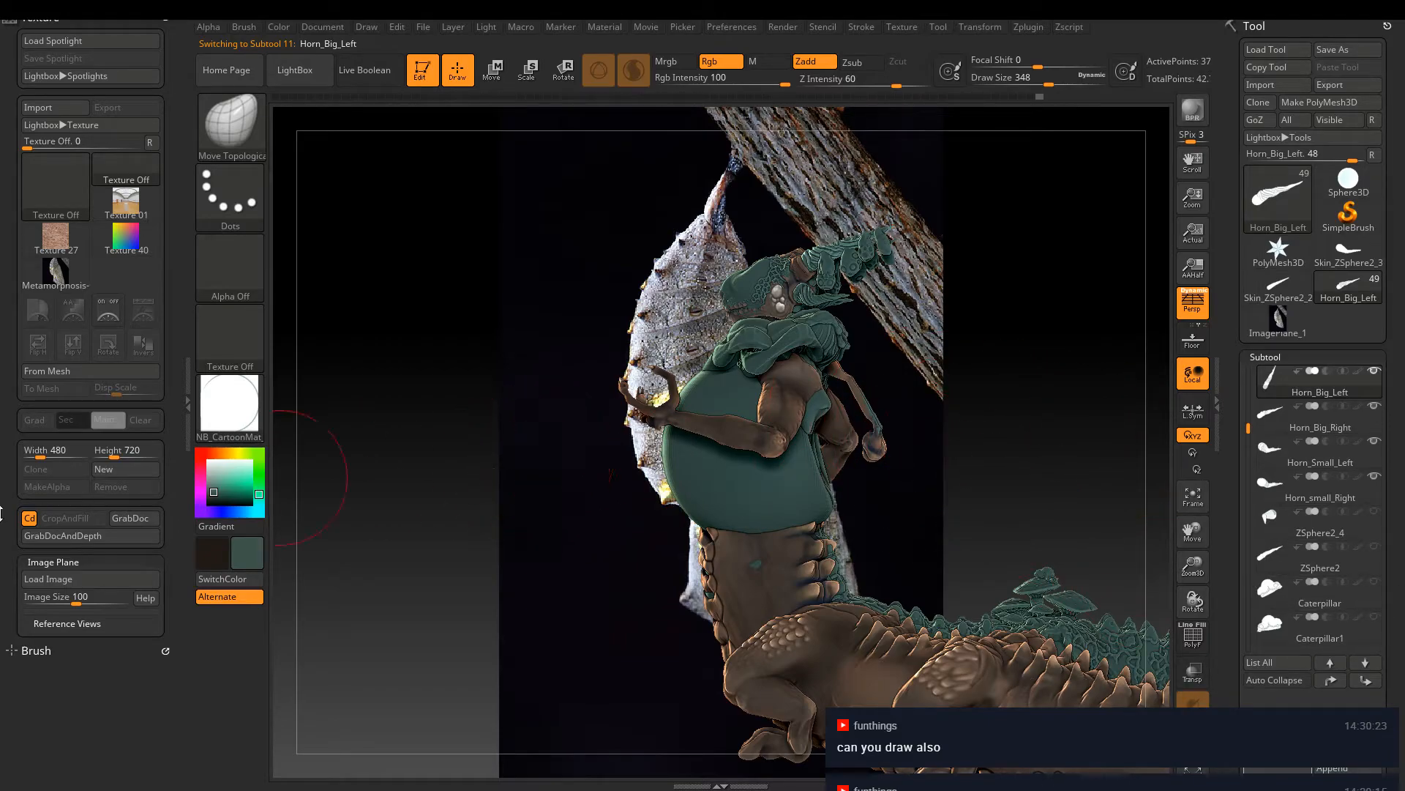
Set the reference image plane's size to 62.22911 and browse for an image to load
left_click_drag(77, 605, 57, 605)
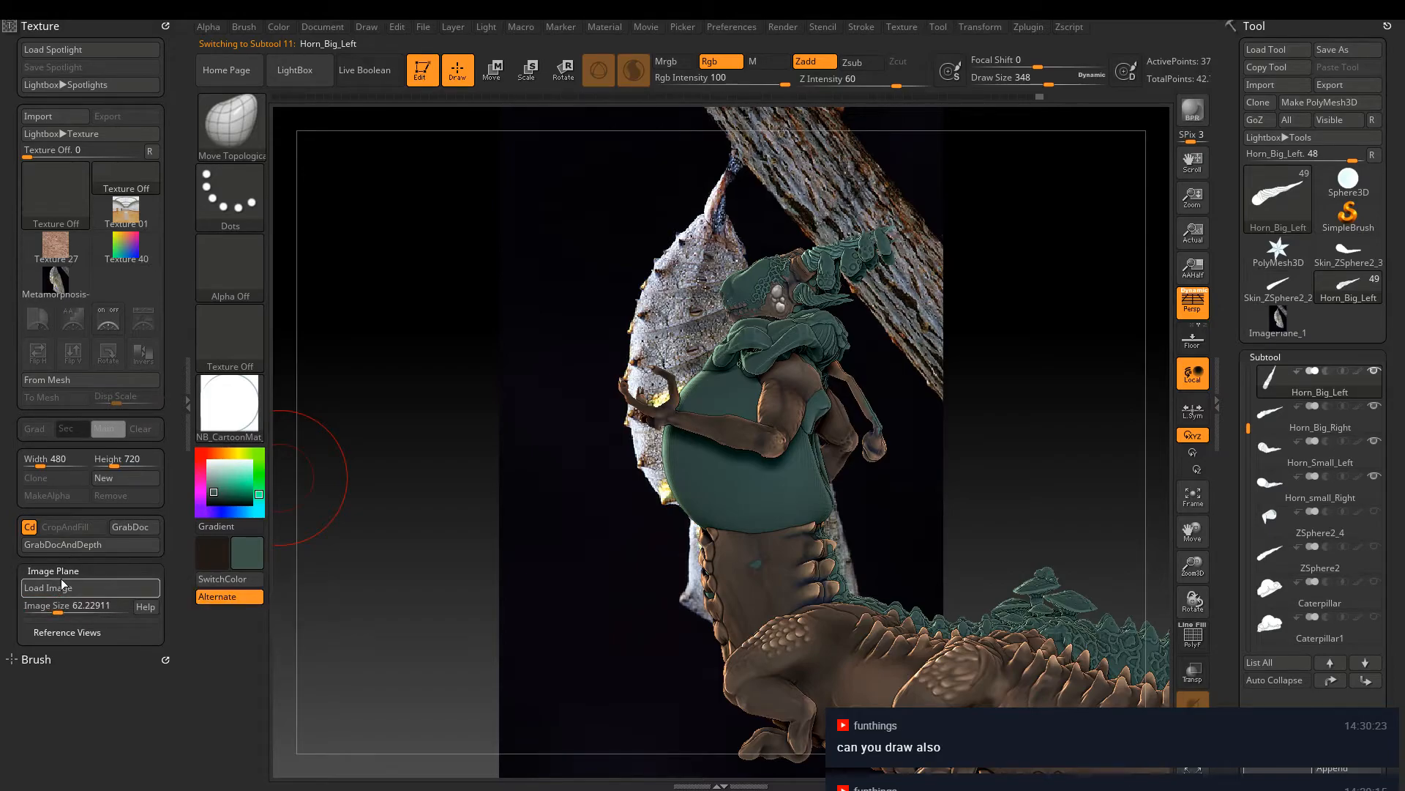
left_click(71, 588)
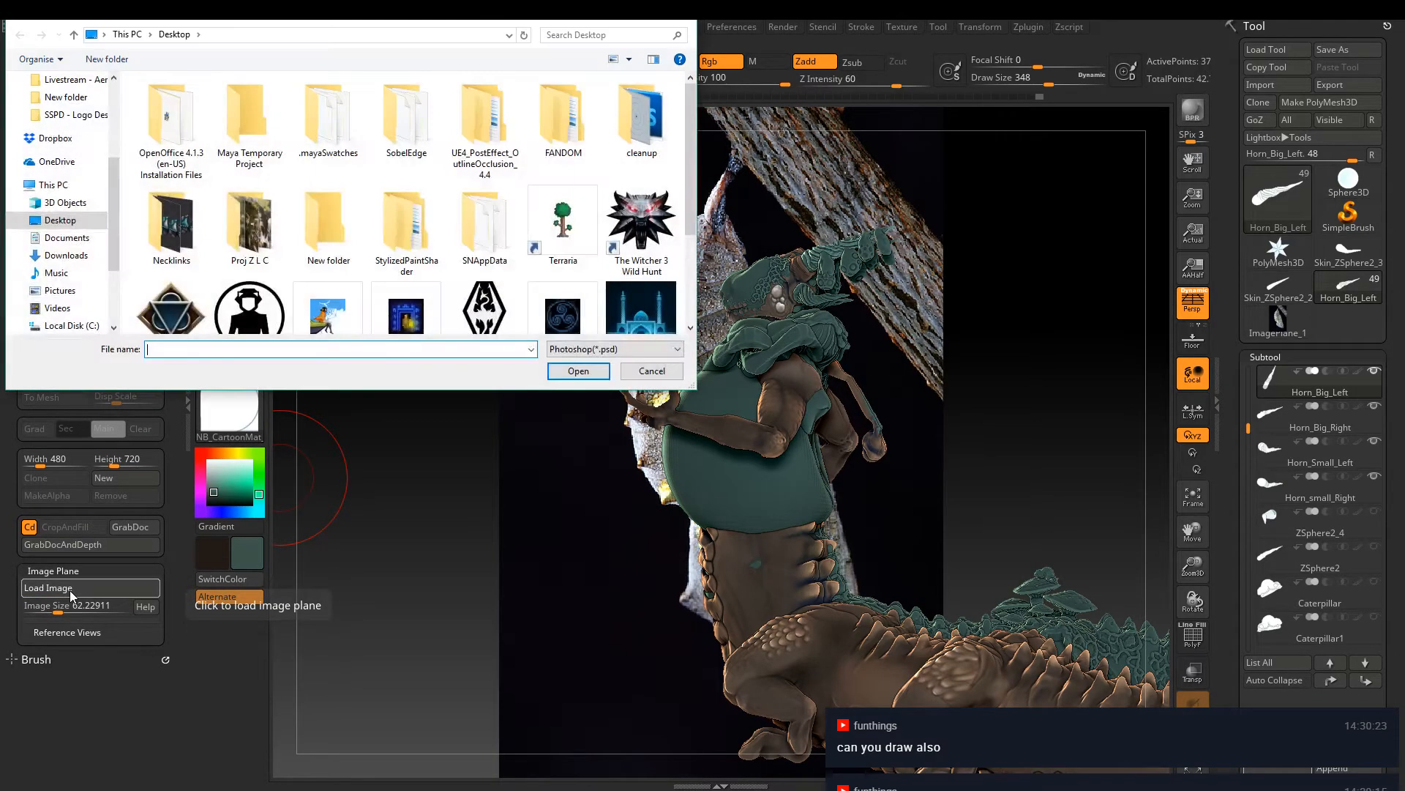
left_click(652, 371)
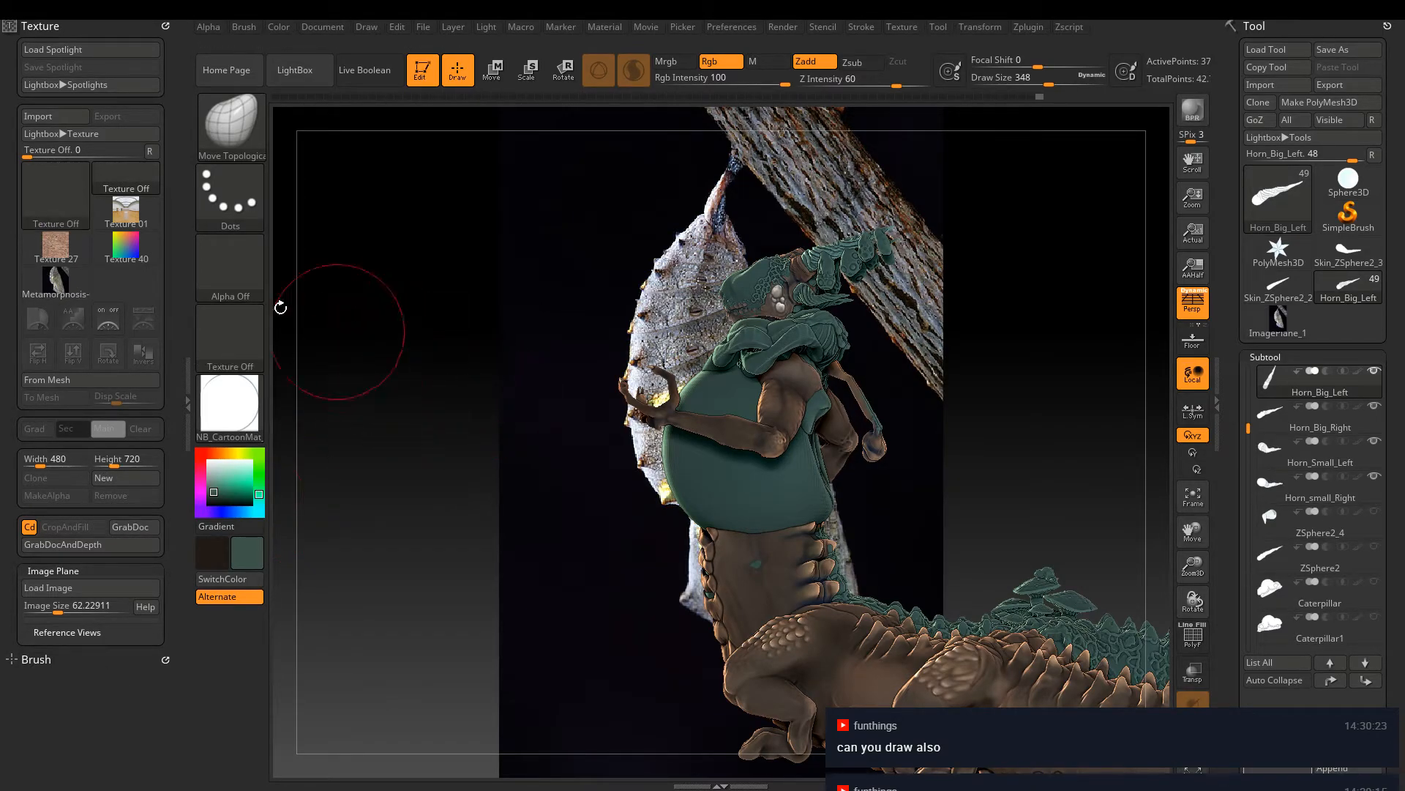
left_click(38, 194)
left_click(37, 192)
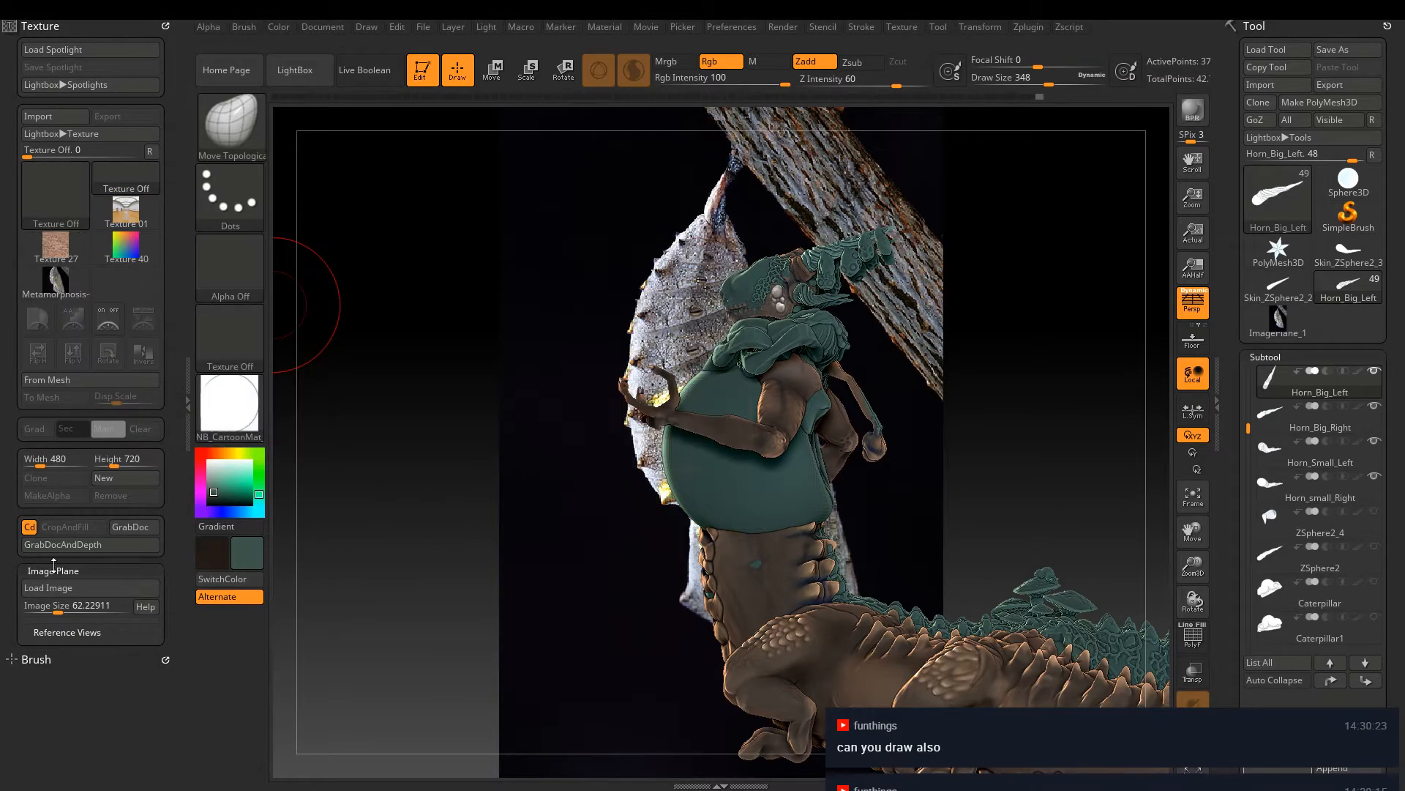
Hide the large sphere subtool PM3D_Sphere3D1_22 covering the creature's torso
left_click_drag(518, 519, 598, 560)
left_click_drag(878, 528, 1340, 510)
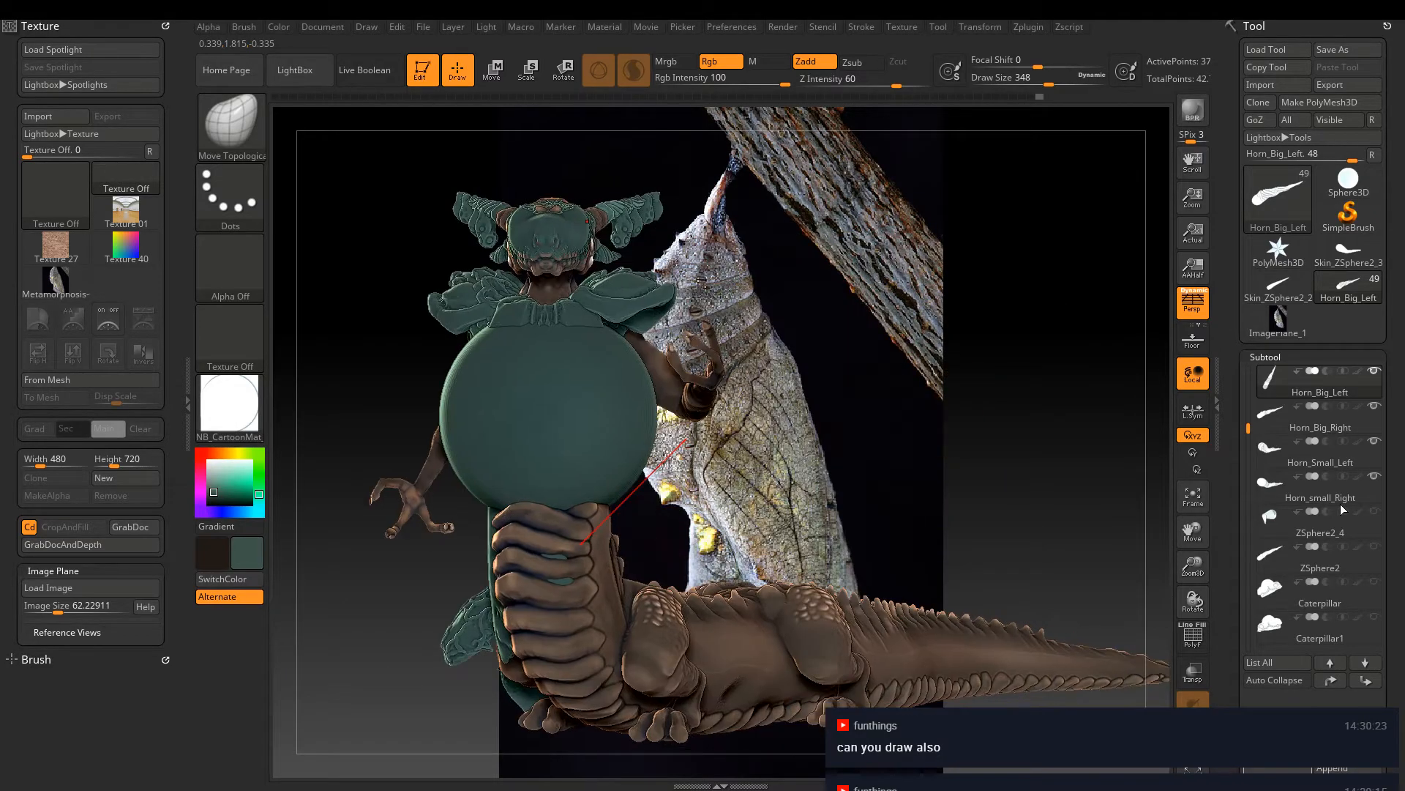
left_click_drag(1248, 429, 1243, 616)
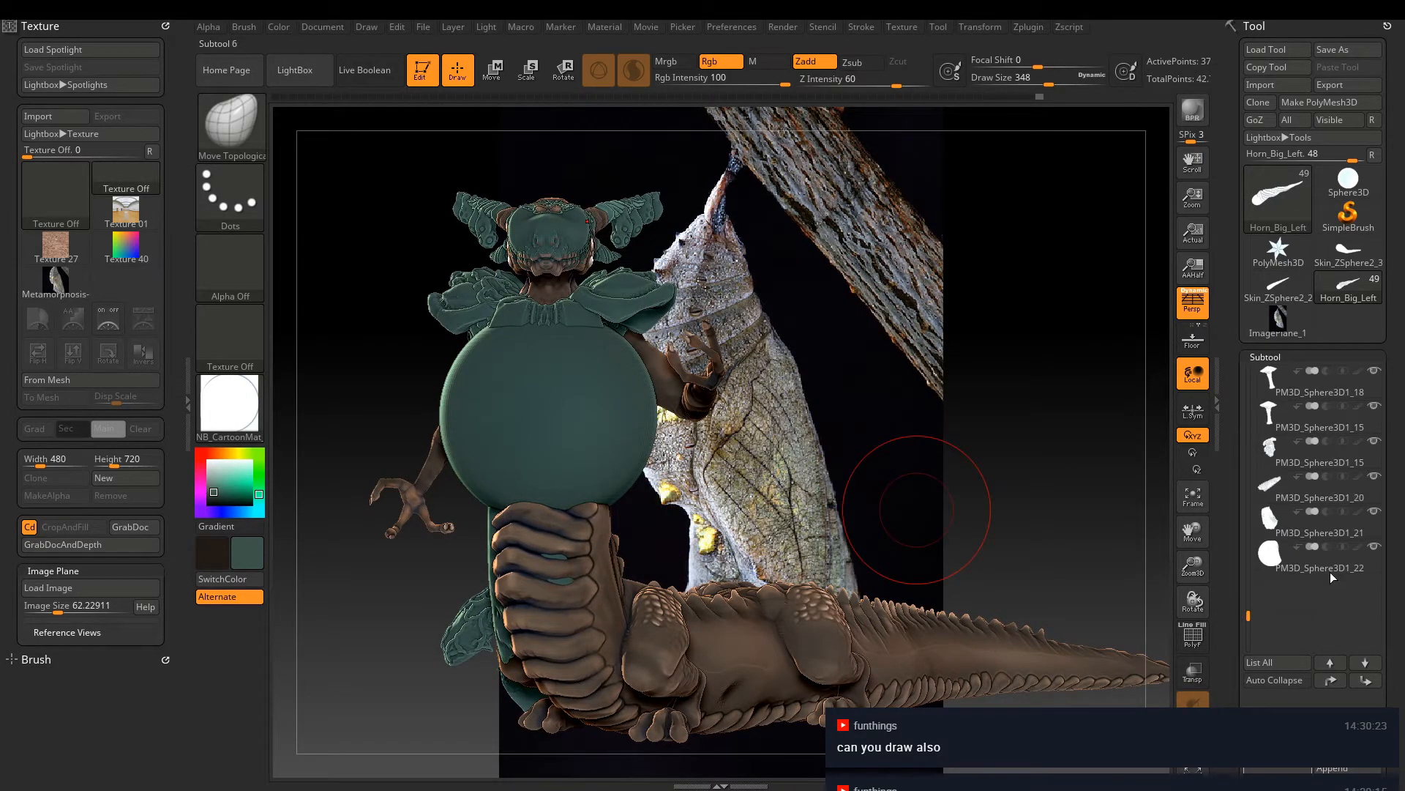
left_click(1375, 546)
left_click_drag(1054, 507, 1113, 410)
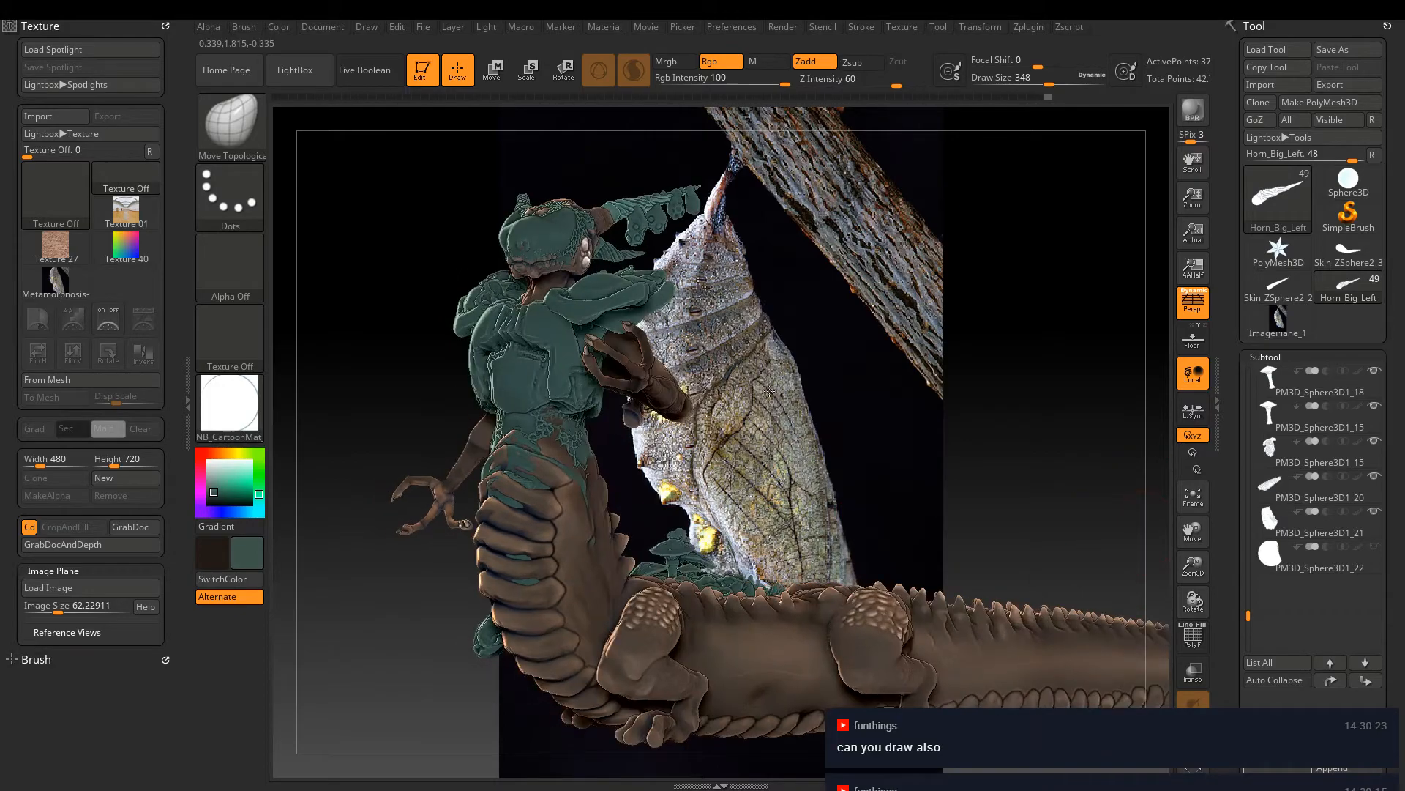
Hide the subtools PM3D_Sphere3D1_1, PM3D_Sphere3D1_2, PM3D_Sphere3D1_3 and PM3D_Sphere3D1_4
left_click_drag(1249, 614, 1265, 489)
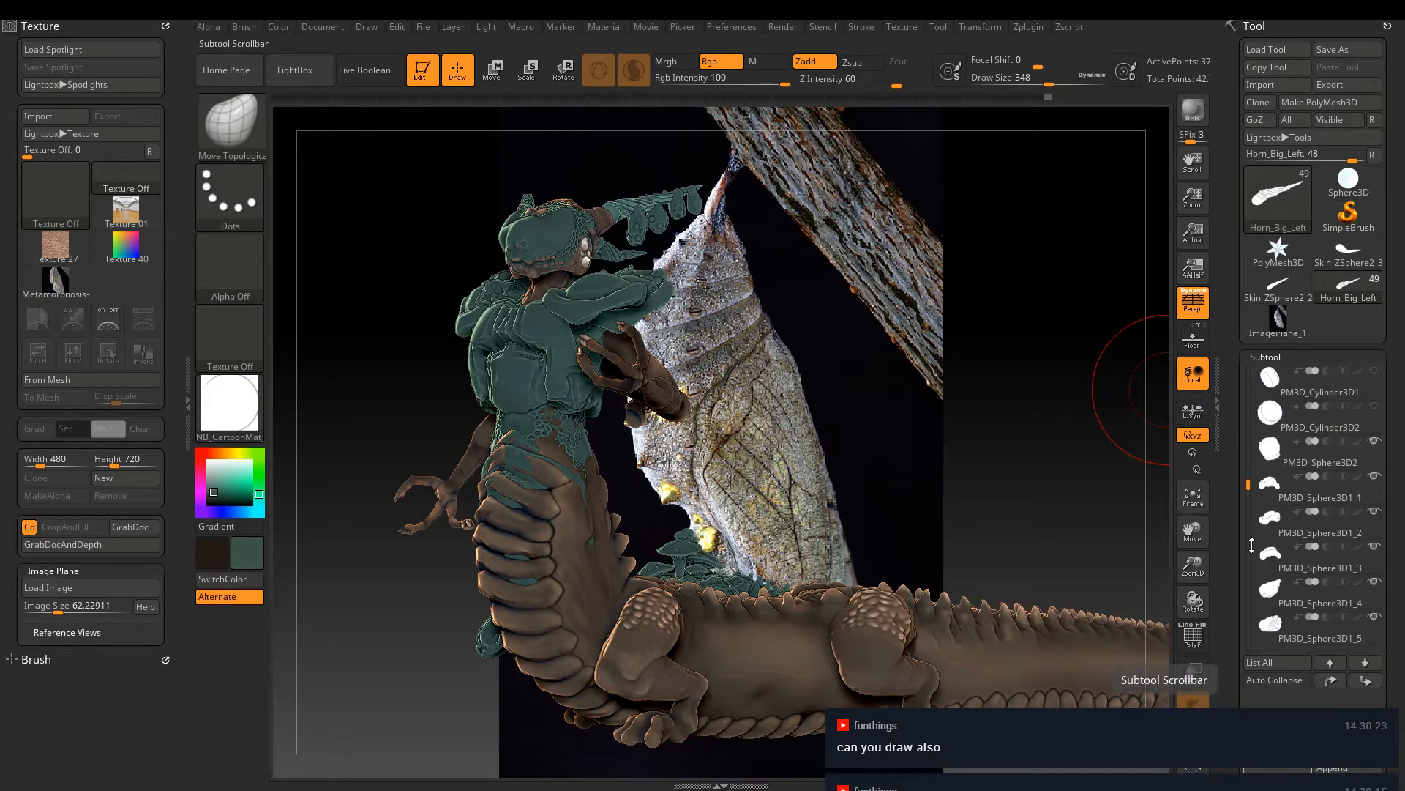
mouse_move(1271, 484)
left_click(1374, 476)
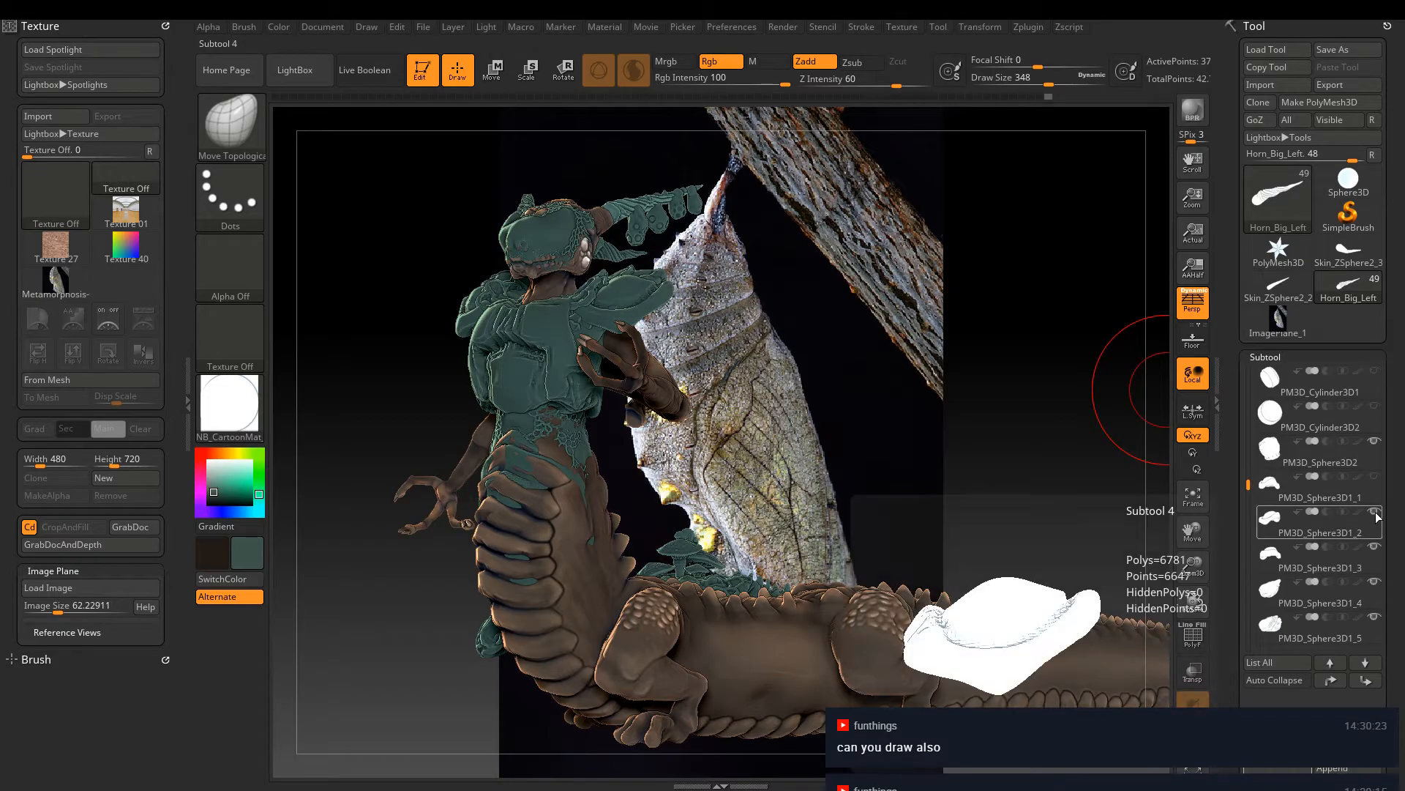
left_click(1375, 511)
left_click(1374, 547)
left_click_drag(1142, 513, 980, 600)
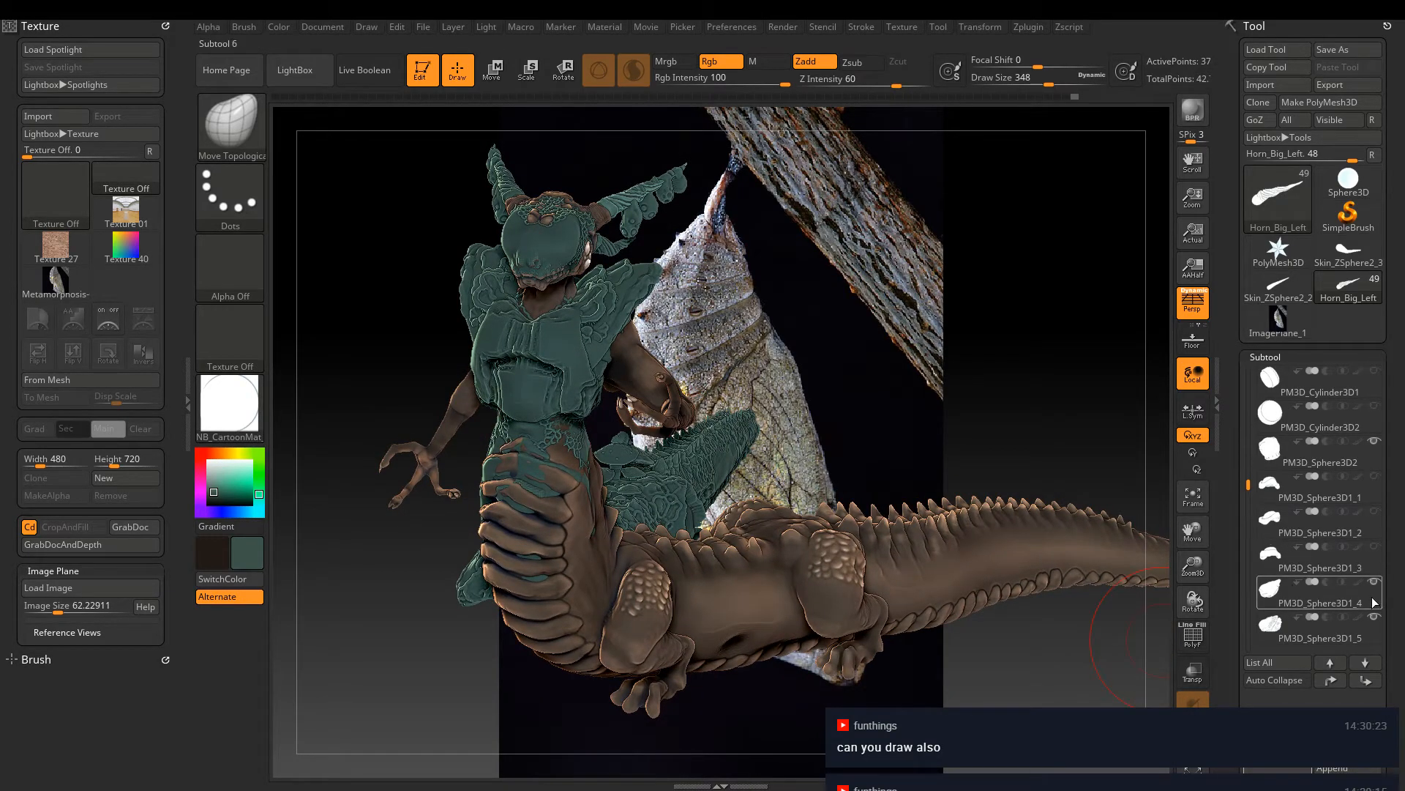
Check the subtools from PM3D_Sphere3D1_5 to PM3D_Sphere3D1_11 and clear the chrysalis reference image from the canvas
left_click(1249, 503)
mouse_move(1383, 479)
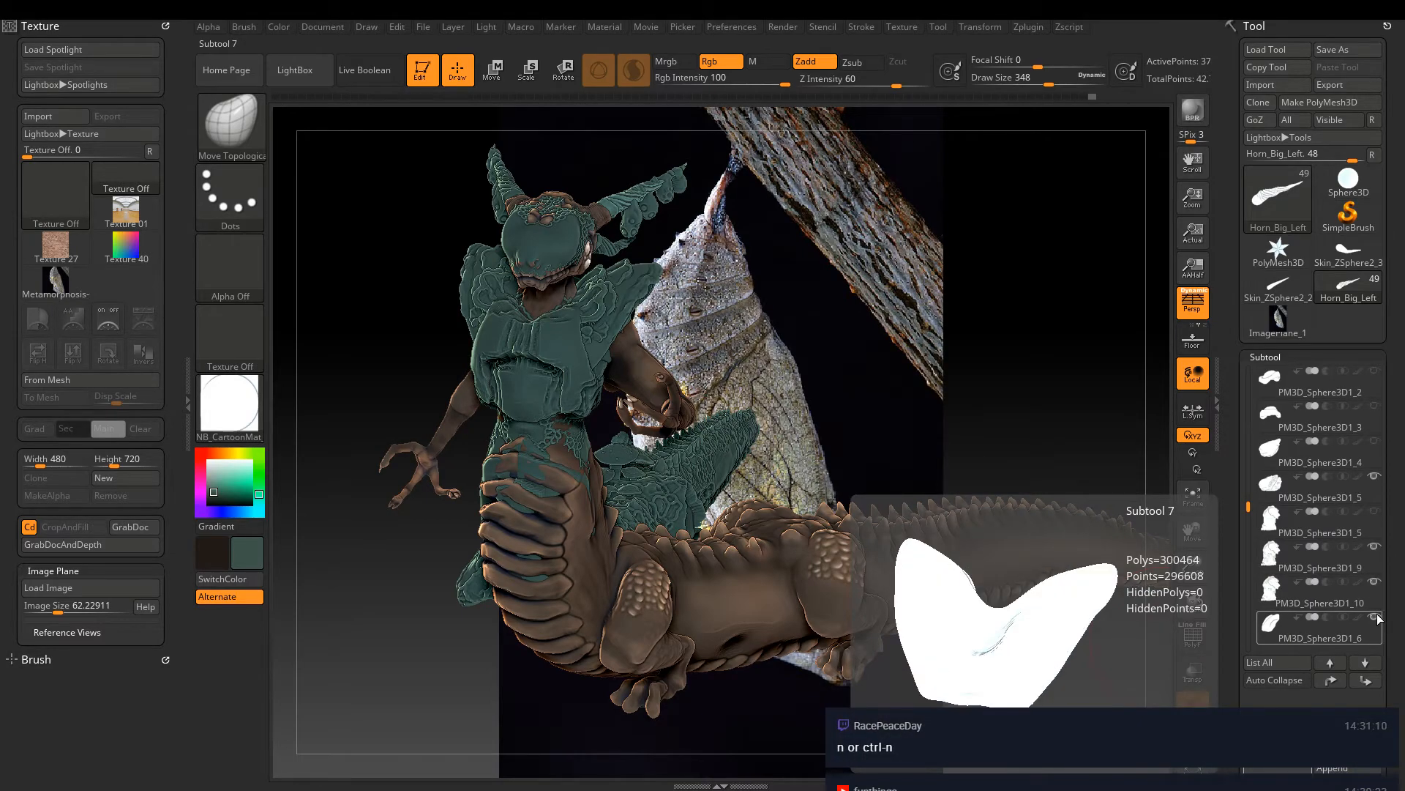
scroll(1375, 604, "down", 3)
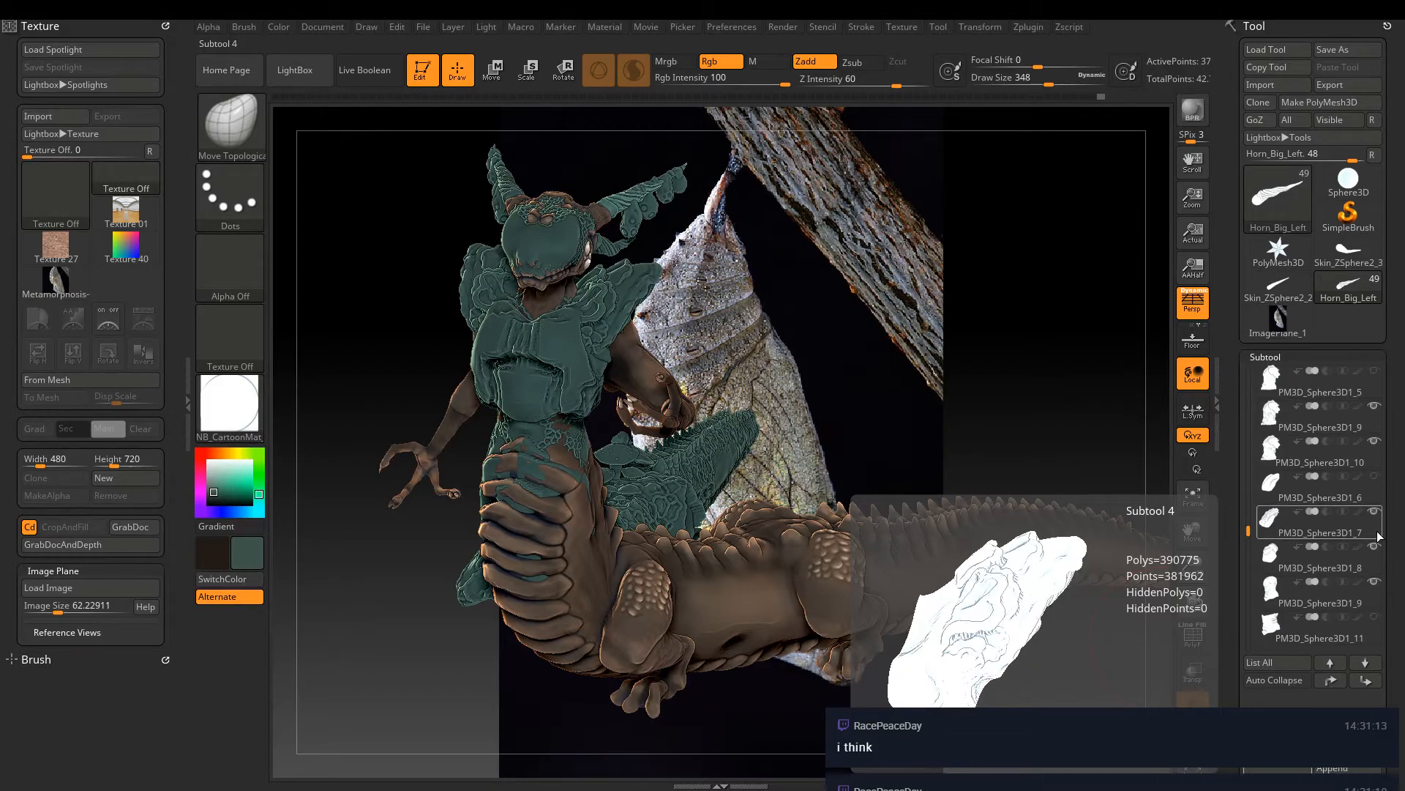
scroll(1249, 536, "down", 1)
left_click_drag(1249, 536, 1250, 427)
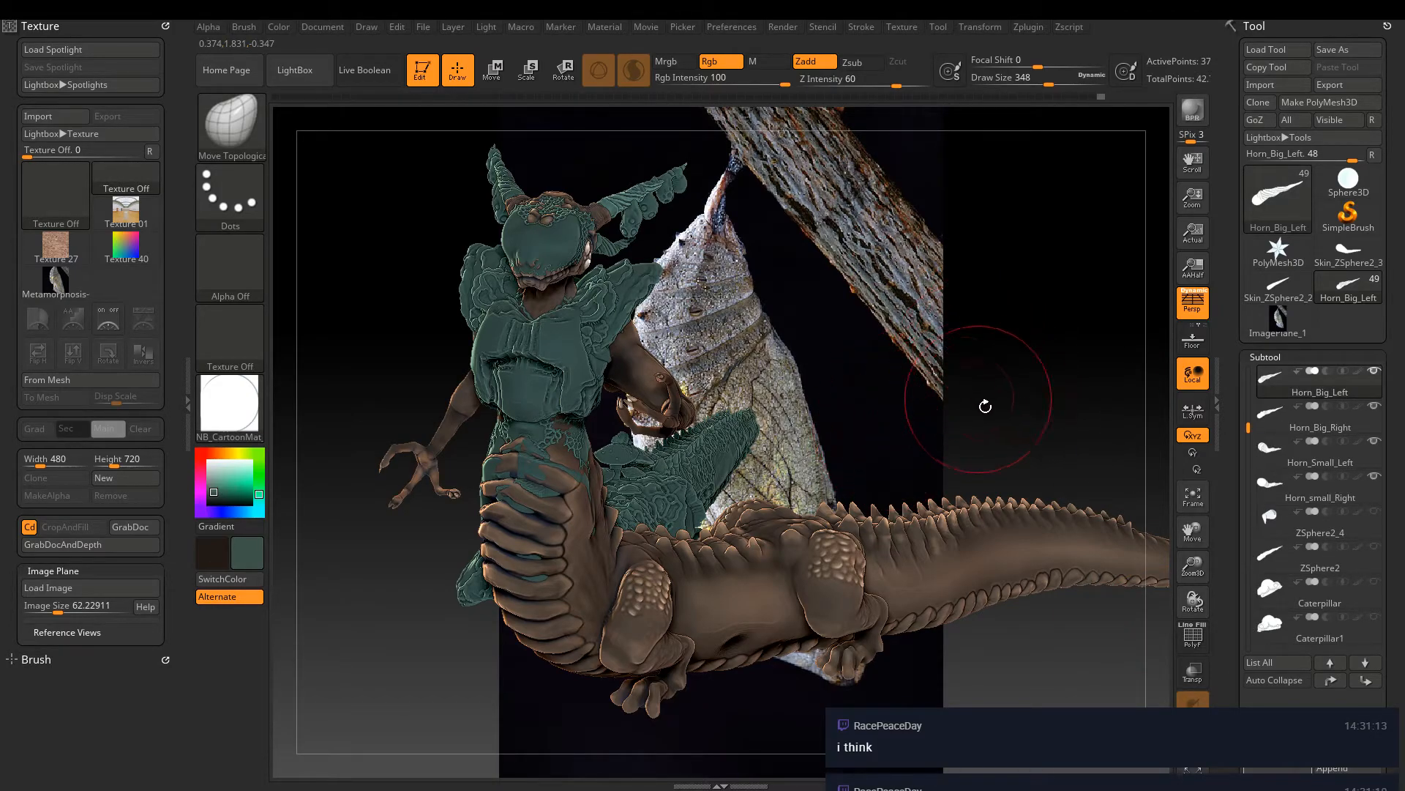
key("ctrl")
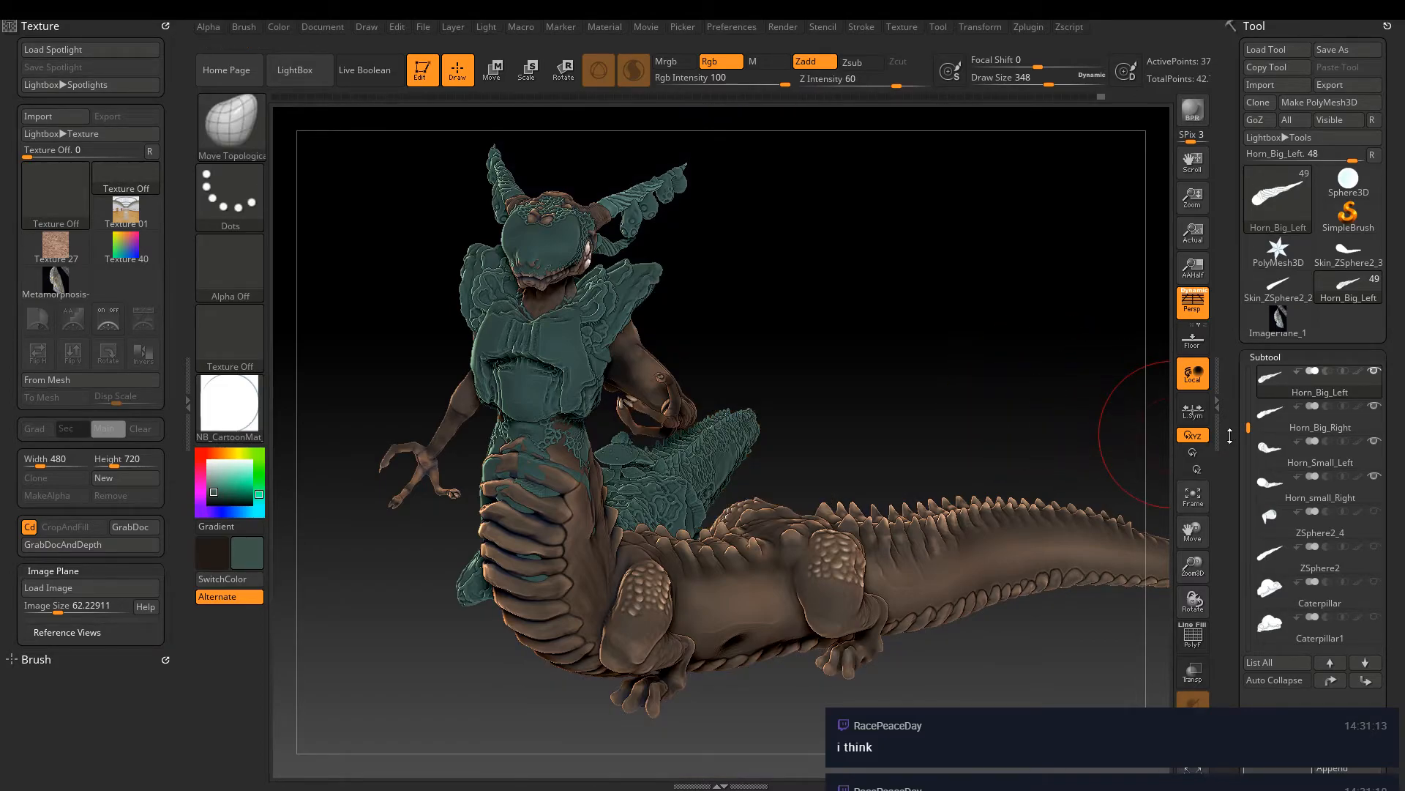
Hide the chest armour subtool PM3D_Sphere3D2
left_click_drag(1248, 430, 1249, 535)
scroll(1249, 492, "up", 1)
mouse_move(1274, 532)
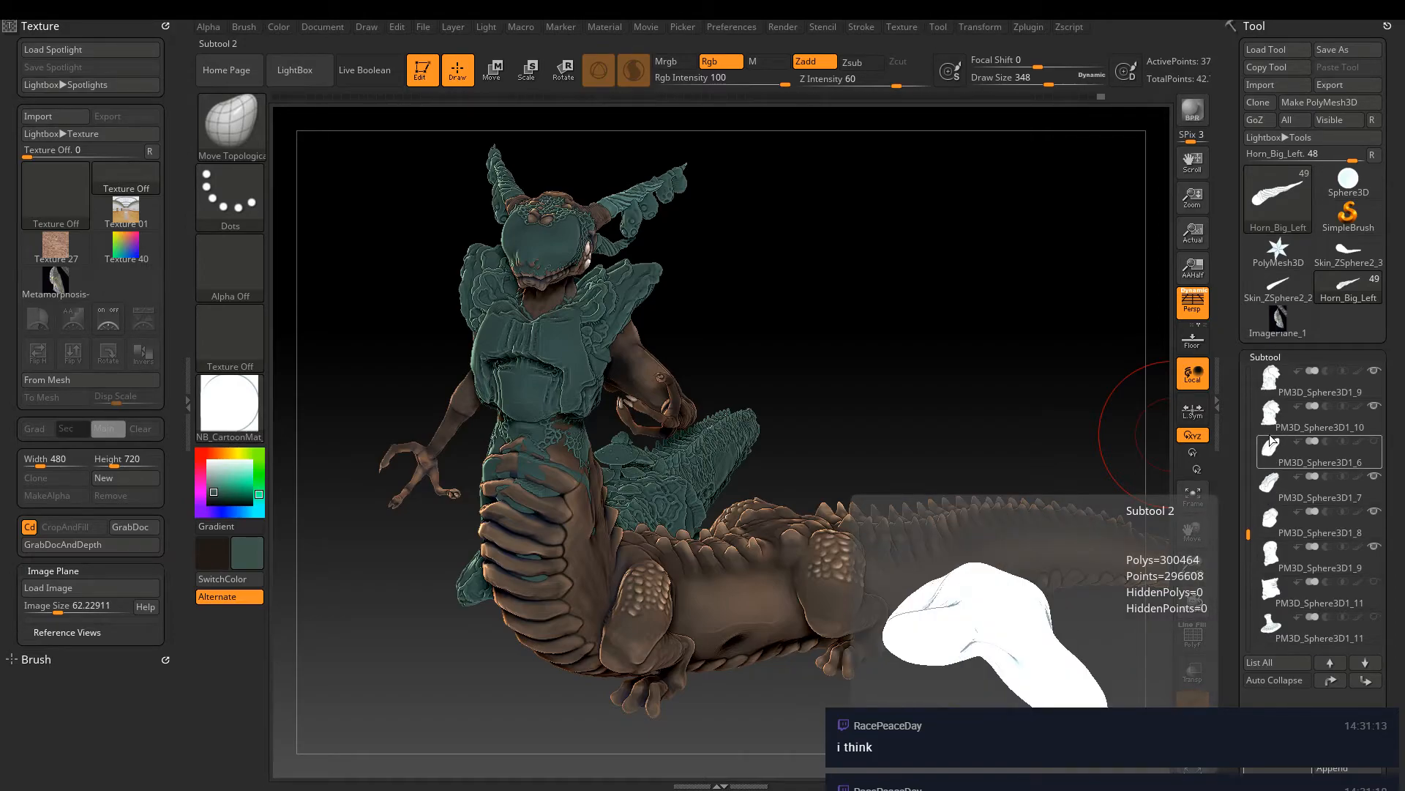
left_click_drag(1249, 531, 1249, 505)
mouse_move(1275, 481)
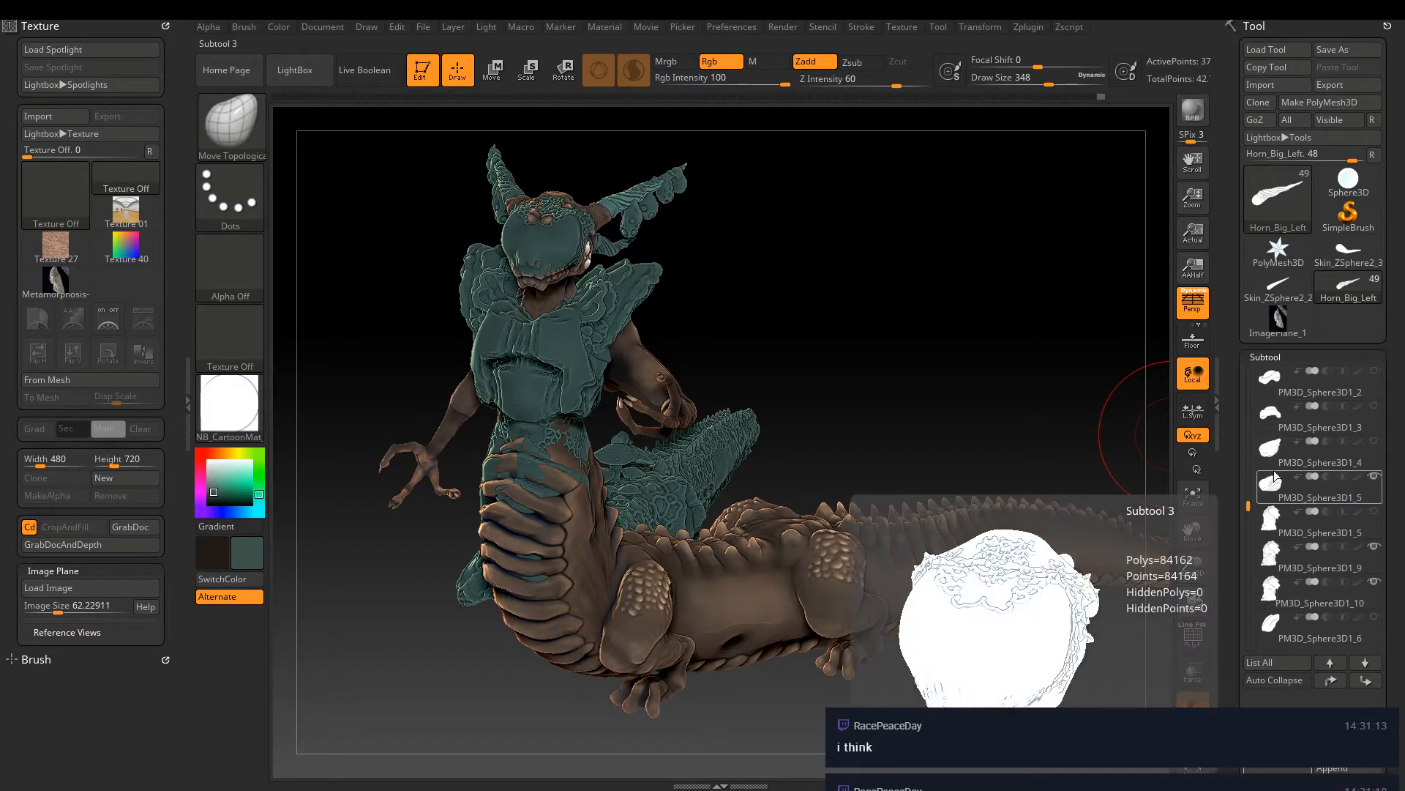
left_click_drag(1248, 505, 1249, 484)
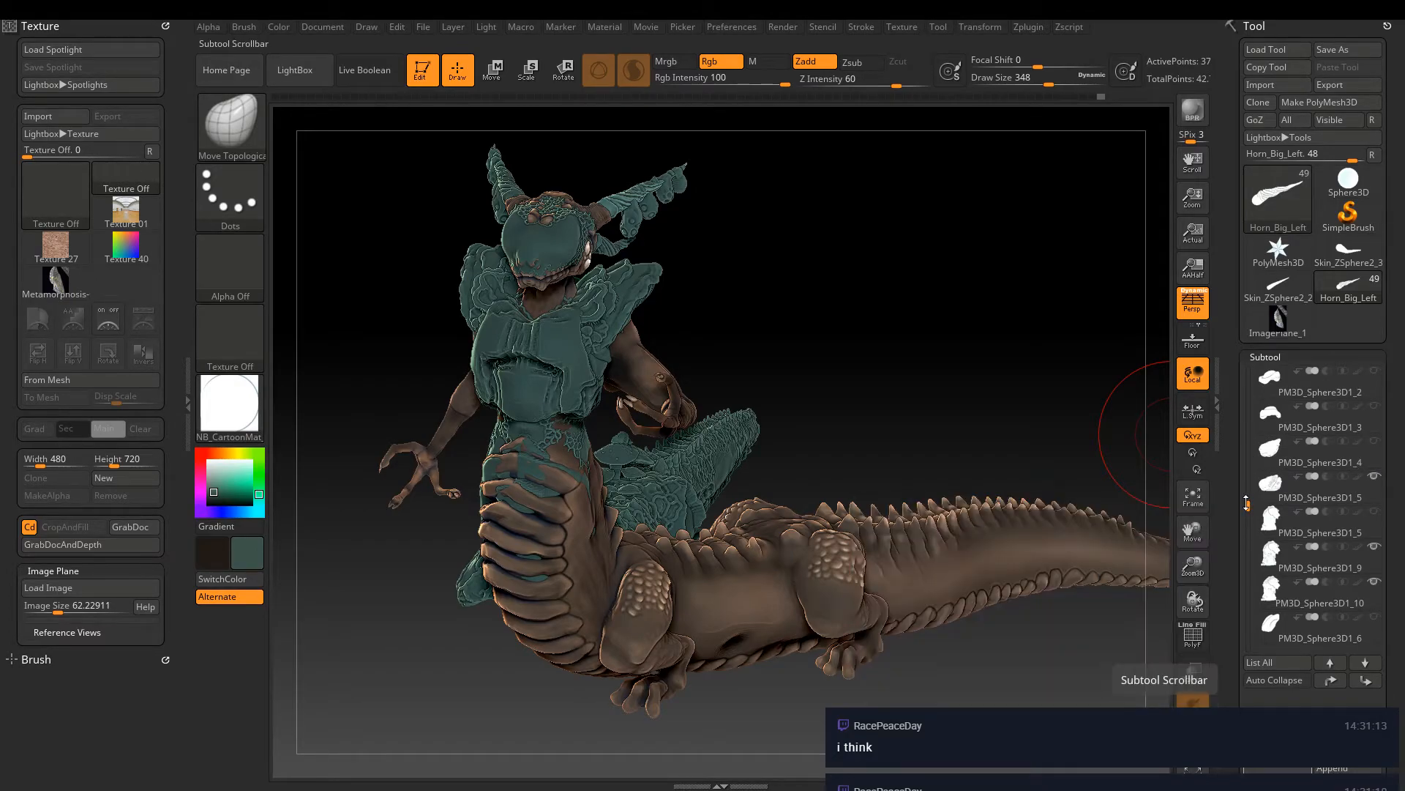
left_click(1374, 441)
left_click_drag(879, 373, 738, 350)
Hide the bent-arm Skin_Rilantae_Armature_Model body and show the lowered-arm version directly above it in the subtool list
left_click_drag(1249, 485, 1253, 366)
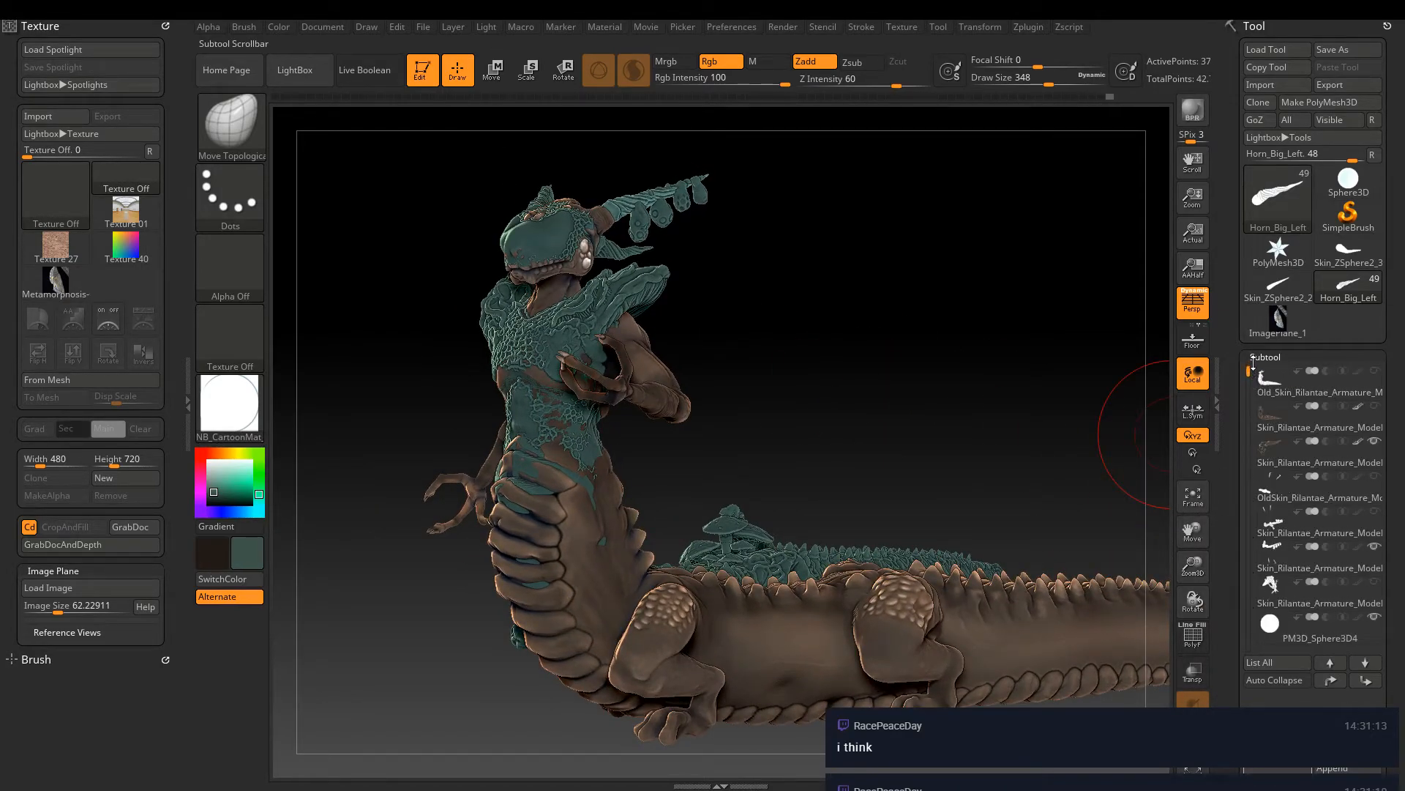
left_click(1374, 441)
left_click(1362, 432)
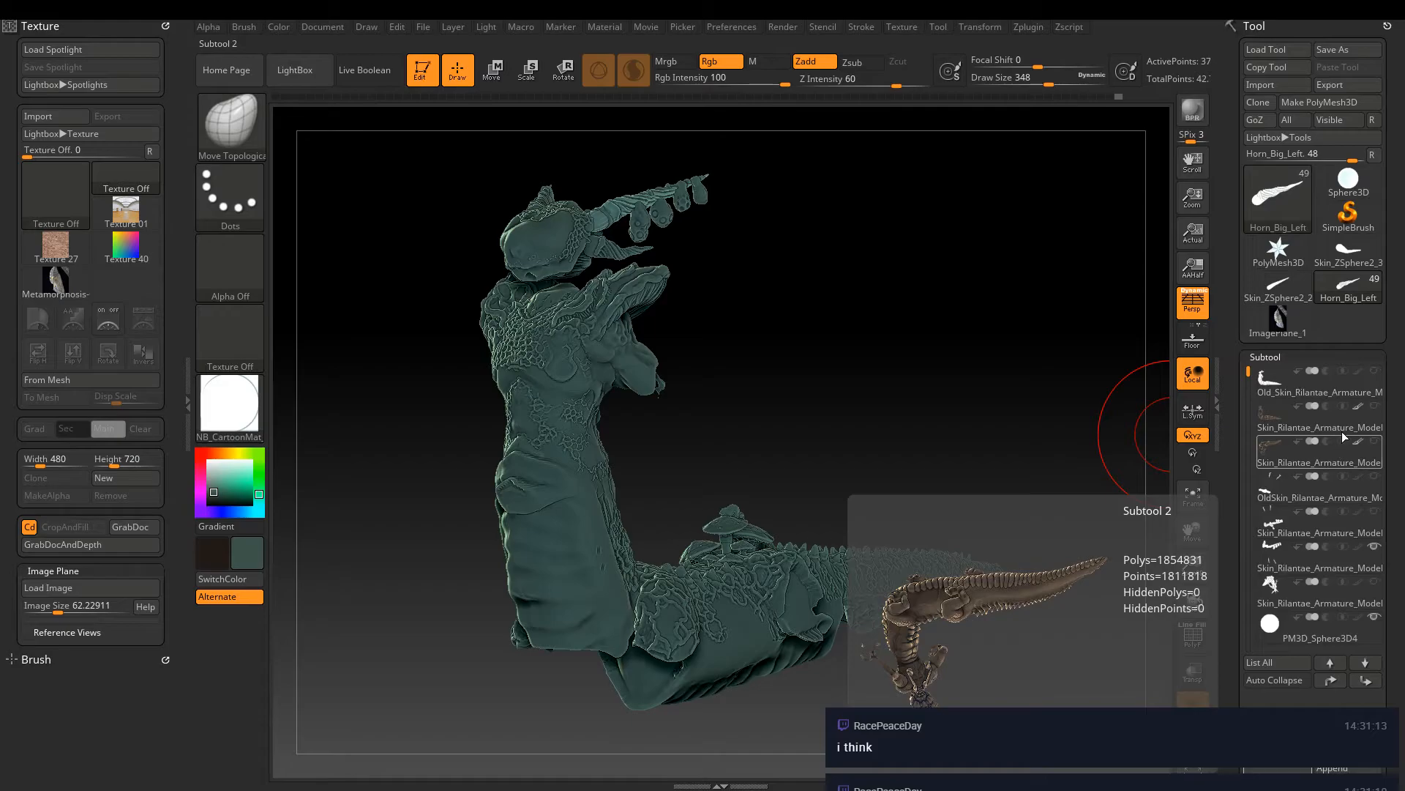
left_click(1375, 405)
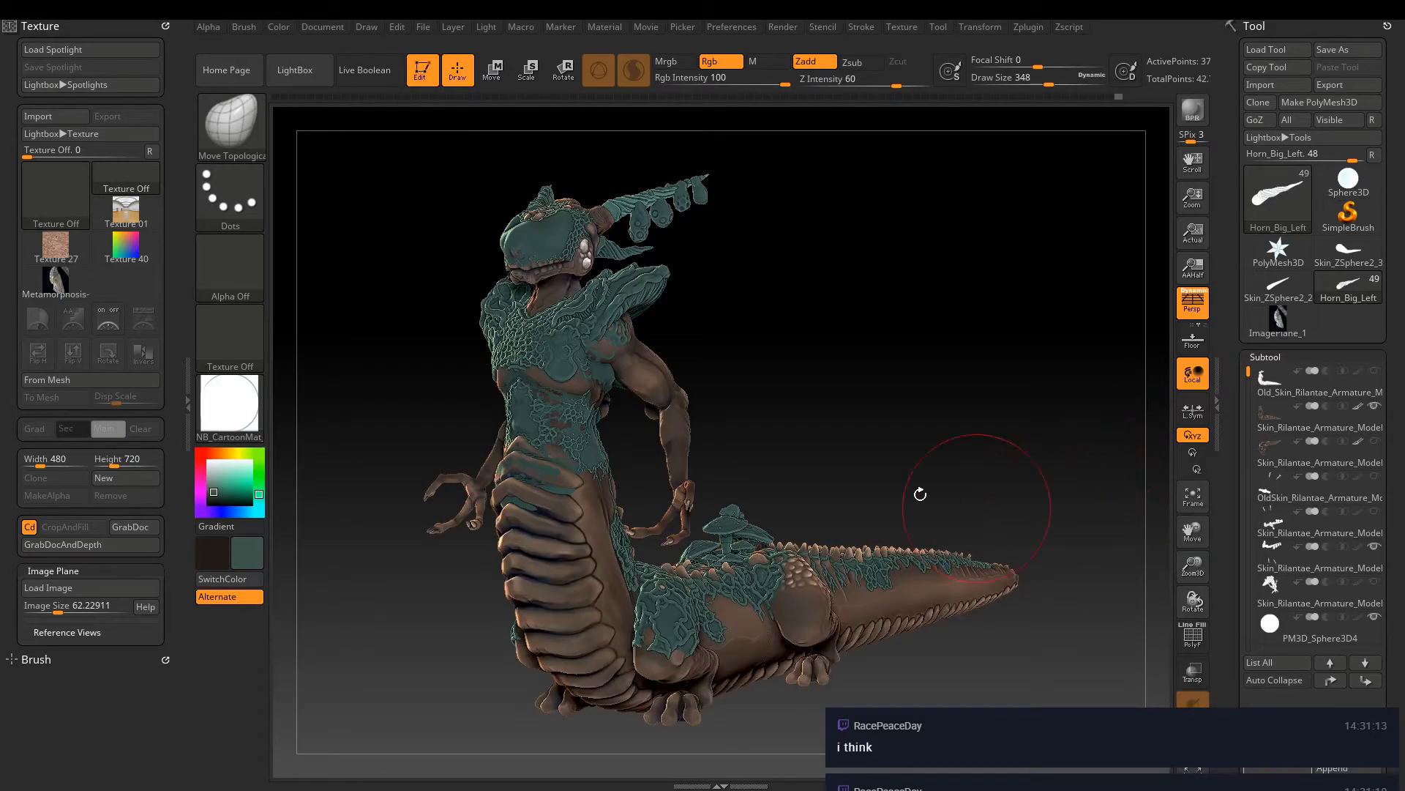
Inspect the creature's head, shoulders, back and tail from several sides and distances
left_click_drag(845, 446, 846, 430)
mouse_move(846, 430)
right_mouse_down()
mouse_move(797, 411)
mouse_move(822, 424)
mouse_move(852, 316)
right_mouse_up()
mouse_move(868, 385)
right_mouse_down()
mouse_move(891, 370)
mouse_move(898, 402)
mouse_move(900, 376)
mouse_move(861, 349)
mouse_move(902, 350)
mouse_move(903, 405)
right_mouse_up()
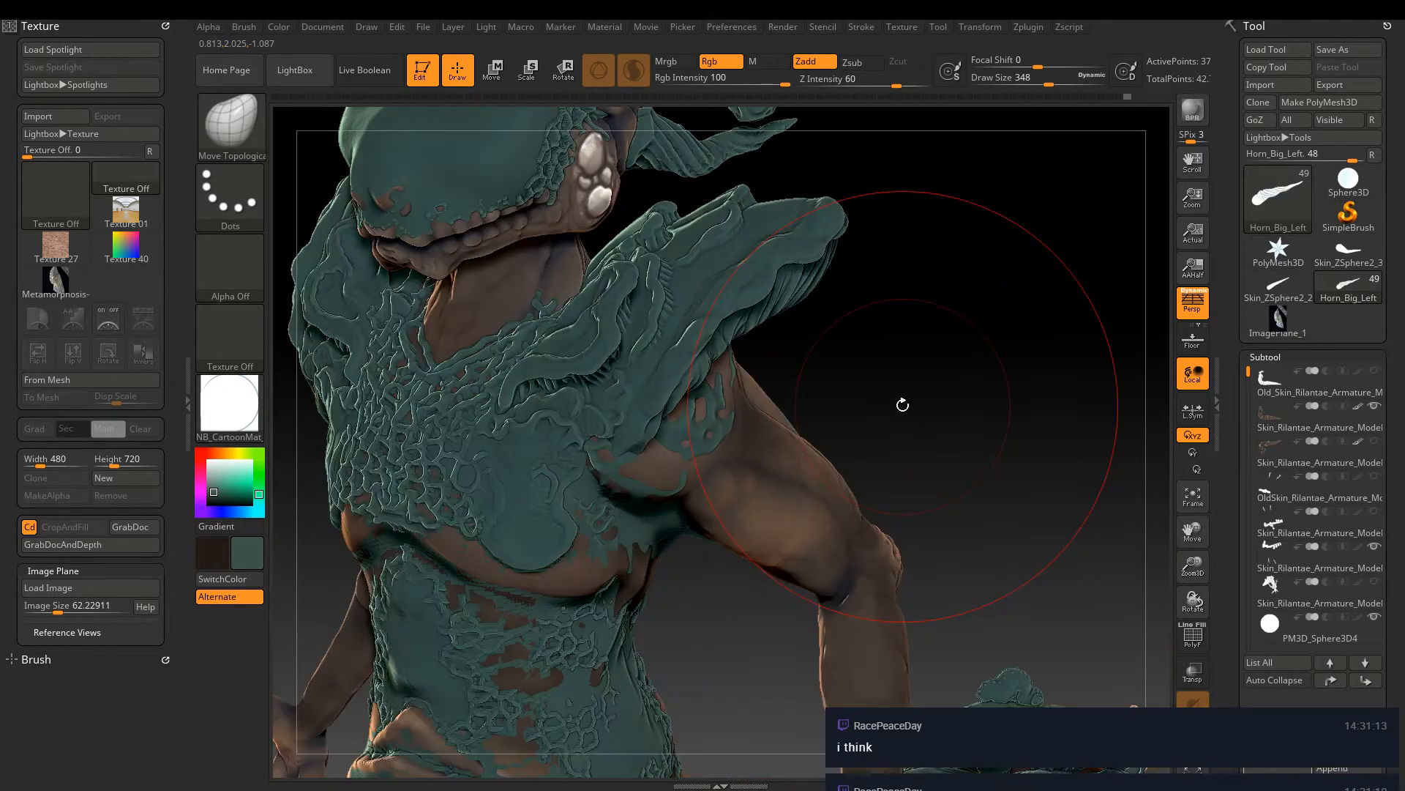
key("ctrl")
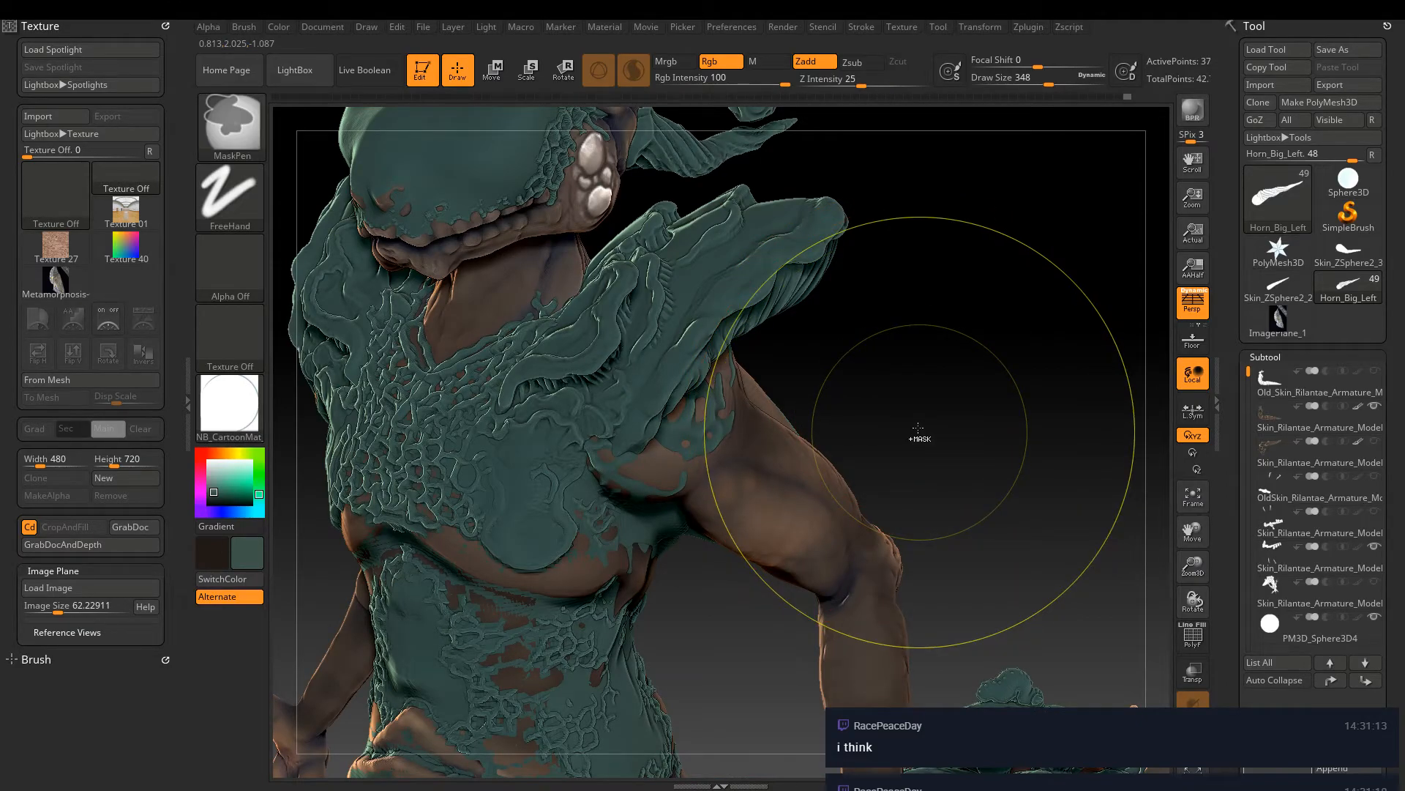
mouse_move(916, 429)
right_mouse_down("ctrl")
mouse_move(841, 301)
mouse_move(865, 312)
right_mouse_up("ctrl")
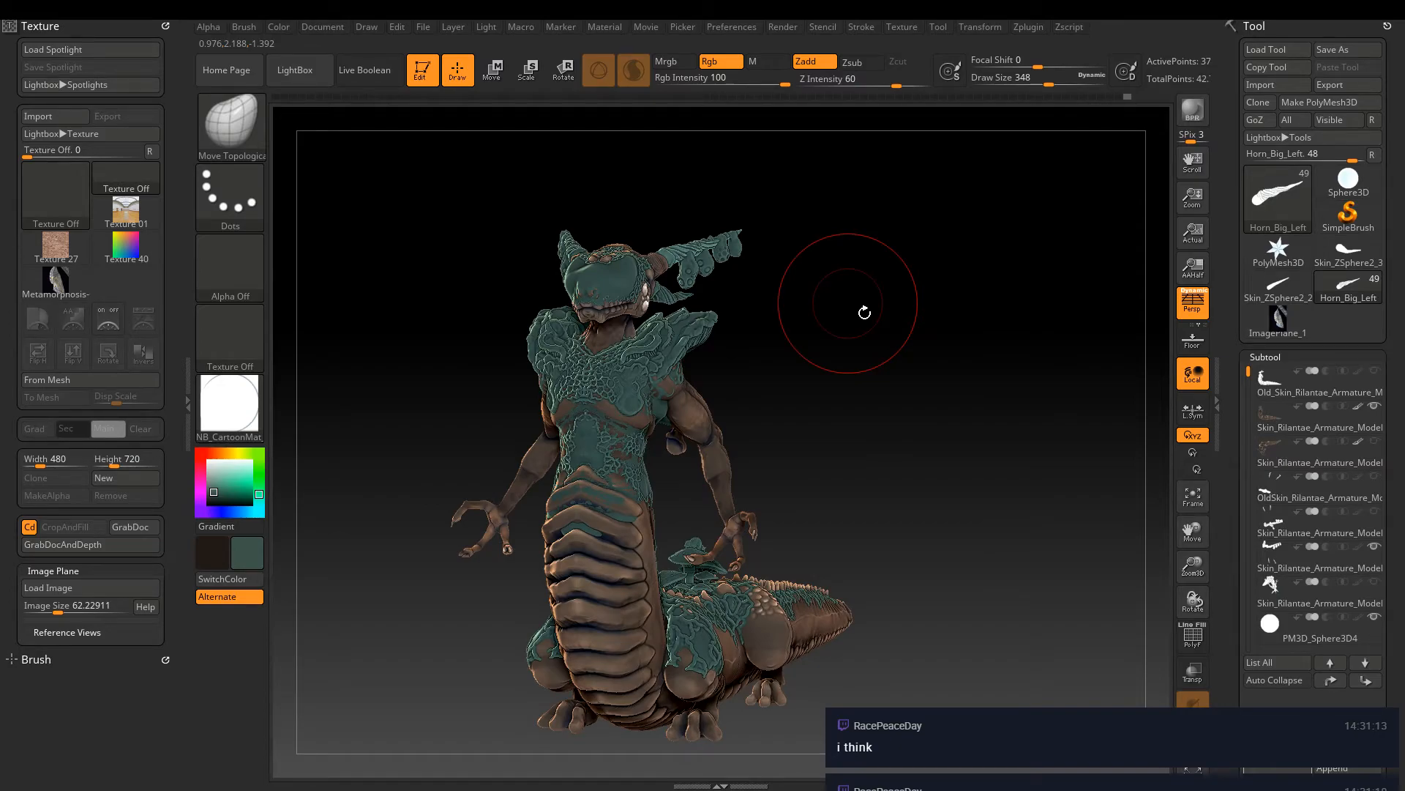
right_click_drag(864, 313, 976, 463)
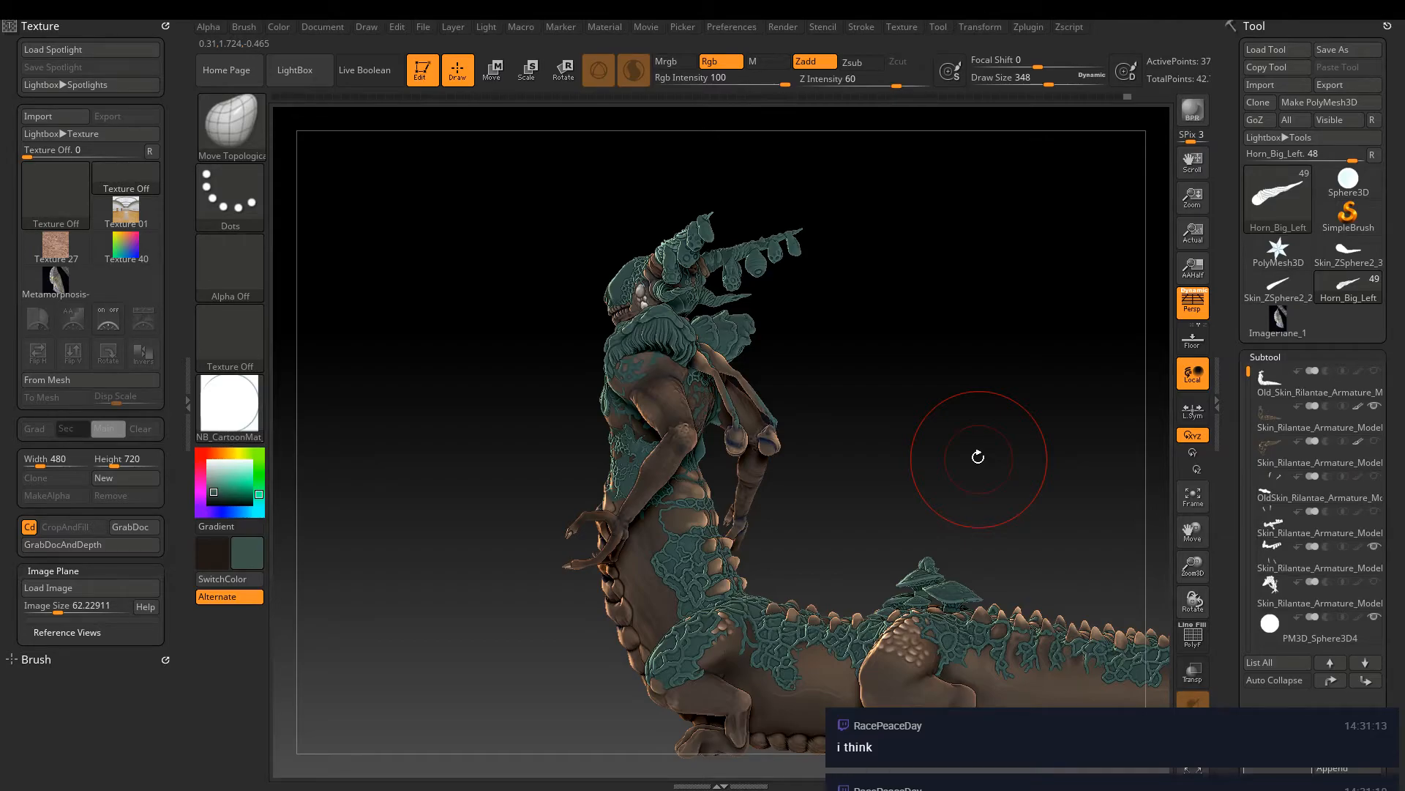
right_click_drag(978, 457, 879, 381)
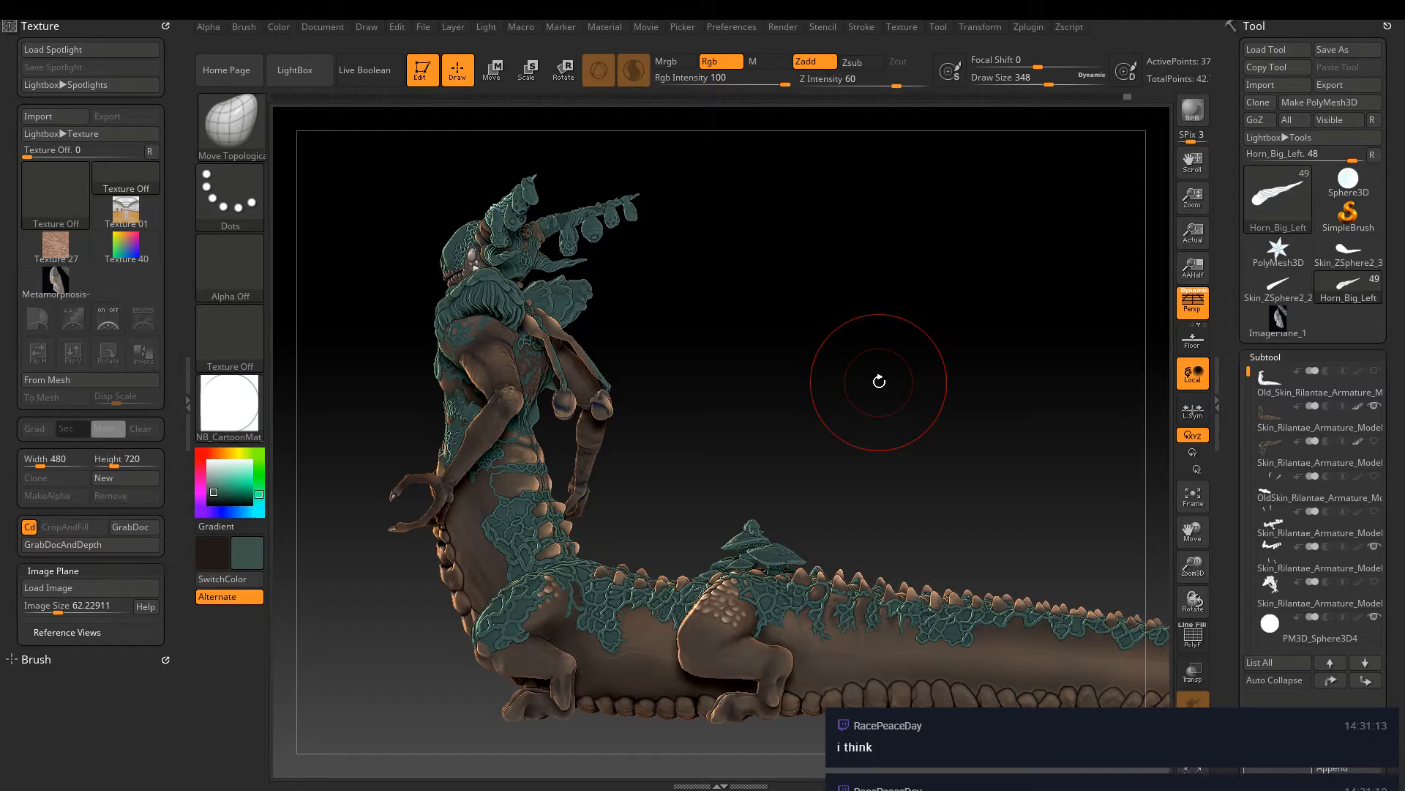
mouse_move(879, 381)
right_mouse_down()
mouse_move(769, 424)
mouse_move(781, 477)
right_mouse_up()
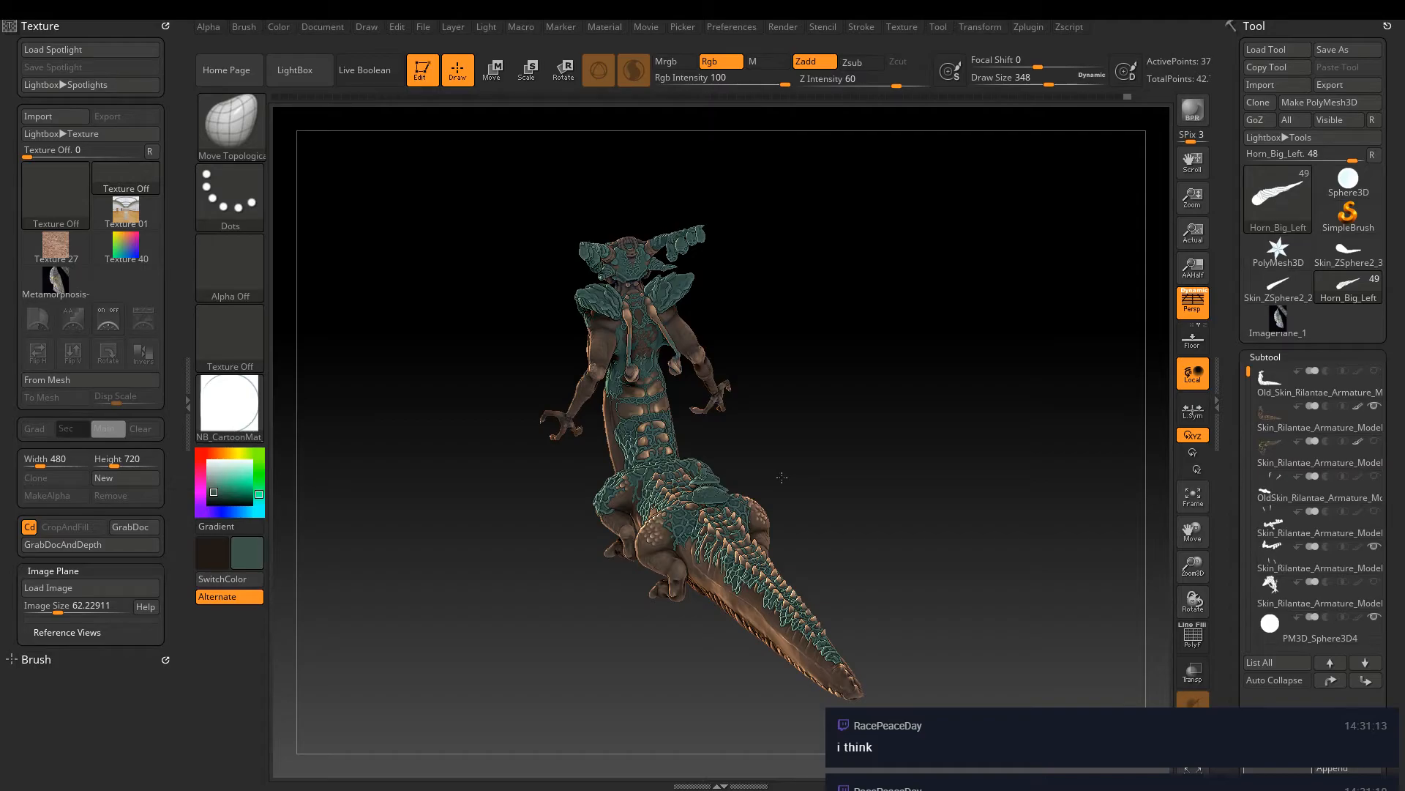
right_click_drag(782, 478, 640, 426, "ctrl")
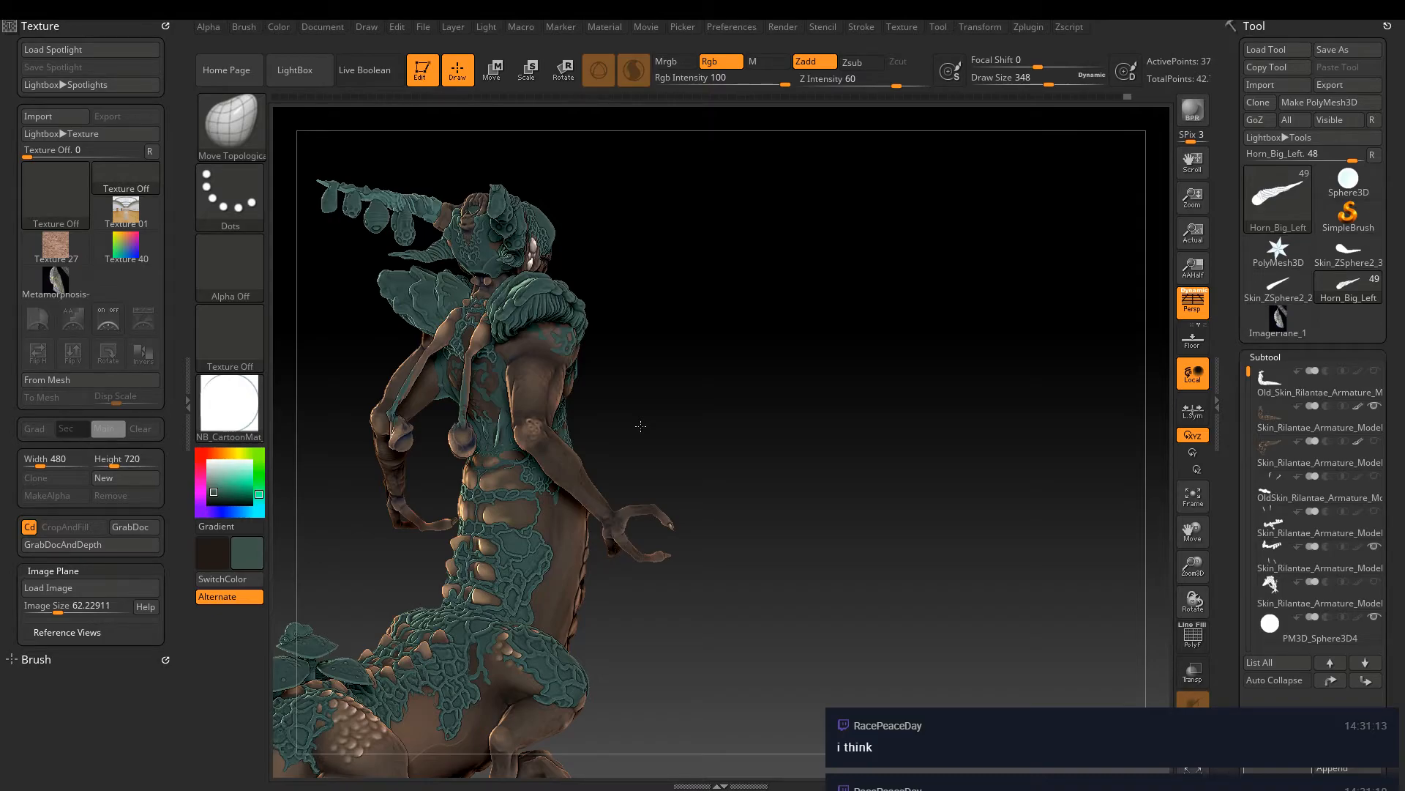
left_click_drag(641, 426, 887, 357)
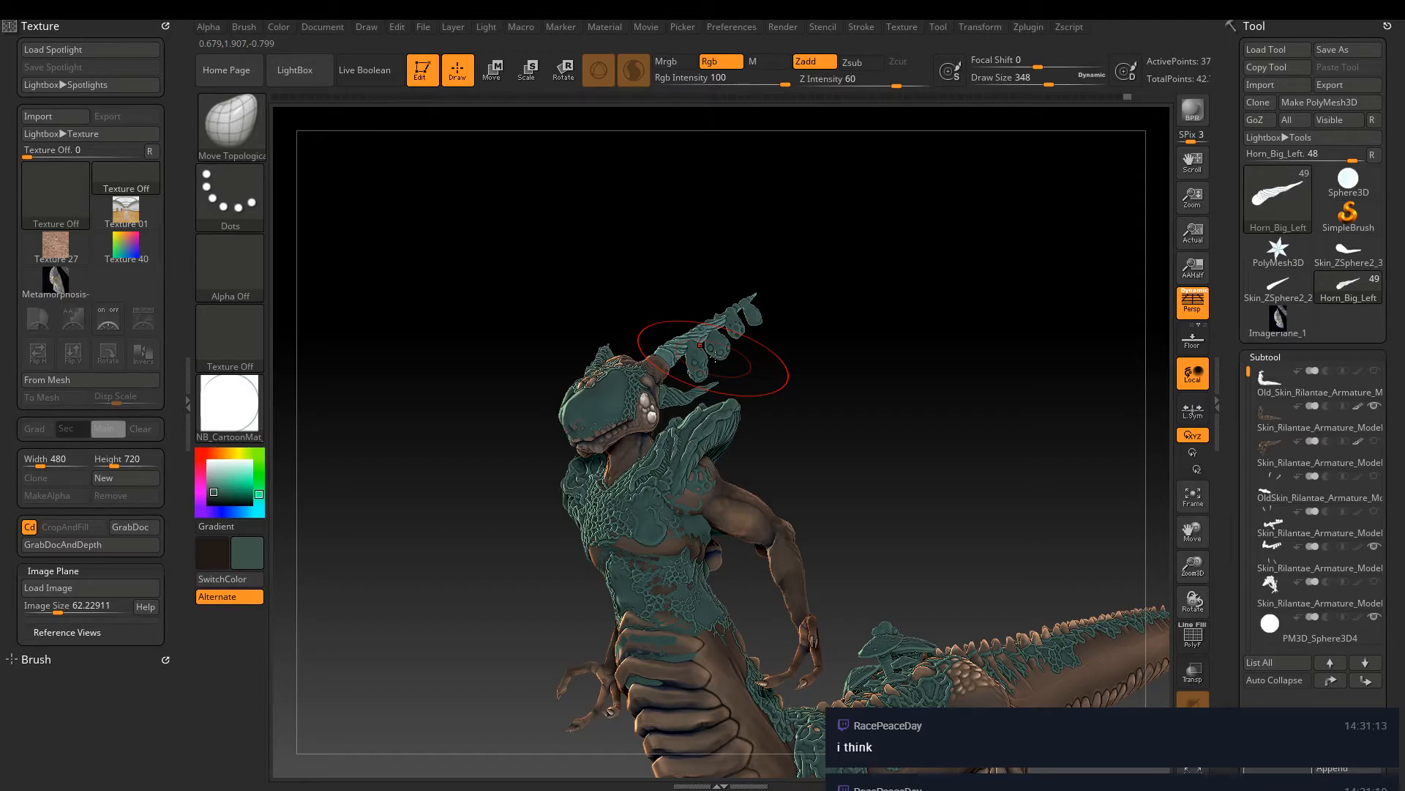
left_click_drag(715, 358, 834, 313)
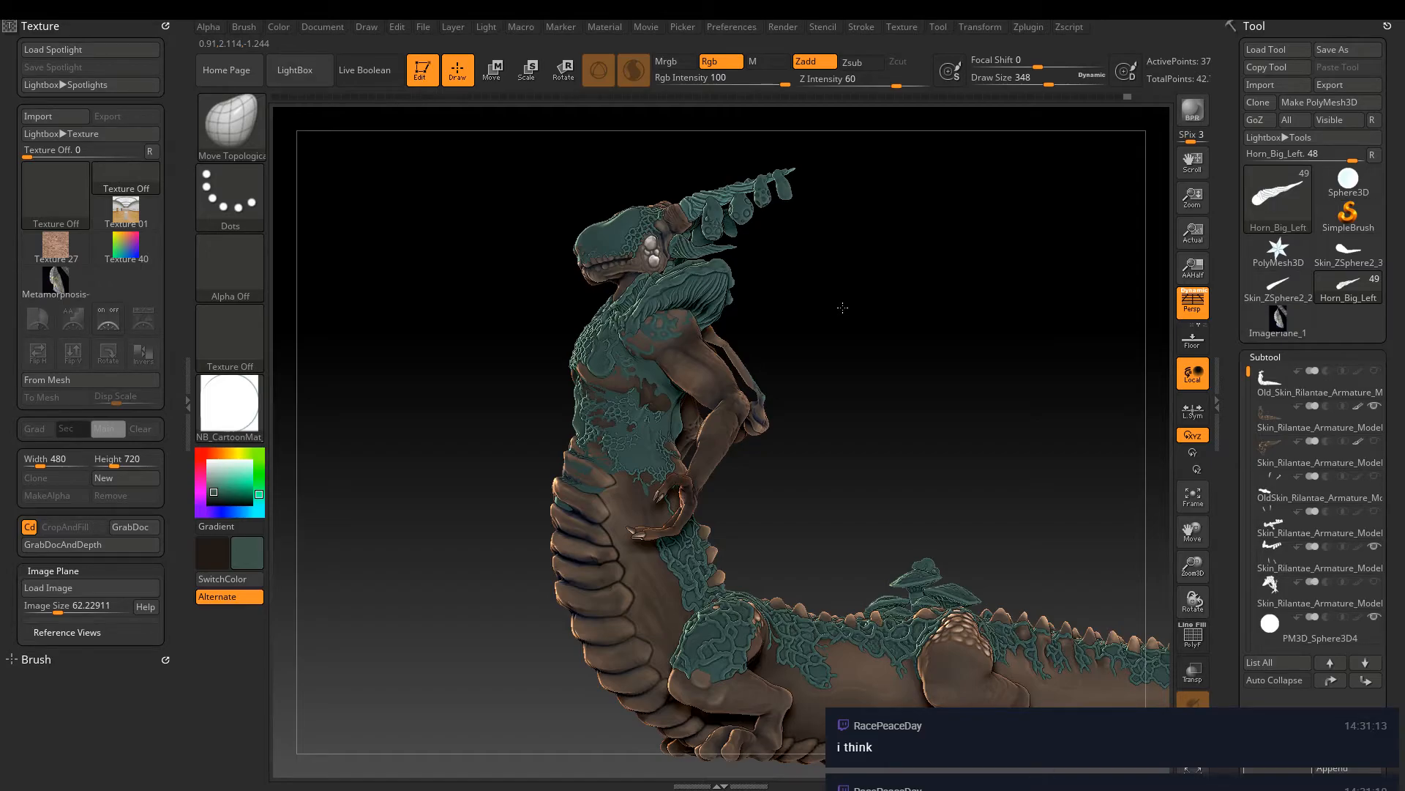
With the large sphere PM3D_Sphere3D1_22 active and visible, load the chrysalis reference image and set its image size to 44.45222
key("n")
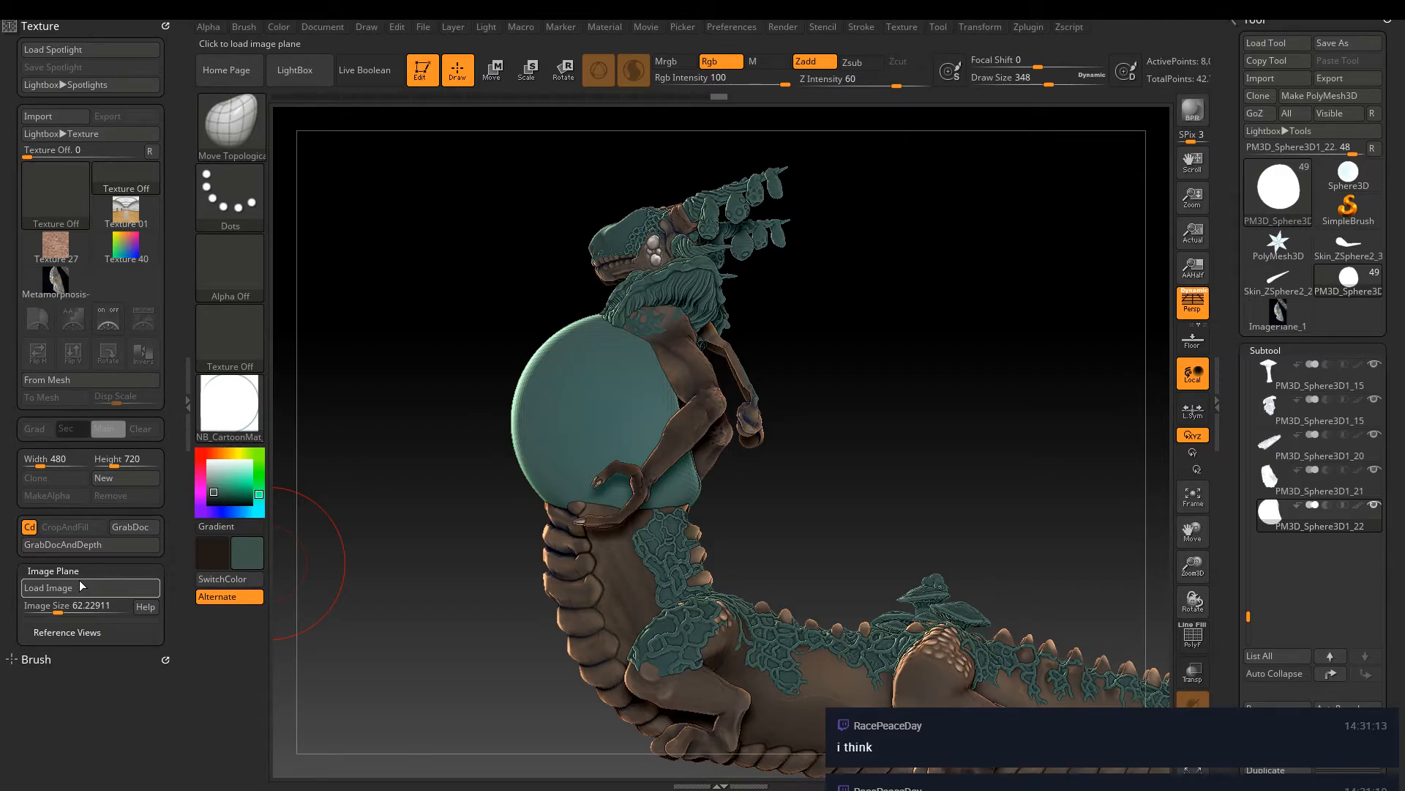
left_click_drag(55, 610, 62, 612)
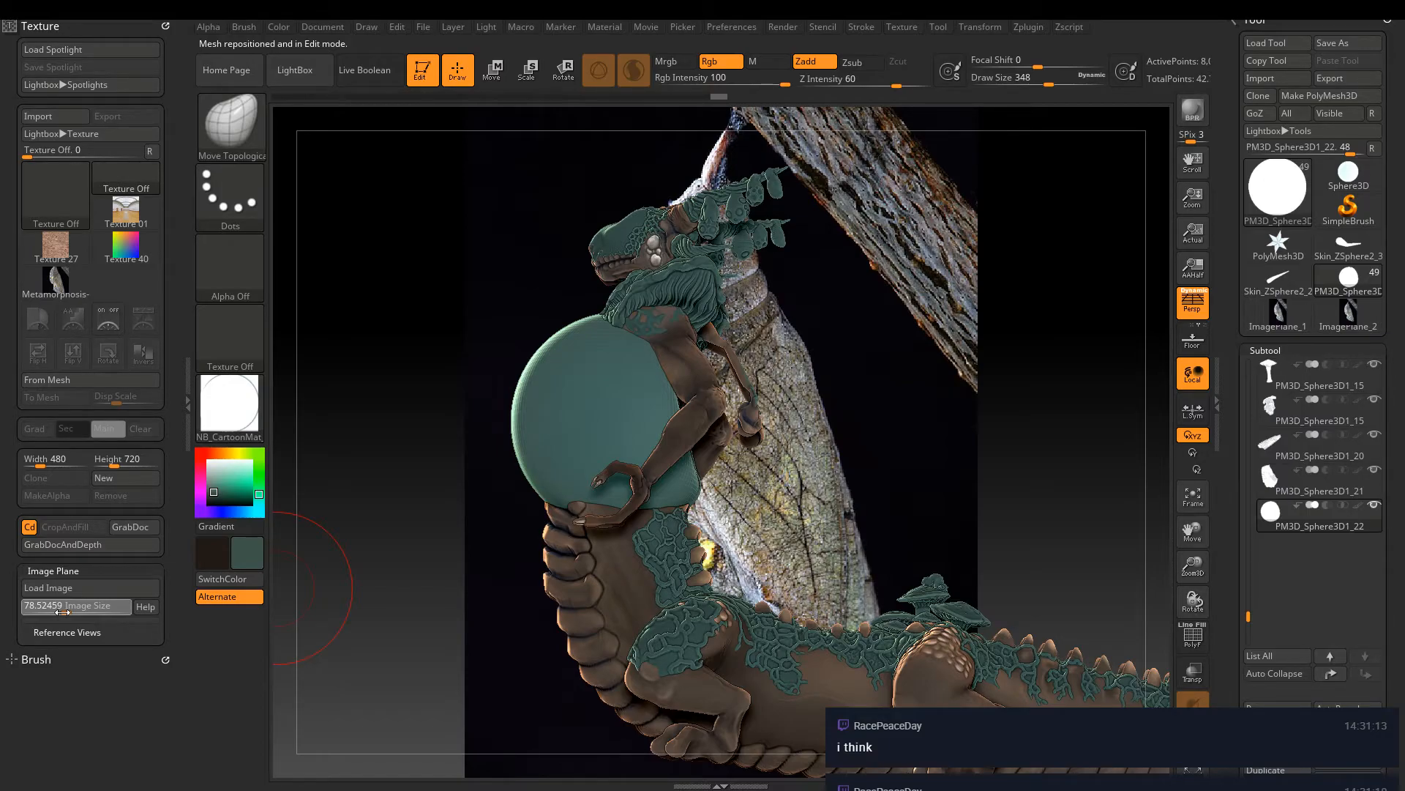
left_click_drag(63, 612, 49, 612)
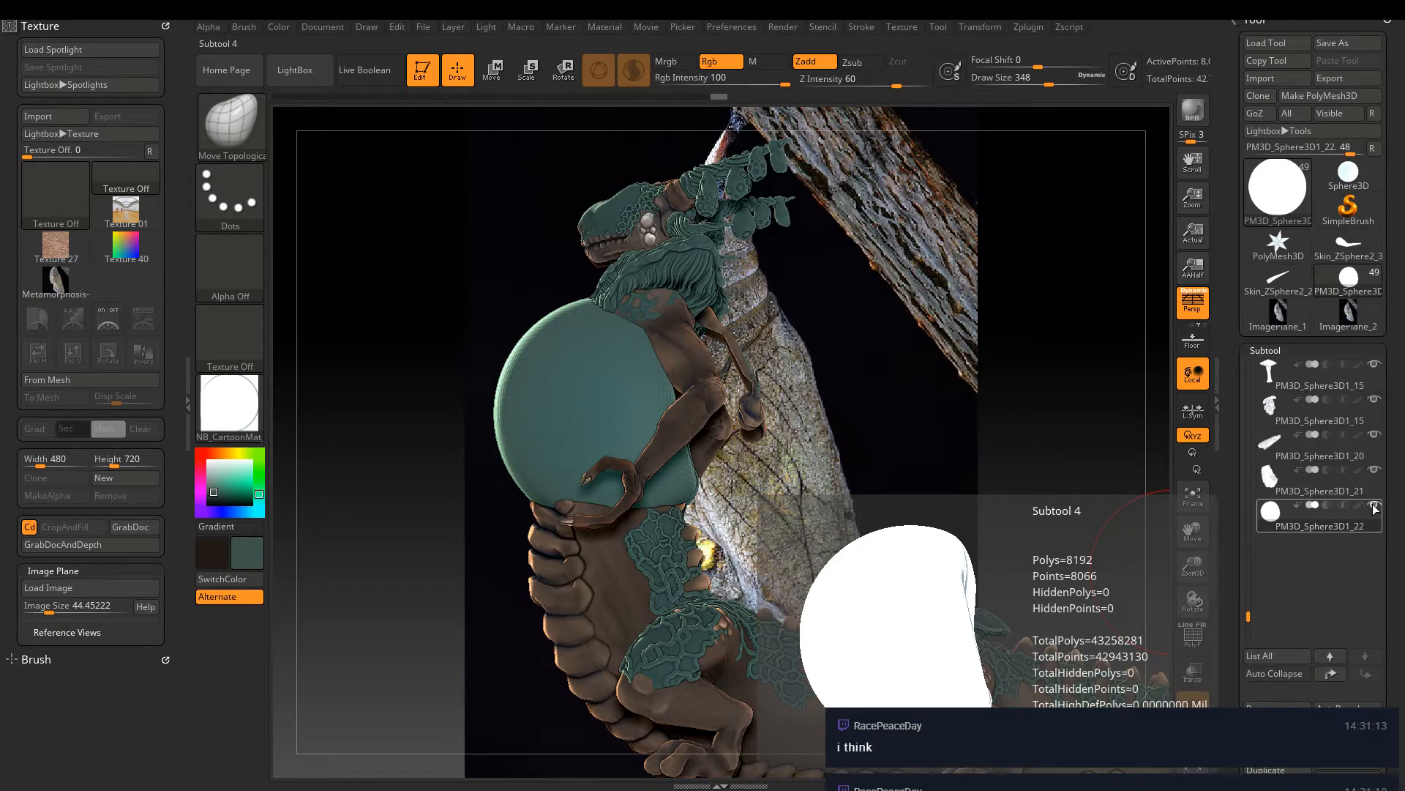
Move the hidden subtools ZSphere2_4 and ZSphere2 to the top of the subtool list
scroll(1310, 549, "up", 5)
left_click(1292, 597)
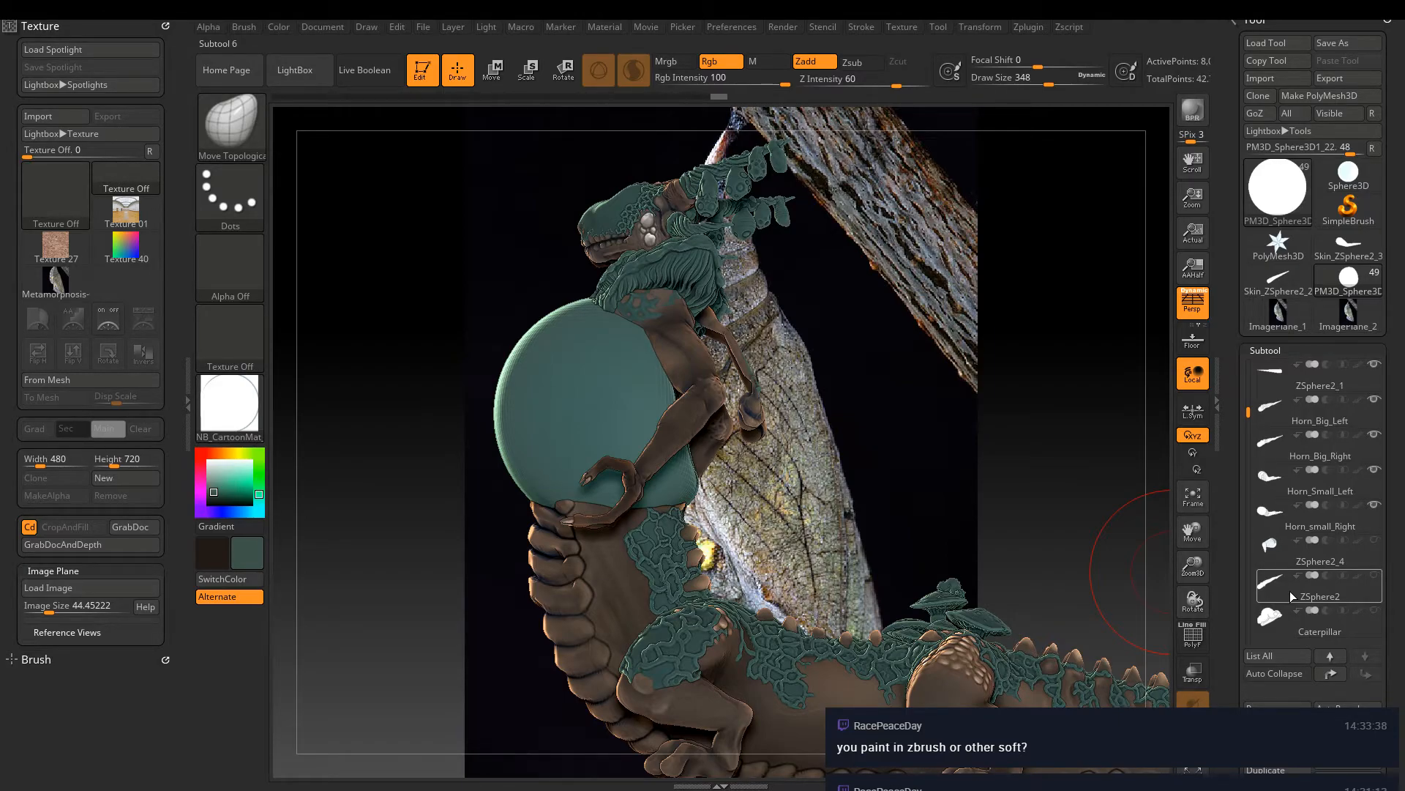
left_click(1290, 591)
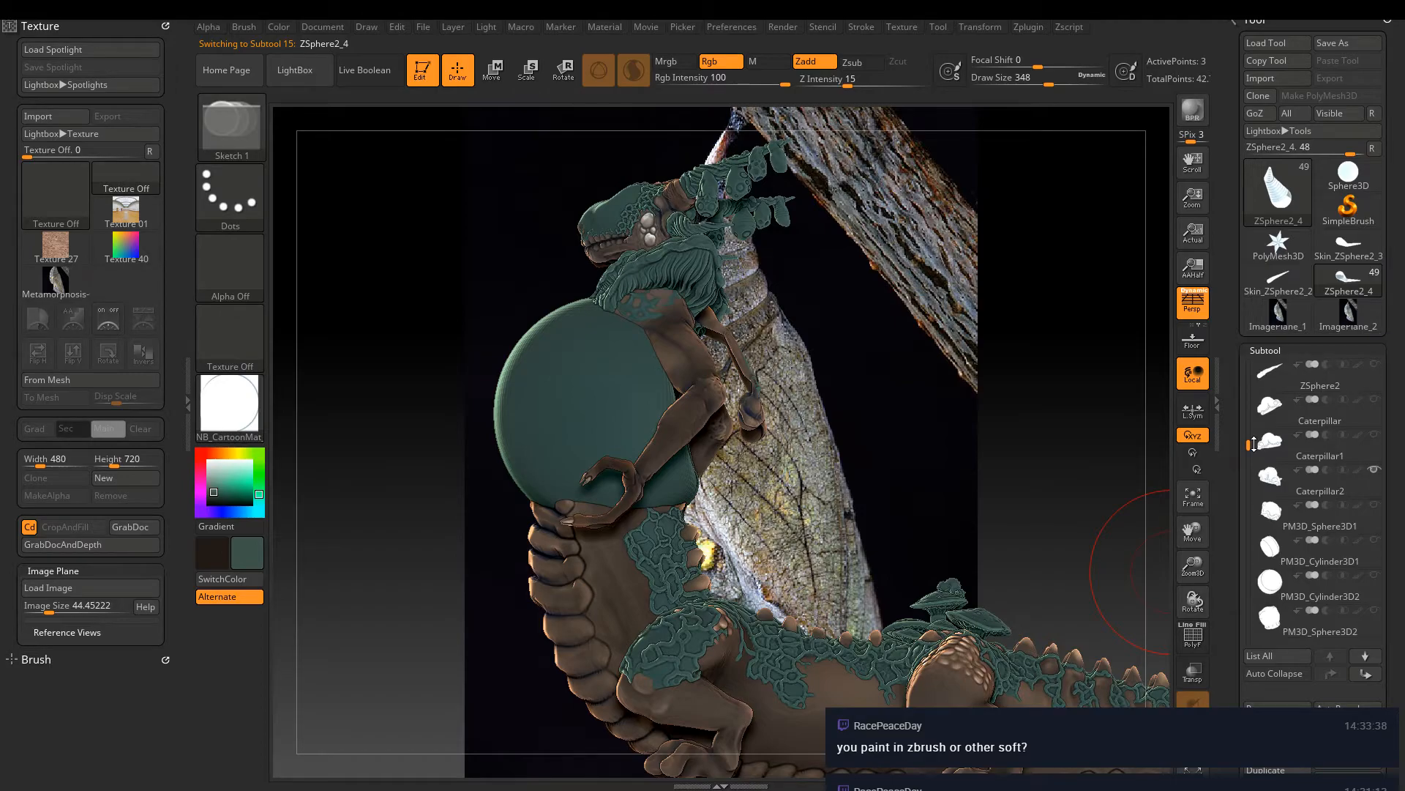
left_click_drag(1254, 443, 1253, 433)
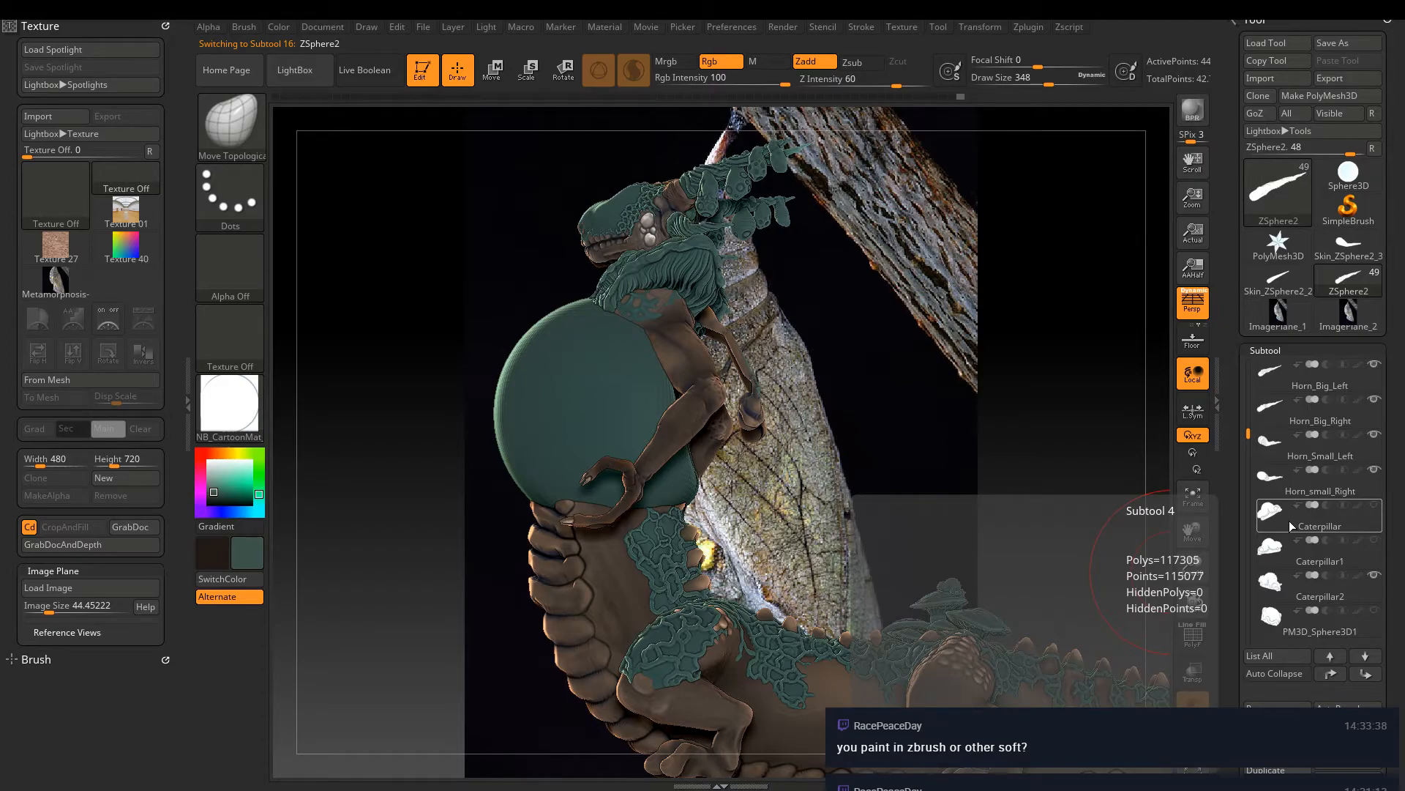
Move the hidden subtools Caterpillar, Caterpillar1 and PM3D_Sphere3D1 to the top of the subtool list
left_click(1291, 525)
left_click_drag(1249, 434, 1248, 405)
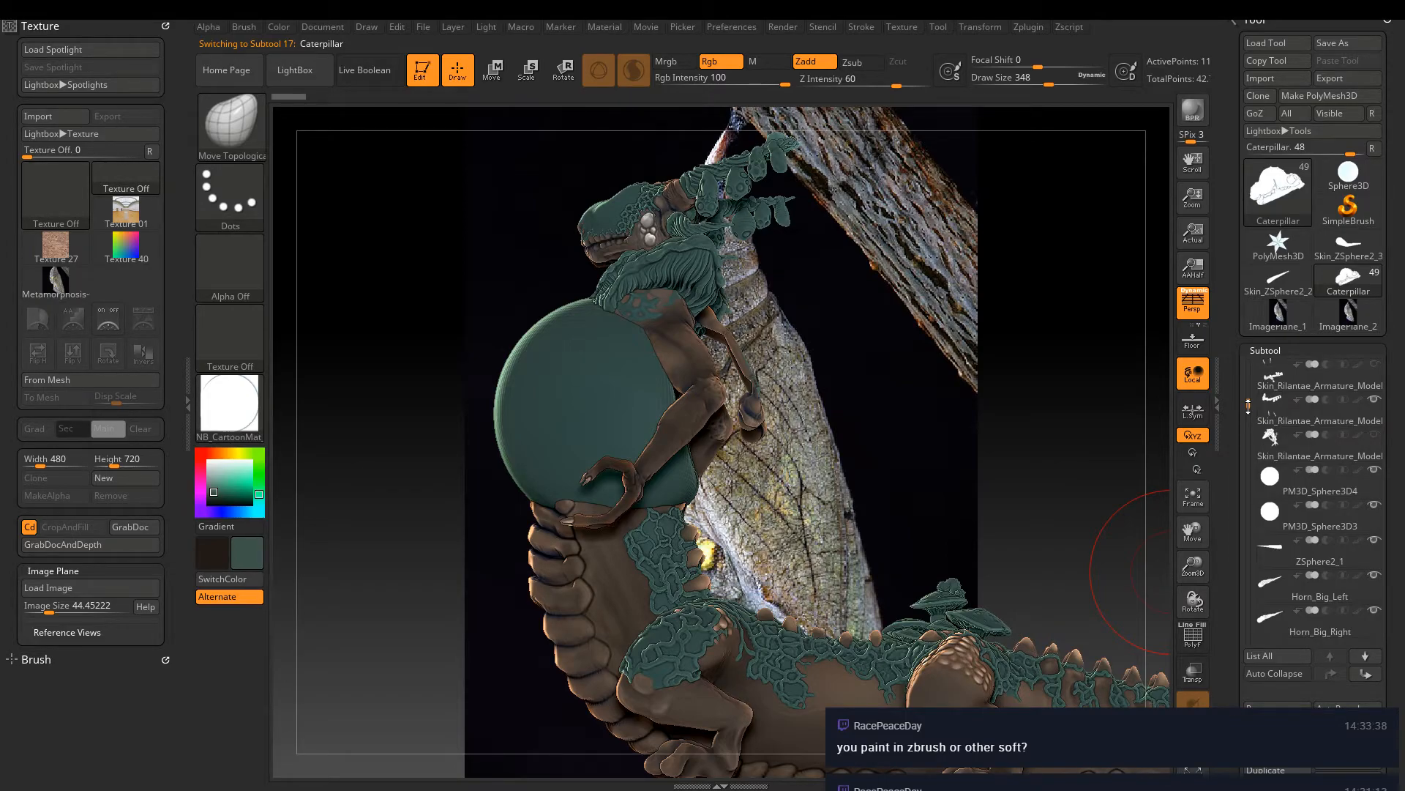
left_click(1329, 673)
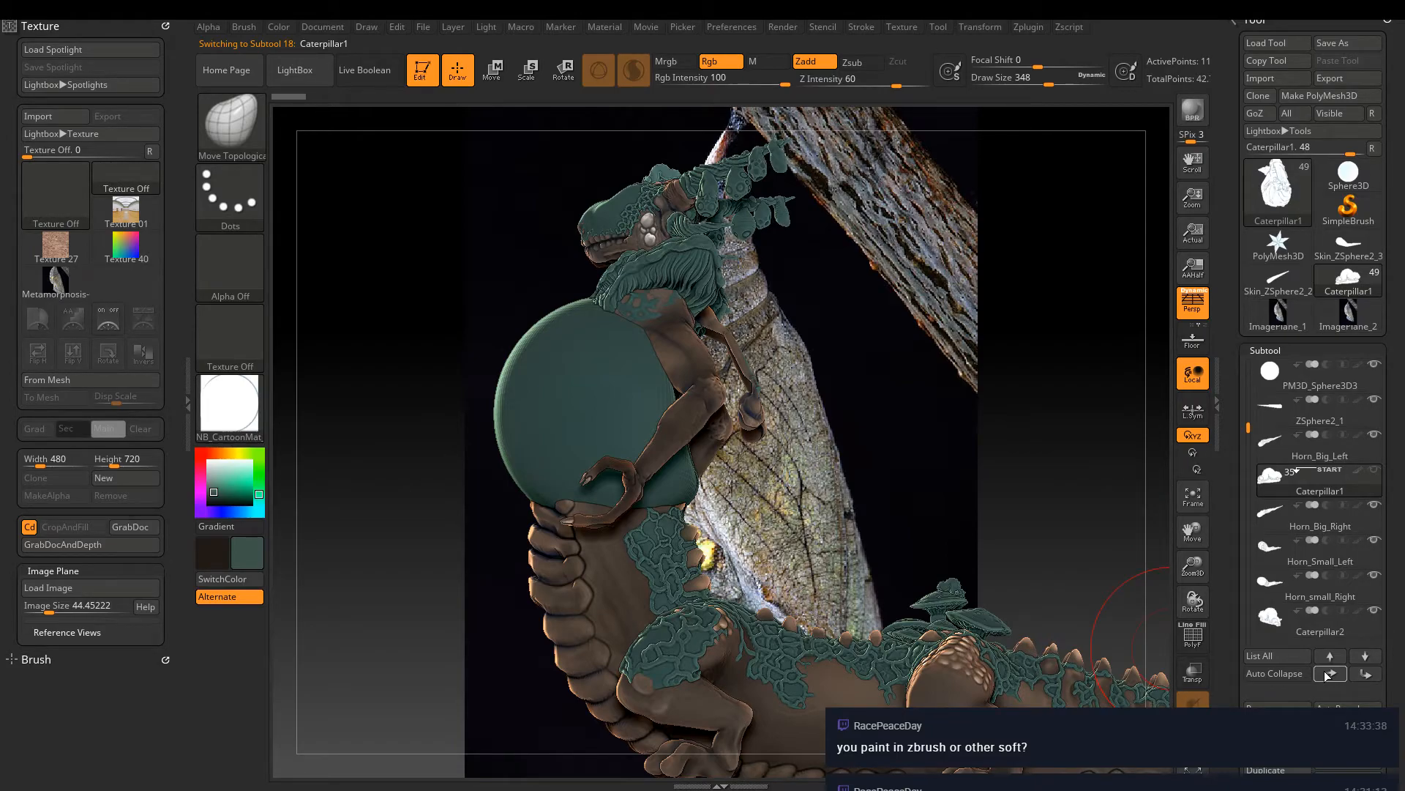
left_click(1329, 674)
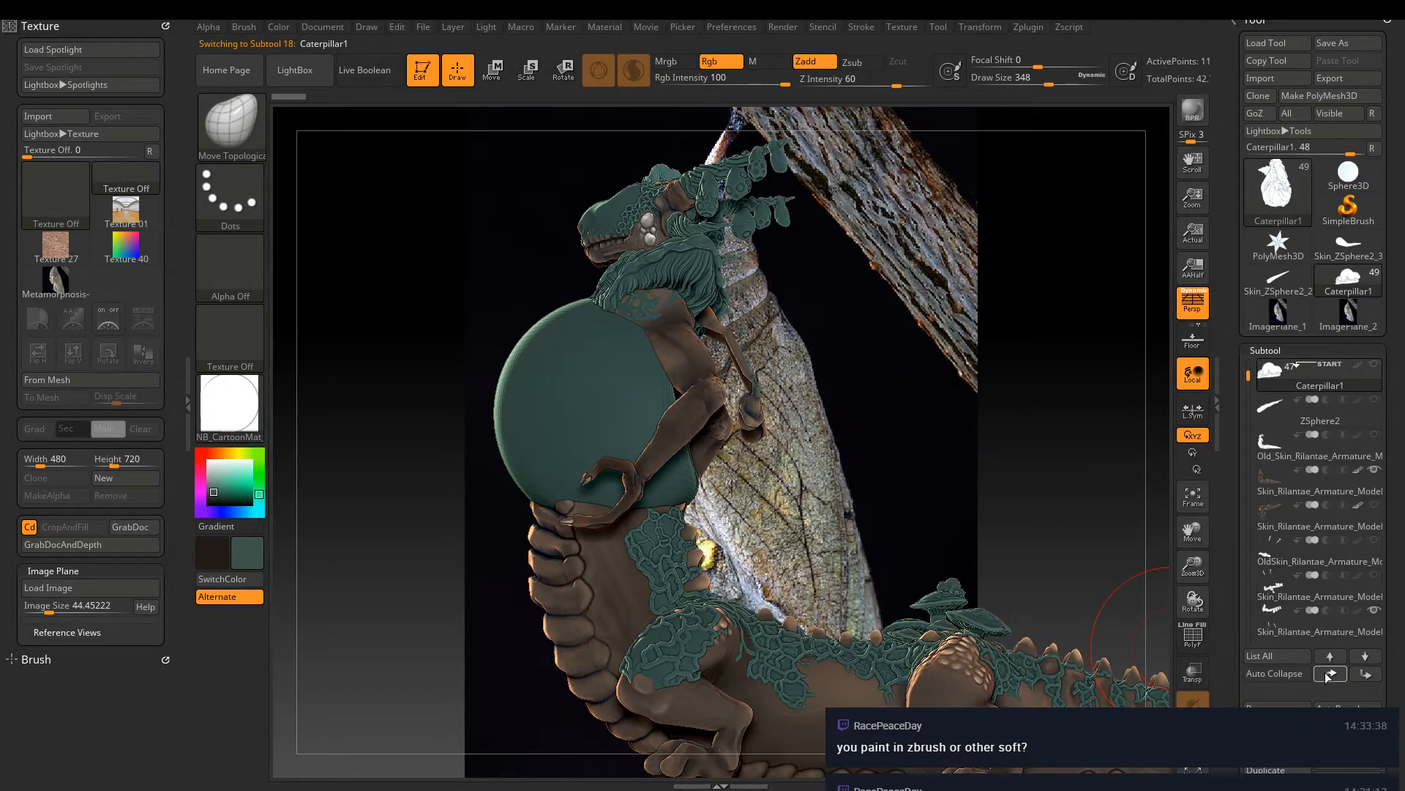
left_click(1330, 674)
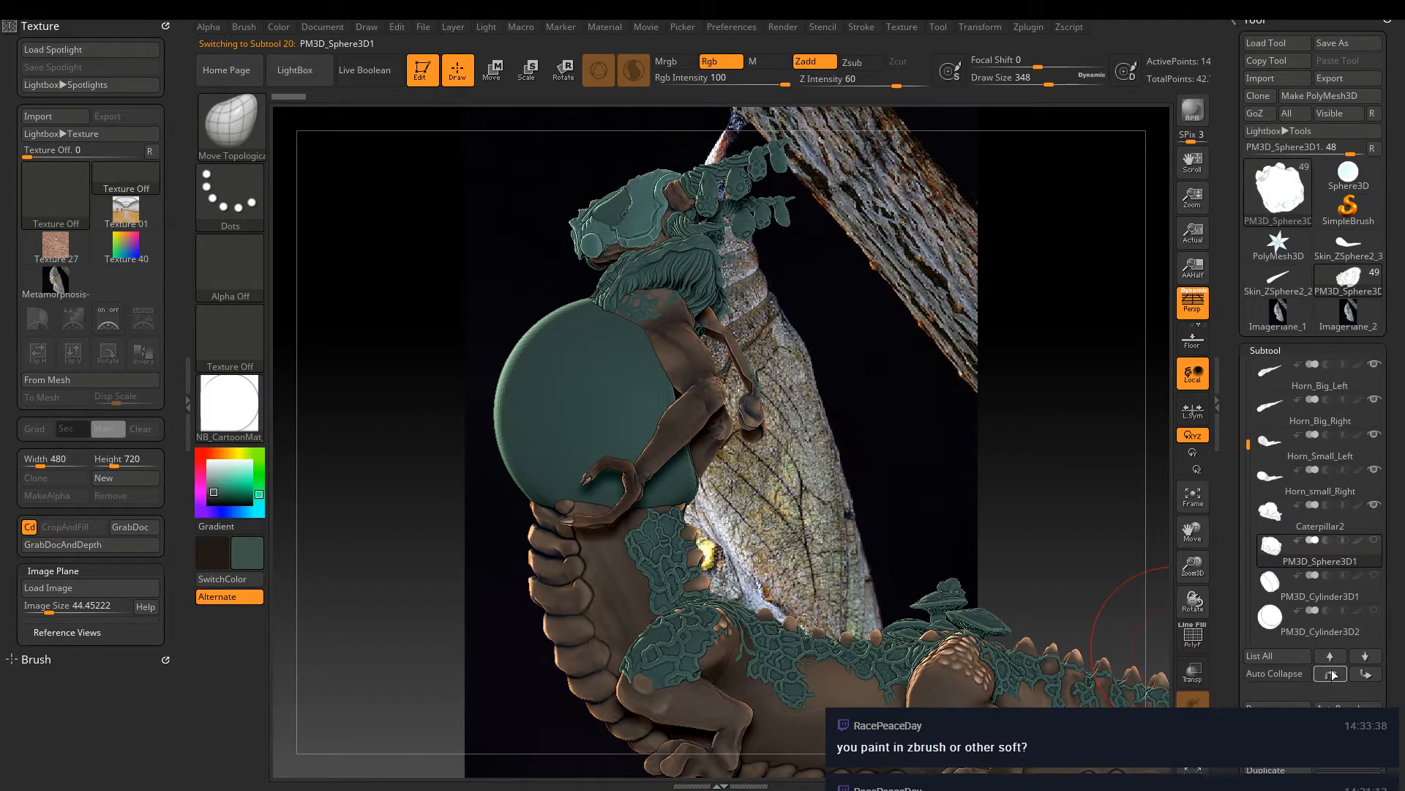
left_click(1333, 675)
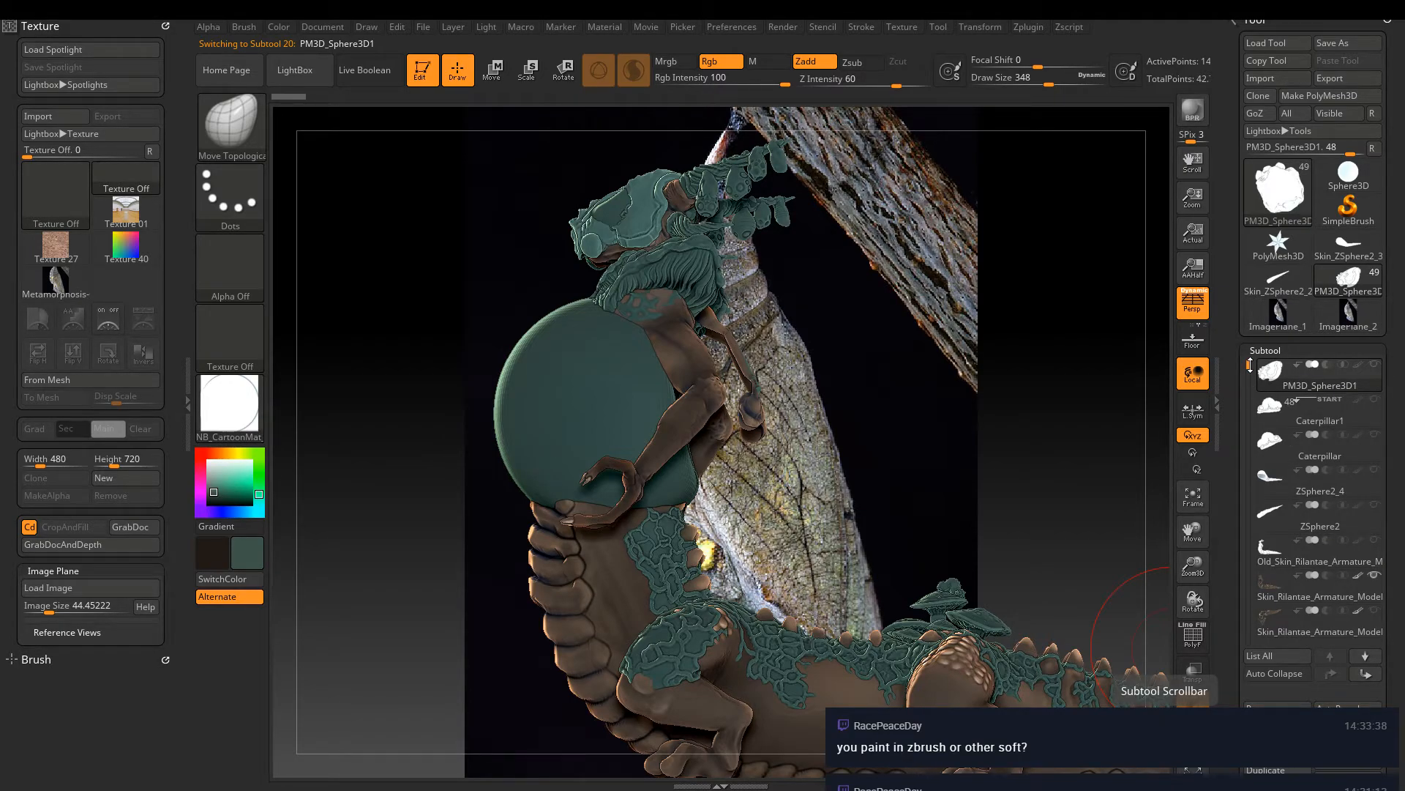
Move the hidden subtool Skin_Rilantae_Armature_Model17 up the subtool list and make Skin_Rilantae_Armature_Model14_01 active
left_click(1331, 656)
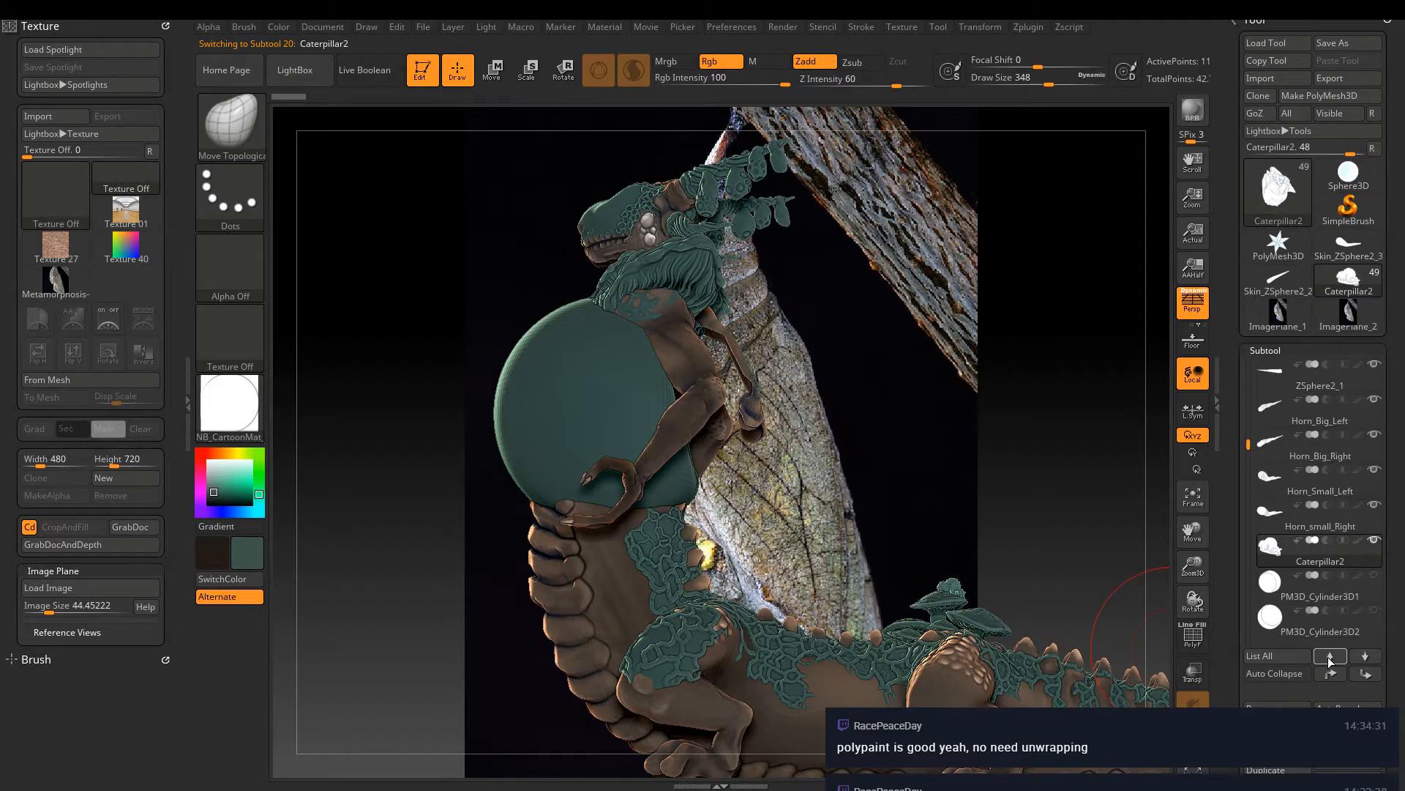
left_click(1330, 656)
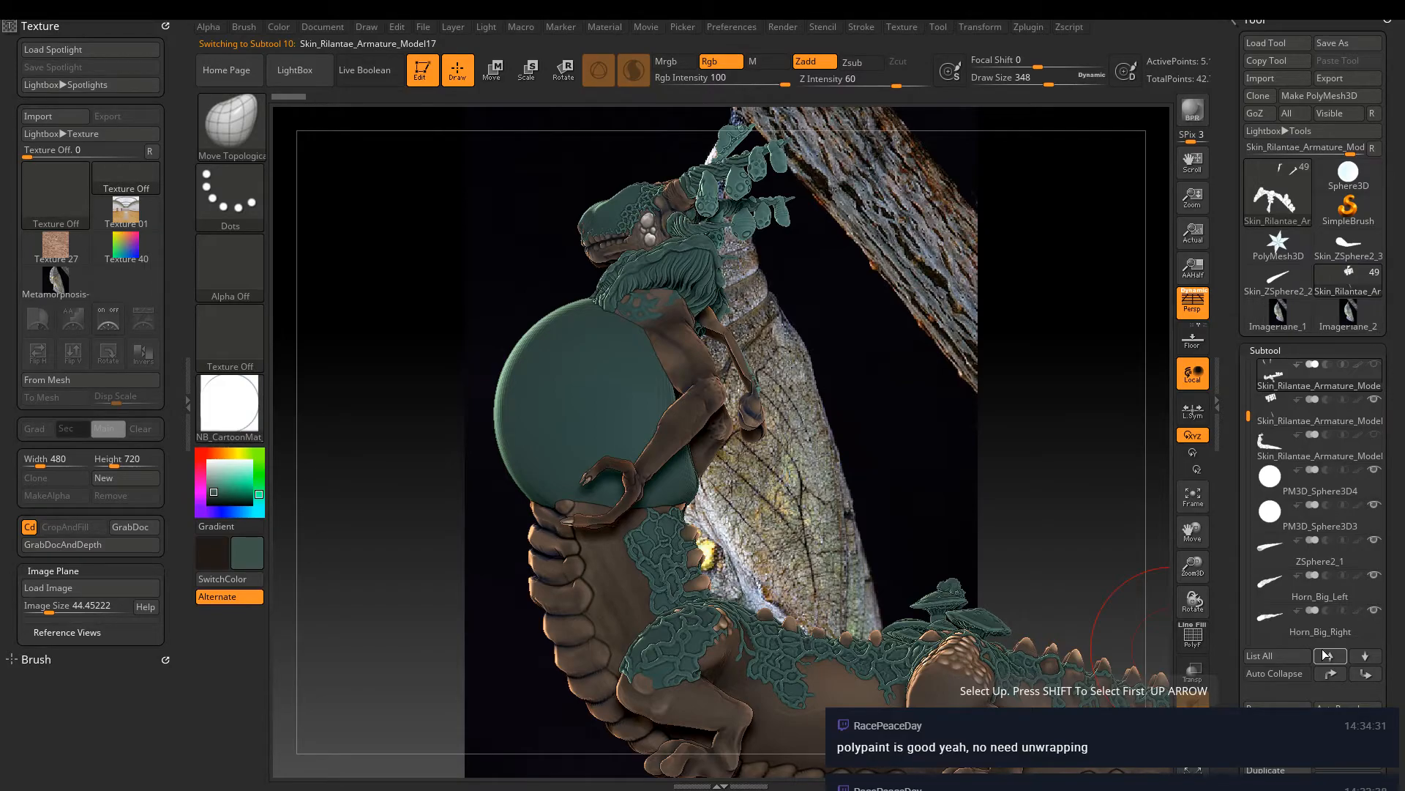
left_click(1332, 674)
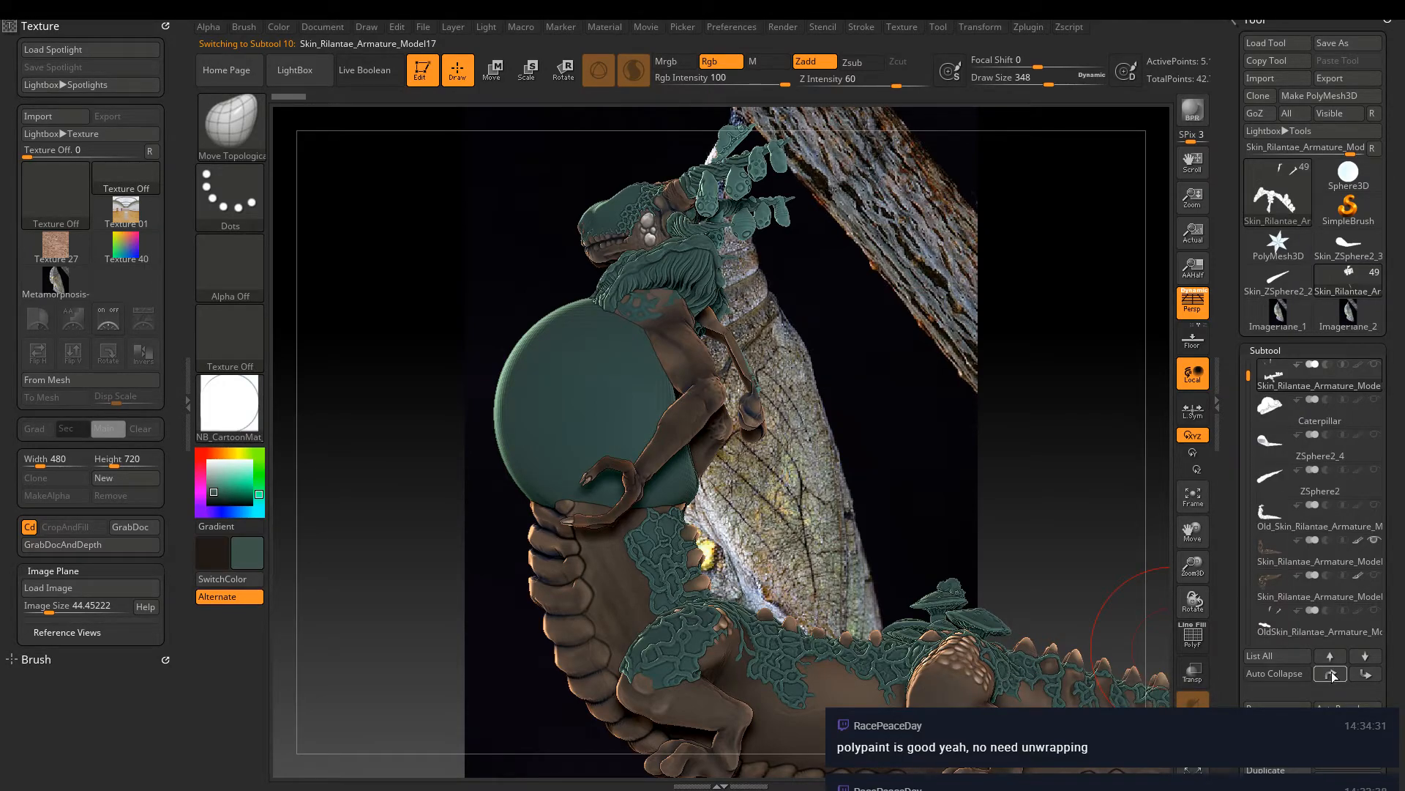
scroll(1270, 459, "down", 4)
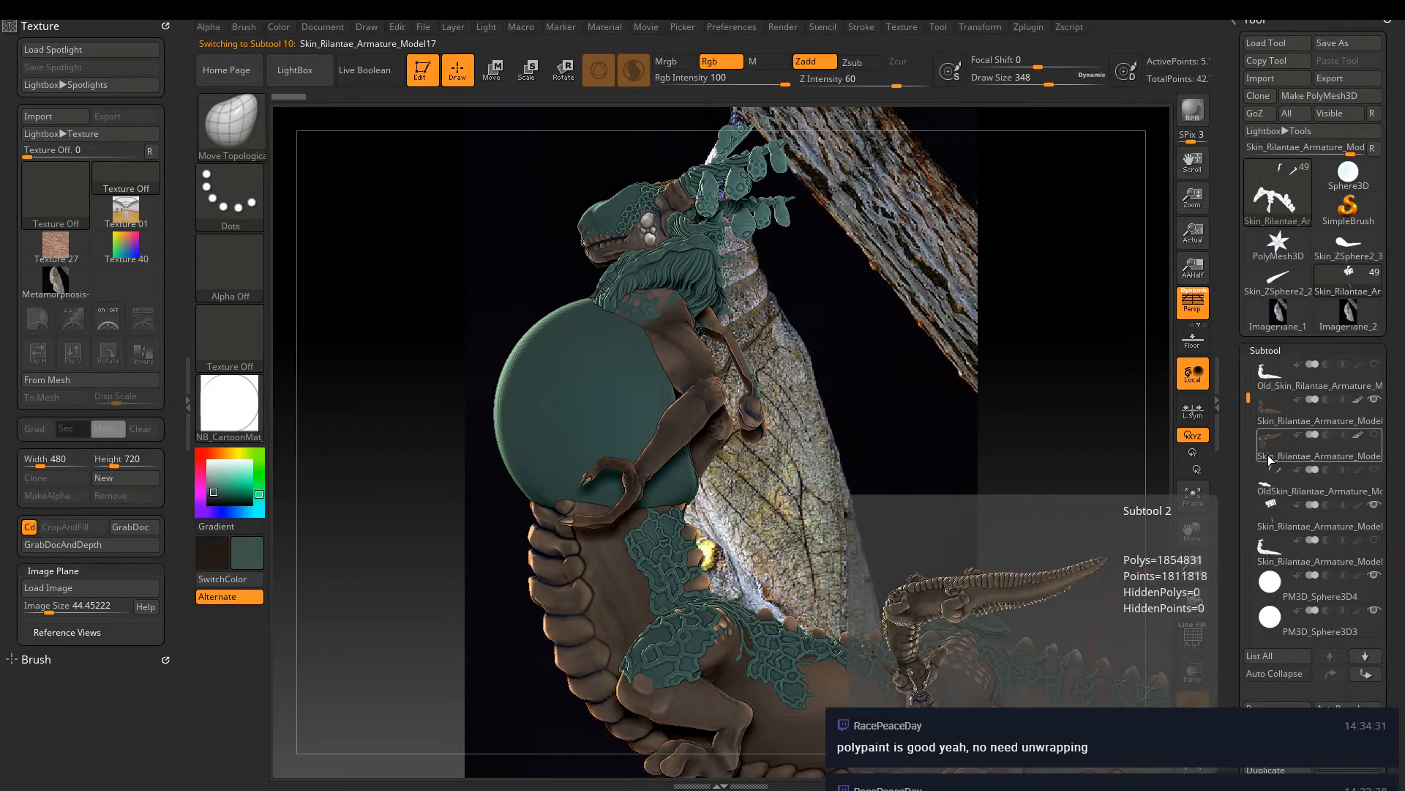
left_click(1271, 459)
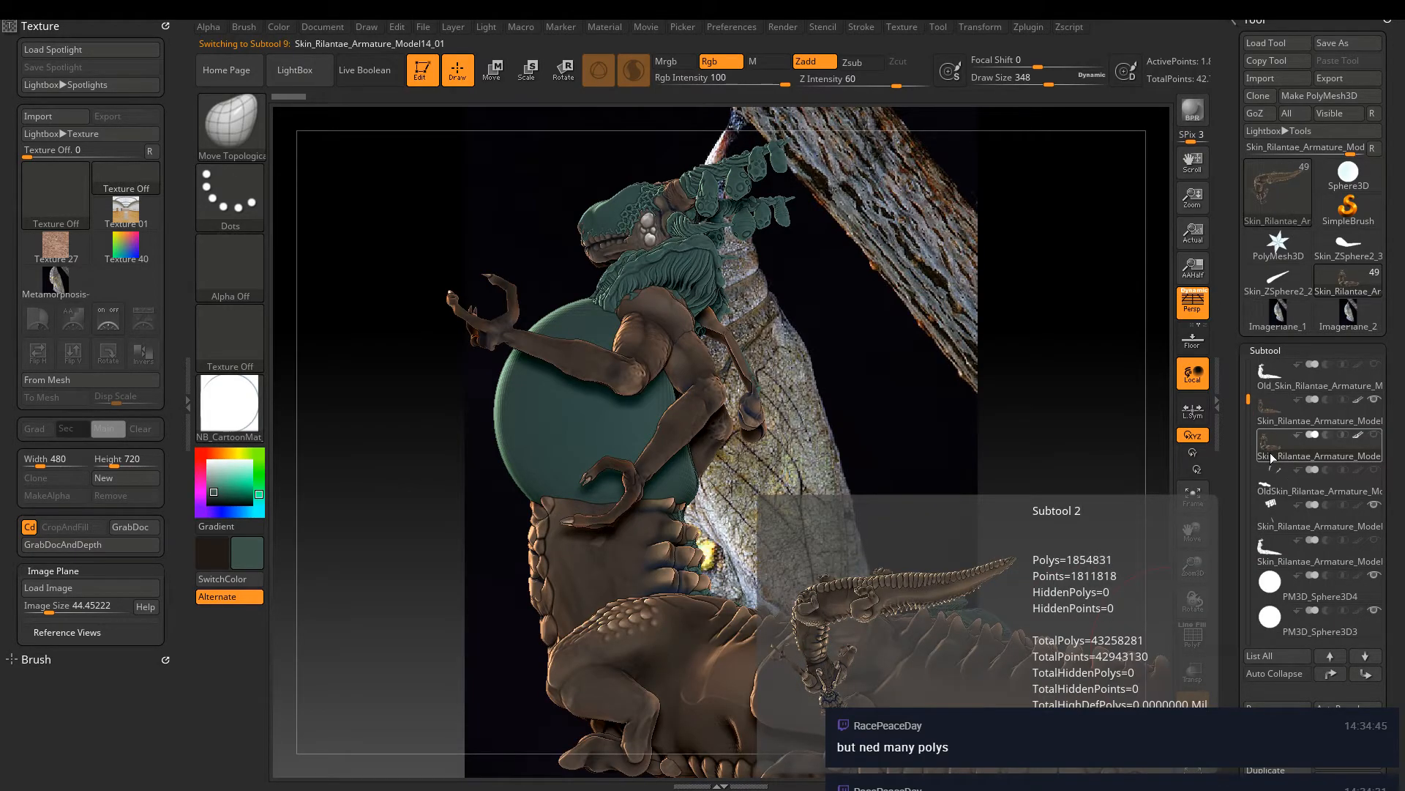
Move the hidden subtools PM3D_Cylinder3D1 and PM3D_Cylinder3D2 up into the group of unused subtools at the start of the list
left_click_drag(1249, 399, 1243, 452)
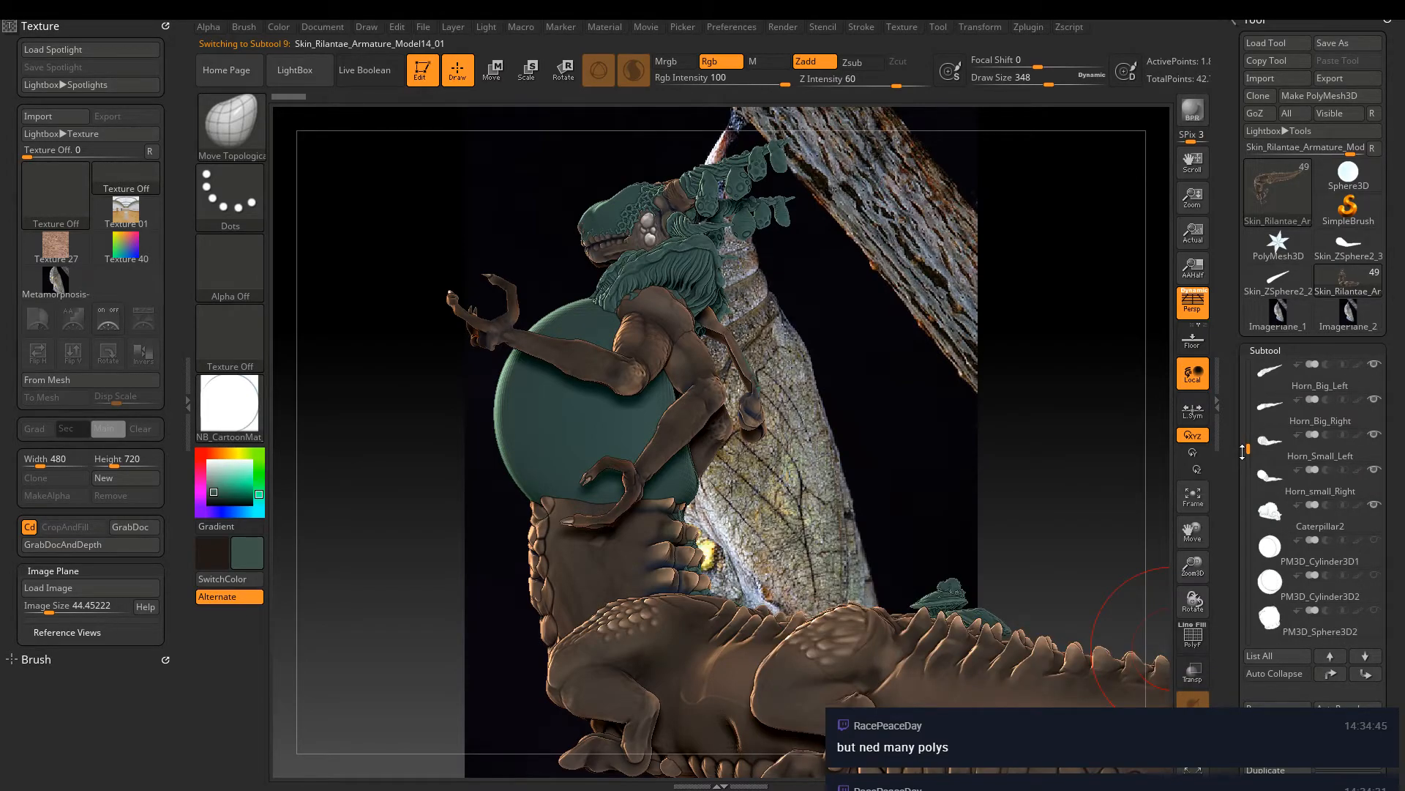
left_click(1311, 556)
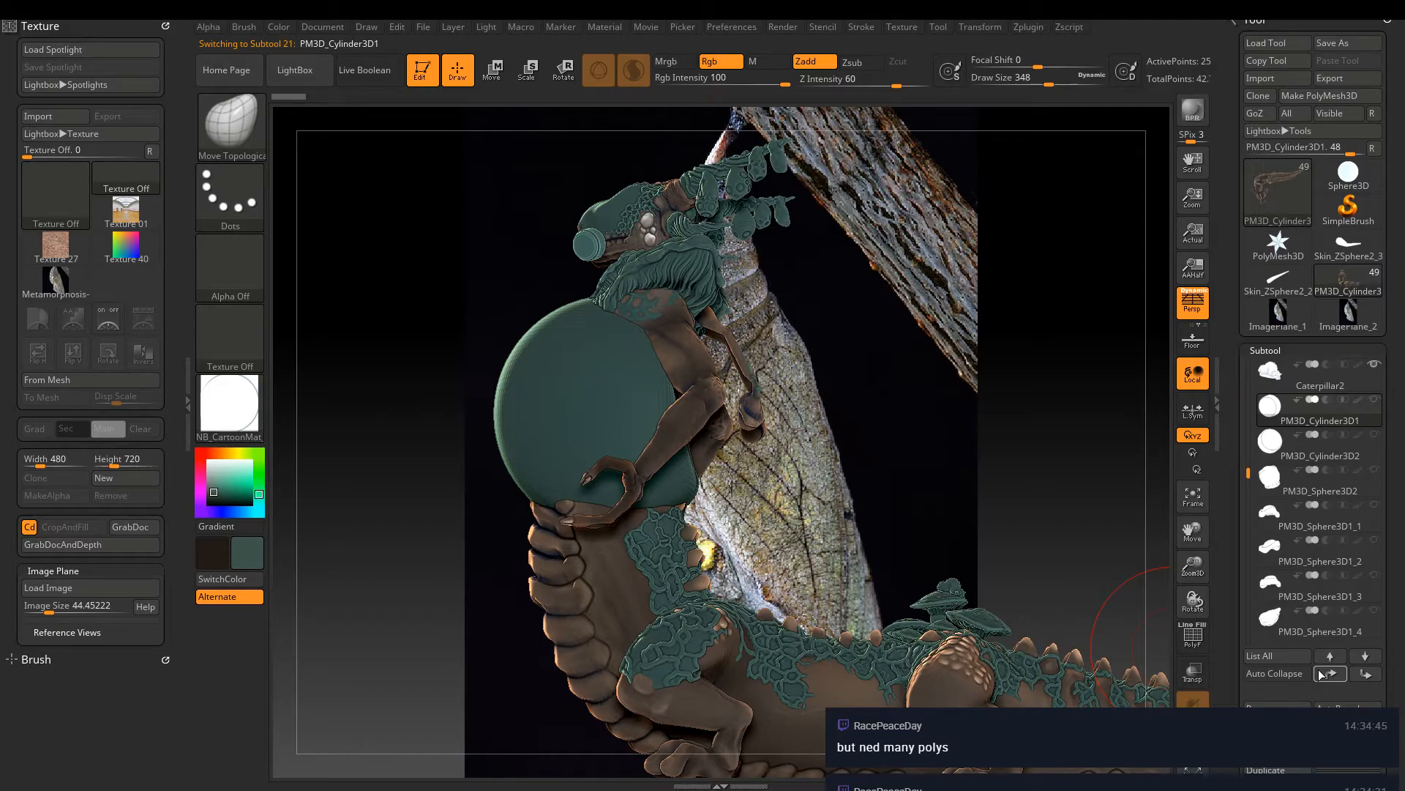
left_click(1322, 674)
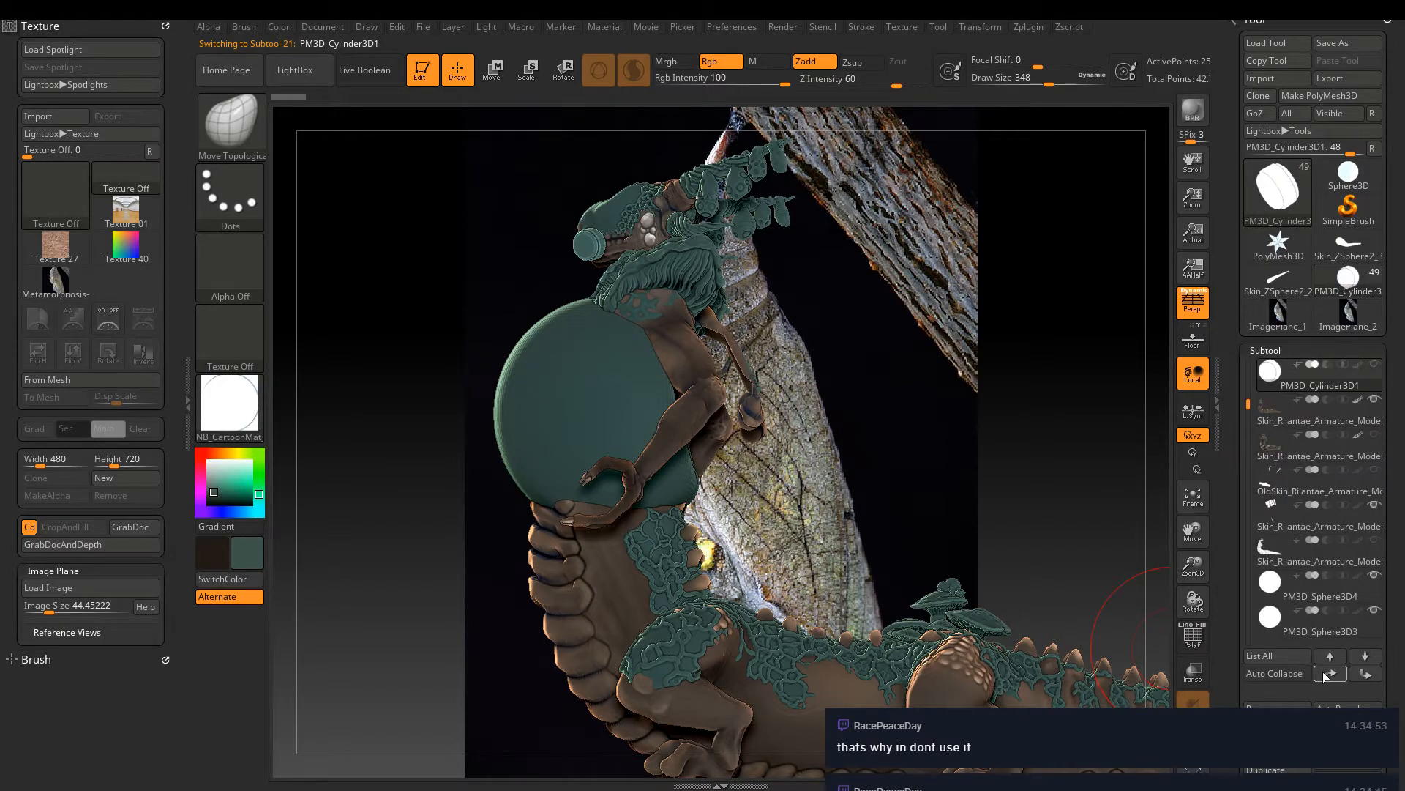
left_click_drag(1249, 404, 1250, 475)
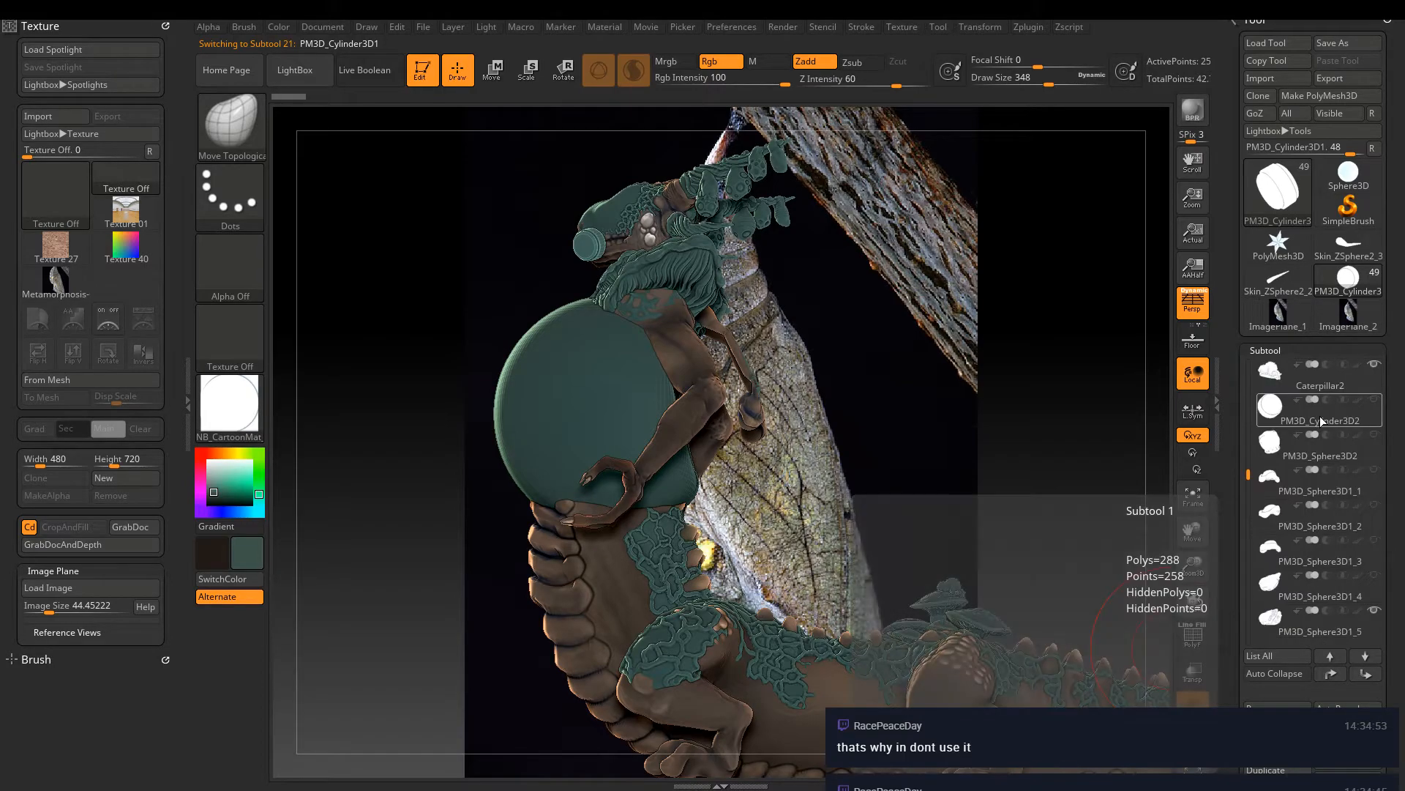
left_click(1322, 421)
left_click(1331, 673)
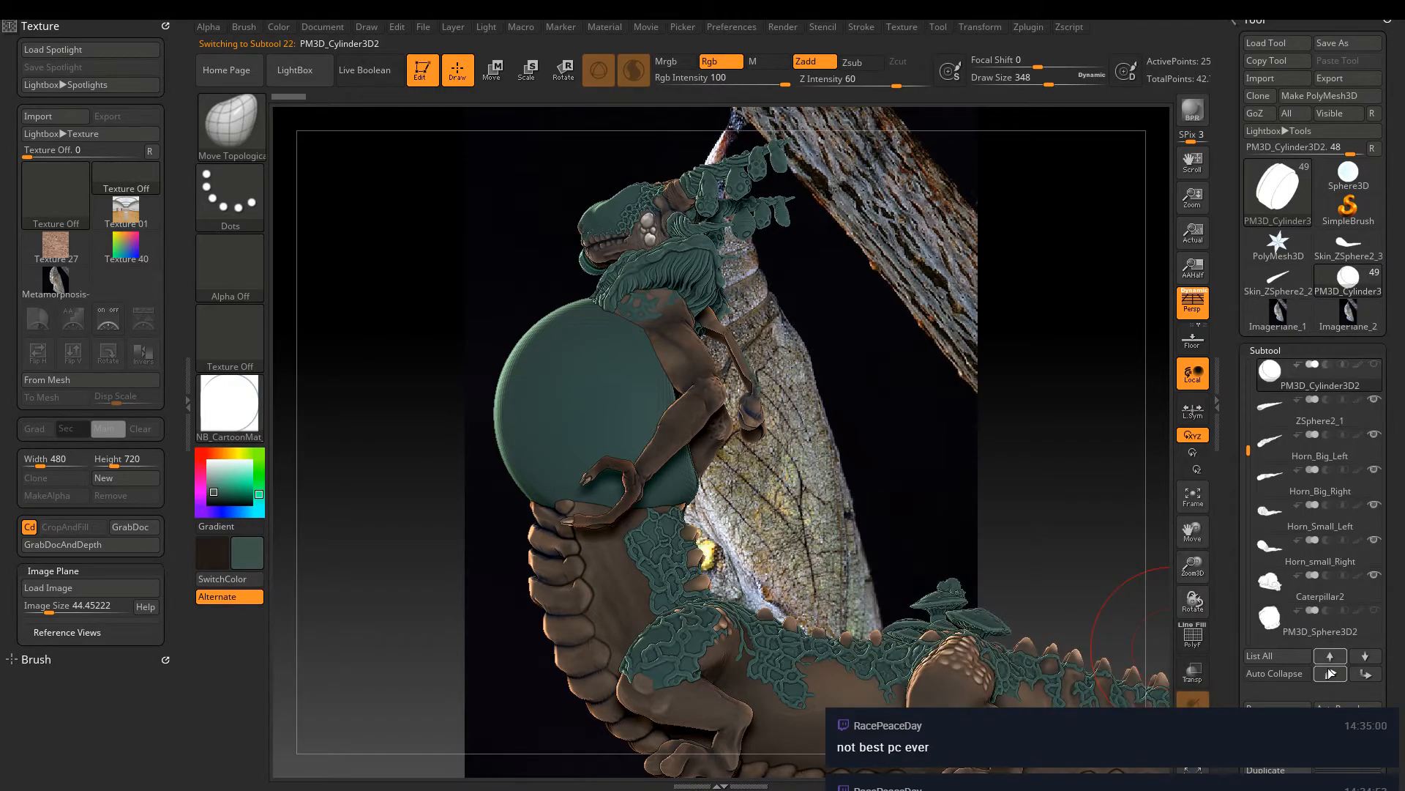
left_click(1331, 673)
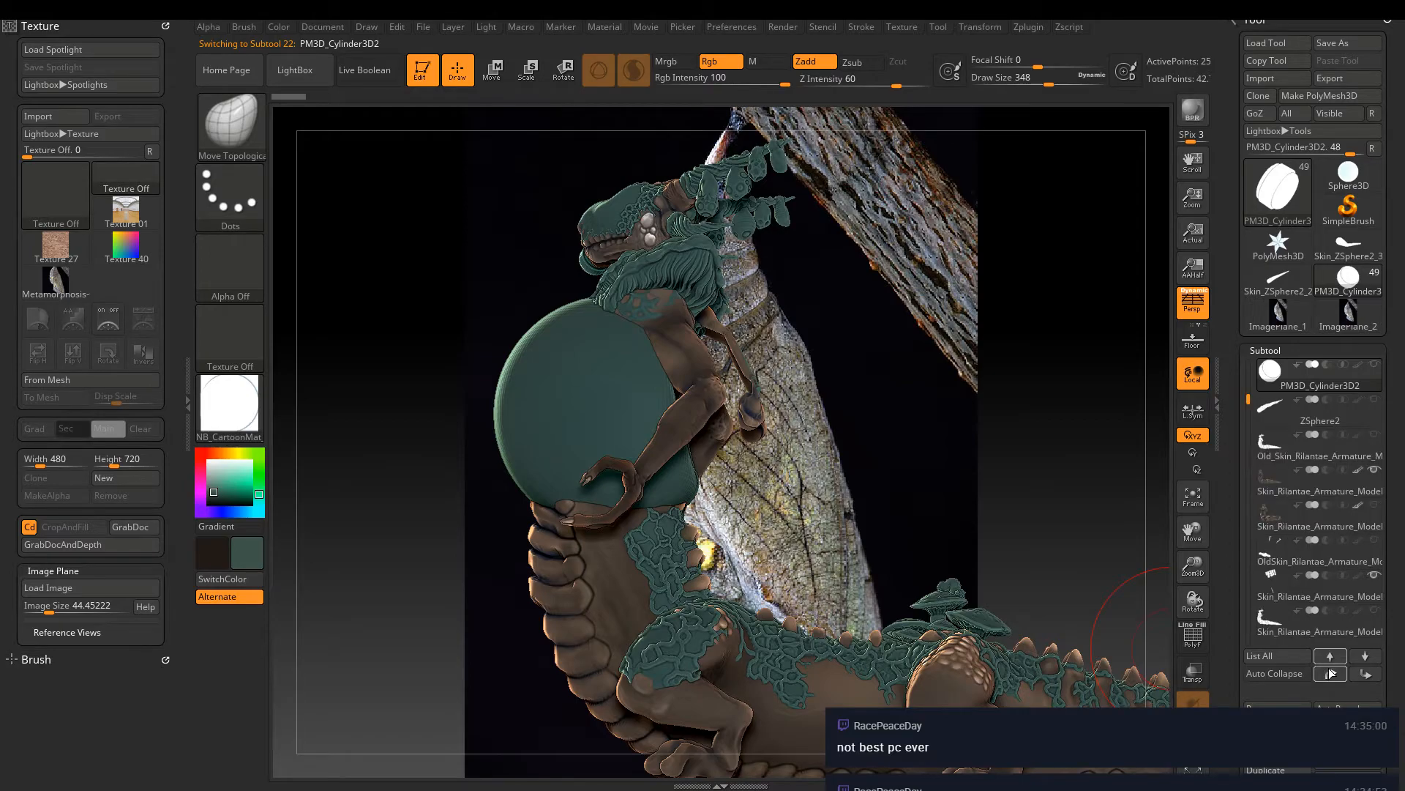
Move the hidden subtool PM3D_Sphere3D2 to the top of the subtool list
left_click_drag(1249, 399, 1248, 467)
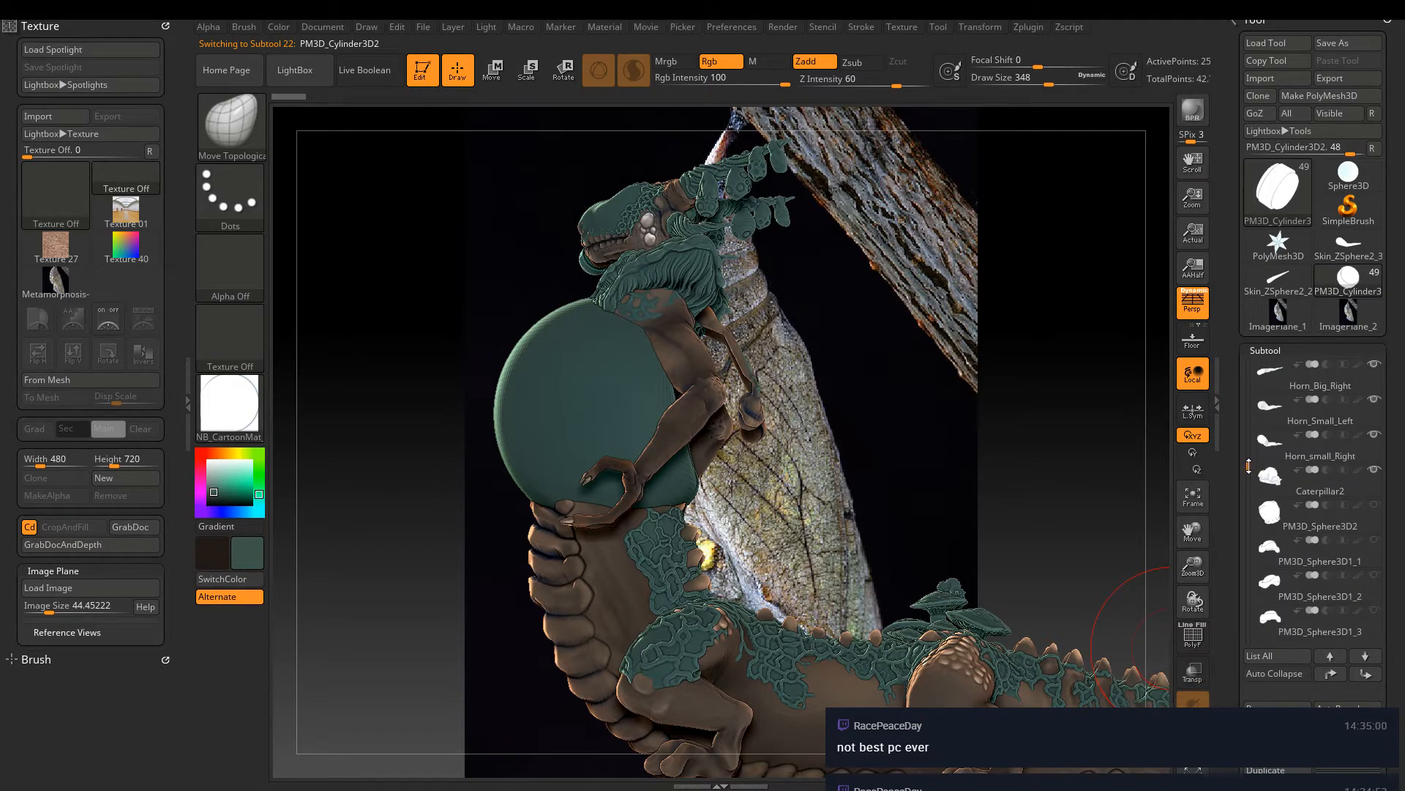
left_click(1334, 674)
left_click(1338, 672)
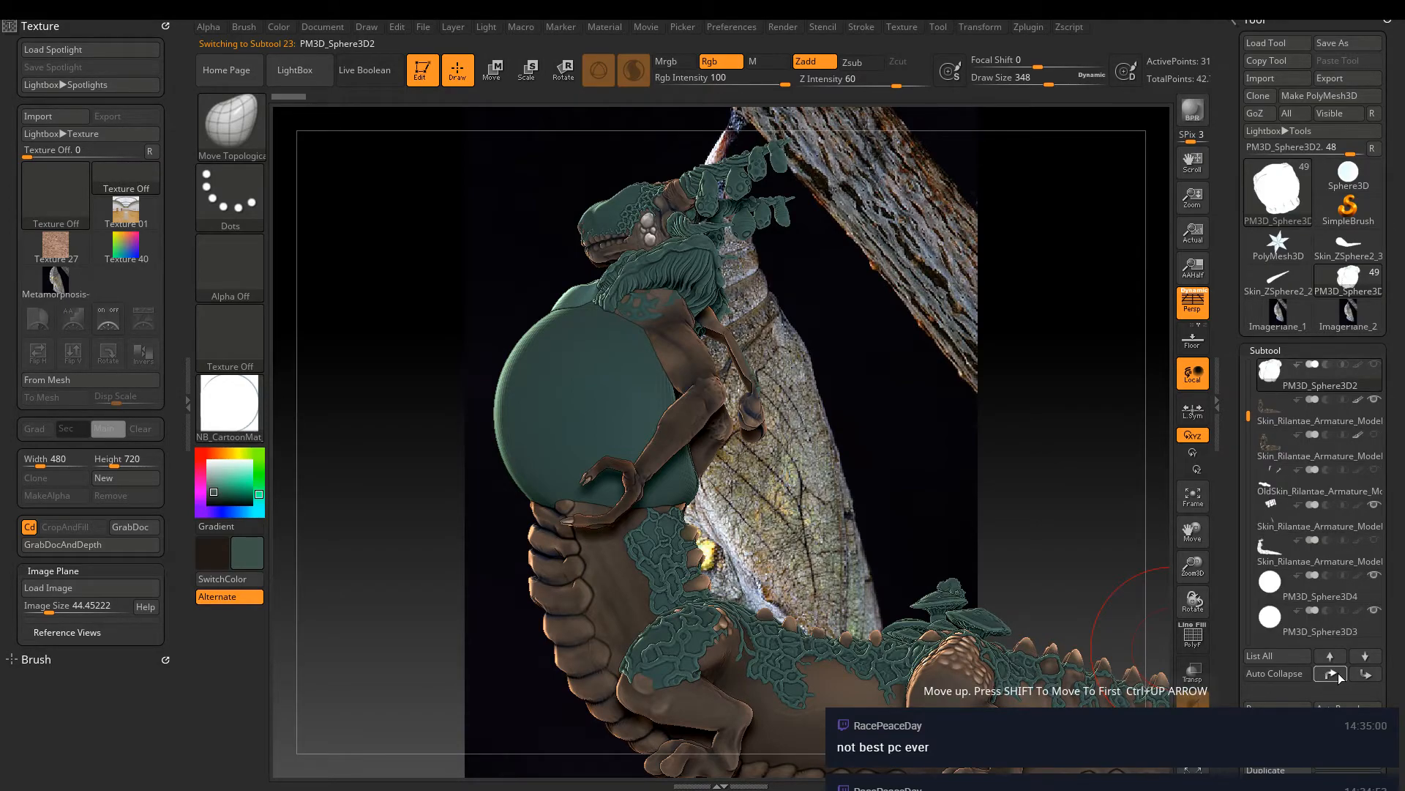
left_click(1338, 674, "shift")
Move the hidden subtool PM3D_Sphere3D1_1 up the list, just above PM3D_Sphere3D1
left_click(1249, 448)
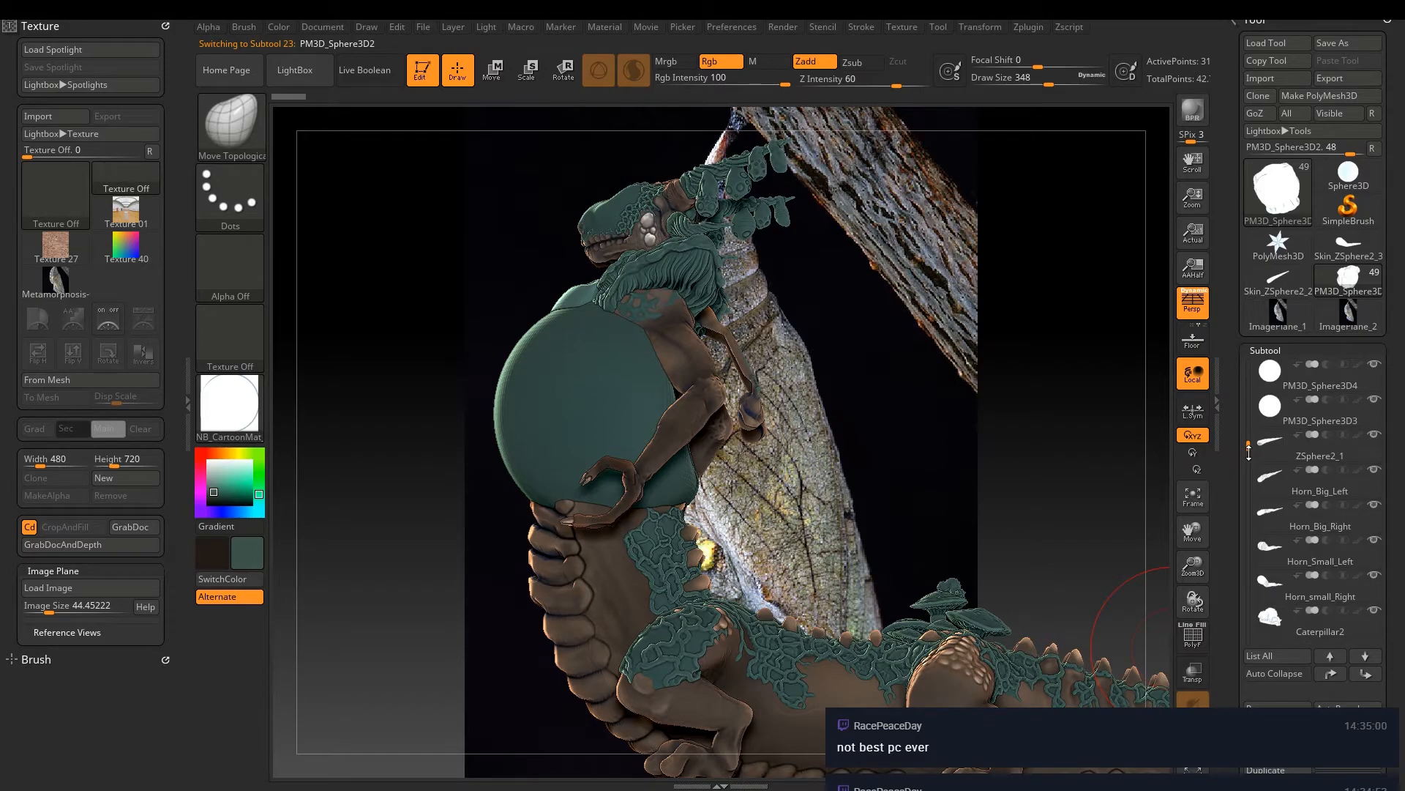
left_click_drag(1249, 448, 1249, 483)
left_click(1333, 460)
left_click(1331, 673)
left_click(1331, 673)
left_click(1330, 674)
left_click(1330, 674)
left_click(1330, 674)
left_click(1330, 674)
Move the hidden subtool PM3D_Sphere3D1_2 up the list, just above PM3D_Sphere3D2
left_click_drag(1247, 380, 1248, 488)
left_click(1306, 445)
left_click(1342, 673)
left_click(1343, 674)
left_click(1342, 673)
left_click(1343, 673)
left_click(1342, 674)
left_click(1342, 674)
left_click(1342, 675)
left_click(1343, 675)
left_click(1342, 675)
left_click(1342, 675)
left_click(1340, 677)
left_click(1339, 677)
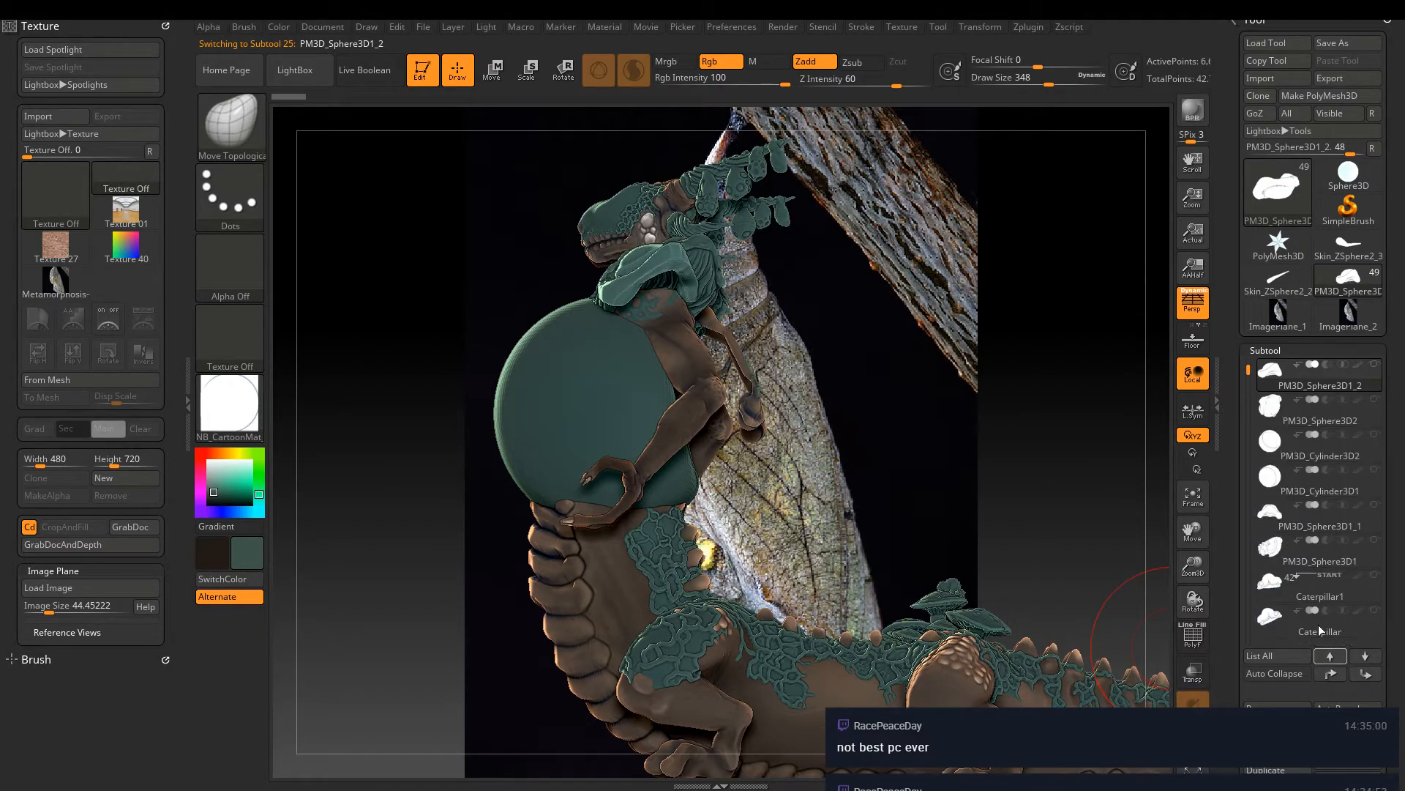
Move the hidden subtool PM3D_Sphere3D1_3 up the list, just above Caterpillar1
left_click_drag(1248, 372, 1262, 496)
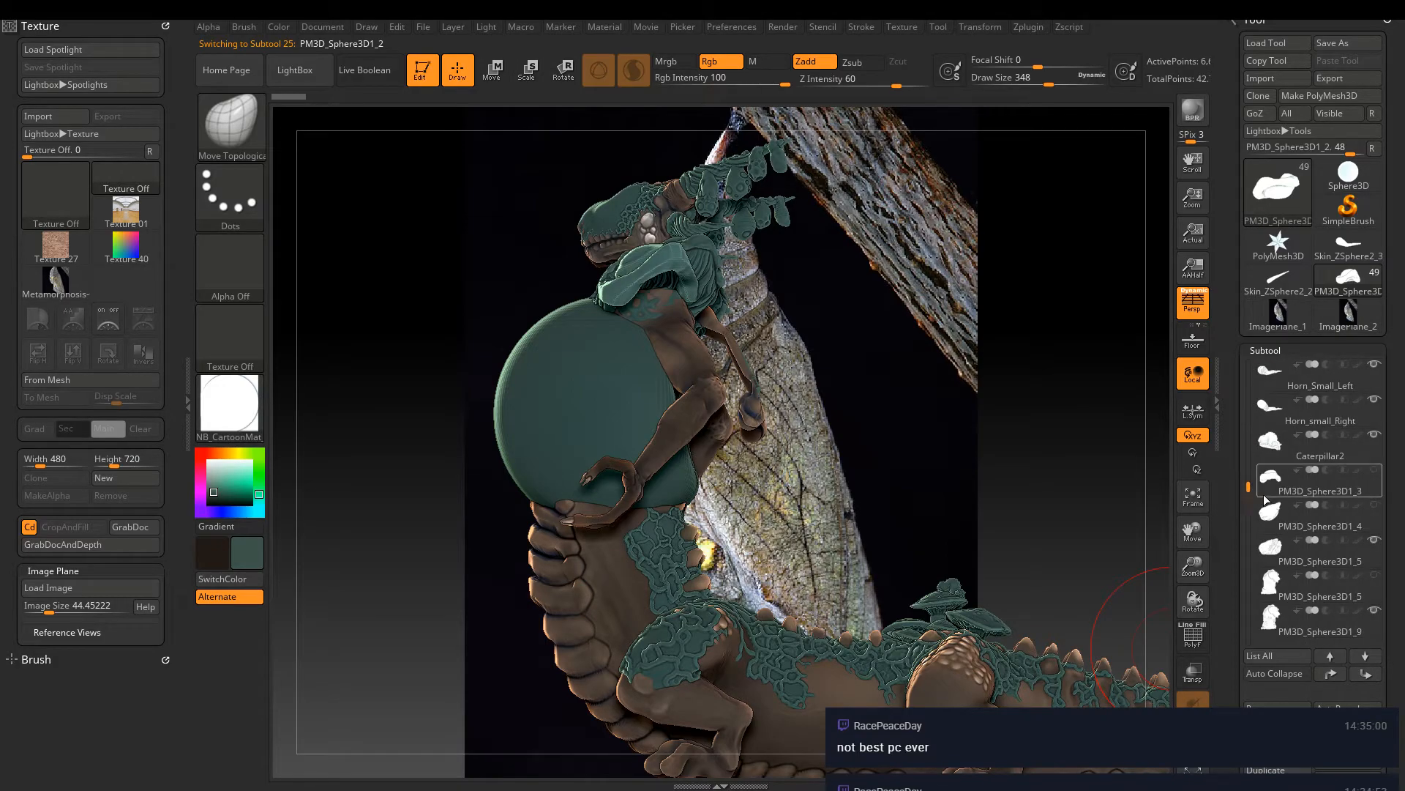
left_click(1330, 674)
left_click(1330, 675)
left_click(1330, 674)
left_click(1330, 674)
left_click(1330, 674)
left_click(1329, 674)
left_click(1329, 673)
left_click(1330, 673)
left_click(1330, 675)
left_click(1330, 676)
left_click(1330, 676)
left_click(1330, 675)
left_click(1330, 676)
left_click(1330, 676)
left_click(1330, 676)
left_click(1330, 676)
Move the hidden subtool PM3D_Sphere3D1_4 up the list, just above PM3D_Sphere3D2
left_click_drag(1248, 406, 1248, 496)
left_click(1303, 445)
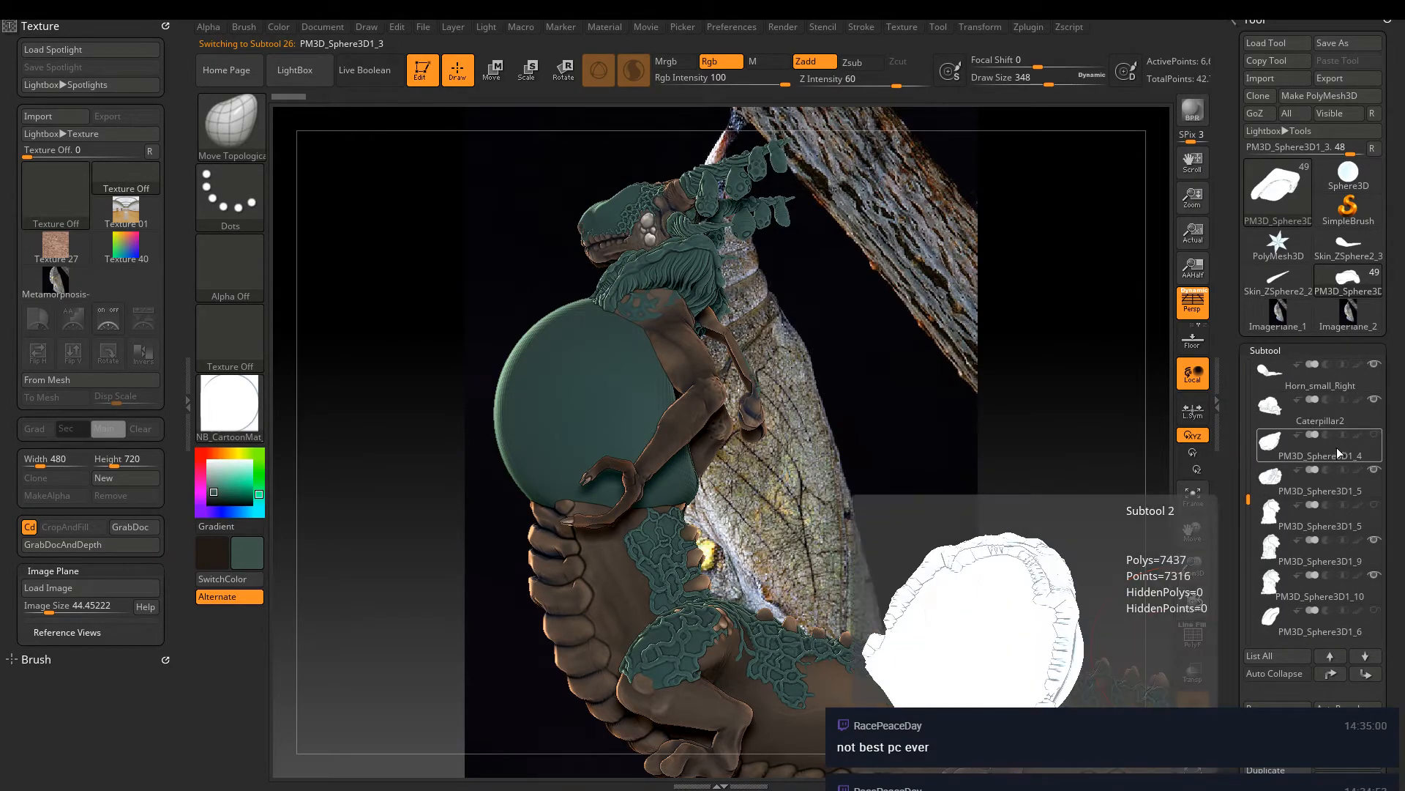
left_click(1330, 673)
left_click(1330, 673)
left_click(1330, 673)
left_click(1330, 673)
left_click(1330, 673)
left_click(1330, 673)
left_click(1330, 674)
left_click(1330, 673)
left_click(1330, 674)
left_click(1330, 674)
left_click(1330, 673)
left_click(1330, 673)
left_click(1330, 674)
left_click(1330, 673)
left_click(1330, 674)
left_click(1330, 673)
left_click(1331, 676)
left_click(1332, 676)
left_click(1332, 677)
left_click(1331, 676)
left_click(1332, 676)
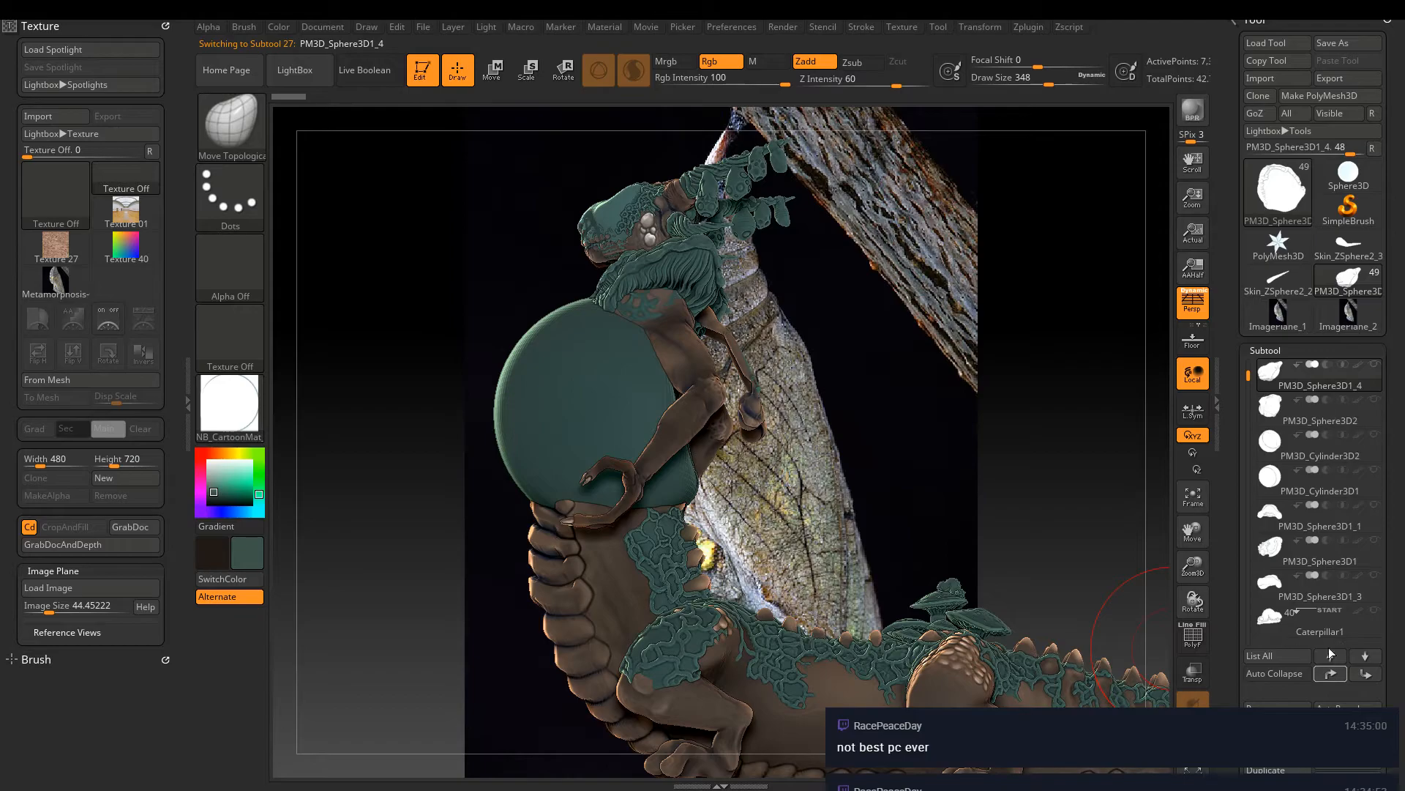
Move the hidden copy of PM3D_Sphere3D1_5 up the subtool list, just above PM3D_Sphere3D1_3
left_click_drag(1245, 382, 1238, 509)
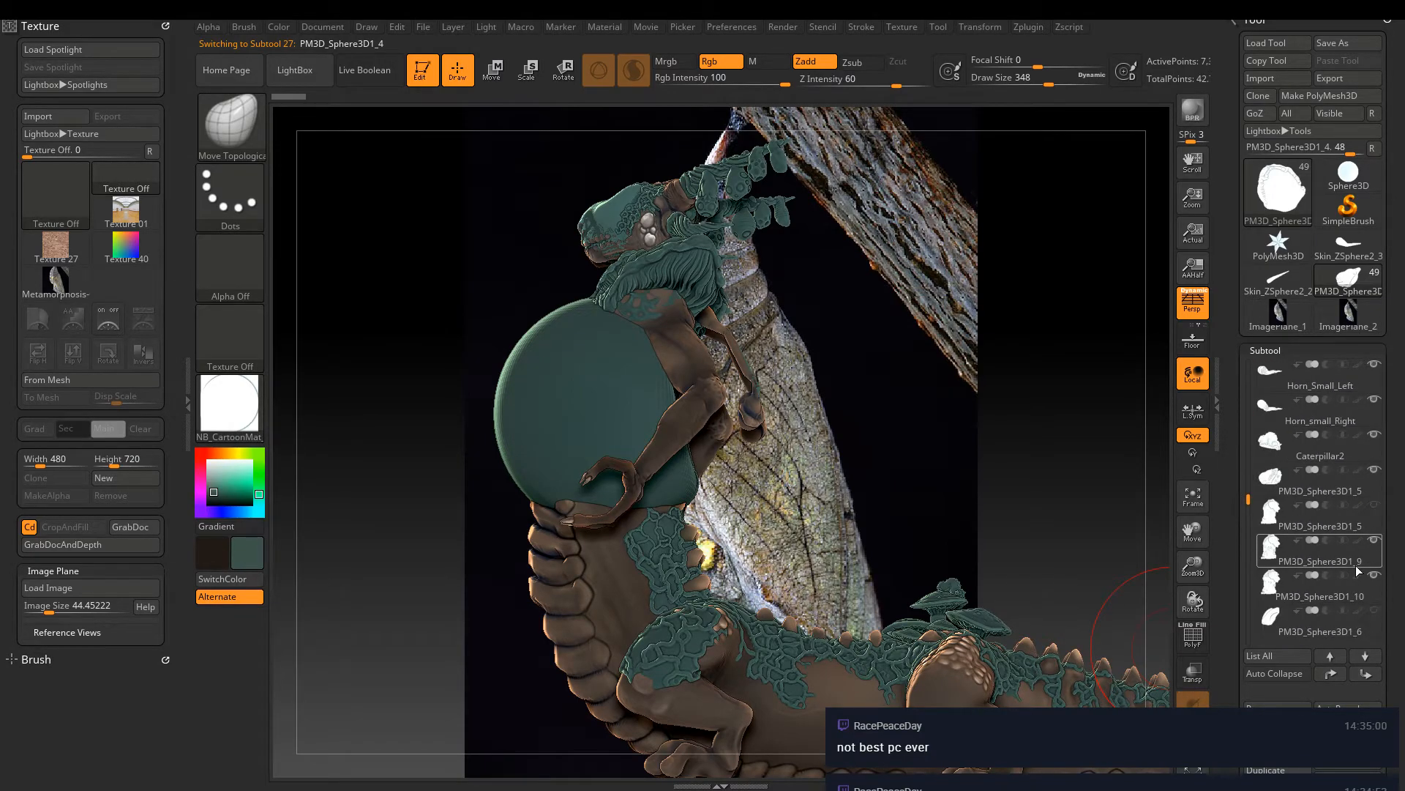
left_click(1324, 530)
left_click_drag(925, 492, 1098, 578)
left_click(1332, 675)
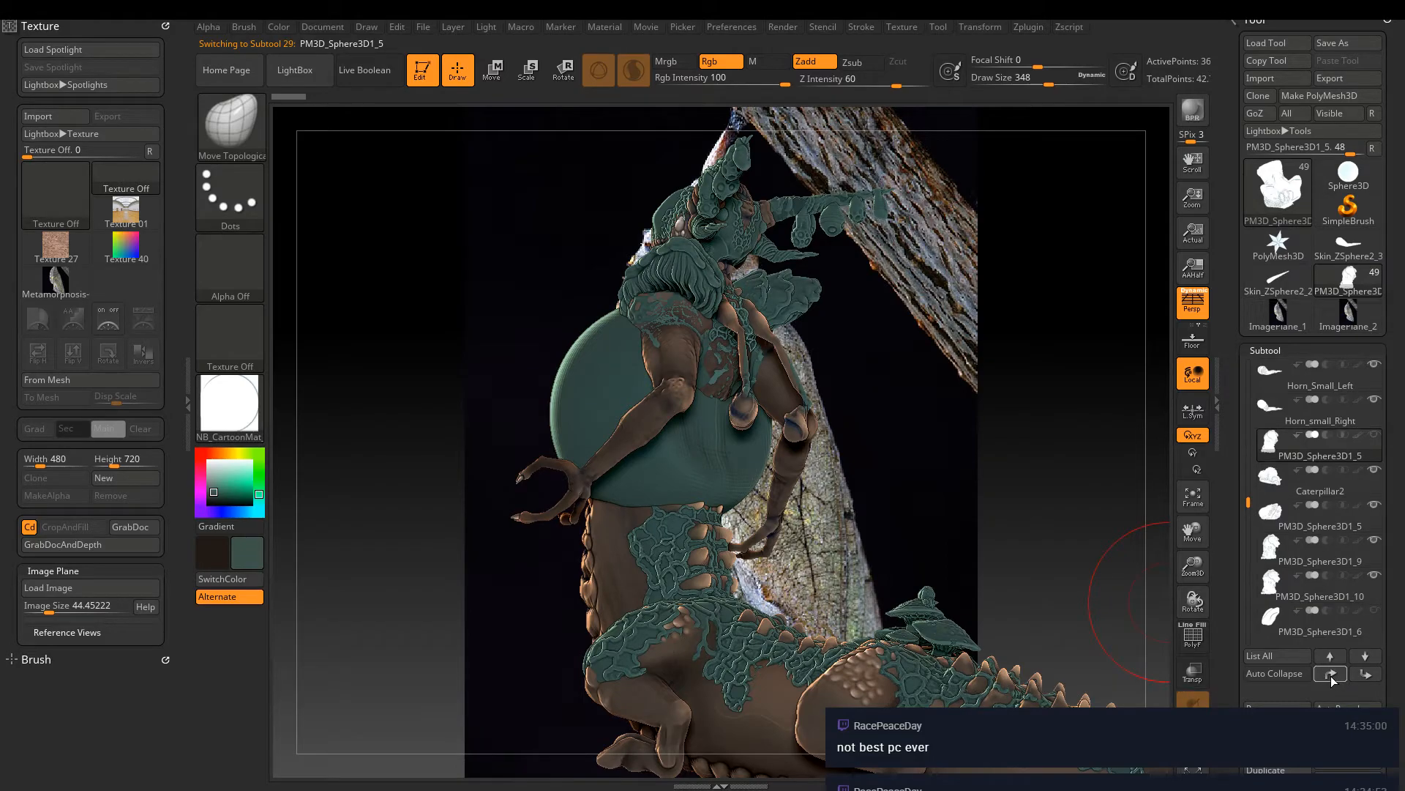
left_click(1331, 675)
left_click(1331, 675)
left_click(1332, 675)
left_click(1331, 675)
left_click(1332, 675)
left_click(1331, 675)
left_click(1332, 675)
left_click(1331, 675)
left_click(1332, 676)
left_click(1331, 675)
left_click(1332, 675)
left_click(1332, 676)
left_click(1331, 676)
left_click(1332, 676)
left_click(1331, 676)
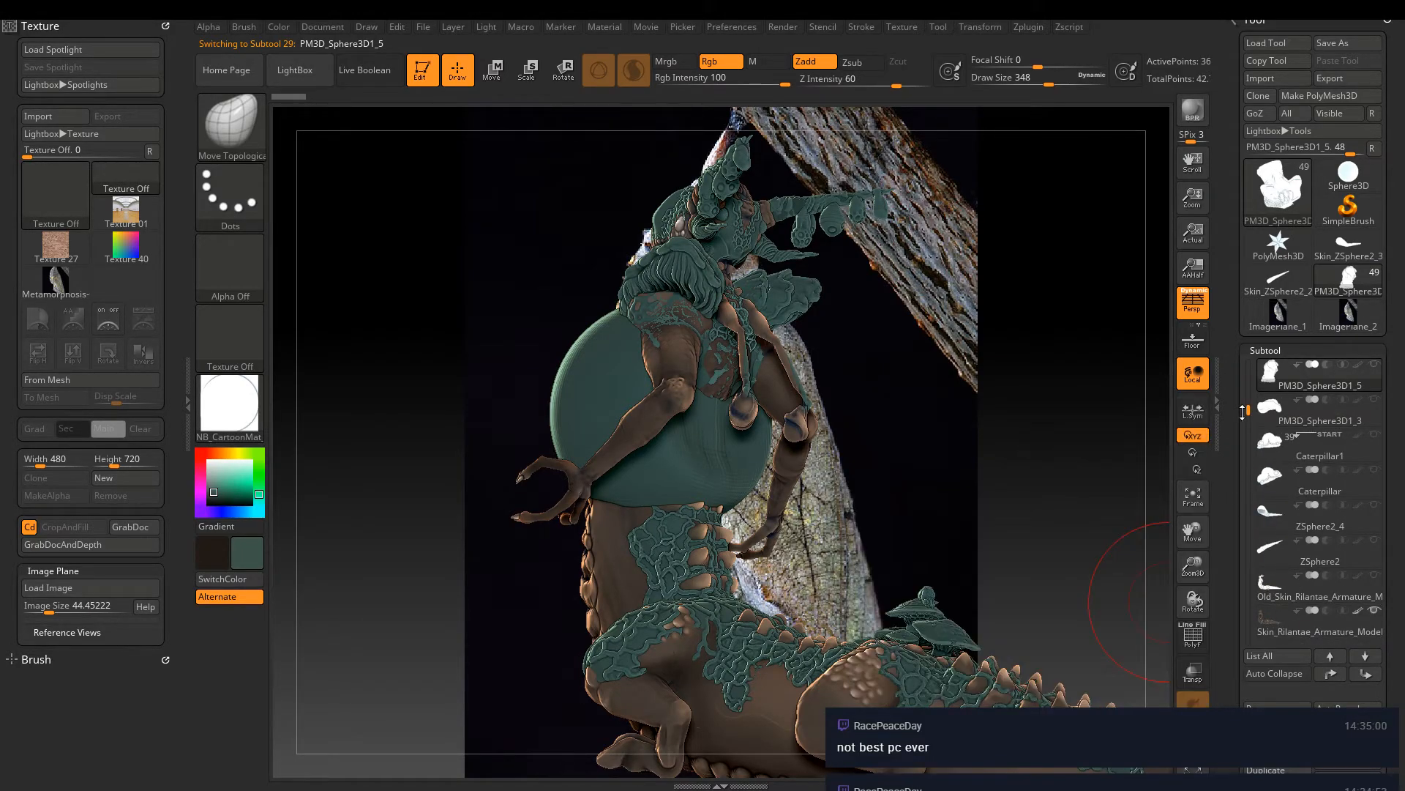
Move the hidden subtool PM3D_Sphere3D1_11 listed directly below PM3D_Sphere3D1_9 up above the Skin_Rilantae_Armature subtools
left_click_drag(1244, 414, 1245, 474)
left_click_drag(1246, 410, 1249, 546)
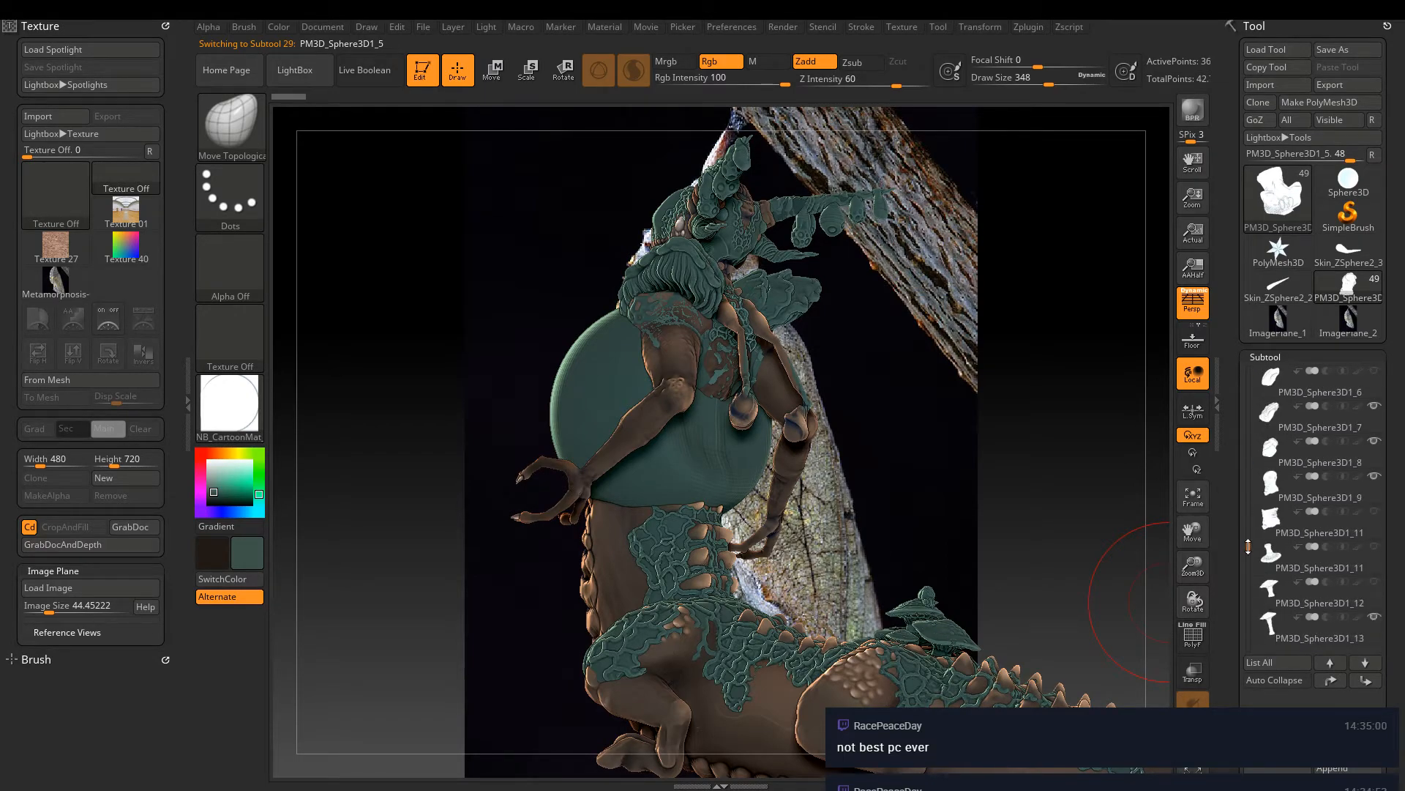
mouse_move(1269, 521)
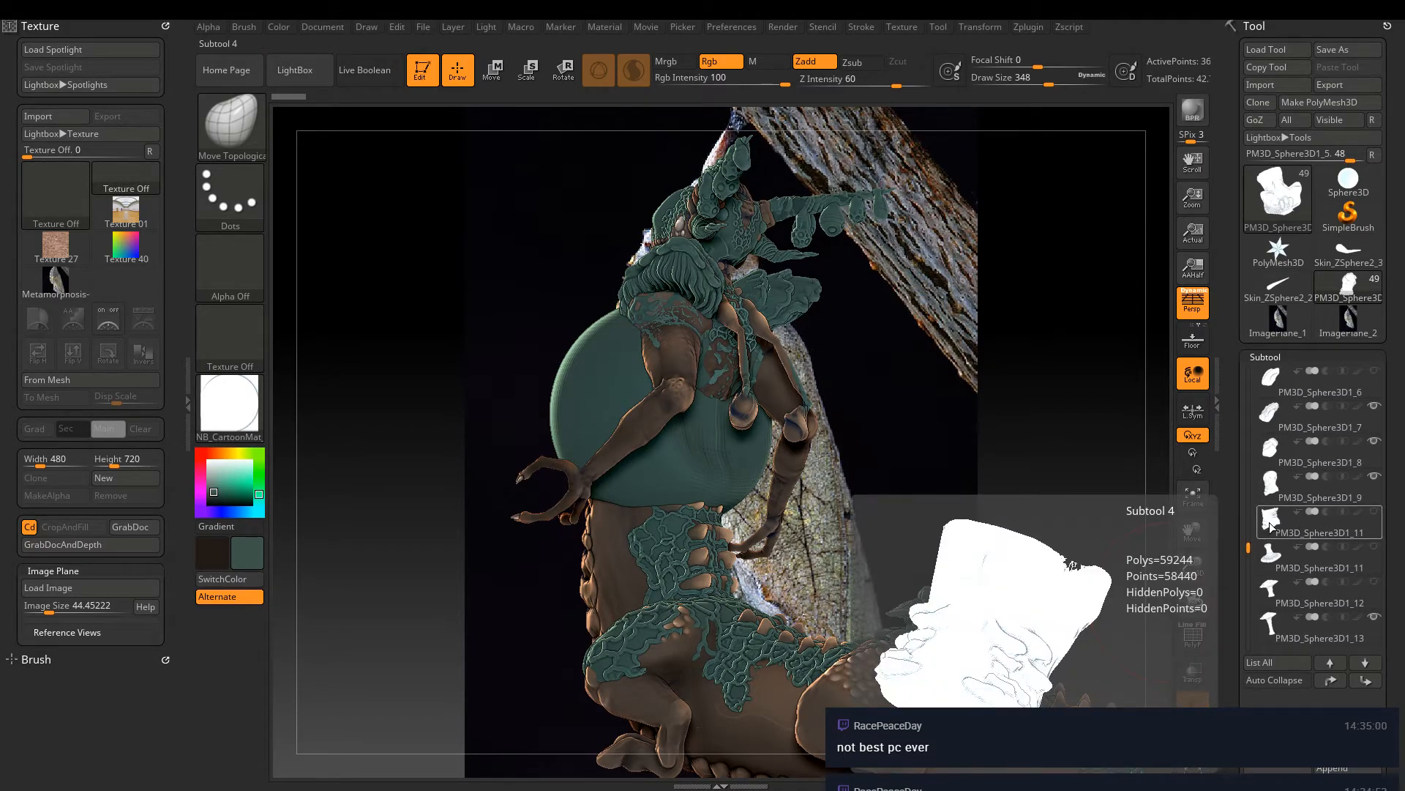
mouse_move(1277, 490)
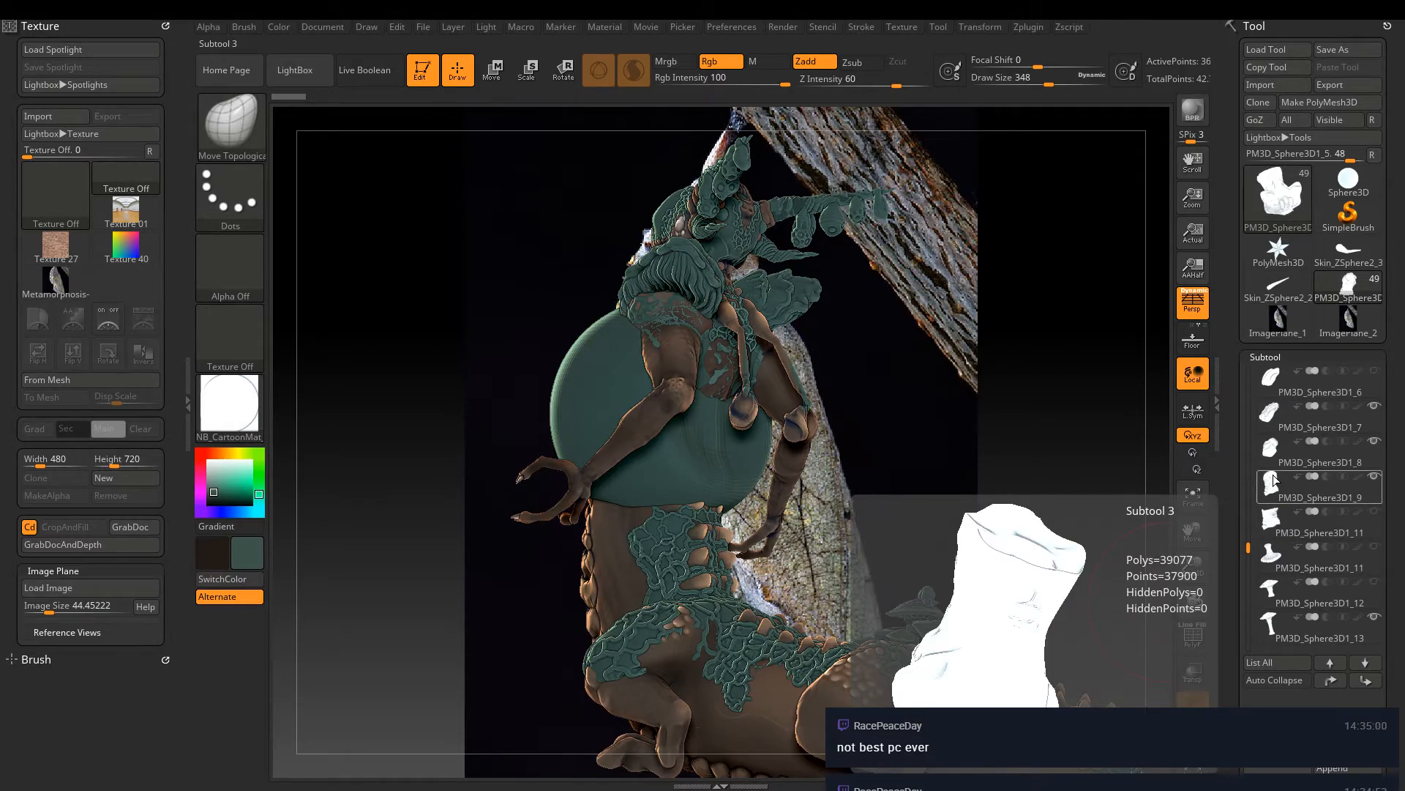
left_click(1275, 479)
left_click_drag(959, 476, 1141, 520)
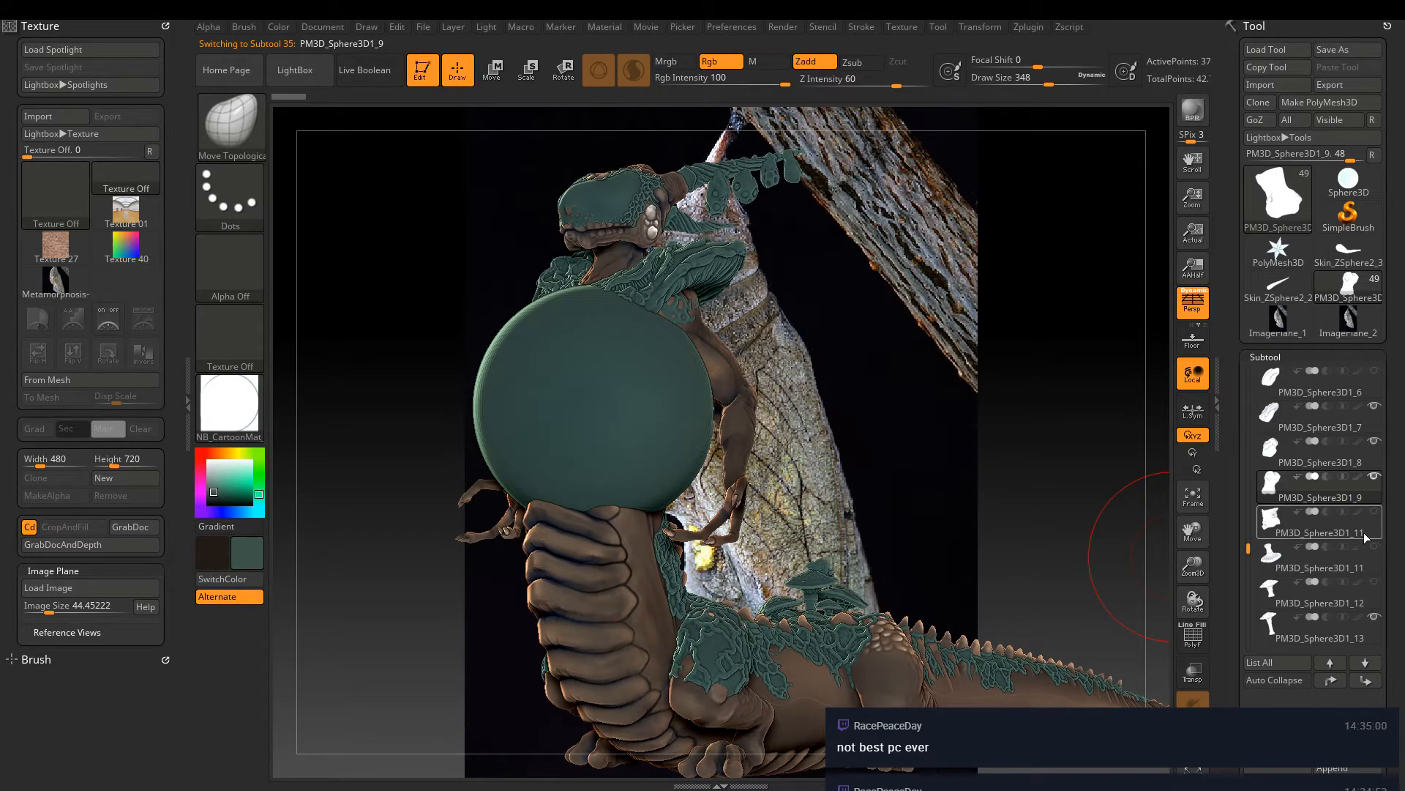
left_click(1310, 521)
left_click(1331, 680)
left_click(1331, 680)
left_click(1331, 680)
left_click(1341, 677)
left_click(1341, 676)
left_click(1341, 676)
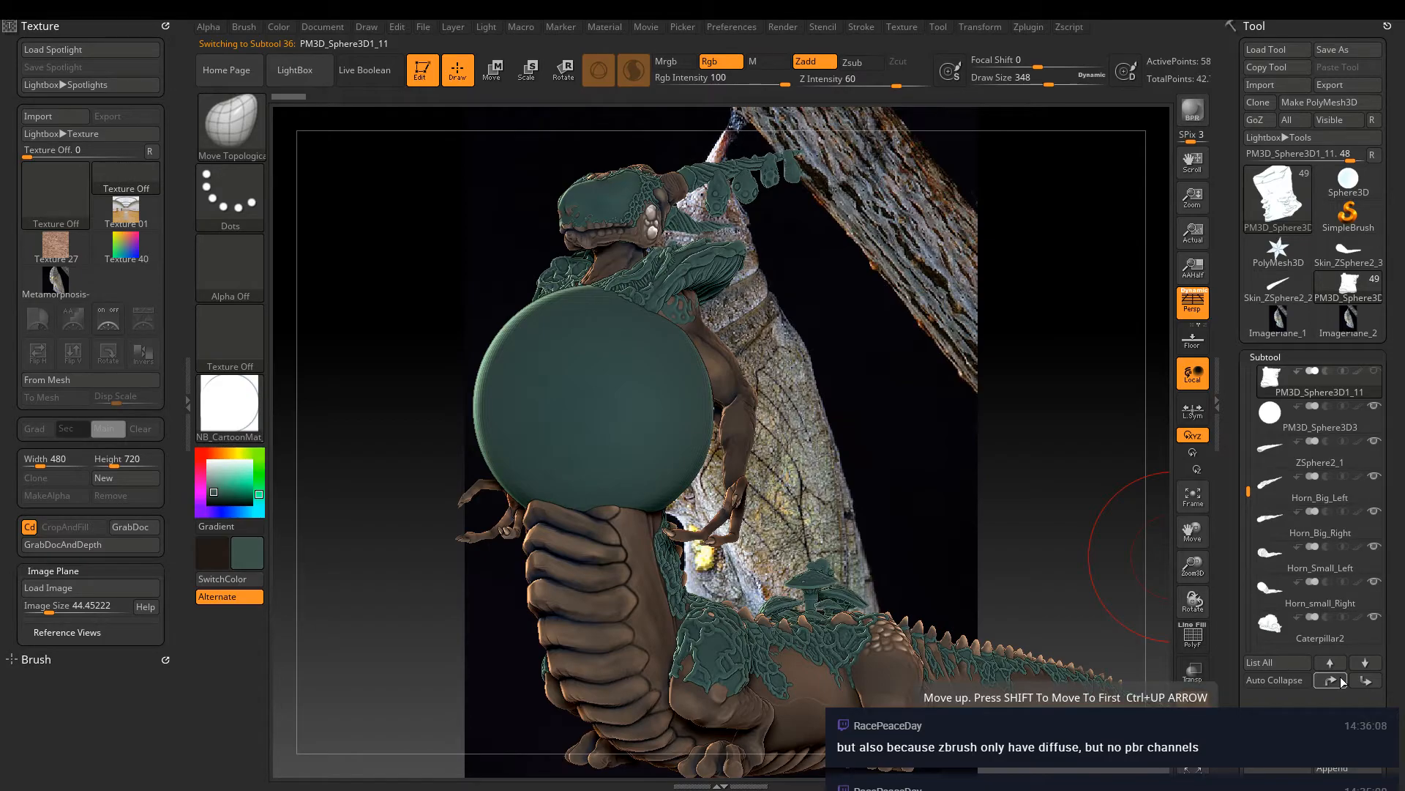
left_click(1341, 676)
left_click(1341, 676)
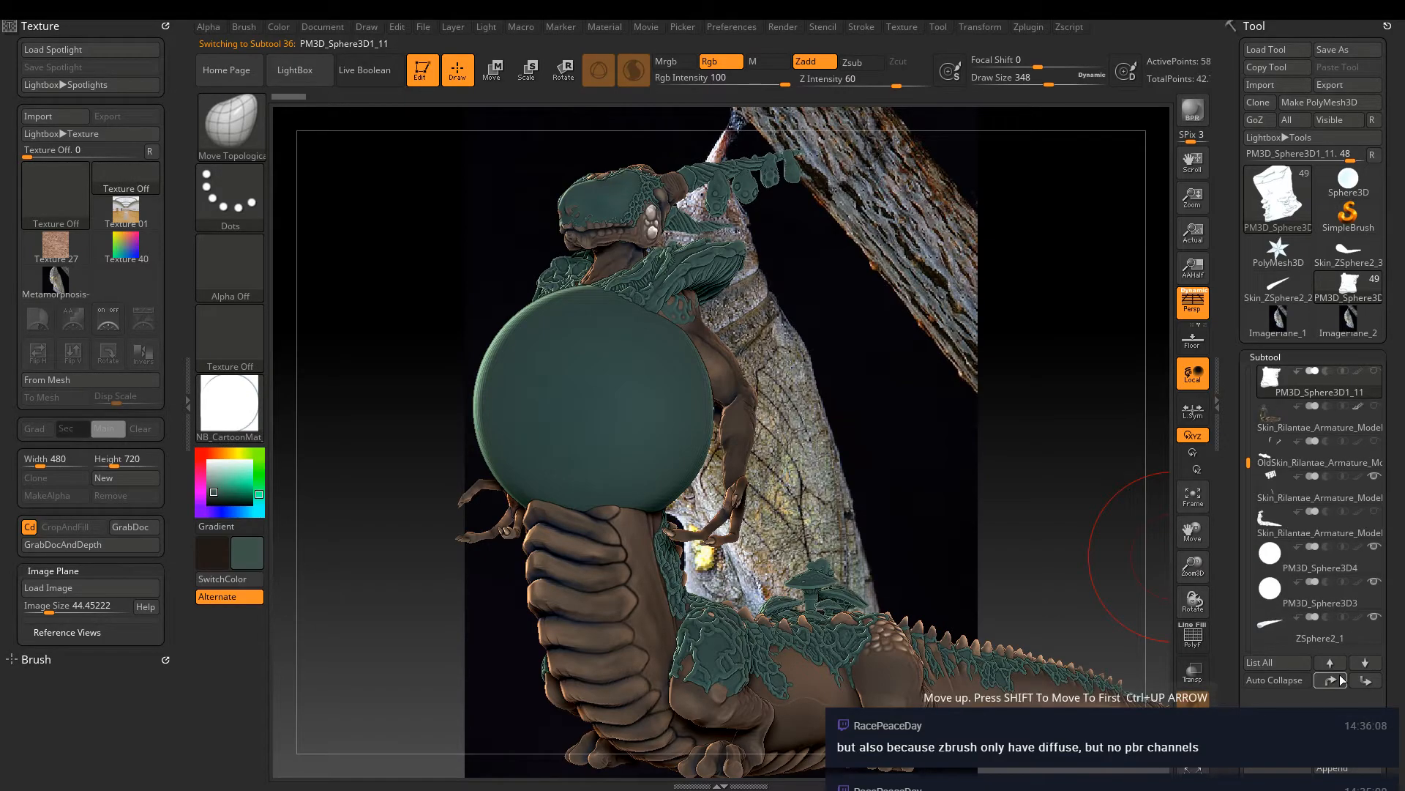
Move the hidden subtool PM3D_Sphere3D1_6 up the list, just above the Old_Skin_Rilantae_Armature subtool
left_click_drag(1248, 457, 1249, 525)
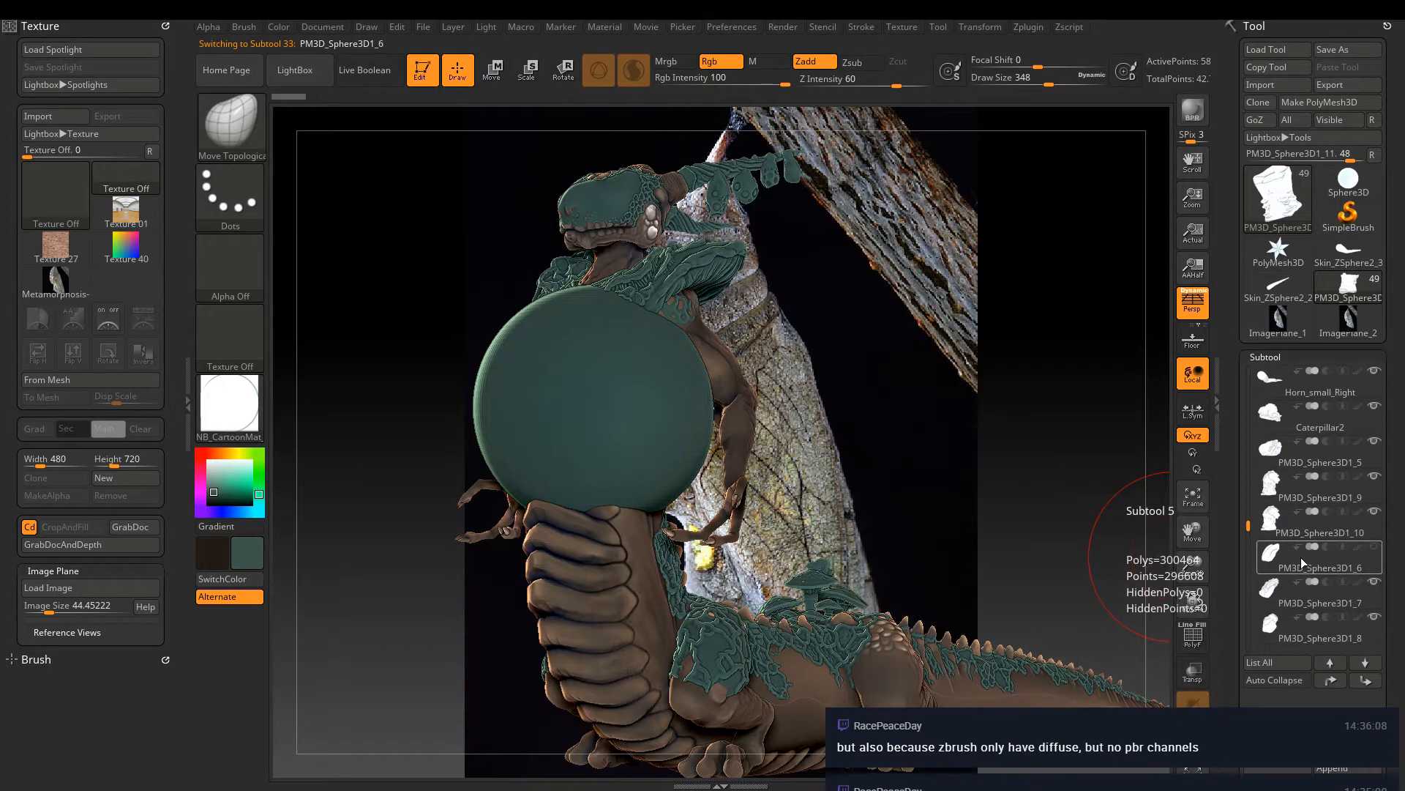
left_click(1325, 686)
left_click(1324, 685)
left_click(1325, 685)
left_click(1325, 685)
left_click(1325, 685)
left_click(1325, 686)
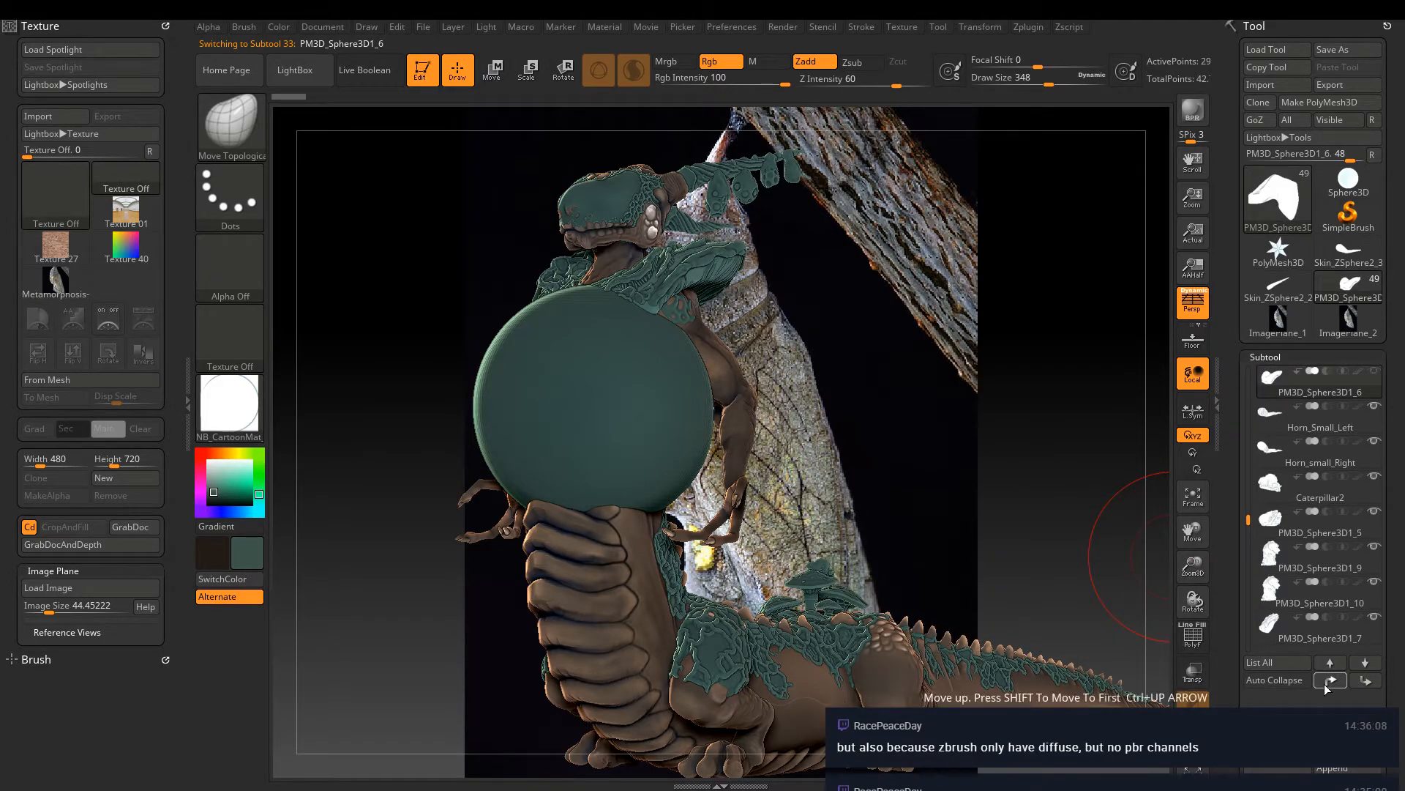
left_click(1327, 685)
left_click(1327, 685)
left_click(1326, 685)
left_click(1327, 685)
left_click(1326, 685)
left_click(1326, 685)
left_click(1326, 685)
left_click(1326, 685)
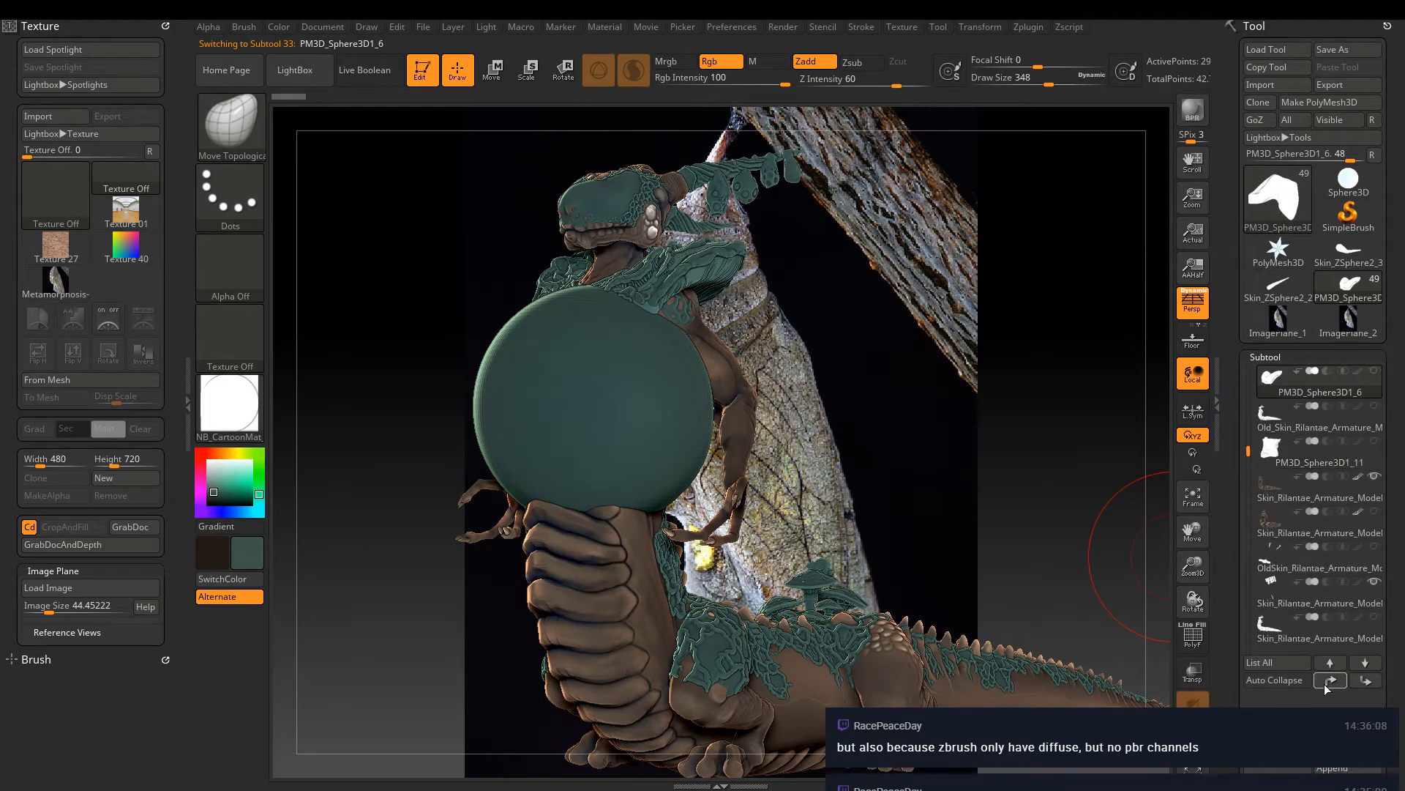
Move the hidden mushroom-shaped subtool PM3D_Sphere3D1_11 up the list, just above the Old_Skin_Rilantae_Armature subtool
left_click_drag(1248, 452, 1248, 547)
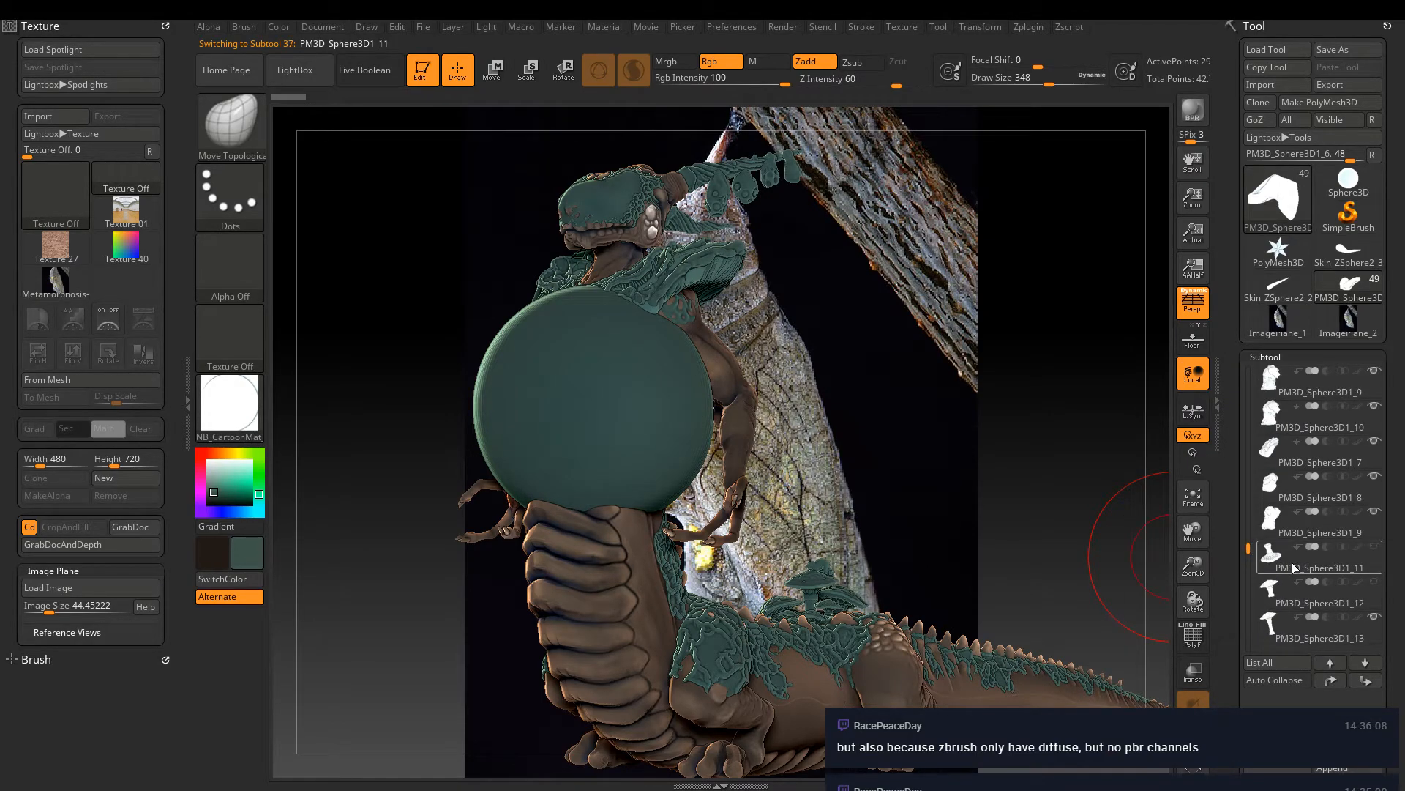
left_click_drag(919, 486, 842, 489)
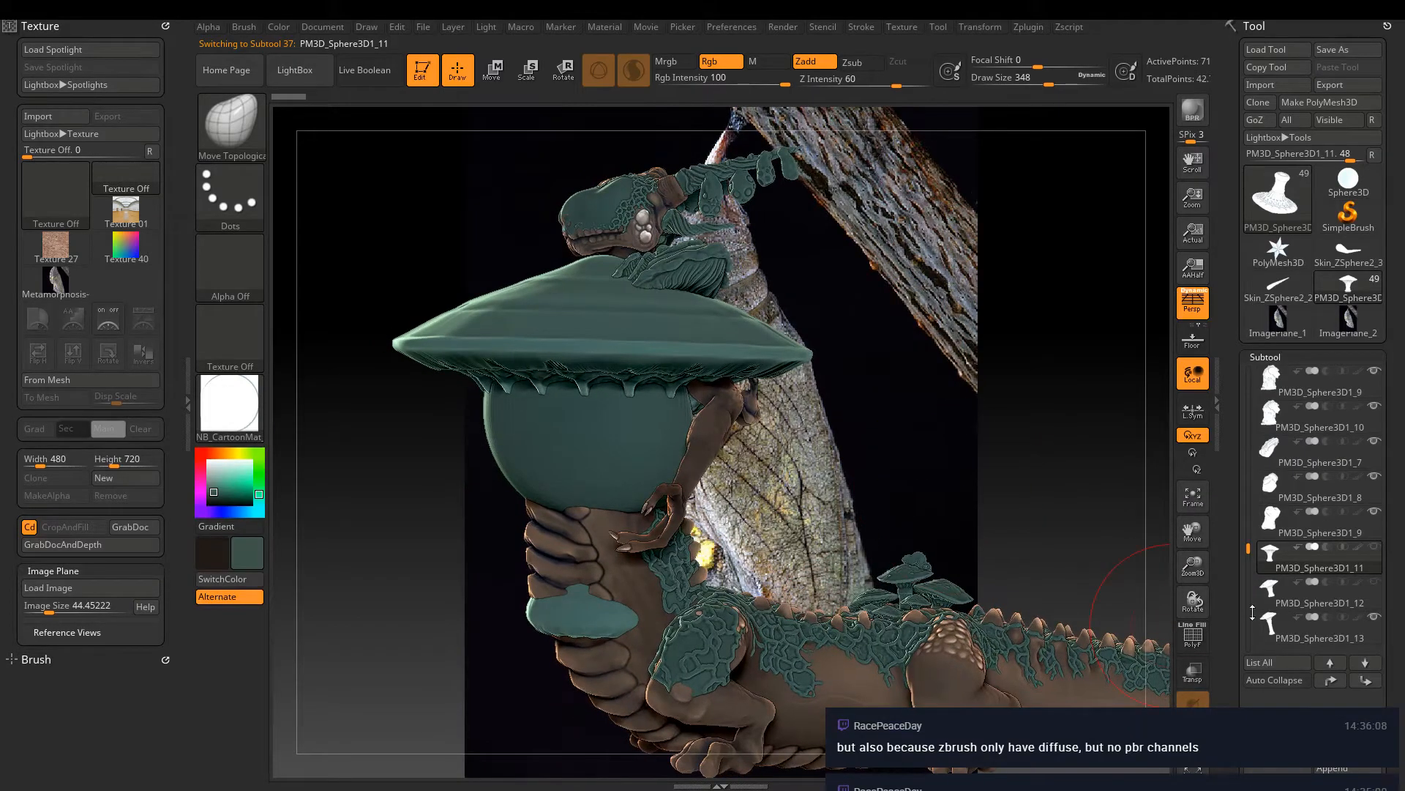
left_click(1334, 683)
left_click(1334, 683)
left_click(1334, 683)
left_click(1333, 683)
left_click(1334, 683)
left_click(1335, 685)
left_click(1335, 685)
left_click(1334, 685)
left_click(1334, 685)
left_click(1334, 685)
left_click(1334, 685)
left_click(1334, 685)
left_click(1335, 685)
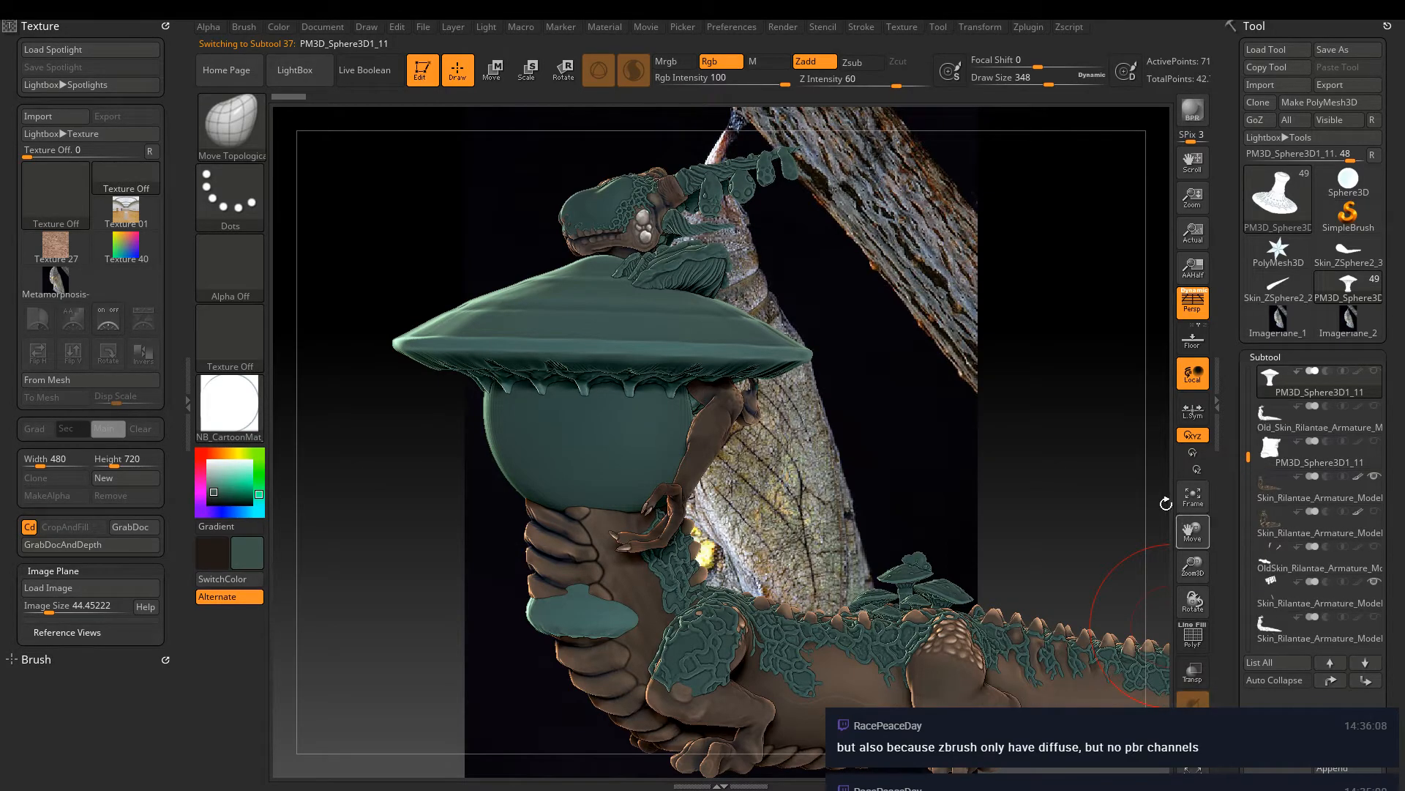
Move the hidden mushroom-cap subtool with surface bumps up the subtool list, above the Skin_Rilantae_Armature subtools
left_click_drag(1245, 485, 1250, 554)
left_click(1270, 567)
left_click(1341, 676)
left_click(1341, 676)
left_click(1341, 676)
left_click(1341, 677)
left_click(1341, 677)
left_click(1341, 677)
left_click(1341, 676)
left_click(1341, 676)
left_click(1341, 676)
left_click(1341, 677)
left_click(1341, 676)
left_click(1341, 677)
left_click(1341, 677)
left_click(1341, 676)
left_click(1341, 677)
left_click(1341, 677)
left_click(1341, 676)
left_click(1341, 677)
left_click(1341, 677)
left_click(1341, 676)
left_click(1341, 677)
left_click(1341, 677)
left_click(1341, 677)
Move the subtool Skin_Rilantae_Armature_Model14, listed directly above PM3D_Sphere3D4, up the list above the Old_Skin_Rilantae_Armature subtool
scroll(1250, 466, "down", 7)
mouse_move(1259, 457)
left_mouse_down()
mouse_move(1264, 596)
mouse_move(1265, 487)
left_mouse_up()
left_click(1266, 491)
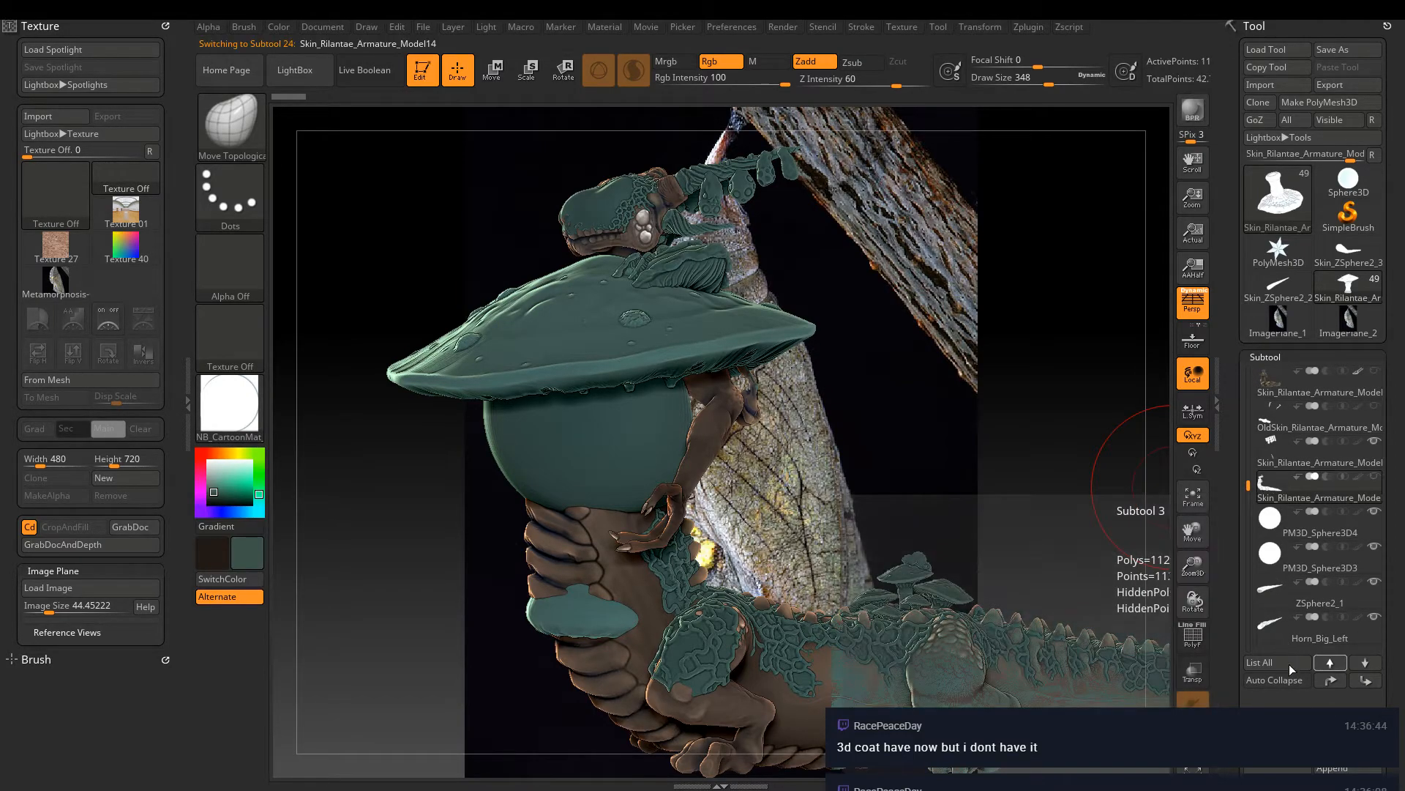
left_click(1327, 680)
left_click(1327, 680)
left_click(1328, 680)
left_click(1327, 680)
left_click(1327, 680)
left_click(1328, 680)
left_click(1327, 680)
left_click(1327, 680)
left_click(1330, 680)
left_click(1331, 681)
left_click(1330, 680)
left_click(1330, 680)
left_click(1330, 680)
left_click(1330, 680)
Move the hidden subtool Skin_Rilantae_Armature_Model14_01 one place up, directly above Skin_Rilantae_Armature_Model13
left_click_drag(1249, 505, 1250, 474)
left_click(1288, 452)
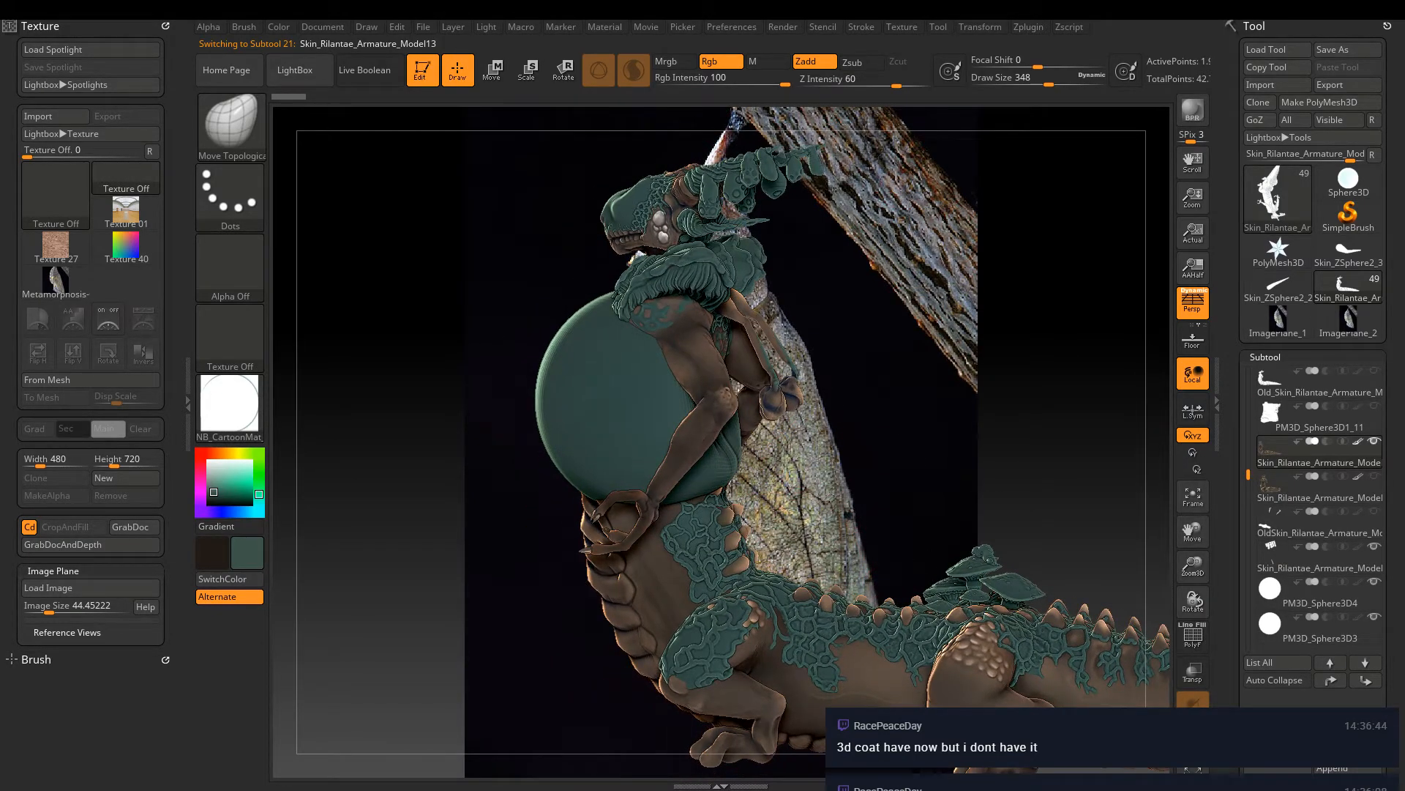
mouse_move(1274, 422)
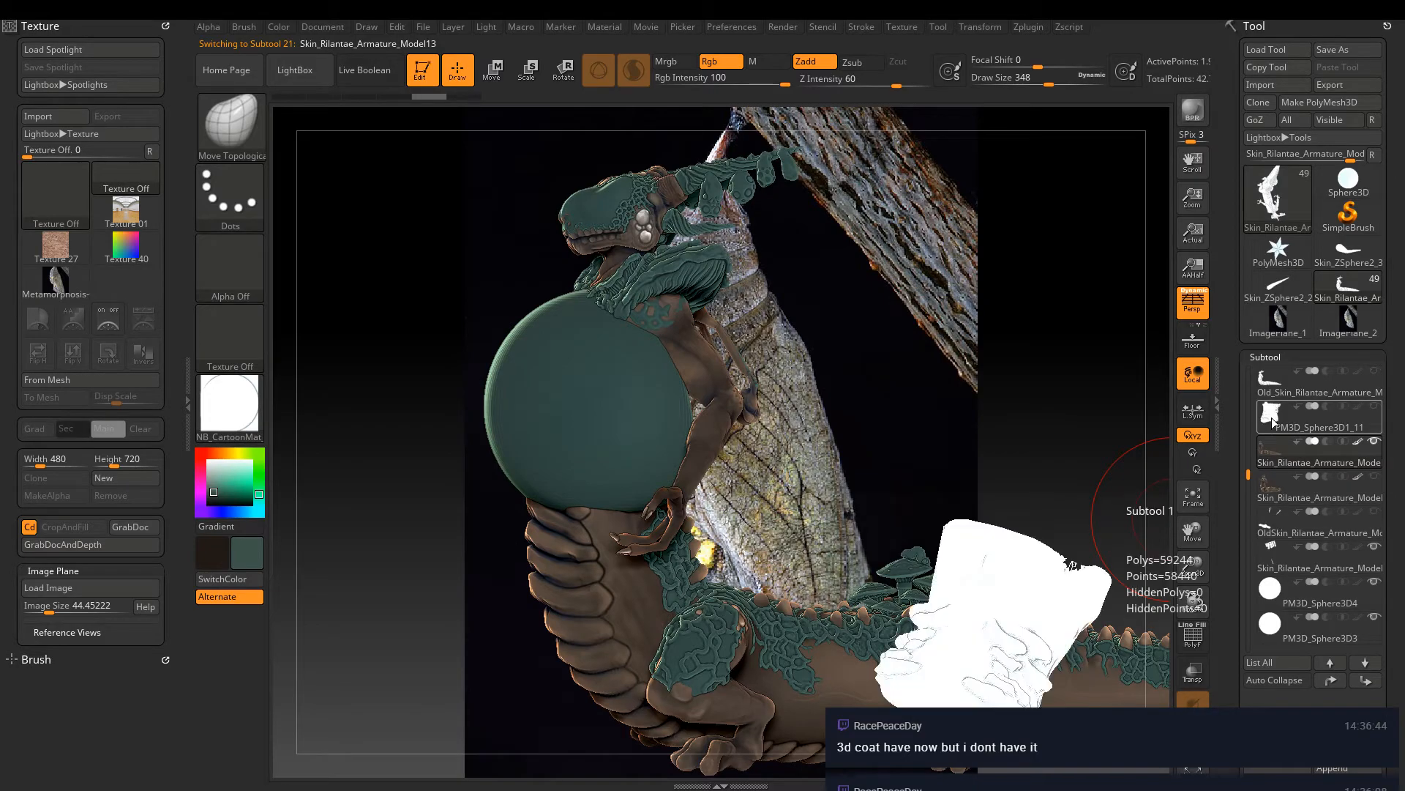
mouse_move(1261, 458)
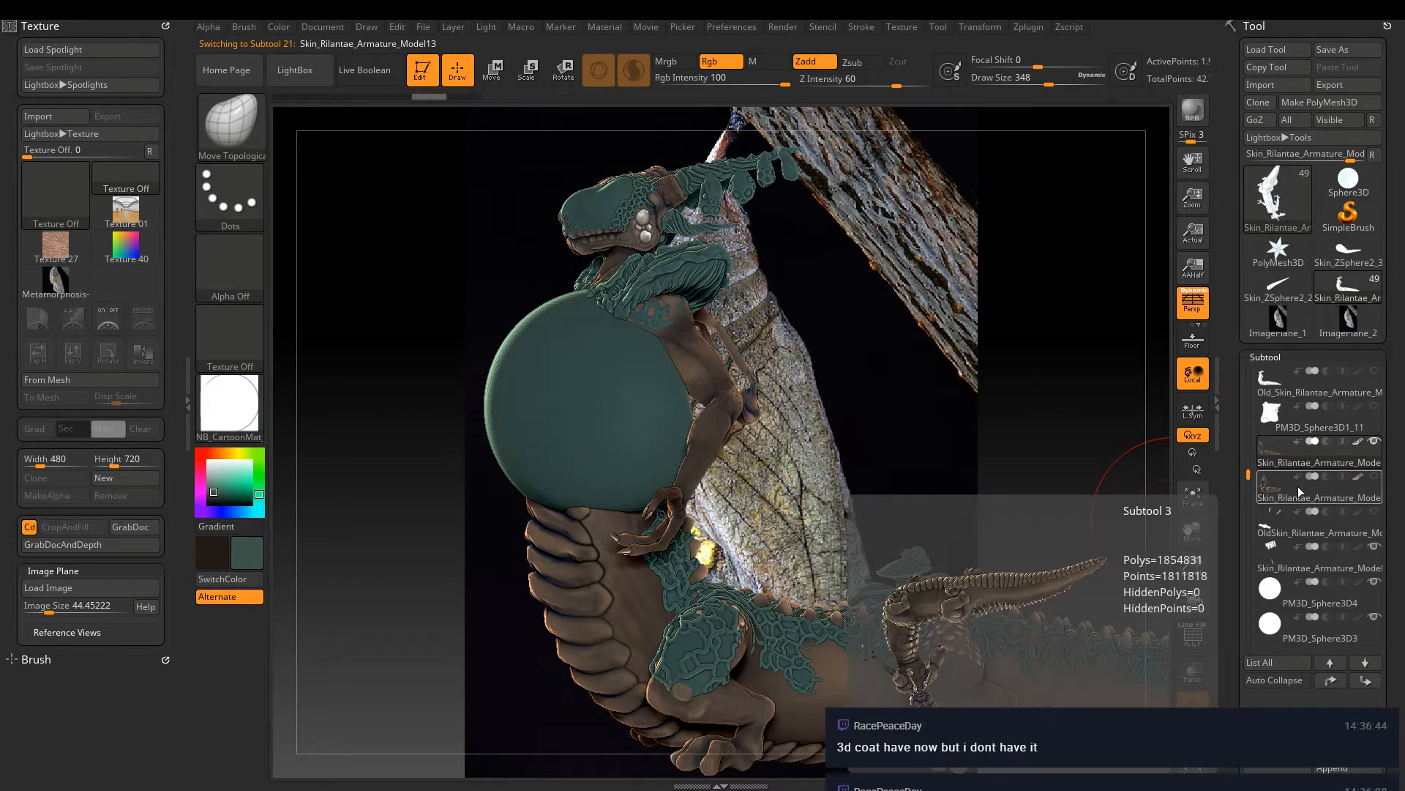
left_click(1273, 491)
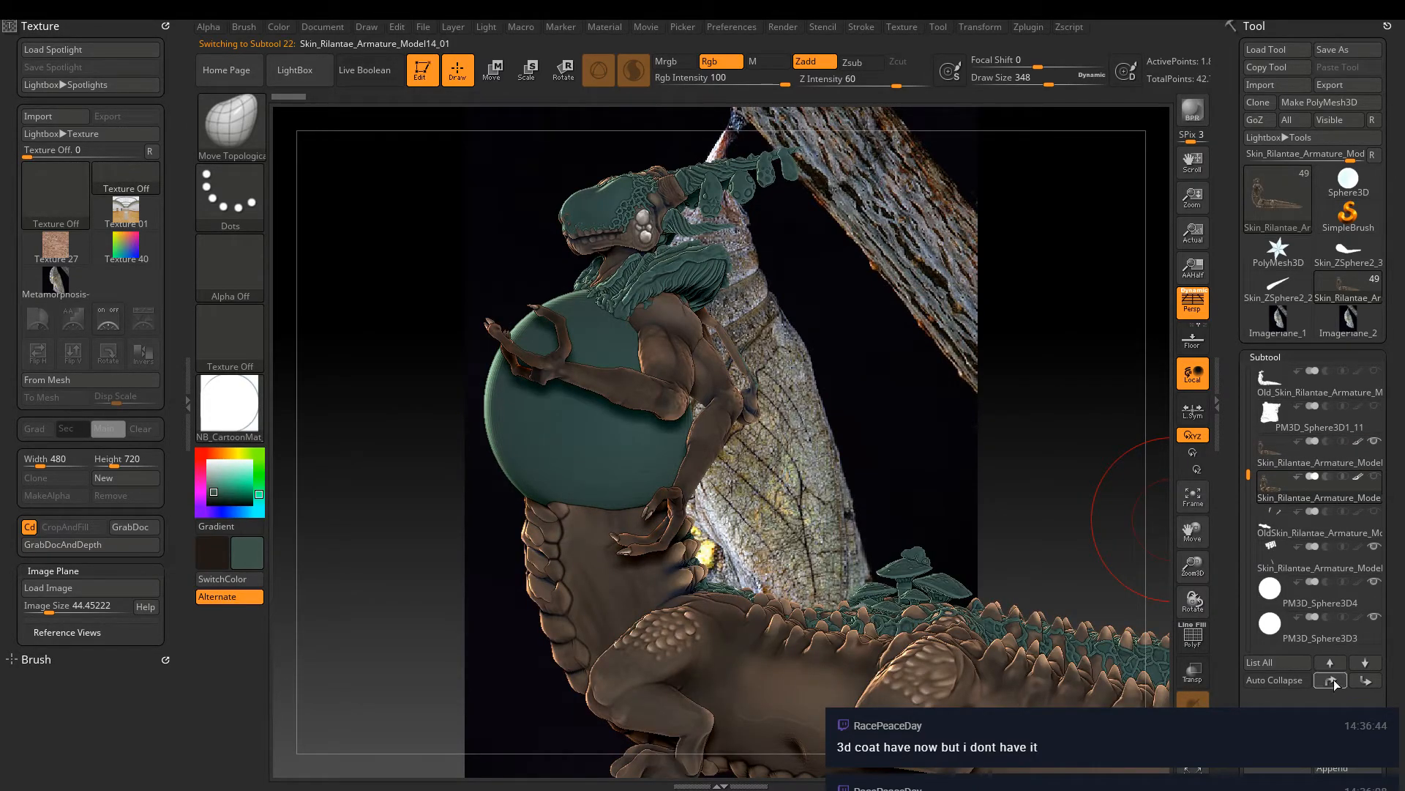
left_click(1252, 528)
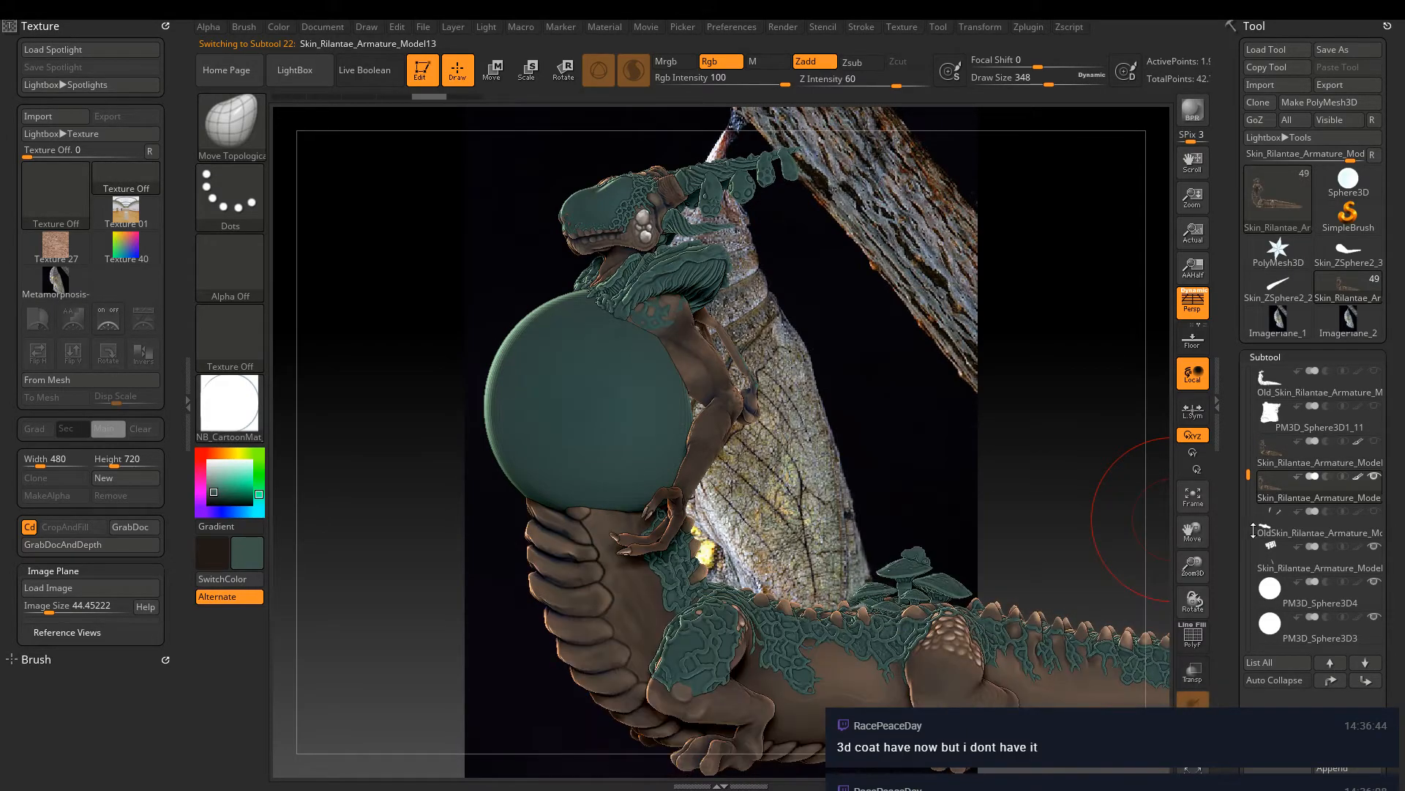
Move the hidden subtool OldSkin_Rilantae_Armature_Model15 up the list, just above the mushroom-shaped PM3D_Sphere3D1_11
left_click(1270, 532)
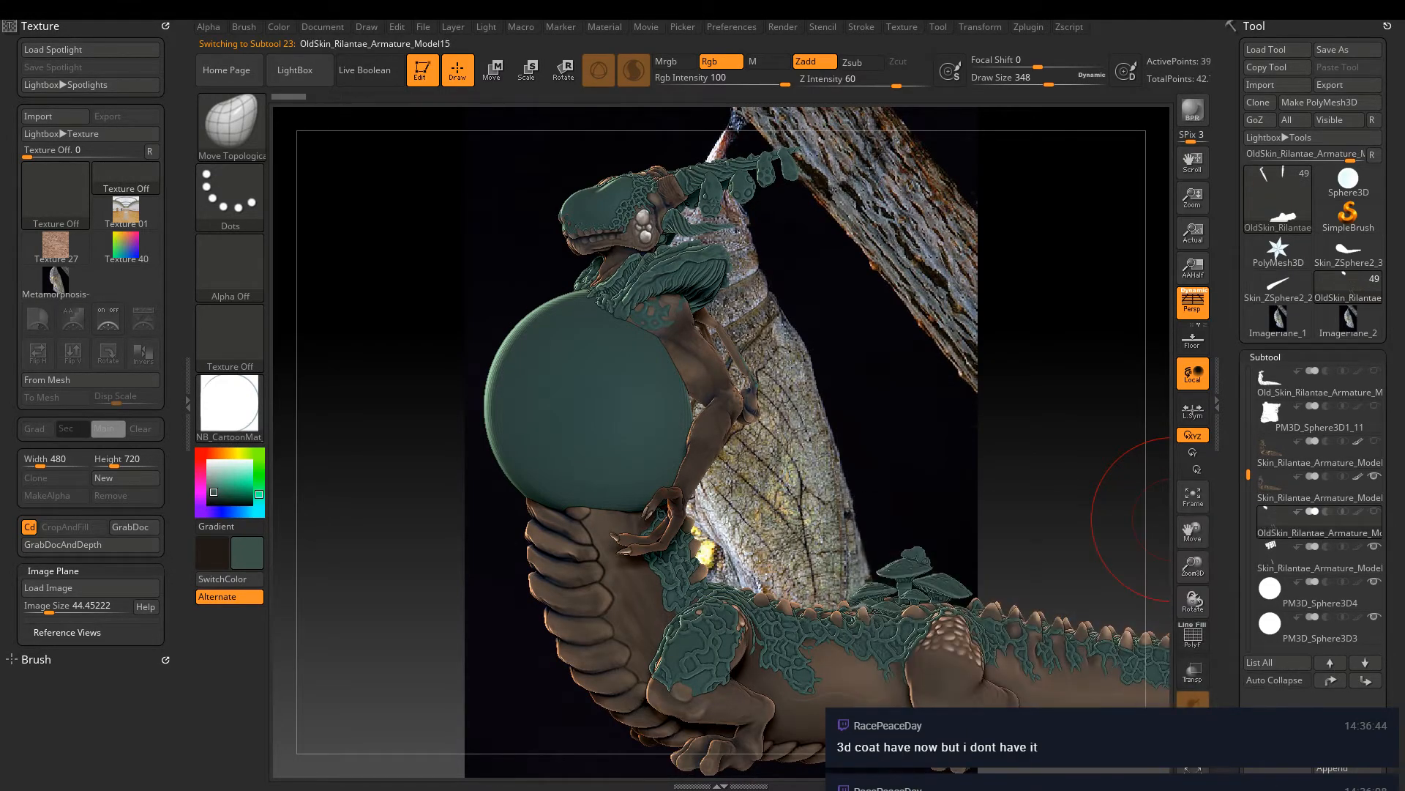
left_click(1331, 680)
left_click(1331, 680)
left_click(1330, 680)
left_click(1331, 680)
left_click(1331, 680)
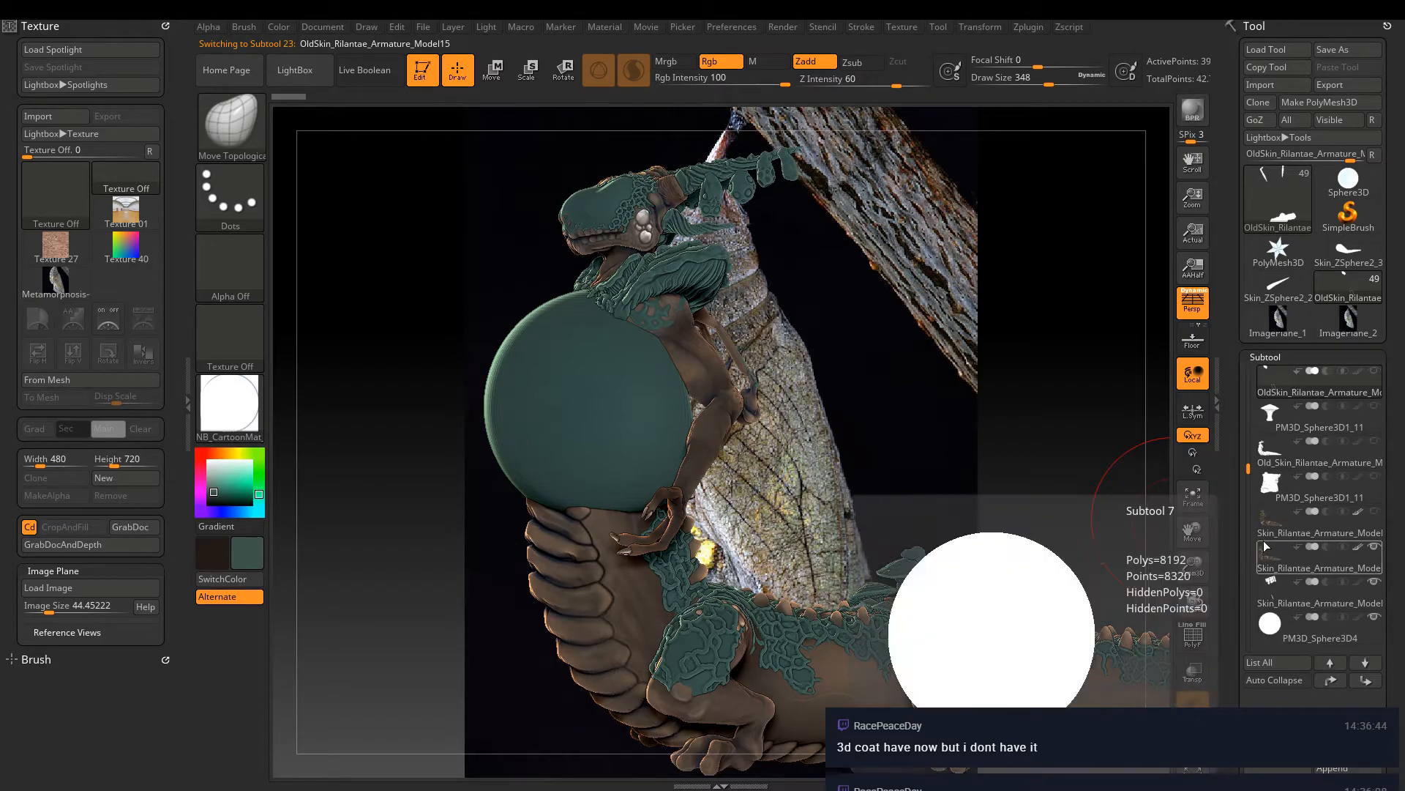
left_click(1275, 599)
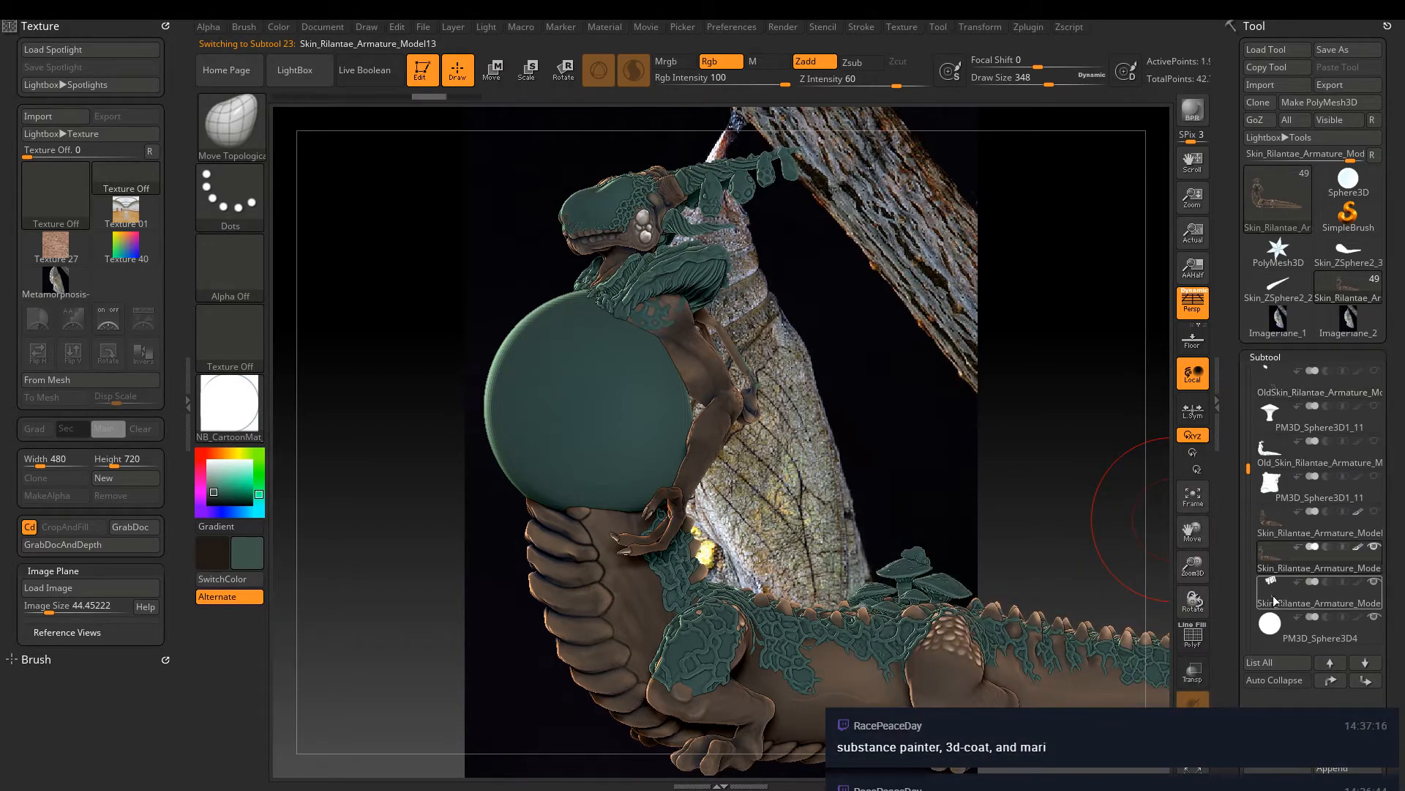
Select the sphere PM3D_Sphere3D1_22 at the end of the subtool list and show it alone, hiding all other subtools
left_click_drag(1248, 469, 1250, 543)
left_click_drag(1253, 579, 1251, 622)
left_click(1374, 510, "shift")
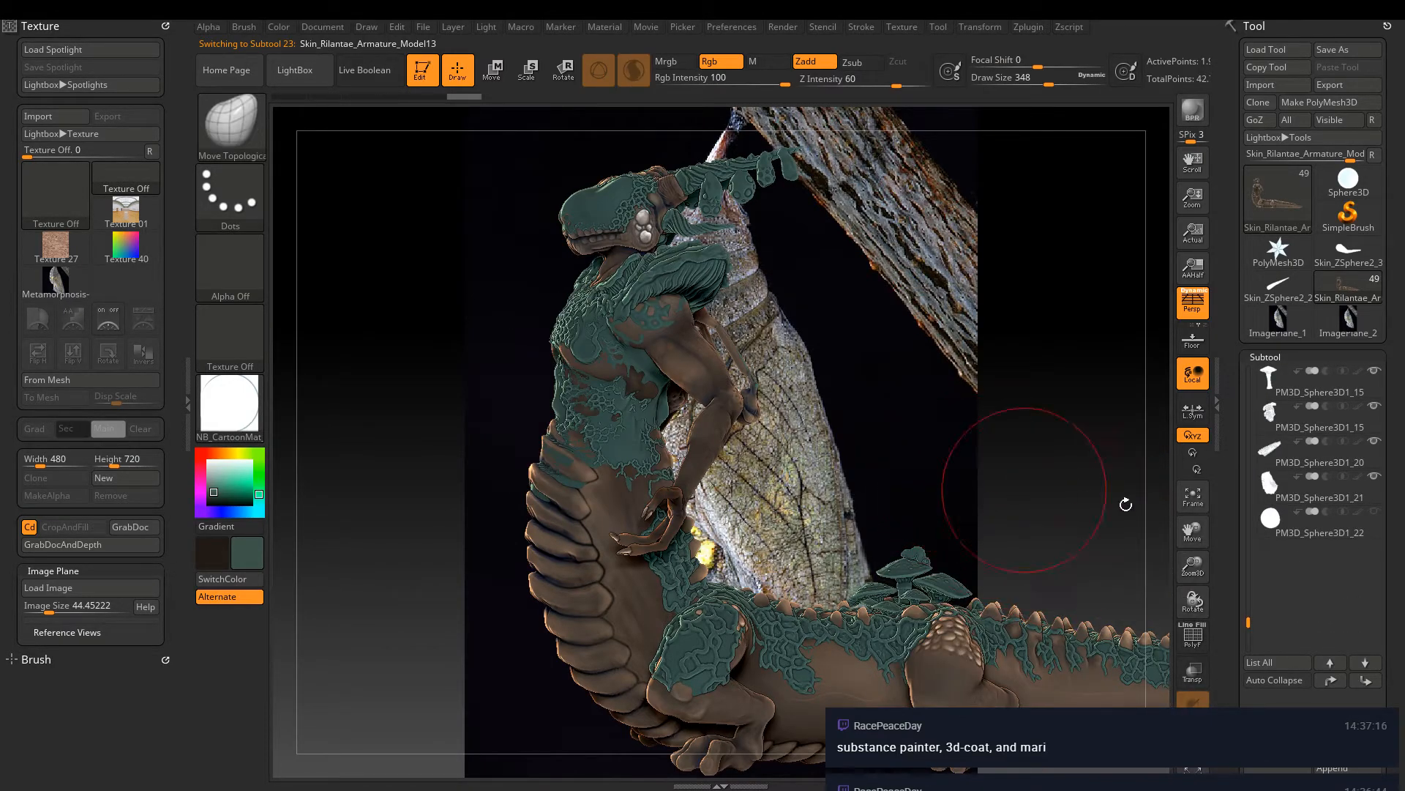
mouse_move(1374, 515)
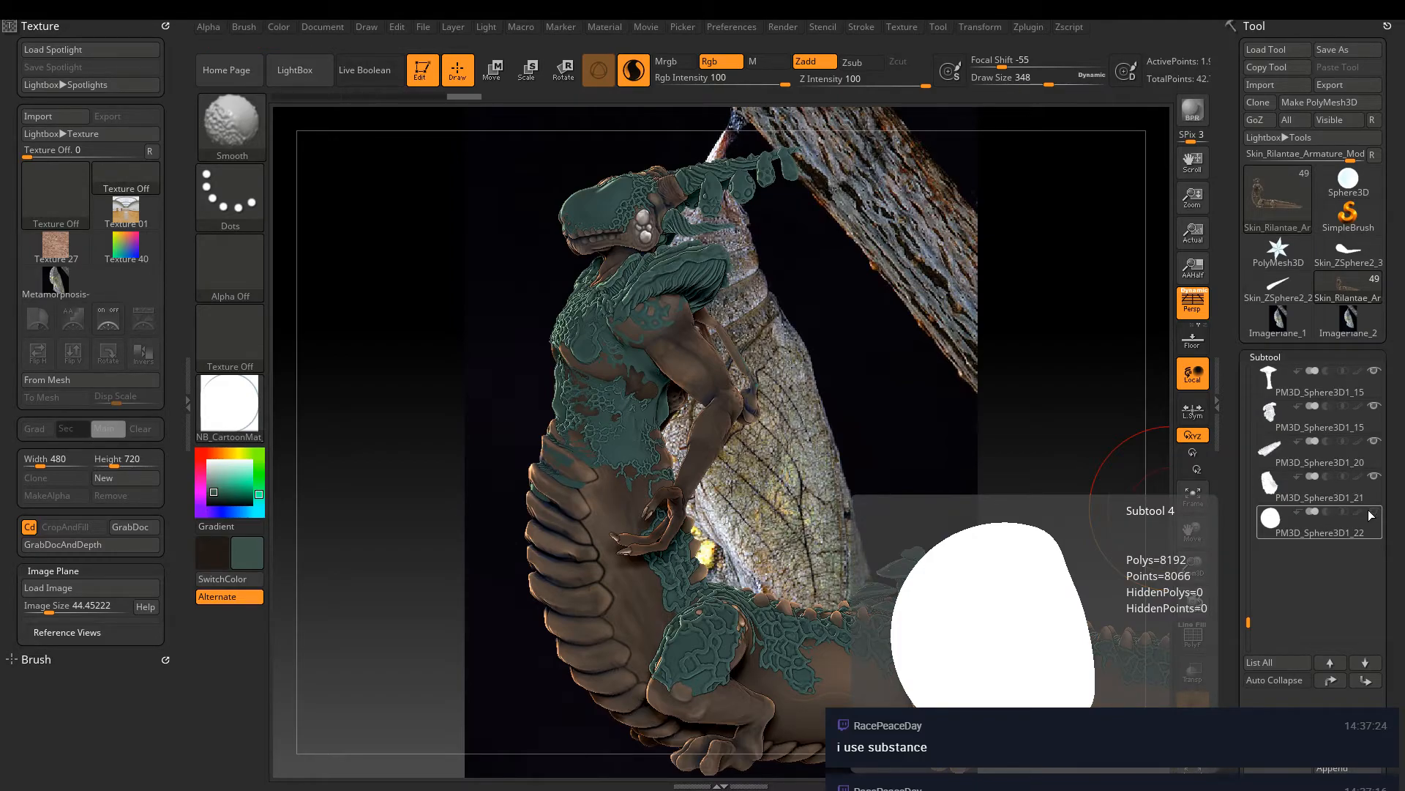
left_click(1374, 512, "shift")
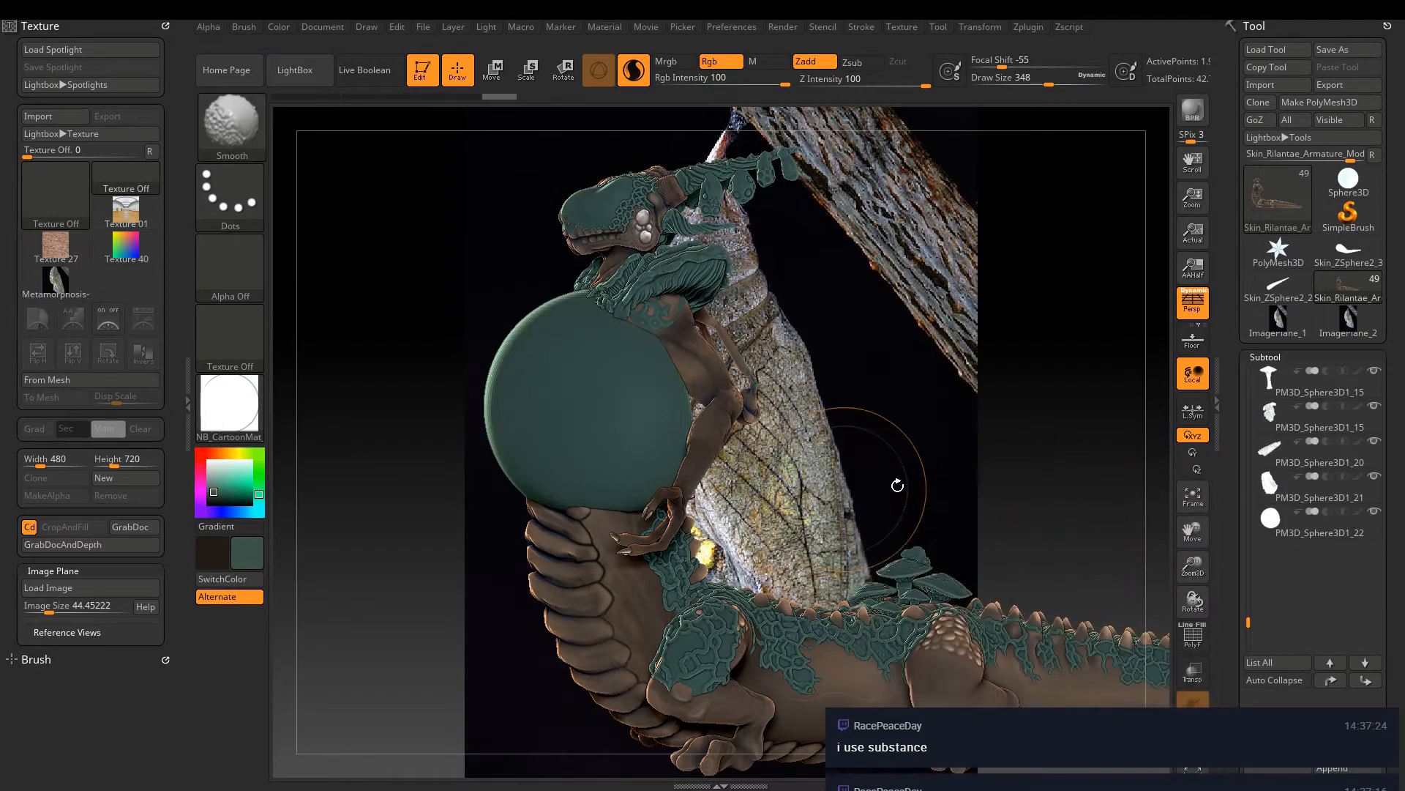
left_click(1374, 511)
left_click(1374, 512)
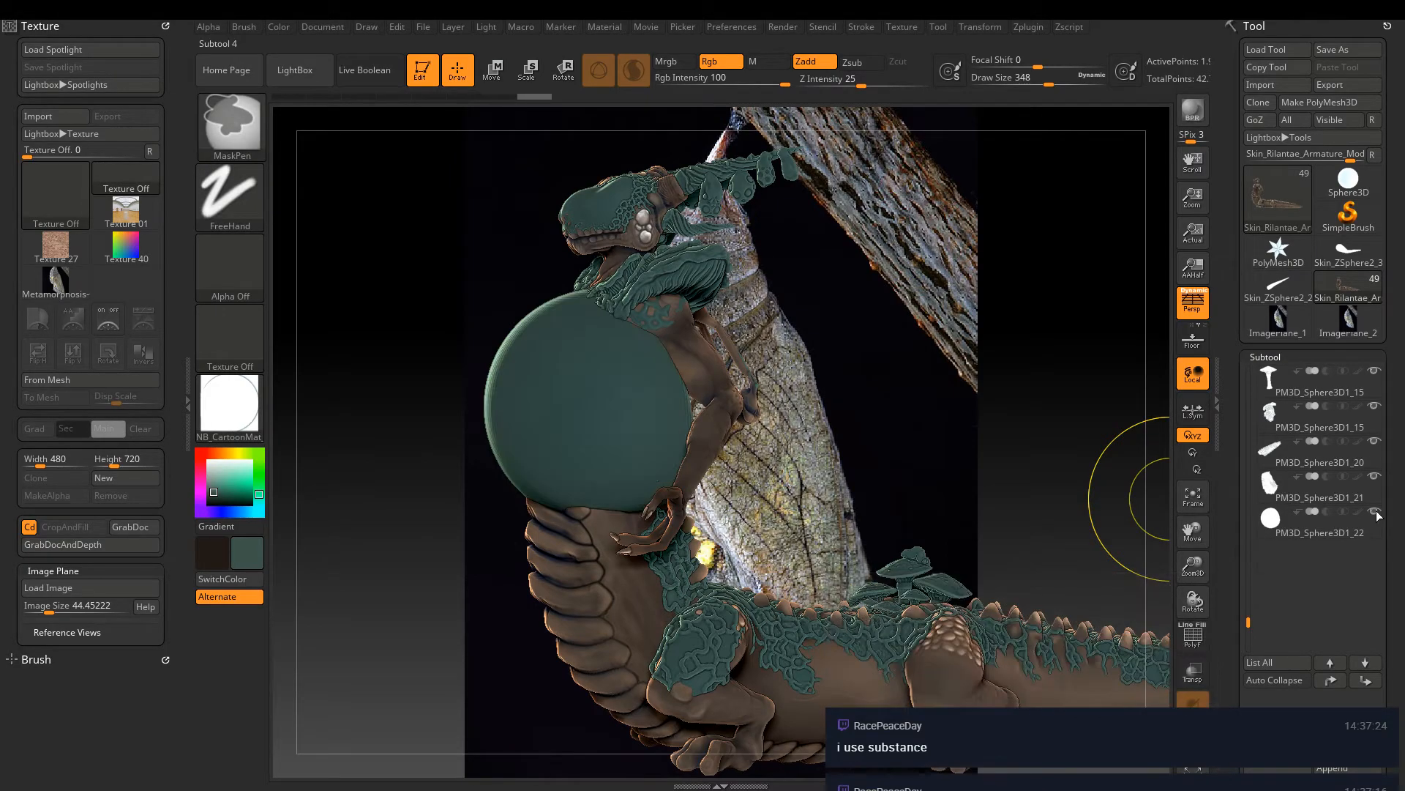
left_click(1376, 524)
left_click(1375, 513, "shift")
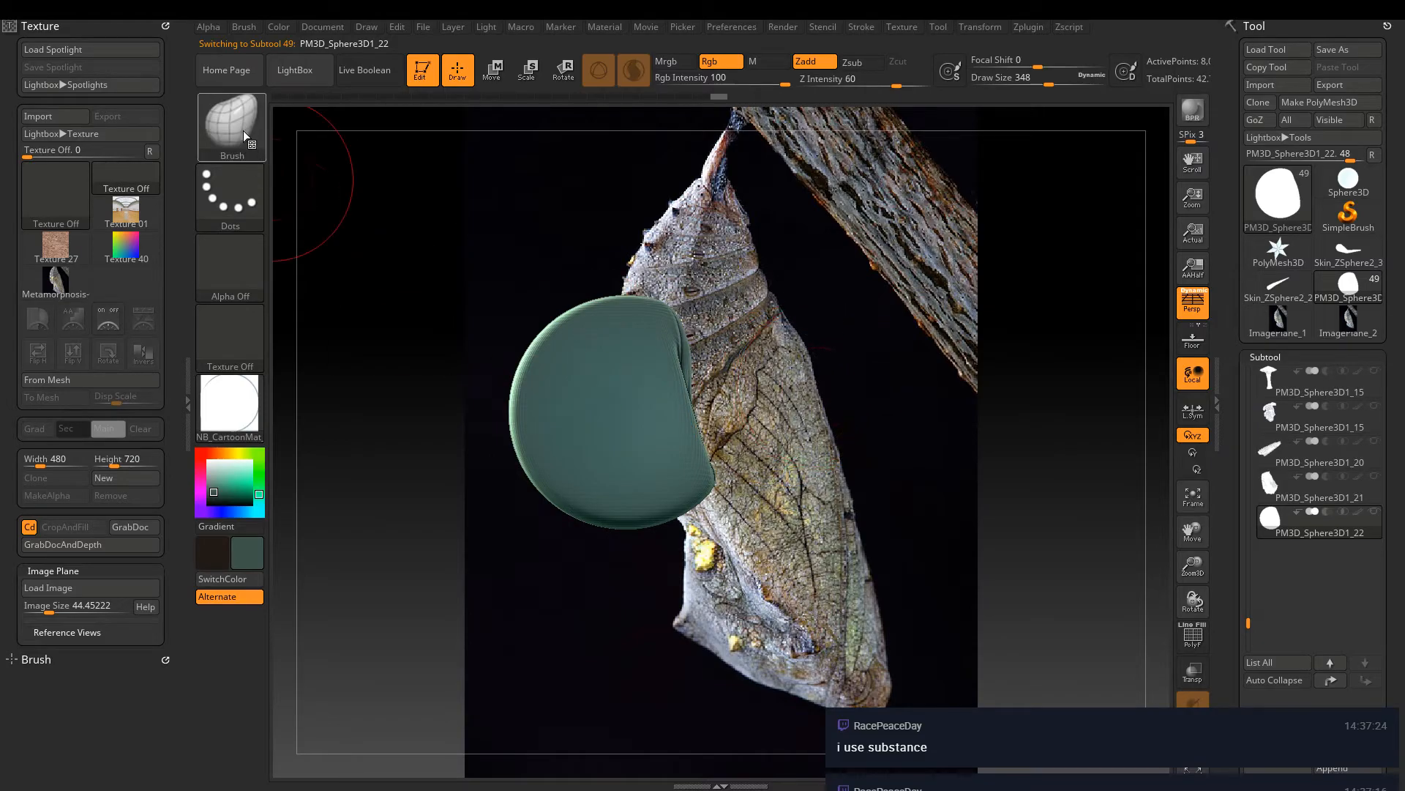
Pull the sphere's upper half and sides out with Move Topological to match the chrysalis silhouette up to its stem
left_click_drag(586, 278, 535, 342, "ctrl+shift")
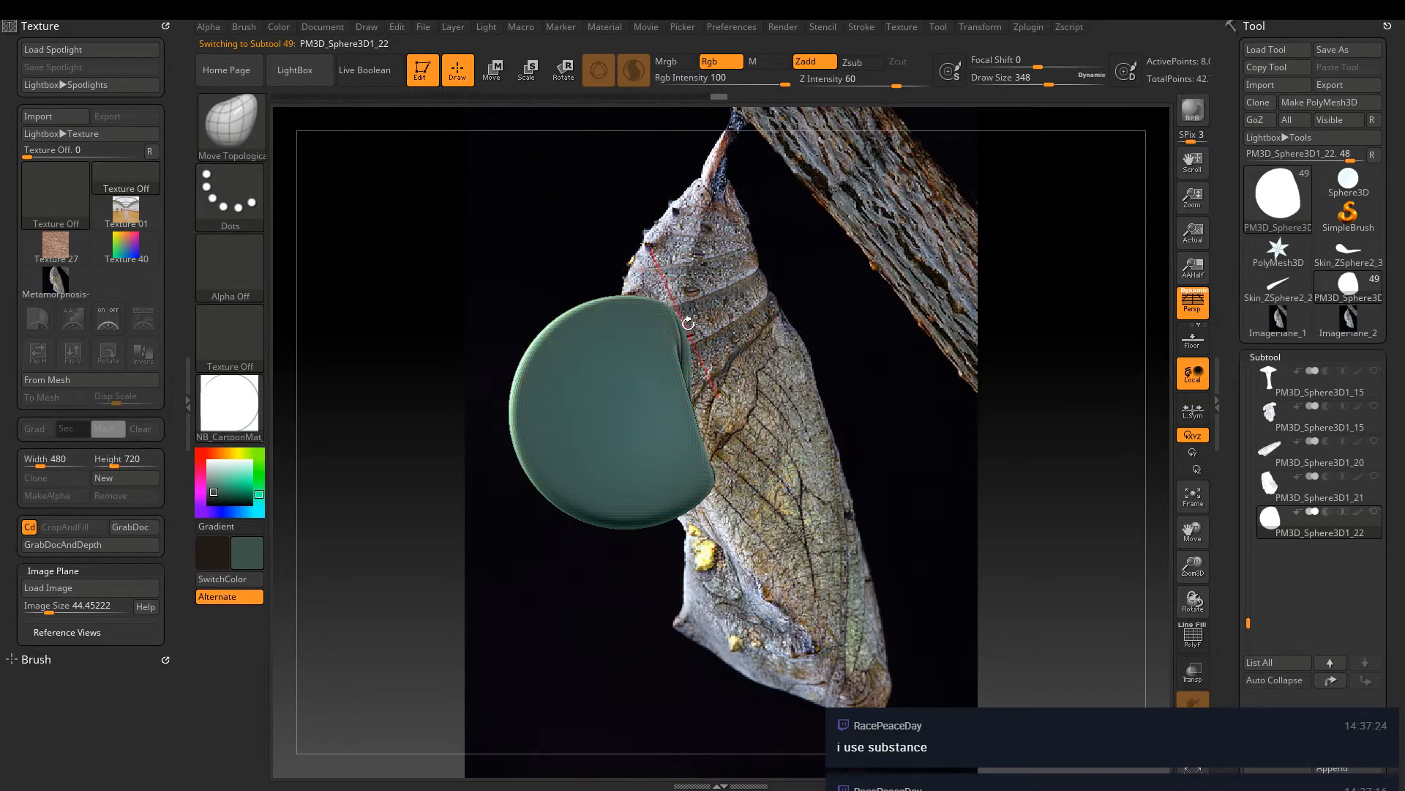
left_click_drag(837, 330, 875, 339)
left_click_drag(784, 314, 700, 115)
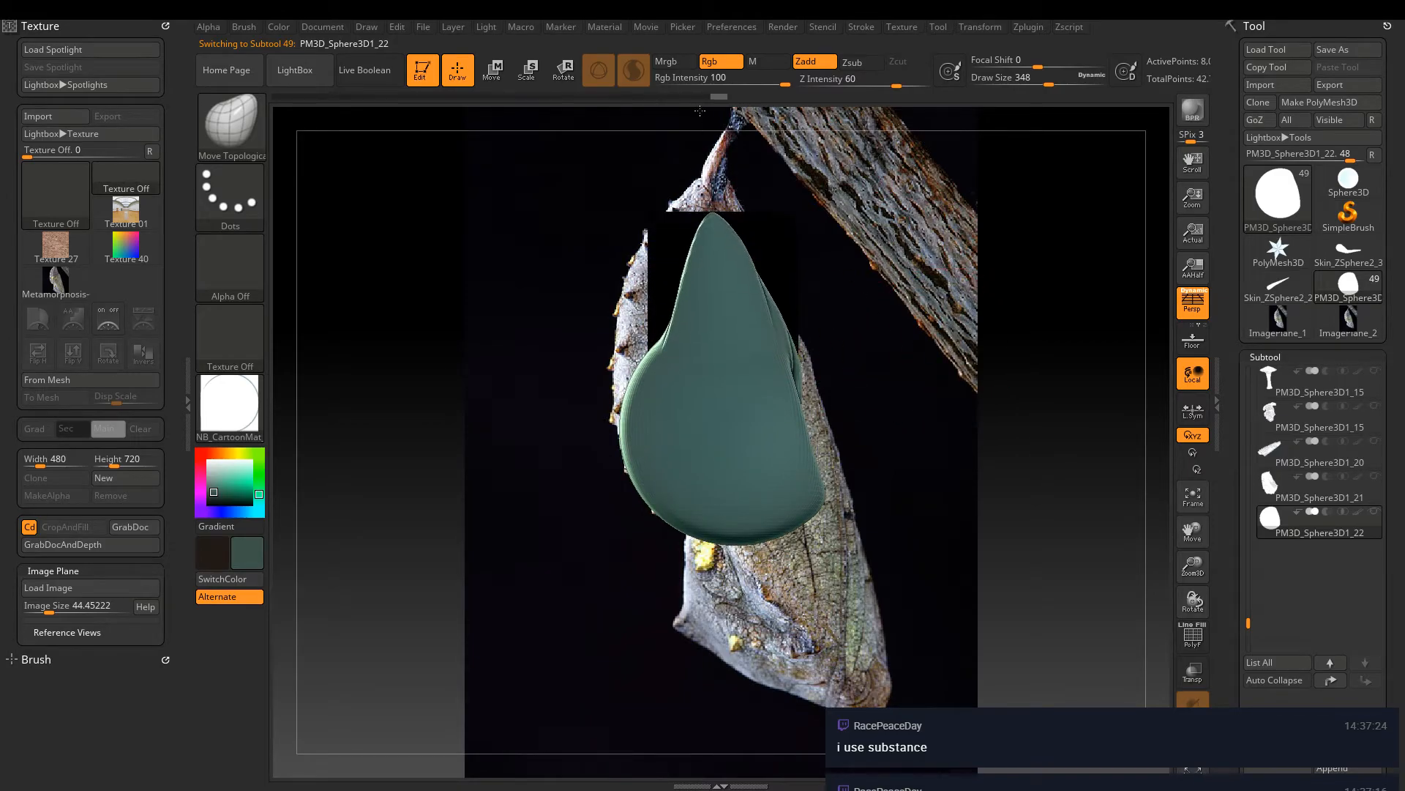
mouse_move(648, 282)
left_mouse_down()
mouse_move(671, 296)
mouse_move(617, 381)
left_mouse_up()
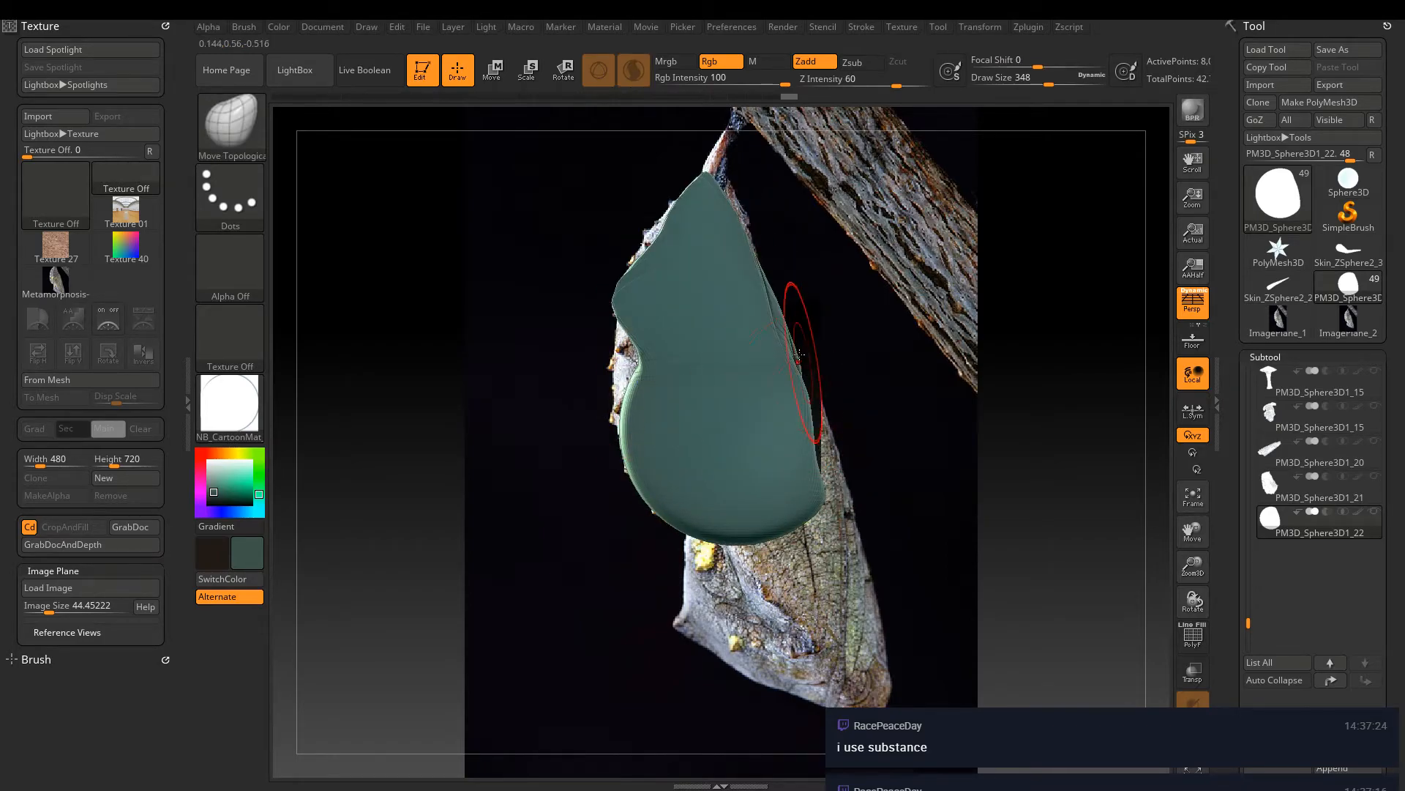
left_click_drag(637, 357, 606, 359)
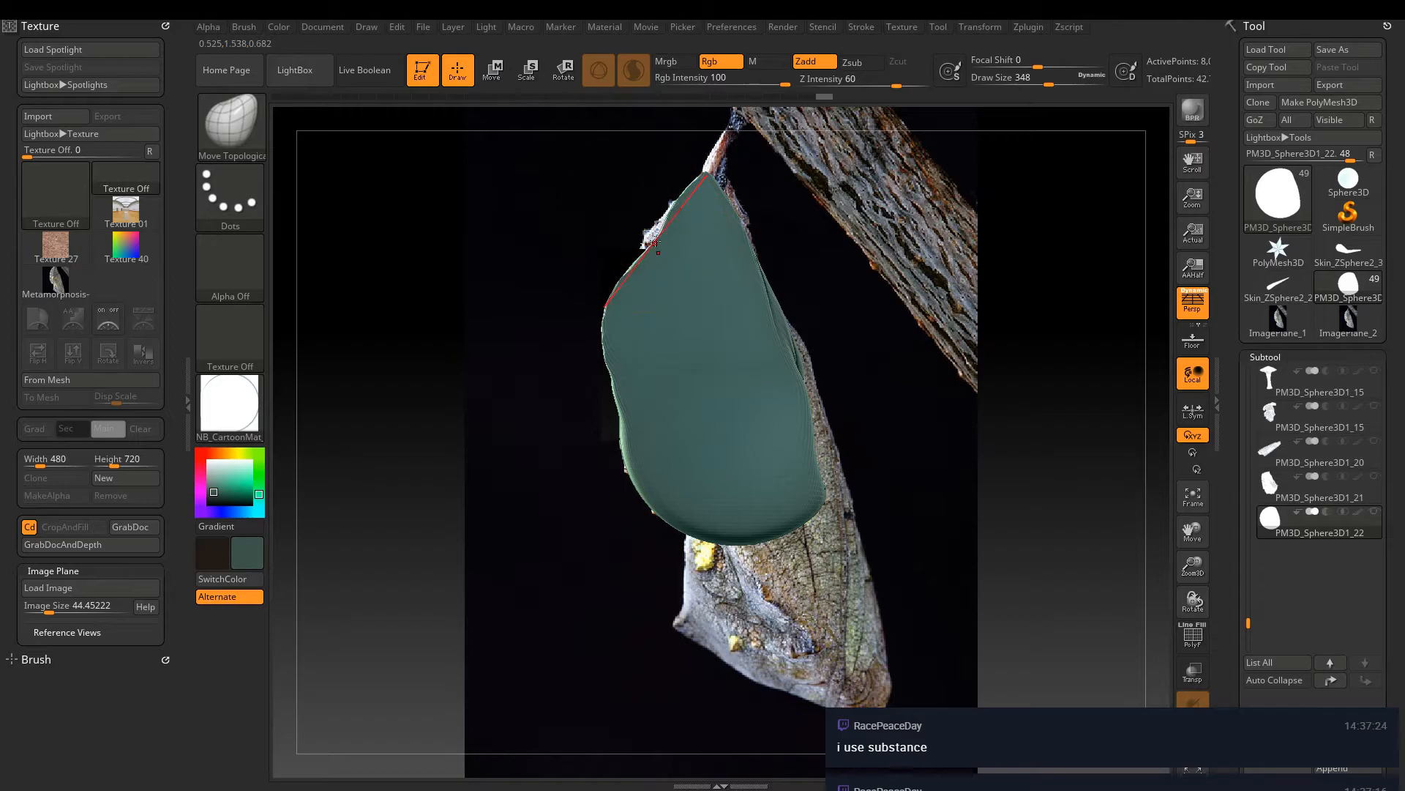
left_click_drag(656, 244, 655, 245)
left_click_drag(700, 171, 713, 142)
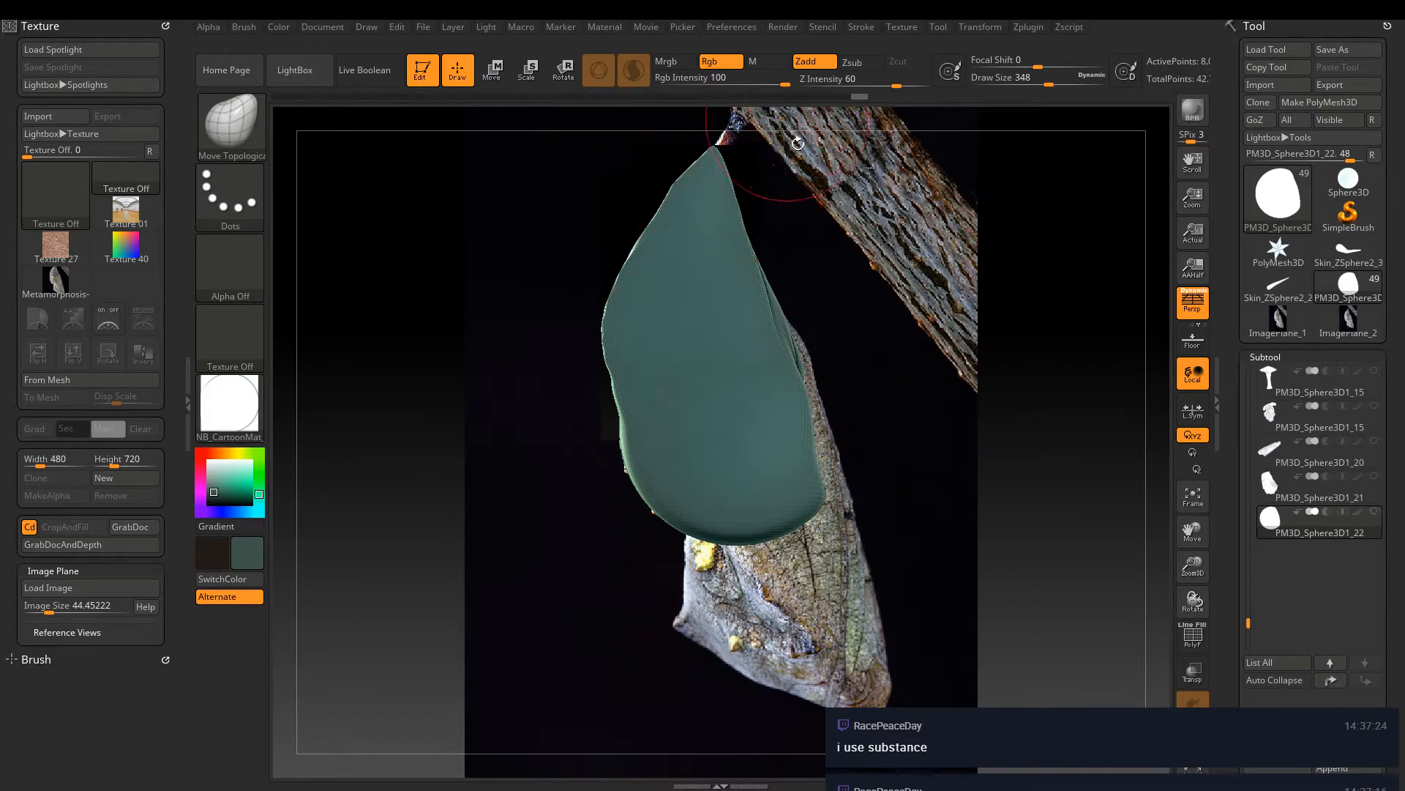
left_click_drag(814, 454, 823, 456)
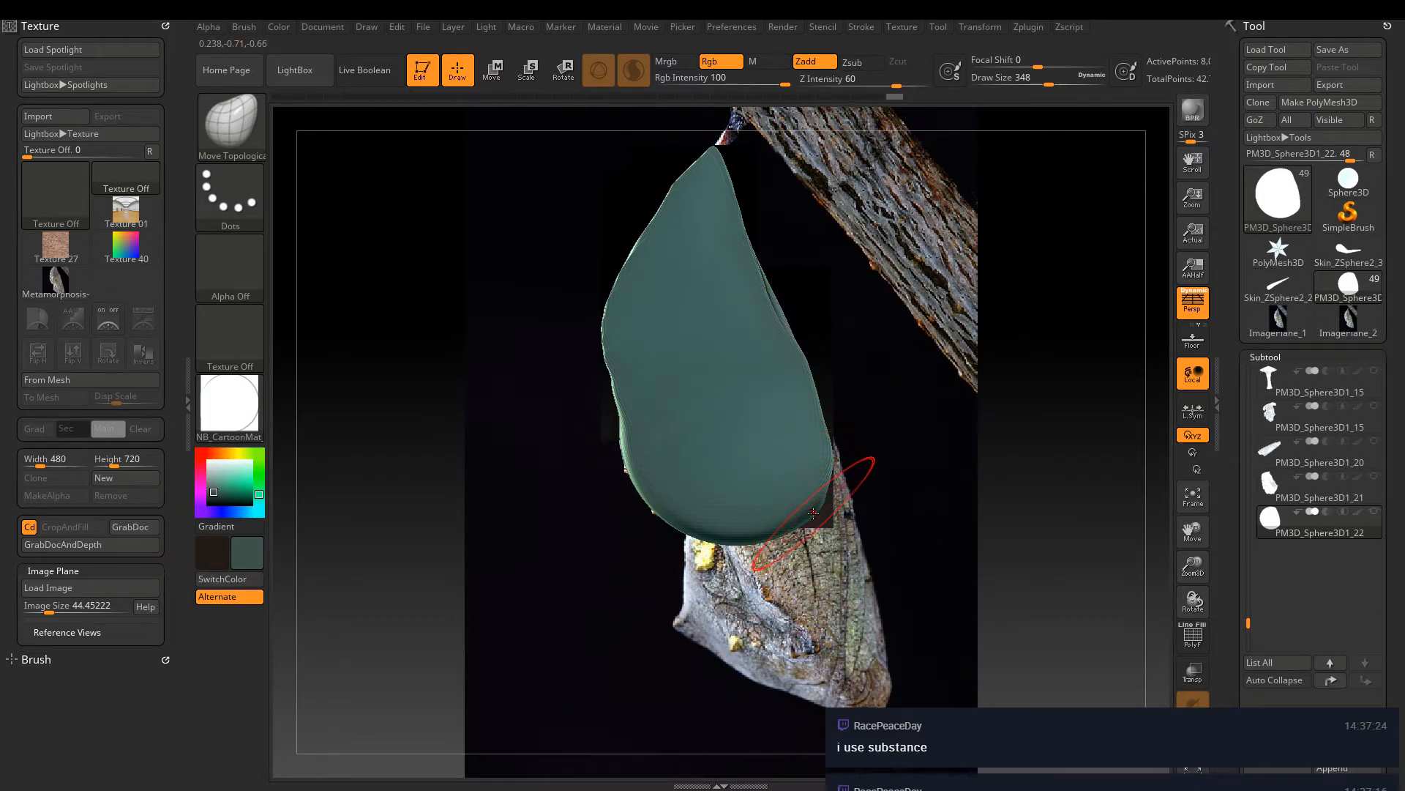
Enlarge the brush to draw size 392 and pull the lower half of the sphere down to the chrysalis's bottom tip
key("]")
left_click_drag(815, 521, 868, 645)
mouse_move(716, 561)
left_mouse_down()
mouse_move(700, 520)
mouse_move(709, 568)
mouse_move(700, 539)
mouse_move(776, 579)
mouse_move(738, 652)
left_mouse_up()
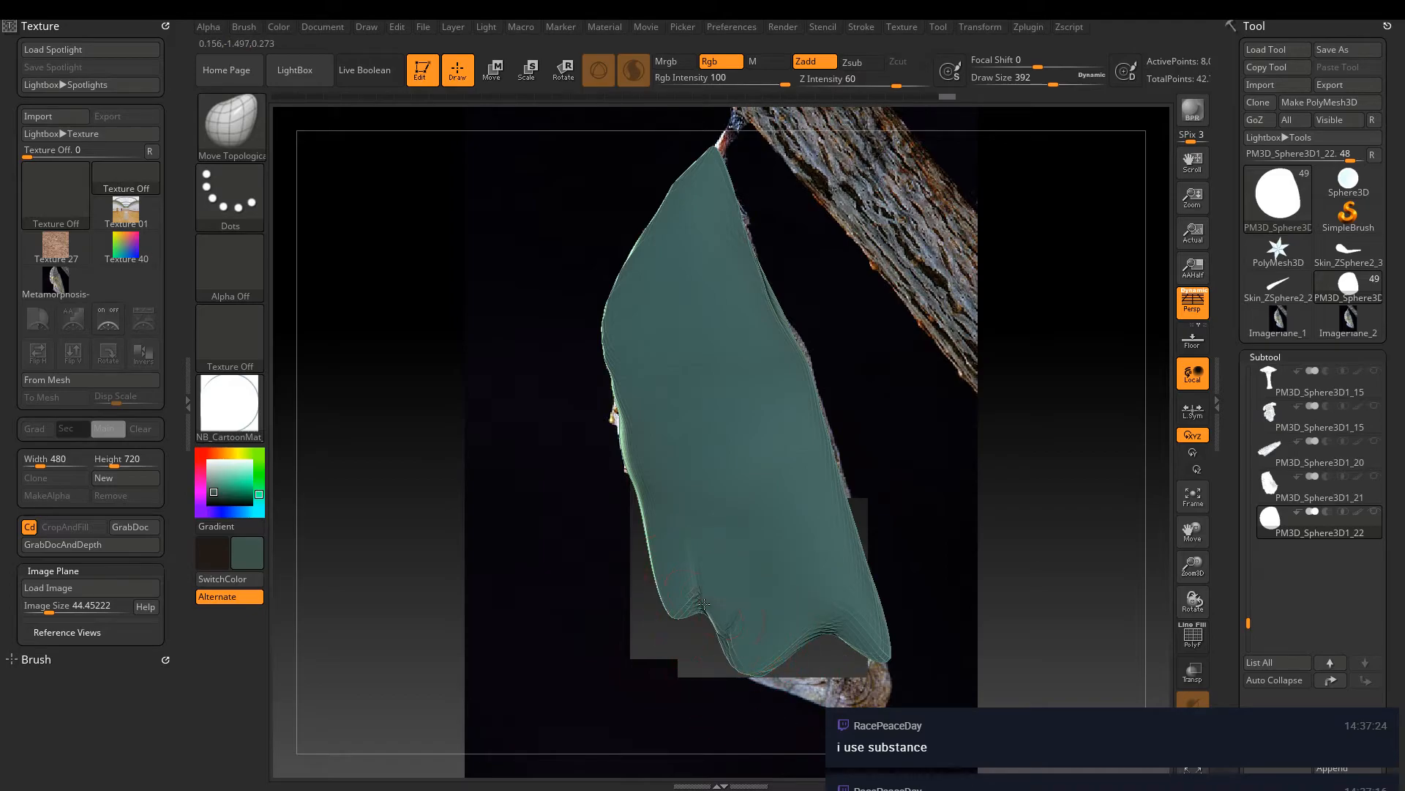
left_click_drag(717, 605, 692, 629)
mouse_move(888, 585)
left_mouse_down()
mouse_move(897, 629)
mouse_move(842, 688)
mouse_move(875, 644)
mouse_move(887, 675)
left_mouse_up()
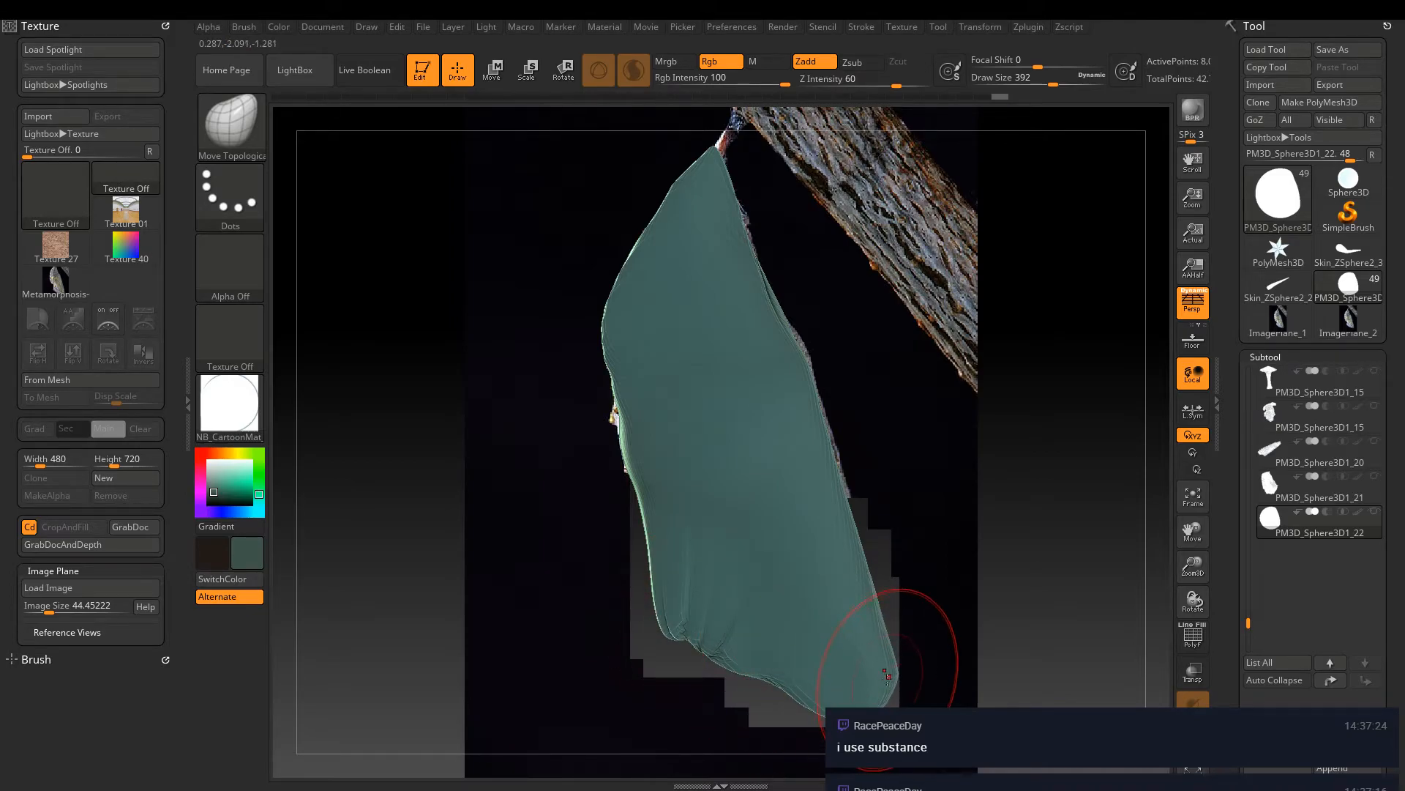
Set the DynaMesh resolution to 480 and remesh the stretched chrysalis shape with DynaMesh
left_click_drag(1237, 523, 1235, 413)
scroll(1235, 414, "down", 10)
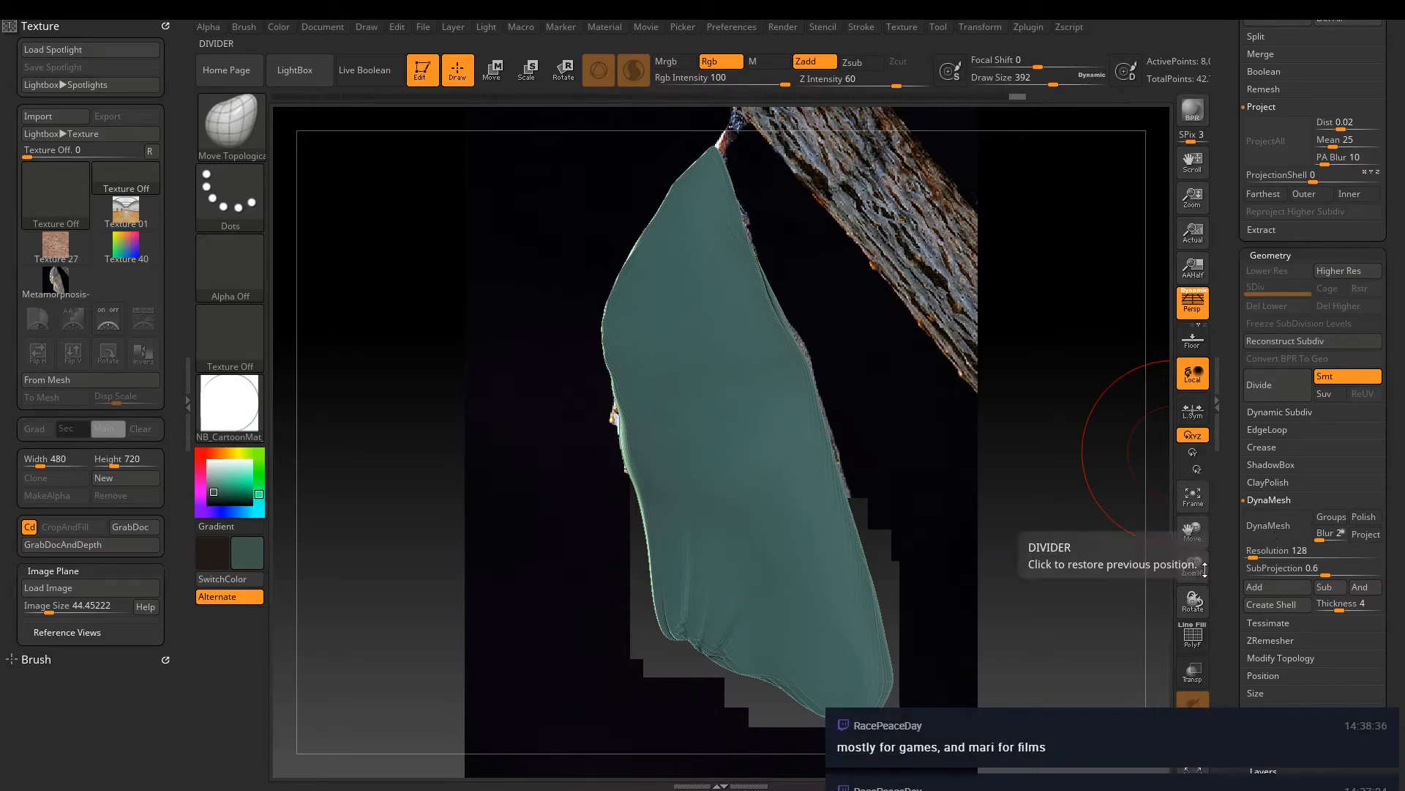
left_click_drag(1253, 554, 1259, 554)
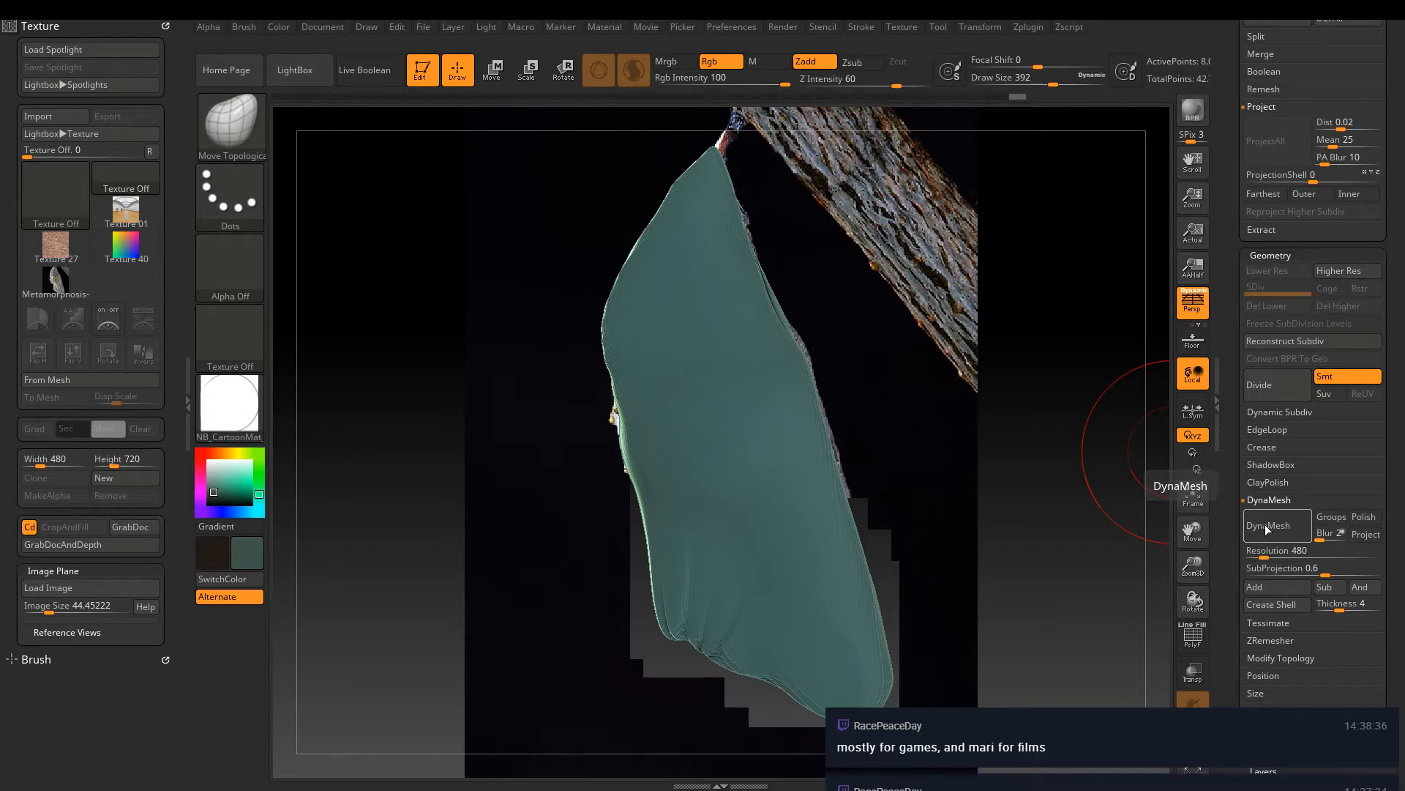
left_click(1256, 525)
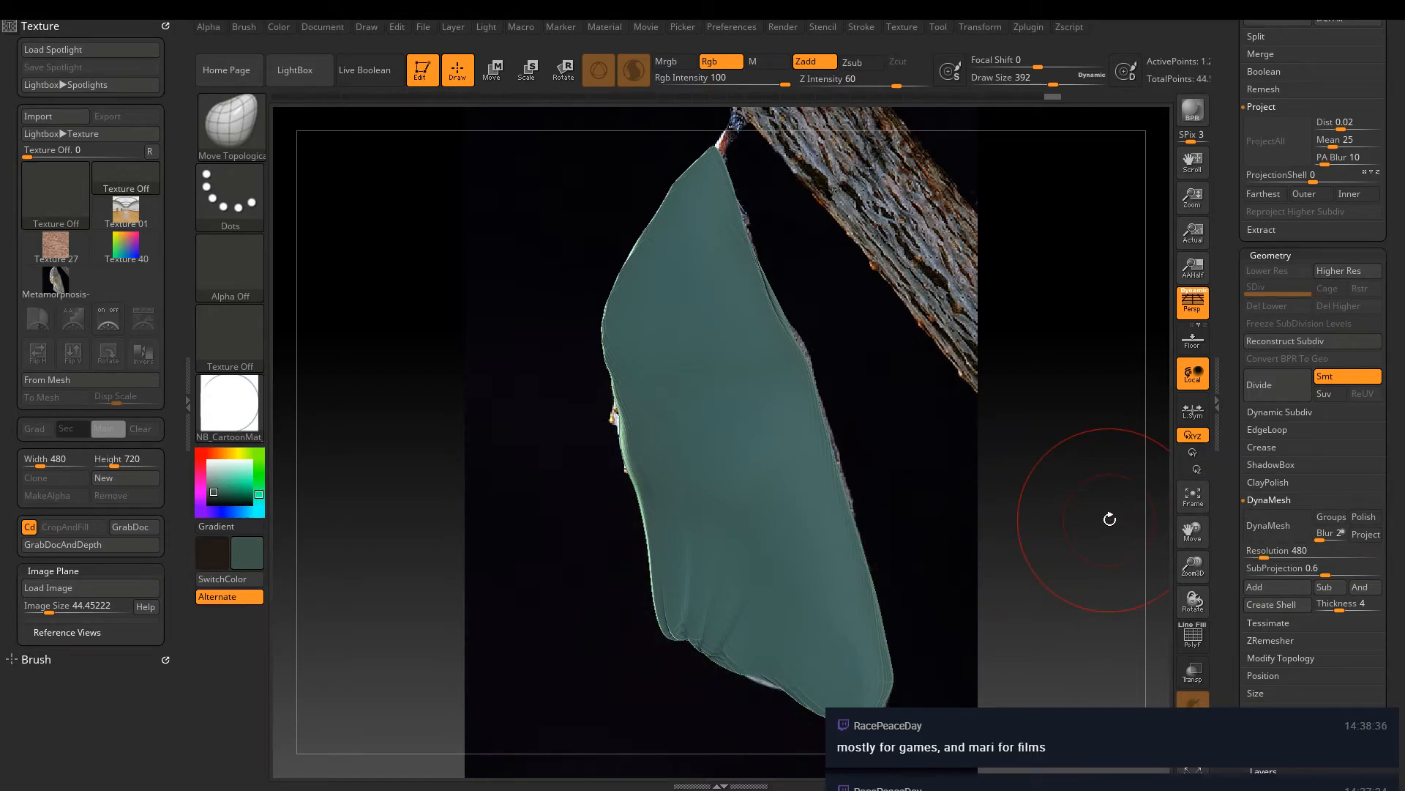
left_click_drag(1088, 535, 1083, 560, "ctrl")
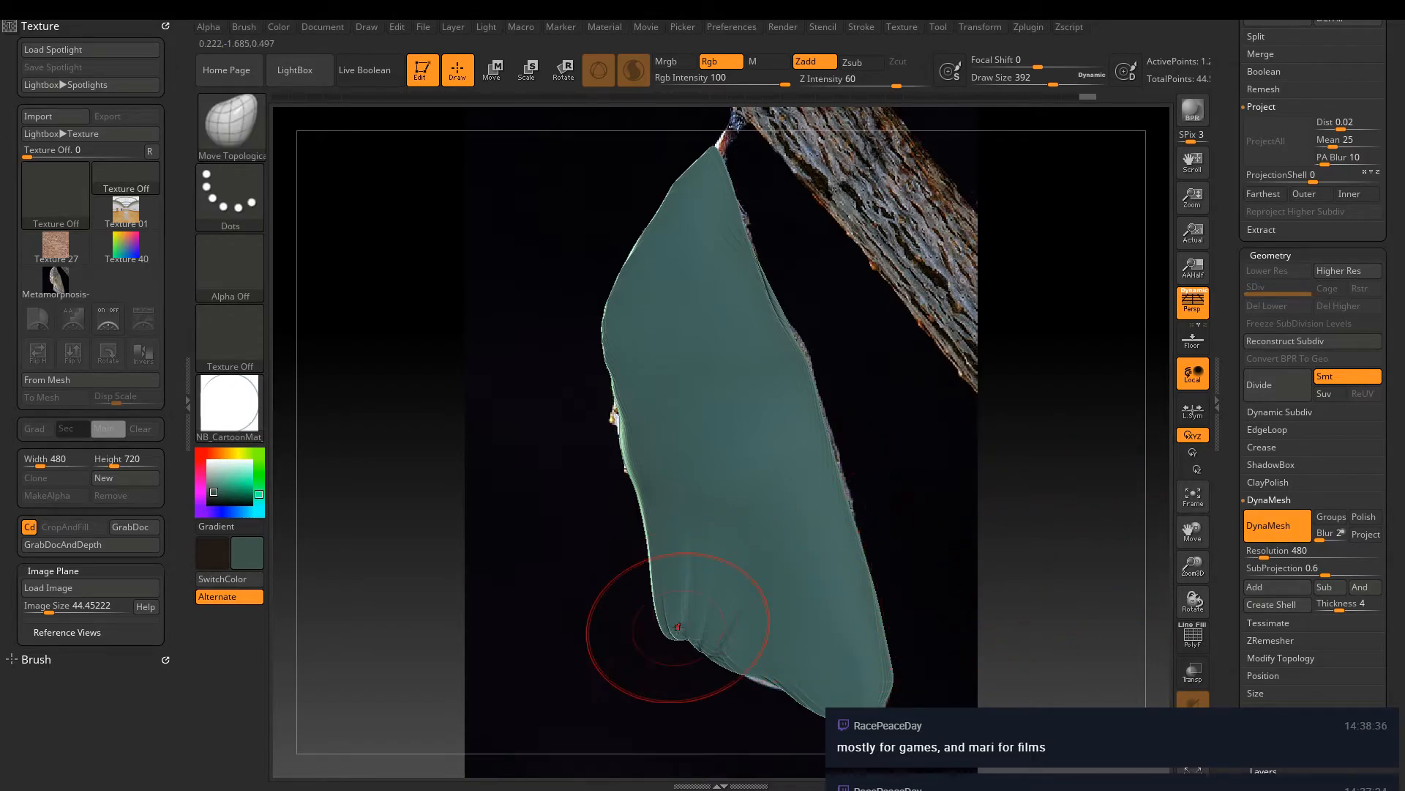
Fill the grooves on the front of the chrysalis mesh with ClayBuildup, at its upper end and lower folds, and remesh it
left_click_drag(890, 500, 849, 454)
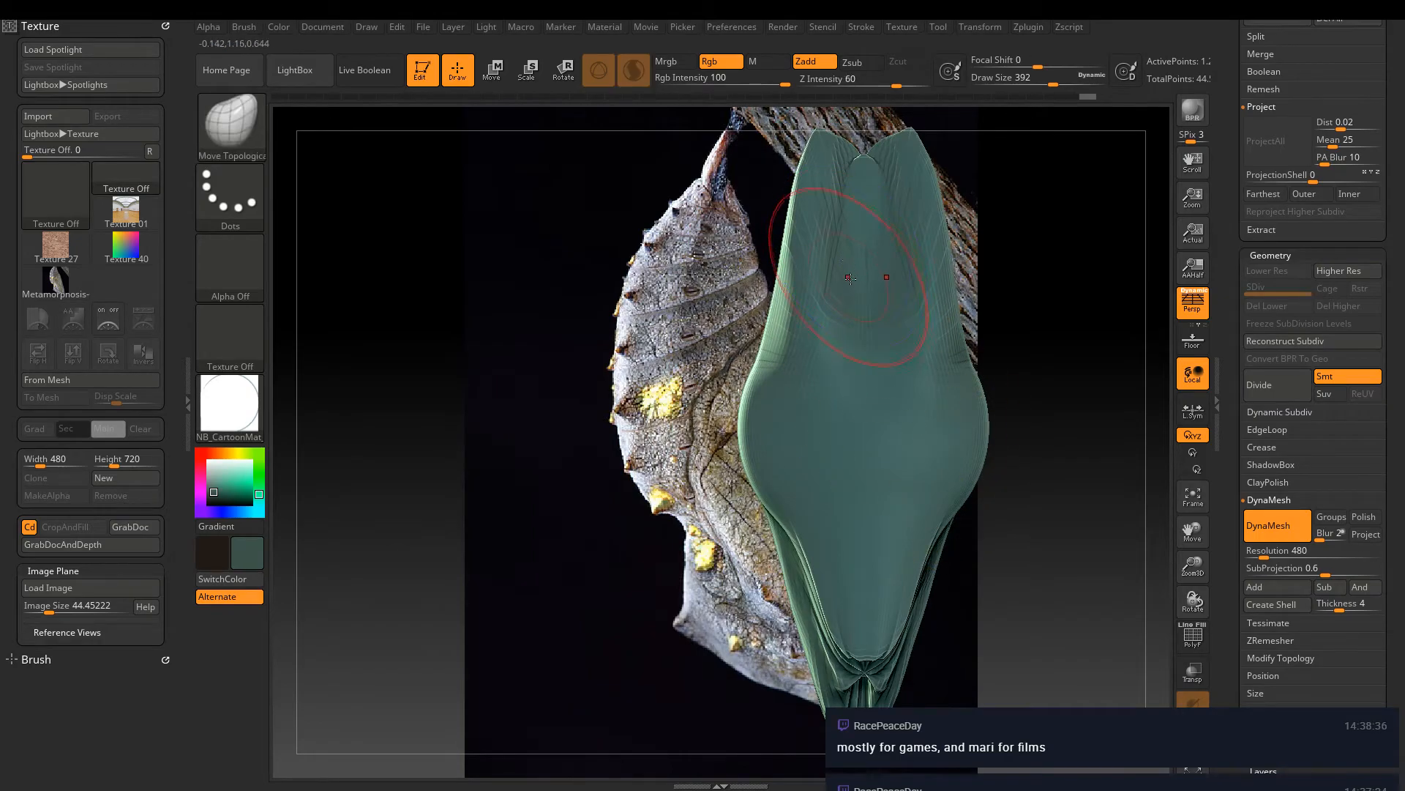
key("b")
key("c")
key("b")
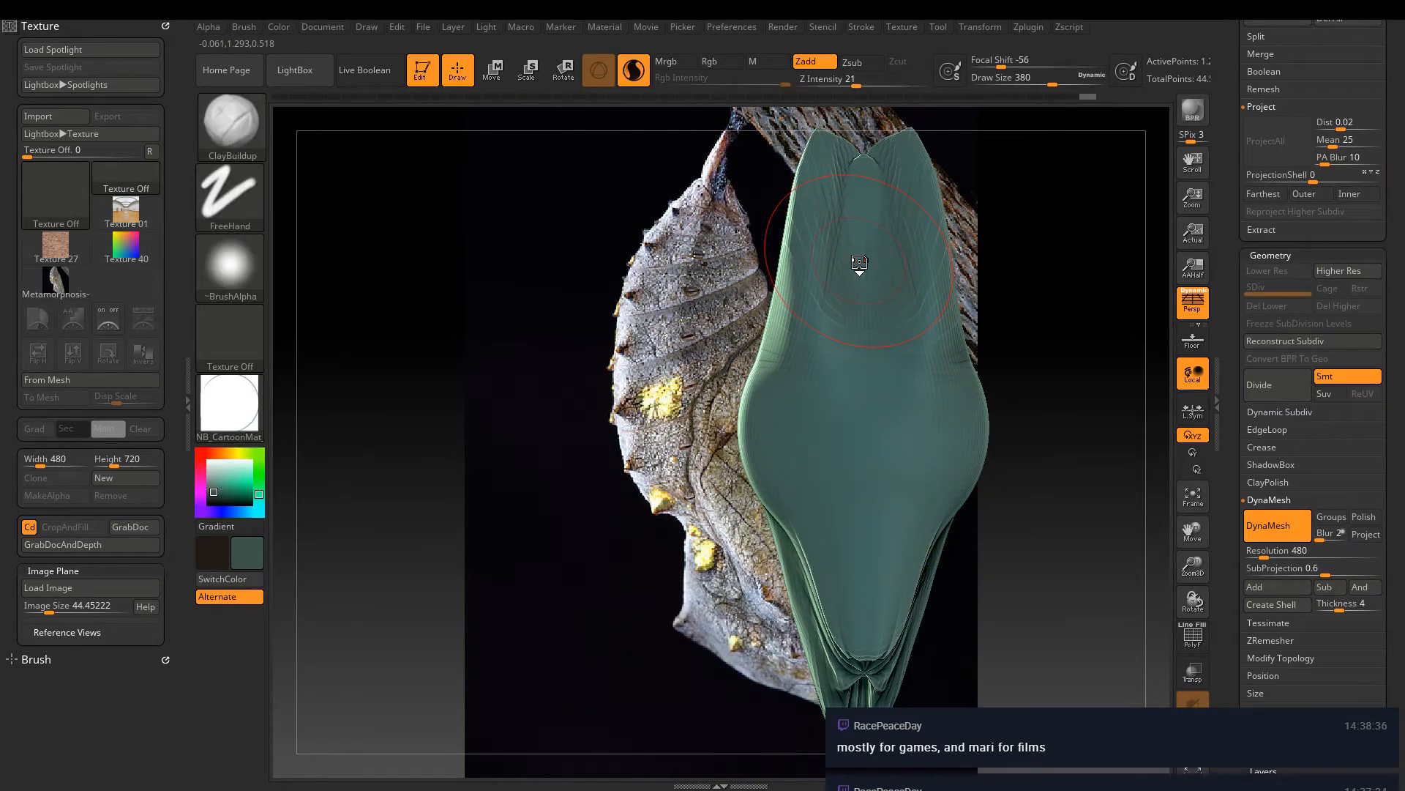
left_click_drag(875, 220, 848, 310)
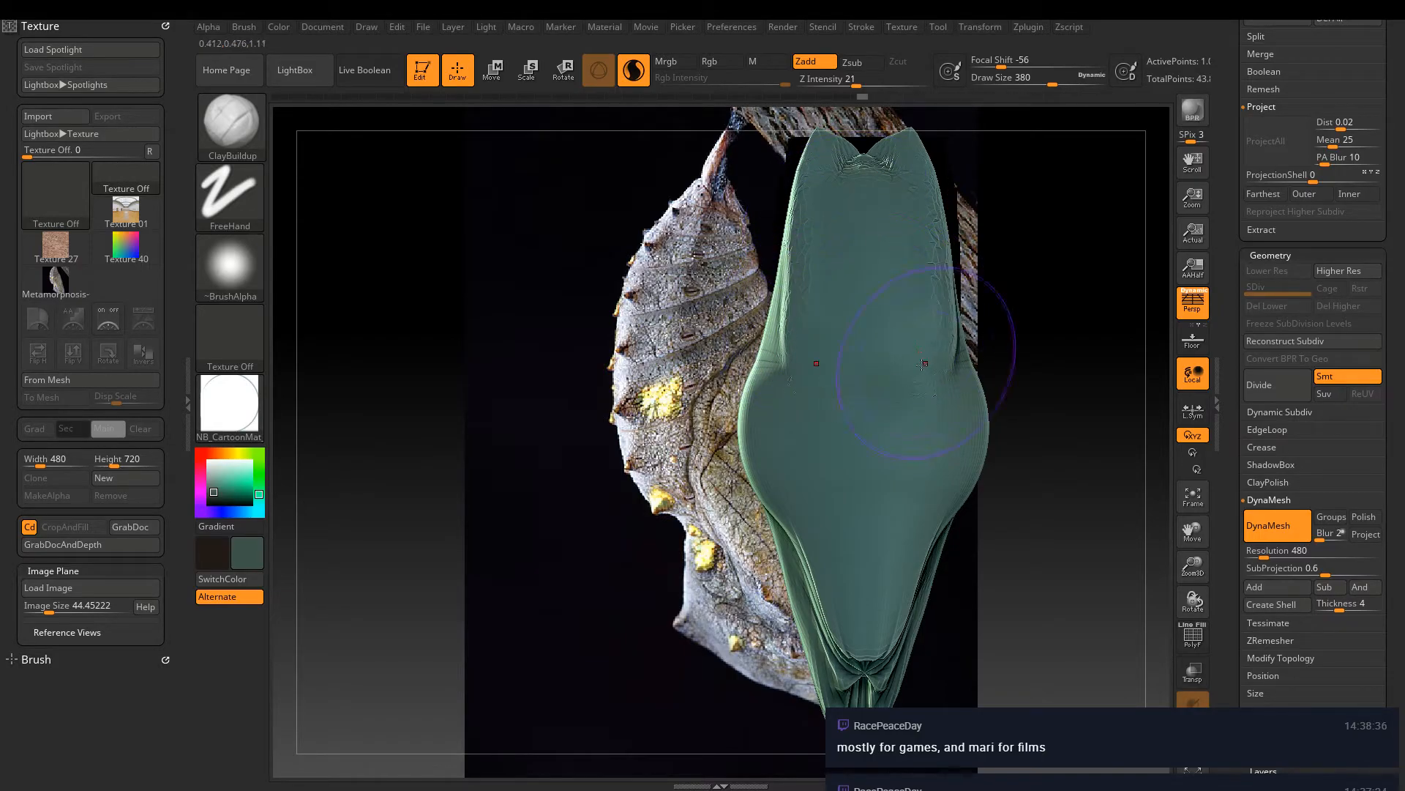
left_click_drag(784, 407, 768, 389)
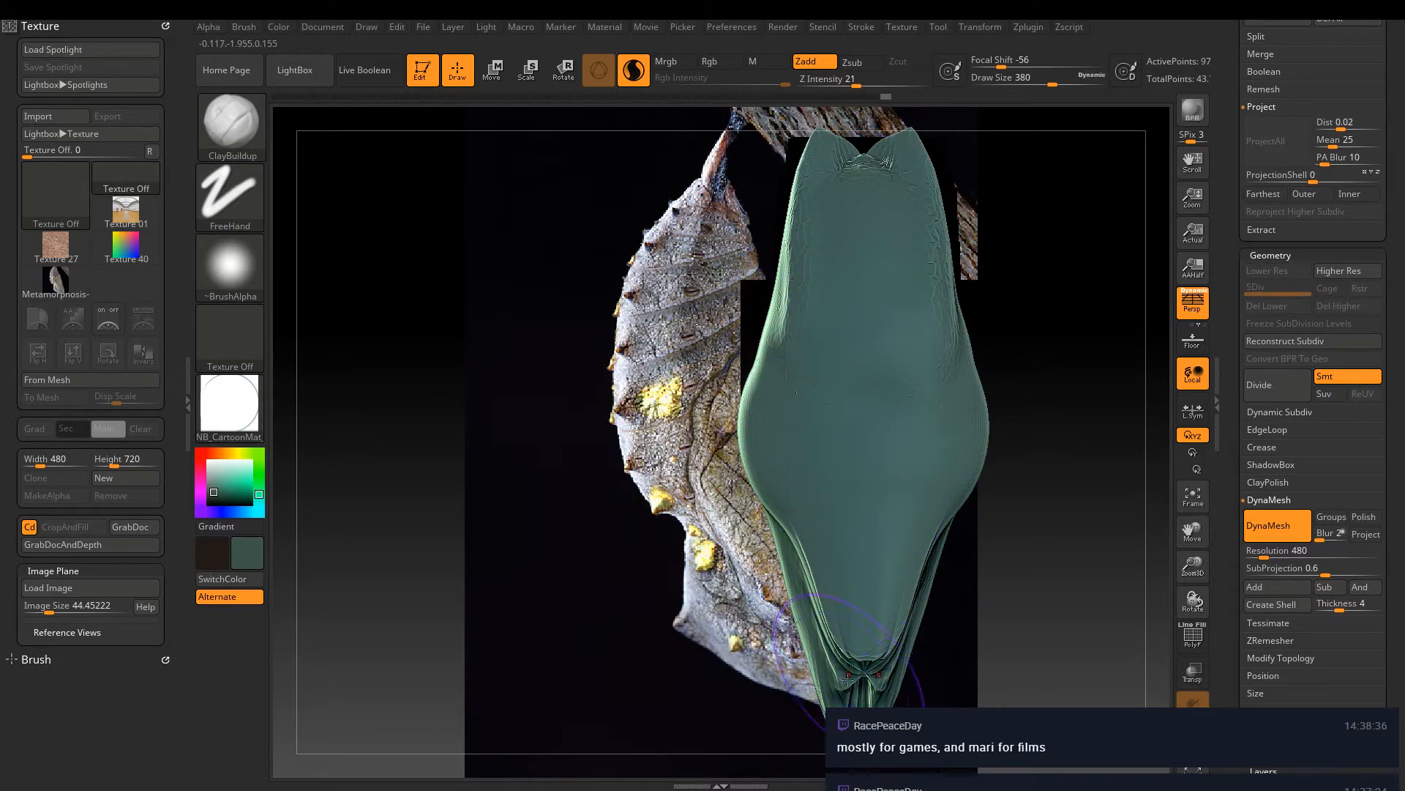
left_click_drag(867, 675, 863, 683)
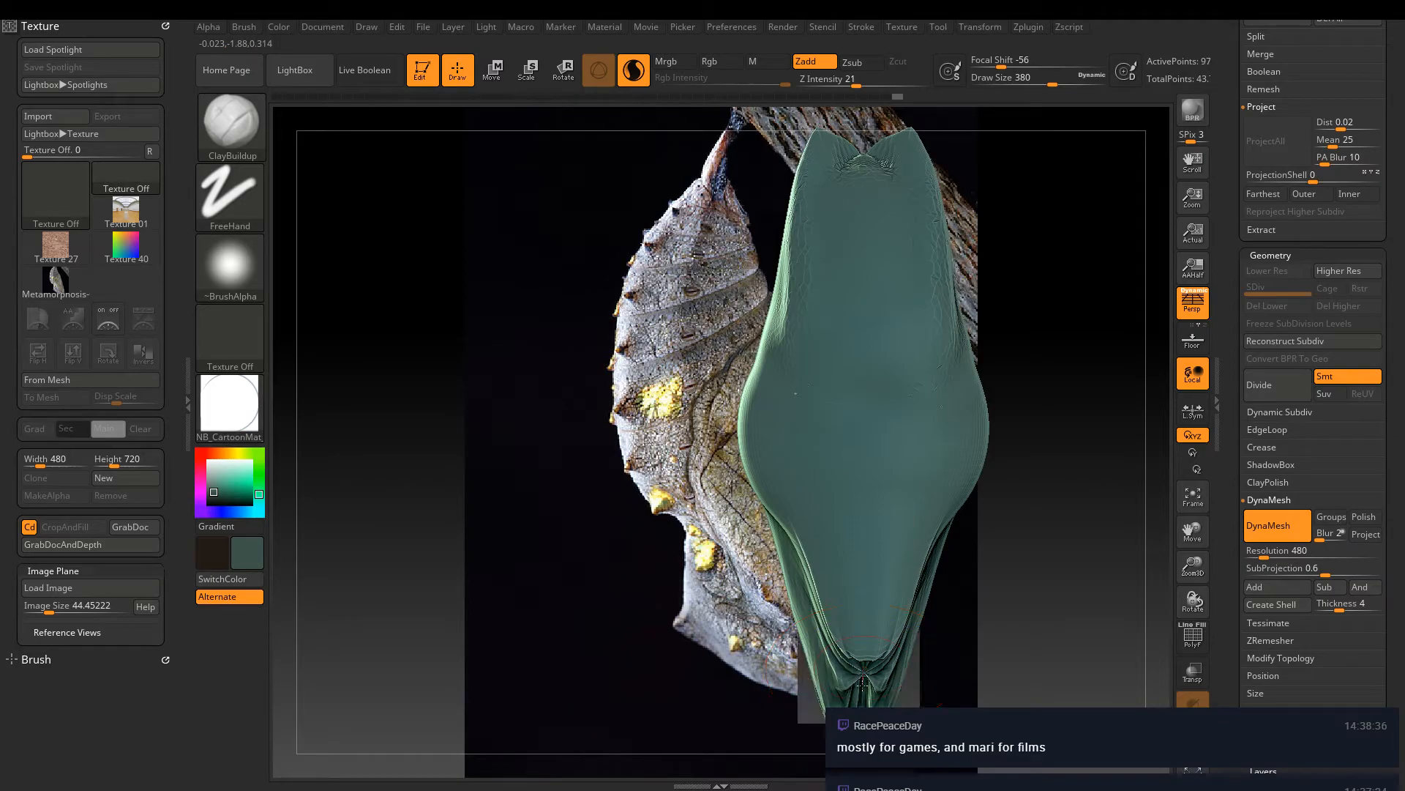
left_click_drag(1093, 505, 1093, 608, "ctrl")
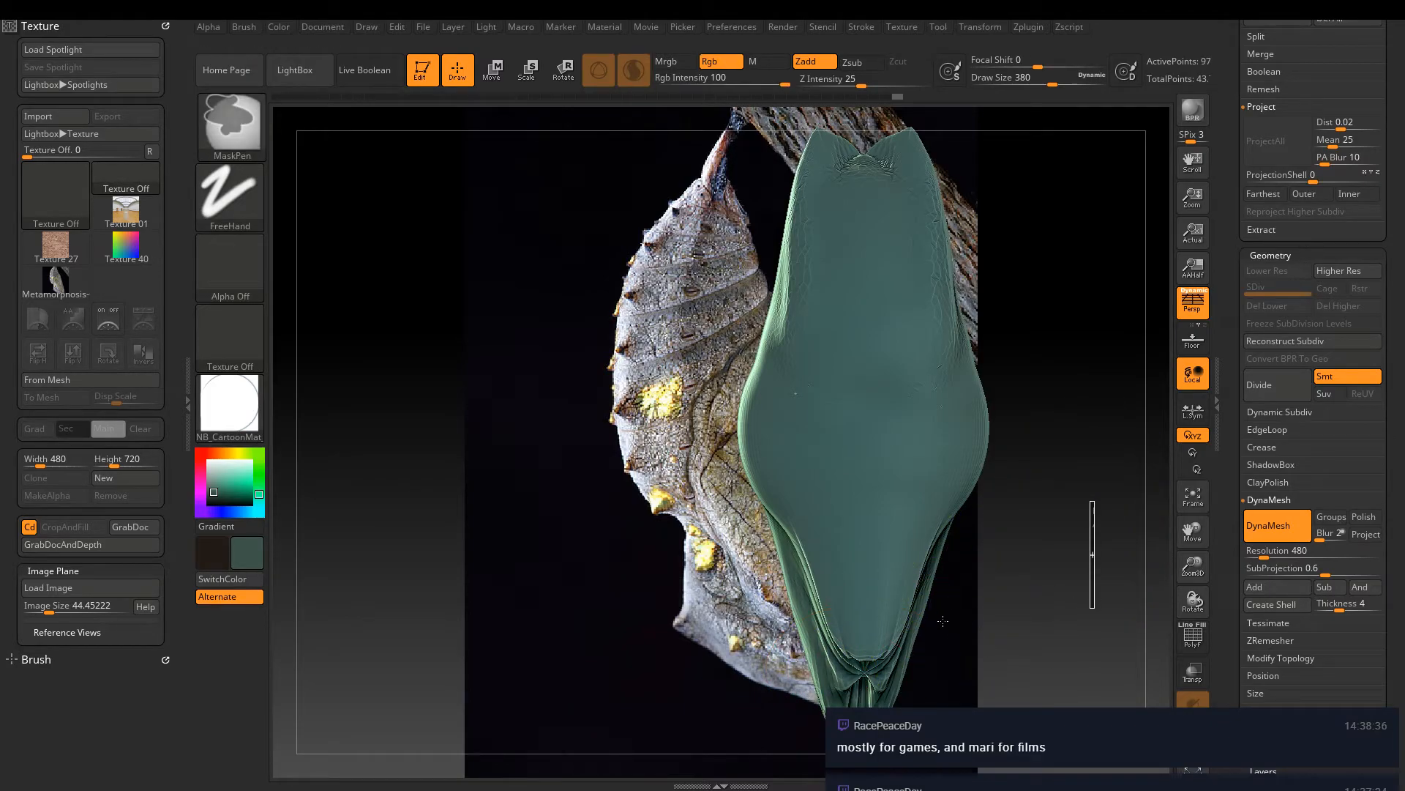
Smooth and fill the deep folds around the chrysalis mesh's lower tip with ClayBuildup, and remesh it
right_click_drag(923, 611, 912, 451)
right_click_drag(874, 635, 846, 469, "alt")
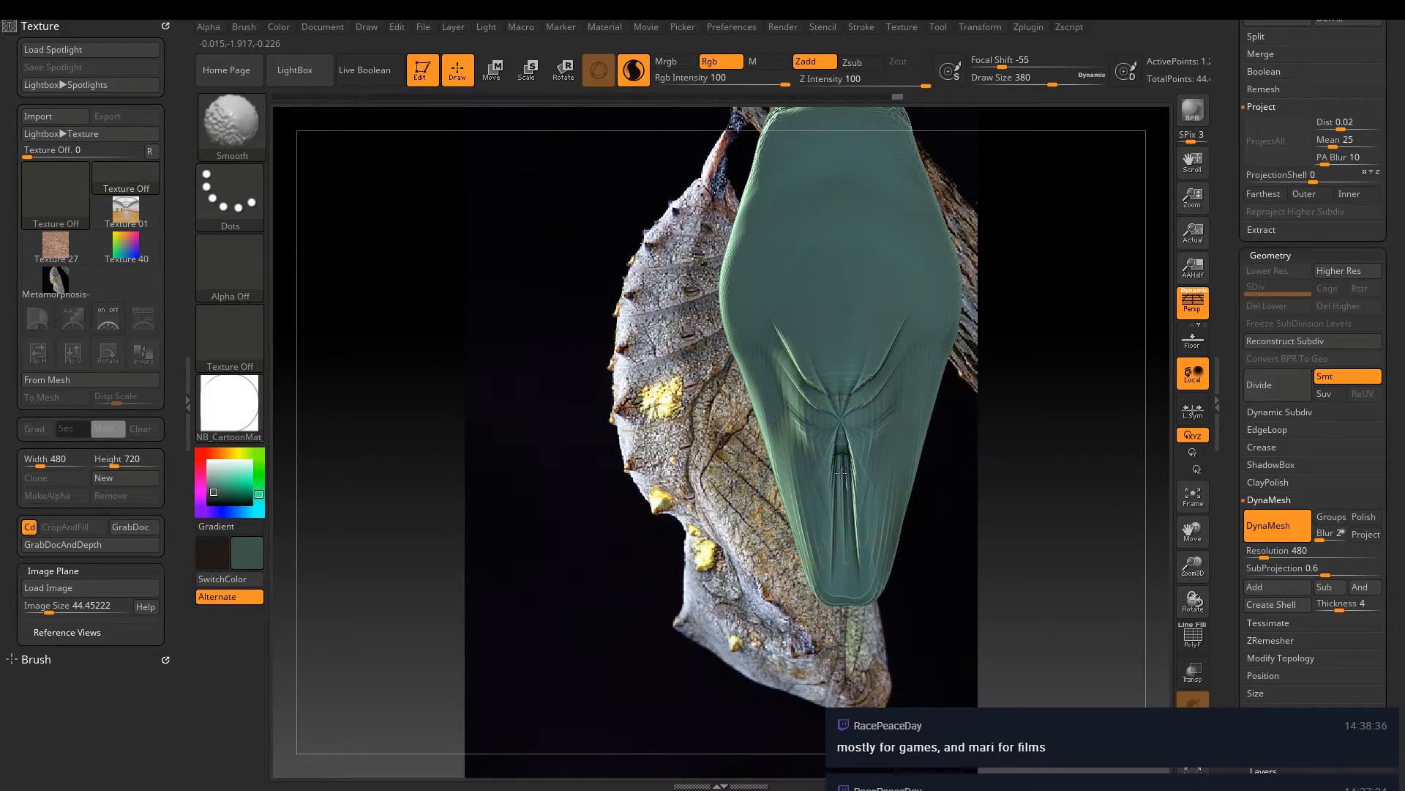
left_click_drag(847, 467, 864, 480, "shift")
left_click_drag(842, 414, 826, 541)
mouse_move(774, 393)
left_mouse_down("shift")
mouse_move(769, 359)
mouse_move(787, 381)
mouse_move(776, 410)
left_mouse_up("shift")
left_click_drag(1036, 343, 970, 555, "ctrl")
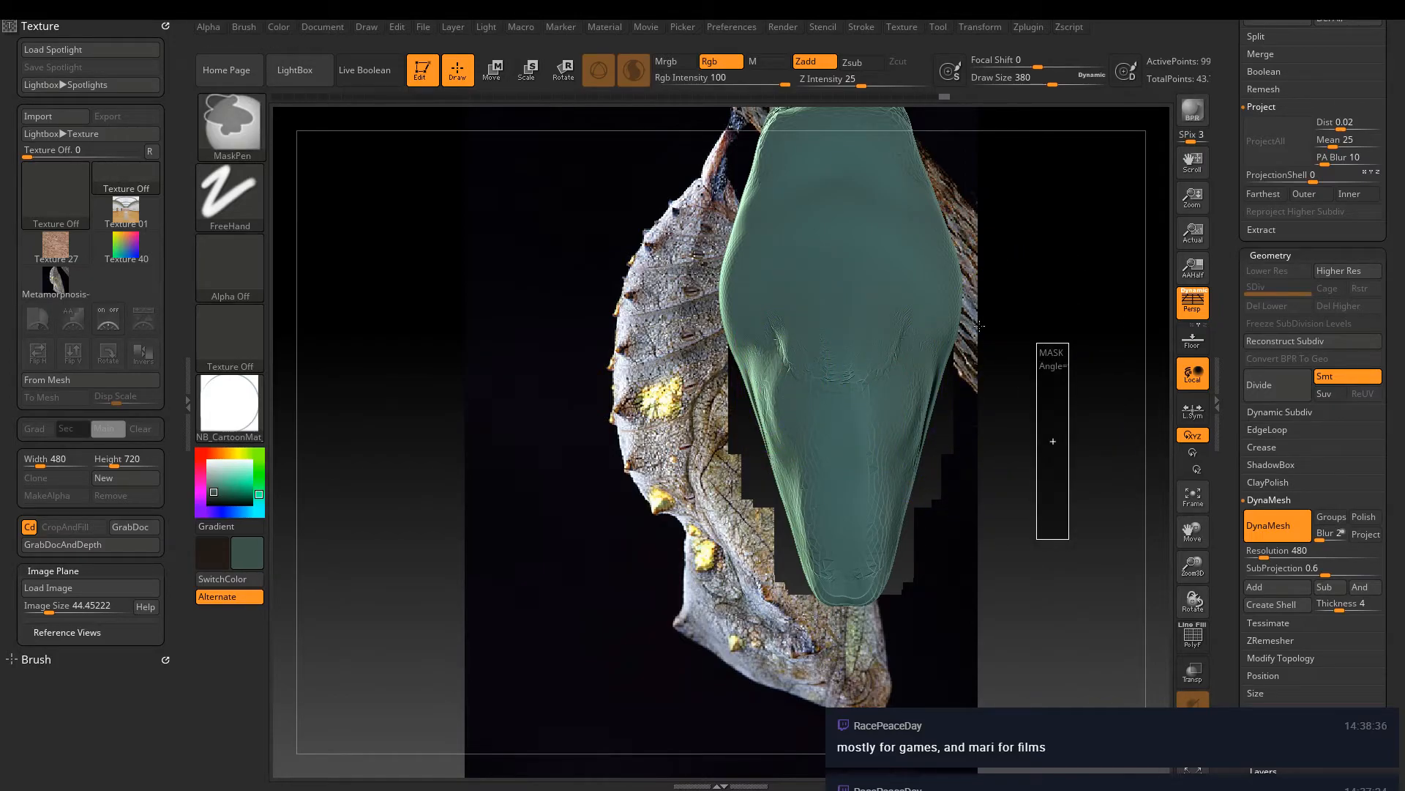
mouse_move(982, 320)
left_mouse_down()
mouse_move(956, 316)
mouse_move(842, 380)
mouse_move(701, 499)
left_mouse_up()
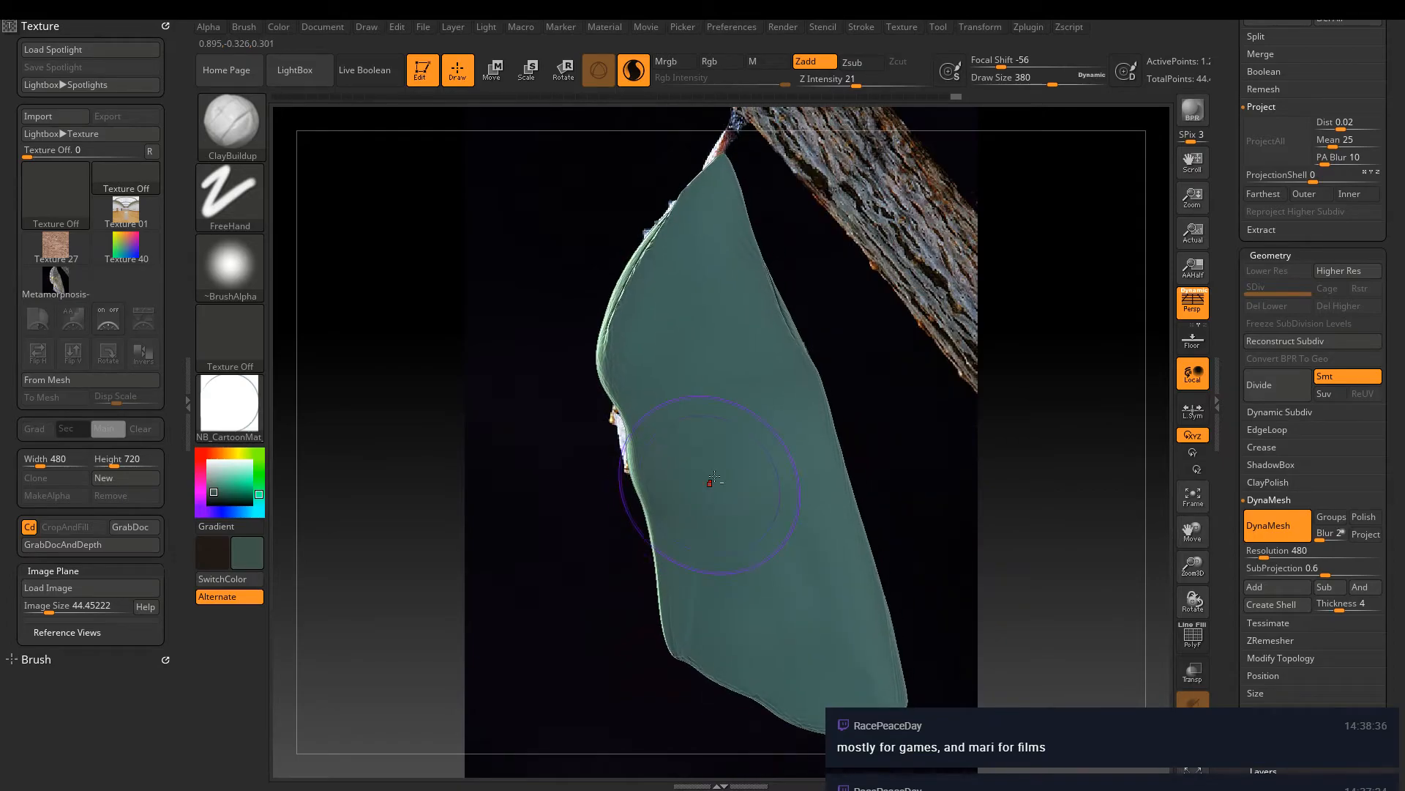
Turn on transparency and show all the other subtools around the chrysalis mesh
left_click(1195, 672)
left_click_drag(1242, 341, 1223, 548)
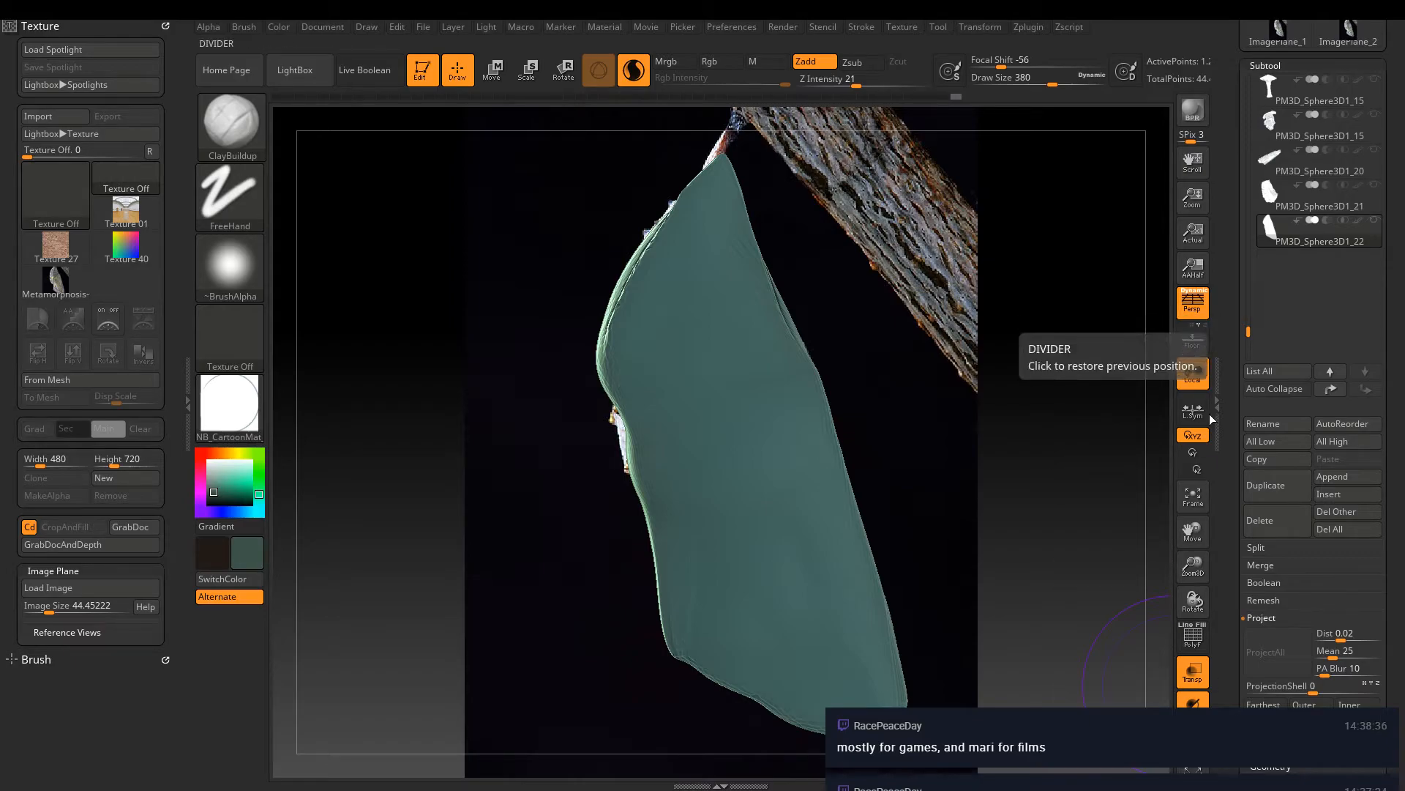
mouse_move(1366, 173)
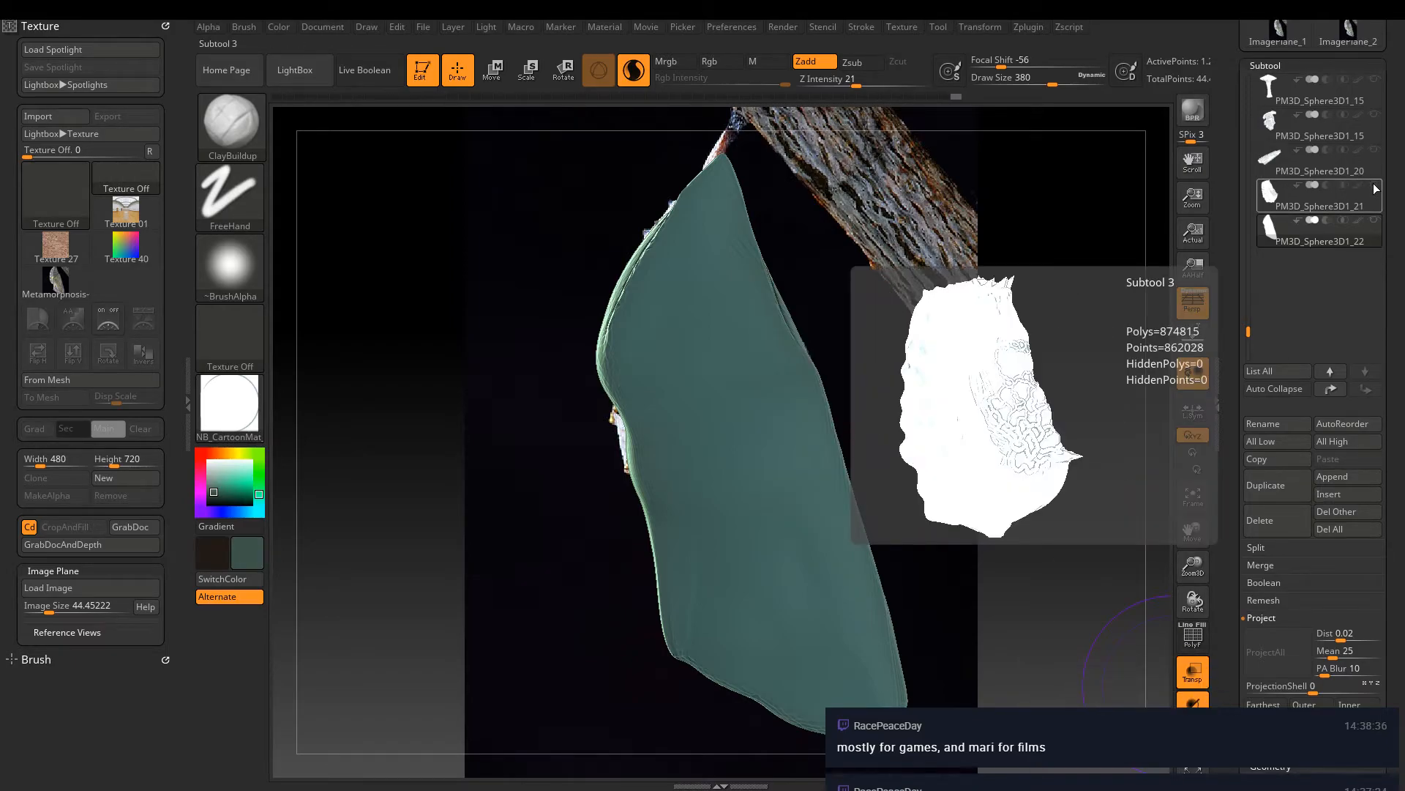
left_click(1192, 739)
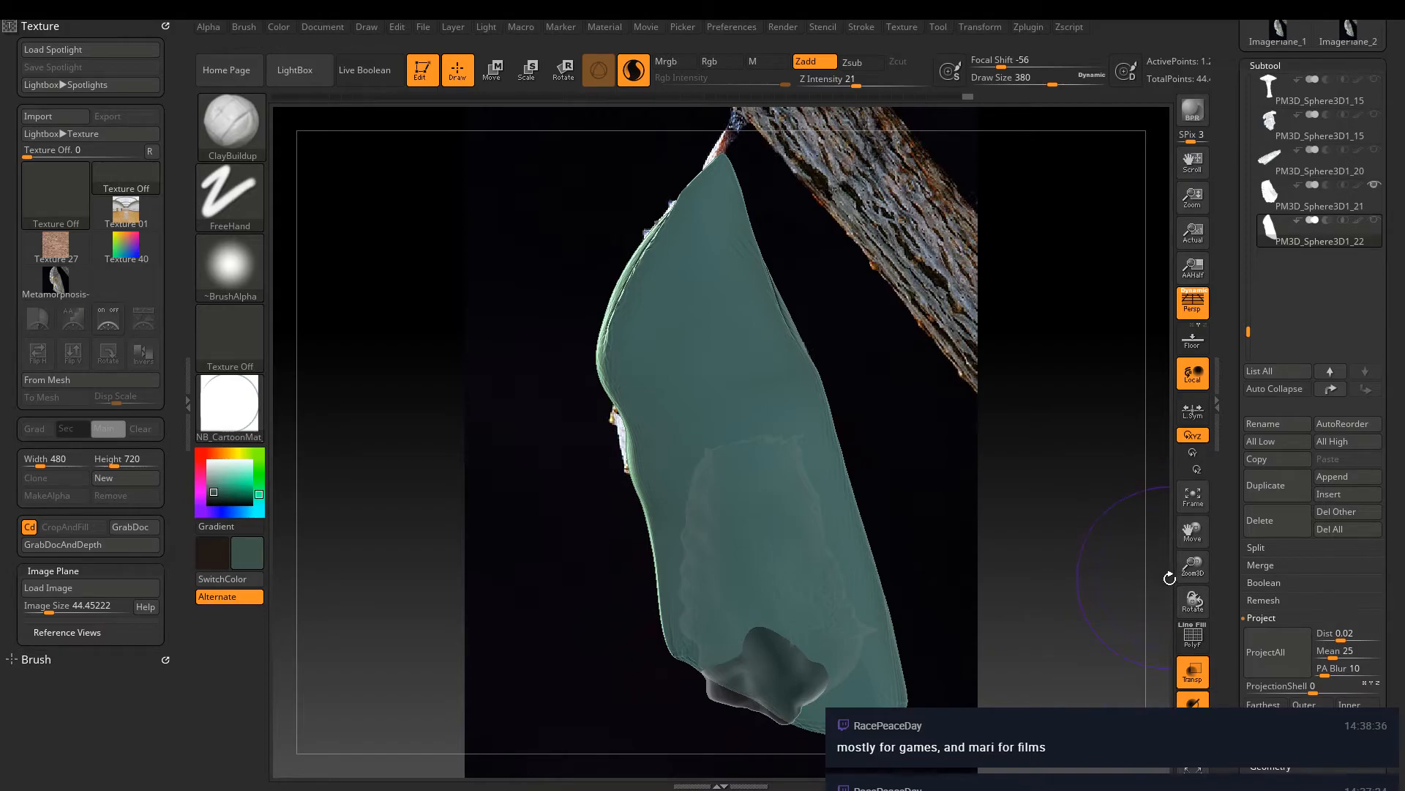
left_click(1375, 222, "shift")
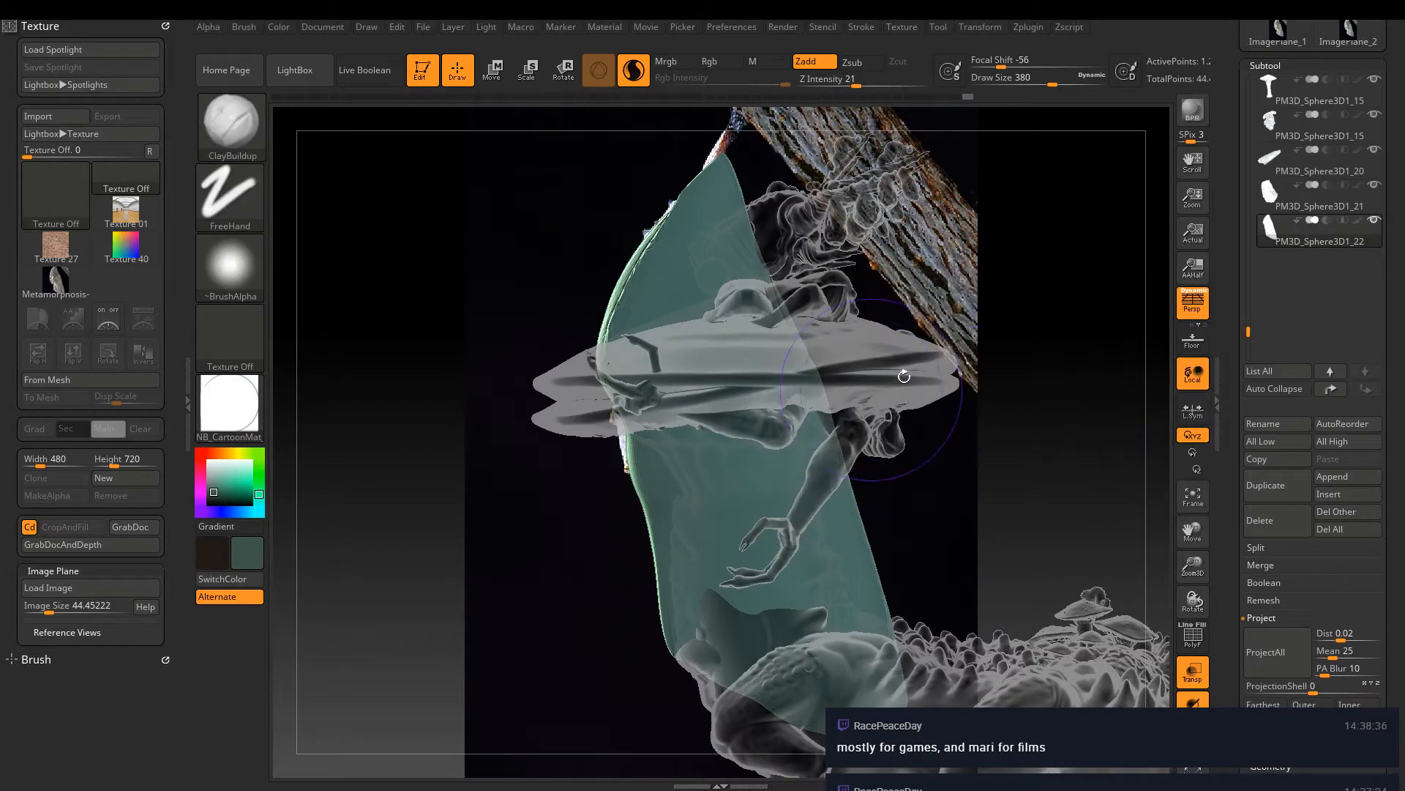
Hide the first subtools in the list, from PM3D_Sphere3D1_2 through the two cylinders to PM3D_Sphere3D1
left_click_drag(1249, 322, 1250, 80)
mouse_move(1362, 92)
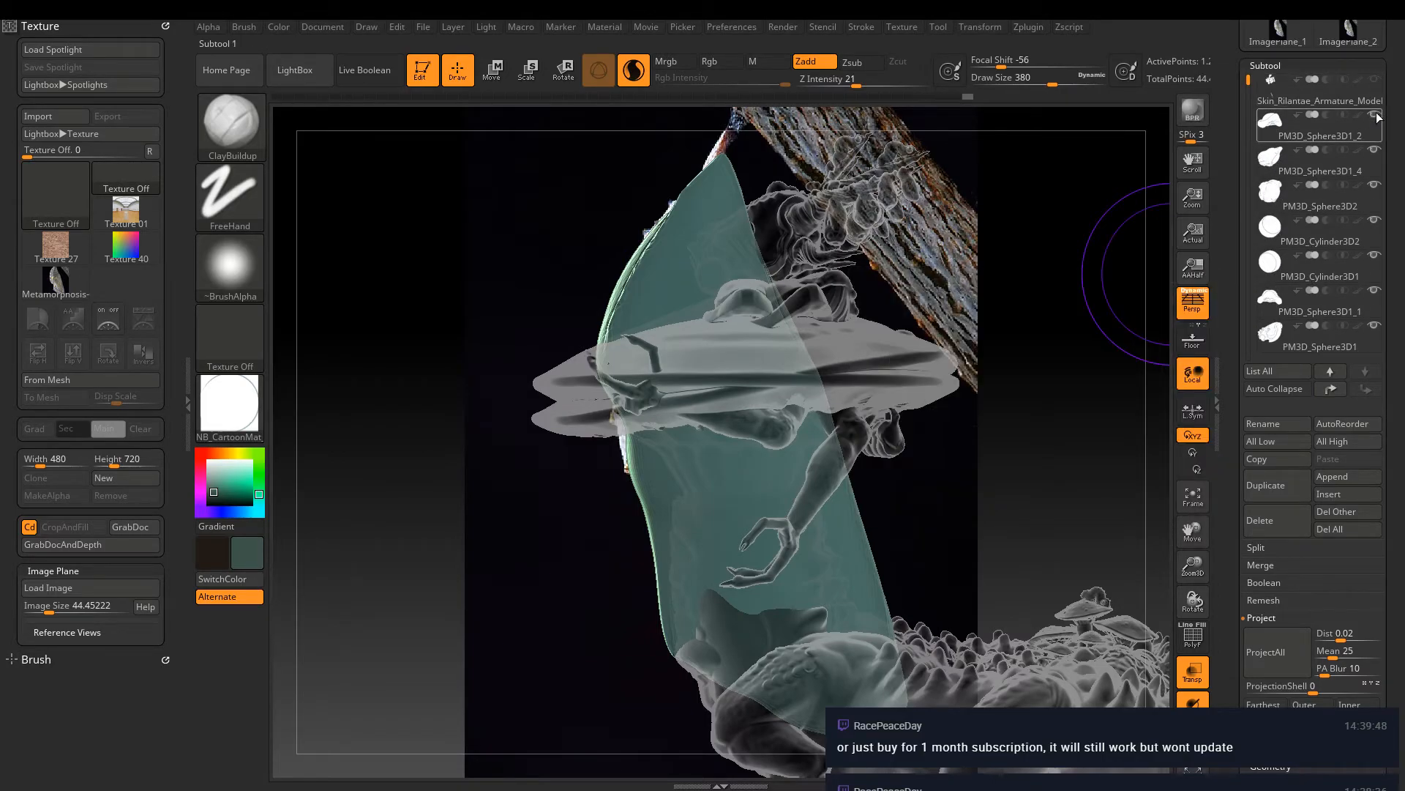
left_click(1378, 238)
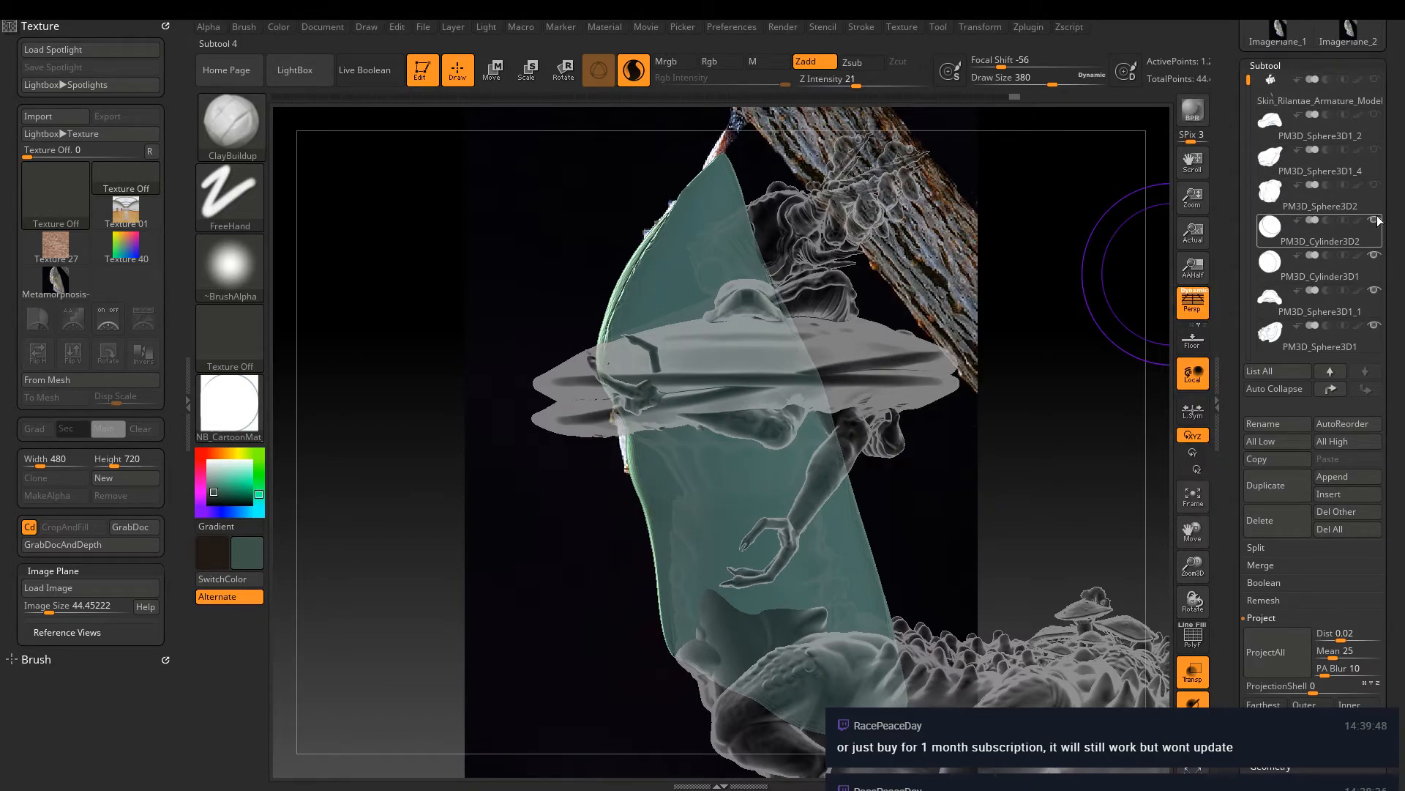
left_click(1377, 259)
left_click(1375, 292)
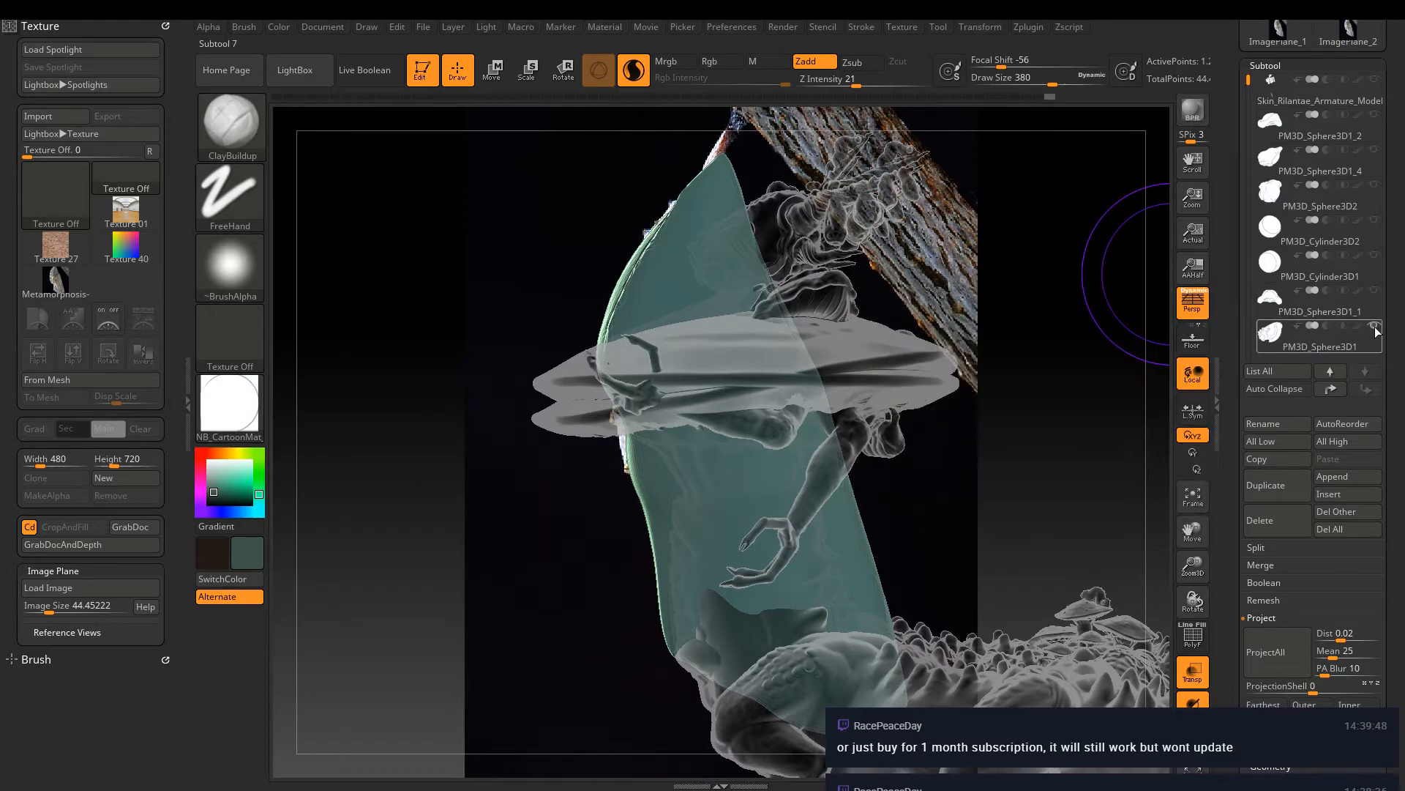
left_click(1375, 325)
Hide the PM3D_Sphere3D1_5, Skin_Rilantae_Armature_Model, PM3D_Sphere3D1_12 and PM3D_Sphere3D1_3 subtools
left_click_drag(1251, 86, 1279, 132)
left_click(1375, 150)
left_click(1375, 185)
left_click(1376, 220)
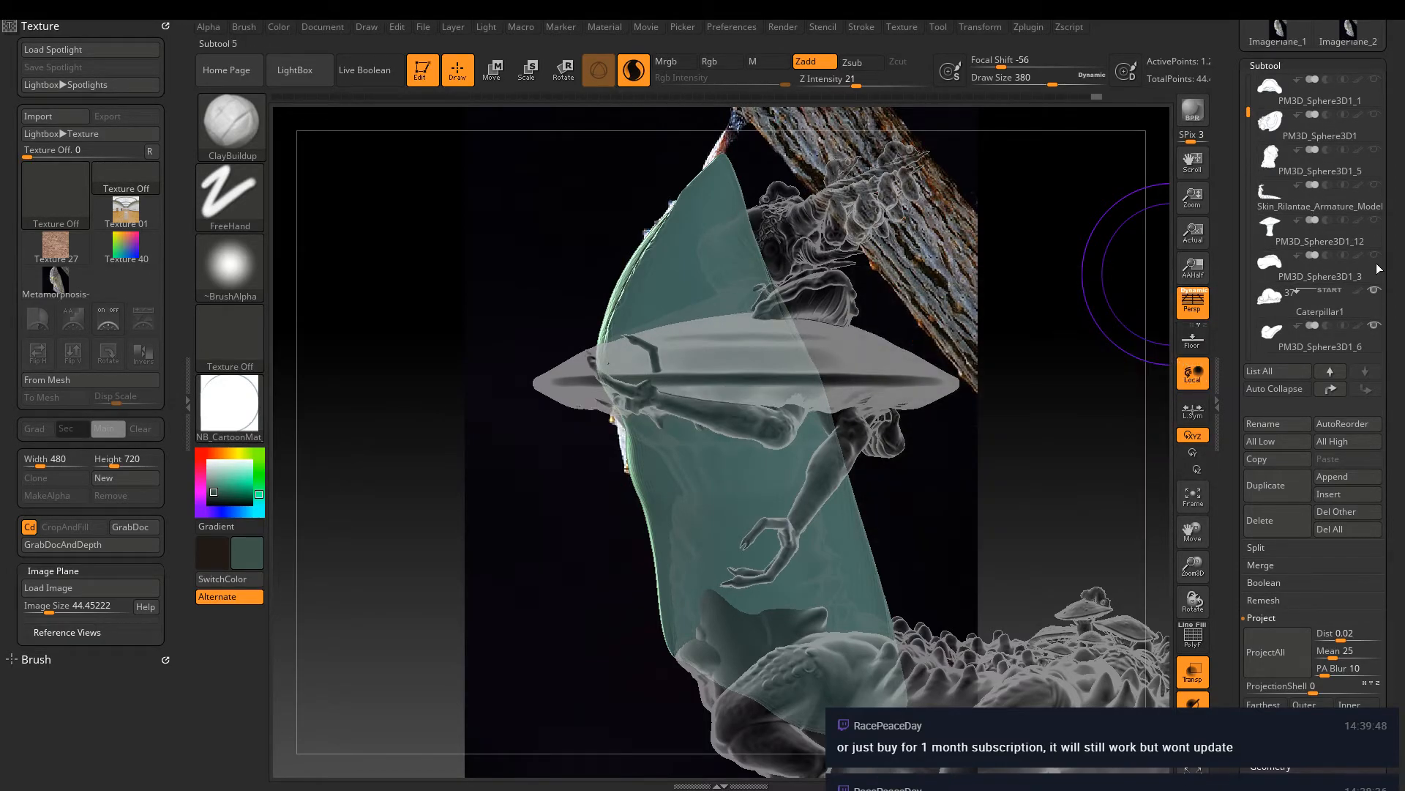
left_click(1376, 255)
Try hiding the Caterpillar1 folder and switch its visibility back on
left_click(1375, 290)
left_click(1347, 340)
left_click(1379, 298)
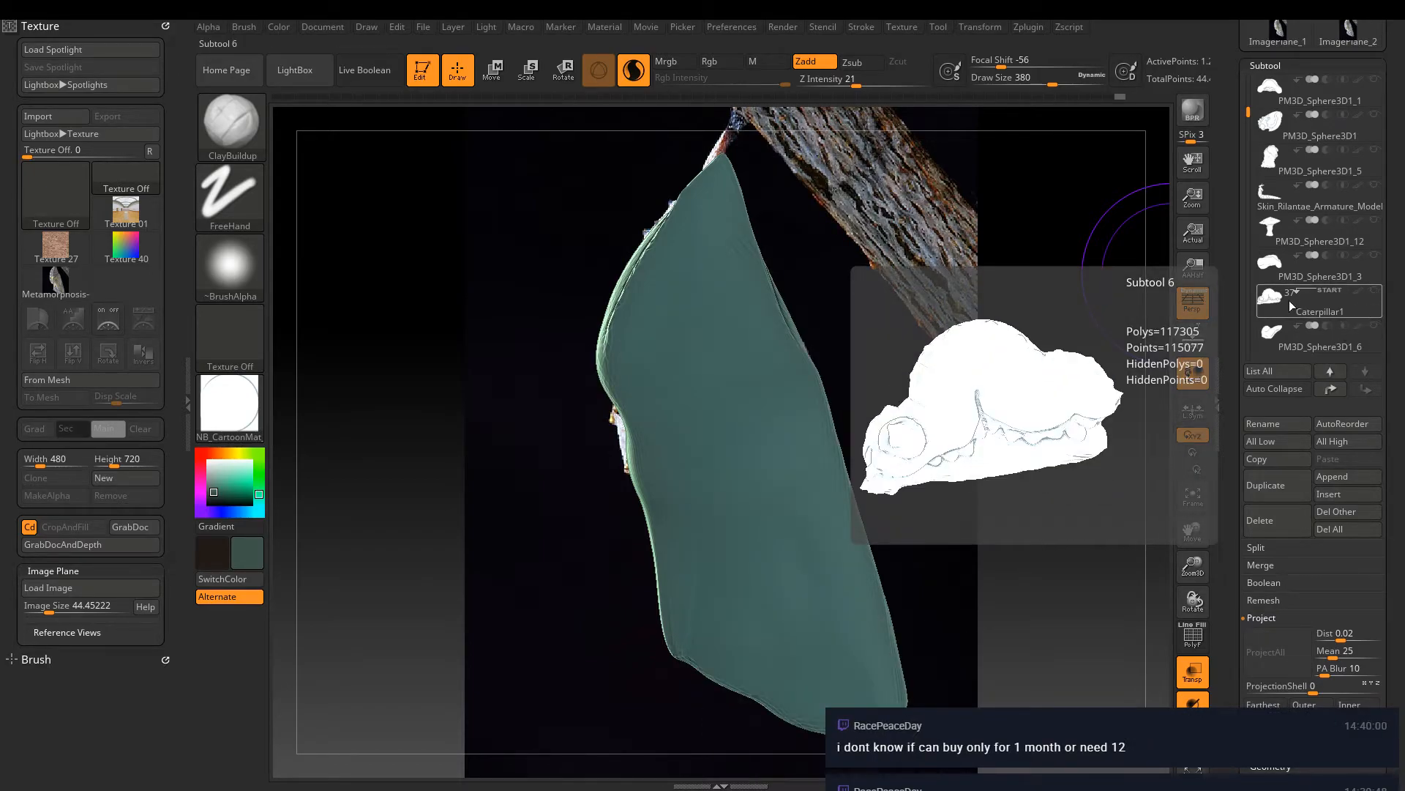
left_click(1374, 294)
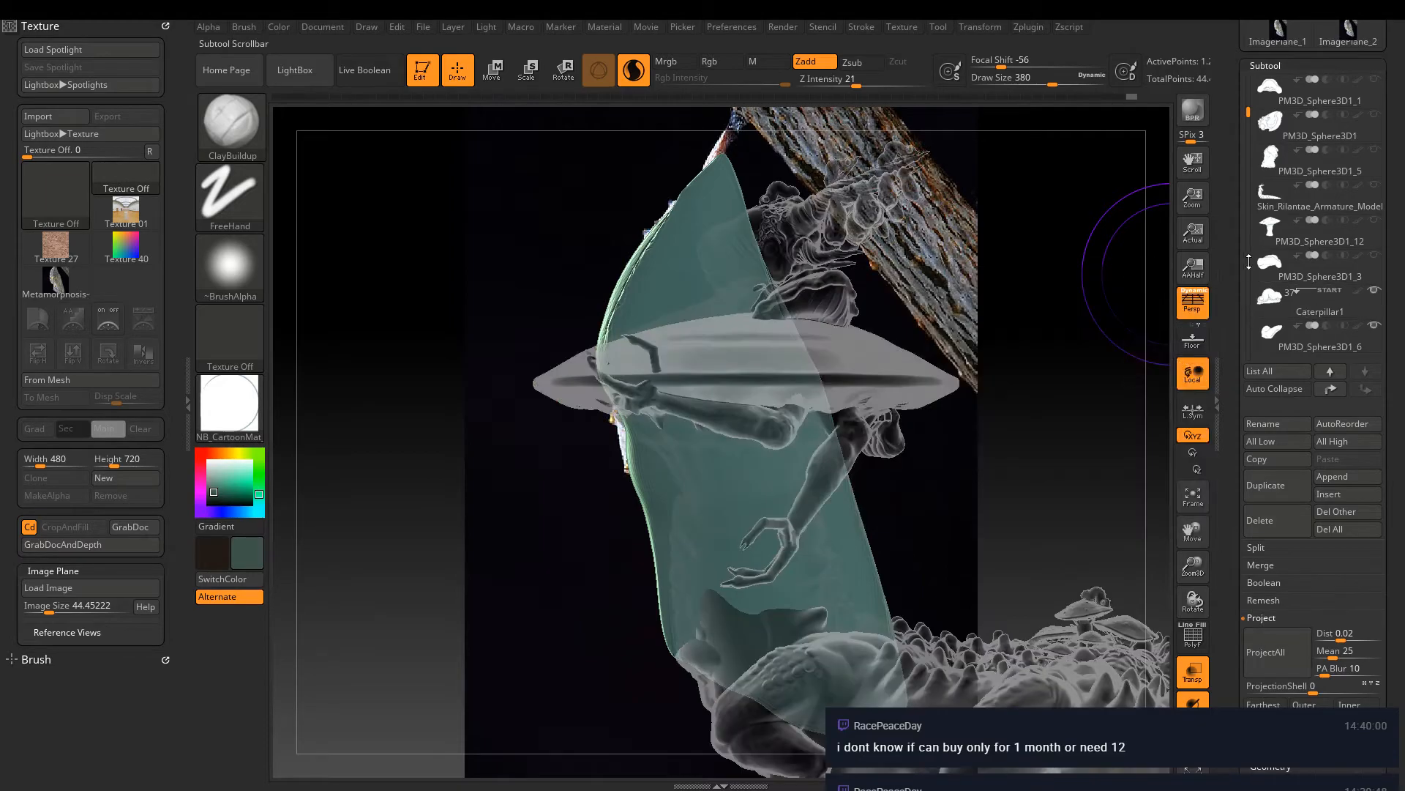
Hide the subtools from PM3D_Sphere3D1_6 and Caterpillar through ZSphere2_4 and ZSphere2 to the OldSkin armature
left_click_drag(1249, 113, 1252, 136)
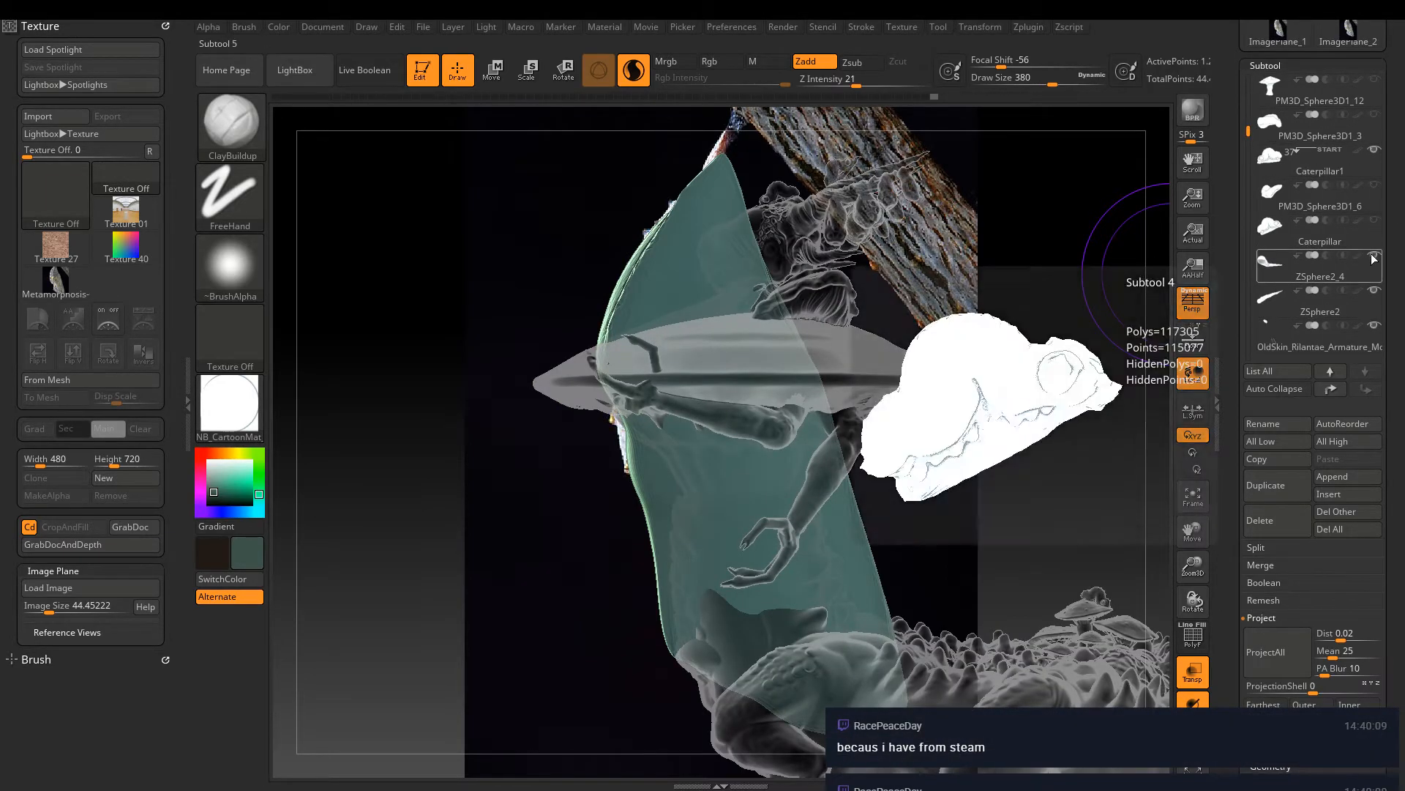
mouse_move(1375, 272)
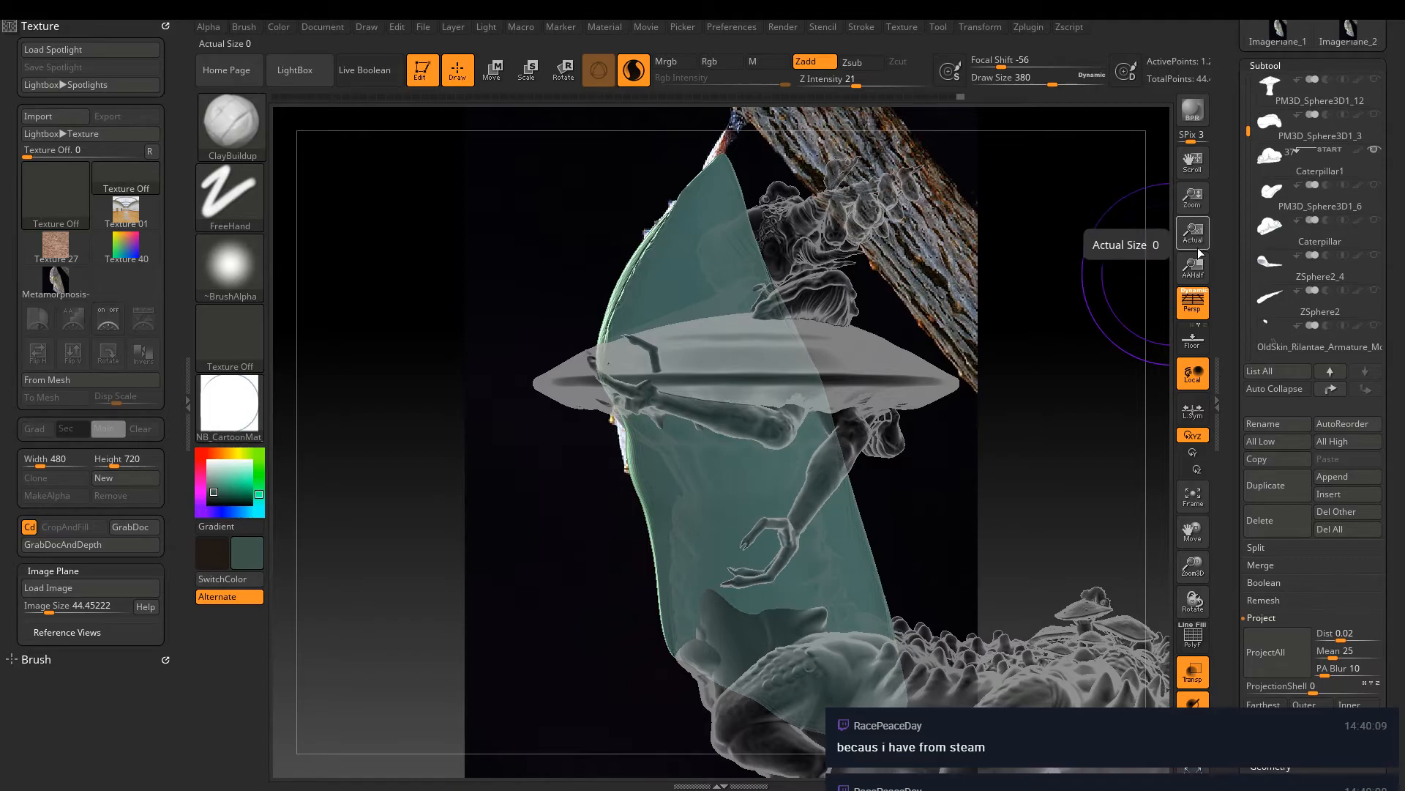
scroll(1332, 220, "down", 4)
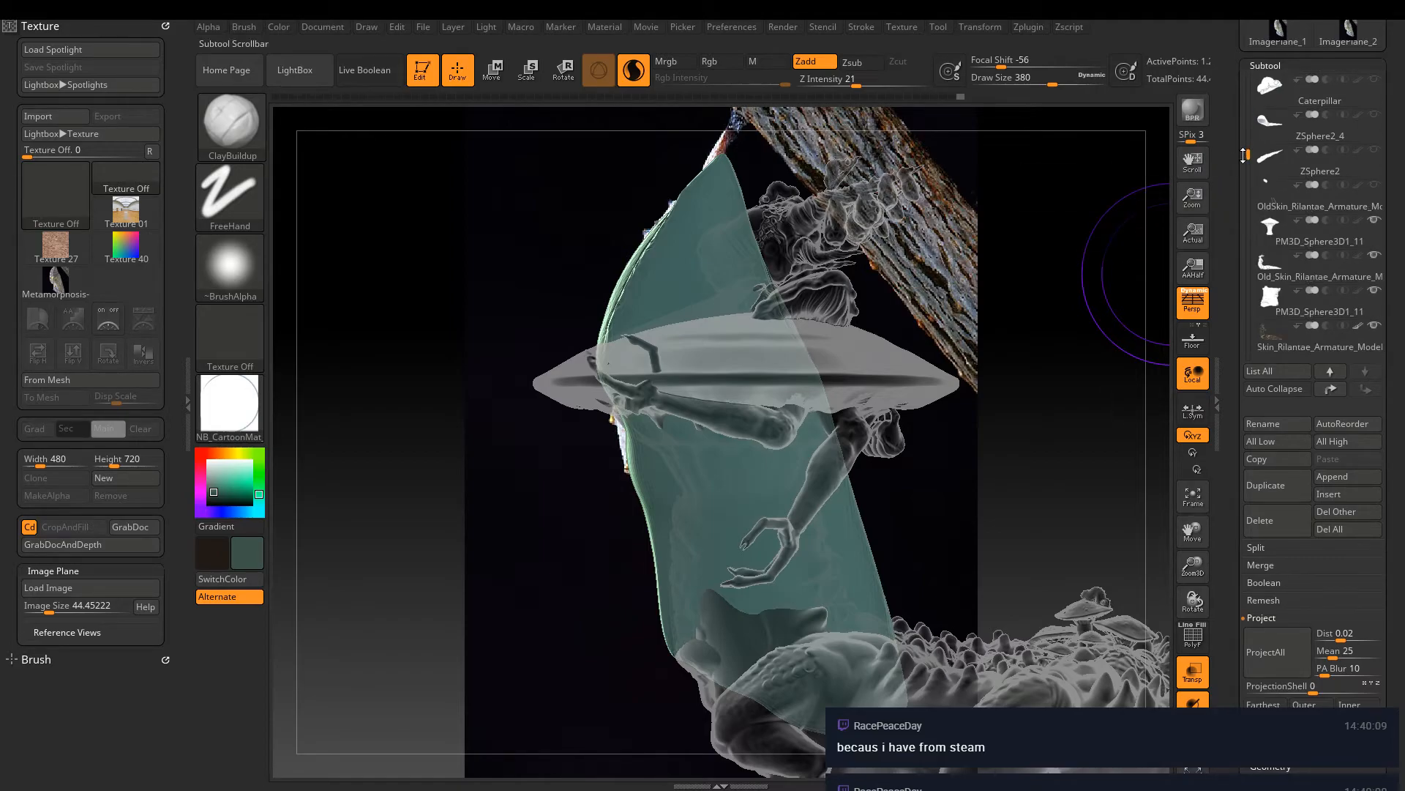
Hide both PM3D_Sphere3D1_11 subtools, the Old_Skin_Rilantae armature between them and the first Skin_Rilantae_Armature_Model after them
mouse_move(1373, 220)
left_click(1381, 279)
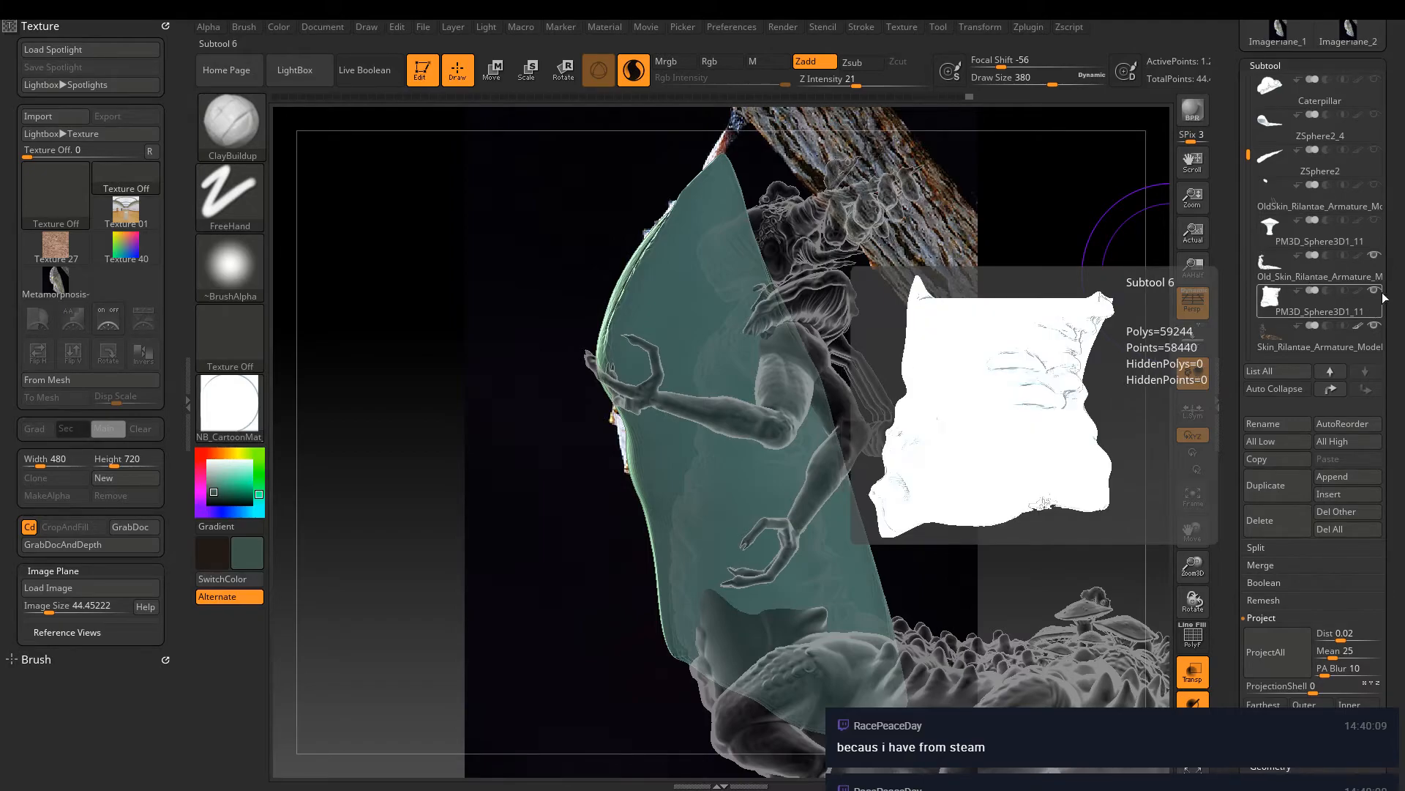
left_click(1375, 295)
left_click(1257, 243)
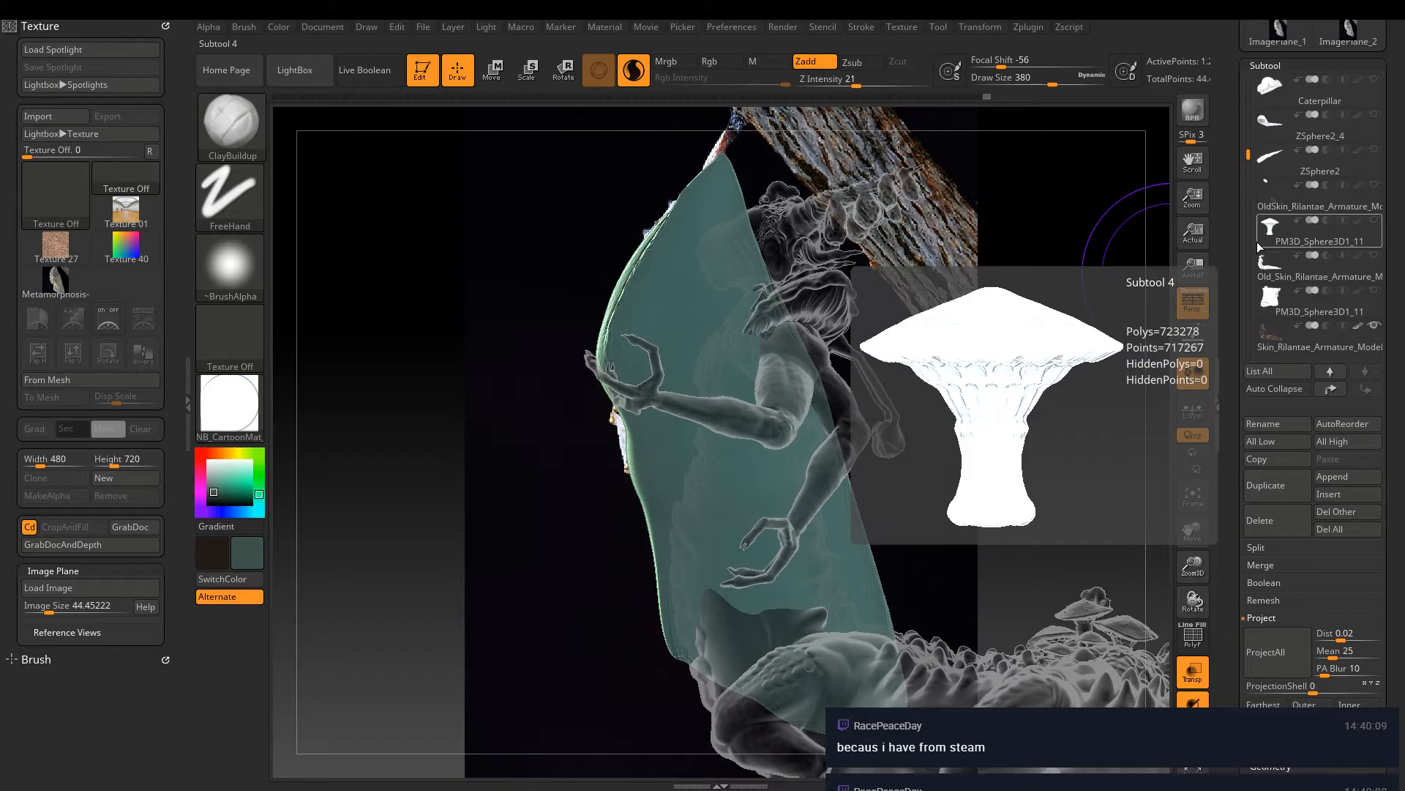
left_click_drag(1248, 154, 1248, 164)
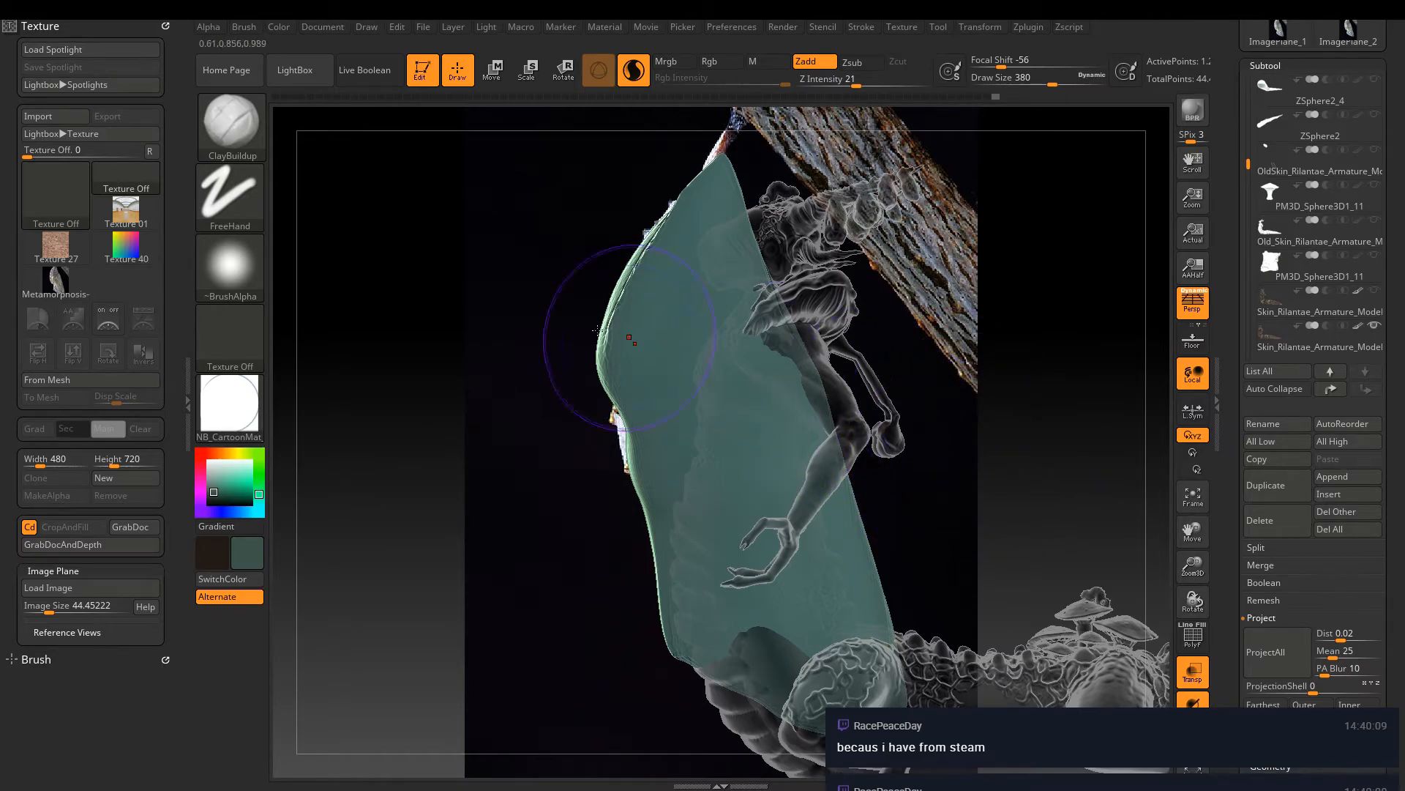
left_click_drag(1250, 166, 1246, 327)
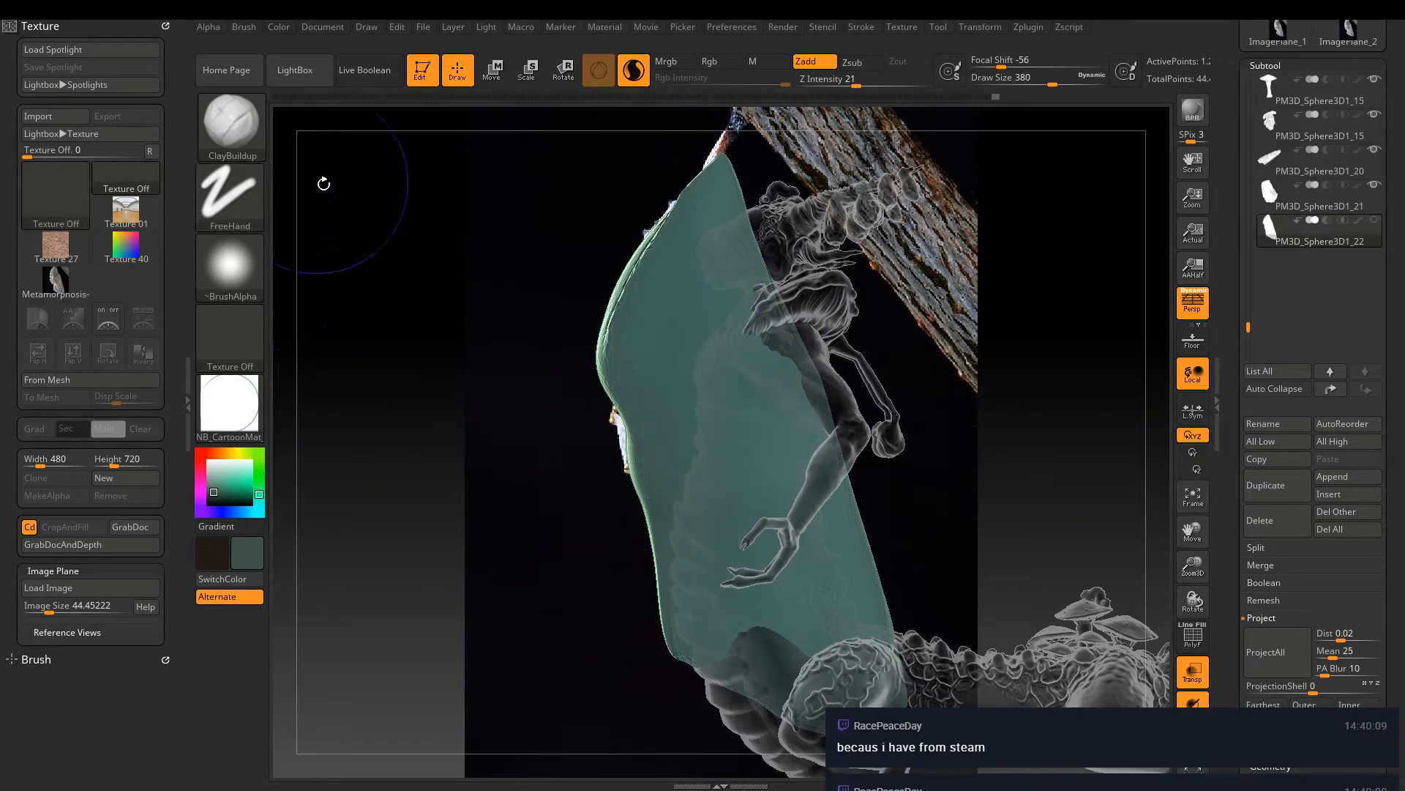
Adjust the chrysalis's front edge beside the reference's yellow spots with the Move Topological brush at draw size 360
key("b")
key("m")
key("t")
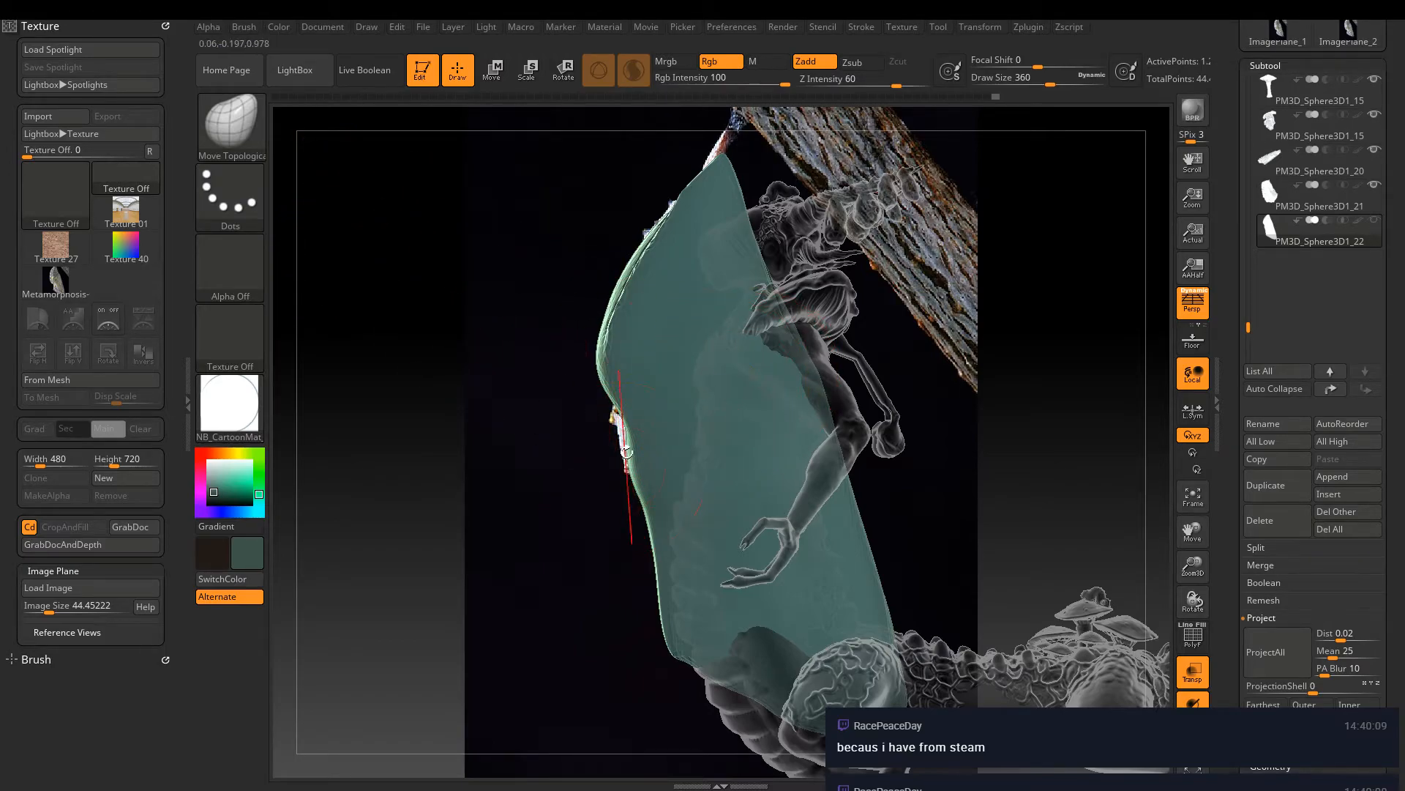
left_click_drag(614, 439, 623, 445)
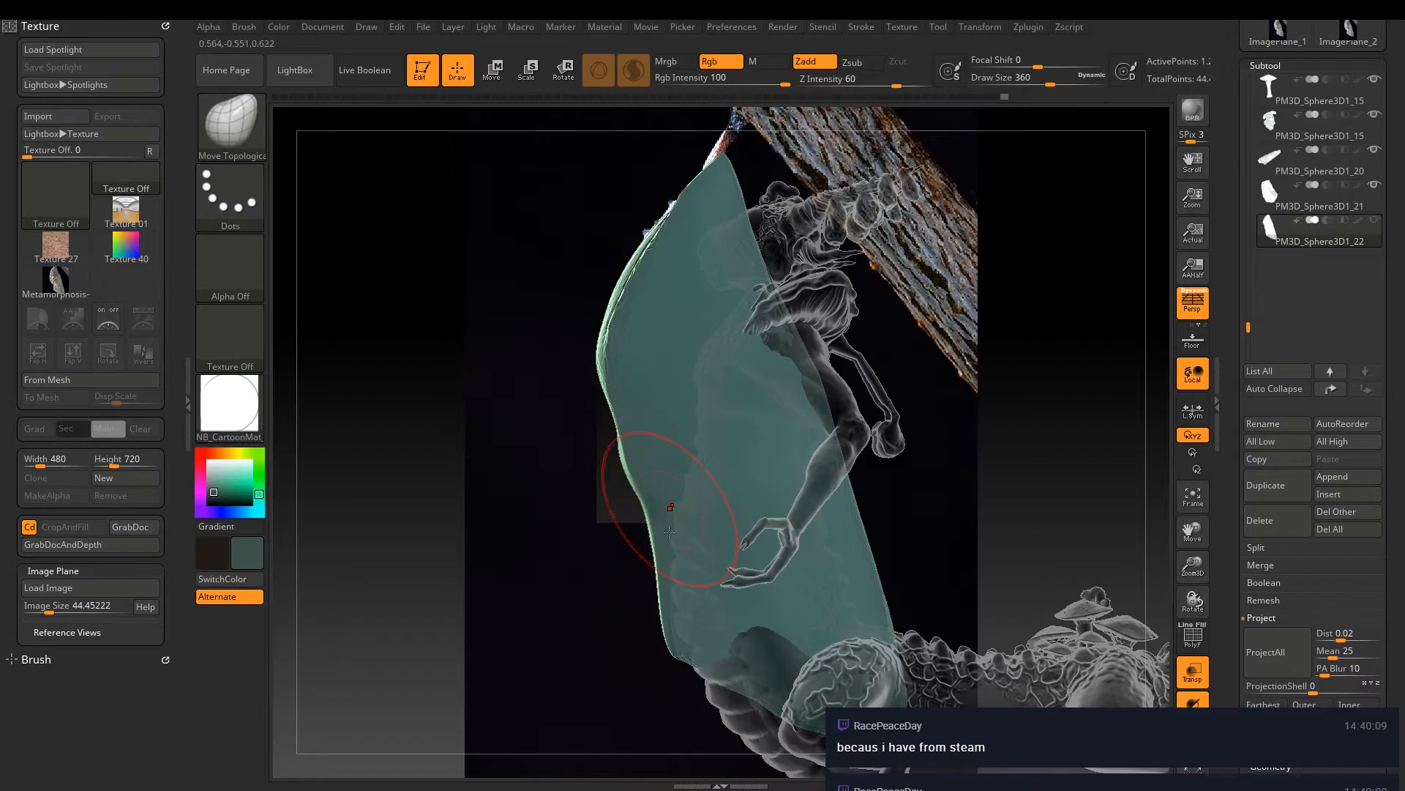
left_click(1203, 681)
left_click_drag(631, 466, 634, 470)
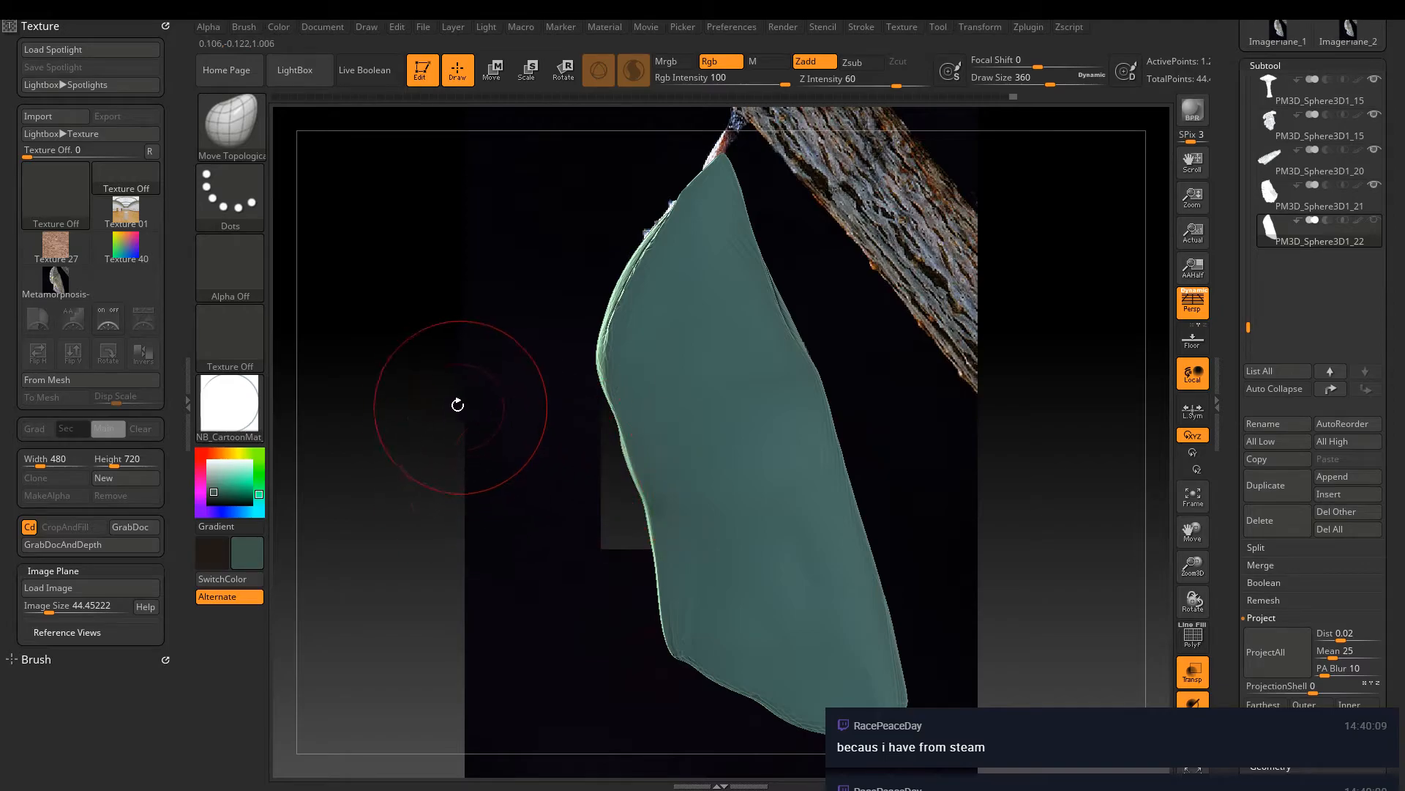
Try the Framer04 material on the chrysalis mesh and restore the NB_CartoonMat material
left_click(229, 402)
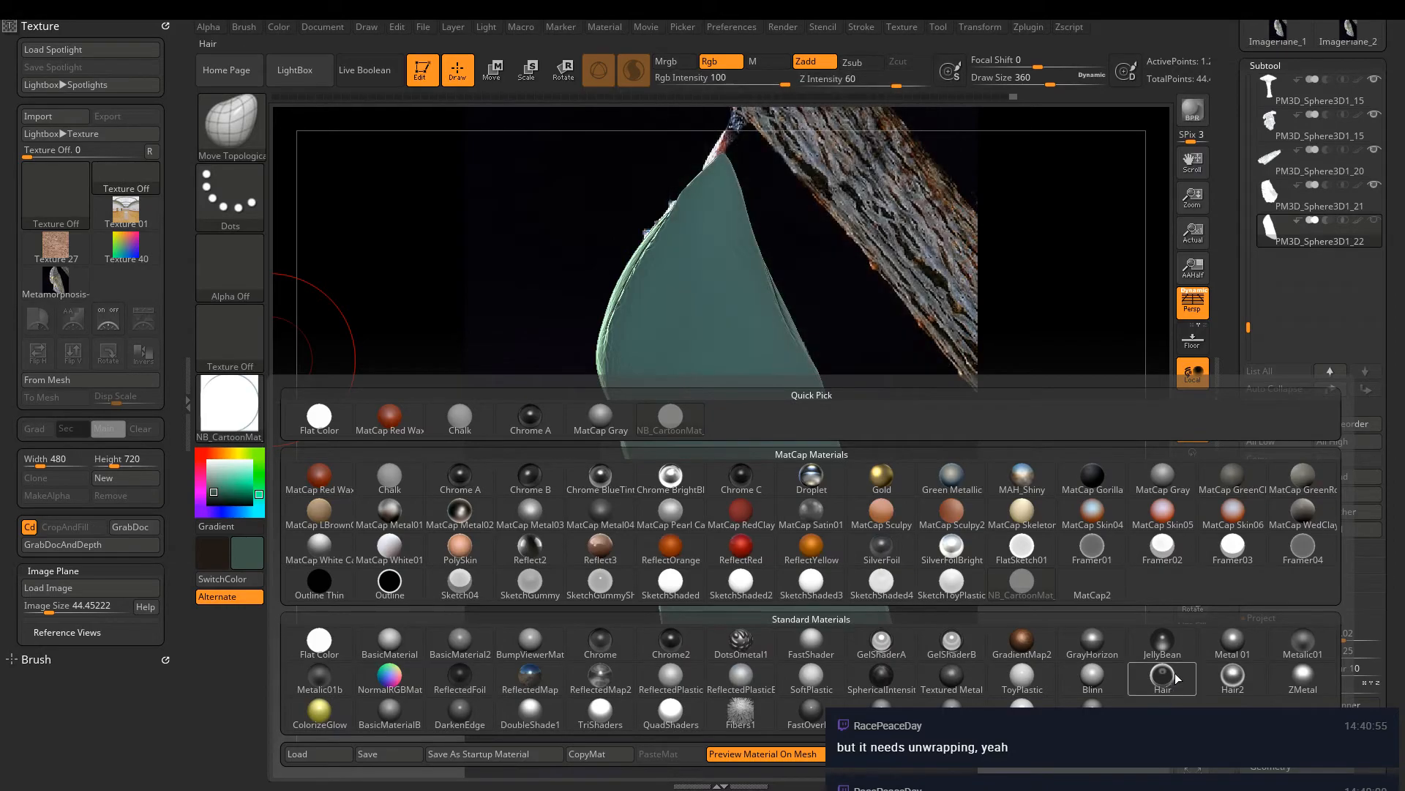
left_click(1303, 545)
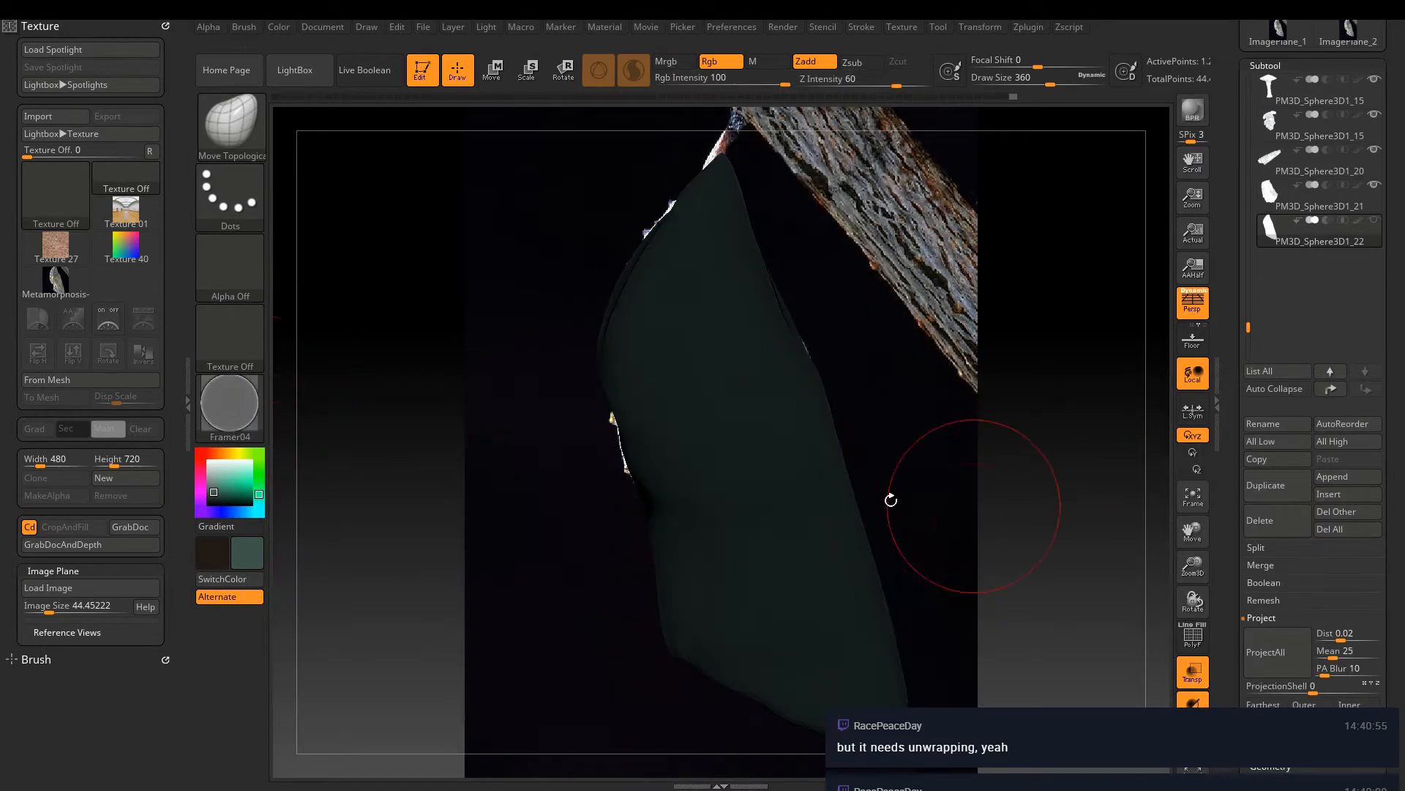
left_click(253, 427)
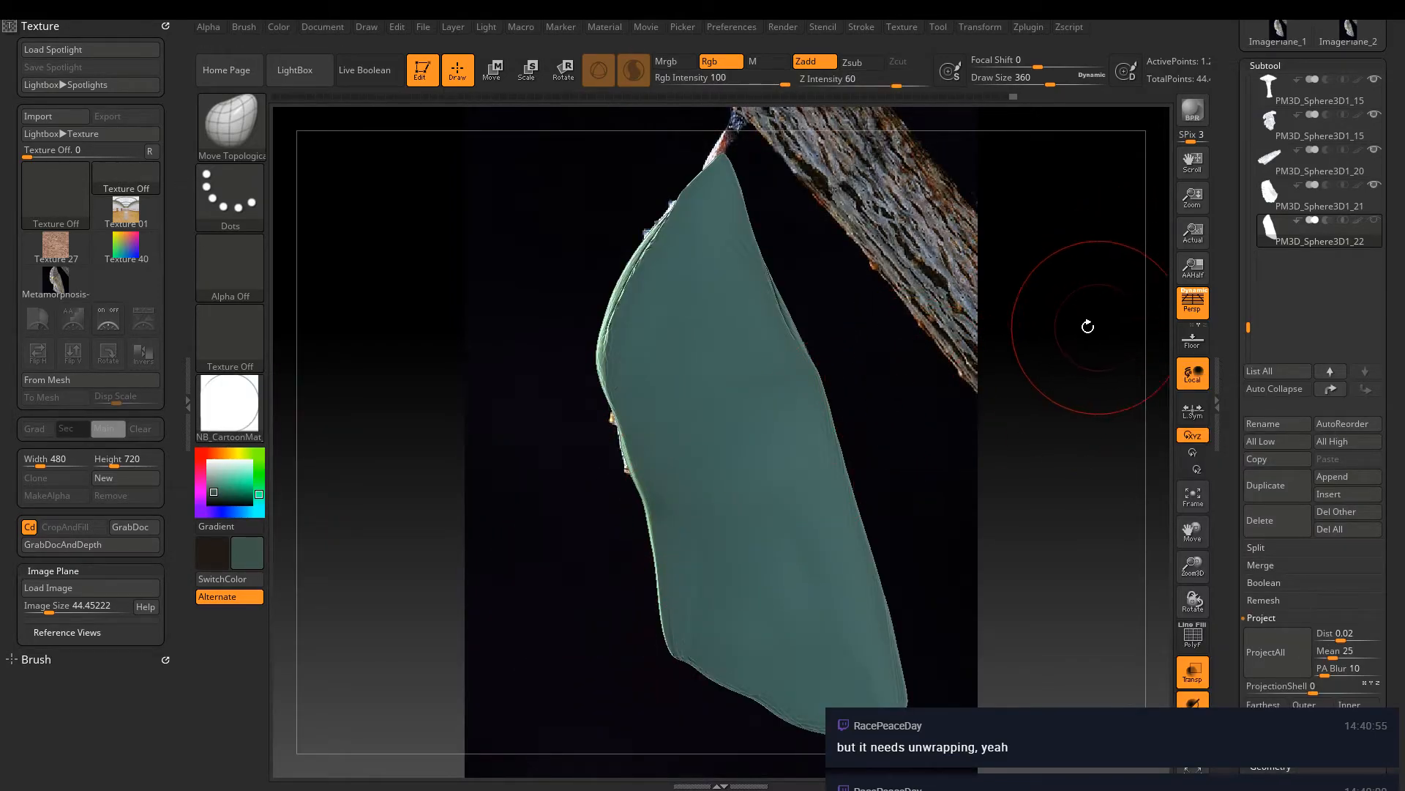
Reduce the brush to draw size 296, pull up the notch in the chrysalis's upper tip, and realign the side view with the reference
mouse_move(657, 255)
right_mouse_down()
mouse_move(722, 241)
mouse_move(748, 320)
right_mouse_up()
key("bracketleft")
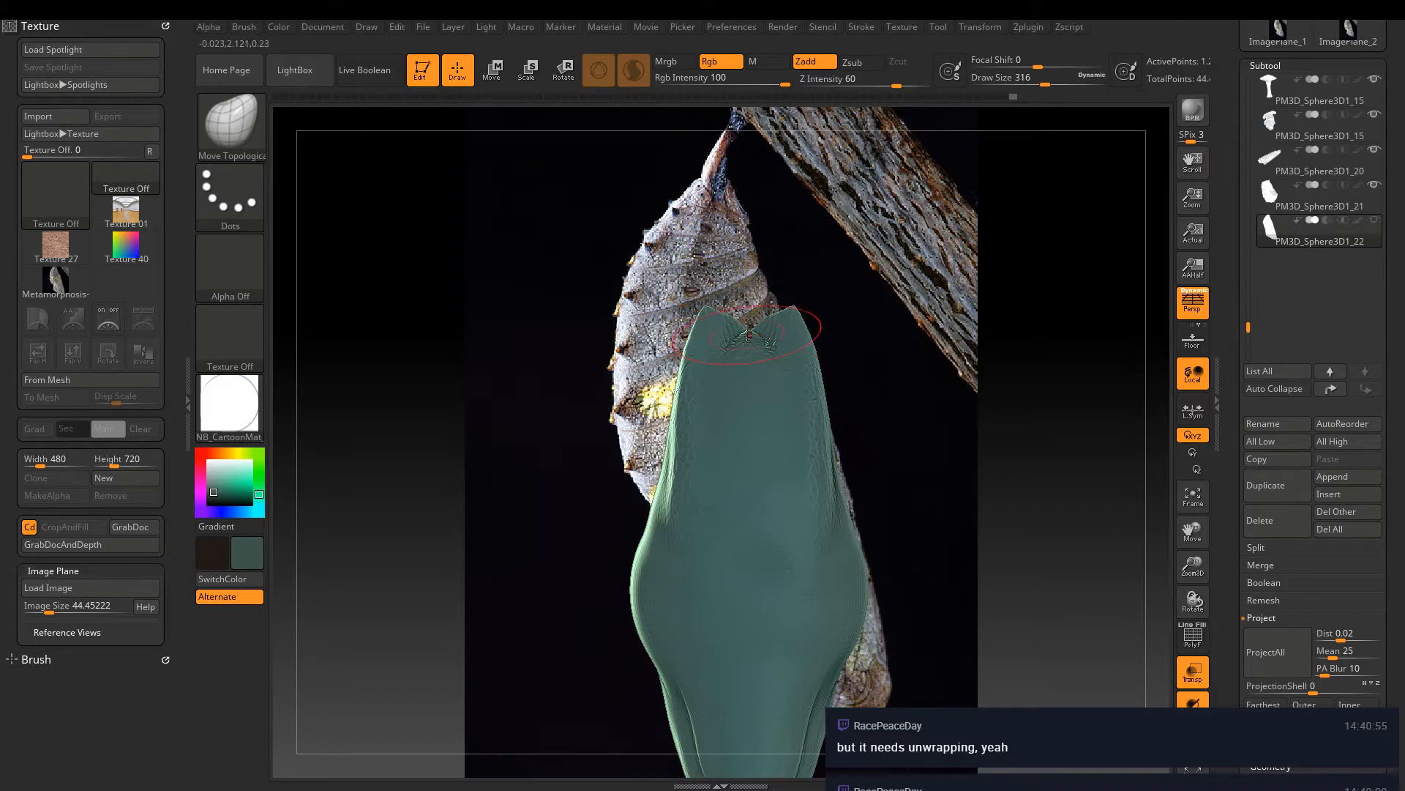
left_click_drag(738, 323, 744, 291)
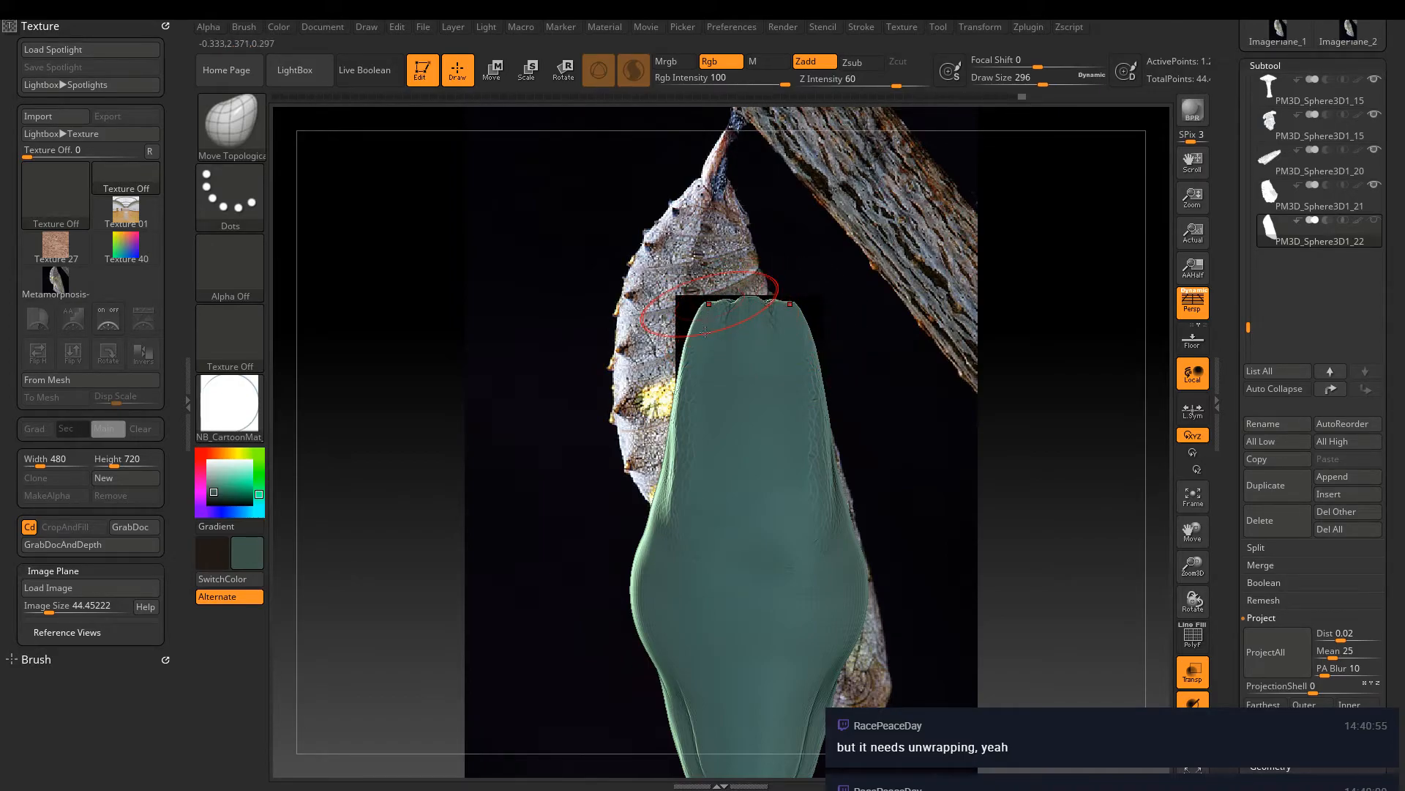
right_click_drag(988, 461, 903, 464)
right_click_drag(736, 607, 439, 450)
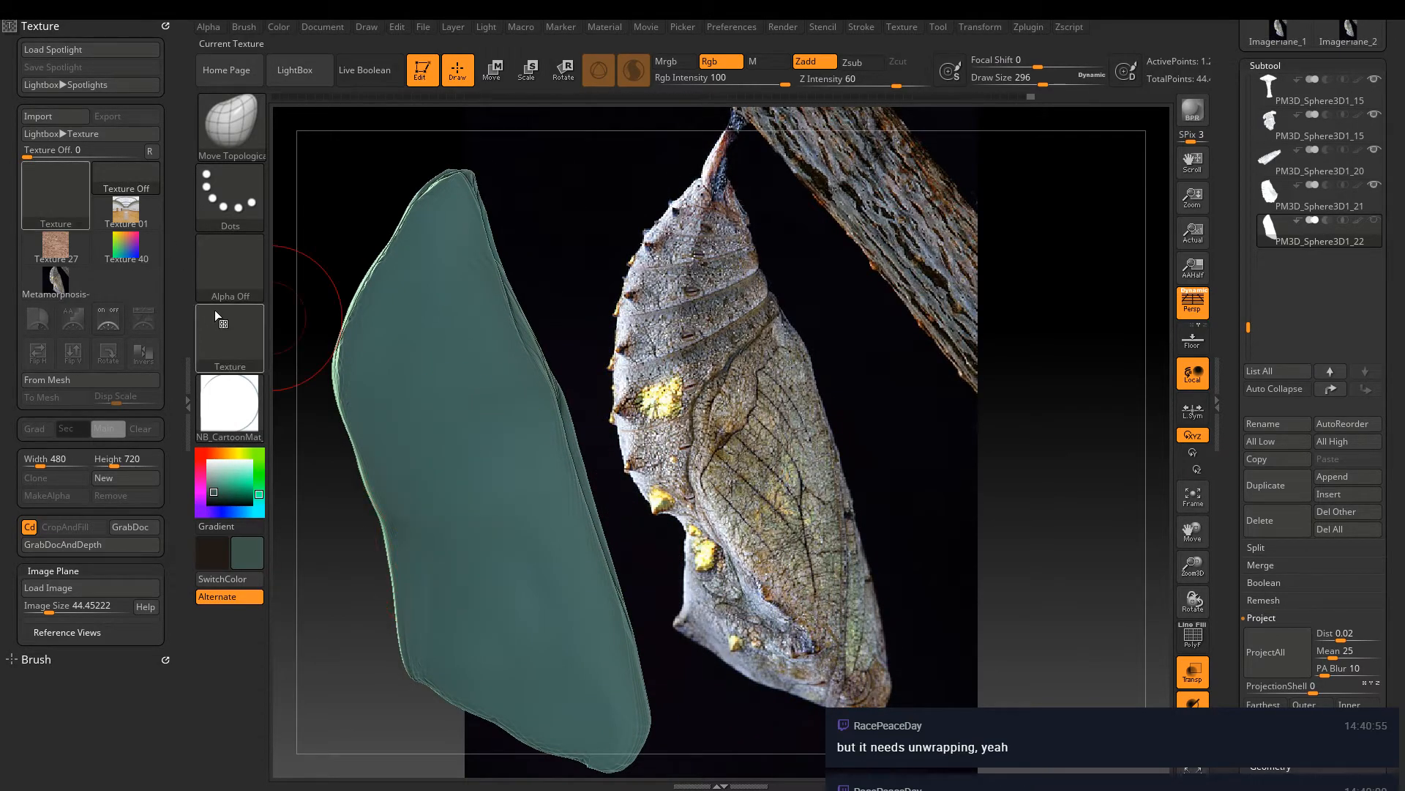
left_click(229, 126)
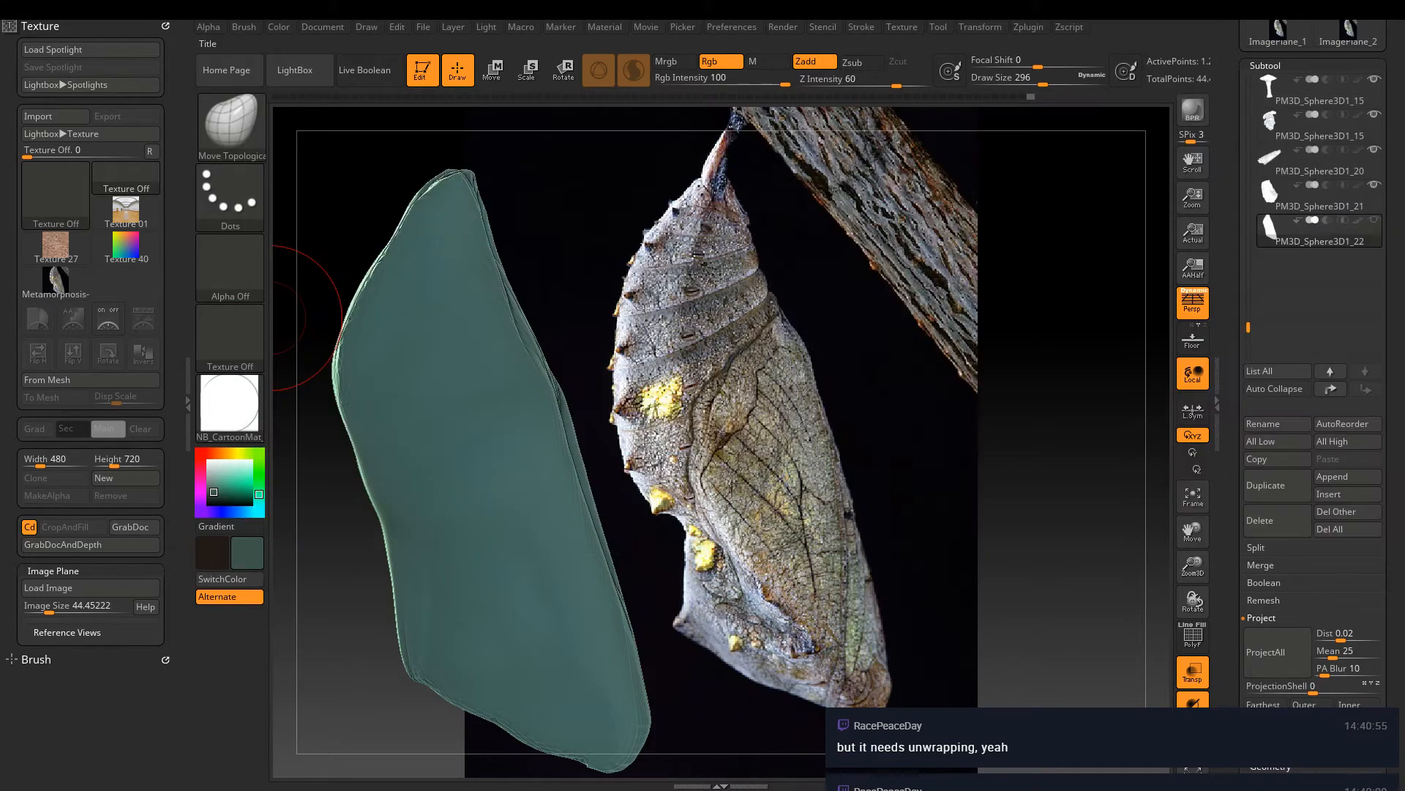
left_click_drag(480, 314, 744, 332)
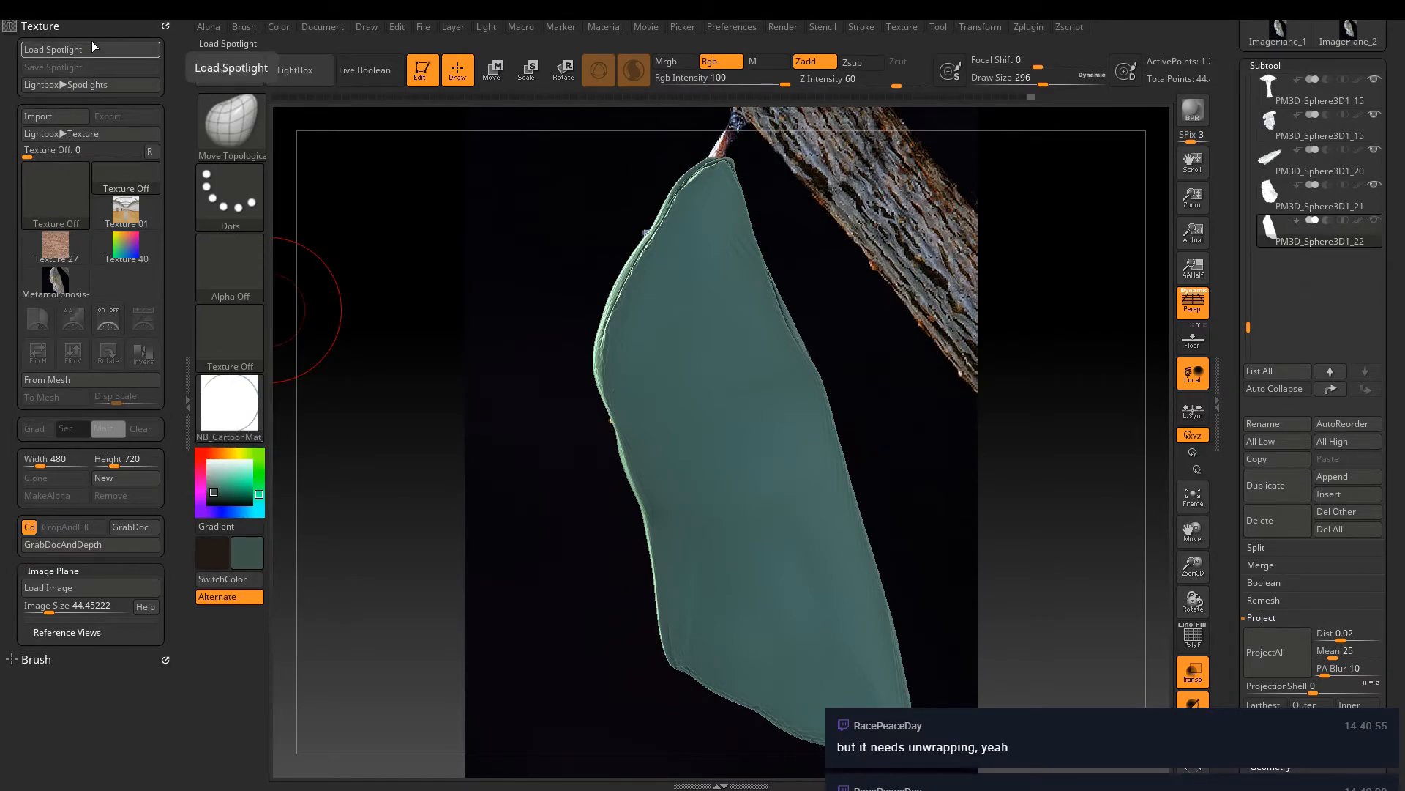
Add the Metamorphosis cocoon texture to Spotlight, without LightBox showing, and place the image over the chrysalis mesh
left_click(55, 278)
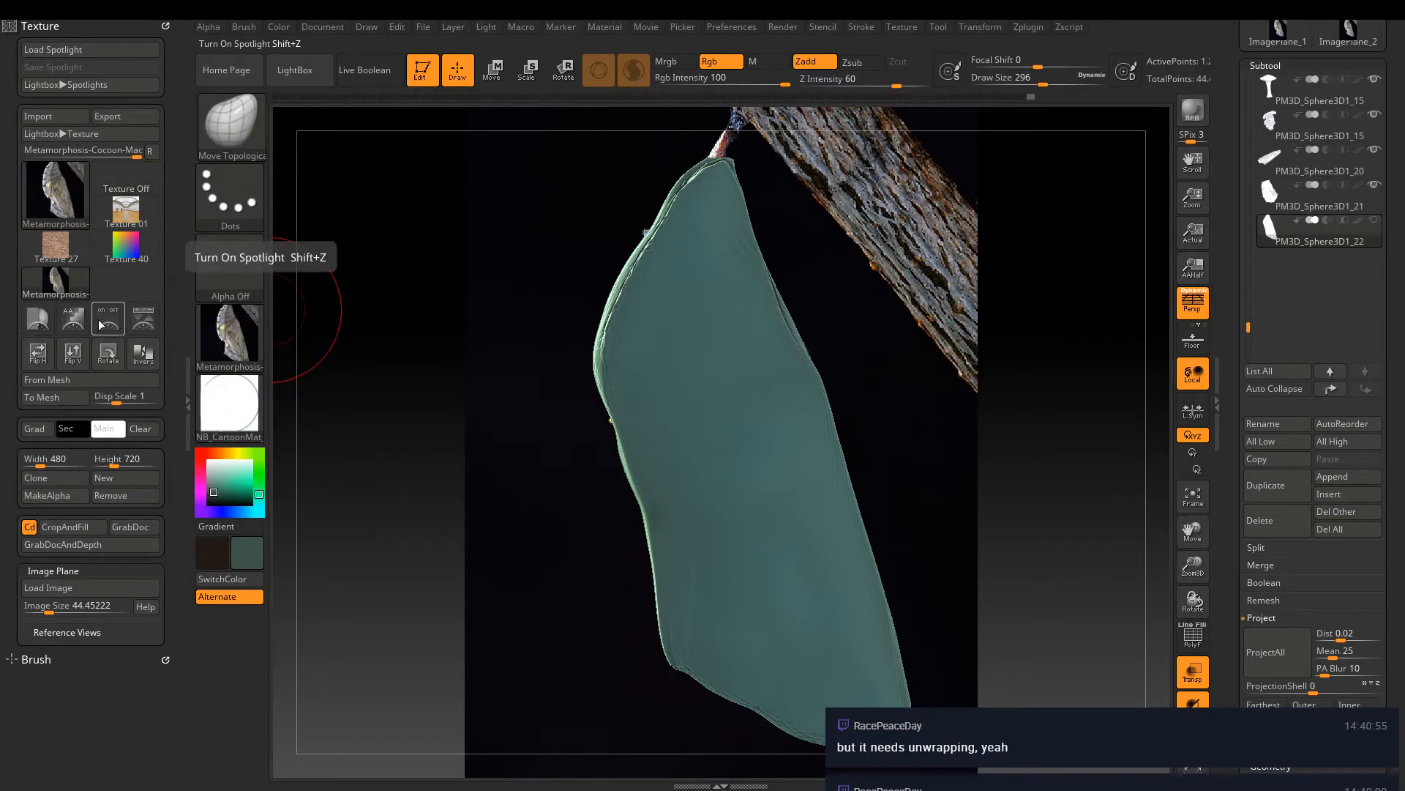
left_click(76, 284)
left_click(76, 286)
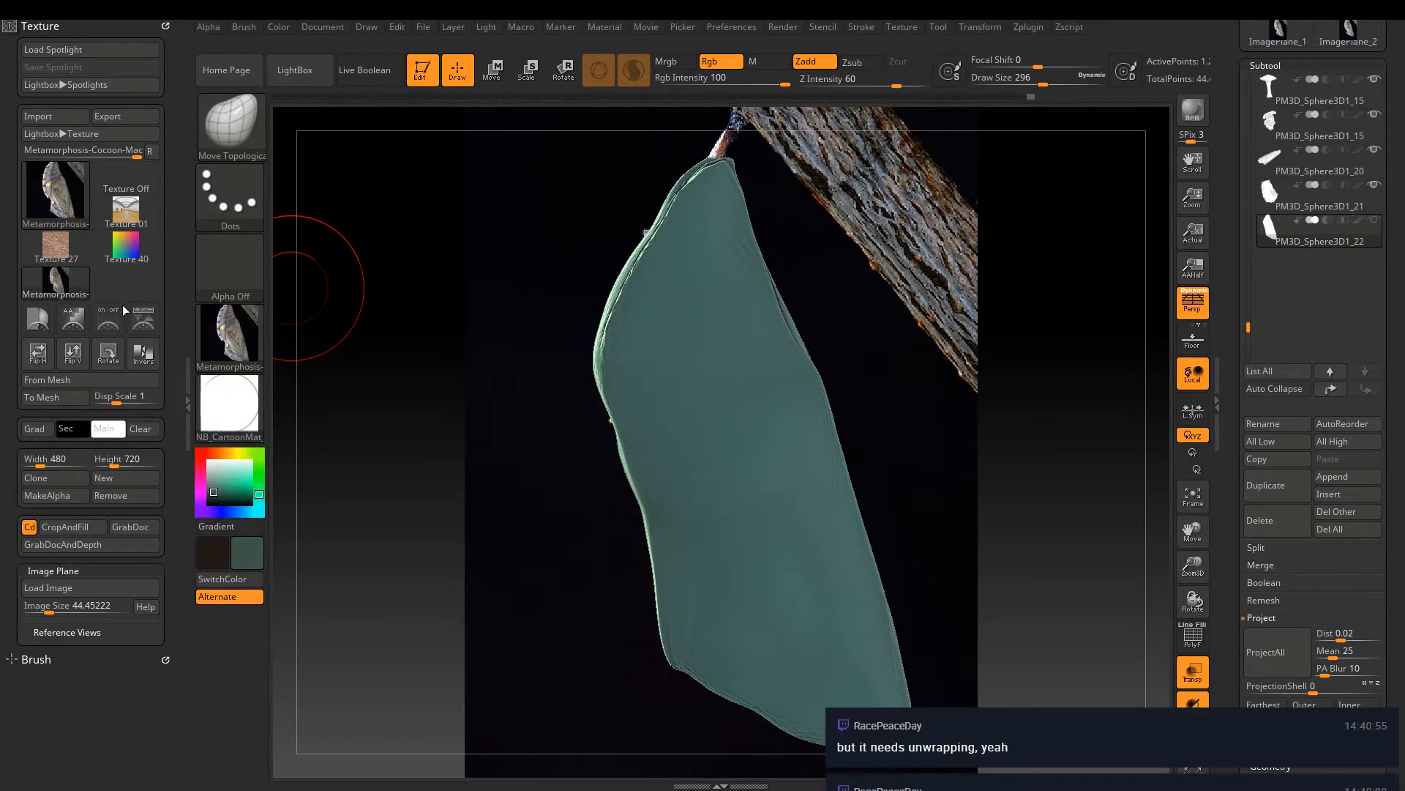
left_click(134, 322)
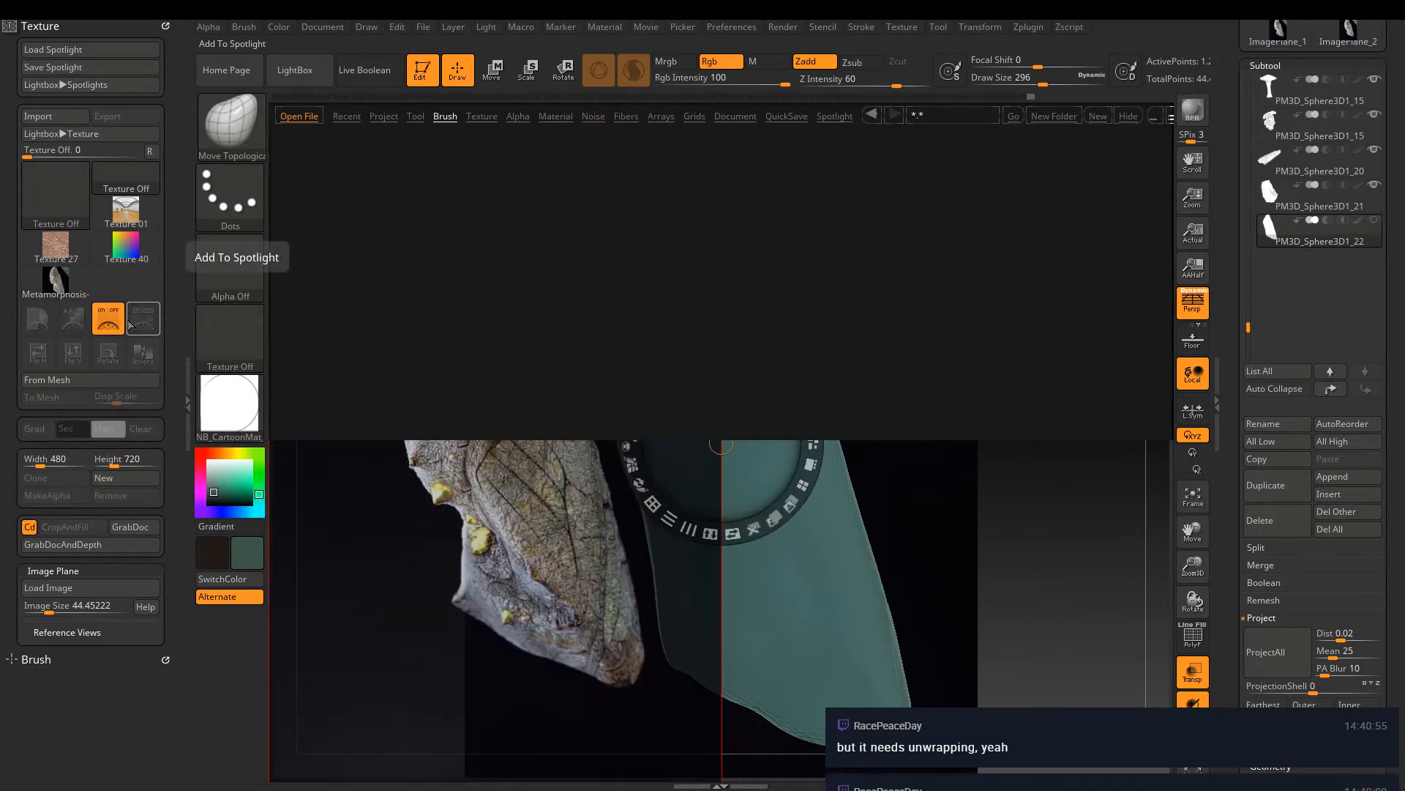
key("comma")
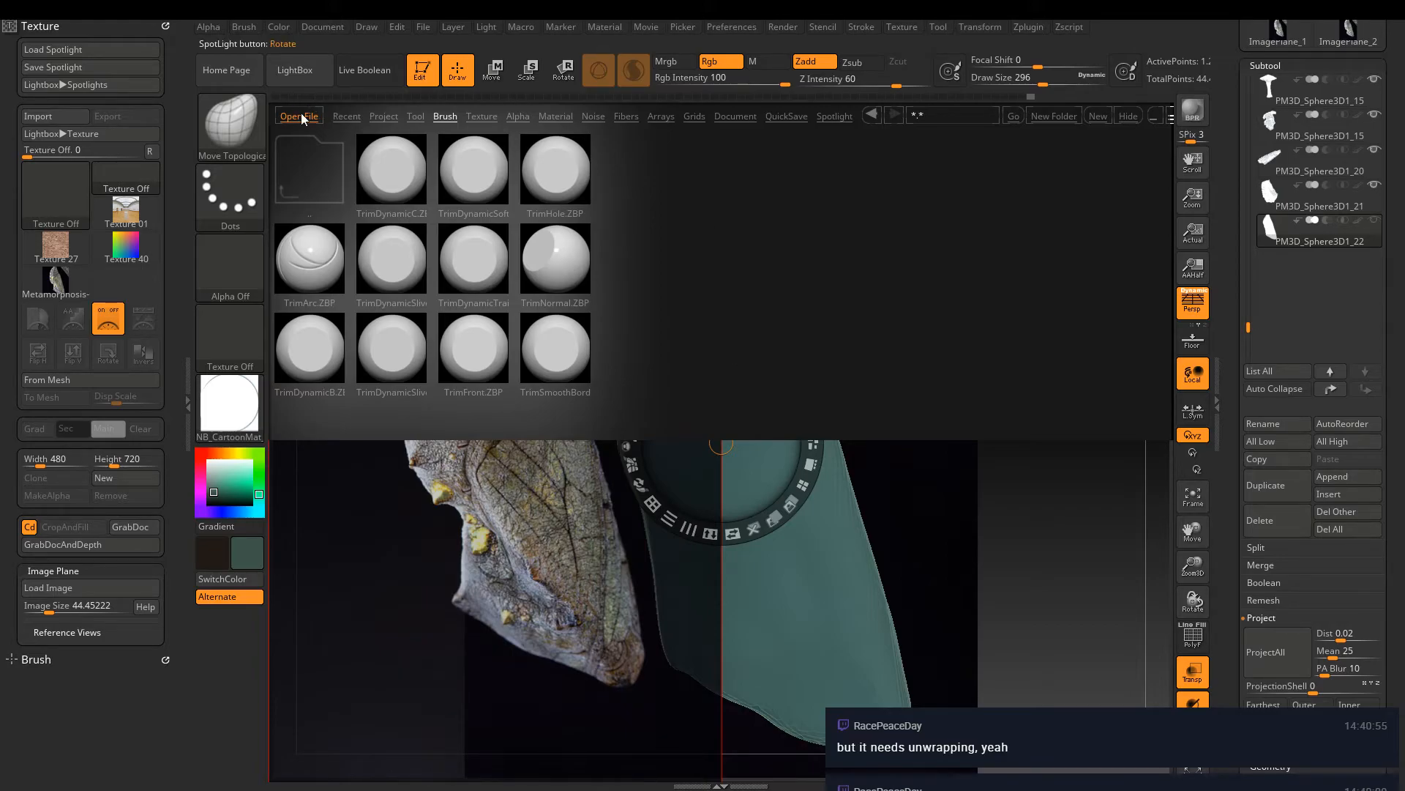
left_click(644, 371)
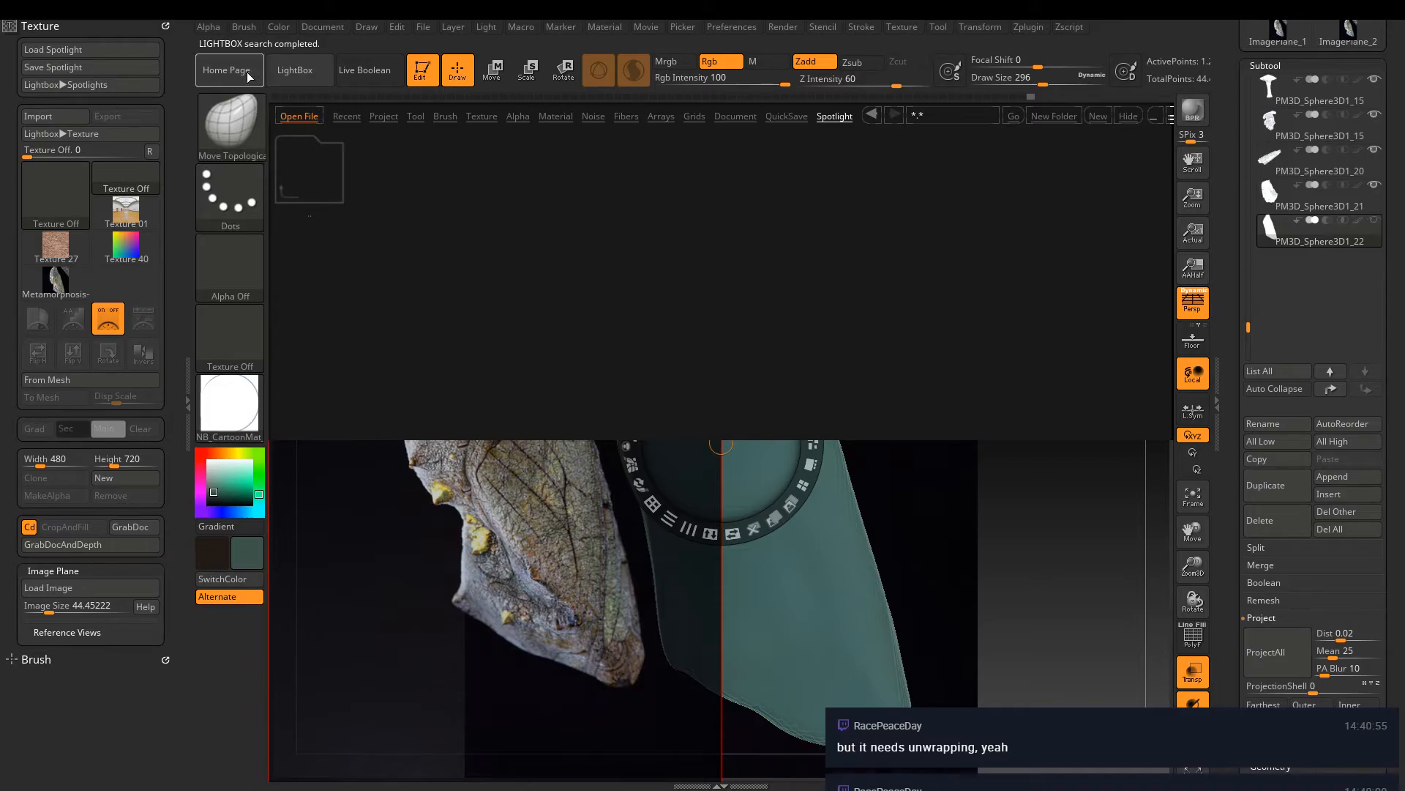
left_click(287, 72)
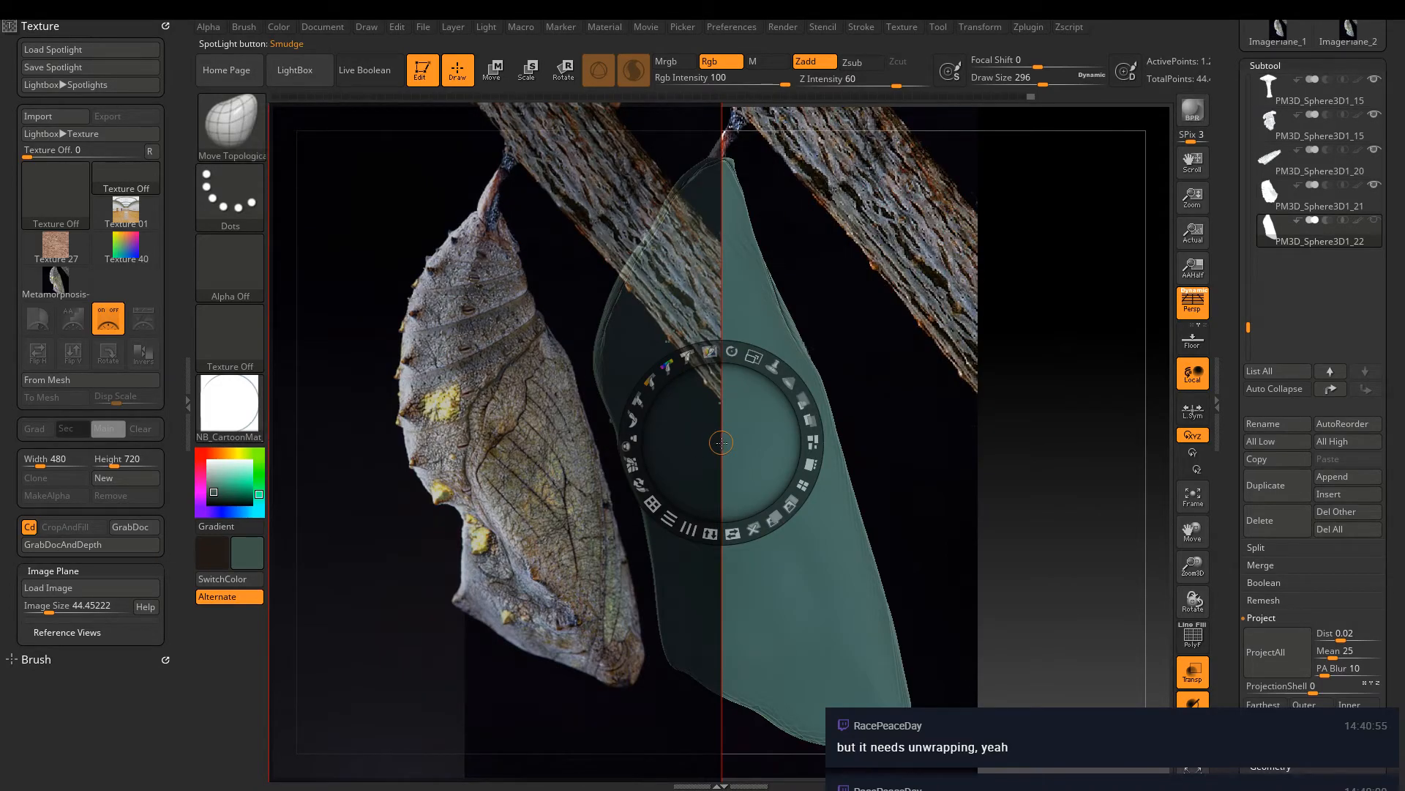
mouse_move(722, 442)
left_mouse_down()
mouse_move(522, 437)
mouse_move(753, 424)
mouse_move(779, 352)
mouse_move(841, 272)
left_mouse_up()
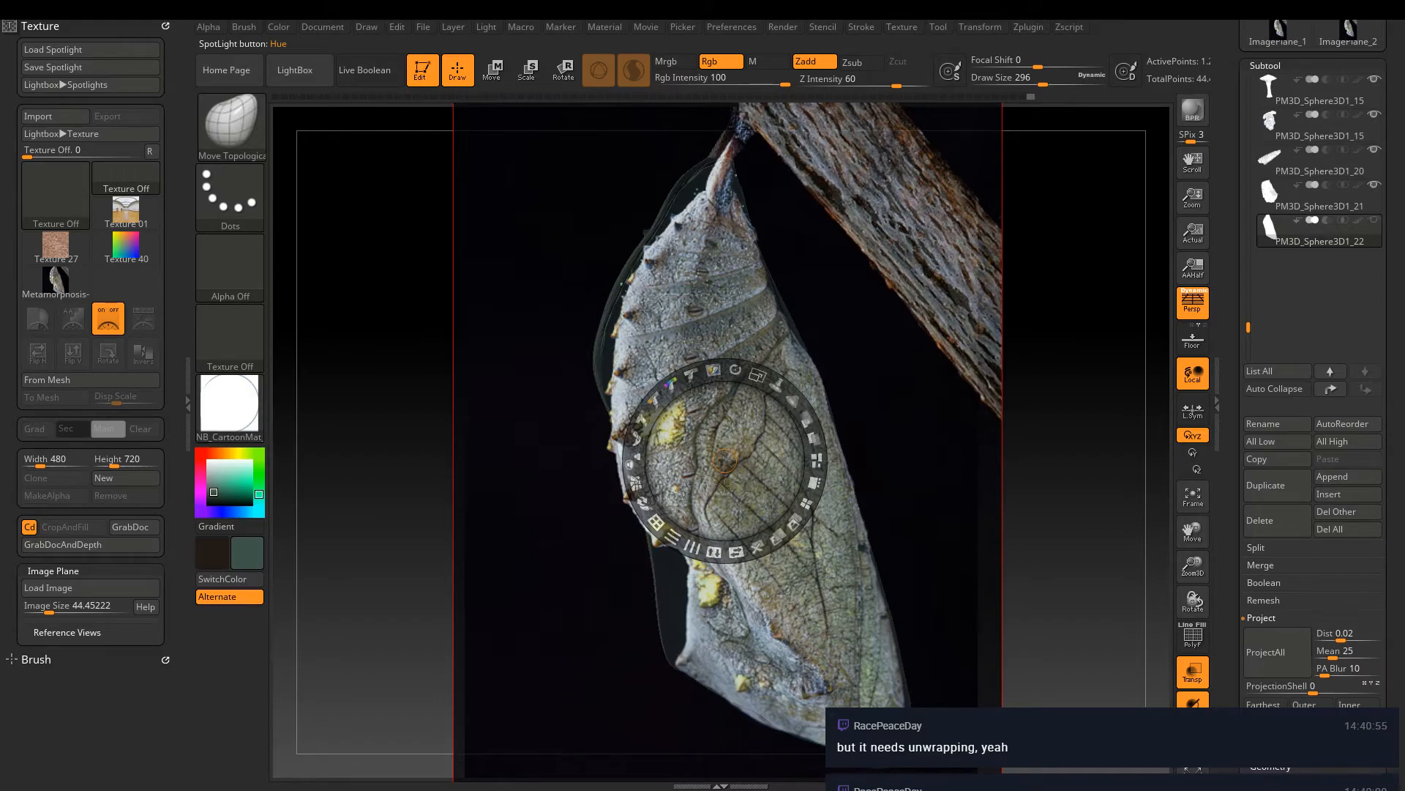
Shift and slightly enlarge the cocoon image in Spotlight so its outline lines up with the chrysalis mesh
left_click(1042, 467)
left_click_drag(1054, 497, 749, 424)
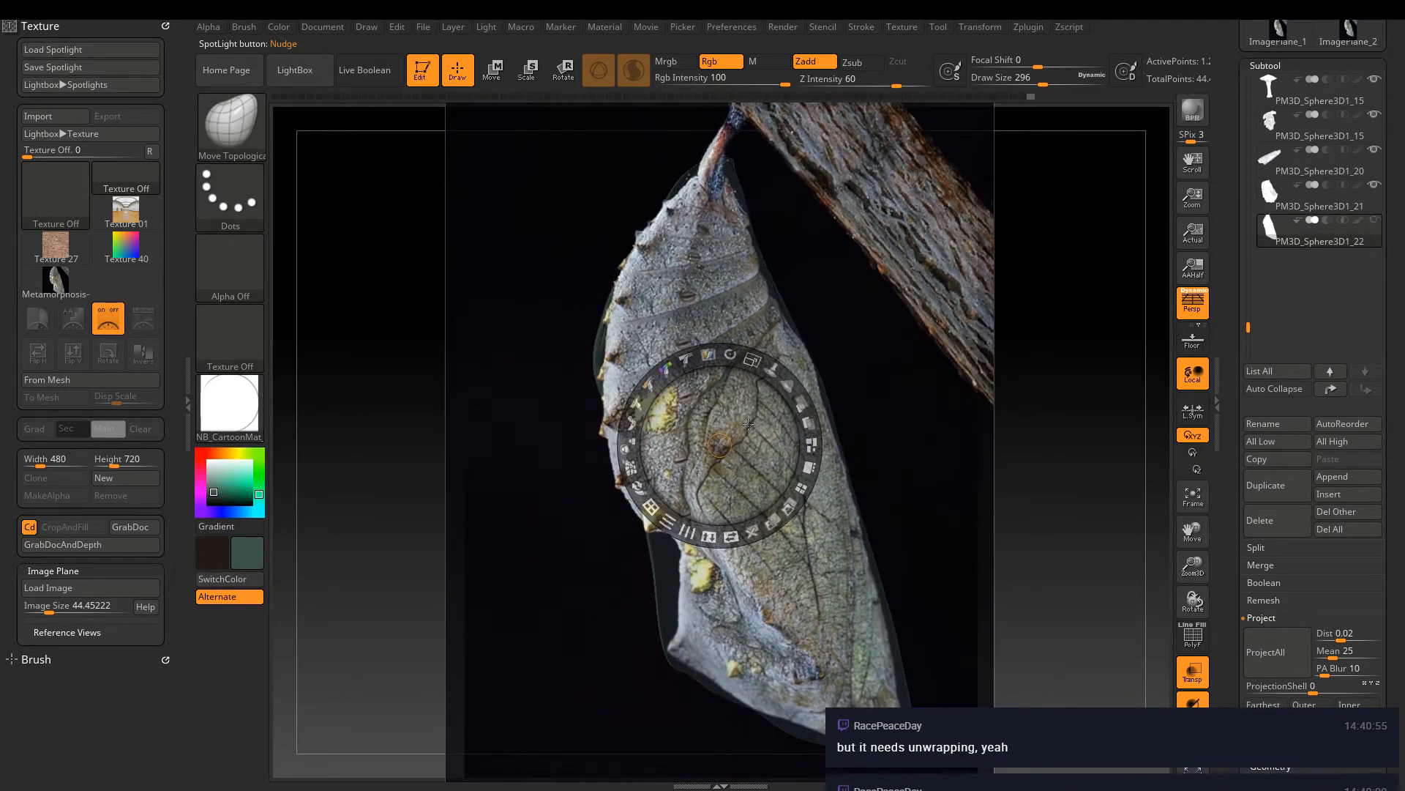
left_click_drag(753, 359, 798, 359)
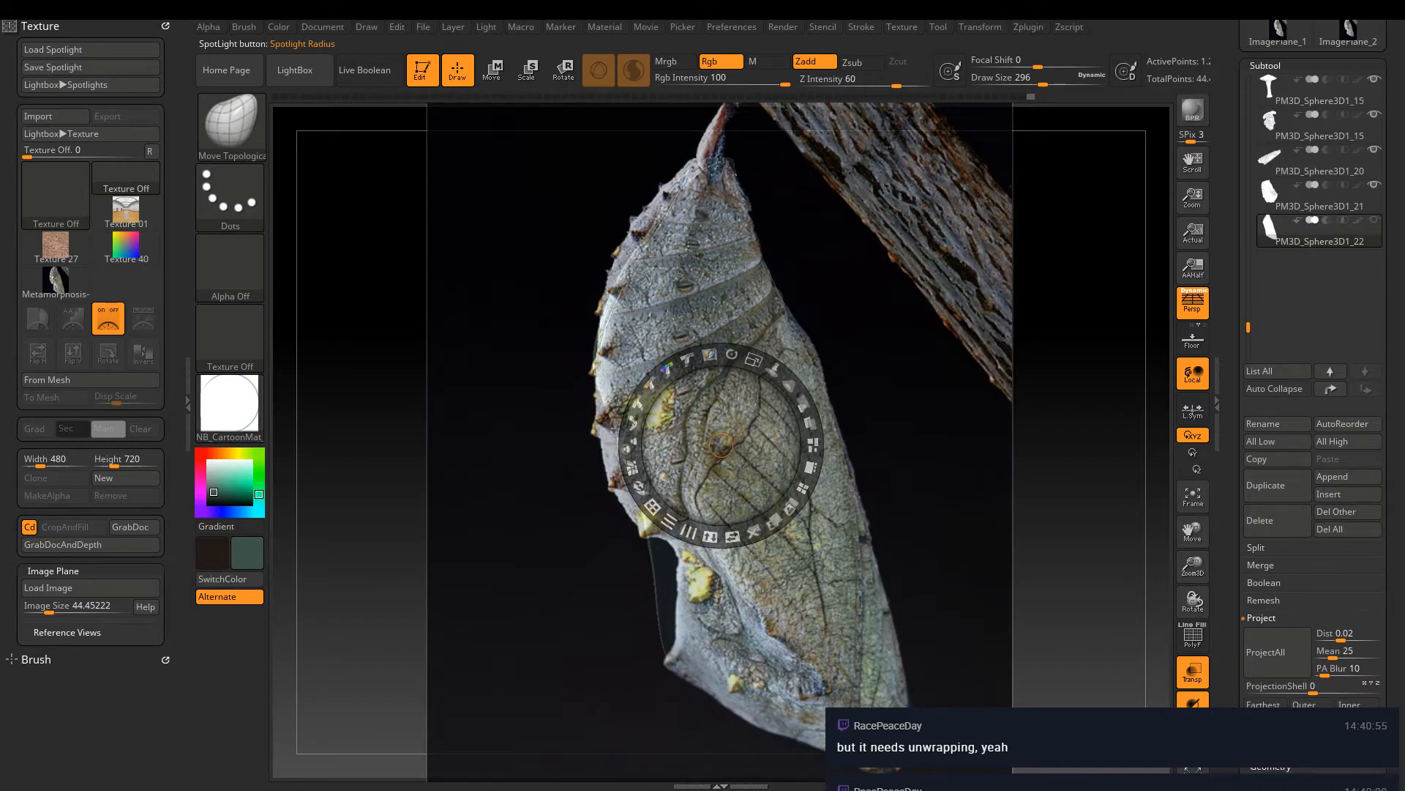
left_click(726, 298)
left_click_drag(723, 300, 699, 461)
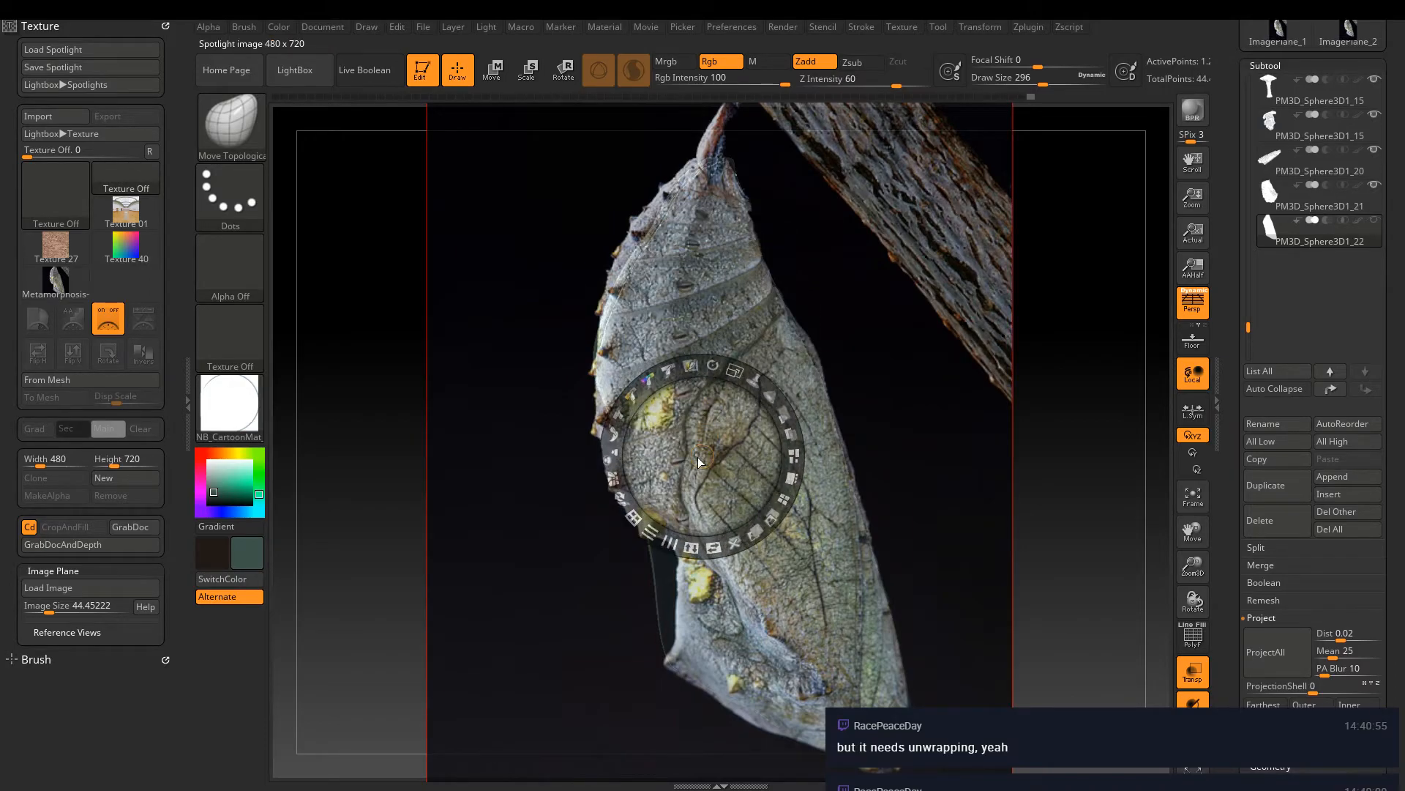
Set the Move Topological brush to draw size 320 and close the Spotlight dial, keeping the cocoon photo over the mesh
key("shift")
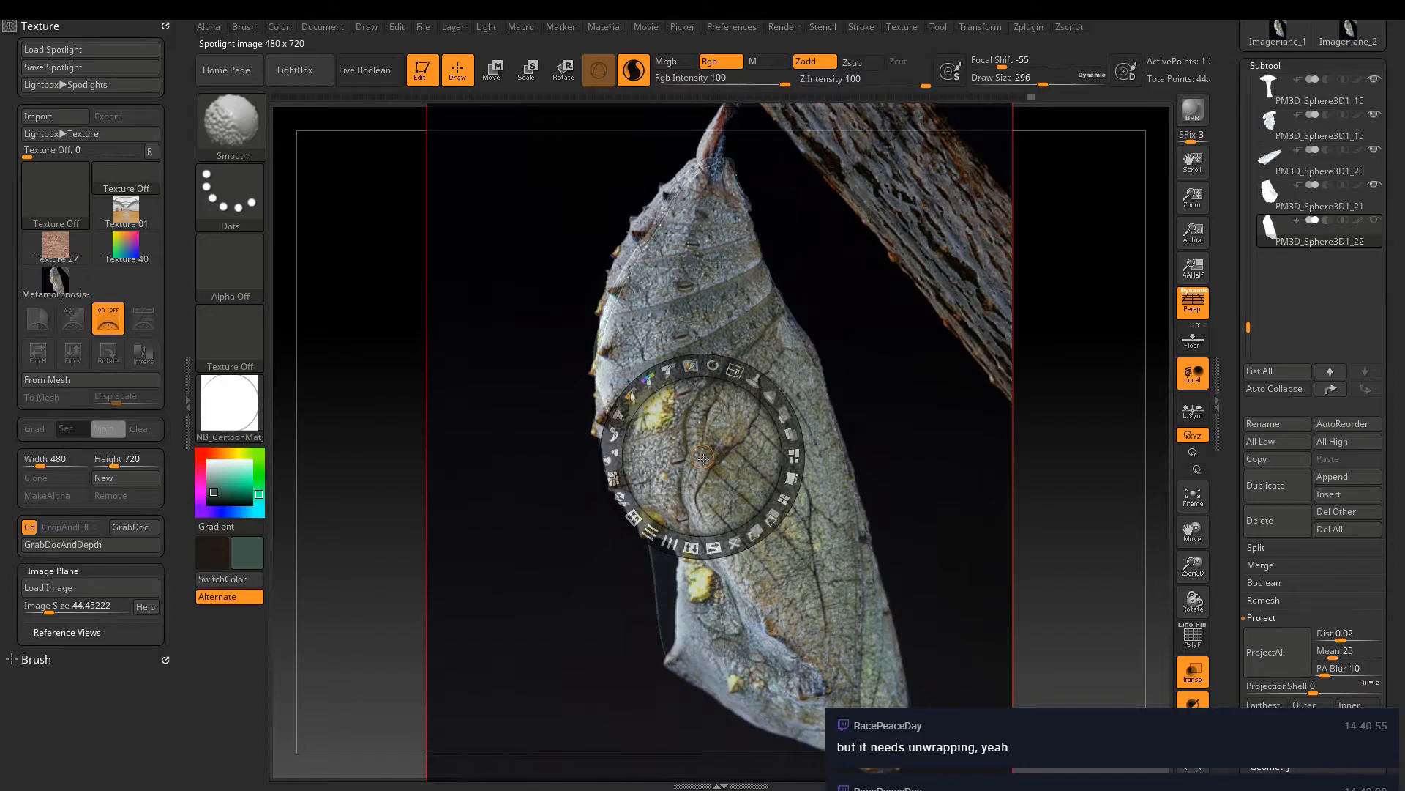
key("shift+z")
key("space")
key("shift+z")
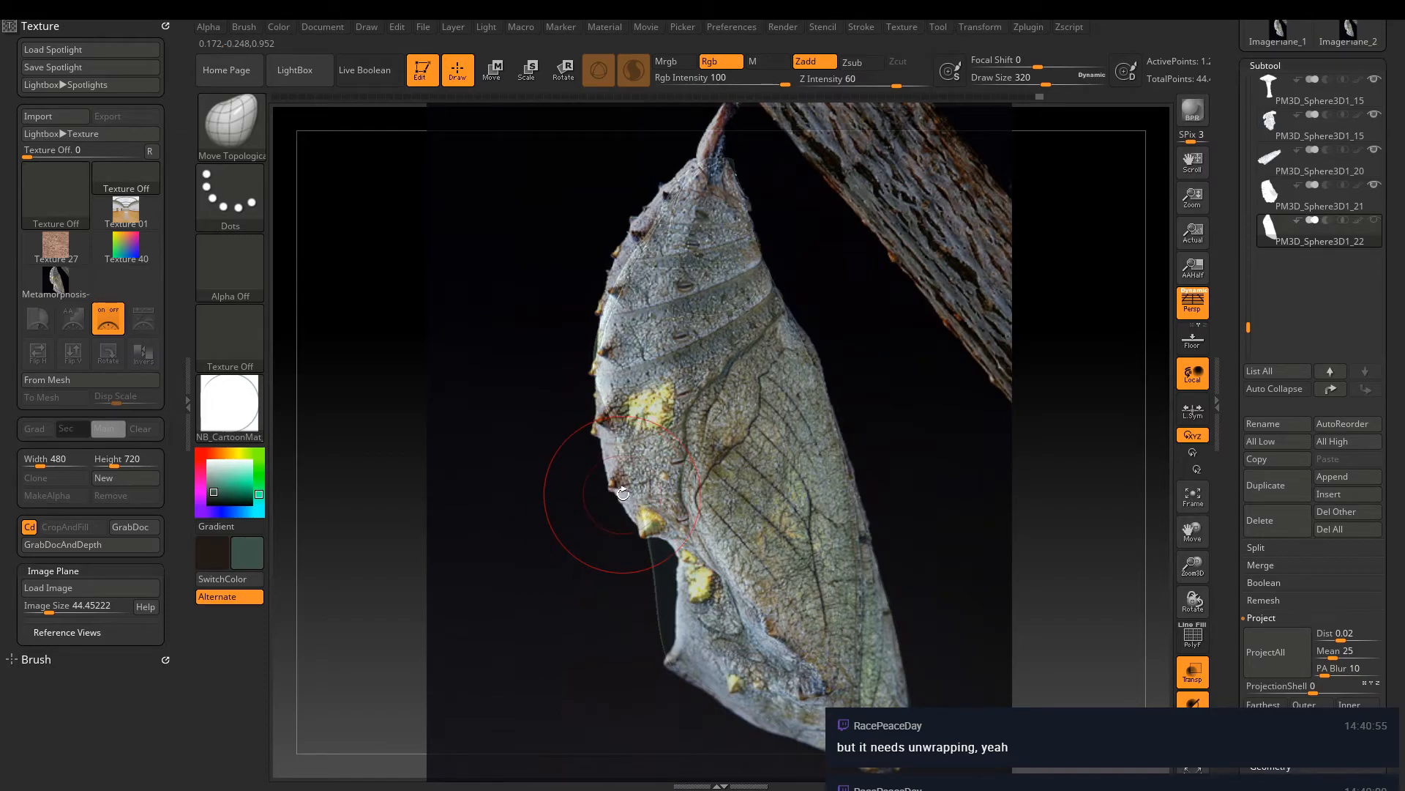
key("shift+z")
key("z")
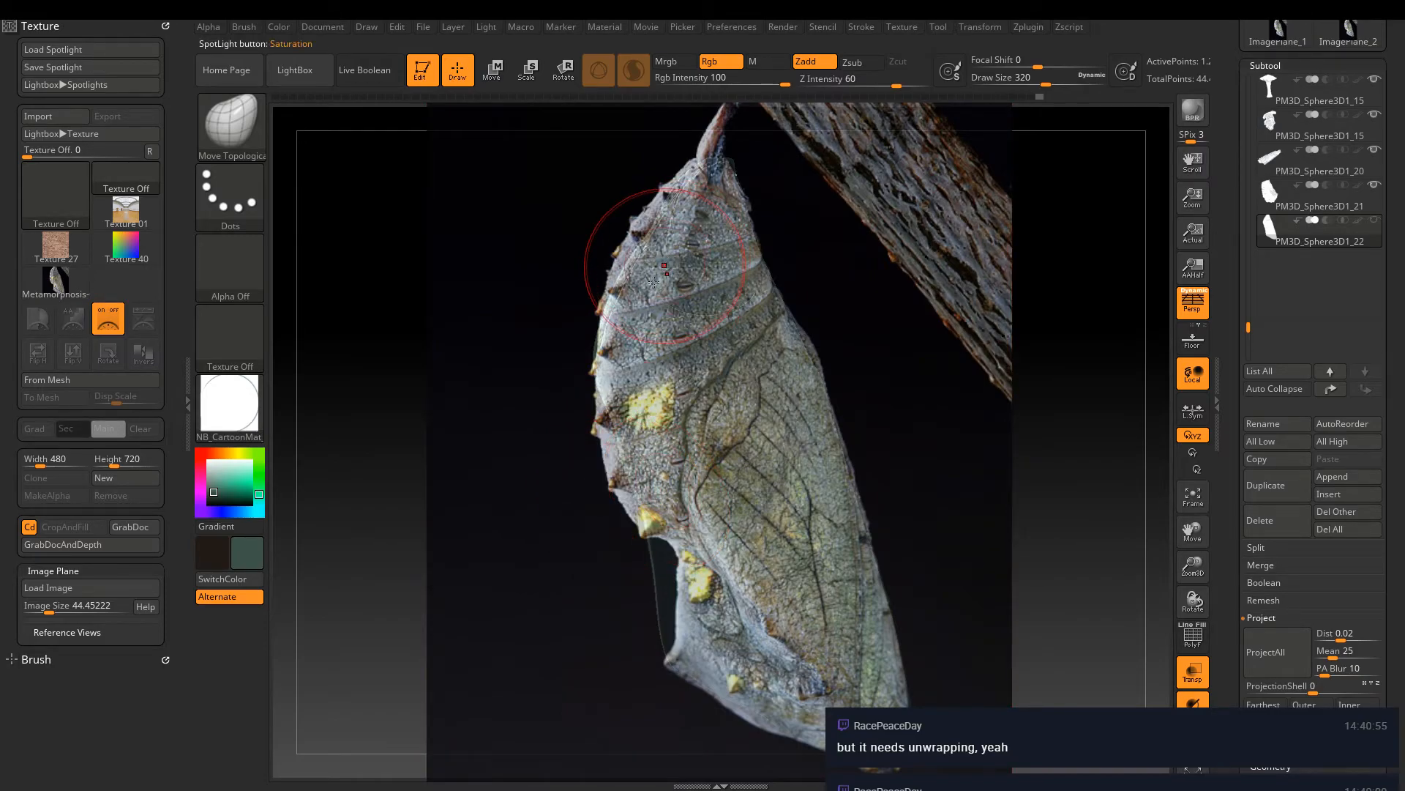
key("z")
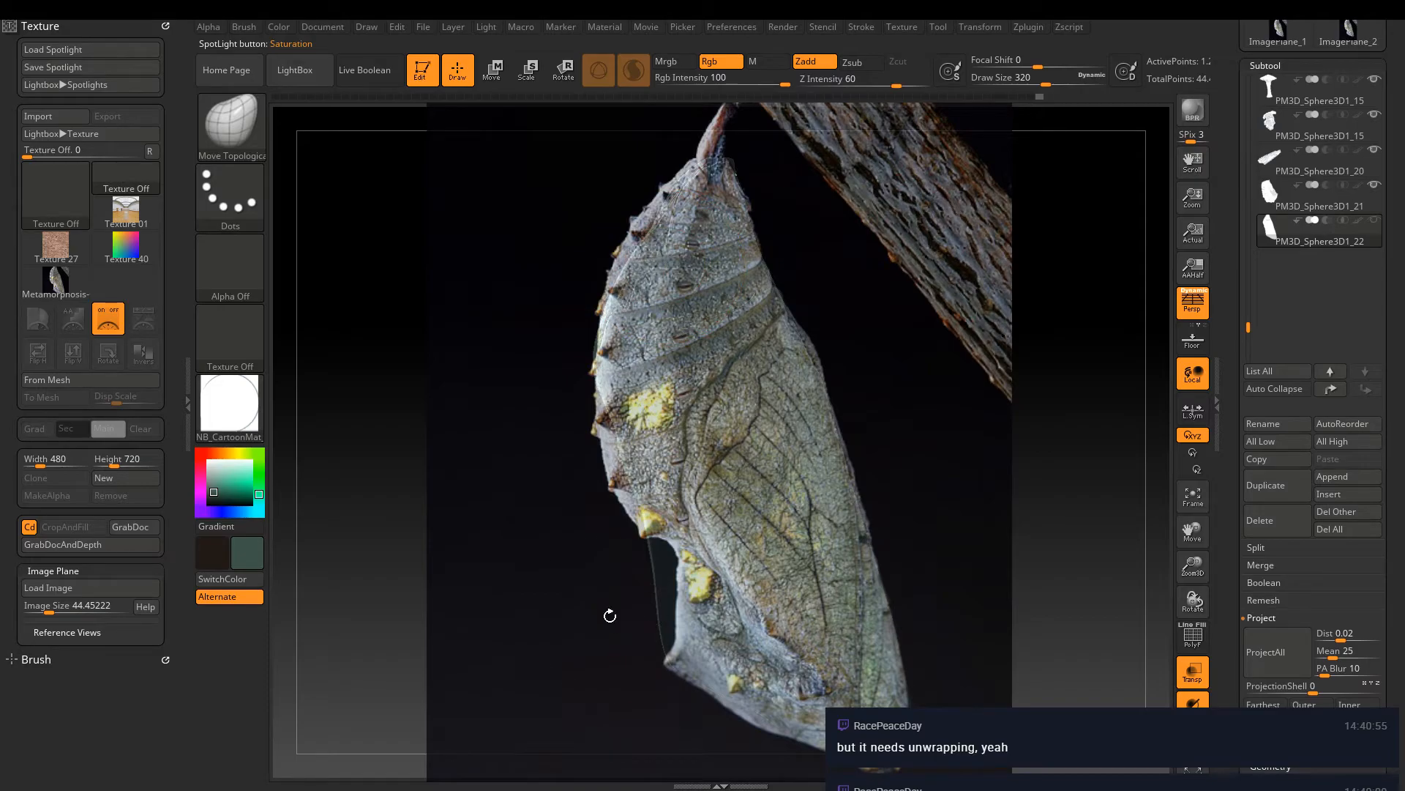
key("z")
key("z")
key("z")
Hide the Spotlight photo and undo the last strokes on the chrysalis mesh
key("shift+z")
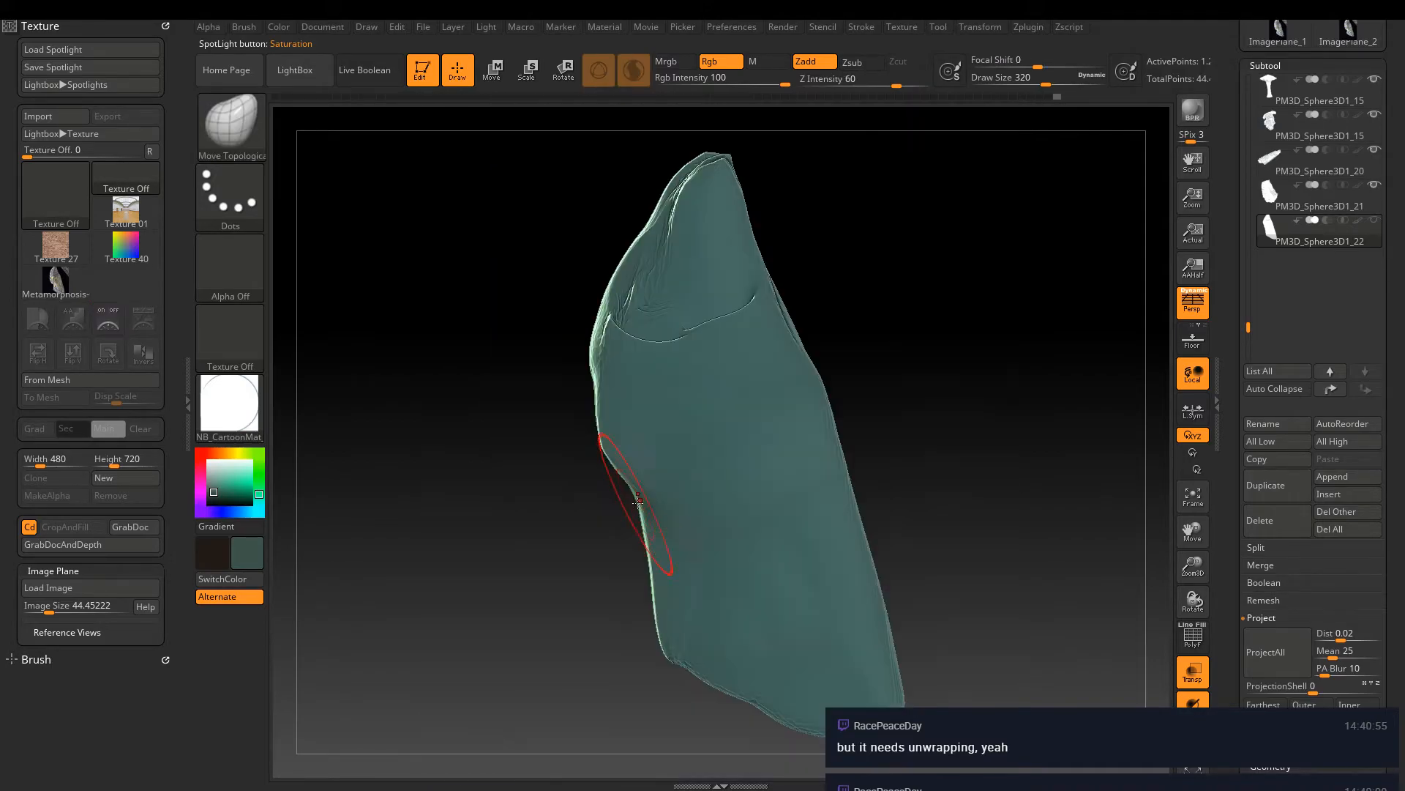
key("ctrl+z")
key("ctrl+z")
key("ctrl+z")
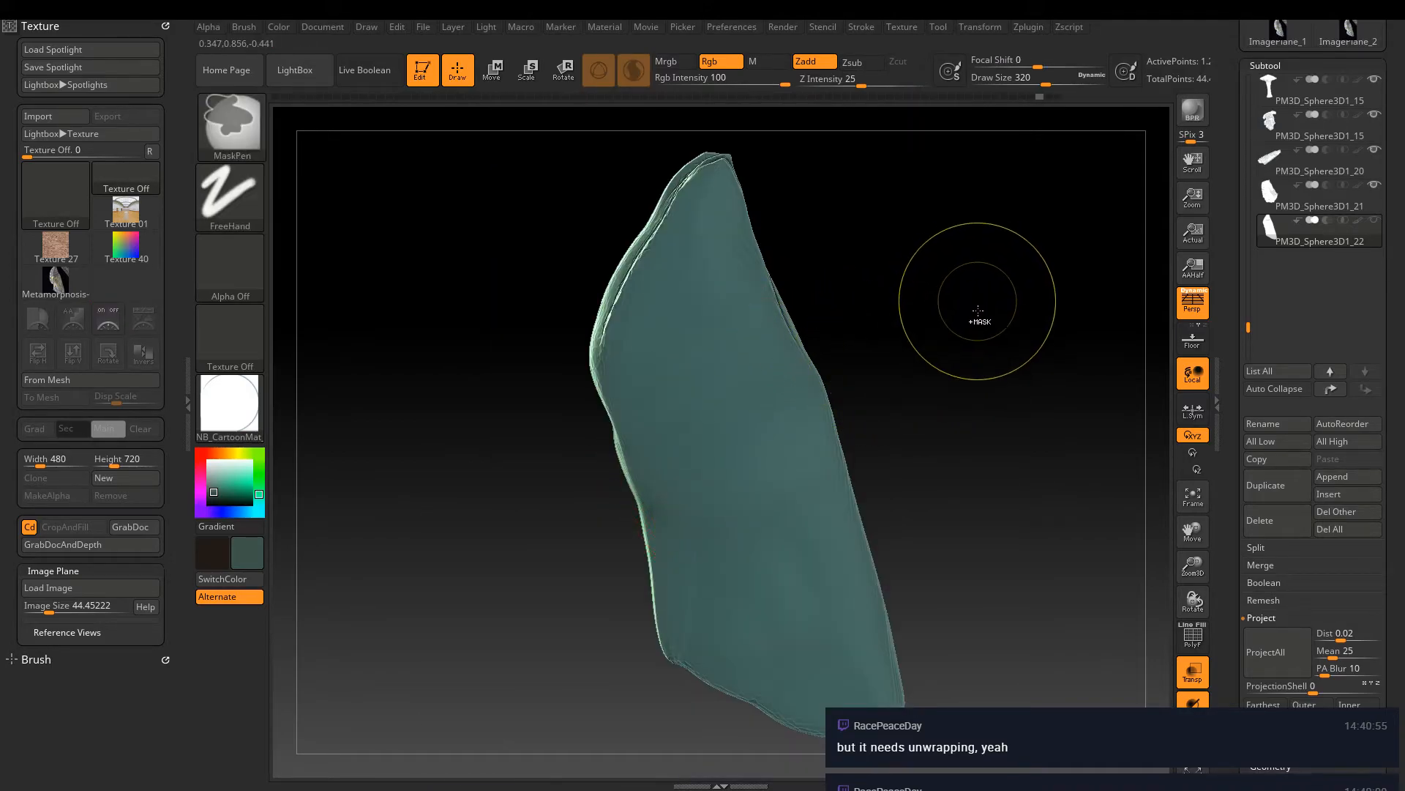
key("ctrl+z")
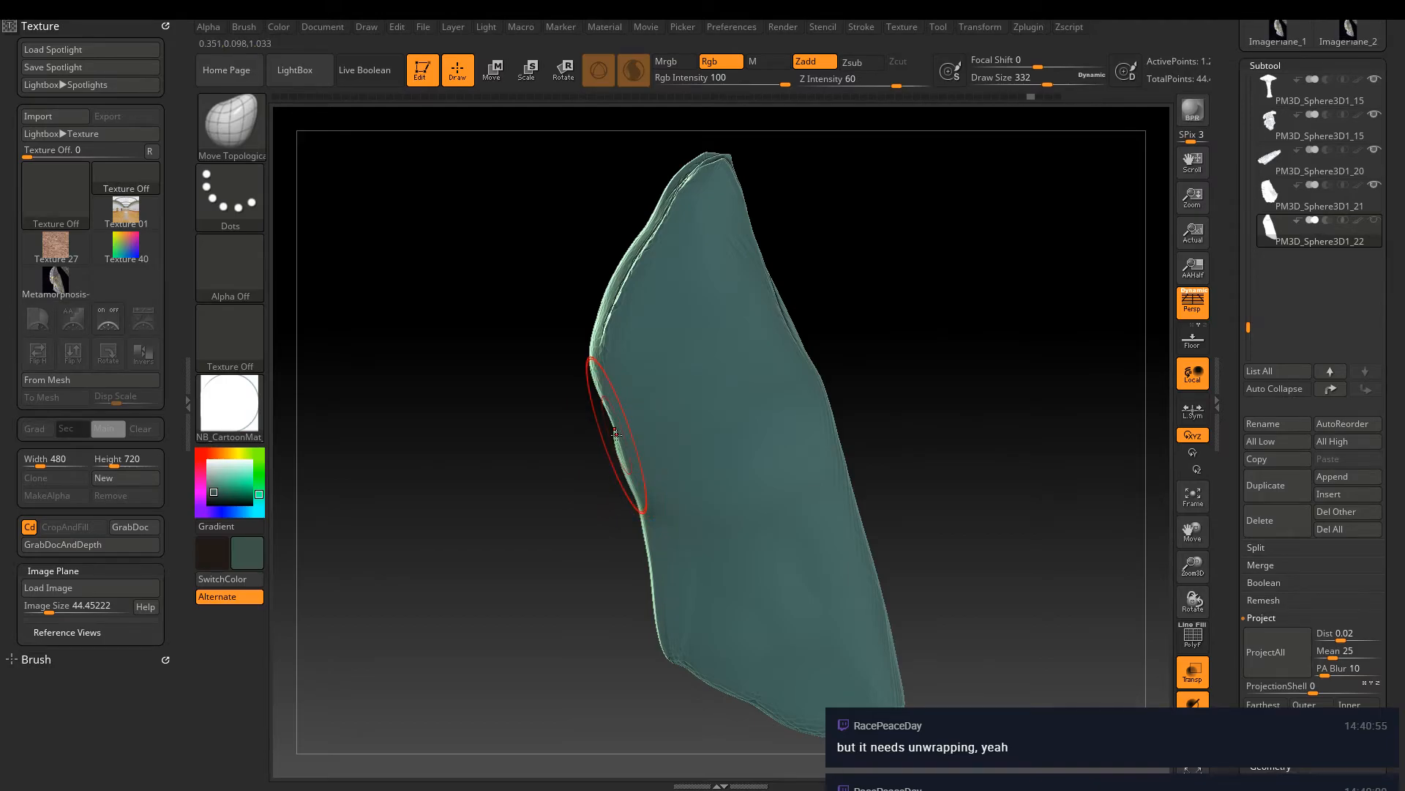
key("ctrl+z")
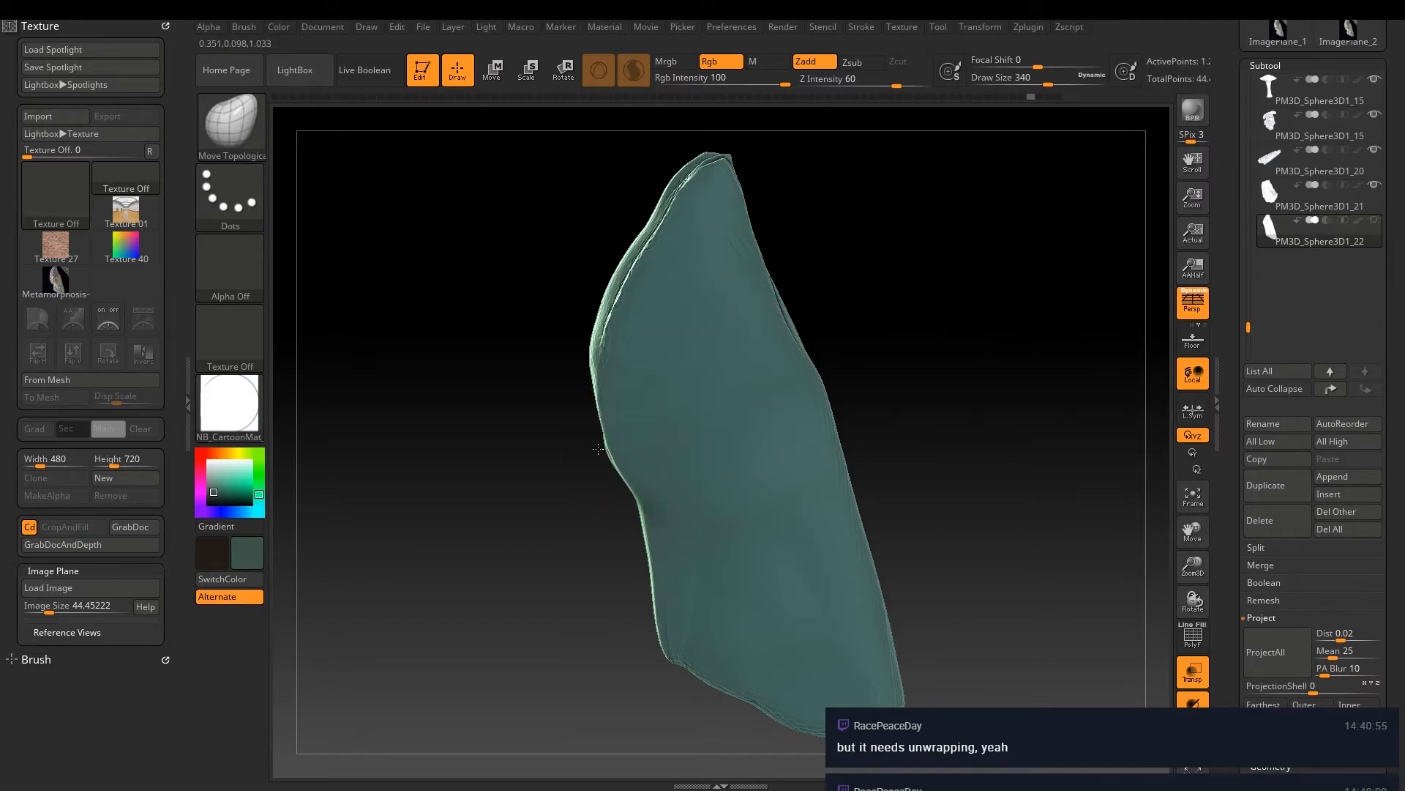
Push in and smooth the notch on the chrysalis's lower front edge at draw size 340, and bring back the Spotlight photo
key("shift")
key("shift+z")
key("shift+z")
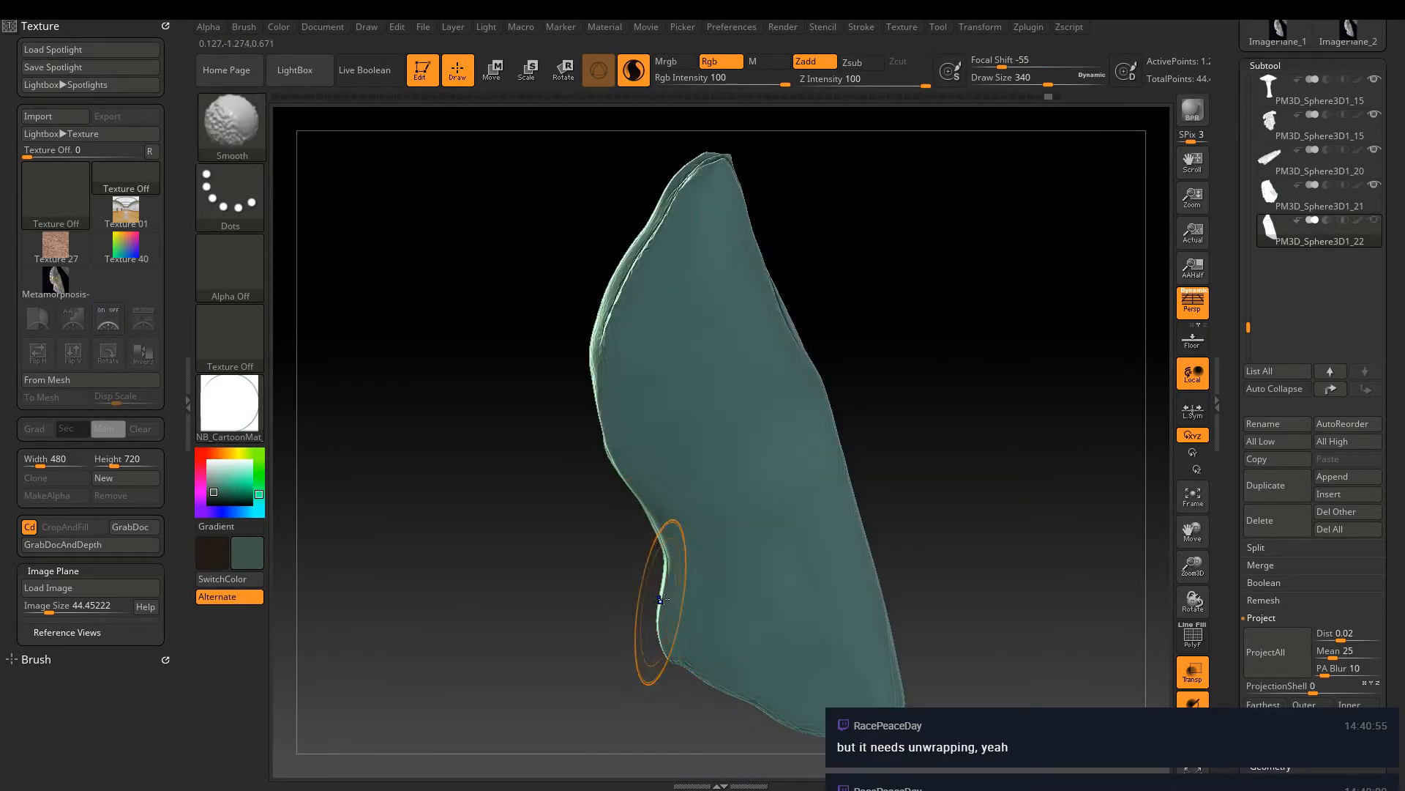
key("shift+z")
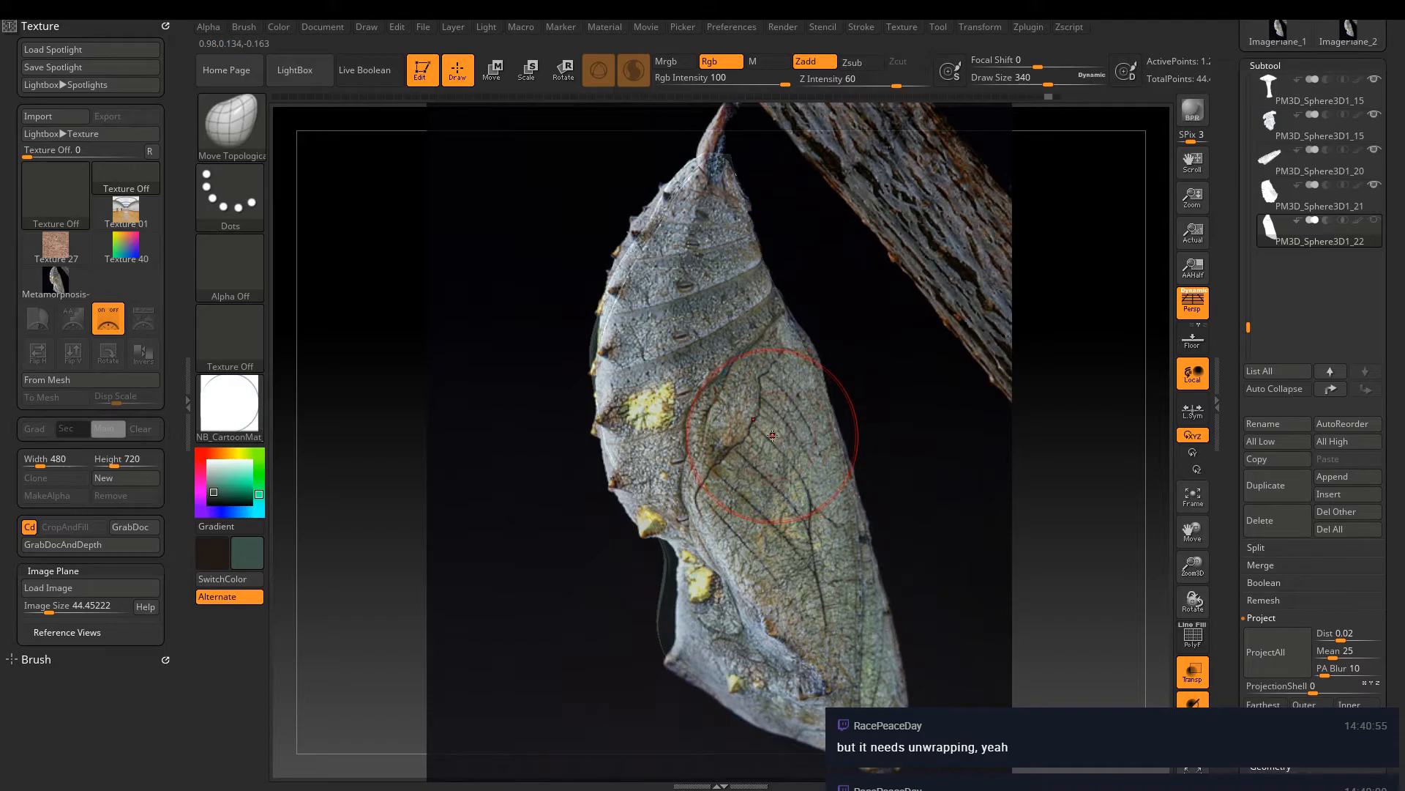
Fade the Spotlight cocoon image until the mesh shows through, and close the Spotlight dial
key("z")
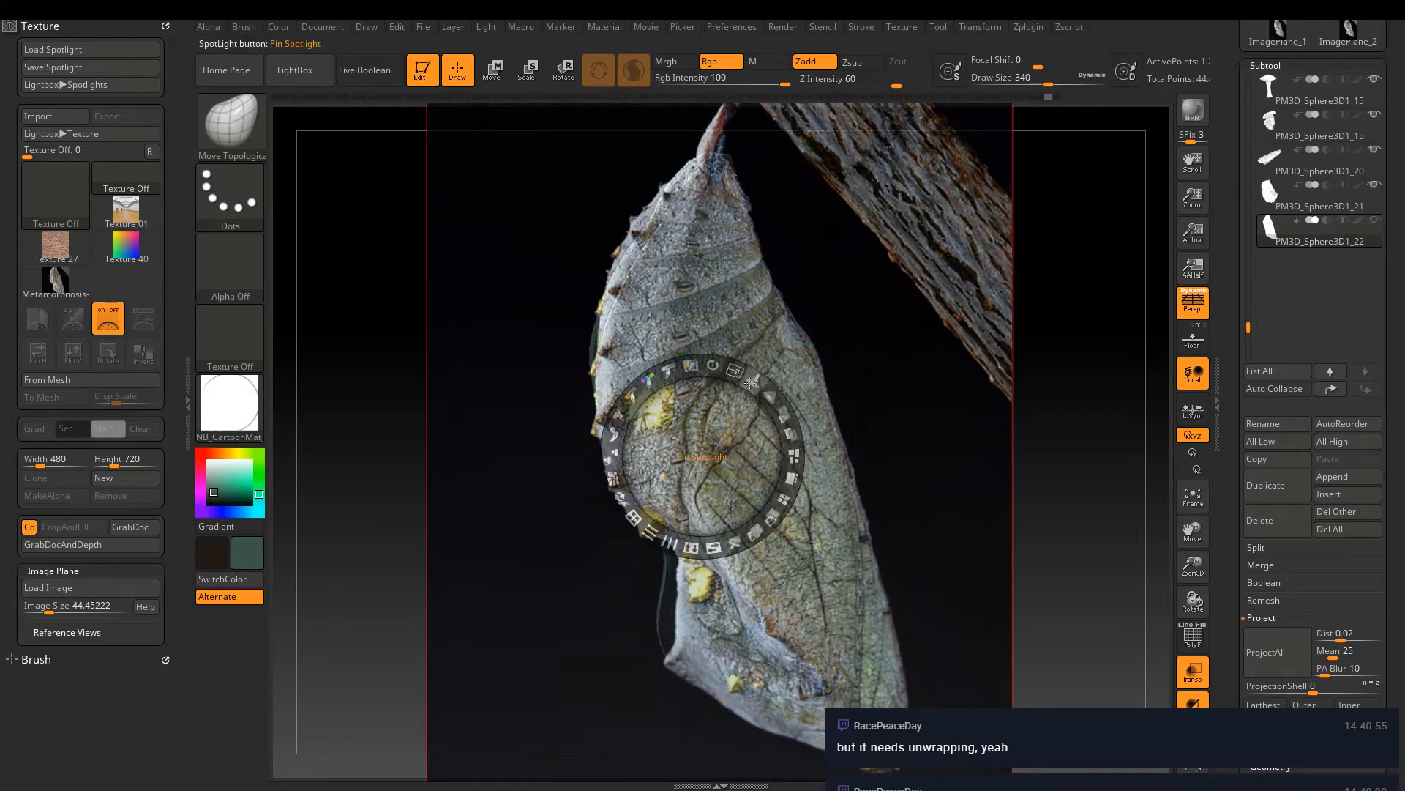
left_click_drag(782, 410, 735, 344)
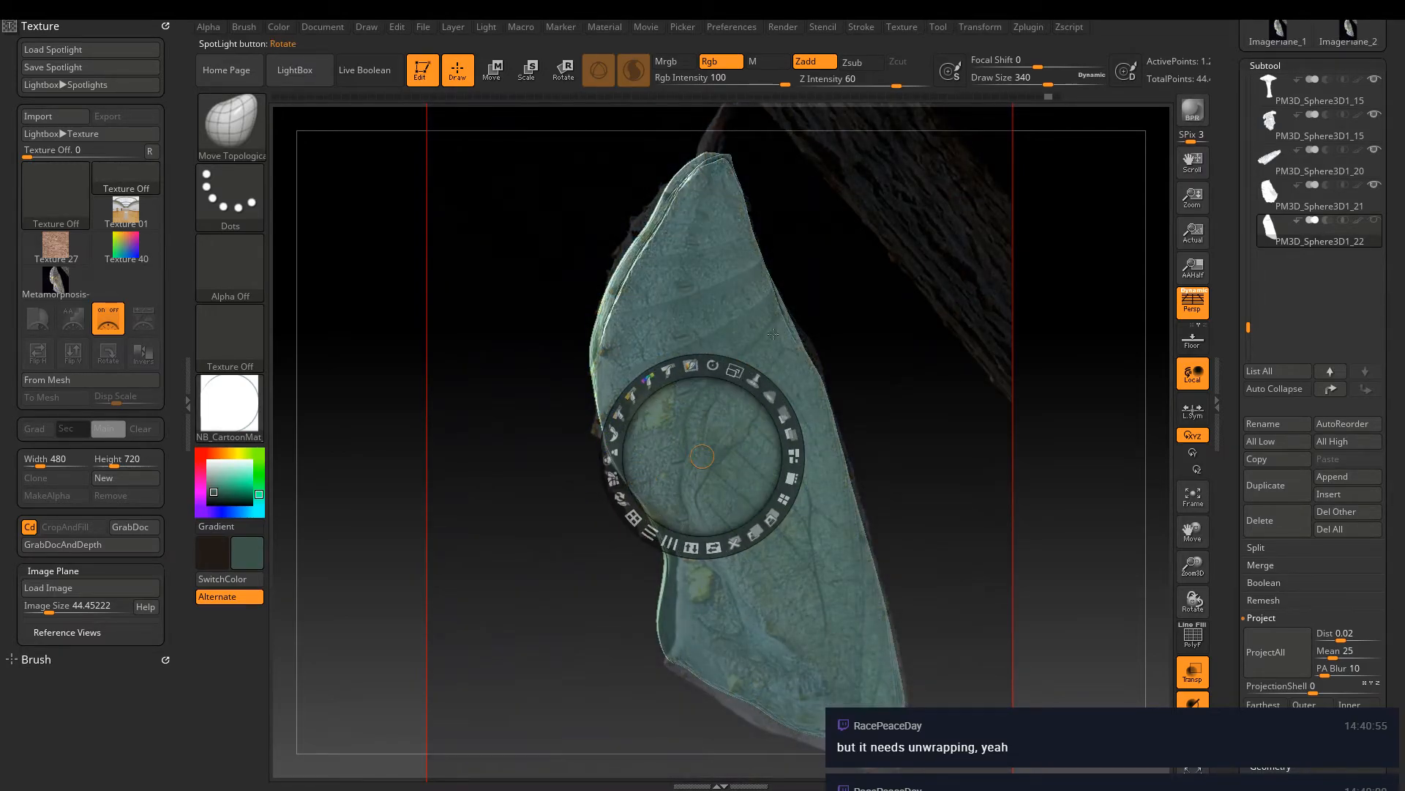
key("z")
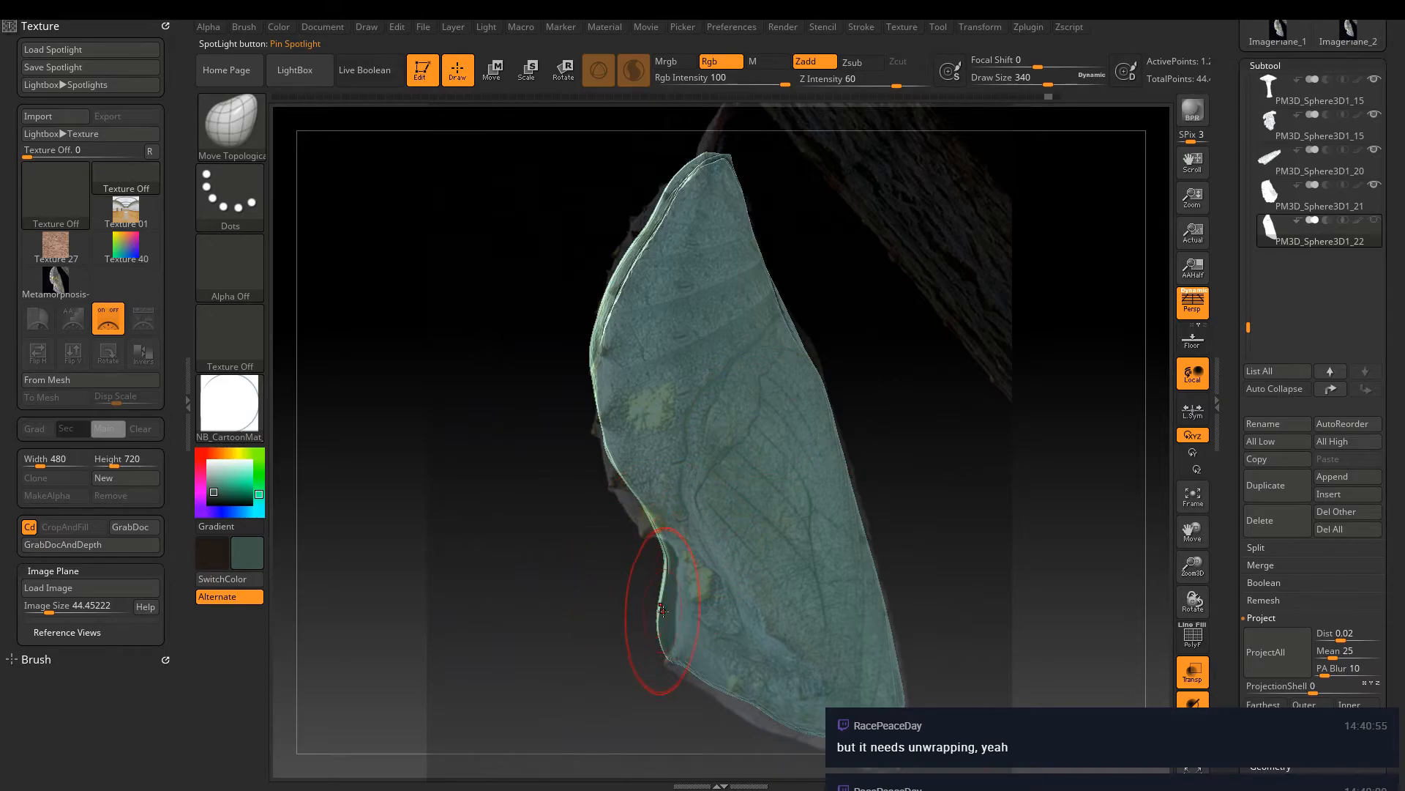
Fit the chrysalis's lower corner and front edge to the faded photo with the Move Topological brush at draw size 340
mouse_move(693, 629)
left_mouse_down()
mouse_move(698, 698)
mouse_move(705, 688)
left_mouse_up()
left_click_drag(756, 735, 752, 741)
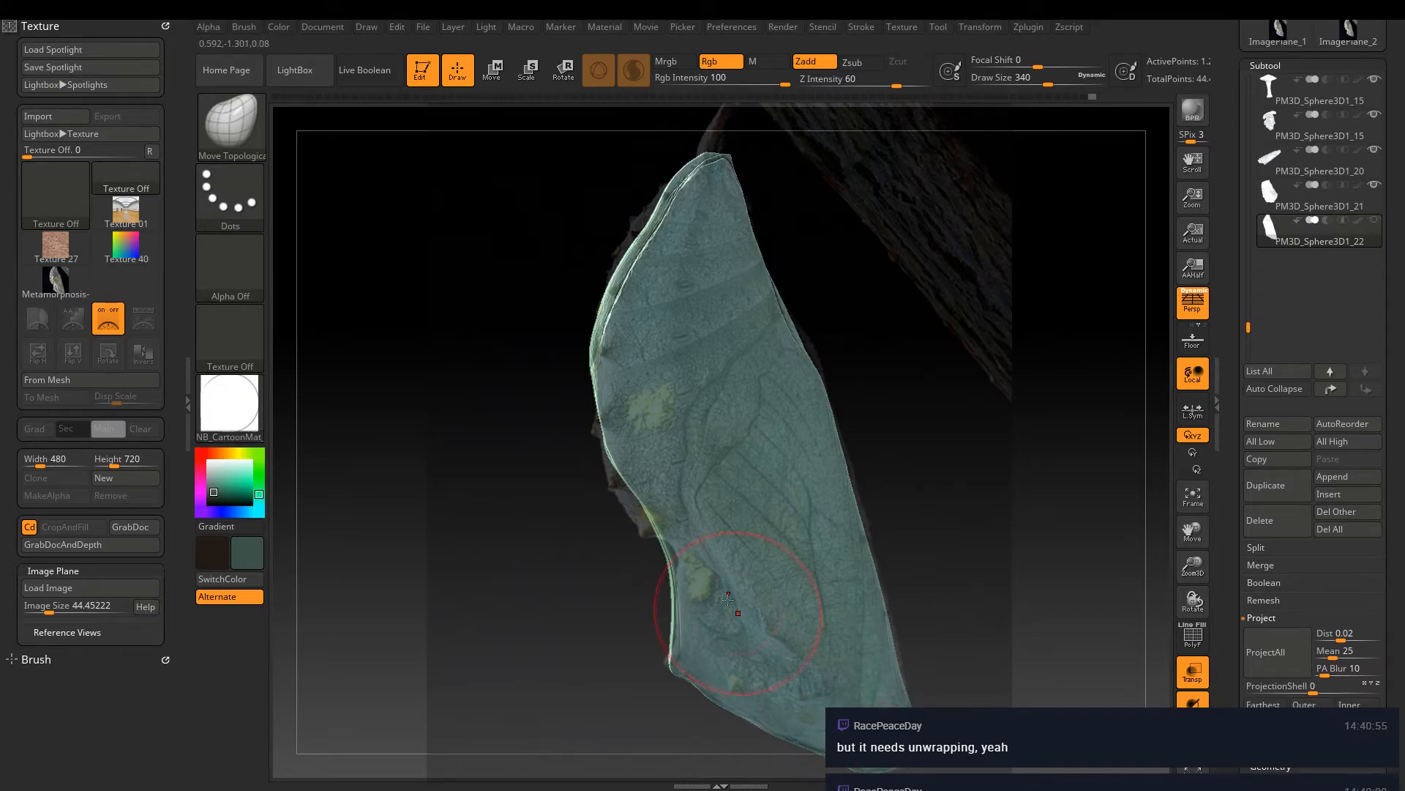
left_click_drag(627, 528, 615, 504)
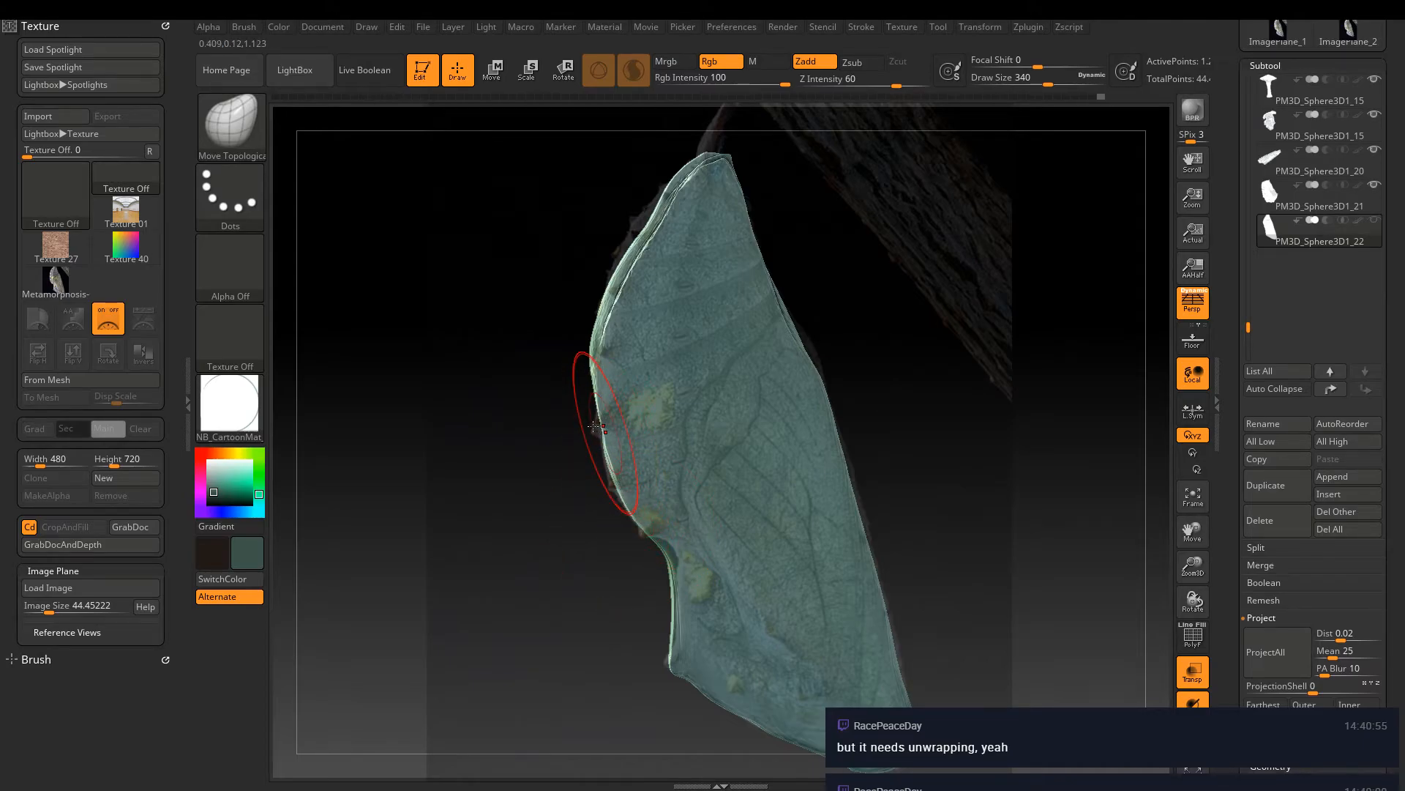
key("ctrl")
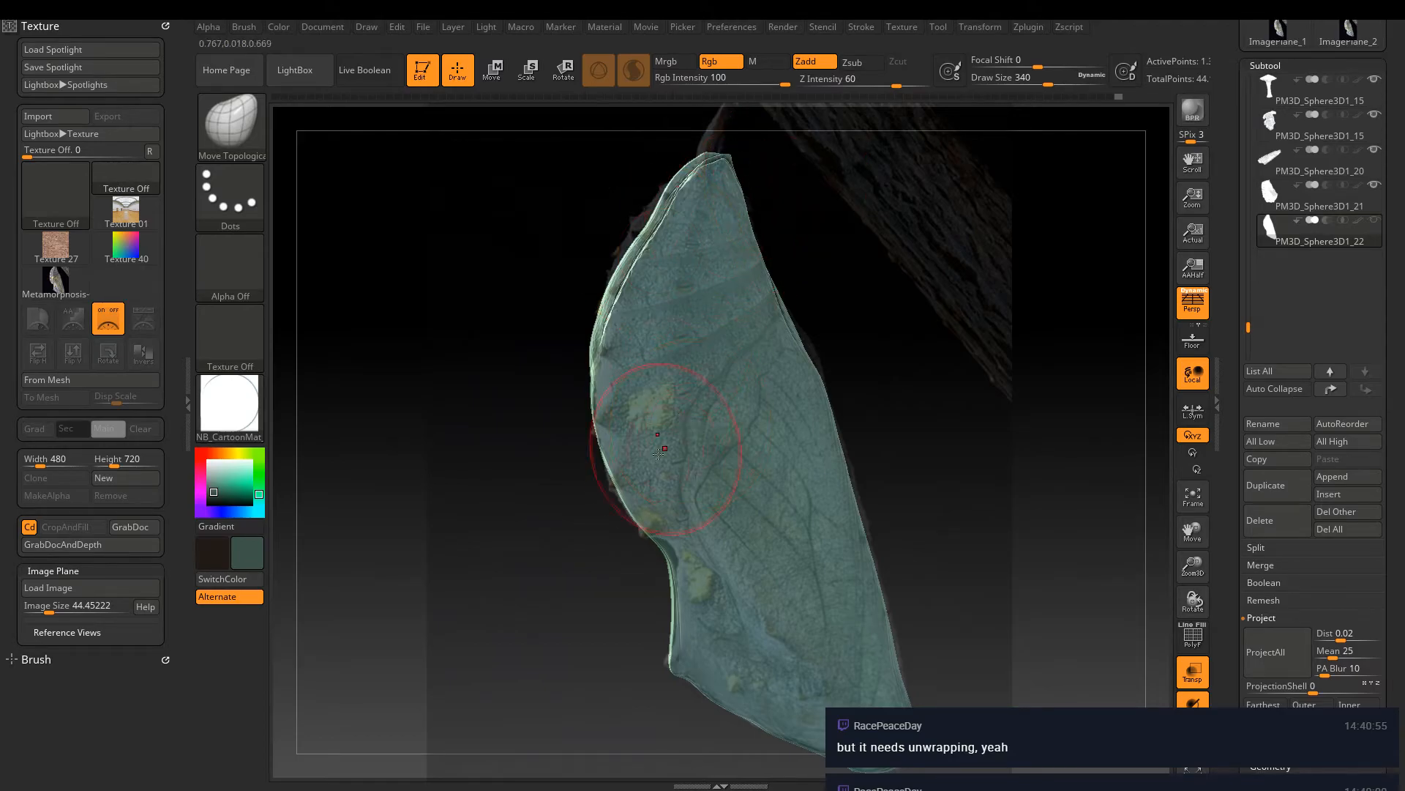
key("bracketleft")
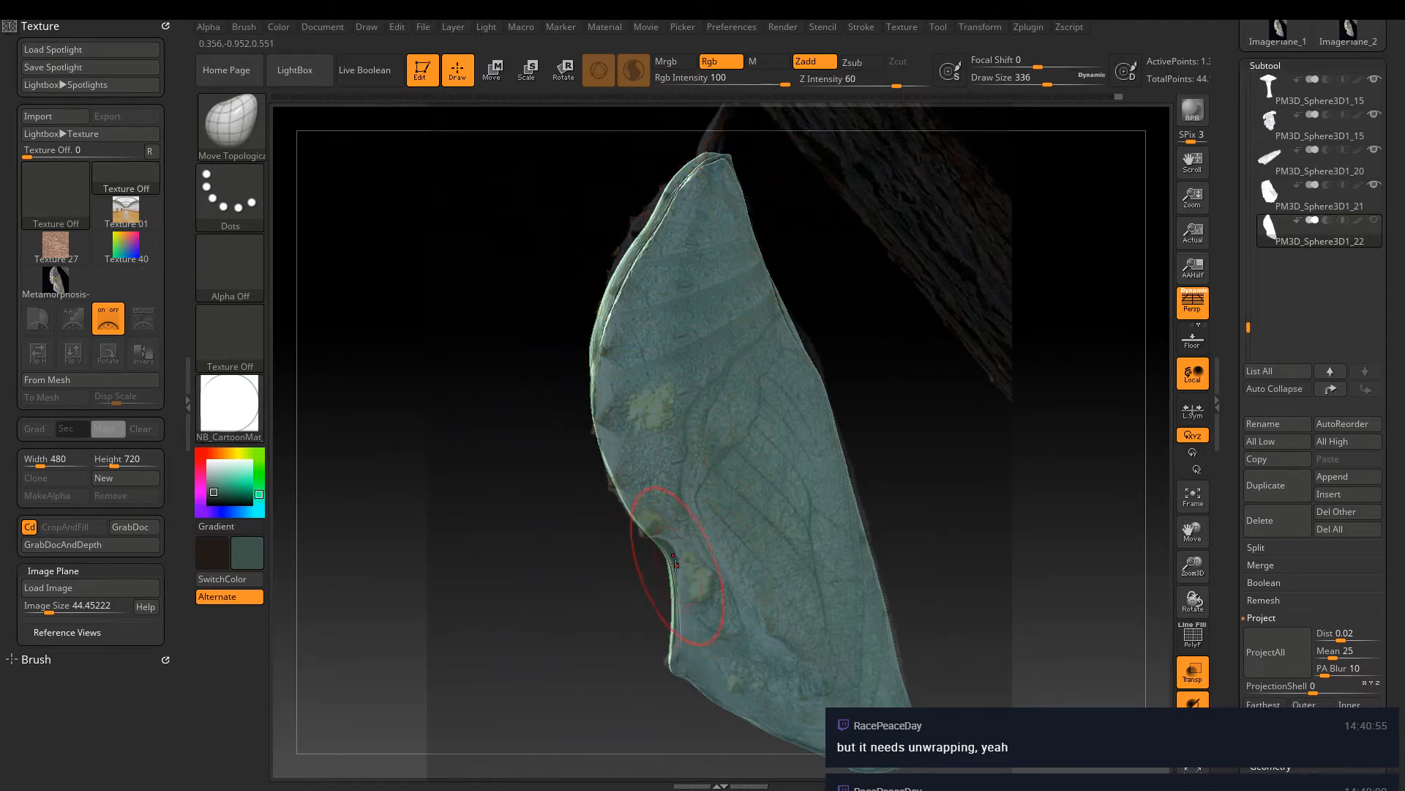
Enlarge the brush to draw size 484 and adjust the chrysalis's upper front edge to the photo
left_click_drag(350, 414, 374, 483, "ctrl")
left_click_drag(1032, 81, 1063, 84)
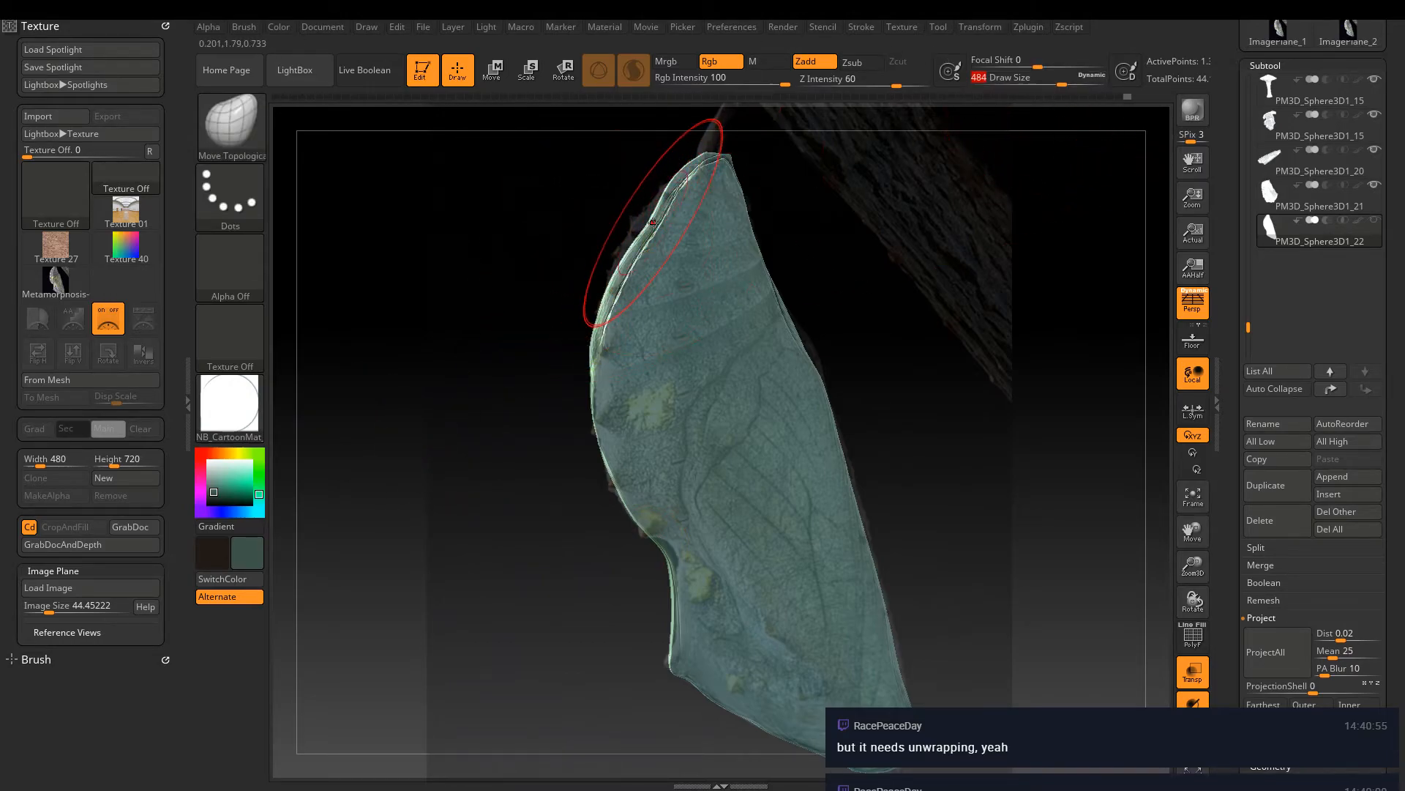
left_click_drag(647, 221, 659, 214)
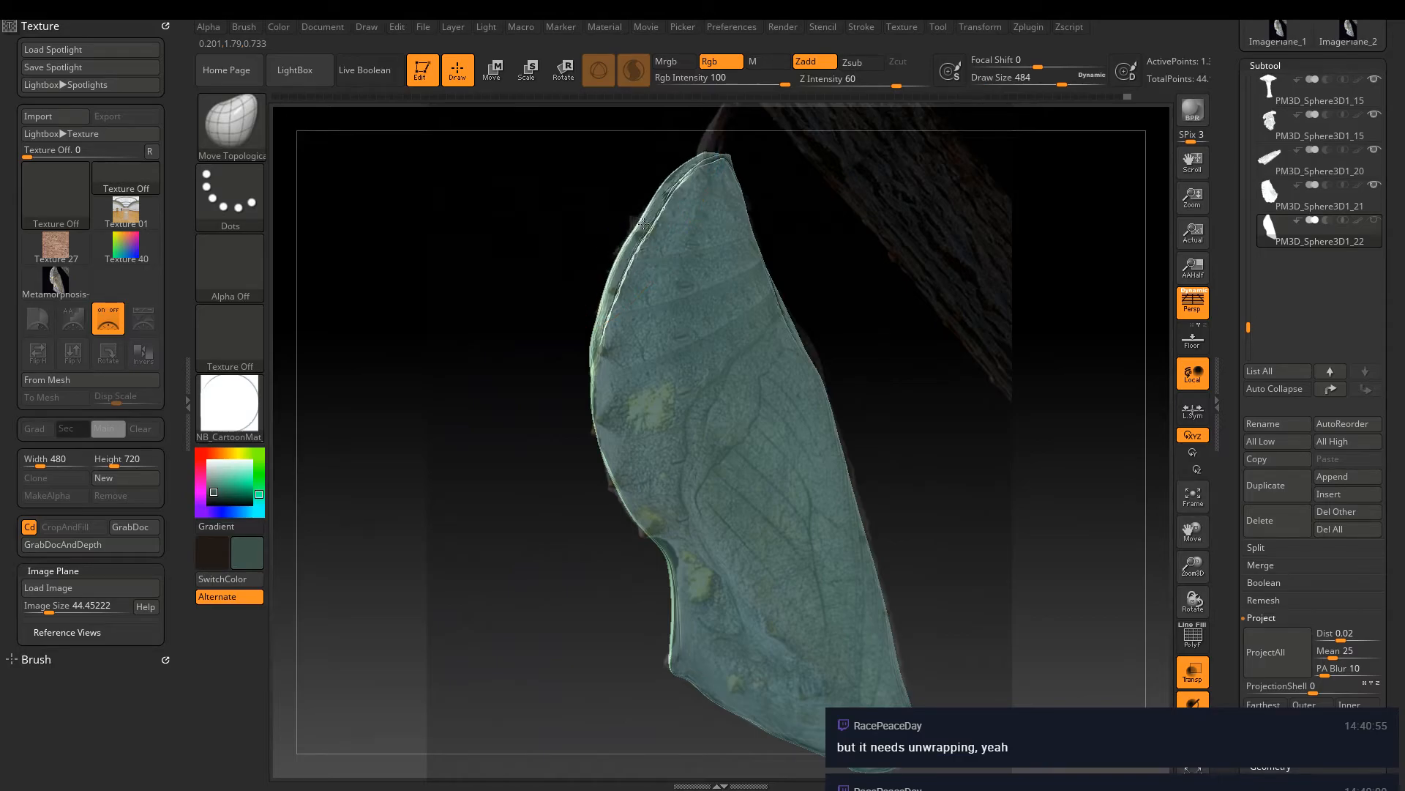
Reduce the brush to draw size 97 and sharpen the notch below the yellow spot on the front edge
left_click(1003, 84)
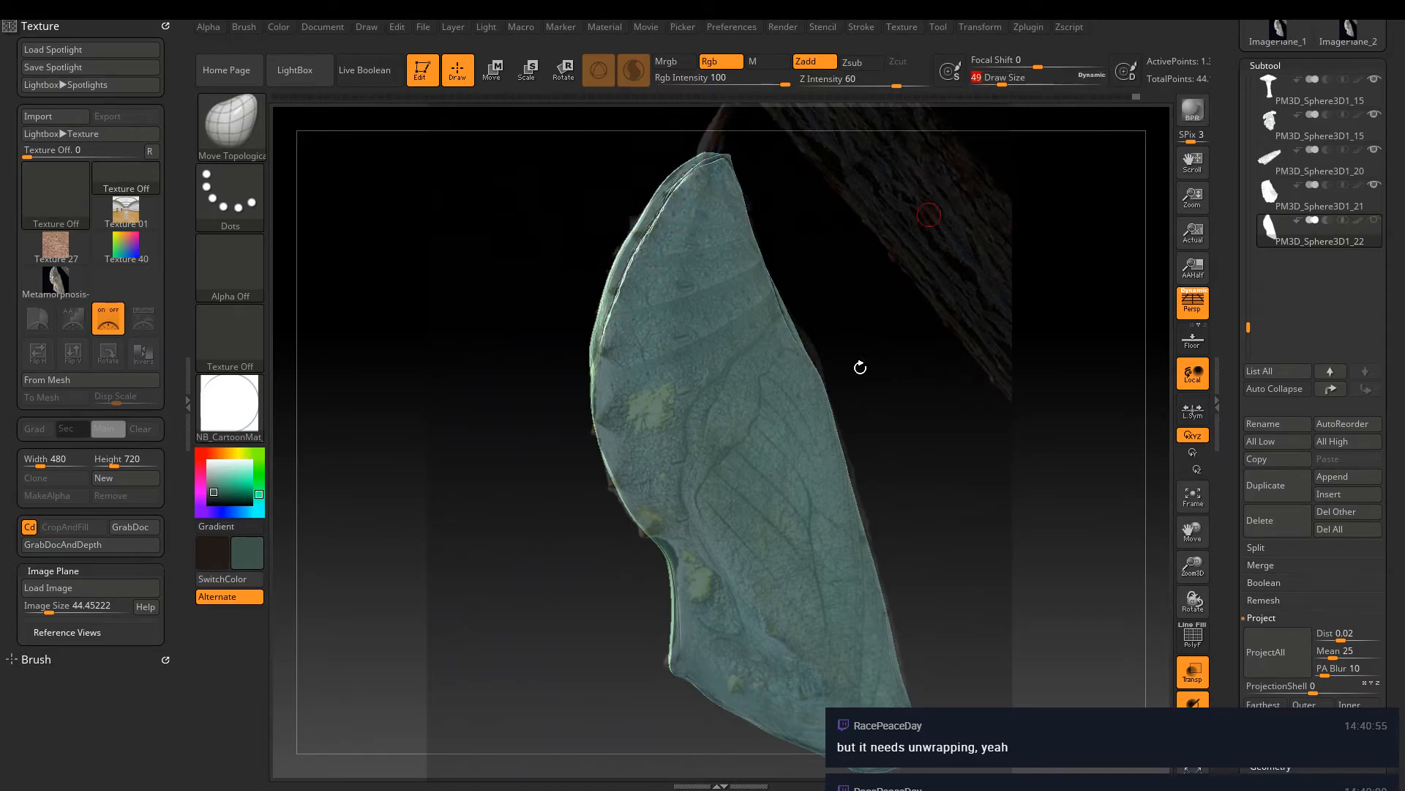
left_click(1013, 83)
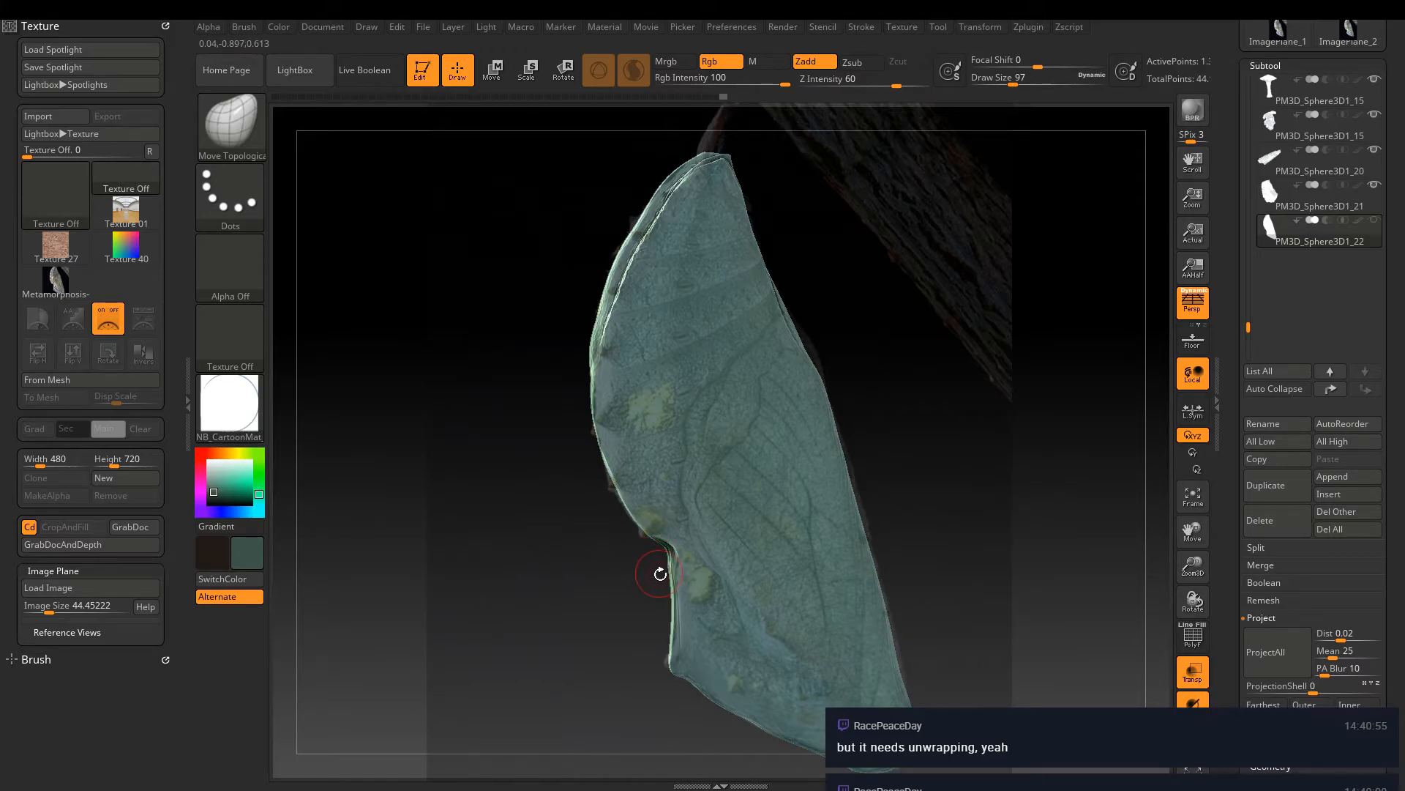
key("]")
Carve the folded wing's outline from the photo with DamStandard, Sculptris Pro turned off and draw size raised to 57
key("b")
key("d")
key("s")
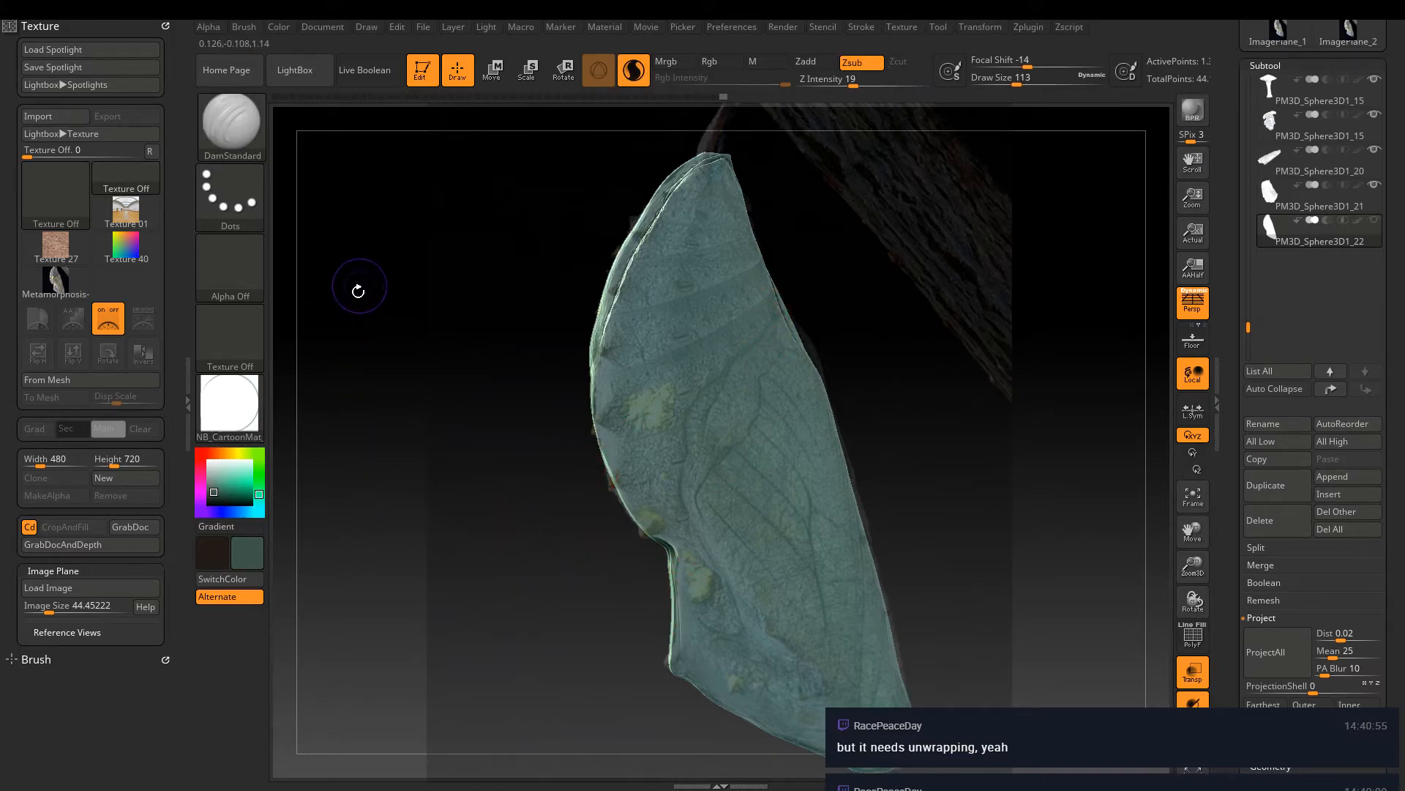
key("]")
key("[")
key("[")
left_click(634, 71)
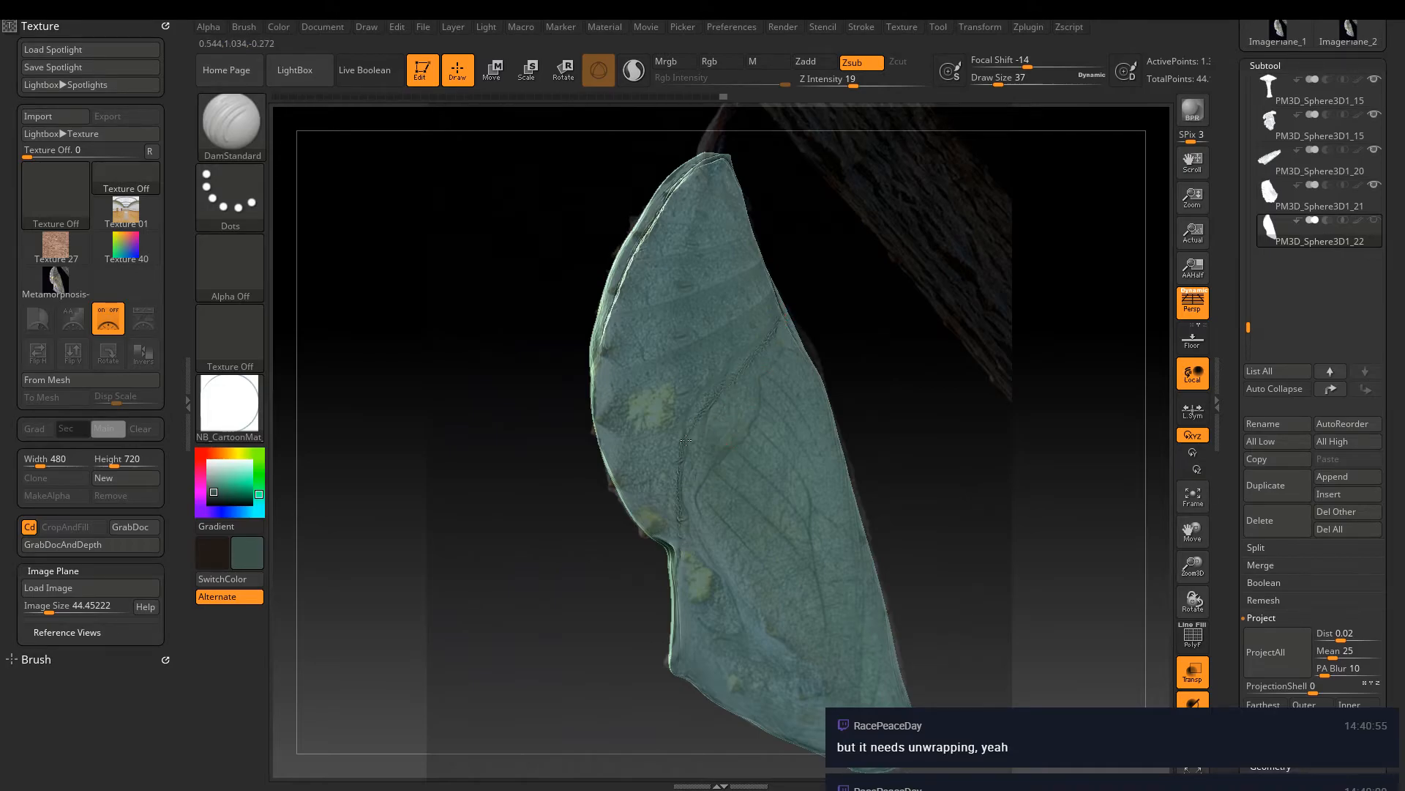
key("bracketright")
key("bracketright")
left_click_drag(839, 430, 817, 517)
mouse_move(527, 539)
left_mouse_down()
mouse_move(576, 537)
mouse_move(520, 534)
left_mouse_up()
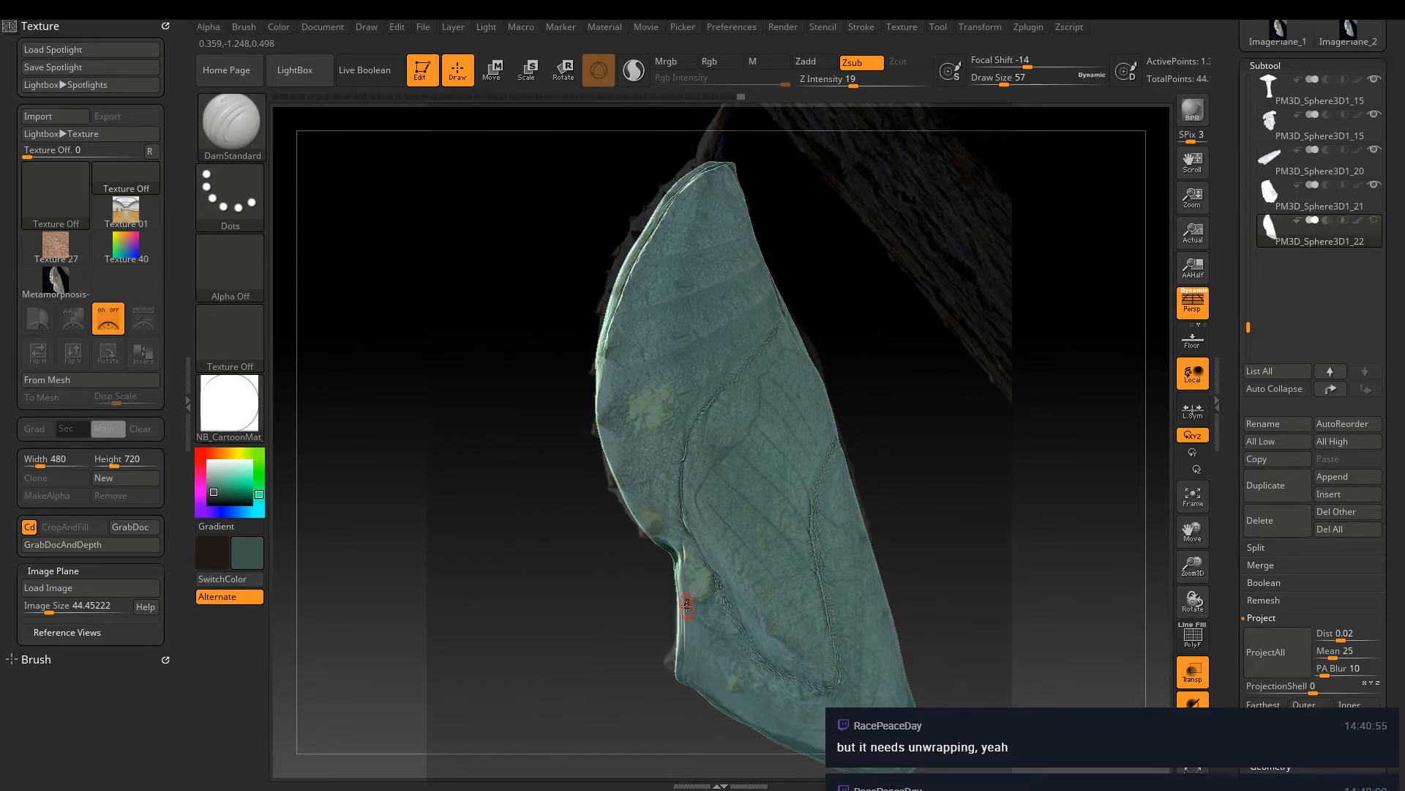
Build up the spikes and yellow bumps along the chrysalis's front with the ClayBuildup brush at draw size 69
key("b")
key("c")
key("b")
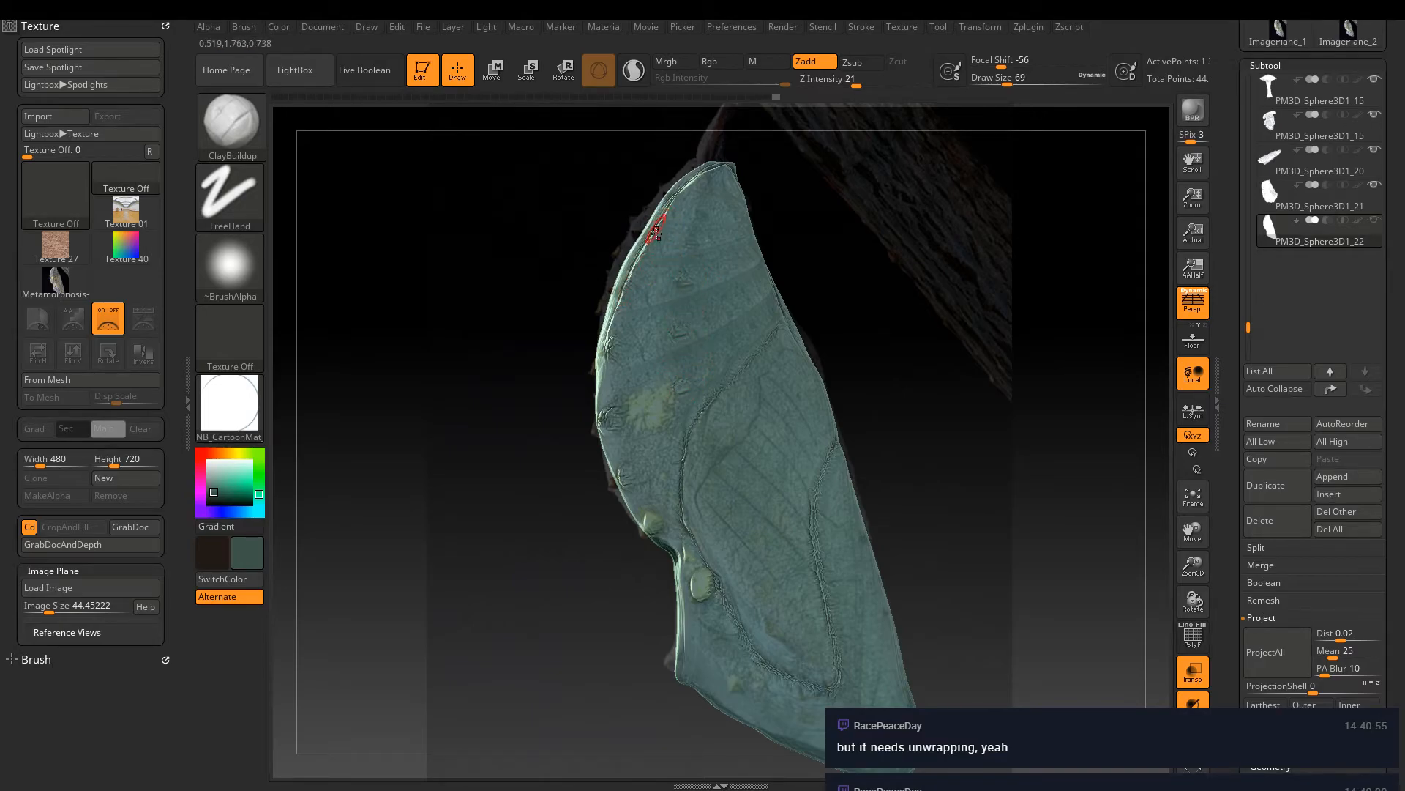
left_click_drag(871, 353, 973, 410)
Carve crease details along the chrysalis's body and lower end with the DamStandard brush at draw size 69
key("b")
key("d")
key("s")
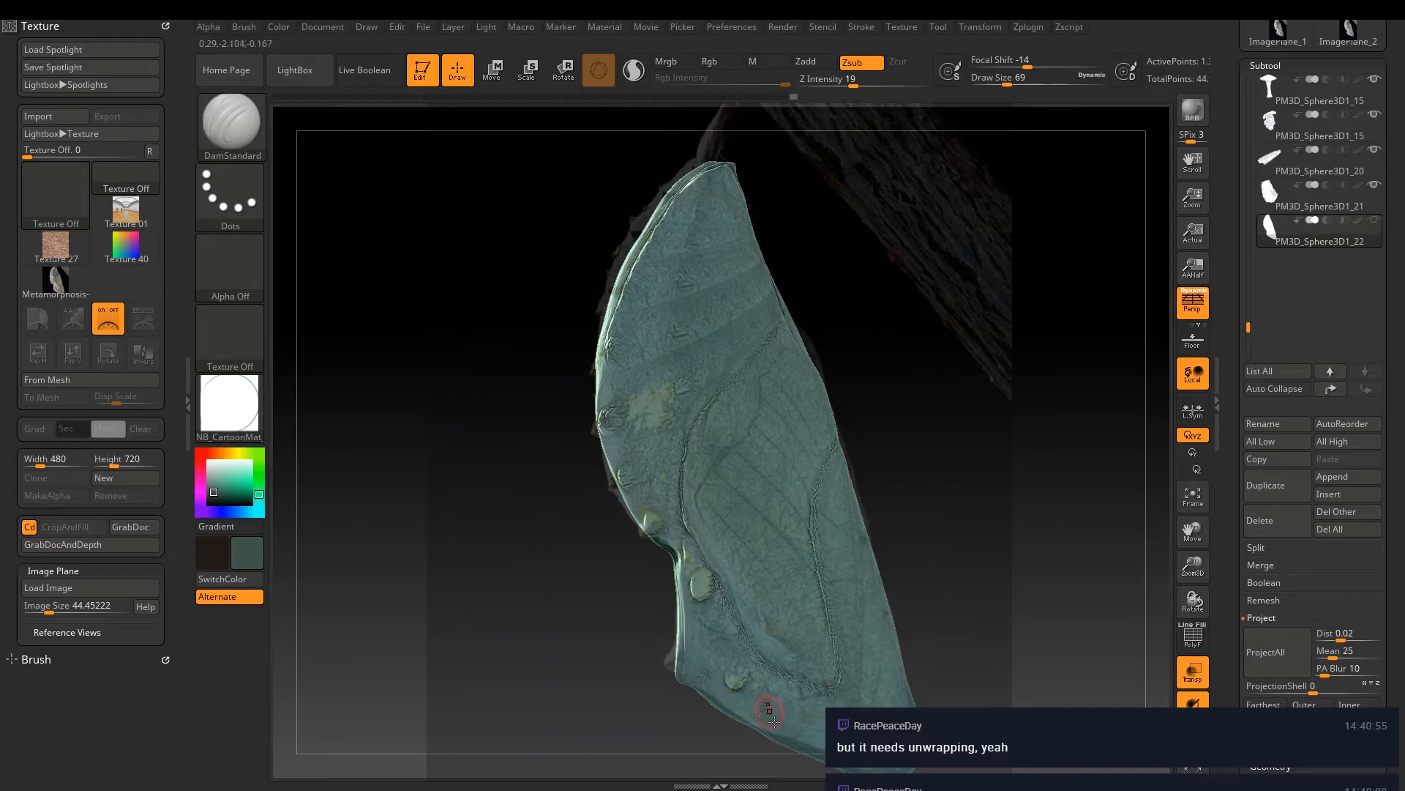
left_click_drag(826, 759, 864, 762)
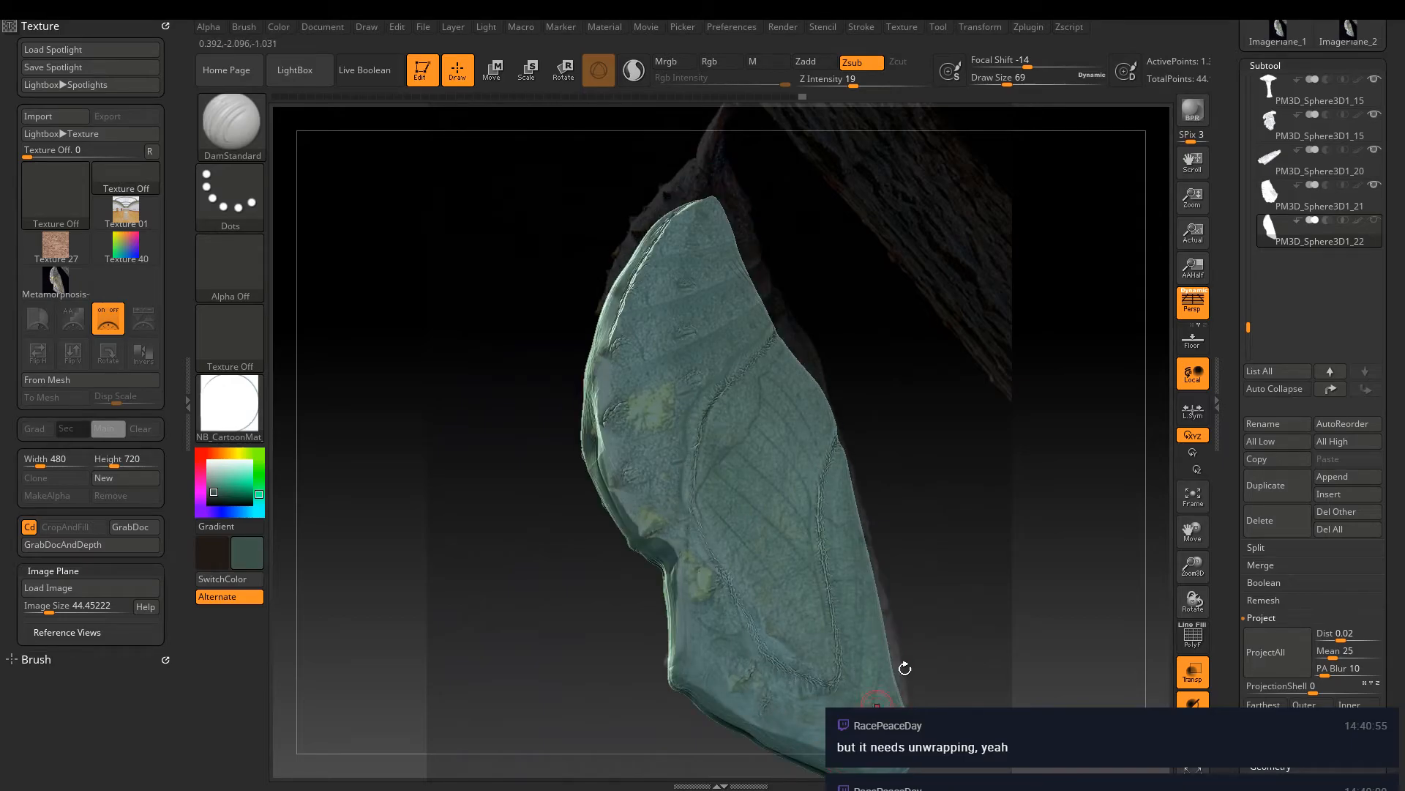
left_click_drag(915, 653, 926, 498)
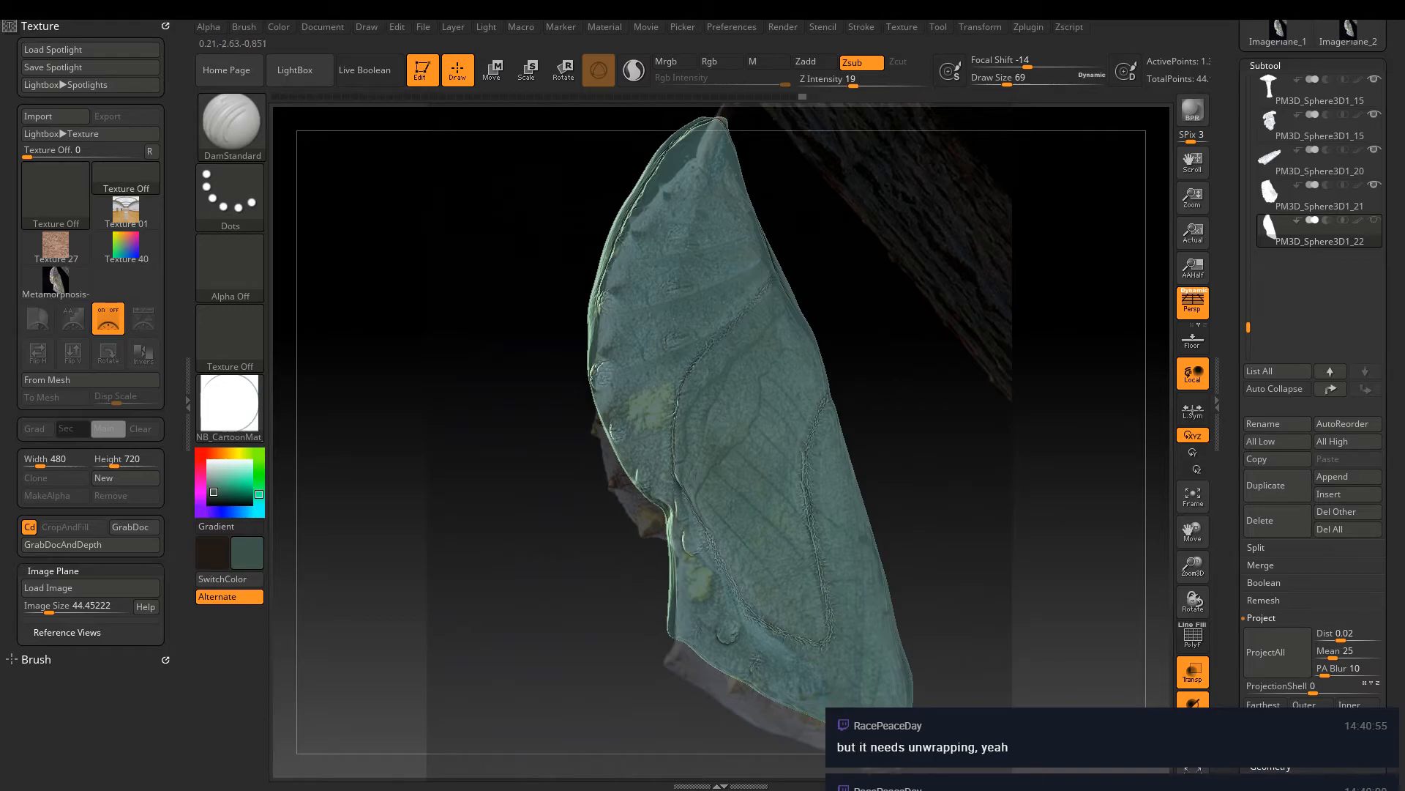
Hide the Spotlight photo and inspect the sculpted chrysalis from the front and the side
left_click_drag(840, 414, 955, 464)
key("shift+z")
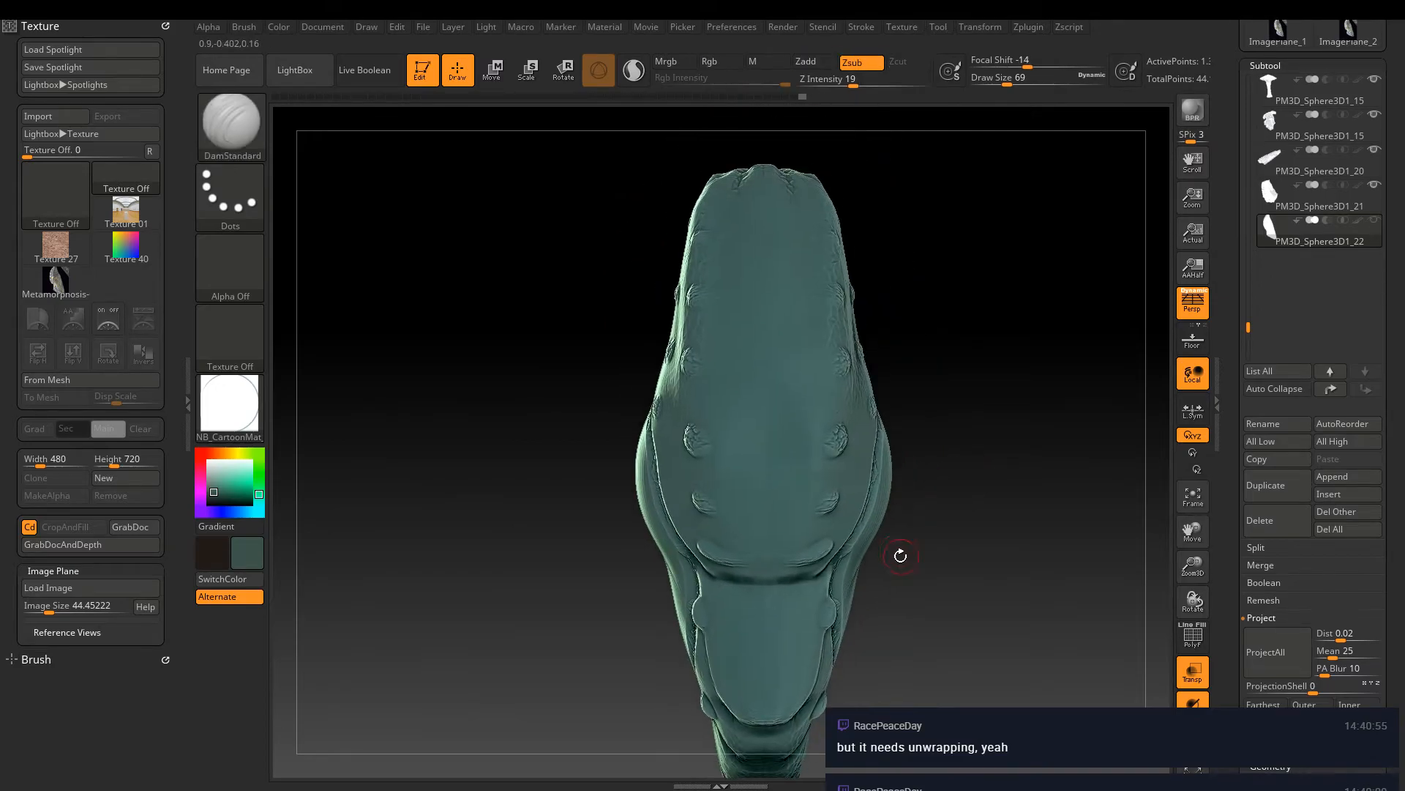
mouse_move(900, 552)
left_mouse_down()
mouse_move(892, 573)
mouse_move(753, 571)
mouse_move(800, 484)
left_mouse_up()
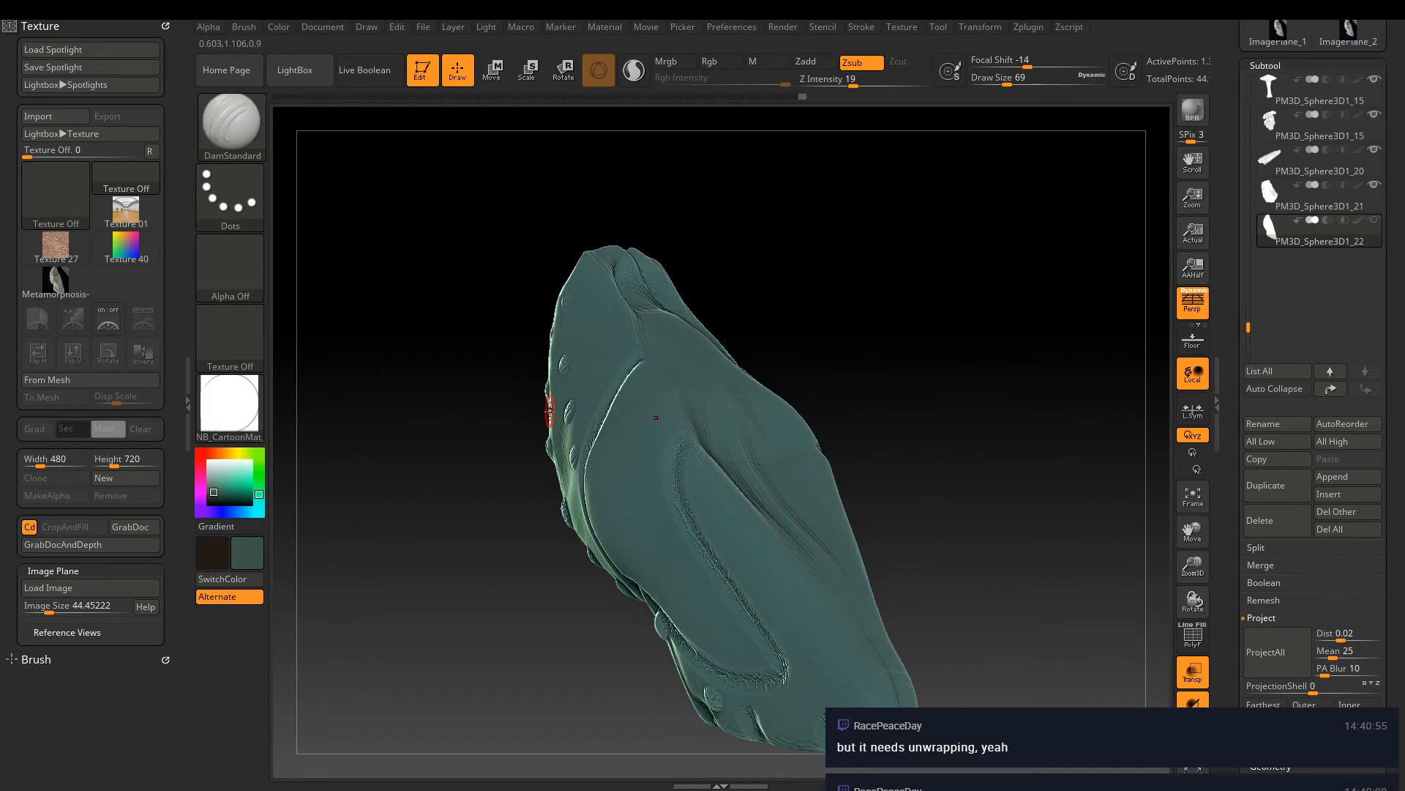
Flatten the folds along the chrysalis's back with the Planar brush at draw size 137
key("b")
key("p")
key("l")
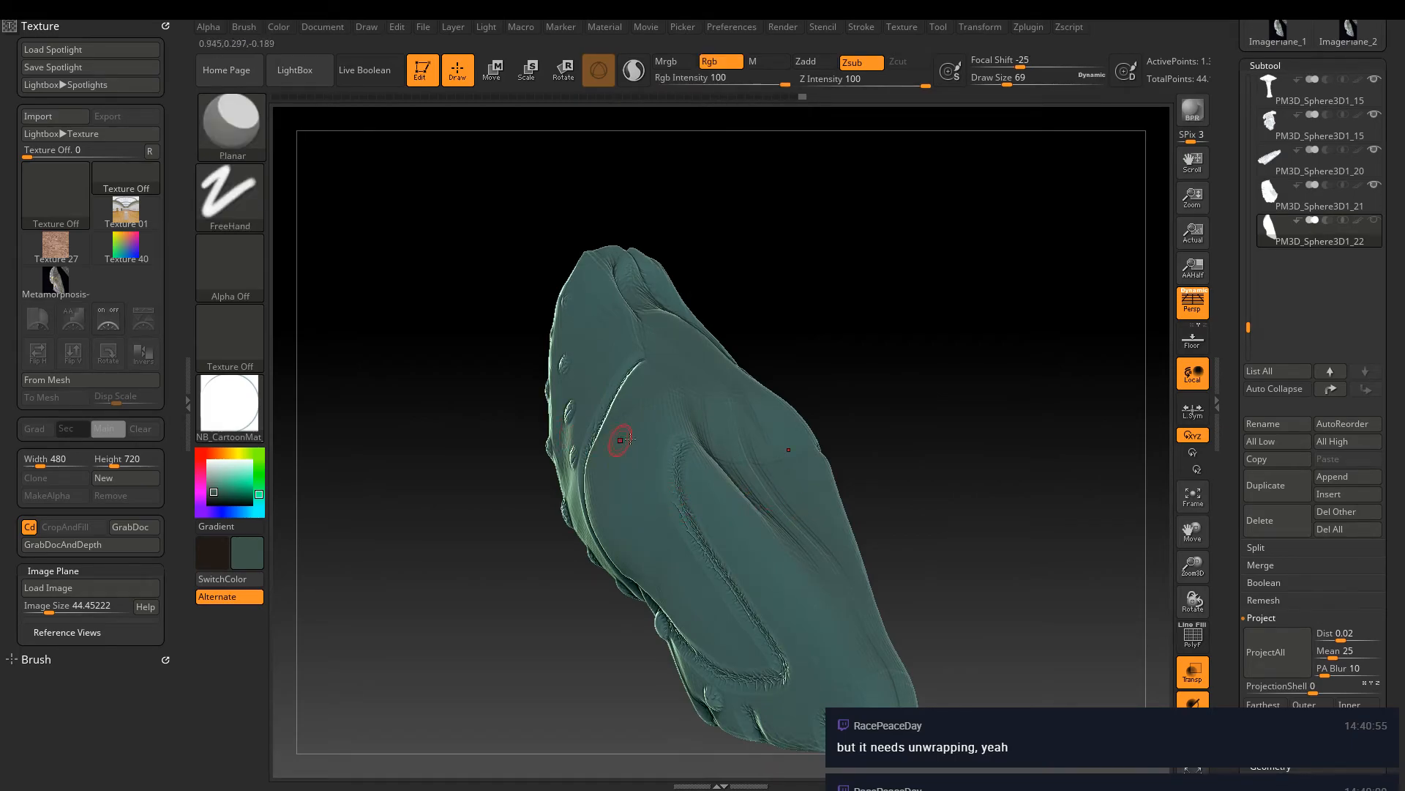
right_click_drag(817, 520, 721, 425)
left_click_drag(719, 421, 812, 595)
key("ctrl+z")
left_click_drag(745, 490, 715, 440)
key("ctrl+z")
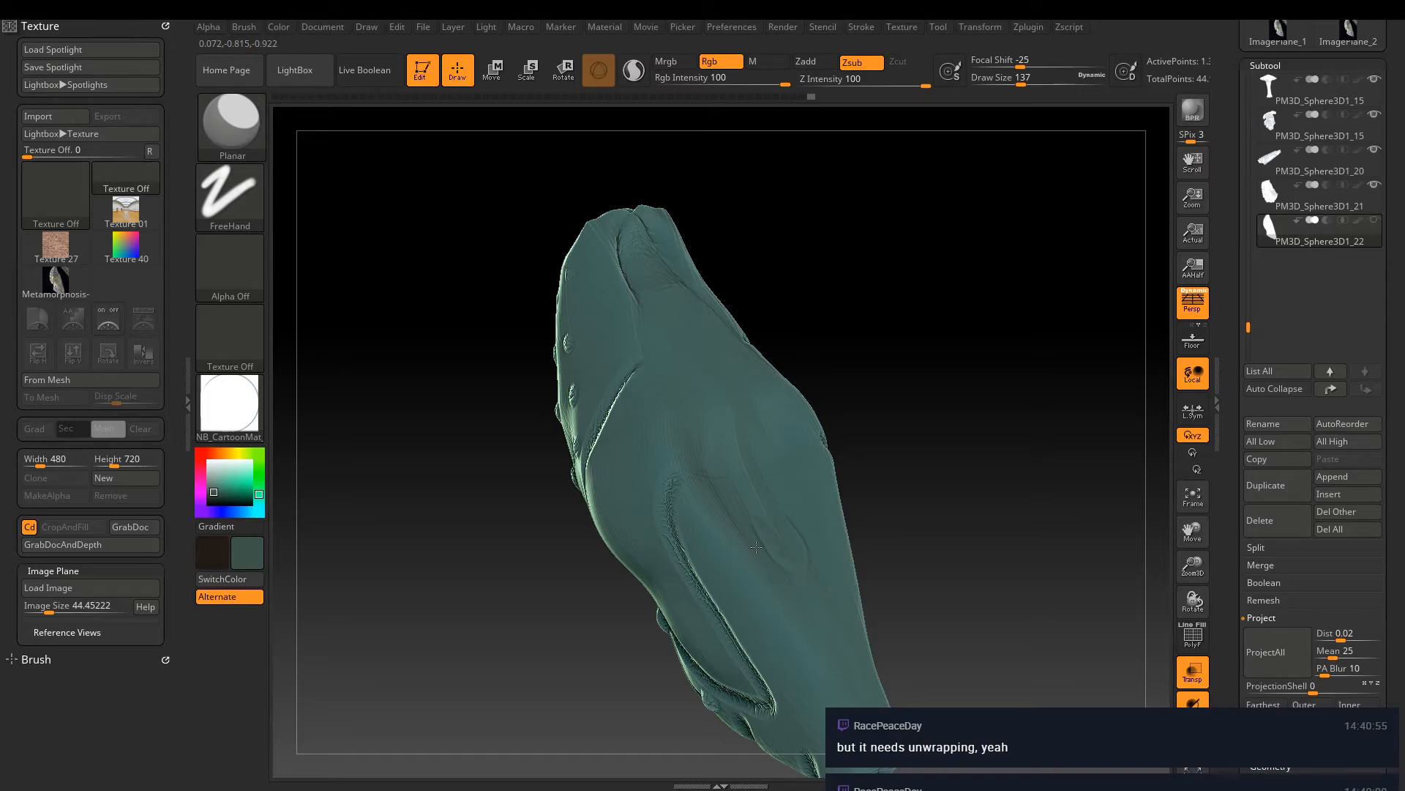
left_click_drag(771, 468, 639, 476)
left_click_drag(763, 425, 685, 441)
Fill and blend the creases on the back with the ClayBuildup brush, raising the draw size to 253
key("b")
key("c")
key("b")
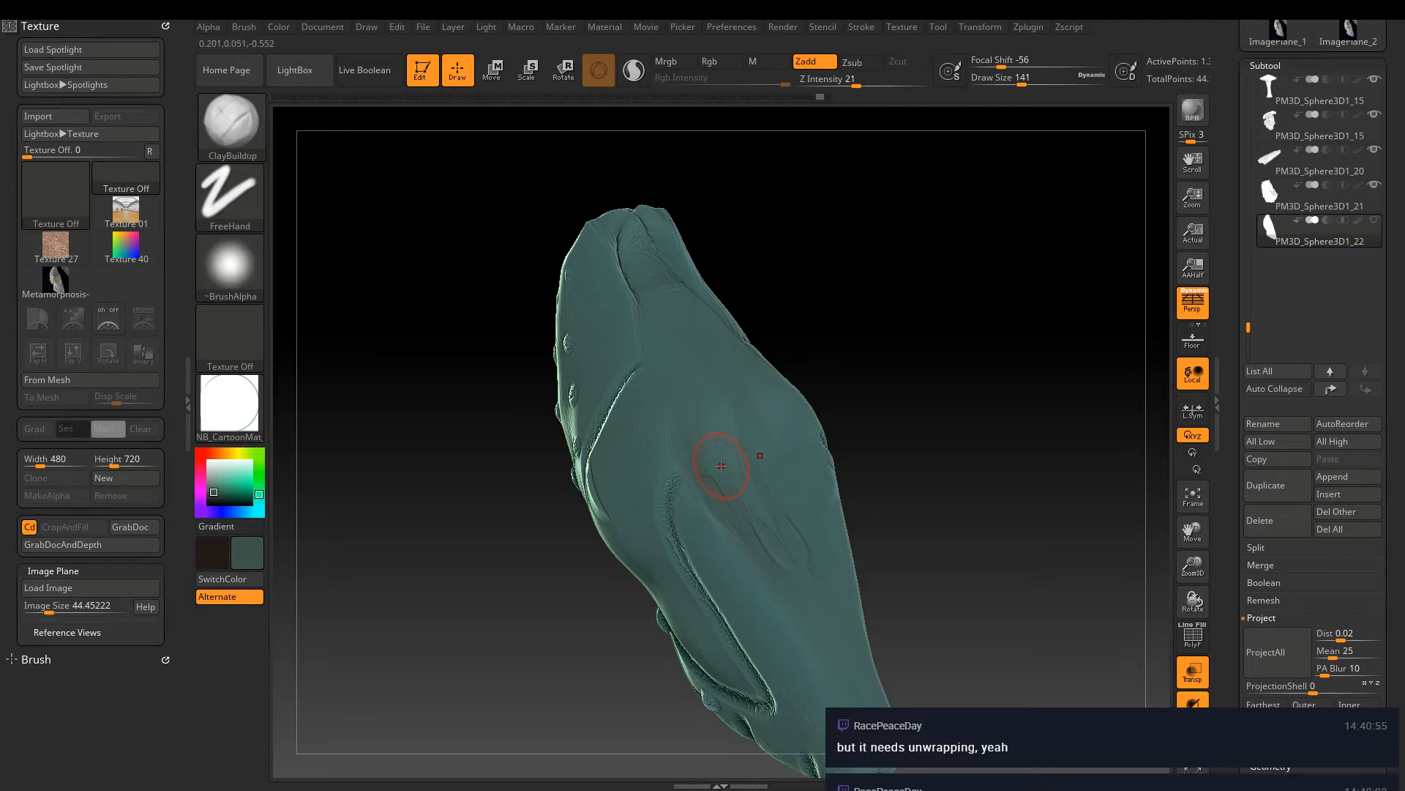
left_click_drag(710, 437, 767, 549)
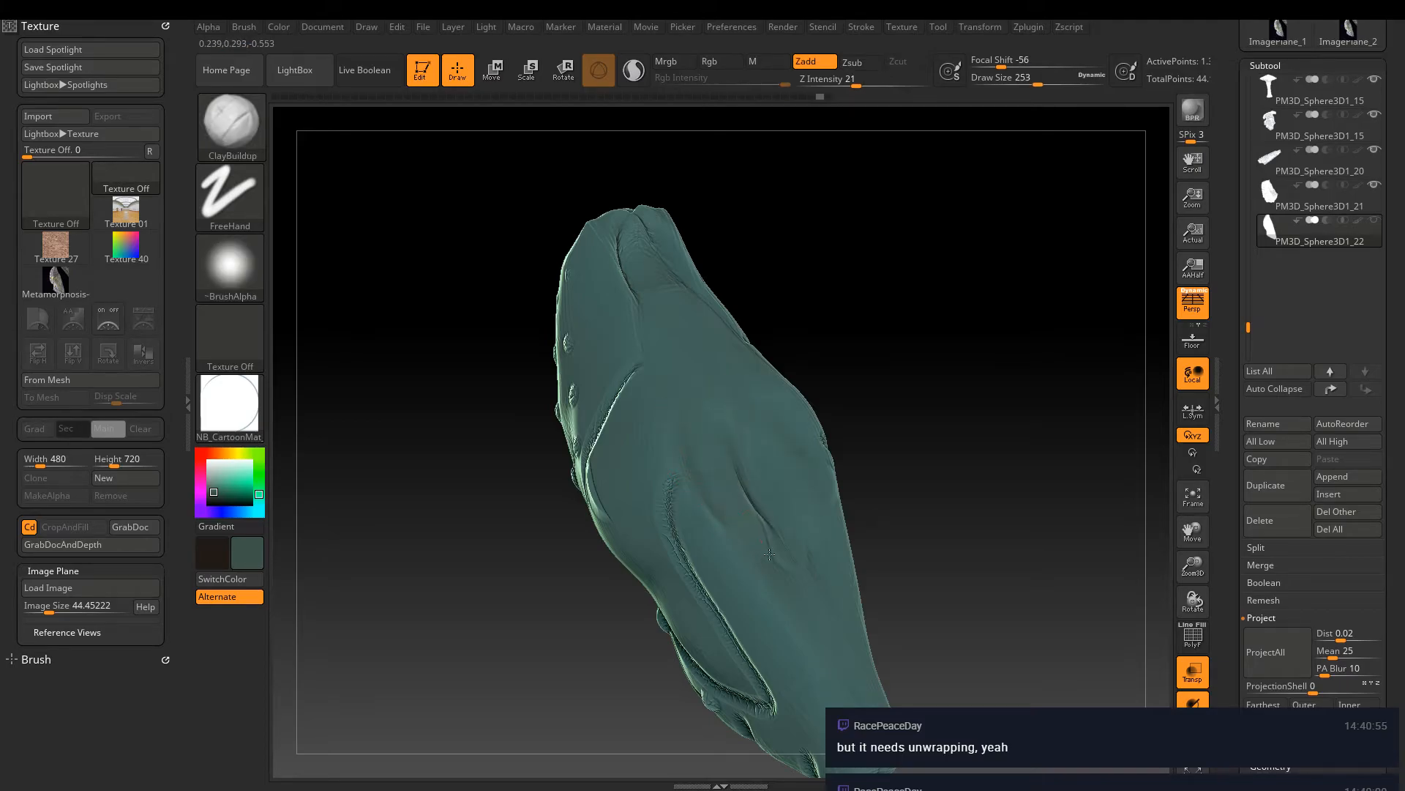
mouse_move(747, 485)
left_mouse_down()
mouse_move(760, 465)
mouse_move(719, 444)
mouse_move(732, 511)
left_mouse_up()
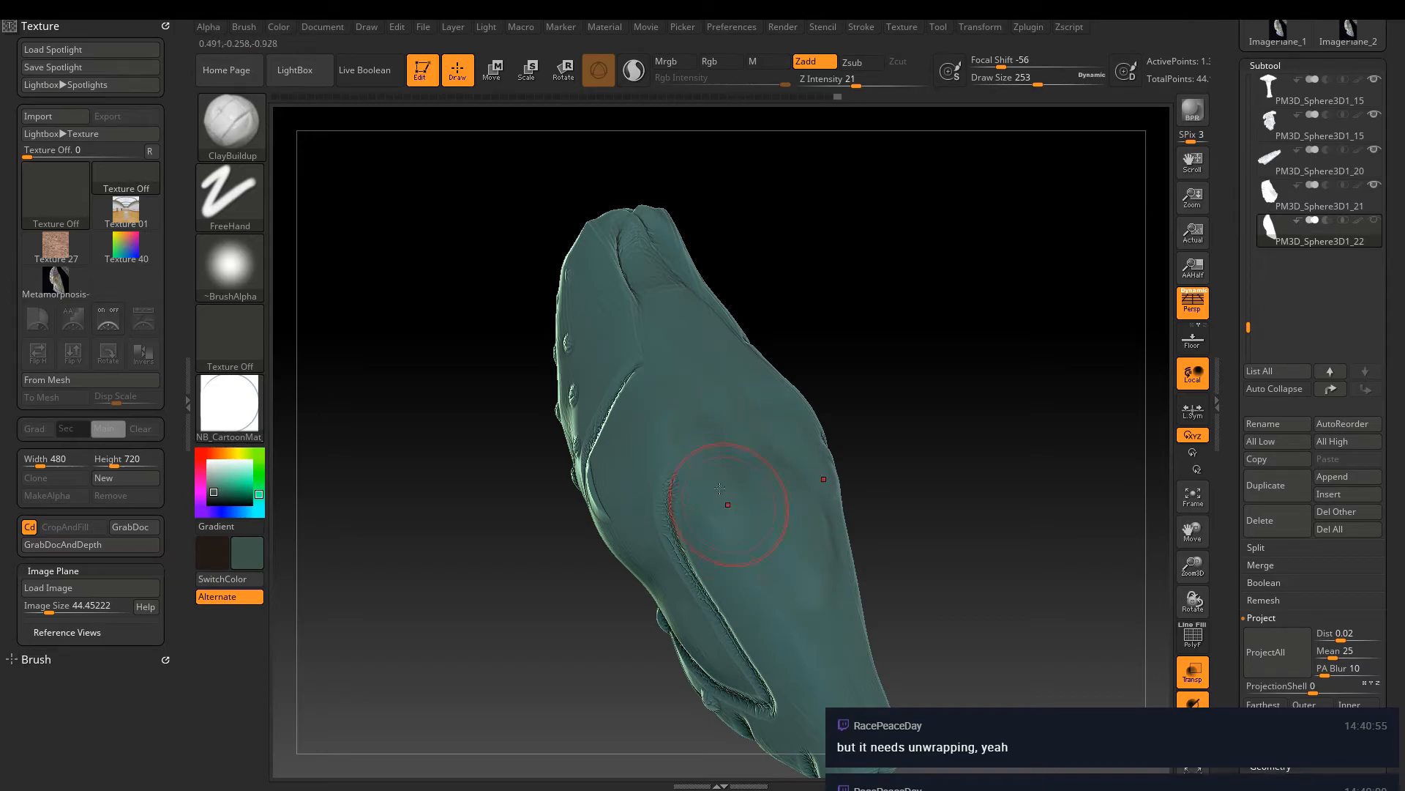
key("shift")
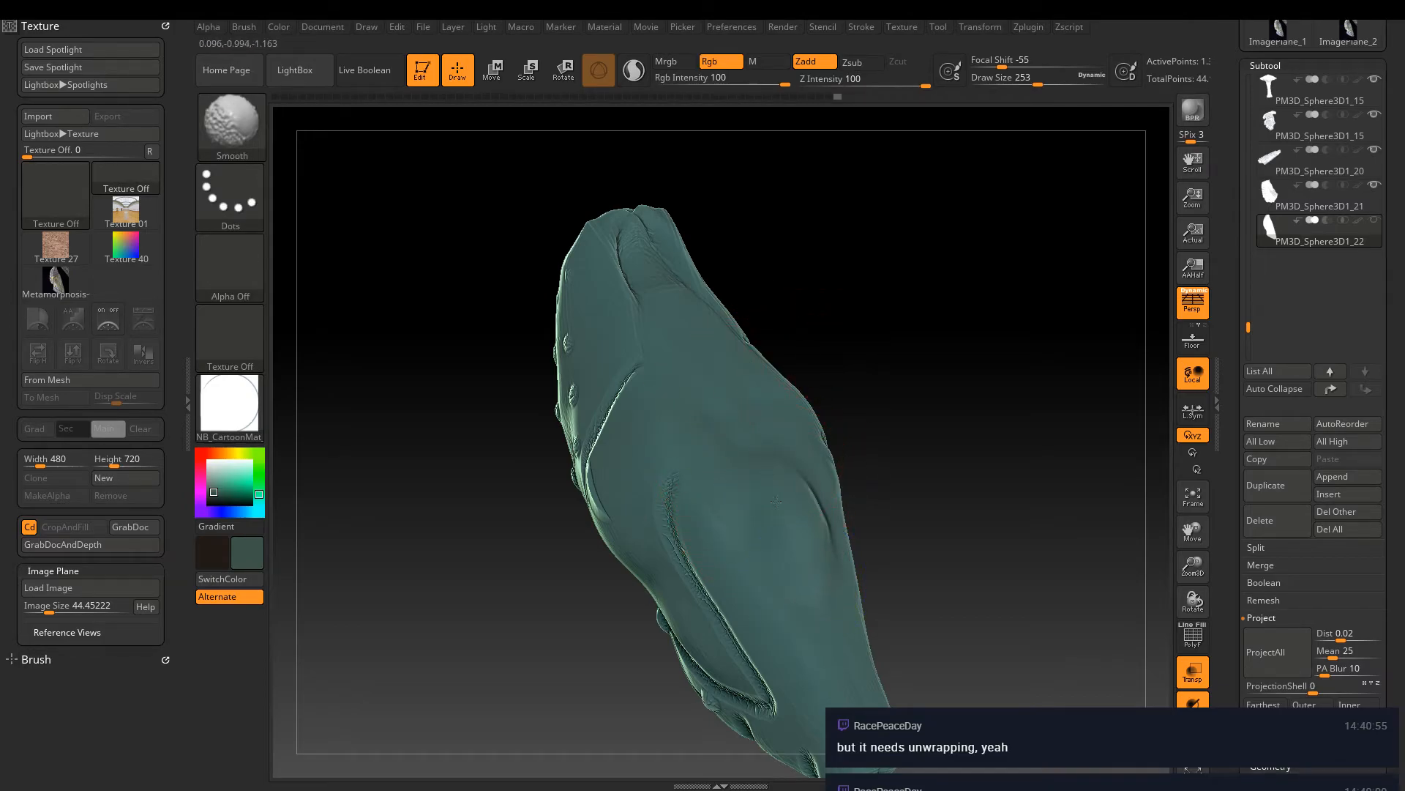
Smooth the middle of the back and the groove at the upper tip at draw size 253
mouse_move(1051, 411)
left_mouse_down()
mouse_move(1014, 398)
mouse_move(1045, 359)
mouse_move(991, 427)
left_mouse_up()
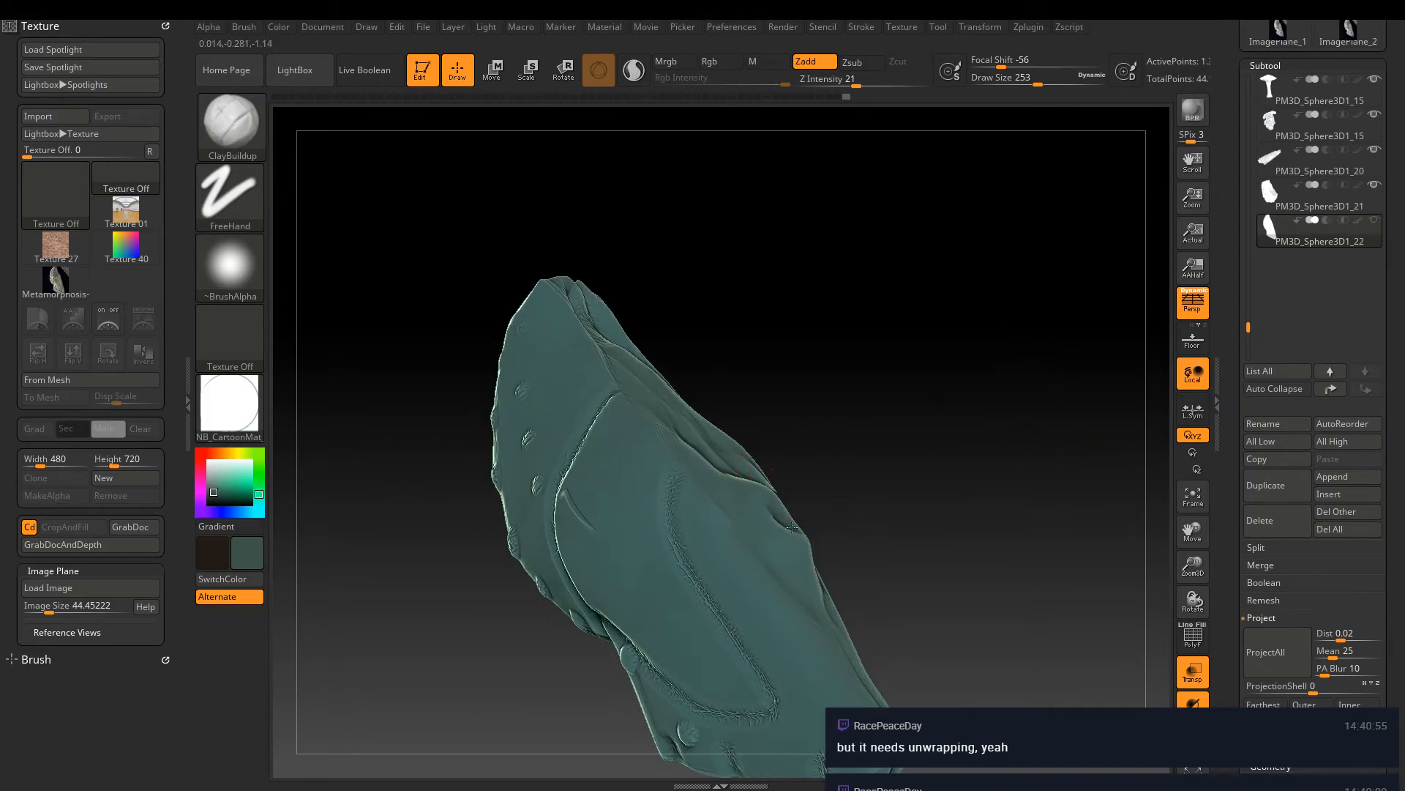
left_click_drag(910, 392, 863, 439)
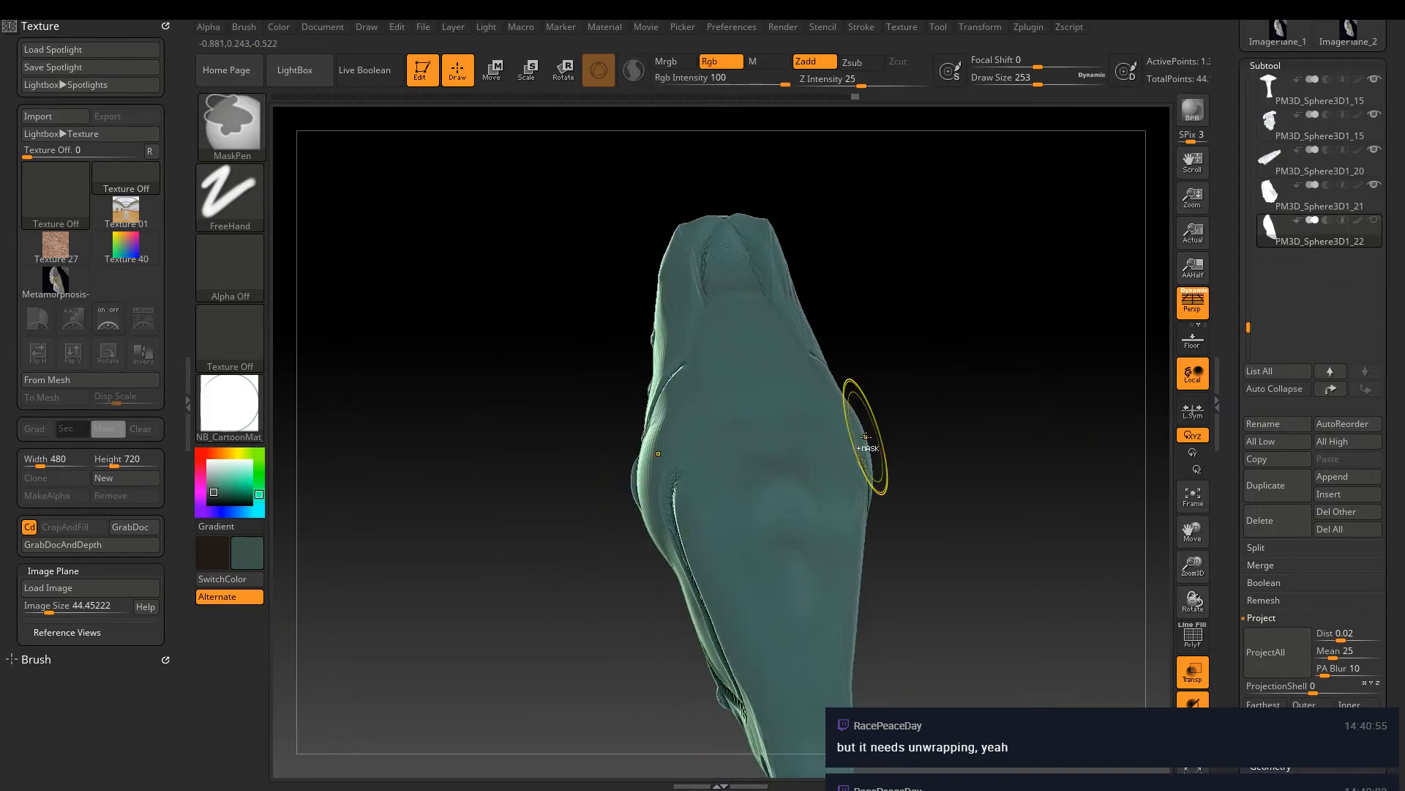
key("ctrl")
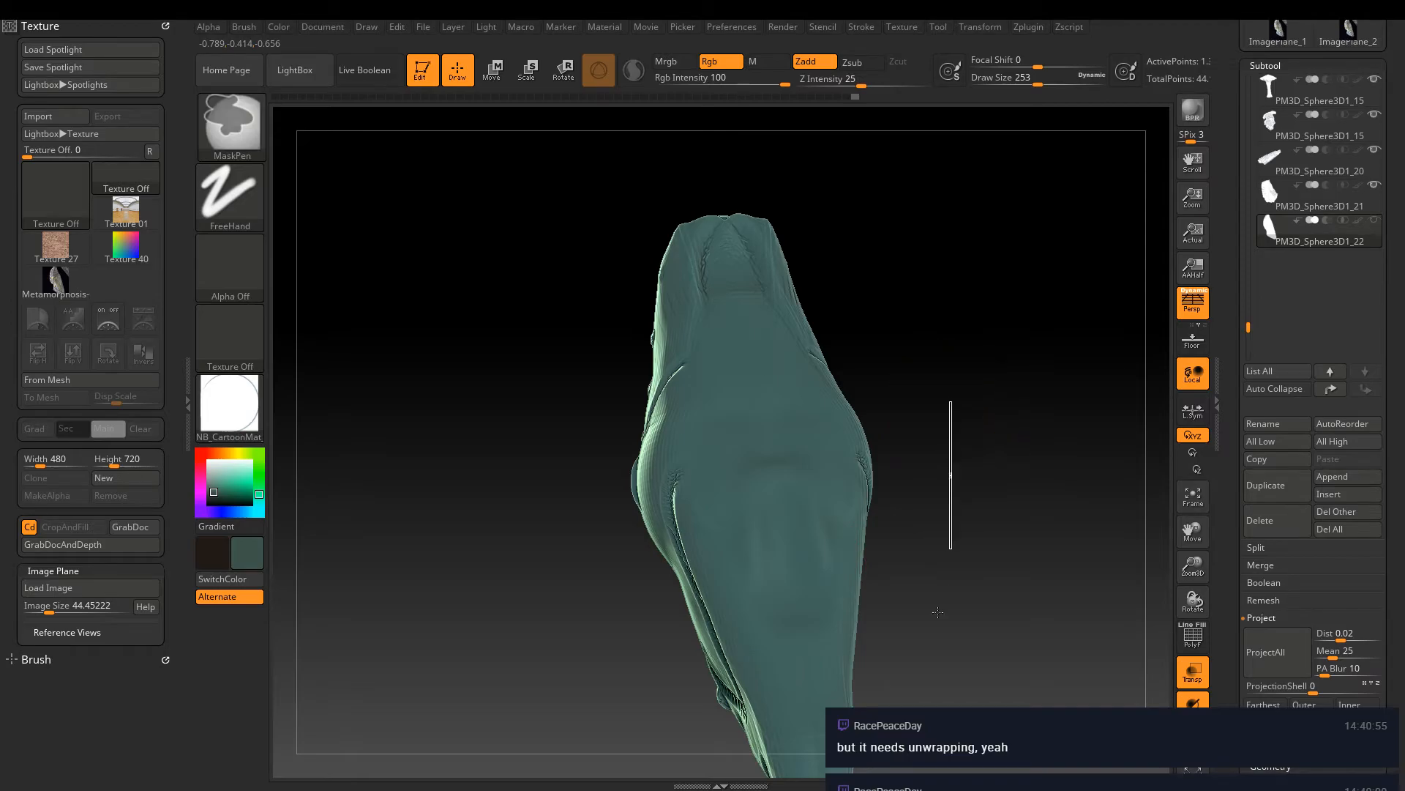
key("shift")
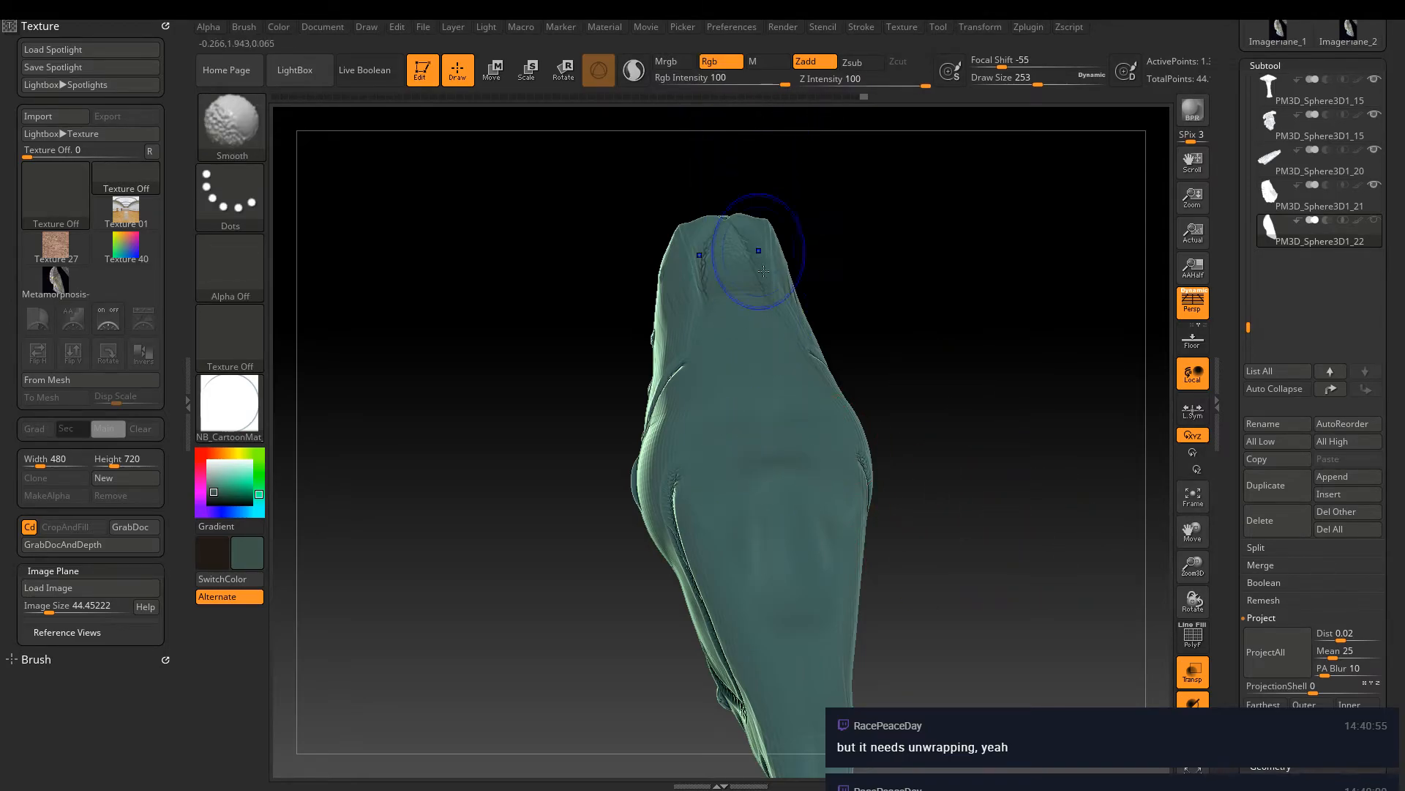
Smooth away the short crease on the side wing panel at draw size 197
mouse_move(593, 451)
left_mouse_down()
mouse_move(879, 428)
mouse_move(842, 428)
left_mouse_up()
mouse_move(842, 428)
right_mouse_down("ctrl")
mouse_move(741, 424)
mouse_move(988, 472)
mouse_move(914, 482)
mouse_move(870, 557)
right_mouse_up("ctrl")
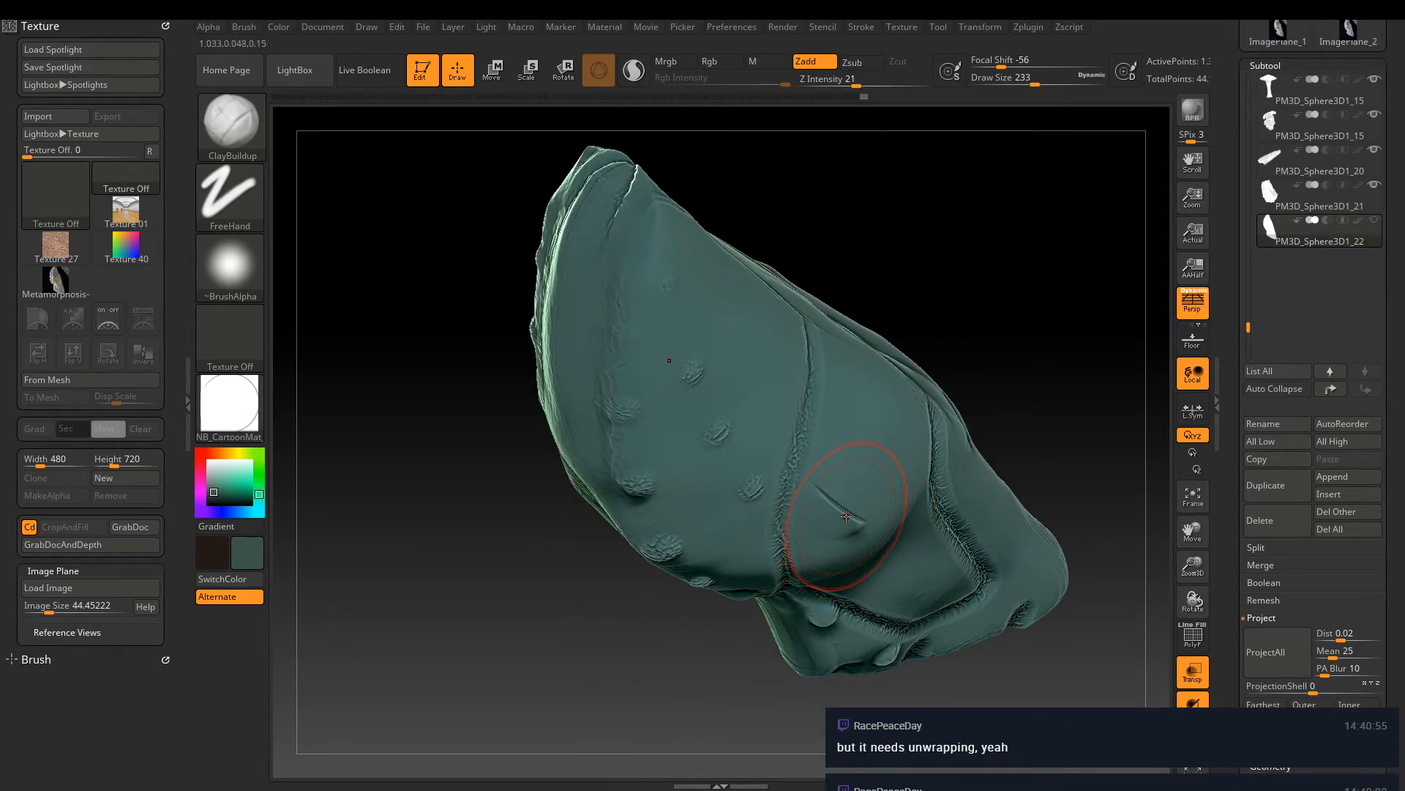
key("shift")
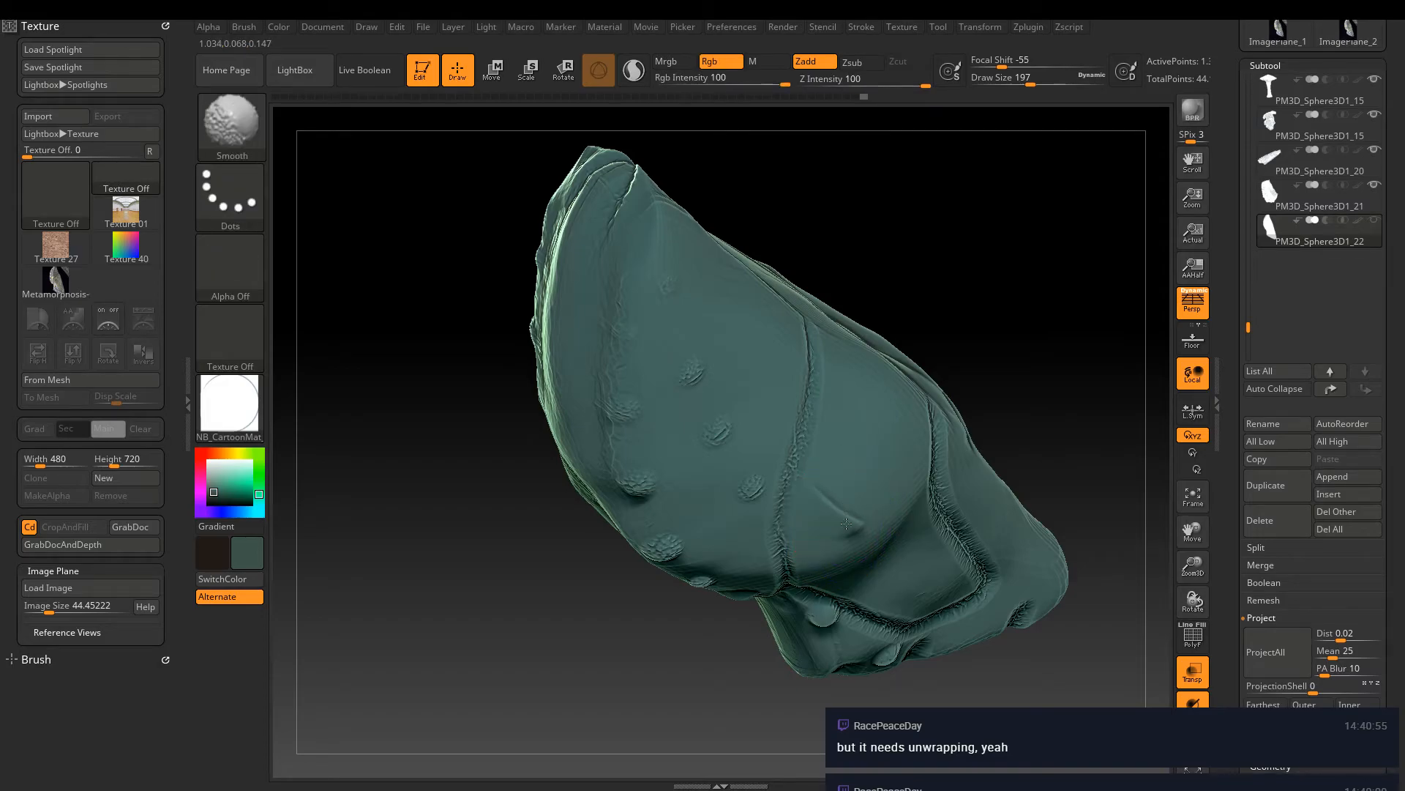
mouse_move(852, 518)
left_mouse_down("shift")
mouse_move(850, 507)
mouse_move(847, 564)
left_mouse_up("shift")
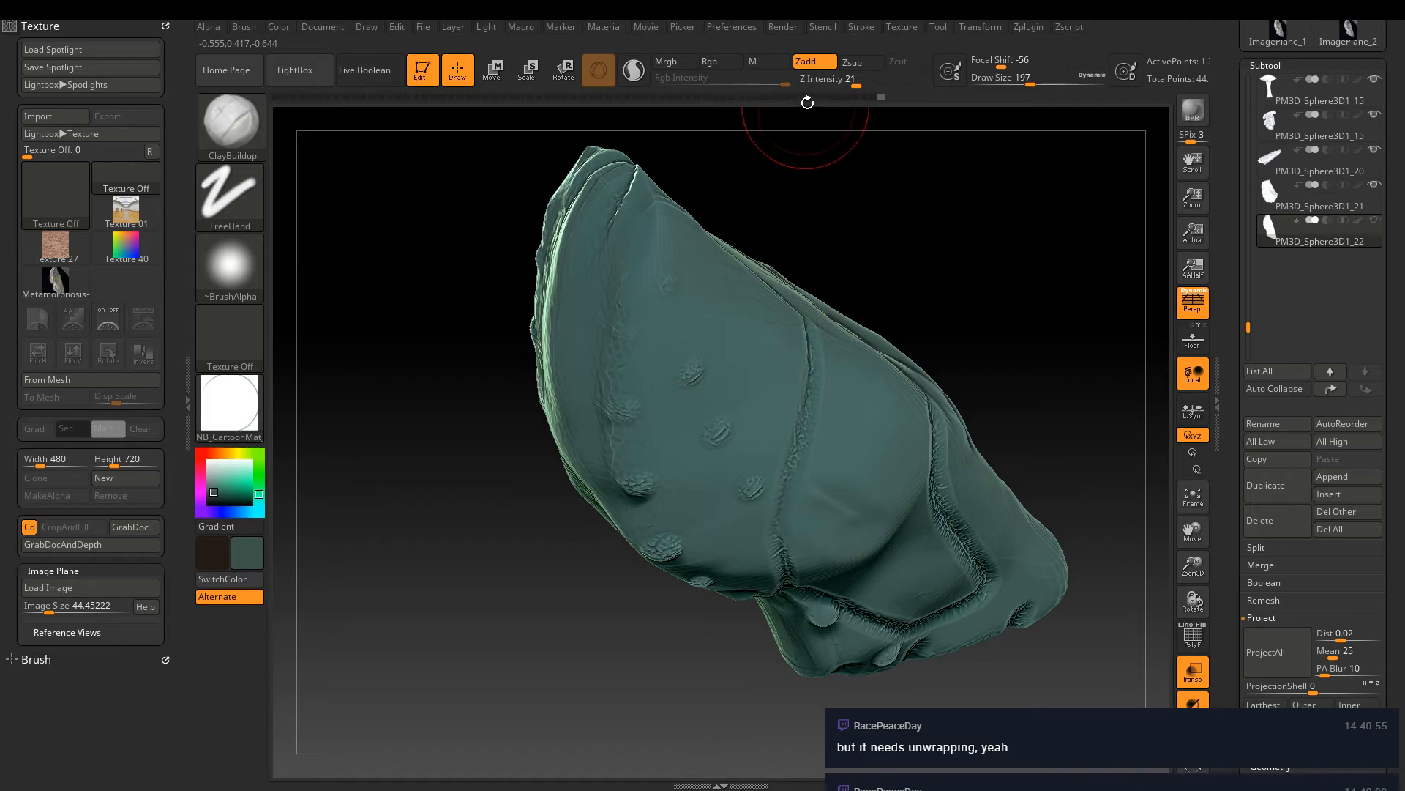
Set ClayBuildup's Z Intensity to 10 and soften the wing panel and the front below the notch, reducing draw size to 157
left_click_drag(855, 85, 839, 85)
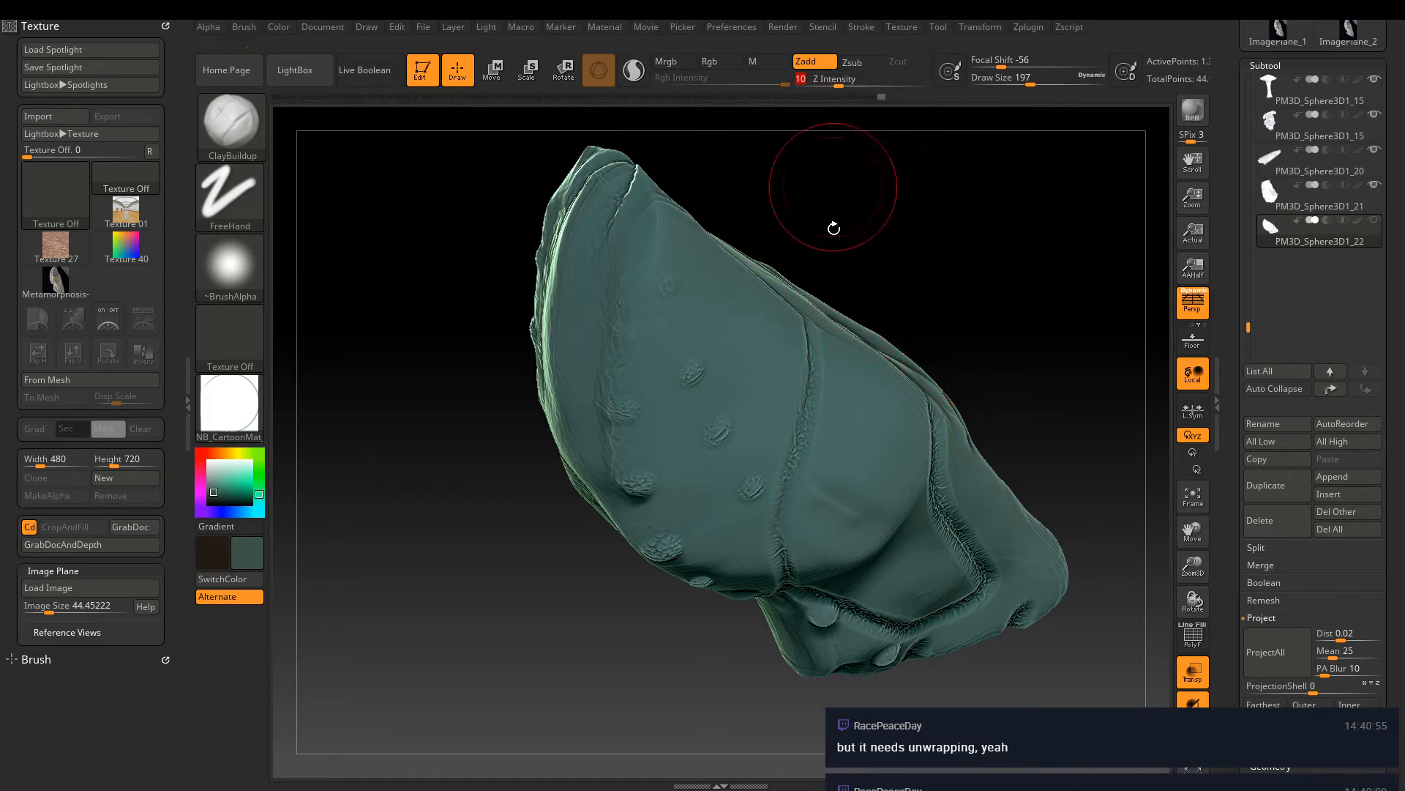
key("ctrl")
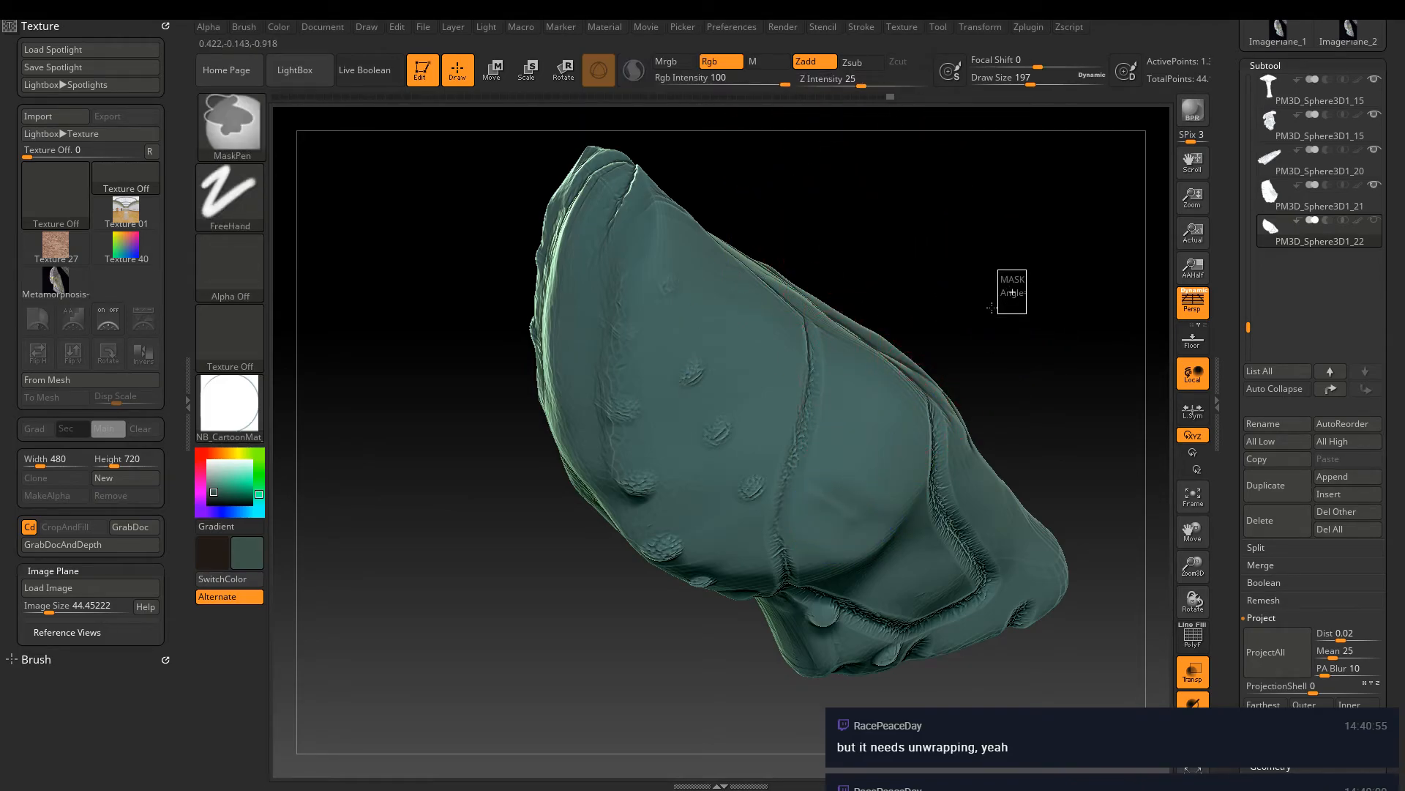
mouse_move(1012, 293)
left_mouse_down()
mouse_move(915, 311)
mouse_move(930, 293)
mouse_move(952, 301)
left_mouse_up()
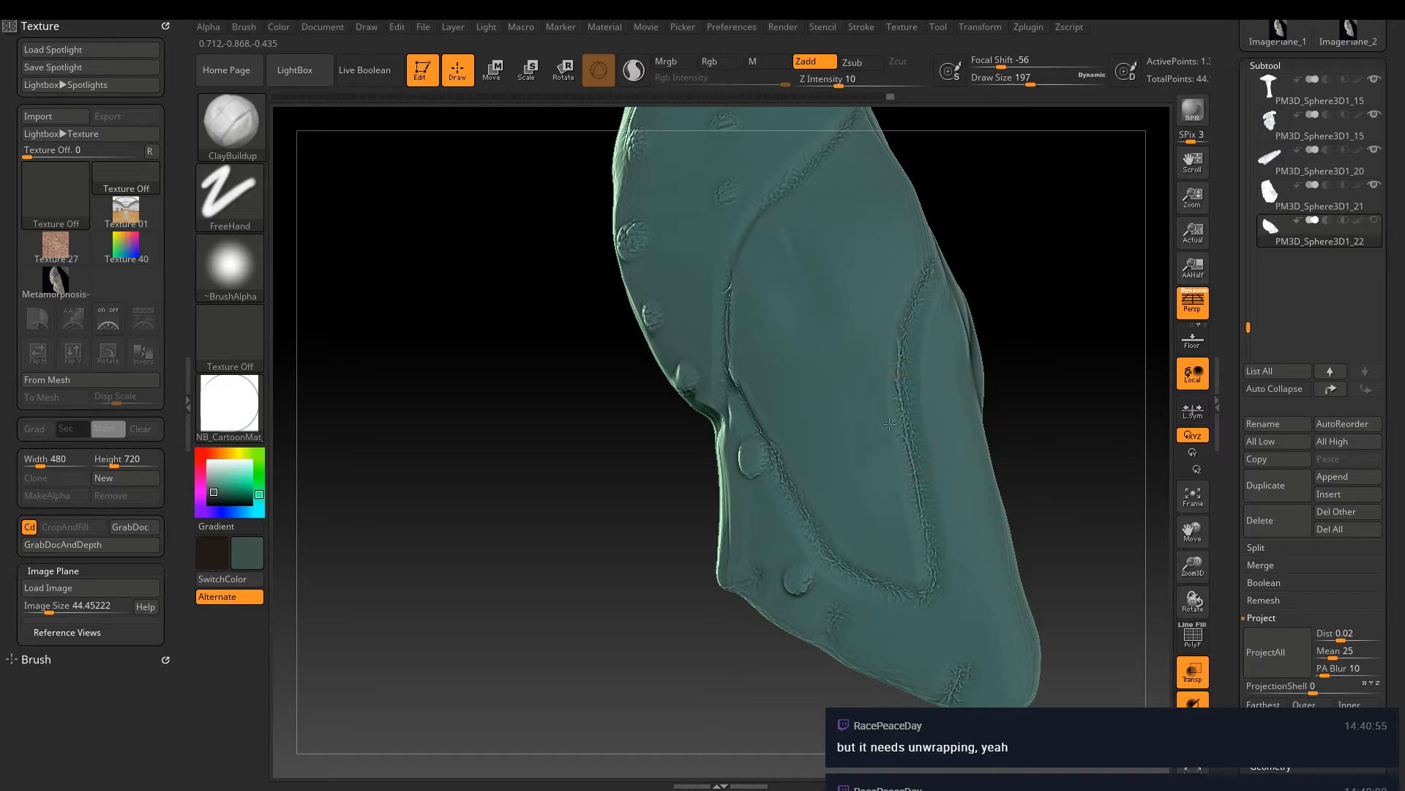
left_click_drag(889, 423, 910, 407)
key("bracketleft")
mouse_move(704, 443)
left_mouse_down("shift")
mouse_move(681, 556)
mouse_move(670, 468)
mouse_move(679, 547)
mouse_move(679, 510)
left_mouse_up("shift")
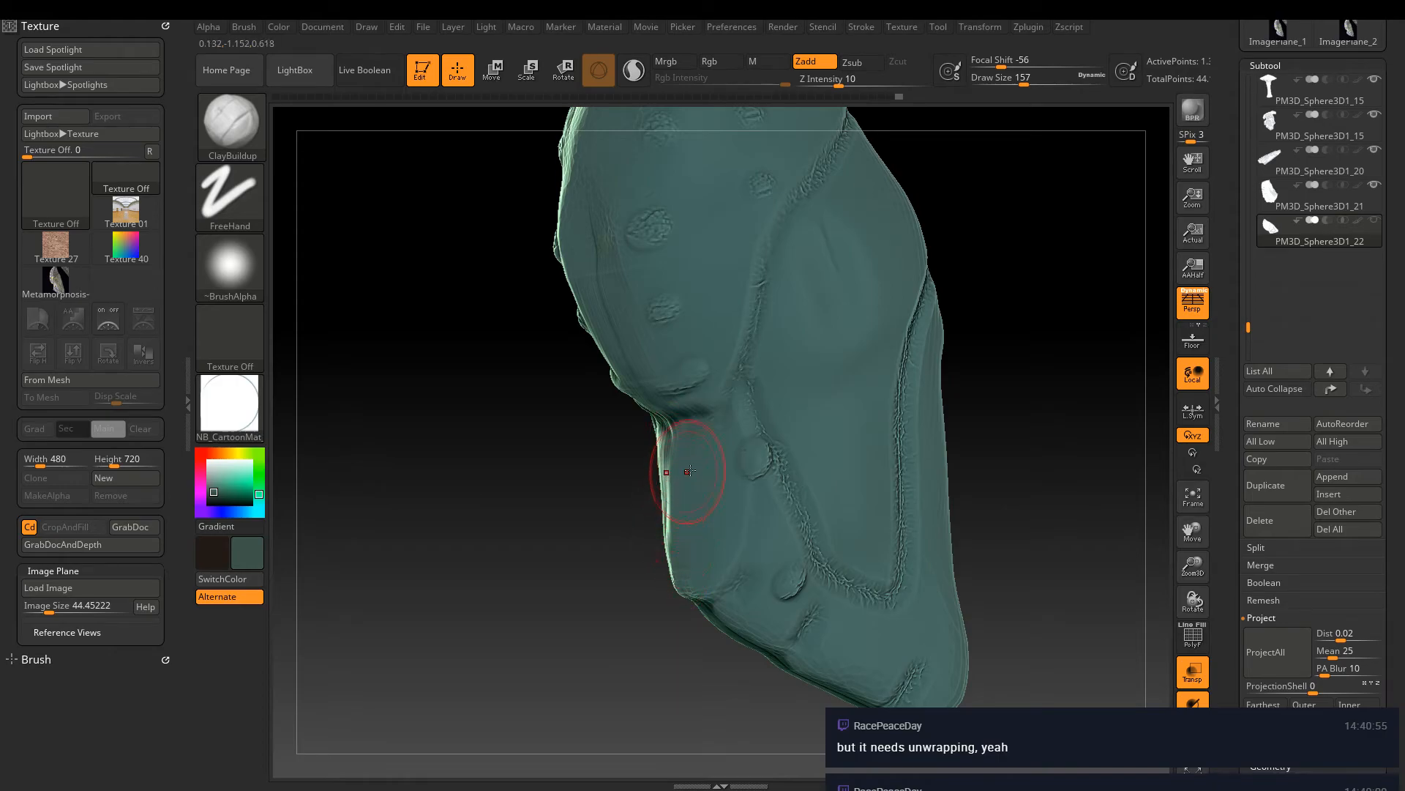
Deepen the notch on the chrysalis's front with DamStandard at draw size 133 and set the brush's stroke to FreeHand
right_click_drag(776, 589, 816, 458)
key("2")
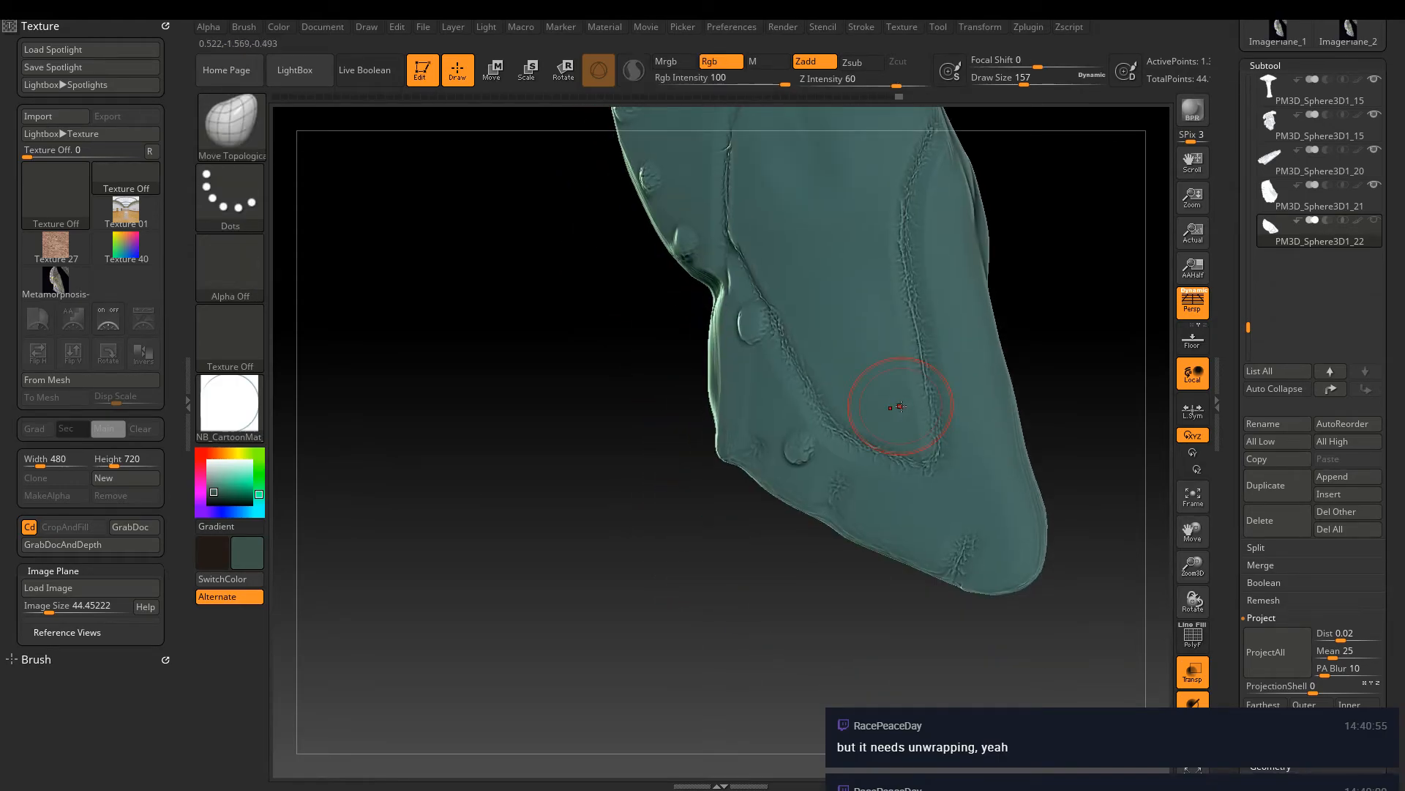
key("3")
right_click_drag(825, 141, 867, 384, "alt")
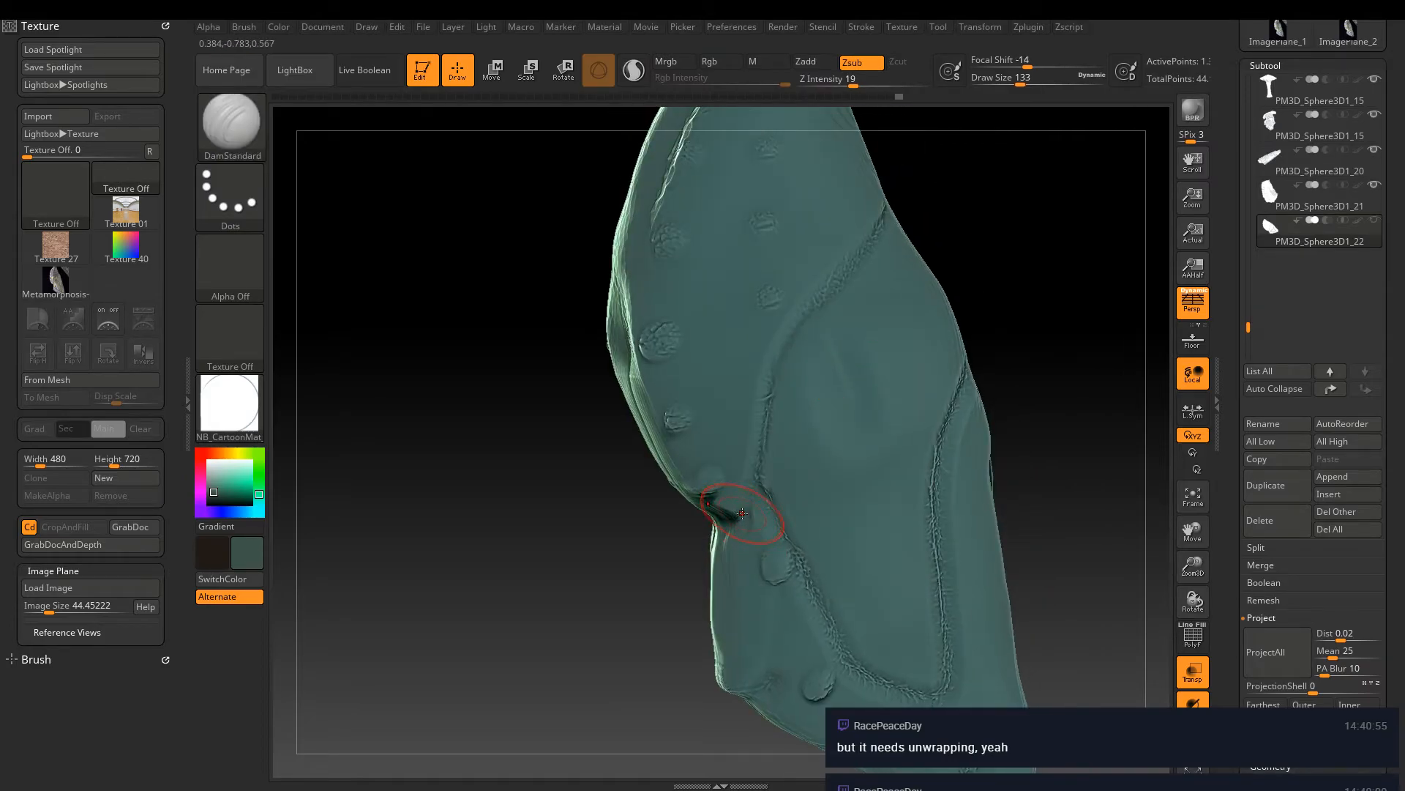
left_click(230, 194)
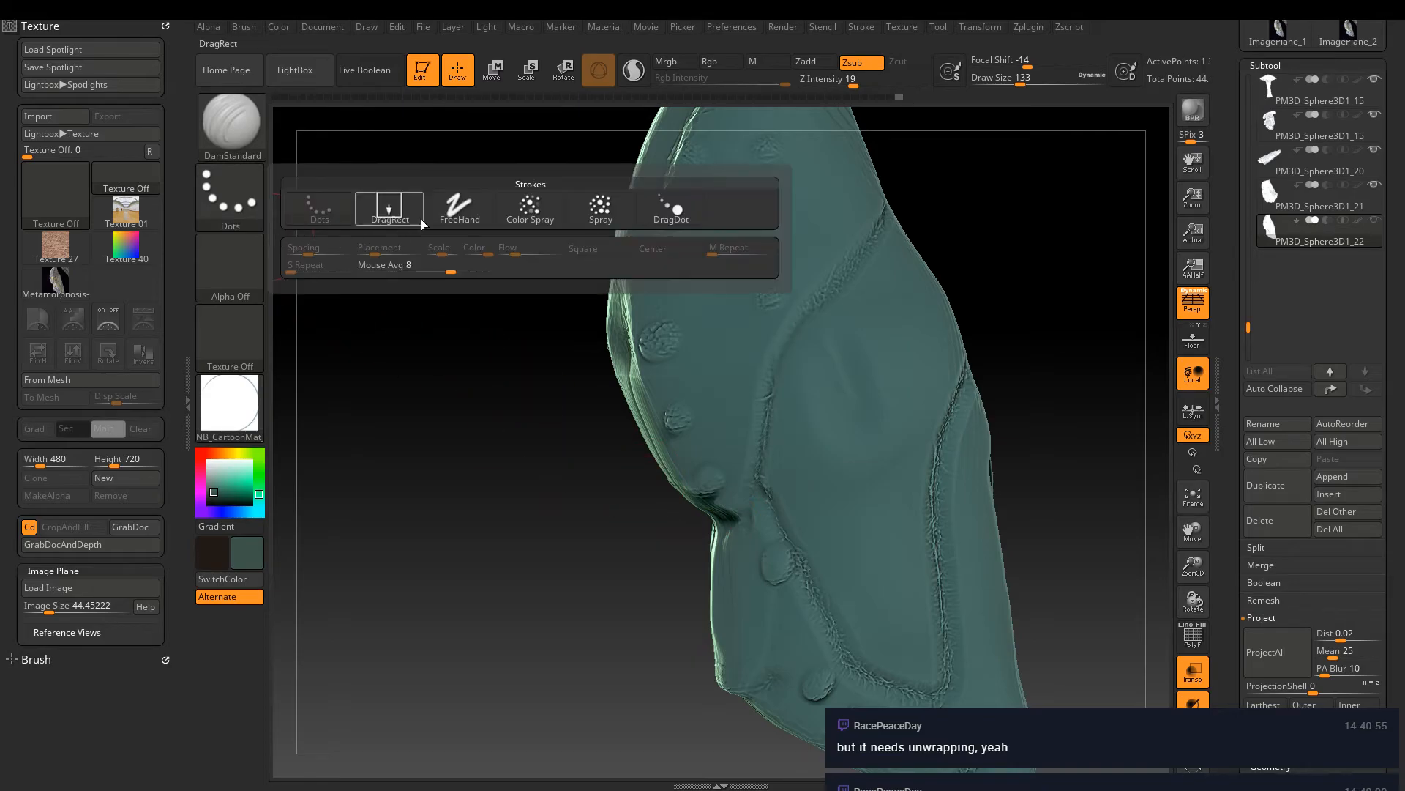
left_click(464, 213)
mouse_move(719, 522)
left_mouse_down()
mouse_move(758, 472)
mouse_move(768, 399)
mouse_move(835, 344)
left_mouse_up()
key("bracketleft")
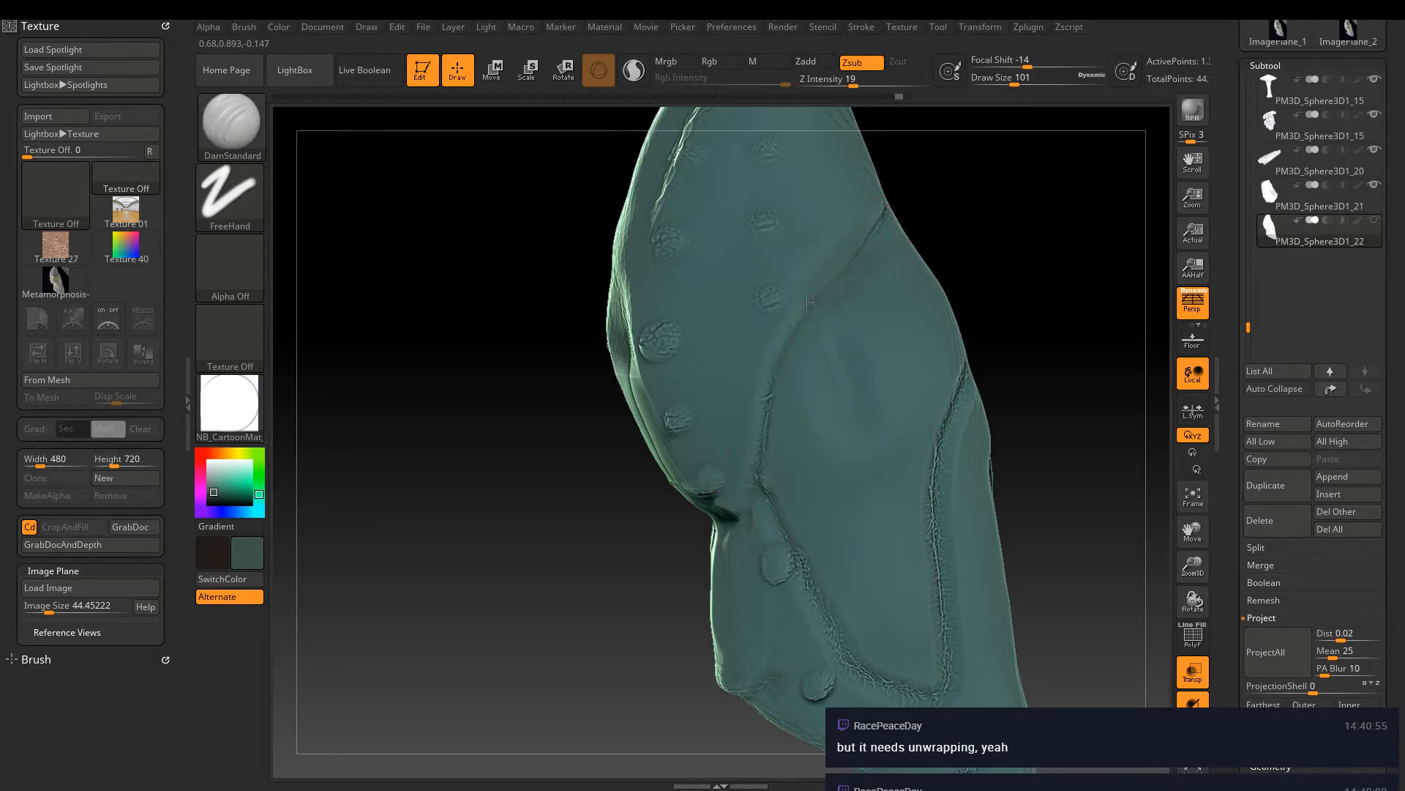
Recarve the upper wing outline down to the front notch with DamStandard at draw size 25 and Z Intensity 34
left_click_drag(1012, 81, 988, 83)
left_click_drag(853, 83, 873, 82)
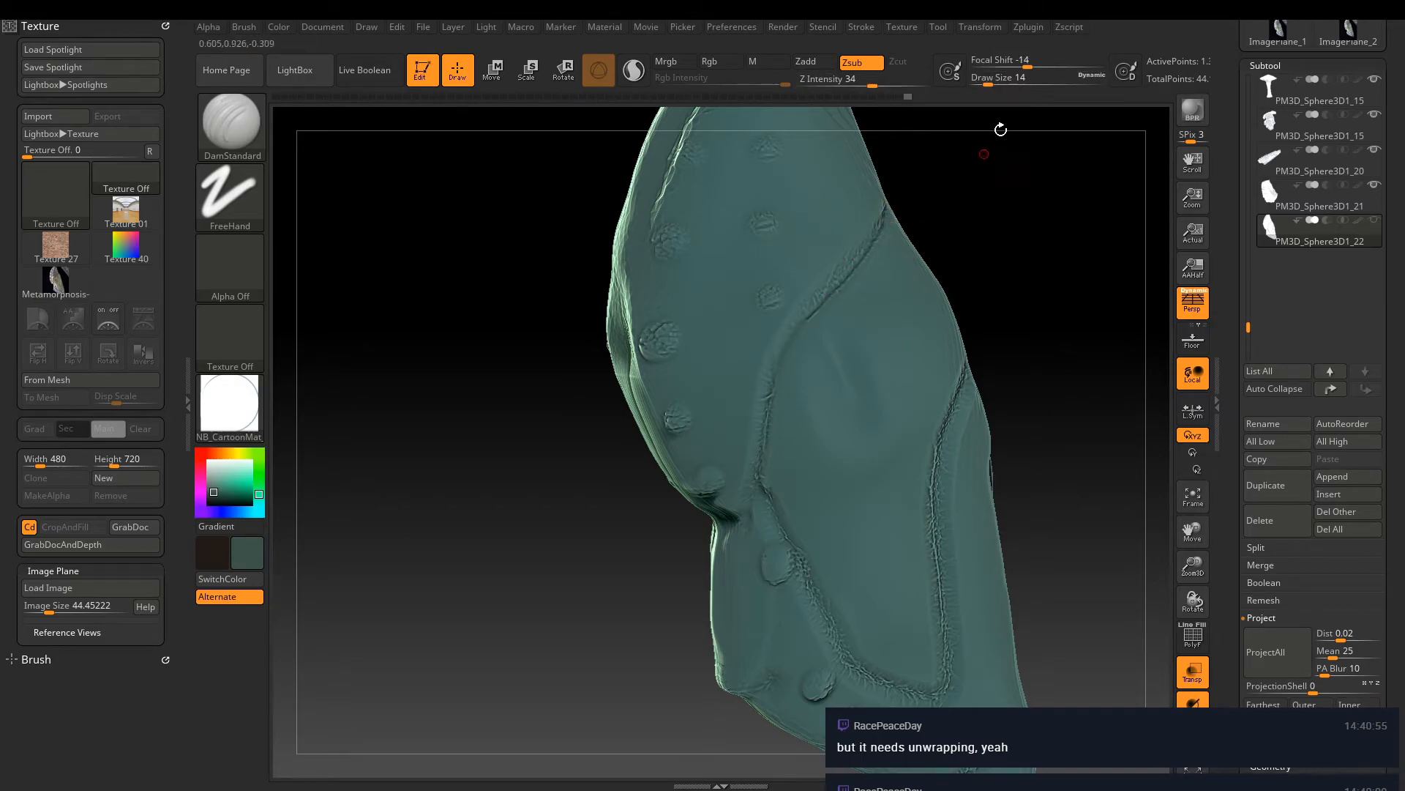
left_click_drag(988, 83, 994, 83)
left_click_drag(792, 327, 767, 398)
mouse_move(756, 472)
left_mouse_down()
mouse_move(743, 510)
mouse_move(707, 497)
mouse_move(754, 454)
mouse_move(869, 408)
mouse_move(929, 473)
mouse_move(853, 407)
left_mouse_up()
left_click_drag(736, 431, 778, 380)
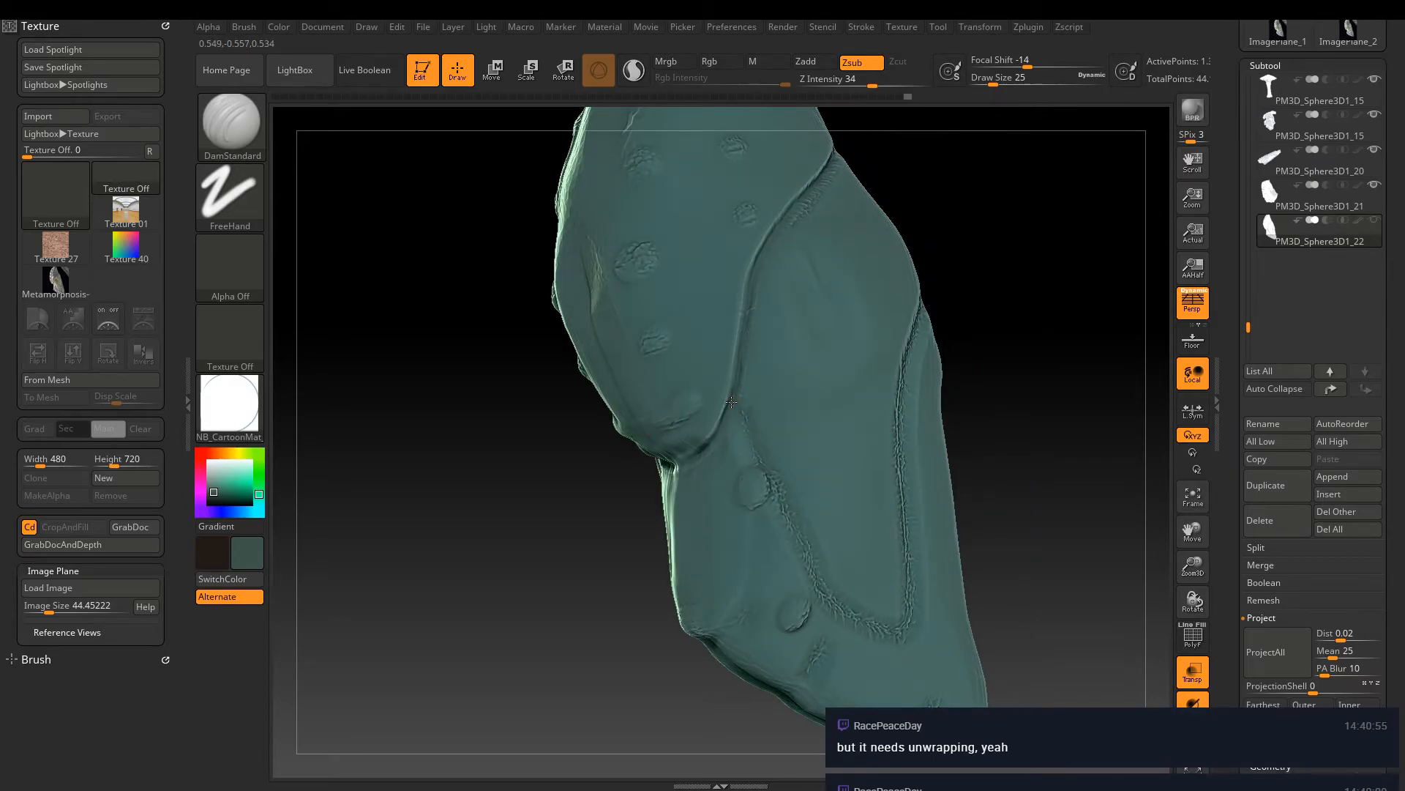
Carve clean lines along the wing's lower front edge and its back edge so they meet at the wing tip
mouse_move(753, 442)
left_mouse_down()
mouse_move(731, 396)
mouse_move(824, 601)
mouse_move(875, 628)
mouse_move(916, 608)
left_mouse_up()
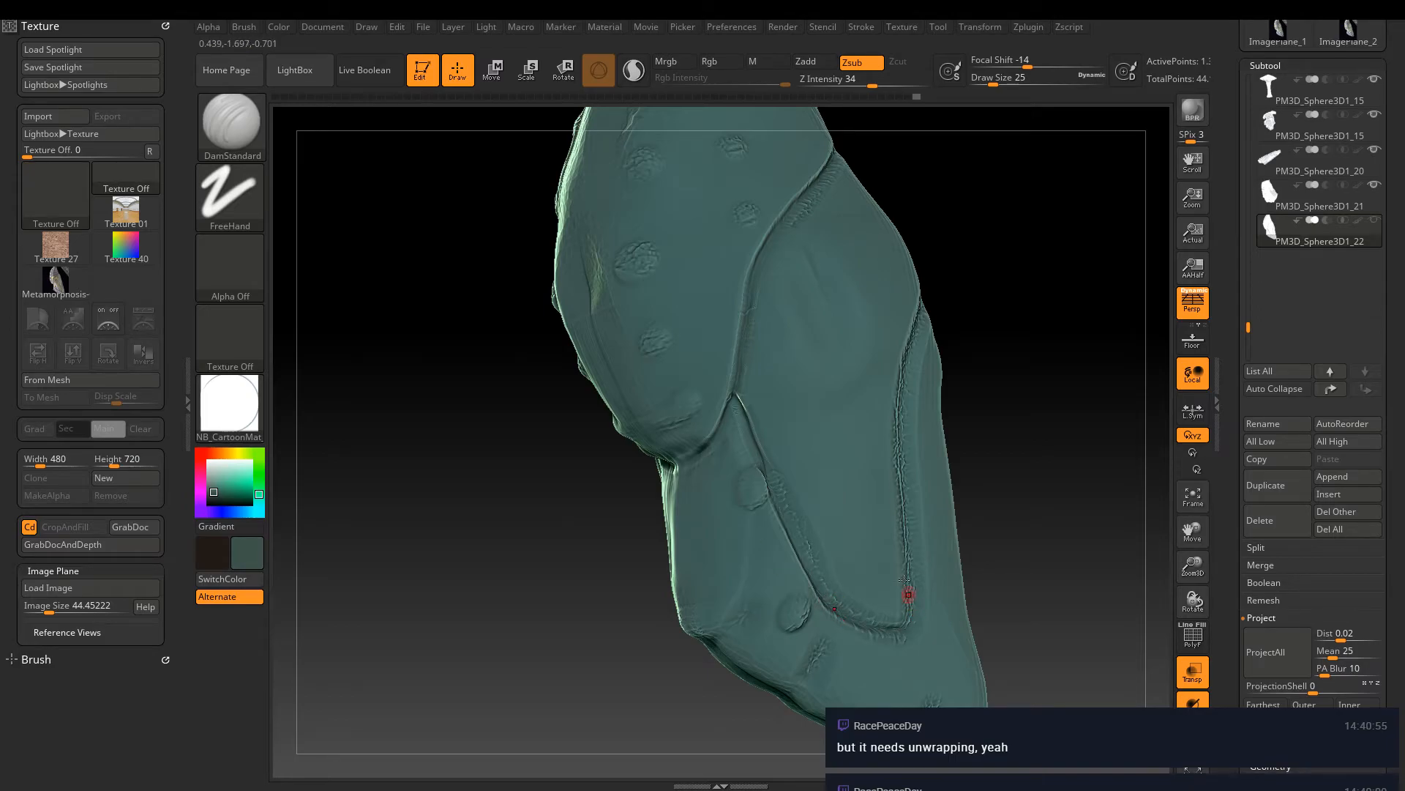
right_click_drag(908, 599, 894, 543)
mouse_move(910, 316)
left_mouse_down()
mouse_move(890, 453)
mouse_move(915, 589)
left_mouse_up()
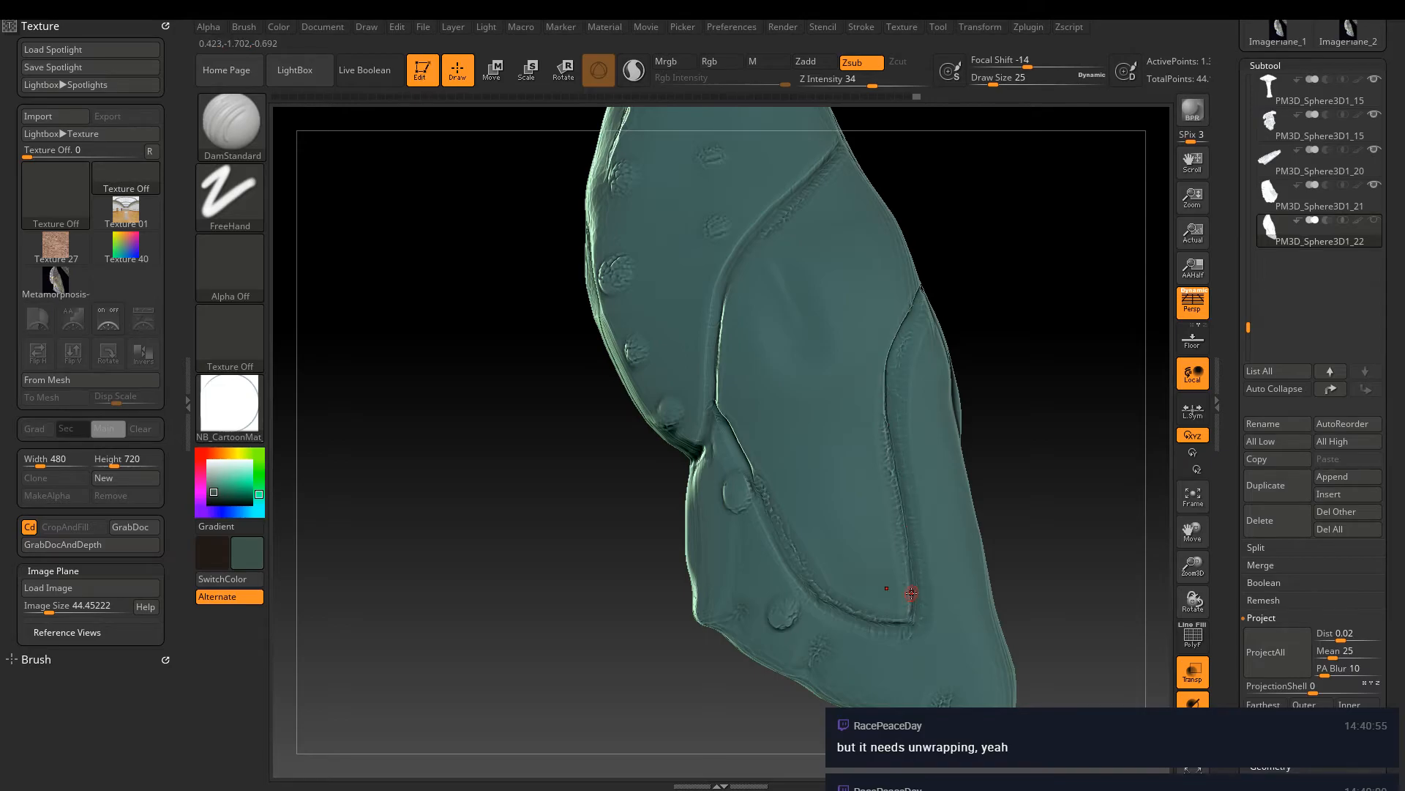
right_click_drag(911, 592, 876, 475)
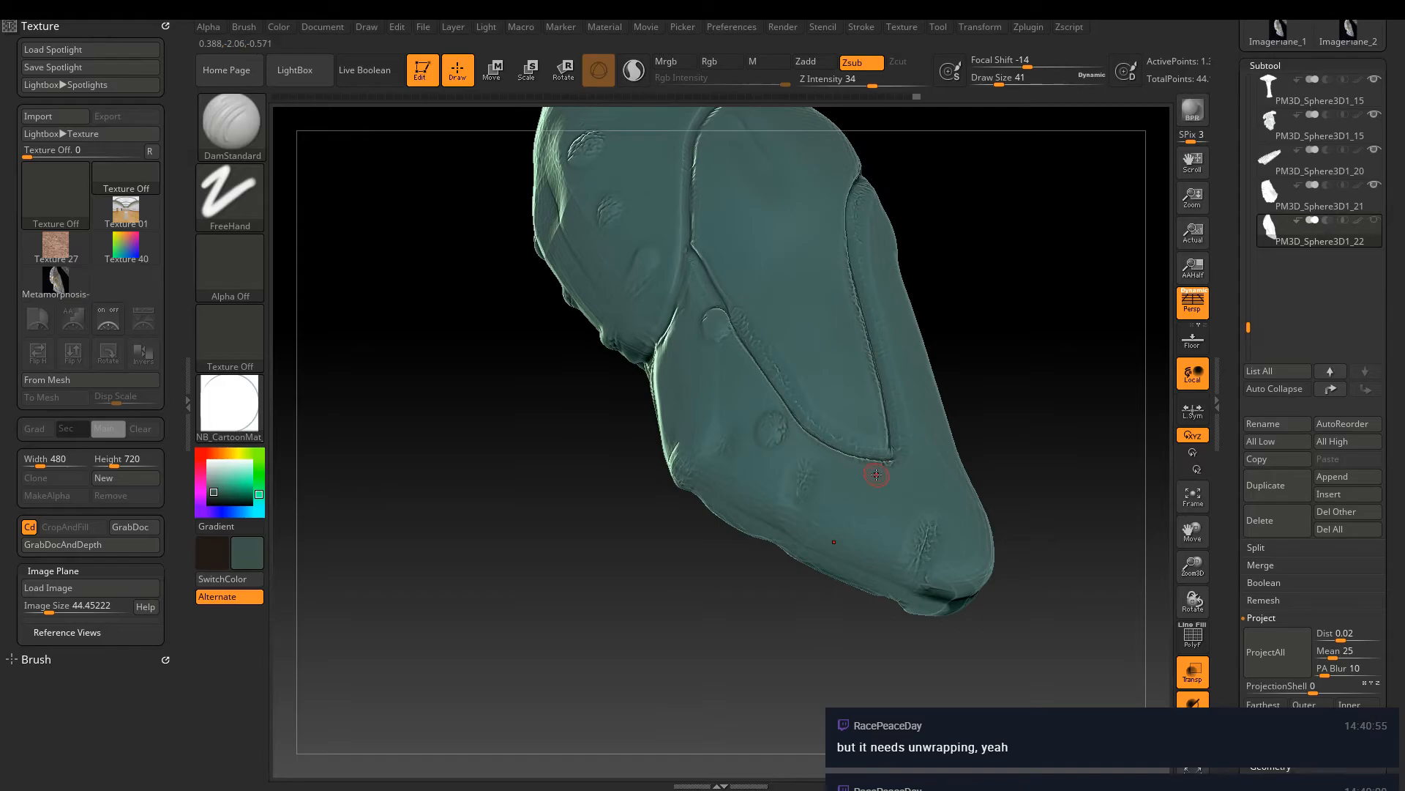
Cut shallow segment grooves into the lower body's front edge with DamStandard at draw size 41 and Z Intensity 14
left_click_drag(798, 506, 775, 564)
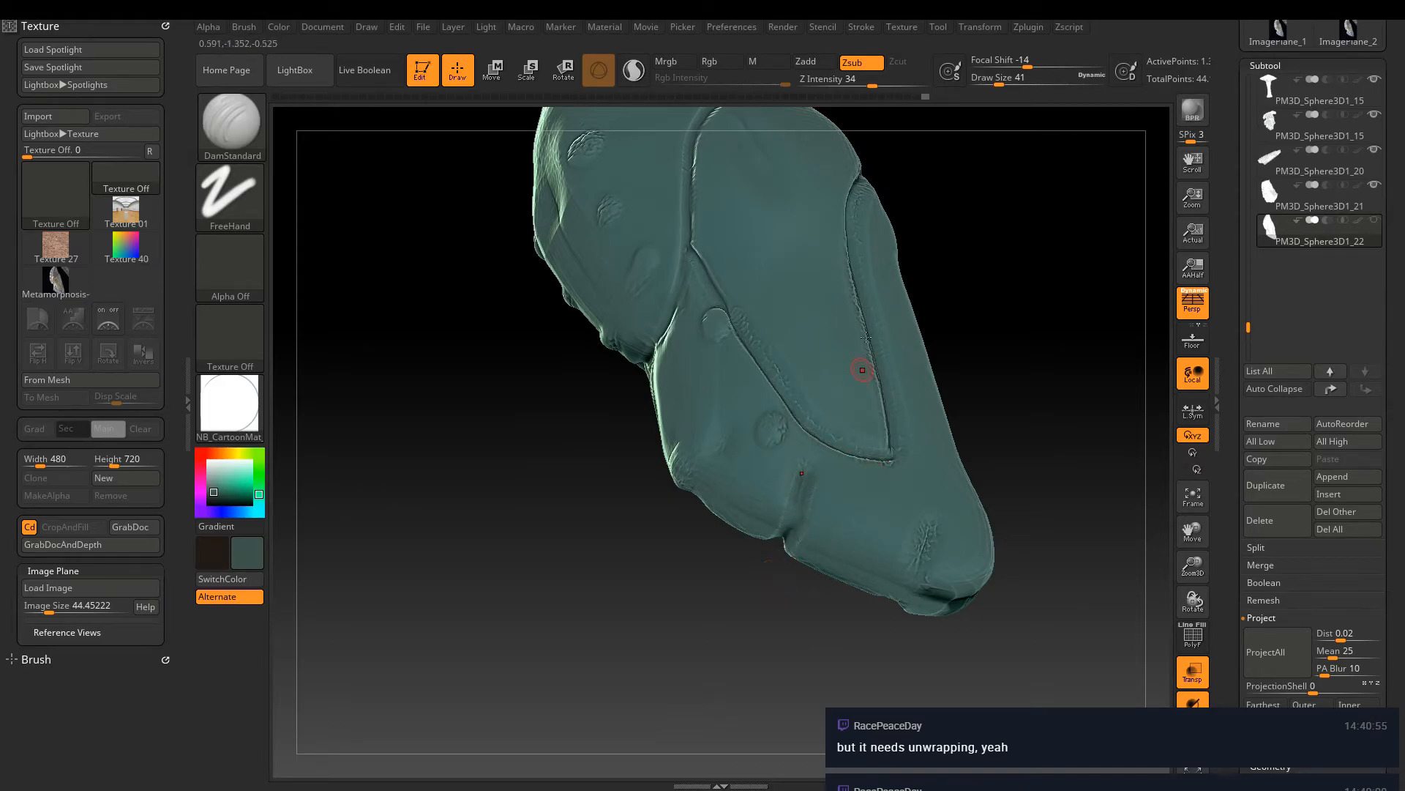
left_click_drag(681, 483, 711, 425)
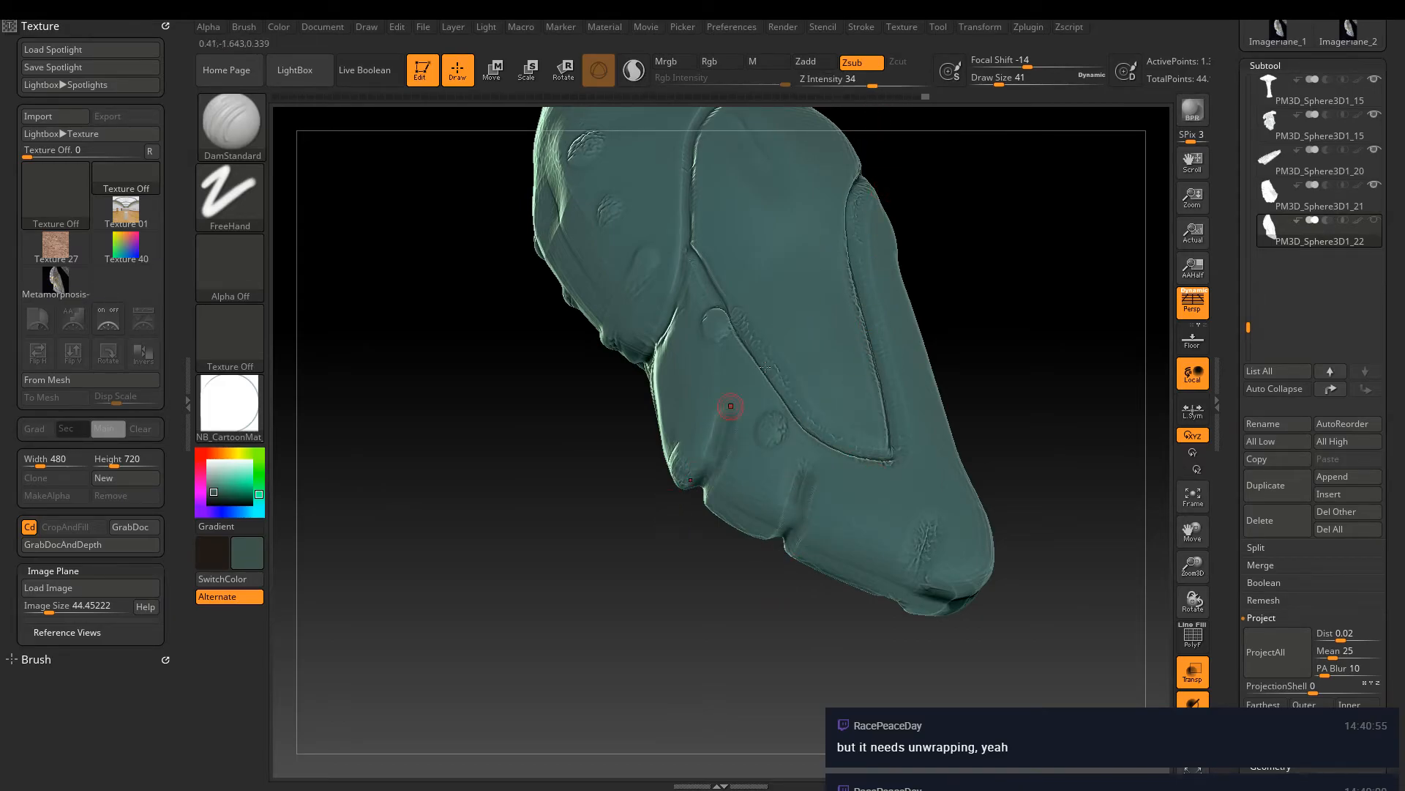
key("ctrl")
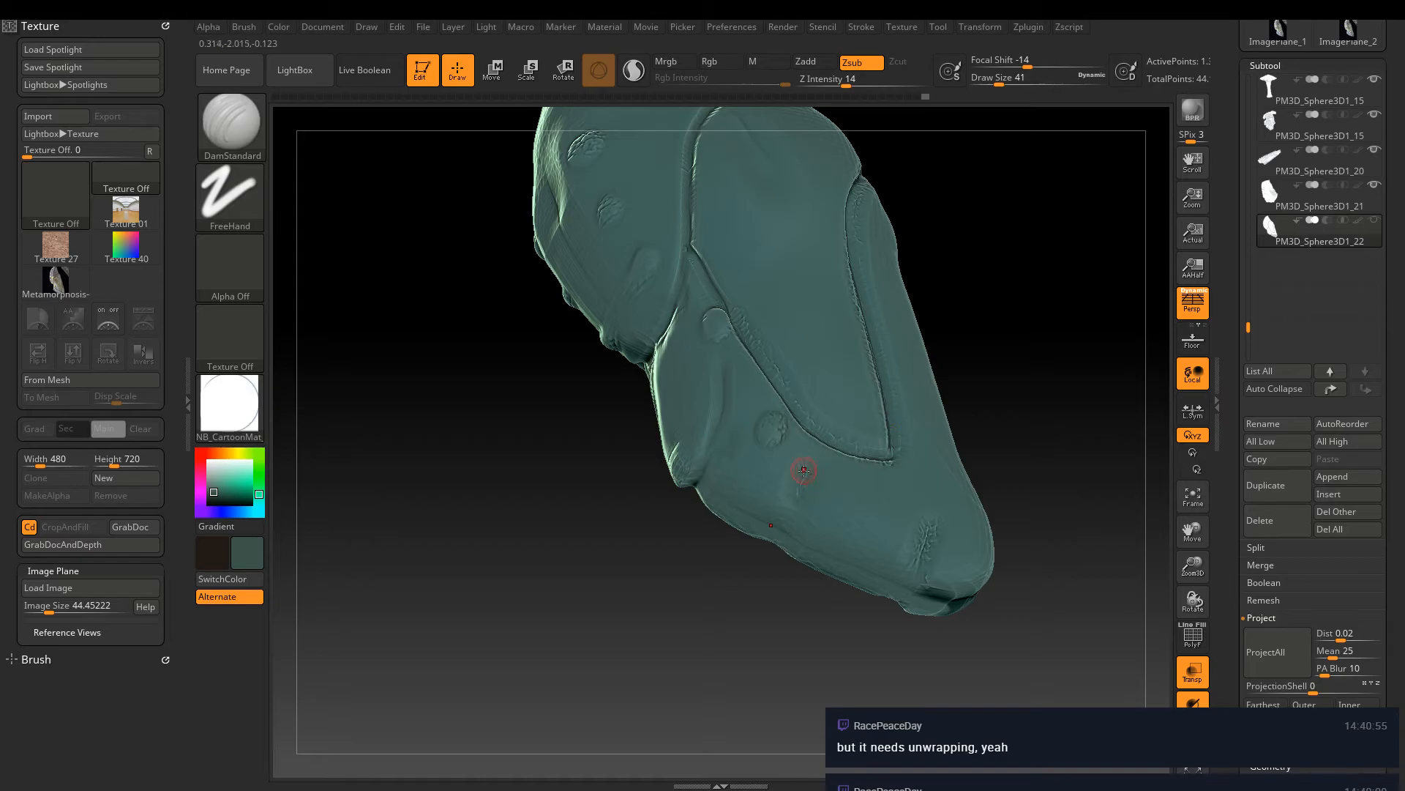
left_click_drag(775, 530, 771, 540)
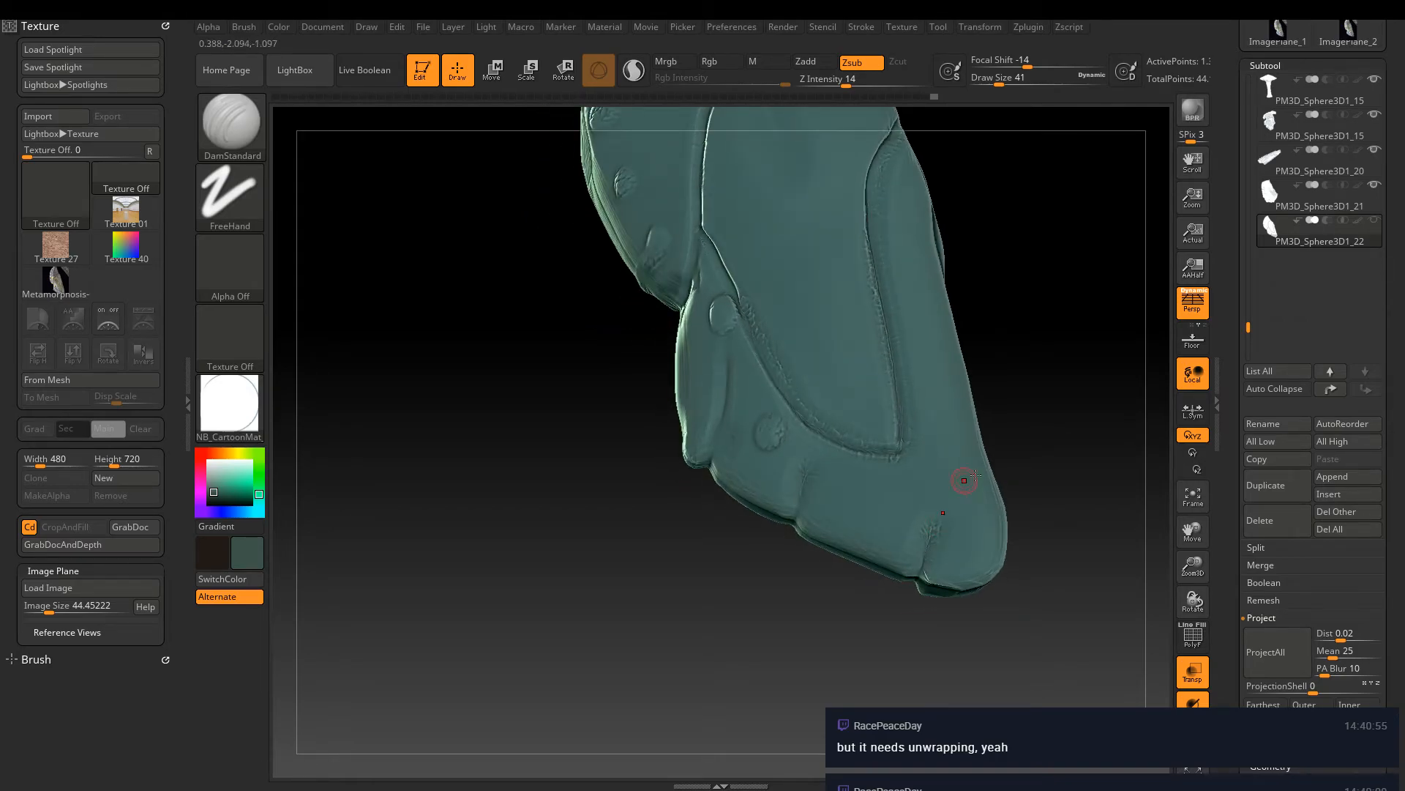
mouse_move(964, 519)
left_mouse_down()
mouse_move(888, 518)
mouse_move(848, 632)
left_mouse_up()
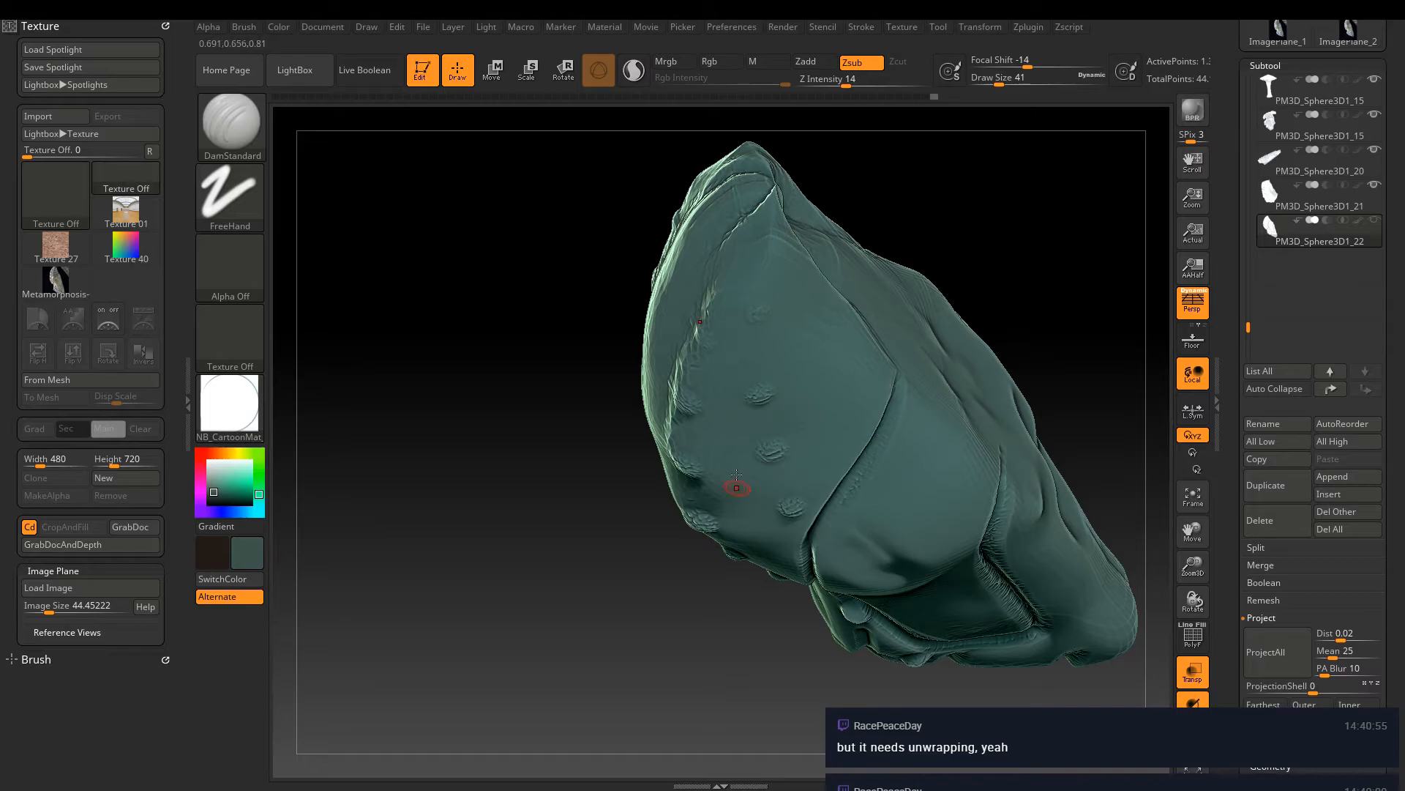
Refine and smooth the wing panel's surface with ClayBuildup, raising the draw size to 202, and save the project
key("b")
key("m")
key("t")
key("b")
key("c")
key("b")
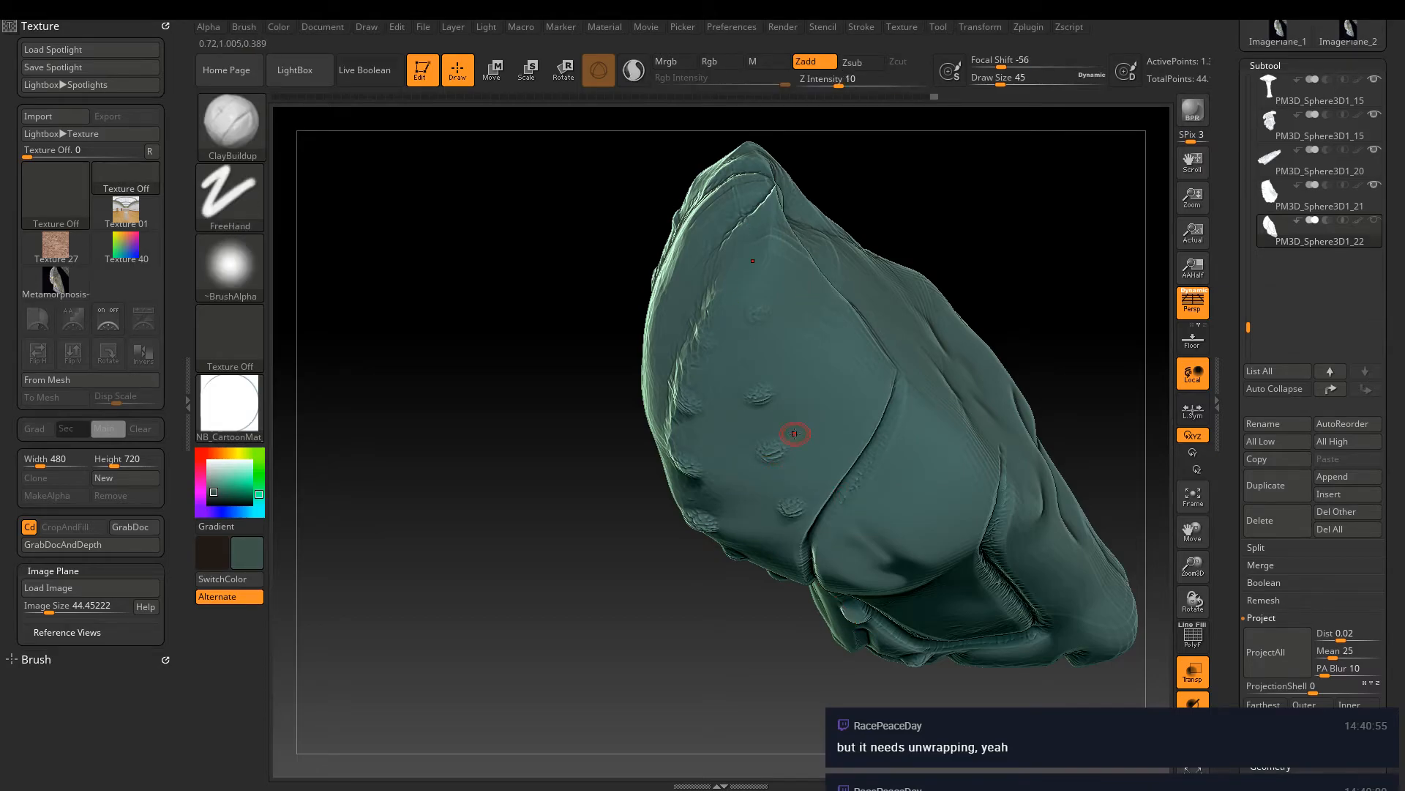
key("bracketright")
key("bracketright")
left_click_drag(888, 527, 947, 436)
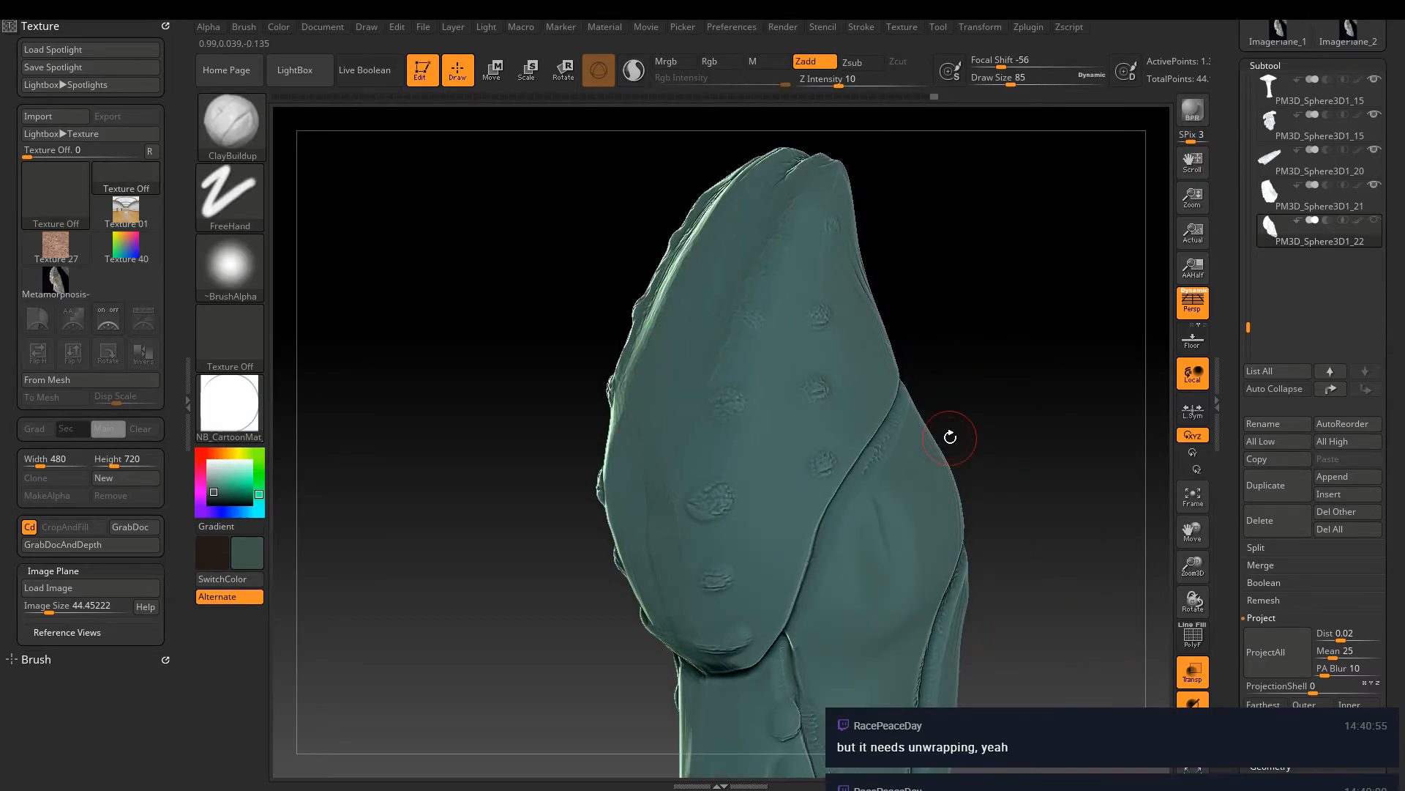
key("bracketright")
key("bracketright")
key("bracketright")
key("bracketright")
mouse_move(1020, 276)
left_mouse_down()
mouse_move(1002, 302)
mouse_move(952, 307)
left_mouse_up()
left_click_drag(895, 543, 887, 525, "shift")
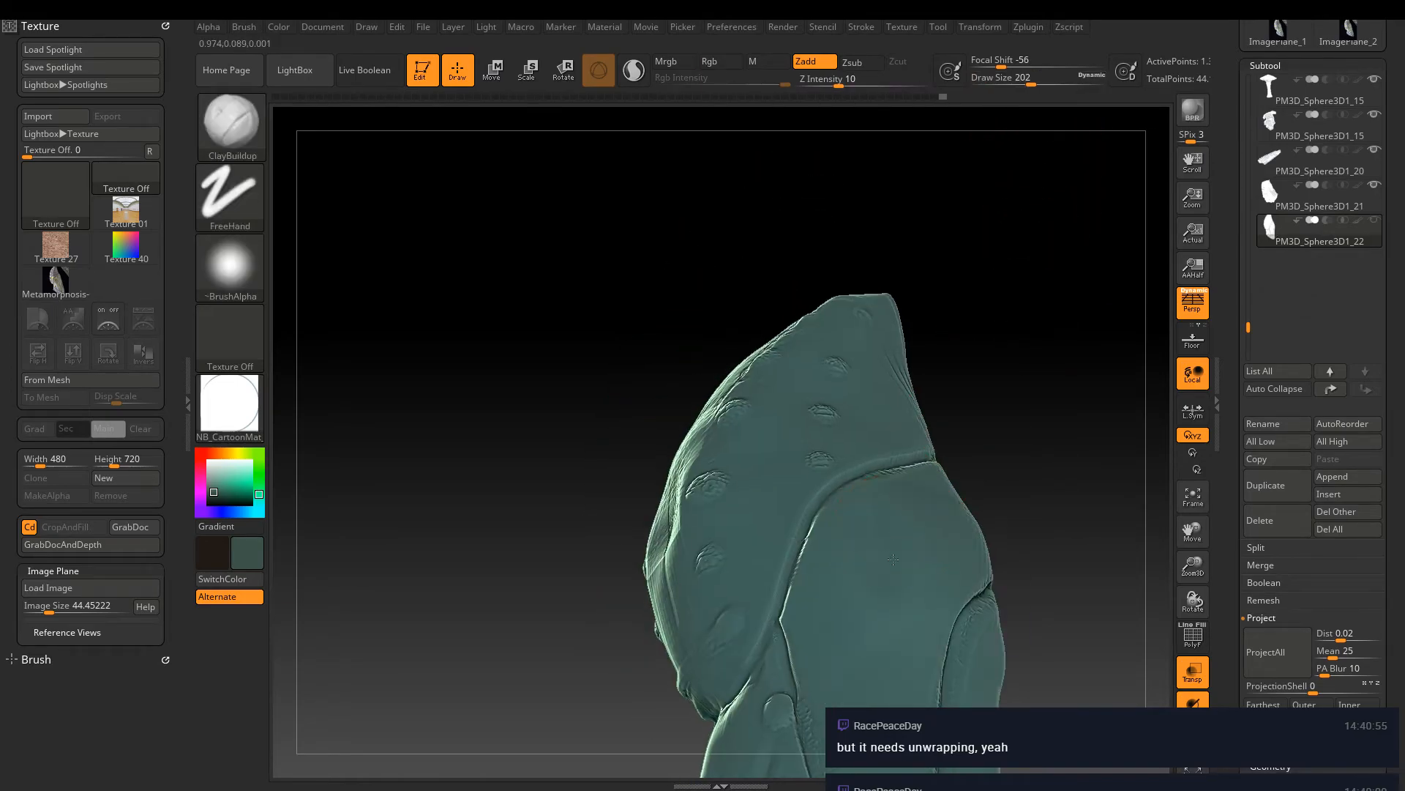
key("ctrl+s")
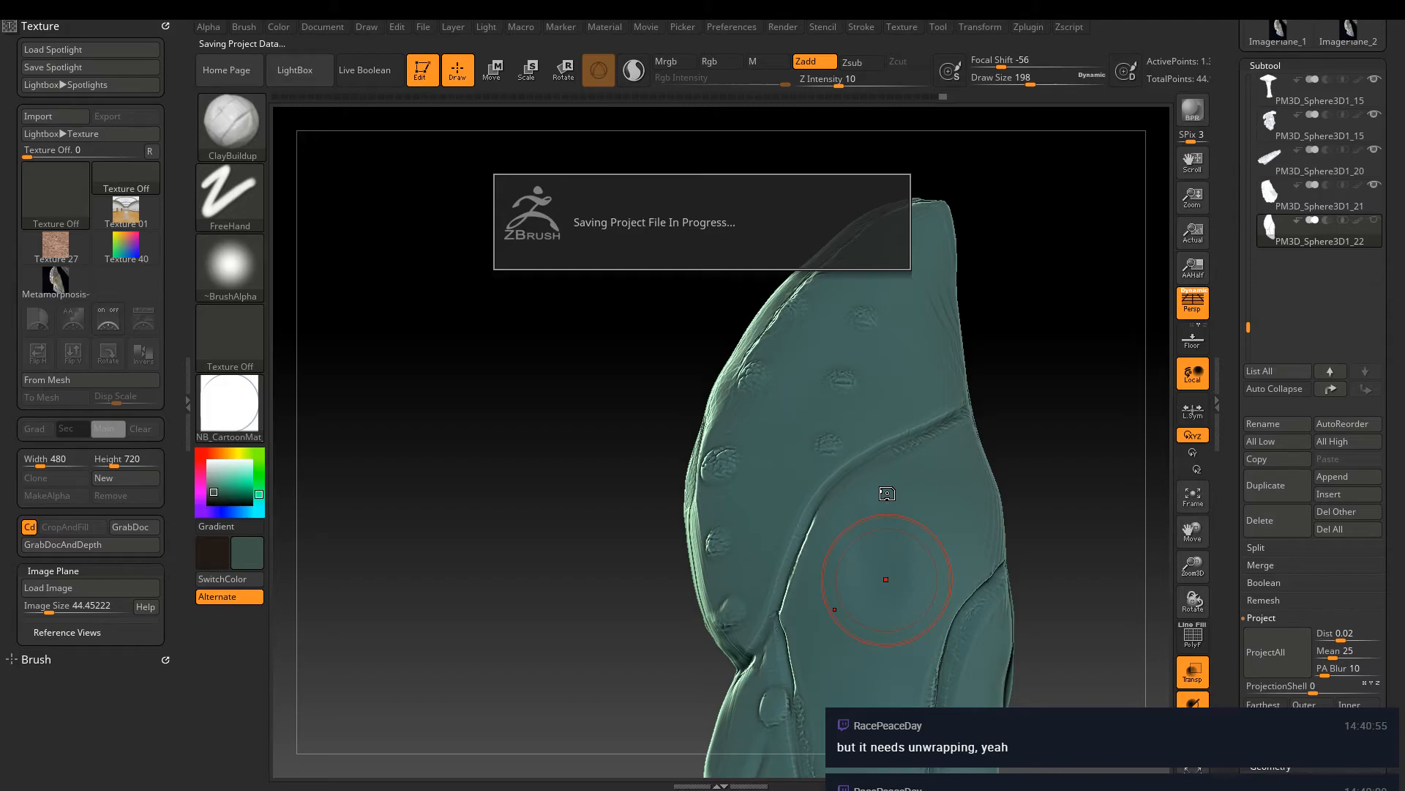
Smooth the upper back's surface up to its top end at draw size 194
right_click_drag(886, 492, 884, 519)
key("shift")
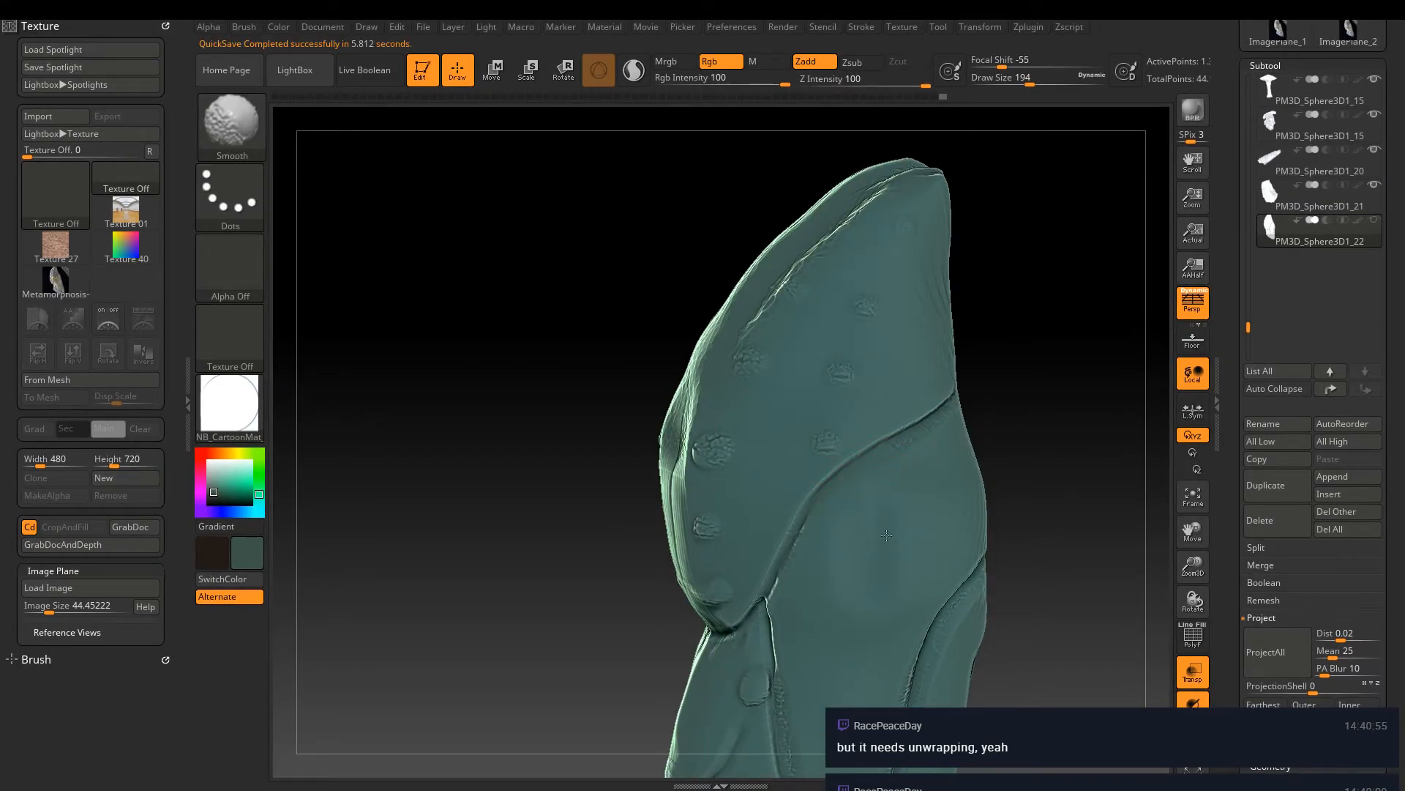
mouse_move(1061, 210)
right_mouse_down()
mouse_move(857, 476)
mouse_move(952, 296)
mouse_move(968, 304)
right_mouse_up()
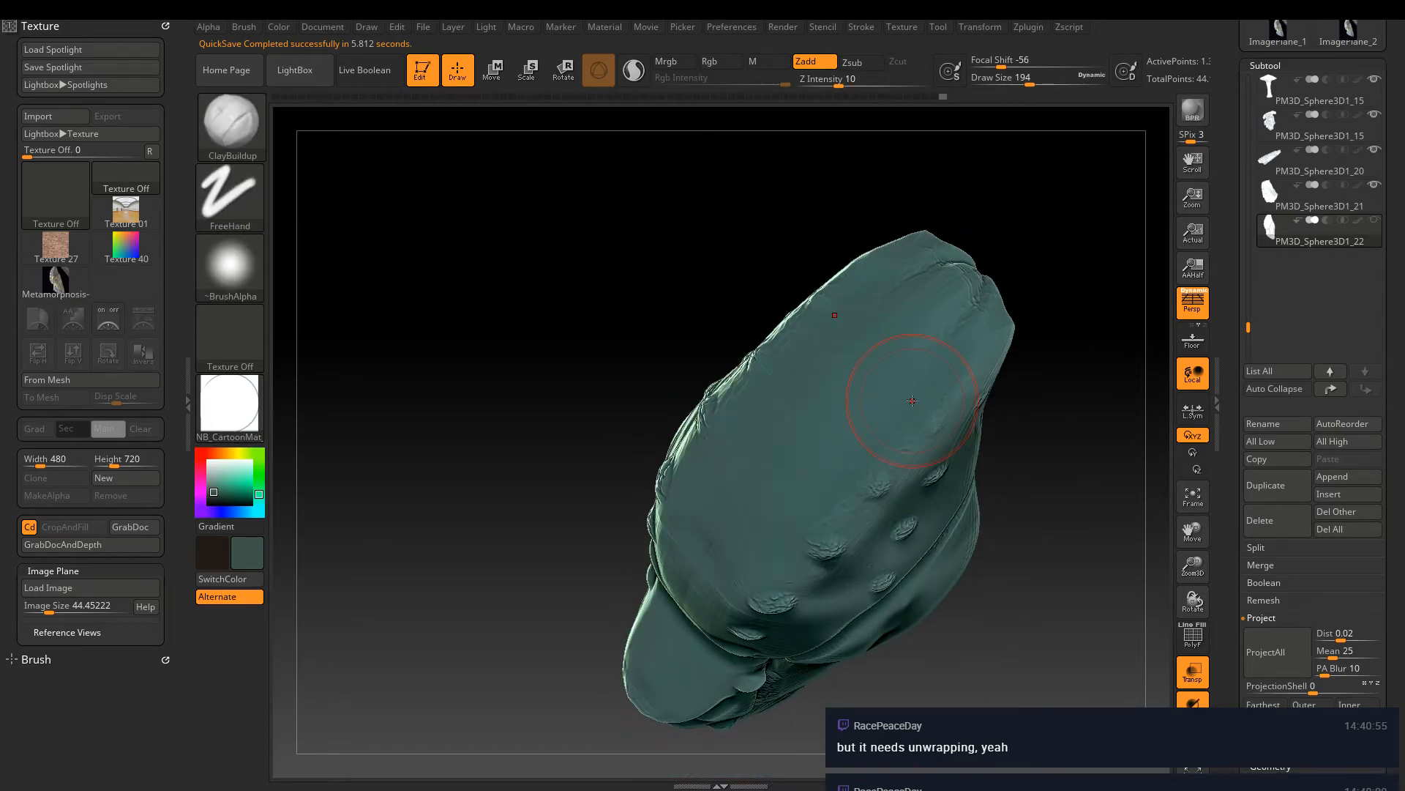
key("shift")
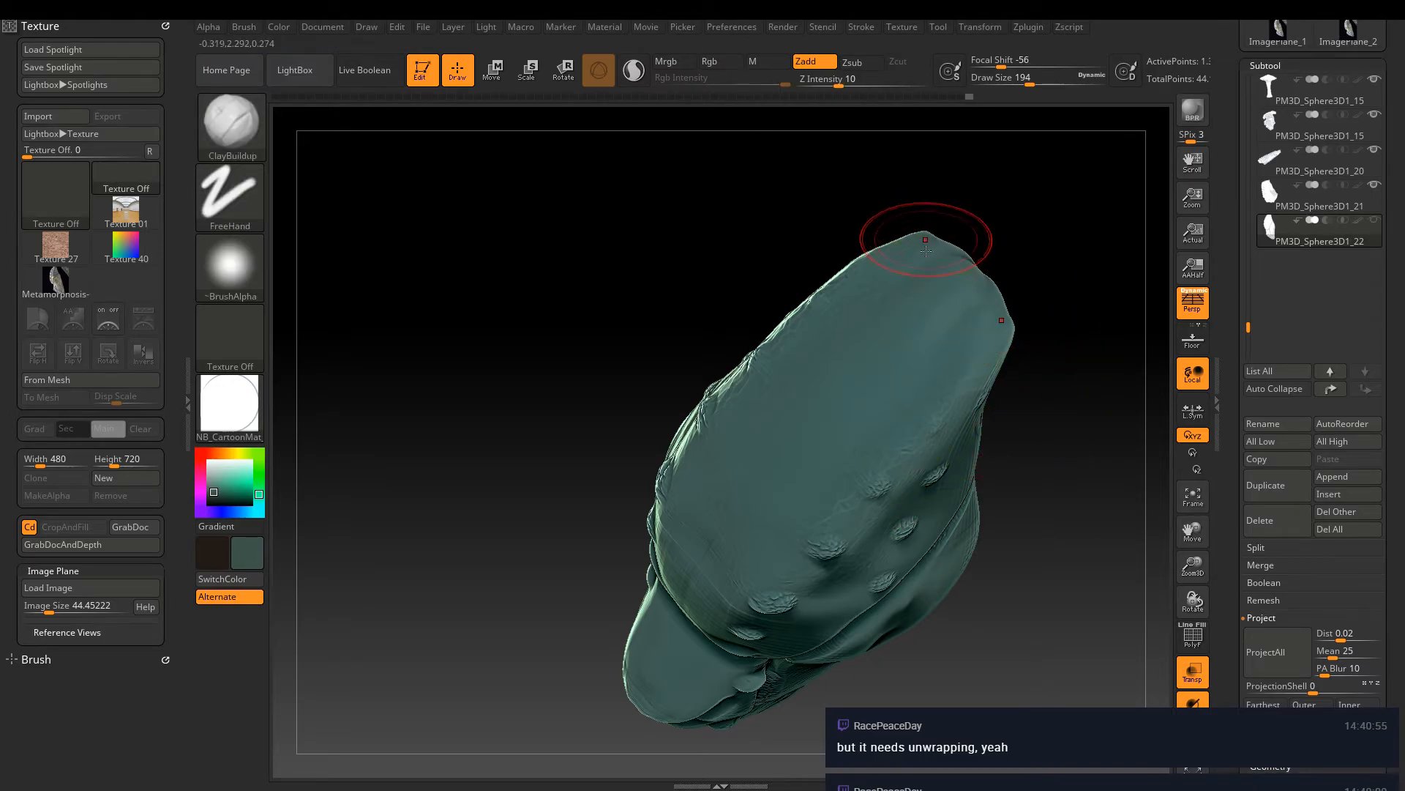
mouse_move(786, 632)
right_mouse_down()
mouse_move(837, 559)
mouse_move(819, 589)
mouse_move(848, 399)
right_mouse_up()
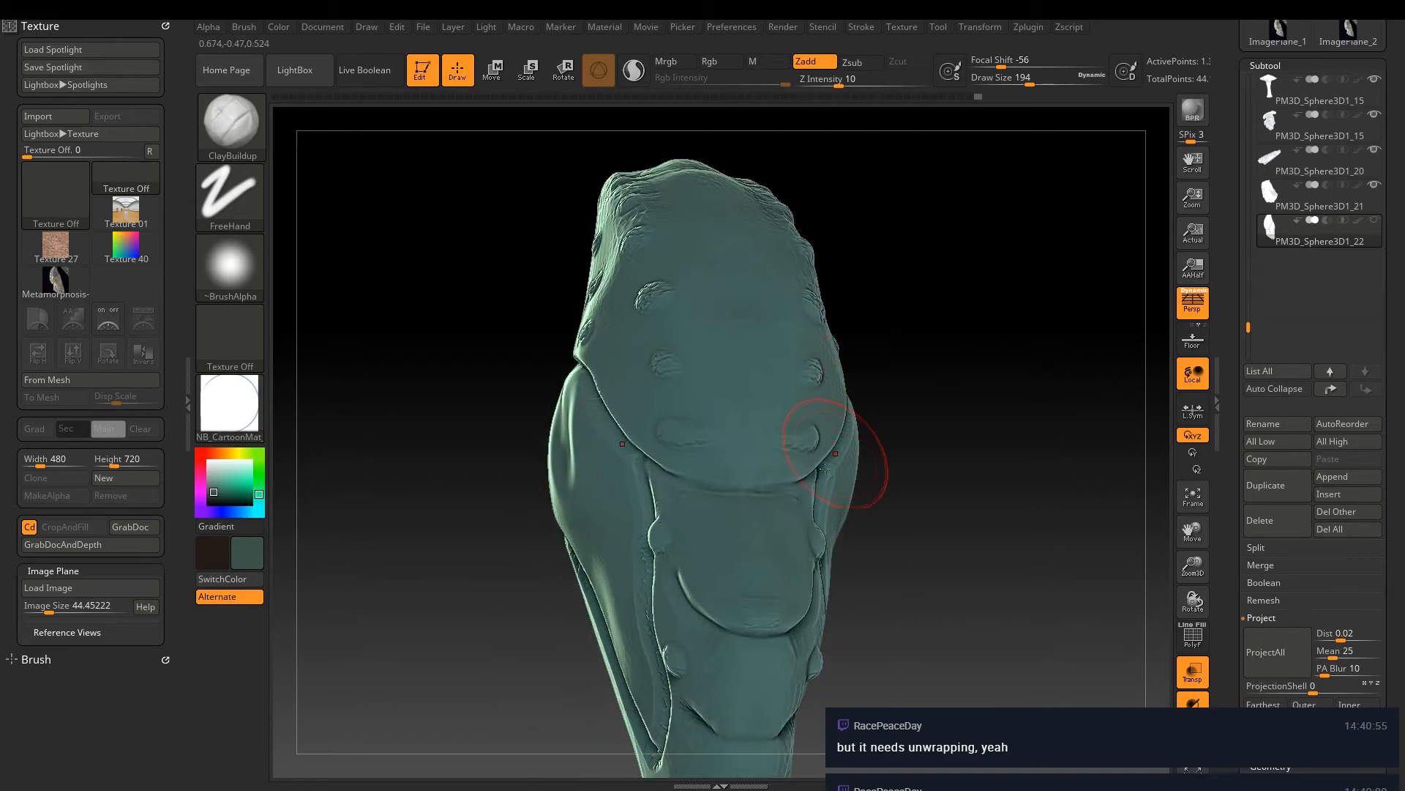
Carve a fine crease along the lower edge of the large back plate with DamStandard at draw size 11 and Z Intensity 36
mouse_move(752, 520)
right_mouse_down("ctrl")
mouse_move(934, 553)
mouse_move(887, 487)
right_mouse_up("ctrl")
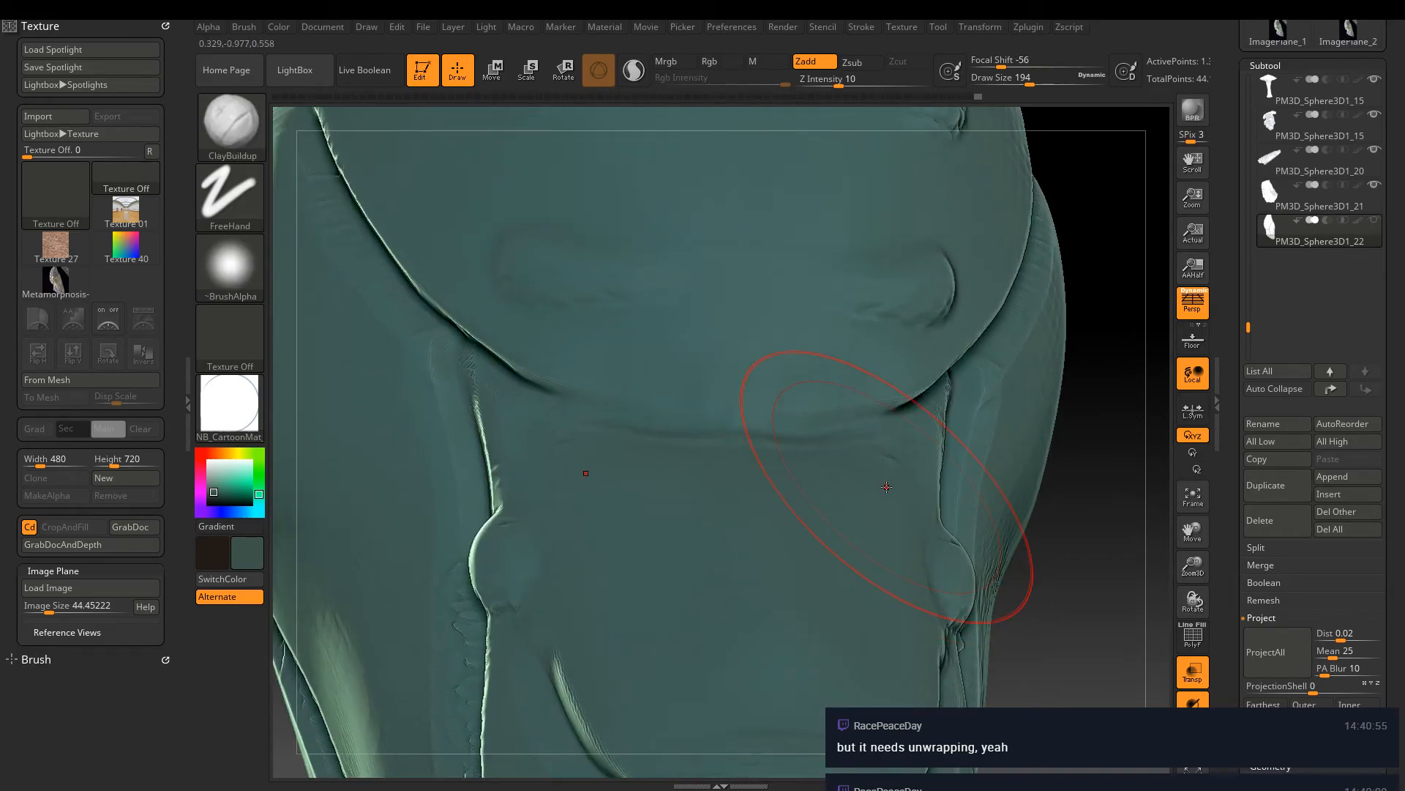
key("b")
key("d")
key("s")
key("bracketleft")
key("bracketleft")
key("bracketleft")
key("bracketleft")
key("bracketleft")
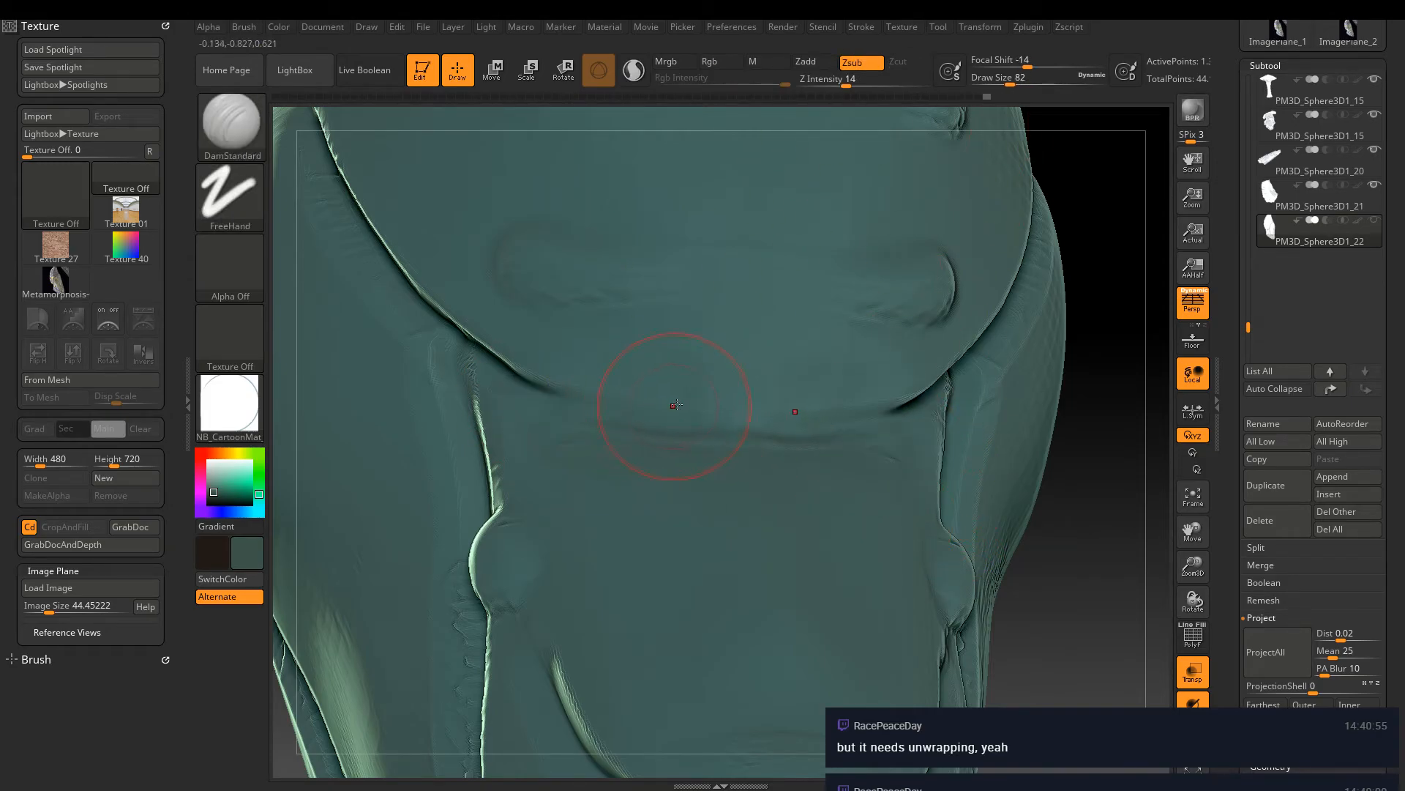
left_click_drag(1010, 84, 990, 84)
left_click_drag(847, 82, 877, 81)
left_click_drag(990, 84, 985, 83)
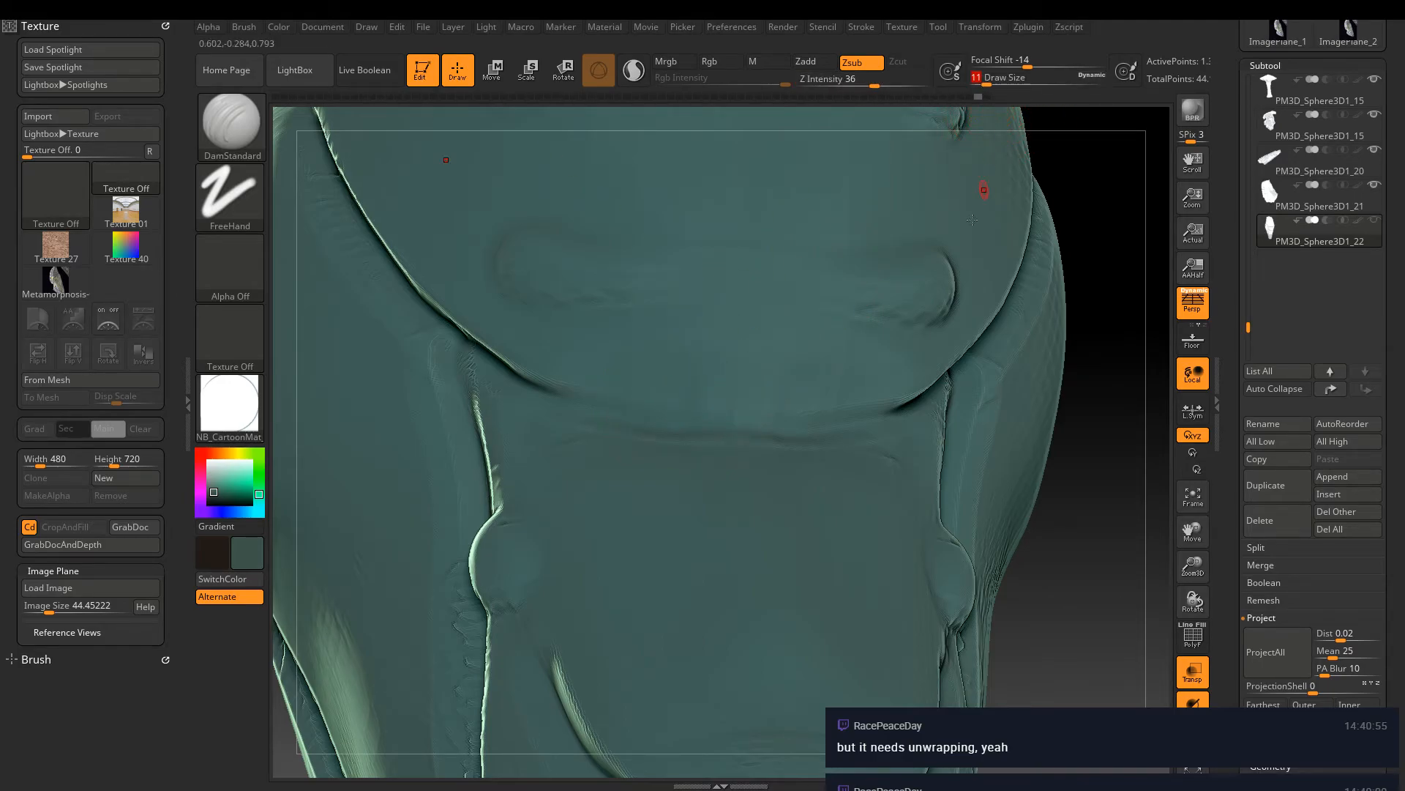
left_click_drag(911, 415, 695, 431)
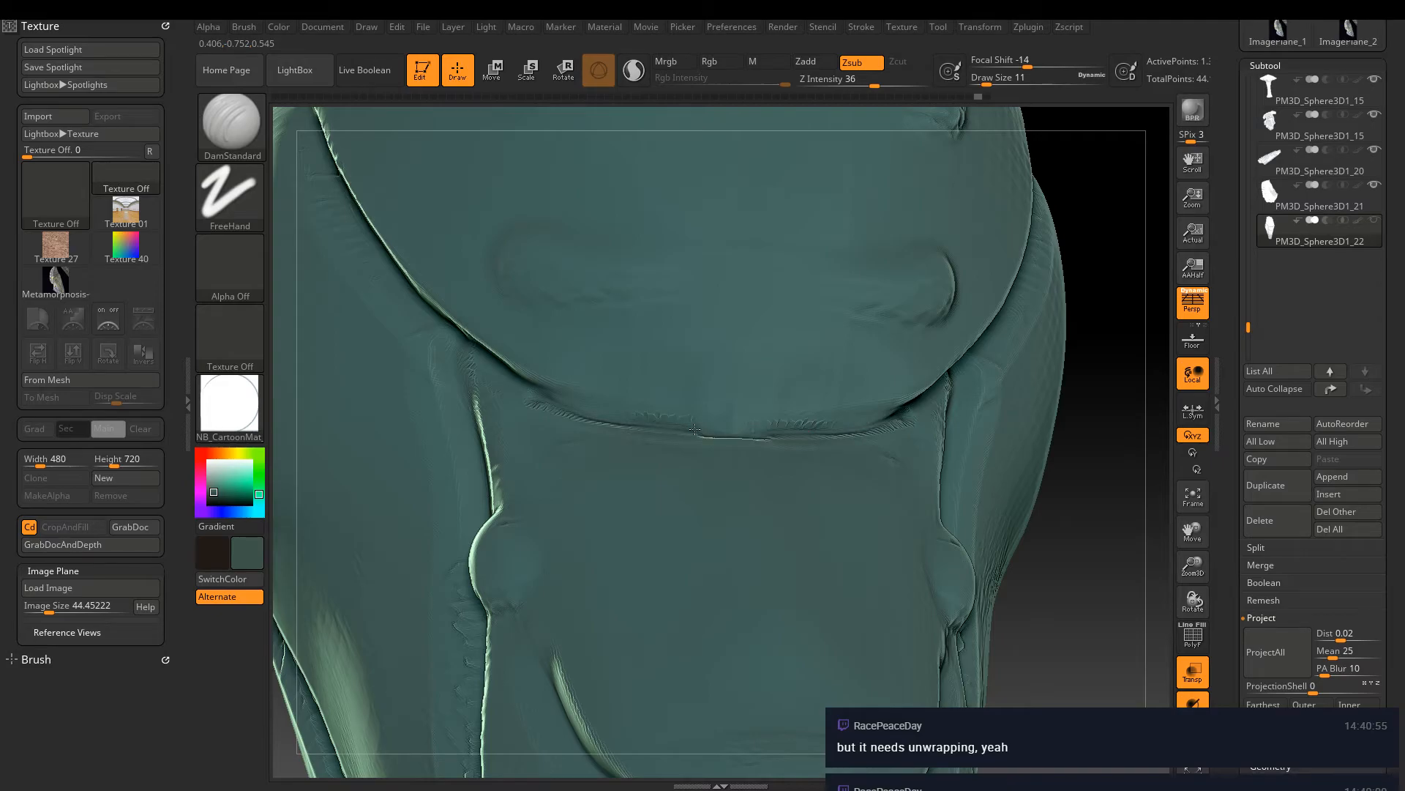
Extend the crease along the back plate's side edge to where it meets the wing outline
right_click_drag(1035, 413, 996, 383)
mouse_move(792, 377)
left_mouse_down()
mouse_move(905, 351)
mouse_move(1008, 294)
left_mouse_up()
left_click_drag(944, 345, 908, 392)
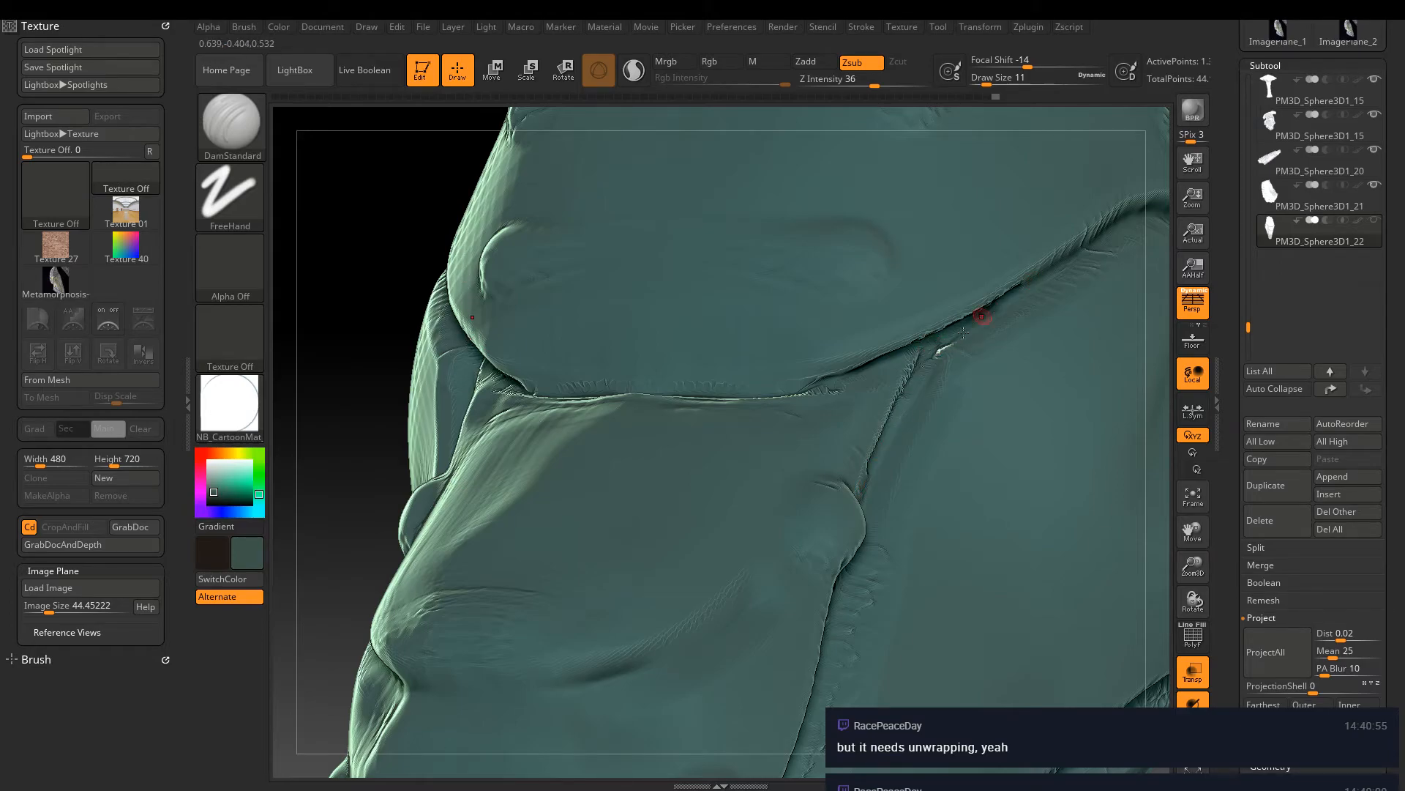
Continue the wing's upper groove across the front to the notch with DamStandard at draw size 23
mouse_move(919, 372)
right_mouse_down()
mouse_move(945, 420)
mouse_move(920, 435)
mouse_move(776, 381)
mouse_move(659, 364)
mouse_move(696, 417)
mouse_move(736, 406)
mouse_move(1013, 463)
right_mouse_up()
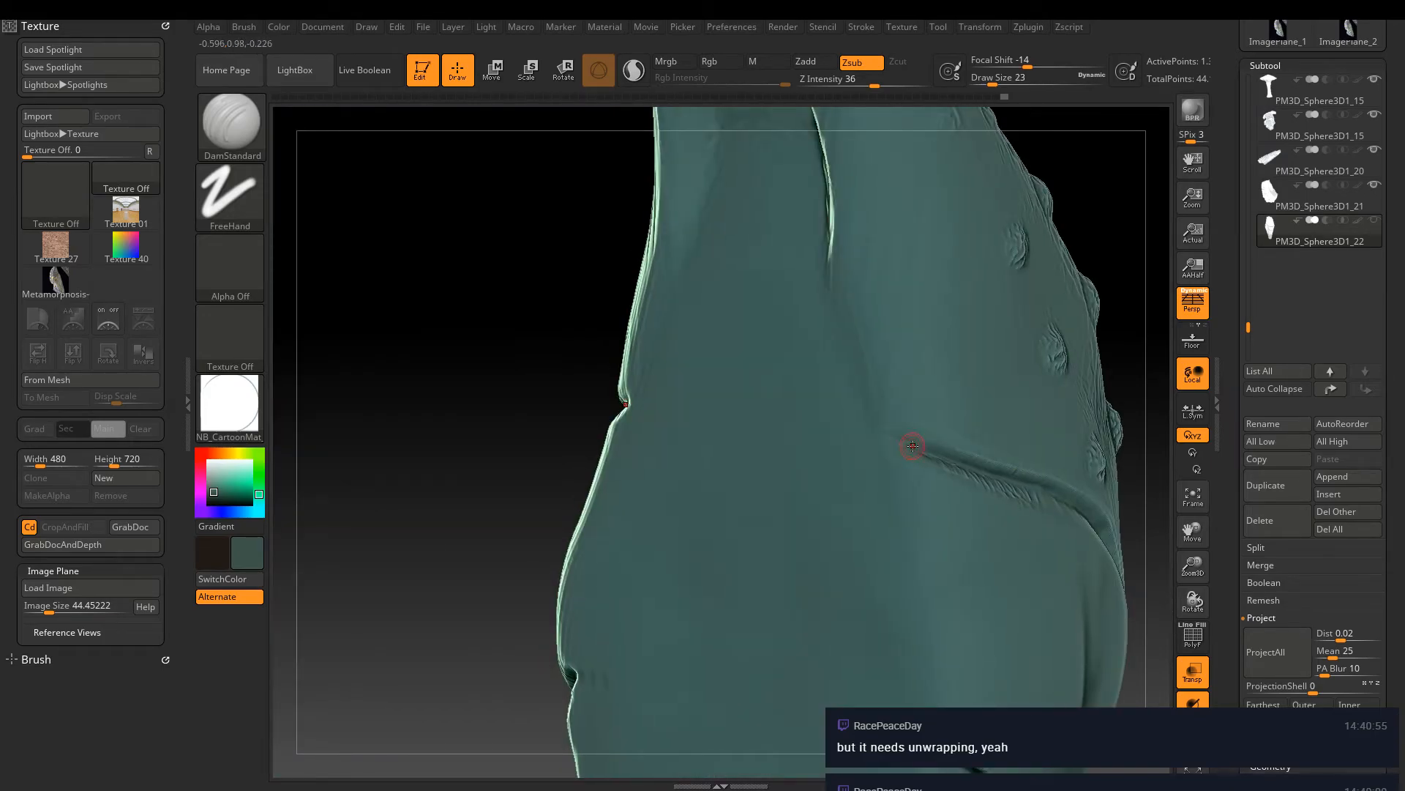
left_click_drag(906, 444, 735, 407)
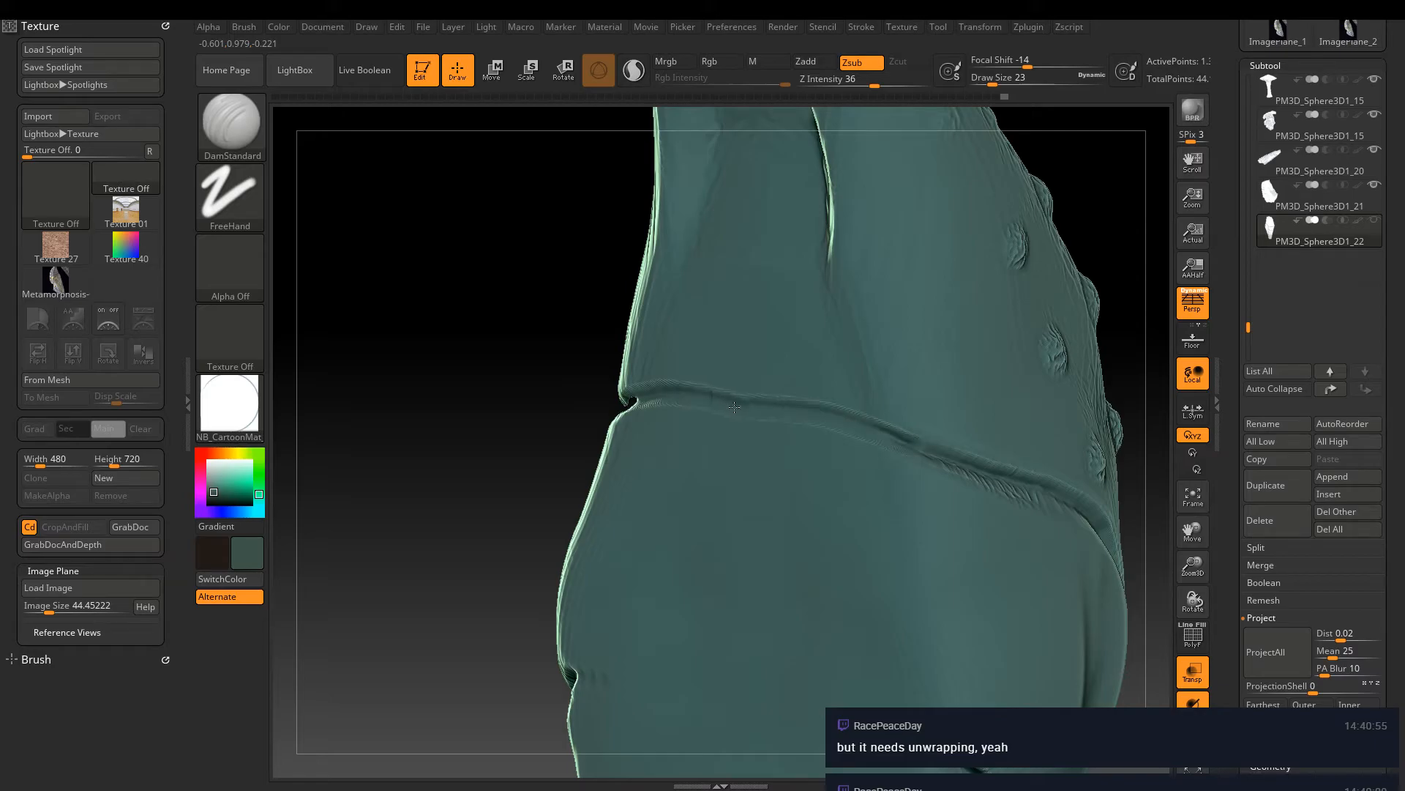
left_click_drag(645, 377, 797, 401)
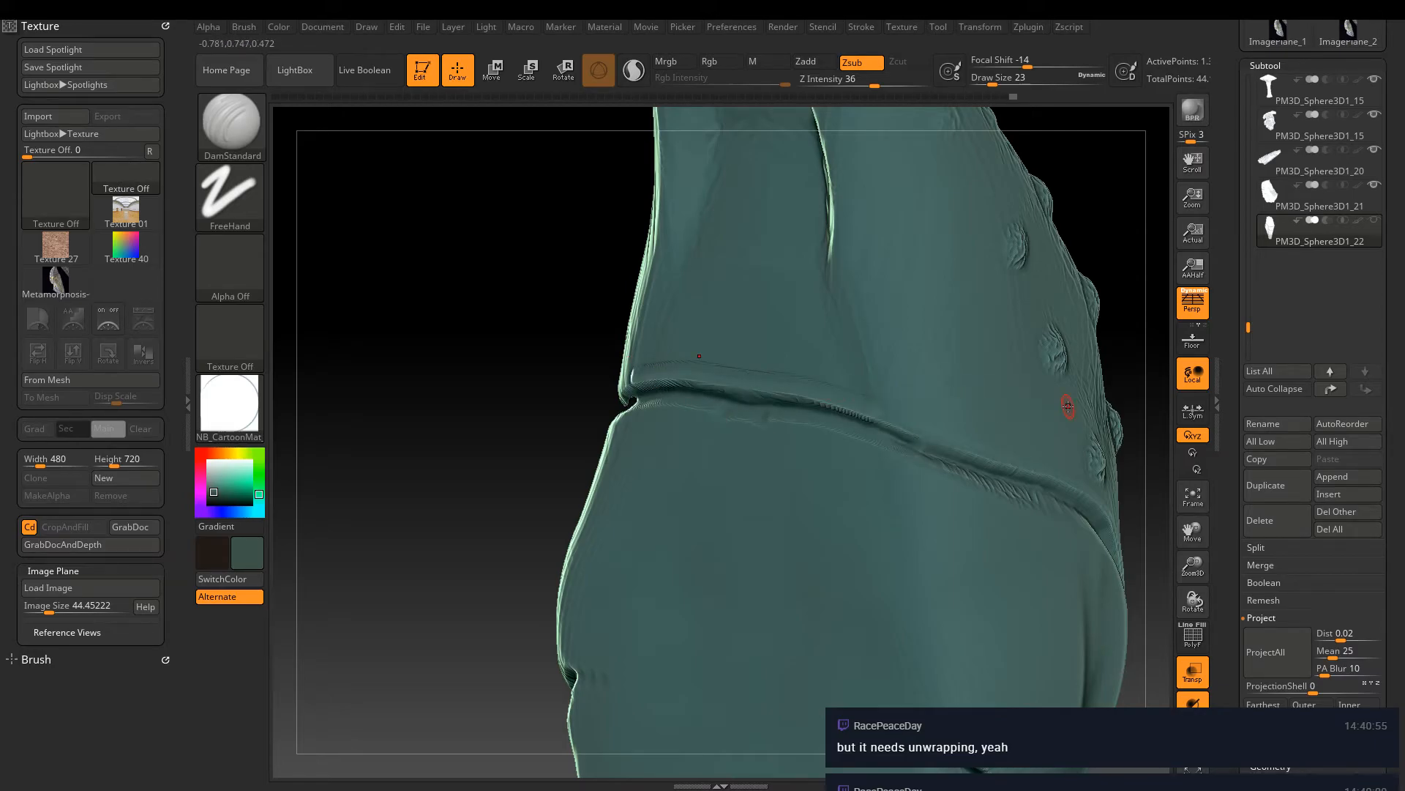
Fill and soften the lengthwise grooves on the front panel above the notch with ClayBuildup, raising the draw size to 103
mouse_move(1068, 407)
right_mouse_down()
mouse_move(915, 398)
mouse_move(1003, 388)
mouse_move(803, 358)
mouse_move(911, 436)
mouse_move(884, 426)
right_mouse_up()
key("b")
key("c")
key("b")
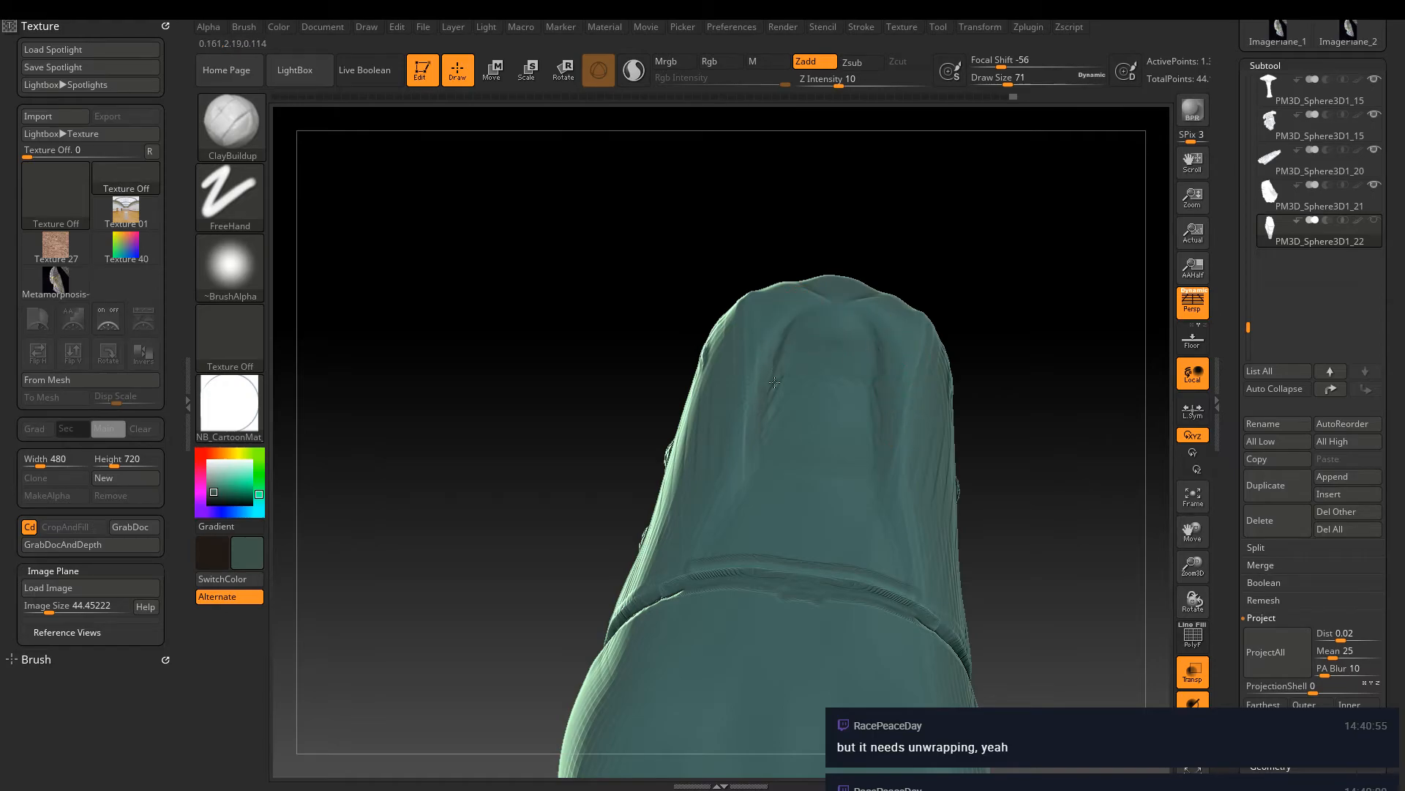
left_click_drag(786, 333, 765, 399, "shift")
left_click_drag(819, 339, 768, 420)
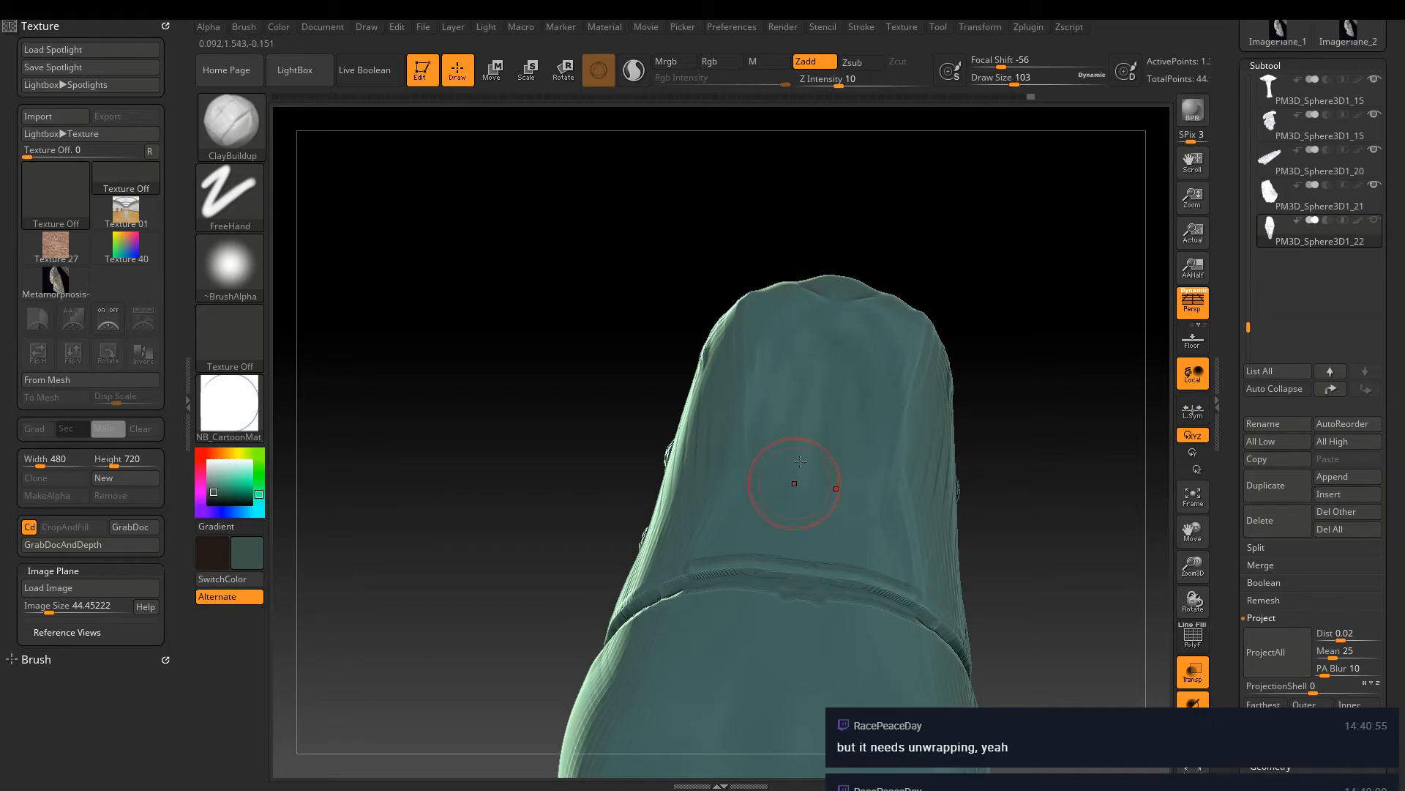
right_click_drag(847, 454, 889, 493)
left_click_drag(849, 338, 821, 420)
left_click_drag(868, 297, 846, 369)
mouse_move(852, 322)
left_mouse_down()
mouse_move(809, 401)
mouse_move(822, 399)
mouse_move(798, 492)
mouse_move(822, 503)
mouse_move(812, 545)
mouse_move(831, 564)
mouse_move(788, 568)
mouse_move(850, 421)
left_mouse_up()
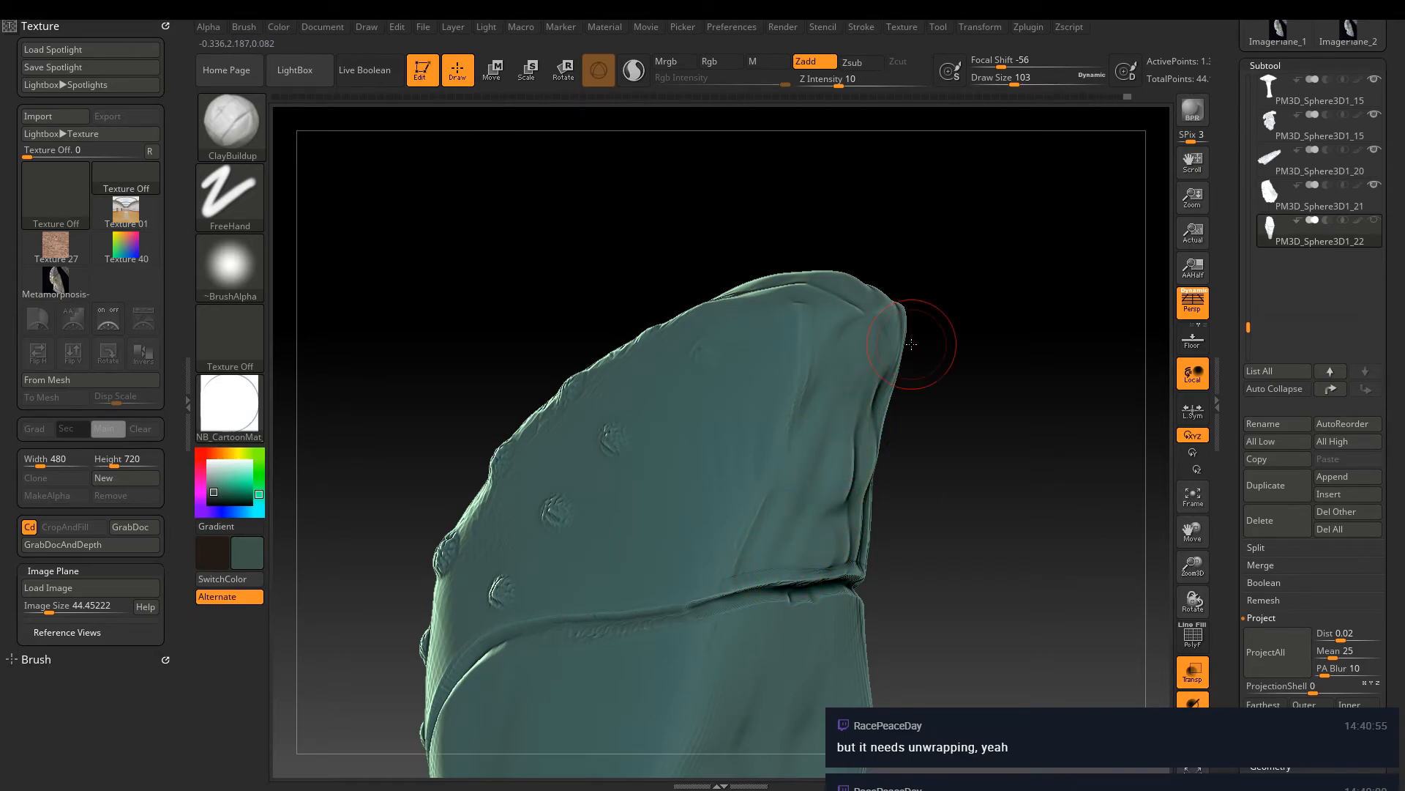
Clear any masking and smooth the front panel above the notch, including its outer edge
left_click_drag(986, 365, 1072, 526, "ctrl")
mouse_move(932, 442)
left_mouse_down()
mouse_move(903, 449)
mouse_move(822, 408)
left_mouse_up()
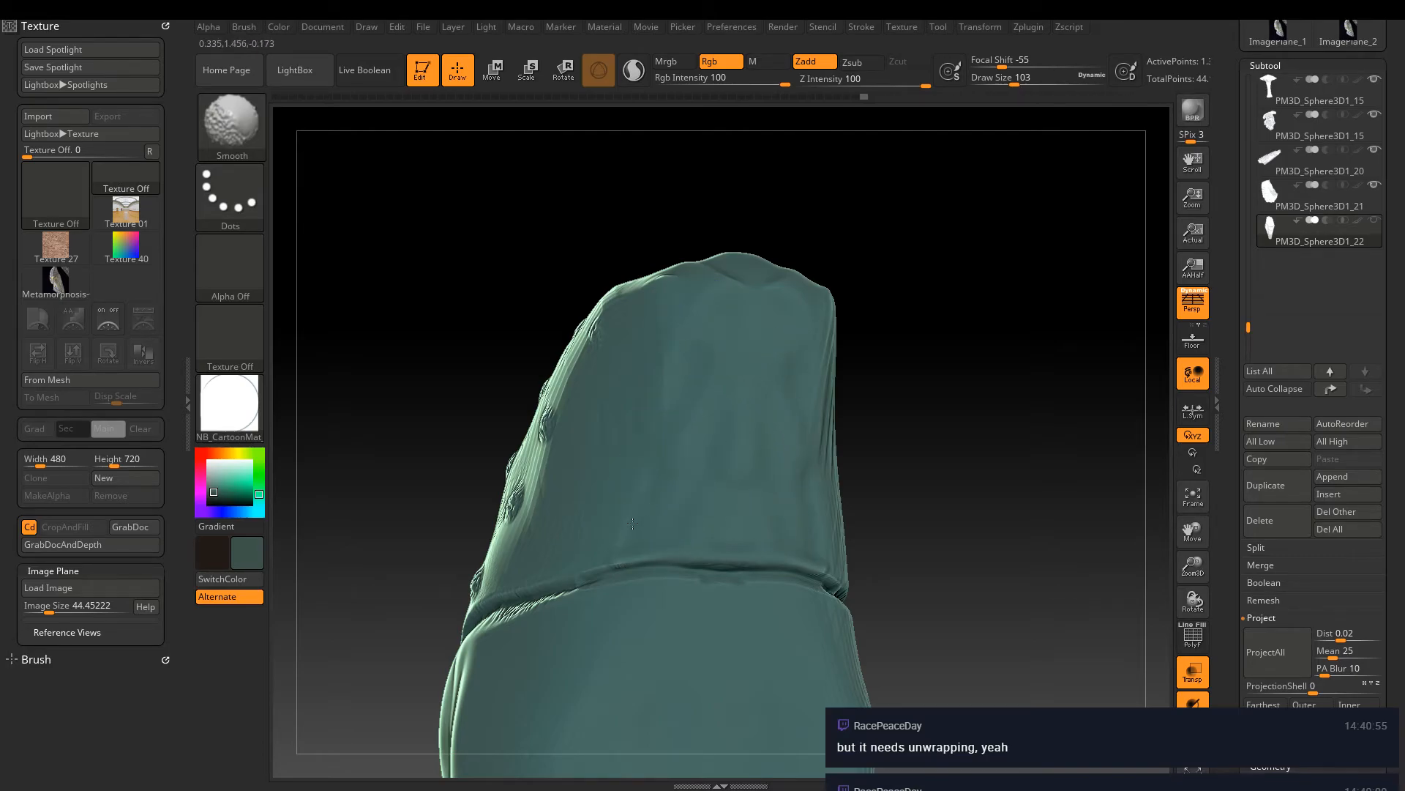
right_click_drag(662, 472, 721, 472)
key("shift")
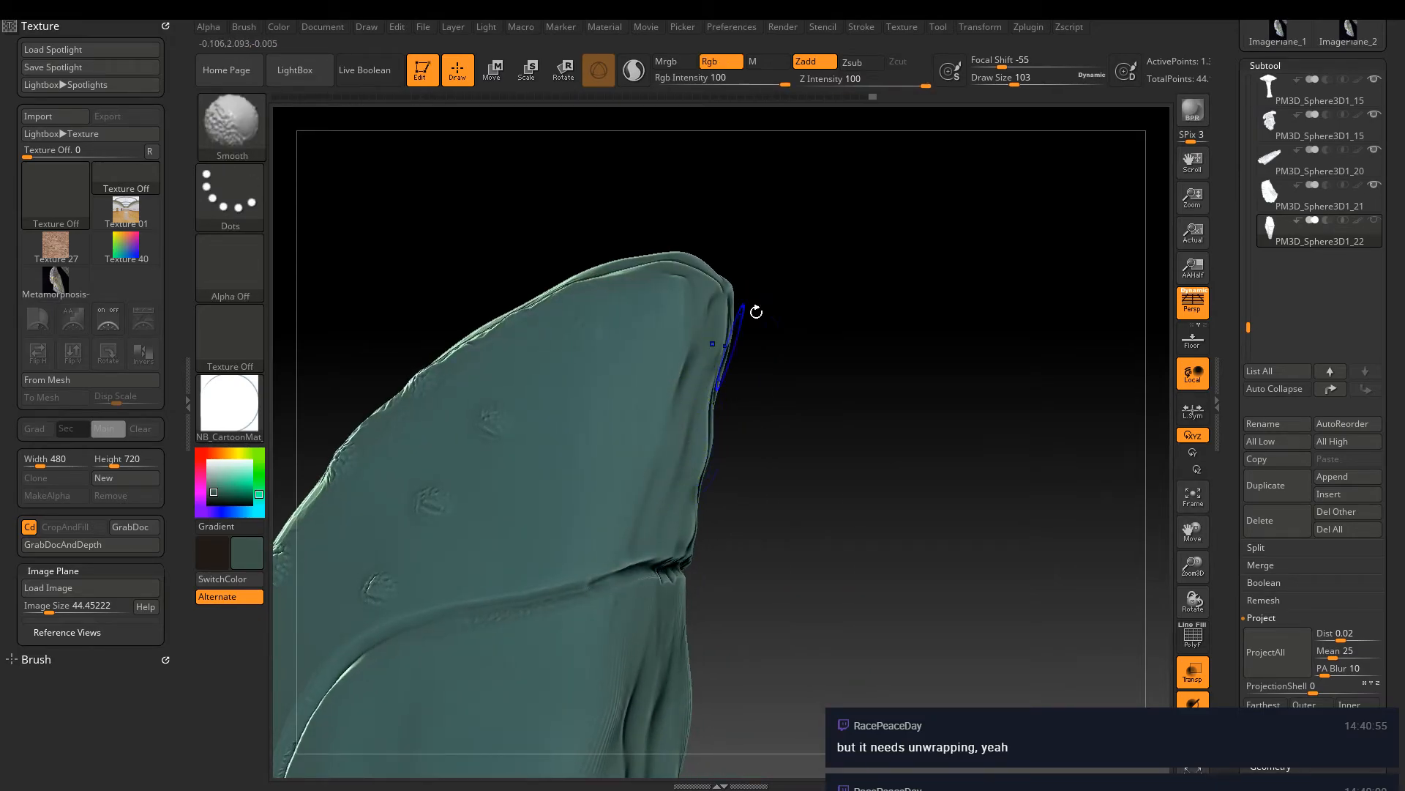
left_click_drag(837, 373, 922, 483, "ctrl")
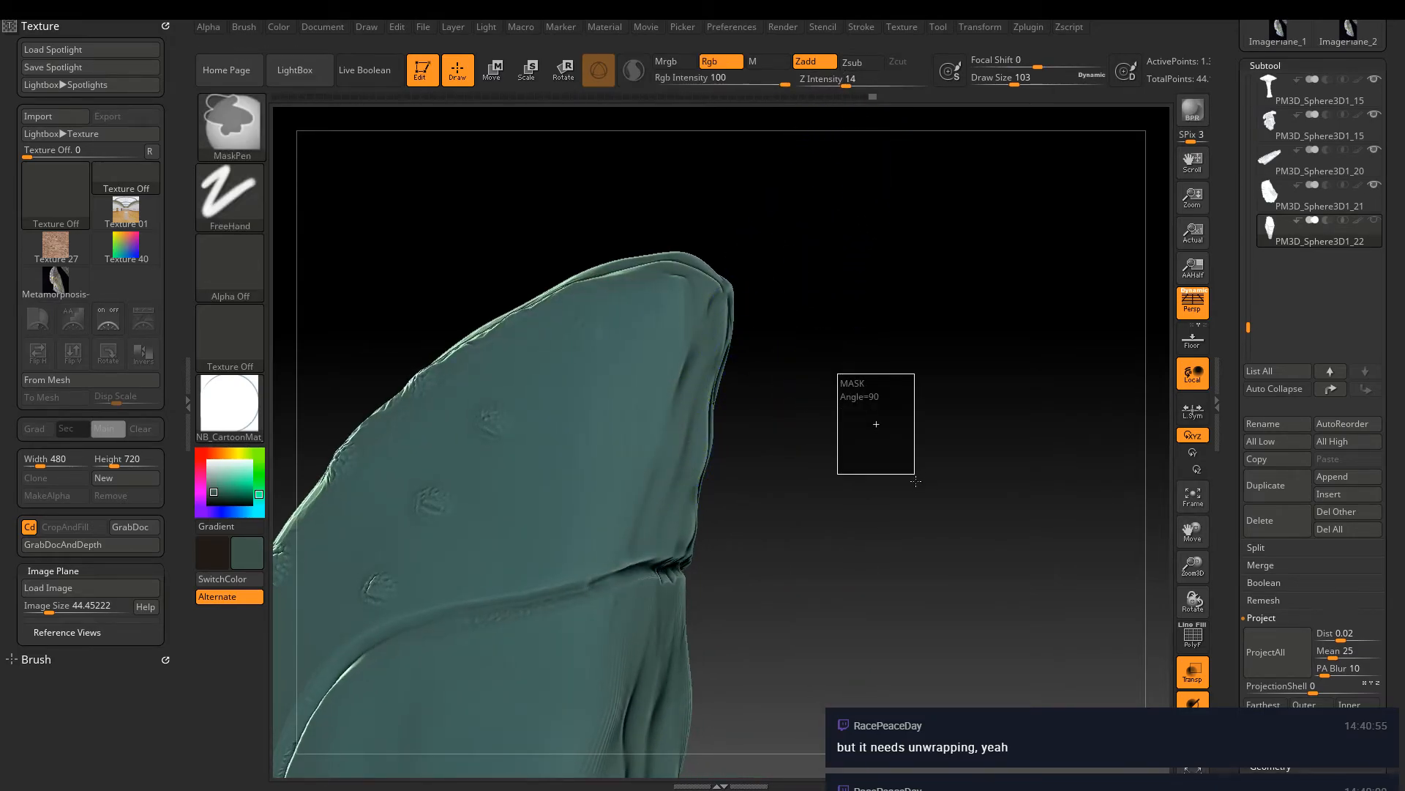
left_click_drag(844, 452, 837, 453, "ctrl")
right_click_drag(775, 432, 747, 414)
key("shift")
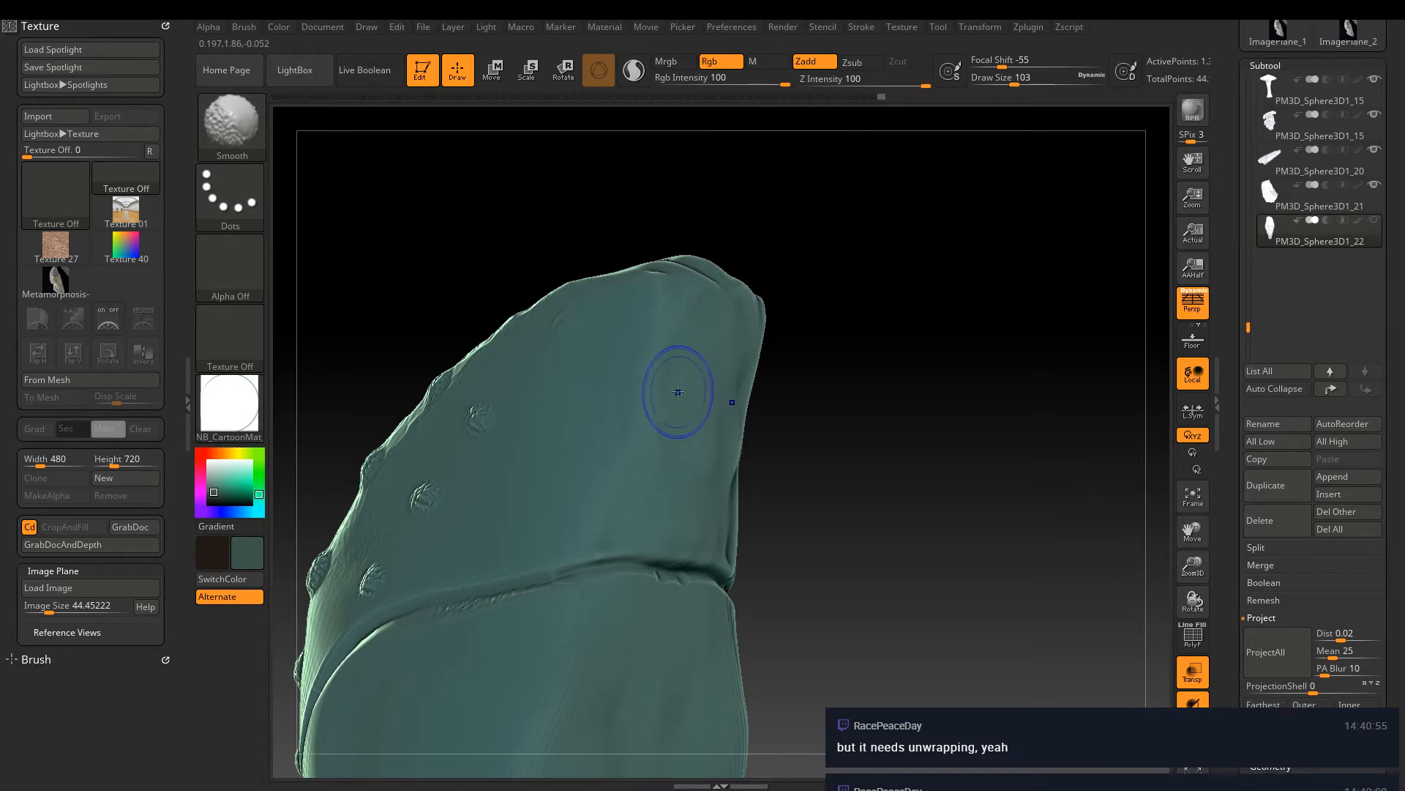
mouse_move(809, 581)
left_mouse_down()
mouse_move(973, 317)
mouse_move(895, 423)
mouse_move(910, 367)
mouse_move(906, 395)
left_mouse_up()
Try to tighten the wing's upper groove near the notch with the Pinch brush at draw size 59 and Z Intensity 15
key("b")
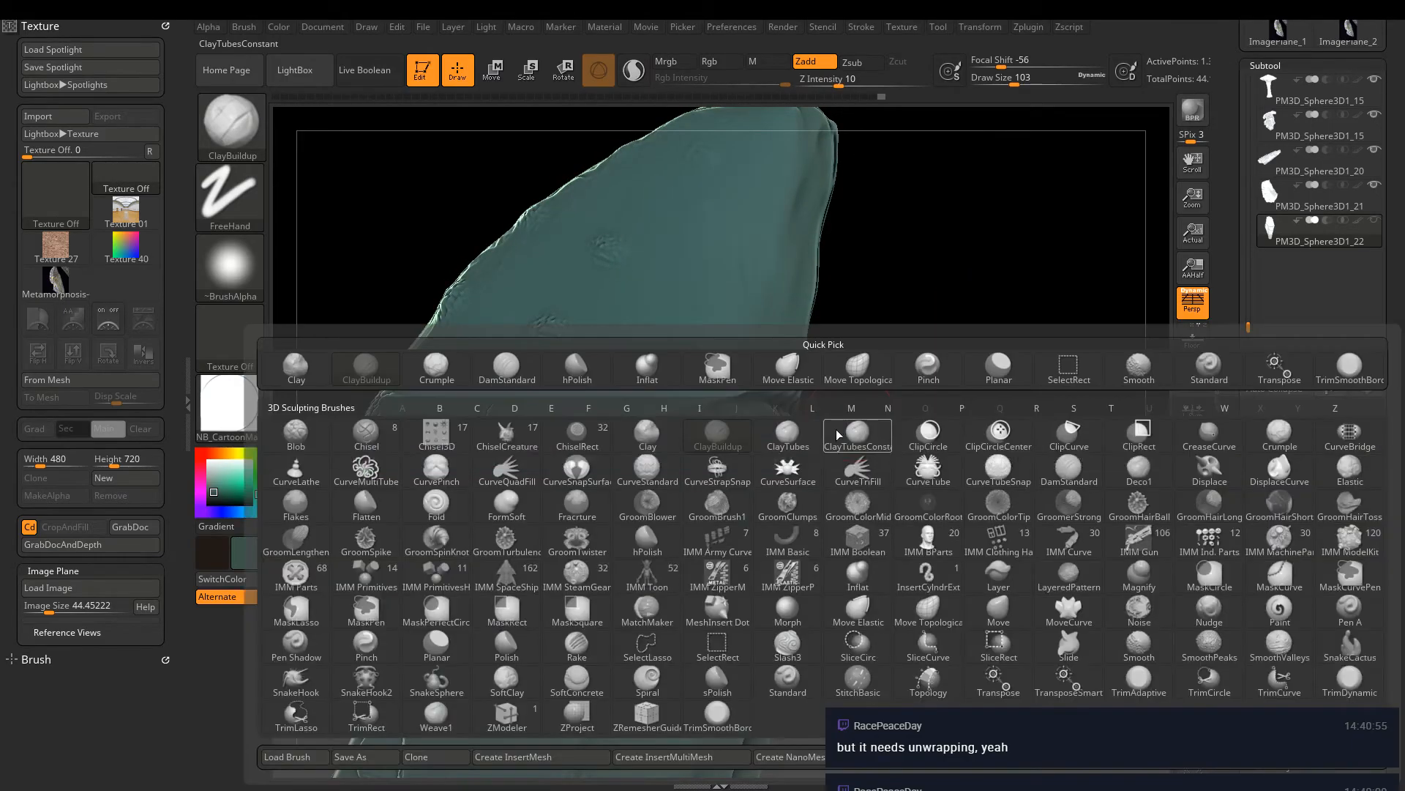
key("p")
left_click(489, 646)
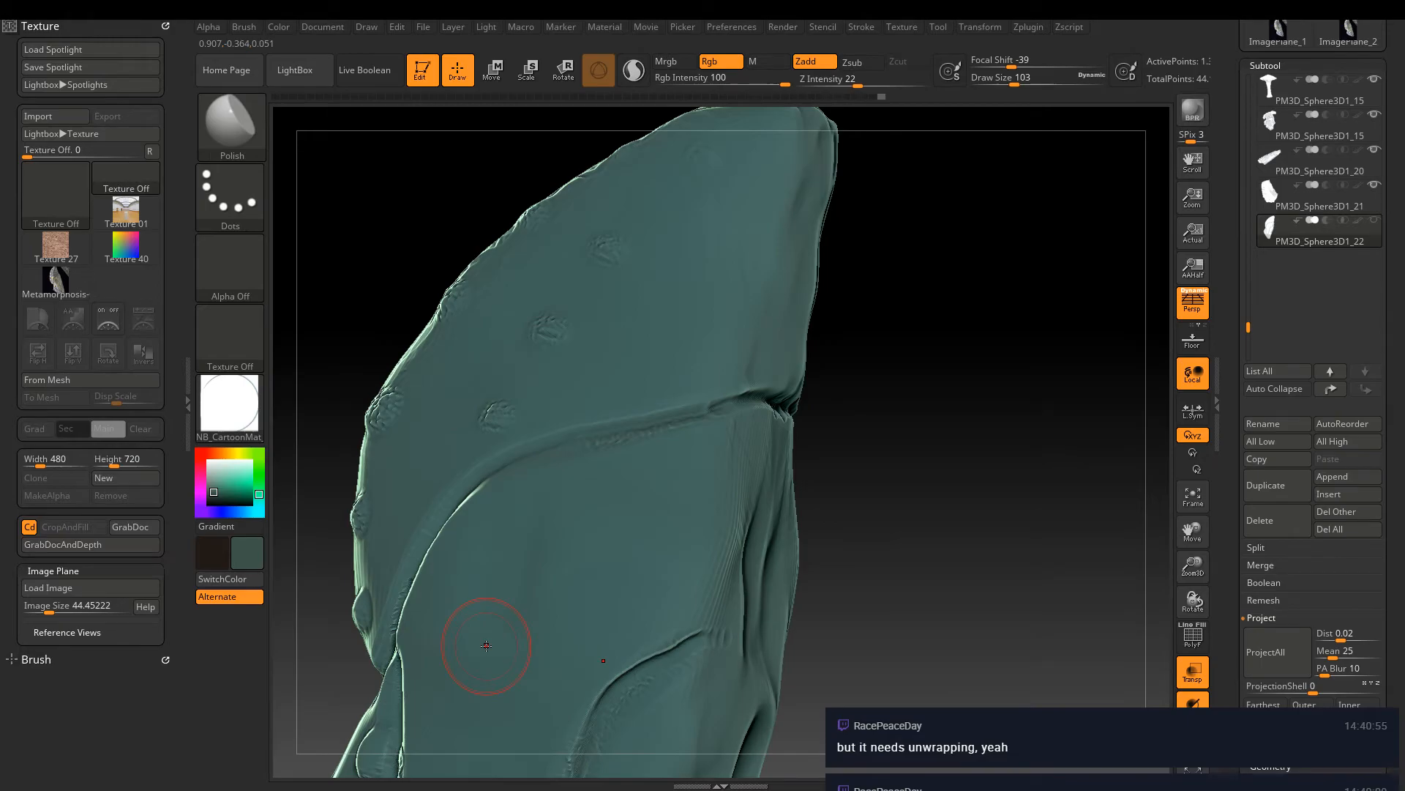
key("b")
key("p")
left_click(120, 645)
key("bracketleft")
mouse_move(761, 388)
left_mouse_down()
mouse_move(781, 395)
mouse_move(732, 391)
left_mouse_up()
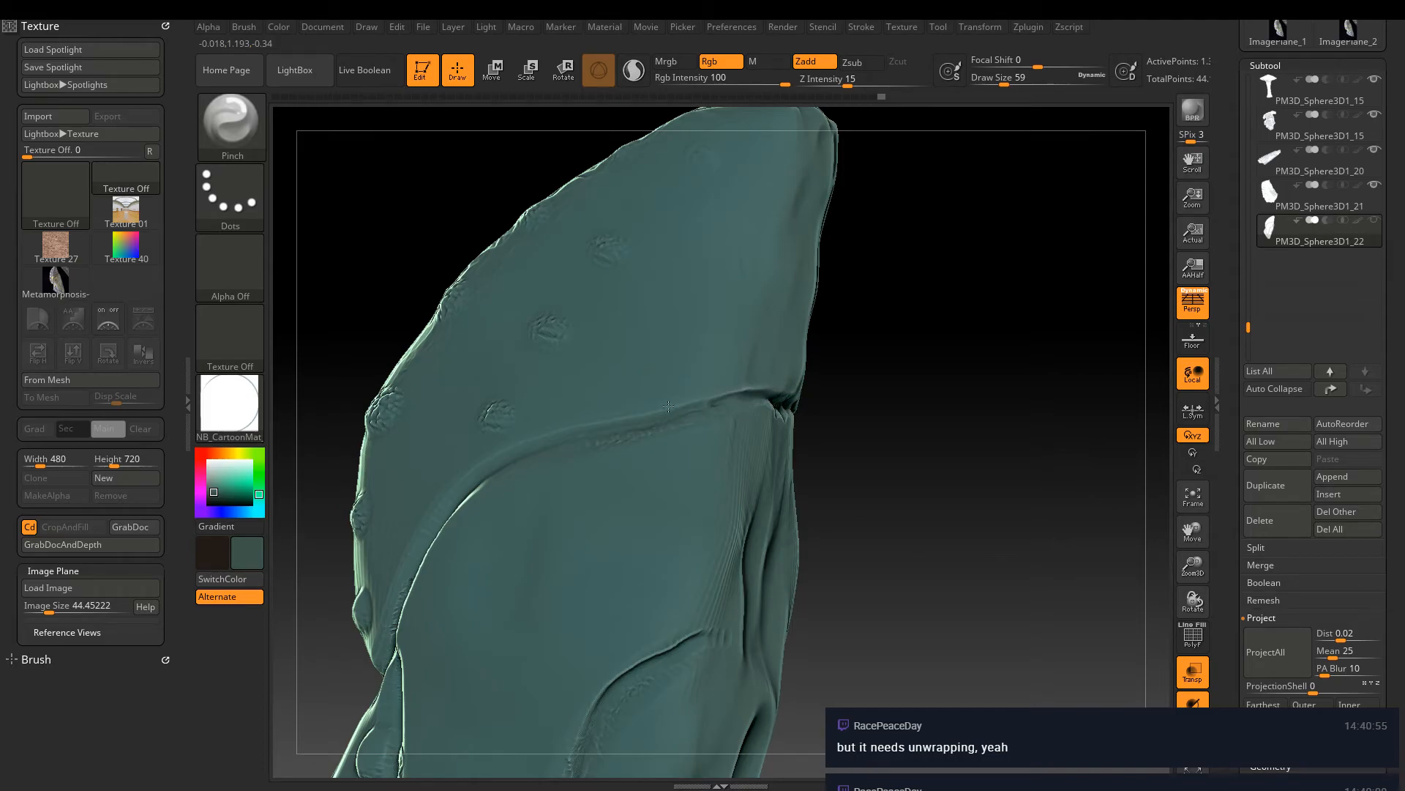
left_click_drag(497, 453, 474, 488)
key("ctrl+z")
Sharpen the wing's groove lines with the Pinch brush at Z Intensity 11 and draw size 59
left_click(849, 78)
left_click(834, 82)
left_click(998, 82)
left_click(844, 78)
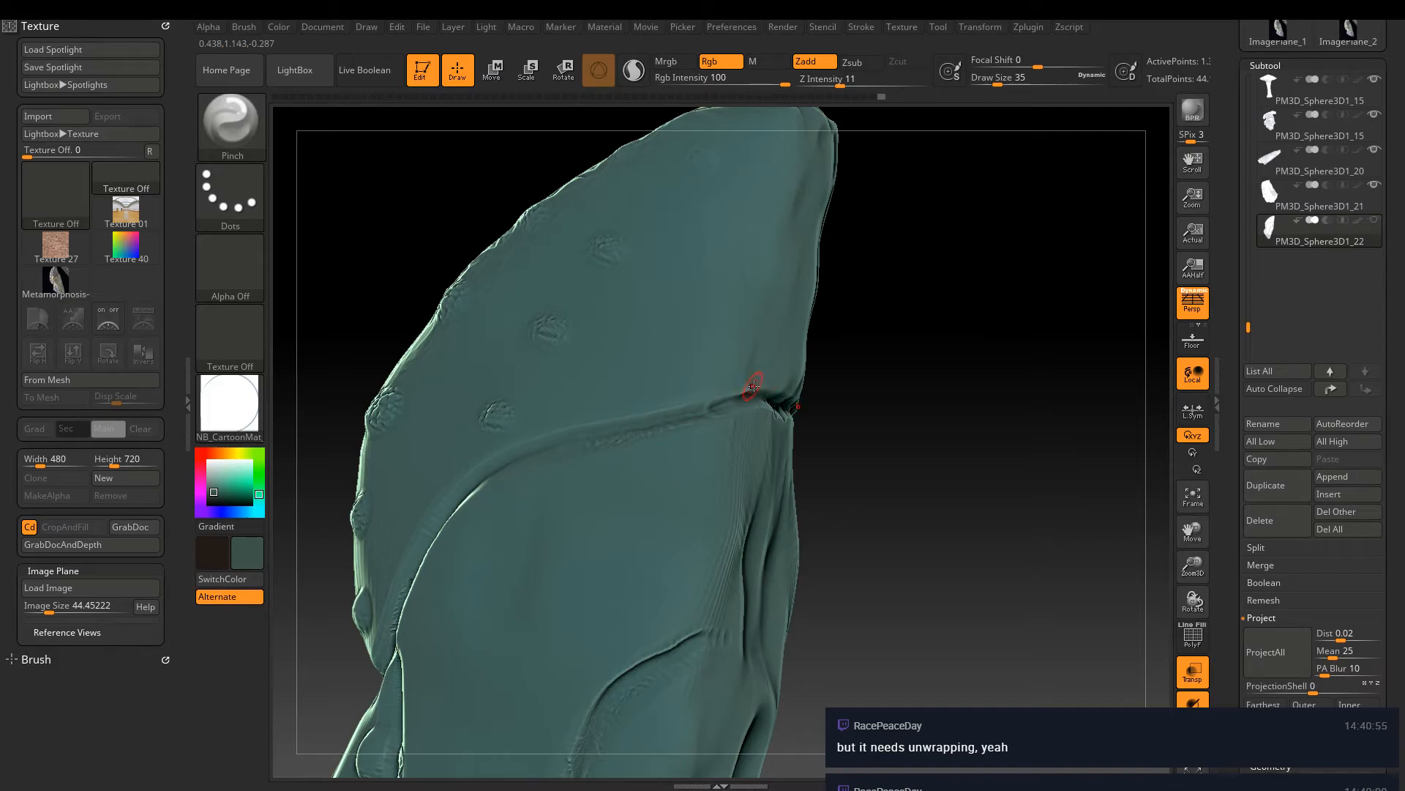
left_click_drag(997, 84, 1004, 84)
mouse_move(566, 455)
right_mouse_down()
mouse_move(809, 309)
mouse_move(801, 318)
right_mouse_up()
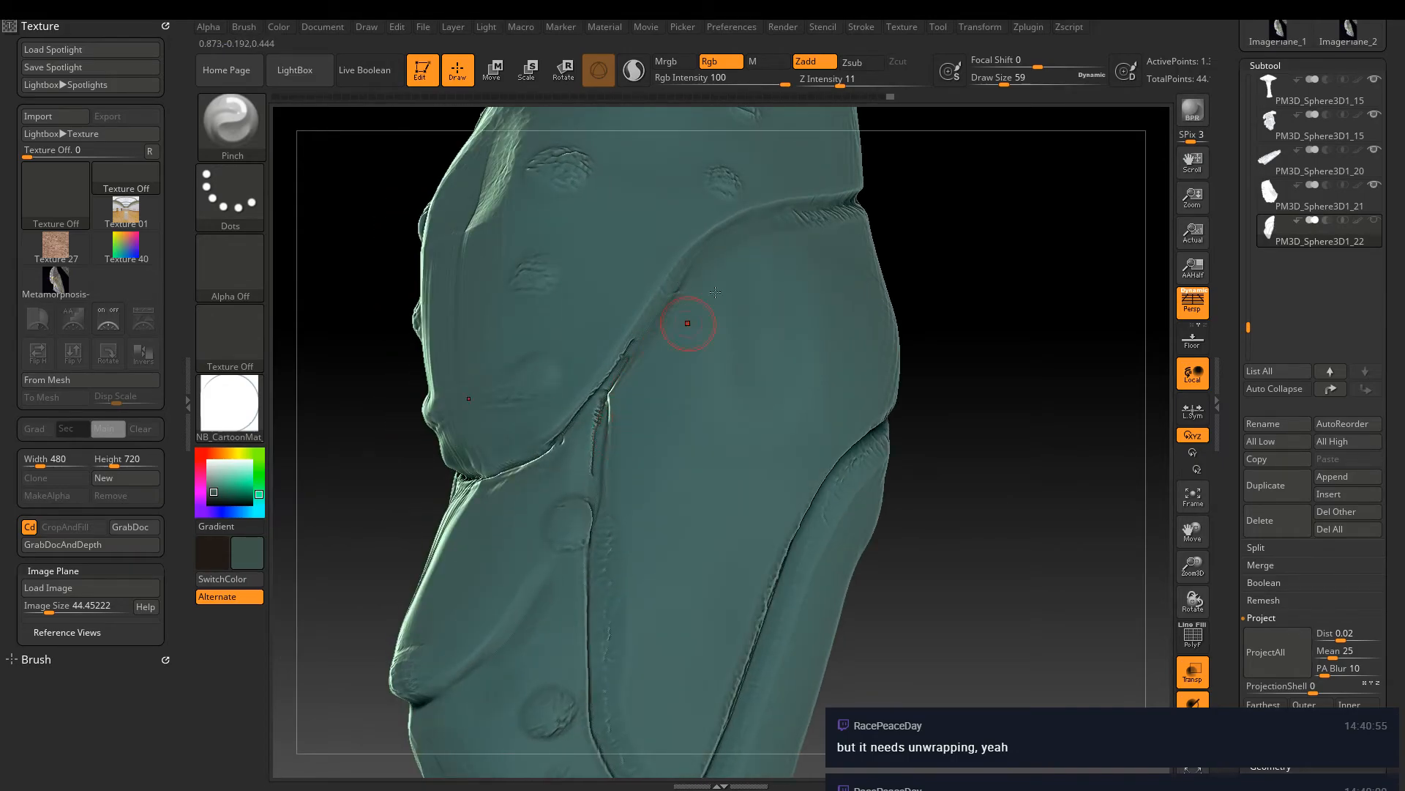
mouse_move(807, 284)
right_mouse_down()
mouse_move(948, 119)
mouse_move(864, 301)
mouse_move(809, 355)
mouse_move(769, 322)
right_mouse_up()
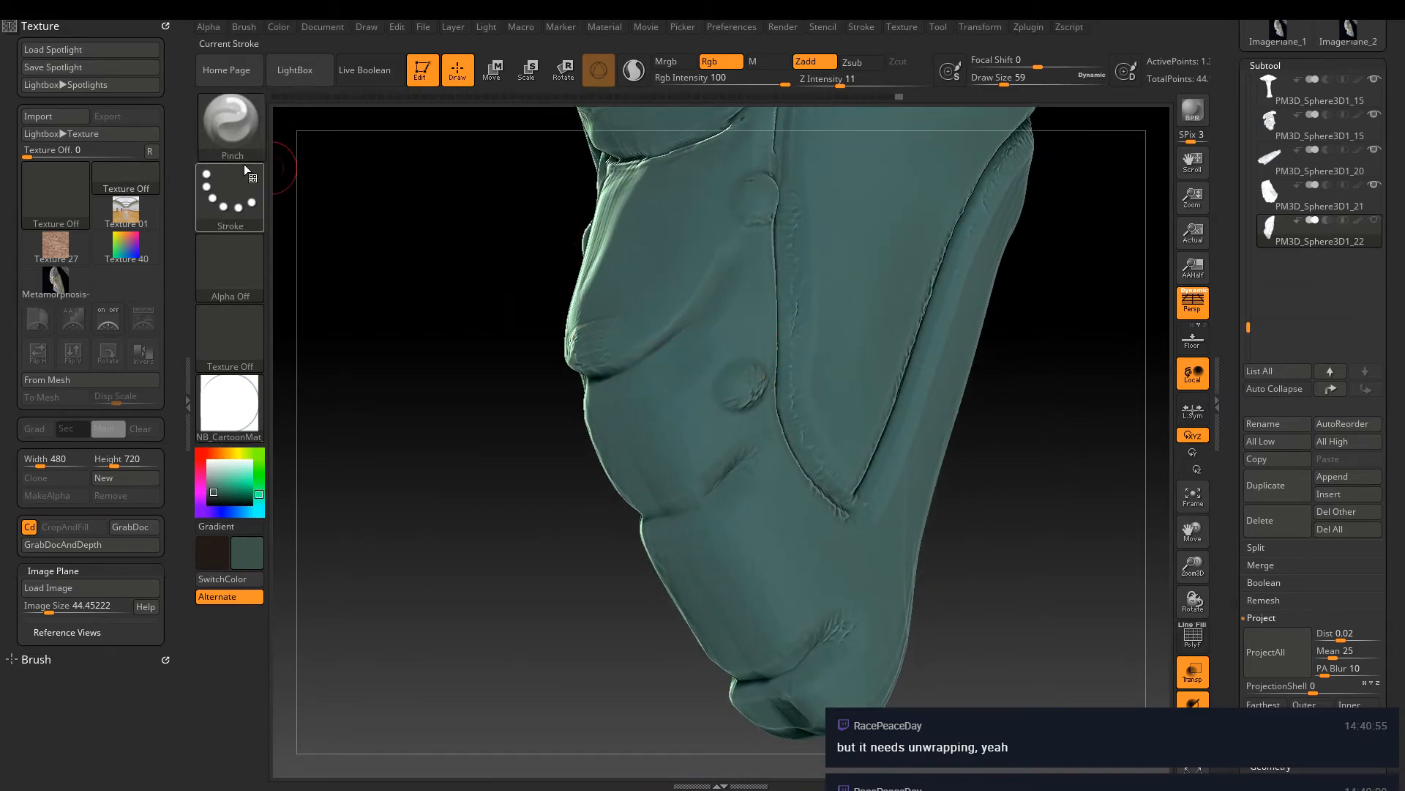
Pull the bumps along the lower back outward into pointed spikes with Move Elastic at draw size 75 and Z Intensity 51
key("b")
key("m")
key("e")
mouse_move(732, 403)
right_mouse_down()
mouse_move(791, 344)
mouse_move(792, 394)
mouse_move(795, 382)
mouse_move(777, 394)
mouse_move(801, 384)
right_mouse_up()
left_click_drag(809, 380, 818, 382)
right_click_drag(831, 567, 823, 583)
left_click_drag(826, 576, 833, 565)
mouse_move(833, 566)
right_mouse_down()
mouse_move(792, 343)
mouse_move(802, 443)
right_mouse_up()
mouse_move(805, 437)
left_mouse_down()
mouse_move(821, 439)
mouse_move(809, 381)
left_mouse_up()
Pull the outer row of bumps on the upper back up into pointed spikes
mouse_move(835, 374)
right_mouse_down()
mouse_move(838, 390)
mouse_move(796, 383)
right_mouse_up()
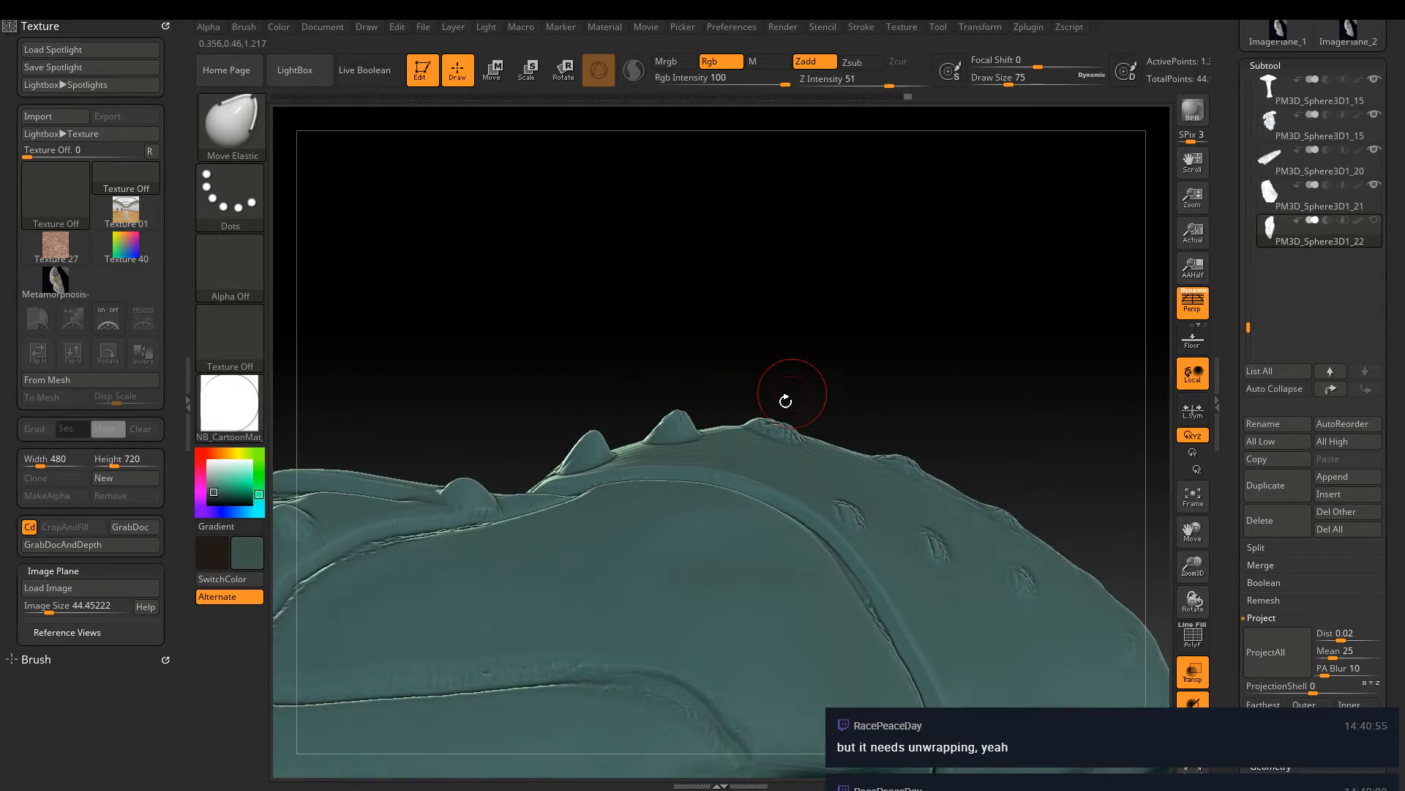
left_click_drag(777, 412, 779, 397)
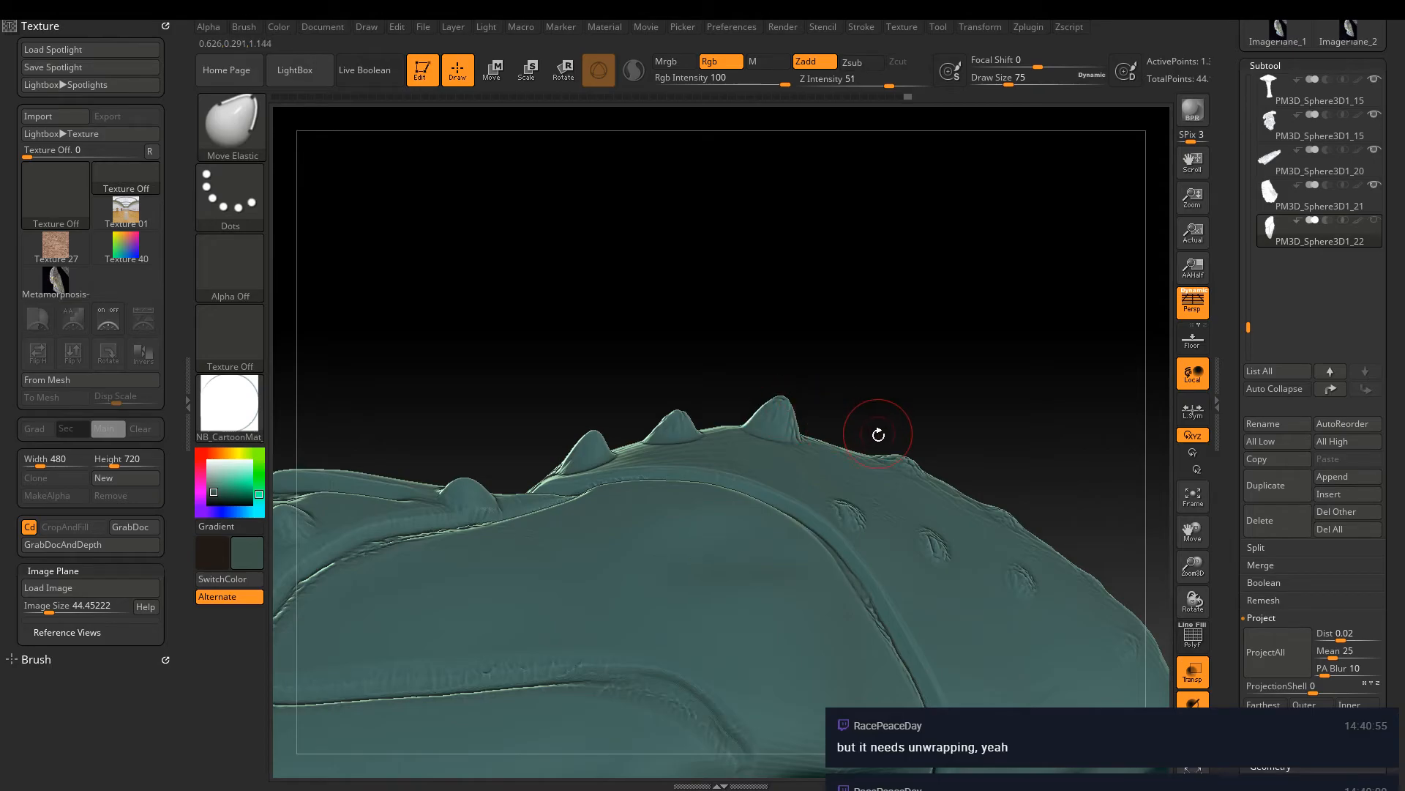
left_click_drag(906, 452, 912, 445)
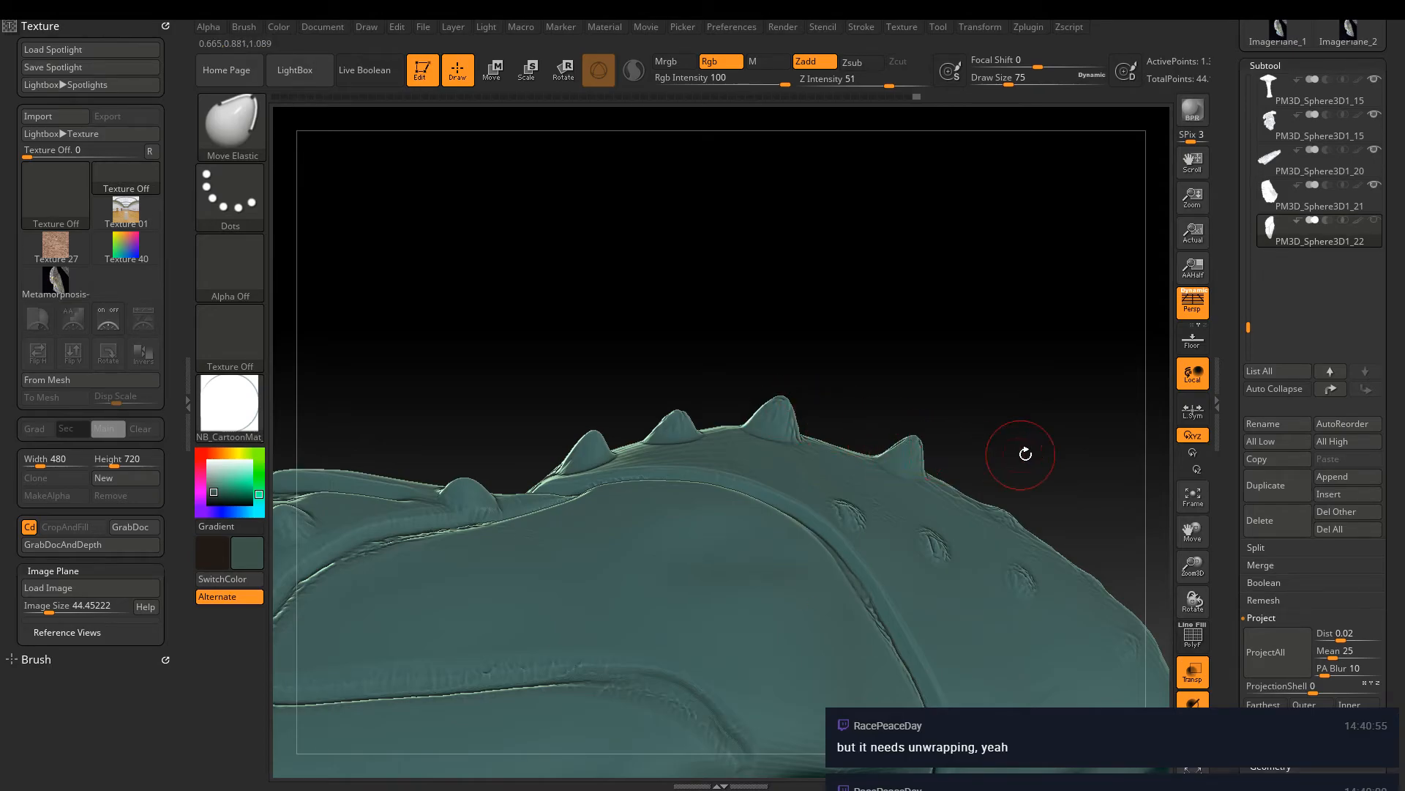
right_click_drag(1025, 454, 863, 429)
key("space")
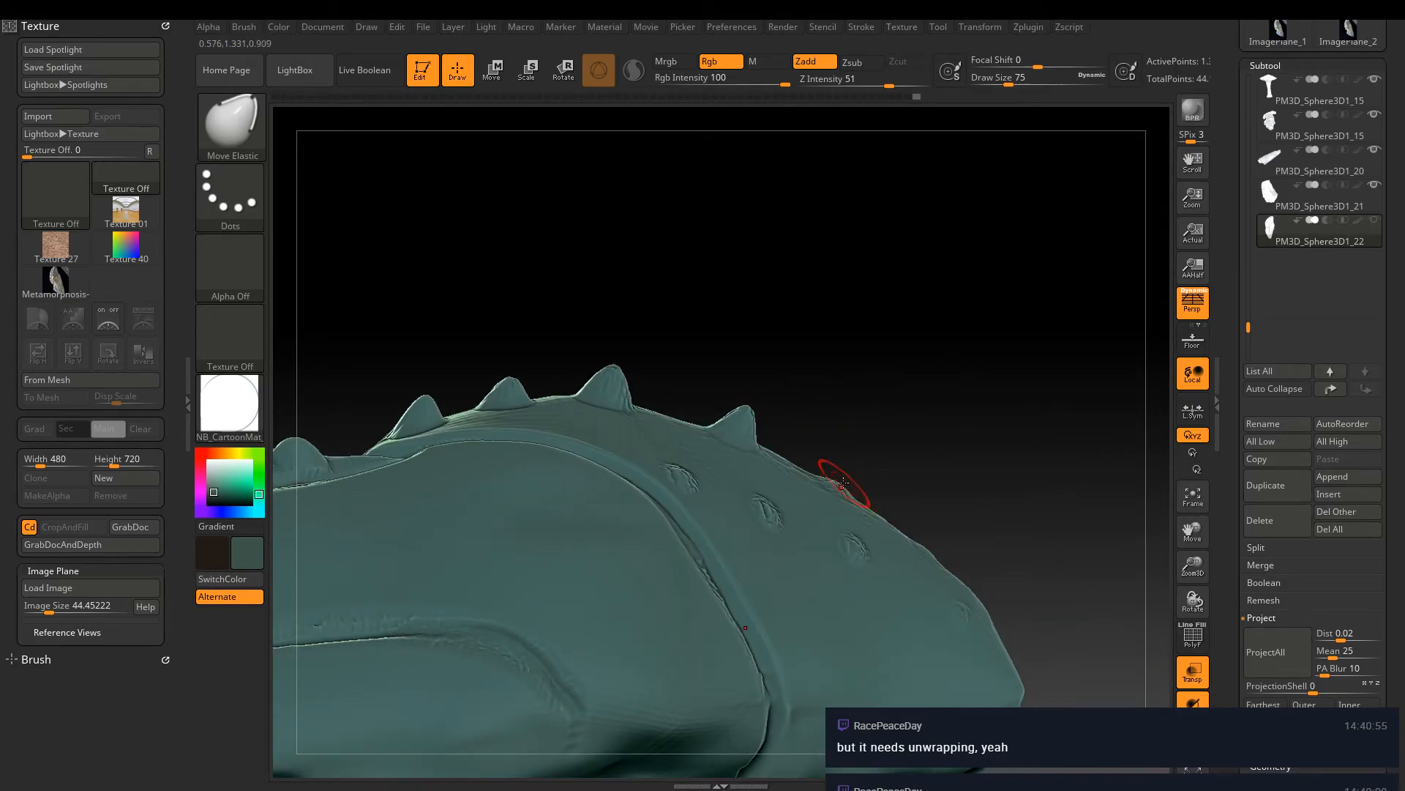
right_click_drag(842, 473, 672, 442)
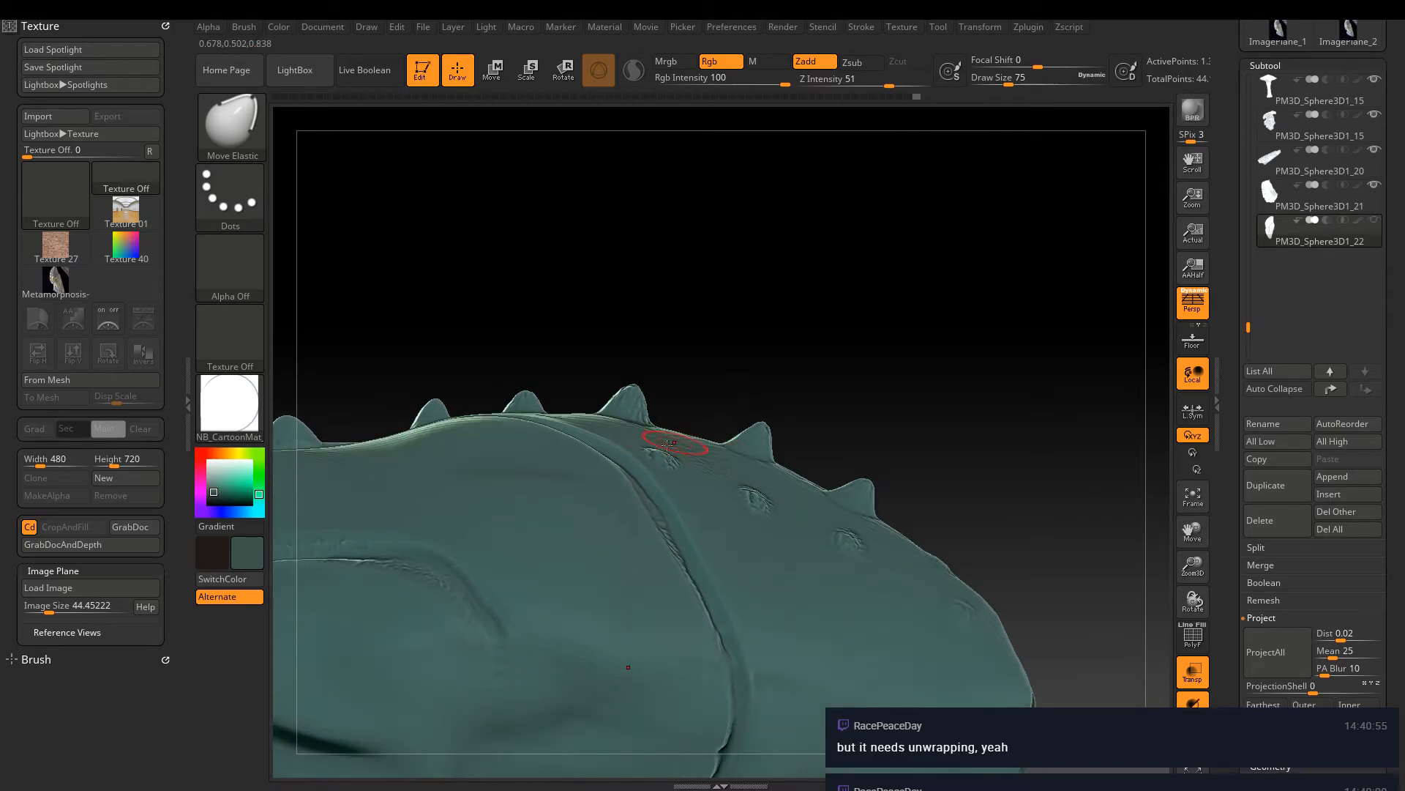
Raise the remaining row of bumps beside the wing on the upper back into matching spikes
key("shift")
right_click_drag(749, 511, 759, 458)
left_click_drag(755, 500, 762, 486)
right_click_drag(743, 493, 769, 495)
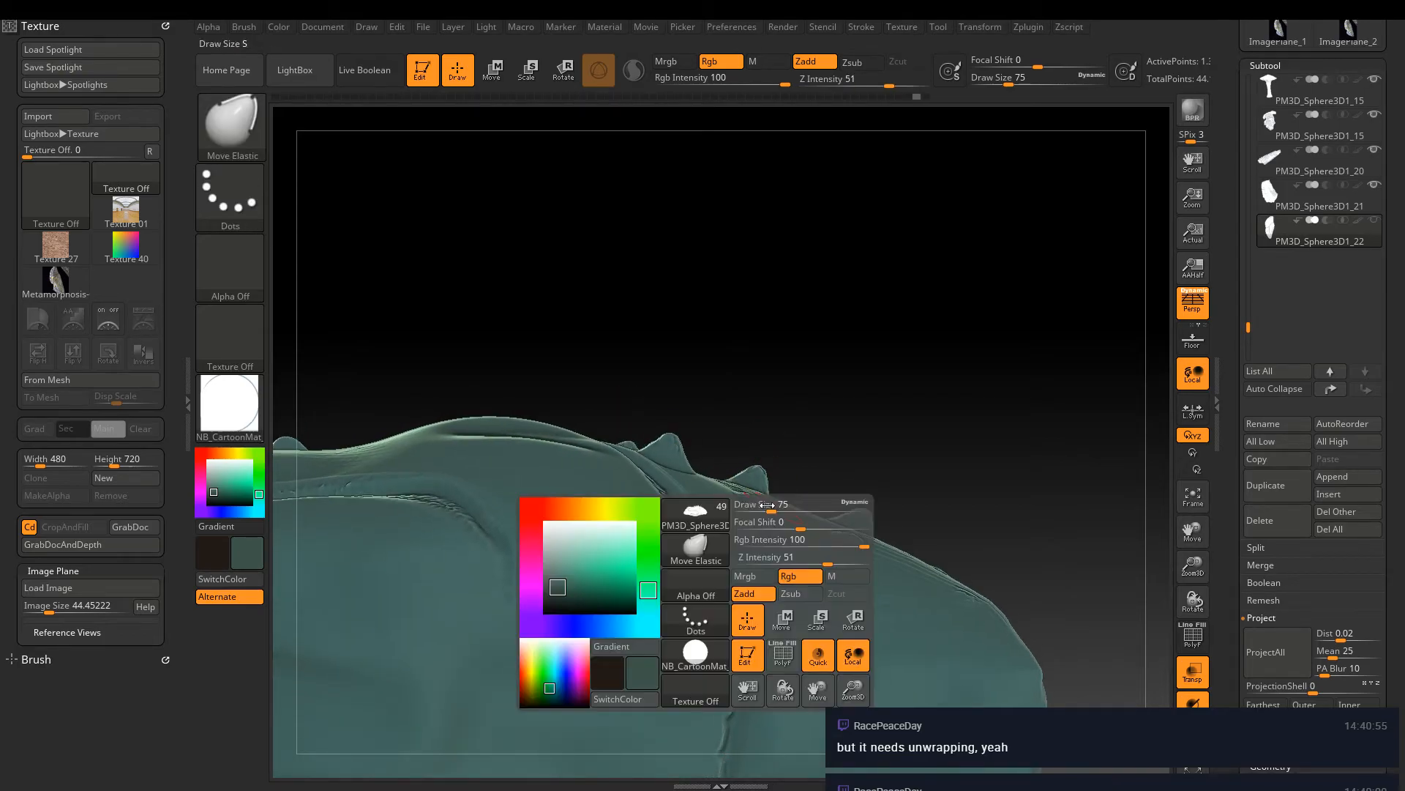
left_click_drag(758, 494, 762, 490)
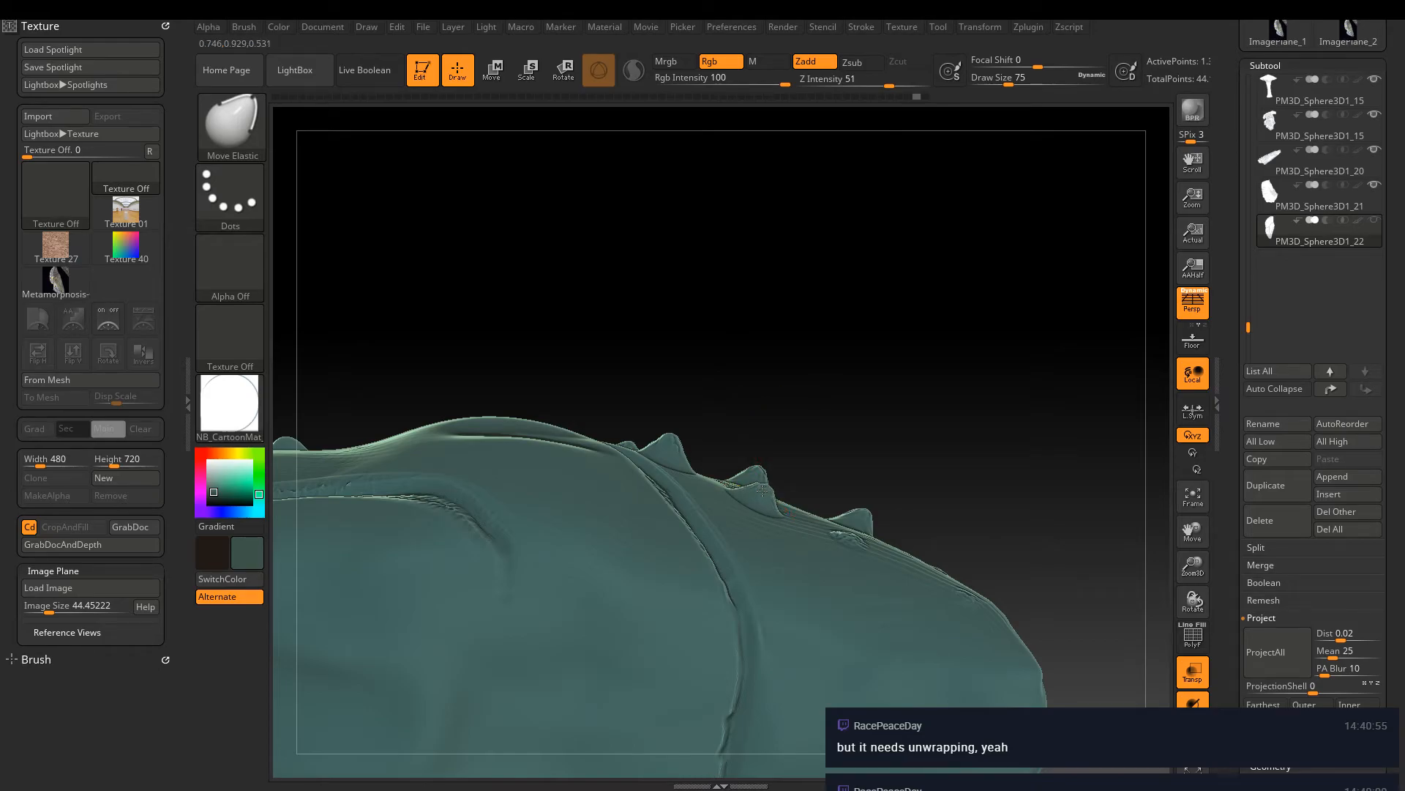
right_click_drag(849, 536, 801, 370)
mouse_move(761, 424)
right_mouse_down()
mouse_move(754, 408)
mouse_move(825, 398)
mouse_move(822, 439)
mouse_move(851, 349)
mouse_move(862, 402)
right_mouse_up()
left_click_drag(862, 398, 858, 389)
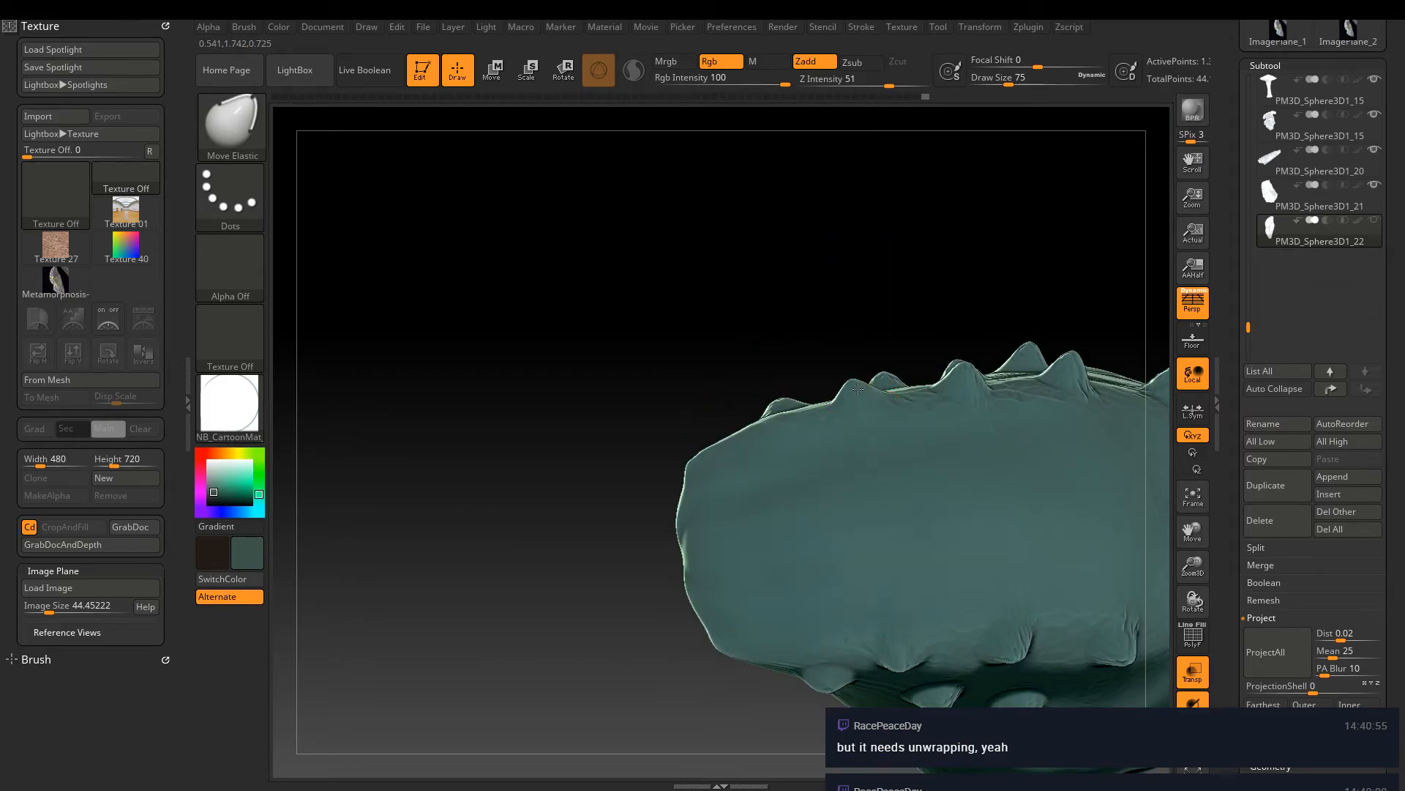
mouse_move(940, 498)
right_mouse_down()
mouse_move(922, 461)
mouse_move(940, 469)
mouse_move(775, 630)
mouse_move(879, 597)
mouse_move(875, 564)
mouse_move(799, 508)
mouse_move(791, 395)
mouse_move(776, 432)
mouse_move(777, 286)
right_mouse_up()
right_click_drag(798, 421, 774, 476)
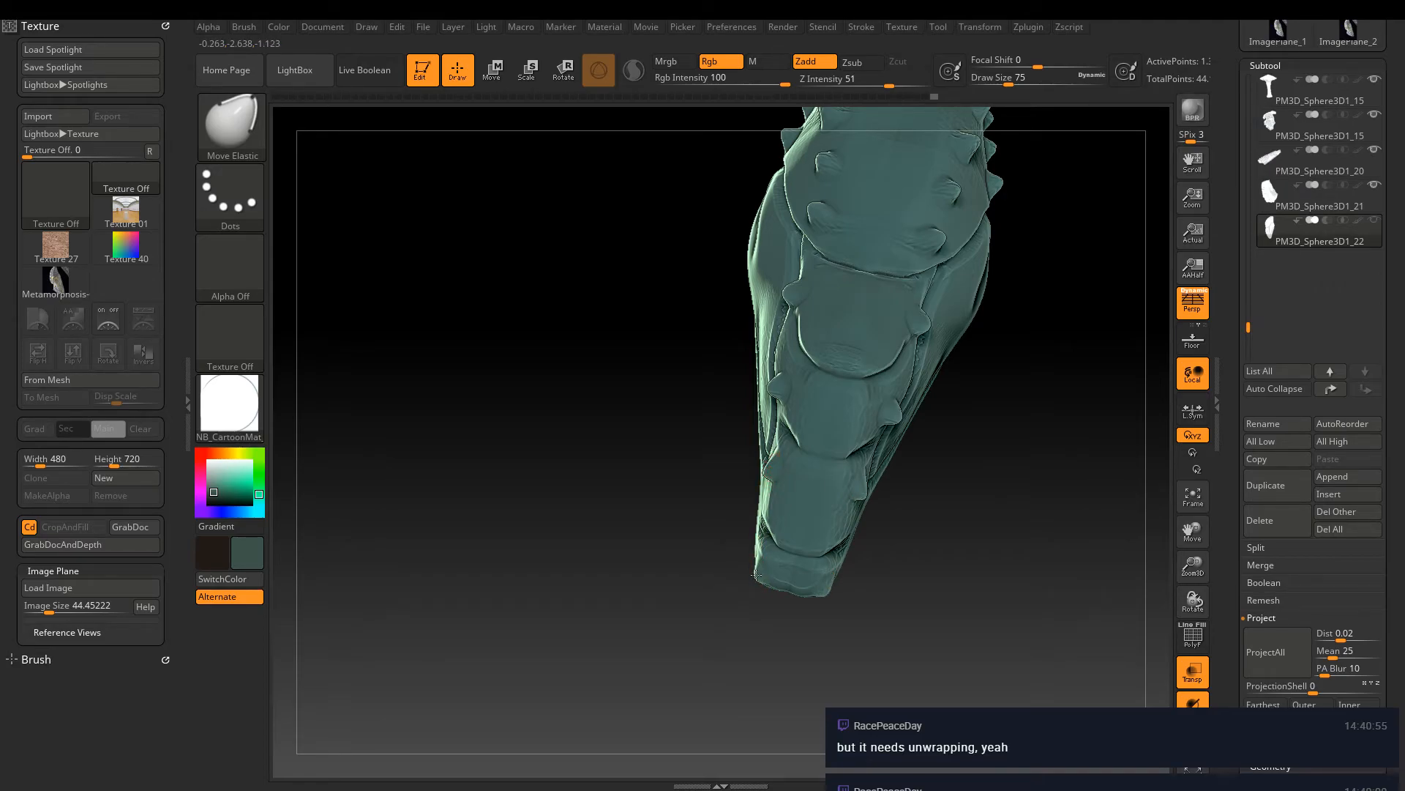
mouse_move(796, 554)
right_mouse_down()
mouse_move(885, 486)
mouse_move(875, 423)
mouse_move(915, 505)
mouse_move(892, 472)
mouse_move(893, 439)
right_mouse_up()
mouse_move(910, 571)
right_mouse_down()
mouse_move(861, 528)
mouse_move(860, 644)
mouse_move(841, 484)
mouse_move(759, 492)
mouse_move(767, 435)
right_mouse_up()
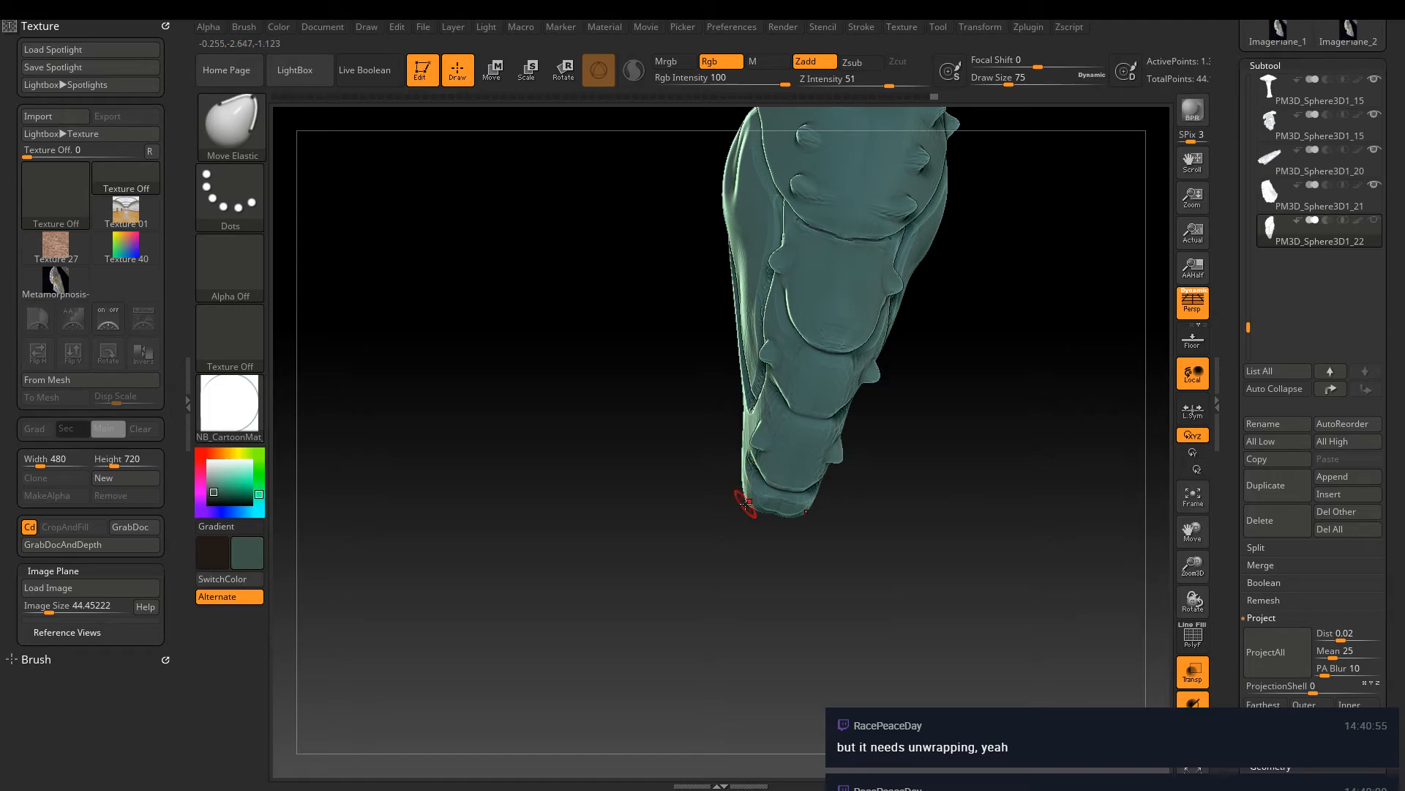
Polish and smooth the wing panel's surface with hPolish at draw size 111 and Z Intensity 37
mouse_move(737, 502)
right_mouse_down()
mouse_move(810, 464)
mouse_move(820, 410)
mouse_move(900, 551)
mouse_move(916, 502)
mouse_move(850, 452)
mouse_move(1025, 612)
mouse_move(923, 381)
mouse_move(740, 411)
right_mouse_up()
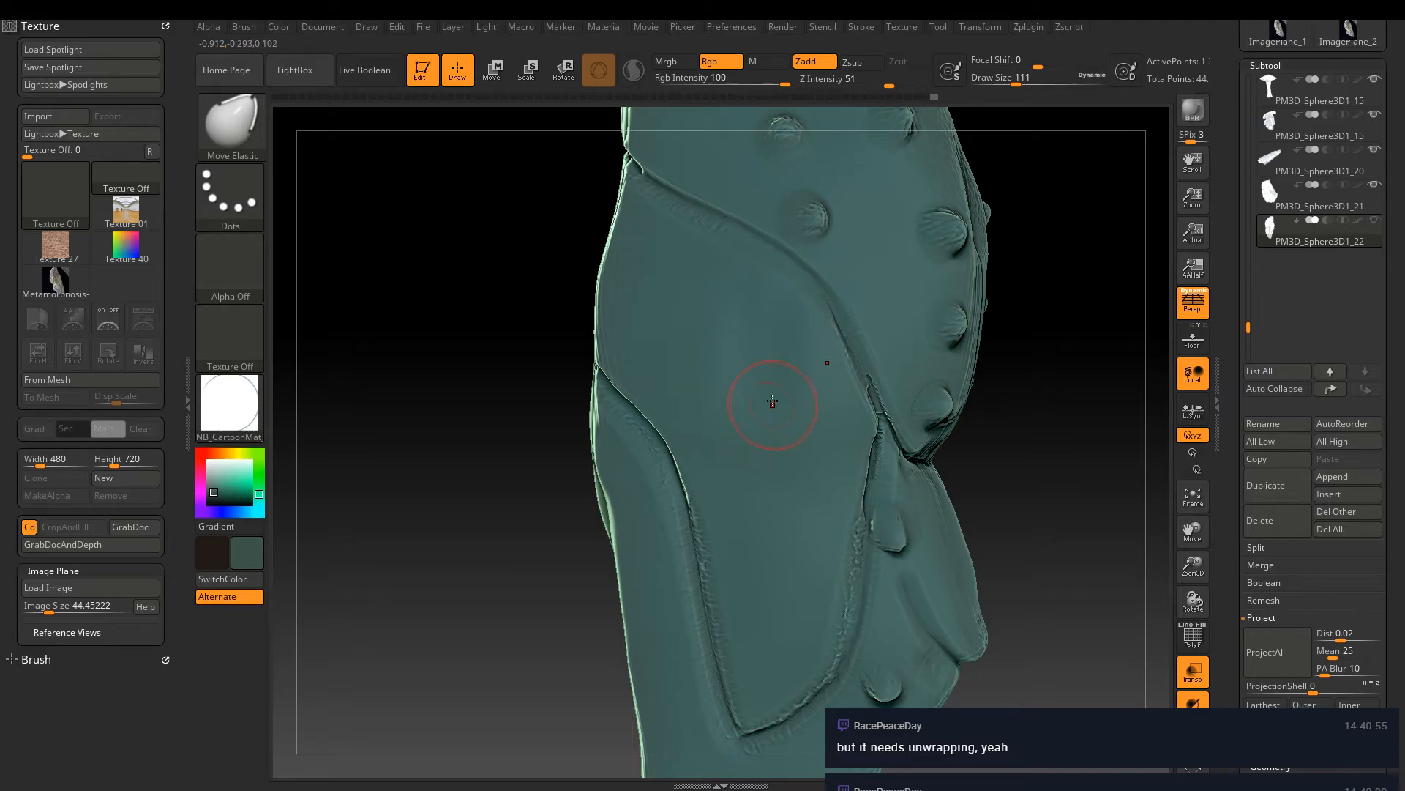
key("shift")
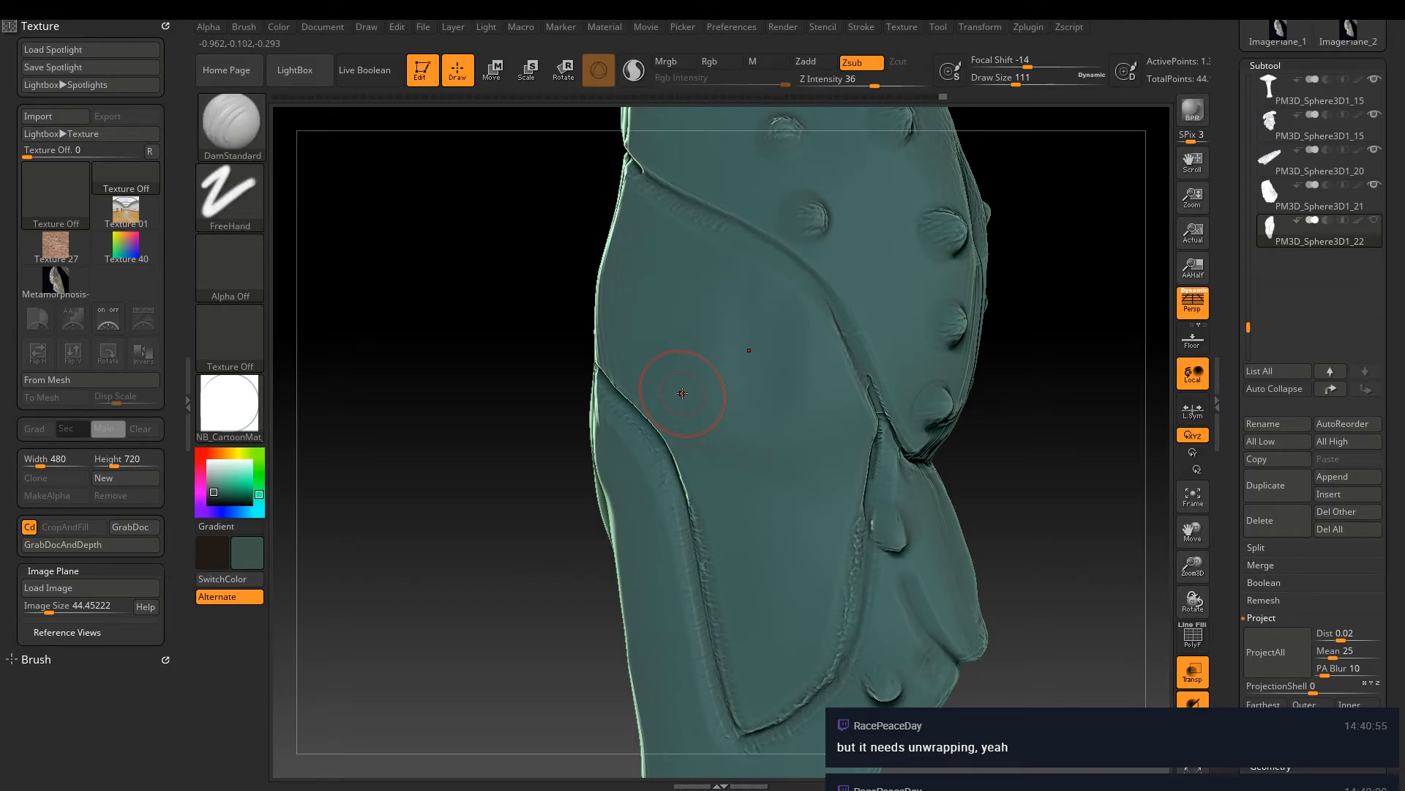
mouse_move(671, 402)
right_mouse_down()
mouse_move(644, 392)
mouse_move(725, 436)
mouse_move(690, 382)
mouse_move(726, 311)
right_mouse_up()
key("b")
key("h")
key("p")
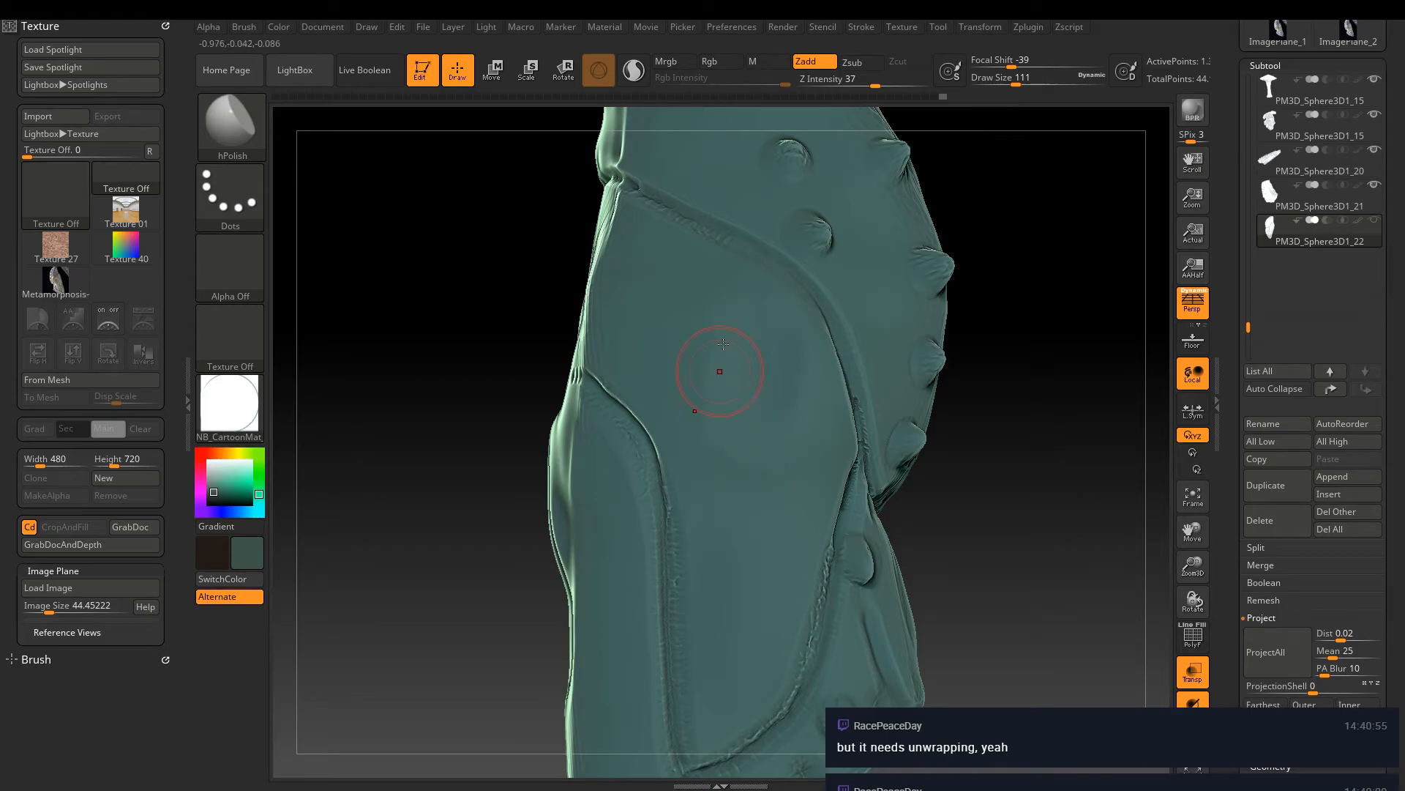
mouse_move(709, 387)
right_mouse_down()
mouse_move(659, 398)
mouse_move(661, 363)
right_mouse_up()
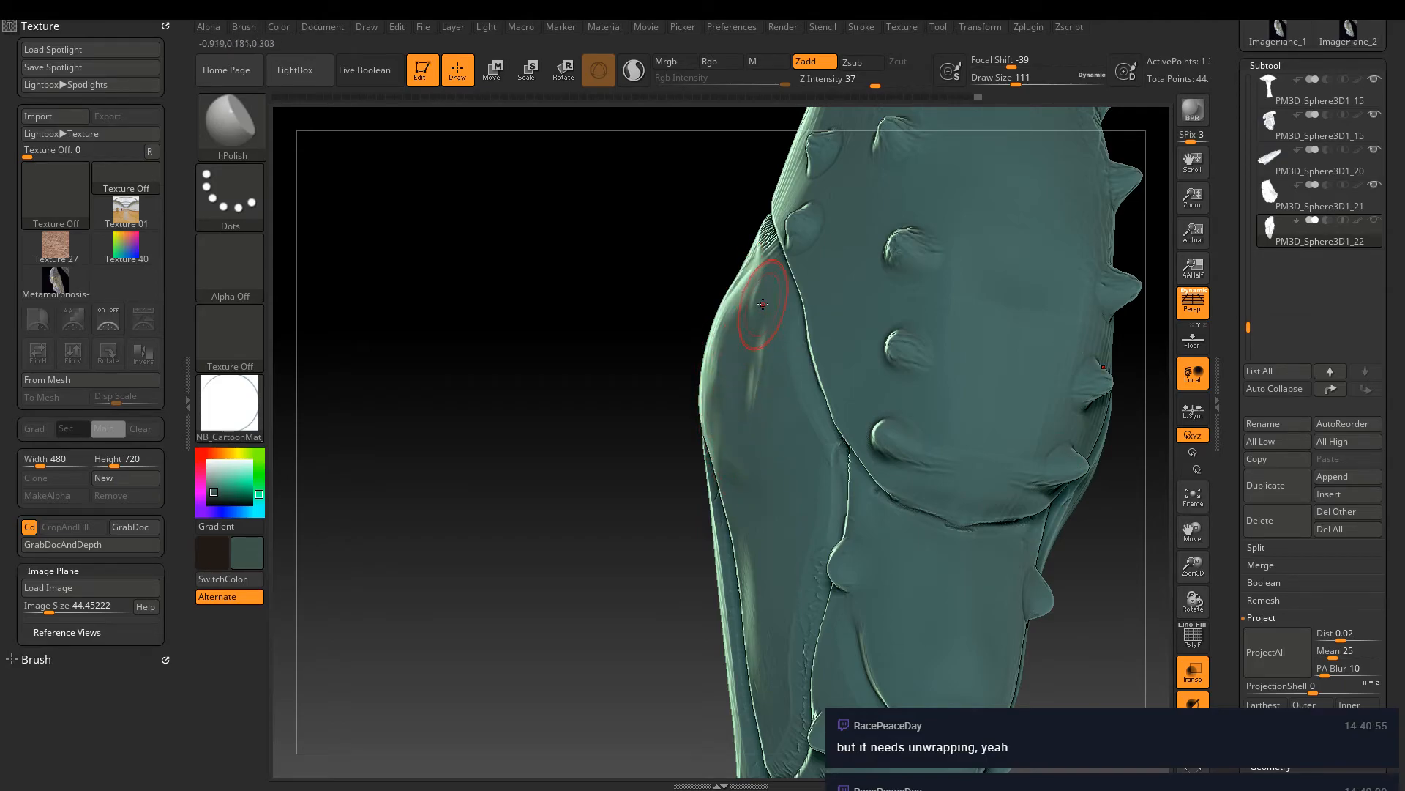
mouse_move(750, 459)
left_mouse_down()
mouse_move(750, 278)
mouse_move(769, 328)
mouse_move(727, 352)
left_mouse_up()
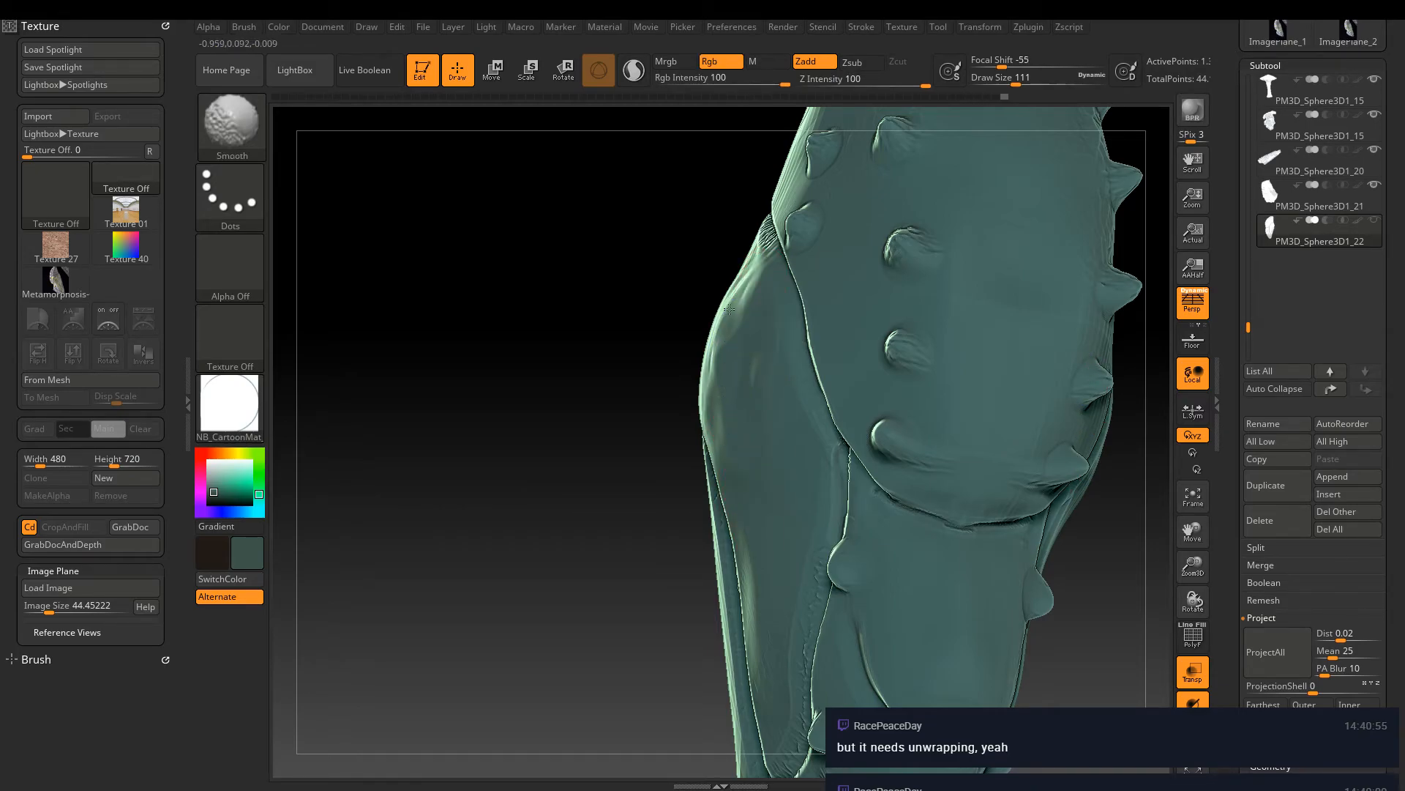
mouse_move(643, 302)
left_mouse_down()
mouse_move(692, 311)
mouse_move(556, 428)
mouse_move(752, 360)
mouse_move(706, 351)
mouse_move(667, 316)
left_mouse_up()
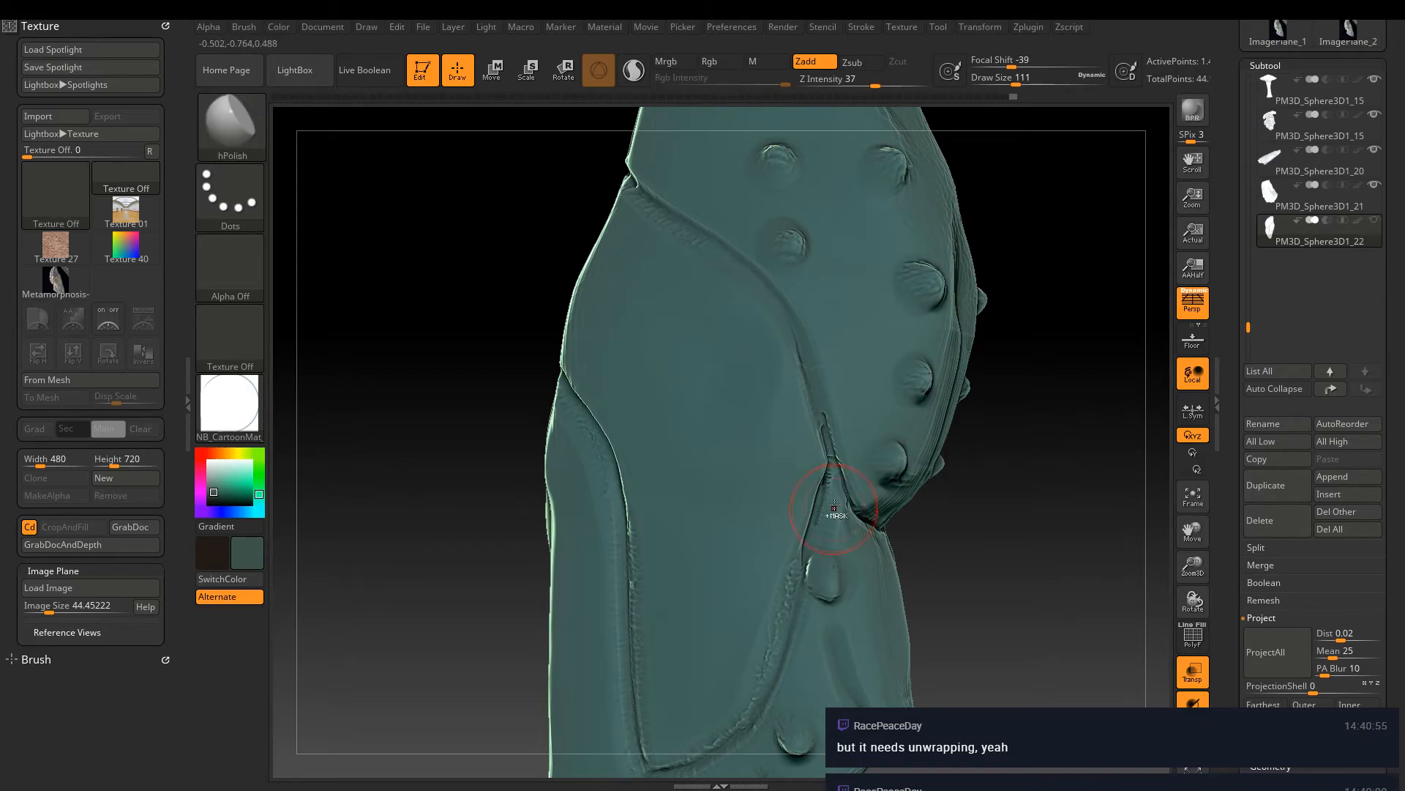
right_click_drag(834, 518, 706, 376, "ctrl")
mouse_move(706, 376)
left_mouse_down()
mouse_move(822, 430)
mouse_move(823, 448)
left_mouse_up()
Try to carve a groove from the wing edges across the chrysalis's smooth front with DamStandard
mouse_move(822, 448)
right_mouse_down("ctrl")
mouse_move(841, 449)
mouse_move(928, 354)
mouse_move(832, 385)
mouse_move(853, 383)
right_mouse_up("ctrl")
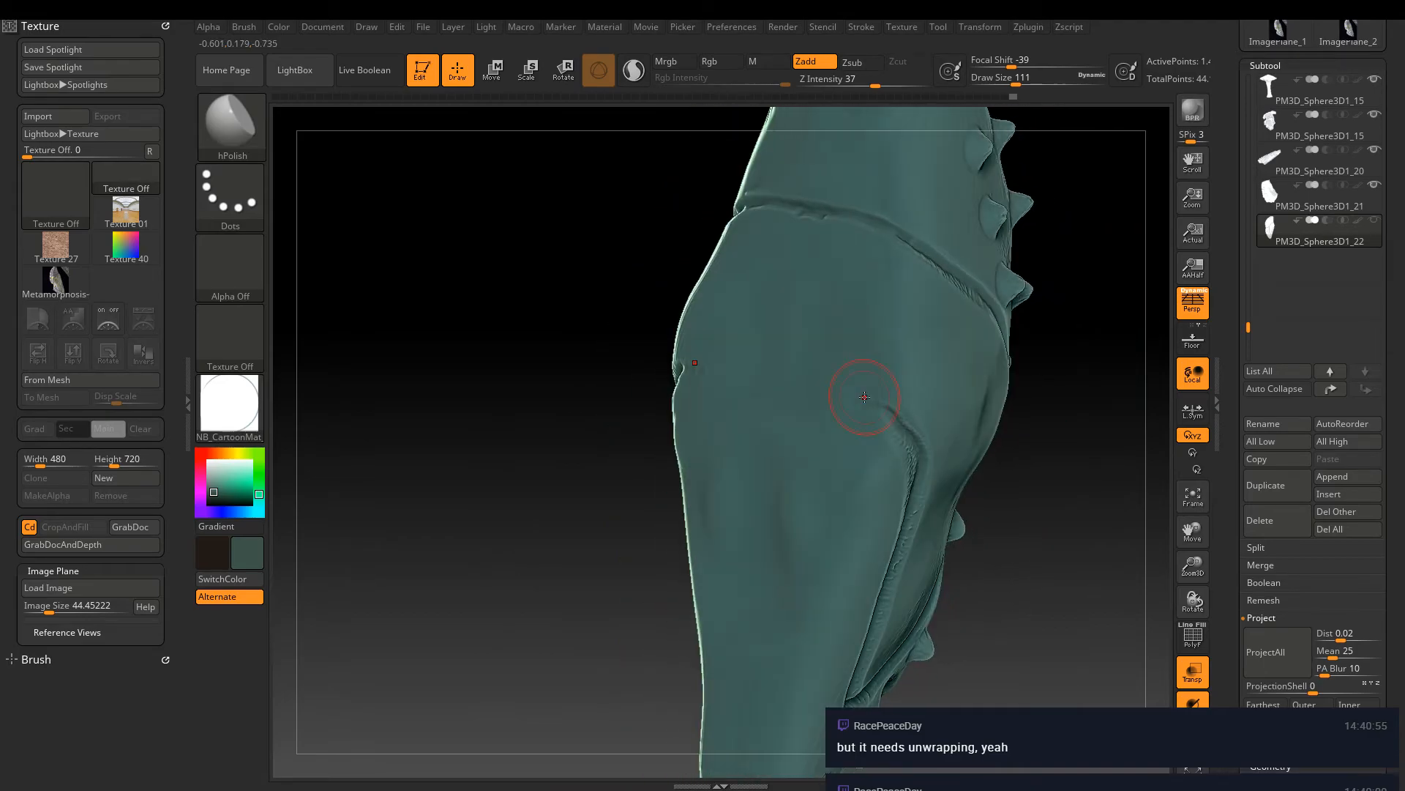
key("b")
key("d")
key("s")
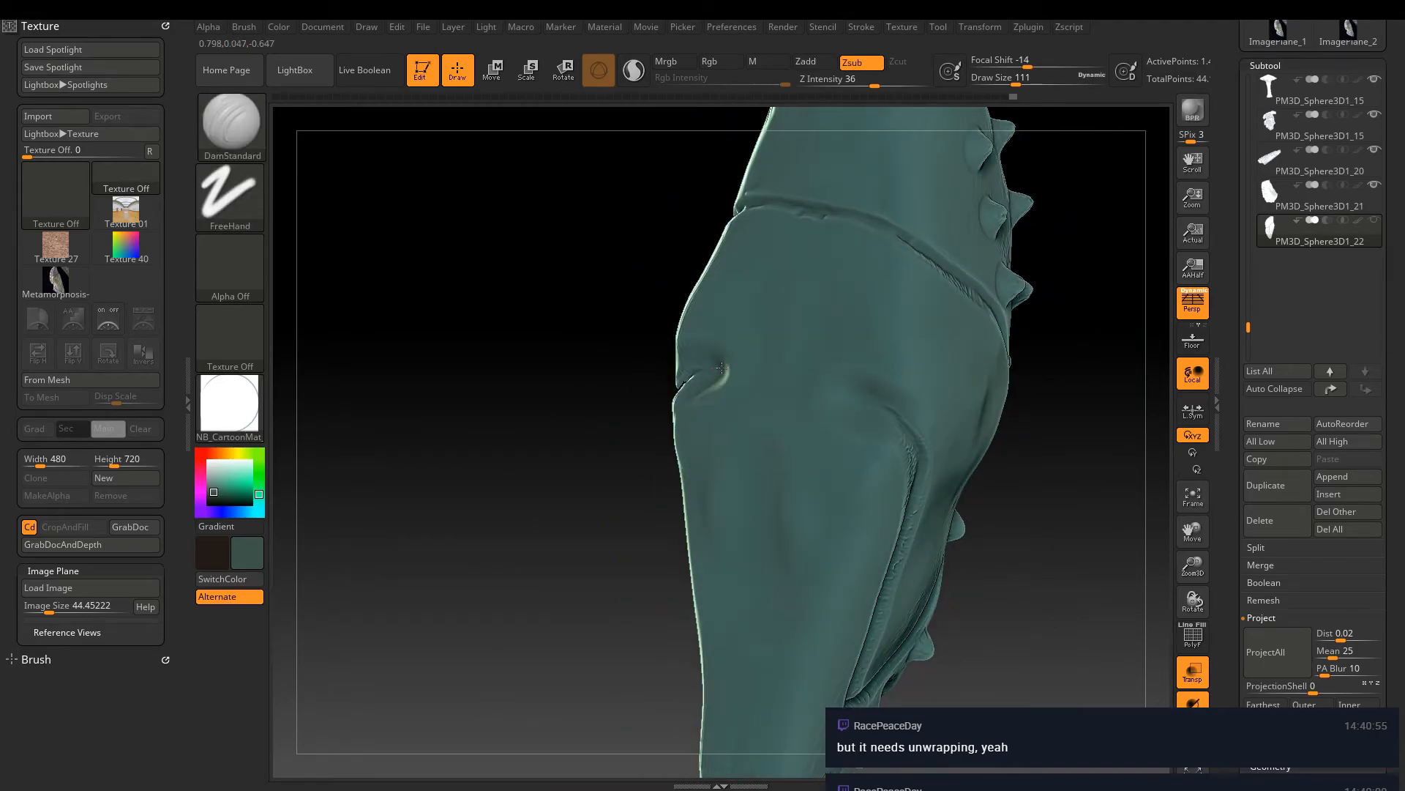
key("bracketleft")
mouse_move(909, 440)
left_mouse_down()
mouse_move(846, 391)
mouse_move(769, 372)
left_mouse_up()
mouse_move(1007, 424)
left_mouse_down()
mouse_move(1041, 405)
mouse_move(1026, 408)
left_mouse_up()
mouse_move(691, 384)
left_mouse_down()
mouse_move(786, 368)
mouse_move(891, 405)
left_mouse_up()
key("ctrl+z")
left_click_drag(800, 396, 725, 377)
key("ctrl+z")
Carve curved wing edges meeting at a rounded shield shape on the front with DamStandard at draw size 16, smoothing away stray lines
left_click_drag(999, 83, 983, 100)
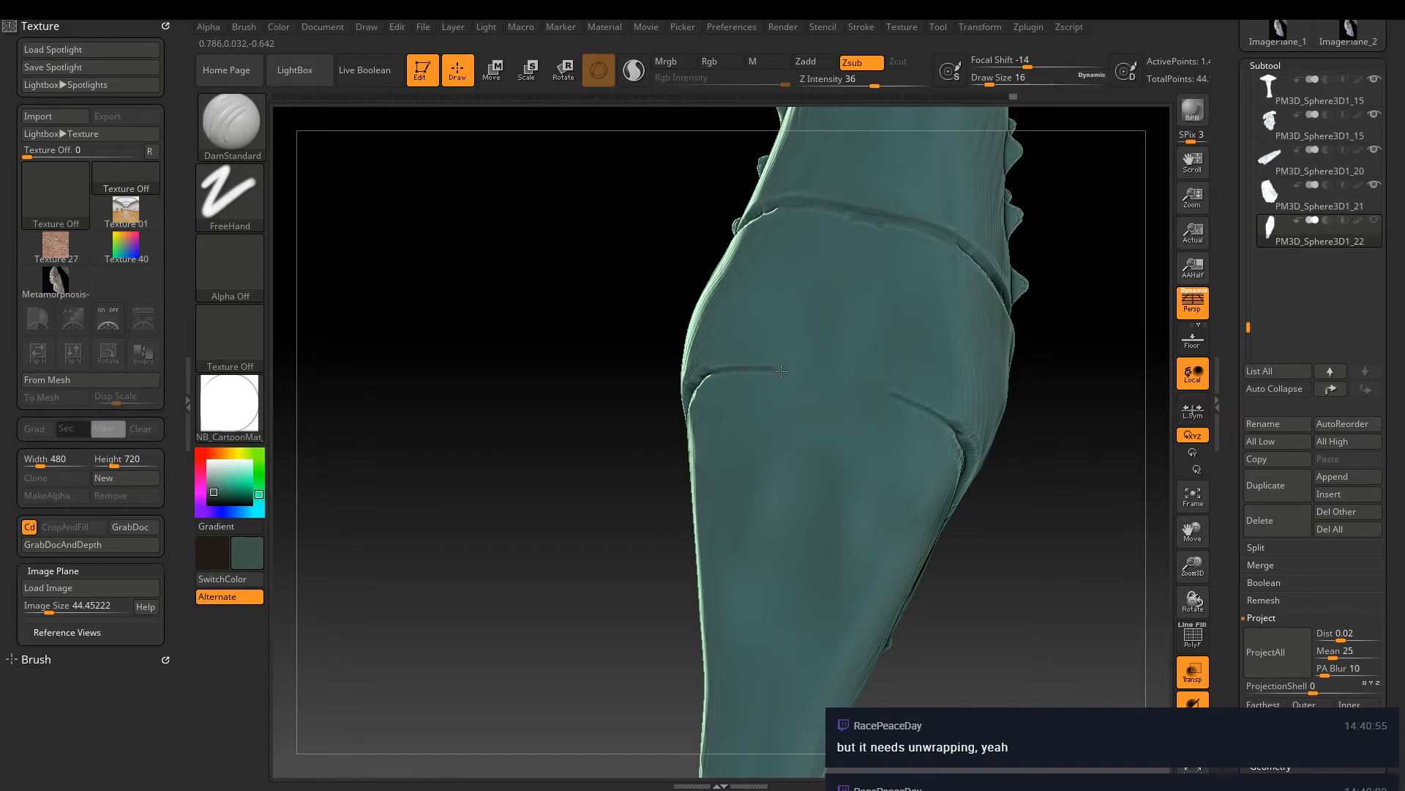
left_click_drag(815, 404, 826, 409)
key("ctrl+z")
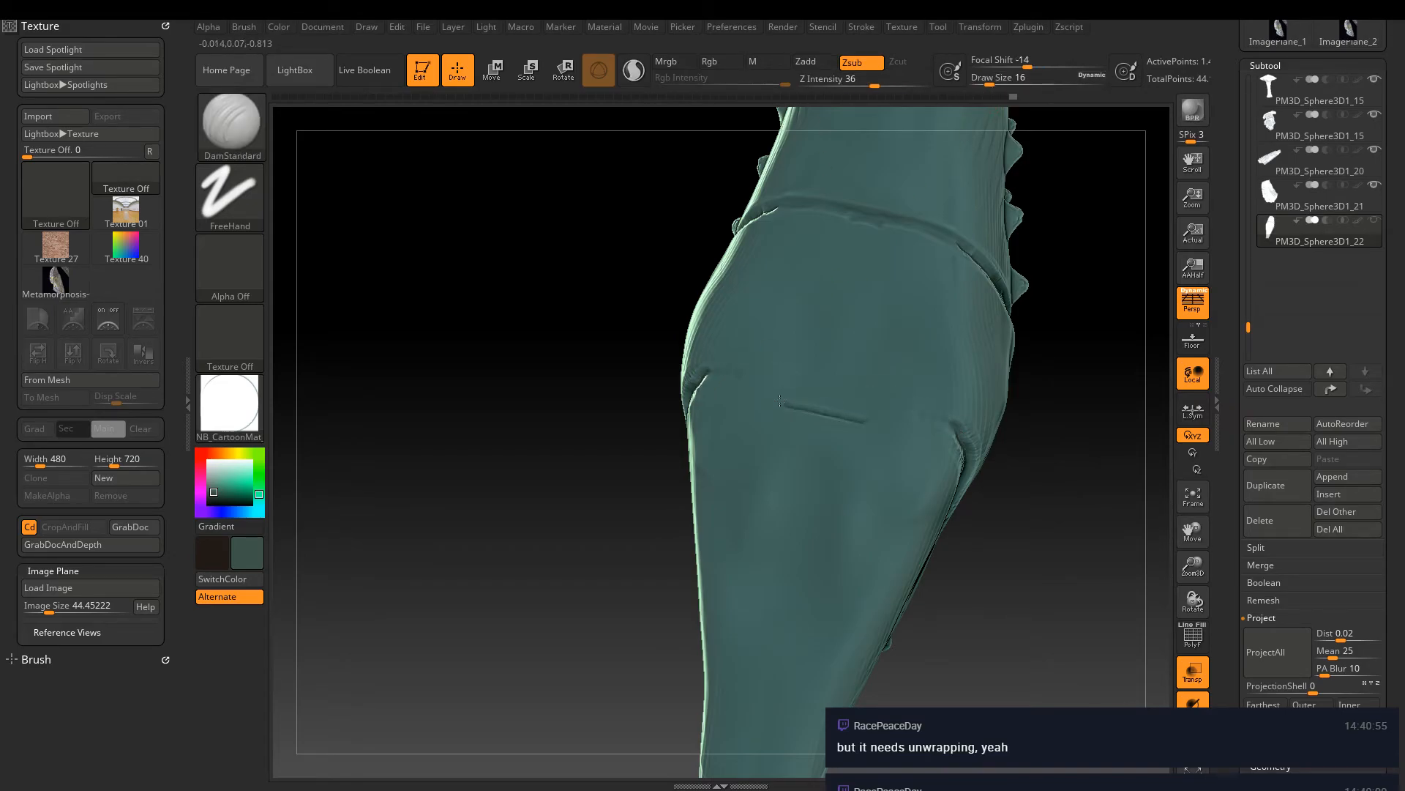
mouse_move(728, 369)
left_mouse_down()
mouse_move(669, 416)
mouse_move(701, 407)
mouse_move(717, 452)
mouse_move(721, 364)
mouse_move(705, 395)
left_mouse_up()
mouse_move(793, 412)
left_mouse_down()
mouse_move(799, 464)
mouse_move(793, 413)
mouse_move(704, 385)
left_mouse_up()
left_click_drag(793, 415, 802, 480)
mouse_move(805, 546)
left_mouse_down("shift")
mouse_move(787, 597)
mouse_move(803, 470)
left_mouse_up("shift")
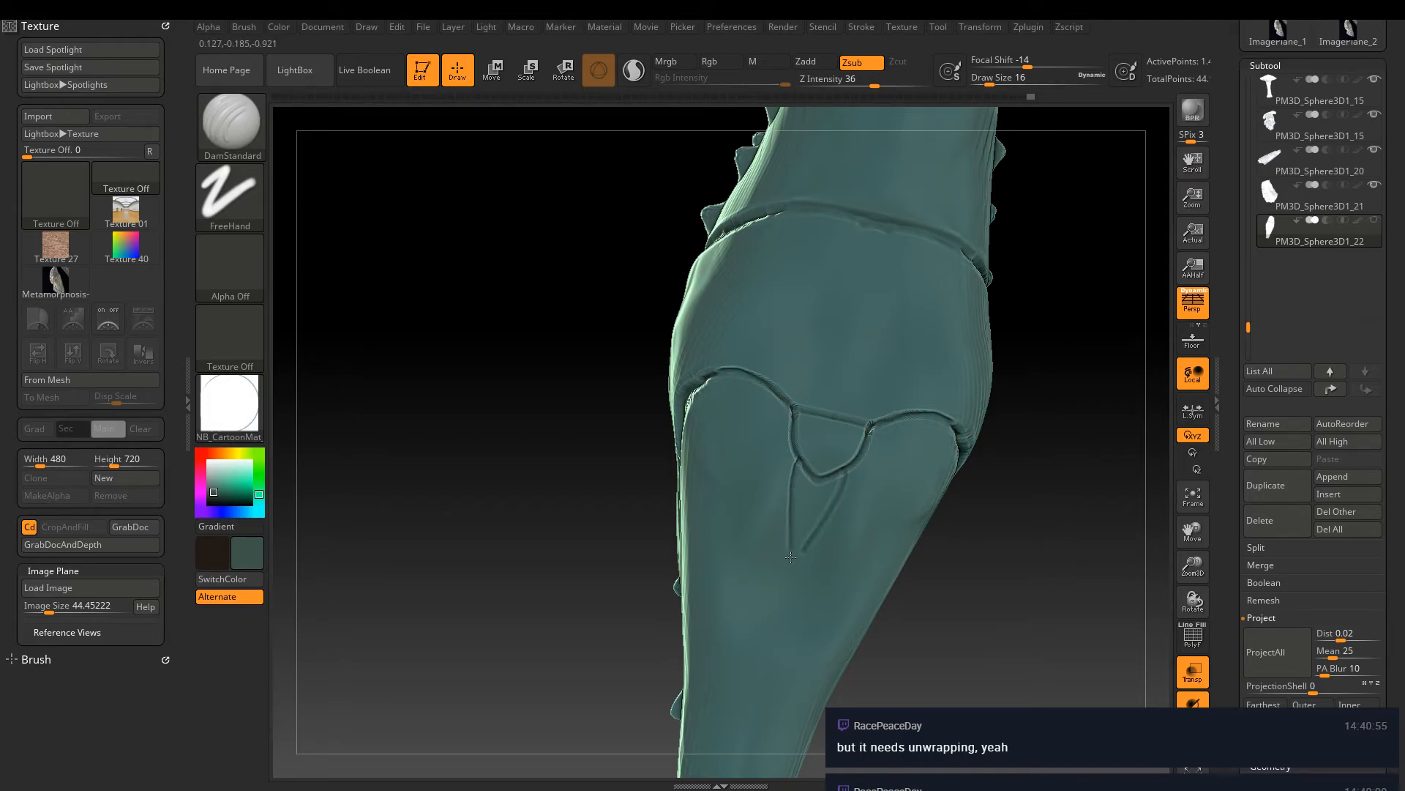
mouse_move(776, 589)
right_mouse_down()
mouse_move(929, 559)
mouse_move(806, 496)
right_mouse_up()
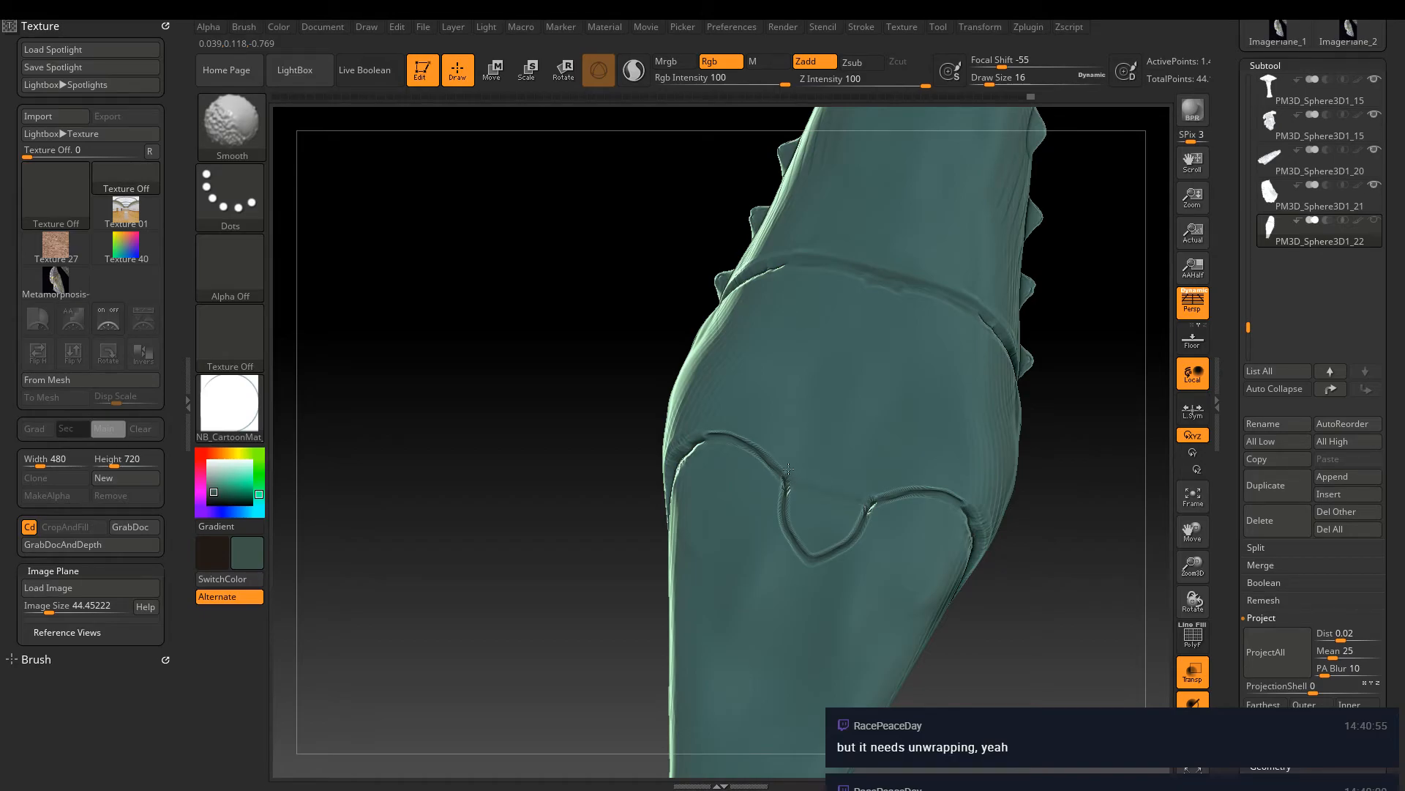
right_click_drag(787, 469, 811, 590, "ctrl")
Pull a stalk up from the chrysalis's upper tip with Move Elastic at draw size 60
right_click_drag(774, 525, 953, 342)
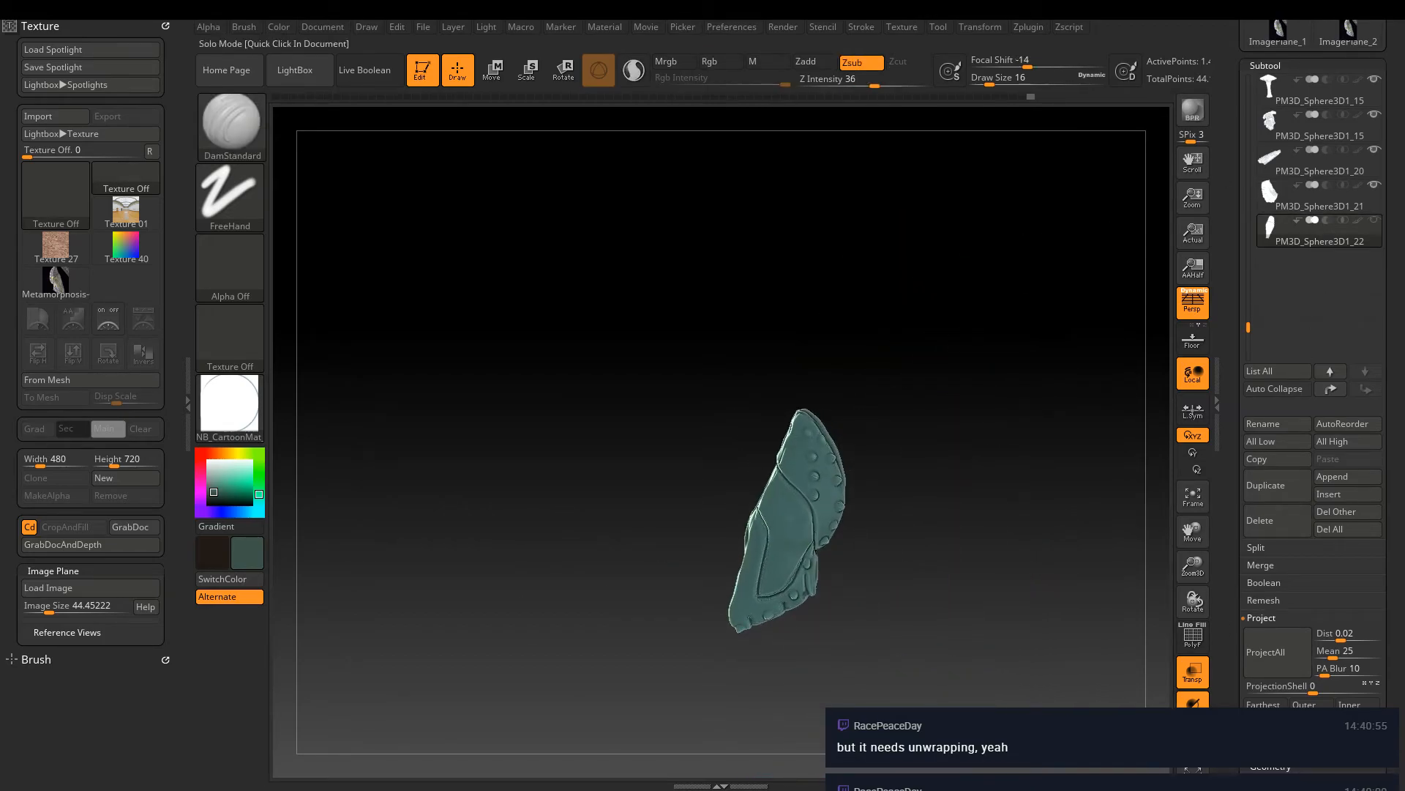
left_click(494, 69)
mouse_move(788, 367)
right_mouse_down()
mouse_move(915, 458)
mouse_move(938, 459)
mouse_move(979, 374)
mouse_move(362, 206)
right_mouse_up()
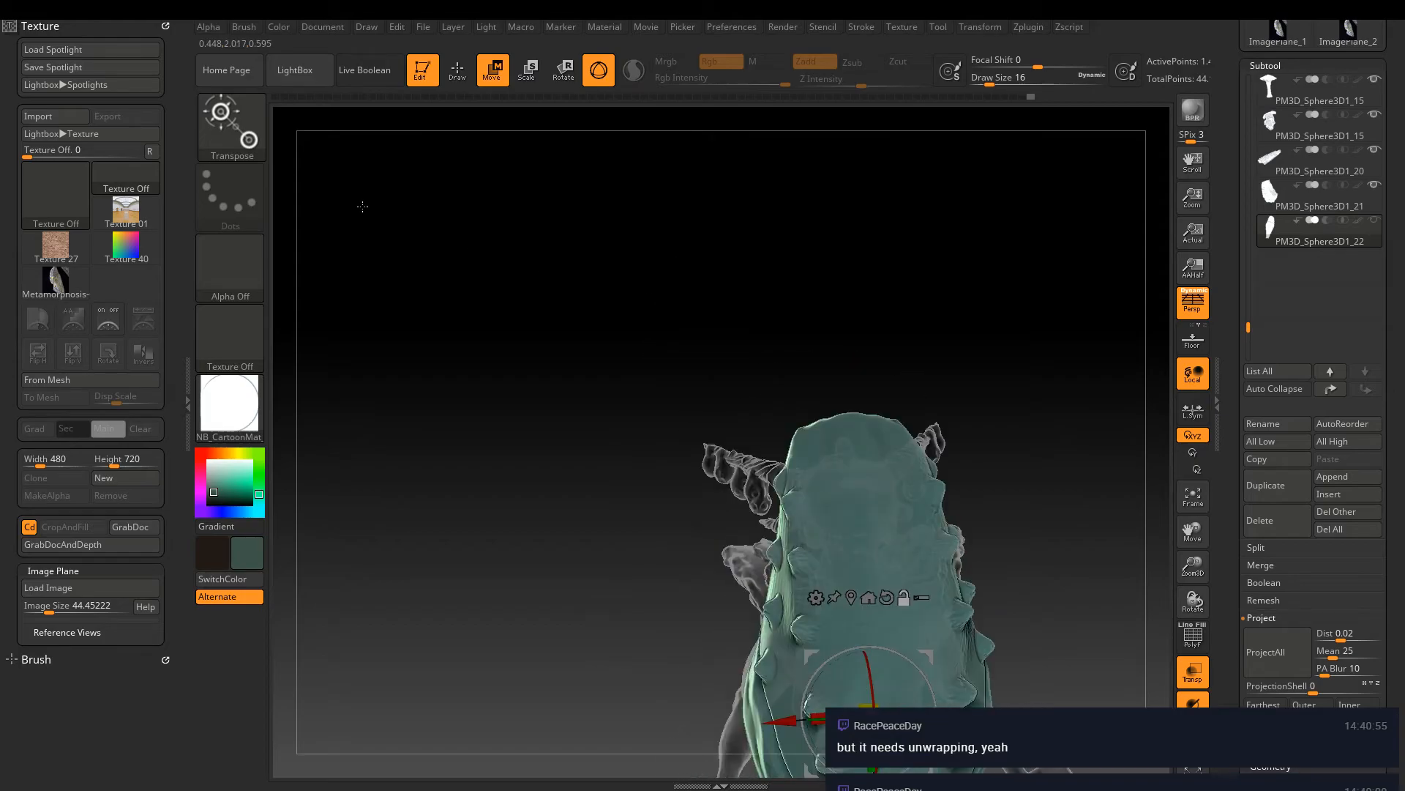
left_click(454, 73)
key("m")
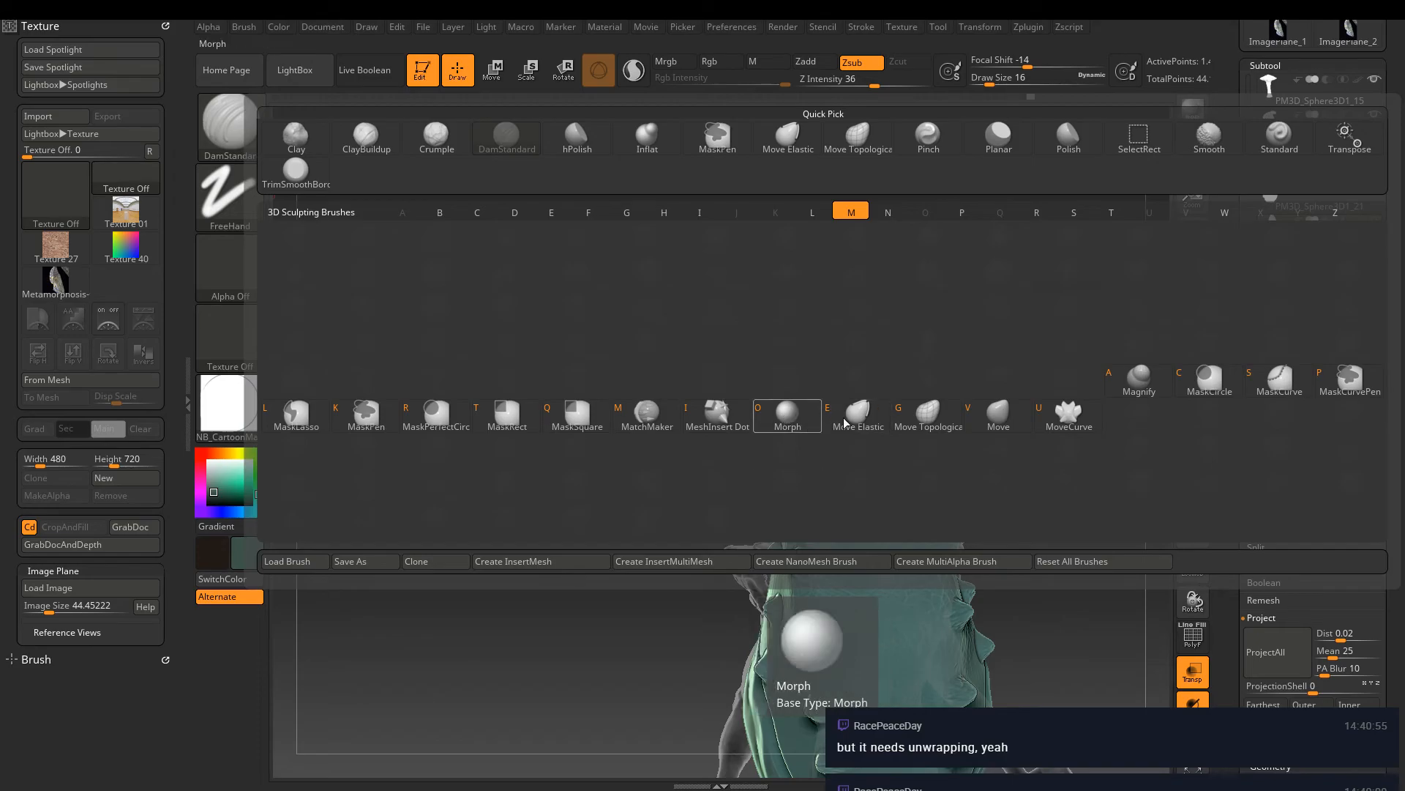
key("e")
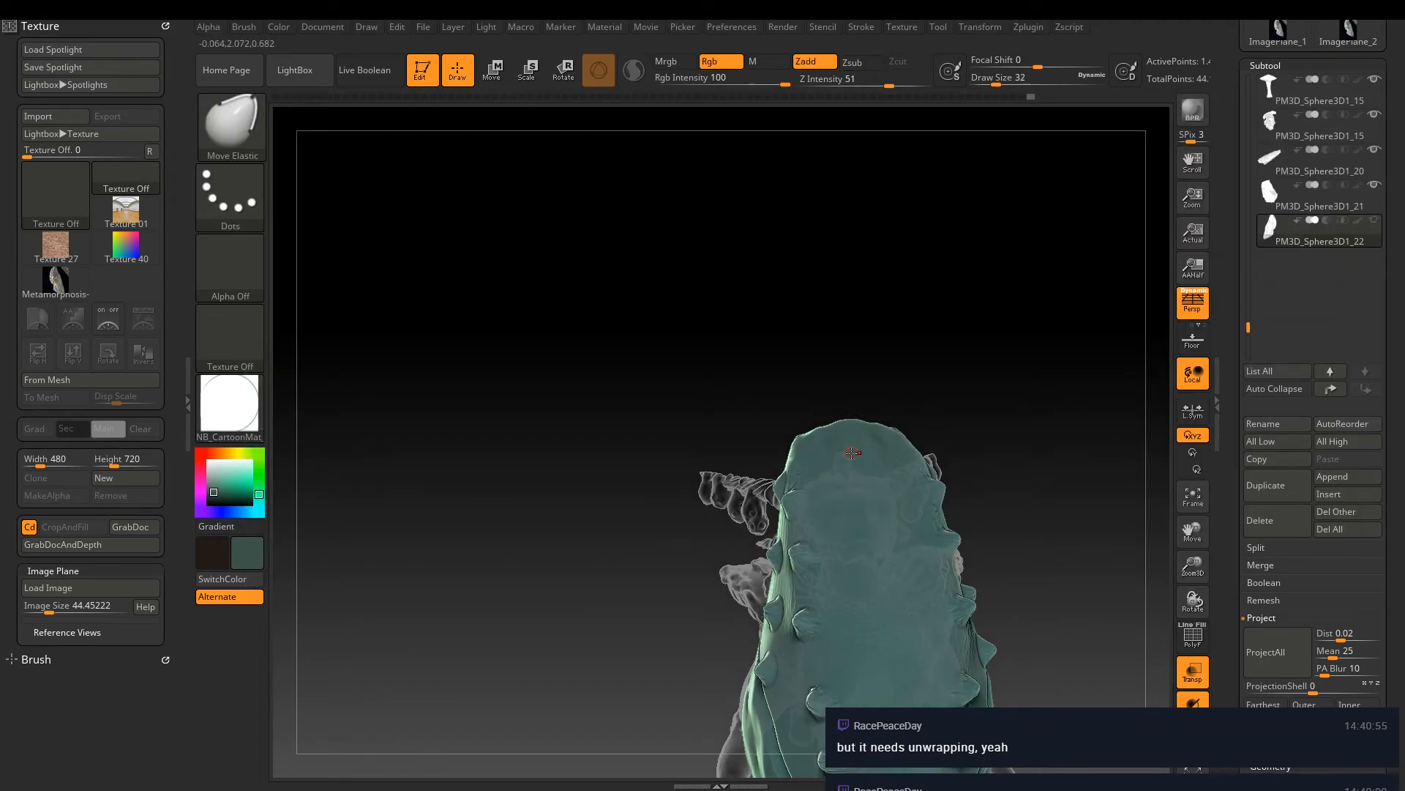
mouse_move(815, 452)
right_mouse_down()
mouse_move(891, 429)
mouse_move(836, 428)
right_mouse_up()
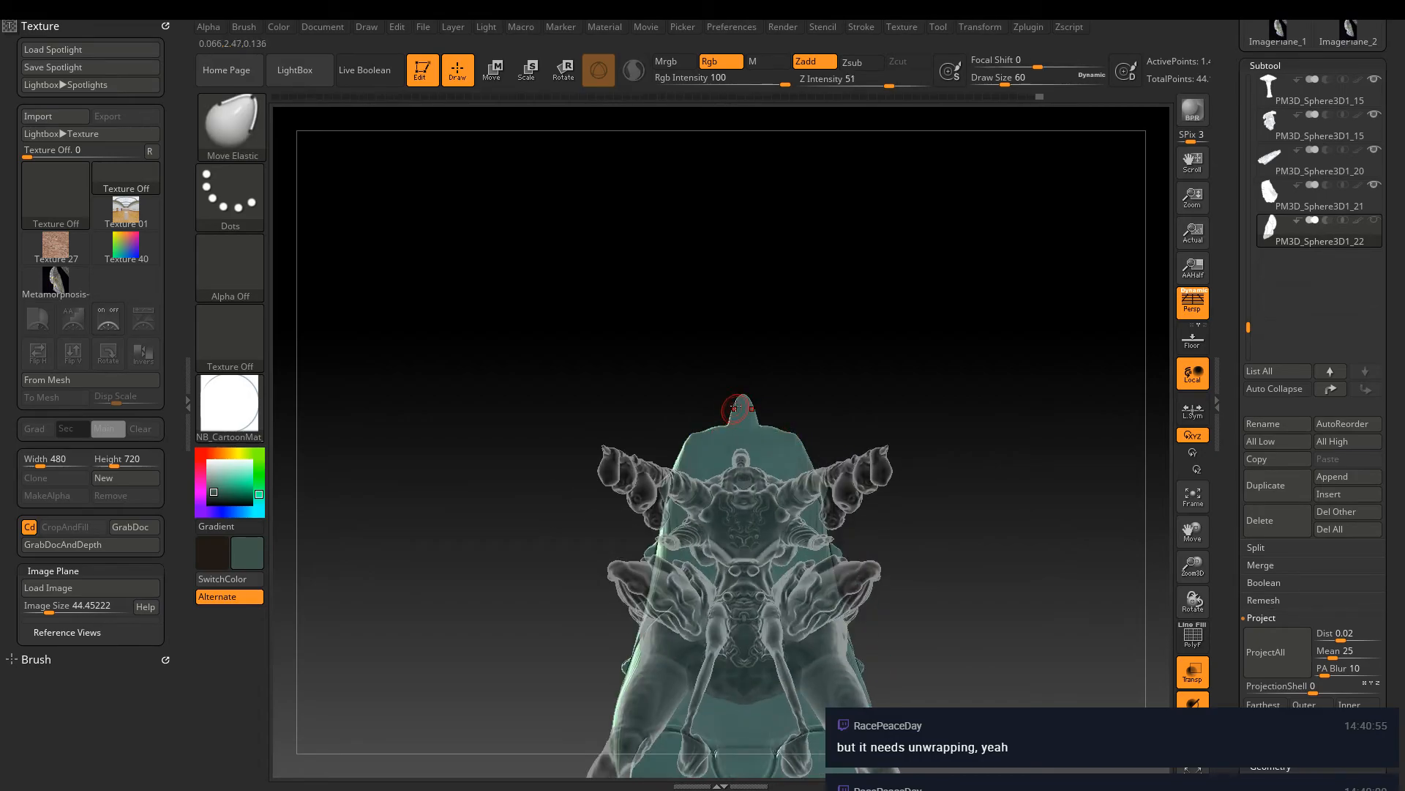
key("ctrl")
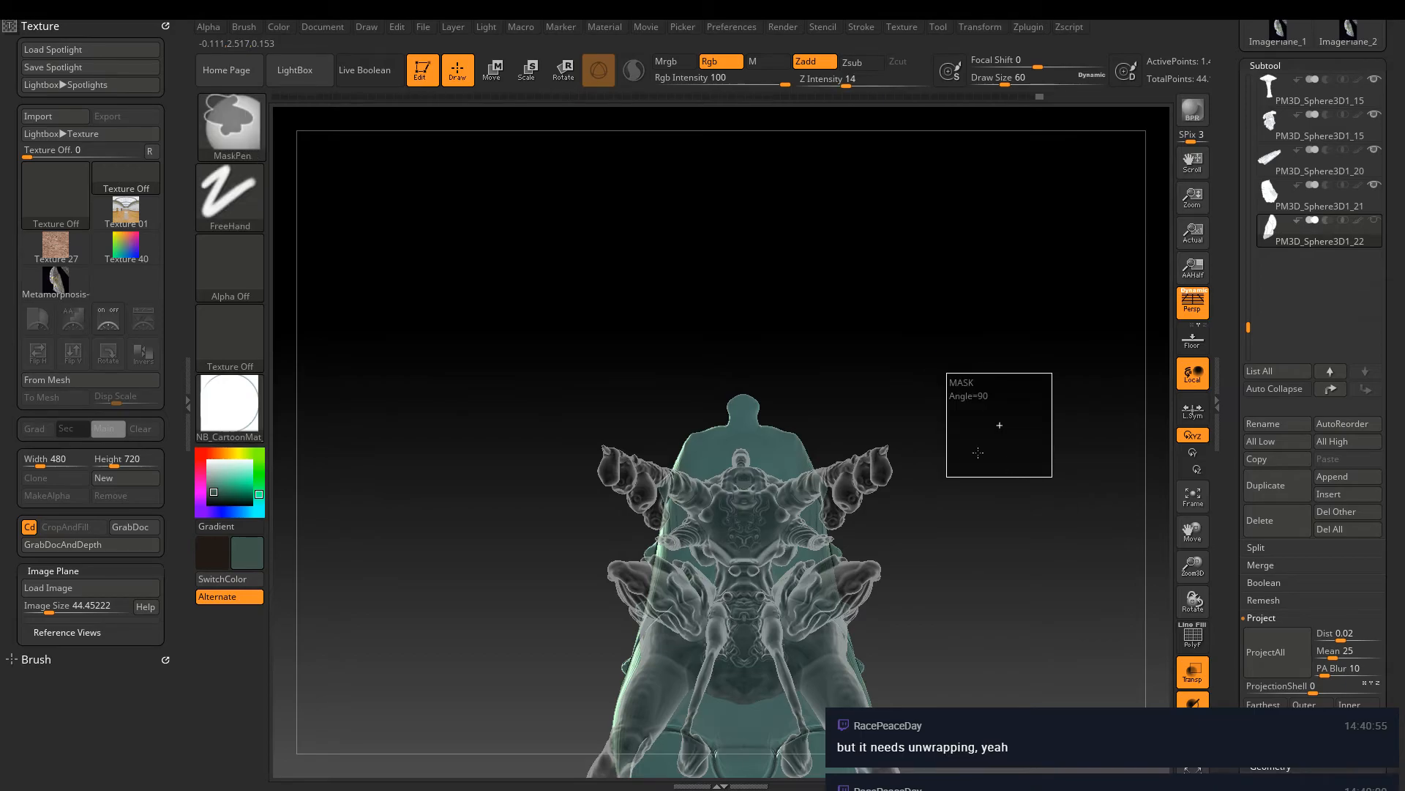
Widen the stalk's end into a flared hanging tip with Move Elastic at draw size 60
right_click_drag(876, 386, 751, 396)
scroll(751, 396, "up", 3)
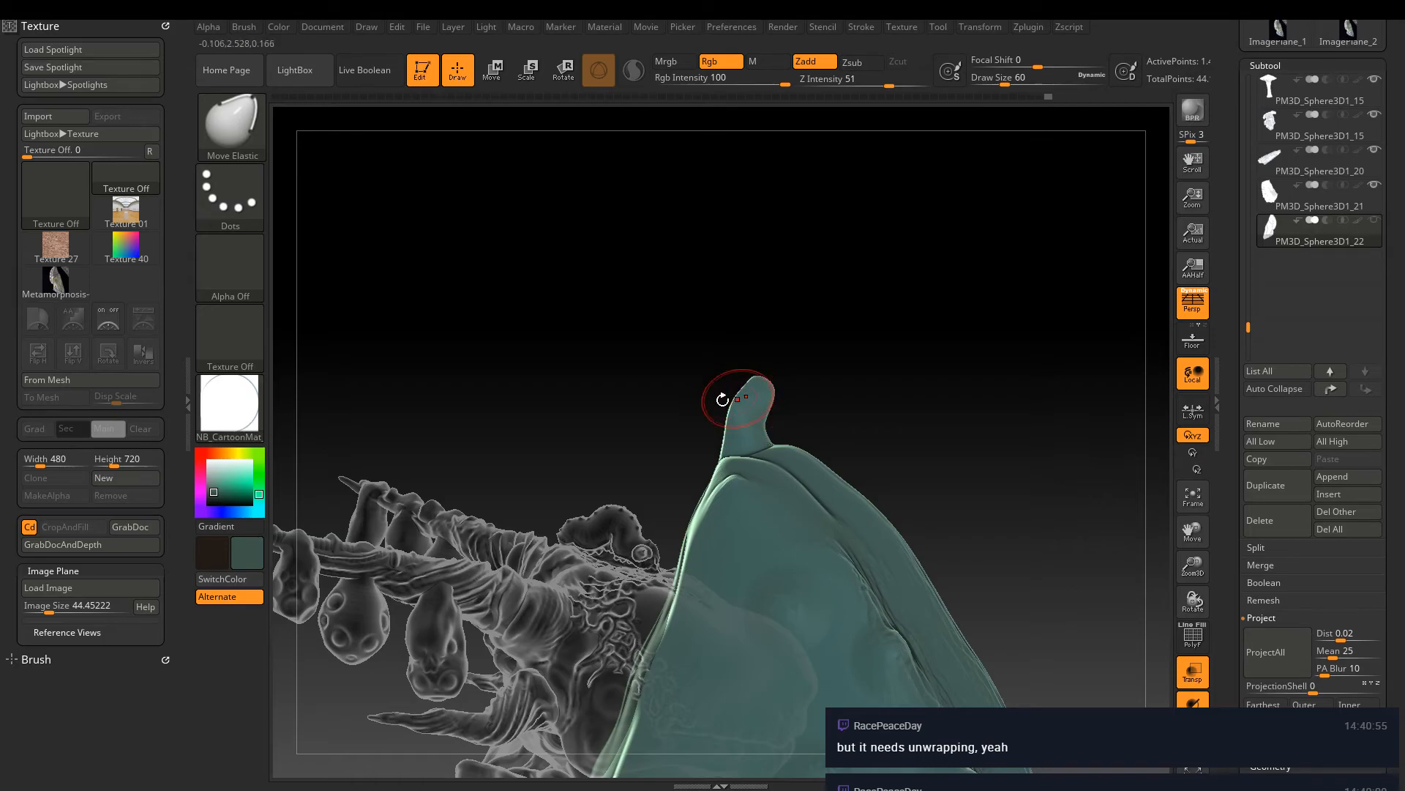
key("space")
mouse_move(724, 400)
right_mouse_down()
mouse_move(779, 366)
mouse_move(780, 392)
mouse_move(732, 401)
right_mouse_up()
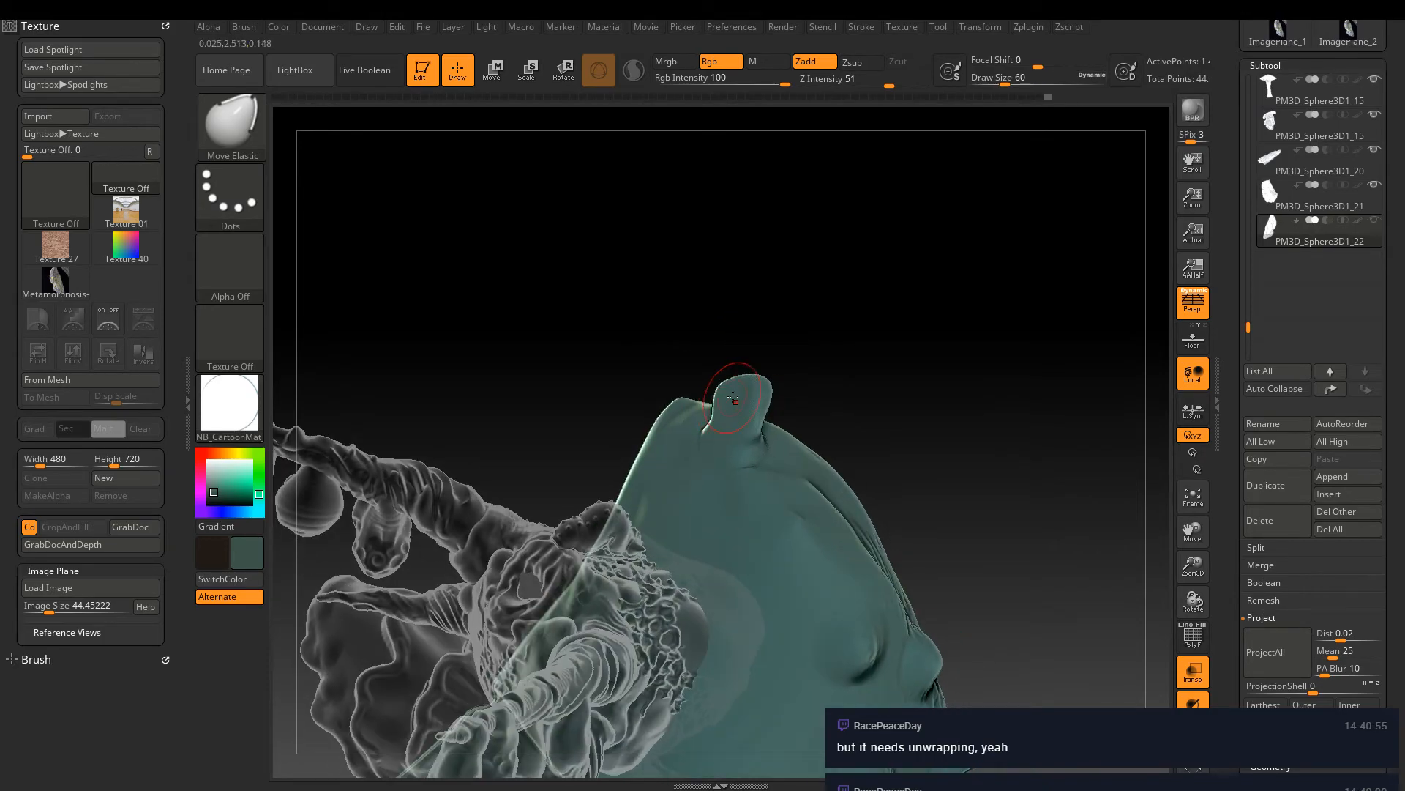
left_click_drag(727, 396, 725, 397)
mouse_move(751, 381)
right_mouse_down()
mouse_move(753, 300)
mouse_move(757, 354)
right_mouse_up()
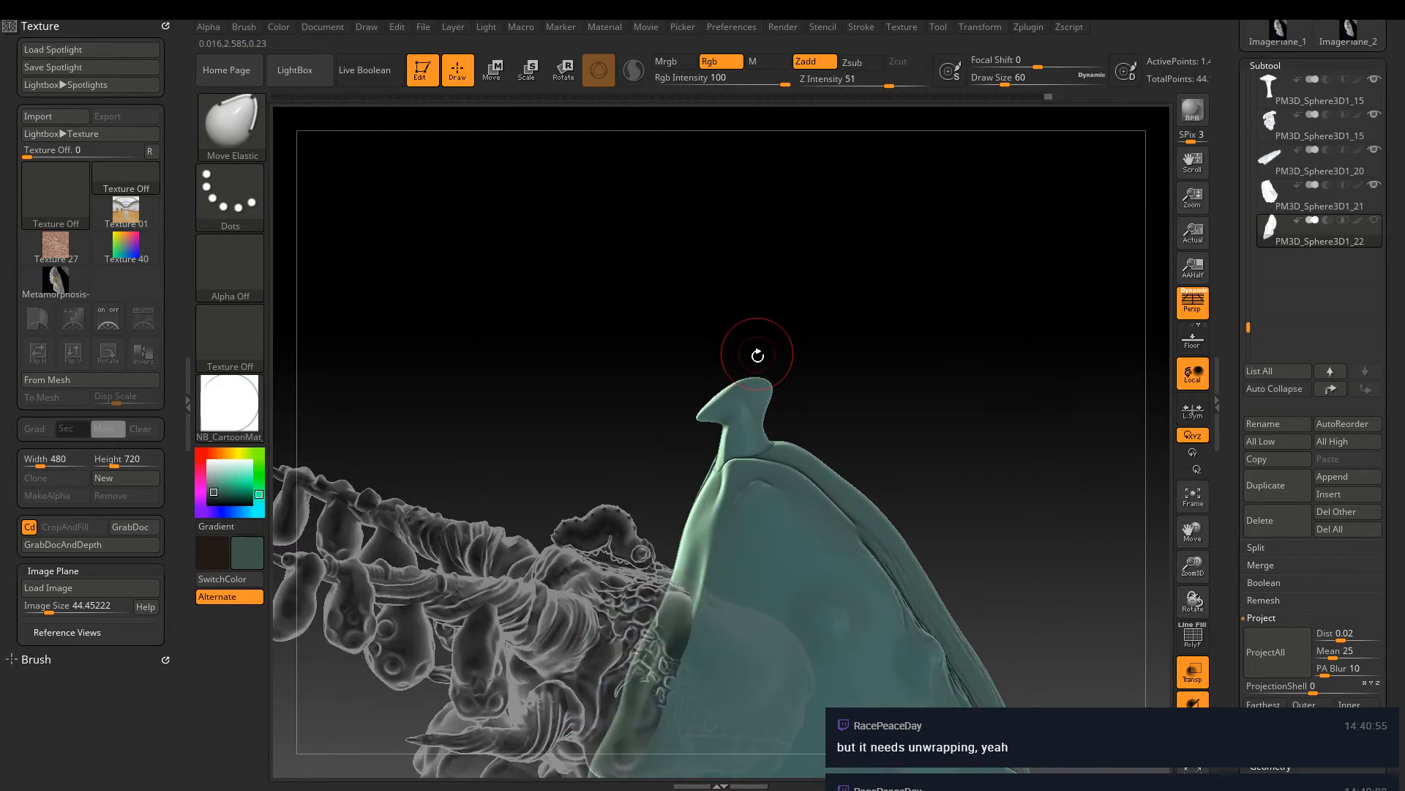
key("ctrl")
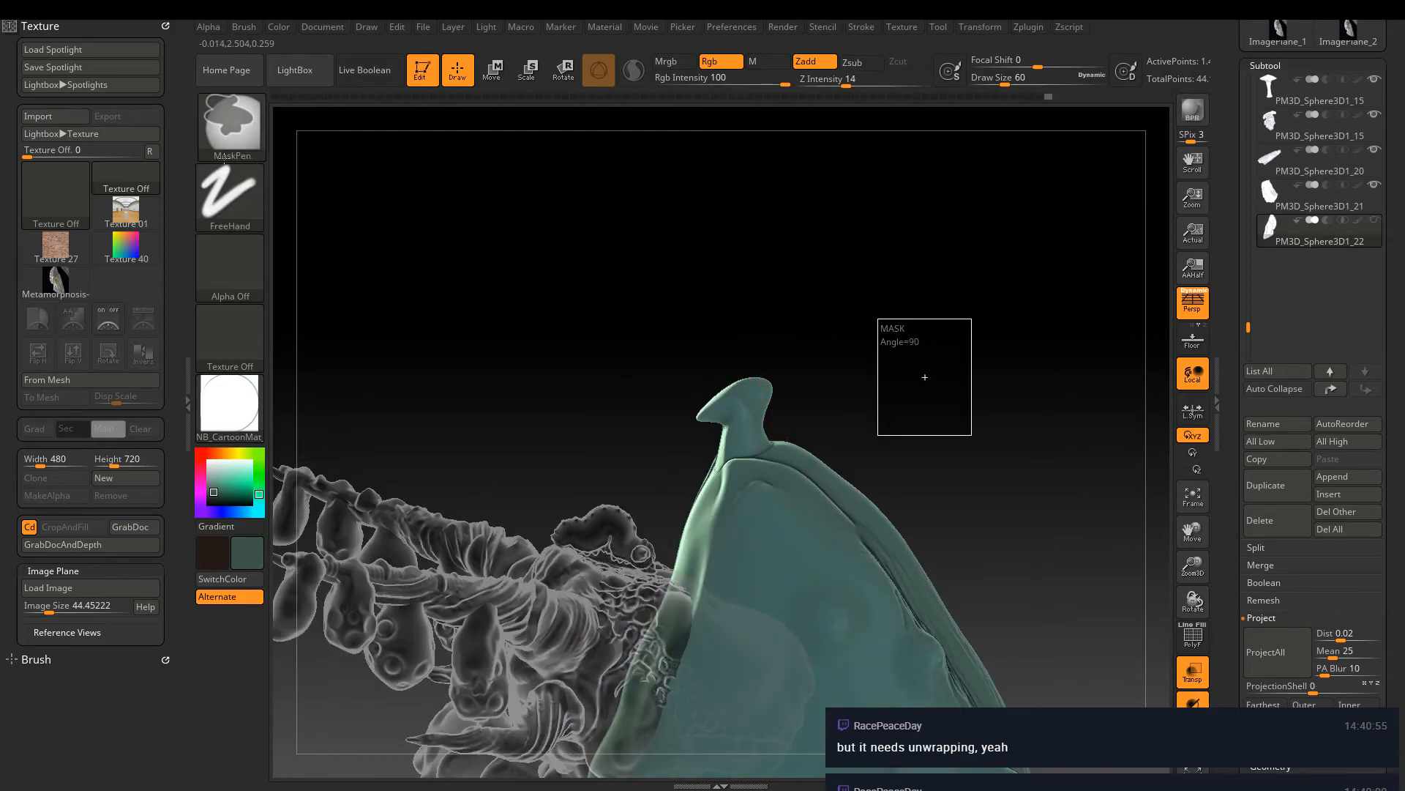
Scale the whole chrysalis down and move it out in front of the creature's body
left_click(498, 73)
right_click_drag(686, 231, 861, 556)
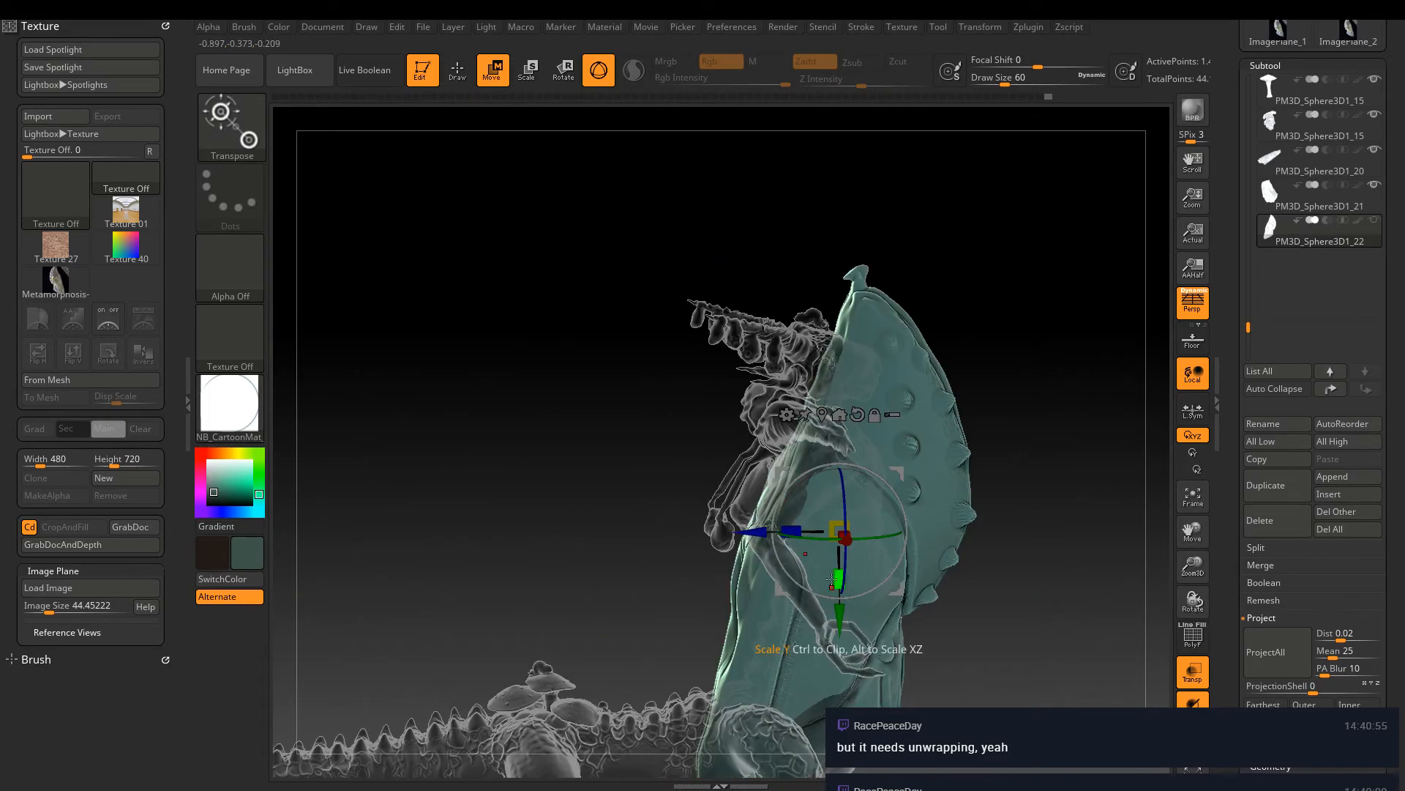
left_click_drag(838, 526, 907, 608)
left_click_drag(838, 529, 718, 540)
left_click_drag(903, 369, 952, 410)
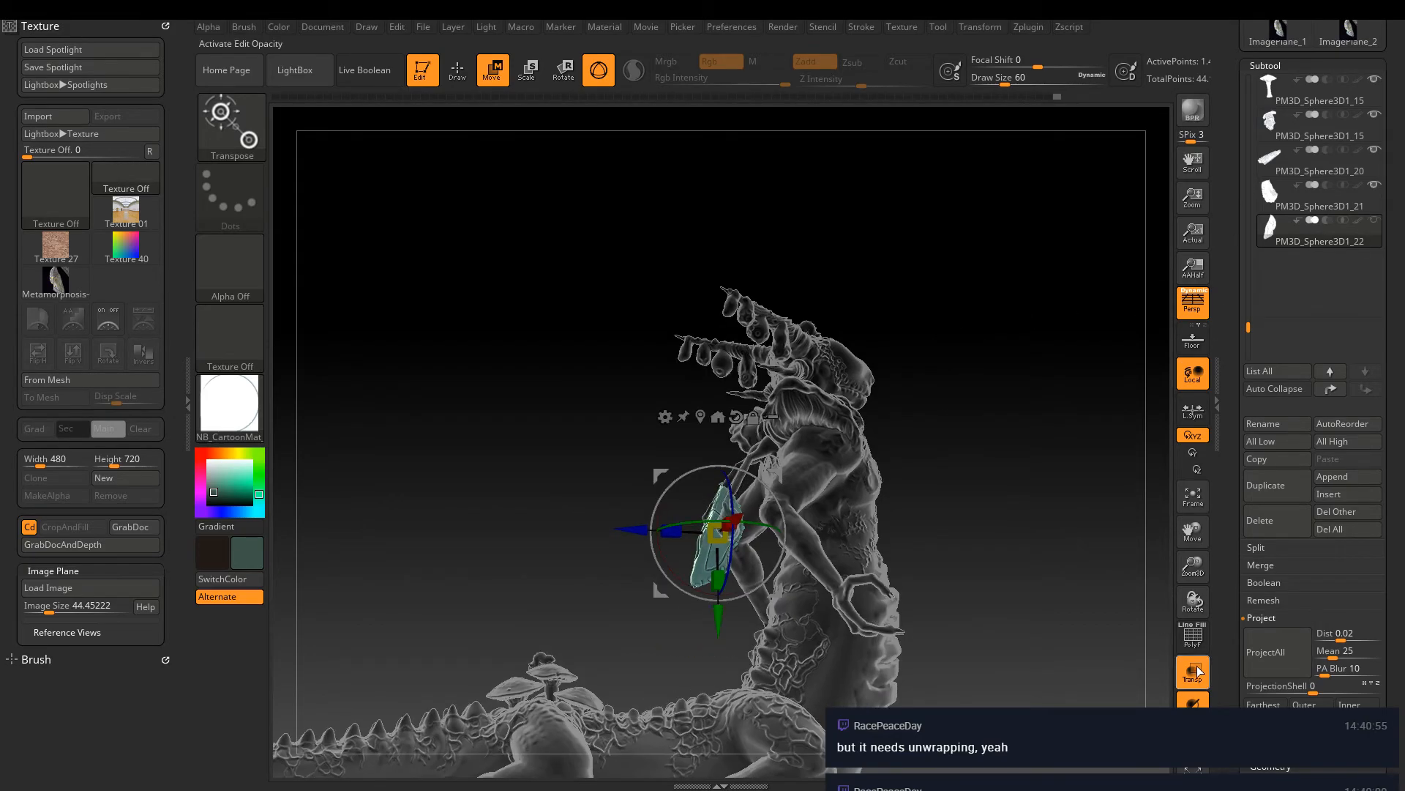
Turn off transparency and hide the Skin_Rilantae_Armature_Model subtool listed directly above PM3D_Sphere3D4
left_click(1194, 680)
mouse_move(944, 585)
left_mouse_down()
mouse_move(889, 467)
mouse_move(906, 612)
mouse_move(1025, 513)
mouse_move(1090, 485)
left_mouse_up()
key("ctrl")
right_click_drag(1093, 484, 1085, 364, "ctrl")
left_click_drag(1249, 331, 1262, 189)
left_click(1372, 185)
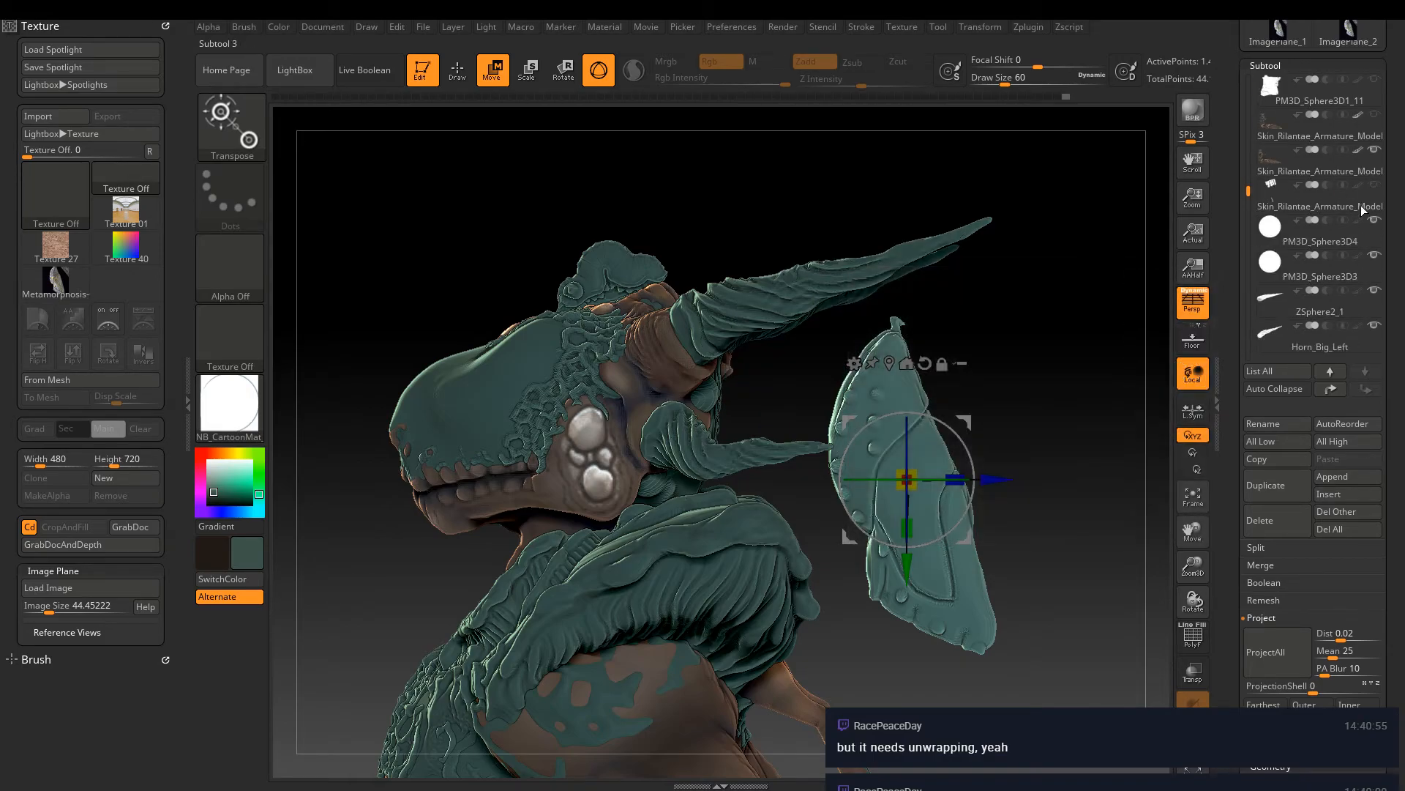
Scale down the chrysalis and place it beneath the creature's big upper horn, offset sideways from the head
left_click_drag(919, 475, 903, 439)
left_click_drag(977, 356, 868, 356)
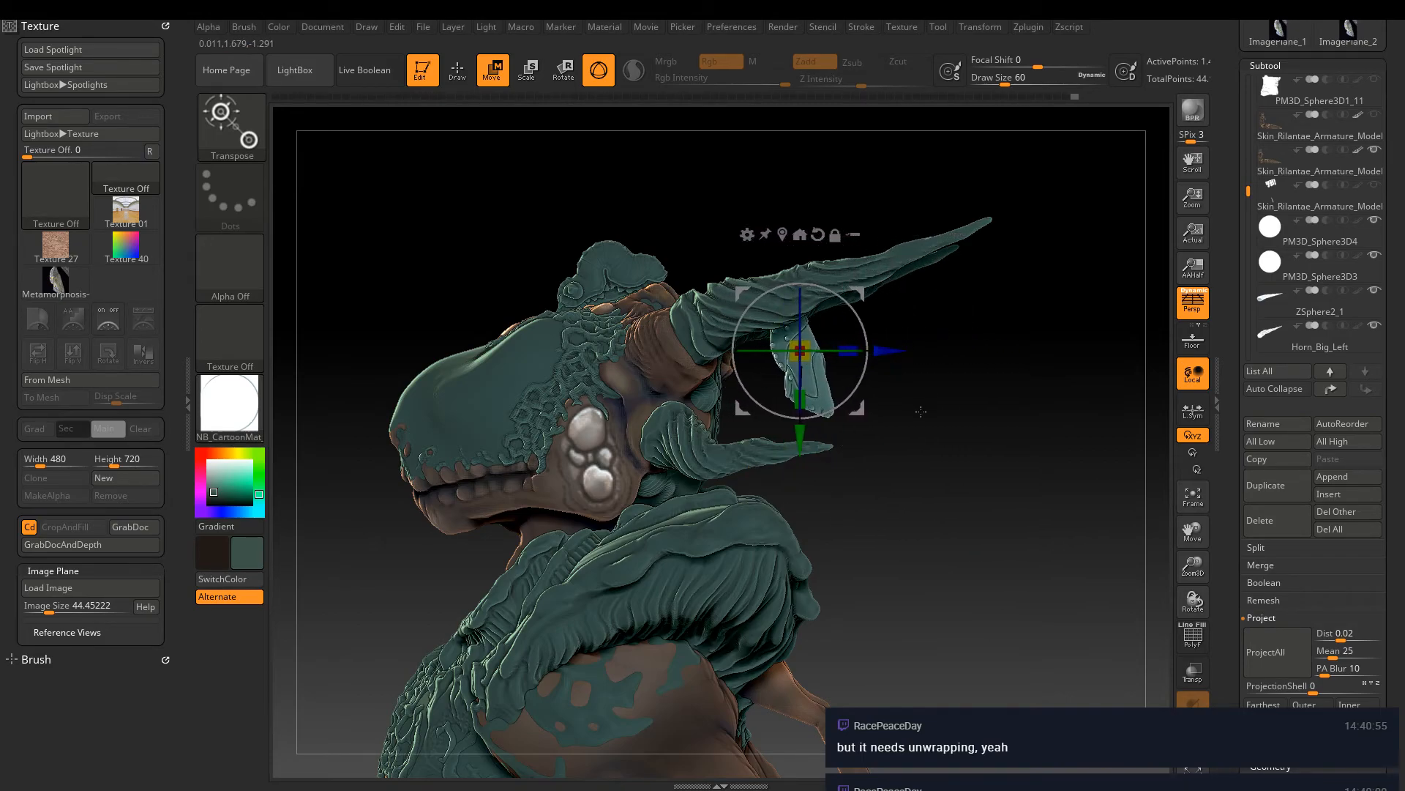
scroll(799, 417, "up", 5)
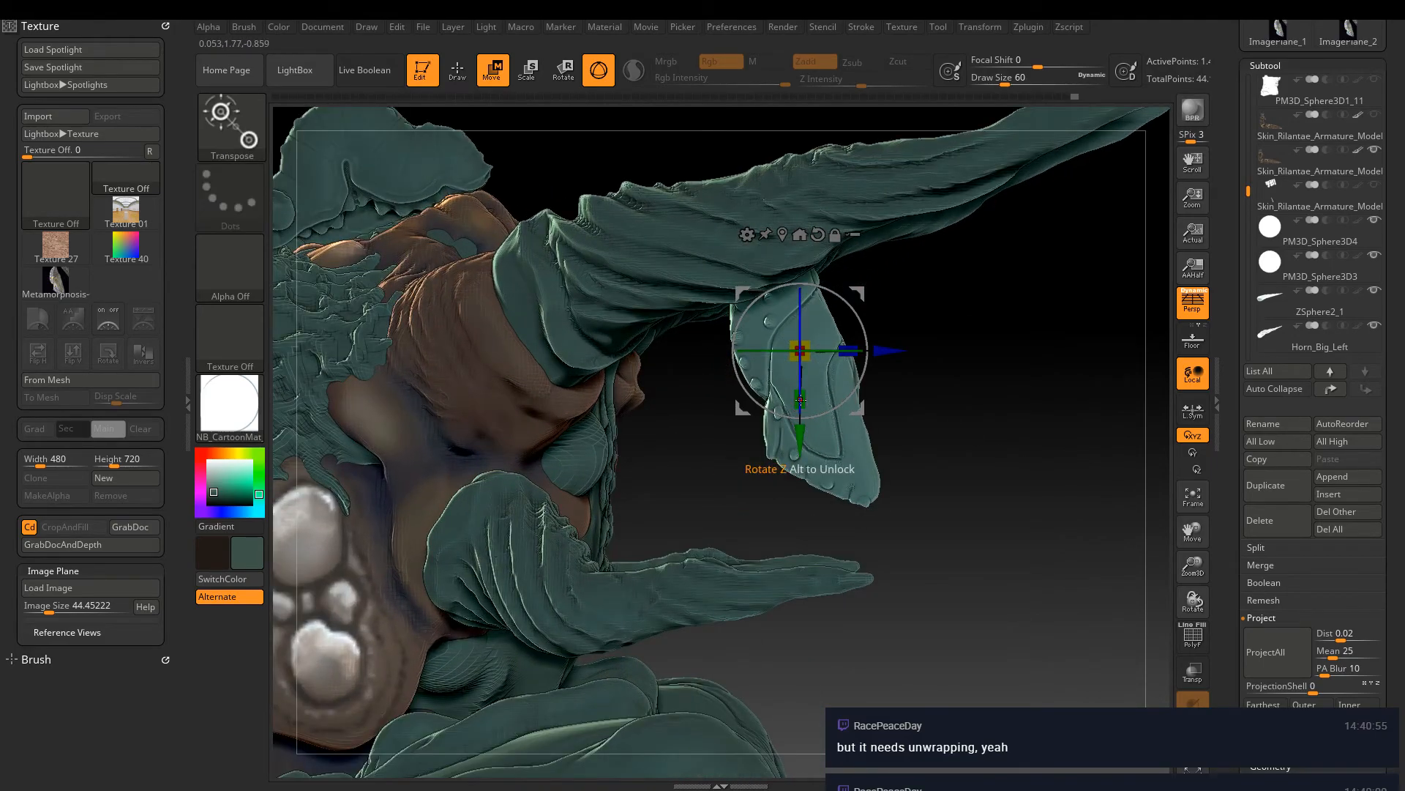
left_click_drag(797, 435, 798, 503)
left_click_drag(886, 527, 385, 417)
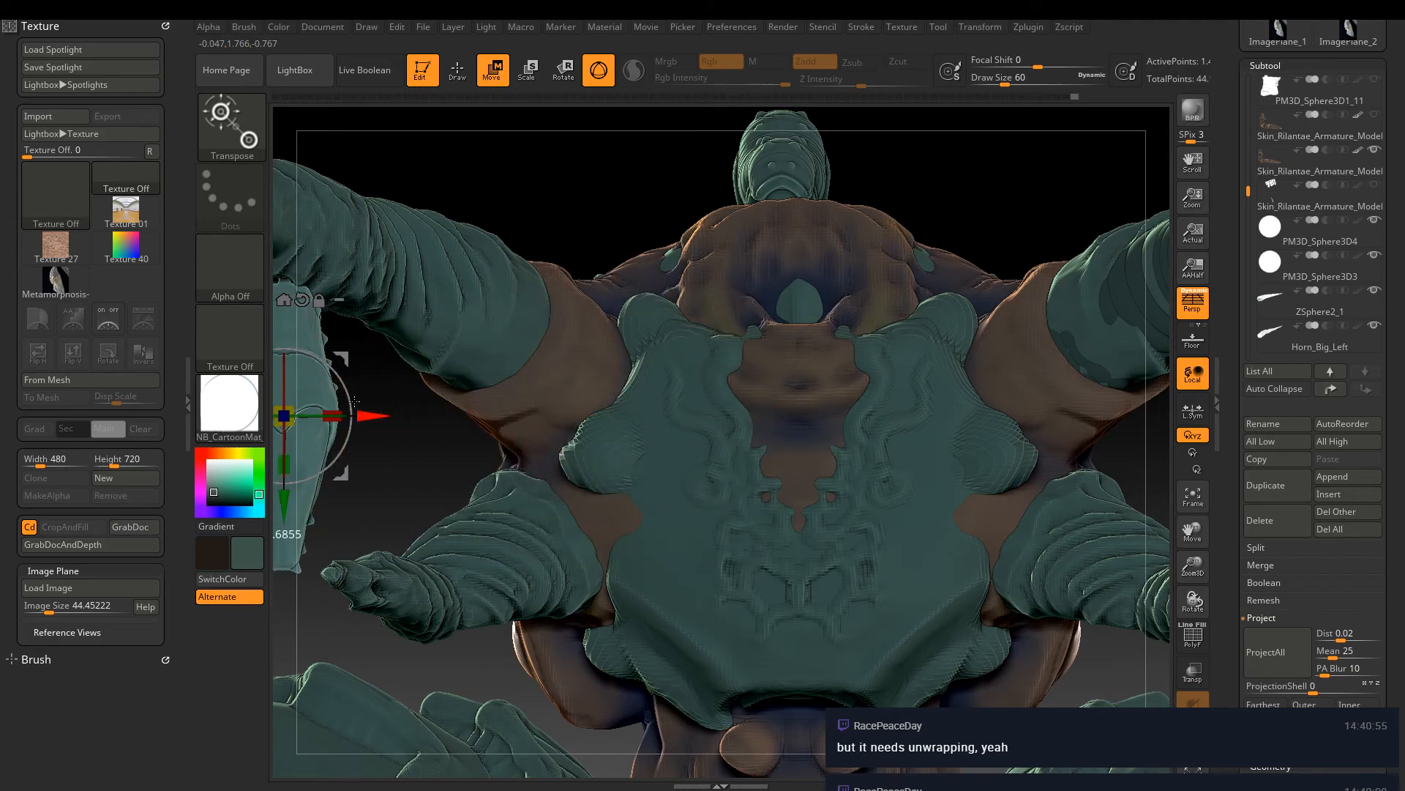
left_click_drag(496, 350, 575, 315)
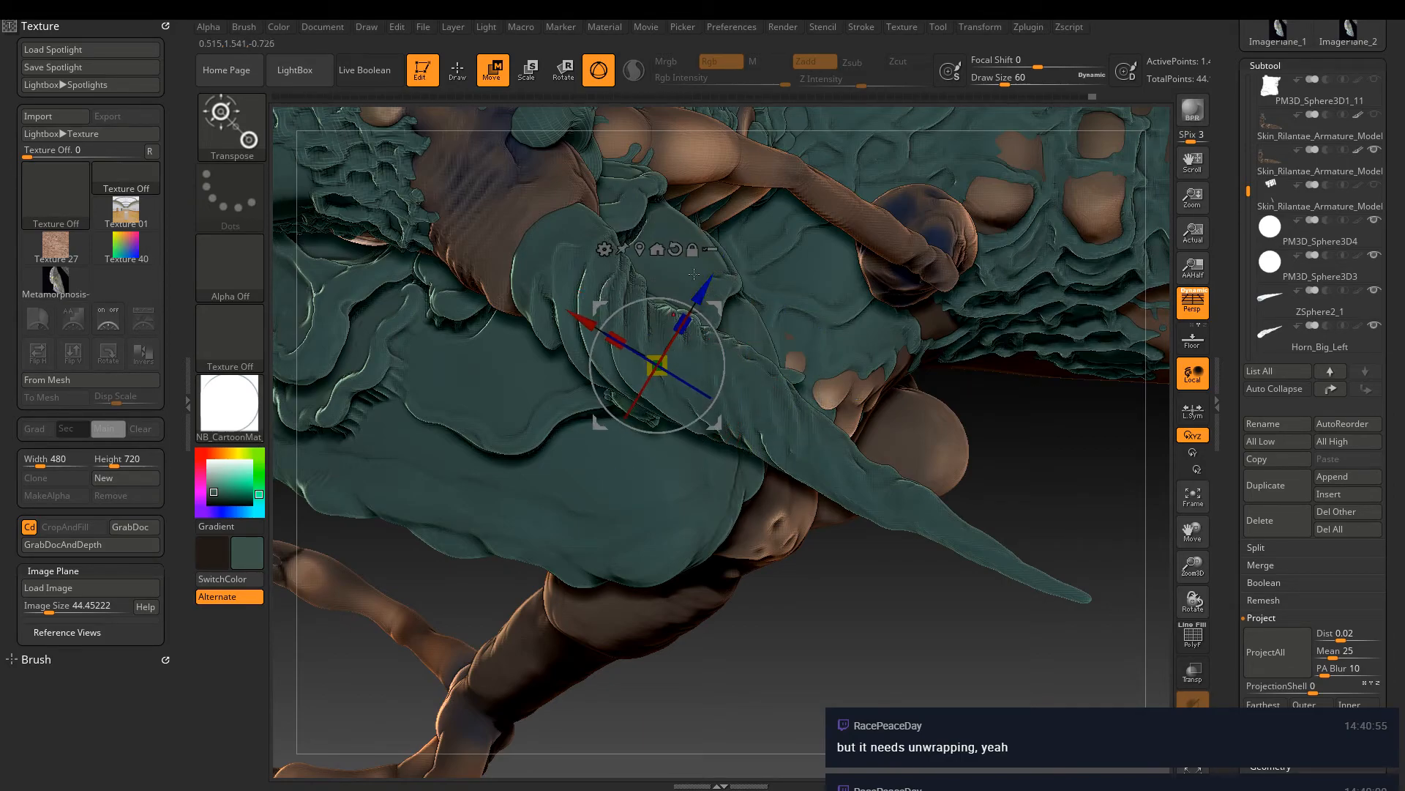
right_click_drag(739, 358, 663, 403)
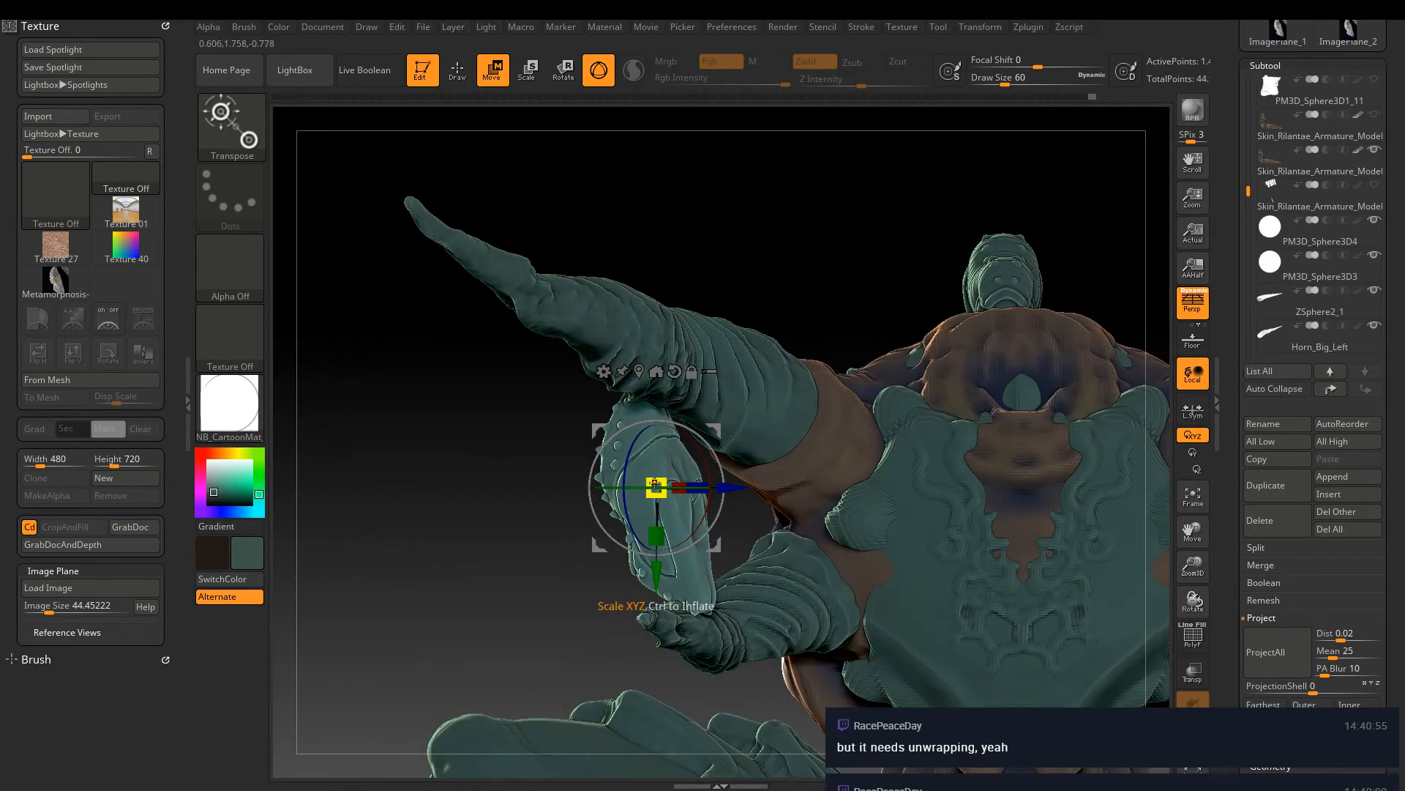
Shrink the chrysalis further and fit its stalk against the underside of the big horn
left_click_drag(702, 516, 707, 443)
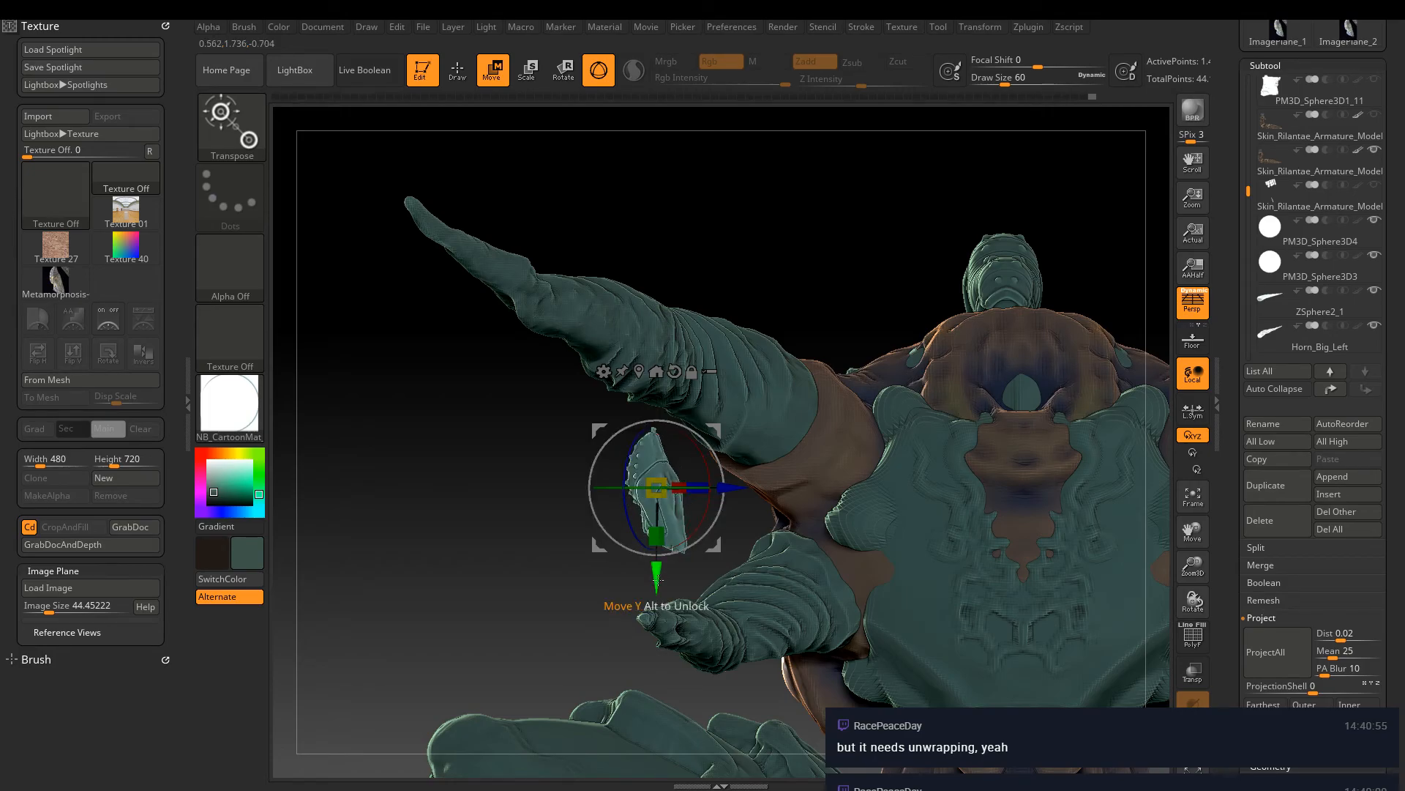
left_click_drag(657, 579, 656, 548)
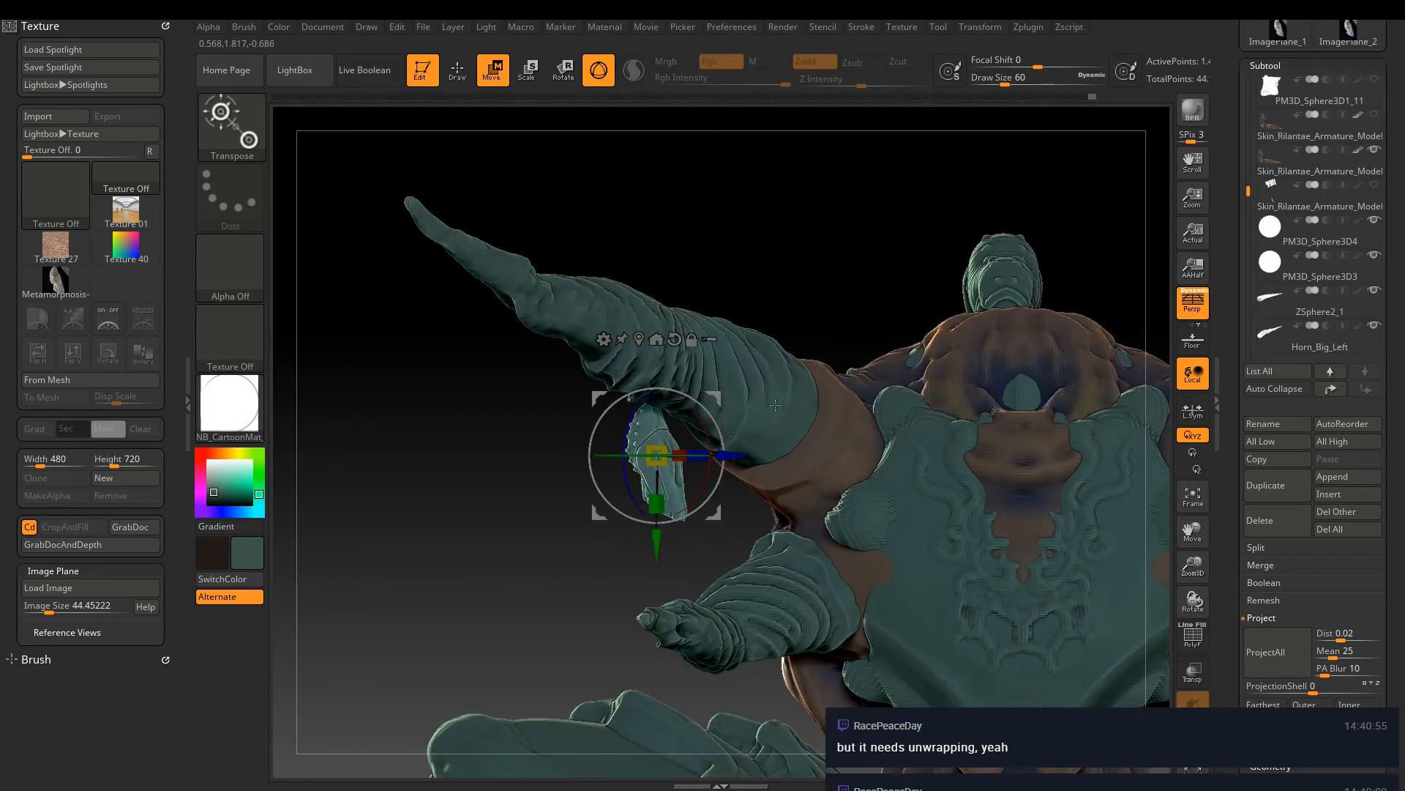
left_click_drag(735, 457, 753, 459)
right_click_drag(770, 446, 827, 469)
left_click_drag(686, 539, 686, 561)
Shift the chrysalis forward under the horn's base and lower it slightly
right_click_drag(805, 447, 871, 417)
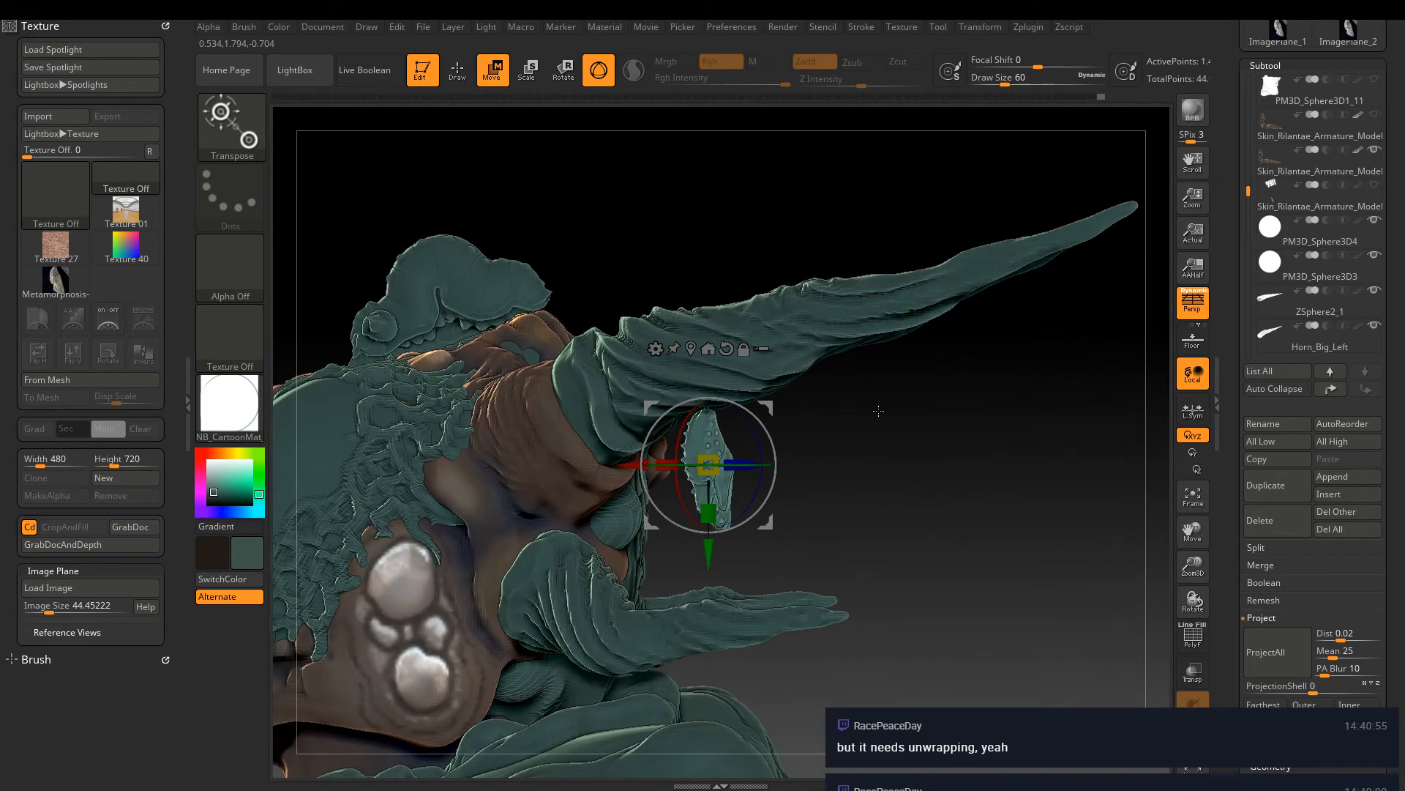
mouse_move(627, 464)
left_mouse_down()
mouse_move(600, 465)
mouse_move(617, 464)
left_mouse_up()
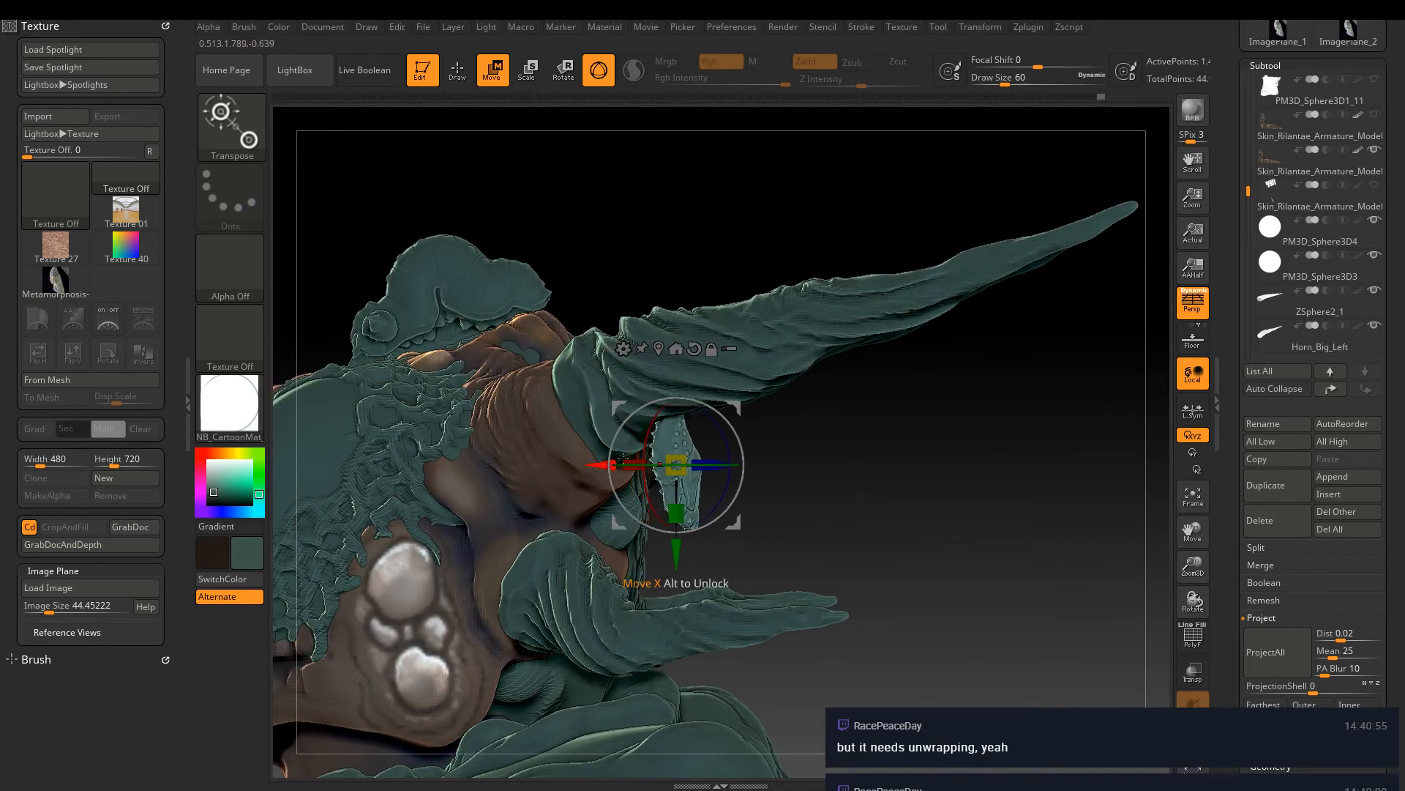
left_click_drag(676, 550, 676, 574)
right_click_drag(896, 469, 1024, 490)
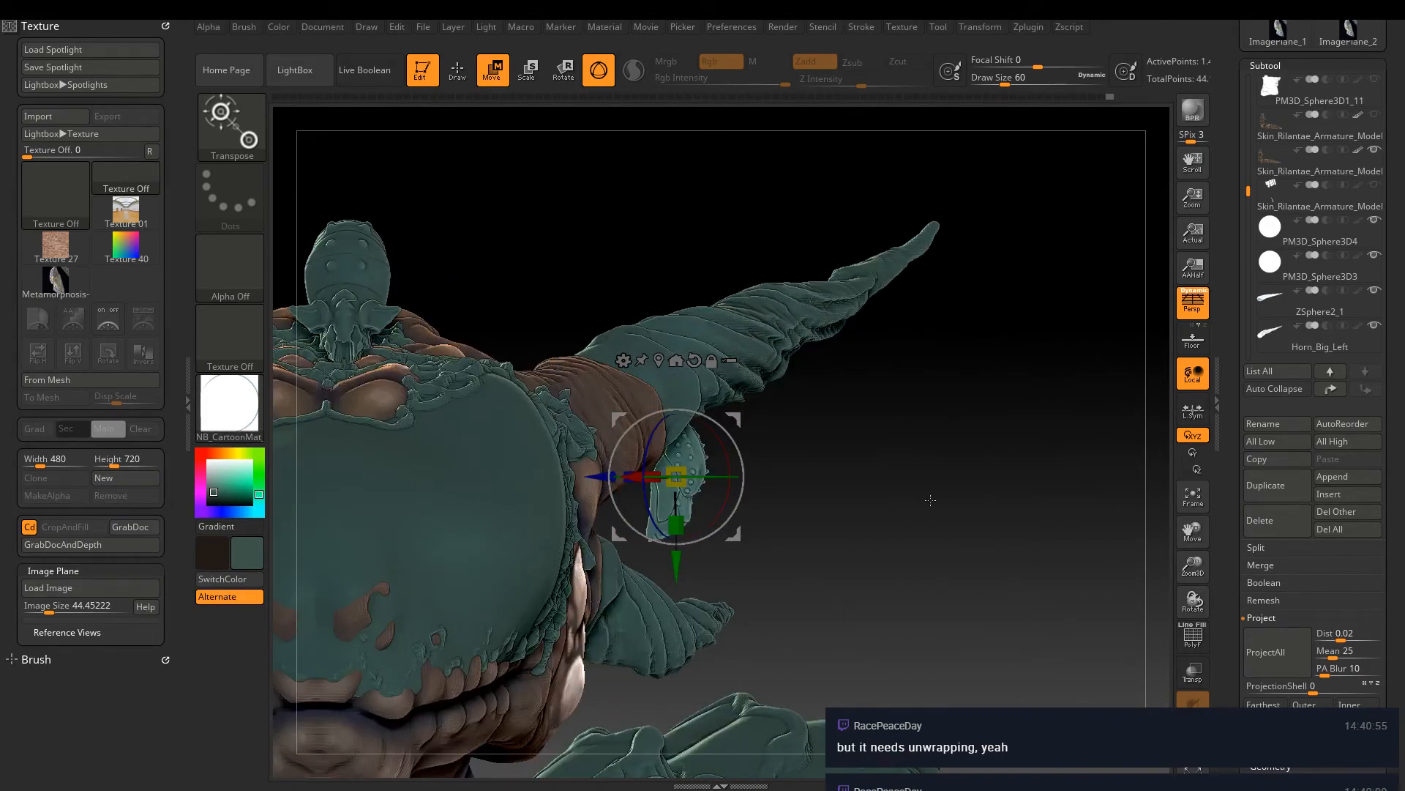
Rename the chrysalis subtool at the end of the list to Caterpillar Pod
left_click_drag(1232, 352, 1230, 433)
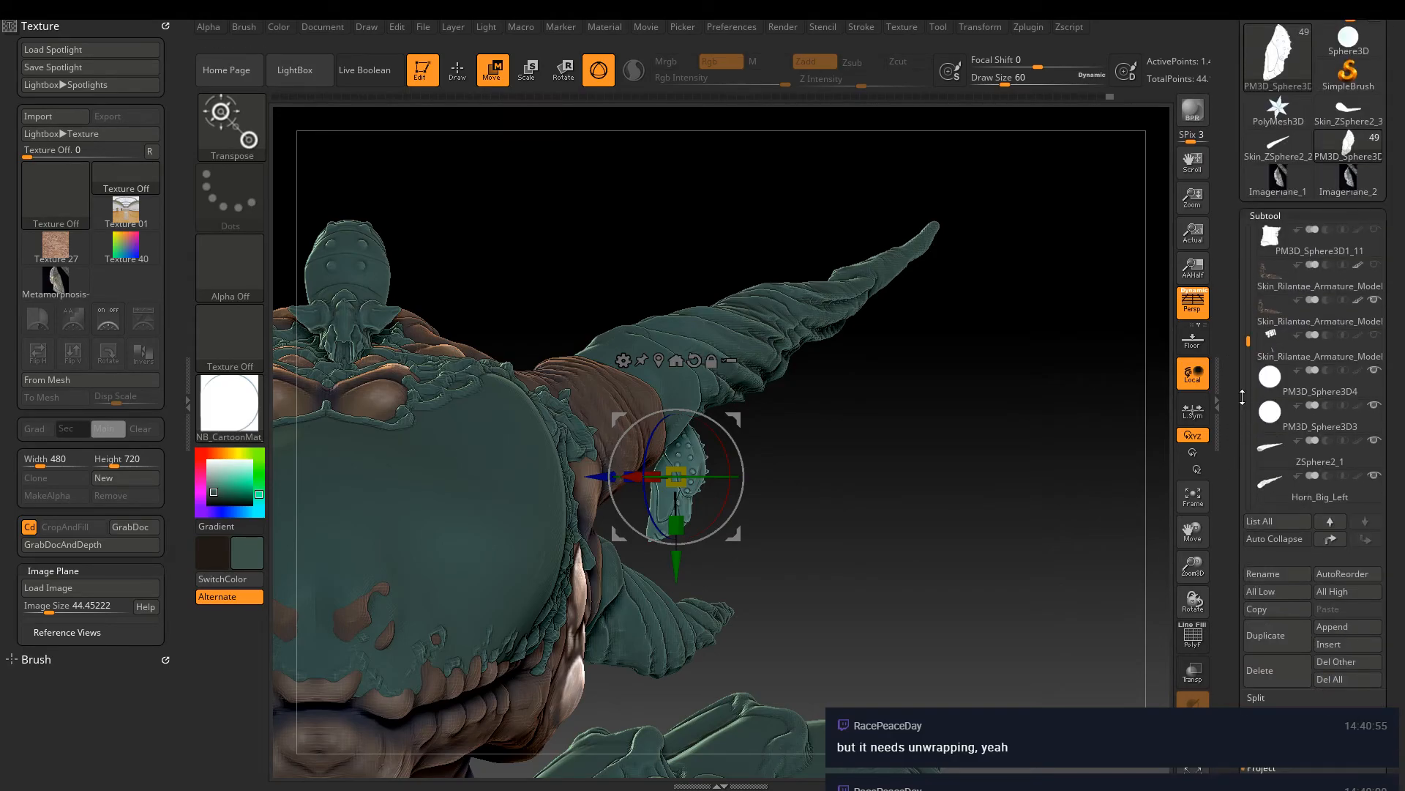
left_click_drag(1248, 352, 1237, 475)
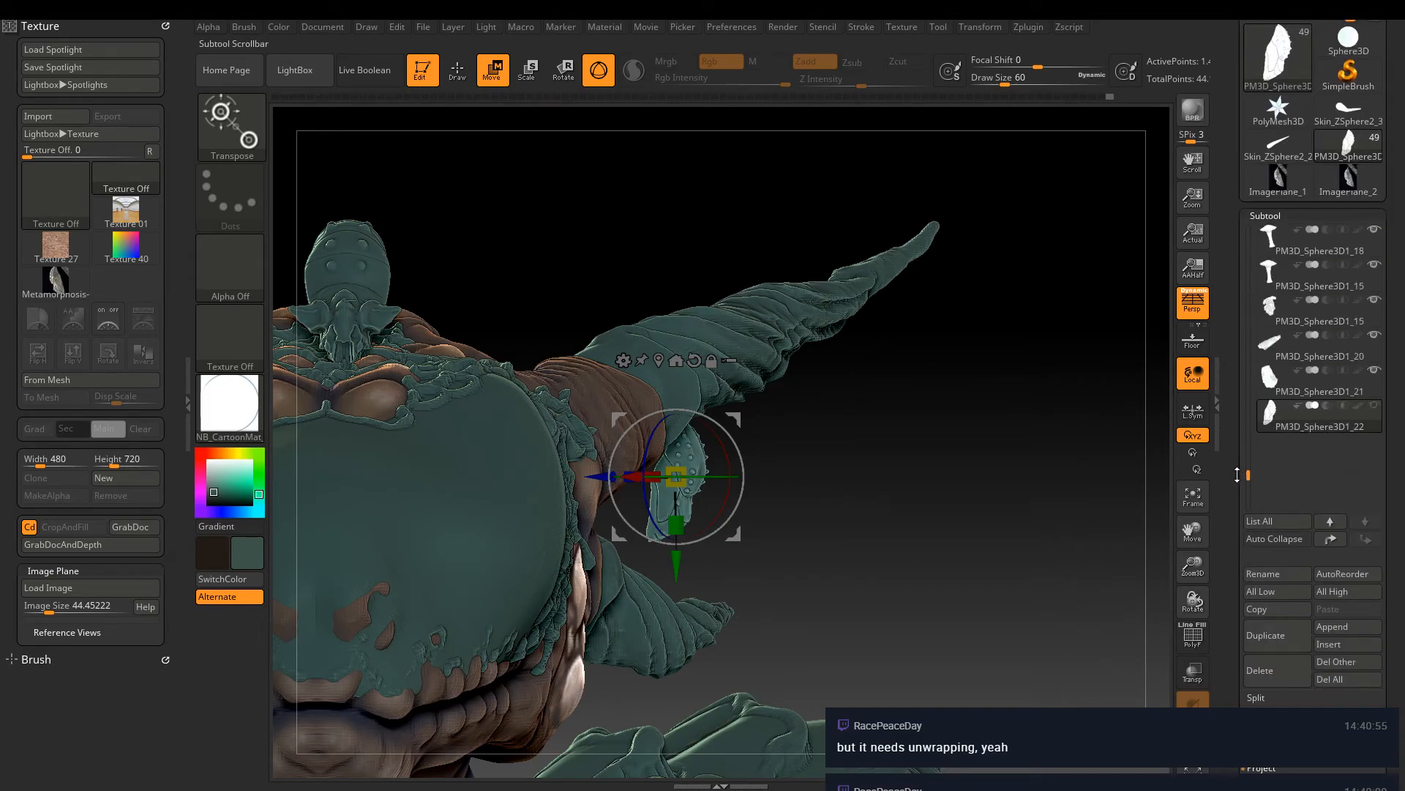
left_click(1251, 574)
type("Caterpillar Pod")
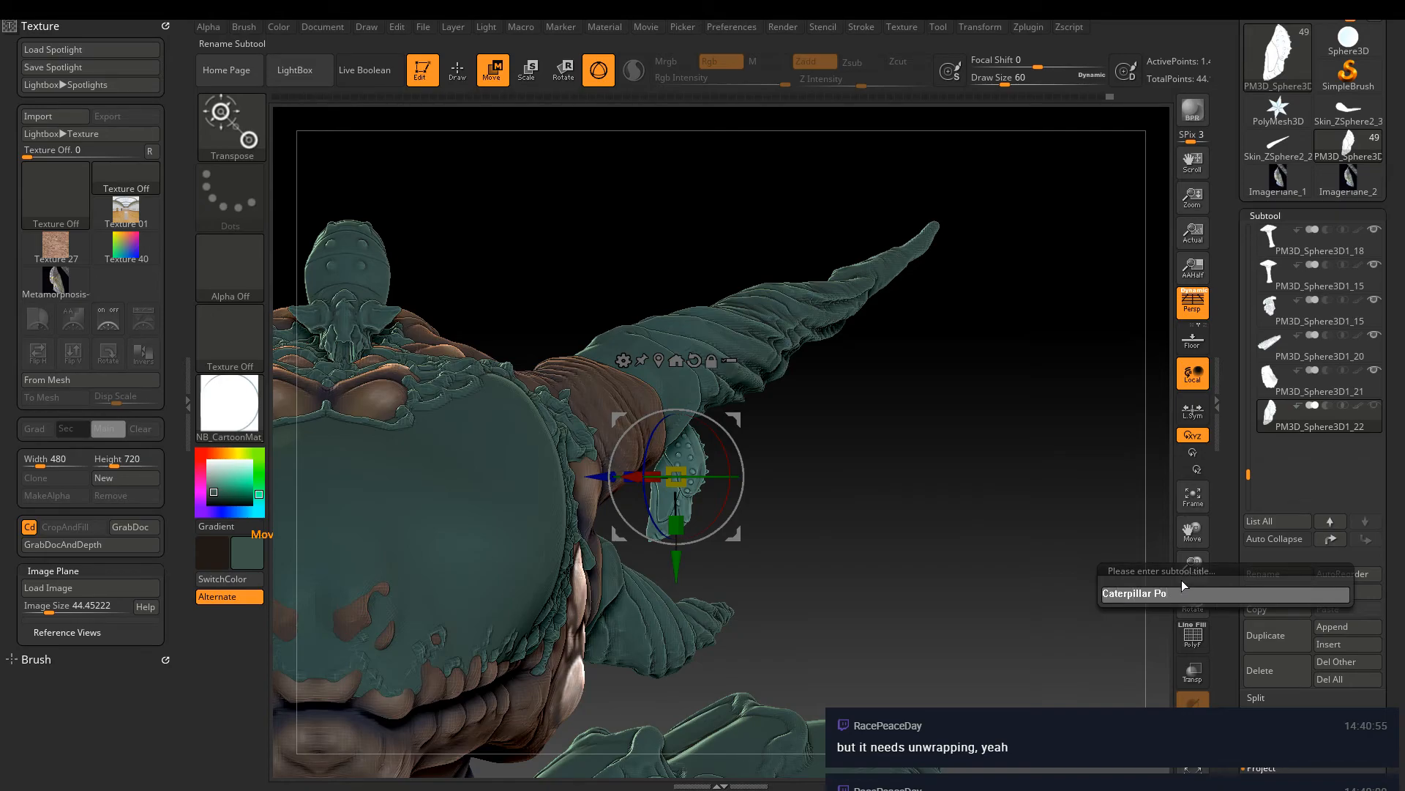
key("Return")
Show the ZSphere2 horn subtool and move it down the subtool list to directly above Horn_Big_Left
left_click_drag(819, 476, 1011, 587)
left_click_drag(1247, 476, 1256, 373)
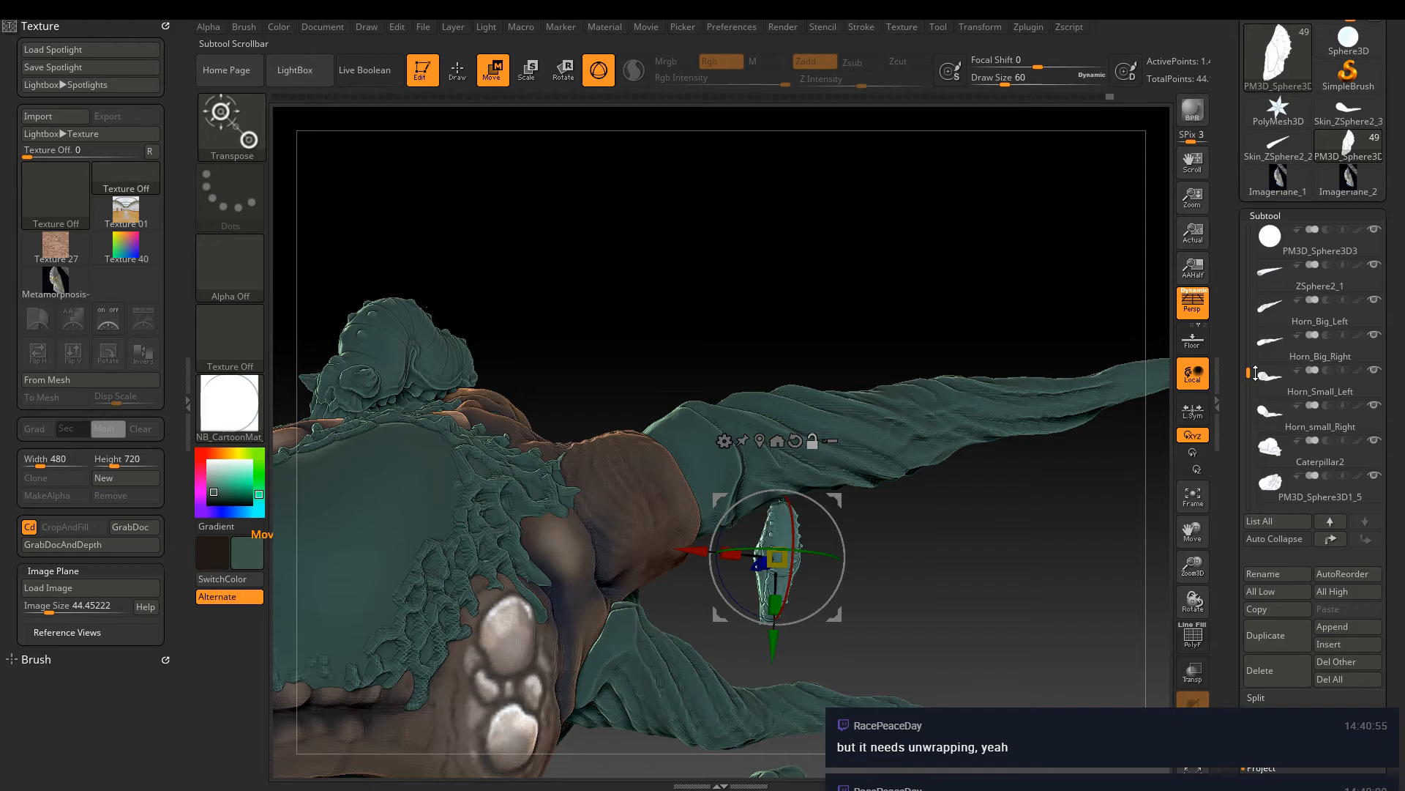
mouse_move(1280, 285)
left_click_drag(1249, 370, 1257, 309)
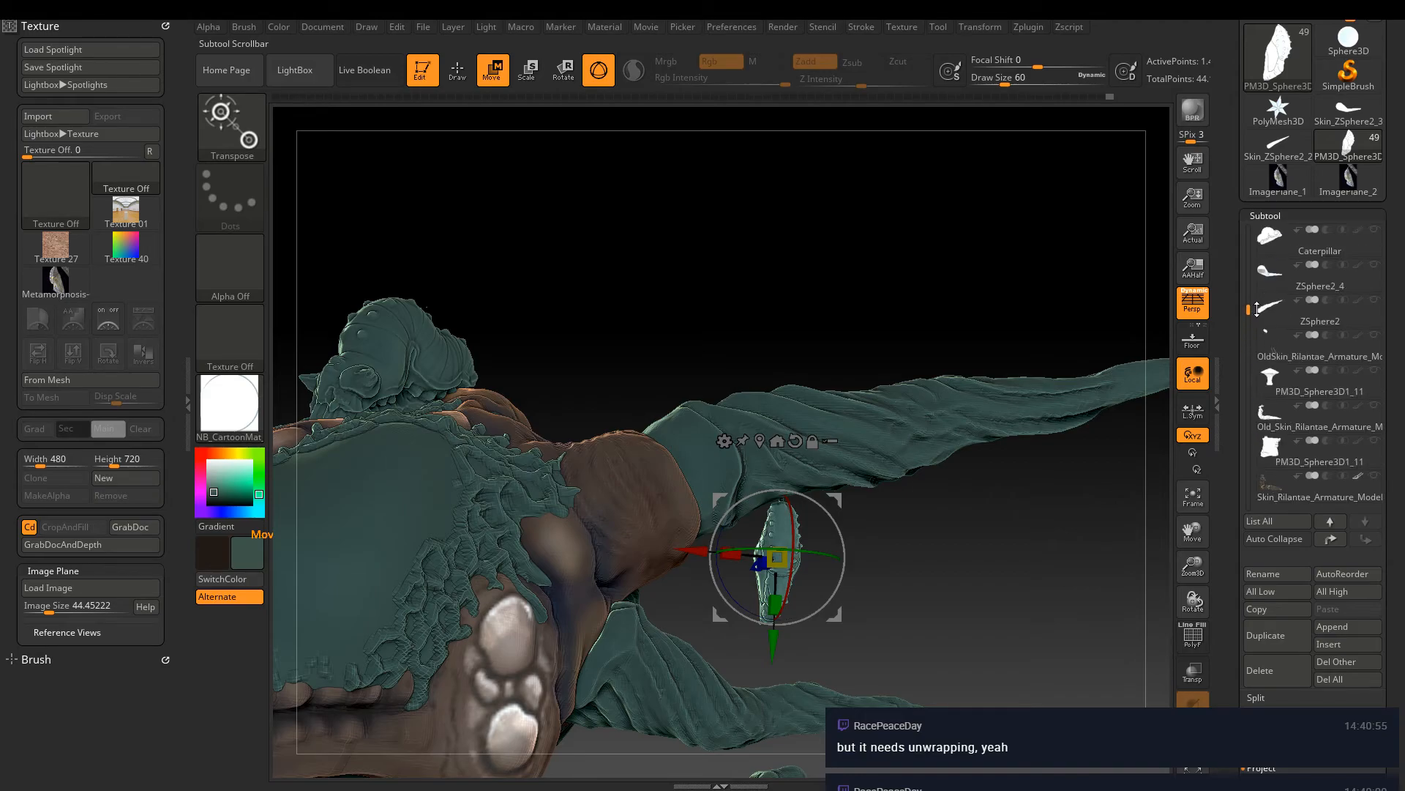
left_click(1374, 301)
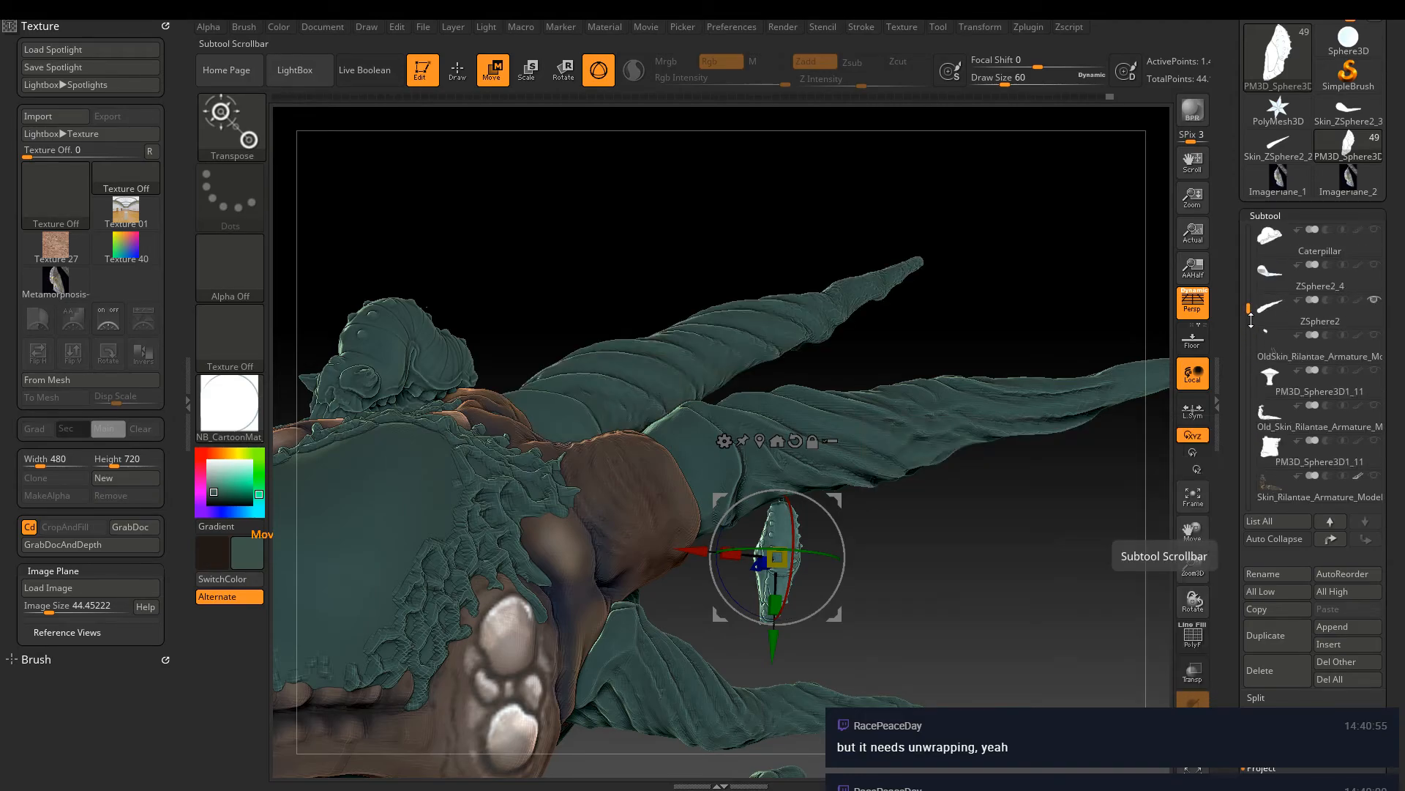
left_click(1365, 540)
left_click(1366, 540)
left_click(1366, 540)
left_click(1366, 540)
left_click(1366, 541)
left_click(1365, 541)
left_click(1366, 540)
left_click(1366, 540)
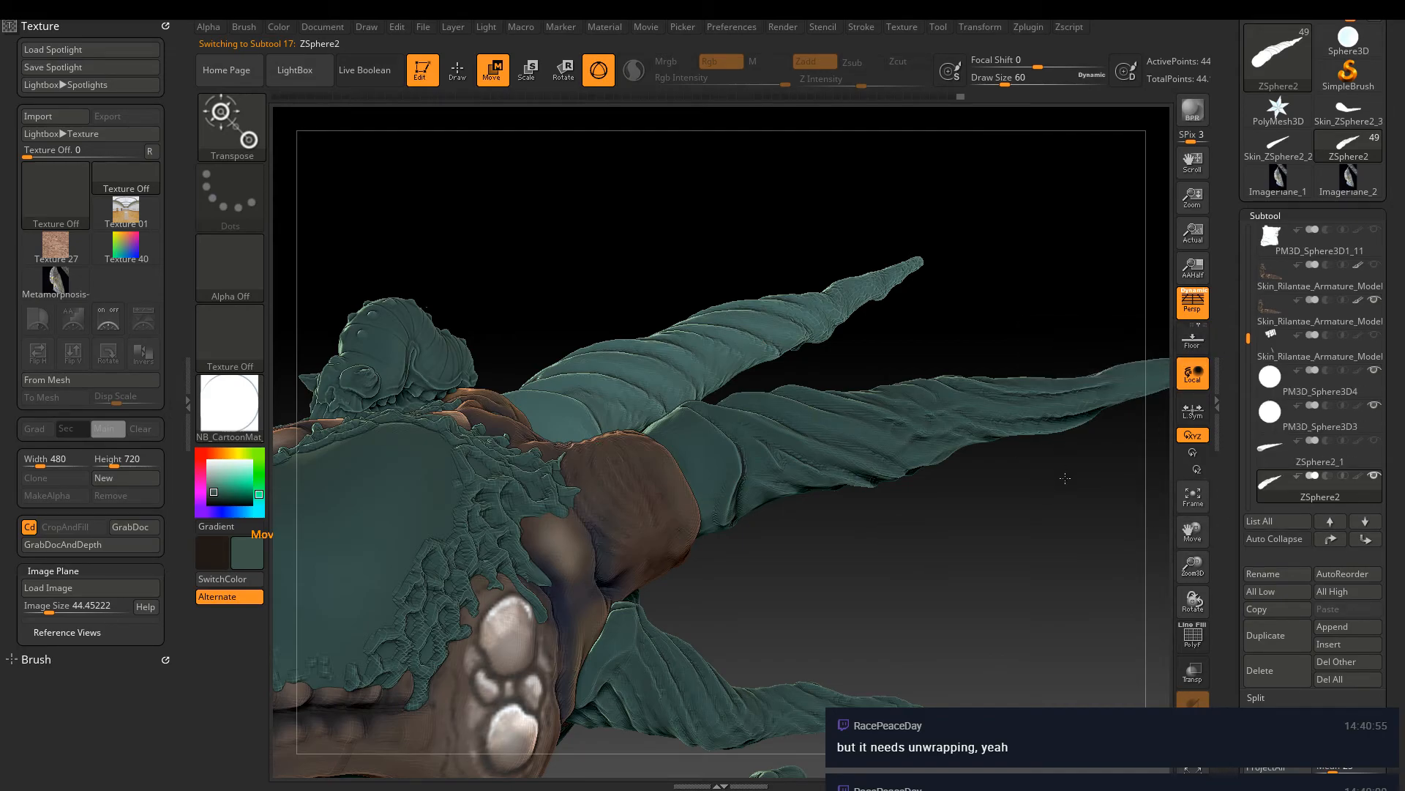
Show the Caterpillar subtool and move it down the subtool list to directly below Caterpillar2
left_click_drag(1253, 337, 1252, 386)
mouse_move(1380, 342)
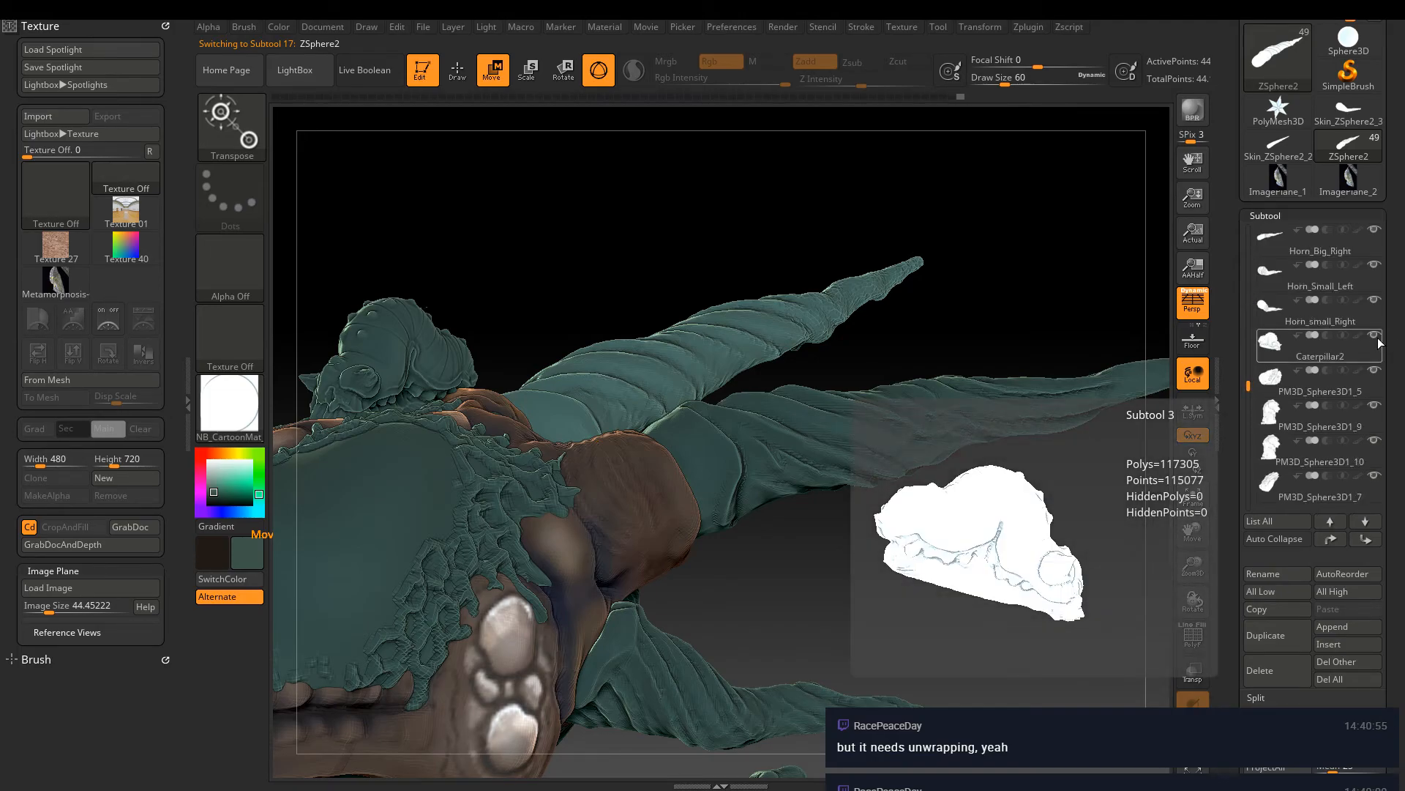
left_click_drag(1249, 386, 1247, 293)
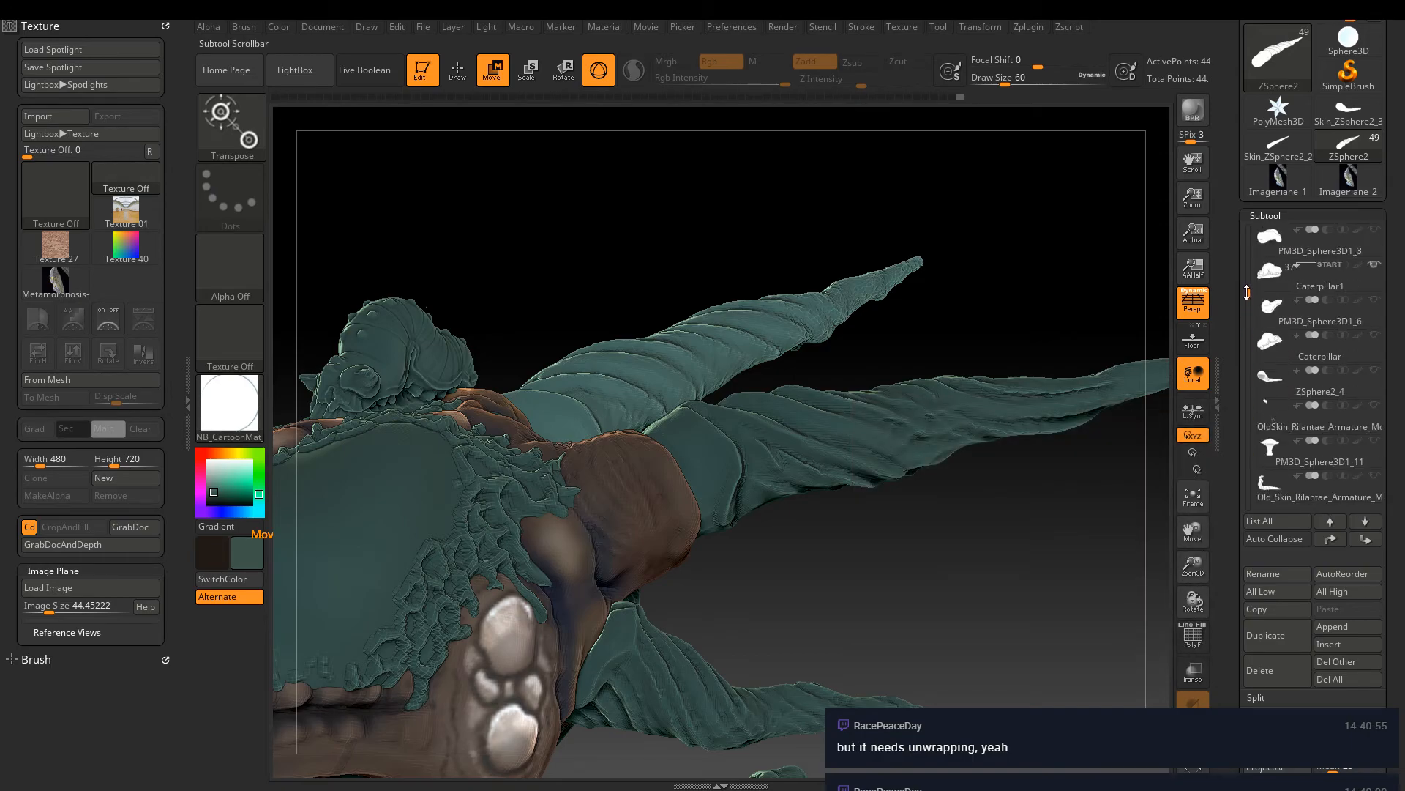
left_click(1375, 335)
left_click(1280, 346)
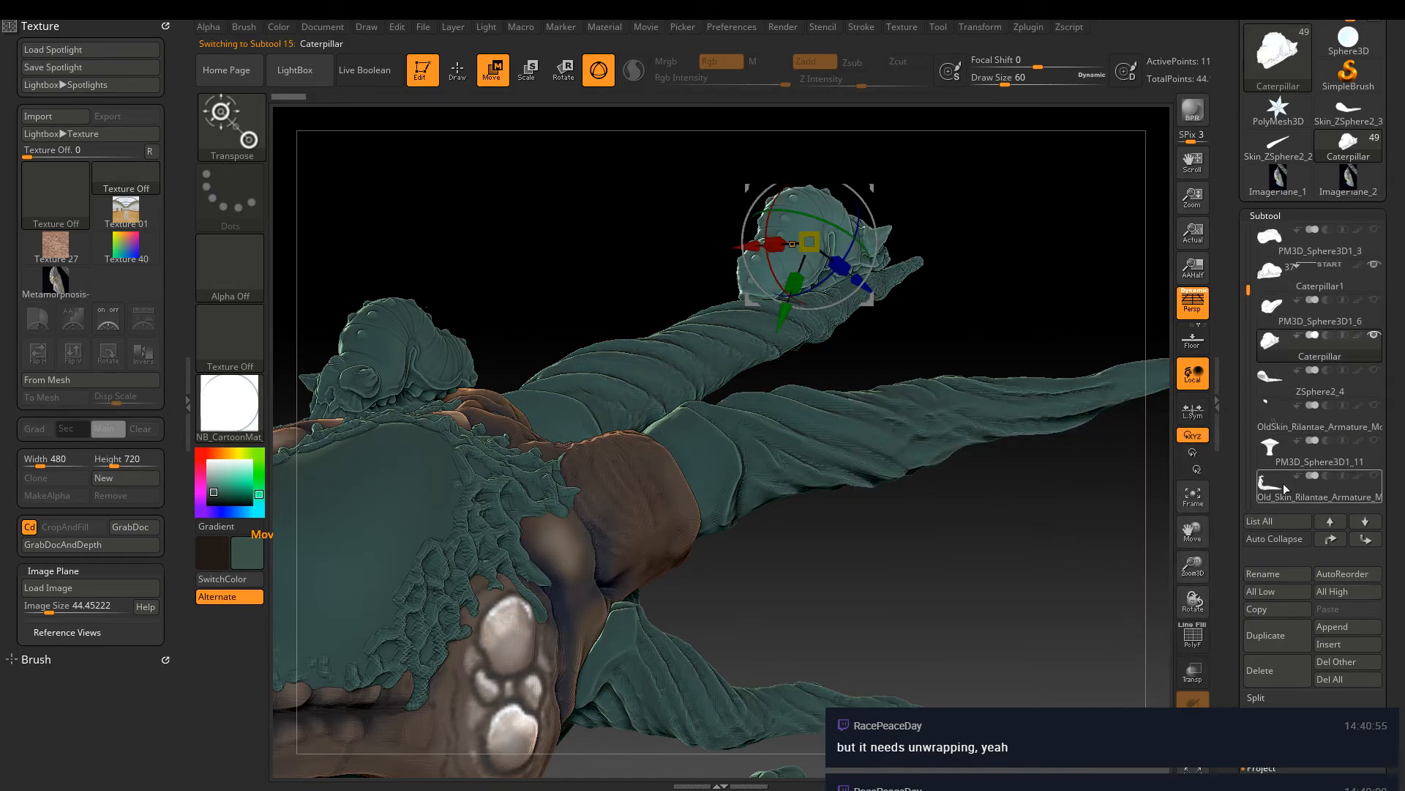
left_click(1364, 539)
left_click(1364, 540)
left_click(1364, 539)
left_click(1365, 540)
left_click(1364, 540)
left_click(1365, 539)
left_click(1365, 539)
left_click(1364, 539)
left_click(1365, 540)
left_click(1365, 539)
left_click(1365, 540)
left_click(1330, 539)
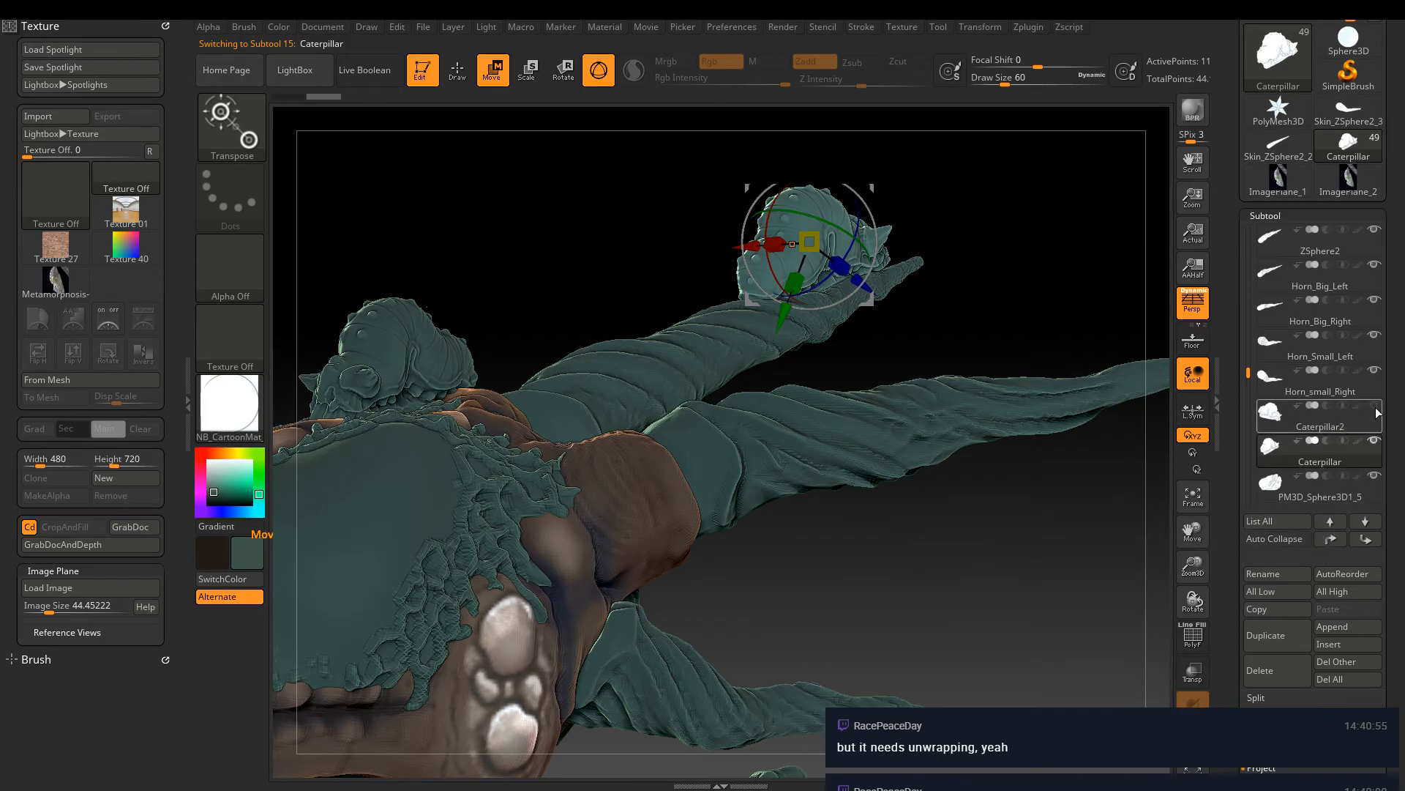
Turn on the visibility of the hidden subtools listed from Caterpillar1 downward
mouse_move(1259, 393)
left_click_drag(1248, 370, 1237, 278)
left_click(1375, 336, "shift")
left_click(1376, 337, "shift")
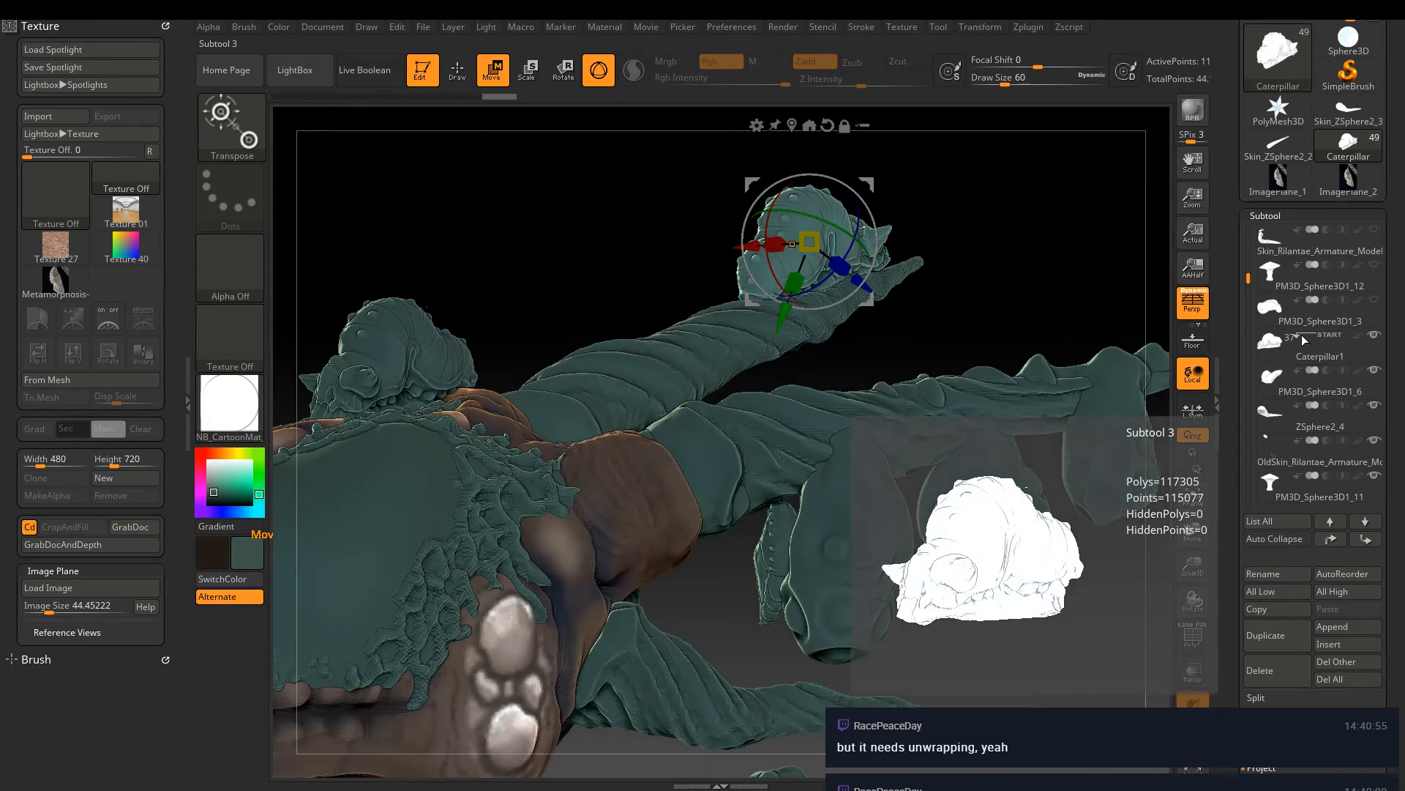
left_click_drag(1246, 280, 1237, 387)
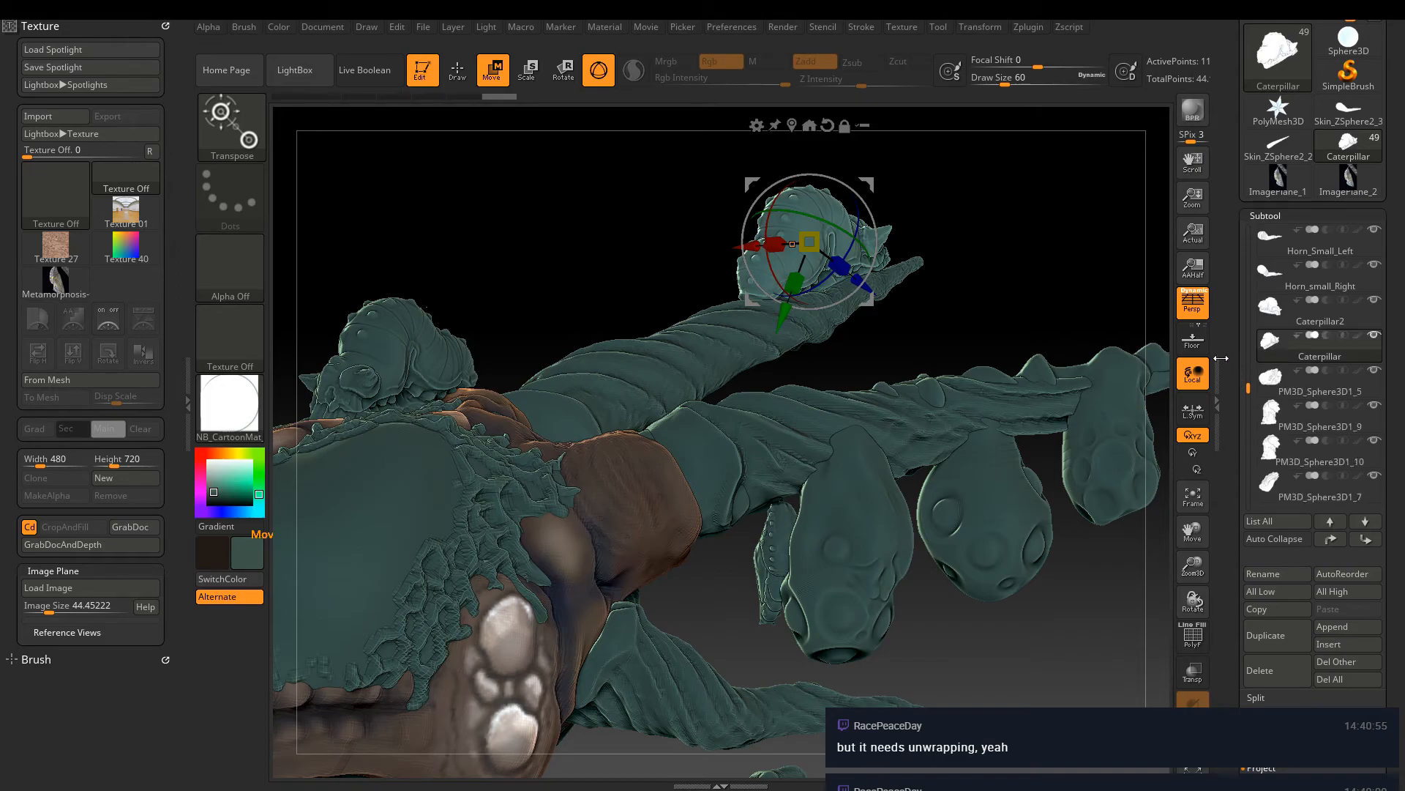
Hide the old hanging pods in Skin_Rilantae_Armature_Model18 and select Skin_Rilantae_Armature_Model14_01 instead
right_click_drag(911, 398, 942, 353)
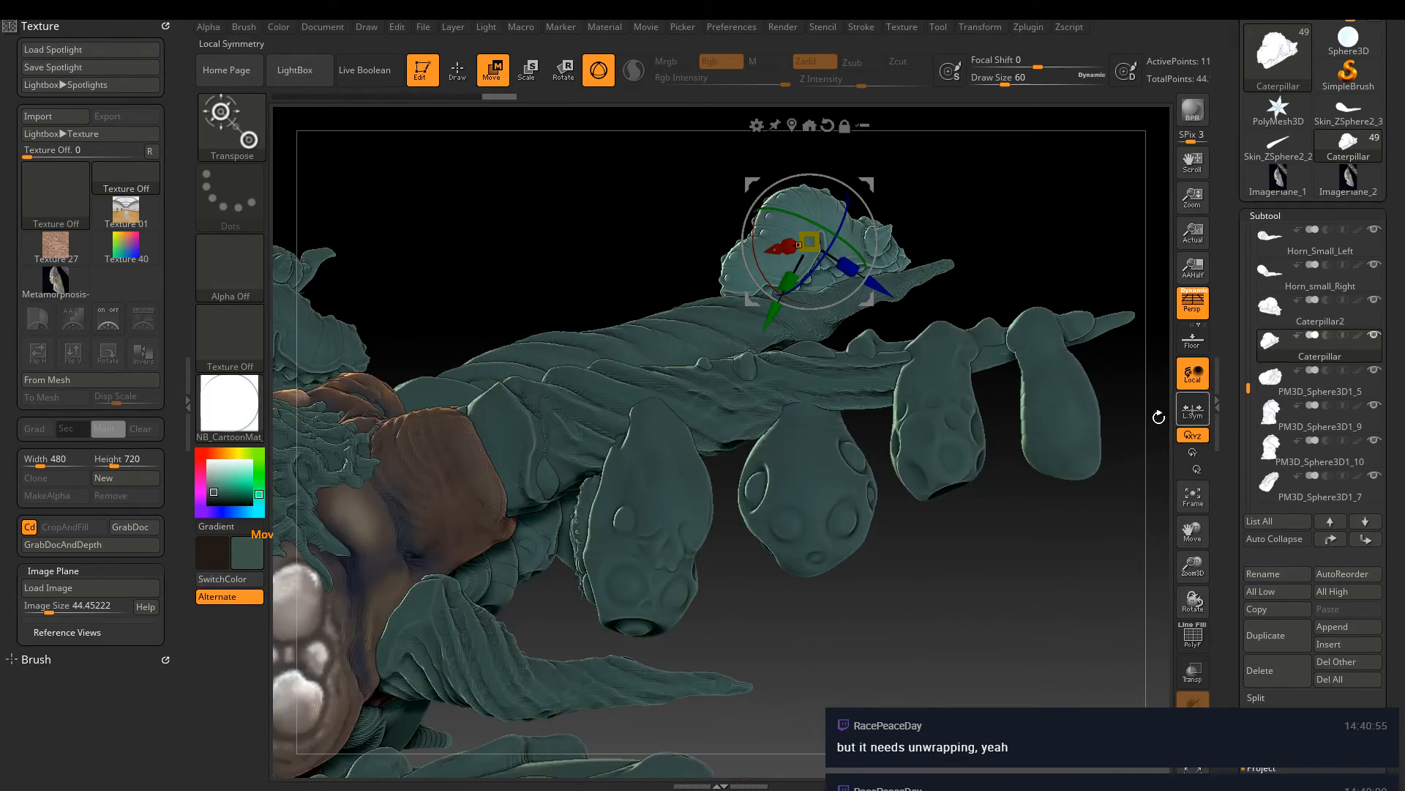
left_click(1034, 404, "alt")
mouse_move(1247, 351)
left_mouse_down()
mouse_move(1245, 447)
mouse_move(1248, 335)
left_mouse_up()
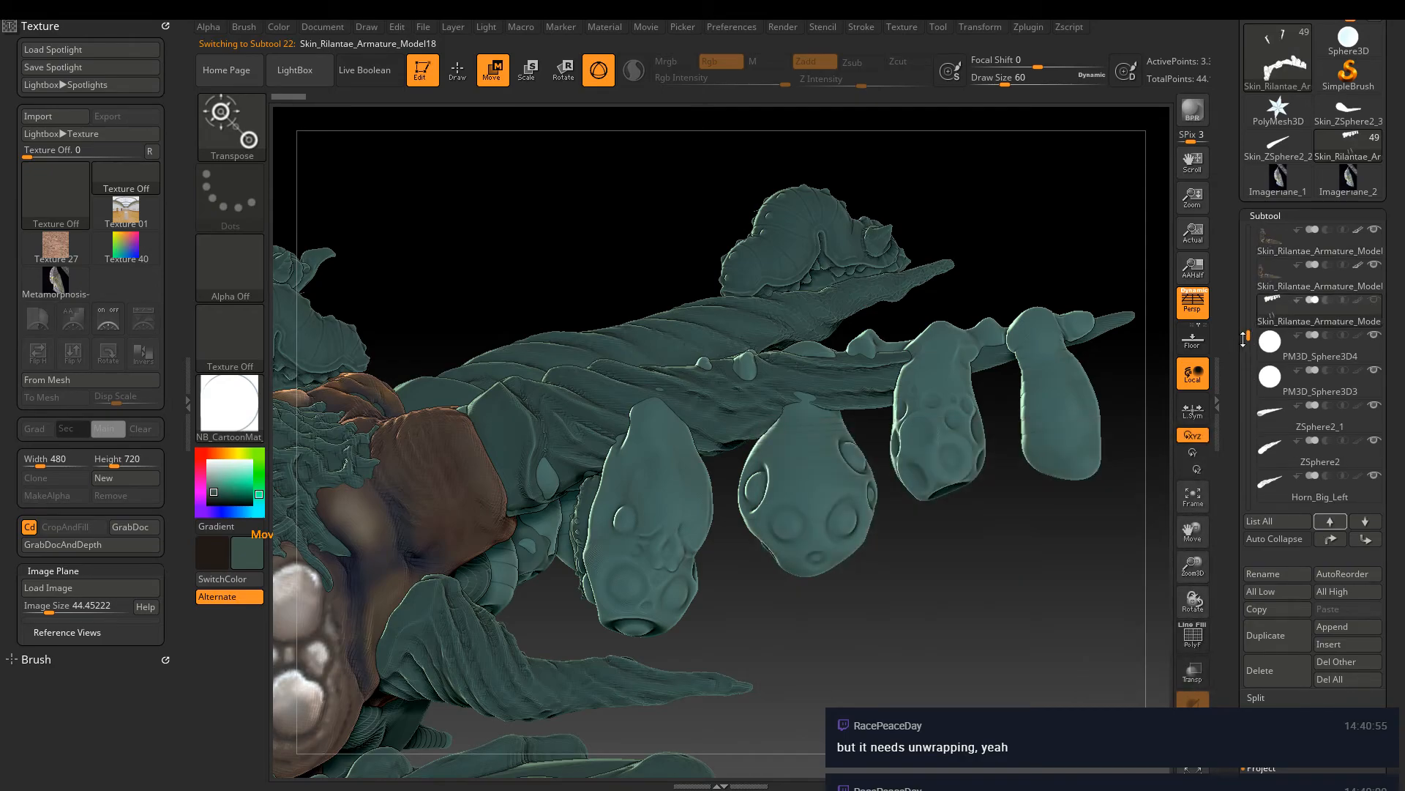
left_click_drag(1244, 338, 1245, 324)
left_click(1288, 313)
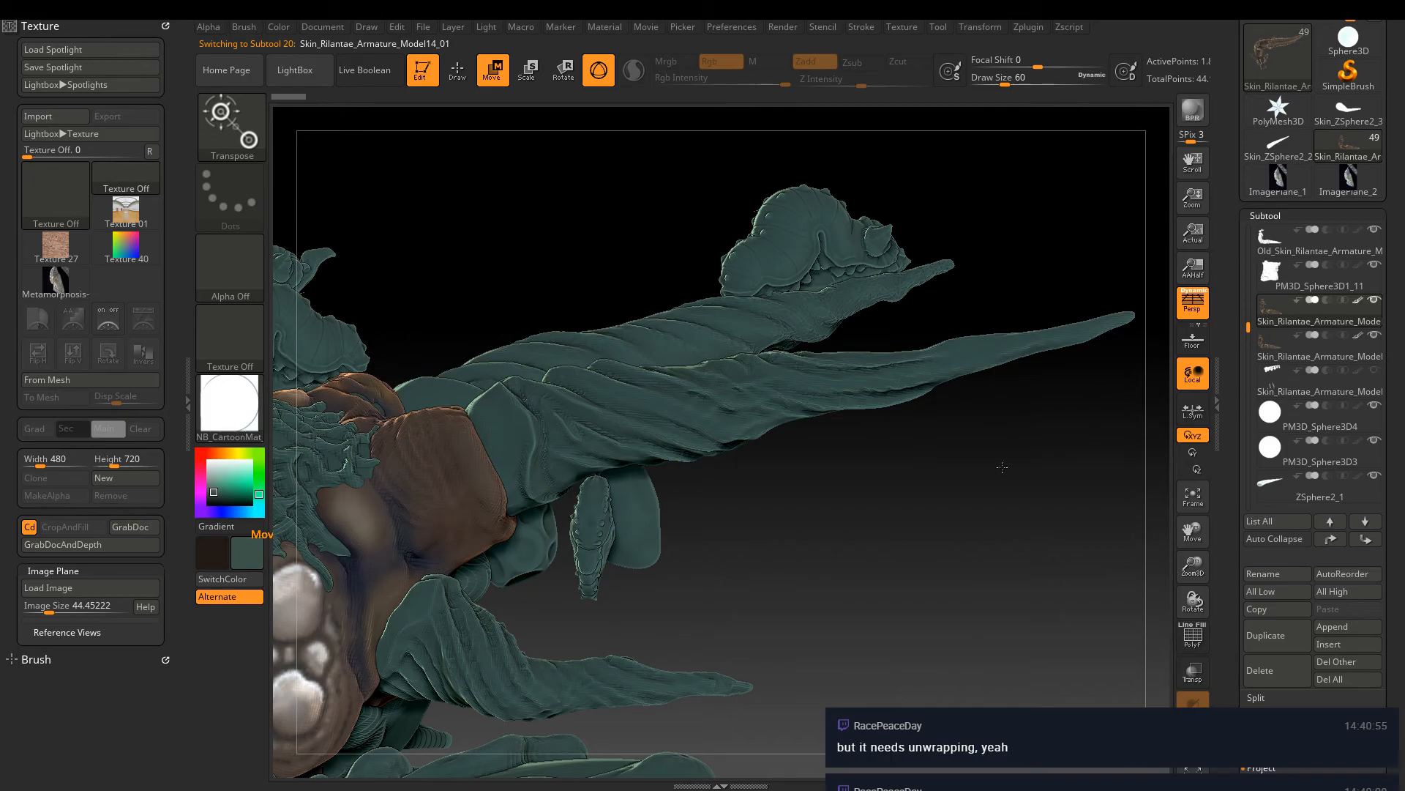
Duplicate Caterpillar Pod, enlarge the copy and hang it farther out beneath the same big horn
left_click(594, 520, "alt")
left_click_drag(770, 544, 780, 427)
left_click(1263, 645)
left_click_drag(703, 403, 1036, 557)
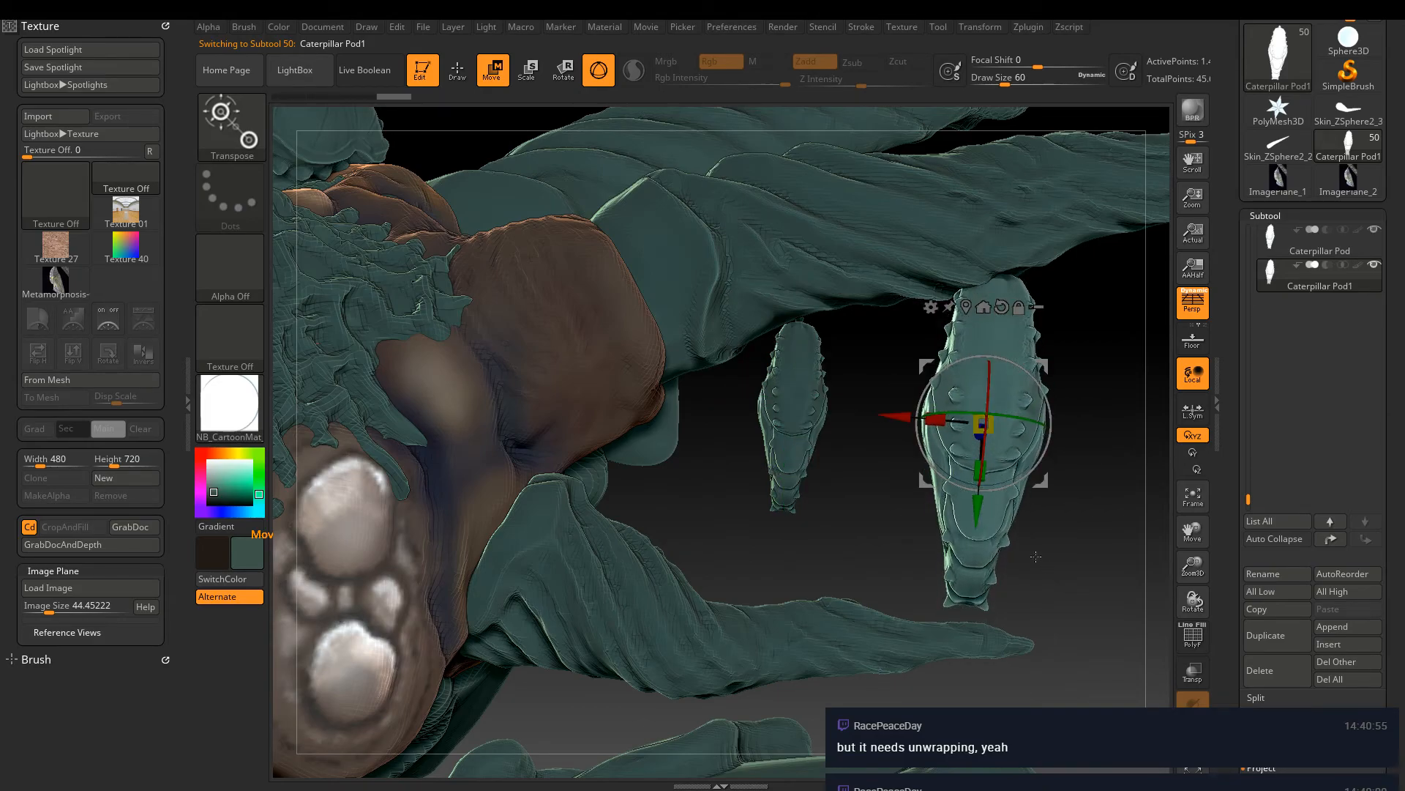
left_click_drag(1077, 360, 974, 388)
left_click_drag(717, 509, 759, 514)
mouse_move(964, 425)
left_mouse_down()
mouse_move(893, 429)
mouse_move(970, 423)
left_mouse_up()
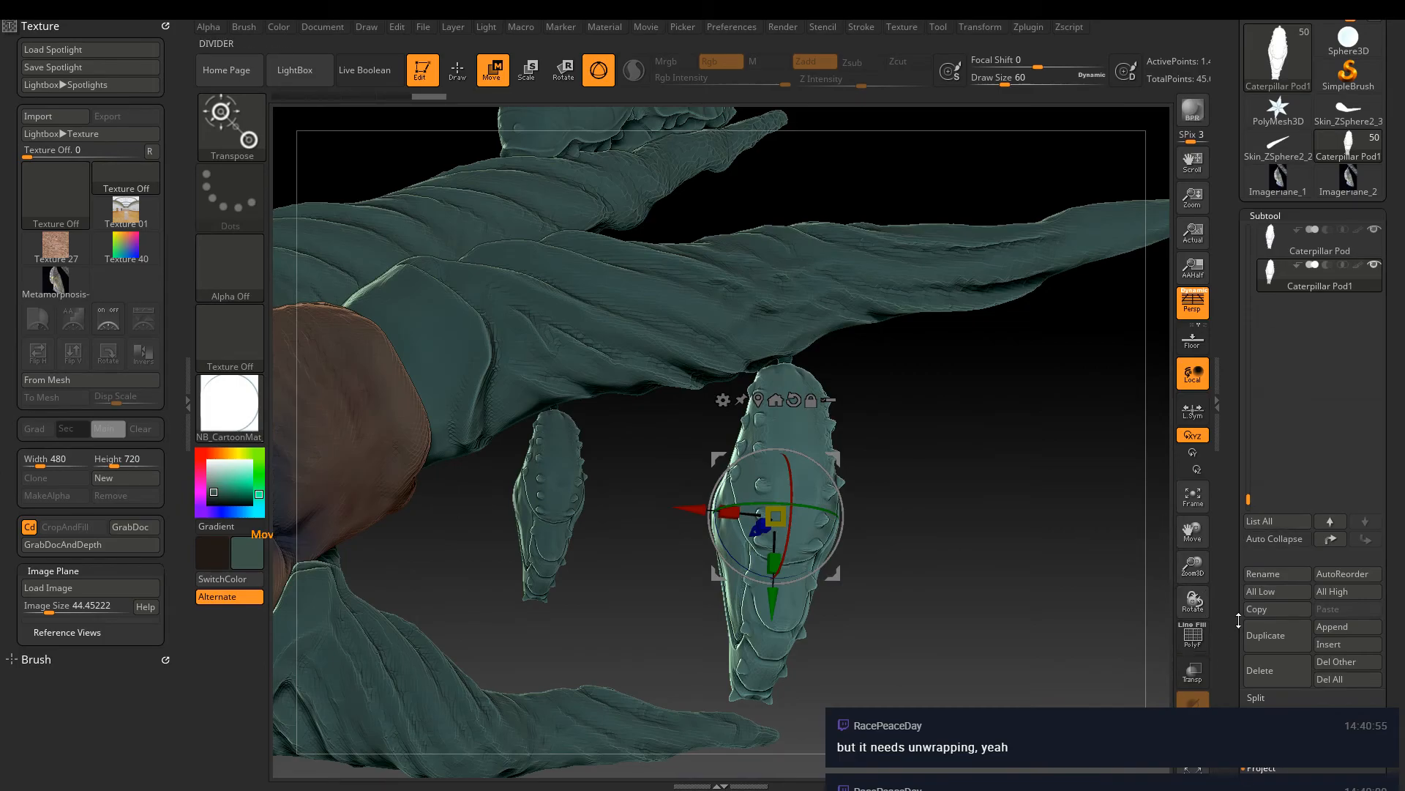
Duplicate Caterpillar Pod1 and place the copy beneath the horn, farther out toward its tip
left_click(1286, 642)
left_click_drag(948, 437, 917, 444)
left_click_drag(713, 472, 853, 558)
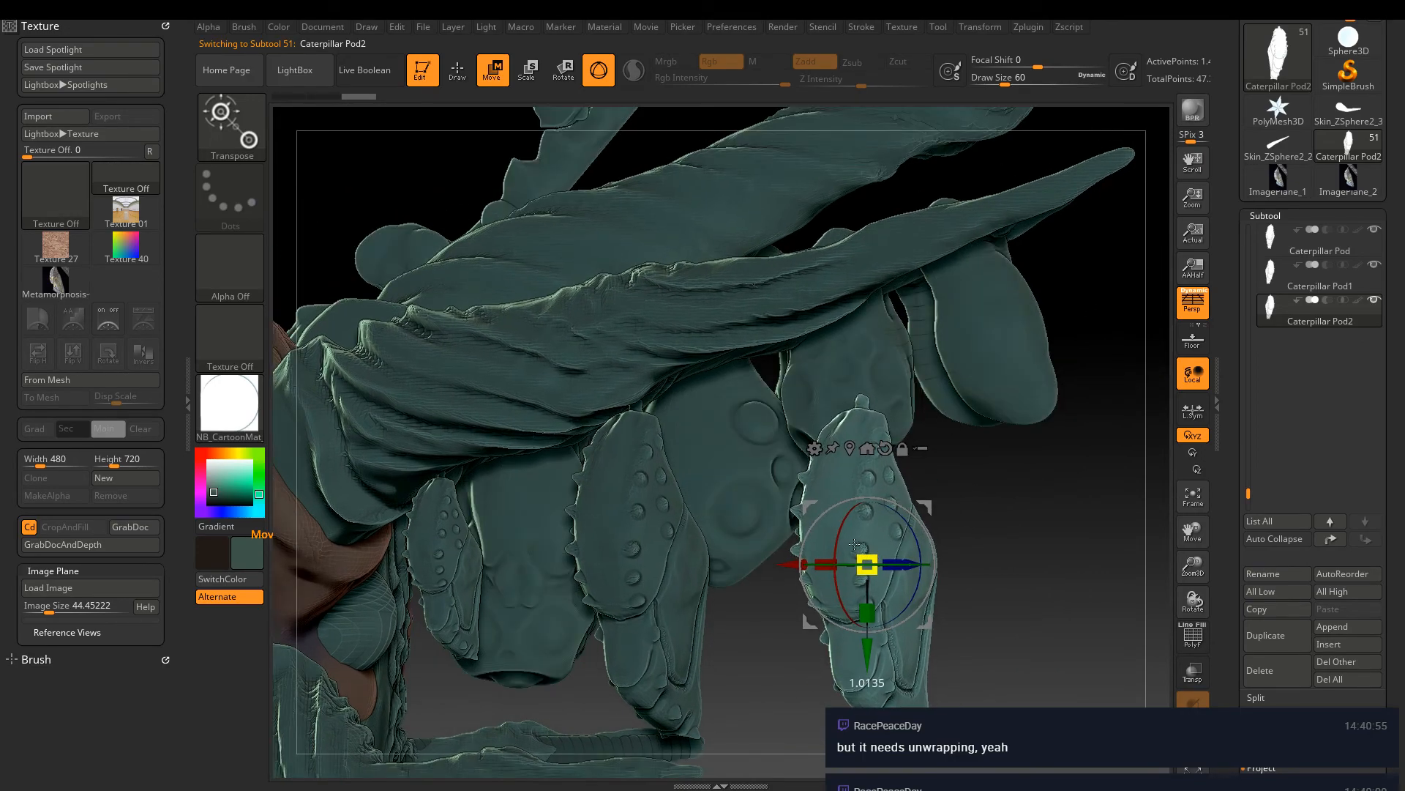
mouse_move(867, 648)
left_mouse_down()
mouse_move(883, 543)
mouse_move(962, 407)
mouse_move(1008, 422)
left_mouse_up()
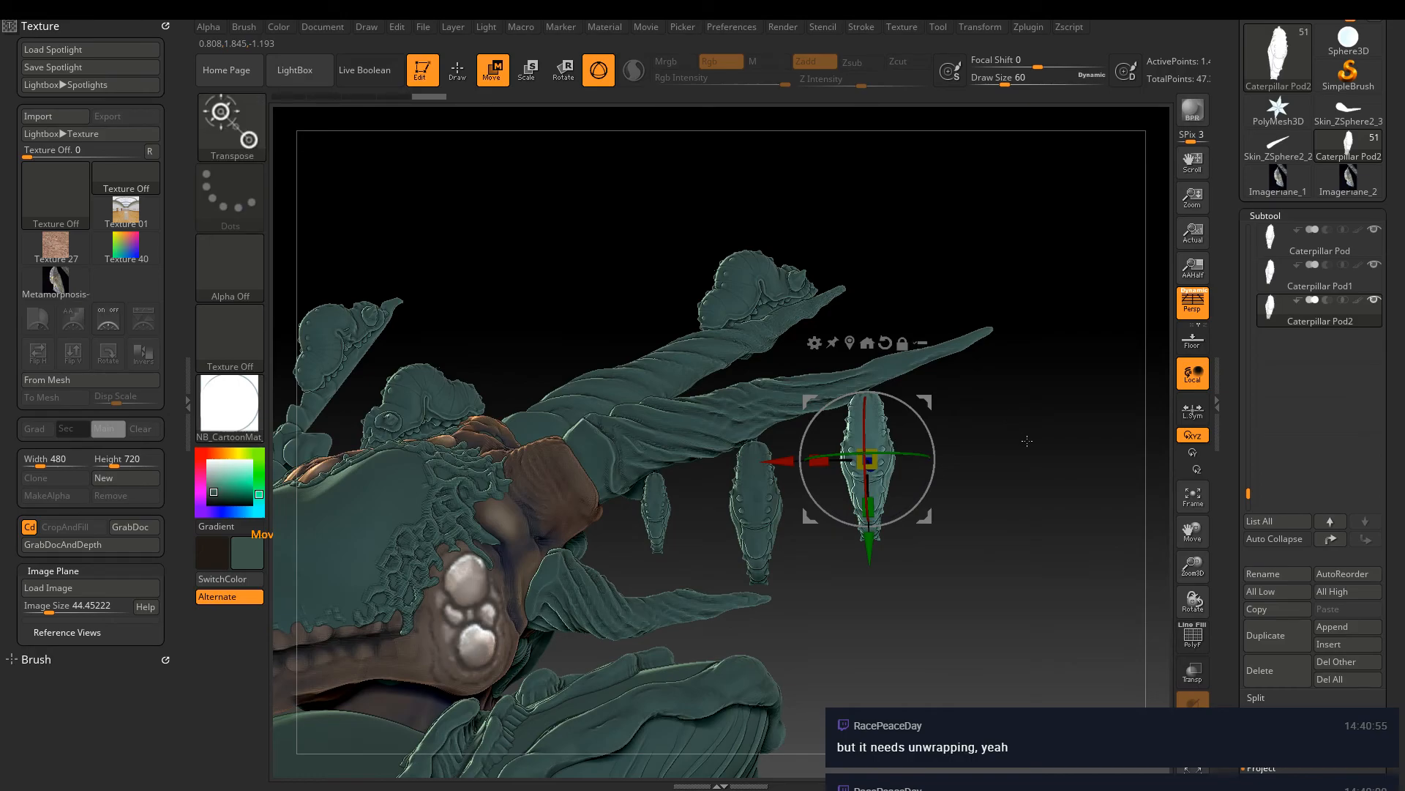
Duplicate Caterpillar Pod2, scale the copy down and hang it beneath the big horn's tip
left_click(1274, 636)
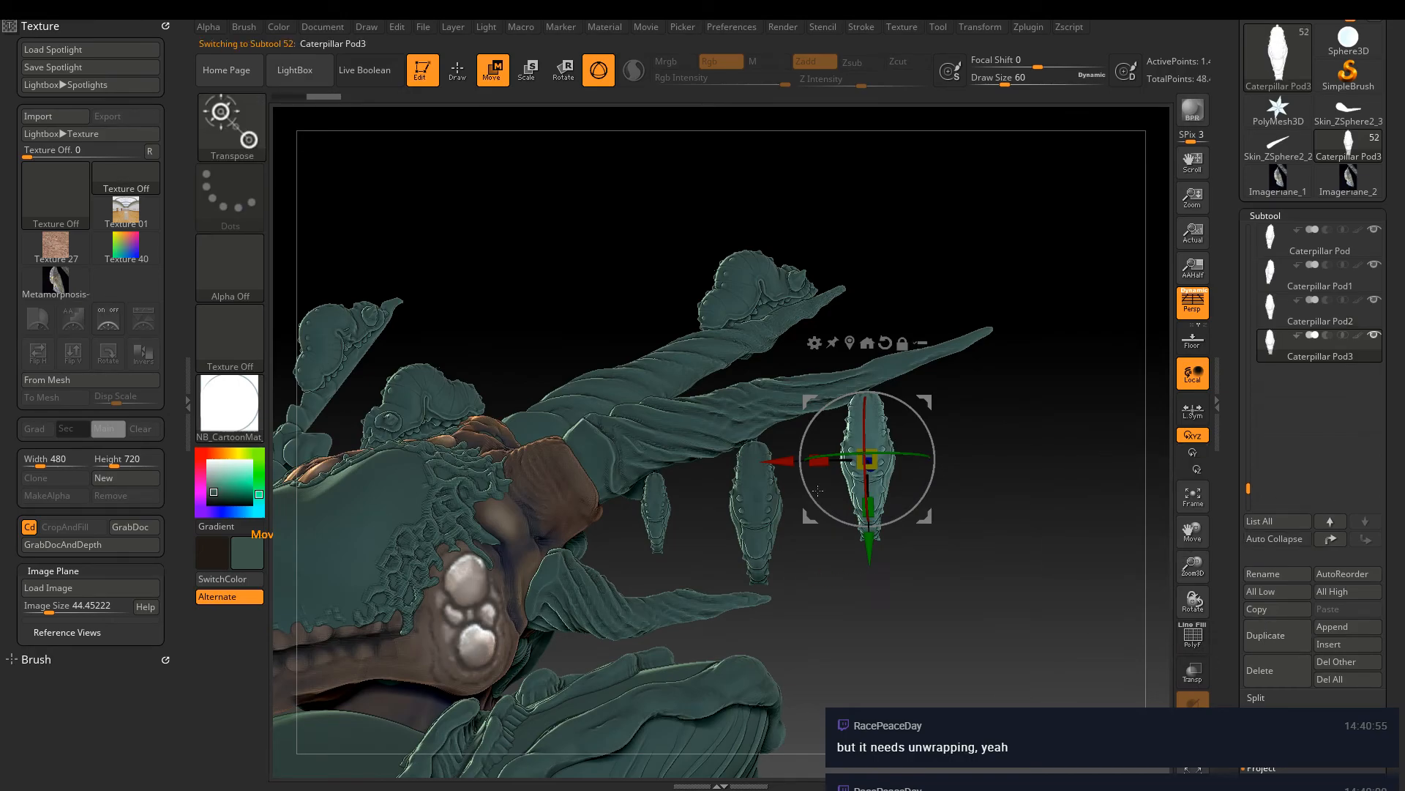
left_click_drag(868, 460, 982, 464)
left_click_drag(993, 517, 994, 437)
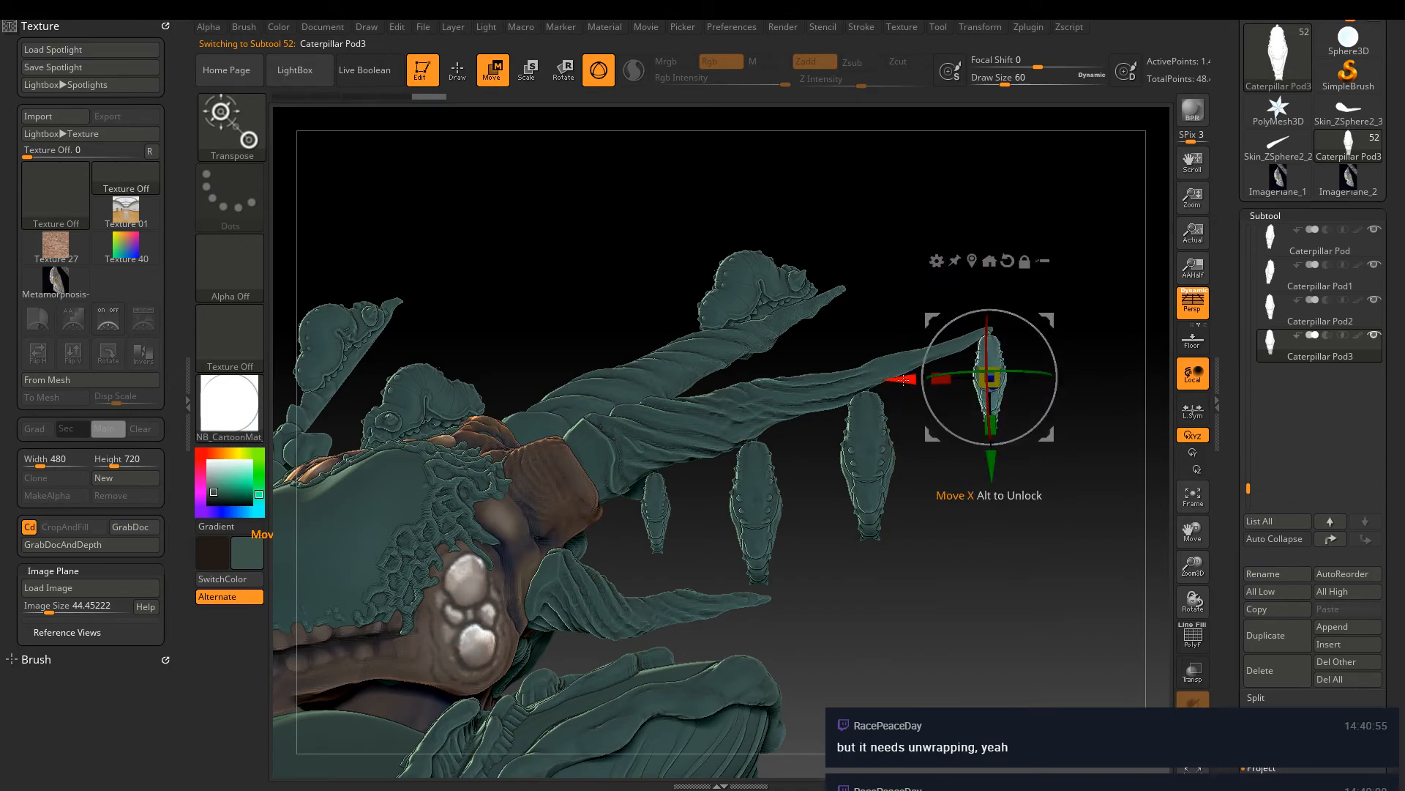
left_click_drag(905, 380, 861, 380)
right_click_drag(981, 505, 981, 458, "ctrl")
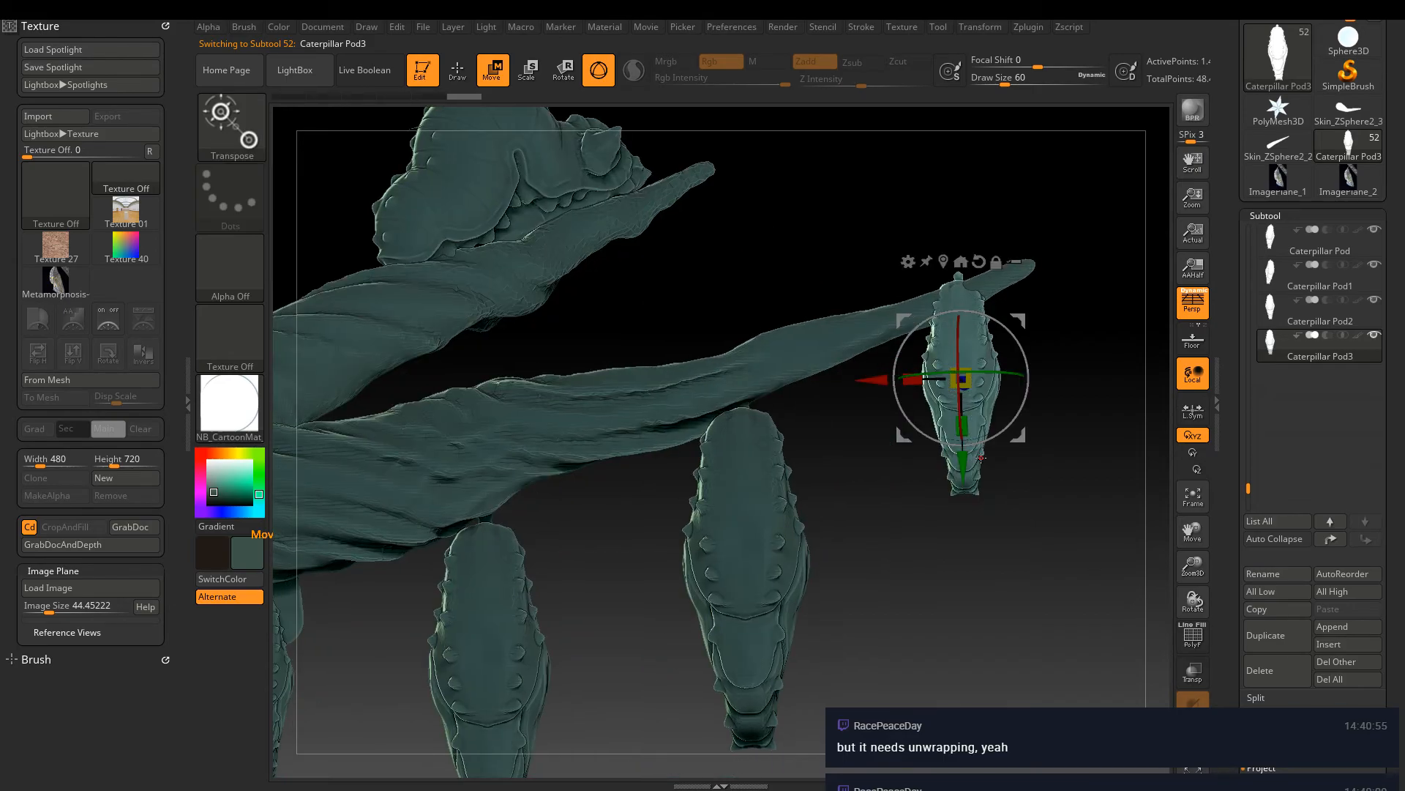
left_click_drag(964, 469, 964, 510)
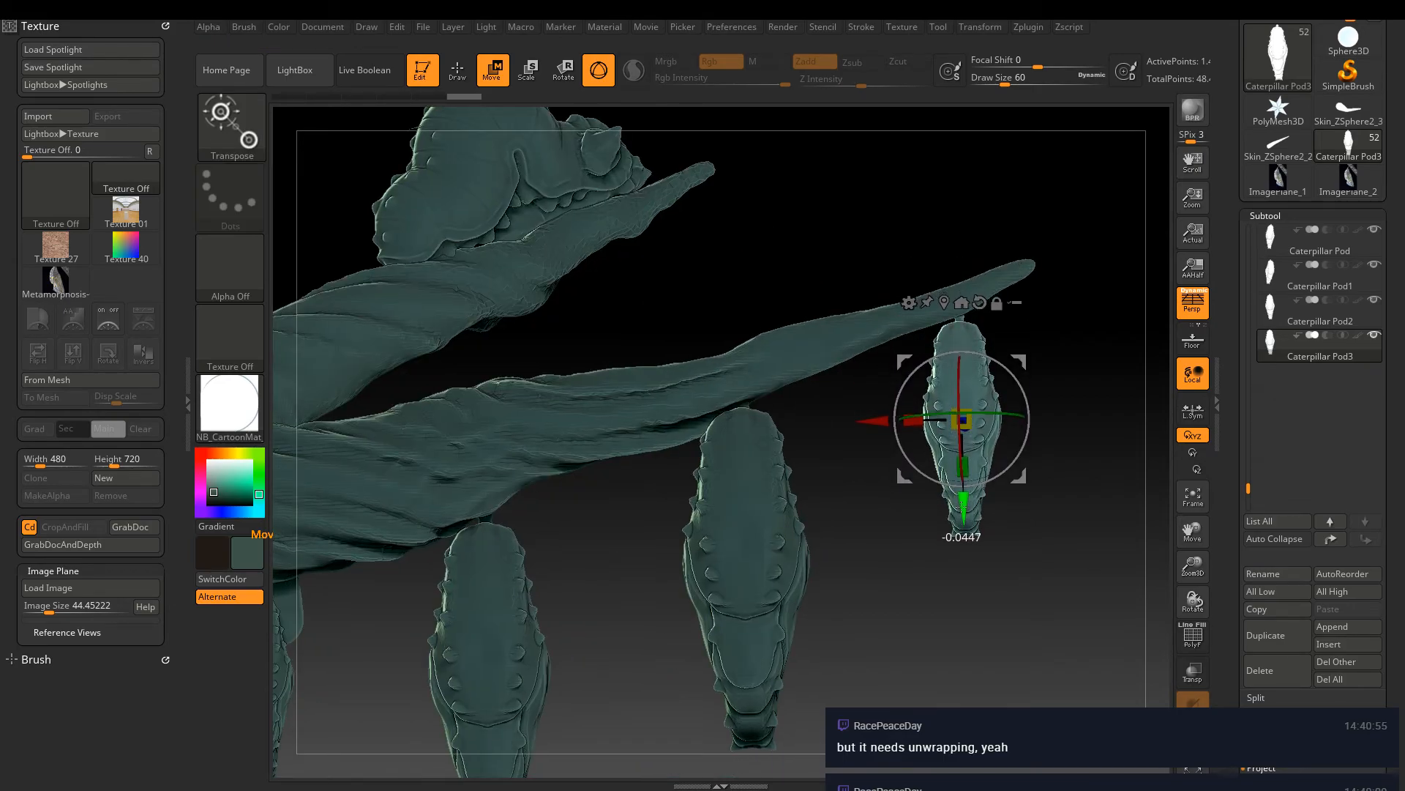
Select Caterpillar Pod2 and readjust its fit against the underside of the horn
left_click(755, 527, "alt")
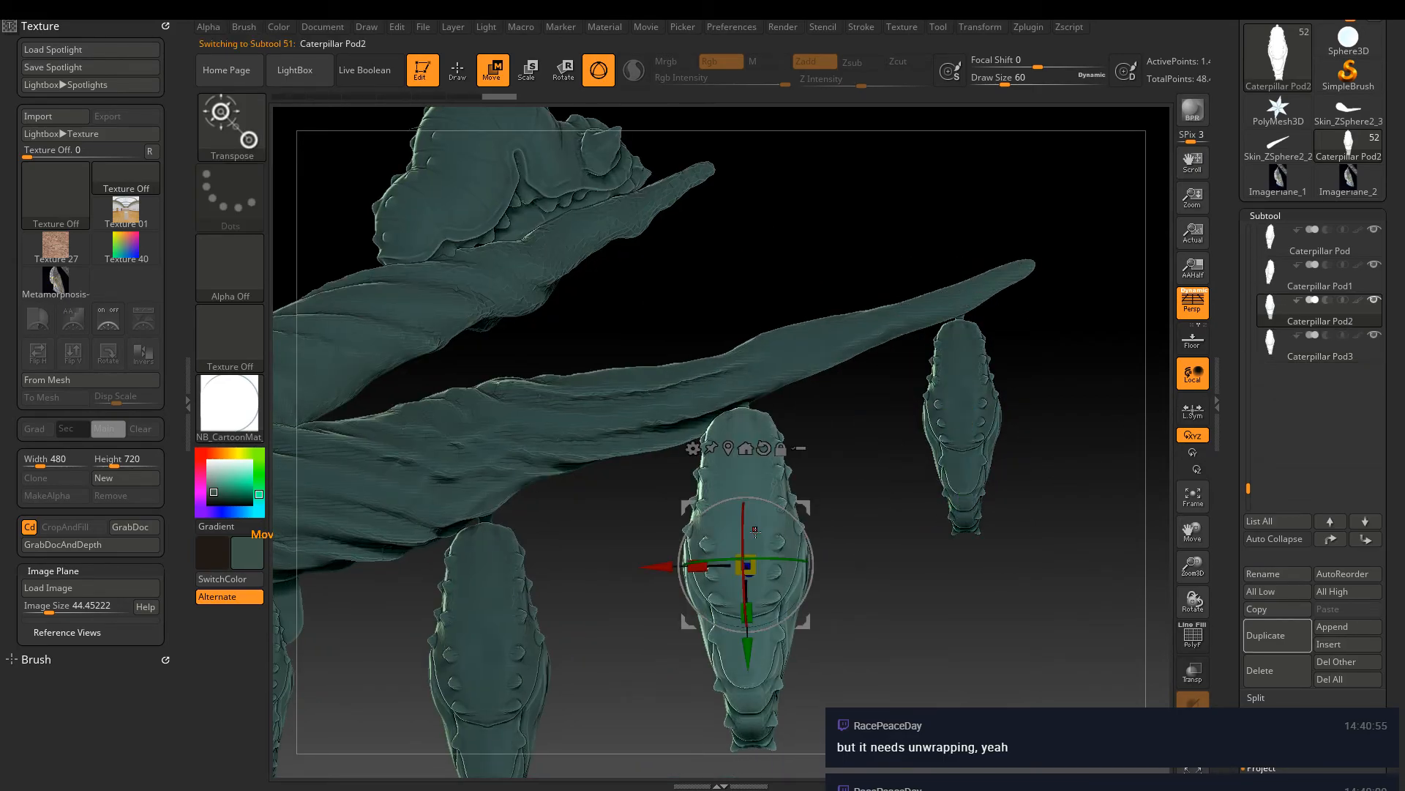
mouse_move(746, 566)
left_mouse_down()
mouse_move(747, 644)
mouse_move(747, 615)
left_mouse_up()
mouse_move(776, 579)
right_mouse_down("ctrl")
mouse_move(800, 533)
mouse_move(782, 483)
mouse_move(894, 549)
mouse_move(448, 339)
mouse_move(732, 557)
mouse_move(831, 614)
mouse_move(740, 497)
mouse_move(603, 520)
right_mouse_up("ctrl")
key("q")
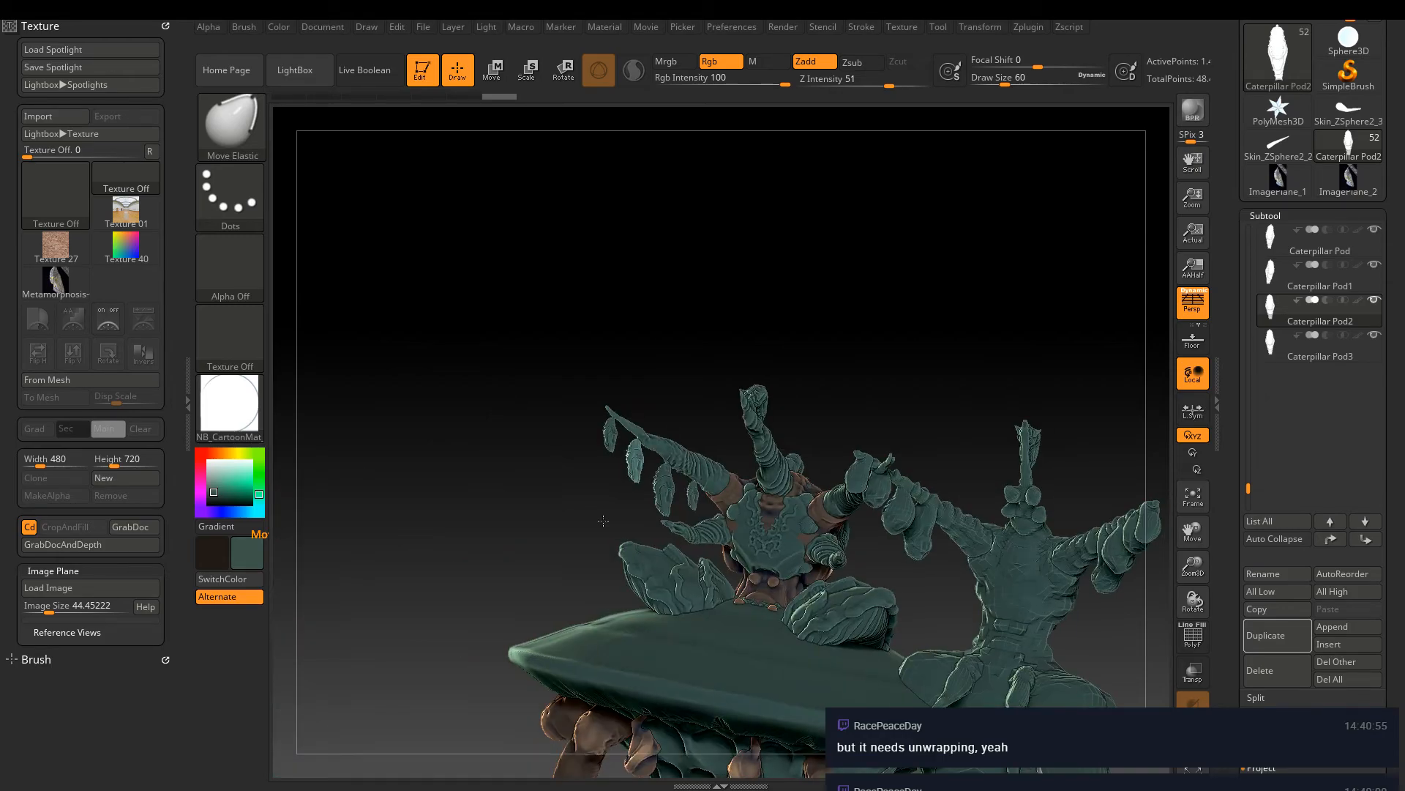
right_click_drag(604, 521, 575, 38)
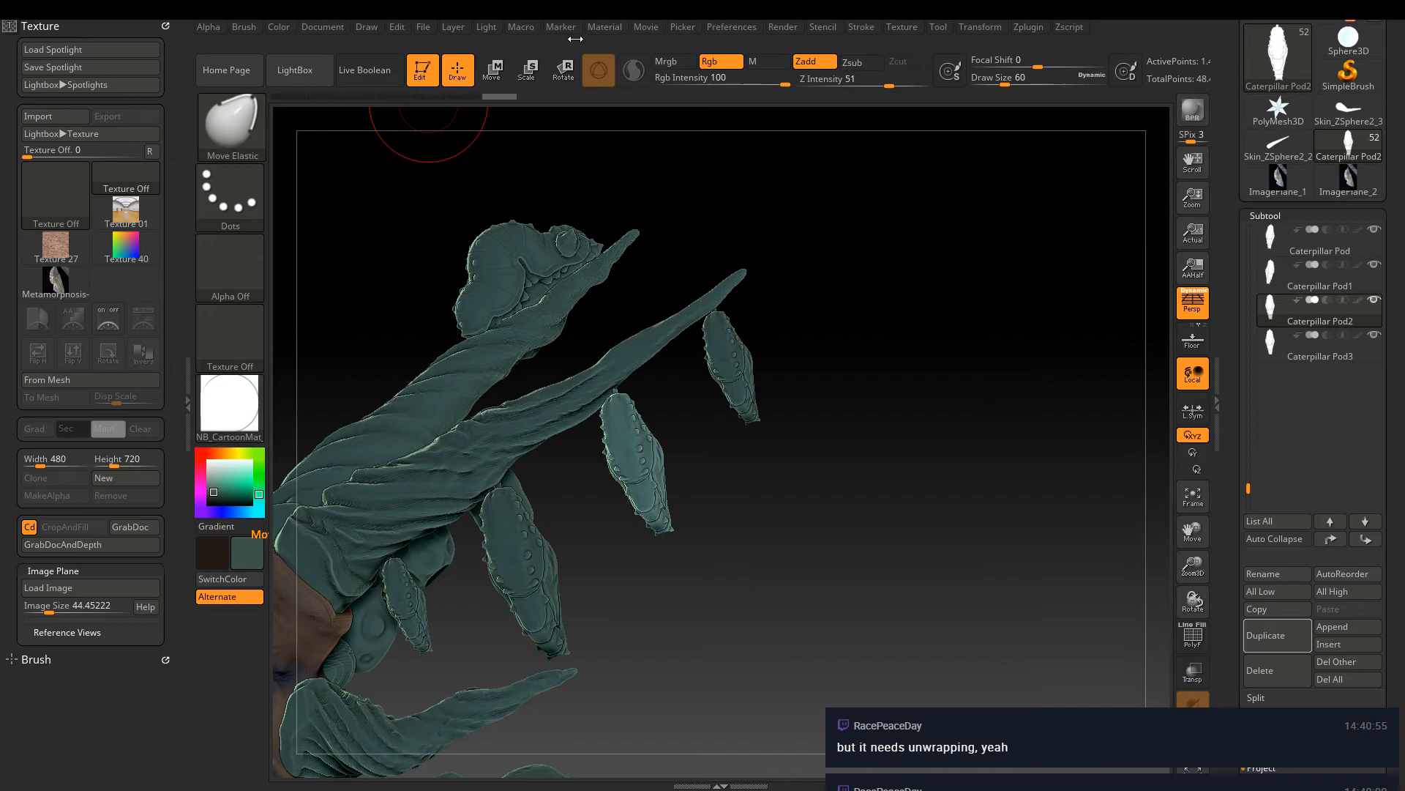
Rotate Caterpillar Pod2 about 12 degrees around its vertical axis, and turn Caterpillar Pod1 and Pod3 around theirs
key("r")
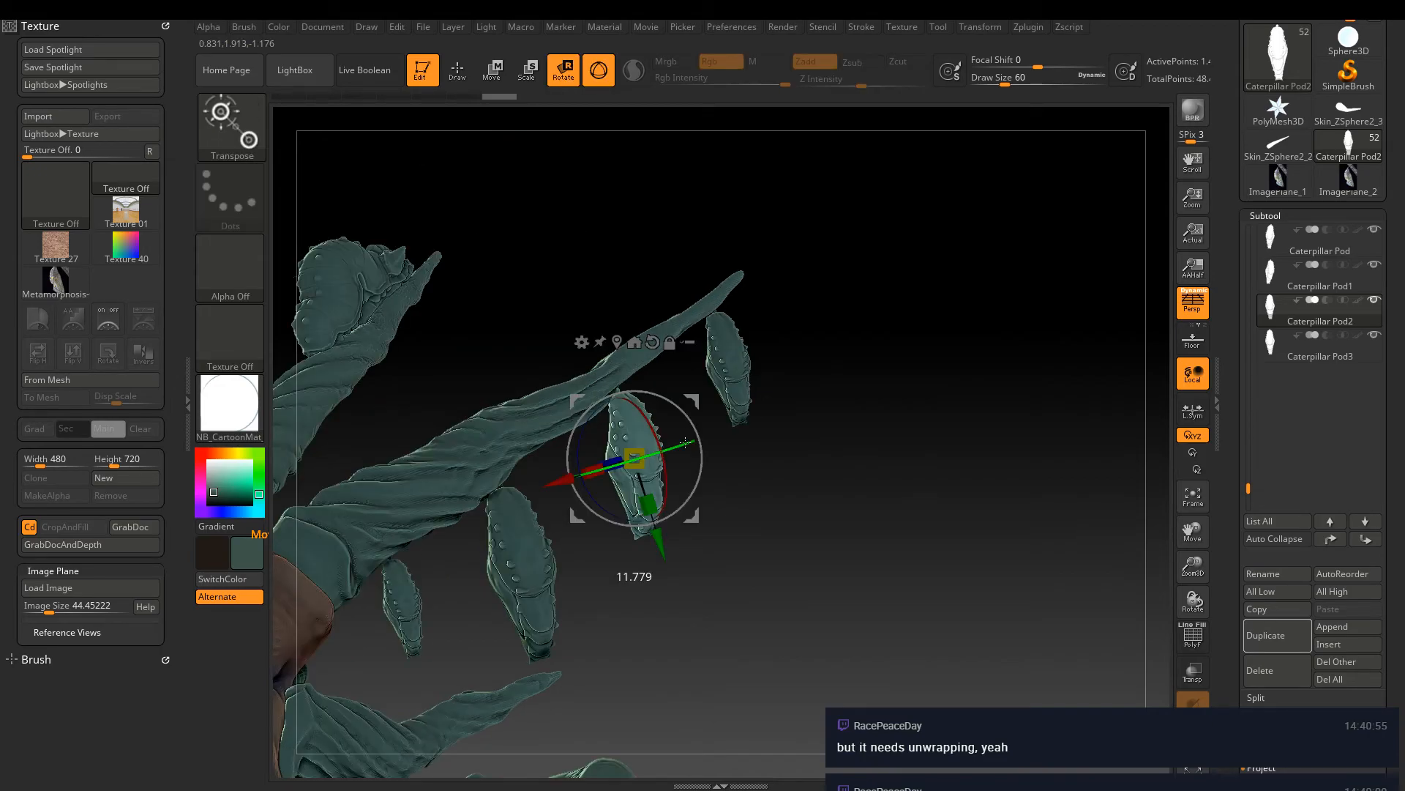
left_click(561, 559, "alt")
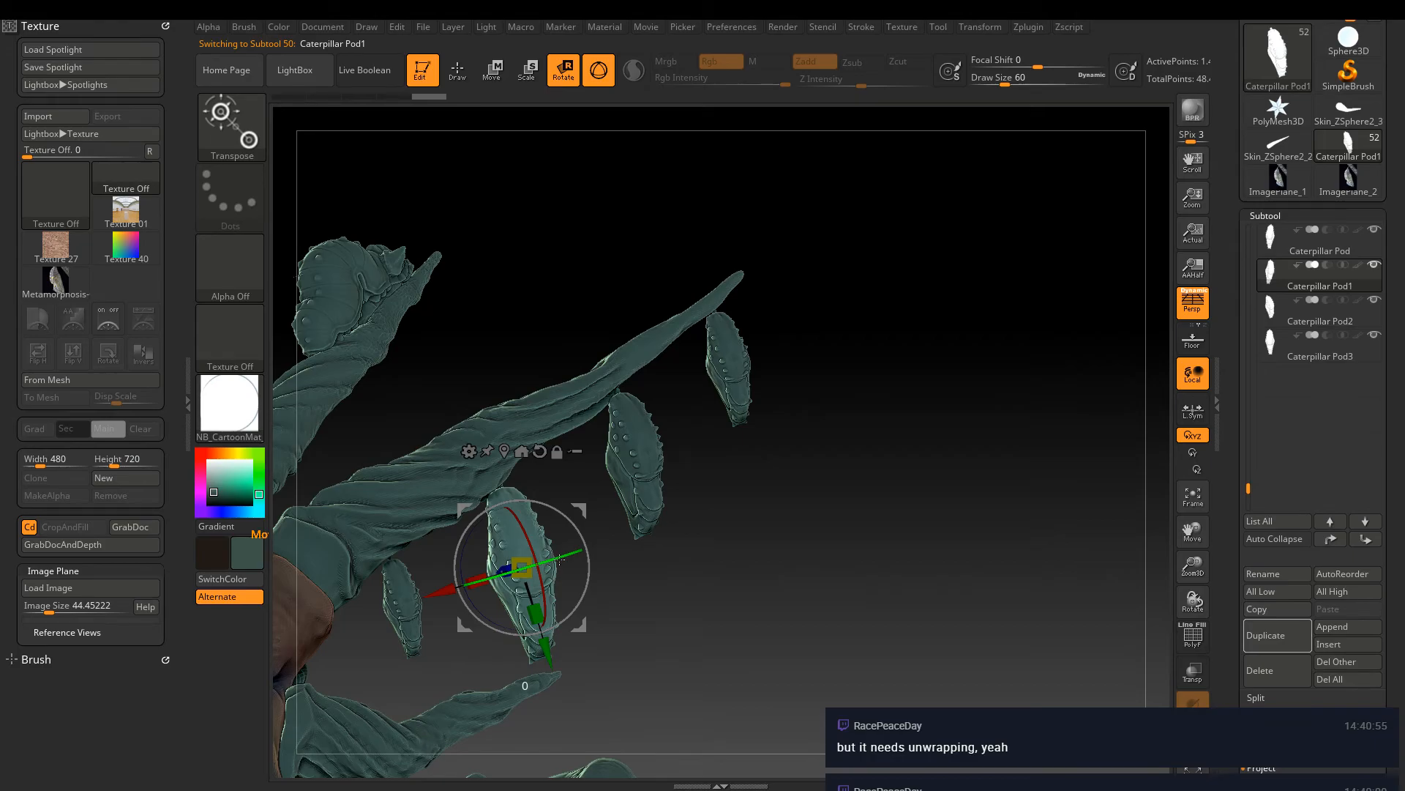
left_click_drag(561, 559, 659, 646)
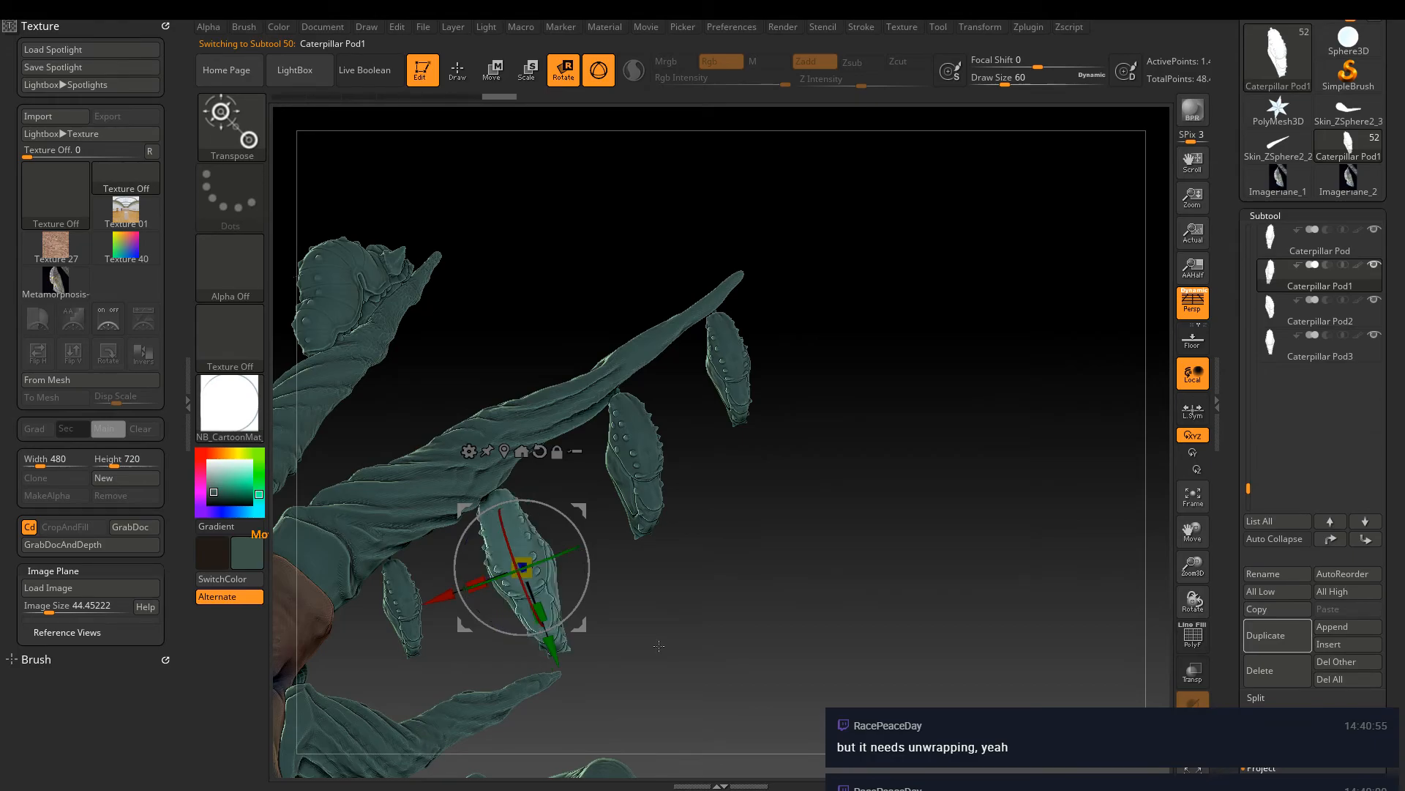
left_click(713, 366, "alt")
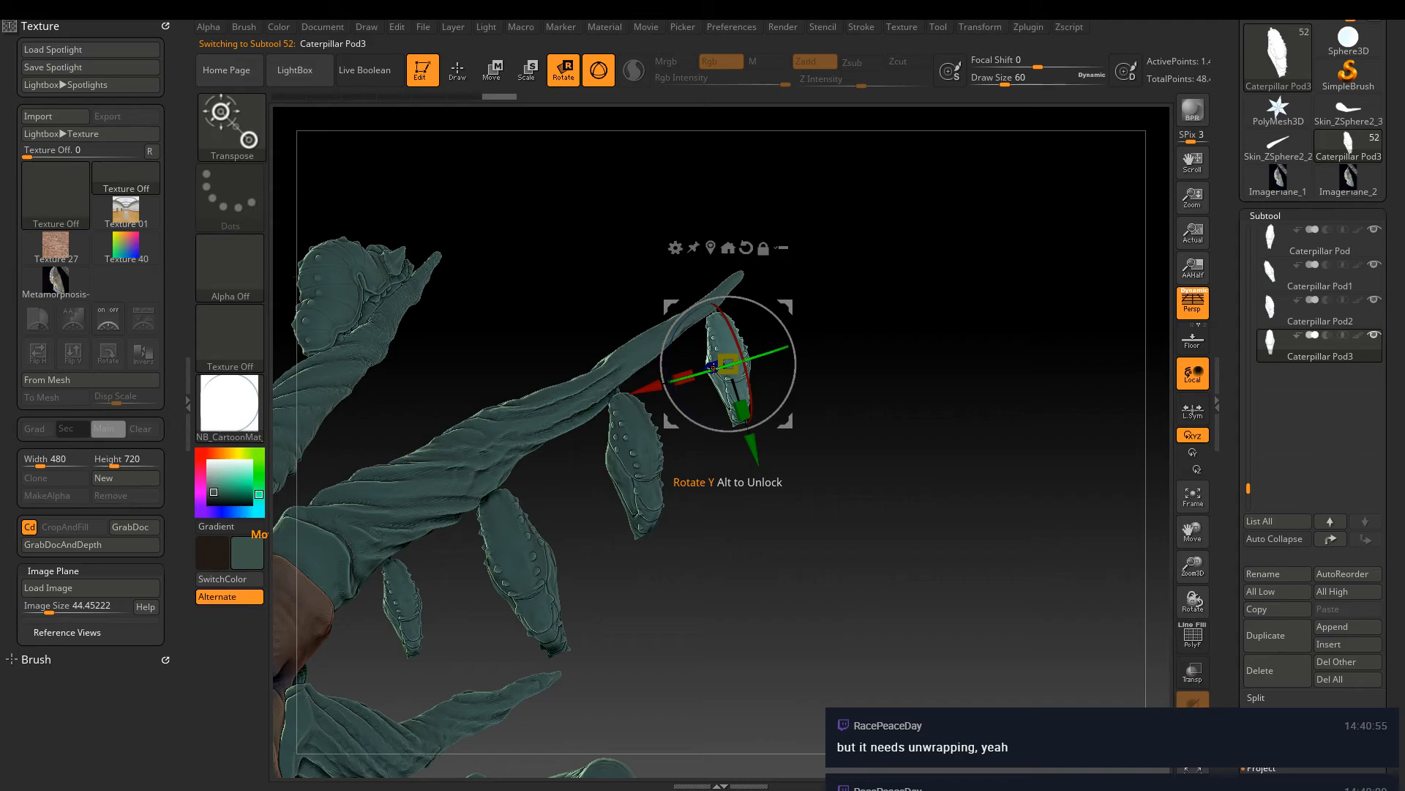
left_click_drag(713, 366, 1077, 445)
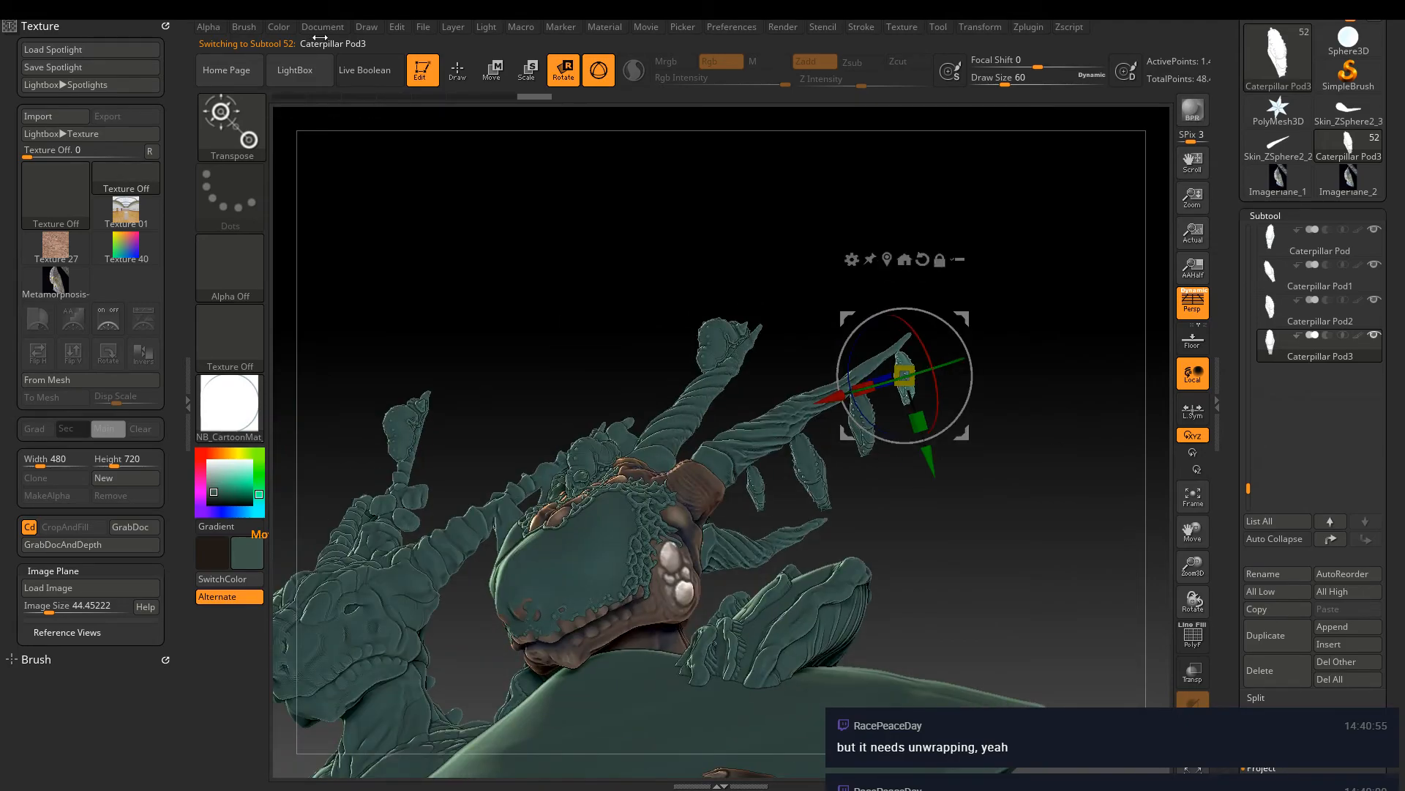
Duplicate Caterpillar Pod3 and mirror the copy onto the opposite big horn
key("q")
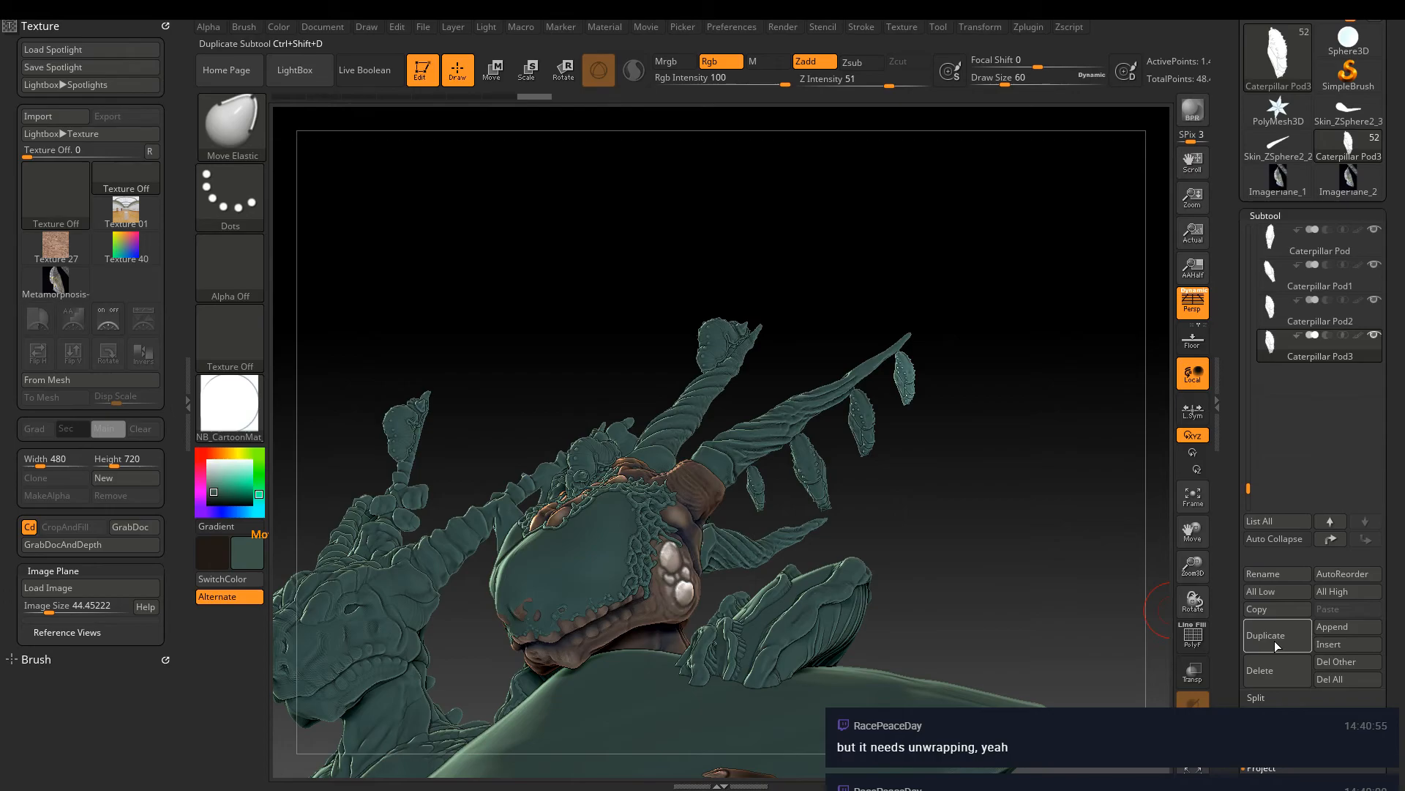
left_click(1276, 638)
left_click_drag(1235, 413, 1239, 286)
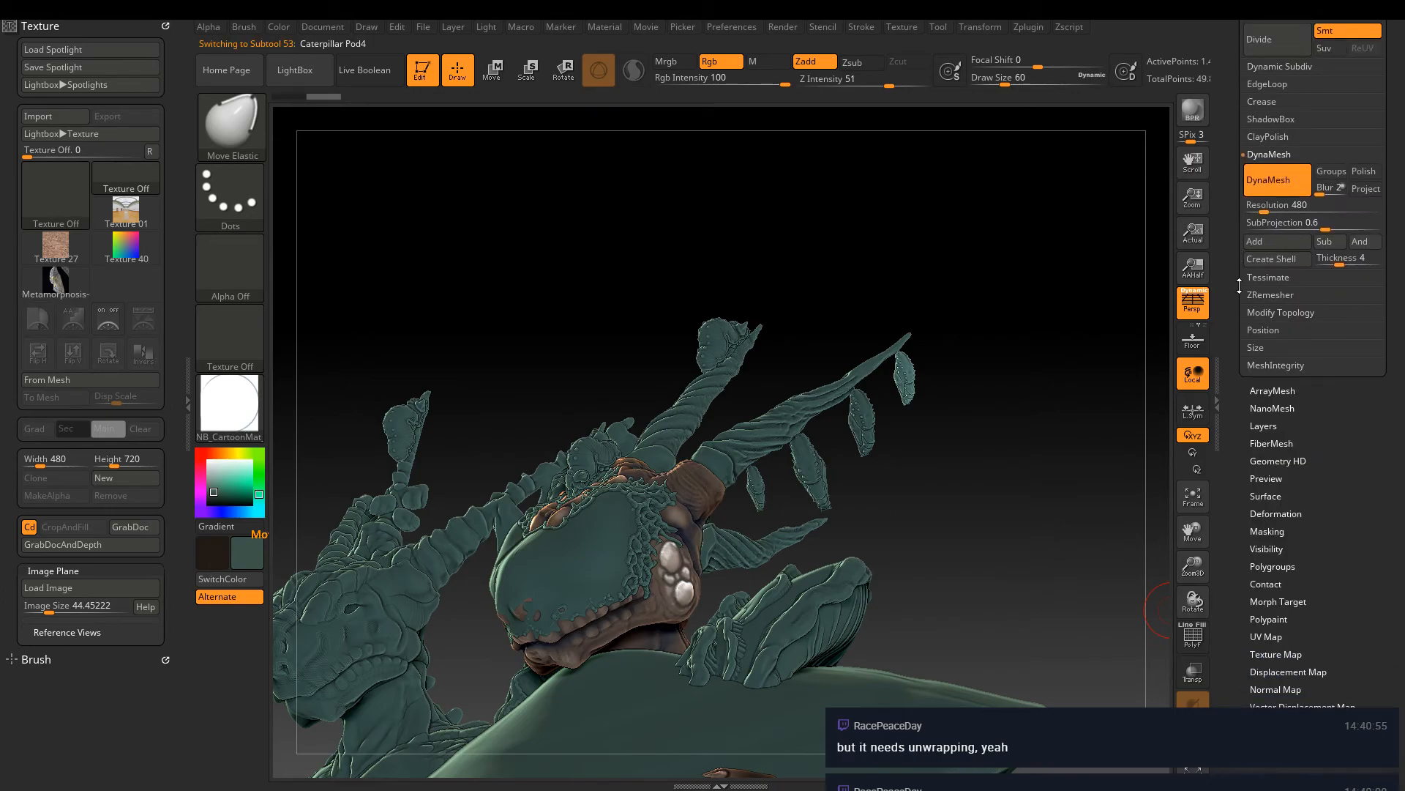
left_click_drag(1281, 507, 1280, 368, "shift")
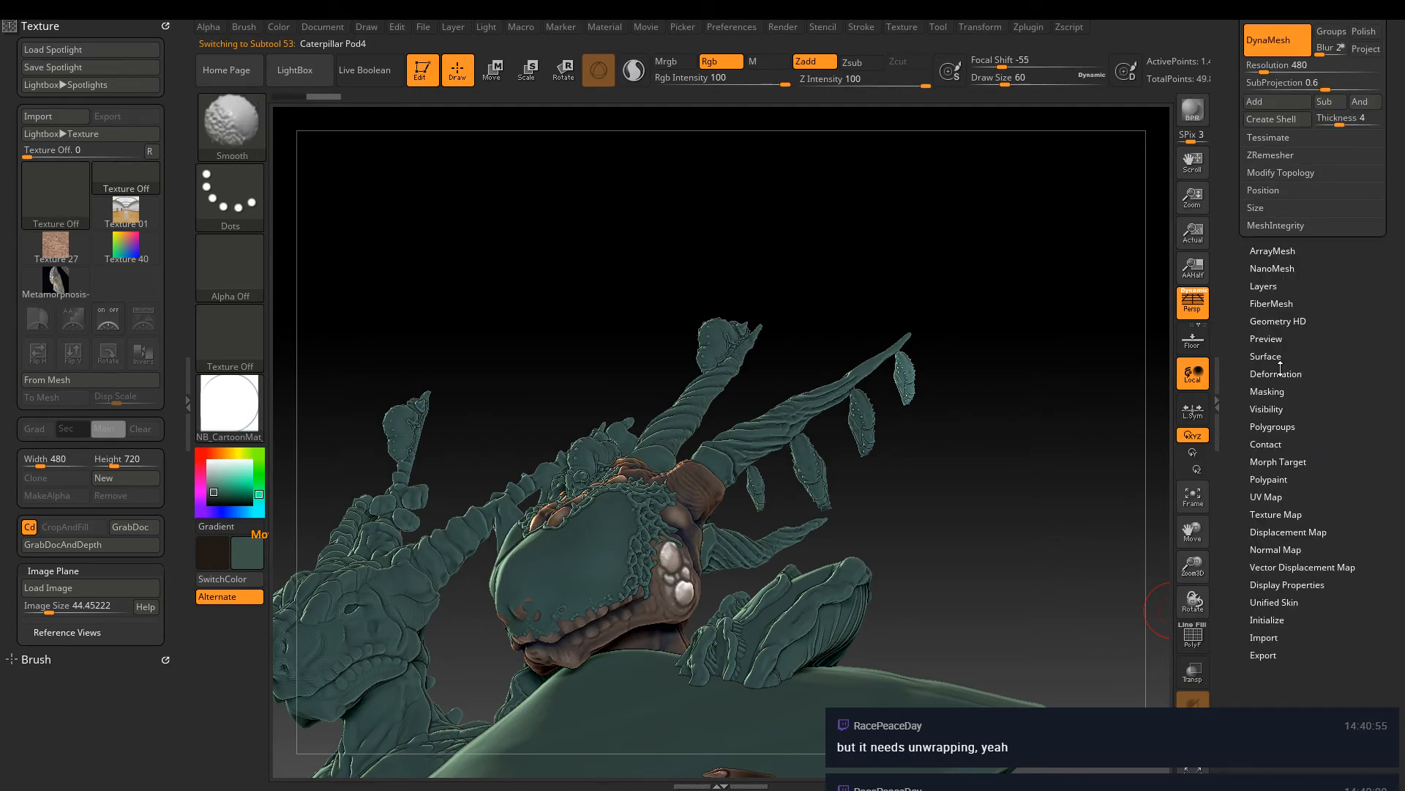
left_click(1278, 373)
mouse_move(1061, 498)
left_mouse_down()
mouse_move(979, 504)
mouse_move(988, 512)
mouse_move(920, 444)
mouse_move(992, 484)
mouse_move(1217, 247)
left_mouse_up()
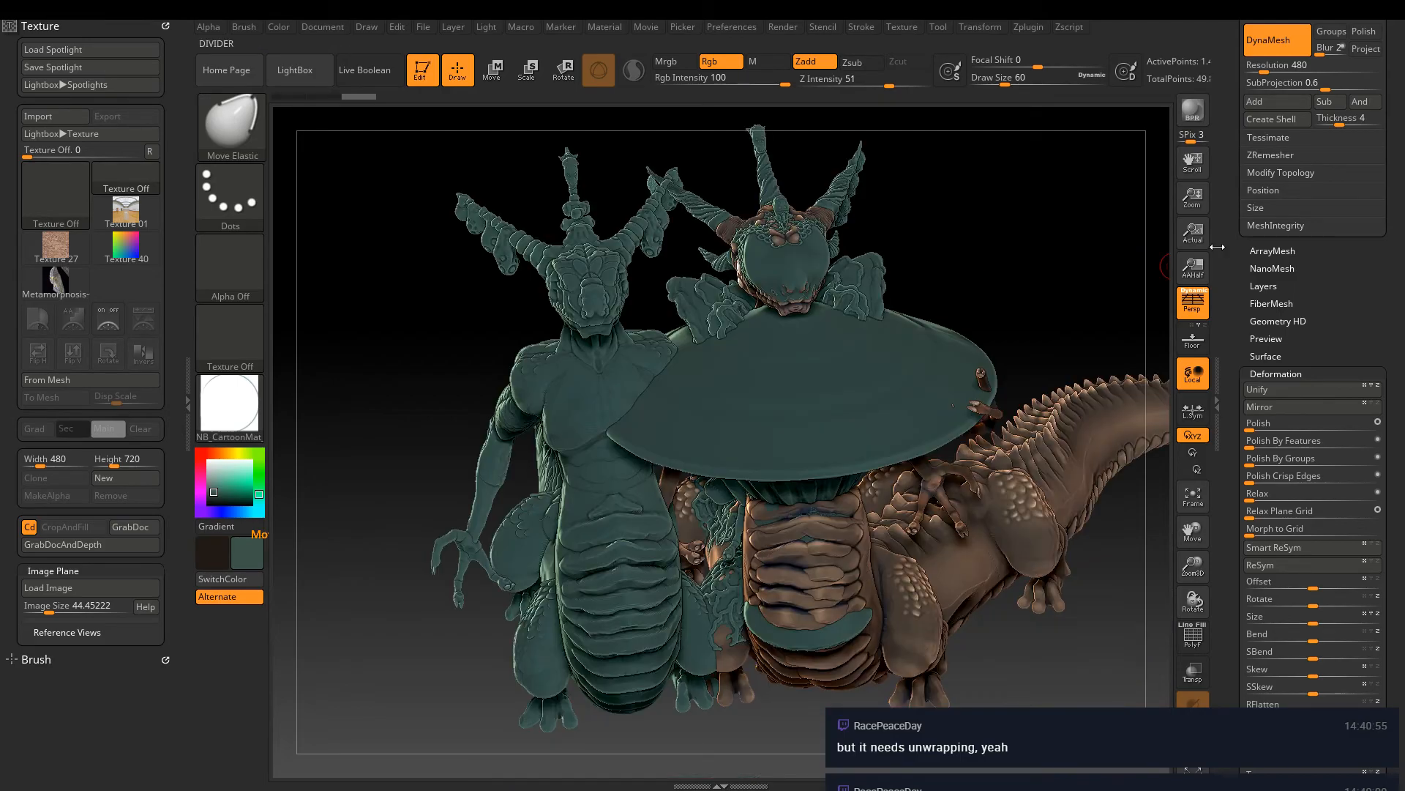
Hide the subtools Caterpillar1, PM3D_Sphere3D1_6, ZSphere2_4, the OldSkin armature model and the large mushroom PM3D_Sphere3D1_11
scroll(1229, 242, "up", 1)
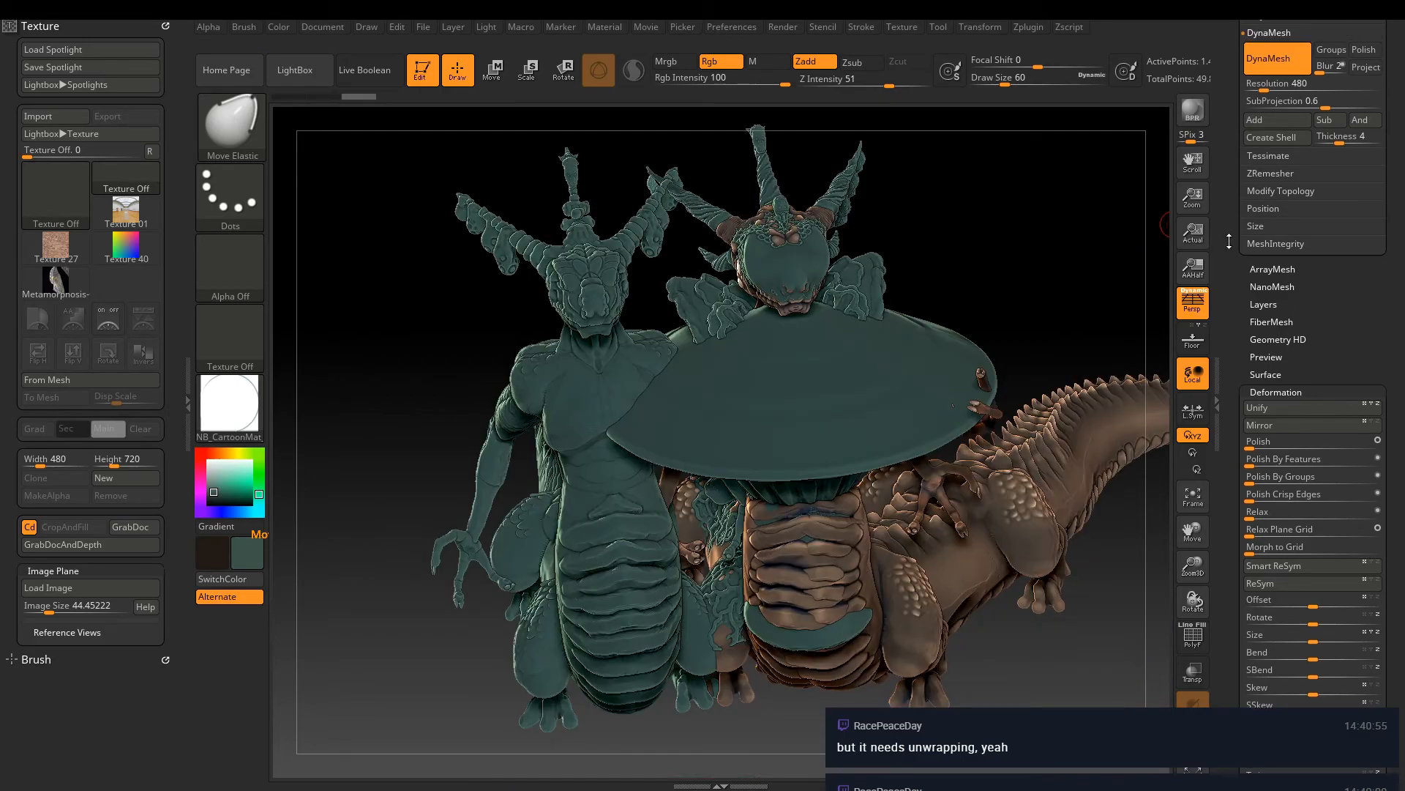
left_click_drag(1229, 241, 1323, 516)
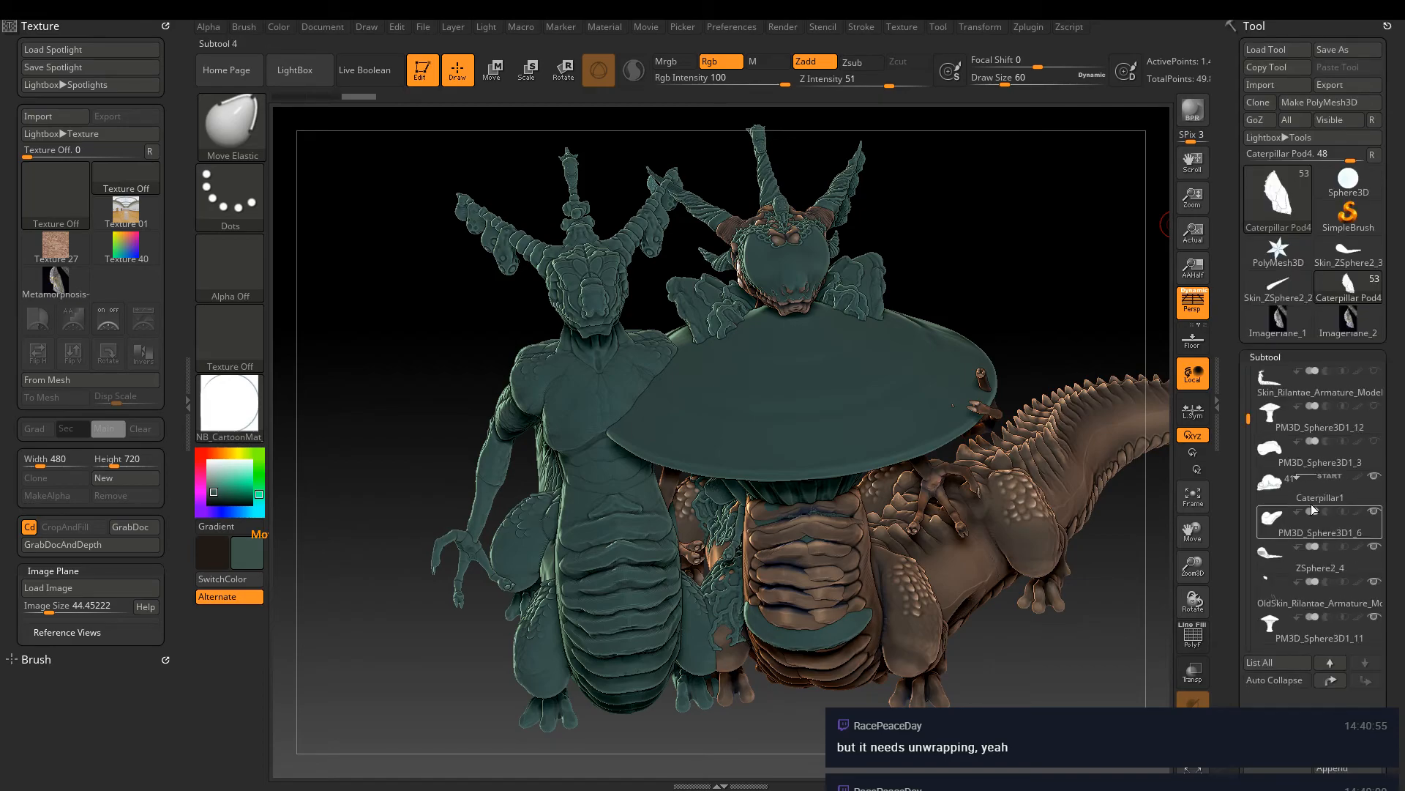
left_click(1311, 497)
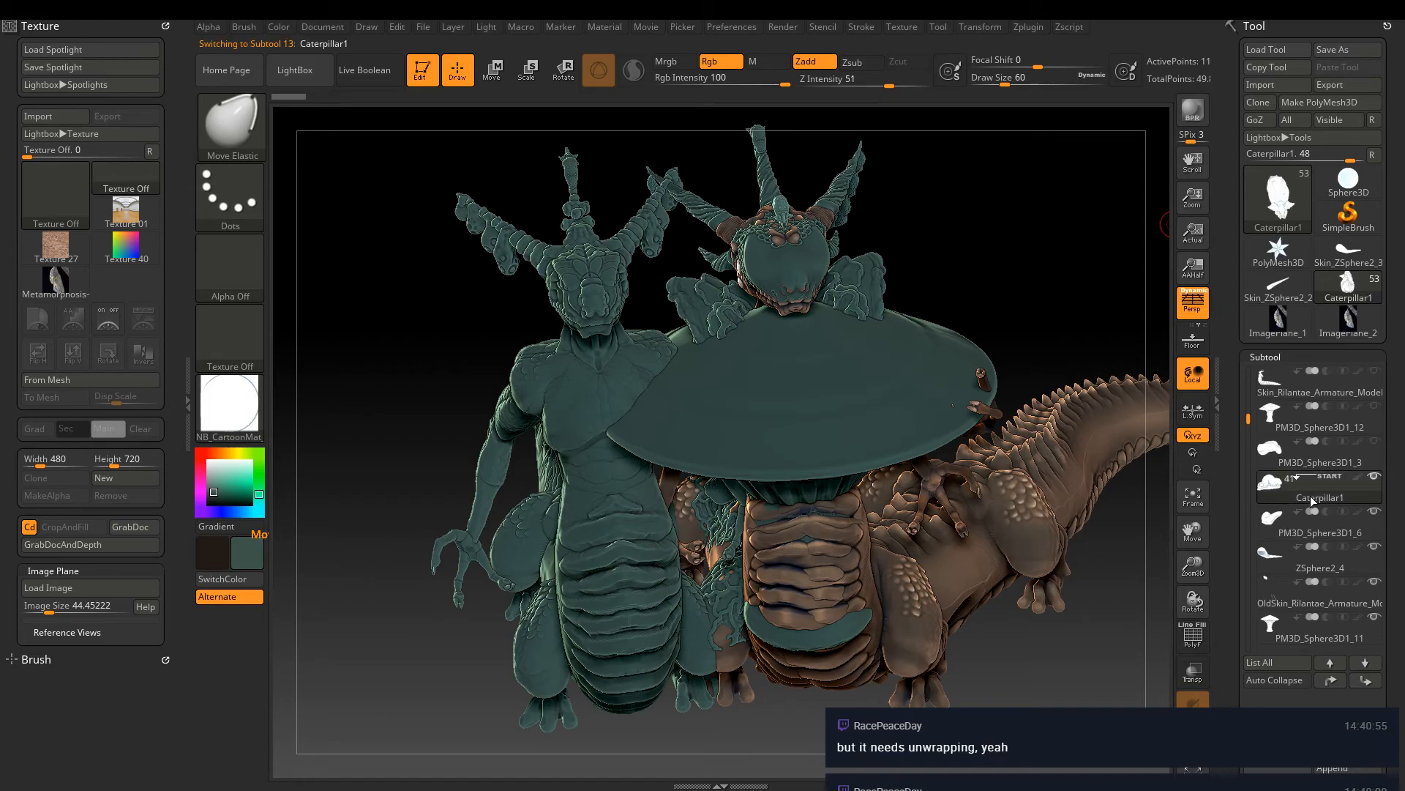
mouse_move(1308, 498)
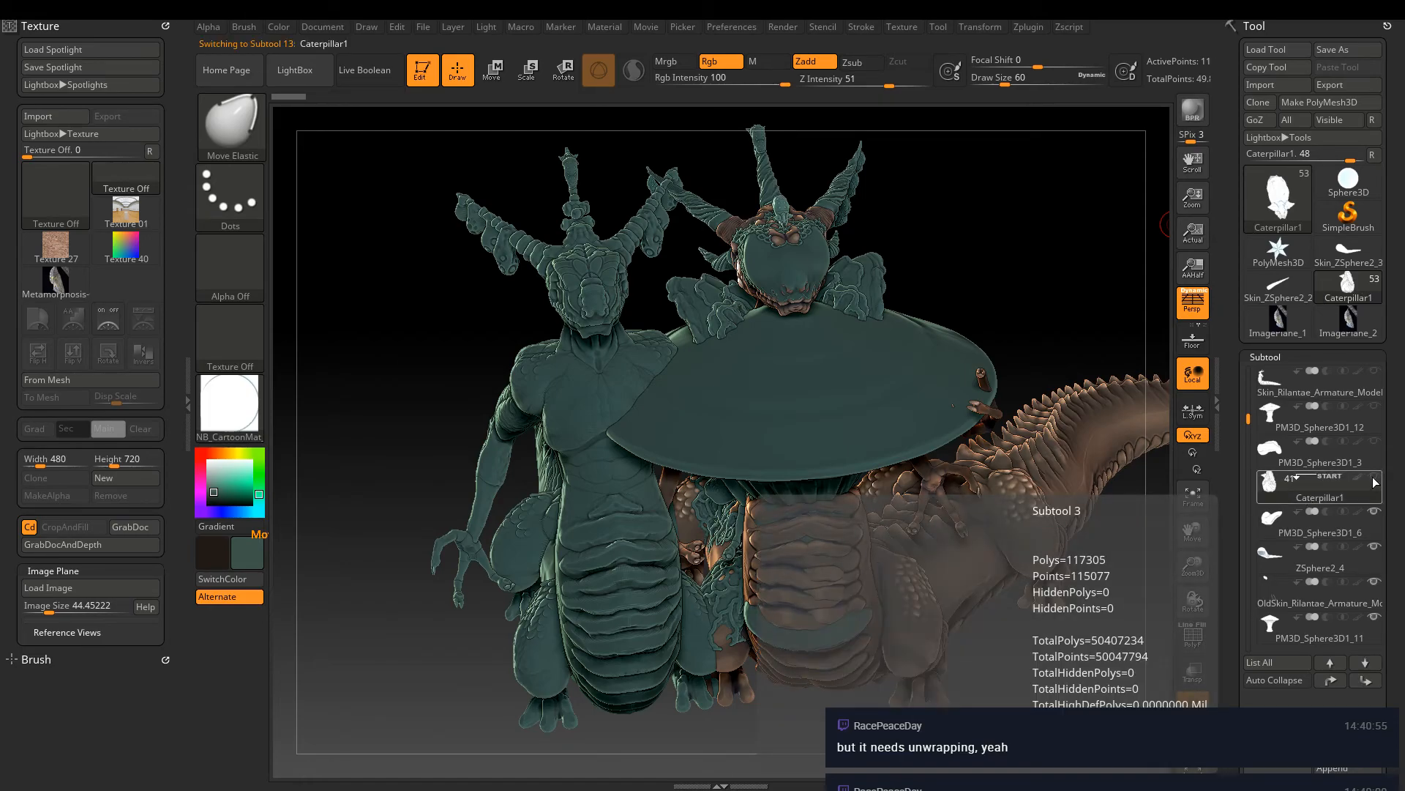
left_click(1279, 521)
mouse_move(1275, 571)
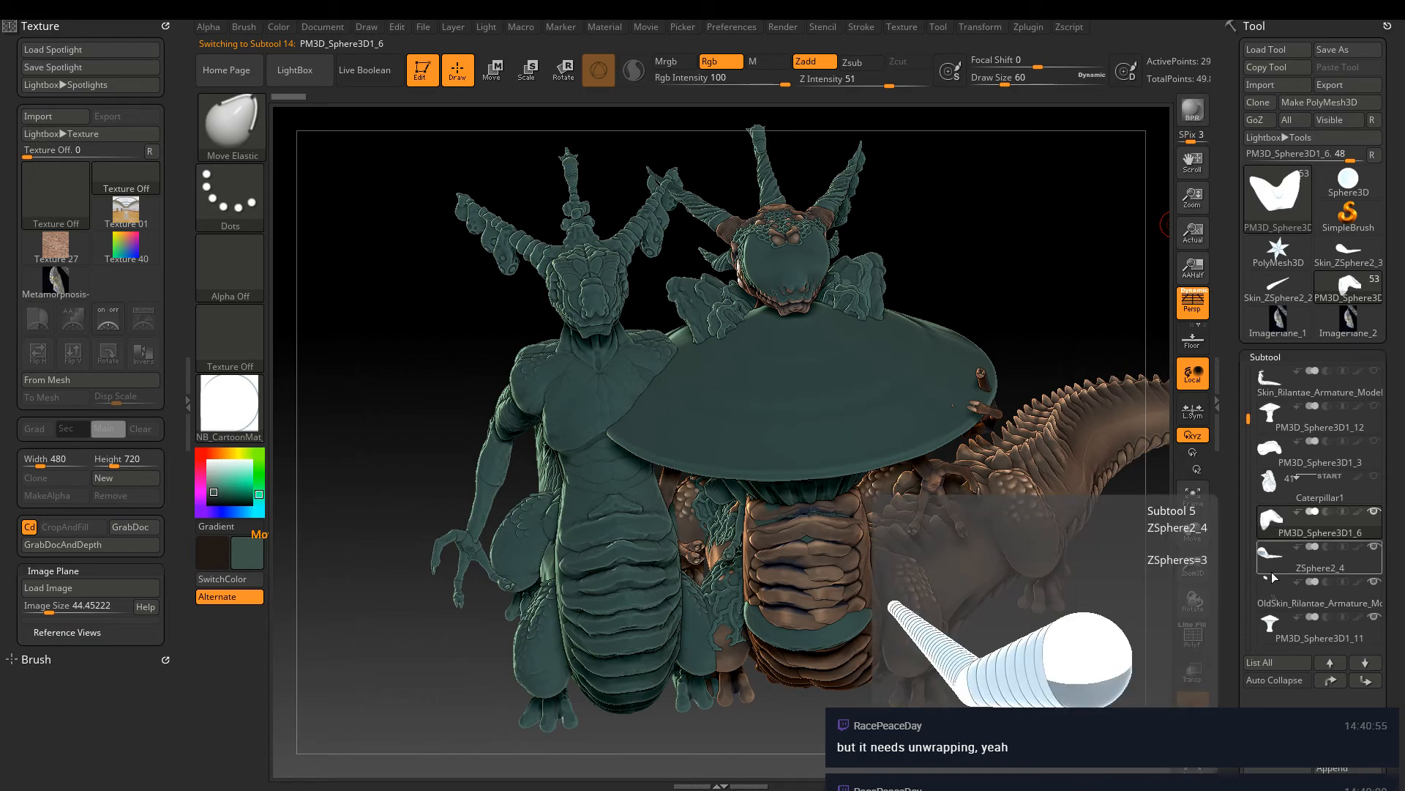
left_click(1376, 620)
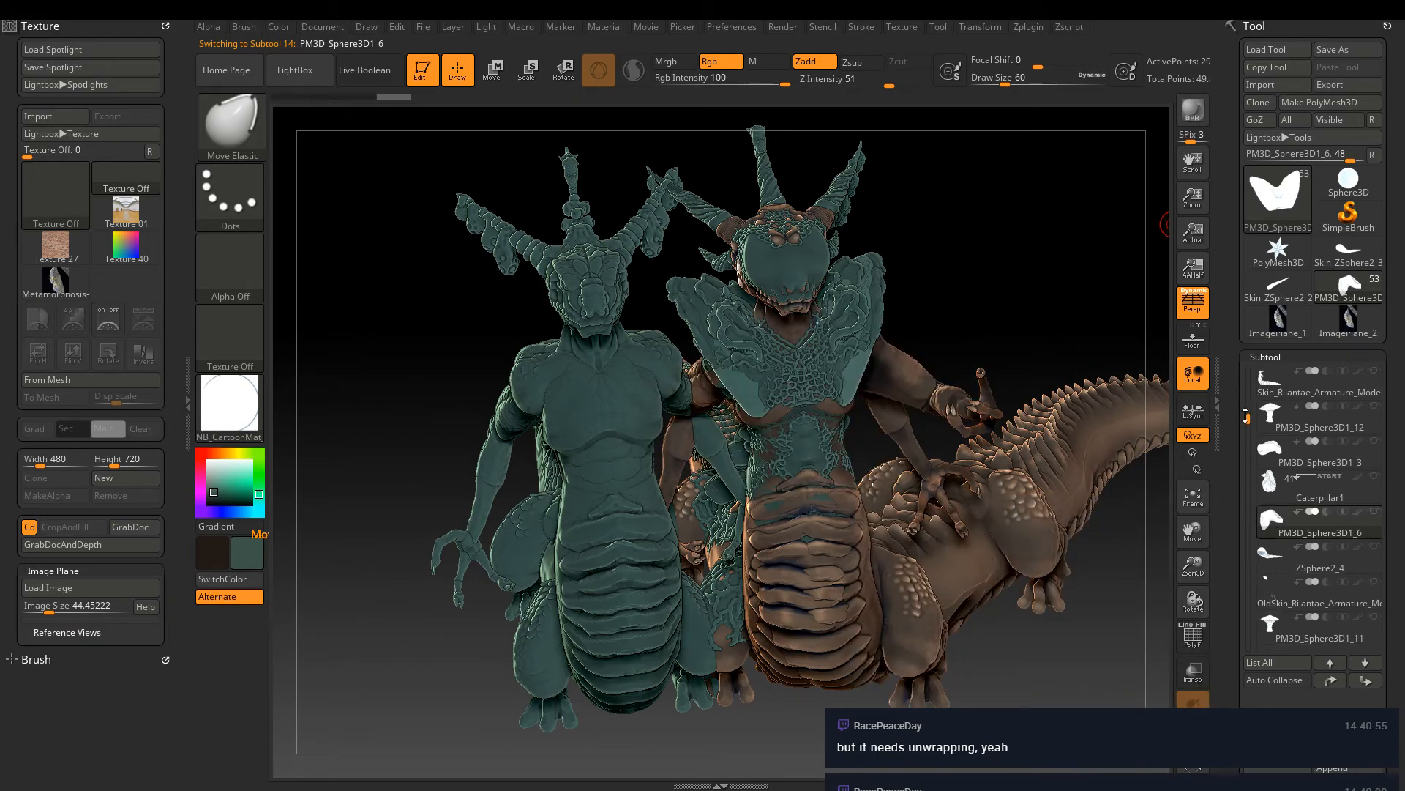
Hide the Old_Skin armature model, the PM3D_Sphere3D1_11 subtool below it and the duplicate Skin_Rilantae body beside the creature
left_click_drag(1247, 416, 1247, 444)
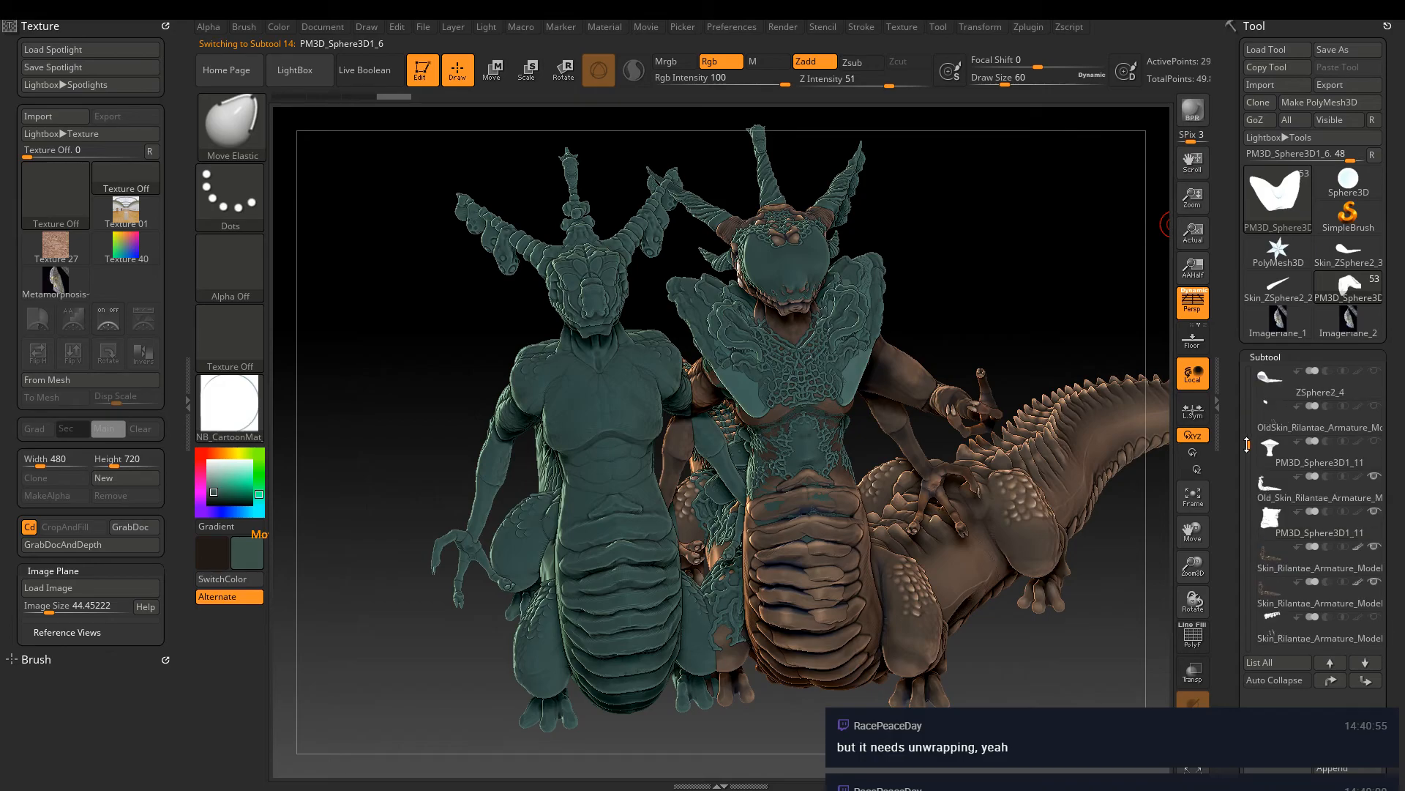
left_click(1375, 477)
left_click(1375, 546)
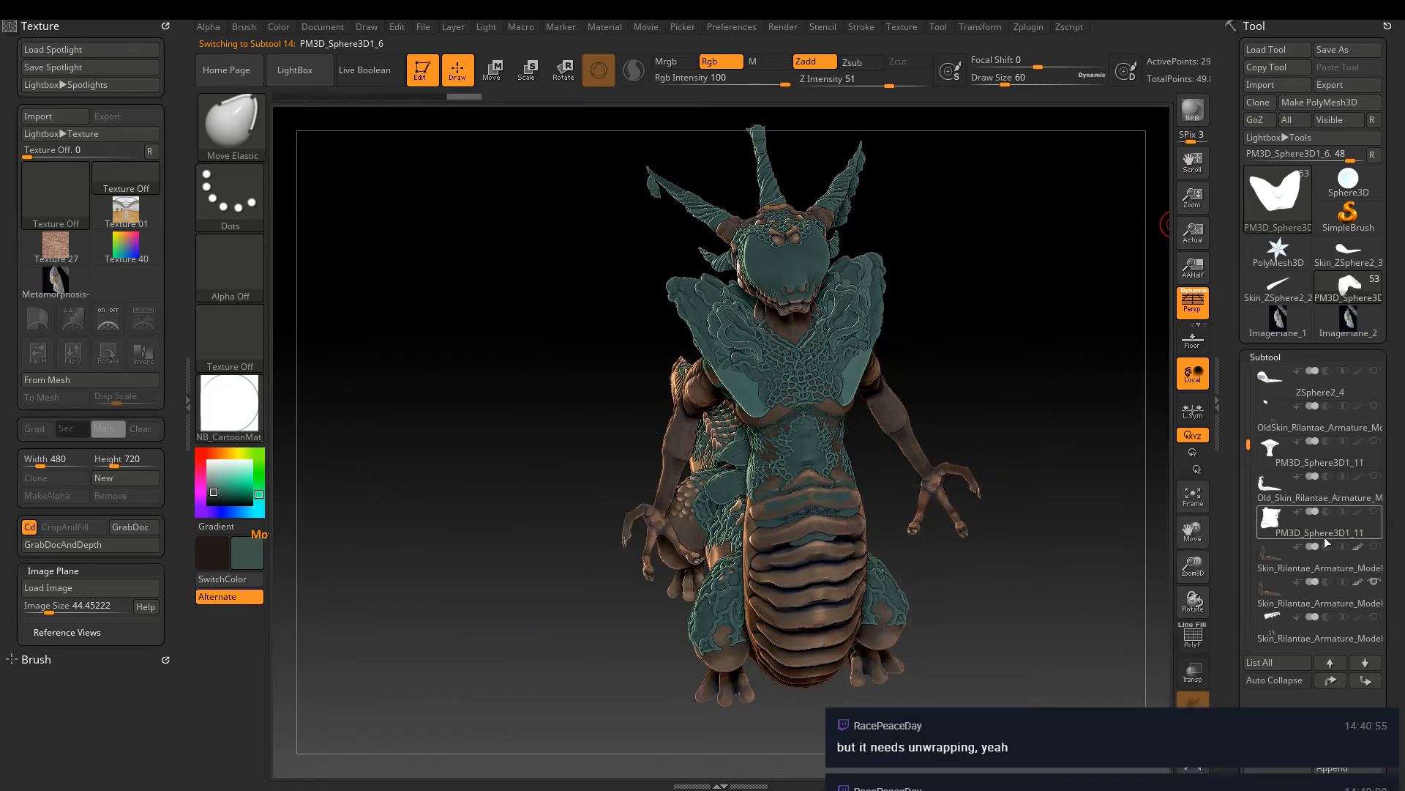
Duplicate Caterpillar Pod2 and mirror the copy to the other side of the head
mouse_move(963, 423)
left_mouse_down()
mouse_move(963, 311)
mouse_move(954, 579)
left_mouse_up()
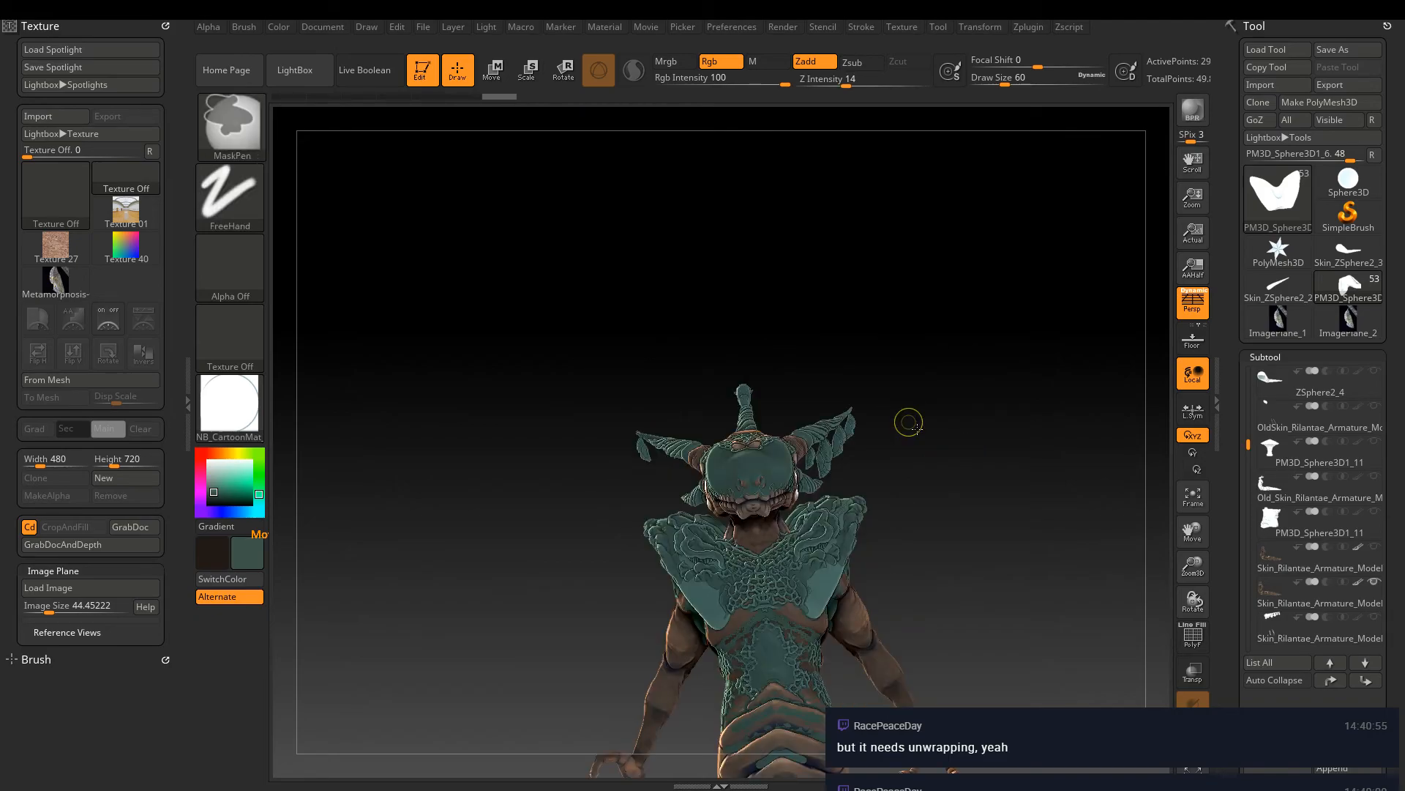
right_click_drag(909, 422, 878, 469, "ctrl")
left_click(821, 456, "alt")
scroll(1261, 558, "down", 3)
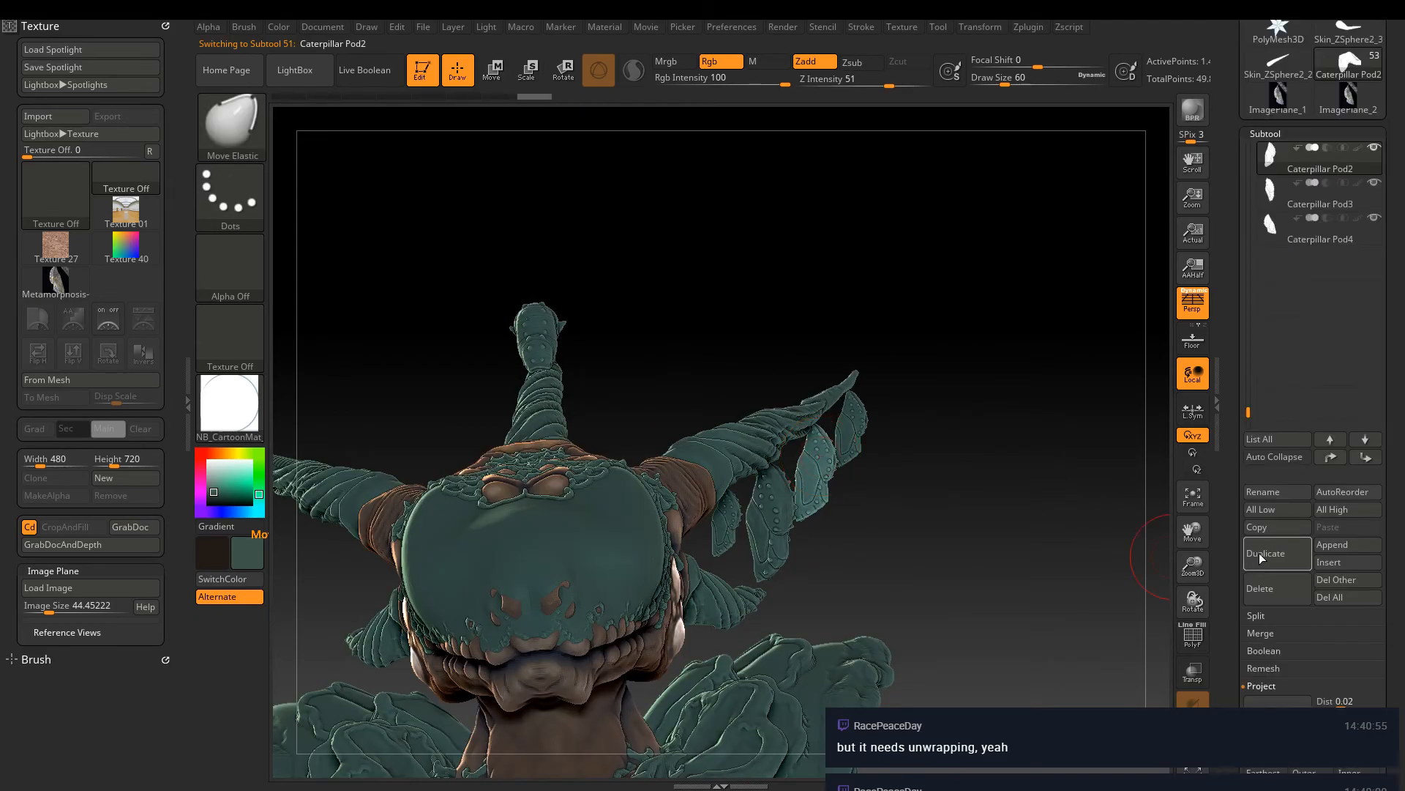
left_click(1261, 556)
scroll(1244, 513, "down", 2)
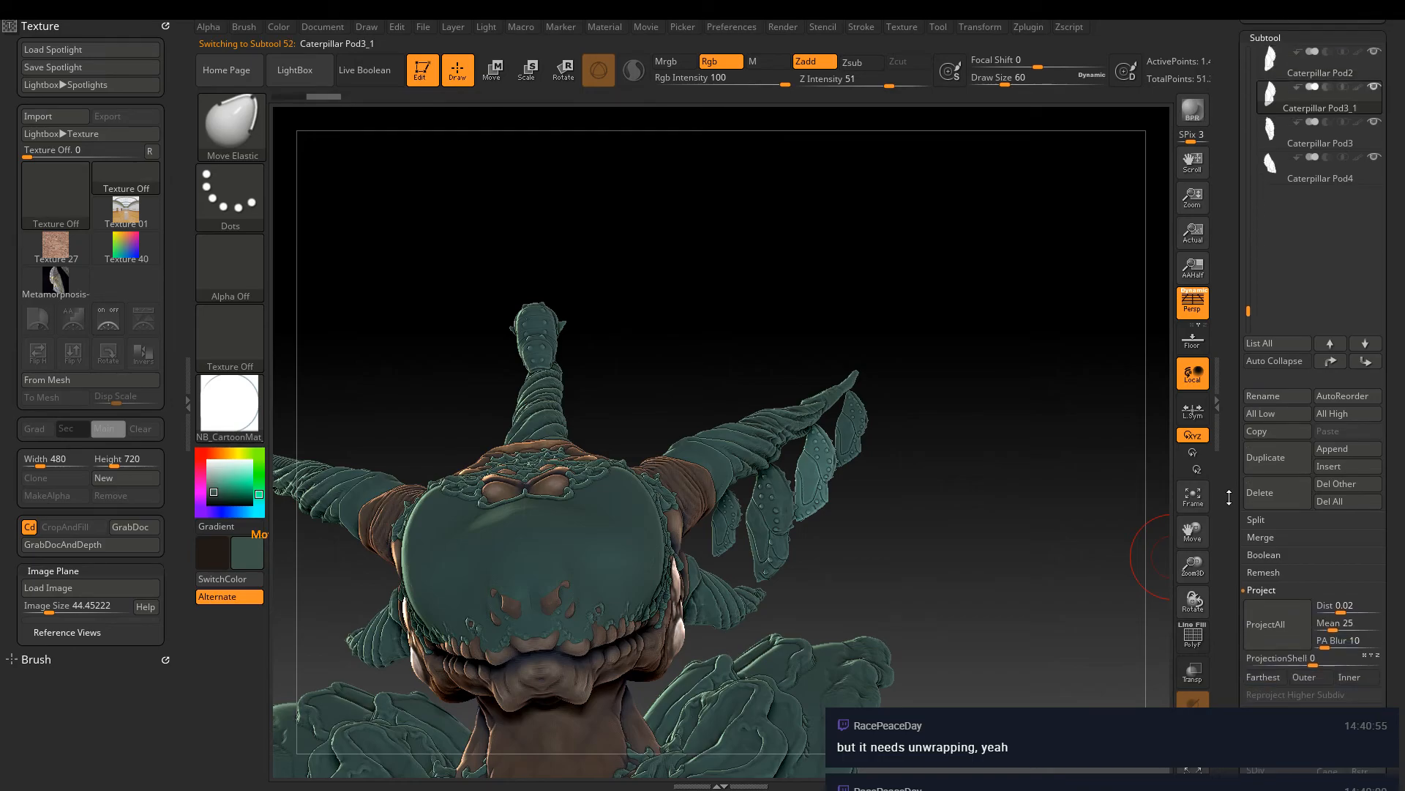
scroll(1229, 439, "down", 5)
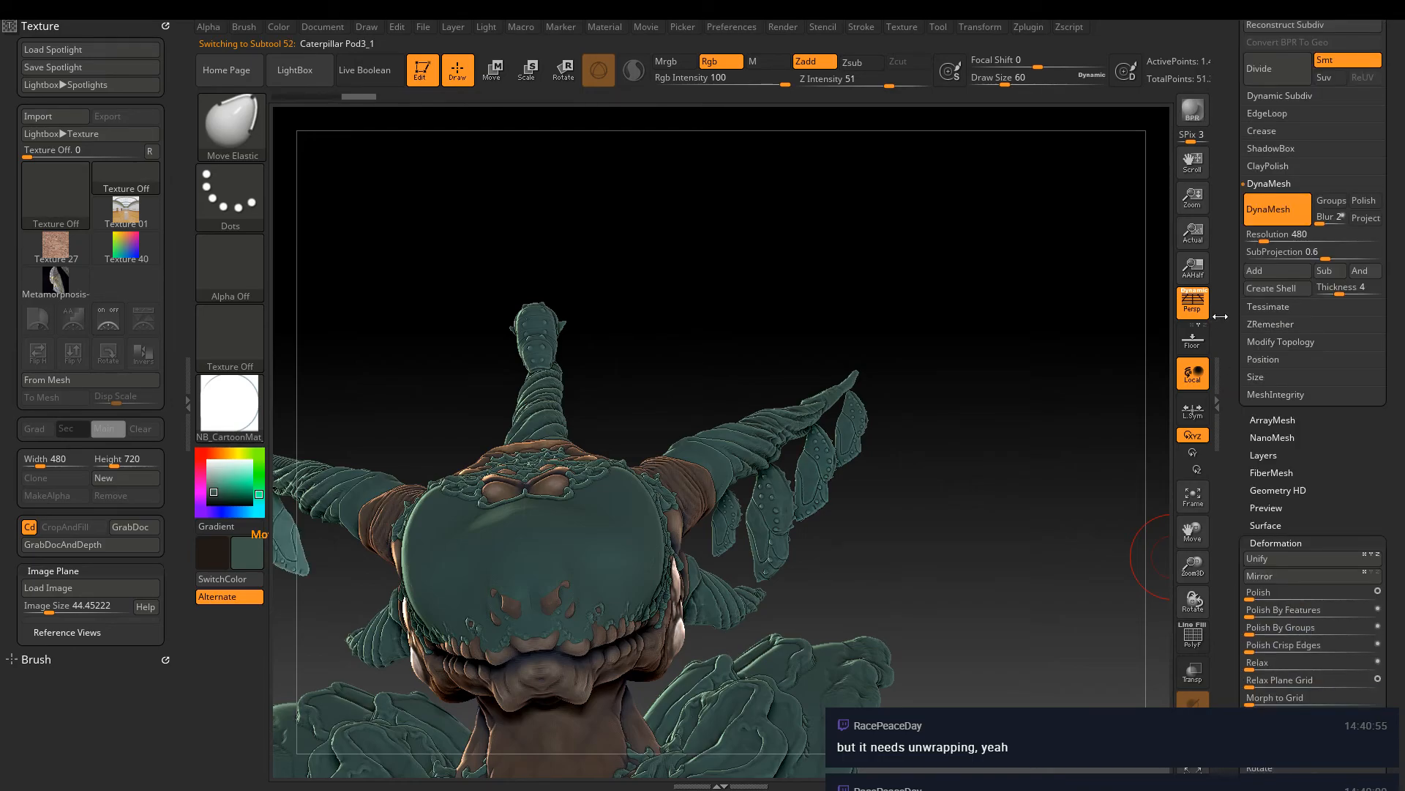
Duplicate Caterpillar Pod1 and mirror the copy beneath the opposite big horn
left_click(786, 513, "alt")
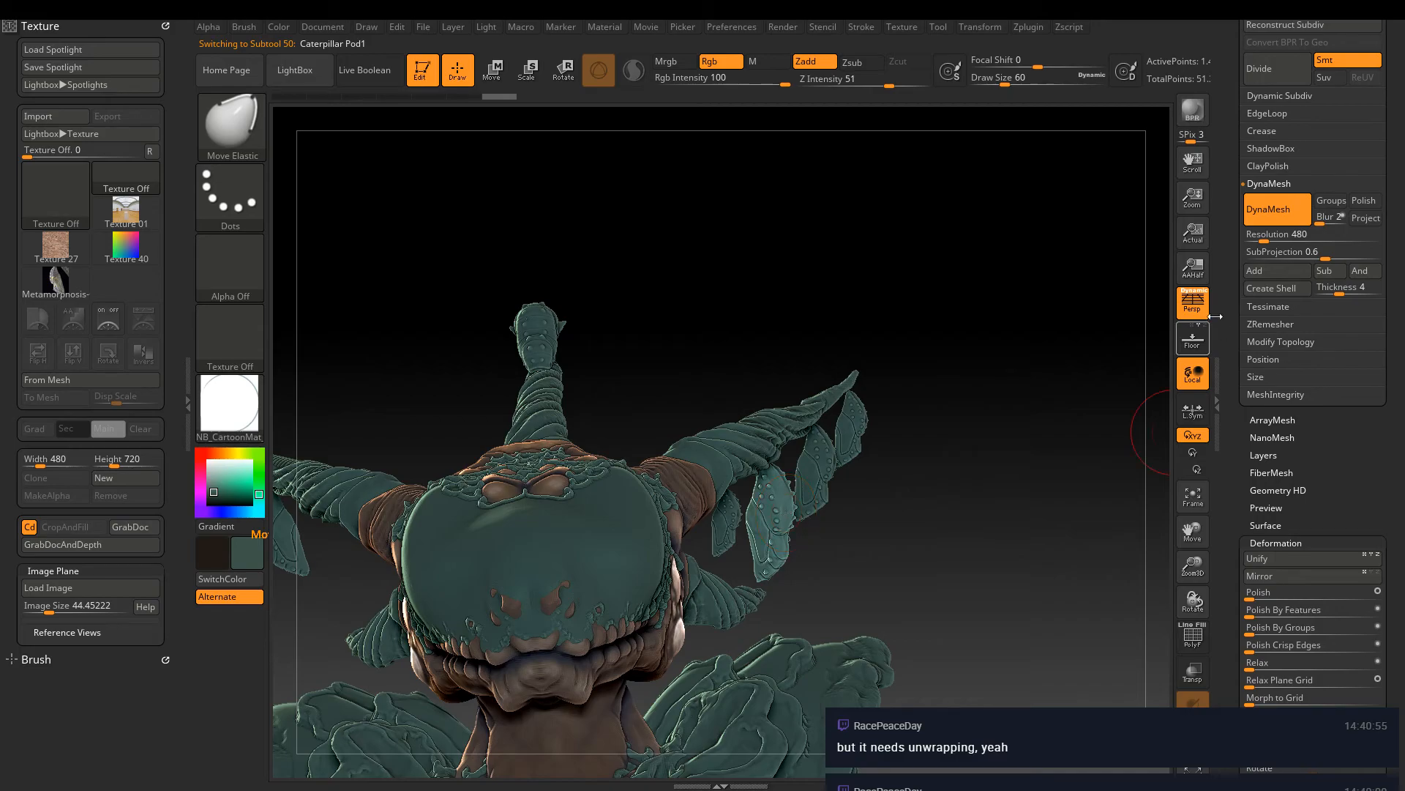
scroll(1311, 410, "up", 10)
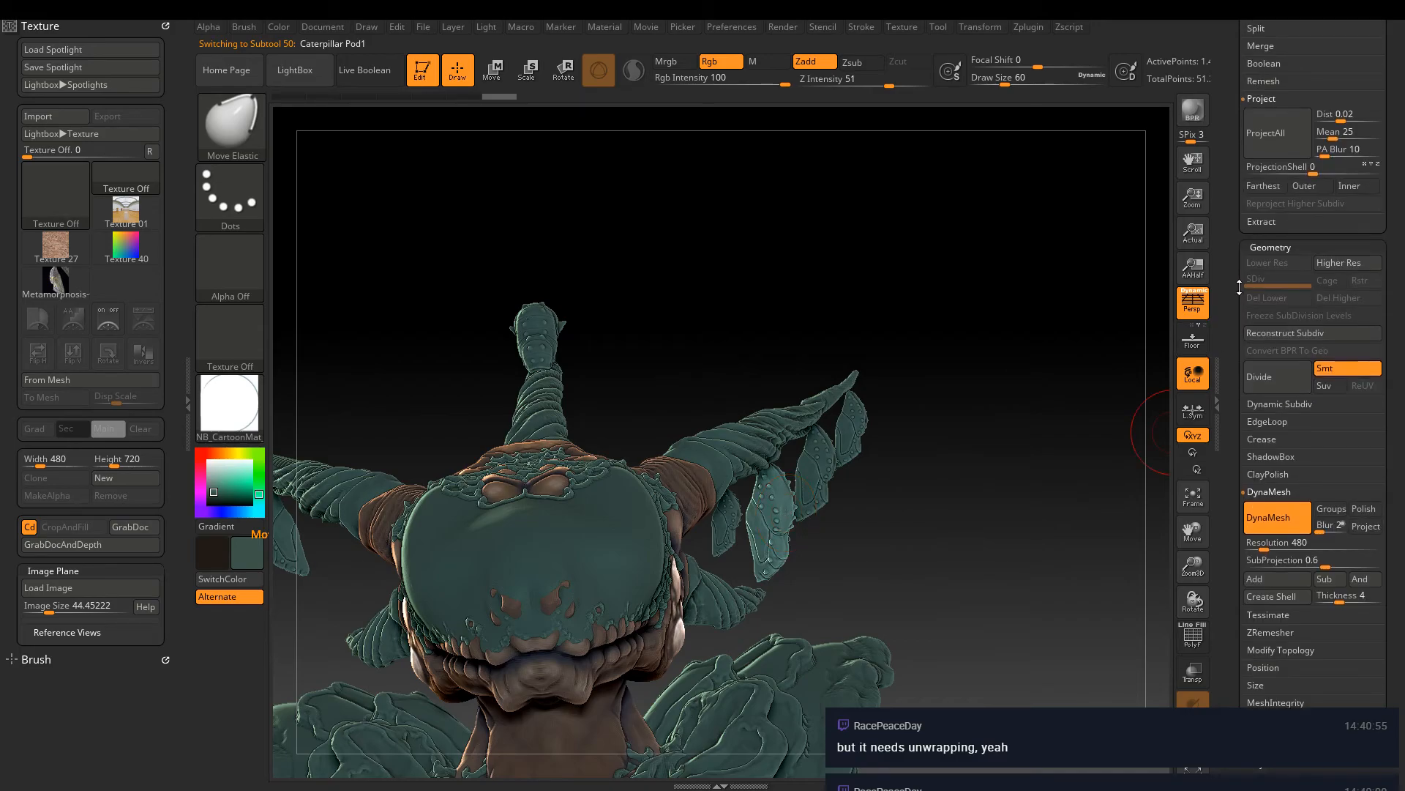
left_click(1310, 418)
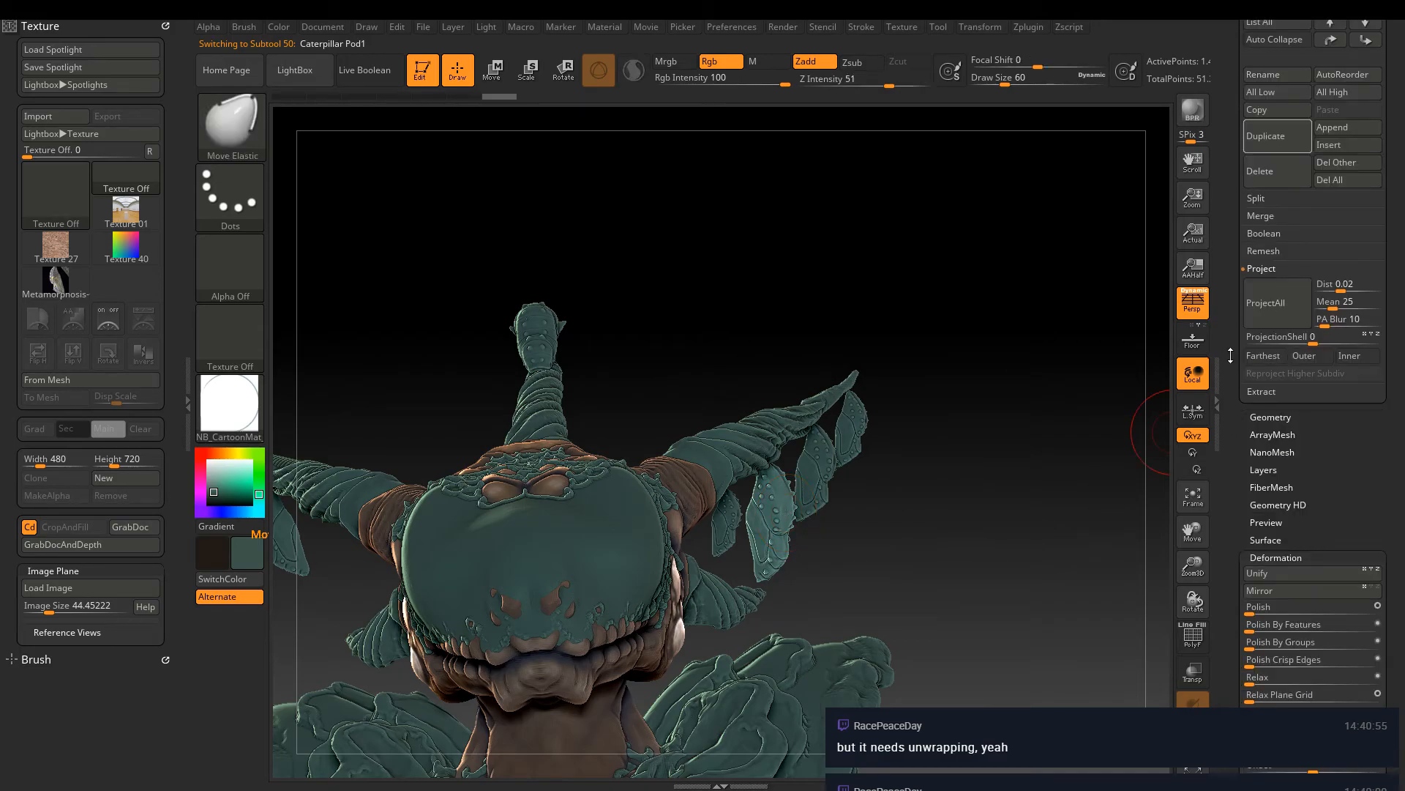
left_click(1250, 160)
left_click(1283, 596)
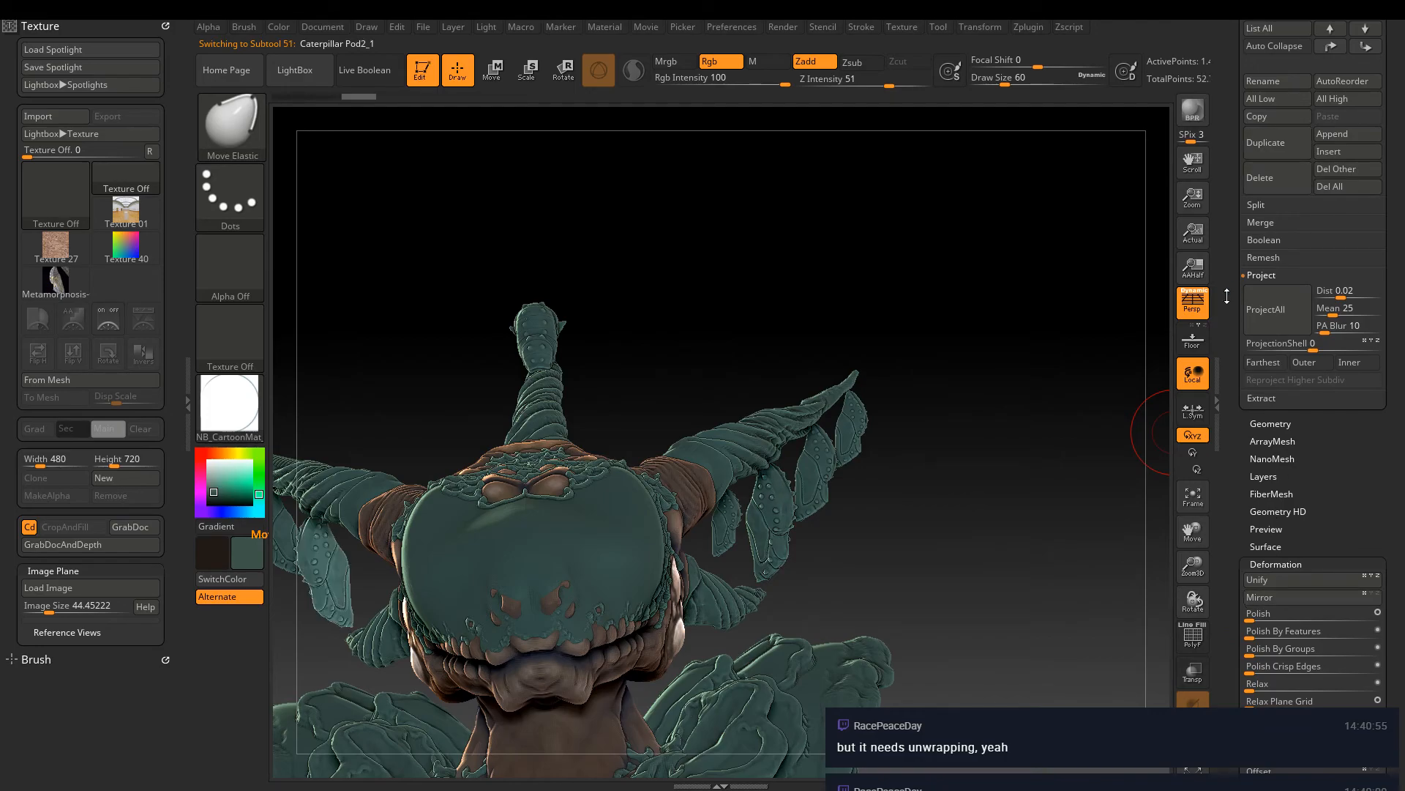
Duplicate the innermost Caterpillar Pod and mirror the copy beneath the opposite horn
left_click(723, 523, "alt")
left_click(1267, 142)
left_click(1276, 599)
Save the project on the Desktop as QS_3249 in ZBrush Project format
mouse_move(775, 327)
left_mouse_down("alt")
mouse_move(935, 229)
mouse_move(898, 456)
left_mouse_up("alt")
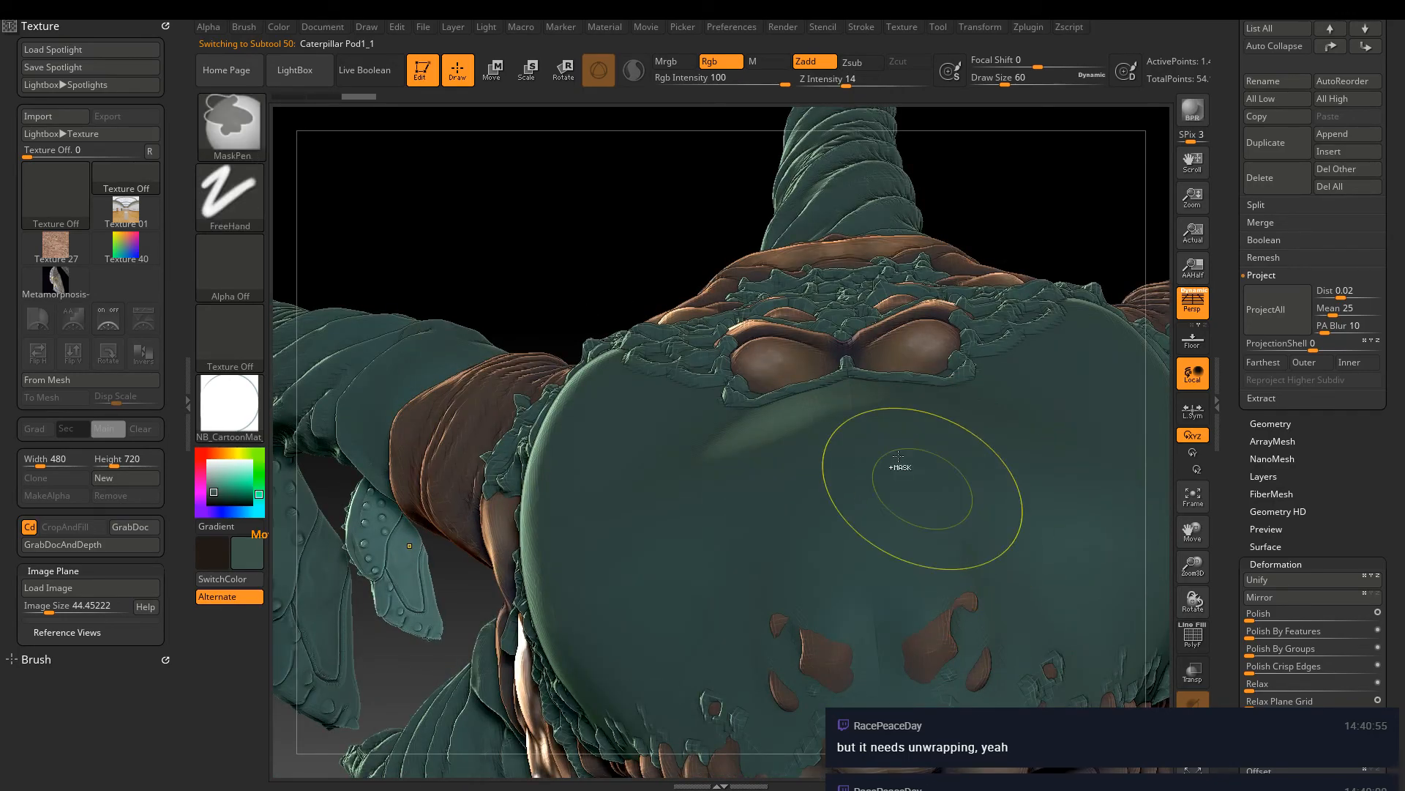
right_click_drag(898, 456, 774, 546, "ctrl")
key("ctrl+s")
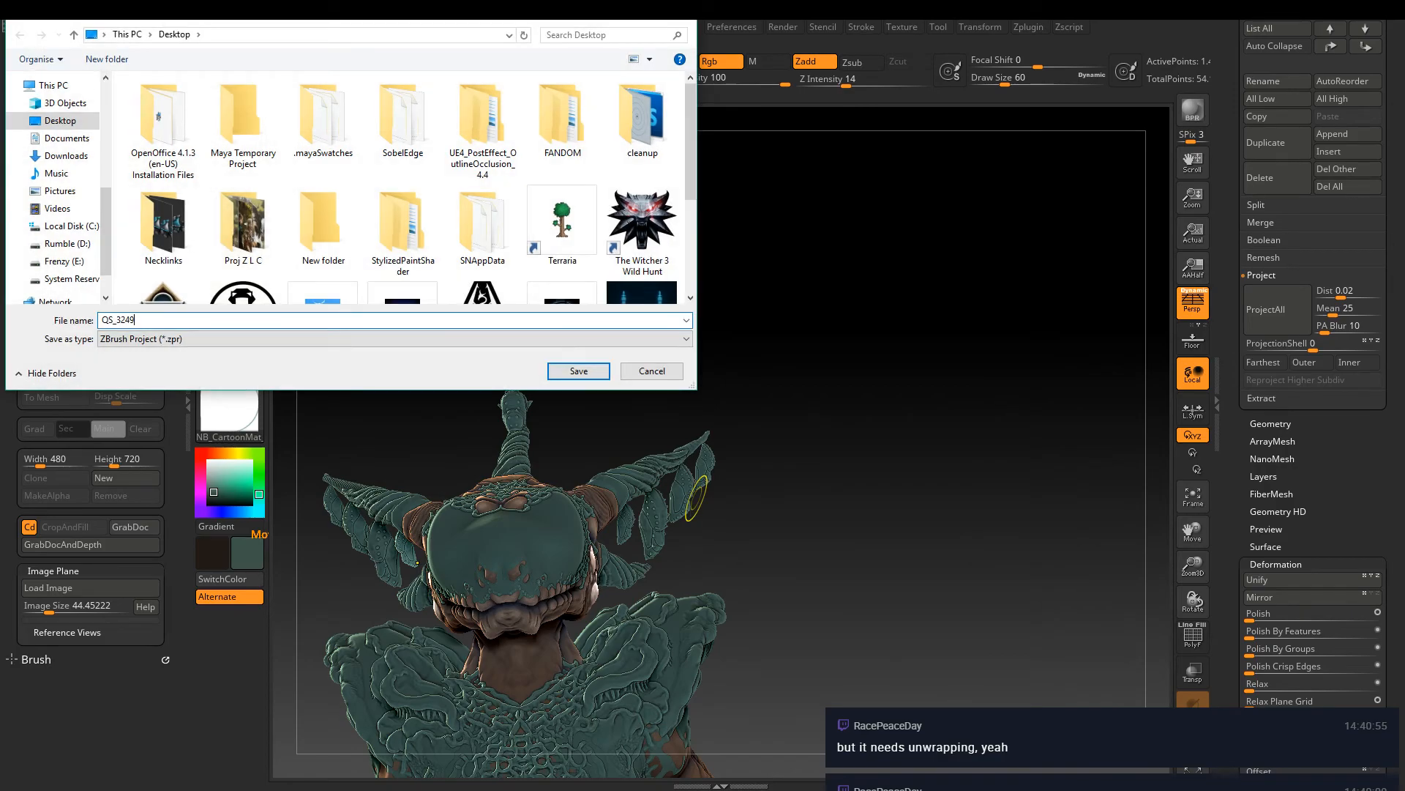
key("Return")
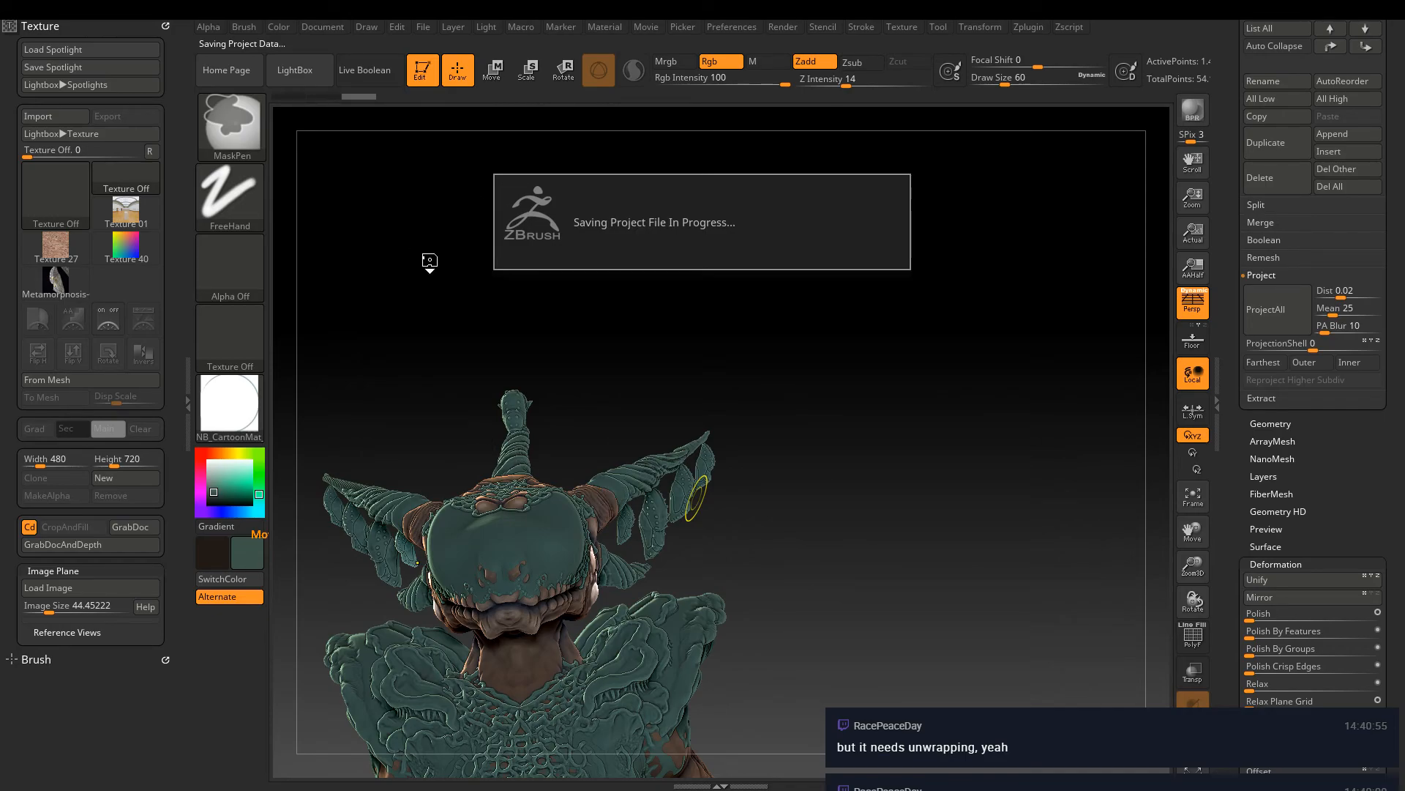
Examine the creature's overall silhouette and the hanging pods on both horns from the front, side and back
left_click(492, 70)
left_click_drag(790, 600, 819, 604)
left_click_drag(843, 553, 980, 110, "alt")
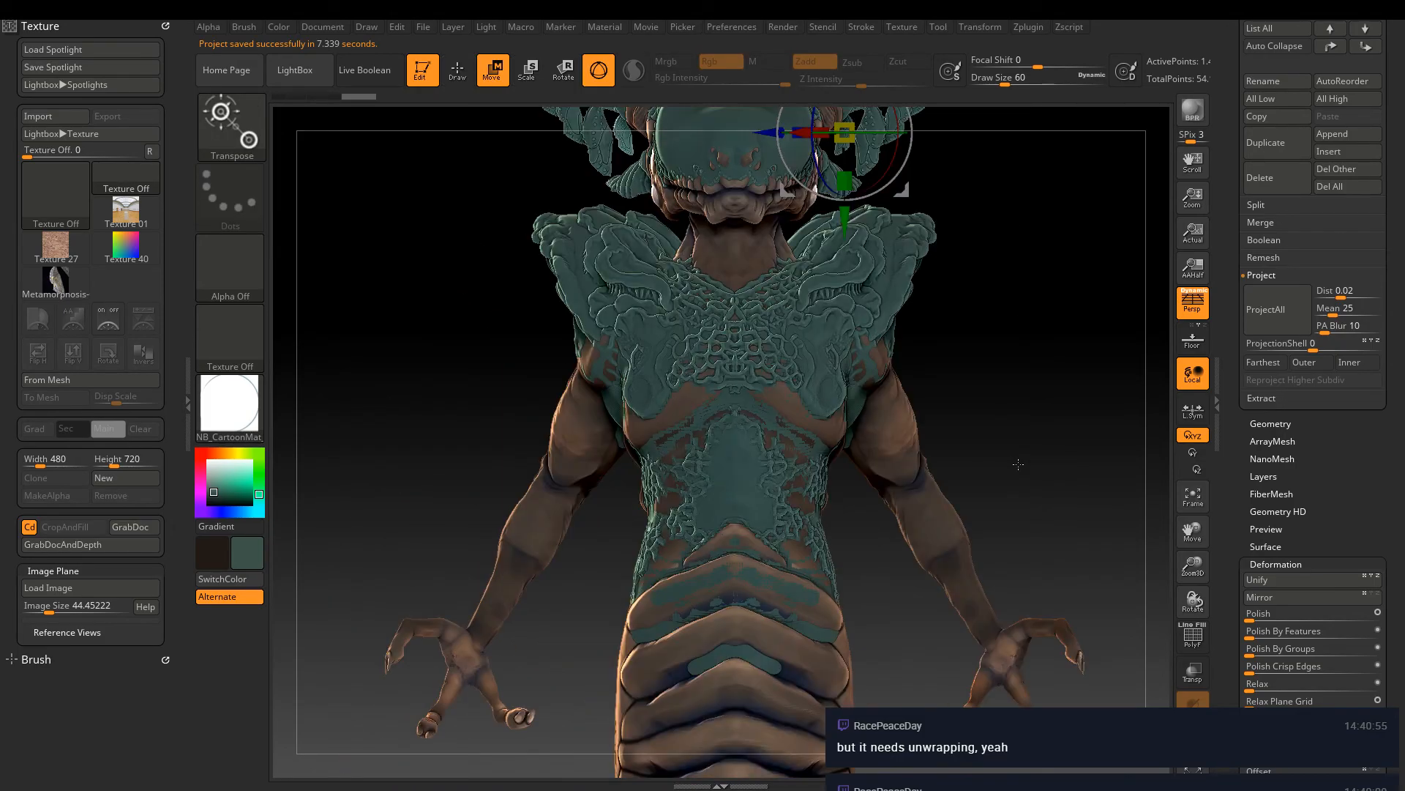
mouse_move(919, 317)
left_mouse_down("alt")
mouse_move(986, 462)
mouse_move(945, 545)
left_mouse_up("alt")
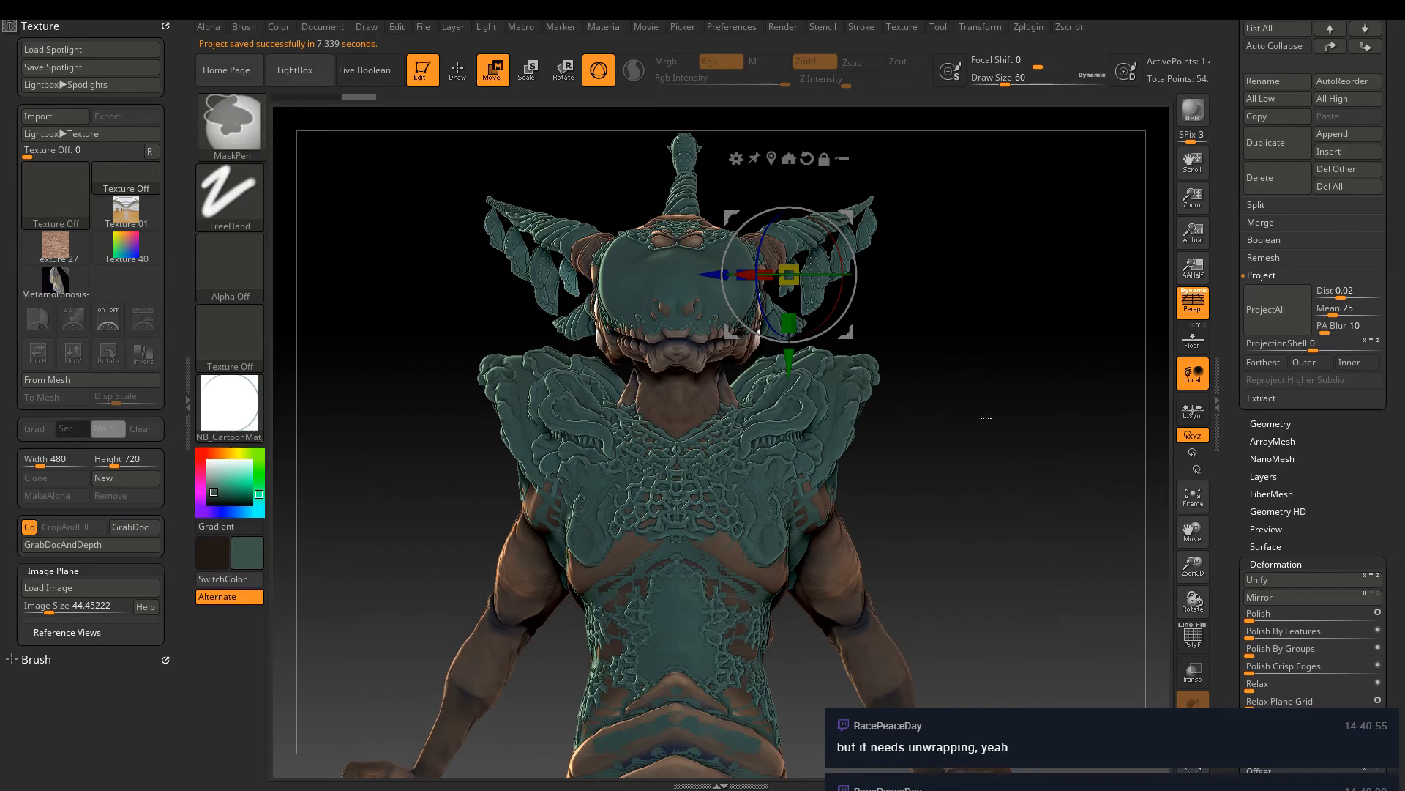
right_click_drag(986, 418, 975, 402, "ctrl")
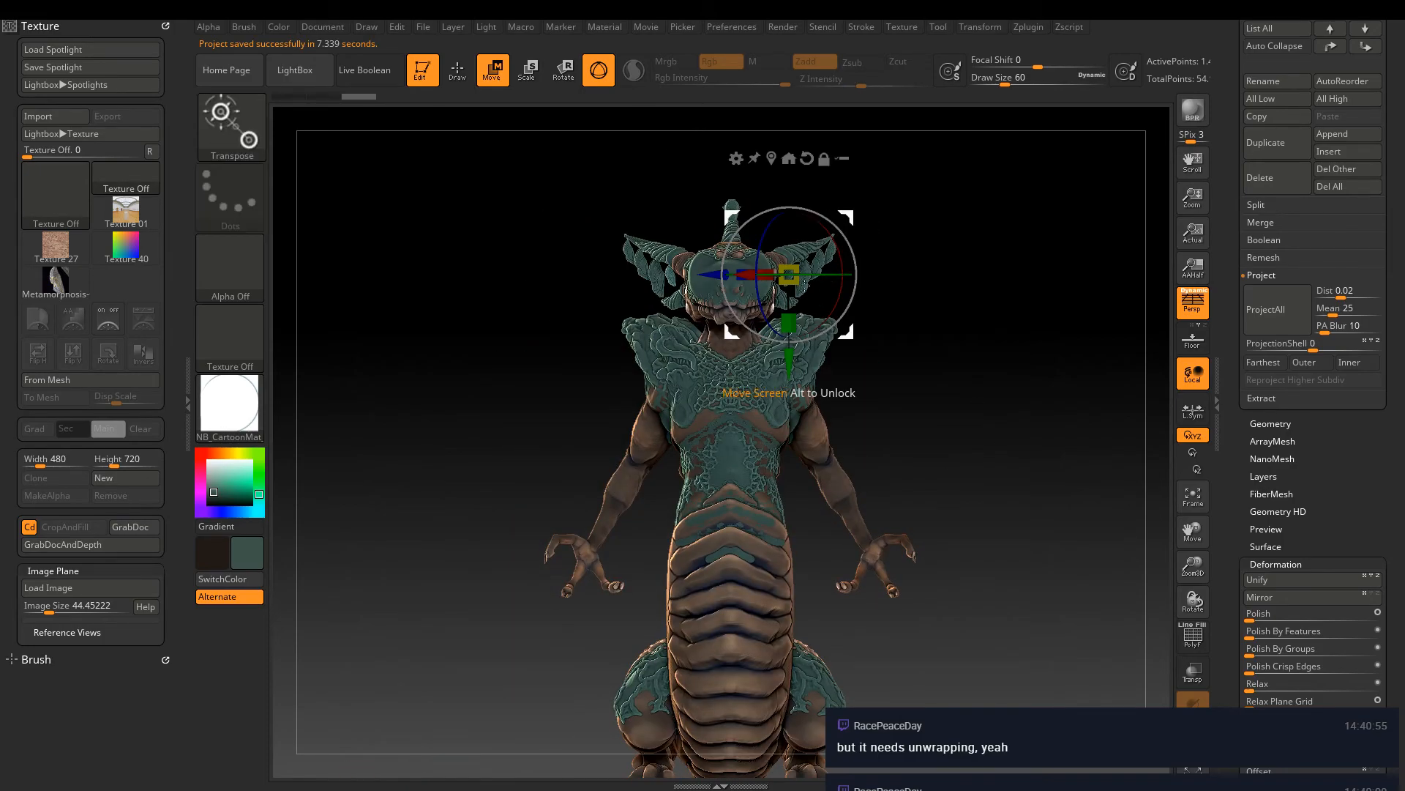
left_click(457, 71)
mouse_move(947, 502)
left_mouse_down()
mouse_move(877, 456)
mouse_move(798, 435)
mouse_move(598, 440)
mouse_move(549, 370)
mouse_move(768, 486)
mouse_move(737, 617)
mouse_move(810, 573)
mouse_move(819, 497)
mouse_move(794, 549)
mouse_move(795, 638)
mouse_move(901, 398)
mouse_move(889, 443)
left_mouse_up()
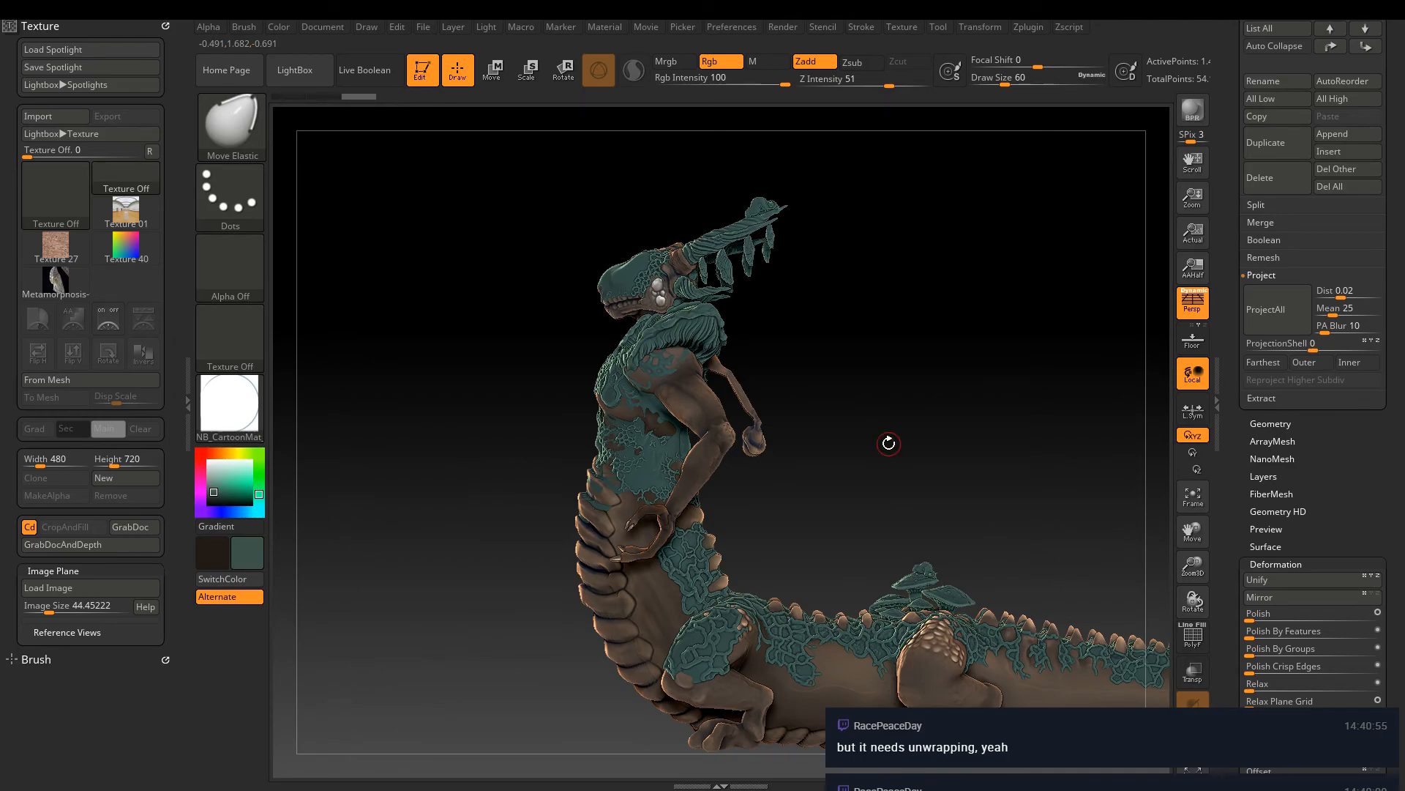
mouse_move(888, 443)
left_mouse_down()
mouse_move(983, 479)
mouse_move(859, 489)
mouse_move(770, 402)
left_mouse_up()
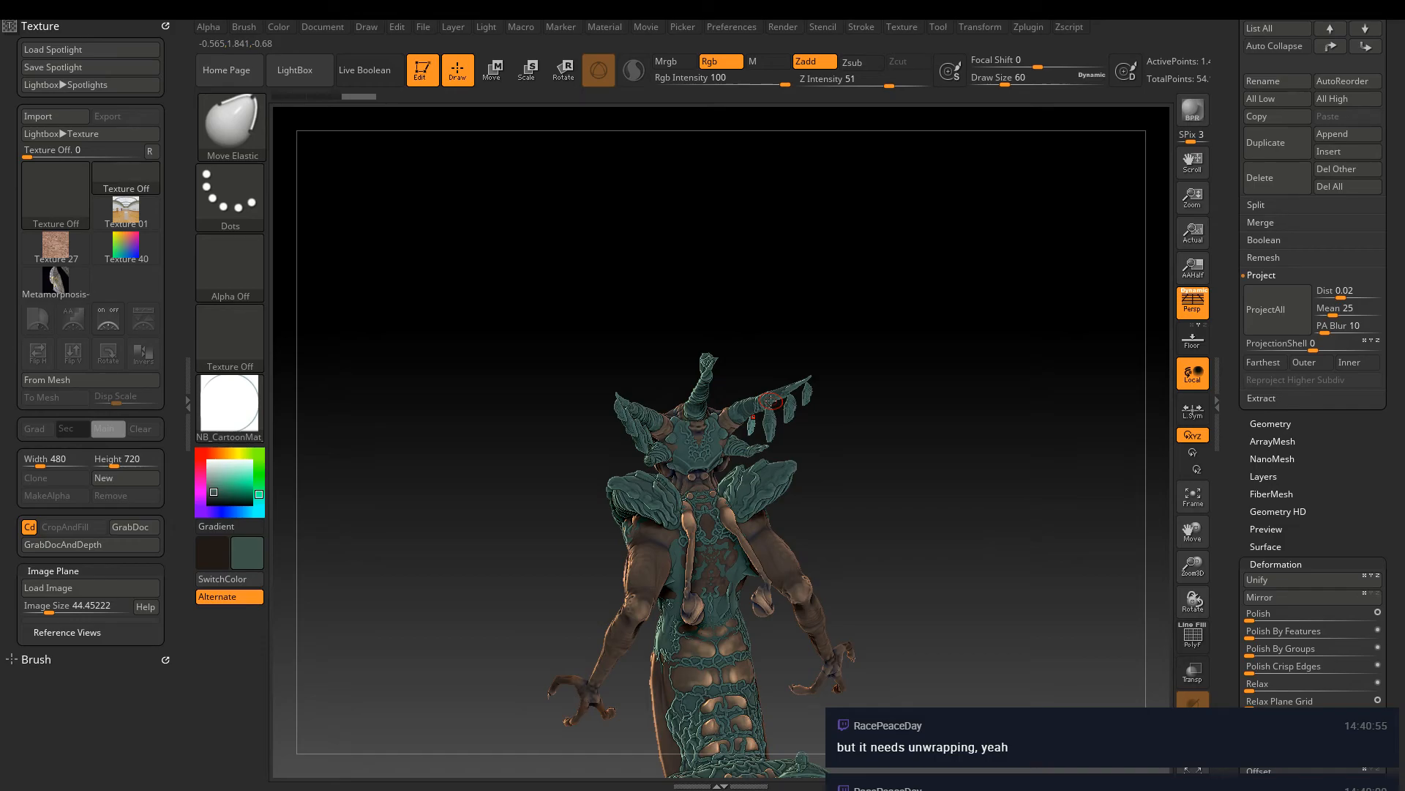
mouse_move(770, 402)
left_mouse_down()
mouse_move(999, 601)
mouse_move(727, 382)
left_mouse_up()
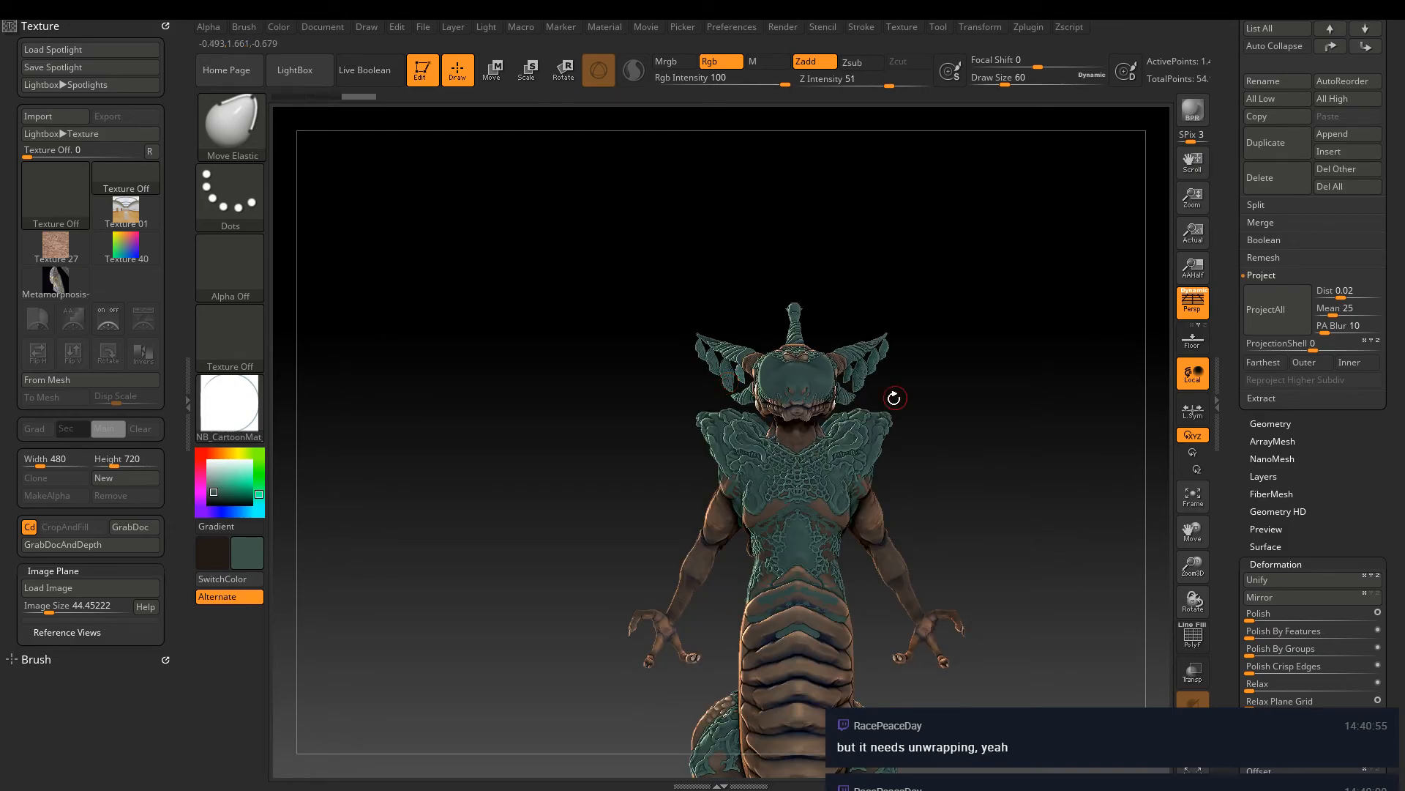
key("ctrl")
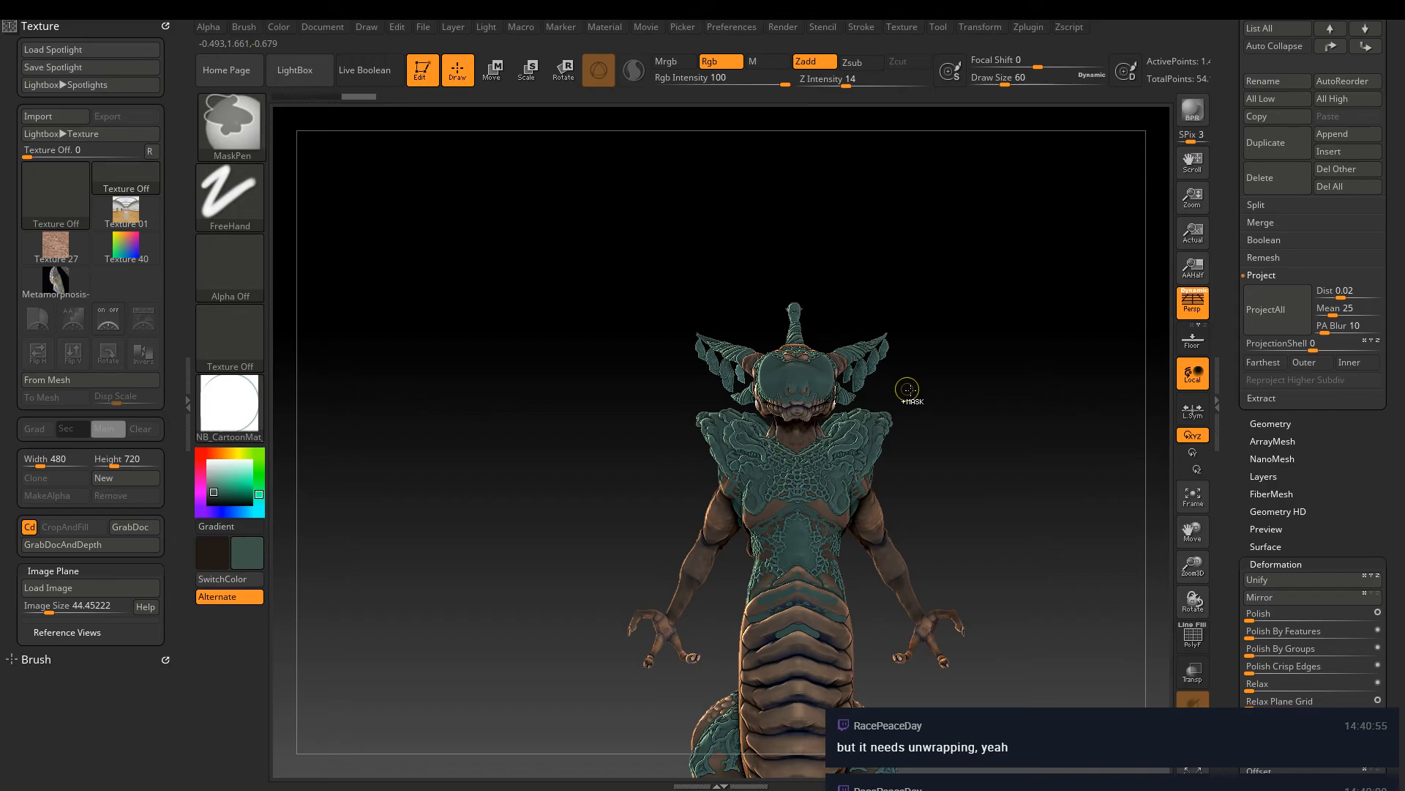
mouse_move(908, 389)
left_mouse_down()
mouse_move(962, 574)
mouse_move(951, 428)
left_mouse_up()
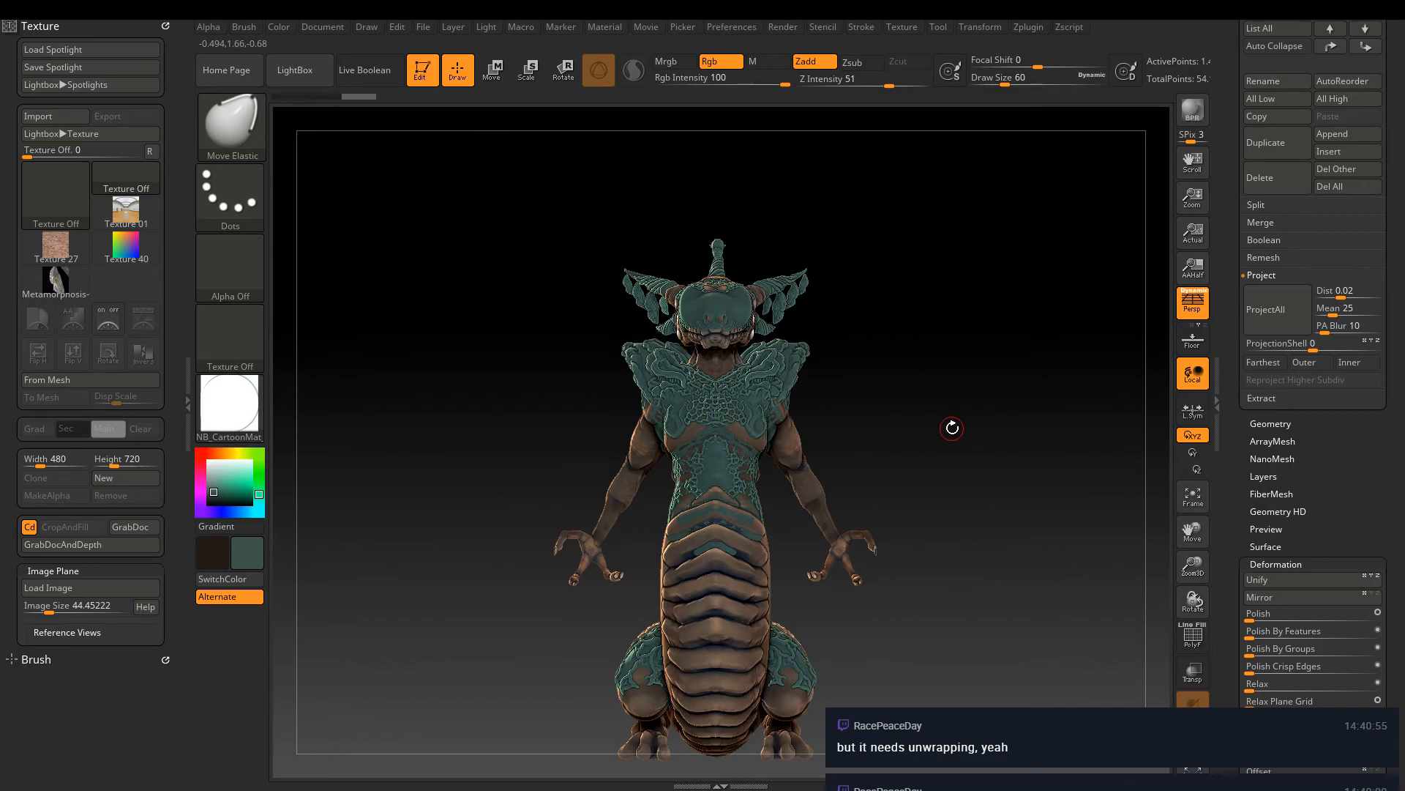
right_click_drag(952, 428, 913, 685, "ctrl")
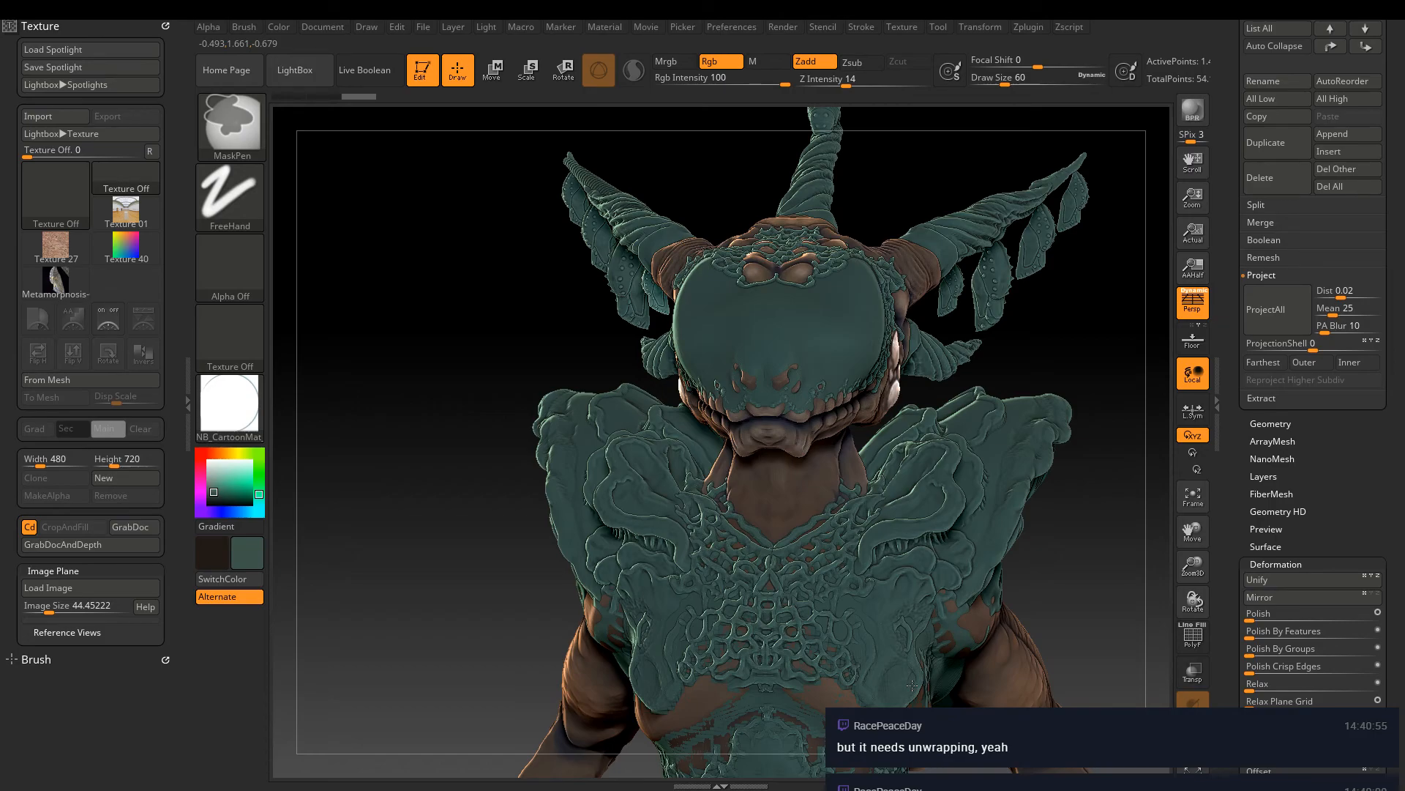
Hide the torso piece PM3D_Sphere3D1_9 and move it up the subtool list
left_click(1378, 377)
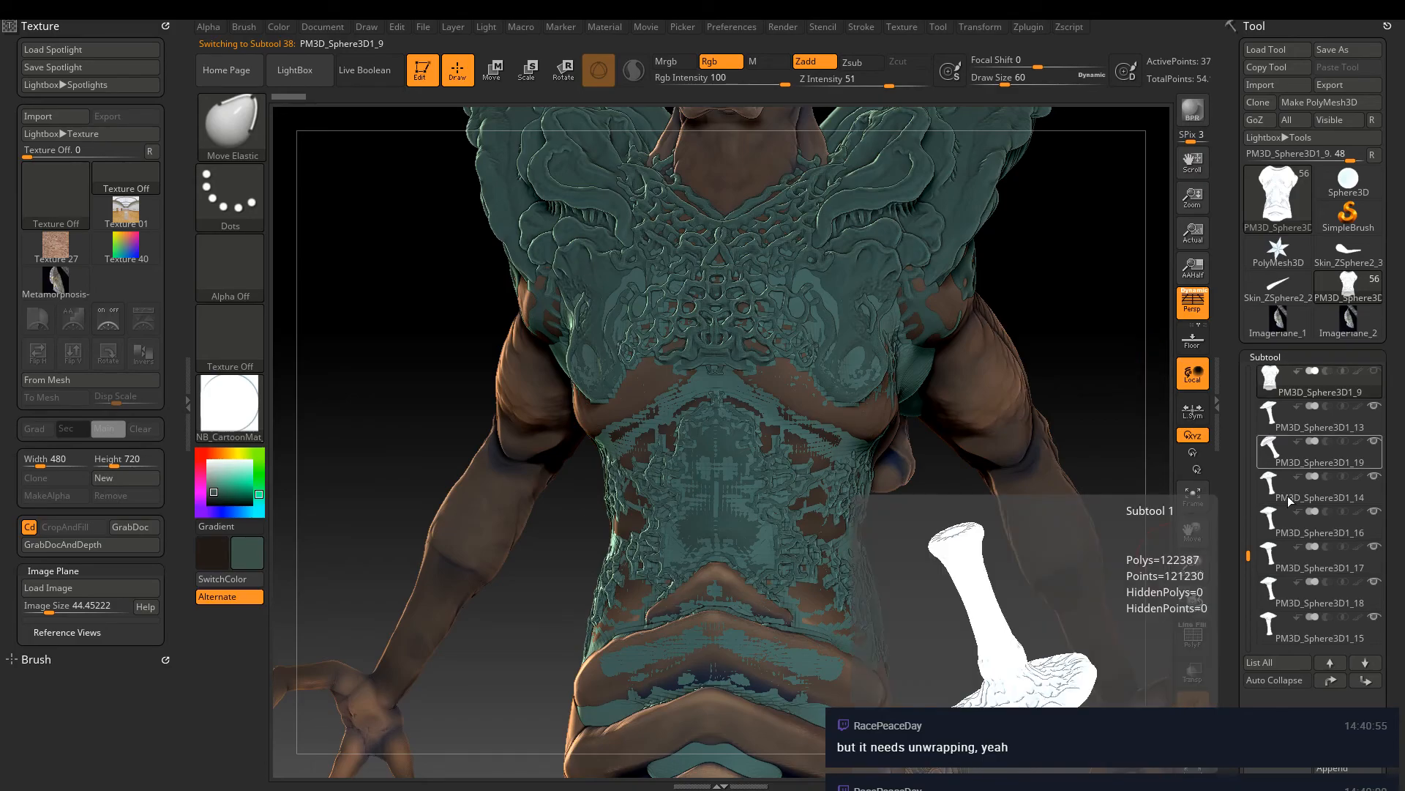
left_click_drag(1248, 555, 1248, 481)
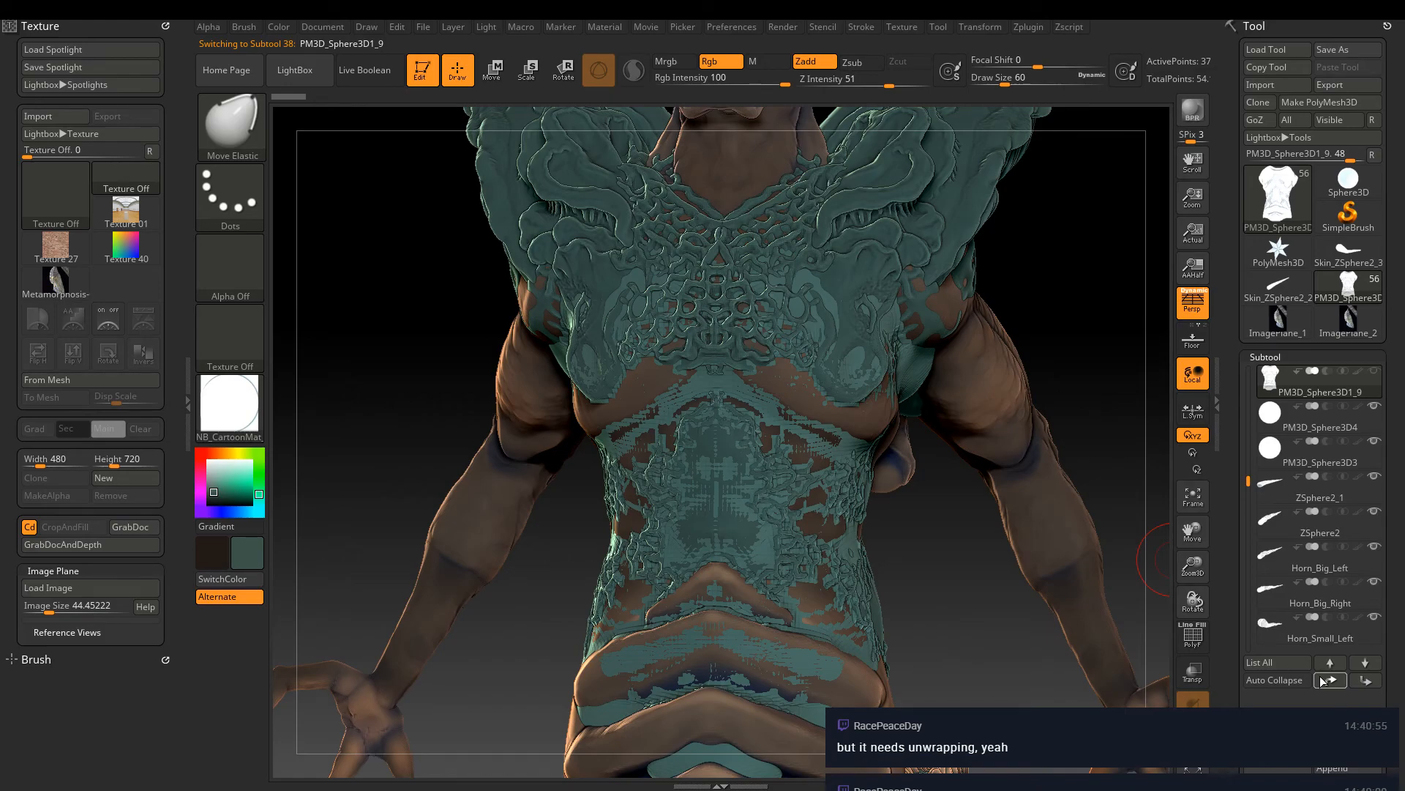
left_click(1002, 376, "alt")
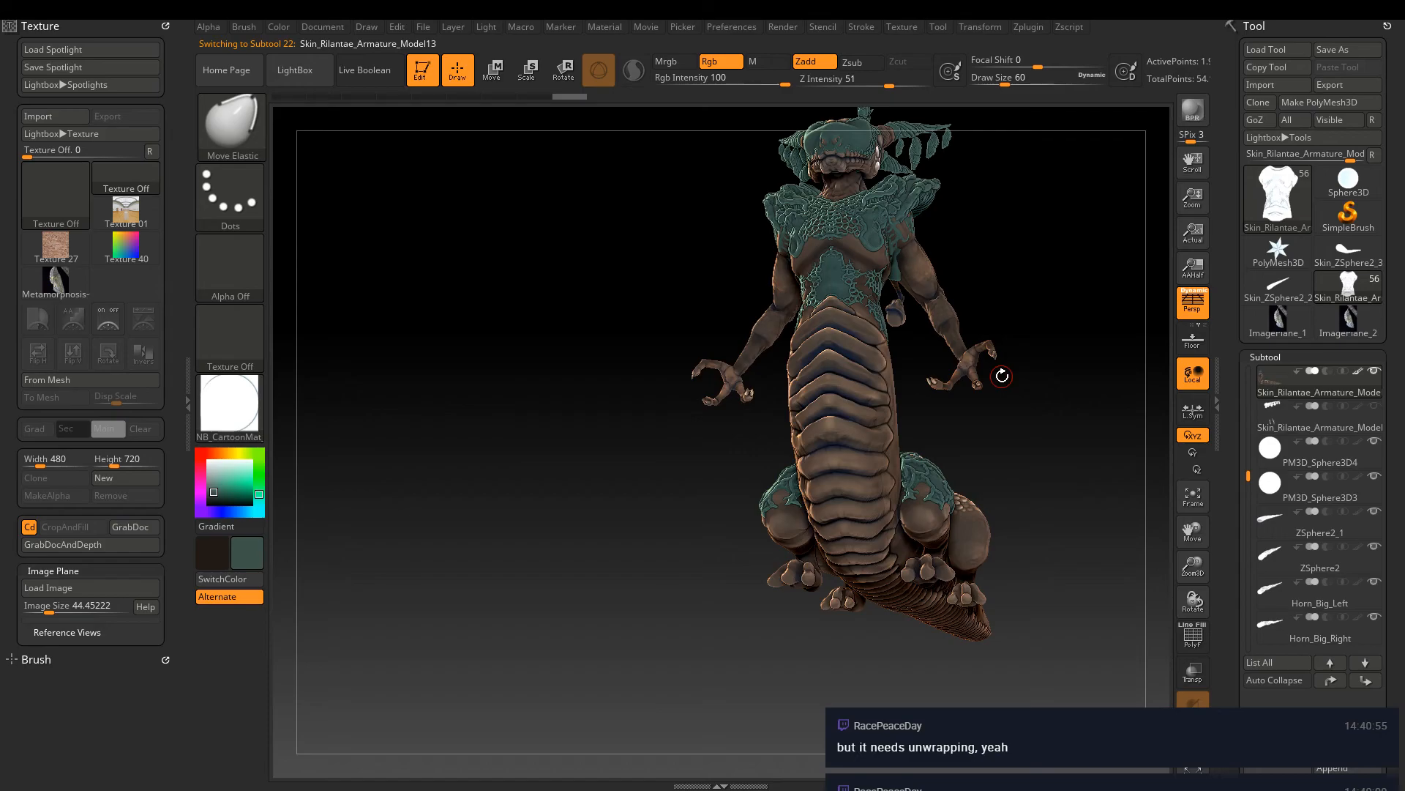
Save the project as QS_3249 in ZBrush Project format
left_click_drag(1002, 377, 945, 488)
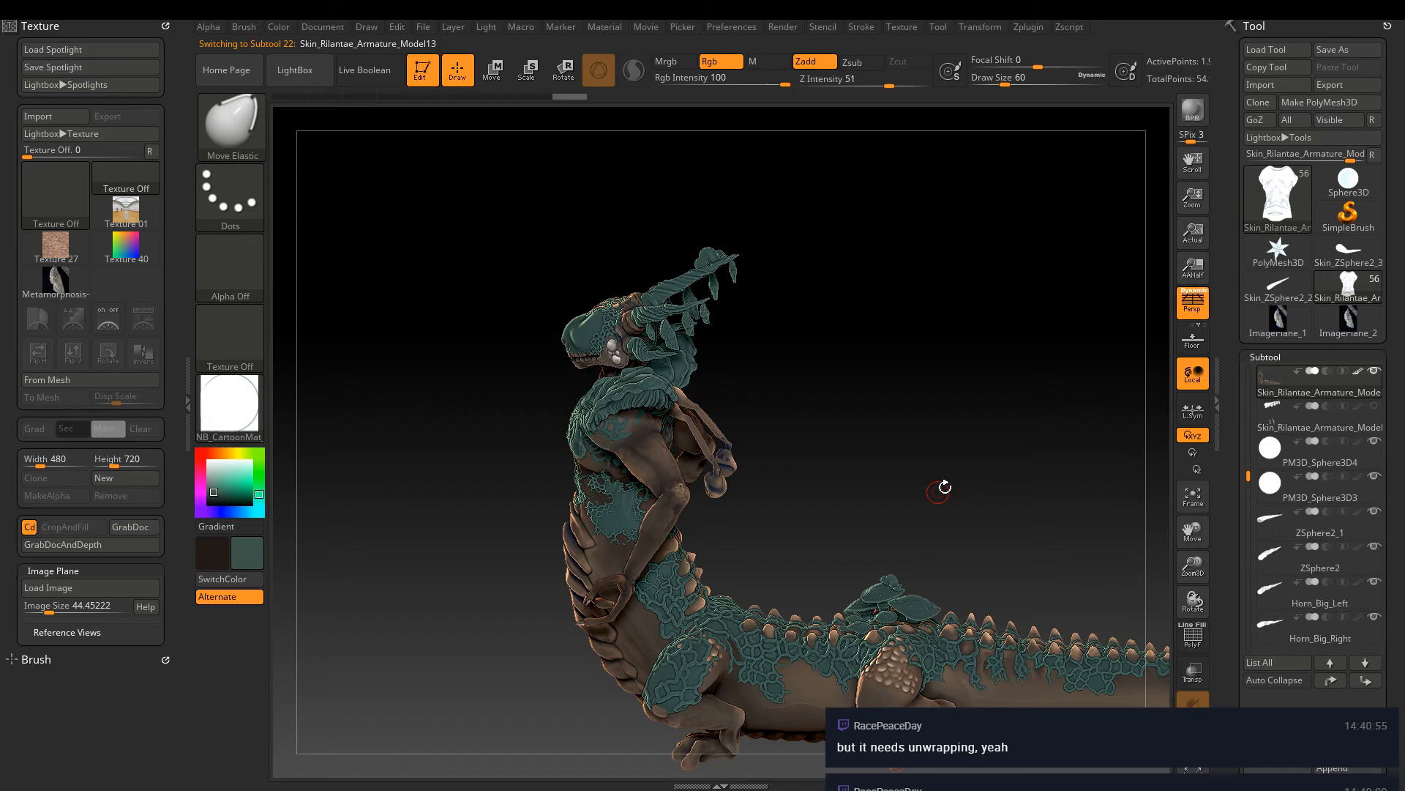
left_click_drag(945, 488, 825, 469)
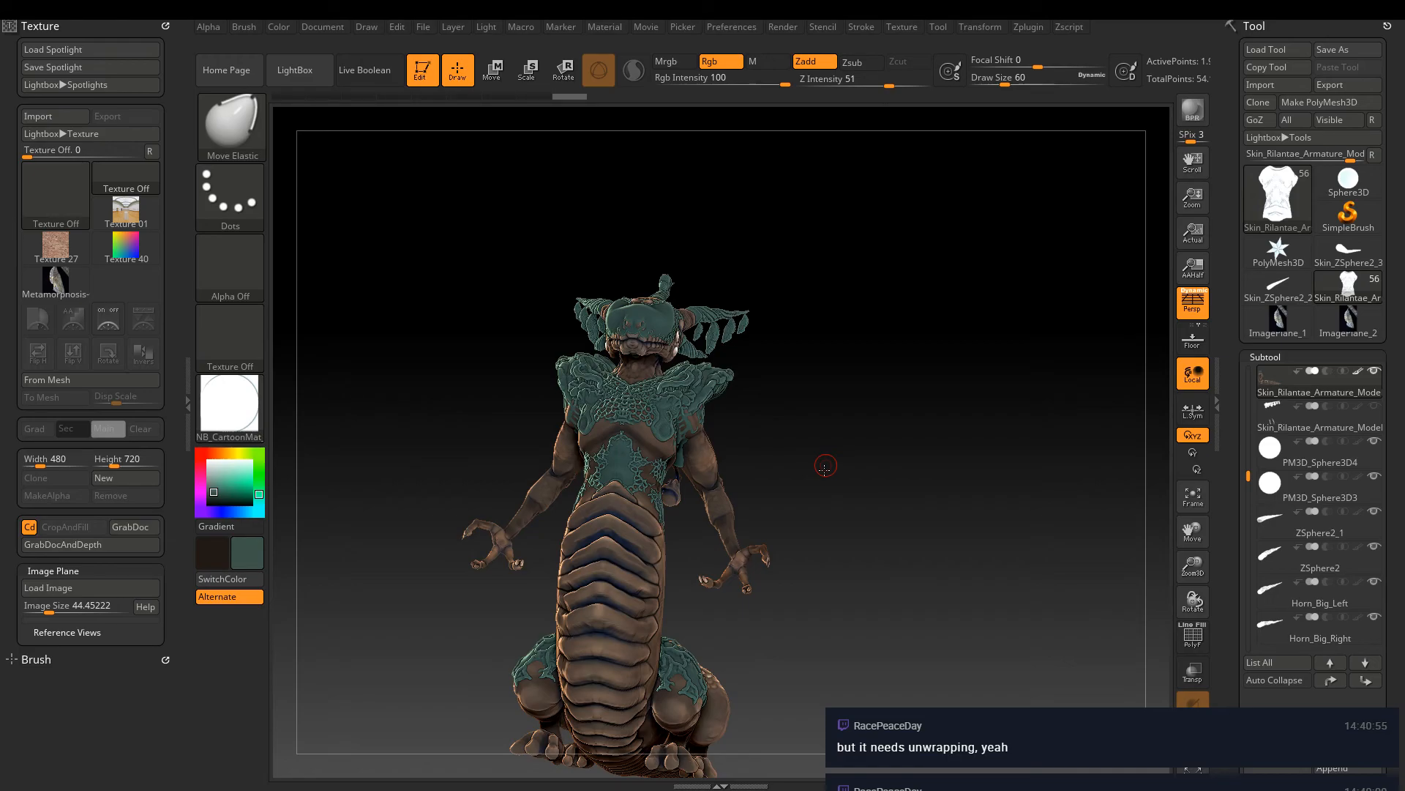
left_click_drag(825, 469, 998, 484)
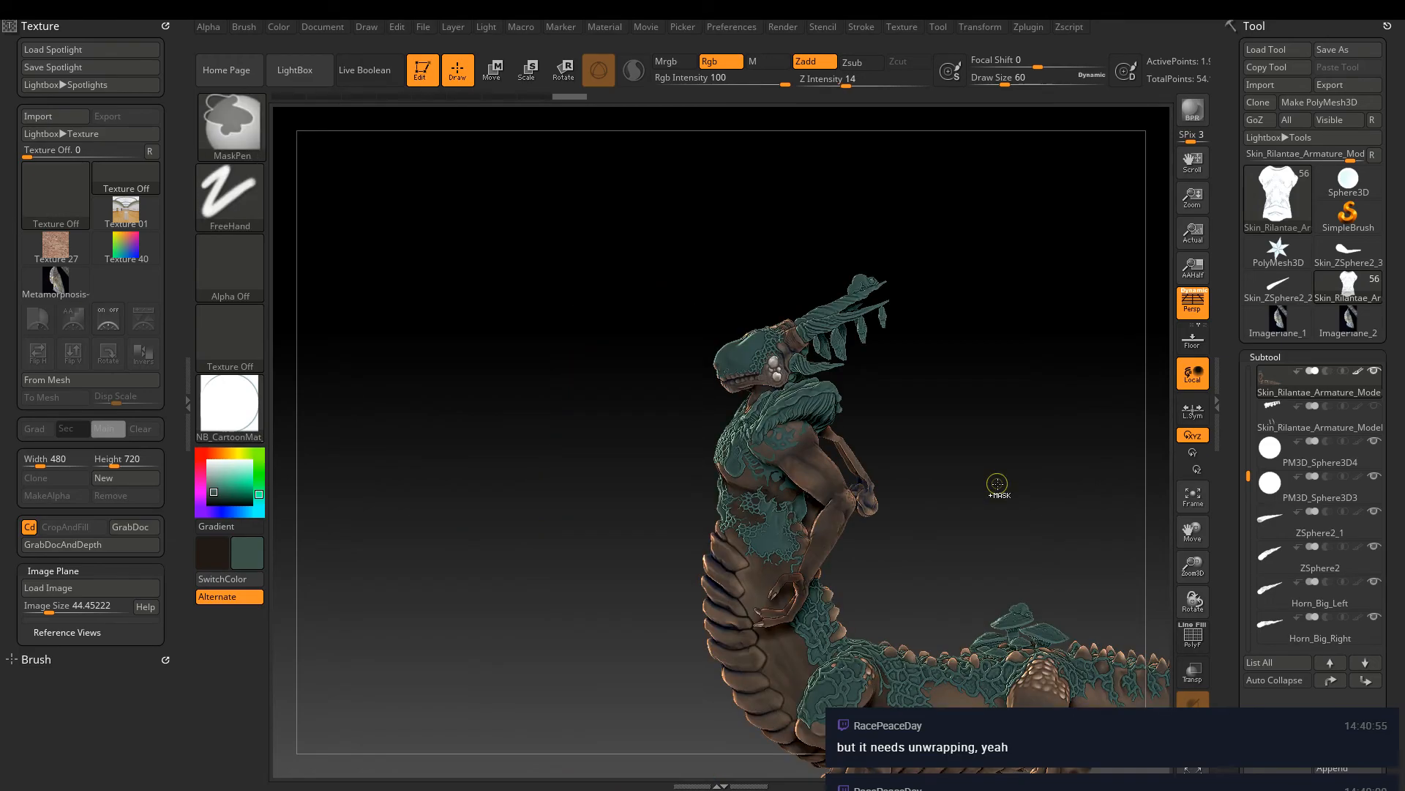
key("ctrl+s")
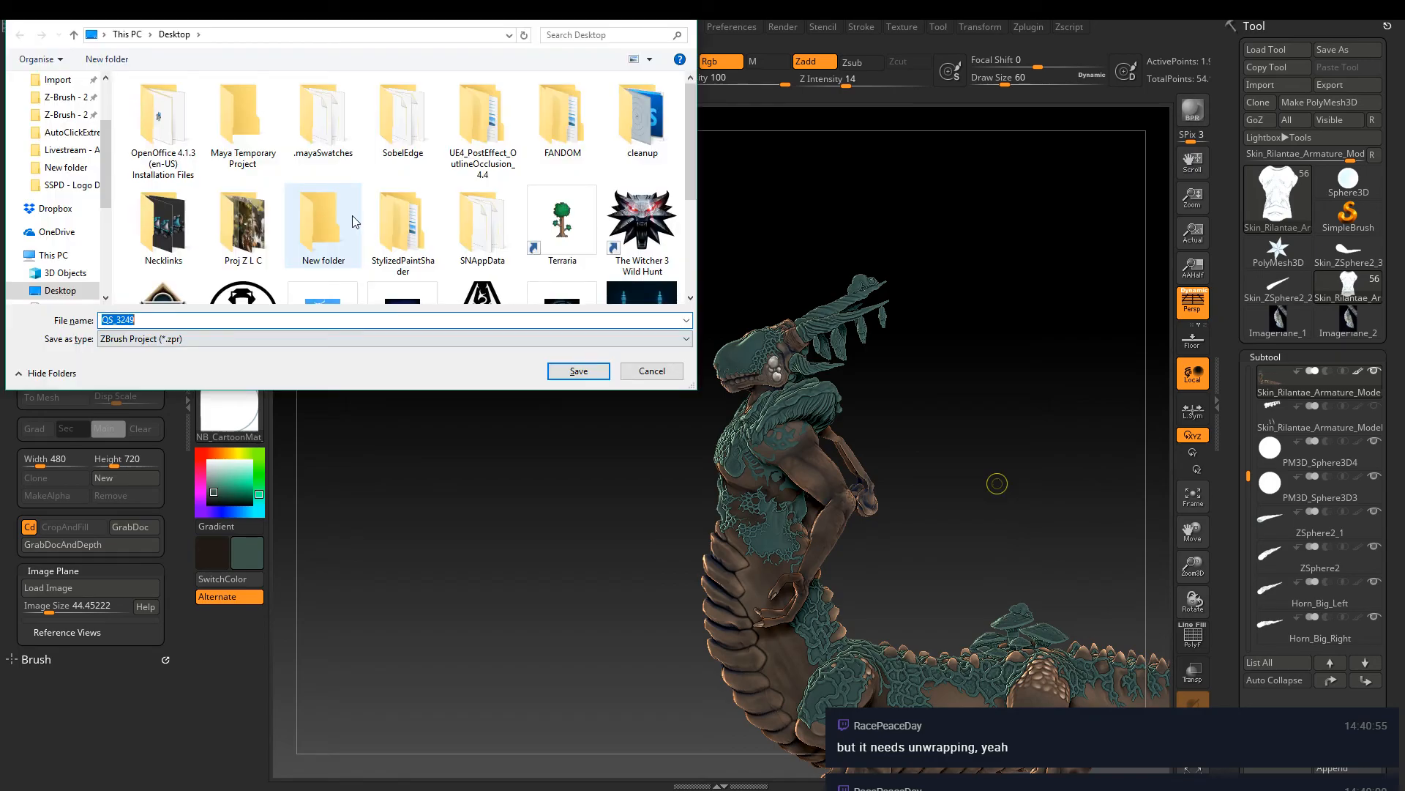
key("Escape")
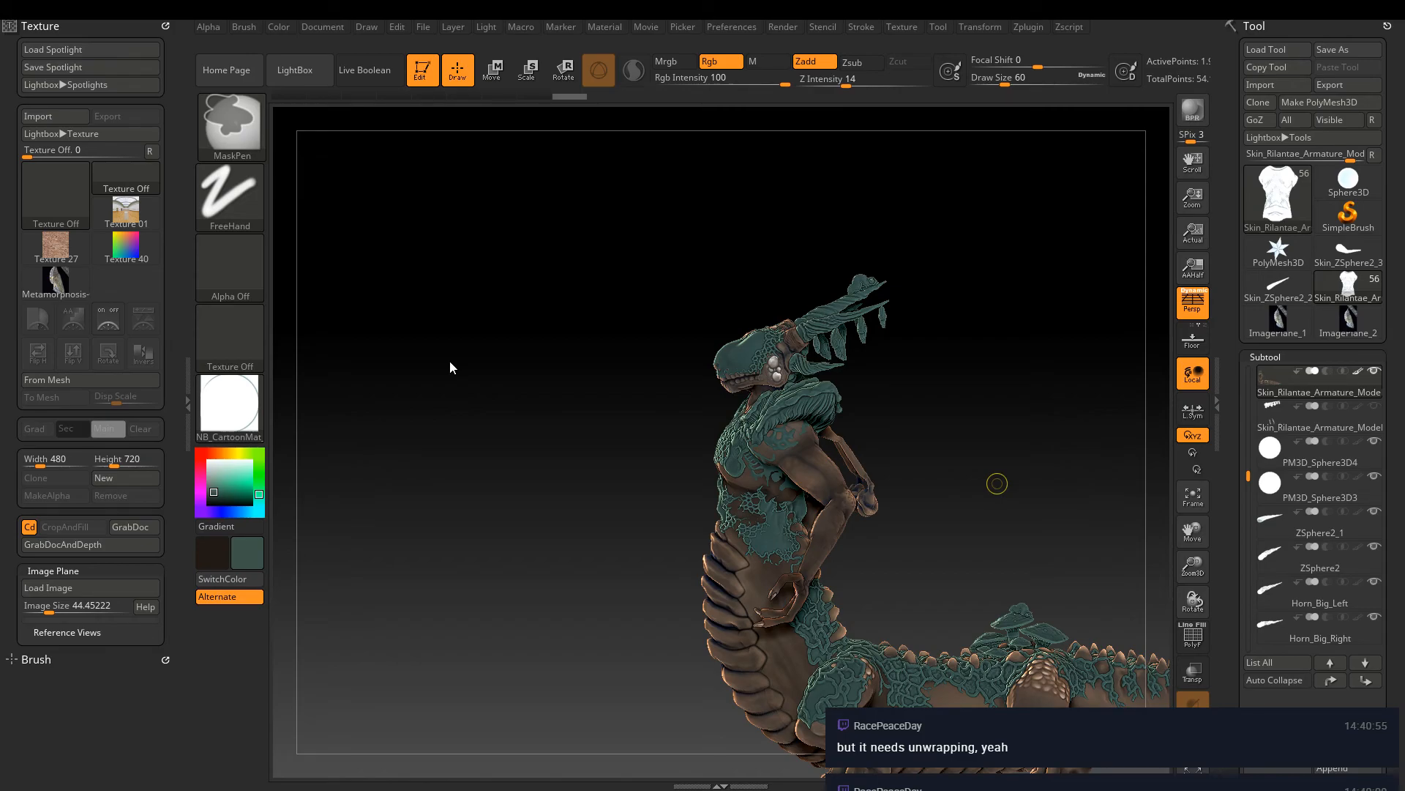
key("ctrl+s")
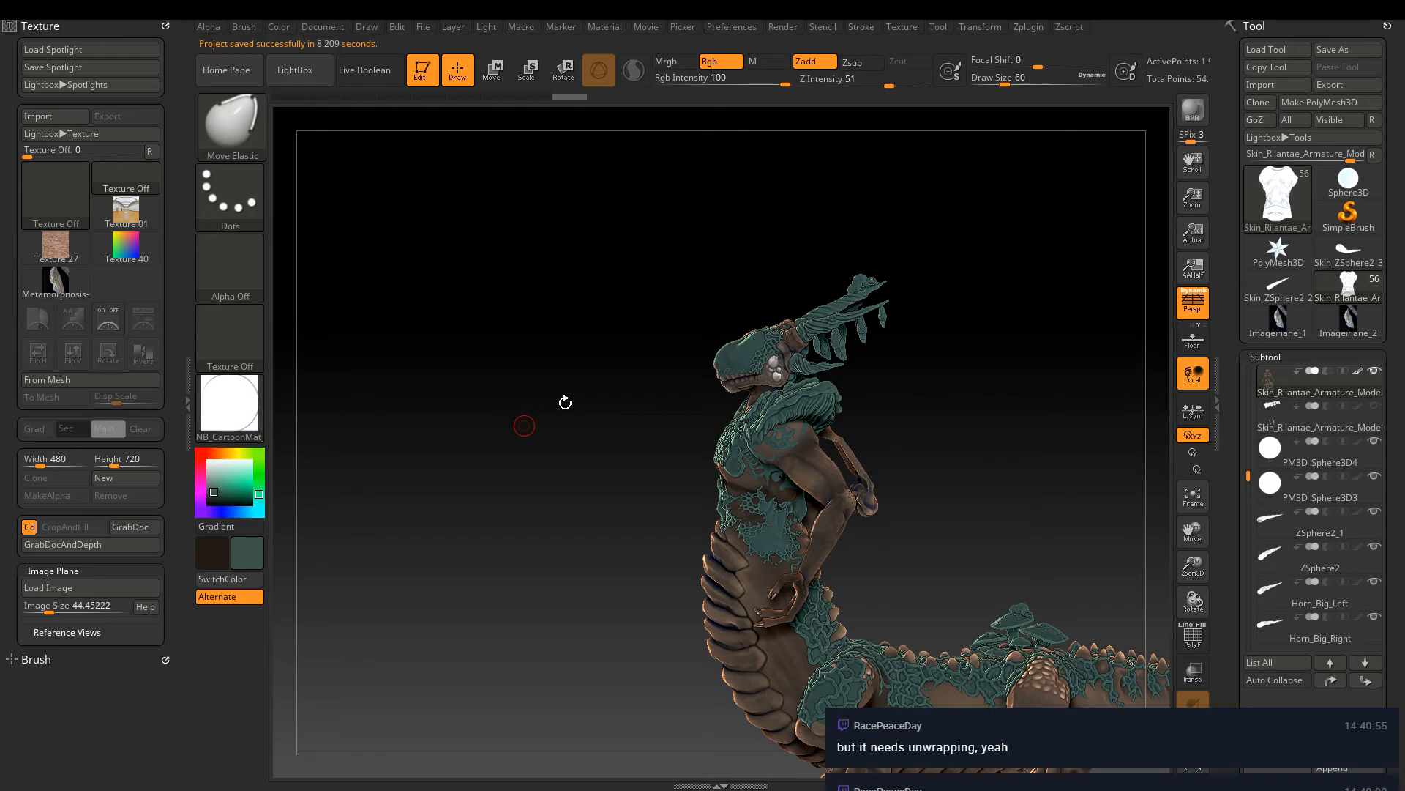
Switch to the Photos viewer to compare the creature with the original Rilantae renders, including the previous image, and return to ZBrush
left_click_drag(524, 425, 430, 740)
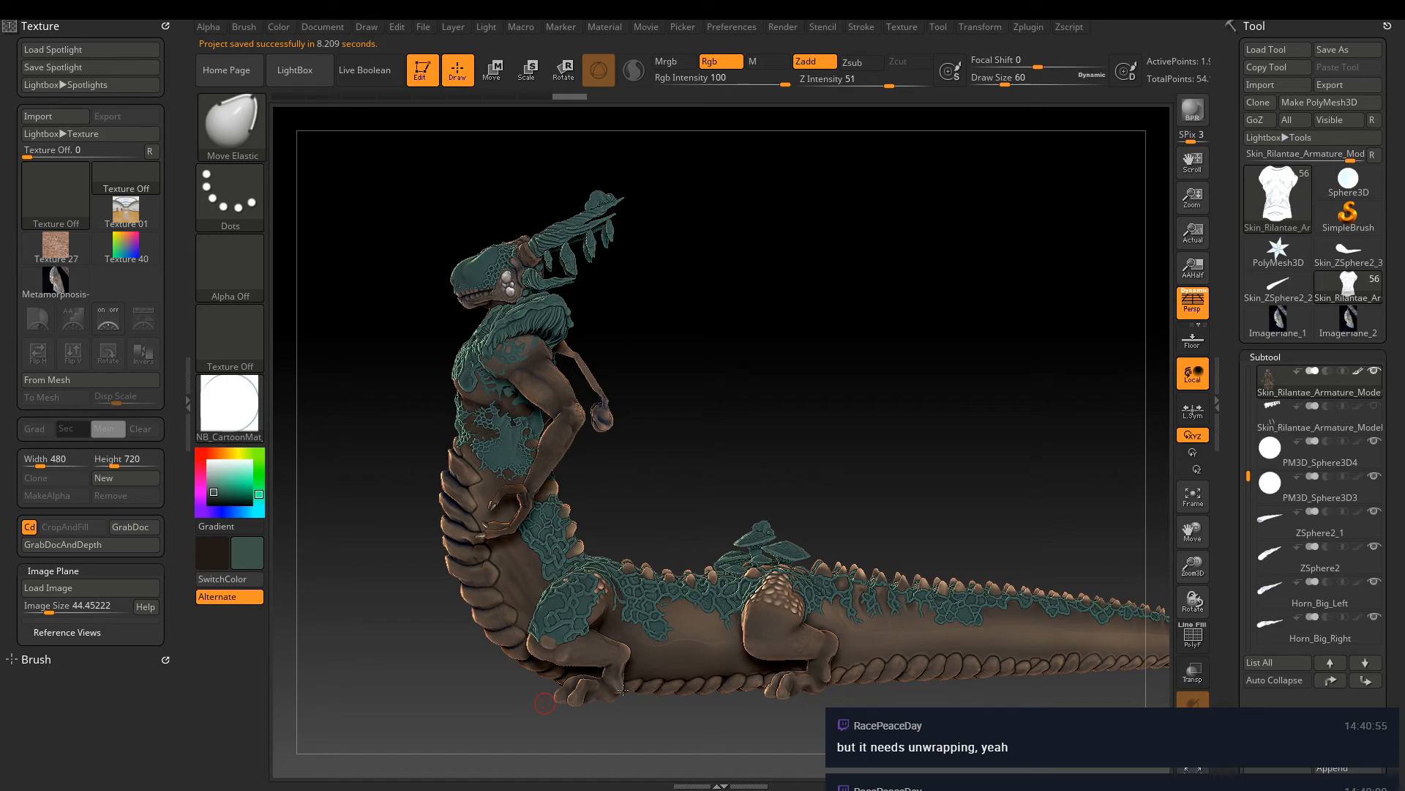
key("alt+Tab")
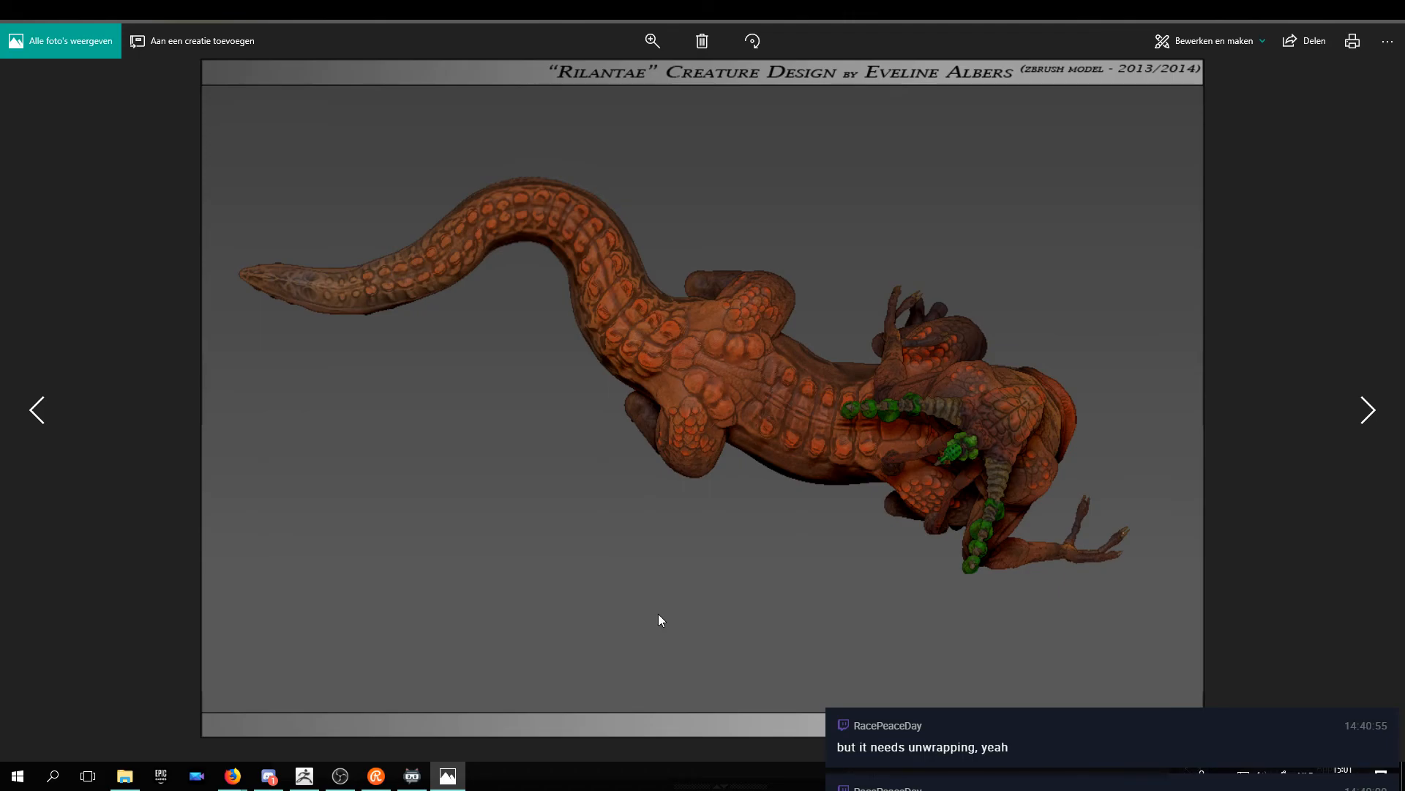
key("Left")
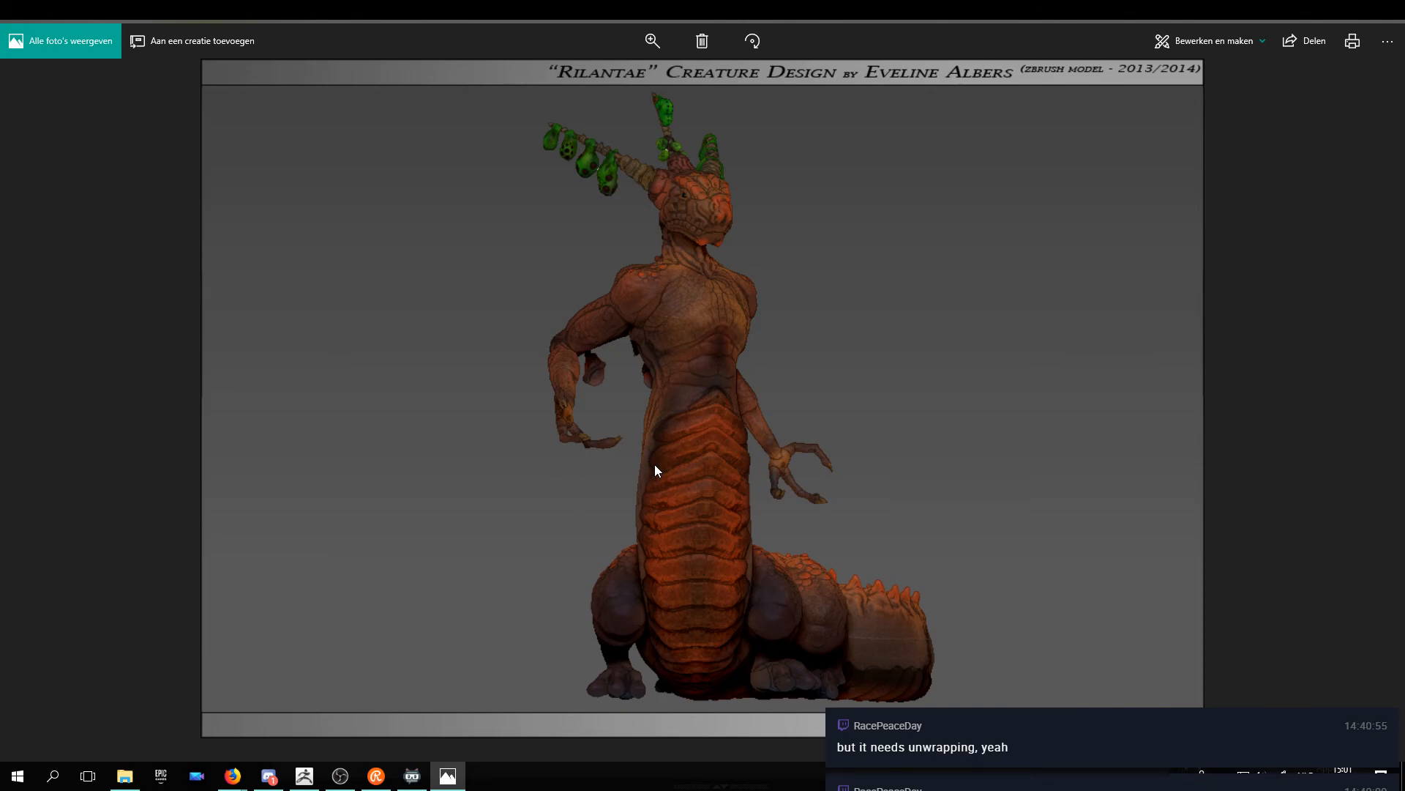
key("alt+Tab")
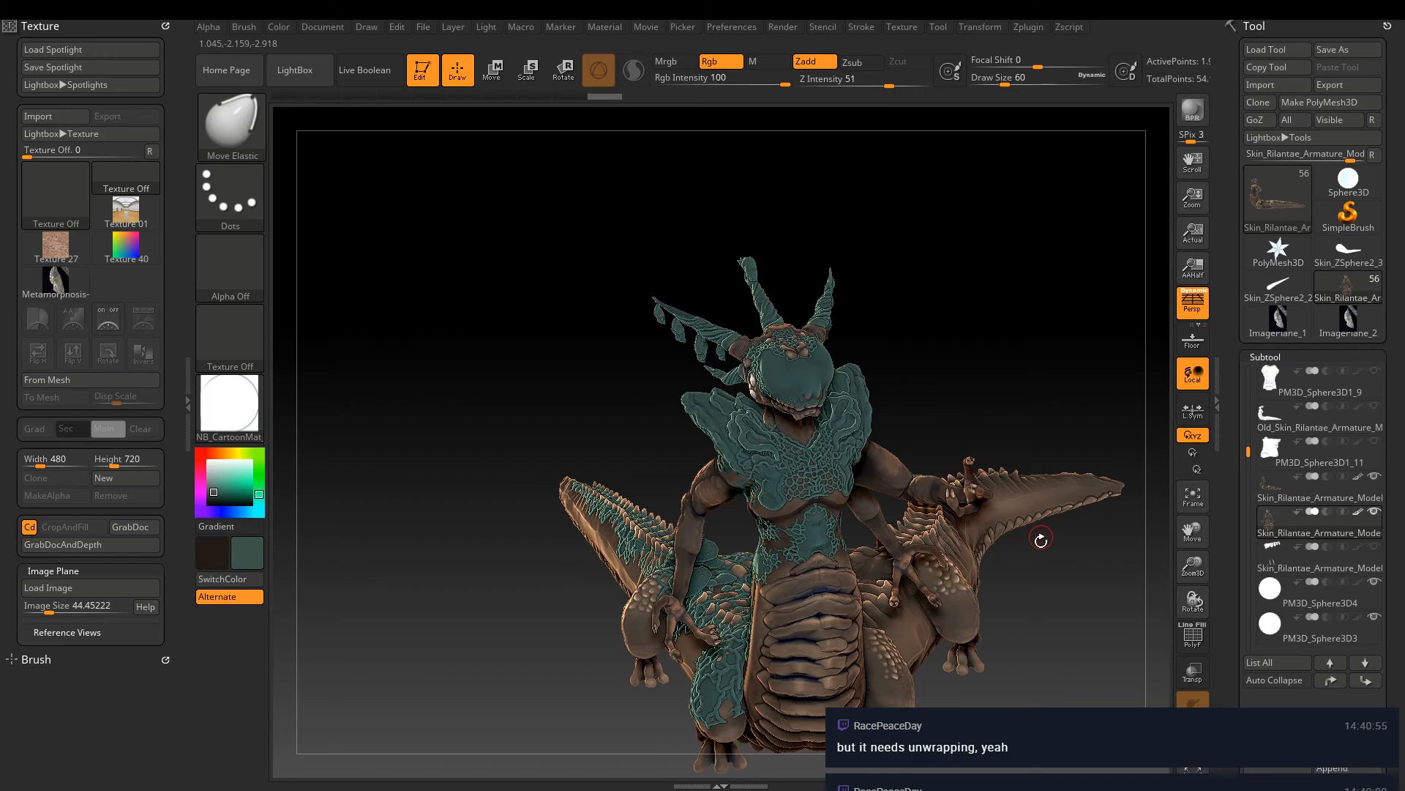
Save the project again as QS_3249 in the Z-Brush - 2018 - Rilantae Revamp folder on drive E
left_click_drag(1040, 539, 974, 566)
key("ctrl+s")
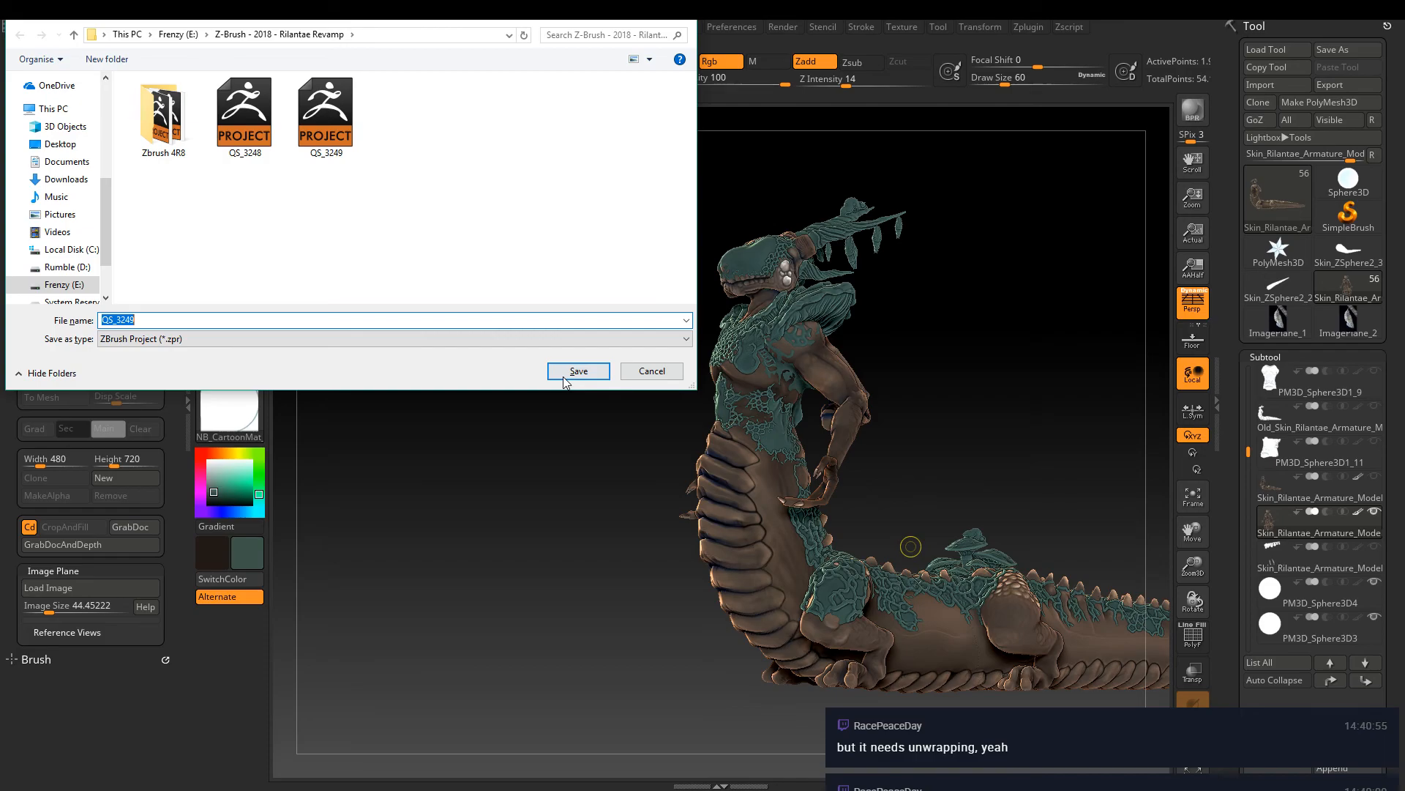
left_click(565, 376)
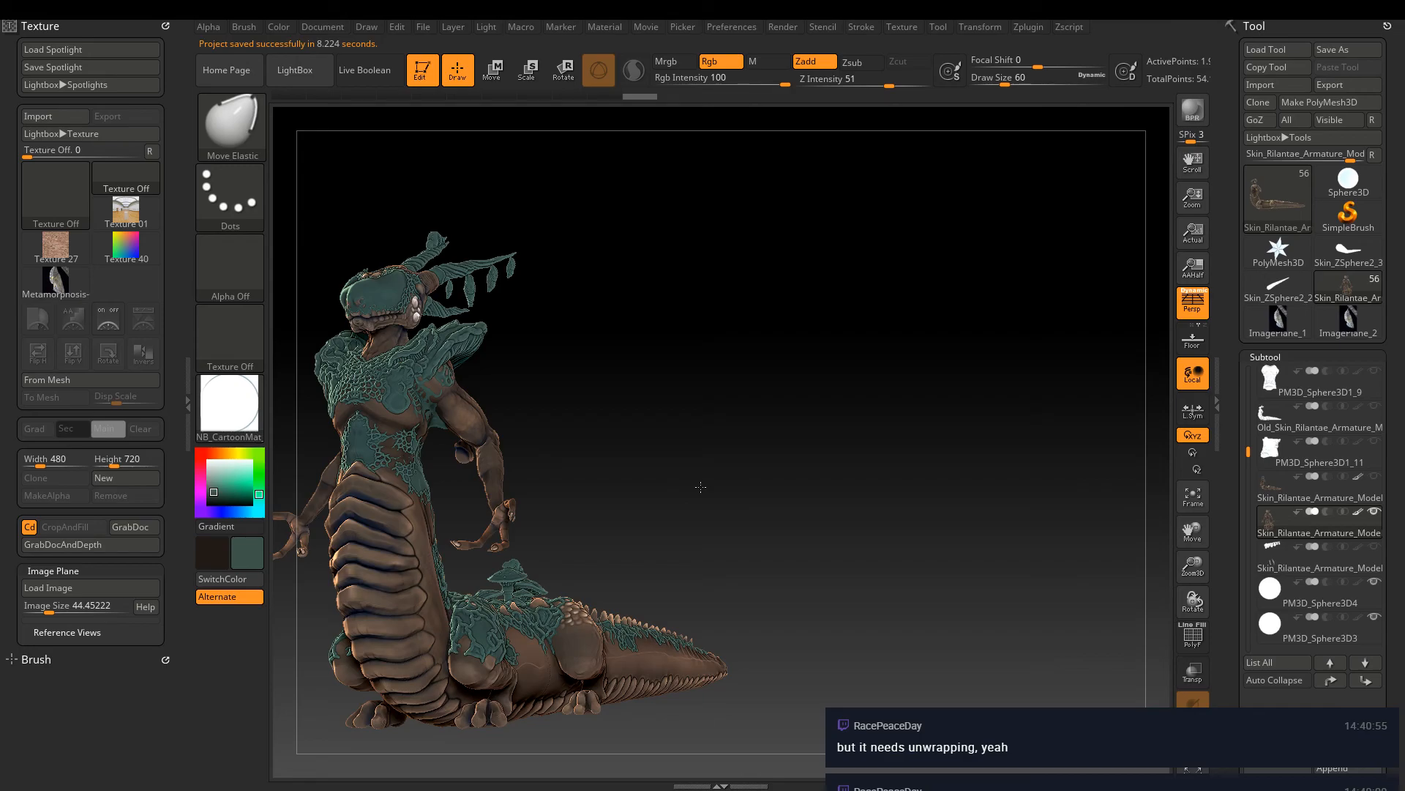
left_click_drag(701, 487, 798, 418)
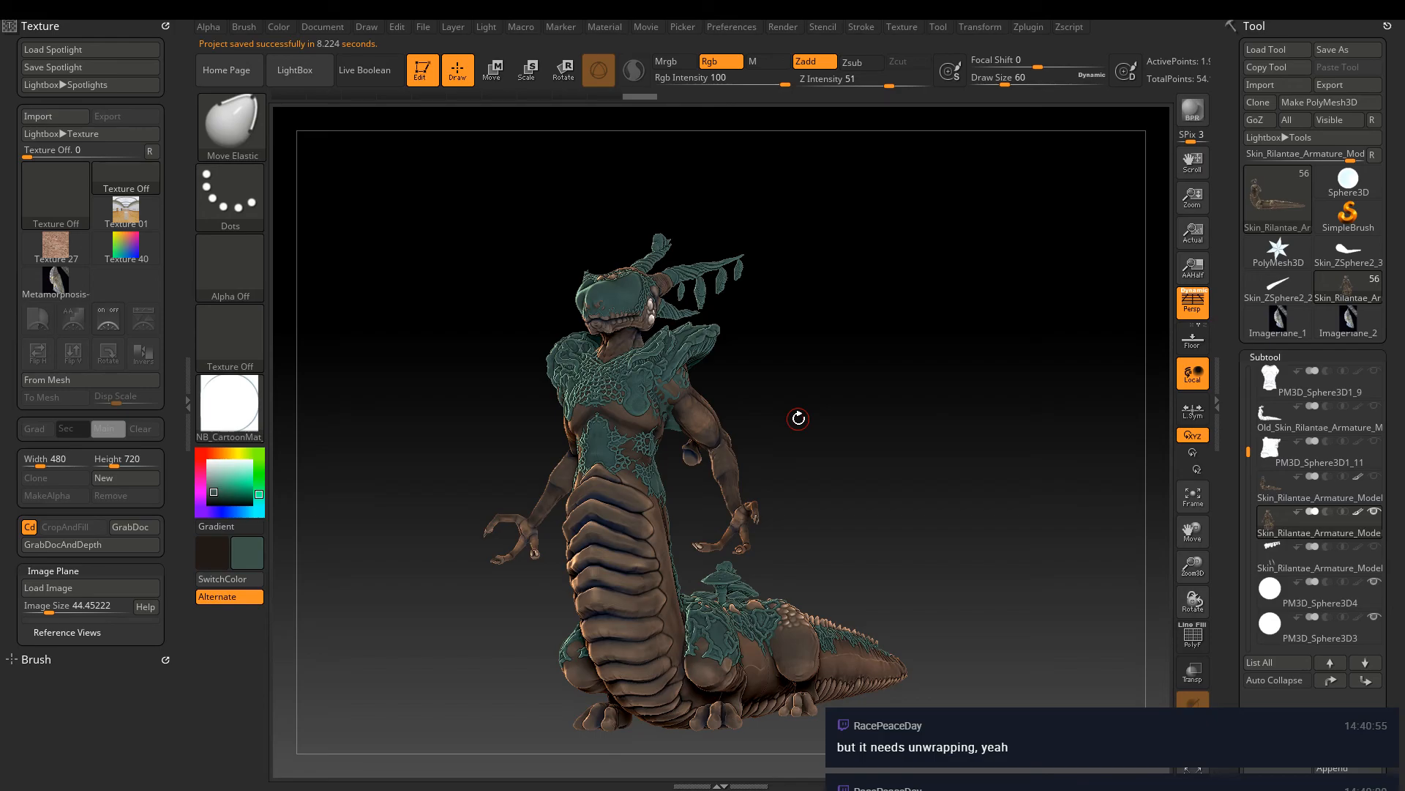
left_click_drag(798, 418, 988, 430)
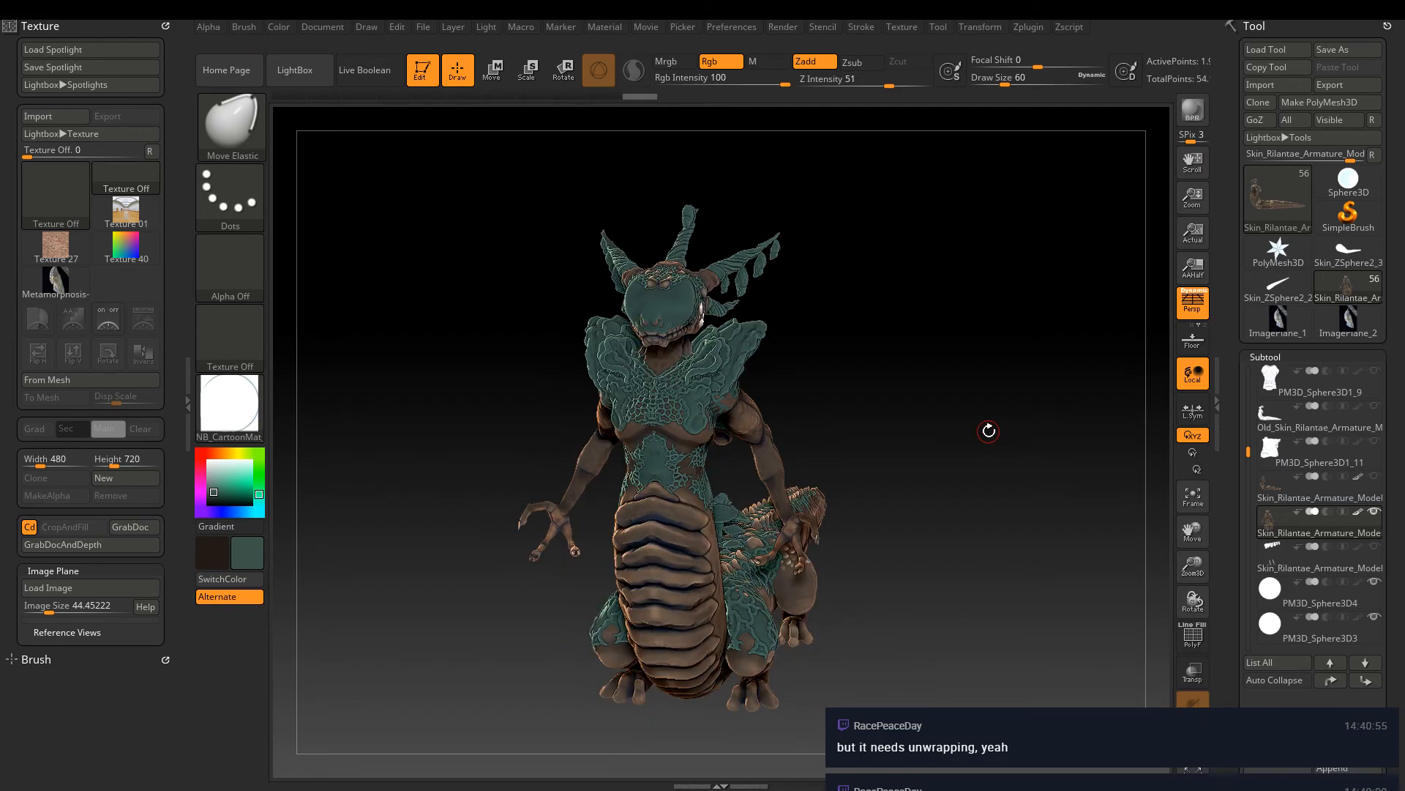